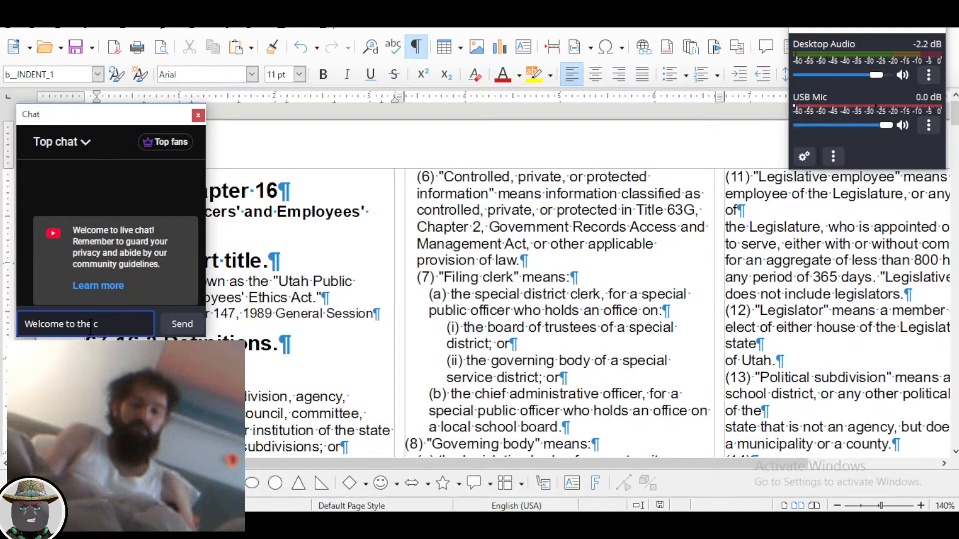
Finish the live chat greeting so it reads "Welcome to the chat!" and send it
{"action": "type", "text": "hat"}
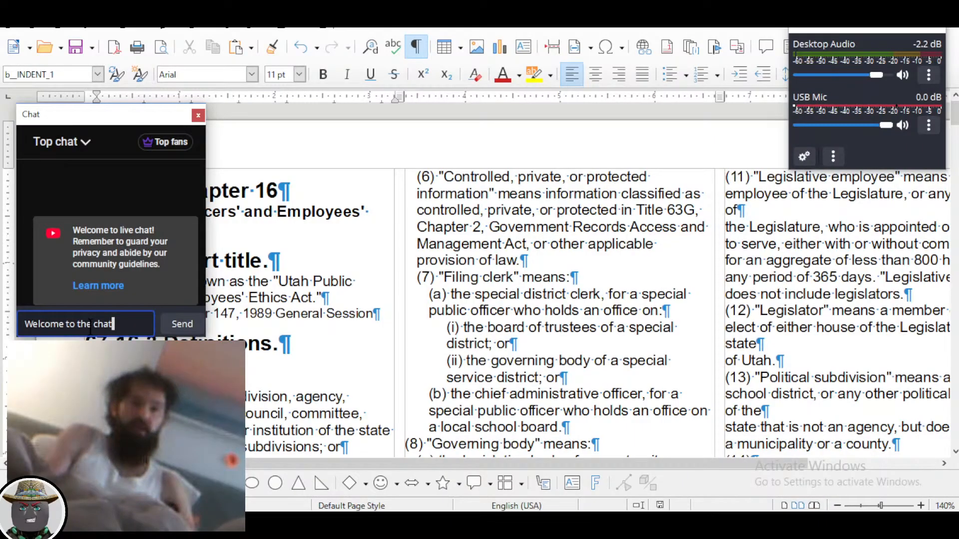
{"action": "key", "text": "Return"}
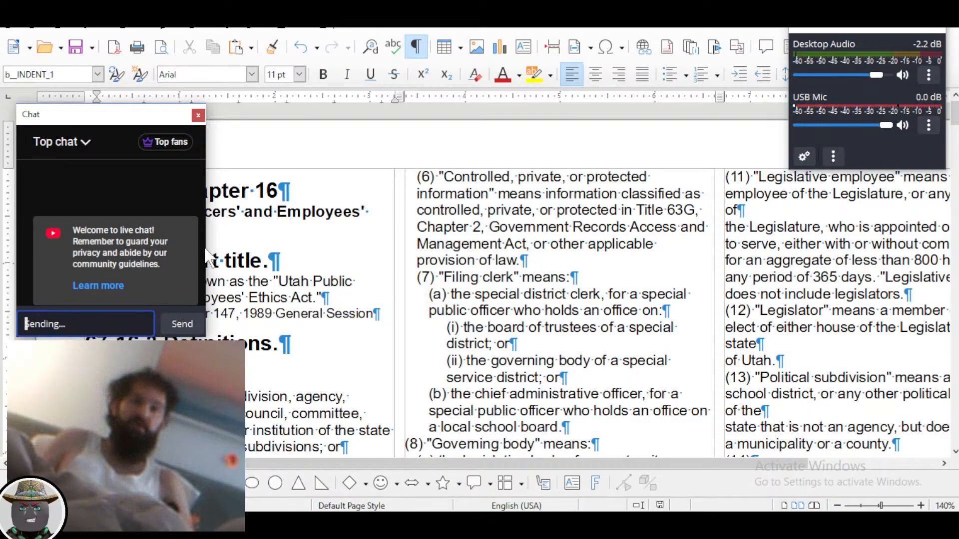
Switch to the SoundCloud "smoothlyflows" playlist in Chrome and play the LittleBug1 track
{"action": "key", "text": "alt+Tab"}
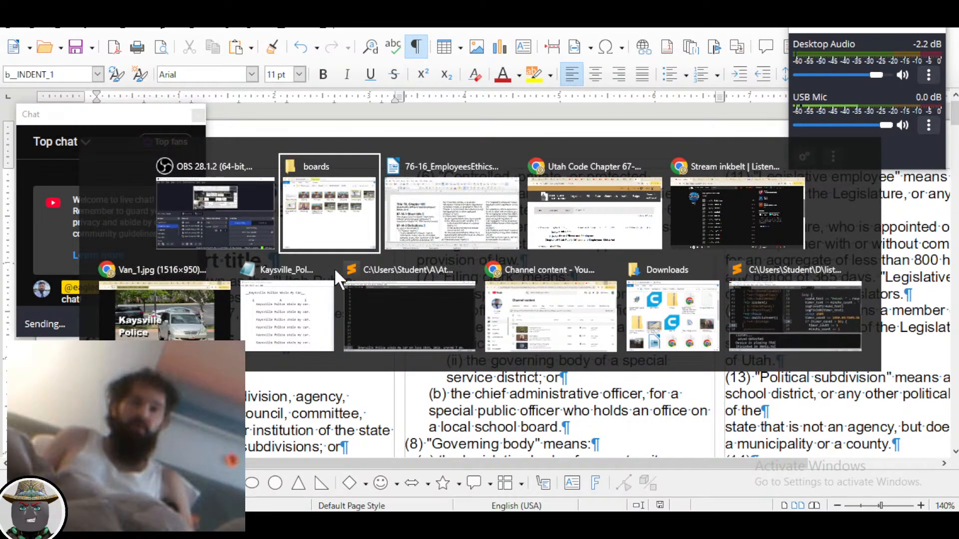
{"action": "key", "text": "alt+Tab"}
{"action": "key", "text": "alt+Tab"}
{"action": "key", "text": "alt+Tab"}
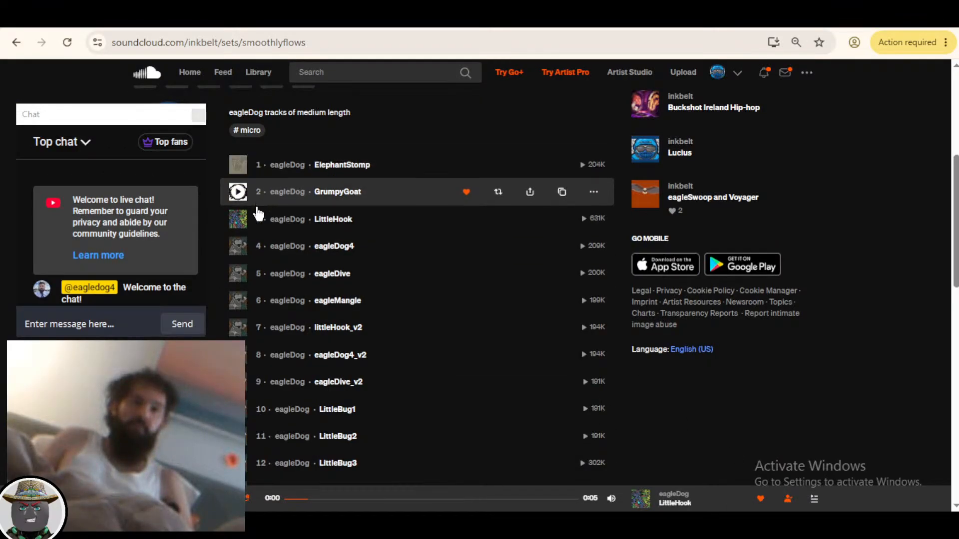
{"action": "scroll", "coordinate": [260, 224], "scroll_direction": "down", "scroll_amount": 7}
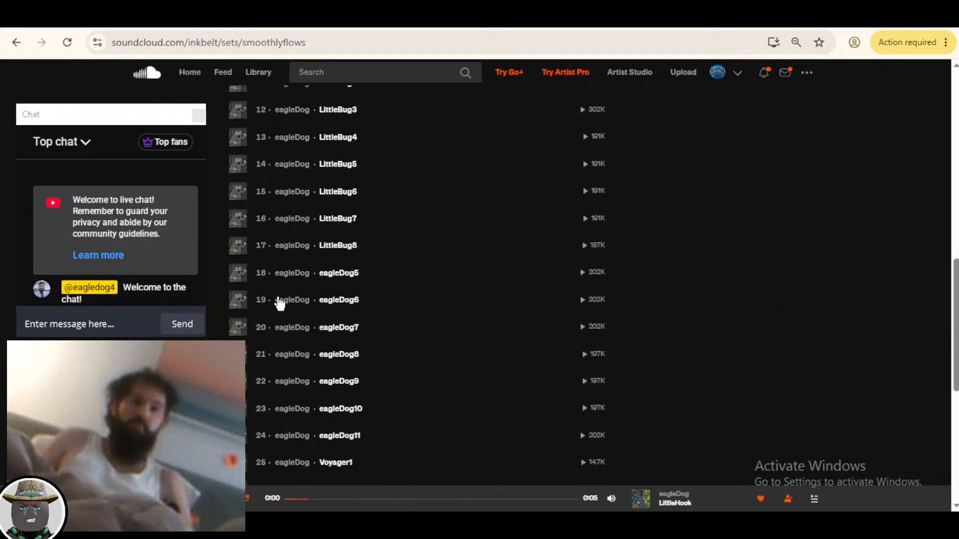
{"action": "scroll", "coordinate": [280, 304], "scroll_direction": "up", "scroll_amount": 6}
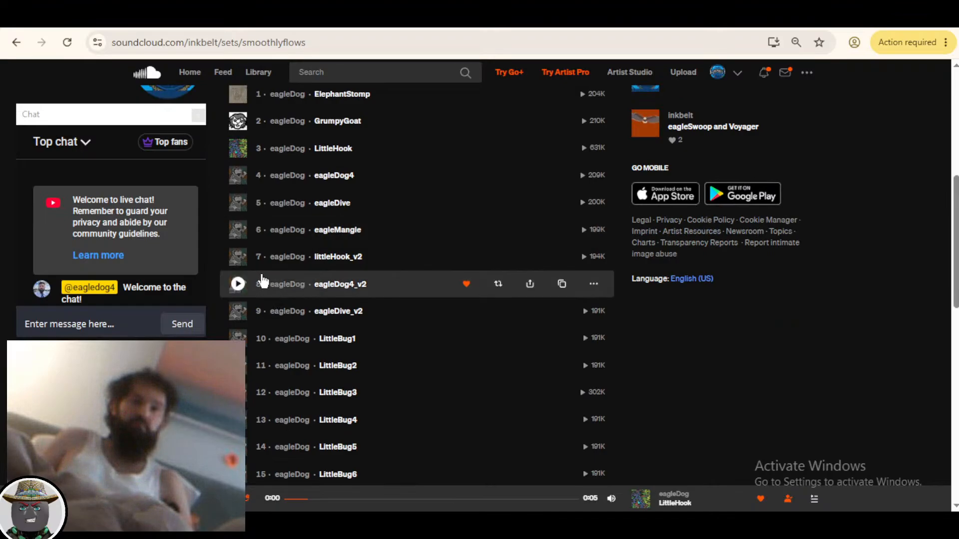
{"action": "scroll", "coordinate": [261, 281], "scroll_direction": "down", "scroll_amount": 2}
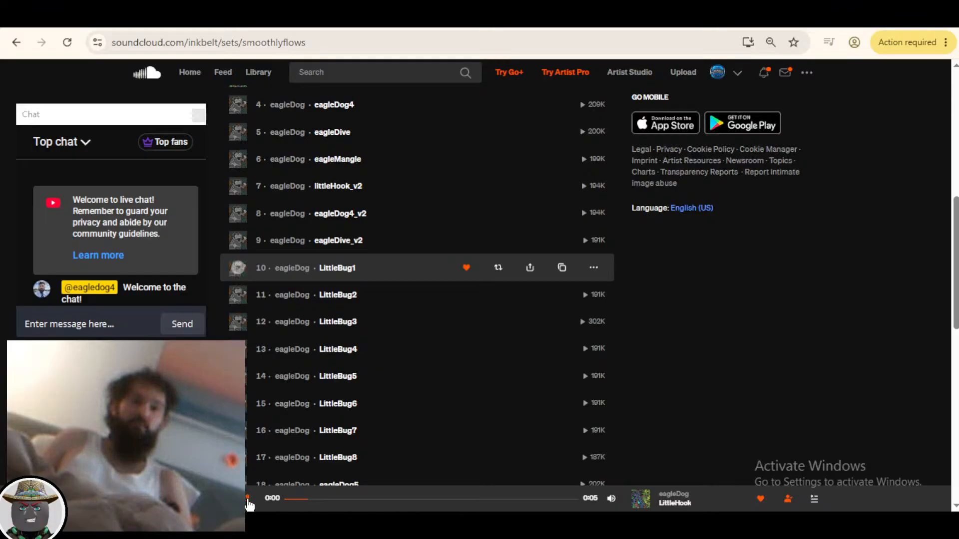
{"action": "left_click", "coordinate": [238, 268]}
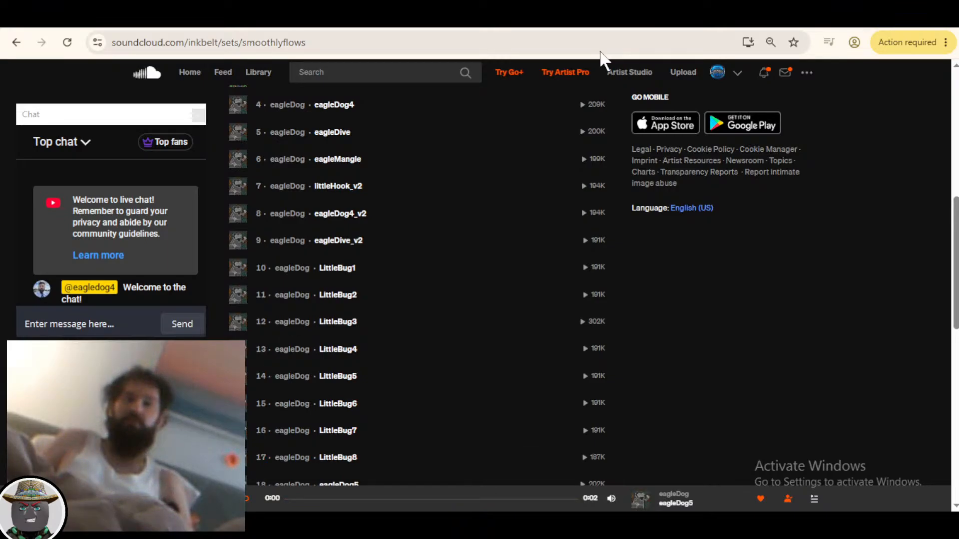
Switch back to the 76-16_EmployeesEthics document in LibreOffice Writer and move the floating audio mixer off the screen
{"action": "key", "text": "alt+Tab"}
{"action": "key", "text": "alt+Tab"}
{"action": "key", "text": "alt+Tab"}
{"action": "key", "text": "alt+Tab"}
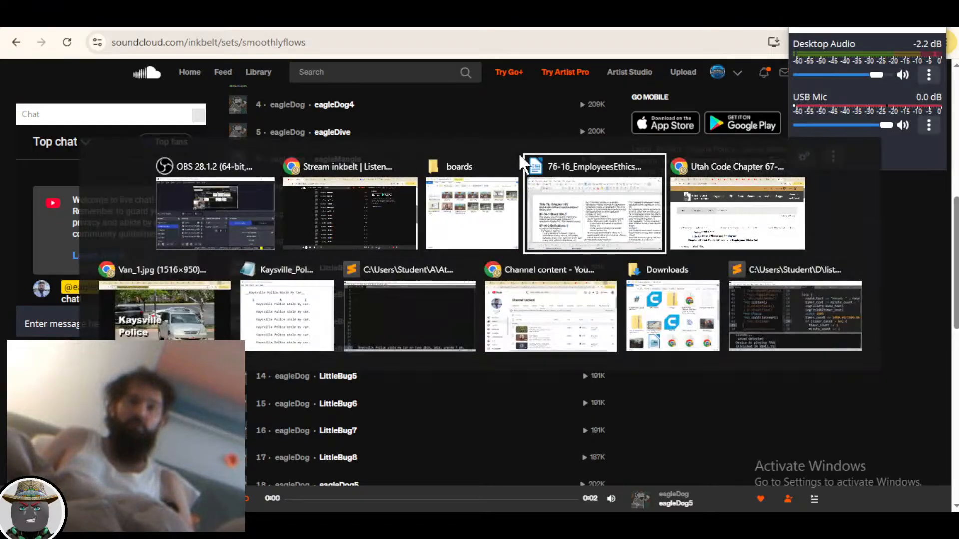
{"action": "key", "text": "alt+Tab"}
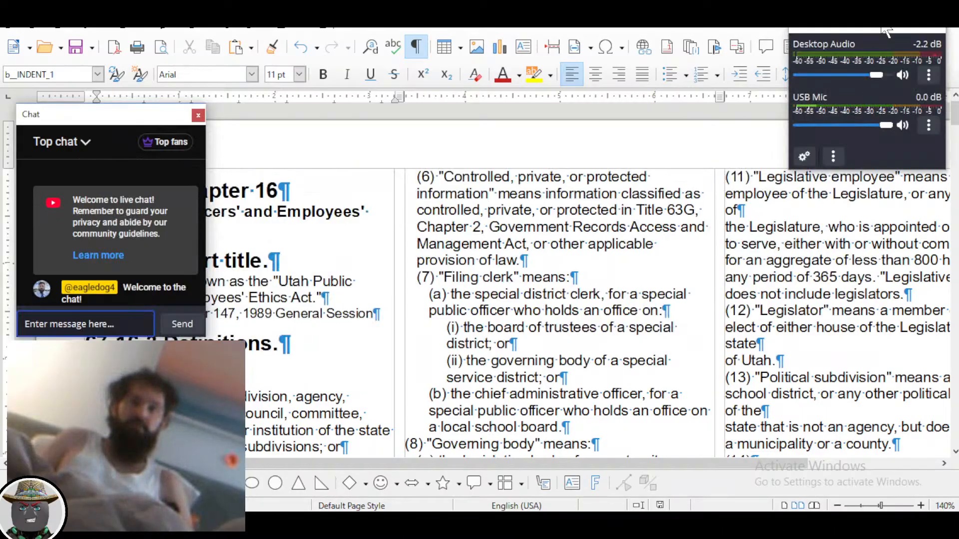
{"action": "left_click_drag", "start_coordinate": [887, 30], "coordinate": [0, 148]}
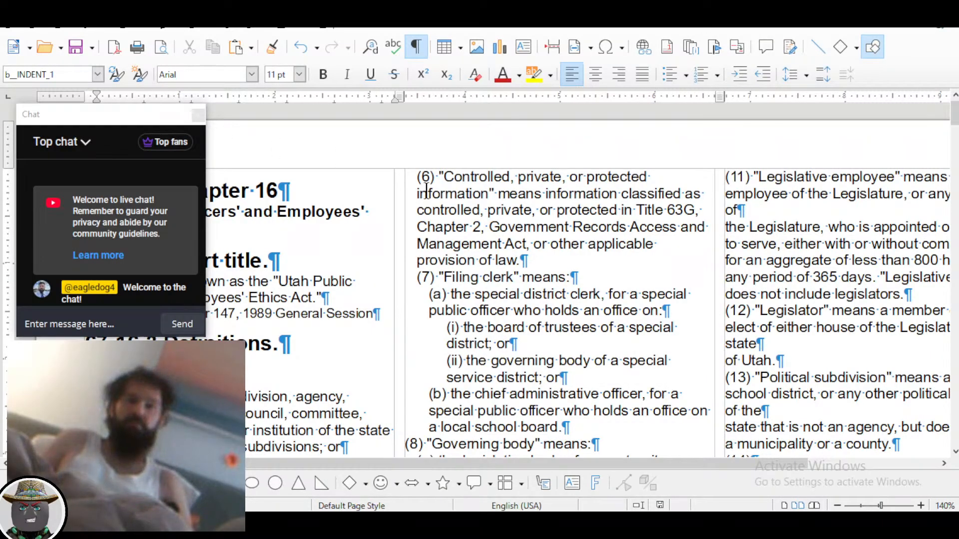
Close the live chat window covering the document's first column
{"action": "left_click", "coordinate": [580, 210]}
{"action": "scroll", "coordinate": [421, 225], "scroll_direction": "down", "scroll_amount": 2}
{"action": "scroll", "coordinate": [421, 225], "scroll_direction": "up", "scroll_amount": 2}
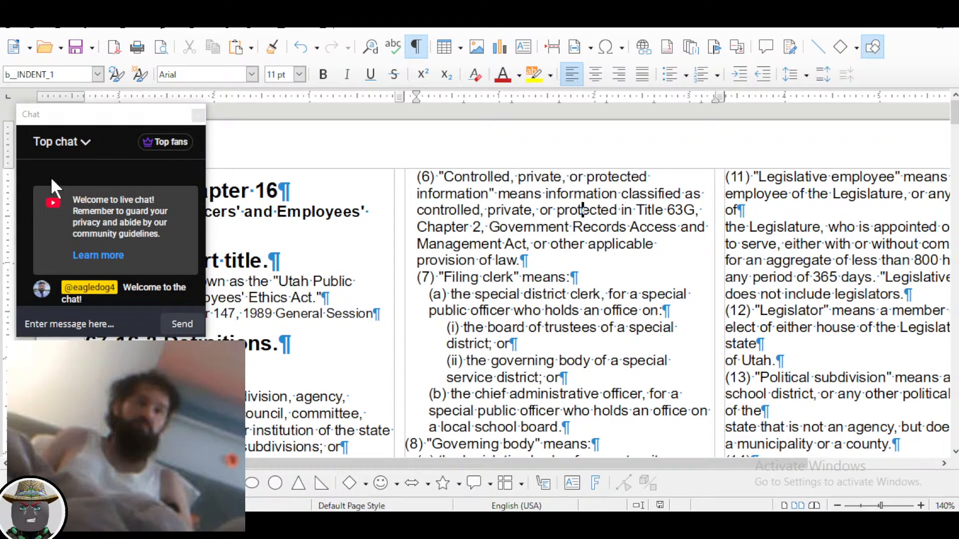
{"action": "left_click", "coordinate": [198, 115]}
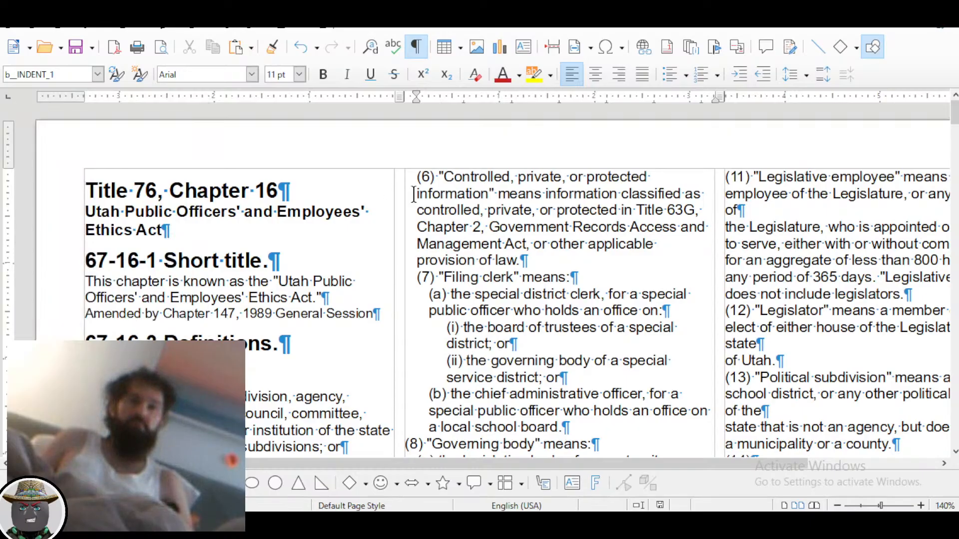
Insert the heading line "Utah Statute 76-16" above "Title 76, Chapter 16" at the start of the document
{"action": "left_click", "coordinate": [307, 225]}
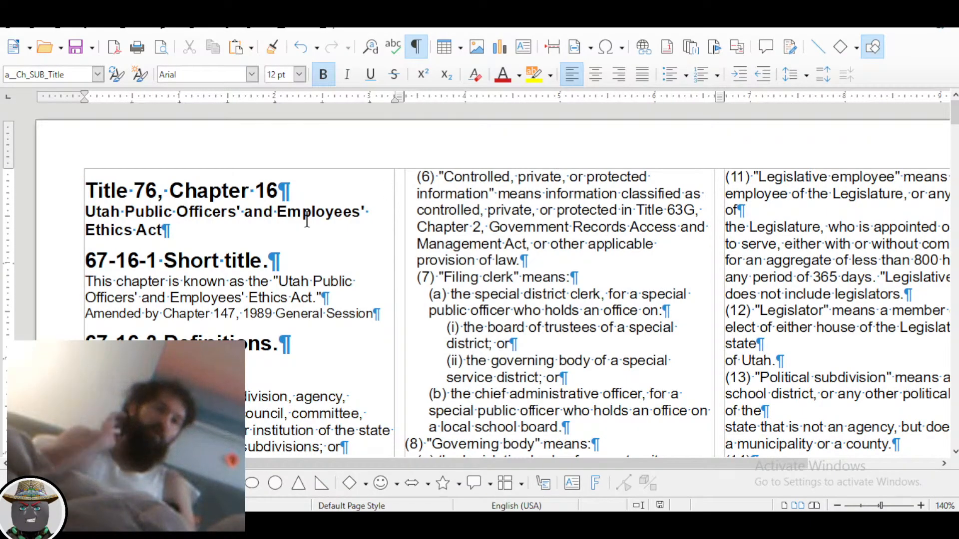
{"action": "scroll", "coordinate": [177, 228], "scroll_direction": "up", "scroll_amount": 1}
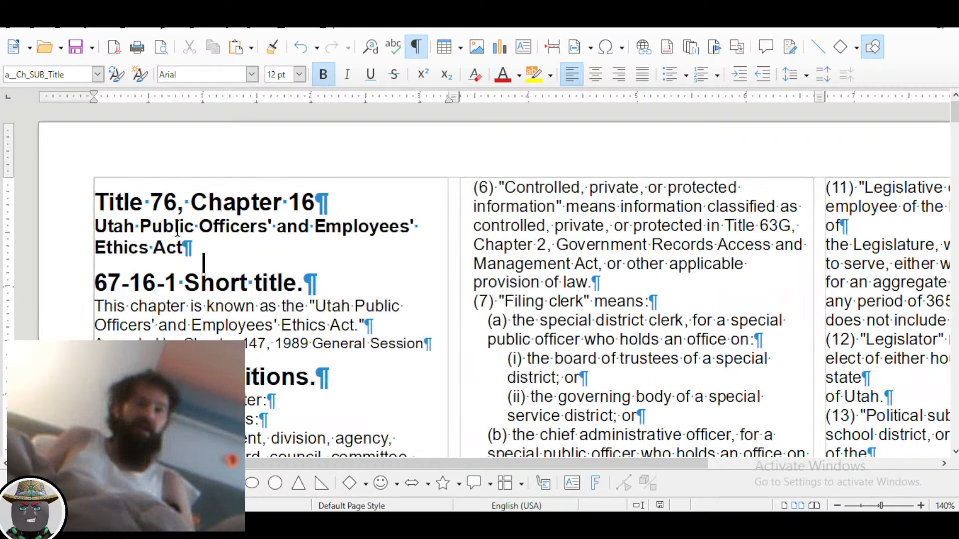
{"action": "scroll", "coordinate": [176, 231], "scroll_direction": "up", "scroll_amount": 2}
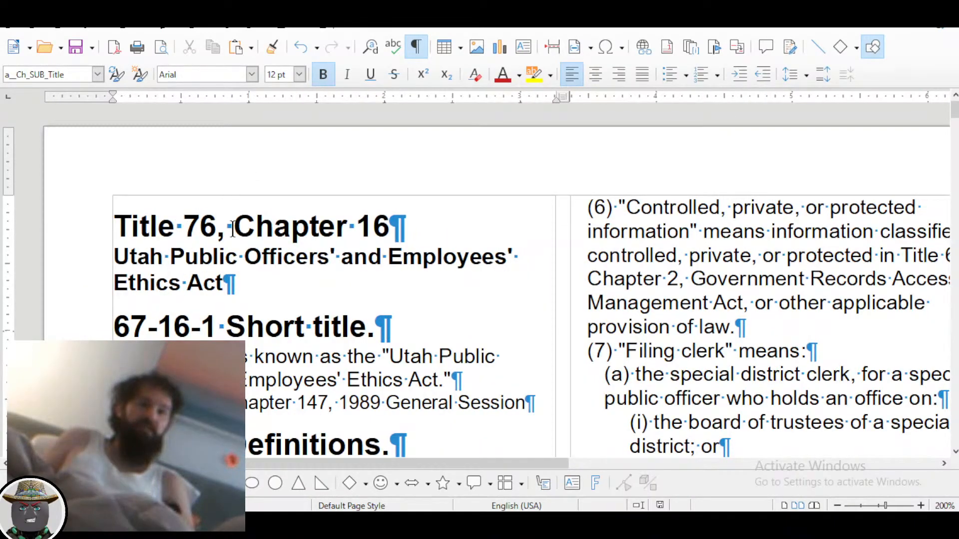
{"action": "left_click", "coordinate": [116, 227]}
{"action": "key", "text": "Return"}
{"action": "key", "text": "Up"}
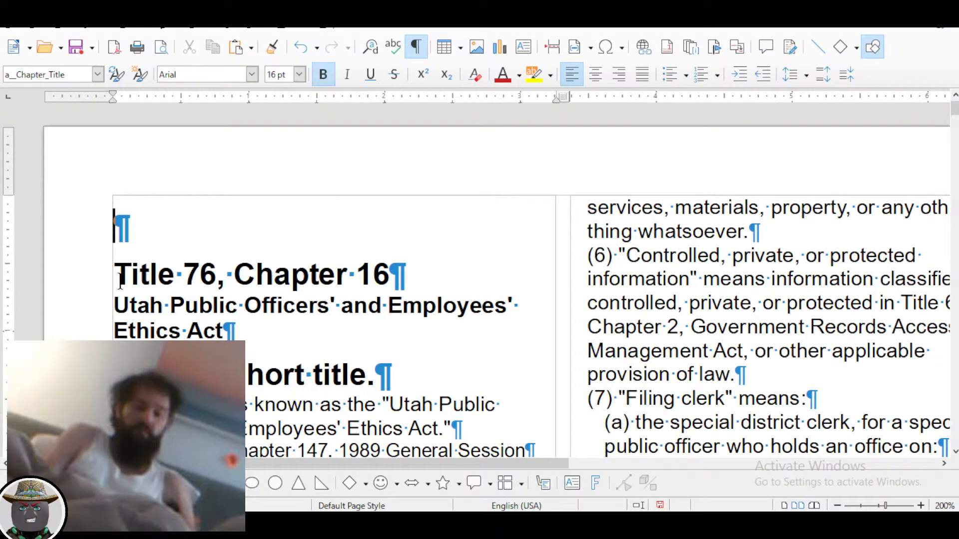
{"action": "type", "text": "Utah Statu"}
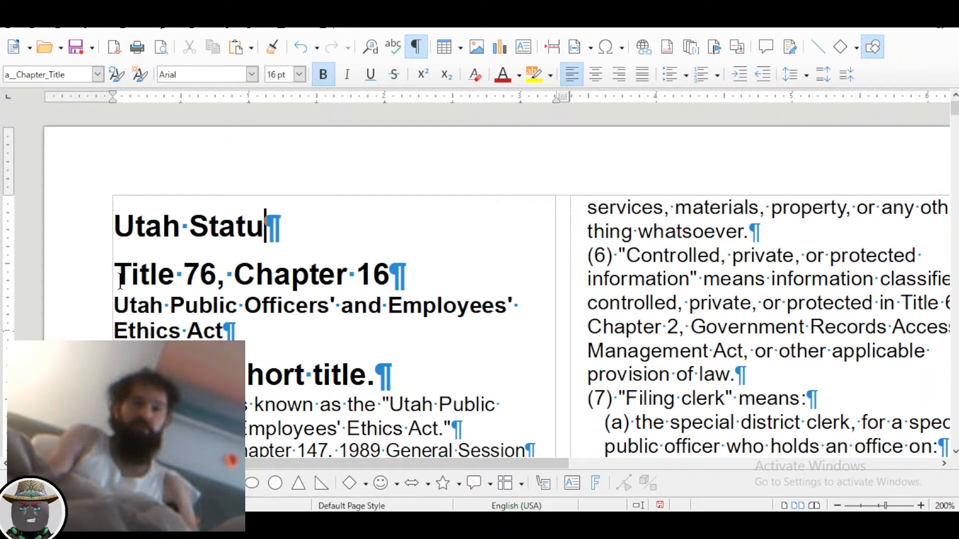
{"action": "type", "text": "te 7"}
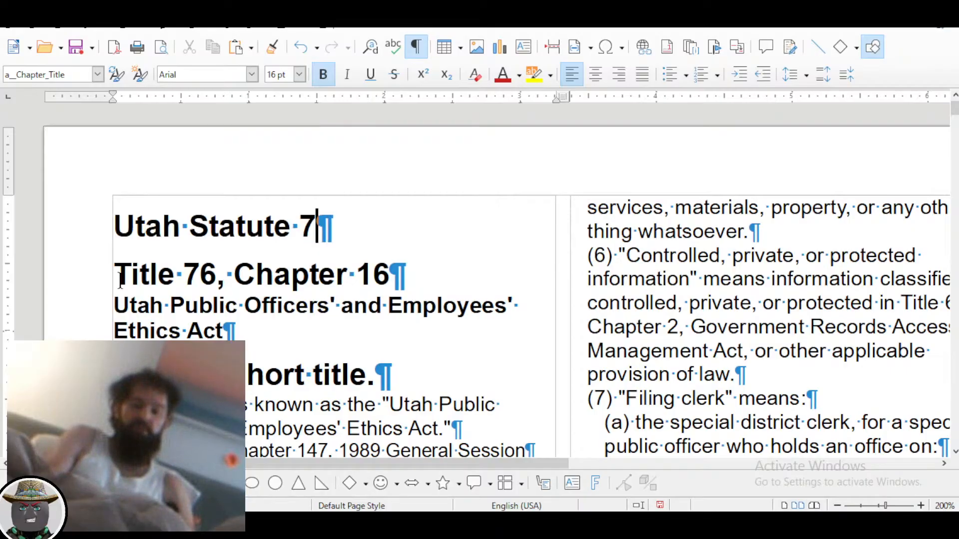
{"action": "type", "text": "6"}
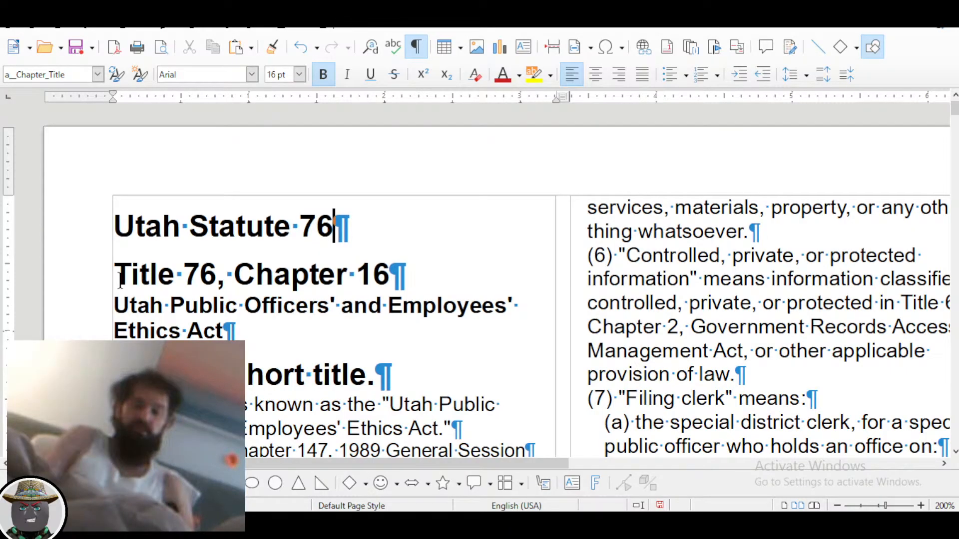
{"action": "type", "text": "-16"}
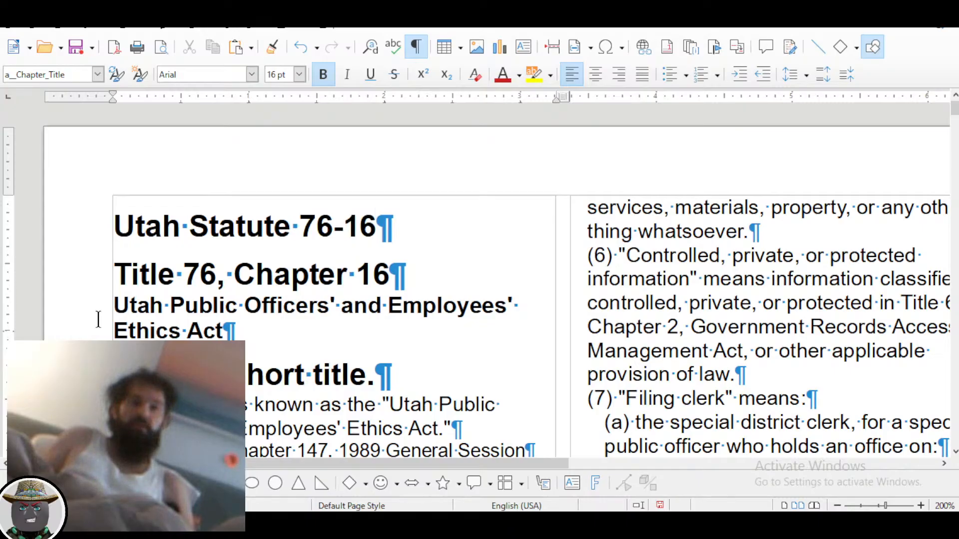
Look through the statute's pages to examine the column layout and the sections still lacking formatting, and return to the first page
{"action": "scroll", "coordinate": [98, 319], "scroll_direction": "down", "scroll_amount": 3}
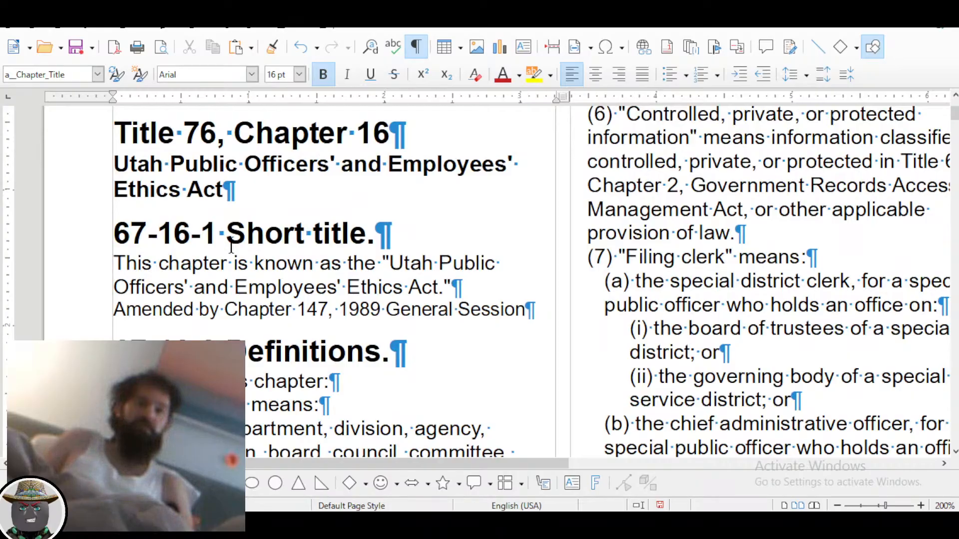
{"action": "scroll", "coordinate": [231, 248], "scroll_direction": "down", "scroll_amount": 5, "text": "ctrl"}
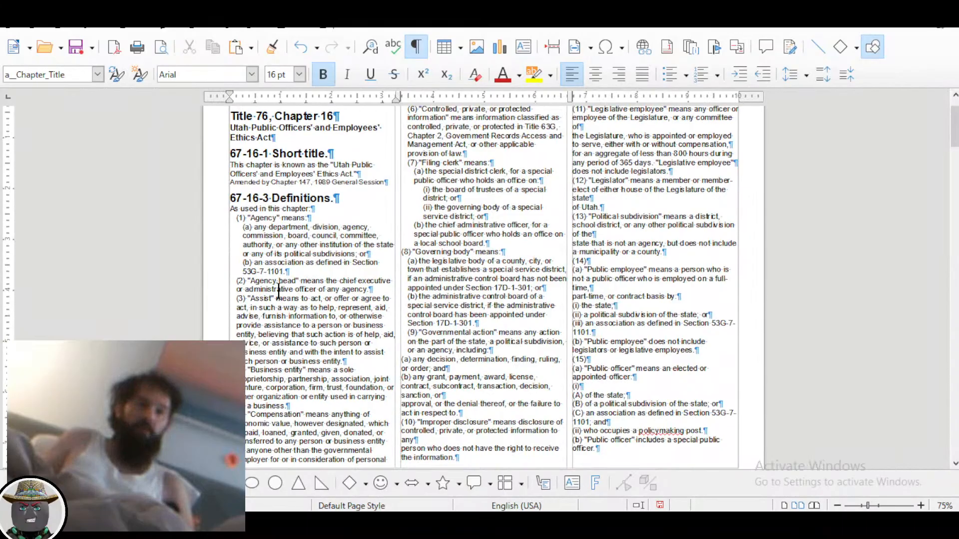
{"action": "scroll", "coordinate": [229, 252], "scroll_direction": "up", "scroll_amount": 2}
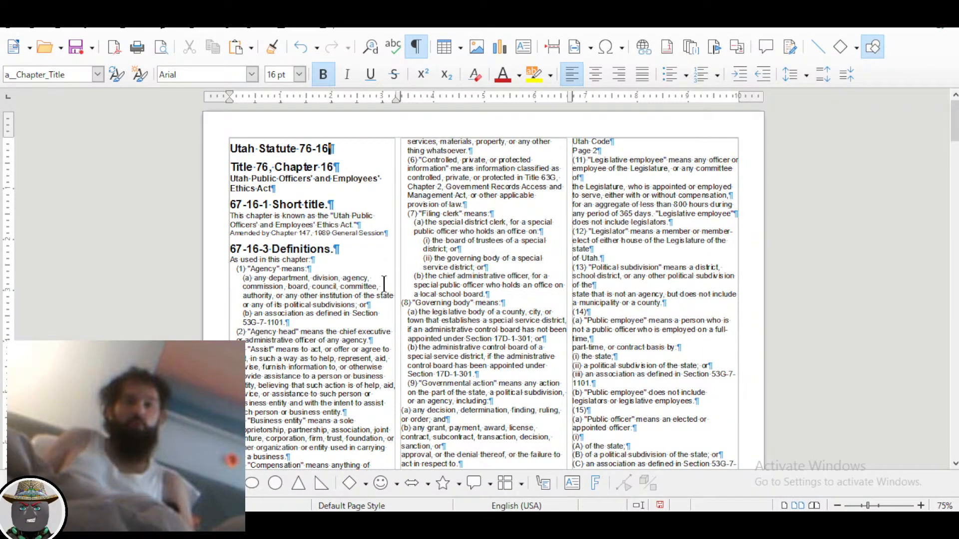
{"action": "scroll", "coordinate": [369, 297], "scroll_direction": "down", "scroll_amount": 10}
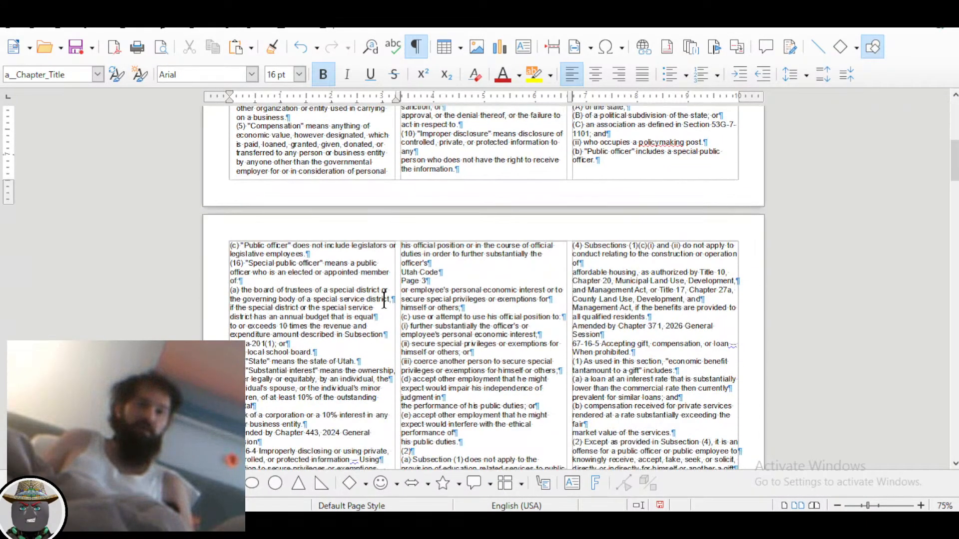
{"action": "scroll", "coordinate": [384, 300], "scroll_direction": "up", "scroll_amount": 10}
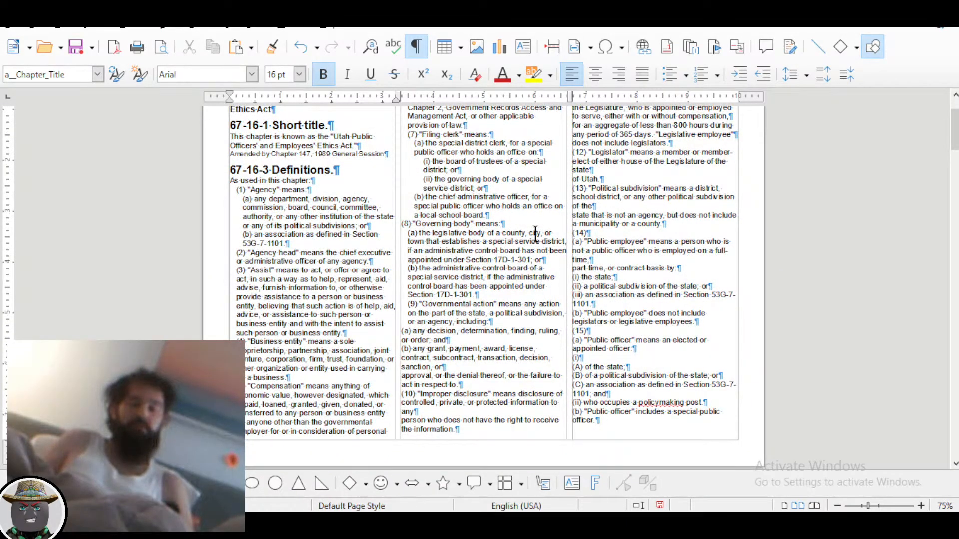
{"action": "scroll", "coordinate": [366, 275], "scroll_direction": "down", "scroll_amount": 8}
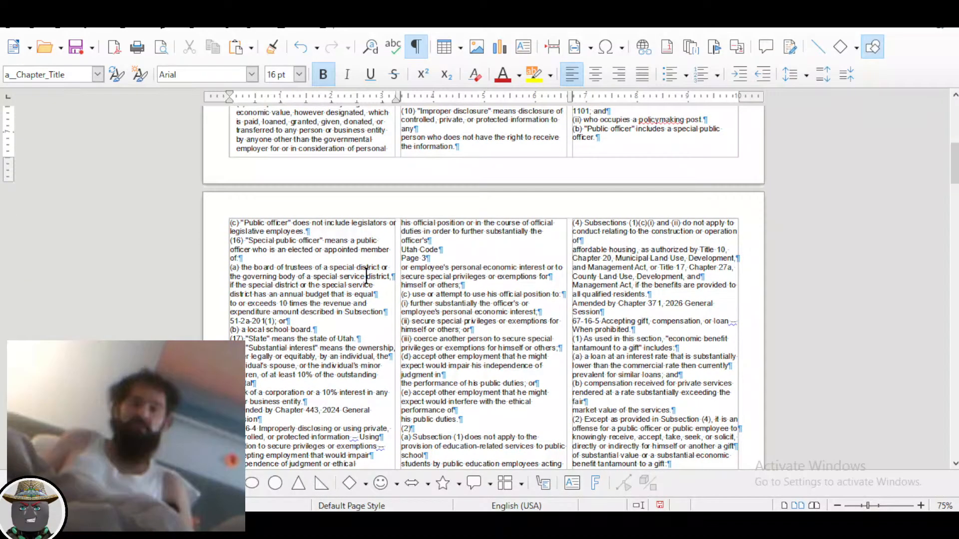
{"action": "scroll", "coordinate": [366, 275], "scroll_direction": "down", "scroll_amount": 10}
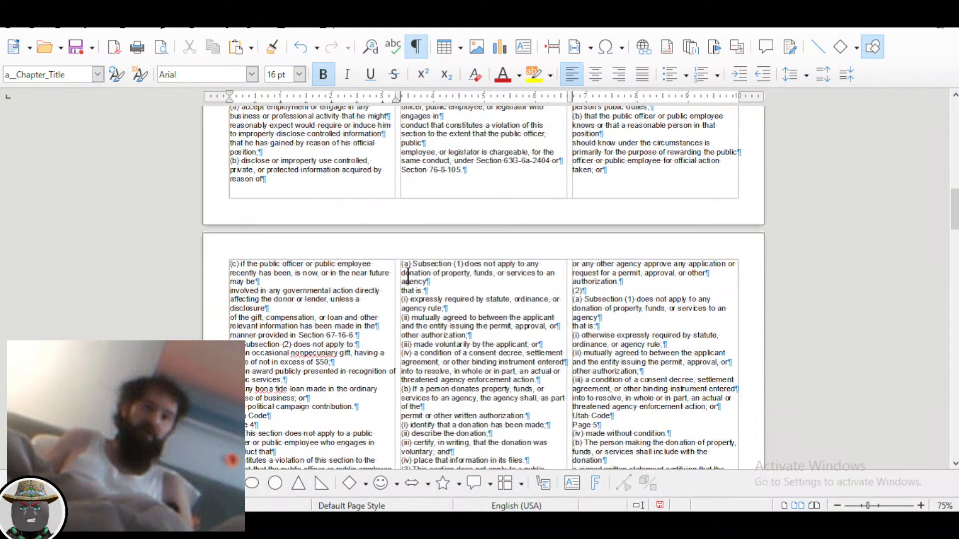
{"action": "scroll", "coordinate": [498, 299], "scroll_direction": "down", "scroll_amount": 11}
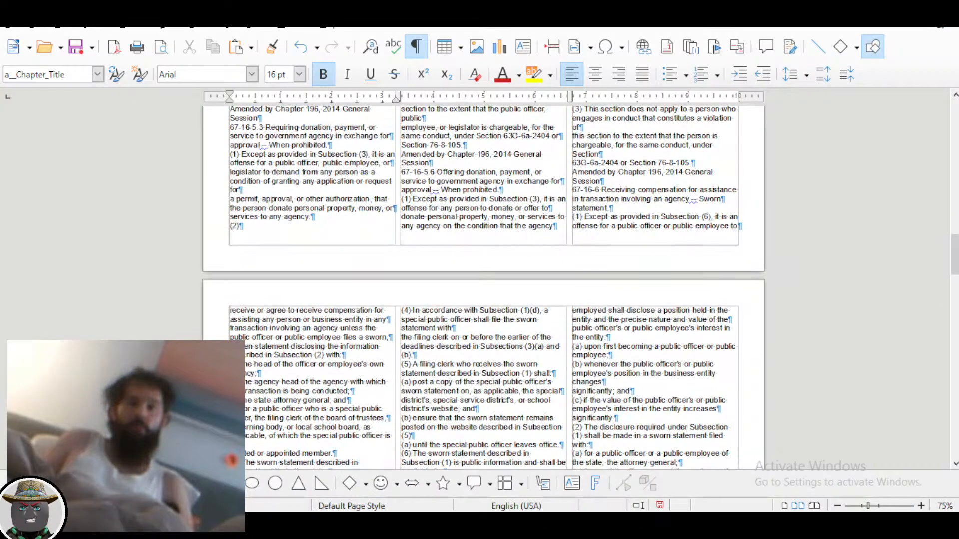
{"action": "left_click_drag", "start_coordinate": [955, 262], "coordinate": [954, 117]}
{"action": "scroll", "coordinate": [566, 320], "scroll_direction": "up", "scroll_amount": 3}
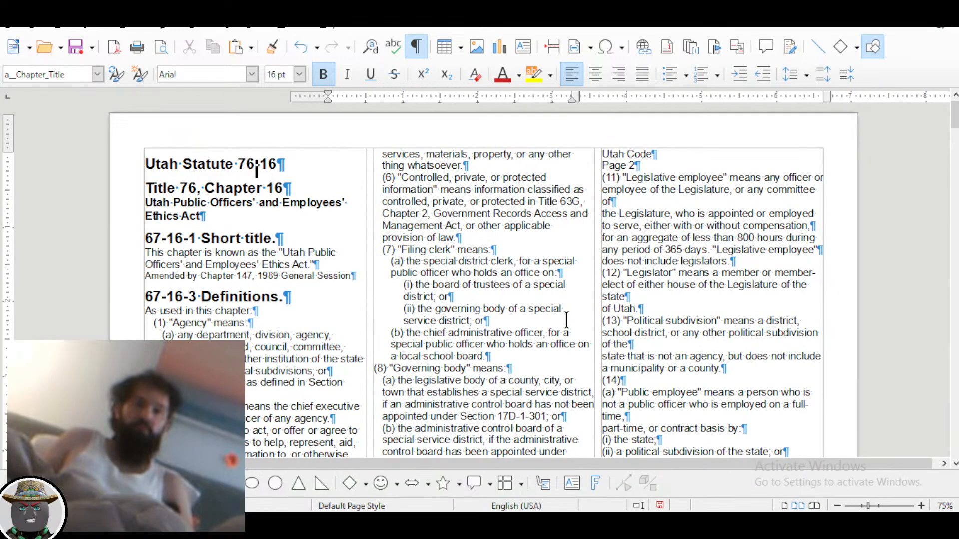
Delete the stray "Utah Code" and "Page 2" lines above item (11) "Legislative employee" in the third column
{"action": "scroll", "coordinate": [566, 321], "scroll_direction": "up", "scroll_amount": 4}
{"action": "left_click", "coordinate": [774, 190]}
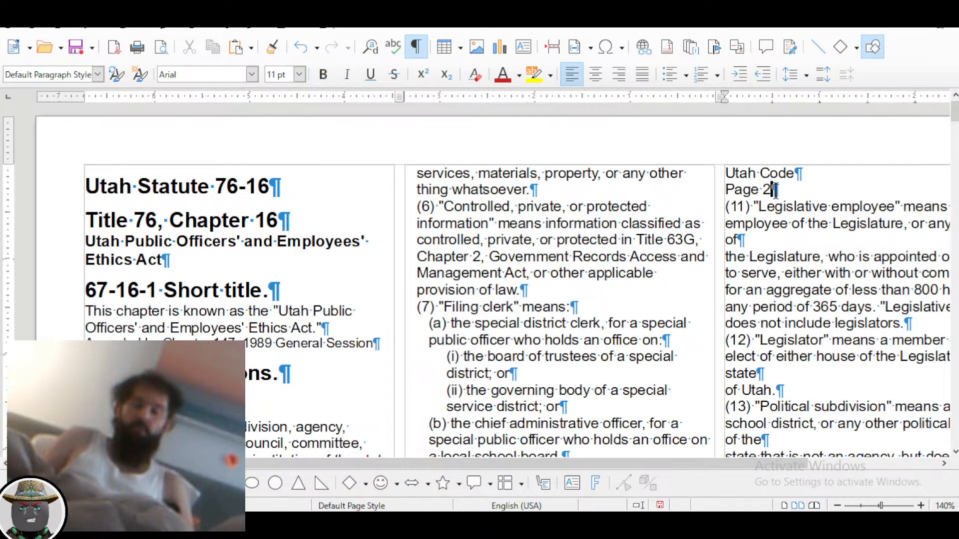
{"action": "key", "text": "shift+Home"}
{"action": "key", "text": "shift+Left"}
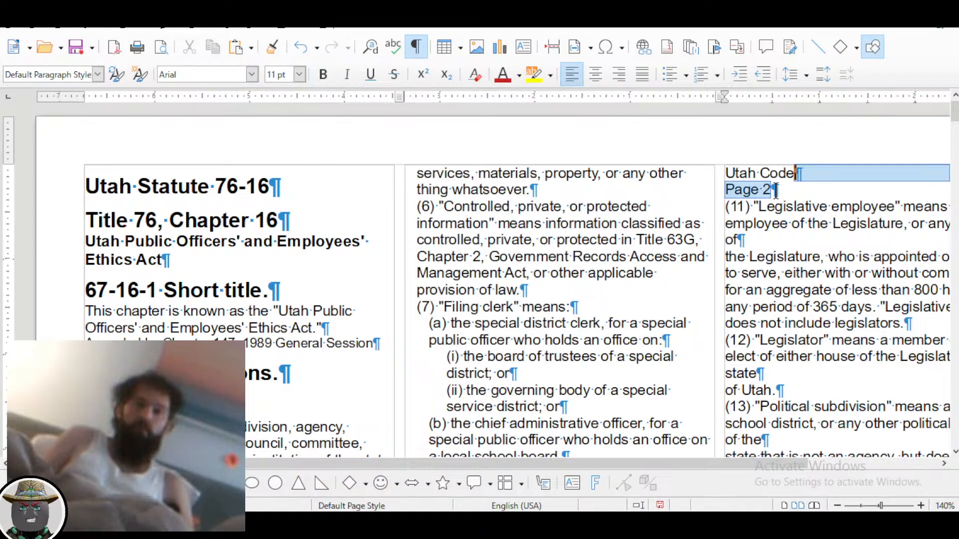
{"action": "key", "text": "shift+Home"}
{"action": "key", "text": "Delete"}
{"action": "key", "text": "Delete"}
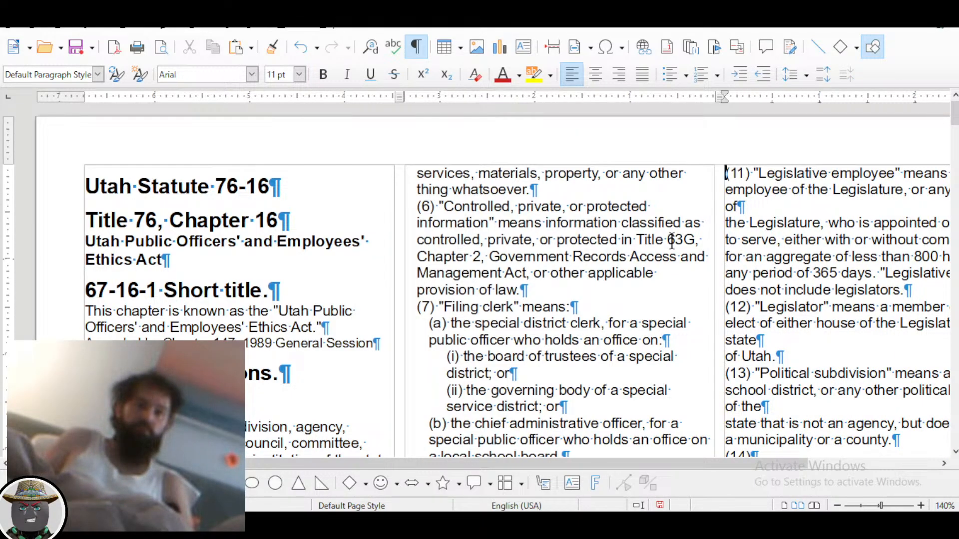
Delete the stray "Utah Code" and "Page 3" lines above "or employee's personal economic interest" in the second column
{"action": "scroll", "coordinate": [671, 241], "scroll_direction": "down", "scroll_amount": 15}
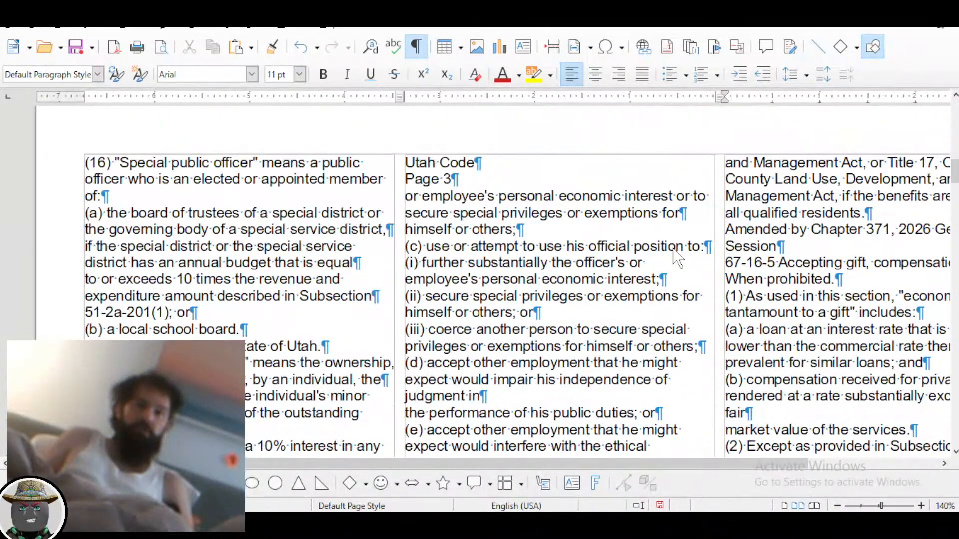
{"action": "scroll", "coordinate": [674, 254], "scroll_direction": "down", "scroll_amount": 1}
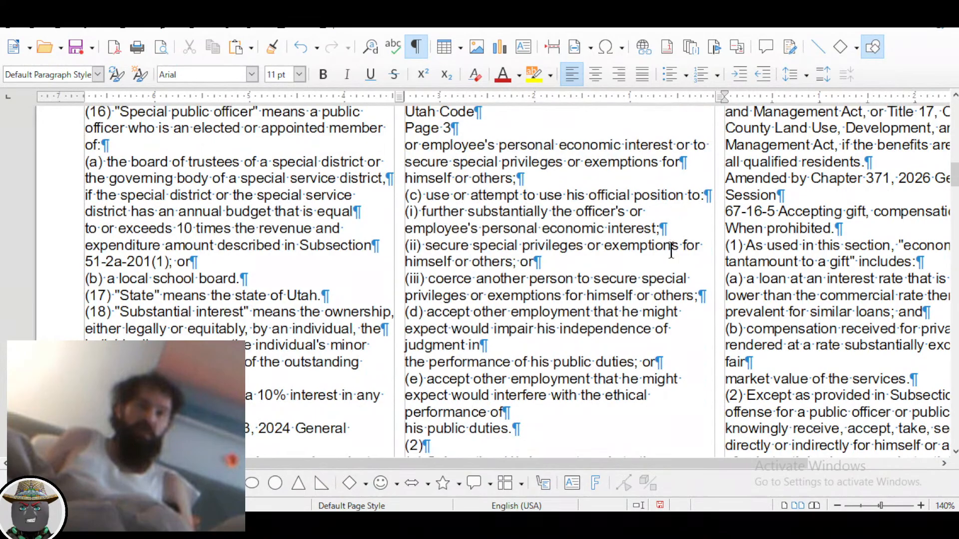
{"action": "left_click", "coordinate": [497, 136]}
{"action": "key", "text": "ctrl+shift+Left"}
{"action": "key", "text": "ctrl+shift+Left"}
{"action": "key", "text": "ctrl+shift+Left"}
{"action": "key", "text": "ctrl+shift+Left"}
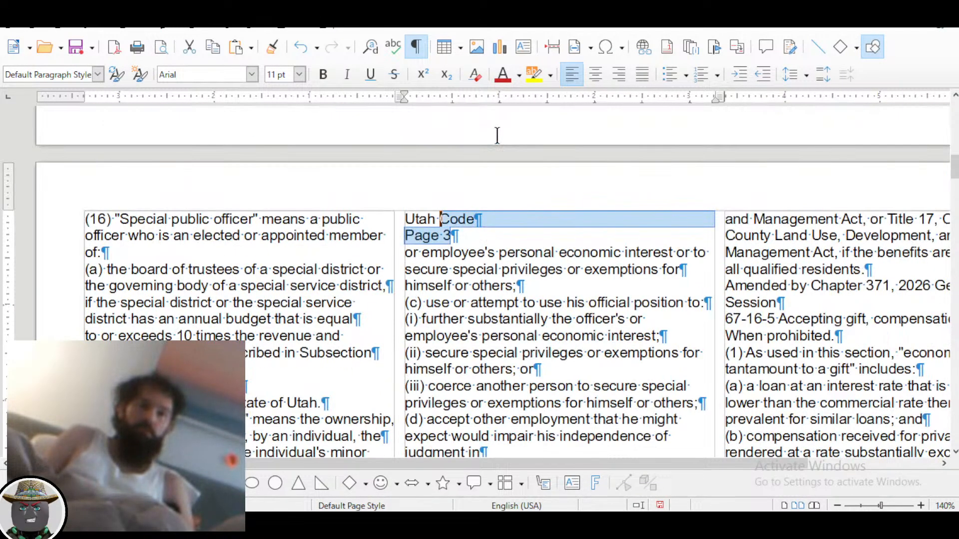
{"action": "key", "text": "ctrl+shift+Left"}
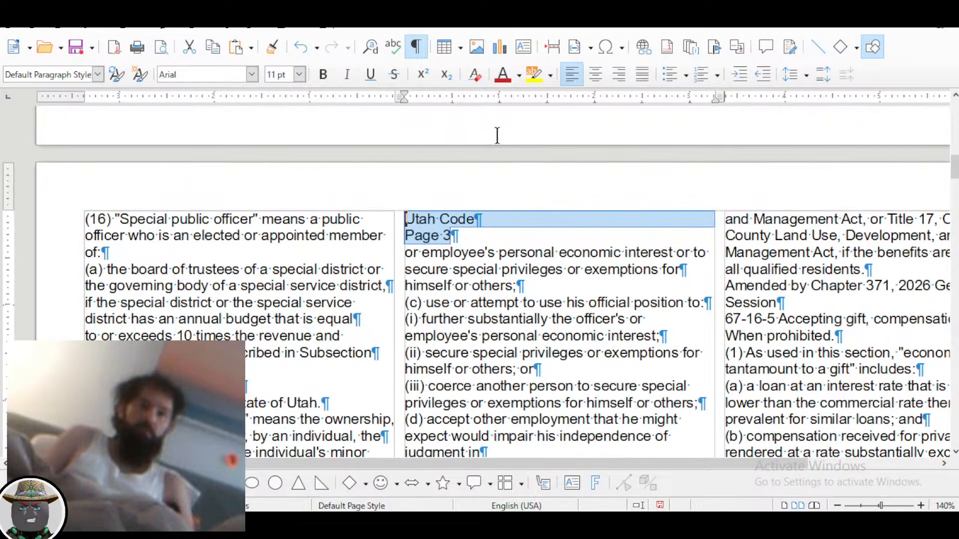
{"action": "key", "text": "Delete"}
Apply the a__Chapter_Title paragraph style to the first line of the 67-16-4 "Improperly disclosing or using private" section heading
{"action": "scroll", "coordinate": [497, 136], "scroll_direction": "down", "scroll_amount": 3}
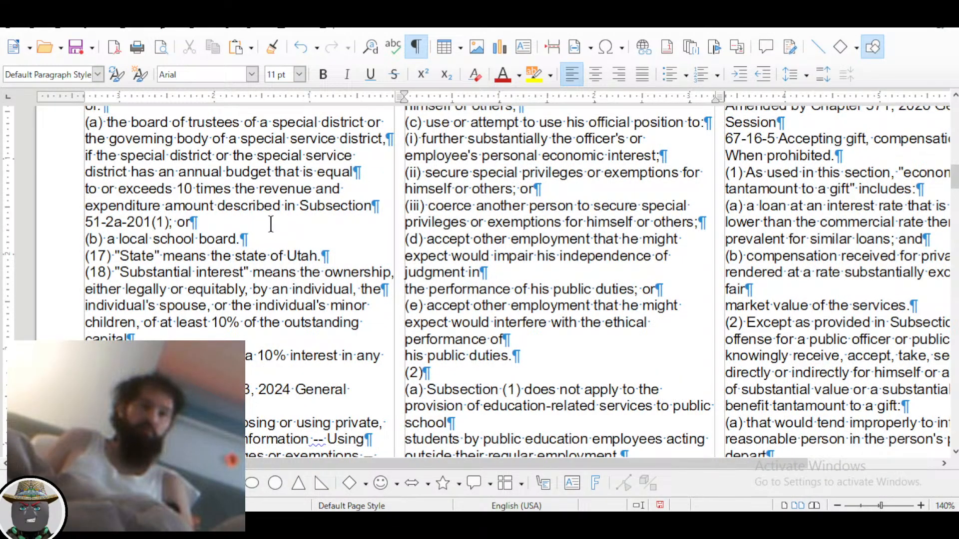
{"action": "scroll", "coordinate": [271, 224], "scroll_direction": "down", "scroll_amount": 5}
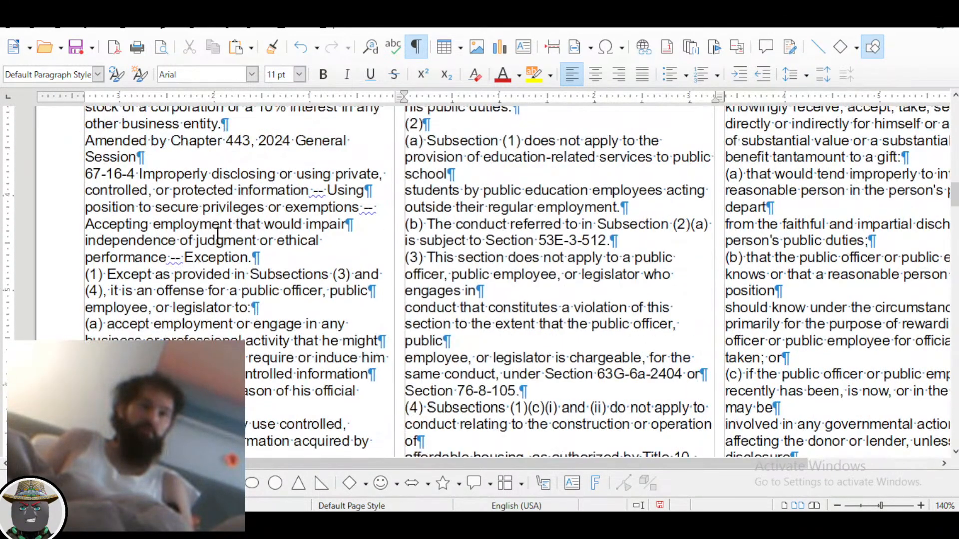
{"action": "left_click", "coordinate": [116, 175]}
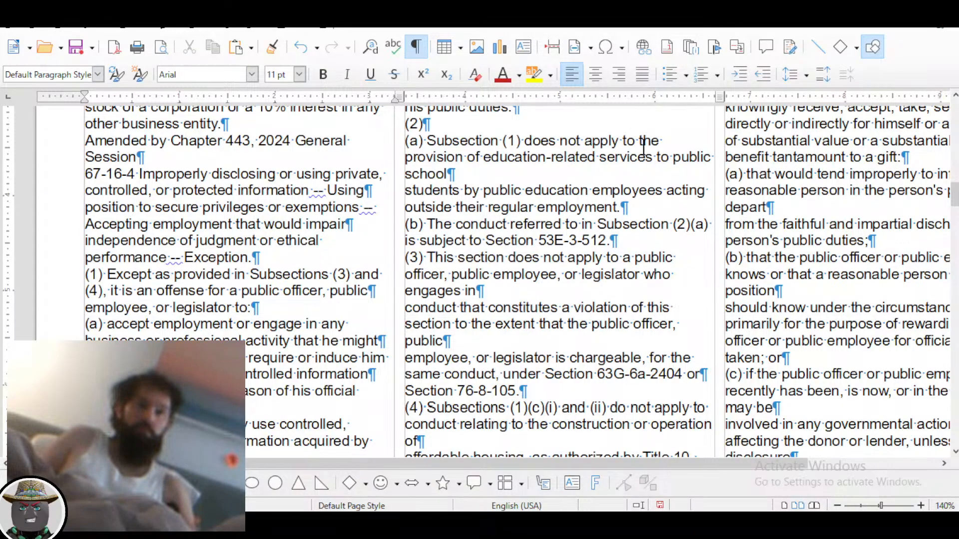
{"action": "key", "text": "ctrl+1"}
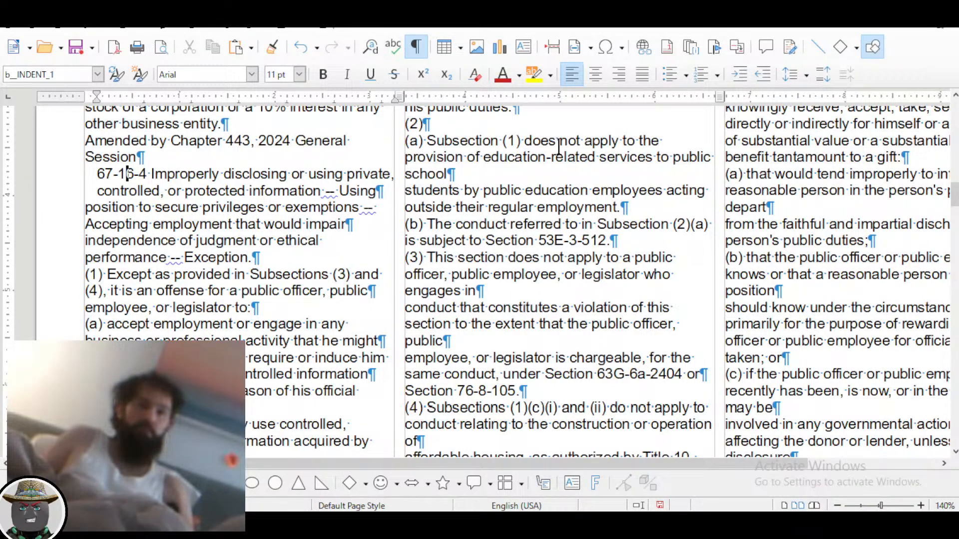
{"action": "key", "text": "ctrl+2"}
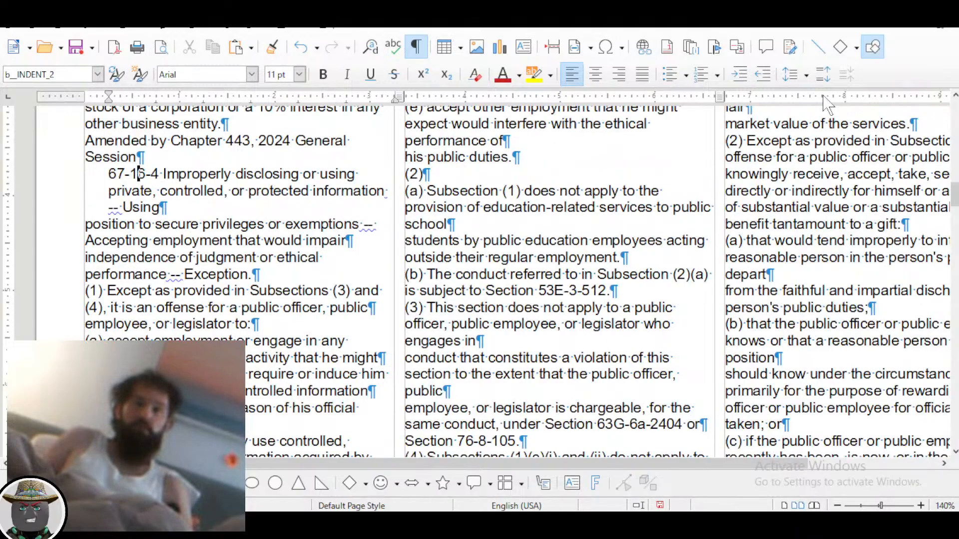
{"action": "key", "text": "F11"}
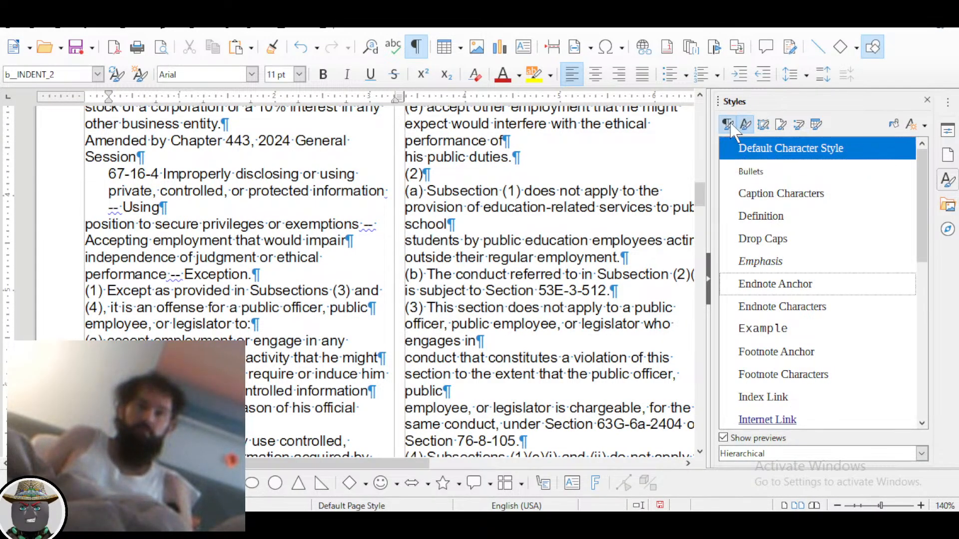
{"action": "left_click", "coordinate": [729, 125]}
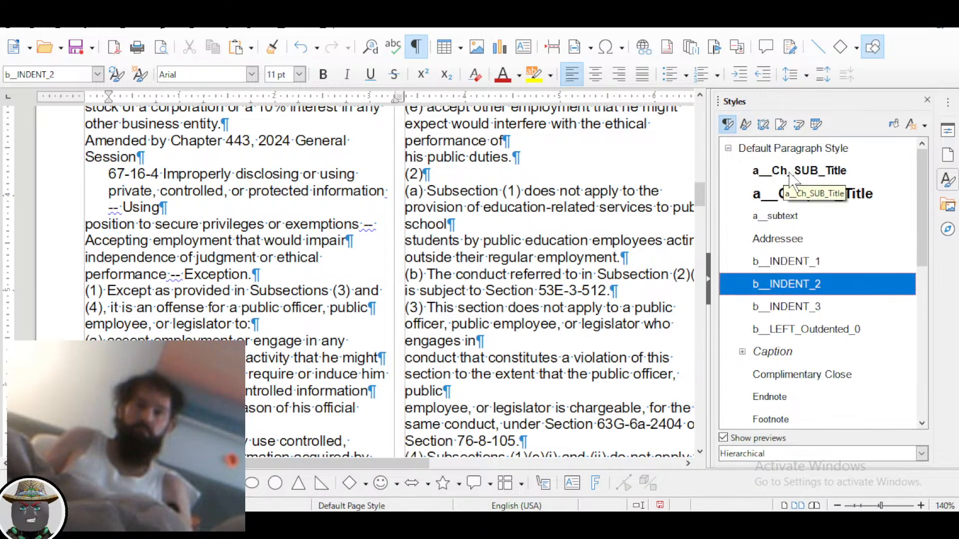
{"action": "double_click", "coordinate": [799, 193]}
Apply the a__Chapter_Title paragraph style to the 67-16-5 "Accepting gift, compensation, or loan" section heading in the third column
{"action": "scroll", "coordinate": [469, 218], "scroll_direction": "down", "scroll_amount": 3}
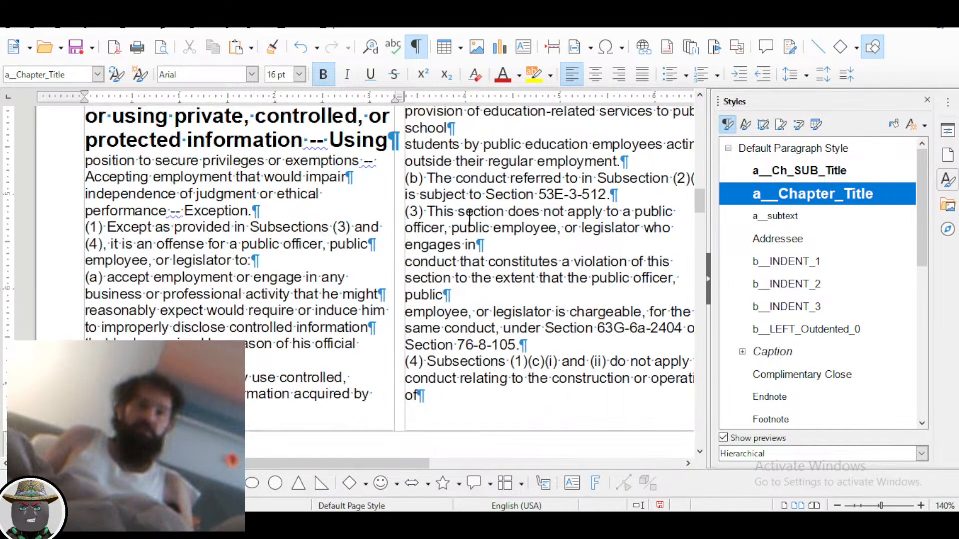
{"action": "scroll", "coordinate": [469, 218], "scroll_direction": "up", "scroll_amount": 4}
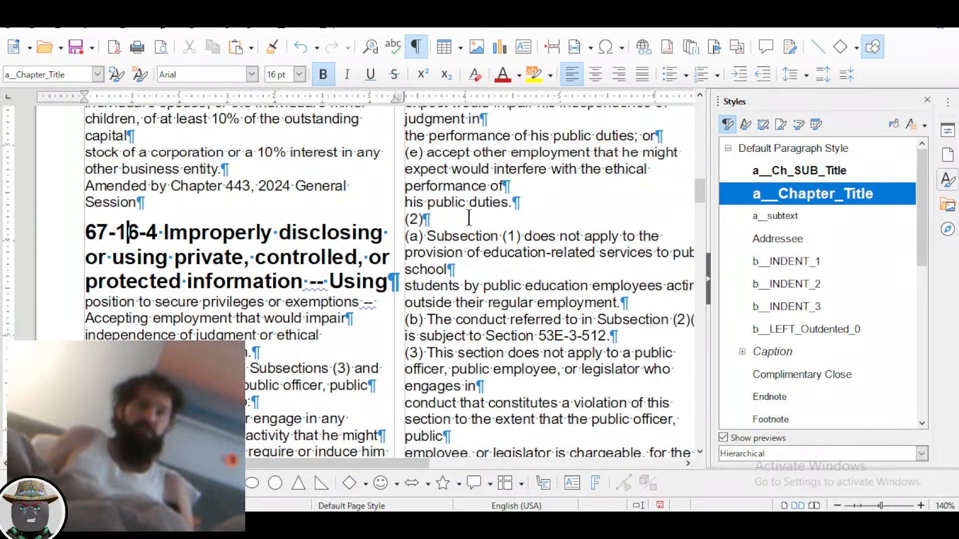
{"action": "scroll", "coordinate": [469, 218], "scroll_direction": "down", "scroll_amount": 4}
{"action": "scroll", "coordinate": [465, 217], "scroll_direction": "right", "scroll_amount": 8}
{"action": "scroll", "coordinate": [461, 219], "scroll_direction": "up", "scroll_amount": 13}
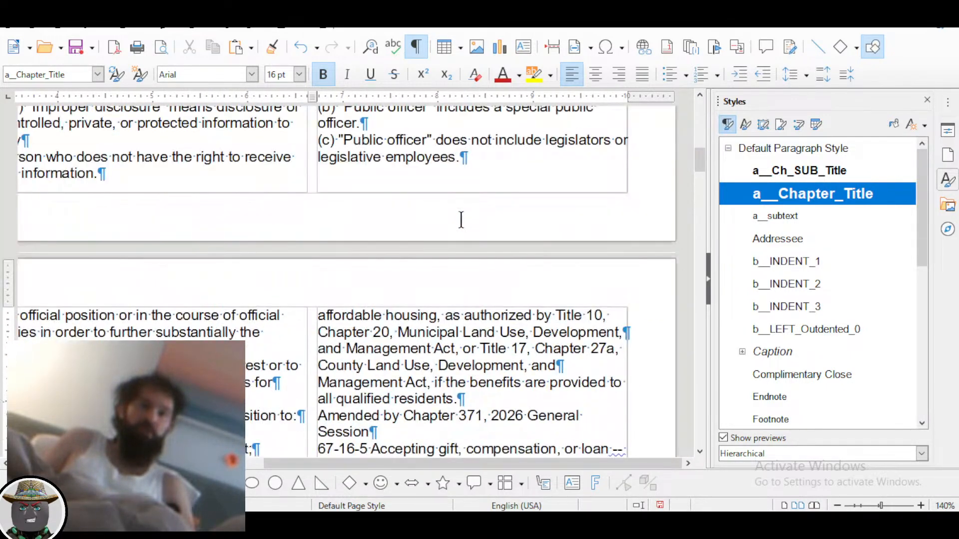
{"action": "scroll", "coordinate": [461, 220], "scroll_direction": "down", "scroll_amount": 4}
{"action": "left_click", "coordinate": [354, 308]}
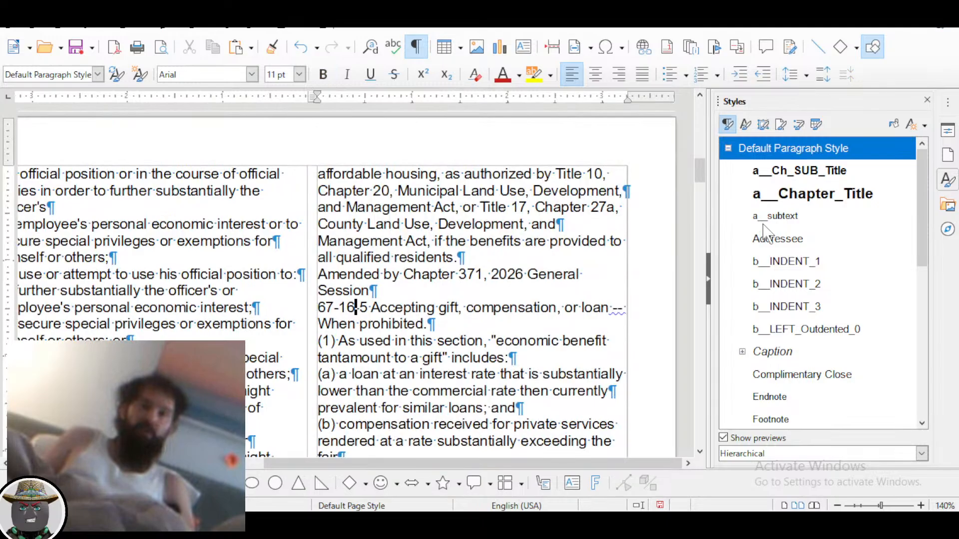
{"action": "double_click", "coordinate": [813, 194]}
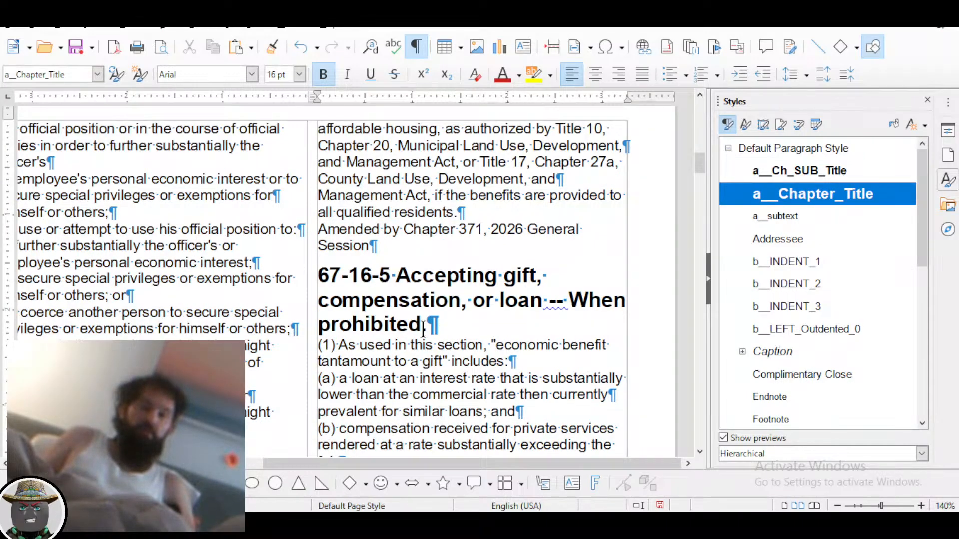
Look through the columns following section 67-16-5 to examine leftover "Utah Code" page lines and section headings still lacking formatting
{"action": "scroll", "coordinate": [423, 330], "scroll_direction": "down", "scroll_amount": 15}
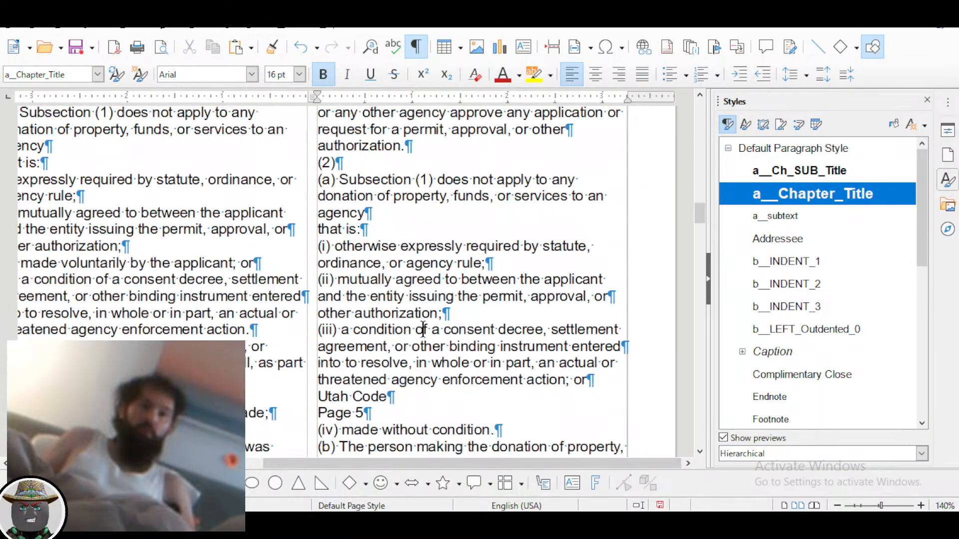
{"action": "scroll", "coordinate": [423, 330], "scroll_direction": "left", "scroll_amount": 5}
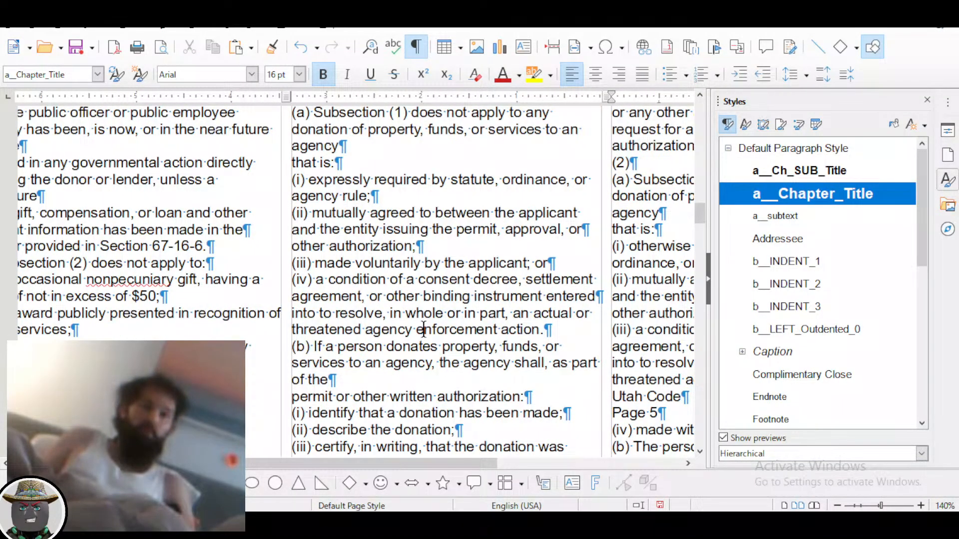
{"action": "scroll", "coordinate": [423, 330], "scroll_direction": "left", "scroll_amount": 2}
{"action": "scroll", "coordinate": [423, 329], "scroll_direction": "right", "scroll_amount": 7}
{"action": "scroll", "coordinate": [423, 330], "scroll_direction": "left", "scroll_amount": 7}
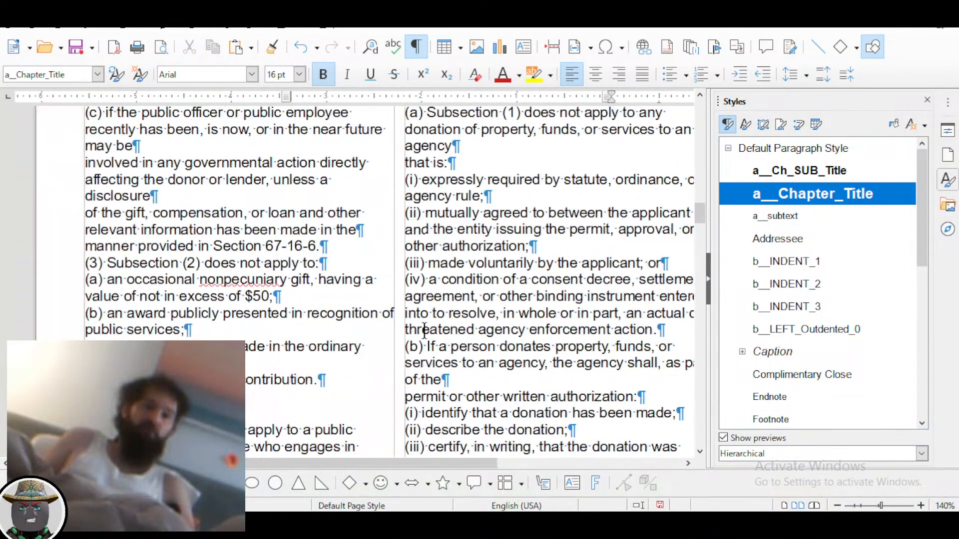
{"action": "scroll", "coordinate": [425, 330], "scroll_direction": "right", "scroll_amount": 2}
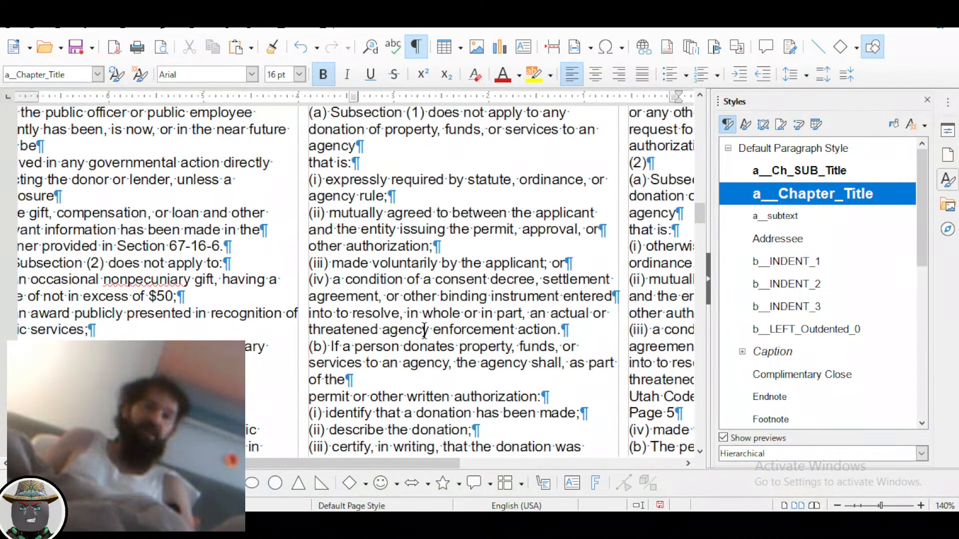
{"action": "scroll", "coordinate": [424, 331], "scroll_direction": "left", "scroll_amount": 2}
{"action": "scroll", "coordinate": [424, 331], "scroll_direction": "up", "scroll_amount": 5}
{"action": "scroll", "coordinate": [424, 331], "scroll_direction": "down", "scroll_amount": 4}
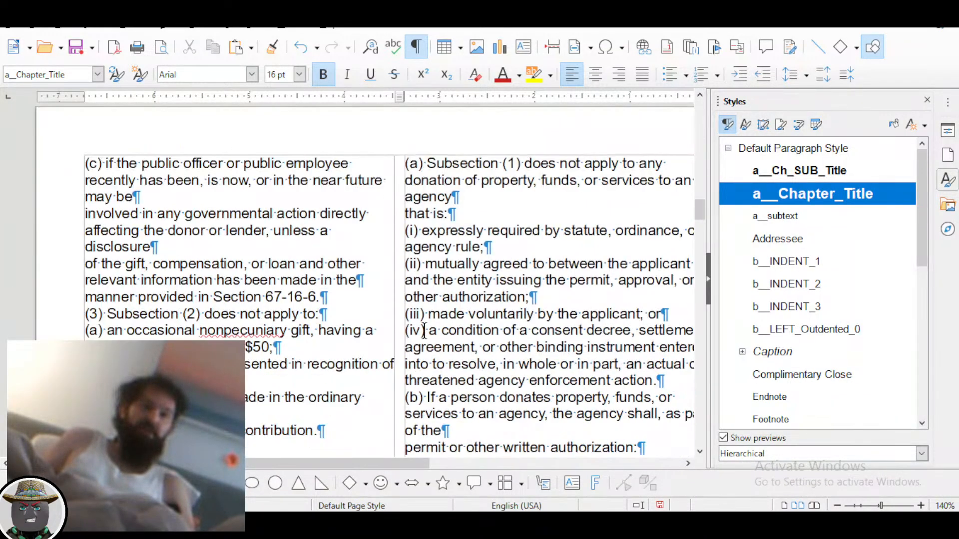
{"action": "scroll", "coordinate": [424, 331], "scroll_direction": "down", "scroll_amount": 6}
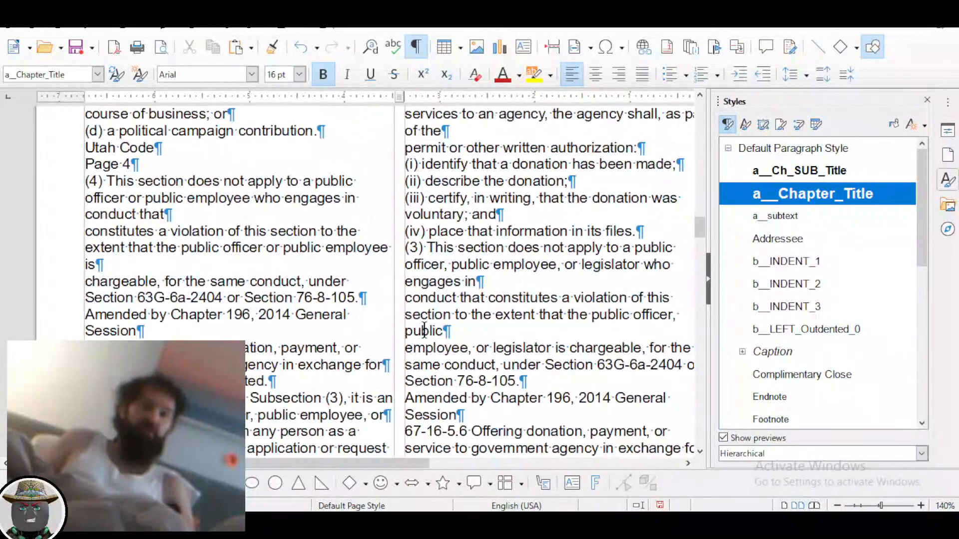
{"action": "scroll", "coordinate": [424, 330], "scroll_direction": "down", "scroll_amount": 1}
{"action": "scroll", "coordinate": [424, 331], "scroll_direction": "right", "scroll_amount": 6}
{"action": "scroll", "coordinate": [424, 331], "scroll_direction": "left", "scroll_amount": 4}
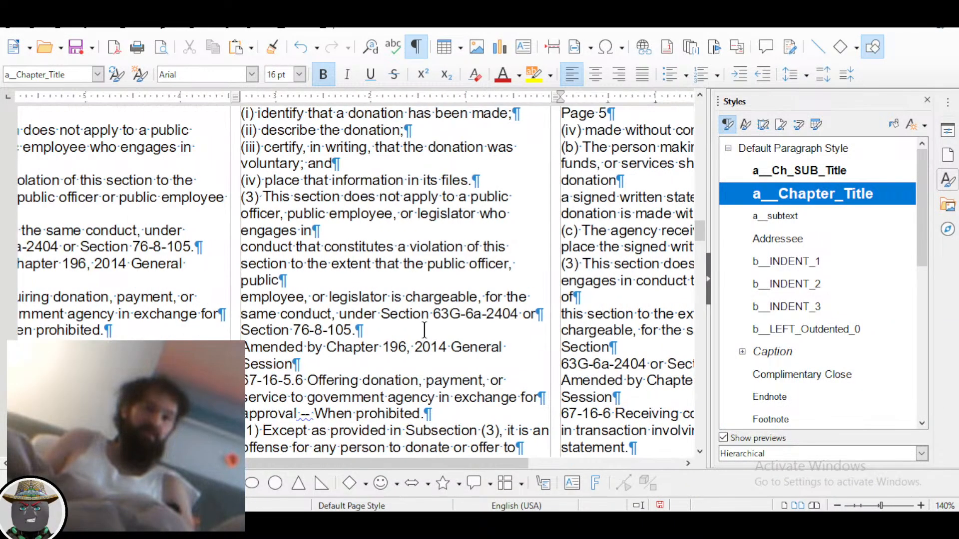
{"action": "scroll", "coordinate": [424, 330], "scroll_direction": "left", "scroll_amount": 3}
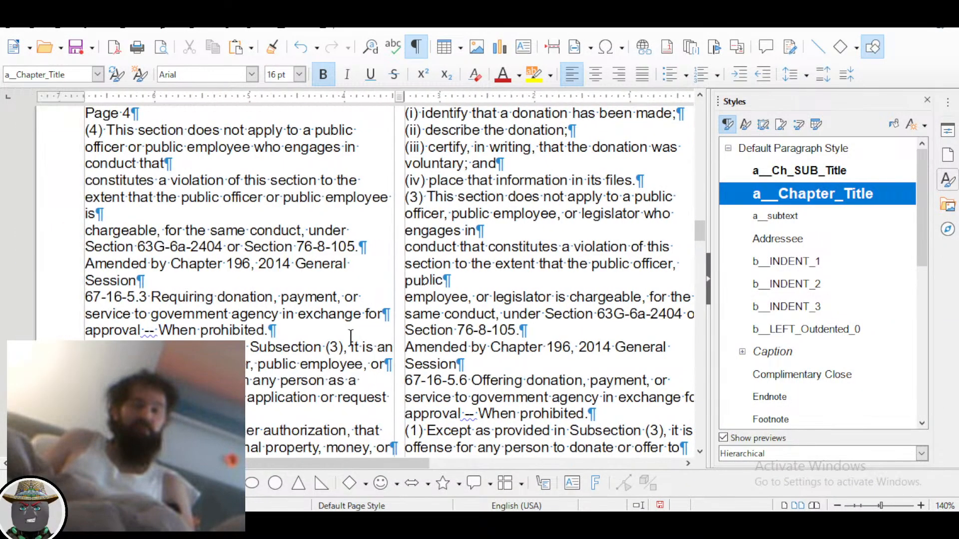
{"action": "scroll", "coordinate": [352, 337], "scroll_direction": "right", "scroll_amount": 6}
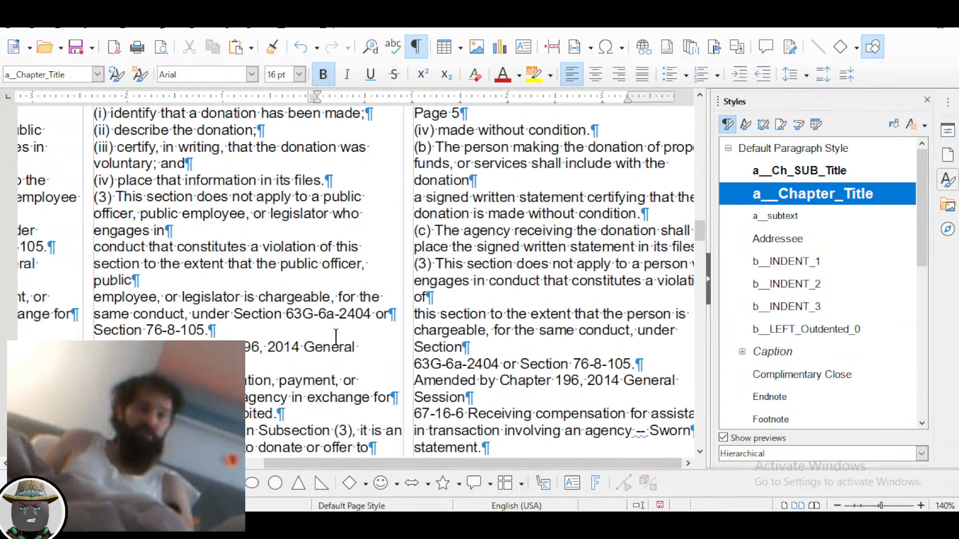
{"action": "scroll", "coordinate": [336, 338], "scroll_direction": "right", "scroll_amount": 2}
{"action": "scroll", "coordinate": [335, 337], "scroll_direction": "left", "scroll_amount": 8}
{"action": "scroll", "coordinate": [335, 337], "scroll_direction": "up", "scroll_amount": 3}
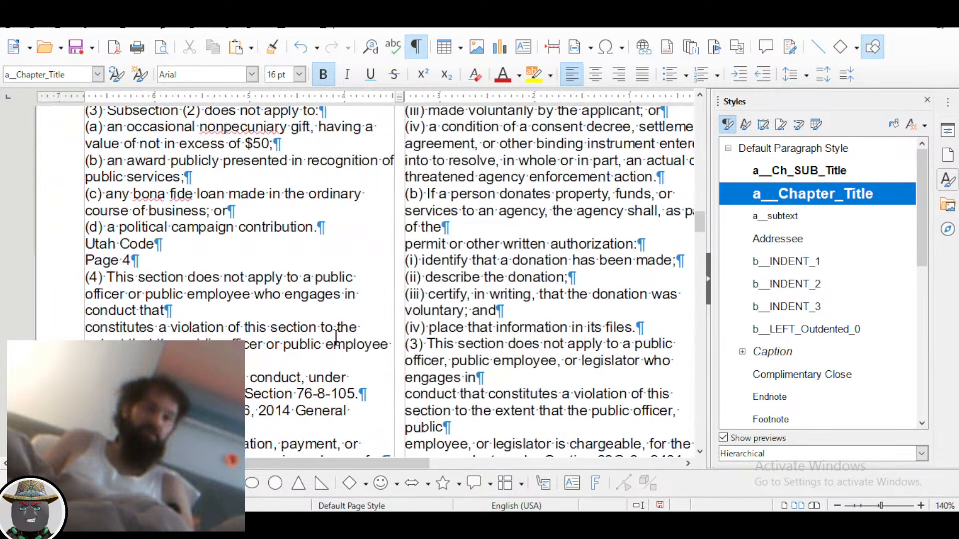
{"action": "scroll", "coordinate": [336, 340], "scroll_direction": "up", "scroll_amount": 2}
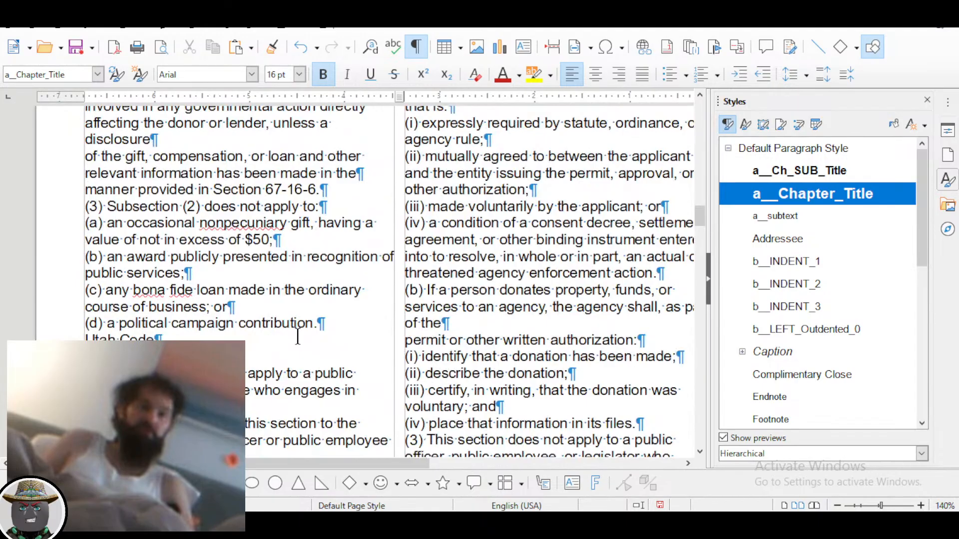
{"action": "scroll", "coordinate": [297, 336], "scroll_direction": "down", "scroll_amount": 5}
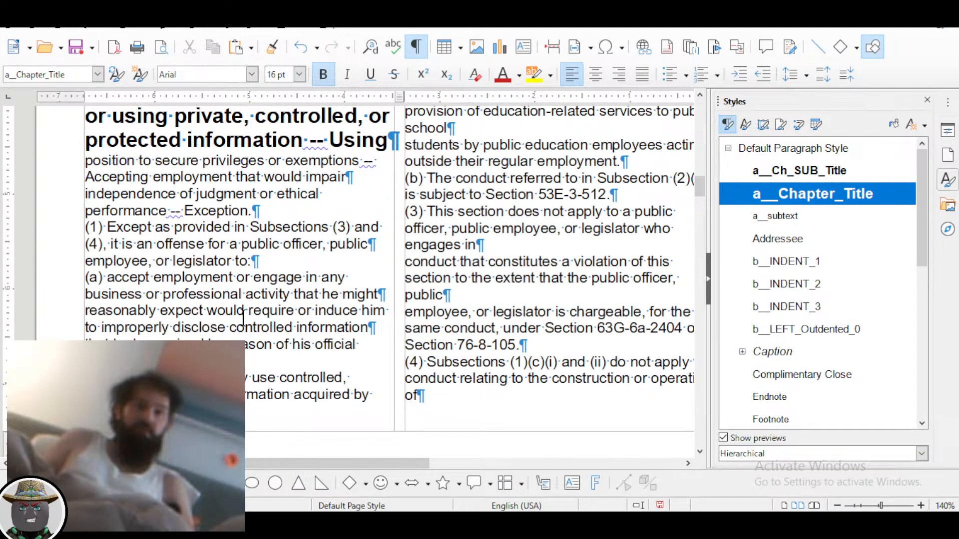
Delete the stray "Utah Code" and "Page 5" lines above item (iv) "made without condition" in the third column
{"action": "scroll", "coordinate": [243, 318], "scroll_direction": "right", "scroll_amount": 5}
{"action": "scroll", "coordinate": [261, 320], "scroll_direction": "right", "scroll_amount": 3}
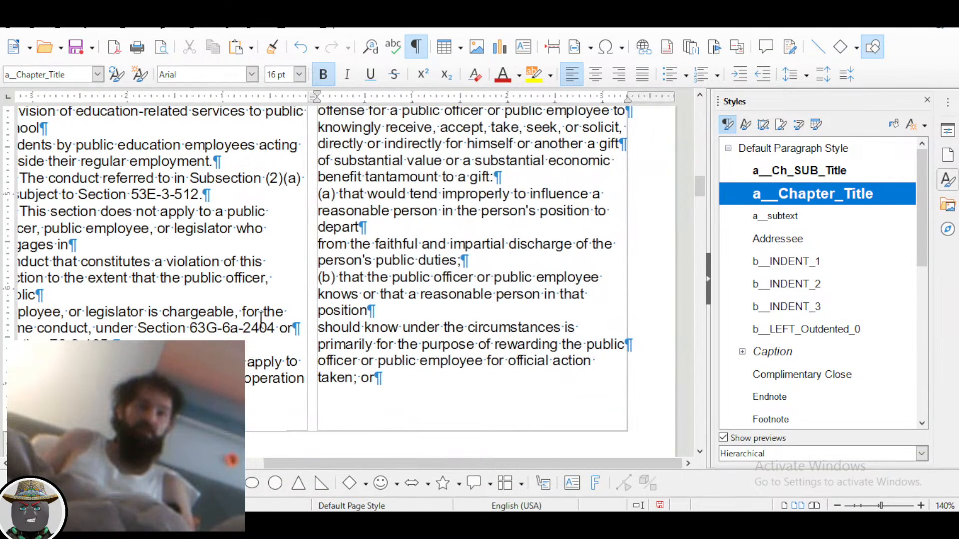
{"action": "scroll", "coordinate": [261, 320], "scroll_direction": "down", "scroll_amount": 8}
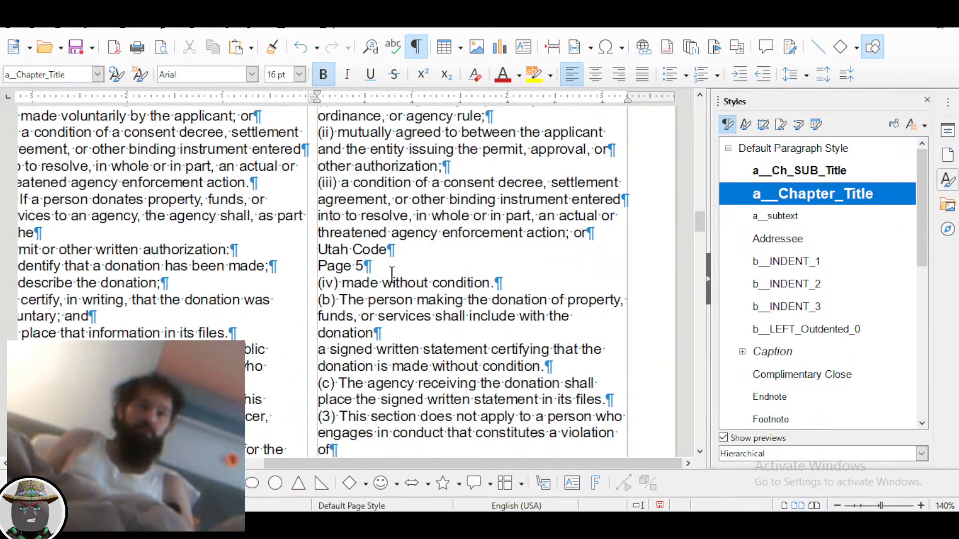
{"action": "left_click_drag", "start_coordinate": [391, 274], "coordinate": [353, 251]}
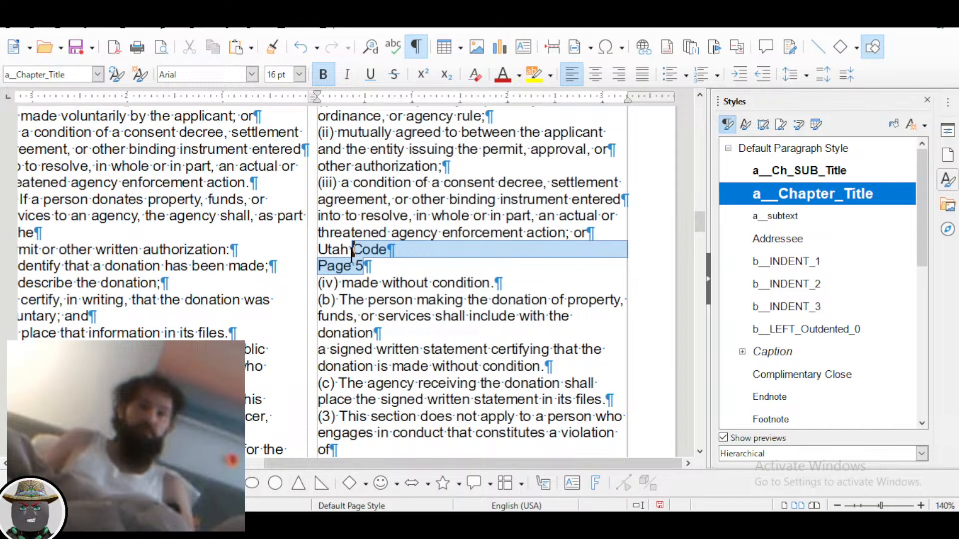
{"action": "key", "text": "Delete"}
{"action": "key", "text": "Delete"}
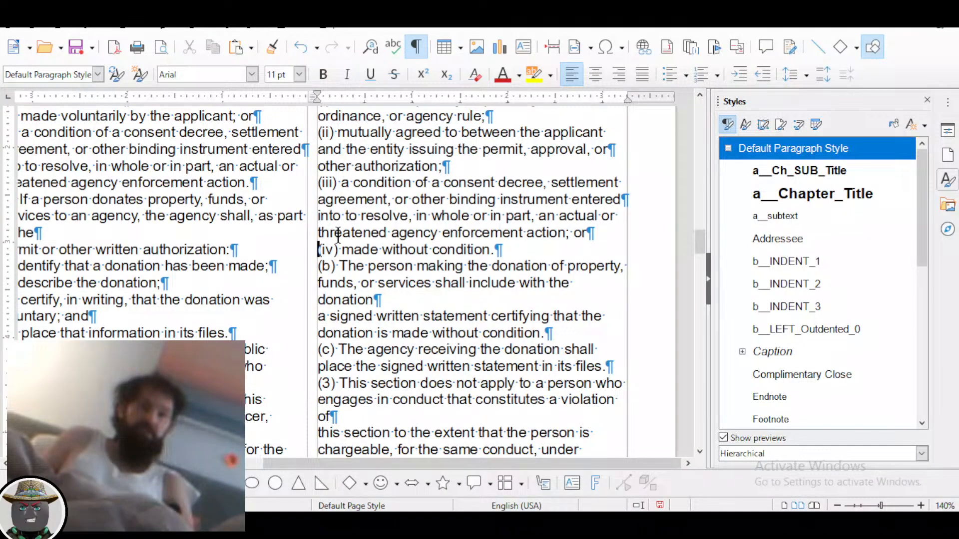
Apply the a__Chapter_Title paragraph style to the 67-16-6 "Receiving compensation" heading and the line starting "63G-6a-2404" above it
{"action": "scroll", "coordinate": [338, 235], "scroll_direction": "down", "scroll_amount": 15}
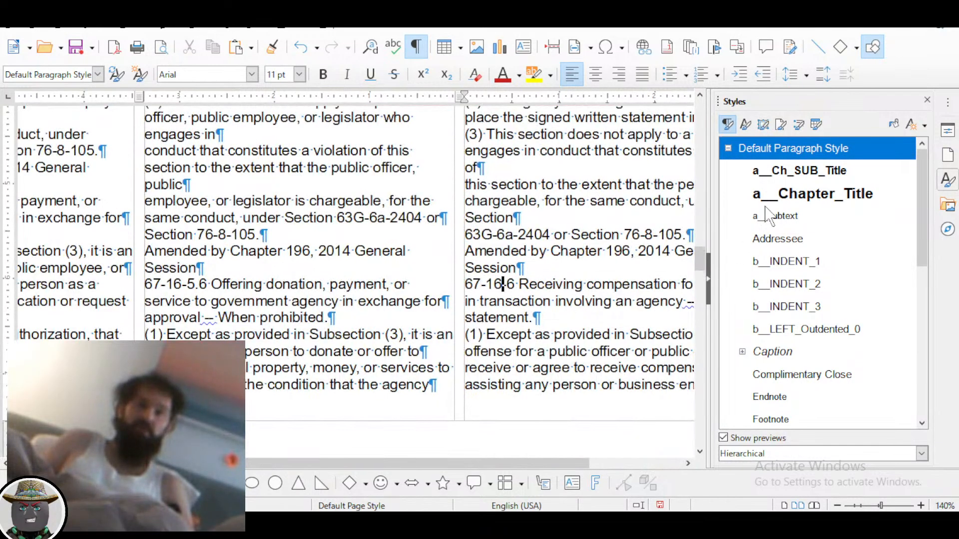
{"action": "double_click", "coordinate": [786, 193]}
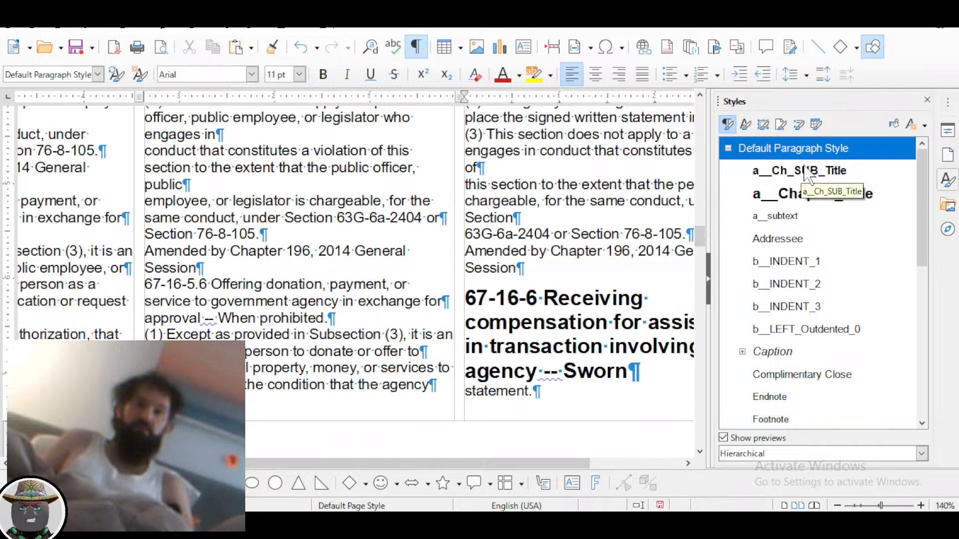
{"action": "double_click", "coordinate": [798, 195]}
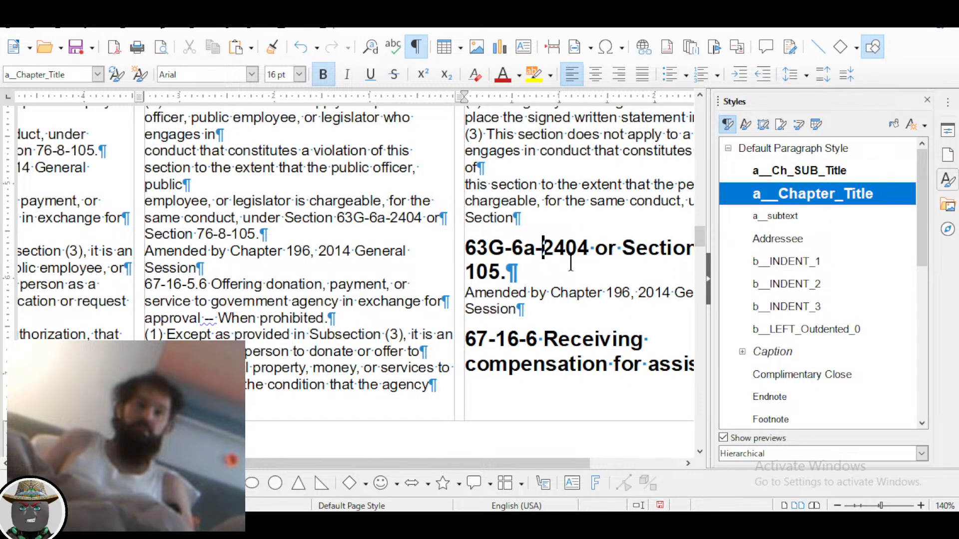
Join the "statement." line onto the end of the 67-16-6 "Receiving compensation" heading so the heading is one paragraph
{"action": "left_click", "coordinate": [524, 292]}
{"action": "scroll", "coordinate": [662, 274], "scroll_direction": "down", "scroll_amount": 7}
{"action": "scroll", "coordinate": [594, 277], "scroll_direction": "left", "scroll_amount": 5}
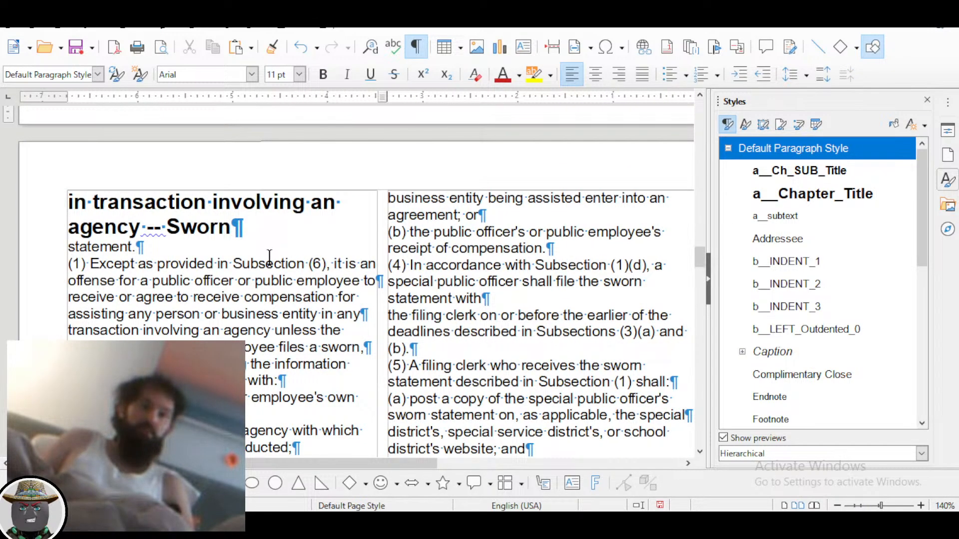
{"action": "left_click", "coordinate": [289, 227]}
{"action": "key", "text": "Delete"}
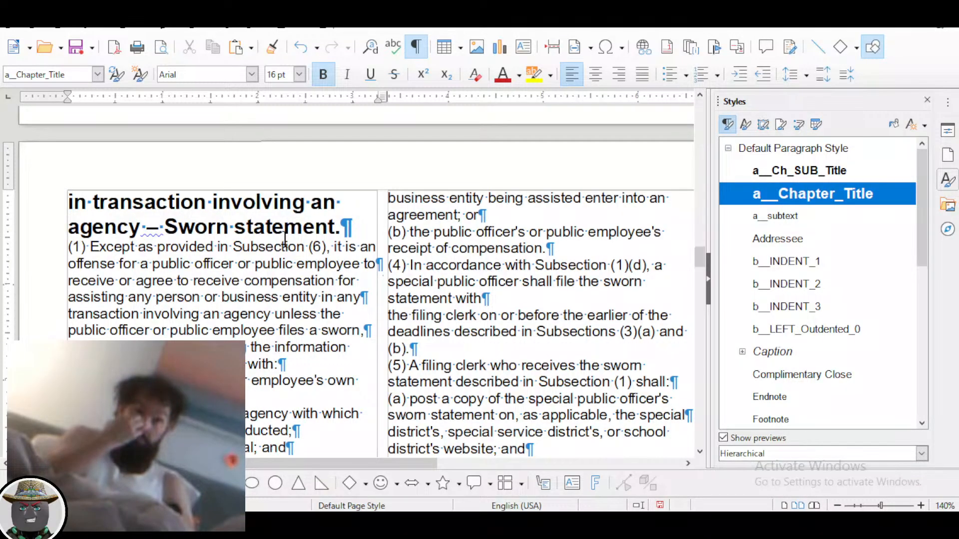
Delete the stray "Utah Code" and "Page 6" lines above 67-16-7 and apply the a__Chapter_Title style to that "Disclosure of substantial interest" heading
{"action": "scroll", "coordinate": [439, 269], "scroll_direction": "down", "scroll_amount": 8}
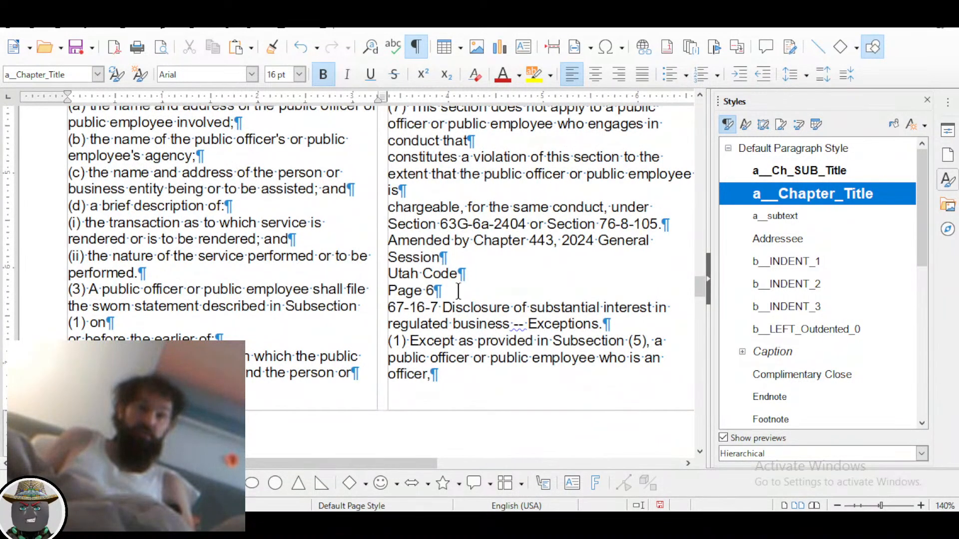
{"action": "left_click", "coordinate": [458, 290]}
{"action": "key", "text": "shift+Up"}
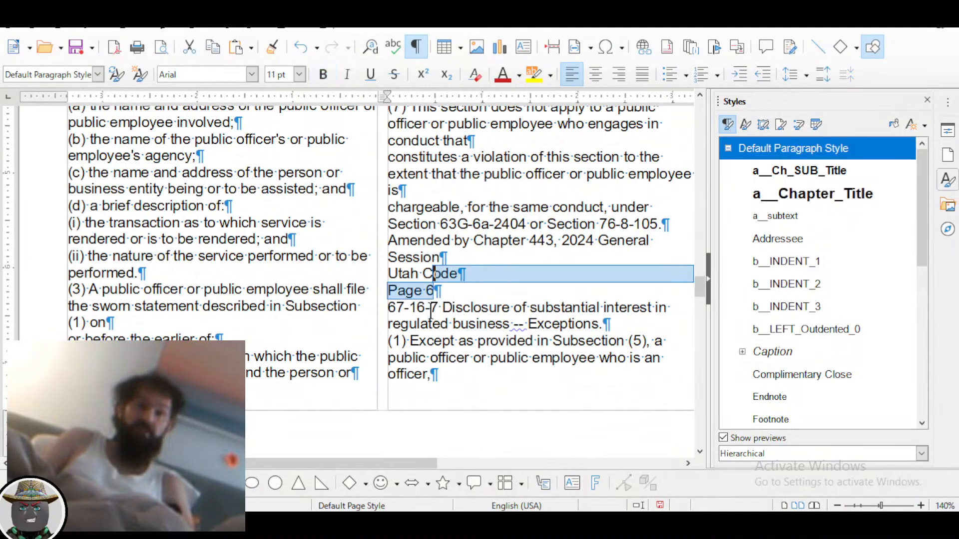
{"action": "key", "text": "shift+Up"}
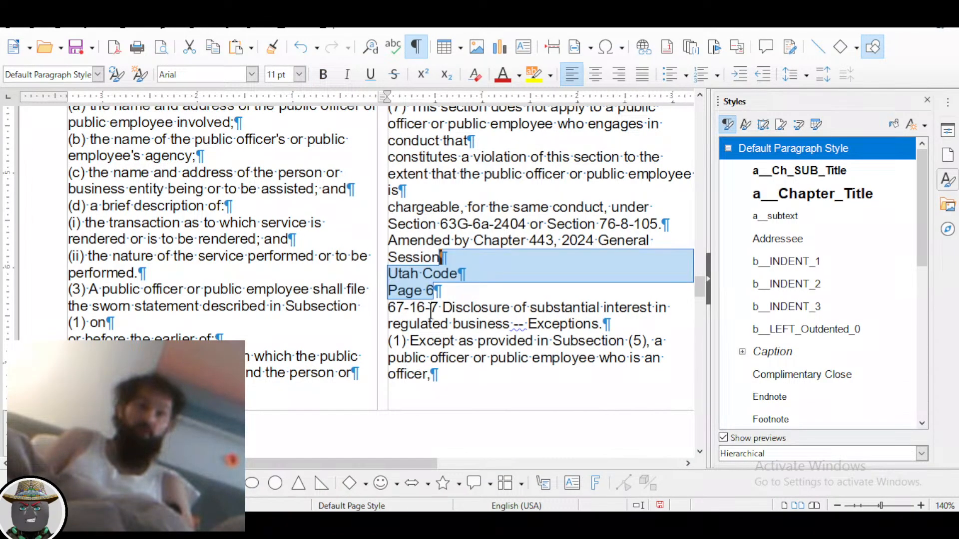
{"action": "key", "text": "Delete"}
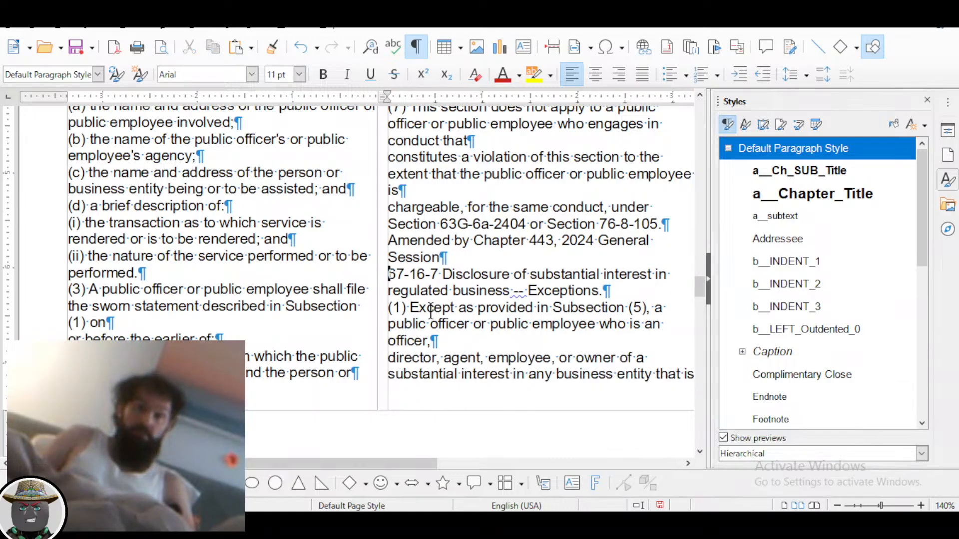
{"action": "left_click", "coordinate": [833, 198]}
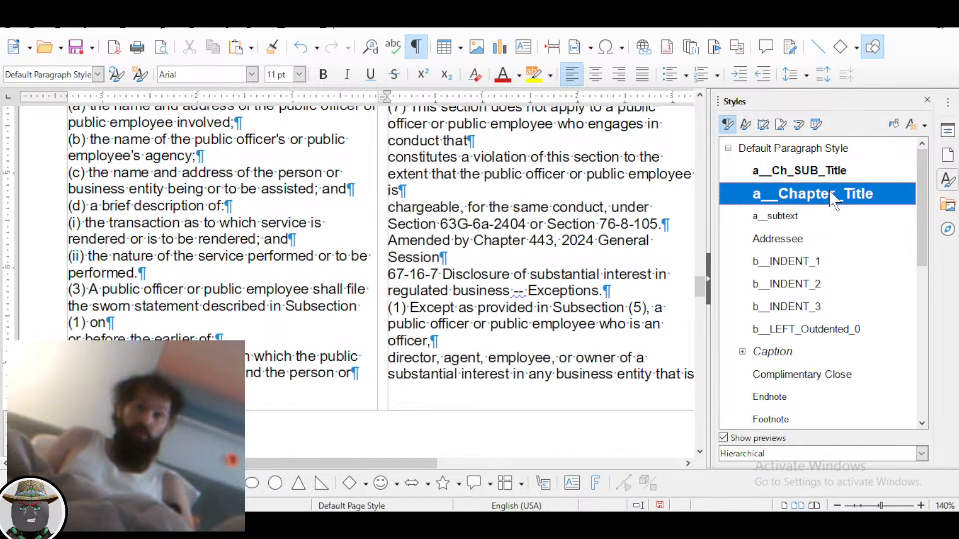
{"action": "double_click", "coordinate": [831, 195]}
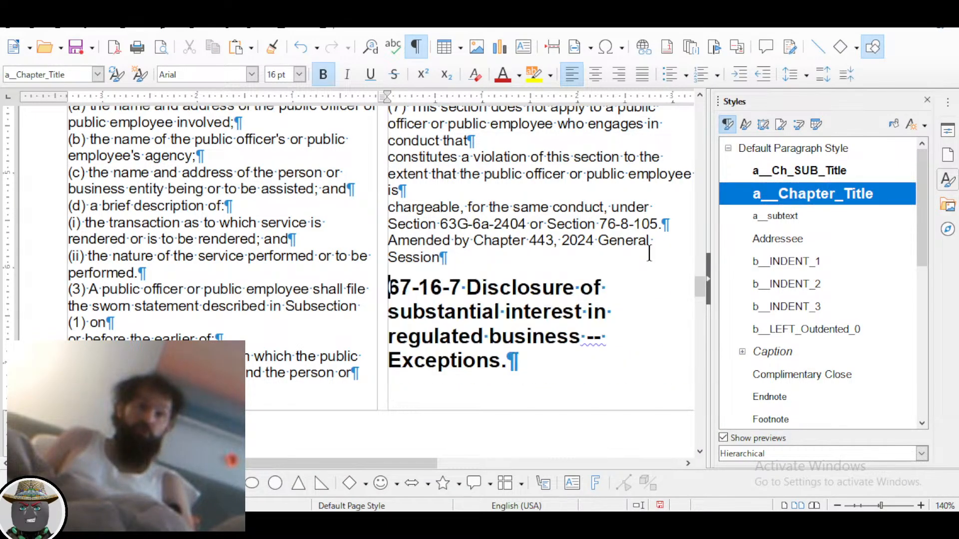
Apply the a__Chapter_Title paragraph style to the 67-16-12 "Penalties for violation" heading in the third column
{"action": "scroll", "coordinate": [648, 253], "scroll_direction": "down", "scroll_amount": 10}
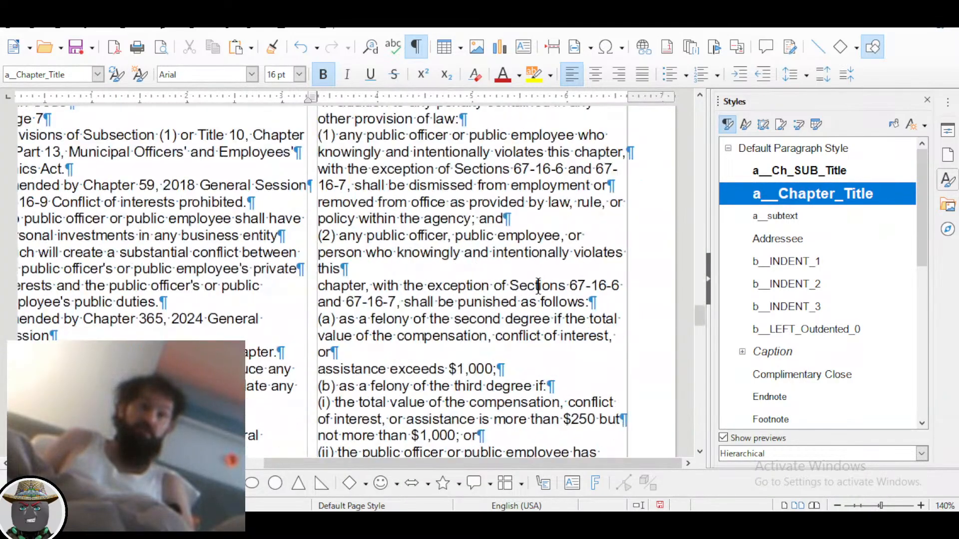
{"action": "scroll", "coordinate": [538, 286], "scroll_direction": "up", "scroll_amount": 3}
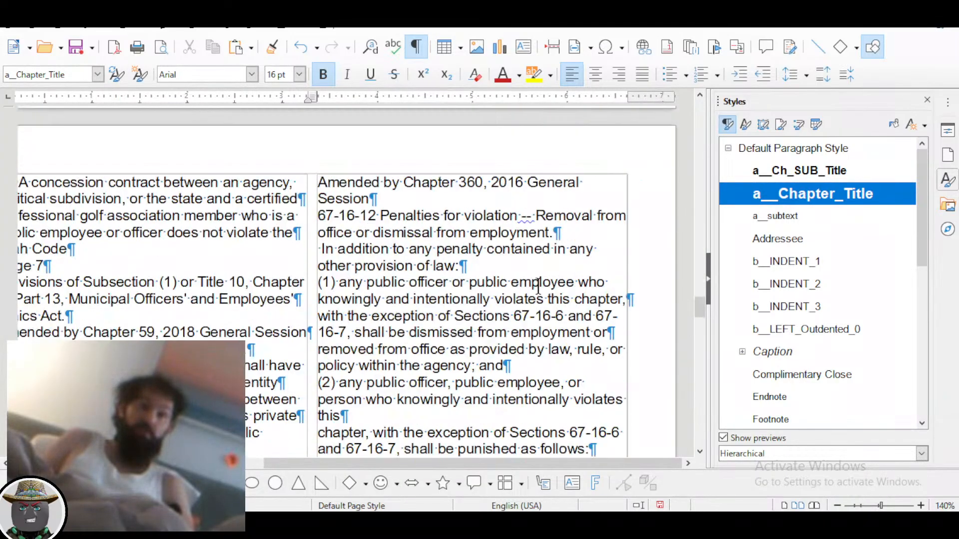
{"action": "left_click", "coordinate": [393, 216]}
{"action": "double_click", "coordinate": [822, 195]}
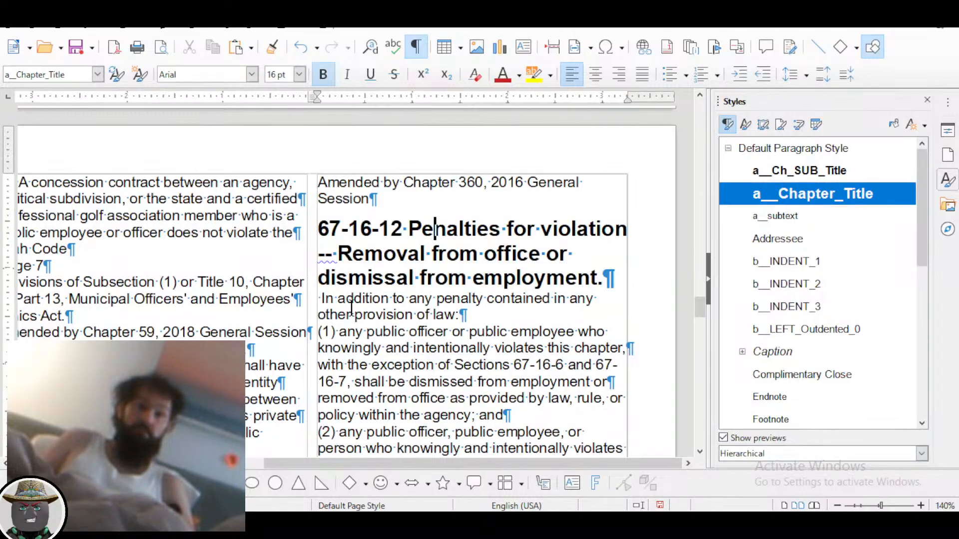
Apply the a__Chapter_Title paragraph style to the 67-16-11 "Applicability of provisions" and 67-16-10 "Inducing others to violate chapter" headings
{"action": "scroll", "coordinate": [340, 309], "scroll_direction": "left", "scroll_amount": 5}
{"action": "scroll", "coordinate": [340, 308], "scroll_direction": "down", "scroll_amount": 10}
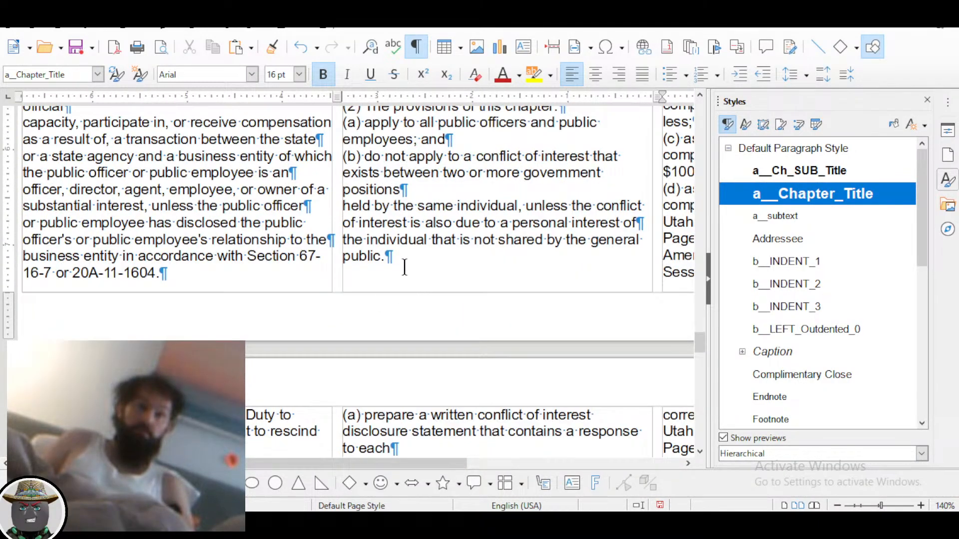
{"action": "scroll", "coordinate": [403, 270], "scroll_direction": "up", "scroll_amount": 6}
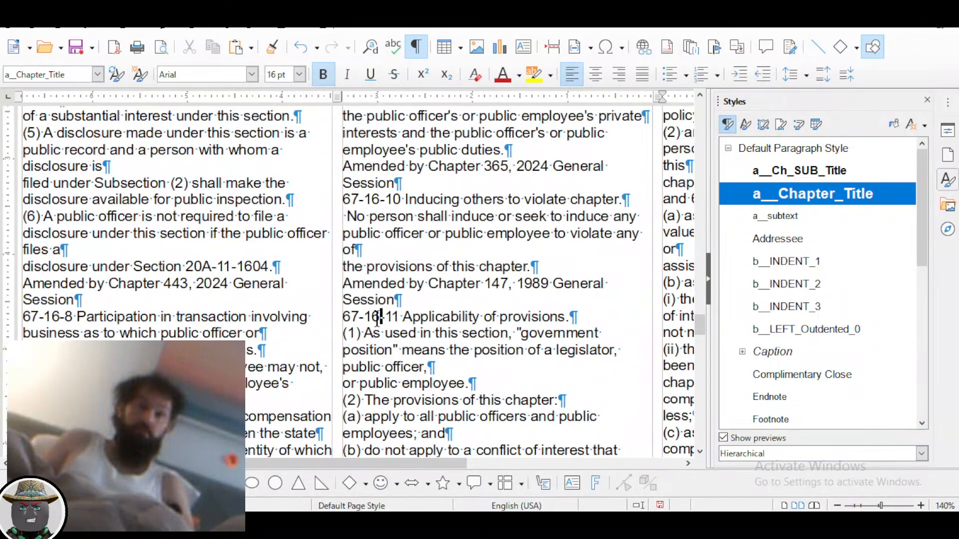
{"action": "key", "text": "ctrl+1"}
{"action": "scroll", "coordinate": [427, 272], "scroll_direction": "up", "scroll_amount": 1}
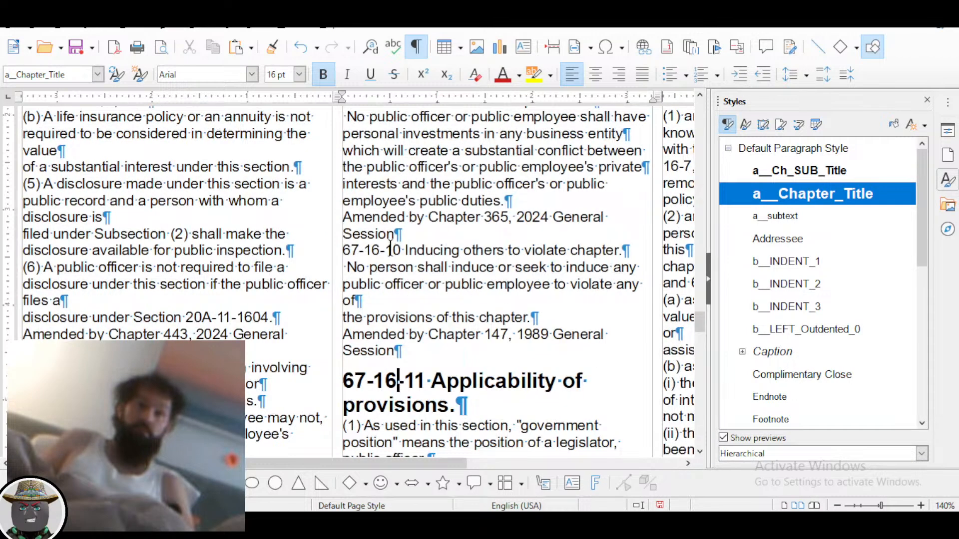
{"action": "double_click", "coordinate": [782, 198]}
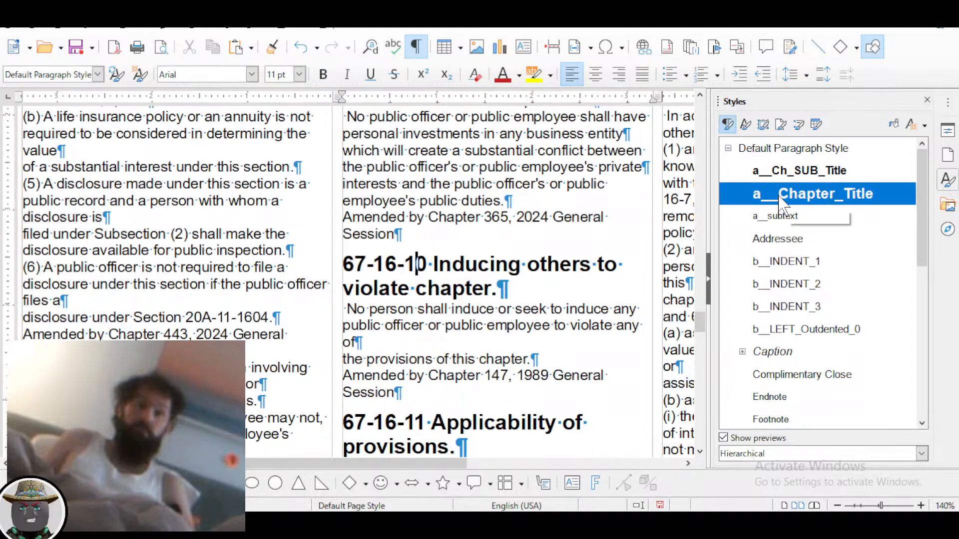
Delete the stray "Utah Code" and "Page 7" lines inside the concession contract paragraph above section 67-16-9
{"action": "scroll", "coordinate": [393, 235], "scroll_direction": "up", "scroll_amount": 4}
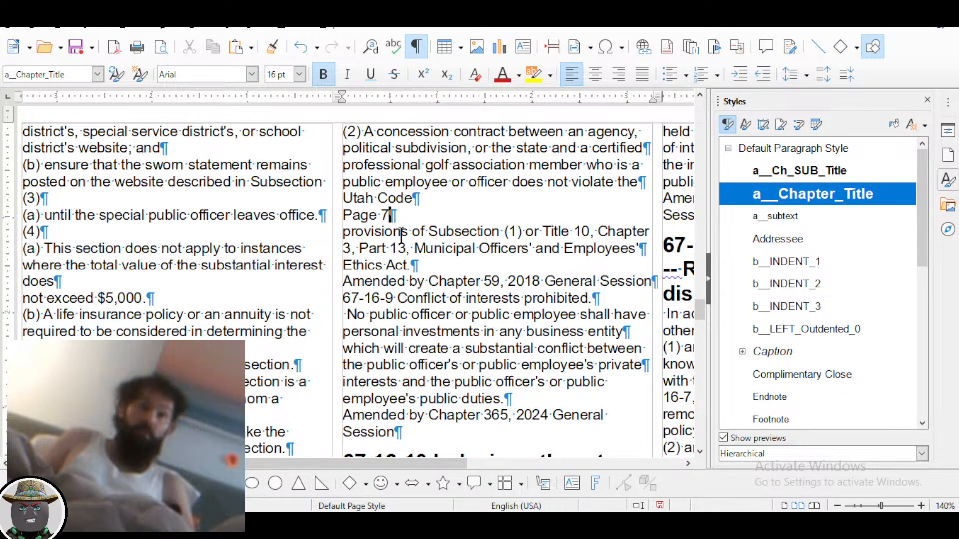
{"action": "key", "text": "shift+Up"}
{"action": "key", "text": "shift+Home"}
{"action": "key", "text": "BackSpace"}
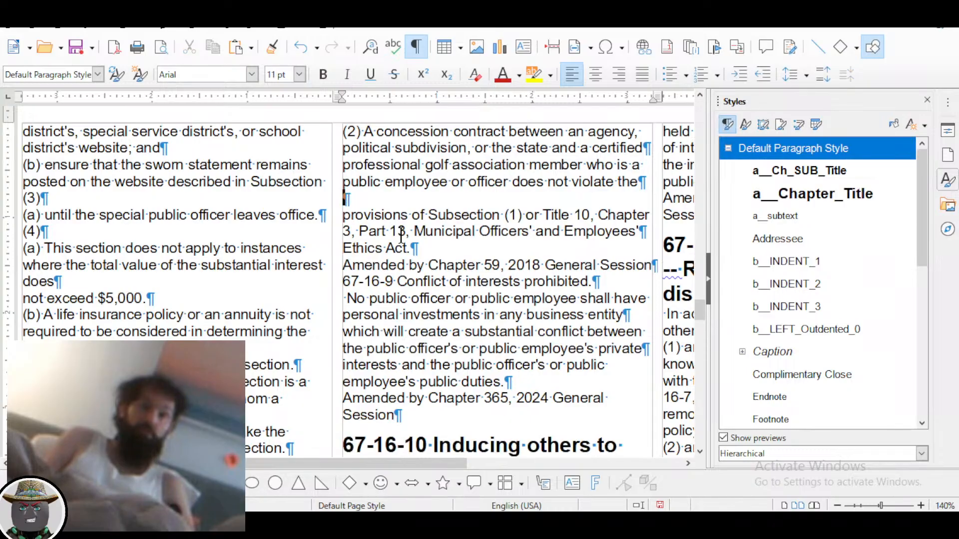
{"action": "key", "text": "BackSpace"}
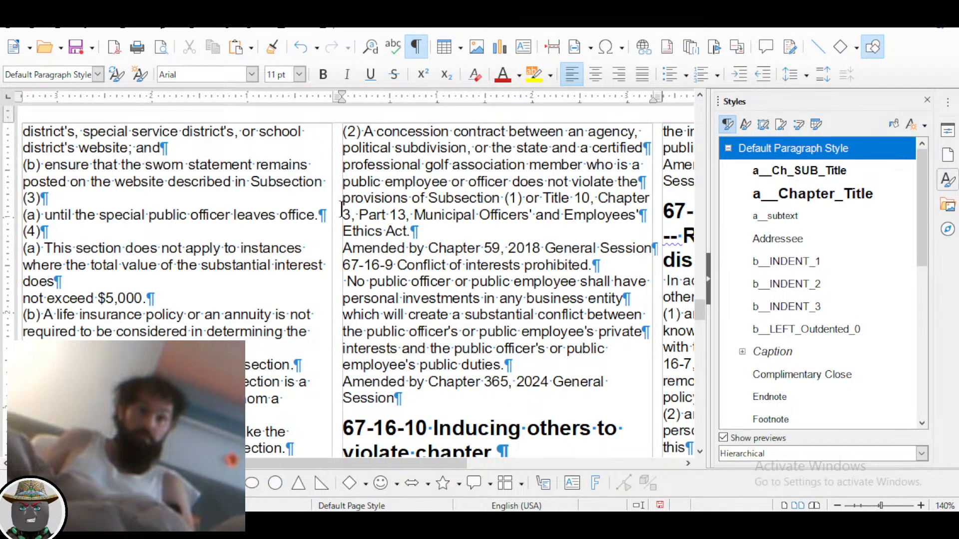
Find the unstyled 67-16-8 "Participation in transaction" heading in the first column and place the cursor in it
{"action": "scroll", "coordinate": [361, 223], "scroll_direction": "left", "scroll_amount": 3}
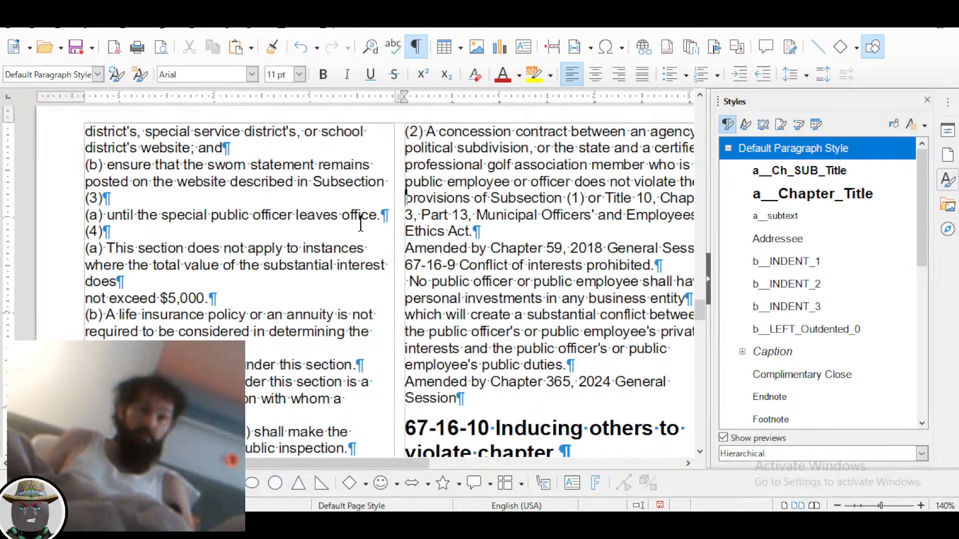
{"action": "scroll", "coordinate": [313, 241], "scroll_direction": "down", "scroll_amount": 10}
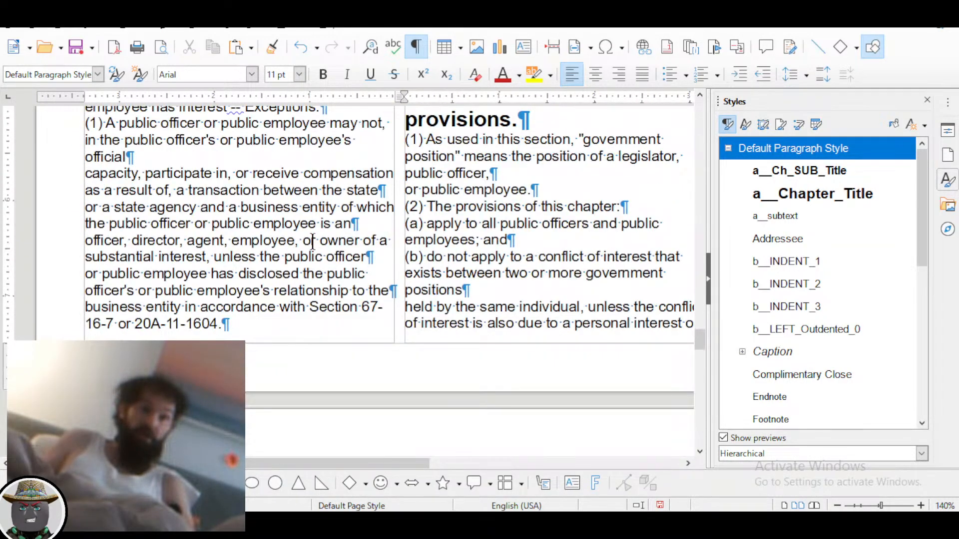
{"action": "scroll", "coordinate": [313, 242], "scroll_direction": "up", "scroll_amount": 3}
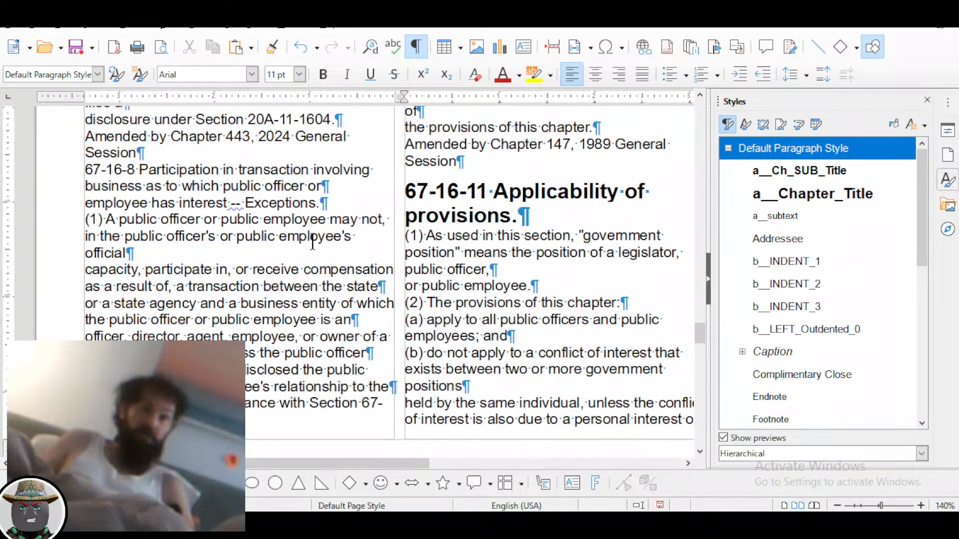
{"action": "scroll", "coordinate": [312, 241], "scroll_direction": "up", "scroll_amount": 1}
{"action": "left_click", "coordinate": [167, 216]}
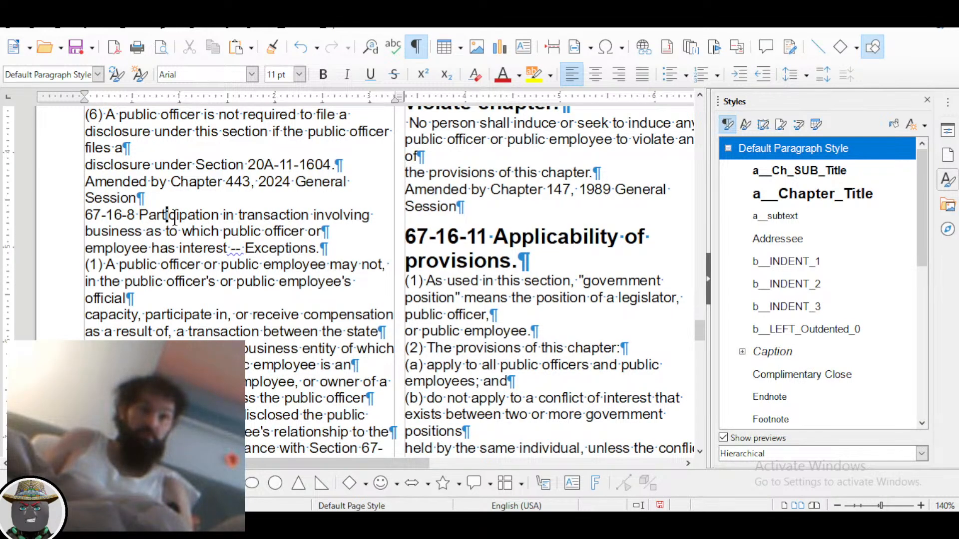
Open the keyboard shortcut customization, check the existing style assignments, and select the F2 entry
{"action": "left_click", "coordinate": [258, 25]}
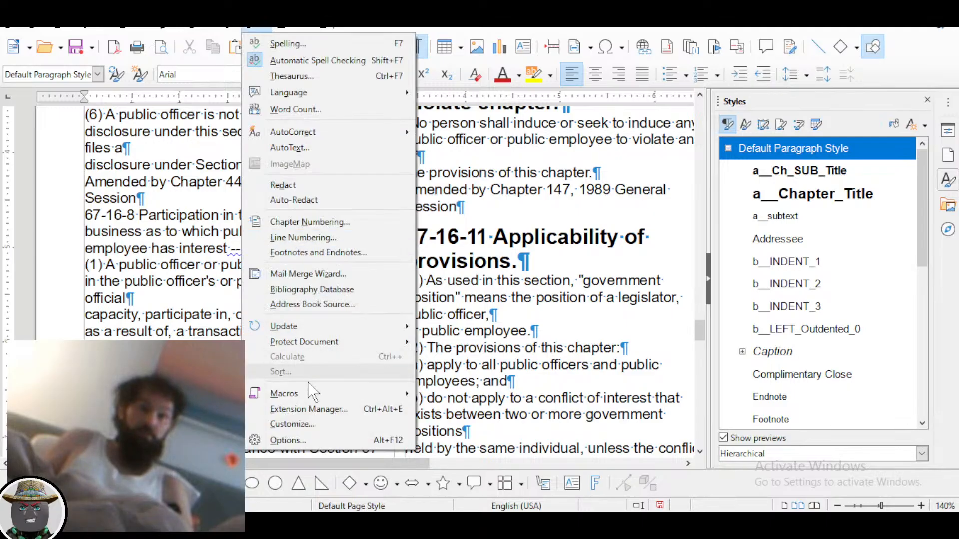
{"action": "left_click", "coordinate": [303, 425]}
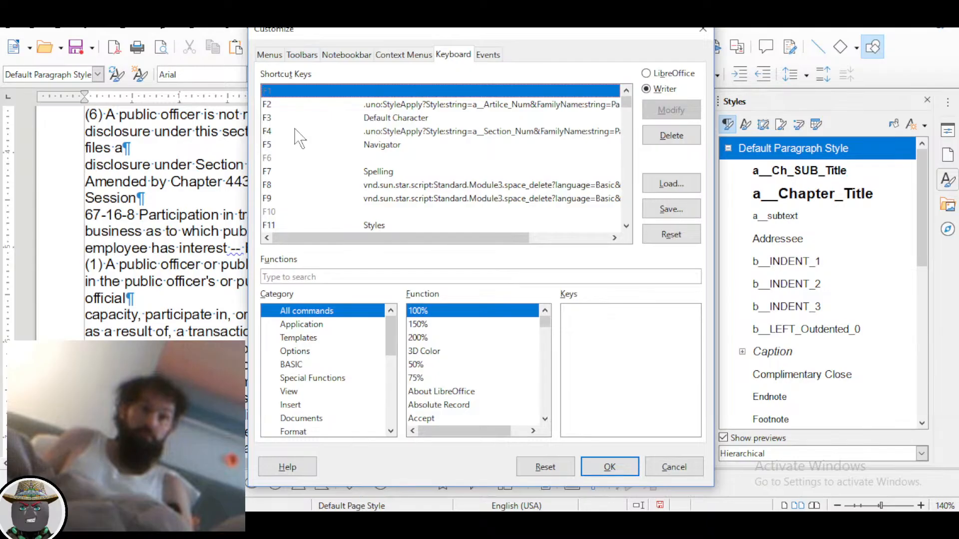
{"action": "left_click_drag", "start_coordinate": [480, 238], "coordinate": [533, 244]}
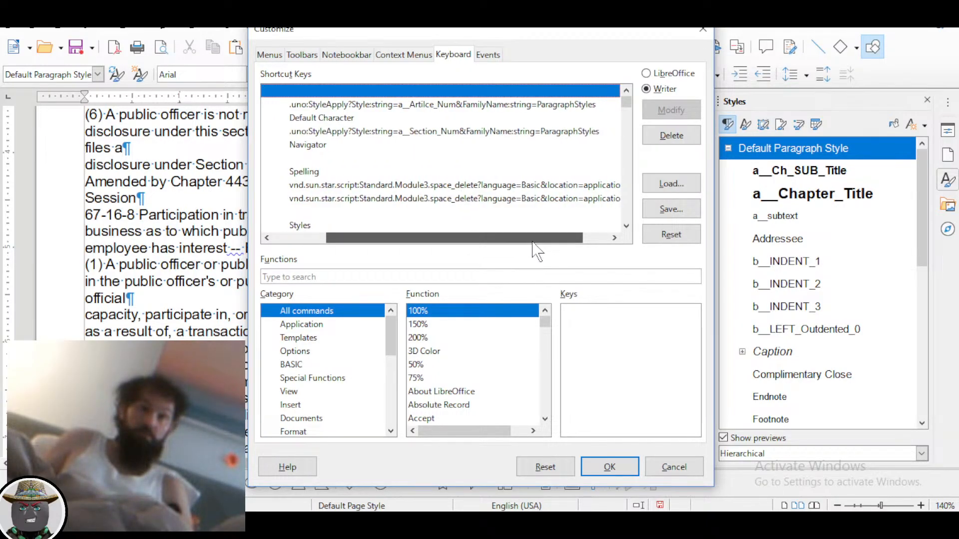
{"action": "left_click_drag", "start_coordinate": [533, 250], "coordinate": [470, 240]}
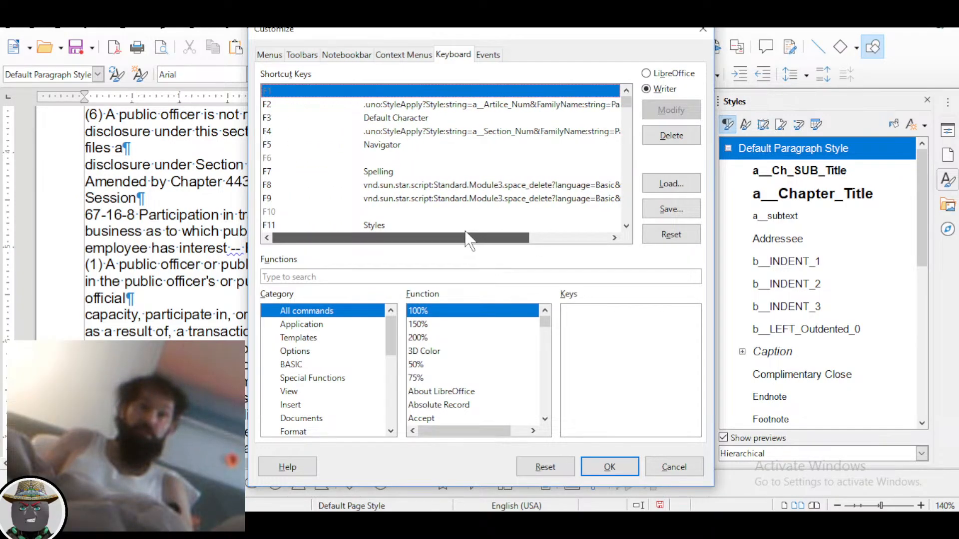
{"action": "key", "text": "Down"}
Assign the a__Chapter_Title paragraph style to the F2 shortcut and accept the customization
{"action": "scroll", "coordinate": [346, 376], "scroll_direction": "down", "scroll_amount": 5}
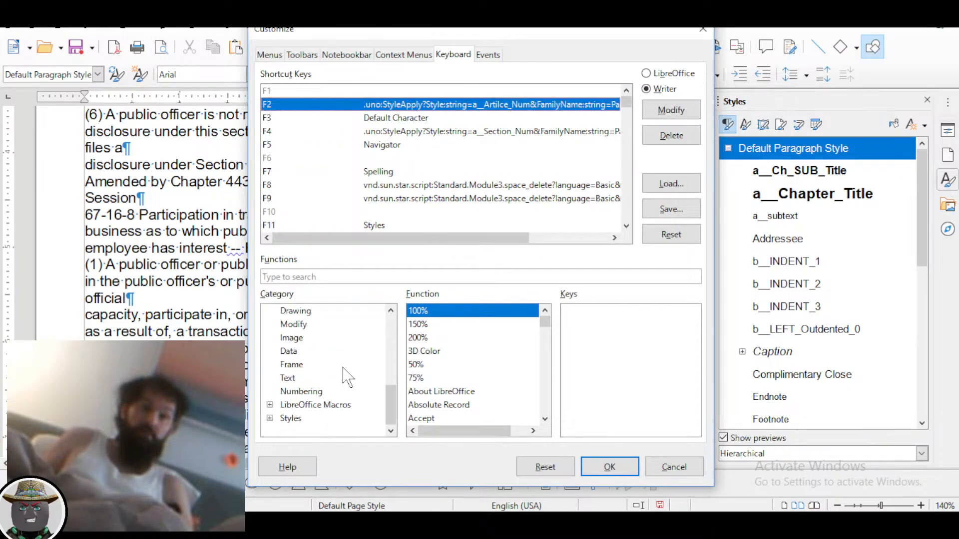
{"action": "left_click", "coordinate": [270, 418]}
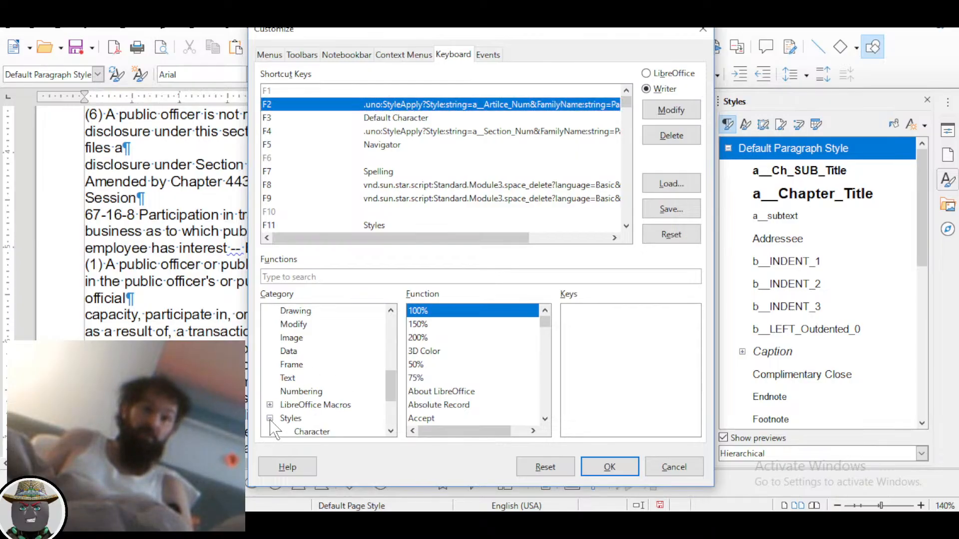
{"action": "scroll", "coordinate": [308, 426], "scroll_direction": "down", "scroll_amount": 1}
{"action": "scroll", "coordinate": [308, 423], "scroll_direction": "down", "scroll_amount": 1}
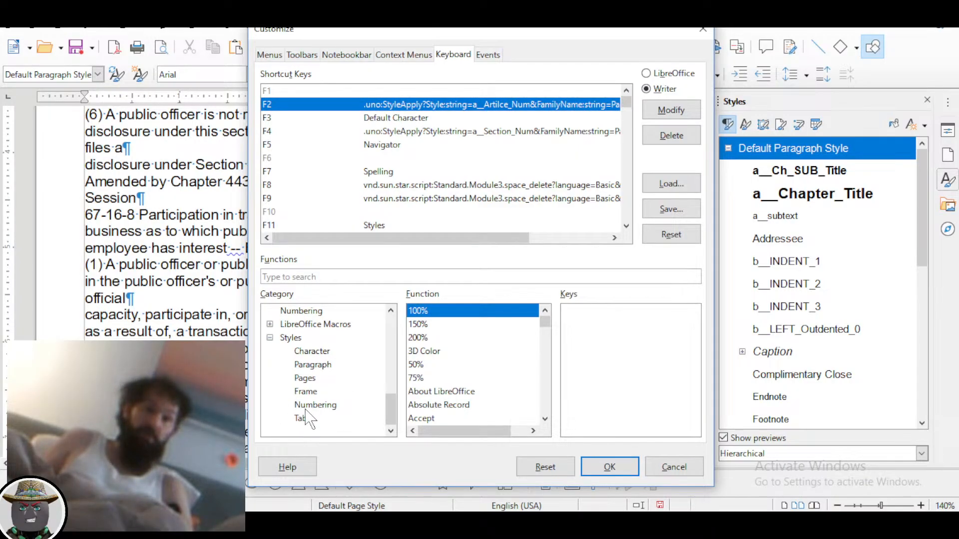
{"action": "left_click", "coordinate": [313, 365]}
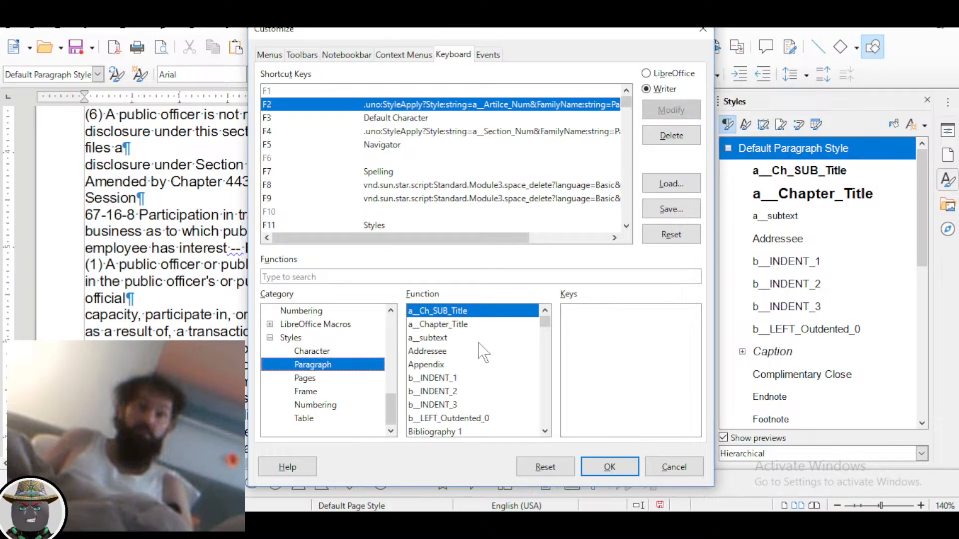
{"action": "left_click", "coordinate": [464, 326]}
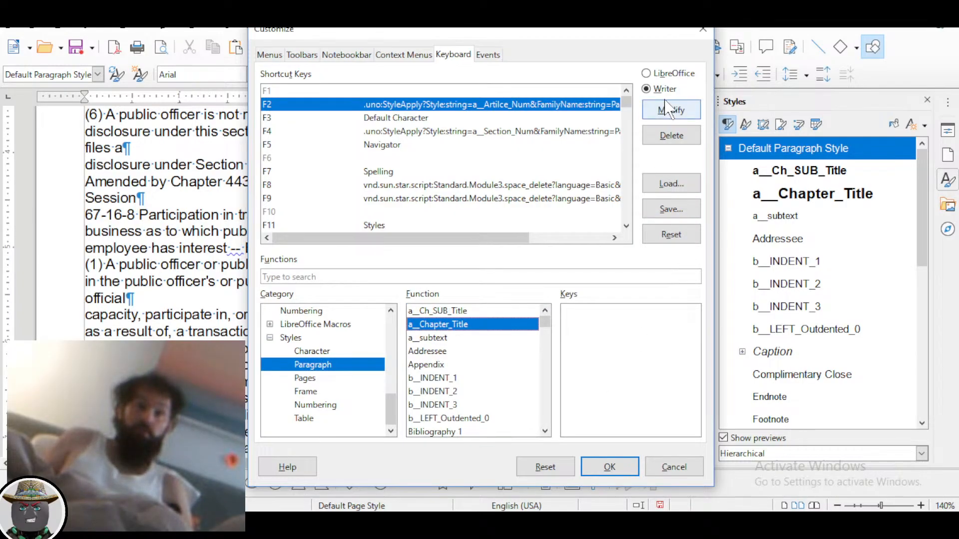
{"action": "left_click", "coordinate": [672, 116]}
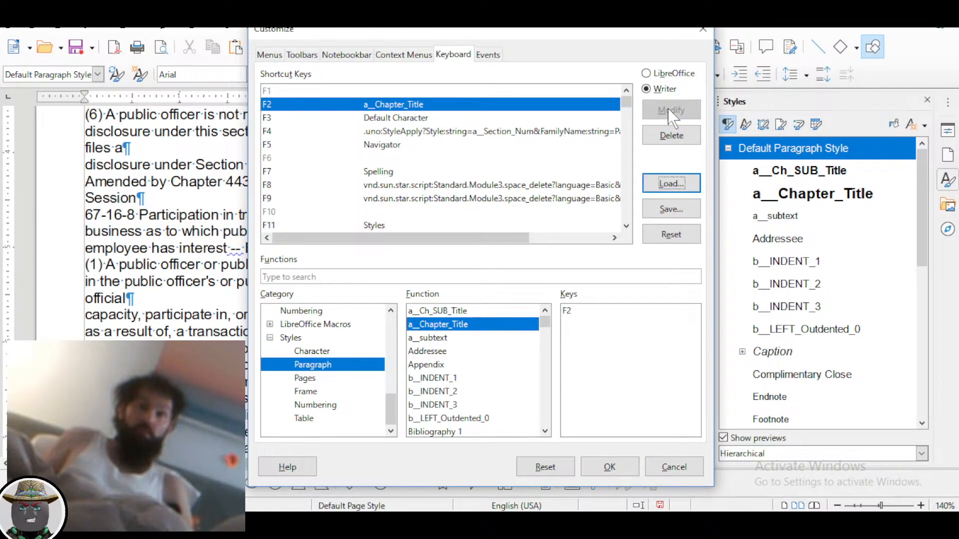
{"action": "left_click", "coordinate": [612, 468]}
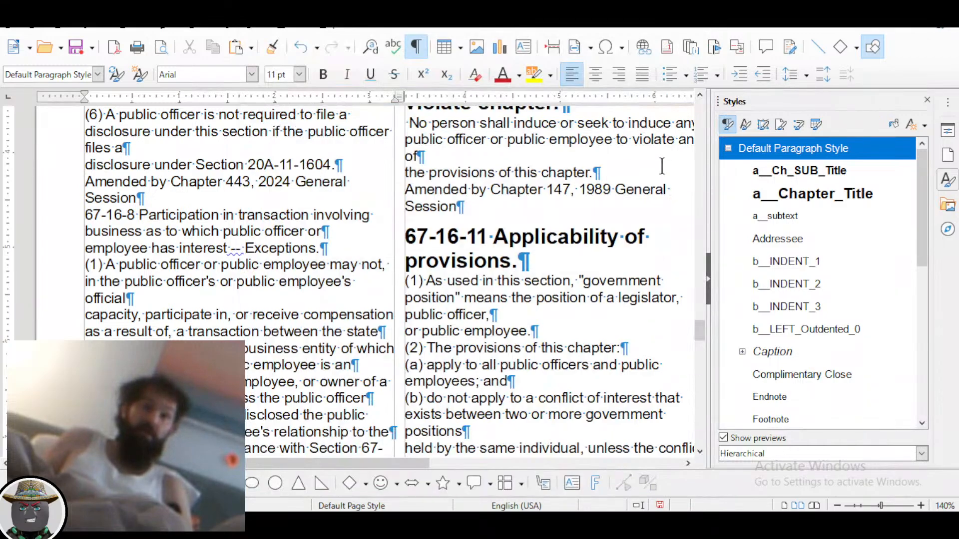
Apply the a__Chapter_Title style to the 67-16-8 heading and join its continuation line "employee has interest -- Exceptions." onto it
{"action": "left_click", "coordinate": [168, 215]}
{"action": "key", "text": "F2"}
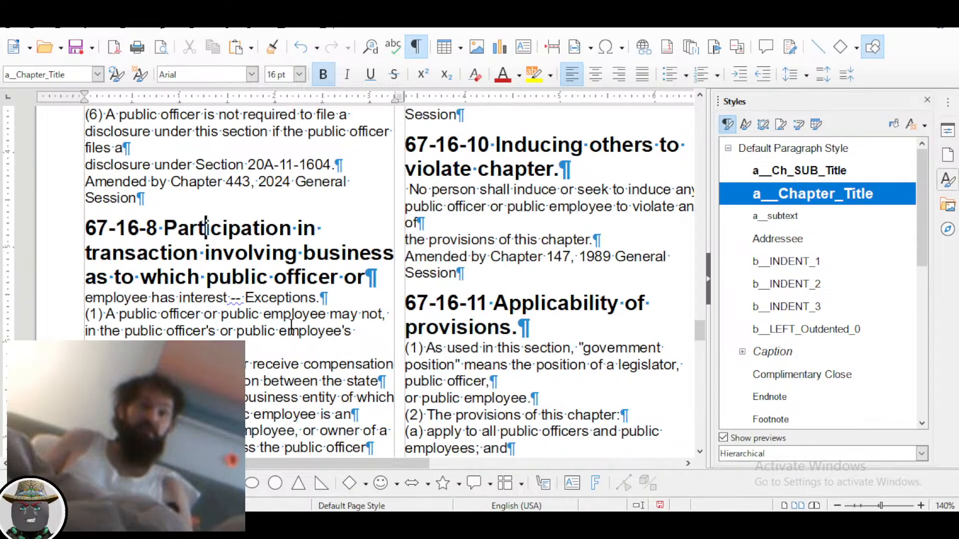
{"action": "left_click", "coordinate": [387, 278]}
{"action": "scroll", "coordinate": [395, 294], "scroll_direction": "down", "scroll_amount": 1}
{"action": "key", "text": "Delete"}
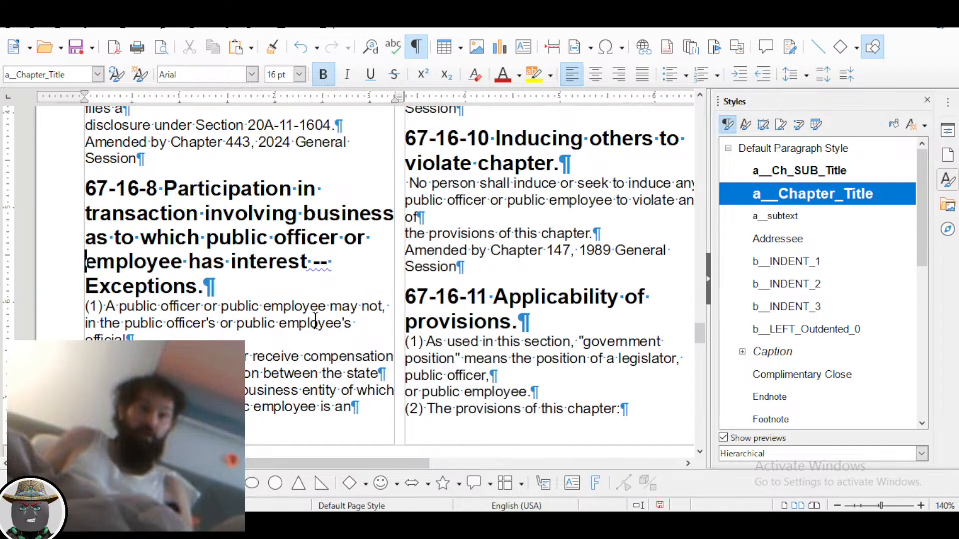
Join the broken lines of paragraph (1) under the 67-16-8 heading after "official", "state" and "is an"
{"action": "left_click", "coordinate": [231, 337]}
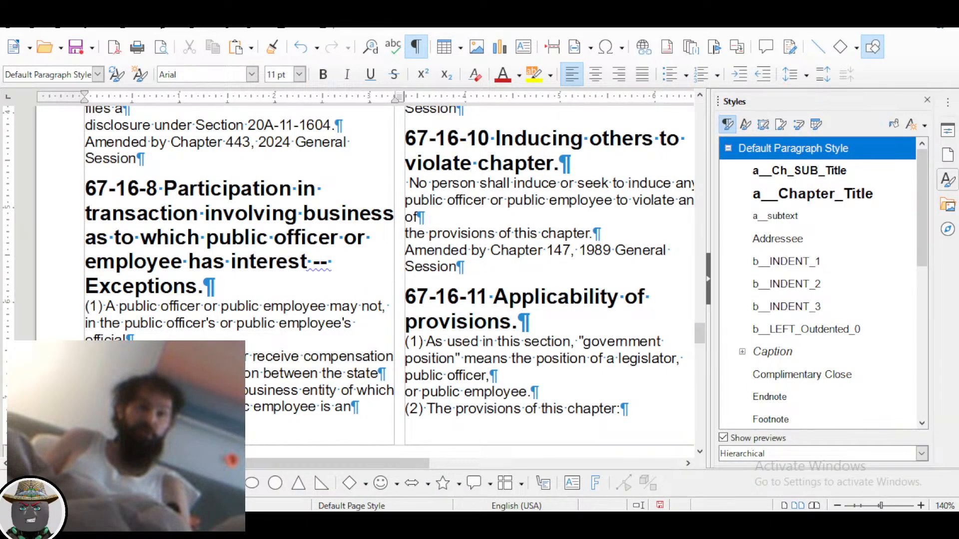
{"action": "scroll", "coordinate": [214, 314], "scroll_direction": "up", "scroll_amount": 4}
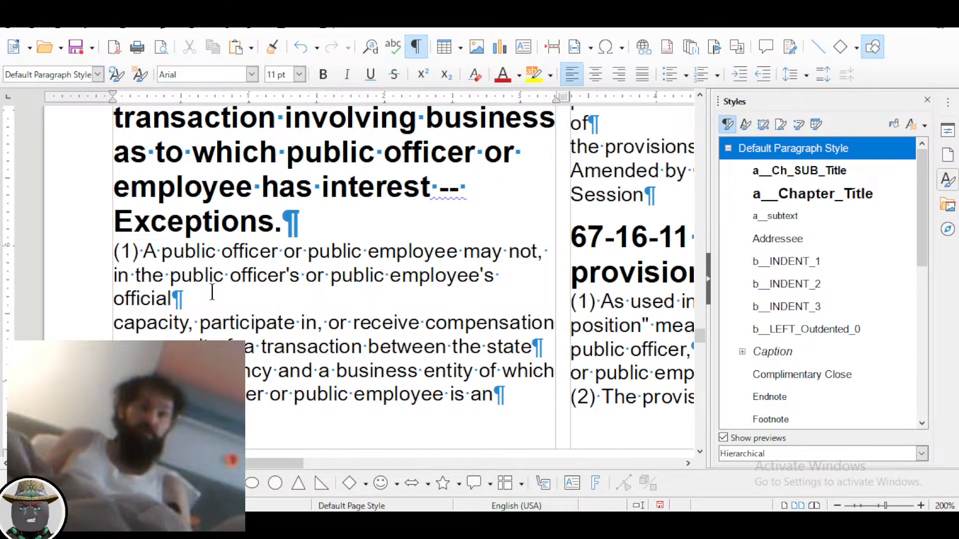
{"action": "key", "text": "Return"}
{"action": "key", "text": "BackSpace"}
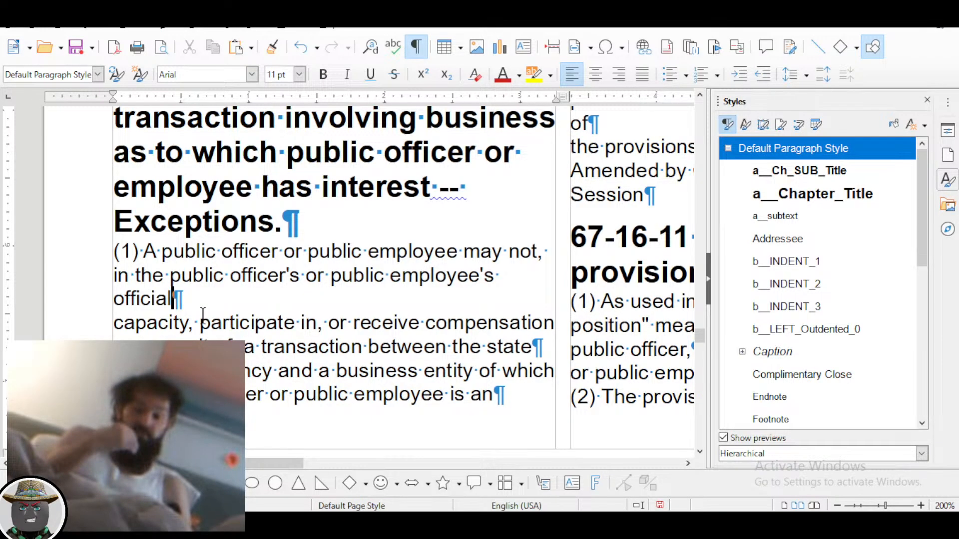
{"action": "key", "text": "Delete"}
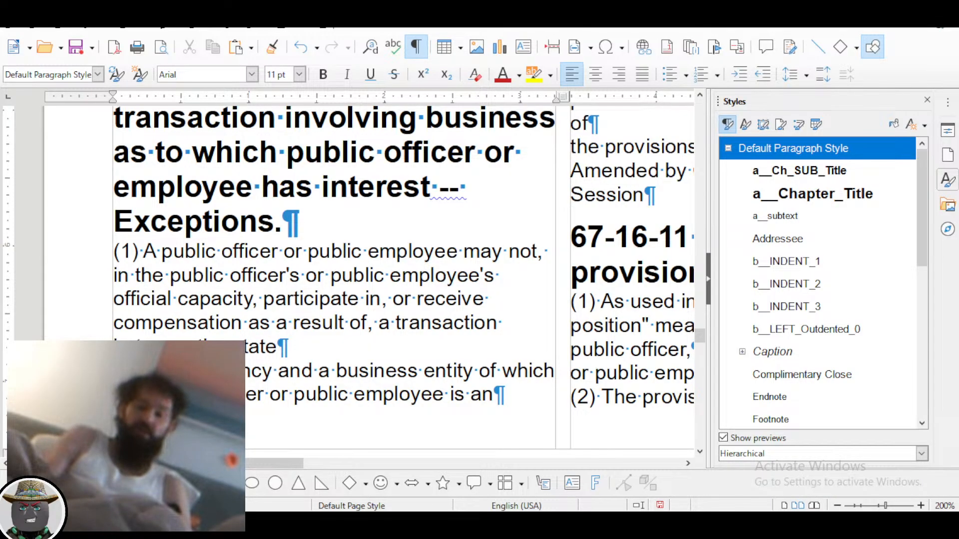
{"action": "key", "text": "Delete"}
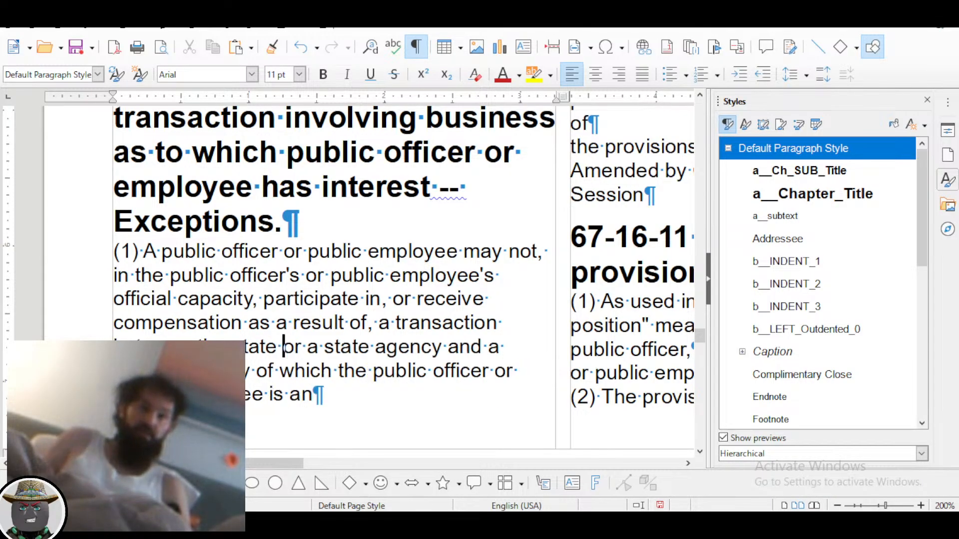
{"action": "left_click", "coordinate": [340, 395]}
{"action": "key", "text": "Delete"}
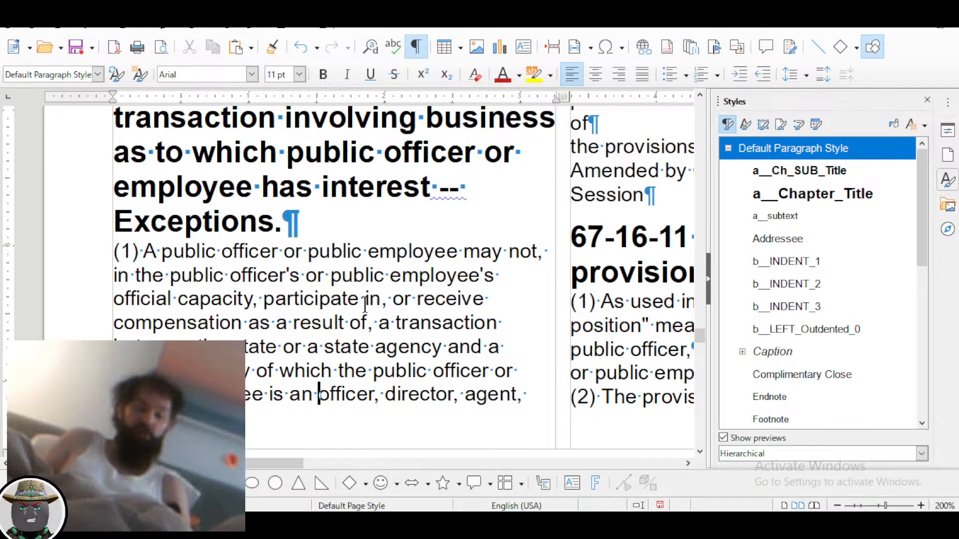
Join the rest of 67-16-8 paragraph (1) by removing the line breaks after "unless the public officer" and "relationship to the"
{"action": "scroll", "coordinate": [365, 303], "scroll_direction": "down", "scroll_amount": 5}
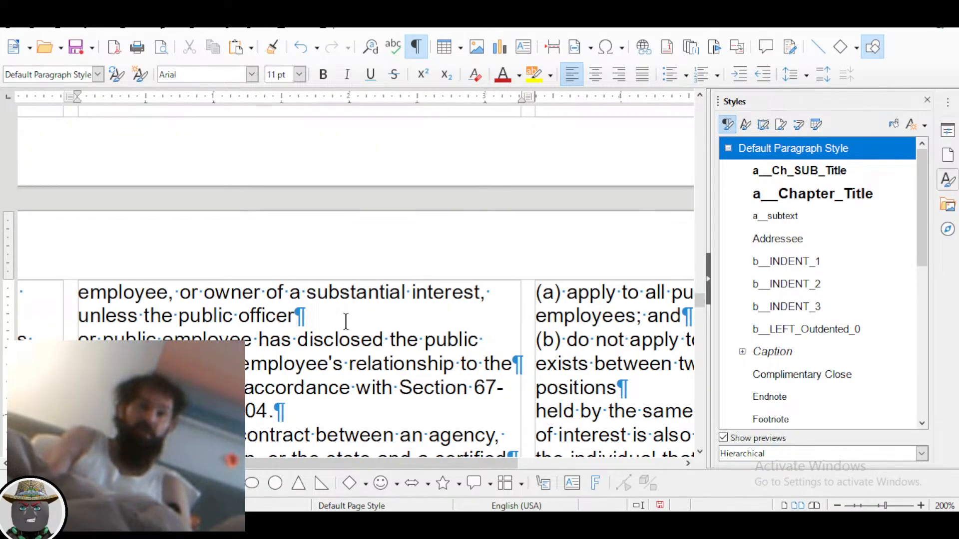
{"action": "key", "text": "Delete"}
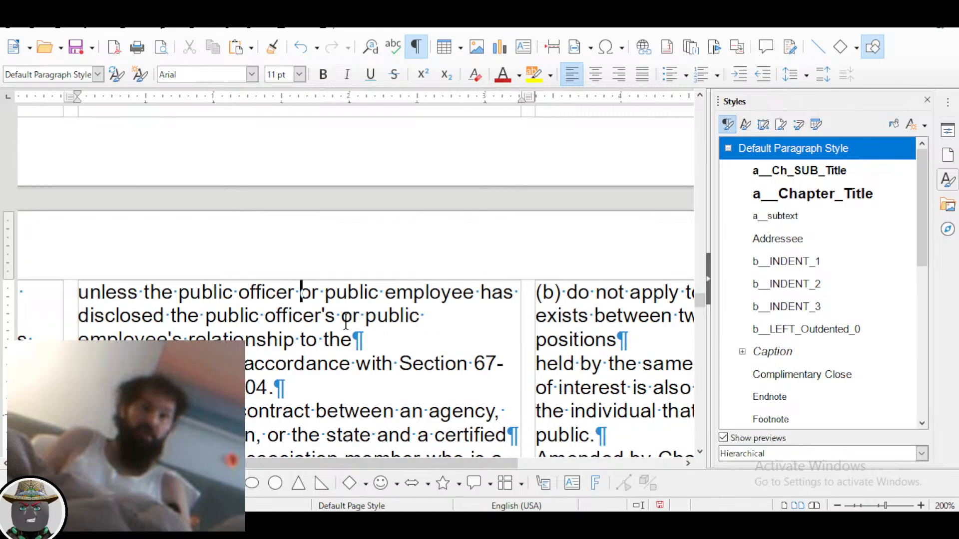
{"action": "left_click", "coordinate": [379, 340]}
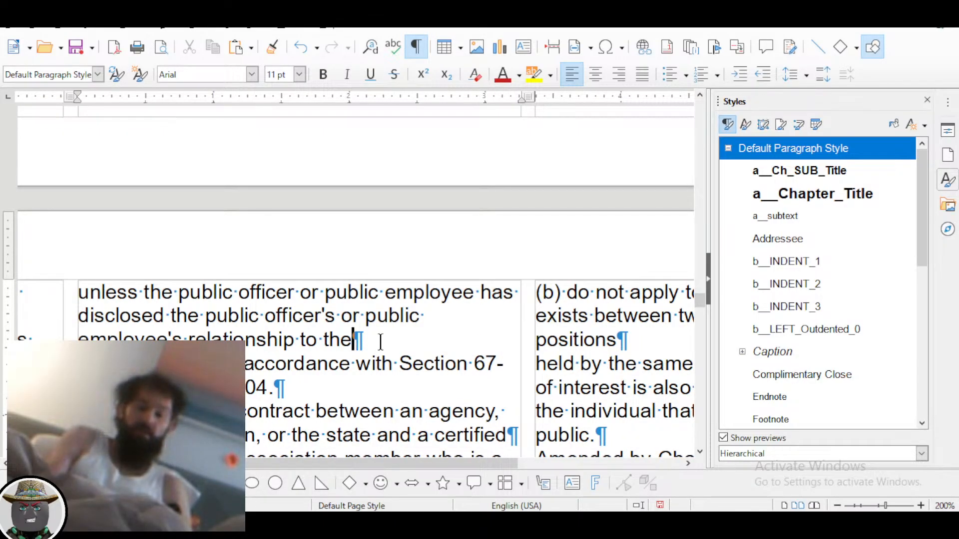
{"action": "key", "text": "Delete"}
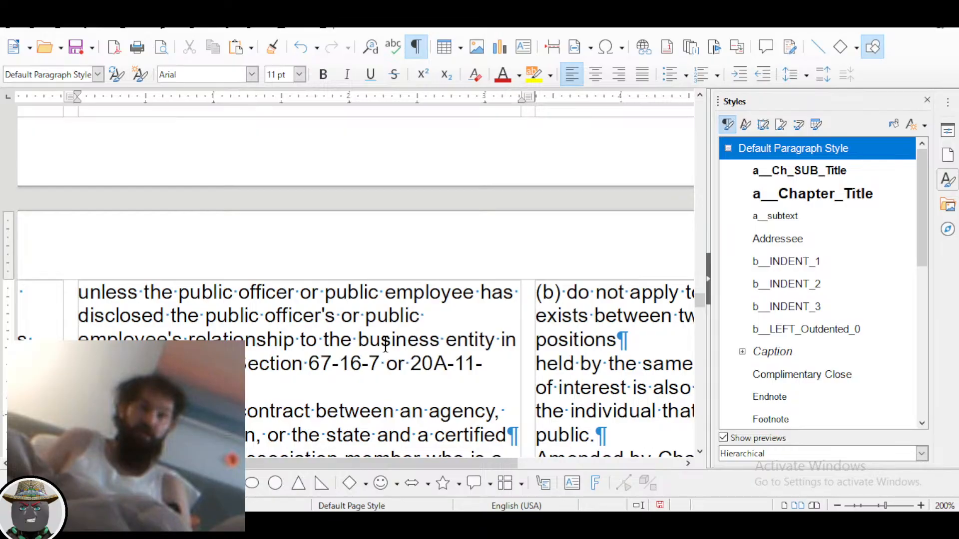
Remove the line breaks after "certified", "violate the" and "Employees'" in paragraph (2) on concession contracts
{"action": "scroll", "coordinate": [402, 345], "scroll_direction": "down", "scroll_amount": 2}
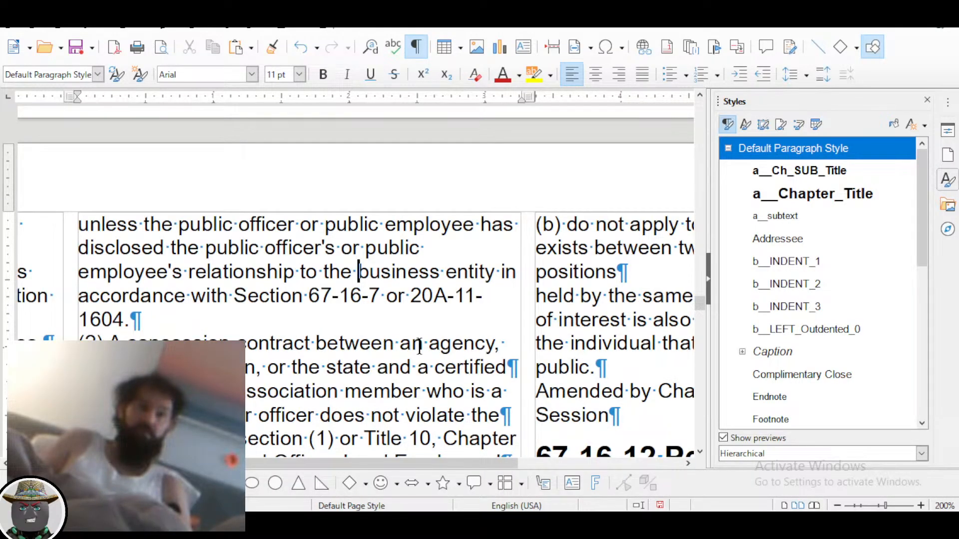
{"action": "scroll", "coordinate": [419, 345], "scroll_direction": "down", "scroll_amount": 4}
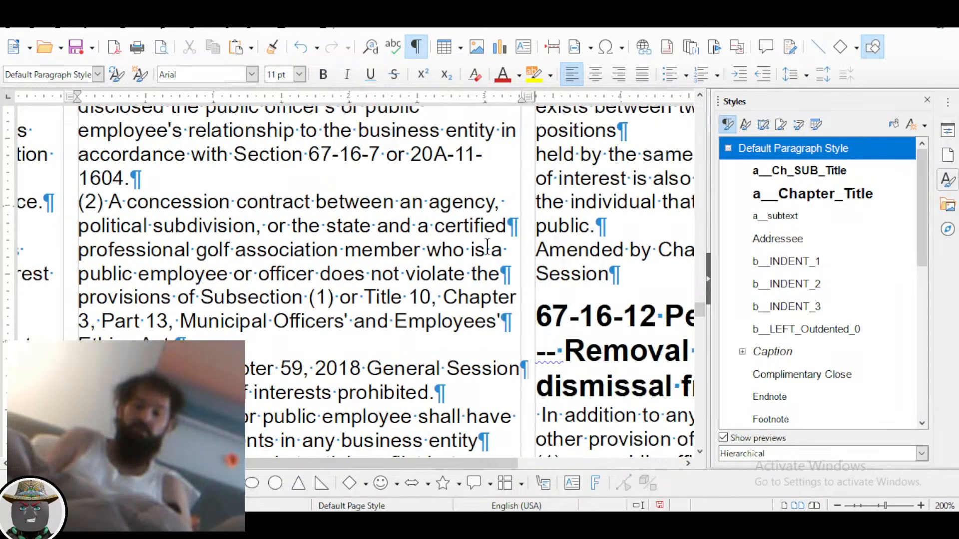
{"action": "key", "text": "End"}
{"action": "key", "text": "Delete"}
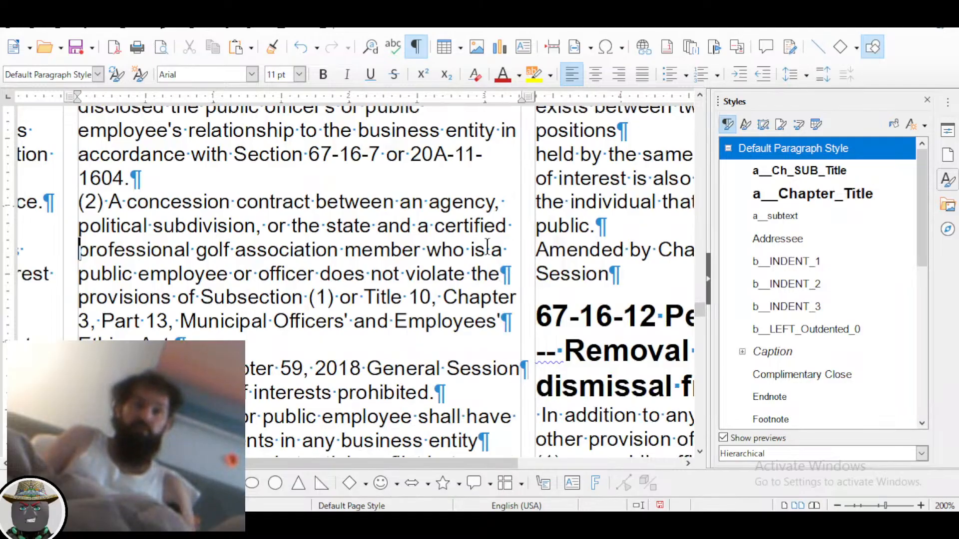
{"action": "key", "text": "End"}
{"action": "key", "text": "Down"}
{"action": "key", "text": "Down"}
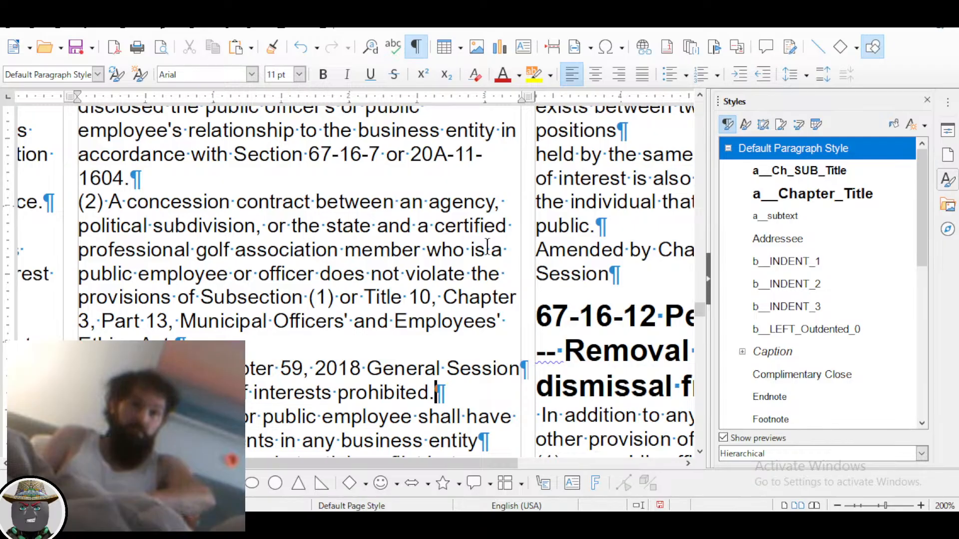
Apply the a__Chapter_Title paragraph style to the "Conflict of interests prohibited." heading
{"action": "key", "text": "Up"}
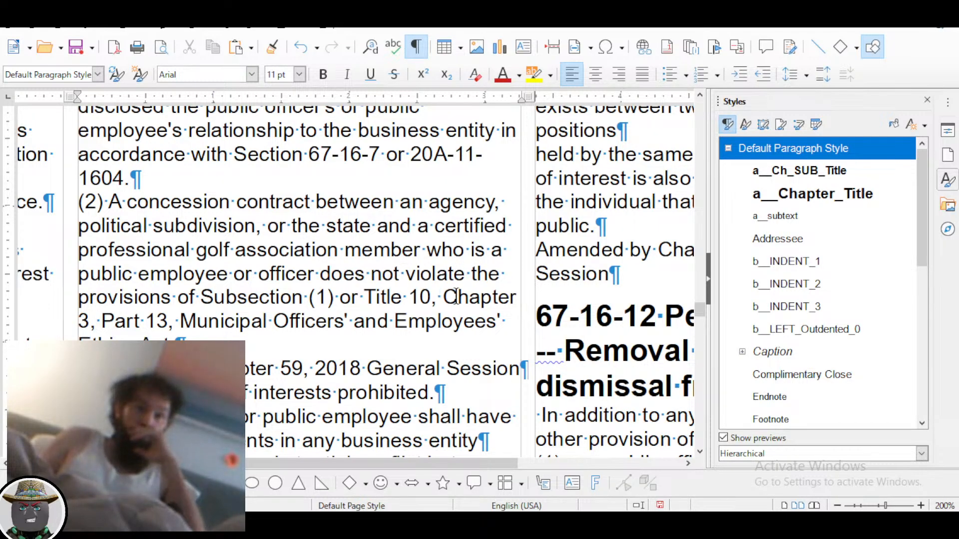
{"action": "double_click", "coordinate": [780, 196]}
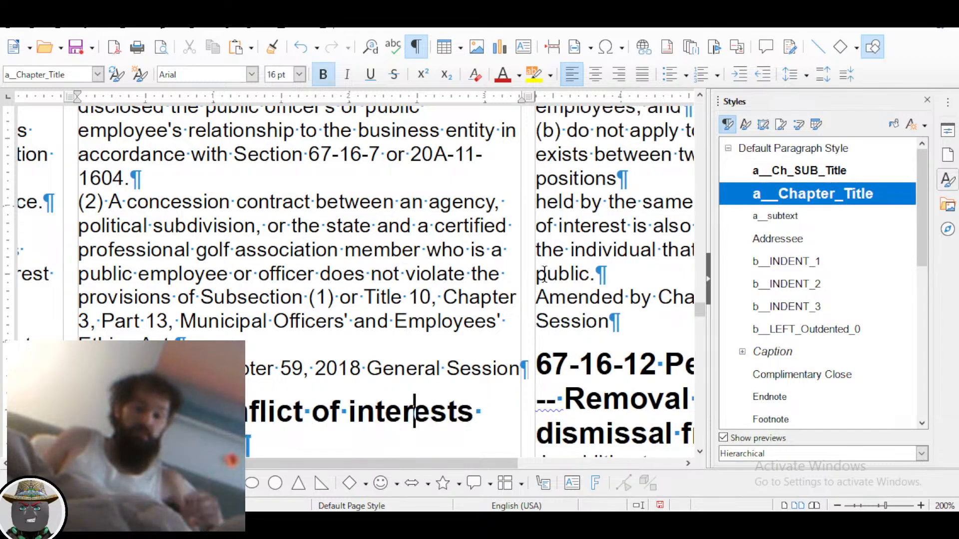
{"action": "scroll", "coordinate": [544, 274], "scroll_direction": "left", "scroll_amount": 3}
{"action": "scroll", "coordinate": [545, 274], "scroll_direction": "right", "scroll_amount": 3}
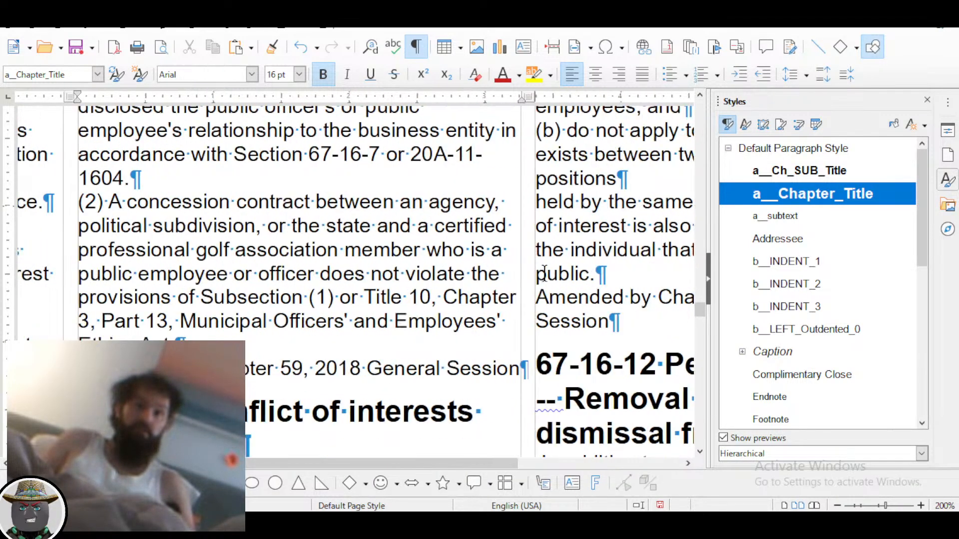
Delete the leftover "Utah Code" and "Page 8" lines above "Amended by Chapter 108, 2000 General Session"
{"action": "scroll", "coordinate": [544, 274], "scroll_direction": "up", "scroll_amount": 5}
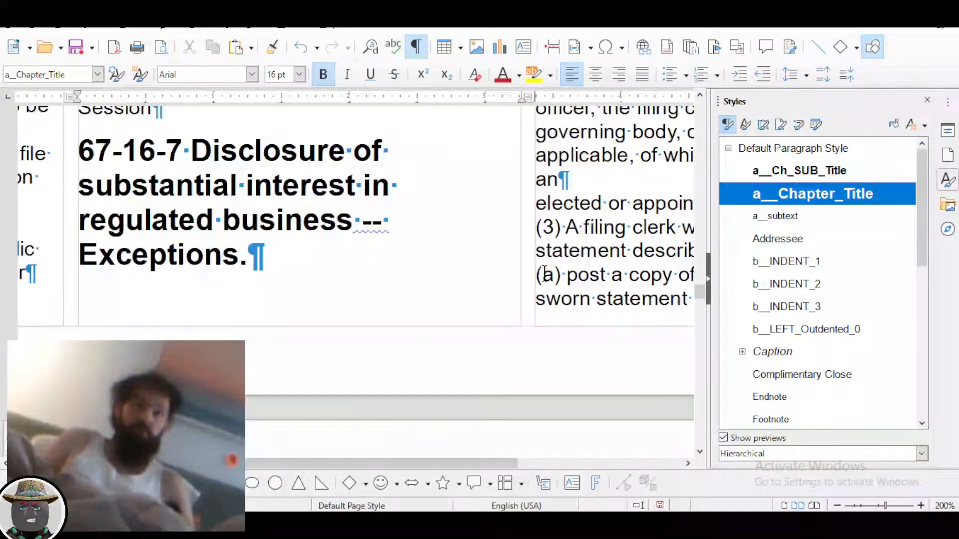
{"action": "scroll", "coordinate": [544, 274], "scroll_direction": "right", "scroll_amount": 4}
{"action": "scroll", "coordinate": [544, 274], "scroll_direction": "down", "scroll_amount": 15}
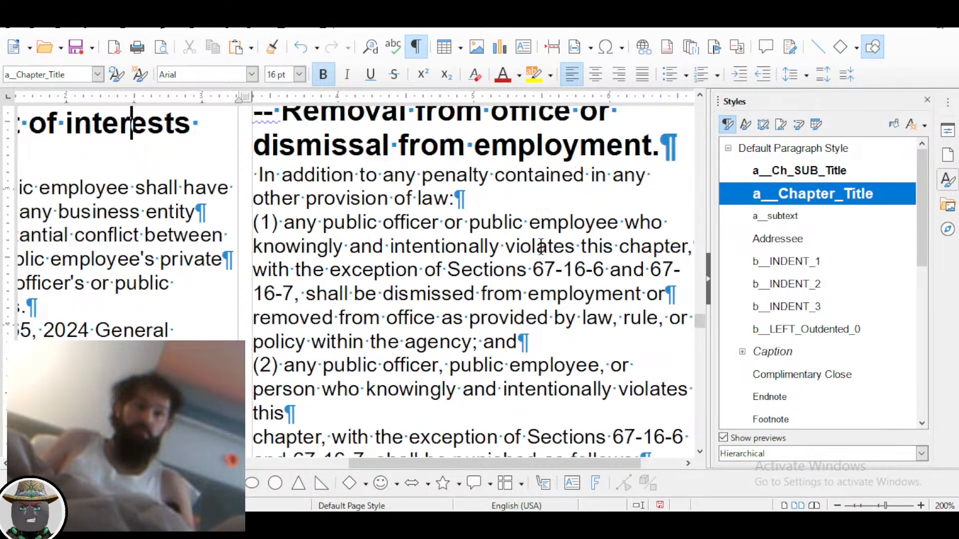
{"action": "scroll", "coordinate": [541, 249], "scroll_direction": "down", "scroll_amount": 10}
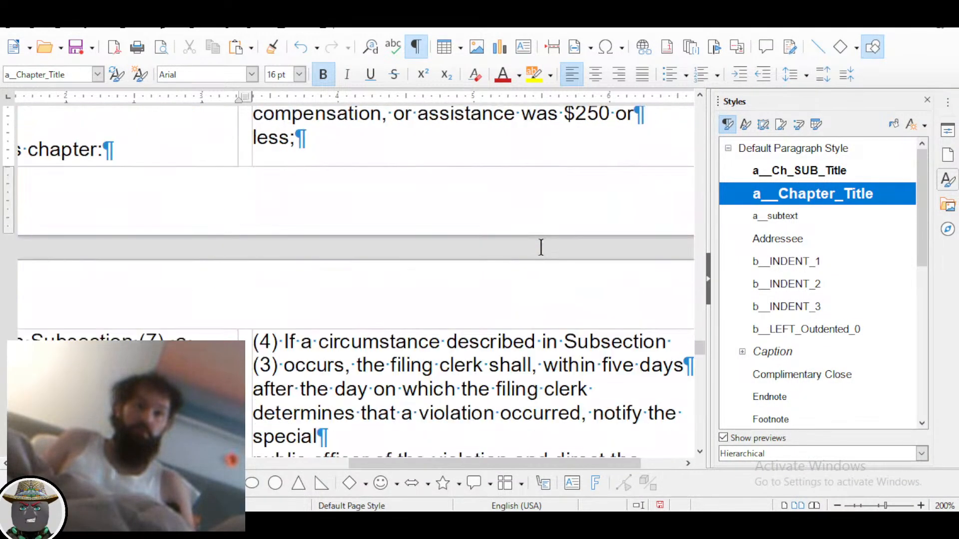
{"action": "scroll", "coordinate": [541, 248], "scroll_direction": "left", "scroll_amount": 5}
{"action": "scroll", "coordinate": [541, 248], "scroll_direction": "left", "scroll_amount": 3}
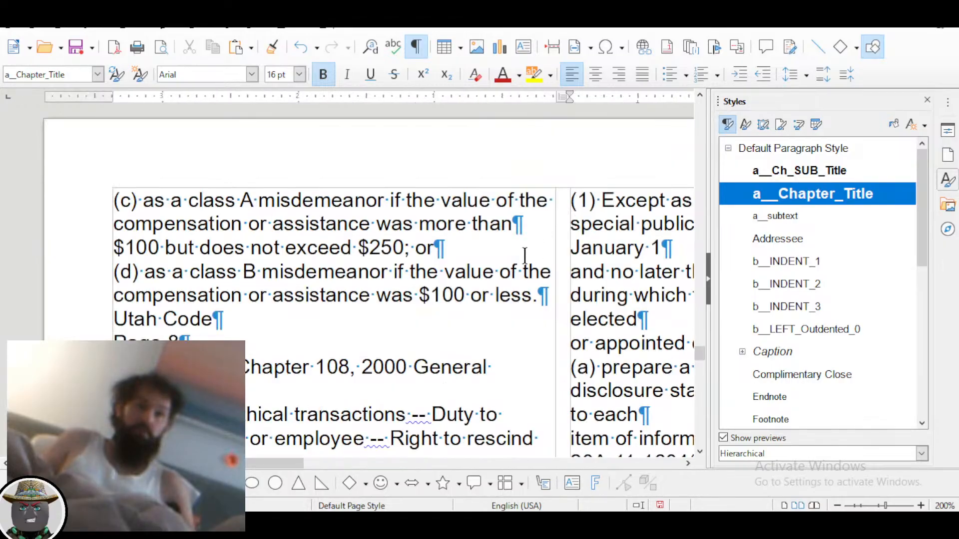
{"action": "left_click_drag", "start_coordinate": [178, 338], "coordinate": [102, 317]}
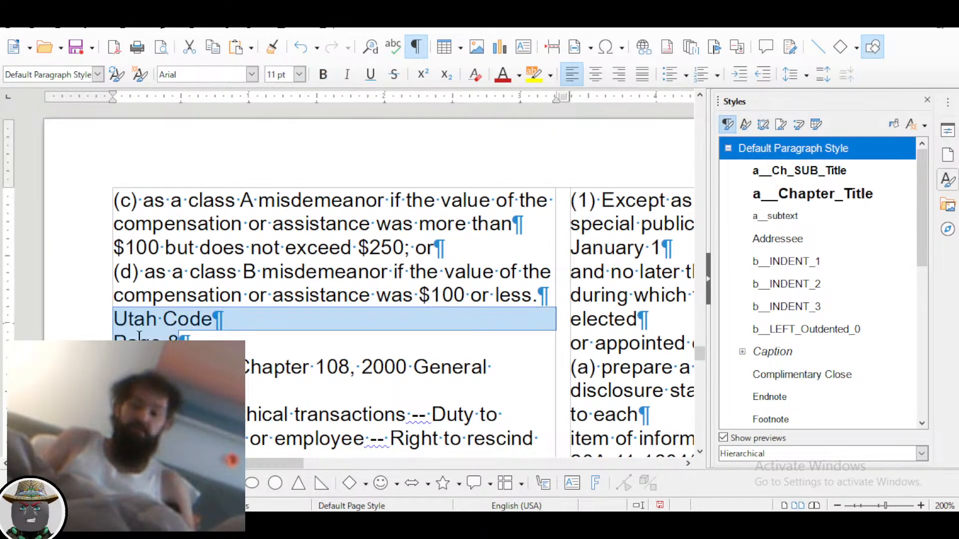
{"action": "key", "text": "Delete"}
{"action": "key", "text": "Delete"}
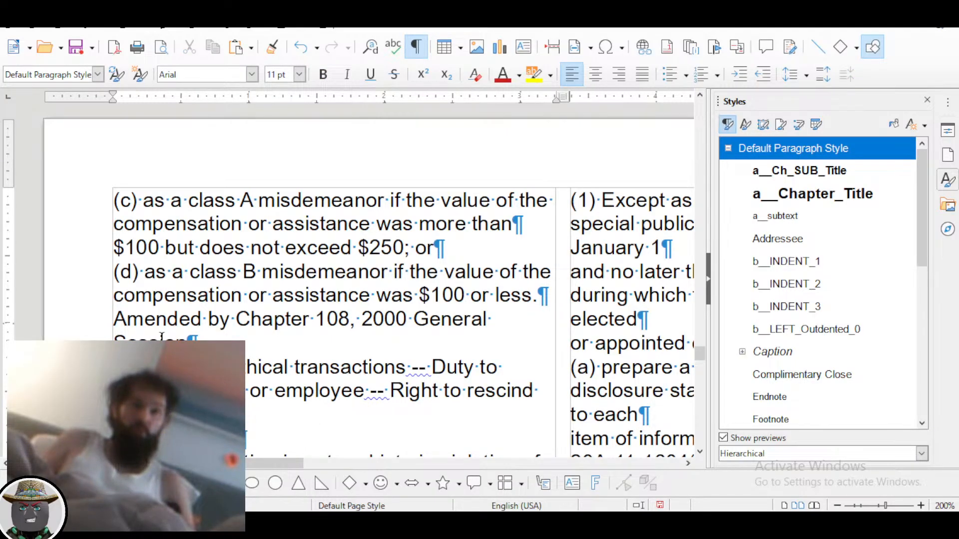
Apply the a__Chapter_Title style to the "Unethical transactions" heading and join the "$100 but does not exceed" line onto item (c)
{"action": "double_click", "coordinate": [813, 194]}
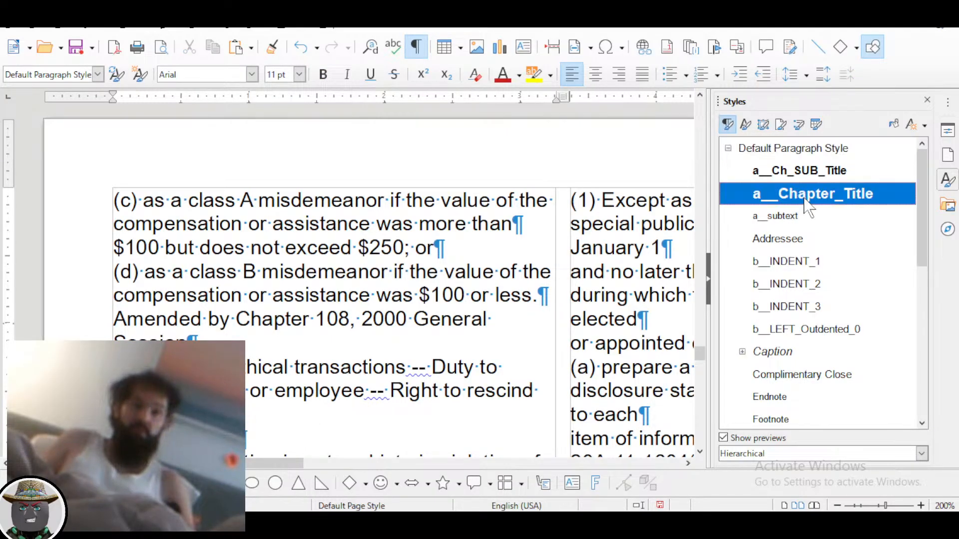
{"action": "left_click", "coordinate": [519, 225]}
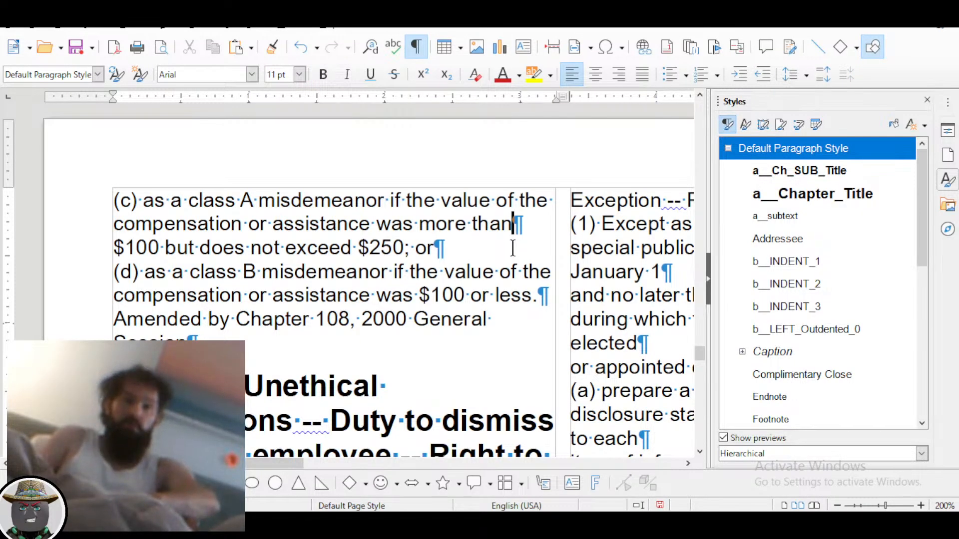
{"action": "key", "text": "Delete"}
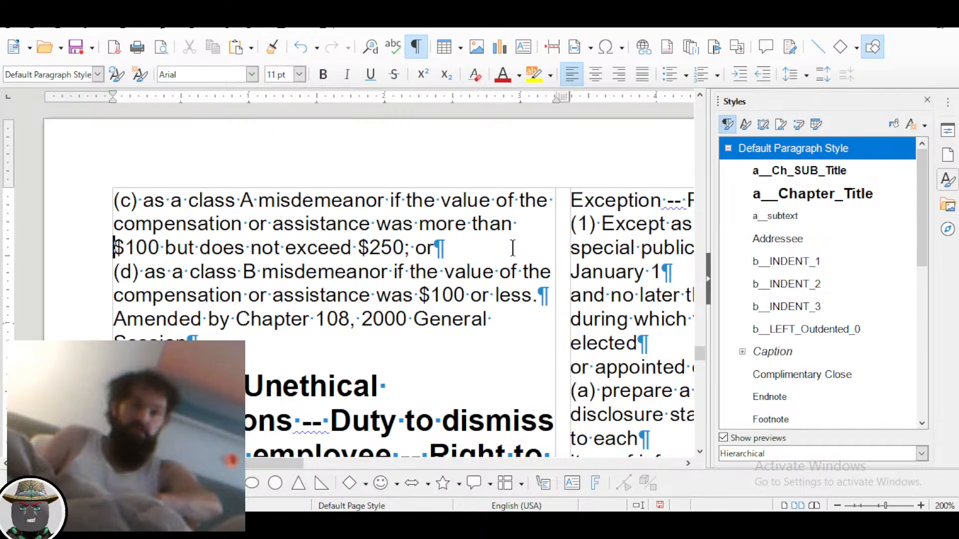
Join the continuation line "void contract." onto the 67-16-14 "Unethical transactions" heading
{"action": "key", "text": "Down"}
{"action": "key", "text": "Down"}
{"action": "key", "text": "Down"}
{"action": "key", "text": "Down"}
{"action": "key", "text": "Down"}
{"action": "key", "text": "Down"}
{"action": "key", "text": "Down"}
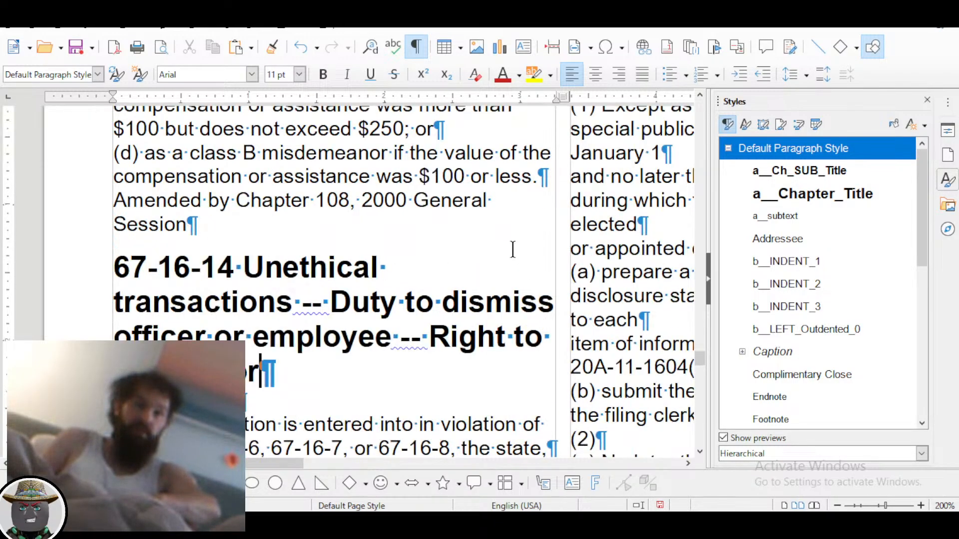
{"action": "key", "text": "Delete"}
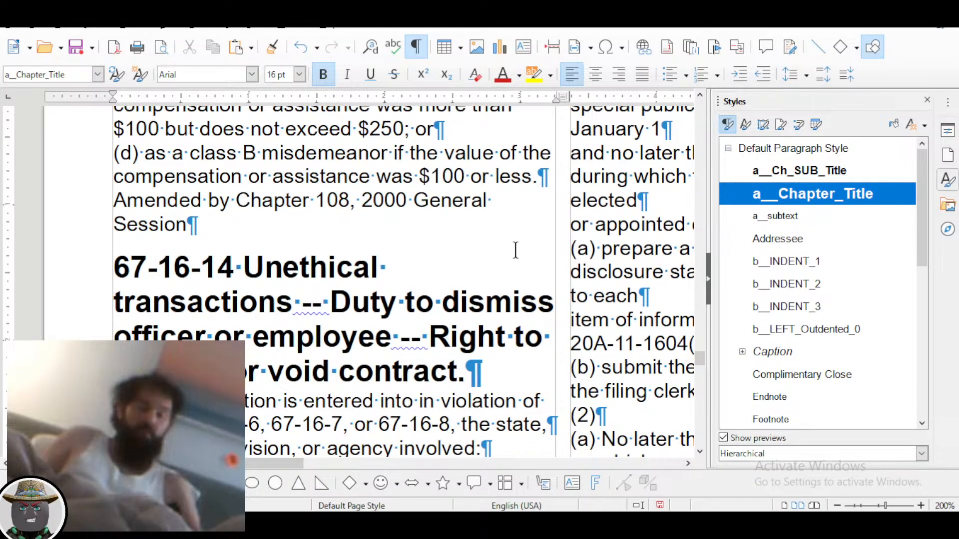
Delete the leftover "Utah Code" and "Page 9" lines between "correcting the problem." and subsection (5)
{"action": "scroll", "coordinate": [516, 249], "scroll_direction": "down", "scroll_amount": 5}
{"action": "scroll", "coordinate": [519, 260], "scroll_direction": "right", "scroll_amount": 10}
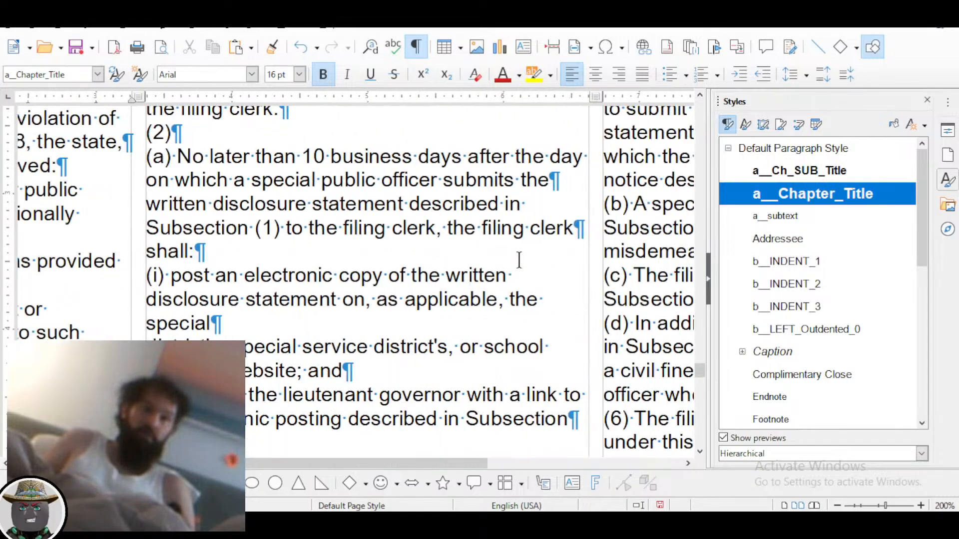
{"action": "scroll", "coordinate": [520, 260], "scroll_direction": "down", "scroll_amount": 5}
{"action": "scroll", "coordinate": [519, 260], "scroll_direction": "down", "scroll_amount": 5}
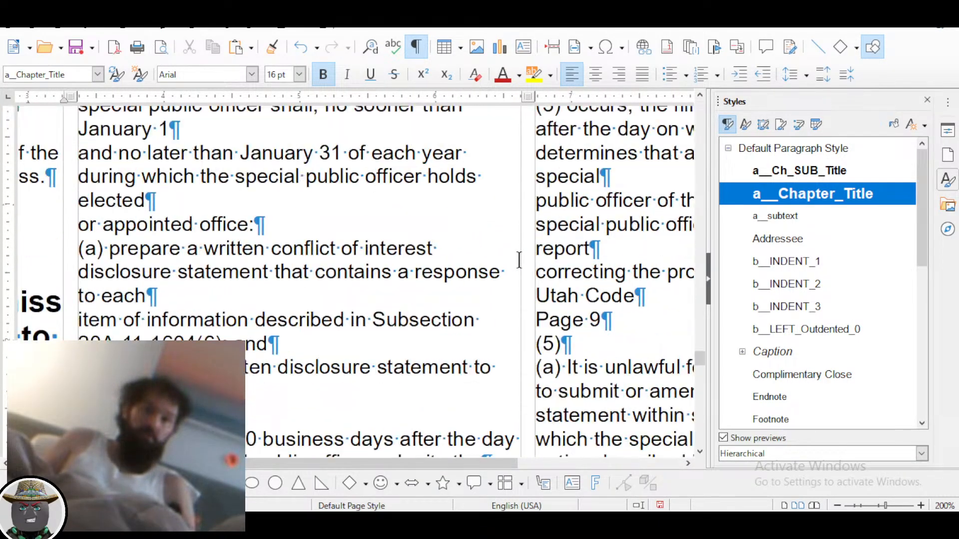
{"action": "scroll", "coordinate": [518, 240], "scroll_direction": "right", "scroll_amount": 3}
{"action": "left_click", "coordinate": [488, 246]}
{"action": "left_click_drag", "start_coordinate": [488, 246], "coordinate": [396, 228]}
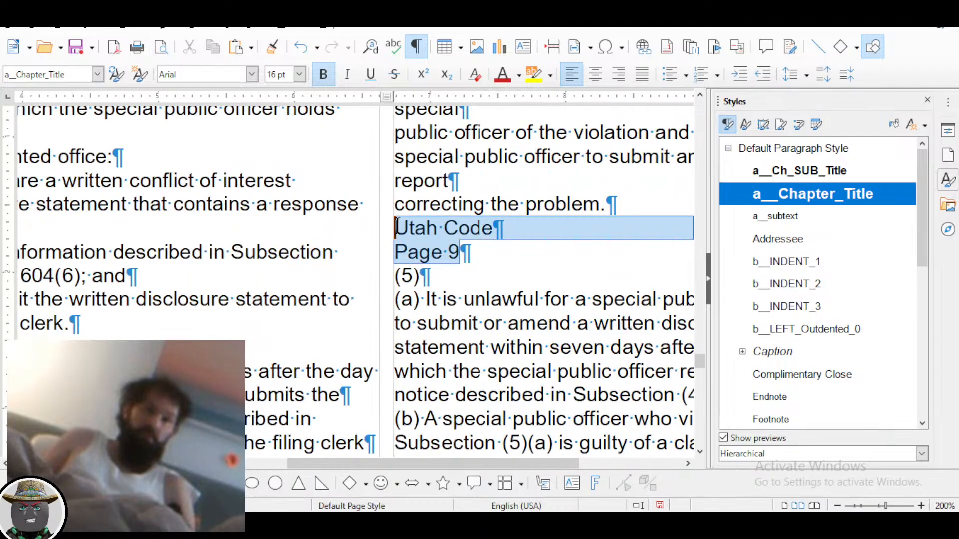
{"action": "key", "text": "Delete"}
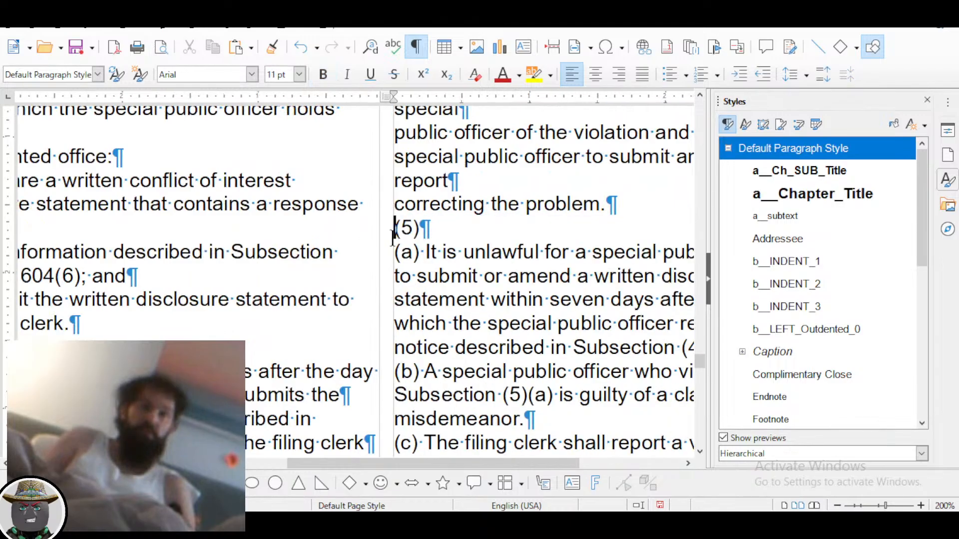
Join "correcting the problem." onto the "report" line and "public officer of the violation" onto the "special" line in subsection (4)
{"action": "left_click", "coordinate": [459, 191]}
{"action": "key", "text": "Delete"}
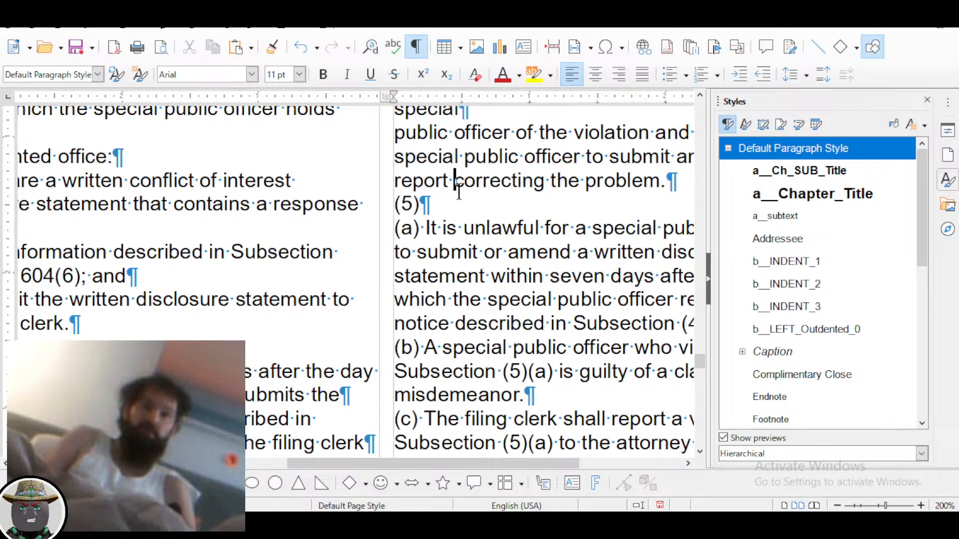
{"action": "scroll", "coordinate": [459, 191], "scroll_direction": "up", "scroll_amount": 3}
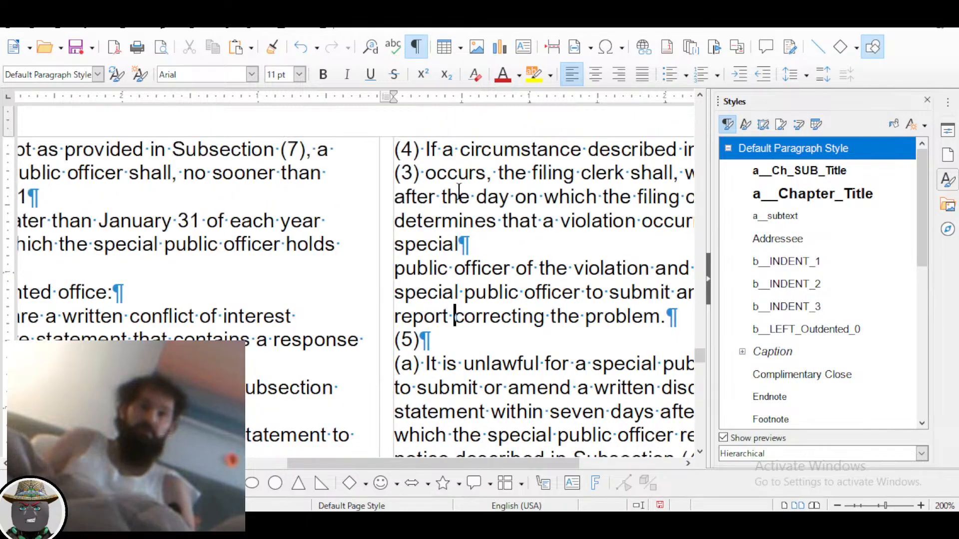
{"action": "left_click", "coordinate": [588, 236]}
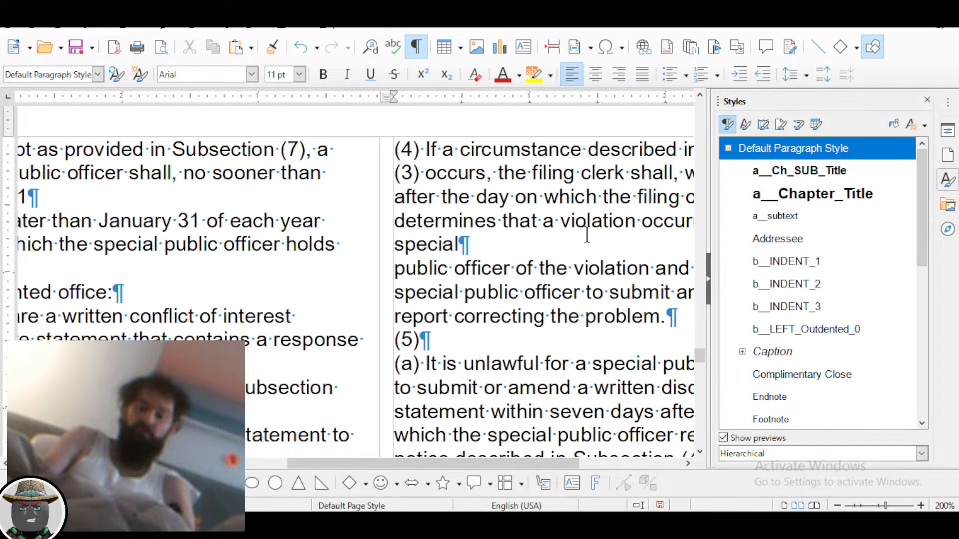
{"action": "key", "text": "Delete"}
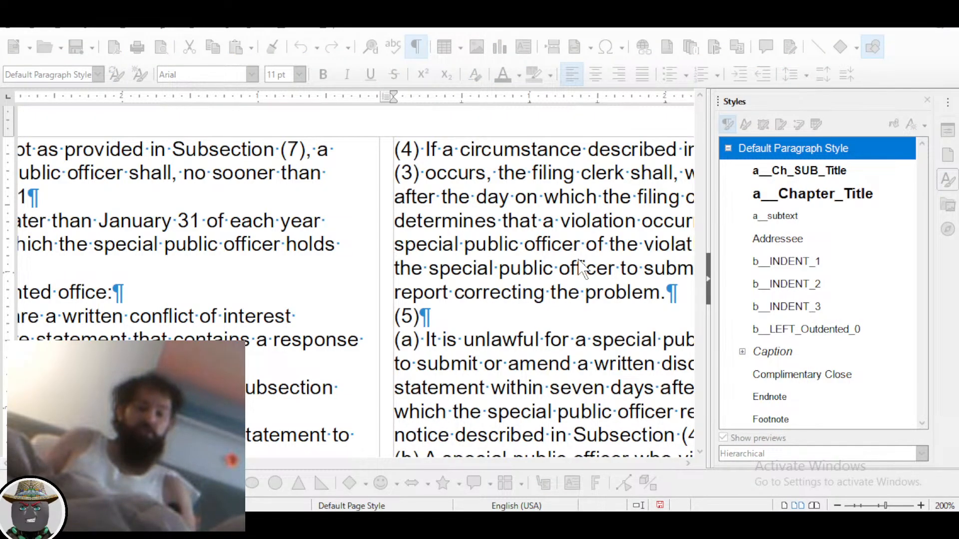
Switch to the browser and look through the section list of Title 67, Chapter 16 on the Utah State Legislature site
{"action": "key", "text": "alt+Tab"}
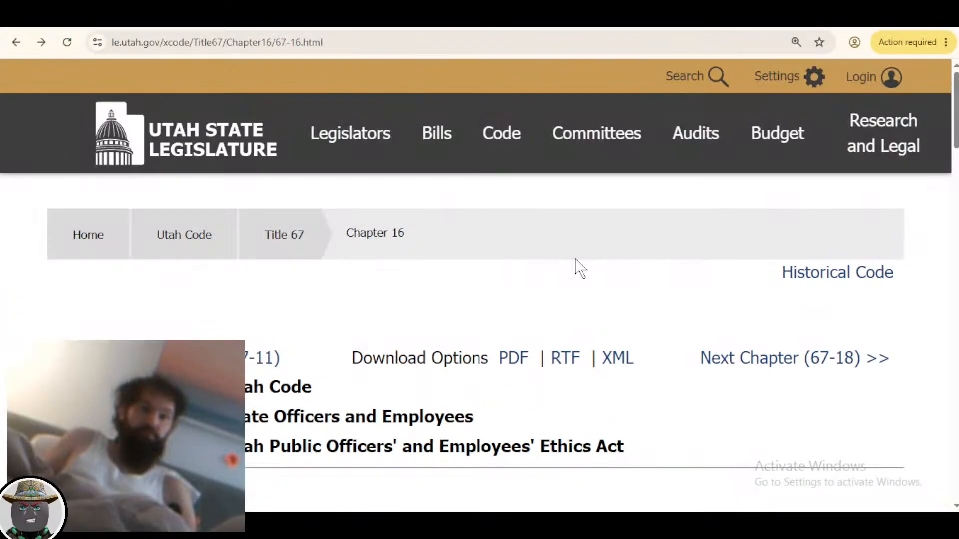
{"action": "key", "text": "ctrl+minus"}
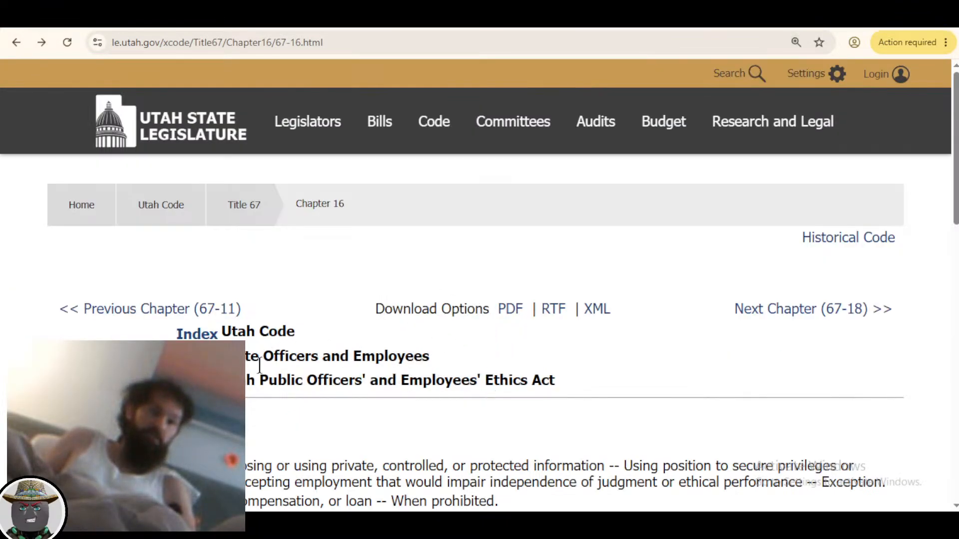
{"action": "scroll", "coordinate": [217, 338], "scroll_direction": "down", "scroll_amount": 5}
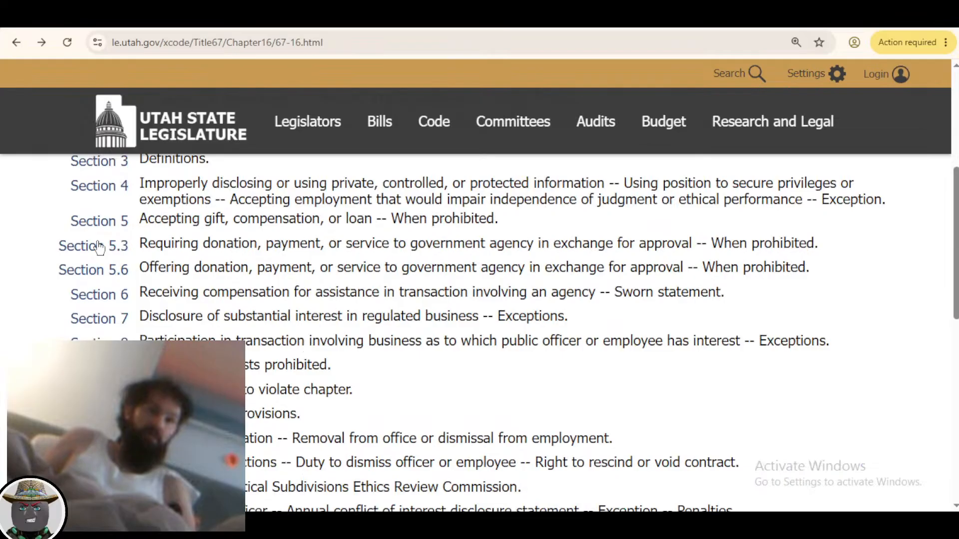
{"action": "scroll", "coordinate": [99, 246], "scroll_direction": "down", "scroll_amount": 3}
{"action": "scroll", "coordinate": [179, 317], "scroll_direction": "up", "scroll_amount": 3}
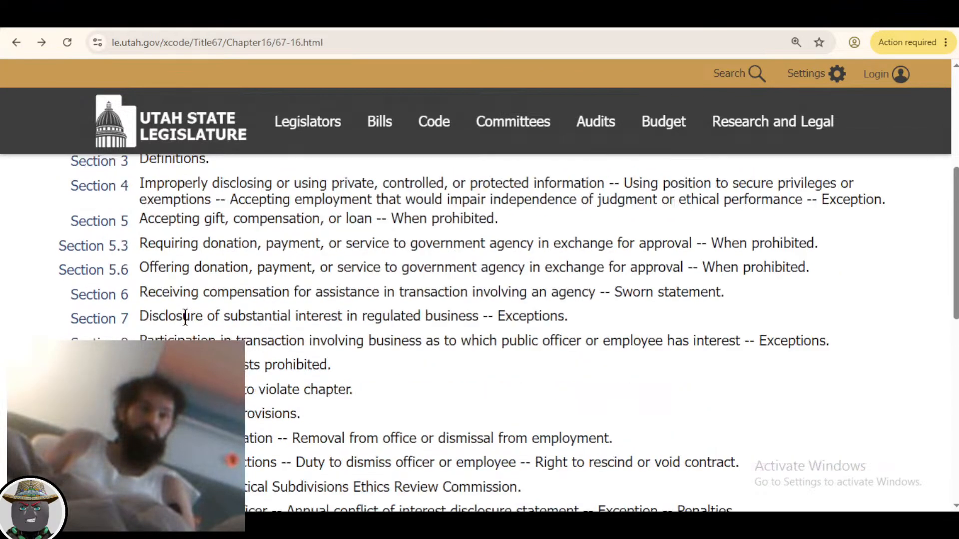
{"action": "scroll", "coordinate": [185, 316], "scroll_direction": "up", "scroll_amount": 1}
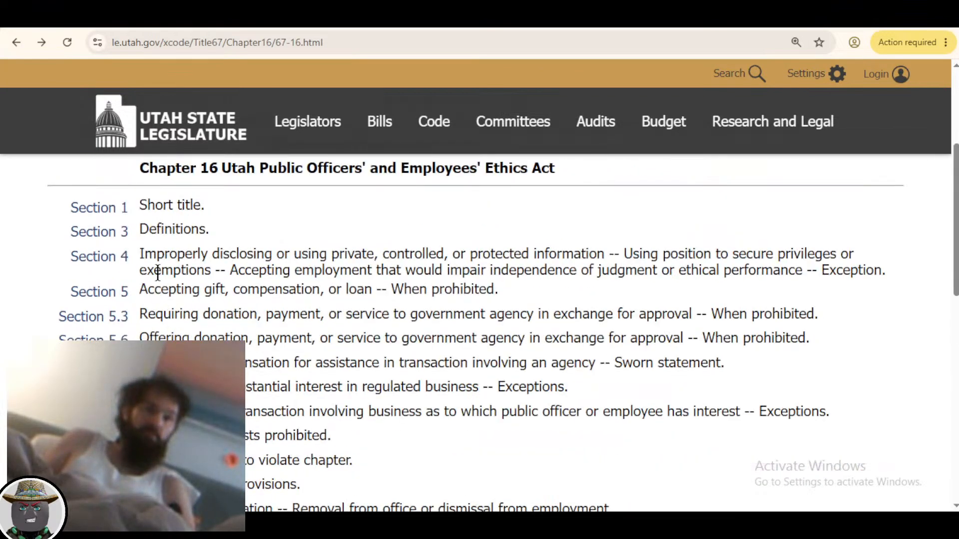
{"action": "scroll", "coordinate": [156, 274], "scroll_direction": "up", "scroll_amount": 1}
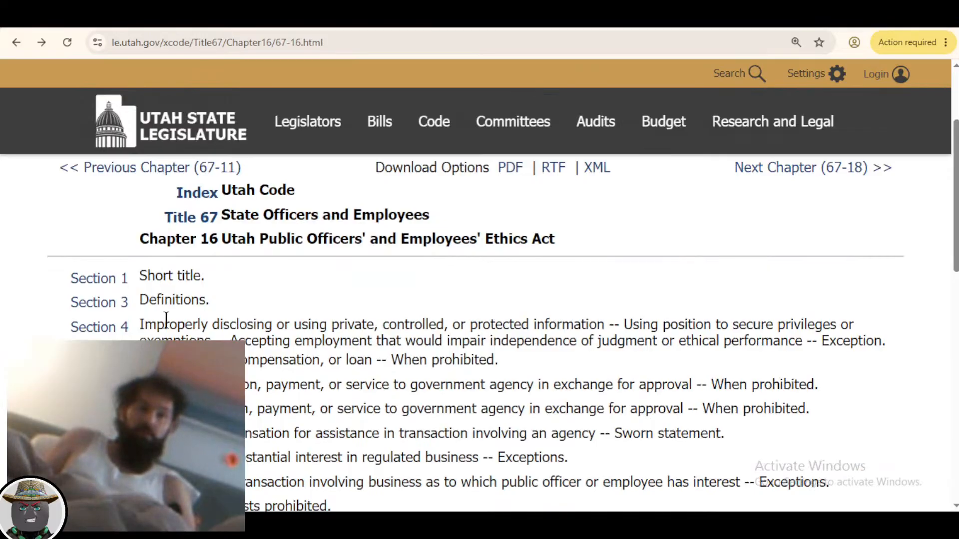
{"action": "scroll", "coordinate": [166, 320], "scroll_direction": "down", "scroll_amount": 3}
{"action": "scroll", "coordinate": [160, 319], "scroll_direction": "up", "scroll_amount": 3}
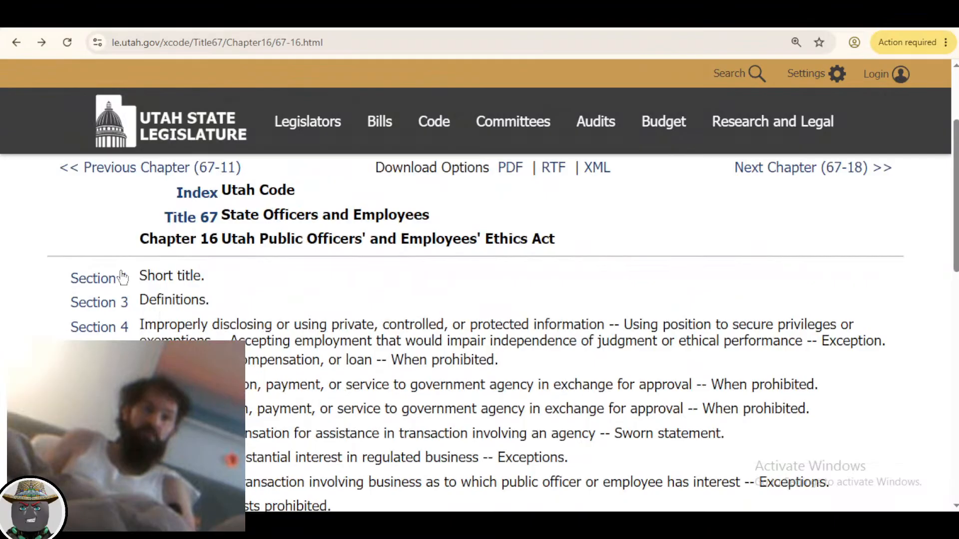
Open Section 1, select its full 67-16-1 "Short title" text, and briefly check back against the Writer document
{"action": "left_click", "coordinate": [88, 281]}
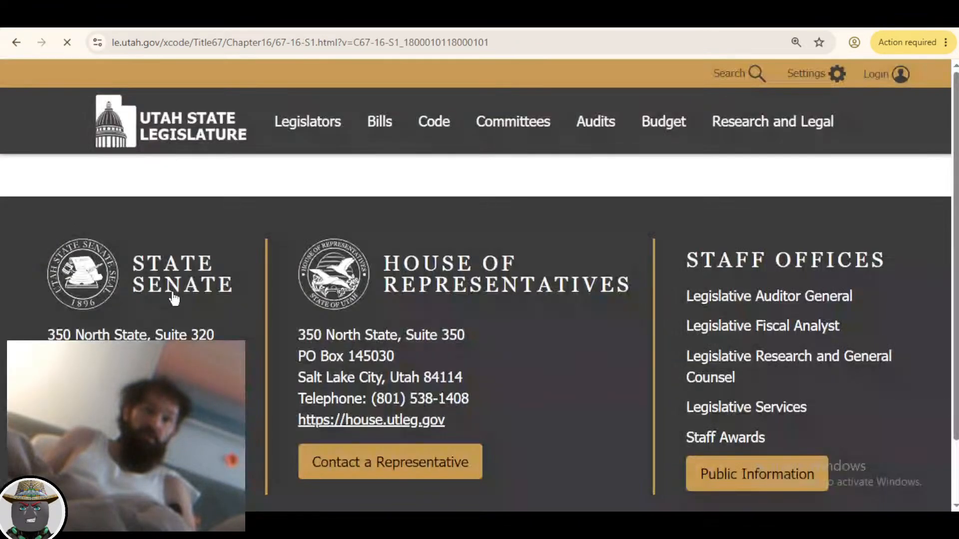
{"action": "scroll", "coordinate": [170, 312], "scroll_direction": "down", "scroll_amount": 3}
{"action": "scroll", "coordinate": [155, 302], "scroll_direction": "up", "scroll_amount": 1}
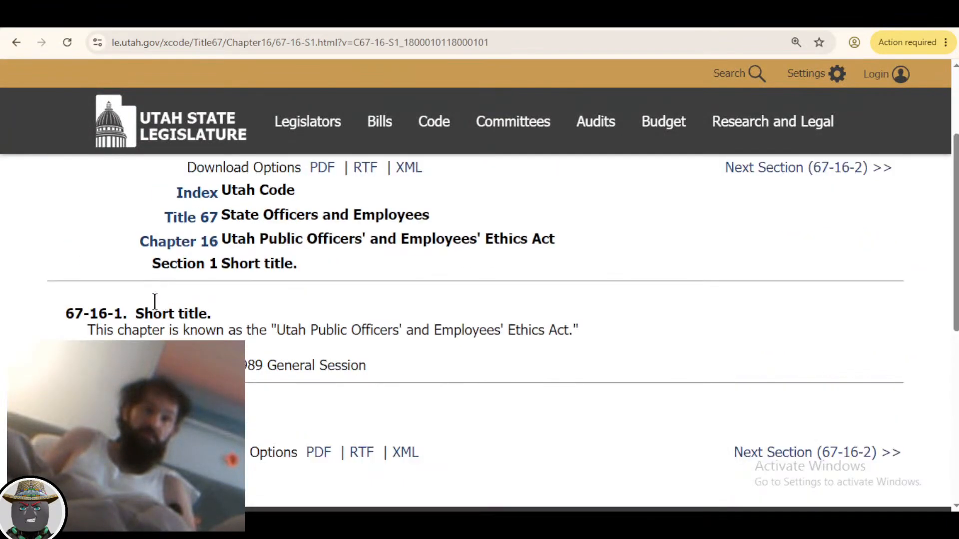
{"action": "left_click_drag", "start_coordinate": [64, 319], "coordinate": [357, 372]}
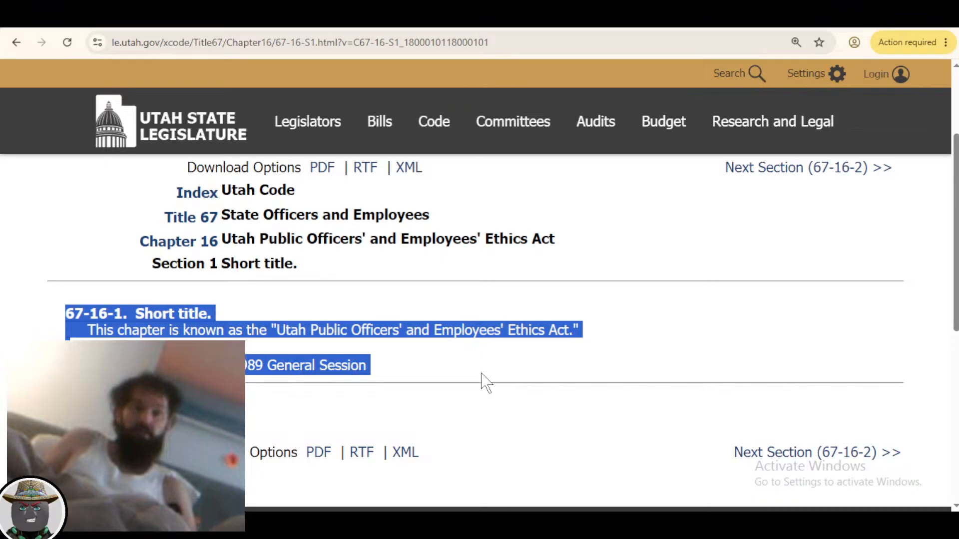
{"action": "key", "text": "alt+Tab"}
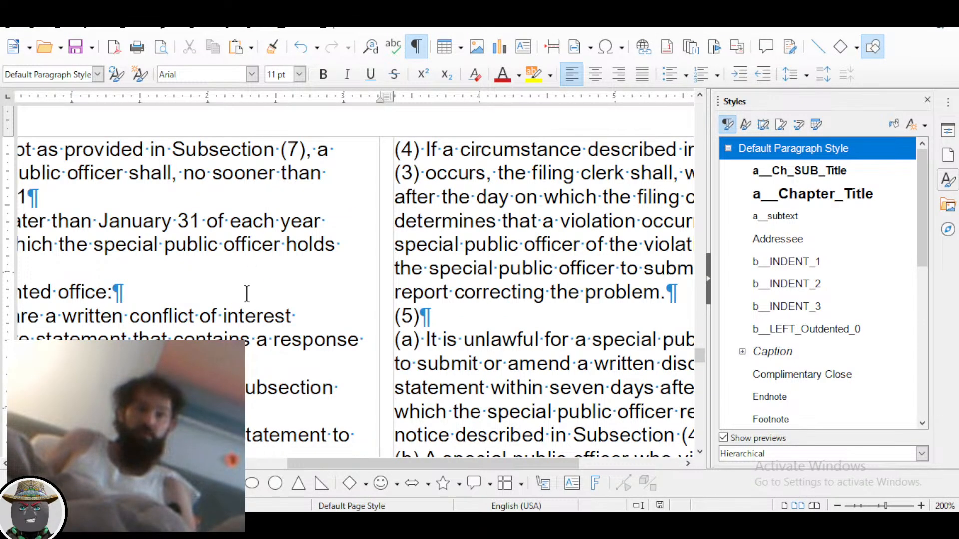
{"action": "key", "text": "alt+Tab"}
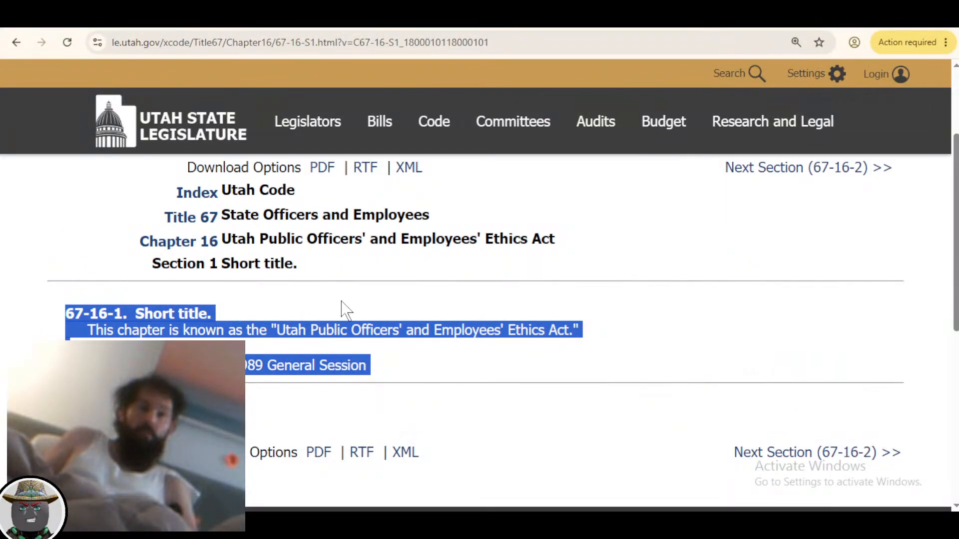
Return to the Chapter 16 overview and look over its section list and download options
{"action": "left_click", "coordinate": [203, 244]}
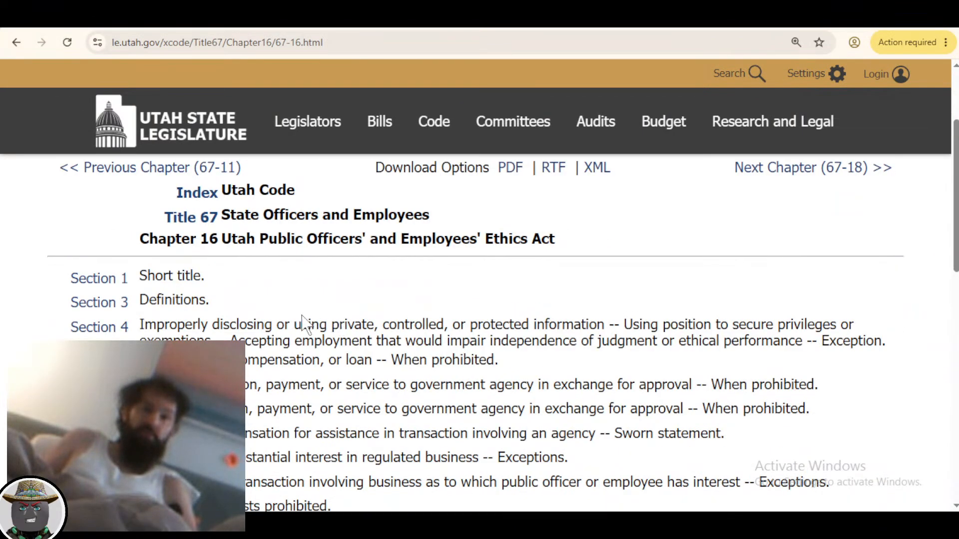
{"action": "scroll", "coordinate": [294, 318], "scroll_direction": "down", "scroll_amount": 3}
{"action": "scroll", "coordinate": [289, 315], "scroll_direction": "up", "scroll_amount": 1}
{"action": "scroll", "coordinate": [209, 267], "scroll_direction": "up", "scroll_amount": 5}
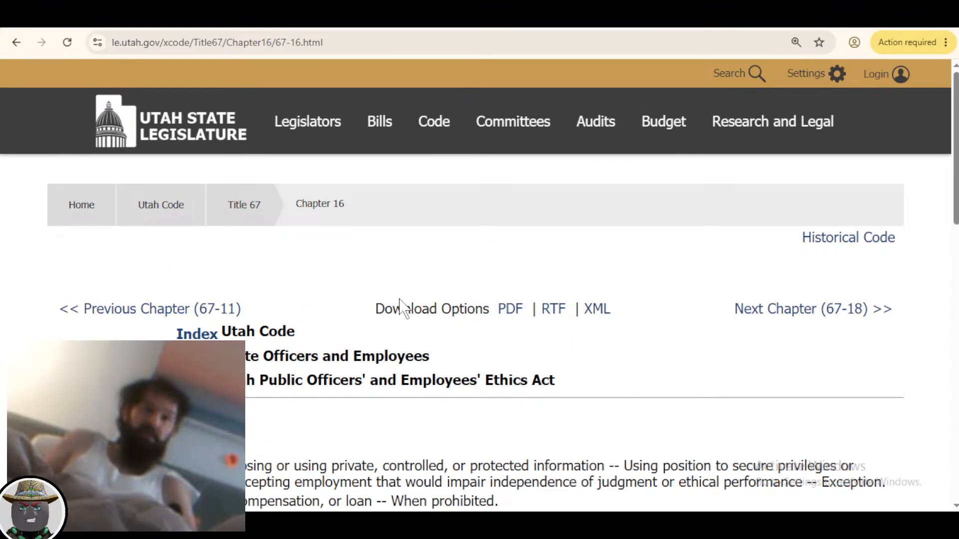
Search the web for "utah statutes"
{"action": "double_click", "coordinate": [317, 46]}
{"action": "double_click", "coordinate": [320, 46]}
{"action": "triple_click", "coordinate": [319, 46]}
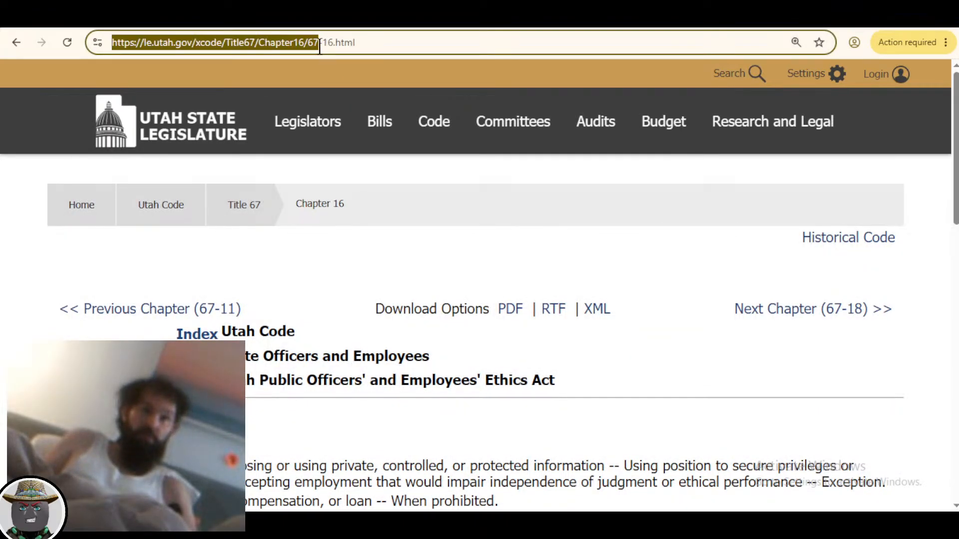
{"action": "left_click", "coordinate": [373, 42]}
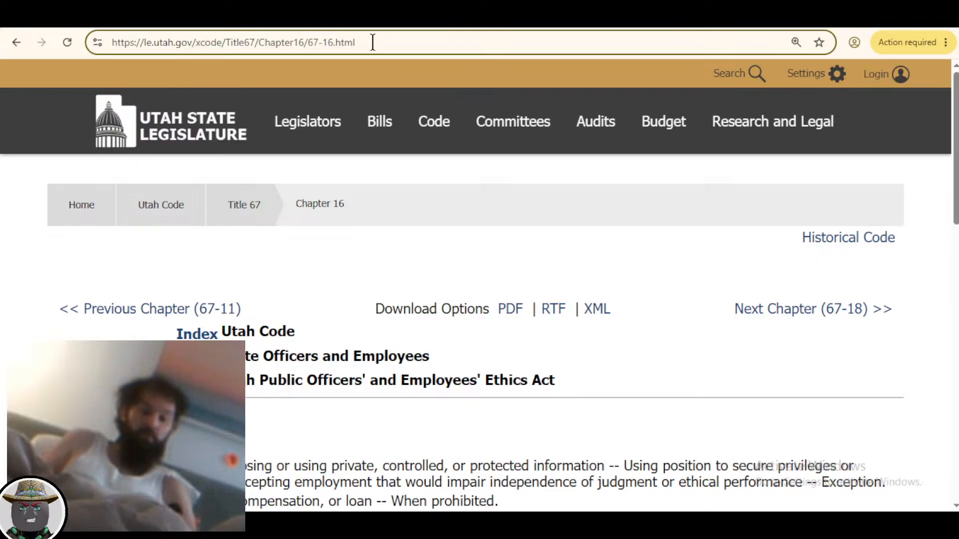
{"action": "triple_click", "coordinate": [371, 41]}
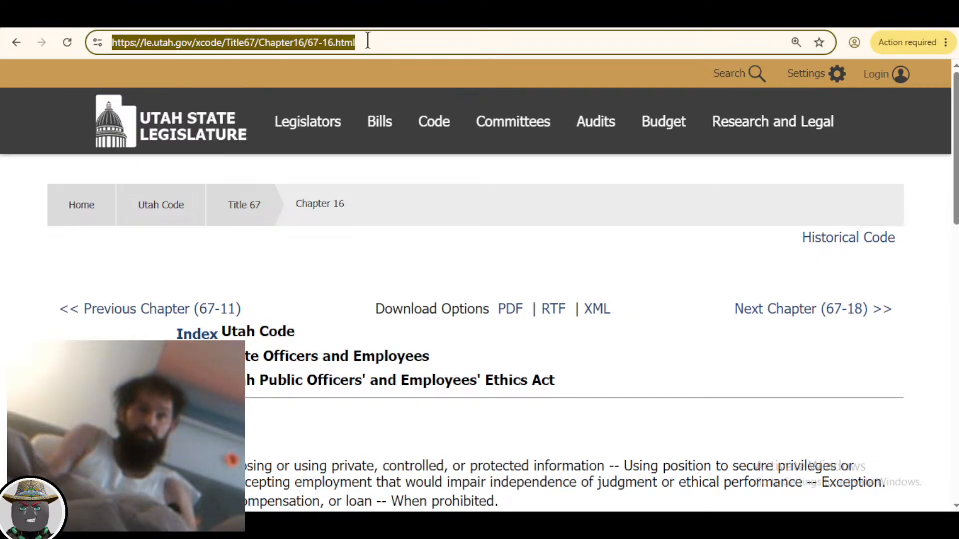
{"action": "type", "text": "utah "}
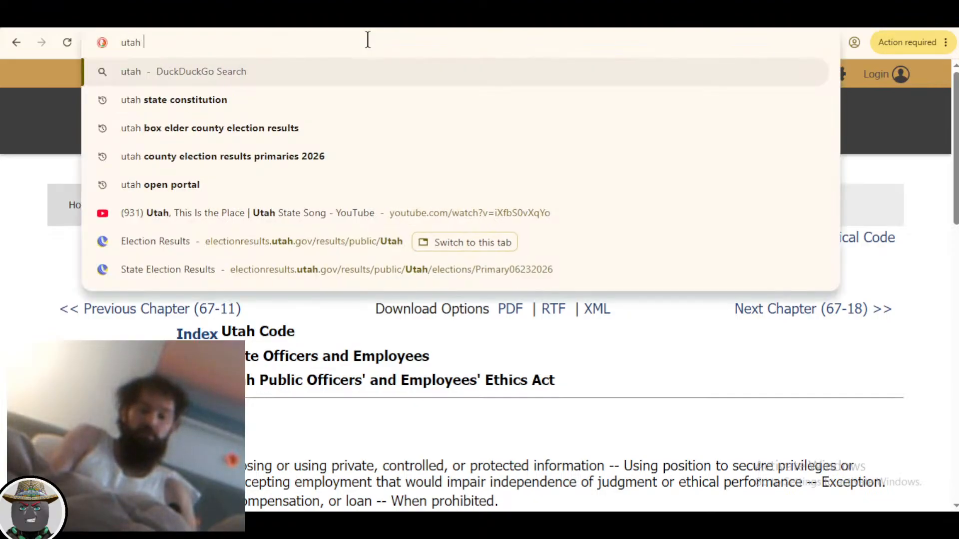
{"action": "type", "text": "st"}
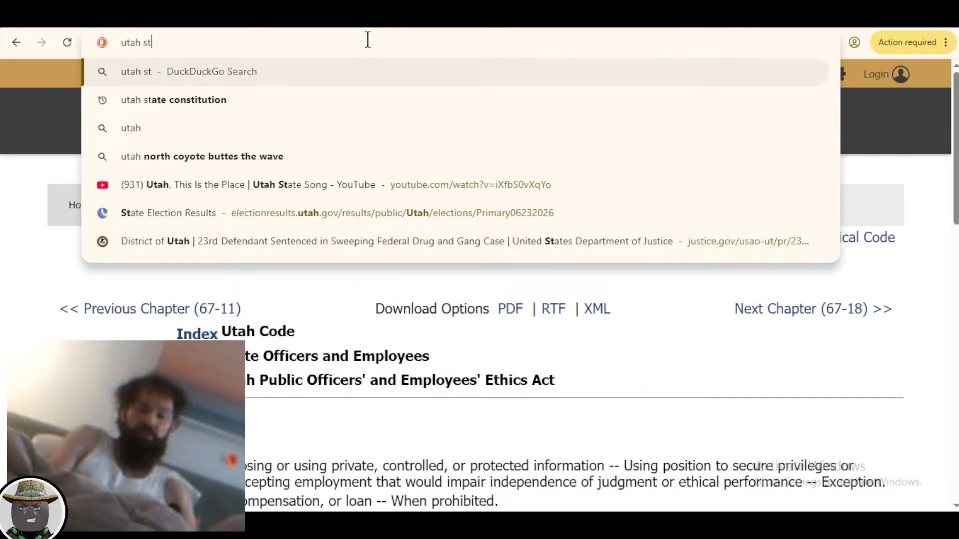
{"action": "type", "text": "atutes"}
{"action": "key", "text": "Return"}
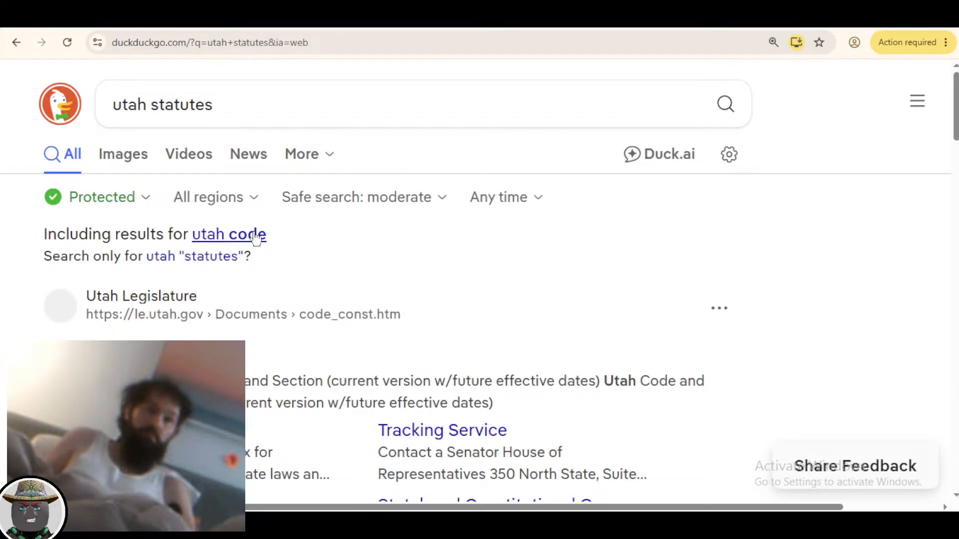
Open the Utah Legislature search result and go to "Utah Code - by Title, Chapter, and Section"
{"action": "scroll", "coordinate": [307, 238], "scroll_direction": "down", "scroll_amount": 1}
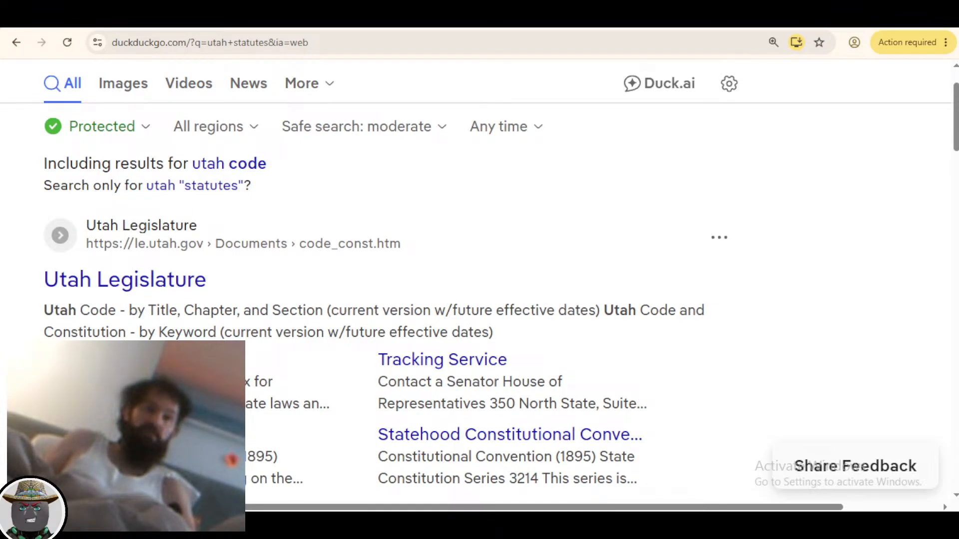
{"action": "left_click", "coordinate": [175, 283]}
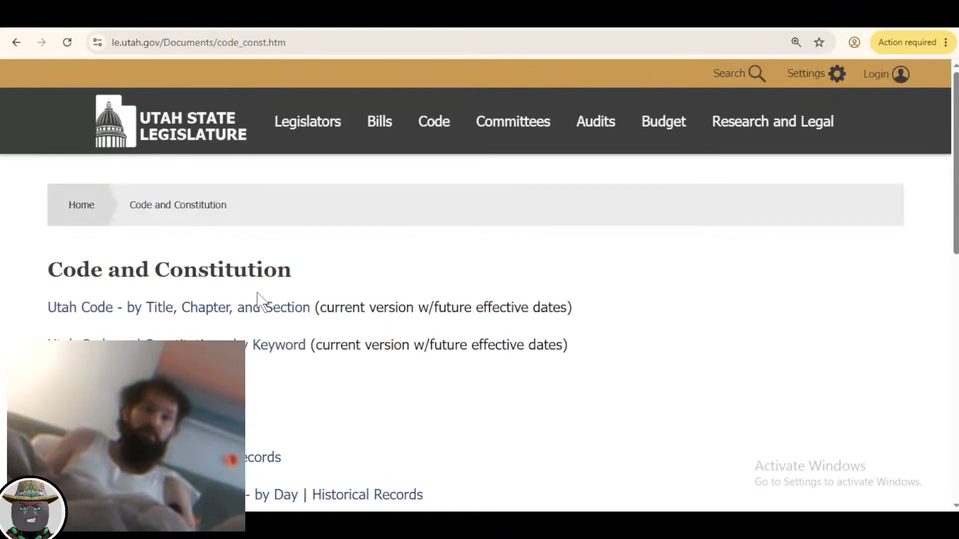
{"action": "scroll", "coordinate": [325, 292], "scroll_direction": "down", "scroll_amount": 1}
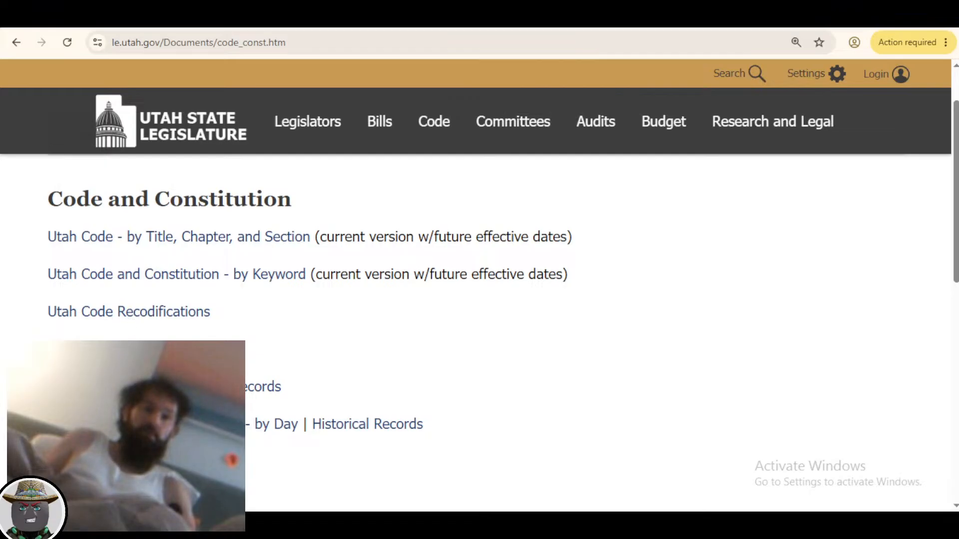
{"action": "left_click", "coordinate": [136, 238]}
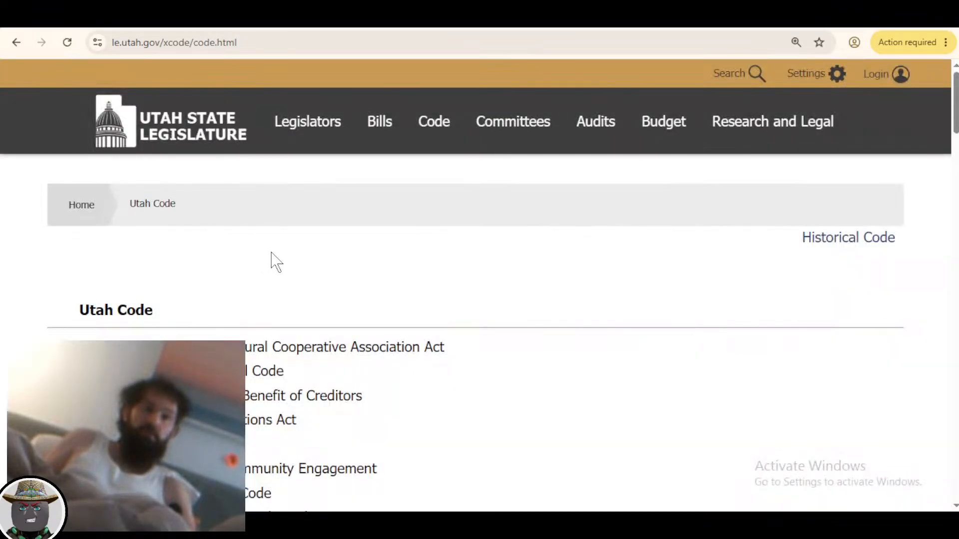
Find Title 76 in the Utah Code title list and open it
{"action": "scroll", "coordinate": [197, 293], "scroll_direction": "down", "scroll_amount": 7}
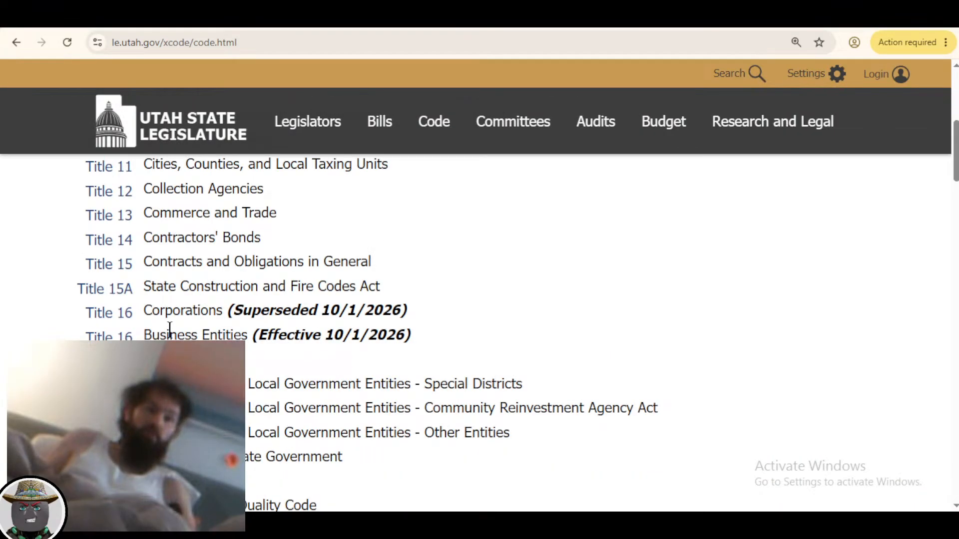
{"action": "scroll", "coordinate": [169, 329], "scroll_direction": "down", "scroll_amount": 20}
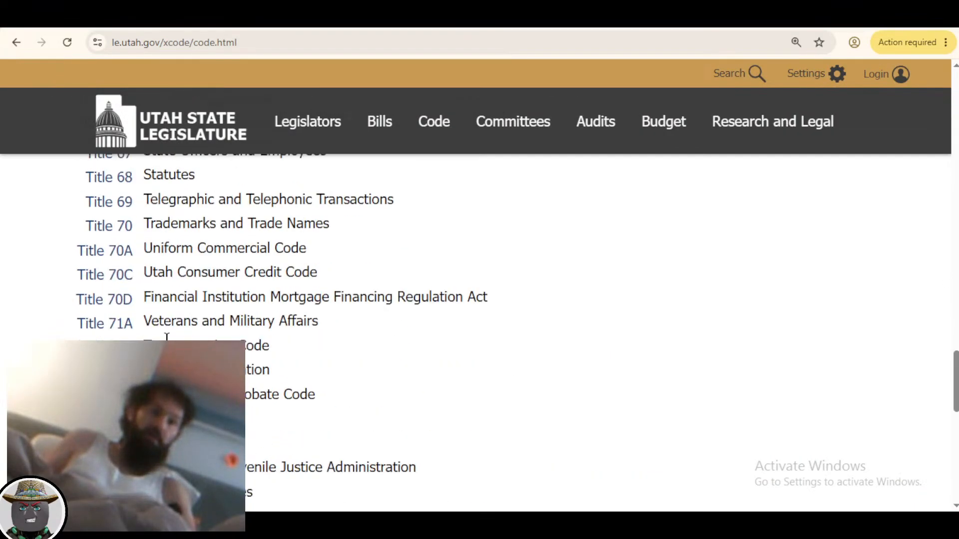
{"action": "scroll", "coordinate": [166, 337], "scroll_direction": "down", "scroll_amount": 2}
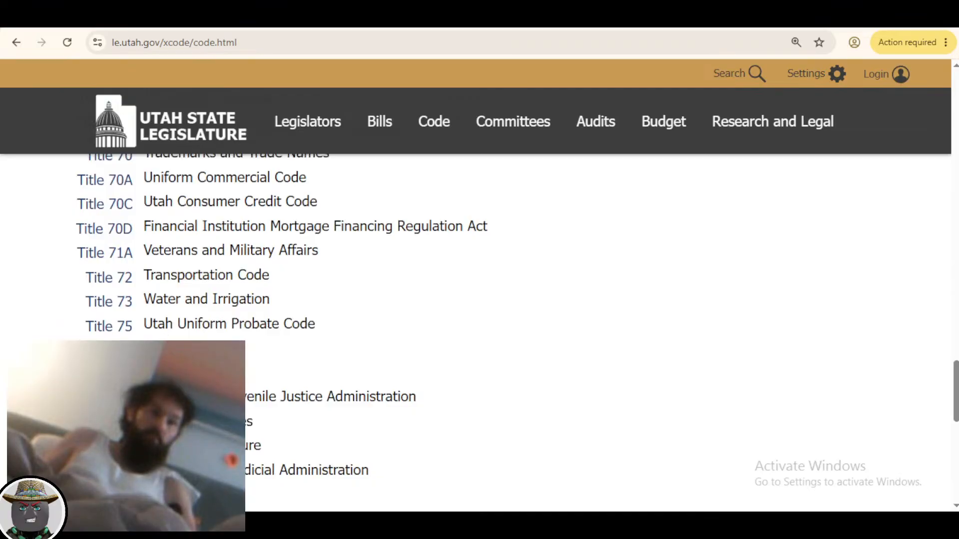
{"action": "left_click", "coordinate": [247, 356]}
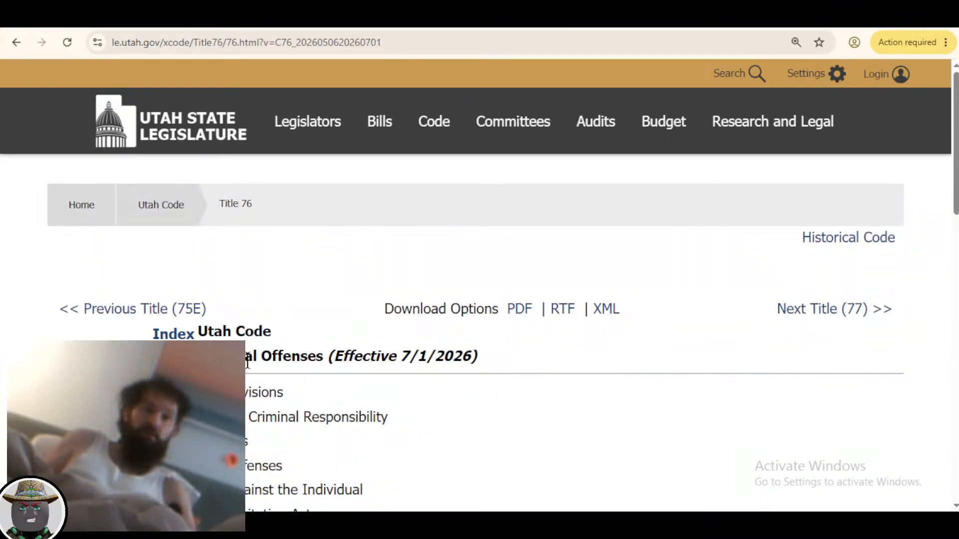
Open Chapter 8, Offenses Against the Administration of Government, from the Title 76 chapter list and look over its parts
{"action": "scroll", "coordinate": [248, 362], "scroll_direction": "down", "scroll_amount": 10}
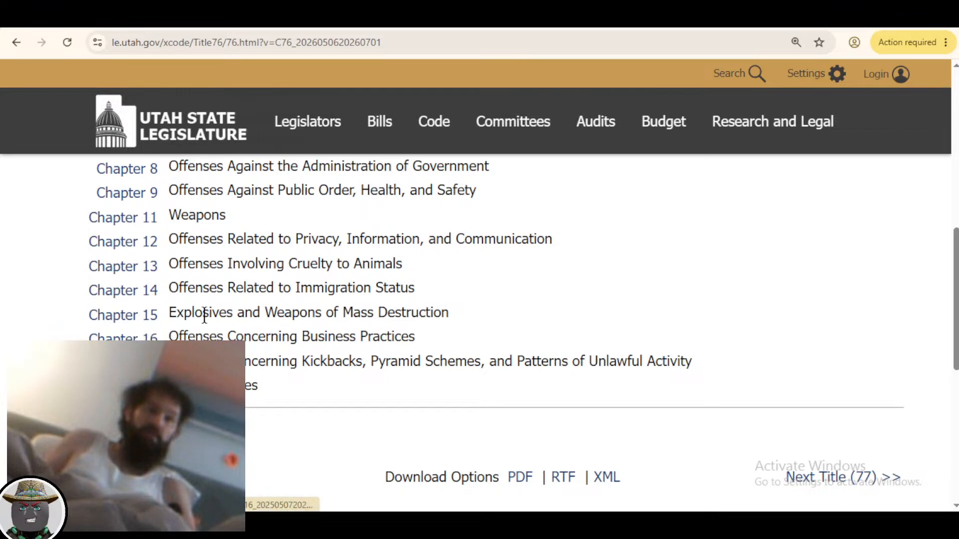
{"action": "scroll", "coordinate": [204, 315], "scroll_direction": "up", "scroll_amount": 1}
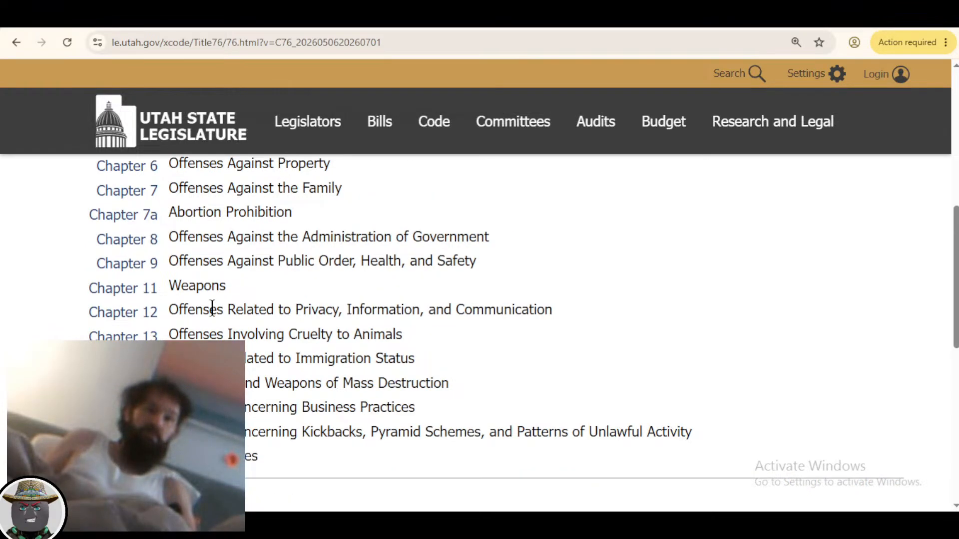
{"action": "scroll", "coordinate": [212, 309], "scroll_direction": "up", "scroll_amount": 1}
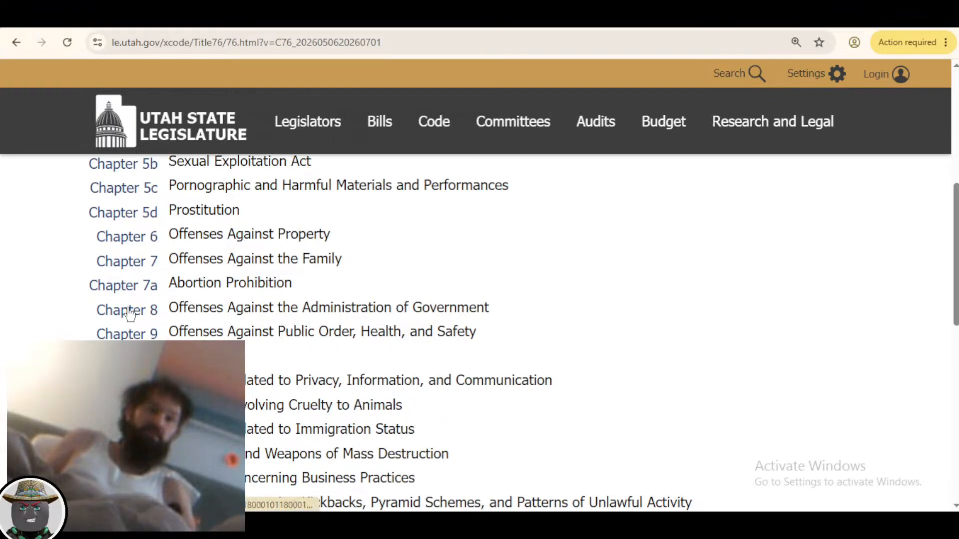
{"action": "left_click", "coordinate": [130, 314]}
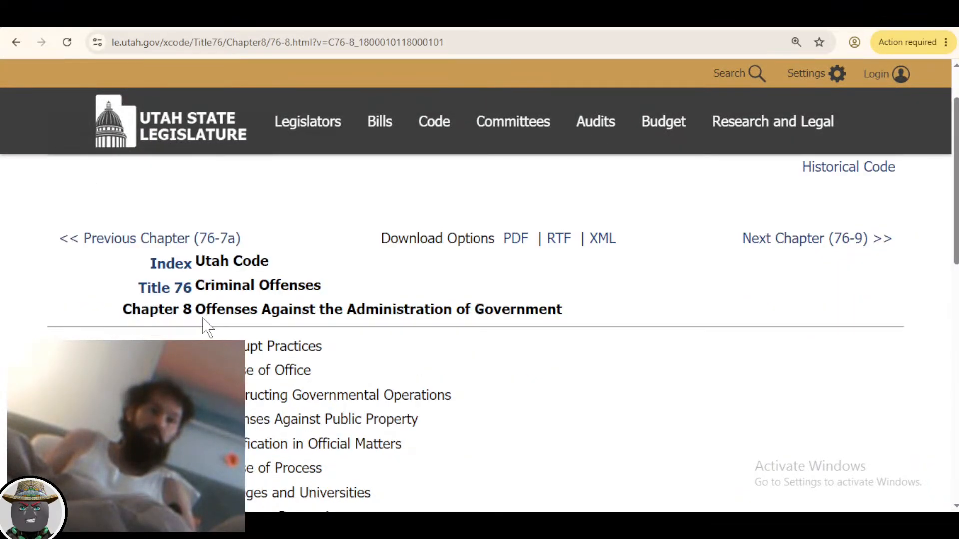
{"action": "scroll", "coordinate": [207, 329], "scroll_direction": "down", "scroll_amount": 2}
{"action": "scroll", "coordinate": [152, 248], "scroll_direction": "up", "scroll_amount": 2}
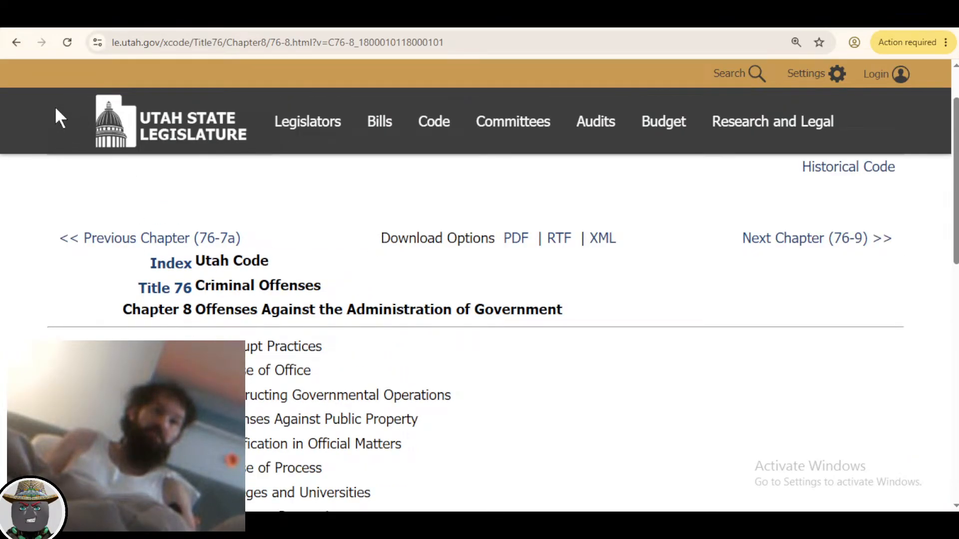
Return to the Title 76 chapter list and look over its chapters
{"action": "key", "text": "alt+Left"}
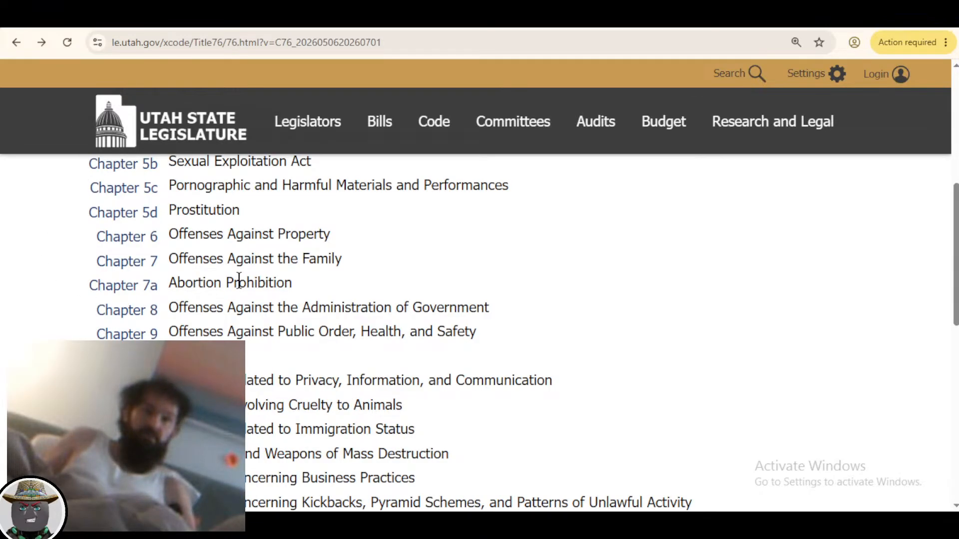
{"action": "scroll", "coordinate": [239, 280], "scroll_direction": "down", "scroll_amount": 1}
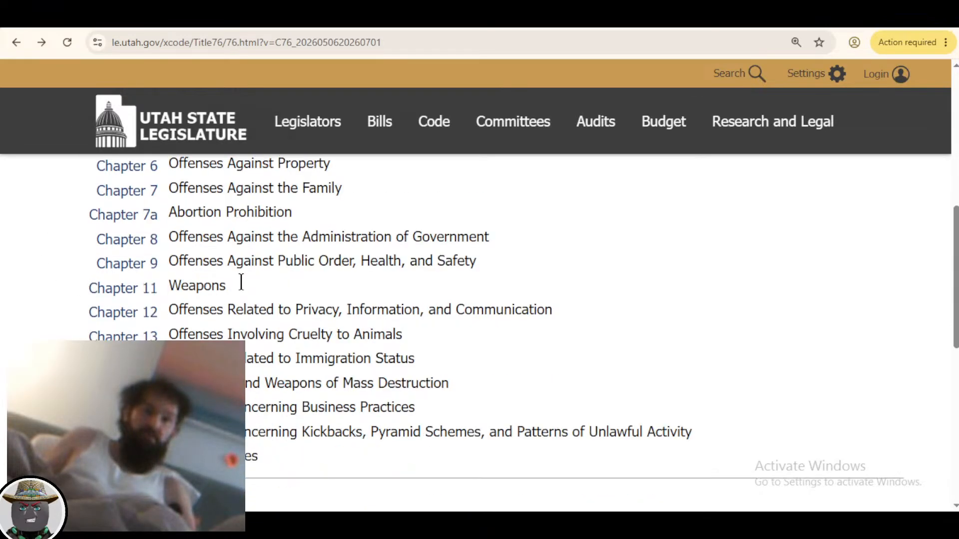
{"action": "scroll", "coordinate": [242, 282], "scroll_direction": "down", "scroll_amount": 1}
{"action": "scroll", "coordinate": [241, 282], "scroll_direction": "up", "scroll_amount": 5}
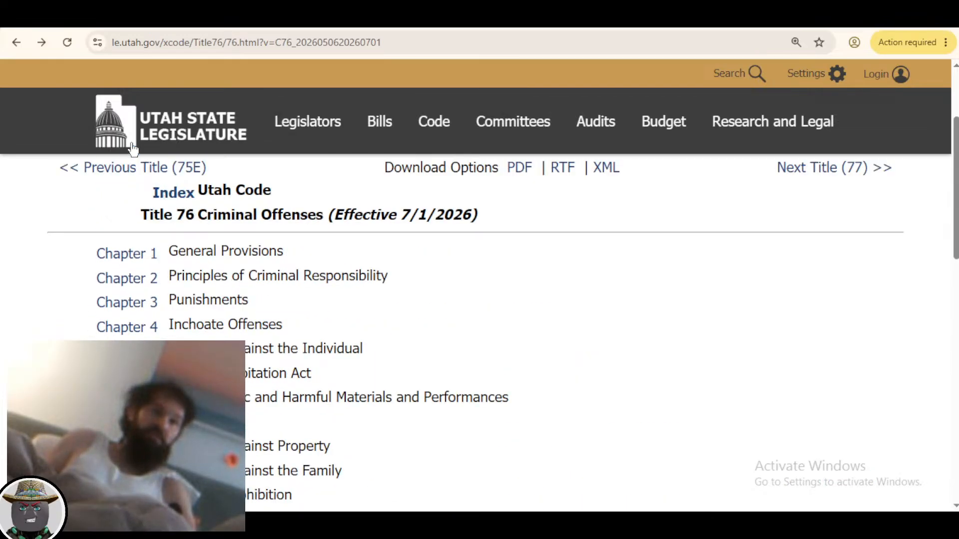
Go back to the Title 67 Chapter 16 page and move up from it to the Utah Code title index
{"action": "left_click", "coordinate": [17, 43]}
{"action": "left_click", "coordinate": [17, 43]}
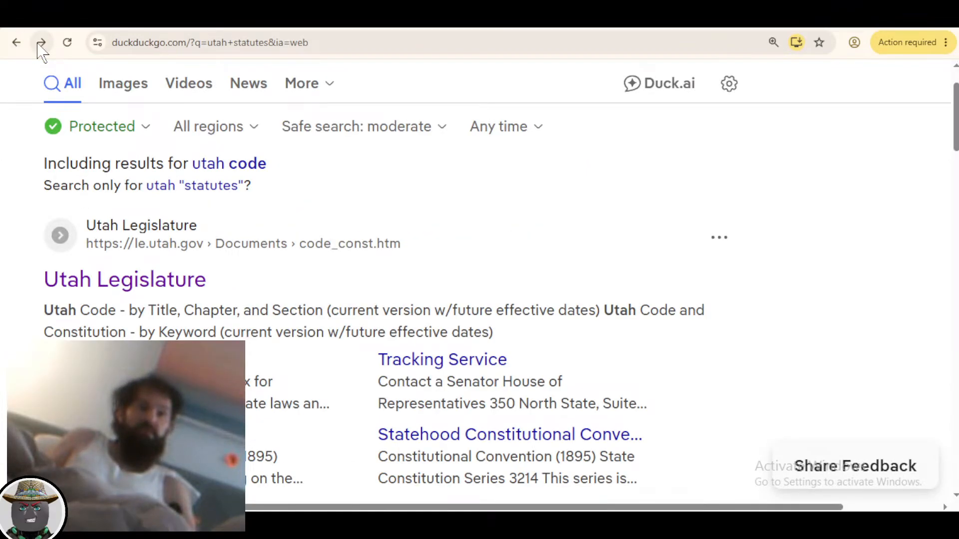
{"action": "left_click", "coordinate": [20, 43]}
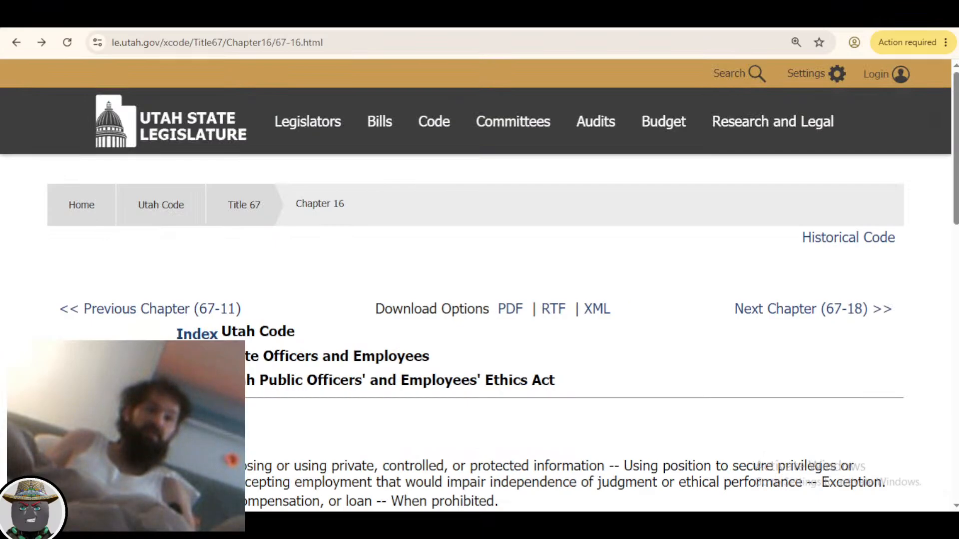
{"action": "left_click", "coordinate": [208, 332]}
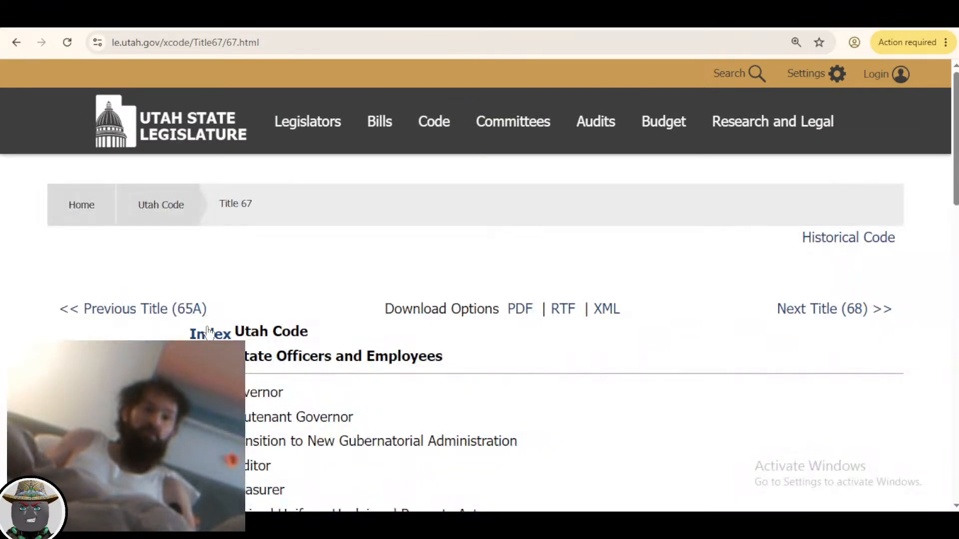
{"action": "left_click", "coordinate": [209, 332]}
Find Title 67, State Officers and Employees, in the Utah Code title list and open it
{"action": "scroll", "coordinate": [197, 328], "scroll_direction": "down", "scroll_amount": 5}
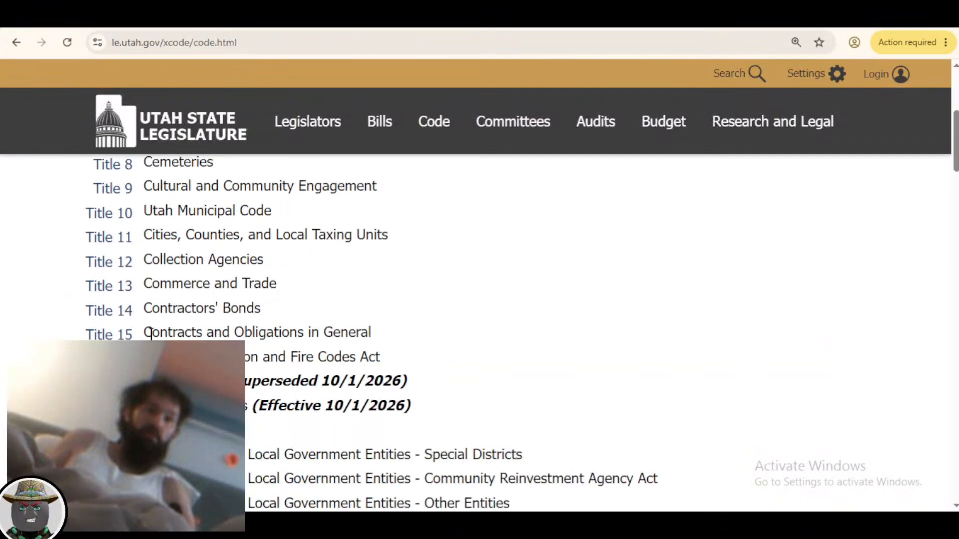
{"action": "scroll", "coordinate": [151, 334], "scroll_direction": "down", "scroll_amount": 4}
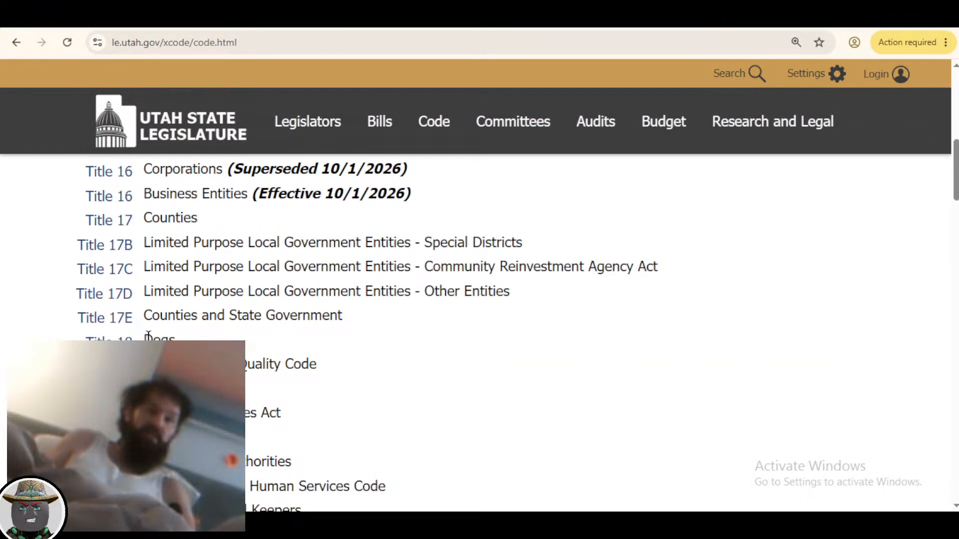
{"action": "scroll", "coordinate": [148, 334], "scroll_direction": "down", "scroll_amount": 15}
{"action": "scroll", "coordinate": [148, 337], "scroll_direction": "down", "scroll_amount": 4}
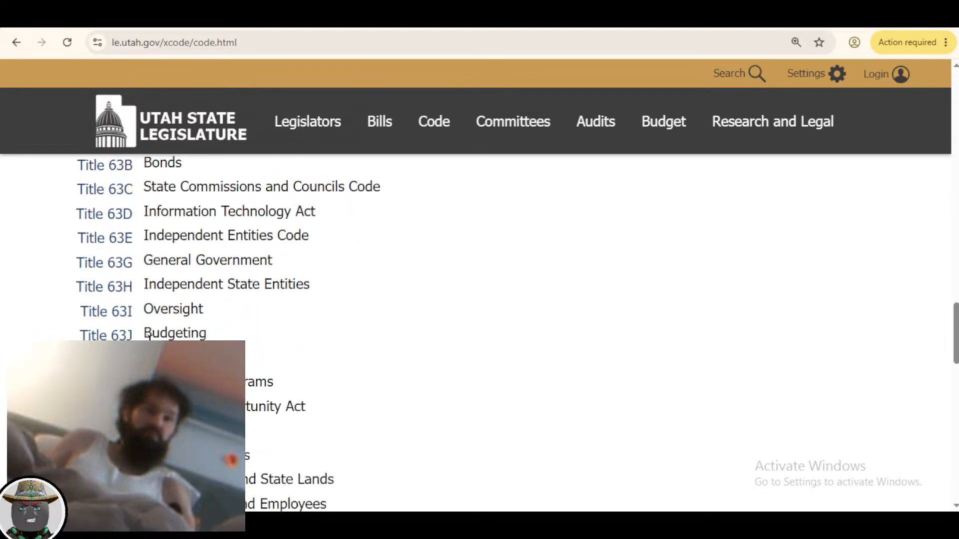
{"action": "scroll", "coordinate": [480, 332], "scroll_direction": "down", "scroll_amount": 4}
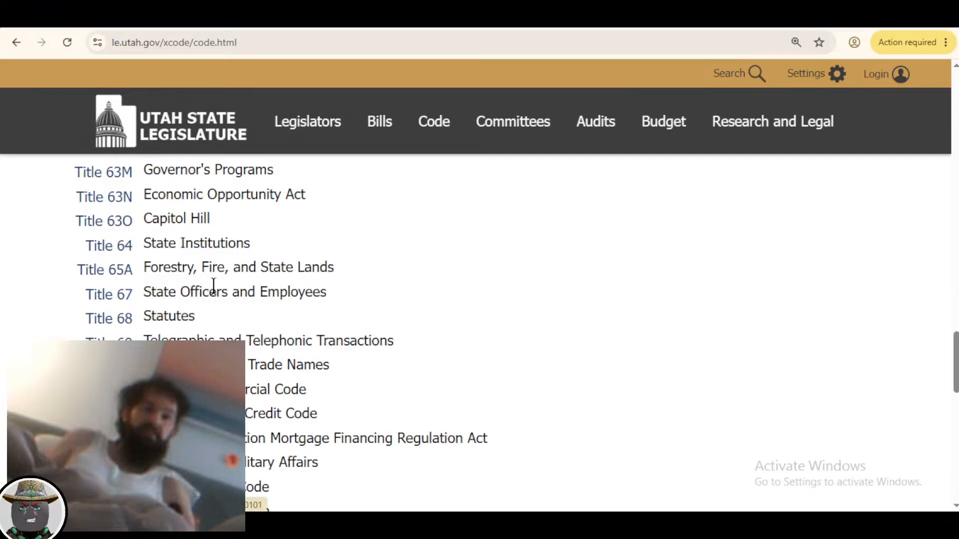
{"action": "left_click", "coordinate": [122, 296]}
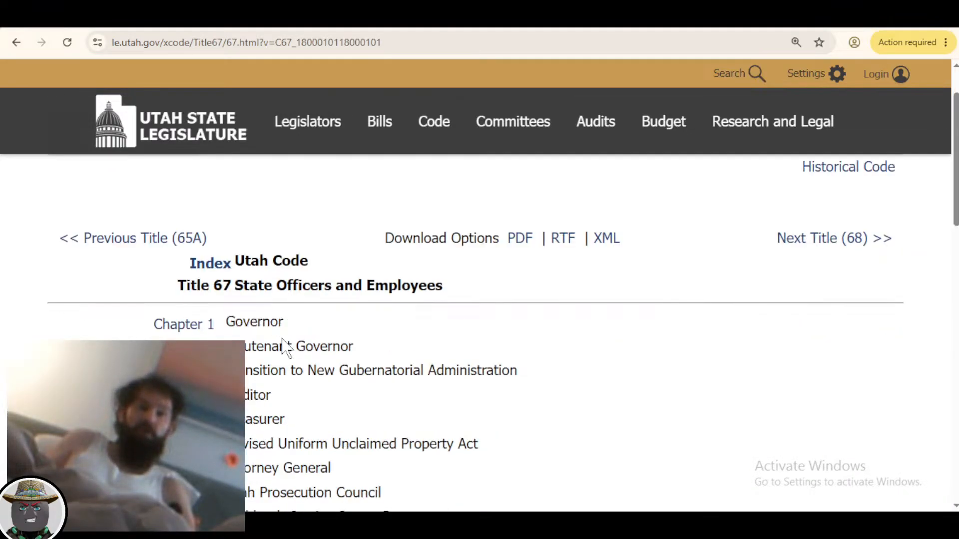
Look over the chapters of Title 67 down to the end of the list
{"action": "scroll", "coordinate": [284, 347], "scroll_direction": "down", "scroll_amount": 5}
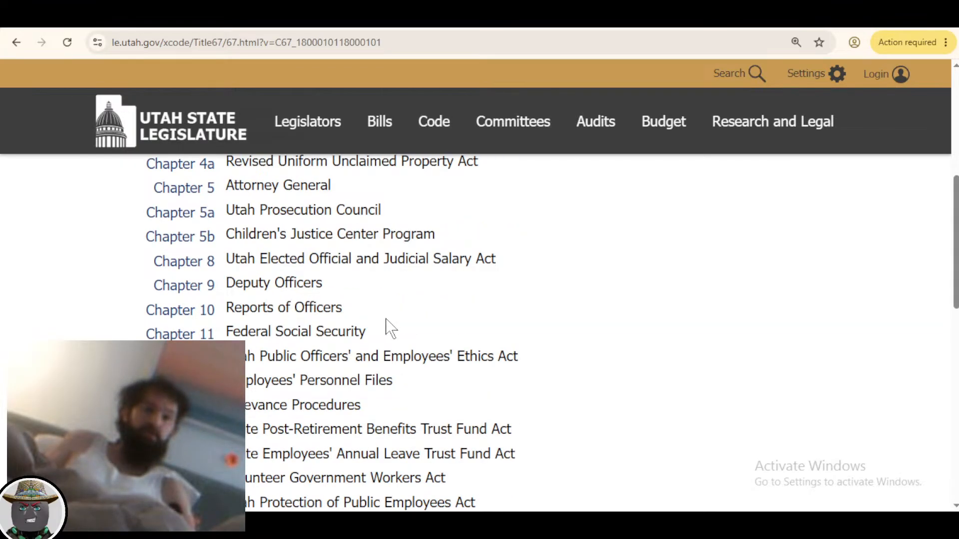
{"action": "scroll", "coordinate": [289, 341], "scroll_direction": "down", "scroll_amount": 1}
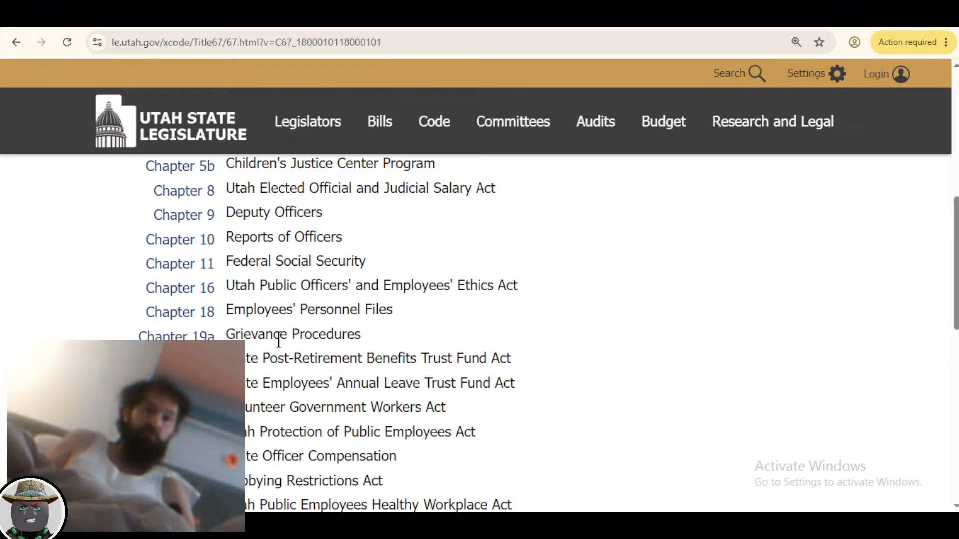
{"action": "scroll", "coordinate": [367, 338], "scroll_direction": "down", "scroll_amount": 3}
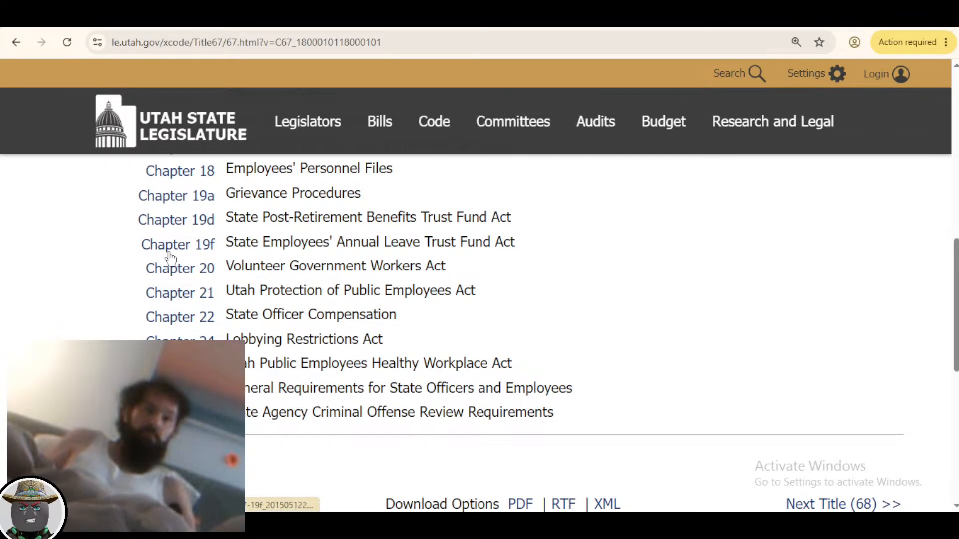
{"action": "scroll", "coordinate": [170, 257], "scroll_direction": "up", "scroll_amount": 2}
Go back through the previously visited Utah Code pages and return to the Title 67 chapter list
{"action": "left_click", "coordinate": [17, 42]}
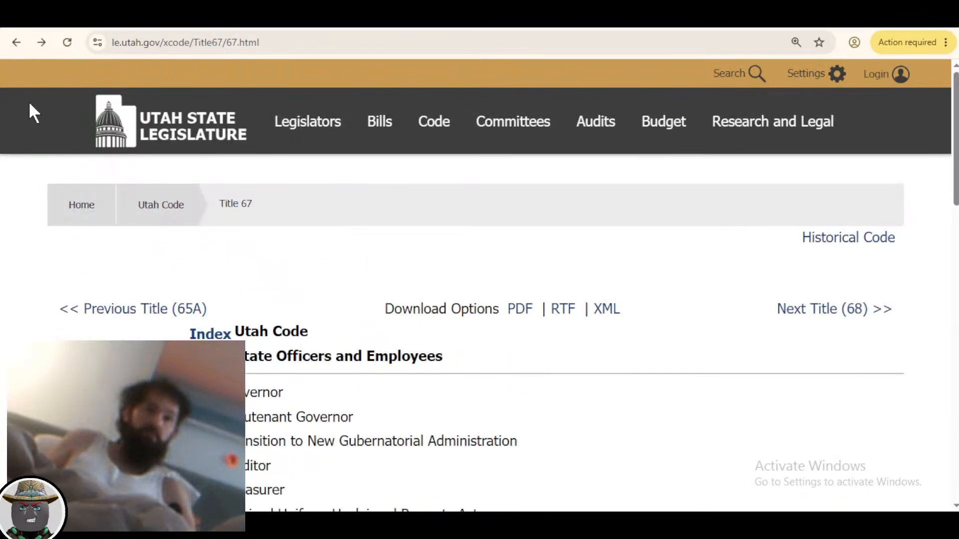
{"action": "left_click", "coordinate": [16, 44]}
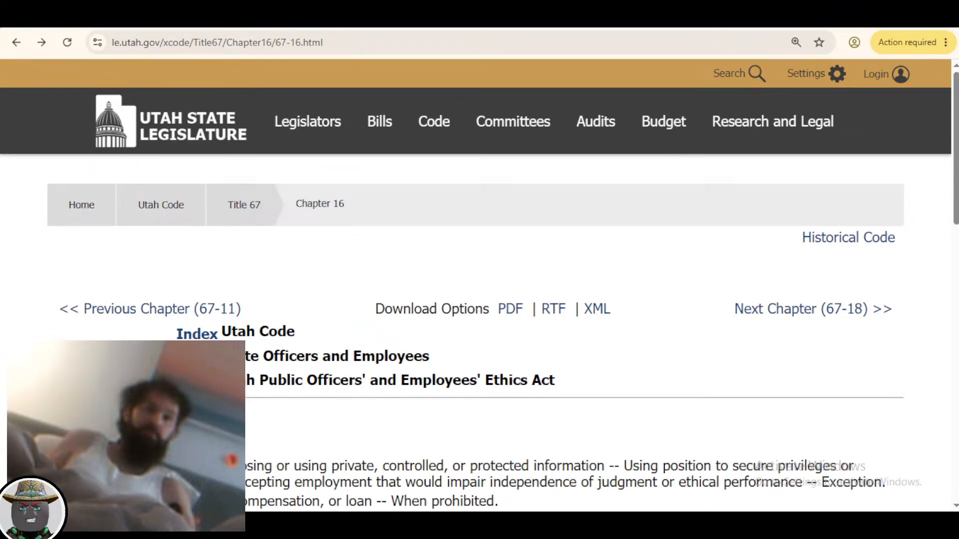
{"action": "key", "text": "alt+Left"}
{"action": "scroll", "coordinate": [148, 345], "scroll_direction": "up", "scroll_amount": 2}
{"action": "scroll", "coordinate": [479, 330], "scroll_direction": "down", "scroll_amount": 4}
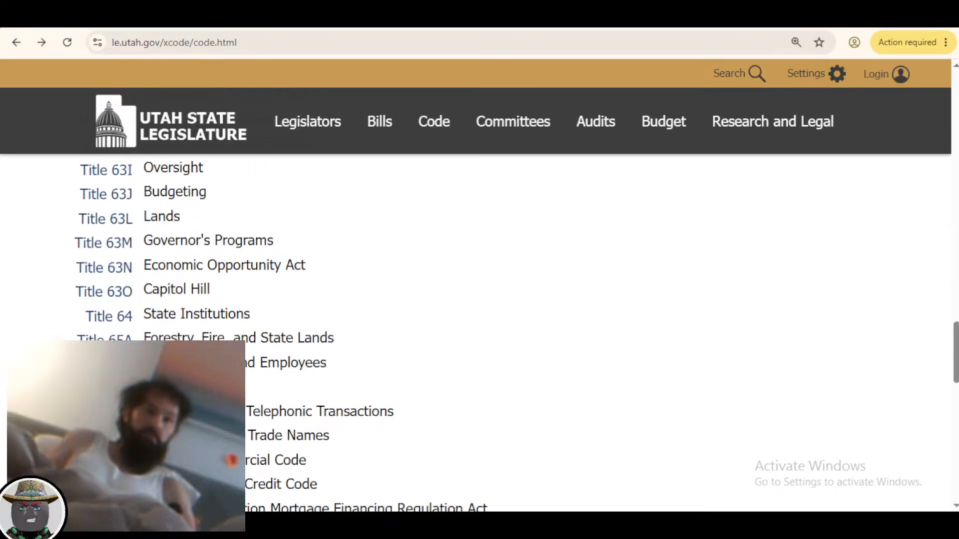
{"action": "key", "text": "alt+Right"}
{"action": "scroll", "coordinate": [129, 339], "scroll_direction": "down", "scroll_amount": 1}
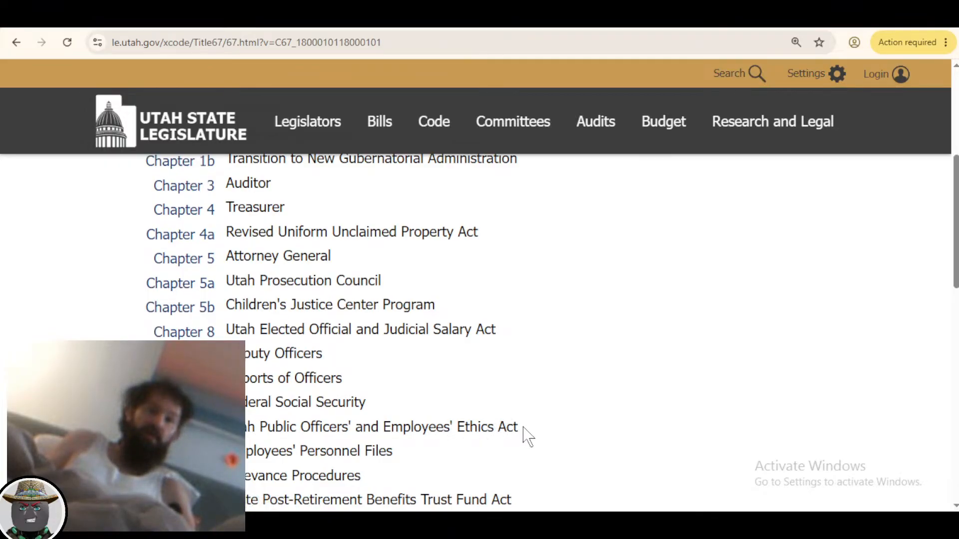
Highlight the Utah Public Officers' and Employees' Ethics Act entry in the Title 67 list and open its Chapter 16
{"action": "left_click_drag", "start_coordinate": [523, 428], "coordinate": [235, 428]}
{"action": "scroll", "coordinate": [350, 429], "scroll_direction": "down", "scroll_amount": 5}
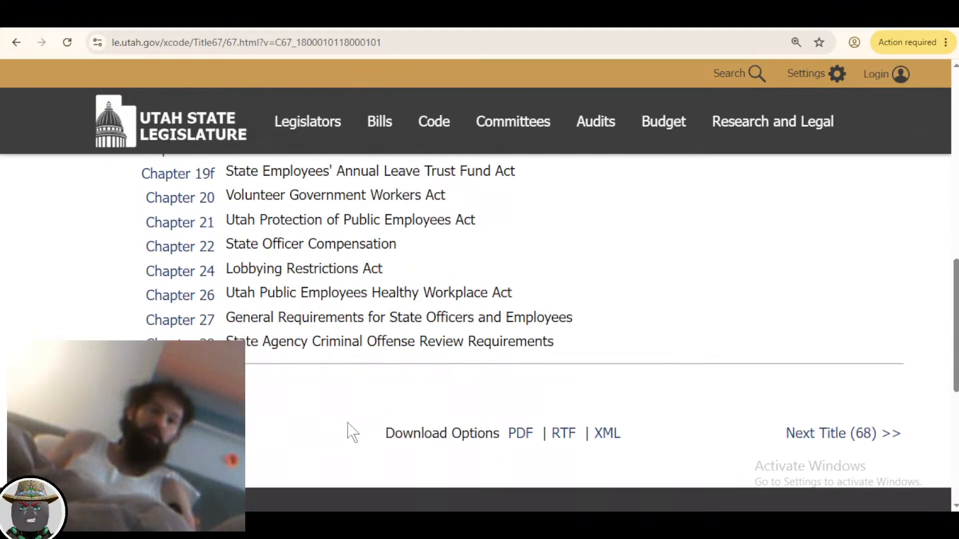
{"action": "scroll", "coordinate": [350, 430], "scroll_direction": "up", "scroll_amount": 10}
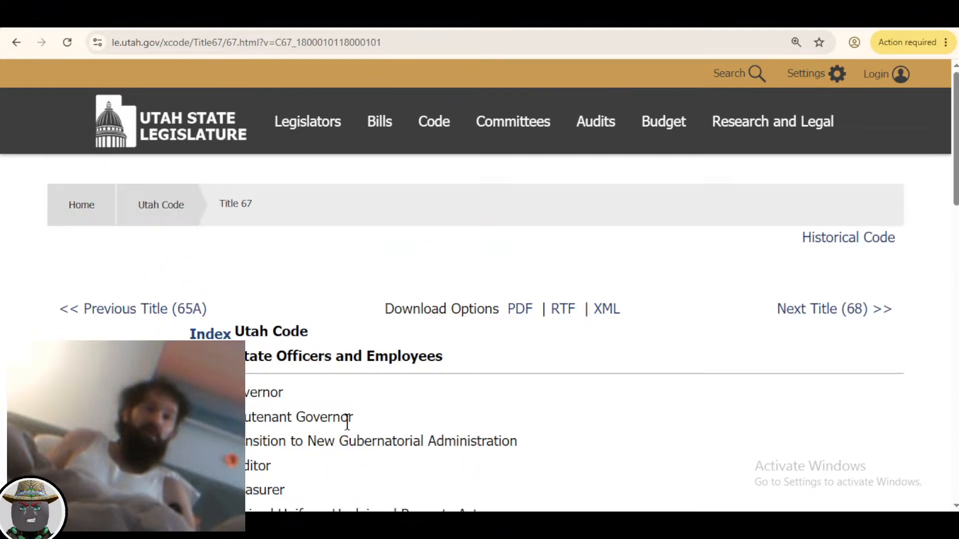
{"action": "scroll", "coordinate": [349, 424], "scroll_direction": "down", "scroll_amount": 5}
{"action": "scroll", "coordinate": [348, 423], "scroll_direction": "up", "scroll_amount": 4}
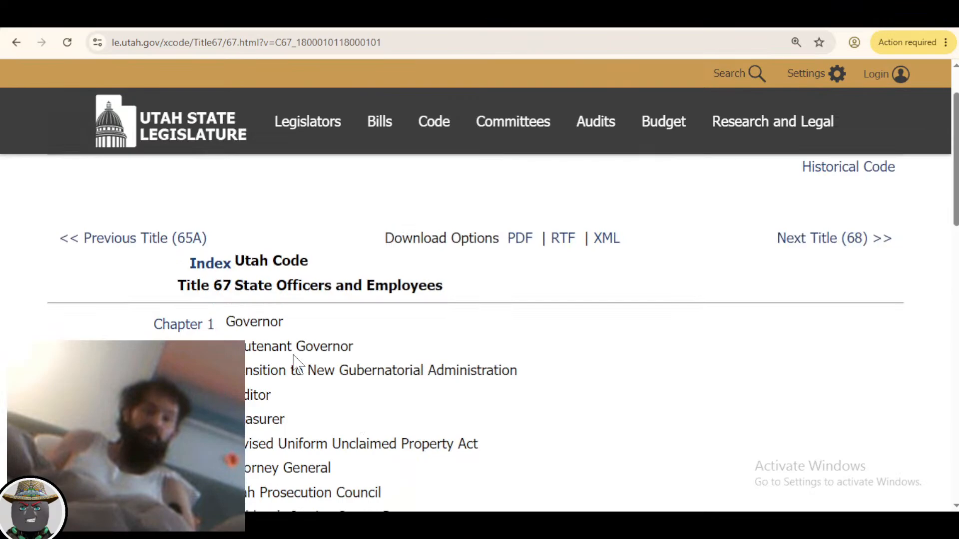
{"action": "scroll", "coordinate": [295, 359], "scroll_direction": "down", "scroll_amount": 5}
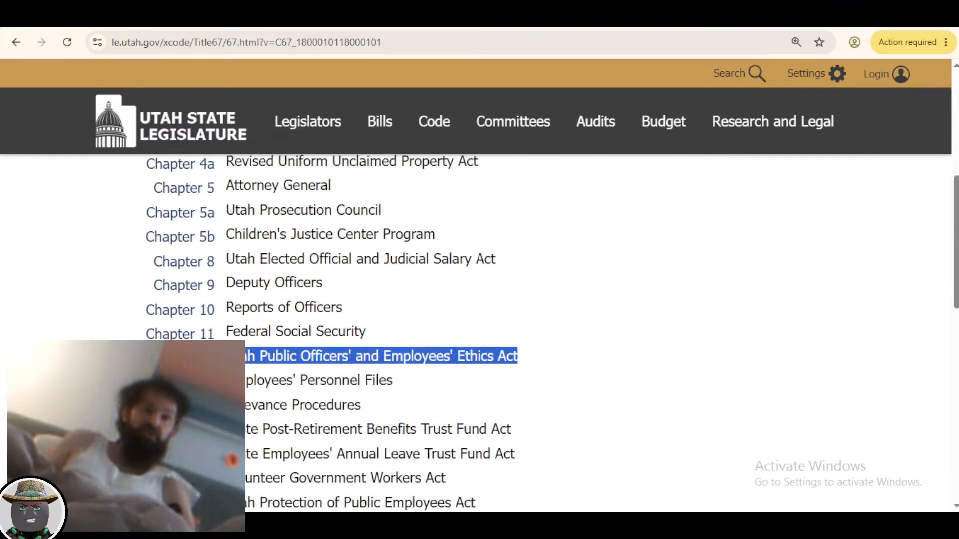
{"action": "left_click", "coordinate": [290, 350]}
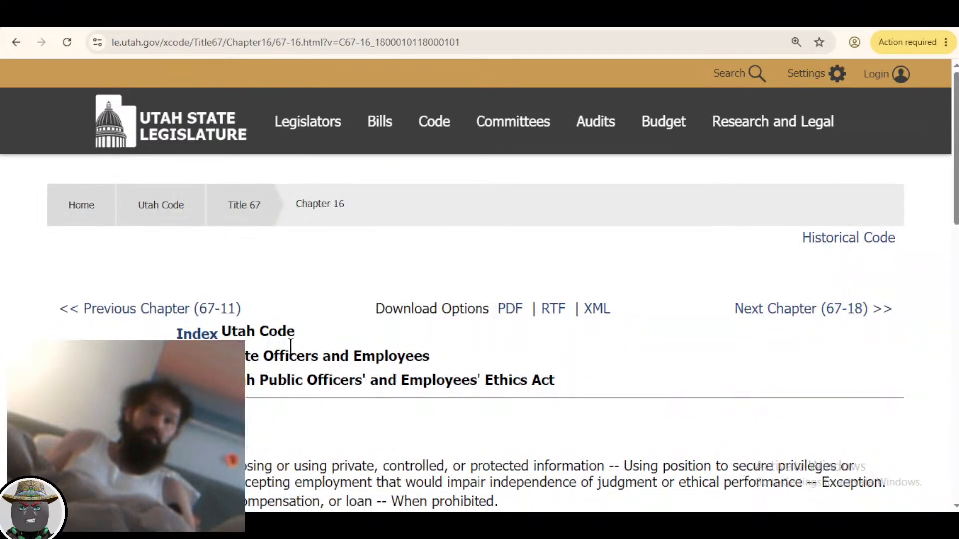
Open Section 5, "Accepting gift, compensation, or loan -- When prohibited", from the Chapter 16 list and select its full text
{"action": "scroll", "coordinate": [290, 349], "scroll_direction": "down", "scroll_amount": 3}
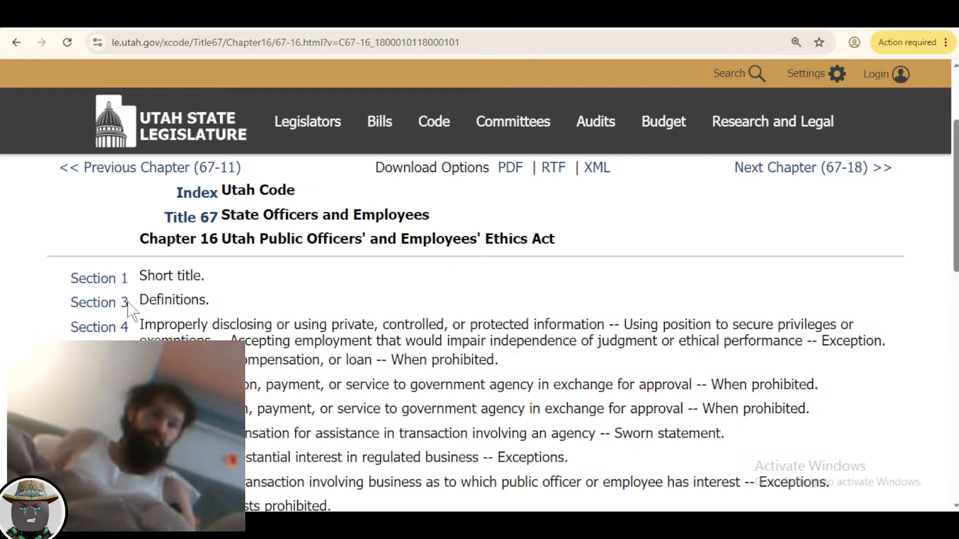
{"action": "left_click", "coordinate": [99, 360]}
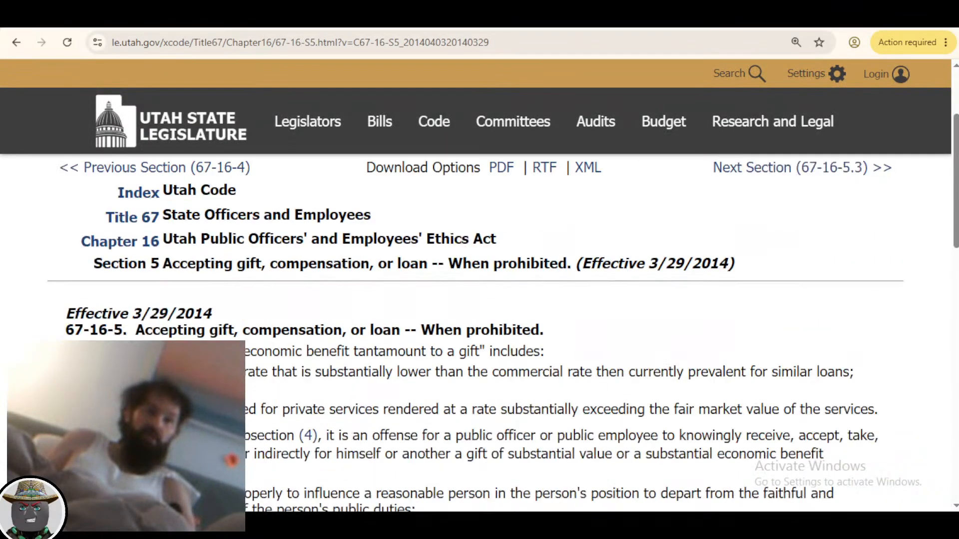
{"action": "scroll", "coordinate": [479, 334], "scroll_direction": "down", "scroll_amount": 1}
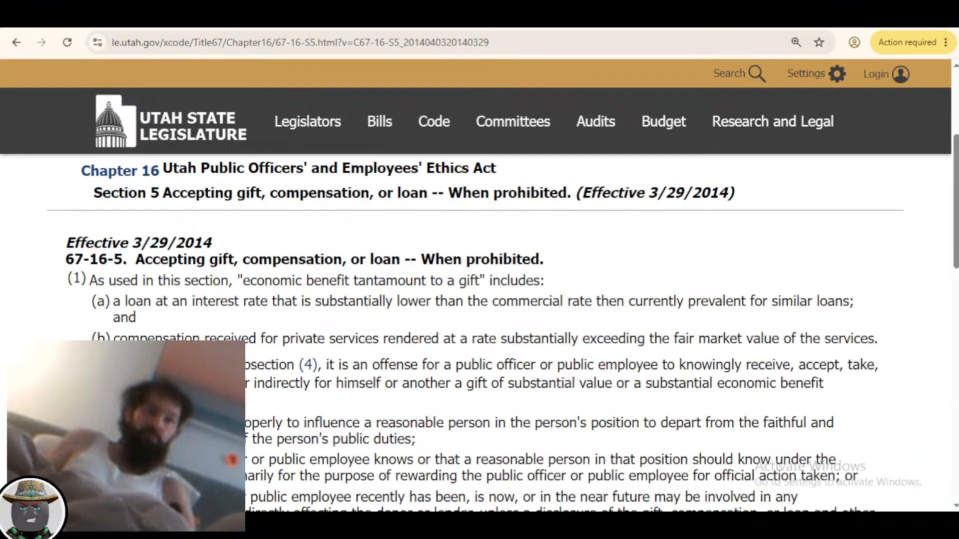
{"action": "scroll", "coordinate": [223, 357], "scroll_direction": "down", "scroll_amount": 8}
{"action": "left_click_drag", "start_coordinate": [67, 243], "coordinate": [223, 267]}
Look back over the Section 5 text up to its heading and return to the Chapter 16 overview
{"action": "scroll", "coordinate": [222, 258], "scroll_direction": "up", "scroll_amount": 5}
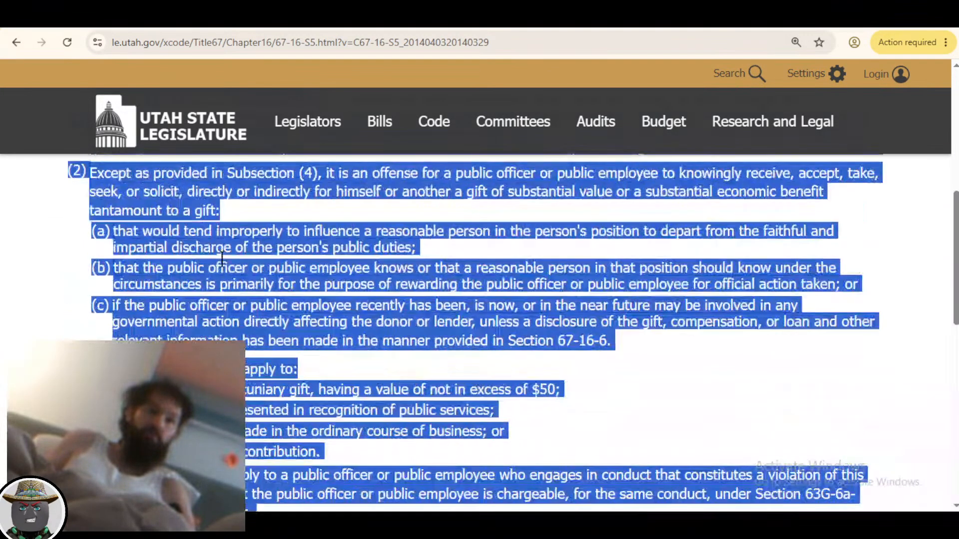
{"action": "scroll", "coordinate": [135, 175], "scroll_direction": "up", "scroll_amount": 2}
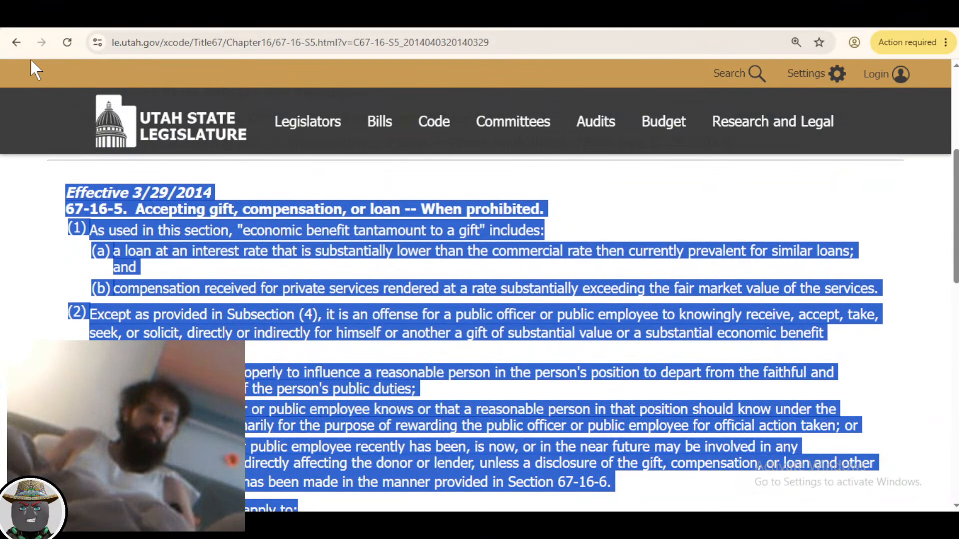
{"action": "left_click", "coordinate": [17, 42]}
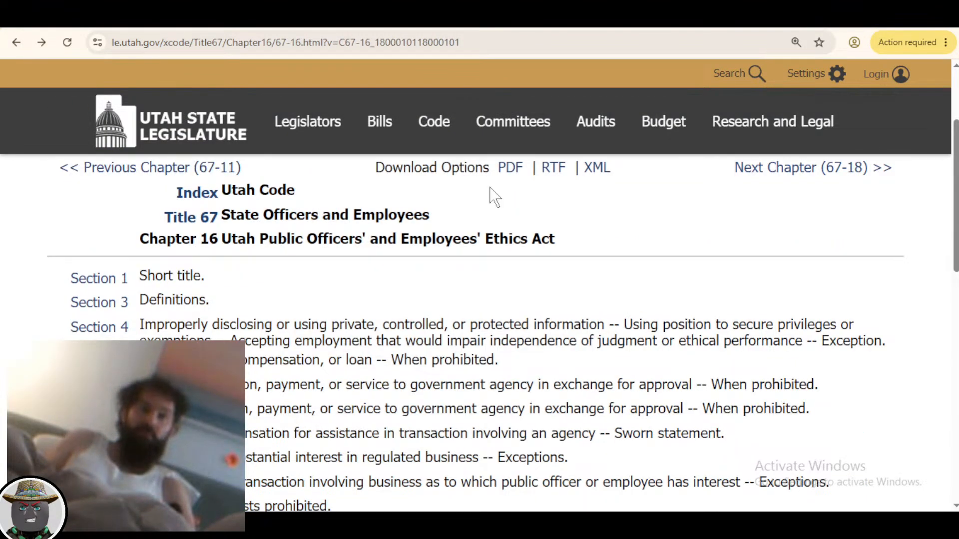
{"action": "scroll", "coordinate": [495, 200], "scroll_direction": "up", "scroll_amount": 1}
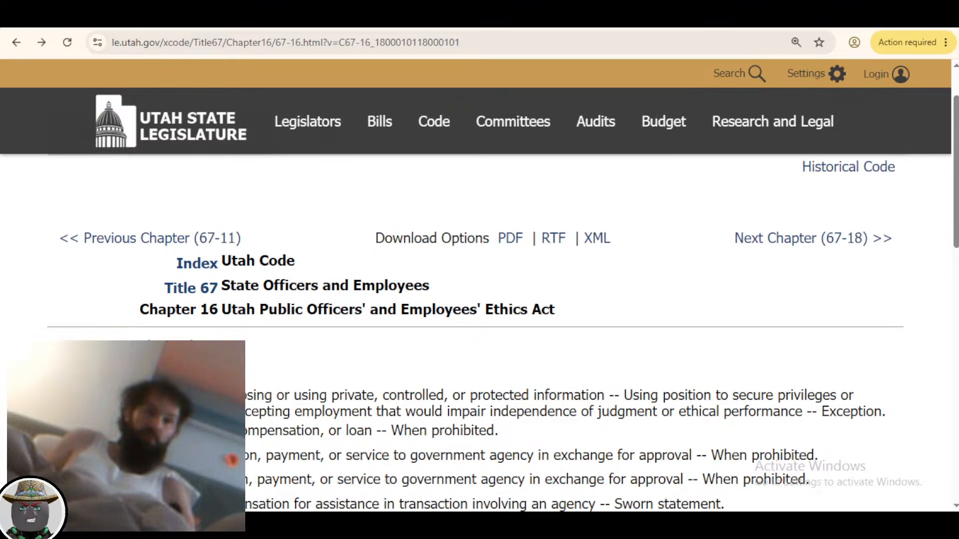
Open Section 1, "Short title.", view its PDF version, and return to the Chapter 16 overview
{"action": "left_click", "coordinate": [92, 348]}
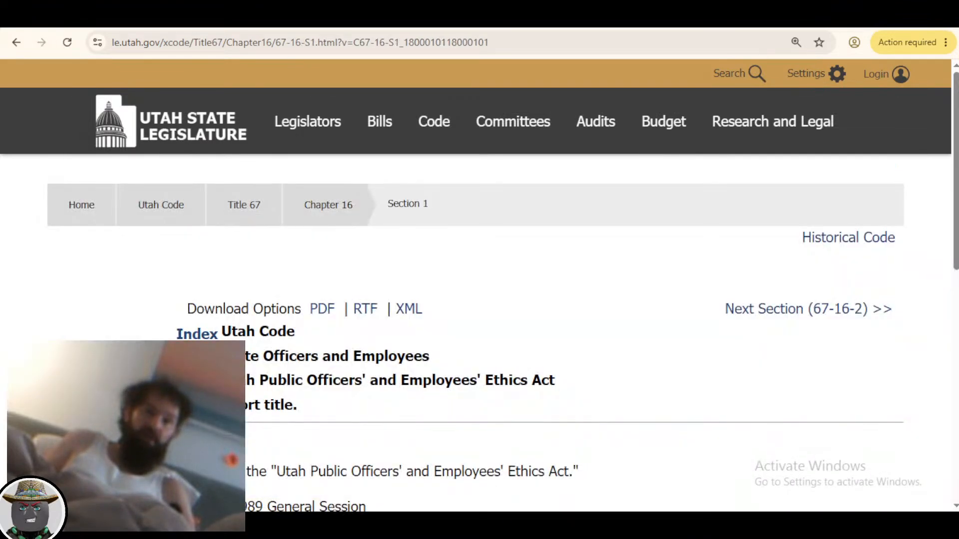
{"action": "scroll", "coordinate": [324, 344], "scroll_direction": "down", "scroll_amount": 3}
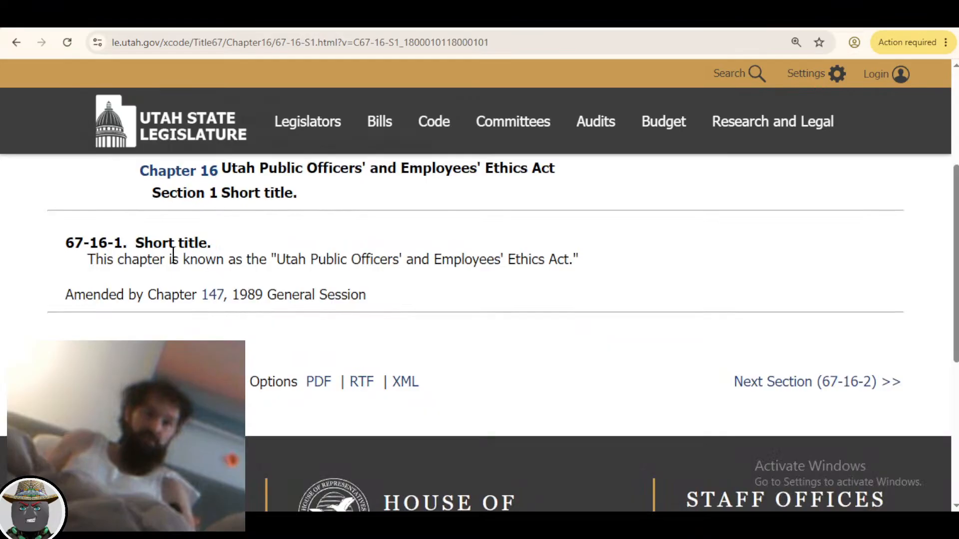
{"action": "scroll", "coordinate": [320, 250], "scroll_direction": "up", "scroll_amount": 2}
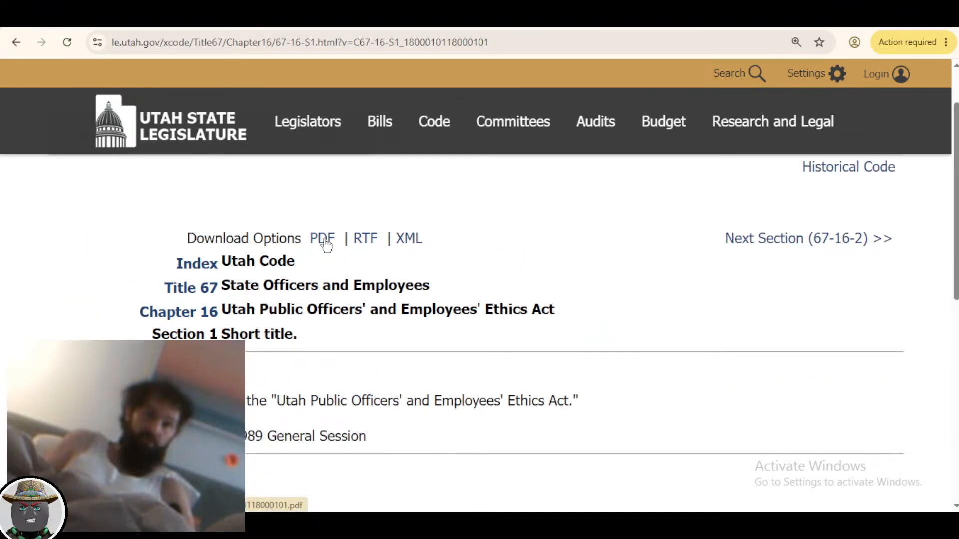
{"action": "left_click", "coordinate": [322, 239]}
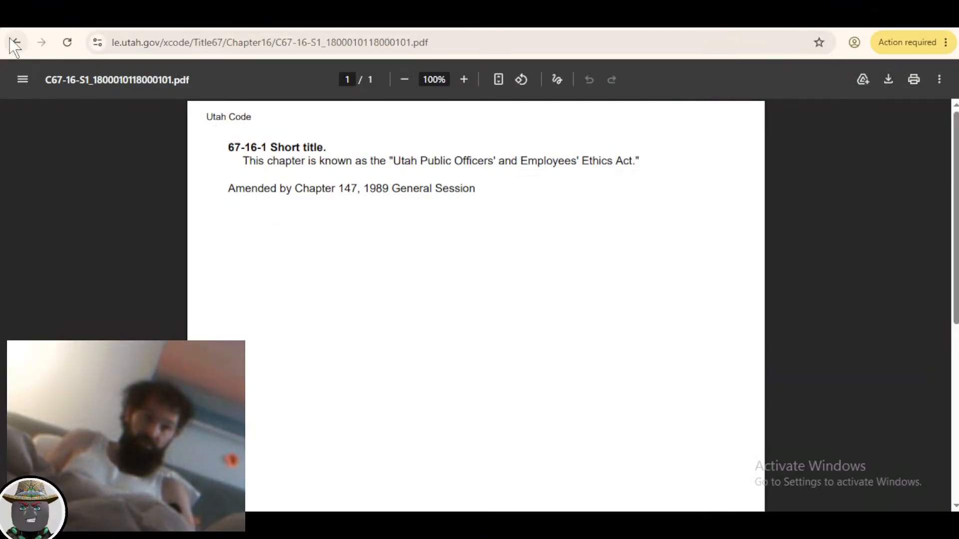
{"action": "left_click", "coordinate": [16, 42]}
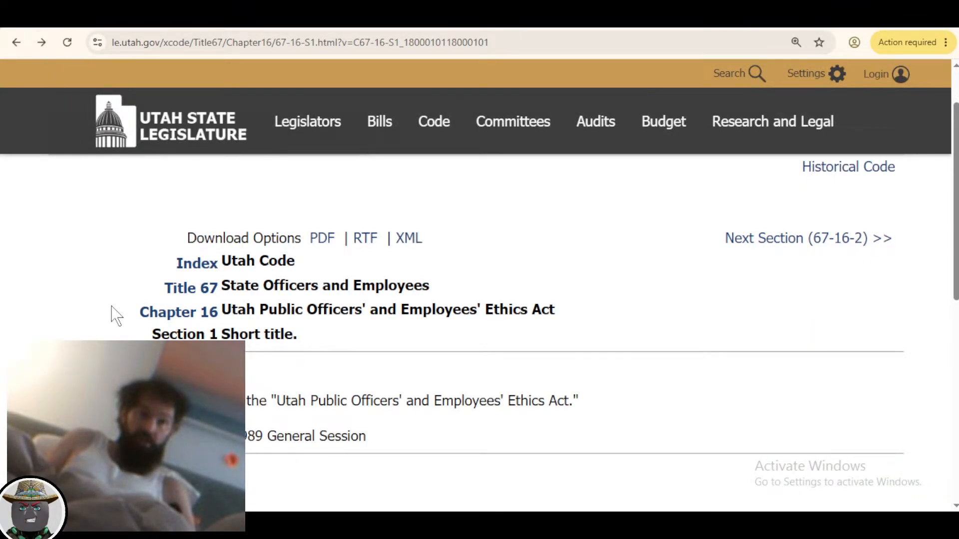
{"action": "left_click", "coordinate": [178, 313]}
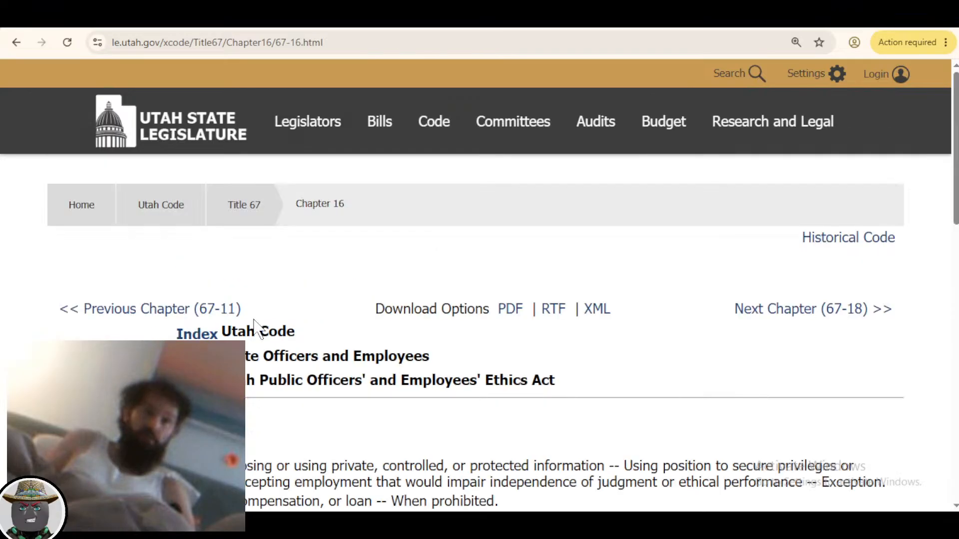
Open the PDF version of Chapter 16 and highlight passages in its short title and definitions on the first page
{"action": "left_click", "coordinate": [509, 310]}
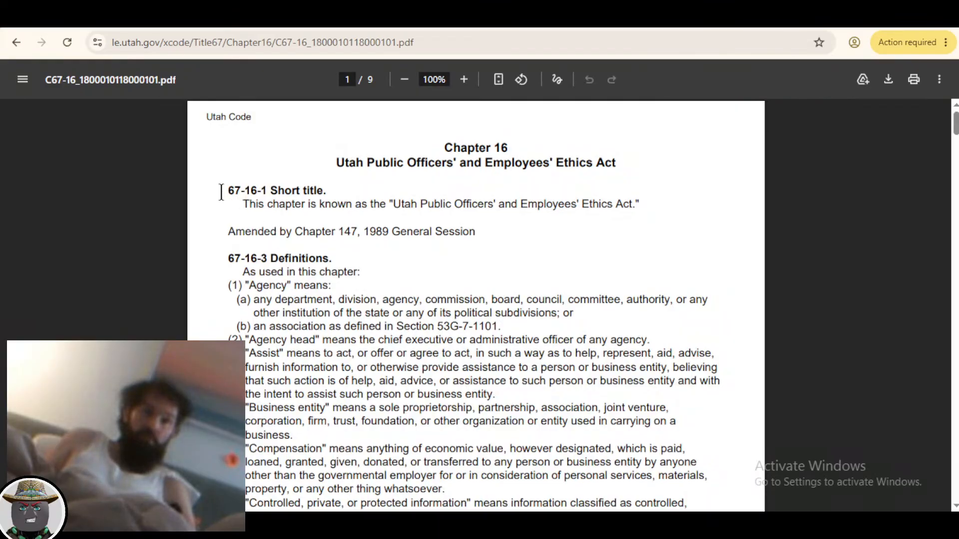
{"action": "left_click_drag", "start_coordinate": [221, 191], "coordinate": [355, 408]}
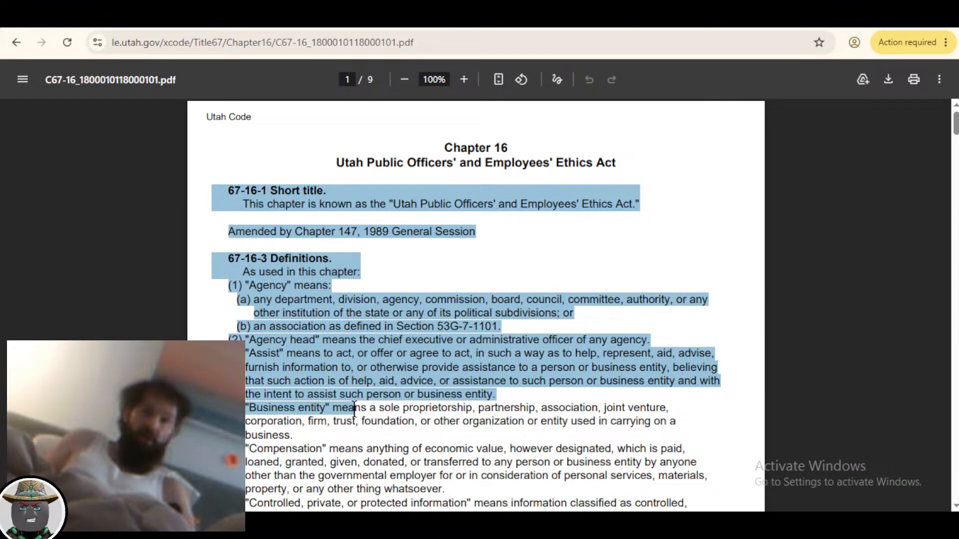
{"action": "left_click", "coordinate": [407, 415]}
{"action": "left_click_drag", "start_coordinate": [424, 340], "coordinate": [429, 398]}
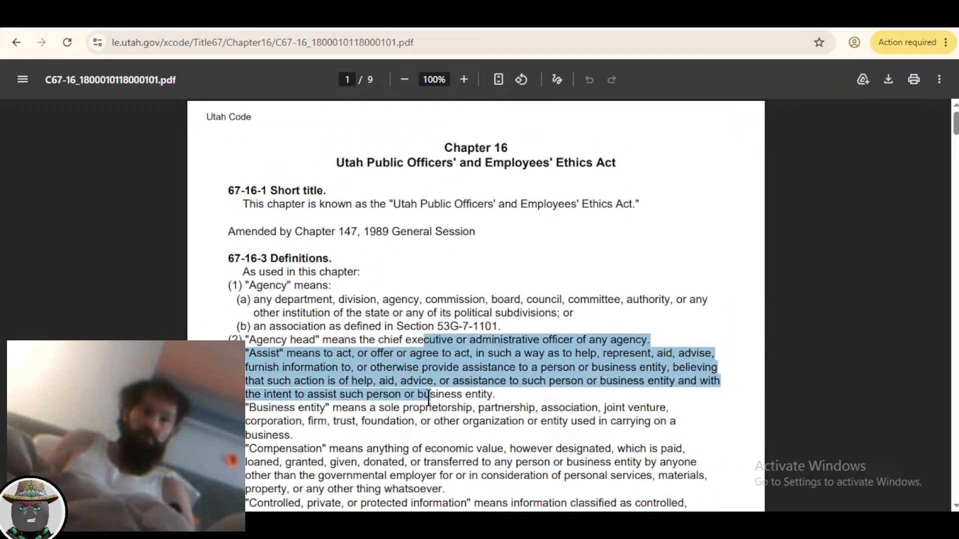
{"action": "left_click", "coordinate": [332, 334]}
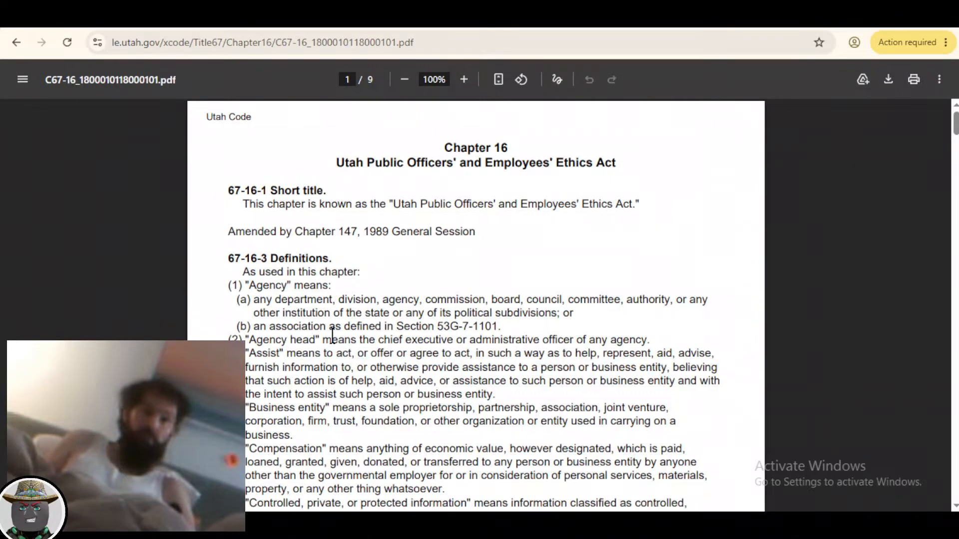
Look through the Chapter 16 PDF to its last page and select the entire text
{"action": "left_click_drag", "start_coordinate": [336, 163], "coordinate": [209, 519]}
{"action": "scroll", "coordinate": [635, 424], "scroll_direction": "down", "scroll_amount": 20}
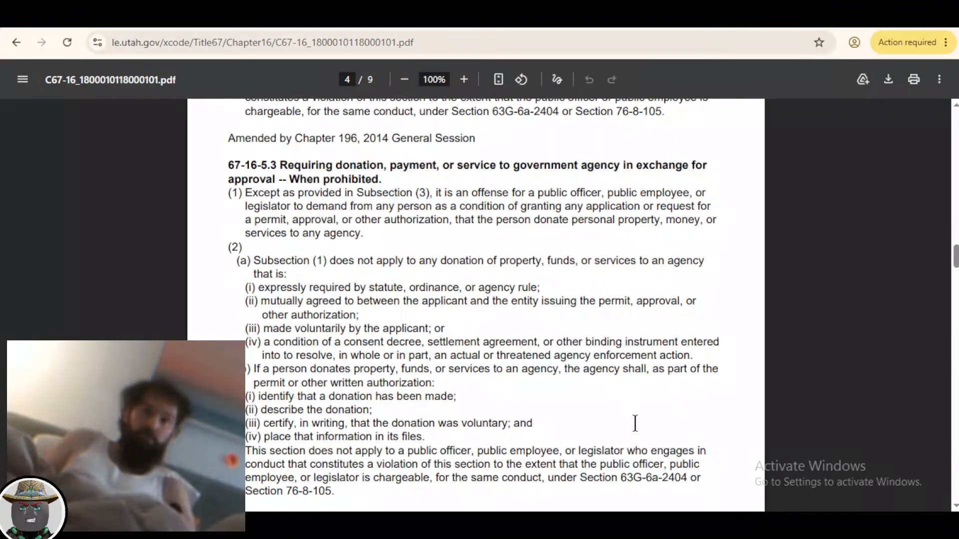
{"action": "scroll", "coordinate": [635, 424], "scroll_direction": "down", "scroll_amount": 5}
{"action": "scroll", "coordinate": [626, 438], "scroll_direction": "down", "scroll_amount": 20}
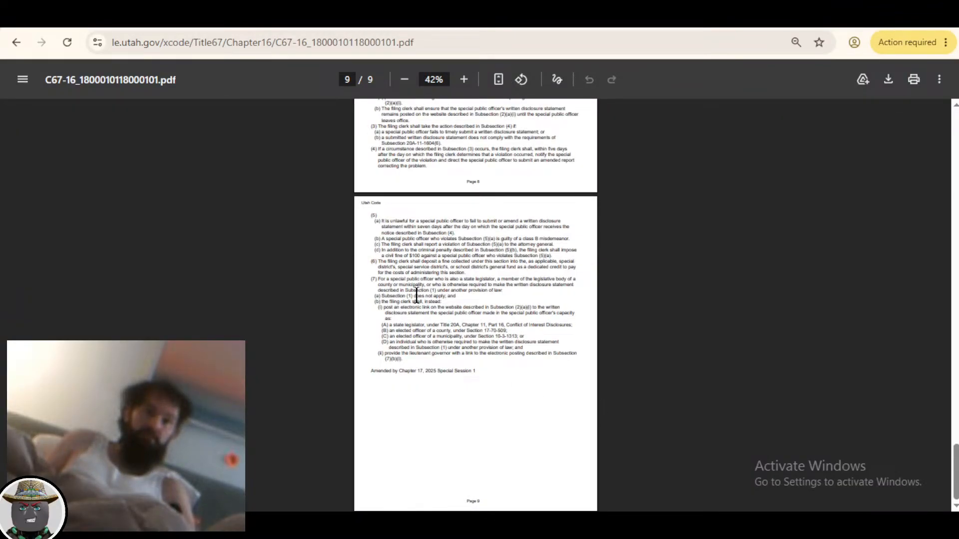
{"action": "left_click_drag", "start_coordinate": [454, 308], "coordinate": [393, 65]}
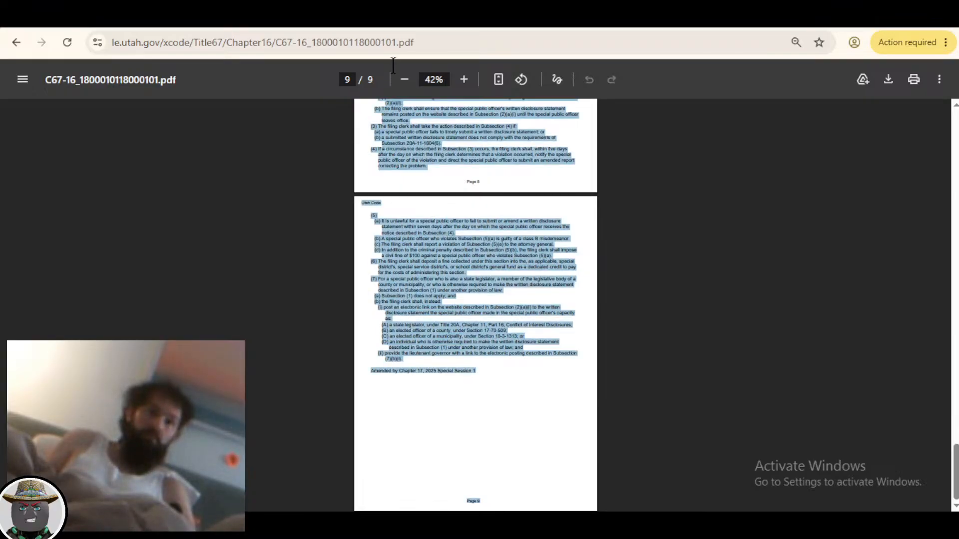
{"action": "scroll", "coordinate": [405, 262], "scroll_direction": "up", "scroll_amount": 20}
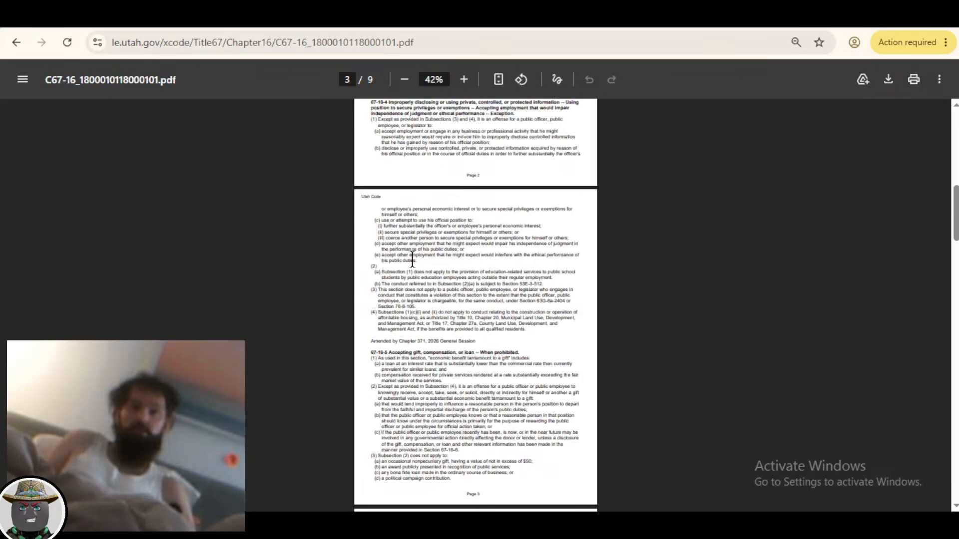
{"action": "key", "text": "ctrl+a"}
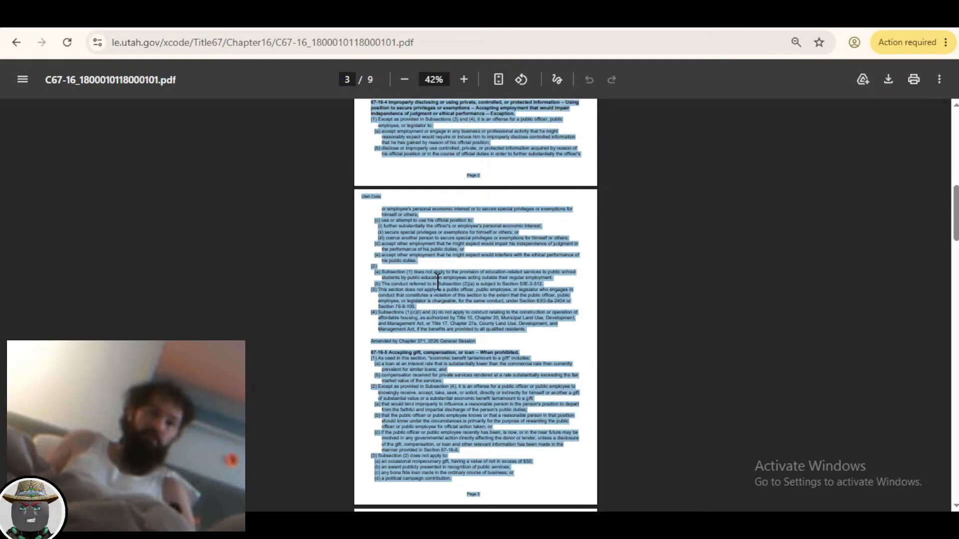
{"action": "scroll", "coordinate": [438, 282], "scroll_direction": "up", "scroll_amount": 10}
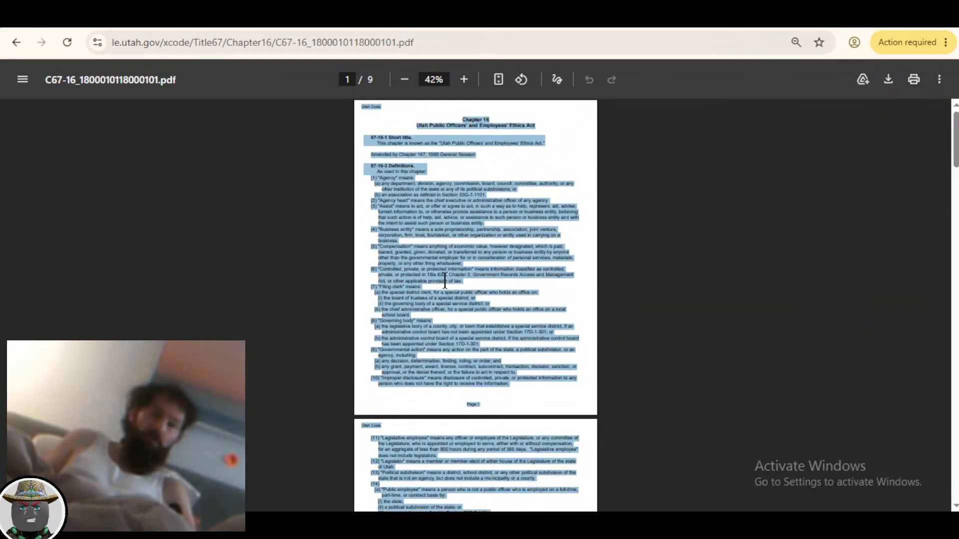
Check the Ethics Act document in LibreOffice Writer, switch back to the browser, deselect the PDF text and return to the Chapter 16 overview
{"action": "key", "text": "alt+Tab"}
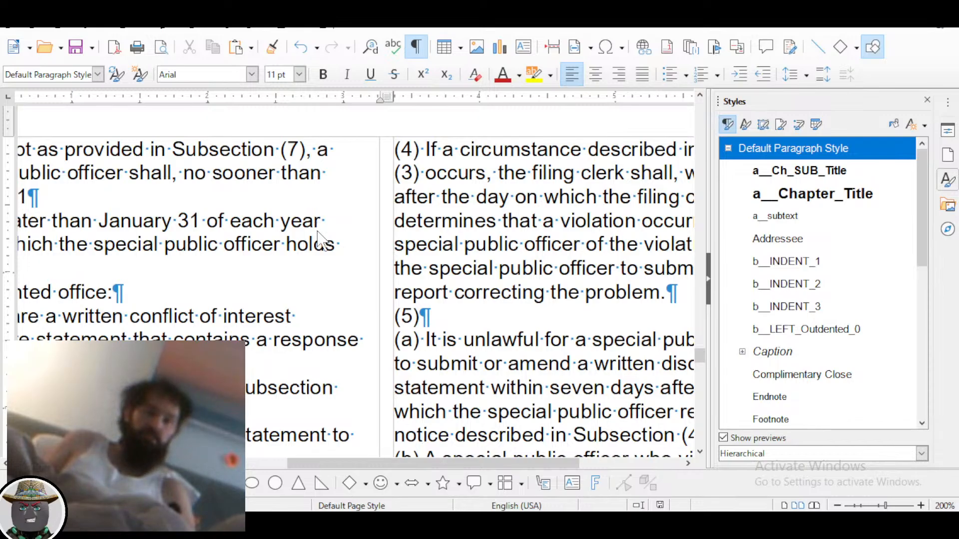
{"action": "key", "text": "alt+Tab"}
{"action": "left_click", "coordinate": [421, 238]}
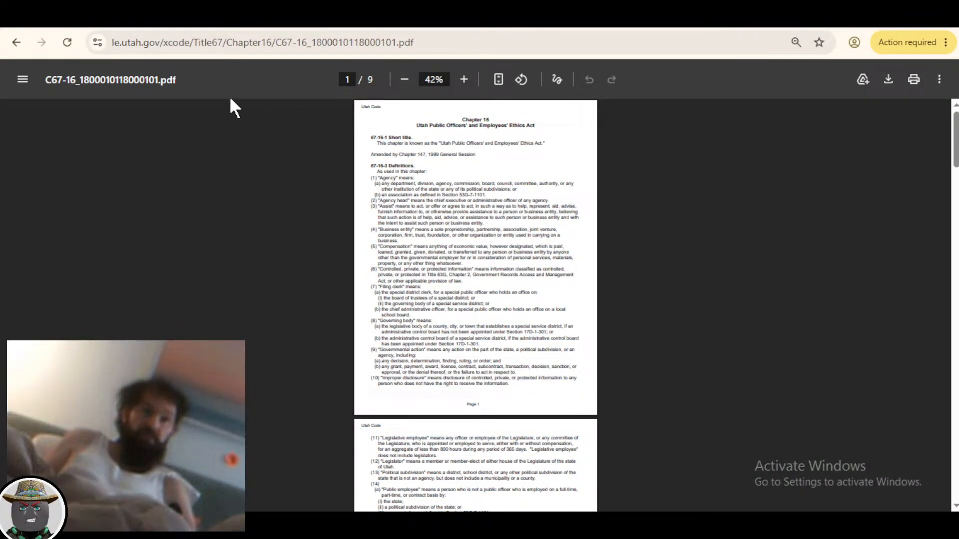
{"action": "left_click", "coordinate": [20, 42]}
{"action": "mouse_move", "coordinate": [274, 152]}
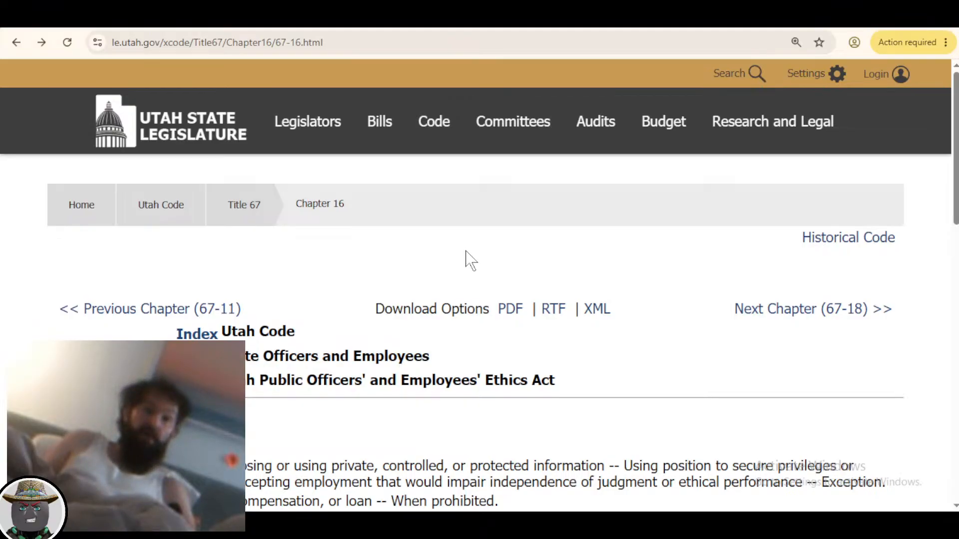
{"action": "scroll", "coordinate": [503, 295], "scroll_direction": "down", "scroll_amount": 1}
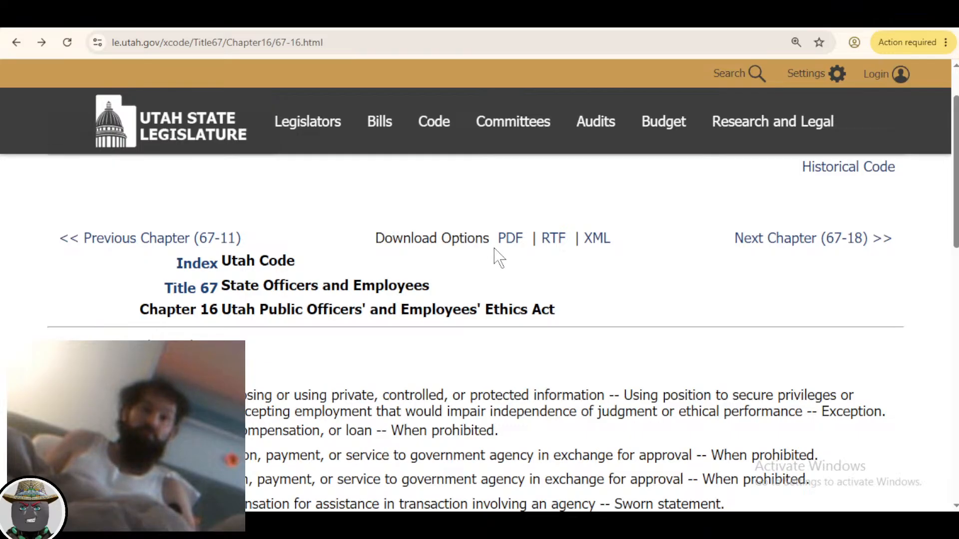
{"action": "left_click", "coordinate": [556, 244]}
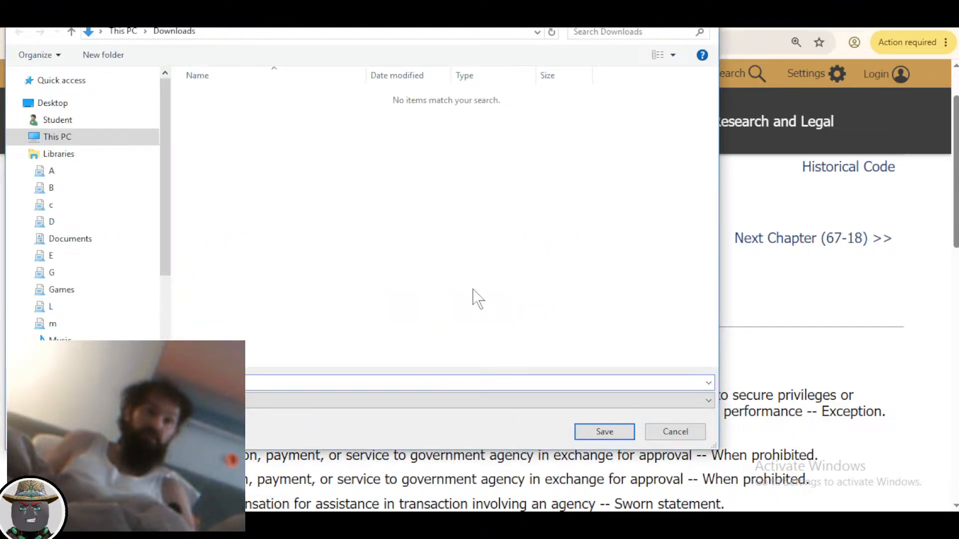
{"action": "key", "text": "Escape"}
Open the XML version of Chapter 16, look through its sections, and return to the chapter overview
{"action": "left_click", "coordinate": [591, 239]}
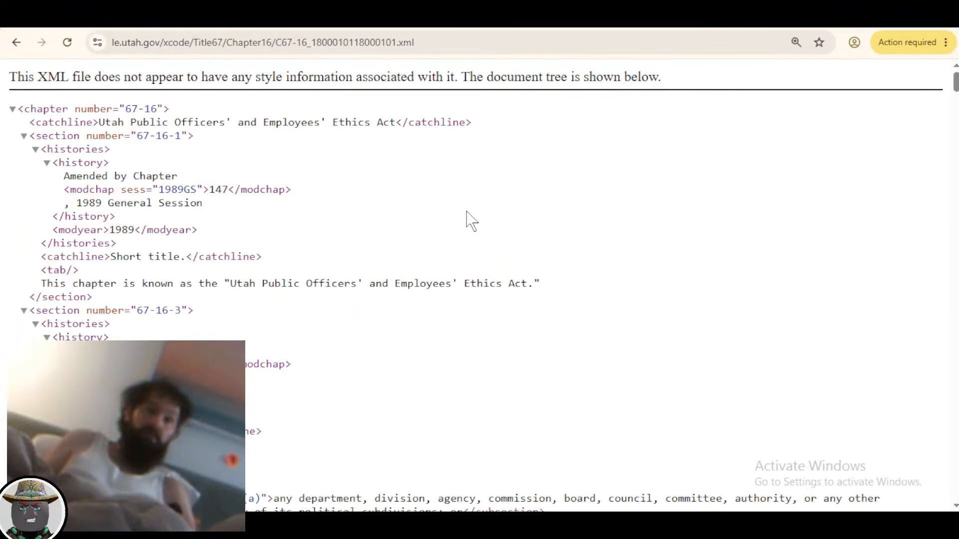
{"action": "scroll", "coordinate": [467, 220], "scroll_direction": "down", "scroll_amount": 3}
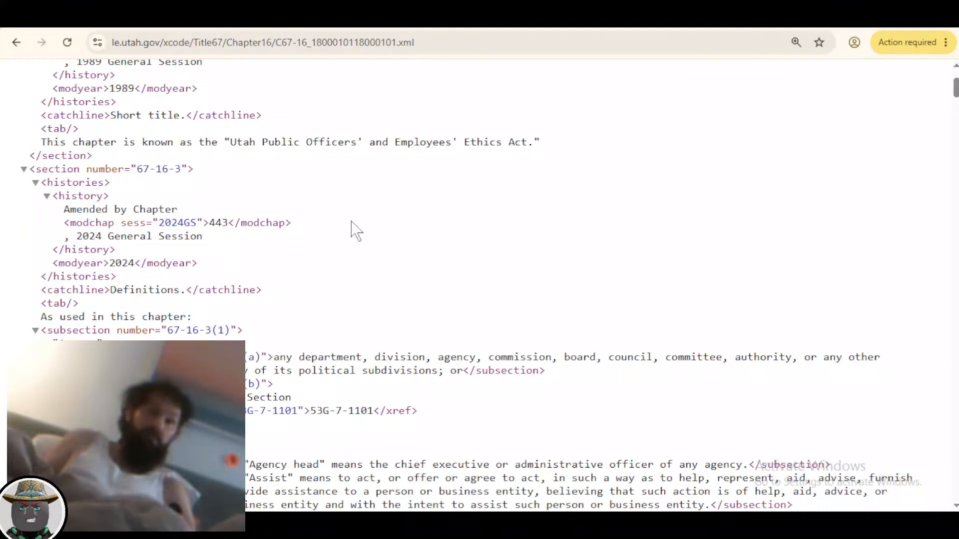
{"action": "scroll", "coordinate": [357, 231], "scroll_direction": "down", "scroll_amount": 20}
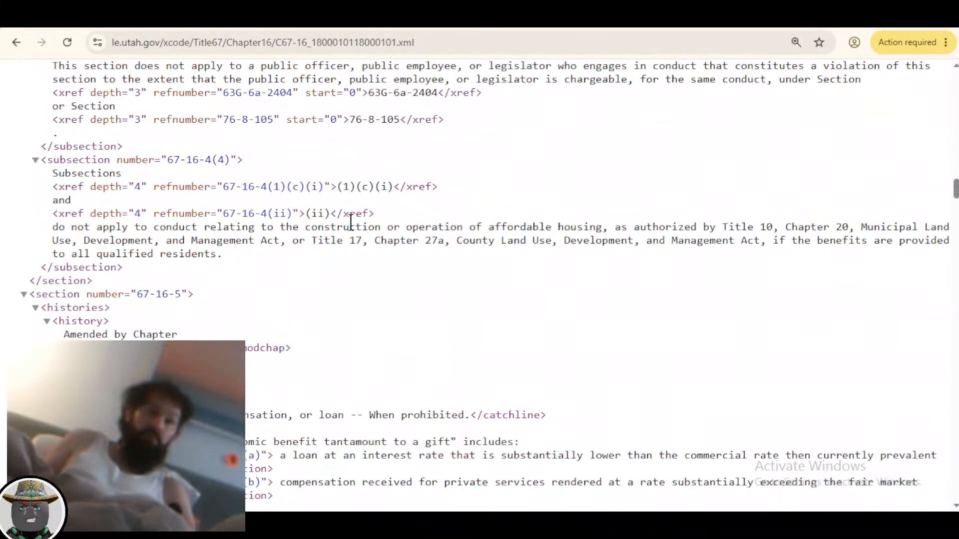
{"action": "scroll", "coordinate": [352, 223], "scroll_direction": "down", "scroll_amount": 15}
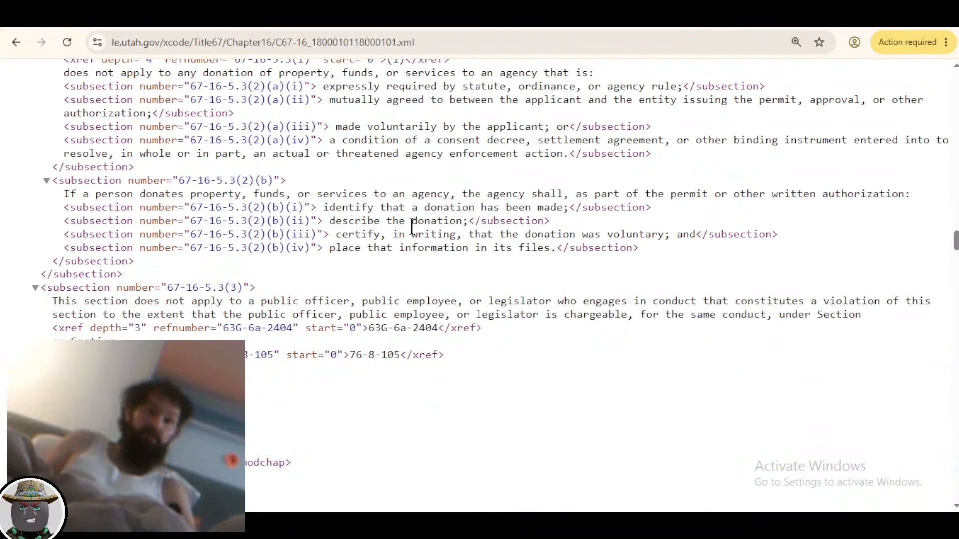
{"action": "scroll", "coordinate": [547, 233], "scroll_direction": "up", "scroll_amount": 10}
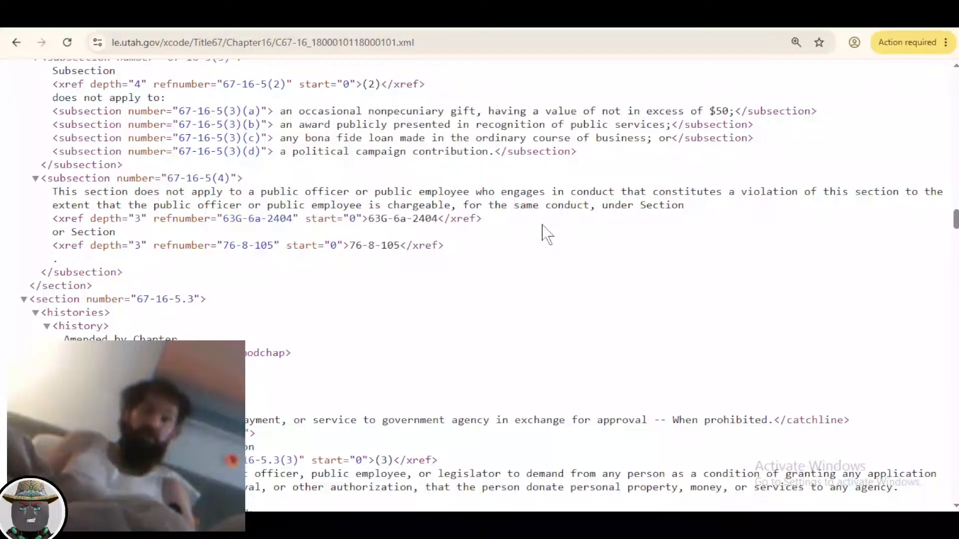
{"action": "scroll", "coordinate": [547, 233], "scroll_direction": "up", "scroll_amount": 15}
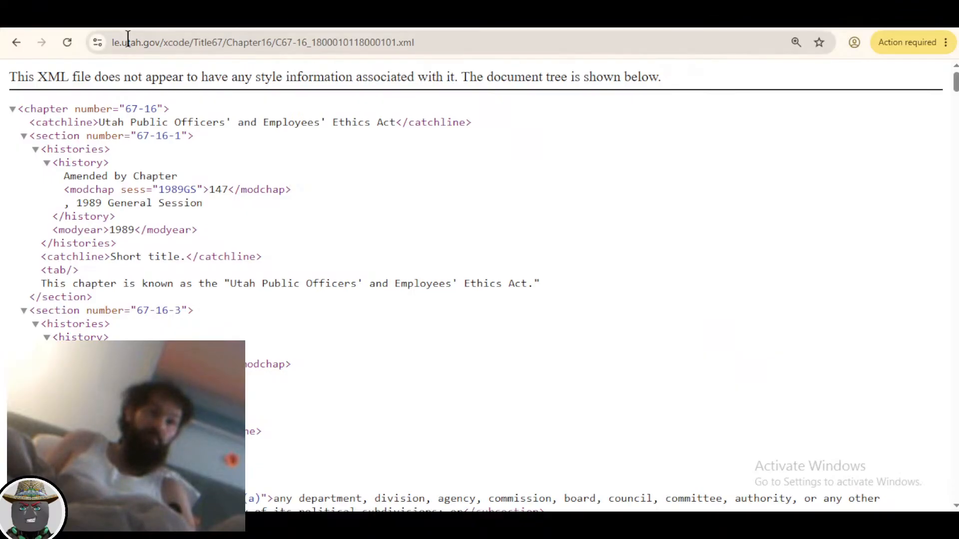
{"action": "left_click", "coordinate": [17, 42]}
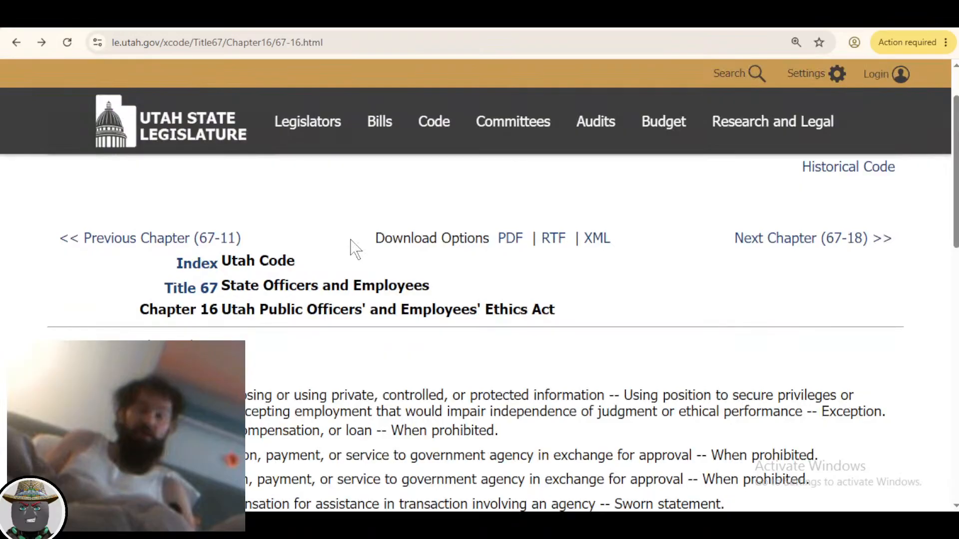
Switch to the Ethics Act document in LibreOffice Writer, hide the Styles sidebar and enlarge the view of subsection (1)
{"action": "scroll", "coordinate": [356, 248], "scroll_direction": "down", "scroll_amount": 1}
{"action": "key", "text": "alt+Tab"}
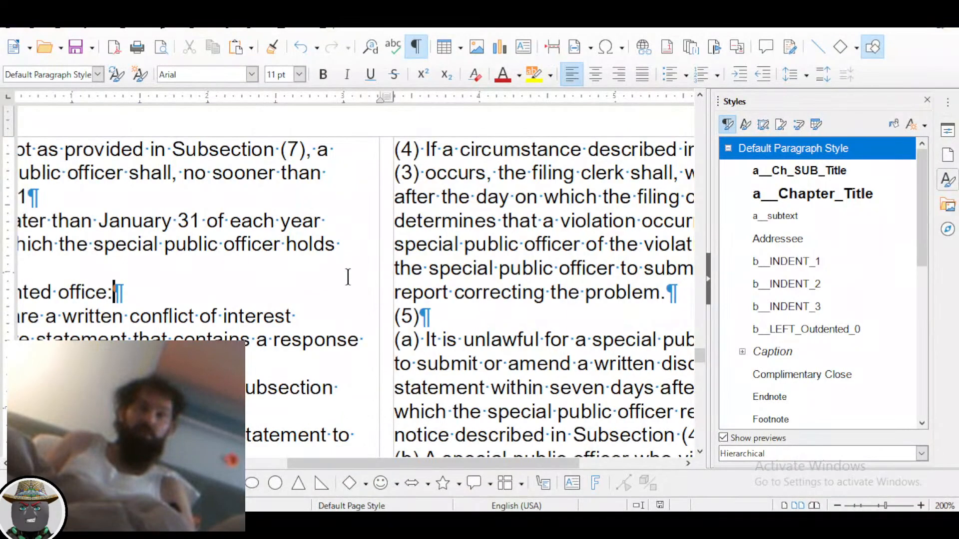
{"action": "scroll", "coordinate": [350, 282], "scroll_direction": "down", "scroll_amount": 1}
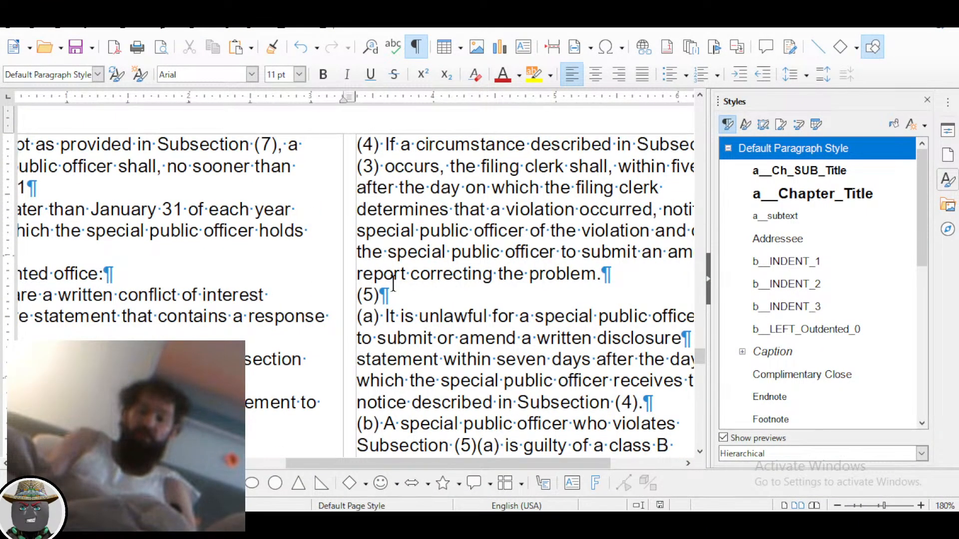
{"action": "key", "text": "ctrl+F5"}
{"action": "scroll", "coordinate": [355, 276], "scroll_direction": "up", "scroll_amount": 1}
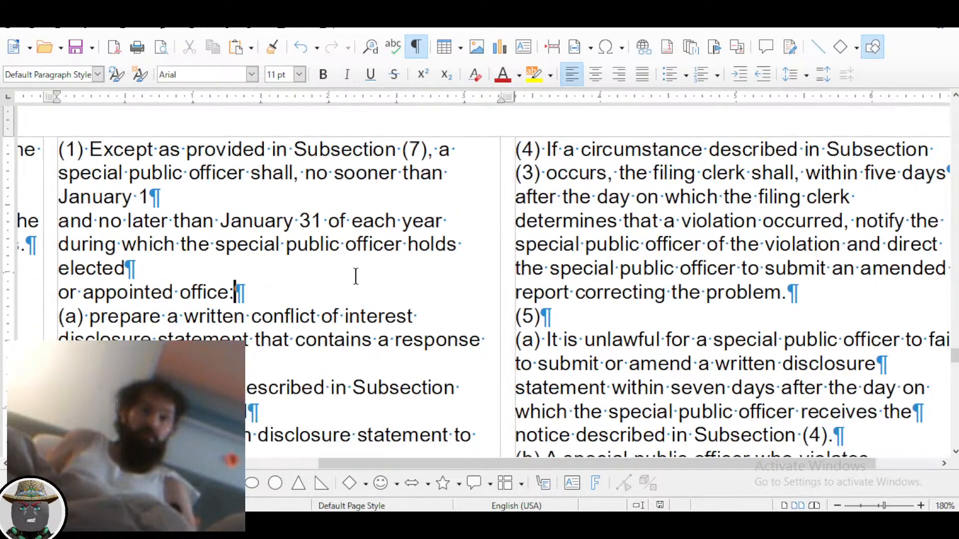
{"action": "scroll", "coordinate": [356, 276], "scroll_direction": "up", "scroll_amount": 3}
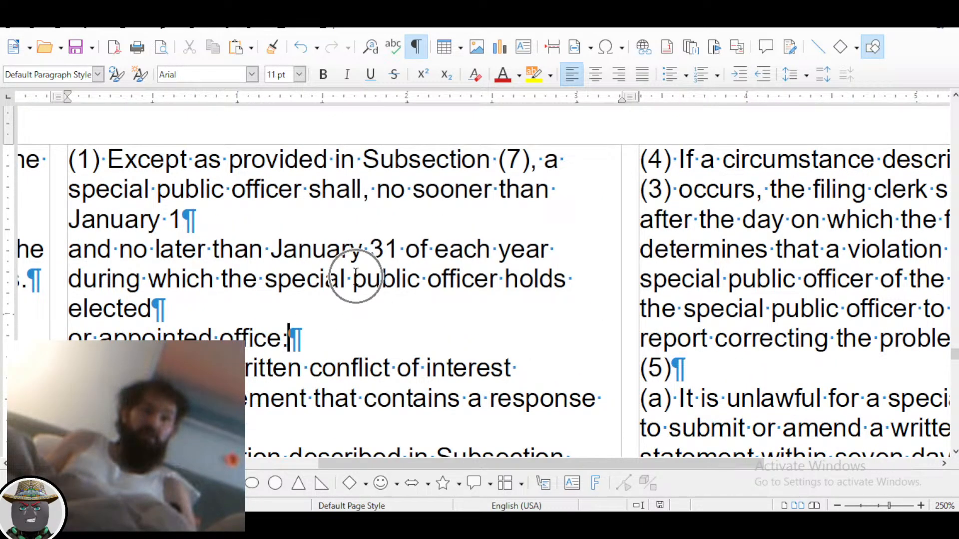
Remove the stray paragraph breaks after "January 1" and "holds elected" in subsection (1), and rejoin the broken lines of item (a)
{"action": "left_click", "coordinate": [261, 218]}
{"action": "key", "text": "Delete"}
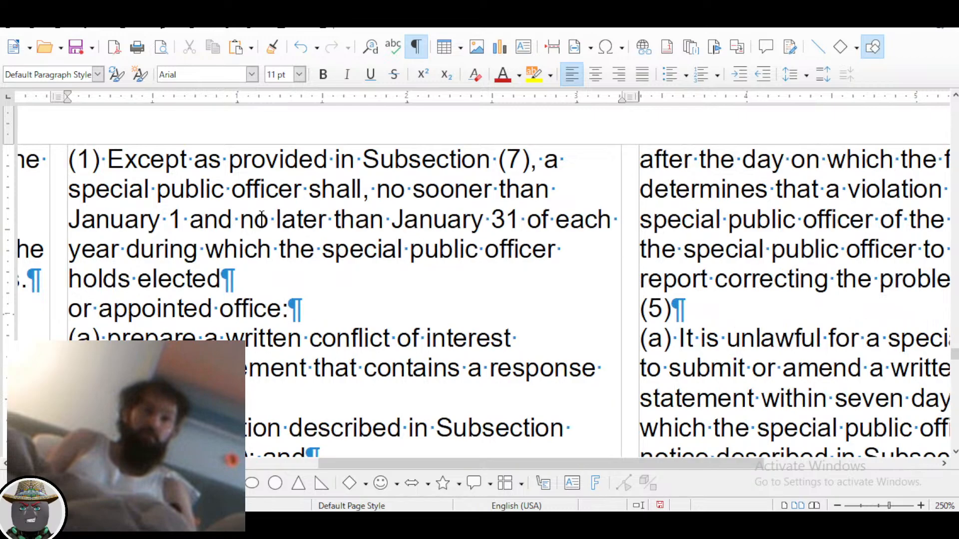
{"action": "key", "text": "Down"}
{"action": "key", "text": "Down"}
{"action": "key", "text": "Down"}
{"action": "key", "text": "Up"}
{"action": "key", "text": "End"}
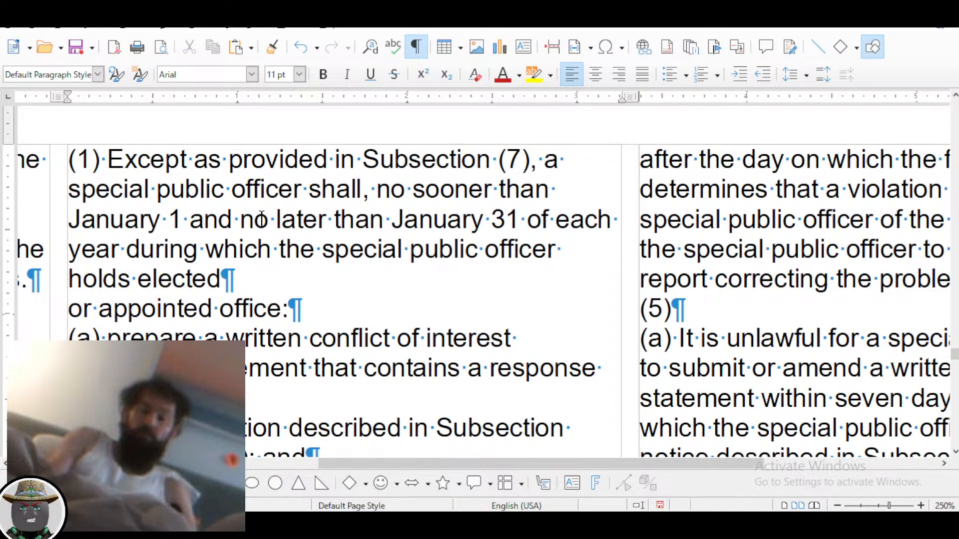
{"action": "key", "text": "Delete"}
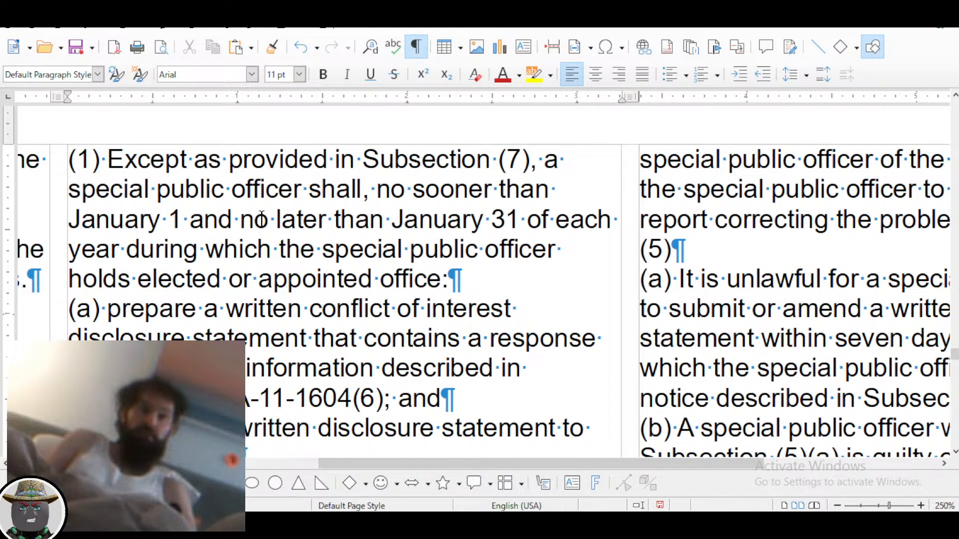
Review subsections (1) and (2) of the disclosure statement section and show the Styles sidebar again
{"action": "key", "text": "Down"}
{"action": "key", "text": "Down"}
{"action": "key", "text": "Down"}
{"action": "key", "text": "Down"}
{"action": "key", "text": "Down"}
{"action": "key", "text": "Down"}
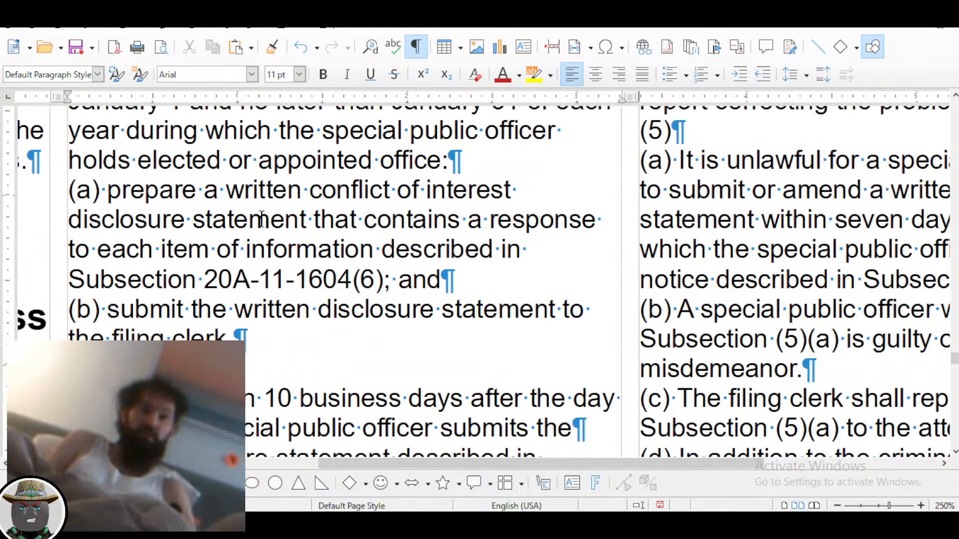
{"action": "key", "text": "Down"}
{"action": "key", "text": "Down"}
{"action": "key", "text": "Down"}
{"action": "key", "text": "Down"}
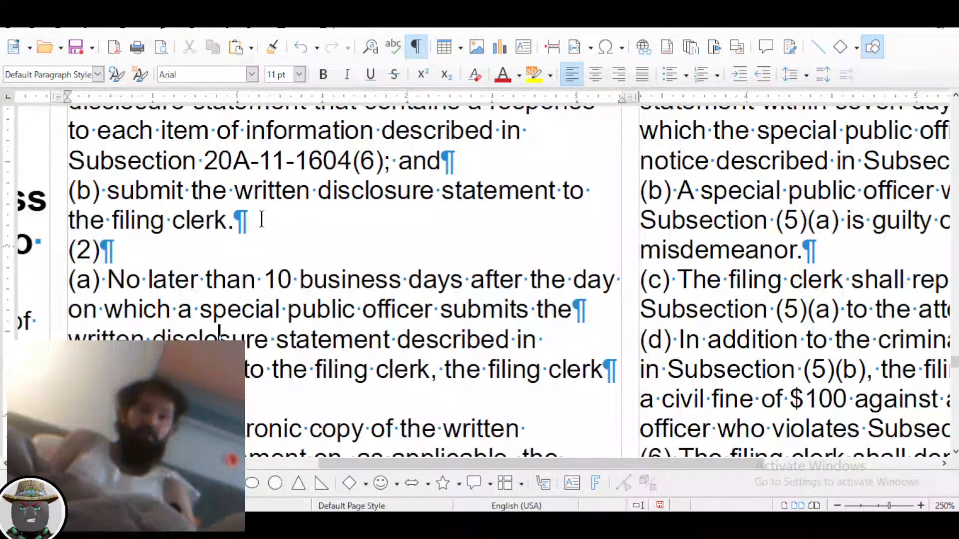
{"action": "key", "text": "Up"}
{"action": "key", "text": "Up"}
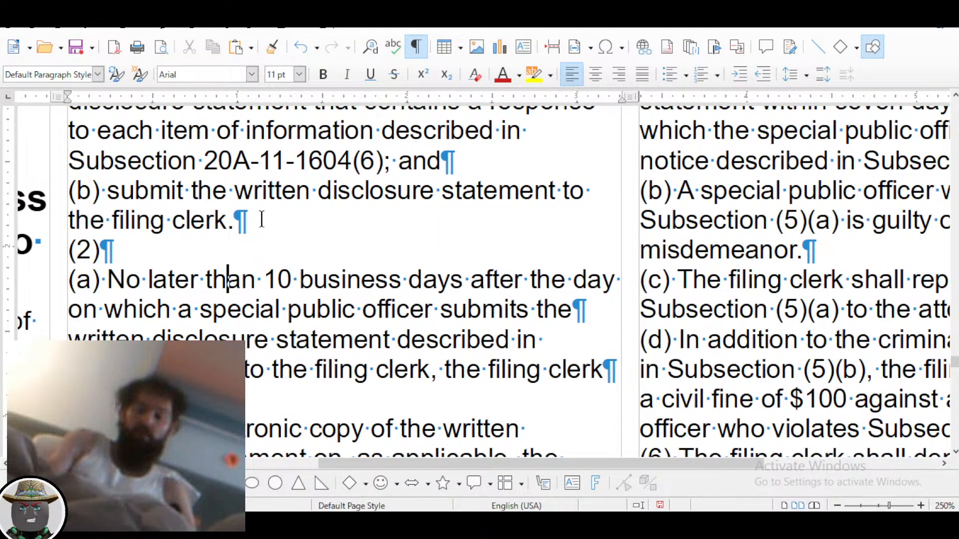
{"action": "key", "text": "F11"}
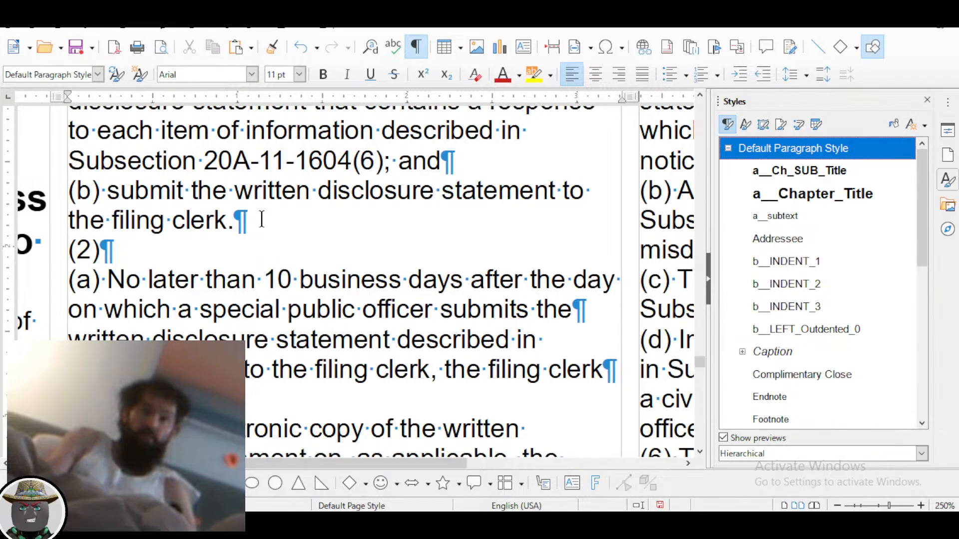
Delete the leading space before "If any transaction" under the "Right to rescind or void contract" heading
{"action": "scroll", "coordinate": [98, 273], "scroll_direction": "up", "scroll_amount": 4}
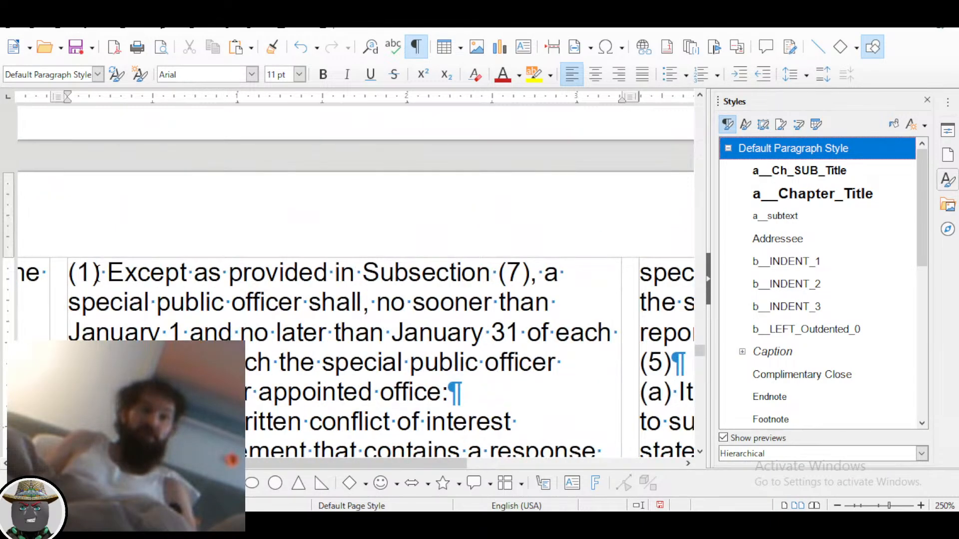
{"action": "scroll", "coordinate": [99, 273], "scroll_direction": "down", "scroll_amount": 6}
{"action": "scroll", "coordinate": [97, 273], "scroll_direction": "left", "scroll_amount": 6}
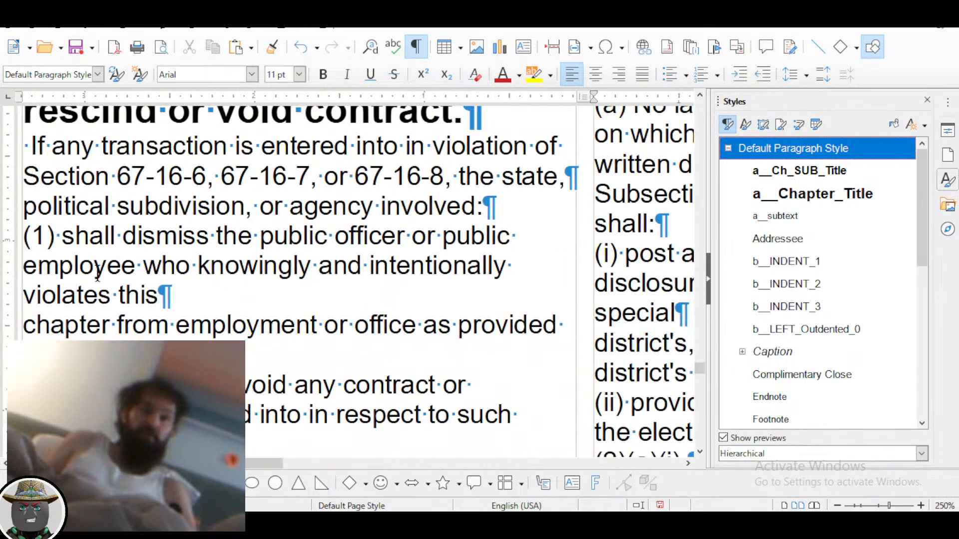
{"action": "scroll", "coordinate": [97, 277], "scroll_direction": "up", "scroll_amount": 1}
{"action": "scroll", "coordinate": [98, 277], "scroll_direction": "left", "scroll_amount": 2}
{"action": "left_click", "coordinate": [121, 231]}
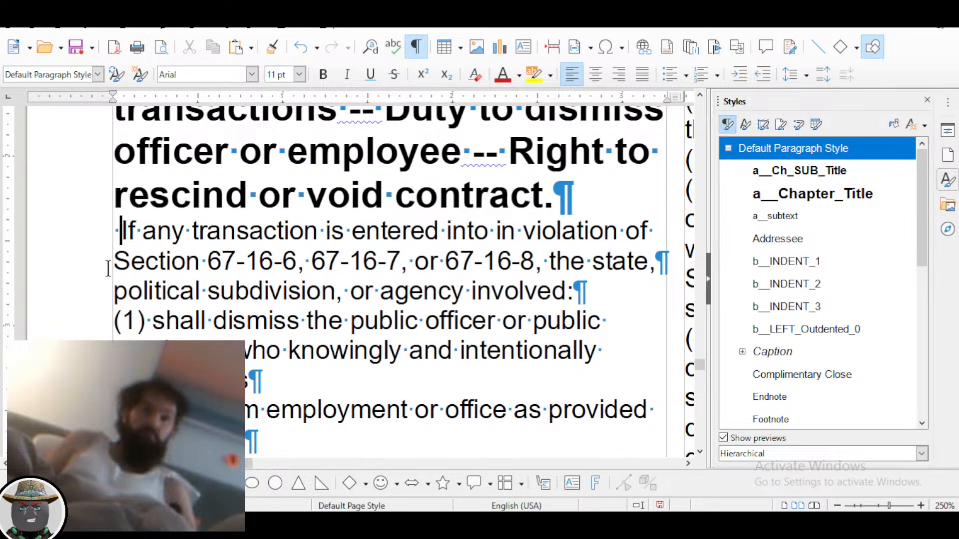
{"action": "key", "text": "BackSpace"}
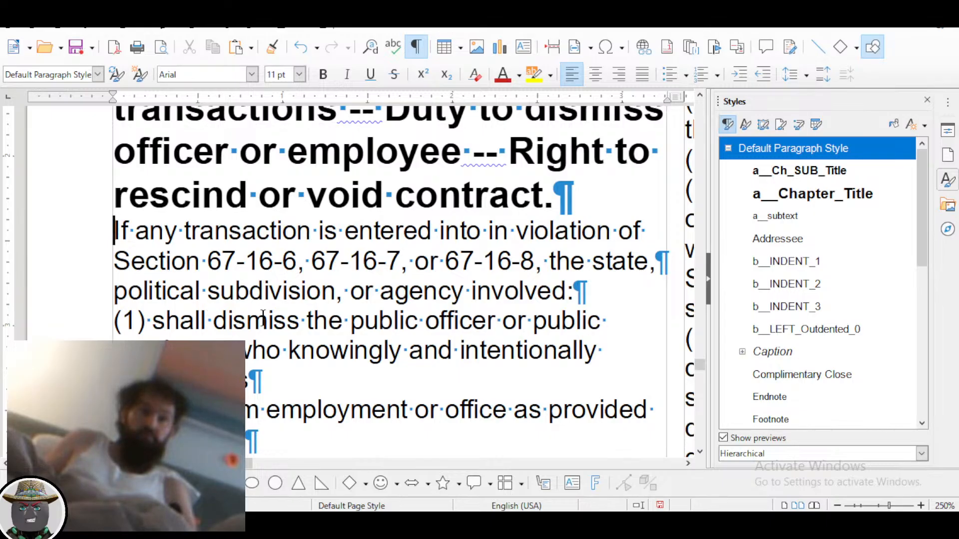
Apply the b__INDENT_1 style to item (1), "shall dismiss the public officer", and rejoin its broken line after "violates this"
{"action": "left_click", "coordinate": [220, 315]}
{"action": "key", "text": "ctrl+1"}
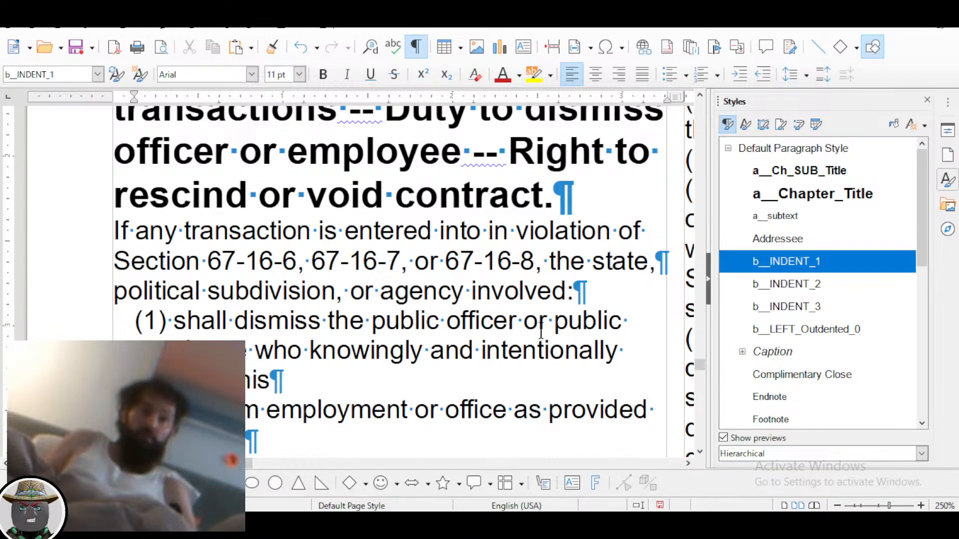
{"action": "left_click", "coordinate": [369, 387]}
{"action": "key", "text": "Delete"}
Apply the b__INDENT_1 style to item (2), "may rescind or void any contract", and rejoin its broken lines after "transaction" and "agency"
{"action": "key", "text": "Down"}
{"action": "key", "text": "Down"}
{"action": "key", "text": "Down"}
{"action": "key", "text": "Up"}
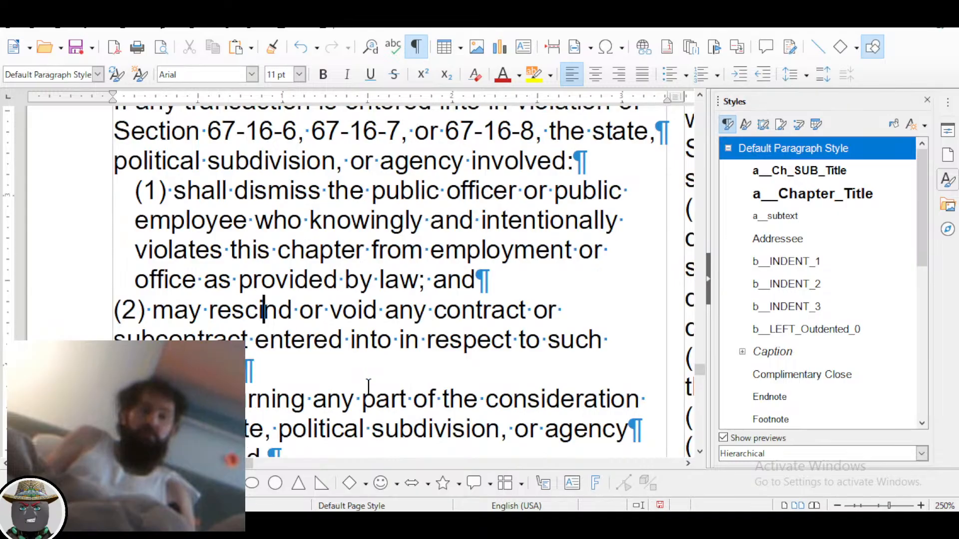
{"action": "key", "text": "ctrl+1"}
{"action": "key", "text": "Down"}
{"action": "key", "text": "Down"}
{"action": "key", "text": "Delete"}
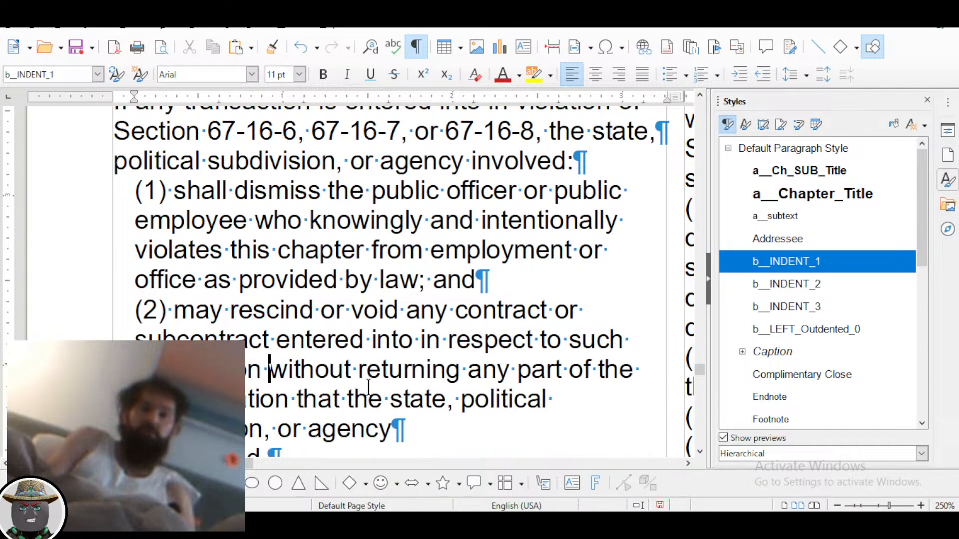
{"action": "key", "text": "Down"}
{"action": "key", "text": "Down"}
{"action": "scroll", "coordinate": [368, 387], "scroll_direction": "down", "scroll_amount": 2}
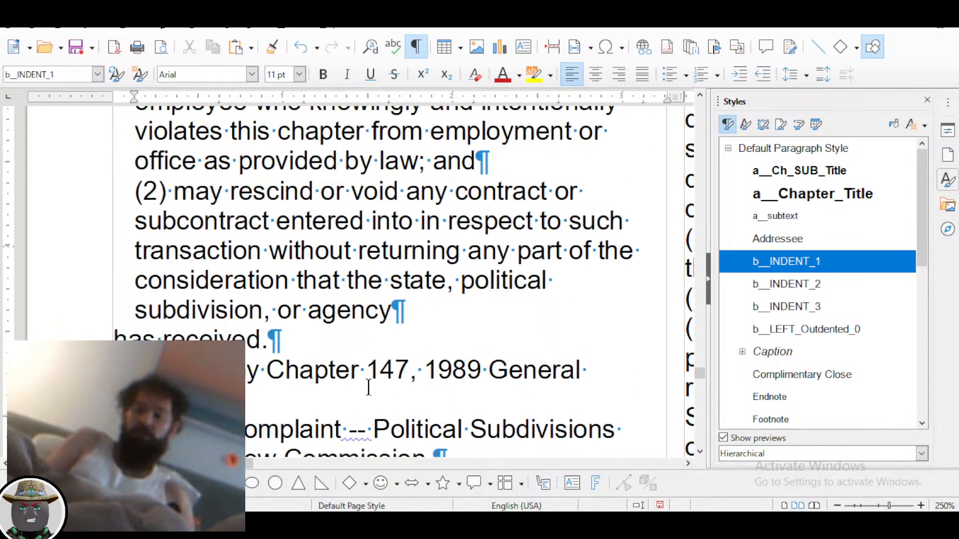
{"action": "key", "text": "End"}
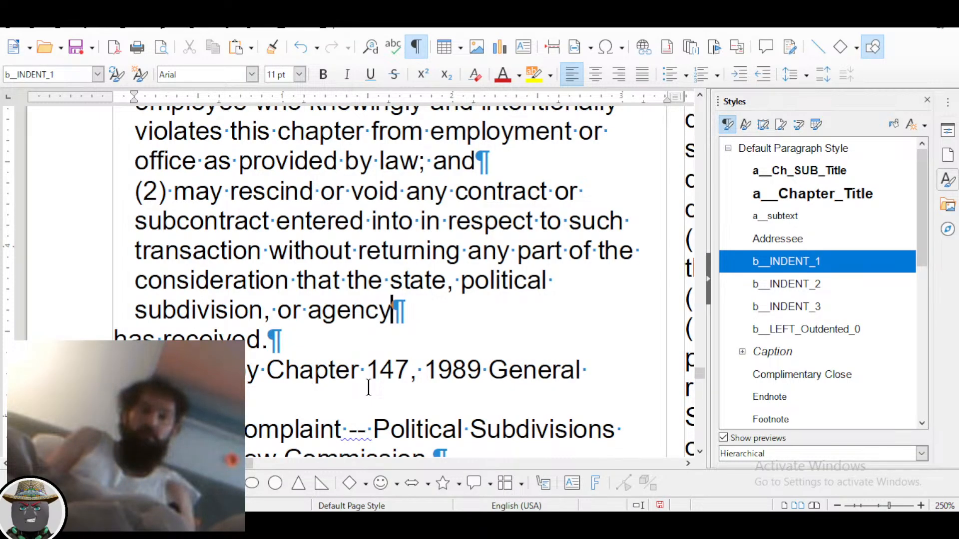
{"action": "key", "text": "Delete"}
Apply the a__Chapter_Title style to the complaint heading ending in "Political Subdivisions Ethics Review Commission"
{"action": "key", "text": "Down"}
{"action": "key", "text": "Down"}
{"action": "key", "text": "Down"}
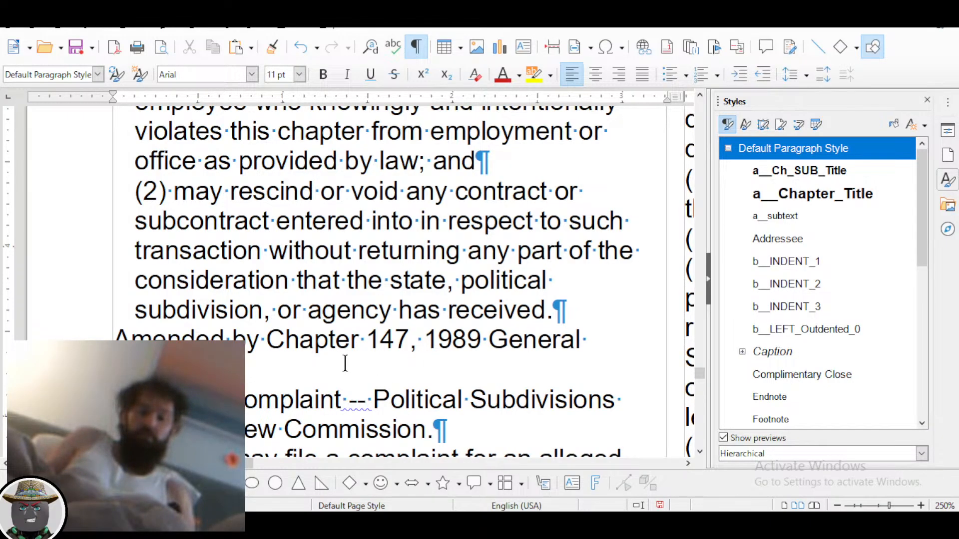
{"action": "key", "text": "ctrl+1"}
Delete the leading space before "A person may file a complaint" and rejoin "Review" with "Commission." in that paragraph
{"action": "scroll", "coordinate": [345, 364], "scroll_direction": "down", "scroll_amount": 4}
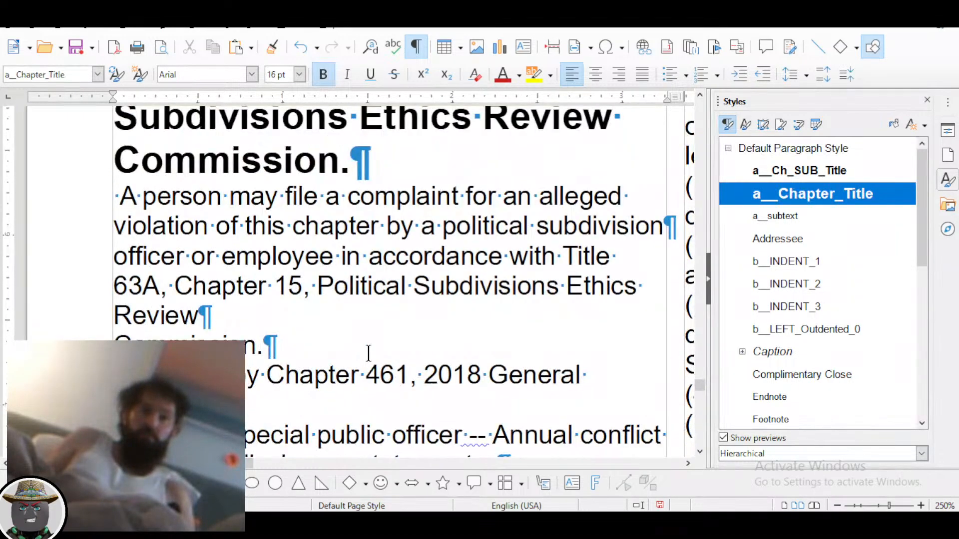
{"action": "left_click", "coordinate": [121, 195]}
{"action": "key", "text": "BackSpace"}
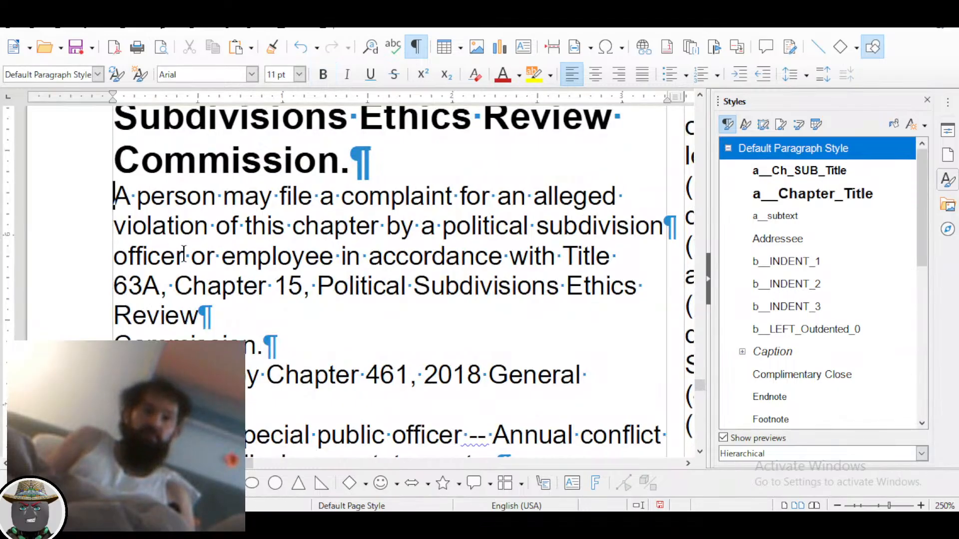
{"action": "left_click", "coordinate": [332, 302]}
{"action": "key", "text": "Delete"}
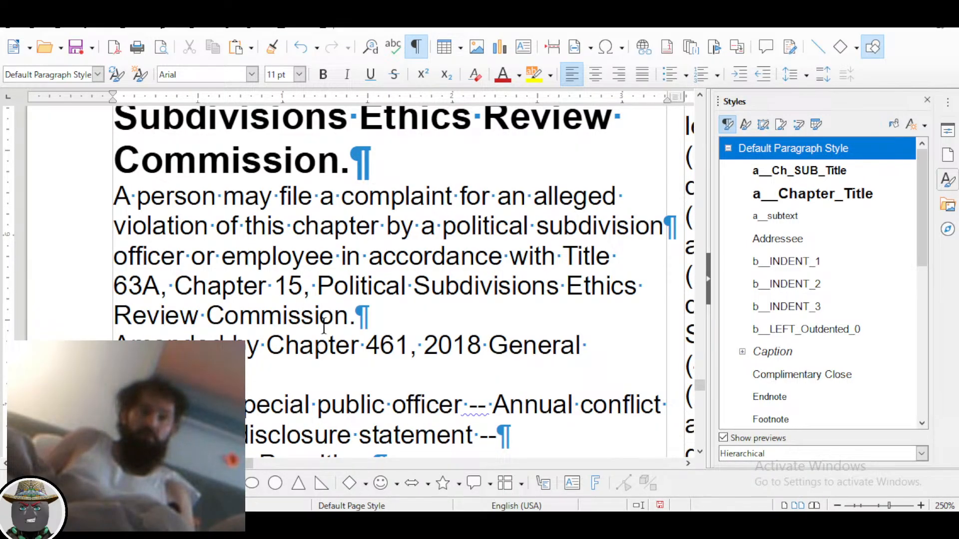
Apply the a__Chapter_Title style to the 67-16-16 "Special public officer" heading and b__INDENT_1 to its subsection (1)
{"action": "left_click", "coordinate": [349, 404]}
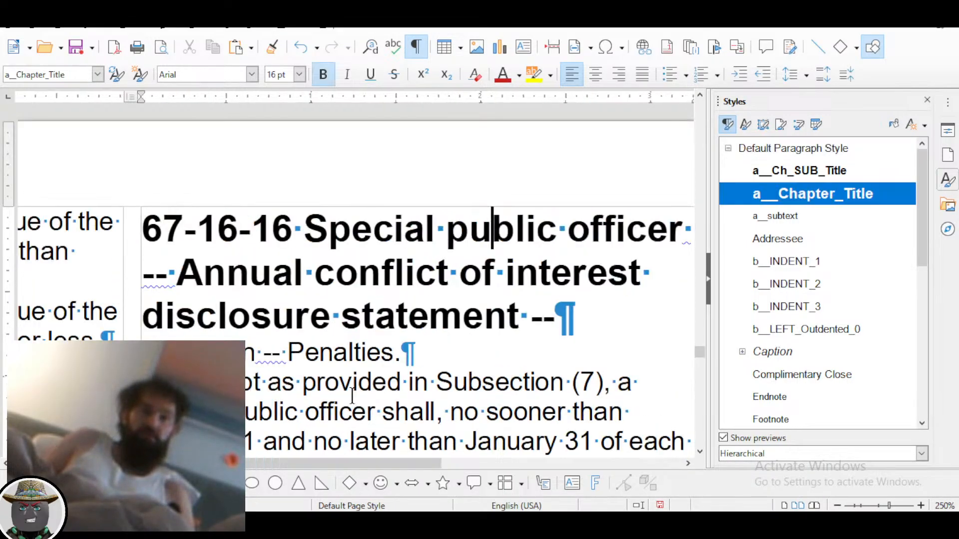
{"action": "scroll", "coordinate": [345, 397], "scroll_direction": "down", "scroll_amount": 3}
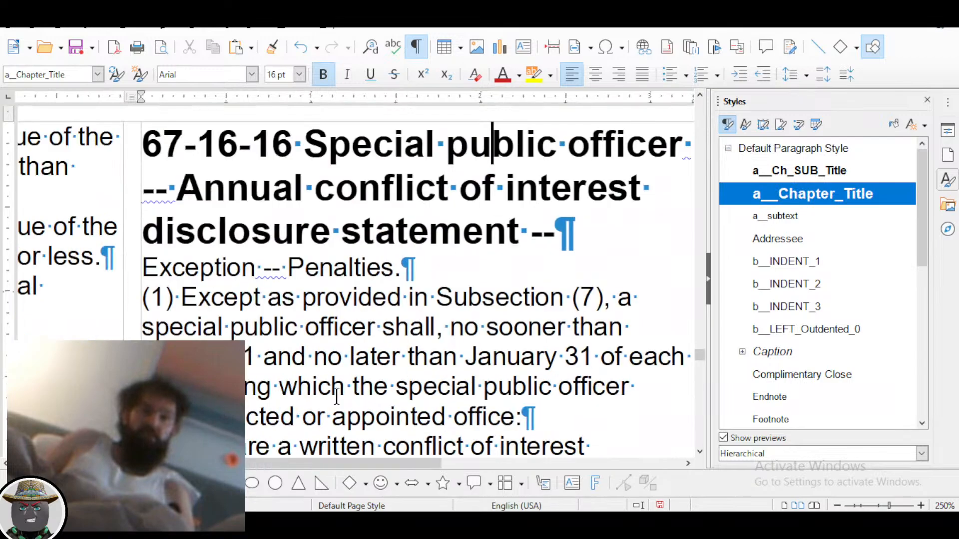
{"action": "scroll", "coordinate": [337, 397], "scroll_direction": "down", "scroll_amount": 3}
{"action": "left_click", "coordinate": [198, 267]}
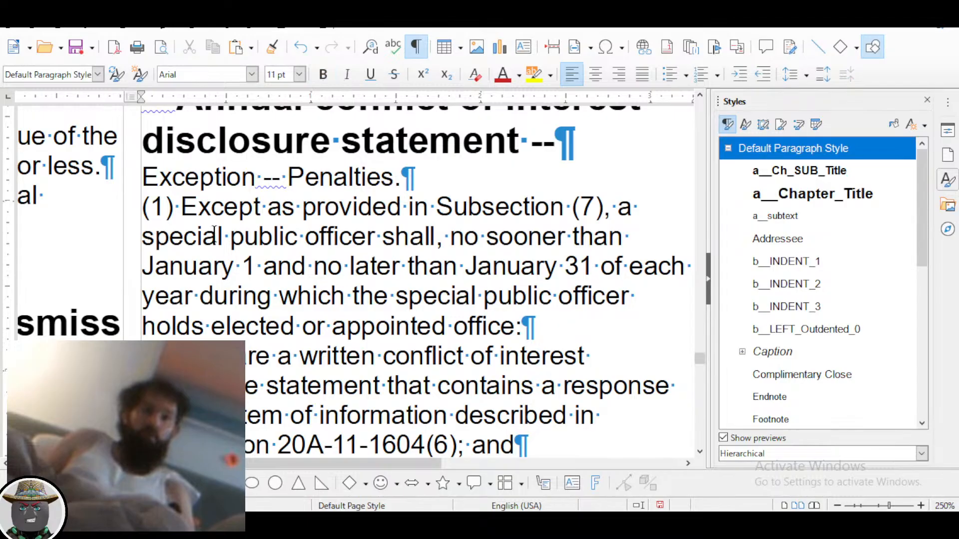
{"action": "key", "text": "ctrl+1"}
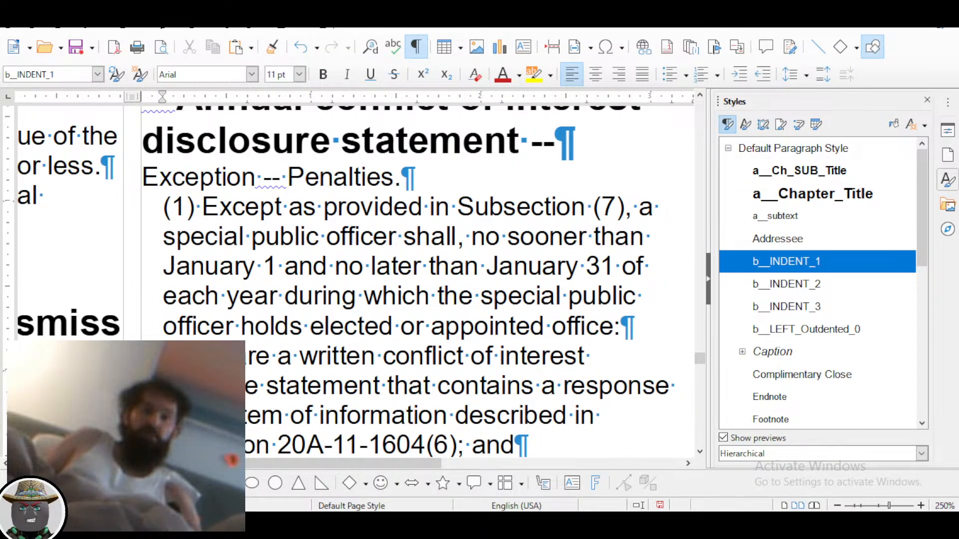
Apply the b__INDENT_2 style to items (a) and (b) of subsection (1) in section 67-16-16
{"action": "left_click", "coordinate": [237, 386]}
{"action": "key", "text": "ctrl+2"}
{"action": "scroll", "coordinate": [237, 386], "scroll_direction": "down", "scroll_amount": 2}
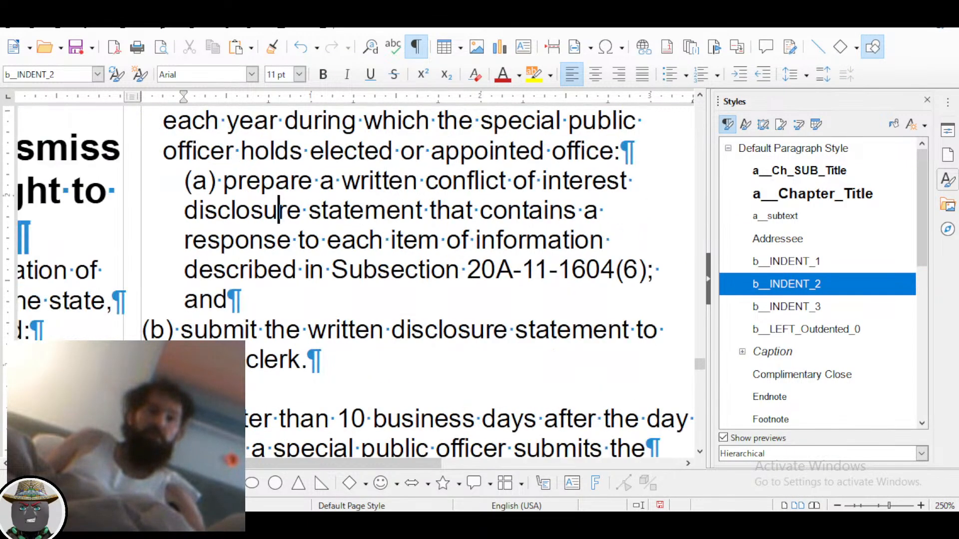
{"action": "left_click", "coordinate": [239, 360]}
{"action": "key", "text": "ctrl+2"}
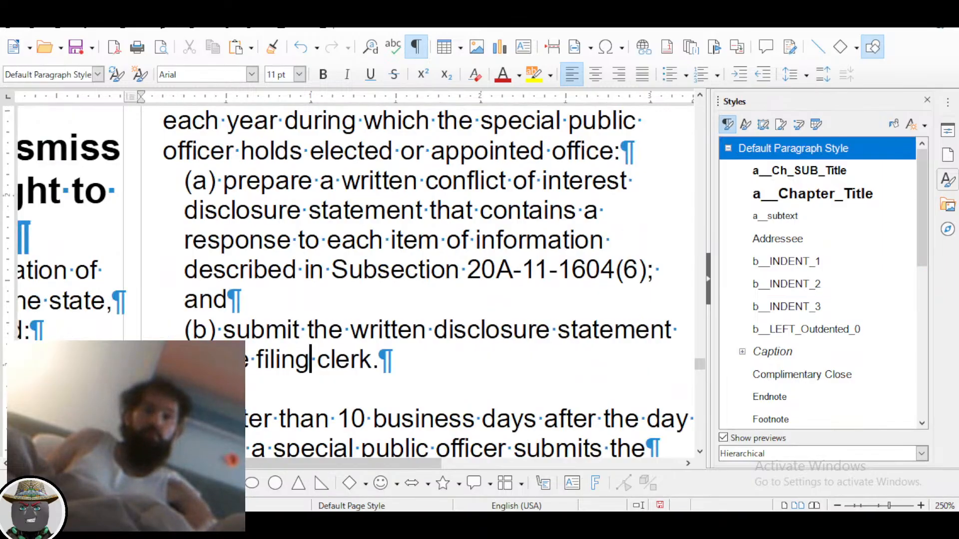
Apply the b__INDENT_1 style to the "(2)" line and b__INDENT_2 to its item (a), "No later than 10 business days"
{"action": "scroll", "coordinate": [153, 216], "scroll_direction": "down", "scroll_amount": 2}
{"action": "left_click", "coordinate": [151, 214]}
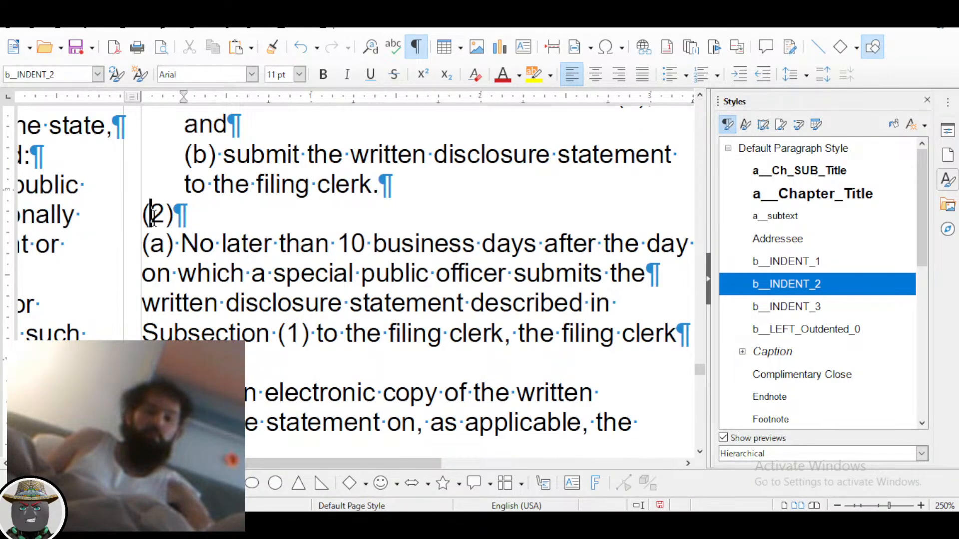
{"action": "key", "text": "ctrl+1"}
{"action": "left_click", "coordinate": [196, 246]}
{"action": "key", "text": "ctrl+2"}
Remove the stray paragraph breaks in item (2)(a) after "submits the" and "the filing clerk"
{"action": "scroll", "coordinate": [200, 250], "scroll_direction": "down", "scroll_amount": 2}
{"action": "scroll", "coordinate": [227, 248], "scroll_direction": "up", "scroll_amount": 1}
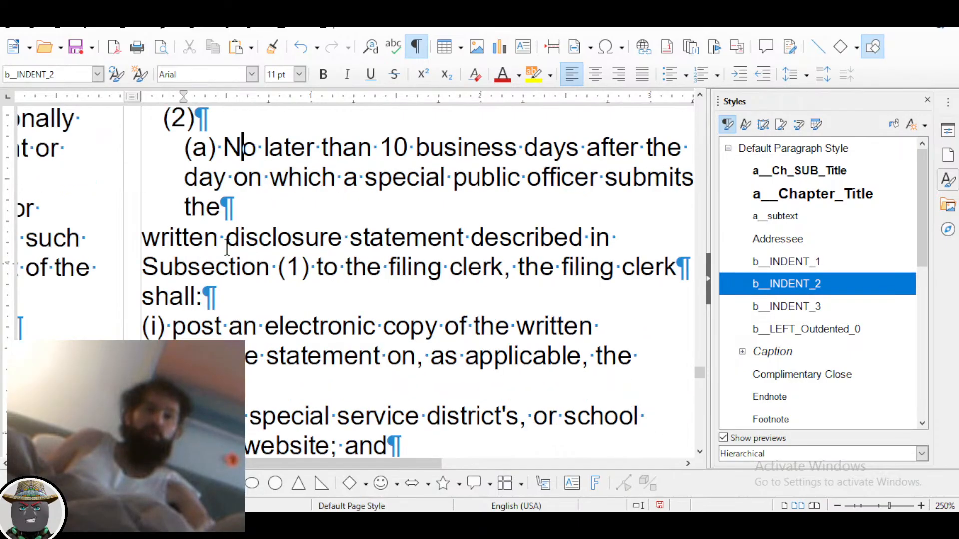
{"action": "left_click", "coordinate": [239, 207]}
{"action": "key", "text": "Delete"}
{"action": "left_click", "coordinate": [254, 270]}
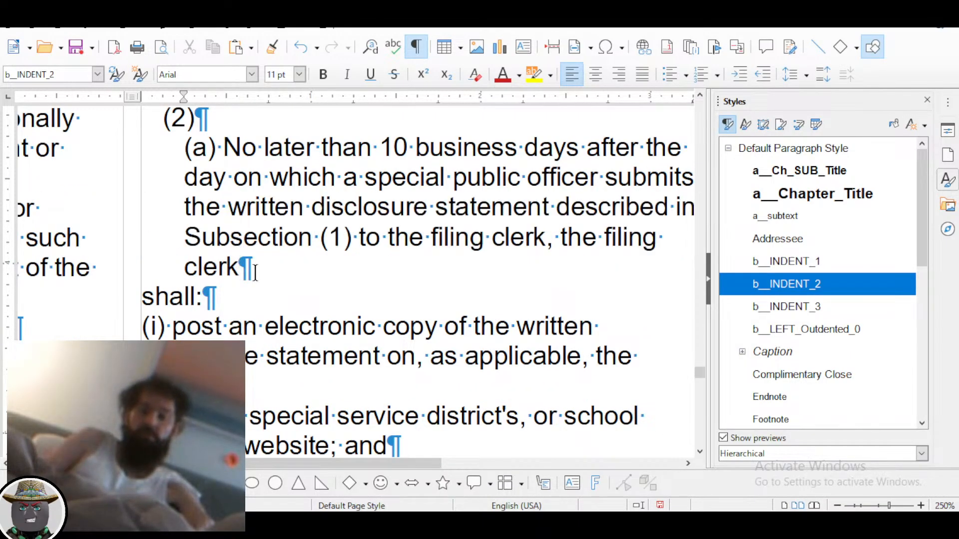
{"action": "key", "text": "Delete"}
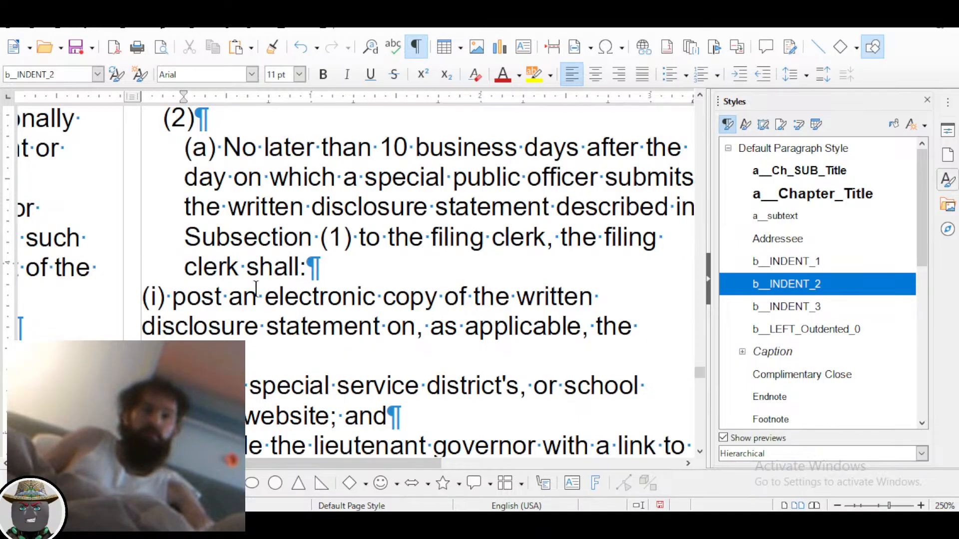
Apply the b__INDENT_3 style to item (i), "post an electronic copy", and rejoin its broken line after "the special"
{"action": "left_click", "coordinate": [256, 290]}
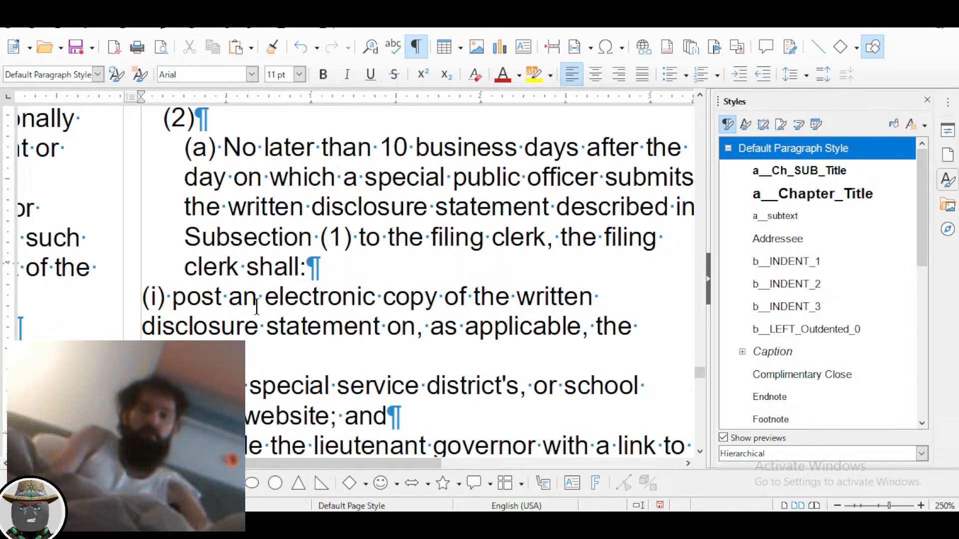
{"action": "key", "text": "ctrl+3"}
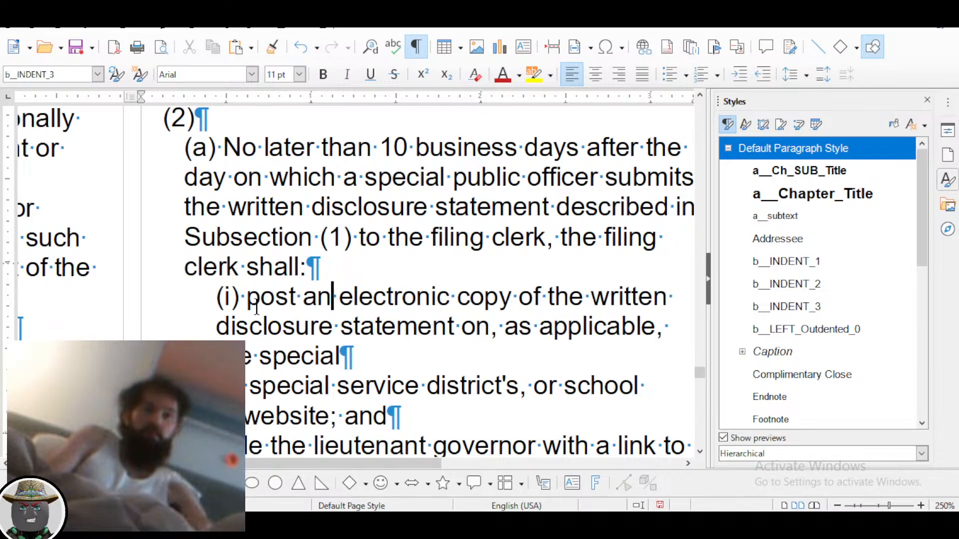
{"action": "left_click", "coordinate": [379, 353]}
{"action": "key", "text": "Delete"}
{"action": "scroll", "coordinate": [379, 353], "scroll_direction": "up", "scroll_amount": 3}
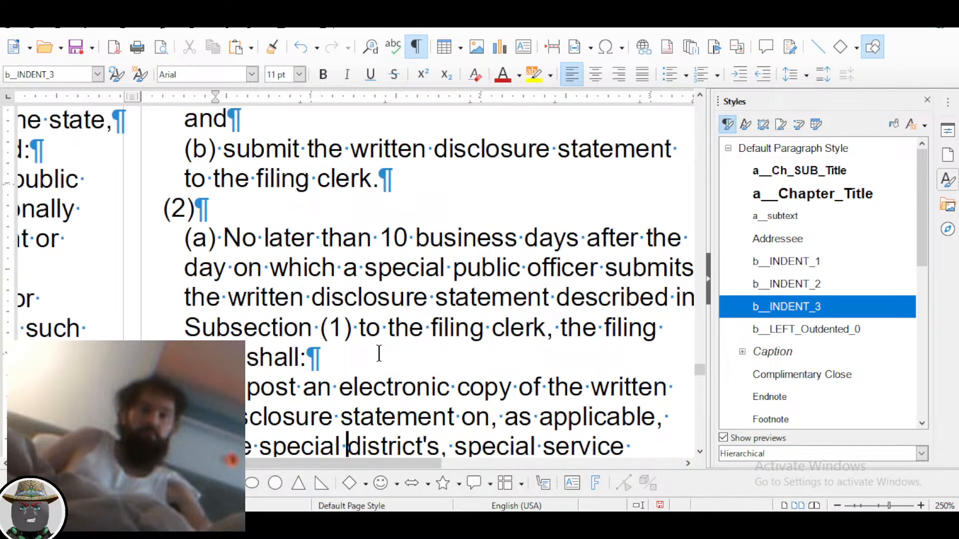
Apply the b__INDENT_3 style to item (ii), "provide the lieutenant governor with a link"
{"action": "scroll", "coordinate": [294, 269], "scroll_direction": "down", "scroll_amount": 6}
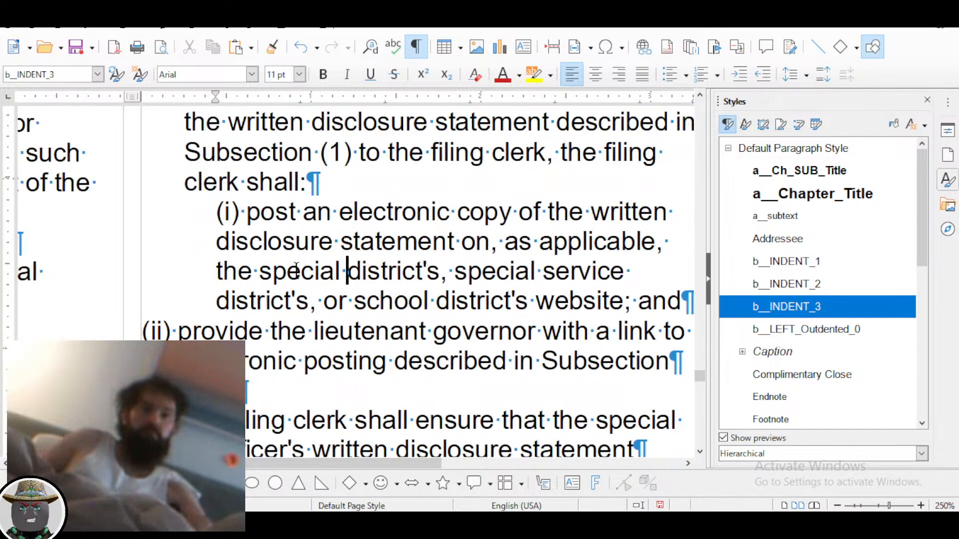
{"action": "left_click", "coordinate": [264, 332]}
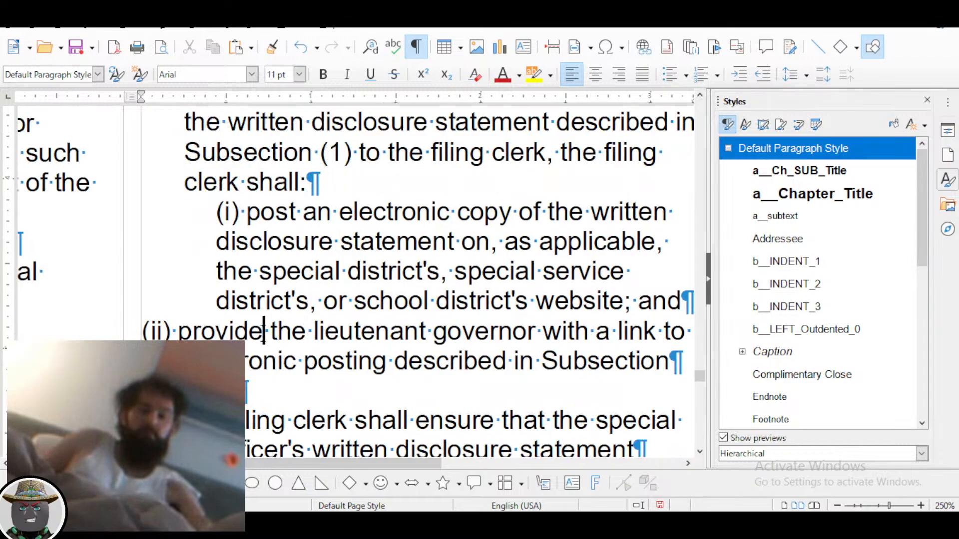
{"action": "key", "text": "ctrl+2"}
{"action": "key", "text": "ctrl+3"}
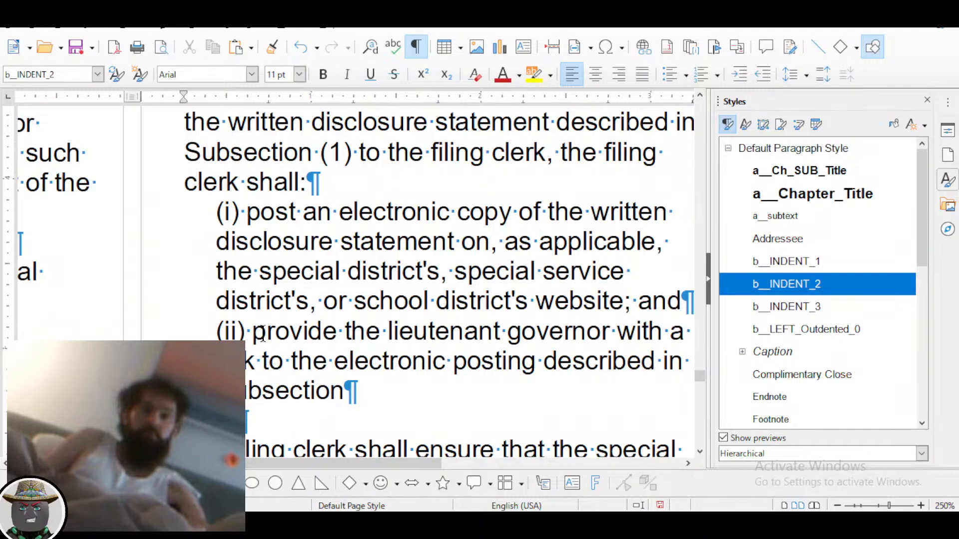
Apply the b__INDENT_1 style to the "(2)(a)(i)." line and b__INDENT_2 to item (b), "The filing clerk shall ensure"
{"action": "key", "text": "Down"}
{"action": "key", "text": "Down"}
{"action": "key", "text": "Down"}
{"action": "key", "text": "ctrl+1"}
{"action": "key", "text": "Down"}
{"action": "key", "text": "ctrl+2"}
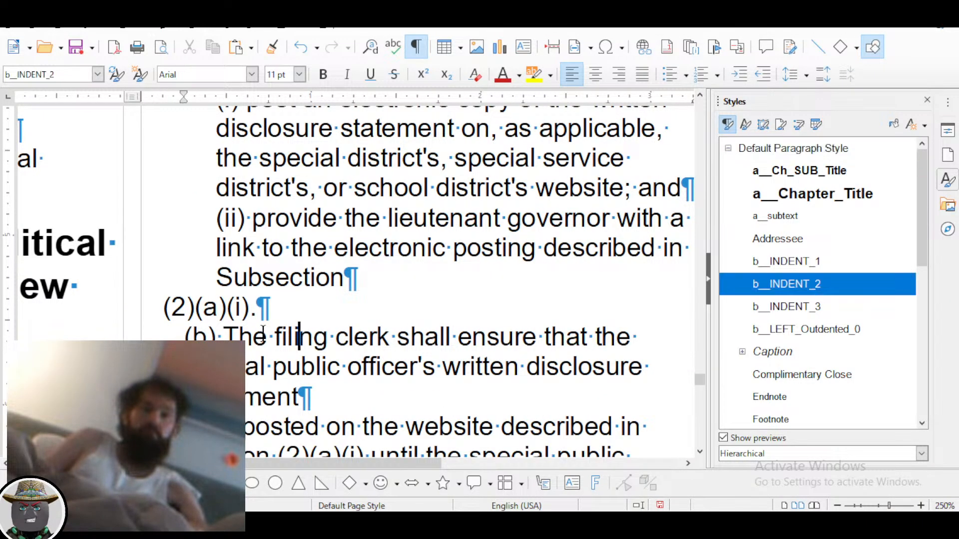
Rejoin the broken line in item (b), "The filing clerk shall ensure", after "written disclosure statement"
{"action": "key", "text": "Down"}
{"action": "key", "text": "Down"}
{"action": "key", "text": "Down"}
{"action": "key", "text": "Down"}
{"action": "key", "text": "Up"}
{"action": "key", "text": "Up"}
{"action": "key", "text": "End"}
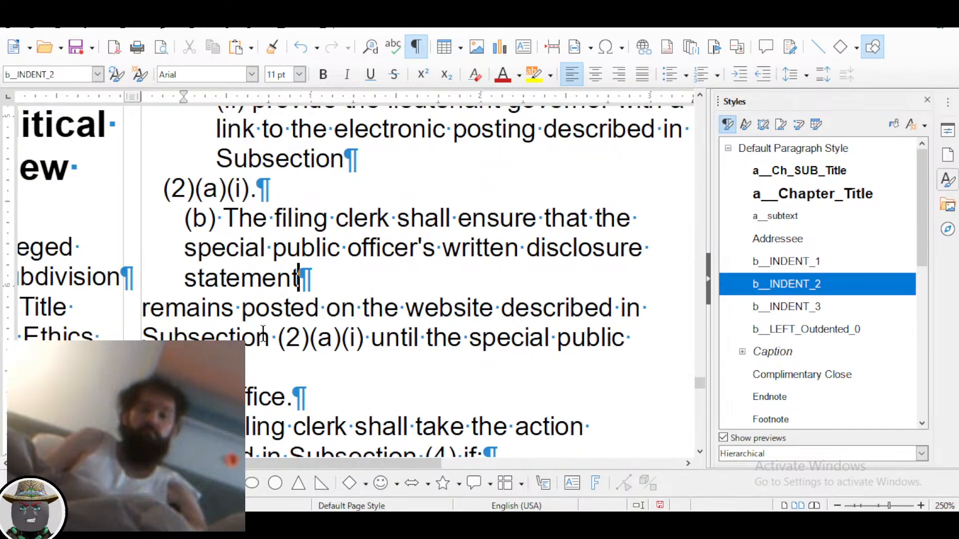
{"action": "key", "text": "Delete"}
Apply the b__INDENT_1 style to the "filing clerk shall take the action" paragraph and b__INDENT_2 to the item about failing to timely submit
{"action": "key", "text": "Down"}
{"action": "key", "text": "Down"}
{"action": "key", "text": "Down"}
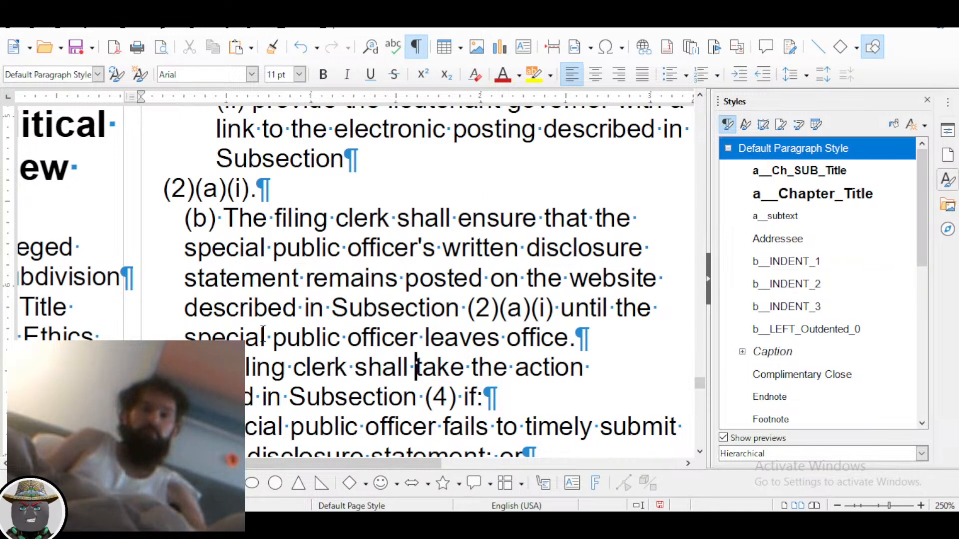
{"action": "key", "text": "ctrl+1"}
{"action": "key", "text": "Down"}
{"action": "key", "text": "Down"}
{"action": "key", "text": "ctrl+2"}
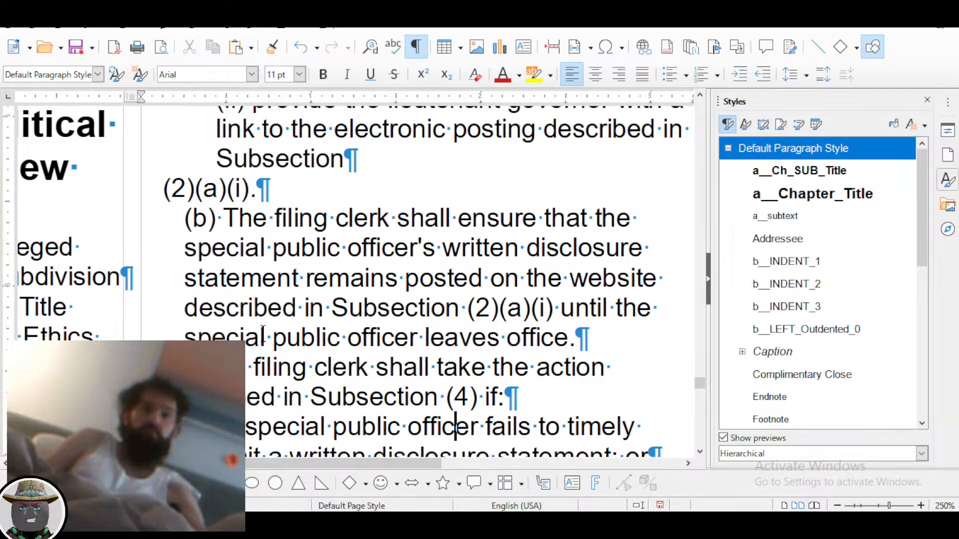
Apply the b__INDENT_2 style to item (b), "a submitted written disclosure statement", and rejoin its broken line before "Subsection 20A-11-1604(6)"
{"action": "key", "text": "Down"}
{"action": "key", "text": "Down"}
{"action": "key", "text": "ctrl+2"}
{"action": "key", "text": "Down"}
{"action": "key", "text": "Down"}
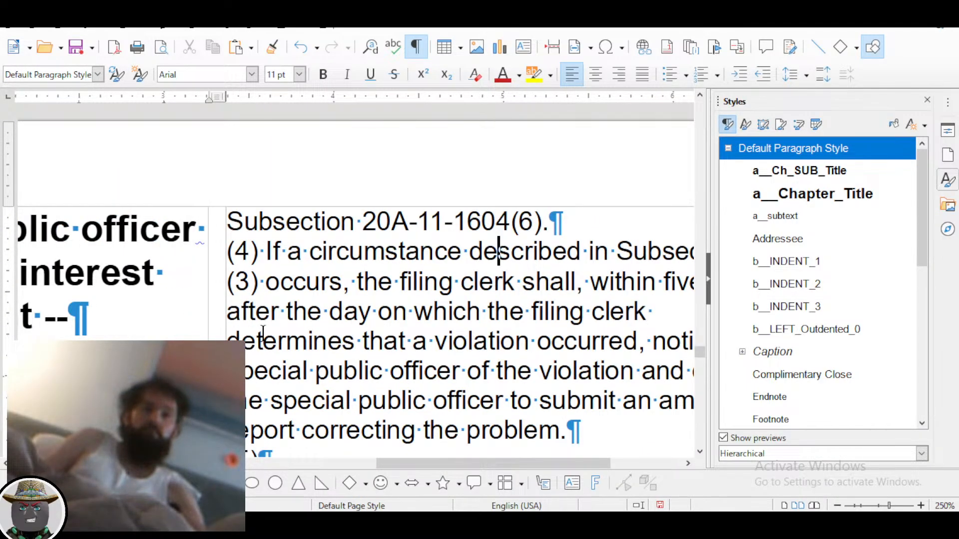
{"action": "key", "text": "Up"}
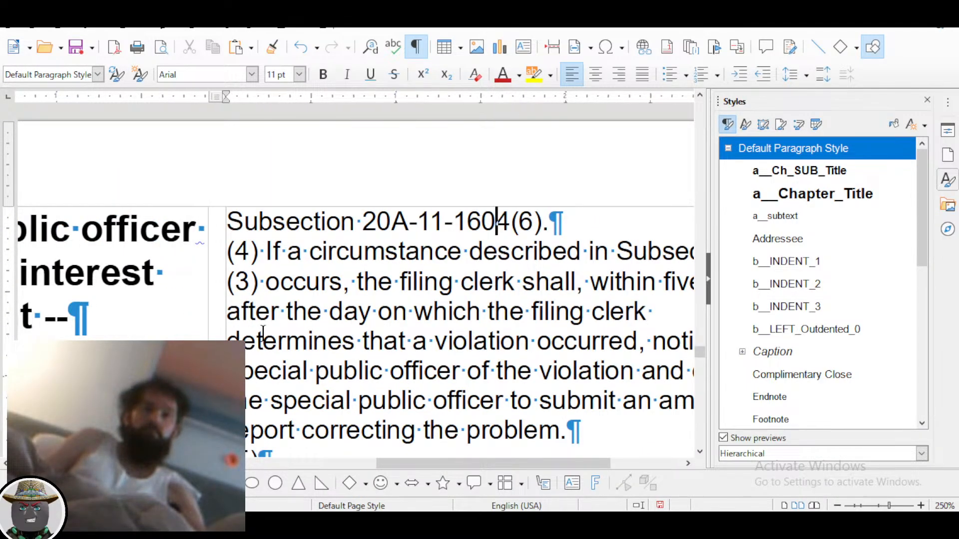
{"action": "key", "text": "ctrl+2"}
{"action": "key", "text": "Home"}
{"action": "scroll", "coordinate": [263, 336], "scroll_direction": "up", "scroll_amount": 5}
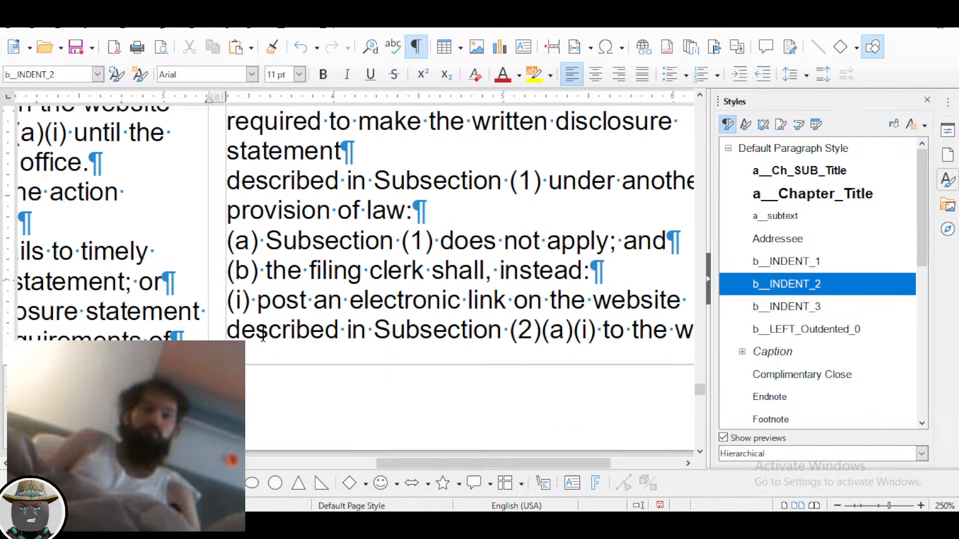
{"action": "key", "text": "Delete"}
Apply the b__INDENT_1 style to item (4), "If a circumstance described", and rejoin its broken line after "within five days"
{"action": "key", "text": "Down"}
{"action": "key", "text": "Down"}
{"action": "key", "text": "Down"}
{"action": "key", "text": "Up"}
{"action": "key", "text": "ctrl+1"}
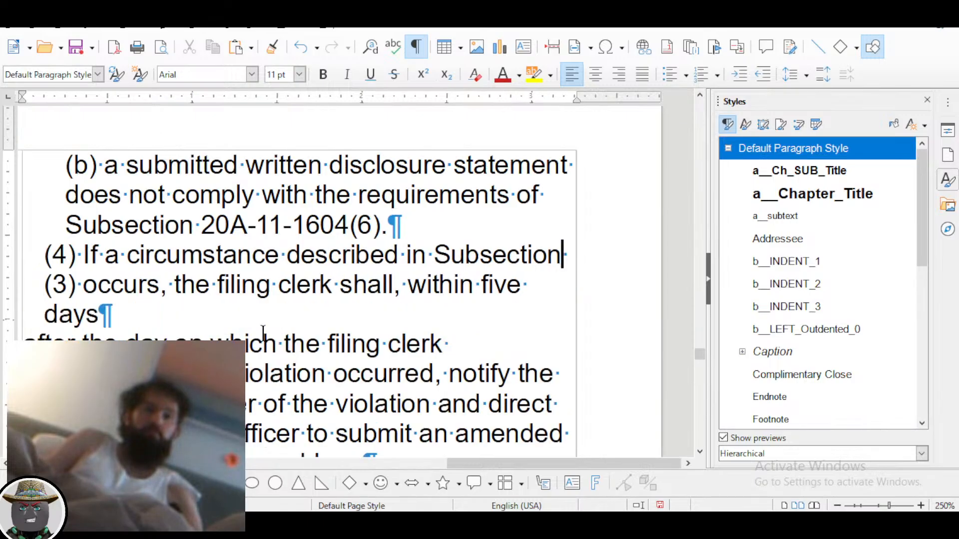
{"action": "key", "text": "Down"}
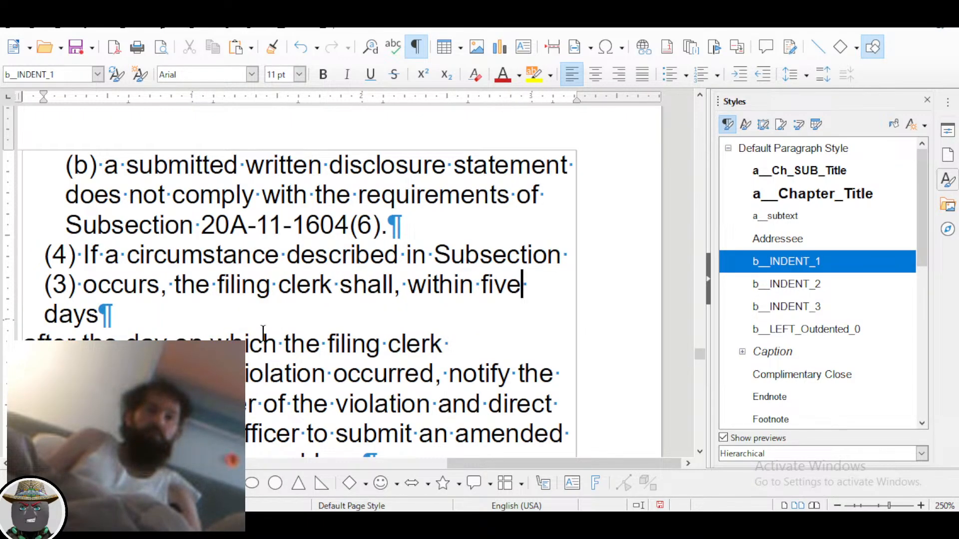
{"action": "key", "text": "Down"}
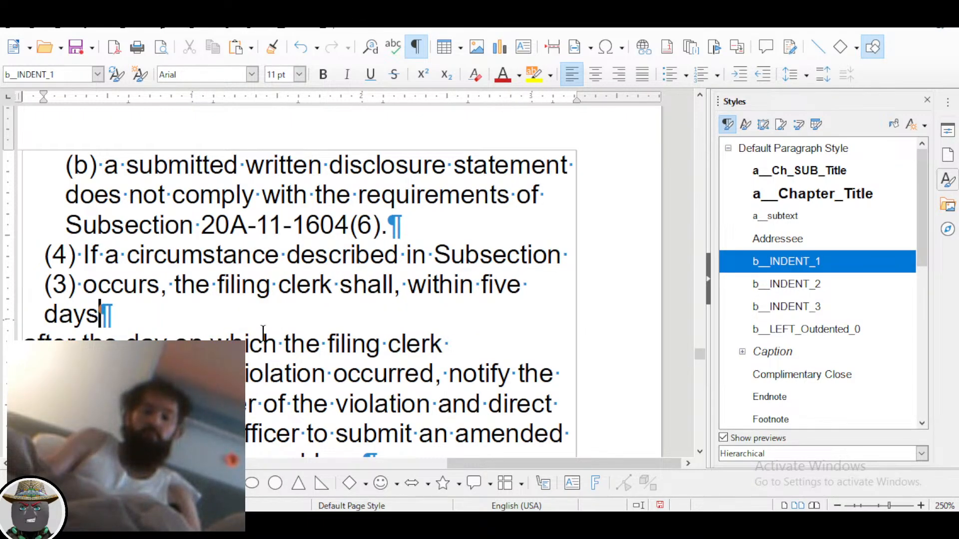
{"action": "key", "text": "Delete"}
Apply the b__INDENT_1 style to the "(5)" line and b__INDENT_2 to item (a), "It is unlawful for a special public officer"
{"action": "key", "text": "End"}
{"action": "key", "text": "Down"}
{"action": "key", "text": "Down"}
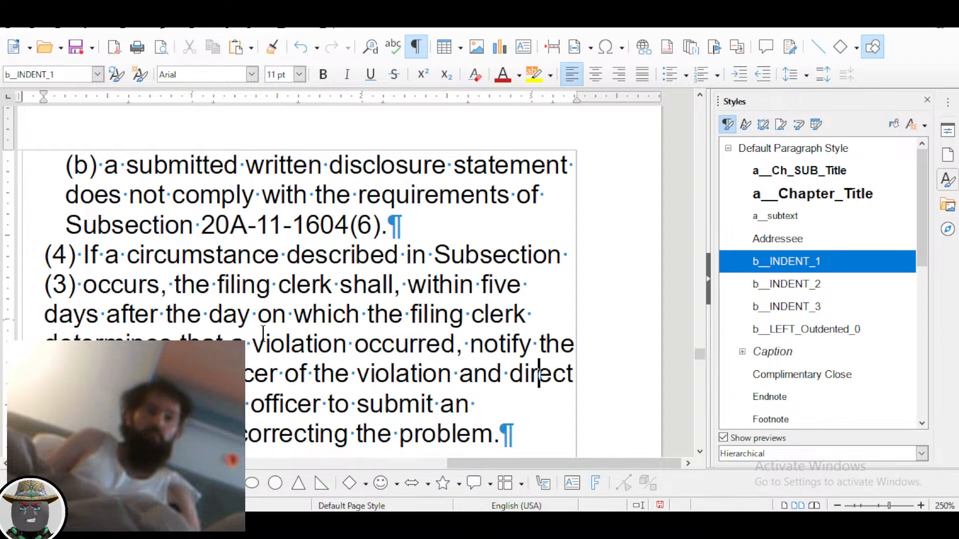
{"action": "key", "text": "Down"}
{"action": "key", "text": "Down"}
{"action": "key", "text": "Down"}
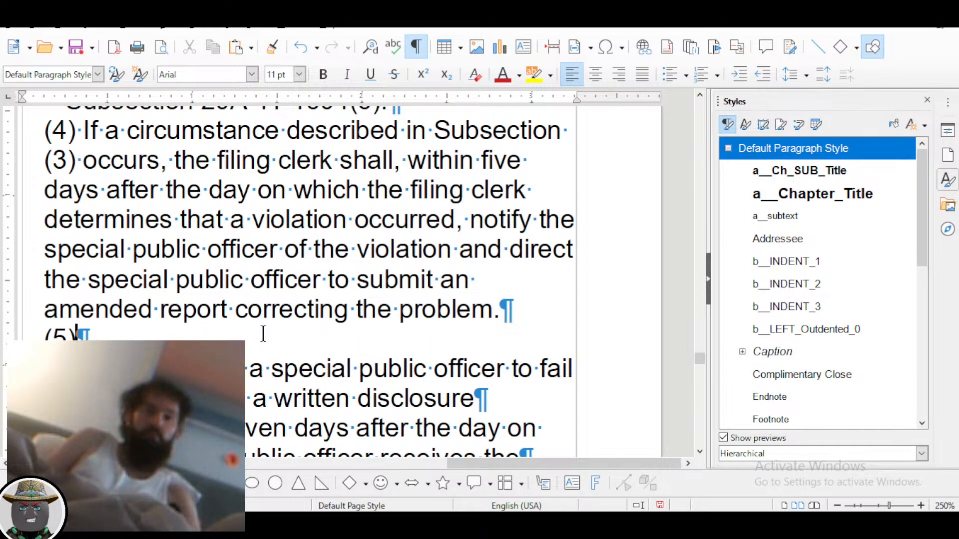
{"action": "key", "text": "Down"}
{"action": "key", "text": "ctrl+1"}
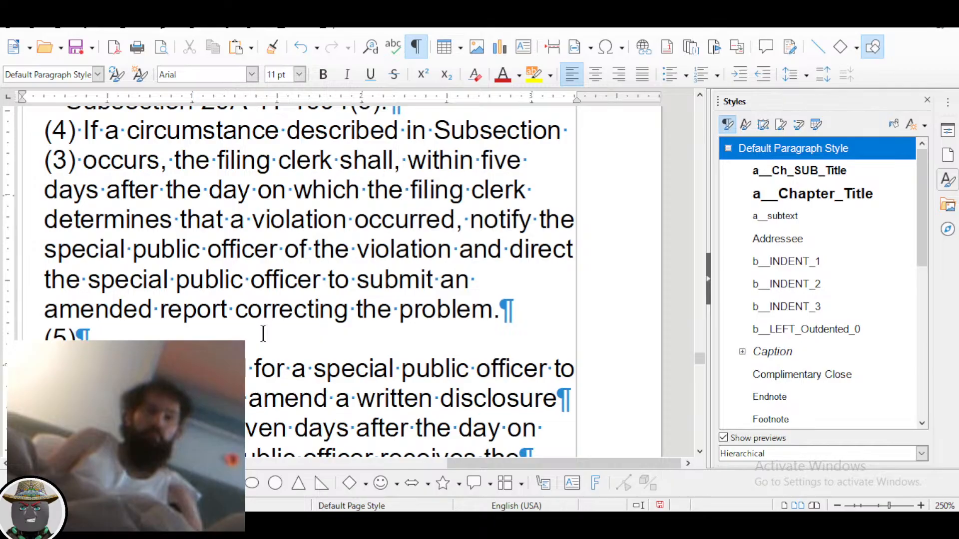
Remove the stray paragraph breaks in item (5)(a), including the one after "a written disclosure"
{"action": "key", "text": "Down"}
{"action": "key", "text": "Up"}
{"action": "key", "text": "Up"}
{"action": "key", "text": "End"}
{"action": "key", "text": "Delete"}
{"action": "key", "text": "Down"}
{"action": "key", "text": "End"}
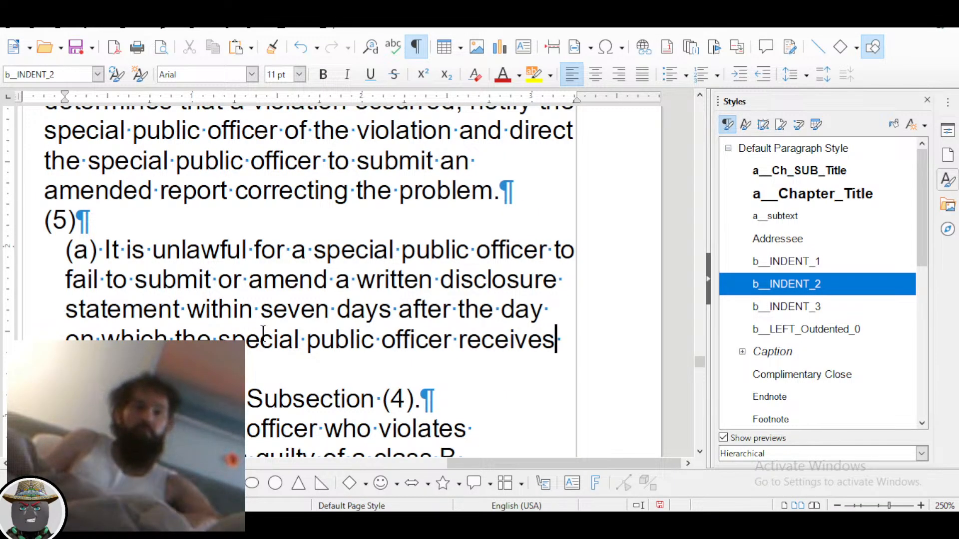
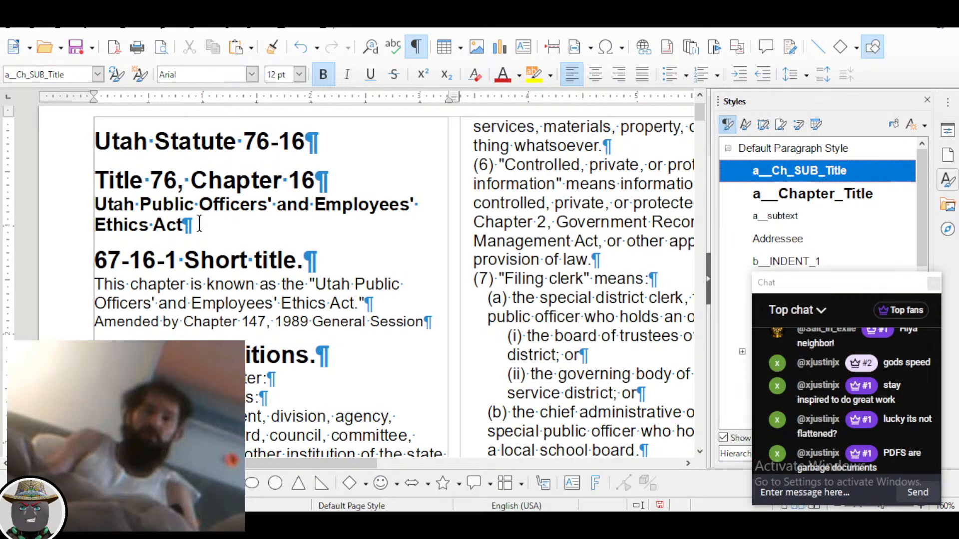
Hide the Styles sidebar to widen the document area and move the floating chat window higher
{"action": "key", "text": "F11"}
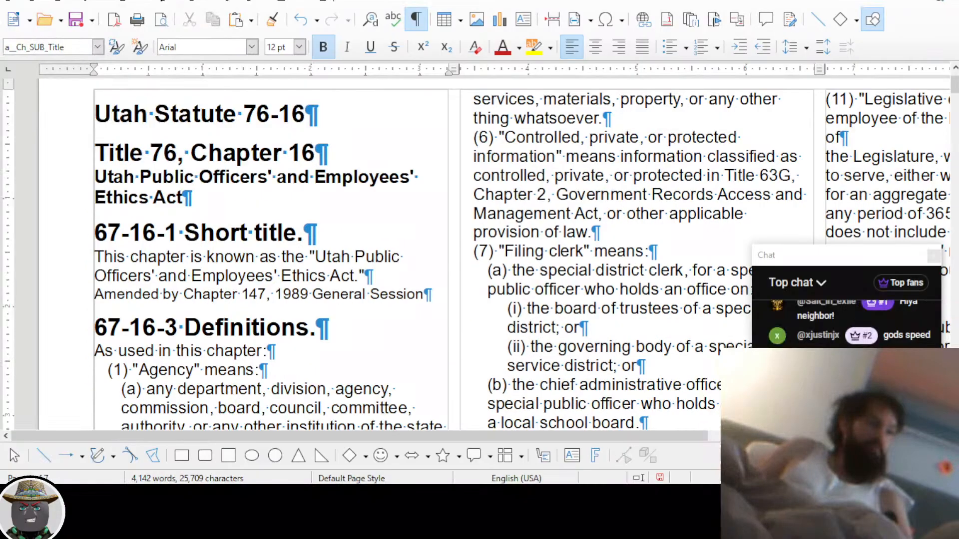
{"action": "left_click", "coordinate": [444, 226]}
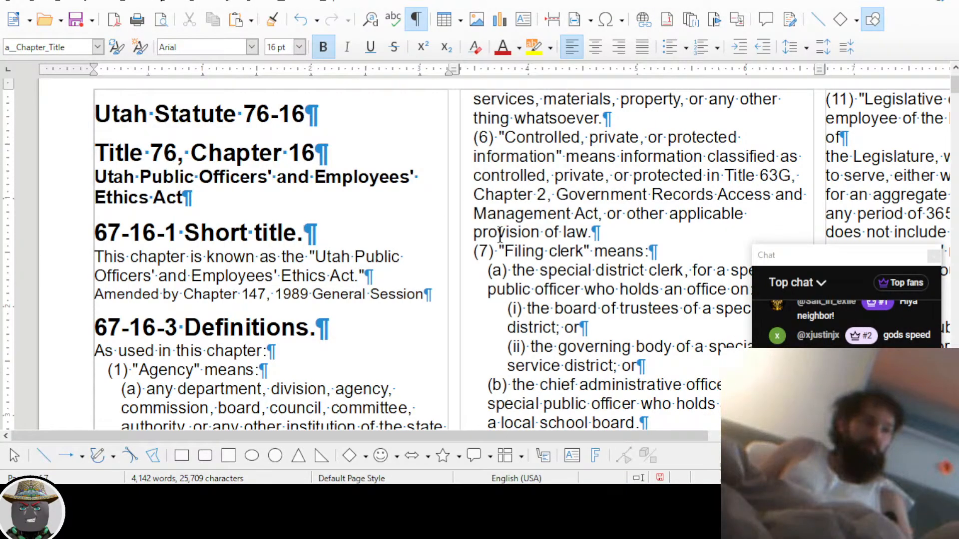
{"action": "left_click_drag", "start_coordinate": [818, 261], "coordinate": [818, 132]}
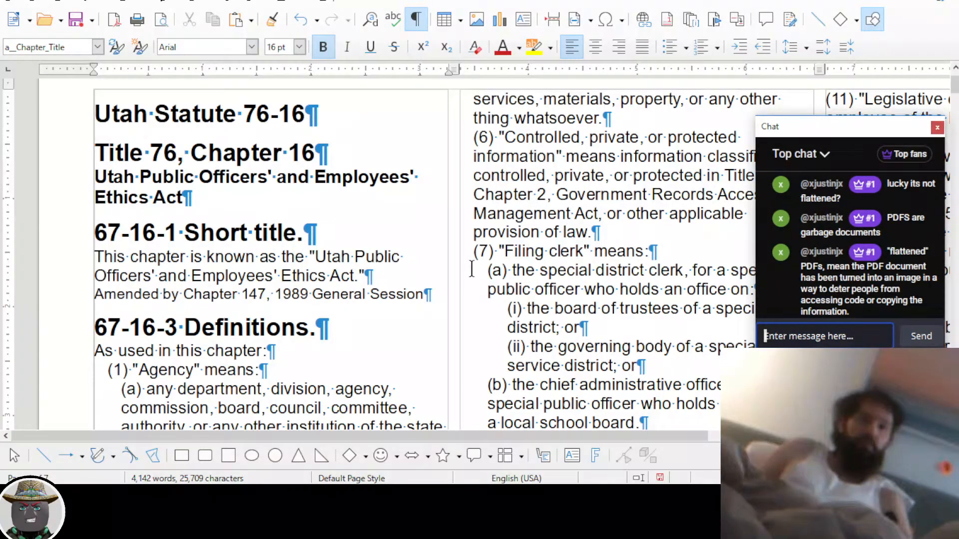
Correct the opening headings to read "Utah Statute 67-16" and "Title 67, Chapter 16"
{"action": "left_click", "coordinate": [297, 277]}
{"action": "scroll", "coordinate": [294, 272], "scroll_direction": "up", "scroll_amount": 2}
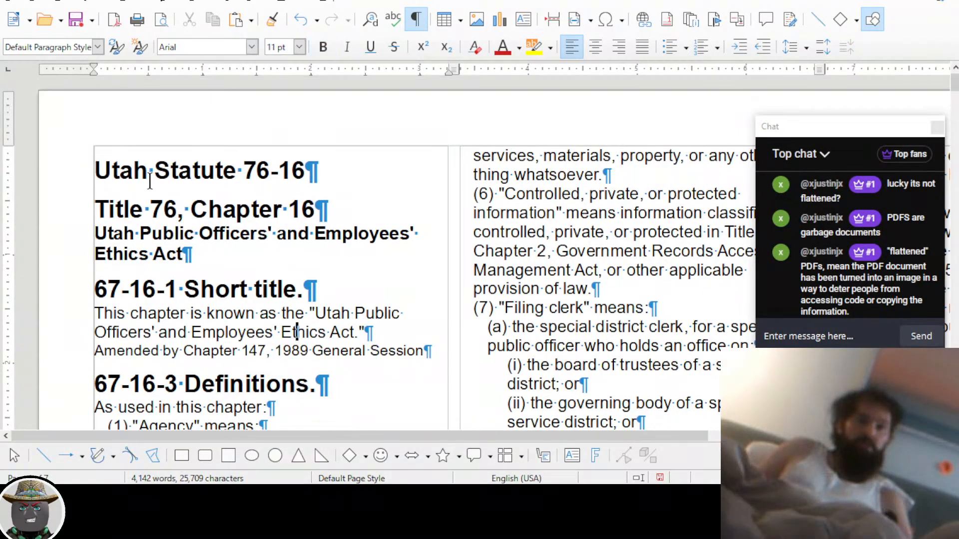
{"action": "left_click", "coordinate": [270, 171]}
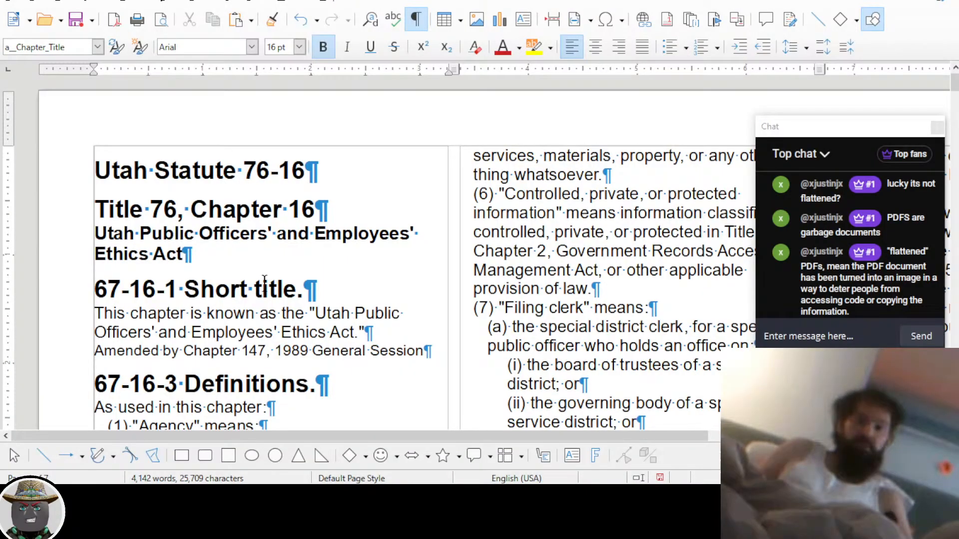
{"action": "key", "text": "BackSpace"}
{"action": "key", "text": "BackSpace"}
{"action": "type", "text": "67"}
{"action": "key", "text": "Down"}
{"action": "key", "text": "ctrl+Left"}
{"action": "key", "text": "ctrl+Left"}
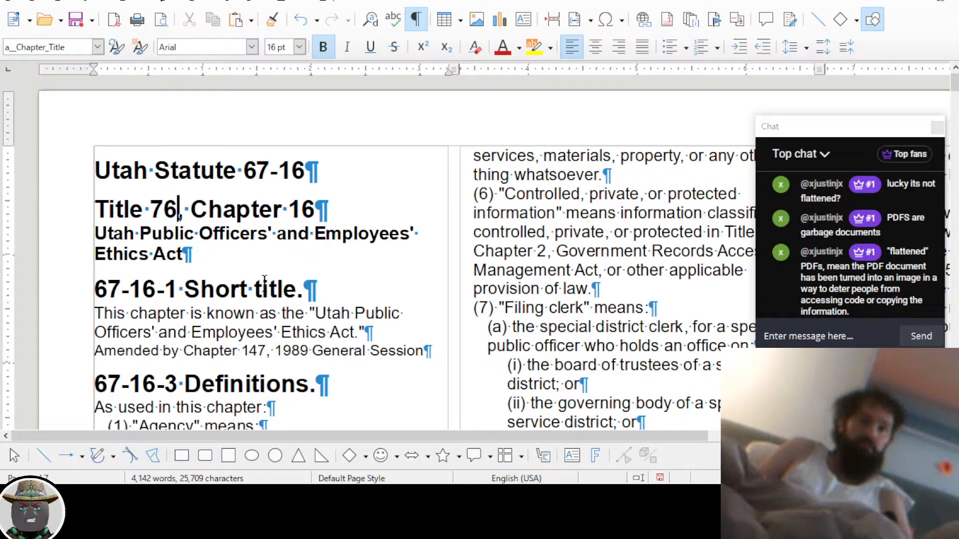
{"action": "key", "text": "ctrl+shift+Left"}
{"action": "type", "text": "67"}
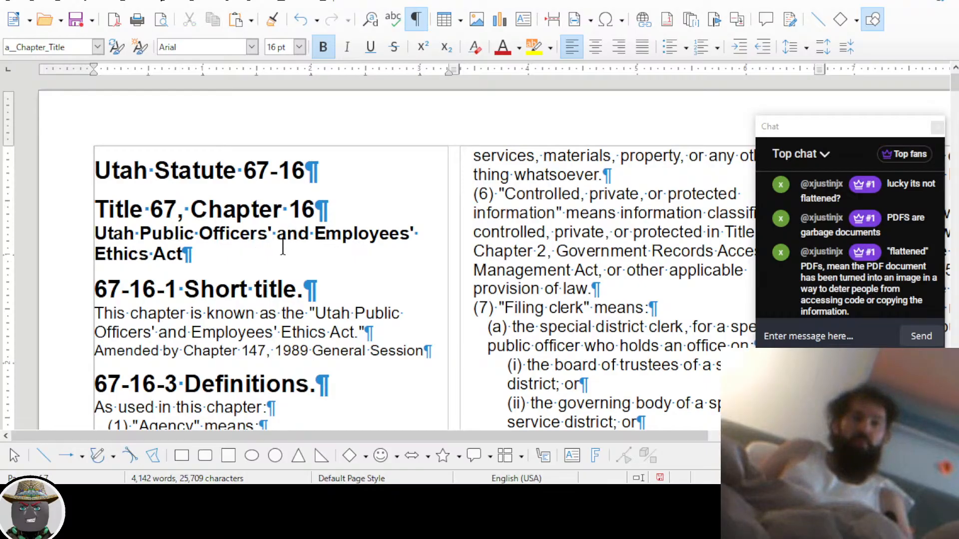
Remove the "67-16-" prefix from the "Short title." heading so it starts with 1
{"action": "scroll", "coordinate": [283, 246], "scroll_direction": "down", "scroll_amount": 3}
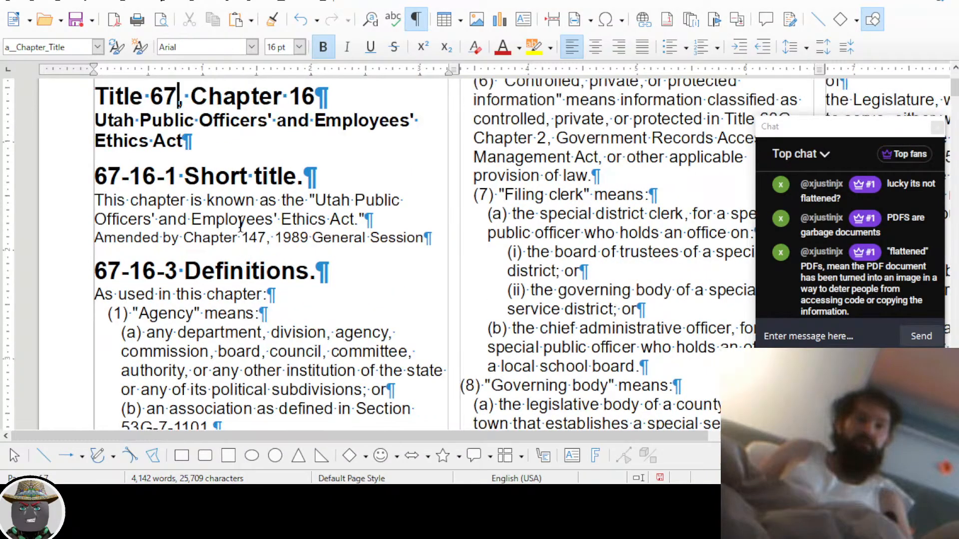
{"action": "left_click", "coordinate": [164, 177]}
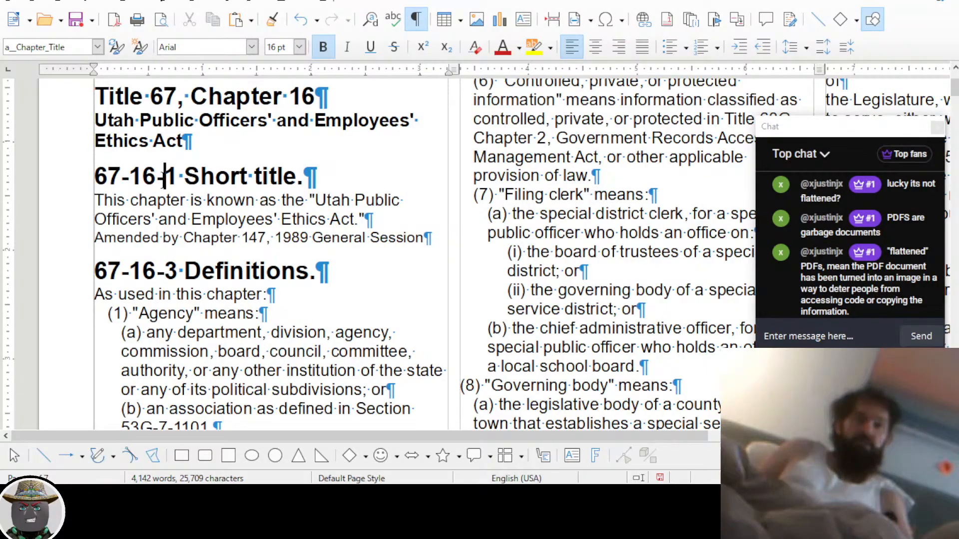
{"action": "left_click_drag", "start_coordinate": [163, 177], "coordinate": [93, 181]}
{"action": "key", "text": "Delete"}
Remove the "67-16-" prefix from the "Definitions." heading so it starts with 3
{"action": "key", "text": "Down"}
{"action": "key", "text": "Down"}
{"action": "key", "text": "Down"}
{"action": "key", "text": "Down"}
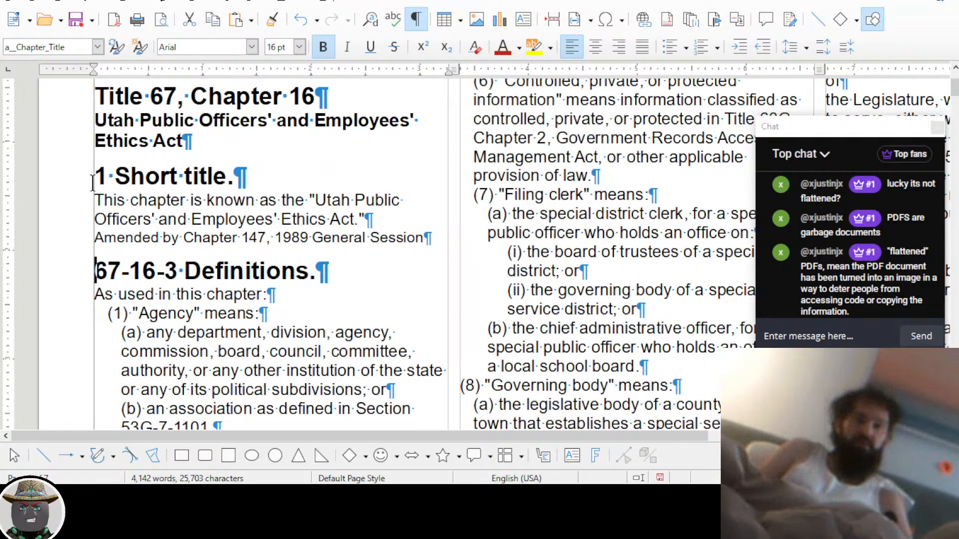
{"action": "key", "text": "shift+Right"}
{"action": "key", "text": "shift+Right"}
{"action": "key", "text": "shift+Right"}
{"action": "key", "text": "shift+Right"}
{"action": "key", "text": "shift+Right"}
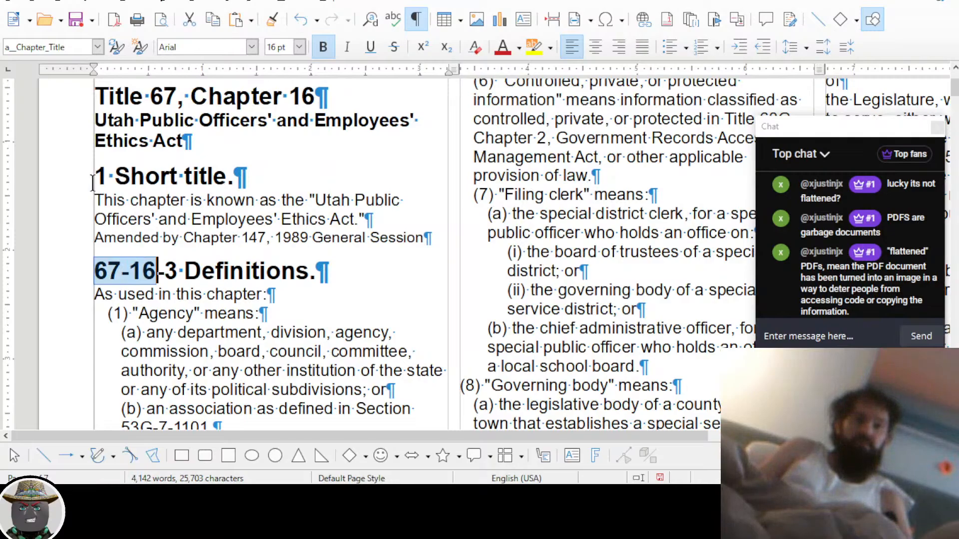
{"action": "key", "text": "Delete"}
{"action": "key", "text": "Delete"}
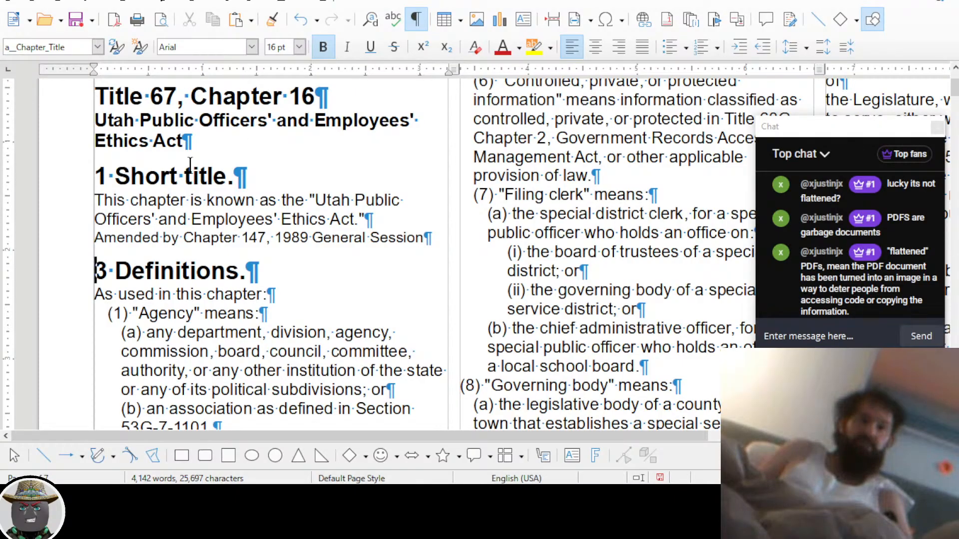
Remove the "67-16-" prefix from the "Improperly disclosing or using private, controlled, or protected information" heading so it starts with 4
{"action": "scroll", "coordinate": [173, 186], "scroll_direction": "down", "scroll_amount": 15}
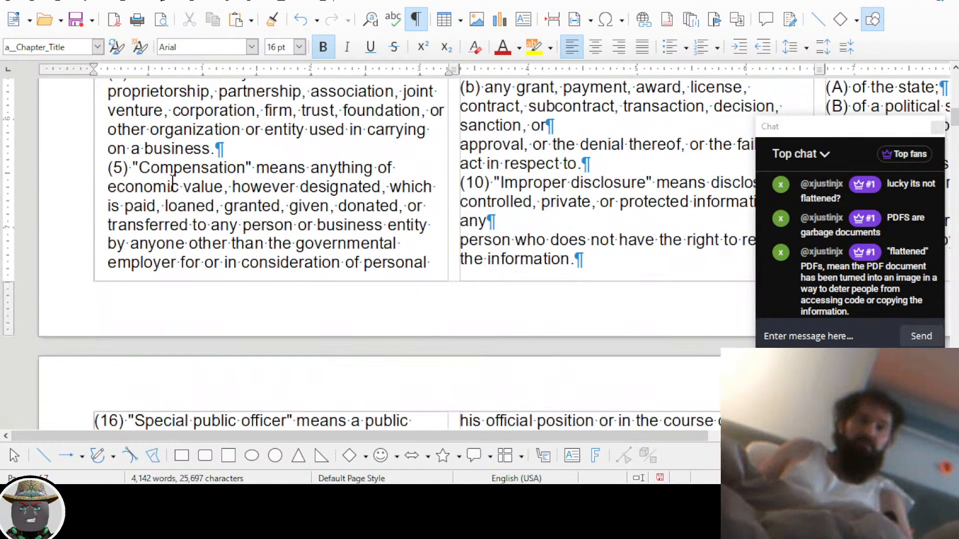
{"action": "scroll", "coordinate": [173, 186], "scroll_direction": "up", "scroll_amount": 15}
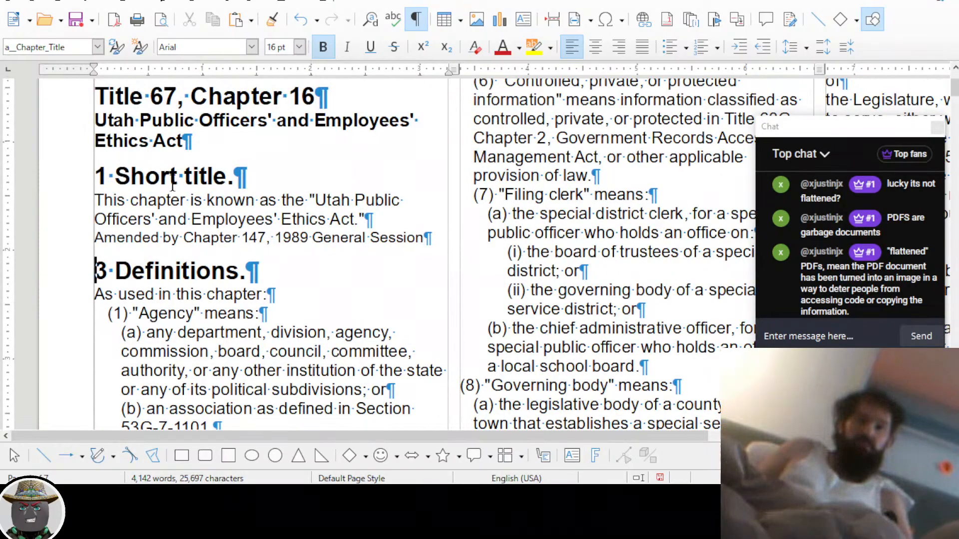
{"action": "scroll", "coordinate": [173, 183], "scroll_direction": "down", "scroll_amount": 20}
{"action": "scroll", "coordinate": [173, 183], "scroll_direction": "right", "scroll_amount": 5}
{"action": "scroll", "coordinate": [172, 183], "scroll_direction": "left", "scroll_amount": 5}
{"action": "scroll", "coordinate": [173, 183], "scroll_direction": "up", "scroll_amount": 4}
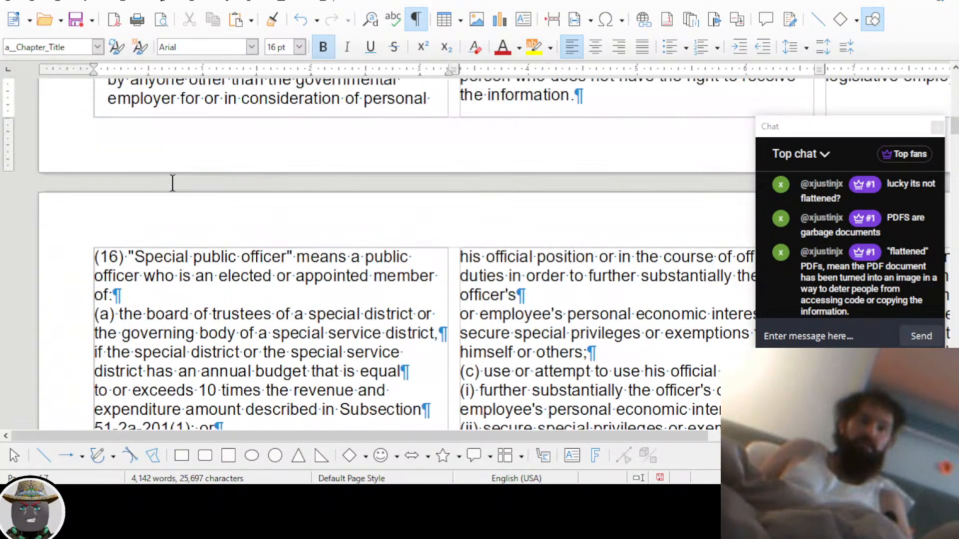
{"action": "scroll", "coordinate": [173, 183], "scroll_direction": "down", "scroll_amount": 15}
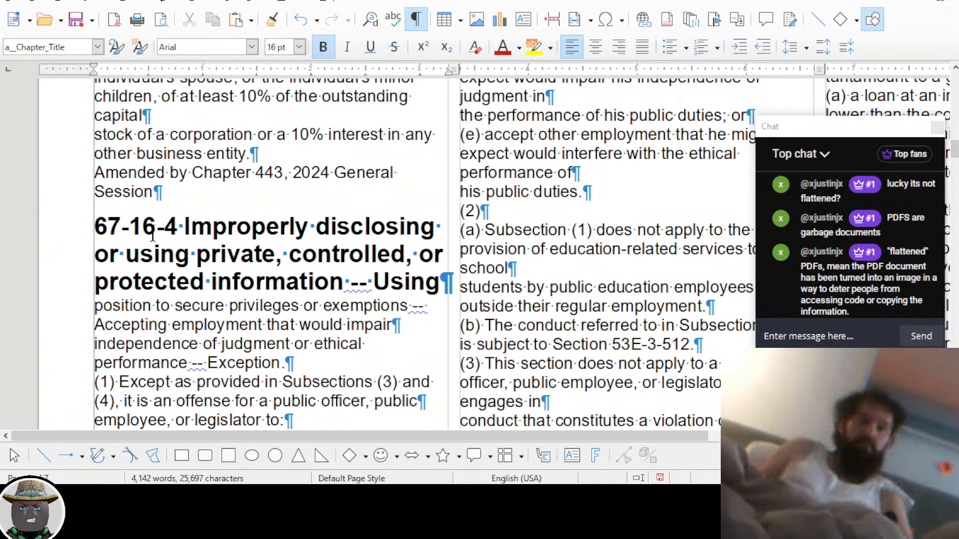
{"action": "left_click", "coordinate": [169, 229]}
{"action": "key", "text": "shift+Left"}
{"action": "key", "text": "shift+Left"}
{"action": "key", "text": "shift+Left"}
{"action": "key", "text": "shift+Left"}
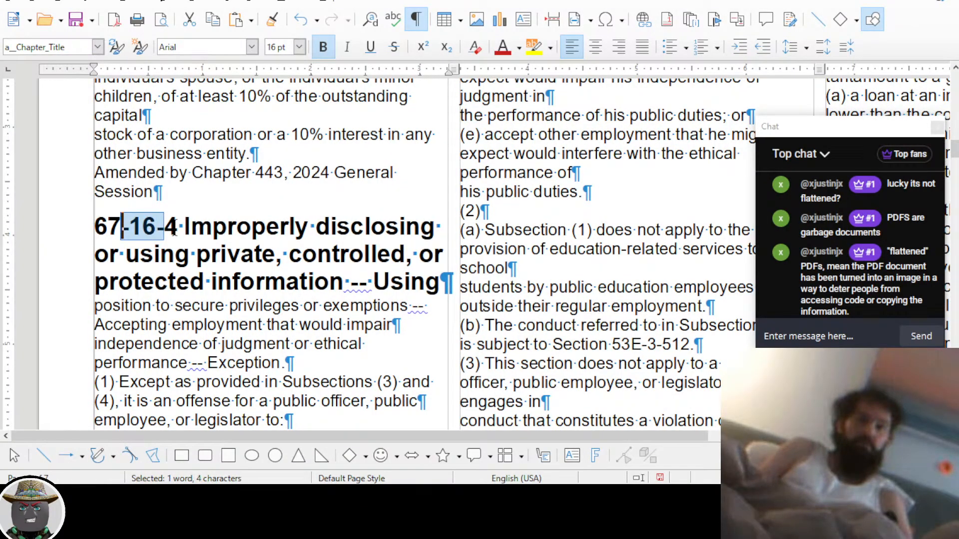
{"action": "key", "text": "shift+Left"}
{"action": "key", "text": "shift+Left"}
{"action": "key", "text": "BackSpace"}
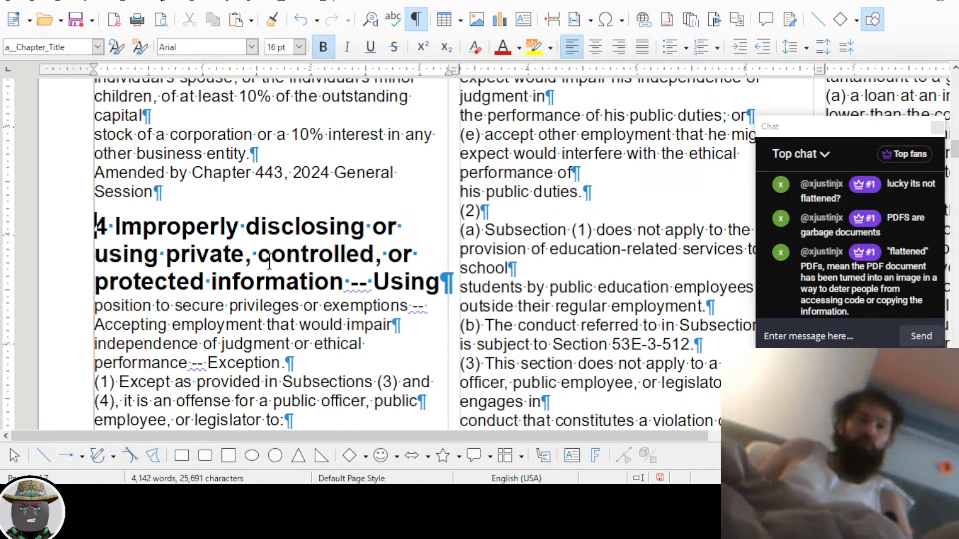
Rejoin the section 4 heading with its continuation line by removing the paragraph break after "Using"
{"action": "left_click", "coordinate": [96, 307]}
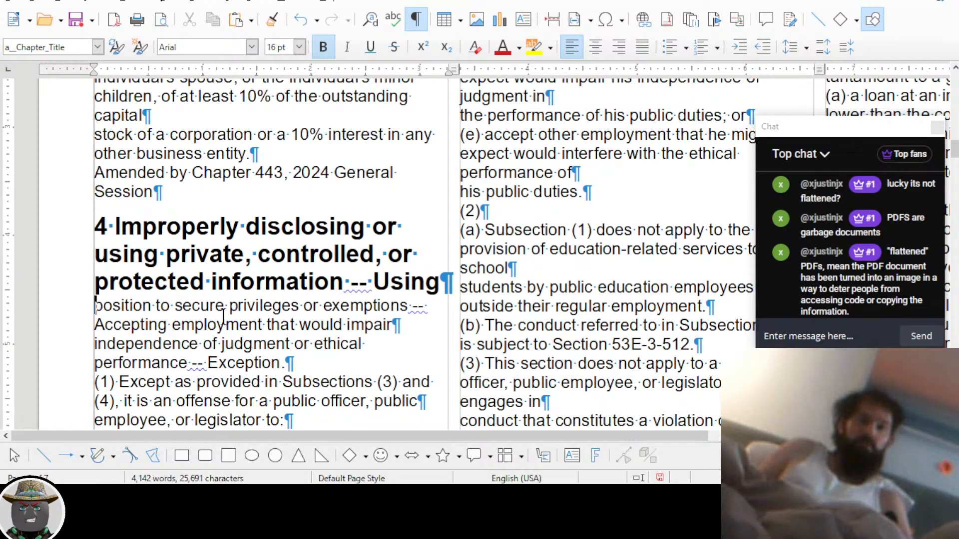
{"action": "key", "text": "Left"}
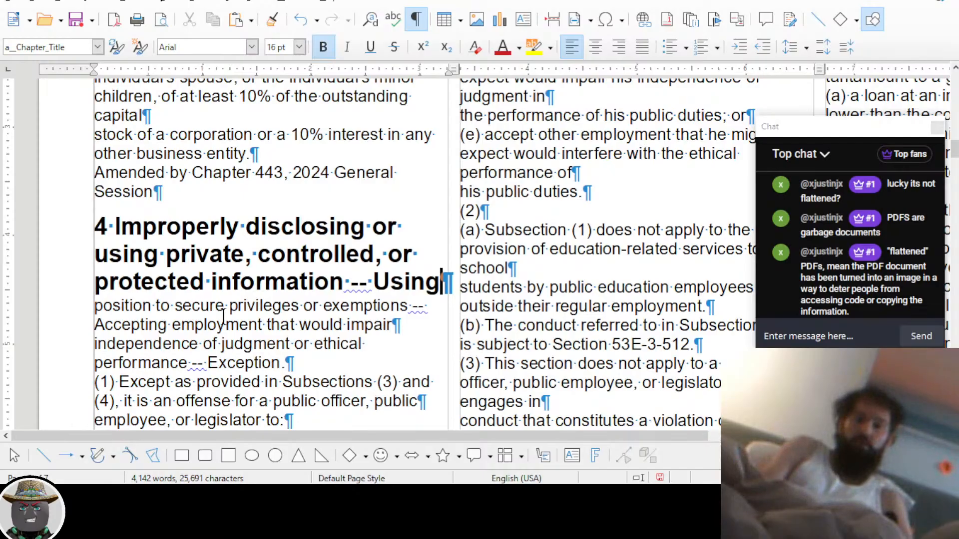
{"action": "key", "text": "Delete"}
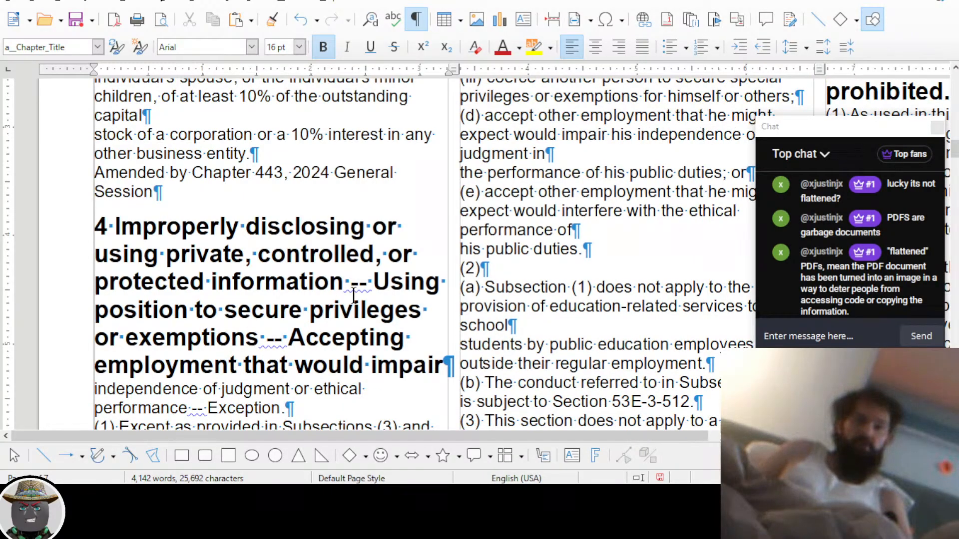
Rejoin the section 4 heading with its continuation line starting "independence of judgment" by removing the paragraph break after "impair"
{"action": "left_click", "coordinate": [98, 390]}
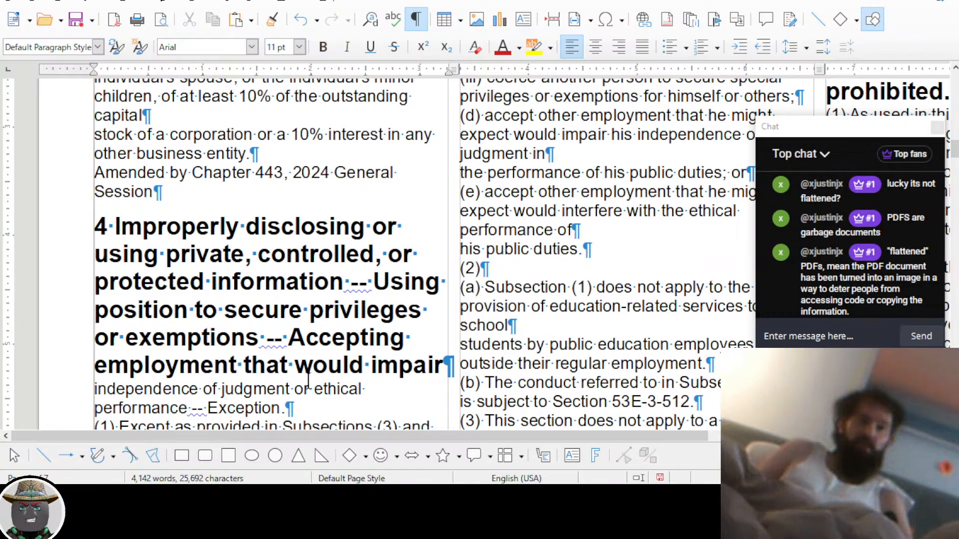
{"action": "key", "text": "BackSpace"}
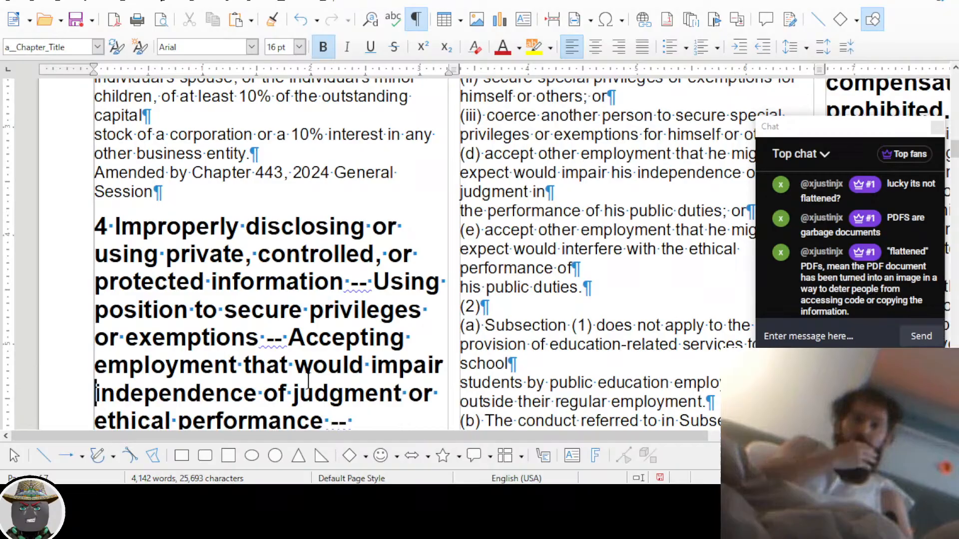
{"action": "scroll", "coordinate": [320, 369], "scroll_direction": "down", "scroll_amount": 2}
{"action": "scroll", "coordinate": [352, 352], "scroll_direction": "up", "scroll_amount": 3}
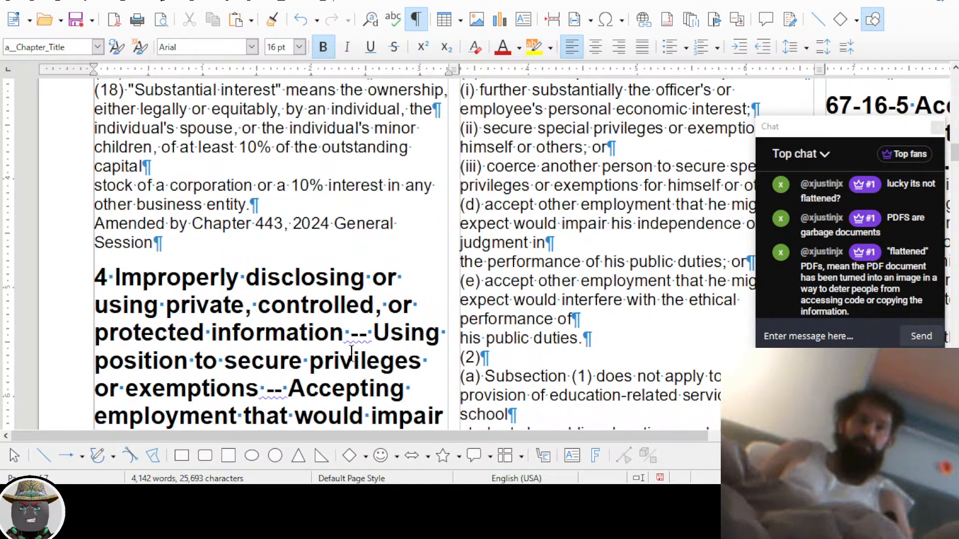
{"action": "scroll", "coordinate": [352, 352], "scroll_direction": "up", "scroll_amount": 15}
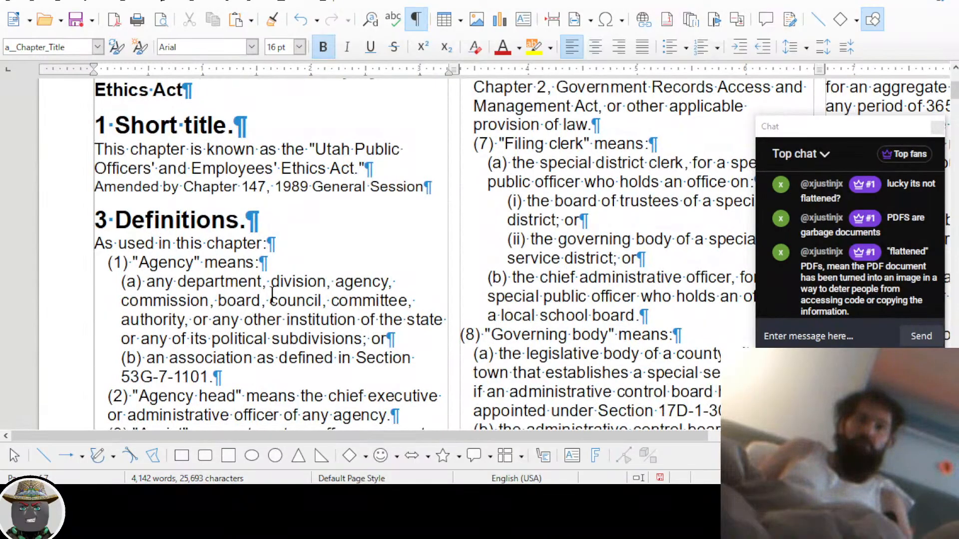
{"action": "scroll", "coordinate": [272, 292], "scroll_direction": "down", "scroll_amount": 15}
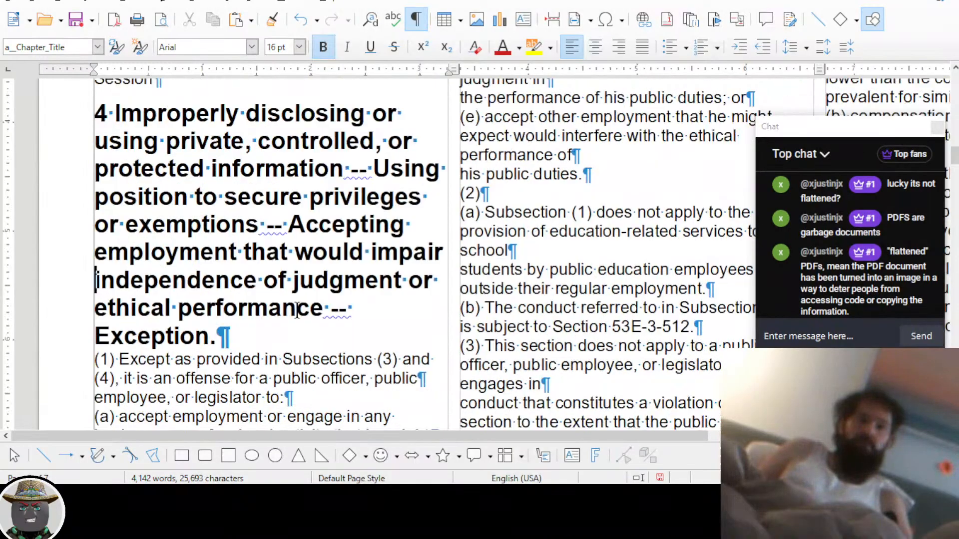
{"action": "left_click", "coordinate": [107, 124]}
{"action": "scroll", "coordinate": [169, 158], "scroll_direction": "up", "scroll_amount": 2}
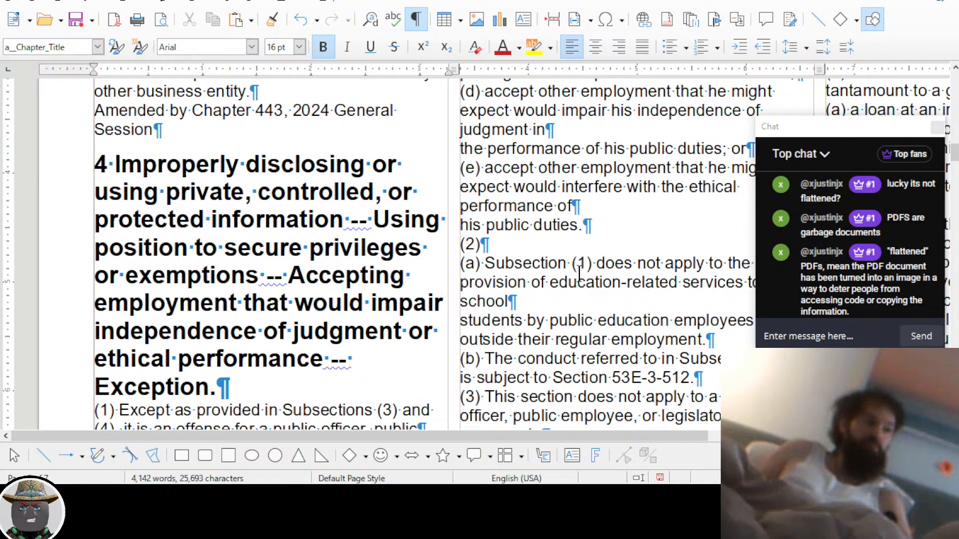
Show the Styles sidebar clear of the chat window and look through the paragraph, character, frame and page style lists
{"action": "left_click_drag", "start_coordinate": [863, 131], "coordinate": [862, 261]}
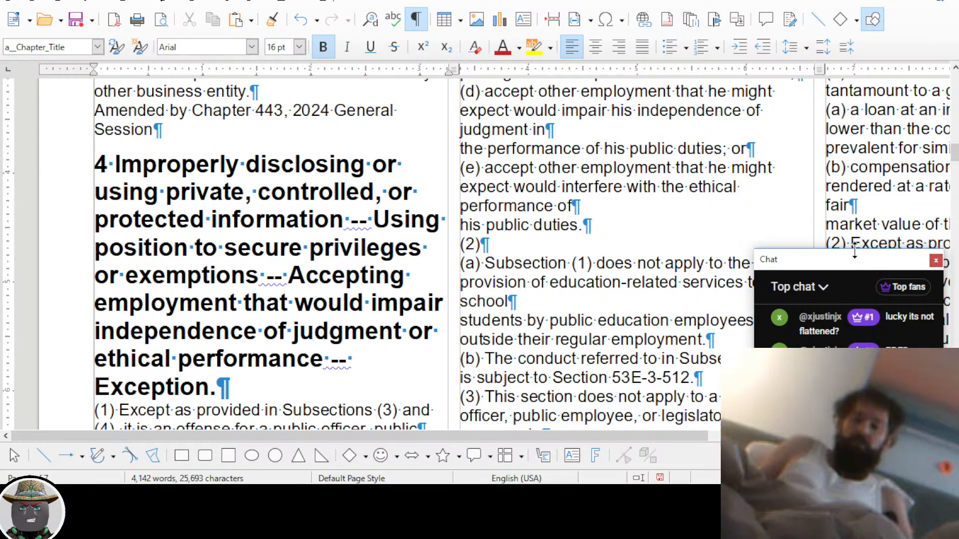
{"action": "left_click", "coordinate": [830, 191]}
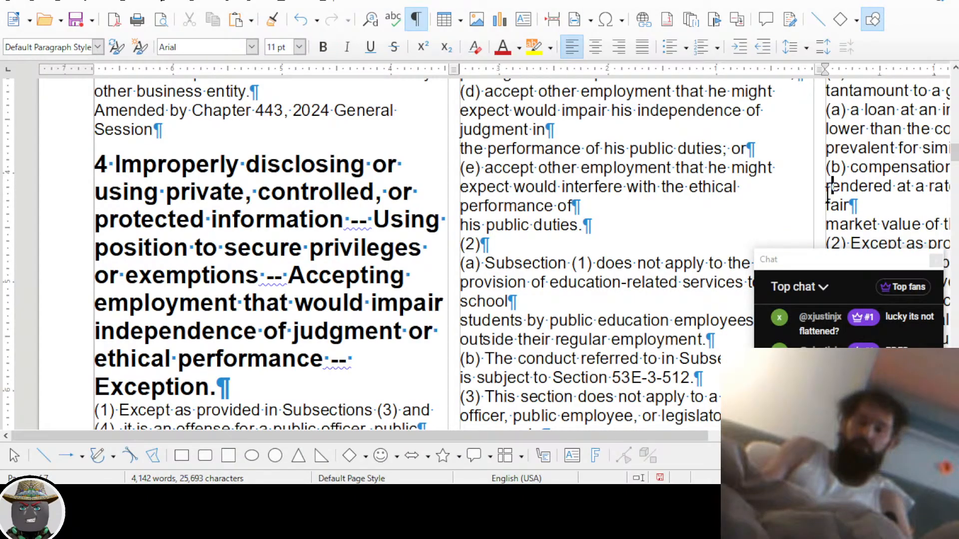
{"action": "key", "text": "F11"}
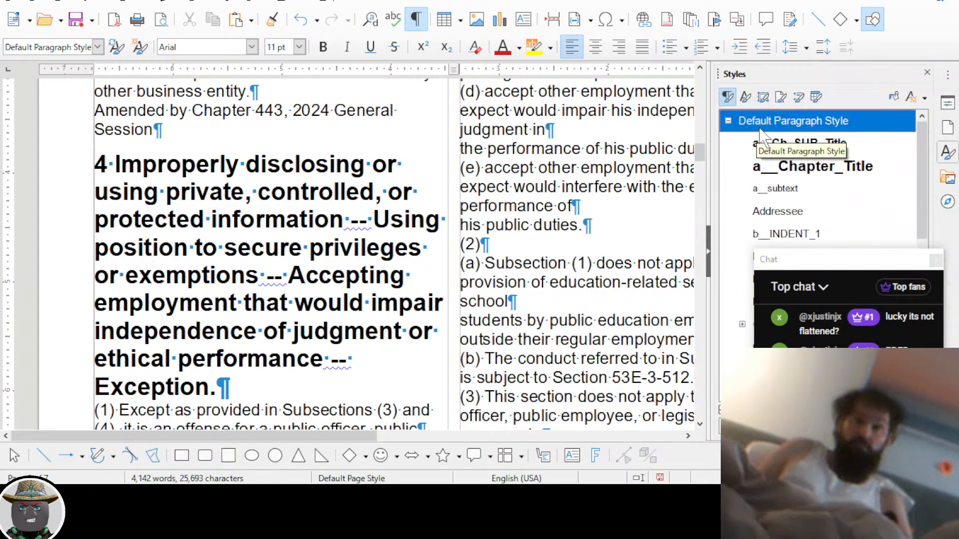
{"action": "left_click", "coordinate": [763, 100]}
{"action": "left_click", "coordinate": [746, 100]}
{"action": "left_click", "coordinate": [762, 100]}
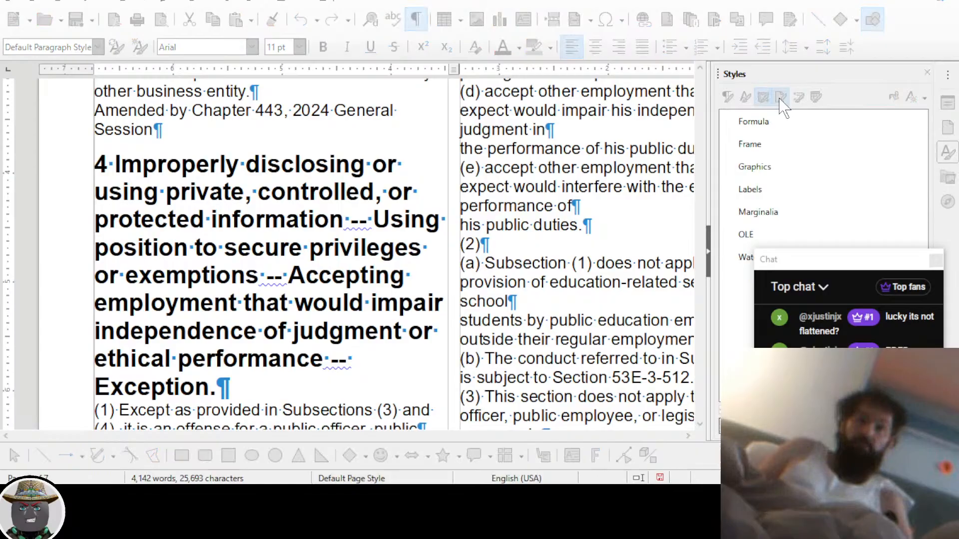
{"action": "left_click", "coordinate": [781, 100]}
{"action": "left_click", "coordinate": [727, 100]}
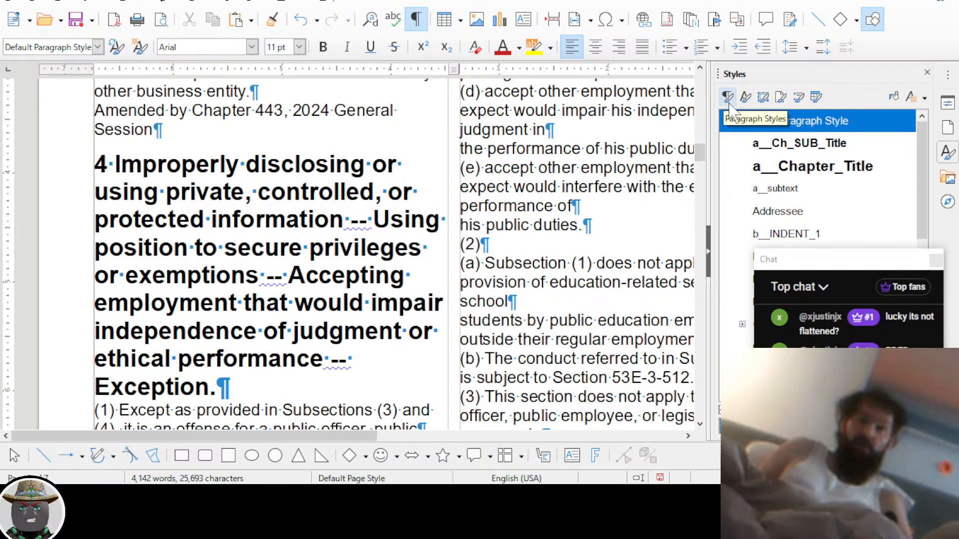
{"action": "left_click", "coordinate": [745, 97]}
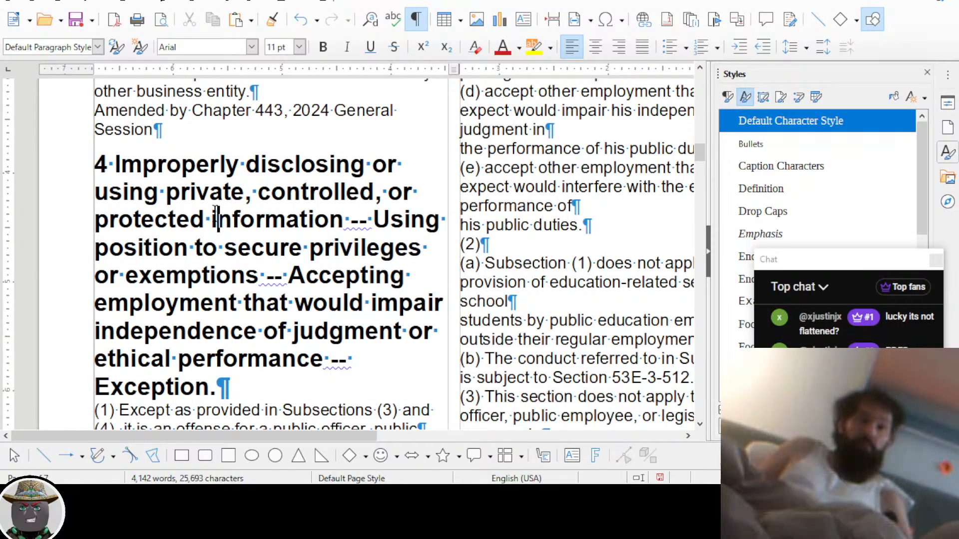
Try the a__Ch_SUB_Title and a__subtext paragraph styles on the section 4 heading and return it to a__Chapter_Title
{"action": "left_click", "coordinate": [727, 97]}
{"action": "double_click", "coordinate": [781, 141]}
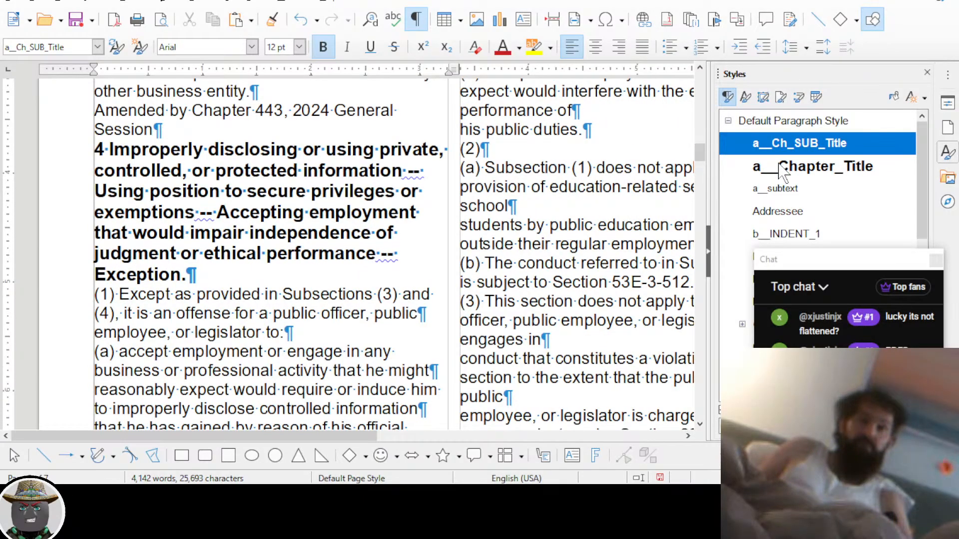
{"action": "double_click", "coordinate": [781, 167]}
{"action": "double_click", "coordinate": [779, 189]}
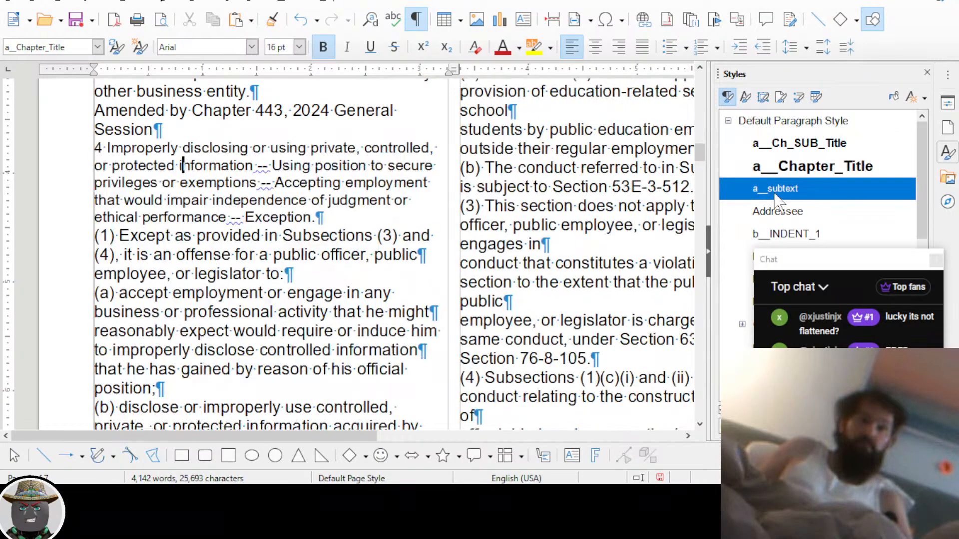
{"action": "double_click", "coordinate": [783, 168]}
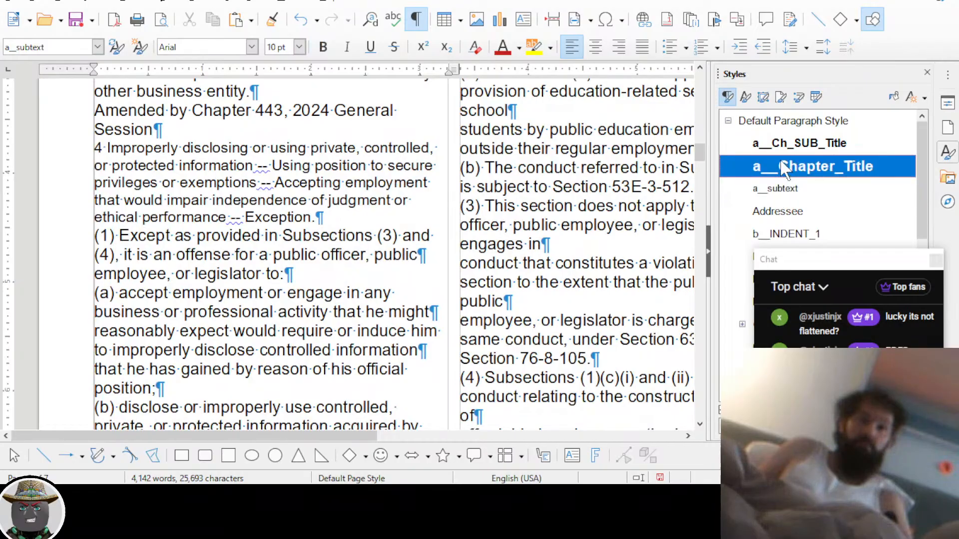
{"action": "left_click", "coordinate": [234, 384]}
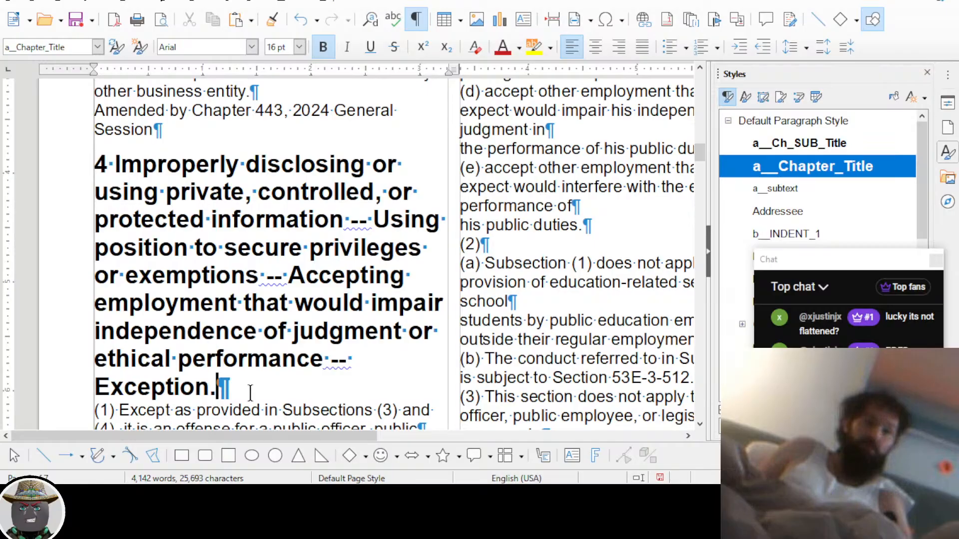
Create a character style named a__BIG_NUM from the number 4 at the start of the section 4 heading
{"action": "left_click", "coordinate": [103, 165]}
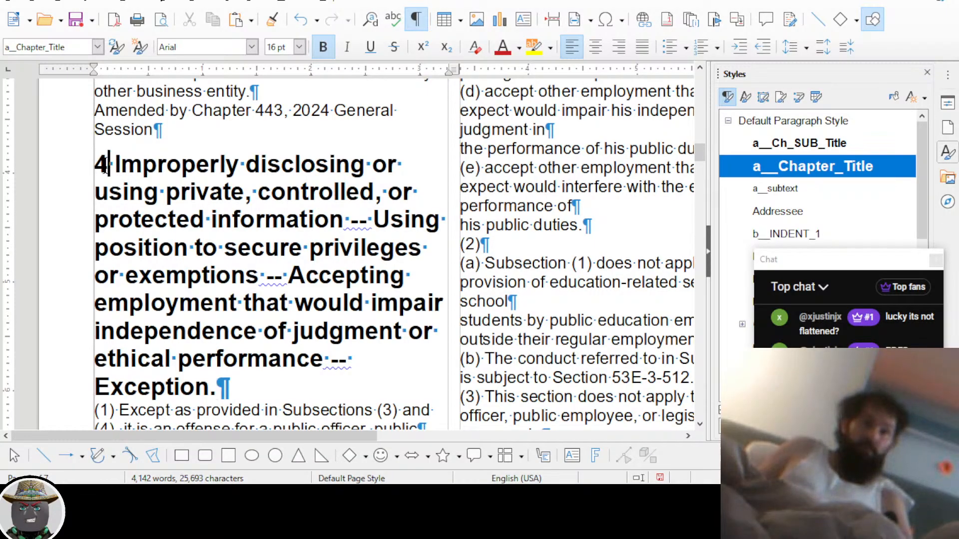
{"action": "double_click", "coordinate": [103, 165]}
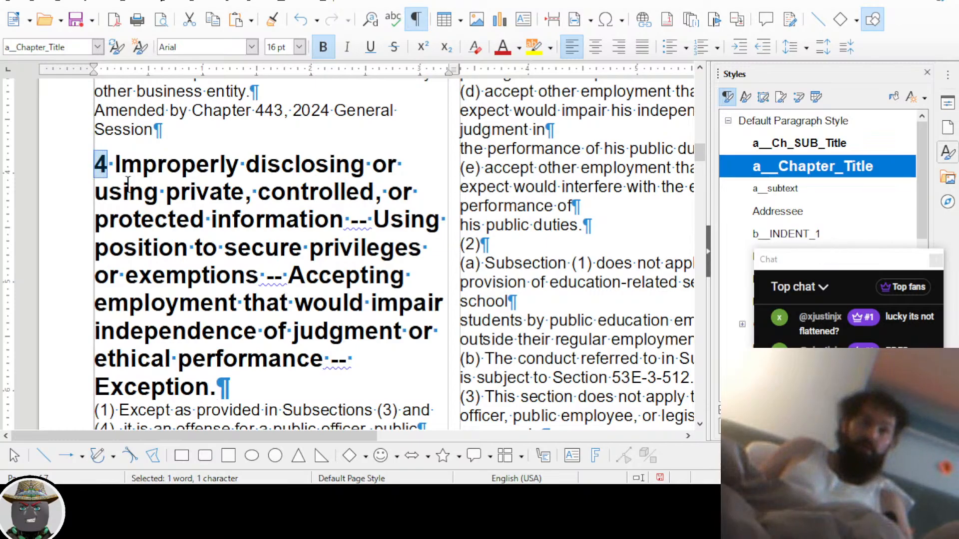
{"action": "left_click", "coordinate": [796, 125]}
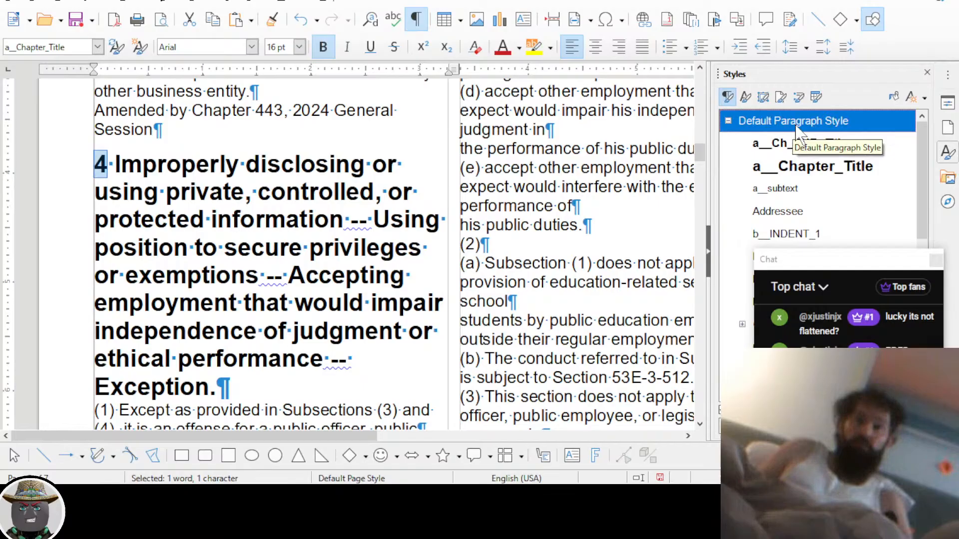
{"action": "left_click", "coordinate": [745, 97]}
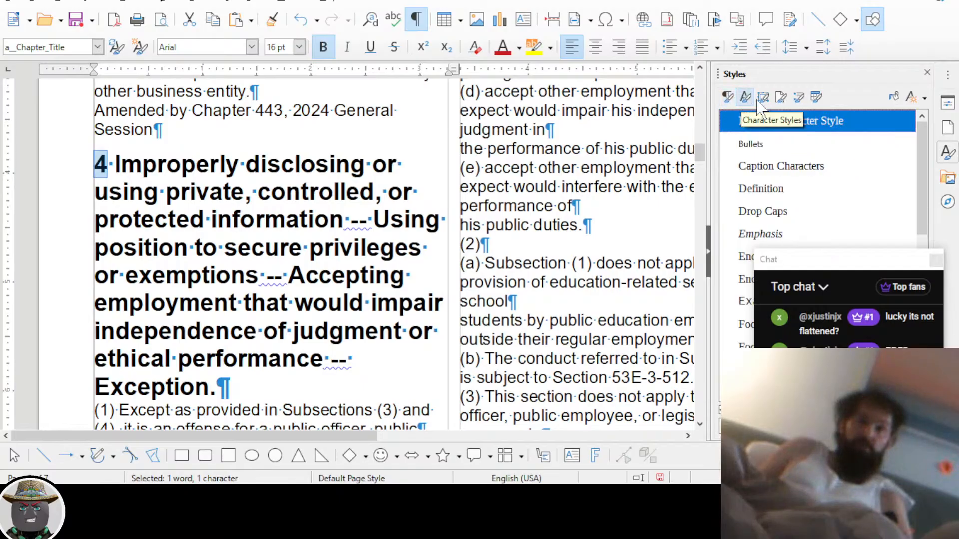
{"action": "left_click", "coordinate": [727, 97]}
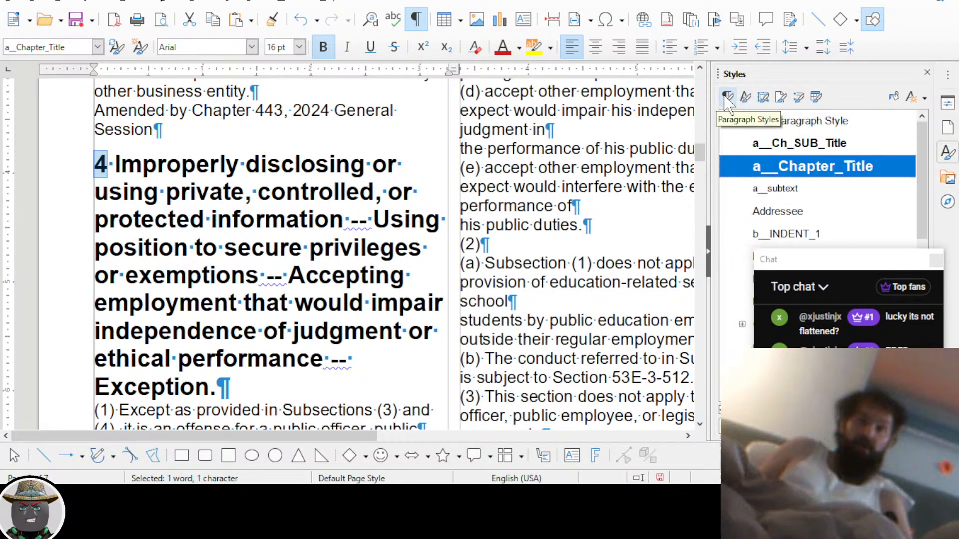
{"action": "left_click", "coordinate": [746, 97]}
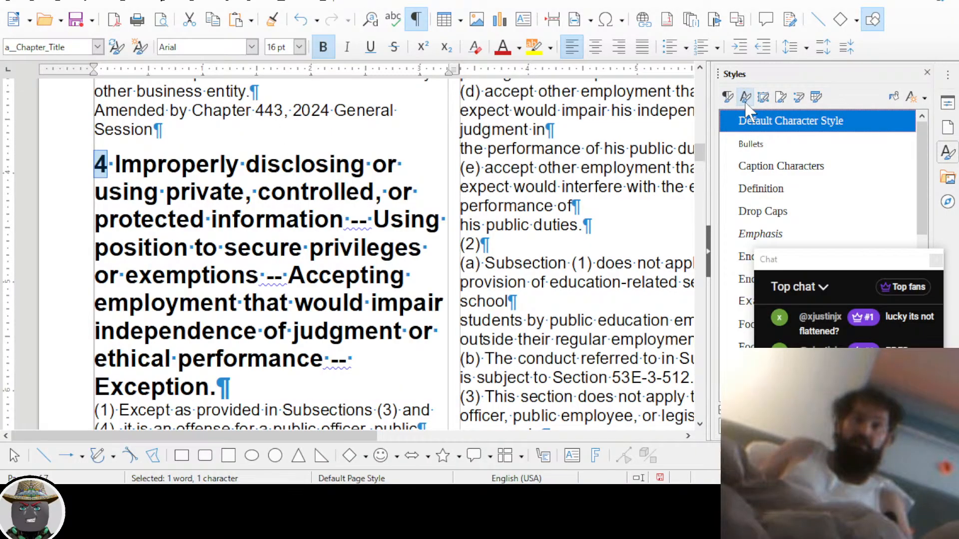
{"action": "left_click", "coordinate": [923, 98]}
{"action": "left_click", "coordinate": [869, 117]}
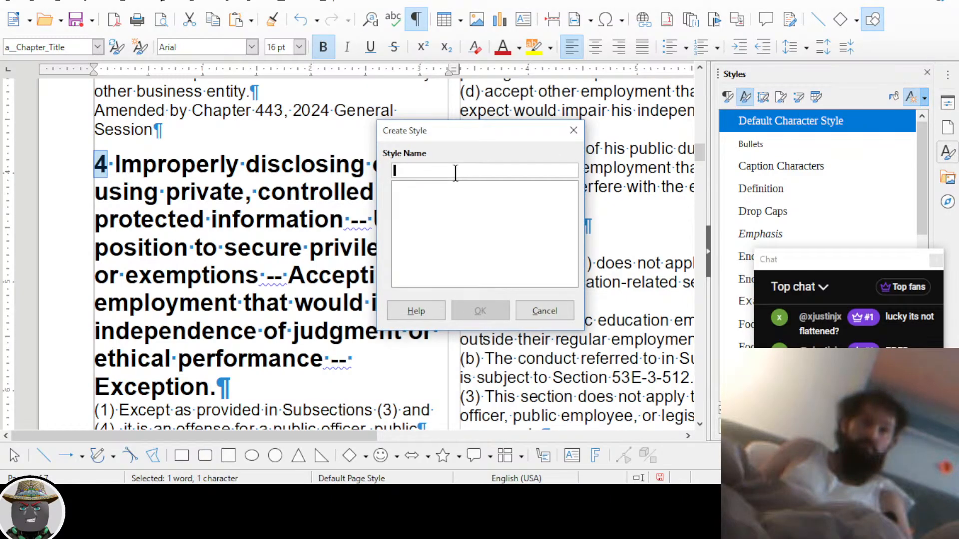
{"action": "type", "text": "a_"}
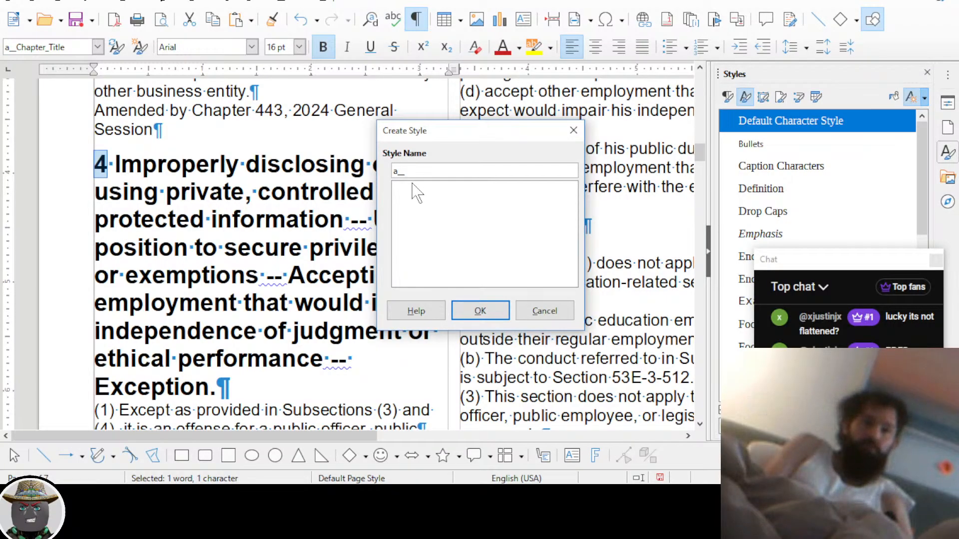
{"action": "type", "text": "BIG_N"}
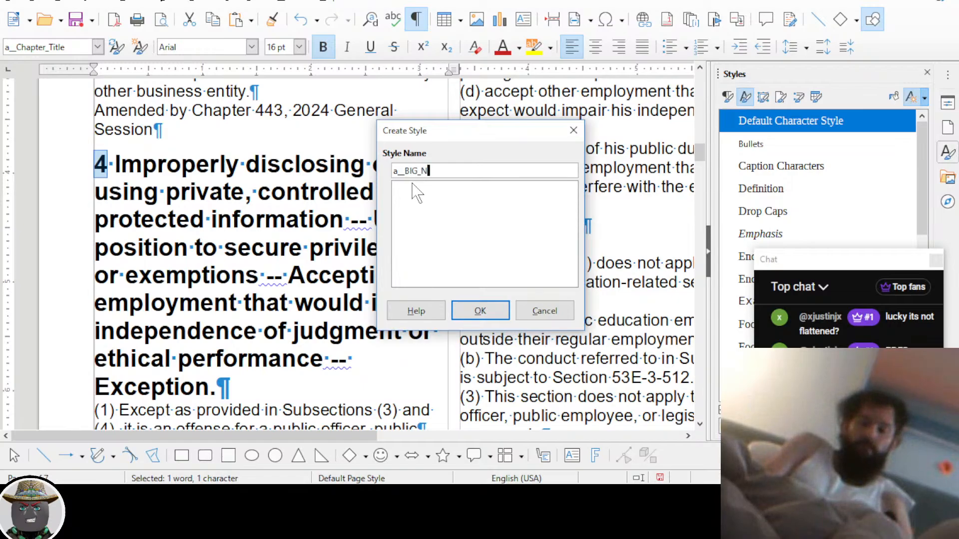
{"action": "type", "text": "UM"}
{"action": "key", "text": "Return"}
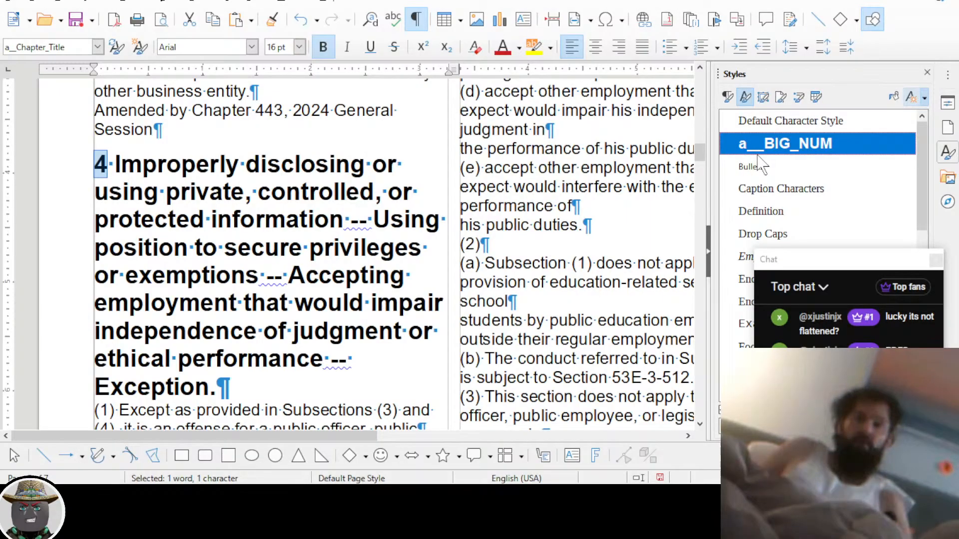
Set the font size of the a__BIG_NUM character style to 26 pt
{"action": "right_click", "coordinate": [748, 141]}
{"action": "left_click", "coordinate": [754, 146]}
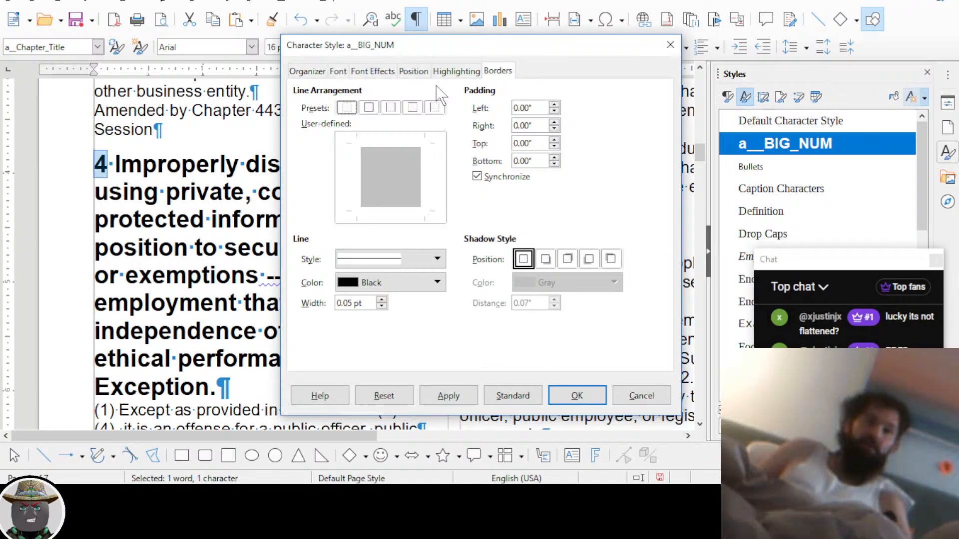
{"action": "left_click", "coordinate": [345, 70]}
{"action": "left_click", "coordinate": [584, 192]}
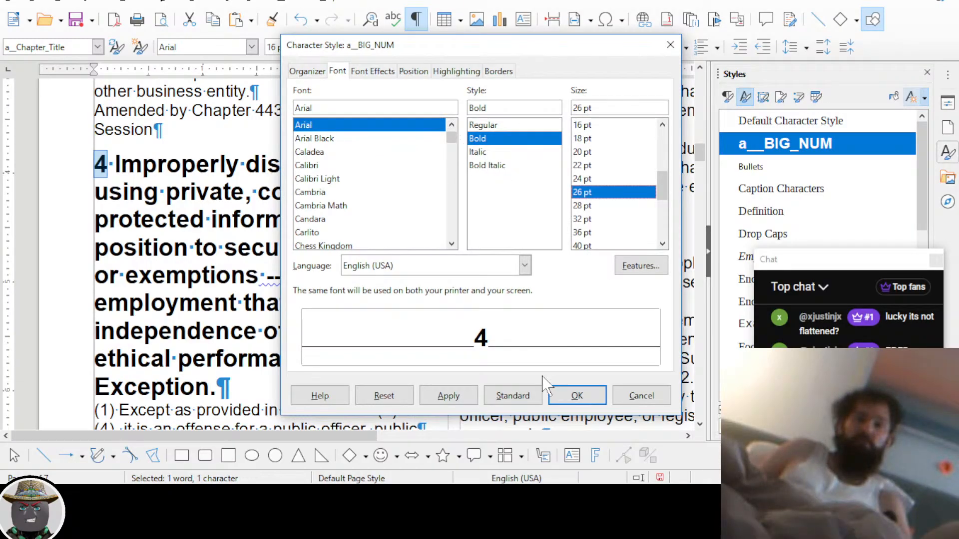
{"action": "left_click", "coordinate": [574, 395]}
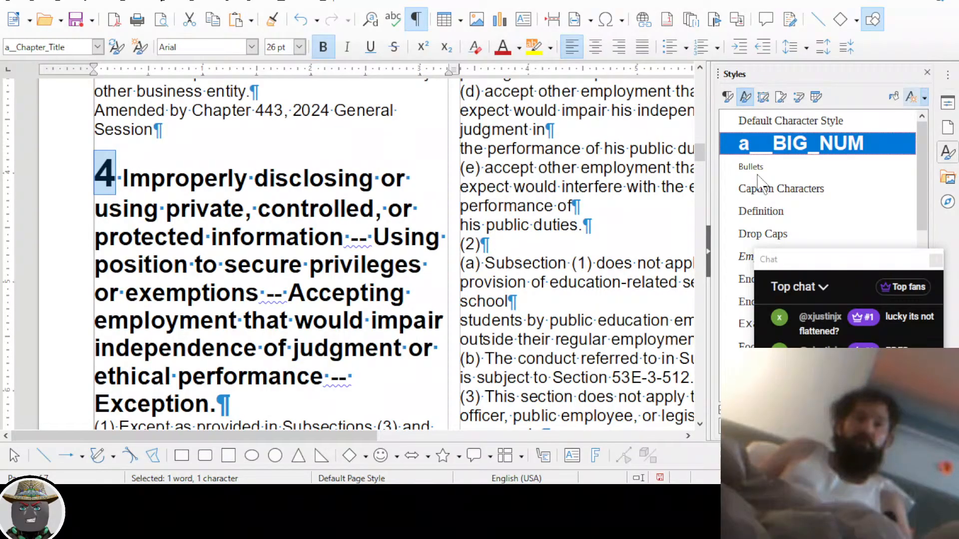
Change the font of the a__BIG_NUM character style to Arial Black
{"action": "right_click", "coordinate": [774, 145]}
{"action": "left_click", "coordinate": [807, 173]}
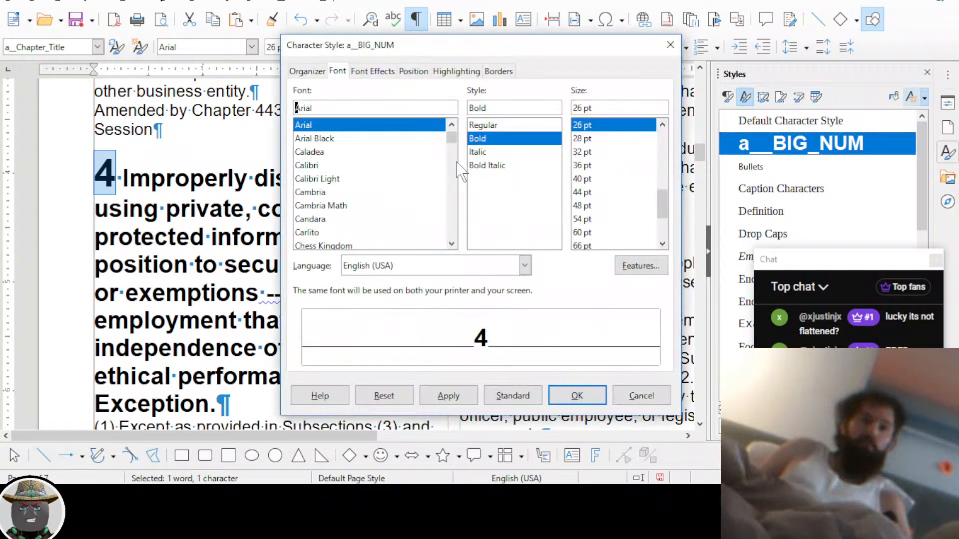
{"action": "left_click", "coordinate": [330, 138]}
{"action": "left_click", "coordinate": [576, 393]}
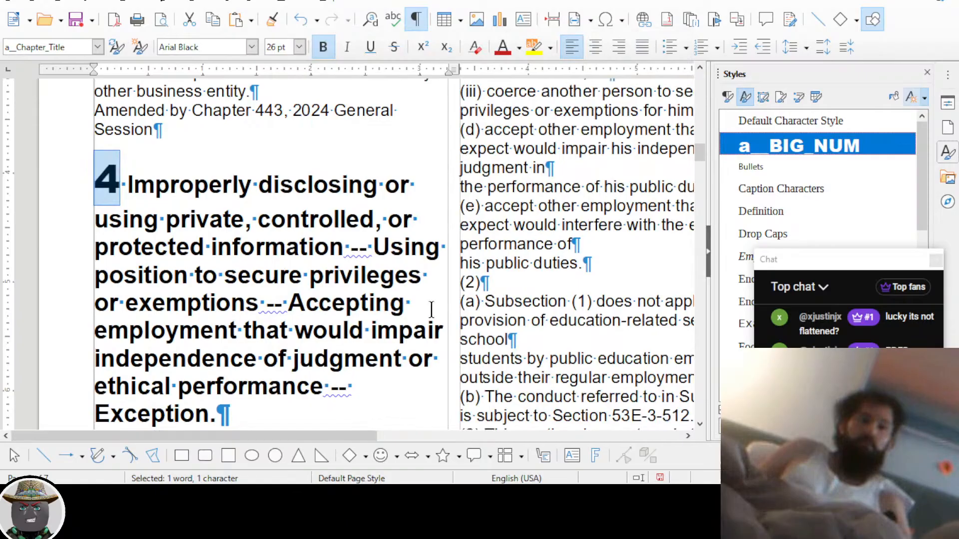
Compare the enlarged number of the section 4 heading with the numbers of the "Short title." and "Definitions." headings
{"action": "scroll", "coordinate": [322, 293], "scroll_direction": "up", "scroll_amount": 1}
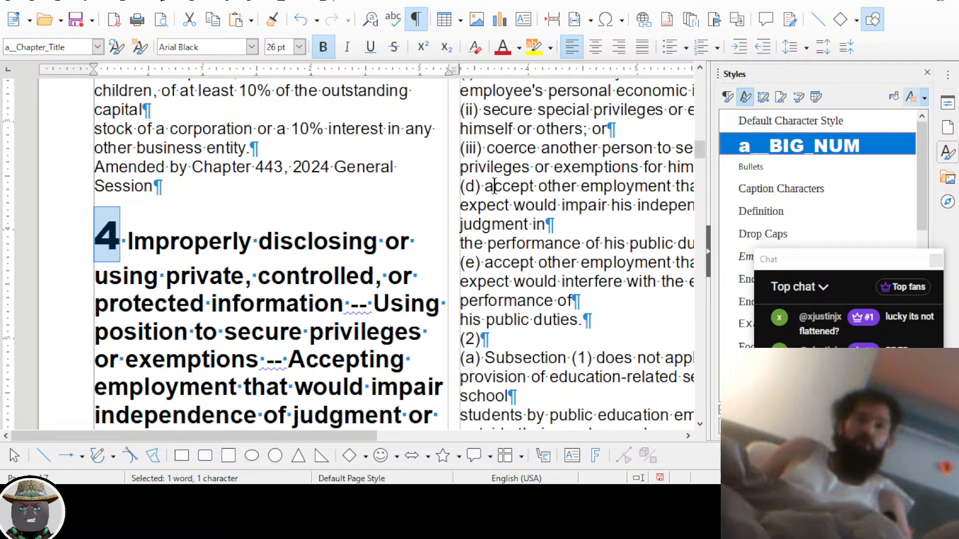
{"action": "scroll", "coordinate": [428, 253], "scroll_direction": "up", "scroll_amount": 20}
{"action": "scroll", "coordinate": [428, 254], "scroll_direction": "down", "scroll_amount": 20}
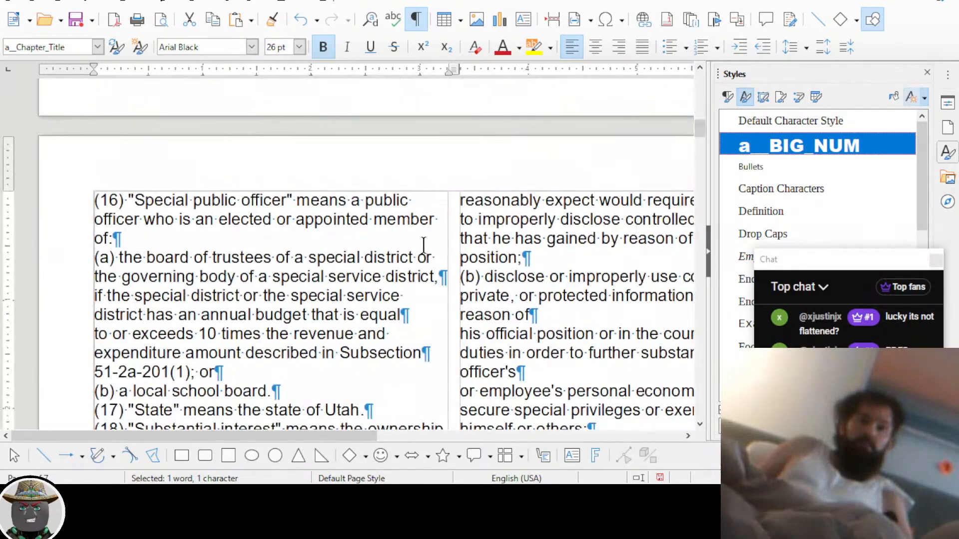
{"action": "scroll", "coordinate": [424, 245], "scroll_direction": "down", "scroll_amount": 6}
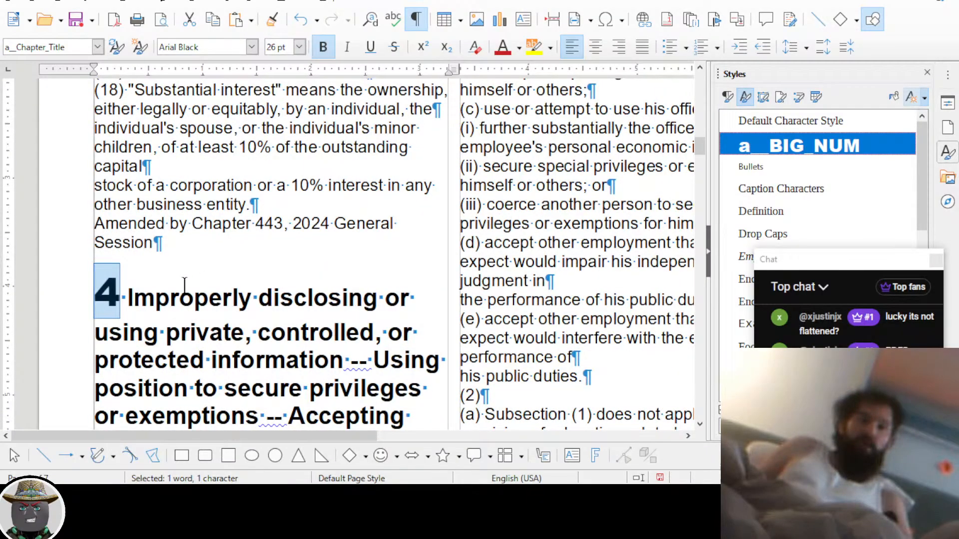
{"action": "left_click_drag", "start_coordinate": [133, 297], "coordinate": [102, 296]}
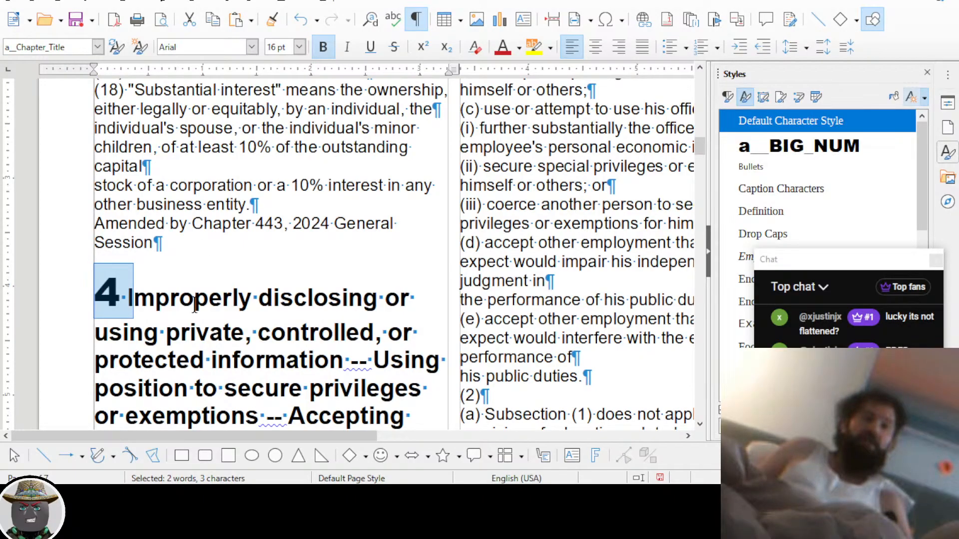
{"action": "scroll", "coordinate": [195, 306], "scroll_direction": "up", "scroll_amount": 15}
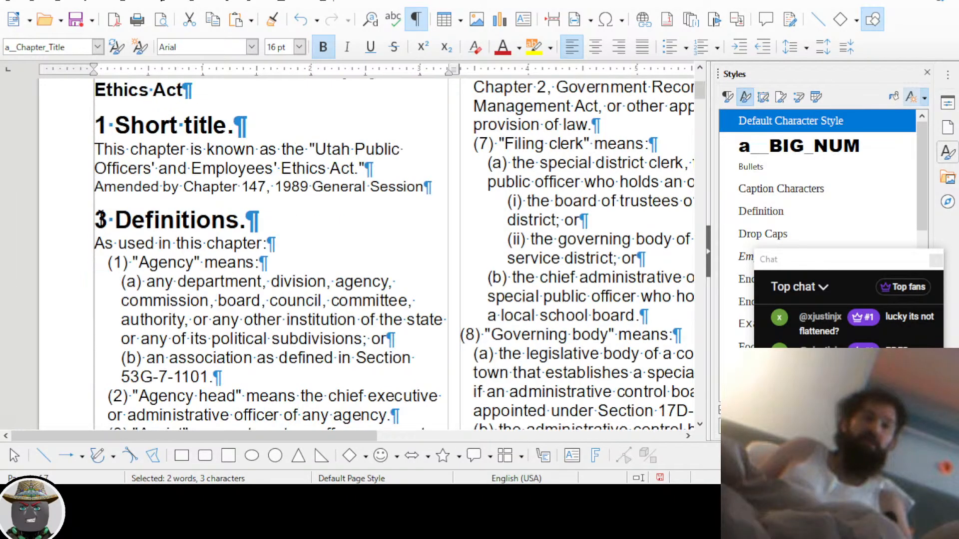
{"action": "scroll", "coordinate": [122, 315], "scroll_direction": "down", "scroll_amount": 15}
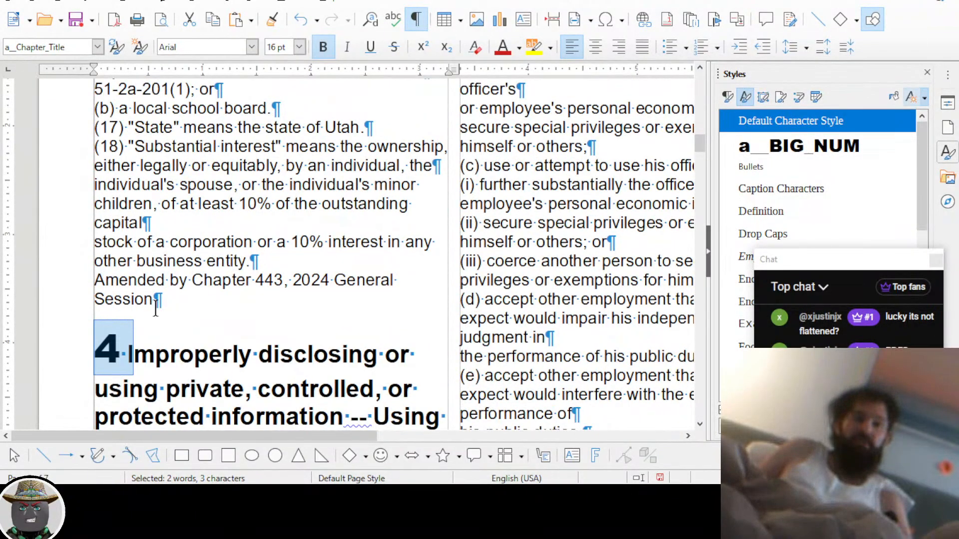
{"action": "scroll", "coordinate": [156, 308], "scroll_direction": "down", "scroll_amount": 3}
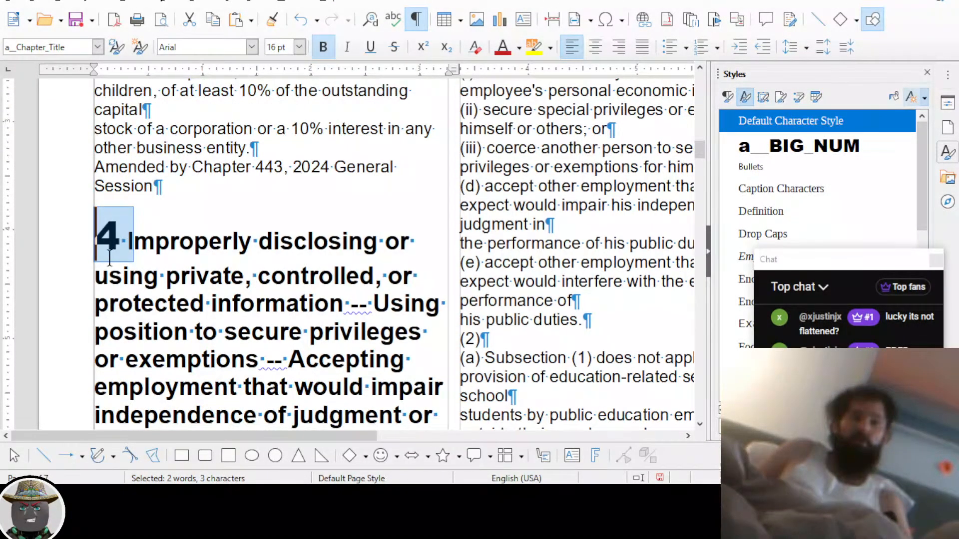
Set the font size of the number 4 in the "Improperly disclosing" heading to 36 pt
{"action": "left_click", "coordinate": [117, 239]}
{"action": "left_click_drag", "start_coordinate": [127, 244], "coordinate": [105, 241]}
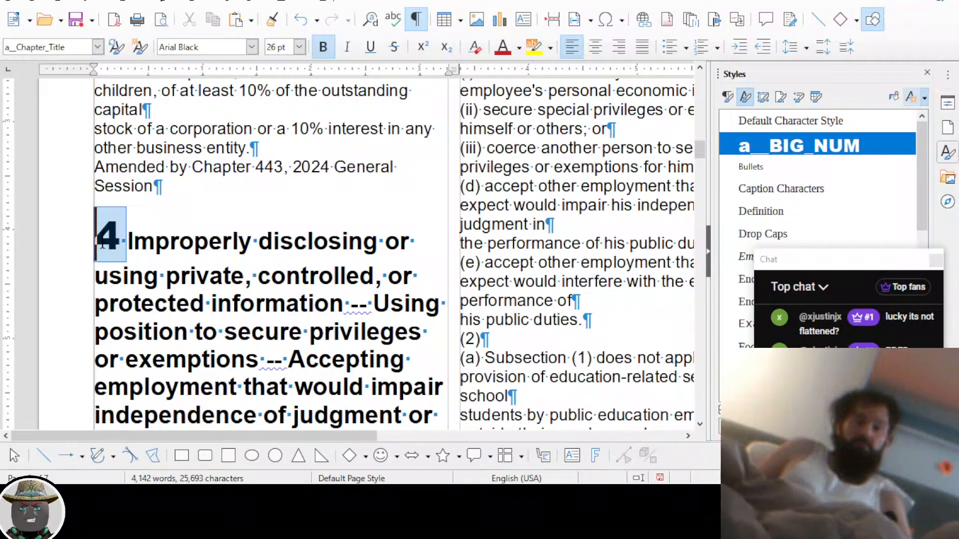
{"action": "left_click", "coordinate": [103, 242]}
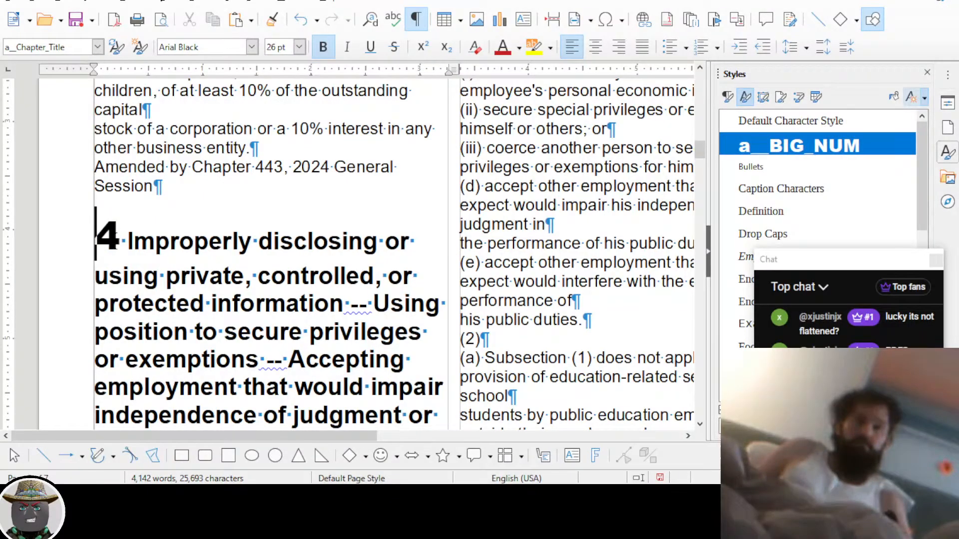
{"action": "key", "text": "shift+Right"}
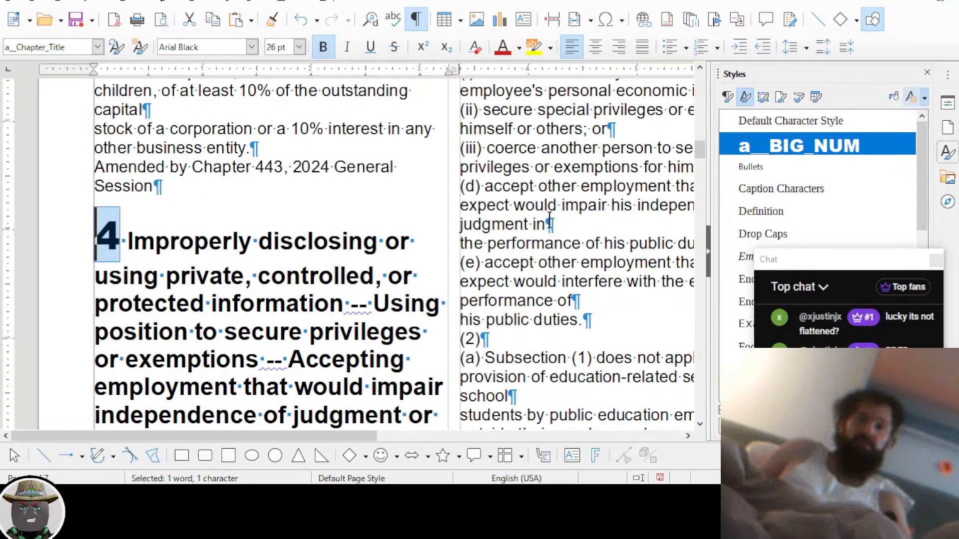
{"action": "right_click", "coordinate": [823, 148]}
{"action": "left_click", "coordinate": [850, 170]}
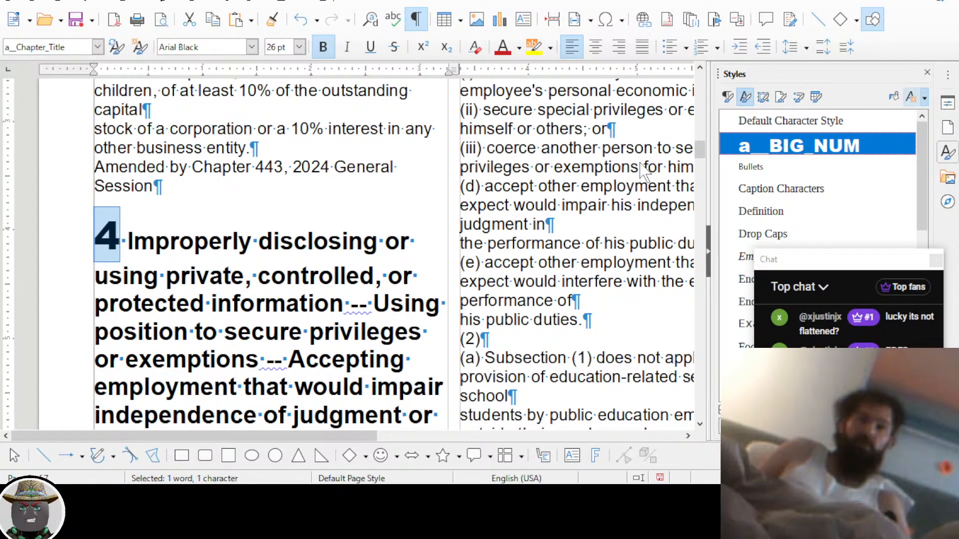
{"action": "left_click", "coordinate": [300, 47]}
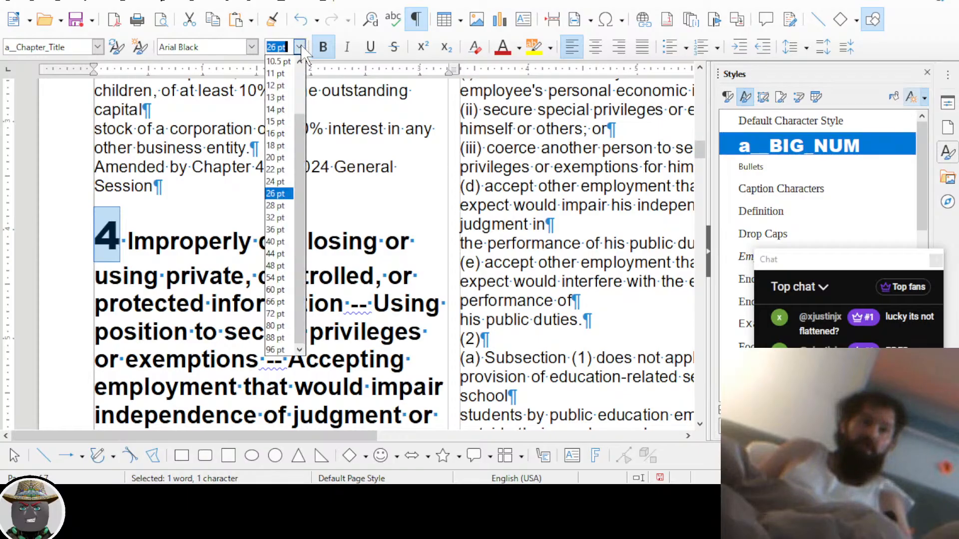
{"action": "left_click", "coordinate": [285, 229]}
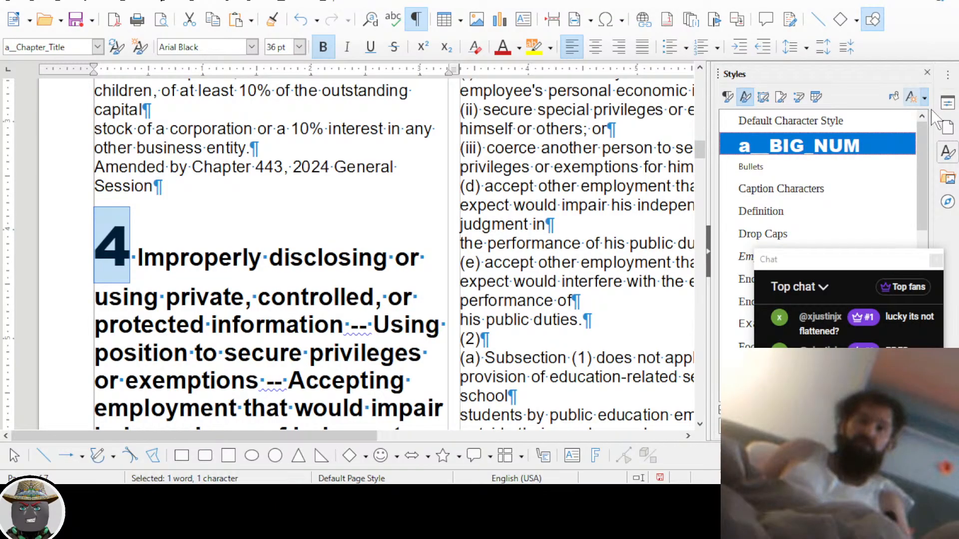
Update the a__BIG_NUM character style to match the 36 pt heading number 4
{"action": "left_click", "coordinate": [906, 98]}
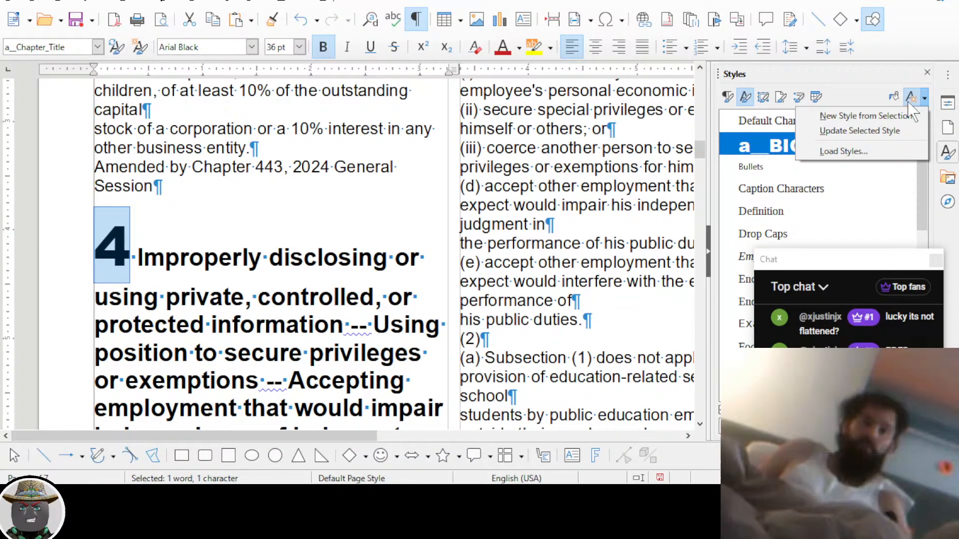
{"action": "left_click", "coordinate": [877, 128]}
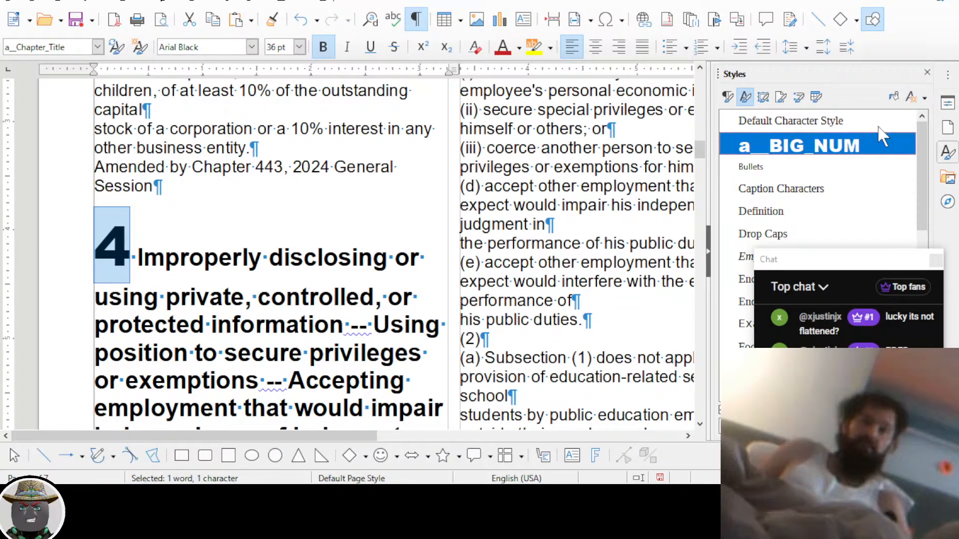
{"action": "left_click", "coordinate": [109, 259]}
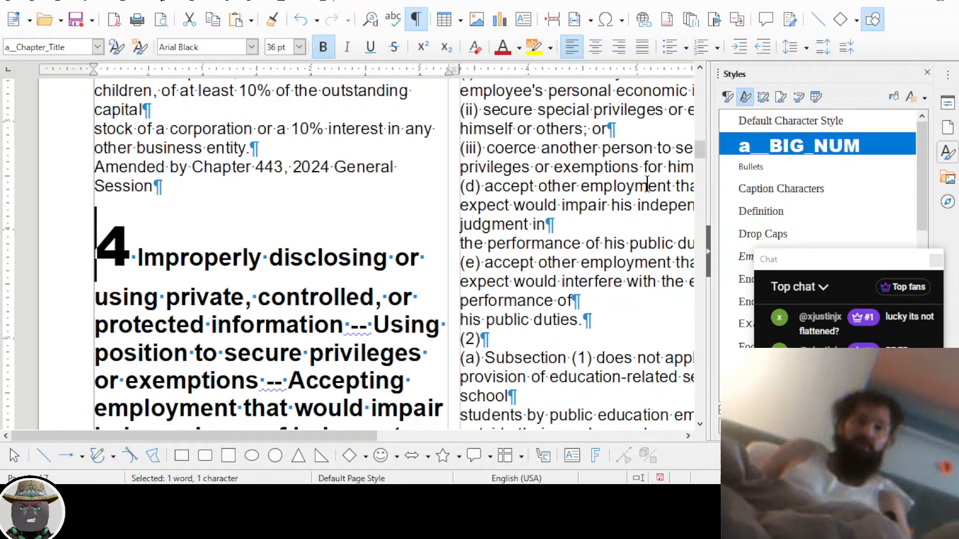
Apply the a__BIG_NUM character style to the number 3 in the "Definitions." heading
{"action": "scroll", "coordinate": [257, 274], "scroll_direction": "up", "scroll_amount": 15}
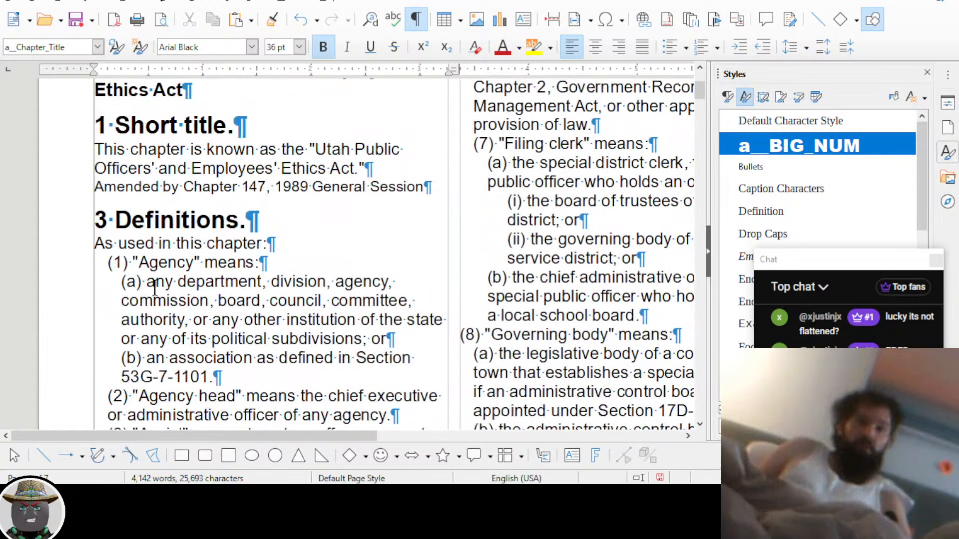
{"action": "left_click_drag", "start_coordinate": [106, 215], "coordinate": [93, 220]}
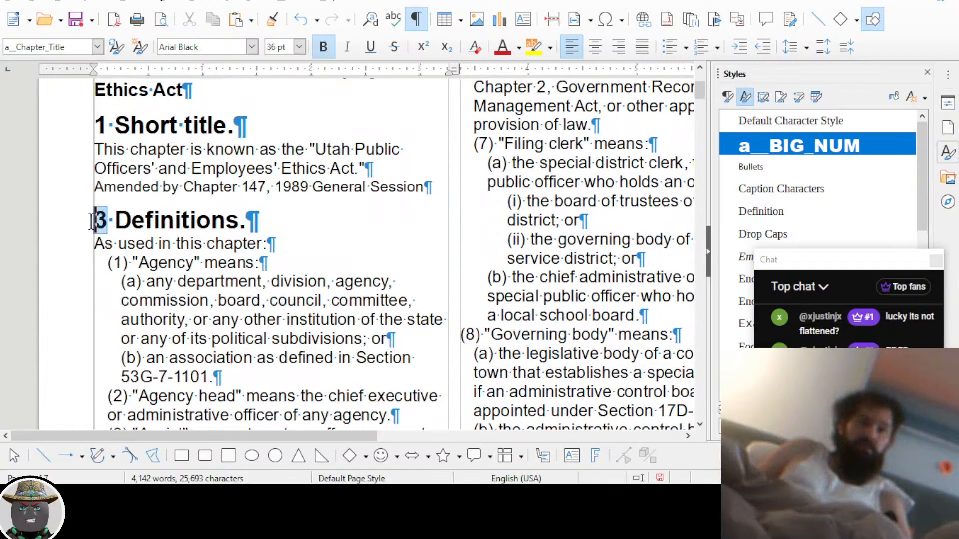
{"action": "double_click", "coordinate": [799, 150]}
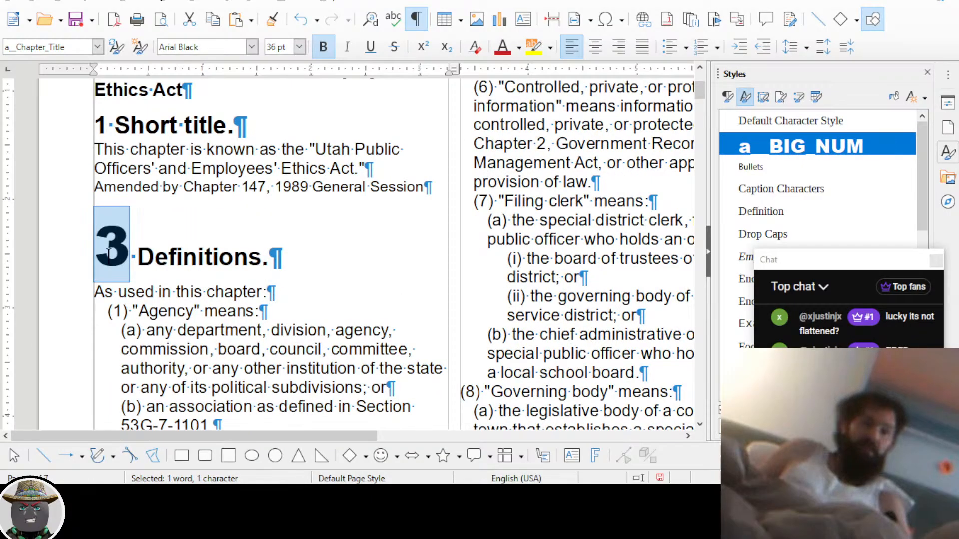
Apply the a__BIG_NUM character style to the number 1 in the "Short title." heading
{"action": "scroll", "coordinate": [108, 253], "scroll_direction": "down", "scroll_amount": 10}
{"action": "scroll", "coordinate": [129, 182], "scroll_direction": "up", "scroll_amount": 12}
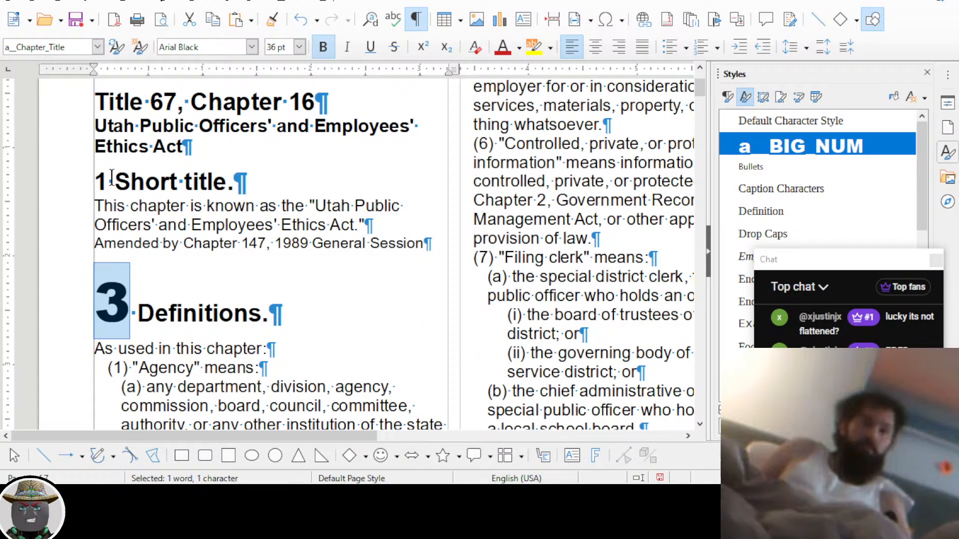
{"action": "double_click", "coordinate": [111, 177]}
{"action": "double_click", "coordinate": [792, 147]}
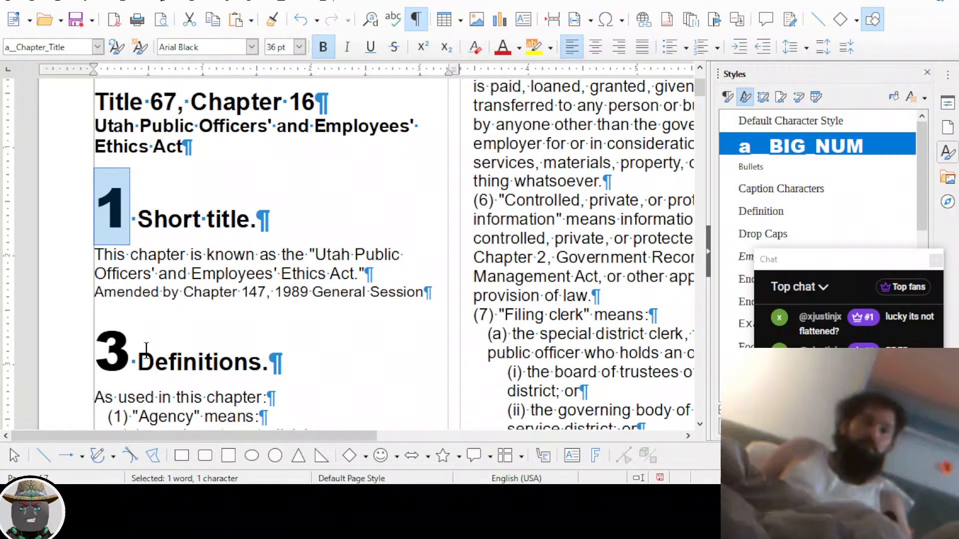
Set the number 3 in the "Definitions." heading to 28 pt and update the a__BIG_NUM character style to match it
{"action": "double_click", "coordinate": [112, 349]}
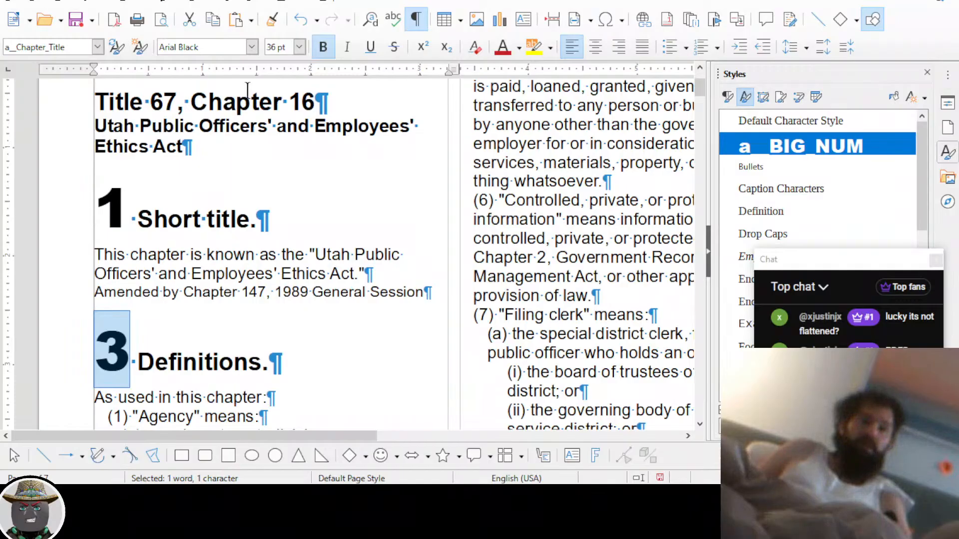
{"action": "left_click", "coordinate": [299, 47]}
{"action": "left_click", "coordinate": [280, 208]}
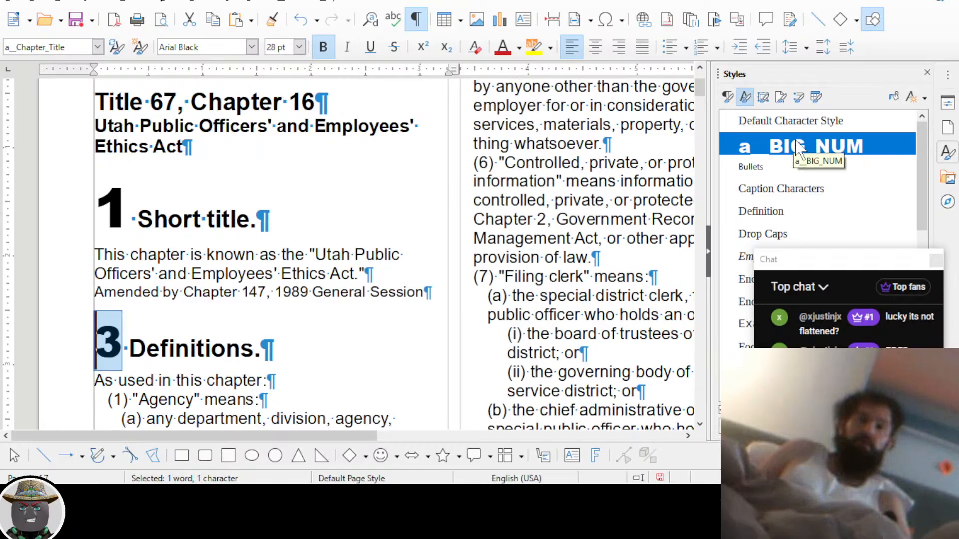
{"action": "left_click", "coordinate": [914, 94]}
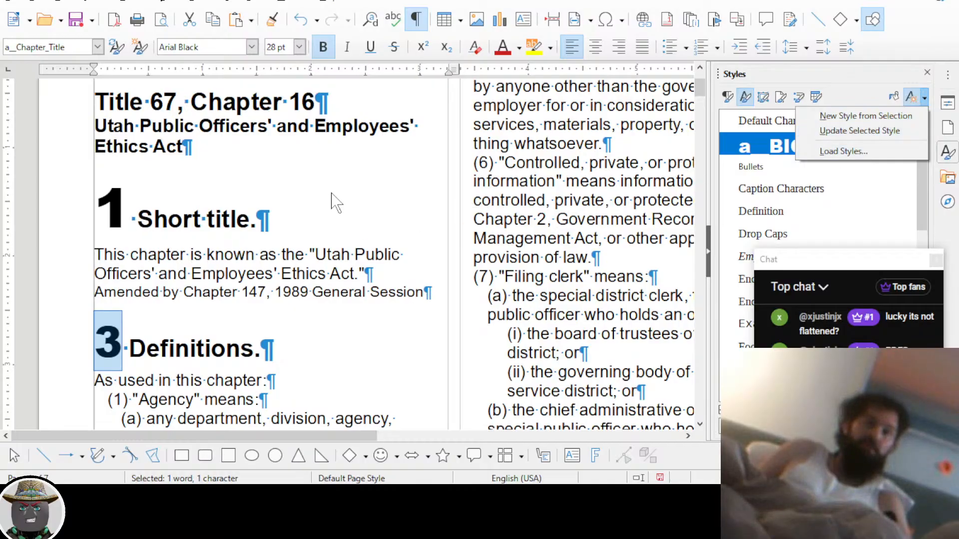
{"action": "left_click", "coordinate": [861, 132]}
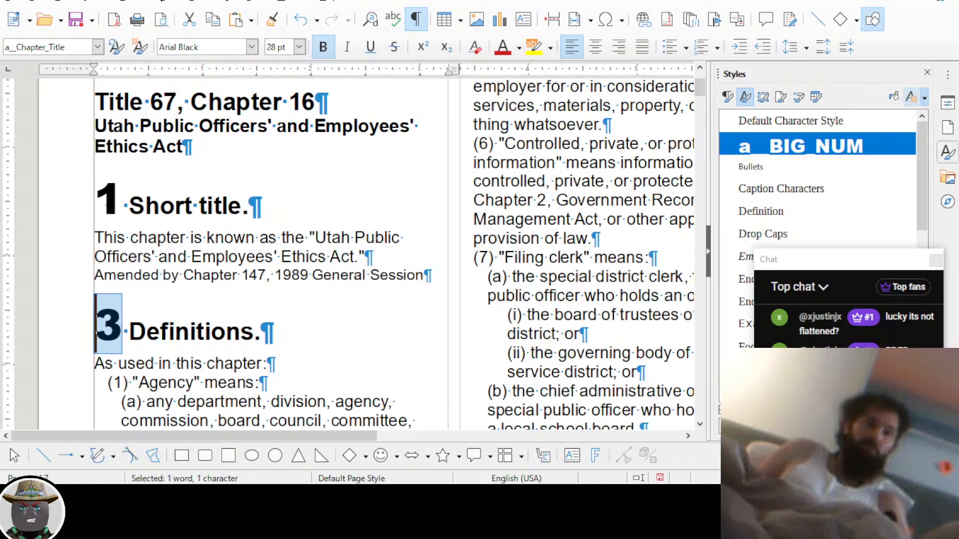
{"action": "left_click", "coordinate": [114, 215]}
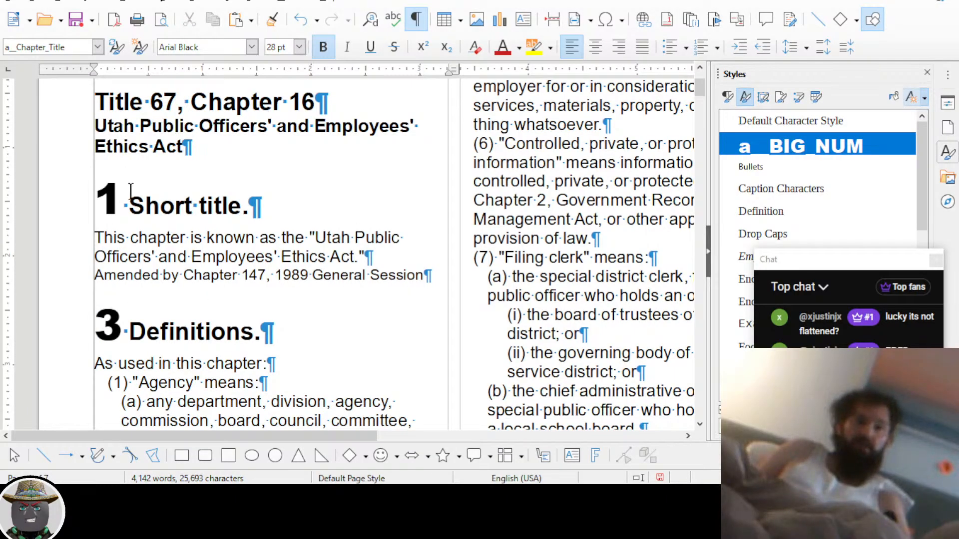
Create a new character style named a__MED_NUM from the "(1)" in front of "Agency" under Definitions
{"action": "scroll", "coordinate": [131, 192], "scroll_direction": "down", "scroll_amount": 1}
{"action": "scroll", "coordinate": [118, 288], "scroll_direction": "down", "scroll_amount": 1}
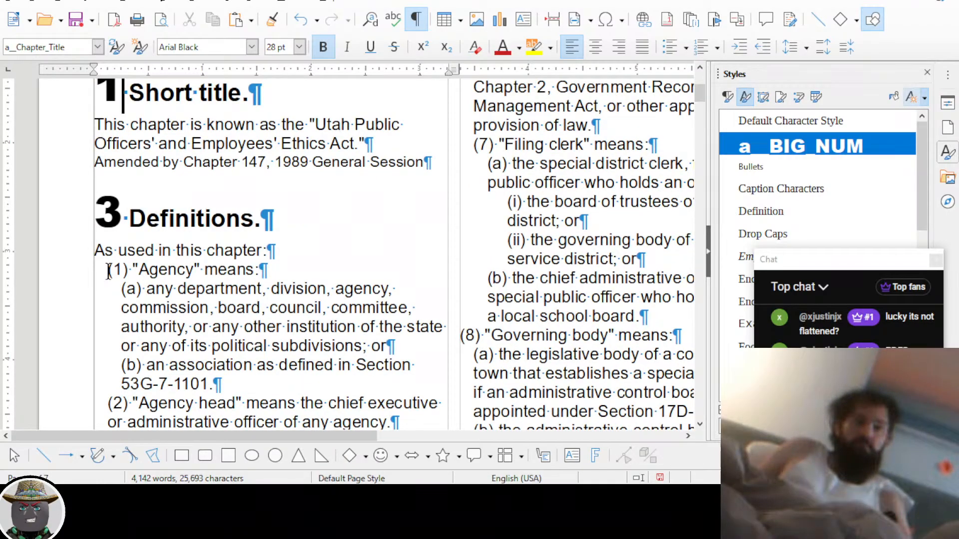
{"action": "left_click_drag", "start_coordinate": [109, 270], "coordinate": [128, 269]}
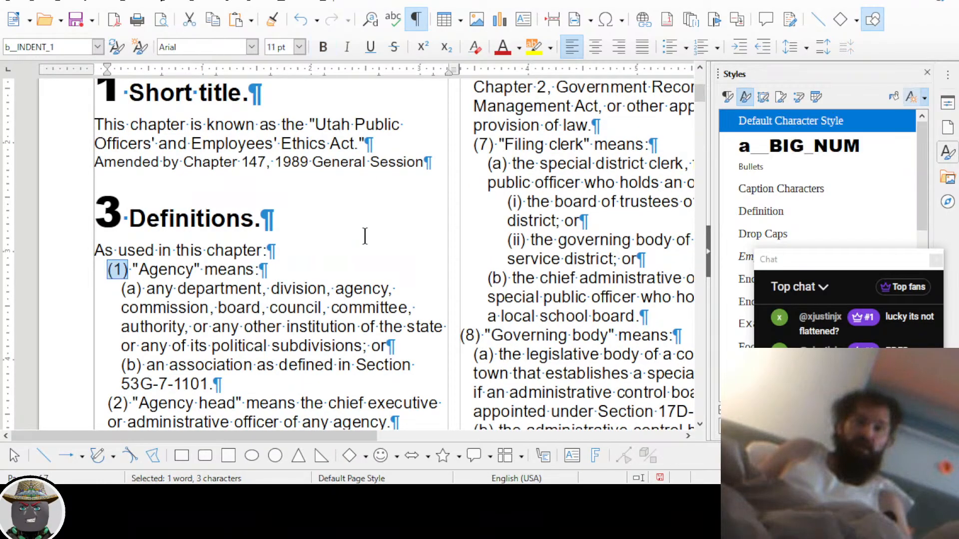
{"action": "left_click", "coordinate": [912, 97]}
{"action": "type", "text": "a"}
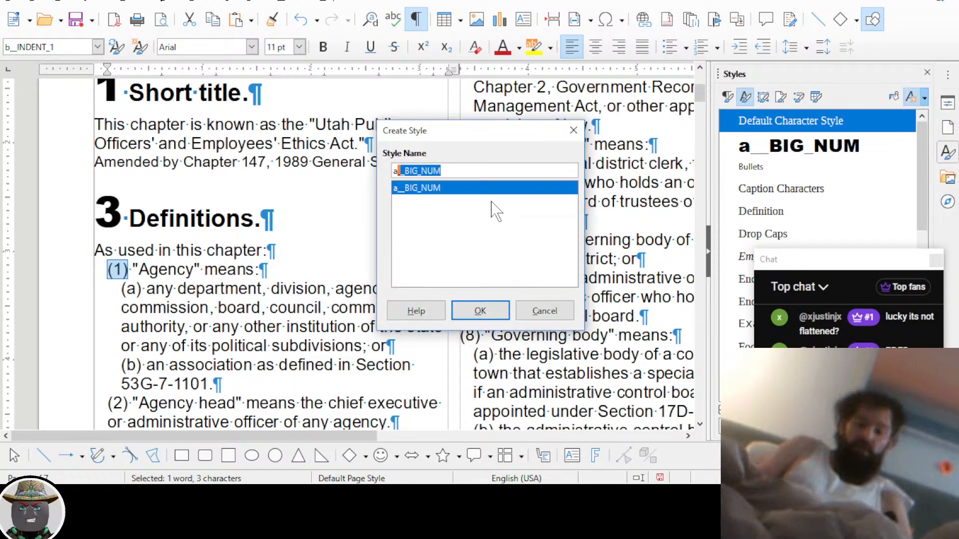
{"action": "type", "text": "_"}
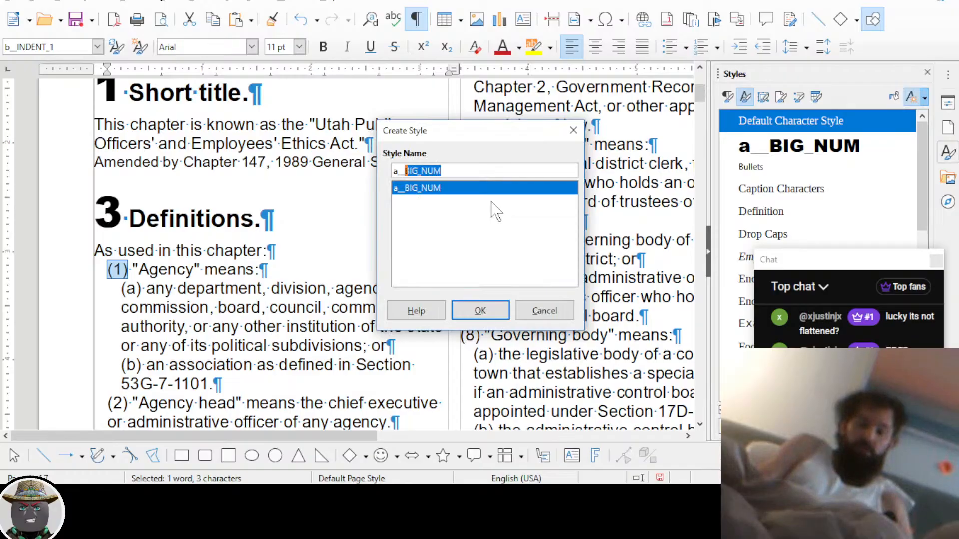
{"action": "type", "text": "MED_NUM"}
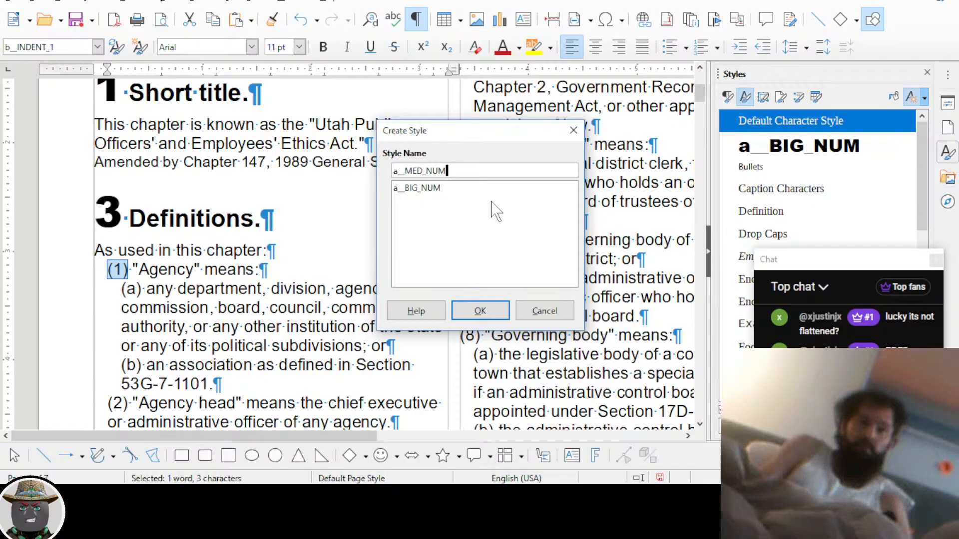
{"action": "left_click", "coordinate": [488, 312]}
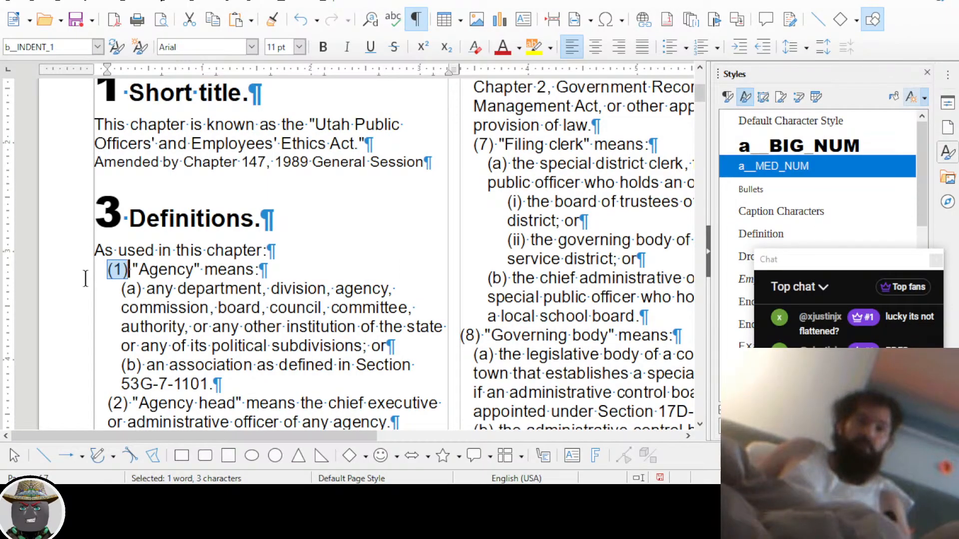
Change the a__MED_NUM character style's font to Bold at 13 pt
{"action": "right_click", "coordinate": [795, 169]}
{"action": "left_click", "coordinate": [825, 192]}
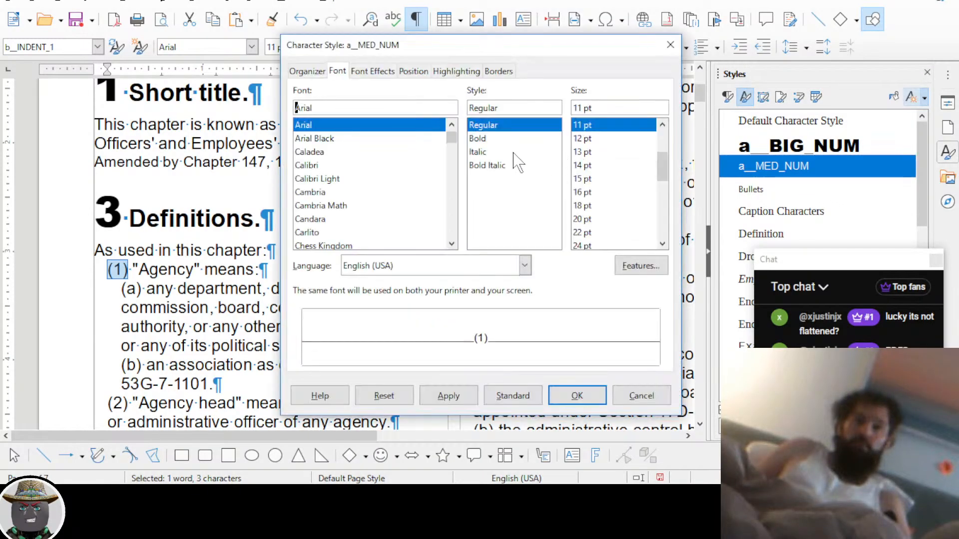
{"action": "left_click", "coordinate": [500, 139]}
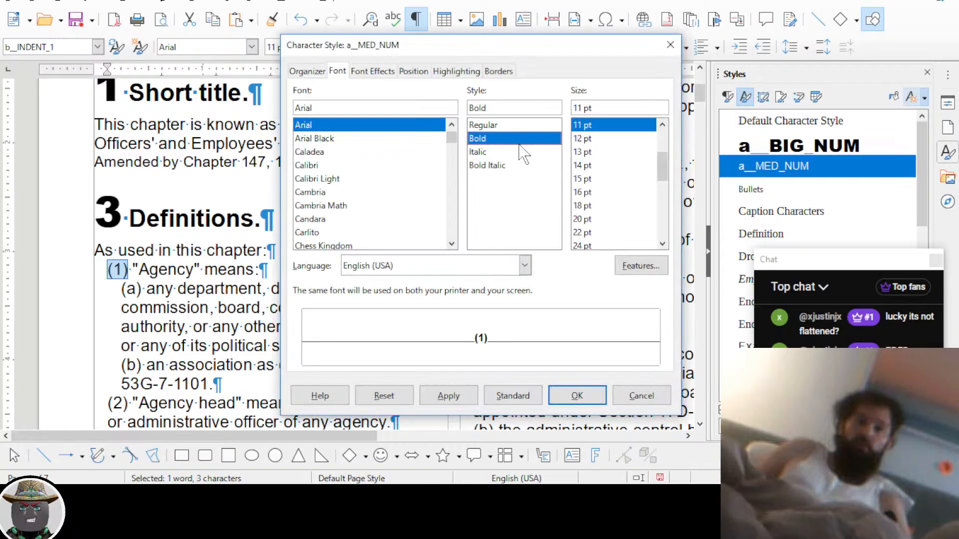
{"action": "left_click", "coordinate": [584, 138]}
{"action": "left_click", "coordinate": [575, 395]}
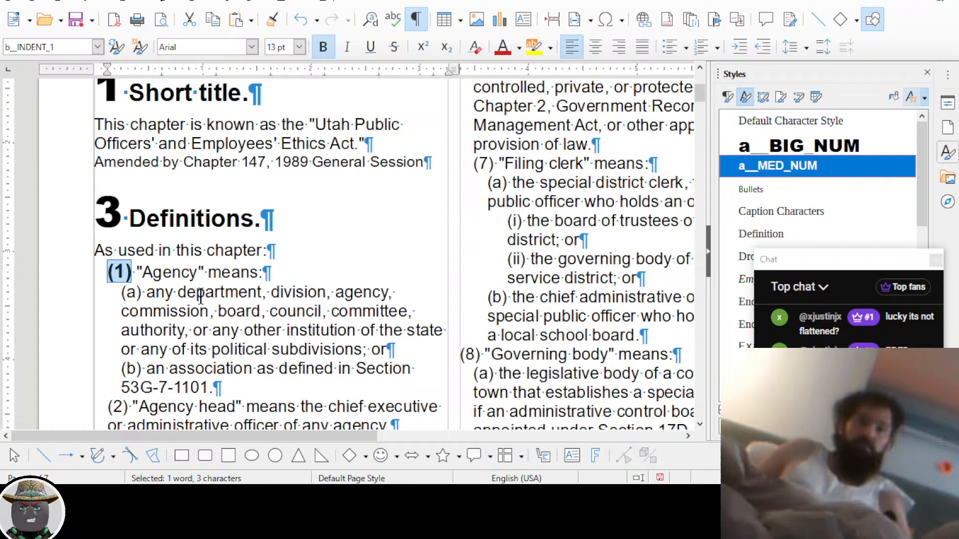
{"action": "left_click", "coordinate": [143, 293]}
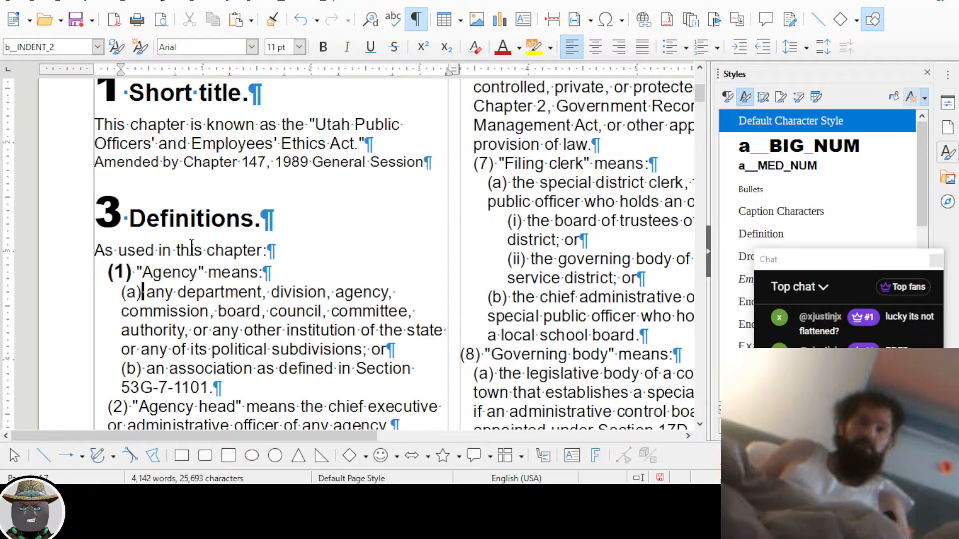
Examine Writer's keyboard shortcut assignments, especially the Ctrl+function-key entries, for combinations that can be reassigned
{"action": "key", "text": "alt+t"}
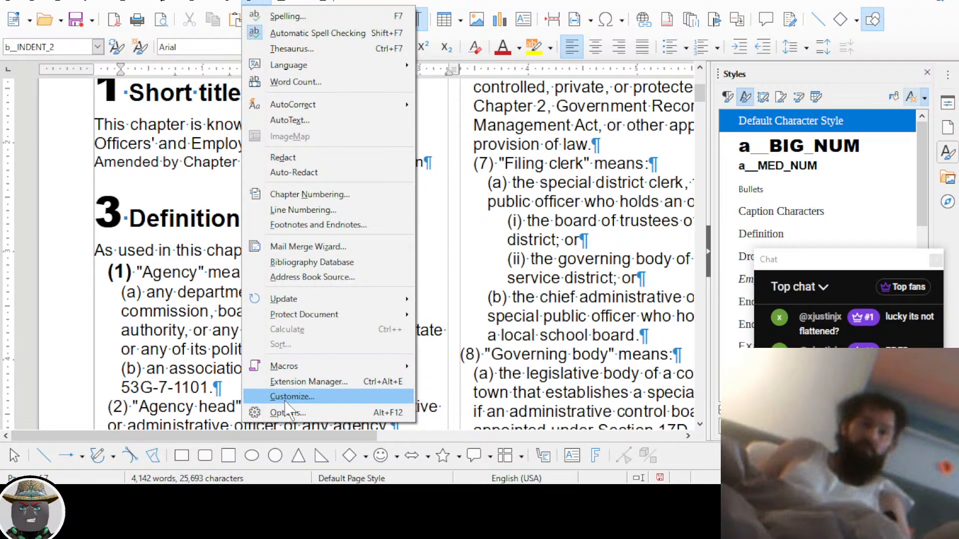
{"action": "key", "text": "Escape"}
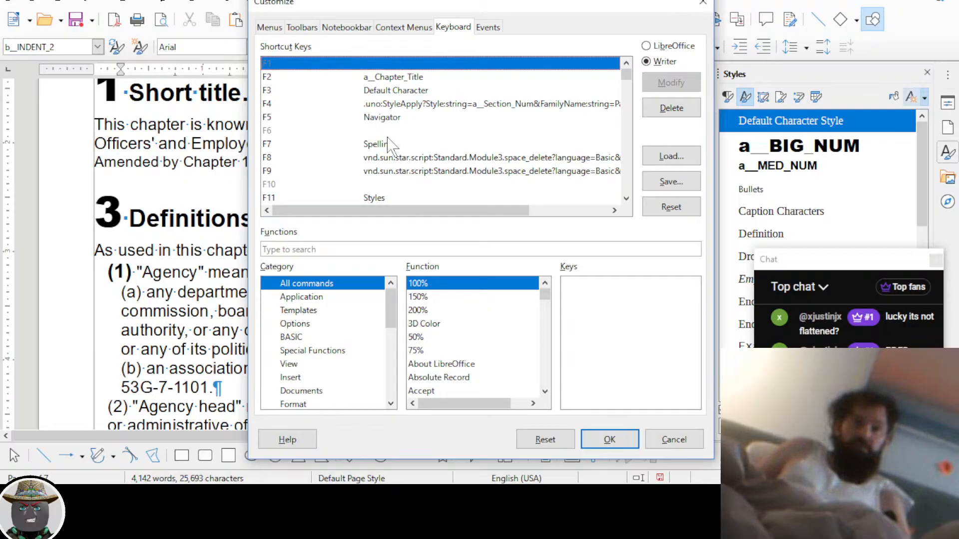
{"action": "left_click_drag", "start_coordinate": [419, 213], "coordinate": [350, 197]}
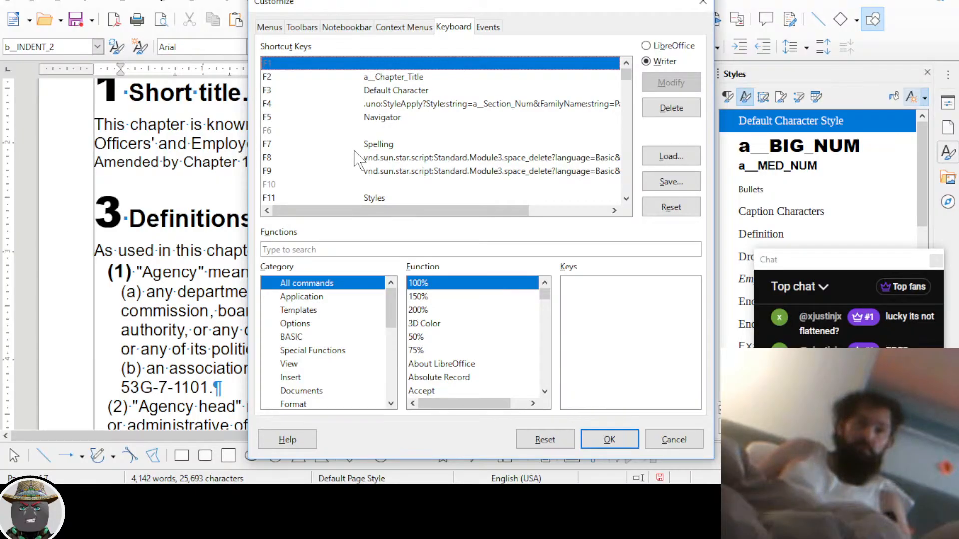
{"action": "scroll", "coordinate": [357, 159], "scroll_direction": "down", "scroll_amount": 10}
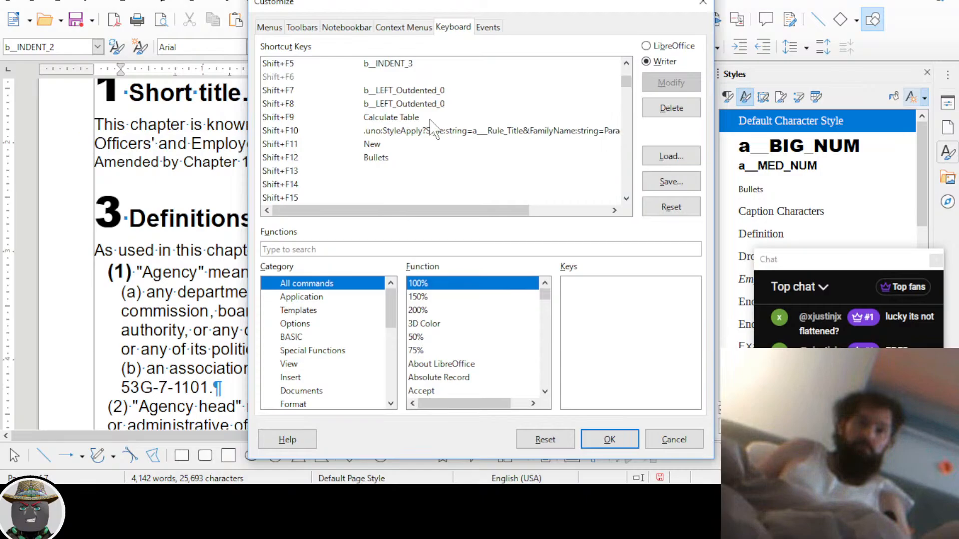
{"action": "scroll", "coordinate": [432, 131], "scroll_direction": "down", "scroll_amount": 10}
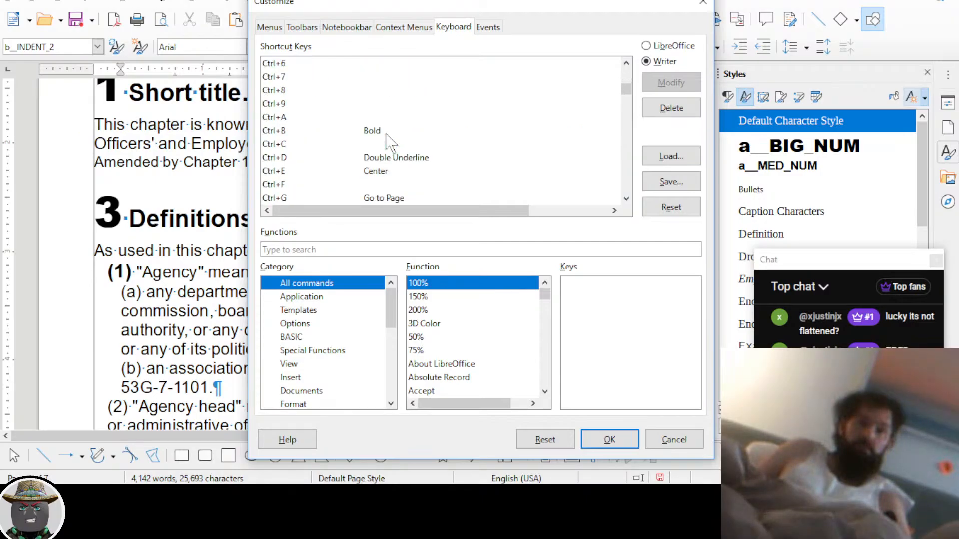
{"action": "scroll", "coordinate": [389, 142], "scroll_direction": "down", "scroll_amount": 6}
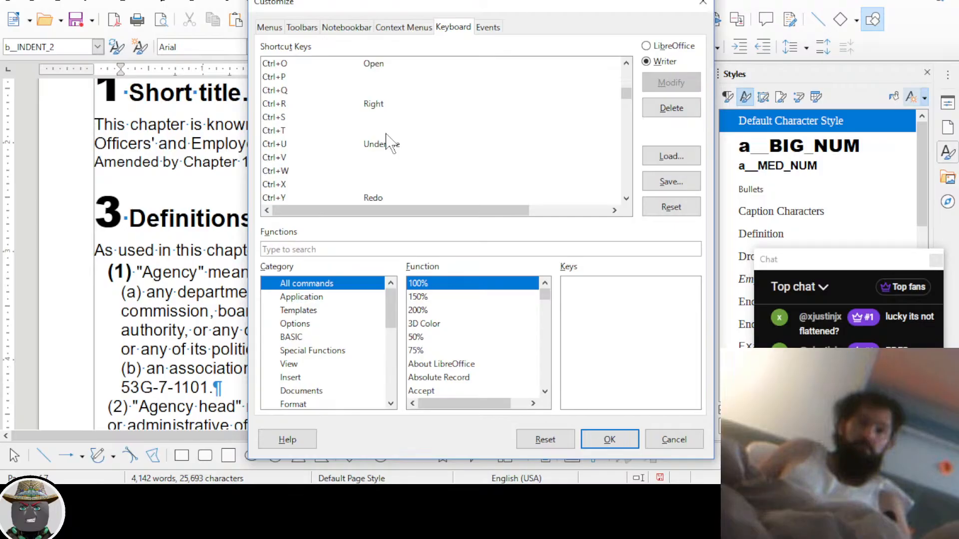
{"action": "scroll", "coordinate": [389, 143], "scroll_direction": "down", "scroll_amount": 5}
{"action": "scroll", "coordinate": [420, 128], "scroll_direction": "up", "scroll_amount": 1}
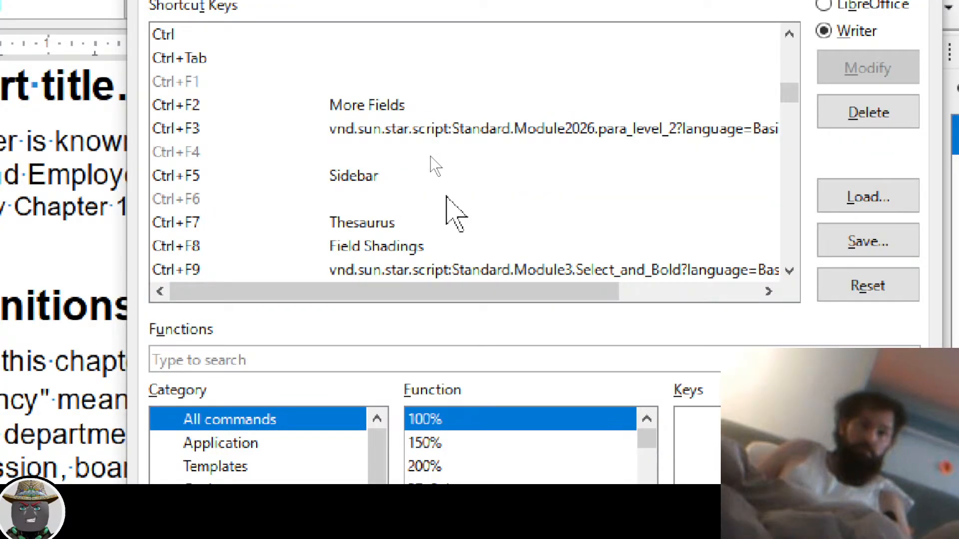
{"action": "scroll", "coordinate": [431, 166], "scroll_direction": "down", "scroll_amount": 1}
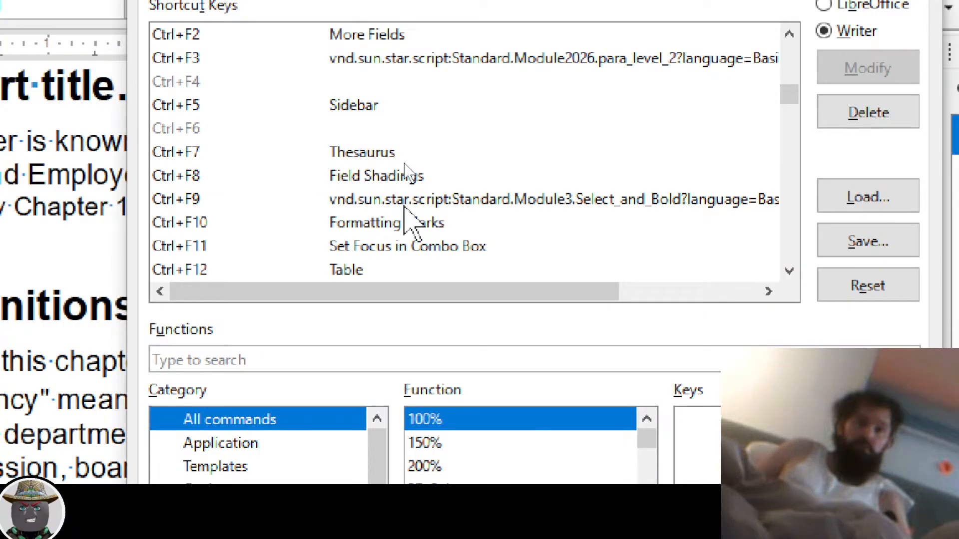
{"action": "left_click", "coordinate": [406, 222]}
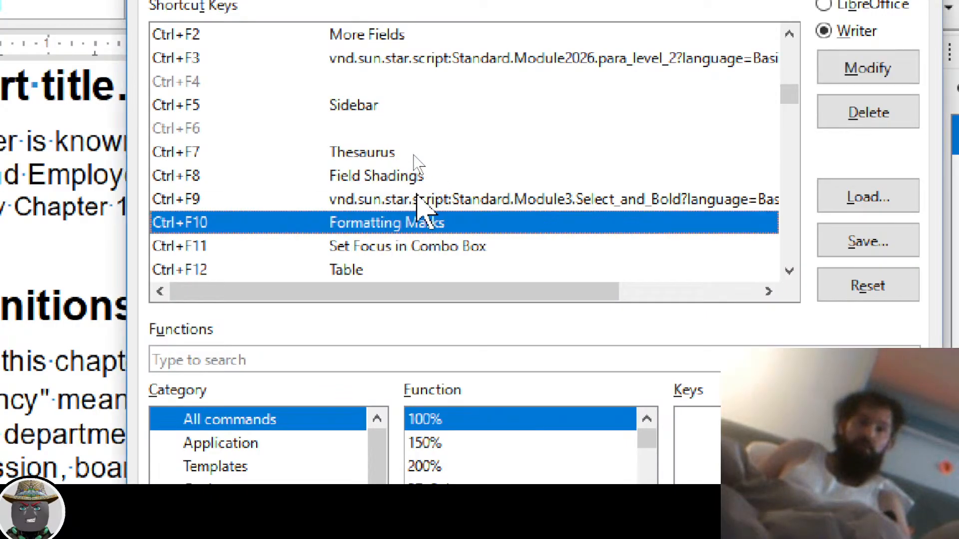
{"action": "left_click", "coordinate": [417, 199]}
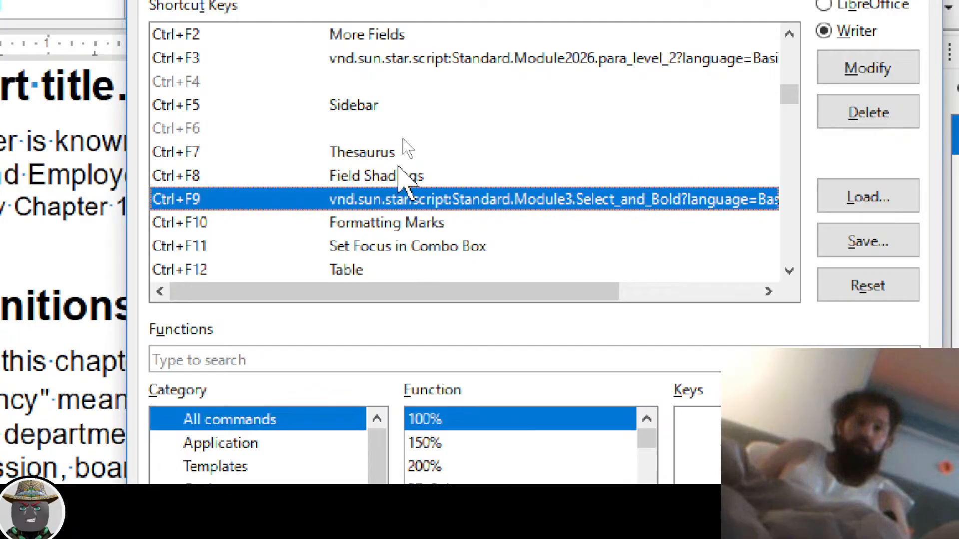
{"action": "left_click", "coordinate": [403, 175]}
{"action": "left_click", "coordinate": [400, 150]}
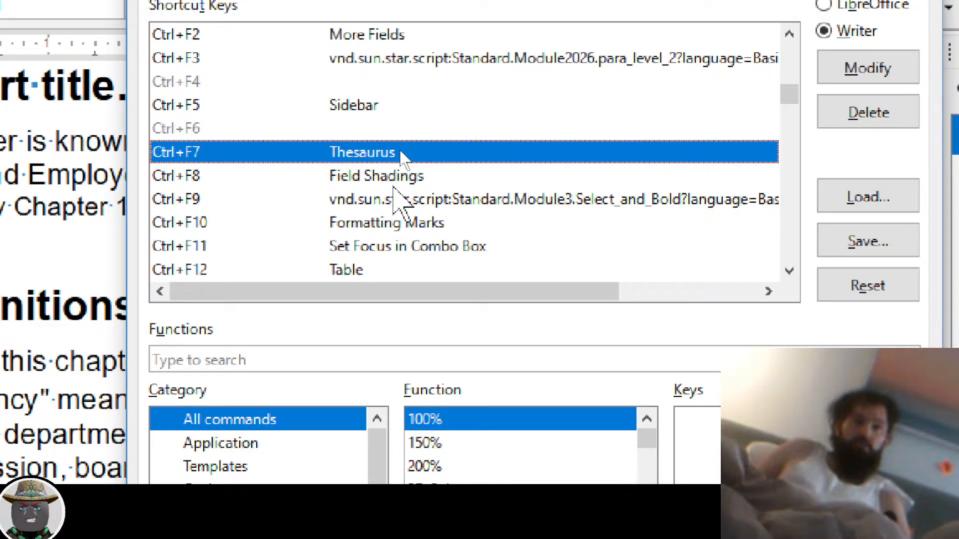
Assign the Ctrl+F8 keyboard shortcut to the a__BIG_NUM character style
{"action": "left_click", "coordinate": [393, 183]}
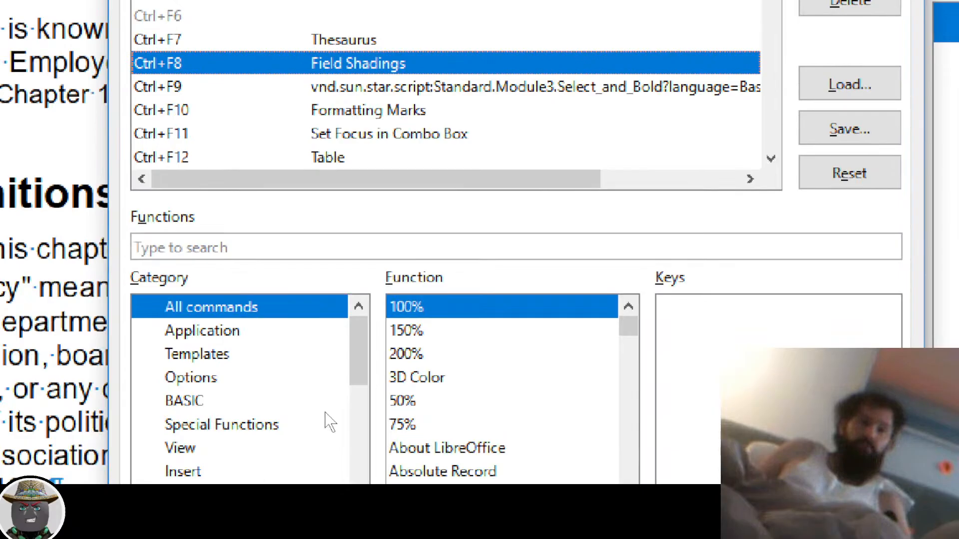
{"action": "scroll", "coordinate": [330, 422], "scroll_direction": "down", "scroll_amount": 5}
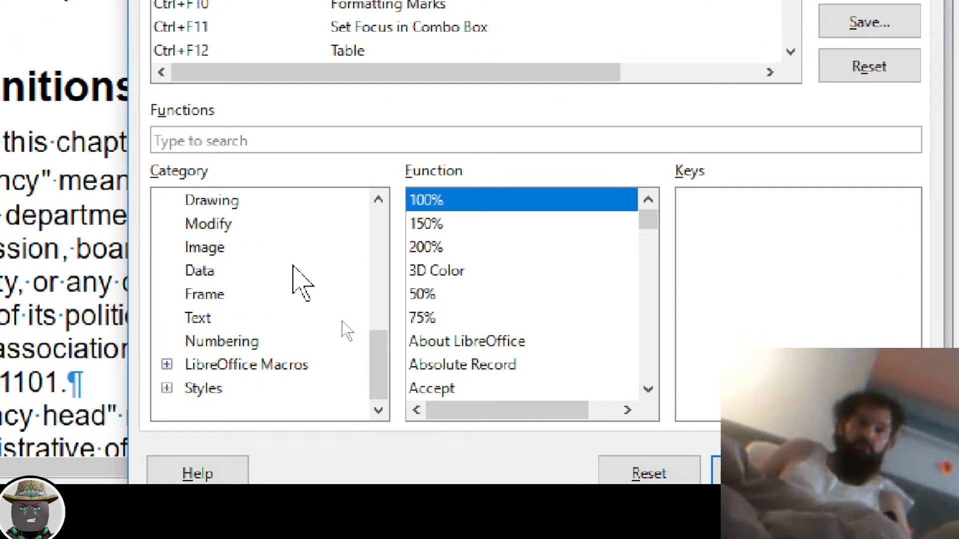
{"action": "left_click", "coordinate": [199, 388]}
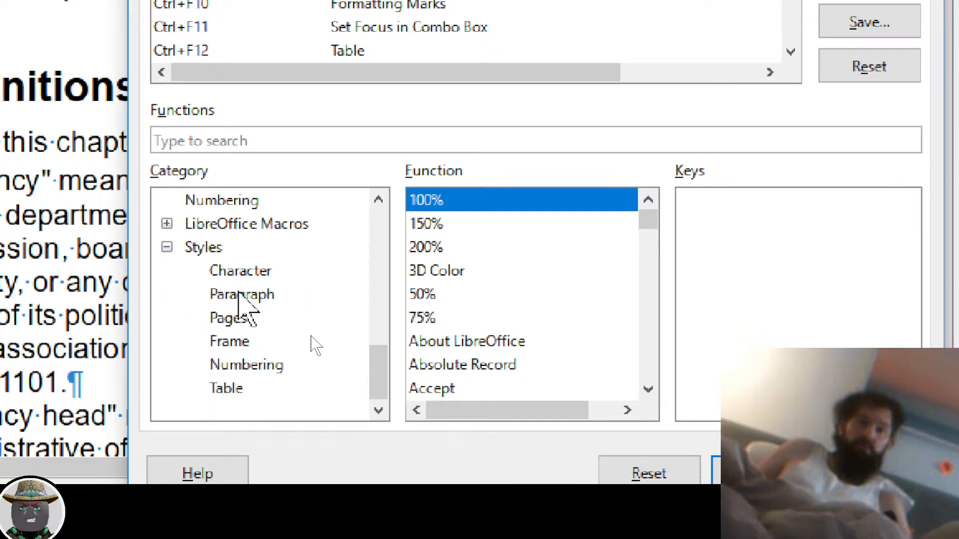
{"action": "left_click", "coordinate": [239, 294]}
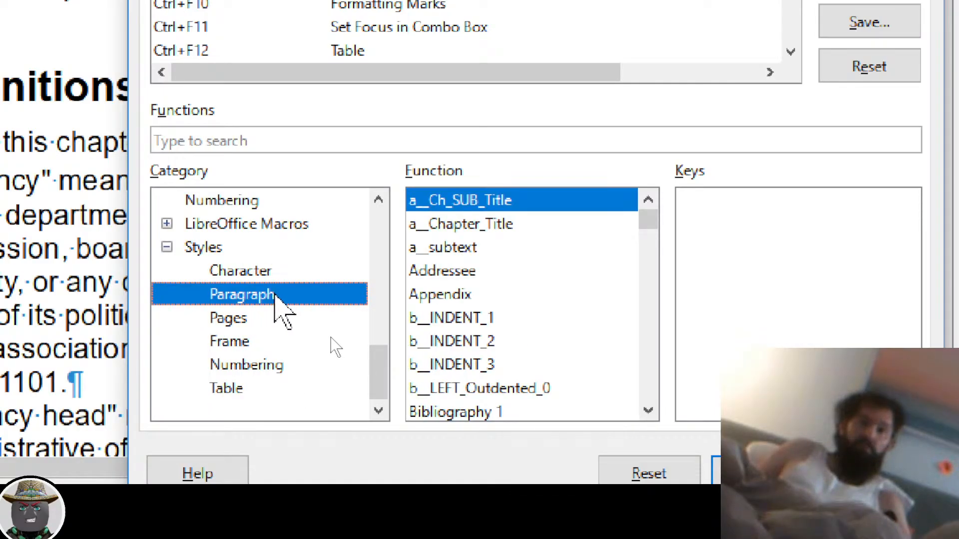
{"action": "left_click", "coordinate": [278, 276]}
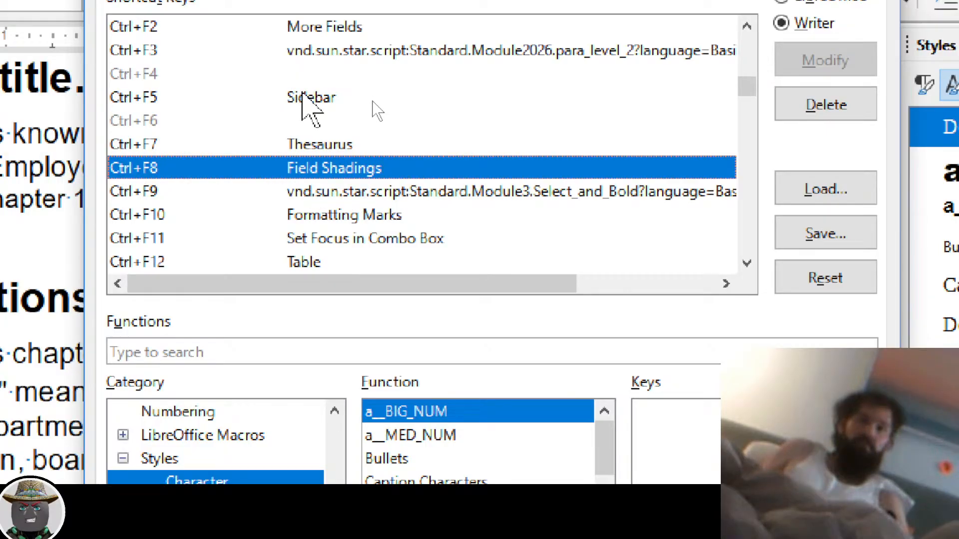
{"action": "left_click", "coordinate": [303, 168]}
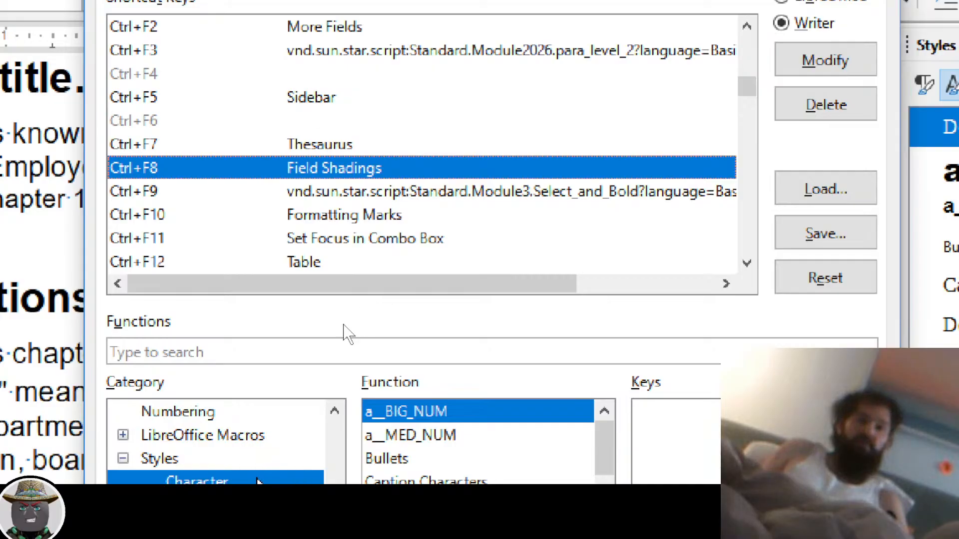
{"action": "left_click", "coordinate": [459, 409]}
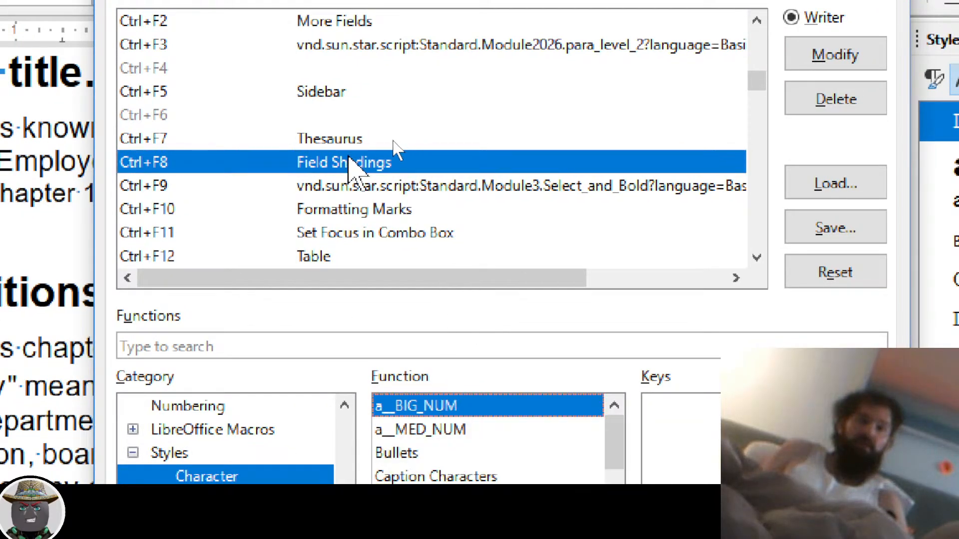
{"action": "left_click", "coordinate": [345, 162]}
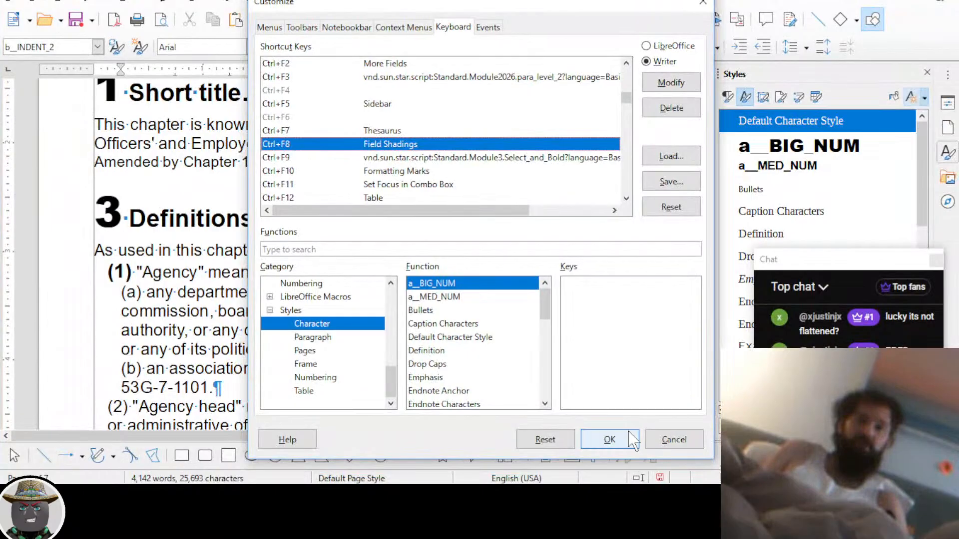
{"action": "left_click", "coordinate": [675, 84]}
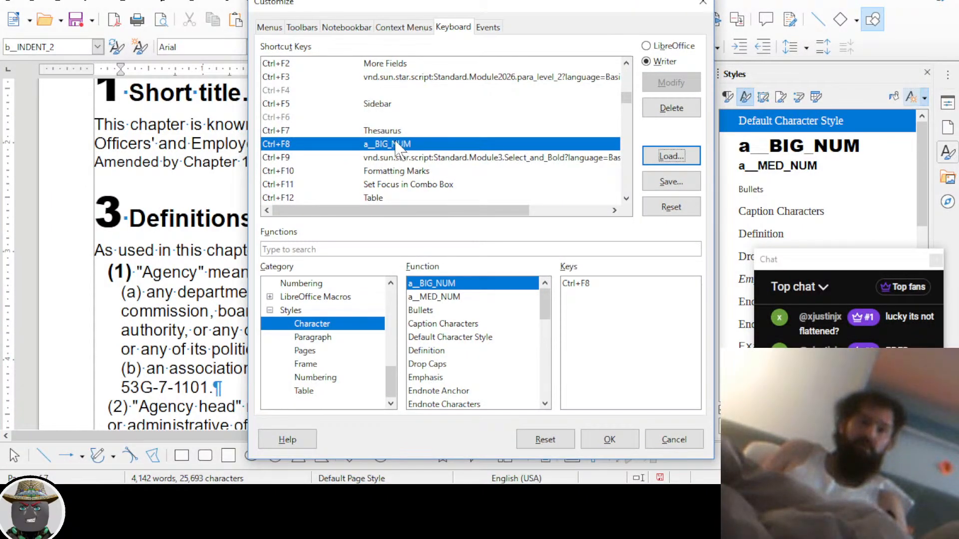
Assign the Ctrl+F9 keyboard shortcut to the a__MED_NUM character style and accept the customization
{"action": "left_click", "coordinate": [452, 297]}
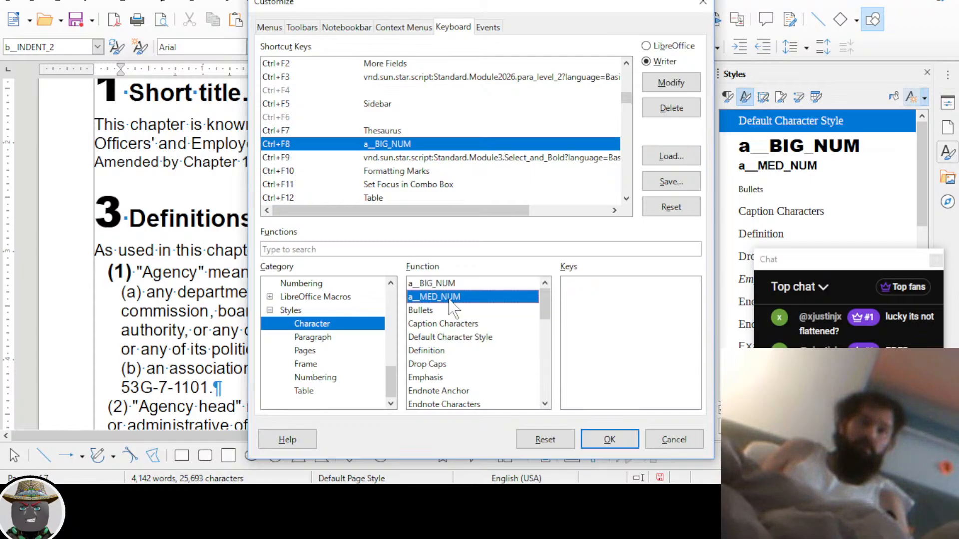
{"action": "left_click", "coordinate": [392, 158]}
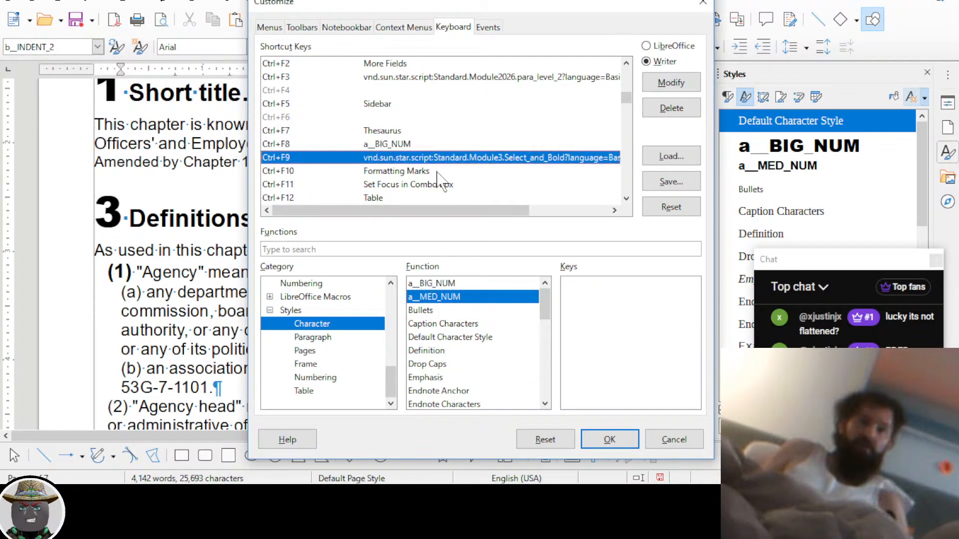
{"action": "left_click", "coordinate": [664, 84]}
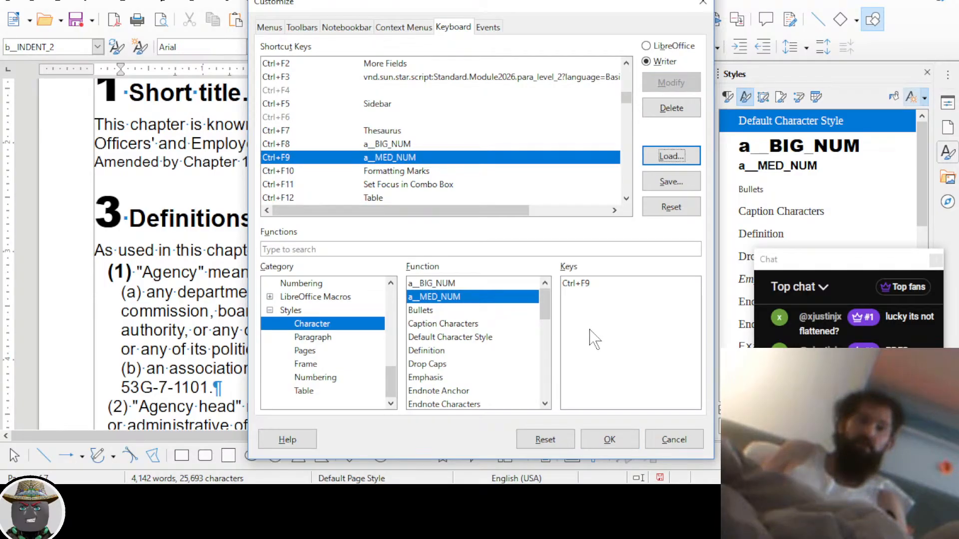
{"action": "left_click", "coordinate": [610, 441]}
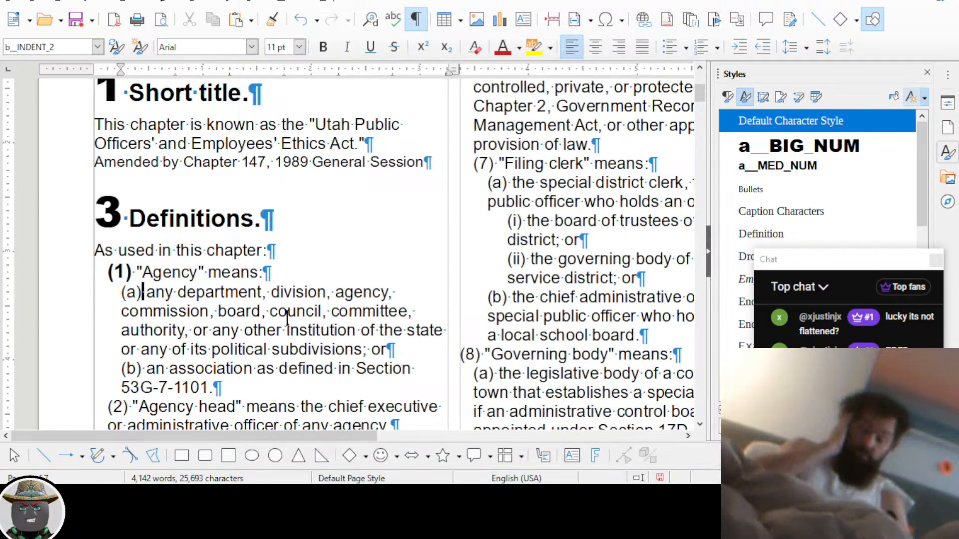
Try a__BIG_NUM on the "(a)" before "any department", and apply the a__MED_NUM character style to it instead
{"action": "key", "text": "shift+Left"}
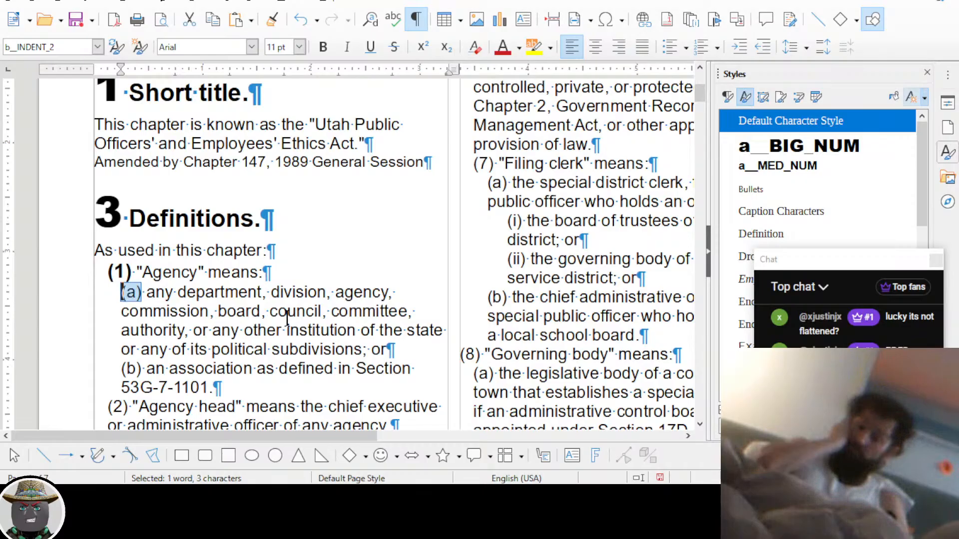
{"action": "key", "text": "ctrl+1"}
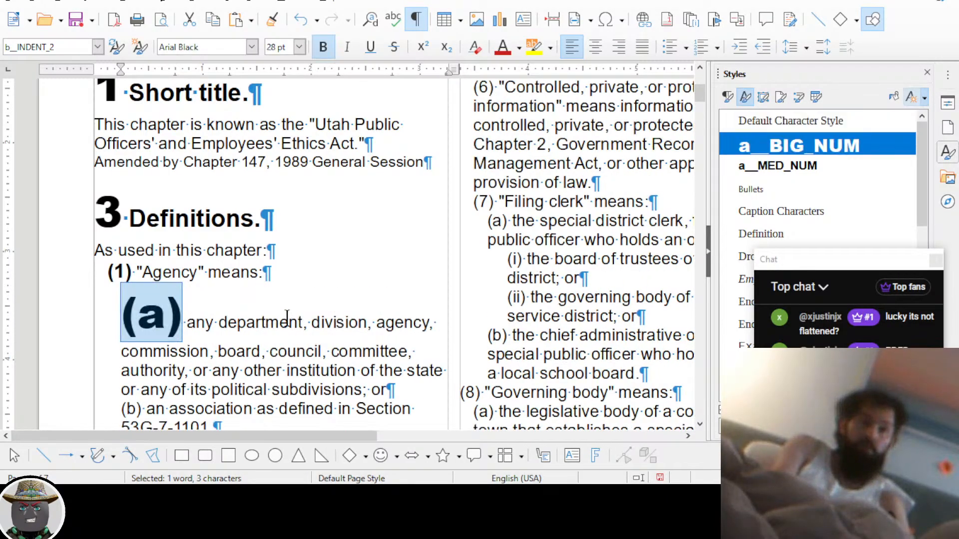
{"action": "key", "text": "ctrl+2"}
Apply the a__MED_NUM character style to the "(b)" before "an association as defined in Section"
{"action": "key", "text": "Down"}
{"action": "key", "text": "Down"}
{"action": "key", "text": "Down"}
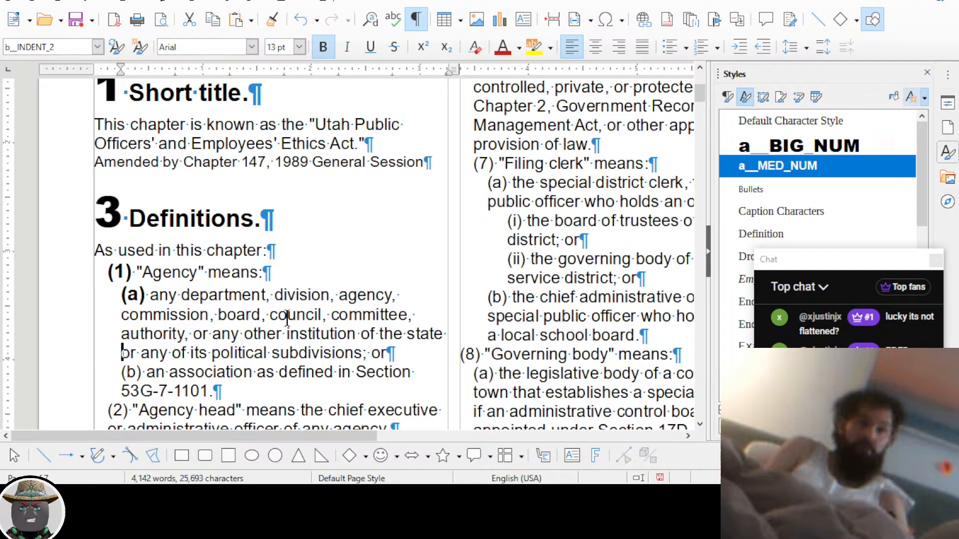
{"action": "key", "text": "Down"}
{"action": "key", "text": "shift+Right"}
{"action": "key", "text": "shift+Right"}
{"action": "key", "text": "shift+Right"}
{"action": "key", "text": "ctrl+2"}
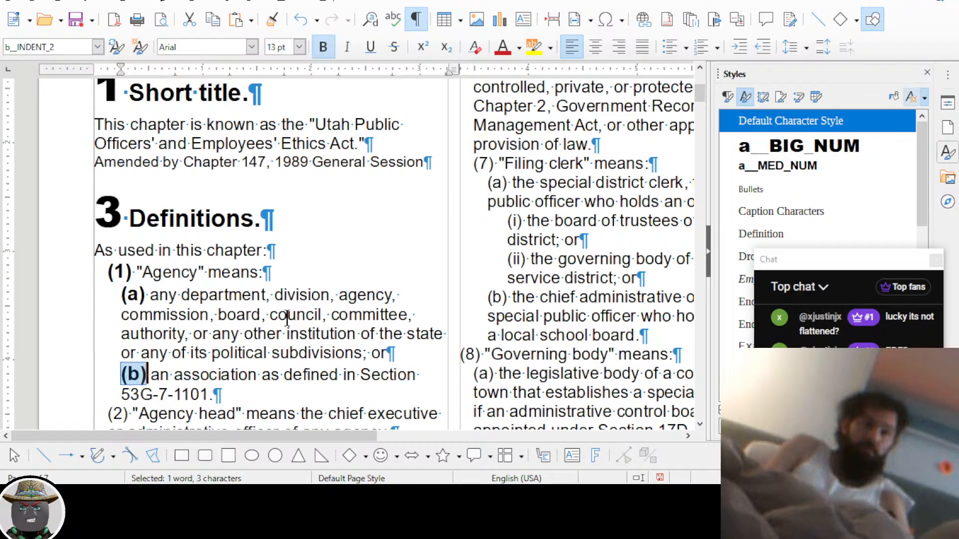
Apply the a__MED_NUM character style to the "(2)" in front of "Agency head"
{"action": "key", "text": "Down"}
{"action": "key", "text": "Down"}
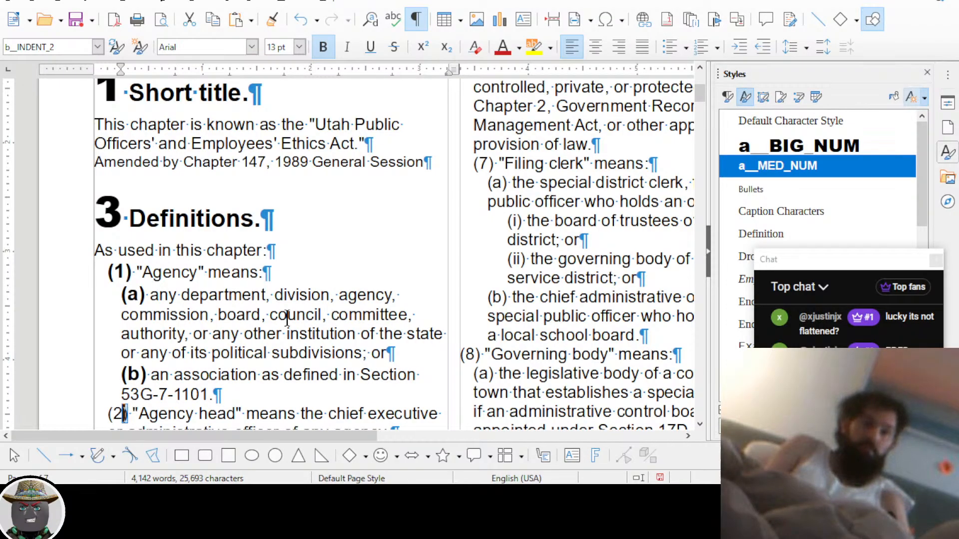
{"action": "key", "text": "shift+Home"}
{"action": "key", "text": "shift+Right"}
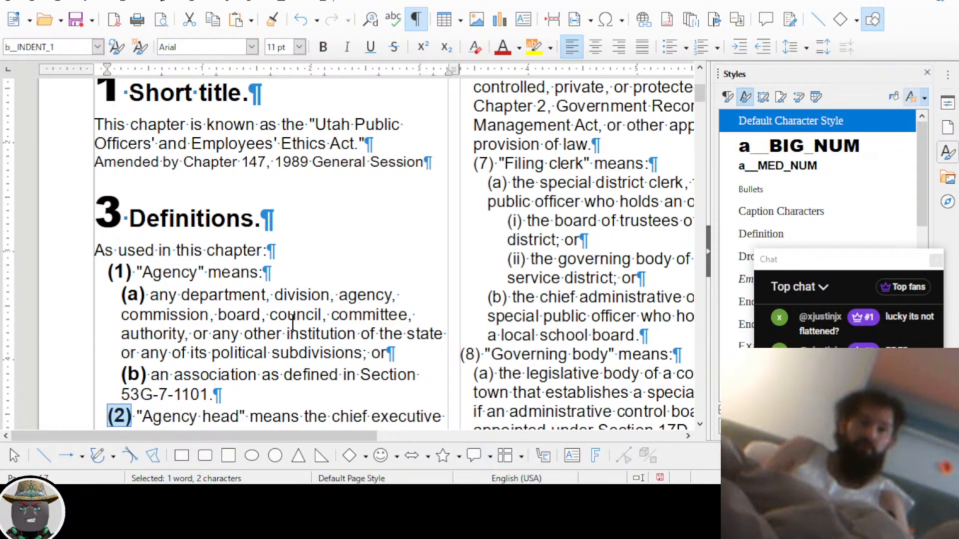
{"action": "key", "text": "ctrl+2"}
Apply the a__MED_NUM character style to the "(4)" in front of "Business entity"
{"action": "scroll", "coordinate": [344, 325], "scroll_direction": "down", "scroll_amount": 4}
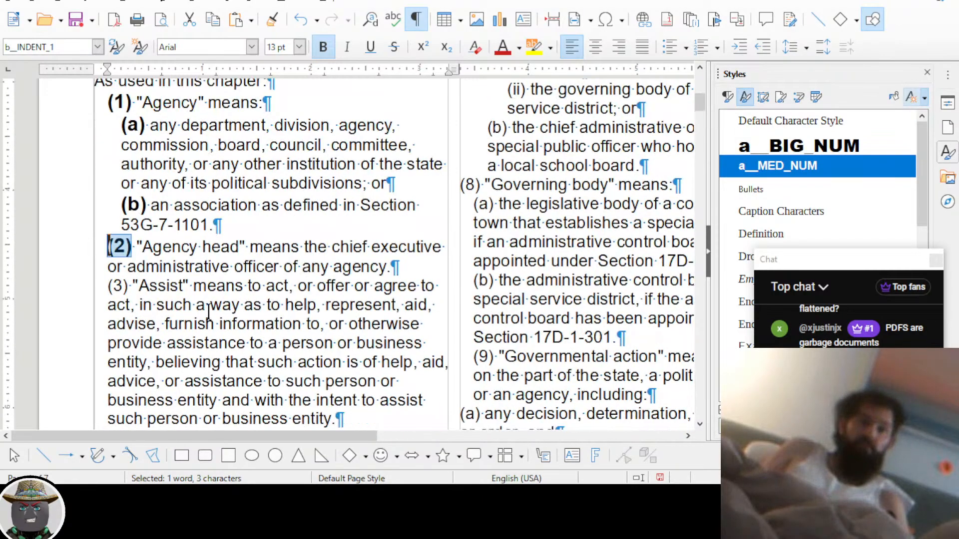
{"action": "scroll", "coordinate": [165, 267], "scroll_direction": "down", "scroll_amount": 3}
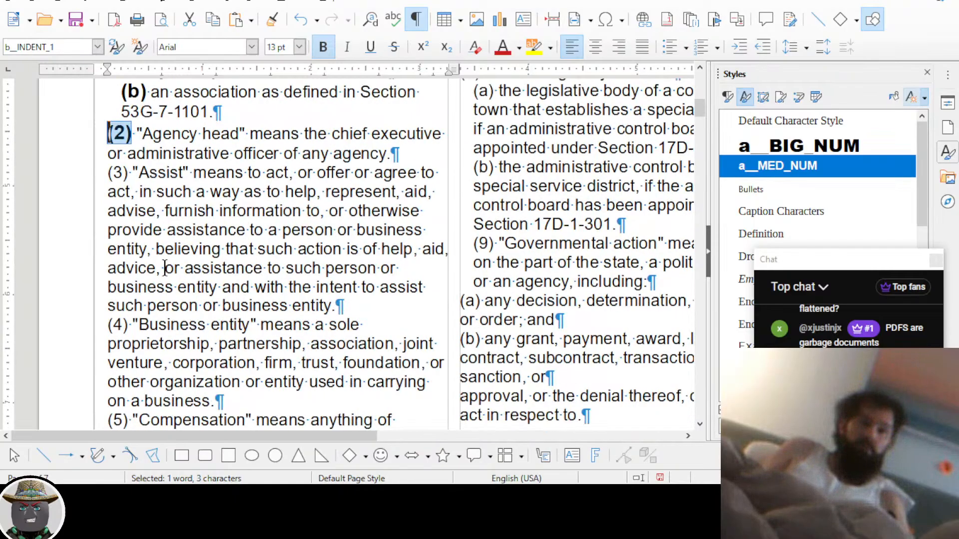
{"action": "left_click", "coordinate": [127, 324]}
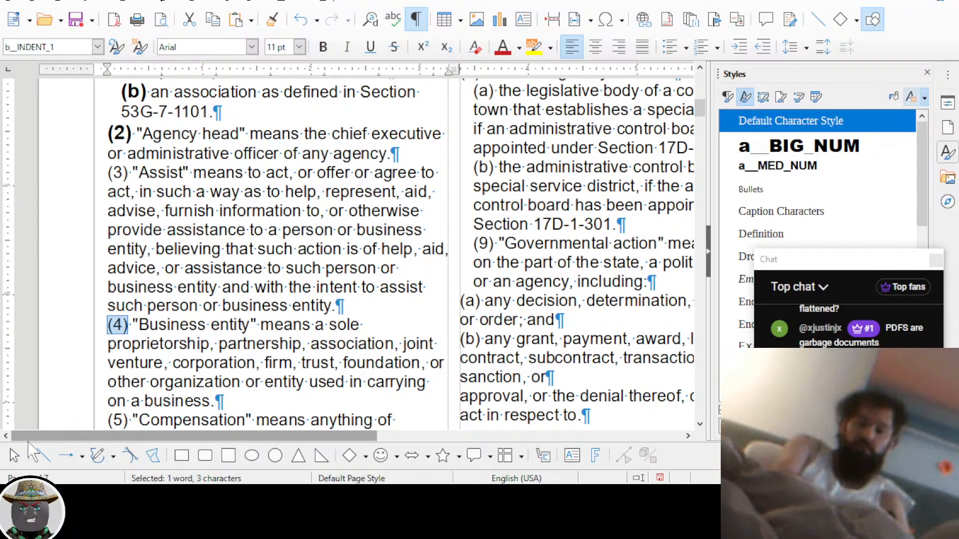
{"action": "key", "text": "ctrl+2"}
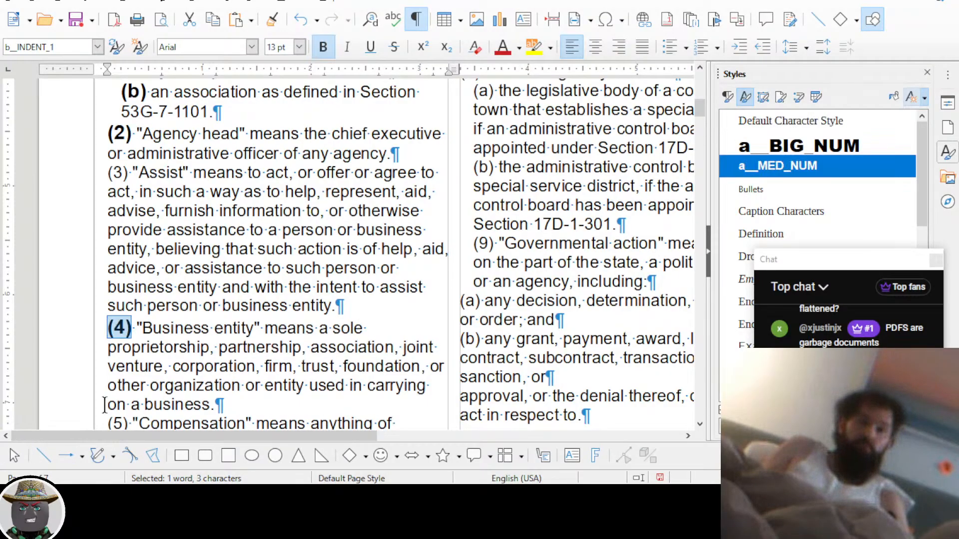
{"action": "left_click", "coordinate": [133, 345]}
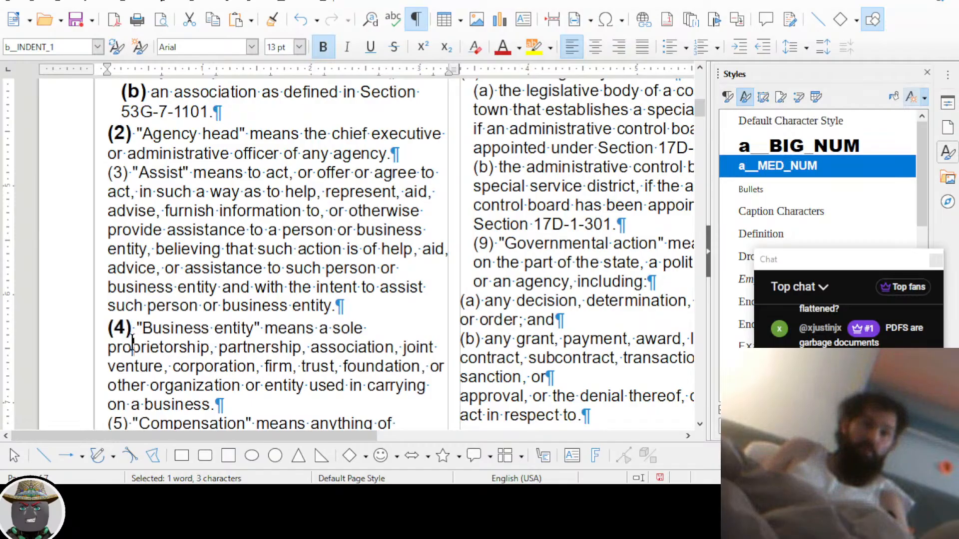
Apply the a__MED_NUM character style to the "(5)" in front of "Compensation"
{"action": "left_click", "coordinate": [125, 423]}
{"action": "key", "text": "shift+Left"}
{"action": "key", "text": "shift+Left"}
{"action": "key", "text": "shift+Left"}
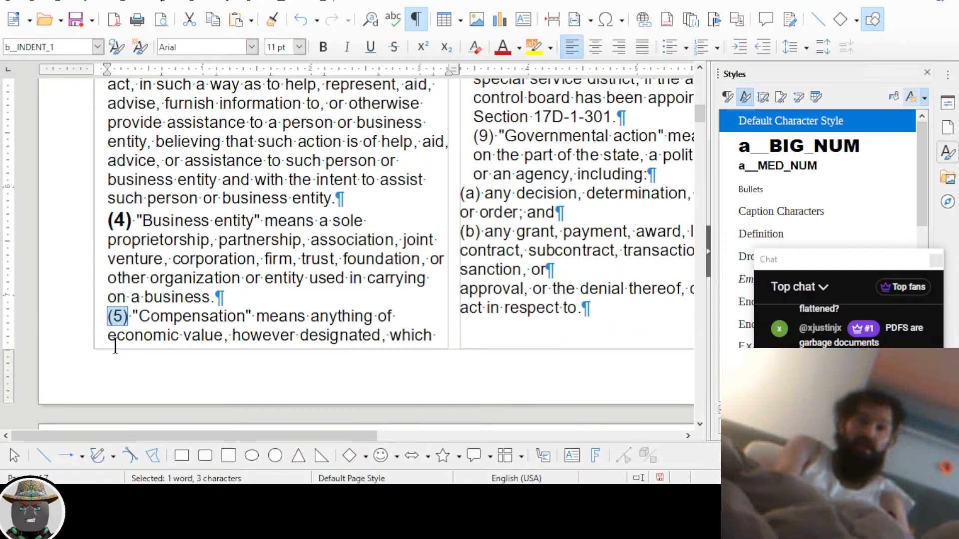
{"action": "key", "text": "ctrl+2"}
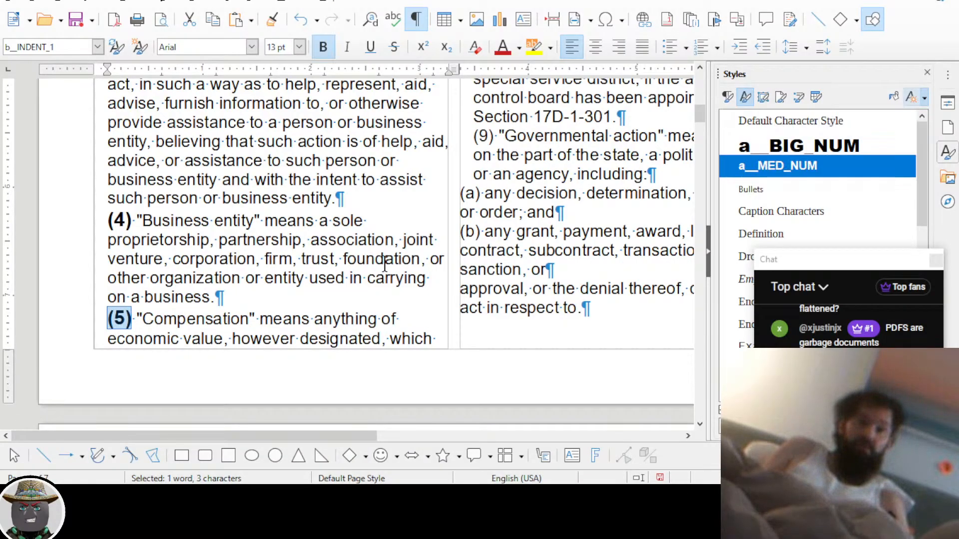
Record a macro that selects the "(7)" before "Filing clerk" from its end and applies the a__MED_NUM character style
{"action": "scroll", "coordinate": [384, 265], "scroll_direction": "up", "scroll_amount": 7}
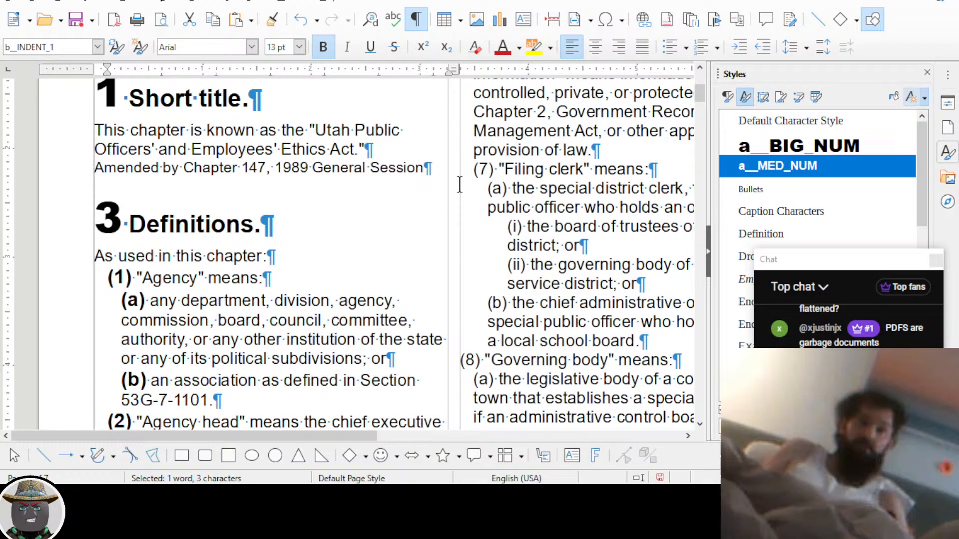
{"action": "left_click_drag", "start_coordinate": [494, 171], "coordinate": [474, 171]}
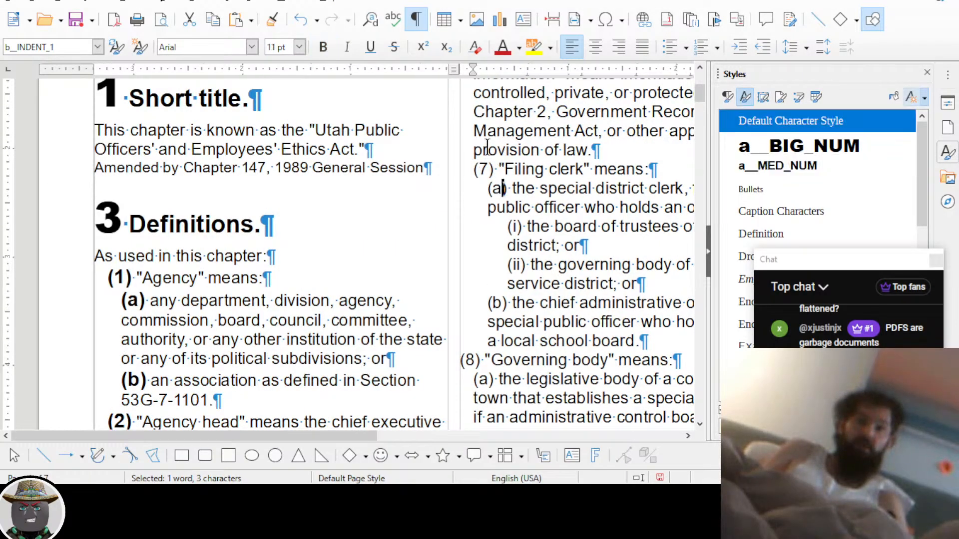
{"action": "left_click", "coordinate": [502, 189]}
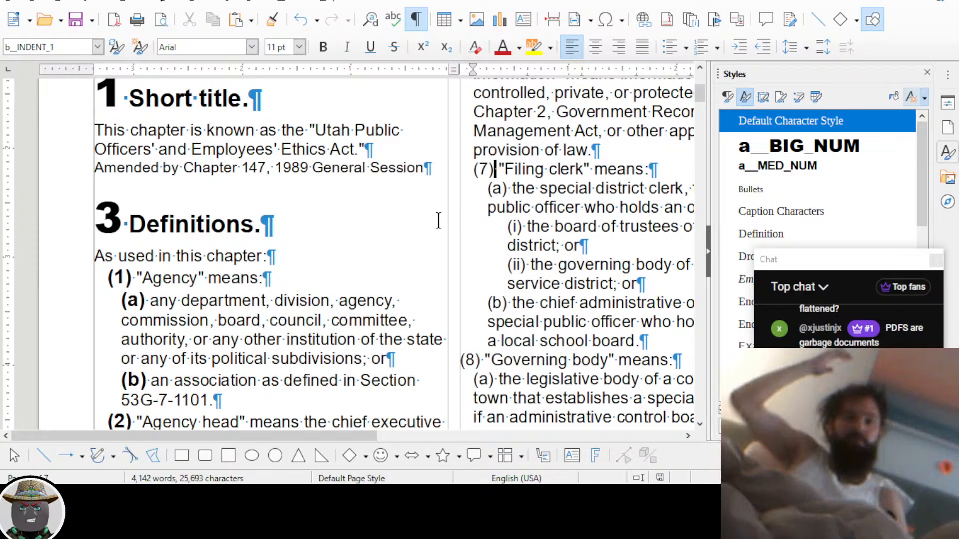
{"action": "left_click", "coordinate": [252, 2]}
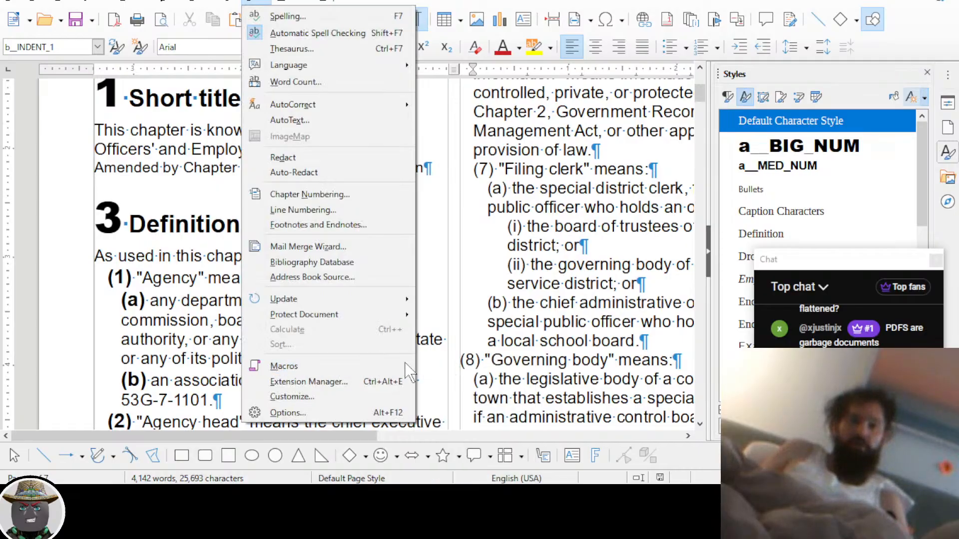
{"action": "mouse_move", "coordinate": [408, 366]}
{"action": "left_click", "coordinate": [466, 364]}
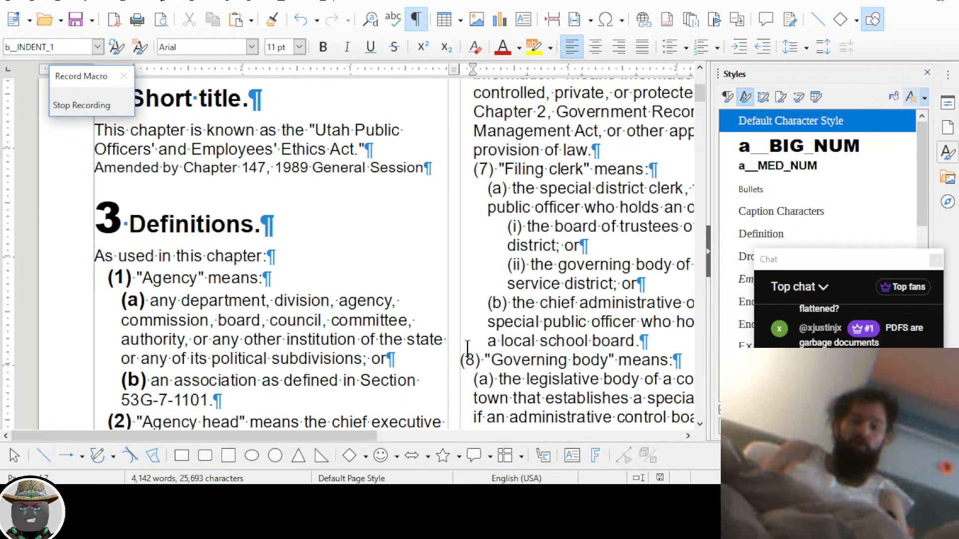
{"action": "left_click", "coordinate": [498, 170]}
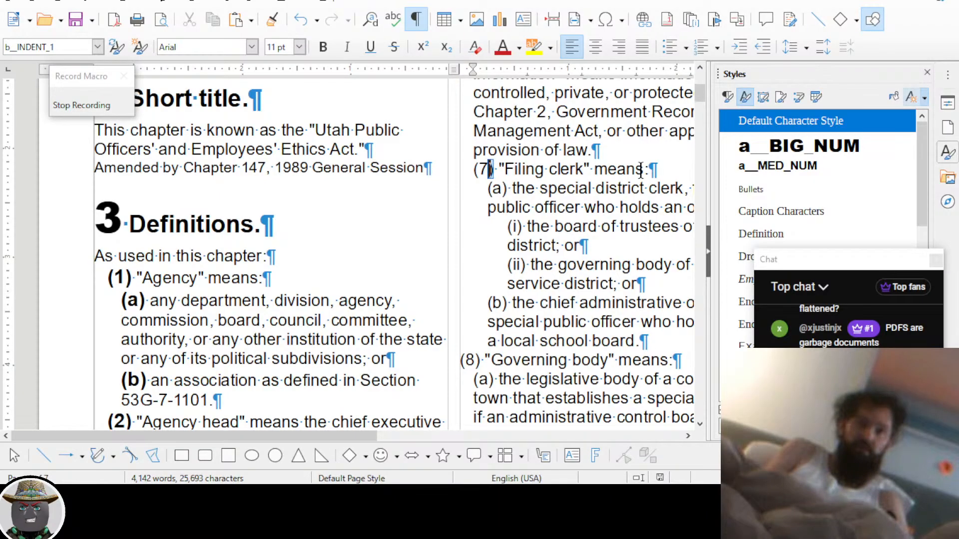
{"action": "key", "text": "shift+Left"}
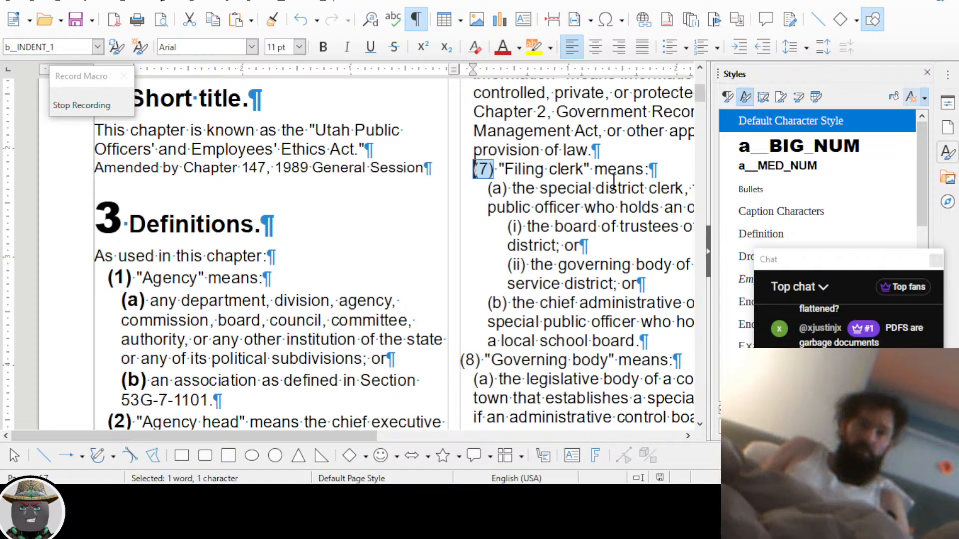
{"action": "double_click", "coordinate": [784, 167]}
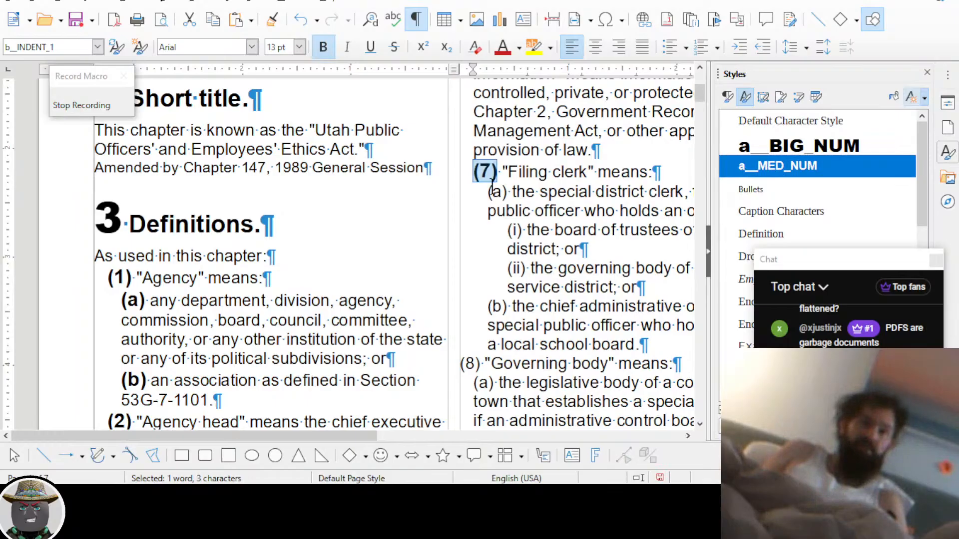
{"action": "left_click", "coordinate": [102, 108]}
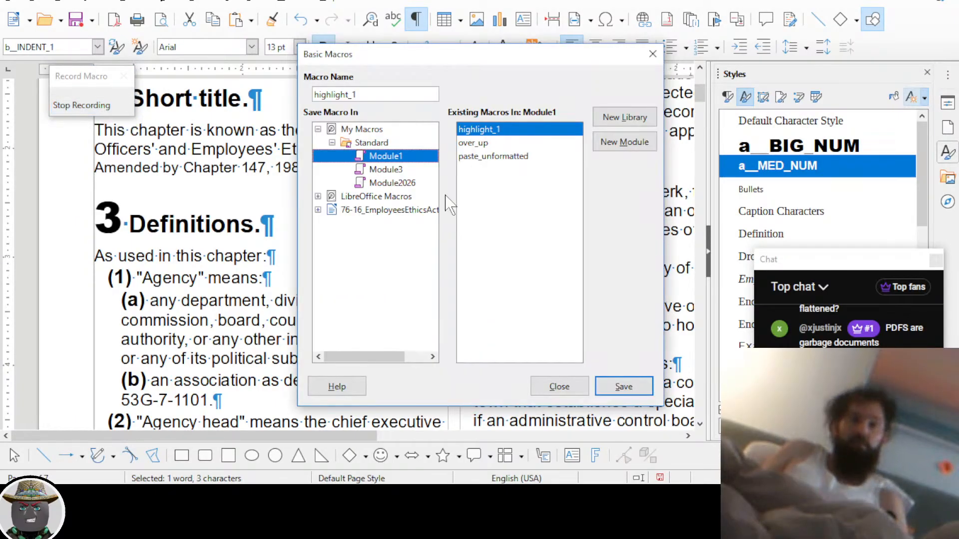
Look through the Standard library's modules and choose Module1 as the storage location for the recorded macro
{"action": "key", "text": "Return"}
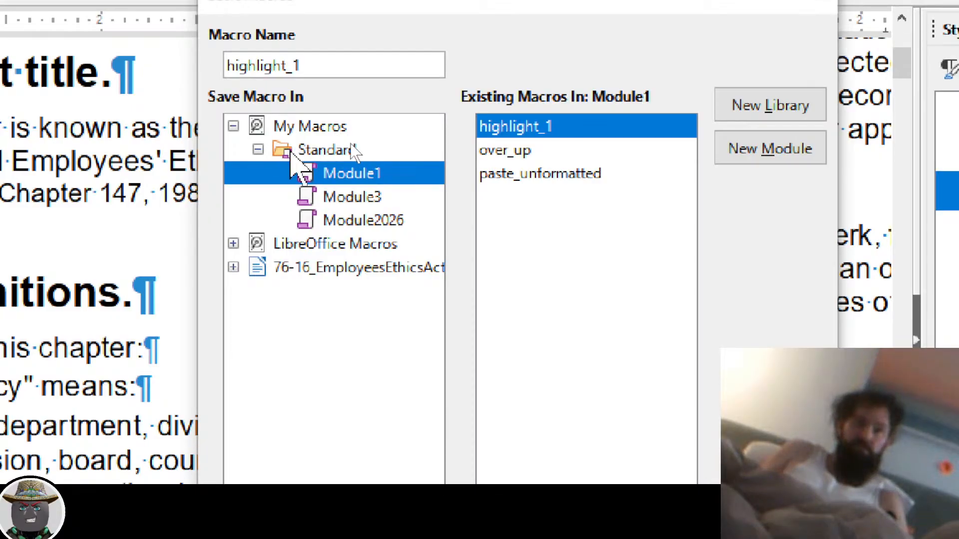
{"action": "left_click", "coordinate": [367, 221]}
{"action": "left_click", "coordinate": [389, 173]}
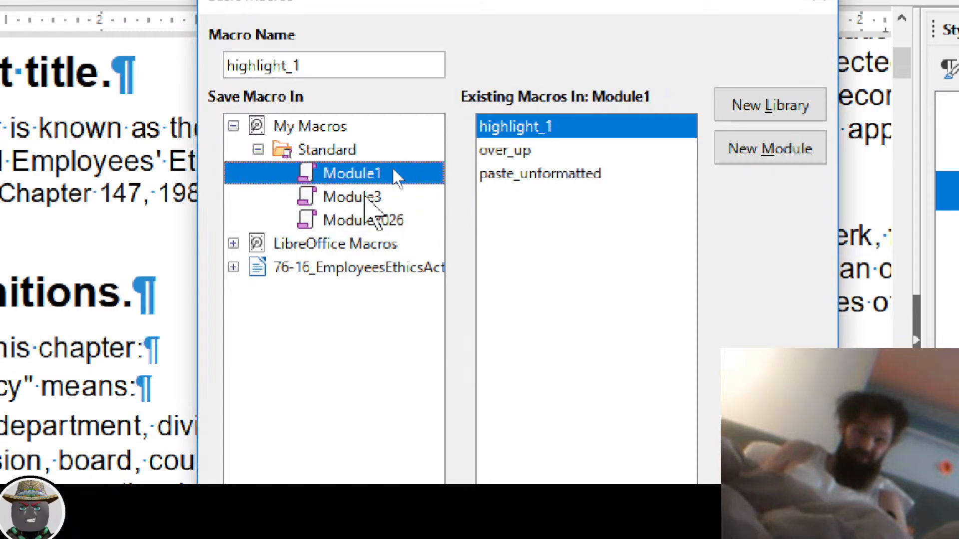
{"action": "left_click", "coordinate": [365, 220]}
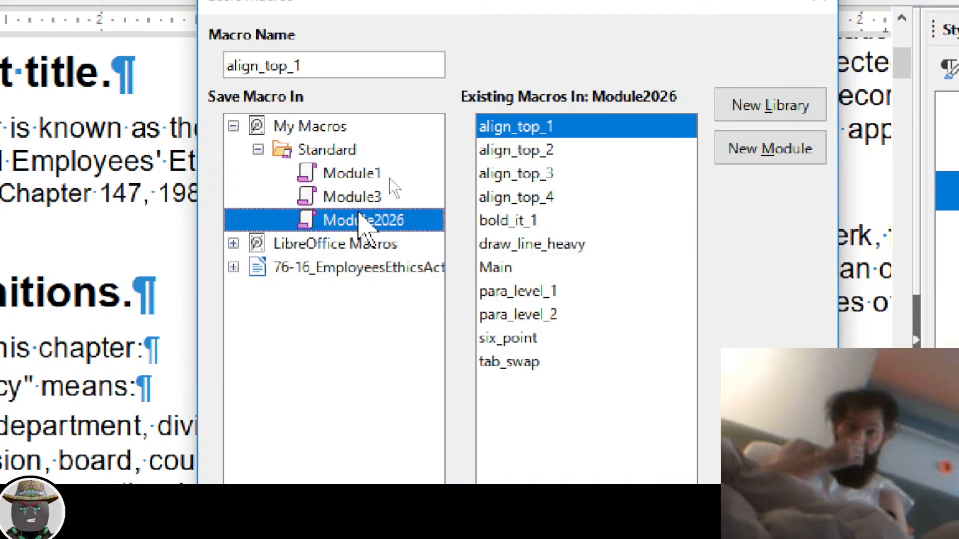
{"action": "left_click", "coordinate": [367, 199]}
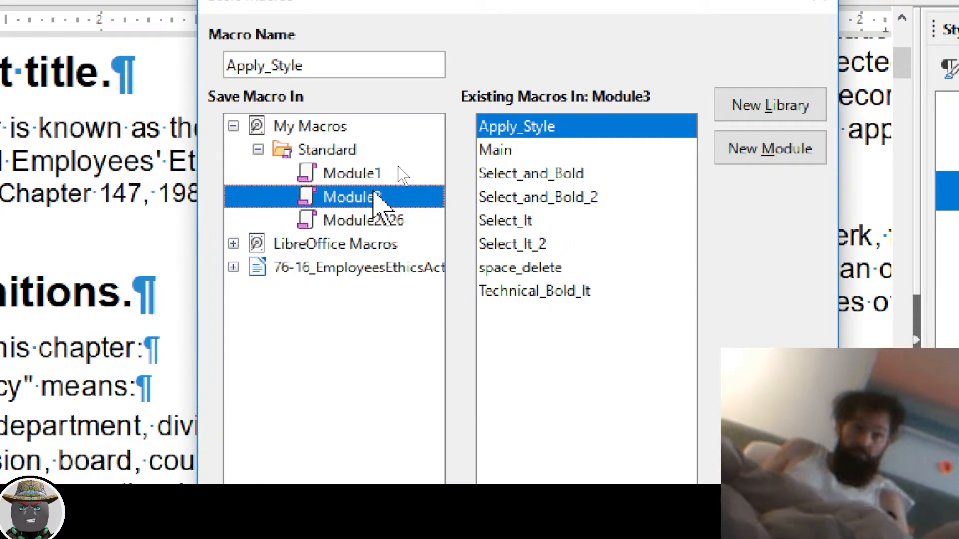
{"action": "left_click", "coordinate": [399, 173]}
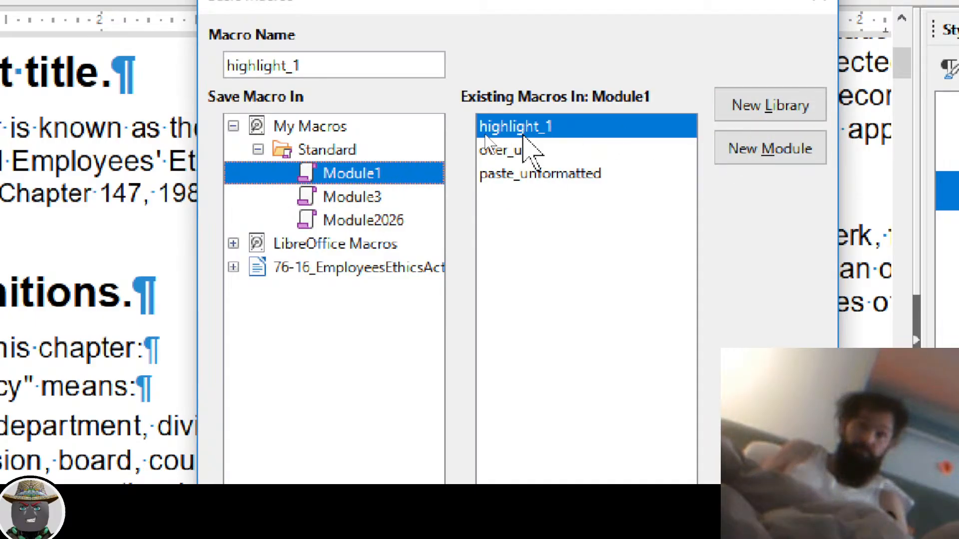
Name the recorded macro select_it_bold_it and save it
{"action": "left_click_drag", "start_coordinate": [335, 58], "coordinate": [148, 43]}
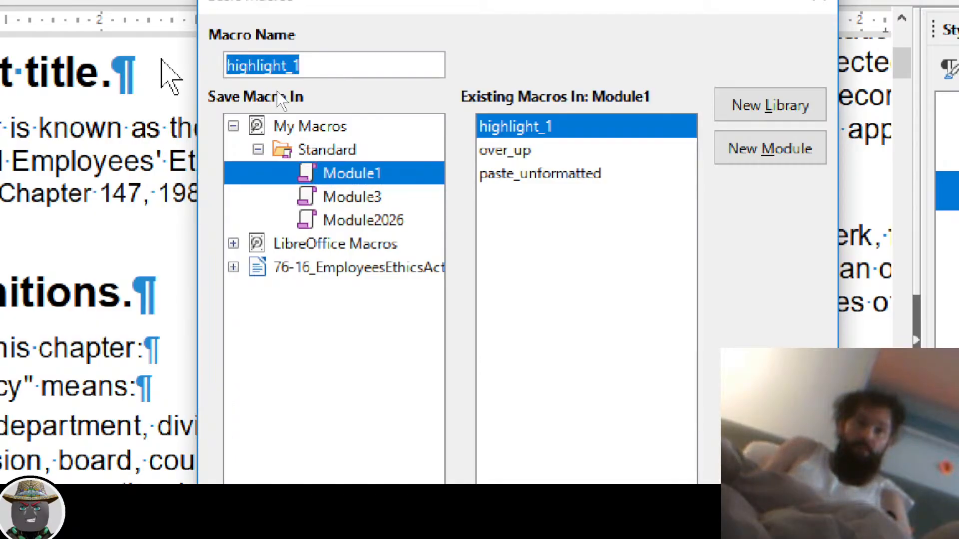
{"action": "type", "text": "sel"}
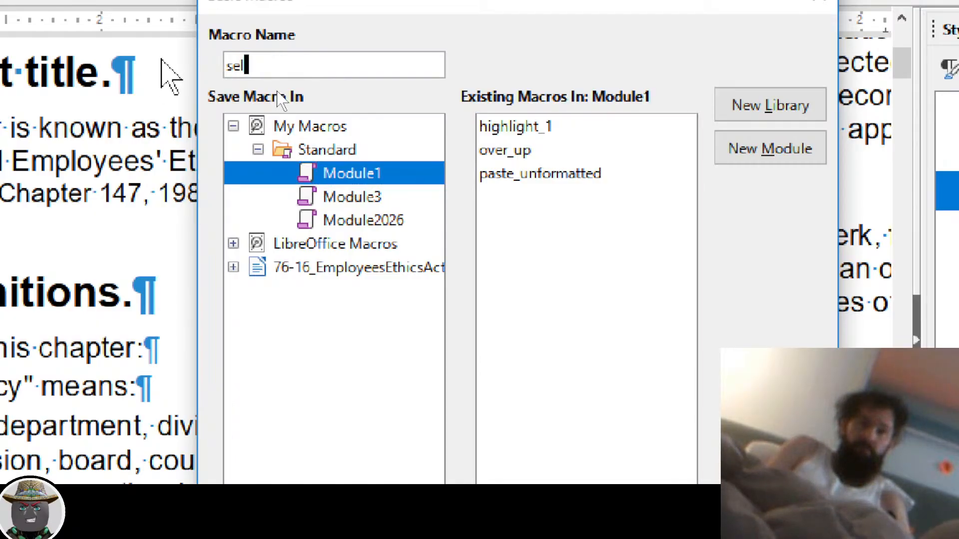
{"action": "type", "text": "ected"}
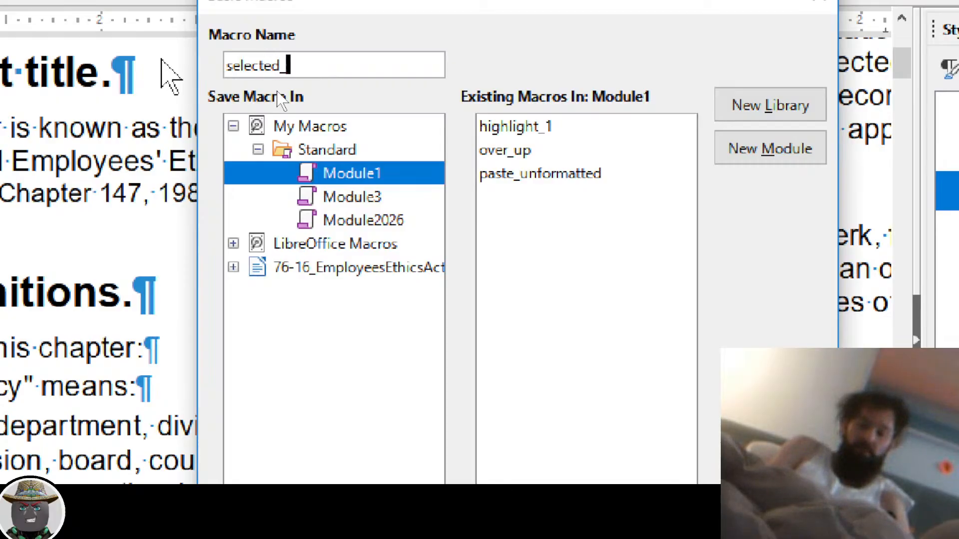
{"action": "type", "text": "_bolded"}
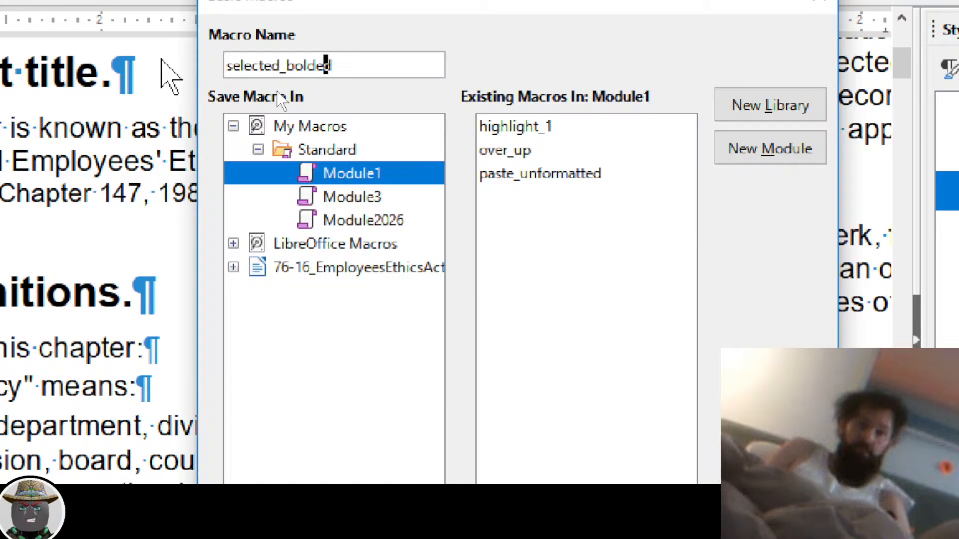
{"action": "key", "text": "Left"}
{"action": "key", "text": "Left"}
{"action": "key", "text": "Left"}
{"action": "key", "text": "Left"}
{"action": "key", "text": "Left"}
{"action": "key", "text": "Left"}
{"action": "key", "text": "shift+Left"}
{"action": "key", "text": "shift+Left"}
{"action": "type", "text": "_it"}
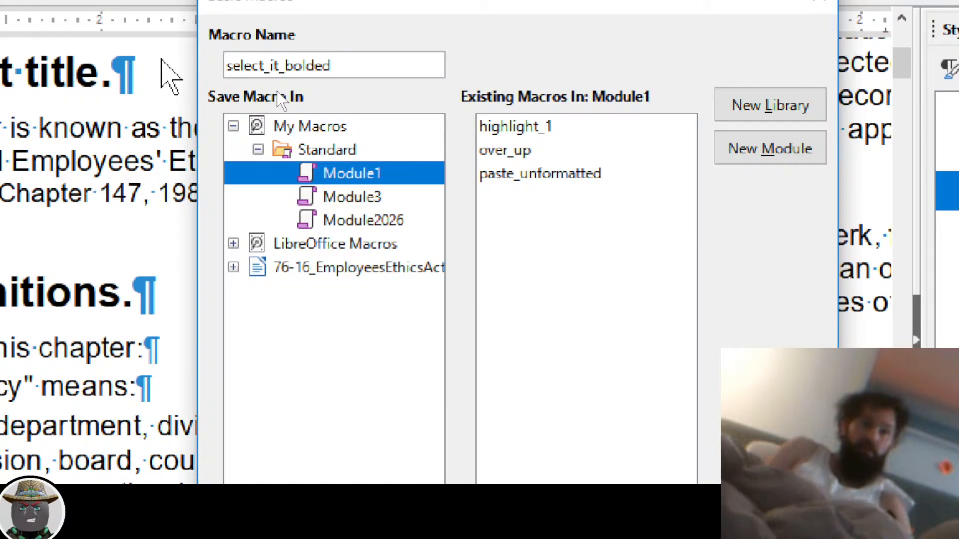
{"action": "key", "text": "Right"}
{"action": "key", "text": "Right"}
{"action": "key", "text": "Right"}
{"action": "key", "text": "Right"}
{"action": "key", "text": "shift+Right"}
{"action": "key", "text": "shift+Right"}
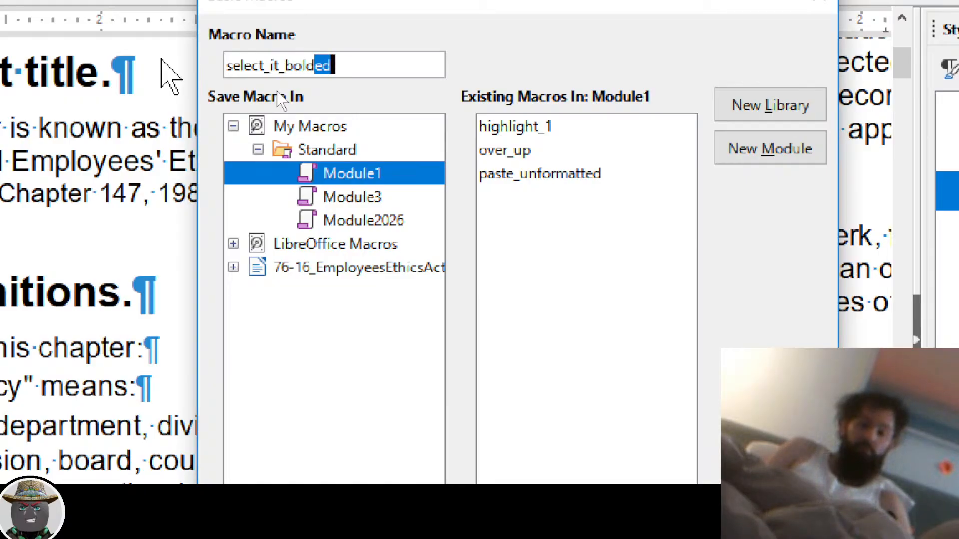
{"action": "key", "text": "BackSpace"}
{"action": "type", "text": "_it"}
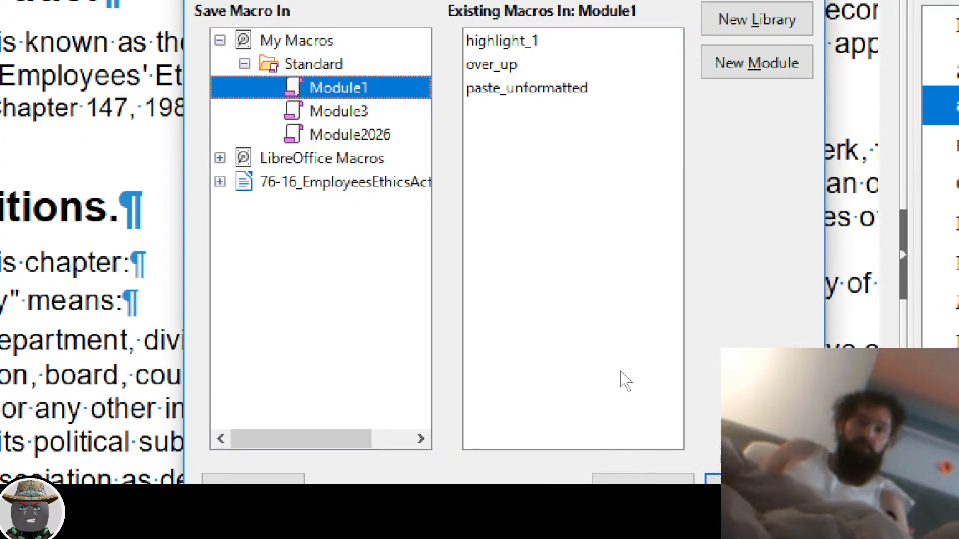
{"action": "left_click", "coordinate": [749, 482]}
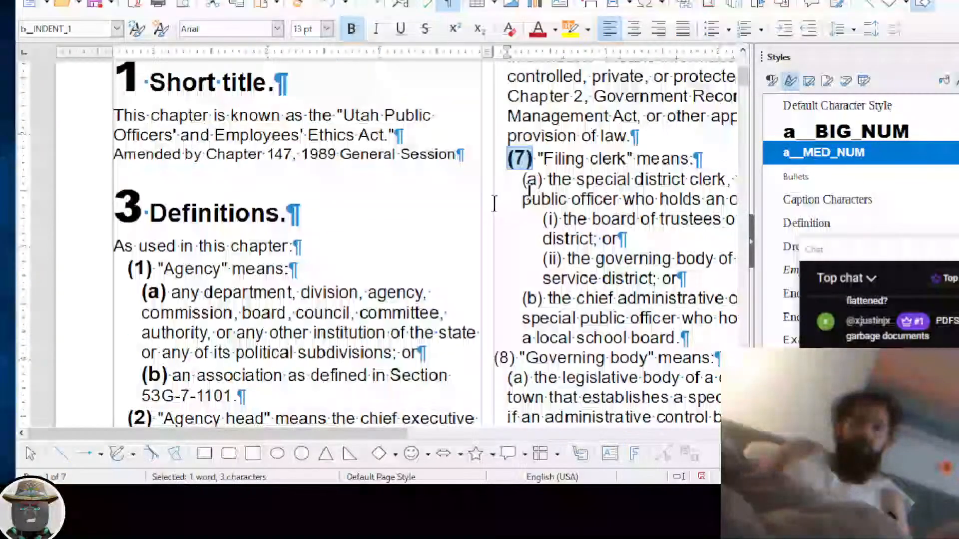
{"action": "left_click", "coordinate": [533, 181]}
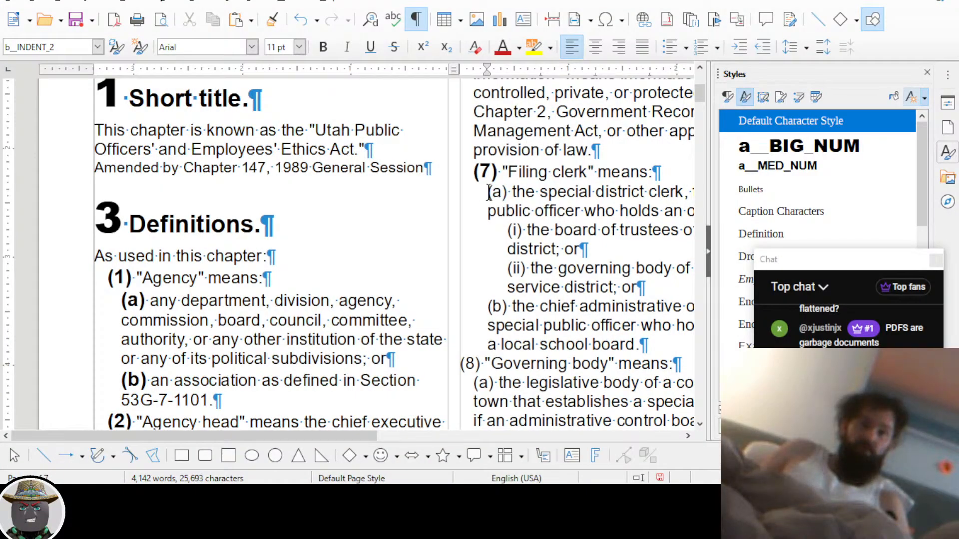
{"action": "left_click_drag", "start_coordinate": [502, 192], "coordinate": [507, 194]}
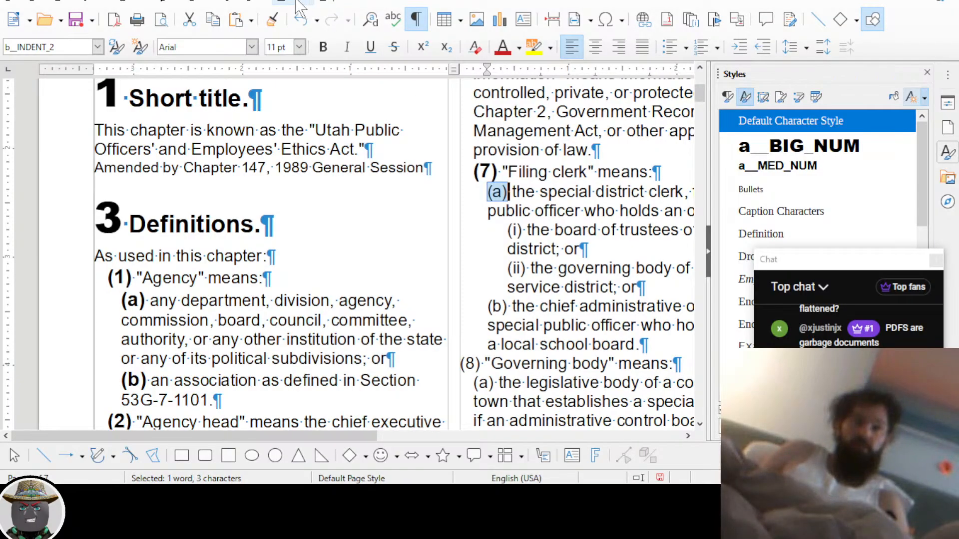
{"action": "left_click", "coordinate": [254, 2]}
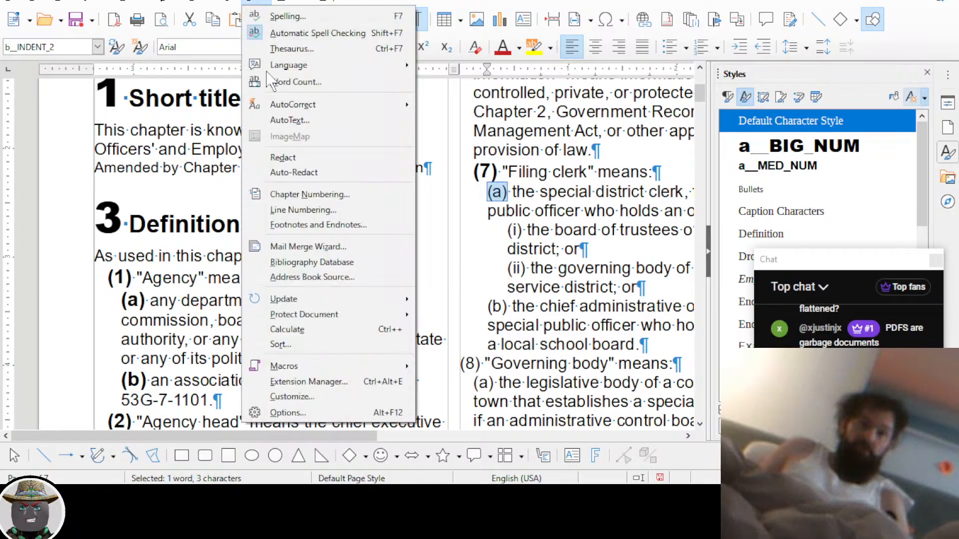
{"action": "mouse_move", "coordinate": [314, 366]}
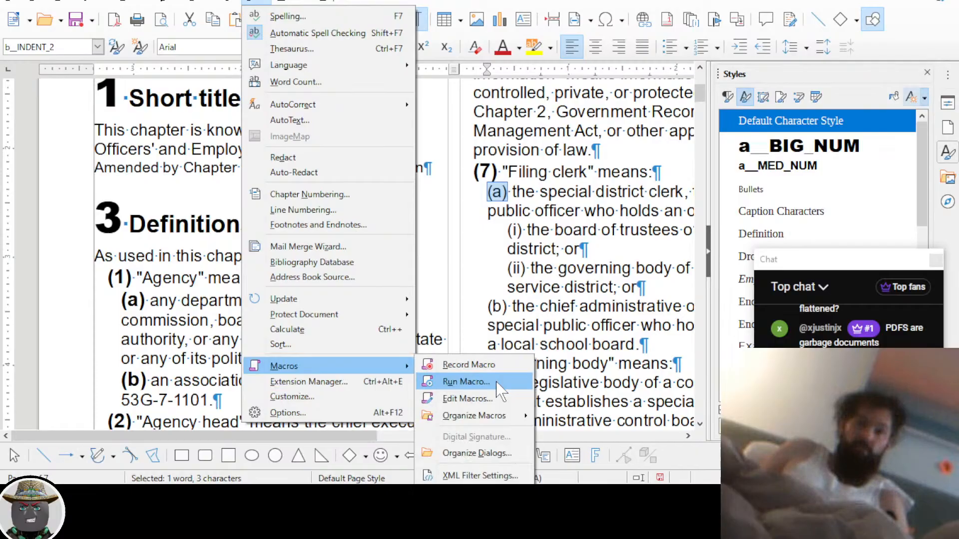
{"action": "left_click", "coordinate": [466, 382]}
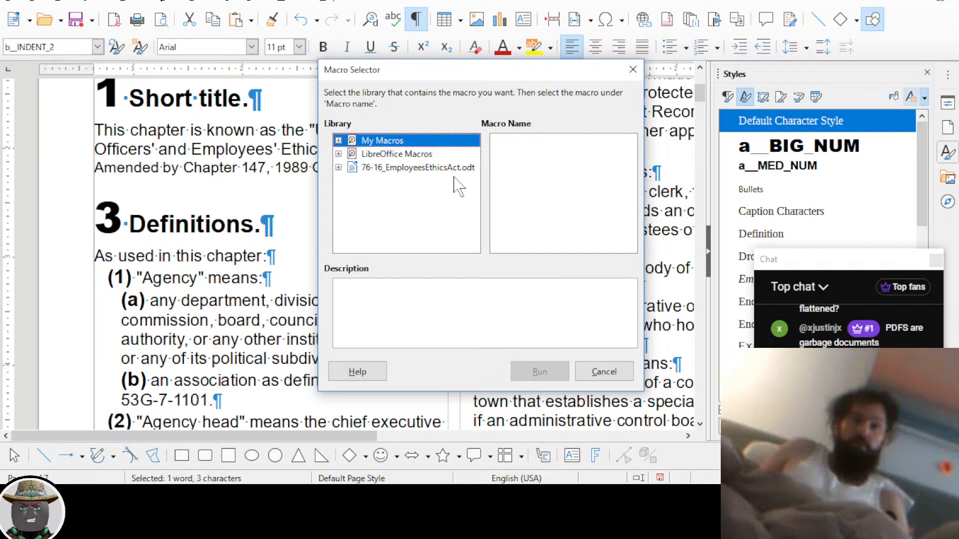
{"action": "left_click", "coordinate": [338, 141]}
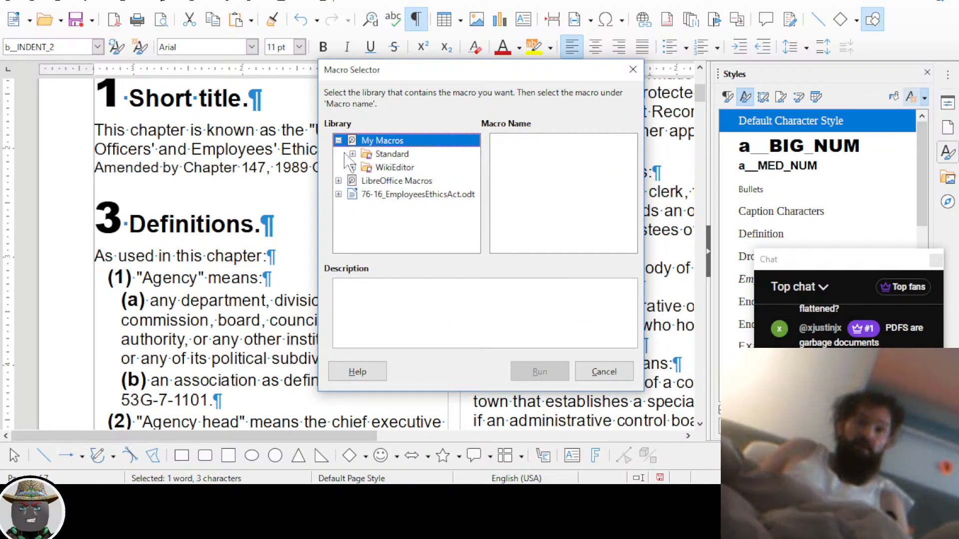
{"action": "left_click", "coordinate": [352, 154]}
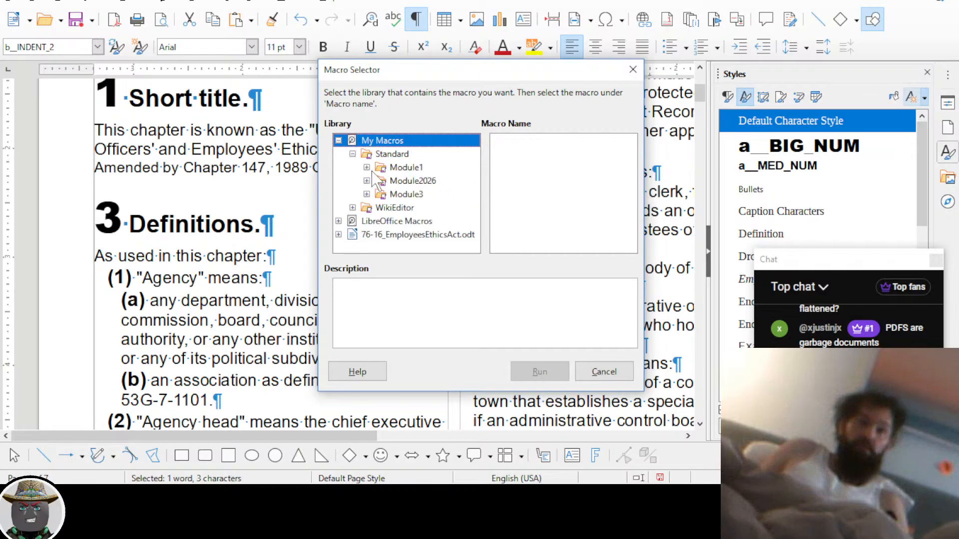
{"action": "left_click", "coordinate": [372, 168]}
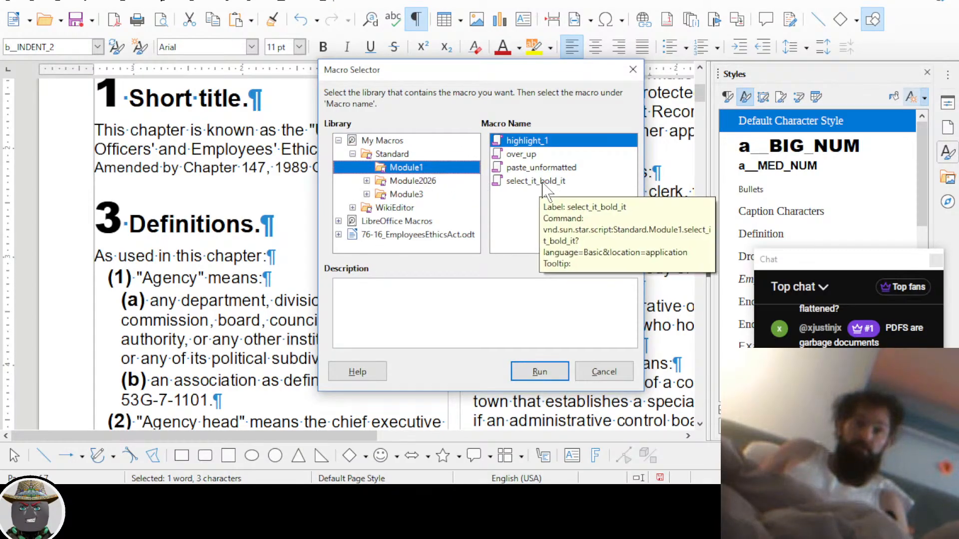
{"action": "left_click", "coordinate": [605, 372]}
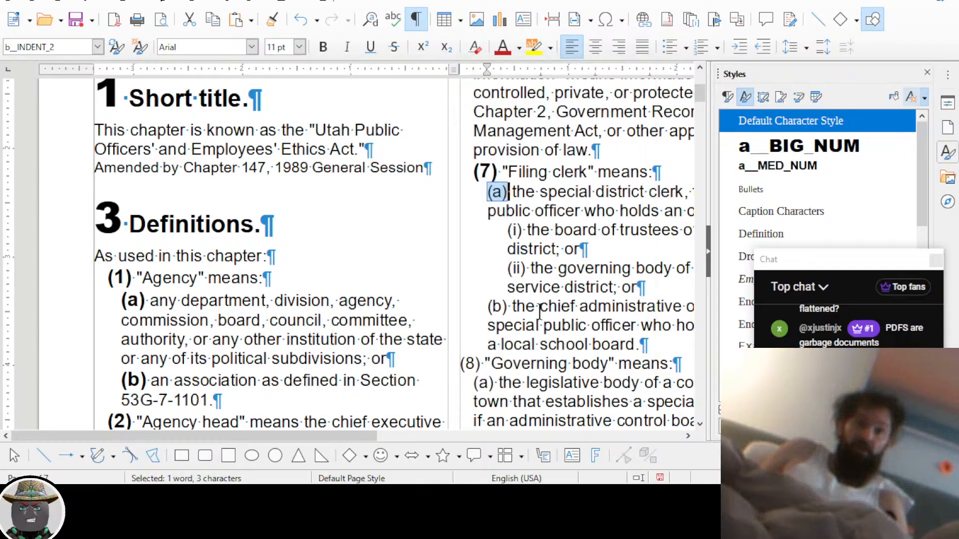
Run the select_it_bold_it macro from Module1 on the "(a)" in front of "the special district clerk"
{"action": "left_click", "coordinate": [507, 191]}
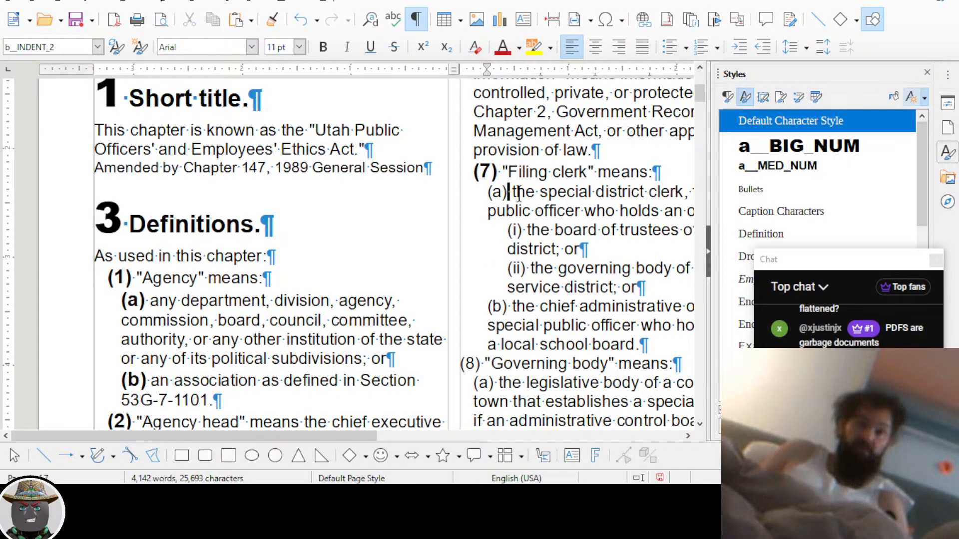
{"action": "left_click", "coordinate": [259, 2]}
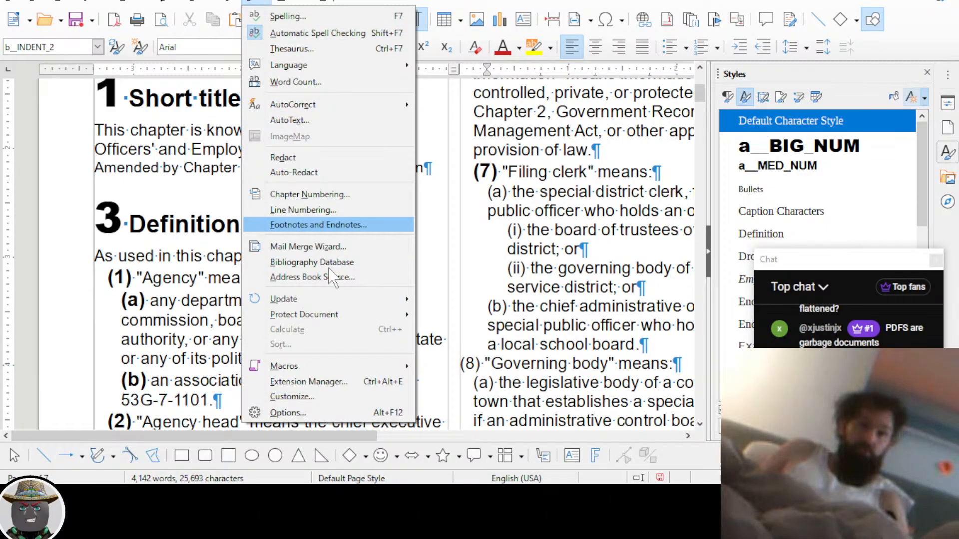
{"action": "mouse_move", "coordinate": [300, 366]}
{"action": "left_click", "coordinate": [440, 381]}
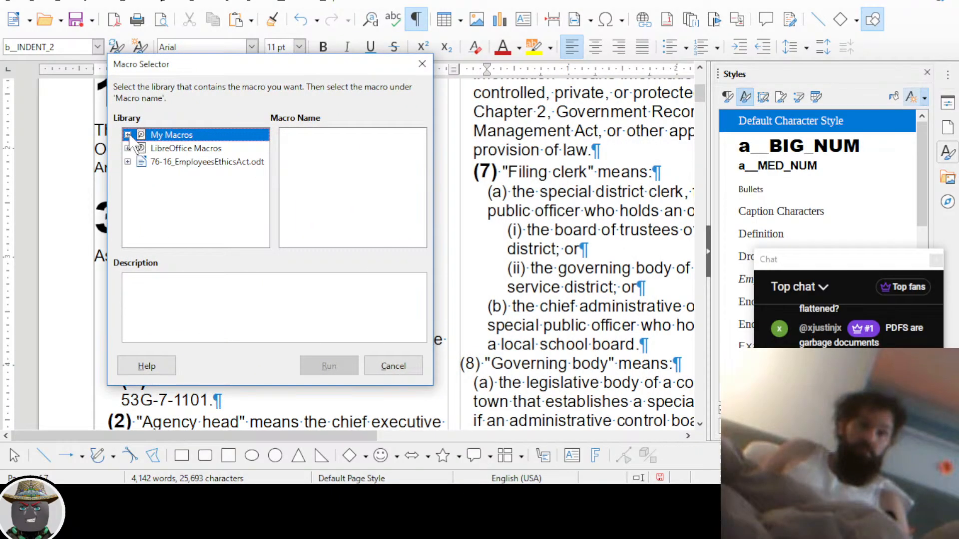
{"action": "left_click", "coordinate": [128, 135]}
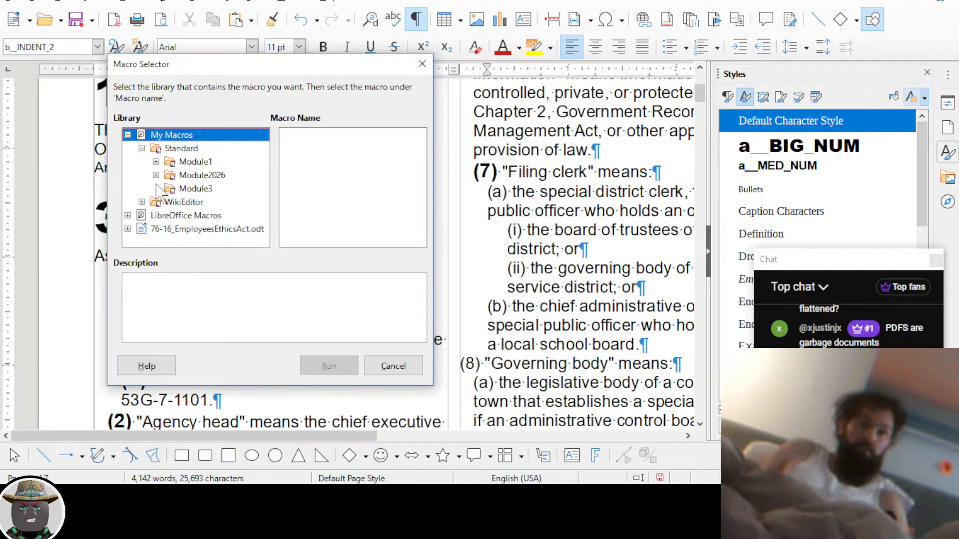
{"action": "left_click", "coordinate": [164, 162]}
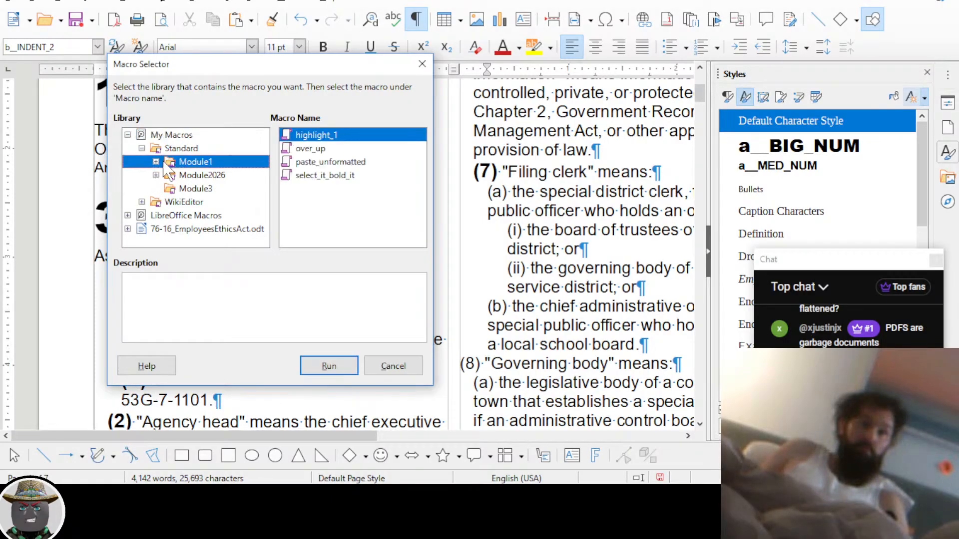
{"action": "left_click", "coordinate": [329, 176]}
{"action": "left_click", "coordinate": [329, 366]}
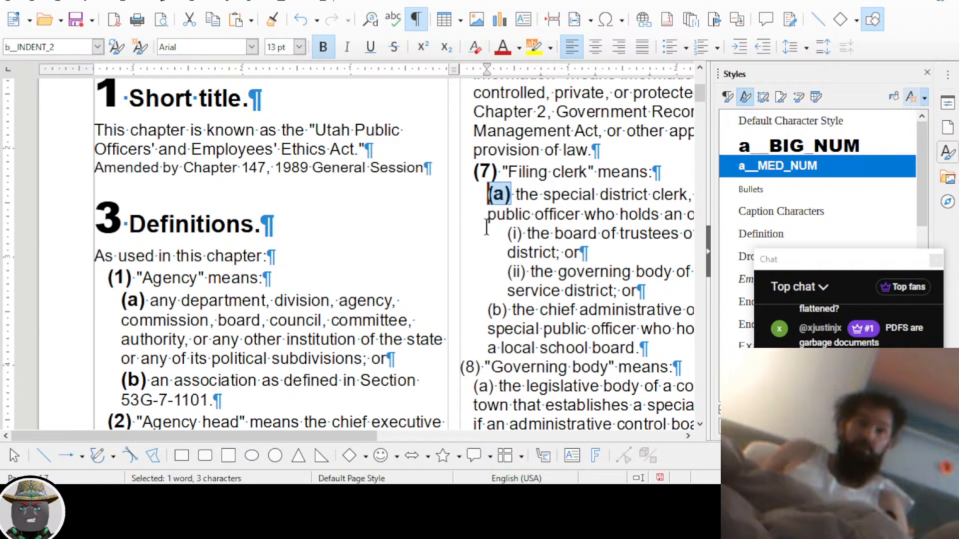
Place the cursor after the "(i)" under item (7)(a) and check which keyboard shortcut the a__MED_NUM character style has
{"action": "left_click", "coordinate": [523, 233]}
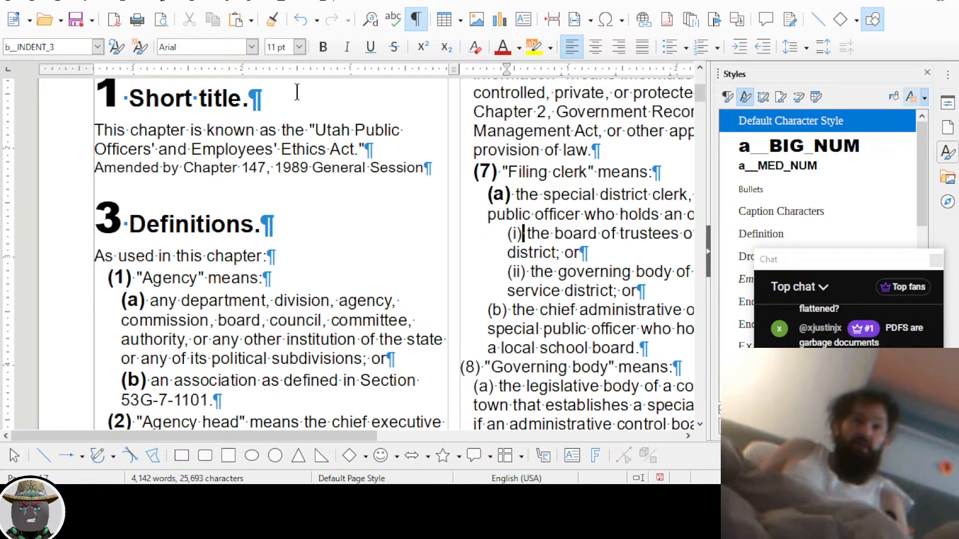
{"action": "left_click", "coordinate": [256, 1]}
{"action": "left_click", "coordinate": [295, 397]}
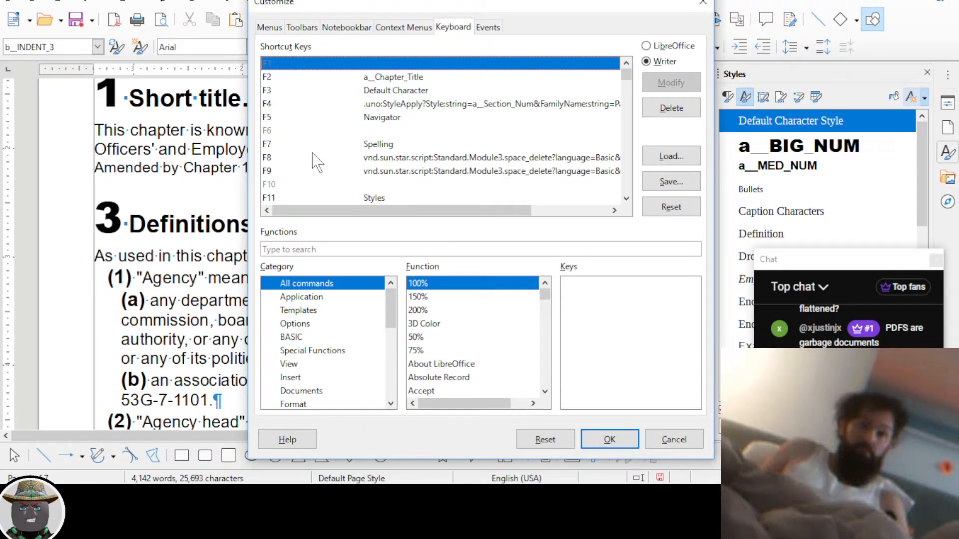
{"action": "scroll", "coordinate": [316, 162], "scroll_direction": "down", "scroll_amount": 1}
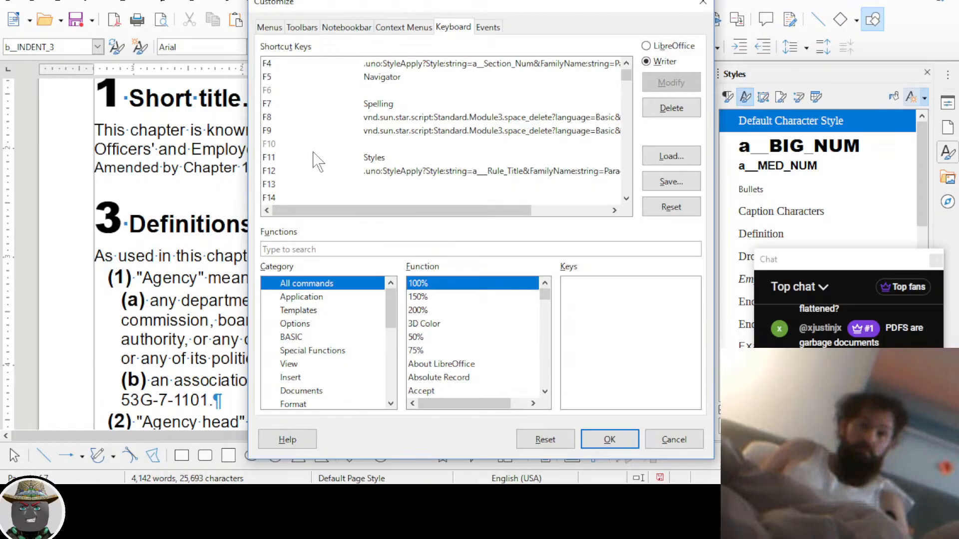
{"action": "left_click", "coordinate": [317, 171]}
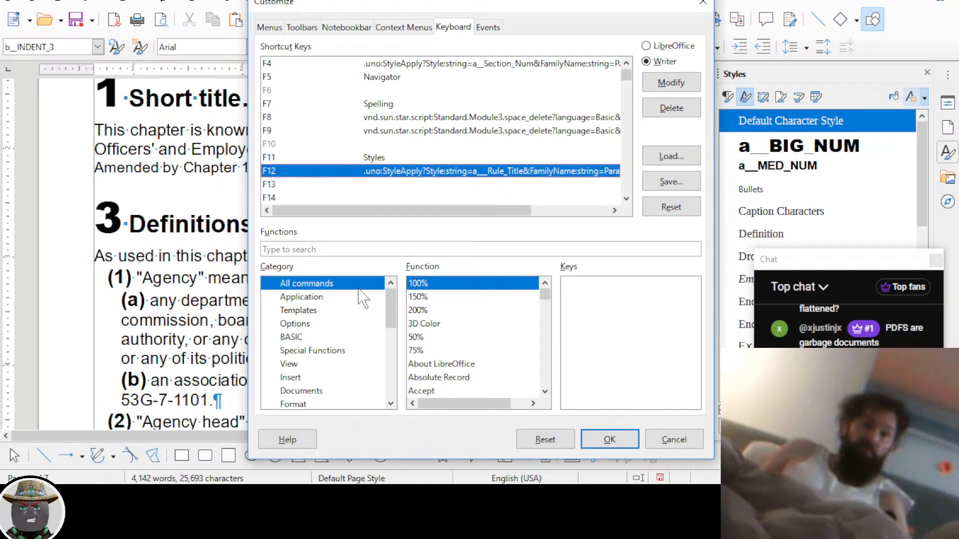
{"action": "scroll", "coordinate": [355, 350], "scroll_direction": "down", "scroll_amount": 5}
{"action": "left_click", "coordinate": [270, 391]}
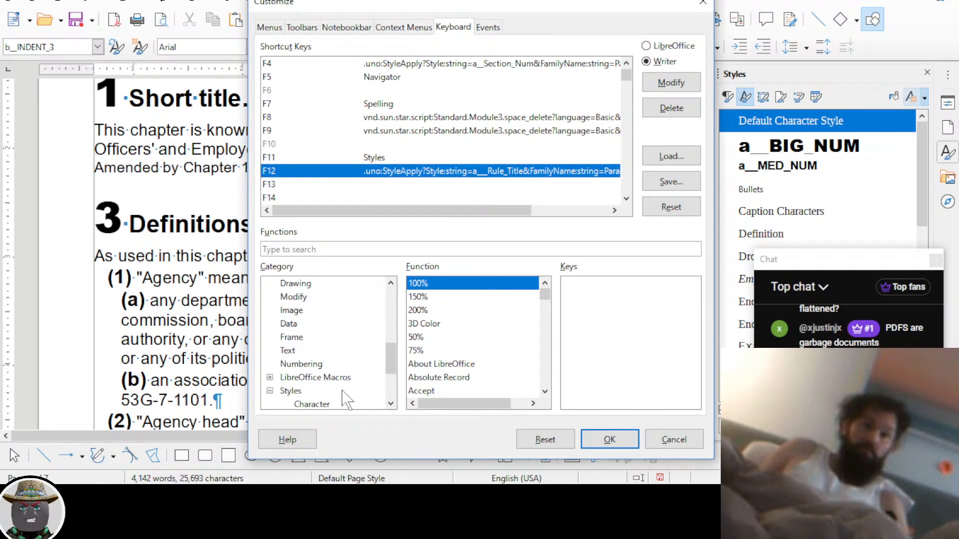
{"action": "left_click", "coordinate": [320, 326]}
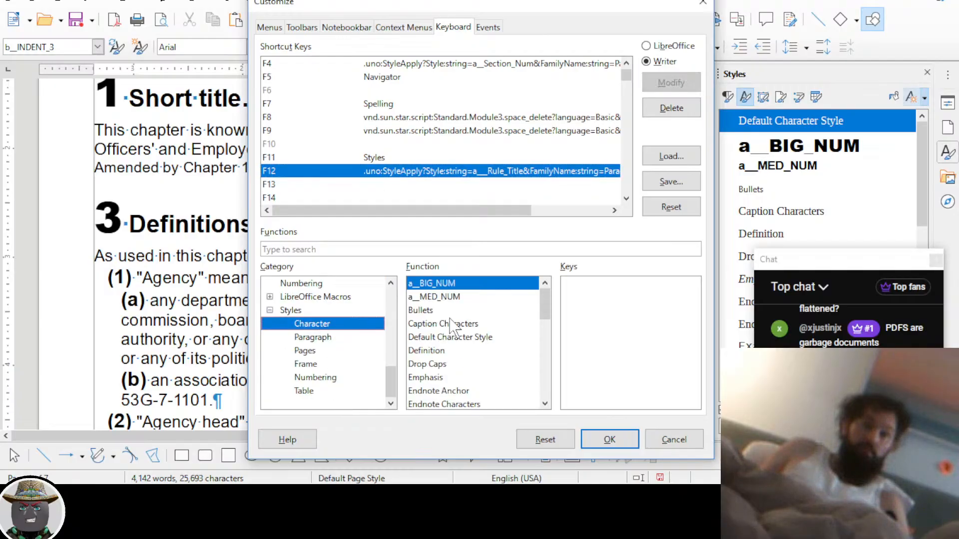
{"action": "left_click", "coordinate": [453, 299]}
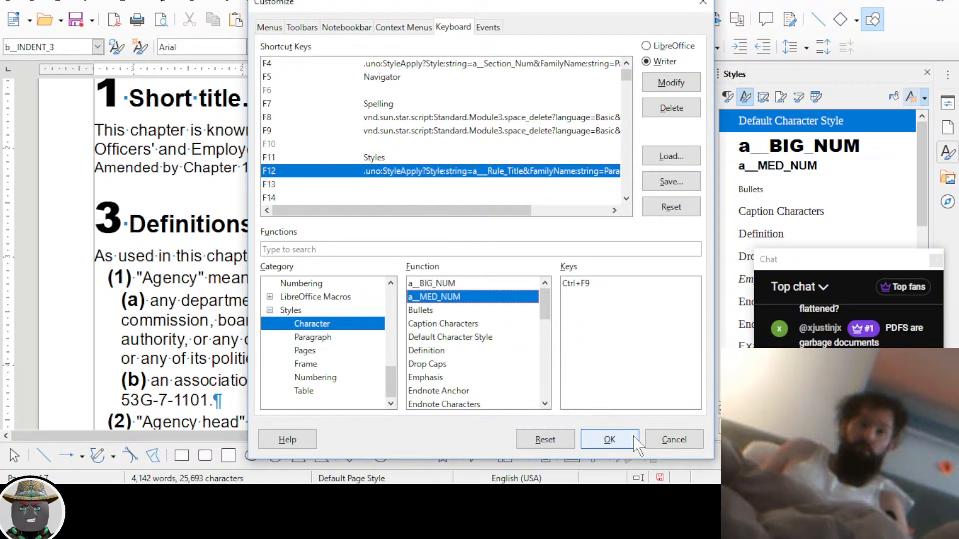
{"action": "left_click", "coordinate": [619, 440]}
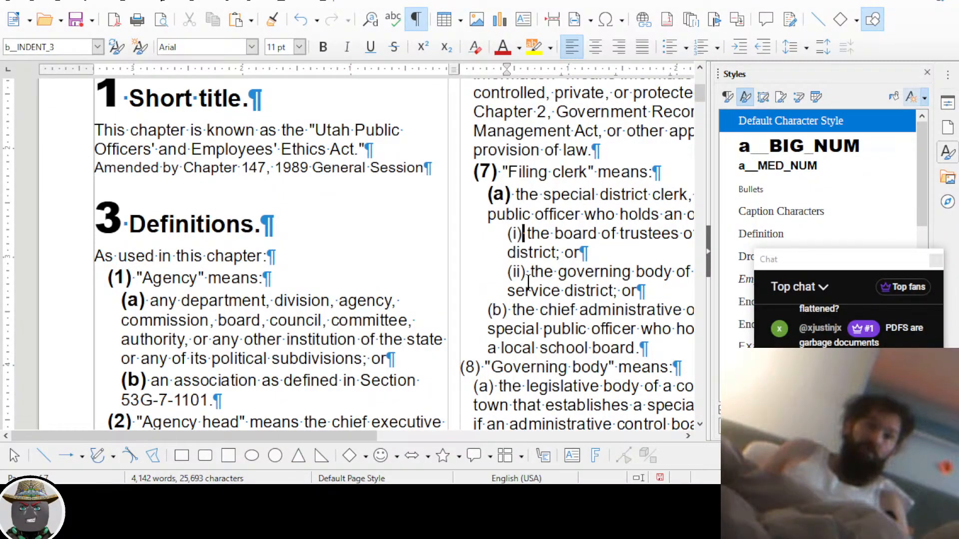
Assign the F12 keyboard shortcut to the select_it_bold_it macro in Module1 of the Standard library
{"action": "left_click", "coordinate": [255, 4]}
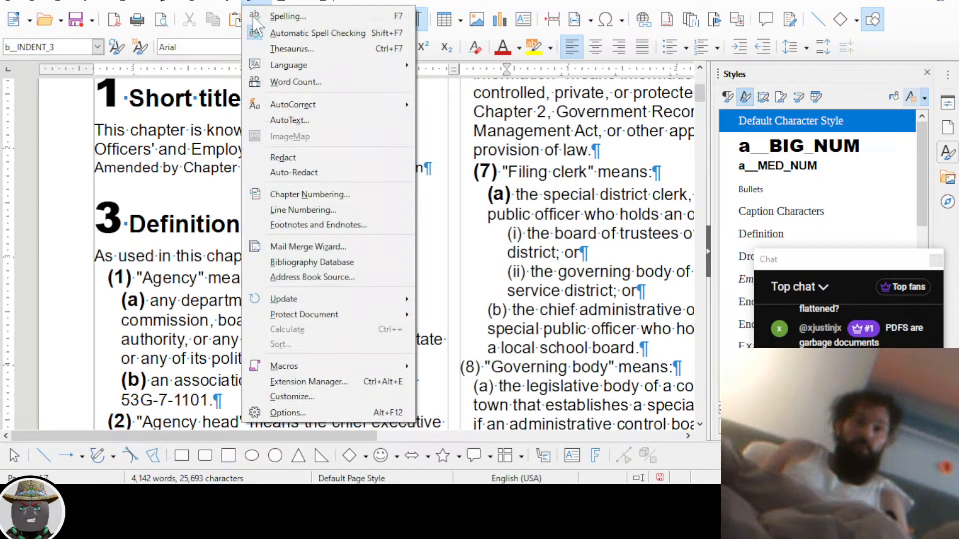
{"action": "left_click", "coordinate": [329, 396]}
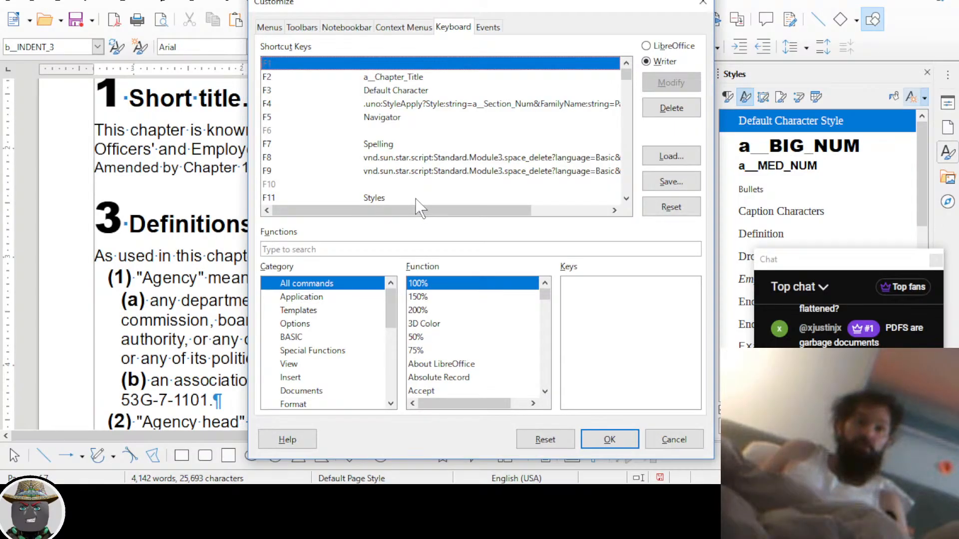
{"action": "scroll", "coordinate": [416, 199], "scroll_direction": "down", "scroll_amount": 2}
{"action": "left_click", "coordinate": [371, 131]}
{"action": "scroll", "coordinate": [326, 370], "scroll_direction": "down", "scroll_amount": 5}
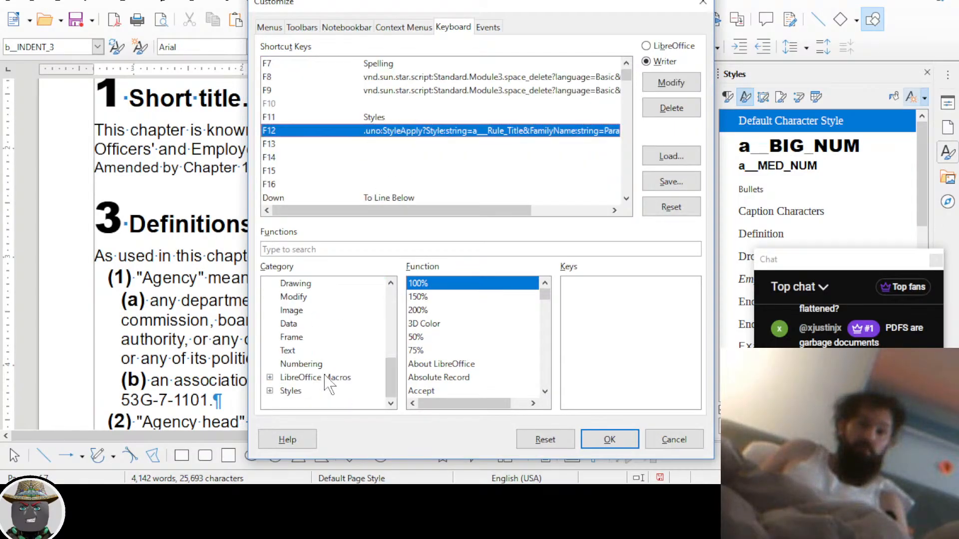
{"action": "left_click", "coordinate": [270, 377]}
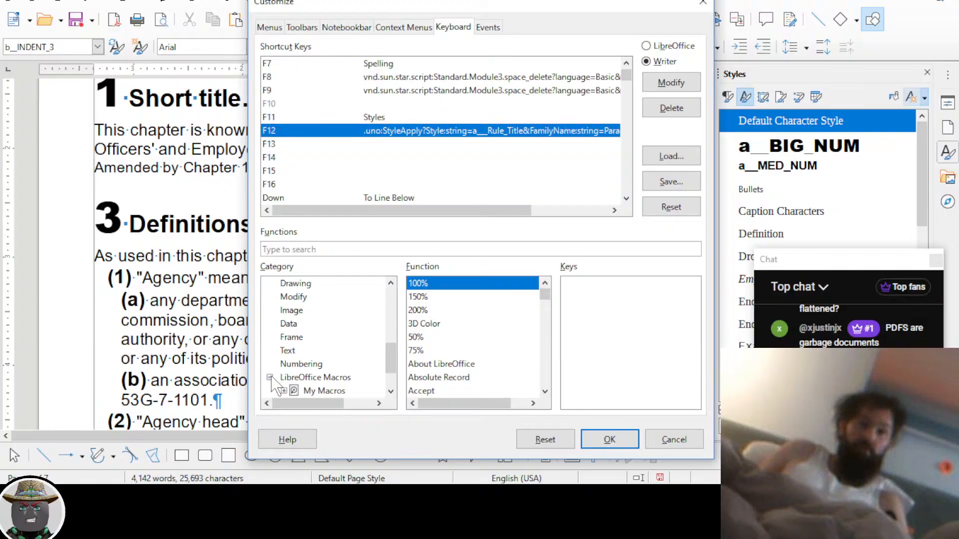
{"action": "scroll", "coordinate": [319, 392], "scroll_direction": "down", "scroll_amount": 1}
{"action": "left_click", "coordinate": [285, 351]}
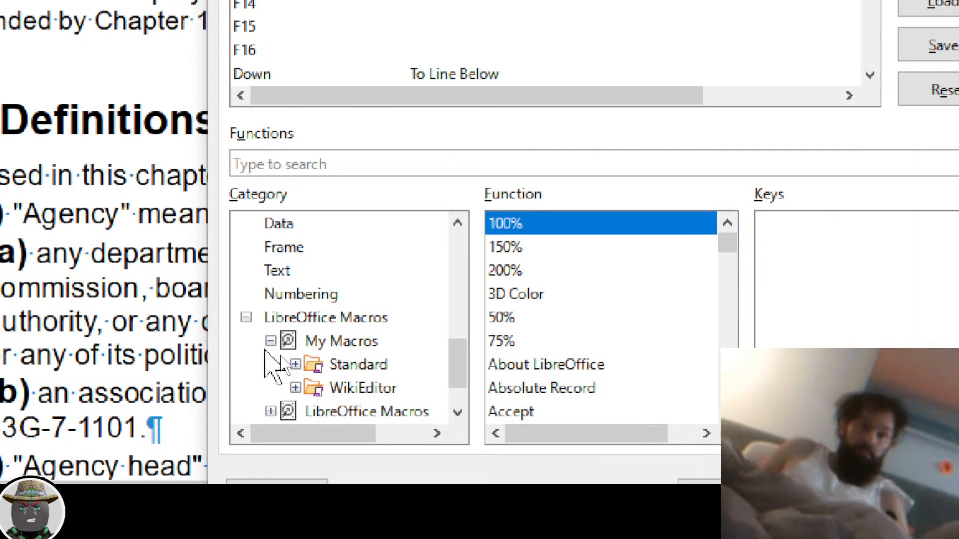
{"action": "left_click", "coordinate": [296, 364]}
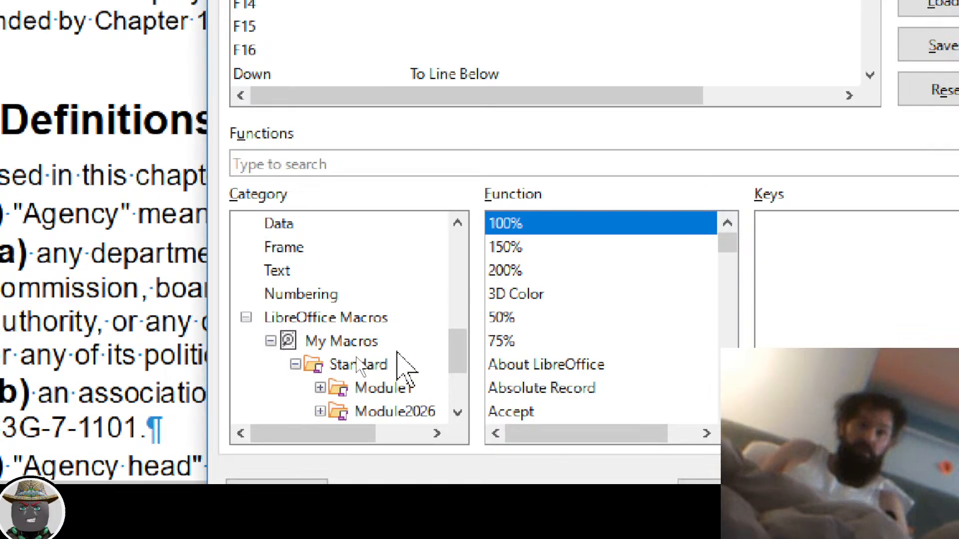
{"action": "left_click", "coordinate": [350, 318]}
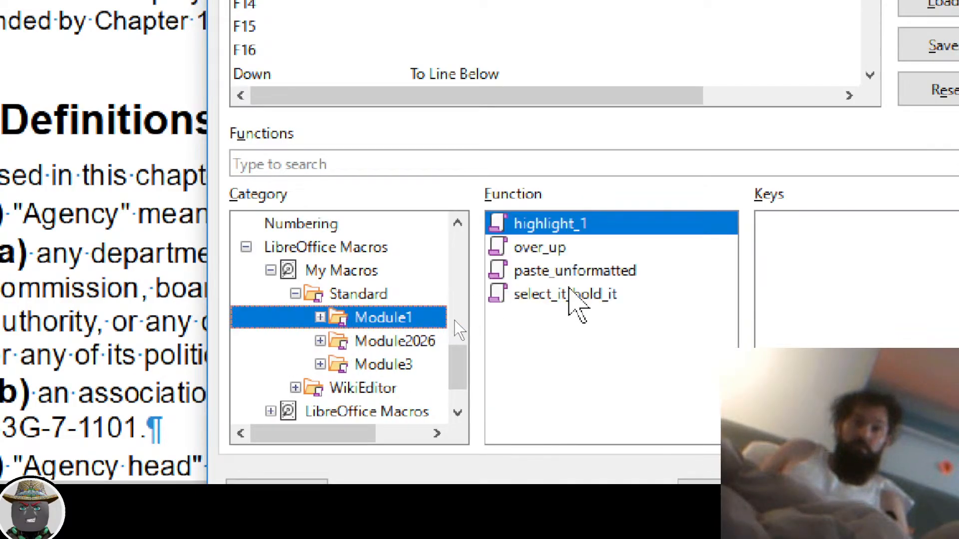
{"action": "left_click", "coordinate": [570, 294]}
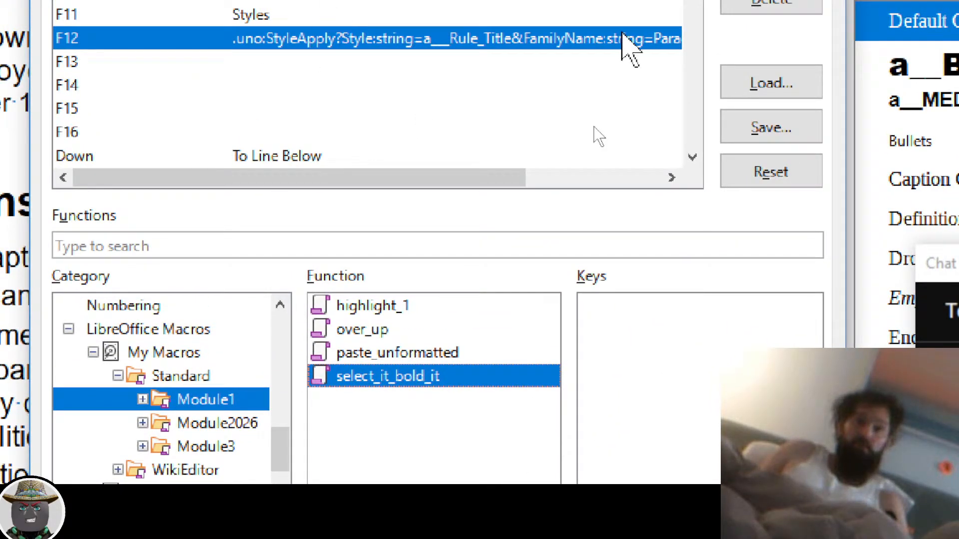
{"action": "left_click", "coordinate": [764, 2]}
{"action": "left_click", "coordinate": [512, 455]}
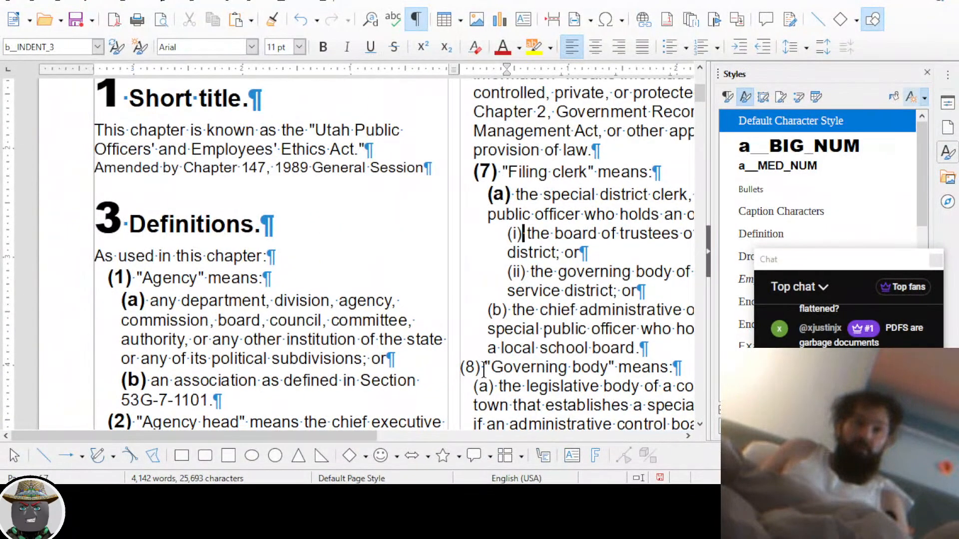
Format the "(i)" in front of "the board of trustees" with the select_it_bold_it macro
{"action": "scroll", "coordinate": [578, 287], "scroll_direction": "up", "scroll_amount": 1, "text": "ctrl"}
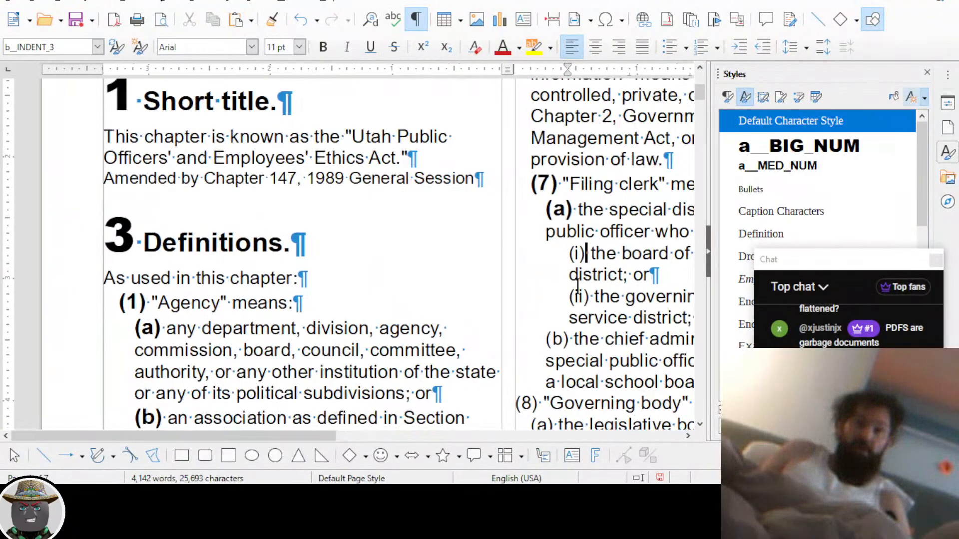
{"action": "scroll", "coordinate": [578, 287], "scroll_direction": "up", "scroll_amount": 1, "text": "ctrl"}
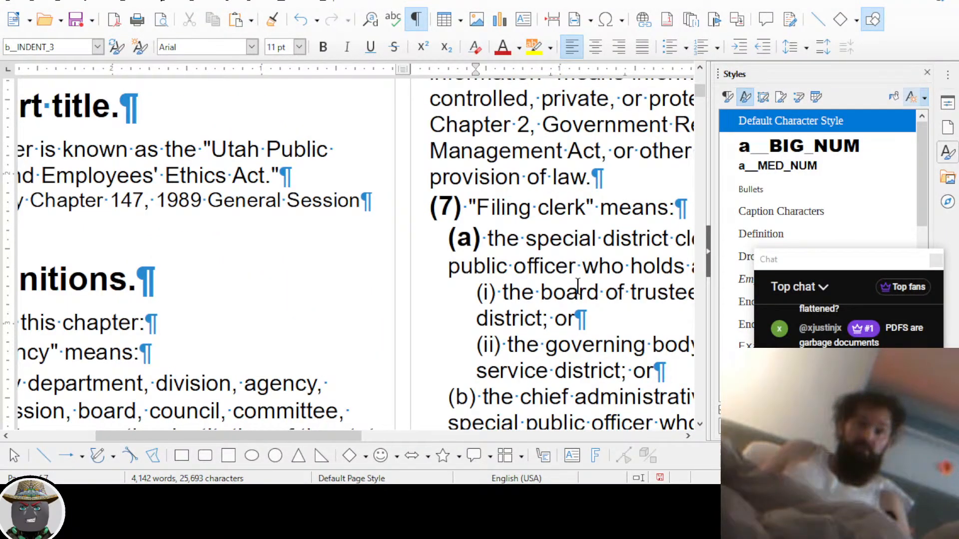
{"action": "key", "text": "shift+Home"}
{"action": "key", "text": "ctrl+2"}
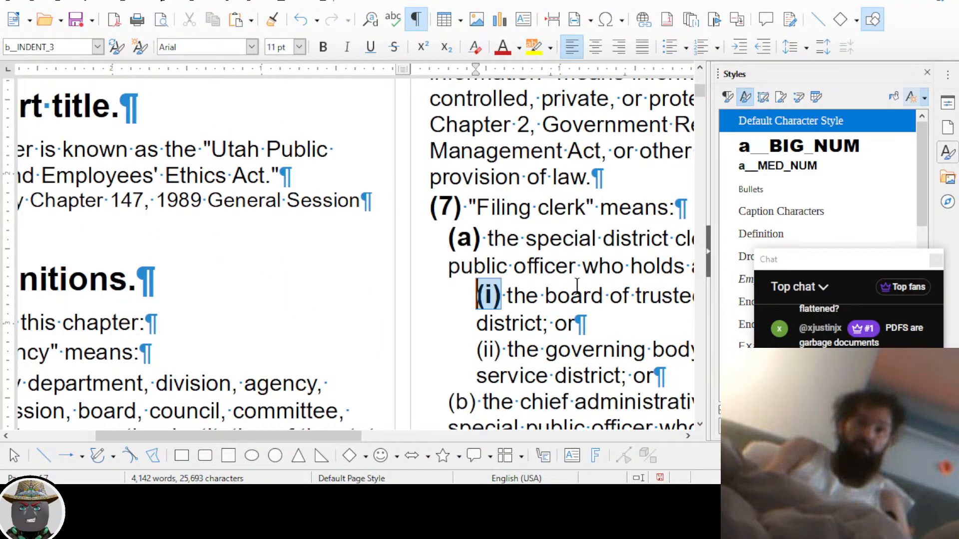
Apply the a__MED_NUM character style to the "(ii)" in front of "the governing body"
{"action": "key", "text": "Down"}
{"action": "key", "text": "Down"}
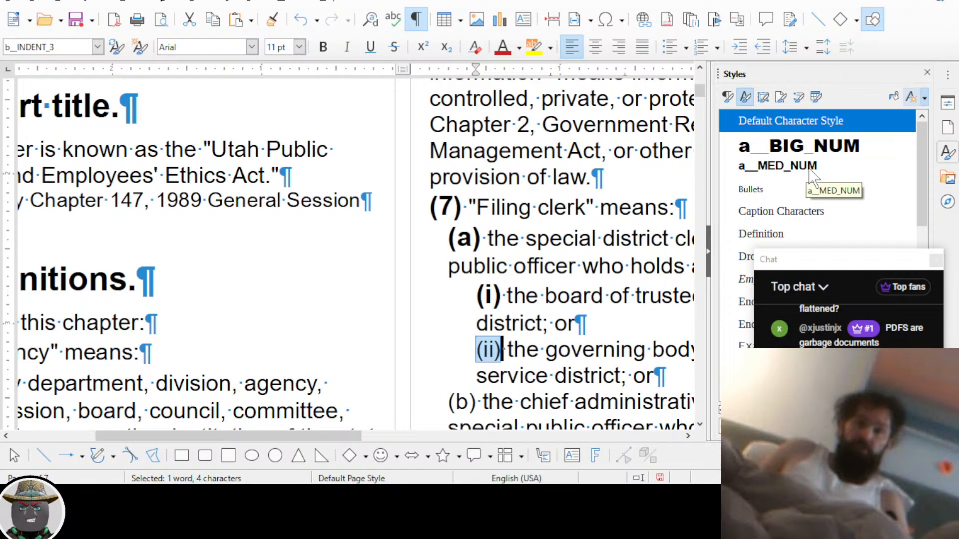
{"action": "double_click", "coordinate": [787, 166]}
Format the "(b)" in front of "the chief administrative" with the select_it_bold_it macro
{"action": "scroll", "coordinate": [469, 282], "scroll_direction": "down", "scroll_amount": 3}
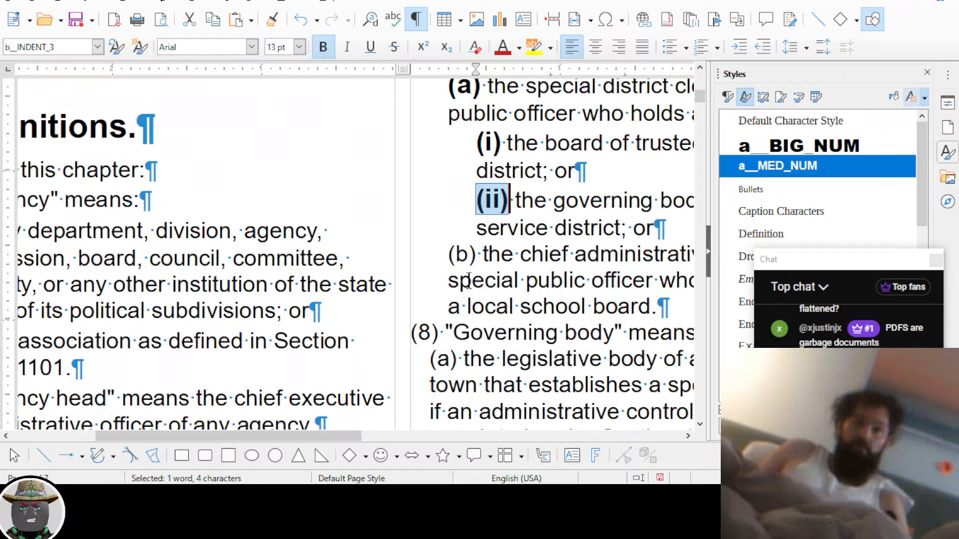
{"action": "left_click", "coordinate": [475, 255]}
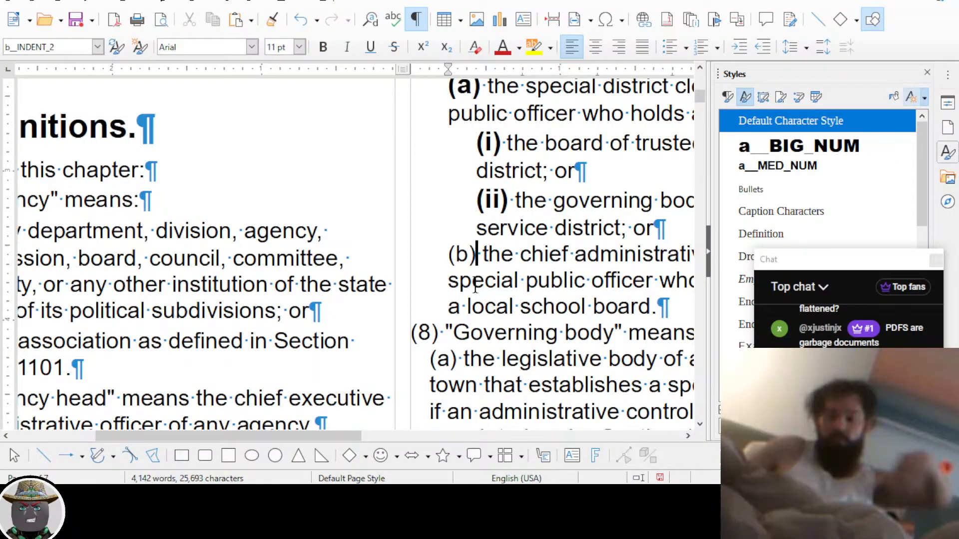
{"action": "key", "text": "shift+Home"}
{"action": "key", "text": "ctrl+2"}
Use the select_it_bold_it macro to format the "(8)" before "Governing body" and the "(a)" before "the legislative body"
{"action": "left_click", "coordinate": [436, 343]}
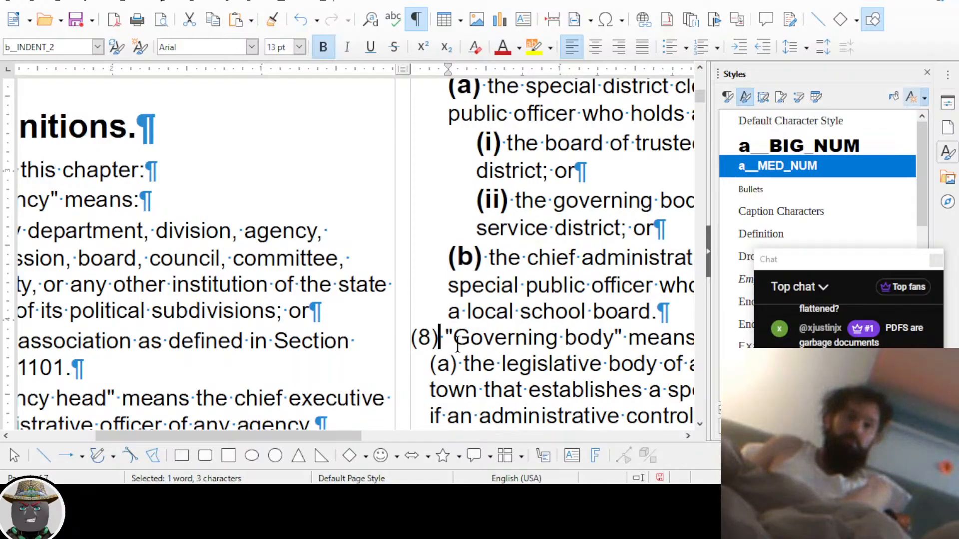
{"action": "key", "text": "shift+Home"}
{"action": "key", "text": "ctrl+2"}
{"action": "left_click", "coordinate": [457, 368]}
{"action": "key", "text": "shift+Home"}
{"action": "key", "text": "ctrl+2"}
Format the "(9)" in front of "Governmental action" with the select_it_bold_it macro
{"action": "scroll", "coordinate": [457, 350], "scroll_direction": "down", "scroll_amount": 3}
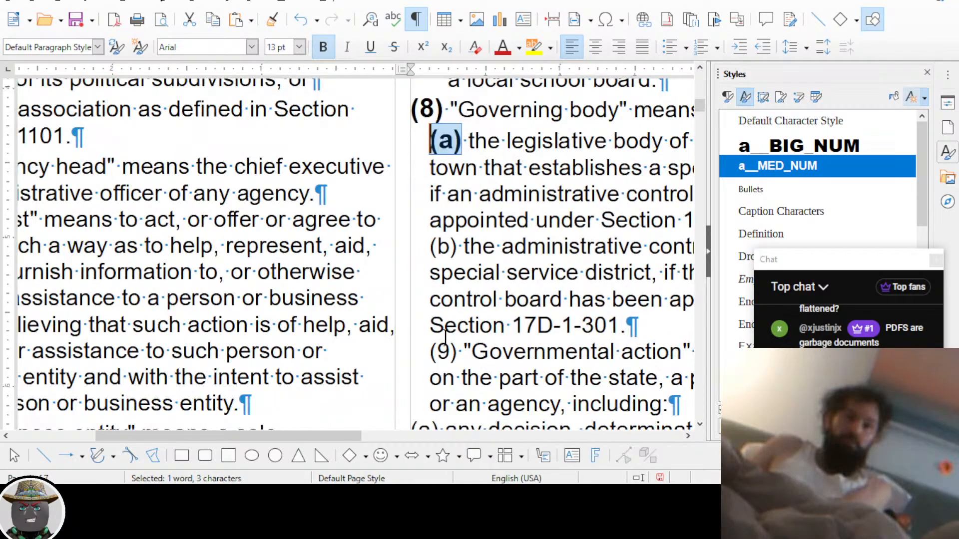
{"action": "left_click", "coordinate": [456, 351]}
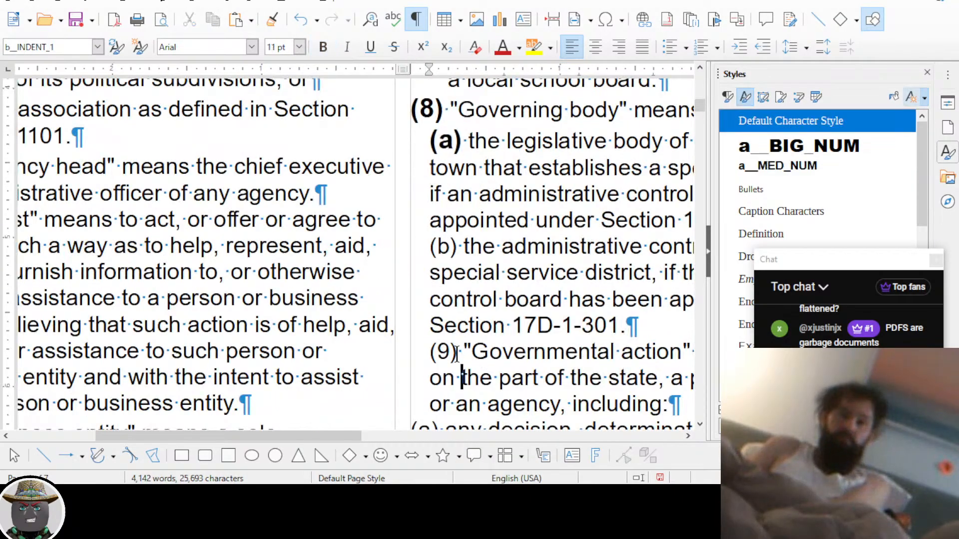
{"action": "key", "text": "Up"}
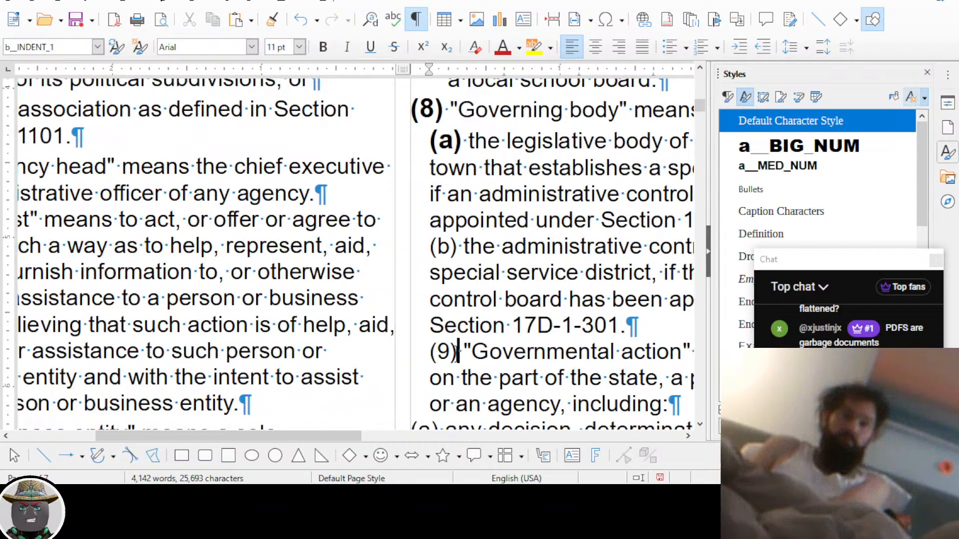
{"action": "key", "text": "shift+Home"}
{"action": "key", "text": "ctrl+2"}
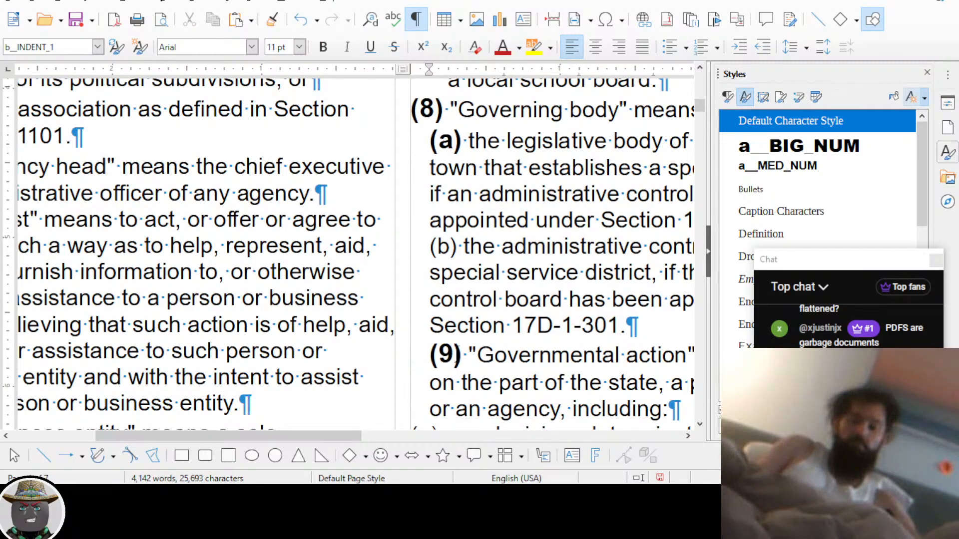
Format the "(b)" in front of "the administrative control board" under item (8) with the select_it_bold_it macro
{"action": "key", "text": "Up"}
{"action": "key", "text": "Up"}
{"action": "key", "text": "Up"}
{"action": "key", "text": "Up"}
{"action": "key", "text": "shift+Home"}
{"action": "key", "text": "ctrl+2"}
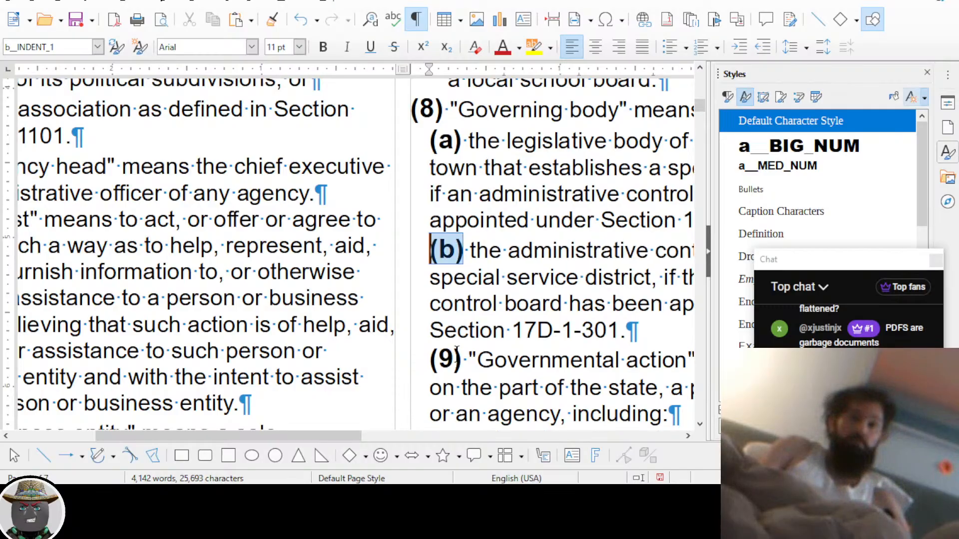
Format the "(a)" in front of "any decision" under item (9) with the a__MED_NUM character style
{"action": "key", "text": "Down"}
{"action": "key", "text": "Down"}
{"action": "key", "text": "Down"}
{"action": "key", "text": "Down"}
{"action": "key", "text": "Down"}
{"action": "key", "text": "Down"}
{"action": "key", "text": "Down"}
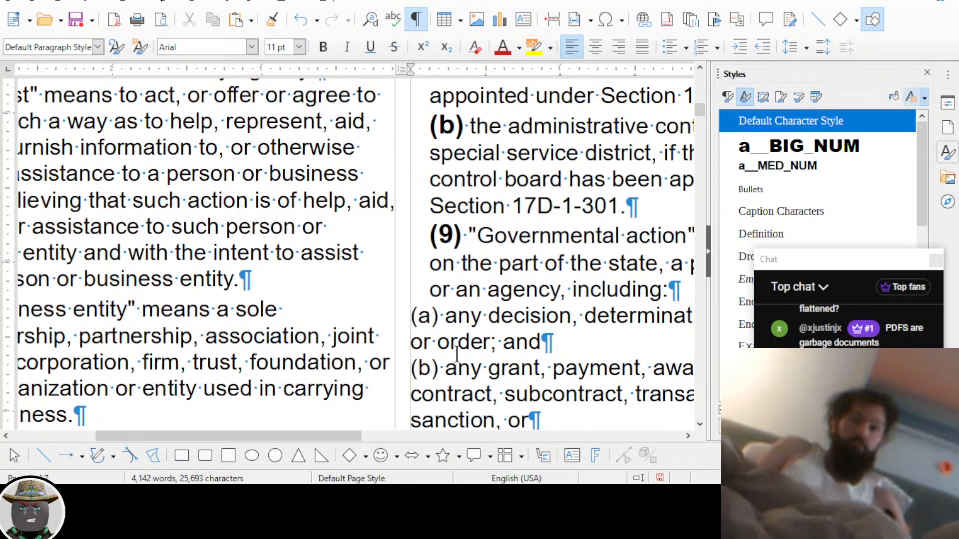
{"action": "key", "text": "shift+Right"}
{"action": "key", "text": "shift+Right"}
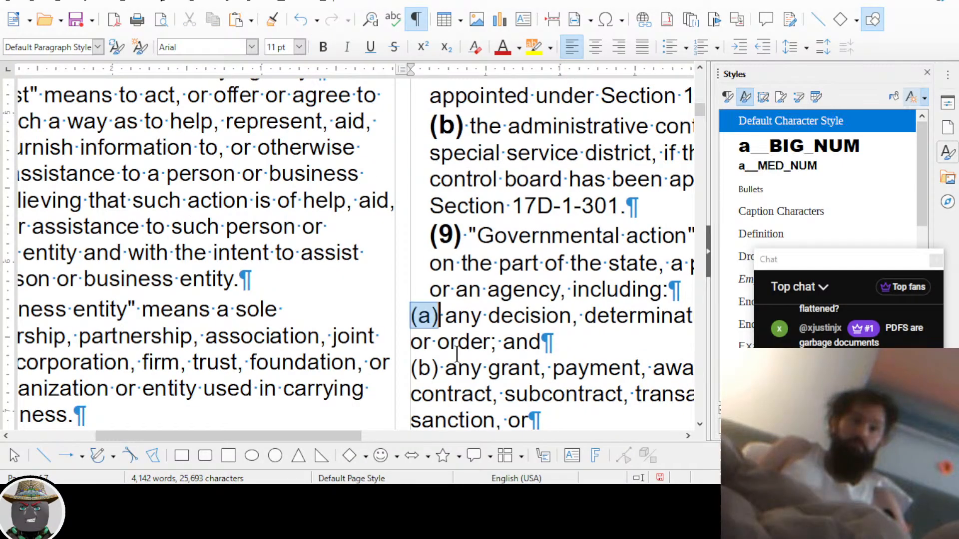
{"action": "key", "text": "ctrl+2"}
{"action": "key", "text": "Down"}
{"action": "key", "text": "Down"}
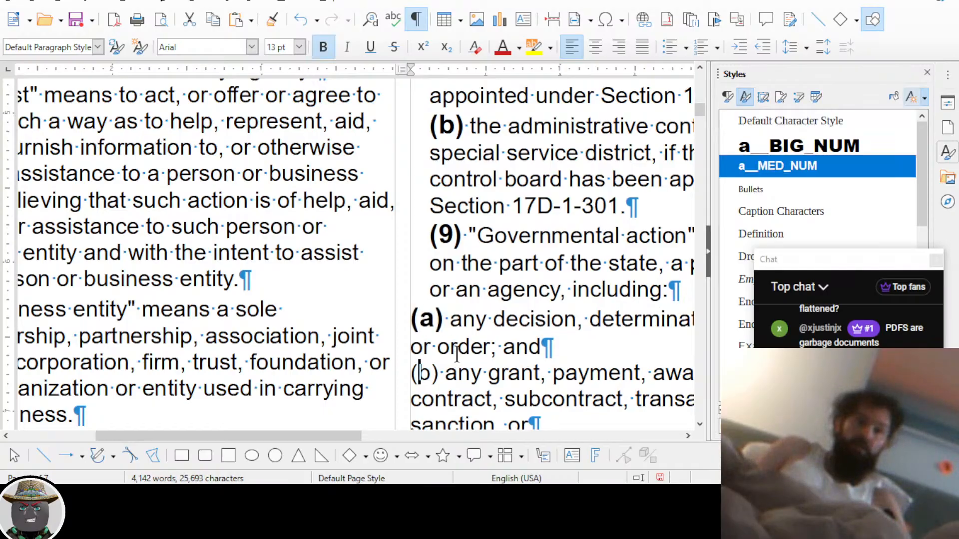
{"action": "key", "text": "Home"}
{"action": "key", "text": "shift+Right"}
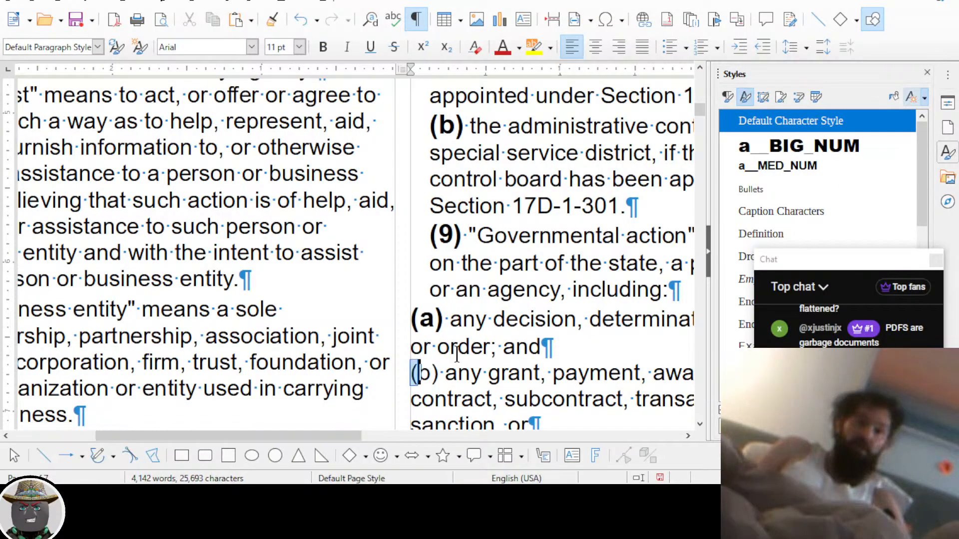
{"action": "key", "text": "shift+Right"}
{"action": "key", "text": "shift+Right"}
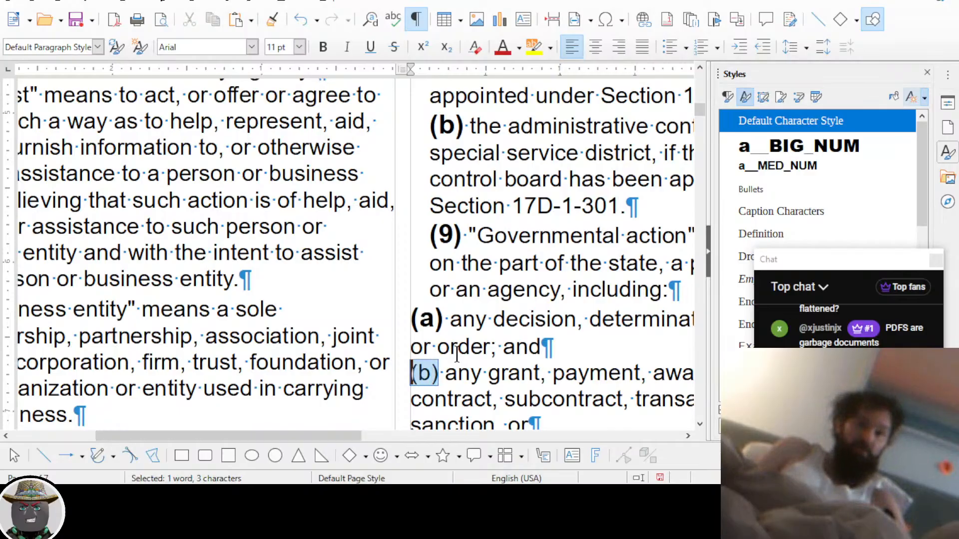
{"action": "key", "text": "Left"}
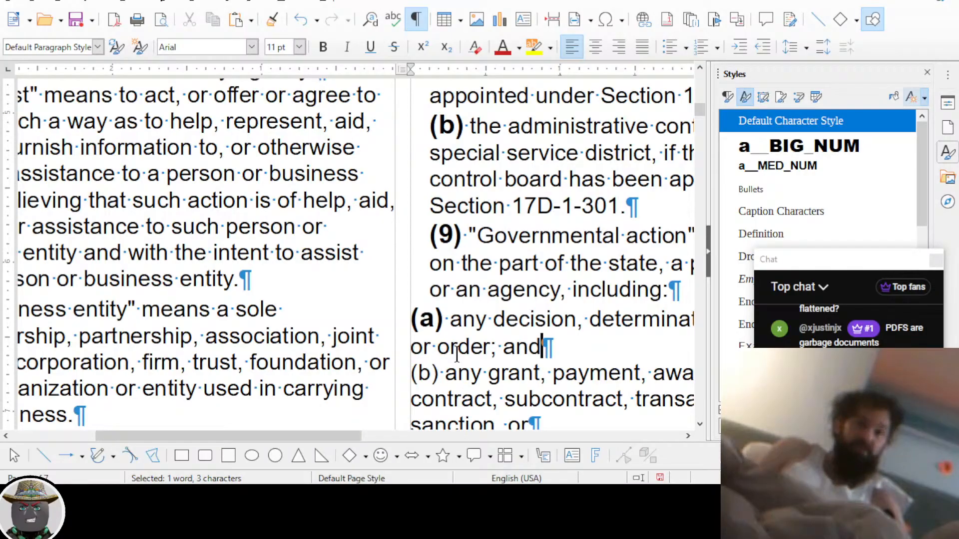
{"action": "key", "text": "Right"}
{"action": "key", "text": "Right"}
{"action": "key", "text": "Right"}
{"action": "key", "text": "Left"}
{"action": "key", "text": "Left"}
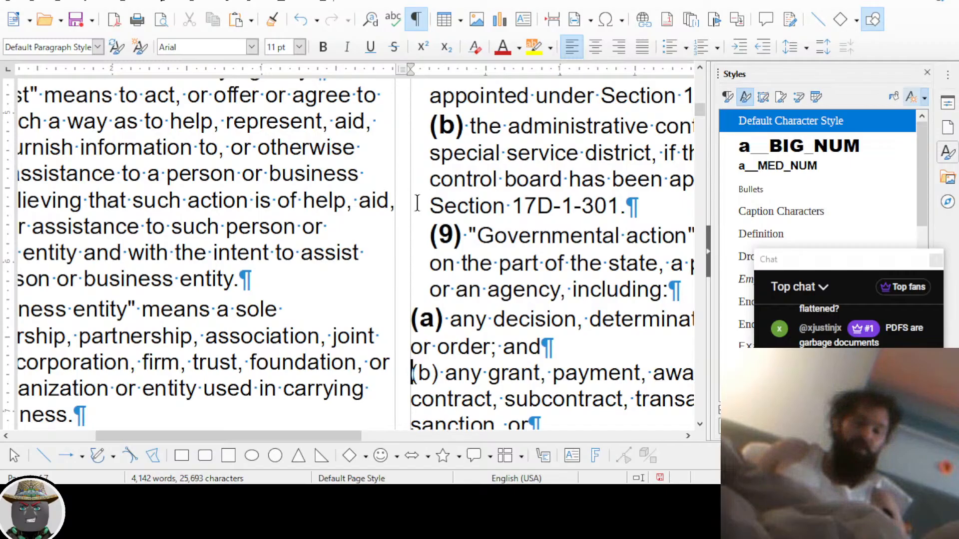
Open the macro editor and go to the select_it_bold_it routine in Module1
{"action": "left_click", "coordinate": [252, 1]}
{"action": "mouse_move", "coordinate": [350, 367]}
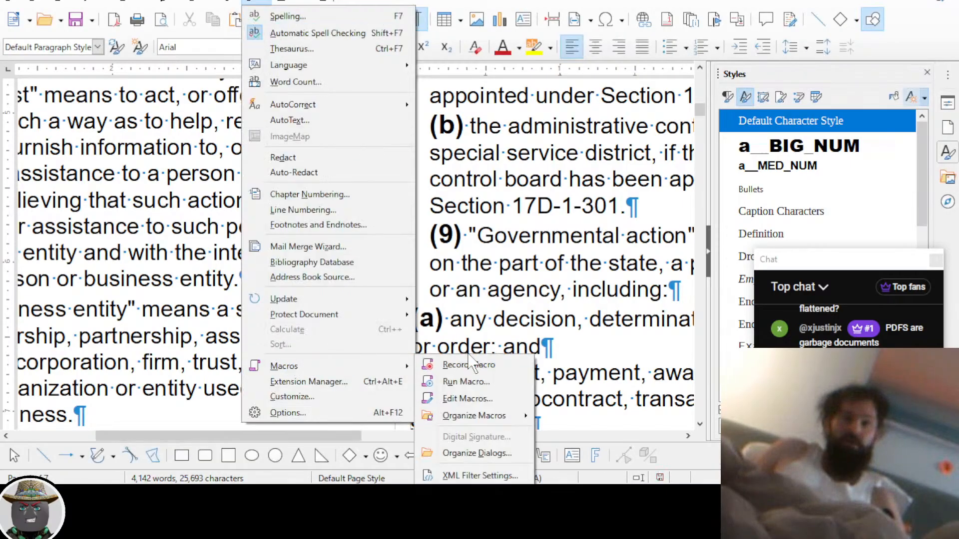
{"action": "left_click", "coordinate": [488, 398]}
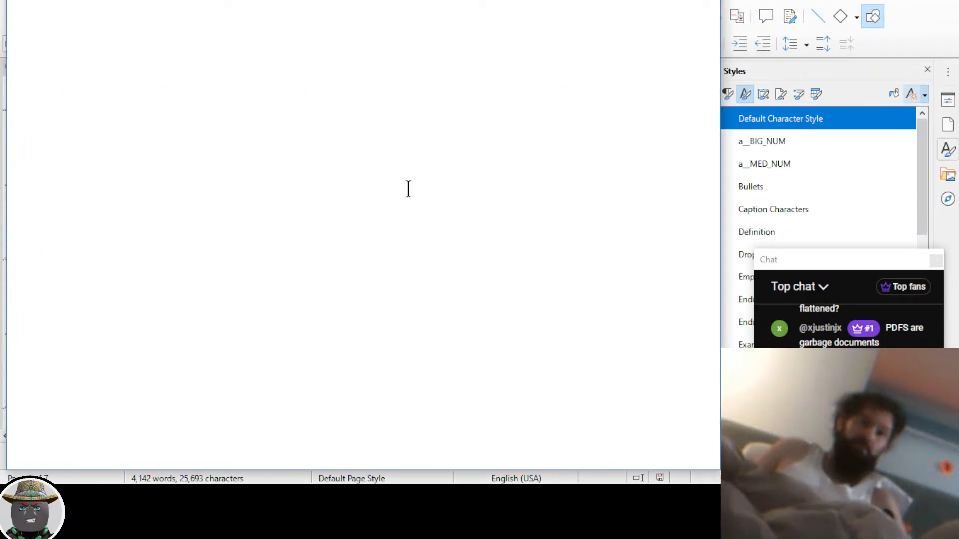
{"action": "scroll", "coordinate": [337, 254], "scroll_direction": "down", "scroll_amount": 20}
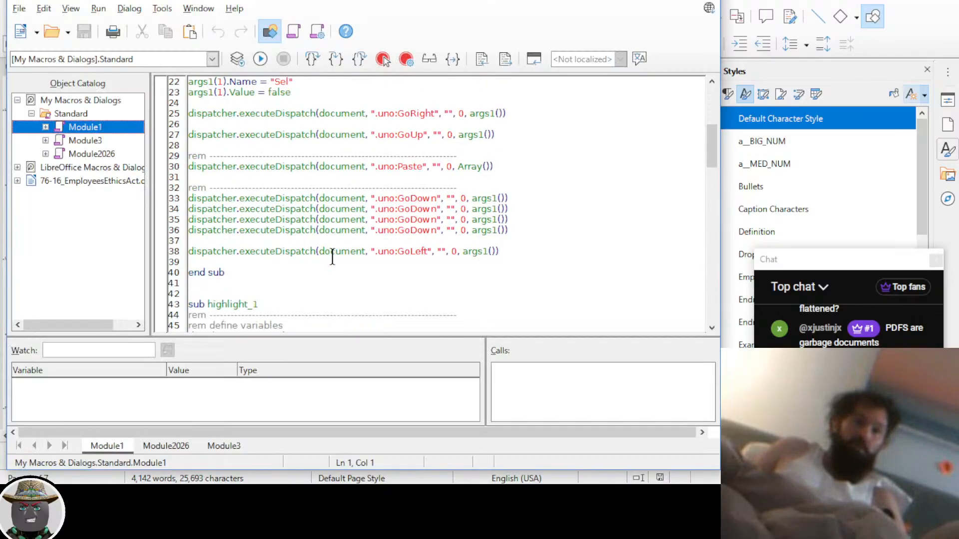
{"action": "scroll", "coordinate": [333, 255], "scroll_direction": "down", "scroll_amount": 12}
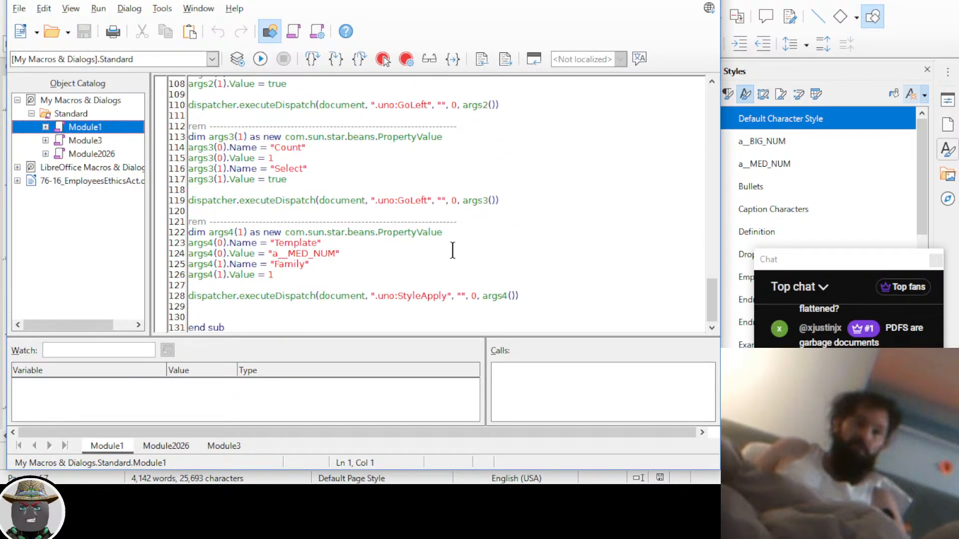
{"action": "scroll", "coordinate": [453, 250], "scroll_direction": "up", "scroll_amount": 1}
{"action": "scroll", "coordinate": [566, 243], "scroll_direction": "up", "scroll_amount": 10}
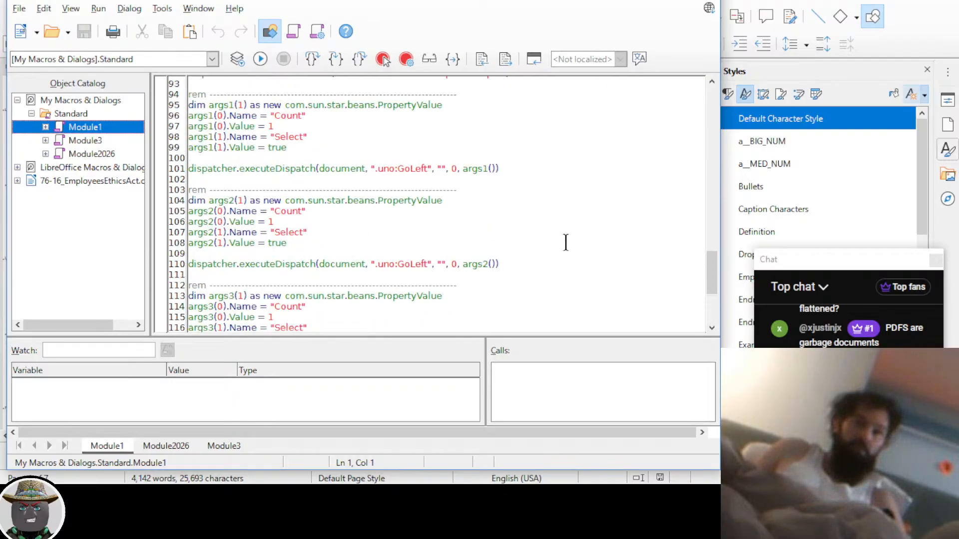
{"action": "scroll", "coordinate": [566, 243], "scroll_direction": "up", "scroll_amount": 1}
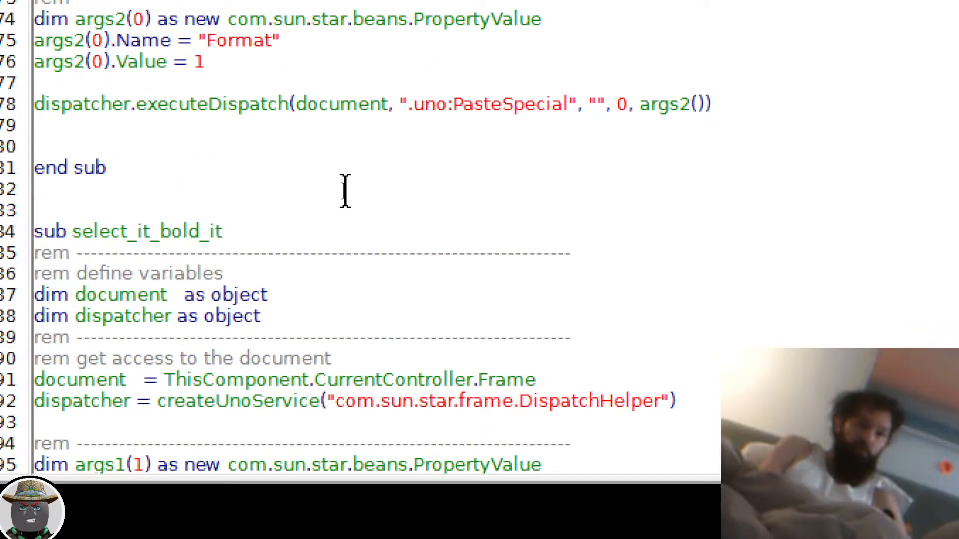
{"action": "scroll", "coordinate": [344, 190], "scroll_direction": "down", "scroll_amount": 2}
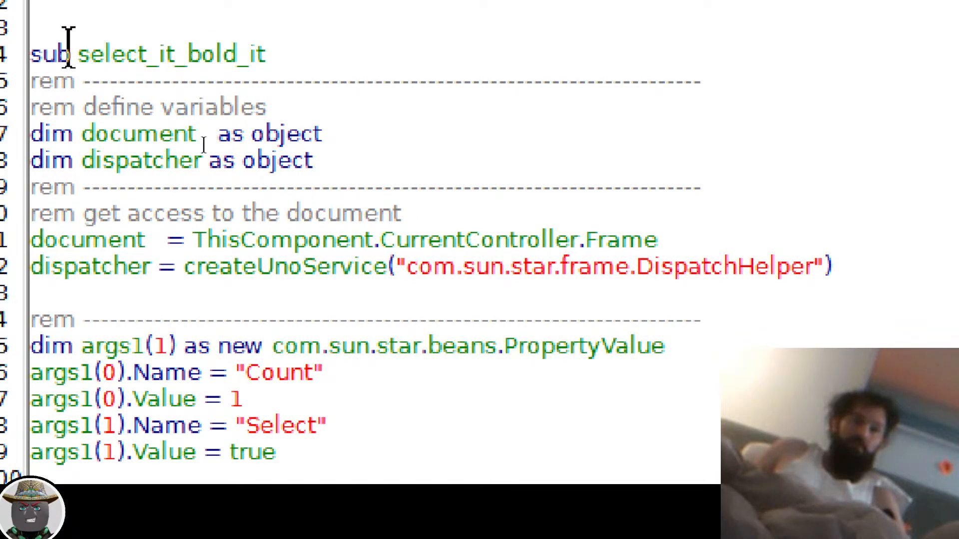
Examine the select_it_bold_it code, checking the cursor movement dispatches, their Select arguments and the style applied at the end
{"action": "left_click", "coordinate": [249, 51]}
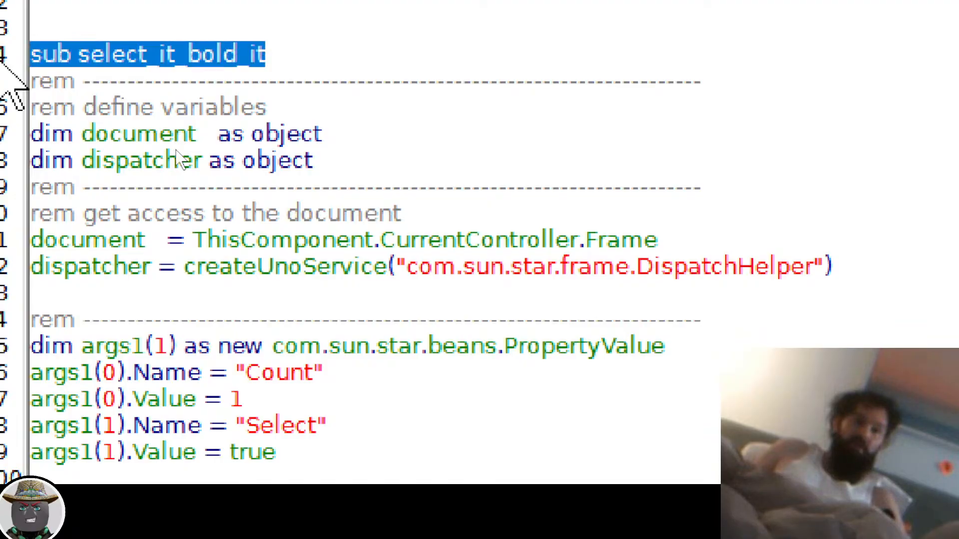
{"action": "scroll", "coordinate": [315, 142], "scroll_direction": "down", "scroll_amount": 1}
{"action": "scroll", "coordinate": [315, 144], "scroll_direction": "down", "scroll_amount": 5}
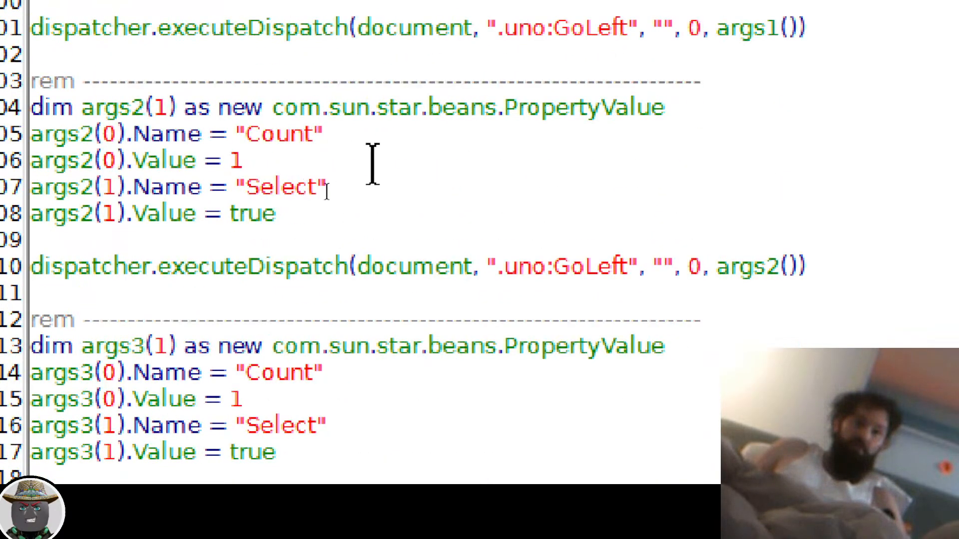
{"action": "scroll", "coordinate": [381, 165], "scroll_direction": "down", "scroll_amount": 1}
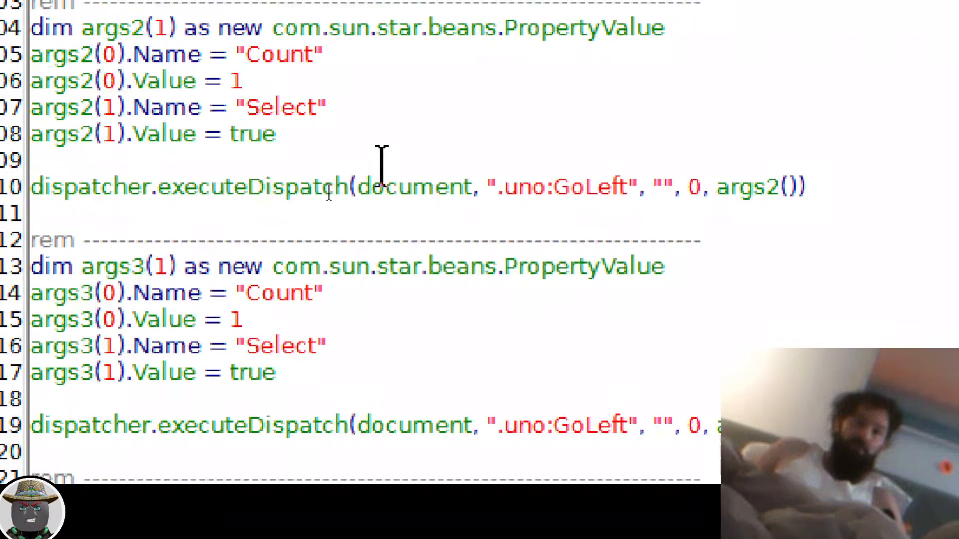
{"action": "scroll", "coordinate": [381, 164], "scroll_direction": "down", "scroll_amount": 3}
{"action": "scroll", "coordinate": [443, 166], "scroll_direction": "up", "scroll_amount": 5}
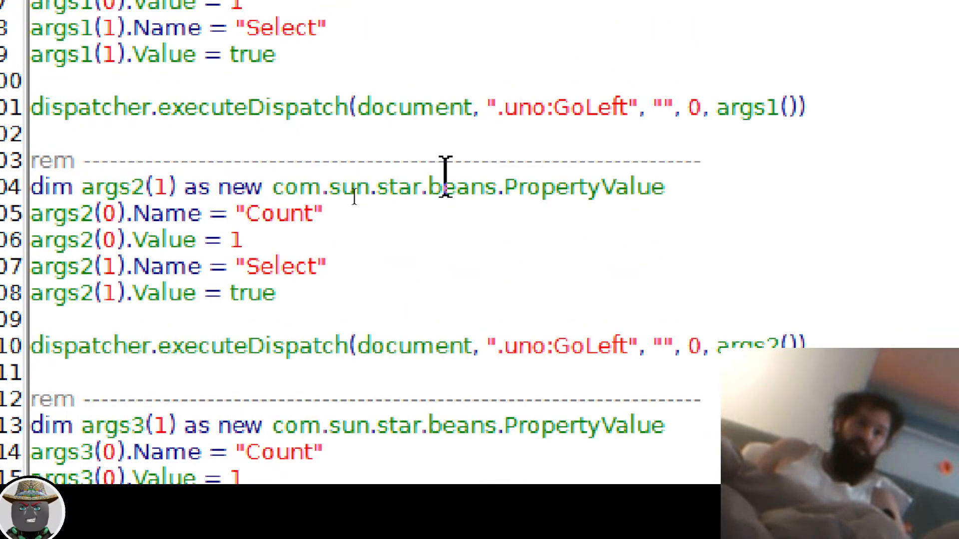
{"action": "scroll", "coordinate": [445, 172], "scroll_direction": "up", "scroll_amount": 3}
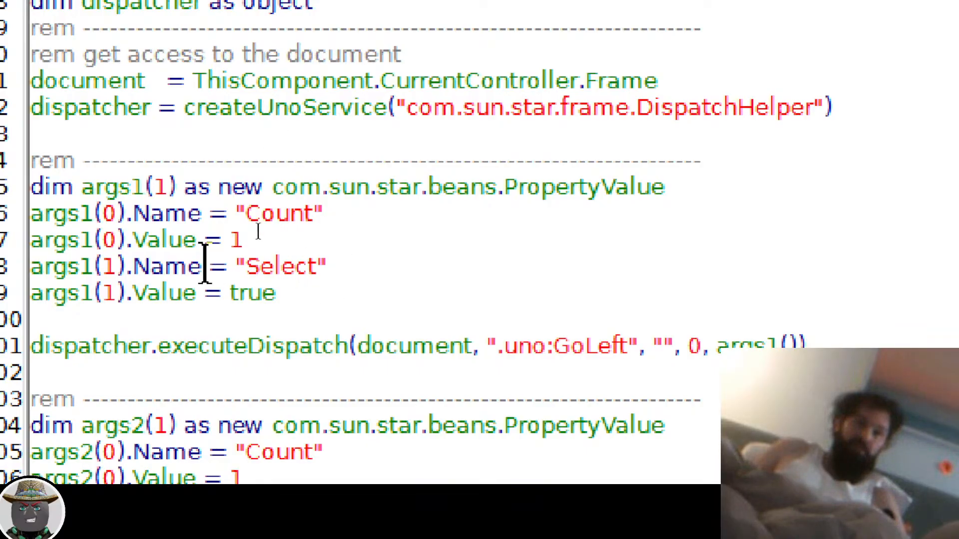
{"action": "left_click_drag", "start_coordinate": [210, 264], "coordinate": [358, 263]}
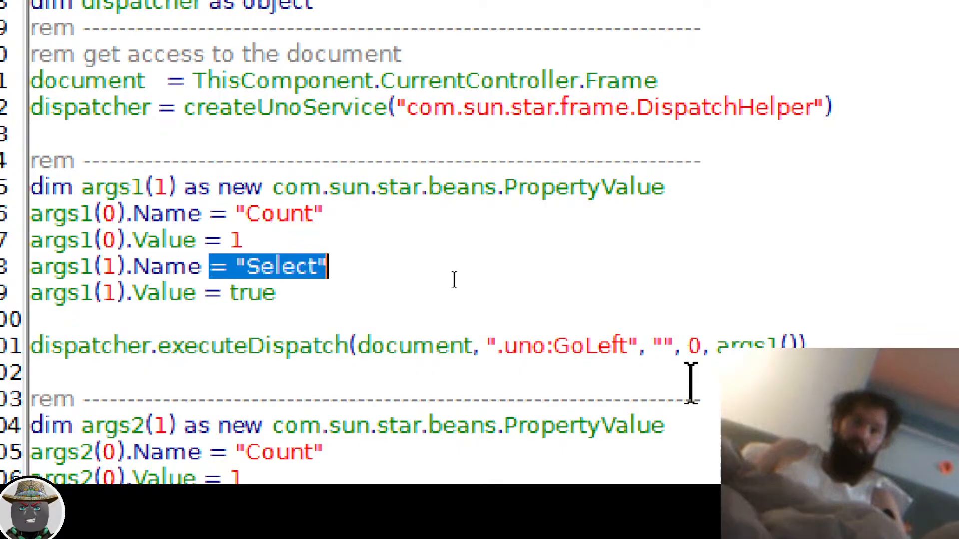
{"action": "left_click", "coordinate": [548, 345]}
{"action": "scroll", "coordinate": [637, 345], "scroll_direction": "down", "scroll_amount": 3}
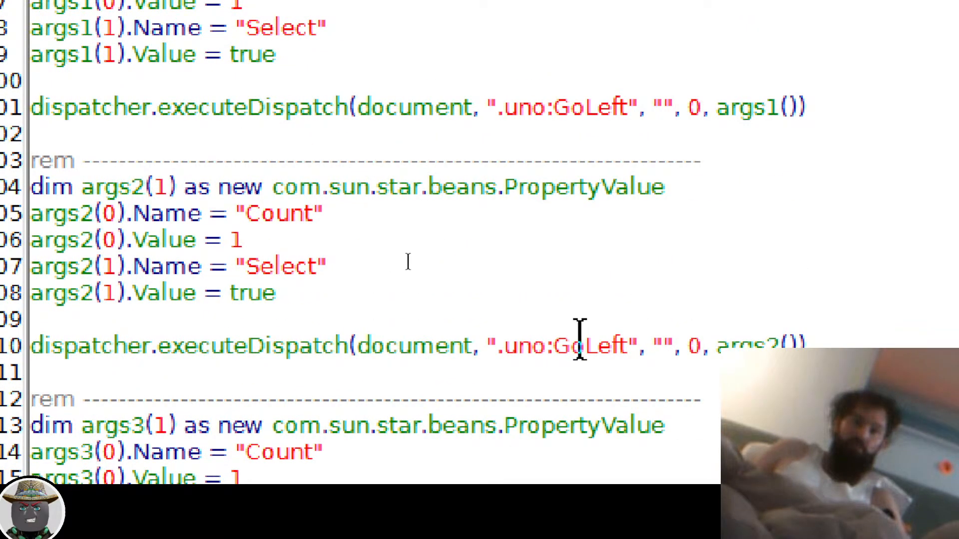
{"action": "scroll", "coordinate": [580, 340], "scroll_direction": "down", "scroll_amount": 3}
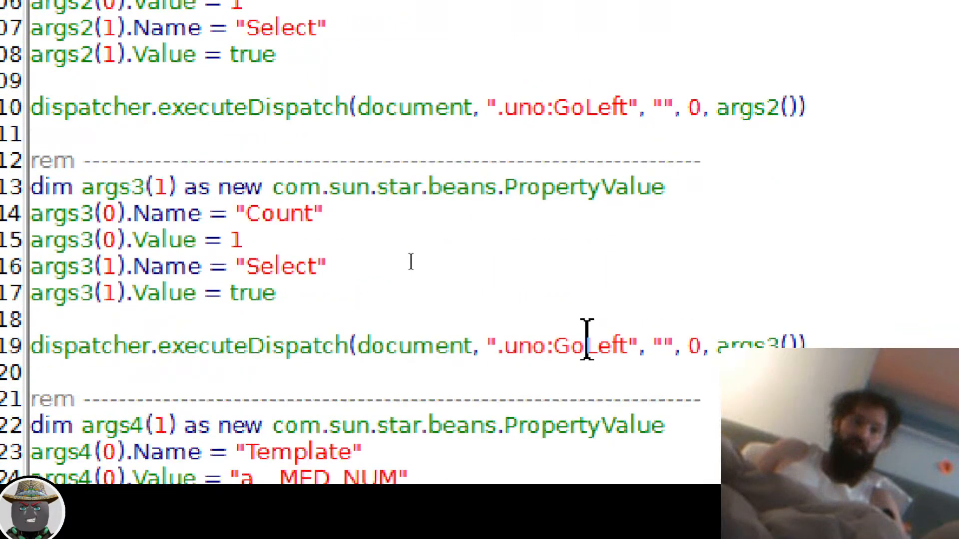
{"action": "scroll", "coordinate": [587, 340], "scroll_direction": "down", "scroll_amount": 2}
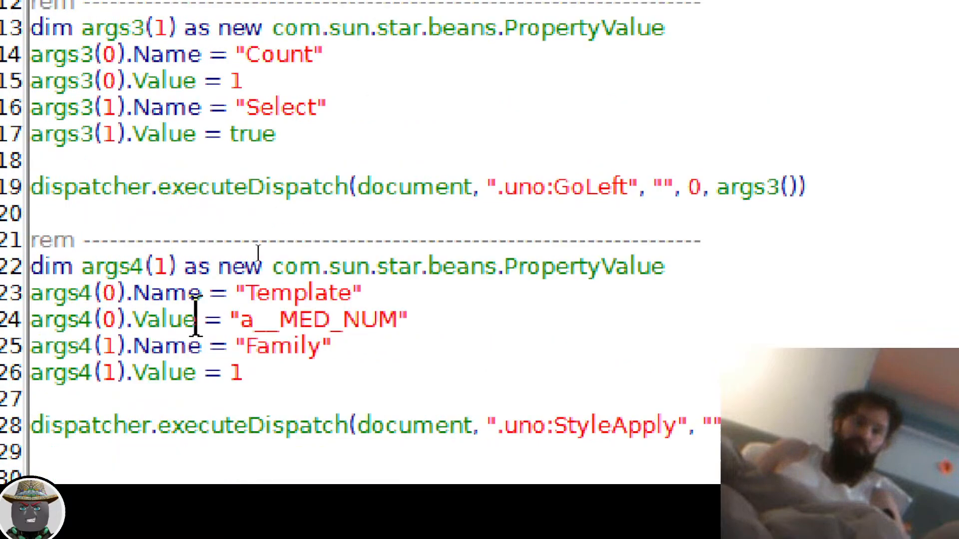
{"action": "scroll", "coordinate": [576, 412], "scroll_direction": "up", "scroll_amount": 1}
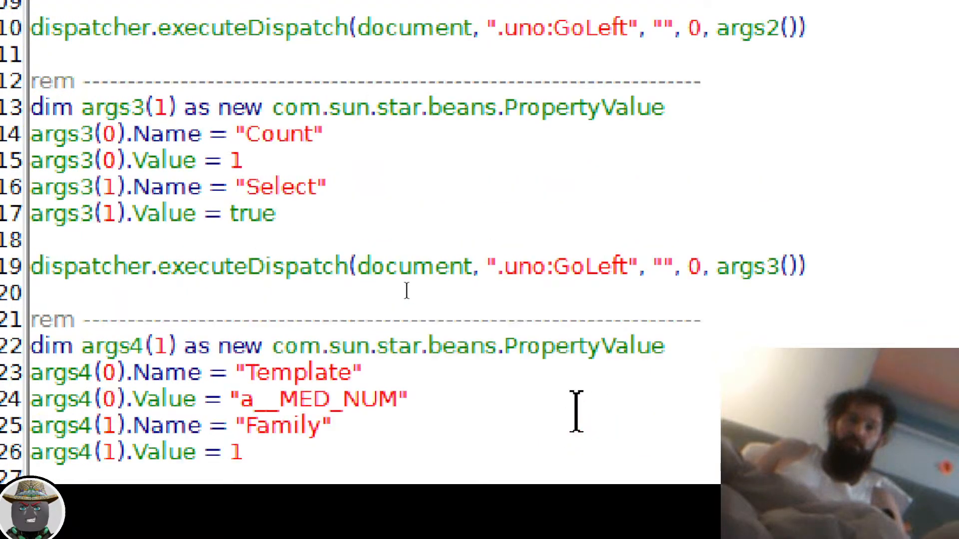
Change "GoLeft" to "GoRight" in the args1 dispatch on line 101 of select_it_bold_it
{"action": "scroll", "coordinate": [576, 407], "scroll_direction": "up", "scroll_amount": 5}
{"action": "left_click", "coordinate": [585, 186]}
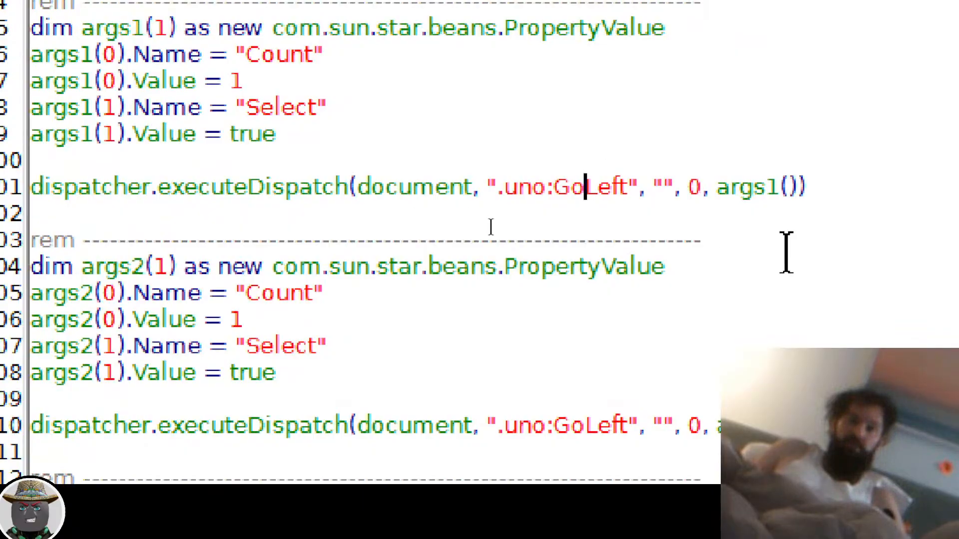
{"action": "key", "text": "shift+Right"}
{"action": "key", "text": "shift+Right"}
{"action": "key", "text": "shift+Right"}
{"action": "key", "text": "shift+Right"}
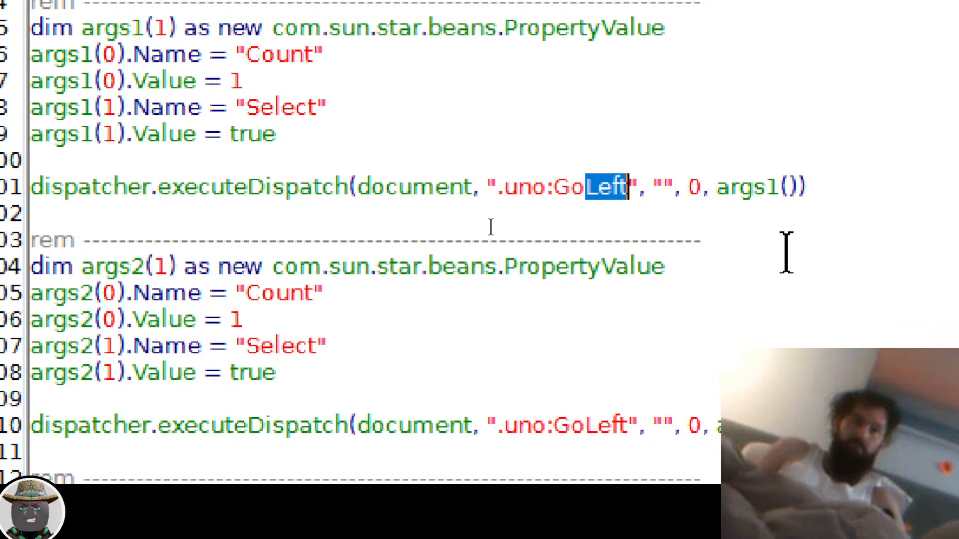
{"action": "type", "text": "Right"}
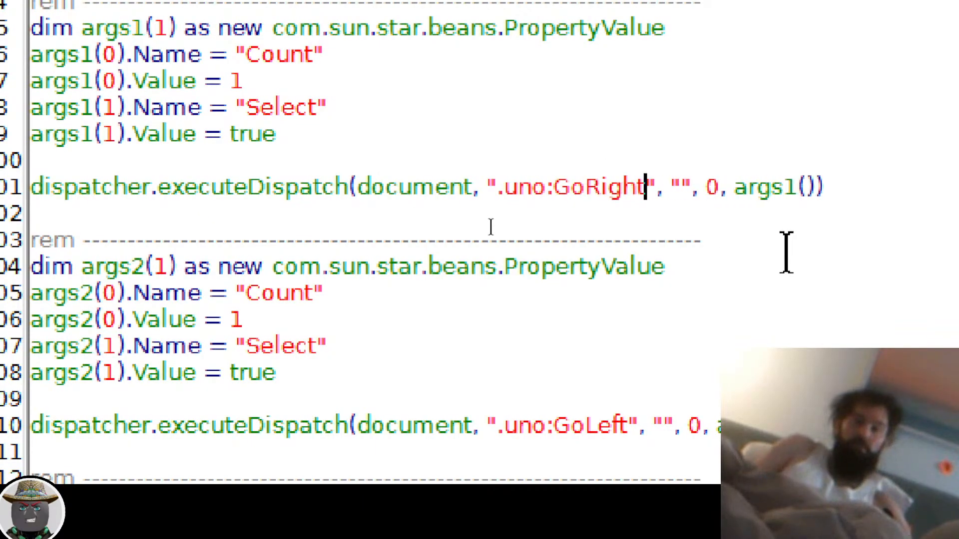
Copy "GoRight" from line 101 and paste it over "GoLeft" in the args2 dispatch on line 110
{"action": "key", "text": "shift+Left"}
{"action": "key", "text": "shift+Left"}
{"action": "key", "text": "shift+Left"}
{"action": "key", "text": "shift+Left"}
{"action": "key", "text": "shift+Left"}
{"action": "key", "text": "shift+Left"}
{"action": "key", "text": "shift+Left"}
{"action": "key", "text": "shift+Left"}
{"action": "key", "text": "shift+Left"}
{"action": "key", "text": "shift+Left"}
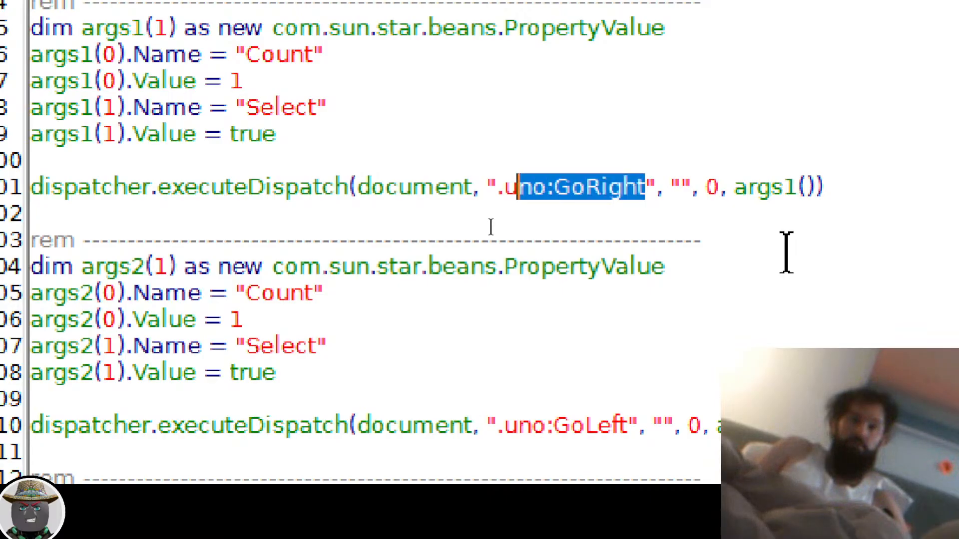
{"action": "key", "text": "shift+Right"}
{"action": "key", "text": "shift+Right"}
{"action": "key", "text": "shift+Right"}
{"action": "key", "text": "ctrl+c"}
{"action": "key", "text": "Down"}
{"action": "key", "text": "Down"}
{"action": "key", "text": "Down"}
{"action": "key", "text": "Down"}
{"action": "key", "text": "Down"}
{"action": "key", "text": "Down"}
{"action": "key", "text": "Down"}
{"action": "key", "text": "Down"}
{"action": "key", "text": "Down"}
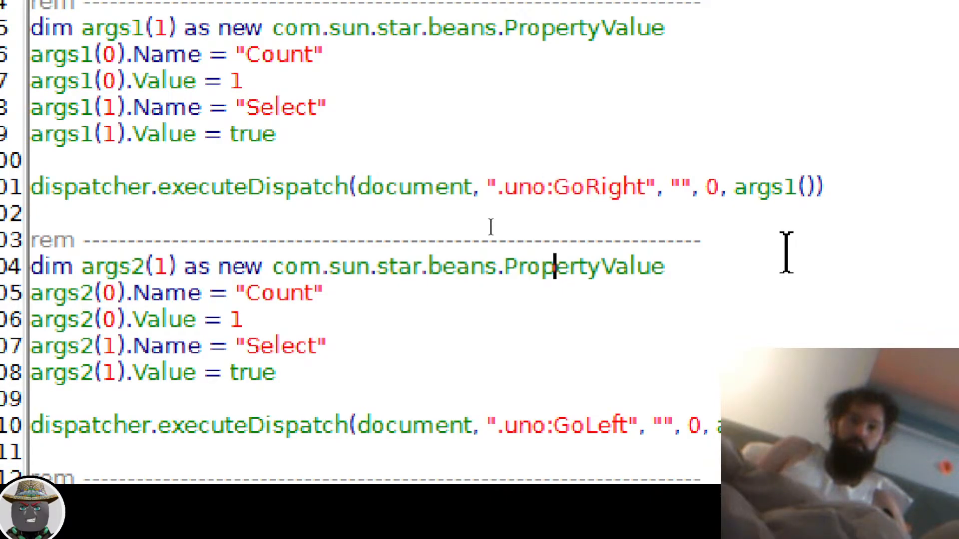
{"action": "key", "text": "shift+Right"}
{"action": "key", "text": "shift+Right"}
{"action": "key", "text": "shift+Right"}
{"action": "key", "text": "shift+Right"}
{"action": "key", "text": "shift+Right"}
{"action": "key", "text": "shift+Right"}
{"action": "key", "text": "shift+Right"}
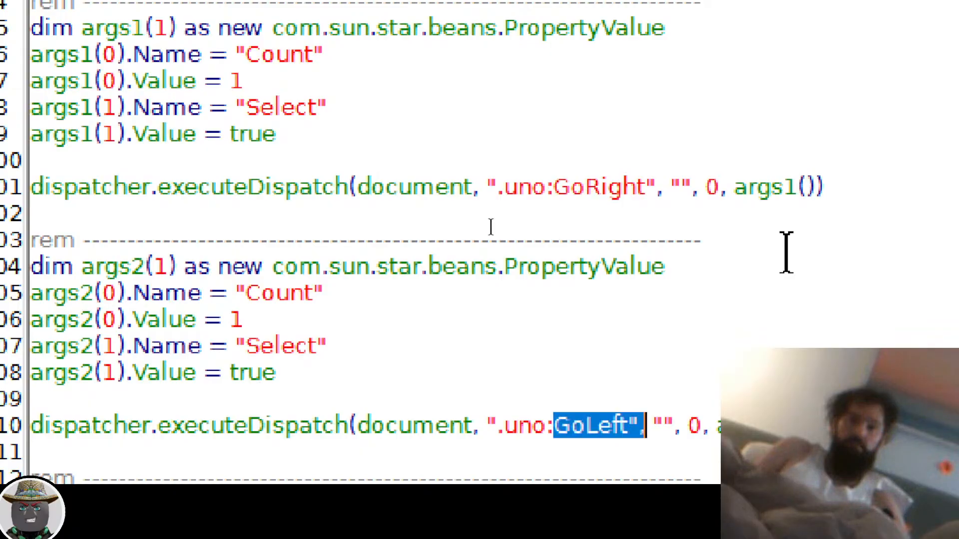
{"action": "key", "text": "shift+Left"}
{"action": "key", "text": "ctrl+v"}
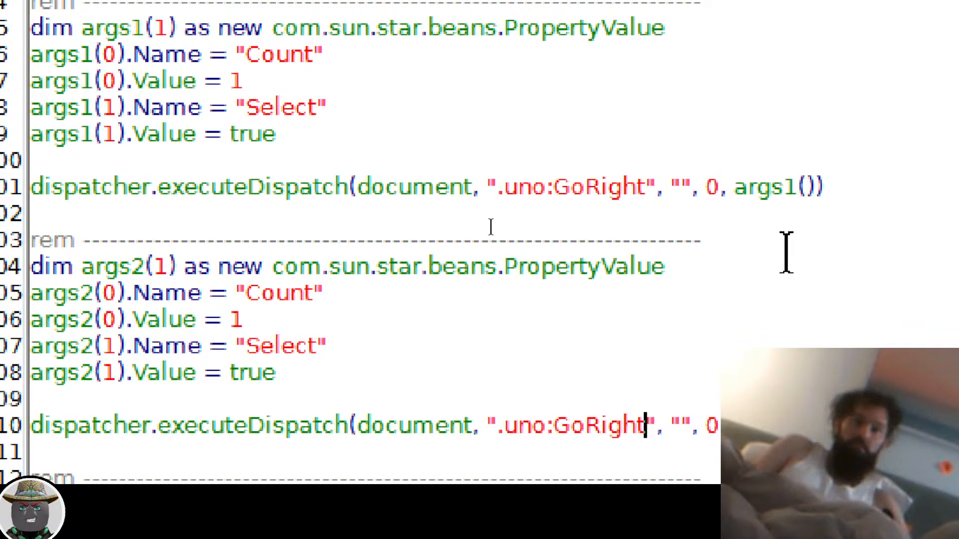
Replace "GoLeft" with "GoRight" in the args3 dispatch on line 119 as well
{"action": "key", "text": "Down"}
{"action": "key", "text": "Down"}
{"action": "key", "text": "Down"}
{"action": "key", "text": "Down"}
{"action": "key", "text": "Down"}
{"action": "key", "text": "Down"}
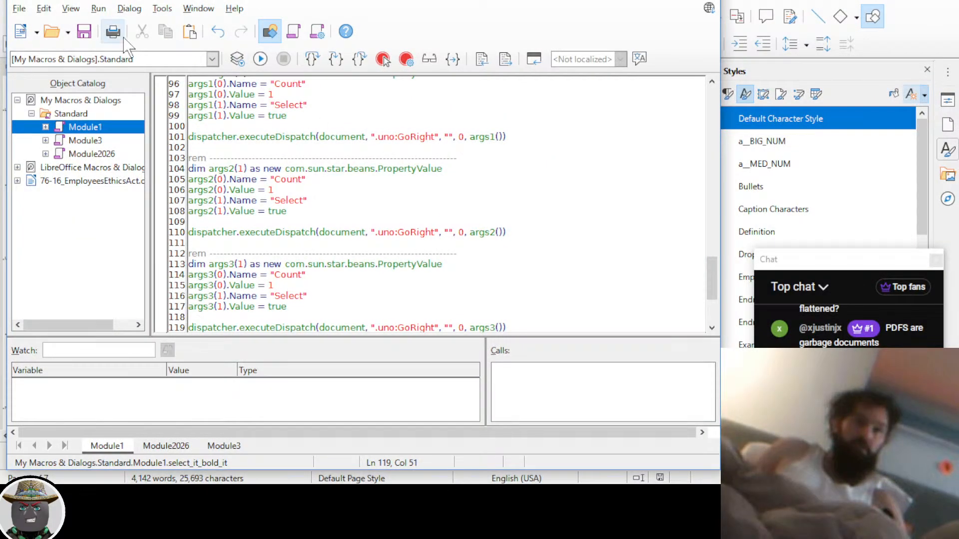
Save the edited macro module and close the macro editor to return to the "(b)" item in the document
{"action": "left_click", "coordinate": [83, 31]}
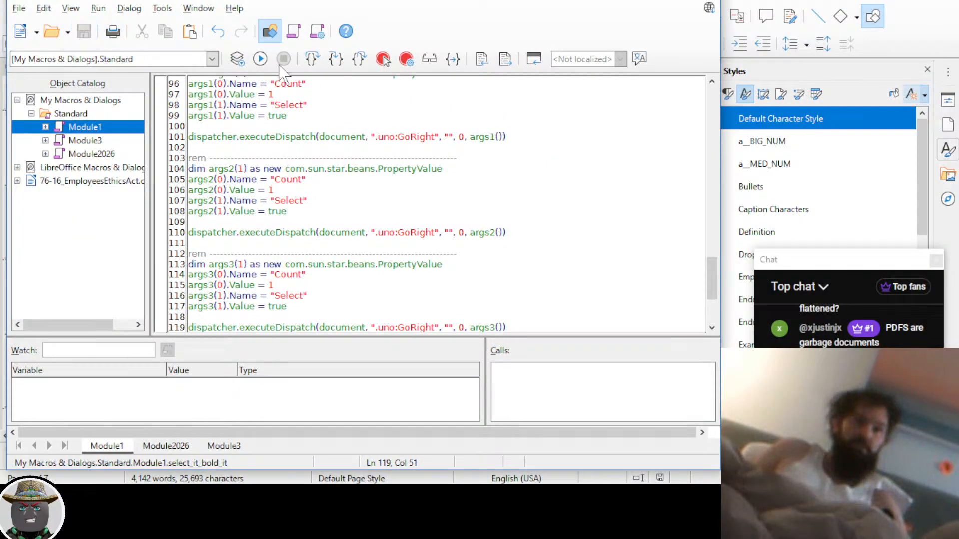
{"action": "left_click", "coordinate": [705, 1]}
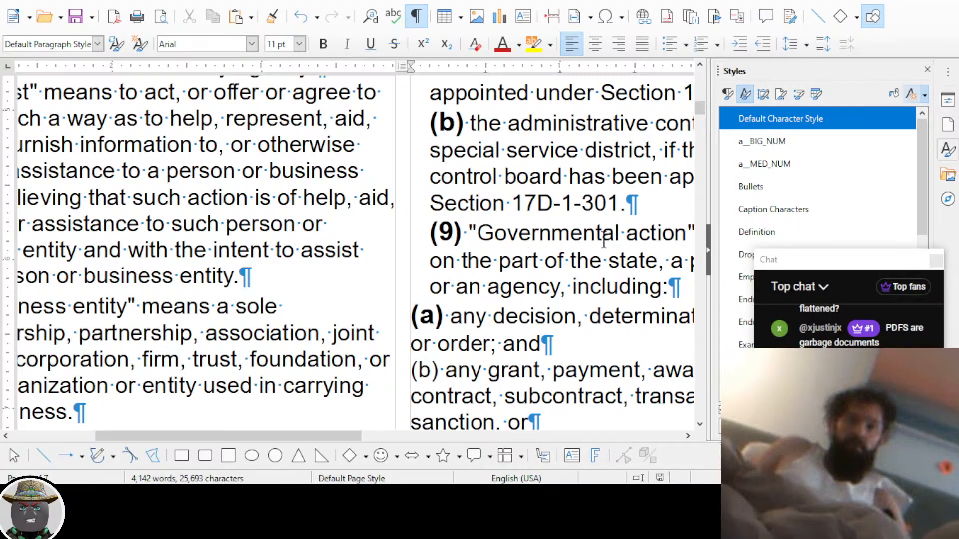
{"action": "scroll", "coordinate": [502, 330], "scroll_direction": "down", "scroll_amount": 2}
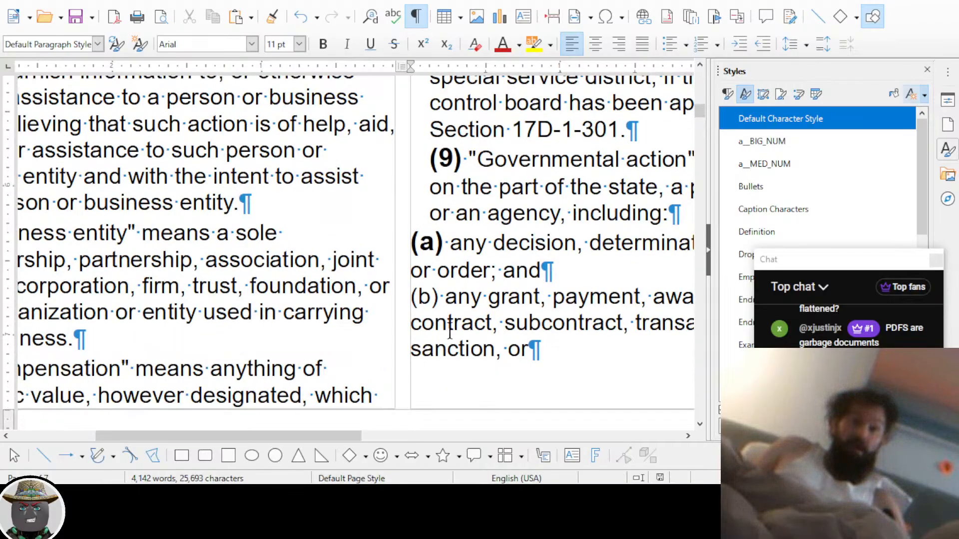
Apply the a__MED_NUM character style to the "(b)" marker before "any grant, payment, award" in item (9)
{"action": "left_click", "coordinate": [410, 297]}
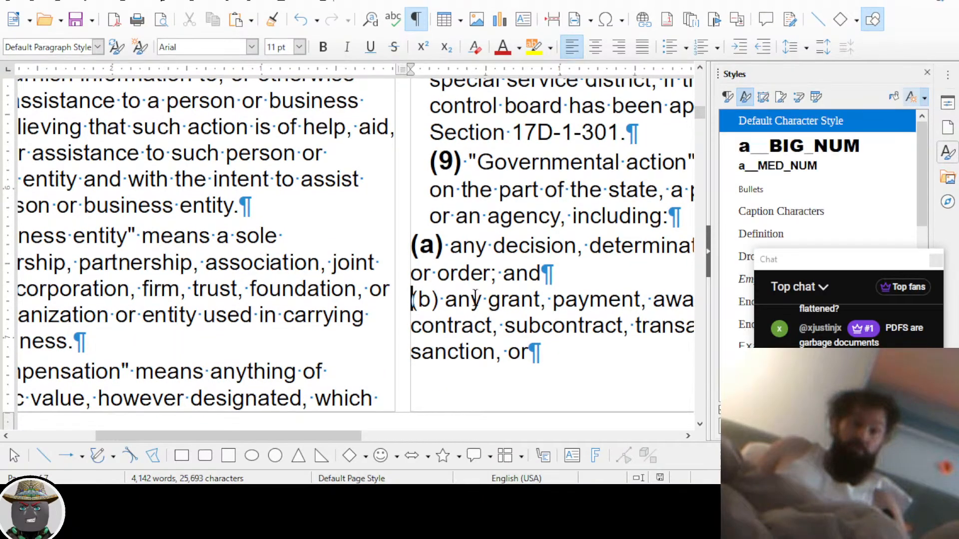
{"action": "key", "text": "ctrl+2"}
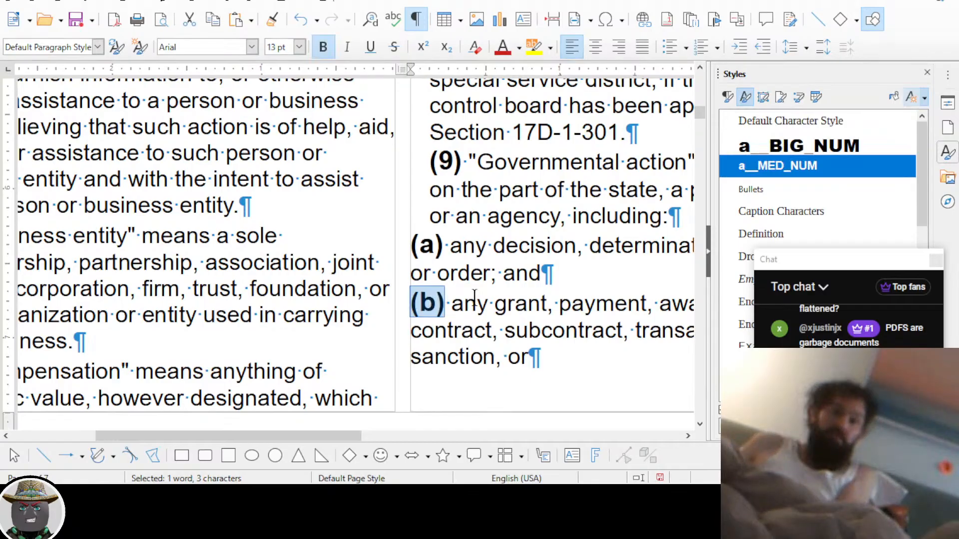
{"action": "scroll", "coordinate": [474, 298], "scroll_direction": "down", "scroll_amount": 3}
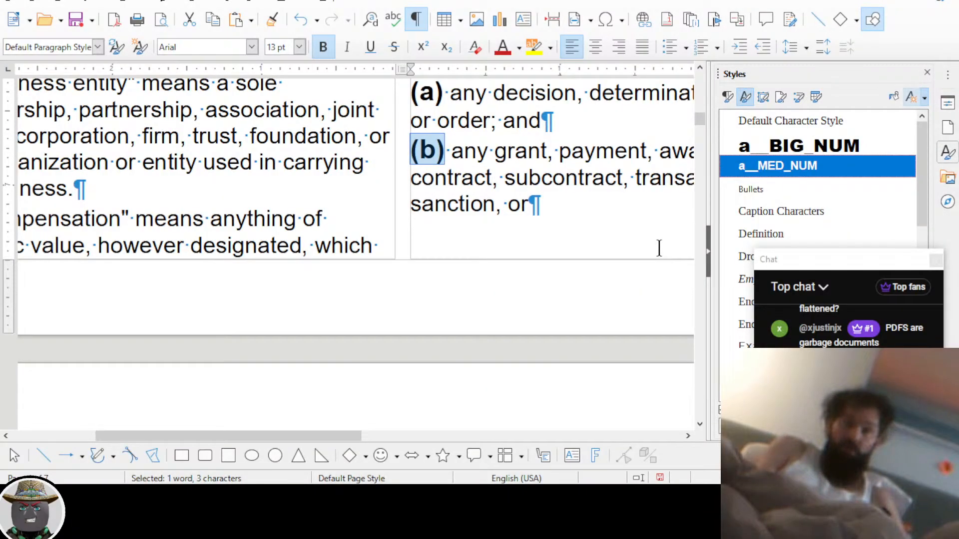
Switch the document to full-screen view and return to item (6) on the first page
{"action": "left_click", "coordinate": [568, 201]}
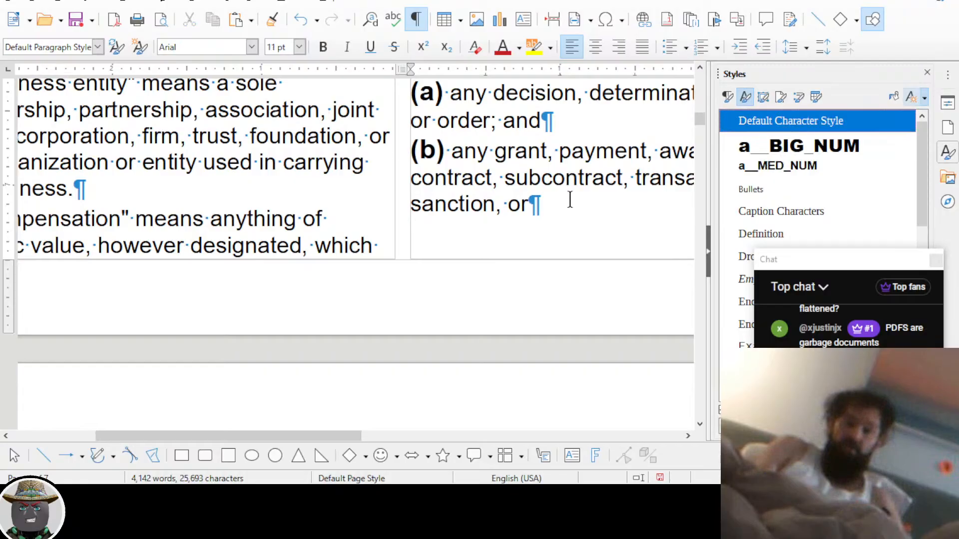
{"action": "key", "text": "ctrl+shift+j"}
{"action": "scroll", "coordinate": [570, 200], "scroll_direction": "down", "scroll_amount": 5}
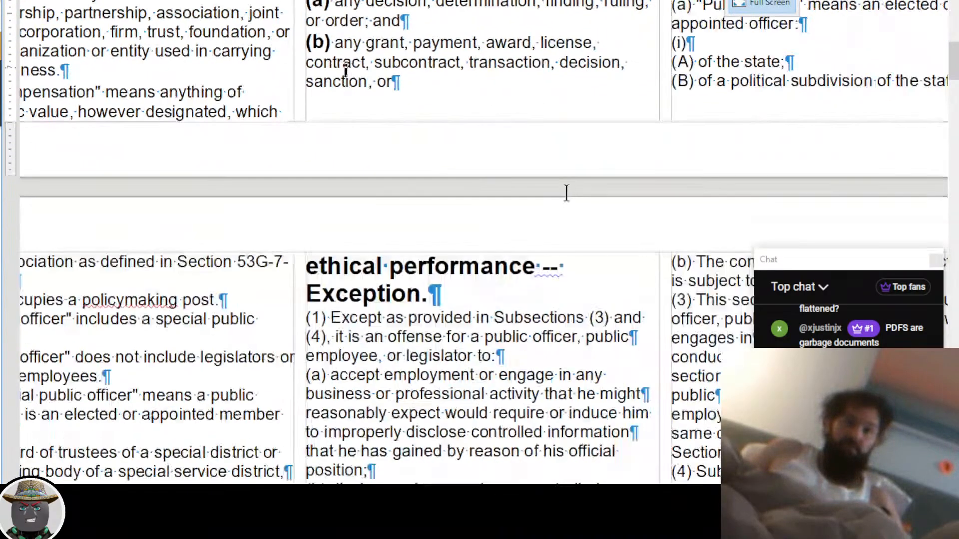
{"action": "scroll", "coordinate": [560, 199], "scroll_direction": "up", "scroll_amount": 5}
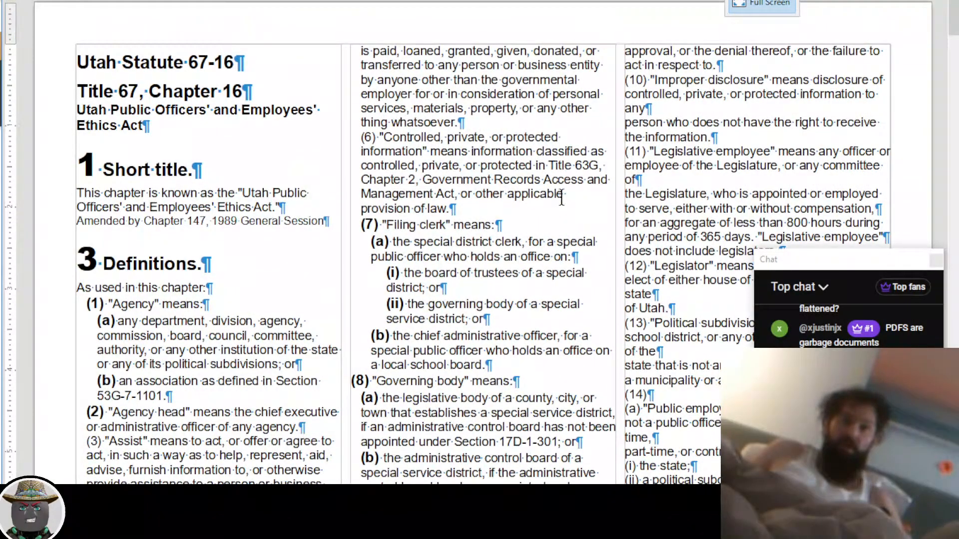
{"action": "scroll", "coordinate": [629, 120], "scroll_direction": "up", "scroll_amount": 2}
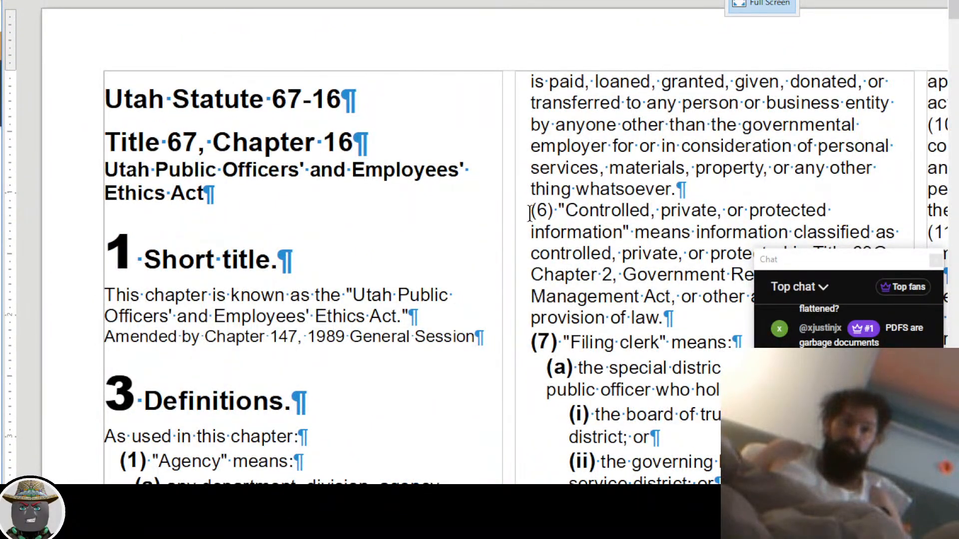
Apply the a__MED_NUM style to the "(6)" marker of the "Controlled, private, or protected information" definition
{"action": "key", "text": "shift+Right"}
{"action": "key", "text": "shift+Right"}
{"action": "key", "text": "shift+Right"}
{"action": "key", "text": "ctrl+b"}
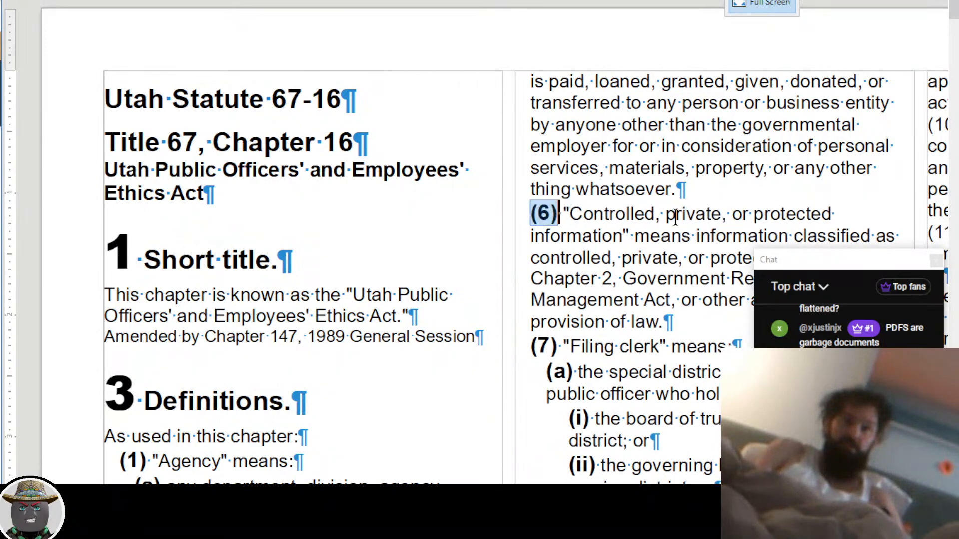
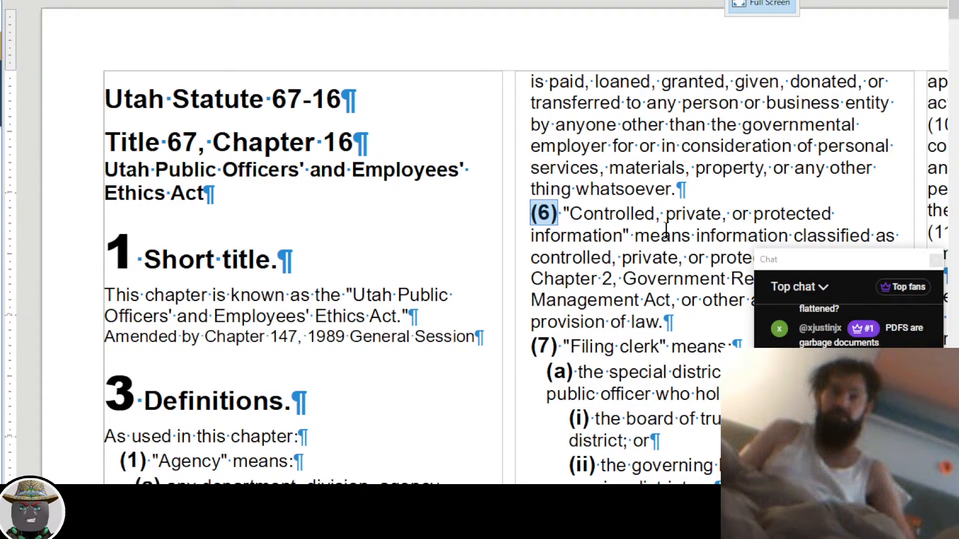
Apply the a__MED_NUM style to the first three characters, "(10", of the "Improper disclosure" definition in the third column
{"action": "key", "text": "ctrl+Down"}
{"action": "key", "text": "ctrl+Down"}
{"action": "key", "text": "ctrl+Down"}
{"action": "key", "text": "ctrl+Down"}
{"action": "key", "text": "ctrl+Down"}
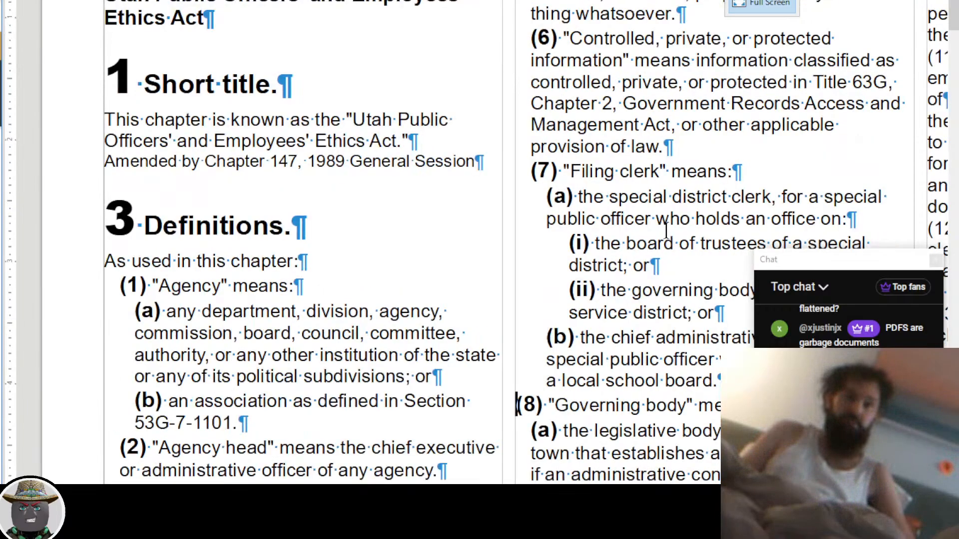
{"action": "key", "text": "ctrl+Down"}
{"action": "key", "text": "ctrl+Down"}
{"action": "key", "text": "ctrl+Down"}
{"action": "key", "text": "ctrl+Down"}
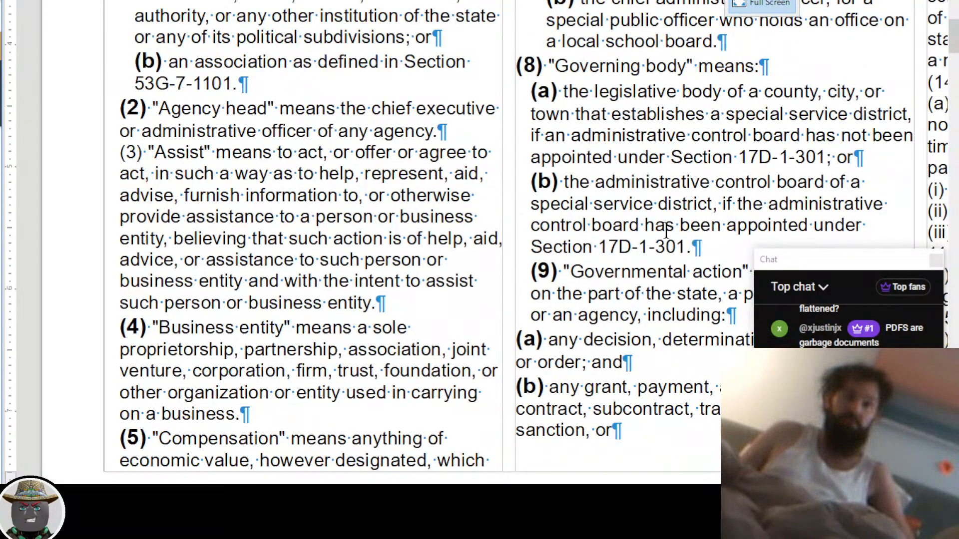
{"action": "scroll", "coordinate": [660, 229], "scroll_direction": "right", "scroll_amount": 5}
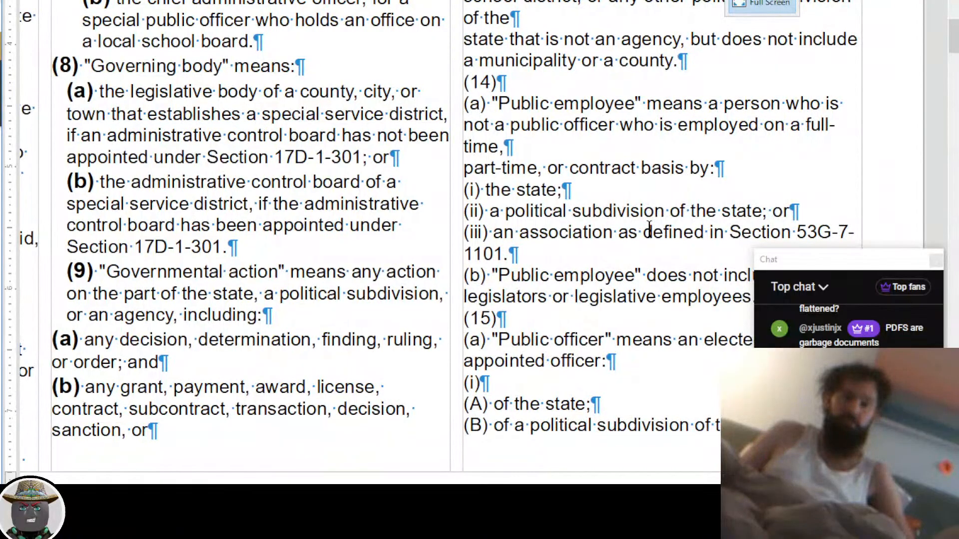
{"action": "key", "text": "ctrl+Down"}
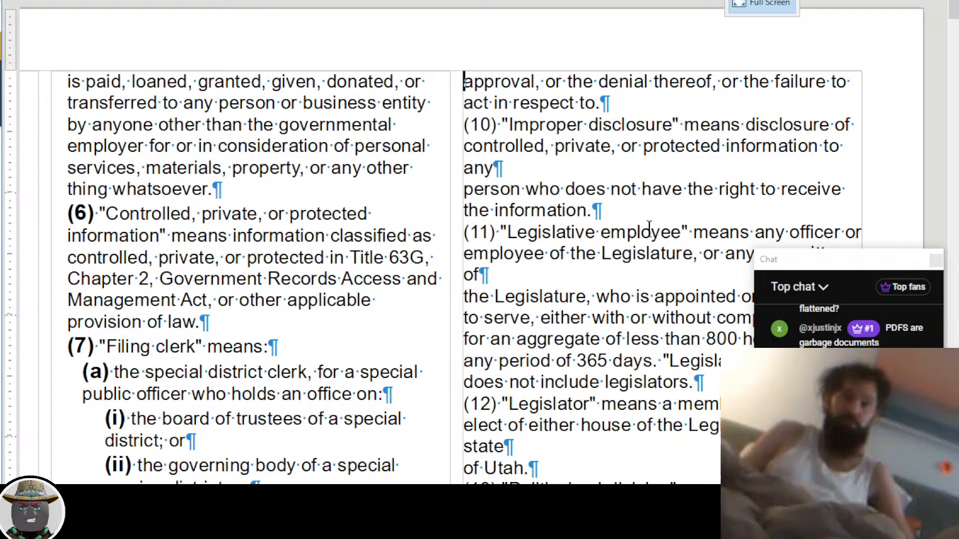
{"action": "key", "text": "ctrl+Down"}
{"action": "key", "text": "shift+Right"}
{"action": "key", "text": "shift+Right"}
{"action": "key", "text": "shift+Right"}
{"action": "key", "text": "ctrl+b"}
{"action": "key", "text": "ctrl+]"}
Remove the stray paragraph break between "any" and "person who does not have" in item (10)
{"action": "key", "text": "ctrl+Down"}
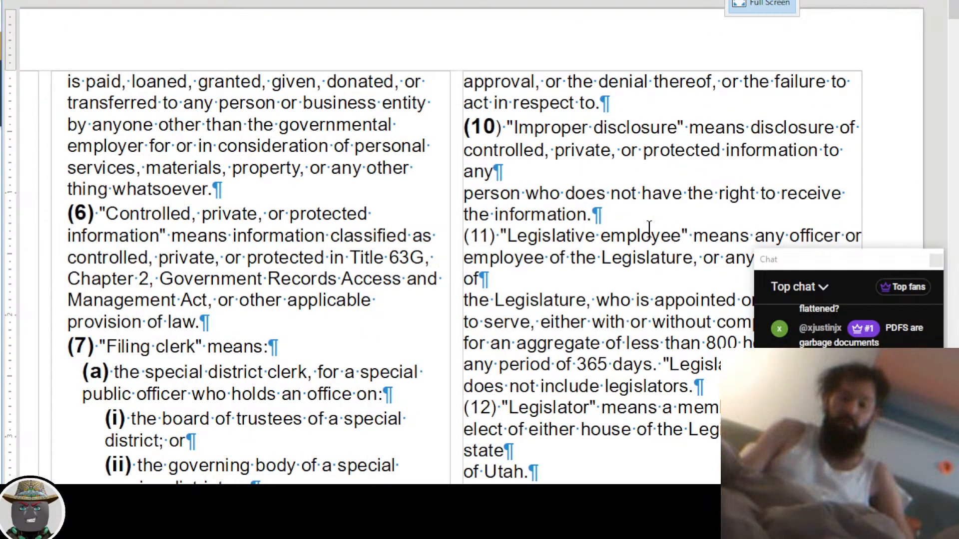
{"action": "key", "text": "Delete"}
{"action": "key", "text": "Up"}
{"action": "key", "text": "Up"}
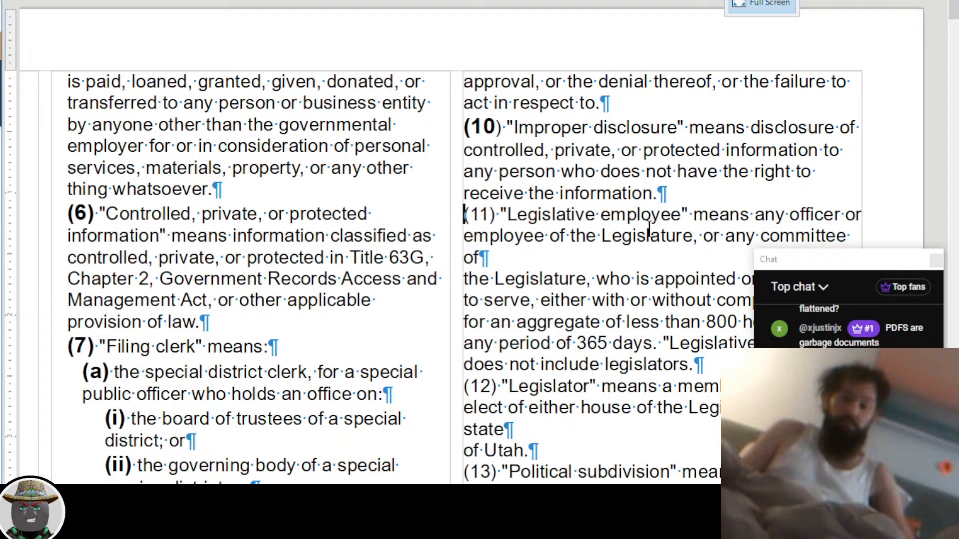
Apply the a__MED_NUM style to the characters "(11" at the start of the "Legislative employee" definition
{"action": "key", "text": "shift+Right"}
{"action": "key", "text": "shift+Right"}
{"action": "key", "text": "shift+Right"}
{"action": "key", "text": "ctrl+b"}
{"action": "key", "text": "ctrl+]"}
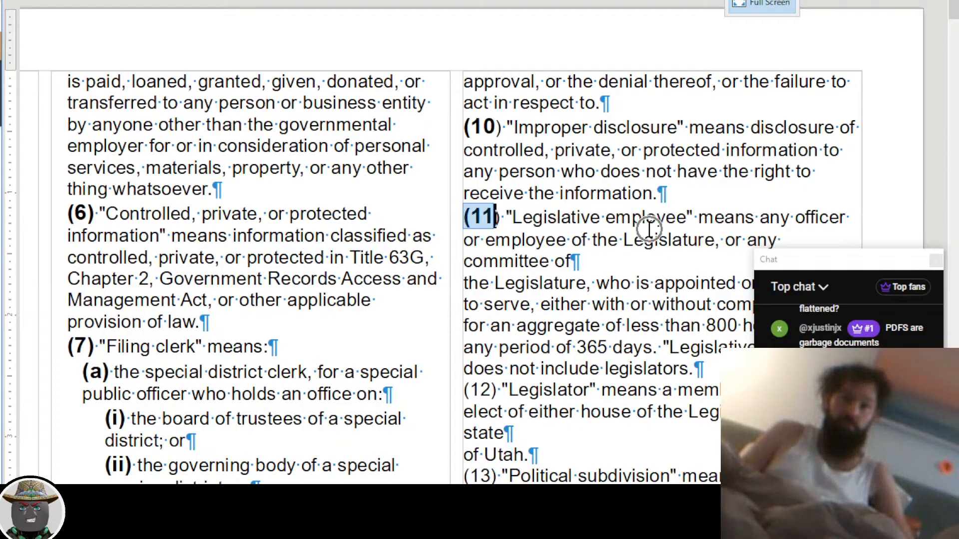
Join the broken lines of item (11) after "committee of", "compensation," and "Legislative employee" into one continuous paragraph
{"action": "key", "text": "ctrl+Down"}
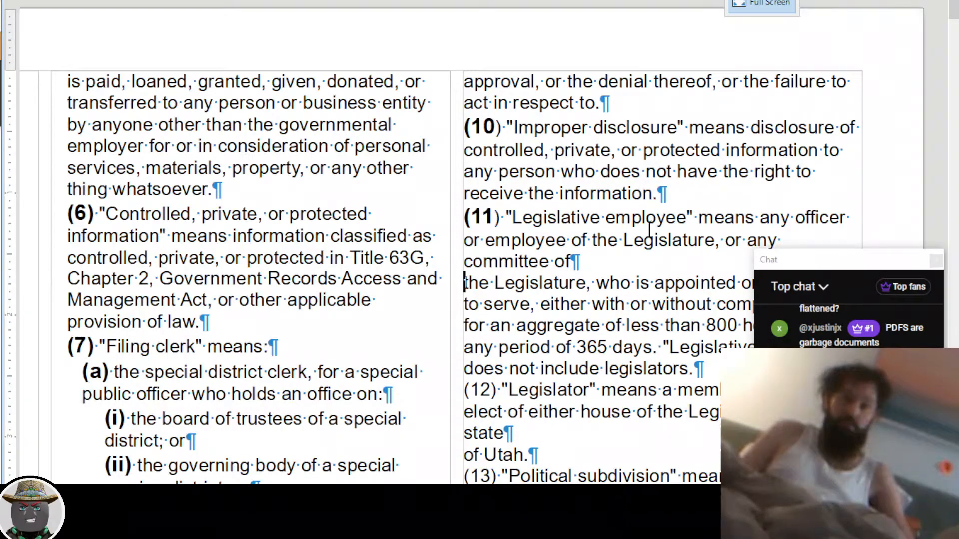
{"action": "key", "text": "BackSpace"}
{"action": "key", "text": "Down"}
{"action": "key", "text": "End"}
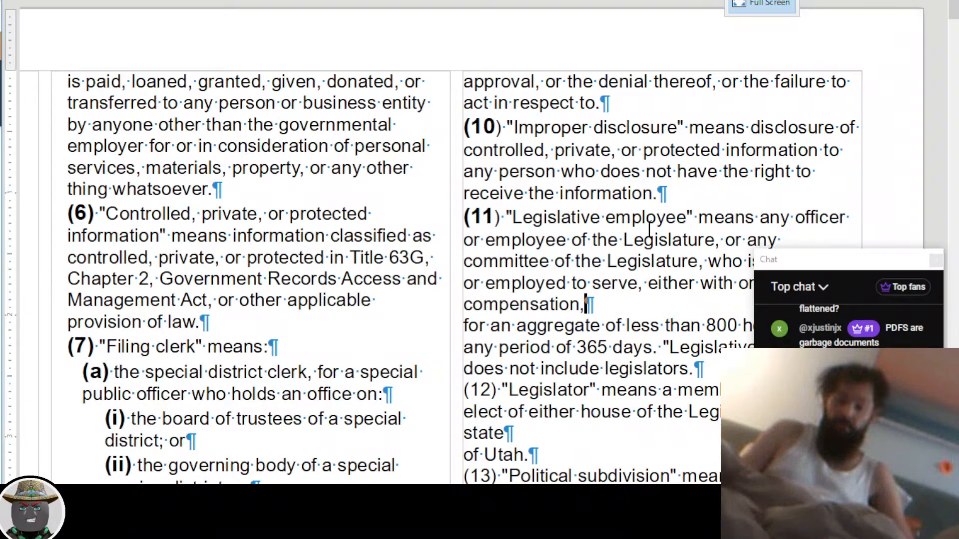
{"action": "key", "text": "Delete"}
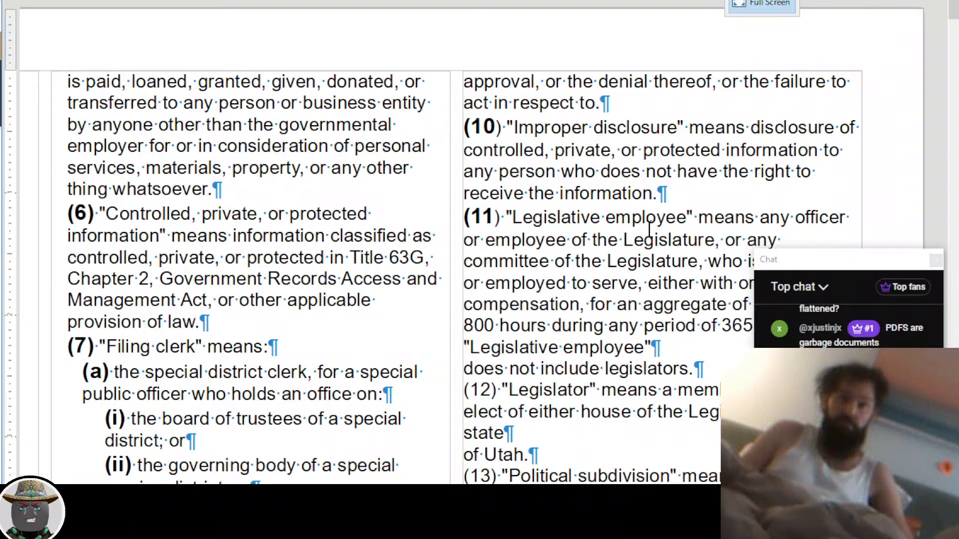
{"action": "key", "text": "Down"}
{"action": "key", "text": "Down"}
{"action": "key", "text": "End"}
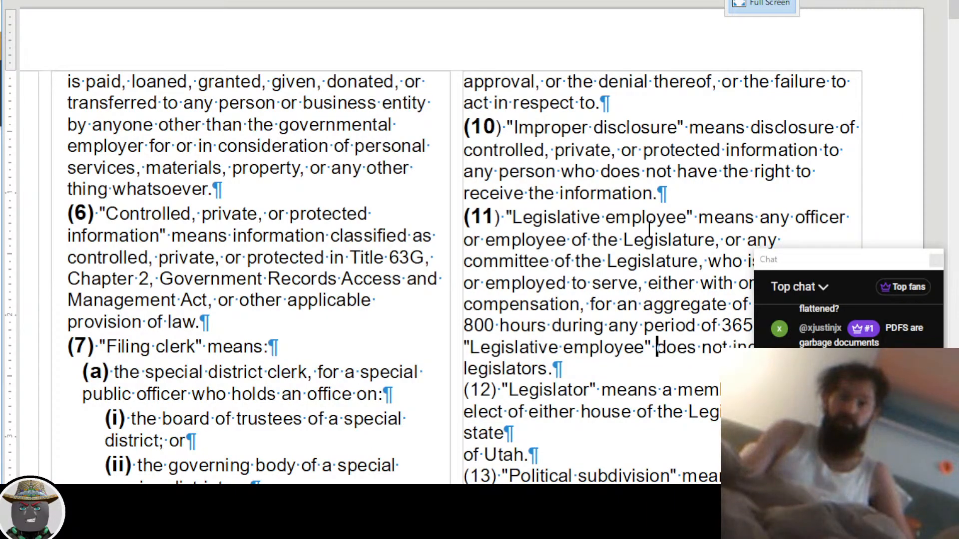
{"action": "key", "text": "Delete"}
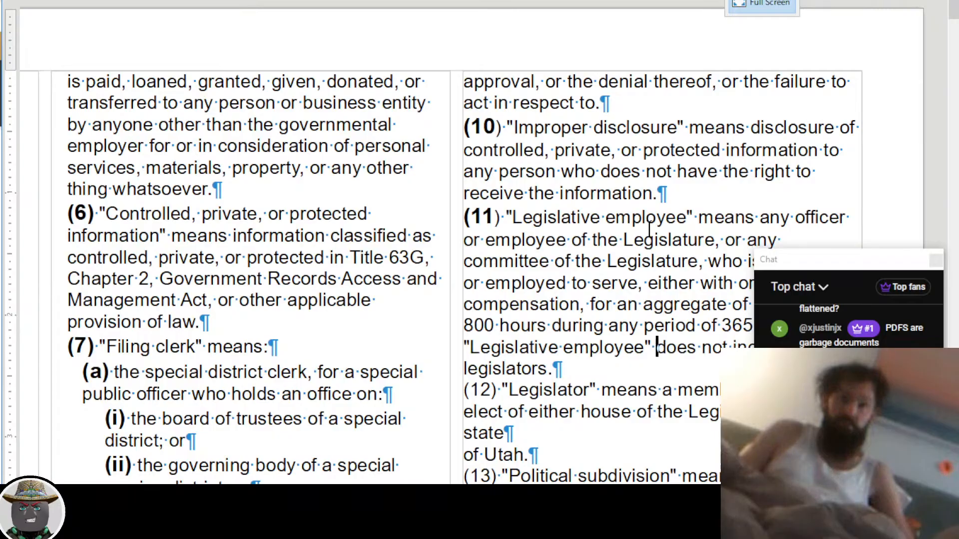
Apply the a__MED_NUM style to the characters "(12" at the start of the "Legislator" definition
{"action": "key", "text": "Down"}
{"action": "key", "text": "Down"}
{"action": "key", "text": "Home"}
{"action": "key", "text": "shift+Right"}
{"action": "key", "text": "shift+Right"}
{"action": "key", "text": "shift+Right"}
{"action": "key", "text": "ctrl+b"}
{"action": "key", "text": "ctrl+]"}
Remove the paragraph break between "state" and "of Utah." in item (12)
{"action": "key", "text": "Down"}
{"action": "key", "text": "Down"}
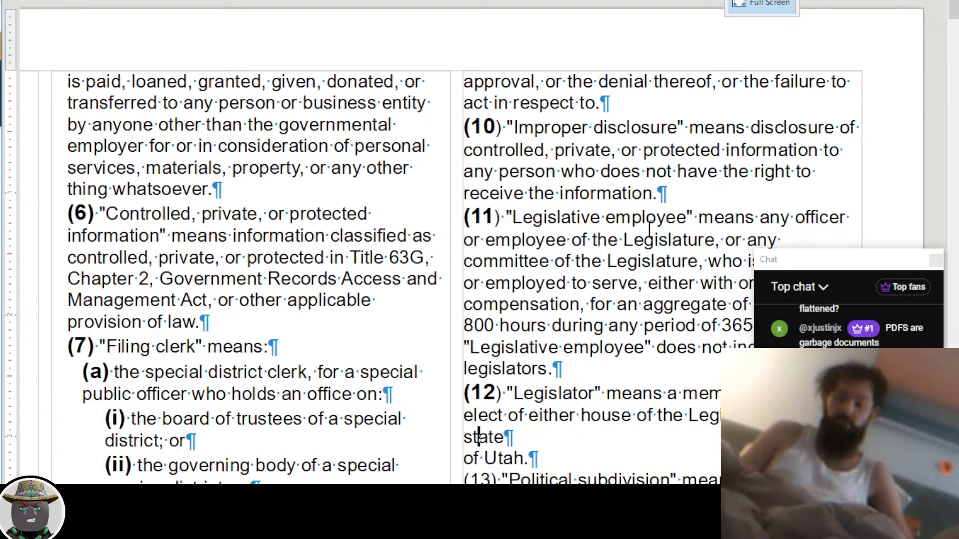
{"action": "key", "text": "Up"}
{"action": "key", "text": "End"}
{"action": "key", "text": "Delete"}
Apply the a__MED_NUM style to the characters "(13" at the start of the "Political subdivision" definition
{"action": "key", "text": "Down"}
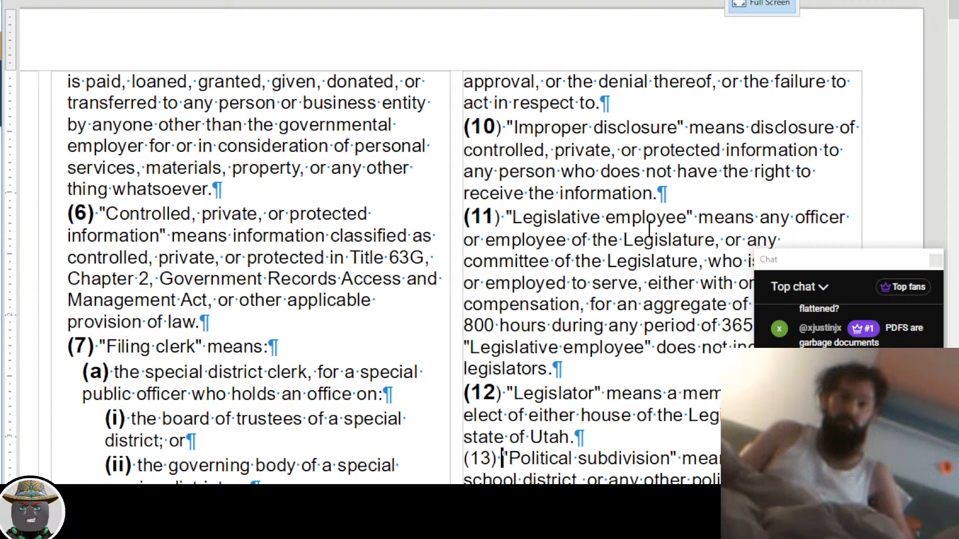
{"action": "key", "text": "Home"}
{"action": "key", "text": "shift+Right"}
{"action": "key", "text": "shift+Right"}
{"action": "key", "text": "shift+Right"}
{"action": "key", "text": "ctrl+b"}
{"action": "key", "text": "ctrl+]"}
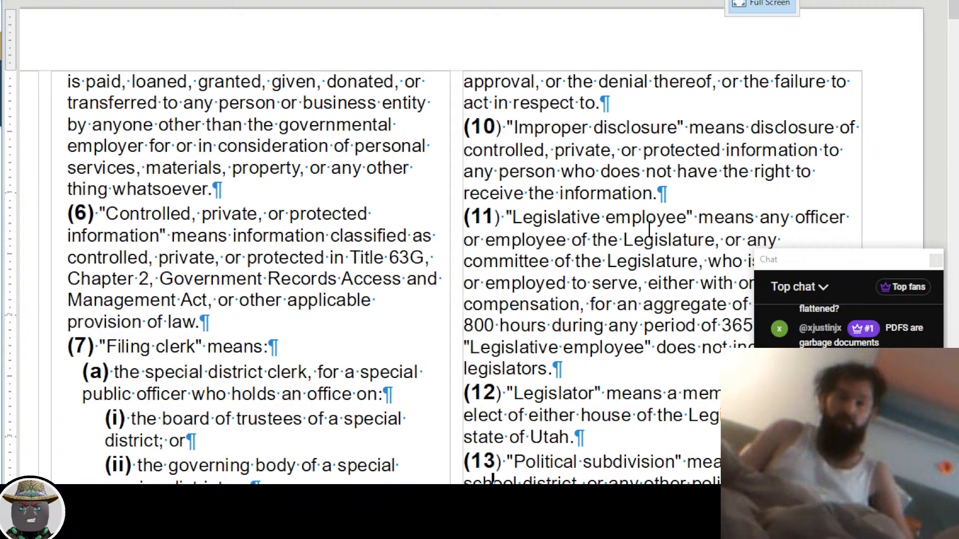
Apply the a__MED_NUM style to the characters "(14" on the line above the "Public employee" definition
{"action": "key", "text": "Down"}
{"action": "key", "text": "Down"}
{"action": "key", "text": "Down"}
{"action": "key", "text": "Home"}
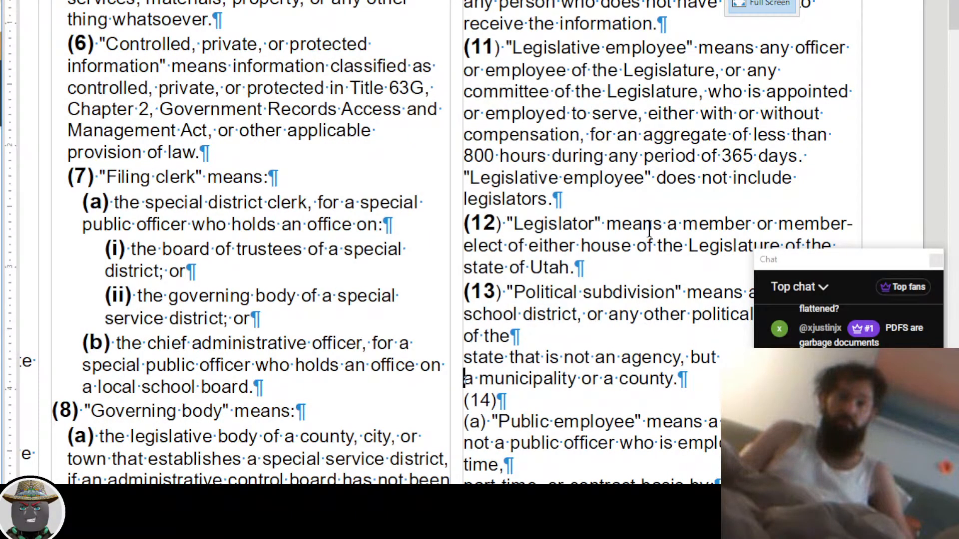
{"action": "key", "text": "Down"}
{"action": "key", "text": "shift+Right"}
{"action": "key", "text": "shift+Right"}
{"action": "key", "text": "shift+Right"}
{"action": "key", "text": "ctrl+b"}
{"action": "key", "text": "ctrl+]"}
Apply the a__MED_NUM style to the "(a)" marker of the "Public employee" definition in item (14)
{"action": "key", "text": "Down"}
{"action": "key", "text": "Home"}
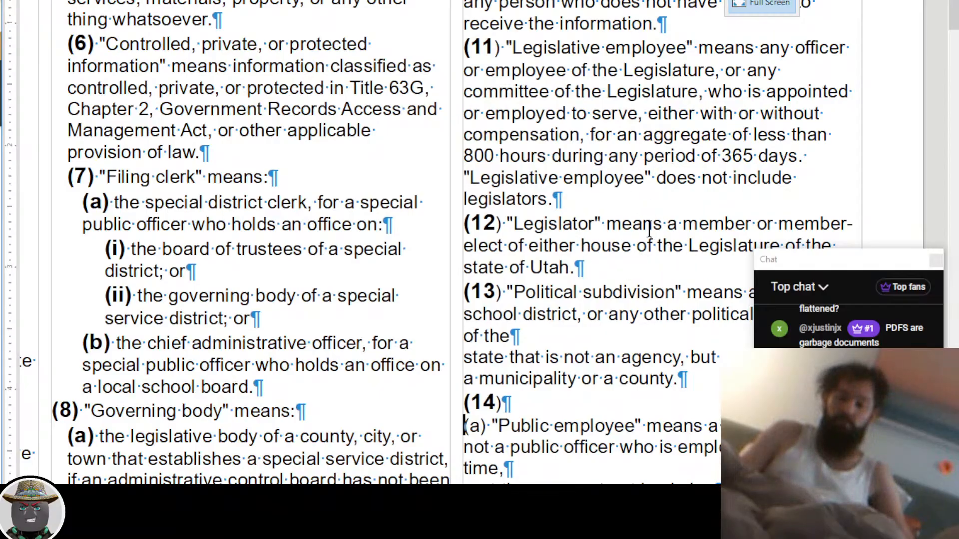
{"action": "key", "text": "shift+Right"}
{"action": "key", "text": "shift+Right"}
{"action": "key", "text": "shift+Right"}
{"action": "key", "text": "ctrl+b"}
{"action": "key", "text": "ctrl+]"}
Remove the paragraph break between "time," and "part-time, or contract basis by:" in item (14)(a)
{"action": "key", "text": "Down"}
{"action": "key", "text": "Down"}
{"action": "key", "text": "Down"}
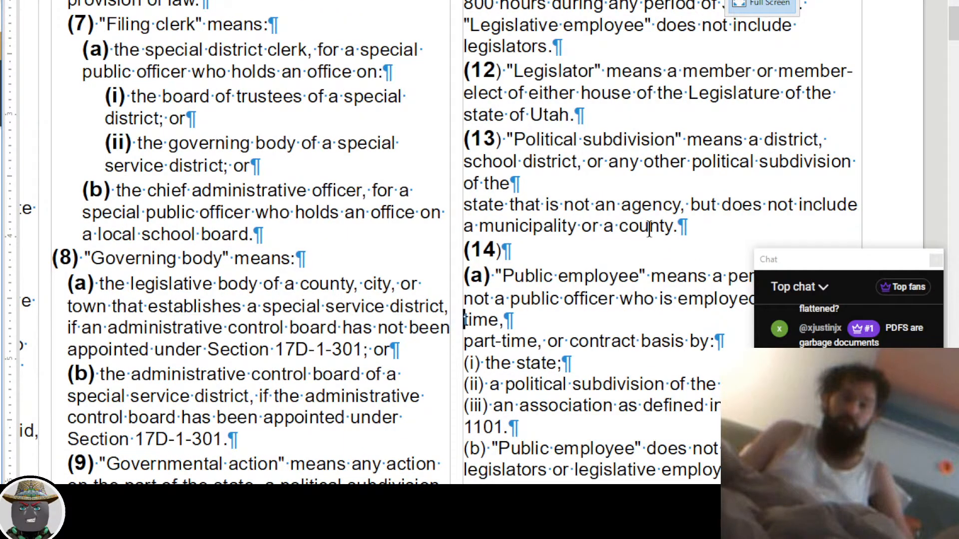
{"action": "key", "text": "Delete"}
Apply the a__MED_NUM style to the "(i)" marker before "the state;" in item (14)(a)
{"action": "key", "text": "Down"}
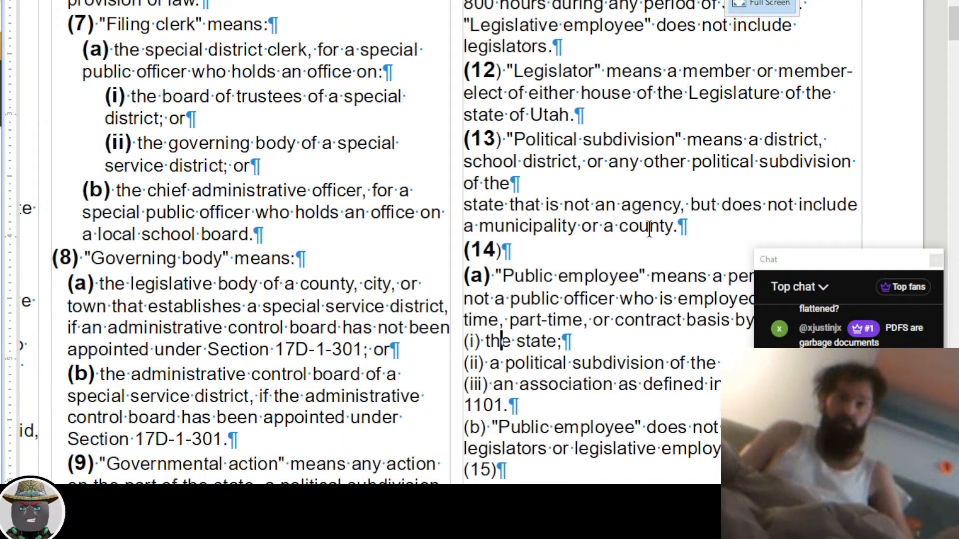
{"action": "key", "text": "Left"}
{"action": "key", "text": "Left"}
{"action": "key", "text": "Home"}
{"action": "key", "text": "shift+Right"}
{"action": "key", "text": "shift+Right"}
{"action": "key", "text": "shift+Right"}
{"action": "key", "text": "ctrl+b"}
{"action": "key", "text": "ctrl+]"}
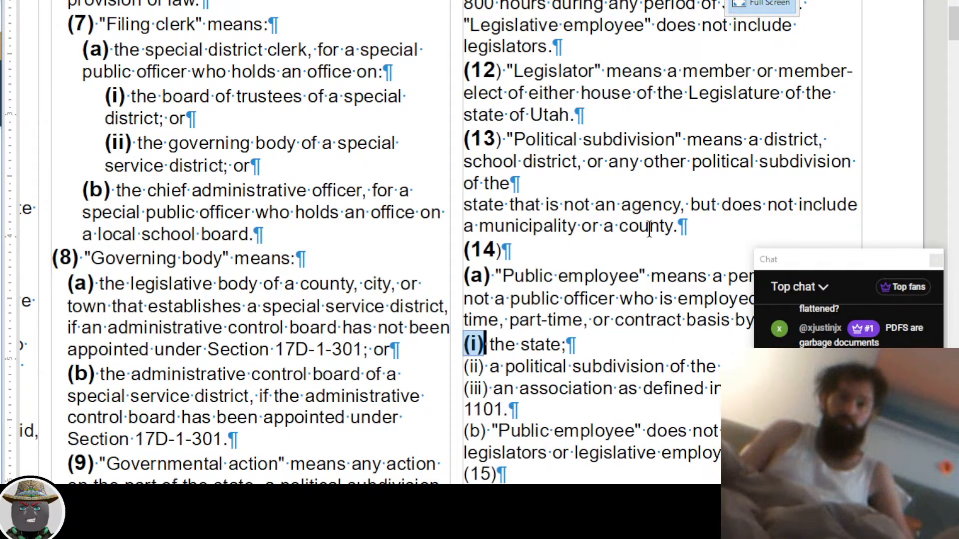
Apply the a__MED_NUM style to the "(ii)" marker before "a political subdivision of the state" in item (14)(a)
{"action": "key", "text": "Right"}
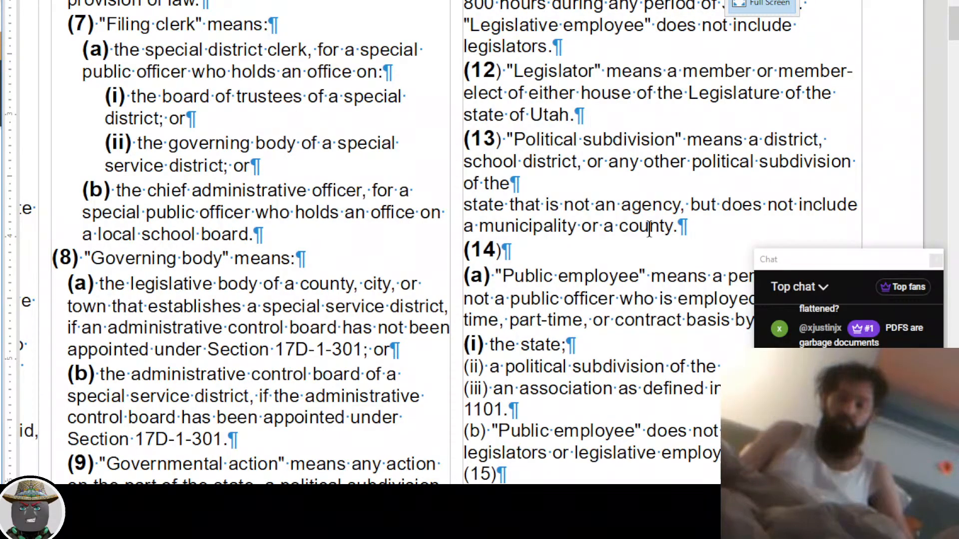
{"action": "key", "text": "Down"}
{"action": "key", "text": "shift+Left"}
{"action": "key", "text": "shift+Left"}
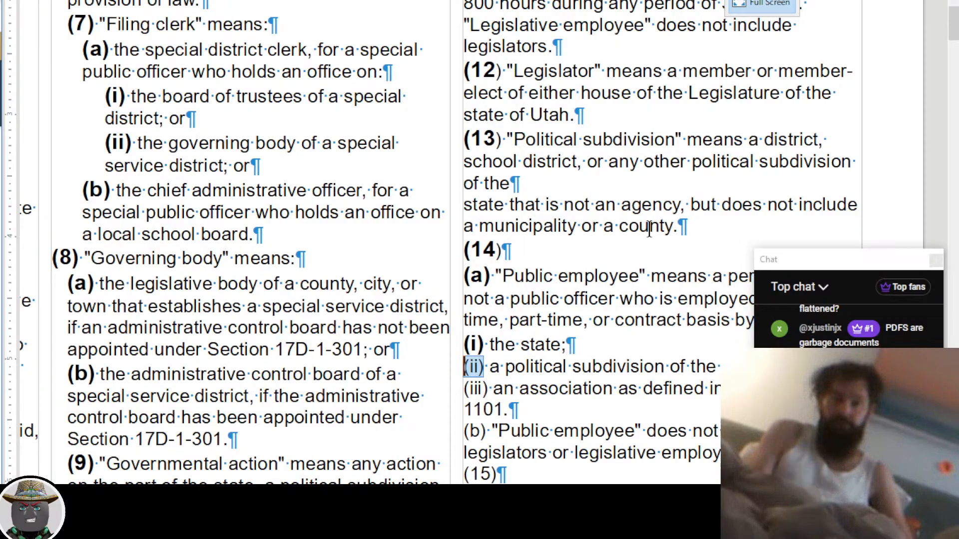
{"action": "key", "text": "ctrl+b"}
Apply the a__MED_NUM style to the full "(iii)" marker before "an association as defined in Section 53G-7-1101"
{"action": "key", "text": "Down"}
{"action": "key", "text": "shift+Right"}
{"action": "key", "text": "shift+Right"}
{"action": "key", "text": "shift+Right"}
{"action": "key", "text": "shift+Right"}
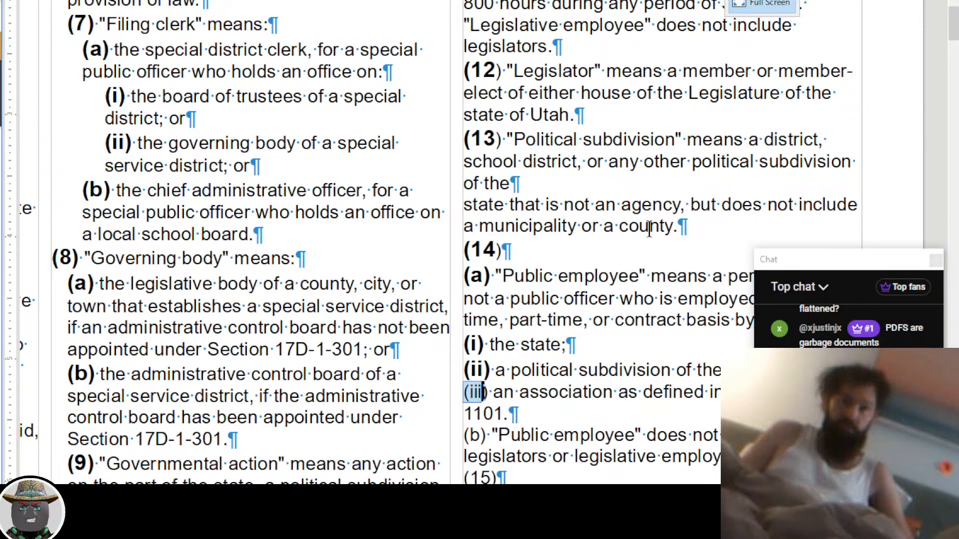
{"action": "key", "text": "shift+Right"}
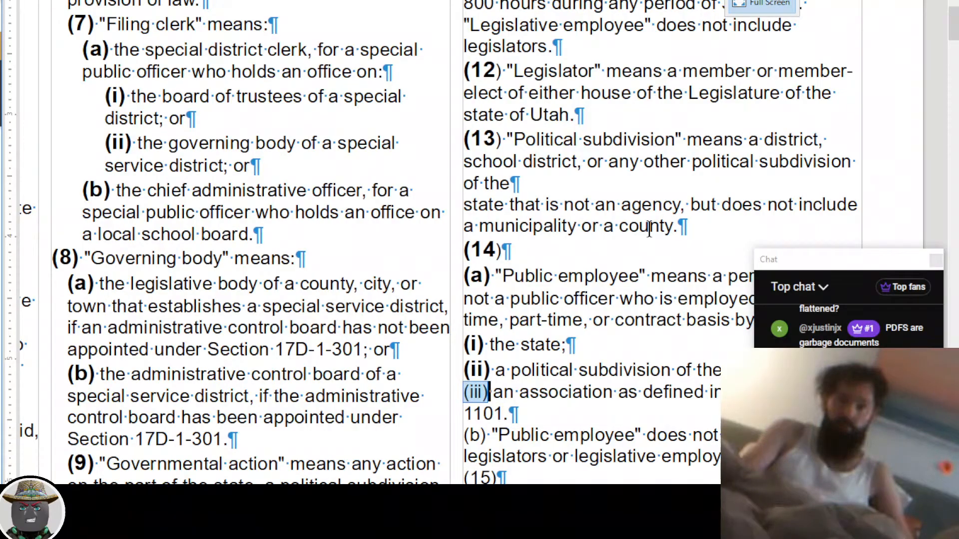
{"action": "key", "text": "ctrl+b"}
Apply the a__MED_NUM style to the "(b)" marker before "Public employee" does not include legislators in item (14)
{"action": "key", "text": "Down"}
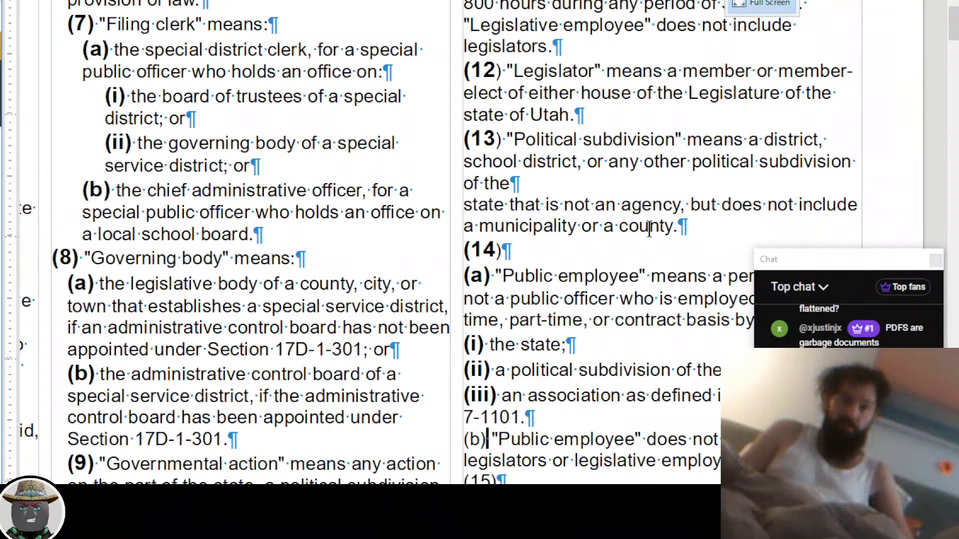
{"action": "key", "text": "shift+Right"}
{"action": "key", "text": "shift+Right"}
{"action": "key", "text": "shift+Right"}
{"action": "key", "text": "ctrl+b"}
{"action": "key", "text": "Down"}
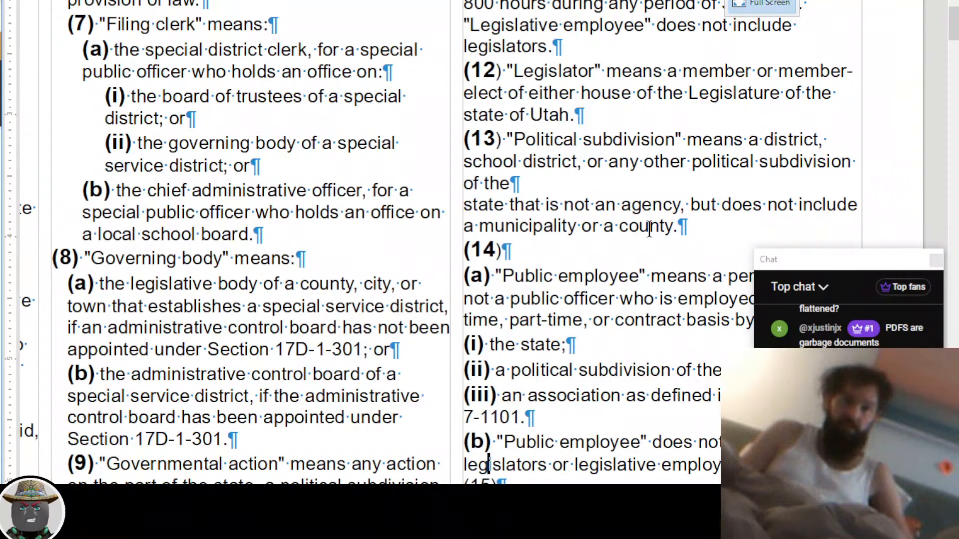
Apply the a__MED_NUM style to the full "(15)" marker that follows item (14)(b)
{"action": "key", "text": "Down"}
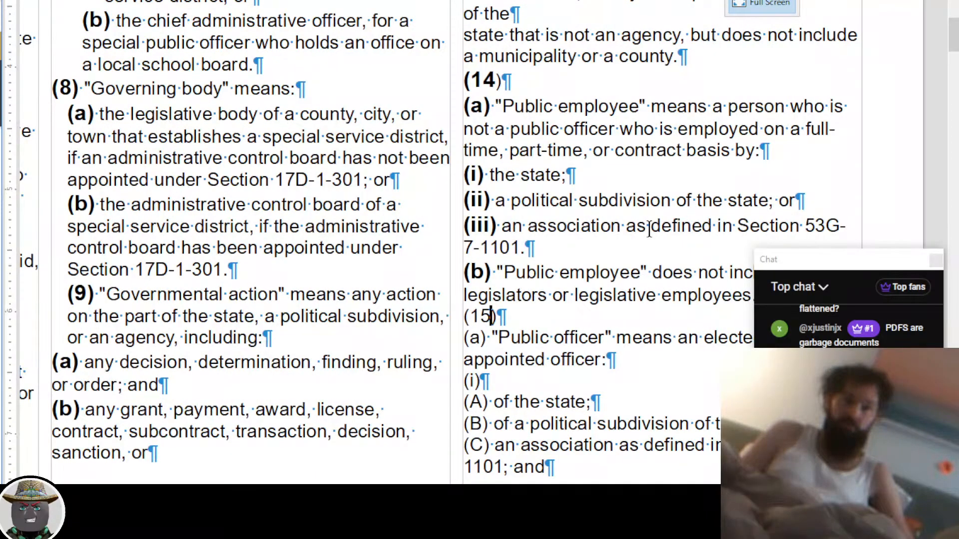
{"action": "key", "text": "Home"}
{"action": "key", "text": "shift+Right"}
{"action": "key", "text": "shift+Right"}
{"action": "key", "text": "shift+Right"}
{"action": "key", "text": "shift+Right"}
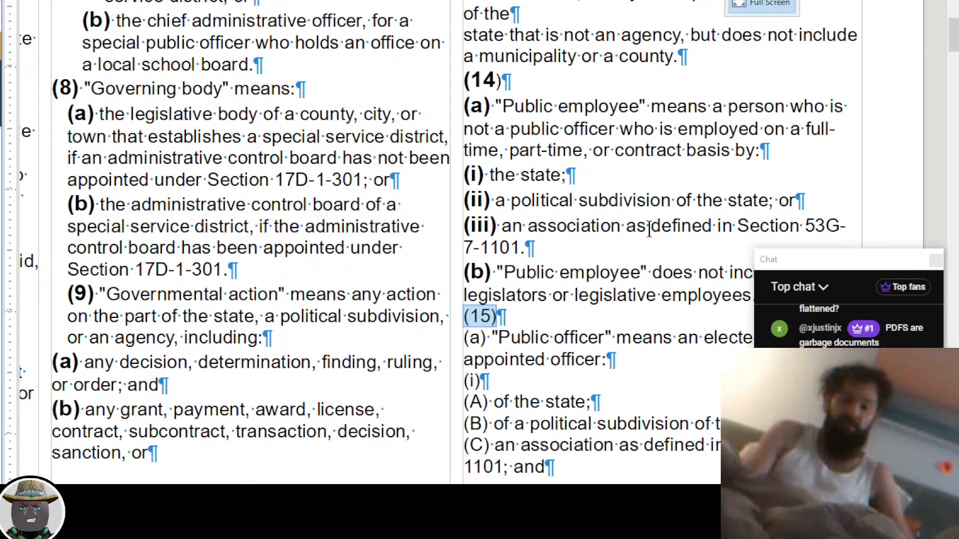
{"action": "key", "text": "ctrl+b"}
Extend the a__MED_NUM style to the closing parenthesis of the "(14)" marker
{"action": "key", "text": "Up"}
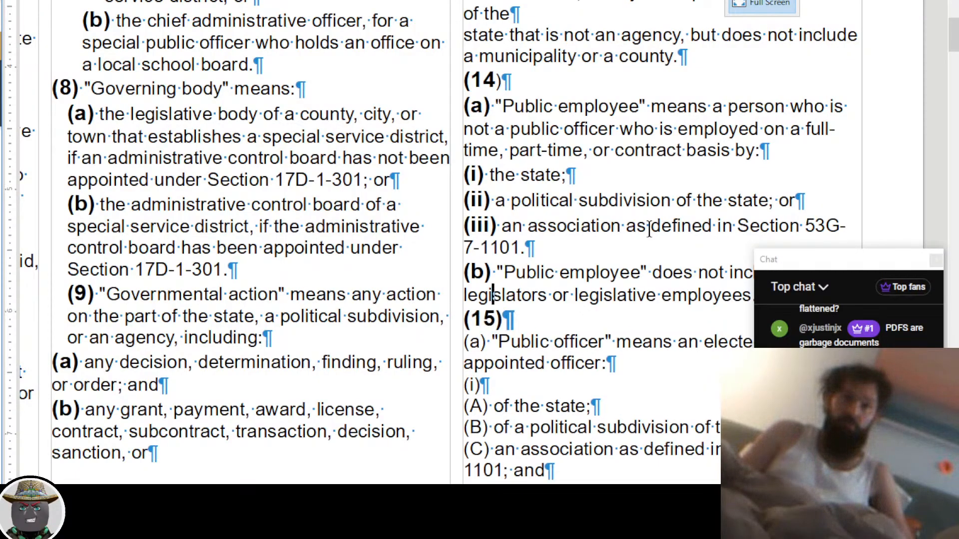
{"action": "key", "text": "Up"}
{"action": "key", "text": "Up"}
{"action": "key", "text": "Up"}
{"action": "key", "text": "Up"}
{"action": "key", "text": "Up"}
{"action": "key", "text": "Up"}
{"action": "key", "text": "Up"}
{"action": "key", "text": "Up"}
{"action": "key", "text": "Up"}
{"action": "key", "text": "shift+Right"}
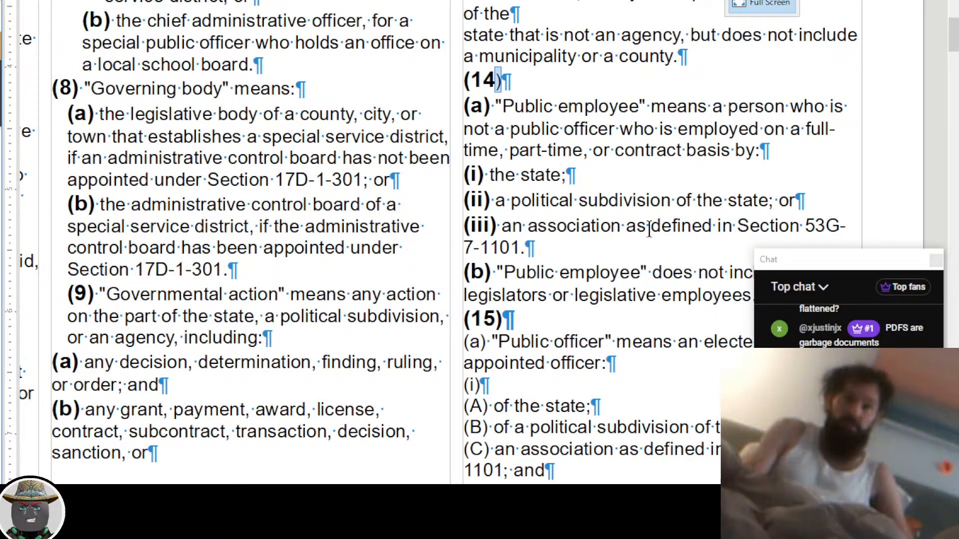
Extend the a__MED_NUM style to the closing parenthesis of the "(13)" marker before "Political subdivision"
{"action": "key", "text": "Up"}
{"action": "key", "text": "Up"}
{"action": "key", "text": "Up"}
{"action": "key", "text": "Up"}
{"action": "key", "text": "Up"}
{"action": "key", "text": "shift+Right"}
{"action": "key", "text": "ctrl+b"}
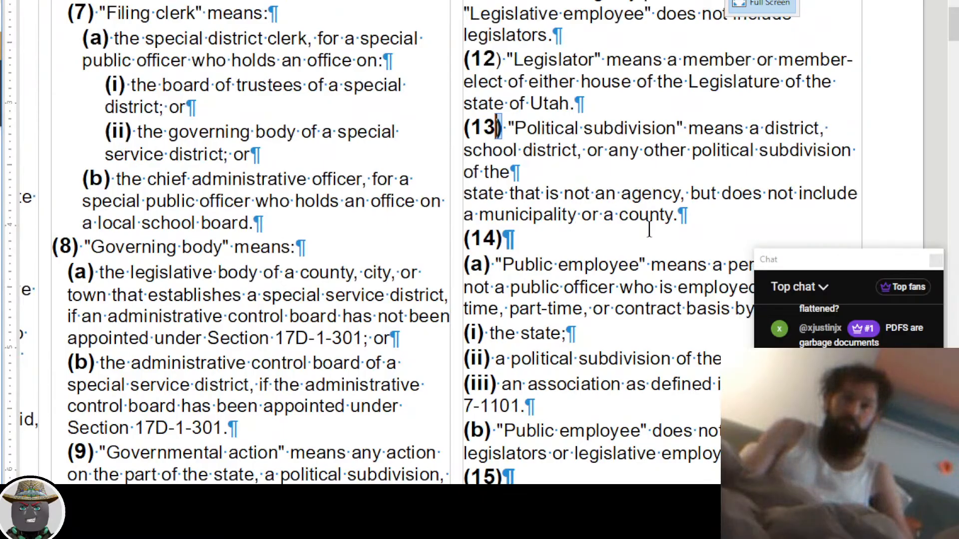
Extend the a__MED_NUM style to the closing parenthesis of the "(12)" marker before "Legislator"
{"action": "key", "text": "Up"}
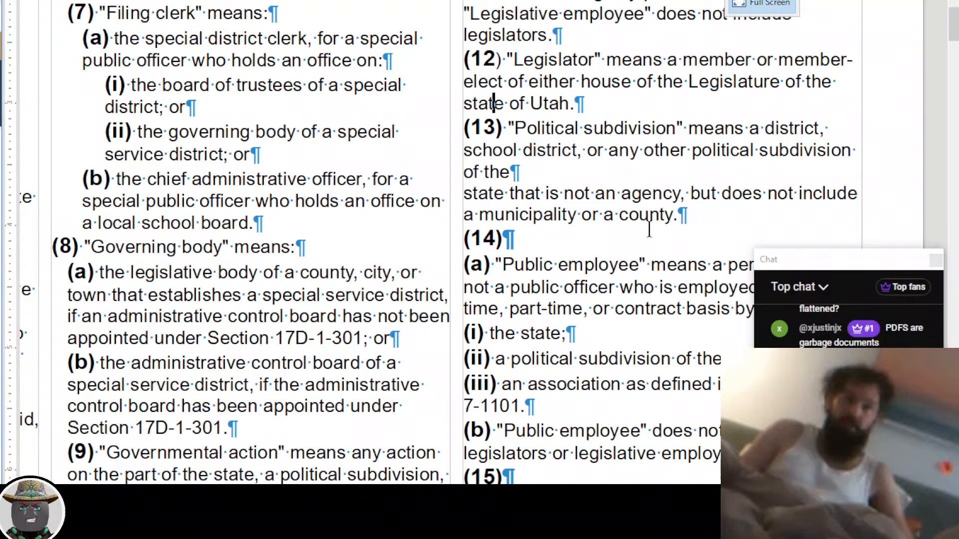
{"action": "key", "text": "Up"}
{"action": "key", "text": "Up"}
{"action": "key", "text": "shift+Right"}
{"action": "key", "text": "ctrl+b"}
Extend the a__MED_NUM style to the closing parenthesis of the "(11)" marker before "Legislative employee"
{"action": "key", "text": "Up"}
{"action": "key", "text": "Up"}
{"action": "key", "text": "Up"}
{"action": "key", "text": "Up"}
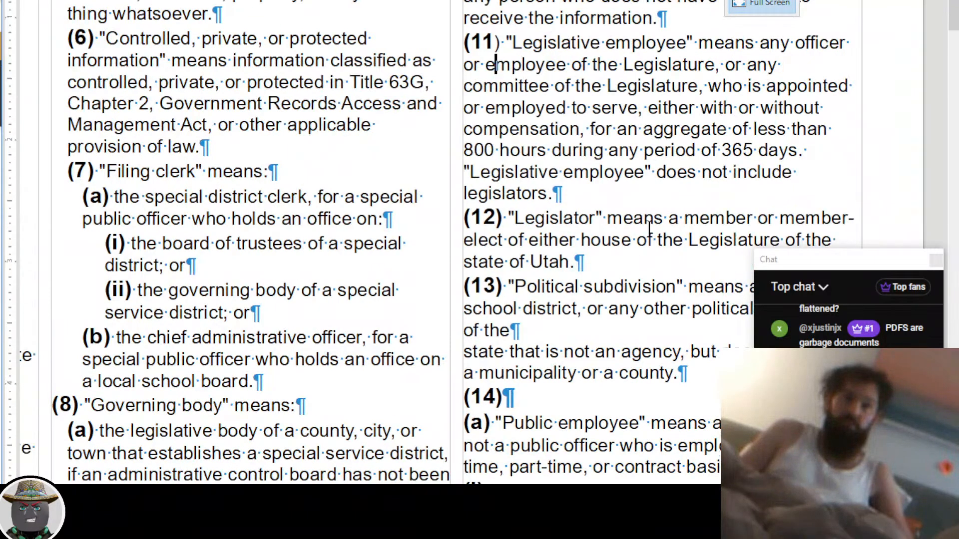
{"action": "key", "text": "shift+Right"}
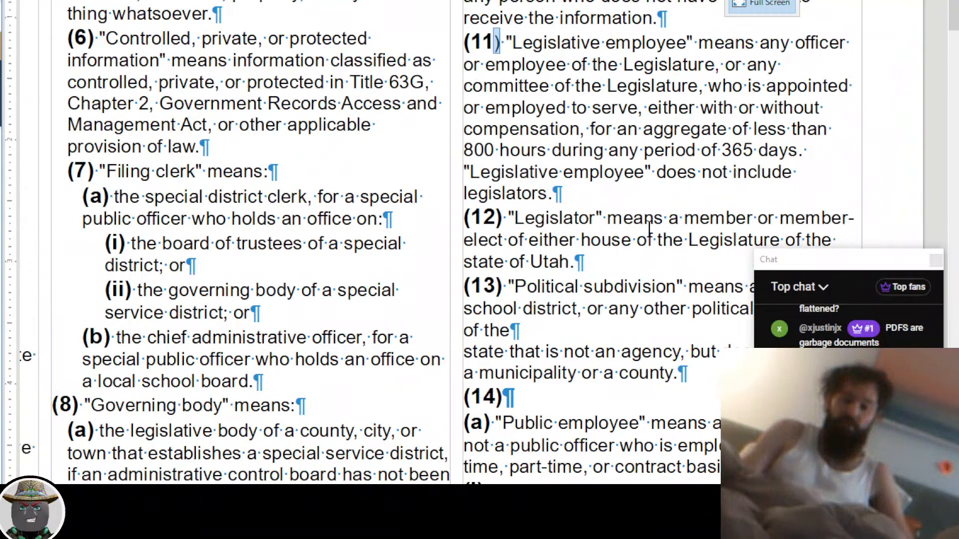
{"action": "key", "text": "ctrl+b"}
Extend the a__MED_NUM style to the closing parenthesis of the "(10)" marker before "Improper disclosure", undoing any accidental overwrite of it
{"action": "key", "text": "Up"}
{"action": "key", "text": "Up"}
{"action": "key", "text": "Up"}
{"action": "key", "text": "Up"}
{"action": "key", "text": "shift+Right"}
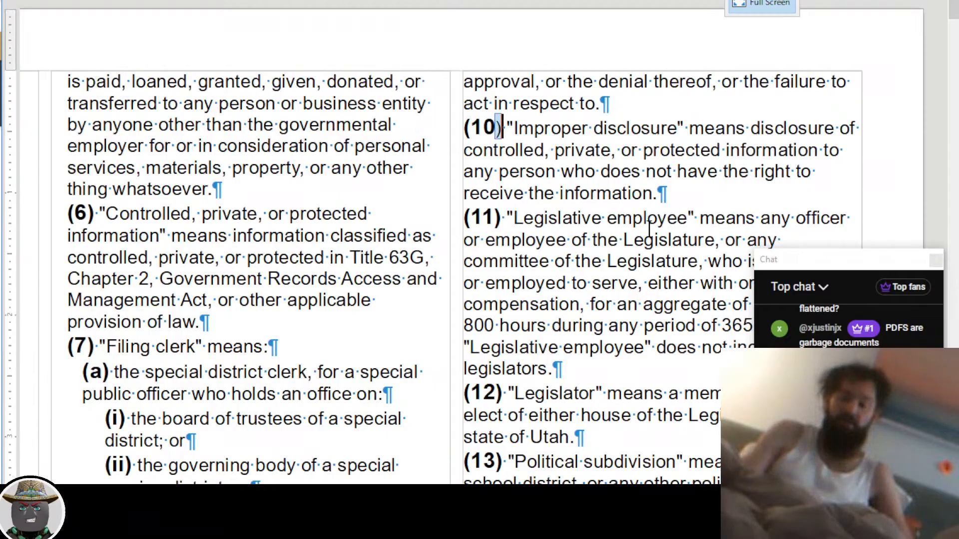
{"action": "key", "text": "shift+Right"}
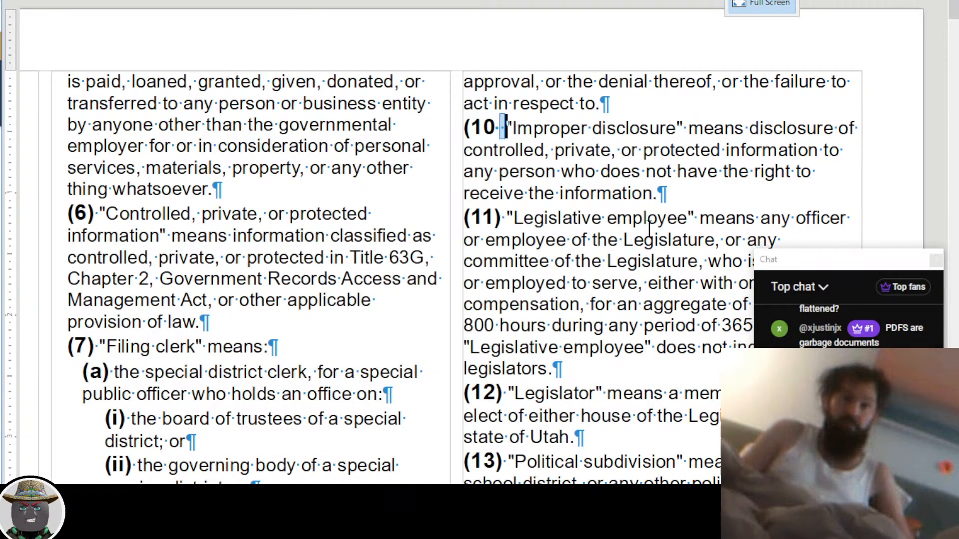
{"action": "key", "text": "Left"}
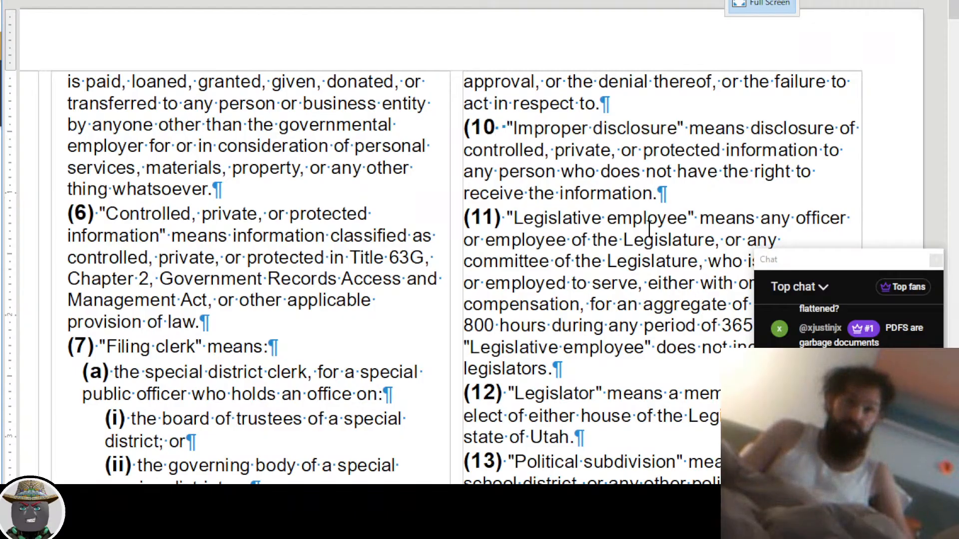
{"action": "key", "text": "shift+Right"}
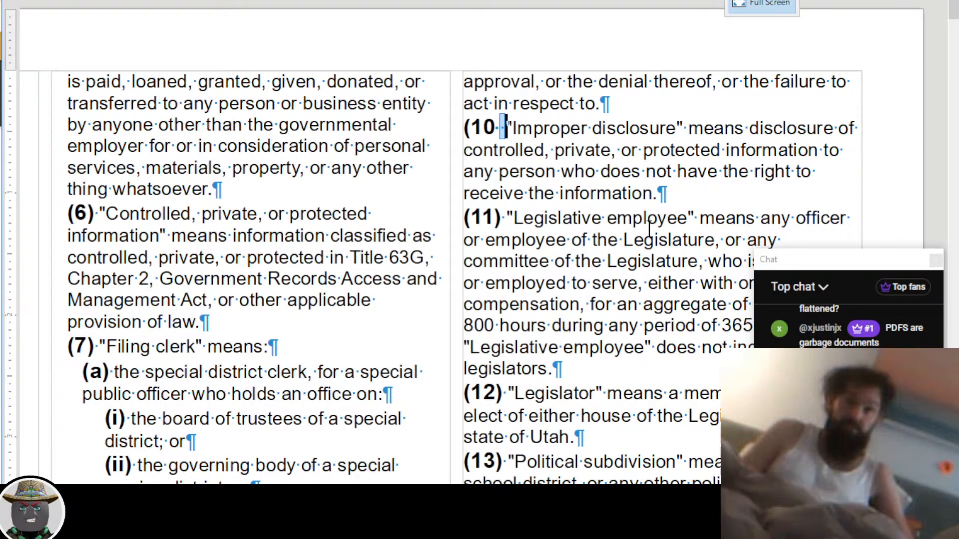
{"action": "key", "text": "ctrl+z"}
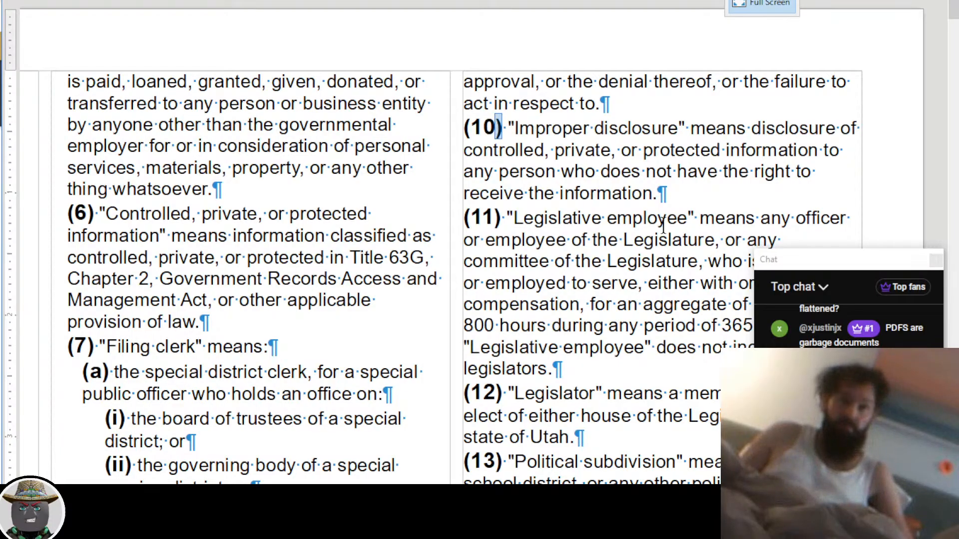
Apply the a__MED_NUM style to the standalone "(i)" marker under item (15)(a)
{"action": "scroll", "coordinate": [663, 228], "scroll_direction": "down", "scroll_amount": 12}
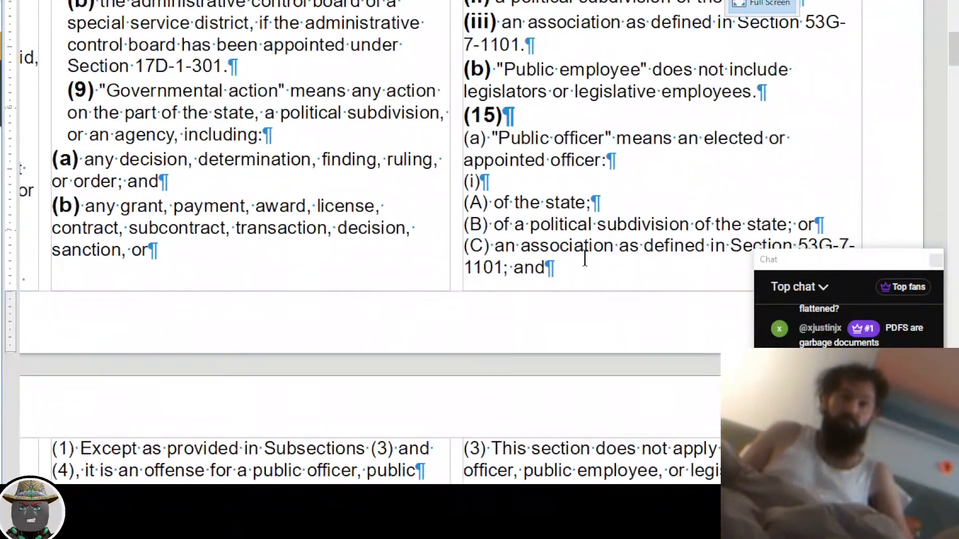
{"action": "left_click", "coordinate": [470, 178]}
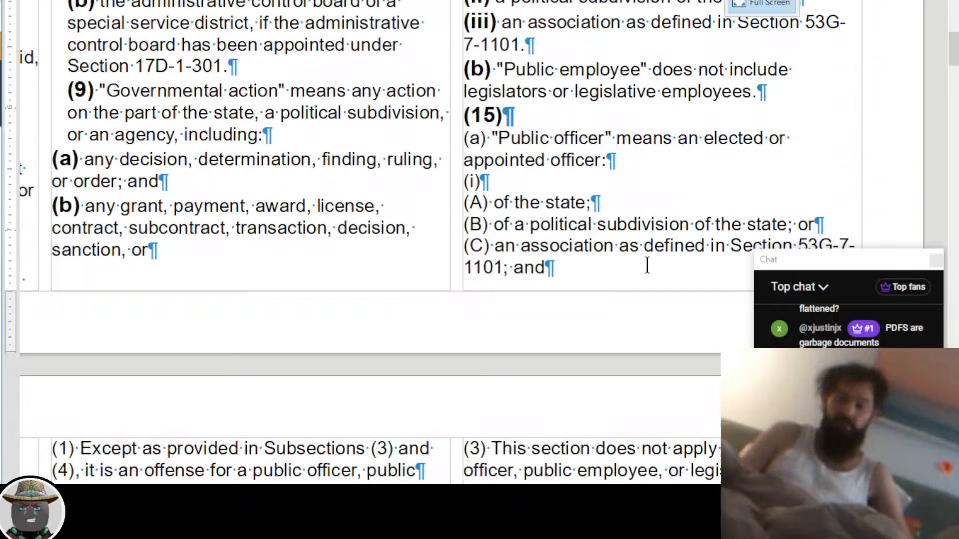
{"action": "key", "text": "shift+End"}
{"action": "key", "text": "ctrl+b"}
{"action": "key", "text": "ctrl+]"}
Apply the a__MED_NUM style to the "(A)" marker before "of the state;" in item (15)(a)(i)
{"action": "key", "text": "Right"}
{"action": "key", "text": "shift+Right"}
{"action": "key", "text": "shift+Right"}
{"action": "key", "text": "shift+Right"}
{"action": "key", "text": "ctrl+b"}
{"action": "key", "text": "ctrl+]"}
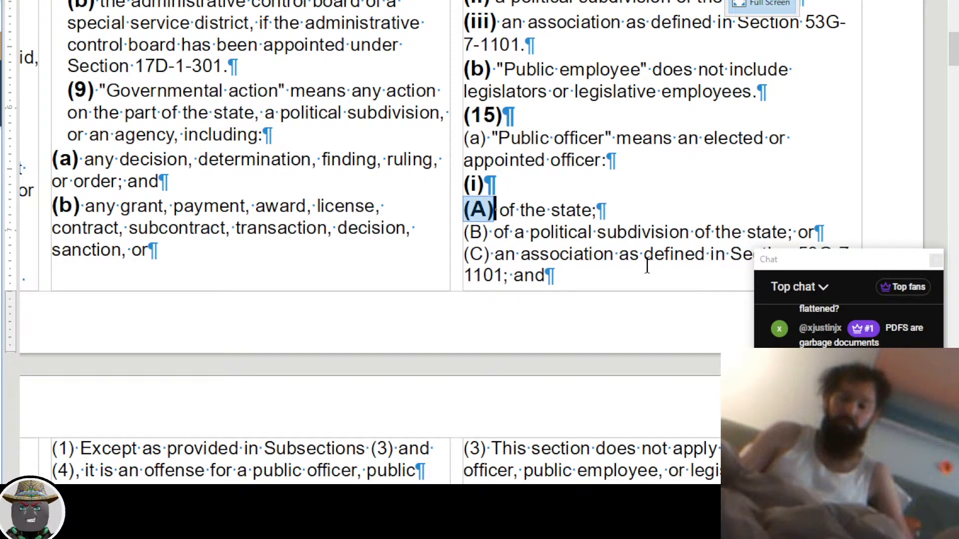
Apply the a__MED_NUM style to the "(B)" and "(C)" markers in item (15)(a)(i)
{"action": "key", "text": "Down"}
{"action": "key", "text": "Home"}
{"action": "key", "text": "shift+Right"}
{"action": "key", "text": "shift+Right"}
{"action": "key", "text": "shift+Right"}
{"action": "key", "text": "ctrl+b"}
{"action": "key", "text": "ctrl+]"}
{"action": "key", "text": "shift+Home"}
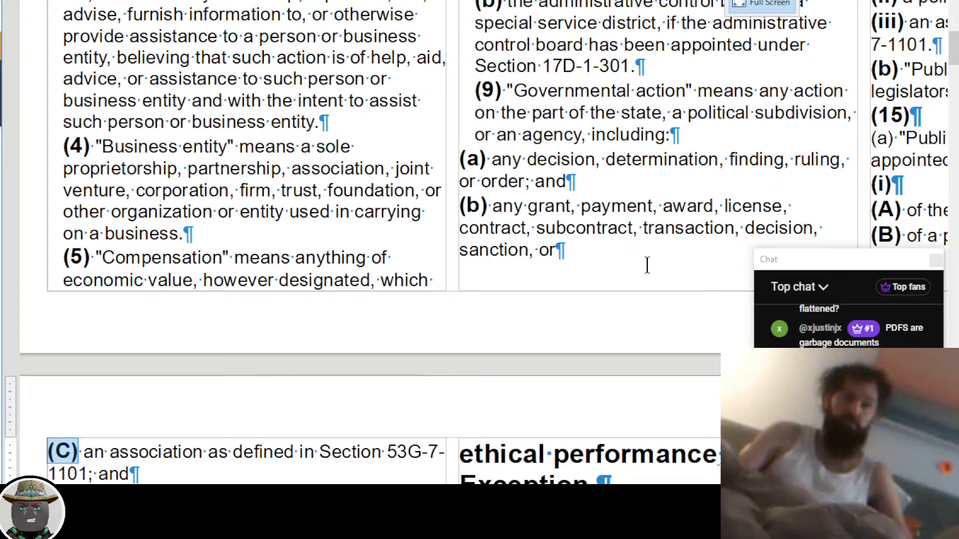
Apply the a__MED_NUM style to the "(ii)" marker before "who occupies a policymaking post" in item (15)(a)
{"action": "key", "text": "ctrl+Down"}
{"action": "key", "text": "shift+Right"}
{"action": "key", "text": "shift+Right"}
{"action": "key", "text": "shift+Right"}
{"action": "key", "text": "shift+Right"}
{"action": "key", "text": "ctrl+b"}
{"action": "key", "text": "ctrl+]"}
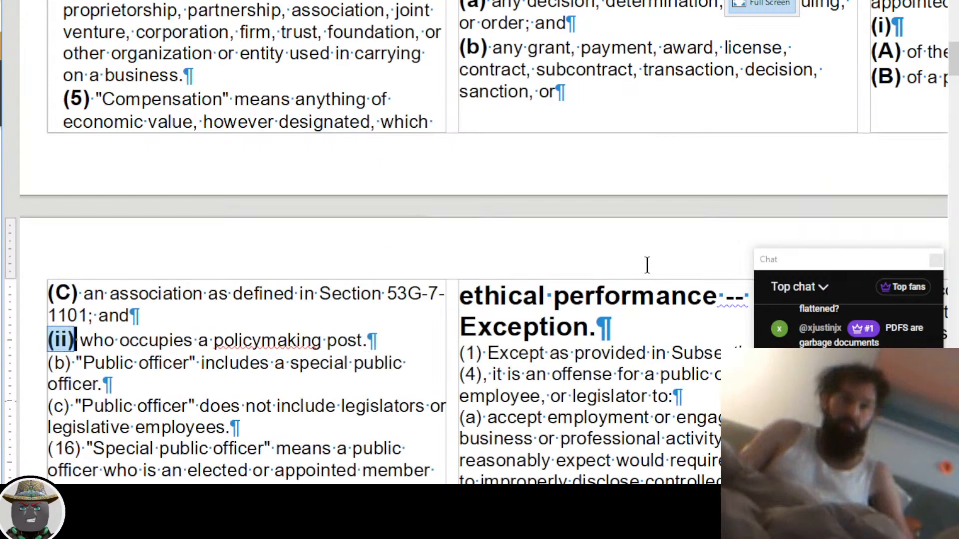
Apply the a__MED_NUM style to the "(b)" marker before "Public officer" includes a special public officer in item (15)
{"action": "key", "text": "ctrl+Down"}
{"action": "key", "text": "shift+Right"}
{"action": "key", "text": "shift+Right"}
{"action": "key", "text": "shift+Right"}
{"action": "key", "text": "ctrl+b"}
{"action": "key", "text": "ctrl+]"}
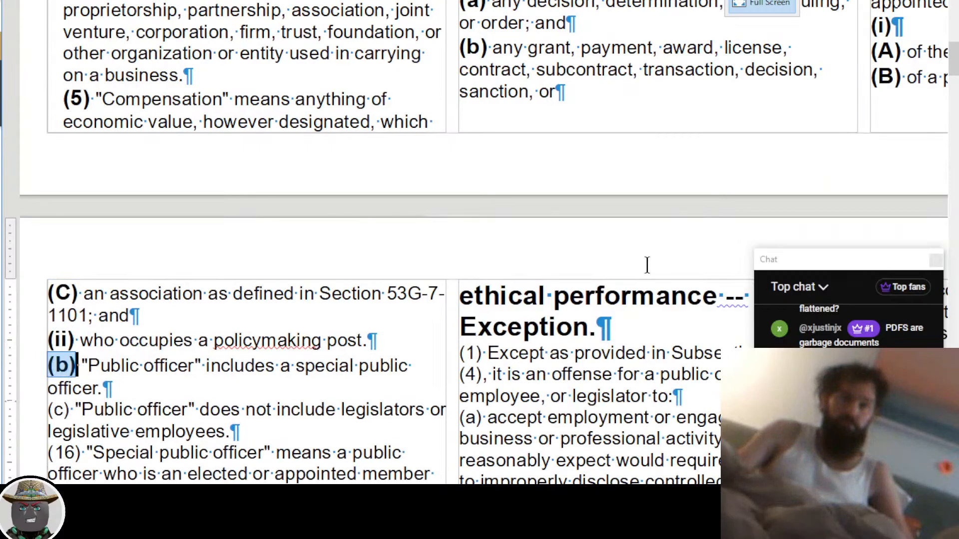
Apply the a__MED_NUM style to the "(c)" marker before "Public officer" does not include legislators in item (15)
{"action": "key", "text": "ctrl+Down"}
{"action": "key", "text": "shift+Right"}
{"action": "key", "text": "shift+Right"}
{"action": "key", "text": "shift+Right"}
{"action": "key", "text": "ctrl+b"}
{"action": "key", "text": "ctrl+]"}
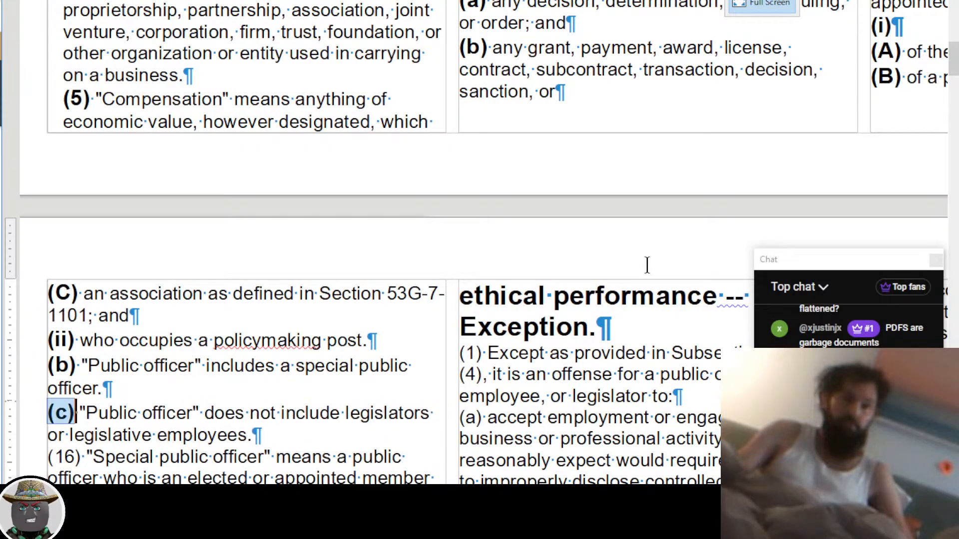
Apply the a__MED_NUM style to the "(16)" marker before "Special public officer"
{"action": "key", "text": "ctrl+Down"}
{"action": "key", "text": "shift+Right"}
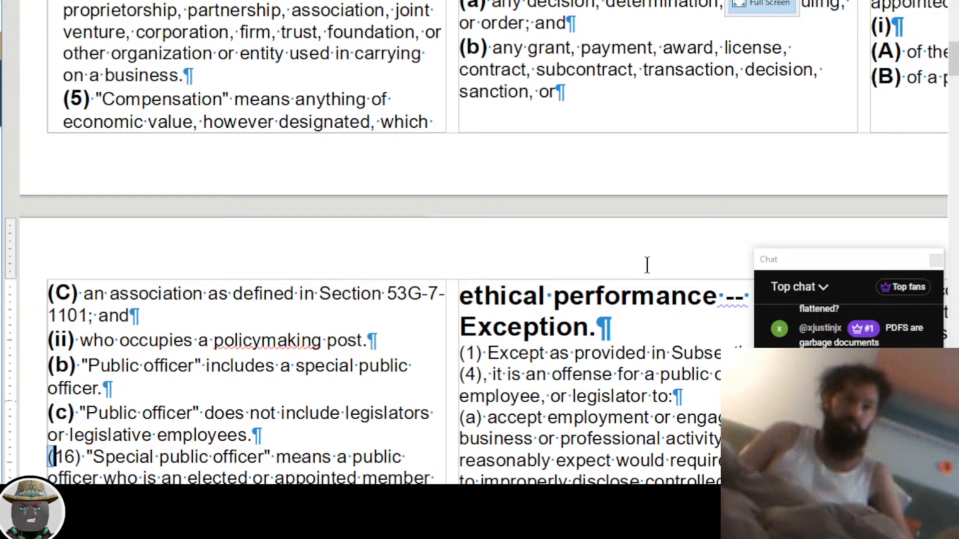
{"action": "key", "text": "shift+Right"}
{"action": "key", "text": "shift+Right"}
{"action": "key", "text": "shift+Right"}
{"action": "key", "text": "ctrl+b"}
{"action": "key", "text": "ctrl+]"}
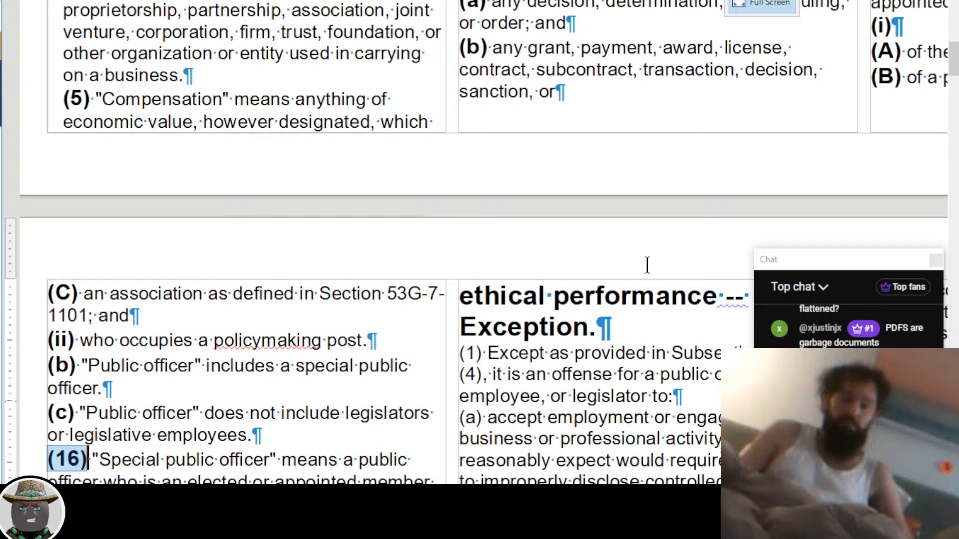
Apply the a__MED_NUM style to the "(a)" marker before "the board of trustees of a special district" in item (16)
{"action": "key", "text": "ctrl+Down"}
{"action": "key", "text": "shift+Right"}
{"action": "key", "text": "shift+Right"}
{"action": "key", "text": "shift+Right"}
{"action": "key", "text": "ctrl+b"}
{"action": "key", "text": "ctrl+]"}
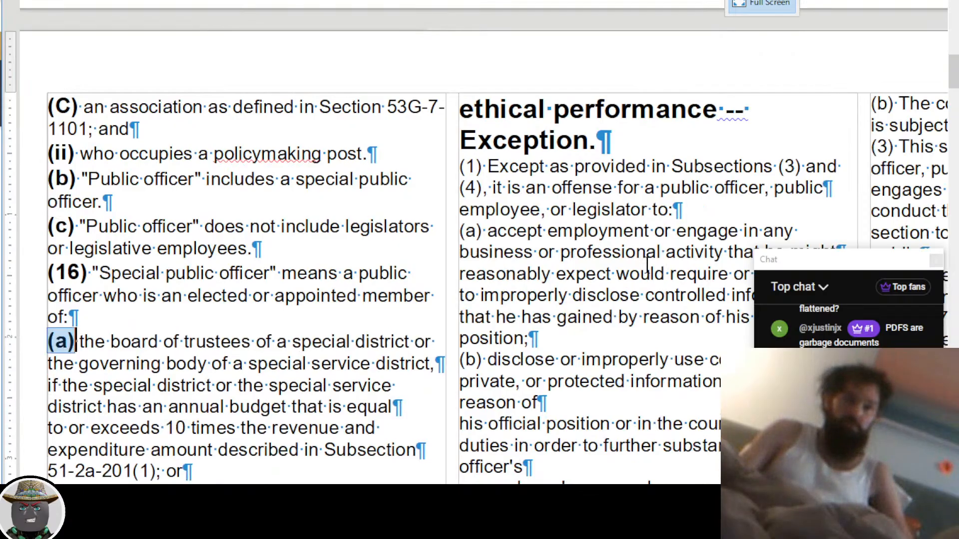
Remove the stray paragraph breaks after "service district,", "equal" and "Subsection" so item (16)(a) reads as one paragraph
{"action": "key", "text": "ctrl+Down"}
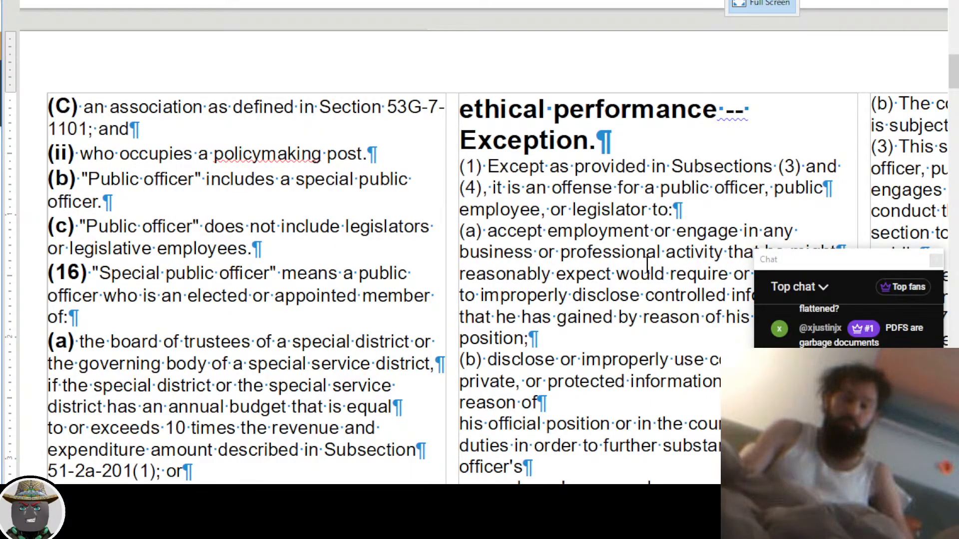
{"action": "key", "text": "BackSpace"}
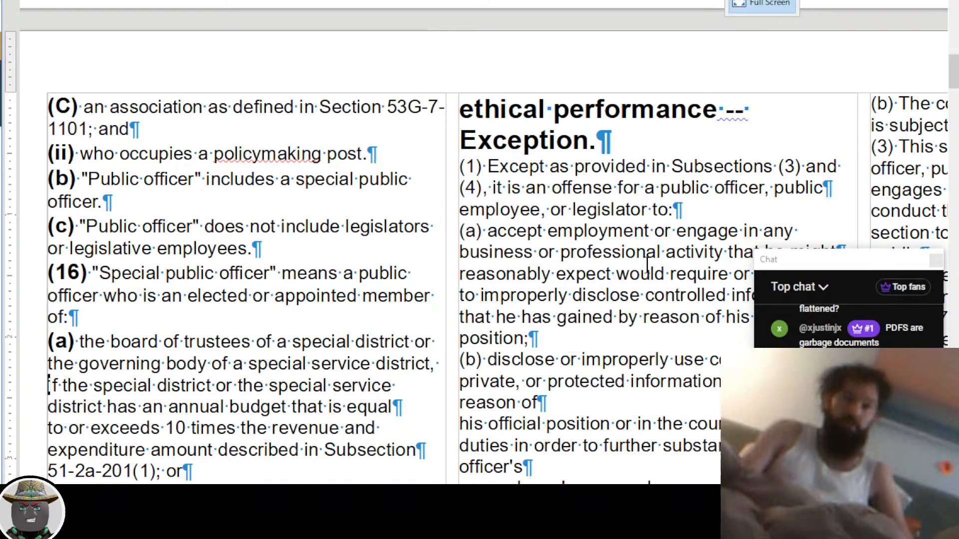
{"action": "left_click", "coordinate": [367, 407]}
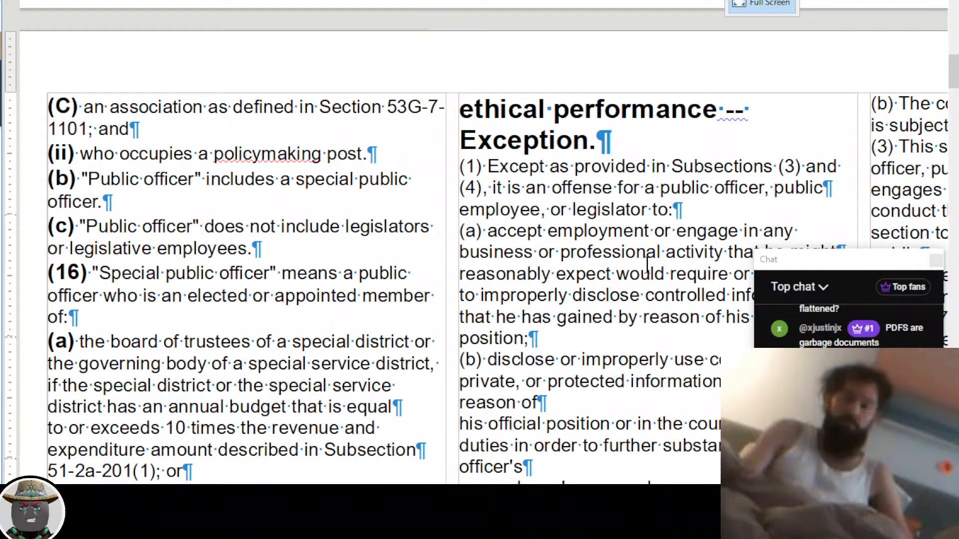
{"action": "key", "text": "Delete"}
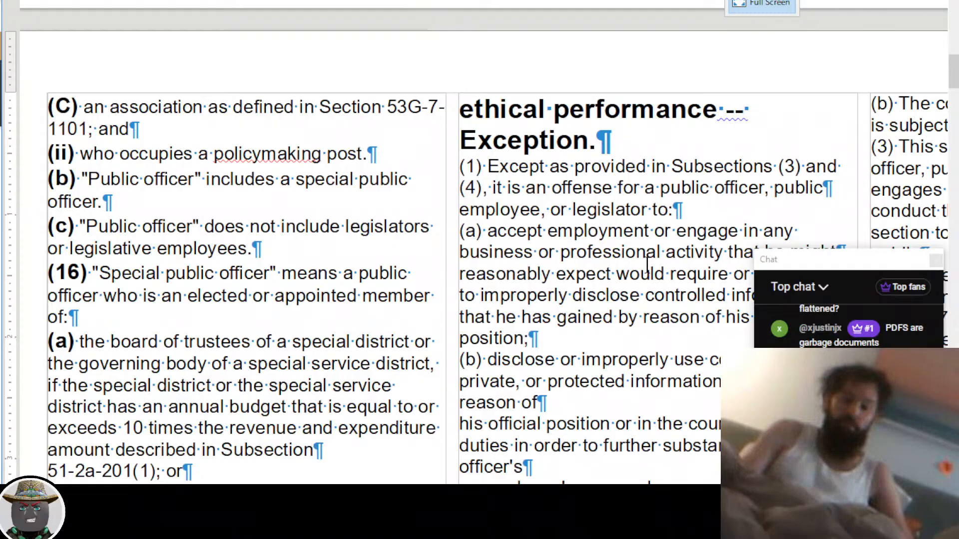
{"action": "key", "text": "Delete"}
Apply the a__MED_NUM style to the "(b)" marker before "a local school board" in item (16)
{"action": "key", "text": "Down"}
{"action": "key", "text": "Down"}
{"action": "key", "text": "Down"}
{"action": "key", "text": "End"}
{"action": "key", "text": "Up"}
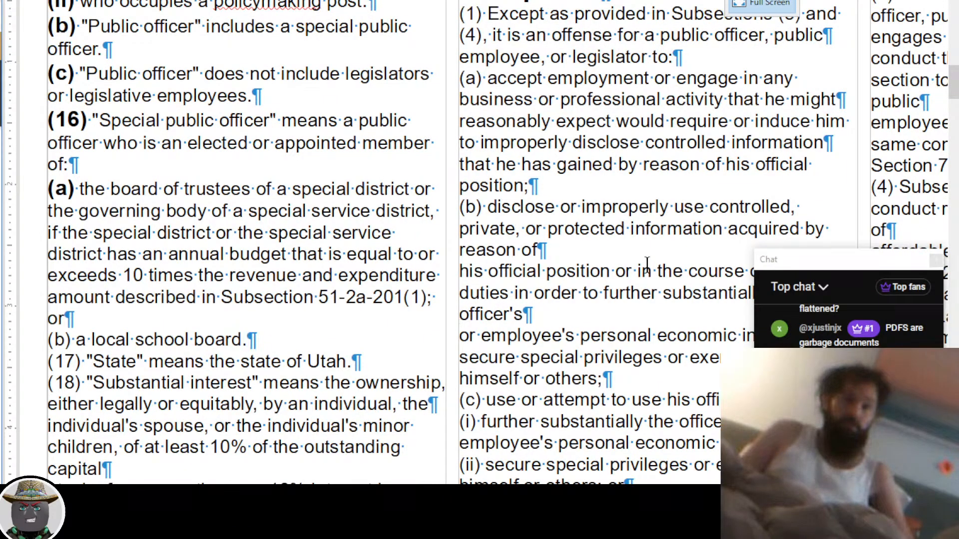
{"action": "key", "text": "Home"}
{"action": "key", "text": "shift+Right"}
{"action": "key", "text": "shift+Right"}
{"action": "key", "text": "shift+Right"}
{"action": "key", "text": "ctrl+b"}
{"action": "key", "text": "ctrl+]"}
Apply the a__MED_NUM style to the full "(17)" marker before "State" means the state of Utah
{"action": "key", "text": "Down"}
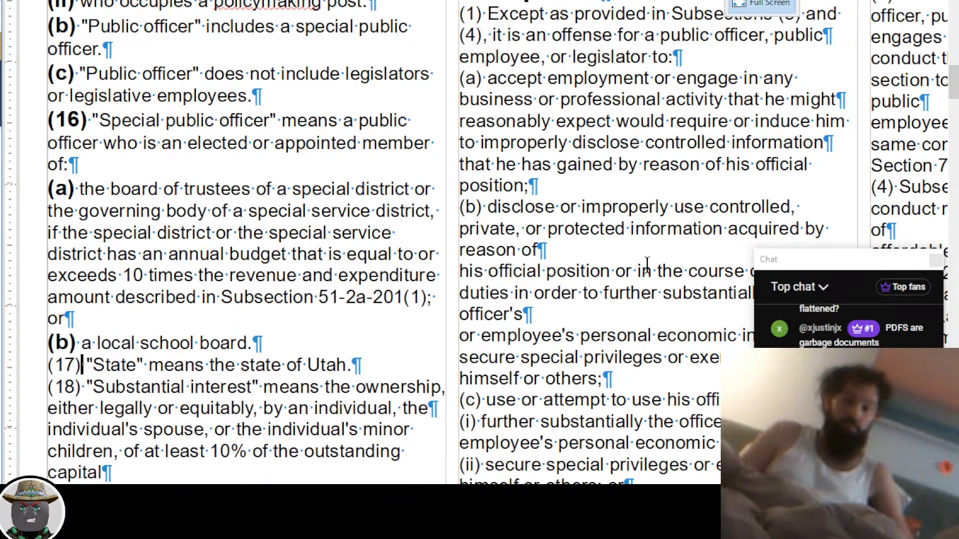
{"action": "key", "text": "shift+Home"}
{"action": "key", "text": "ctrl+]"}
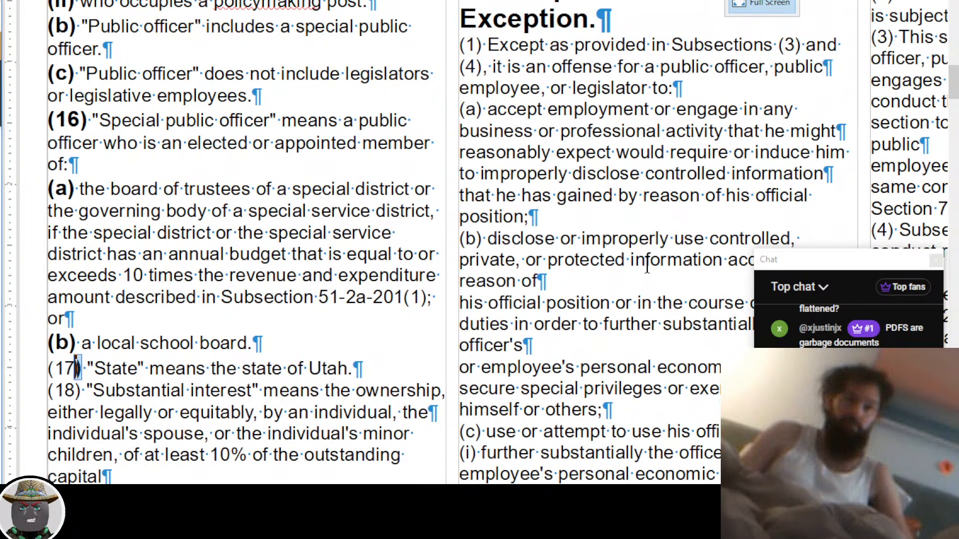
{"action": "scroll", "coordinate": [647, 267], "scroll_direction": "down", "scroll_amount": 1}
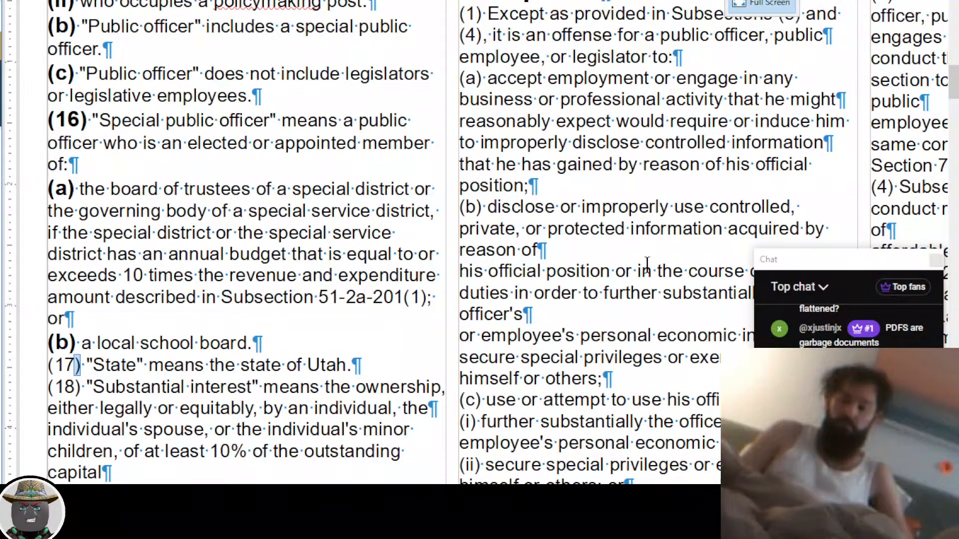
{"action": "key", "text": "Left"}
{"action": "key", "text": "Left"}
{"action": "key", "text": "shift+Home"}
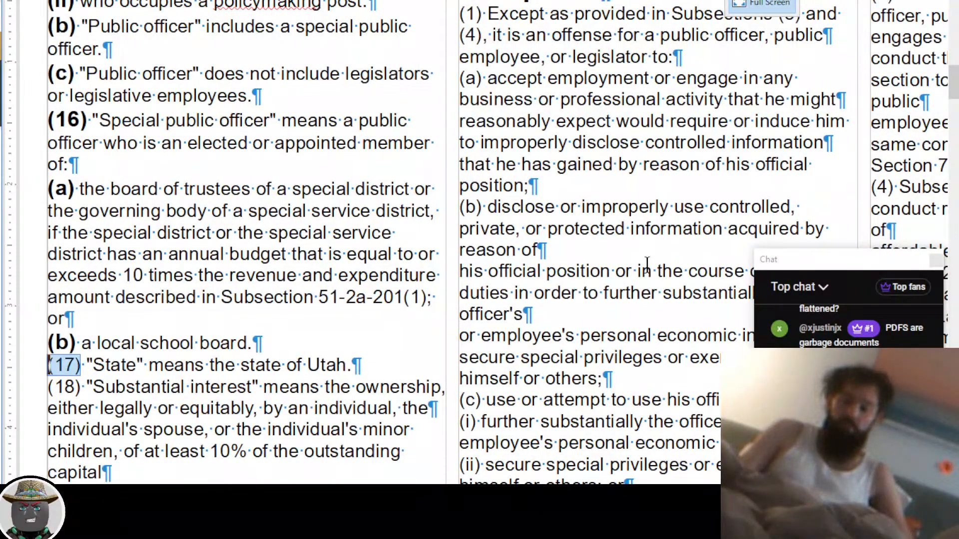
{"action": "key", "text": "ctrl+b"}
{"action": "scroll", "coordinate": [647, 263], "scroll_direction": "up", "scroll_amount": 1}
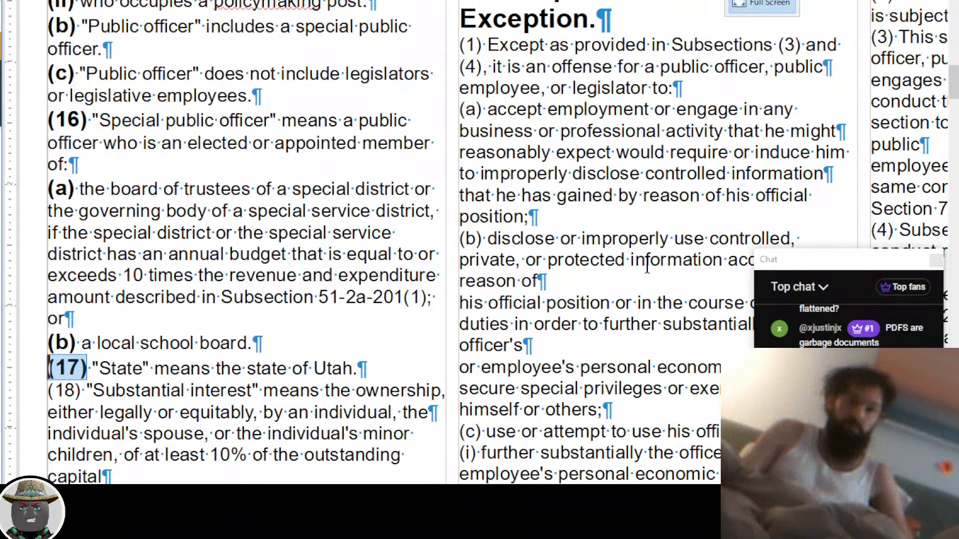
Apply the a__MED_NUM style to the "(18)" marker before "Substantial interest"
{"action": "key", "text": "Down"}
{"action": "key", "text": "shift+Right"}
{"action": "key", "text": "shift+Right"}
{"action": "key", "text": "shift+Right"}
{"action": "key", "text": "shift+Right"}
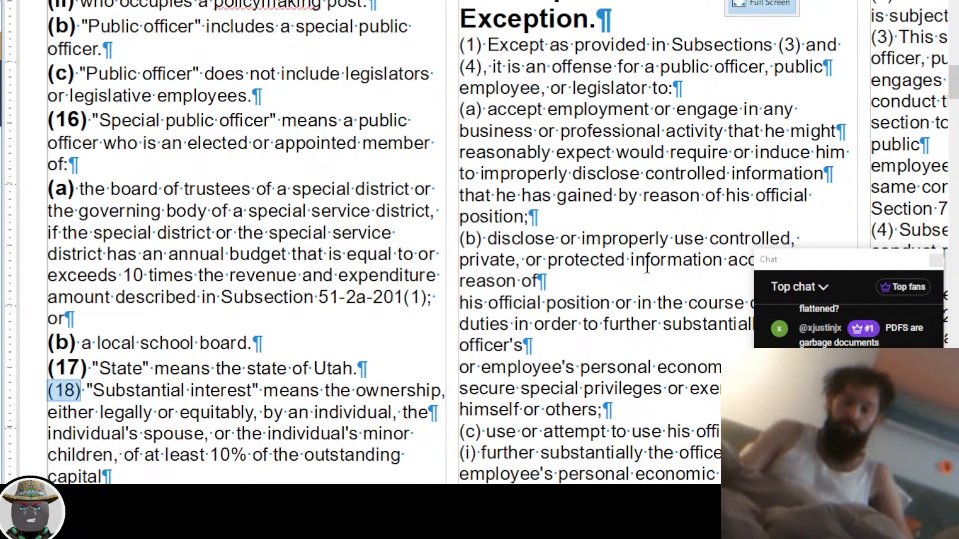
{"action": "key", "text": "ctrl+b"}
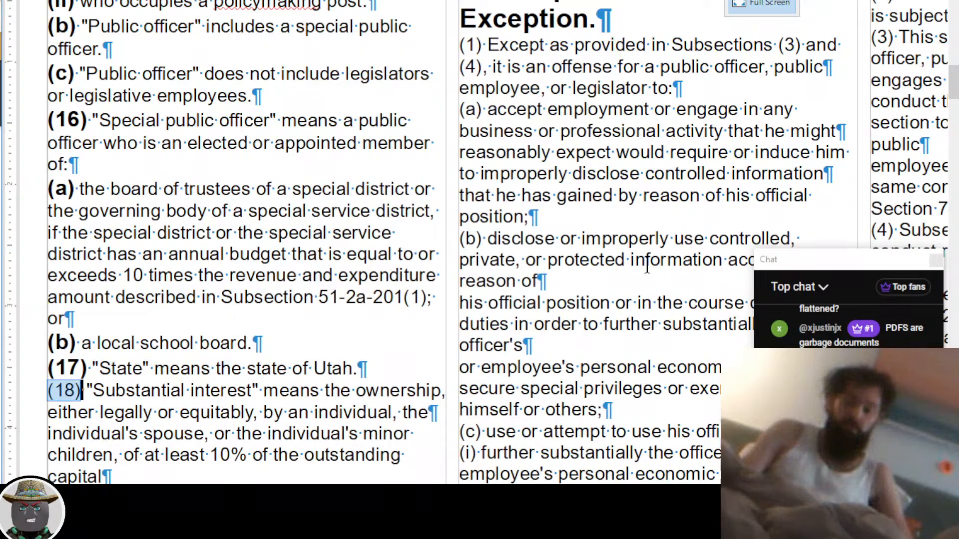
{"action": "key", "text": "ctrl+b"}
Remove the stray paragraph breaks after "individual, the" and "outstanding capital" in item (18)
{"action": "key", "text": "ctrl+Down"}
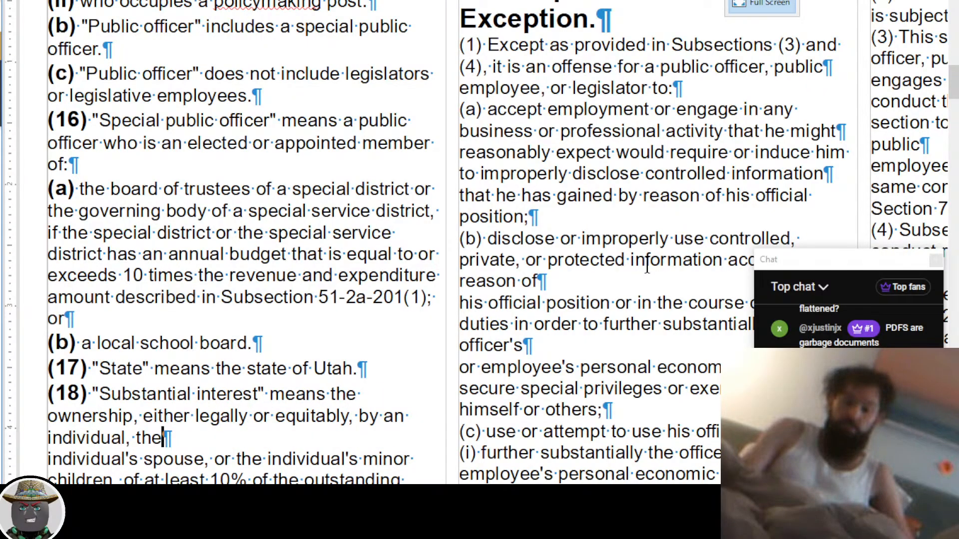
{"action": "key", "text": "Delete"}
{"action": "key", "text": "End"}
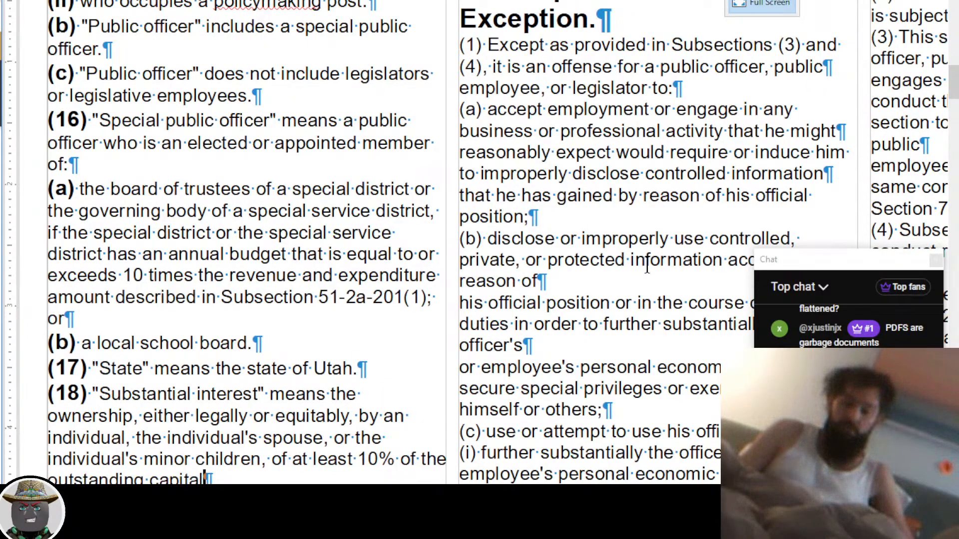
{"action": "key", "text": "Delete"}
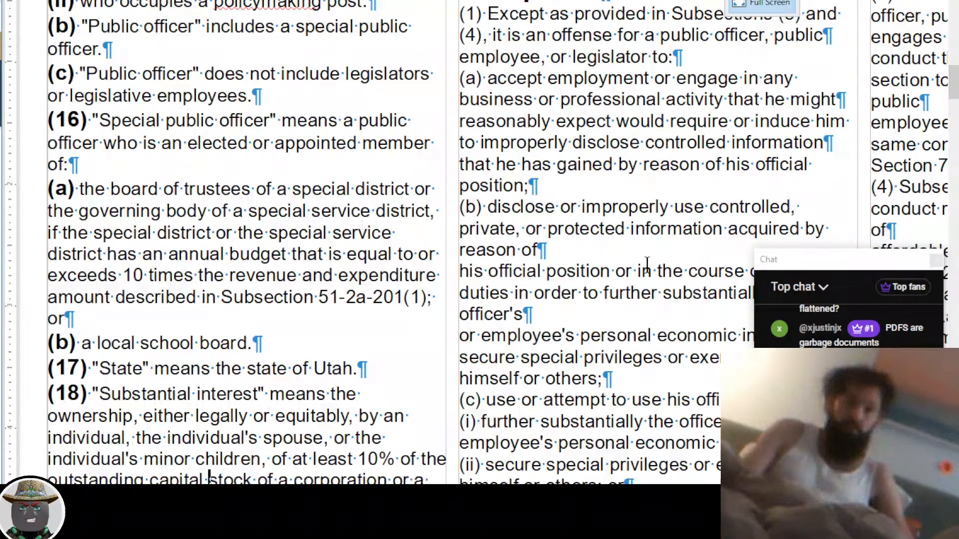
Place the cursor in the section 4 heading "Improperly disclosing or", leave the full-screen view and show the list of styles
{"action": "scroll", "coordinate": [647, 264], "scroll_direction": "down", "scroll_amount": 3}
{"action": "key", "text": "Home"}
{"action": "key", "text": "Down"}
{"action": "key", "text": "Down"}
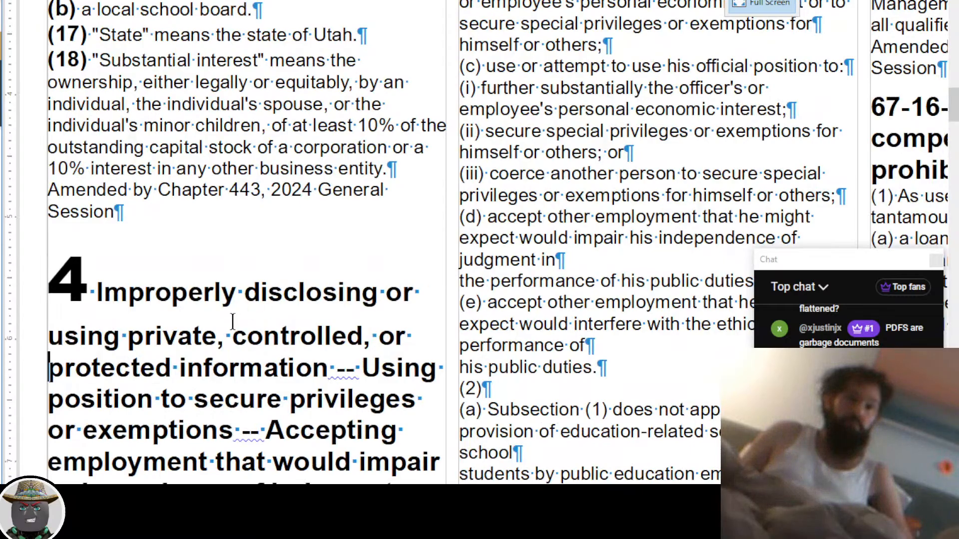
{"action": "left_click", "coordinate": [223, 293]}
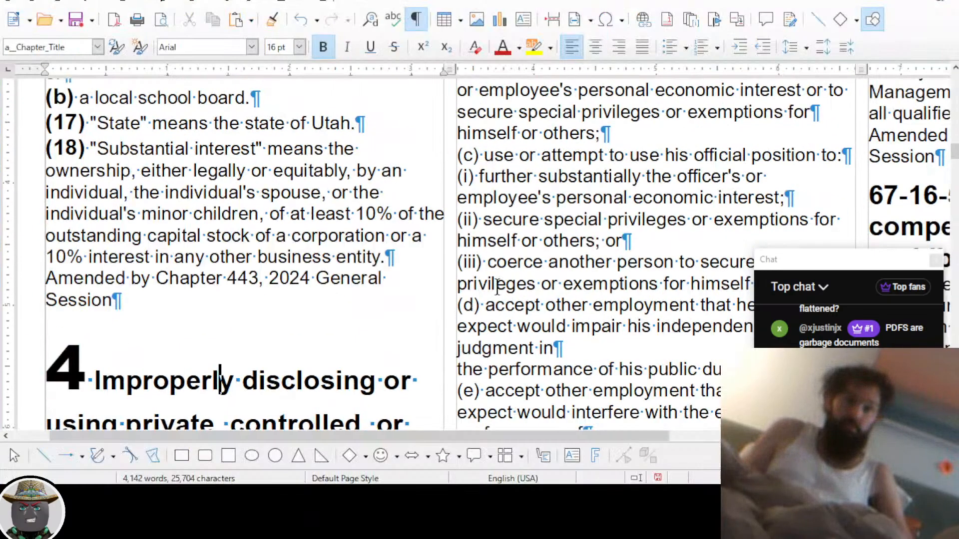
{"action": "key", "text": "F11"}
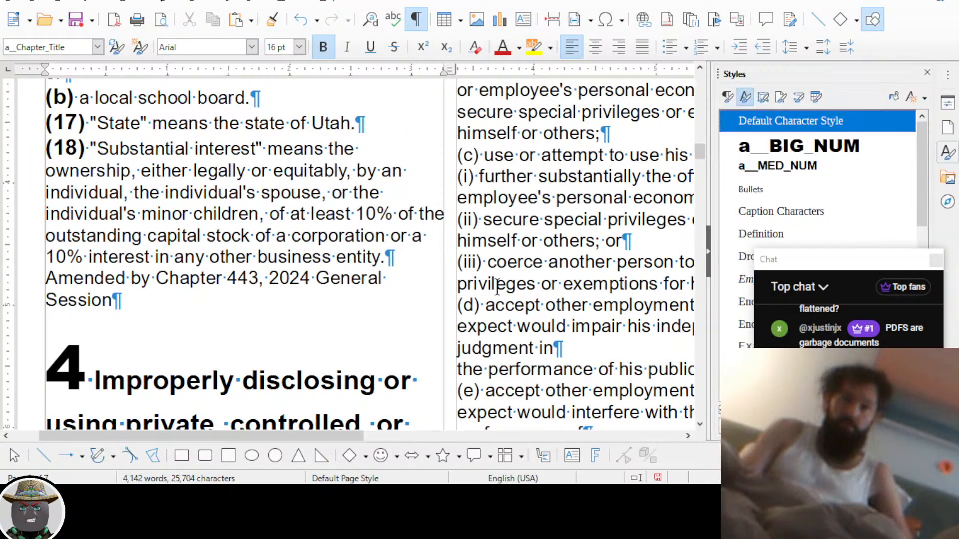
Set the text-to-text alignment of the a__Chapter_Title paragraph style to Bottom
{"action": "scroll", "coordinate": [370, 310], "scroll_direction": "down", "scroll_amount": 2}
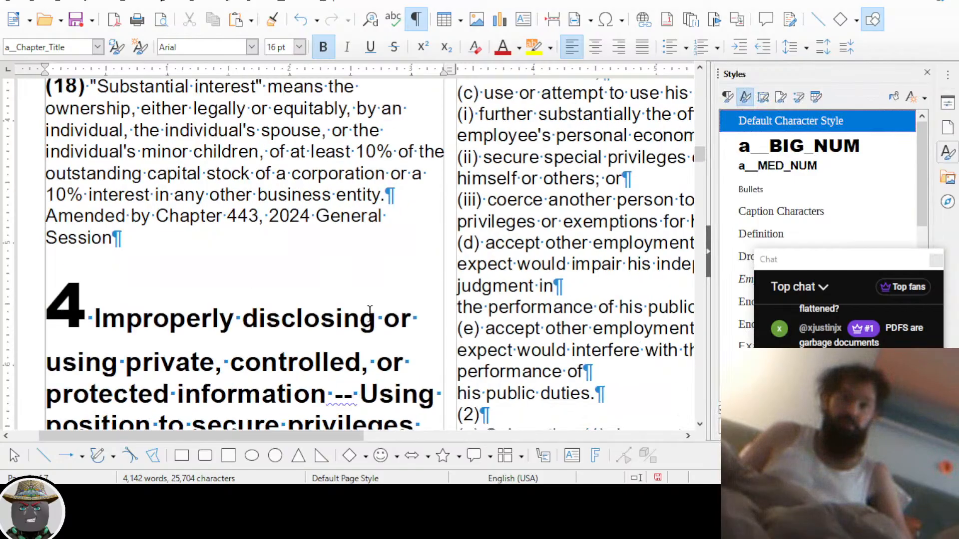
{"action": "scroll", "coordinate": [330, 345], "scroll_direction": "down", "scroll_amount": 2}
{"action": "left_click", "coordinate": [211, 295]}
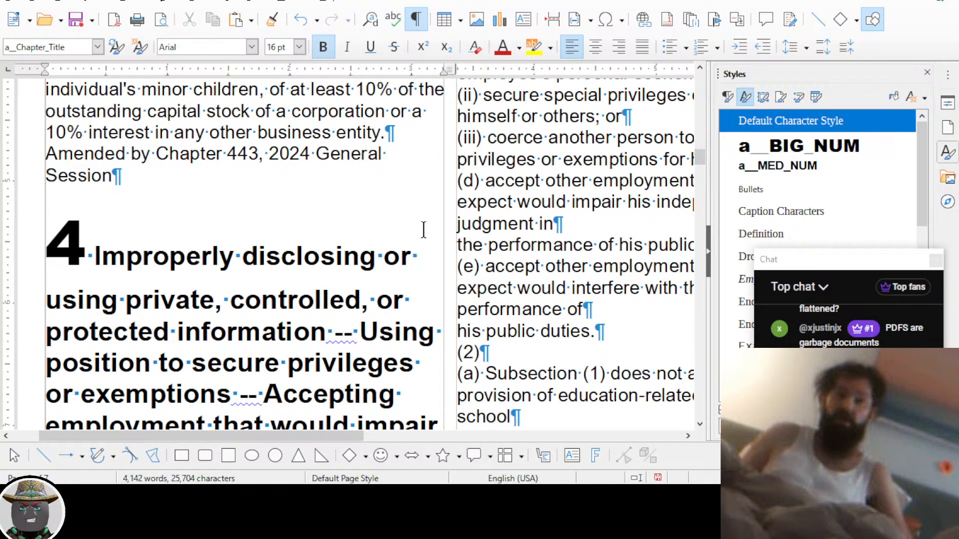
{"action": "double_click", "coordinate": [85, 244]}
{"action": "left_click", "coordinate": [191, 299]}
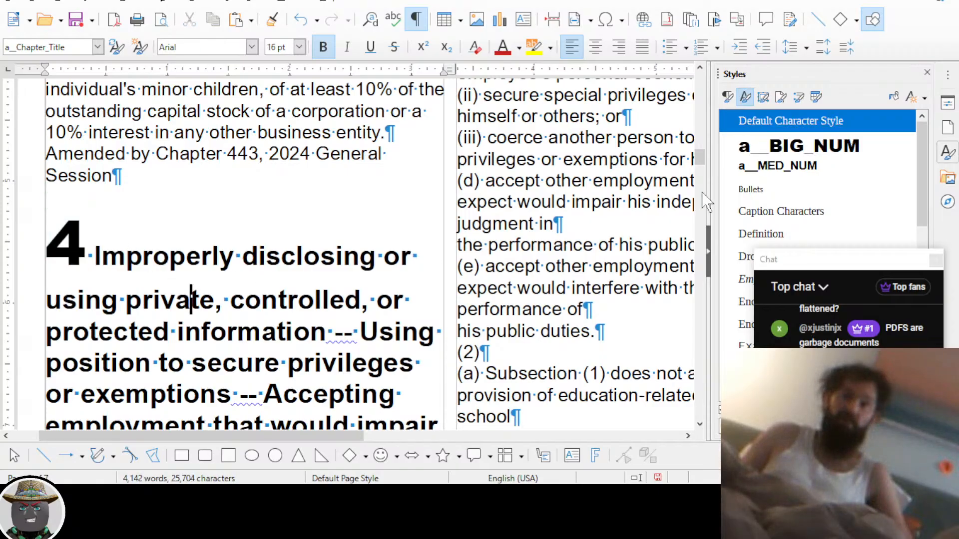
{"action": "left_click", "coordinate": [305, 255]}
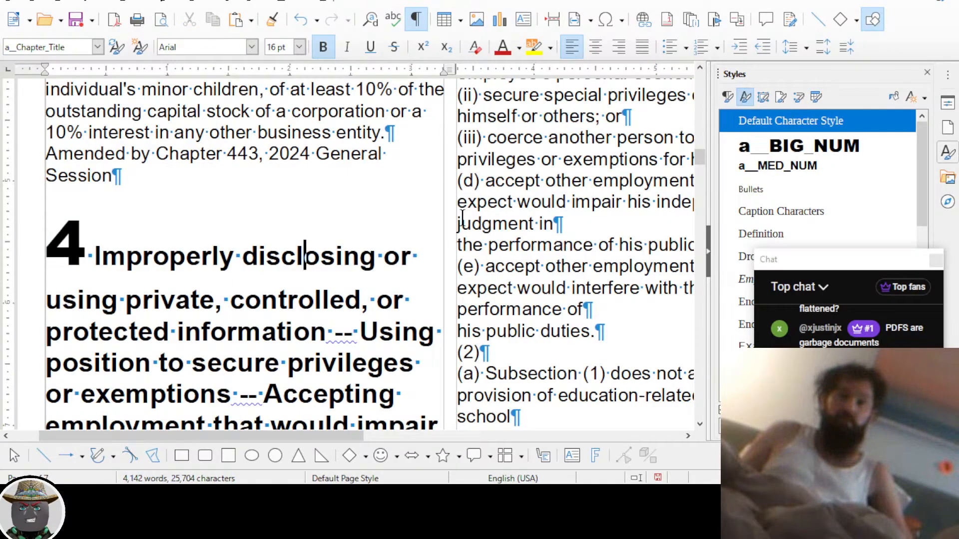
{"action": "left_click", "coordinate": [727, 96]}
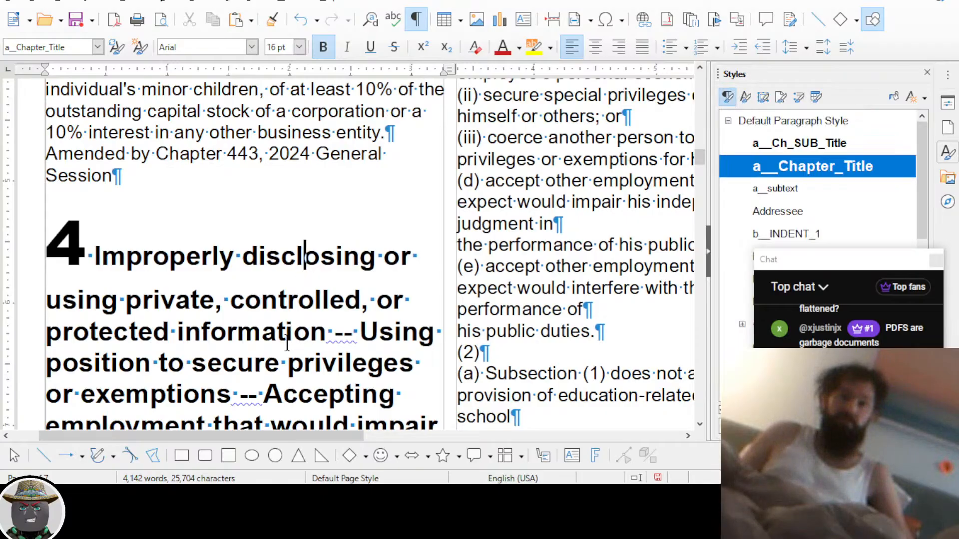
{"action": "right_click", "coordinate": [798, 165]}
{"action": "left_click", "coordinate": [831, 193]}
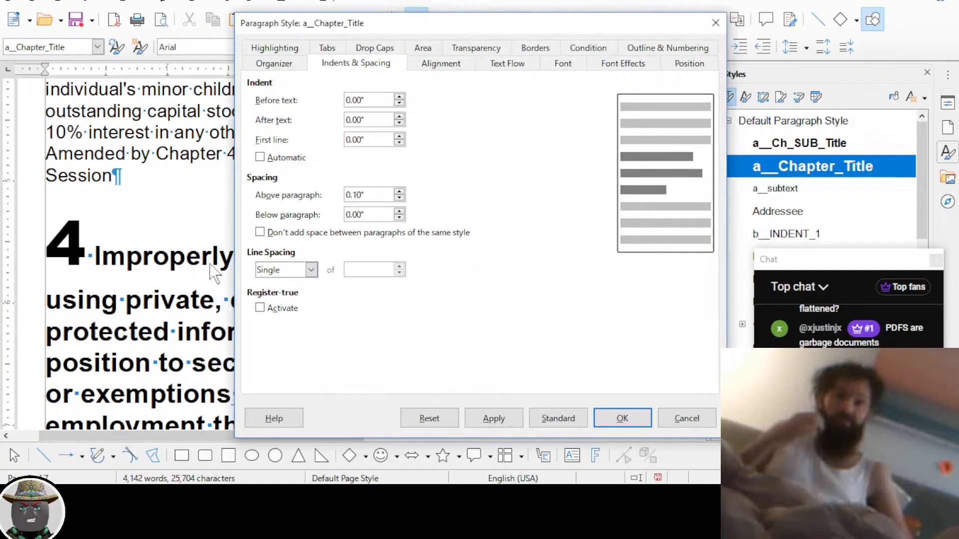
{"action": "left_click", "coordinate": [444, 67]}
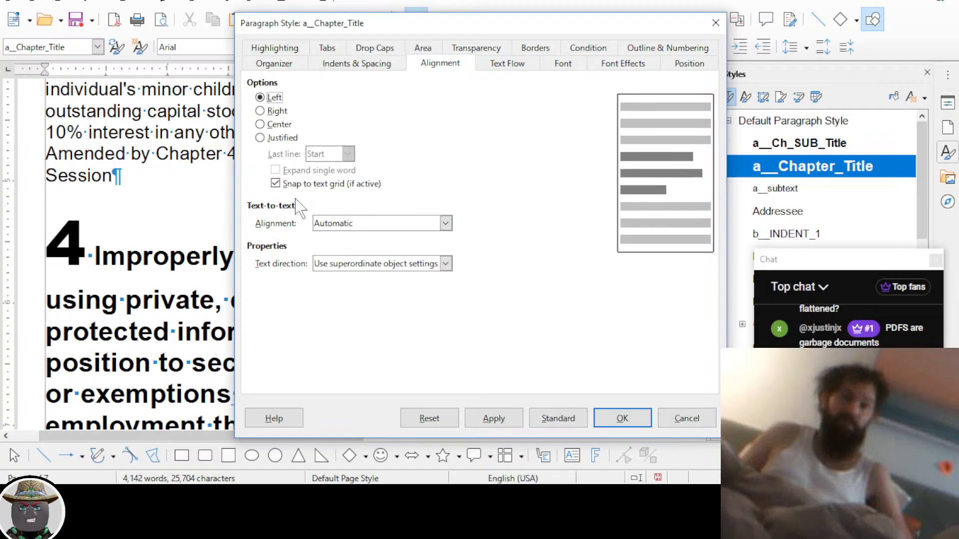
{"action": "left_click", "coordinate": [382, 223]}
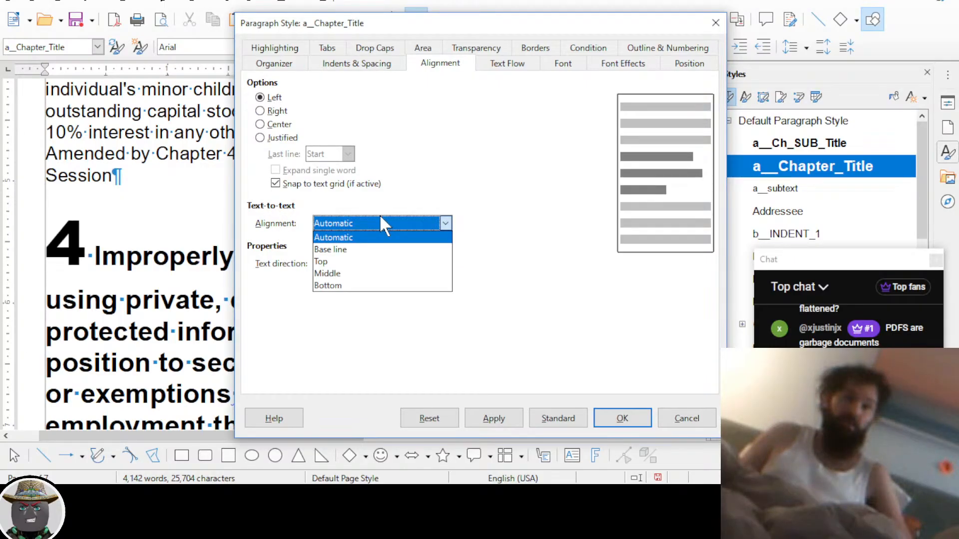
{"action": "left_click", "coordinate": [375, 286]}
{"action": "left_click", "coordinate": [619, 416]}
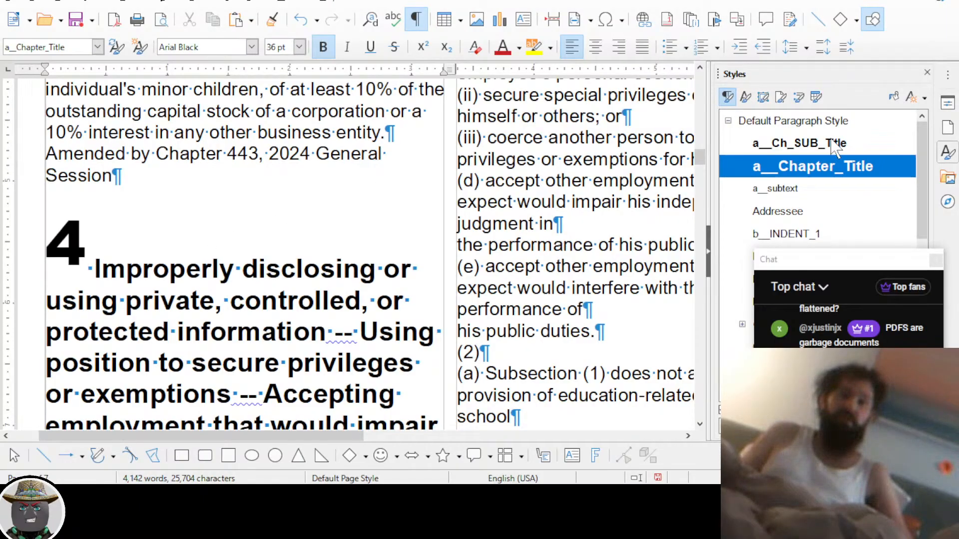
Try the Subscript position with an adjusted relative font size for the a__BIG_NUM character style
{"action": "left_click", "coordinate": [746, 96]}
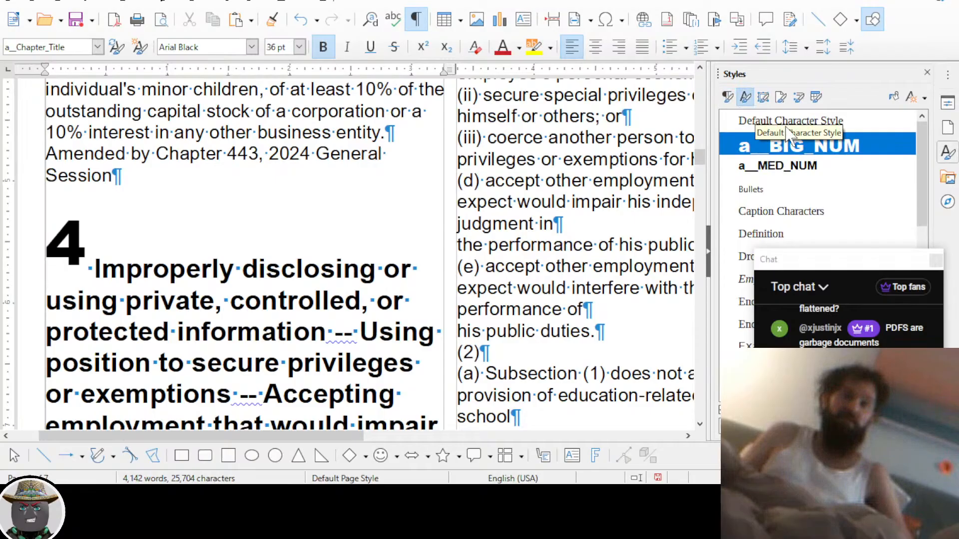
{"action": "right_click", "coordinate": [788, 142]}
{"action": "left_click", "coordinate": [817, 169]}
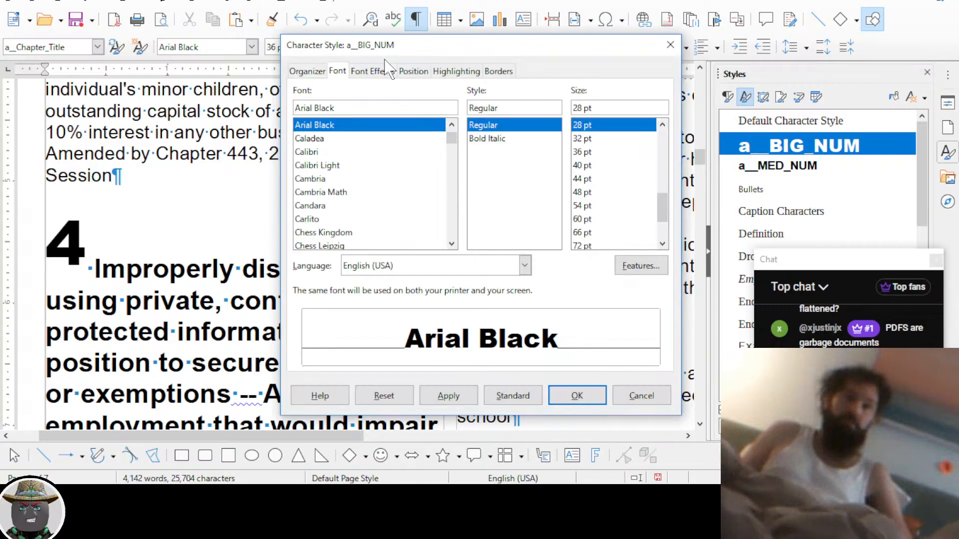
{"action": "left_click", "coordinate": [412, 72]}
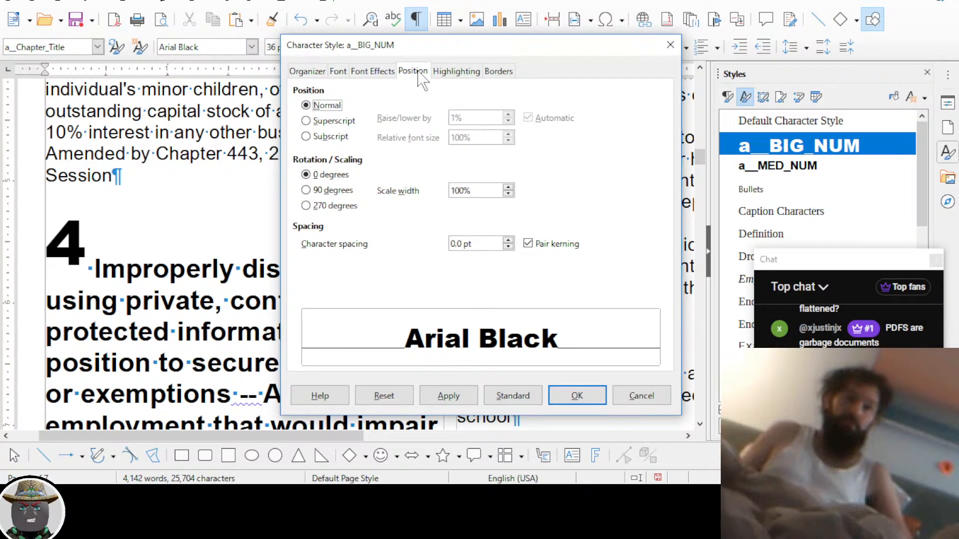
{"action": "left_click", "coordinate": [344, 136]}
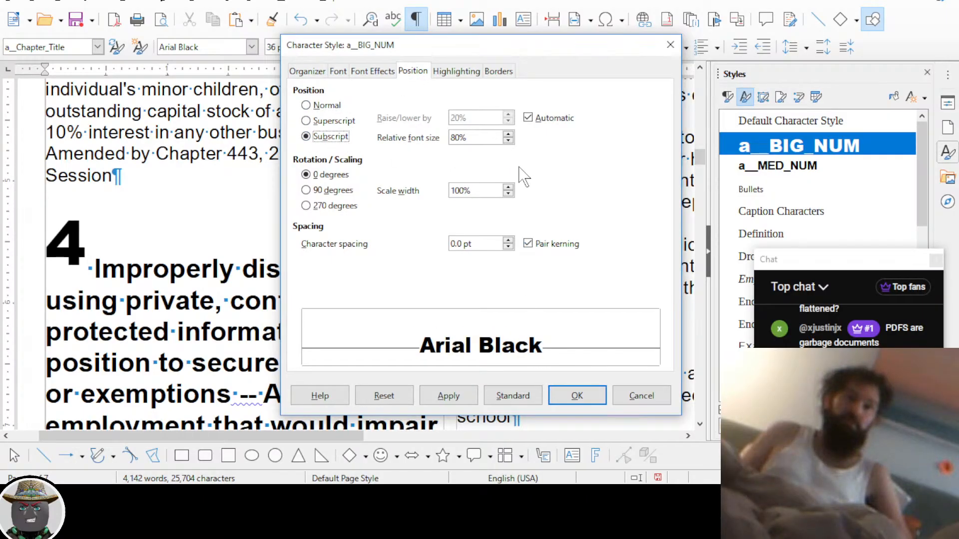
{"action": "left_click", "coordinate": [508, 134]}
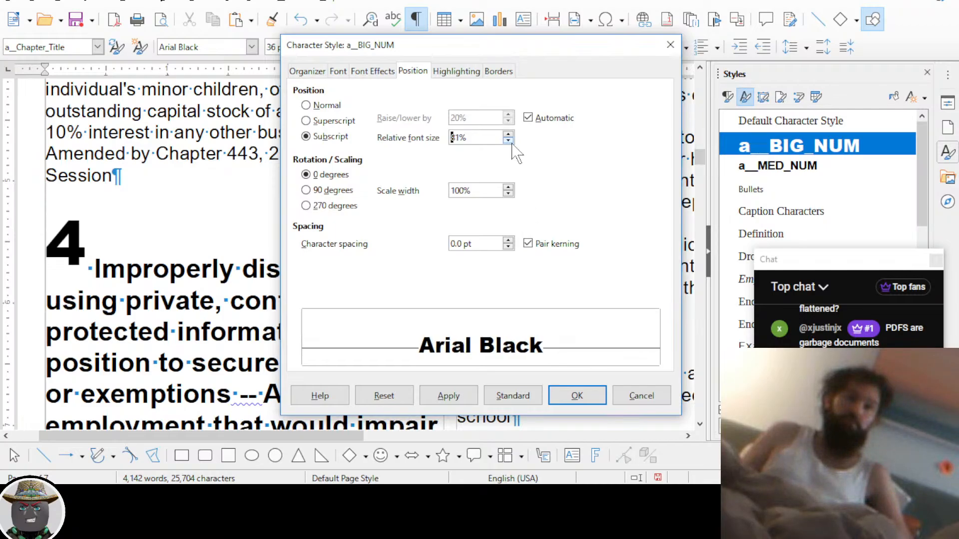
{"action": "left_click", "coordinate": [510, 141]}
{"action": "left_click", "coordinate": [574, 395]}
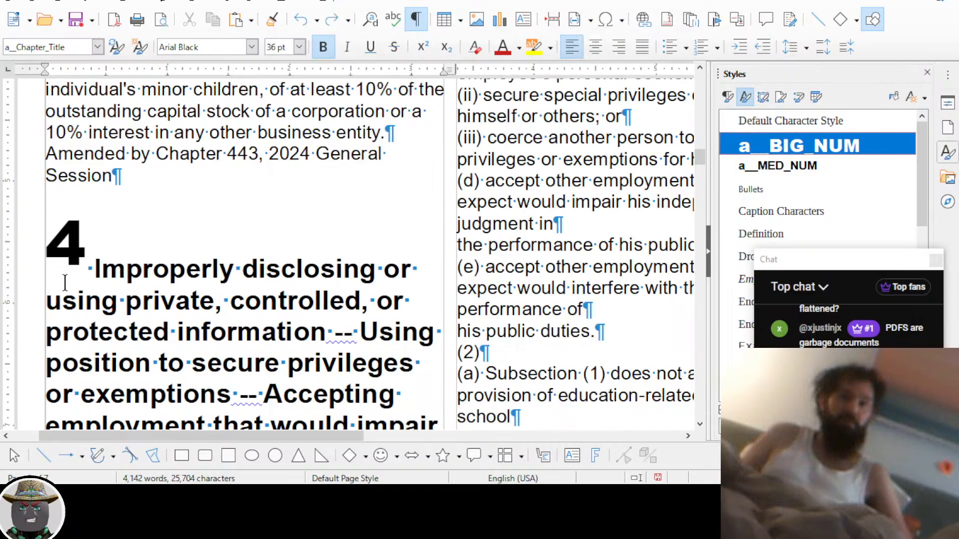
Try Arial Bold as the font of the a__BIG_NUM character style and check it on the section 4 heading
{"action": "left_click", "coordinate": [90, 269]}
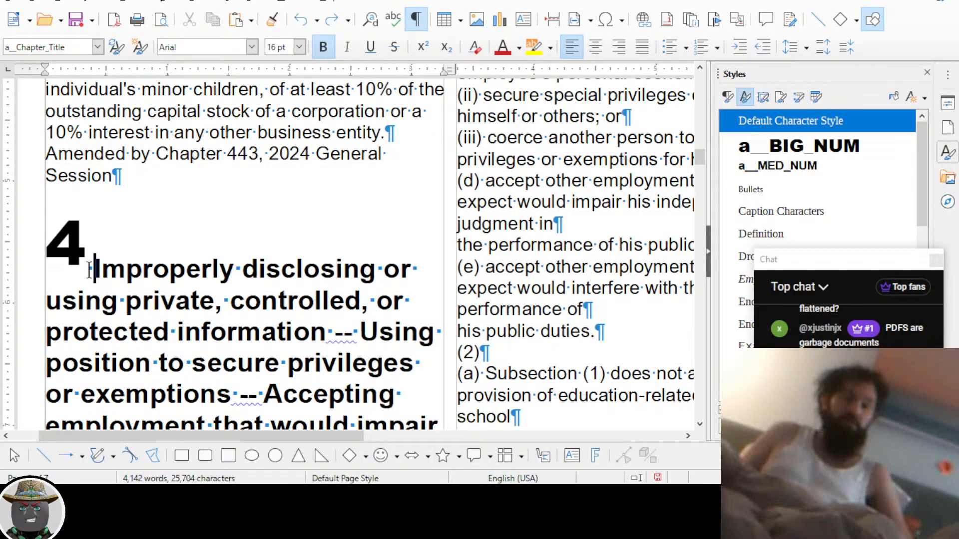
{"action": "left_click", "coordinate": [84, 260]}
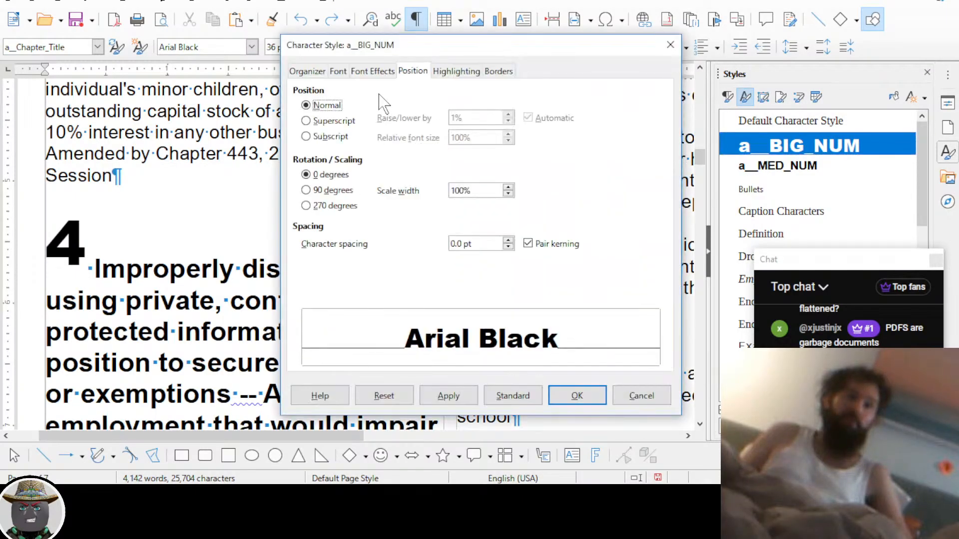
{"action": "left_click", "coordinate": [340, 71]}
{"action": "scroll", "coordinate": [344, 144], "scroll_direction": "up", "scroll_amount": 1}
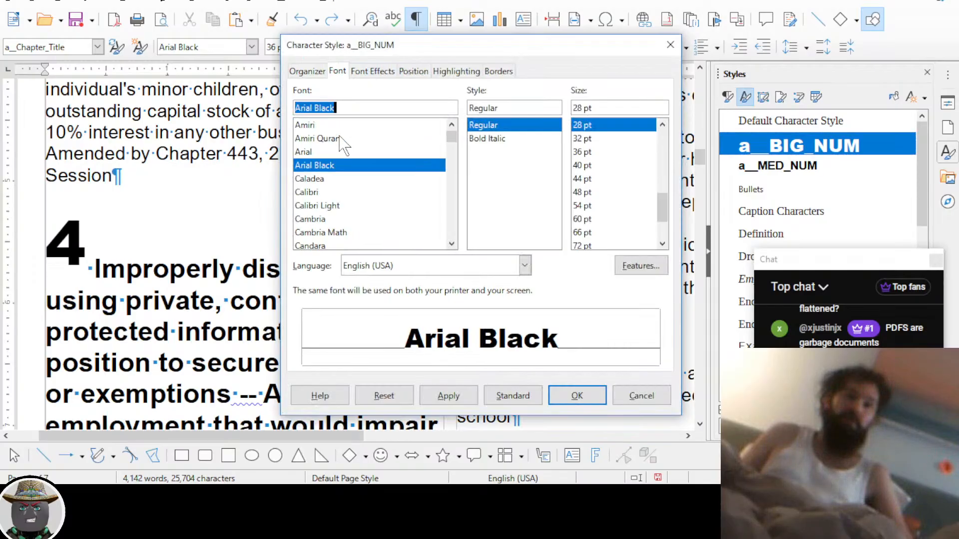
{"action": "left_click", "coordinate": [320, 152]}
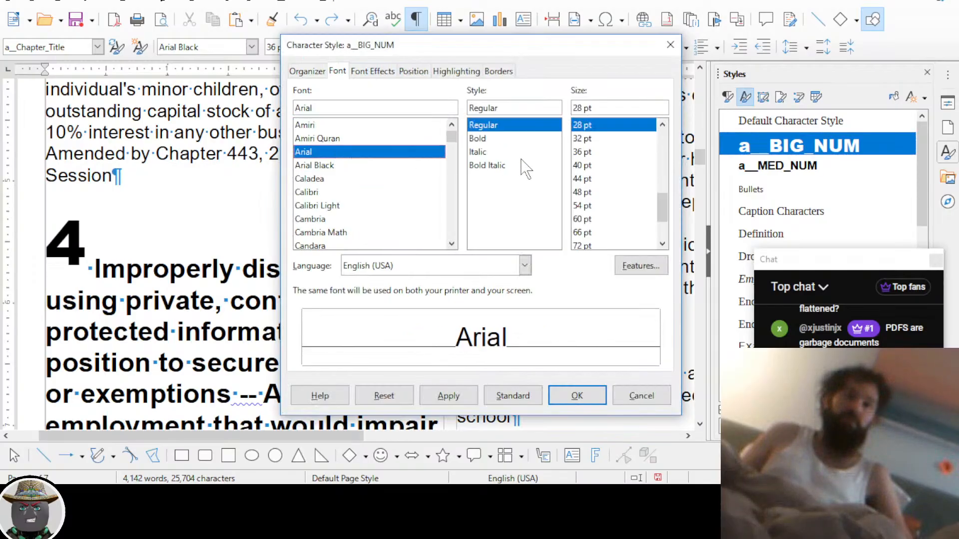
{"action": "left_click", "coordinate": [505, 139]}
{"action": "left_click", "coordinate": [579, 394]}
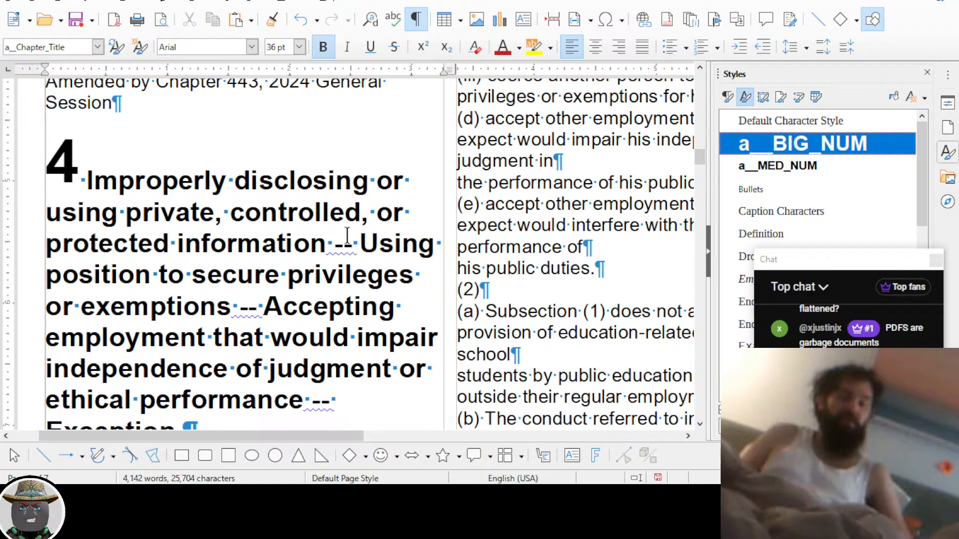
{"action": "scroll", "coordinate": [348, 235], "scroll_direction": "up", "scroll_amount": 2}
{"action": "scroll", "coordinate": [348, 232], "scroll_direction": "down", "scroll_amount": 2}
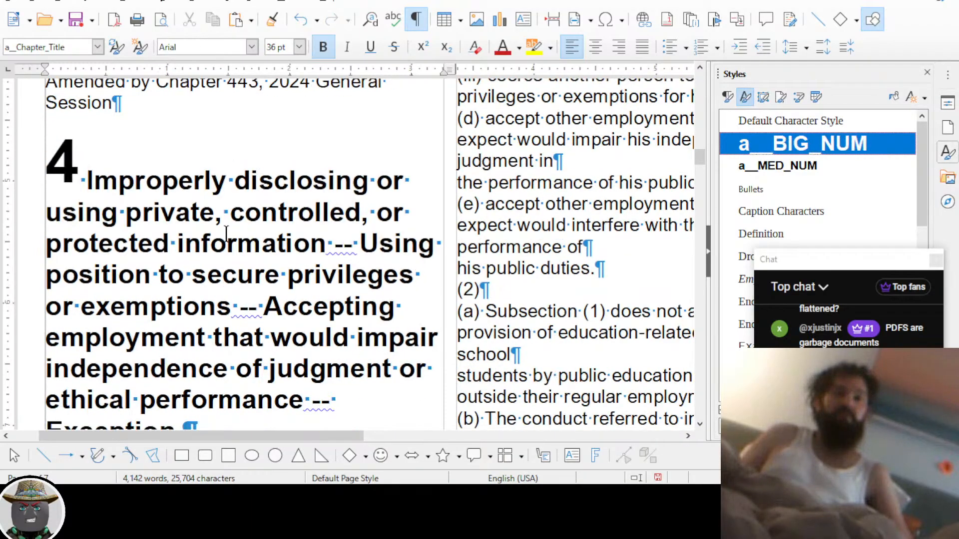
Set the text-to-text alignment of the a__Chapter_Title paragraph style to Base line
{"action": "scroll", "coordinate": [188, 215], "scroll_direction": "up", "scroll_amount": 2}
{"action": "left_click", "coordinate": [188, 215]}
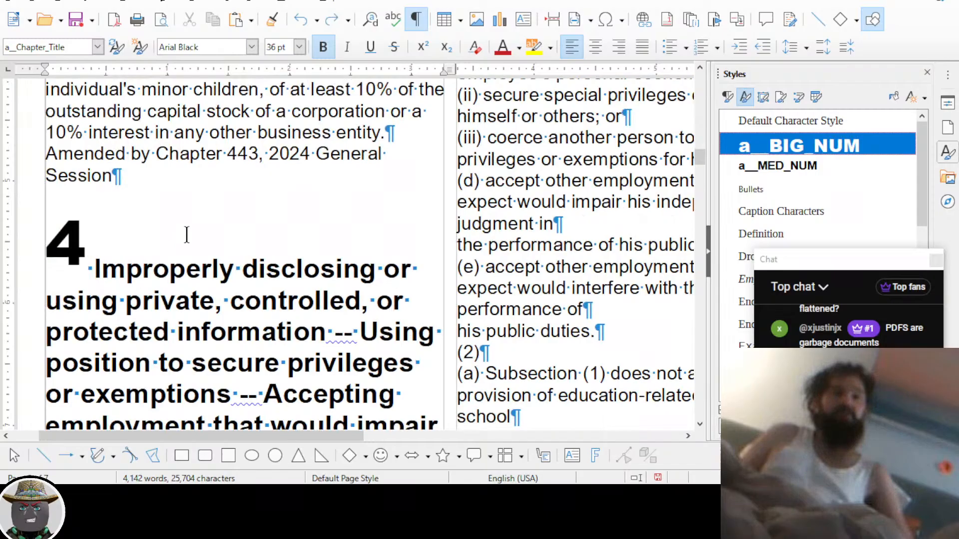
{"action": "left_click", "coordinate": [728, 97]}
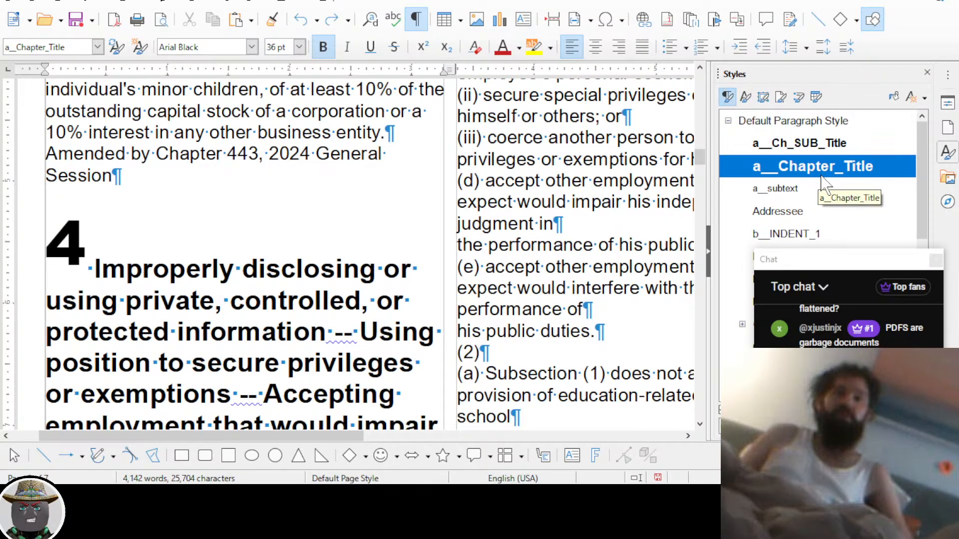
{"action": "right_click", "coordinate": [805, 169]}
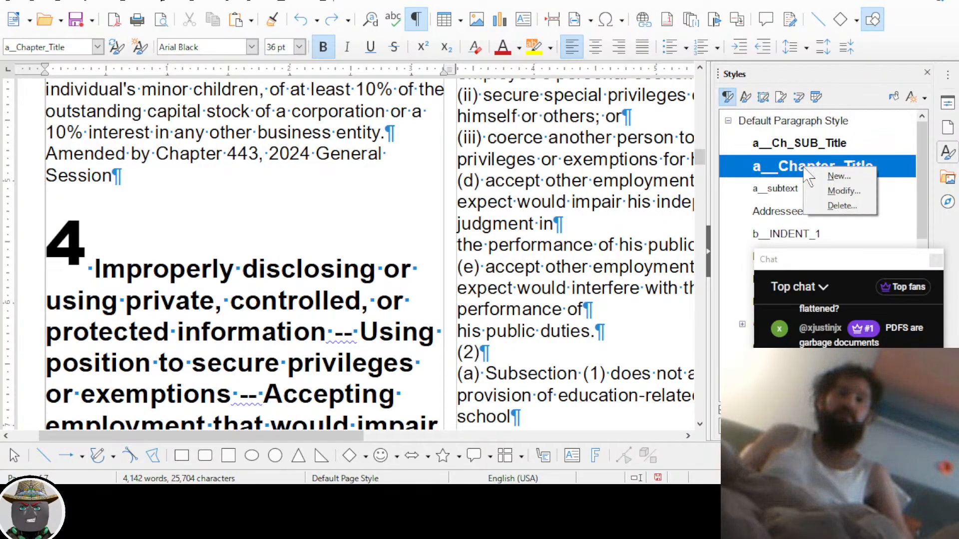
{"action": "left_click", "coordinate": [833, 191]}
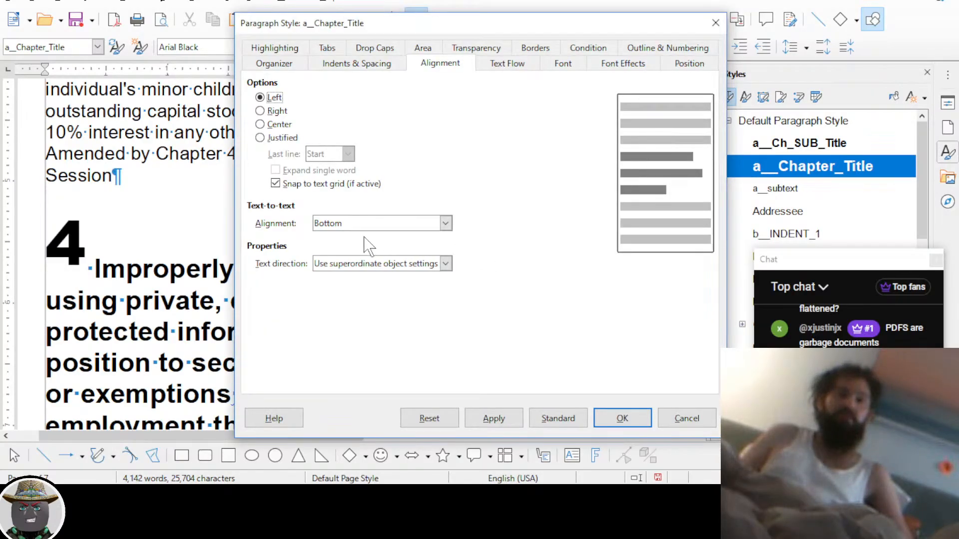
{"action": "left_click", "coordinate": [369, 224]}
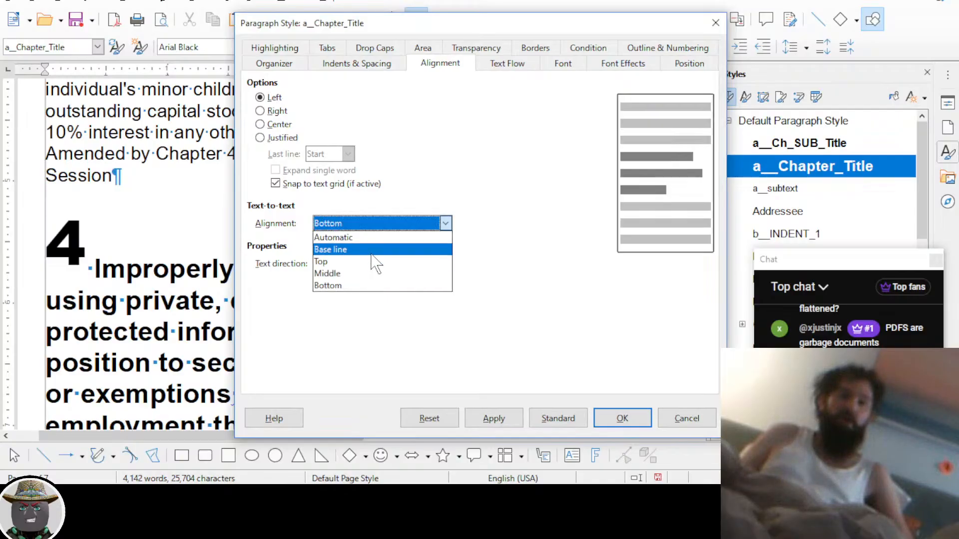
{"action": "left_click", "coordinate": [374, 251]}
{"action": "left_click", "coordinate": [622, 420]}
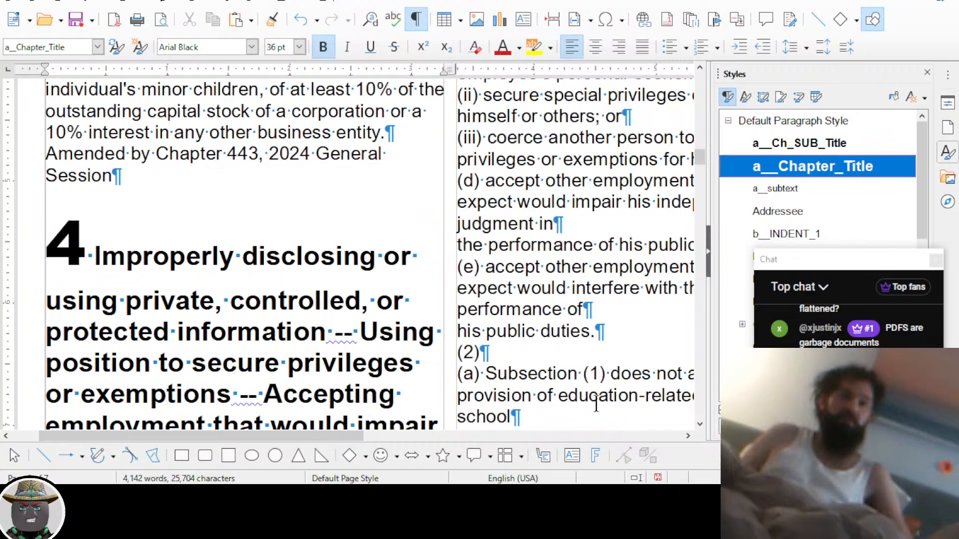
Set the text-to-text alignment of the a__Chapter_Title paragraph style to Bottom
{"action": "left_click", "coordinate": [107, 252]}
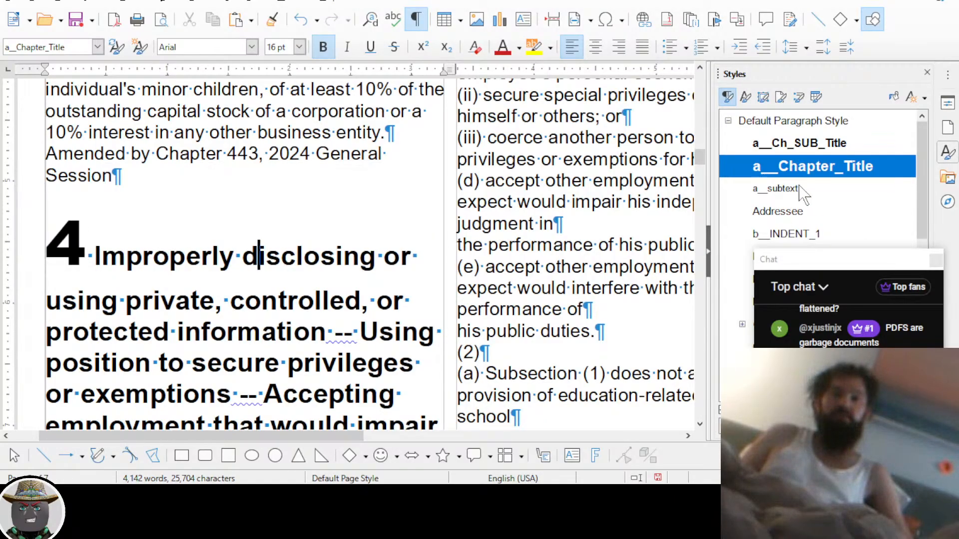
{"action": "right_click", "coordinate": [810, 168]}
{"action": "left_click", "coordinate": [833, 192]}
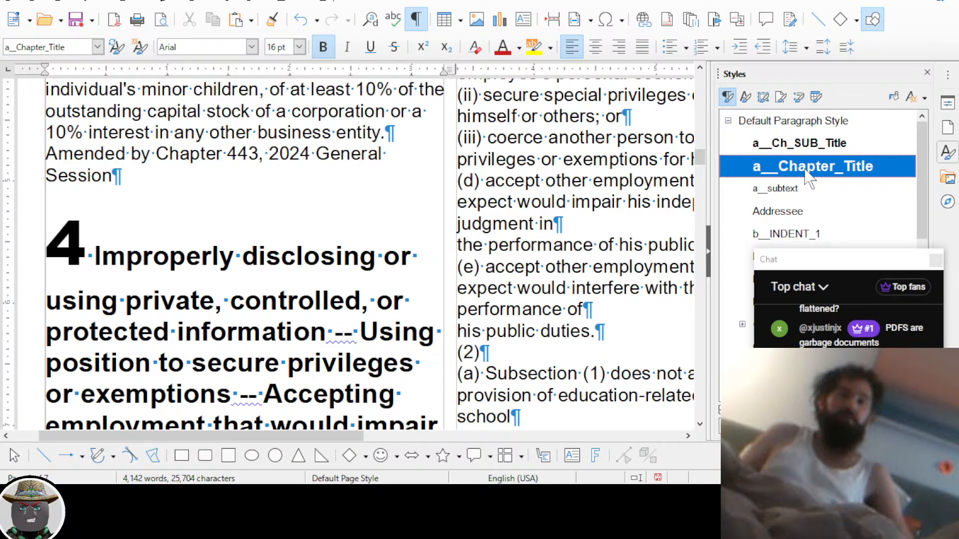
{"action": "left_click", "coordinate": [379, 225]}
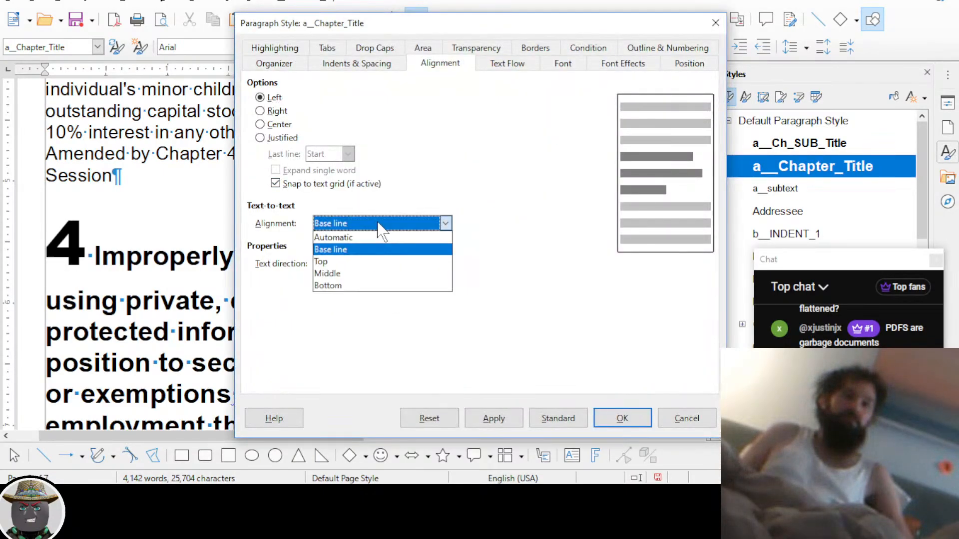
{"action": "left_click", "coordinate": [374, 286]}
{"action": "left_click", "coordinate": [620, 418]}
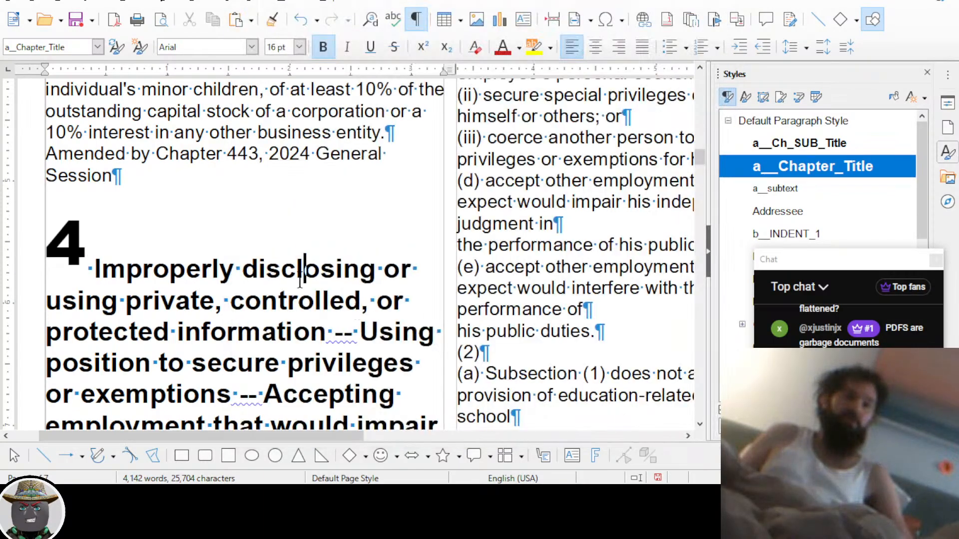
Shorten the number of the 67-16-6 heading to 6 and apply the a__BIG_NUM character style to it
{"action": "scroll", "coordinate": [338, 302], "scroll_direction": "down", "scroll_amount": 15}
{"action": "scroll", "coordinate": [338, 300], "scroll_direction": "down", "scroll_amount": 8}
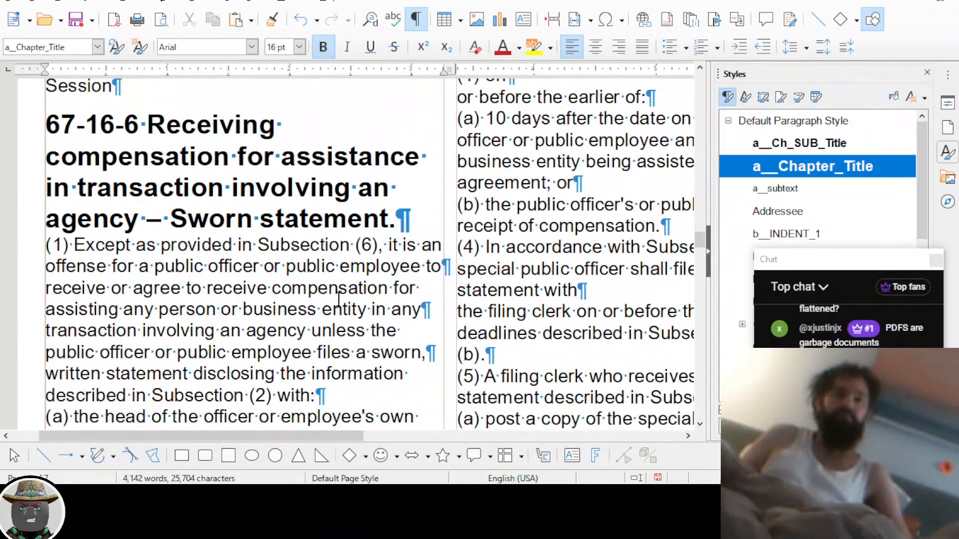
{"action": "scroll", "coordinate": [338, 301], "scroll_direction": "up", "scroll_amount": 2}
{"action": "scroll", "coordinate": [219, 290], "scroll_direction": "down", "scroll_amount": 1}
{"action": "scroll", "coordinate": [218, 293], "scroll_direction": "up", "scroll_amount": 3}
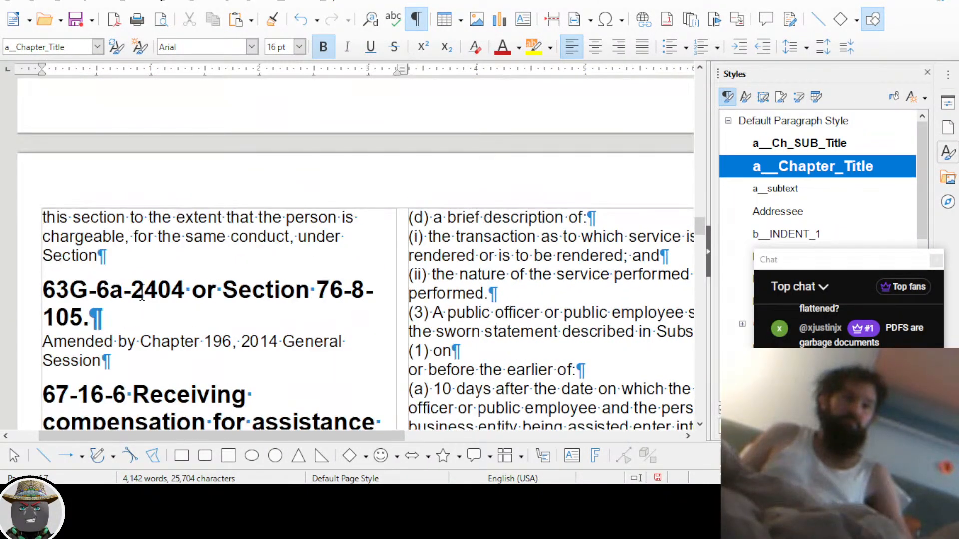
{"action": "scroll", "coordinate": [142, 295], "scroll_direction": "down", "scroll_amount": 2}
{"action": "left_click_drag", "start_coordinate": [112, 281], "coordinate": [42, 282]}
{"action": "key", "text": "Delete"}
{"action": "left_click_drag", "start_coordinate": [43, 281], "coordinate": [57, 281]}
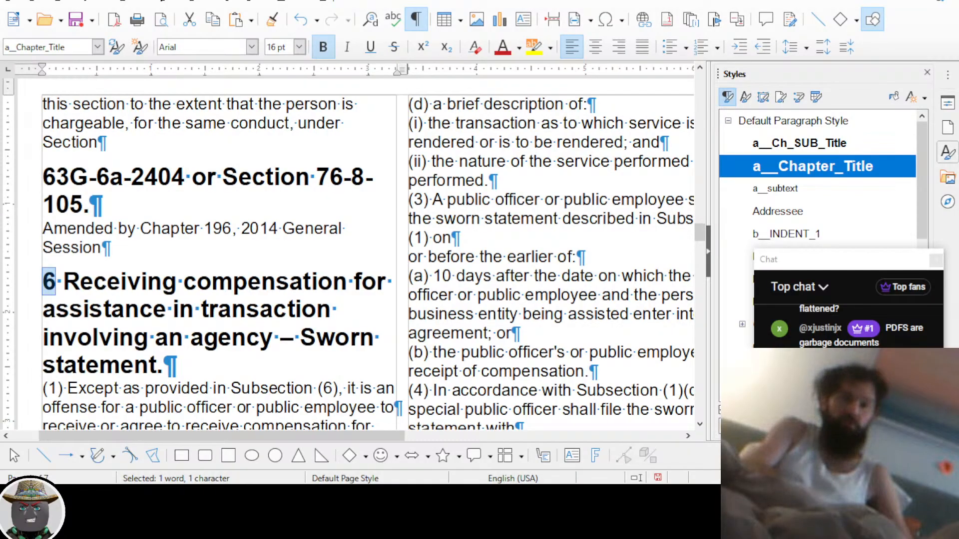
{"action": "key", "text": "ctrl+shift+y"}
Make the (1) marker at the start of section 6 bold and enlarge it to 13 pt
{"action": "key", "text": "Down"}
{"action": "key", "text": "Down"}
{"action": "key", "text": "Down"}
{"action": "key", "text": "Down"}
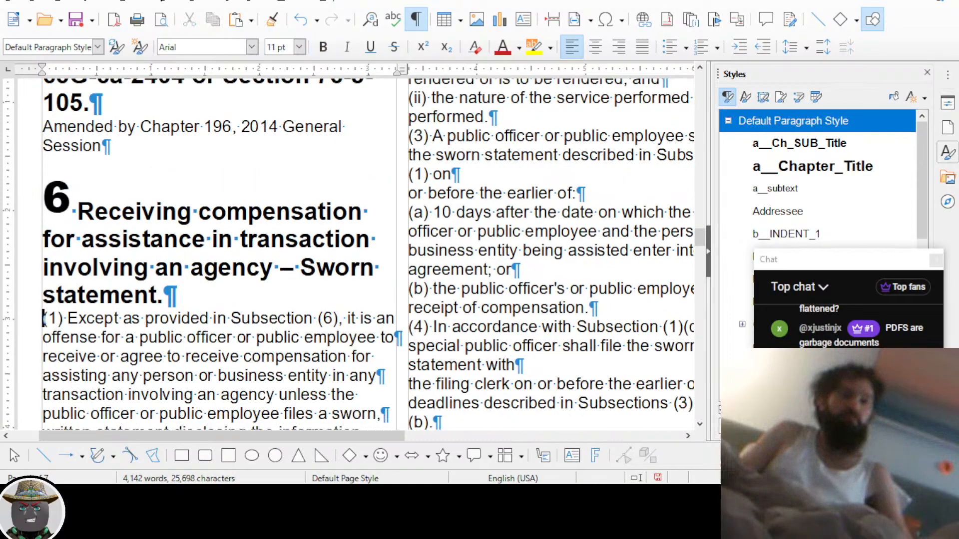
{"action": "key", "text": "shift+Right"}
{"action": "key", "text": "shift+Right"}
{"action": "key", "text": "shift+Right"}
{"action": "key", "text": "ctrl+b"}
{"action": "key", "text": "ctrl+bracketright"}
Rejoin the split lines of section 6 subsection (1) after "employee to", "in any" and "files a sworn,"
{"action": "key", "text": "ctrl+Down"}
{"action": "key", "text": "Left"}
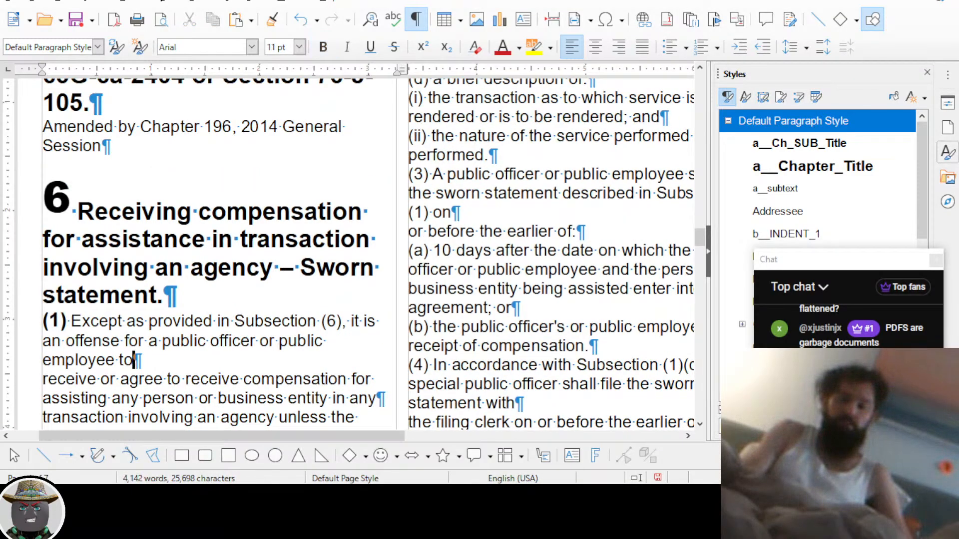
{"action": "key", "text": "Delete"}
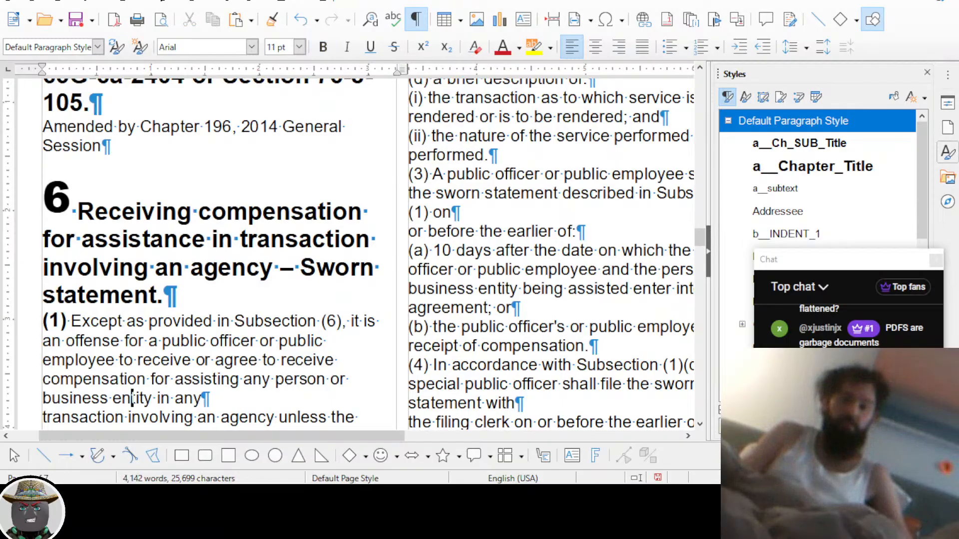
{"action": "key", "text": "End"}
{"action": "key", "text": "Delete"}
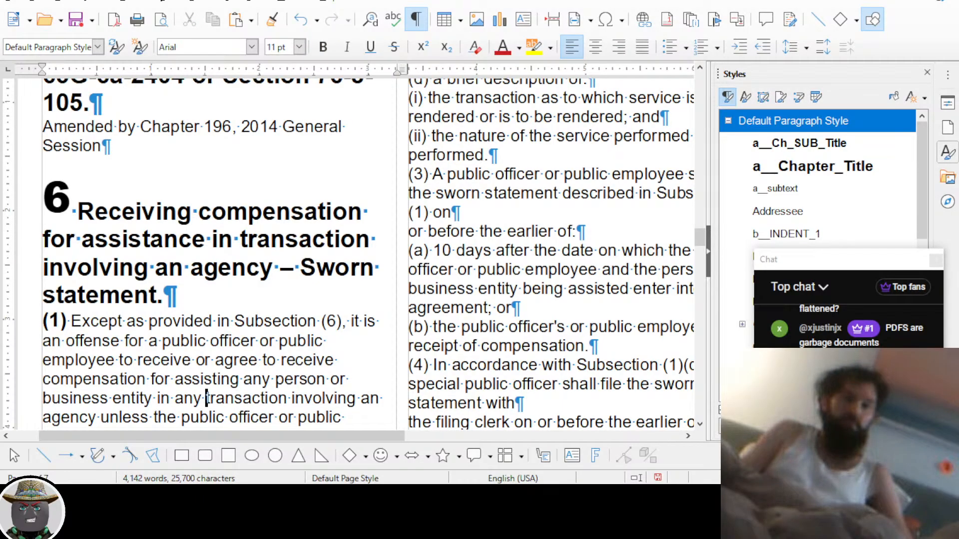
{"action": "key", "text": "ctrl+Down"}
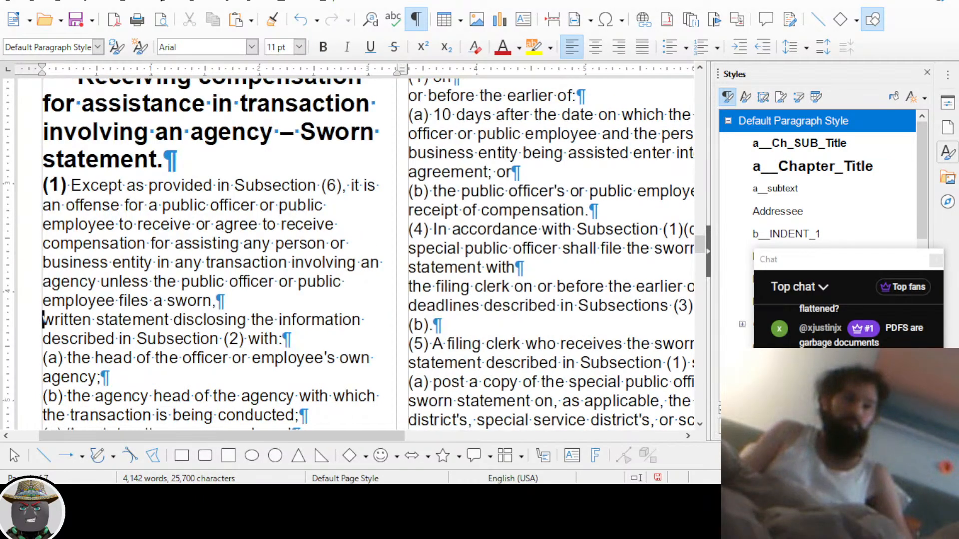
{"action": "key", "text": "BackSpace"}
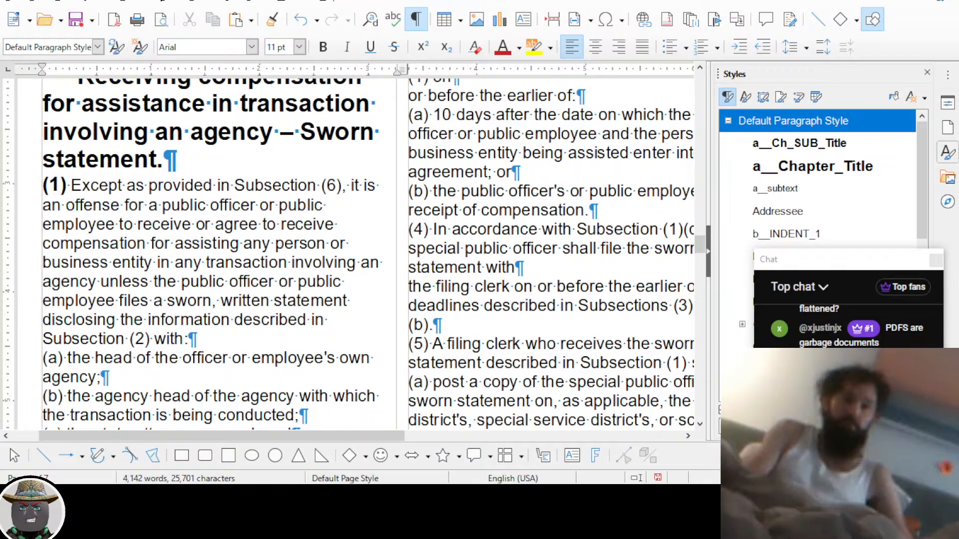
Make the (a), (b) and (c) markers under section 6 subsection (1) bold and enlarge them to 13 pt
{"action": "key", "text": "shift+Right"}
{"action": "key", "text": "shift+Right"}
{"action": "key", "text": "shift+Right"}
{"action": "key", "text": "ctrl+b"}
{"action": "key", "text": "ctrl+Down"}
{"action": "key", "text": "shift+Right"}
{"action": "key", "text": "shift+Right"}
{"action": "key", "text": "shift+Right"}
{"action": "key", "text": "ctrl+b"}
{"action": "key", "text": "ctrl+Down"}
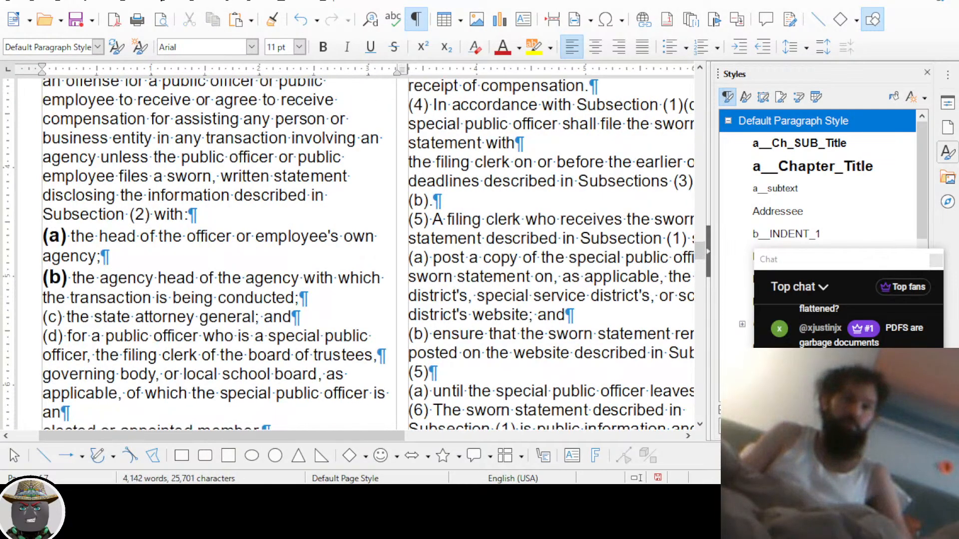
{"action": "key", "text": "shift+Right"}
{"action": "key", "text": "shift+Right"}
{"action": "key", "text": "shift+Right"}
{"action": "key", "text": "ctrl+b"}
{"action": "key", "text": "ctrl+Down"}
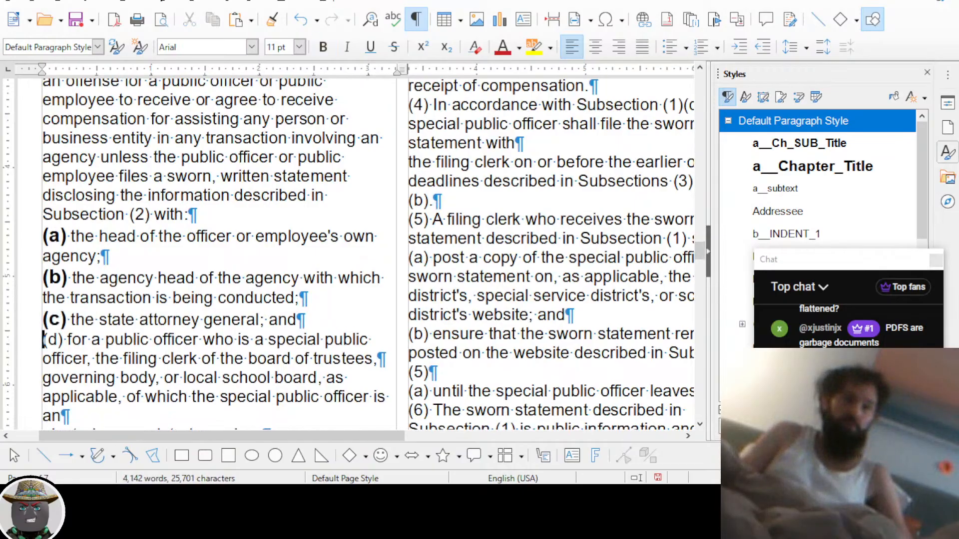
Rejoin the split lines in item (d) of subsection (1) and in the opening sentence of subsection (2)
{"action": "key", "text": "Down"}
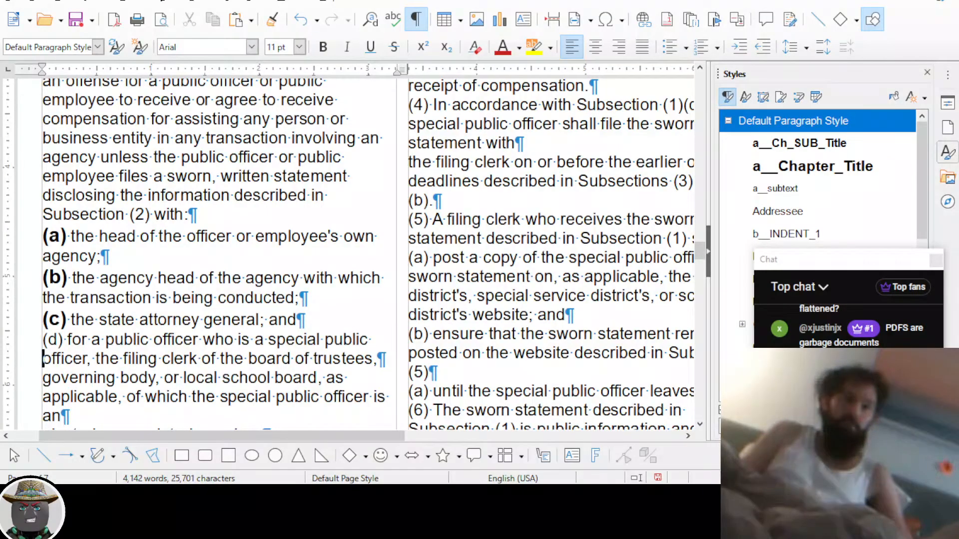
{"action": "key", "text": "End"}
{"action": "key", "text": "Delete"}
{"action": "key", "text": "Down"}
{"action": "key", "text": "Down"}
{"action": "key", "text": "End"}
{"action": "key", "text": "Delete"}
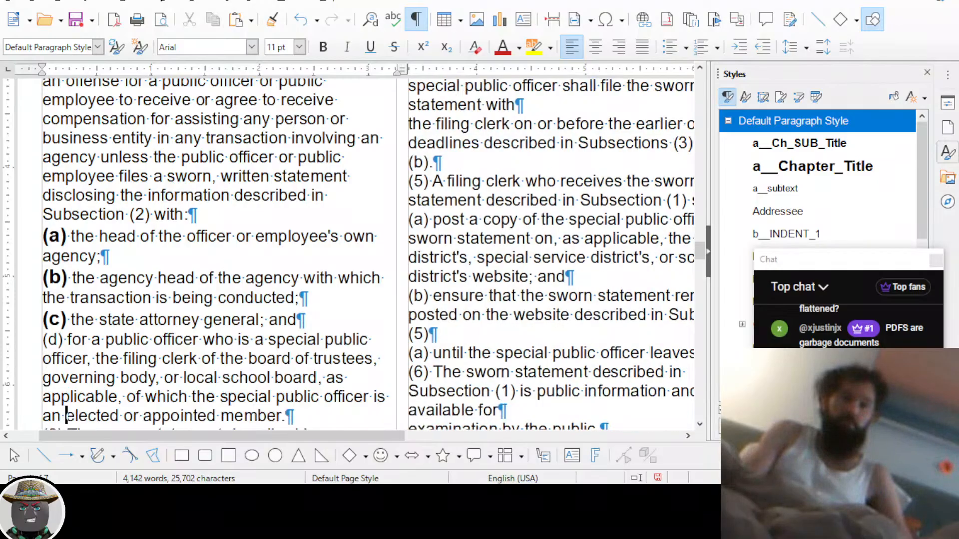
{"action": "key", "text": "Down"}
{"action": "key", "text": "End"}
{"action": "key", "text": "Delete"}
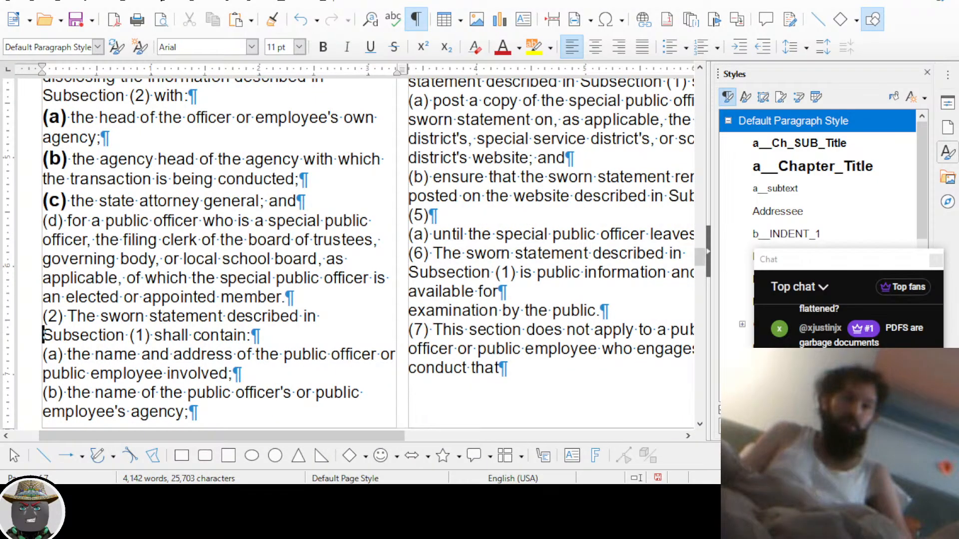
Make the (2) marker of section 6 bold at 13 pt
{"action": "key", "text": "Up"}
{"action": "key", "text": "shift+Right"}
{"action": "key", "text": "shift+Right"}
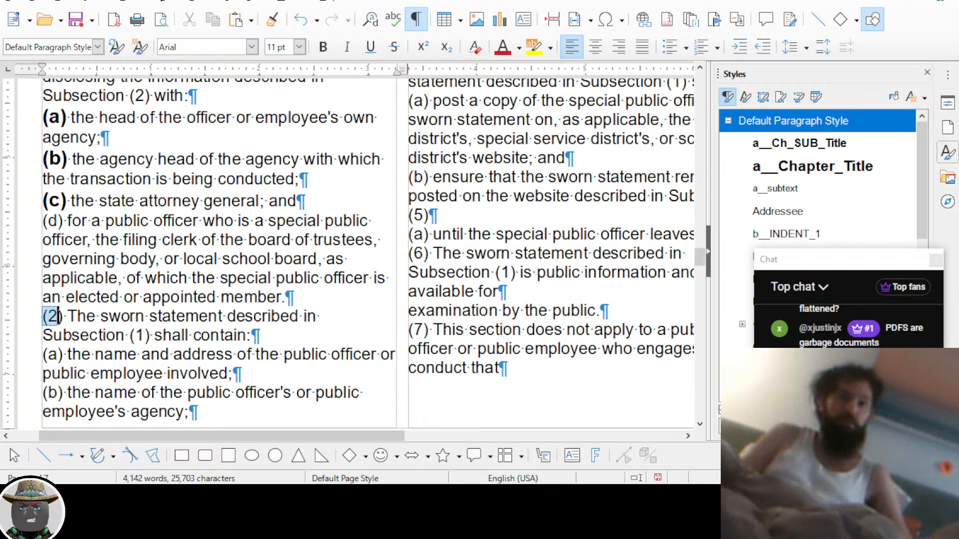
{"action": "key", "text": "Left"}
{"action": "key", "text": "Left"}
{"action": "key", "text": "shift+Right"}
{"action": "key", "text": "shift+Right"}
{"action": "key", "text": "shift+Right"}
{"action": "key", "text": "ctrl+b"}
{"action": "key", "text": "ctrl+bracketright"}
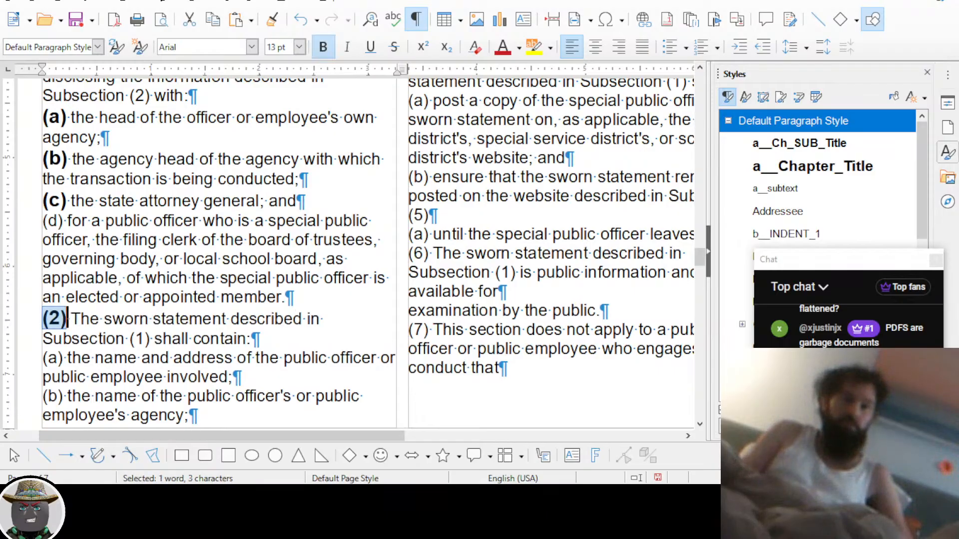
Make the (a) and (b) markers under section 6 subsection (2) bold at 13 pt
{"action": "key", "text": "Left"}
{"action": "key", "text": "Down"}
{"action": "key", "text": "Down"}
{"action": "key", "text": "shift+Right"}
{"action": "key", "text": "shift+Right"}
{"action": "key", "text": "shift+Right"}
{"action": "key", "text": "ctrl+b"}
{"action": "key", "text": "ctrl+bracketright"}
{"action": "key", "text": "Left"}
{"action": "key", "text": "Down"}
{"action": "key", "text": "Down"}
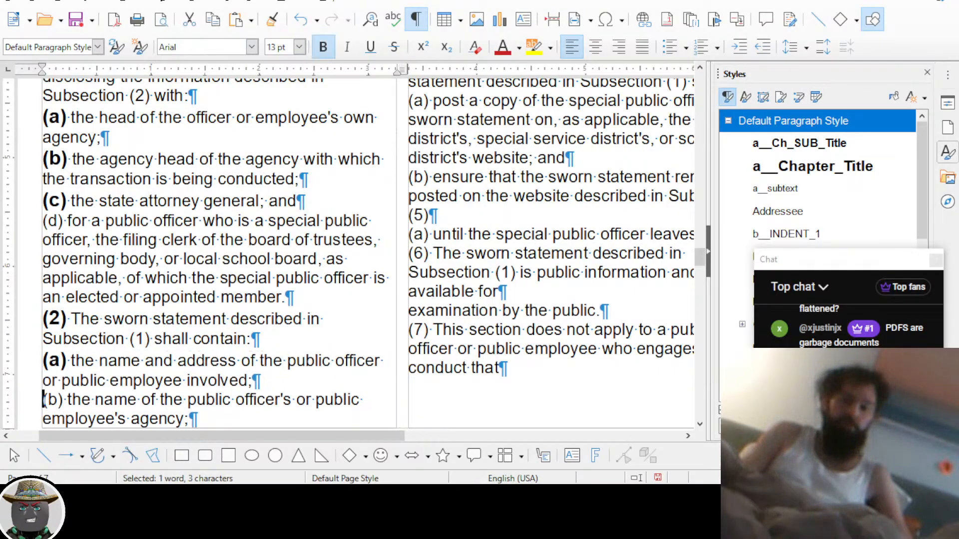
{"action": "key", "text": "shift+Right"}
{"action": "key", "text": "shift+Right"}
{"action": "key", "text": "shift+Right"}
{"action": "key", "text": "ctrl+b"}
{"action": "key", "text": "ctrl+bracketright"}
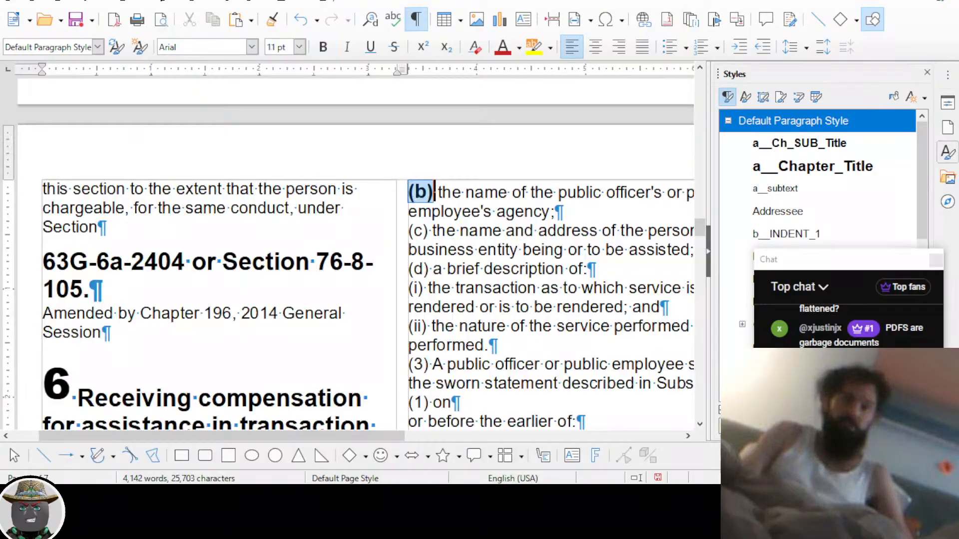
Make the (c) and (d) markers under section 6 subsection (2) bold at 13 pt
{"action": "key", "text": "Left"}
{"action": "key", "text": "Down"}
{"action": "key", "text": "Down"}
{"action": "key", "text": "shift+Right"}
{"action": "key", "text": "shift+Right"}
{"action": "key", "text": "shift+Right"}
{"action": "key", "text": "ctrl+b"}
{"action": "key", "text": "ctrl+bracketright"}
{"action": "key", "text": "Left"}
{"action": "key", "text": "Down"}
{"action": "key", "text": "Down"}
{"action": "key", "text": "shift+Right"}
{"action": "key", "text": "shift+Right"}
{"action": "key", "text": "shift+Right"}
{"action": "key", "text": "ctrl+b"}
{"action": "key", "text": "ctrl+bracketright"}
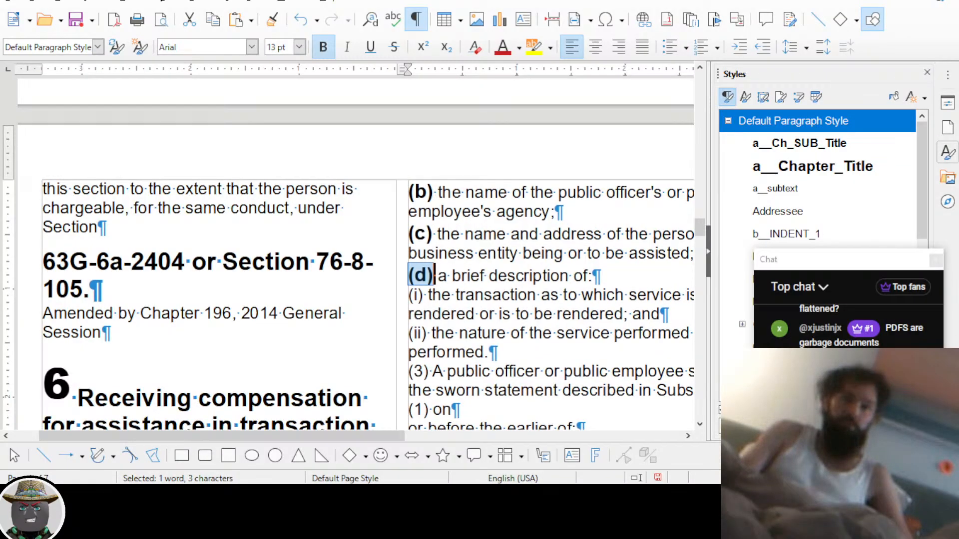
Make the (i) and (ii) markers under subsection (2)(d) bold at 13 pt
{"action": "key", "text": "Left"}
{"action": "key", "text": "Down"}
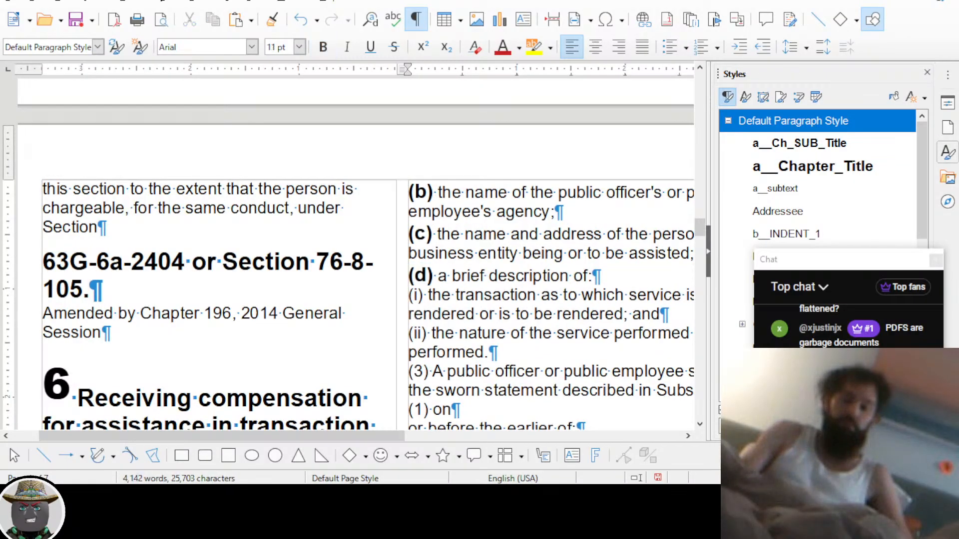
{"action": "key", "text": "shift+Right"}
{"action": "key", "text": "shift+Right"}
{"action": "key", "text": "shift+Right"}
{"action": "key", "text": "ctrl+b"}
{"action": "key", "text": "ctrl+bracketright"}
{"action": "key", "text": "Down"}
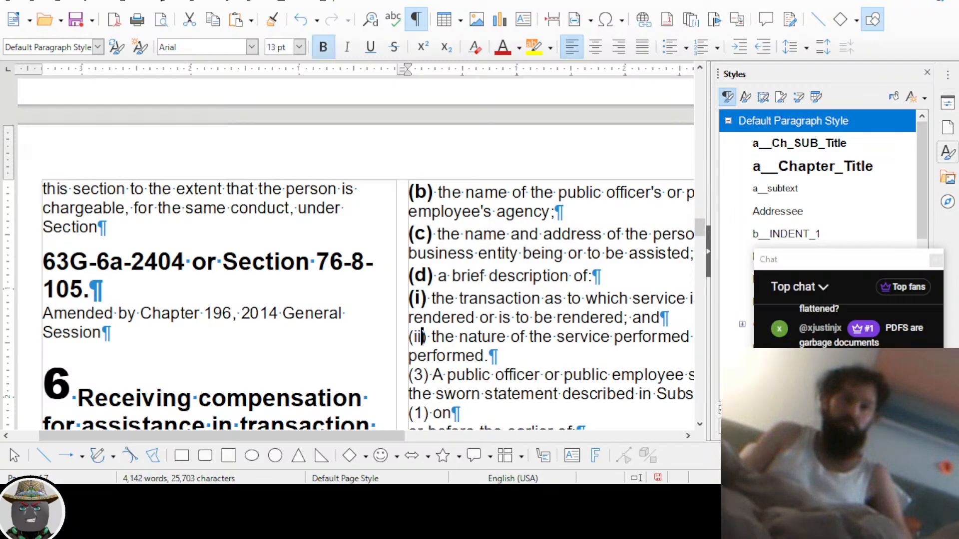
{"action": "key", "text": "Left"}
{"action": "key", "text": "Left"}
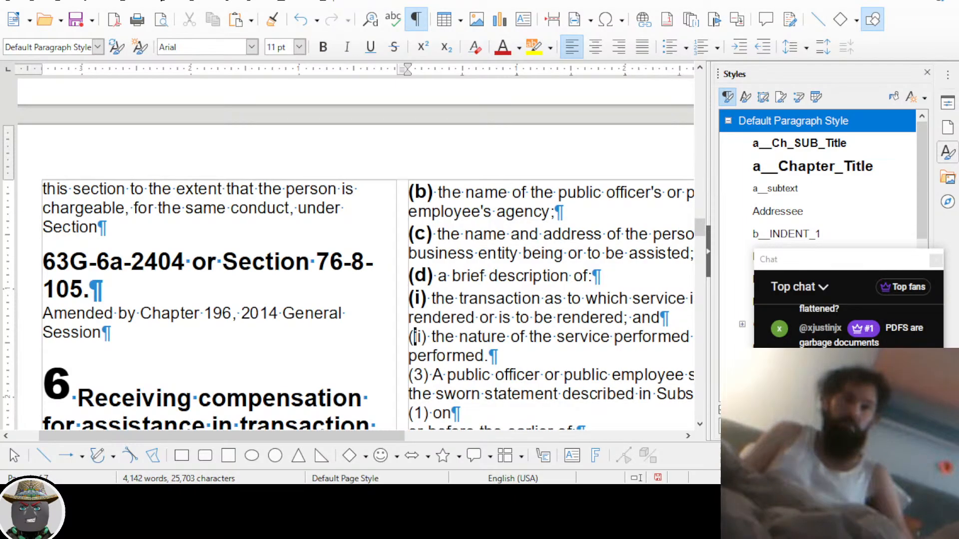
{"action": "key", "text": "Left"}
{"action": "key", "text": "shift+Right"}
{"action": "key", "text": "shift+Right"}
{"action": "key", "text": "shift+Right"}
{"action": "key", "text": "shift+Right"}
{"action": "key", "text": "ctrl+b"}
{"action": "key", "text": "ctrl+bracketright"}
Make the (3) marker of section 6 bold at 13 pt and rejoin its line split before "or before the earlier of:"
{"action": "key", "text": "Down"}
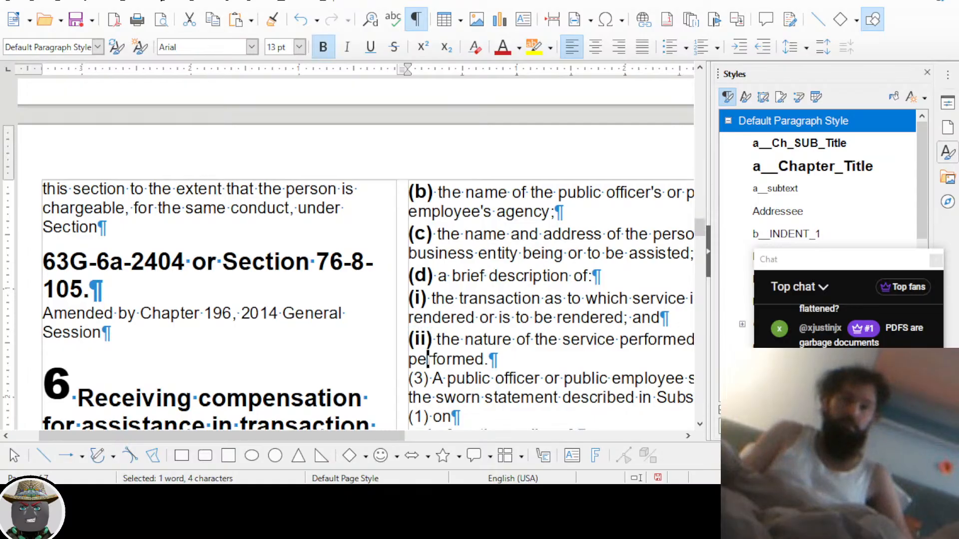
{"action": "key", "text": "Down"}
{"action": "key", "text": "Left"}
{"action": "key", "text": "shift+Right"}
{"action": "key", "text": "shift+Right"}
{"action": "key", "text": "shift+Right"}
{"action": "key", "text": "ctrl+b"}
{"action": "key", "text": "ctrl+bracketright"}
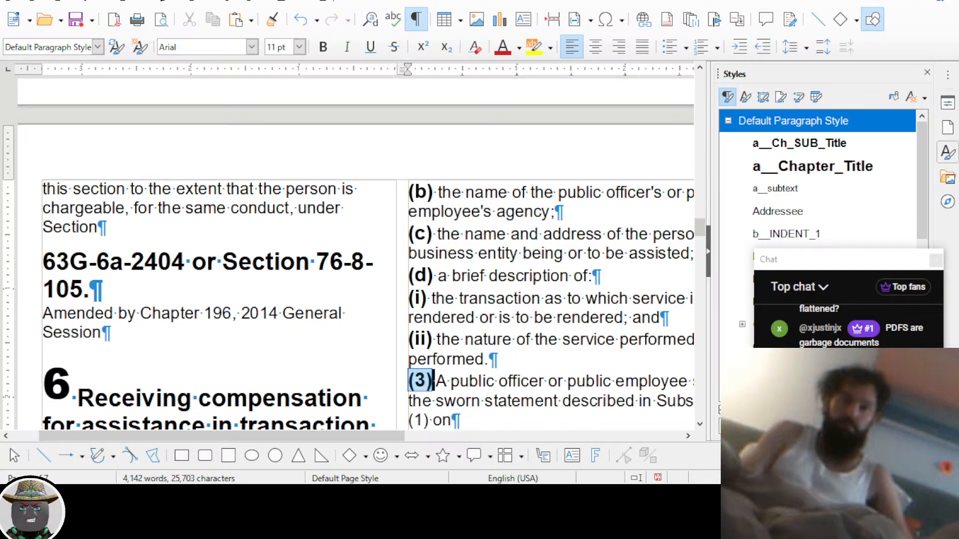
{"action": "key", "text": "ctrl+Down"}
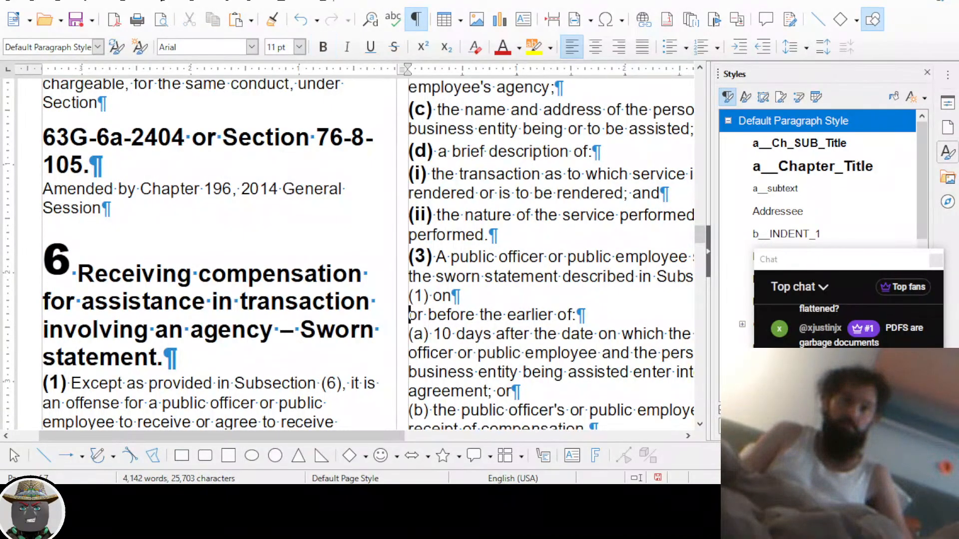
{"action": "key", "text": "BackSpace"}
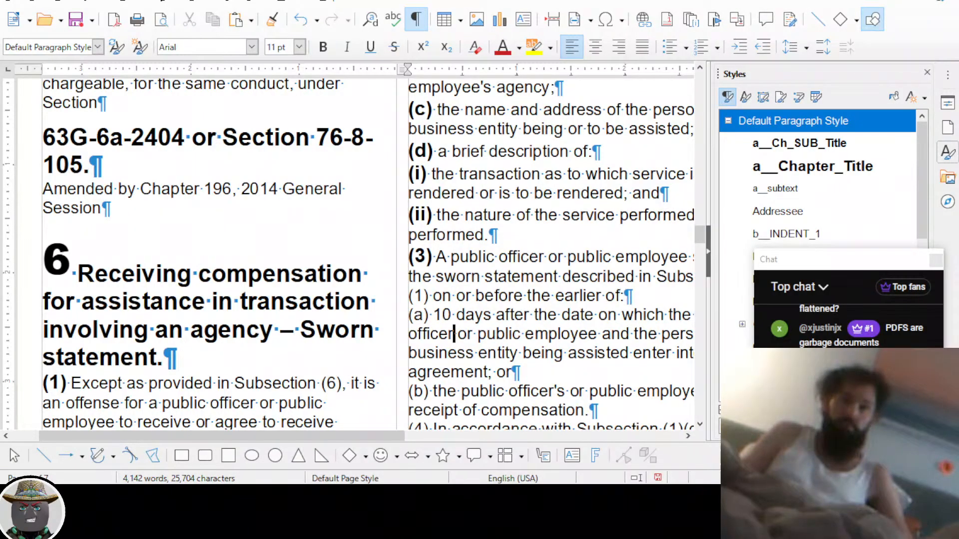
Make the (a) and (b) markers under section 6 subsection (3) bold at 13 pt
{"action": "key", "text": "ctrl+Up"}
{"action": "key", "text": "shift+Right"}
{"action": "key", "text": "shift+Right"}
{"action": "key", "text": "shift+Right"}
{"action": "key", "text": "ctrl+b"}
{"action": "key", "text": "ctrl+bracketright"}
{"action": "key", "text": "ctrl+Down"}
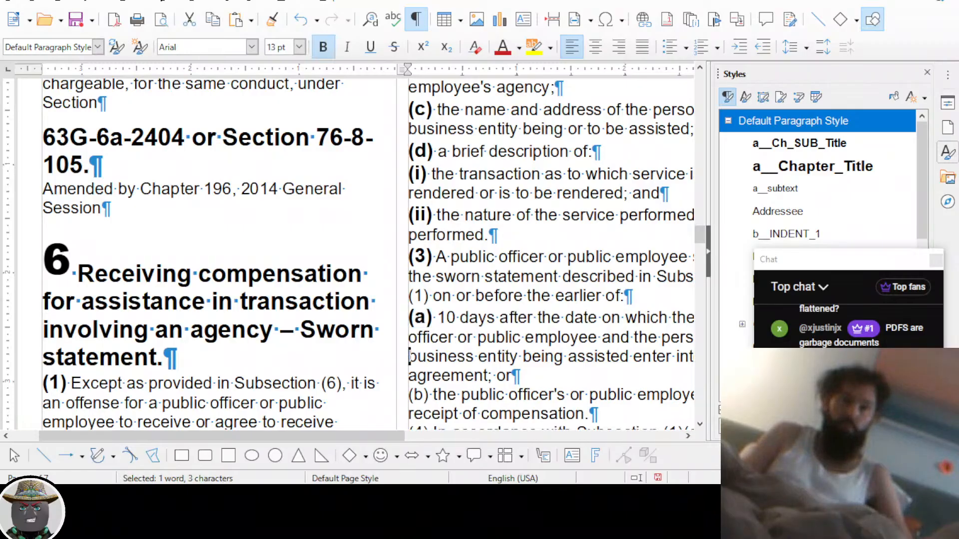
{"action": "key", "text": "Down"}
{"action": "key", "text": "Down"}
{"action": "key", "text": "shift+Right"}
{"action": "key", "text": "shift+Right"}
{"action": "key", "text": "shift+Right"}
{"action": "key", "text": "ctrl+b"}
{"action": "key", "text": "ctrl+bracketright"}
Make the (4) and (5) markers of section 6 bold at 13 pt
{"action": "key", "text": "Down"}
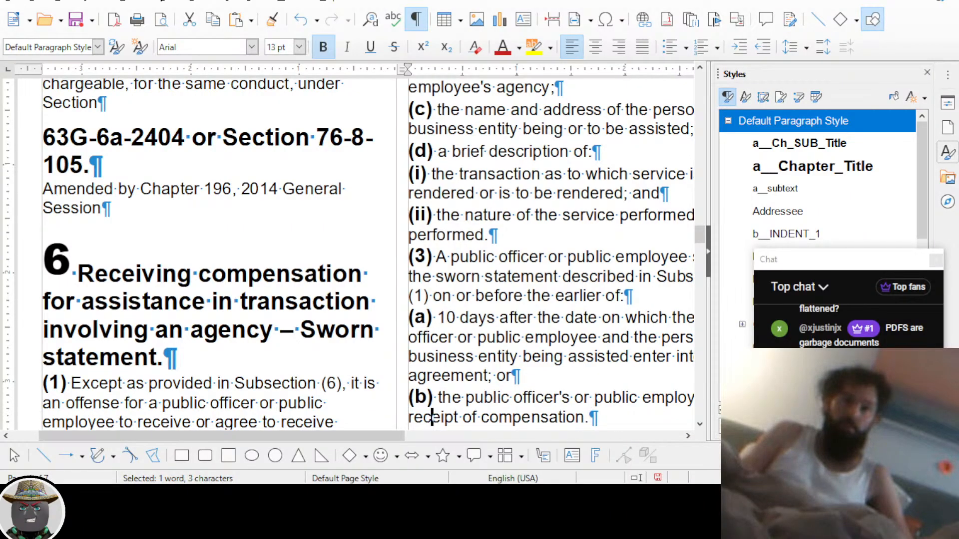
{"action": "key", "text": "ctrl+Down"}
{"action": "key", "text": "ctrl+Down"}
{"action": "key", "text": "shift+Right"}
{"action": "key", "text": "shift+Right"}
{"action": "key", "text": "shift+Right"}
{"action": "key", "text": "ctrl+b"}
{"action": "key", "text": "ctrl+bracketright"}
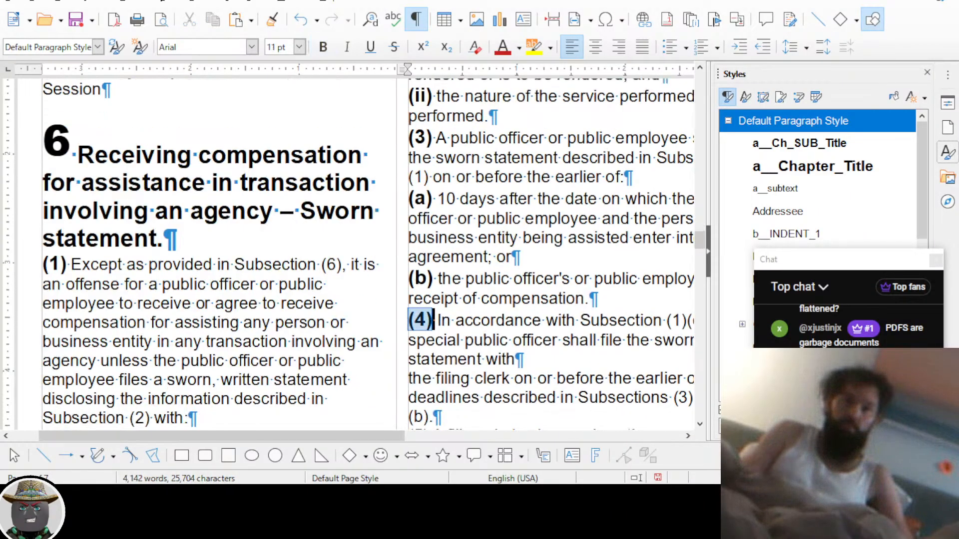
{"action": "key", "text": "ctrl+Down"}
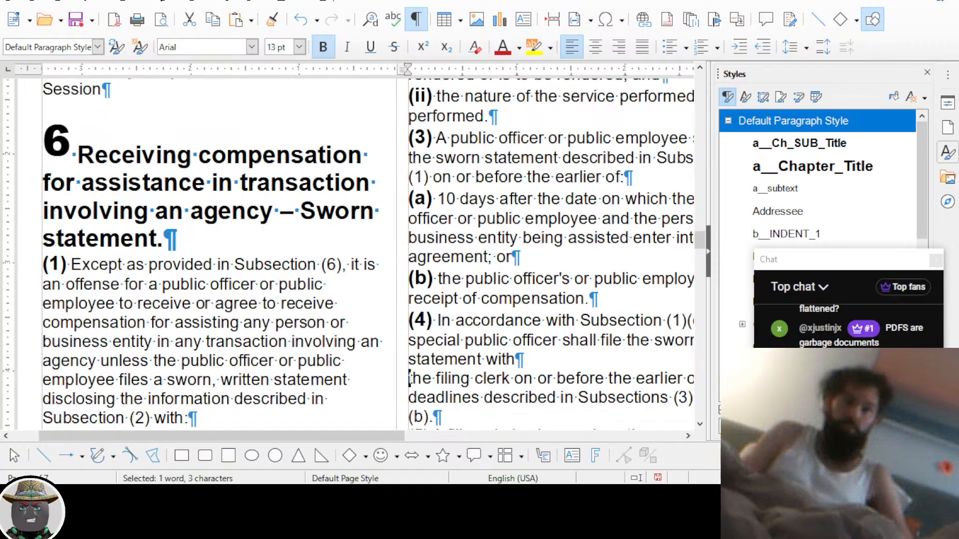
{"action": "key", "text": "ctrl+Down"}
{"action": "key", "text": "shift+Right"}
{"action": "key", "text": "shift+Right"}
{"action": "key", "text": "shift+Right"}
{"action": "key", "text": "ctrl+b"}
{"action": "key", "text": "ctrl+bracketright"}
{"action": "key", "text": "ctrl+Down"}
{"action": "key", "text": "Left"}
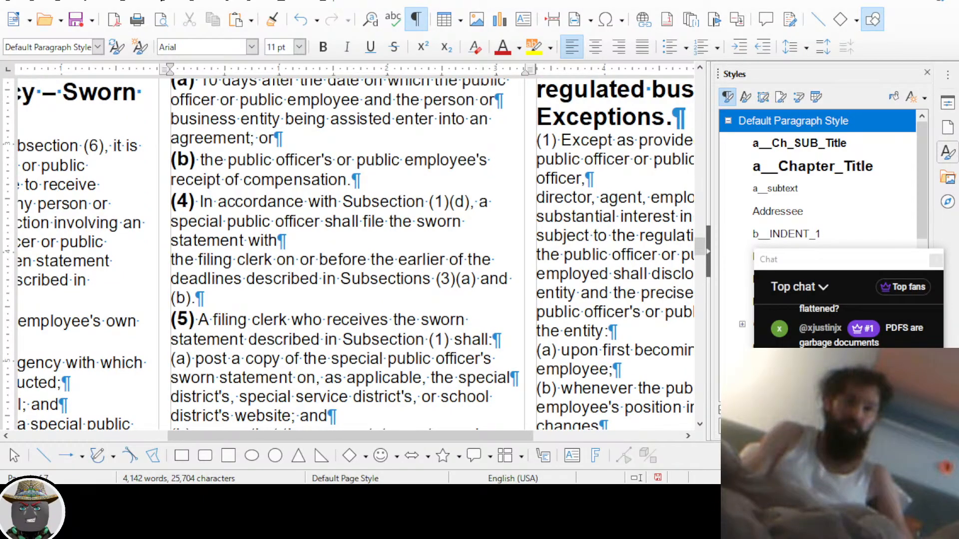
Make the (a) and (b) markers under section 6 subsection (5) bold at 13 pt
{"action": "key", "text": "shift+Right"}
{"action": "key", "text": "shift+Right"}
{"action": "key", "text": "shift+Right"}
{"action": "key", "text": "ctrl+b"}
{"action": "key", "text": "ctrl+bracketright"}
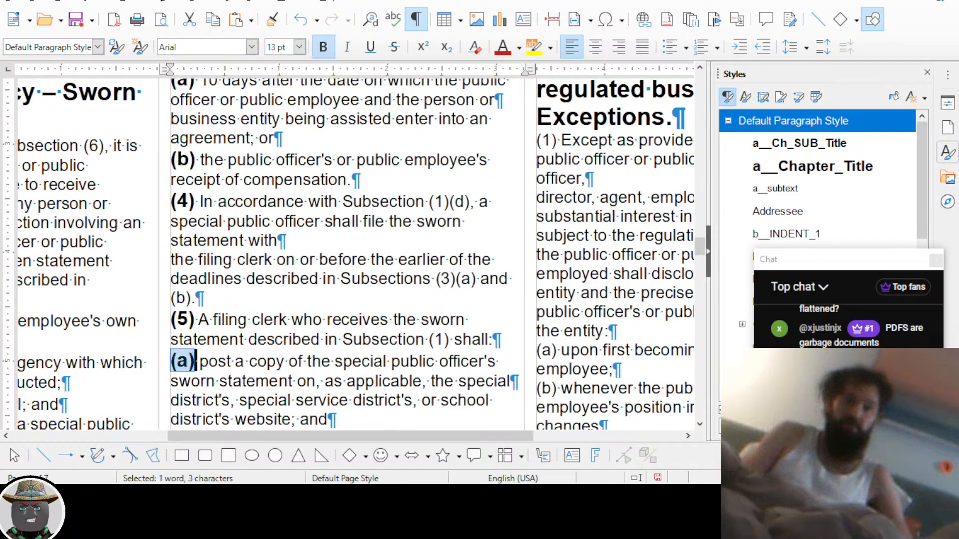
{"action": "key", "text": "ctrl+Down"}
{"action": "key", "text": "ctrl+Down"}
{"action": "key", "text": "ctrl+Down"}
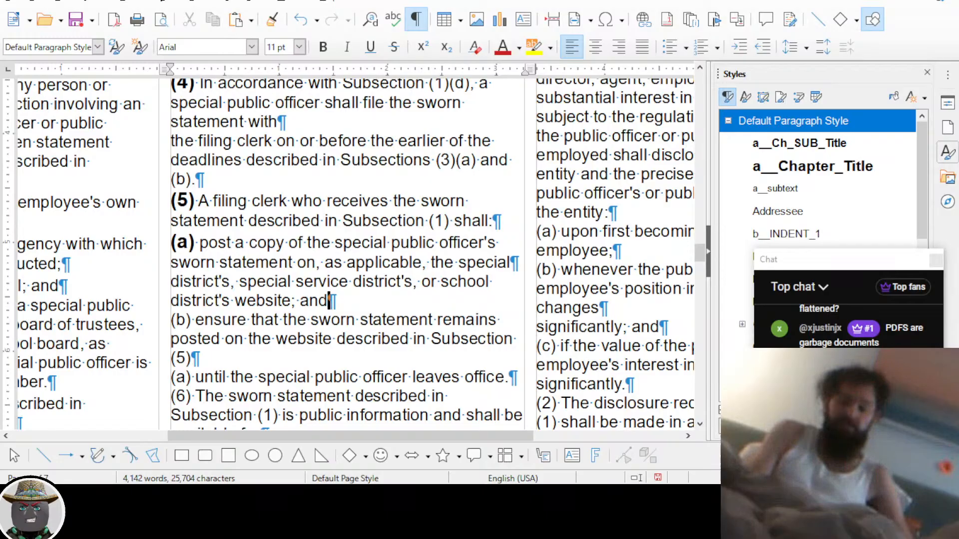
{"action": "key", "text": "Right"}
{"action": "key", "text": "shift+Right"}
{"action": "key", "text": "shift+Right"}
{"action": "key", "text": "shift+Right"}
{"action": "key", "text": "ctrl+b"}
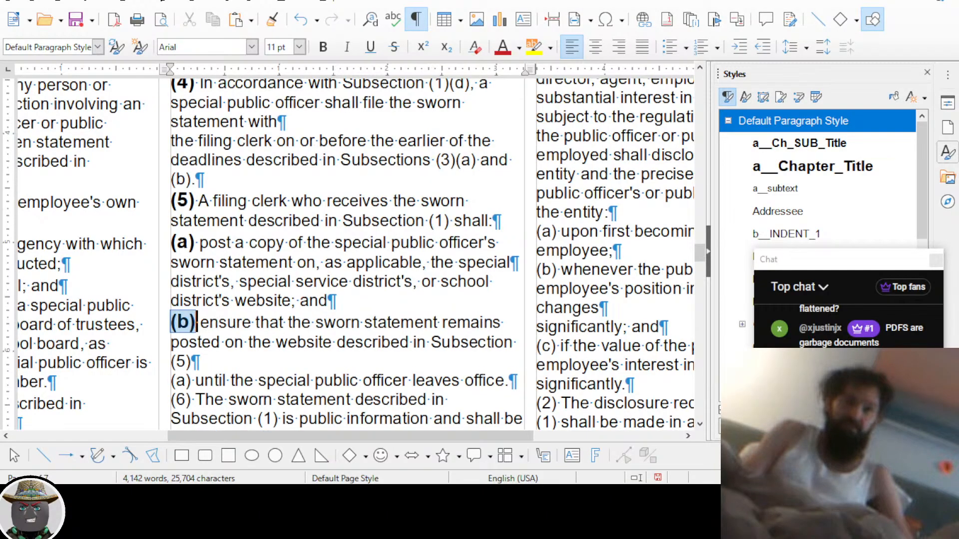
Make the line-starting (5) and the (a) marker before "until the special public officer leaves office" bold at 13 pt
{"action": "key", "text": "Down"}
{"action": "key", "text": "Down"}
{"action": "key", "text": "Home"}
{"action": "key", "text": "shift+Right"}
{"action": "key", "text": "shift+Right"}
{"action": "key", "text": "shift+Right"}
{"action": "key", "text": "ctrl+b"}
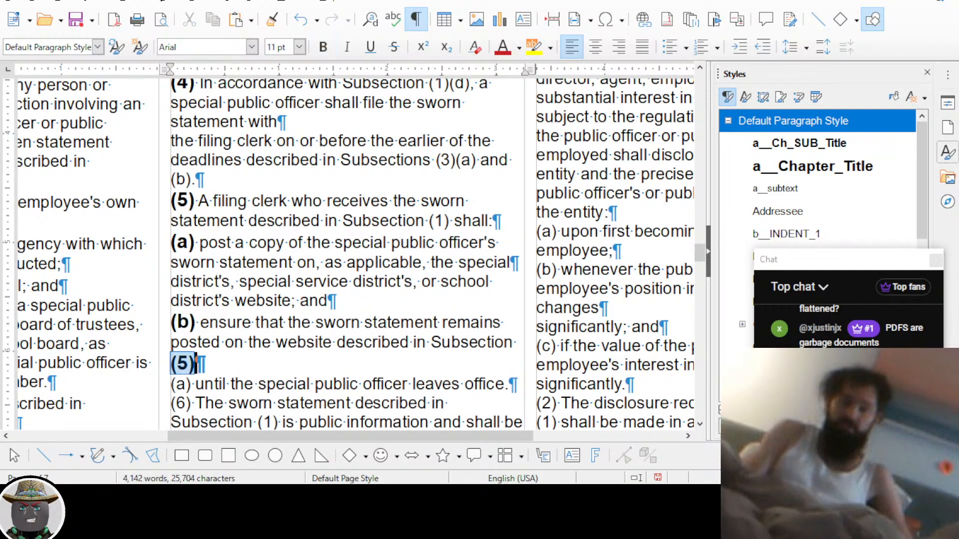
{"action": "key", "text": "Down"}
{"action": "key", "text": "Home"}
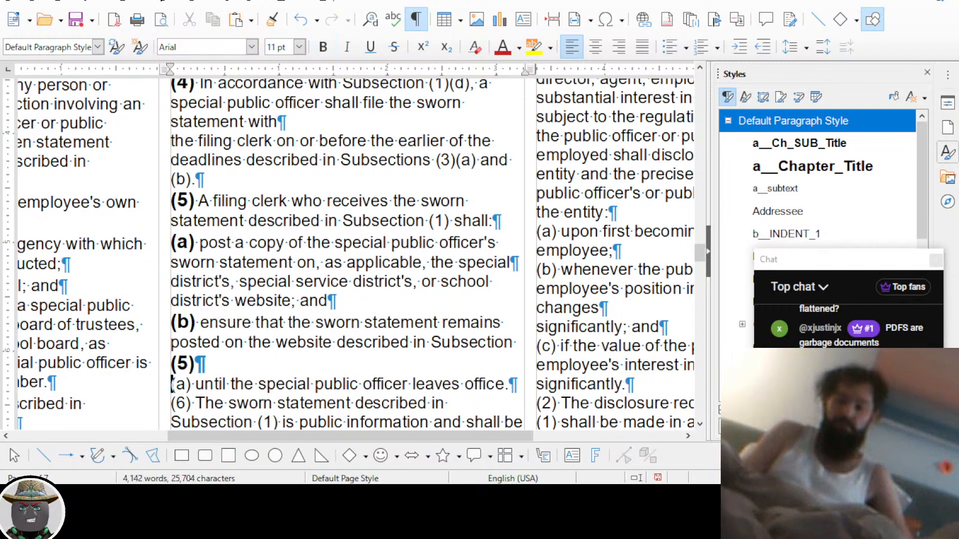
{"action": "key", "text": "shift+Right"}
{"action": "key", "text": "shift+Right"}
{"action": "key", "text": "shift+Right"}
{"action": "key", "text": "ctrl+b"}
Make the (6) marker of section 6 bold at 13 pt and rejoin its line split before "examination by the public."
{"action": "key", "text": "Down"}
{"action": "key", "text": "Home"}
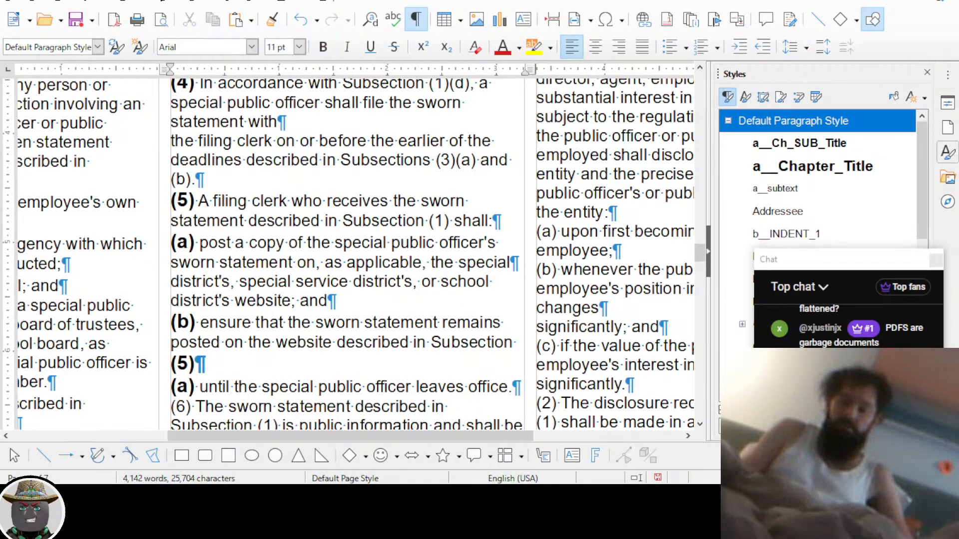
{"action": "key", "text": "shift+Right"}
{"action": "key", "text": "shift+Right"}
{"action": "key", "text": "shift+Right"}
{"action": "key", "text": "ctrl+b"}
{"action": "key", "text": "Down"}
{"action": "key", "text": "Down"}
{"action": "key", "text": "Down"}
{"action": "key", "text": "Home"}
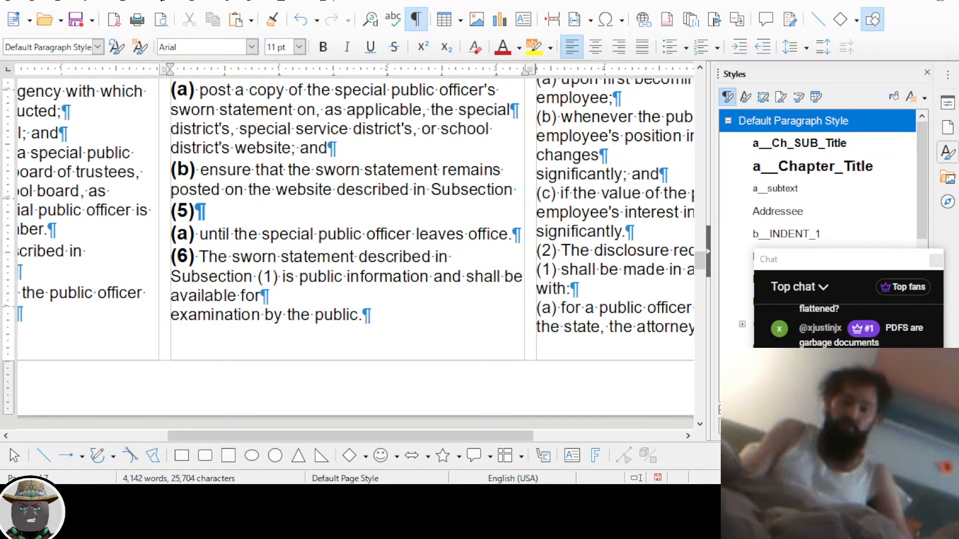
{"action": "key", "text": "BackSpace"}
Make the (7) marker of section 6 bold at 13 pt
{"action": "key", "text": "Down"}
{"action": "key", "text": "Home"}
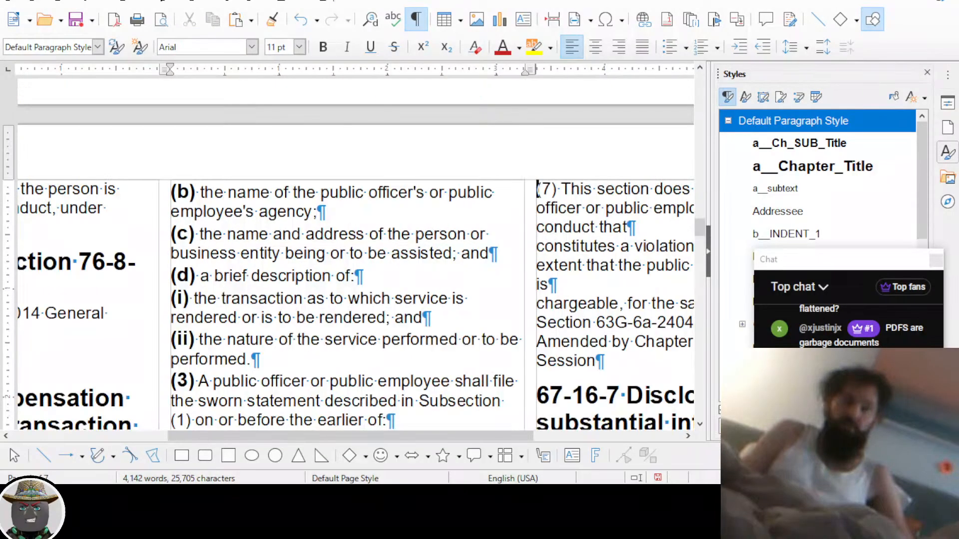
{"action": "key", "text": "shift+Right"}
{"action": "key", "text": "shift+Right"}
{"action": "key", "text": "shift+Right"}
{"action": "key", "text": "ctrl+b"}
{"action": "key", "text": "ctrl+bracketright"}
Rejoin the lines of section 6 subsection (7) split before "constitutes a violation" and before "chargeable"
{"action": "key", "text": "Down"}
{"action": "key", "text": "Down"}
{"action": "key", "text": "Down"}
{"action": "key", "text": "Home"}
{"action": "key", "text": "Left"}
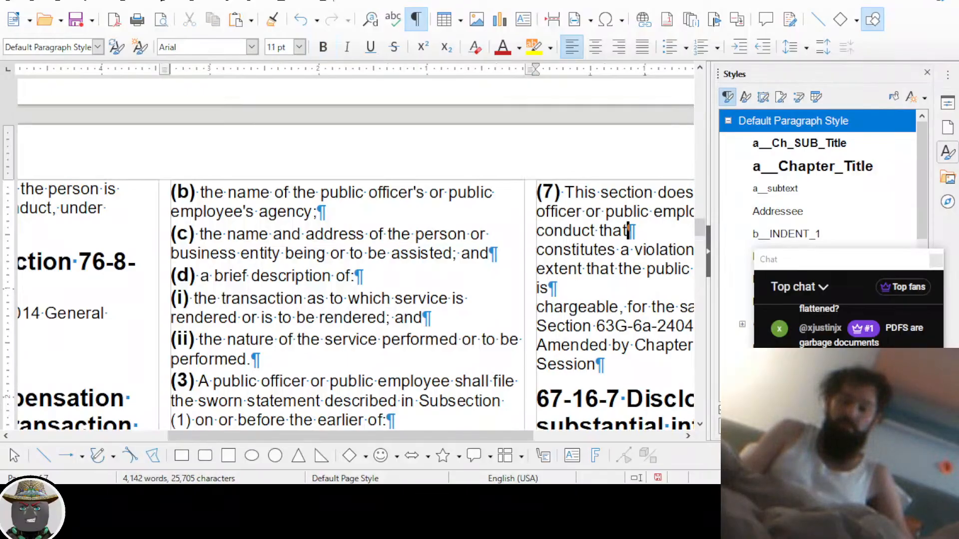
{"action": "key", "text": "Delete"}
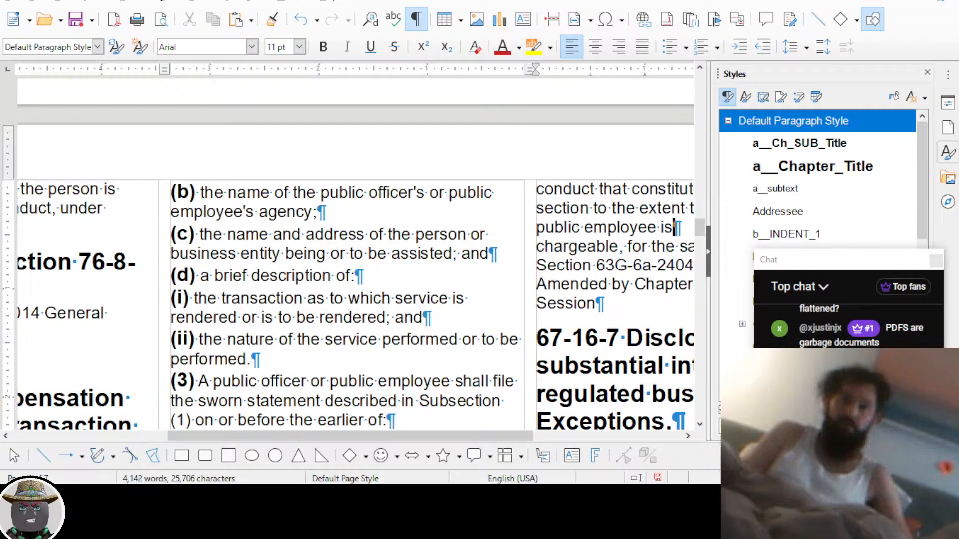
{"action": "key", "text": "Delete"}
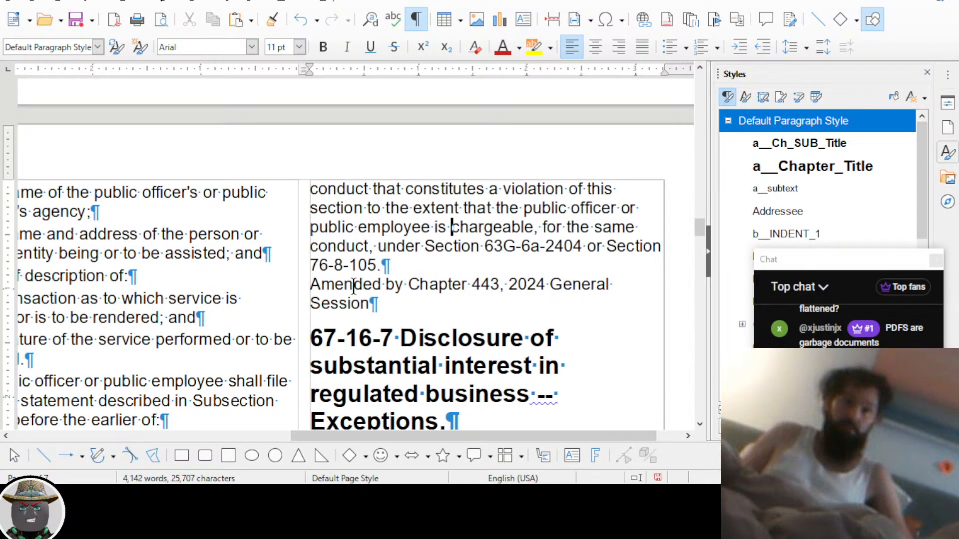
Remove the "67-16-" prefix from the section 7 Disclosure heading and format its number 7 in Arial Black at 28 pt
{"action": "scroll", "coordinate": [356, 272], "scroll_direction": "down", "scroll_amount": 2}
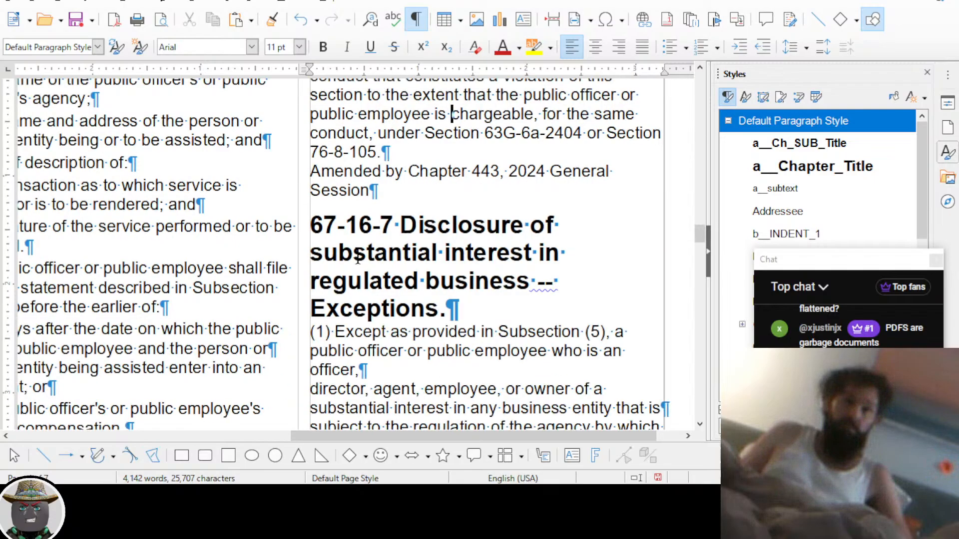
{"action": "left_click", "coordinate": [381, 226]}
{"action": "key", "text": "shift+Home"}
{"action": "key", "text": "Delete"}
{"action": "key", "text": "shift+Right"}
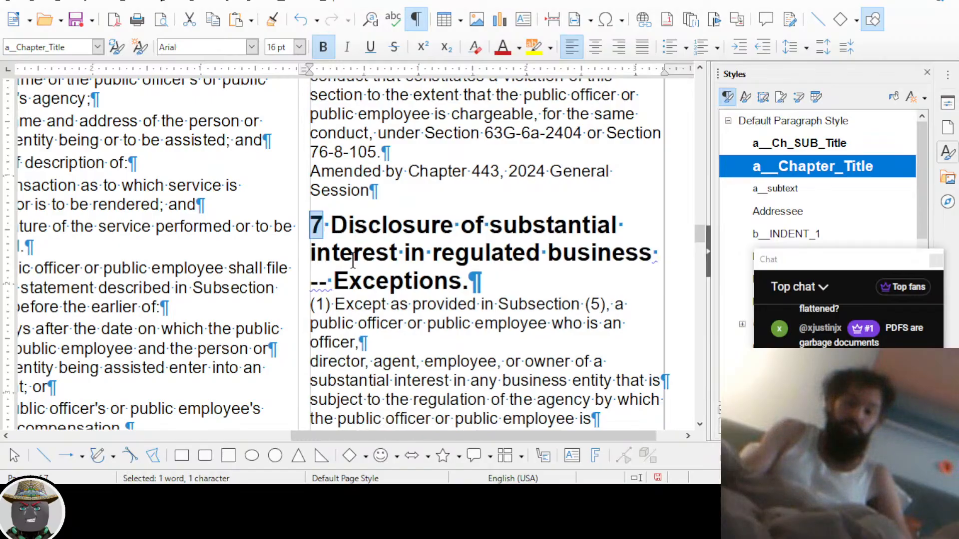
{"action": "key", "text": "ctrl+1"}
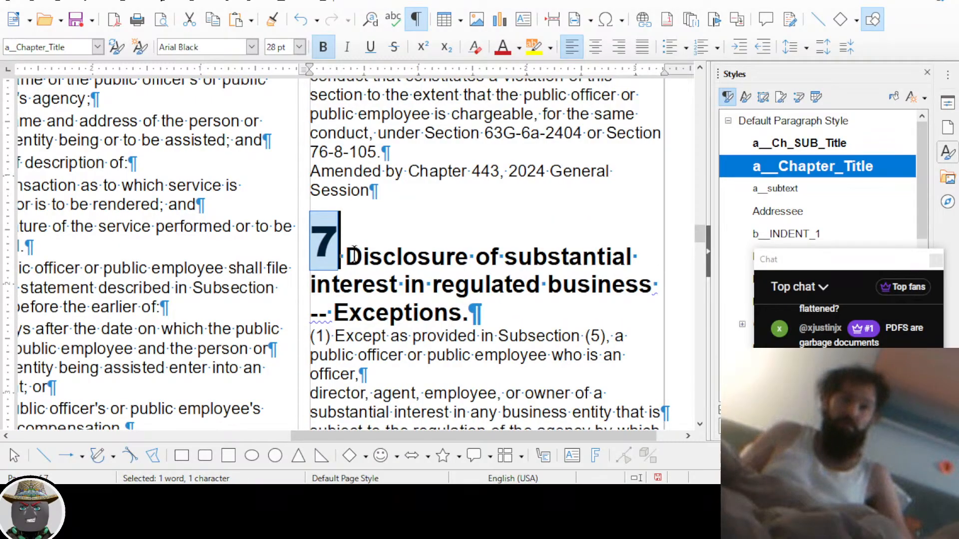
Rejoin the line under heading 67-16-10 split before "the provisions of this chapter."
{"action": "scroll", "coordinate": [353, 249], "scroll_direction": "down", "scroll_amount": 1}
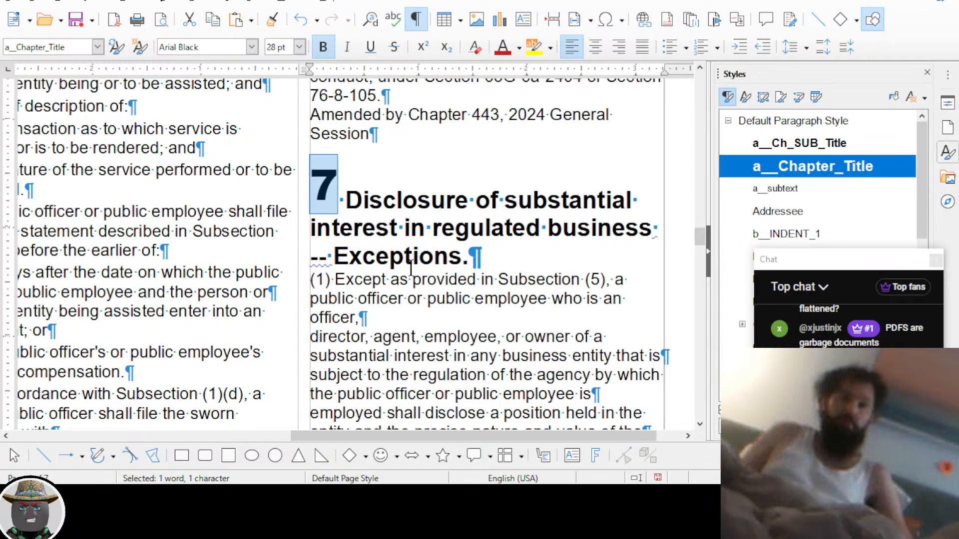
{"action": "left_click", "coordinate": [311, 278]}
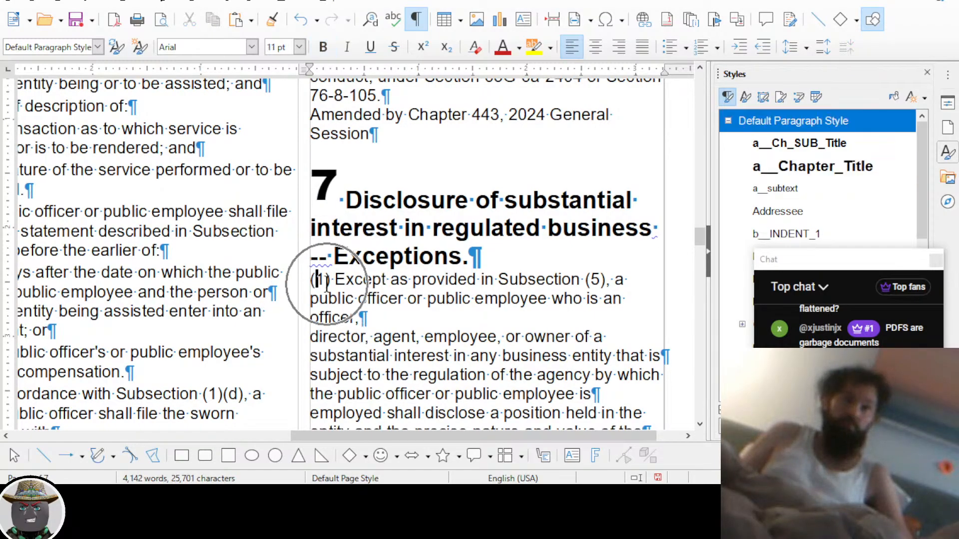
{"action": "scroll", "coordinate": [326, 284], "scroll_direction": "down", "scroll_amount": 6}
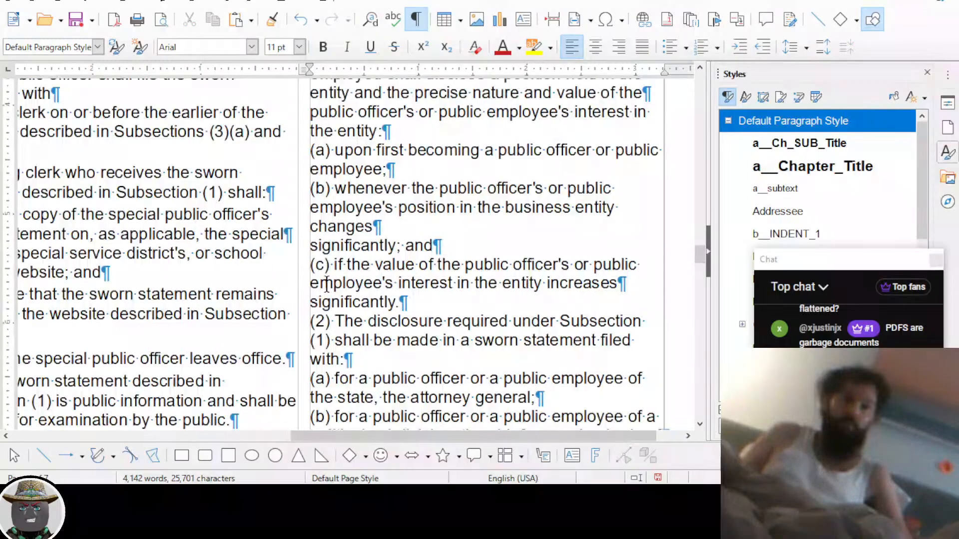
{"action": "scroll", "coordinate": [326, 283], "scroll_direction": "down", "scroll_amount": 3}
{"action": "scroll", "coordinate": [326, 284], "scroll_direction": "down", "scroll_amount": 10}
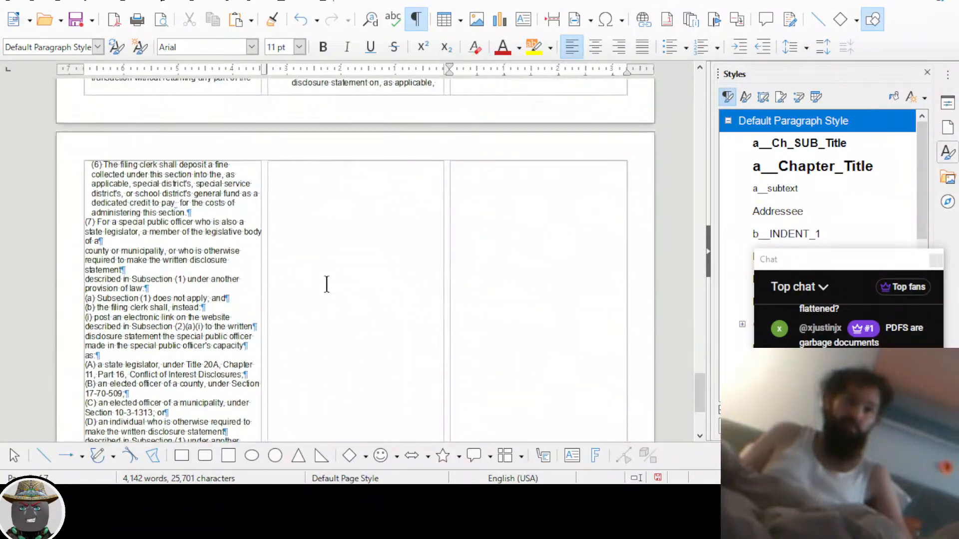
{"action": "scroll", "coordinate": [327, 285], "scroll_direction": "down", "scroll_amount": 3}
{"action": "scroll", "coordinate": [327, 284], "scroll_direction": "up", "scroll_amount": 17}
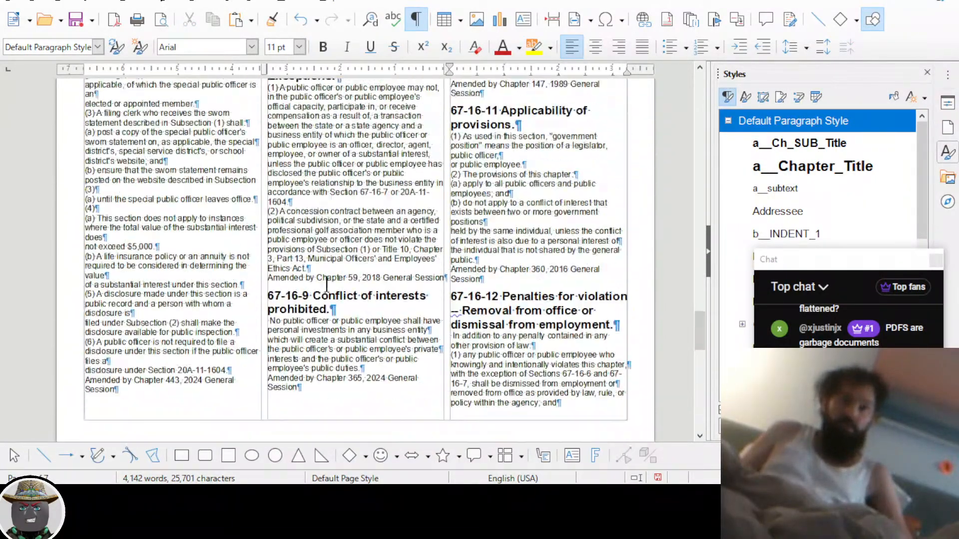
{"action": "scroll", "coordinate": [327, 285], "scroll_direction": "up", "scroll_amount": 4}
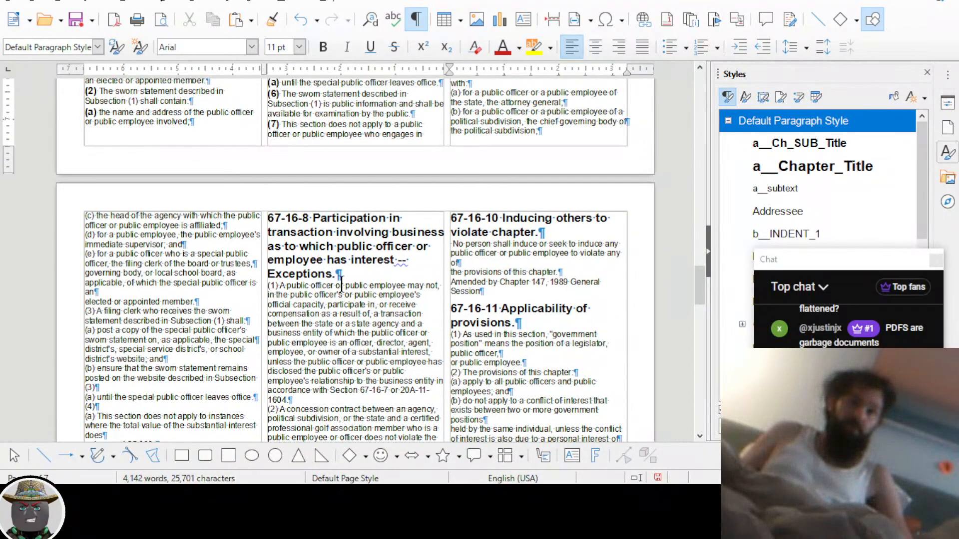
{"action": "scroll", "coordinate": [341, 286], "scroll_direction": "down", "scroll_amount": 2}
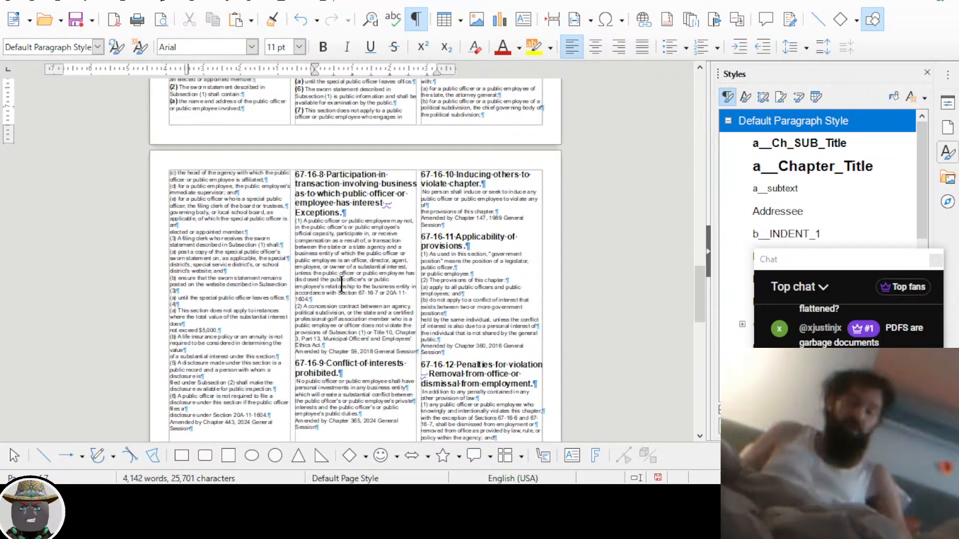
{"action": "scroll", "coordinate": [342, 284], "scroll_direction": "up", "scroll_amount": 4}
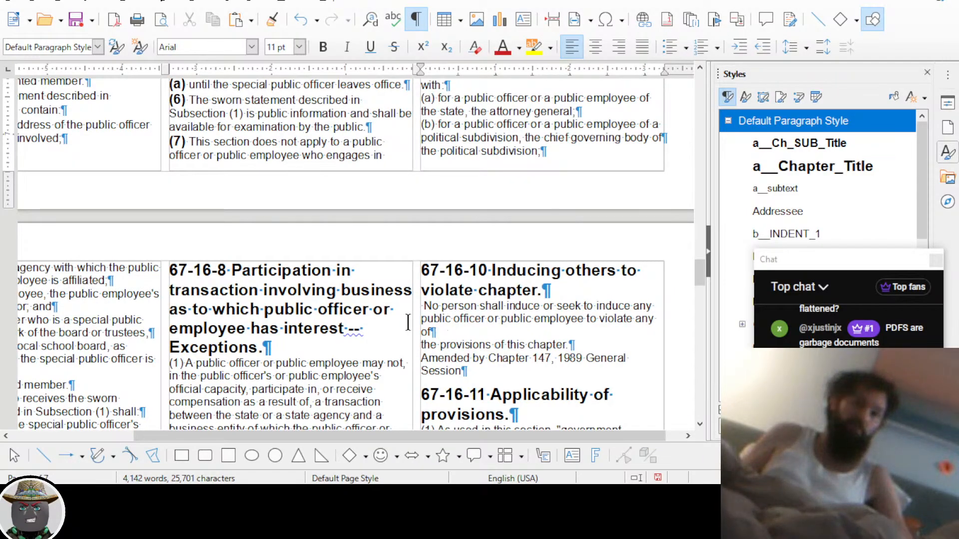
{"action": "left_click", "coordinate": [451, 332]}
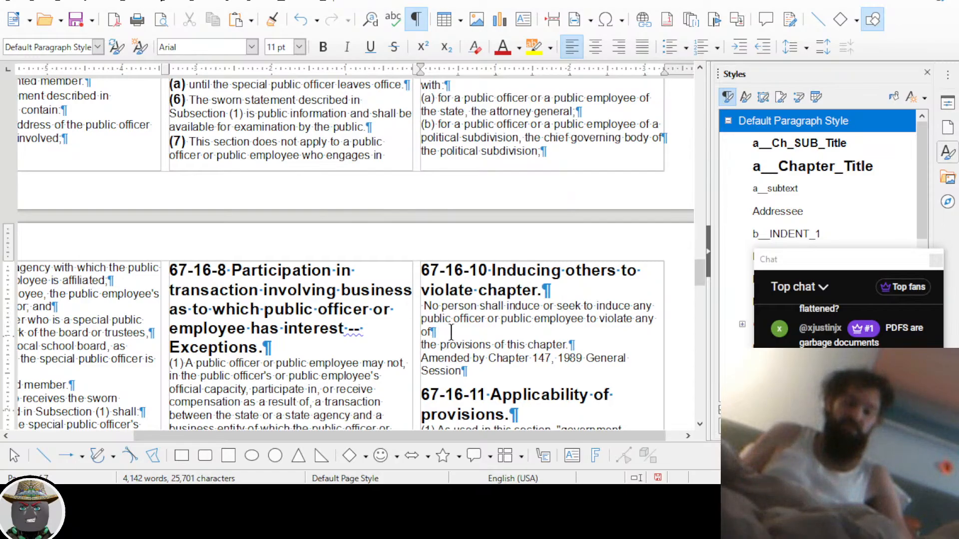
{"action": "key", "text": "Delete"}
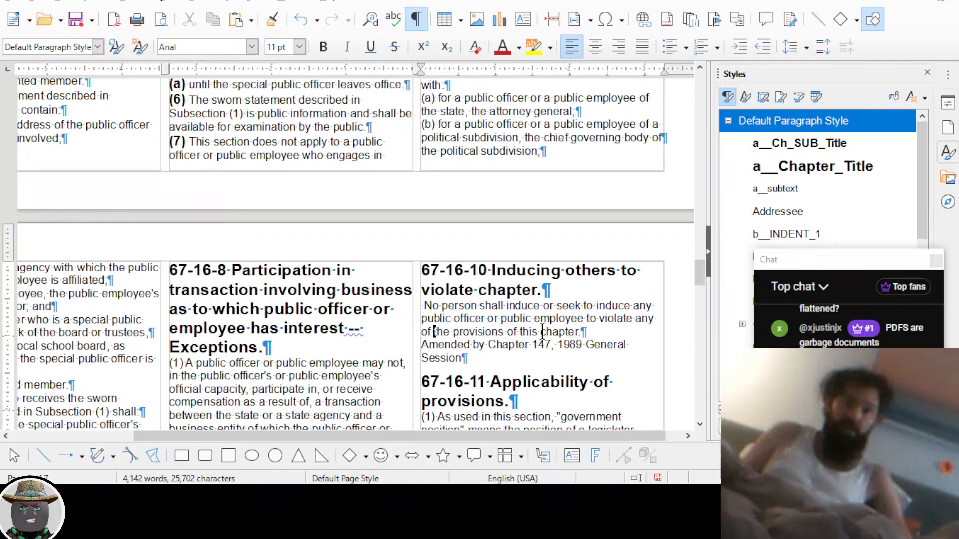
Remove the "67-16-" prefix from the section 8 Participation heading and format its number 8 in Arial Black at 28 pt
{"action": "scroll", "coordinate": [499, 330], "scroll_direction": "down", "scroll_amount": 1}
{"action": "scroll", "coordinate": [244, 257], "scroll_direction": "left", "scroll_amount": 3}
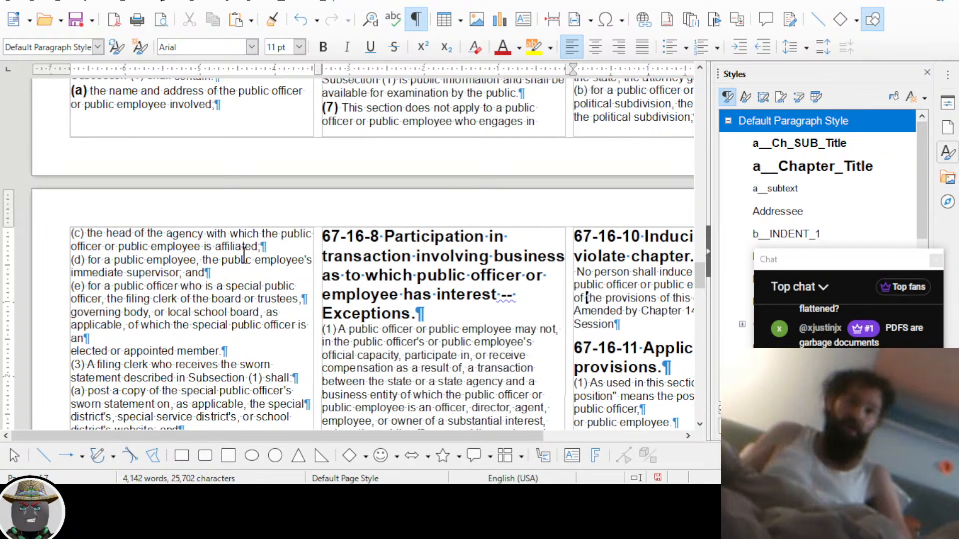
{"action": "scroll", "coordinate": [244, 257], "scroll_direction": "right", "scroll_amount": 3}
{"action": "scroll", "coordinate": [249, 258], "scroll_direction": "up", "scroll_amount": 10}
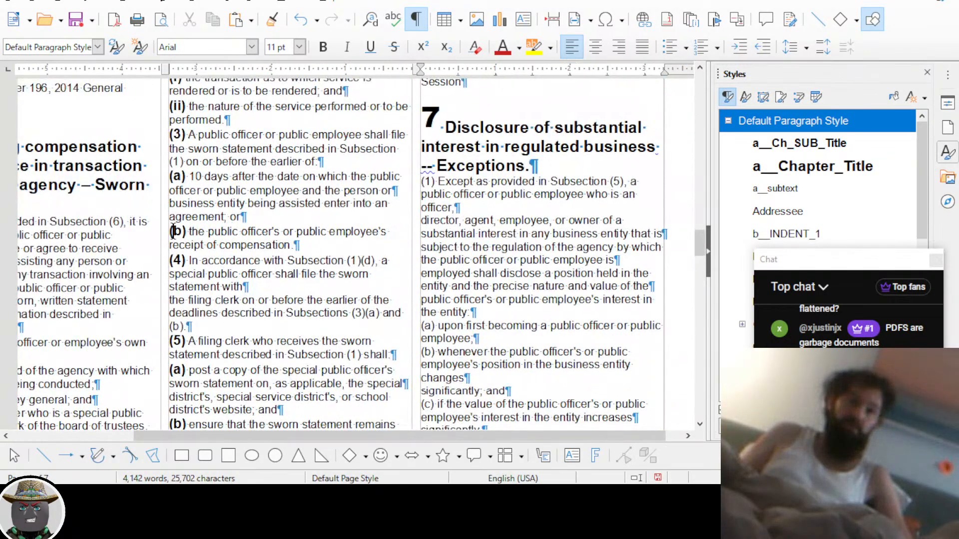
{"action": "scroll", "coordinate": [399, 240], "scroll_direction": "down", "scroll_amount": 12}
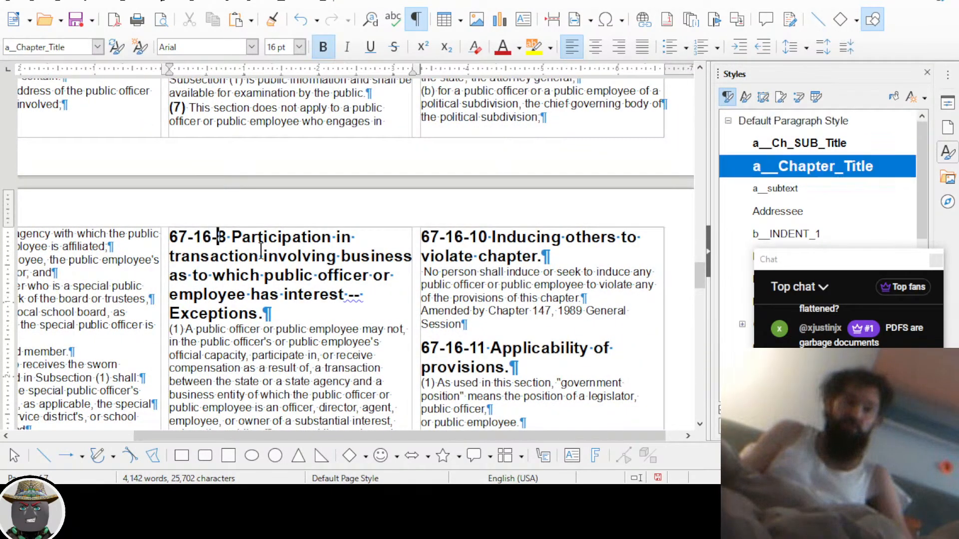
{"action": "key", "text": "ctrl+shift+Left"}
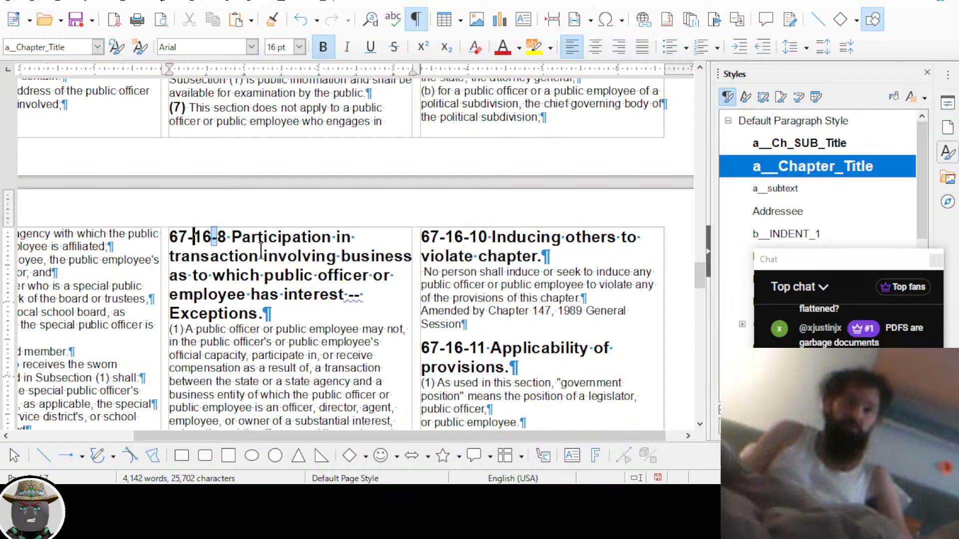
{"action": "key", "text": "ctrl+shift+Left"}
{"action": "key", "text": "ctrl+shift+Left"}
{"action": "key", "text": "BackSpace"}
{"action": "key", "text": "shift+Right"}
{"action": "key", "text": "ctrl+["}
{"action": "key", "text": "ctrl+["}
{"action": "key", "text": "ctrl+["}
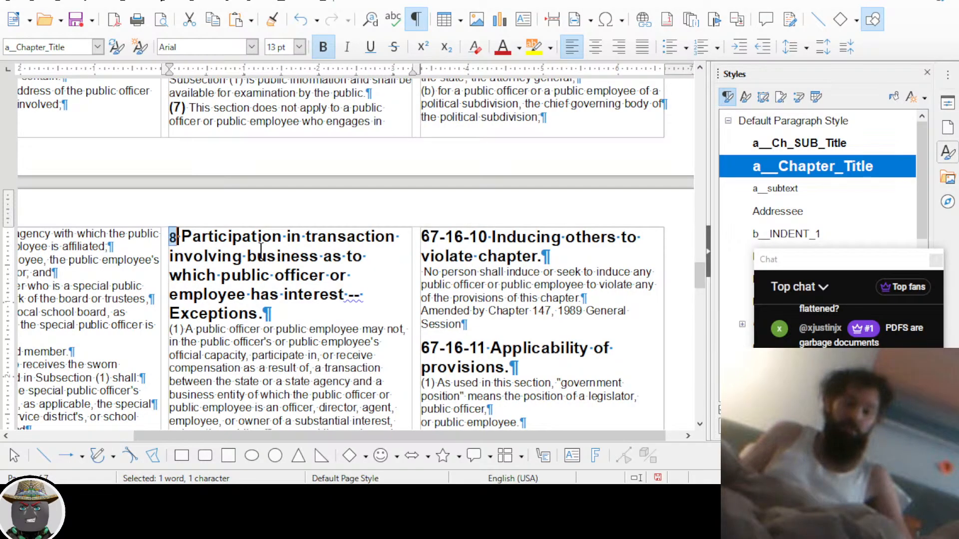
{"action": "key", "text": "ctrl+2"}
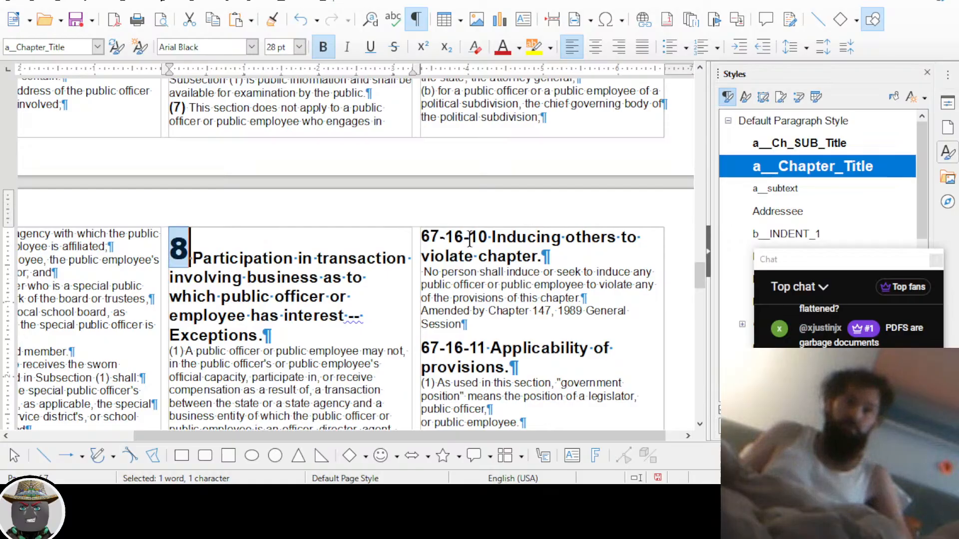
Remove the "67-16-" prefix from the section 10 Inducing heading and format its number 10 in Arial Black at 28 pt
{"action": "left_click", "coordinate": [469, 240]}
{"action": "key", "text": "ctrl+shift+Left"}
{"action": "key", "text": "ctrl+shift+Left"}
{"action": "key", "text": "BackSpace"}
{"action": "key", "text": "shift+Right"}
{"action": "key", "text": "shift+Right"}
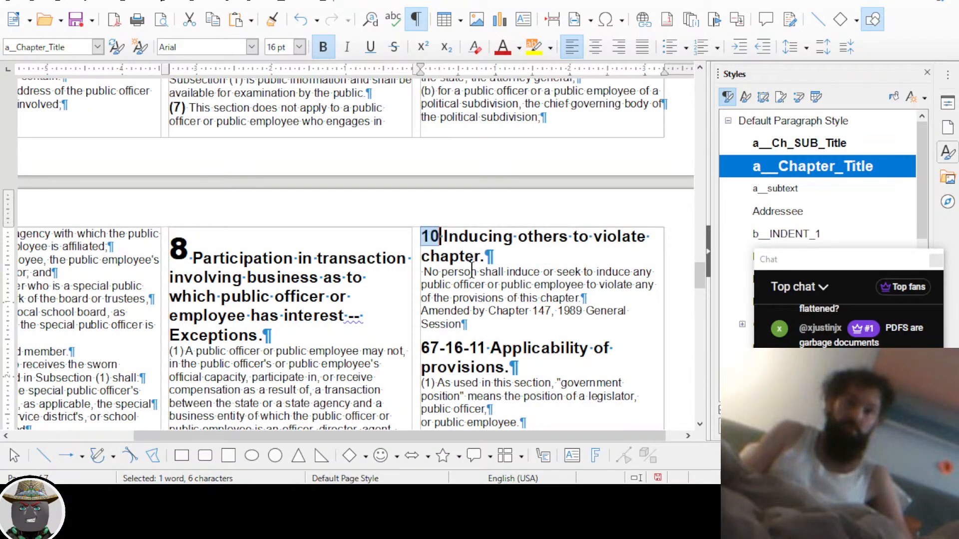
{"action": "key", "text": "ctrl+shift+y"}
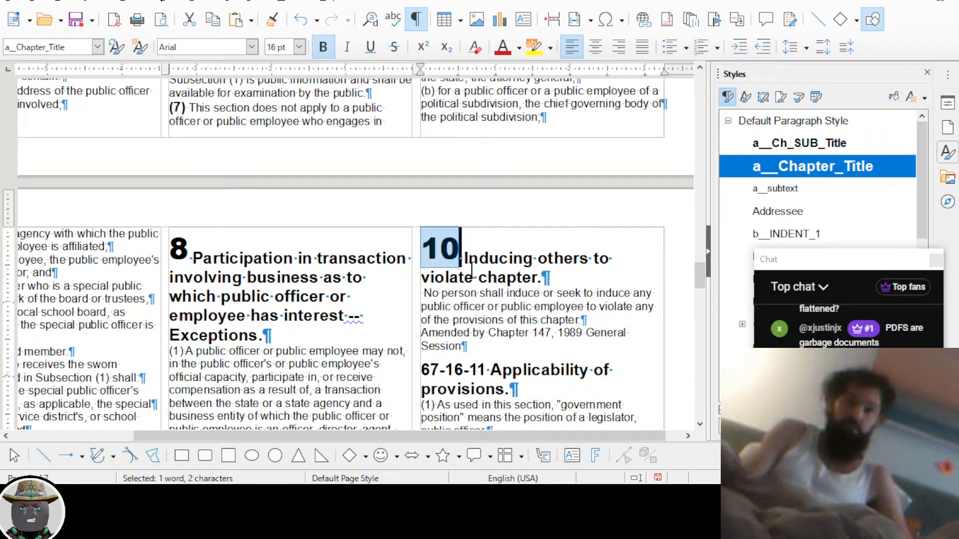
Remove the "67-16-" prefix from the section 11 Applicability heading and format its number 11 in Arial Black at 28 pt
{"action": "left_click", "coordinate": [471, 371]}
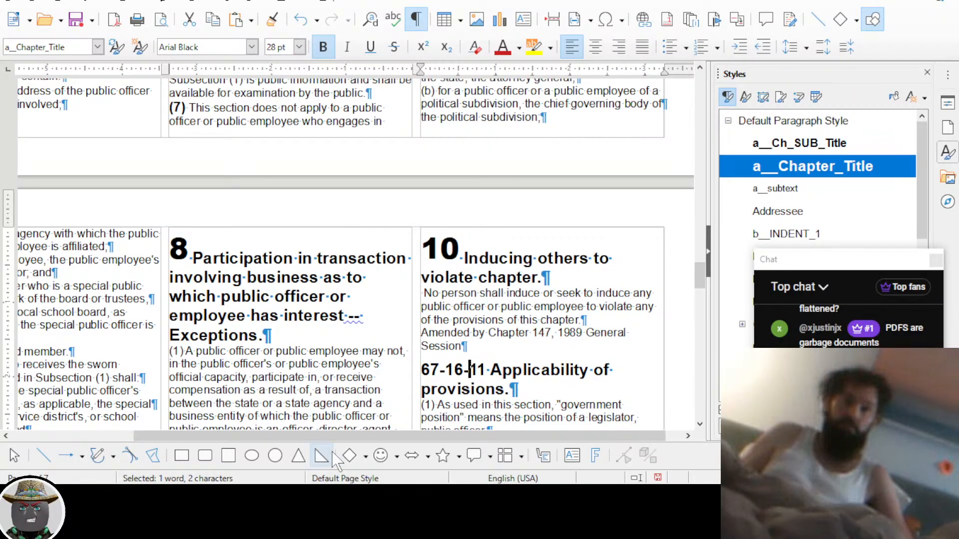
{"action": "key", "text": "ctrl+shift+Left"}
{"action": "key", "text": "ctrl+shift+Left"}
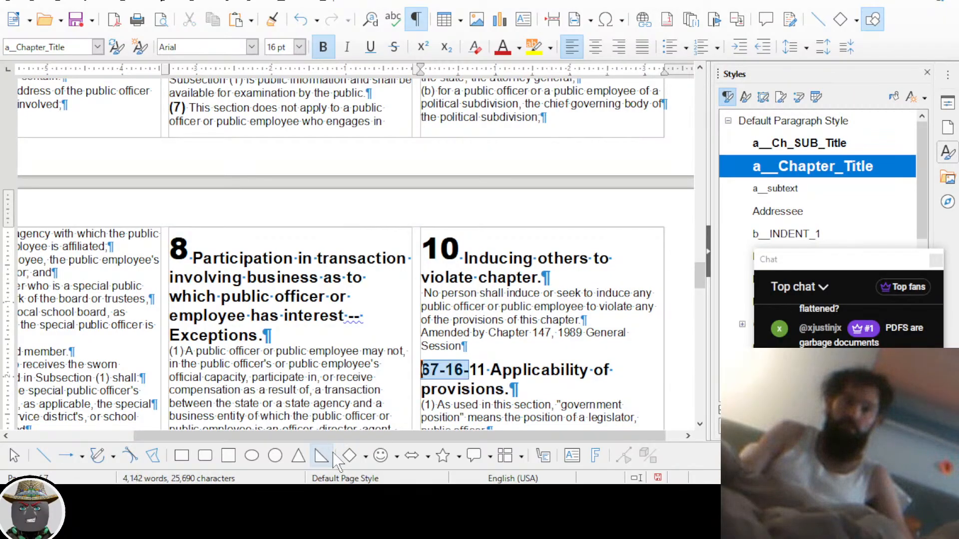
{"action": "key", "text": "Delete"}
{"action": "key", "text": "shift+Right"}
{"action": "key", "text": "shift+Right"}
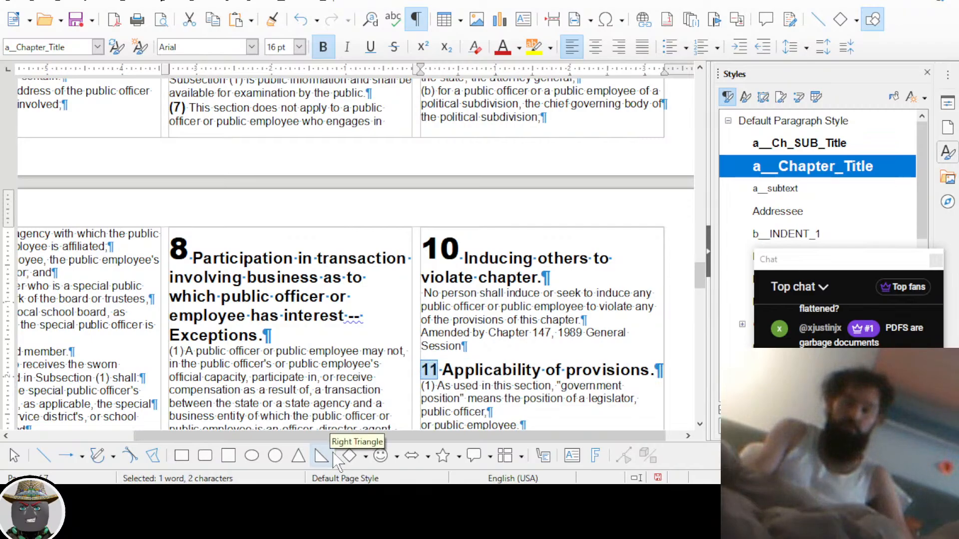
{"action": "key", "text": "ctrl+shift+y"}
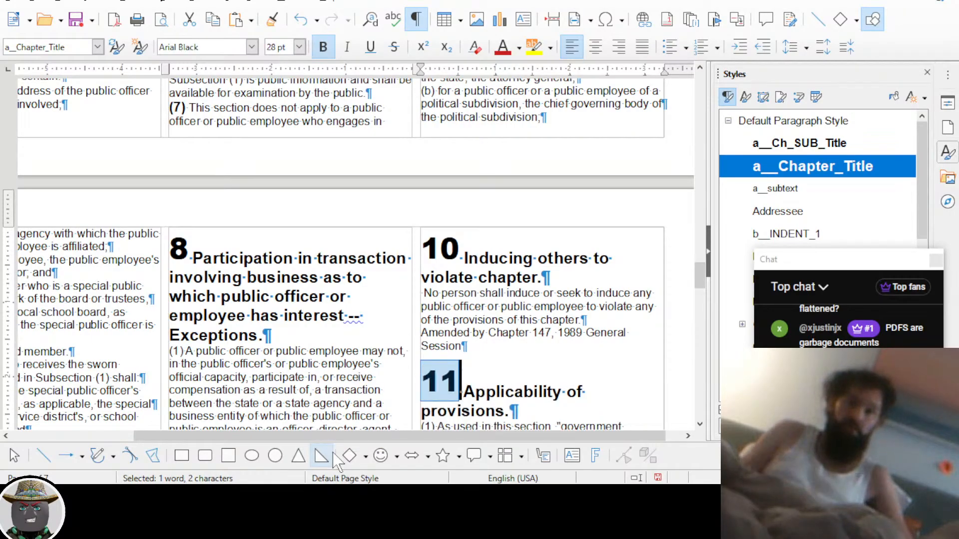
Remove the "67-16-" prefix from the section 9 Conflict of interests heading and format its number 9 in Arial Black at 28 pt
{"action": "scroll", "coordinate": [470, 313], "scroll_direction": "down", "scroll_amount": 15}
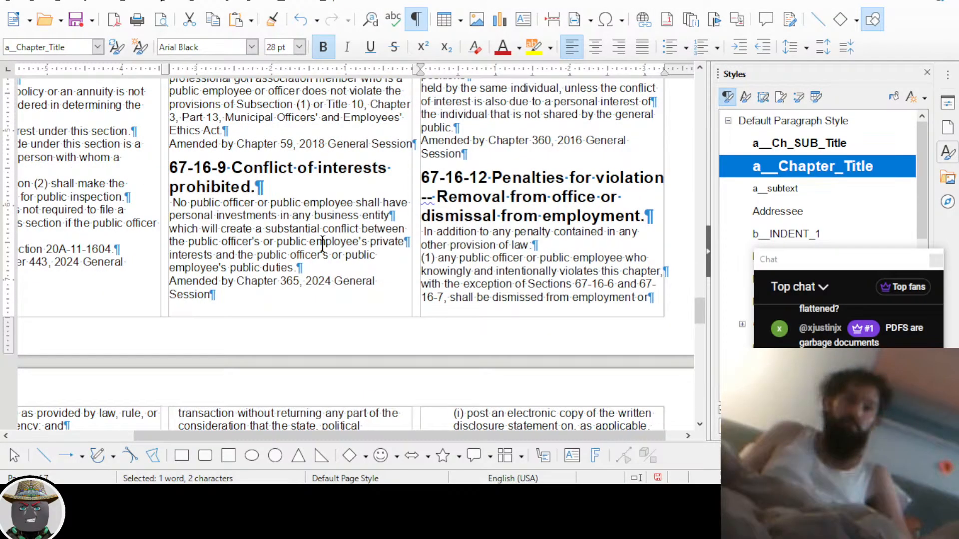
{"action": "left_click", "coordinate": [170, 167]}
{"action": "key", "text": "shift+Right"}
{"action": "key", "text": "shift+Right"}
{"action": "key", "text": "shift+Right"}
{"action": "key", "text": "shift+Right"}
{"action": "key", "text": "shift+Right"}
{"action": "key", "text": "shift+Right"}
{"action": "key", "text": "Delete"}
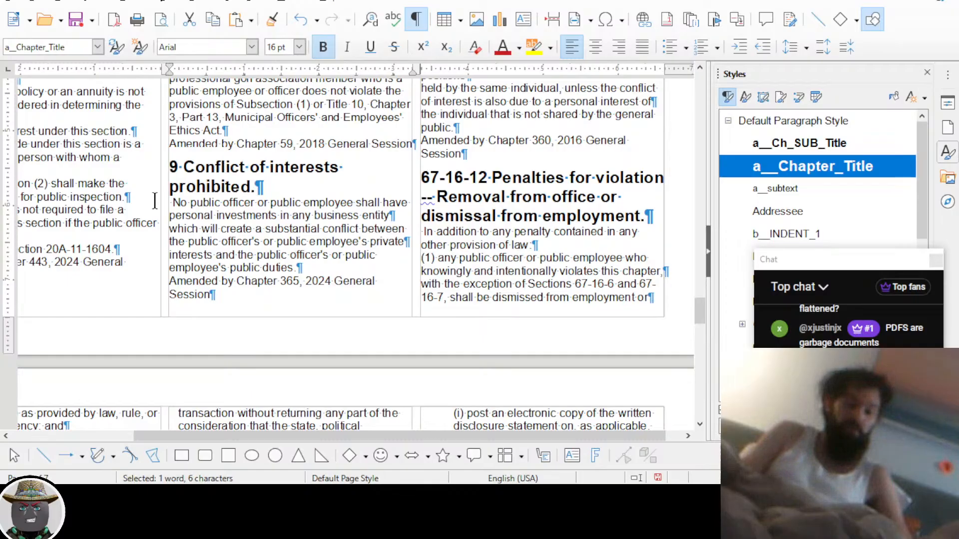
{"action": "key", "text": "shift+Right"}
{"action": "key", "text": "ctrl+1"}
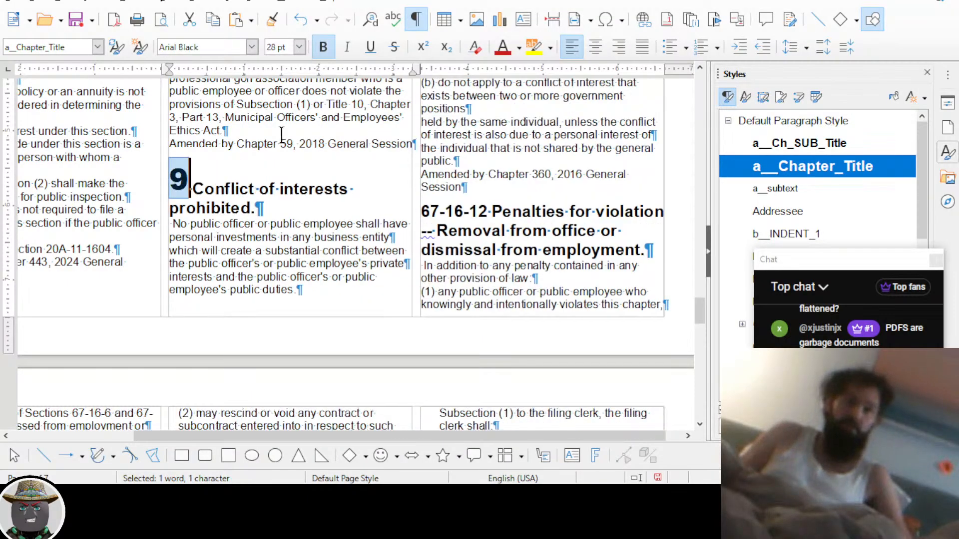
Strip the "67-16-" prefix from the section 12 Penalties heading
{"action": "left_click", "coordinate": [470, 211]}
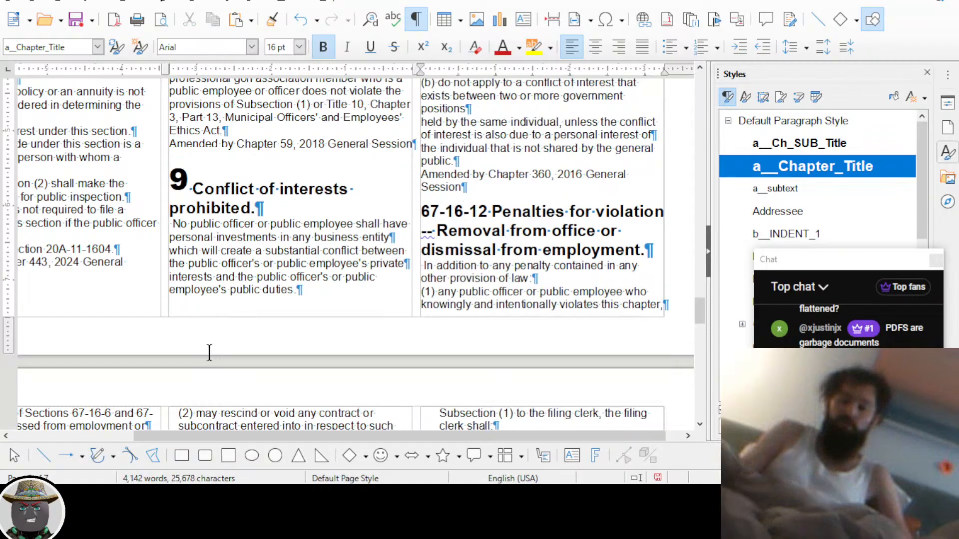
Remove the "67-16-" prefix from the section 12 Penalties heading and apply the 28 pt Arial Black number style to "12"
{"action": "key", "text": "shift+Home"}
{"action": "key", "text": "BackSpace"}
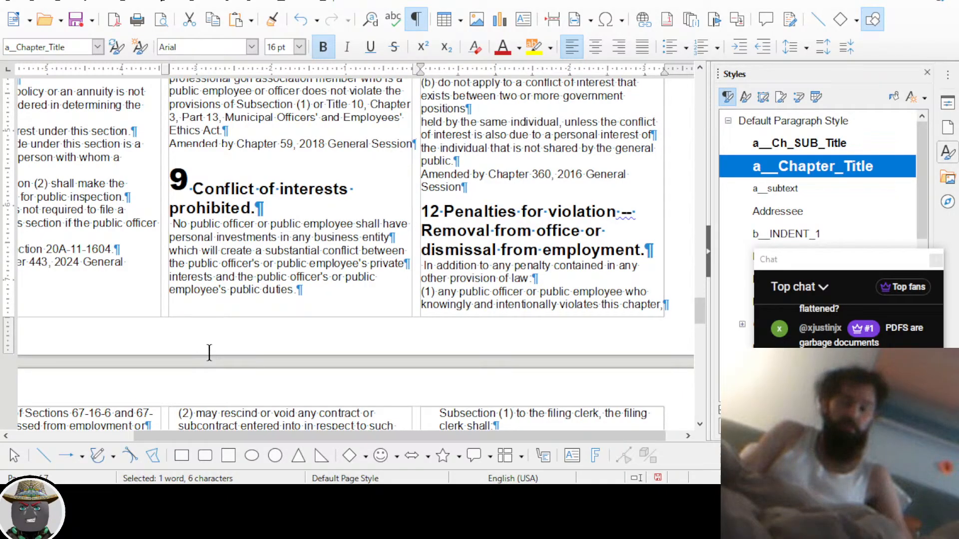
{"action": "key", "text": "shift+Right"}
{"action": "key", "text": "shift+Right"}
{"action": "key", "text": "ctrl+1"}
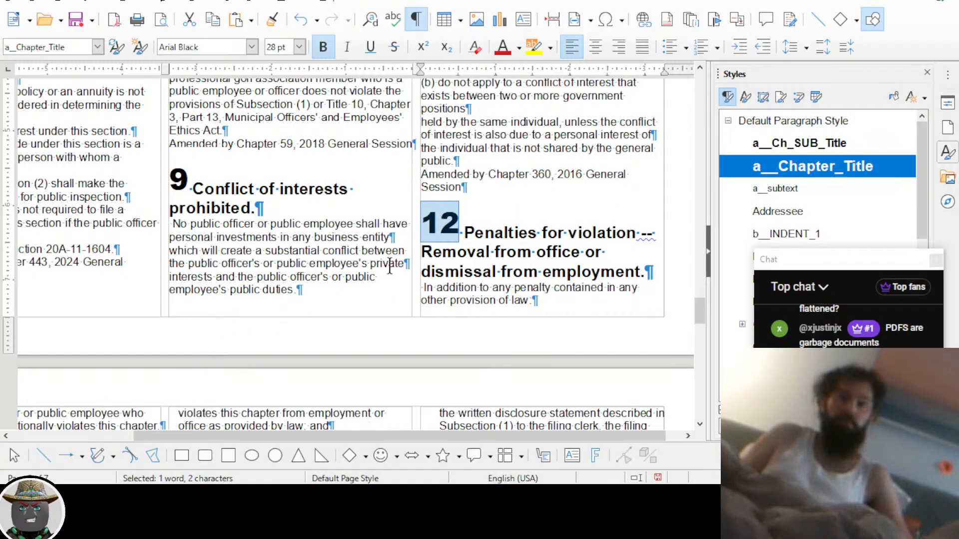
Shorten "67-16-15" to "15" in the Complaint heading and apply the 28 pt Arial Black number style to it
{"action": "scroll", "coordinate": [400, 255], "scroll_direction": "down", "scroll_amount": 9}
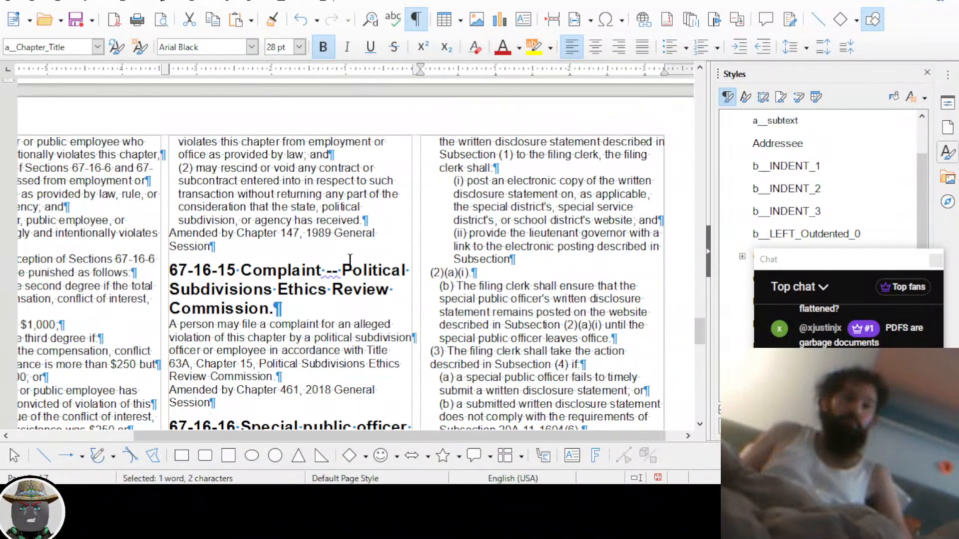
{"action": "left_click", "coordinate": [218, 268]}
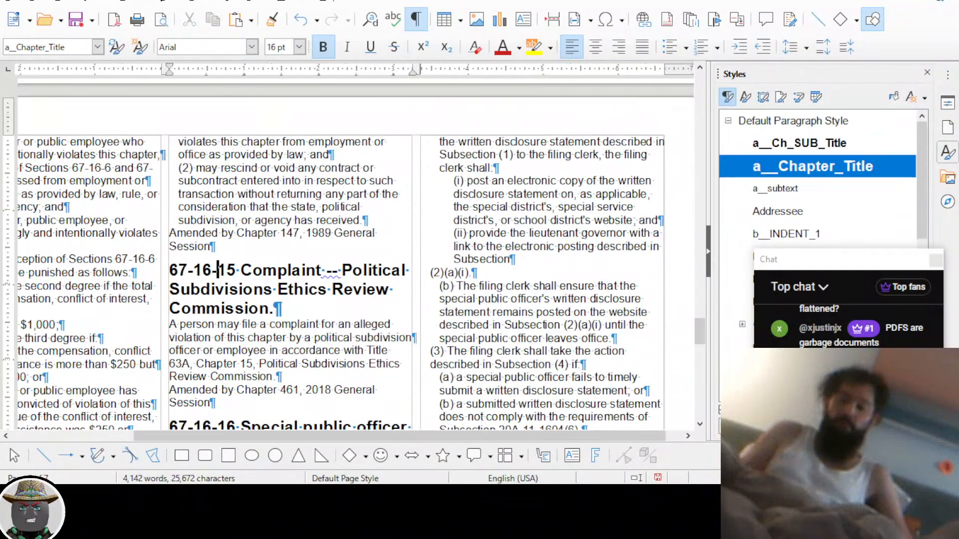
{"action": "key", "text": "shift+Home"}
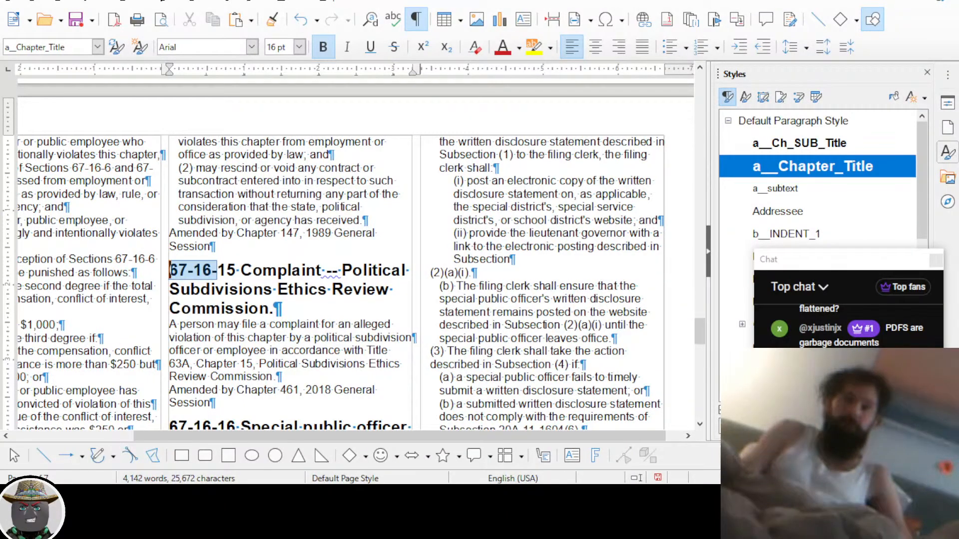
{"action": "key", "text": "Delete"}
{"action": "key", "text": "shift+Right"}
{"action": "key", "text": "shift+Right"}
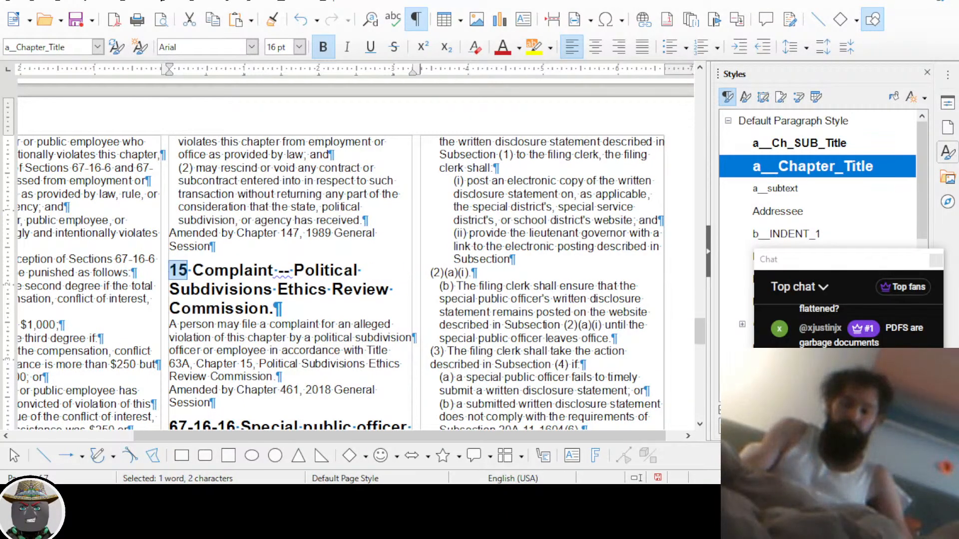
{"action": "key", "text": "ctrl+1"}
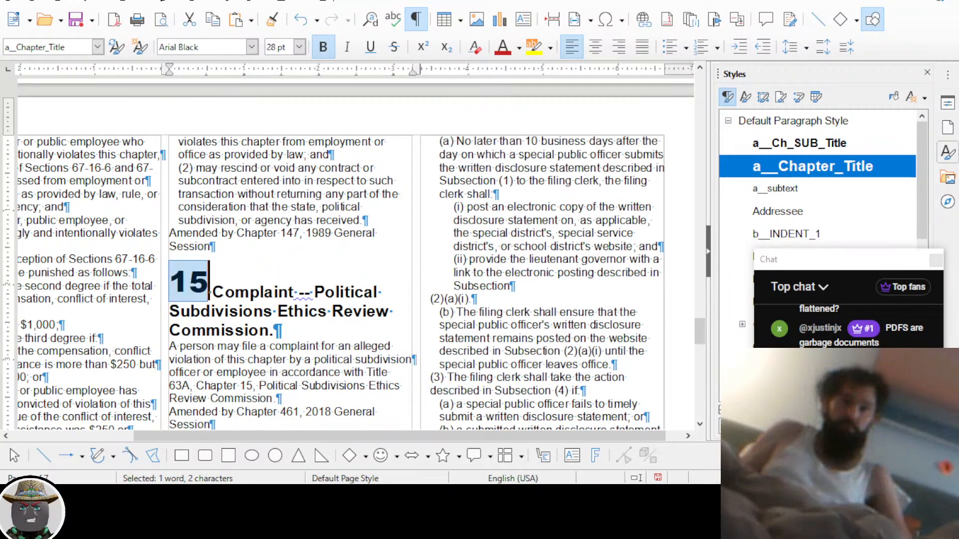
Cut the "67-16-" prefix from the Special public officer heading and give "16" the 28 pt Arial Black number style
{"action": "scroll", "coordinate": [22, 402], "scroll_direction": "down", "scroll_amount": 3}
{"action": "left_click", "coordinate": [226, 369]}
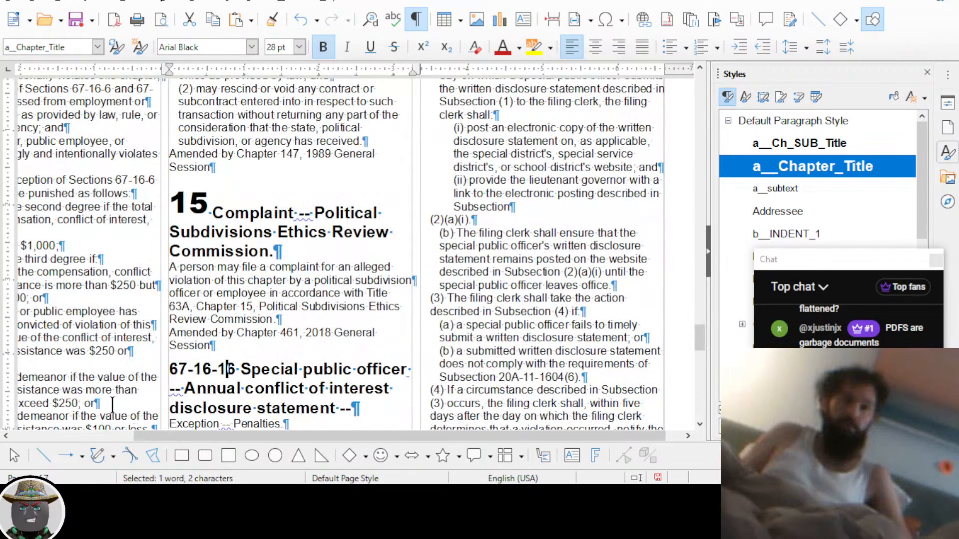
{"action": "key", "text": "Left"}
{"action": "key", "text": "Delete"}
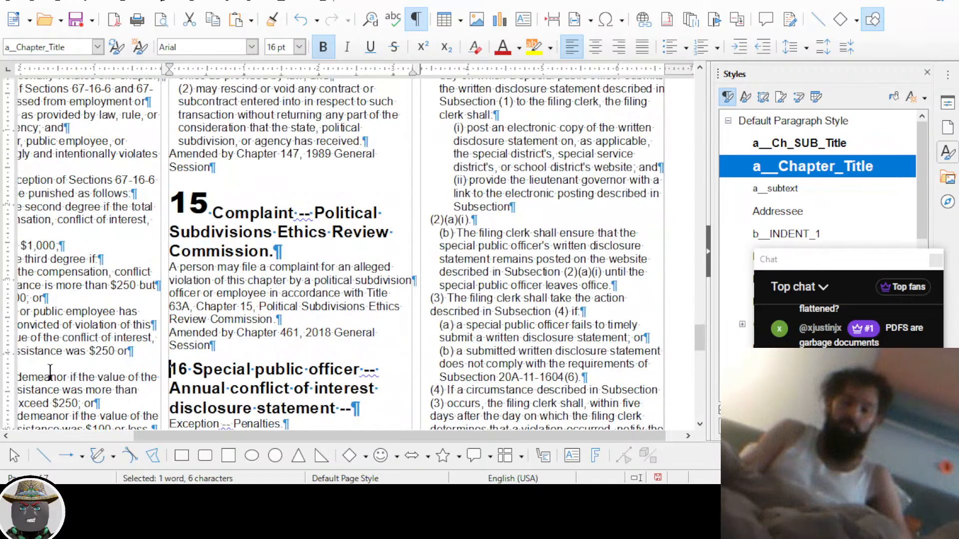
{"action": "key", "text": "shift+Right"}
{"action": "key", "text": "shift+Right"}
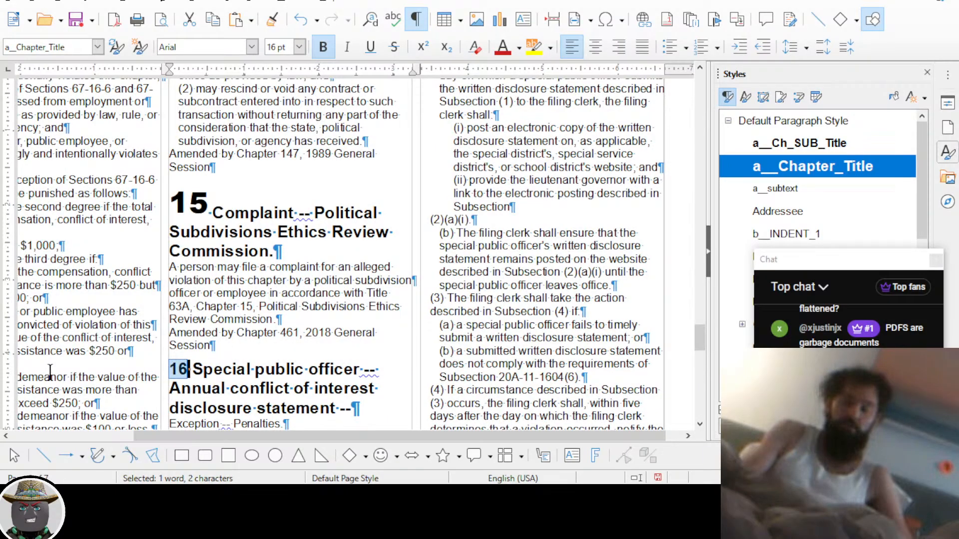
{"action": "key", "text": "ctrl+1"}
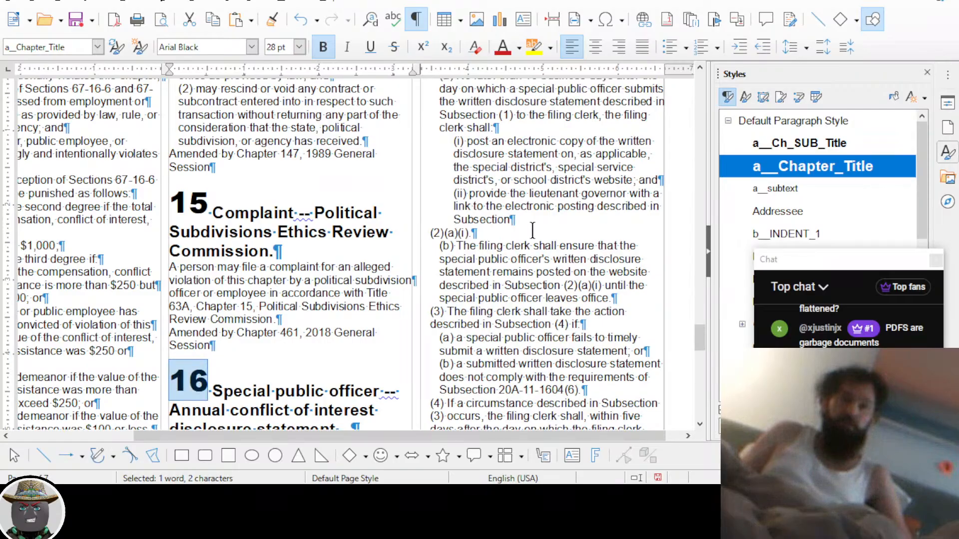
Find the Unethical transactions heading, reduce "67-16-14" to "14", and apply the 28 pt Arial Black number style to the number
{"action": "scroll", "coordinate": [471, 242], "scroll_direction": "down", "scroll_amount": 7}
{"action": "scroll", "coordinate": [471, 242], "scroll_direction": "left", "scroll_amount": 3}
{"action": "scroll", "coordinate": [492, 249], "scroll_direction": "down", "scroll_amount": 1}
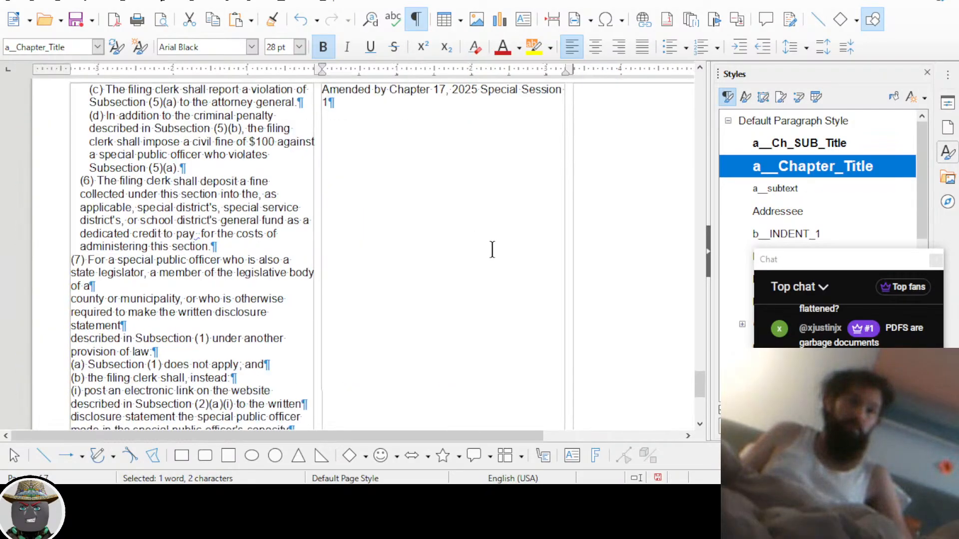
{"action": "scroll", "coordinate": [492, 249], "scroll_direction": "down", "scroll_amount": 3}
{"action": "scroll", "coordinate": [443, 293], "scroll_direction": "up", "scroll_amount": 10}
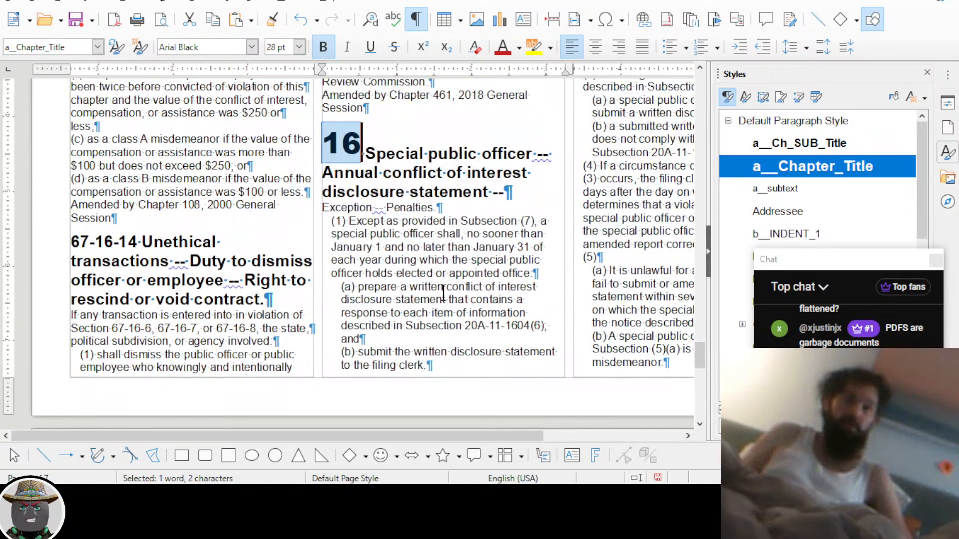
{"action": "scroll", "coordinate": [443, 293], "scroll_direction": "up", "scroll_amount": 6}
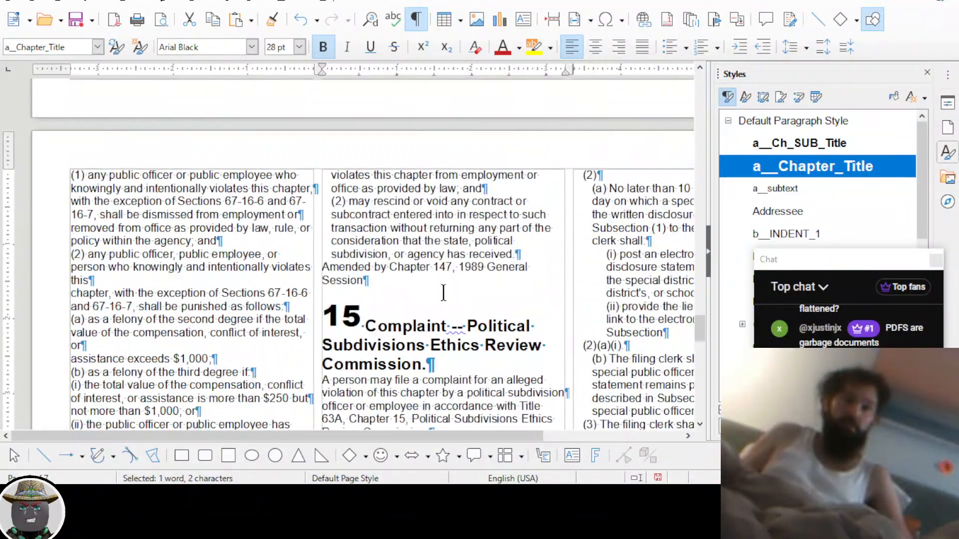
{"action": "scroll", "coordinate": [443, 292], "scroll_direction": "down", "scroll_amount": 7}
{"action": "scroll", "coordinate": [444, 293], "scroll_direction": "down", "scroll_amount": 3}
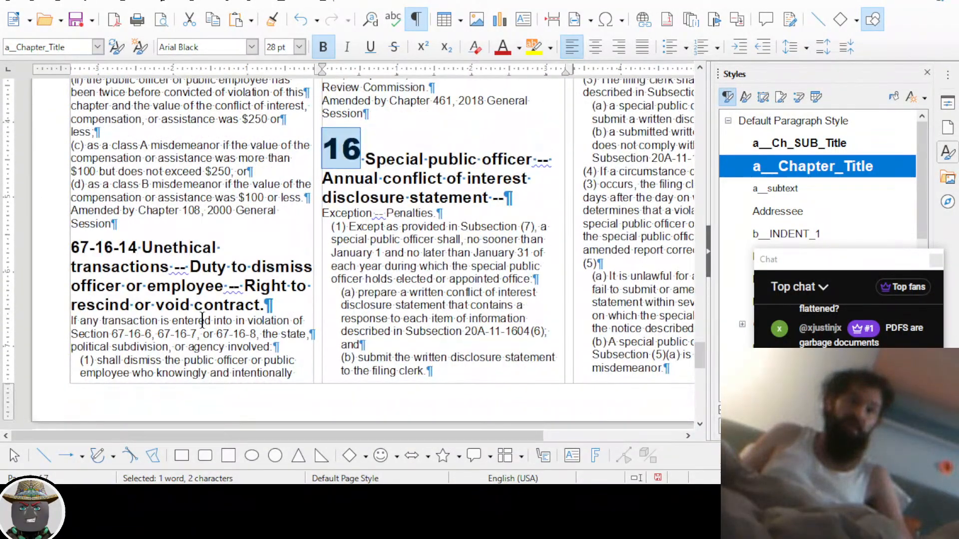
{"action": "left_click", "coordinate": [119, 248]}
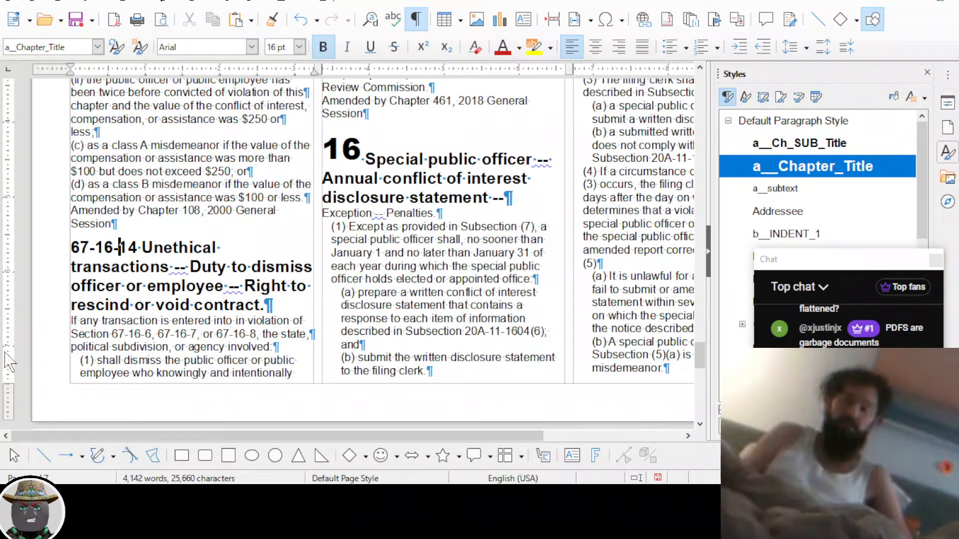
{"action": "key", "text": "shift+Home"}
{"action": "key", "text": "BackSpace"}
{"action": "key", "text": "shift+Right"}
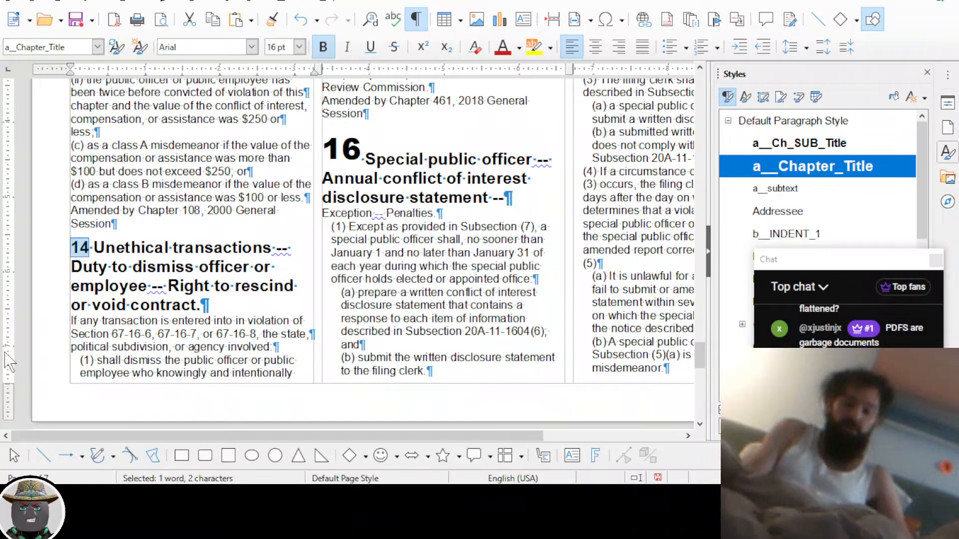
{"action": "key", "text": "ctrl+1"}
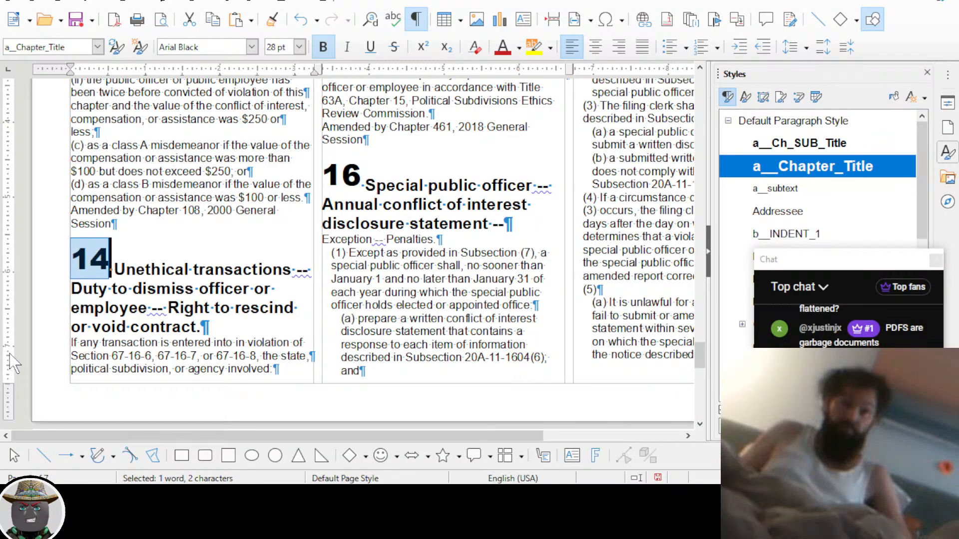
In section 11, remove the paragraph break after "public officer," so item (1) continues with "or public employee."
{"action": "scroll", "coordinate": [151, 295], "scroll_direction": "up", "scroll_amount": 4}
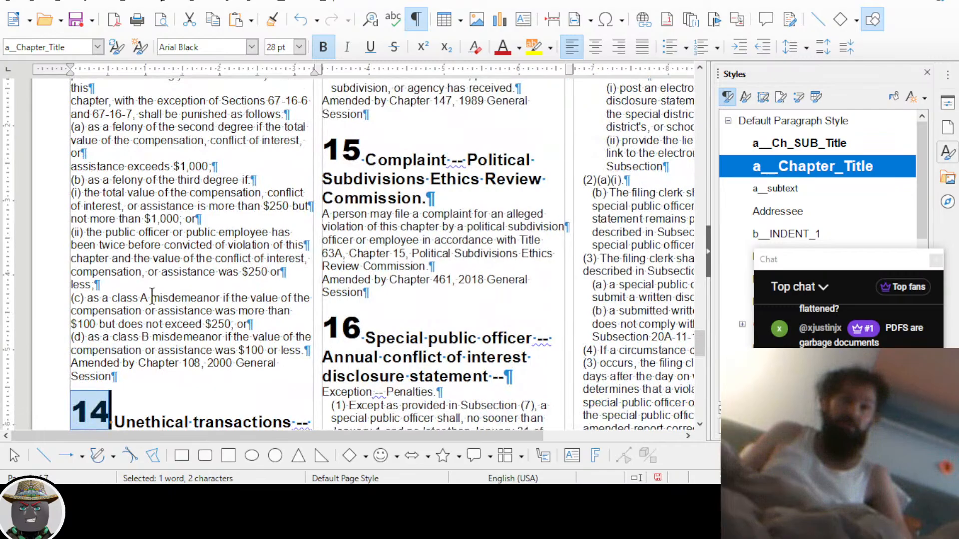
{"action": "scroll", "coordinate": [152, 295], "scroll_direction": "up", "scroll_amount": 2}
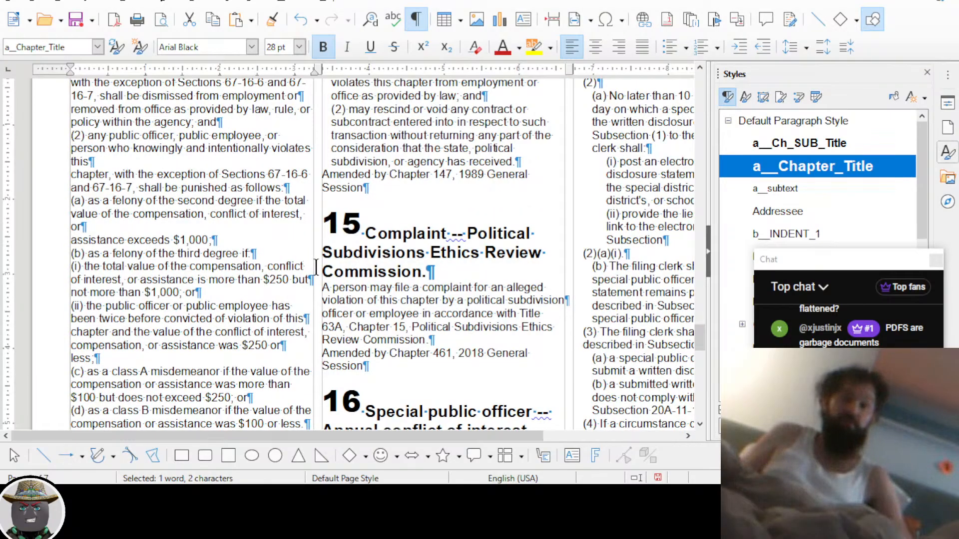
{"action": "scroll", "coordinate": [346, 260], "scroll_direction": "up", "scroll_amount": 4}
{"action": "scroll", "coordinate": [345, 259], "scroll_direction": "up", "scroll_amount": 7}
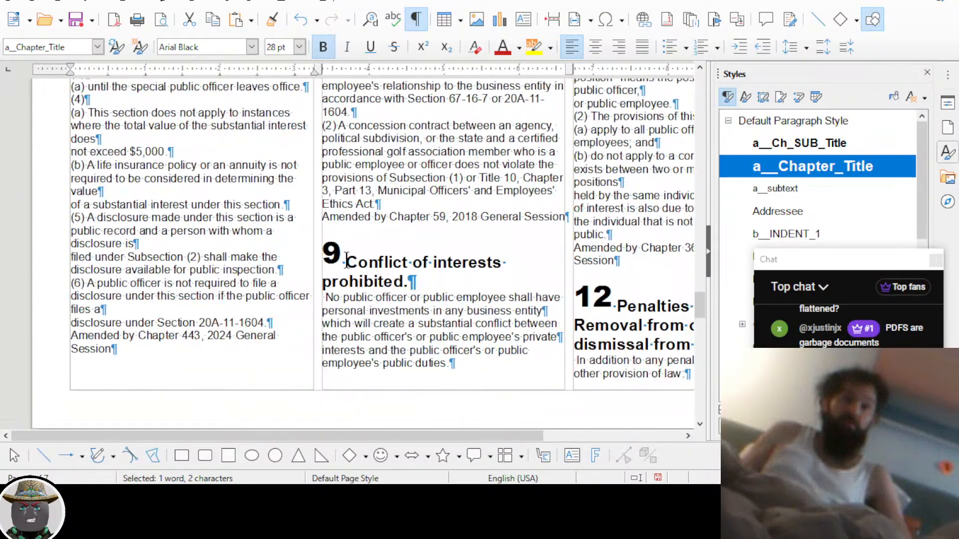
{"action": "scroll", "coordinate": [342, 242], "scroll_direction": "up", "scroll_amount": 3}
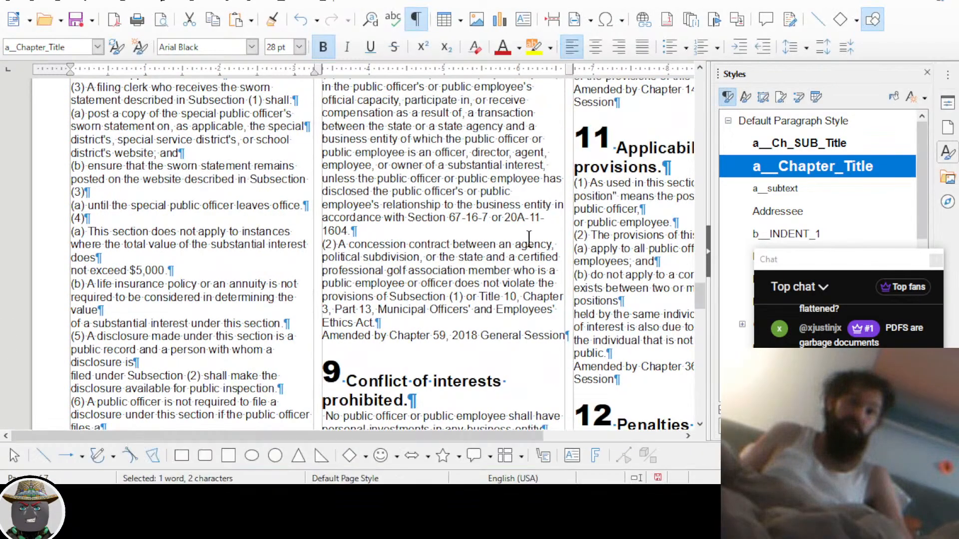
{"action": "scroll", "coordinate": [522, 235], "scroll_direction": "down", "scroll_amount": 6}
{"action": "scroll", "coordinate": [545, 238], "scroll_direction": "up", "scroll_amount": 4}
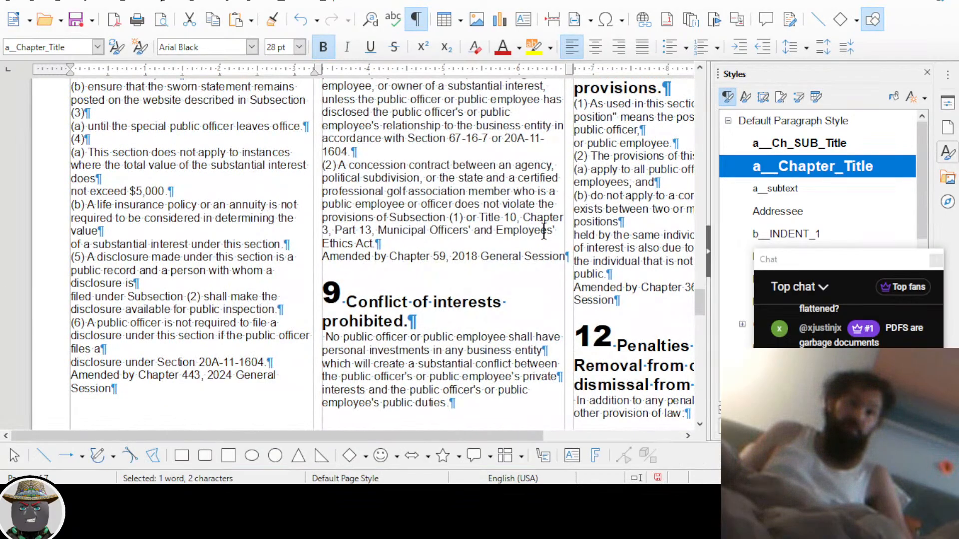
{"action": "scroll", "coordinate": [544, 231], "scroll_direction": "right", "scroll_amount": 5}
{"action": "left_click", "coordinate": [518, 229]}
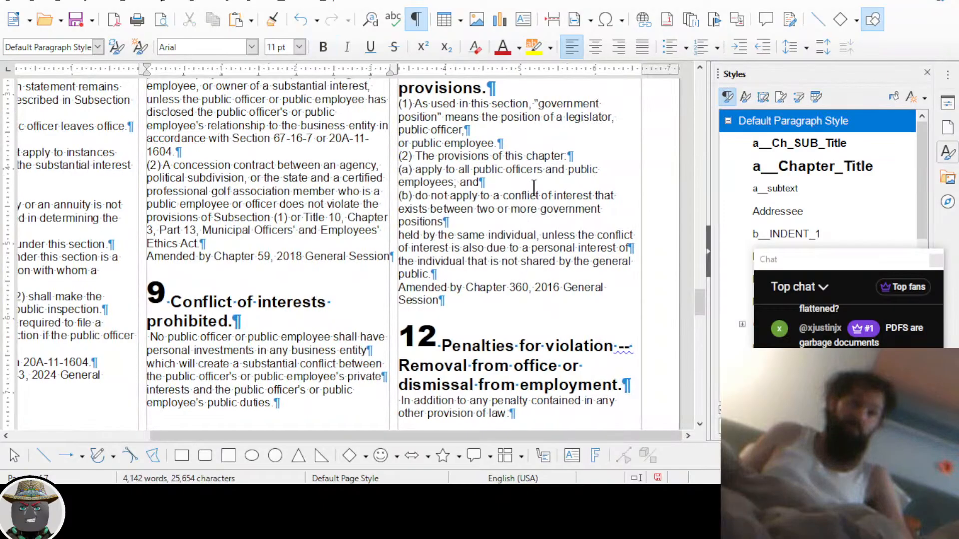
{"action": "scroll", "coordinate": [534, 187], "scroll_direction": "up", "scroll_amount": 5, "text": "ctrl"}
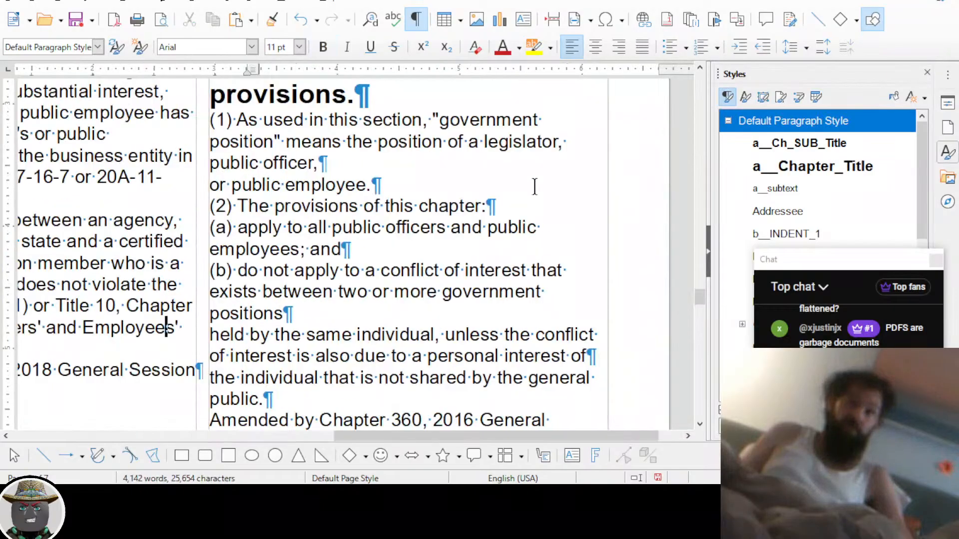
{"action": "left_click", "coordinate": [358, 162]}
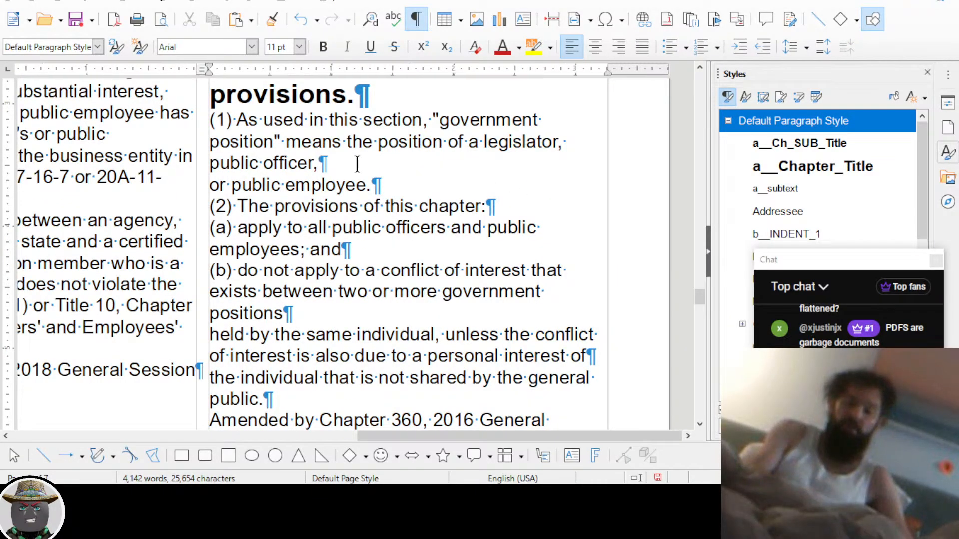
{"action": "key", "text": "Delete"}
{"action": "key", "text": "Down"}
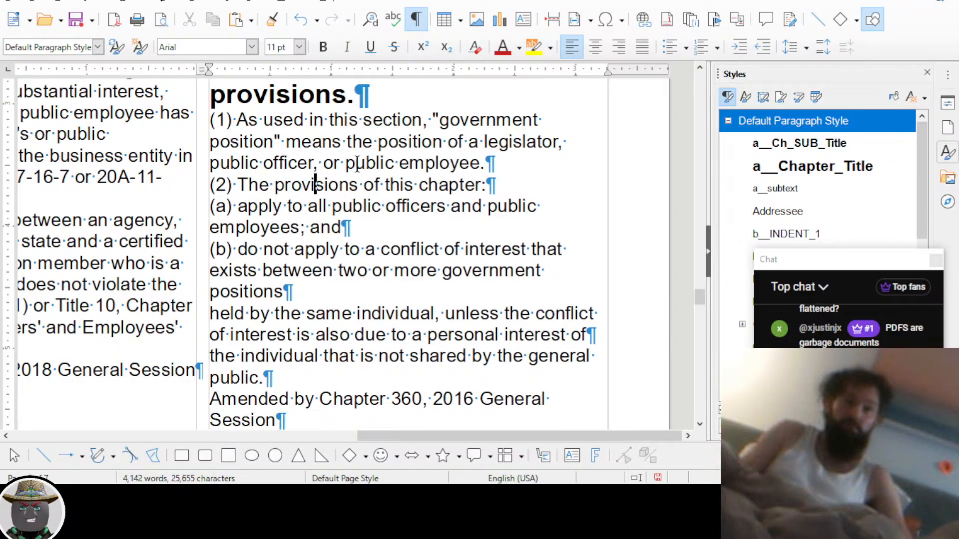
Join the broken lines of section 11 item (b) after "positions" and "interest of" into a single paragraph
{"action": "key", "text": "Down"}
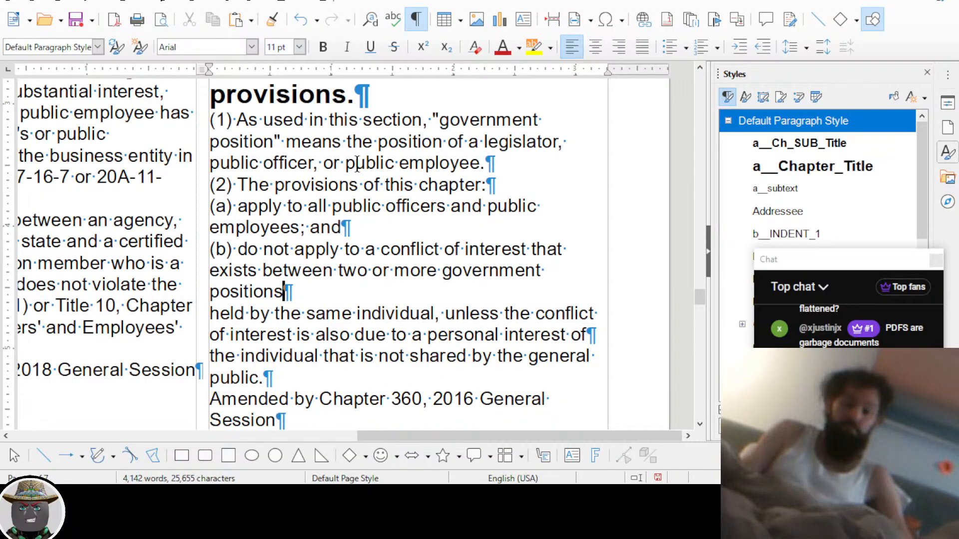
{"action": "key", "text": "Delete"}
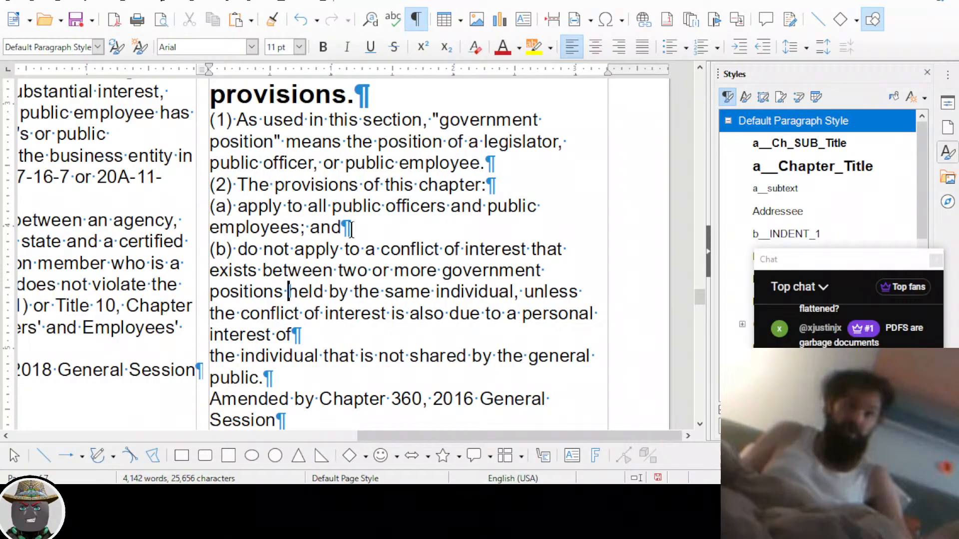
{"action": "left_click", "coordinate": [304, 338]}
{"action": "key", "text": "Delete"}
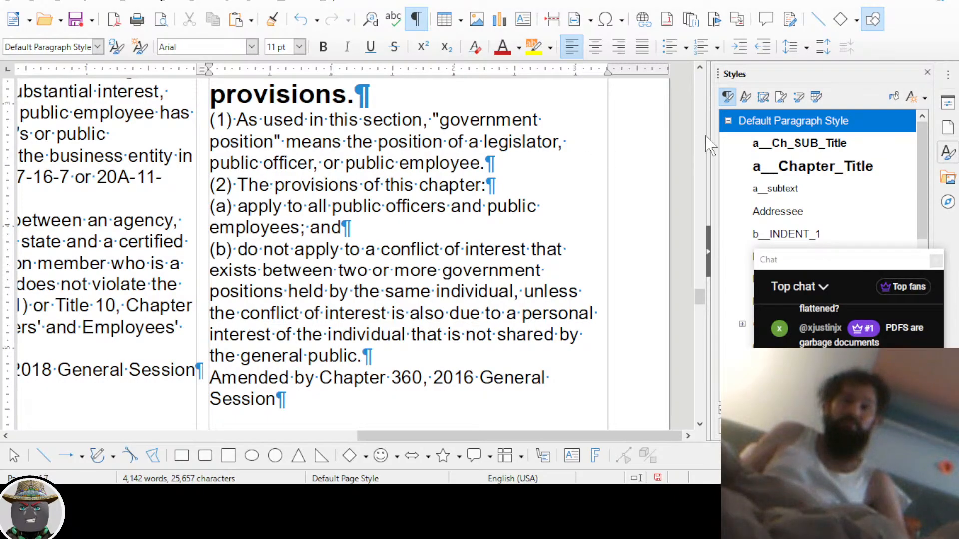
{"action": "left_click", "coordinate": [745, 96]}
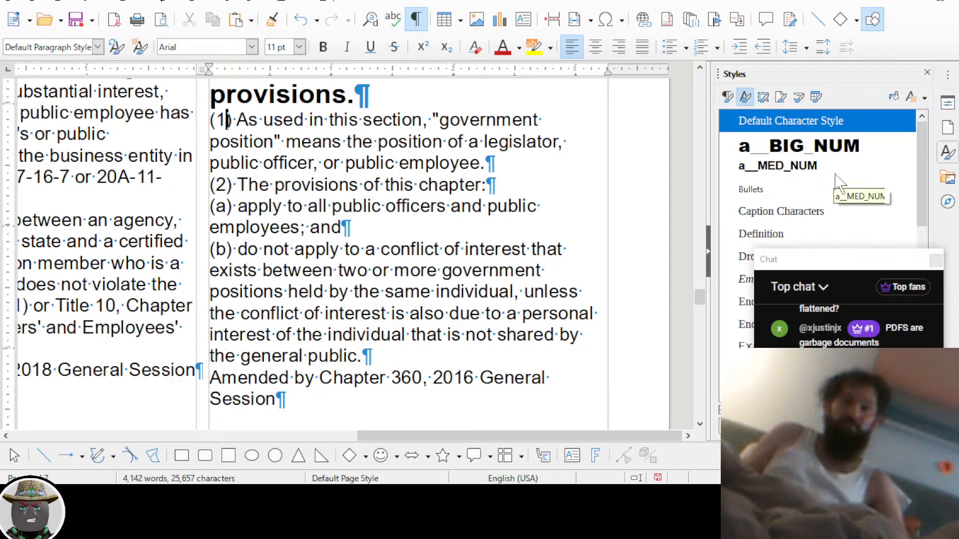
{"action": "left_click", "coordinate": [796, 149]}
{"action": "left_click", "coordinate": [773, 166]}
{"action": "left_click", "coordinate": [782, 152]}
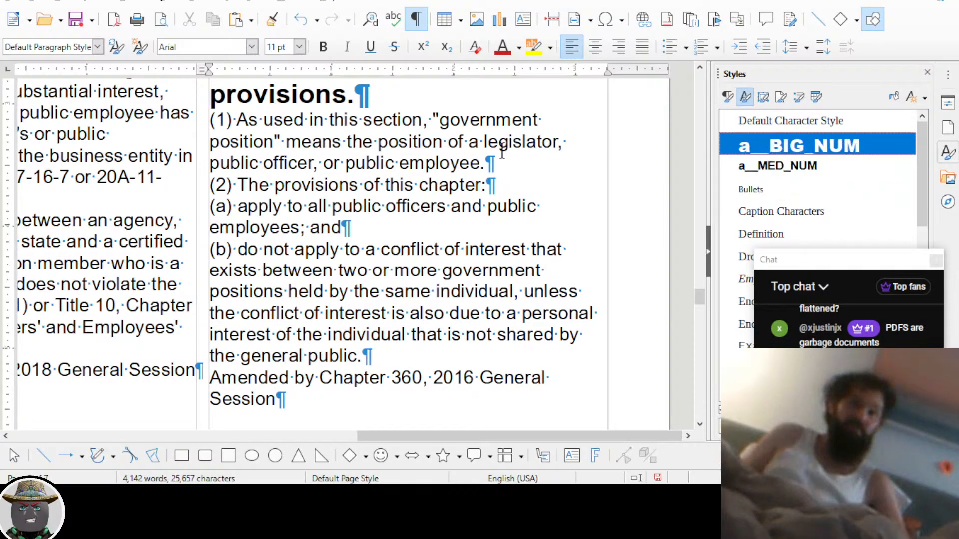
{"action": "left_click", "coordinate": [728, 97]}
Apply the b__INDENT_1 paragraph style to items (1) and (2) of section 11
{"action": "scroll", "coordinate": [789, 204], "scroll_direction": "down", "scroll_amount": 1}
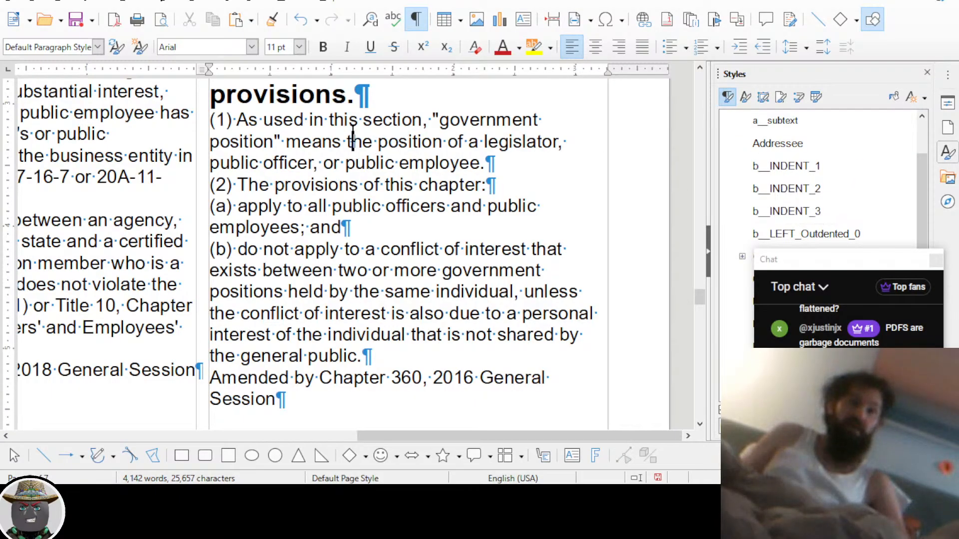
{"action": "double_click", "coordinate": [786, 166]}
{"action": "left_click", "coordinate": [364, 185]}
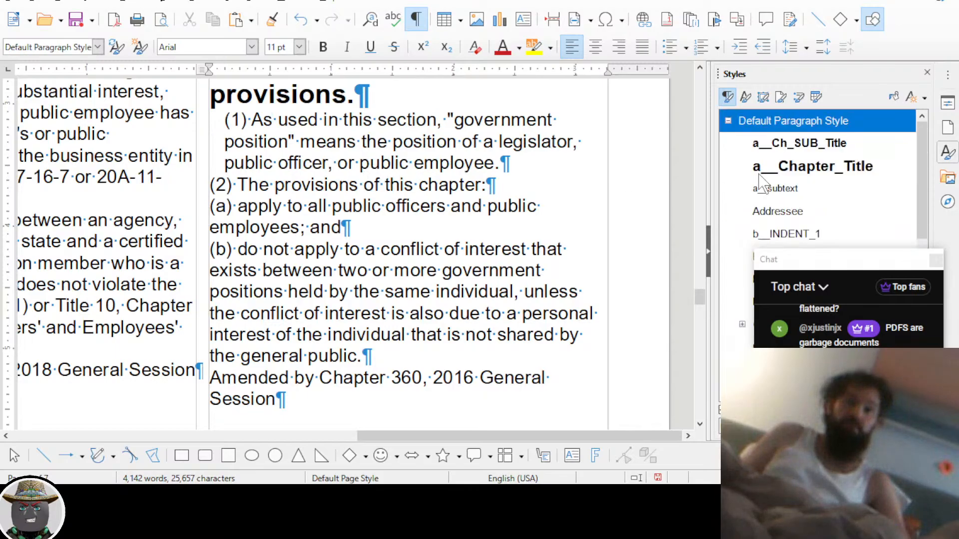
{"action": "scroll", "coordinate": [764, 195], "scroll_direction": "down", "scroll_amount": 1}
{"action": "double_click", "coordinate": [792, 187]}
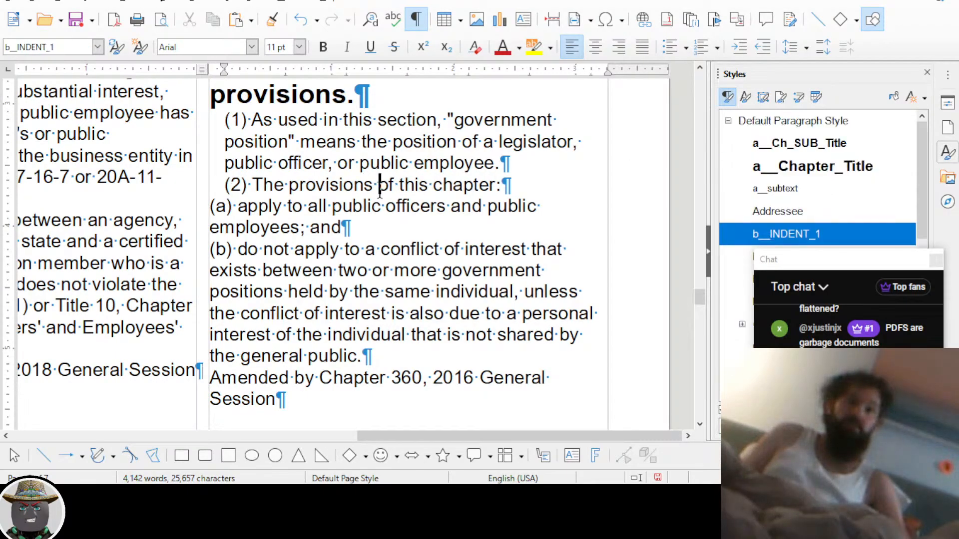
Apply the b__INDENT_2 paragraph style to items (a) and (b) under item (2) of section 11
{"action": "left_click", "coordinate": [287, 205]}
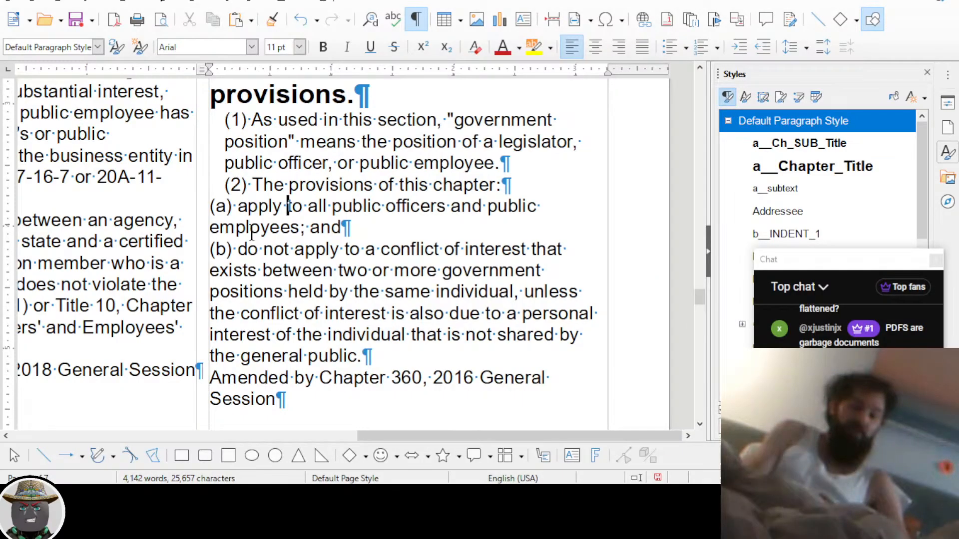
{"action": "key", "text": "ctrl+2"}
{"action": "key", "text": "Down"}
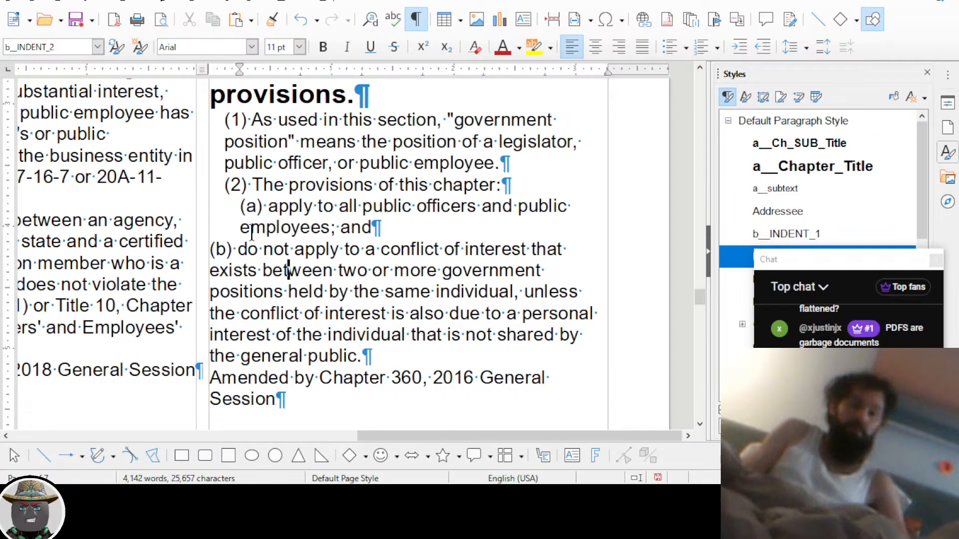
{"action": "key", "text": "ctrl+2"}
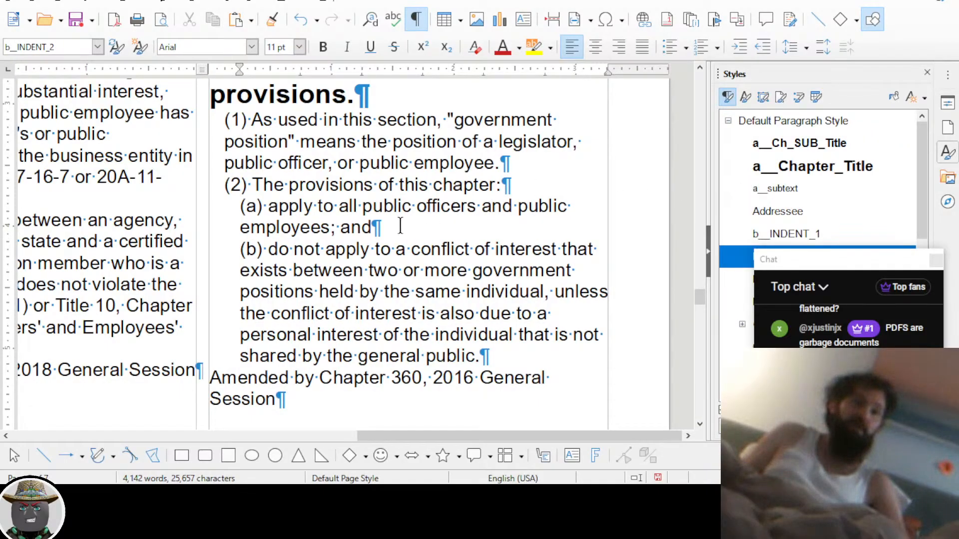
Make the item labels (1) and (2) of section 11 bold and enlarge them to 13 pt
{"action": "left_click", "coordinate": [229, 124]}
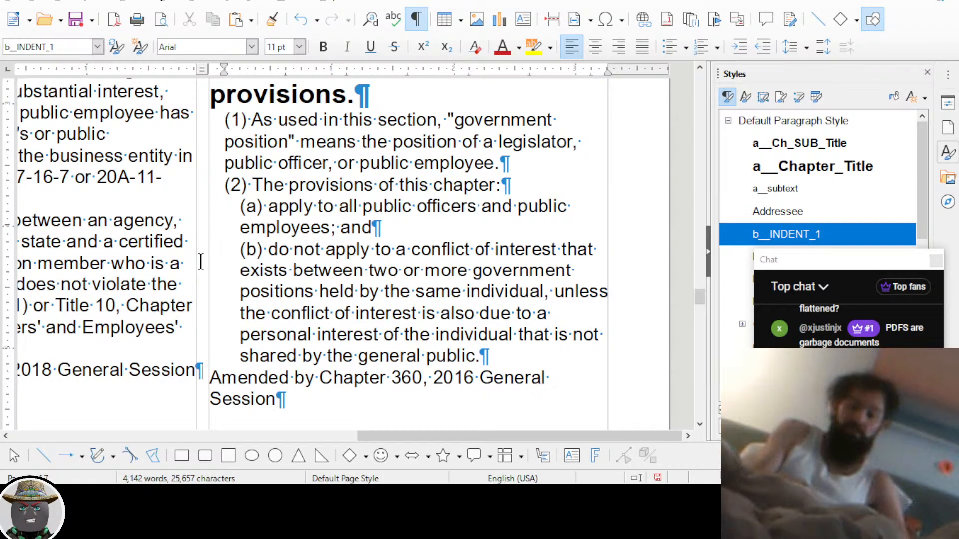
{"action": "key", "text": "shift+Right"}
{"action": "key", "text": "shift+Right"}
{"action": "key", "text": "shift+Right"}
{"action": "key", "text": "ctrl+b"}
{"action": "key", "text": "ctrl+Down"}
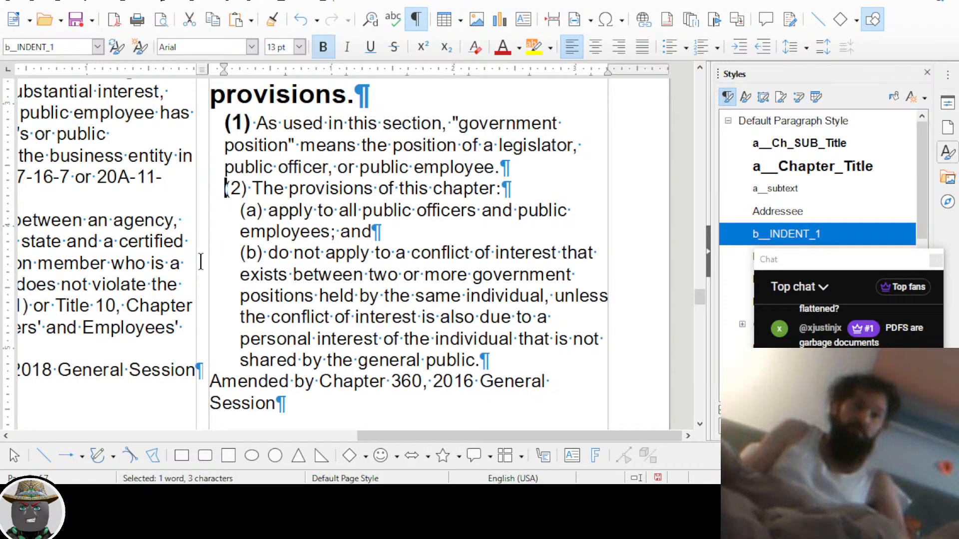
{"action": "key", "text": "shift+Right"}
{"action": "key", "text": "shift+Right"}
{"action": "key", "text": "shift+Right"}
{"action": "key", "text": "ctrl+b"}
Make the sub-item labels (a) and (b) of section 11 bold and enlarge them to 13 pt
{"action": "key", "text": "ctrl+Down"}
{"action": "key", "text": "shift+Right"}
{"action": "key", "text": "shift+Right"}
{"action": "key", "text": "shift+Right"}
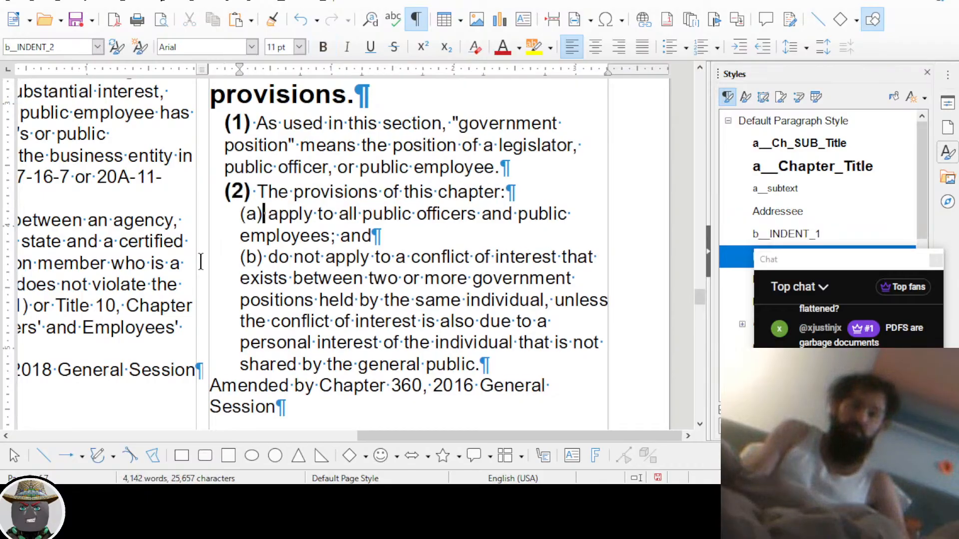
{"action": "key", "text": "ctrl+b"}
{"action": "key", "text": "ctrl+Down"}
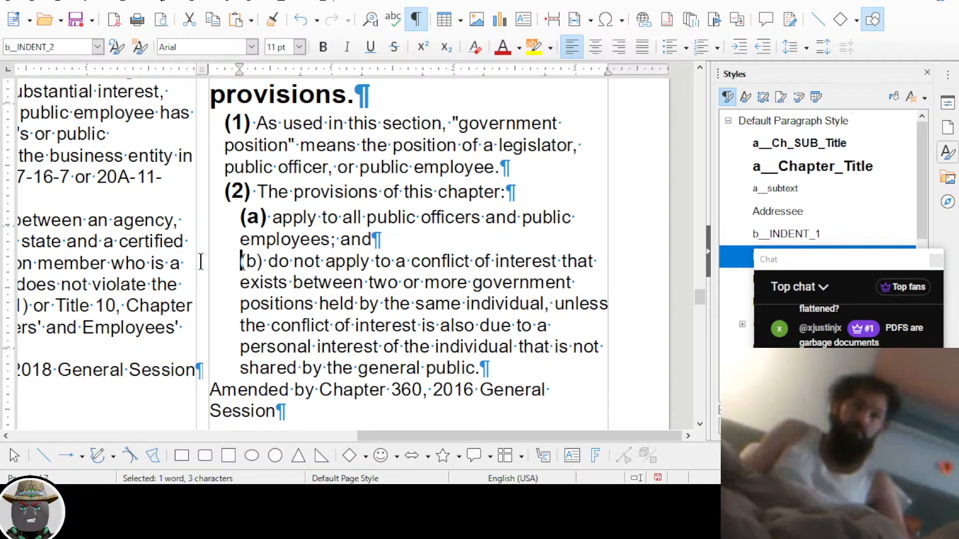
{"action": "key", "text": "shift+Right"}
{"action": "key", "text": "shift+Right"}
{"action": "key", "text": "shift+Right"}
{"action": "key", "text": "ctrl+b"}
Review the formatted section 11 and compare its headings, indents and labels with the unformatted text of section 8
{"action": "scroll", "coordinate": [320, 227], "scroll_direction": "down", "scroll_amount": 3, "text": "ctrl"}
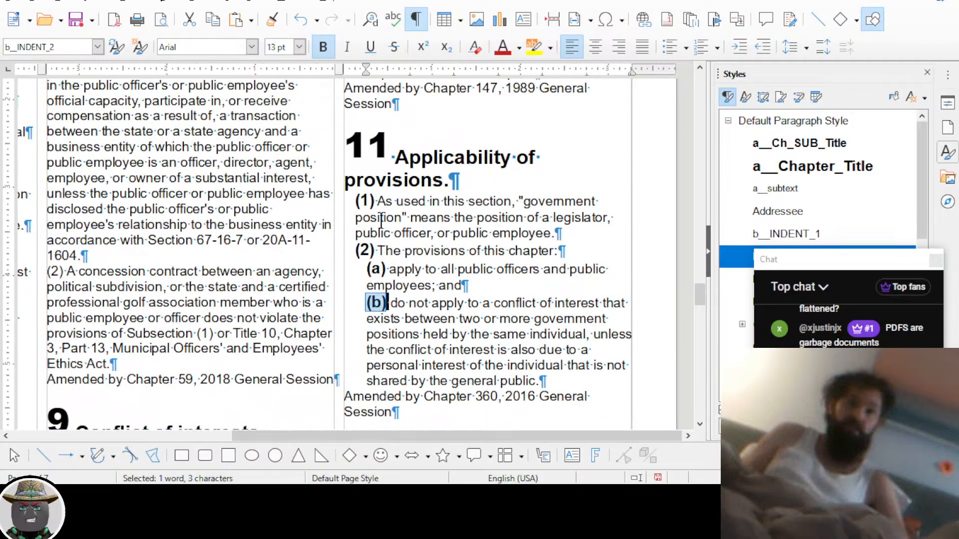
{"action": "left_click", "coordinate": [404, 181]}
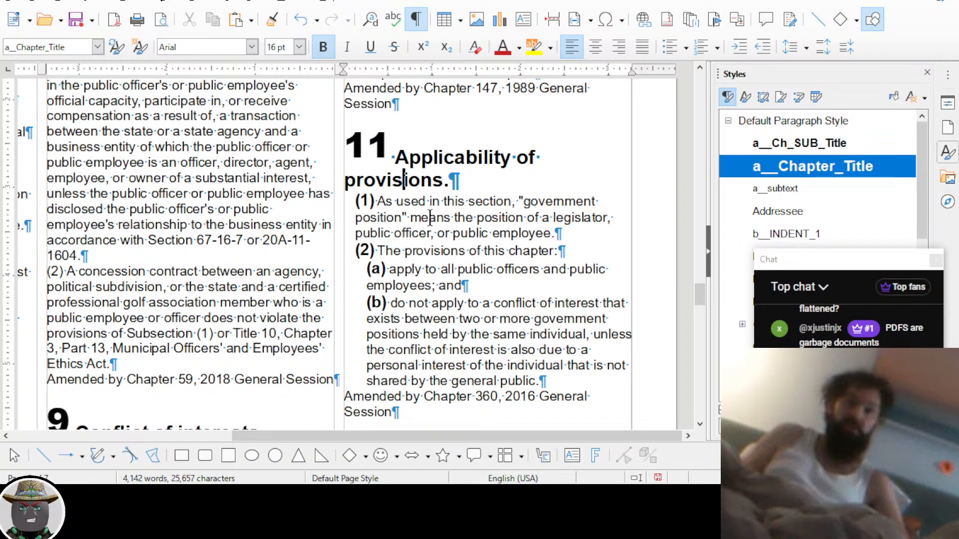
{"action": "scroll", "coordinate": [429, 218], "scroll_direction": "up", "scroll_amount": 1, "text": "ctrl"}
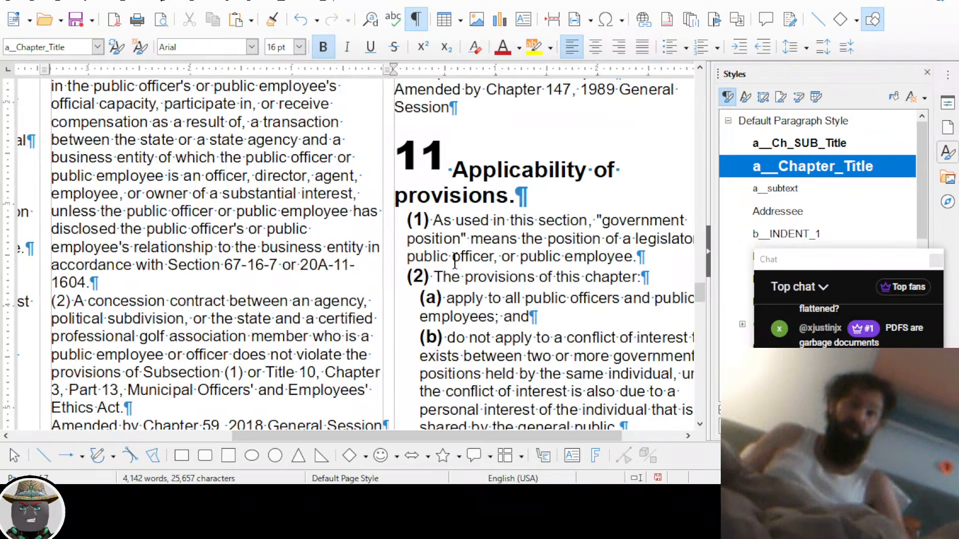
{"action": "scroll", "coordinate": [454, 263], "scroll_direction": "down", "scroll_amount": 2}
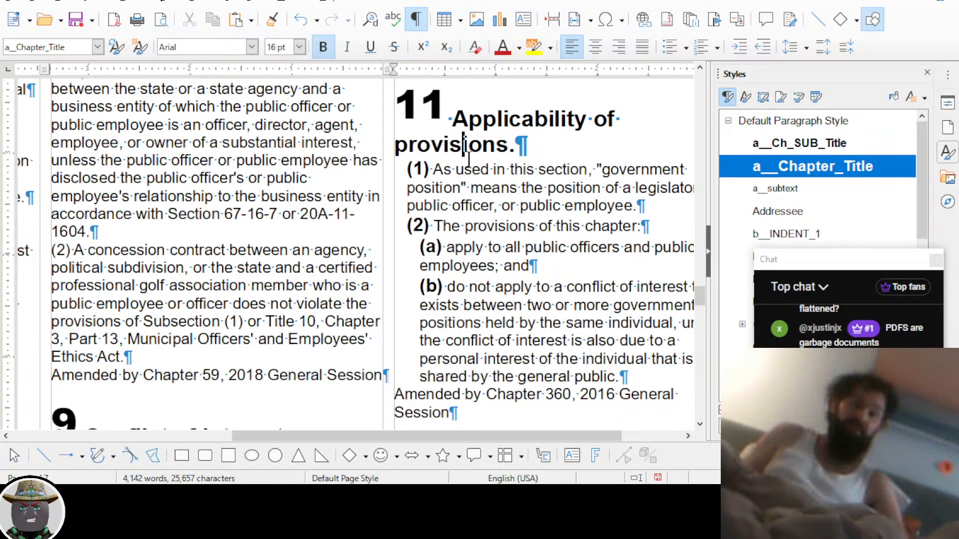
{"action": "scroll", "coordinate": [326, 229], "scroll_direction": "up", "scroll_amount": 2}
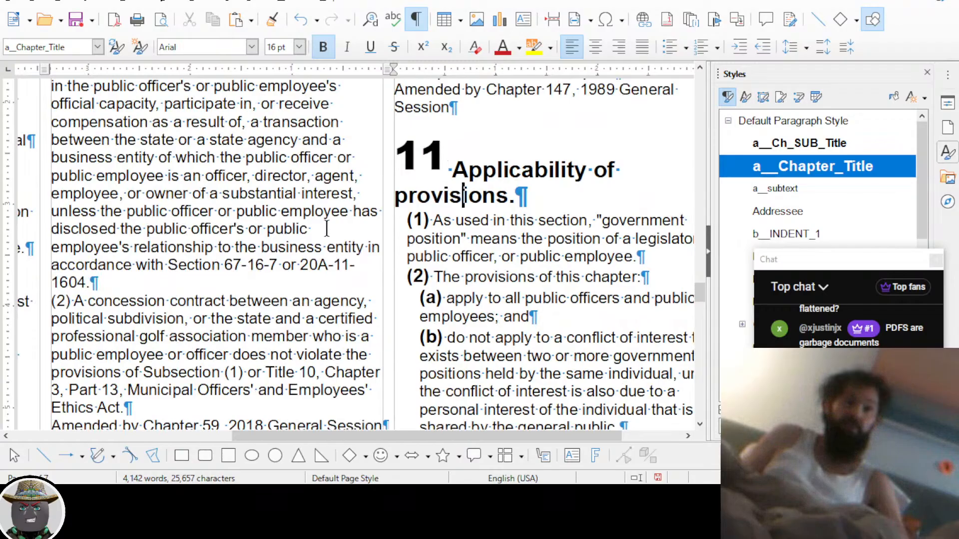
{"action": "scroll", "coordinate": [327, 229], "scroll_direction": "up", "scroll_amount": 5}
{"action": "scroll", "coordinate": [204, 230], "scroll_direction": "up", "scroll_amount": 2}
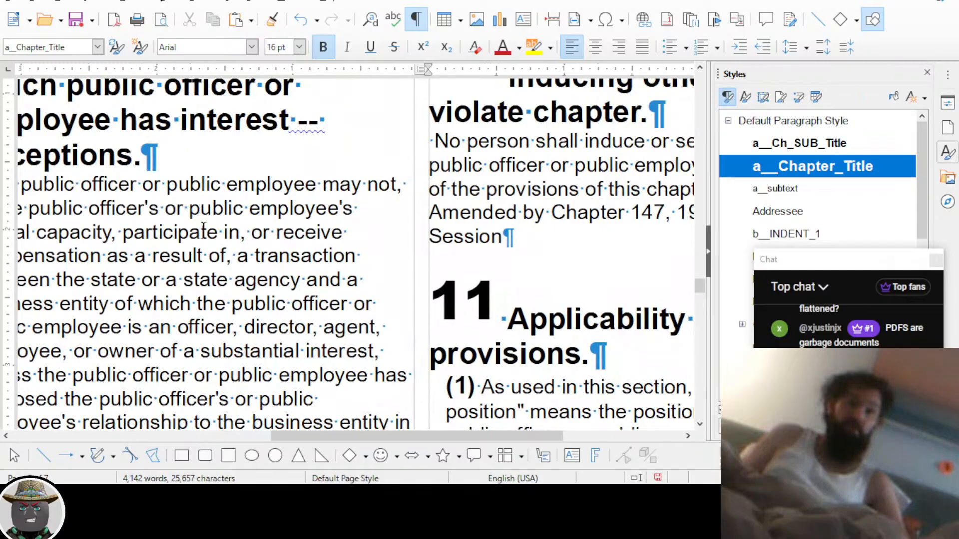
{"action": "scroll", "coordinate": [204, 228], "scroll_direction": "down", "scroll_amount": 3}
{"action": "scroll", "coordinate": [204, 229], "scroll_direction": "left", "scroll_amount": 3}
{"action": "scroll", "coordinate": [252, 275], "scroll_direction": "down", "scroll_amount": 3}
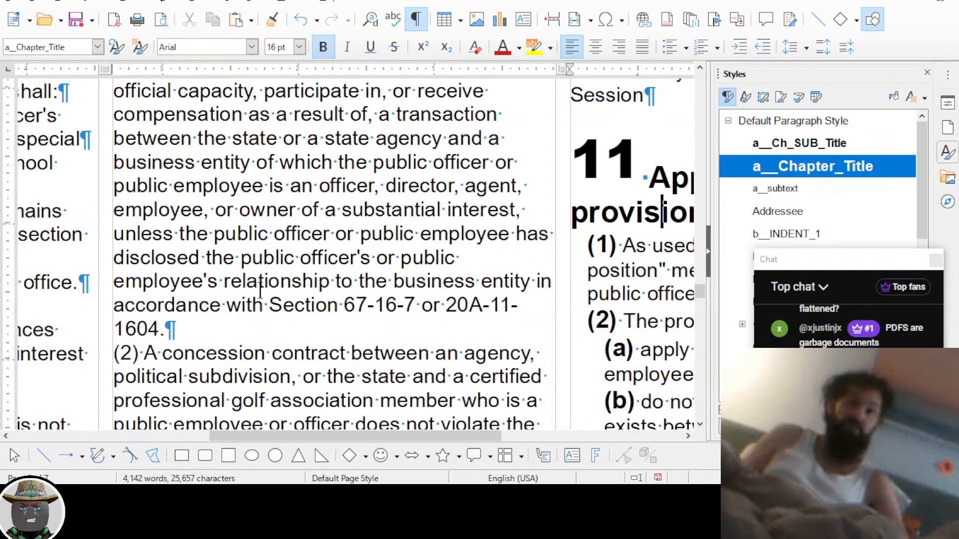
{"action": "scroll", "coordinate": [259, 292], "scroll_direction": "down", "scroll_amount": 2}
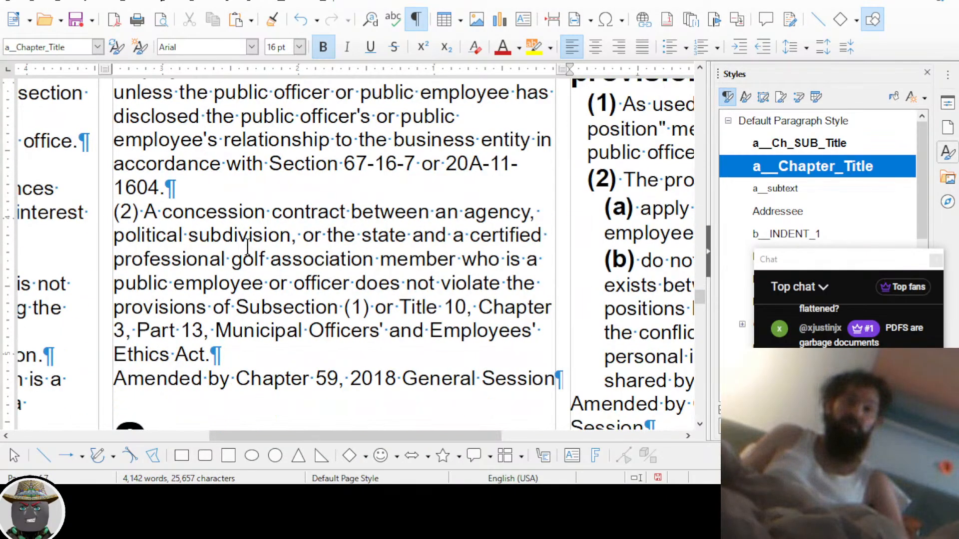
{"action": "scroll", "coordinate": [248, 245], "scroll_direction": "down", "scroll_amount": 1}
{"action": "scroll", "coordinate": [248, 245], "scroll_direction": "up", "scroll_amount": 4}
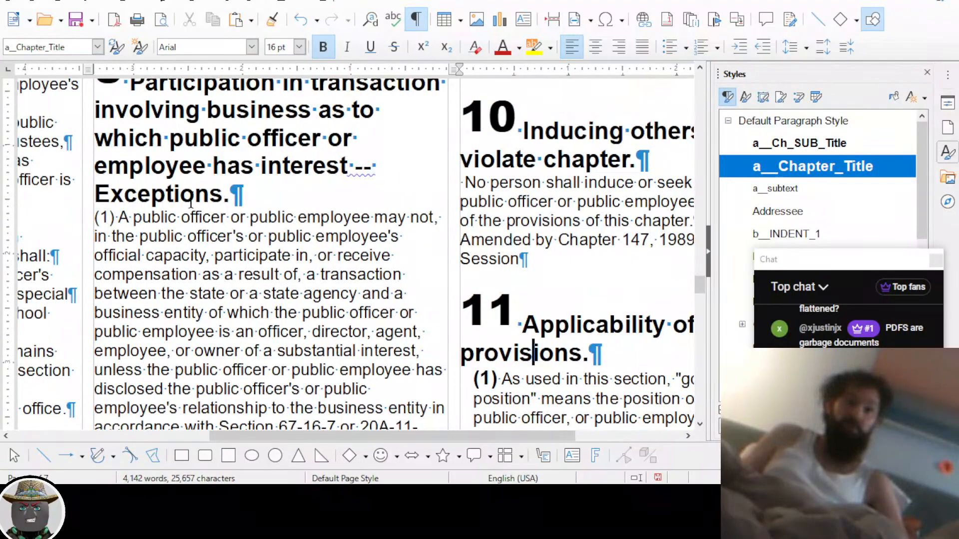
{"action": "scroll", "coordinate": [190, 202], "scroll_direction": "up", "scroll_amount": 1}
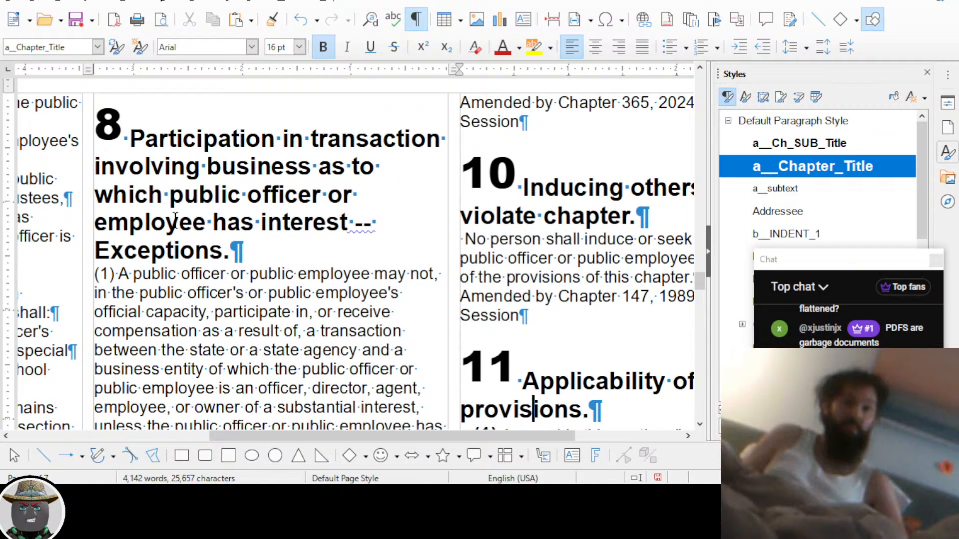
{"action": "scroll", "coordinate": [381, 259], "scroll_direction": "down", "scroll_amount": 4}
{"action": "scroll", "coordinate": [497, 267], "scroll_direction": "right", "scroll_amount": 2}
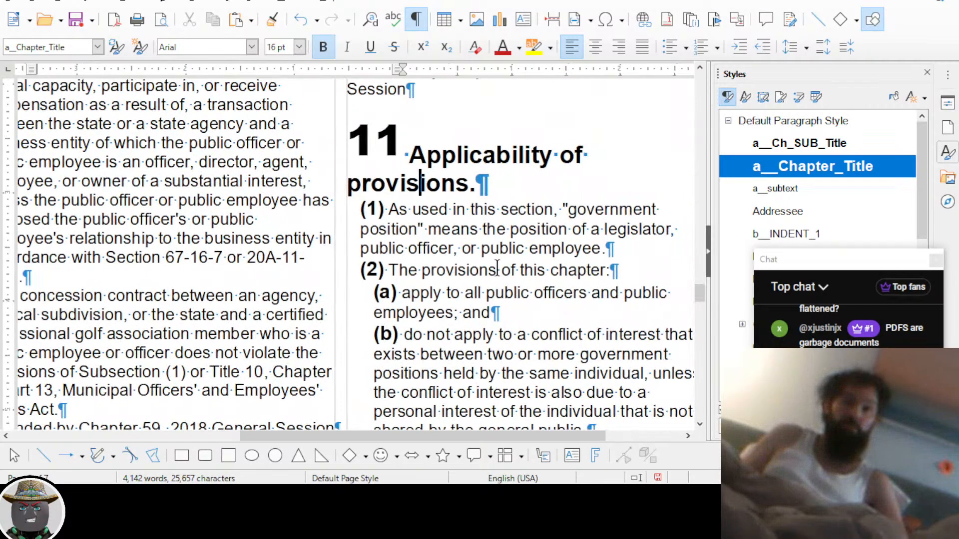
{"action": "scroll", "coordinate": [498, 268], "scroll_direction": "down", "scroll_amount": 2}
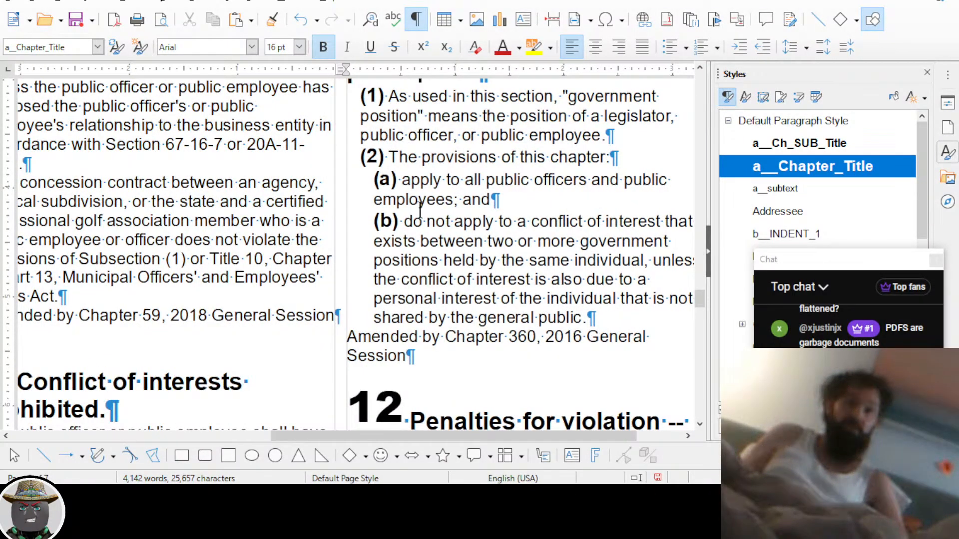
{"action": "scroll", "coordinate": [386, 192], "scroll_direction": "up", "scroll_amount": 1}
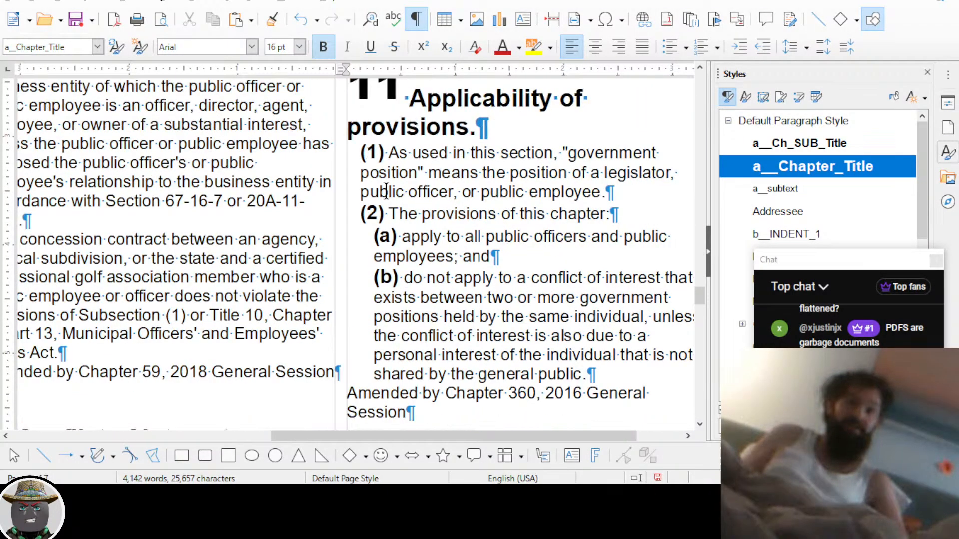
{"action": "scroll", "coordinate": [385, 192], "scroll_direction": "up", "scroll_amount": 1}
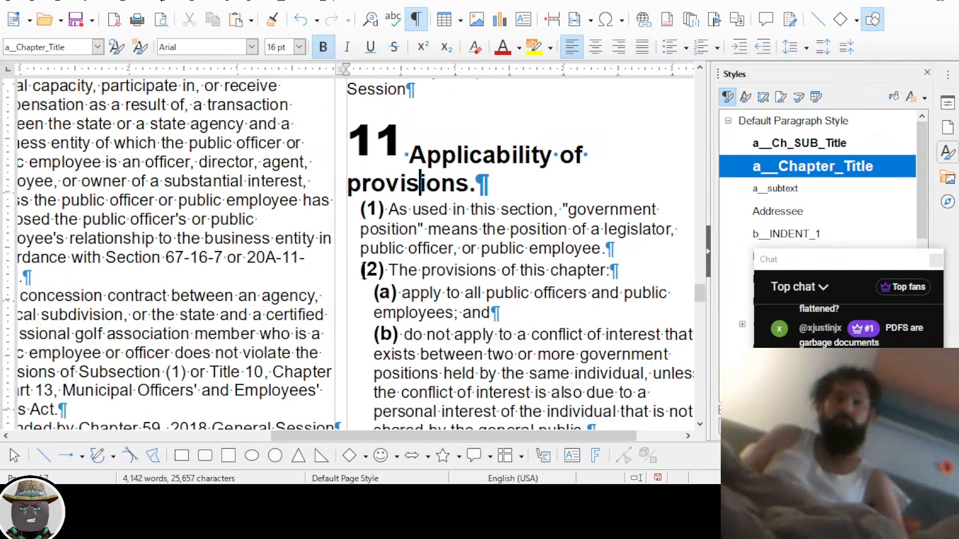
In section 16, join the line "Exception -- Penalties." to the end of the heading after "disclosure statement --"
{"action": "scroll", "coordinate": [363, 270], "scroll_direction": "down", "scroll_amount": 8}
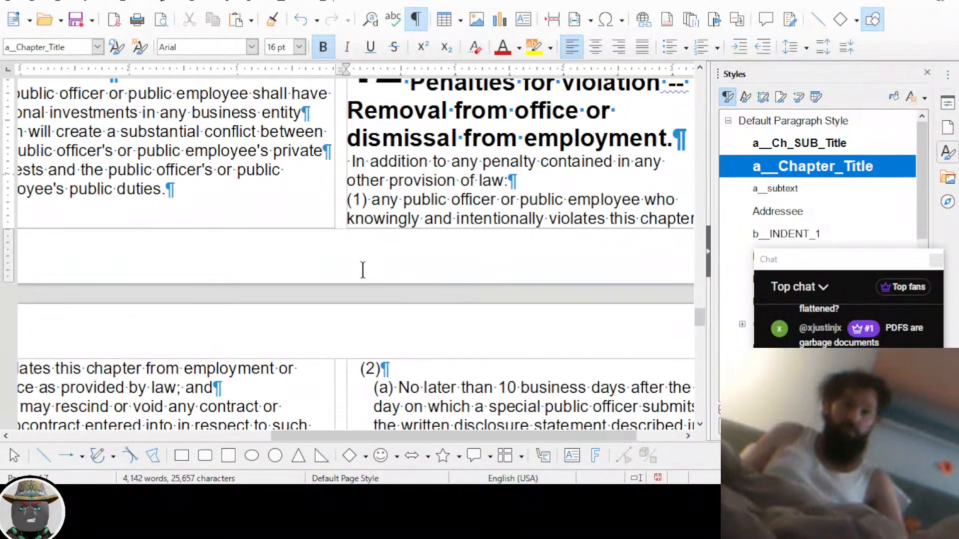
{"action": "scroll", "coordinate": [363, 270], "scroll_direction": "down", "scroll_amount": 2}
{"action": "scroll", "coordinate": [363, 270], "scroll_direction": "up", "scroll_amount": 5}
{"action": "scroll", "coordinate": [412, 287], "scroll_direction": "right", "scroll_amount": 1}
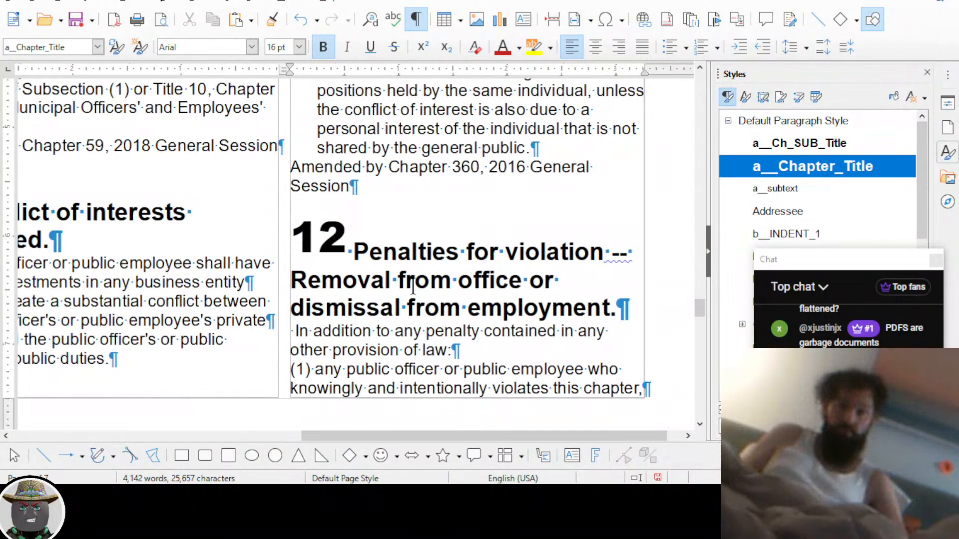
{"action": "scroll", "coordinate": [413, 288], "scroll_direction": "right", "scroll_amount": 1}
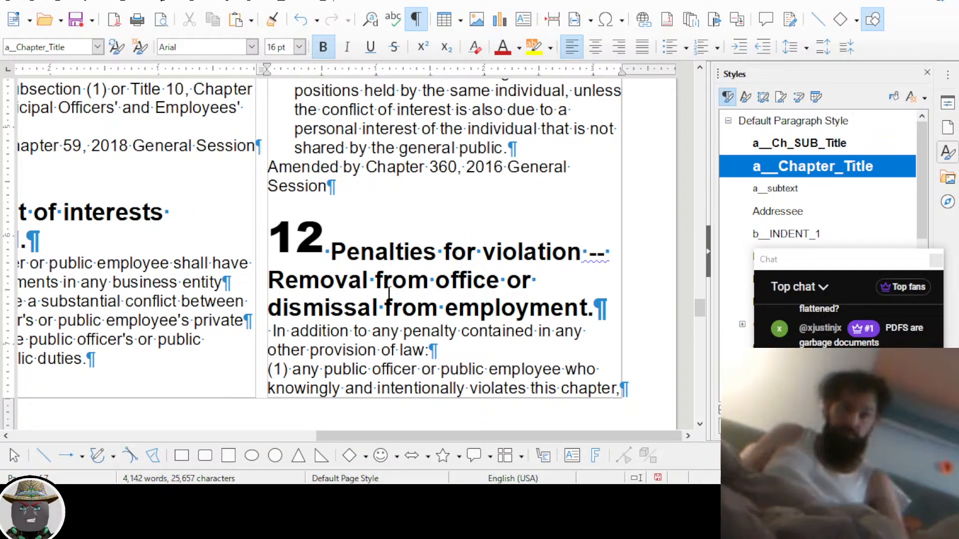
{"action": "scroll", "coordinate": [389, 292], "scroll_direction": "down", "scroll_amount": 10}
{"action": "scroll", "coordinate": [365, 293], "scroll_direction": "left", "scroll_amount": 5}
{"action": "scroll", "coordinate": [365, 293], "scroll_direction": "down", "scroll_amount": 5}
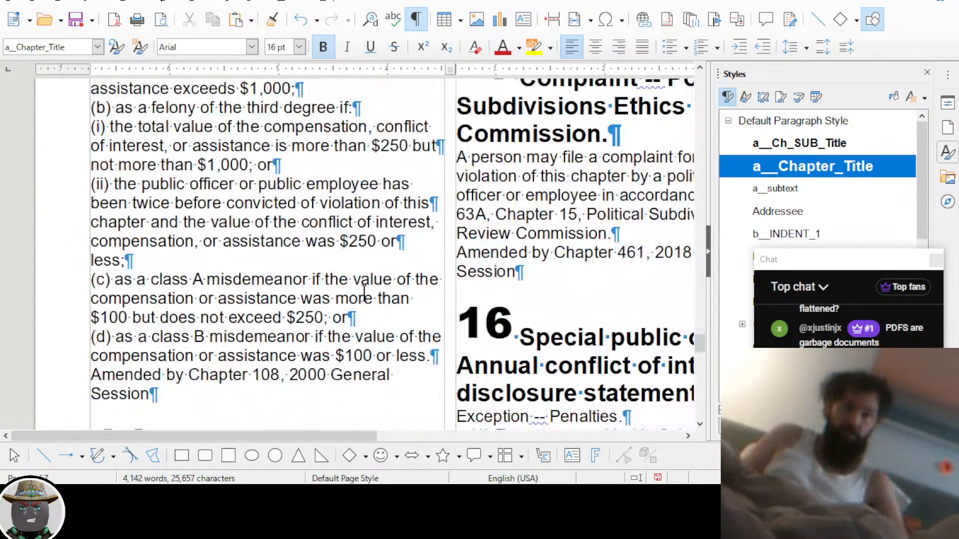
{"action": "scroll", "coordinate": [364, 293], "scroll_direction": "down", "scroll_amount": 1}
{"action": "scroll", "coordinate": [364, 292], "scroll_direction": "right", "scroll_amount": 2}
{"action": "scroll", "coordinate": [364, 292], "scroll_direction": "right", "scroll_amount": 5}
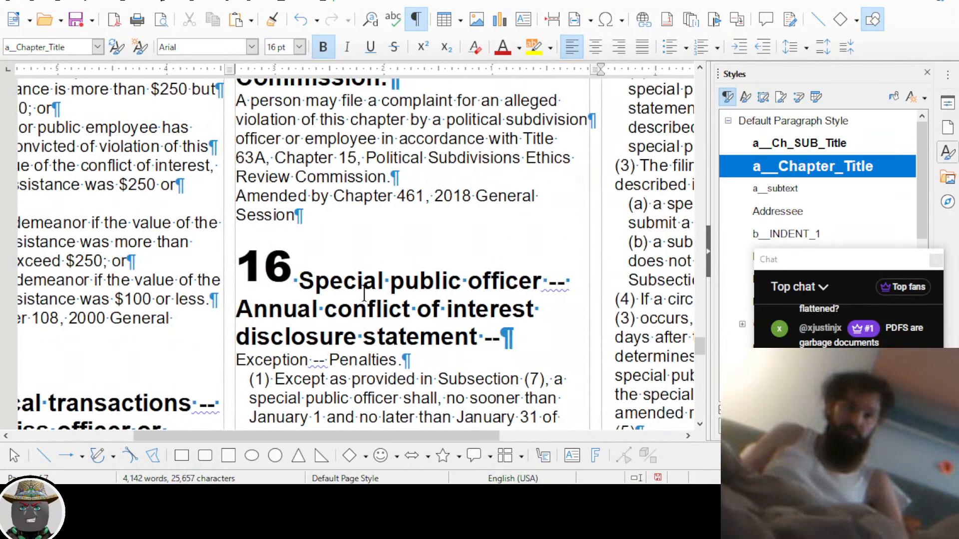
{"action": "scroll", "coordinate": [364, 292], "scroll_direction": "down", "scroll_amount": 3}
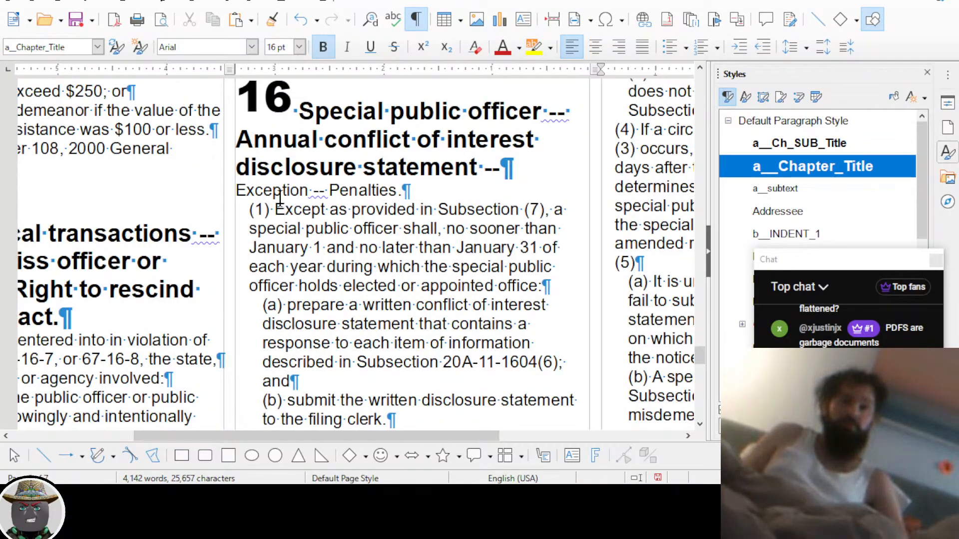
{"action": "left_click", "coordinate": [236, 190]}
{"action": "key", "text": "BackSpace"}
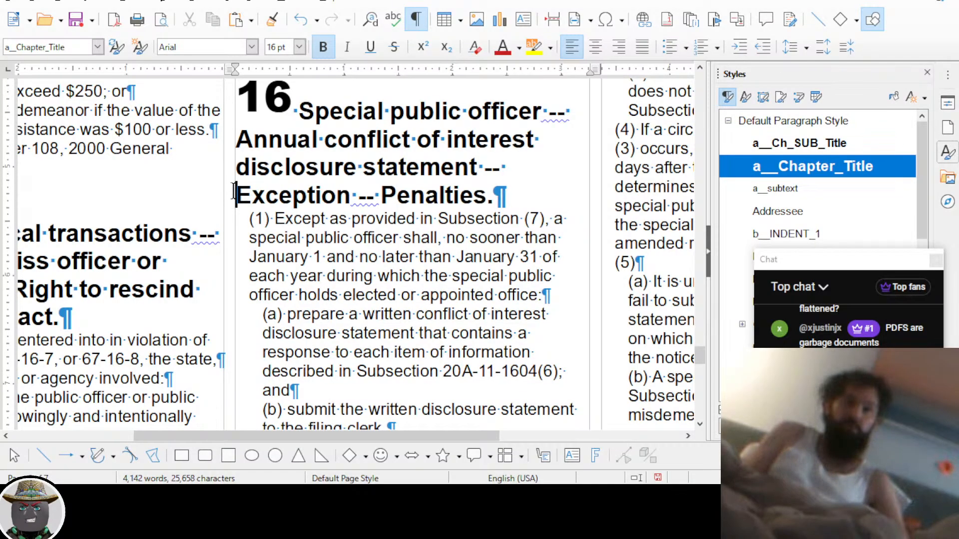
Make the label (1) of section 16 bold and enlarge it to 13 pt
{"action": "key", "text": "End"}
{"action": "key", "text": "Down"}
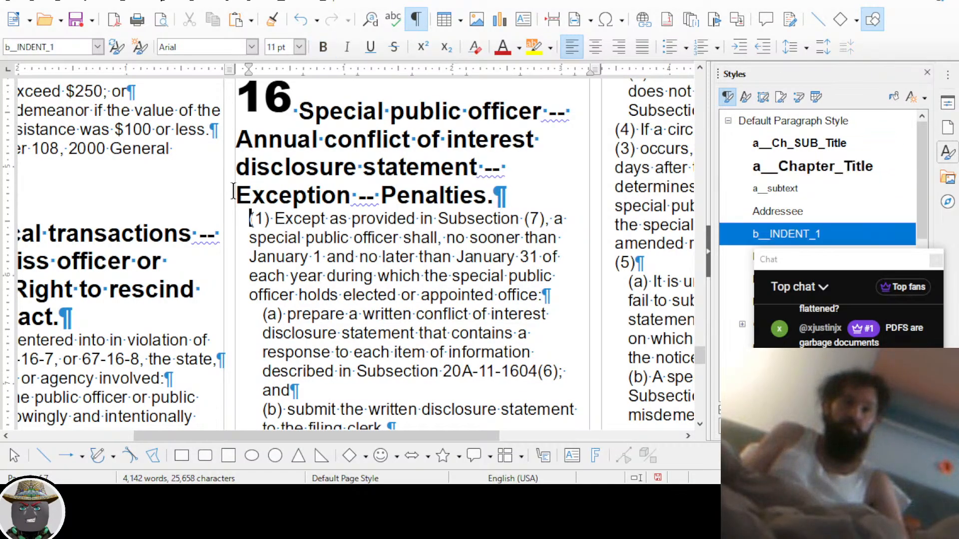
{"action": "key", "text": "shift+Right"}
{"action": "key", "text": "shift+Right"}
{"action": "key", "text": "shift+Right"}
{"action": "key", "text": "ctrl+b"}
{"action": "key", "text": "ctrl+bracketright"}
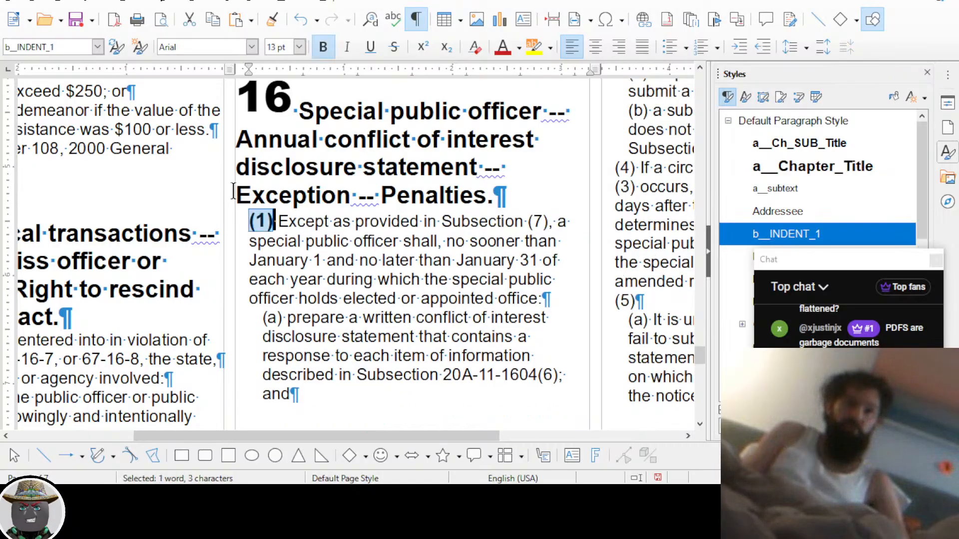
{"action": "key", "text": "ctrl+Down"}
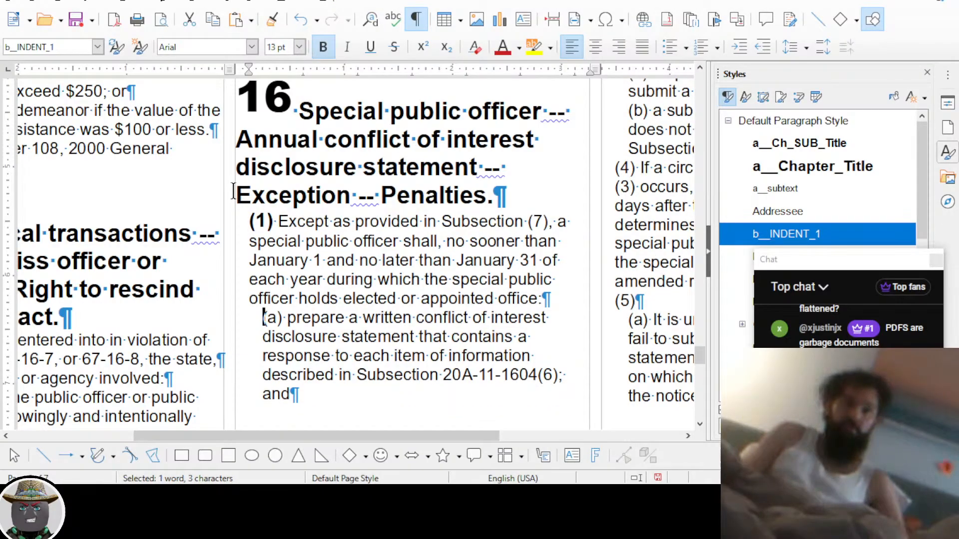
{"action": "key", "text": "ctrl+Up"}
{"action": "key", "text": "ctrl+Up"}
{"action": "key", "text": "ctrl+Down"}
{"action": "key", "text": "ctrl+Down"}
{"action": "key", "text": "ctrl+Up"}
{"action": "key", "text": "ctrl+Down"}
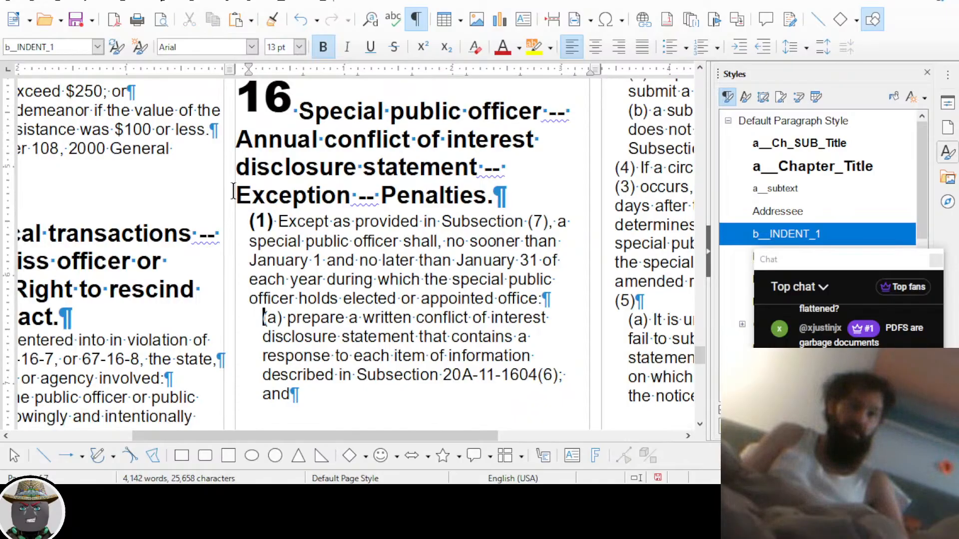
{"action": "key", "text": "ctrl+Up"}
{"action": "key", "text": "ctrl+Up"}
{"action": "key", "text": "ctrl+Down"}
{"action": "key", "text": "ctrl+Down"}
{"action": "key", "text": "ctrl+Up"}
{"action": "key", "text": "ctrl+Down"}
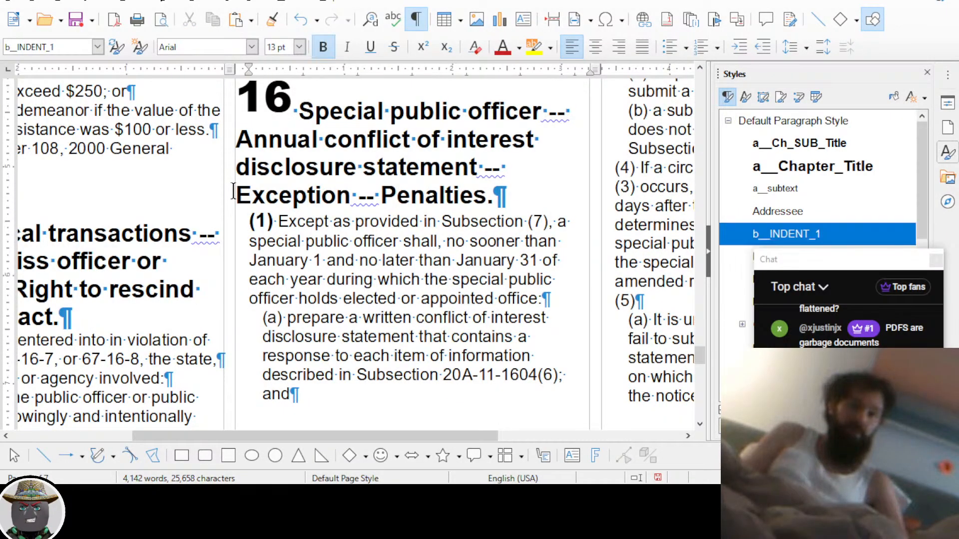
{"action": "key", "text": "ctrl+Up"}
Make the label (a) under item (1) of section 16 bold and enlarge it to match the (1) label
{"action": "key", "text": "ctrl+Down"}
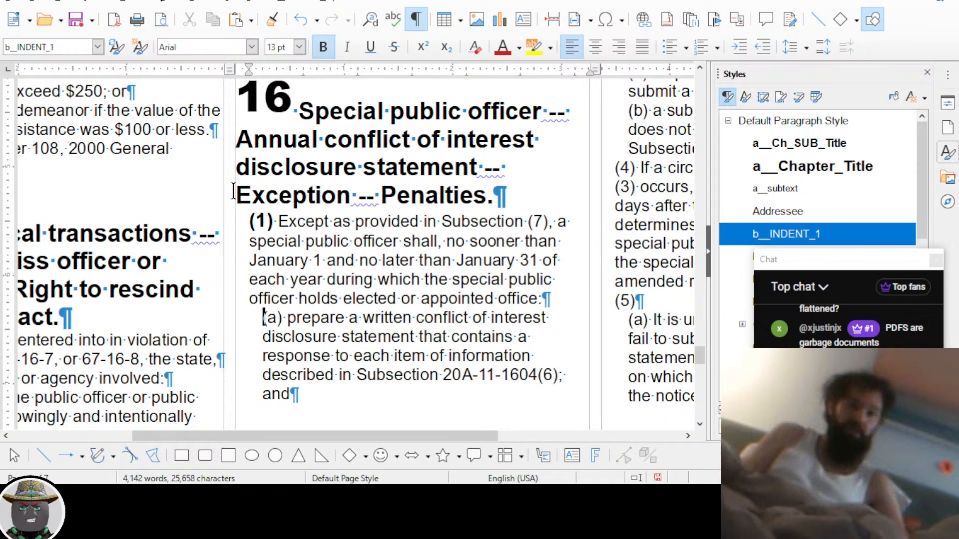
{"action": "key", "text": "shift+Right"}
{"action": "key", "text": "shift+Right"}
{"action": "key", "text": "shift+Right"}
{"action": "key", "text": "ctrl+b"}
{"action": "key", "text": "ctrl+bracketright"}
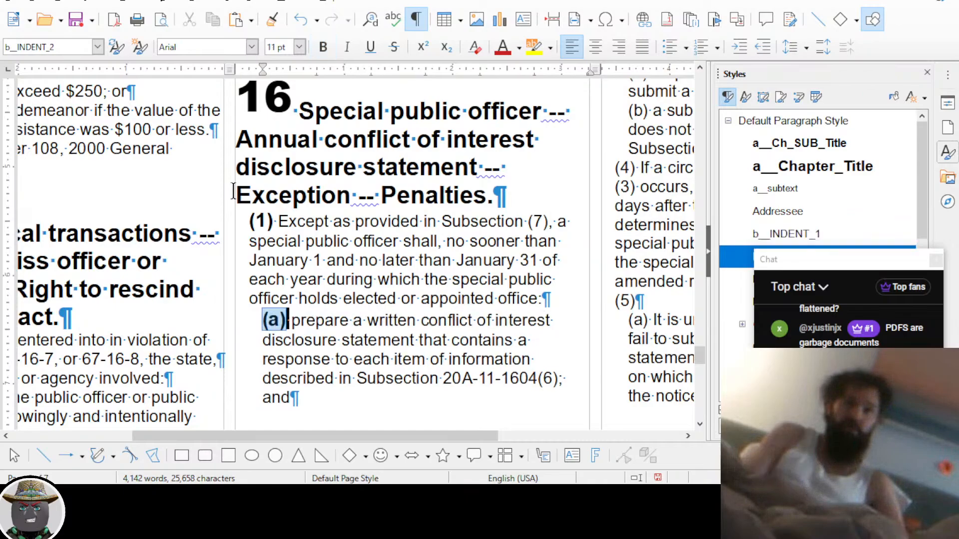
Make the label (b) under item (1) of section 16 bold and enlarge it to 13 pt
{"action": "key", "text": "ctrl+Down"}
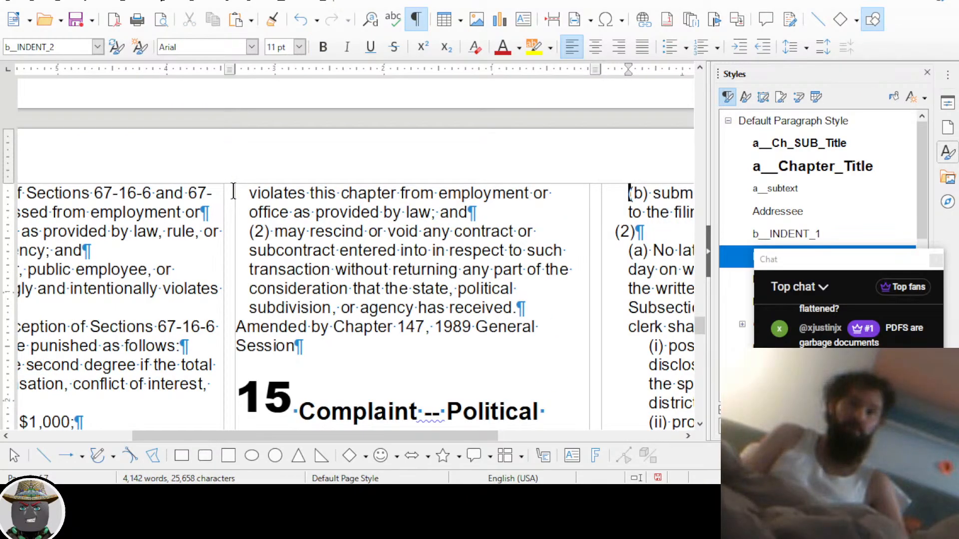
{"action": "key", "text": "shift+Right"}
{"action": "key", "text": "shift+Right"}
{"action": "key", "text": "shift+Right"}
{"action": "key", "text": "ctrl+b"}
{"action": "key", "text": "ctrl+bracketright"}
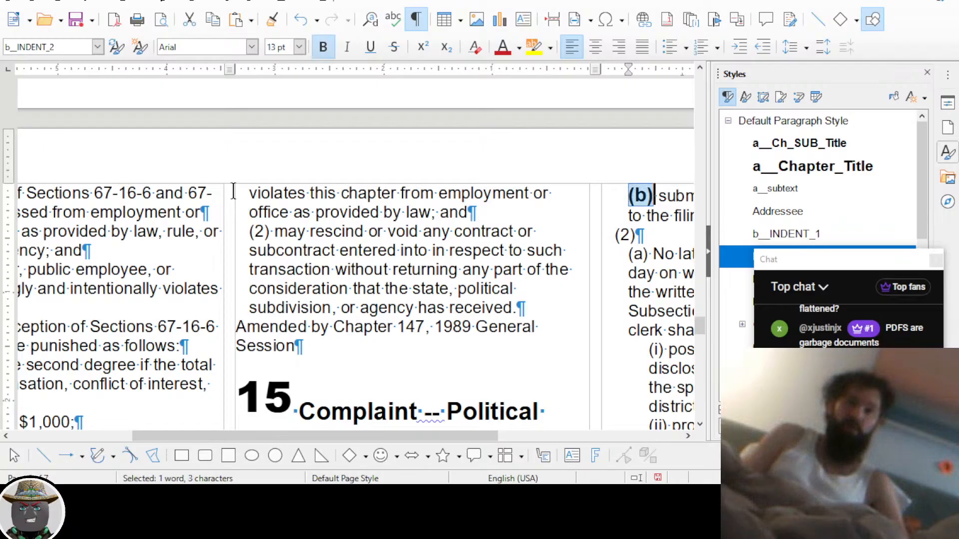
Make the label (2) of section 16 bold and enlarge it to match the (b) label above it
{"action": "key", "text": "ctrl+Down"}
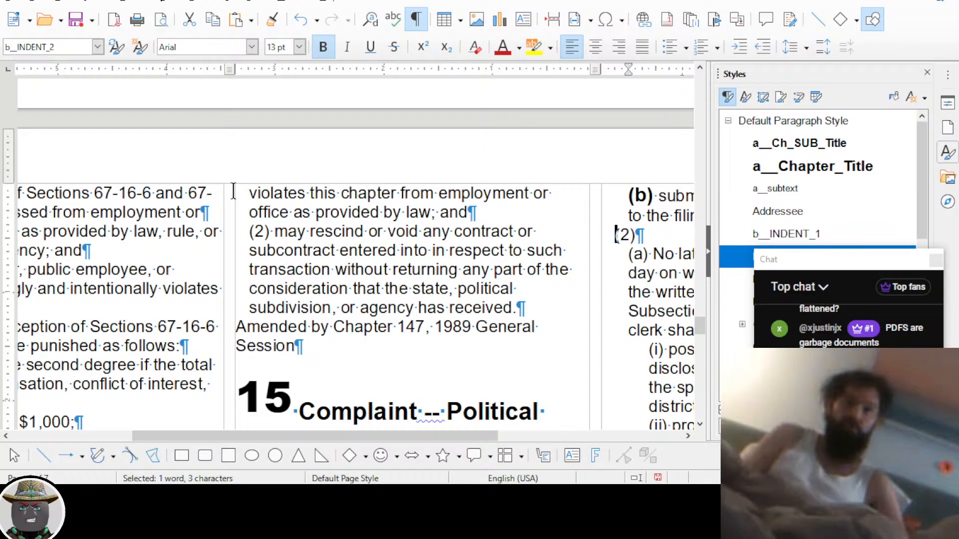
{"action": "key", "text": "shift+Right"}
{"action": "key", "text": "shift+Right"}
{"action": "key", "text": "shift+Right"}
{"action": "key", "text": "ctrl+b"}
{"action": "key", "text": "ctrl+bracketright"}
Make the label (a) under item (2), before "No later than 10 business days", bold and enlarged like the other labels
{"action": "key", "text": "ctrl+Down"}
{"action": "key", "text": "shift+Right"}
{"action": "key", "text": "shift+Right"}
{"action": "key", "text": "shift+Right"}
{"action": "key", "text": "ctrl+b"}
{"action": "key", "text": "ctrl+bracketright"}
Make the label (i) under item (2)(a), before "post an electronic copy", bold and enlarged like the other labels
{"action": "key", "text": "ctrl+Down"}
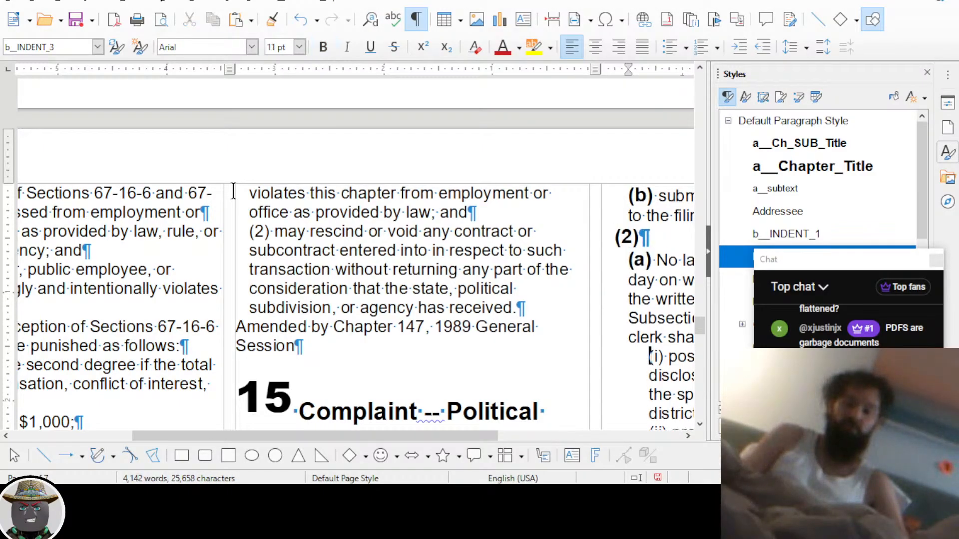
{"action": "key", "text": "shift+Right"}
{"action": "key", "text": "shift+Right"}
{"action": "key", "text": "shift+Right"}
{"action": "key", "text": "ctrl+b"}
{"action": "scroll", "coordinate": [359, 224], "scroll_direction": "down", "scroll_amount": 2}
{"action": "key", "text": "ctrl+bracketright"}
Make the label (ii) under item (2)(a), before "provide the lieutenant governor", bold and enlarged like the (i) label
{"action": "key", "text": "ctrl+Down"}
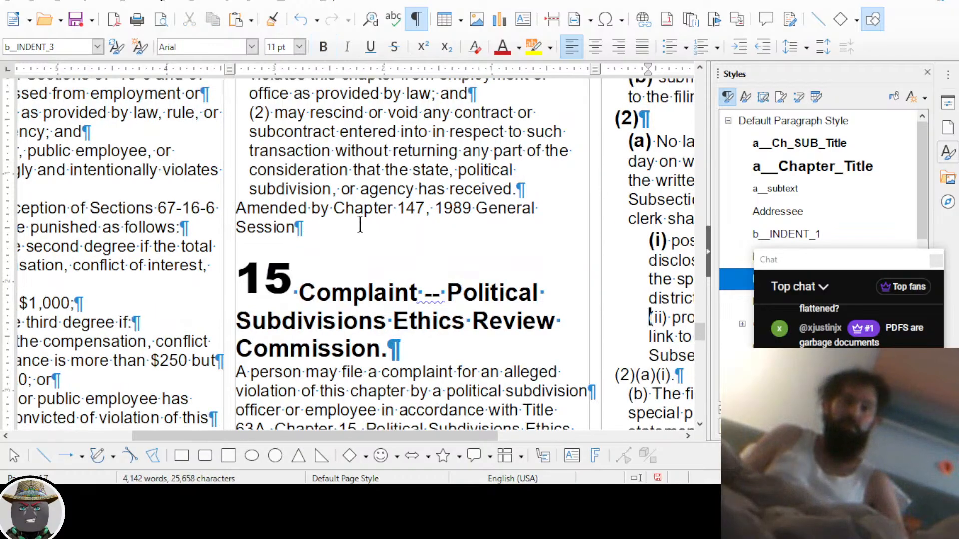
{"action": "scroll", "coordinate": [360, 224], "scroll_direction": "right", "scroll_amount": 4}
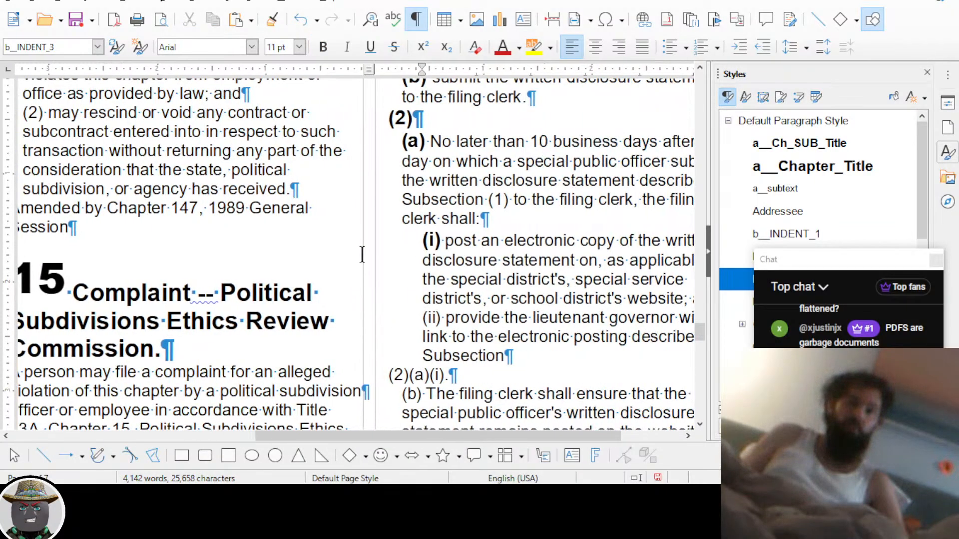
{"action": "key", "text": "shift+Right"}
{"action": "key", "text": "shift+Right"}
{"action": "key", "text": "shift+Right"}
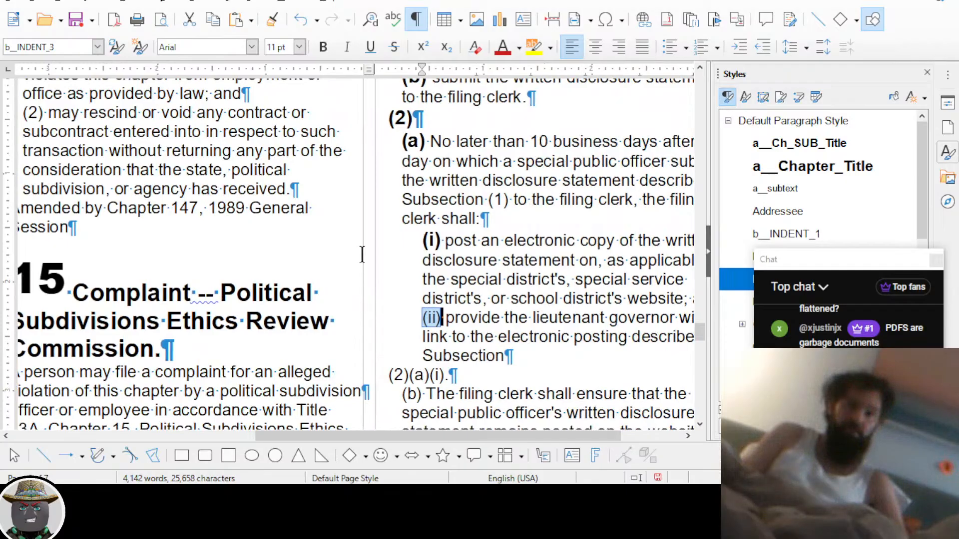
{"action": "key", "text": "ctrl+b"}
{"action": "key", "text": "ctrl+bracketright"}
Make the whole line "(2)(a)(i)." bold and enlarge it to 13 pt
{"action": "key", "text": "Down"}
{"action": "key", "text": "Down"}
{"action": "key", "text": "Down"}
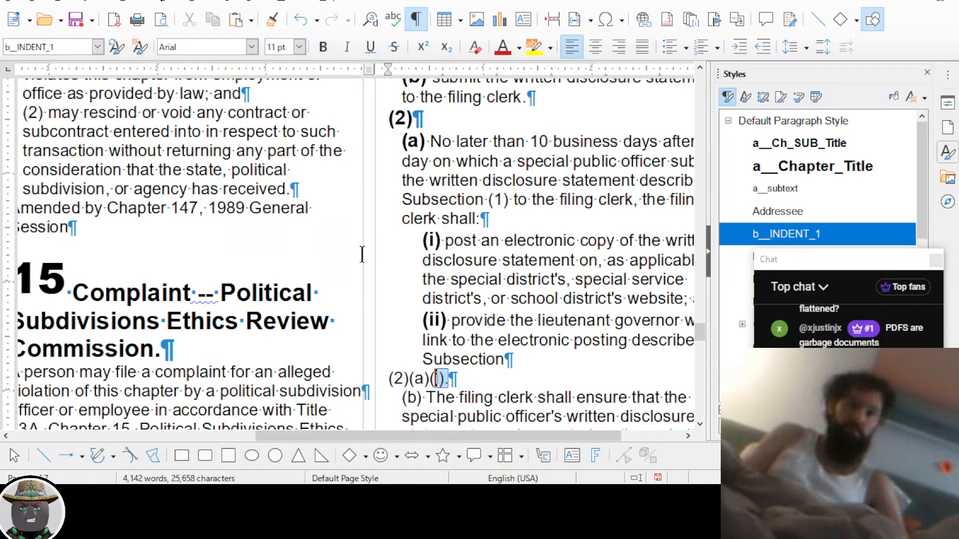
{"action": "key", "text": "shift+Left"}
{"action": "key", "text": "shift+Left"}
{"action": "key", "text": "shift+Left"}
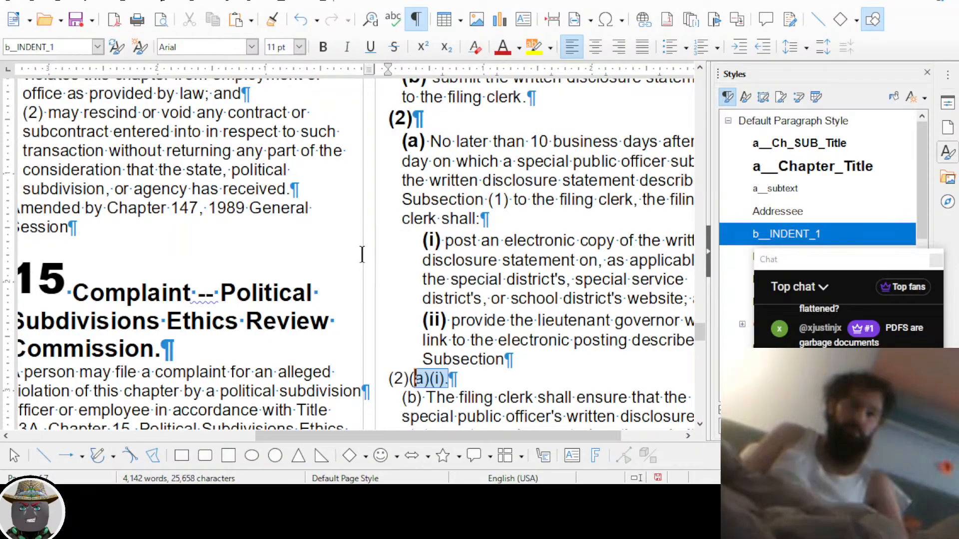
{"action": "key", "text": "shift+Home"}
{"action": "key", "text": "ctrl+b"}
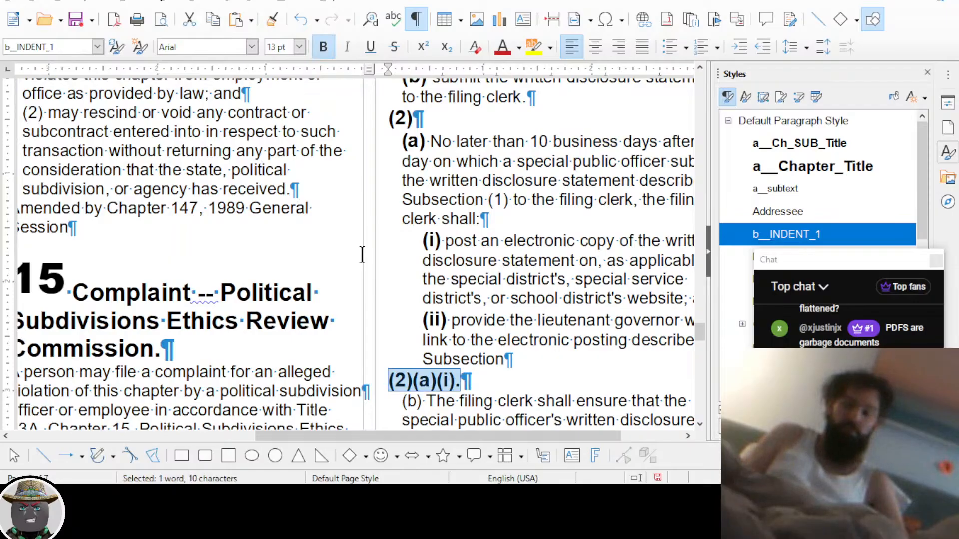
Make the label (b) under item (2), before "The filing clerk shall ensure", bold and 13 pt
{"action": "key", "text": "Down"}
{"action": "key", "text": "shift+Right"}
{"action": "key", "text": "shift+Right"}
{"action": "key", "text": "shift+Right"}
{"action": "key", "text": "ctrl+b"}
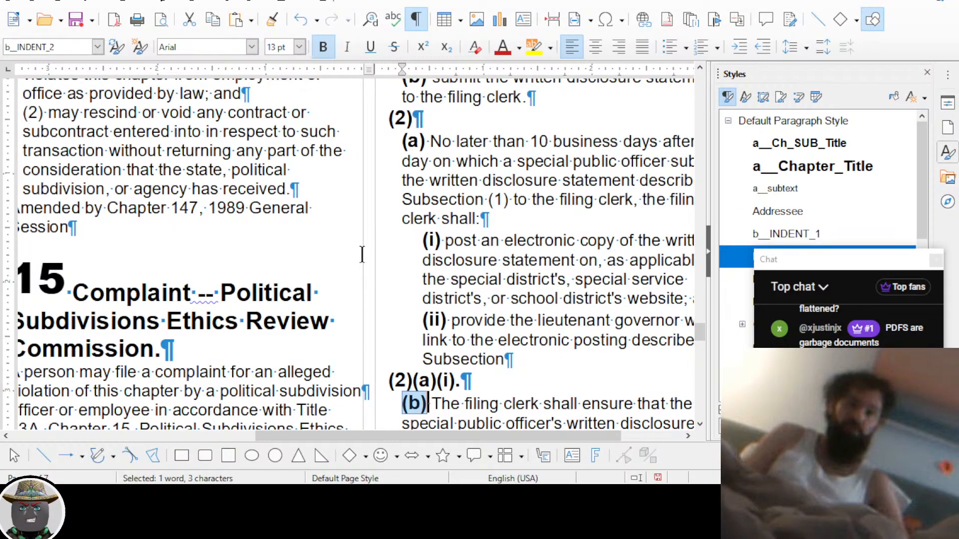
Make the label (3) of section 16 bold and enlarge it to 13 pt
{"action": "key", "text": "ctrl+Down"}
{"action": "key", "text": "shift+Right"}
{"action": "key", "text": "shift+Right"}
{"action": "key", "text": "shift+Right"}
{"action": "key", "text": "ctrl+b"}
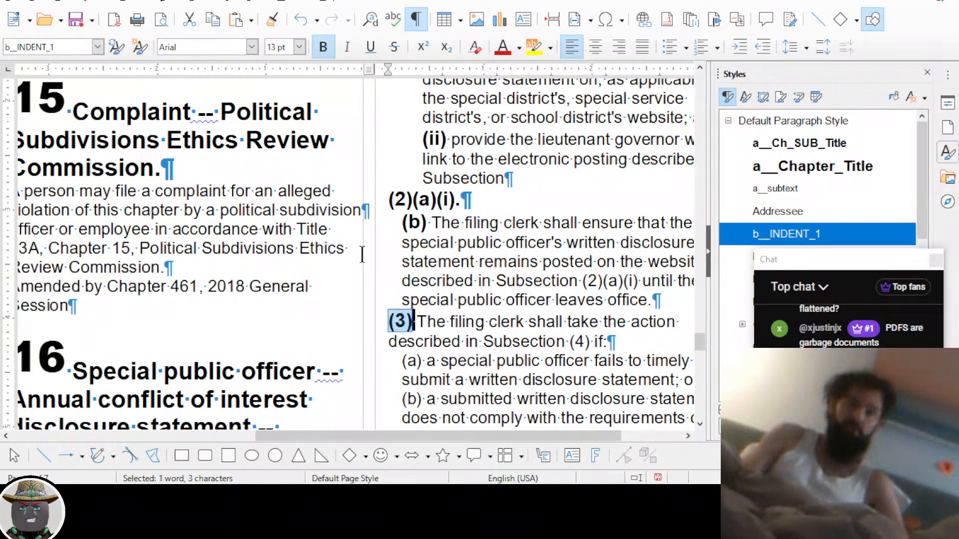
Make the labels (a) and (b) under item (3) of section 16 bold and enlarged like the (3) label
{"action": "key", "text": "ctrl+Down"}
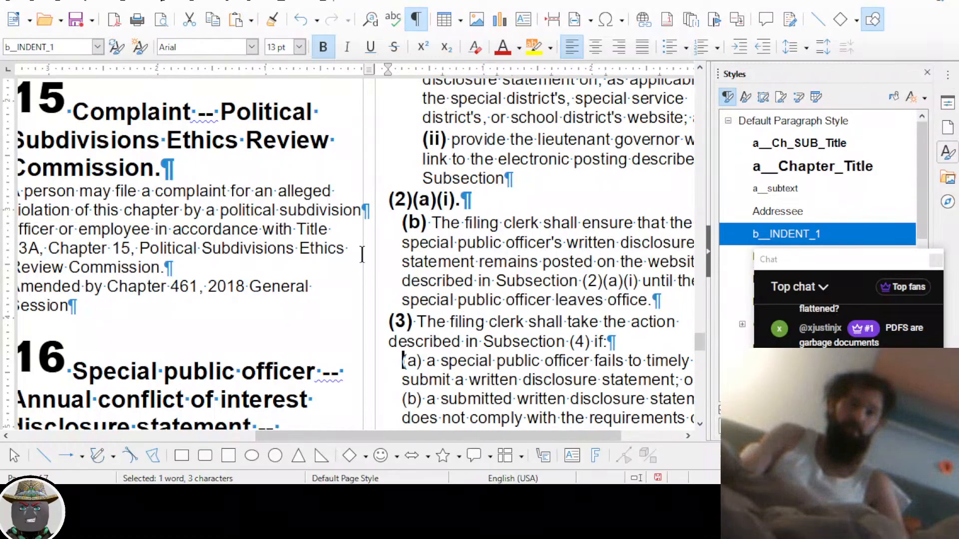
{"action": "key", "text": "shift+Right"}
{"action": "key", "text": "shift+Right"}
{"action": "key", "text": "shift+Right"}
{"action": "key", "text": "ctrl+b"}
{"action": "key", "text": "ctrl+Down"}
{"action": "key", "text": "shift+Right"}
{"action": "key", "text": "shift+Right"}
{"action": "key", "text": "shift+Right"}
{"action": "key", "text": "ctrl+b"}
Make the label (4) of section 16 bold and enlarge it to match the other item labels
{"action": "key", "text": "ctrl+Down"}
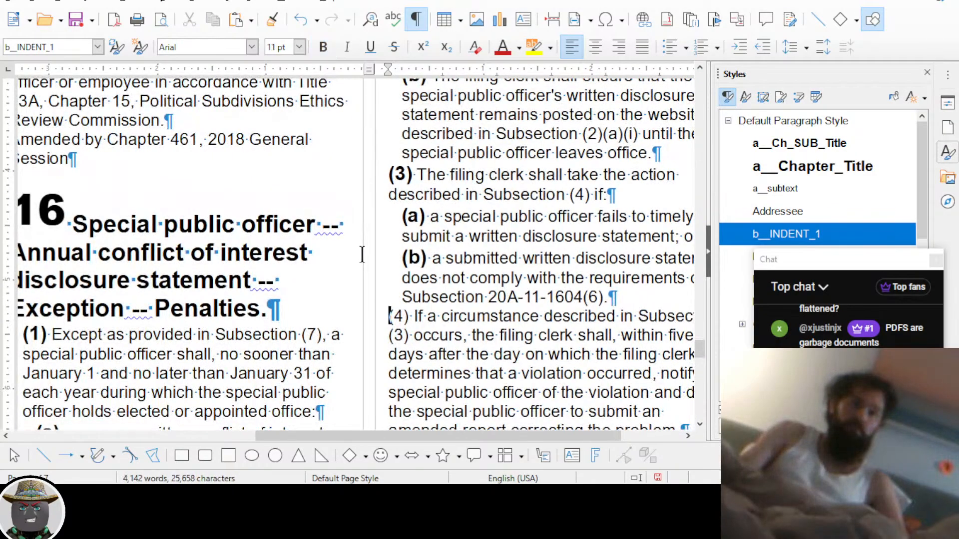
{"action": "key", "text": "shift+Right"}
{"action": "key", "text": "shift+Right"}
{"action": "key", "text": "shift+Right"}
{"action": "key", "text": "ctrl+b"}
Make the label (5) of section 16 and the label (a) beneath it bold and enlarged like the other labels
{"action": "key", "text": "ctrl+Down"}
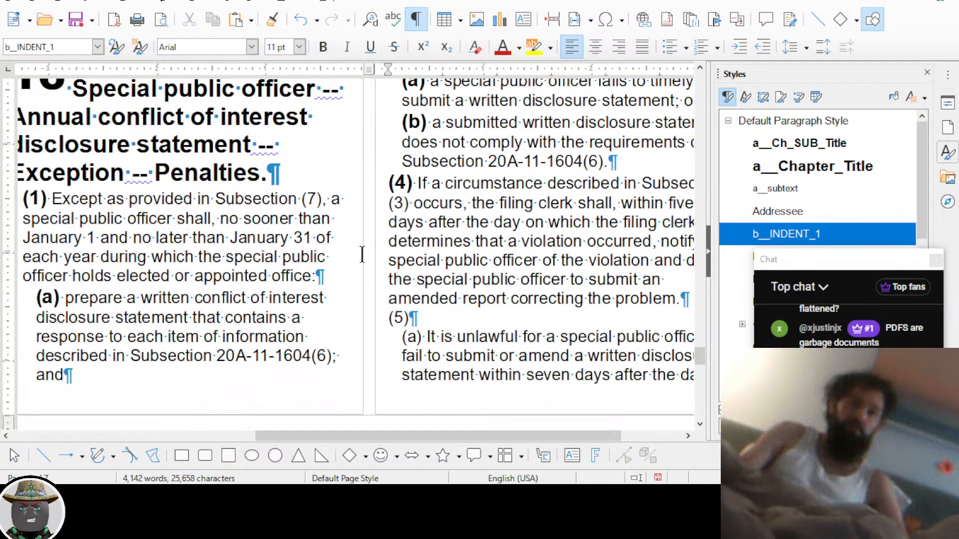
{"action": "key", "text": "shift+Right"}
{"action": "key", "text": "shift+Right"}
{"action": "key", "text": "shift+Right"}
{"action": "key", "text": "ctrl+b"}
{"action": "key", "text": "ctrl+Down"}
{"action": "key", "text": "shift+Right"}
{"action": "key", "text": "shift+Right"}
{"action": "key", "text": "shift+Right"}
{"action": "key", "text": "ctrl+b"}
Make the labels (b) and (c) under item (5) of section 16 bold and enlarged like the other labels
{"action": "key", "text": "ctrl+Down"}
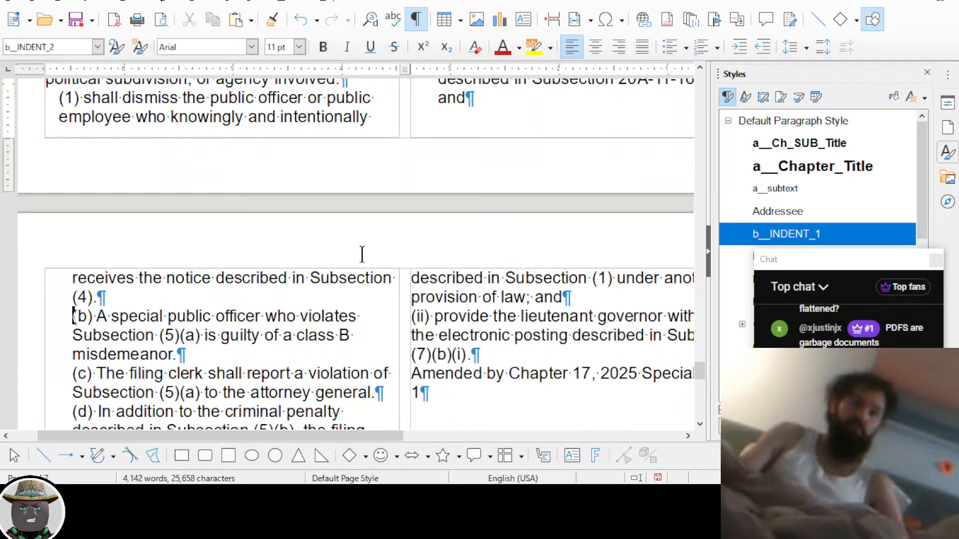
{"action": "key", "text": "shift+Right"}
{"action": "key", "text": "shift+Right"}
{"action": "key", "text": "shift+Right"}
{"action": "key", "text": "ctrl+b"}
{"action": "key", "text": "ctrl+Down"}
{"action": "key", "text": "shift+Right"}
{"action": "key", "text": "shift+Right"}
{"action": "key", "text": "shift+Right"}
{"action": "key", "text": "ctrl+b"}
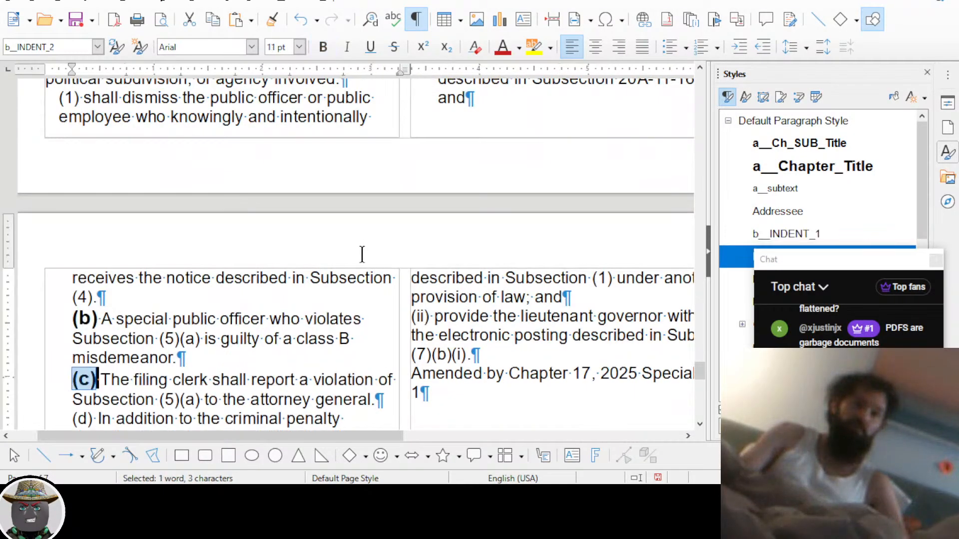
Make the label (d) under item (5), before "In addition to the criminal penalty", bold and enlarged like the (c) label
{"action": "key", "text": "ctrl+Down"}
{"action": "key", "text": "shift+Right"}
{"action": "key", "text": "shift+Right"}
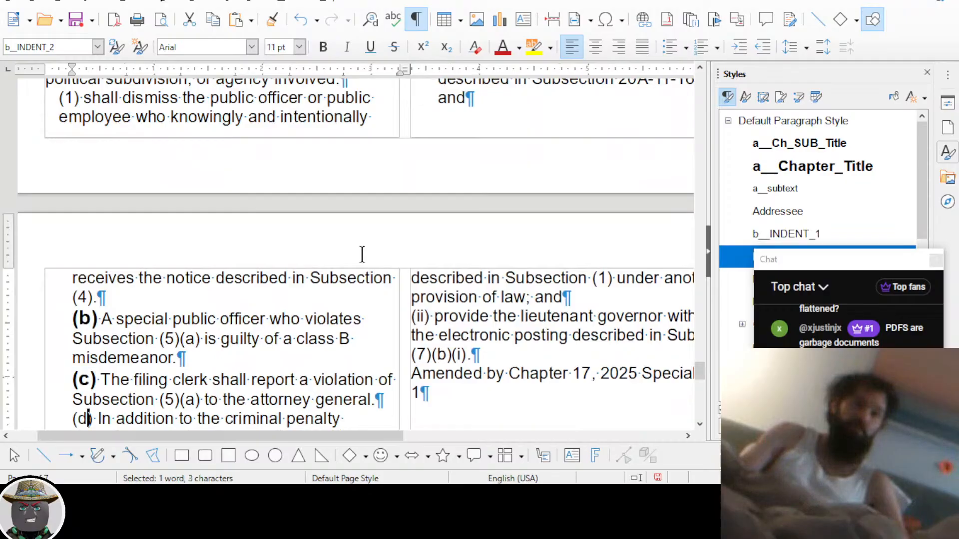
{"action": "key", "text": "ctrl+b"}
Make the labels (6) and (7) of section 16 bold and enlarged like the other item labels
{"action": "key", "text": "ctrl+Down"}
{"action": "key", "text": "ctrl+Down"}
{"action": "key", "text": "shift+Right"}
{"action": "key", "text": "shift+Right"}
{"action": "key", "text": "shift+Right"}
{"action": "key", "text": "ctrl+b"}
Rejoin the broken lines of item (7) after "legislative body of a" and after "written disclosure statement" into one paragraph
{"action": "key", "text": "ctrl+Down"}
{"action": "key", "text": "Left"}
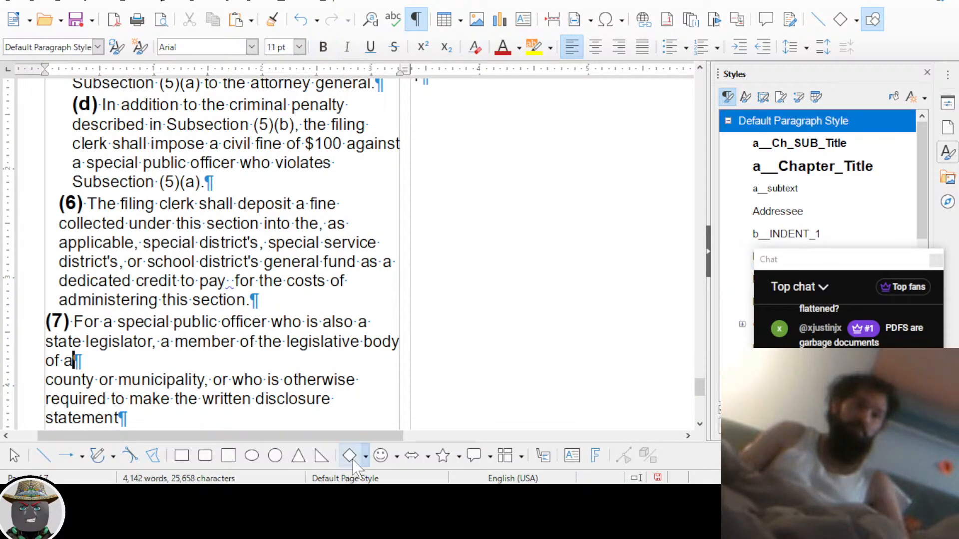
{"action": "key", "text": "Delete"}
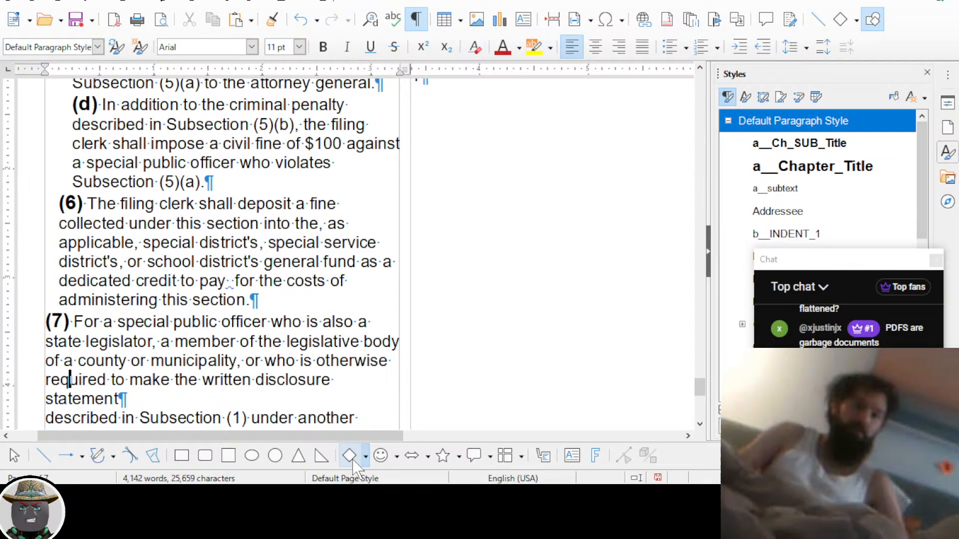
{"action": "key", "text": "ctrl+Down"}
{"action": "key", "text": "Left"}
{"action": "key", "text": "Delete"}
Apply the b__INDENT_2 style to the paragraph "(a) Subsection (1) does not apply; and" under item (7)
{"action": "key", "text": "Down"}
{"action": "key", "text": "Down"}
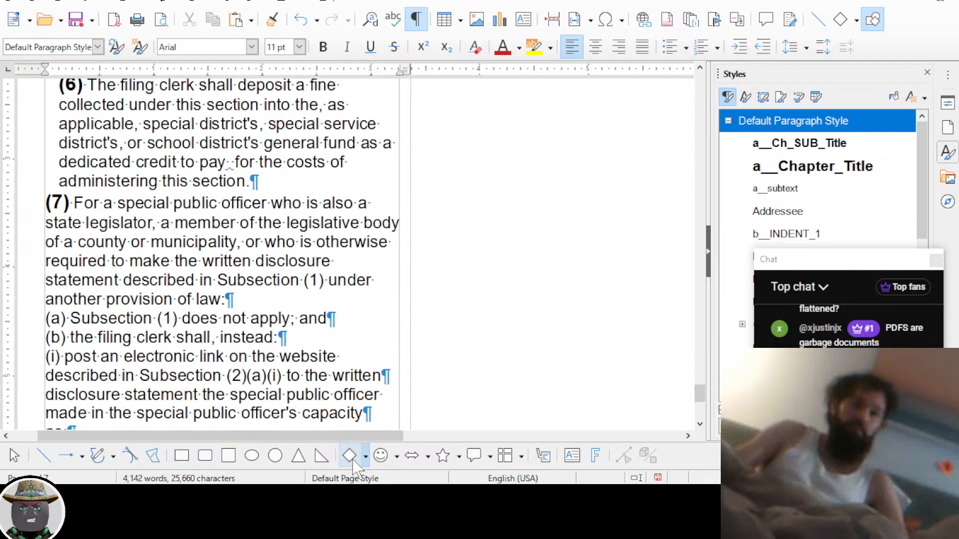
{"action": "key", "text": "ctrl+Left"}
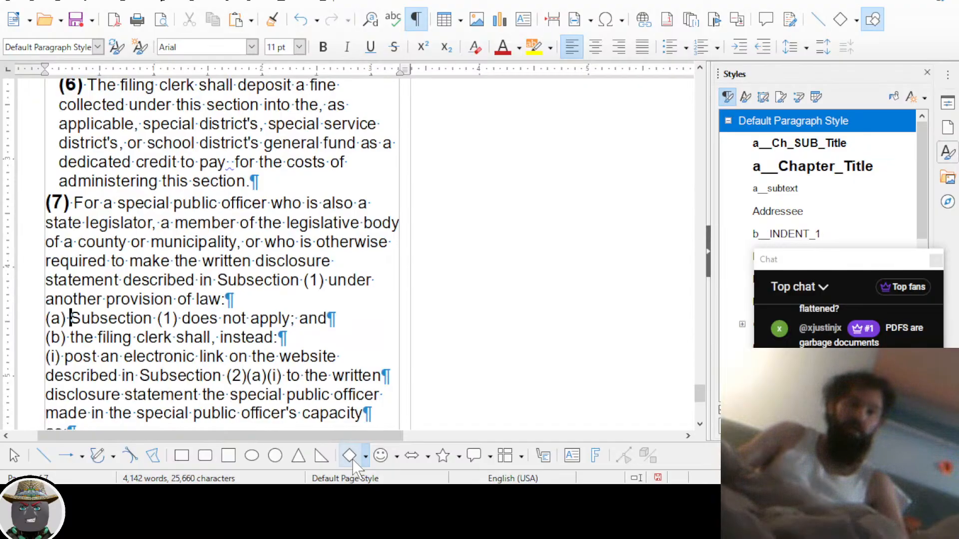
{"action": "key", "text": "Left"}
{"action": "key", "text": "Left"}
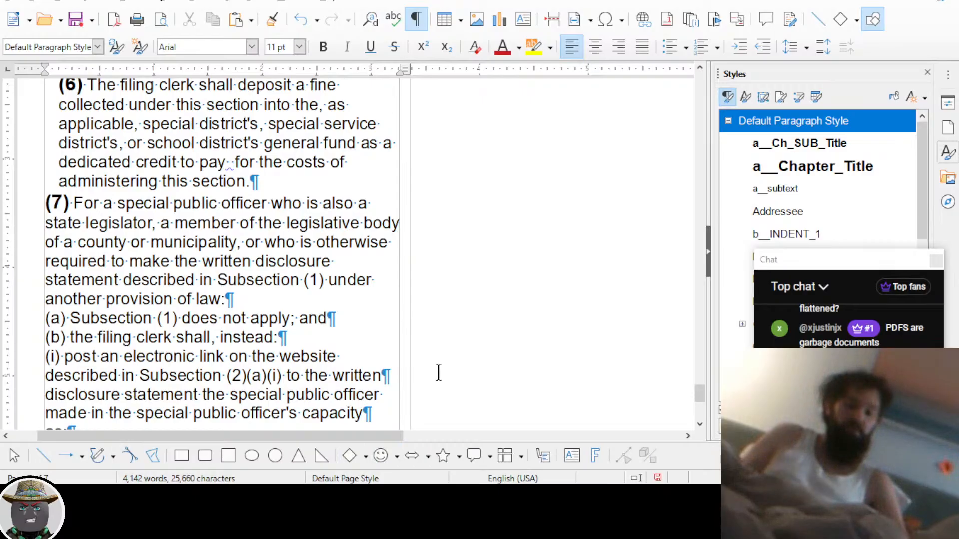
{"action": "key", "text": "ctrl+2"}
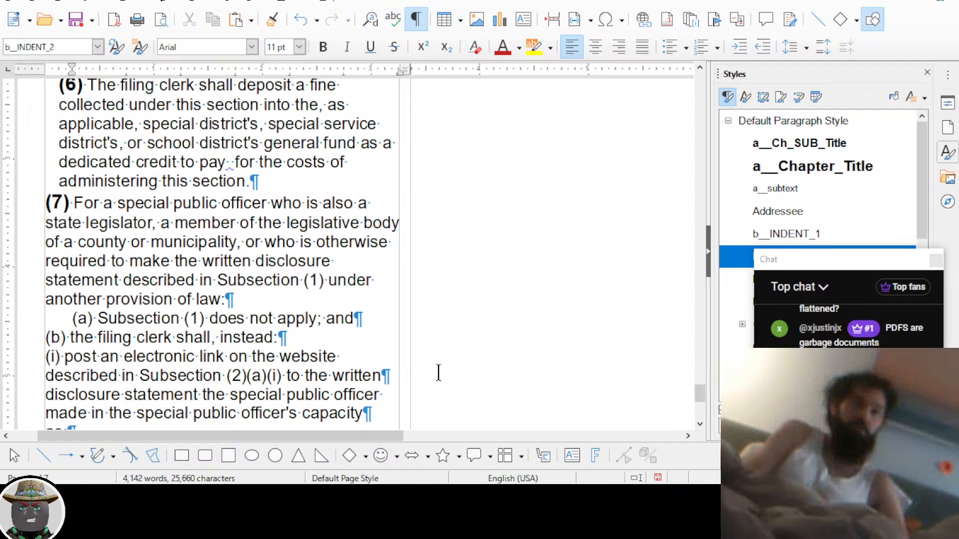
Apply the b__INDENT_1 style to the item (7) paragraph of section 16
{"action": "key", "text": "Up"}
{"action": "key", "text": "Up"}
{"action": "key", "text": "Up"}
{"action": "key", "text": "ctrl+1"}
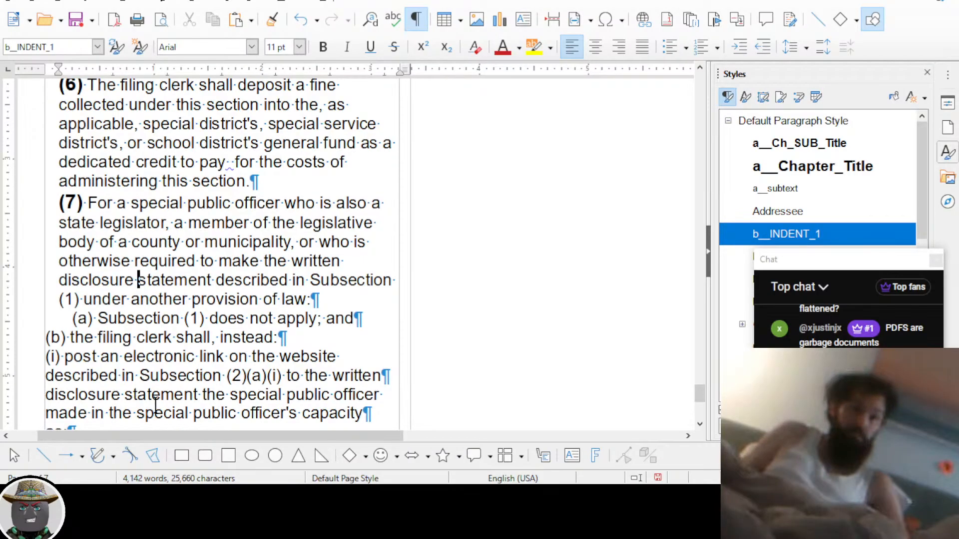
Under item (7), apply b__INDENT_2 to "(b) the filing clerk shall, instead:" and b__INDENT_3 to "(i) post an electronic link"
{"action": "left_click", "coordinate": [141, 338]}
{"action": "key", "text": "ctrl+2"}
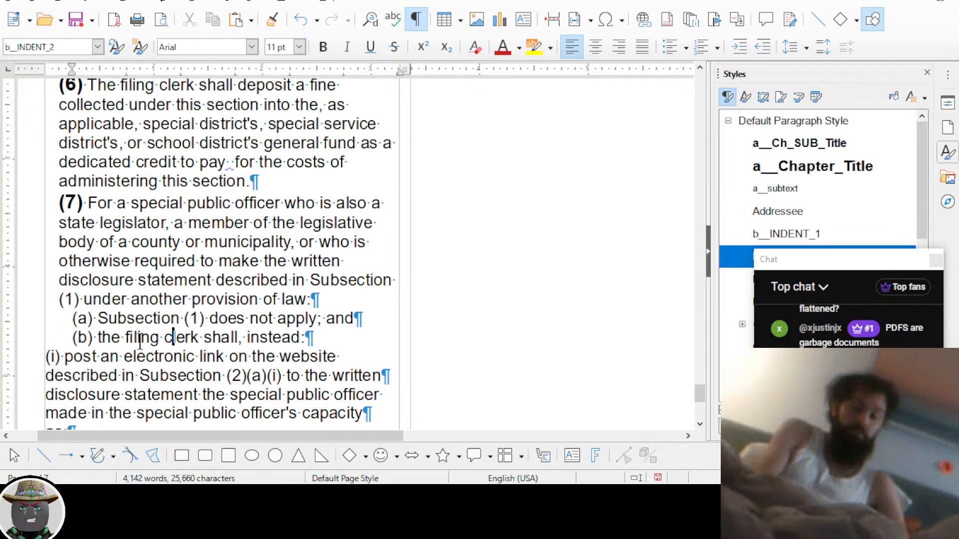
{"action": "key", "text": "Down"}
{"action": "key", "text": "ctrl+3"}
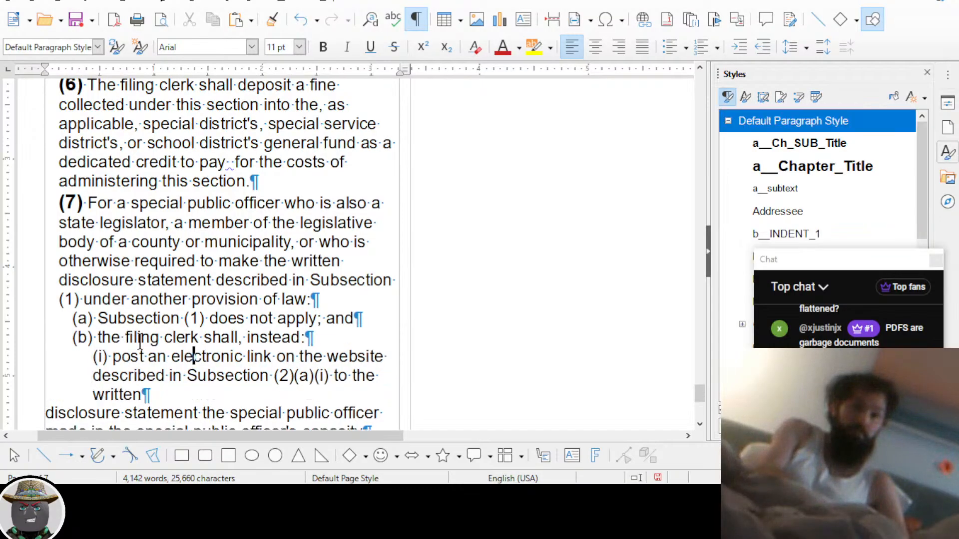
Rejoin the broken lines of item (7)(b)(i) after "to the written" and after "officer's capacity" into one paragraph ending in "as:"
{"action": "scroll", "coordinate": [139, 344], "scroll_direction": "down", "scroll_amount": 2}
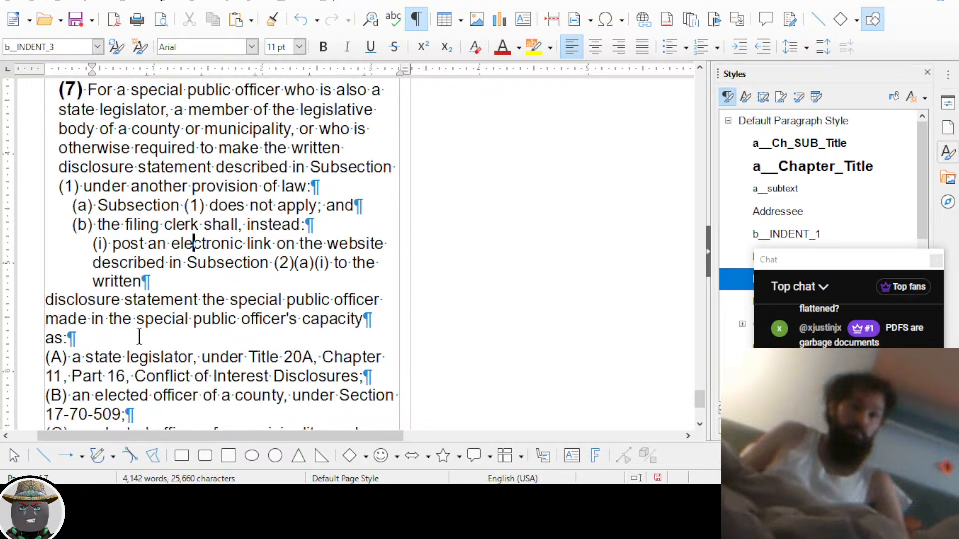
{"action": "left_click", "coordinate": [186, 279]}
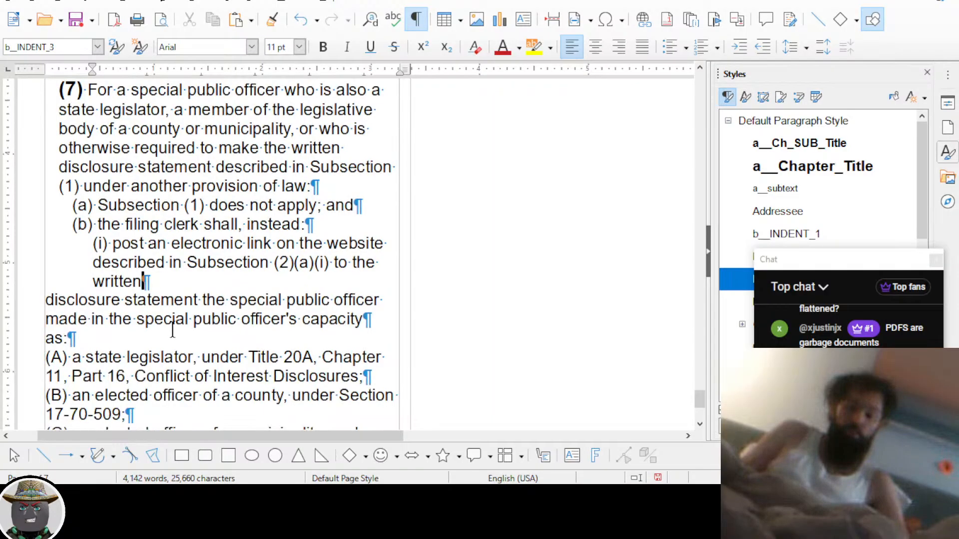
{"action": "key", "text": "Delete"}
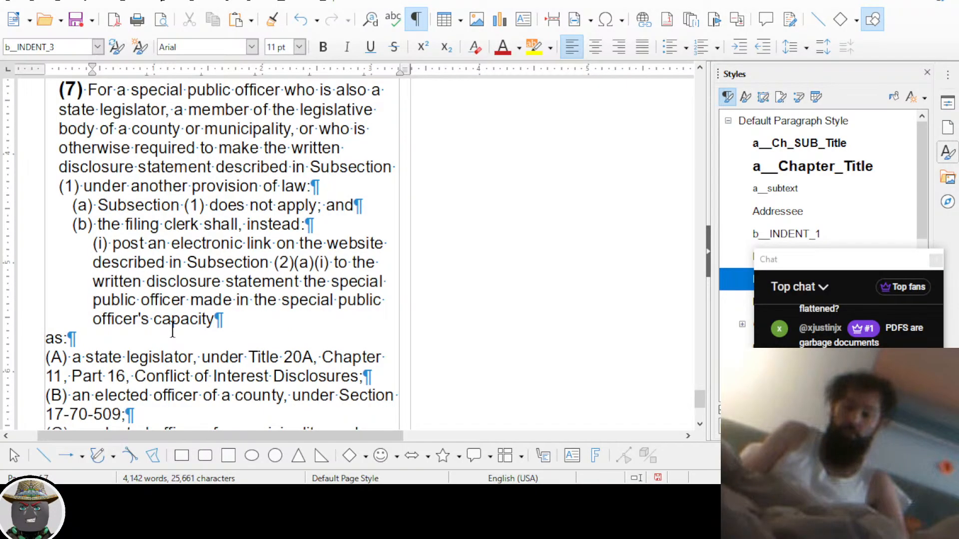
{"action": "key", "text": "Down"}
{"action": "key", "text": "Down"}
{"action": "key", "text": "End"}
{"action": "key", "text": "Delete"}
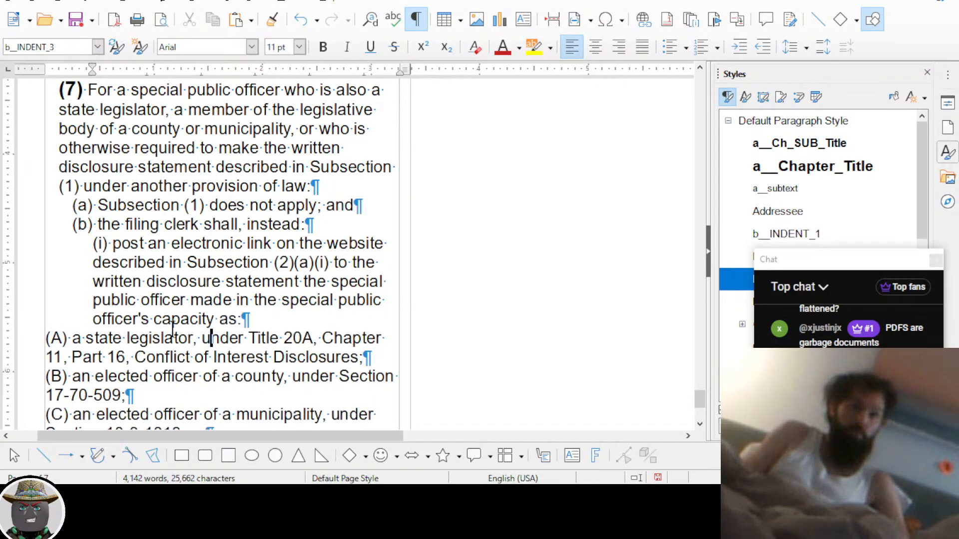
Create a paragraph style named b__INDENT_4 from item (A) "a state legislator" and indent that paragraph one level deeper than item (i)
{"action": "key", "text": "Up"}
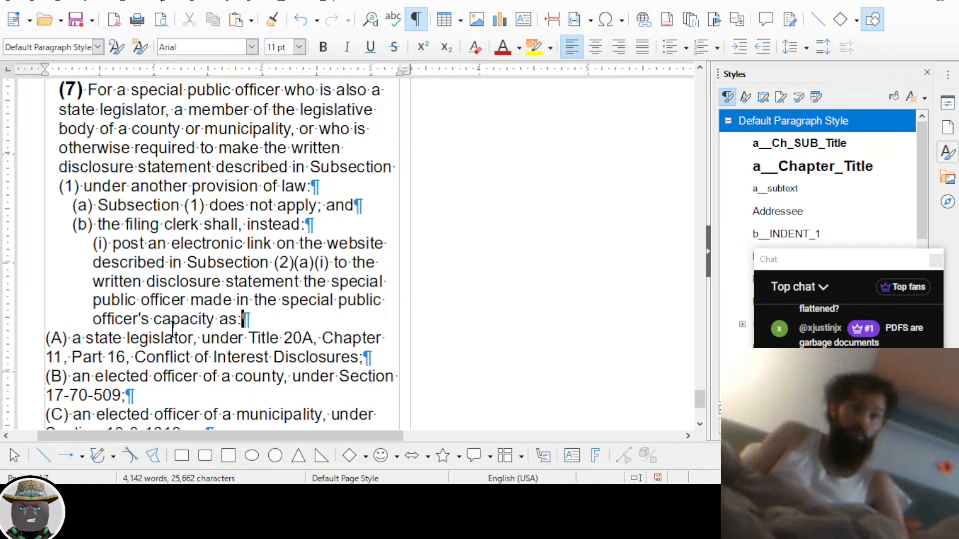
{"action": "key", "text": "Right"}
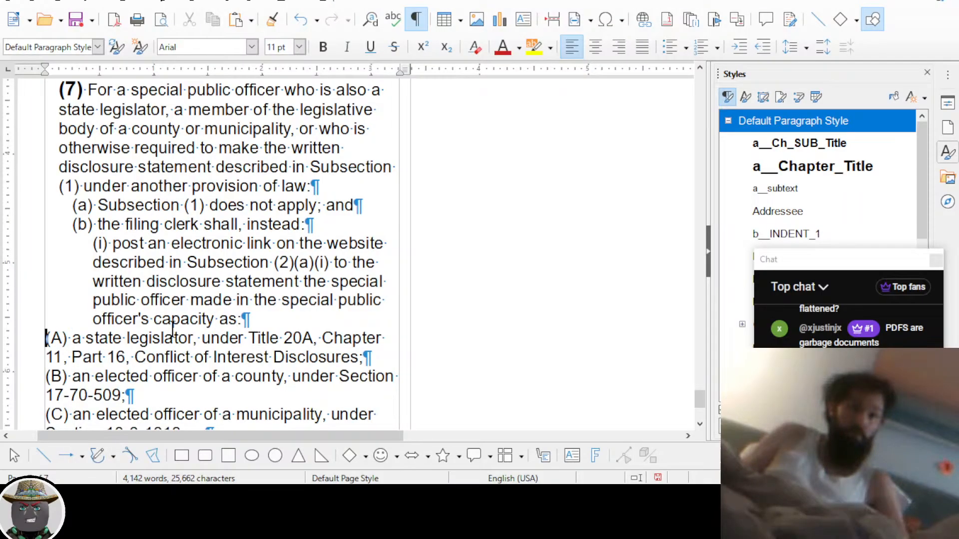
{"action": "scroll", "coordinate": [172, 330], "scroll_direction": "up", "scroll_amount": 10}
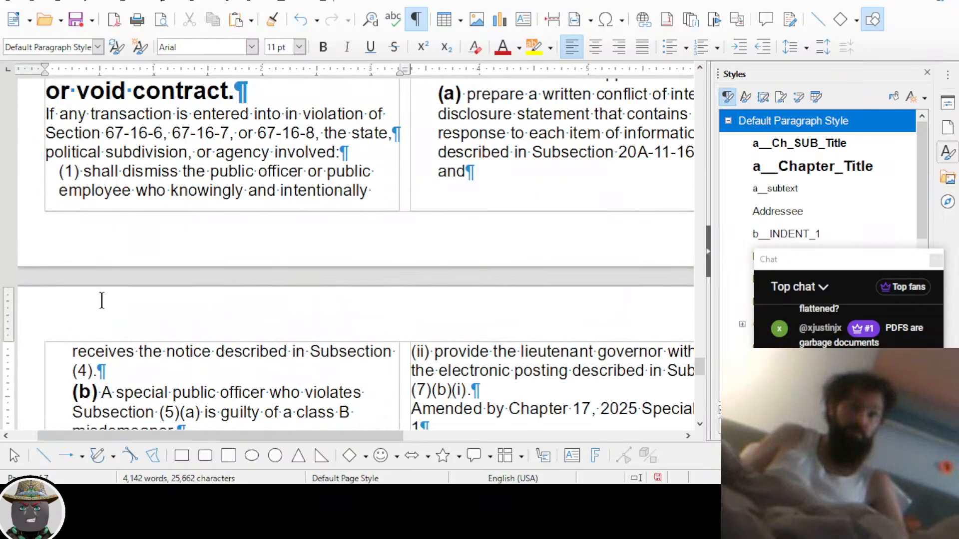
{"action": "scroll", "coordinate": [102, 300], "scroll_direction": "down", "scroll_amount": 10}
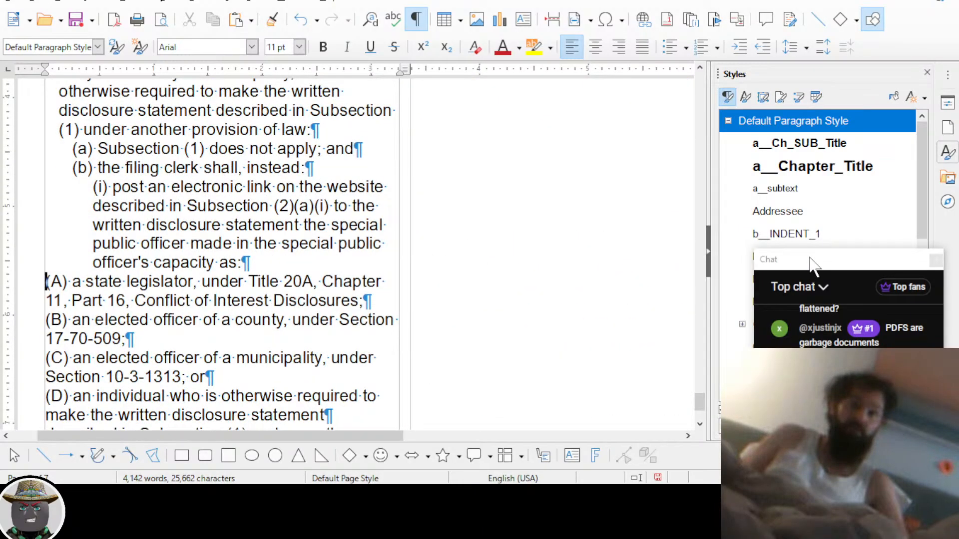
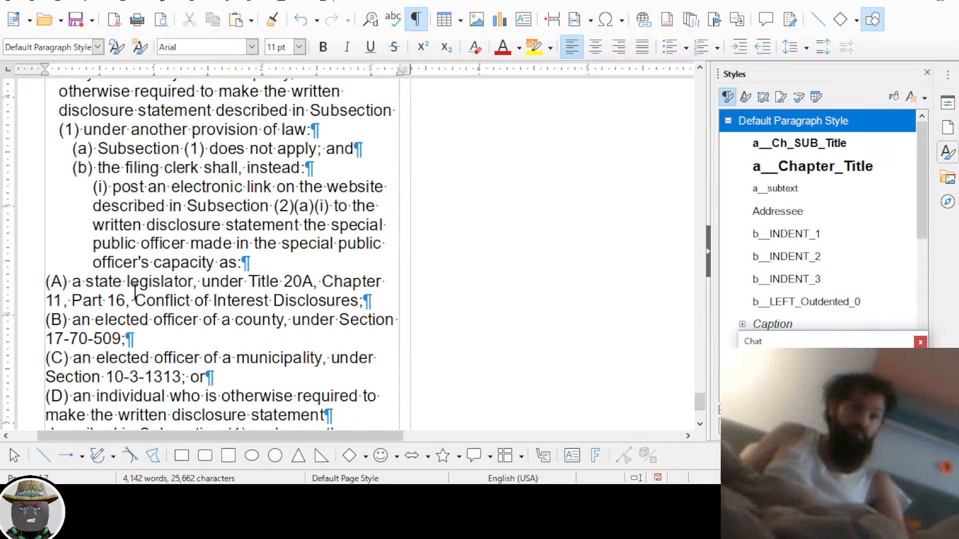
{"action": "left_click", "coordinate": [913, 100]}
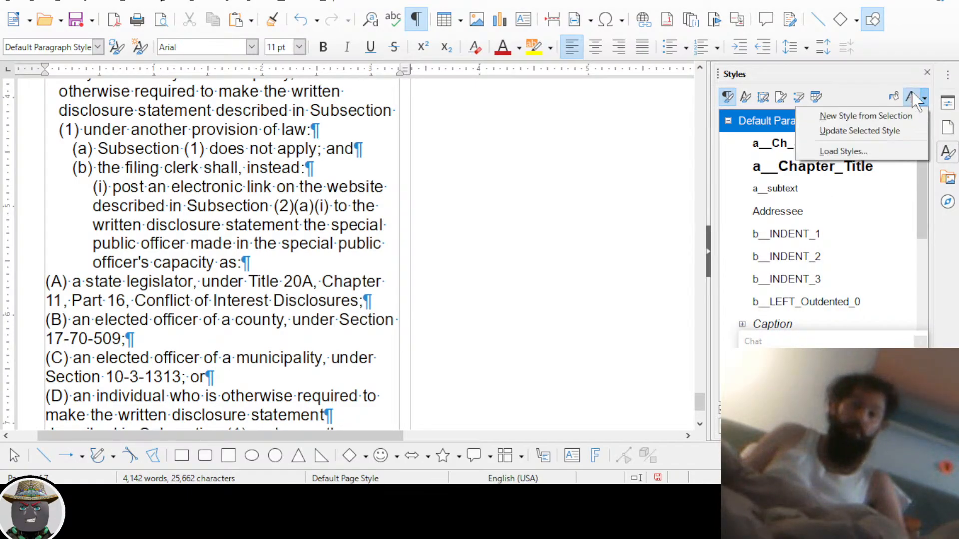
{"action": "left_click", "coordinate": [880, 120]}
{"action": "left_click", "coordinate": [440, 268]}
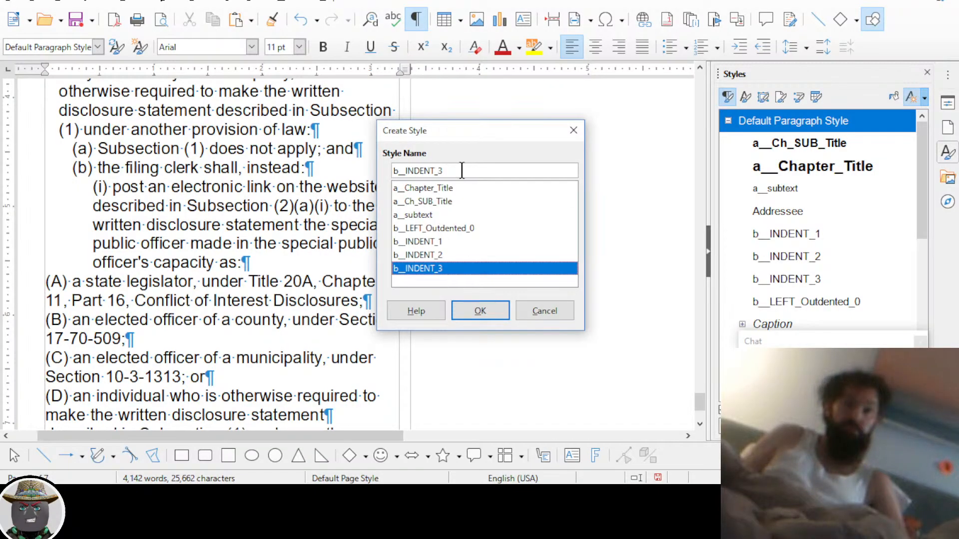
{"action": "left_click", "coordinate": [462, 171]}
{"action": "key", "text": "BackSpace"}
{"action": "type", "text": "4"}
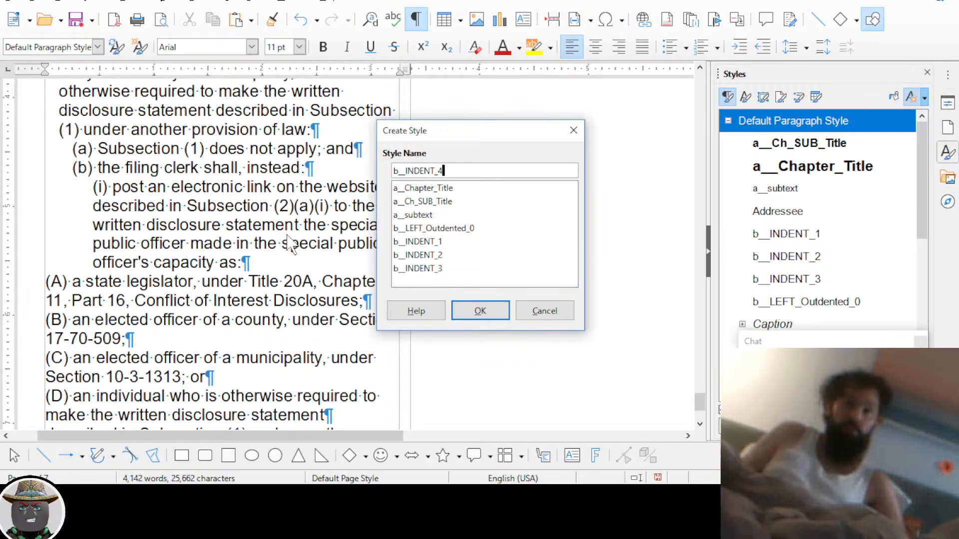
{"action": "key", "text": "Return"}
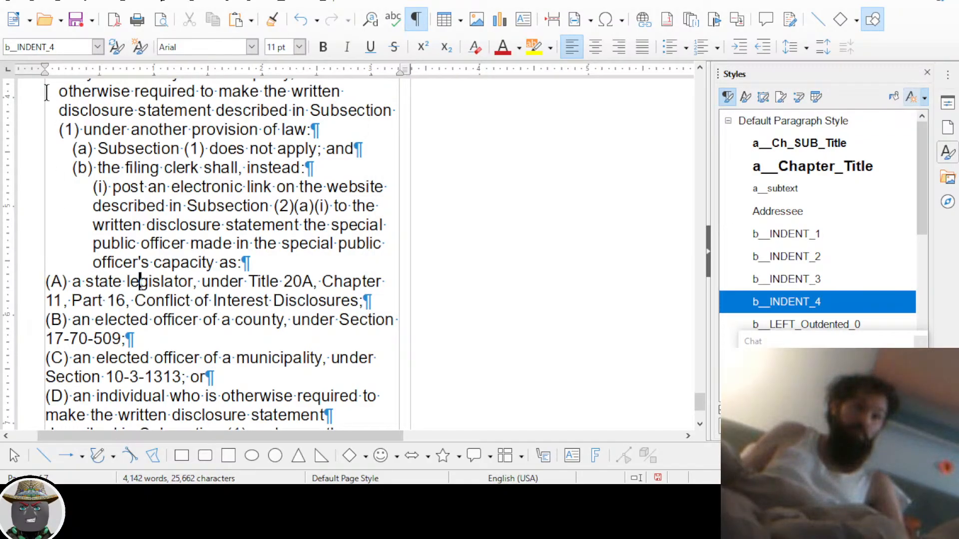
{"action": "left_click_drag", "start_coordinate": [45, 69], "coordinate": [100, 83]}
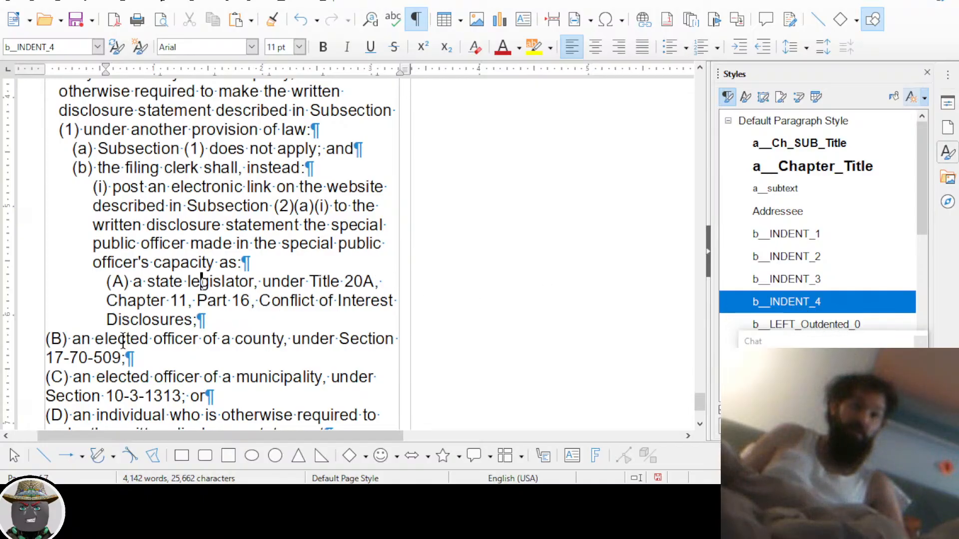
Apply the b__INDENT_4 style to items (B), (C) and (D) under item (7)(b)(i)
{"action": "left_click", "coordinate": [126, 340]}
{"action": "left_click", "coordinate": [787, 306]}
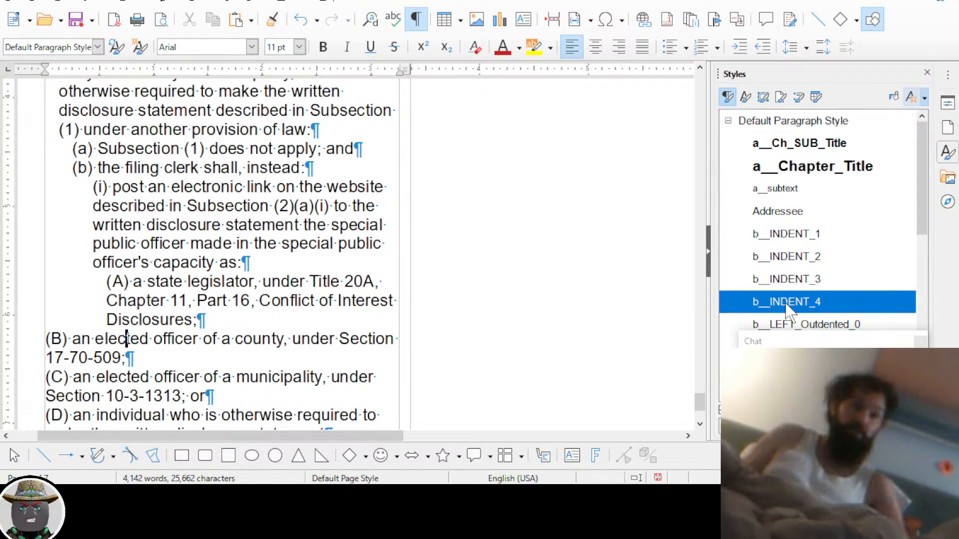
{"action": "double_click", "coordinate": [787, 303]}
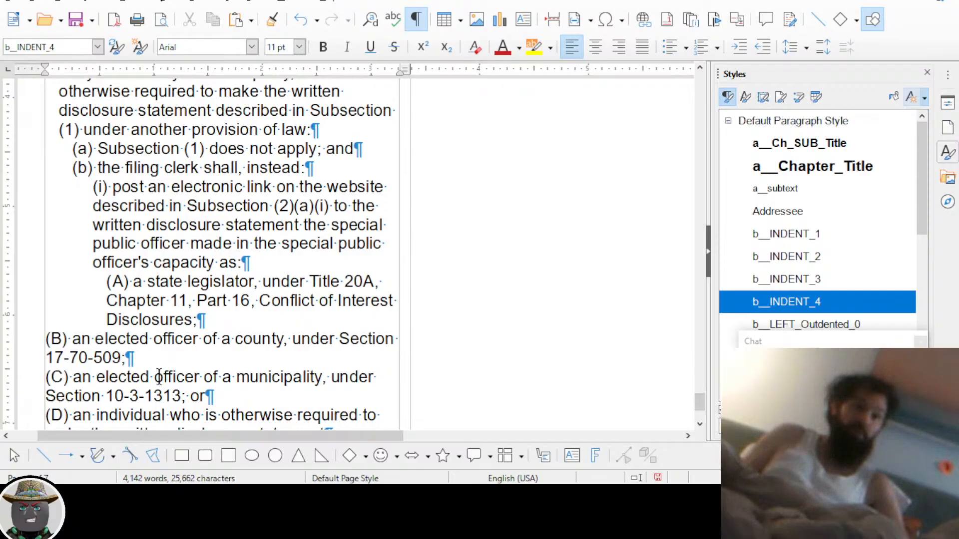
{"action": "left_click_drag", "start_coordinate": [159, 376], "coordinate": [162, 415]}
{"action": "left_click", "coordinate": [809, 299]}
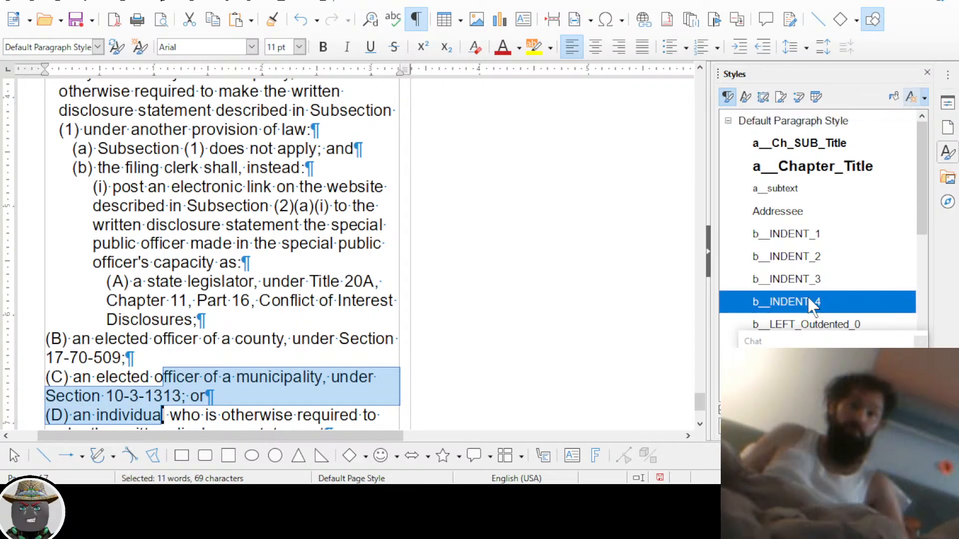
Update the b__INDENT_4 style to match the indentation of the item (A) paragraph
{"action": "left_click", "coordinate": [170, 301]}
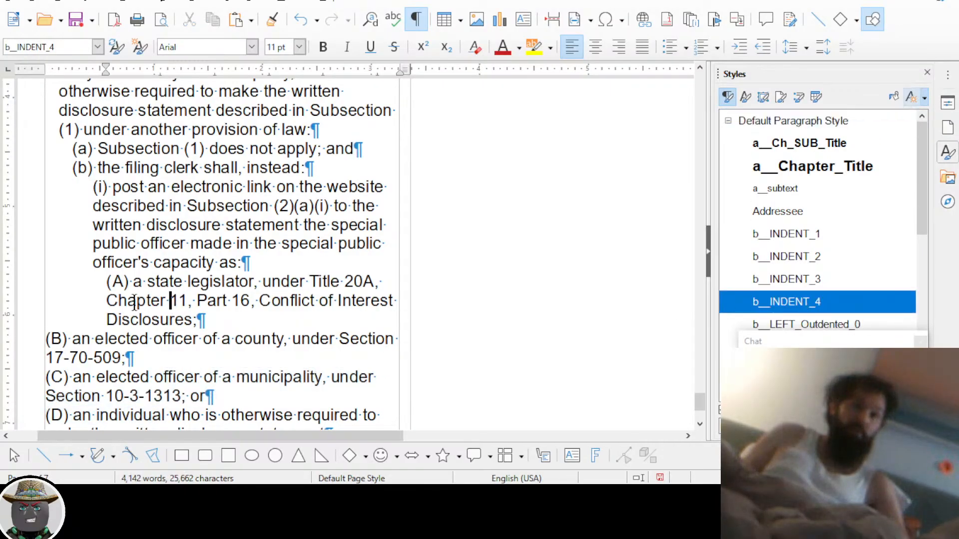
{"action": "left_click_drag", "start_coordinate": [118, 302], "coordinate": [188, 302]}
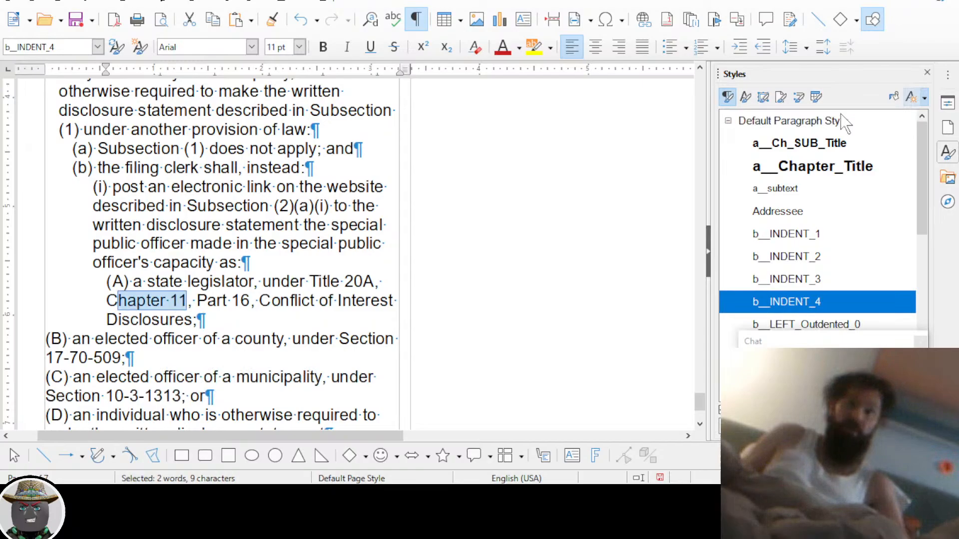
{"action": "left_click", "coordinate": [911, 98]}
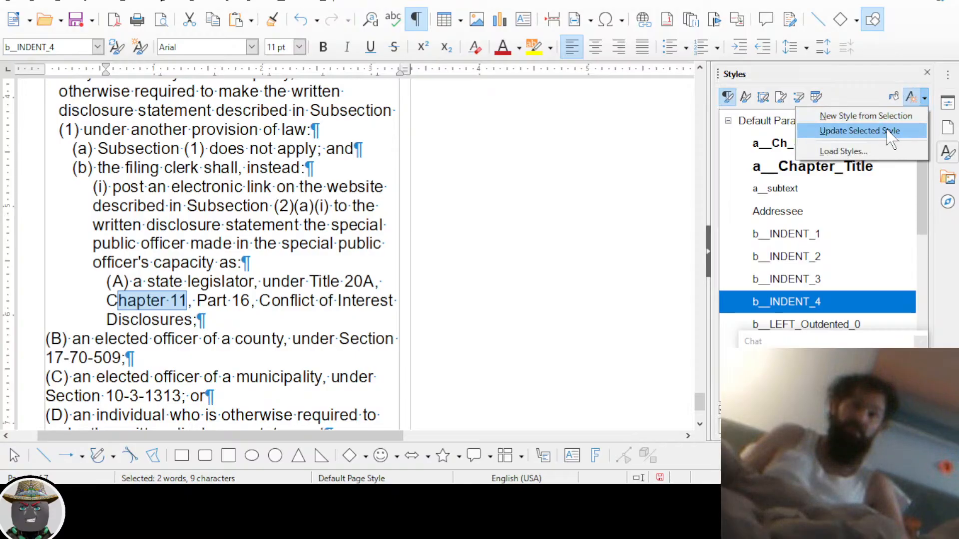
{"action": "left_click", "coordinate": [923, 97]}
{"action": "left_click", "coordinate": [919, 99]}
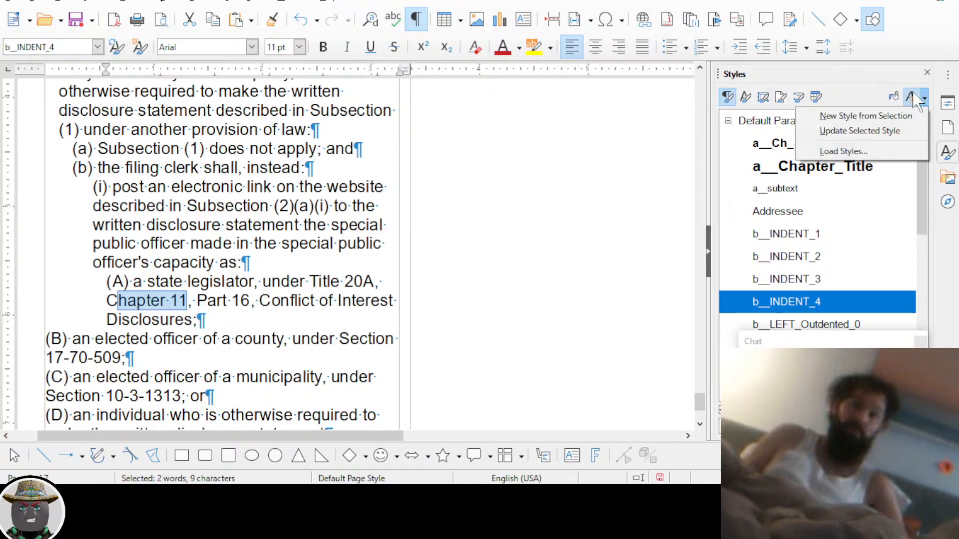
{"action": "left_click", "coordinate": [875, 131]}
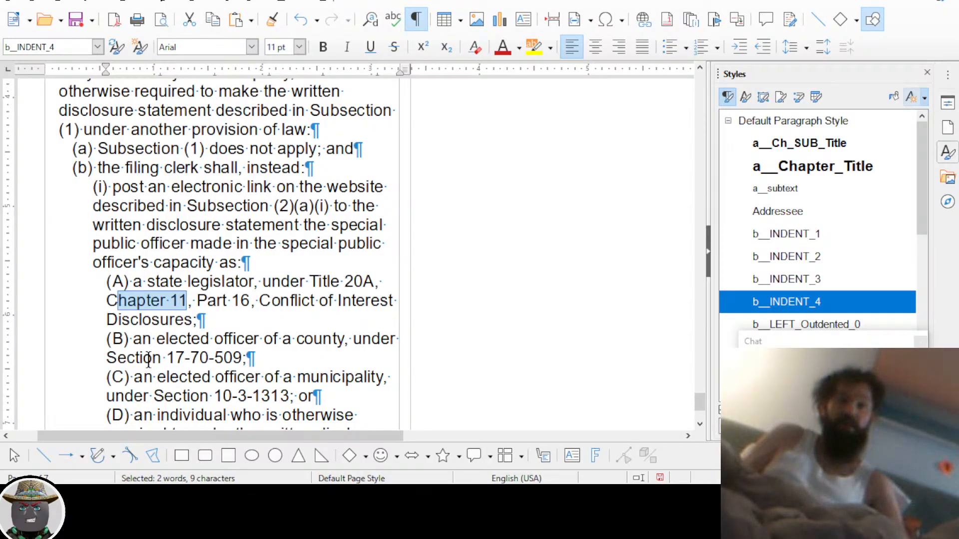
Apply b__INDENT_3 to item (7)(b)(ii) "provide the lieutenant governor" and rejoin its broken line to end in "Subsection (7)(b)(i)."
{"action": "scroll", "coordinate": [202, 355], "scroll_direction": "down", "scroll_amount": 10}
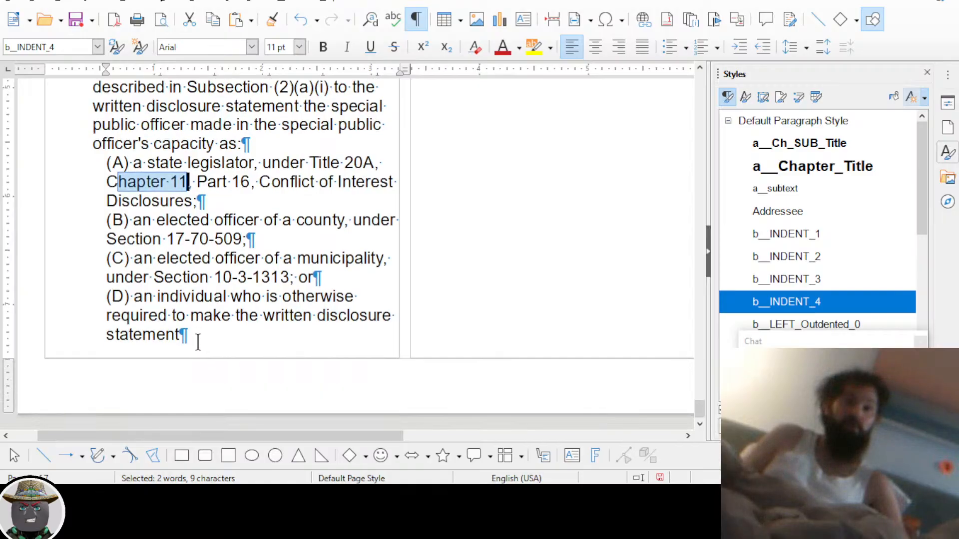
{"action": "scroll", "coordinate": [200, 344], "scroll_direction": "up", "scroll_amount": 5}
{"action": "scroll", "coordinate": [200, 344], "scroll_direction": "right", "scroll_amount": 3}
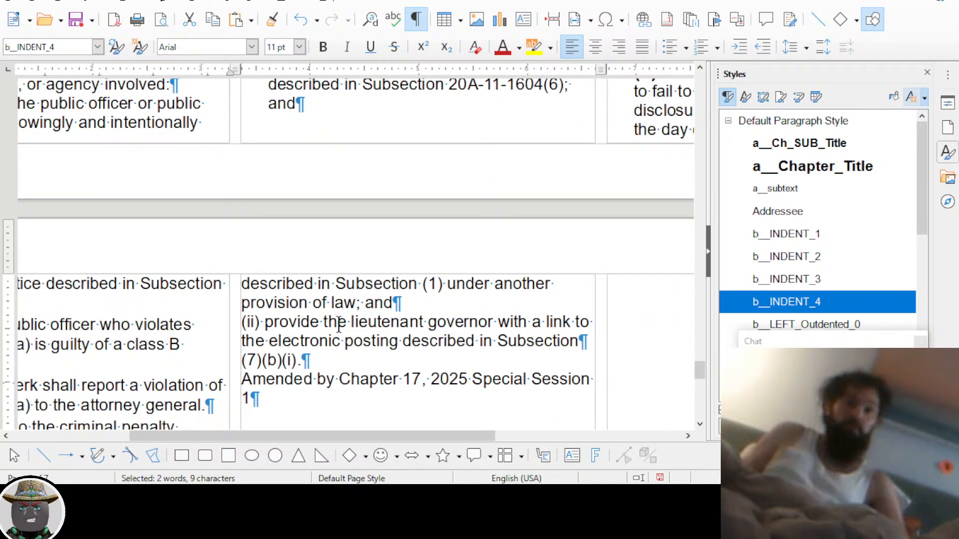
{"action": "left_click", "coordinate": [320, 323]}
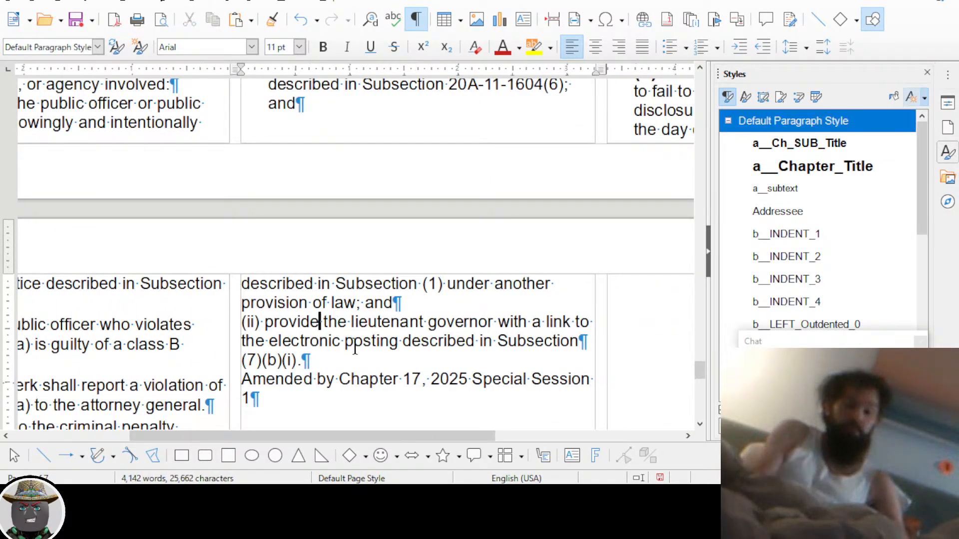
{"action": "key", "text": "ctrl+1"}
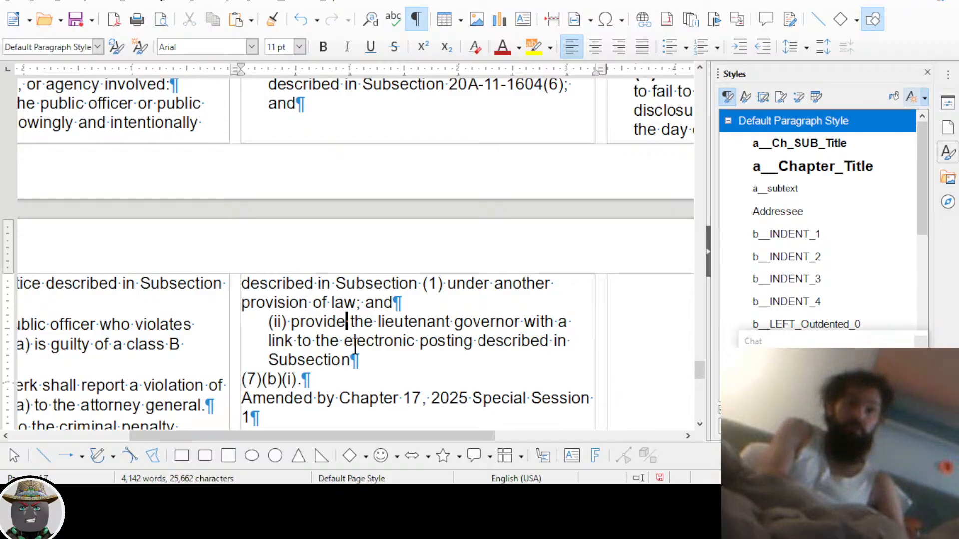
{"action": "key", "text": "ctrl+3"}
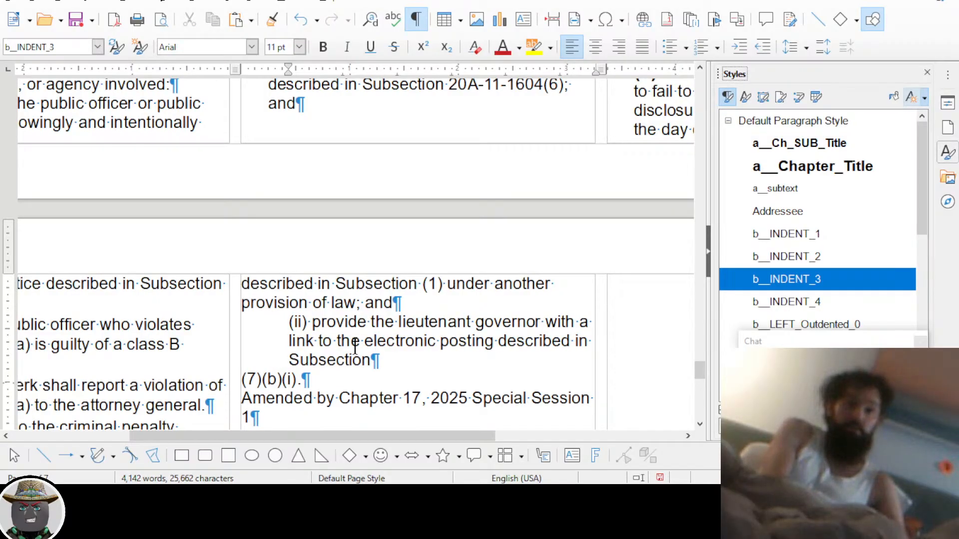
{"action": "key", "text": "ctrl+2"}
{"action": "key", "text": "ctrl+1"}
{"action": "key", "text": "ctrl+2"}
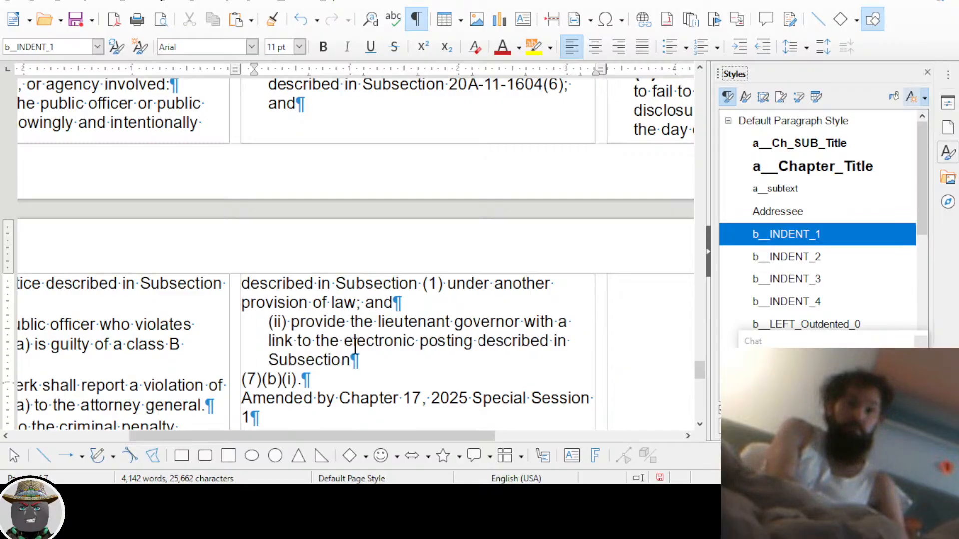
{"action": "key", "text": "ctrl+3"}
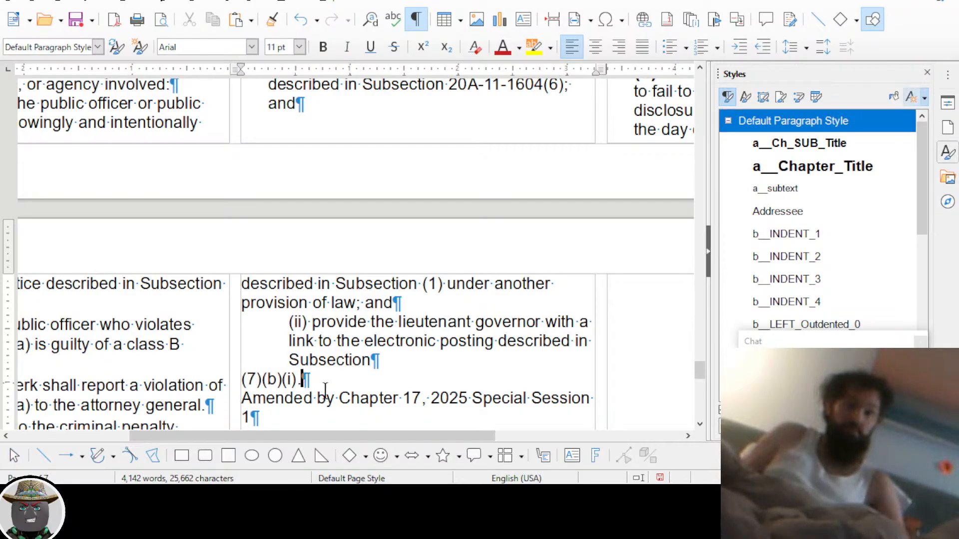
{"action": "key", "text": "Up"}
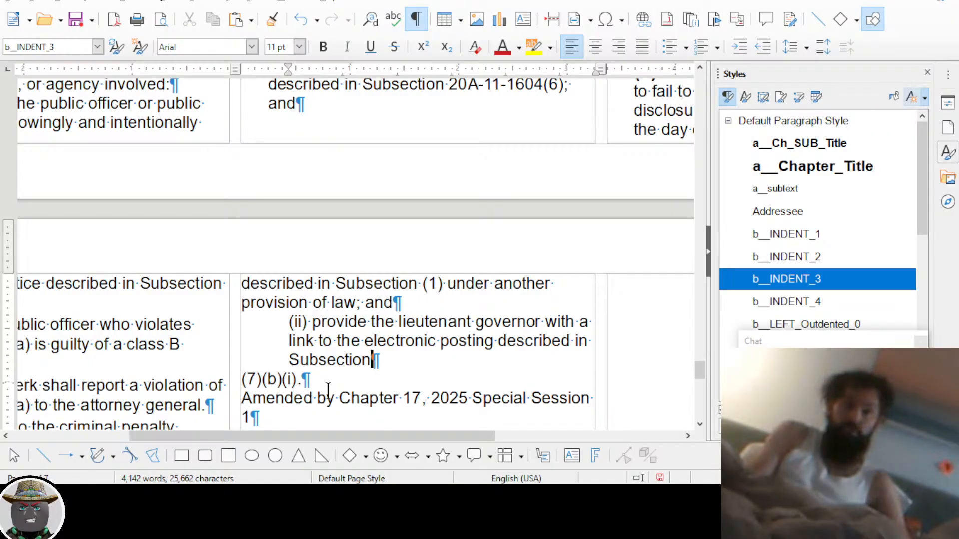
{"action": "key", "text": "Delete"}
Reset the stray line "(2)(a)(i)." above item (2)(b) of section 16 to Default Paragraph Style and Default Character Style
{"action": "scroll", "coordinate": [368, 369], "scroll_direction": "down", "scroll_amount": 3}
{"action": "scroll", "coordinate": [395, 382], "scroll_direction": "left", "scroll_amount": 5}
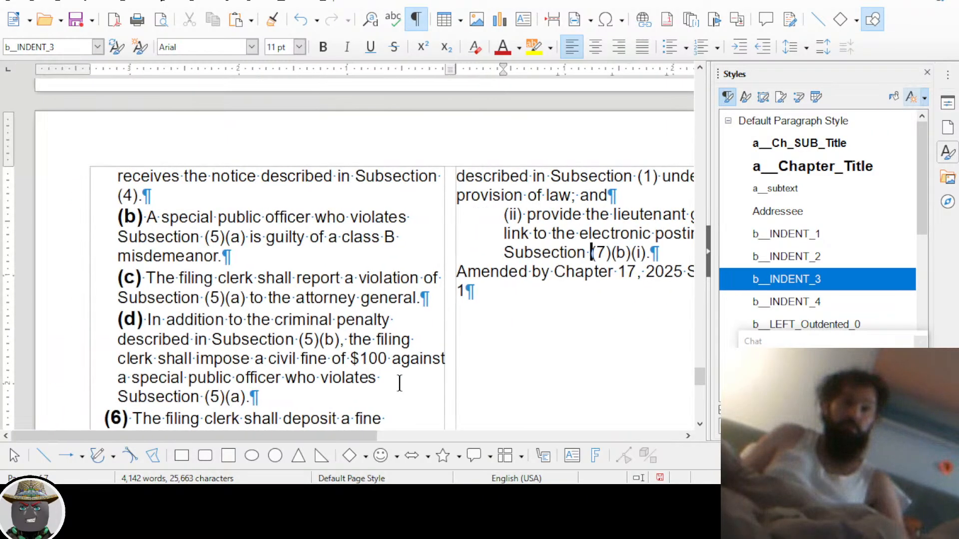
{"action": "scroll", "coordinate": [400, 383], "scroll_direction": "down", "scroll_amount": 10}
{"action": "scroll", "coordinate": [400, 382], "scroll_direction": "right", "scroll_amount": 5}
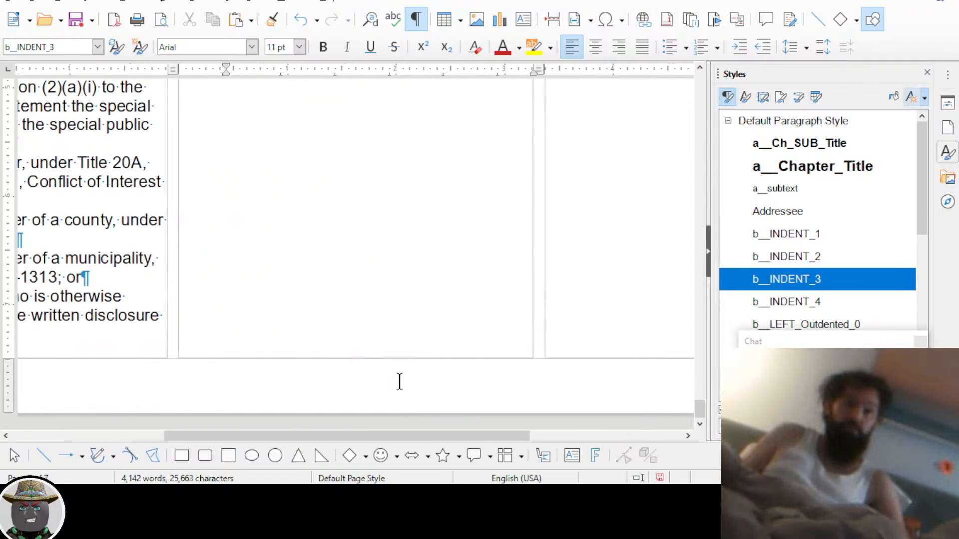
{"action": "scroll", "coordinate": [399, 382], "scroll_direction": "up", "scroll_amount": 15}
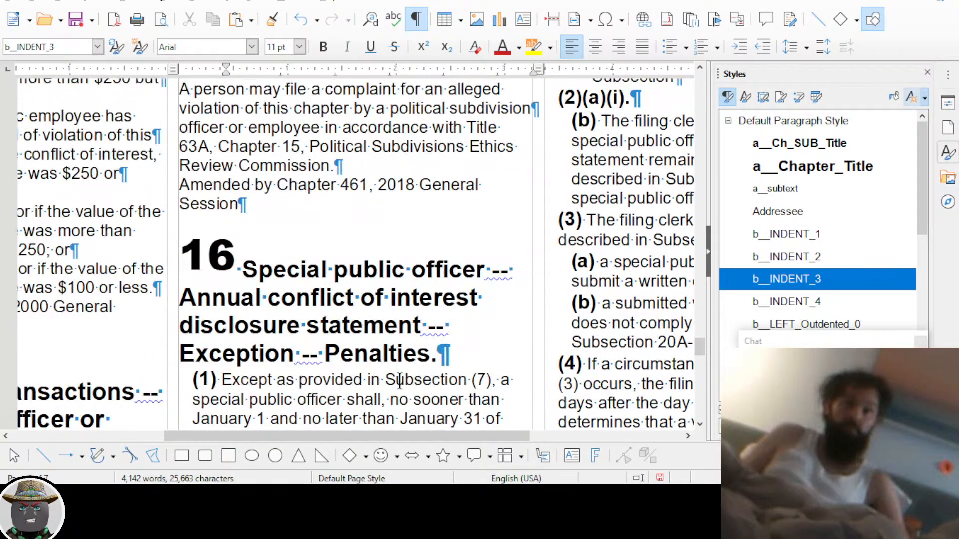
{"action": "scroll", "coordinate": [399, 383], "scroll_direction": "up", "scroll_amount": 3}
{"action": "scroll", "coordinate": [400, 382], "scroll_direction": "right", "scroll_amount": 5}
{"action": "scroll", "coordinate": [400, 382], "scroll_direction": "down", "scroll_amount": 1}
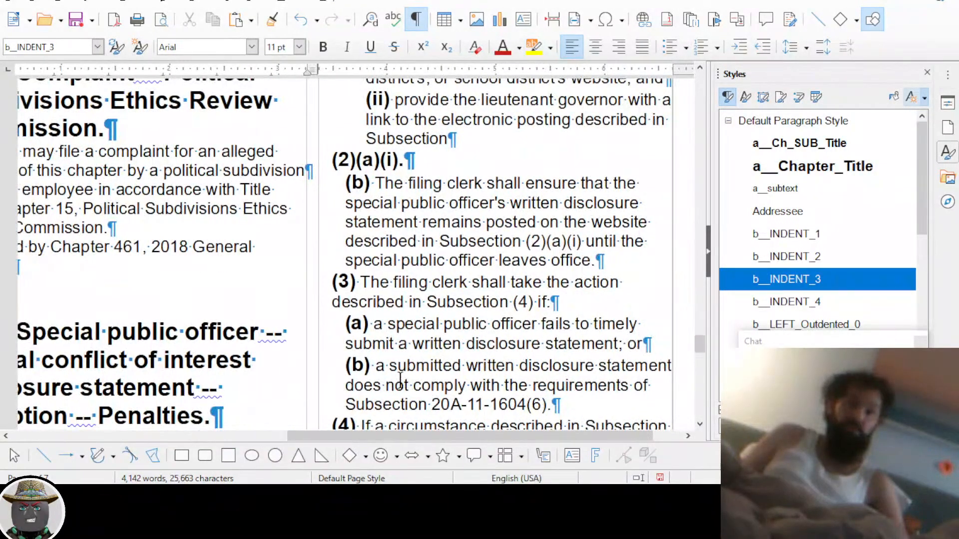
{"action": "double_click", "coordinate": [402, 160]}
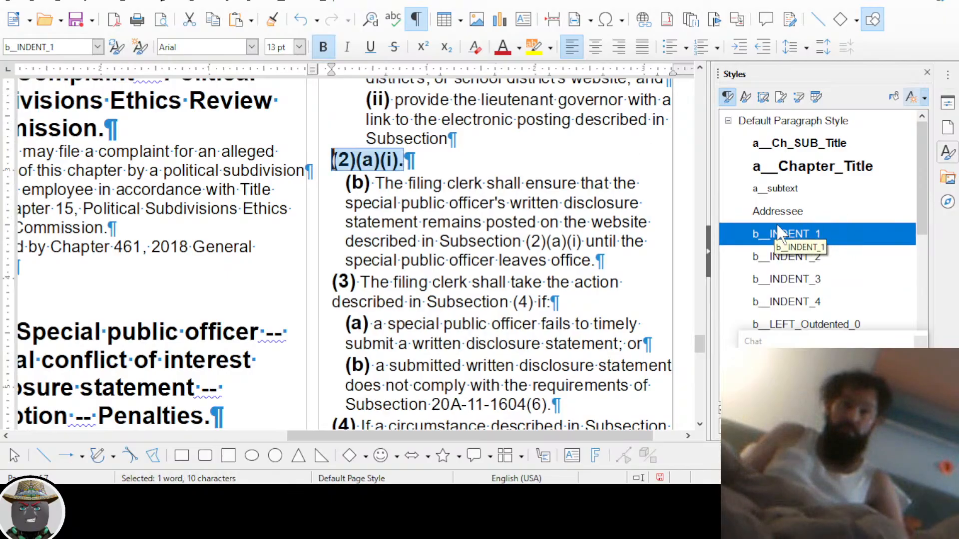
{"action": "double_click", "coordinate": [752, 122]}
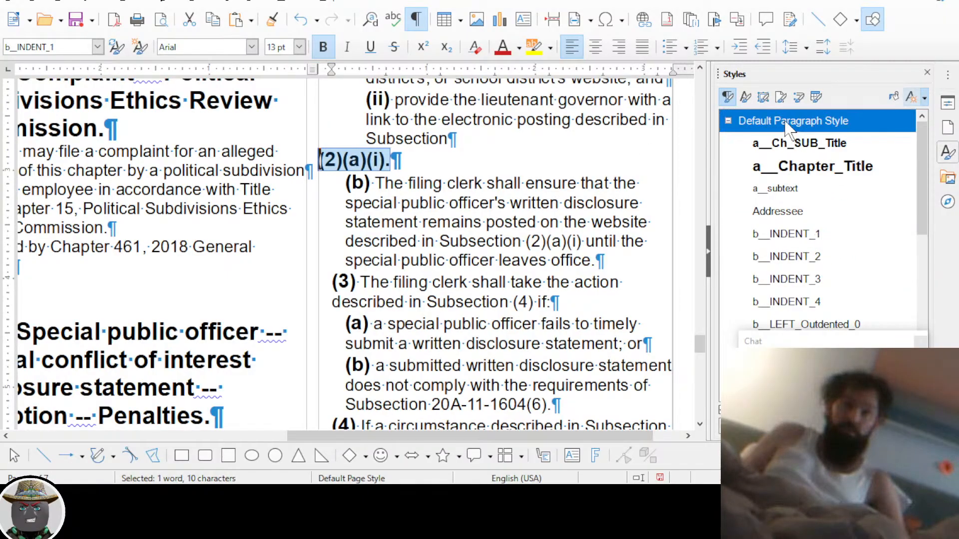
{"action": "left_click", "coordinate": [745, 98]}
{"action": "double_click", "coordinate": [752, 121]}
Rejoin the stray "(2)(a)(i)." line to the preceding item (ii) paragraph after "Subsection"
{"action": "left_click", "coordinate": [505, 138]}
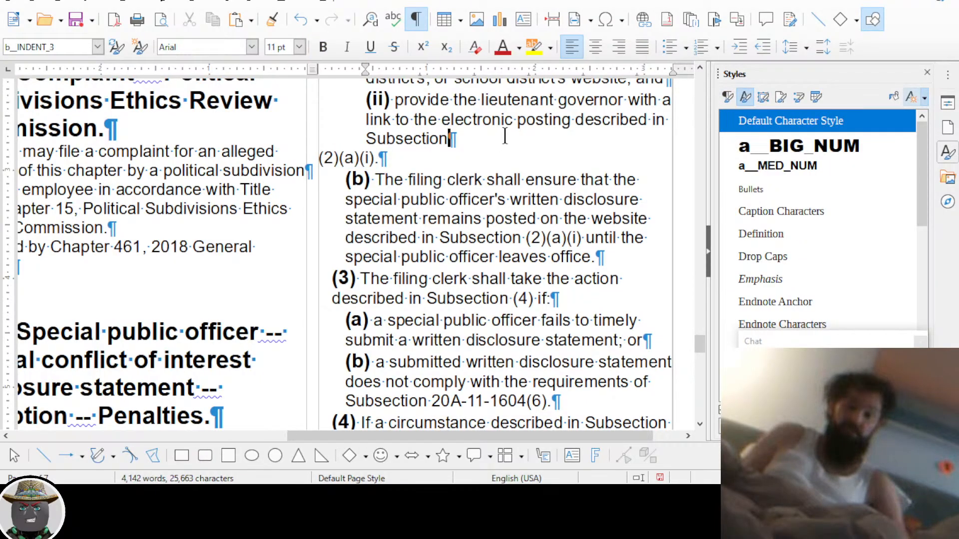
{"action": "key", "text": "Delete"}
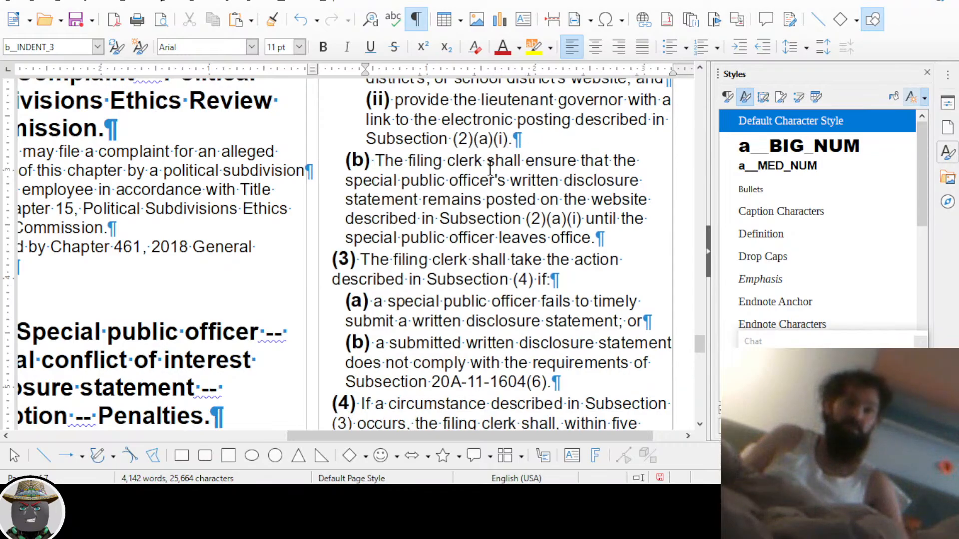
{"action": "scroll", "coordinate": [484, 169], "scroll_direction": "down", "scroll_amount": 2}
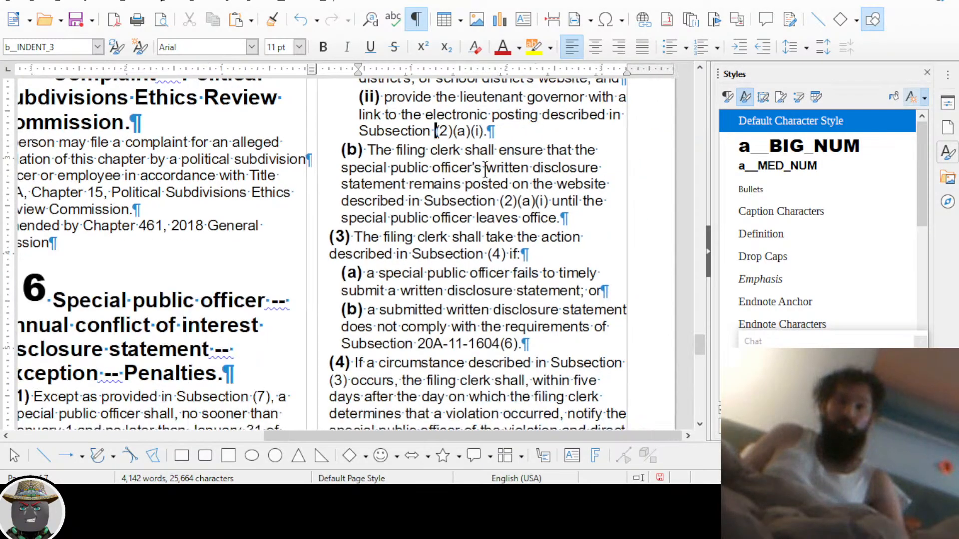
Apply the a__MED_NUM character style to the "(2)" label of "may rescind or void any contract" above section 15
{"action": "scroll", "coordinate": [443, 226], "scroll_direction": "up", "scroll_amount": 10}
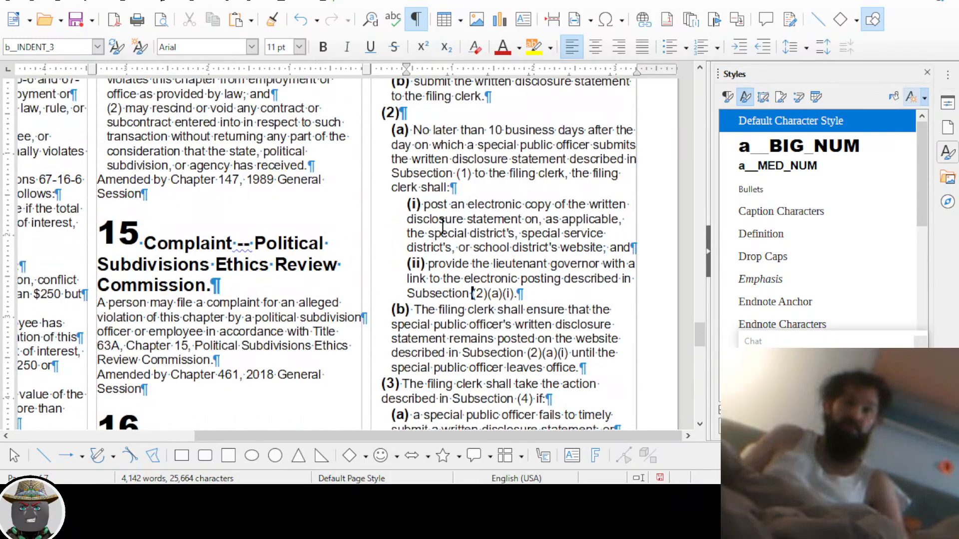
{"action": "scroll", "coordinate": [442, 225], "scroll_direction": "left", "scroll_amount": 5}
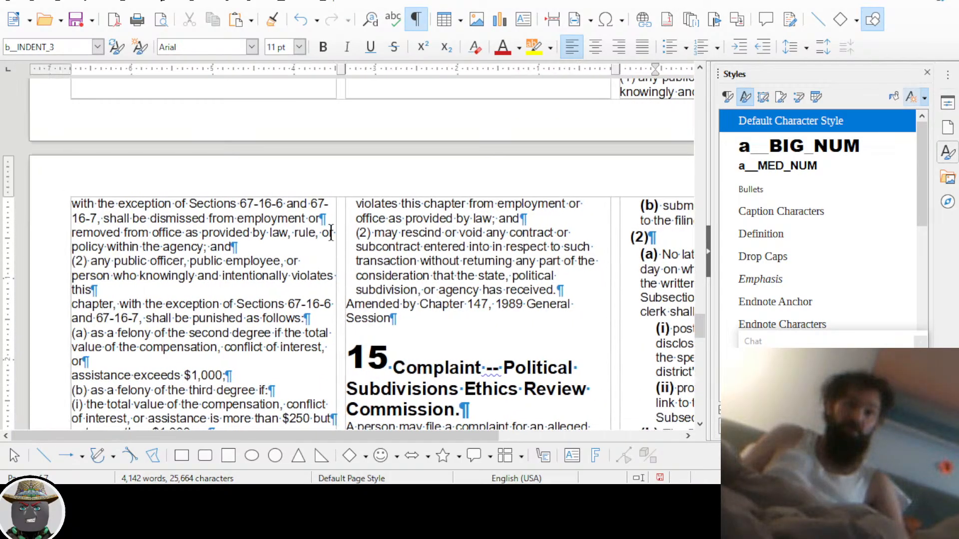
{"action": "left_click", "coordinate": [355, 234]}
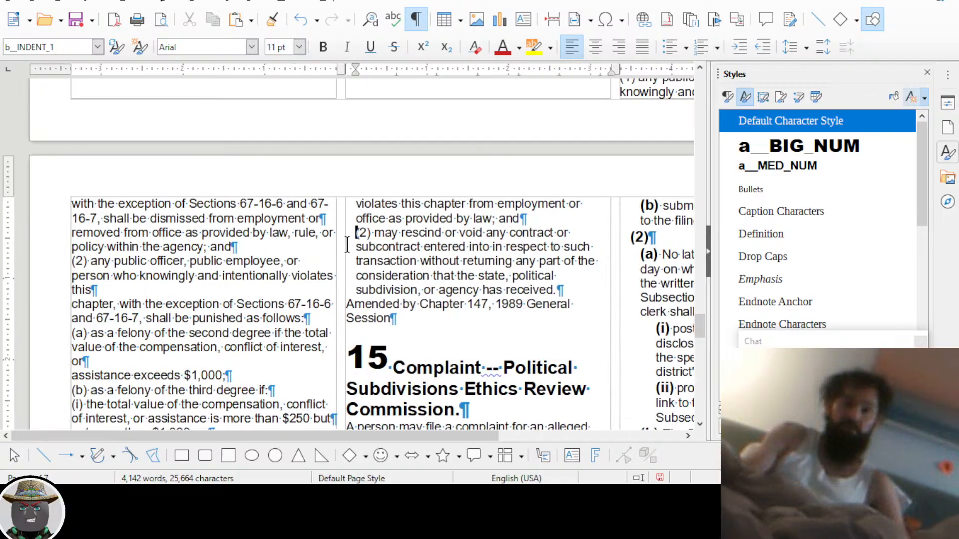
{"action": "key", "text": "shift+Right"}
{"action": "key", "text": "shift+Right"}
{"action": "key", "text": "shift+Right"}
{"action": "key", "text": "ctrl+2"}
Apply a__MED_NUM to the (a) label of "Subsection (1) does not apply" under item (7) of section 16
{"action": "scroll", "coordinate": [440, 265], "scroll_direction": "down", "scroll_amount": 6}
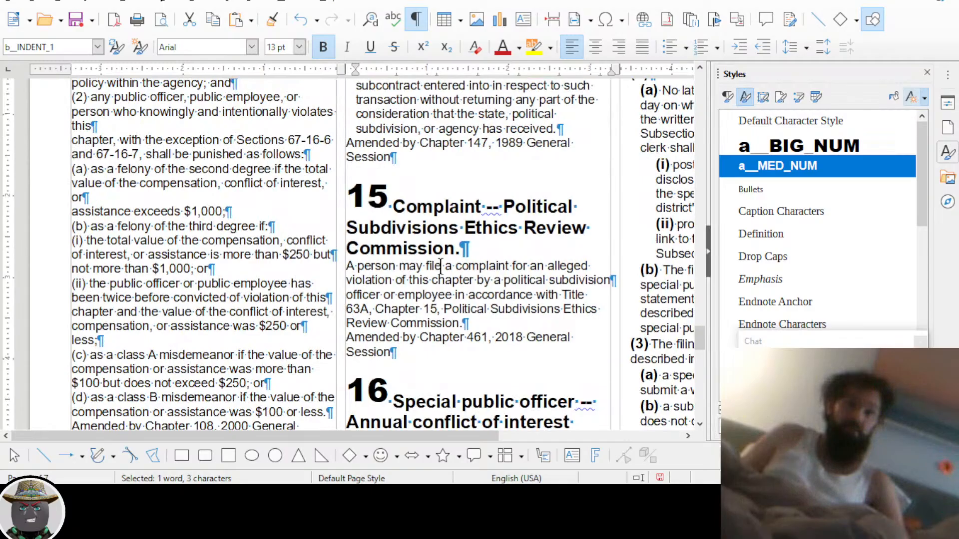
{"action": "scroll", "coordinate": [561, 298], "scroll_direction": "right", "scroll_amount": 8}
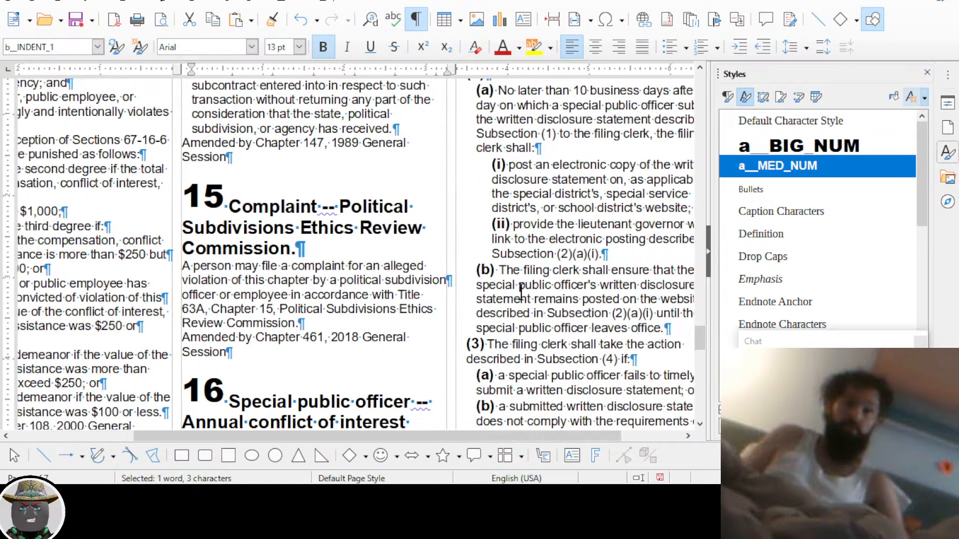
{"action": "scroll", "coordinate": [522, 292], "scroll_direction": "down", "scroll_amount": 9}
{"action": "scroll", "coordinate": [521, 292], "scroll_direction": "down", "scroll_amount": 6}
{"action": "scroll", "coordinate": [517, 293], "scroll_direction": "left", "scroll_amount": 8}
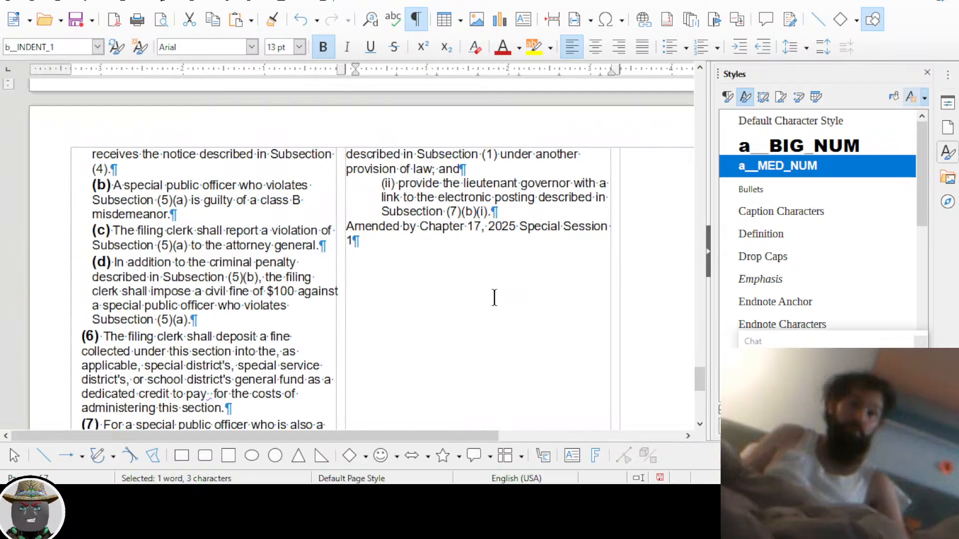
{"action": "scroll", "coordinate": [495, 298], "scroll_direction": "down", "scroll_amount": 8}
{"action": "left_click", "coordinate": [194, 361]}
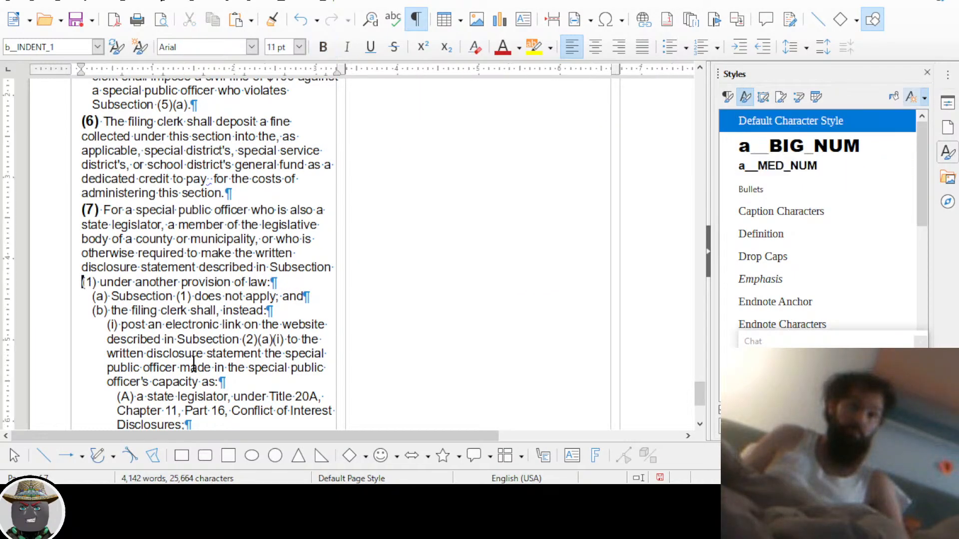
{"action": "key", "text": "ctrl+Down"}
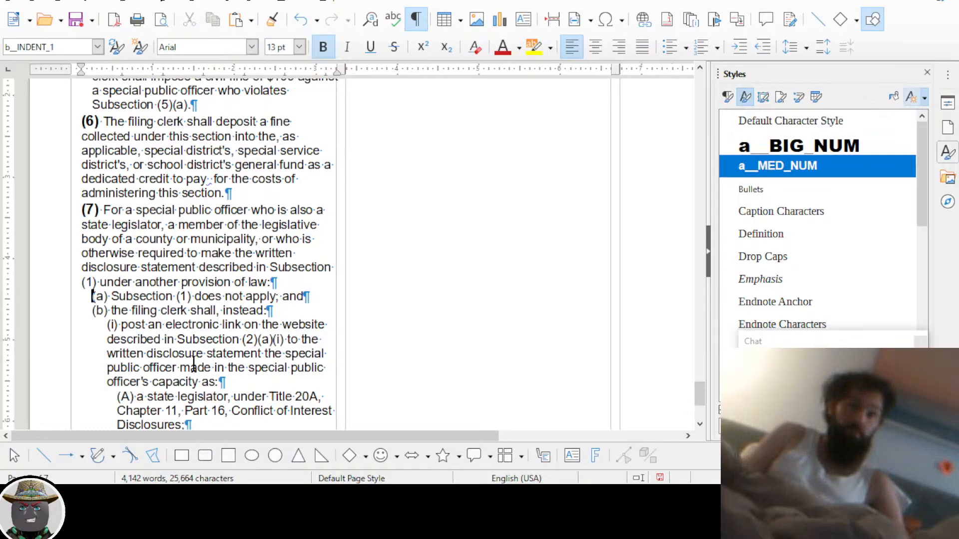
{"action": "key", "text": "shift+Right"}
{"action": "key", "text": "shift+Right"}
{"action": "key", "text": "shift+Right"}
{"action": "key", "text": "ctrl+shift+y"}
{"action": "key", "text": "ctrl+Down"}
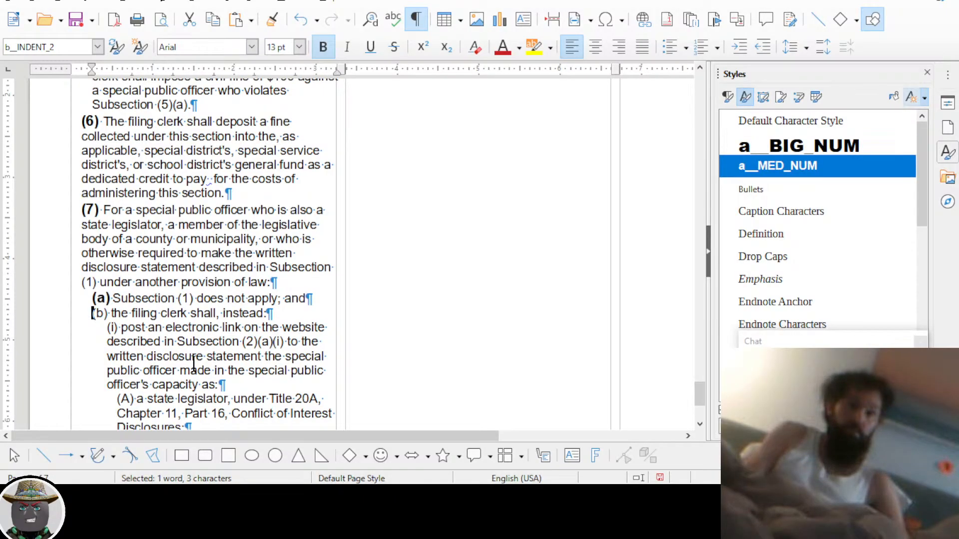
{"action": "key", "text": "BackSpace"}
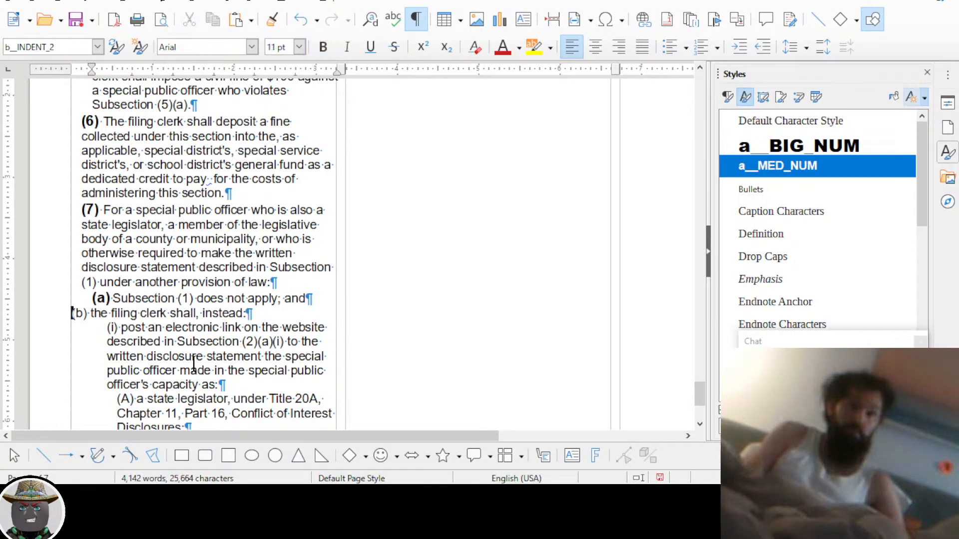
{"action": "key", "text": "ctrl+z"}
{"action": "key", "text": "ctrl+F12"}
{"action": "key", "text": "Escape"}
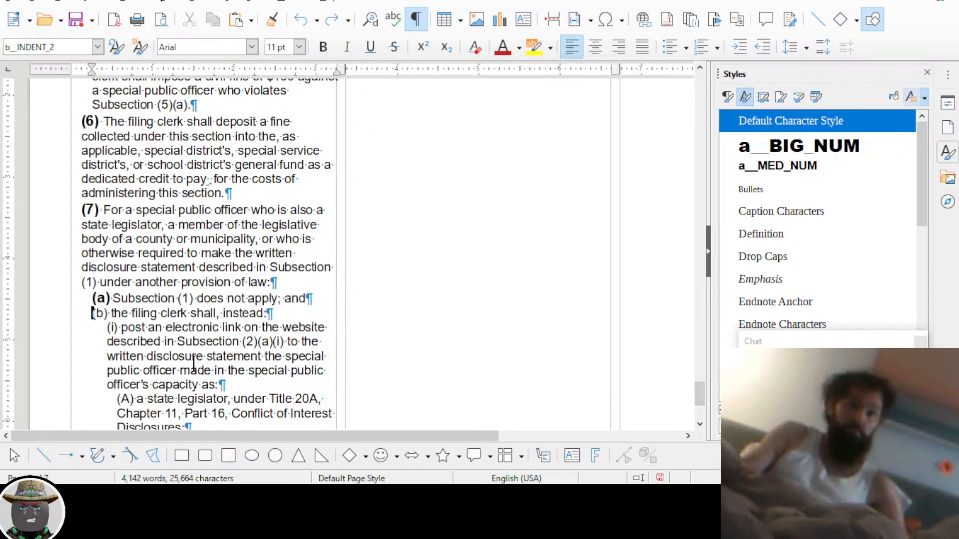
Apply a__MED_NUM to the labels (b), (i) and (A) under item (7) of section 16
{"action": "key", "text": "shift+Right"}
{"action": "key", "text": "shift+Right"}
{"action": "key", "text": "shift+Right"}
{"action": "key", "text": "ctrl+shift+y"}
{"action": "key", "text": "ctrl+Down"}
{"action": "key", "text": "shift+Right"}
{"action": "key", "text": "shift+Right"}
{"action": "key", "text": "shift+Right"}
{"action": "key", "text": "ctrl+shift+y"}
{"action": "key", "text": "ctrl+Down"}
{"action": "key", "text": "shift+Right"}
{"action": "key", "text": "shift+Right"}
{"action": "key", "text": "shift+Right"}
{"action": "key", "text": "ctrl+shift+y"}
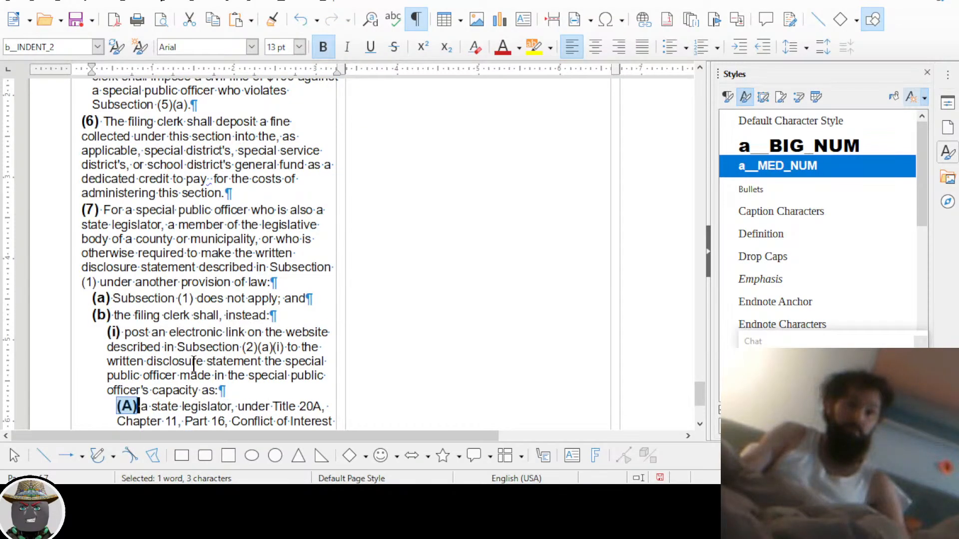
Apply a__MED_NUM to the labels (B) and (C) under item (7)(b)(i)
{"action": "key", "text": "ctrl+Down"}
{"action": "key", "text": "shift+Right"}
{"action": "key", "text": "shift+Right"}
{"action": "key", "text": "shift+Right"}
{"action": "key", "text": "ctrl+shift+y"}
{"action": "key", "text": "ctrl+Down"}
{"action": "key", "text": "shift+Right"}
{"action": "key", "text": "shift+Right"}
{"action": "key", "text": "shift+Right"}
{"action": "key", "text": "ctrl+shift+y"}
Apply a__MED_NUM to the (D) label and rejoin the stray line "described in Subsection (1) under another provision of law; and" to that item
{"action": "key", "text": "ctrl+Down"}
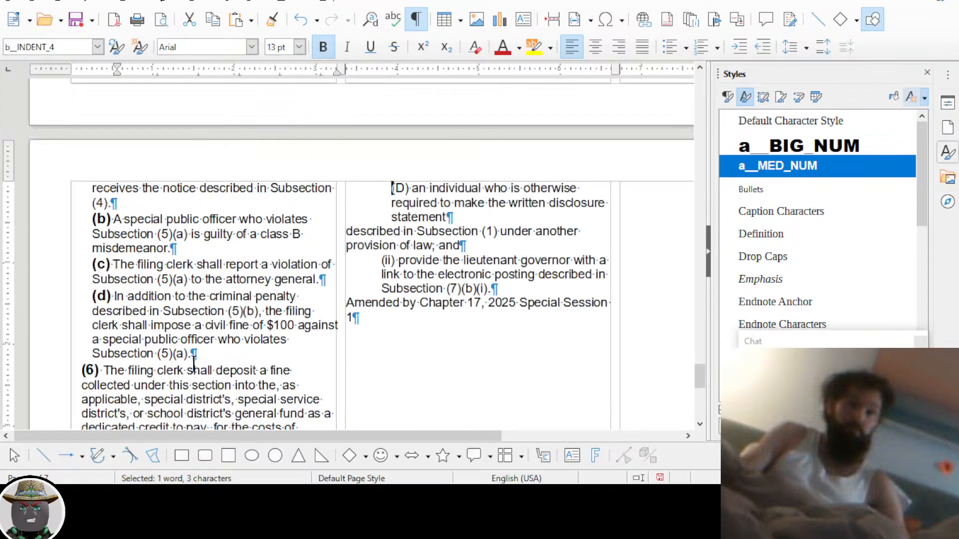
{"action": "key", "text": "shift+Right"}
{"action": "key", "text": "shift+Right"}
{"action": "key", "text": "shift+Right"}
{"action": "key", "text": "ctrl+shift+y"}
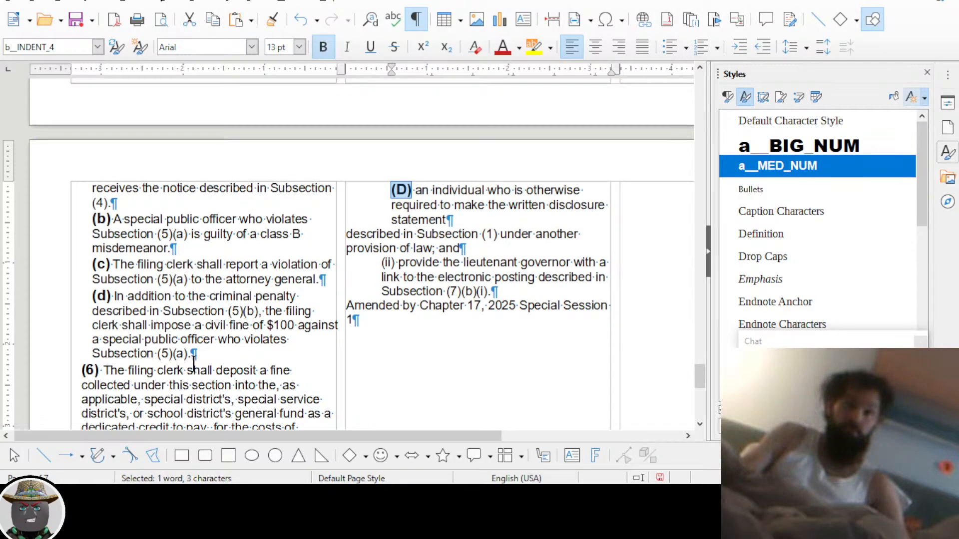
{"action": "key", "text": "ctrl+Down"}
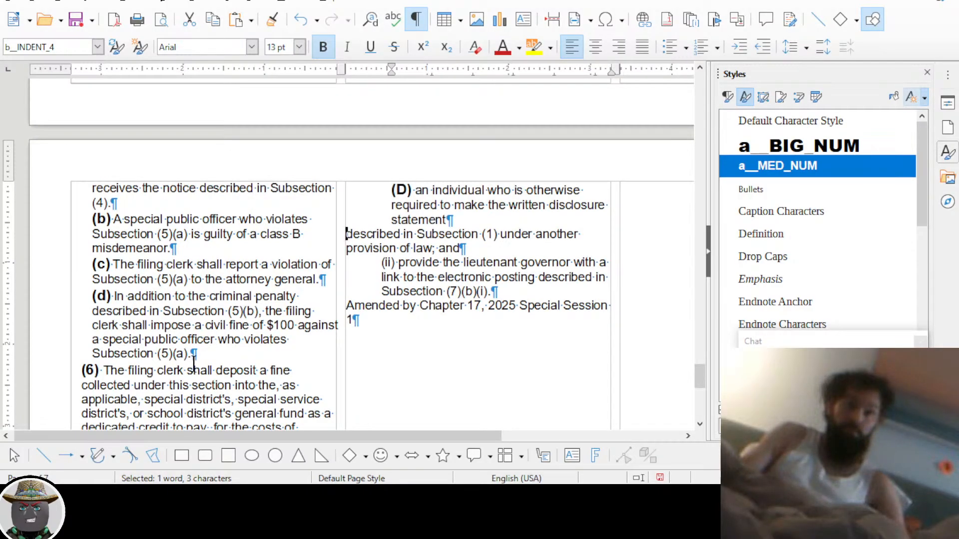
{"action": "key", "text": "BackSpace"}
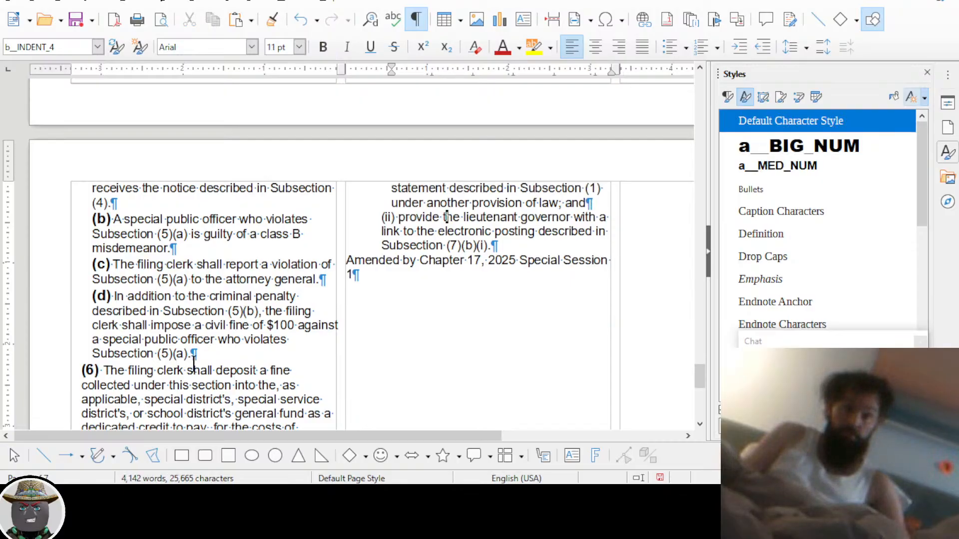
Apply a__MED_NUM to the (ii) label of "provide the lieutenant governor" under item (7)(b)
{"action": "key", "text": "ctrl+Left"}
{"action": "key", "text": "ctrl+Left"}
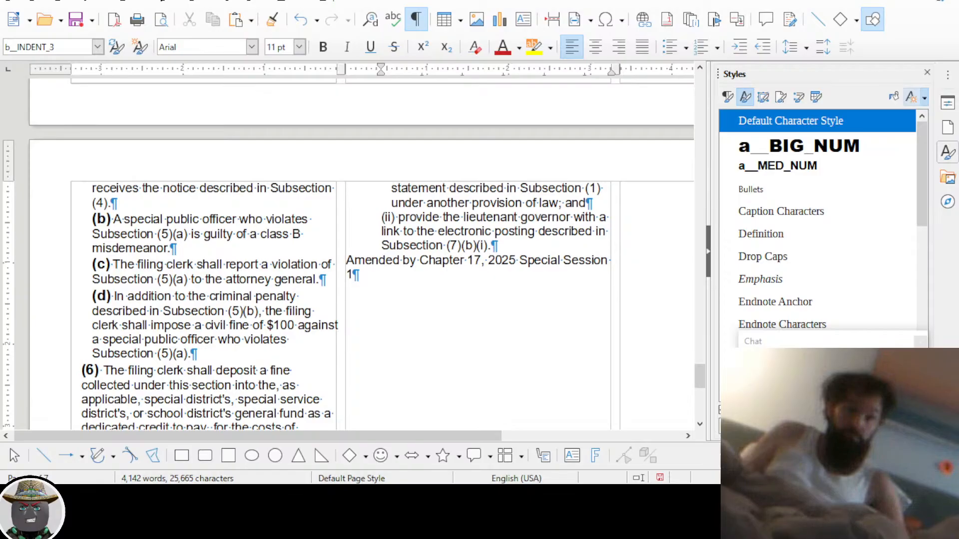
{"action": "right_click", "coordinate": [799, 420]}
{"action": "left_click", "coordinate": [676, 476]}
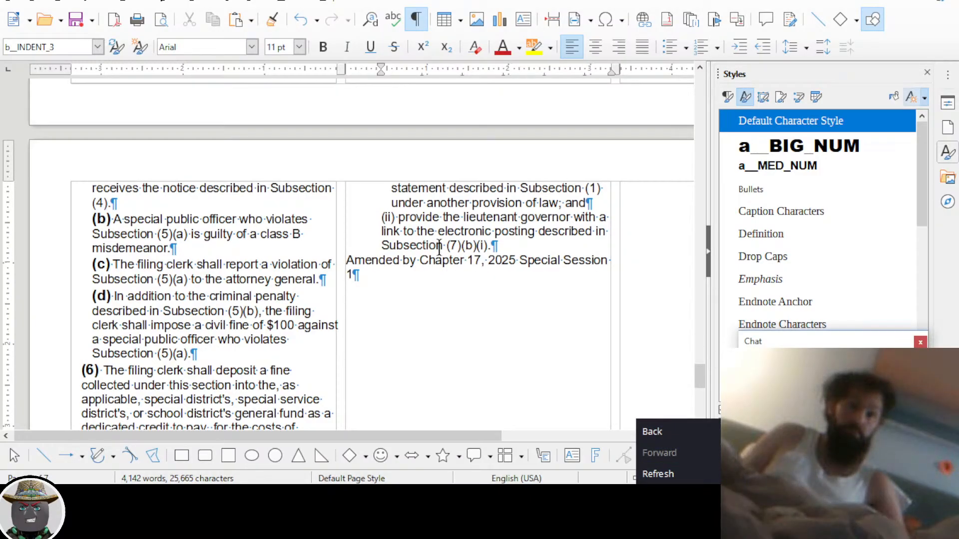
{"action": "left_click", "coordinate": [402, 222]}
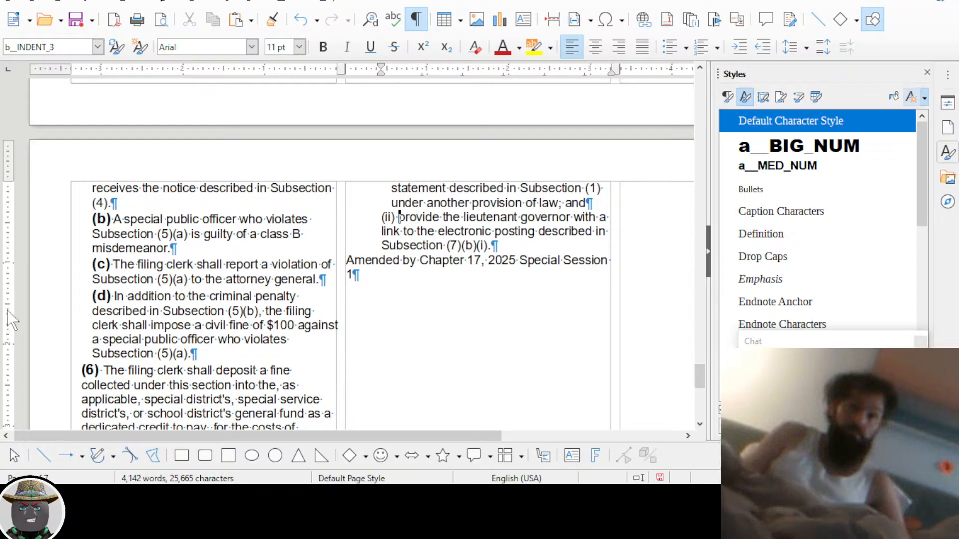
{"action": "key", "text": "Left"}
{"action": "key", "text": "shift+Home"}
{"action": "key", "text": "ctrl+b"}
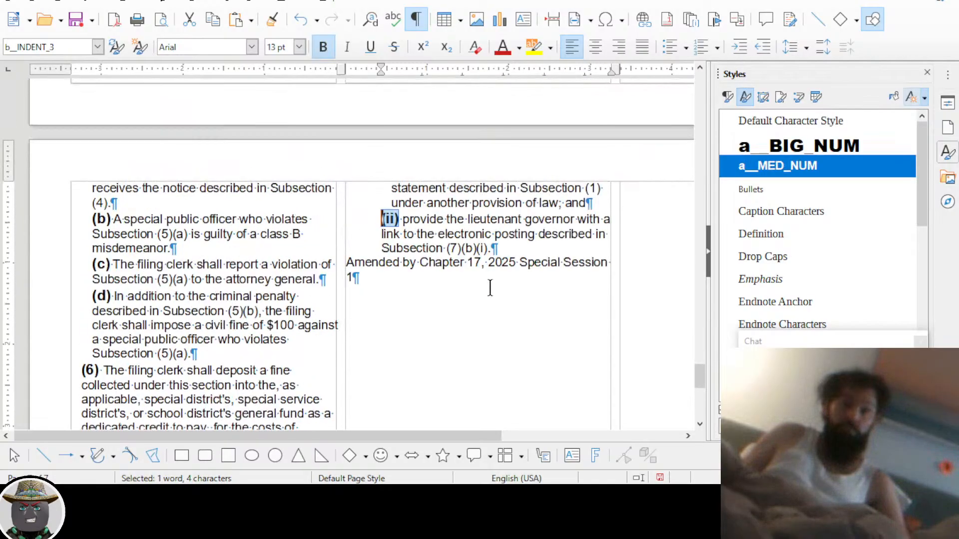
Show the document in full screen at the "67-16-5 Accepting gift, compensation, or loan" heading
{"action": "scroll", "coordinate": [486, 274], "scroll_direction": "down", "scroll_amount": 2}
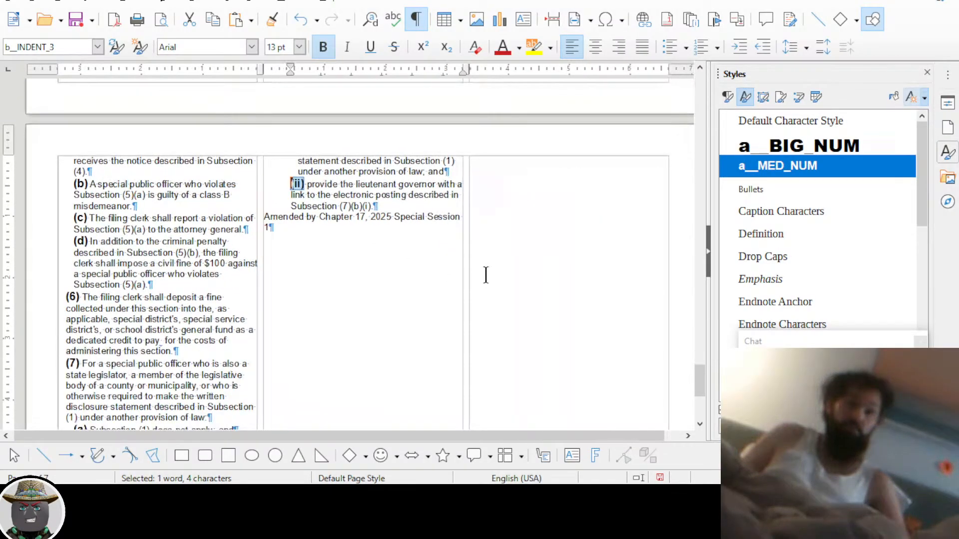
{"action": "scroll", "coordinate": [486, 275], "scroll_direction": "up", "scroll_amount": 15}
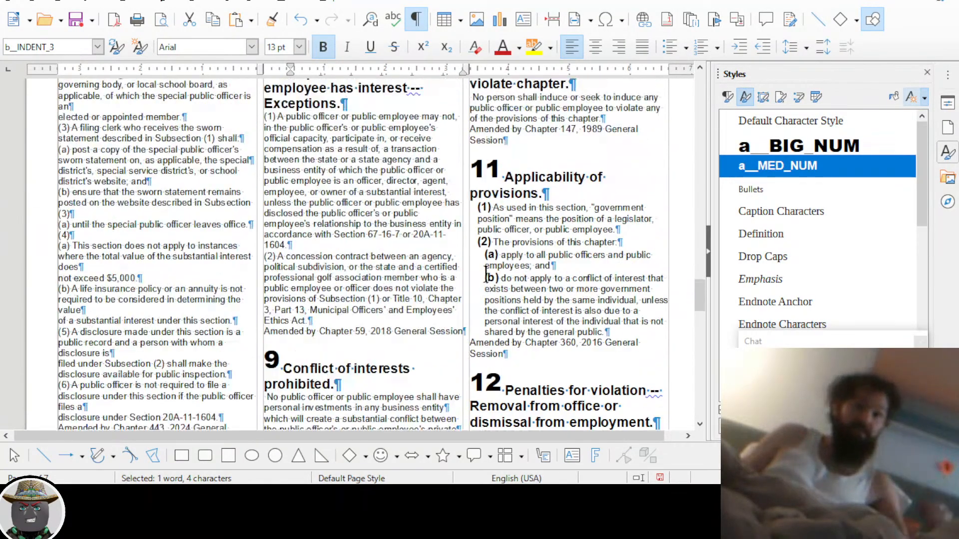
{"action": "scroll", "coordinate": [487, 275], "scroll_direction": "up", "scroll_amount": 10}
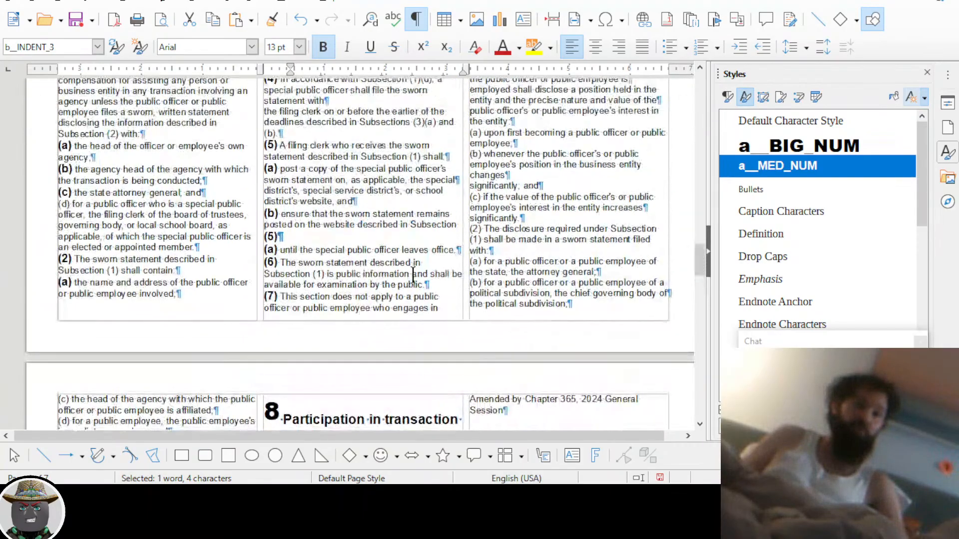
{"action": "scroll", "coordinate": [413, 274], "scroll_direction": "up", "scroll_amount": 12}
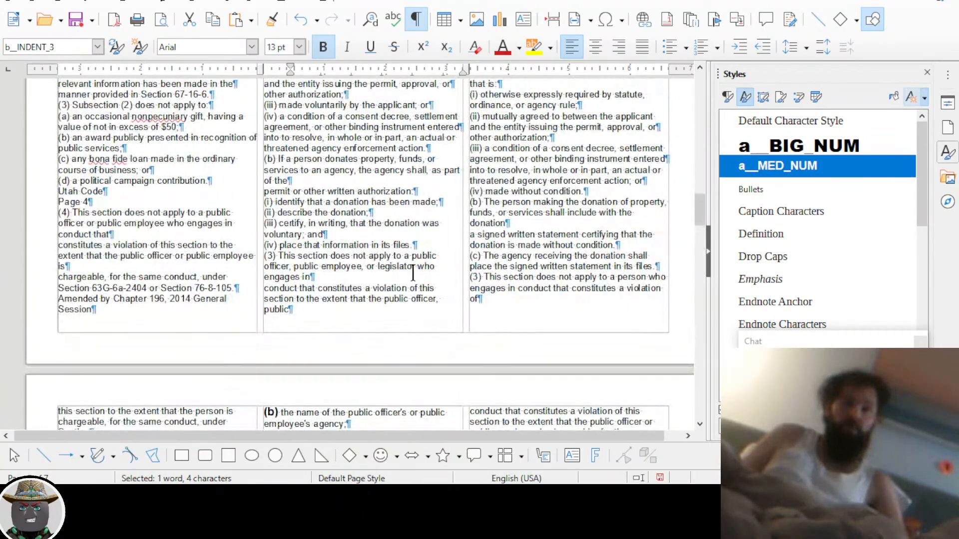
{"action": "scroll", "coordinate": [413, 274], "scroll_direction": "up", "scroll_amount": 9}
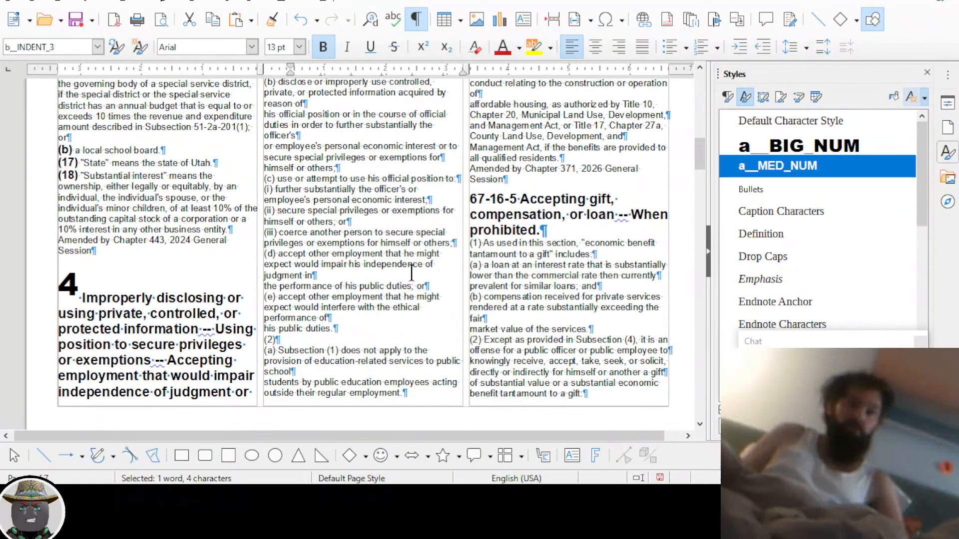
{"action": "scroll", "coordinate": [411, 273], "scroll_direction": "up", "scroll_amount": 3}
{"action": "key", "text": "ctrl+shift+j"}
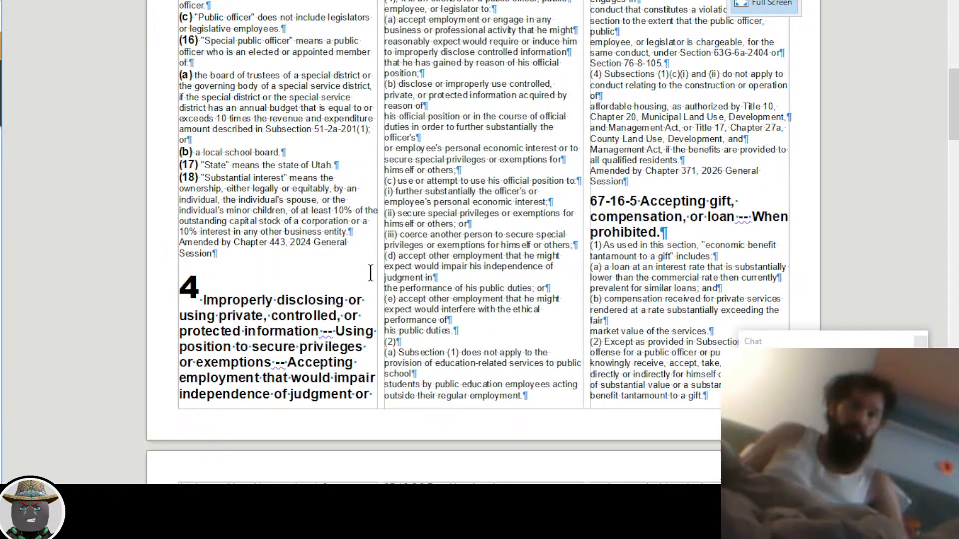
{"action": "scroll", "coordinate": [370, 273], "scroll_direction": "up", "scroll_amount": 1}
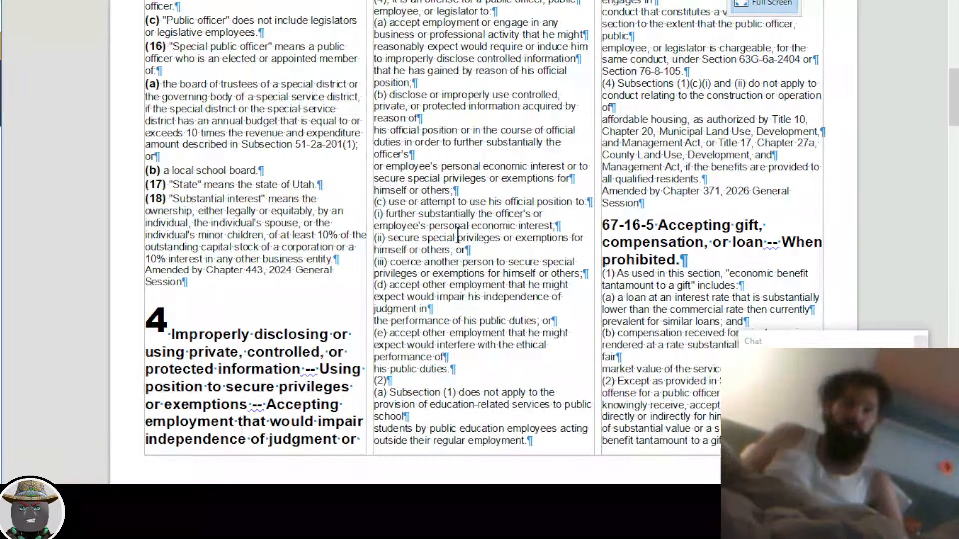
{"action": "scroll", "coordinate": [457, 234], "scroll_direction": "up", "scroll_amount": 1}
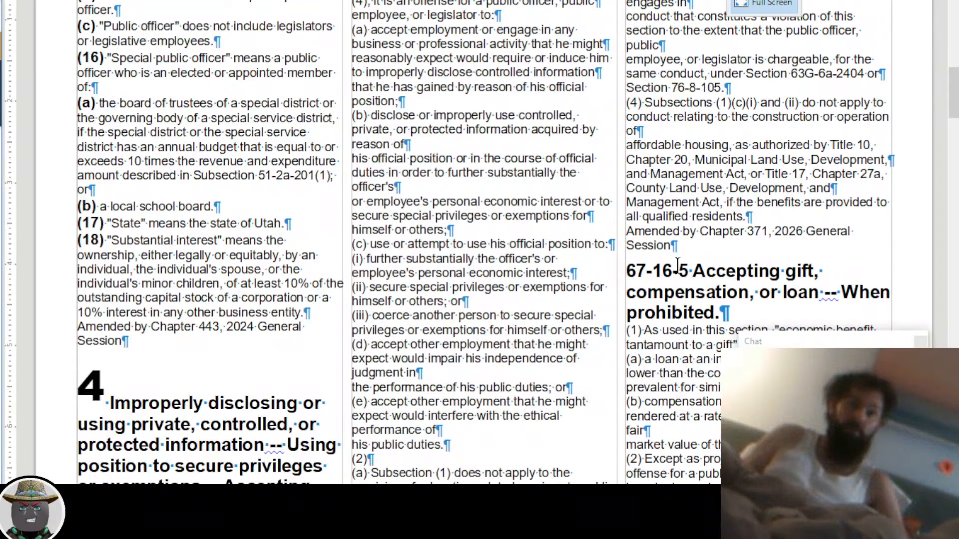
{"action": "scroll", "coordinate": [691, 265], "scroll_direction": "down", "scroll_amount": 1}
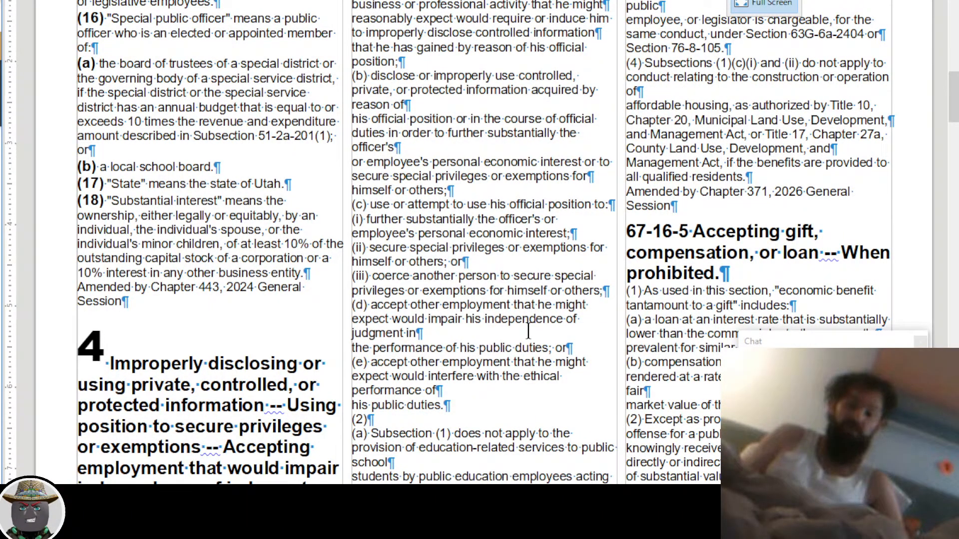
Remove the "67-16-" prefix from the "Accepting gift, compensation, or loan" heading and apply a__BIG_NUM to the remaining 5
{"action": "key", "text": "shift+Left"}
{"action": "key", "text": "shift+Left"}
{"action": "key", "text": "shift+Left"}
{"action": "key", "text": "shift+Left"}
{"action": "key", "text": "shift+Left"}
{"action": "key", "text": "shift+Left"}
{"action": "key", "text": "Delete"}
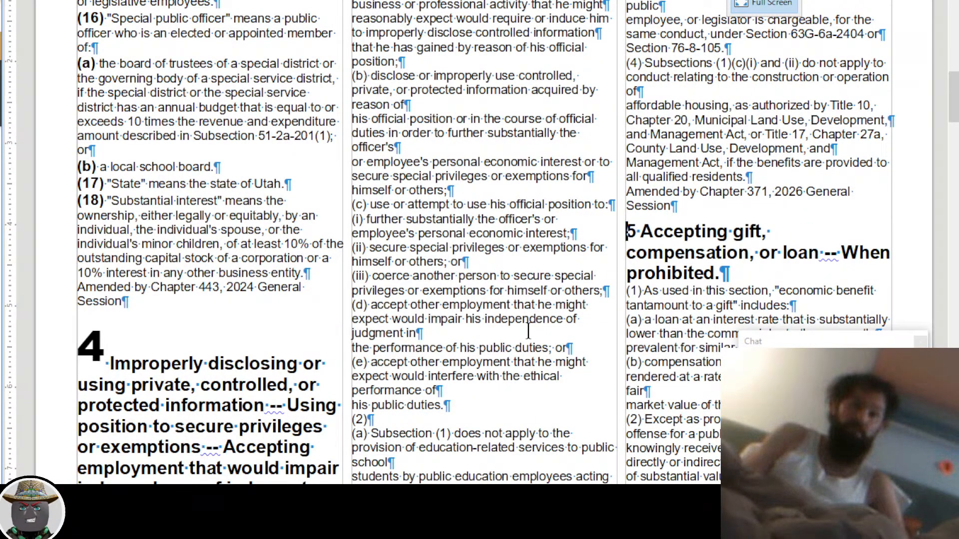
{"action": "key", "text": "shift+Right"}
{"action": "key", "text": "ctrl+m"}
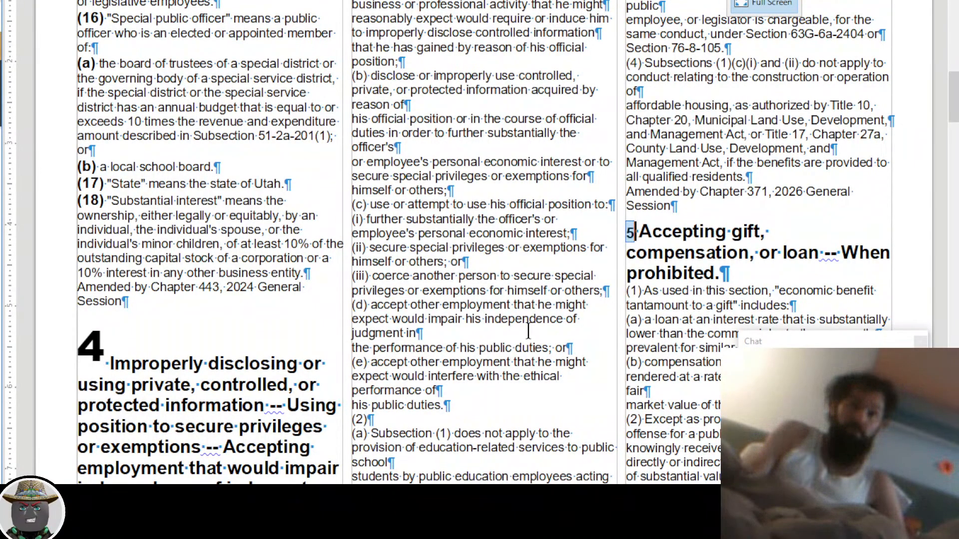
{"action": "key", "text": "ctrl+shift+p"}
{"action": "left_click", "coordinate": [575, 307]}
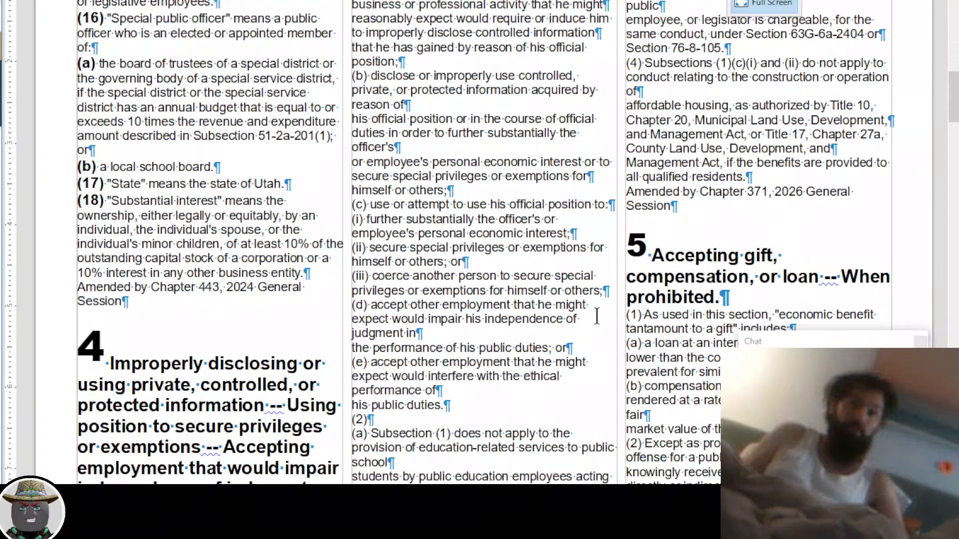
Exit full screen and reset the wrongly styled heading line "63G-6a-2404 or Section 76-8-105." above section 6 to Default Paragraph Style
{"action": "scroll", "coordinate": [597, 315], "scroll_direction": "down", "scroll_amount": 15}
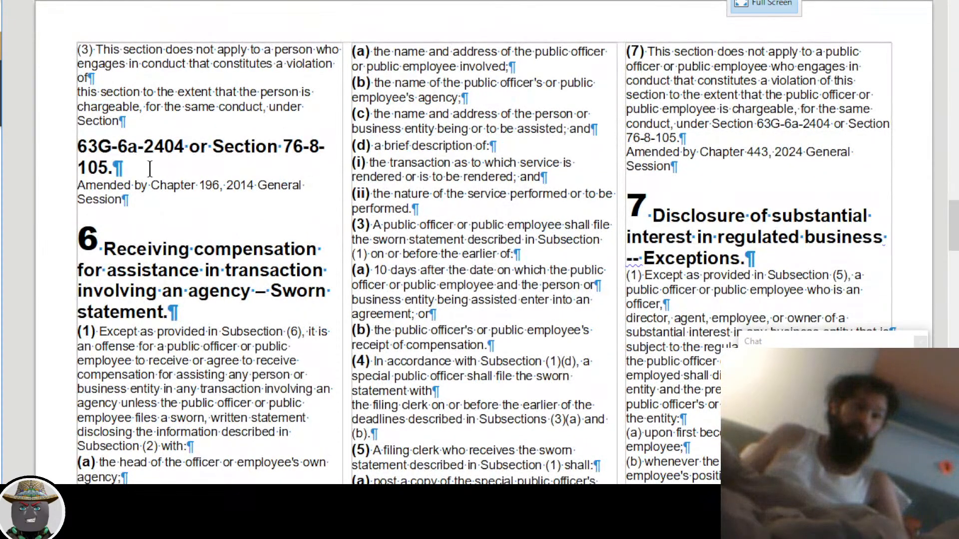
{"action": "left_click_drag", "start_coordinate": [138, 166], "coordinate": [78, 151]}
{"action": "key", "text": "Escape"}
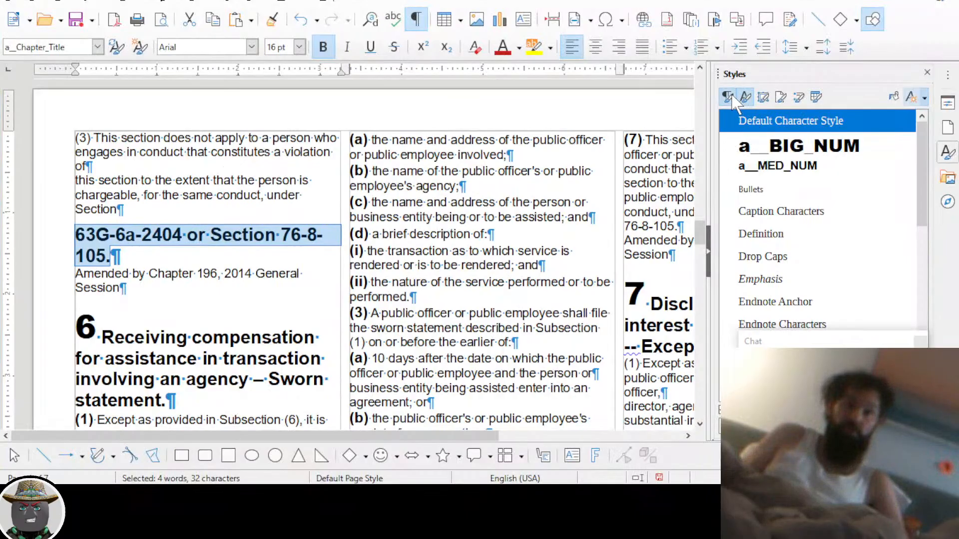
{"action": "left_click", "coordinate": [728, 96]}
{"action": "double_click", "coordinate": [789, 121]}
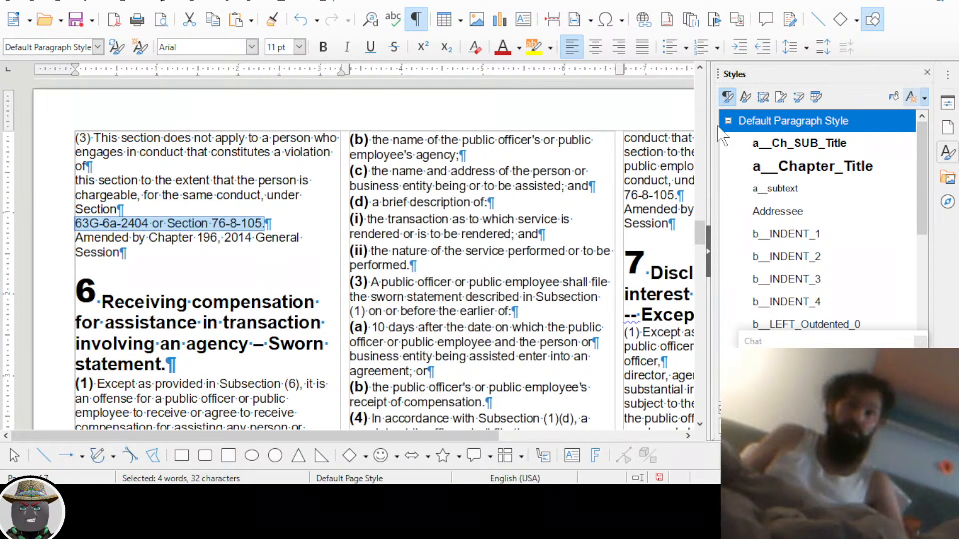
Rejoin the broken lines of subsection (3) above section 6, after "under Section" and after "violation of", into one paragraph
{"action": "left_click", "coordinate": [745, 96]}
{"action": "left_click", "coordinate": [172, 205]}
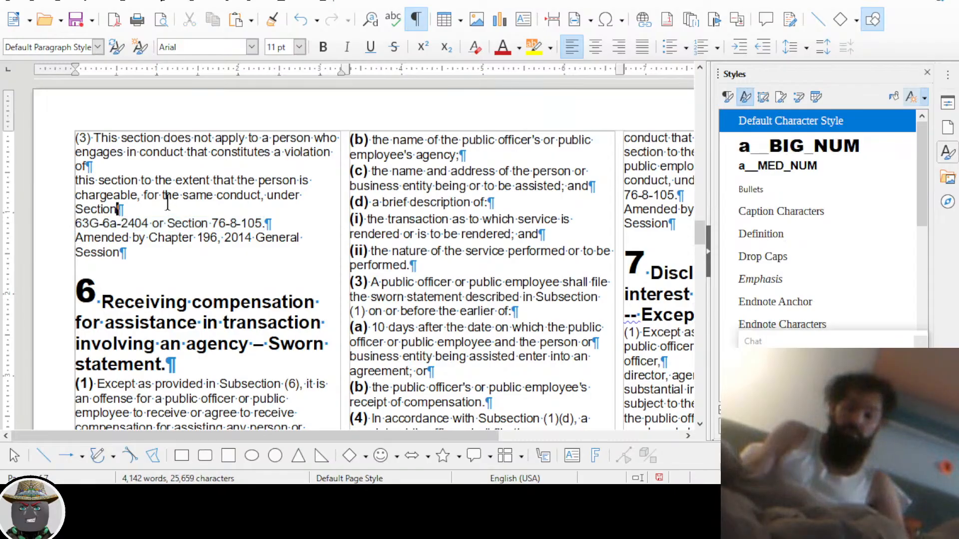
{"action": "key", "text": "Delete"}
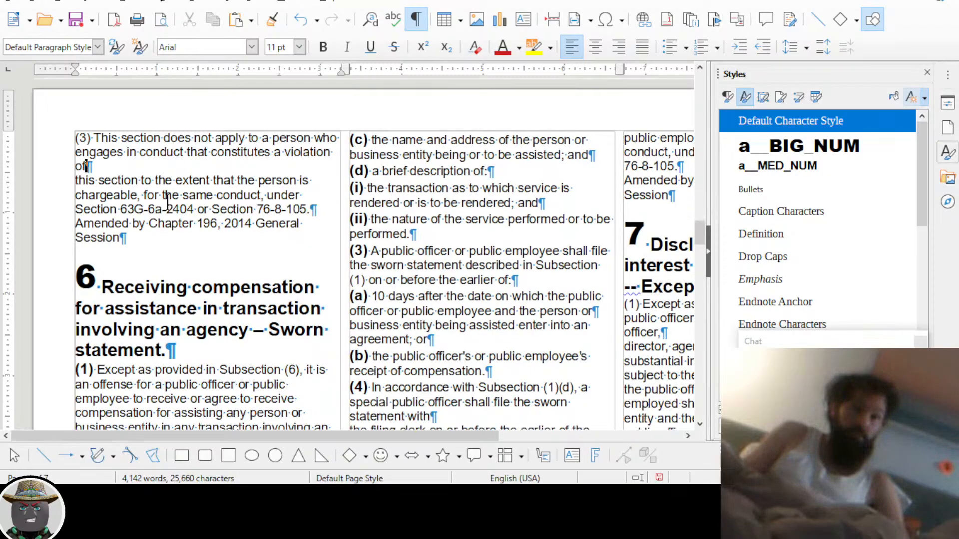
{"action": "key", "text": "Delete"}
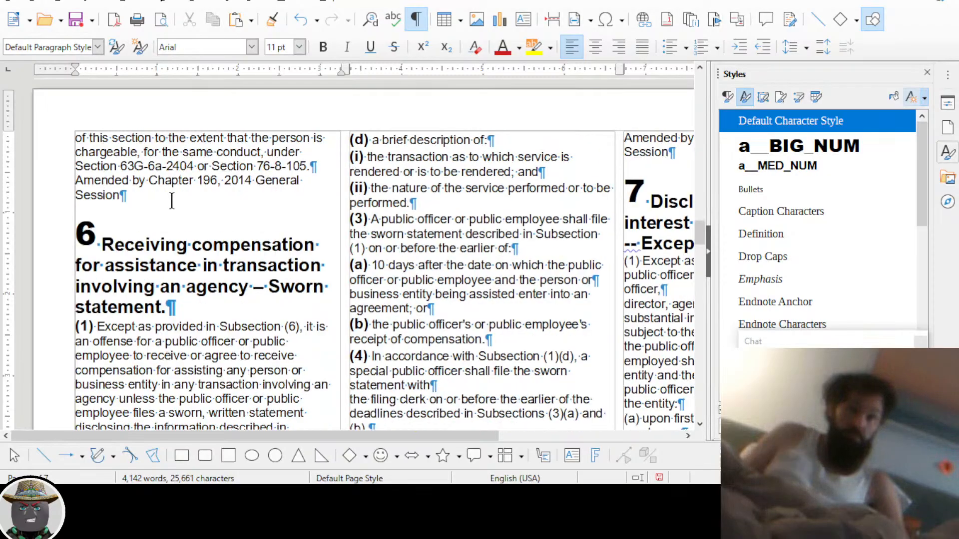
Try a__Ch_SUB_Title and a__subtext on the "Amended by Chapter 196, 2014 General Session" line, restoring Default Paragraph Style
{"action": "left_click", "coordinate": [277, 190]}
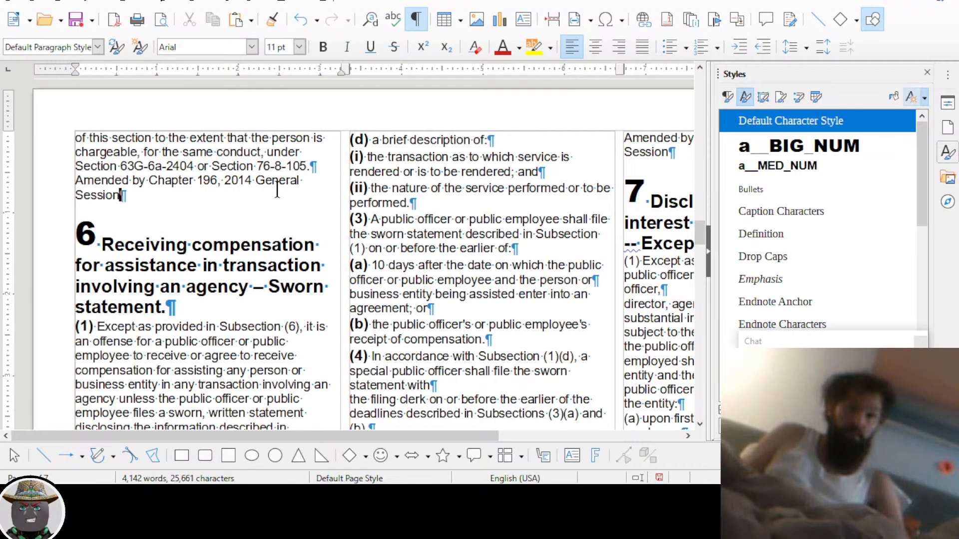
{"action": "triple_click", "coordinate": [95, 187]}
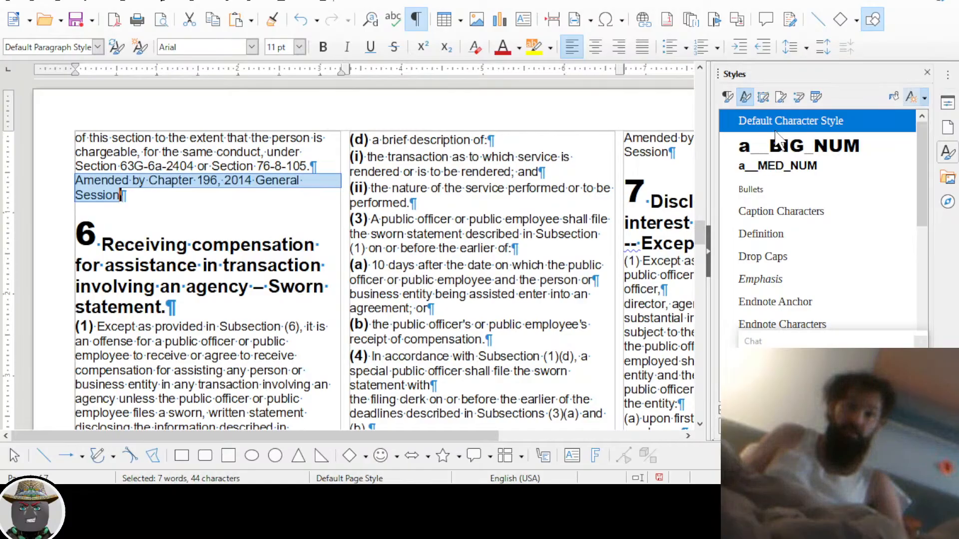
{"action": "left_click", "coordinate": [728, 98]}
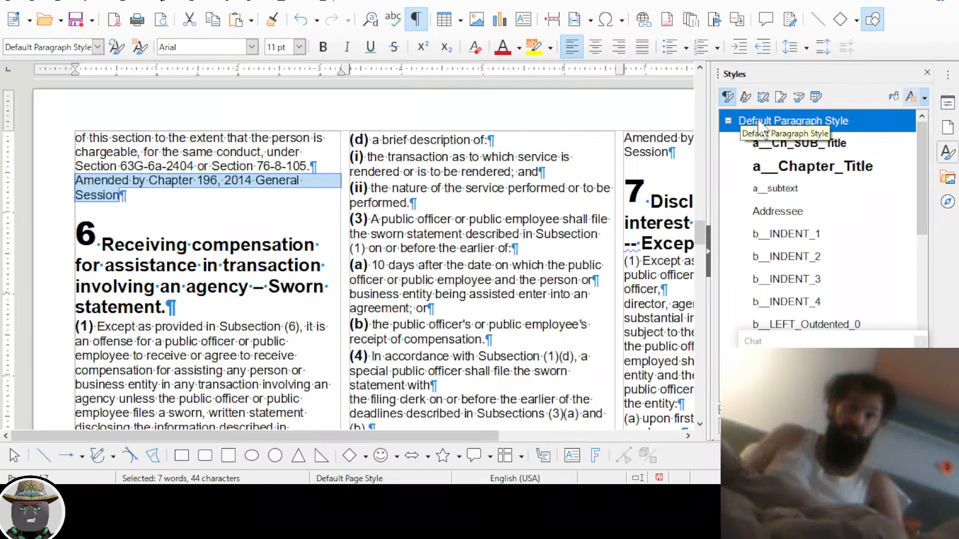
{"action": "double_click", "coordinate": [798, 144]}
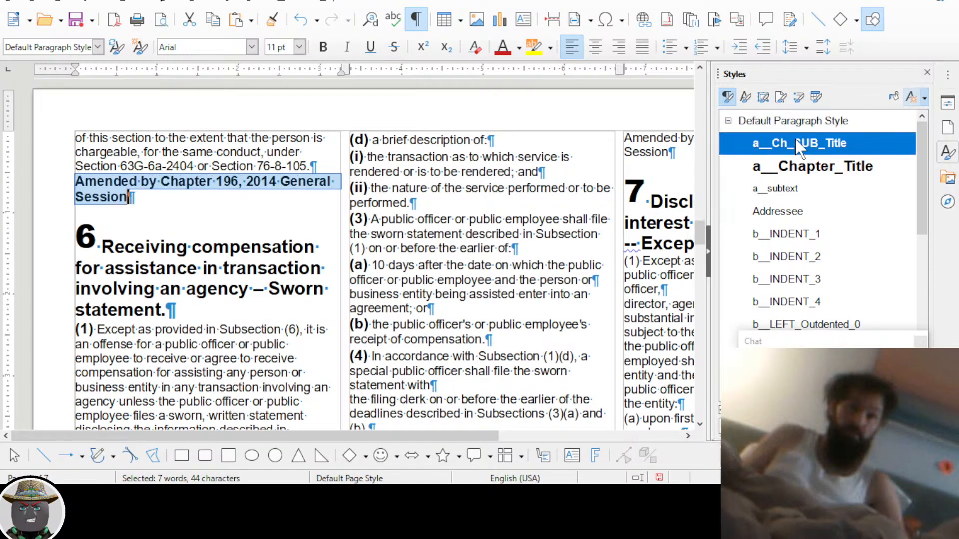
{"action": "double_click", "coordinate": [794, 189]}
{"action": "scroll", "coordinate": [339, 258], "scroll_direction": "up", "scroll_amount": 3, "text": "ctrl"}
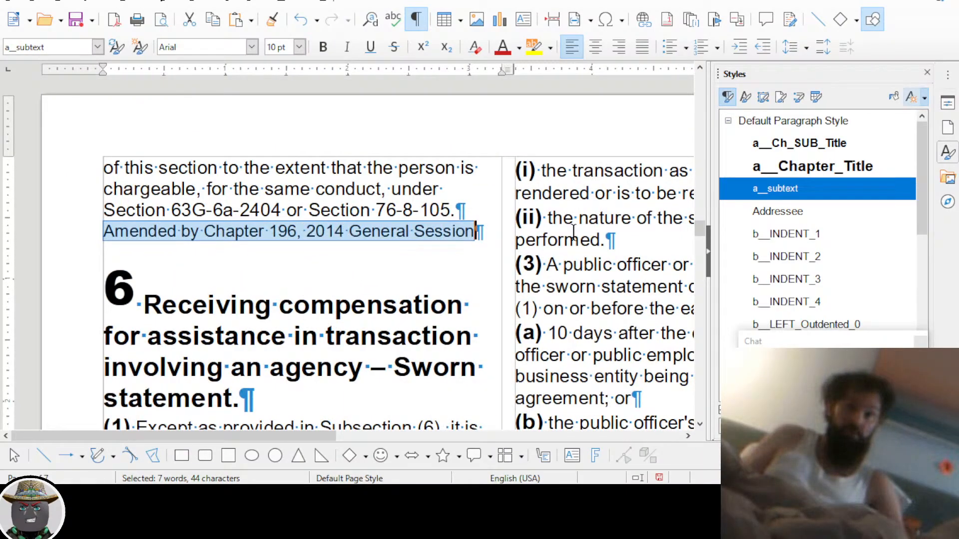
{"action": "double_click", "coordinate": [808, 122]}
{"action": "scroll", "coordinate": [382, 281], "scroll_direction": "down", "scroll_amount": 2}
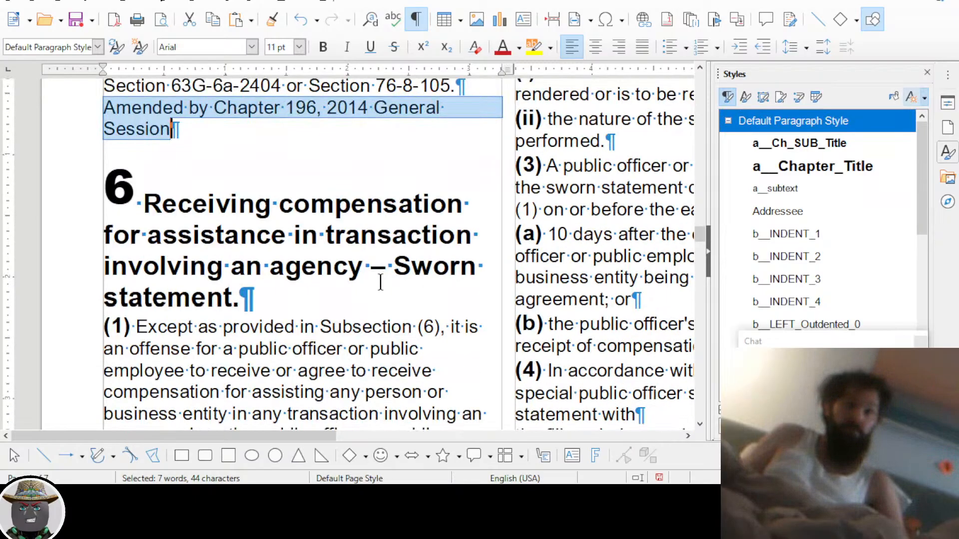
{"action": "left_click", "coordinate": [381, 283]}
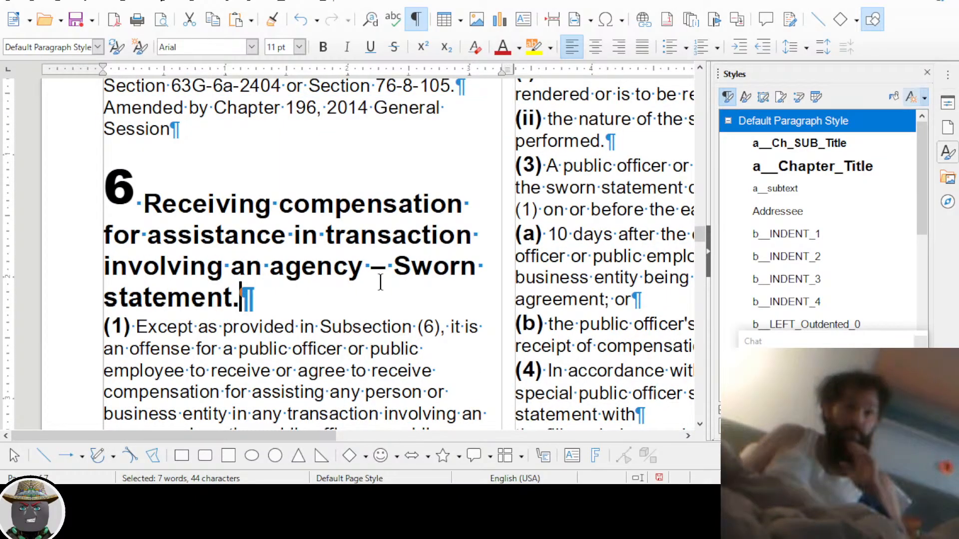
Show the document in full screen and go back to its "Utah Statute 67-16" title
{"action": "scroll", "coordinate": [380, 282], "scroll_direction": "up", "scroll_amount": 20}
{"action": "scroll", "coordinate": [382, 282], "scroll_direction": "down", "scroll_amount": 2, "text": "ctrl"}
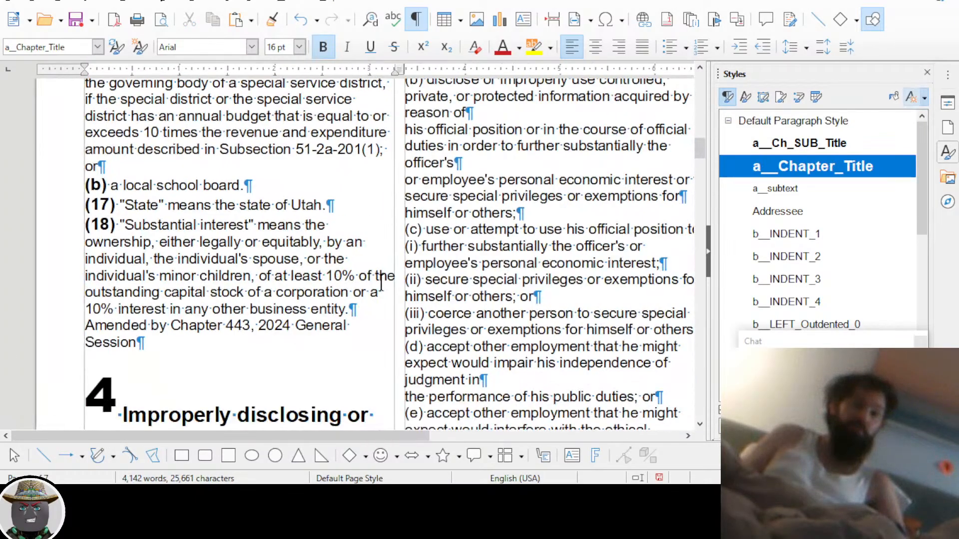
{"action": "scroll", "coordinate": [382, 283], "scroll_direction": "down", "scroll_amount": 1, "text": "ctrl"}
{"action": "scroll", "coordinate": [382, 283], "scroll_direction": "down", "scroll_amount": 1}
{"action": "key", "text": "ctrl+shift+j"}
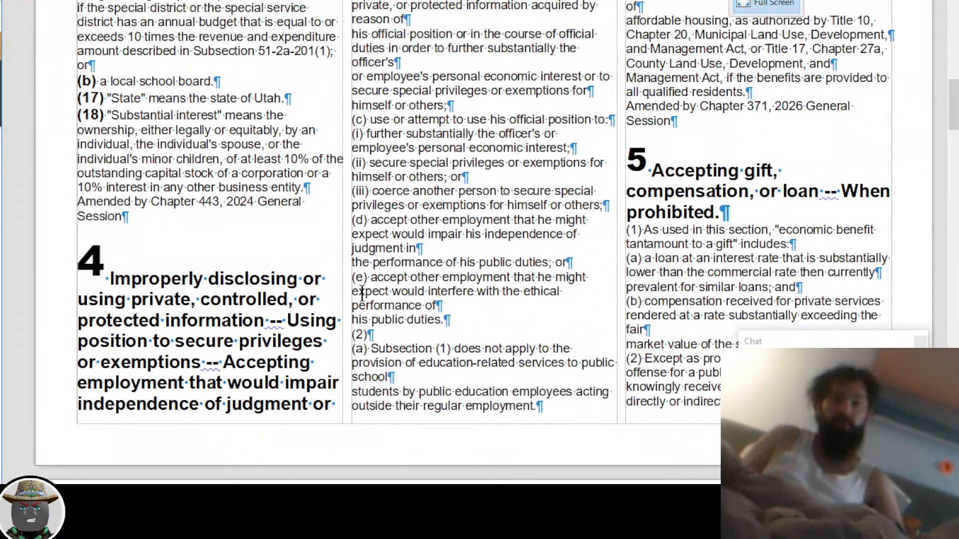
{"action": "scroll", "coordinate": [287, 264], "scroll_direction": "up", "scroll_amount": 15}
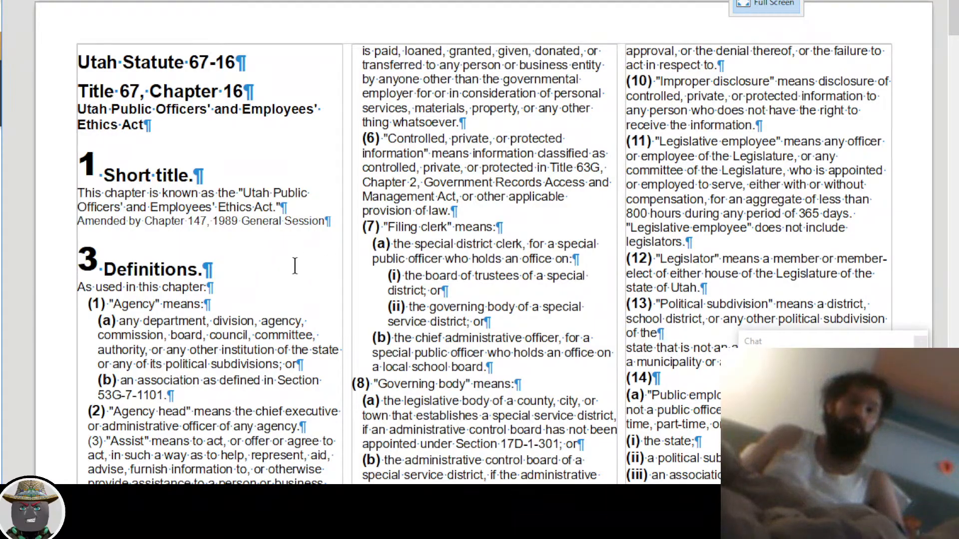
Bring the Chat window into view to read its messages, and move it back out of the way
{"action": "left_click_drag", "start_coordinate": [782, 343], "coordinate": [741, 150]}
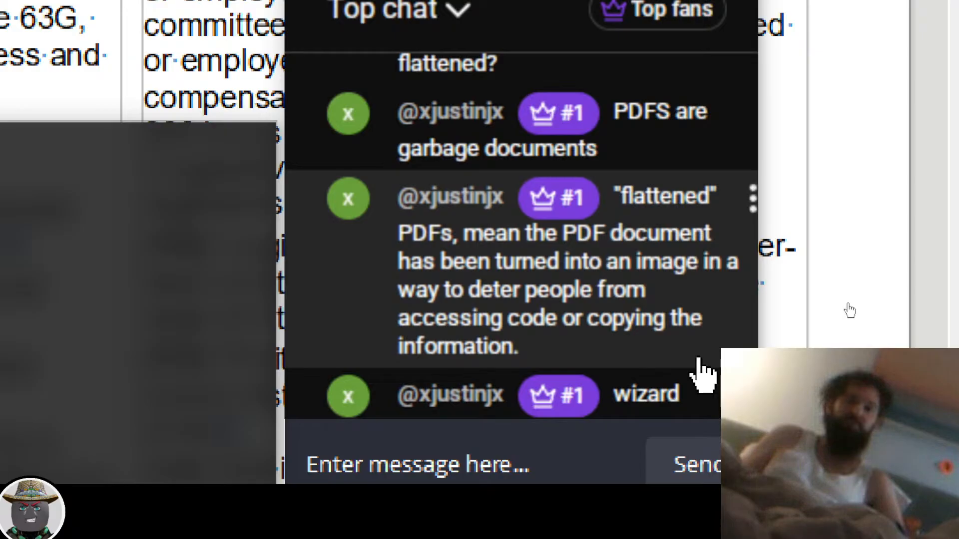
{"action": "left_click", "coordinate": [173, 59]}
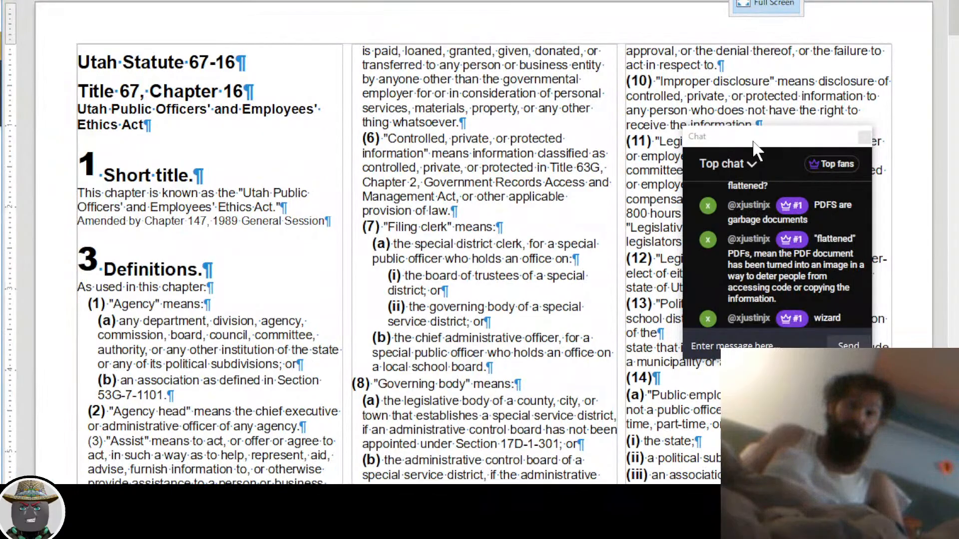
{"action": "left_click_drag", "start_coordinate": [754, 146], "coordinate": [855, 282]}
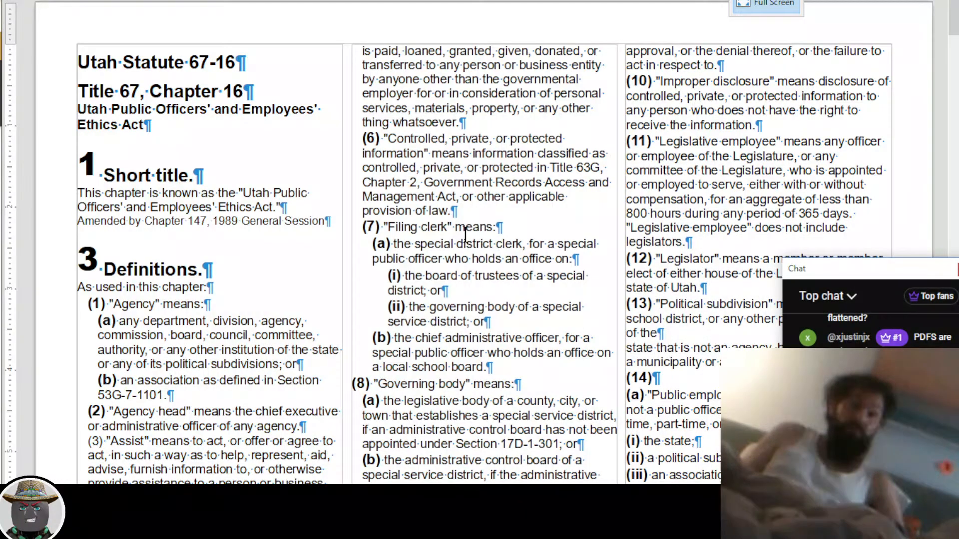
Review the formatting of the title lines, the "Short title" section and the numbered items under "Definitions"
{"action": "scroll", "coordinate": [466, 234], "scroll_direction": "down", "scroll_amount": 3}
{"action": "scroll", "coordinate": [390, 284], "scroll_direction": "down", "scroll_amount": 2}
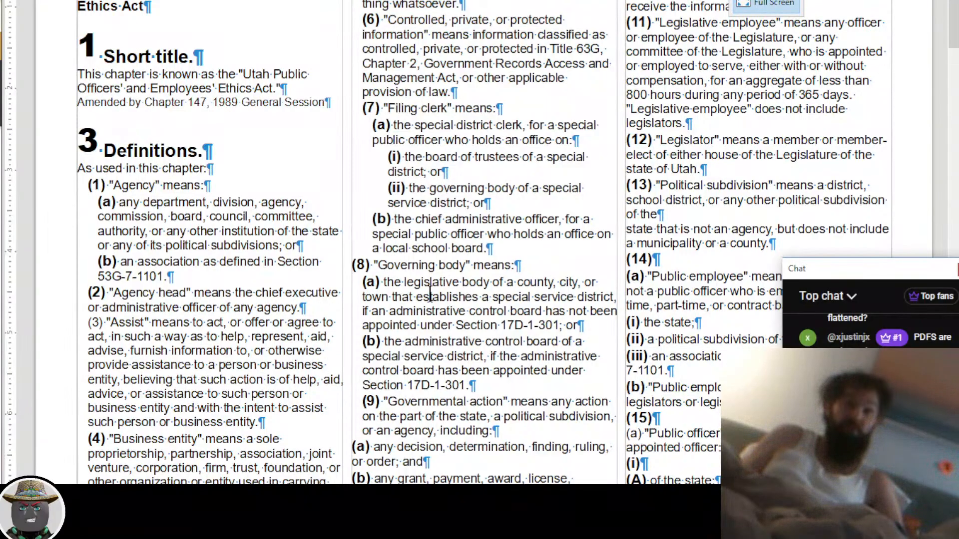
{"action": "scroll", "coordinate": [429, 292], "scroll_direction": "up", "scroll_amount": 6}
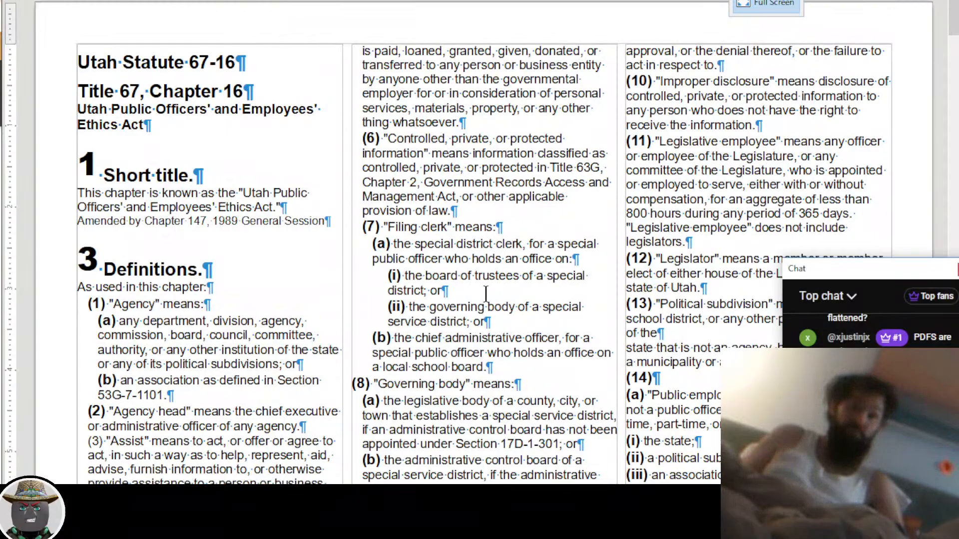
{"action": "scroll", "coordinate": [486, 293], "scroll_direction": "down", "scroll_amount": 5}
{"action": "scroll", "coordinate": [386, 299], "scroll_direction": "up", "scroll_amount": 1, "text": "ctrl"}
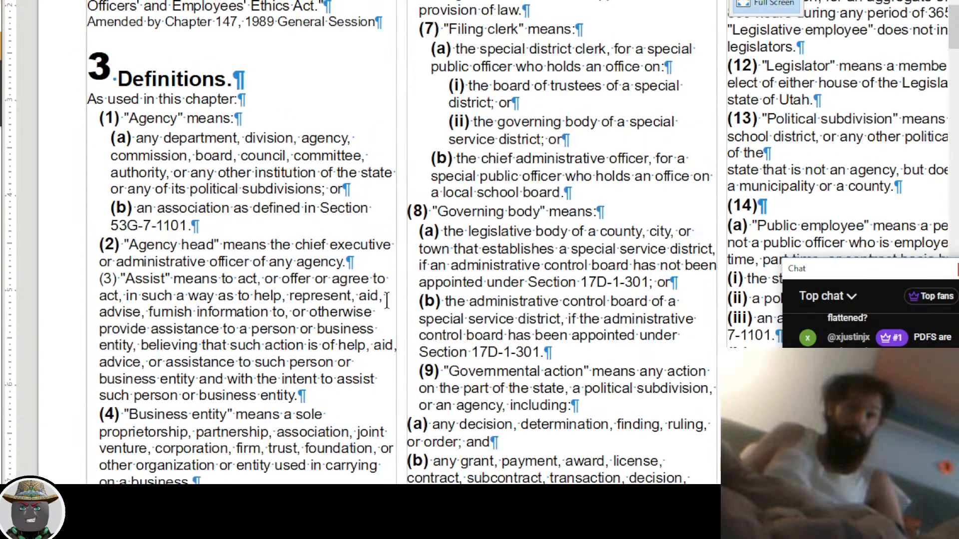
{"action": "scroll", "coordinate": [386, 300], "scroll_direction": "up", "scroll_amount": 1, "text": "ctrl"}
{"action": "scroll", "coordinate": [234, 175], "scroll_direction": "up", "scroll_amount": 4}
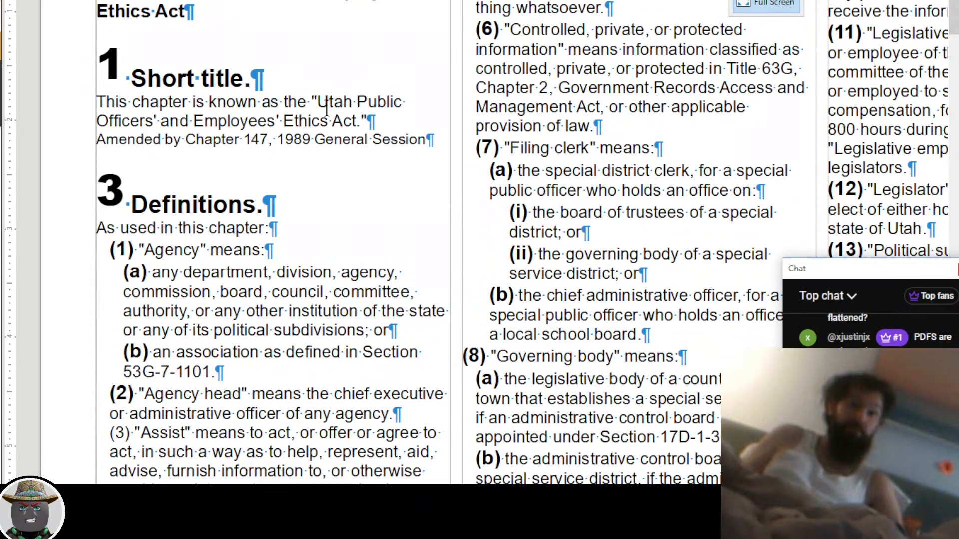
{"action": "scroll", "coordinate": [324, 105], "scroll_direction": "up", "scroll_amount": 3}
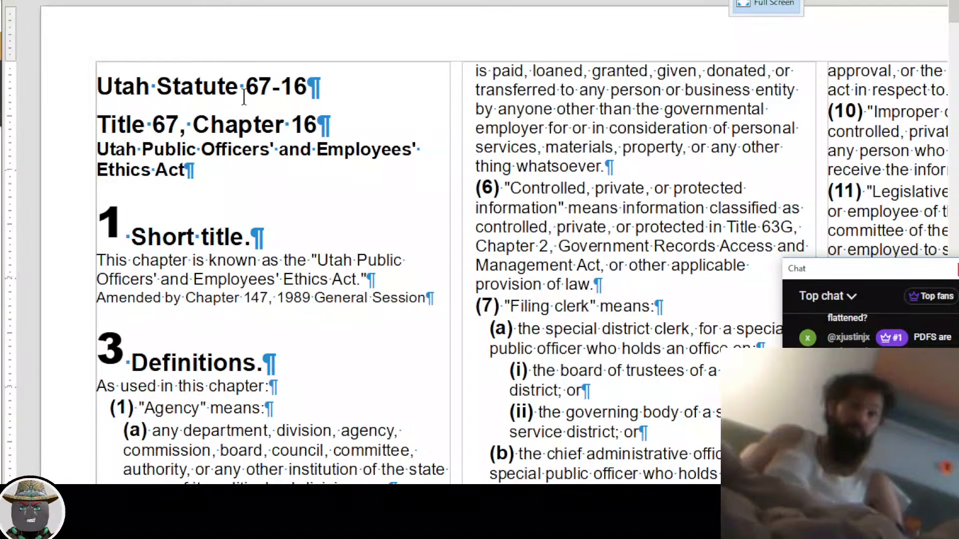
{"action": "scroll", "coordinate": [293, 193], "scroll_direction": "down", "scroll_amount": 1}
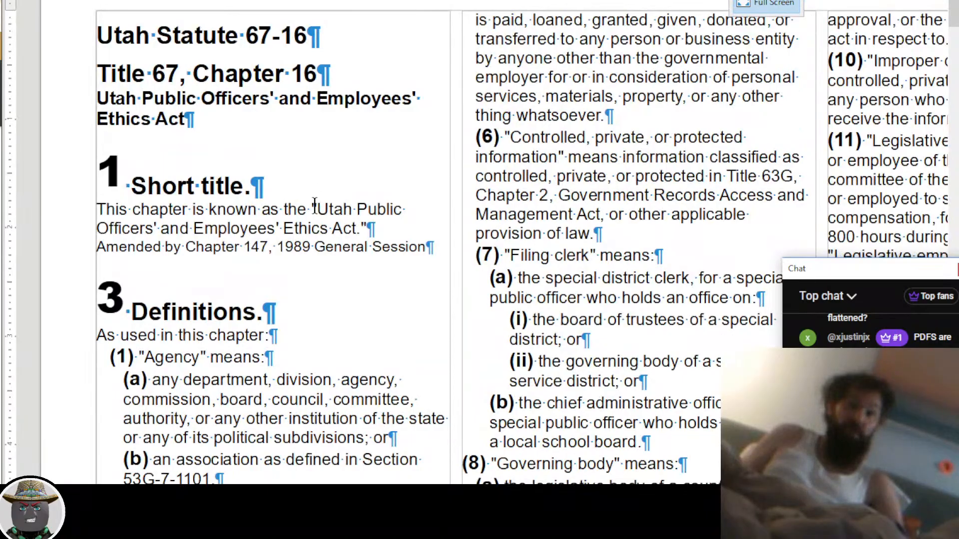
Create a character style named a__Vocabulary from the quoted "Utah Public Officers' and Employees' Ethics Act." in section 1
{"action": "left_click_drag", "start_coordinate": [312, 209], "coordinate": [368, 229]}
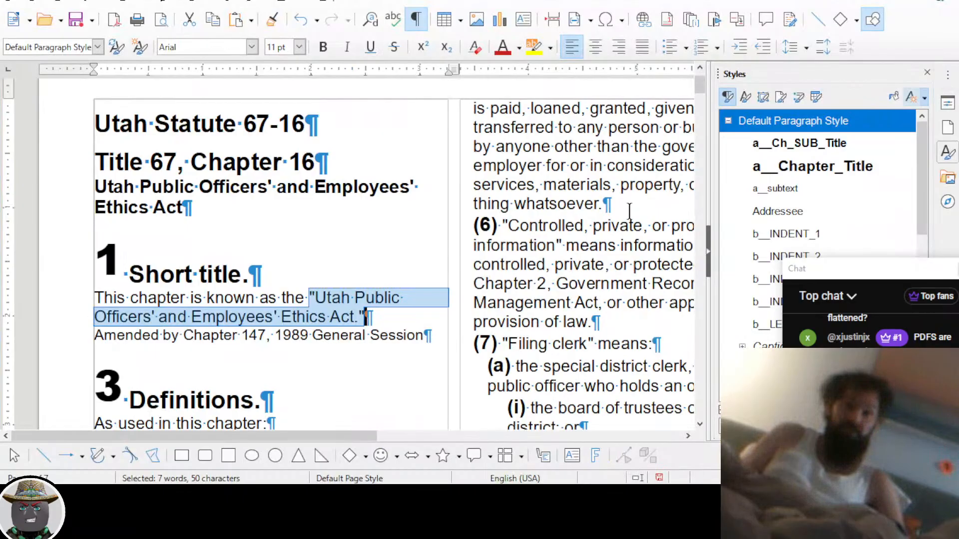
{"action": "left_click", "coordinate": [746, 97]}
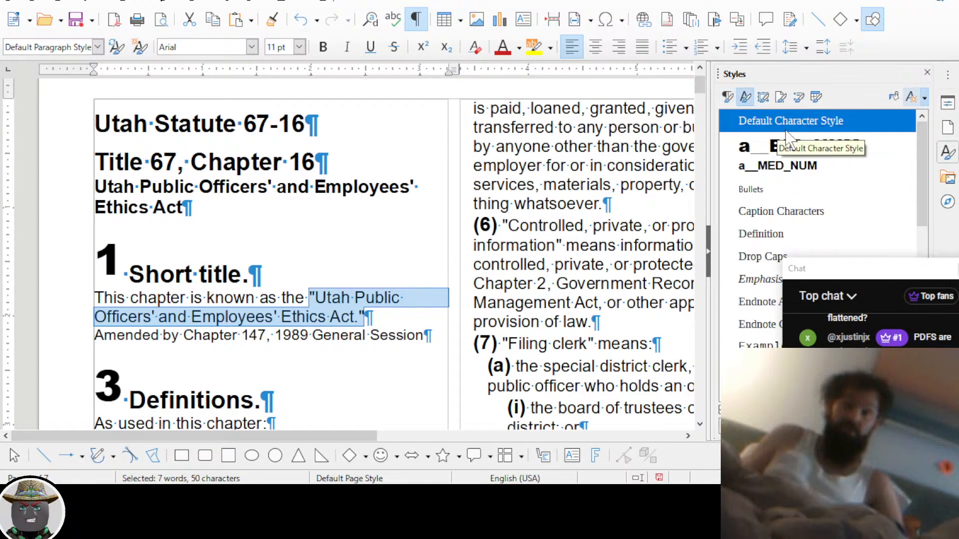
{"action": "left_click", "coordinate": [925, 97]}
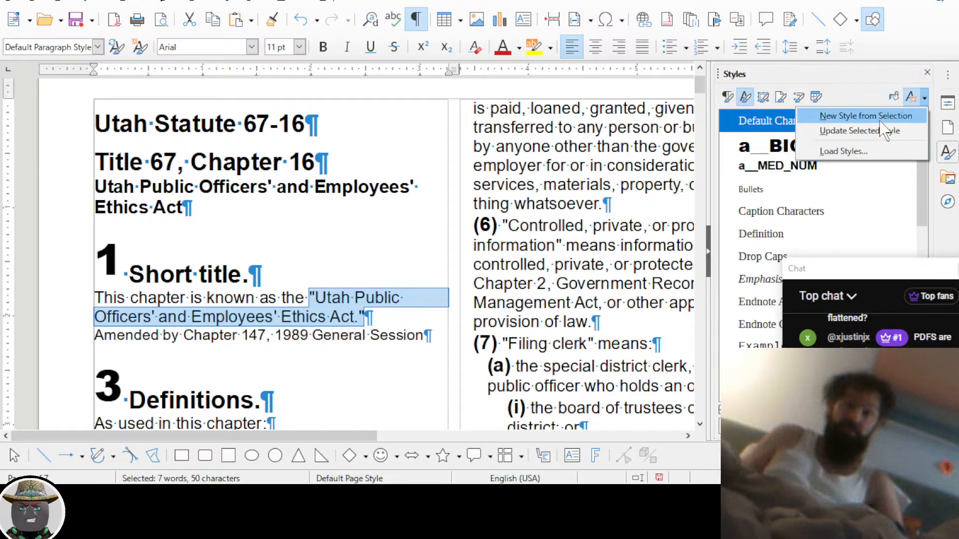
{"action": "left_click", "coordinate": [827, 116]}
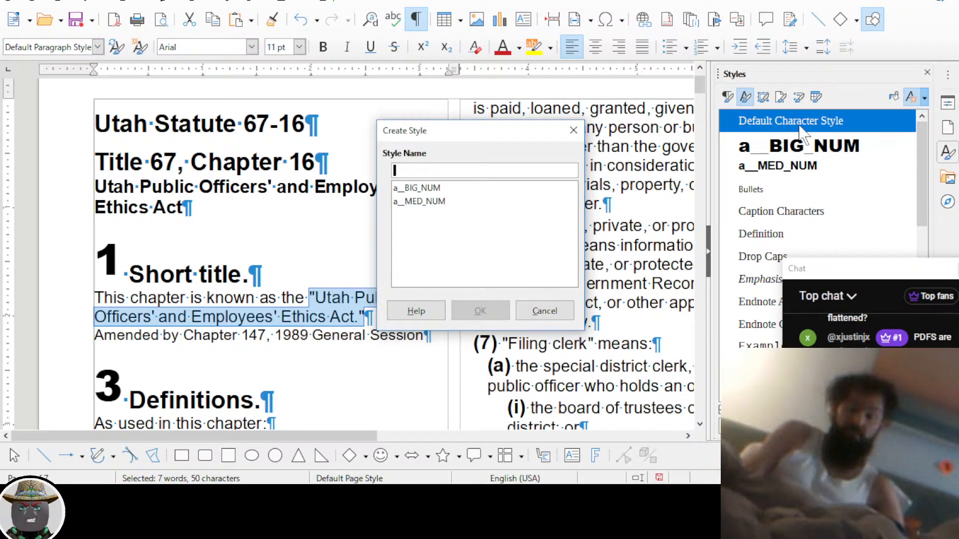
{"action": "type", "text": "a"}
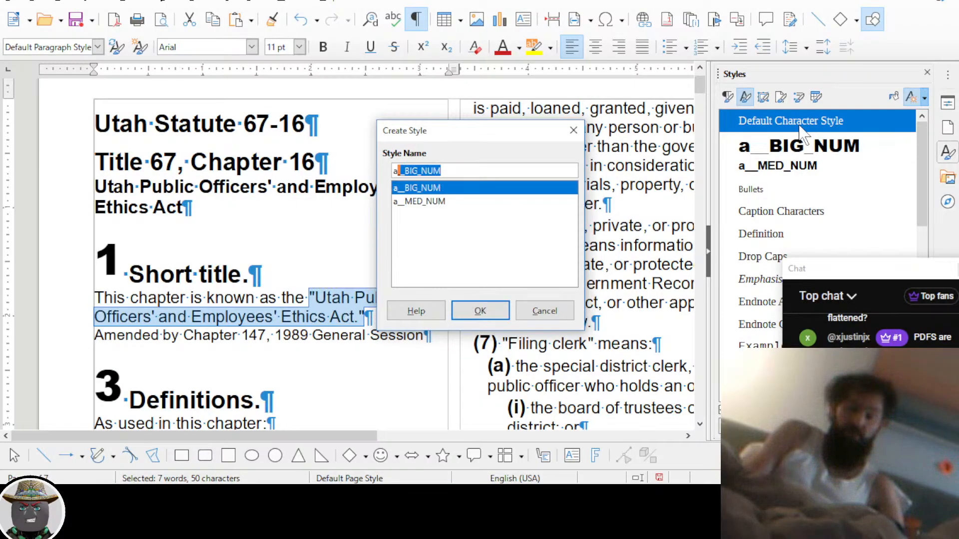
{"action": "type", "text": "__"}
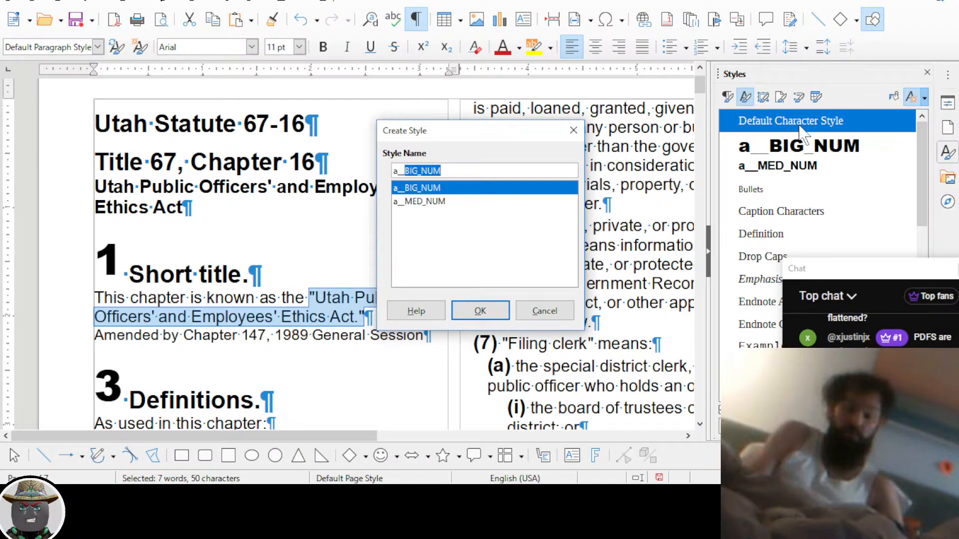
{"action": "type", "text": "DE"}
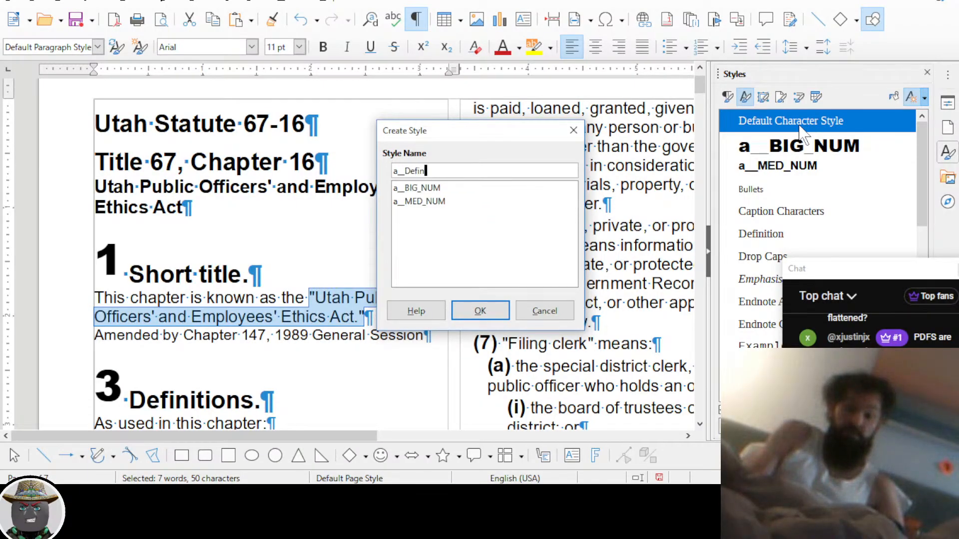
{"action": "type", "text": "finitions"}
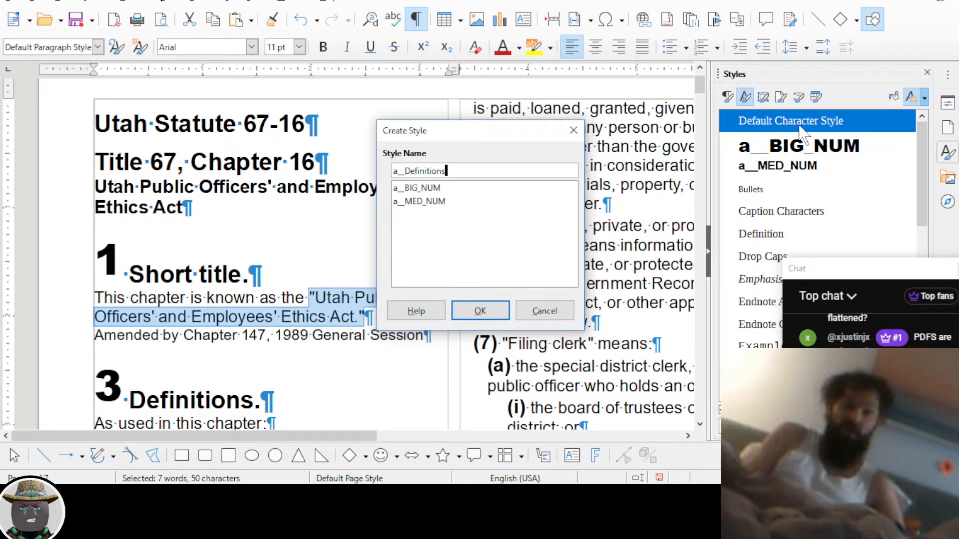
{"action": "key", "text": "ctrl+shift+Left"}
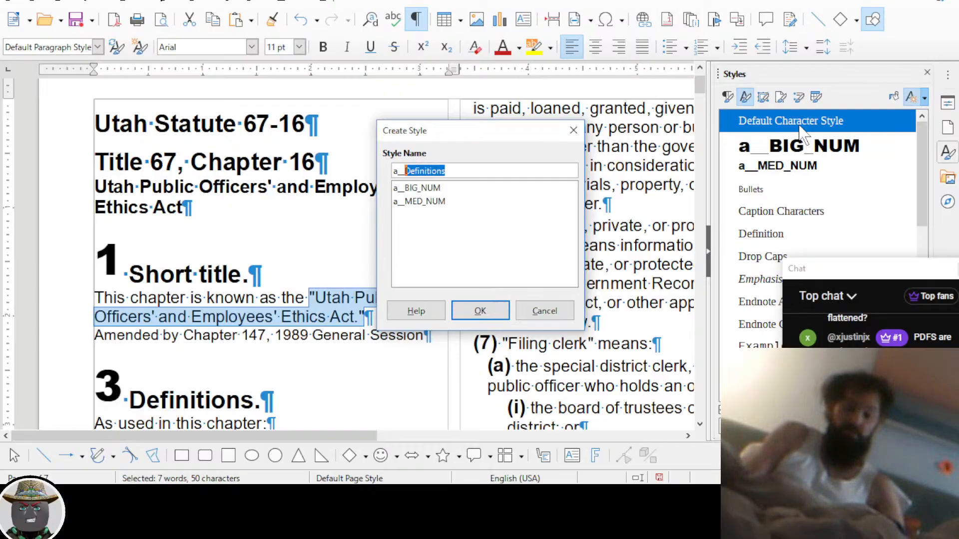
{"action": "type", "text": "Vocabul"}
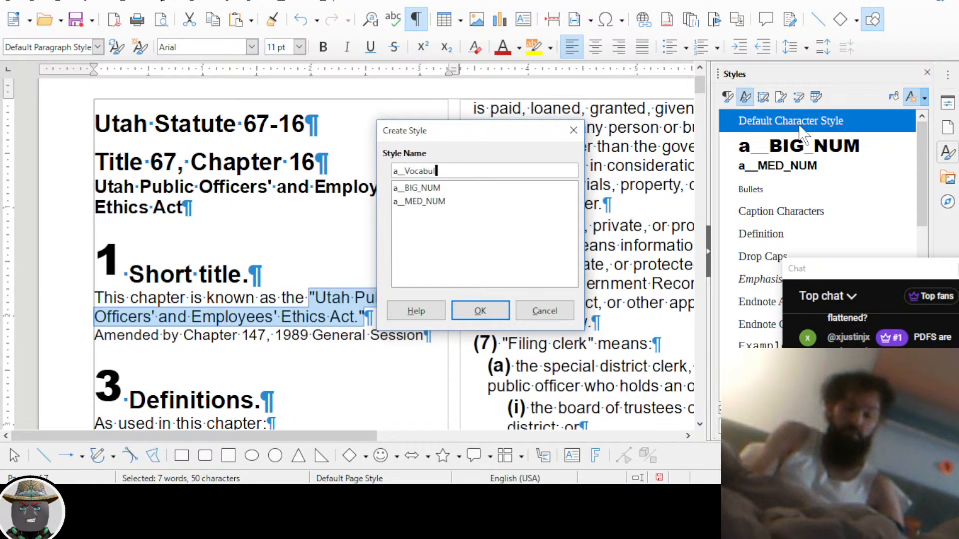
{"action": "type", "text": "ary"}
{"action": "key", "text": "Return"}
Modify the a__Vocabulary character style so its font style is Bold
{"action": "right_click", "coordinate": [788, 192]}
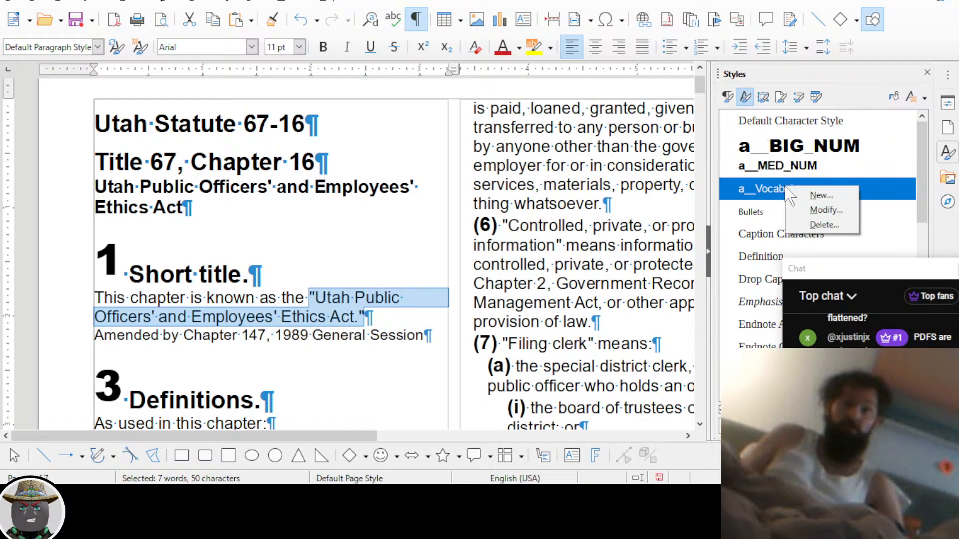
{"action": "left_click", "coordinate": [819, 210]}
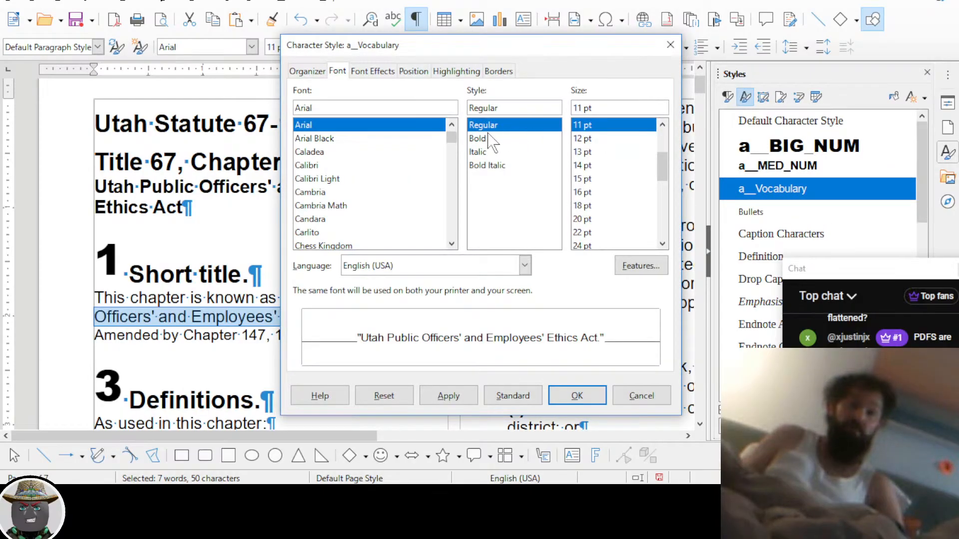
{"action": "left_click", "coordinate": [482, 138]}
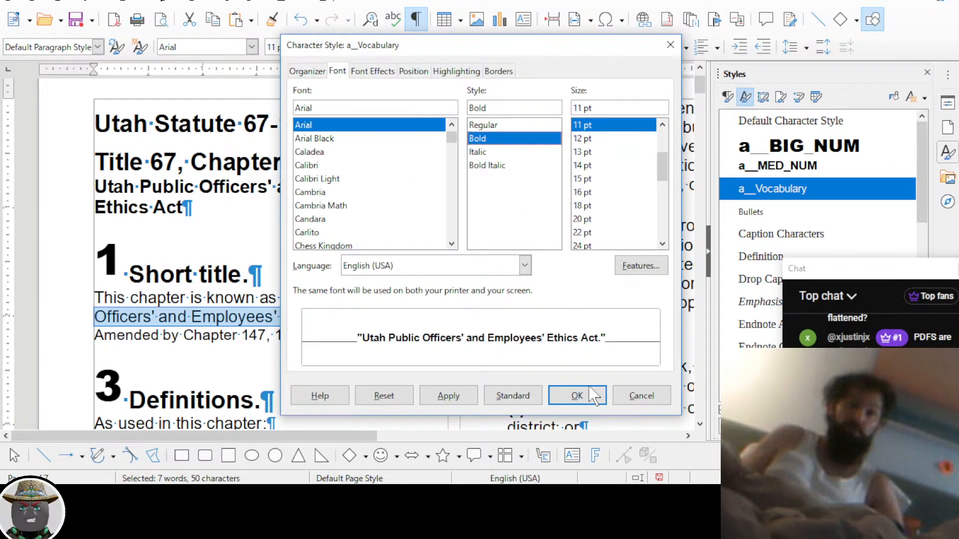
{"action": "left_click", "coordinate": [578, 396]}
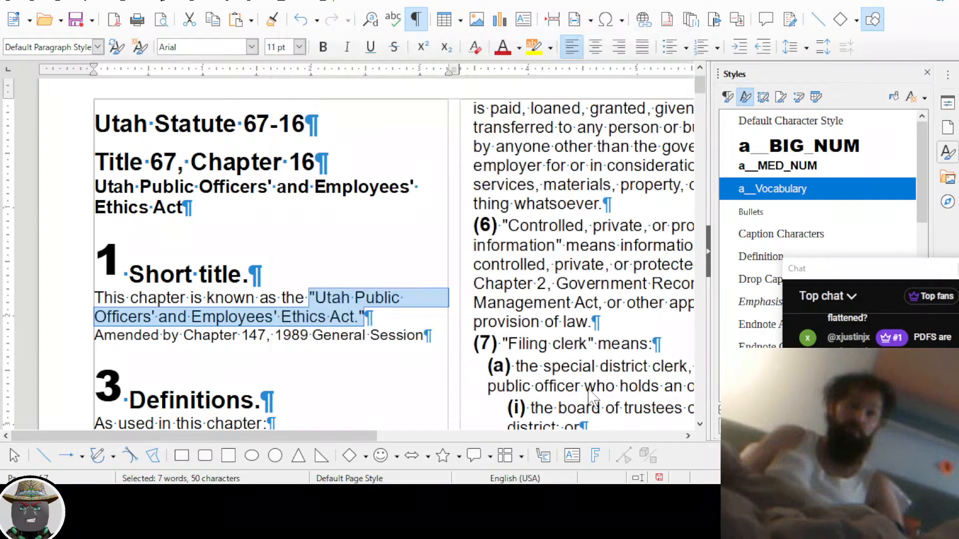
Select the quoted term "Agency", including its quotation marks, in item (1) under "Definitions"
{"action": "scroll", "coordinate": [194, 285], "scroll_direction": "down", "scroll_amount": 3}
{"action": "left_click", "coordinate": [140, 274]}
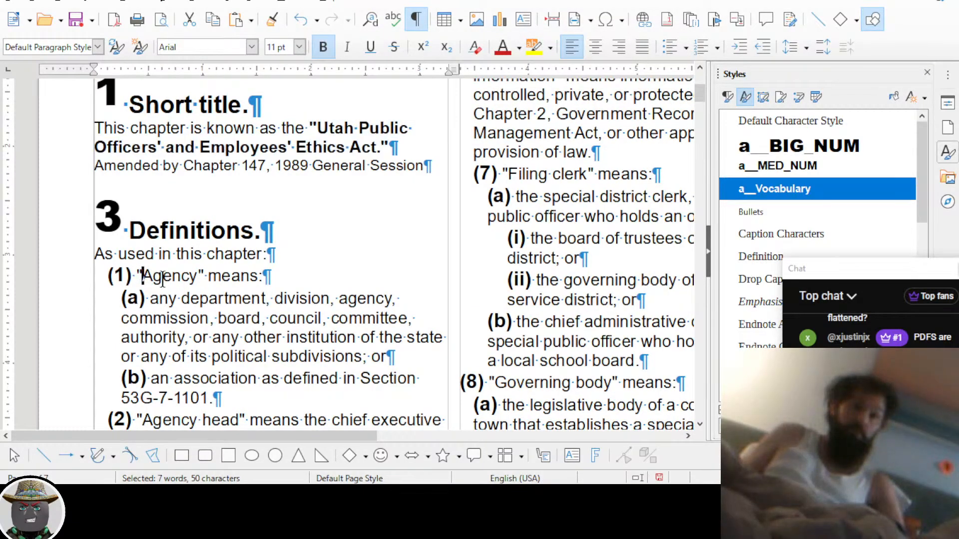
{"action": "left_click", "coordinate": [201, 277], "text": "shift"}
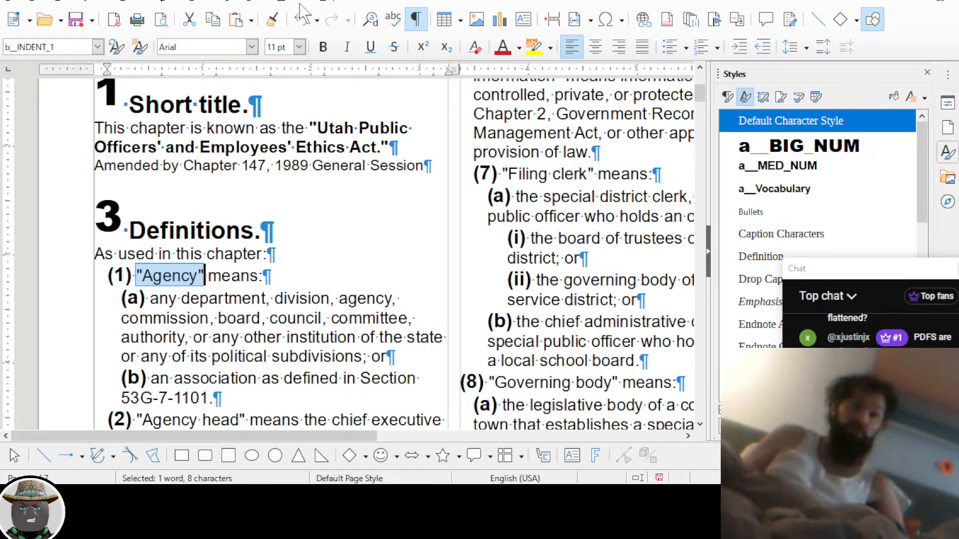
Assign the F8 keyboard shortcut to the a__Vocabulary character style, replacing its space_delete macro assignment
{"action": "left_click", "coordinate": [257, 2]}
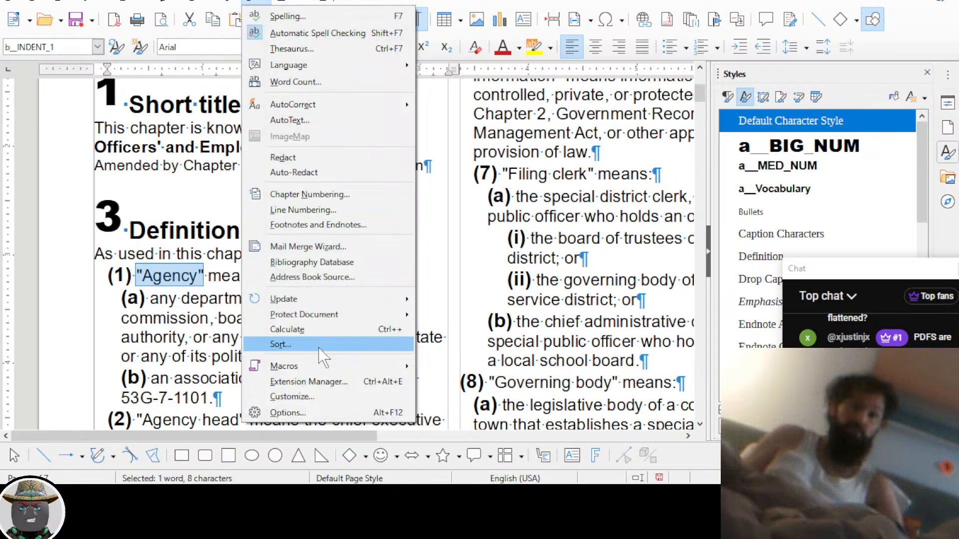
{"action": "left_click", "coordinate": [305, 384]}
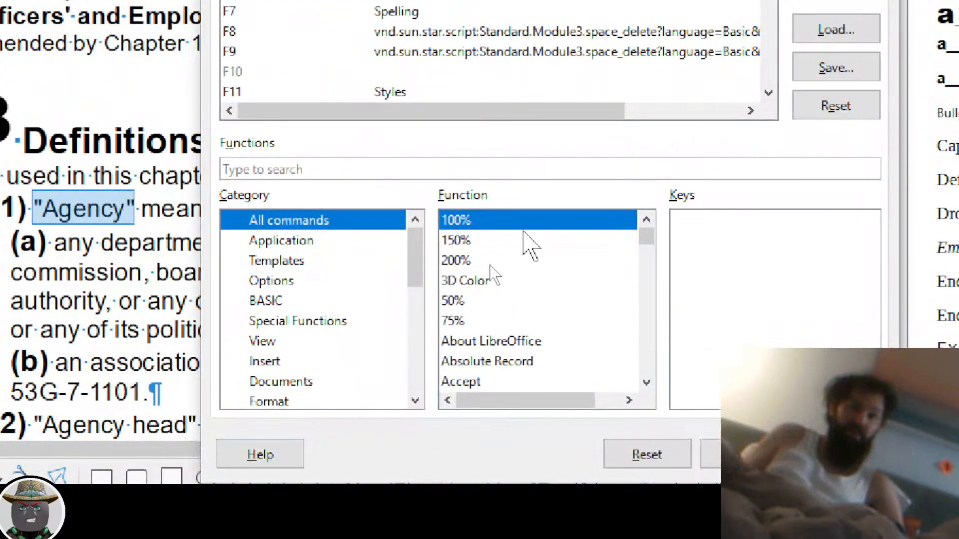
{"action": "scroll", "coordinate": [350, 362], "scroll_direction": "down", "scroll_amount": 5}
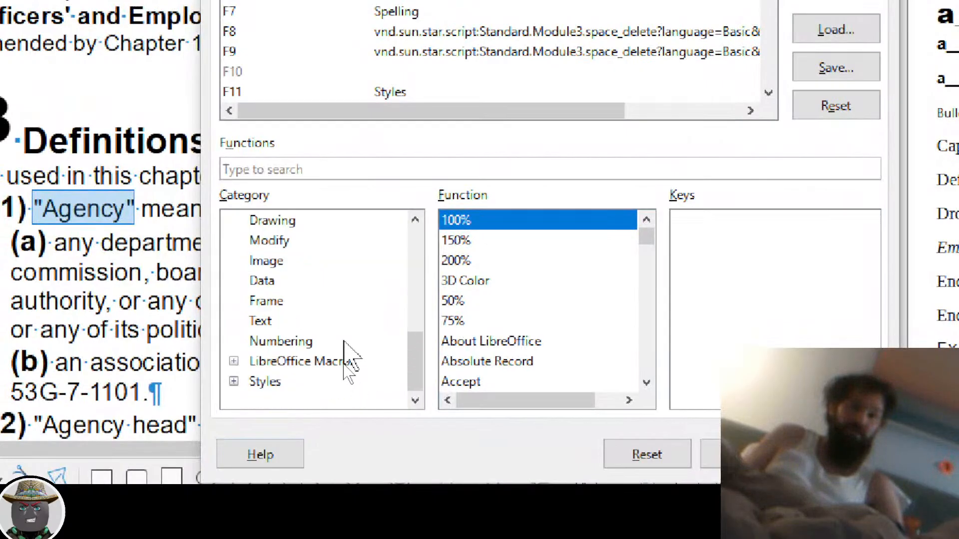
{"action": "left_click", "coordinate": [234, 382]}
{"action": "left_click", "coordinate": [312, 281]}
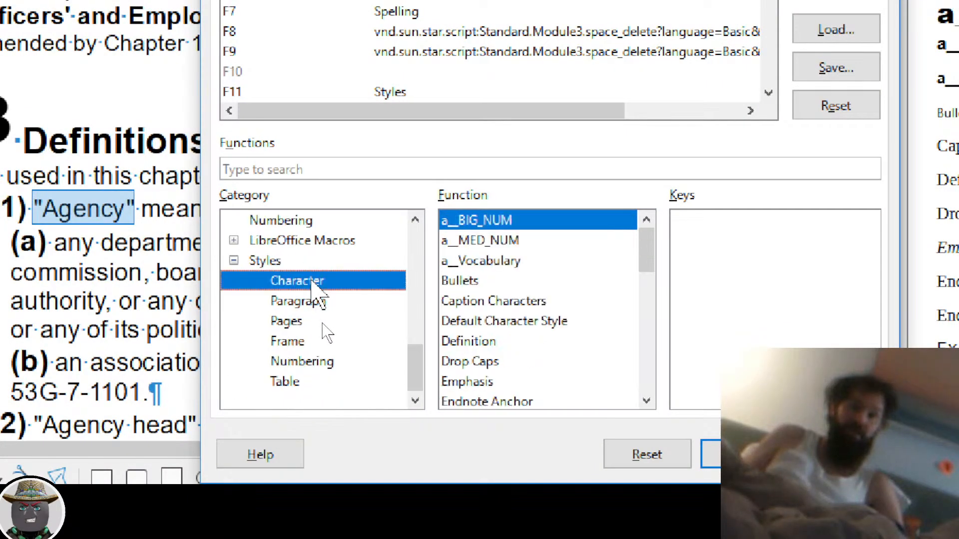
{"action": "left_click", "coordinate": [574, 261]}
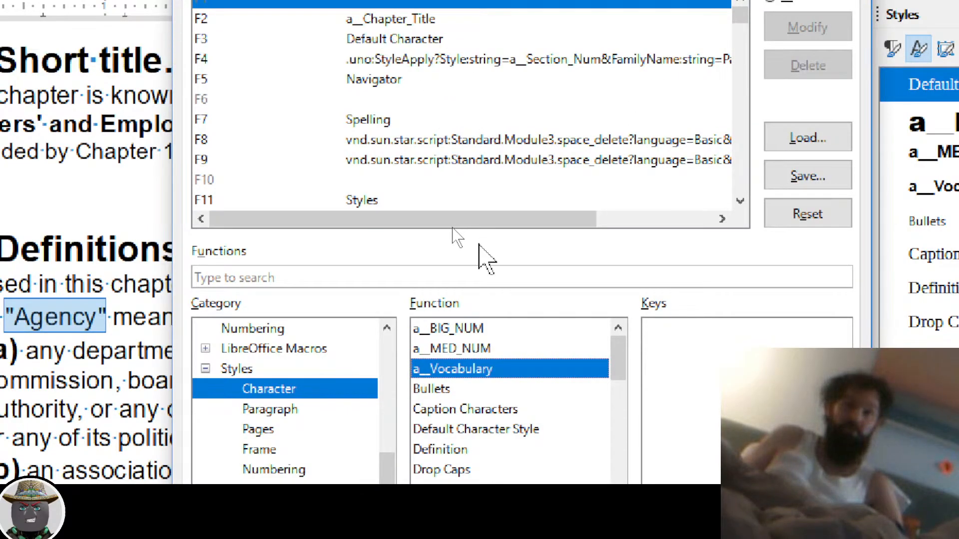
{"action": "mouse_move", "coordinate": [452, 225]}
{"action": "left_mouse_down"}
{"action": "mouse_move", "coordinate": [508, 213]}
{"action": "mouse_move", "coordinate": [472, 214]}
{"action": "mouse_move", "coordinate": [572, 215]}
{"action": "mouse_move", "coordinate": [450, 208]}
{"action": "left_mouse_up"}
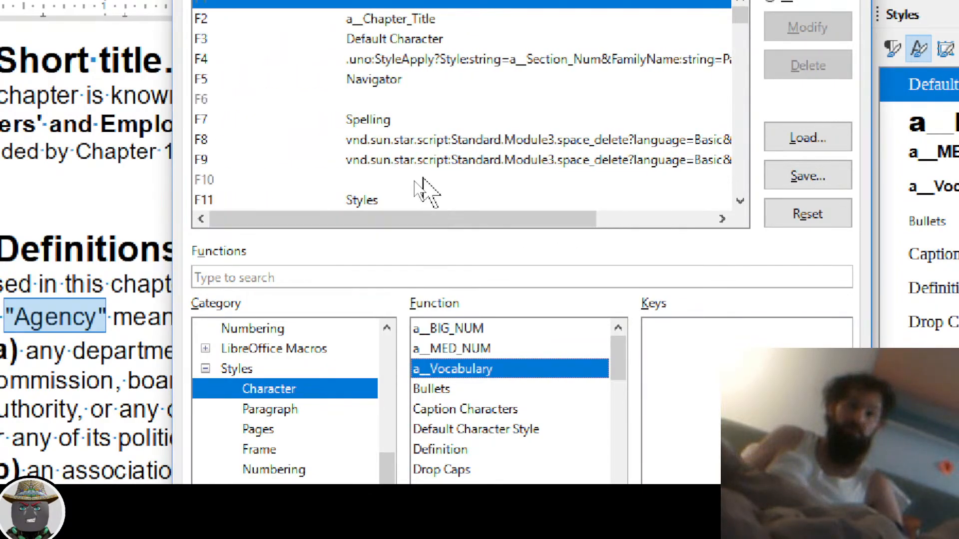
{"action": "left_click", "coordinate": [440, 125]}
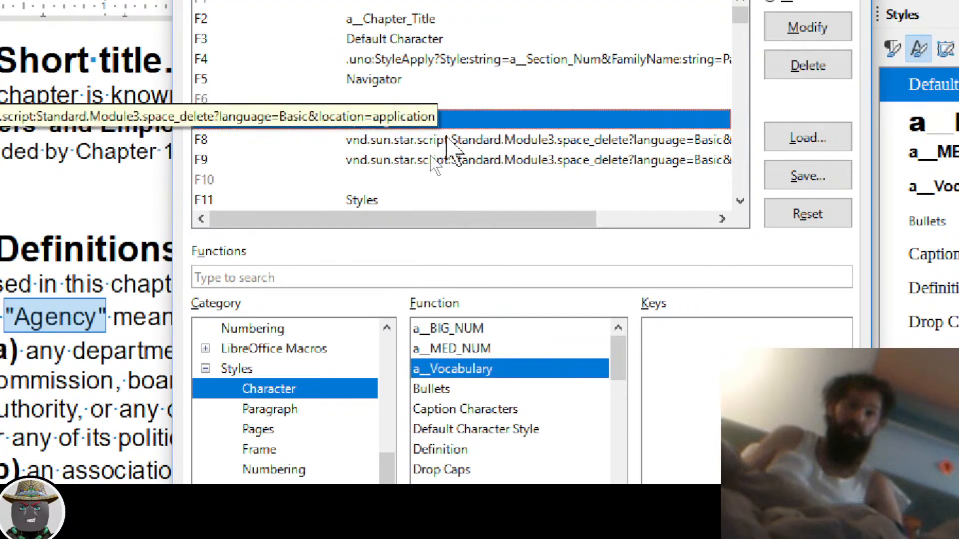
{"action": "left_click", "coordinate": [449, 139]}
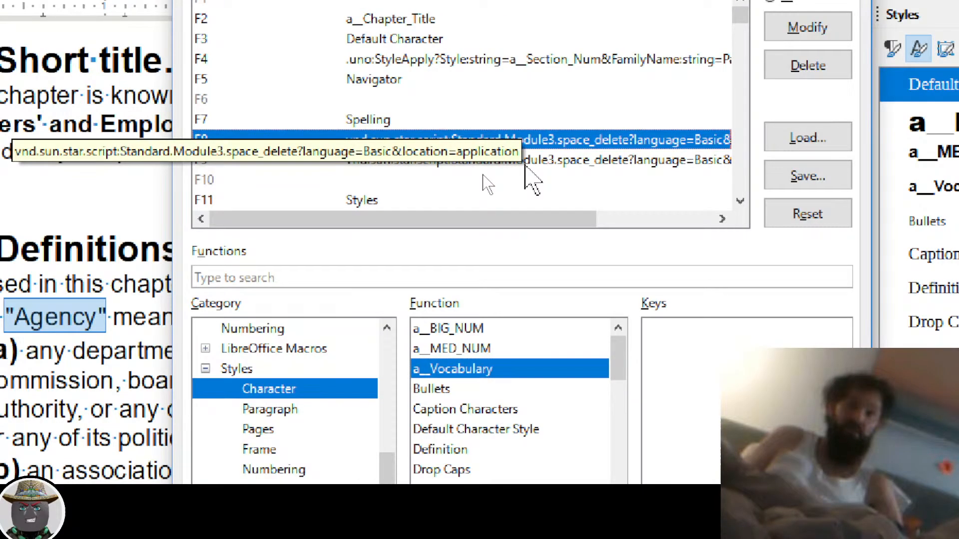
{"action": "left_click", "coordinate": [810, 30]}
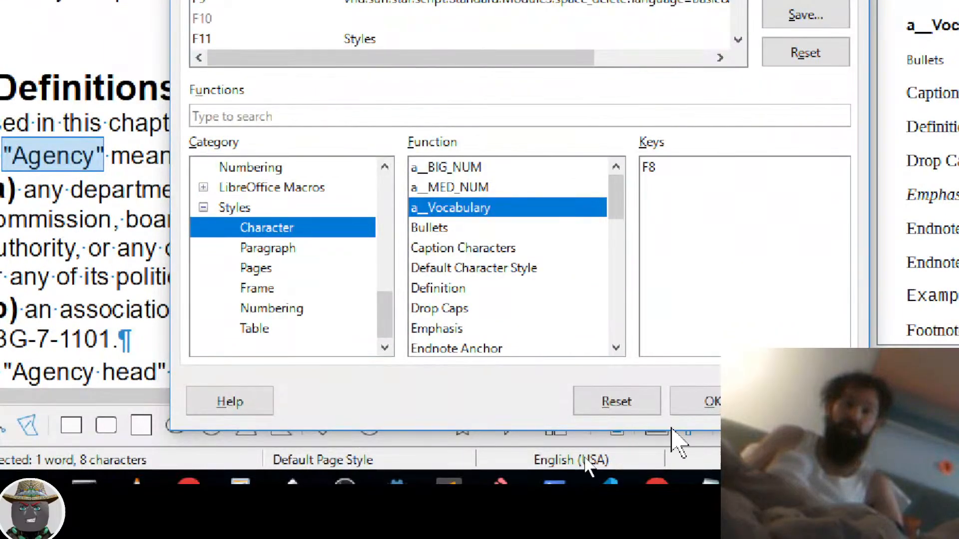
{"action": "left_click", "coordinate": [699, 402]}
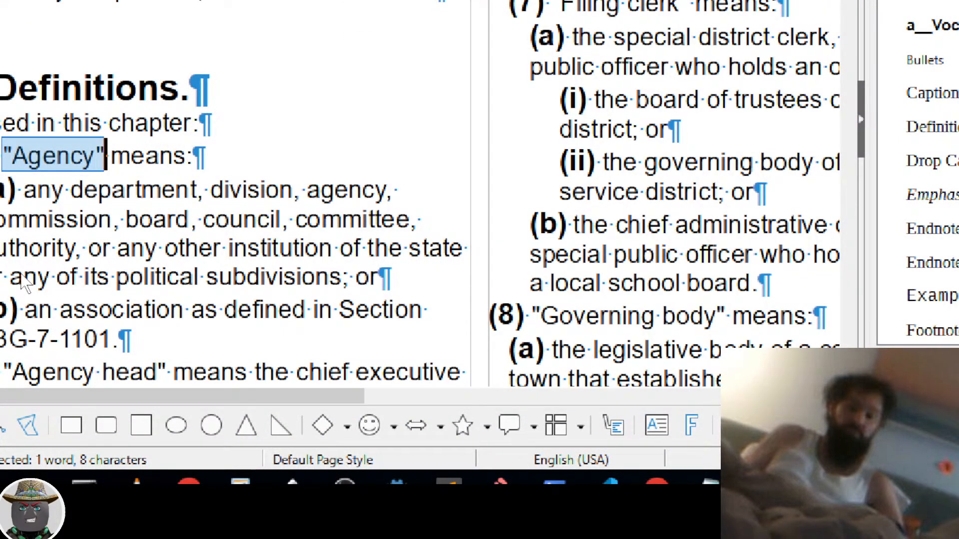
Apply the a__Vocabulary character style to the selected "Agency" in item (1)
{"action": "key", "text": "F8"}
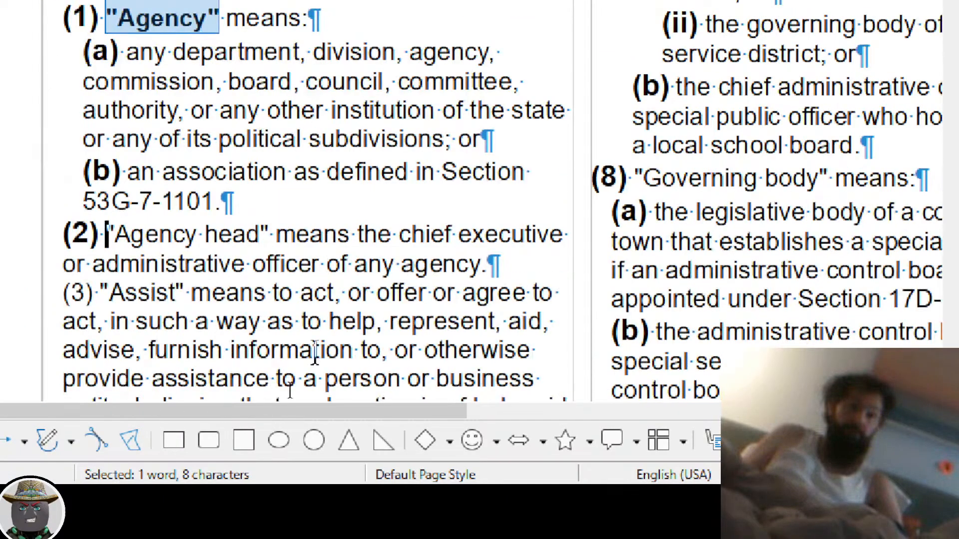
{"action": "key", "text": "alt+Tab"}
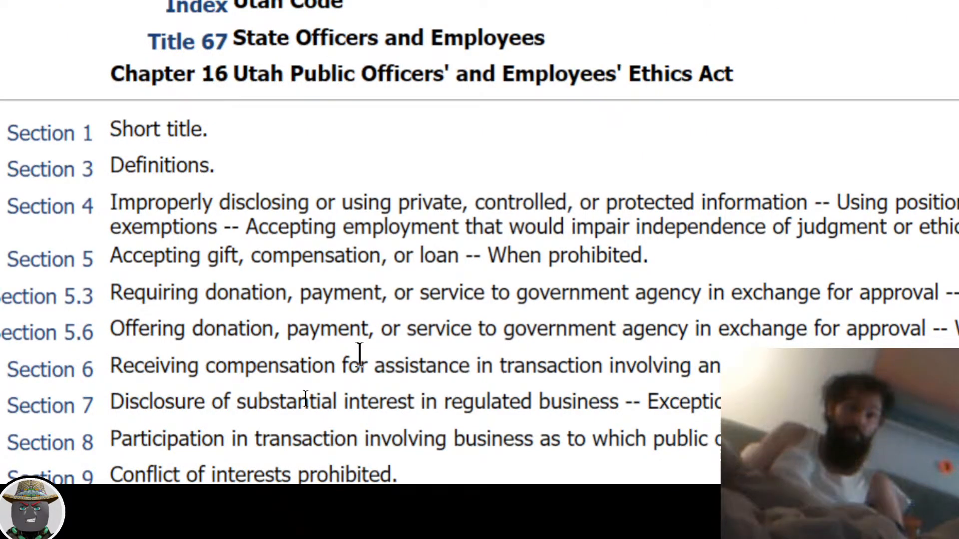
{"action": "key", "text": "alt+Tab"}
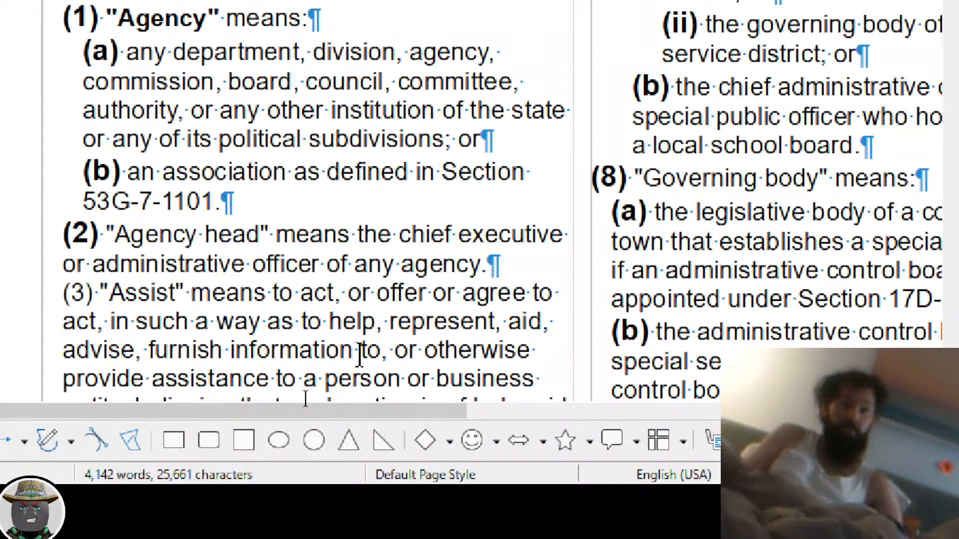
Apply the a__Vocabulary character style to the quoted "Agency head" in item (2)
{"action": "key", "text": "ctrl+shift+Right"}
{"action": "key", "text": "ctrl+shift+Right"}
{"action": "key", "text": "ctrl+shift+Right"}
{"action": "key", "text": "ctrl+shift+Right"}
{"action": "key", "text": "shift+Left"}
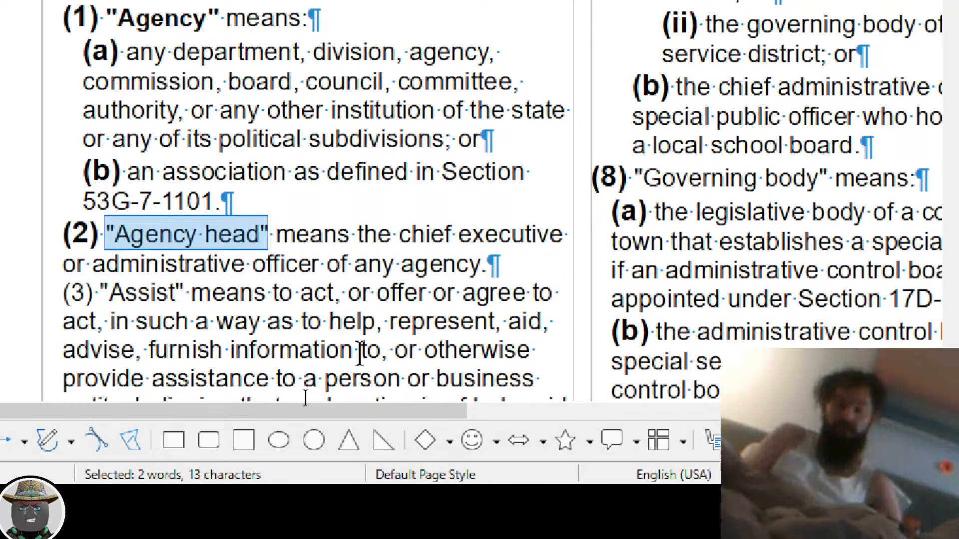
{"action": "key", "text": "ctrl+b"}
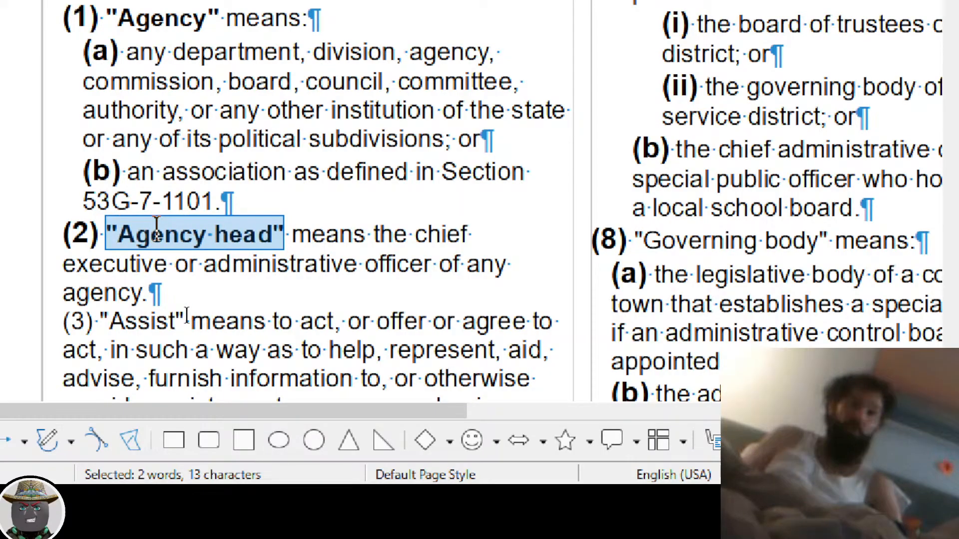
Apply the a__Vocabulary character style to the quoted "Assist" in item (3), leaving out the space after it
{"action": "left_click", "coordinate": [100, 323]}
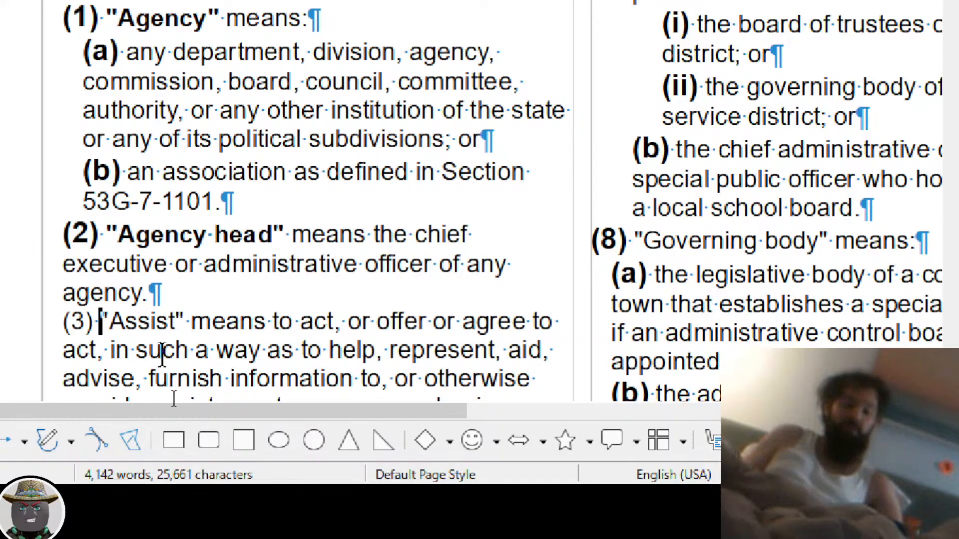
{"action": "key", "text": "shift+Right"}
{"action": "key", "text": "shift+Right"}
{"action": "key", "text": "shift+Right"}
{"action": "key", "text": "shift+Right"}
{"action": "key", "text": "shift+Right"}
{"action": "key", "text": "shift+Right"}
{"action": "key", "text": "shift+Right"}
{"action": "key", "text": "shift+Right"}
{"action": "key", "text": "shift+Right"}
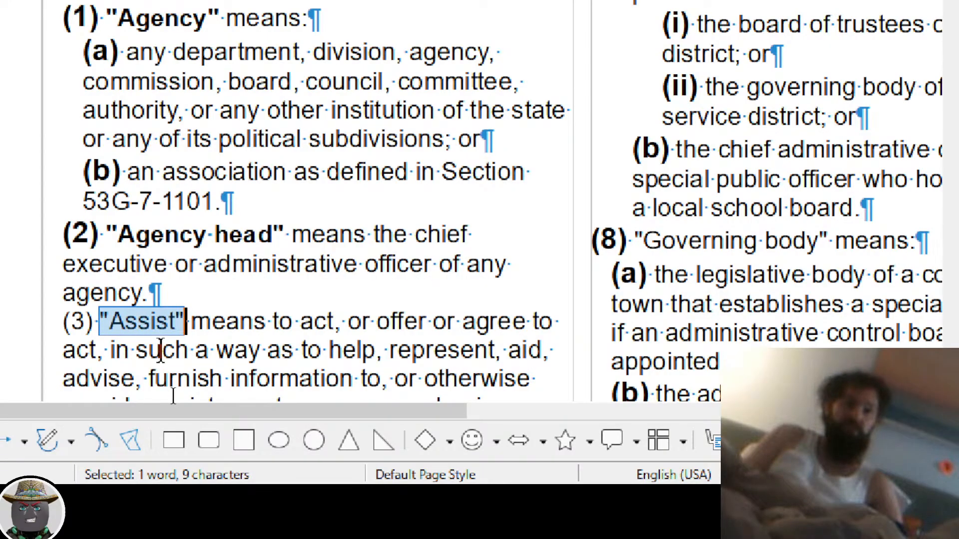
{"action": "key", "text": "shift+Left"}
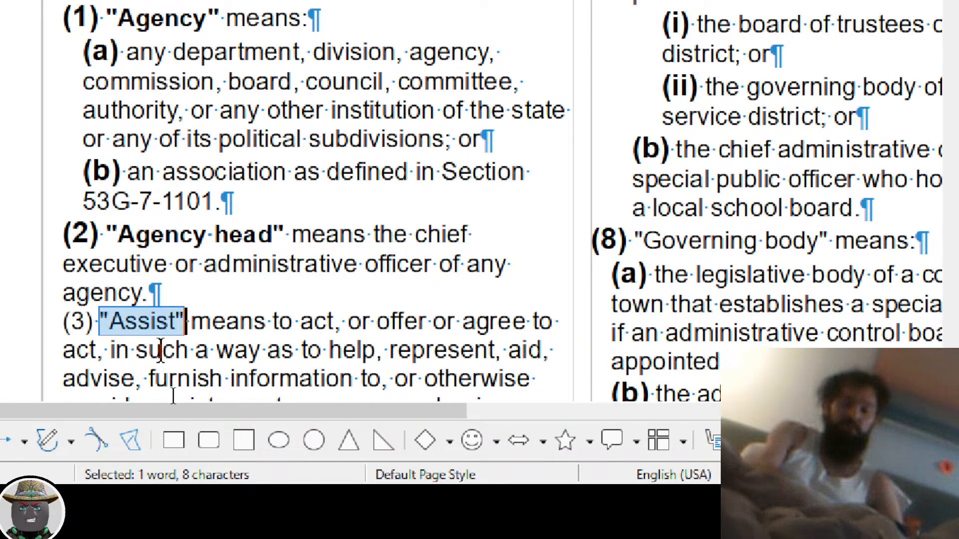
{"action": "key", "text": "ctrl+b"}
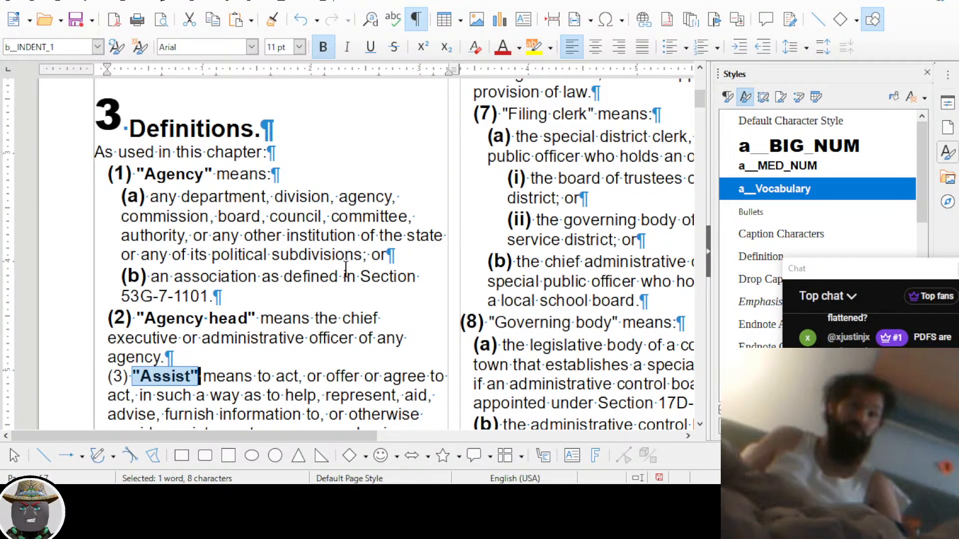
Look over the formatting of the items under "Definitions" and bring the Chat window into view to read its messages
{"action": "scroll", "coordinate": [345, 270], "scroll_direction": "down", "scroll_amount": 2}
{"action": "scroll", "coordinate": [315, 207], "scroll_direction": "up", "scroll_amount": 2}
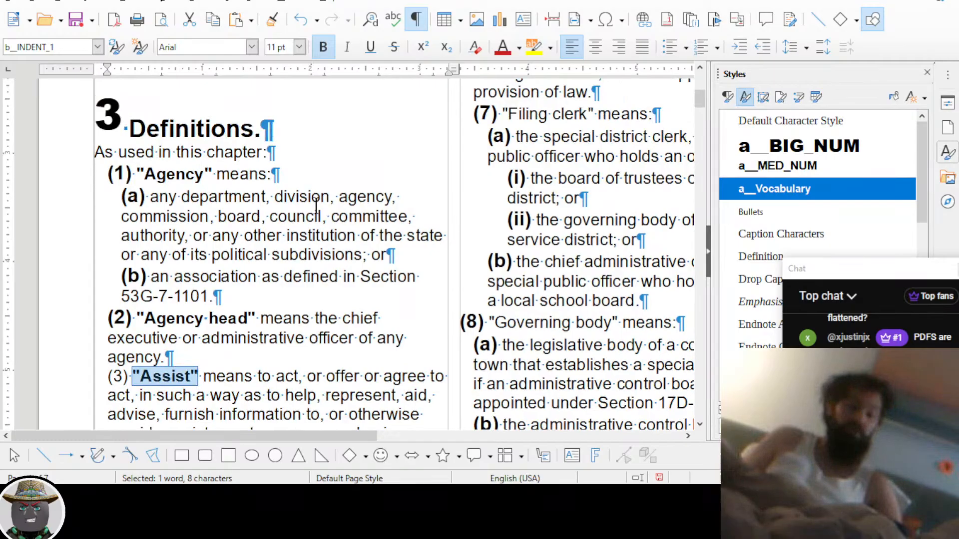
{"action": "left_click", "coordinate": [316, 206]}
{"action": "scroll", "coordinate": [316, 206], "scroll_direction": "up", "scroll_amount": 8}
{"action": "scroll", "coordinate": [317, 206], "scroll_direction": "down", "scroll_amount": 18}
{"action": "scroll", "coordinate": [319, 208], "scroll_direction": "up", "scroll_amount": 8}
{"action": "left_click", "coordinate": [319, 208]}
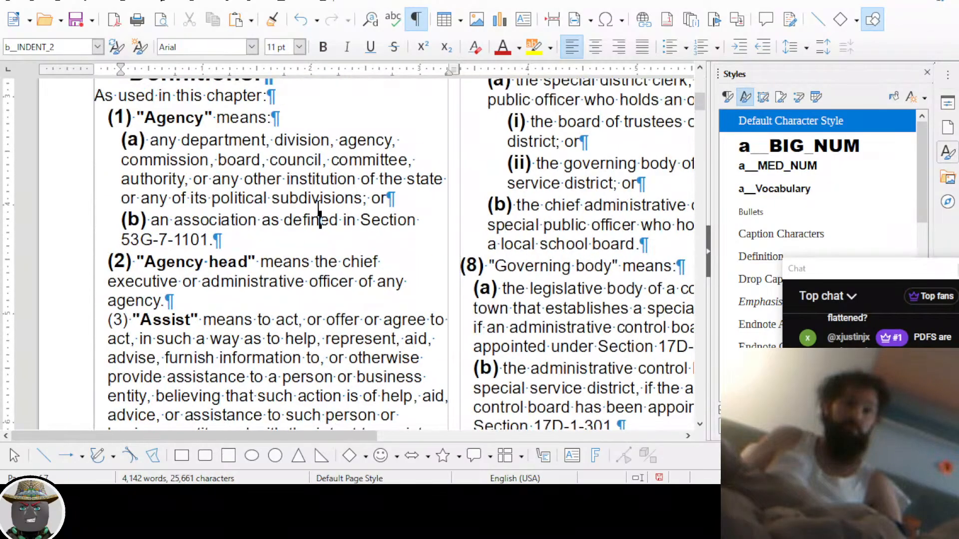
{"action": "scroll", "coordinate": [319, 212], "scroll_direction": "up", "scroll_amount": 2}
{"action": "scroll", "coordinate": [316, 213], "scroll_direction": "down", "scroll_amount": 4}
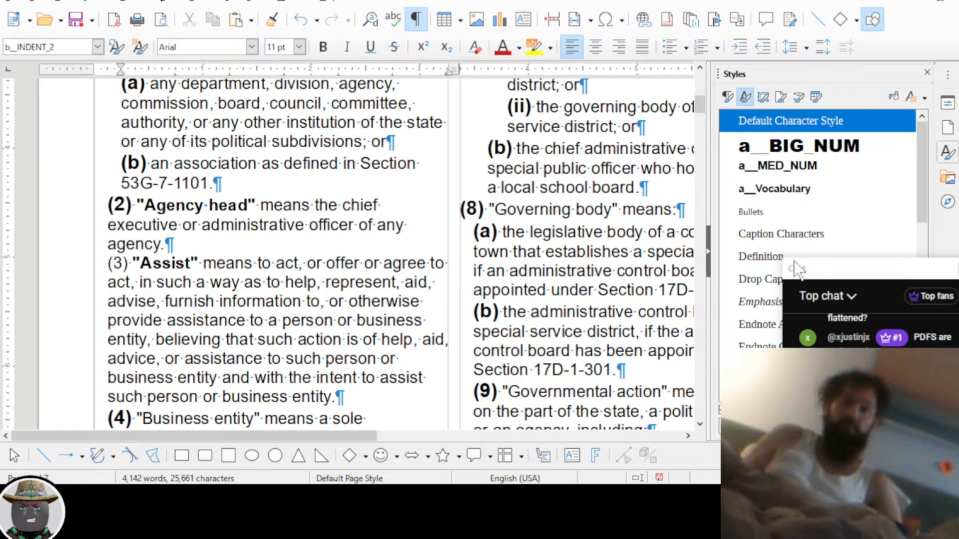
{"action": "left_click_drag", "start_coordinate": [855, 272], "coordinate": [657, 197]}
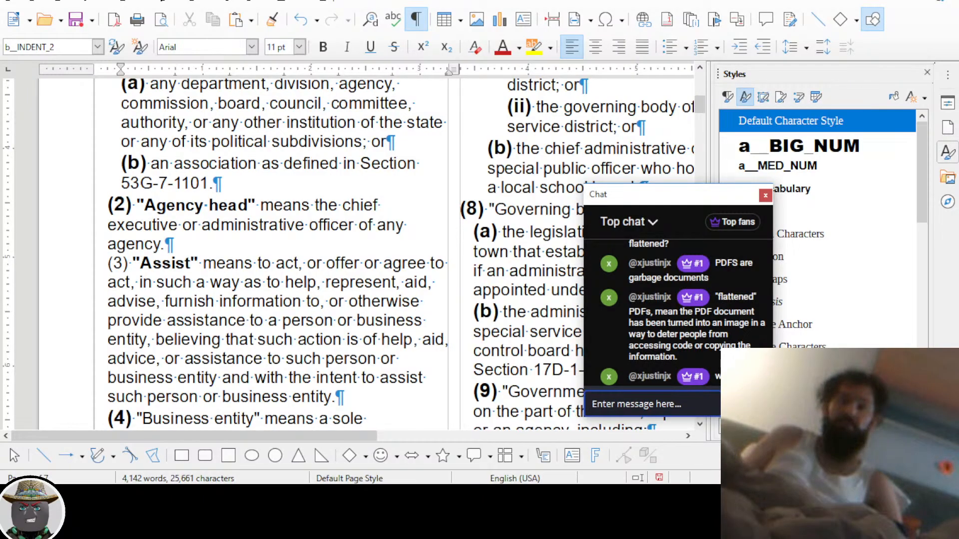
Apply the a__MED_NUM character style to the "(3)" label before "Assist", undoing a misplaced application to the text after it
{"action": "scroll", "coordinate": [433, 188], "scroll_direction": "up", "scroll_amount": 3, "text": "ctrl"}
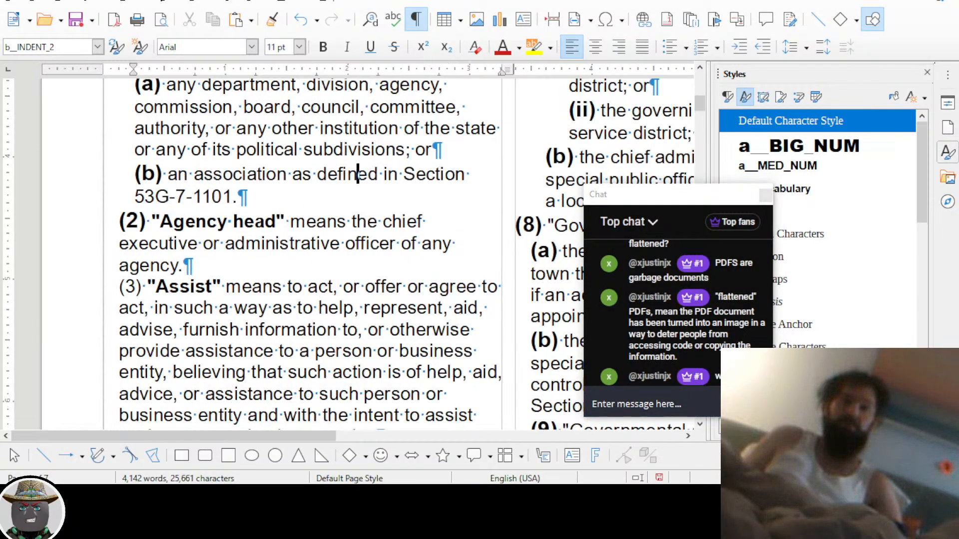
{"action": "scroll", "coordinate": [259, 321], "scroll_direction": "down", "scroll_amount": 3}
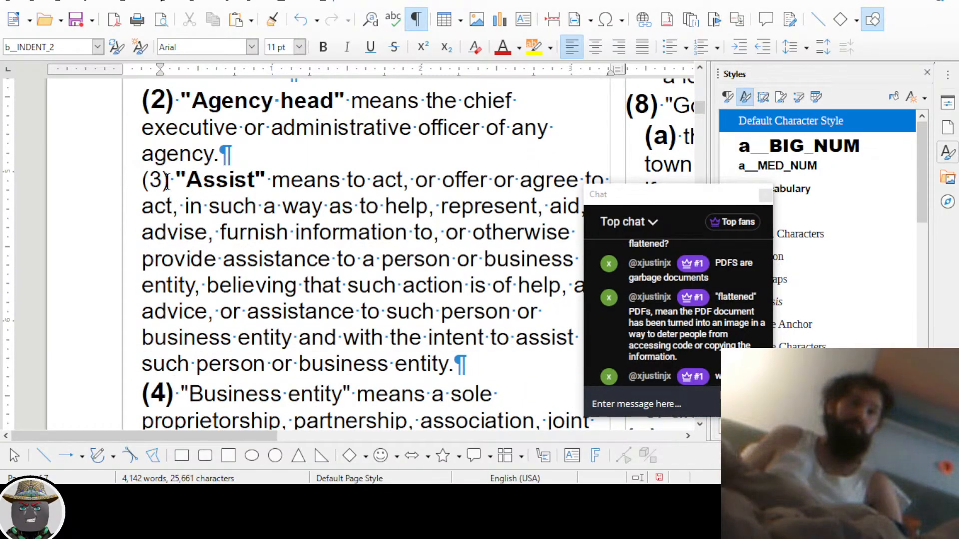
{"action": "left_click_drag", "start_coordinate": [168, 181], "coordinate": [209, 184]}
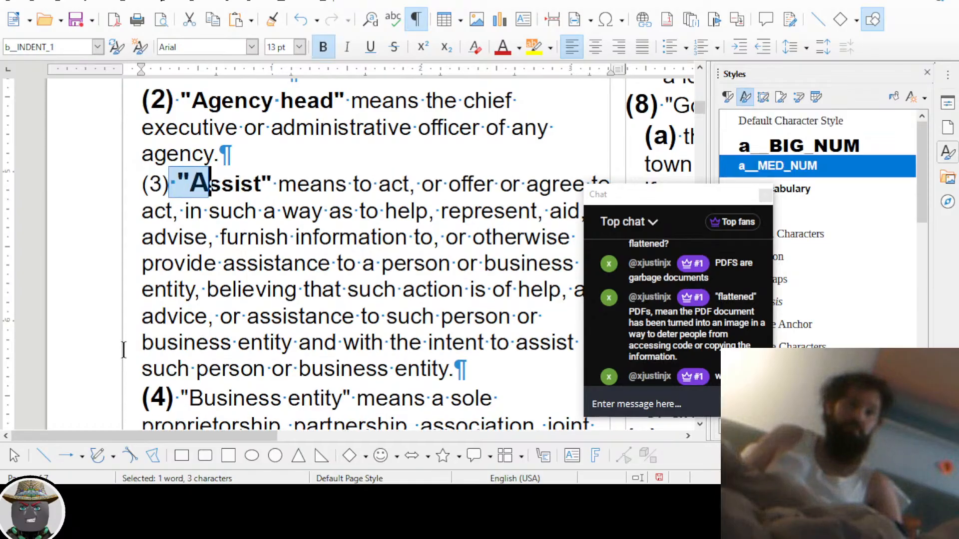
{"action": "key", "text": "ctrl+z"}
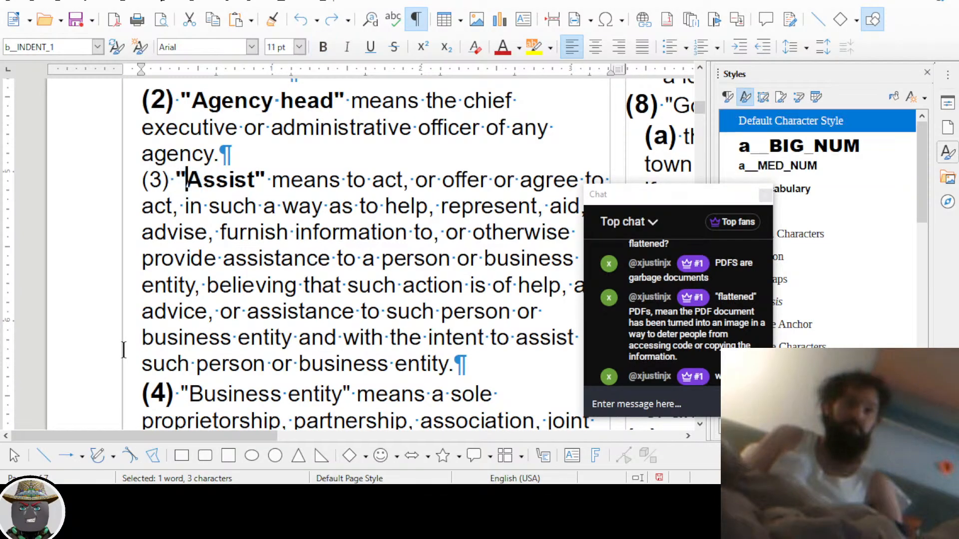
{"action": "key", "text": "Left"}
{"action": "key", "text": "Left"}
{"action": "key", "text": "Left"}
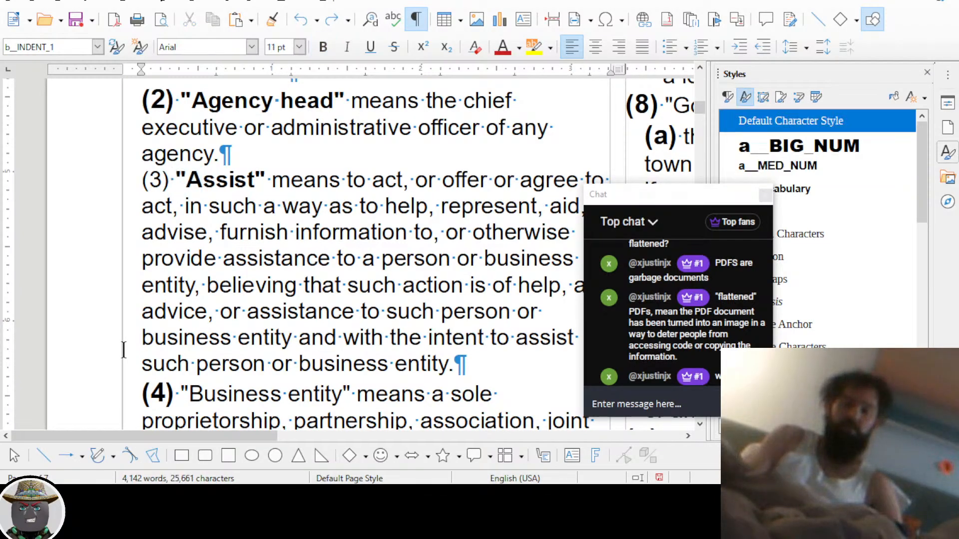
{"action": "key", "text": "shift+Right"}
{"action": "key", "text": "shift+Right"}
{"action": "key", "text": "shift+Right"}
{"action": "key", "text": "ctrl+2"}
{"action": "scroll", "coordinate": [141, 298], "scroll_direction": "up", "scroll_amount": 6}
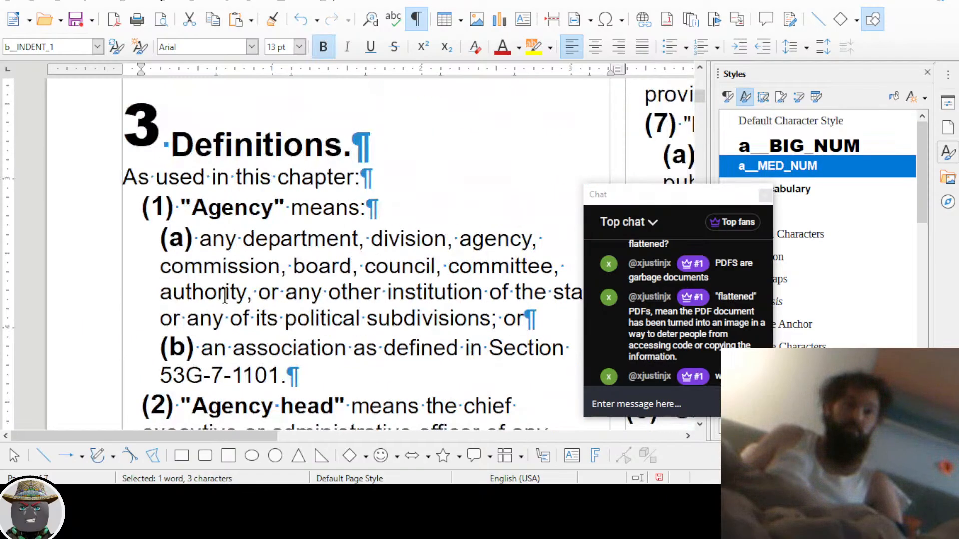
Apply the a__Vocabulary character style to the quoted "Business entity" in item (4)
{"action": "scroll", "coordinate": [225, 293], "scroll_direction": "down", "scroll_amount": 3}
{"action": "scroll", "coordinate": [225, 293], "scroll_direction": "down", "scroll_amount": 3}
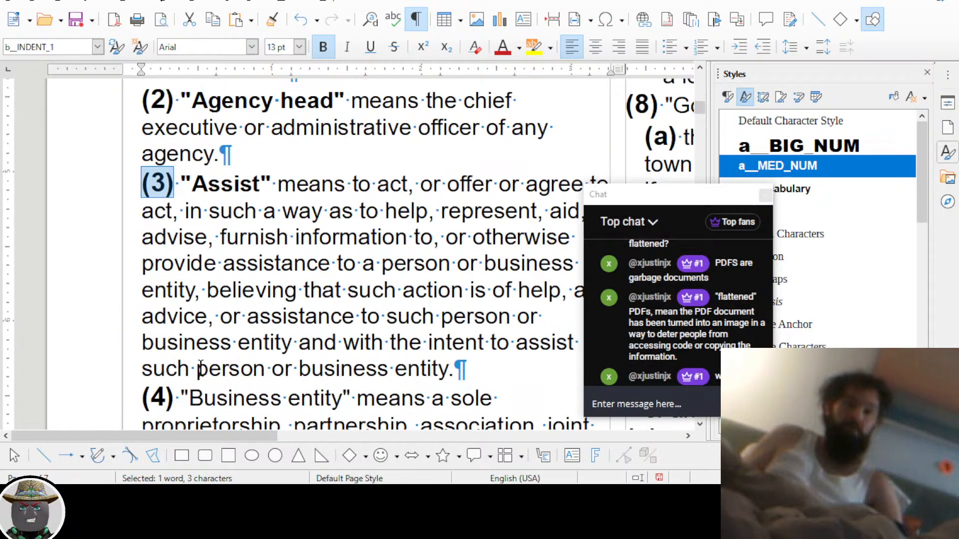
{"action": "left_click_drag", "start_coordinate": [181, 398], "coordinate": [352, 398]}
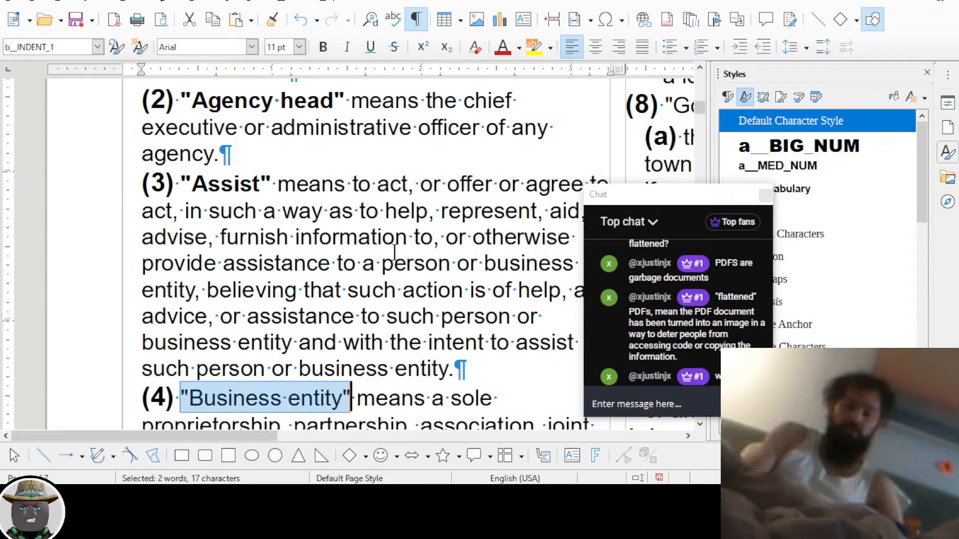
{"action": "key", "text": "ctrl+3"}
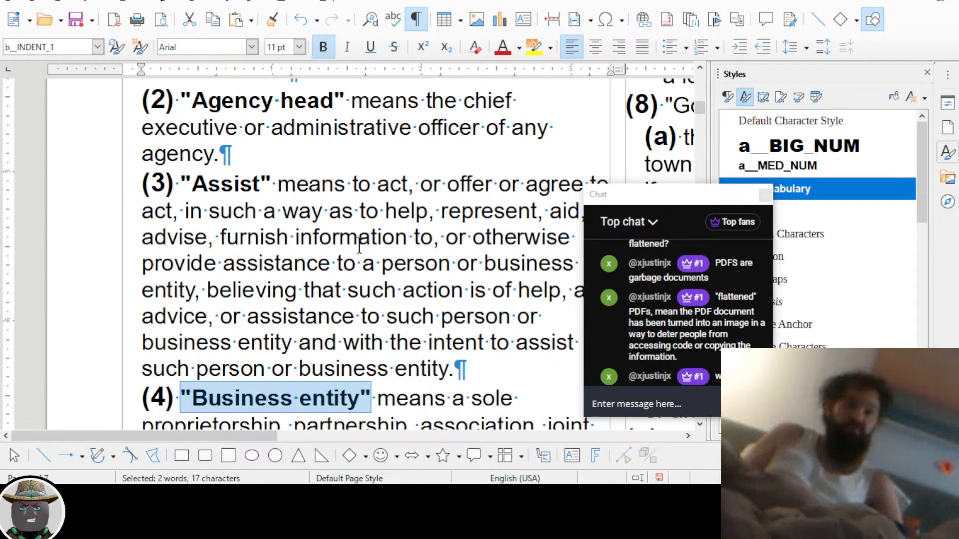
{"action": "left_click", "coordinate": [405, 260]}
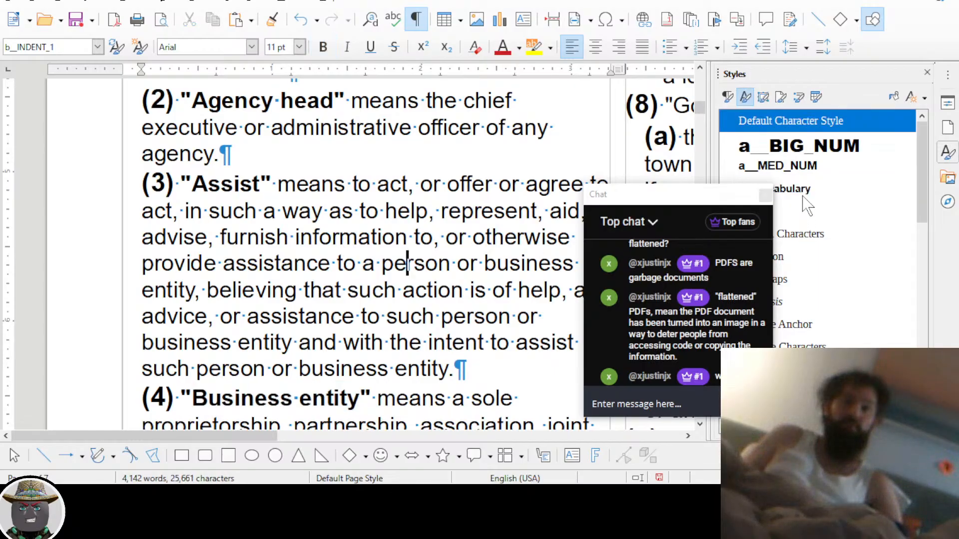
Set the font size of the a__Vocabulary character style to 15 pt
{"action": "right_click", "coordinate": [802, 189]}
{"action": "left_click", "coordinate": [839, 213]}
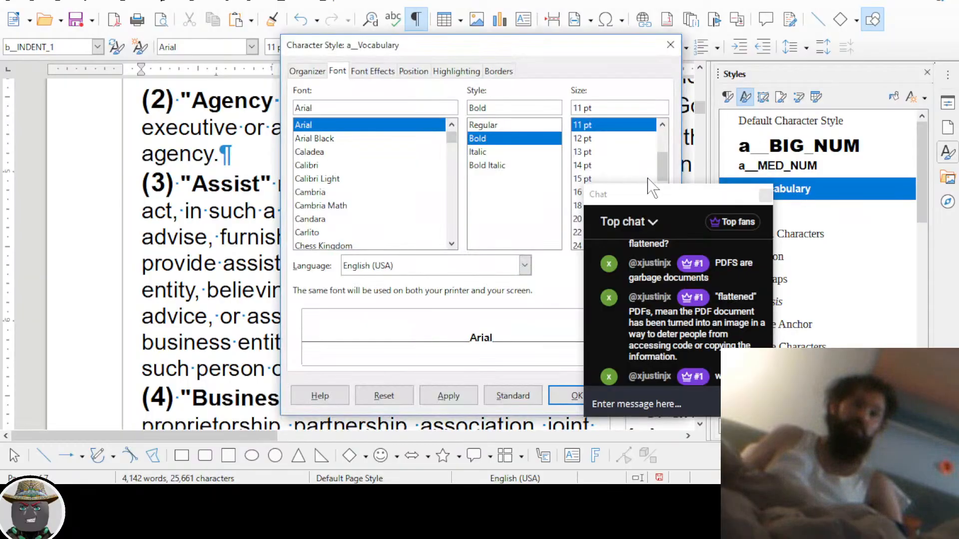
{"action": "left_click", "coordinate": [602, 140]}
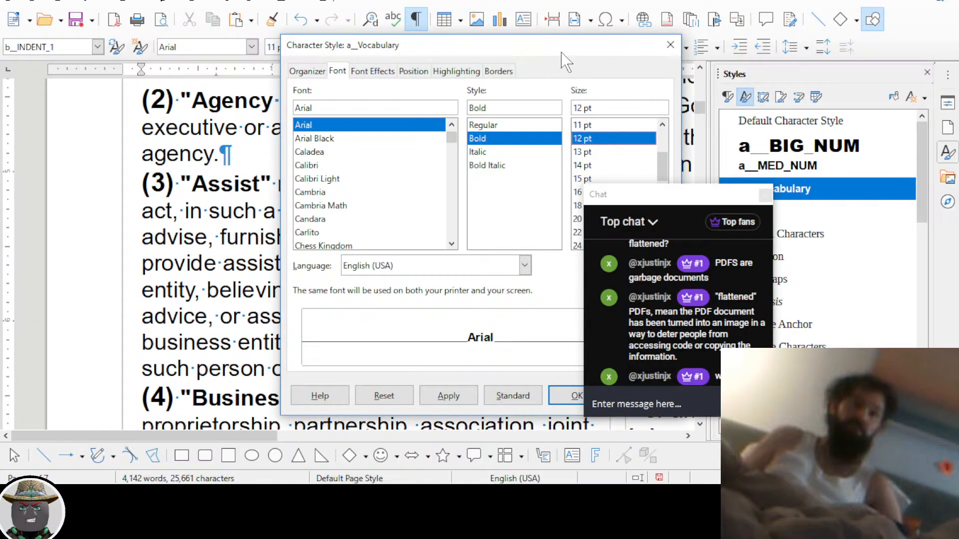
{"action": "left_click_drag", "start_coordinate": [562, 52], "coordinate": [422, 38]}
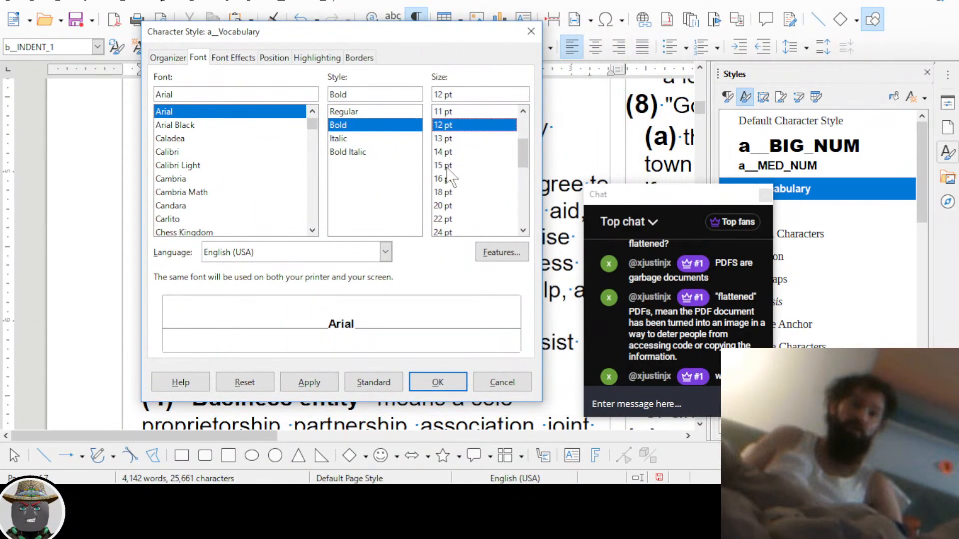
{"action": "left_click", "coordinate": [446, 167]}
{"action": "left_click", "coordinate": [438, 383]}
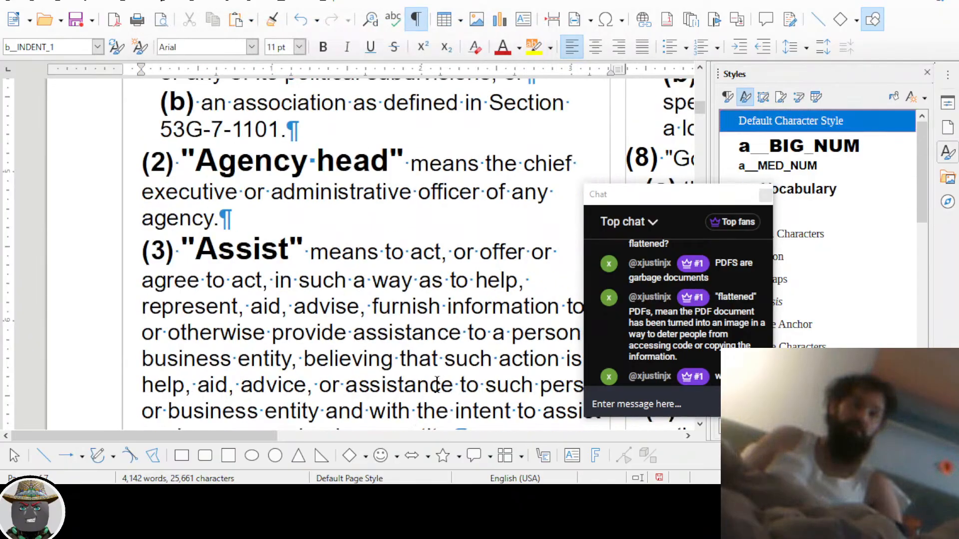
{"action": "scroll", "coordinate": [308, 229], "scroll_direction": "down", "scroll_amount": 5}
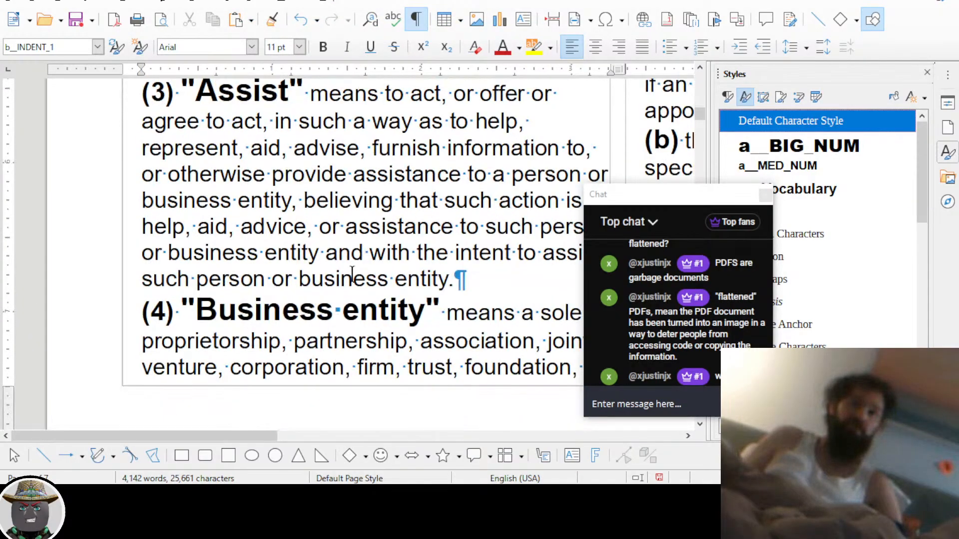
Set the font size of the a__Vocabulary character style to 11 pt
{"action": "right_click", "coordinate": [818, 192]}
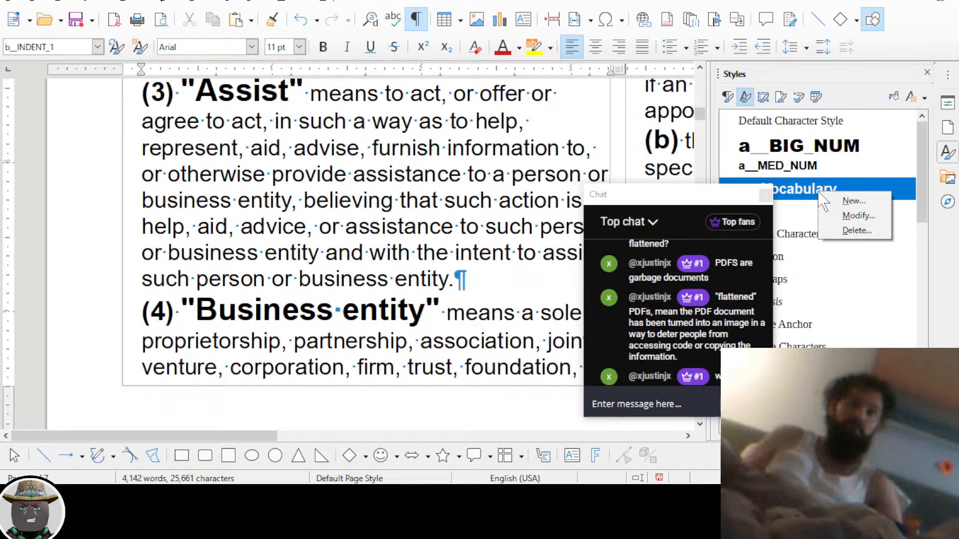
{"action": "left_click", "coordinate": [853, 211]}
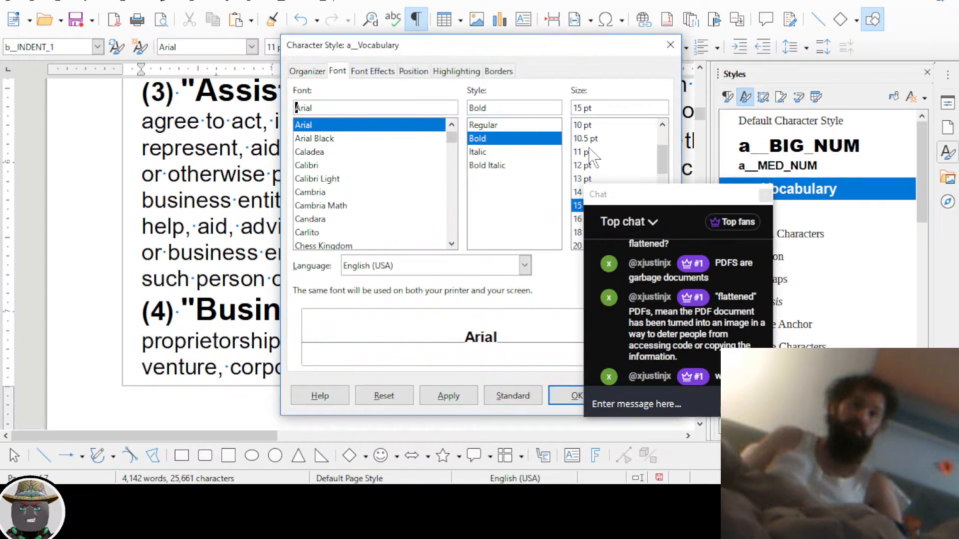
{"action": "left_click", "coordinate": [590, 153]}
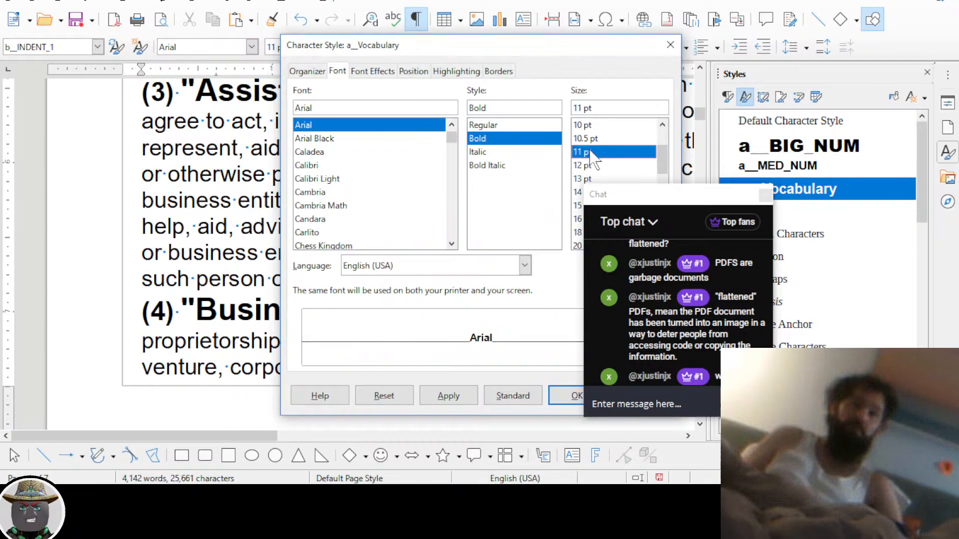
{"action": "left_click", "coordinate": [572, 395]}
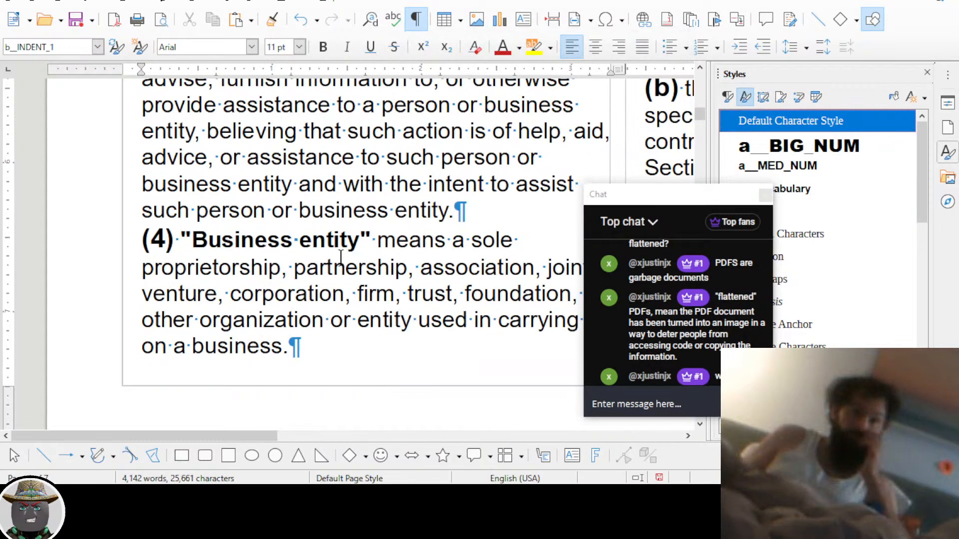
{"action": "scroll", "coordinate": [341, 257], "scroll_direction": "down", "scroll_amount": 1}
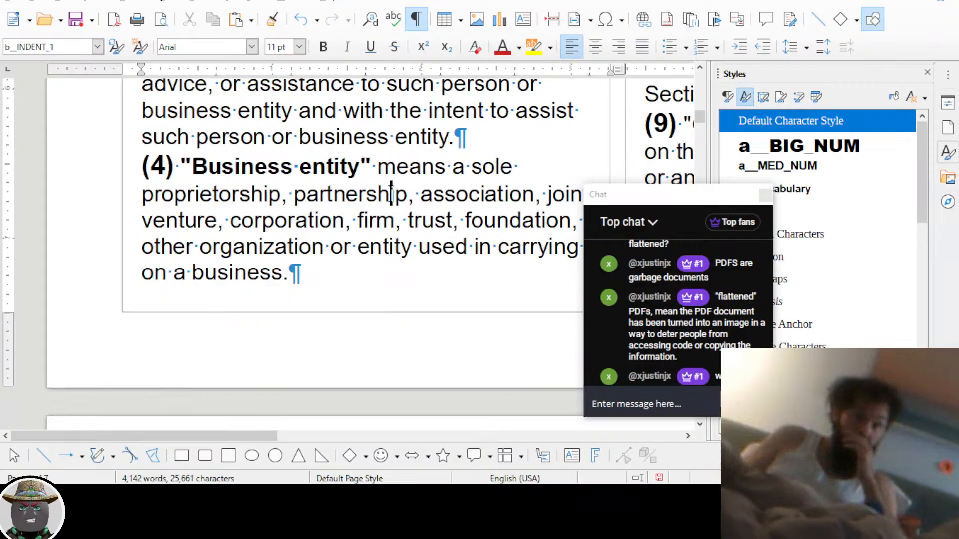
Apply the a__Vocabulary character style to the quoted "Compensation" in item (5), leaving out the space after it
{"action": "left_click", "coordinate": [315, 268]}
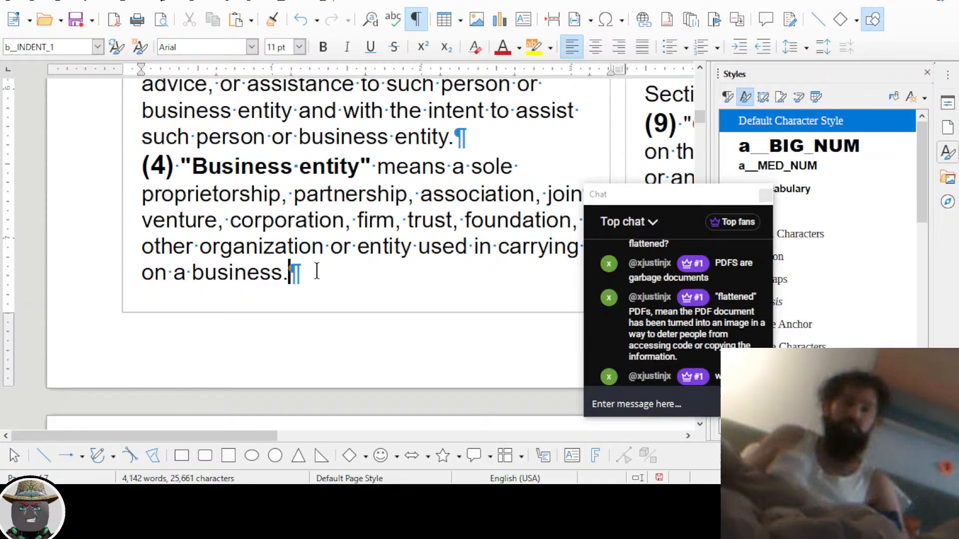
{"action": "scroll", "coordinate": [665, 130], "scroll_direction": "down", "scroll_amount": 1}
{"action": "scroll", "coordinate": [632, 142], "scroll_direction": "up", "scroll_amount": 4}
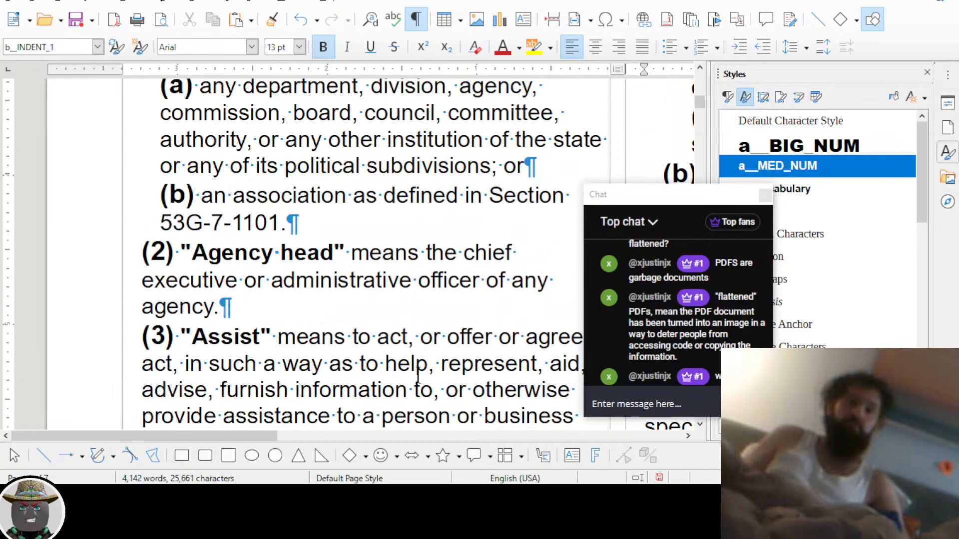
{"action": "left_click_drag", "start_coordinate": [269, 436], "coordinate": [484, 457]}
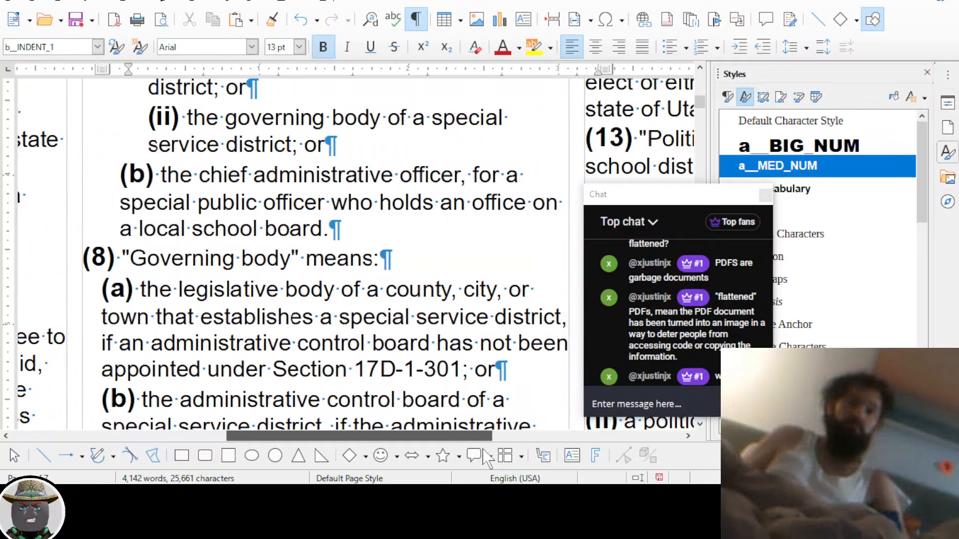
{"action": "scroll", "coordinate": [327, 299], "scroll_direction": "up", "scroll_amount": 6}
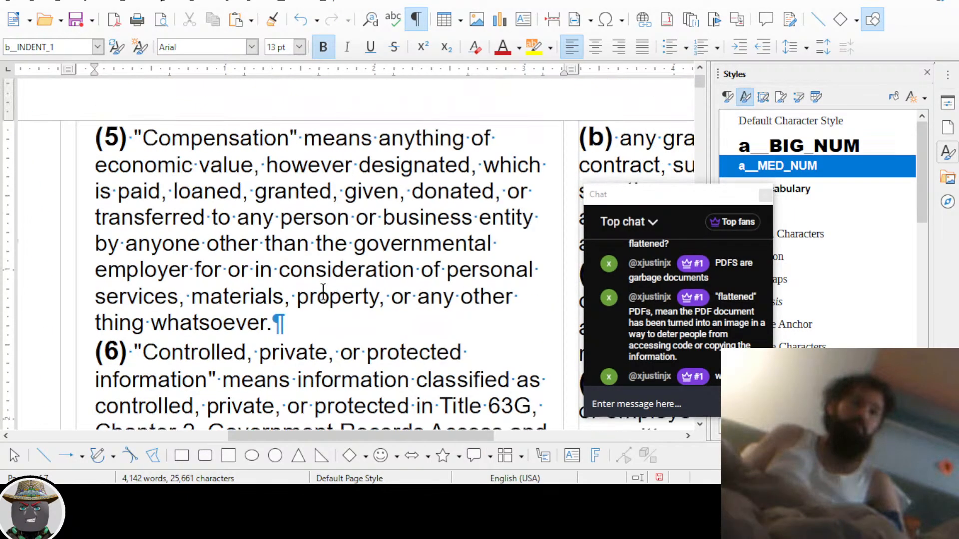
{"action": "left_click", "coordinate": [138, 136]}
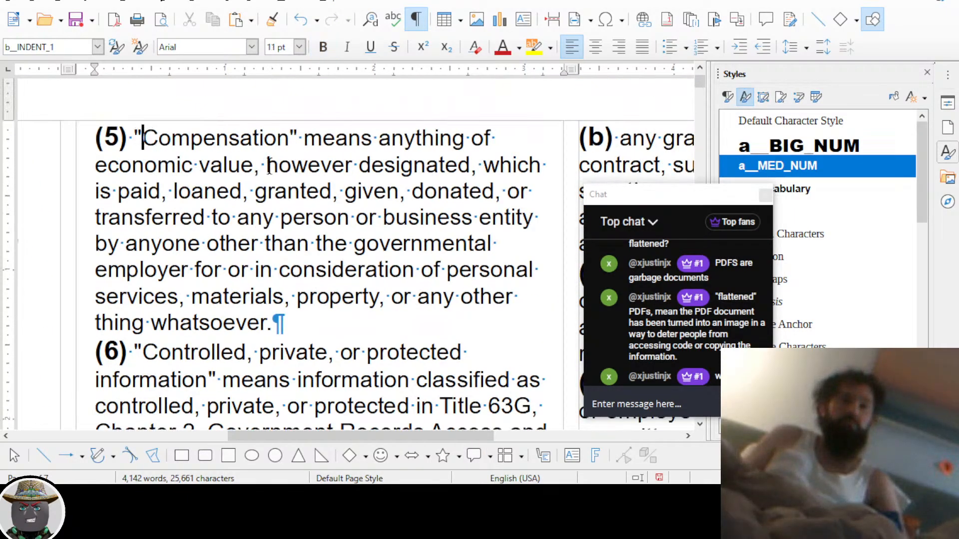
{"action": "key", "text": "Up"}
{"action": "key", "text": "ctrl+Home"}
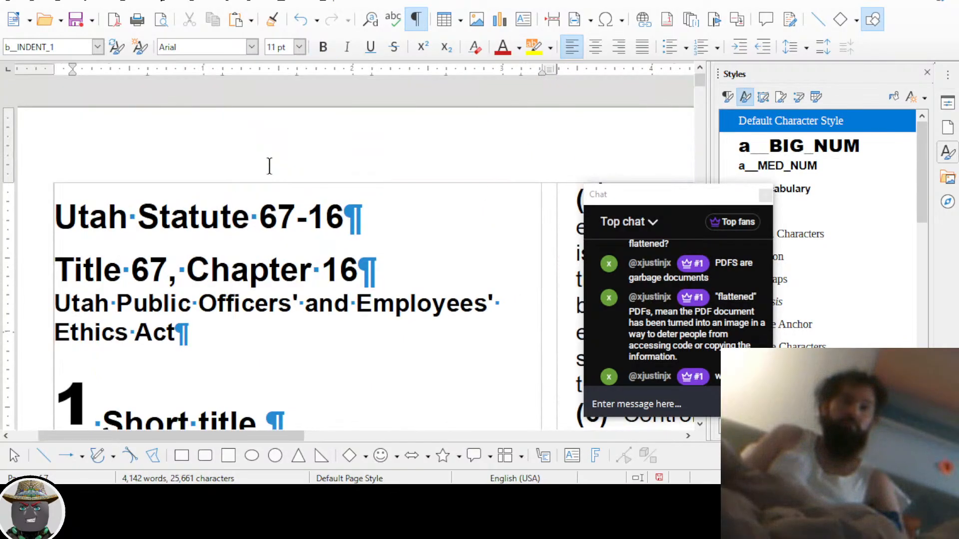
{"action": "scroll", "coordinate": [373, 159], "scroll_direction": "right", "scroll_amount": 3}
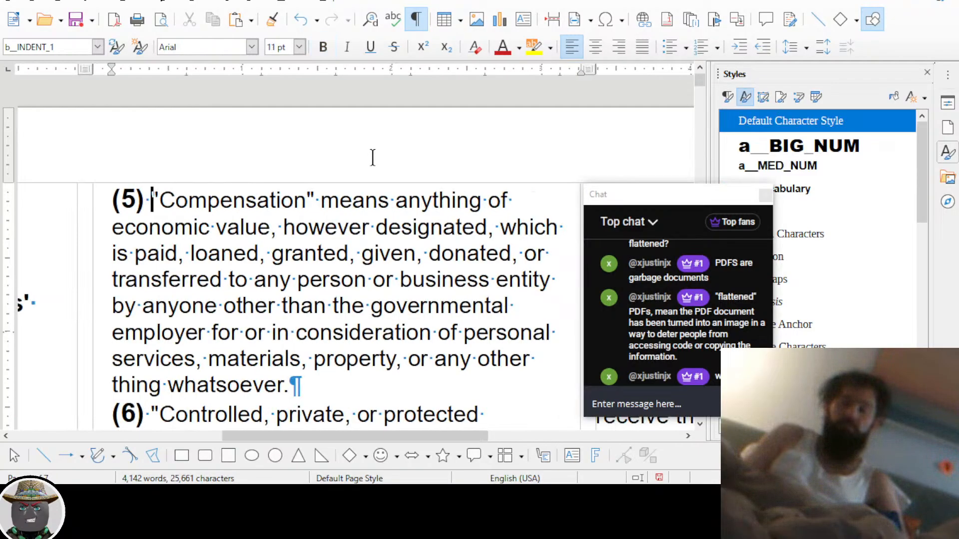
{"action": "key", "text": "ctrl+shift+Right"}
{"action": "key", "text": "ctrl+shift+Right"}
{"action": "key", "text": "ctrl+shift+Right"}
{"action": "key", "text": "shift+Left"}
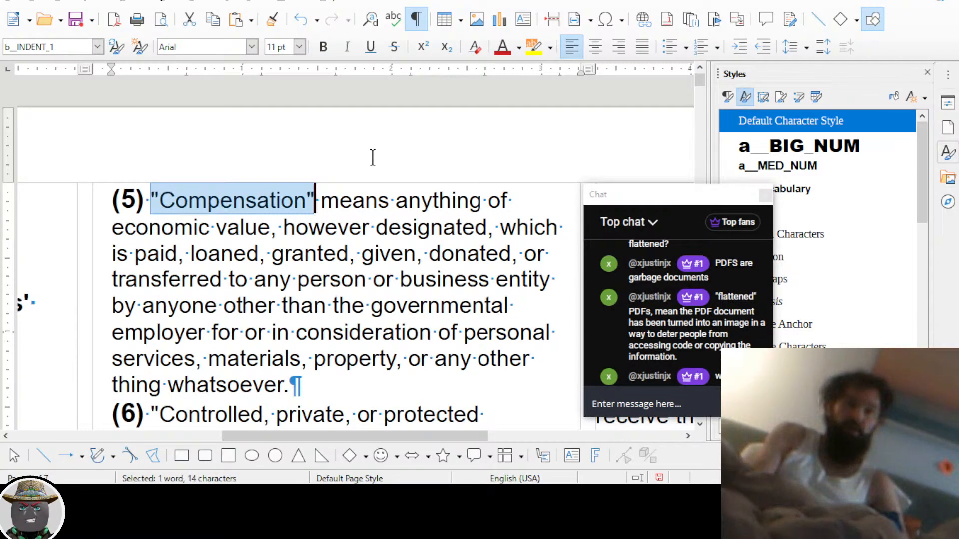
{"action": "key", "text": "ctrl+3"}
Apply the a__Vocabulary character style to the quoted "Controlled, private, or protected information" in item (6), leaving out the space after it
{"action": "key", "text": "ctrl+Down"}
{"action": "key", "text": "ctrl+Down"}
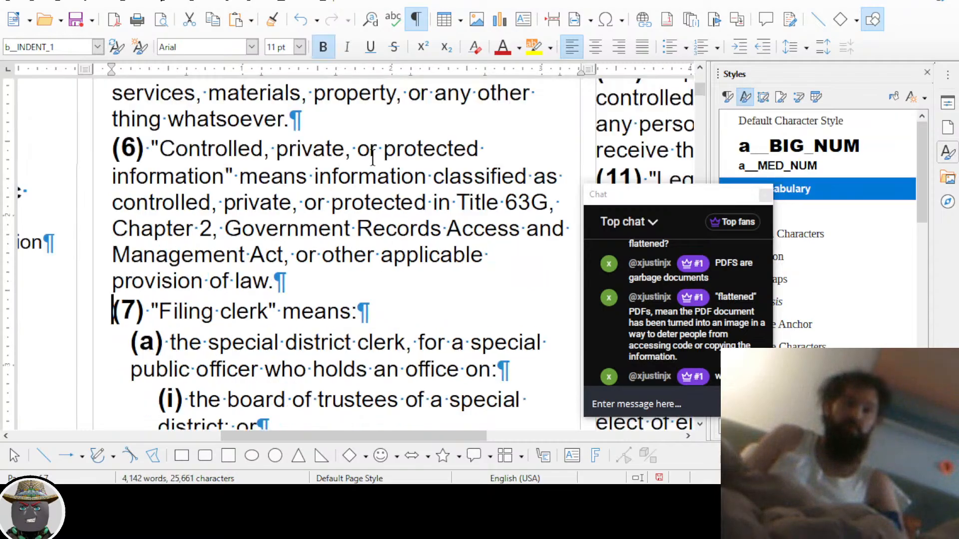
{"action": "key", "text": "ctrl+Up"}
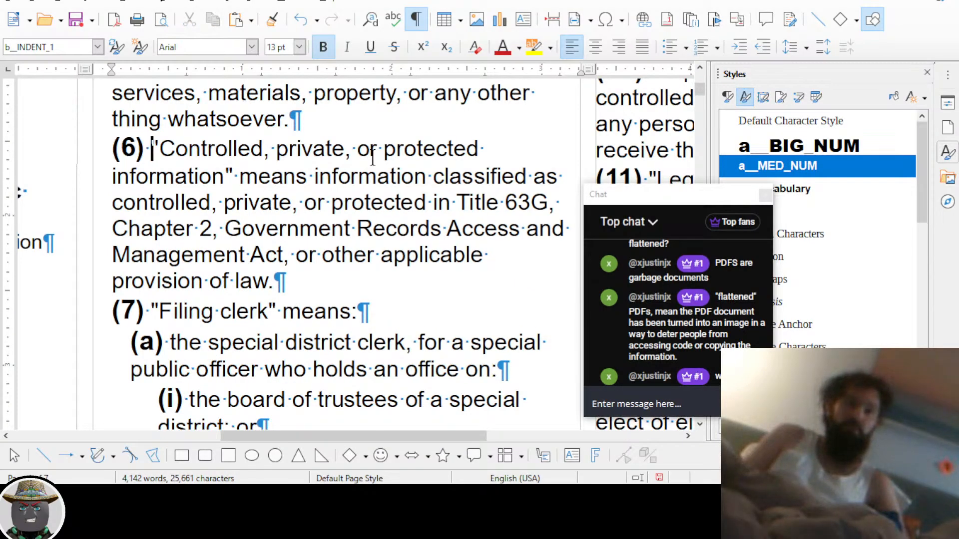
{"action": "key", "text": "ctrl+shift+Right"}
{"action": "key", "text": "ctrl+shift+Right"}
{"action": "key", "text": "ctrl+shift+Right"}
{"action": "key", "text": "ctrl+shift+Right"}
{"action": "key", "text": "ctrl+shift+Right"}
{"action": "key", "text": "ctrl+shift+Right"}
{"action": "key", "text": "ctrl+shift+Right"}
{"action": "key", "text": "shift+Left"}
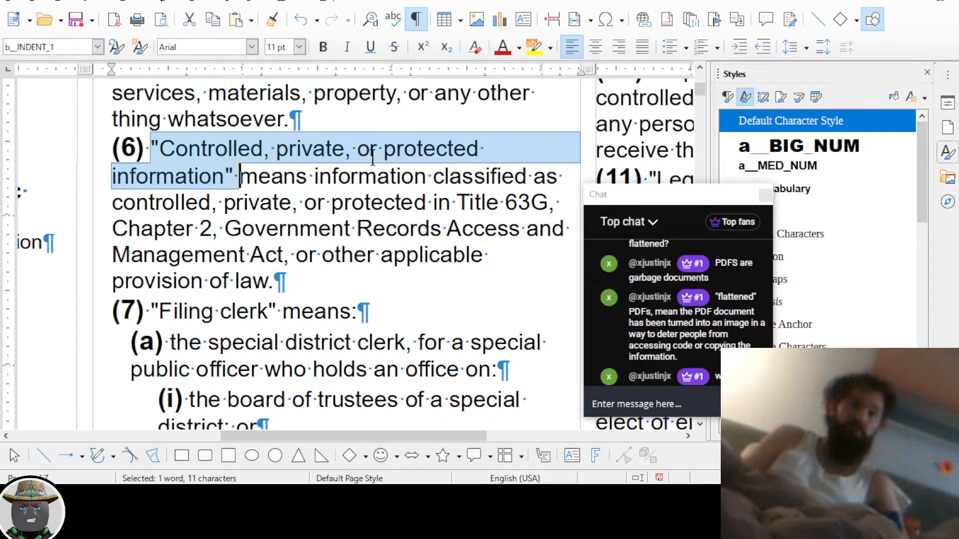
{"action": "key", "text": "shift+Left"}
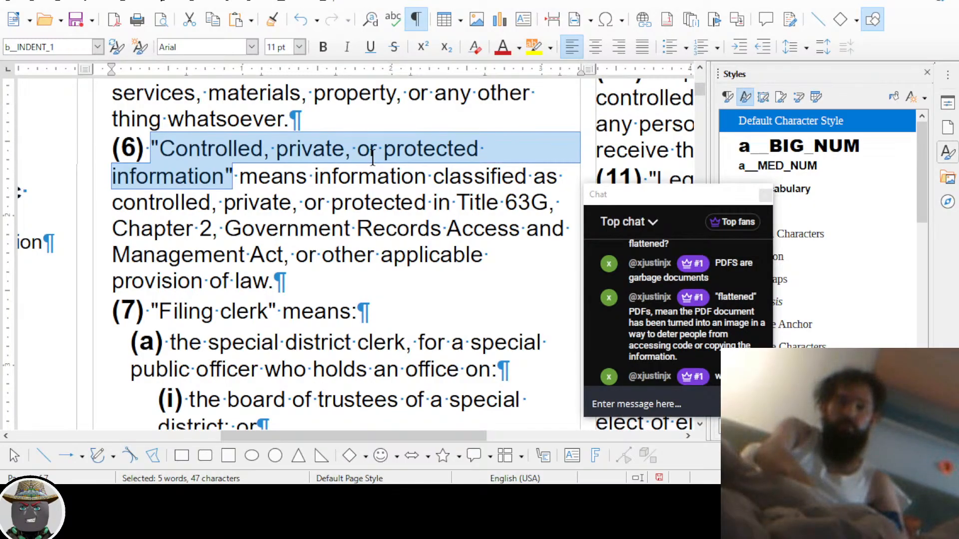
{"action": "key", "text": "ctrl+b"}
Apply the a__Vocabulary character style to the quoted "Filing clerk" in item (7), including both quotation marks
{"action": "key", "text": "ctrl+Down"}
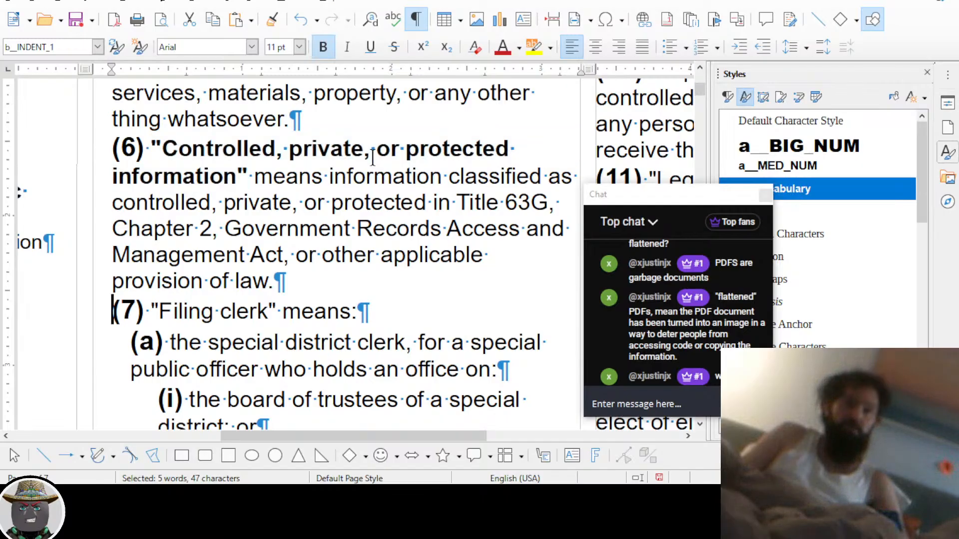
{"action": "key", "text": "Right"}
{"action": "key", "text": "Right"}
{"action": "key", "text": "Right"}
{"action": "key", "text": "Right"}
{"action": "key", "text": "ctrl+shift+Right"}
{"action": "key", "text": "ctrl+shift+Right"}
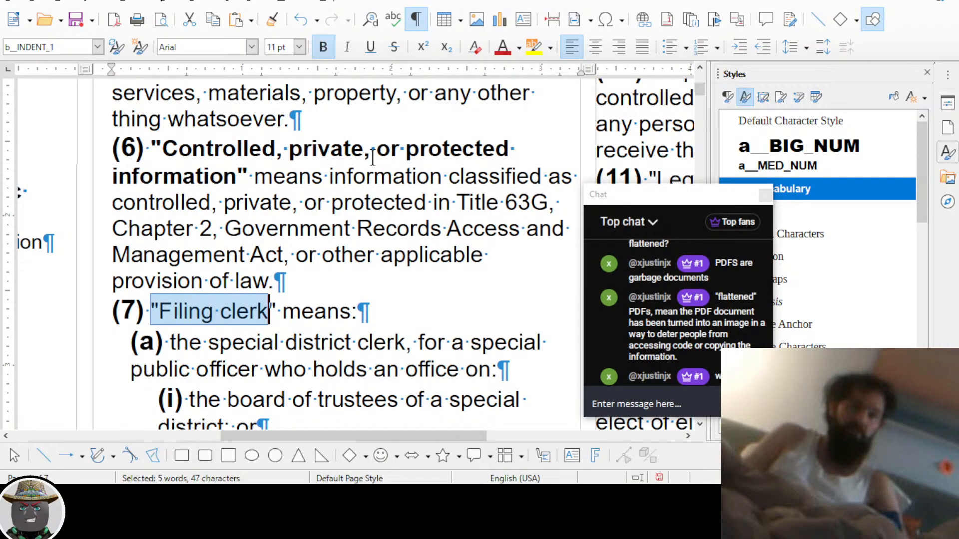
{"action": "key", "text": "shift+Right"}
{"action": "key", "text": "ctrl+b"}
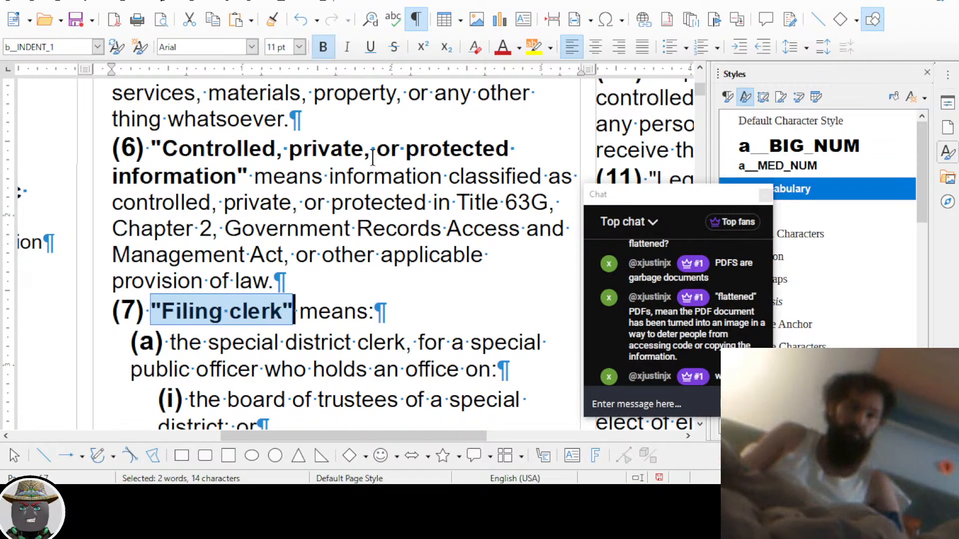
Apply the a__Vocabulary character style to the quoted "Governing body" in item (8), including both quotation marks
{"action": "key", "text": "ctrl+Down"}
{"action": "key", "text": "ctrl+Down"}
{"action": "key", "text": "ctrl+Down"}
{"action": "key", "text": "ctrl+Down"}
{"action": "key", "text": "ctrl+Down"}
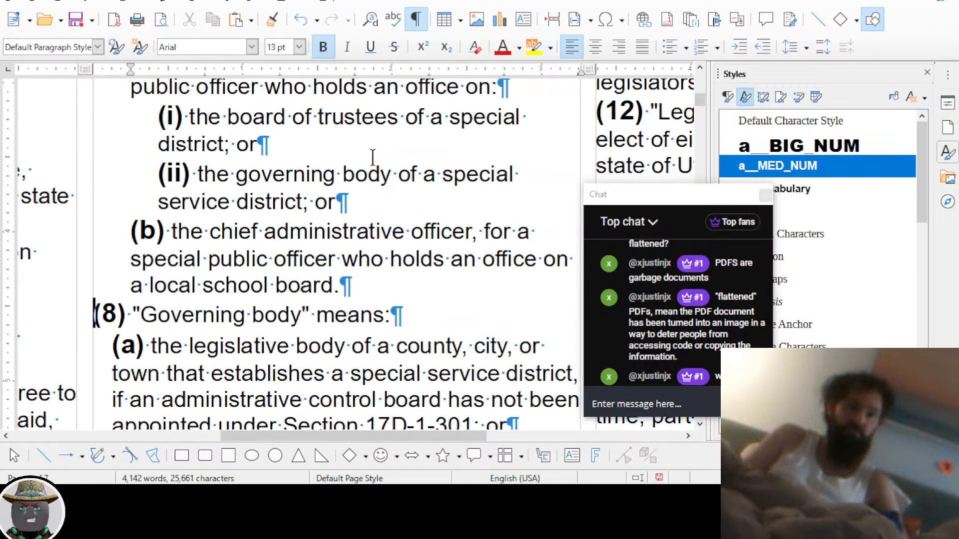
{"action": "key", "text": "Right"}
{"action": "key", "text": "Right"}
{"action": "key", "text": "Right"}
{"action": "key", "text": "Right"}
{"action": "key", "text": "ctrl+shift+Right"}
{"action": "key", "text": "ctrl+shift+Right"}
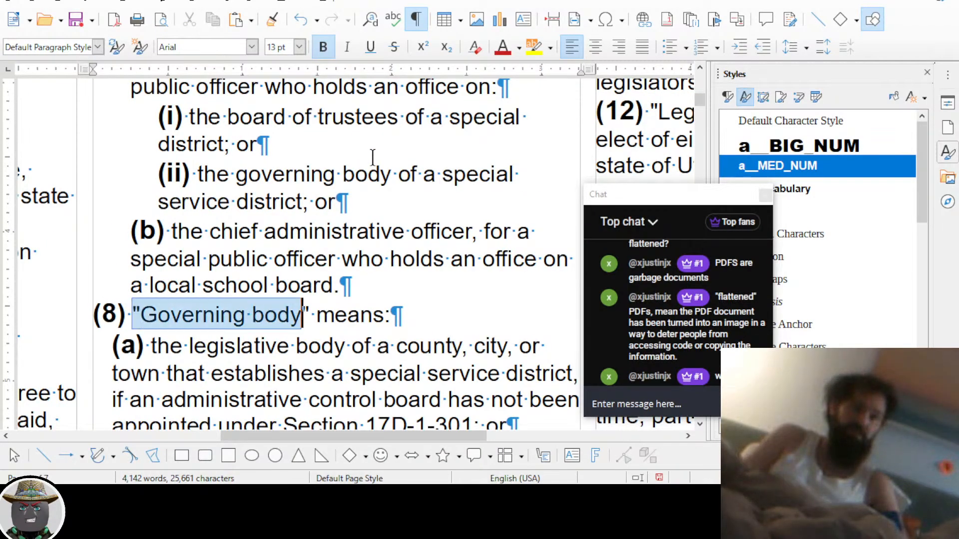
{"action": "key", "text": "shift+Right"}
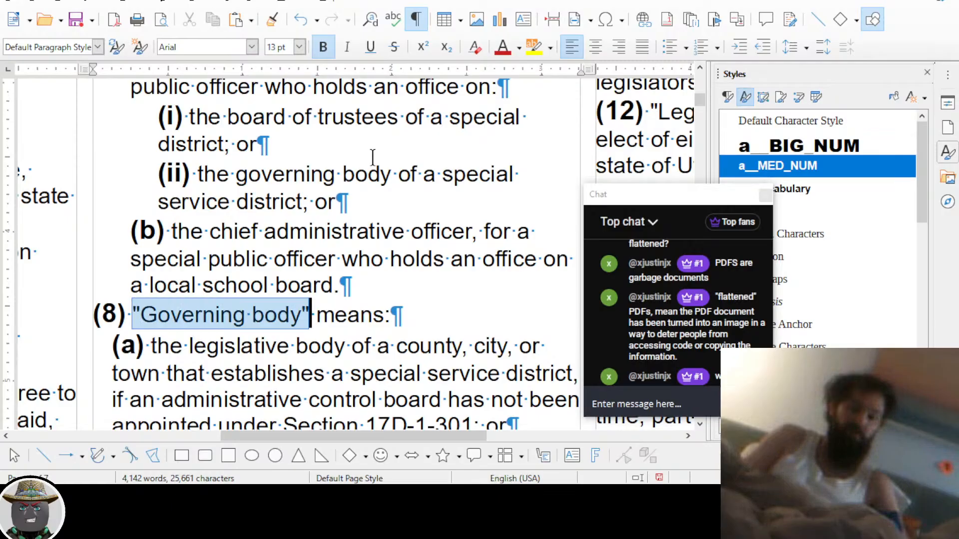
{"action": "key", "text": "ctrl+3"}
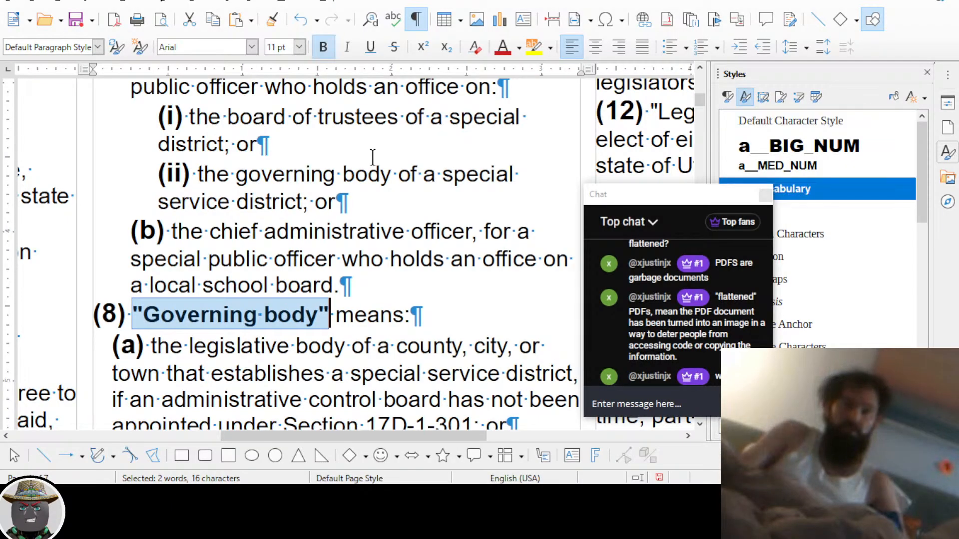
Apply the a__Vocabulary character style to the quoted "Governmental action" in item (9), including both quotation marks
{"action": "key", "text": "Down"}
{"action": "key", "text": "ctrl+Down"}
{"action": "key", "text": "ctrl+Down"}
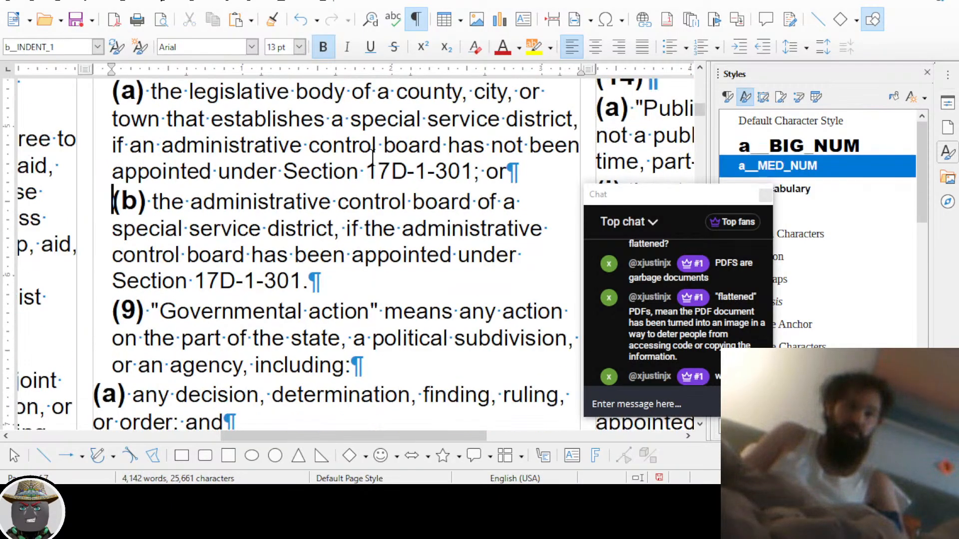
{"action": "key", "text": "Right"}
{"action": "key", "text": "Right"}
{"action": "key", "text": "Right"}
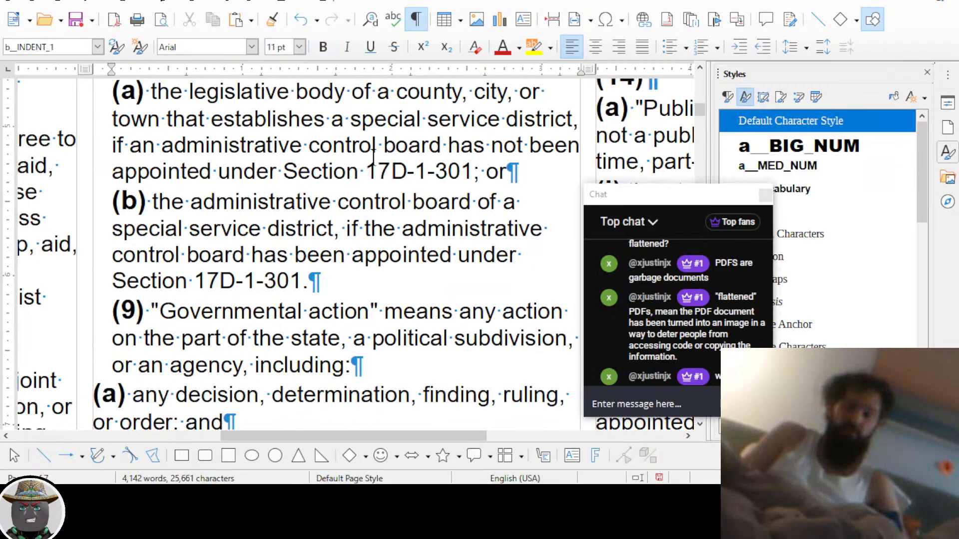
{"action": "key", "text": "shift+Right"}
{"action": "key", "text": "ctrl+shift+Right"}
{"action": "key", "text": "ctrl+shift+Right"}
{"action": "key", "text": "shift+Right"}
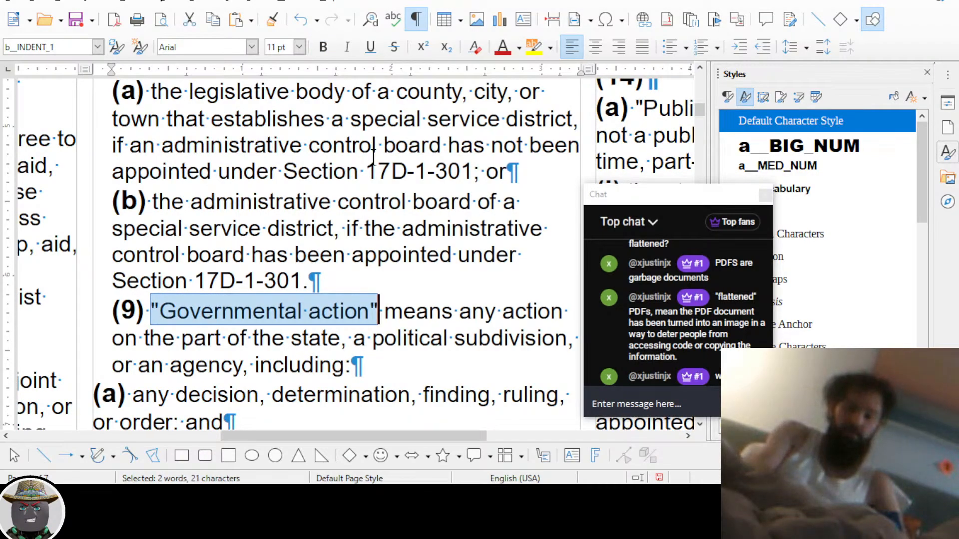
{"action": "key", "text": "ctrl"}
{"action": "key", "text": "ctrl+3"}
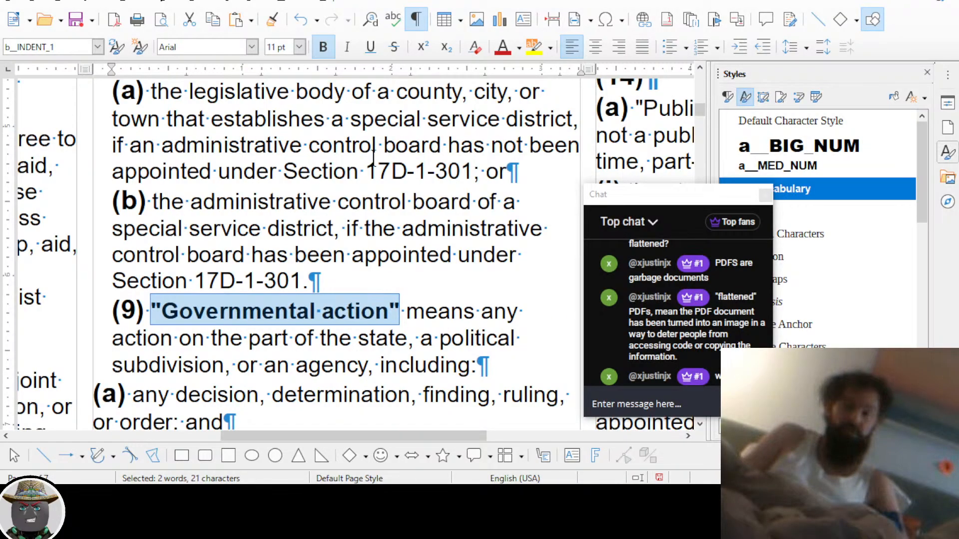
Join the broken line in item (9)(b) so that "sanction, or" runs straight on into "approval" in one paragraph
{"action": "key", "text": "Down"}
{"action": "key", "text": "Down"}
{"action": "key", "text": "Down"}
{"action": "key", "text": "Down"}
{"action": "key", "text": "Left"}
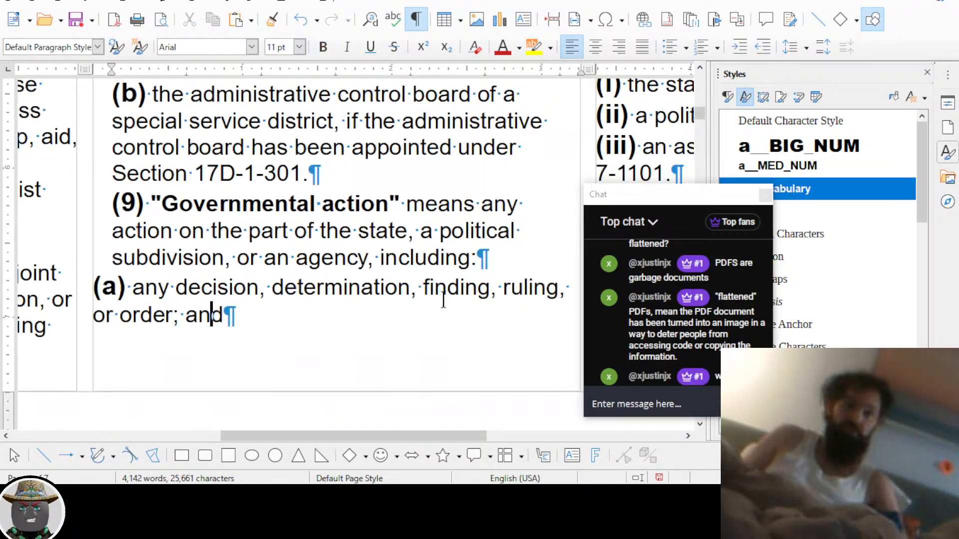
{"action": "scroll", "coordinate": [407, 316], "scroll_direction": "up", "scroll_amount": 10}
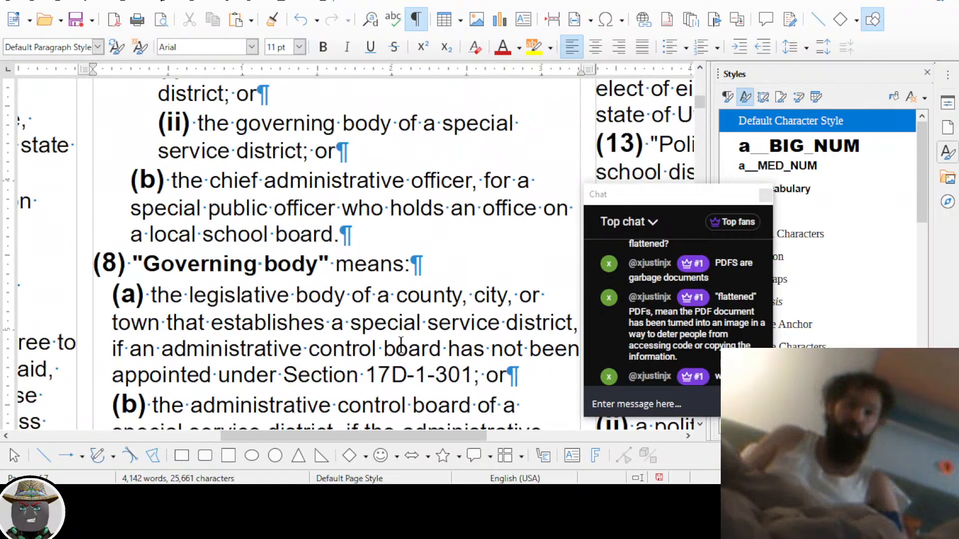
{"action": "left_click_drag", "start_coordinate": [389, 438], "coordinate": [568, 447]}
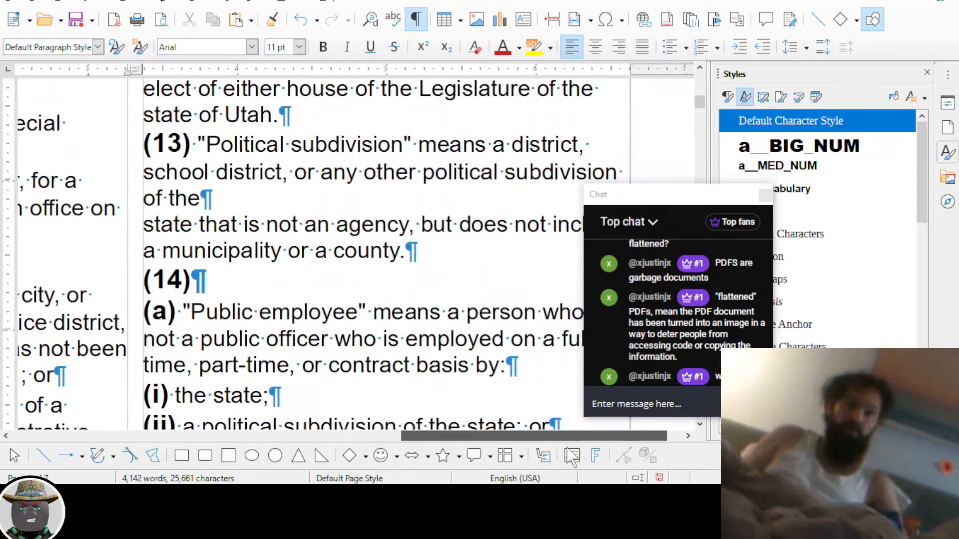
{"action": "scroll", "coordinate": [411, 356], "scroll_direction": "up", "scroll_amount": 6}
{"action": "scroll", "coordinate": [341, 331], "scroll_direction": "up", "scroll_amount": 3}
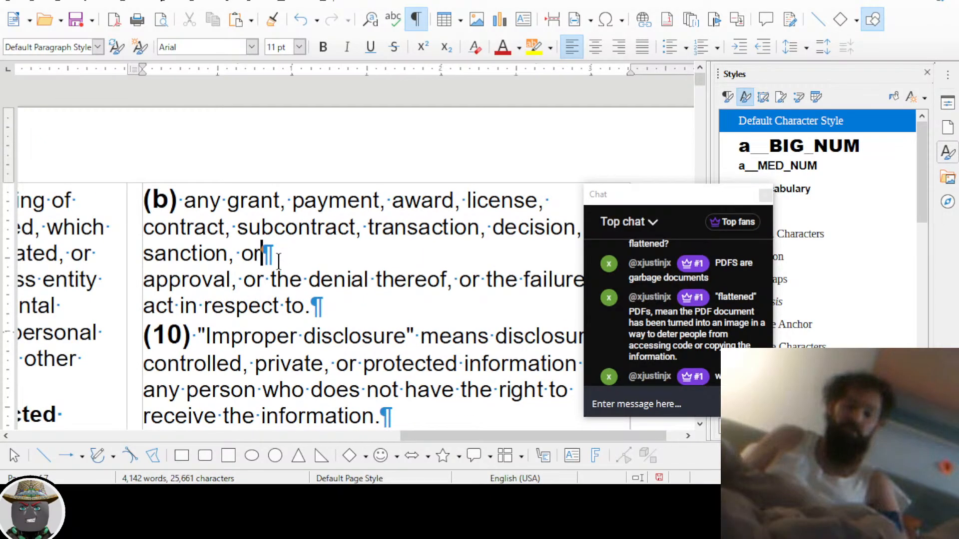
{"action": "key", "text": "Delete"}
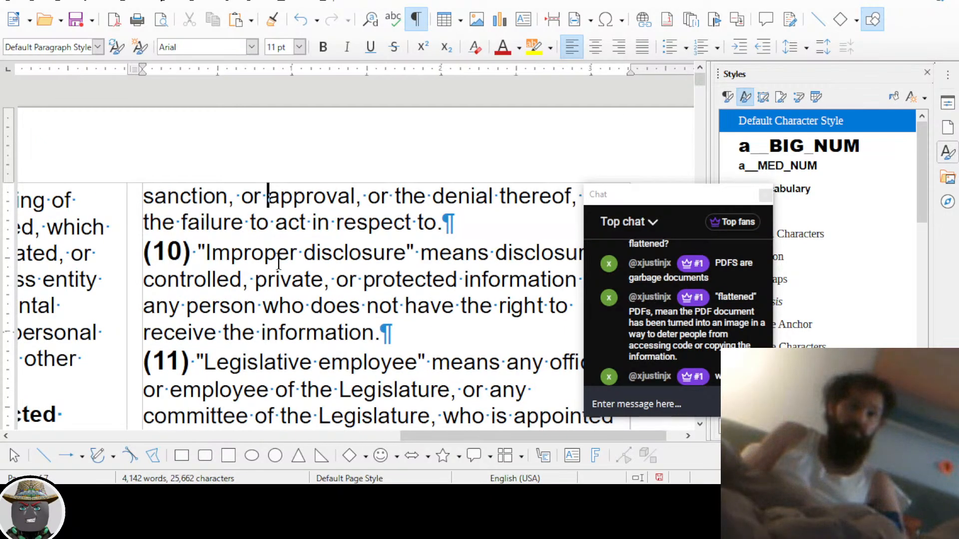
Apply the a__Vocabulary character style to the quoted "Improper disclosure" in item (10), including both quotation marks
{"action": "key", "text": "Down"}
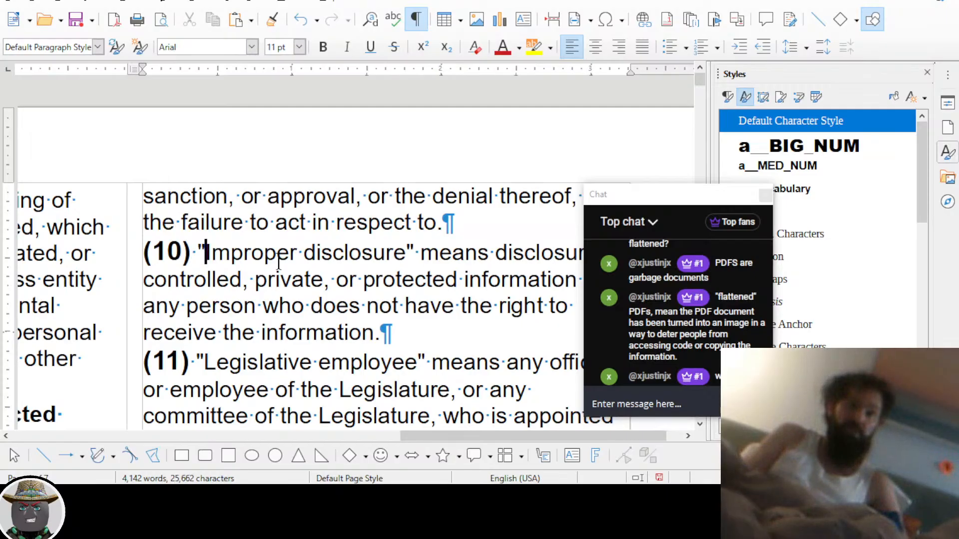
{"action": "key", "text": "shift+ctrl+Right"}
{"action": "key", "text": "shift+ctrl+Right"}
{"action": "key", "text": "shift+ctrl+Right"}
{"action": "key", "text": "shift+Left"}
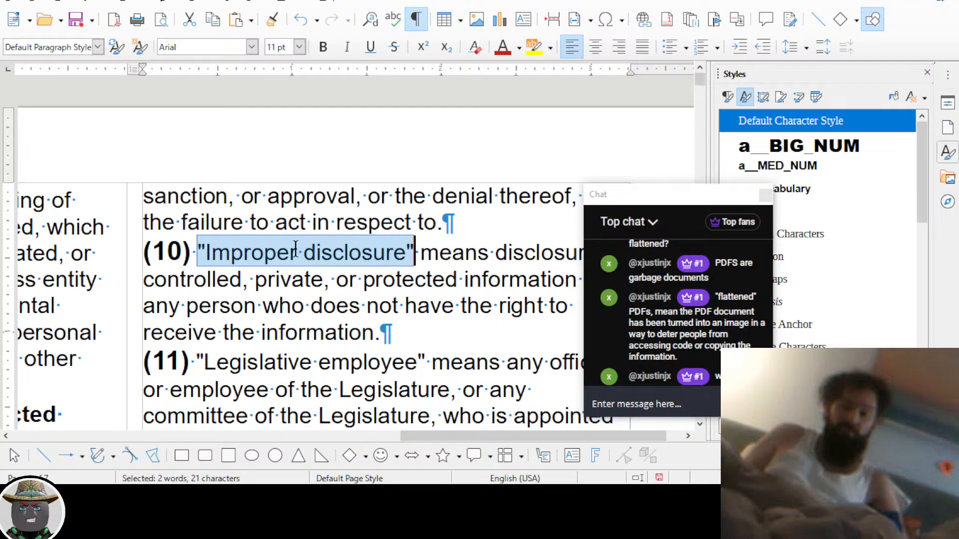
{"action": "key", "text": "ctrl+b"}
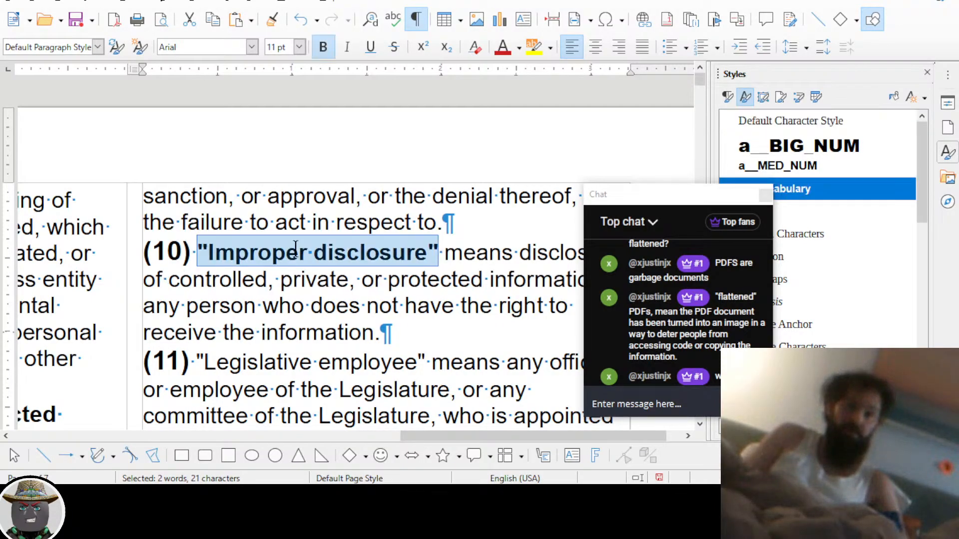
Apply the a__MED_NUM character style to the quoted "Legislative employee" in item (11), together with the first two letters of "means"
{"action": "left_click", "coordinate": [201, 366]}
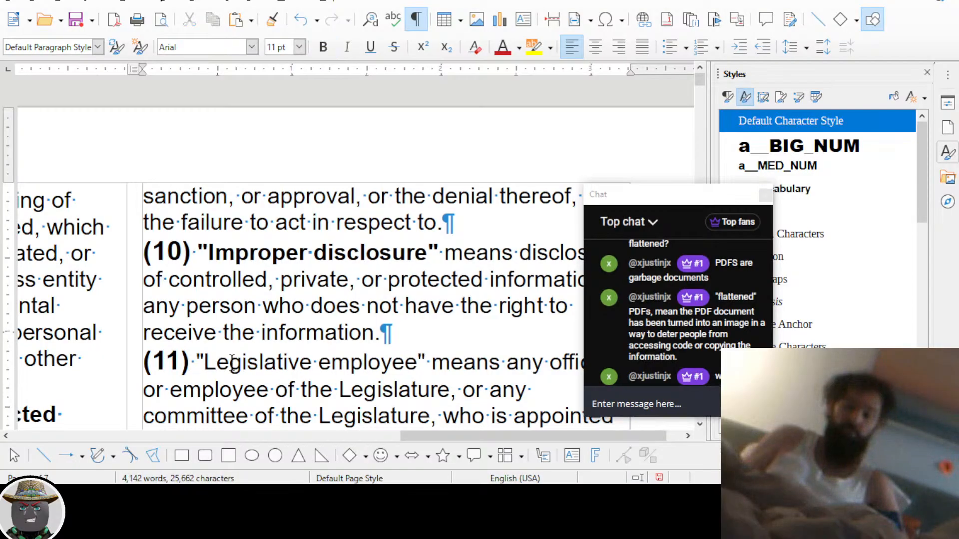
{"action": "key", "text": "Down"}
{"action": "key", "text": "ctrl+shift+Right"}
{"action": "key", "text": "Up"}
{"action": "key", "text": "Left"}
{"action": "key", "text": "ctrl+Left"}
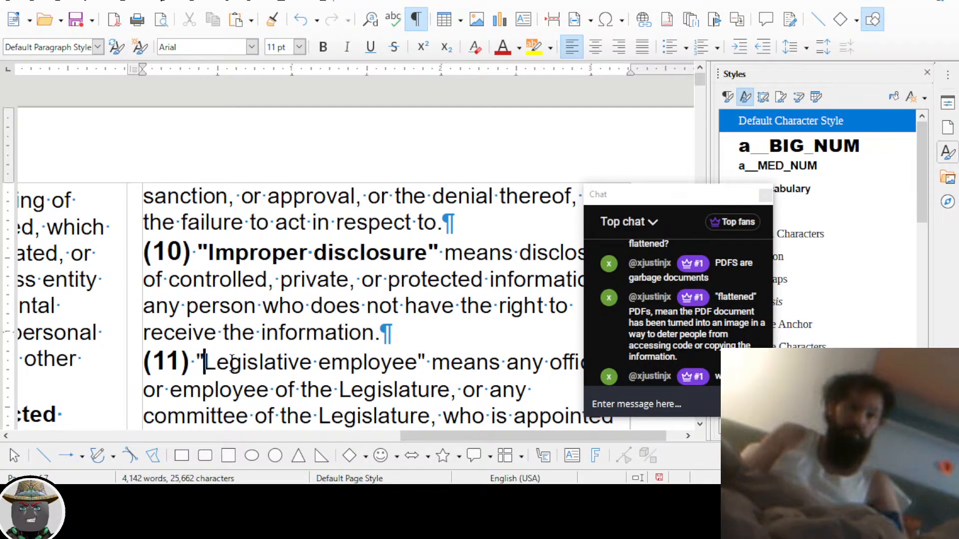
{"action": "key", "text": "Left"}
{"action": "key", "text": "ctrl+shift+Right"}
{"action": "key", "text": "ctrl+shift+Right"}
{"action": "key", "text": "ctrl+shift+Right"}
{"action": "key", "text": "shift+Left"}
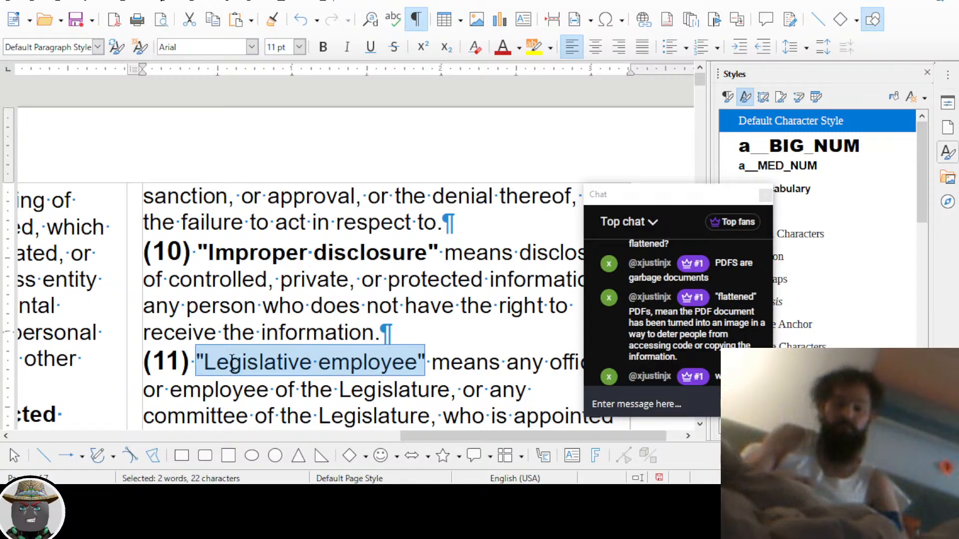
{"action": "key", "text": "ctrl+2"}
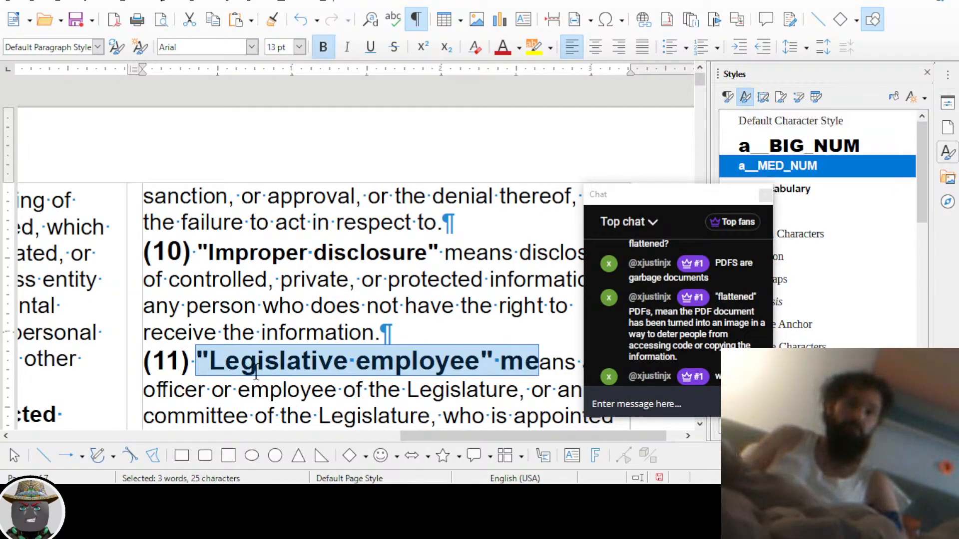
Apply the a__MED_NUM character style to the quoted "Legislator" in item (12), together with the first two letters of "means"
{"action": "scroll", "coordinate": [250, 363], "scroll_direction": "down", "scroll_amount": 4}
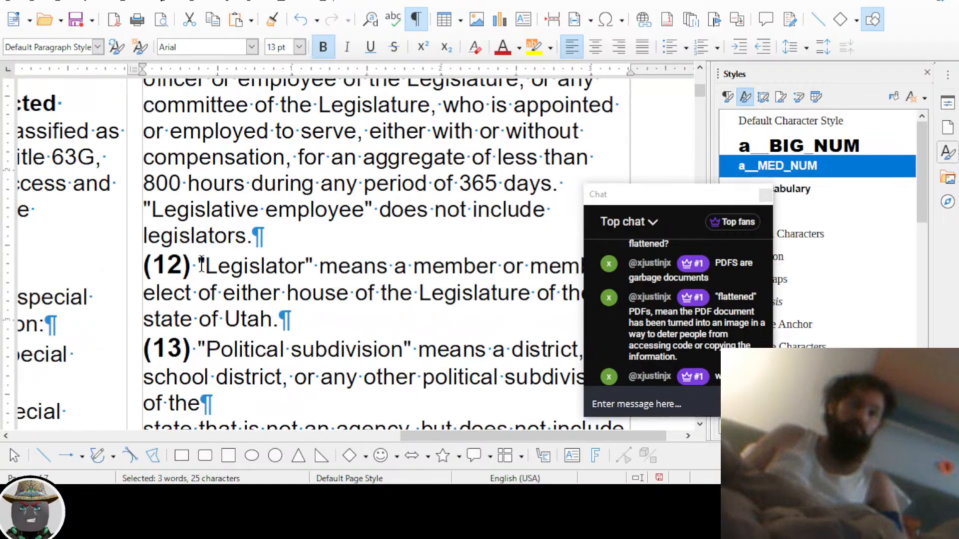
{"action": "left_click", "coordinate": [198, 265]}
{"action": "left_click", "coordinate": [313, 264], "text": "shift"}
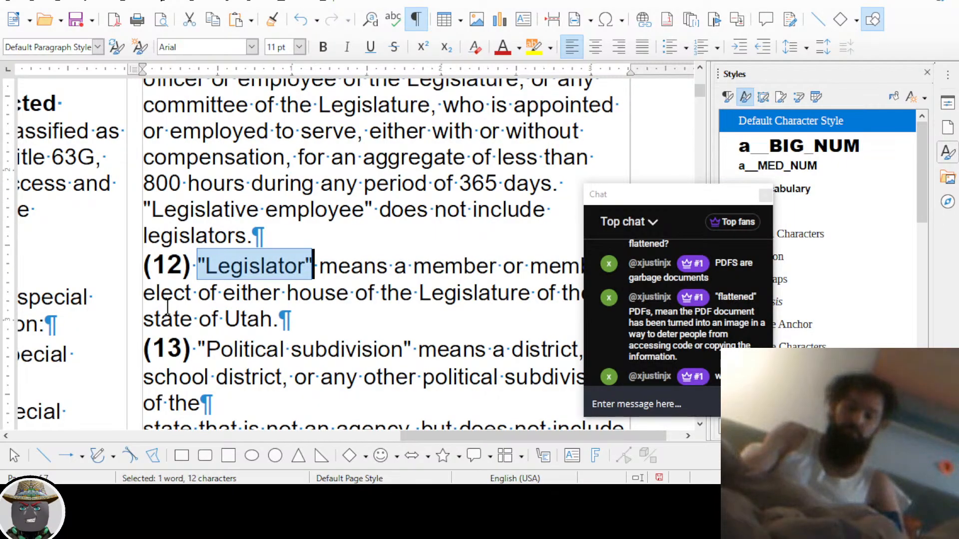
{"action": "key", "text": "ctrl+3"}
{"action": "scroll", "coordinate": [180, 310], "scroll_direction": "down", "scroll_amount": 1}
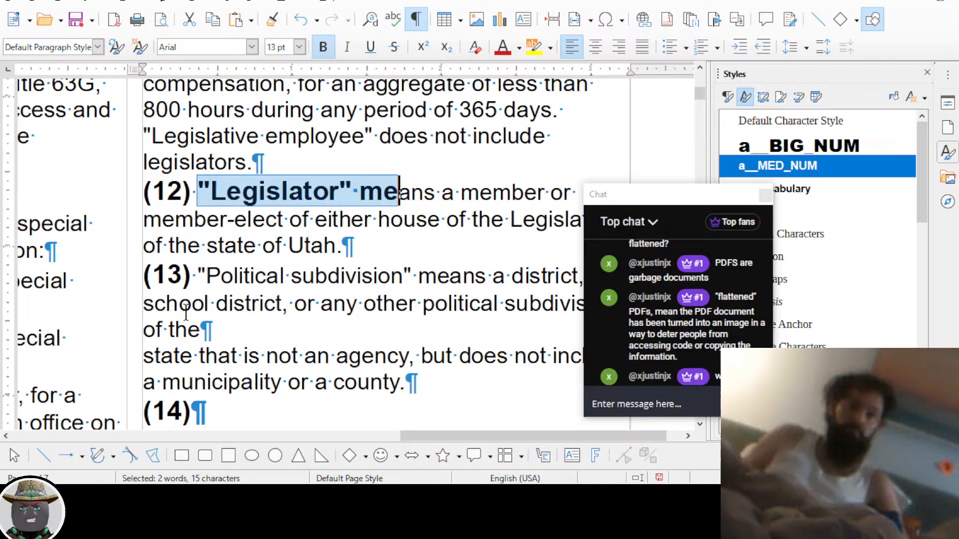
Apply the a__Vocabulary character style to the quoted "Political subdivision" in item (13) and join its broken line between "of the" and "state"
{"action": "left_click", "coordinate": [206, 275]}
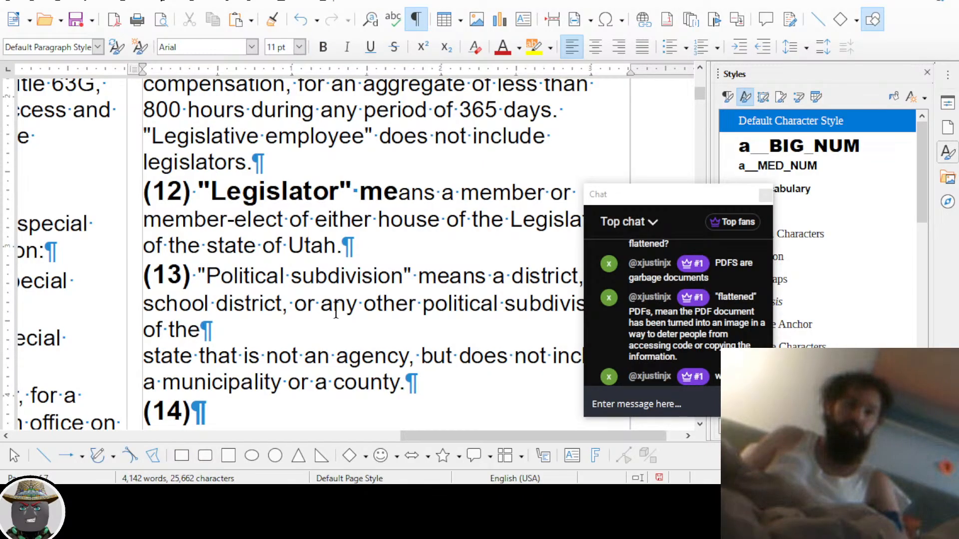
{"action": "left_click_drag", "start_coordinate": [493, 276], "coordinate": [201, 266]}
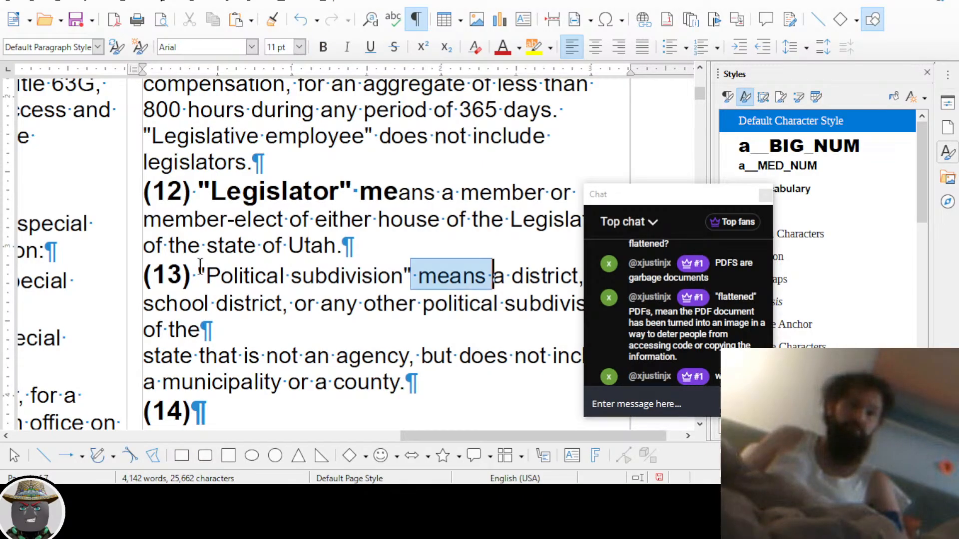
{"action": "left_click", "coordinate": [200, 266]}
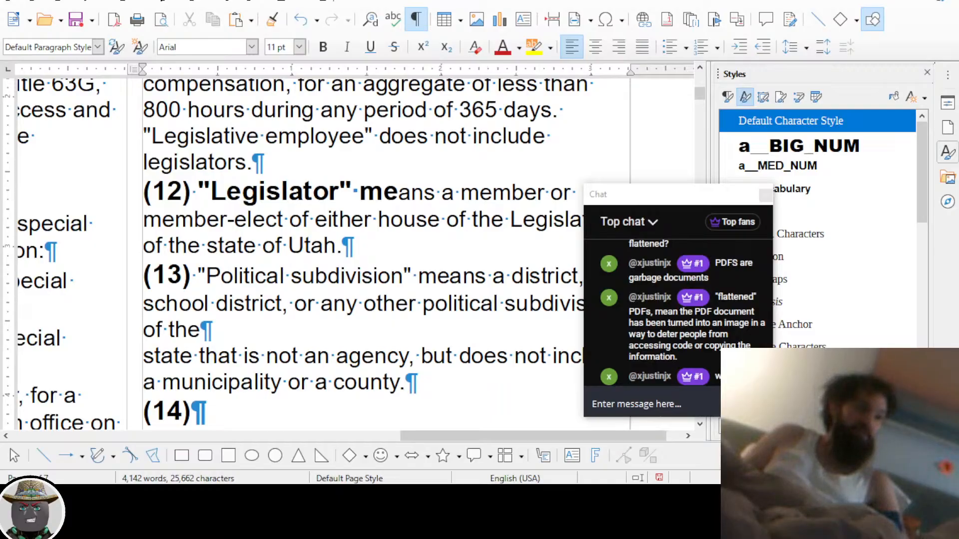
{"action": "key", "text": "ctrl+shift+Right"}
{"action": "key", "text": "ctrl+shift+Right"}
{"action": "key", "text": "ctrl+shift+Right"}
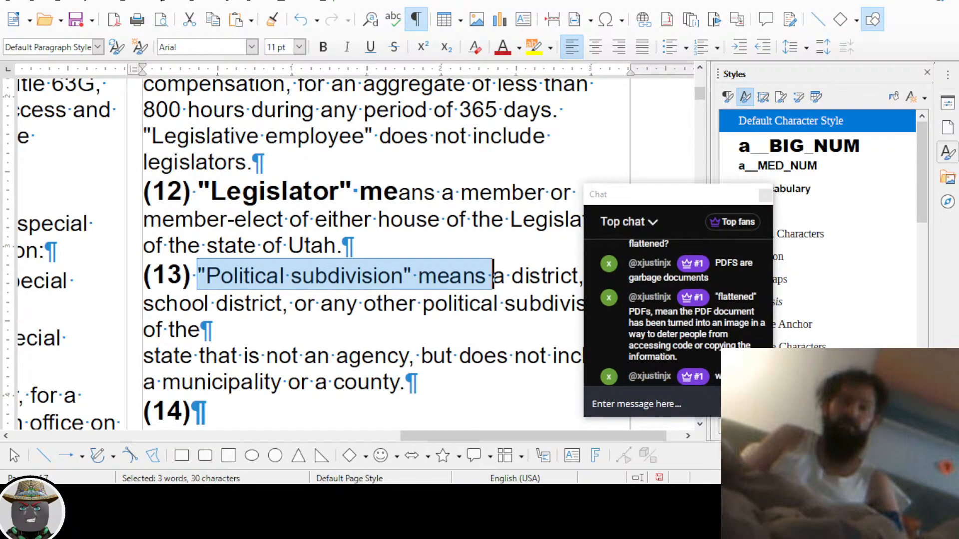
{"action": "key", "text": "ctrl+shift+Left"}
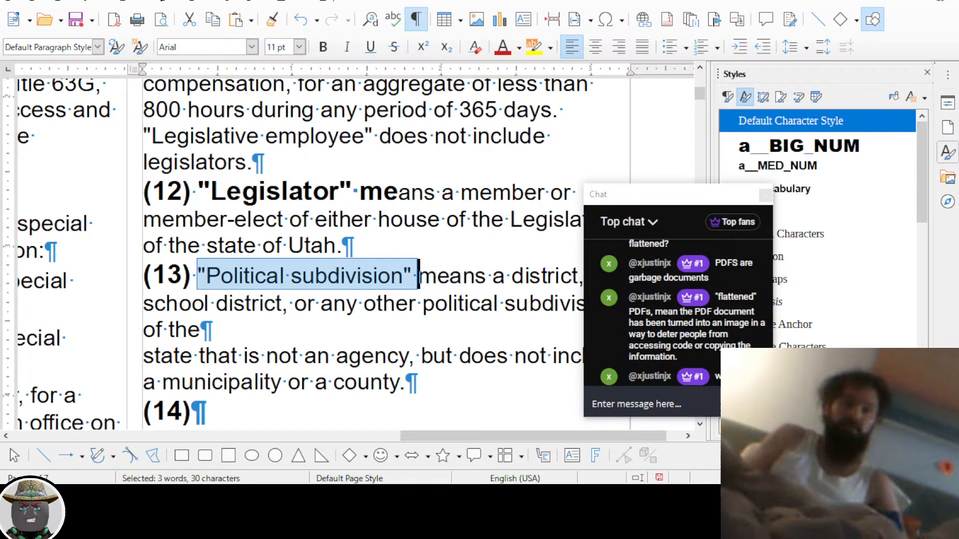
{"action": "key", "text": "shift+Left"}
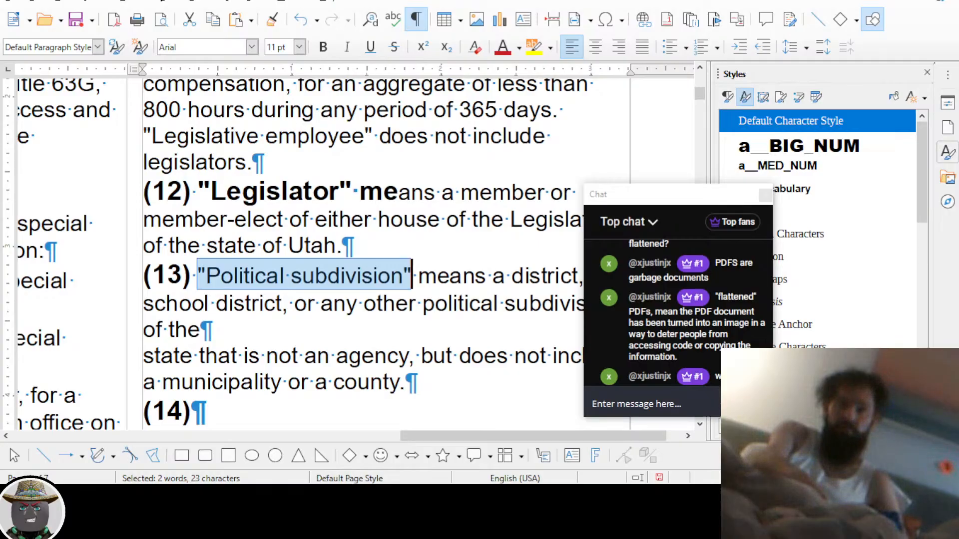
{"action": "key", "text": "ctrl+3"}
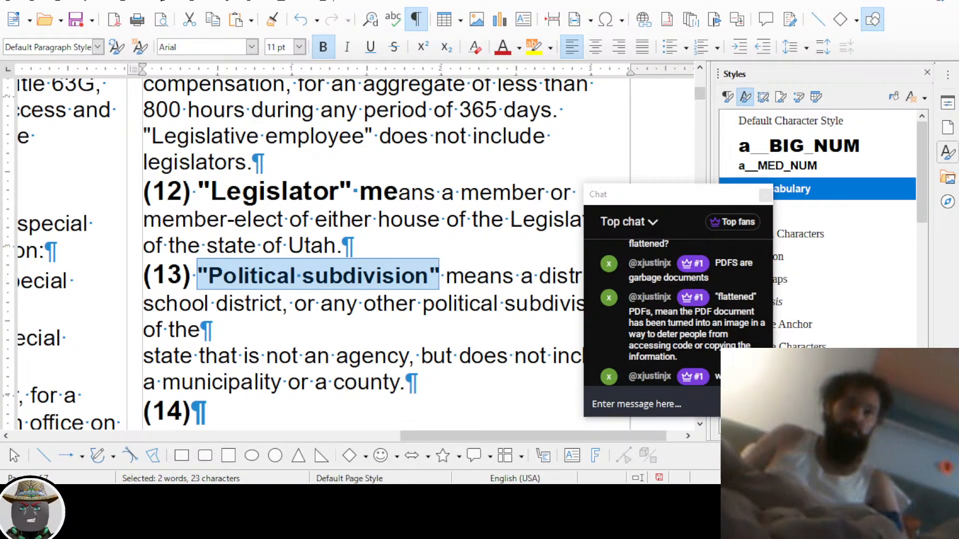
{"action": "left_click", "coordinate": [320, 339]}
{"action": "key", "text": "Delete"}
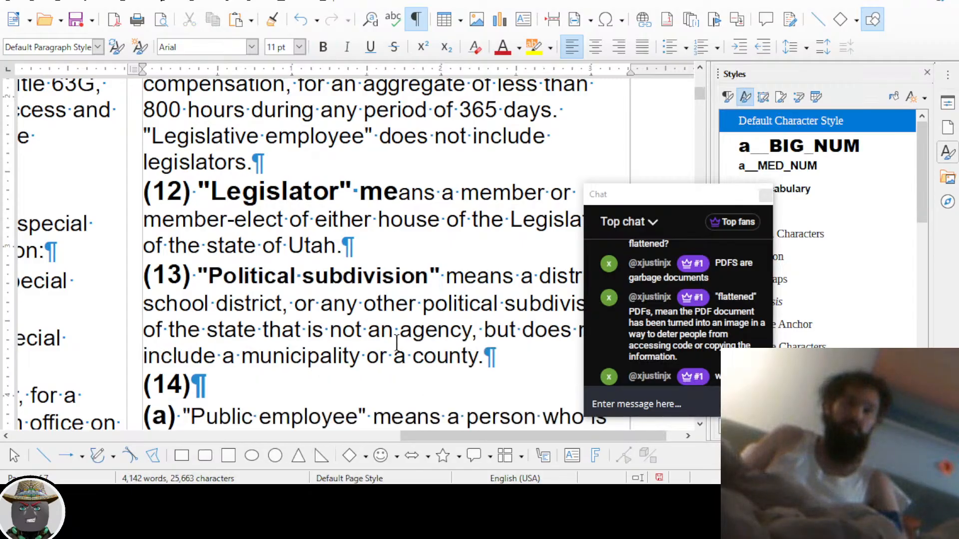
Indent subsections (a) and (b) of item (14) with b__INDENT_1 and nest items (i) to (iii) one level deeper
{"action": "scroll", "coordinate": [400, 345], "scroll_direction": "down", "scroll_amount": 3}
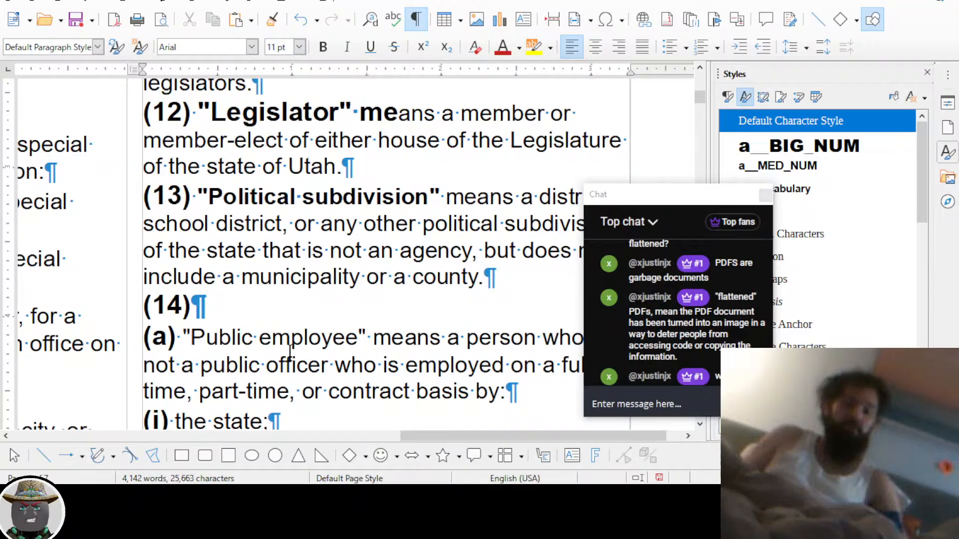
{"action": "key", "text": "ctrl+1"}
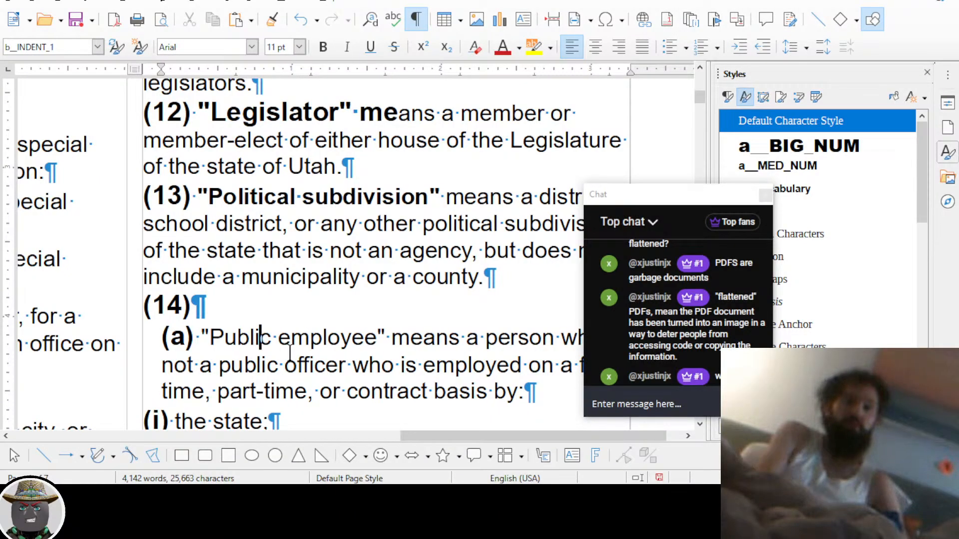
{"action": "scroll", "coordinate": [290, 352], "scroll_direction": "down", "scroll_amount": 3}
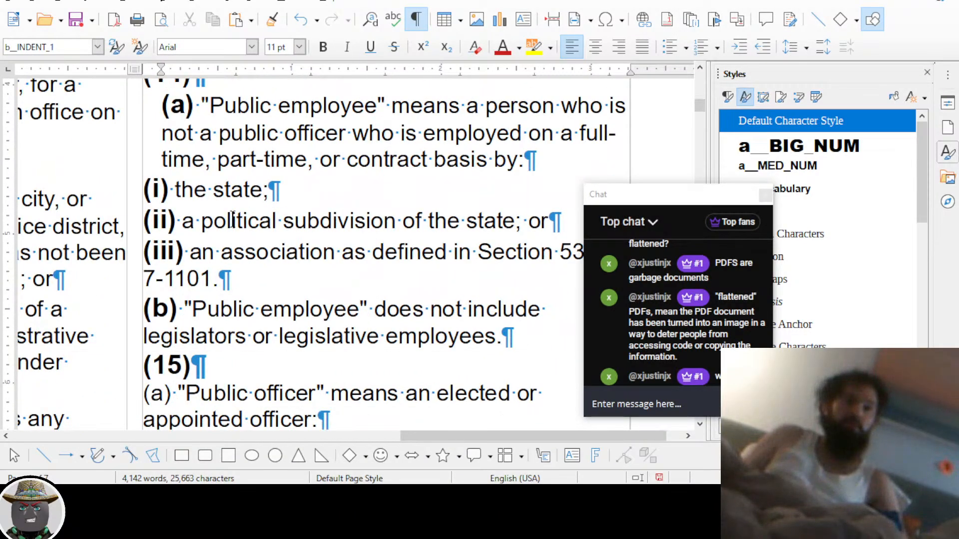
{"action": "left_click_drag", "start_coordinate": [230, 186], "coordinate": [248, 257]}
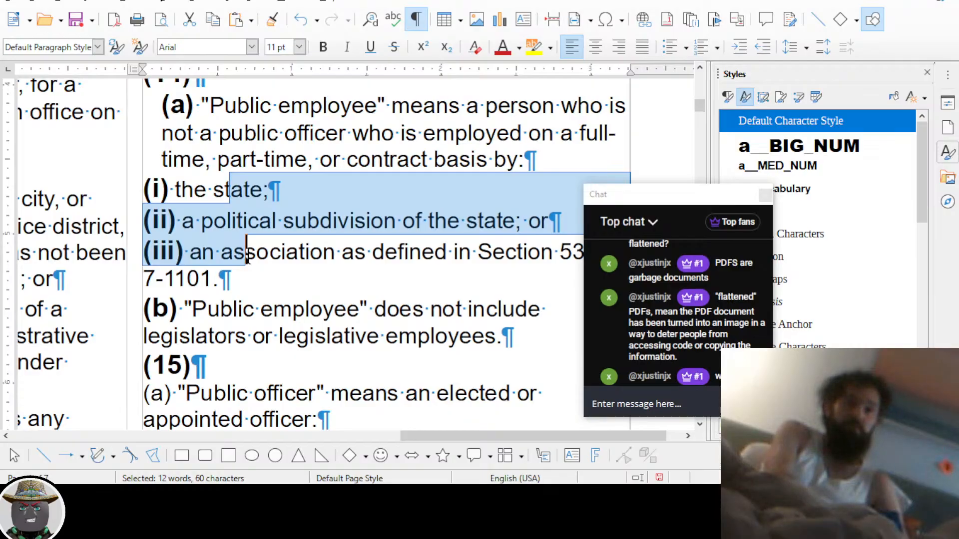
{"action": "key", "text": "Tab"}
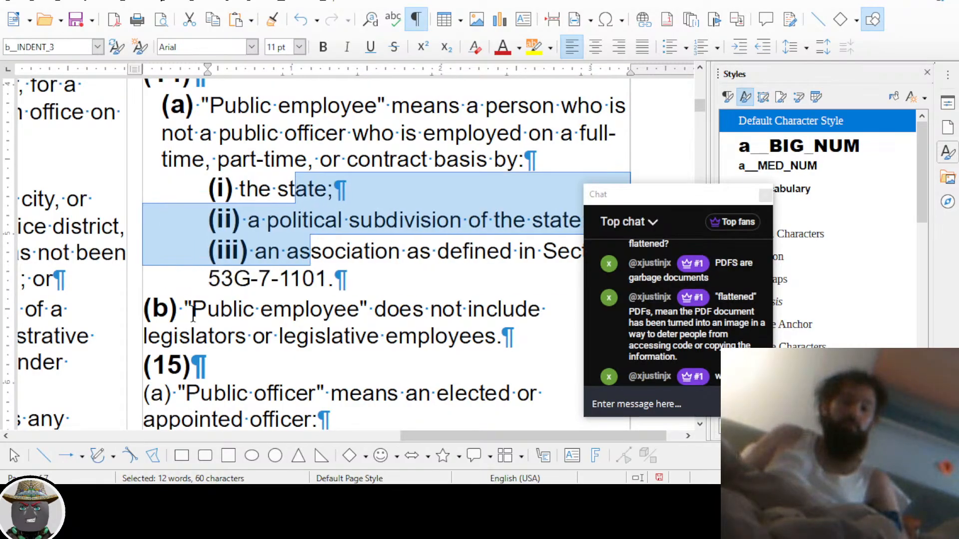
{"action": "key", "text": "ctrl+2"}
{"action": "left_click", "coordinate": [199, 315]}
{"action": "key", "text": "ctrl+1"}
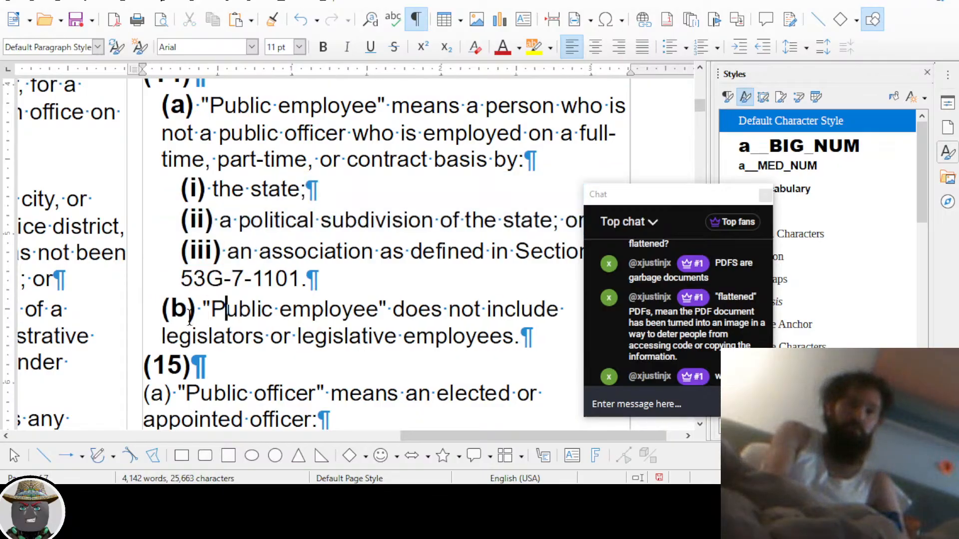
Apply the a__MED_NUM character style to the (a) label of the "Public officer" definition in item (15)
{"action": "scroll", "coordinate": [189, 339], "scroll_direction": "down", "scroll_amount": 3}
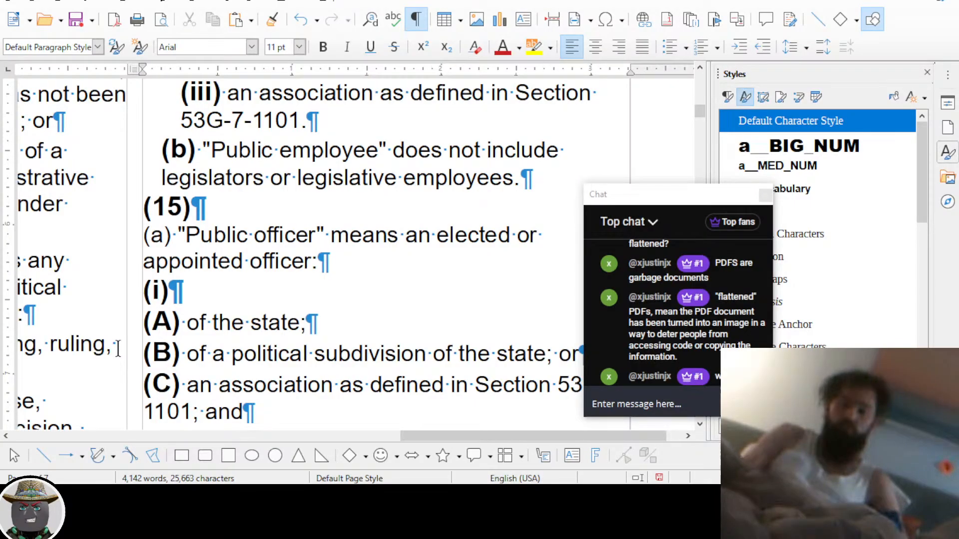
{"action": "key", "text": "shift+Right"}
{"action": "key", "text": "shift+Right"}
{"action": "key", "text": "shift+Right"}
{"action": "key", "text": "ctrl+2"}
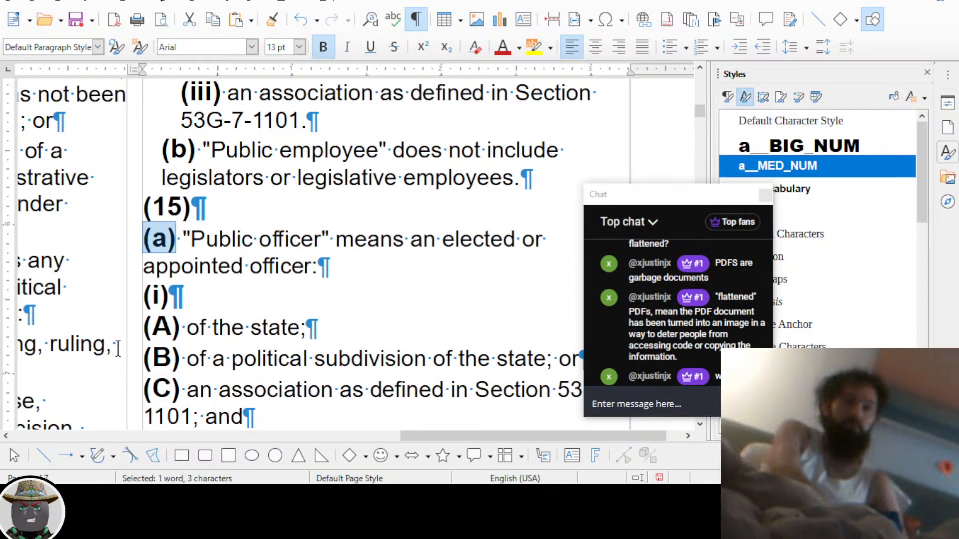
Apply b__INDENT_1 to subsection (a) of item (15) and b__INDENT_2 to its nested item (i)
{"action": "key", "text": "ctrl+1"}
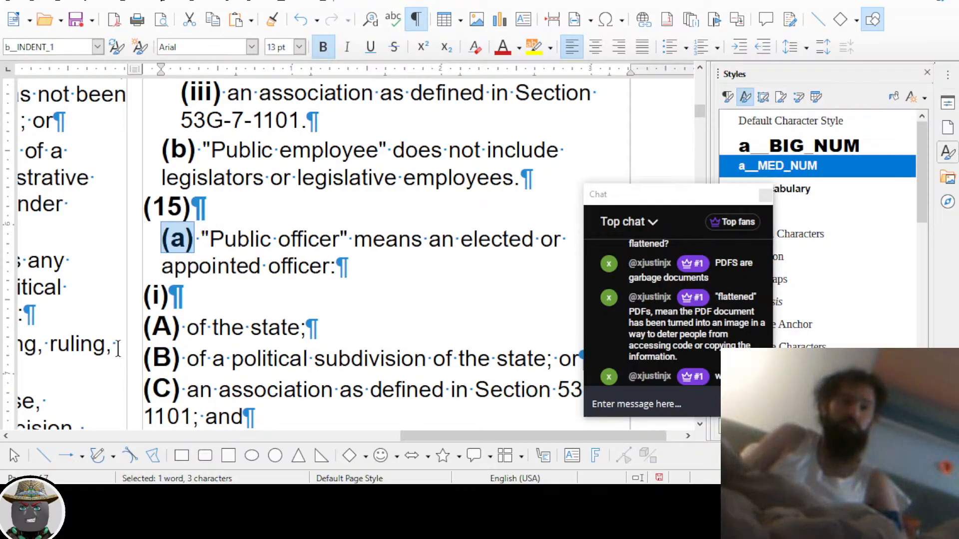
{"action": "key", "text": "Down"}
{"action": "key", "text": "Down"}
{"action": "key", "text": "ctrl+2"}
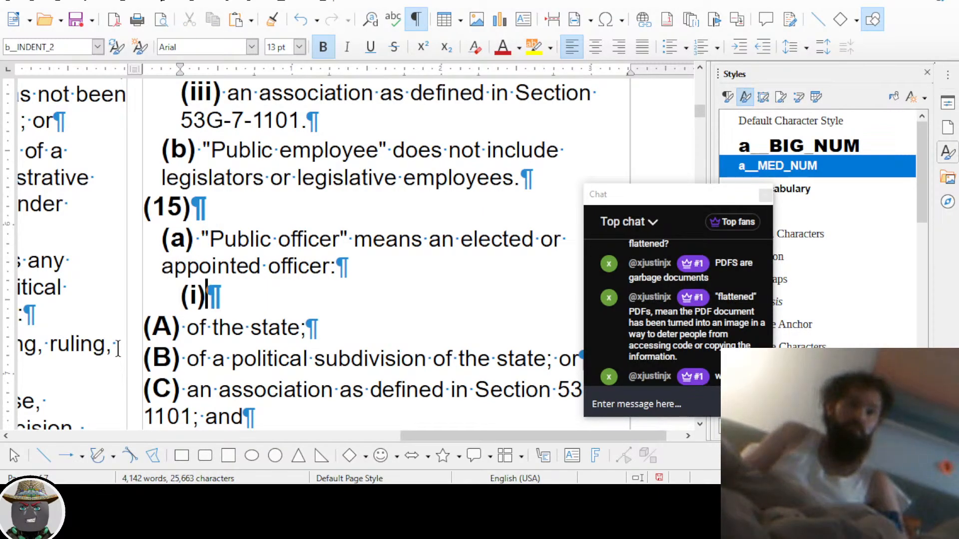
Apply the b__INDENT_4 paragraph style to entries (A) through (C) under (i) in item (15)
{"action": "key", "text": "Down"}
{"action": "key", "text": "shift+Down"}
{"action": "key", "text": "shift+Down"}
{"action": "key", "text": "shift+Down"}
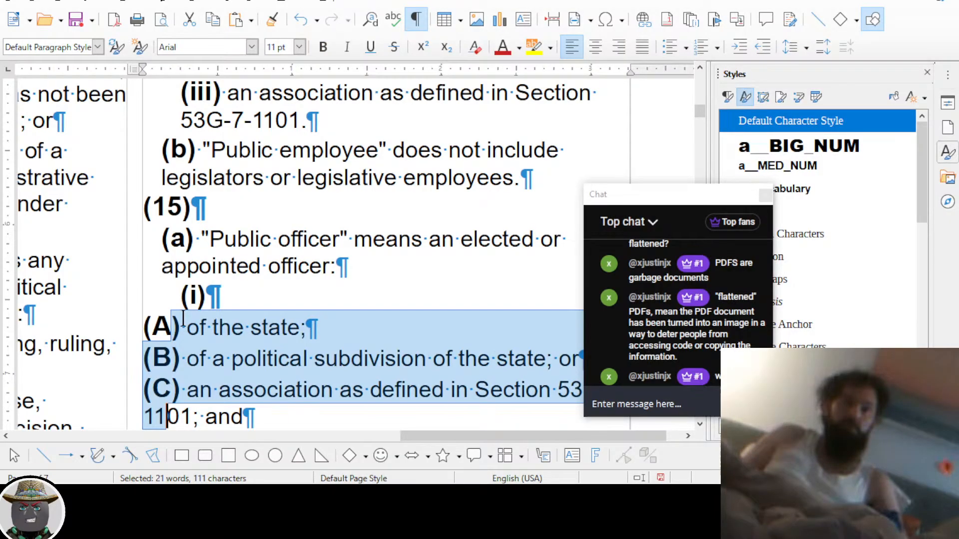
{"action": "left_click", "coordinate": [728, 97]}
{"action": "left_click_drag", "start_coordinate": [718, 198], "coordinate": [676, 155]}
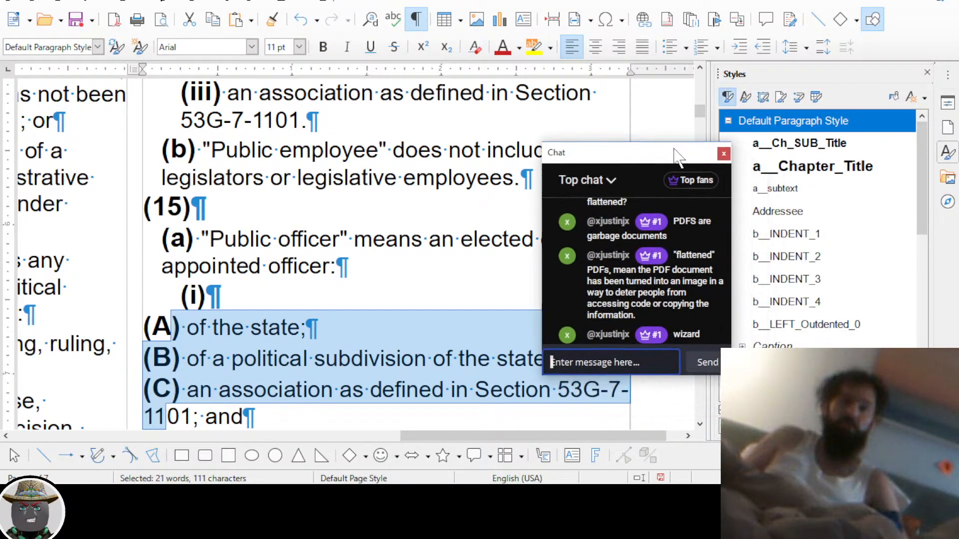
{"action": "left_click", "coordinate": [787, 303]}
{"action": "double_click", "coordinate": [787, 303]}
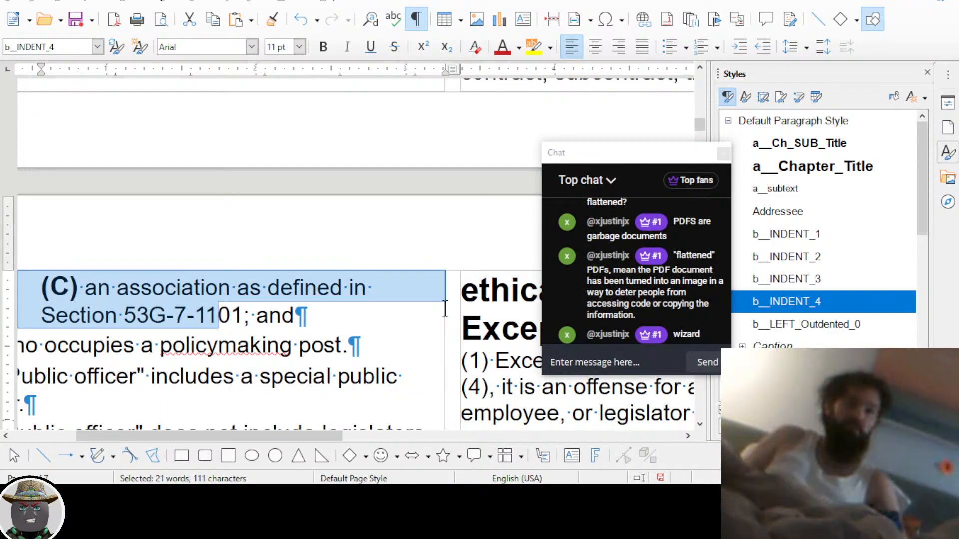
Apply b__INDENT_3 to item (ii) and b__INDENT_2 to subsection (b) of the "Public officer" definition
{"action": "left_click", "coordinate": [192, 194]}
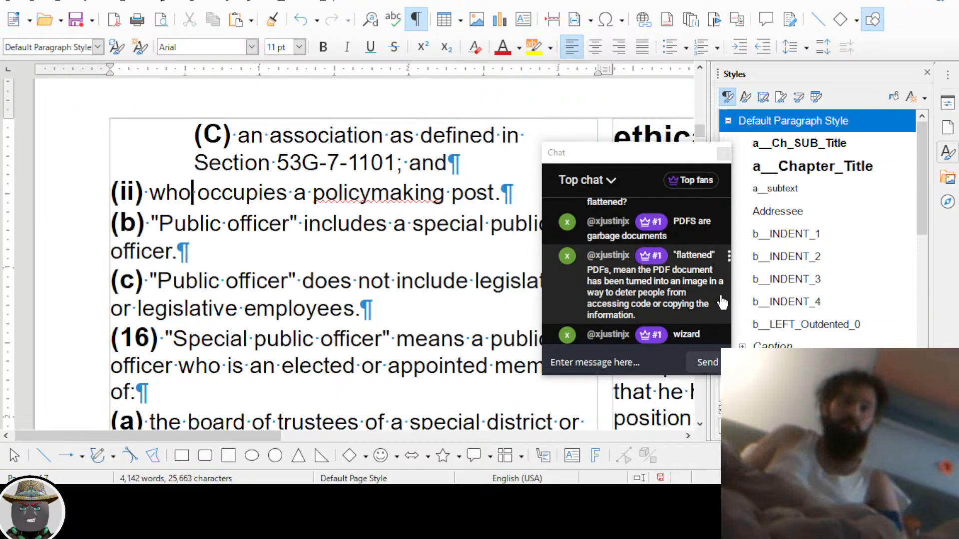
{"action": "double_click", "coordinate": [830, 280]}
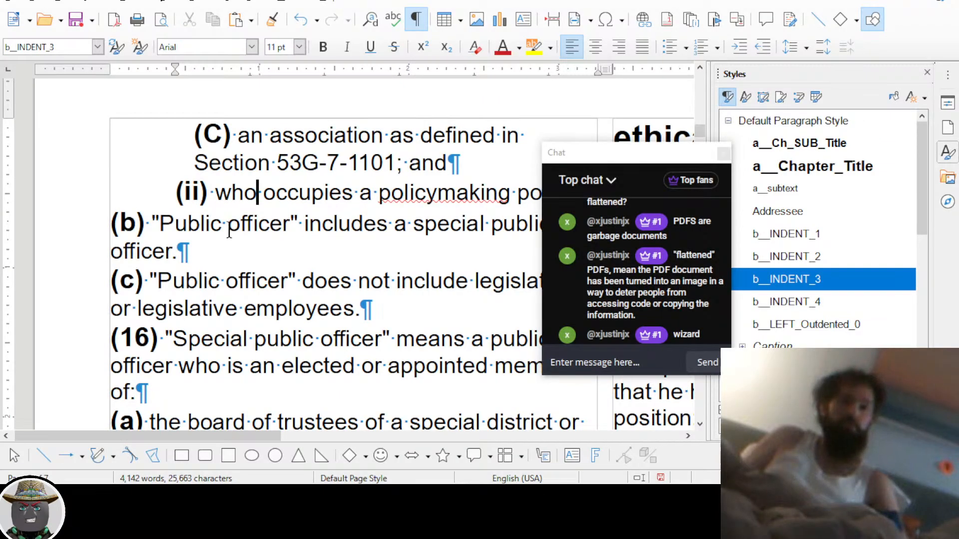
{"action": "left_click", "coordinate": [229, 230]}
{"action": "key", "text": "ctrl+2"}
{"action": "scroll", "coordinate": [276, 299], "scroll_direction": "up", "scroll_amount": 1}
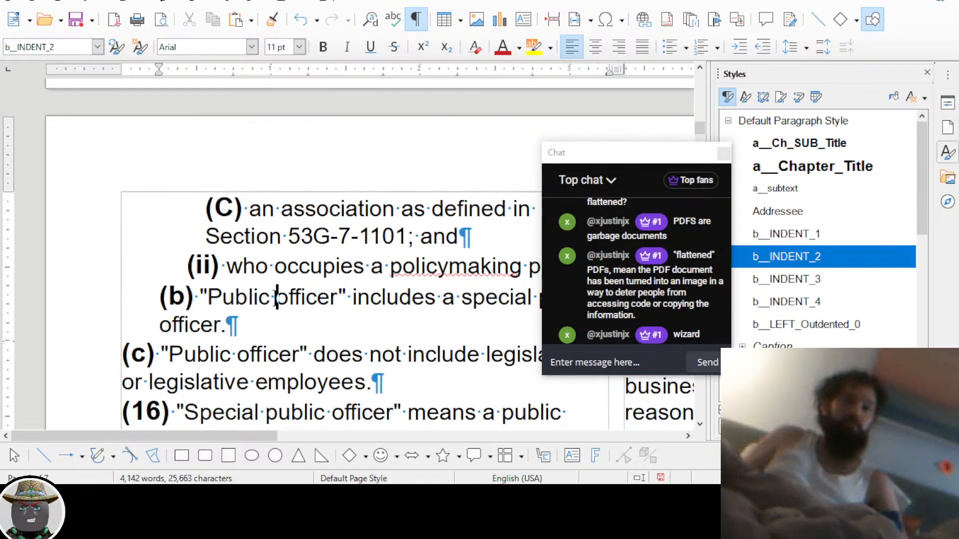
Apply the b__INDENT_1 paragraph style to item (8), "Governing body"
{"action": "scroll", "coordinate": [275, 298], "scroll_direction": "down", "scroll_amount": 10}
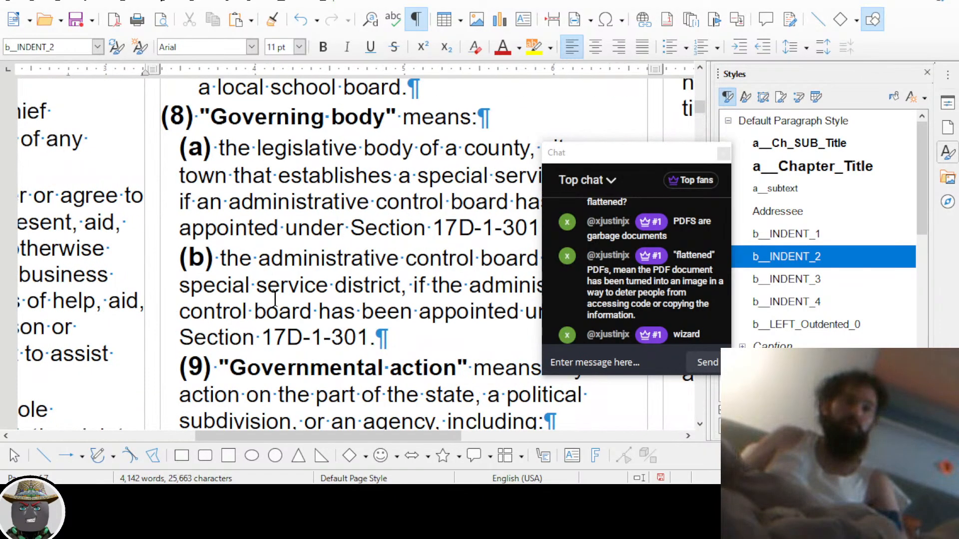
{"action": "scroll", "coordinate": [275, 298], "scroll_direction": "up", "scroll_amount": 5}
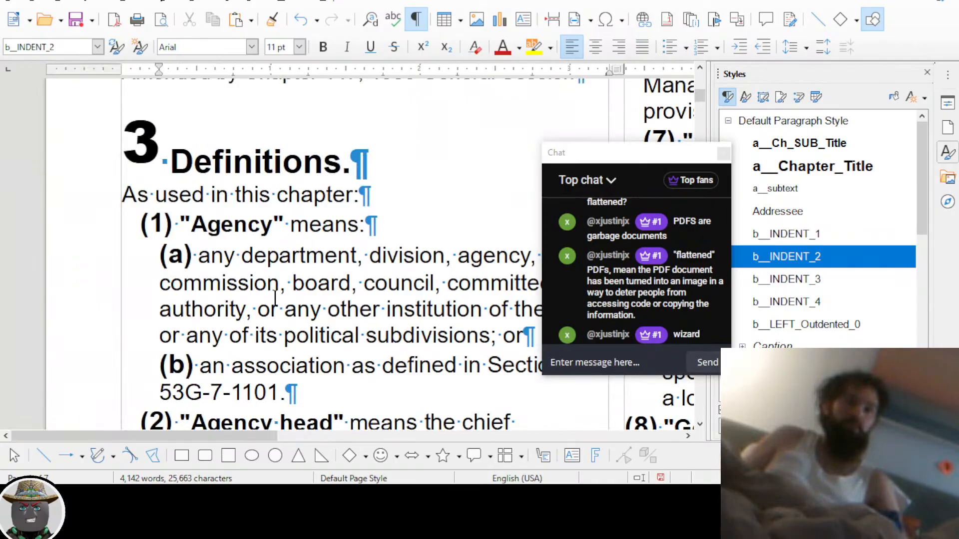
{"action": "scroll", "coordinate": [276, 298], "scroll_direction": "down", "scroll_amount": 3}
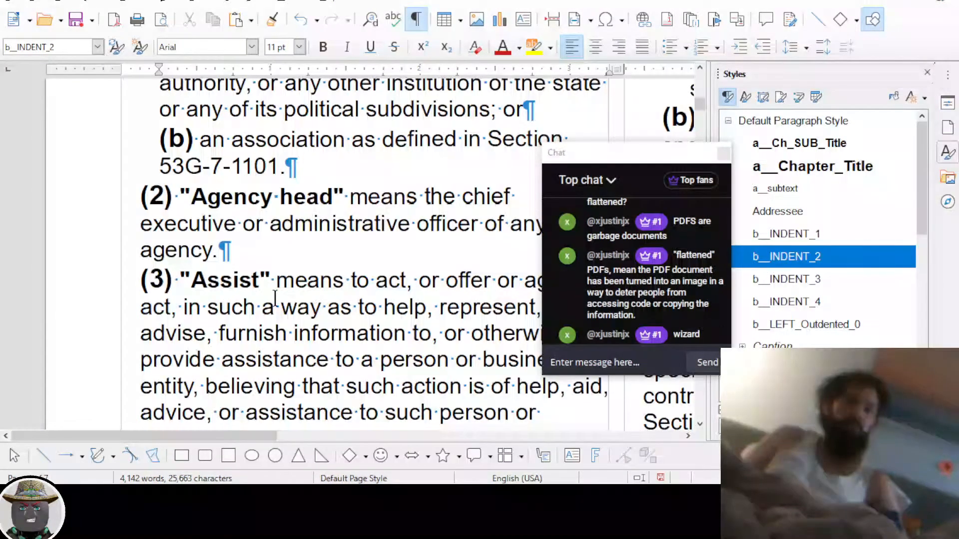
{"action": "scroll", "coordinate": [275, 299], "scroll_direction": "up", "scroll_amount": 3}
{"action": "scroll", "coordinate": [274, 299], "scroll_direction": "right", "scroll_amount": 4}
{"action": "scroll", "coordinate": [274, 299], "scroll_direction": "down", "scroll_amount": 2}
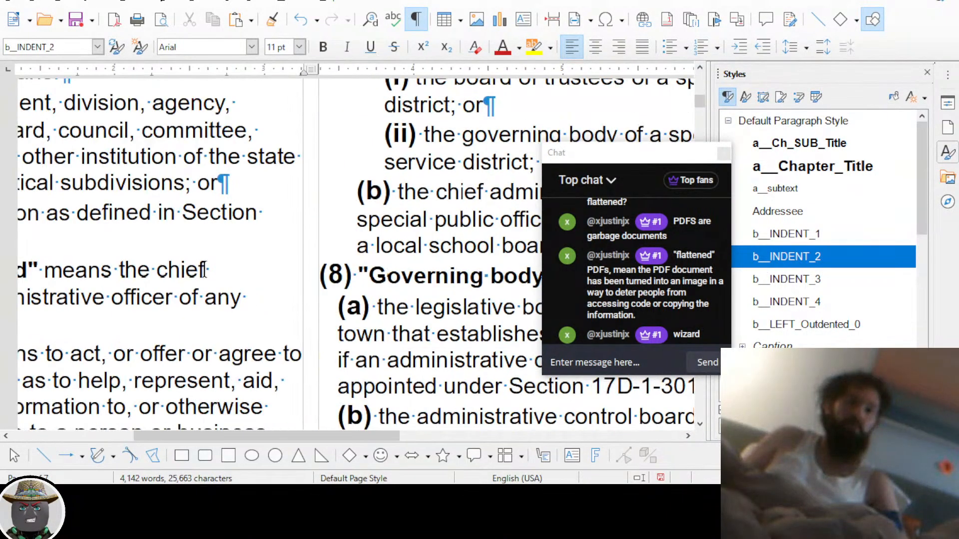
{"action": "left_click", "coordinate": [335, 279]}
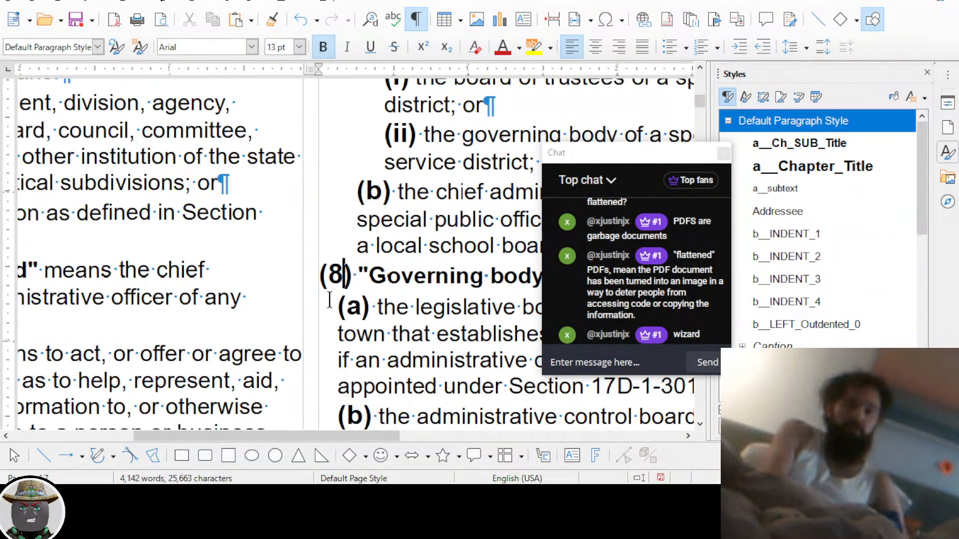
{"action": "key", "text": "ctrl+2"}
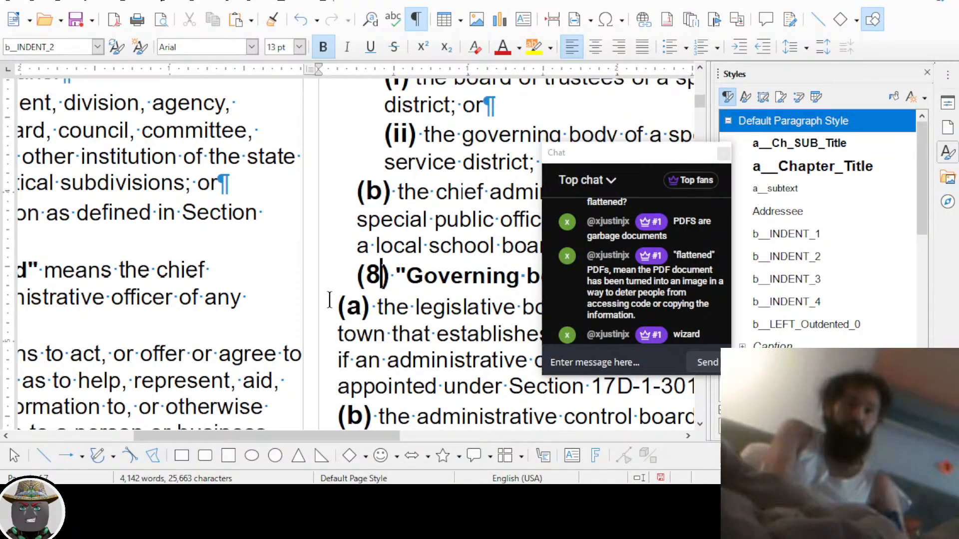
{"action": "key", "text": "ctrl+1"}
Apply the b__INDENT_2 paragraph style to subsections (a) and (b) of item (8)
{"action": "key", "text": "Down"}
{"action": "key", "text": "ctrl+3"}
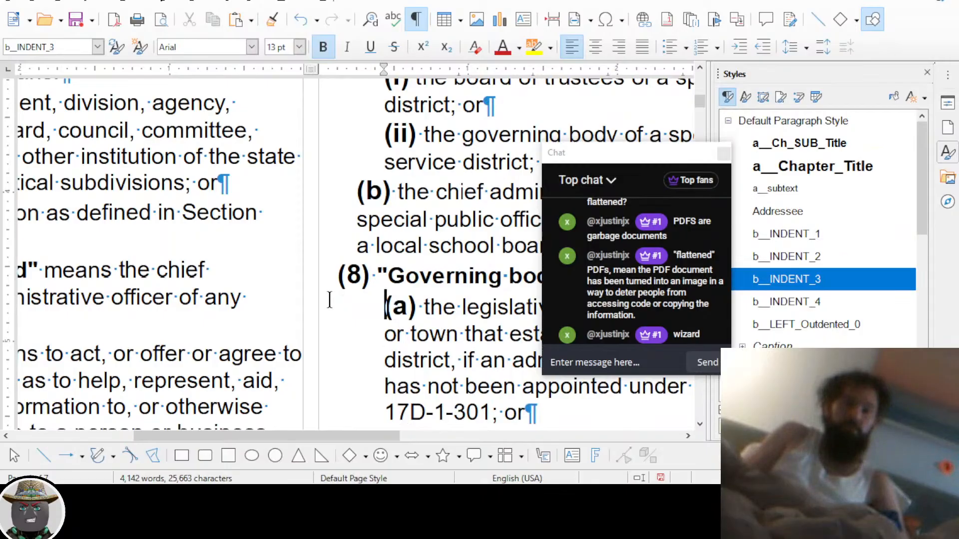
{"action": "key", "text": "ctrl+2"}
{"action": "key", "text": "Down"}
{"action": "key", "text": "Down"}
{"action": "key", "text": "Down"}
{"action": "key", "text": "Down"}
{"action": "key", "text": "Down"}
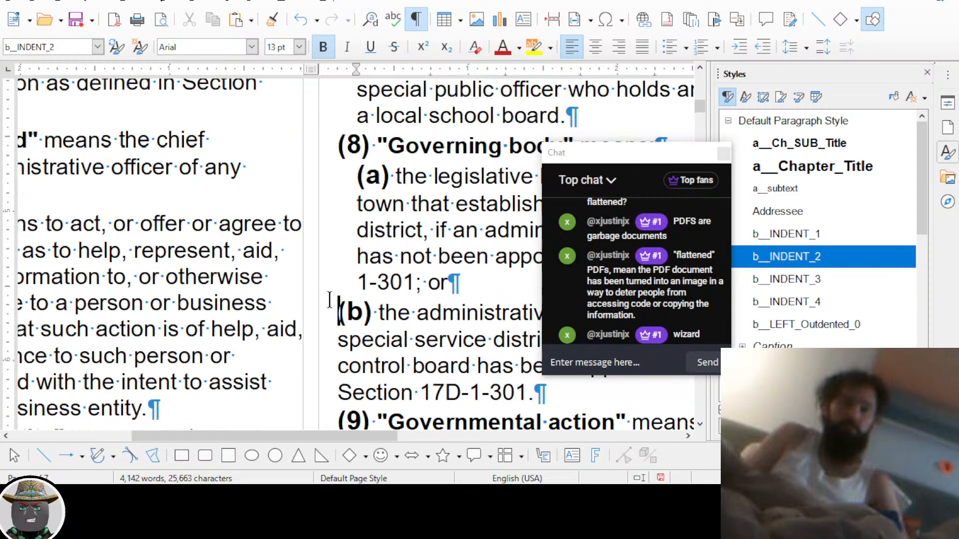
{"action": "key", "text": "ctrl+2"}
Apply b__INDENT_1 to item (9), "Governmental action", and b__INDENT_2 to its subsection (a)
{"action": "key", "text": "Down"}
{"action": "key", "text": "Down"}
{"action": "key", "text": "Down"}
{"action": "key", "text": "Down"}
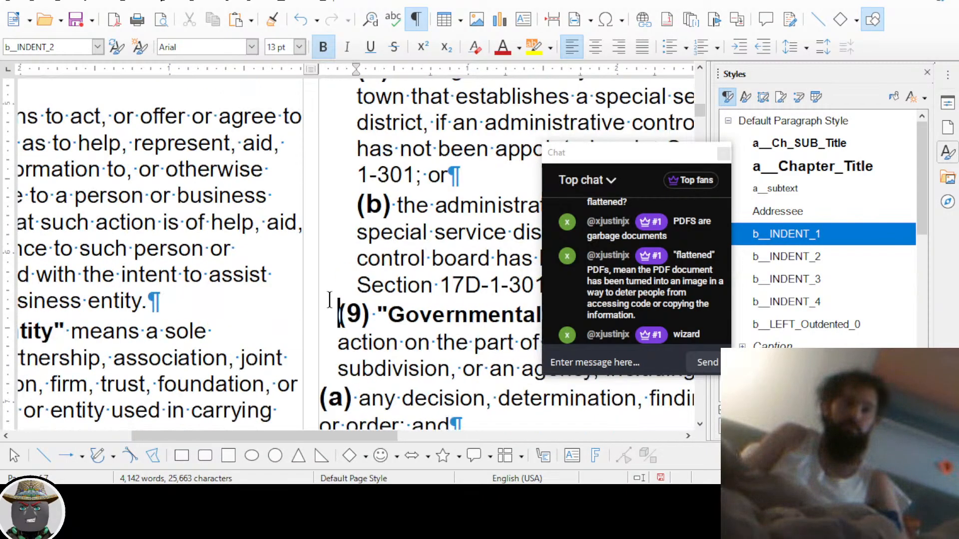
{"action": "key", "text": "ctrl+1"}
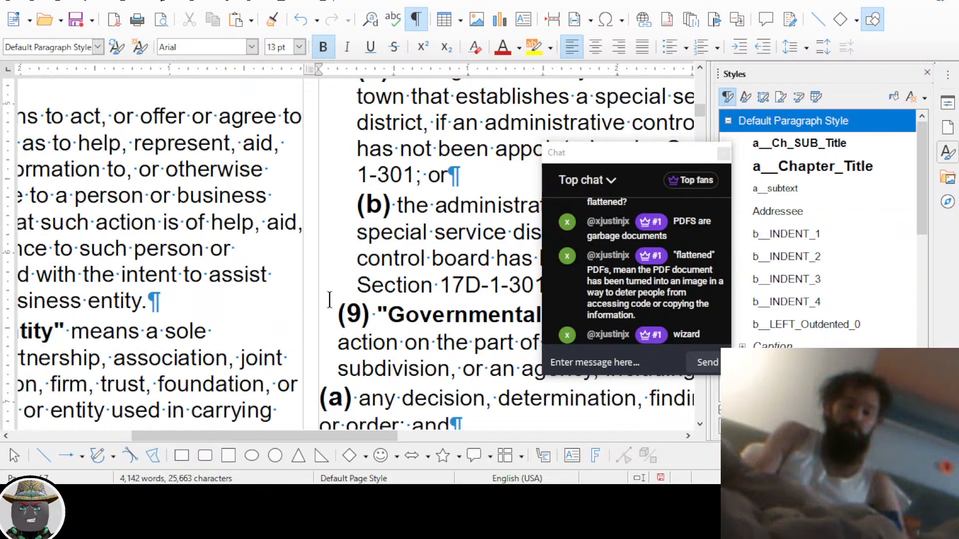
{"action": "key", "text": "ctrl+3"}
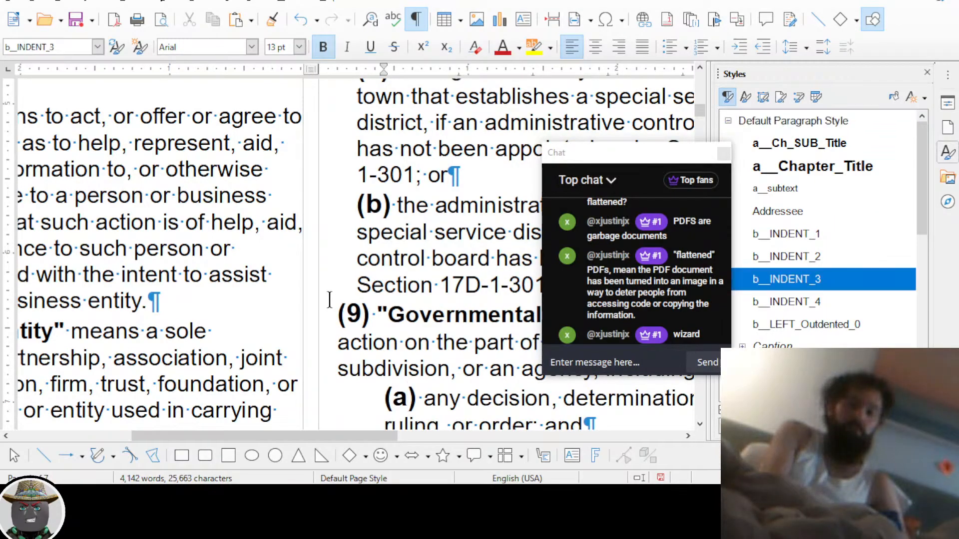
{"action": "key", "text": "ctrl+2"}
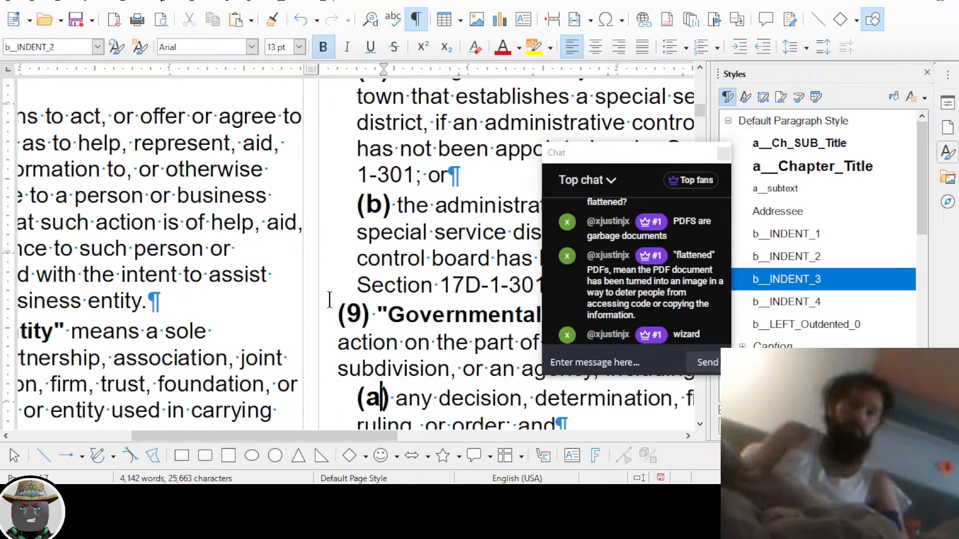
{"action": "key", "text": "Down"}
{"action": "key", "text": "Down"}
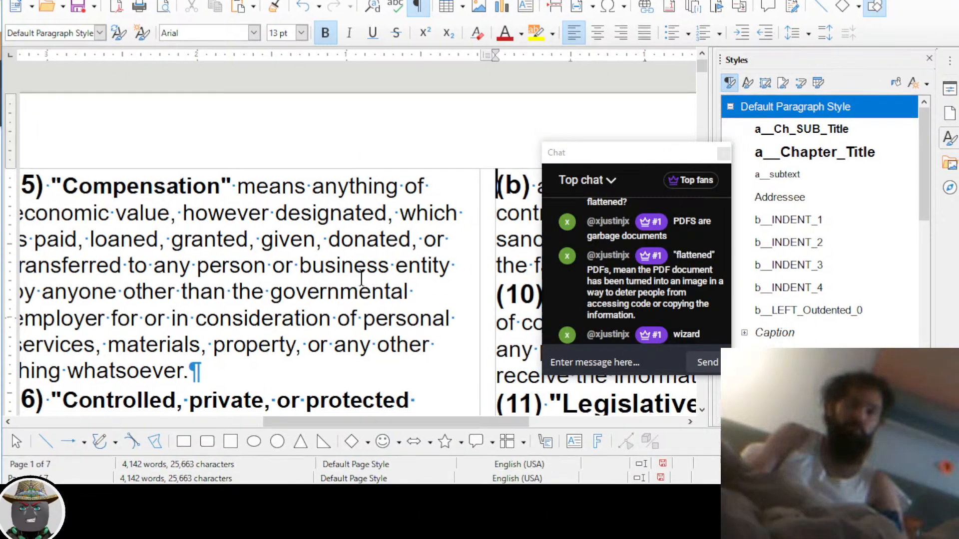
Switch the document to full-screen view and indent subsection (c) of the "Public officer" definition to align with subsection (b)
{"action": "key", "text": "ctrl+shift+j"}
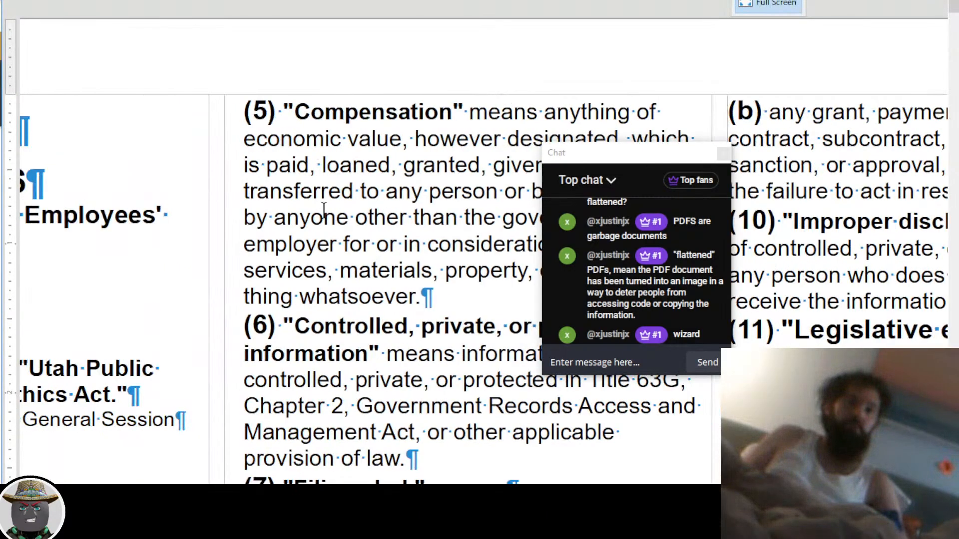
{"action": "scroll", "coordinate": [323, 210], "scroll_direction": "down", "scroll_amount": 15}
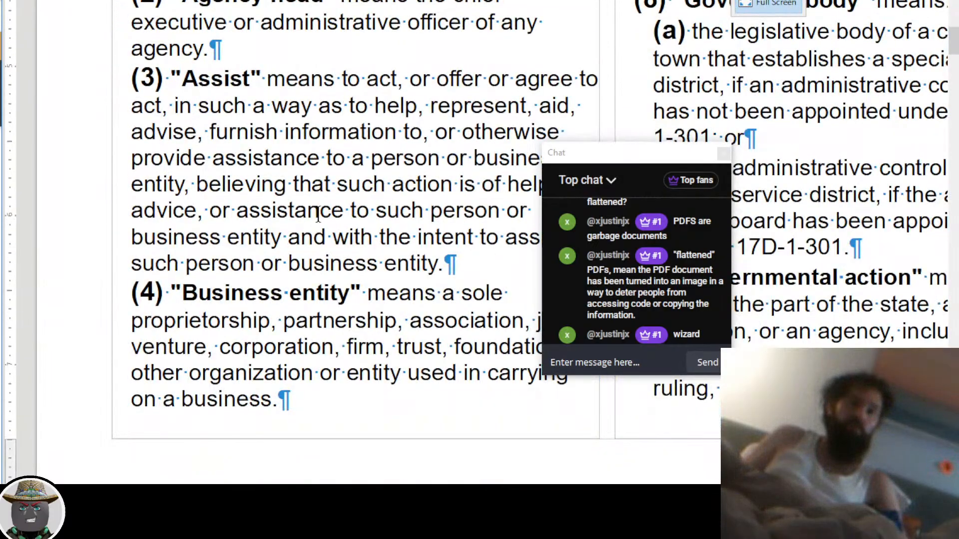
{"action": "scroll", "coordinate": [318, 216], "scroll_direction": "up", "scroll_amount": 15}
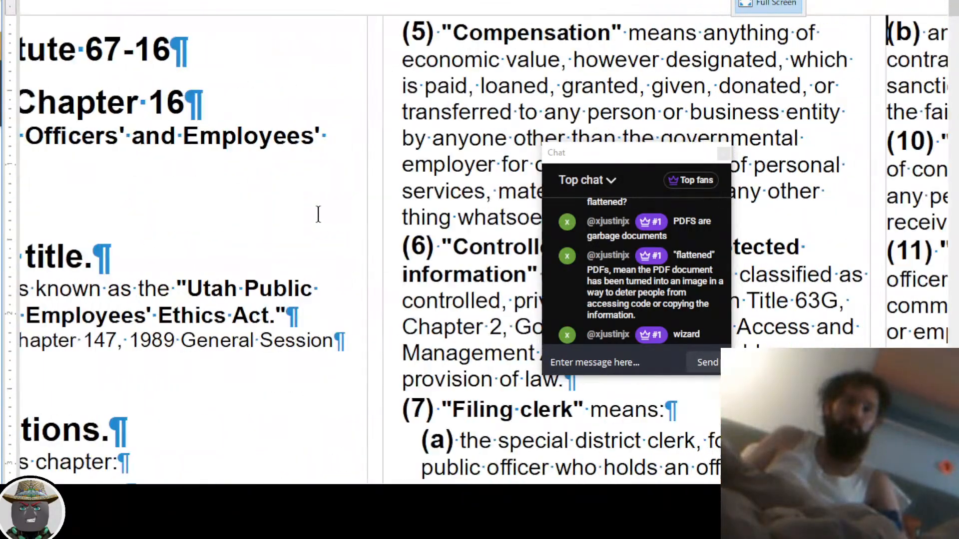
{"action": "scroll", "coordinate": [318, 215], "scroll_direction": "right", "scroll_amount": 6}
{"action": "scroll", "coordinate": [318, 215], "scroll_direction": "down", "scroll_amount": 5}
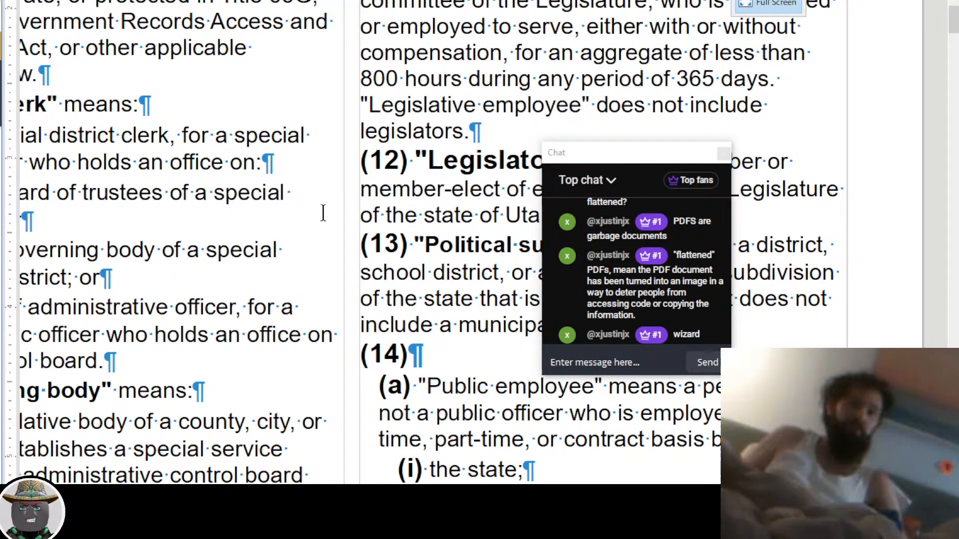
{"action": "scroll", "coordinate": [323, 213], "scroll_direction": "down", "scroll_amount": 10}
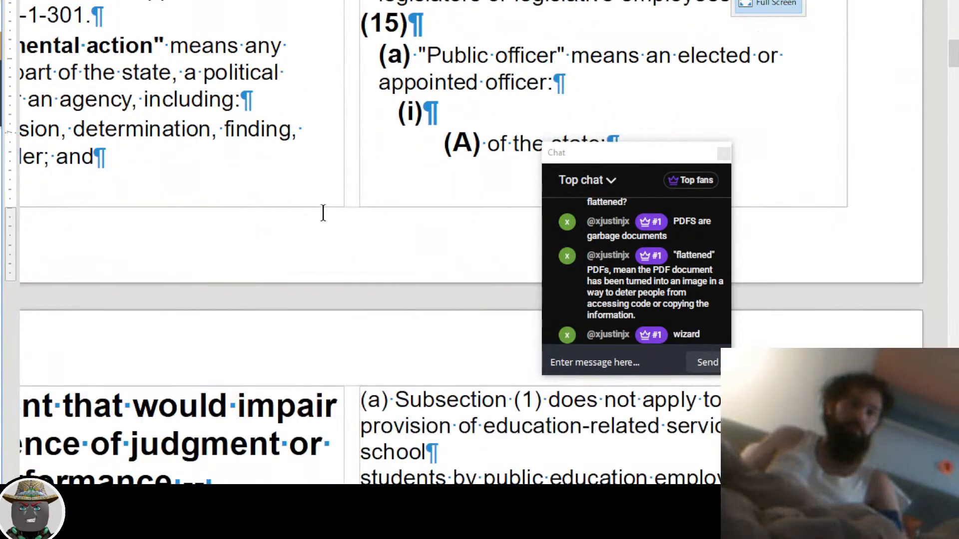
{"action": "scroll", "coordinate": [323, 213], "scroll_direction": "left", "scroll_amount": 6}
{"action": "scroll", "coordinate": [323, 213], "scroll_direction": "down", "scroll_amount": 3}
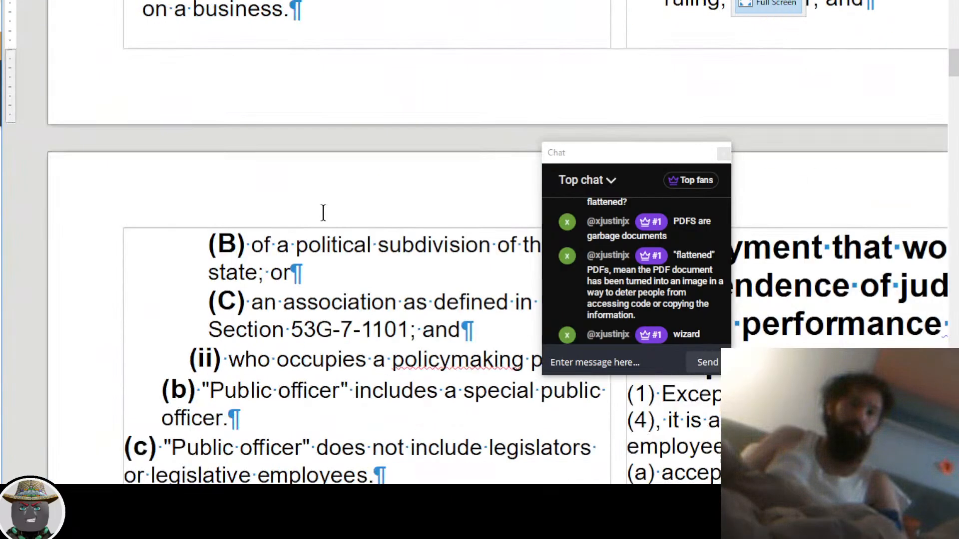
{"action": "scroll", "coordinate": [323, 213], "scroll_direction": "down", "scroll_amount": 4}
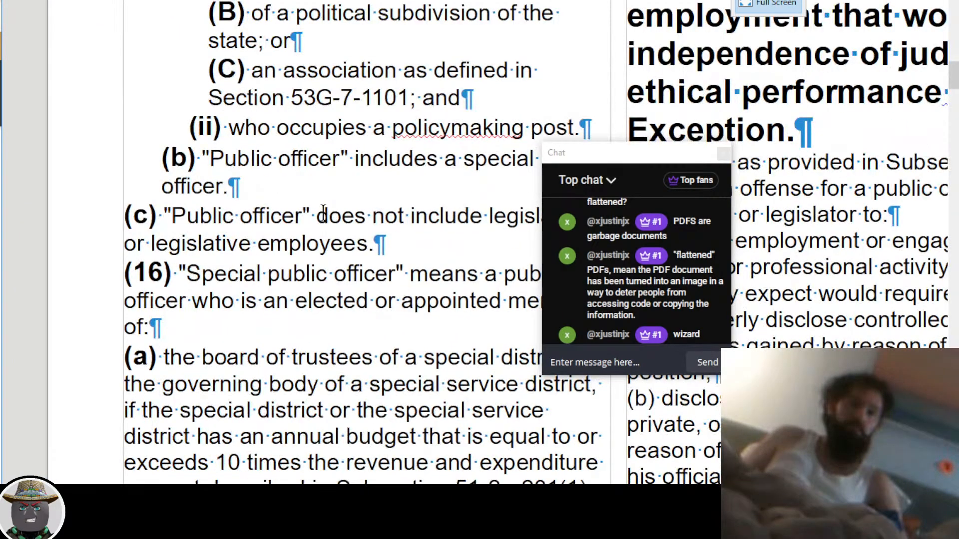
{"action": "scroll", "coordinate": [323, 210], "scroll_direction": "down", "scroll_amount": 1}
{"action": "left_click", "coordinate": [183, 136]}
{"action": "key", "text": "ctrl+m"}
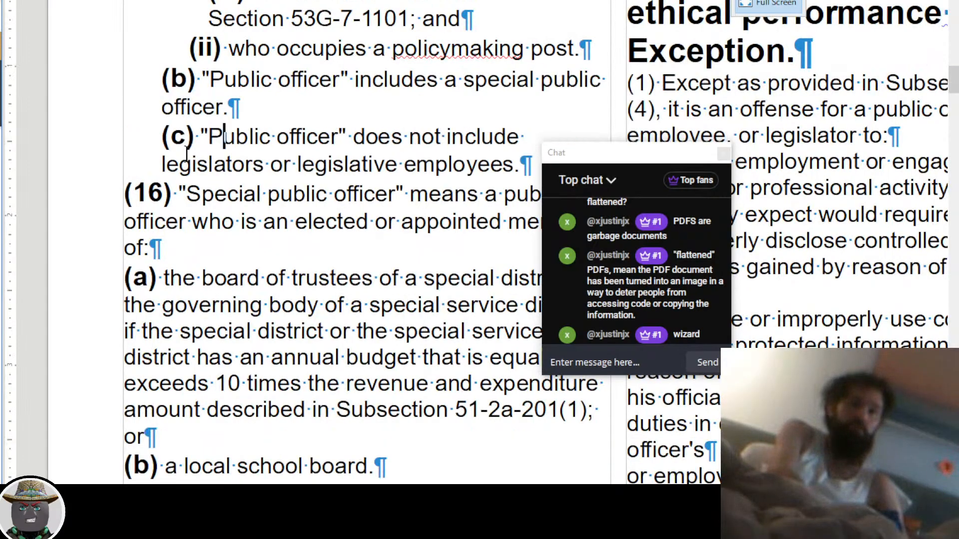
Indent item (16), "Special public officer", one level and its subsections (a) and (b) two levels
{"action": "key", "text": "Down"}
{"action": "key", "text": "Down"}
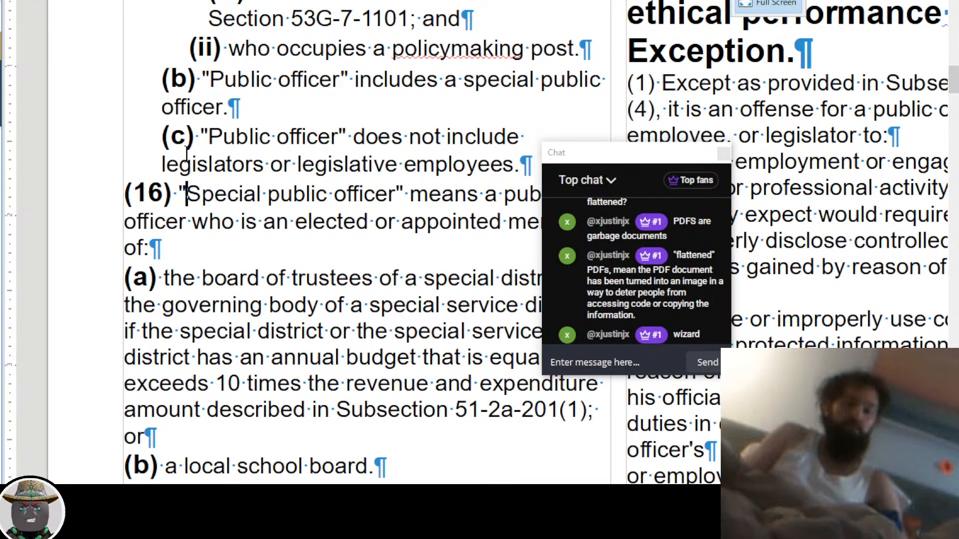
{"action": "key", "text": "ctrl+m"}
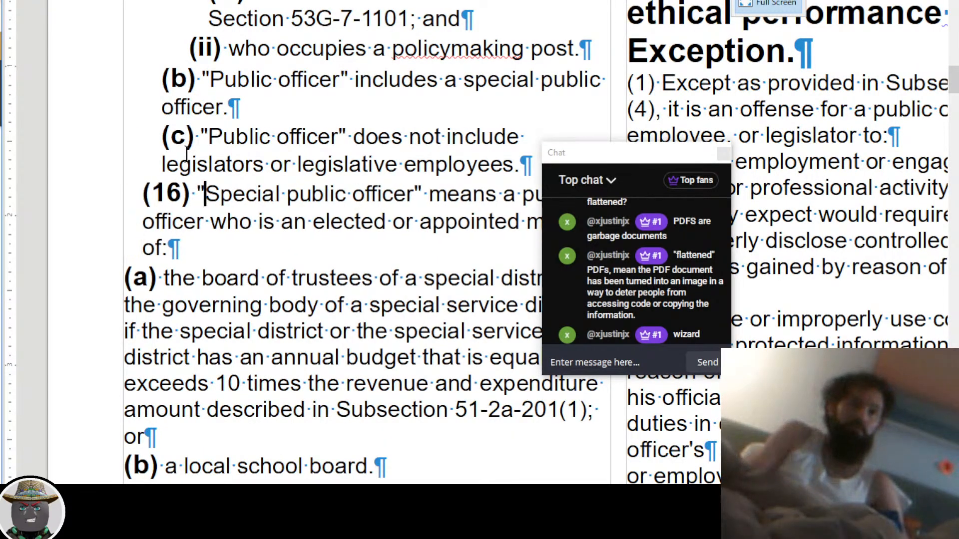
{"action": "key", "text": "Down"}
{"action": "key", "text": "Down"}
{"action": "key", "text": "Down"}
{"action": "key", "text": "ctrl+m"}
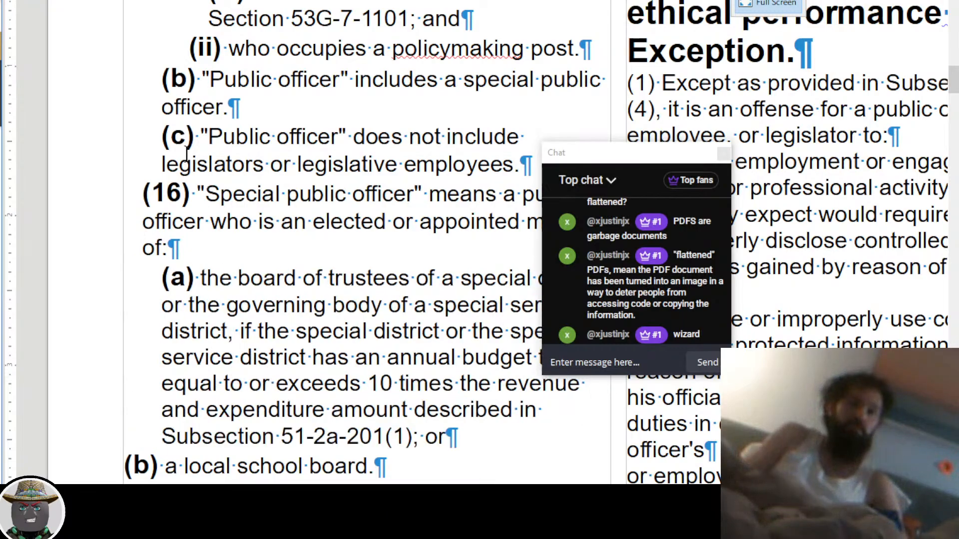
{"action": "key", "text": "ctrl+Down"}
{"action": "key", "text": "ctrl+m"}
{"action": "key", "text": "ctrl+m"}
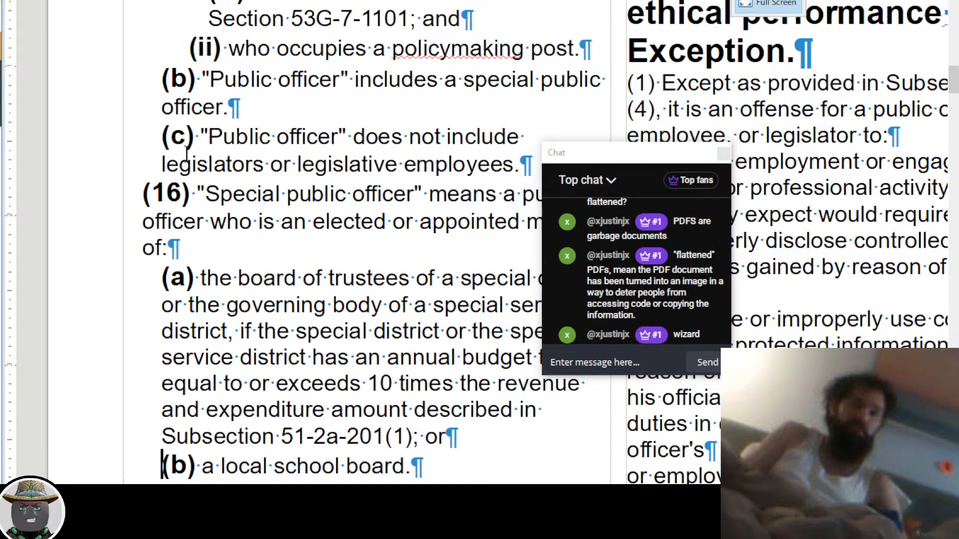
Indent item (17), "State", and item (18), "Substantial interest", one level each
{"action": "key", "text": "ctrl+Down"}
{"action": "key", "text": "ctrl+m"}
{"action": "key", "text": "ctrl+m"}
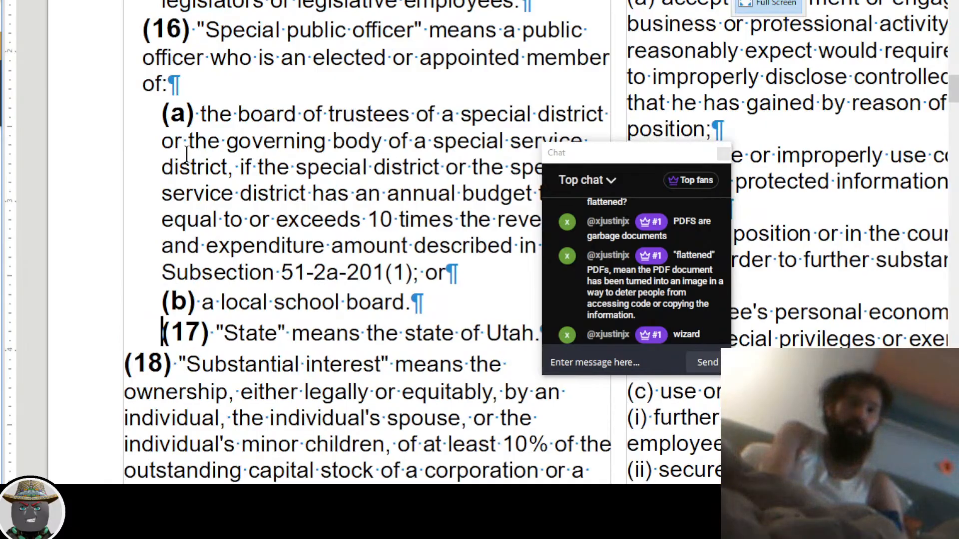
{"action": "key", "text": "ctrl+shift+m"}
{"action": "key", "text": "ctrl+Down"}
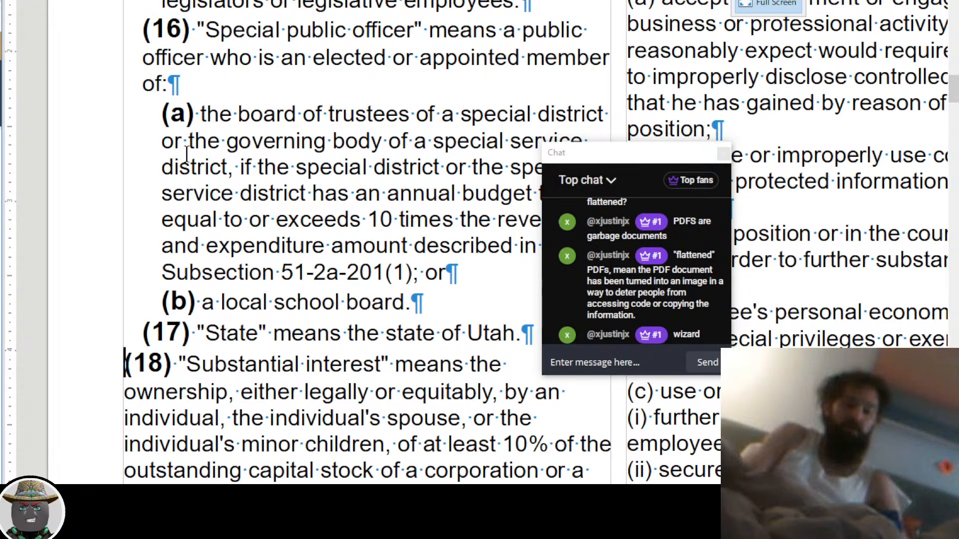
{"action": "key", "text": "ctrl+m"}
{"action": "key", "text": "ctrl+Down"}
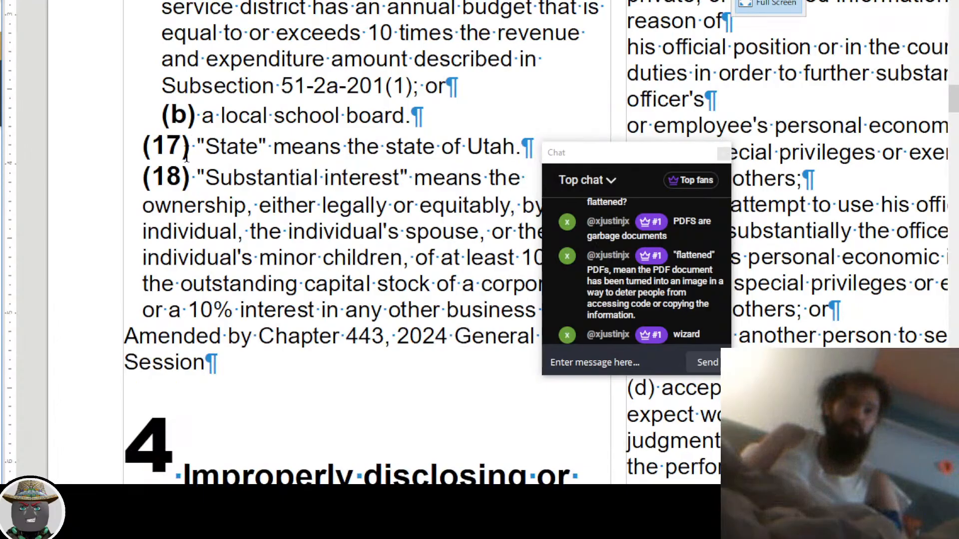
{"action": "key", "text": "ctrl+Down"}
{"action": "key", "text": "Page_Up"}
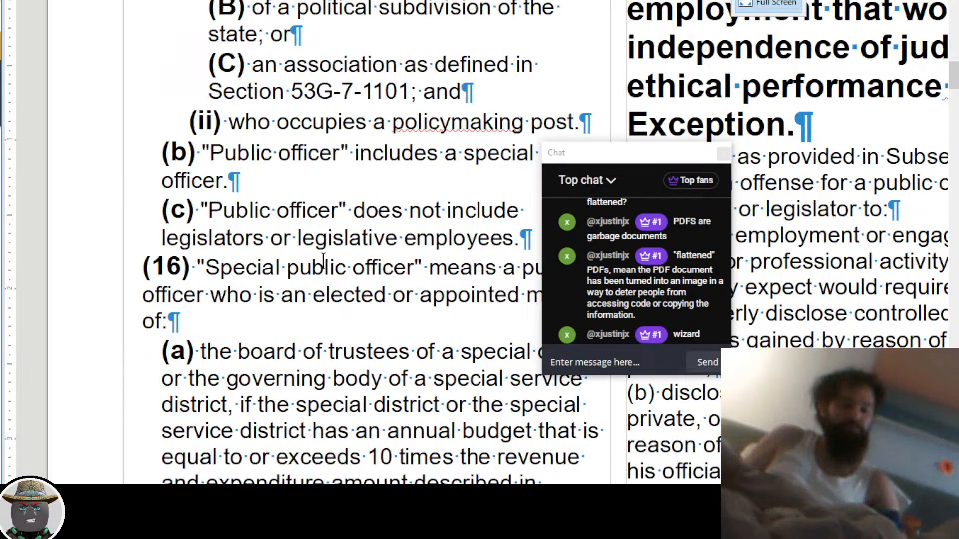
{"action": "scroll", "coordinate": [323, 254], "scroll_direction": "down", "scroll_amount": 4}
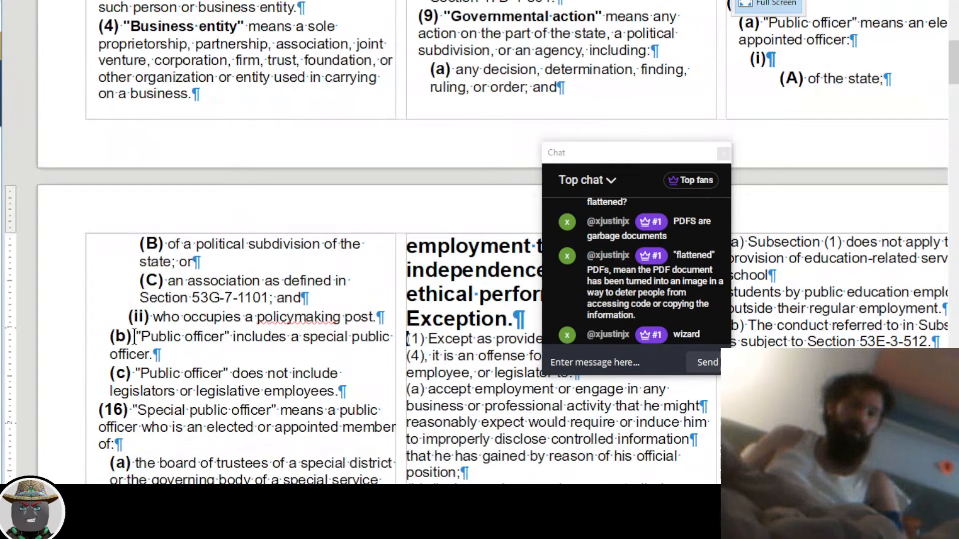
Bold the quoted term "Public officer" in paragraphs (b) and (c) just above definition (16)
{"action": "left_click_drag", "start_coordinate": [134, 337], "coordinate": [229, 337]}
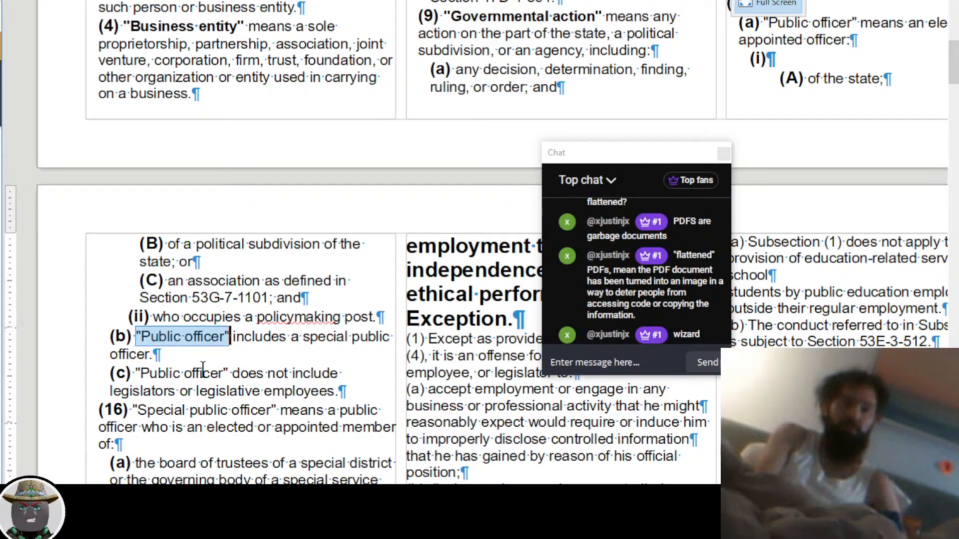
{"action": "key", "text": "ctrl+b"}
{"action": "key", "text": "Down"}
{"action": "key", "text": "Down"}
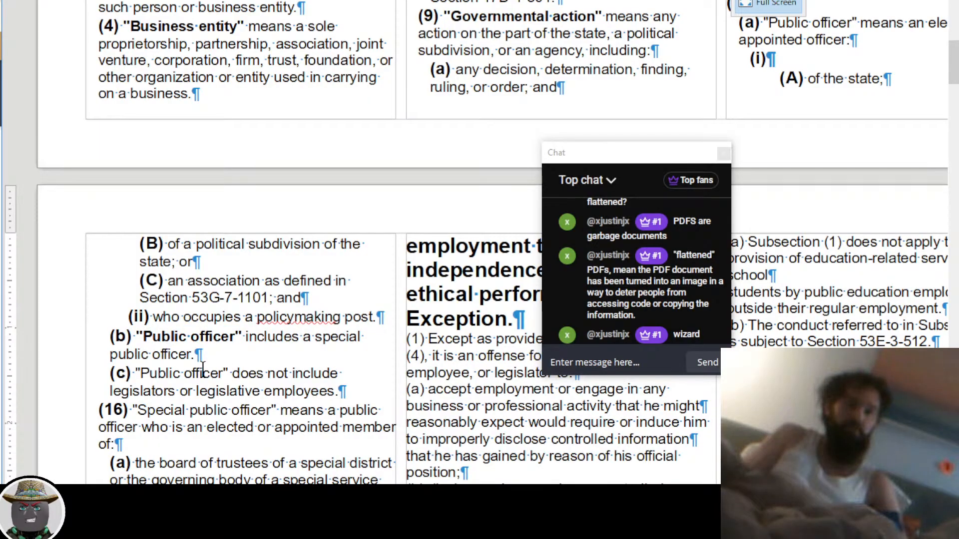
{"action": "key", "text": "ctrl+shift+Left"}
{"action": "key", "text": "ctrl+shift+Left"}
{"action": "key", "text": "ctrl+shift+Left"}
{"action": "key", "text": "ctrl+shift+Left"}
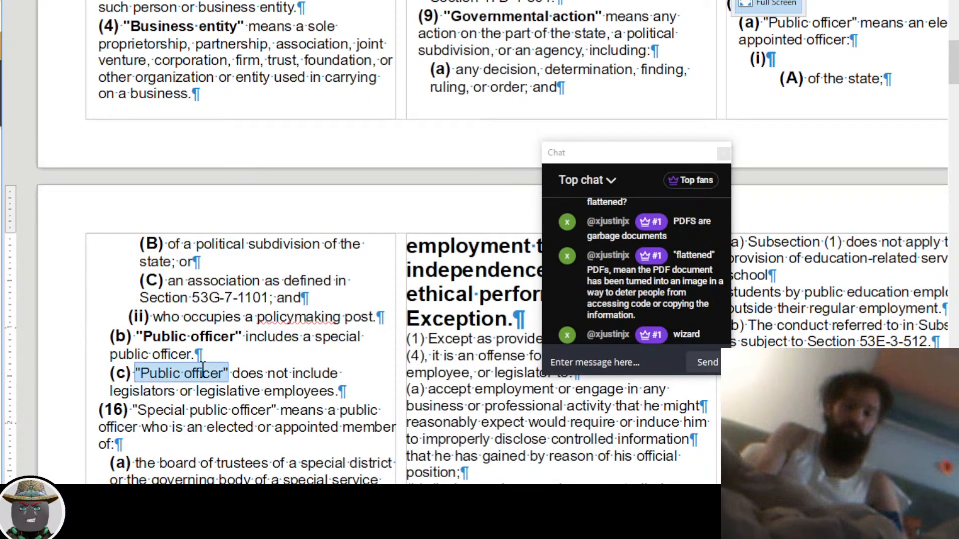
{"action": "key", "text": "ctrl+b"}
Bold the quoted term "Special public officer" at the start of definition (16)
{"action": "key", "text": "Down"}
{"action": "key", "text": "Down"}
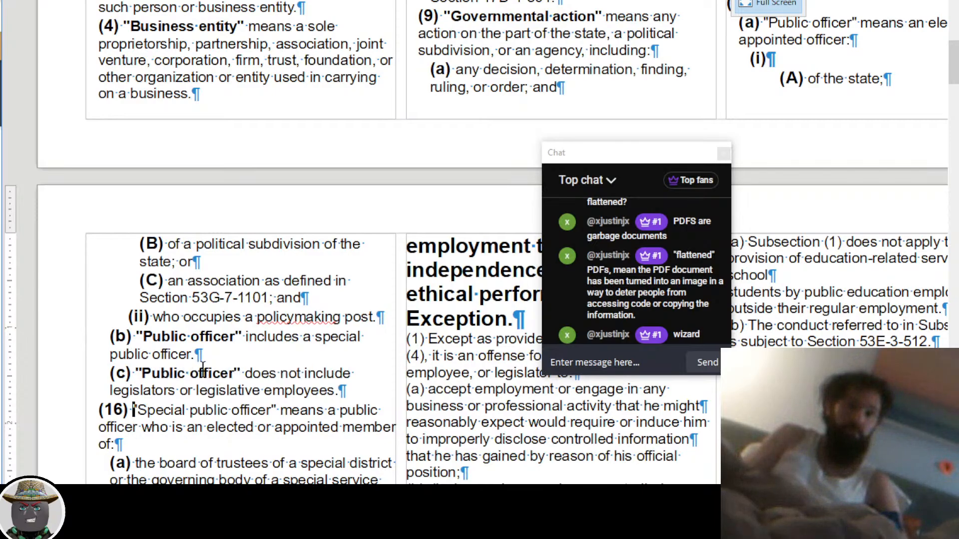
{"action": "key", "text": "ctrl+shift+Right"}
{"action": "key", "text": "ctrl+shift+Right"}
{"action": "key", "text": "ctrl+shift+Right"}
{"action": "key", "text": "ctrl+shift+Right"}
{"action": "key", "text": "ctrl+shift+Right"}
{"action": "key", "text": "ctrl+b"}
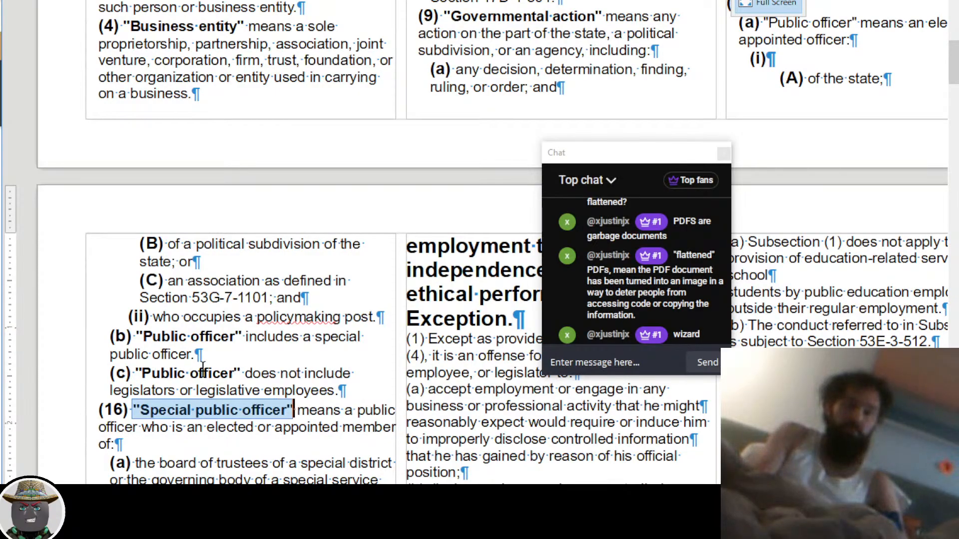
{"action": "key", "text": "Down"}
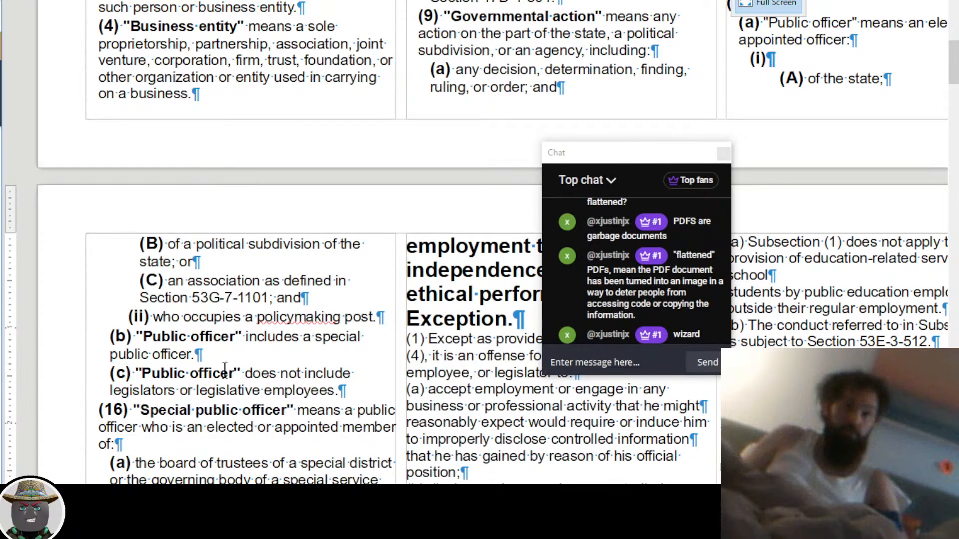
Move the chat window off the document's third column and place the cursor before "Public employee" in paragraph (14)(b)
{"action": "scroll", "coordinate": [225, 370], "scroll_direction": "up", "scroll_amount": 3}
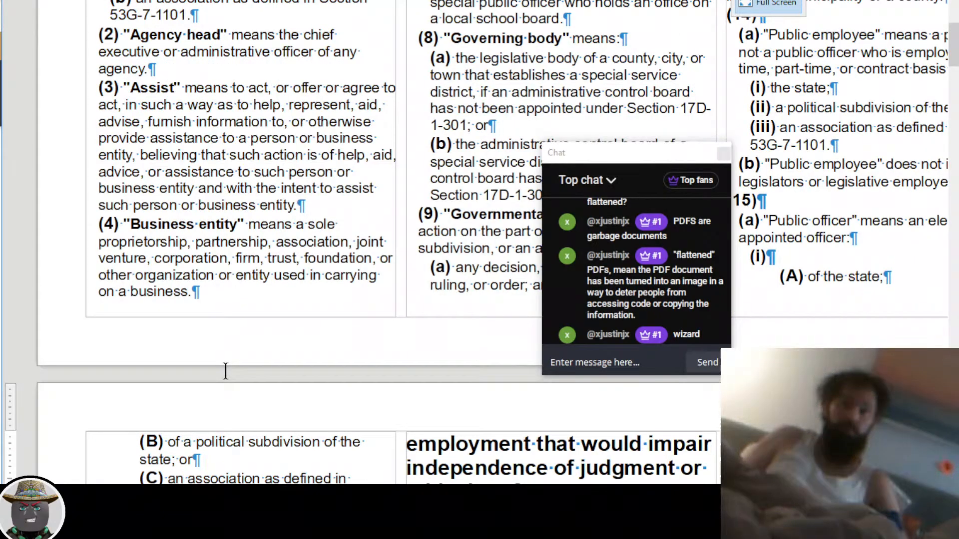
{"action": "scroll", "coordinate": [225, 371], "scroll_direction": "right", "scroll_amount": 3}
{"action": "left_click_drag", "start_coordinate": [608, 152], "coordinate": [330, 127]}
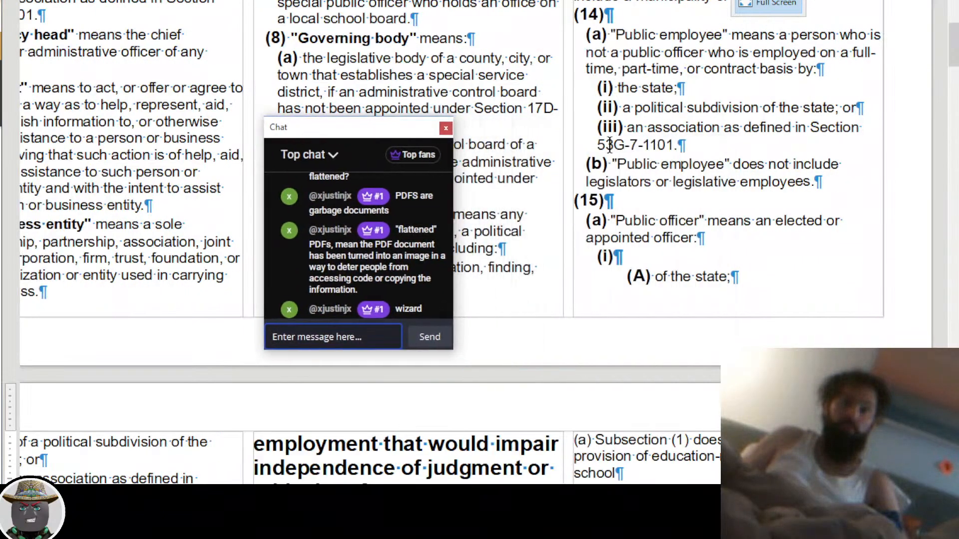
{"action": "left_click", "coordinate": [617, 162]}
{"action": "key", "text": "Left"}
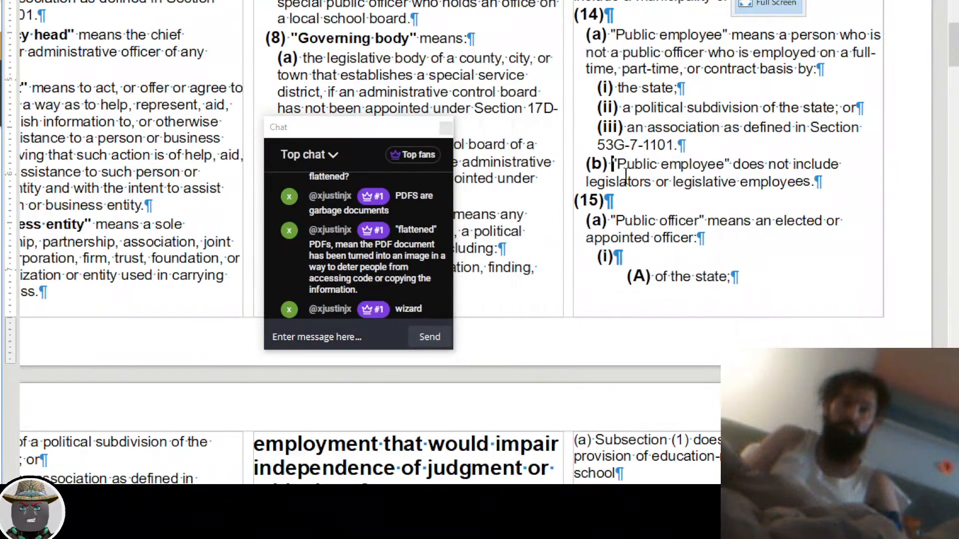
{"action": "key", "text": "ctrl+shift+Right"}
{"action": "key", "text": "ctrl+shift+Right"}
{"action": "key", "text": "ctrl+shift+Right"}
{"action": "key", "text": "ctrl+shift+Right"}
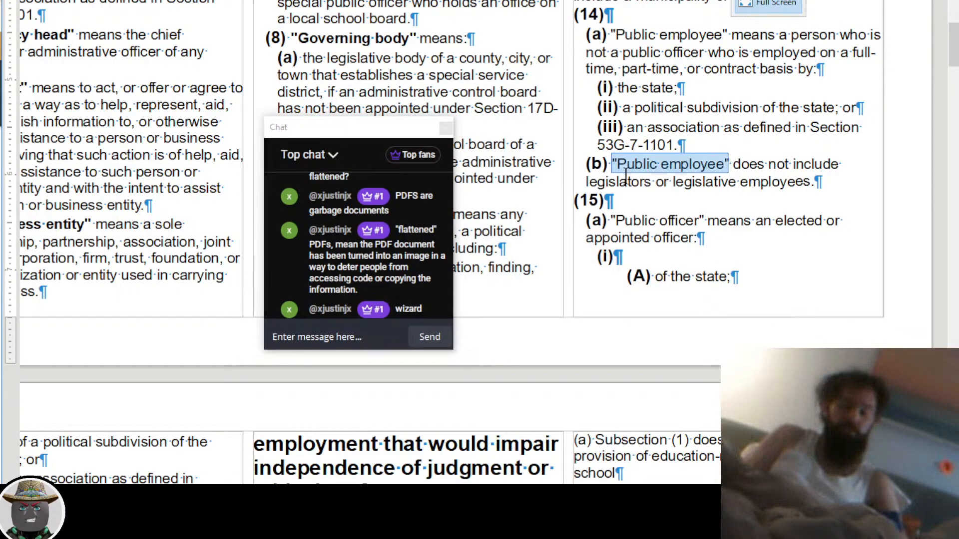
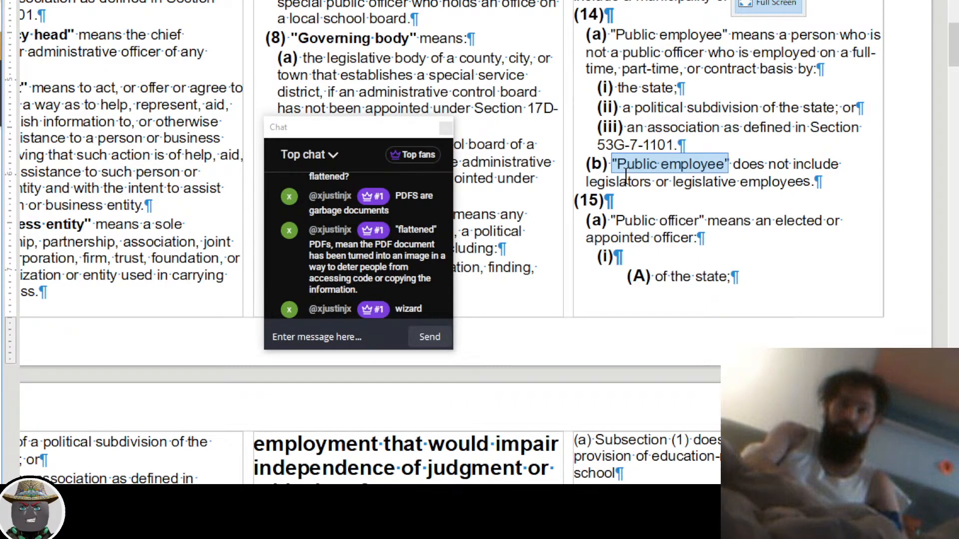
{"action": "key", "text": "shift+Right"}
{"action": "key", "text": "shift+Right"}
{"action": "key", "text": "shift+Right"}
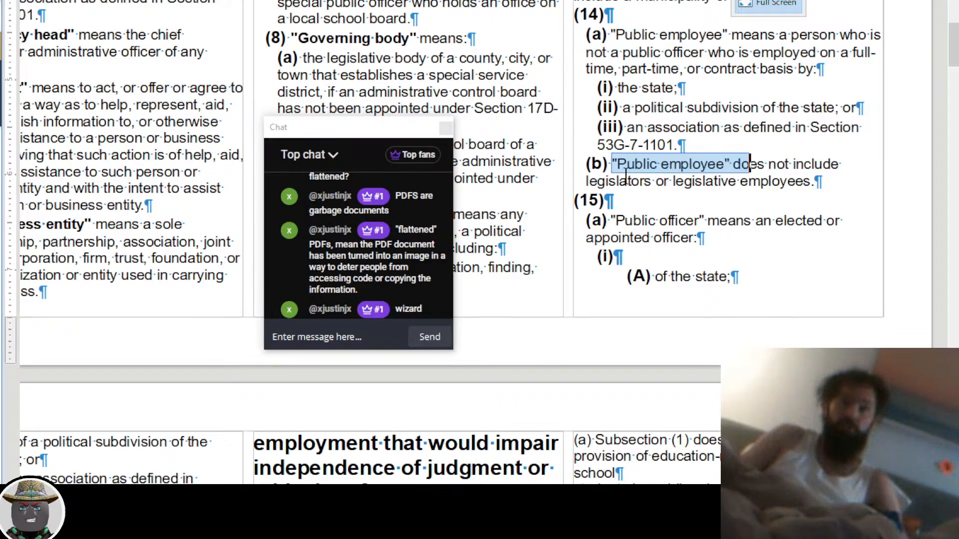
{"action": "key", "text": "Left"}
{"action": "key", "text": "Left"}
{"action": "key", "text": "ctrl+shift+Left"}
{"action": "key", "text": "ctrl+shift+Left"}
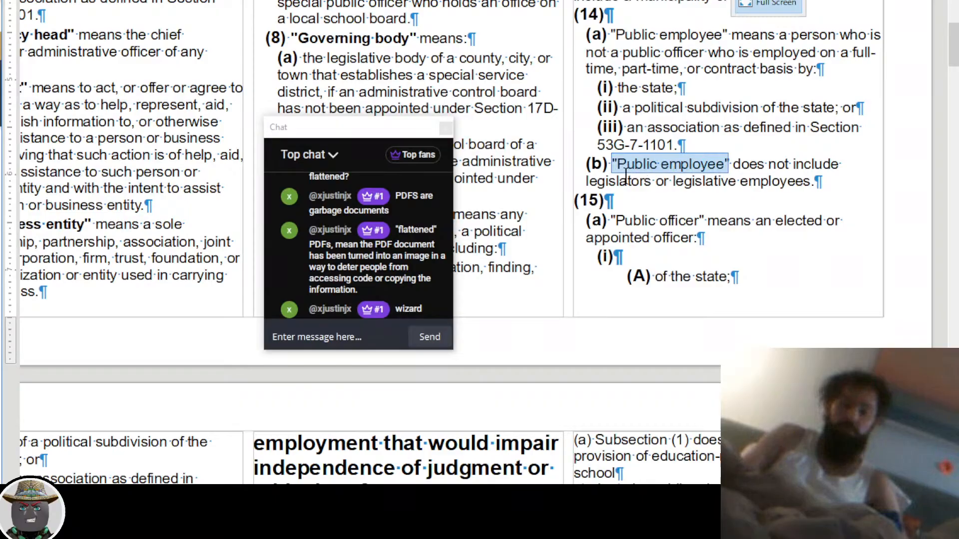
{"action": "left_click", "coordinate": [626, 170], "text": "shift"}
{"action": "key", "text": "ctrl+b"}
{"action": "key", "text": "Left"}
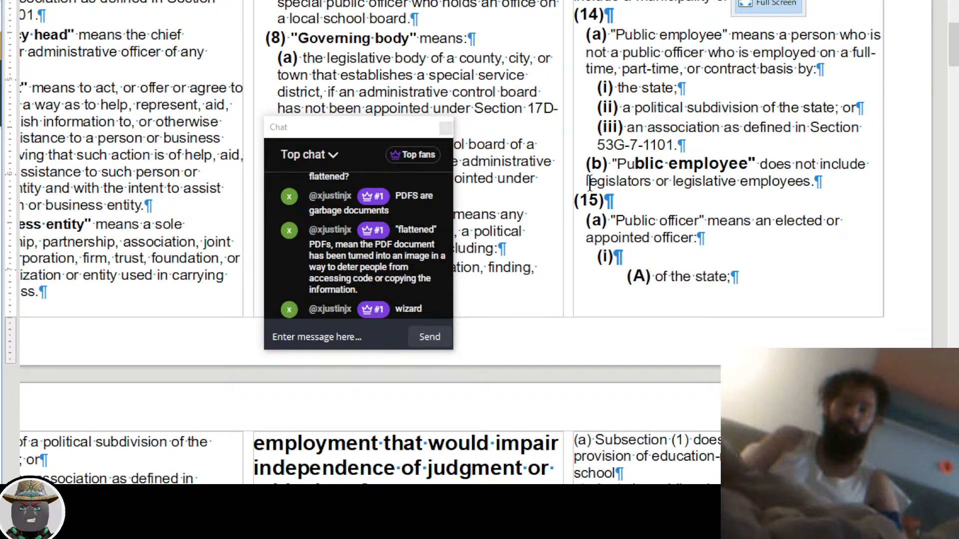
{"action": "key", "text": "shift+Left"}
{"action": "key", "text": "shift+Left"}
{"action": "key", "text": "ctrl+b"}
{"action": "key", "text": "shift+Left"}
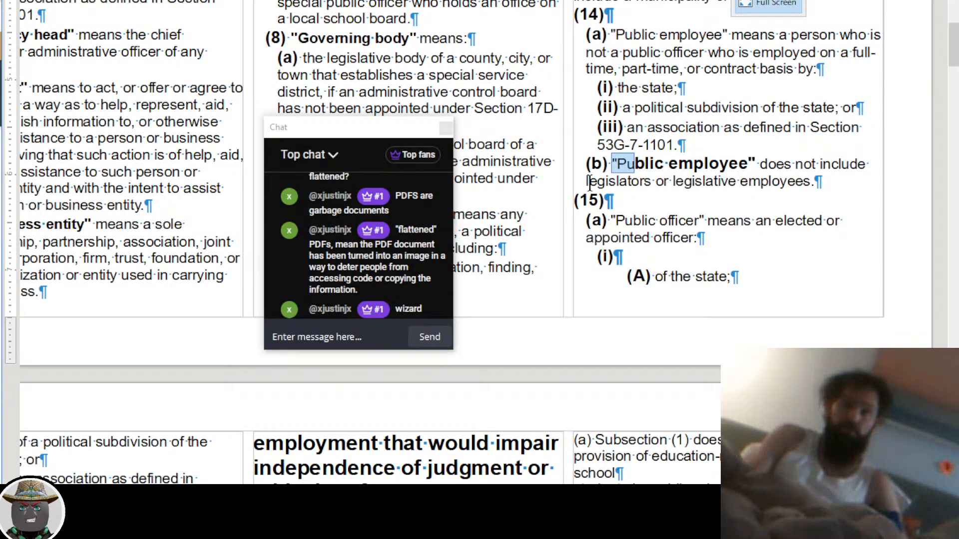
{"action": "key", "text": "ctrl+shift+Right"}
{"action": "key", "text": "ctrl+shift+Right"}
{"action": "key", "text": "ctrl+b"}
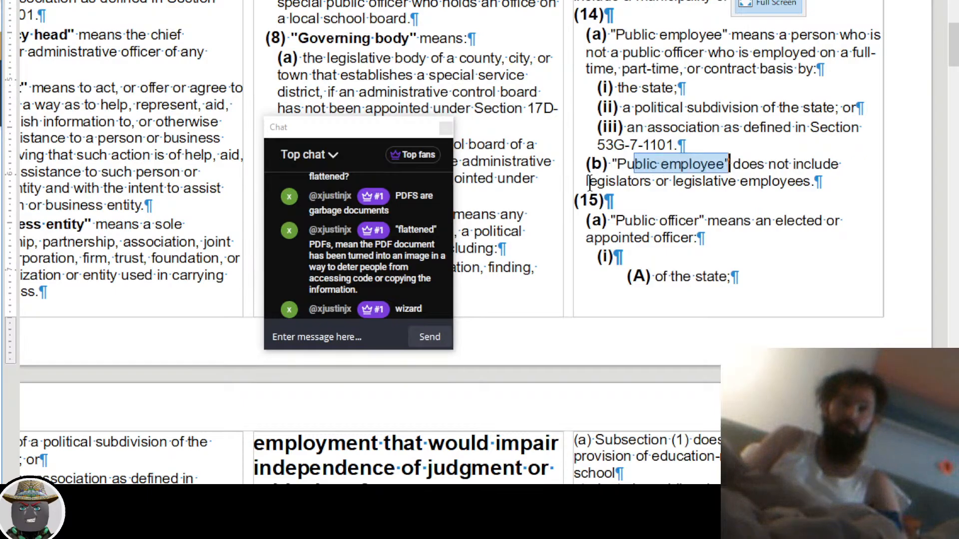
Bold the whole term "Public employee", including its quotation marks, in paragraph (14)(b)
{"action": "key", "text": "Right"}
{"action": "key", "text": "ctrl+shift+Left"}
{"action": "key", "text": "ctrl+shift+Left"}
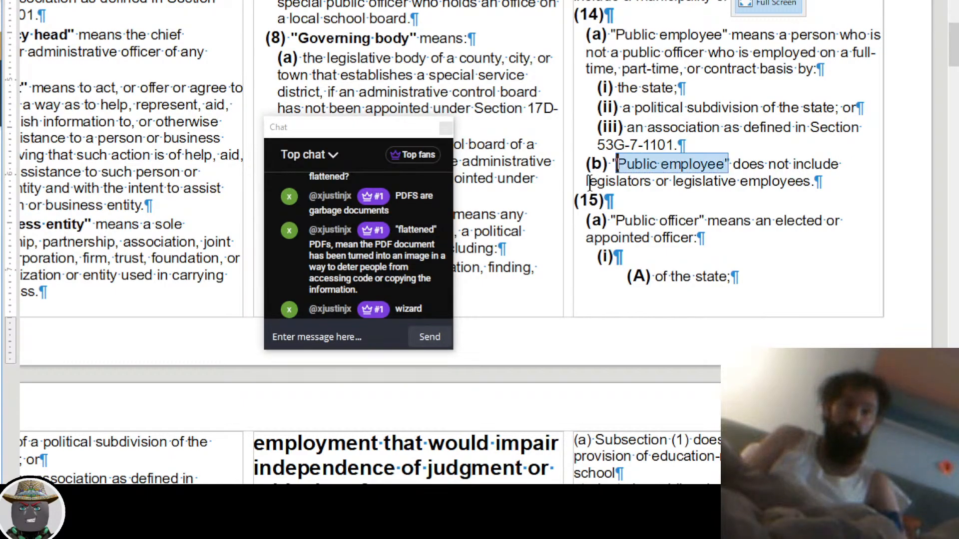
{"action": "key", "text": "shift+Left"}
{"action": "key", "text": "ctrl+b"}
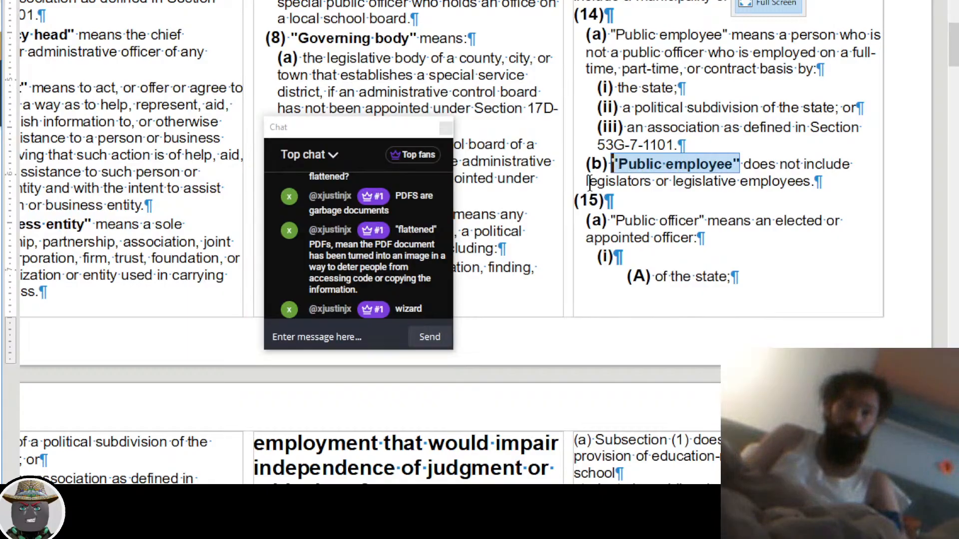
Bold the quoted term "Public officer" in paragraph (15)(a)
{"action": "key", "text": "Down"}
{"action": "key", "text": "Down"}
{"action": "key", "text": "Right"}
{"action": "key", "text": "shift+Right"}
{"action": "key", "text": "shift+Right"}
{"action": "key", "text": "shift+Right"}
{"action": "key", "text": "shift+Right"}
{"action": "key", "text": "shift+Right"}
{"action": "key", "text": "shift+Right"}
{"action": "key", "text": "shift+Right"}
{"action": "key", "text": "shift+Right"}
{"action": "key", "text": "shift+Right"}
{"action": "key", "text": "shift+Right"}
{"action": "key", "text": "shift+Right"}
{"action": "key", "text": "shift+Right"}
{"action": "key", "text": "shift+Right"}
{"action": "key", "text": "shift+Right"}
{"action": "key", "text": "shift+Right"}
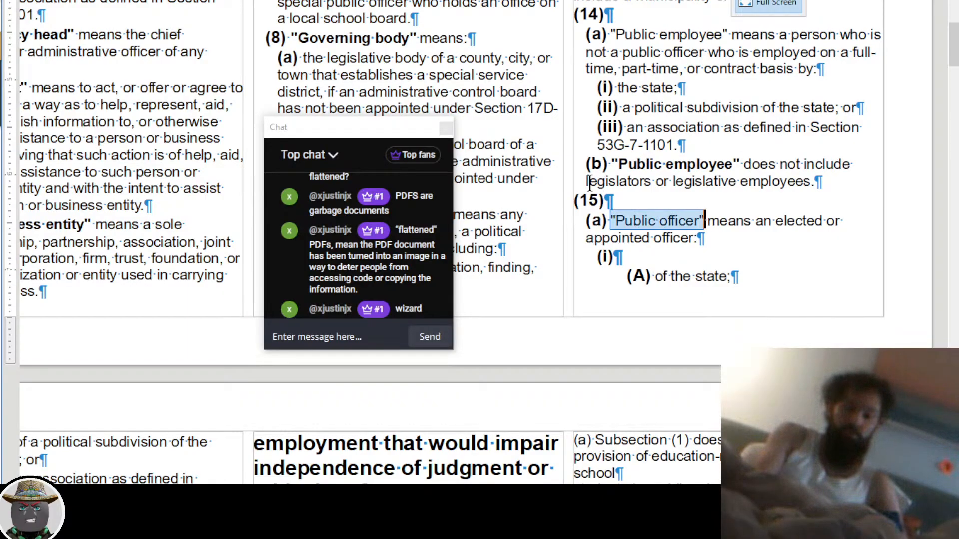
{"action": "key", "text": "ctrl+b"}
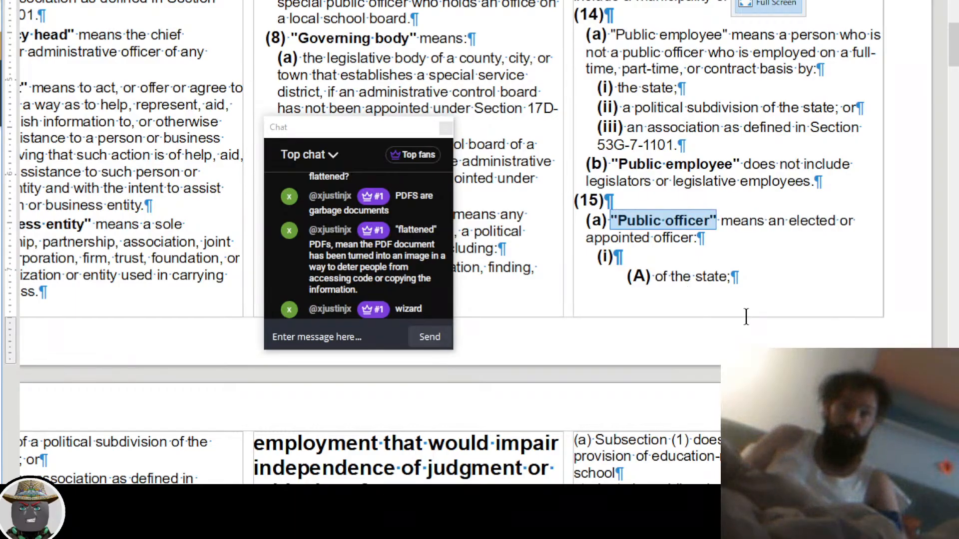
Review definitions (5) to (15) on the first page for bold formatting of the defined terms, moving the chat window out of the way
{"action": "scroll", "coordinate": [722, 244], "scroll_direction": "up", "scroll_amount": 3}
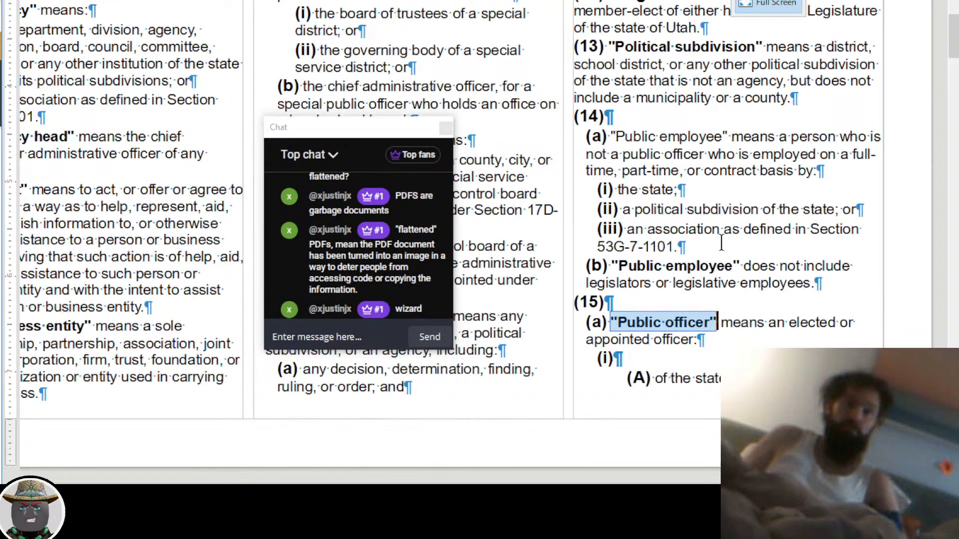
{"action": "scroll", "coordinate": [711, 209], "scroll_direction": "up", "scroll_amount": 2}
{"action": "scroll", "coordinate": [642, 206], "scroll_direction": "down", "scroll_amount": 8}
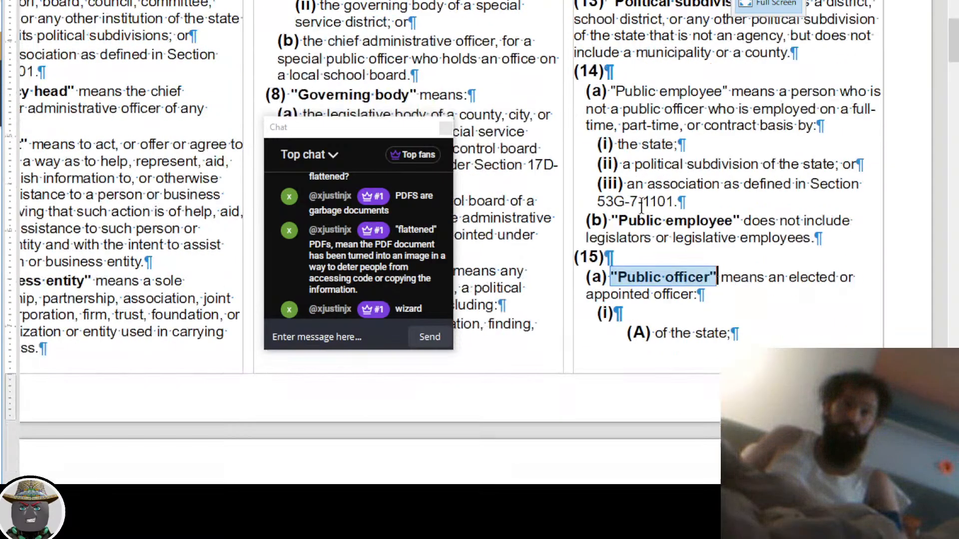
{"action": "scroll", "coordinate": [641, 206], "scroll_direction": "up", "scroll_amount": 15}
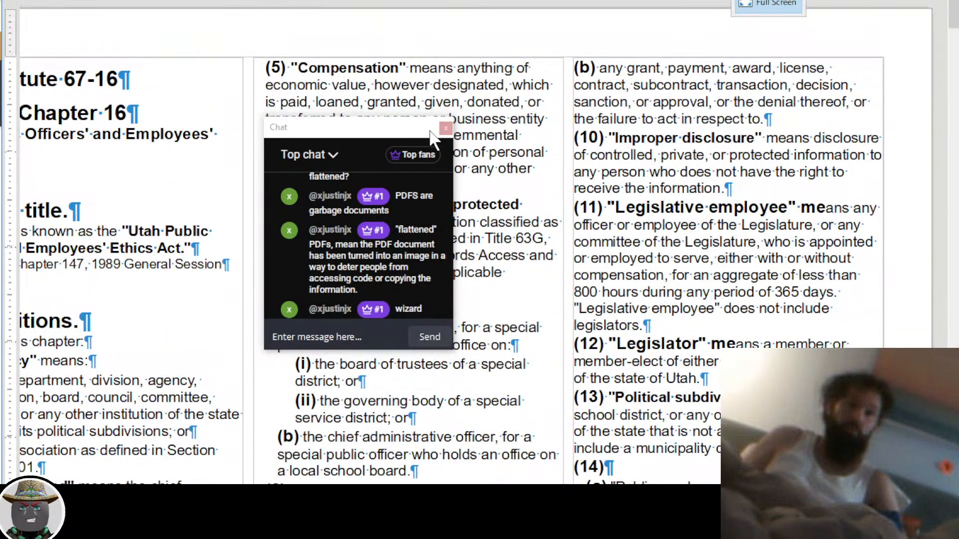
{"action": "left_click_drag", "start_coordinate": [401, 135], "coordinate": [172, 135]}
{"action": "scroll", "coordinate": [418, 222], "scroll_direction": "down", "scroll_amount": 10}
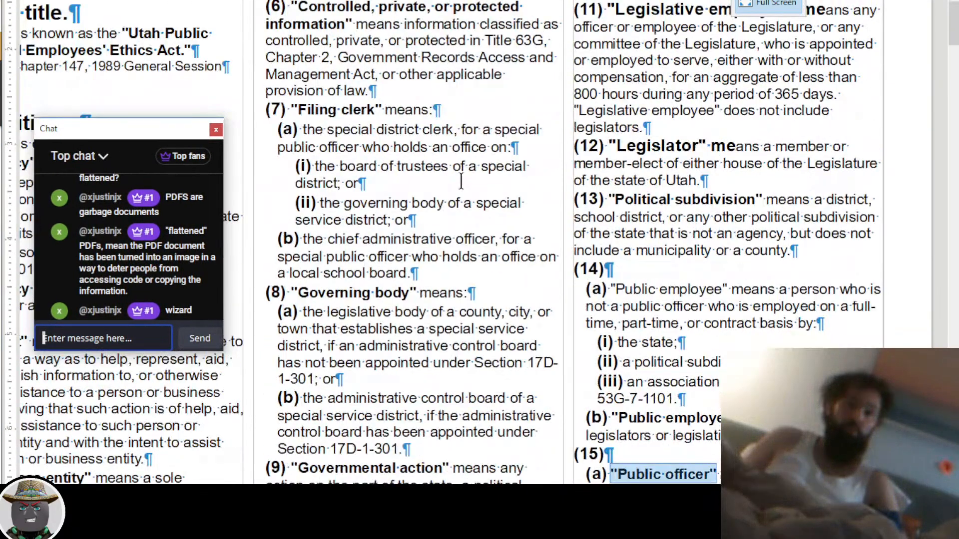
{"action": "scroll", "coordinate": [418, 222], "scroll_direction": "down", "scroll_amount": 20}
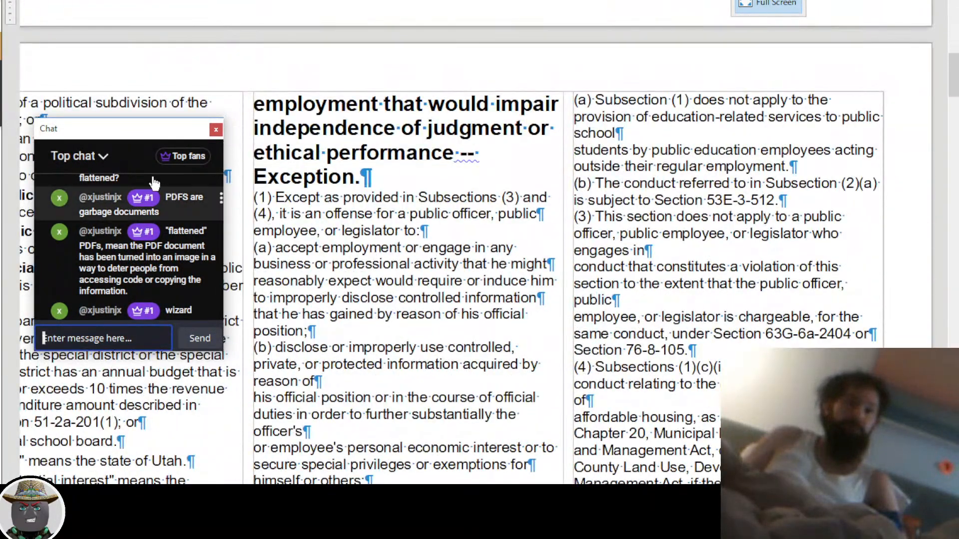
Clear the chat window off the first column and bold the quoted term "State" in definition (17)
{"action": "left_click_drag", "start_coordinate": [125, 133], "coordinate": [529, 177]}
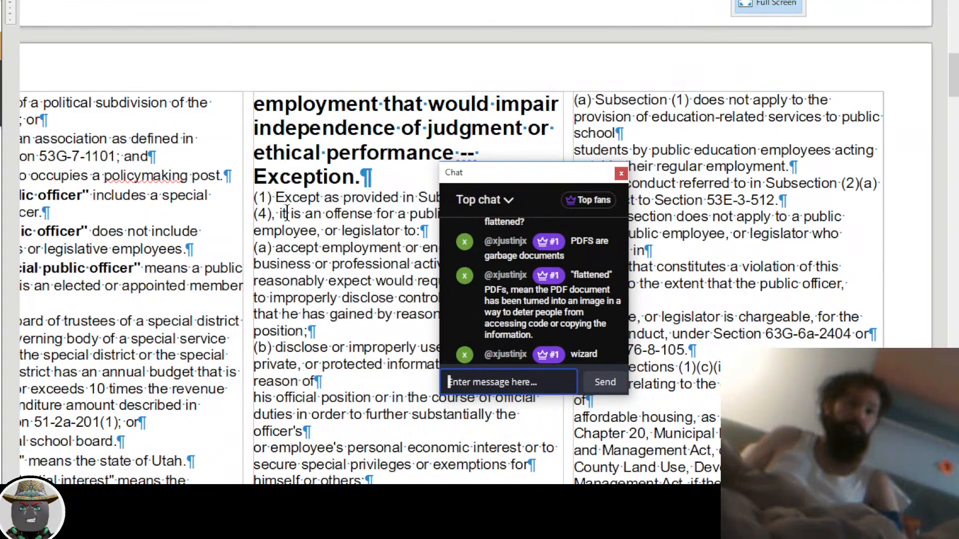
{"action": "scroll", "coordinate": [230, 232], "scroll_direction": "left", "scroll_amount": 3}
{"action": "scroll", "coordinate": [175, 187], "scroll_direction": "down", "scroll_amount": 6}
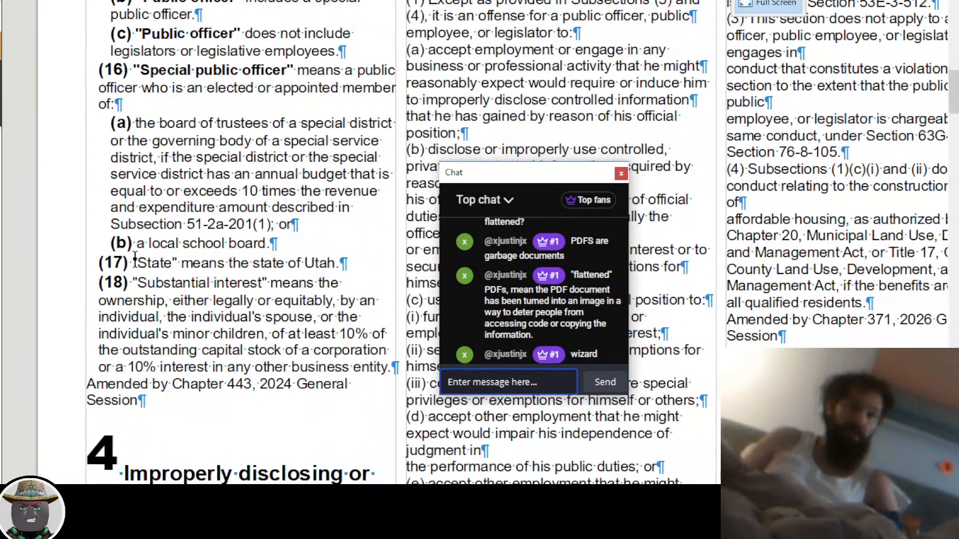
{"action": "left_click", "coordinate": [134, 259]}
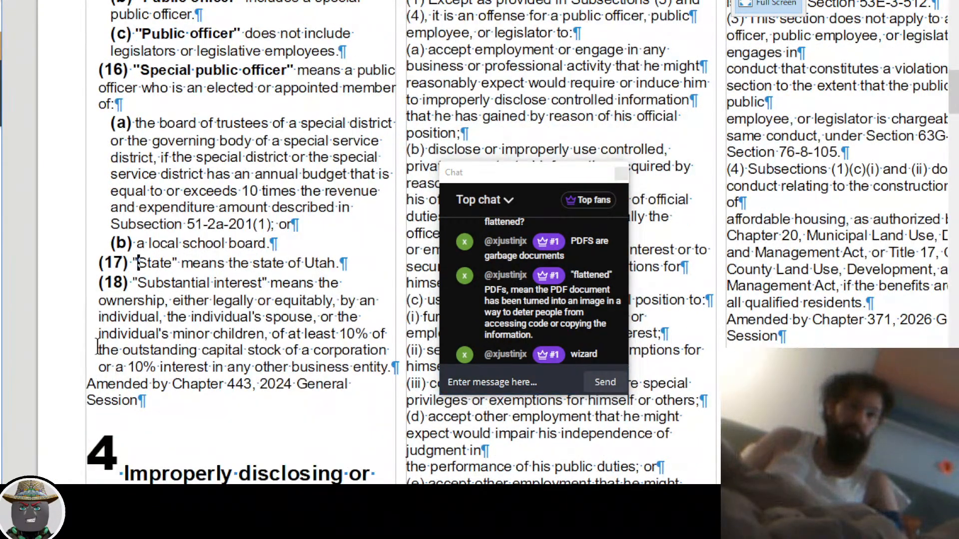
{"action": "key", "text": "shift+Right"}
{"action": "key", "text": "shift+Right"}
{"action": "key", "text": "shift+Right"}
{"action": "key", "text": "shift+Right"}
{"action": "key", "text": "shift+Right"}
{"action": "key", "text": "shift+Right"}
{"action": "key", "text": "shift+Right"}
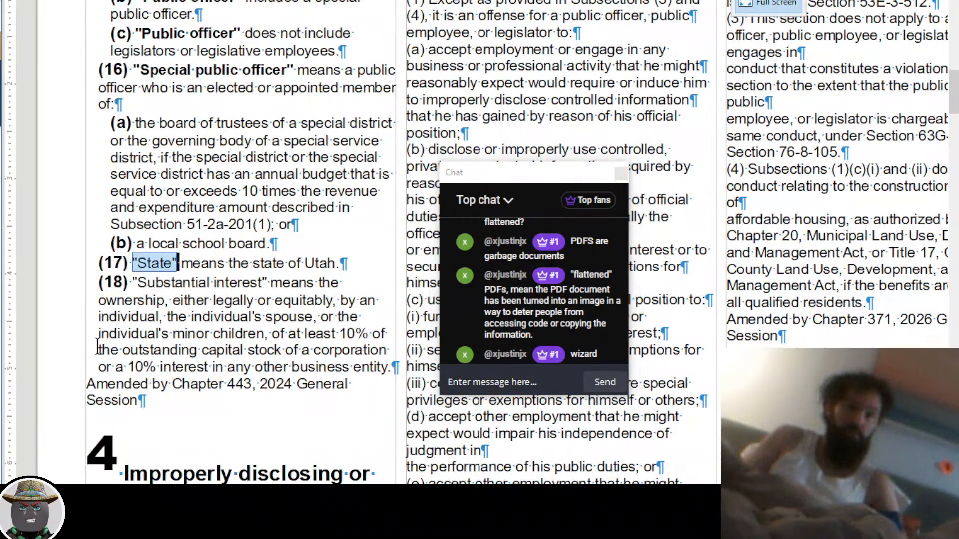
{"action": "key", "text": "ctrl+b"}
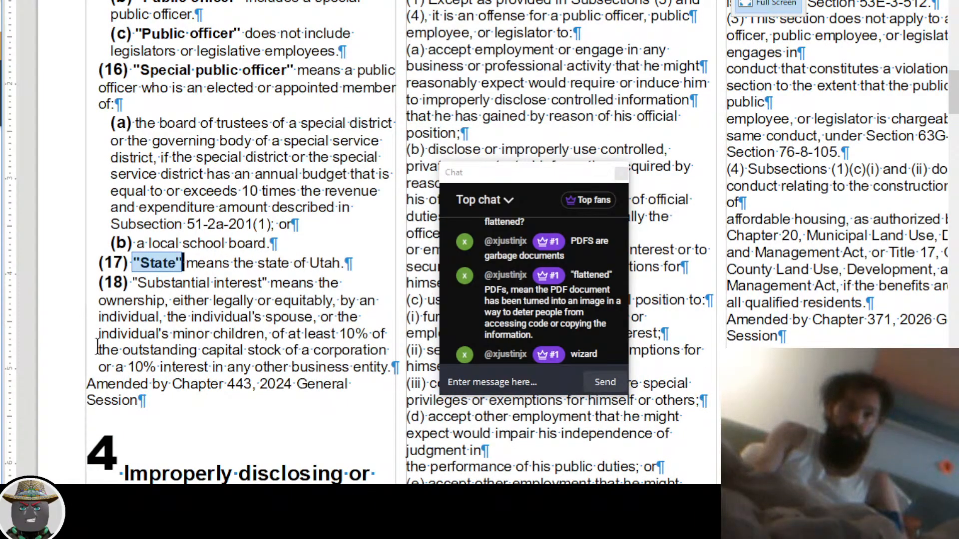
Bold the quoted term "Substantial interest" at the start of definition (18)
{"action": "key", "text": "Down"}
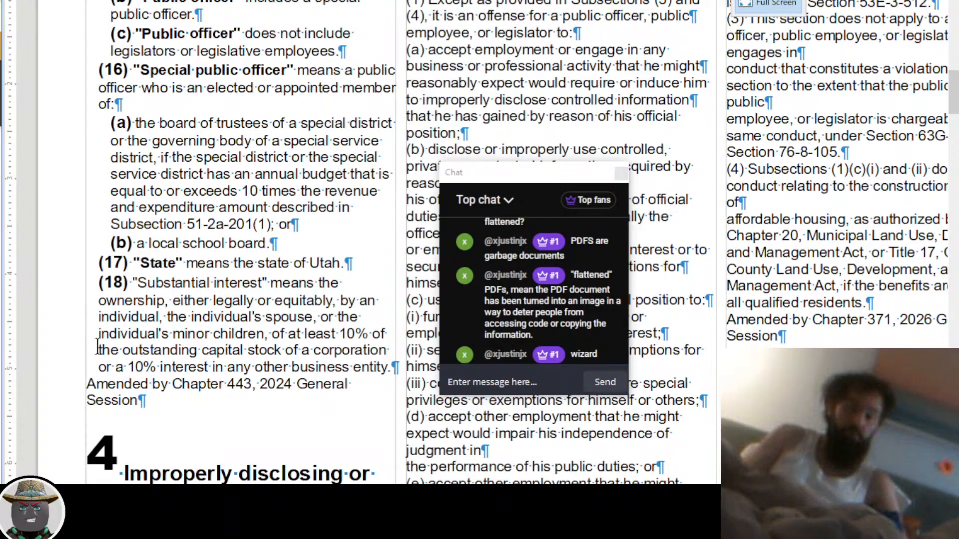
{"action": "key", "text": "ctrl+shift+Right"}
{"action": "key", "text": "ctrl+shift+Right"}
{"action": "key", "text": "ctrl+shift+Right"}
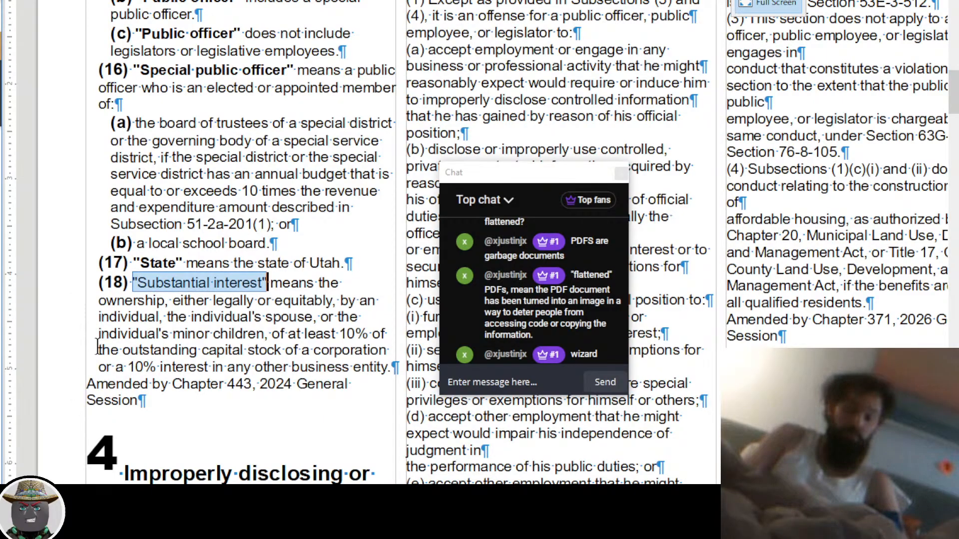
{"action": "key", "text": "ctrl+b"}
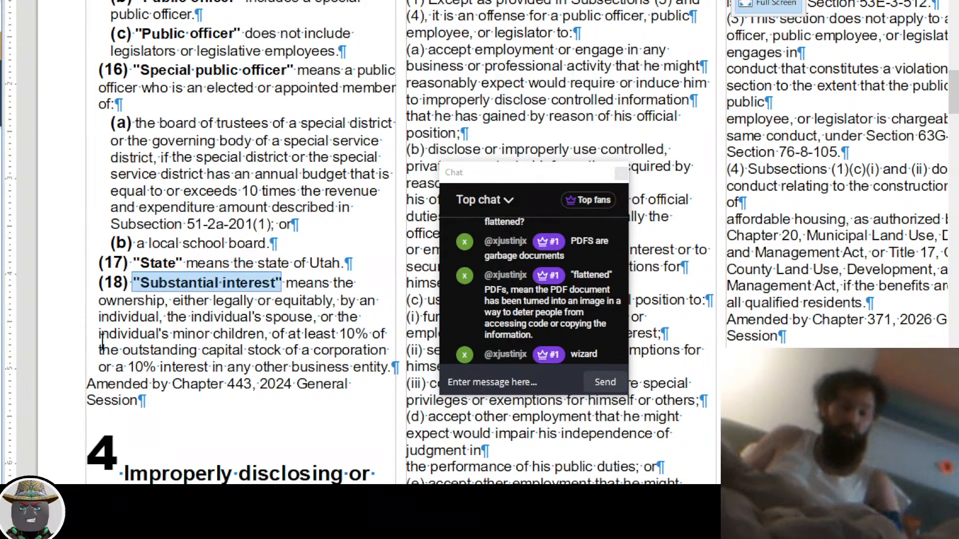
{"action": "left_click", "coordinate": [146, 340]}
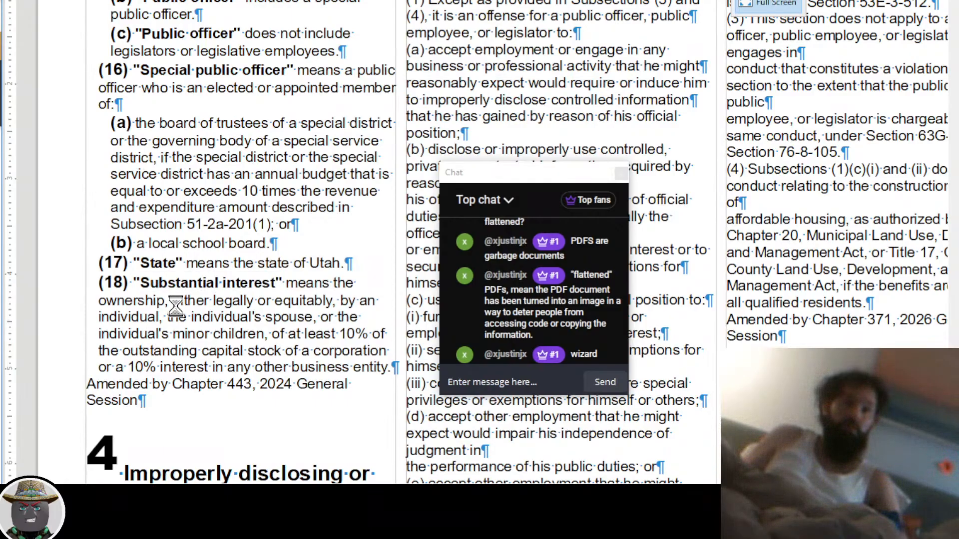
{"action": "scroll", "coordinate": [200, 302], "scroll_direction": "up", "scroll_amount": 15}
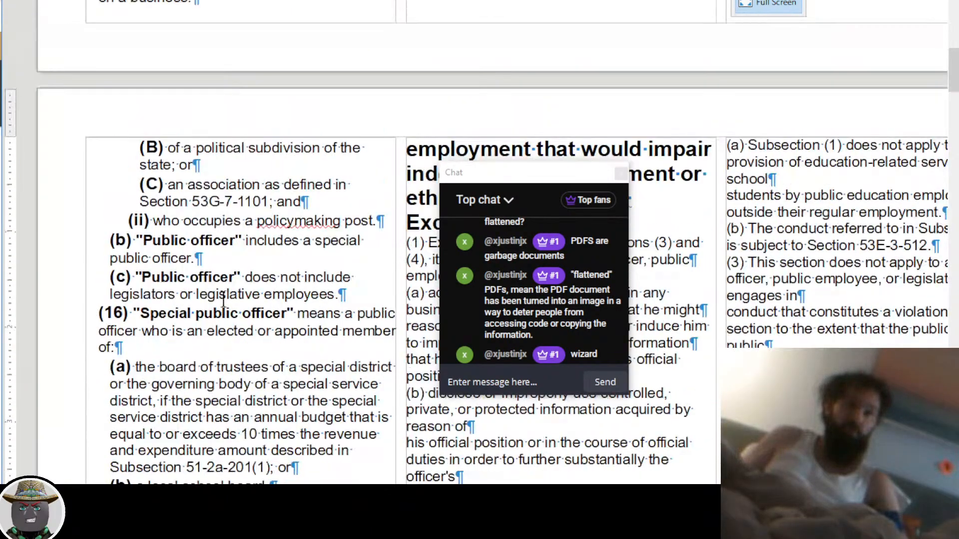
Review definitions (1) to (18) and the start of sections 4 and 5 for consistent bold formatting of the defined terms
{"action": "scroll", "coordinate": [223, 299], "scroll_direction": "up", "scroll_amount": 5}
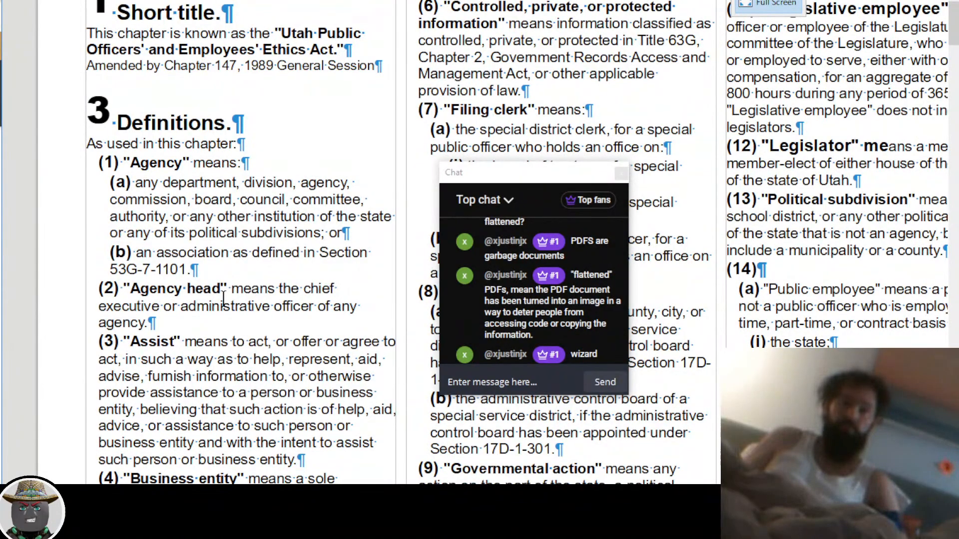
{"action": "scroll", "coordinate": [224, 299], "scroll_direction": "right", "scroll_amount": 3}
{"action": "scroll", "coordinate": [224, 300], "scroll_direction": "up", "scroll_amount": 4}
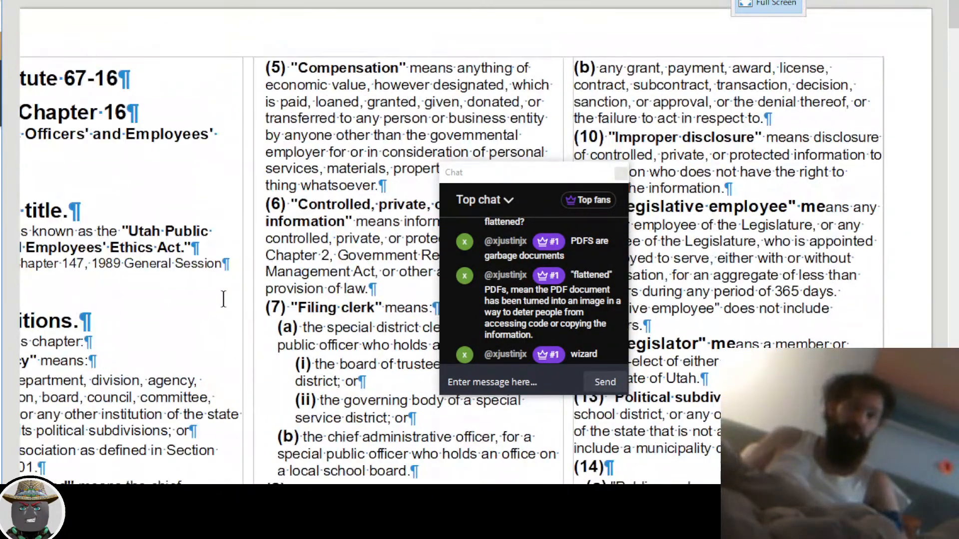
{"action": "scroll", "coordinate": [223, 299], "scroll_direction": "down", "scroll_amount": 6}
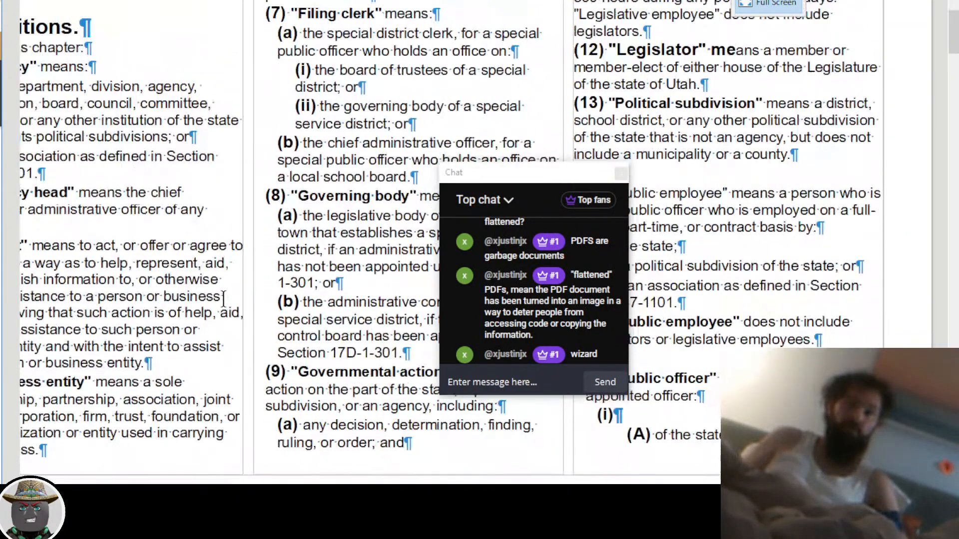
{"action": "scroll", "coordinate": [224, 299], "scroll_direction": "down", "scroll_amount": 7}
{"action": "scroll", "coordinate": [223, 298], "scroll_direction": "left", "scroll_amount": 3}
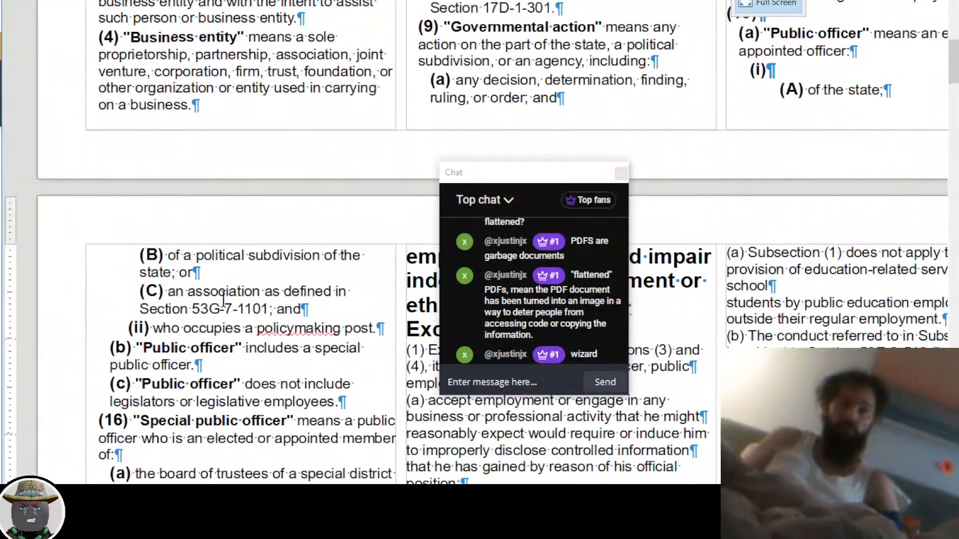
{"action": "scroll", "coordinate": [223, 299], "scroll_direction": "down", "scroll_amount": 7}
{"action": "scroll", "coordinate": [223, 299], "scroll_direction": "down", "scroll_amount": 2}
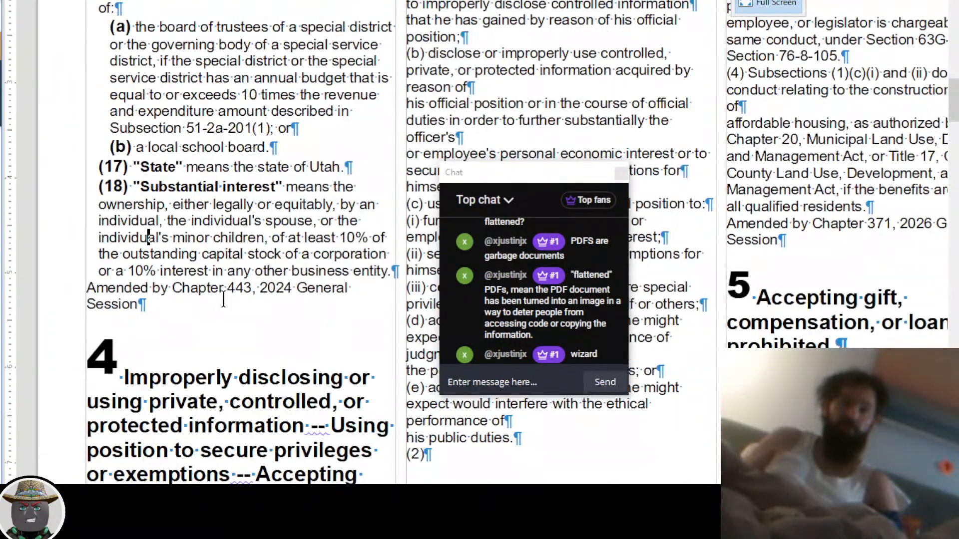
{"action": "scroll", "coordinate": [219, 304], "scroll_direction": "right", "scroll_amount": 3}
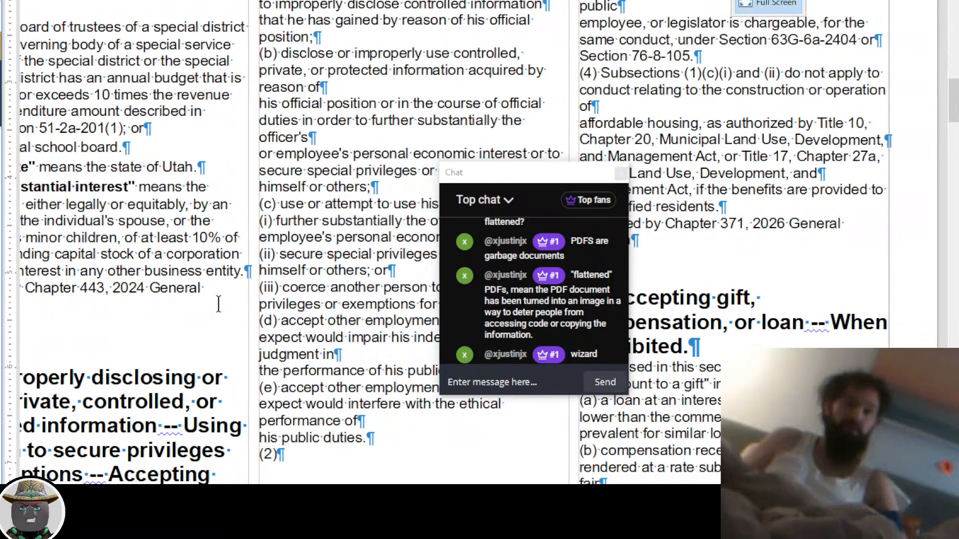
{"action": "scroll", "coordinate": [218, 304], "scroll_direction": "down", "scroll_amount": 5}
{"action": "scroll", "coordinate": [219, 303], "scroll_direction": "left", "scroll_amount": 3}
{"action": "scroll", "coordinate": [219, 304], "scroll_direction": "up", "scroll_amount": 20}
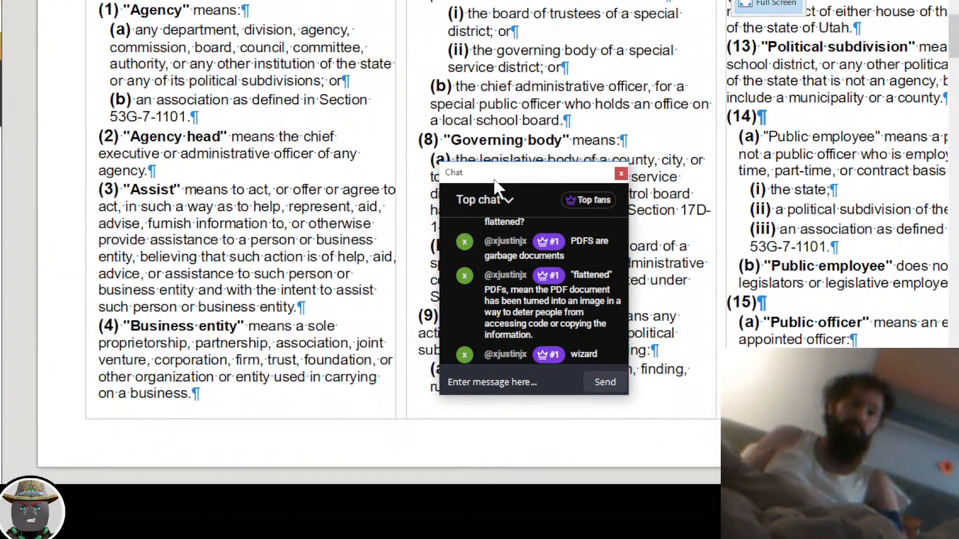
Move the chat window off the middle column and recheck the formatting of the defined terms in definitions (1) to (9)
{"action": "left_click_drag", "start_coordinate": [494, 183], "coordinate": [782, 286]}
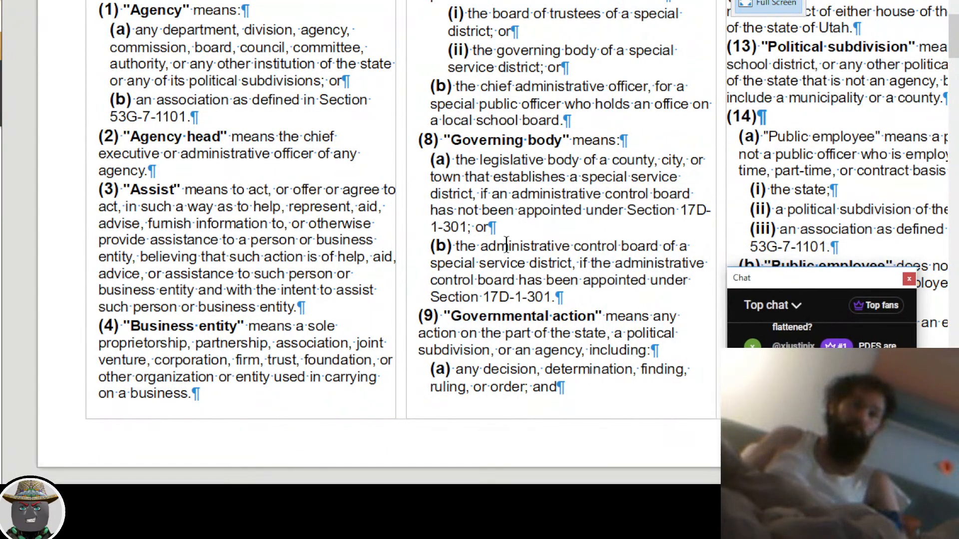
{"action": "scroll", "coordinate": [484, 240], "scroll_direction": "down", "scroll_amount": 1}
{"action": "scroll", "coordinate": [484, 240], "scroll_direction": "down", "scroll_amount": 1}
{"action": "scroll", "coordinate": [218, 153], "scroll_direction": "up", "scroll_amount": 5}
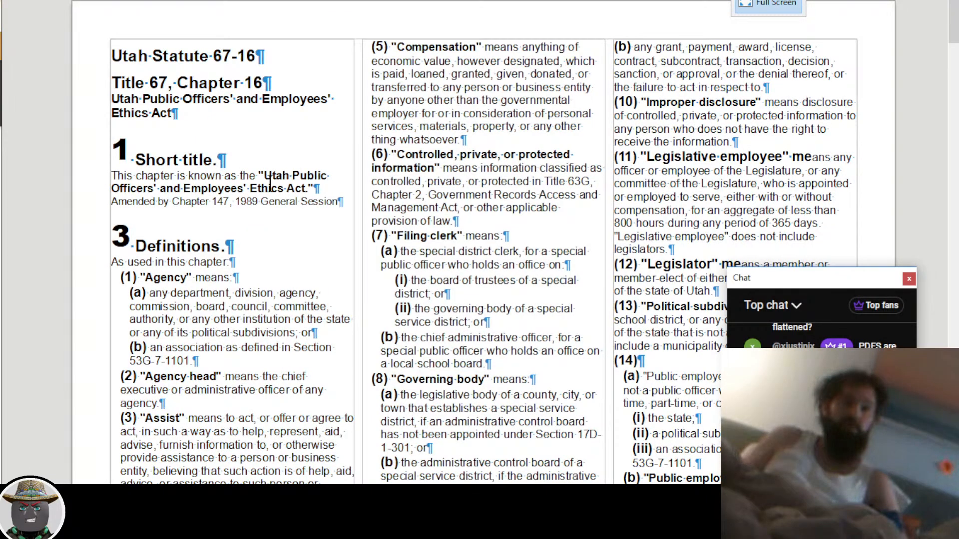
{"action": "scroll", "coordinate": [269, 184], "scroll_direction": "up", "scroll_amount": 2}
{"action": "scroll", "coordinate": [278, 182], "scroll_direction": "down", "scroll_amount": 2}
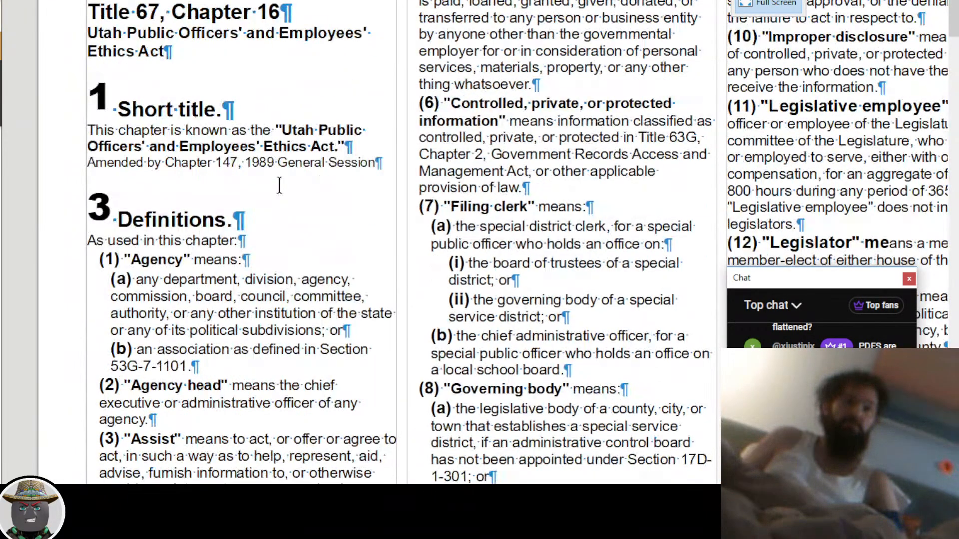
{"action": "scroll", "coordinate": [288, 152], "scroll_direction": "down", "scroll_amount": 2}
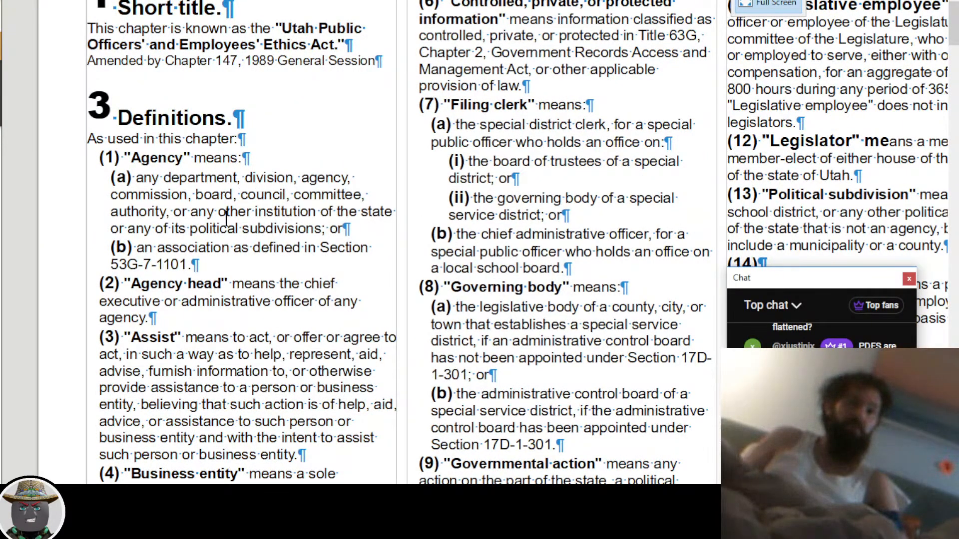
{"action": "scroll", "coordinate": [212, 232], "scroll_direction": "down", "scroll_amount": 2}
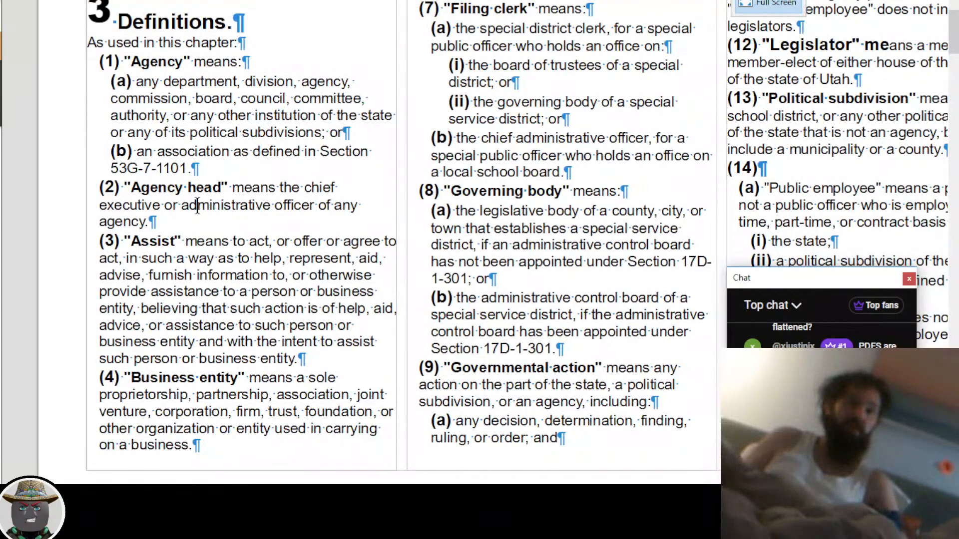
{"action": "scroll", "coordinate": [180, 210], "scroll_direction": "down", "scroll_amount": 1}
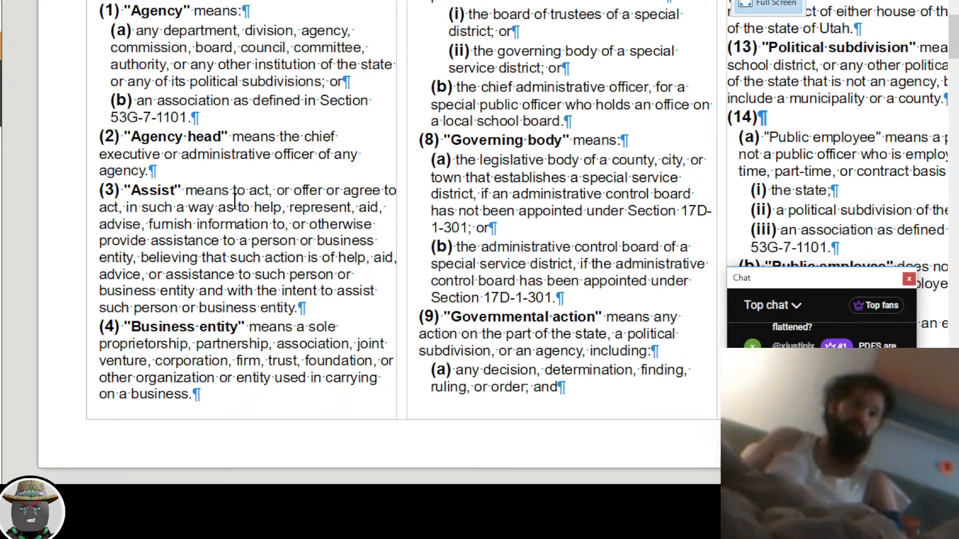
{"action": "scroll", "coordinate": [234, 200], "scroll_direction": "down", "scroll_amount": 1}
{"action": "scroll", "coordinate": [384, 242], "scroll_direction": "up", "scroll_amount": 6}
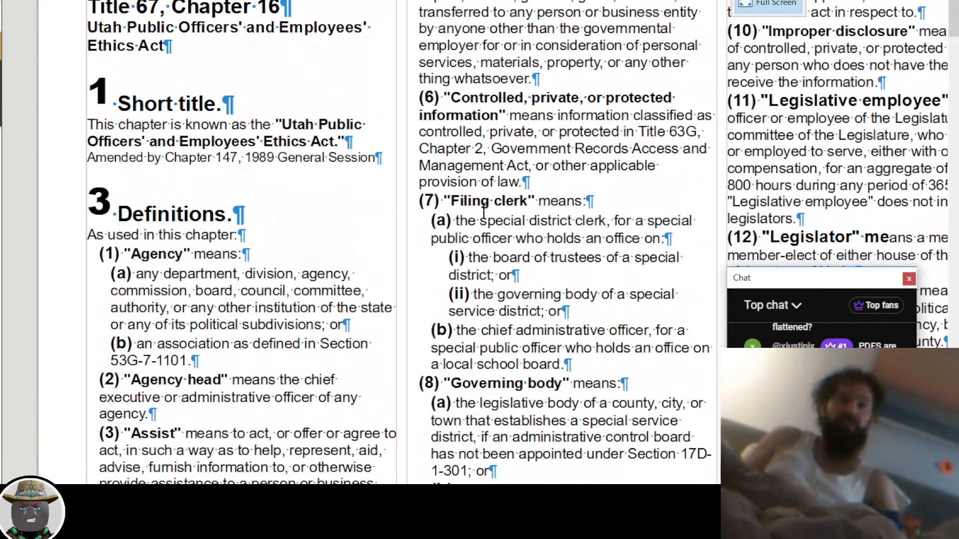
{"action": "scroll", "coordinate": [502, 167], "scroll_direction": "up", "scroll_amount": 2}
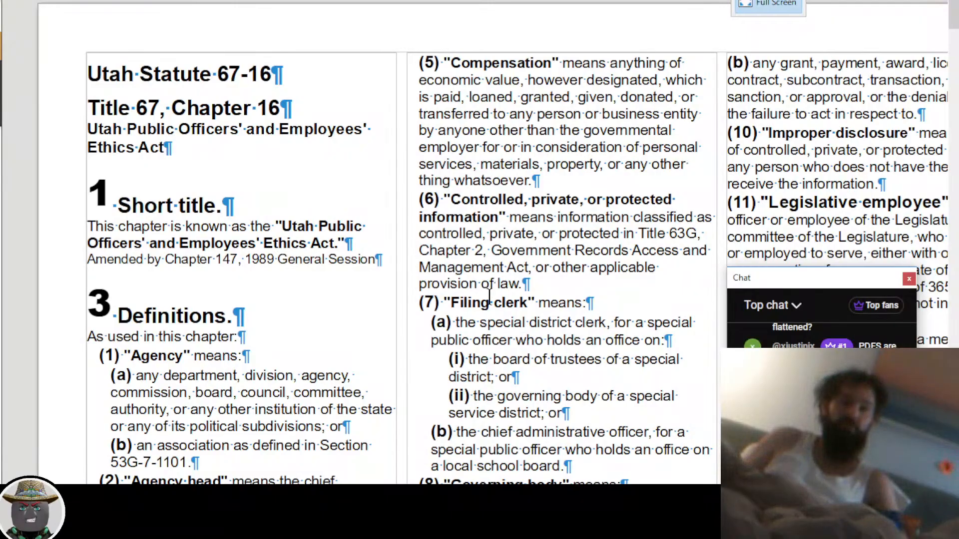
{"action": "scroll", "coordinate": [475, 302], "scroll_direction": "down", "scroll_amount": 4}
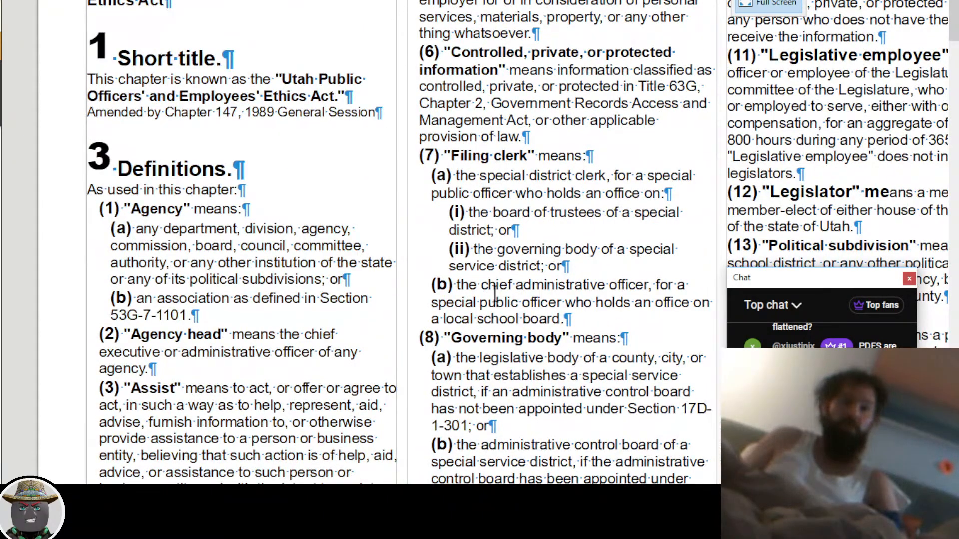
{"action": "scroll", "coordinate": [514, 317], "scroll_direction": "down", "scroll_amount": 3}
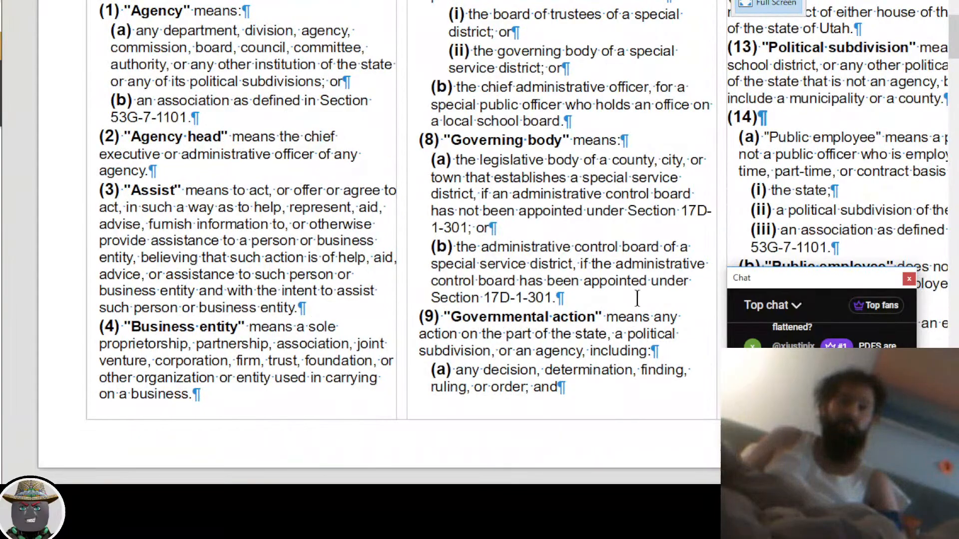
Restyle the quoted term "Legislative employee" at the start of definition (11) as bold 11 pt defined-term text
{"action": "scroll", "coordinate": [638, 298], "scroll_direction": "up", "scroll_amount": 6}
{"action": "scroll", "coordinate": [716, 218], "scroll_direction": "right", "scroll_amount": 3}
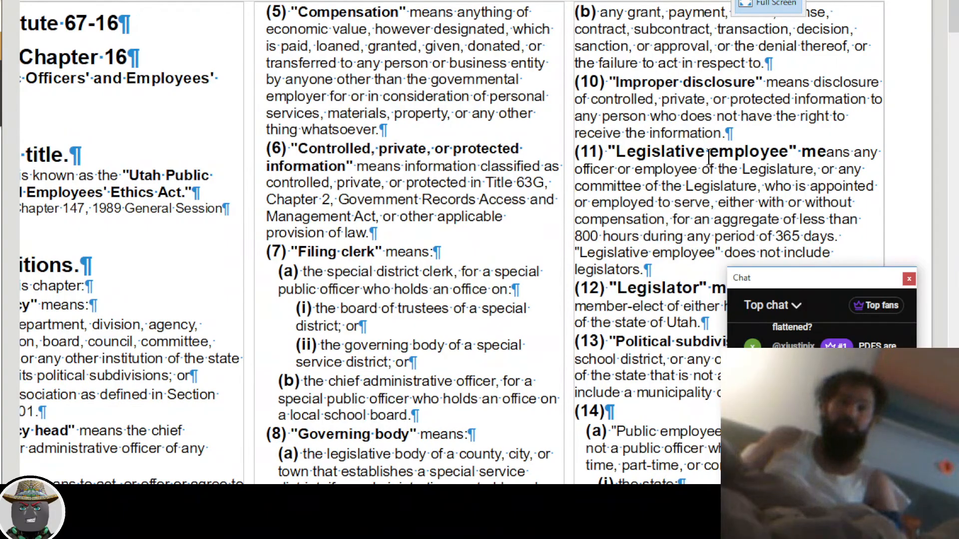
{"action": "left_click", "coordinate": [796, 151]}
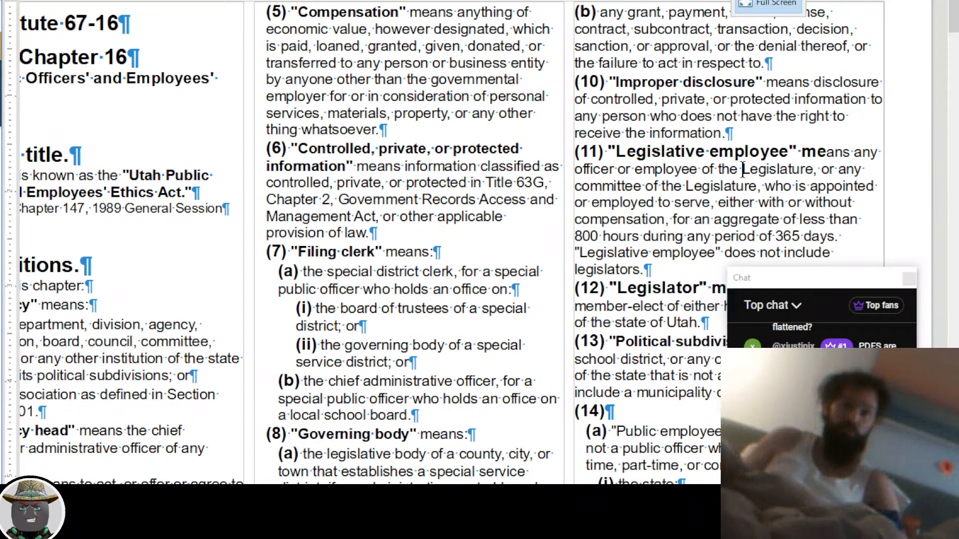
{"action": "left_click", "coordinate": [609, 148], "text": "shift"}
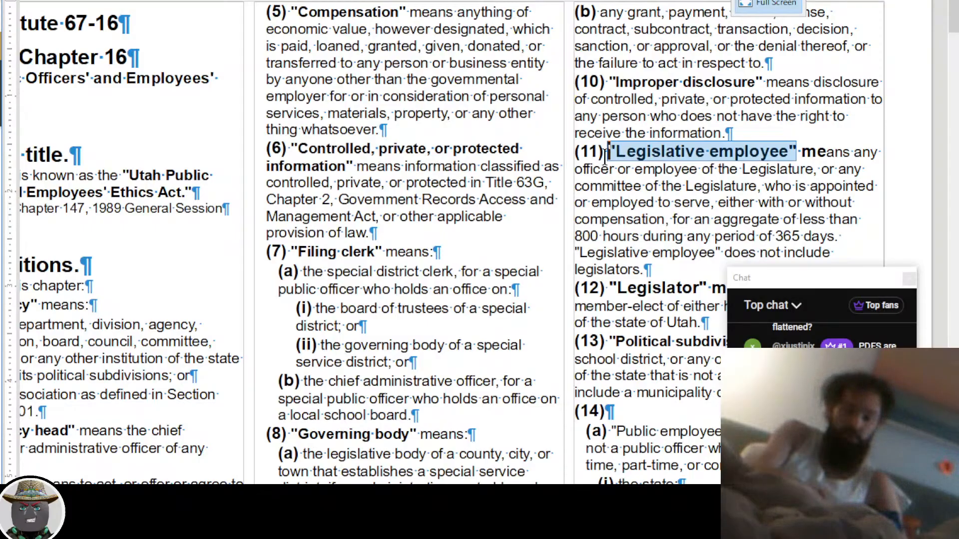
{"action": "key", "text": "ctrl+bracketleft"}
{"action": "key", "text": "Right"}
{"action": "key", "text": "Right"}
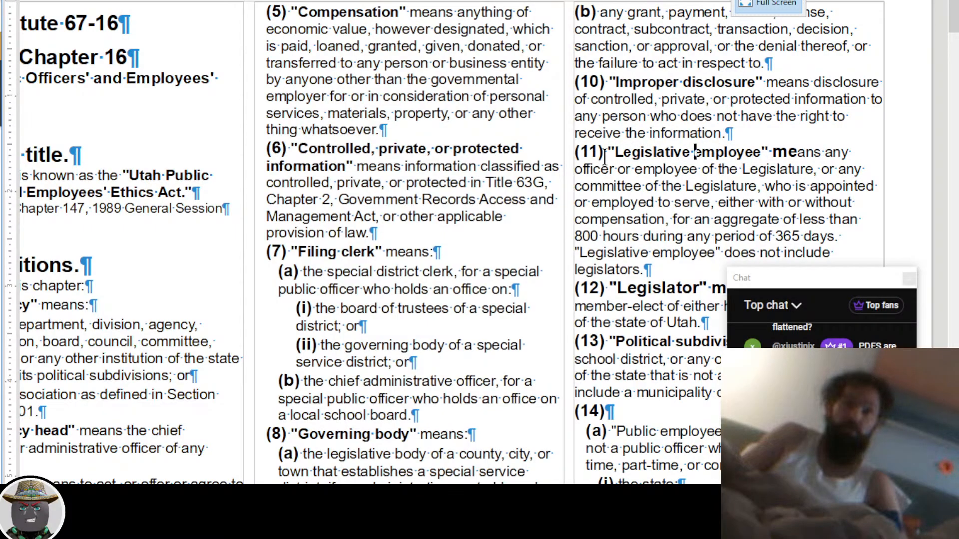
Leave full-screen view and reset the word "means" after "Legislative employee" in definition (11) to Default Character Style
{"action": "key", "text": "ctrl+Right"}
{"action": "key", "text": "ctrl+Right"}
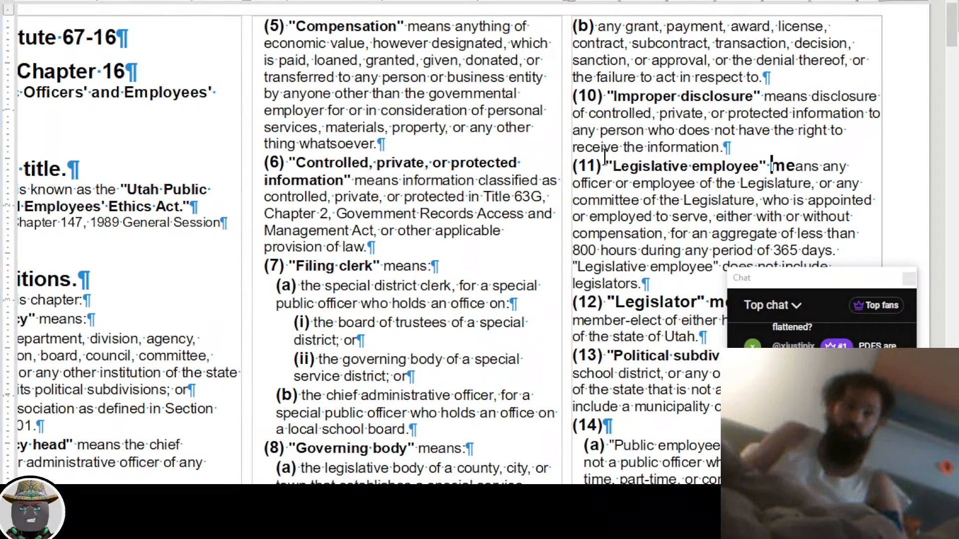
{"action": "key", "text": "ctrl+shift+j"}
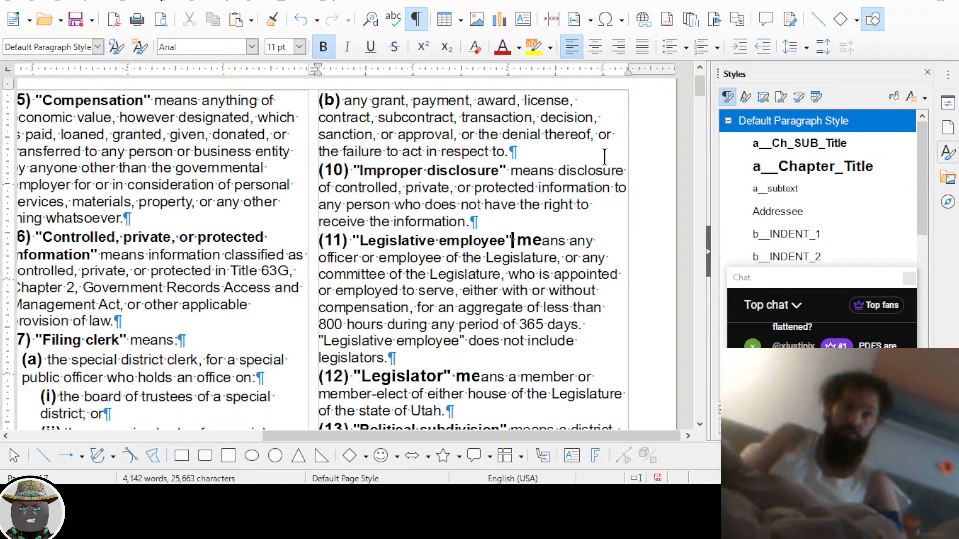
{"action": "key", "text": "ctrl+shift+Right"}
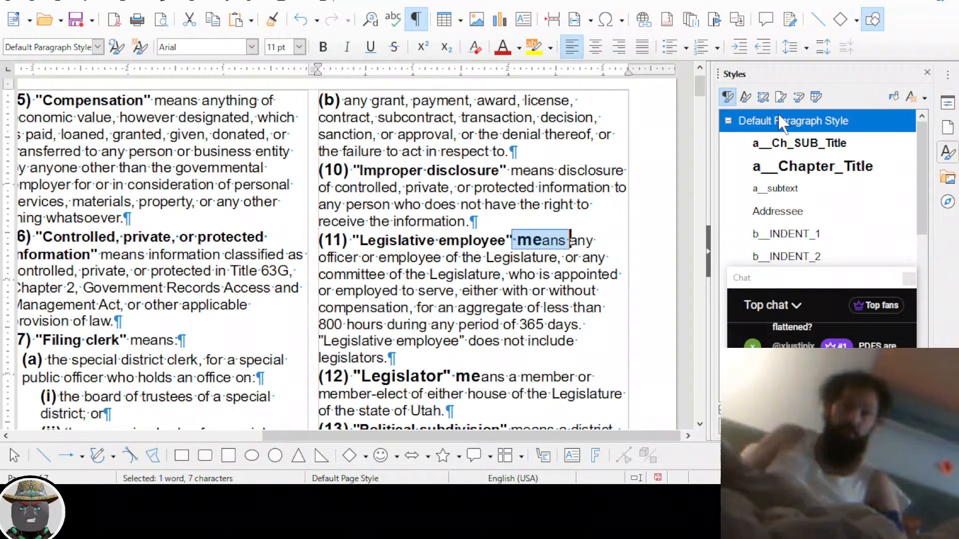
{"action": "left_click", "coordinate": [745, 97]}
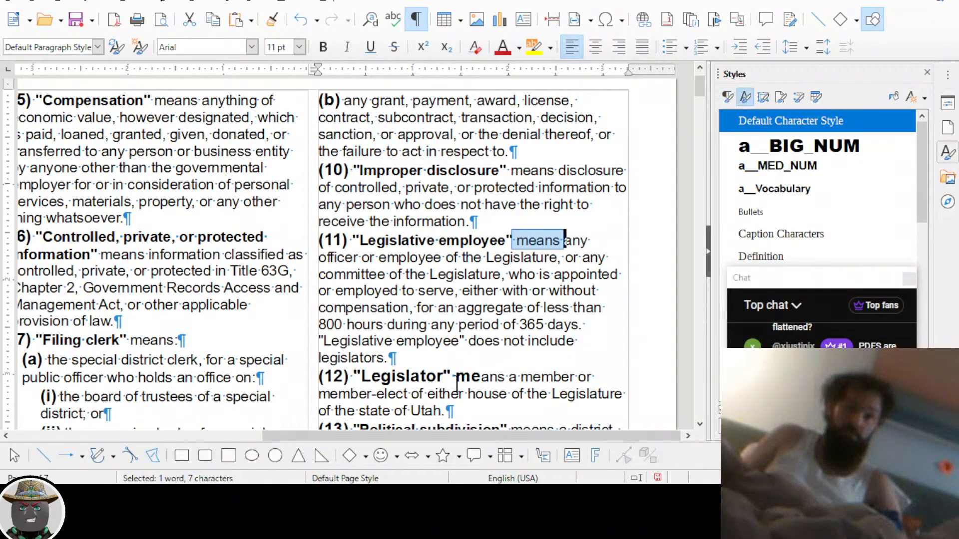
In definition (12), reset the oversized start of "means" to Default Character Style and apply the a__Vocabulary character style to the quoted term "Legislator"
{"action": "left_click_drag", "start_coordinate": [452, 378], "coordinate": [491, 378]}
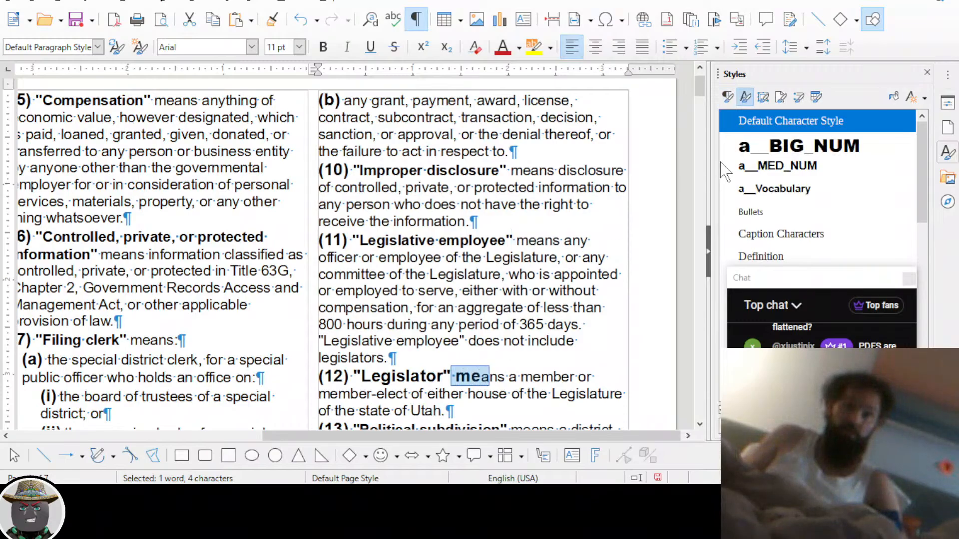
{"action": "double_click", "coordinate": [761, 127]}
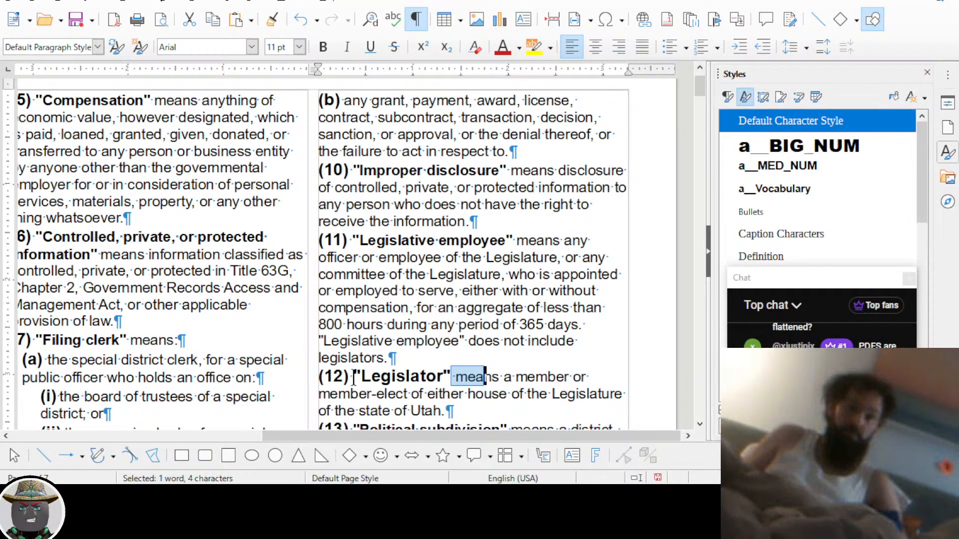
{"action": "left_click_drag", "start_coordinate": [353, 378], "coordinate": [399, 375]}
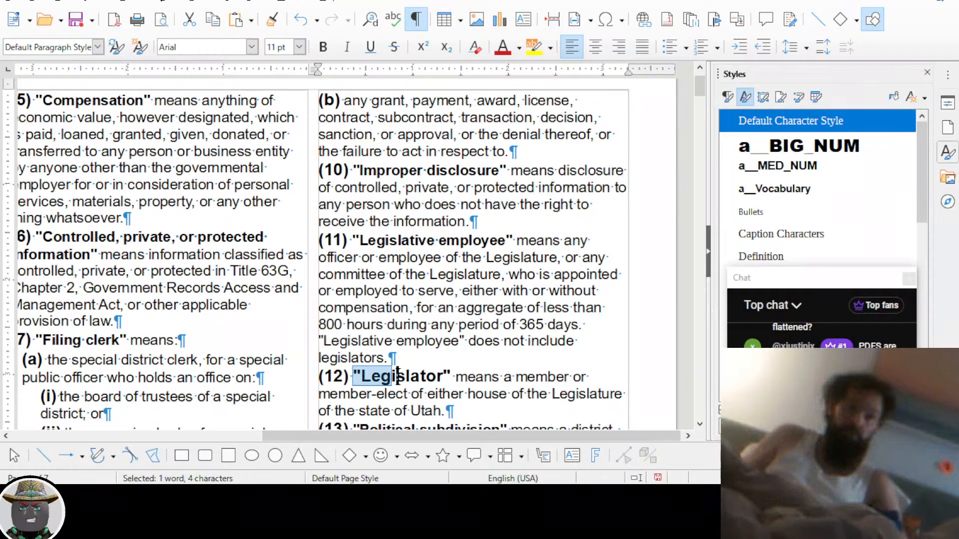
{"action": "left_click_drag", "start_coordinate": [398, 376], "coordinate": [451, 377]}
{"action": "double_click", "coordinate": [788, 166]}
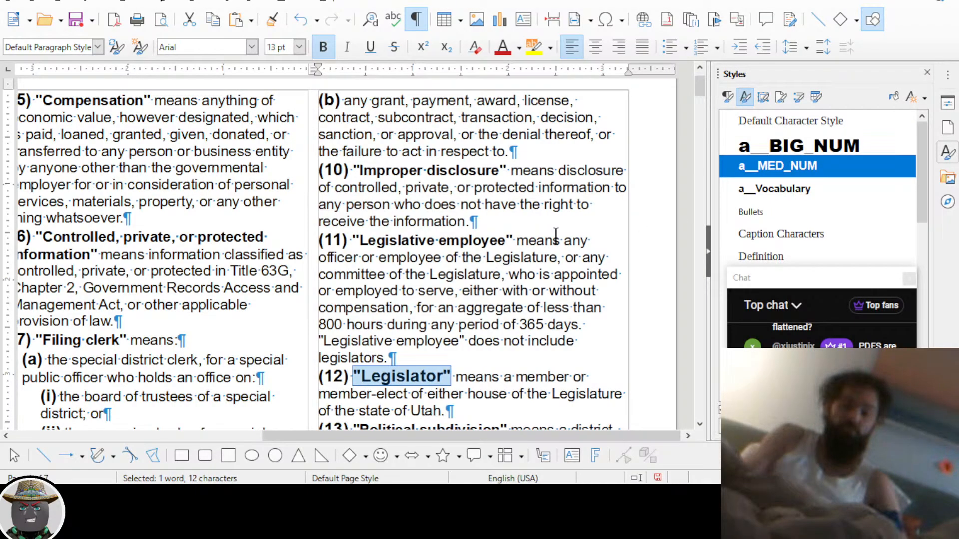
Apply the bold a__Vocabulary character style to the quoted term "Public employee" in paragraph (14)(a)
{"action": "scroll", "coordinate": [522, 274], "scroll_direction": "down", "scroll_amount": 3}
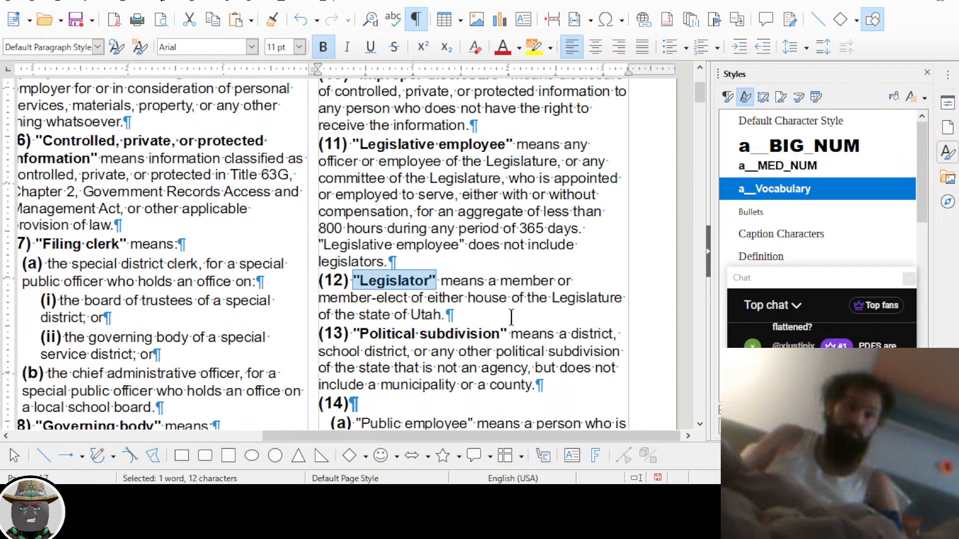
{"action": "scroll", "coordinate": [428, 345], "scroll_direction": "down", "scroll_amount": 3}
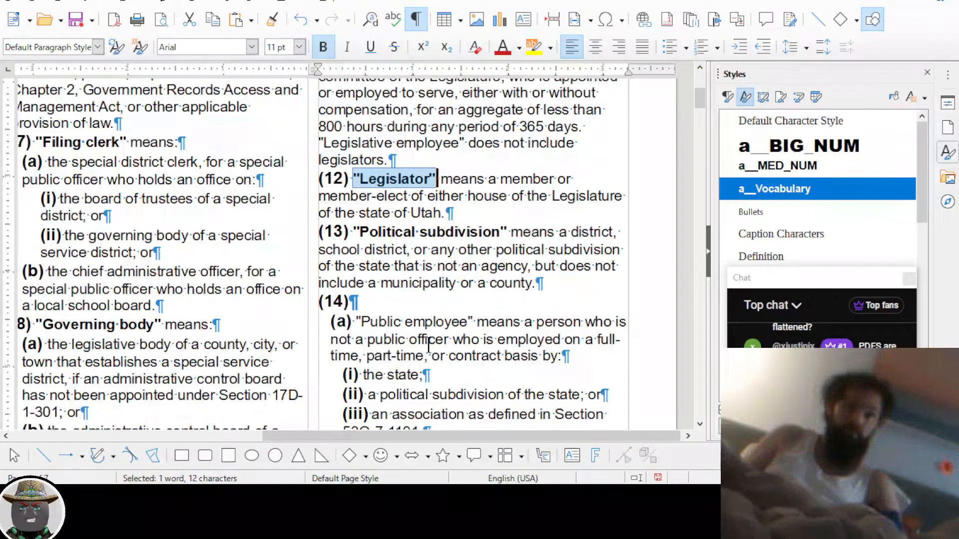
{"action": "left_click", "coordinate": [363, 322]}
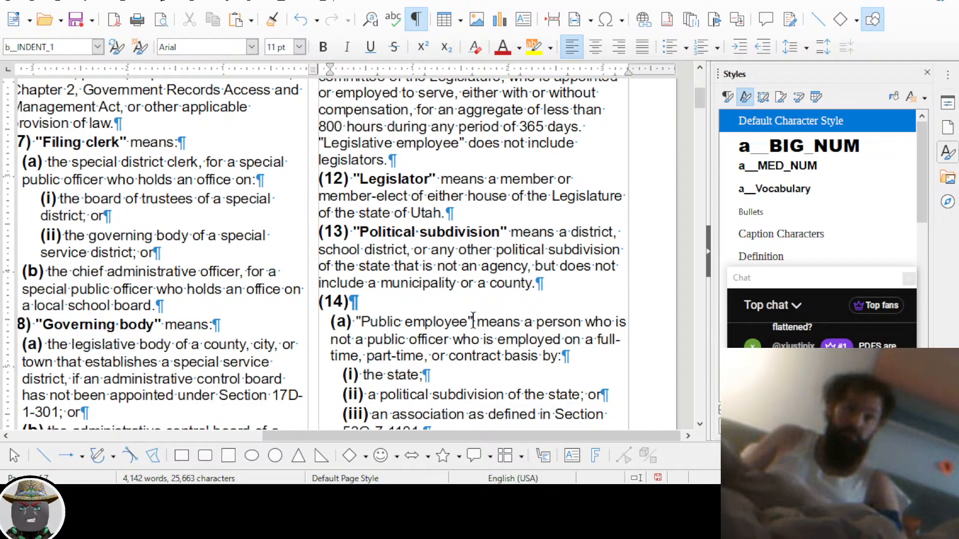
{"action": "double_click", "coordinate": [386, 324]}
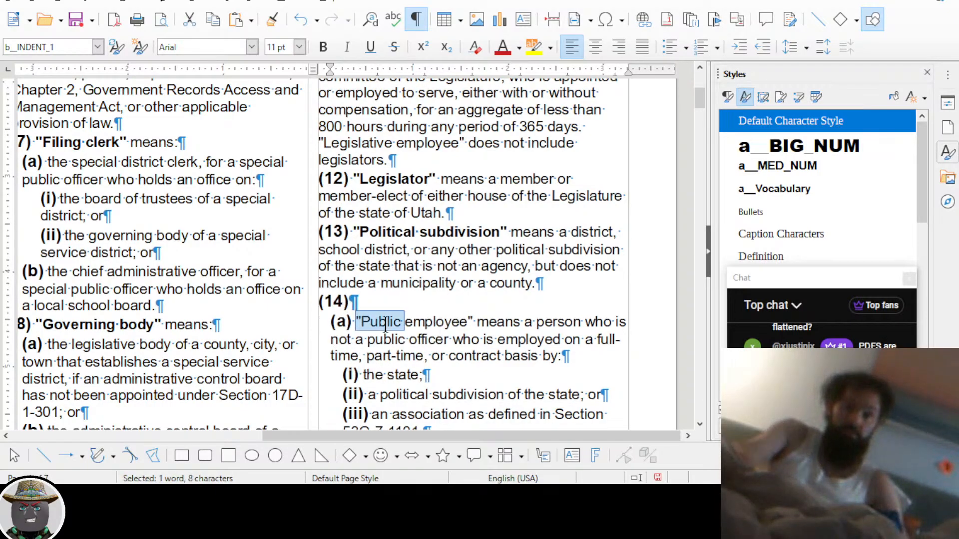
{"action": "key", "text": "ctrl+shift+Right"}
{"action": "key", "text": "shift+Right"}
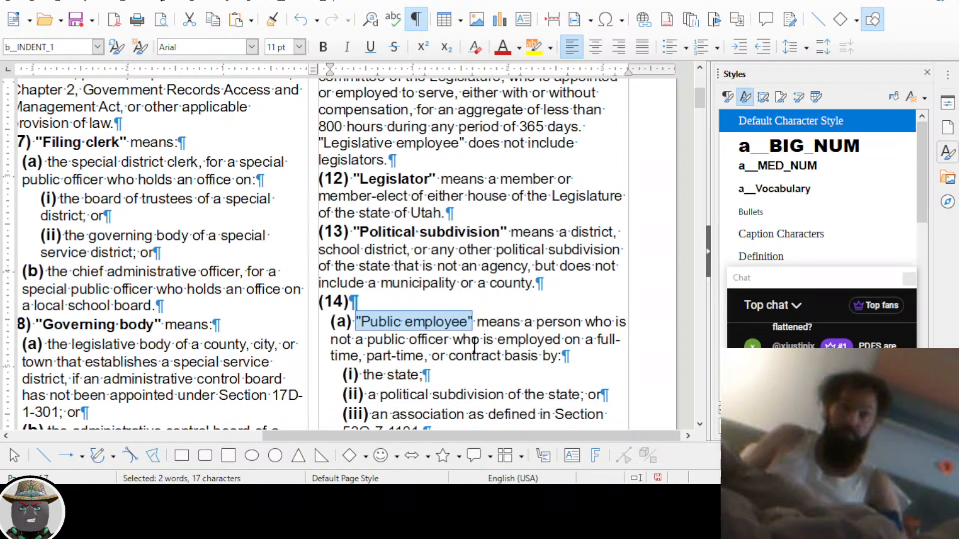
{"action": "key", "text": "ctrl+b"}
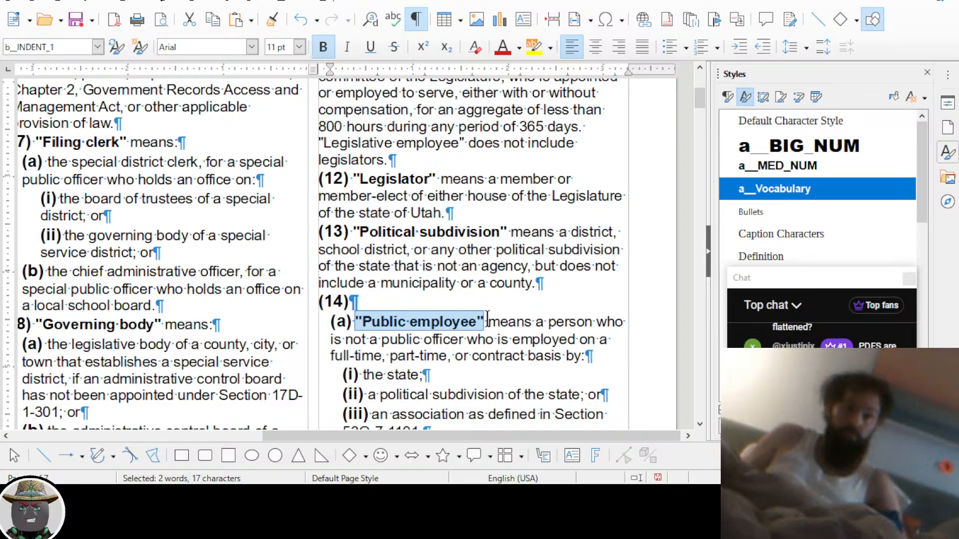
Check the quoted terms in definitions (14) and (15) for consistent bold vocabulary formatting
{"action": "scroll", "coordinate": [487, 319], "scroll_direction": "down", "scroll_amount": 4}
{"action": "scroll", "coordinate": [450, 316], "scroll_direction": "up", "scroll_amount": 1}
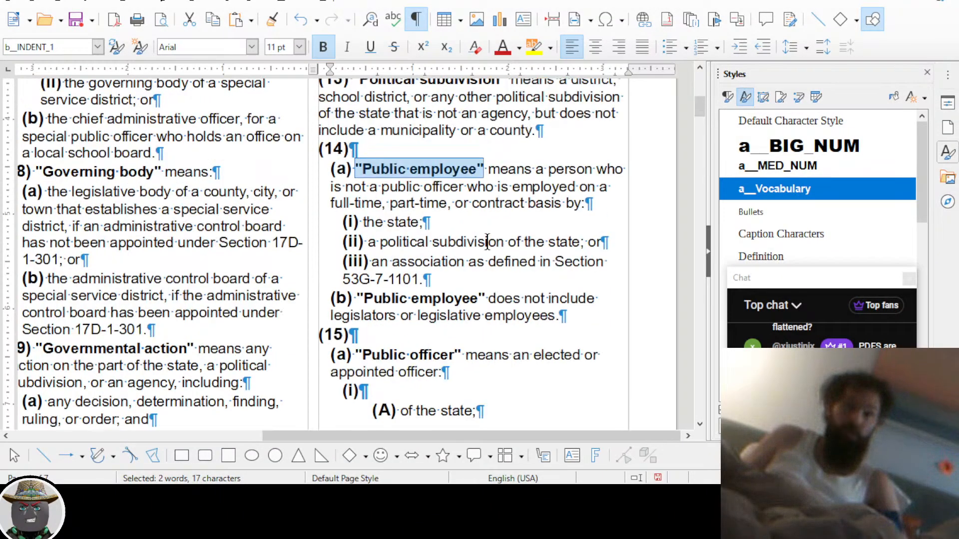
{"action": "scroll", "coordinate": [487, 243], "scroll_direction": "up", "scroll_amount": 1}
{"action": "scroll", "coordinate": [487, 243], "scroll_direction": "up", "scroll_amount": 1}
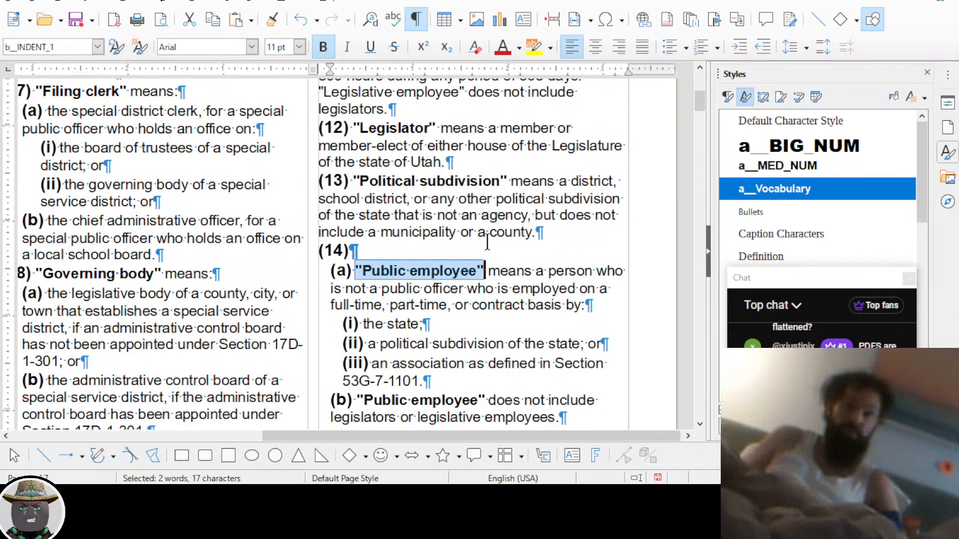
{"action": "scroll", "coordinate": [487, 240], "scroll_direction": "down", "scroll_amount": 2}
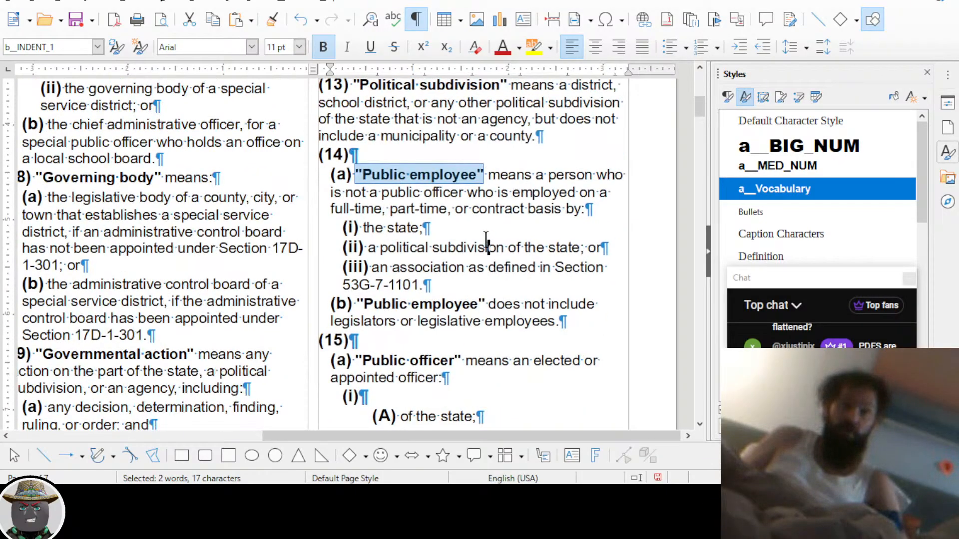
{"action": "left_click", "coordinate": [488, 246]}
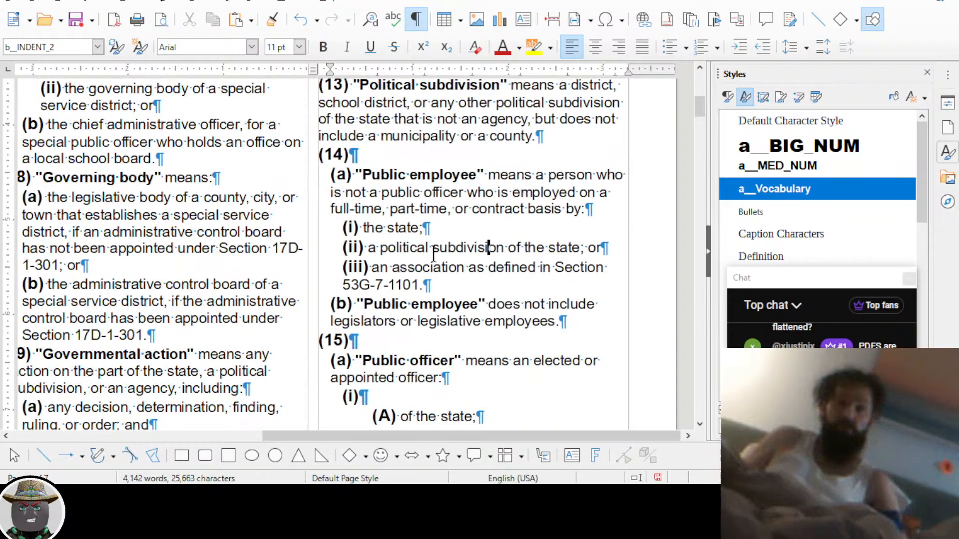
{"action": "scroll", "coordinate": [434, 254], "scroll_direction": "down", "scroll_amount": 1}
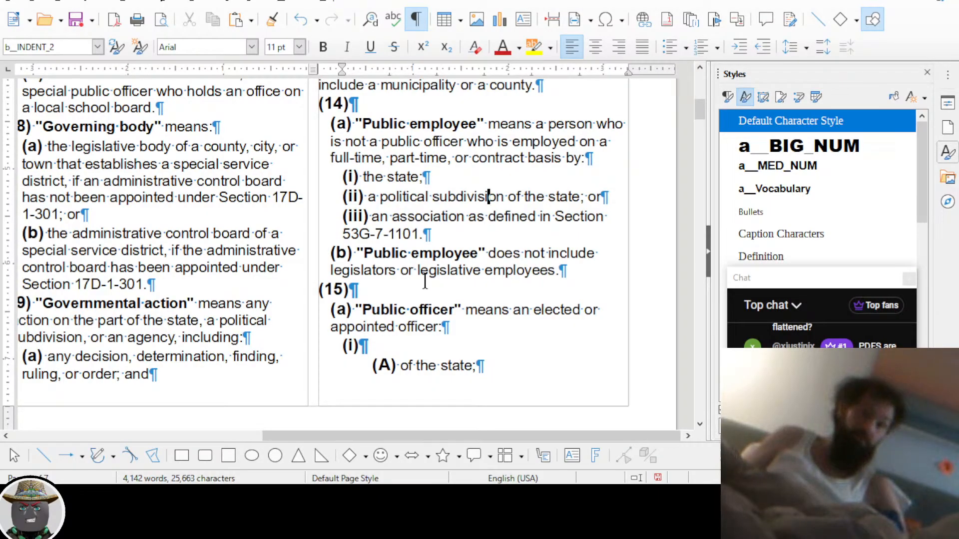
{"action": "scroll", "coordinate": [425, 281], "scroll_direction": "down", "scroll_amount": 1}
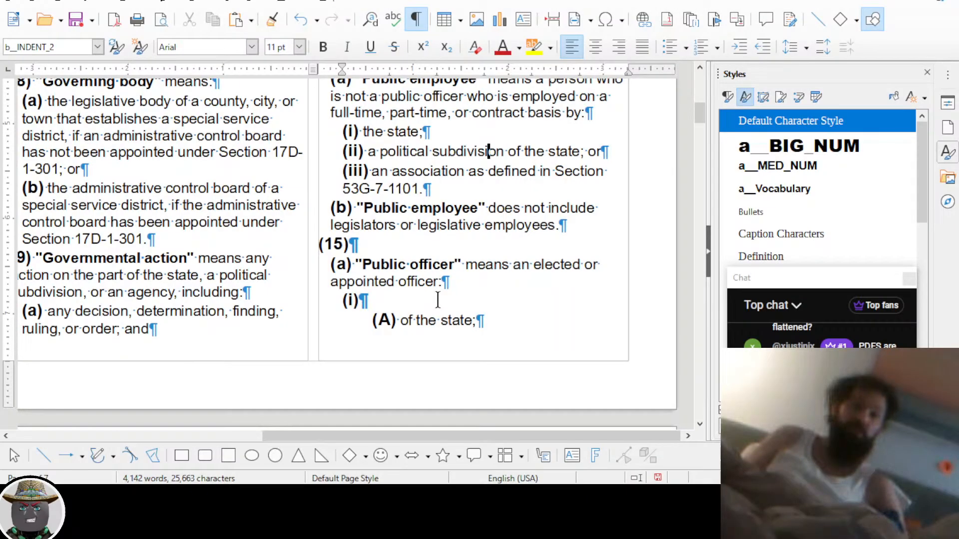
{"action": "scroll", "coordinate": [424, 310], "scroll_direction": "down", "scroll_amount": 1}
{"action": "scroll", "coordinate": [389, 322], "scroll_direction": "up", "scroll_amount": 6}
{"action": "scroll", "coordinate": [391, 318], "scroll_direction": "down", "scroll_amount": 7}
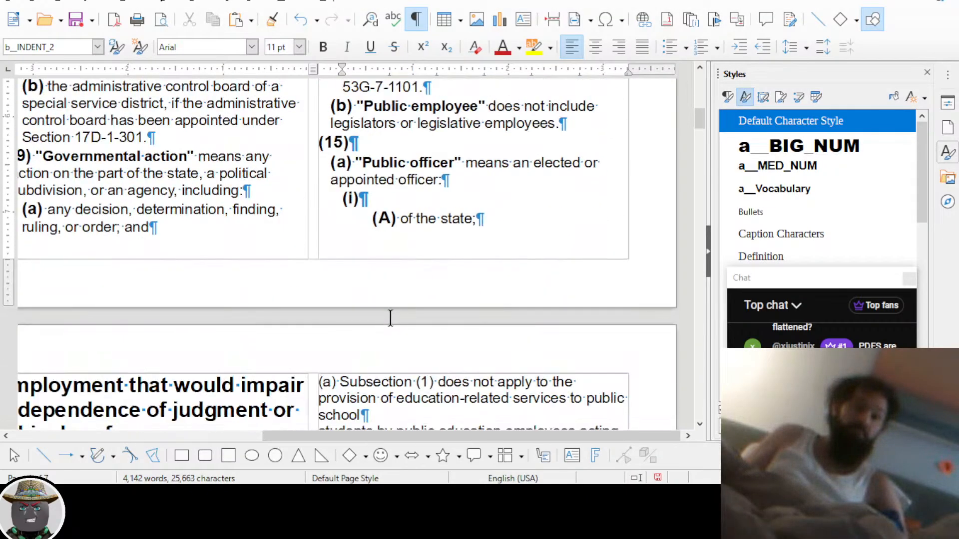
{"action": "scroll", "coordinate": [390, 318], "scroll_direction": "down", "scroll_amount": 1}
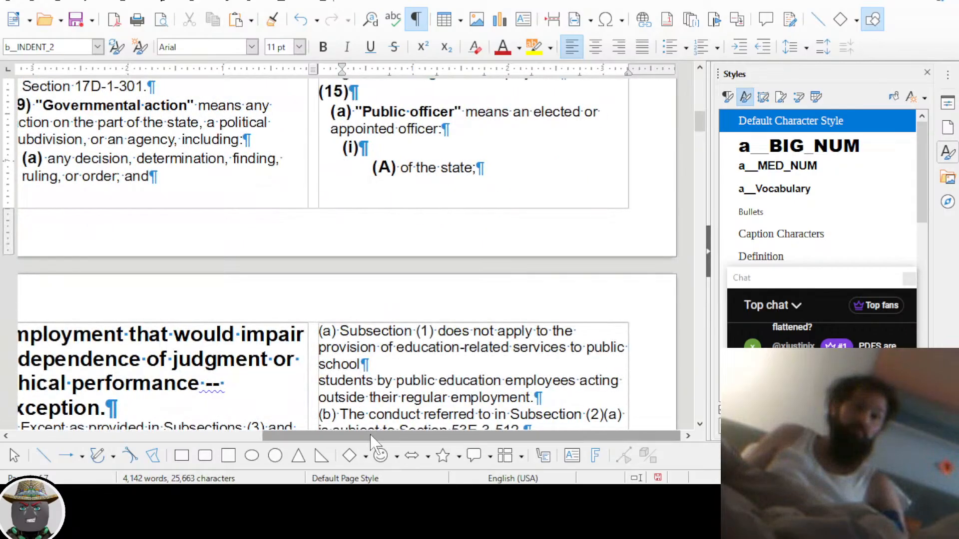
Review the remaining definitions on the following page, from (15)(b) through (18), down to the section 4 heading
{"action": "left_click_drag", "start_coordinate": [370, 436], "coordinate": [136, 421]}
{"action": "scroll", "coordinate": [279, 302], "scroll_direction": "down", "scroll_amount": 4}
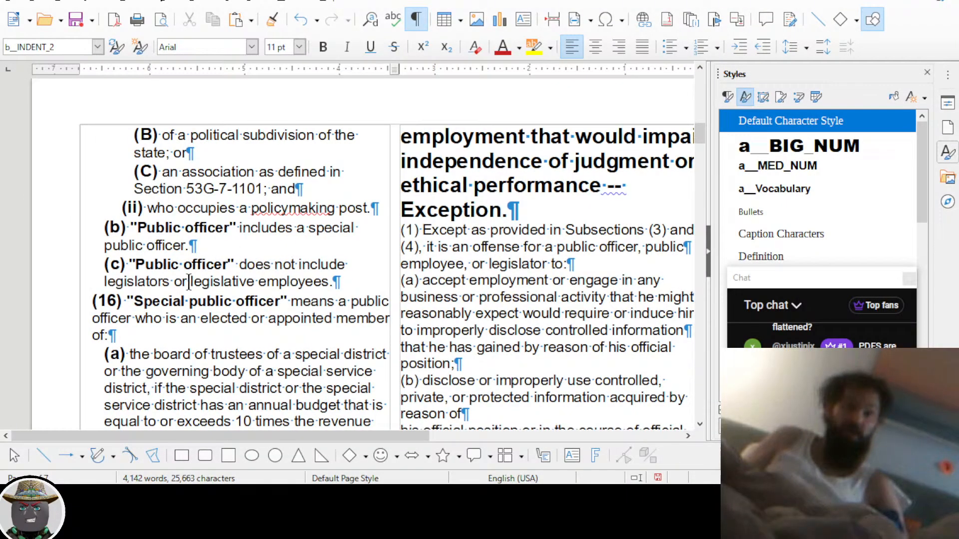
{"action": "scroll", "coordinate": [299, 270], "scroll_direction": "down", "scroll_amount": 1}
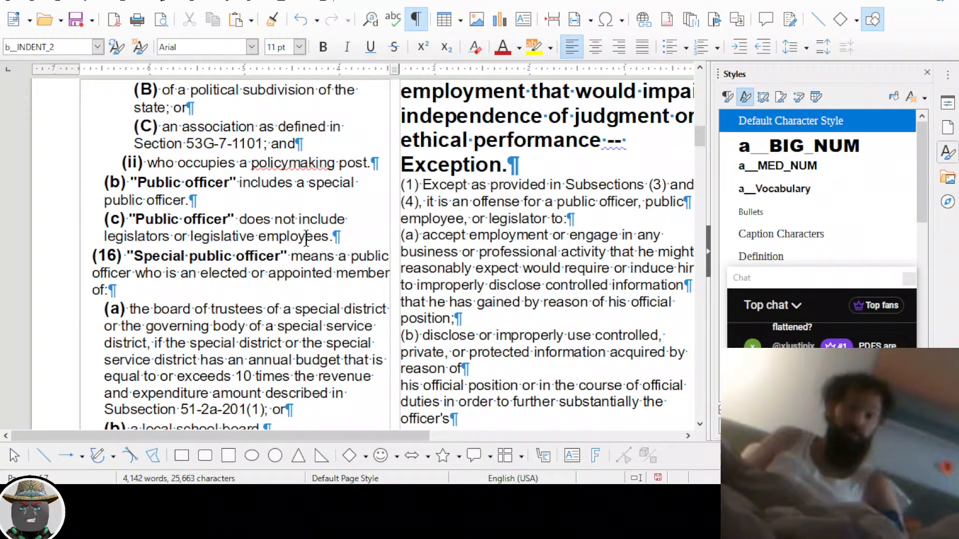
{"action": "scroll", "coordinate": [306, 238], "scroll_direction": "down", "scroll_amount": 3}
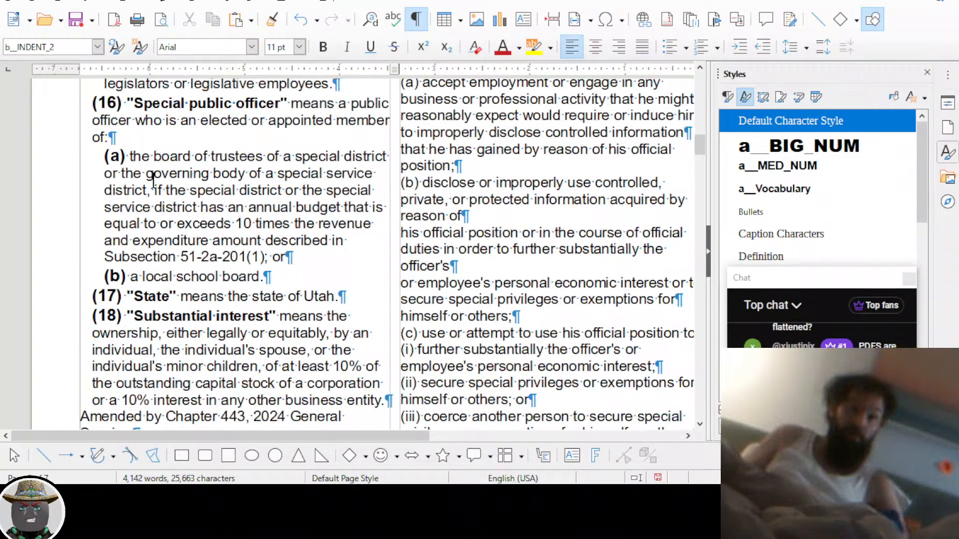
{"action": "scroll", "coordinate": [183, 229], "scroll_direction": "down", "scroll_amount": 1}
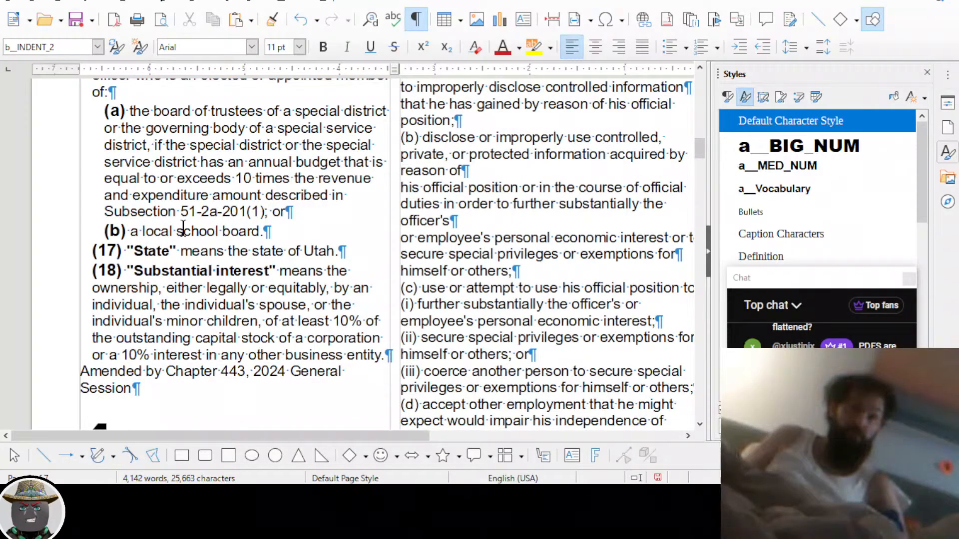
{"action": "scroll", "coordinate": [183, 229], "scroll_direction": "down", "scroll_amount": 4}
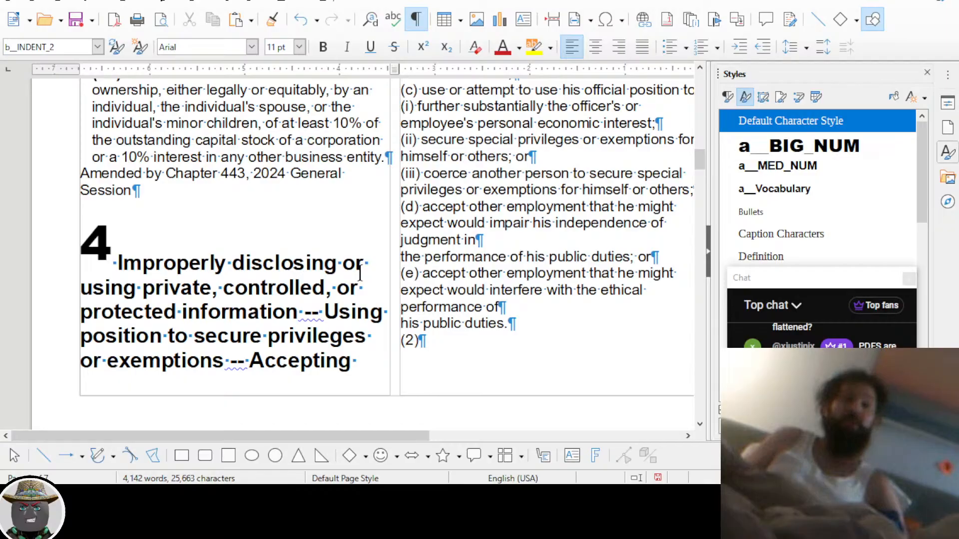
{"action": "scroll", "coordinate": [360, 274], "scroll_direction": "down", "scroll_amount": 1}
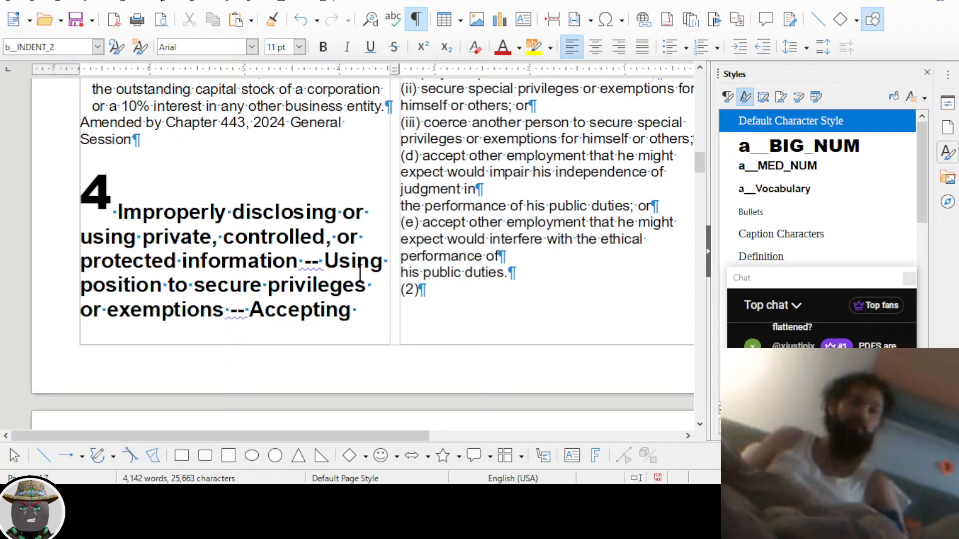
{"action": "scroll", "coordinate": [360, 274], "scroll_direction": "up", "scroll_amount": 1}
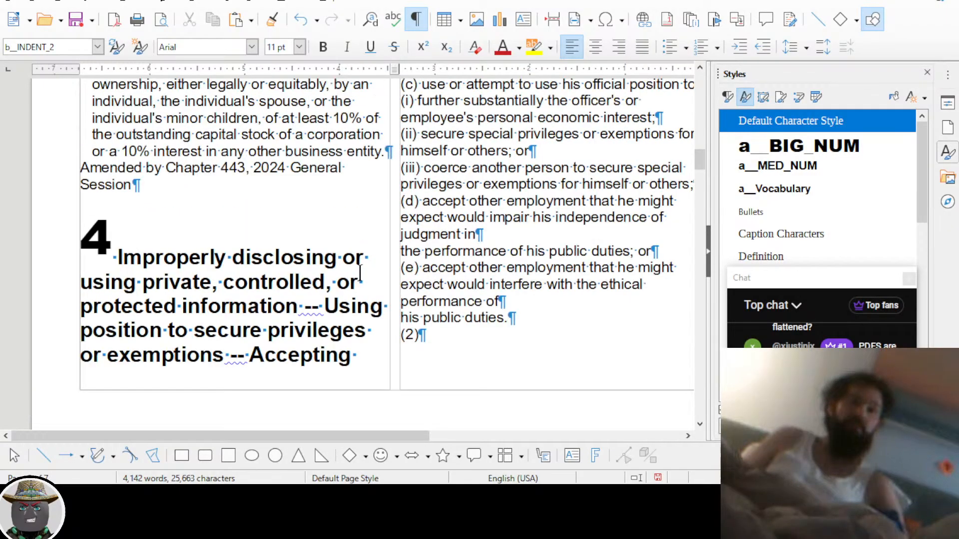
Display subsection (1) of section 4 in full-screen view
{"action": "scroll", "coordinate": [360, 273], "scroll_direction": "right", "scroll_amount": 5}
{"action": "scroll", "coordinate": [450, 317], "scroll_direction": "up", "scroll_amount": 2}
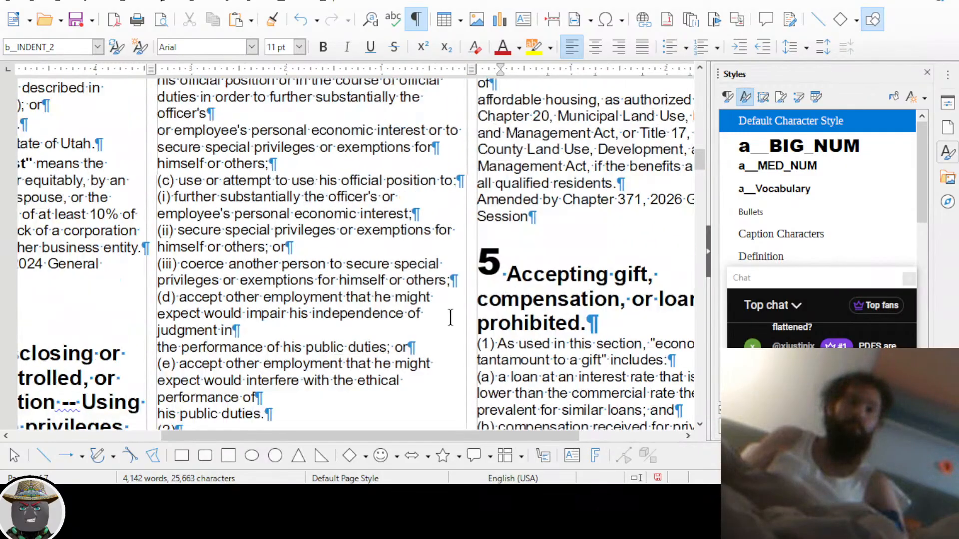
{"action": "scroll", "coordinate": [450, 317], "scroll_direction": "down", "scroll_amount": 6}
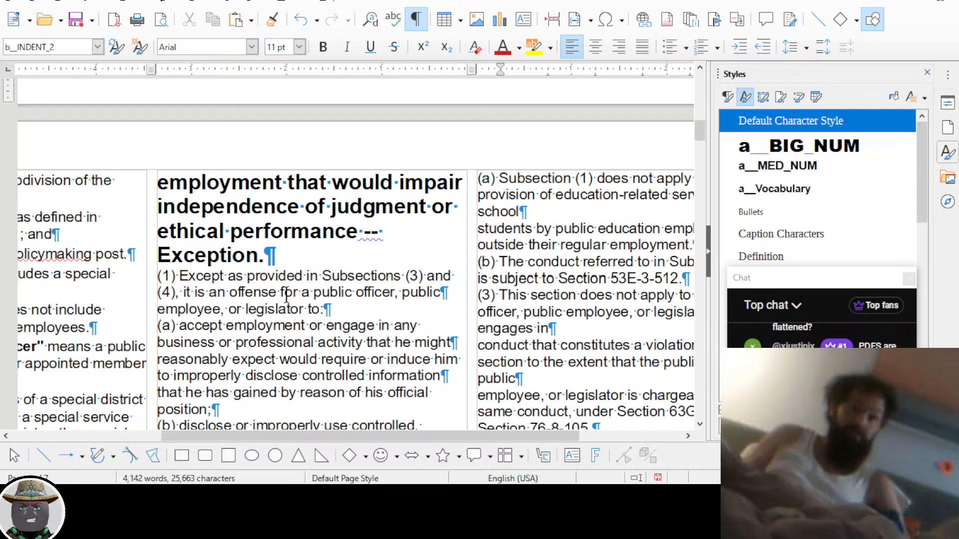
{"action": "left_click", "coordinate": [324, 309]}
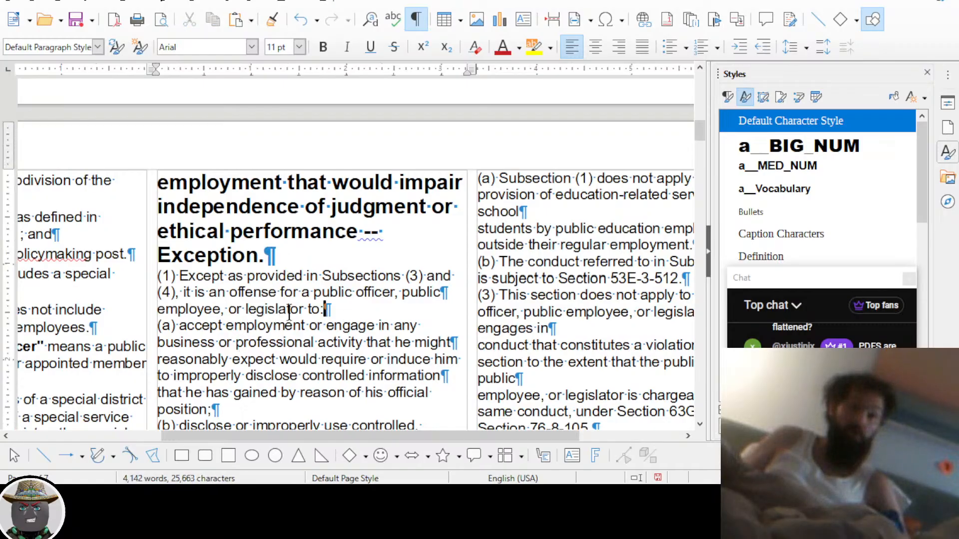
{"action": "scroll", "coordinate": [291, 312], "scroll_direction": "up", "scroll_amount": 2}
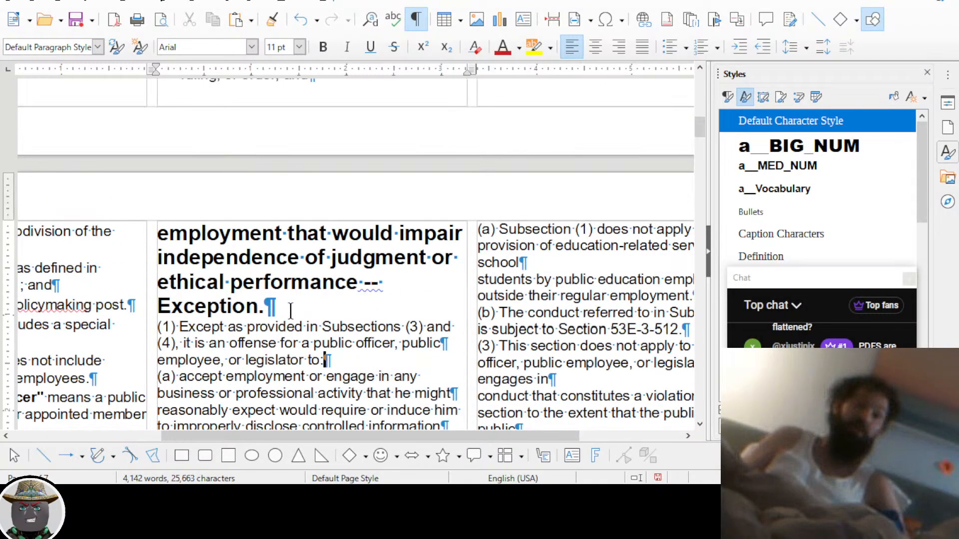
{"action": "key", "text": "ctrl+shift+j"}
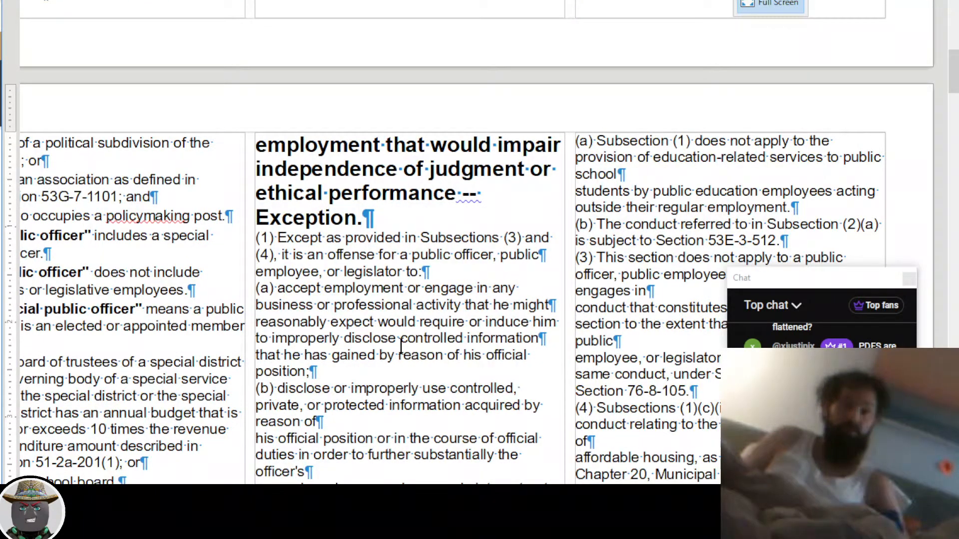
{"action": "scroll", "coordinate": [400, 345], "scroll_direction": "up", "scroll_amount": 2}
{"action": "scroll", "coordinate": [453, 322], "scroll_direction": "down", "scroll_amount": 3}
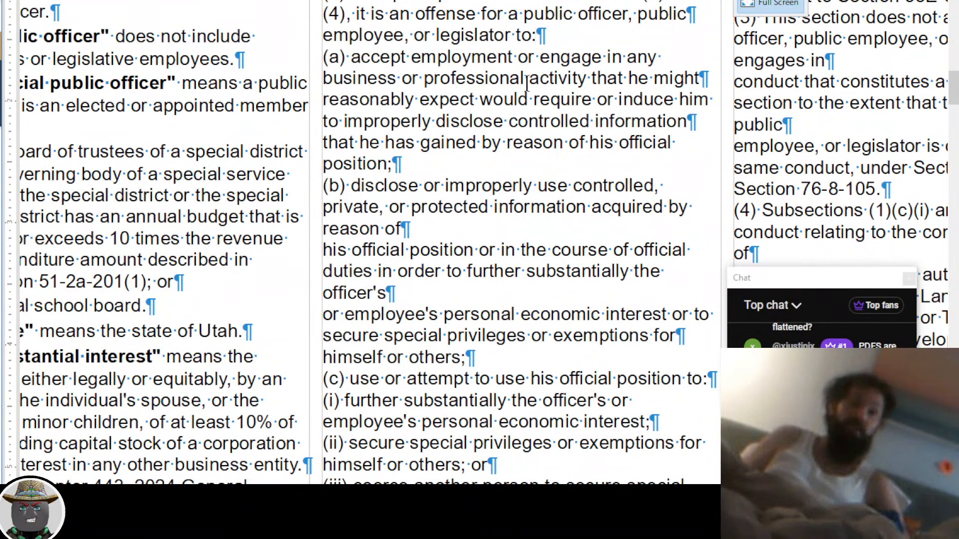
Remove the stray paragraph breaks after "might" and "controlled information" in section 4, paragraph (1)(a)
{"action": "left_click", "coordinate": [702, 79]}
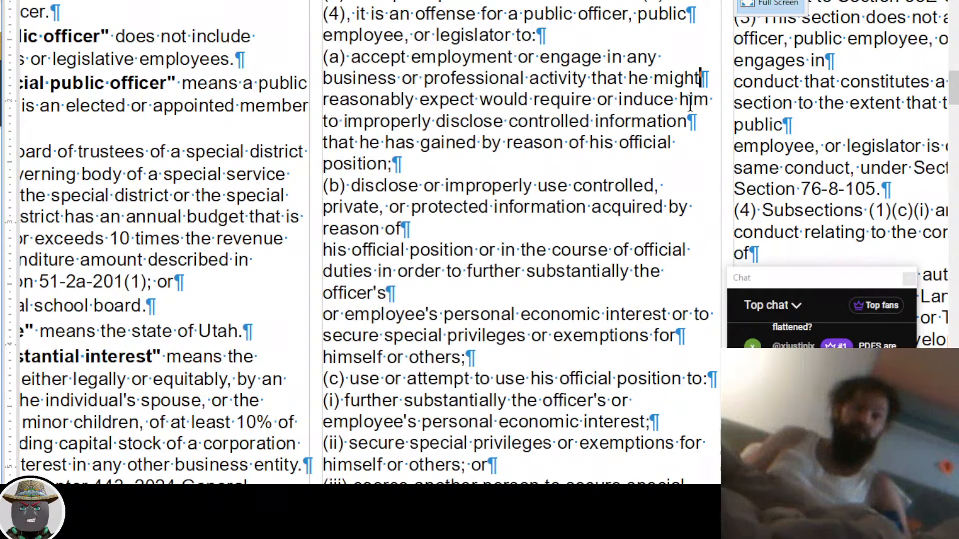
{"action": "key", "text": "Delete"}
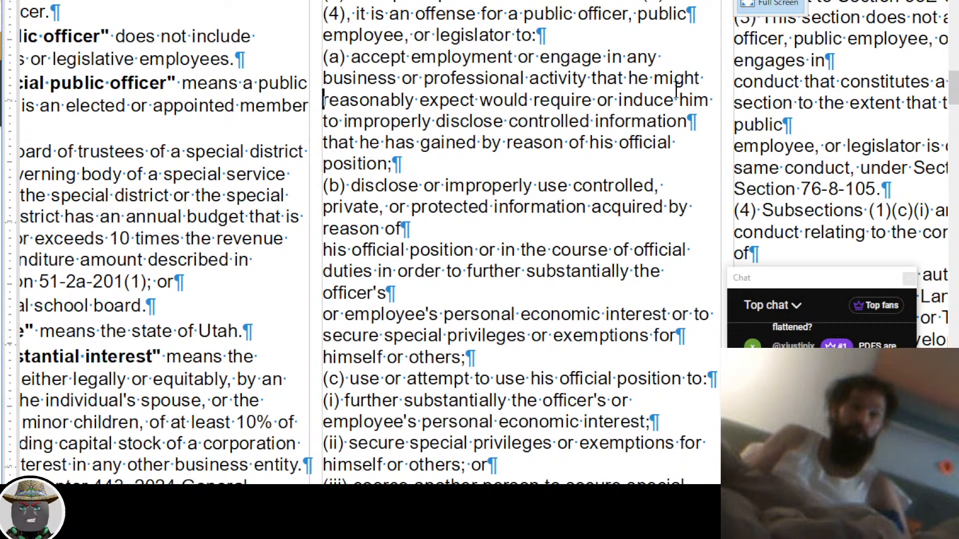
{"action": "key", "text": "Down"}
{"action": "key", "text": "End"}
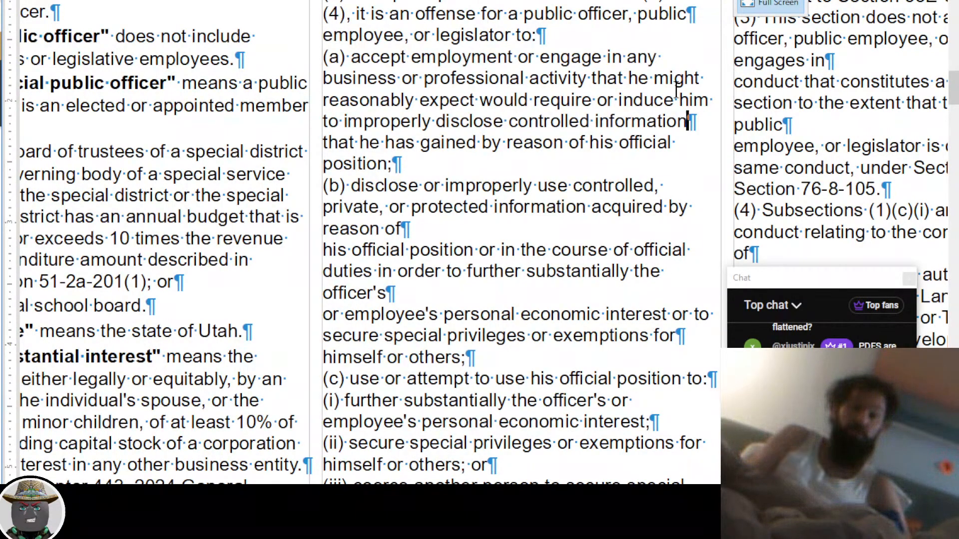
{"action": "key", "text": "Delete"}
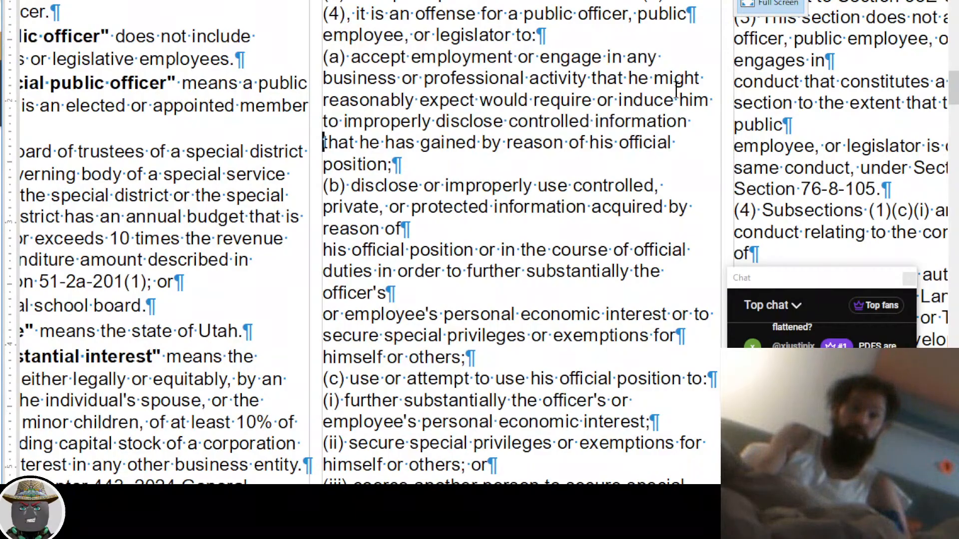
Join "reason of" with "his official position" in section 4, paragraph (1)(b), by removing the paragraph break between them
{"action": "key", "text": "Down"}
{"action": "key", "text": "End"}
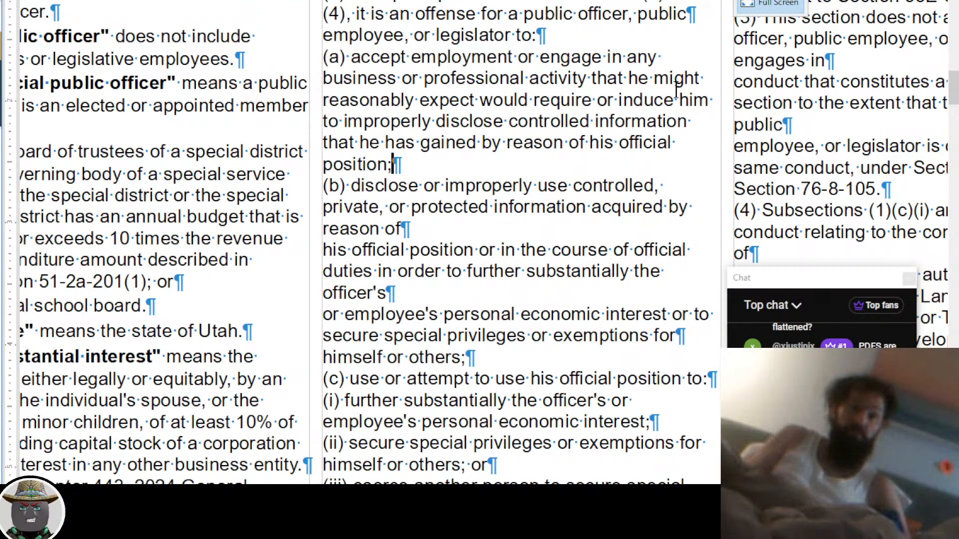
{"action": "key", "text": "Down"}
{"action": "key", "text": "End"}
{"action": "key", "text": "Down"}
{"action": "key", "text": "End"}
{"action": "key", "text": "Down"}
{"action": "key", "text": "End"}
{"action": "key", "text": "Delete"}
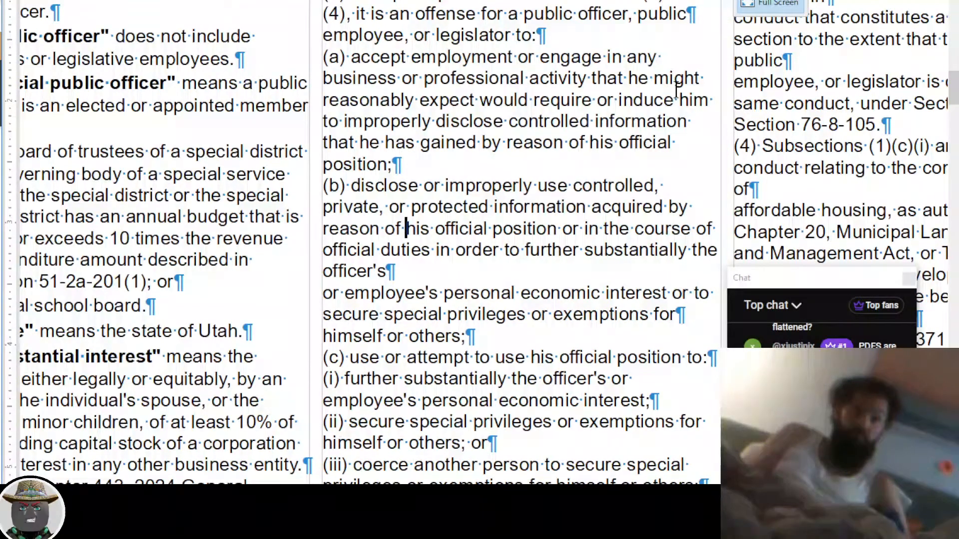
Remove the stray paragraph breaks after "officer's" and "exemptions for" in section 4, paragraph (1)(b)
{"action": "key", "text": "Down"}
{"action": "key", "text": "Down"}
{"action": "key", "text": "End"}
{"action": "key", "text": "Delete"}
{"action": "key", "text": "Down"}
{"action": "key", "text": "Down"}
{"action": "key", "text": "End"}
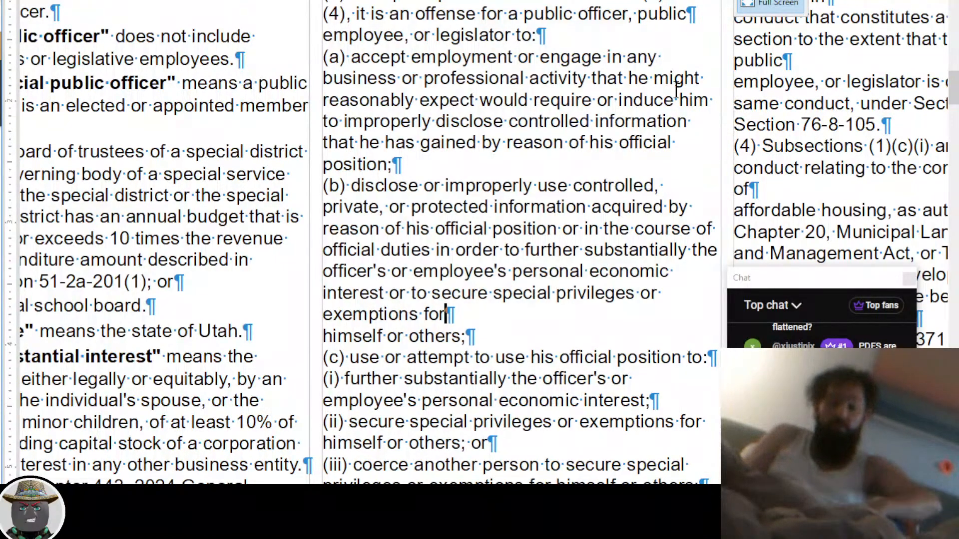
{"action": "key", "text": "Delete"}
Examine section 4 from paragraph (1)(c) onward and the sections that follow for other stray paragraph breaks
{"action": "key", "text": "Down"}
{"action": "key", "text": "End"}
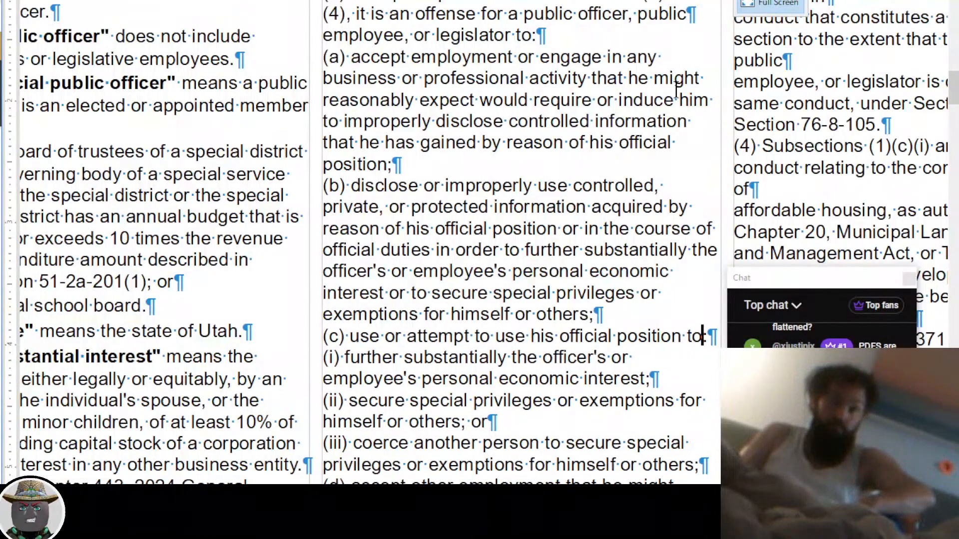
{"action": "key", "text": "Down"}
{"action": "key", "text": "Down"}
{"action": "key", "text": "End"}
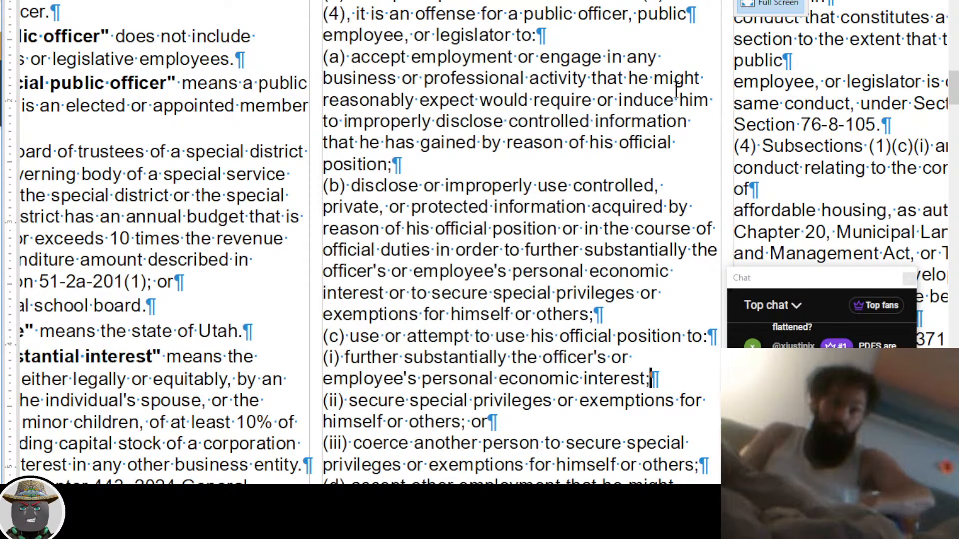
{"action": "key", "text": "Down"}
{"action": "key", "text": "Down"}
{"action": "key", "text": "Down"}
{"action": "key", "text": "Down"}
{"action": "key", "text": "End"}
{"action": "scroll", "coordinate": [799, 80], "scroll_direction": "down", "scroll_amount": 1}
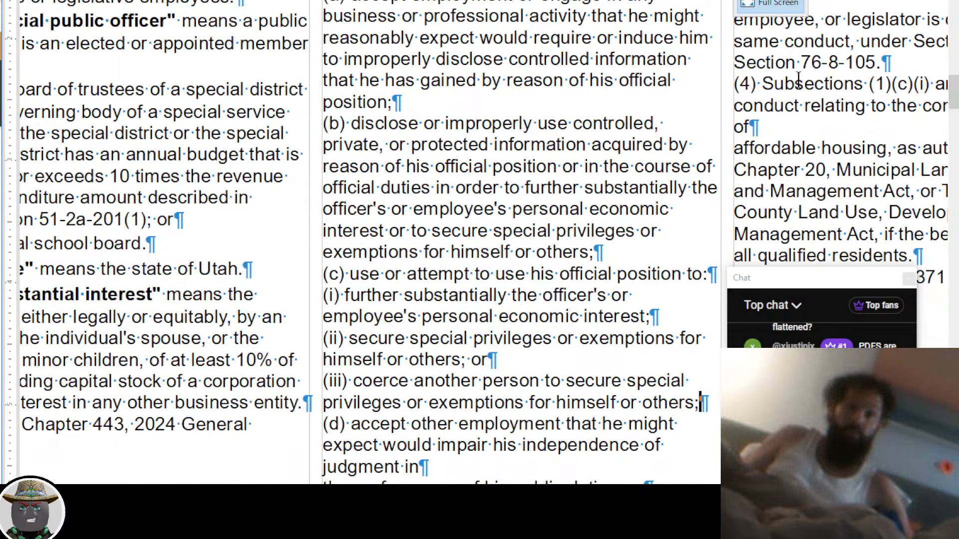
{"action": "scroll", "coordinate": [788, 98], "scroll_direction": "right", "scroll_amount": 5}
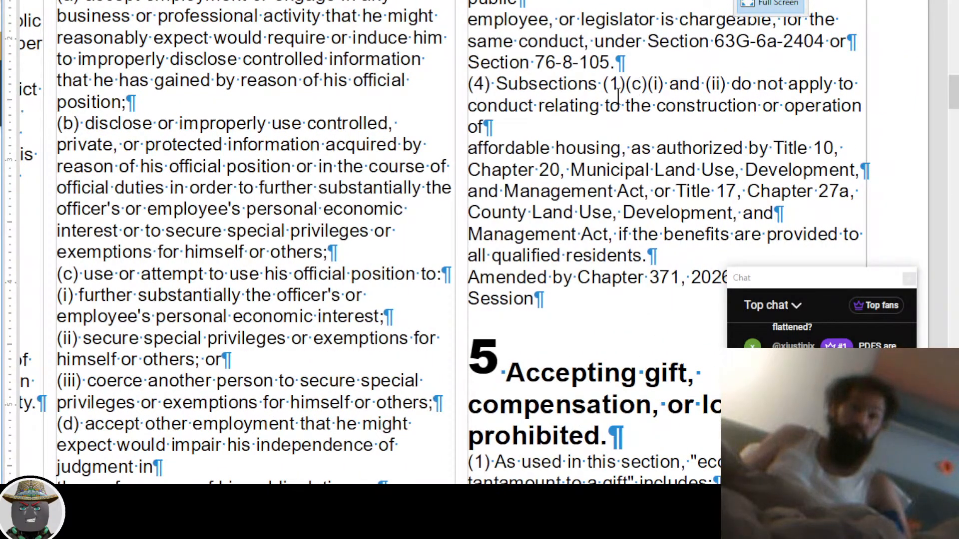
{"action": "scroll", "coordinate": [619, 95], "scroll_direction": "down", "scroll_amount": 3}
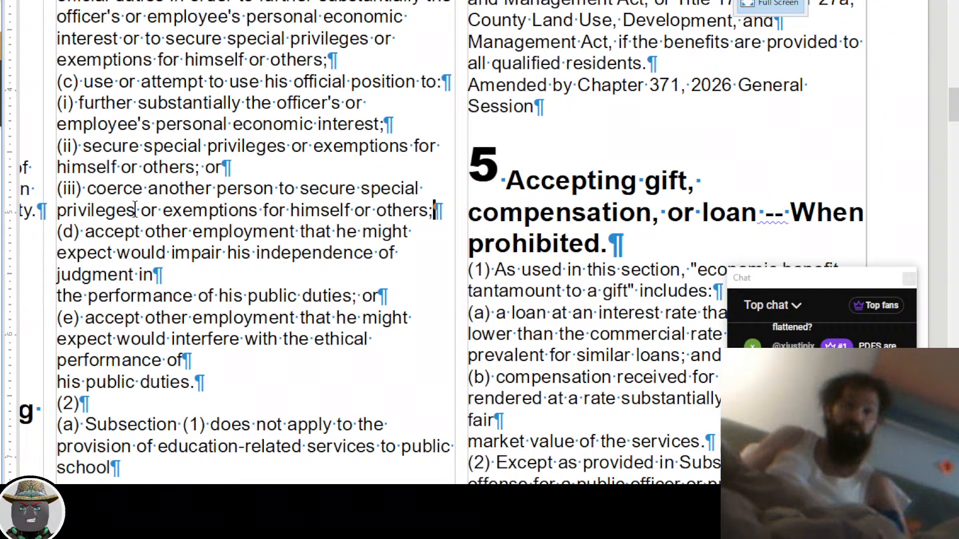
{"action": "scroll", "coordinate": [629, 120], "scroll_direction": "down", "scroll_amount": 1}
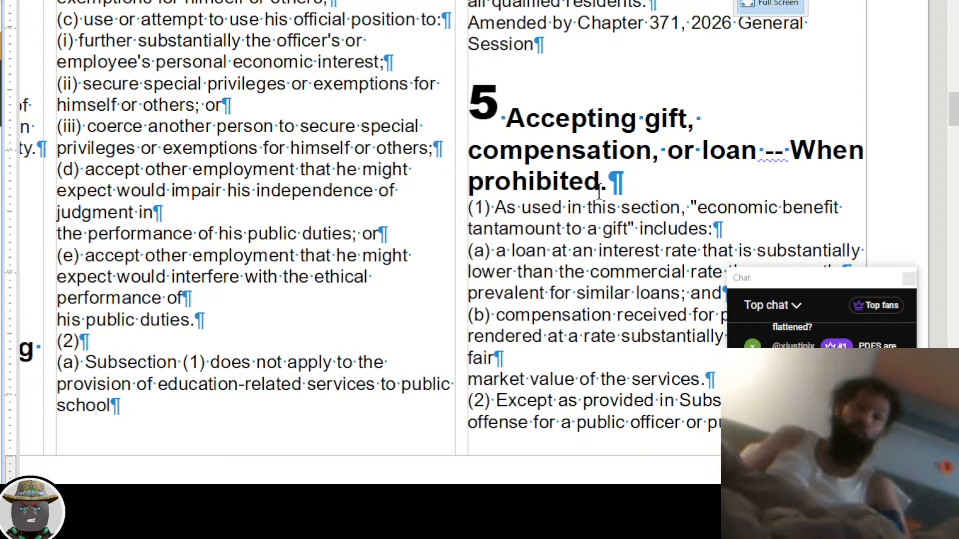
{"action": "scroll", "coordinate": [599, 189], "scroll_direction": "down", "scroll_amount": 6}
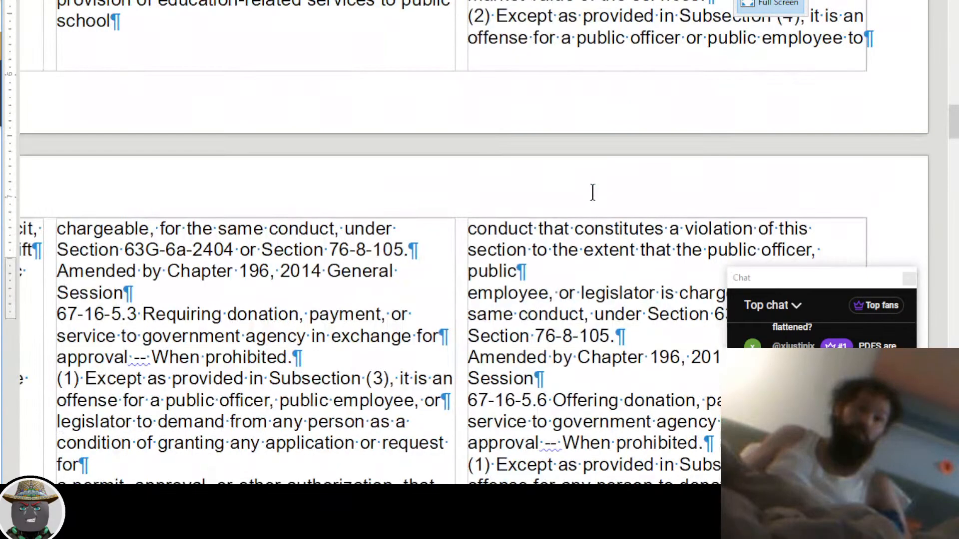
Format the section title line starting "67-16-5.3 Requiring donation, payment, or" as a heading
{"action": "scroll", "coordinate": [593, 192], "scroll_direction": "down", "scroll_amount": 2}
{"action": "scroll", "coordinate": [593, 193], "scroll_direction": "left", "scroll_amount": 3}
{"action": "scroll", "coordinate": [428, 288], "scroll_direction": "left", "scroll_amount": 4}
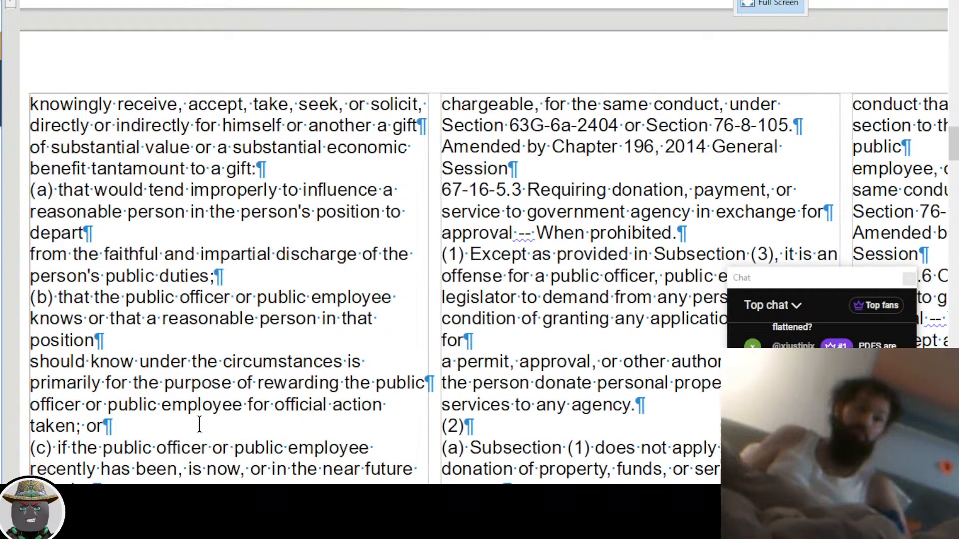
{"action": "scroll", "coordinate": [199, 424], "scroll_direction": "down", "scroll_amount": 10}
{"action": "scroll", "coordinate": [202, 426], "scroll_direction": "up", "scroll_amount": 6}
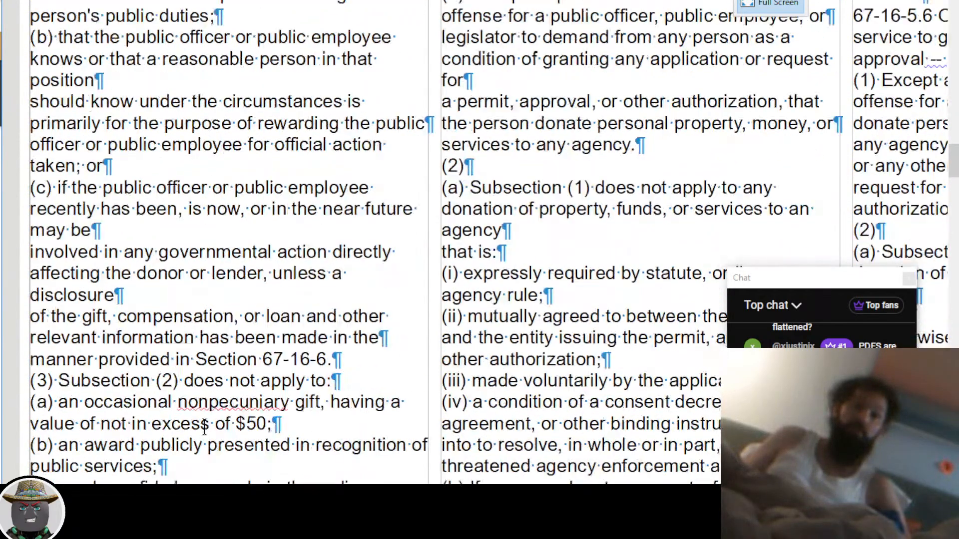
{"action": "scroll", "coordinate": [204, 427], "scroll_direction": "up", "scroll_amount": 3}
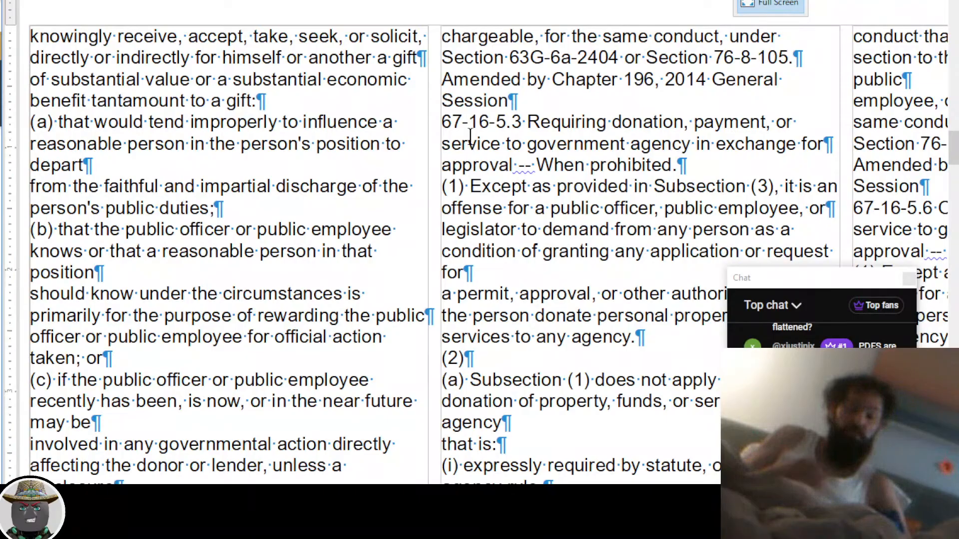
{"action": "left_click", "coordinate": [470, 132]}
{"action": "key", "text": "ctrl+1"}
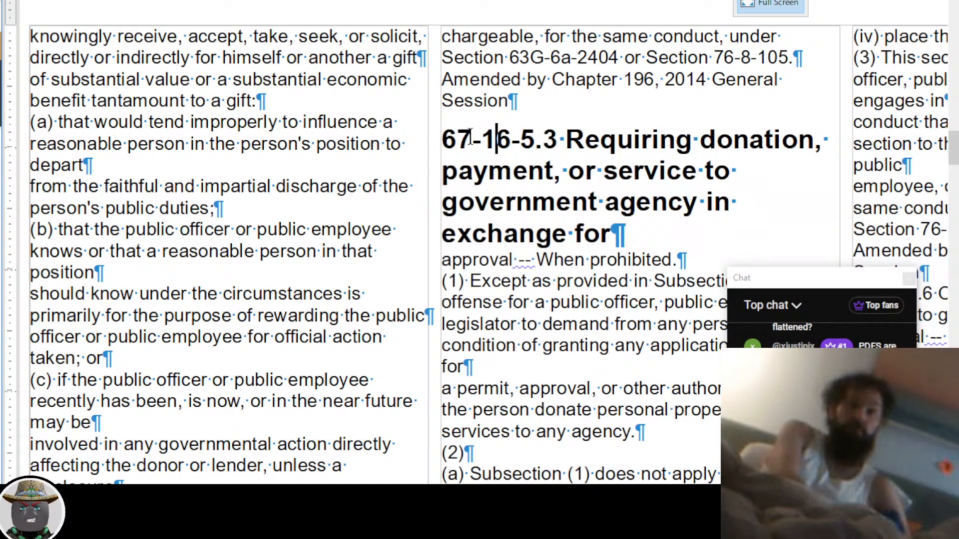
Remove the "67-16-" prefix from the 5.3 heading so it starts with the section number only
{"action": "key", "text": "Right"}
{"action": "key", "text": "Right"}
{"action": "key", "text": "Right"}
{"action": "key", "text": "Right"}
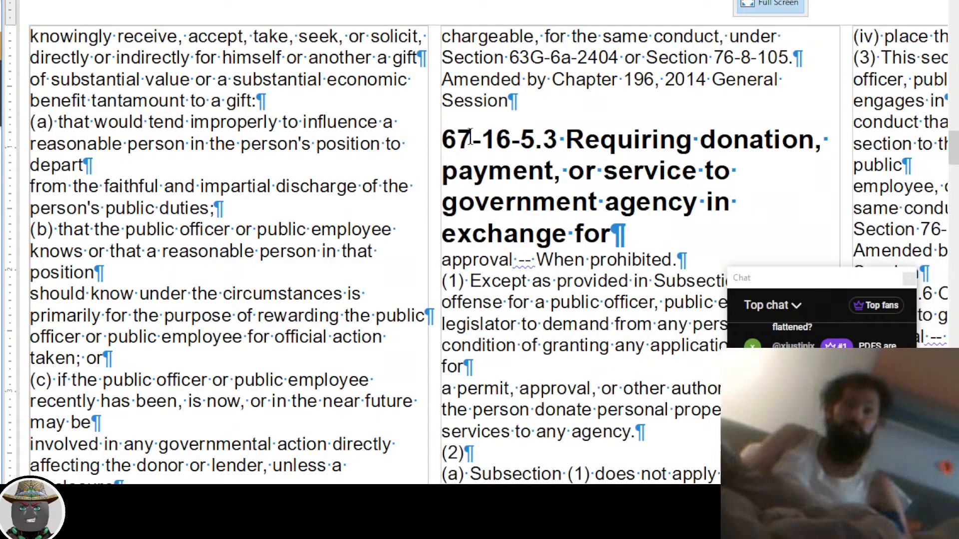
{"action": "key", "text": "shift+Left"}
{"action": "key", "text": "shift+Left"}
{"action": "key", "text": "shift+Left"}
{"action": "key", "text": "shift+Left"}
{"action": "key", "text": "shift+Left"}
{"action": "key", "text": "shift+Left"}
{"action": "key", "text": "BackSpace"}
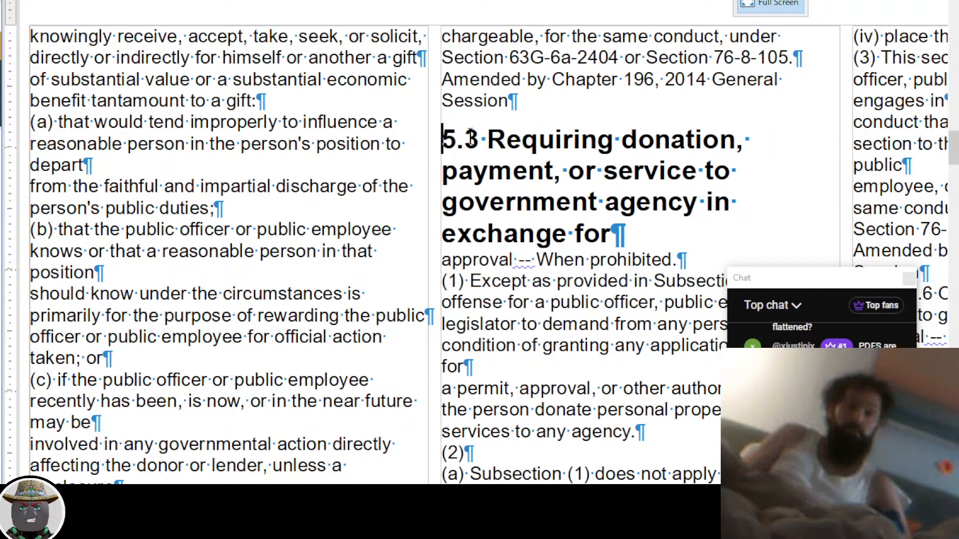
Apply the large, heavy section-number formatting to "5.3" in the heading
{"action": "key", "text": "shift+Right"}
{"action": "key", "text": "shift+Right"}
{"action": "key", "text": "shift+Right"}
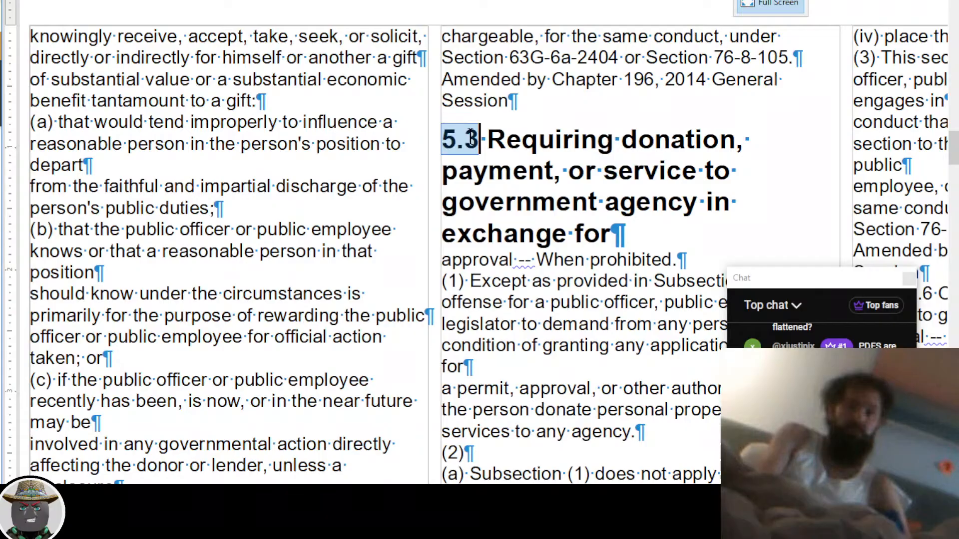
{"action": "key", "text": "ctrl+z"}
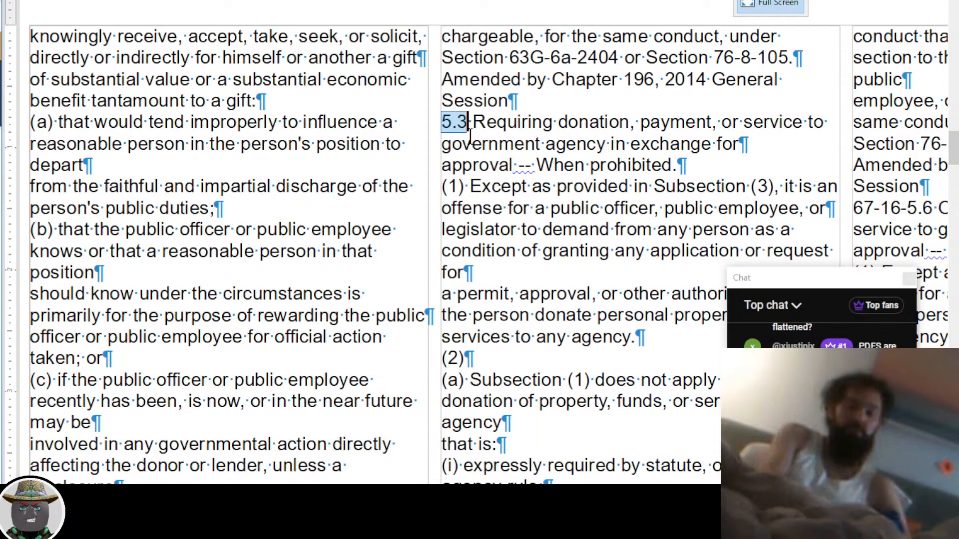
{"action": "key", "text": "ctrl+y"}
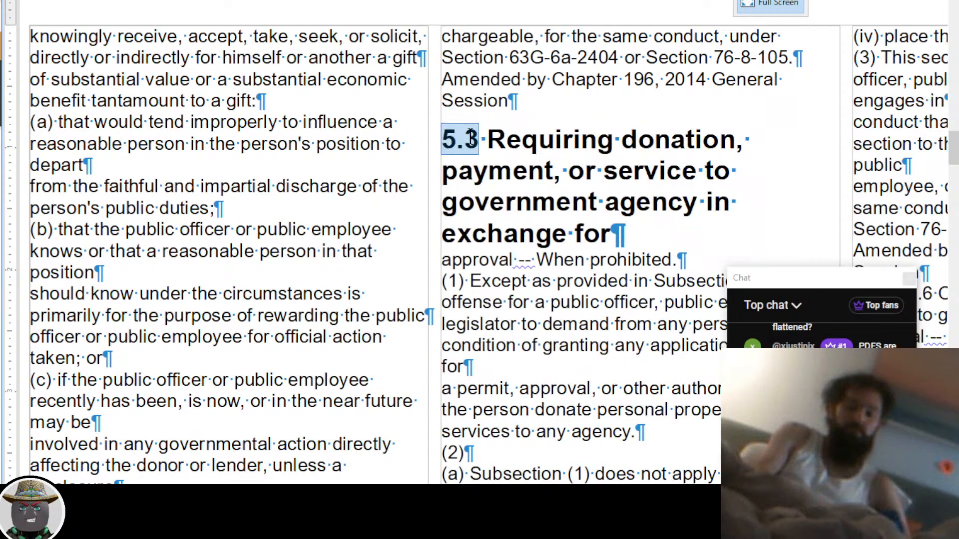
{"action": "key", "text": "ctrl+y"}
{"action": "key", "text": "ctrl+y"}
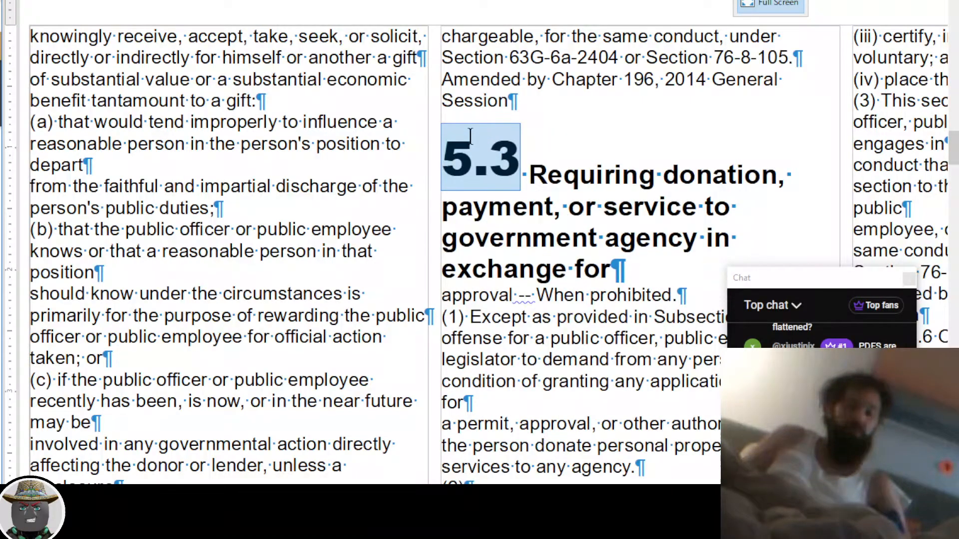
Join "approval -- When prohibited." to the 5.3 heading by removing the paragraph break after "exchange for"
{"action": "scroll", "coordinate": [470, 135], "scroll_direction": "down", "scroll_amount": 3}
{"action": "left_click", "coordinate": [612, 145]}
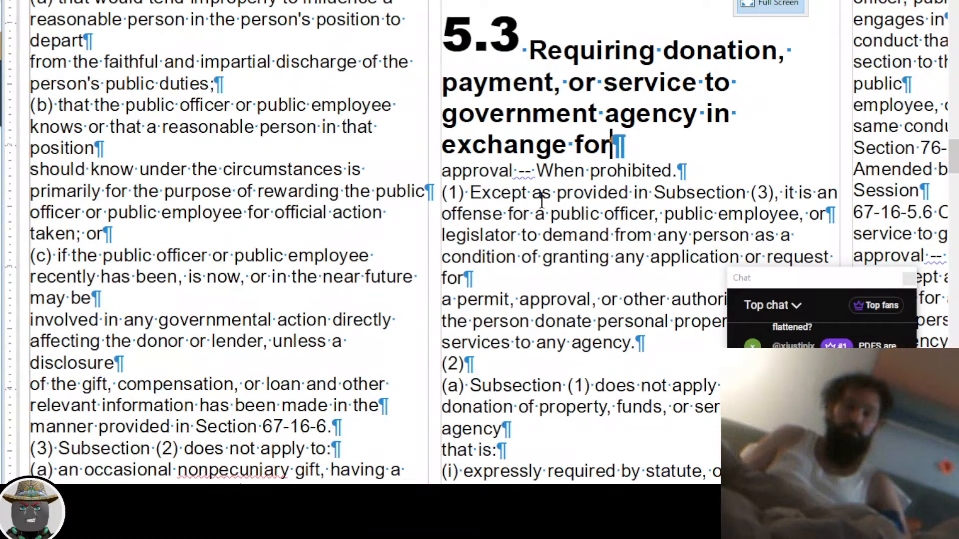
{"action": "key", "text": "Delete"}
{"action": "key", "text": "End"}
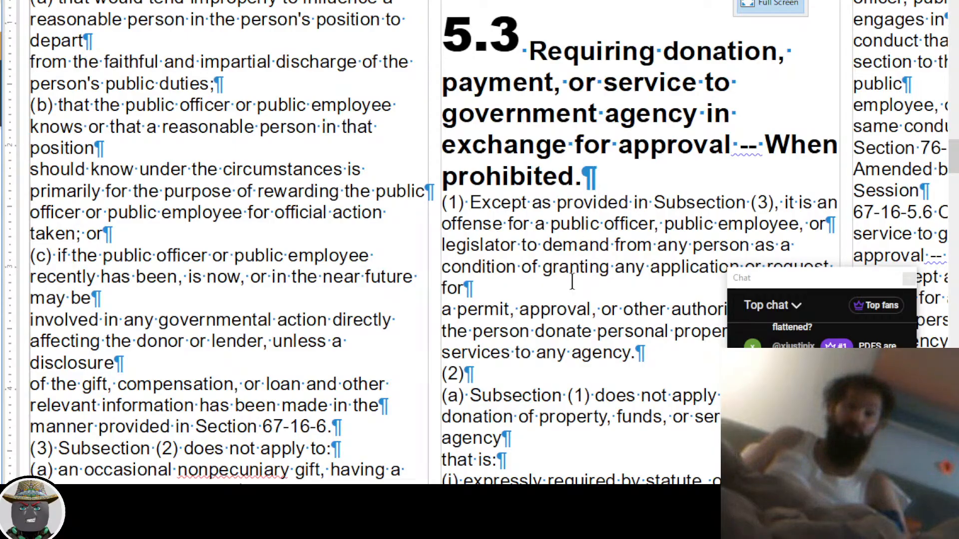
Remove the stray paragraph breaks after "request for" and "money, or" in section 5.3, paragraph (1)
{"action": "left_click", "coordinate": [555, 305]}
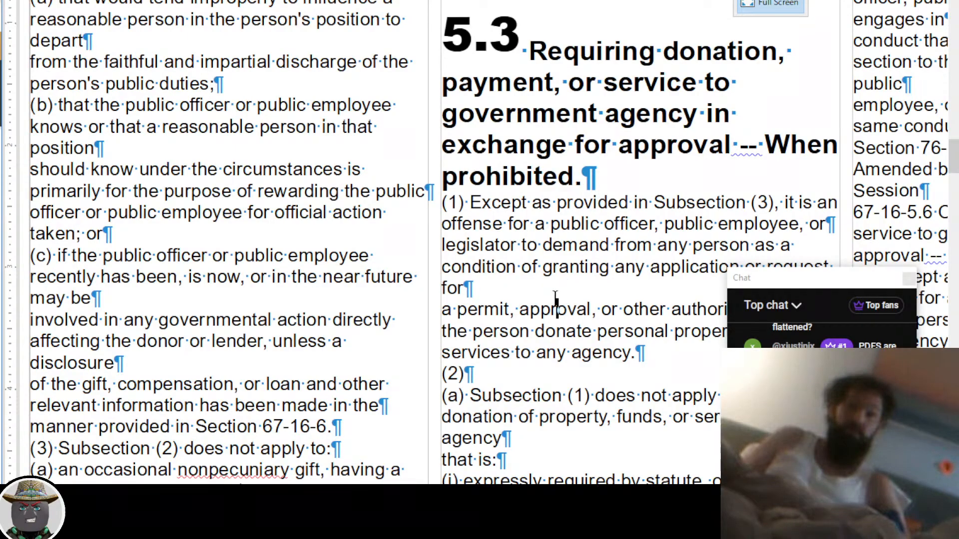
{"action": "left_click", "coordinate": [556, 294]}
{"action": "key", "text": "Delete"}
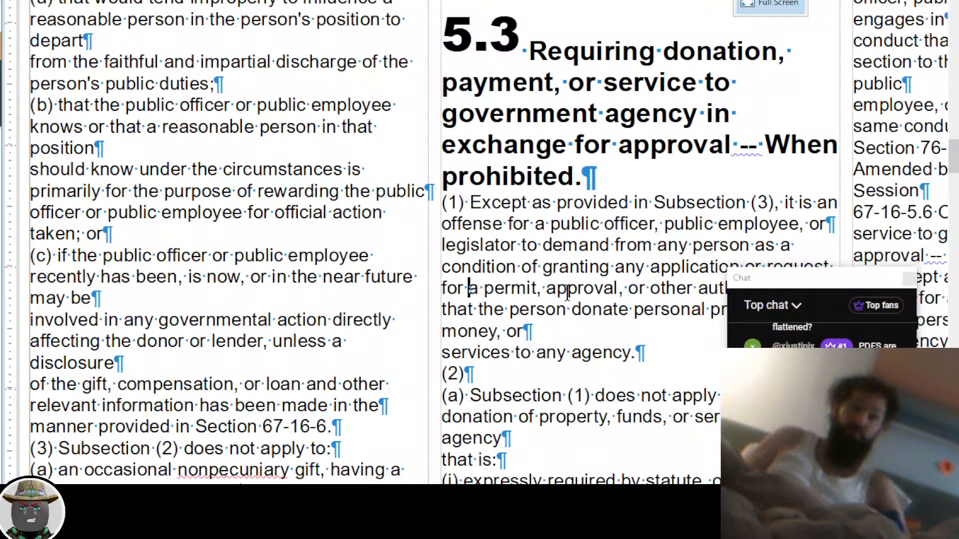
{"action": "scroll", "coordinate": [564, 270], "scroll_direction": "down", "scroll_amount": 2}
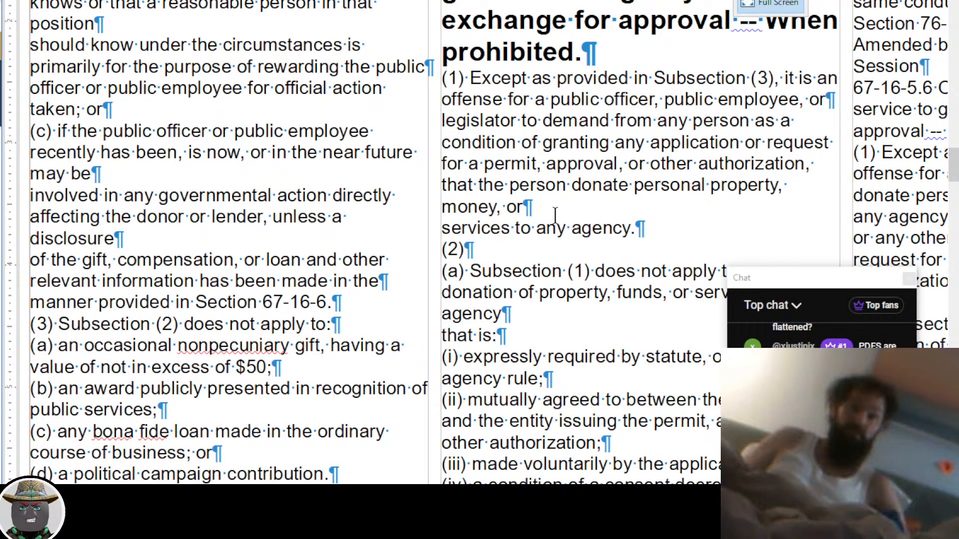
{"action": "left_click", "coordinate": [526, 207]}
{"action": "key", "text": "Delete"}
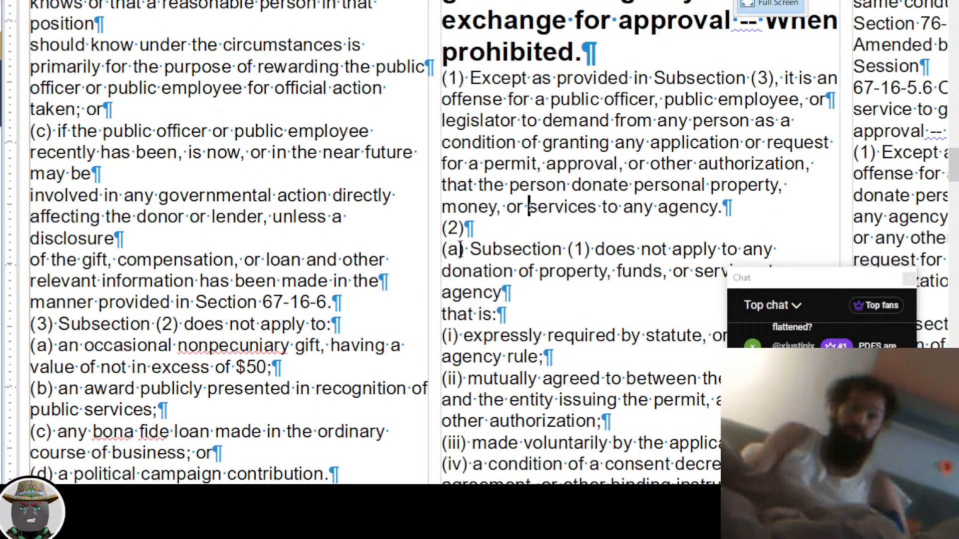
Join "agency" with "that is:" in section 5.3, paragraph (2)(a), by removing the paragraph break between them
{"action": "key", "text": "Down"}
{"action": "key", "text": "Down"}
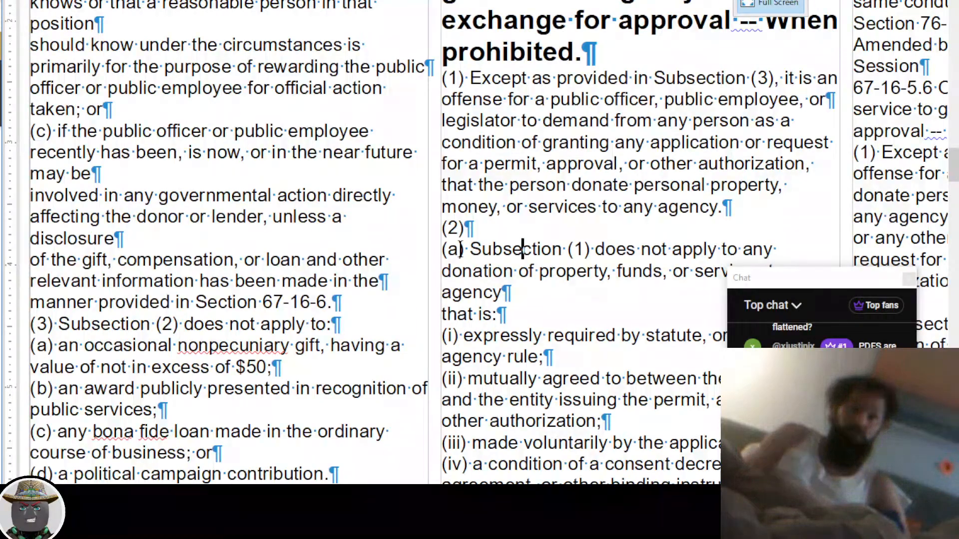
{"action": "key", "text": "Down"}
{"action": "key", "text": "Down"}
{"action": "key", "text": "Delete"}
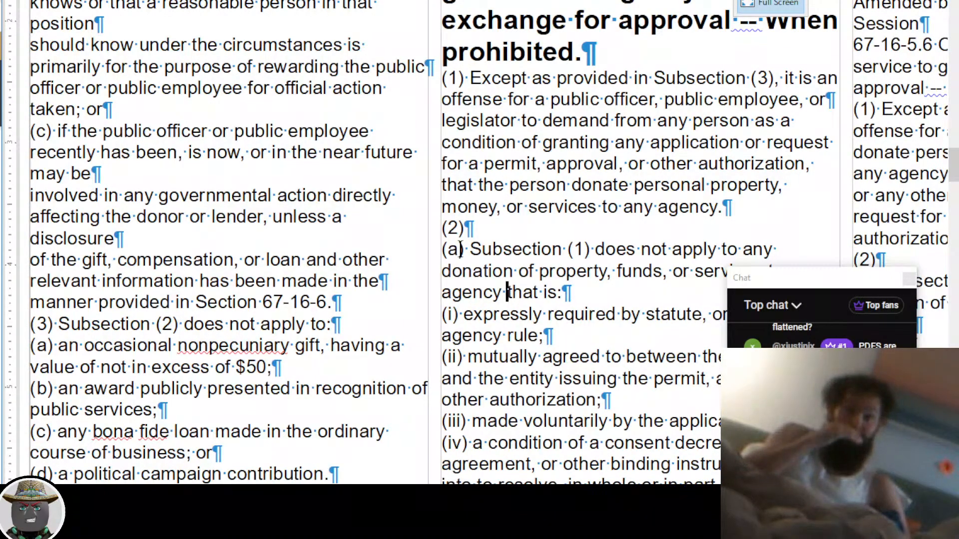
Remove the stray paragraph break after "instrument entered" in section 5.3, paragraph (2)(a)(iv)
{"action": "scroll", "coordinate": [641, 247], "scroll_direction": "down", "scroll_amount": 1}
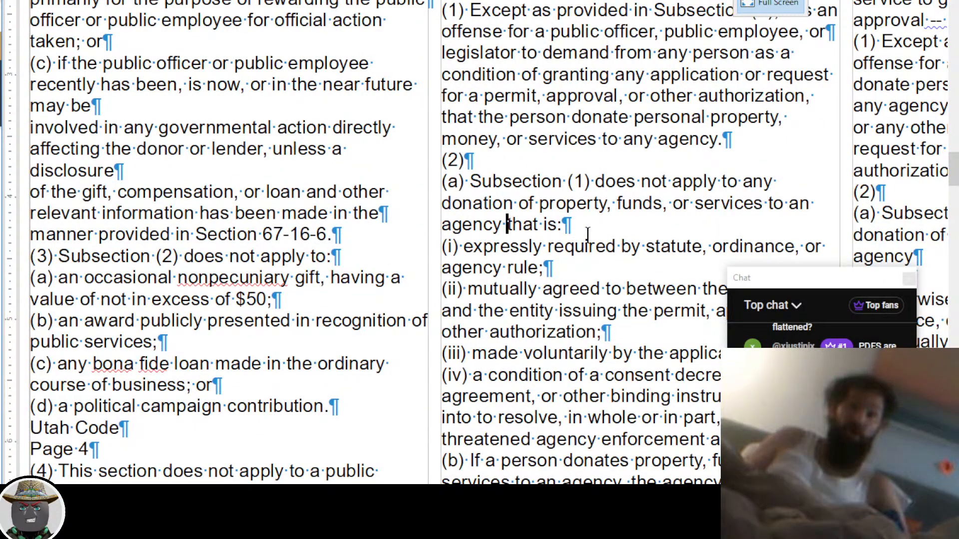
{"action": "scroll", "coordinate": [619, 219], "scroll_direction": "down", "scroll_amount": 1}
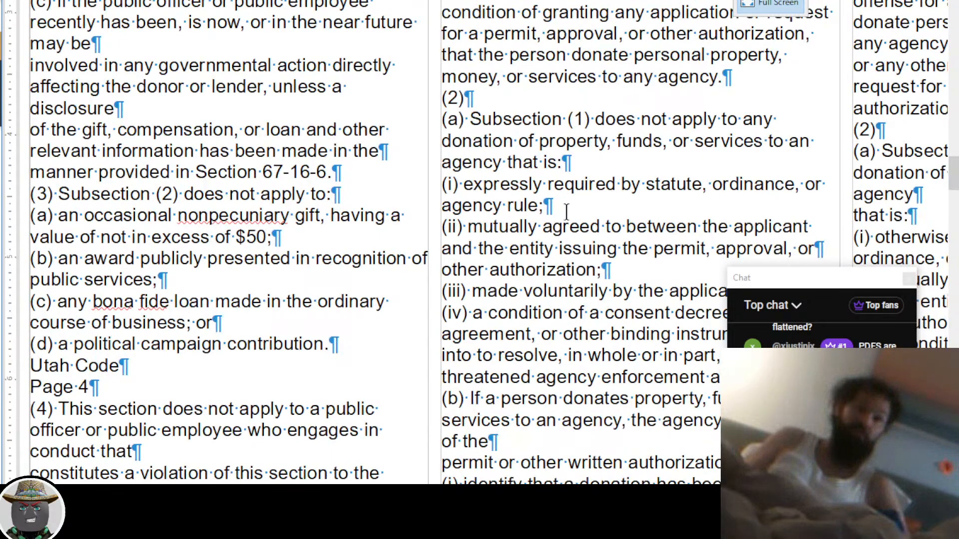
{"action": "scroll", "coordinate": [566, 210], "scroll_direction": "down", "scroll_amount": 1}
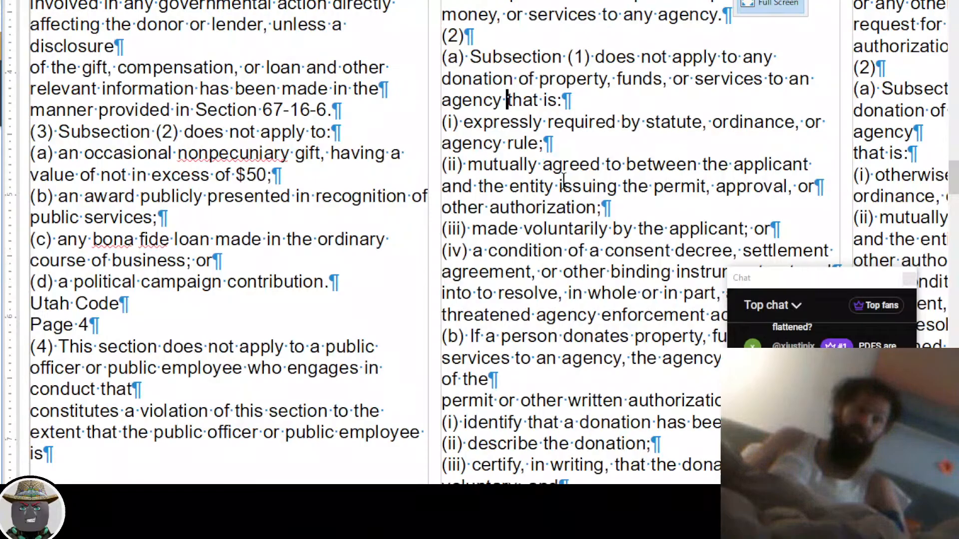
{"action": "scroll", "coordinate": [564, 181], "scroll_direction": "down", "scroll_amount": 1}
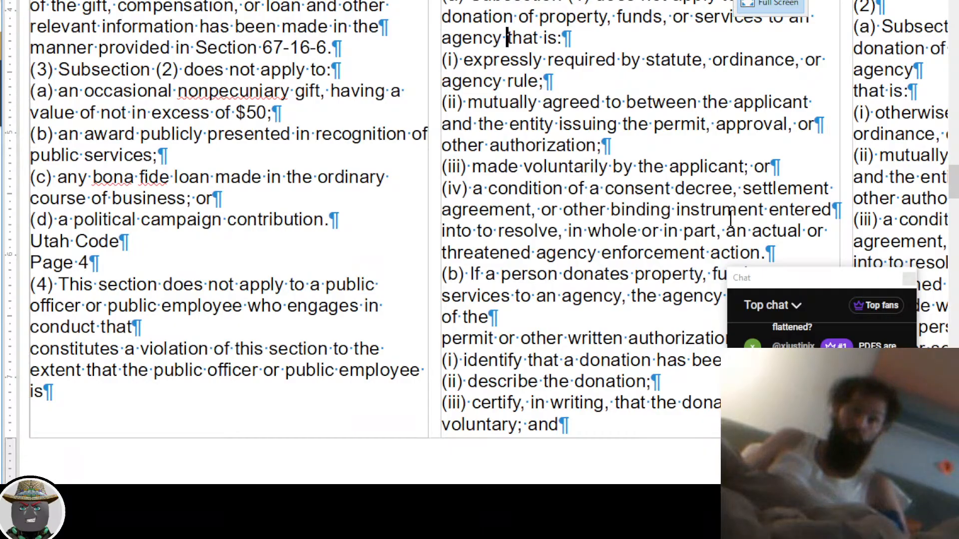
{"action": "left_click", "coordinate": [842, 207]}
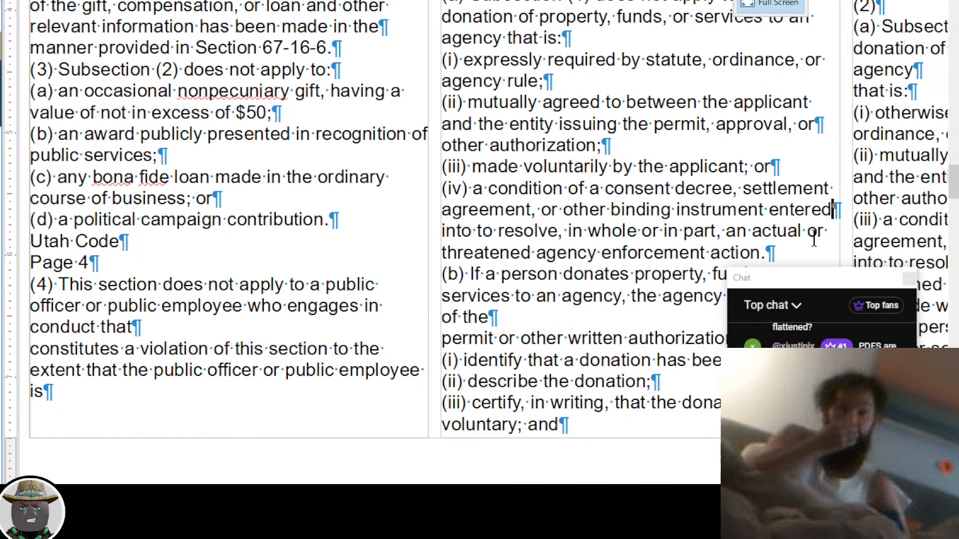
{"action": "key", "text": "Delete"}
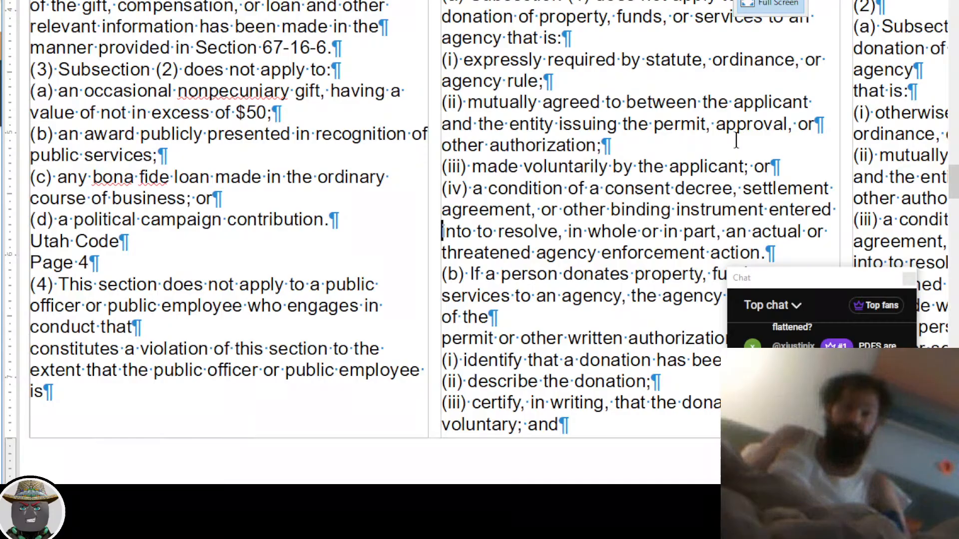
Format the "67-16-5.6 Offering donation" title line as a heading and remove its "67-16-" prefix
{"action": "scroll", "coordinate": [736, 141], "scroll_direction": "up", "scroll_amount": 10}
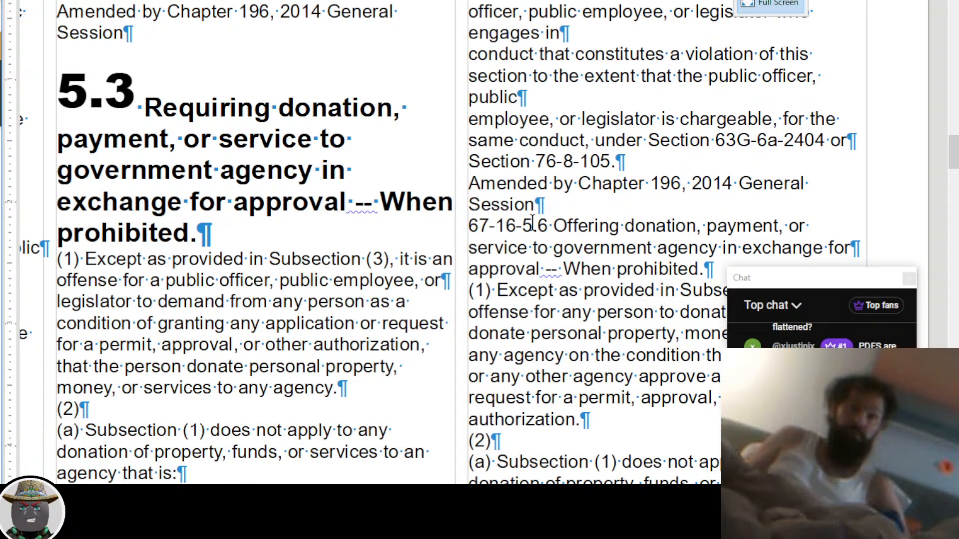
{"action": "key", "text": "ctrl+2"}
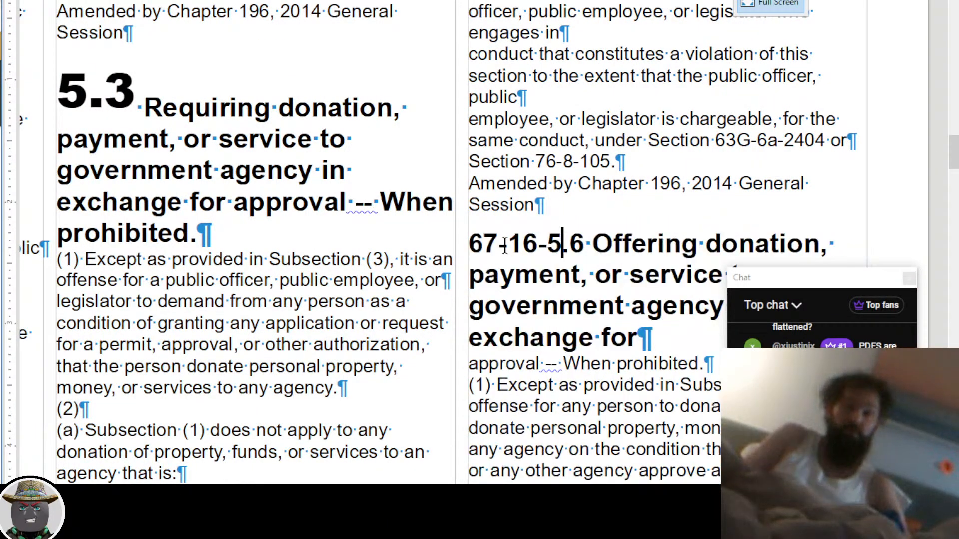
{"action": "key", "text": "ctrl+shift+Left"}
{"action": "key", "text": "ctrl+shift+Left"}
{"action": "key", "text": "ctrl+shift+Left"}
{"action": "key", "text": "ctrl+shift+Left"}
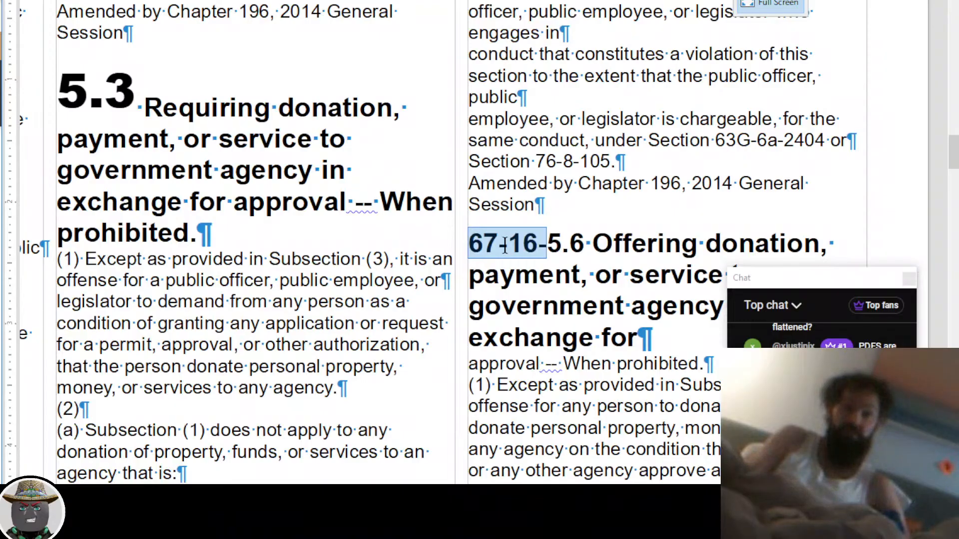
{"action": "key", "text": "Delete"}
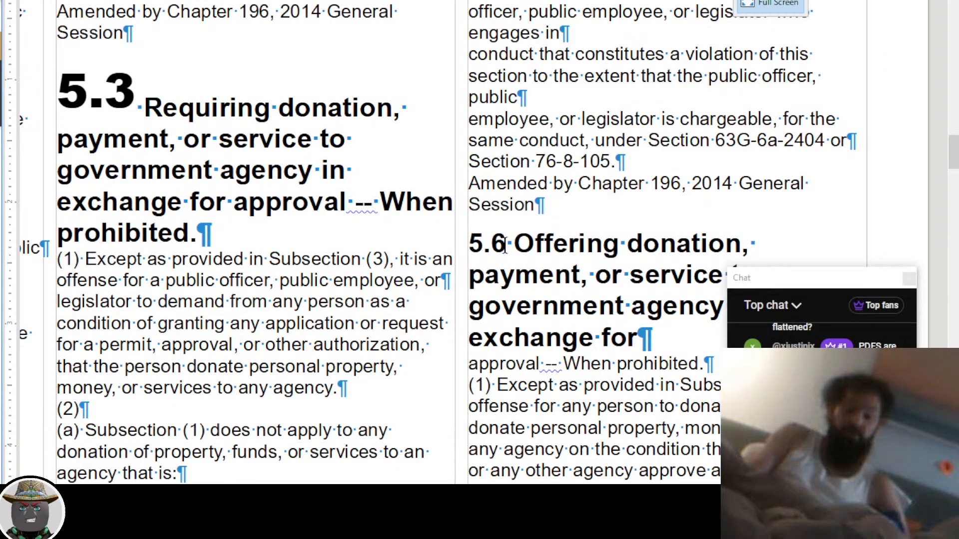
Apply the large, heavy section-number formatting to "5.6" in the heading
{"action": "key", "text": "shift+Right"}
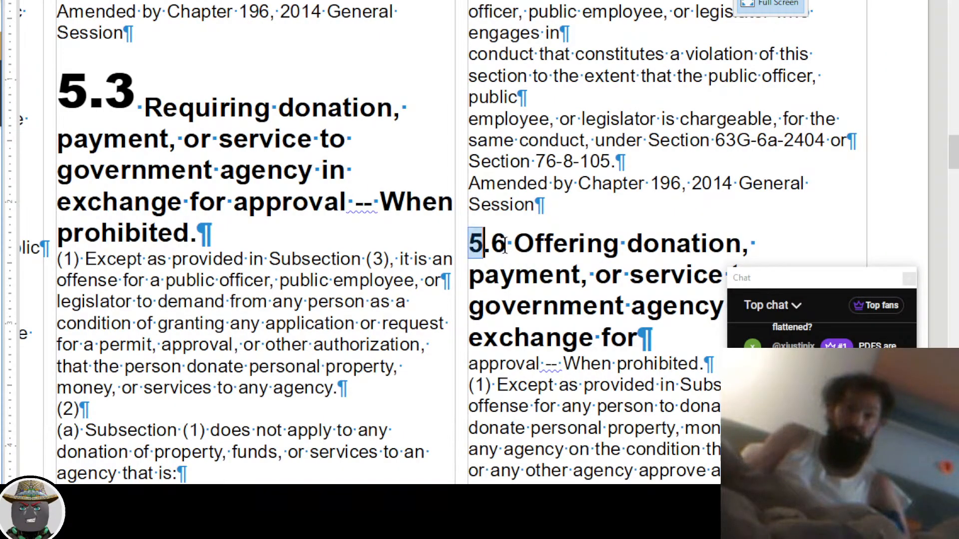
{"action": "key", "text": "shift+Right"}
{"action": "key", "text": "shift+Right"}
{"action": "key", "text": "ctrl+shift+y"}
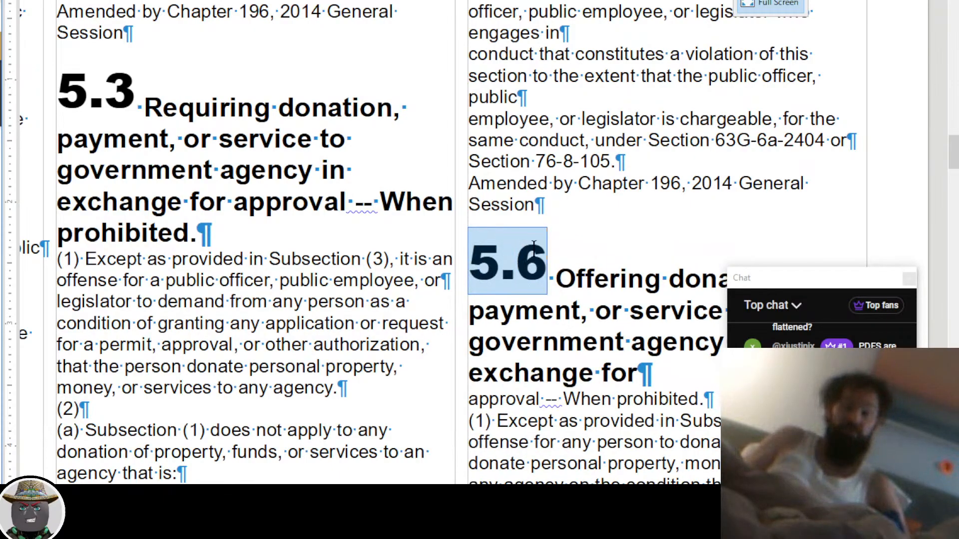
Join "approval -- When prohibited." to the 5.6 heading by removing the paragraph break after "exchange for"
{"action": "scroll", "coordinate": [605, 277], "scroll_direction": "down", "scroll_amount": 3}
{"action": "left_click", "coordinate": [639, 253]}
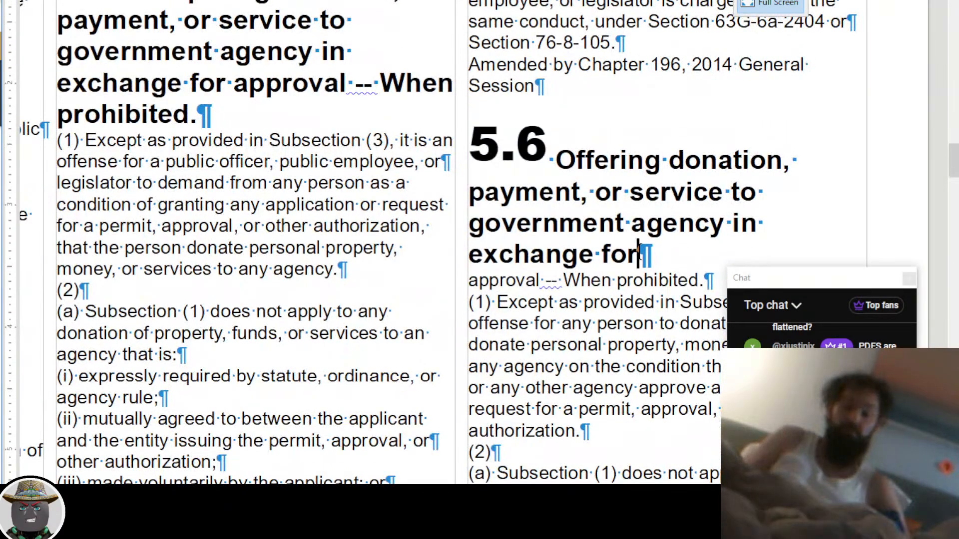
{"action": "key", "text": "Delete"}
Join "that is:" to section 5.6, paragraph (2)(a), by removing the paragraph break after "agency"
{"action": "scroll", "coordinate": [640, 252], "scroll_direction": "down", "scroll_amount": 5}
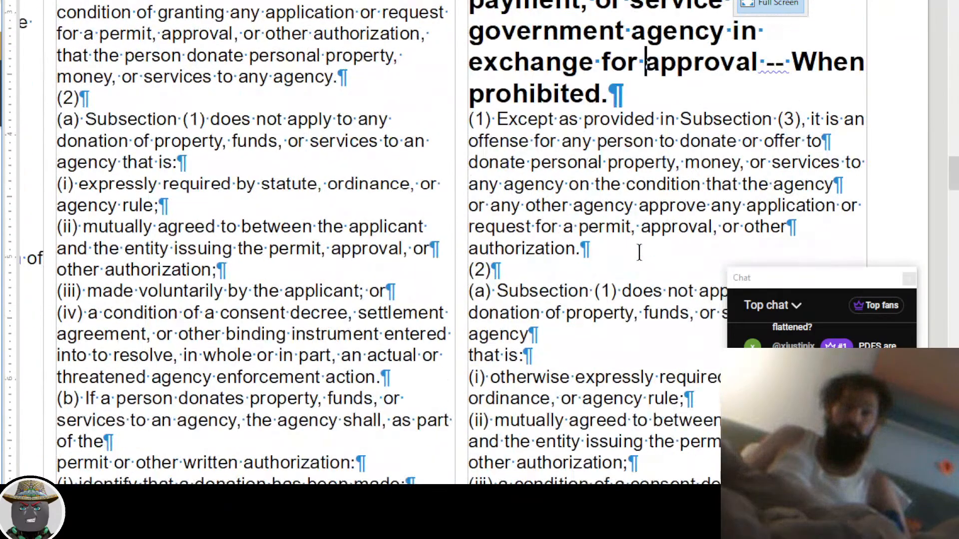
{"action": "scroll", "coordinate": [578, 99], "scroll_direction": "up", "scroll_amount": 1}
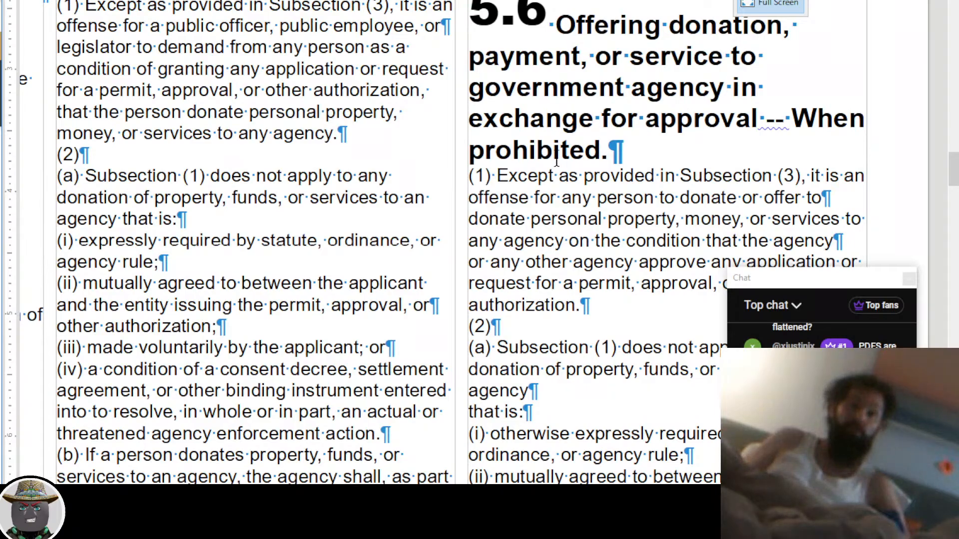
{"action": "scroll", "coordinate": [549, 163], "scroll_direction": "down", "scroll_amount": 1}
{"action": "scroll", "coordinate": [523, 212], "scroll_direction": "down", "scroll_amount": 3}
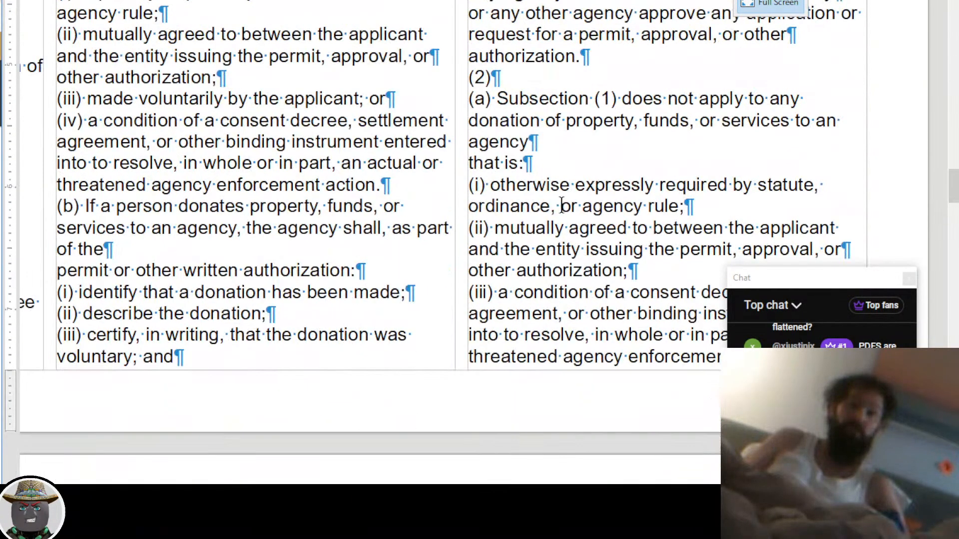
{"action": "left_click", "coordinate": [553, 145]}
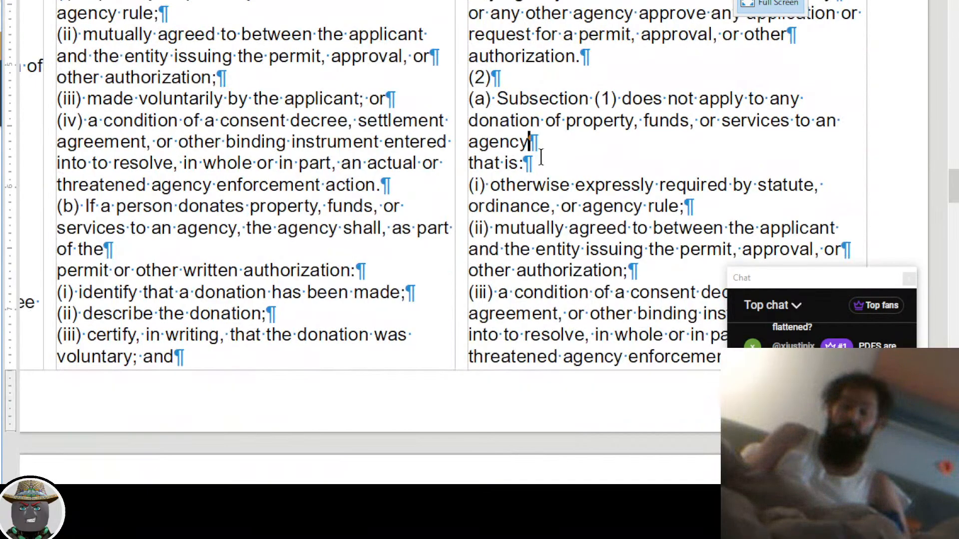
{"action": "key", "text": "Delete"}
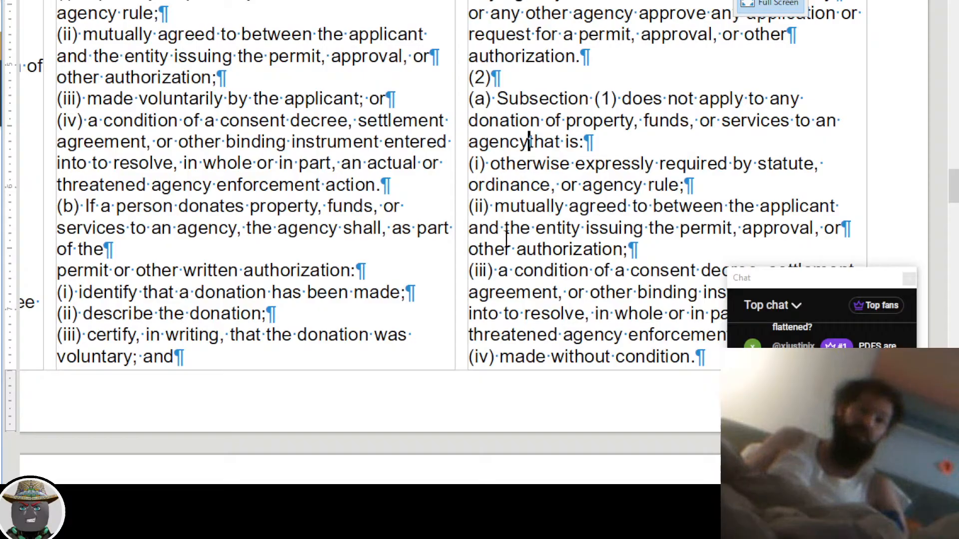
Review the text from the end of section 5.6 through paragraph (1) of section 6
{"action": "scroll", "coordinate": [506, 242], "scroll_direction": "down", "scroll_amount": 2}
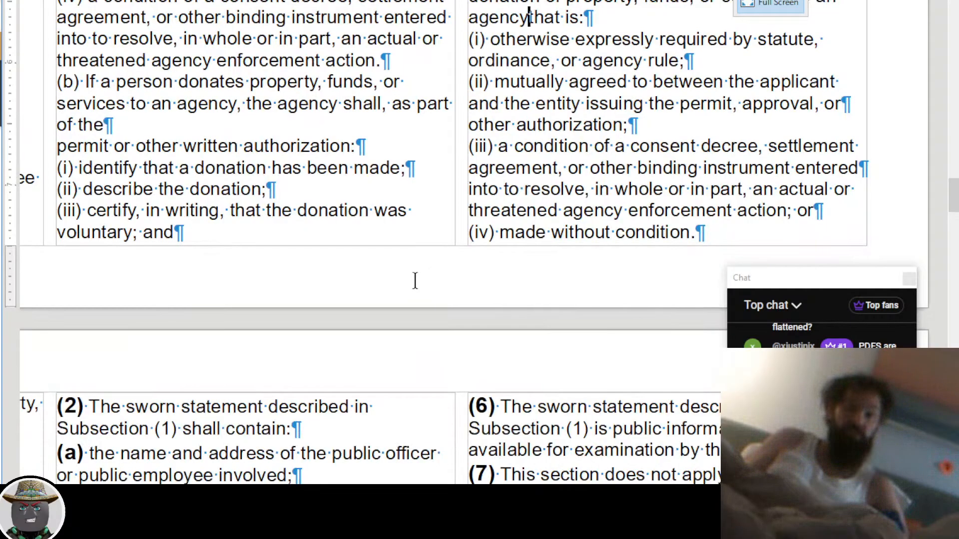
{"action": "scroll", "coordinate": [414, 280], "scroll_direction": "left", "scroll_amount": 8}
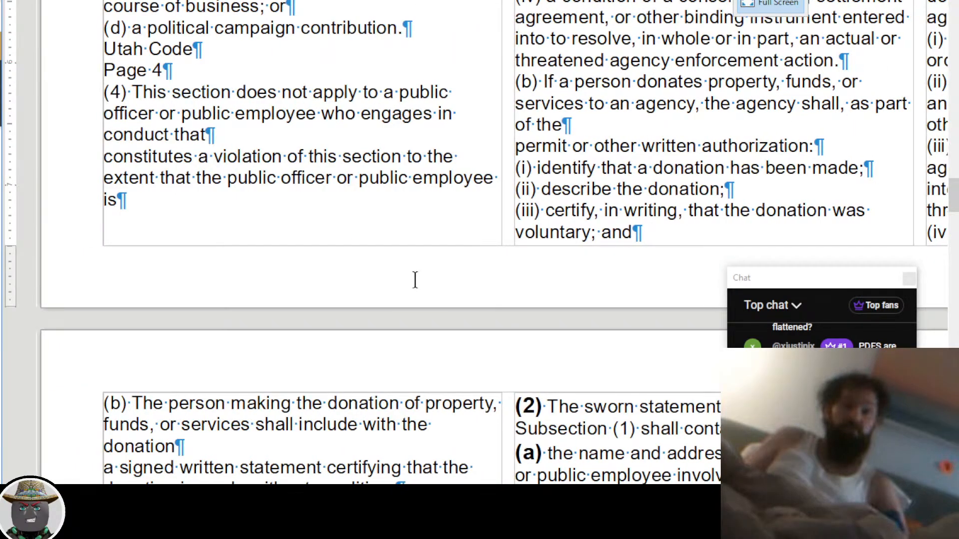
{"action": "scroll", "coordinate": [415, 281], "scroll_direction": "down", "scroll_amount": 4}
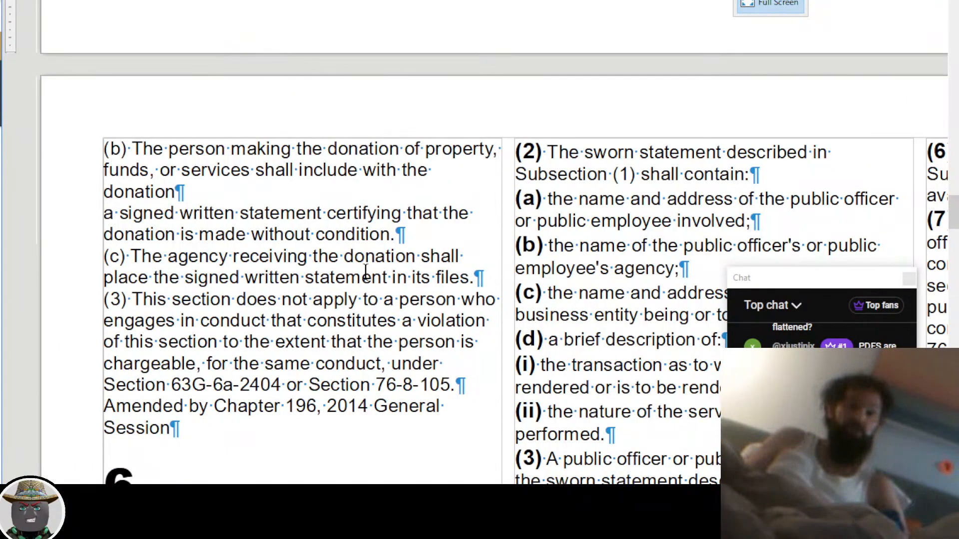
{"action": "scroll", "coordinate": [365, 273], "scroll_direction": "down", "scroll_amount": 1}
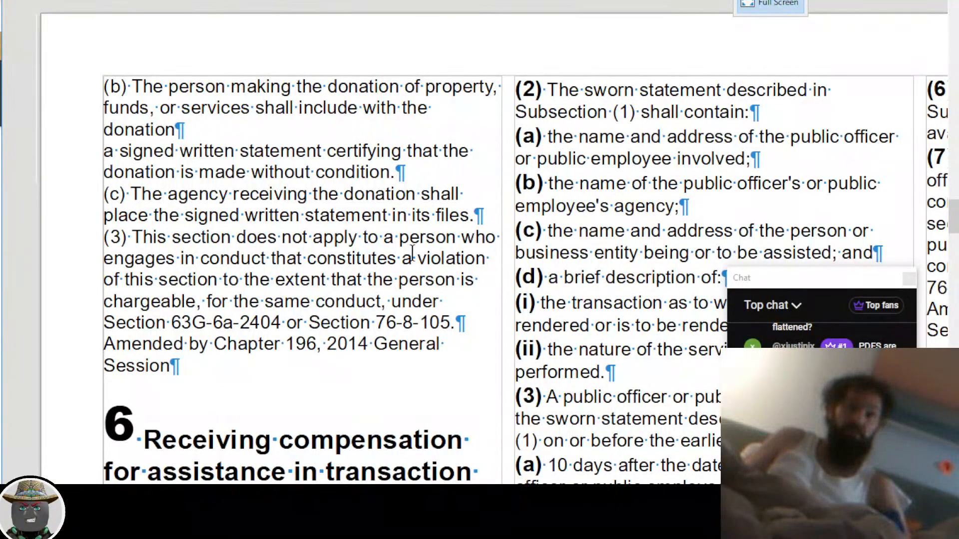
{"action": "scroll", "coordinate": [412, 252], "scroll_direction": "down", "scroll_amount": 3}
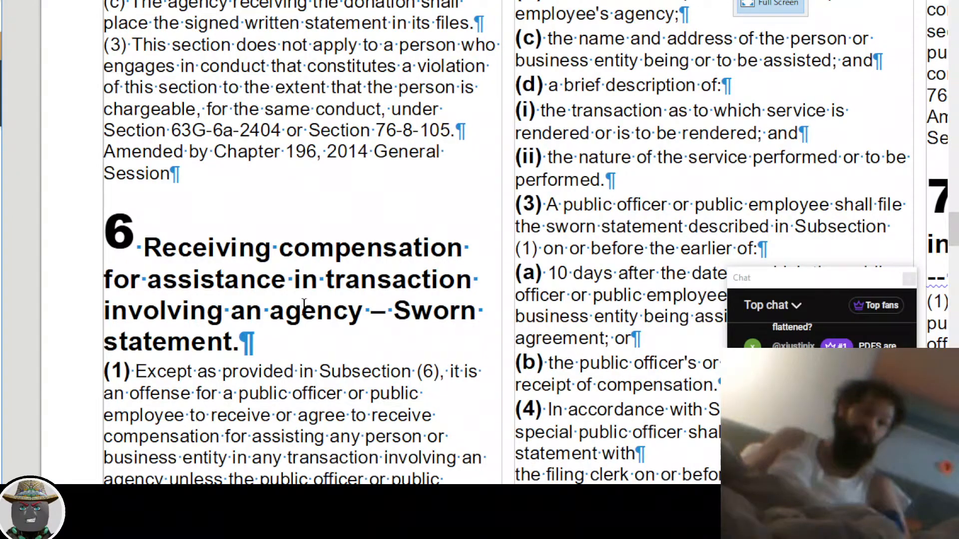
{"action": "scroll", "coordinate": [304, 305], "scroll_direction": "down", "scroll_amount": 2}
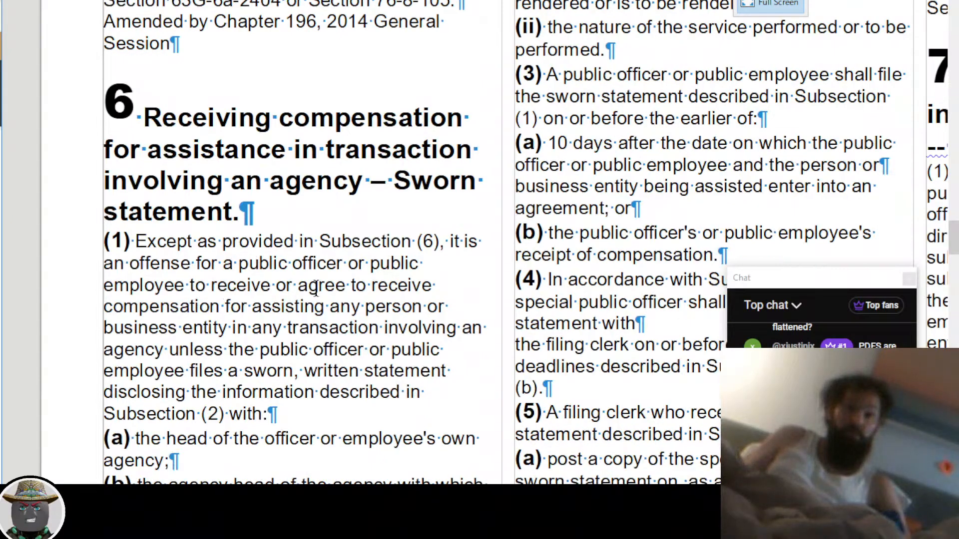
{"action": "scroll", "coordinate": [316, 290], "scroll_direction": "down", "scroll_amount": 1}
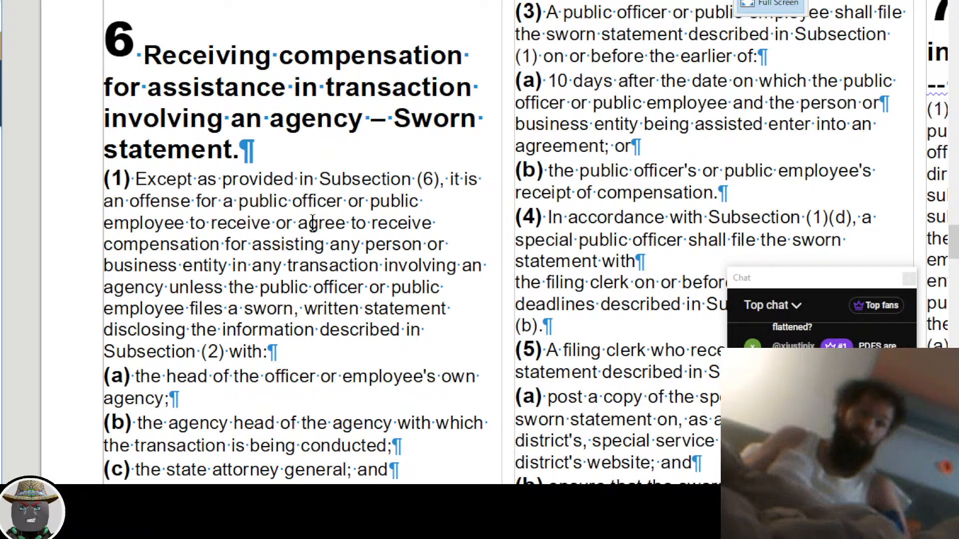
{"action": "left_click_drag", "start_coordinate": [184, 224], "coordinate": [341, 246]}
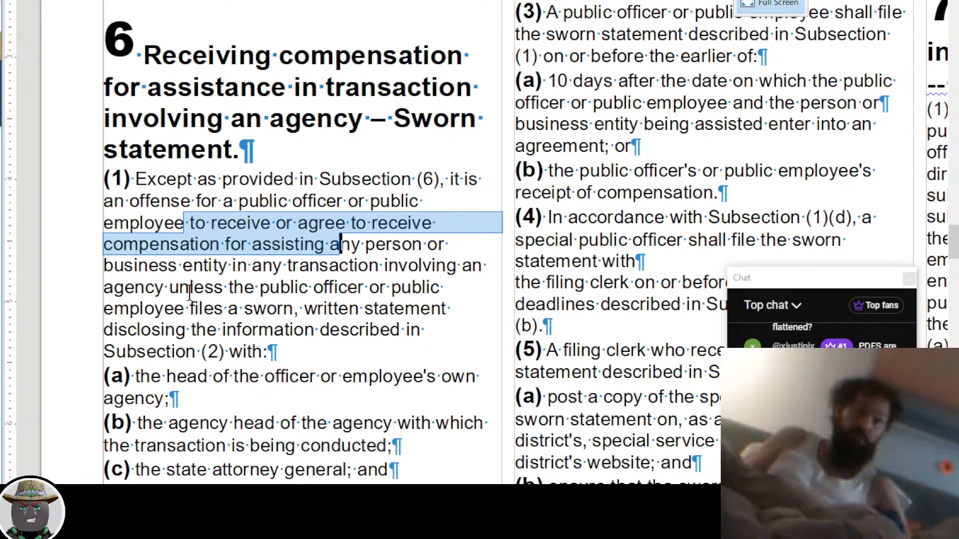
{"action": "left_click_drag", "start_coordinate": [172, 288], "coordinate": [399, 322]}
{"action": "left_click", "coordinate": [283, 268]}
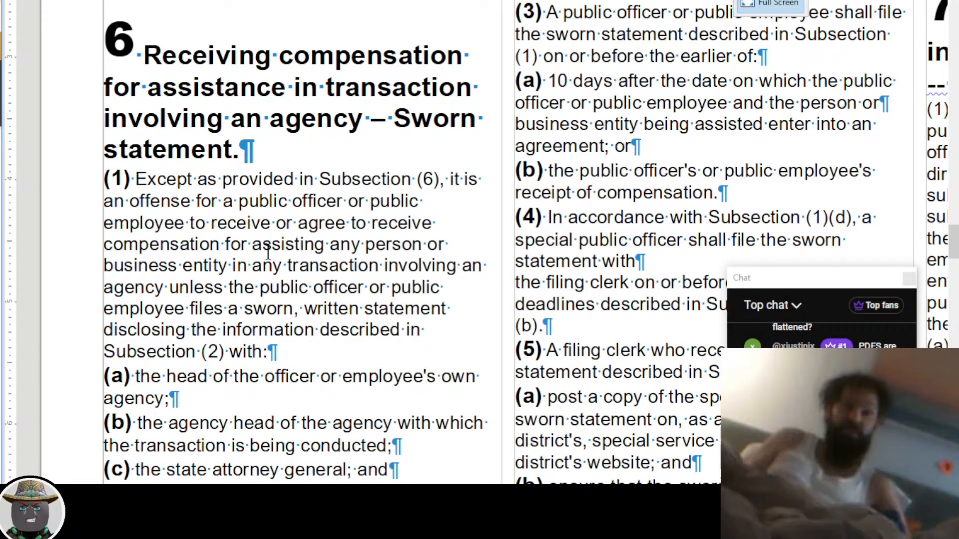
Make the "(d)" label under section 6, paragraph (1), bold and larger to match the other labels
{"action": "scroll", "coordinate": [268, 252], "scroll_direction": "down", "scroll_amount": 5}
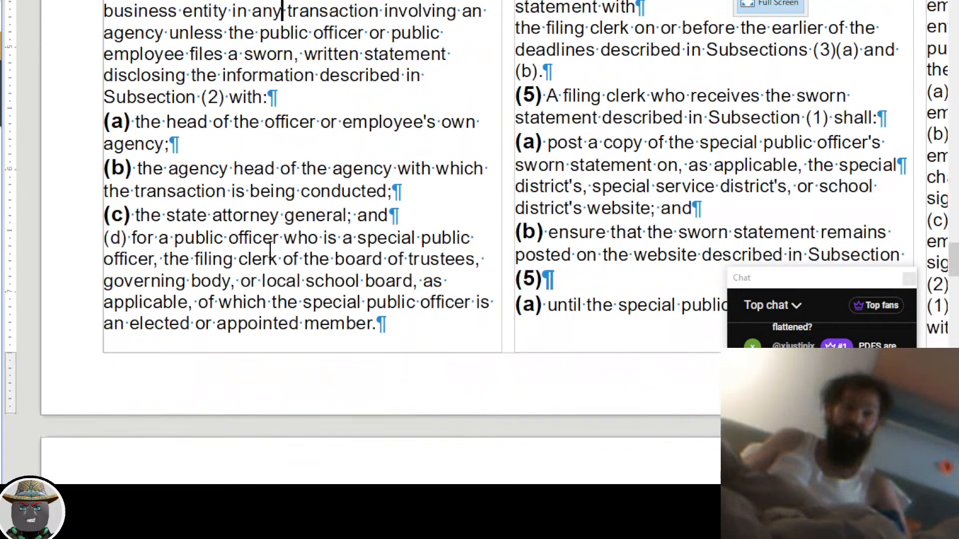
{"action": "left_click", "coordinate": [403, 214]}
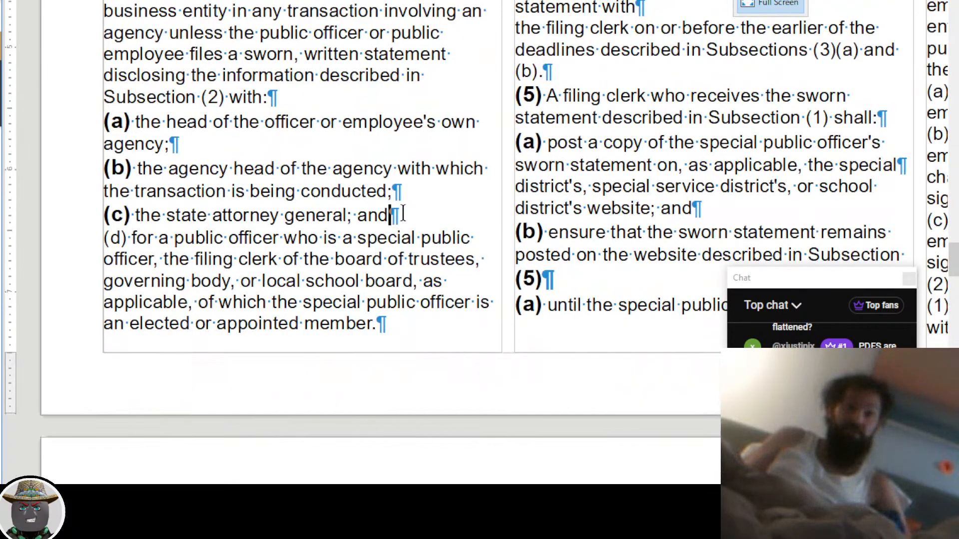
{"action": "left_click", "coordinate": [413, 237]}
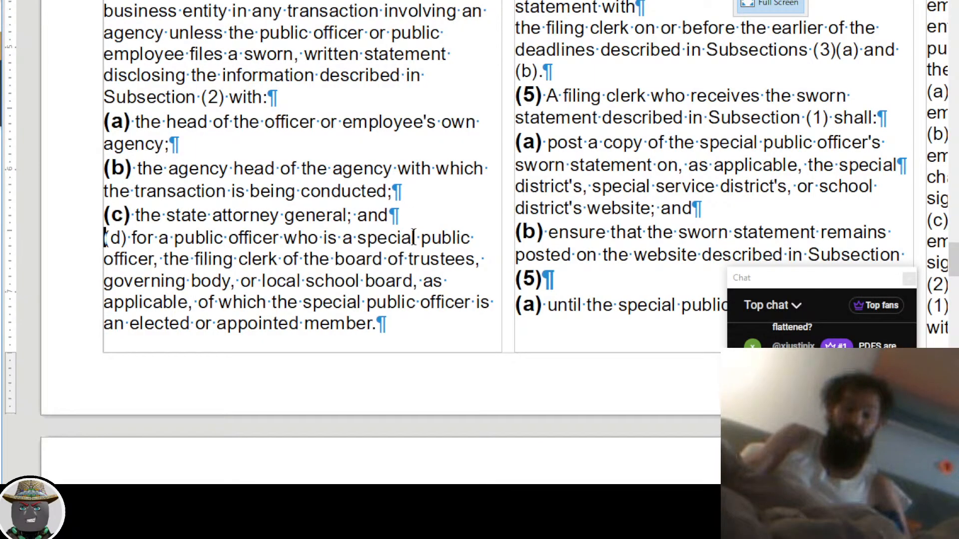
{"action": "key", "text": "shift+Right"}
{"action": "key", "text": "shift+Right"}
{"action": "key", "text": "shift+Right"}
{"action": "key", "text": "ctrl+b"}
{"action": "key", "text": "ctrl+bracketright"}
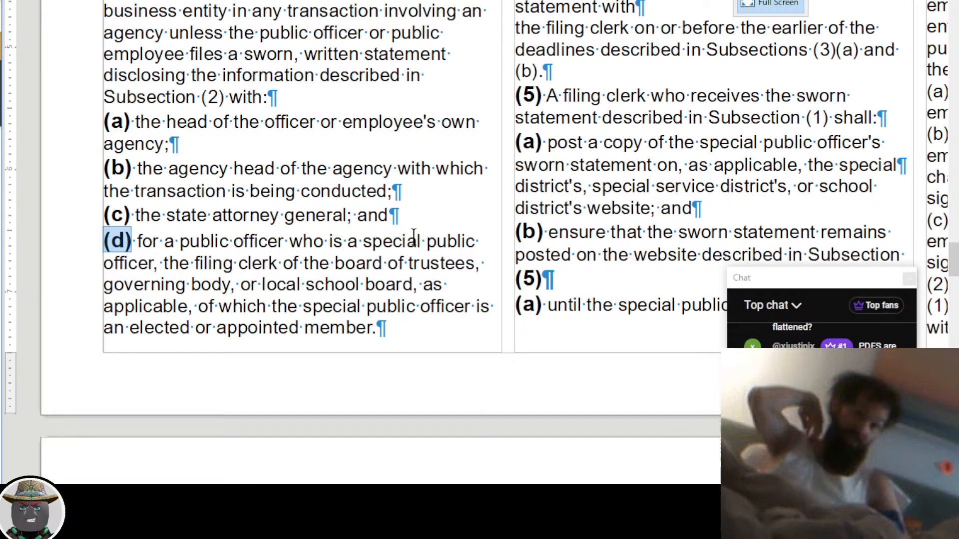
Indent subparagraphs (a) through (d) under section 6, paragraph (1), by one level
{"action": "scroll", "coordinate": [490, 234], "scroll_direction": "right", "scroll_amount": 5}
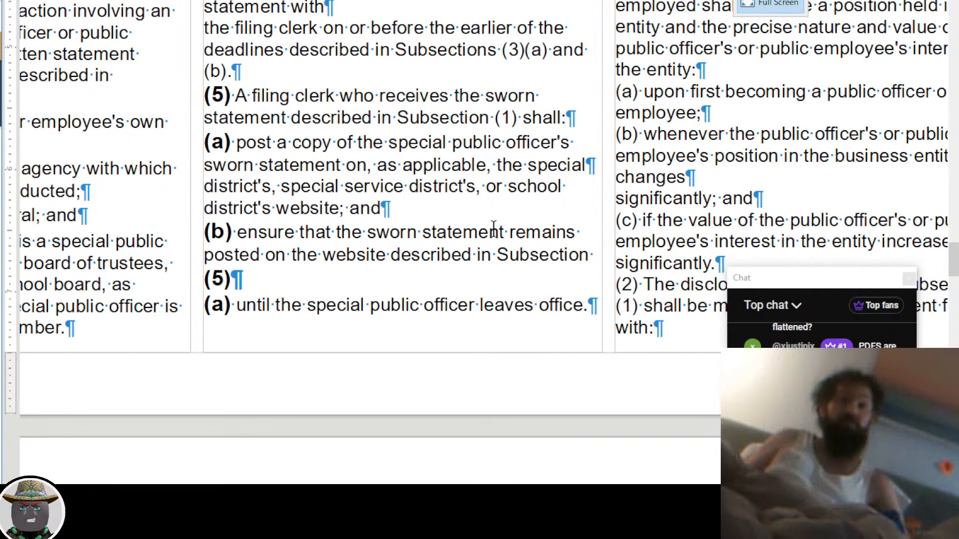
{"action": "scroll", "coordinate": [493, 227], "scroll_direction": "up", "scroll_amount": 15}
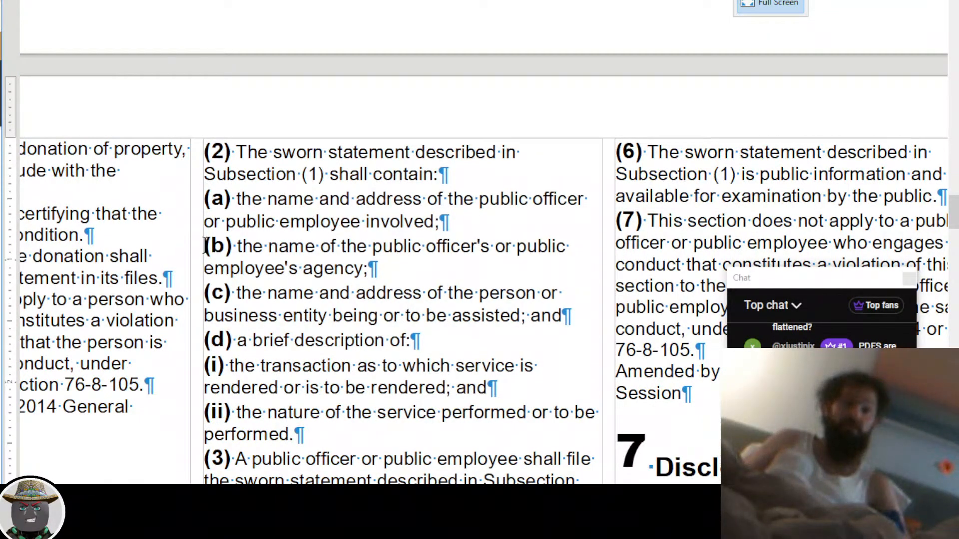
{"action": "scroll", "coordinate": [205, 246], "scroll_direction": "left", "scroll_amount": 4}
{"action": "scroll", "coordinate": [204, 242], "scroll_direction": "down", "scroll_amount": 6}
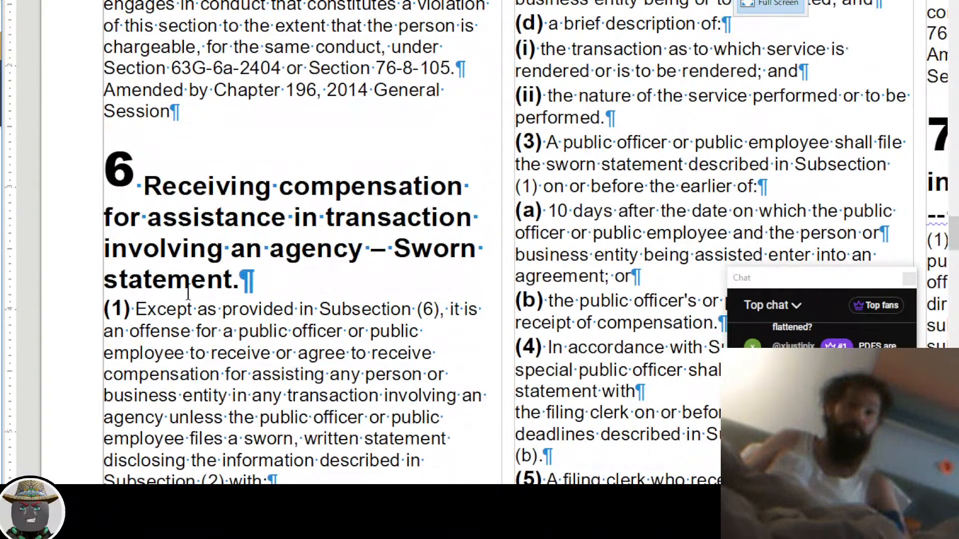
{"action": "scroll", "coordinate": [189, 295], "scroll_direction": "down", "scroll_amount": 6}
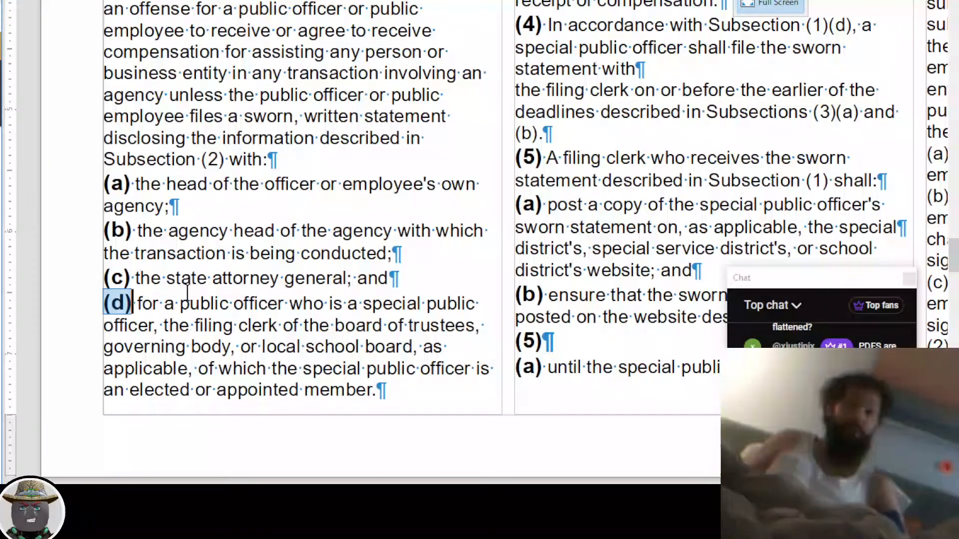
{"action": "left_click_drag", "start_coordinate": [150, 184], "coordinate": [162, 325]}
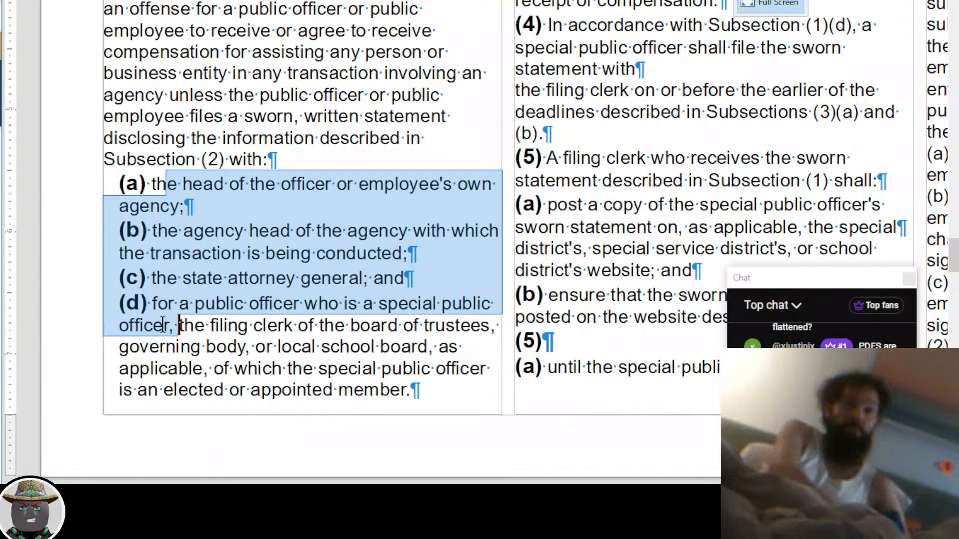
Indent subparagraphs (a) through (d) under section 6, paragraph (2), by one level
{"action": "key", "text": "ctrl+Down"}
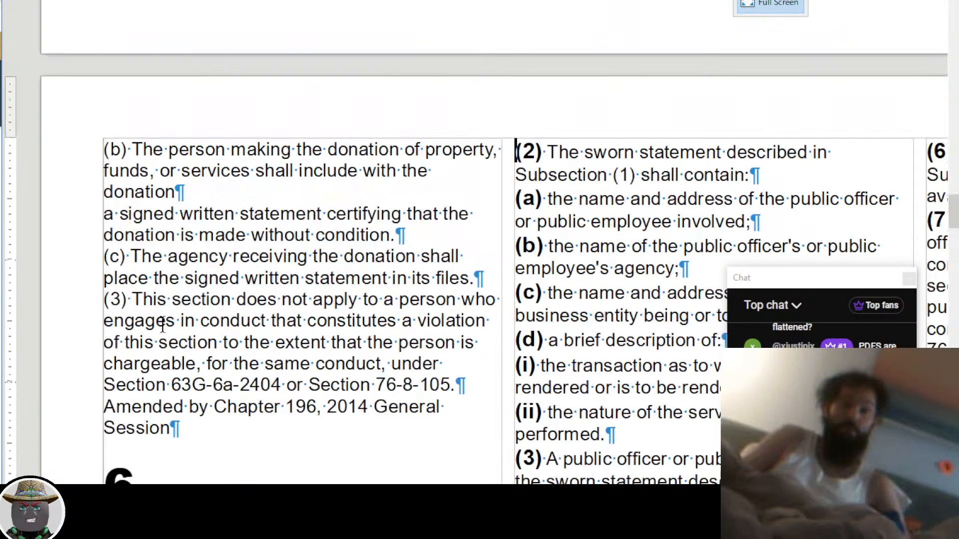
{"action": "key", "text": "ctrl+shift+Down"}
{"action": "key", "text": "ctrl+shift+Down"}
{"action": "key", "text": "ctrl+shift+Down"}
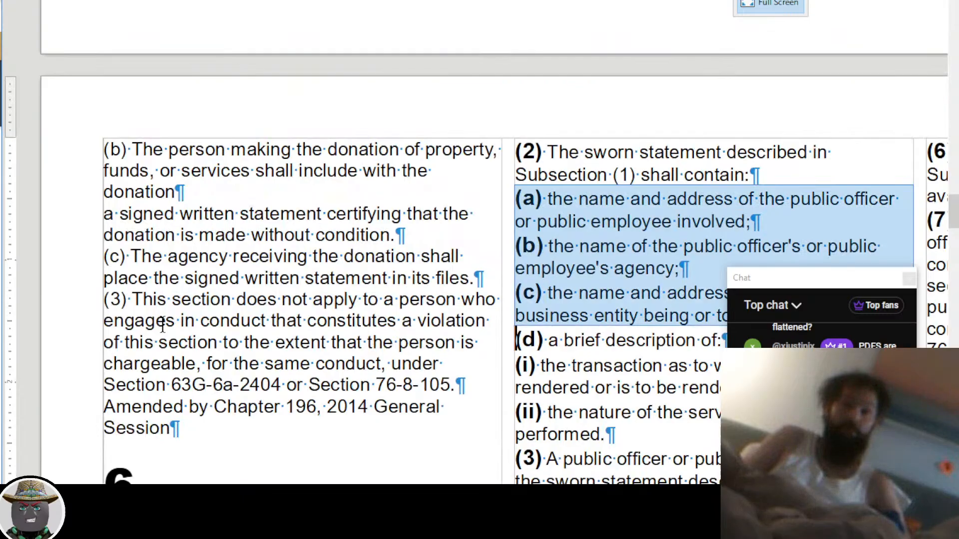
{"action": "key", "text": "Delete"}
{"action": "key", "text": "Delete"}
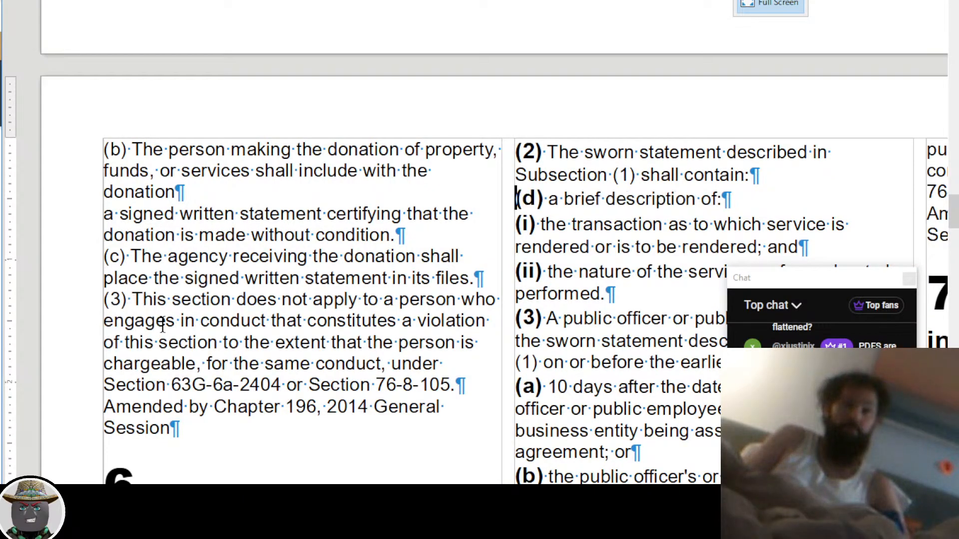
{"action": "key", "text": "ctrl+z"}
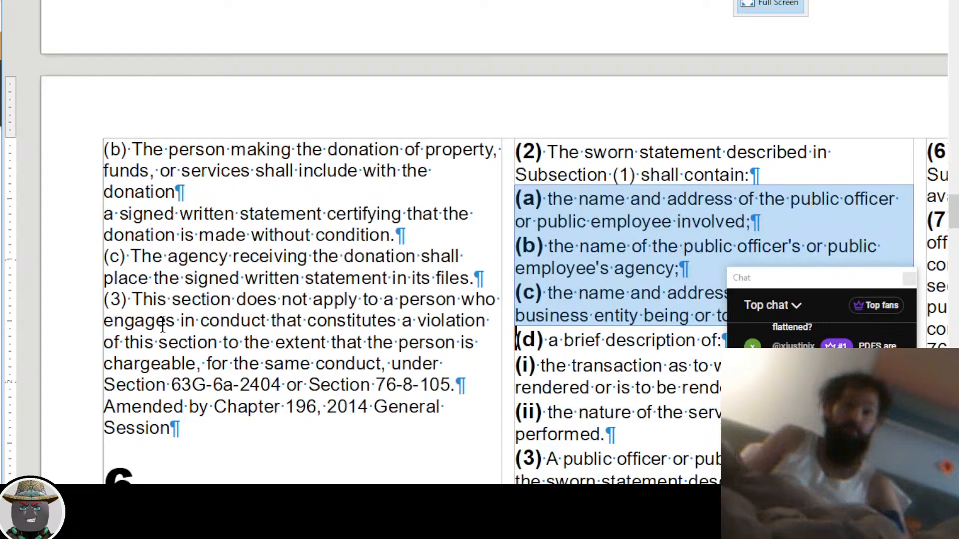
{"action": "key", "text": "shift+Right"}
{"action": "key", "text": "shift+Right"}
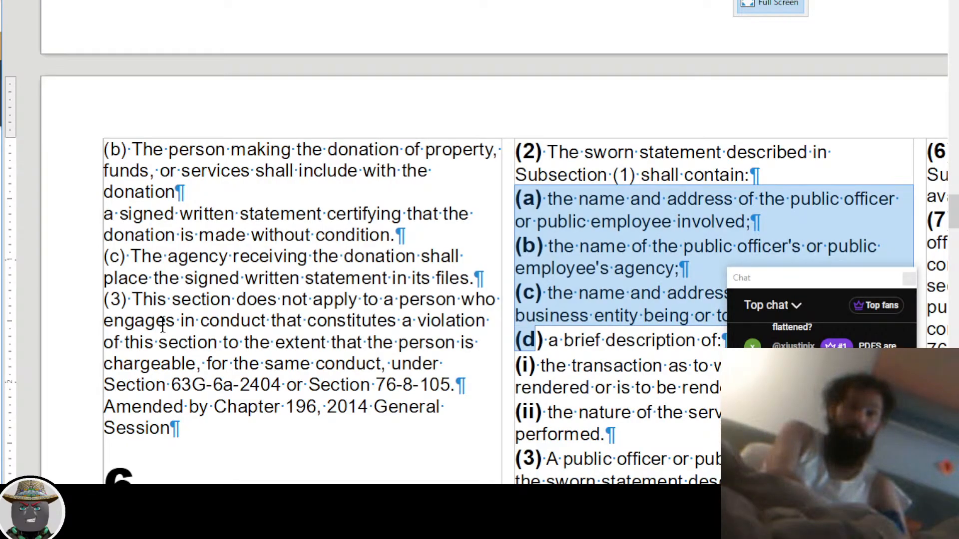
{"action": "key", "text": "Tab"}
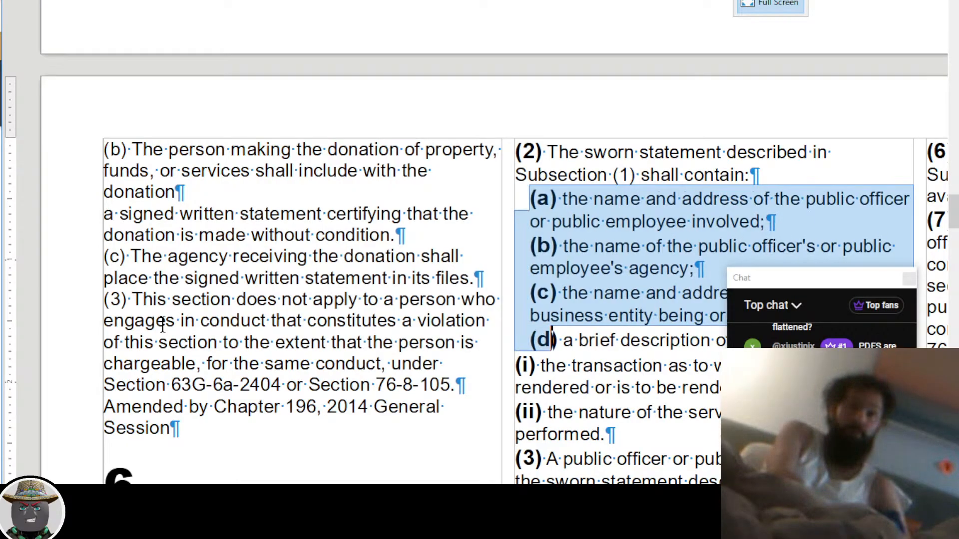
Indent items (i) and (ii) under section 6, paragraph (2)(d), one level deeper than (d)
{"action": "key", "text": "Down"}
{"action": "key", "text": "shift+Down"}
{"action": "key", "text": "Tab"}
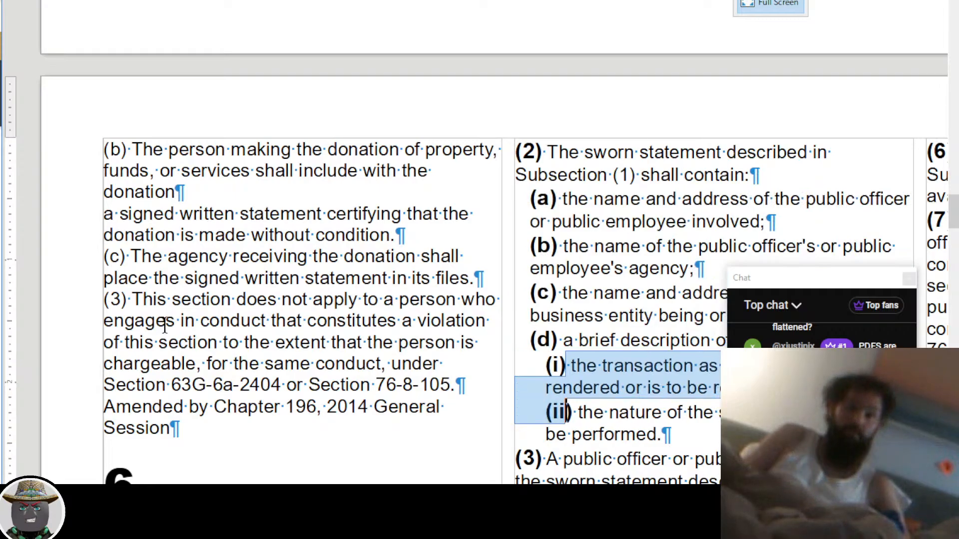
Indent subparagraphs (a) and (b) under section 6, paragraph (3), by one level
{"action": "key", "text": "Down"}
{"action": "key", "text": "Down"}
{"action": "key", "text": "Down"}
{"action": "key", "text": "Down"}
{"action": "key", "text": "Down"}
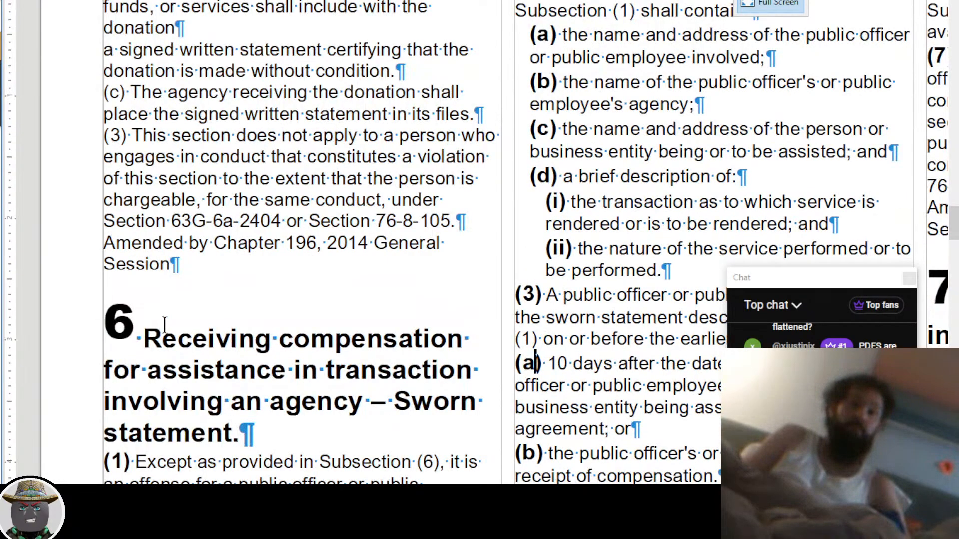
{"action": "key", "text": "shift+Down"}
{"action": "key", "text": "shift+Down"}
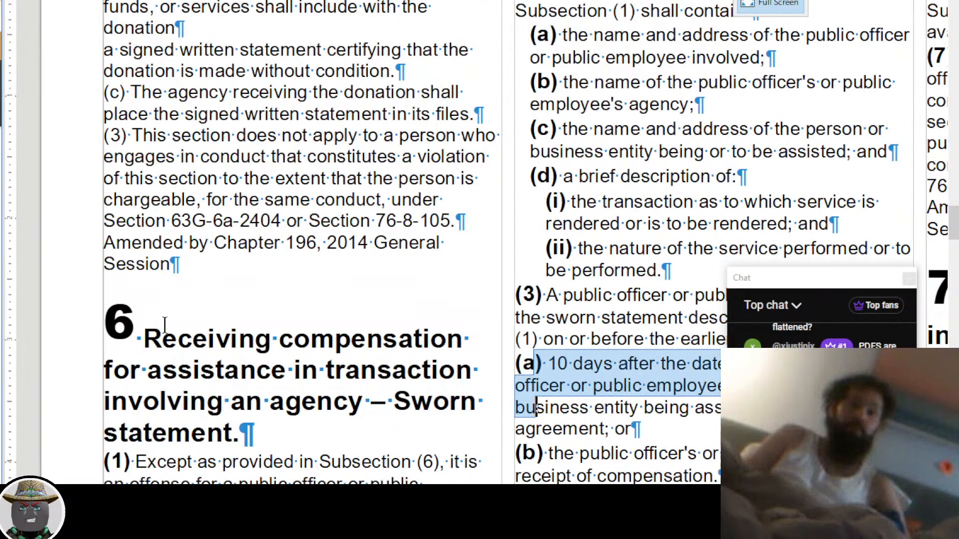
{"action": "key", "text": "shift+Down"}
{"action": "key", "text": "shift+Down"}
{"action": "key", "text": "Tab"}
Indent subparagraphs (a) and (b) under section 6, paragraph (5), by one level
{"action": "scroll", "coordinate": [101, 339], "scroll_direction": "down", "scroll_amount": 5}
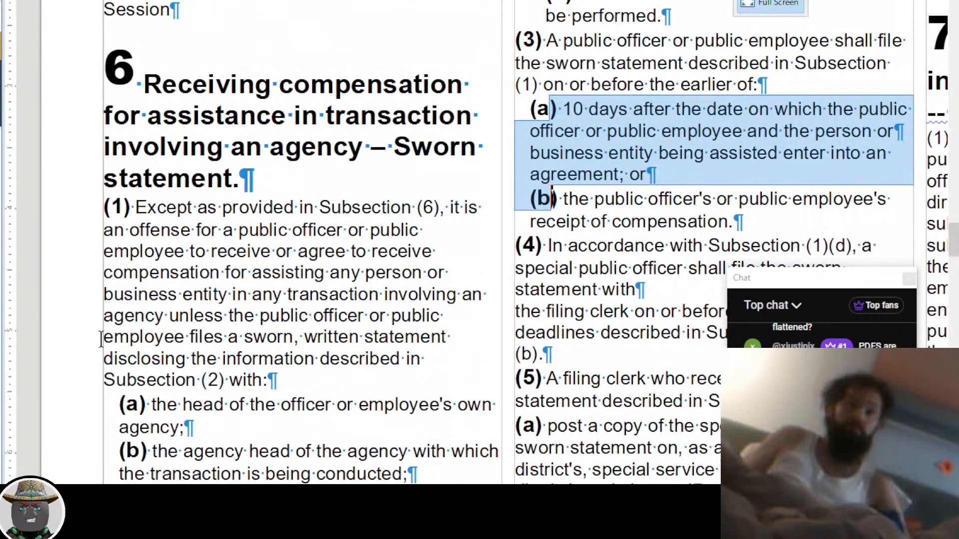
{"action": "left_click_drag", "start_coordinate": [556, 289], "coordinate": [561, 382]}
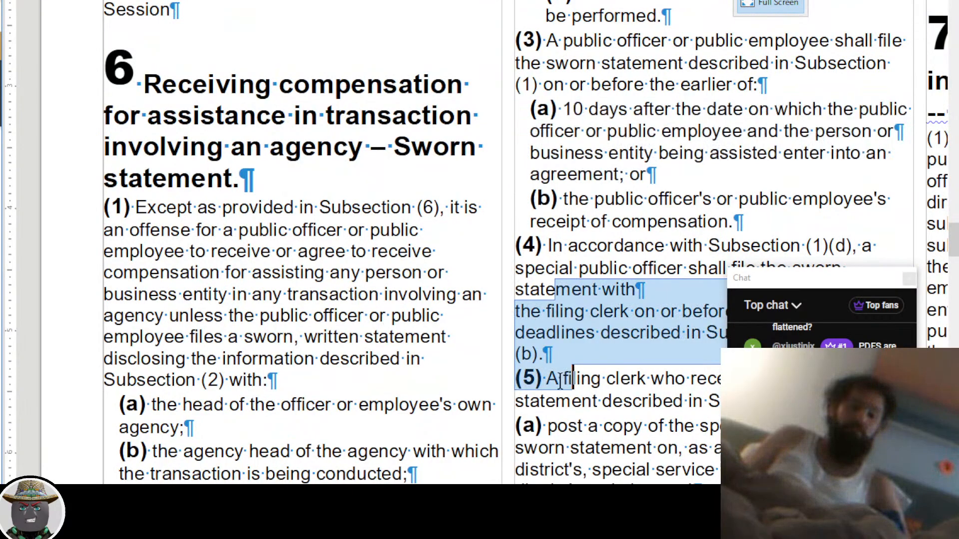
{"action": "key", "text": "Down"}
{"action": "key", "text": "Down"}
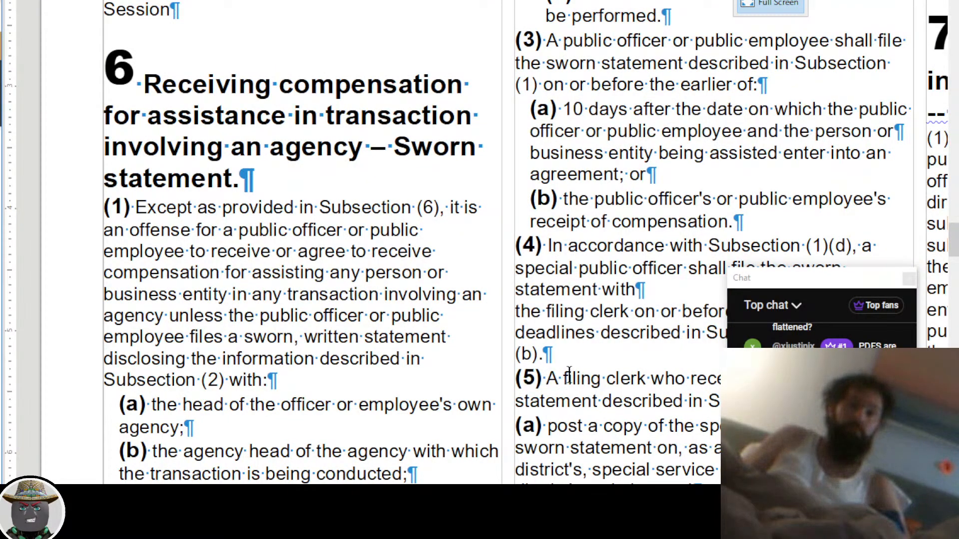
{"action": "scroll", "coordinate": [561, 382], "scroll_direction": "down", "scroll_amount": 5}
{"action": "left_click", "coordinate": [592, 270], "text": "shift"}
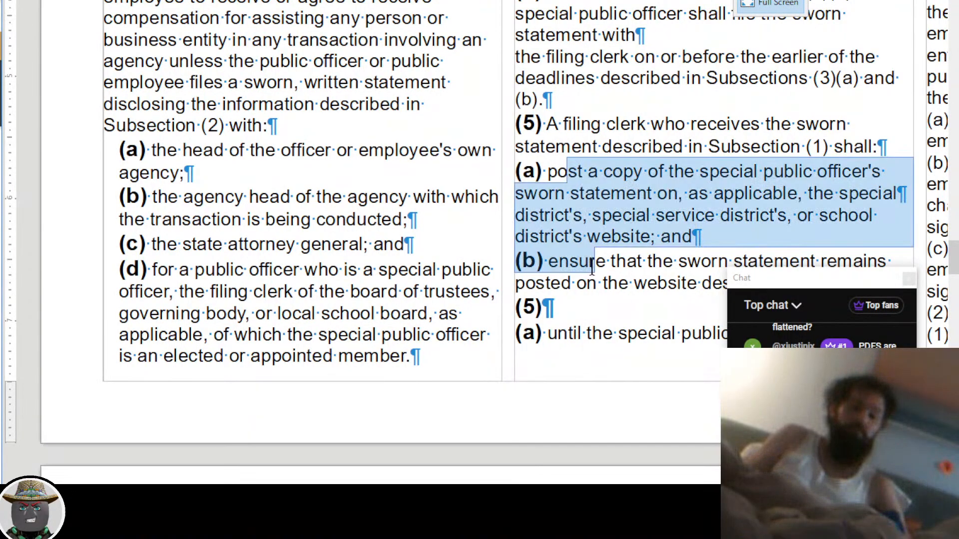
{"action": "key", "text": "Tab"}
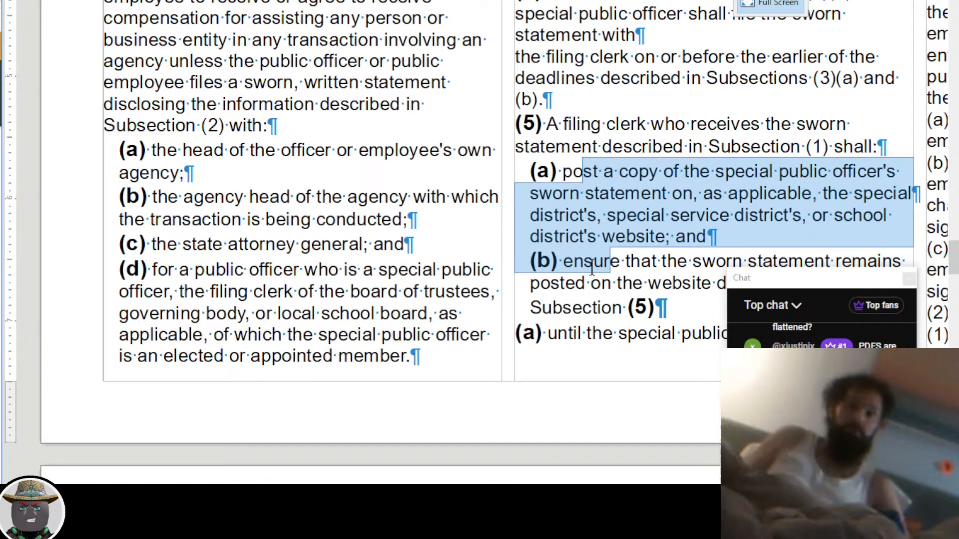
Rejoin the split reference "Subsection (5)(a)" in section 6, paragraph (5)(b), and reset "(5)(a)" to Default Character Style
{"action": "left_click", "coordinate": [656, 309]}
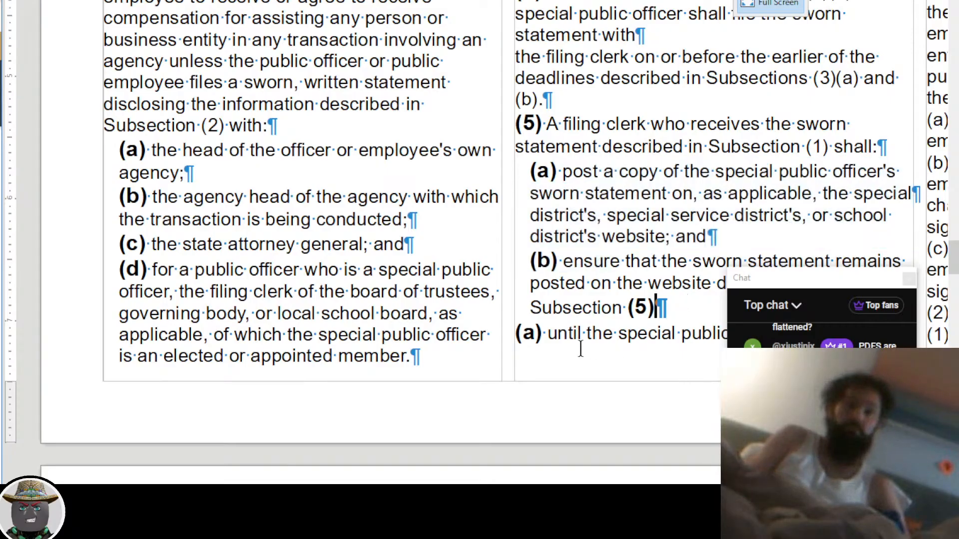
{"action": "key", "text": "Delete"}
{"action": "key", "text": "Left"}
{"action": "key", "text": "Left"}
{"action": "key", "text": "Left"}
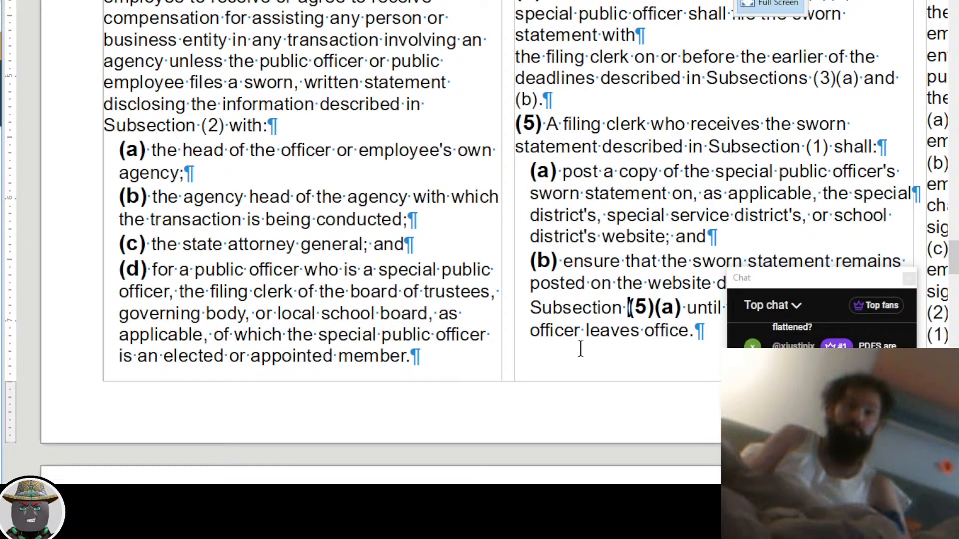
{"action": "key", "text": "shift+Right"}
{"action": "key", "text": "shift+Right"}
{"action": "key", "text": "shift+Right"}
{"action": "key", "text": "shift+Right"}
{"action": "key", "text": "shift+Right"}
{"action": "key", "text": "shift+Right"}
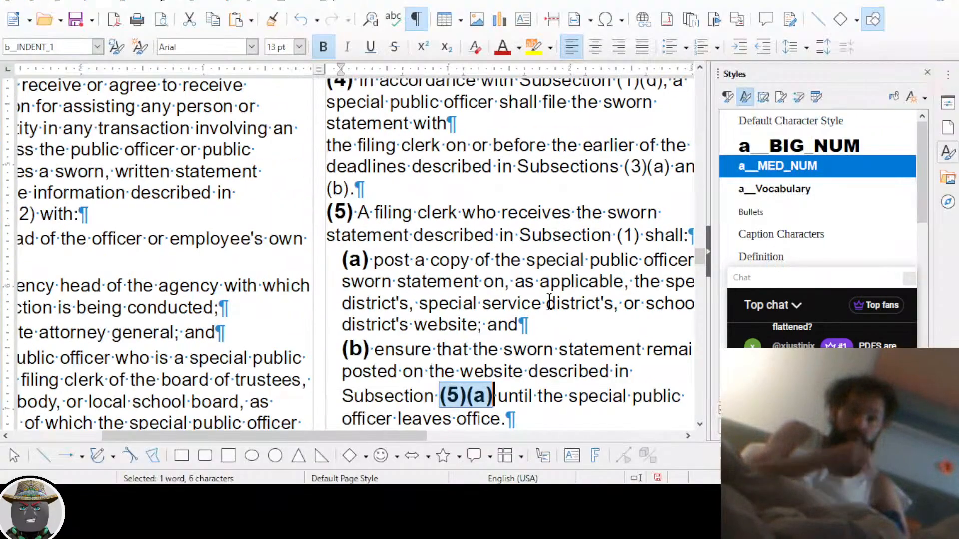
{"action": "left_click", "coordinate": [817, 123]}
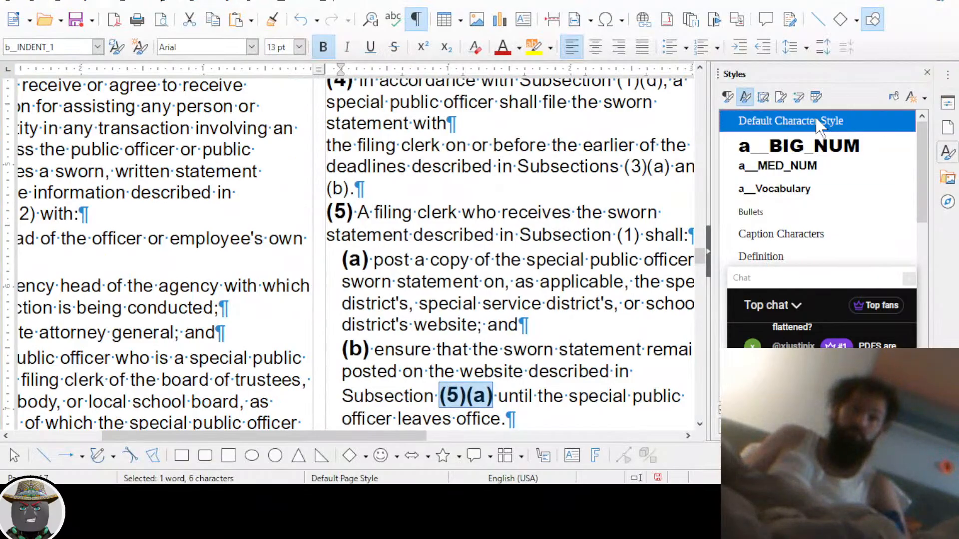
{"action": "double_click", "coordinate": [819, 126]}
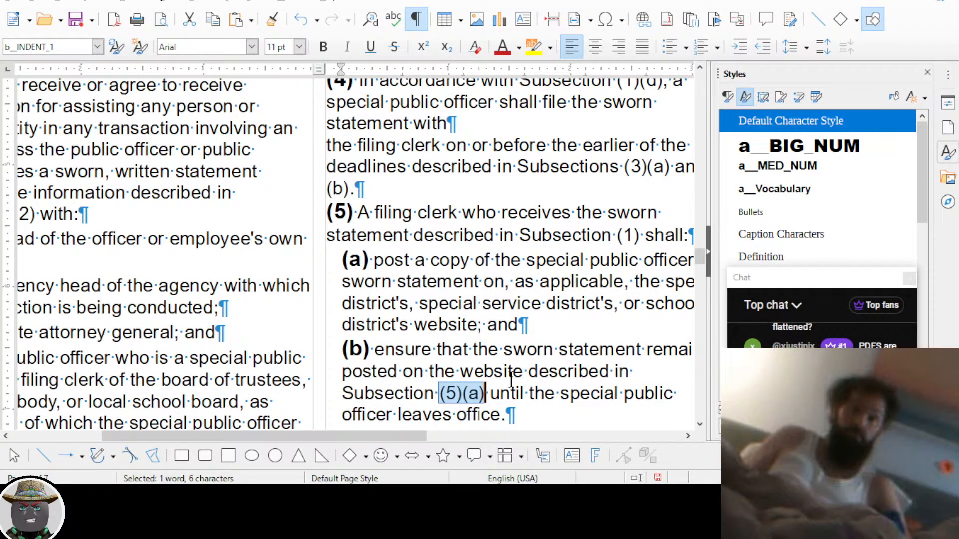
Review section 6, paragraphs (6) and (7), including the statute sections cited at the end of (7)
{"action": "scroll", "coordinate": [510, 380], "scroll_direction": "down", "scroll_amount": 3}
{"action": "left_click", "coordinate": [490, 291]}
{"action": "scroll", "coordinate": [490, 291], "scroll_direction": "up", "scroll_amount": 3}
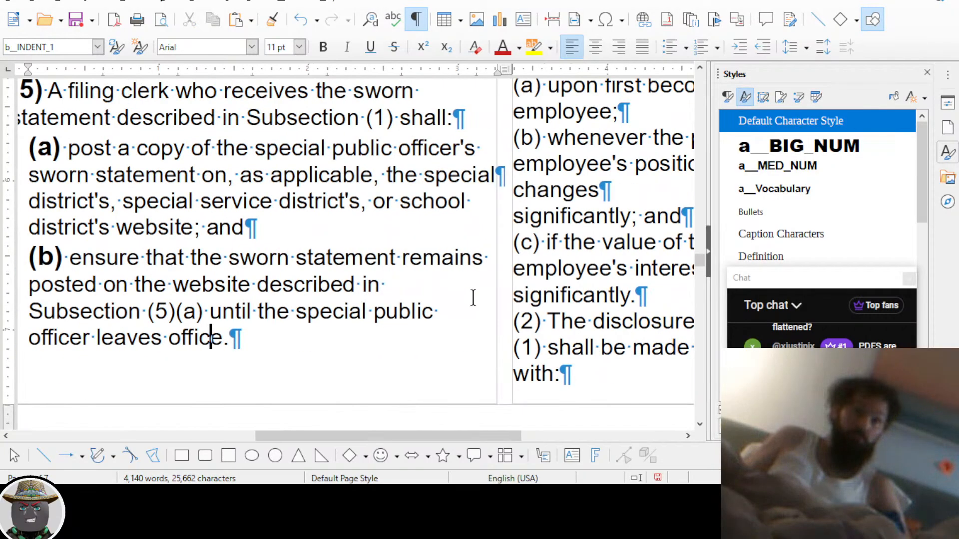
{"action": "scroll", "coordinate": [499, 300], "scroll_direction": "right", "scroll_amount": 10}
{"action": "scroll", "coordinate": [557, 304], "scroll_direction": "up", "scroll_amount": 4}
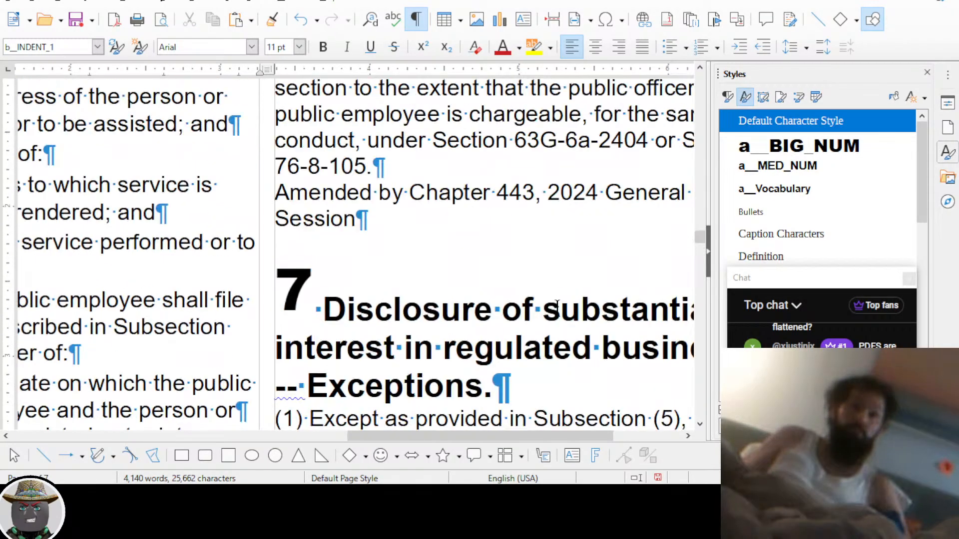
{"action": "scroll", "coordinate": [557, 304], "scroll_direction": "up", "scroll_amount": 3}
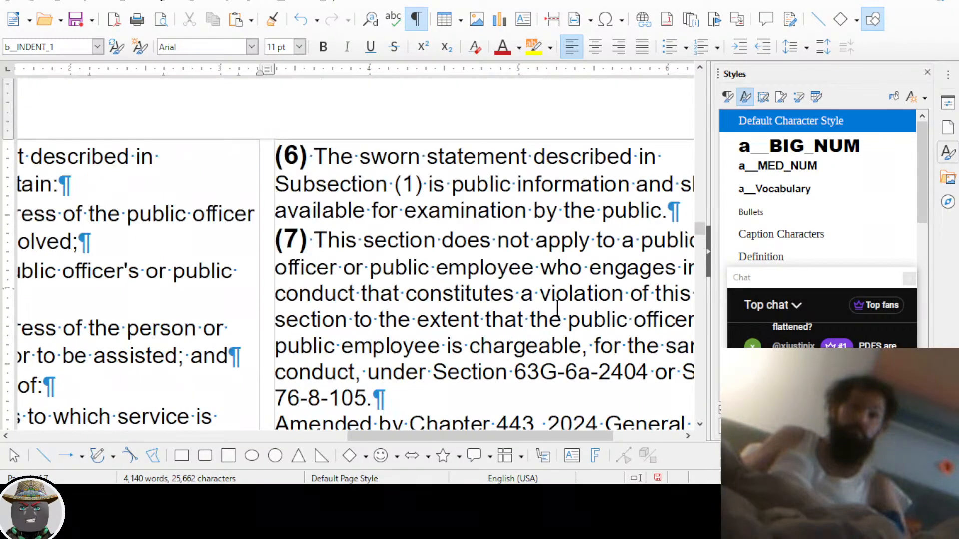
{"action": "scroll", "coordinate": [352, 202], "scroll_direction": "down", "scroll_amount": 1}
{"action": "scroll", "coordinate": [350, 201], "scroll_direction": "right", "scroll_amount": 1}
{"action": "scroll", "coordinate": [350, 201], "scroll_direction": "up", "scroll_amount": 1}
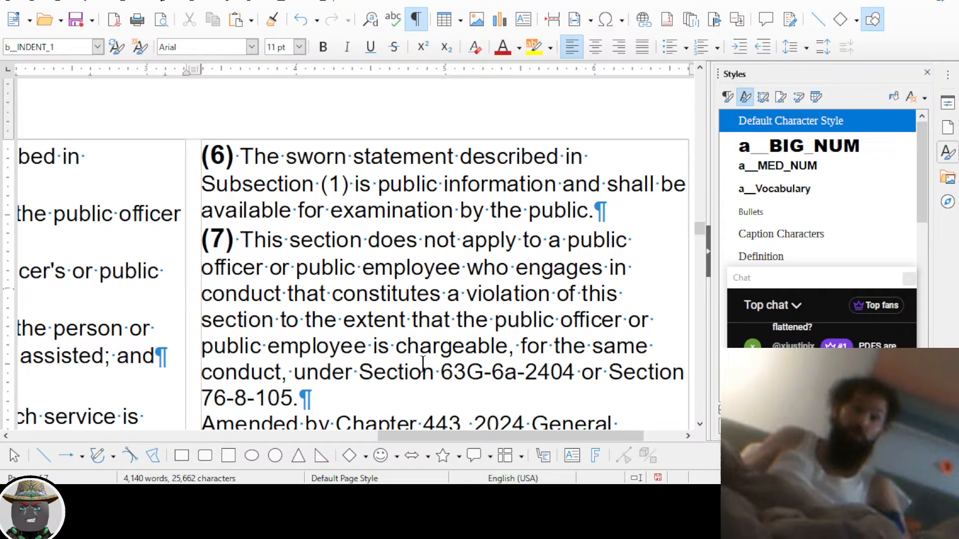
{"action": "left_click_drag", "start_coordinate": [373, 372], "coordinate": [568, 385]}
{"action": "scroll", "coordinate": [546, 384], "scroll_direction": "down", "scroll_amount": 3}
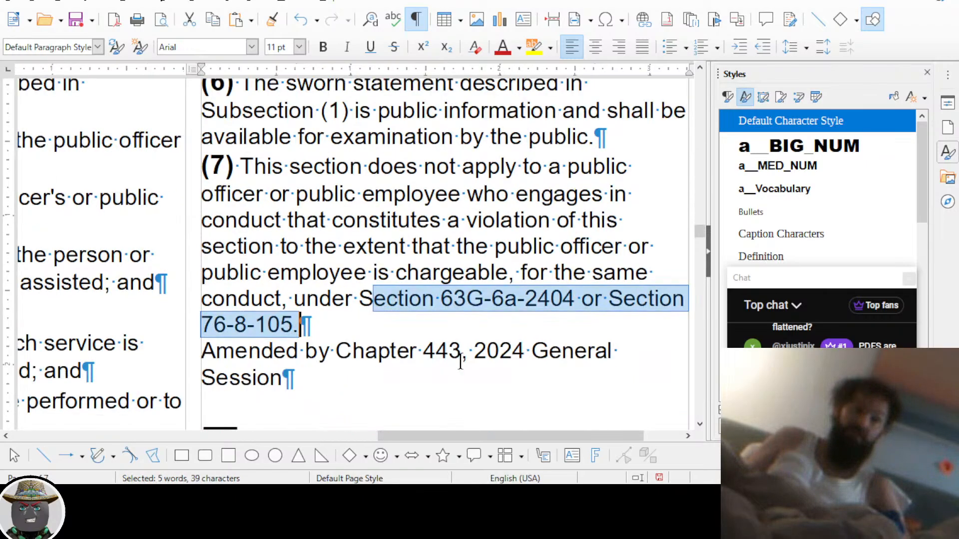
{"action": "left_click", "coordinate": [399, 220]}
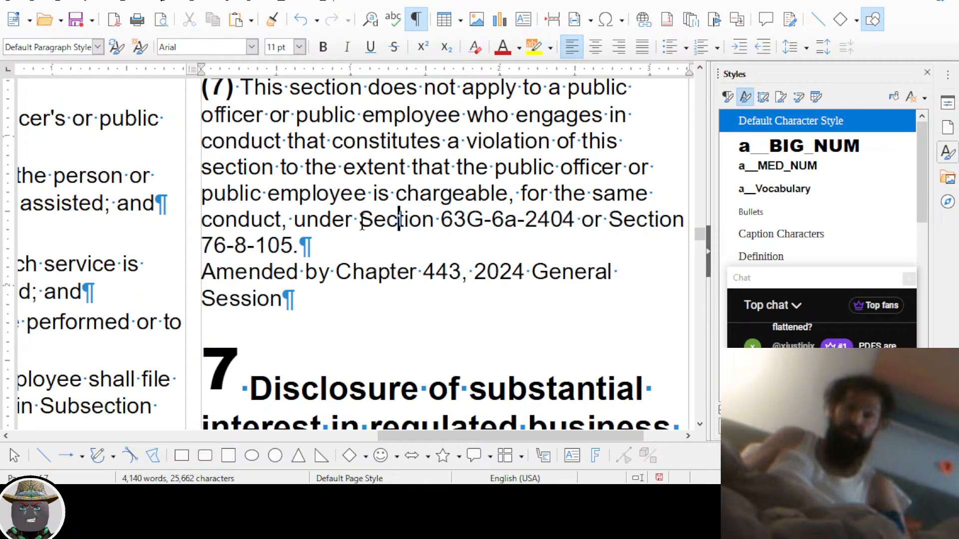
{"action": "left_click_drag", "start_coordinate": [359, 221], "coordinate": [304, 247]}
{"action": "scroll", "coordinate": [546, 235], "scroll_direction": "down", "scroll_amount": 5}
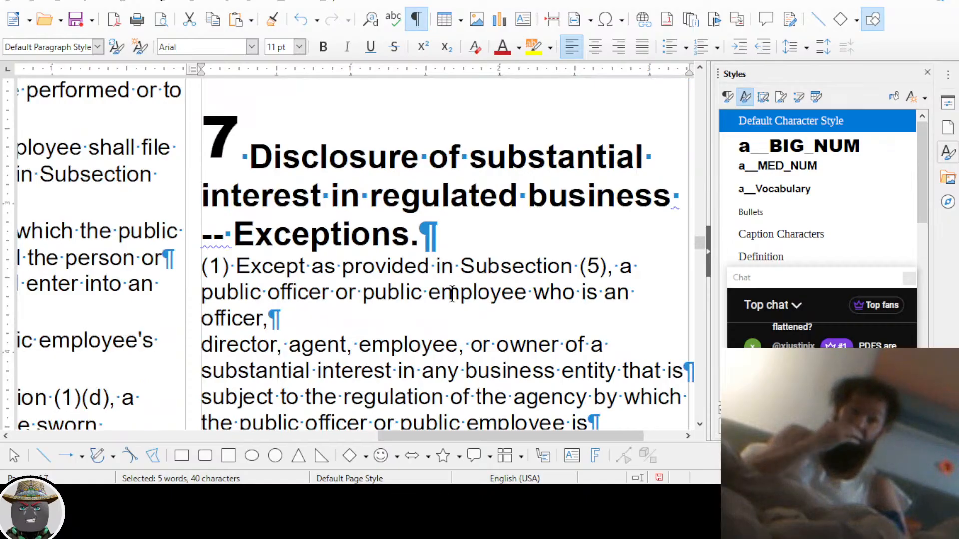
{"action": "left_click", "coordinate": [232, 278]}
{"action": "key", "text": "shift+Right"}
{"action": "key", "text": "shift+Right"}
{"action": "key", "text": "shift+Right"}
{"action": "key", "text": "ctrl+2"}
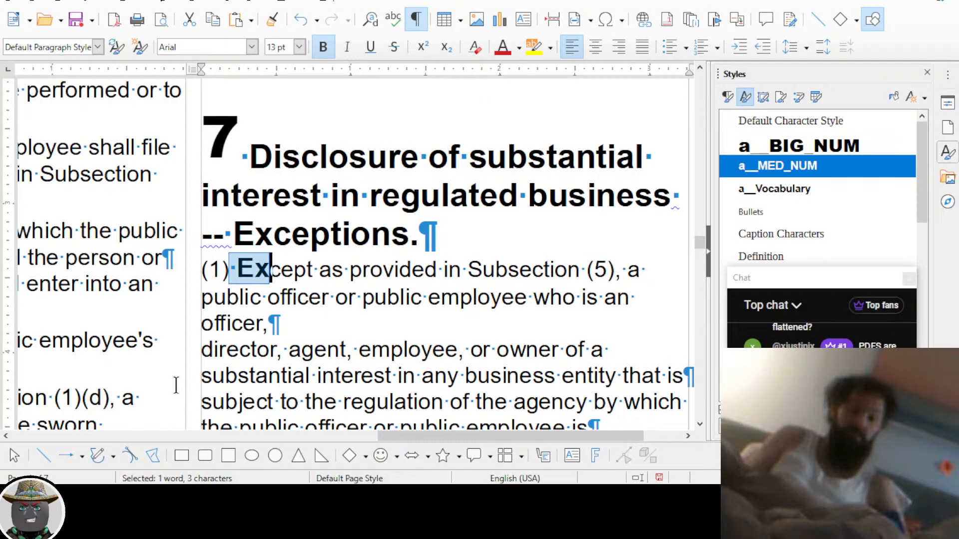
{"action": "key", "text": "ctrl+z"}
Apply the a__MED_NUM character style to the label (1) under the section 7 heading
{"action": "key", "text": "Left"}
{"action": "key", "text": "Left"}
{"action": "key", "text": "Left"}
{"action": "key", "text": "shift+Right"}
{"action": "key", "text": "shift+Right"}
{"action": "key", "text": "shift+Right"}
{"action": "key", "text": "ctrl+2"}
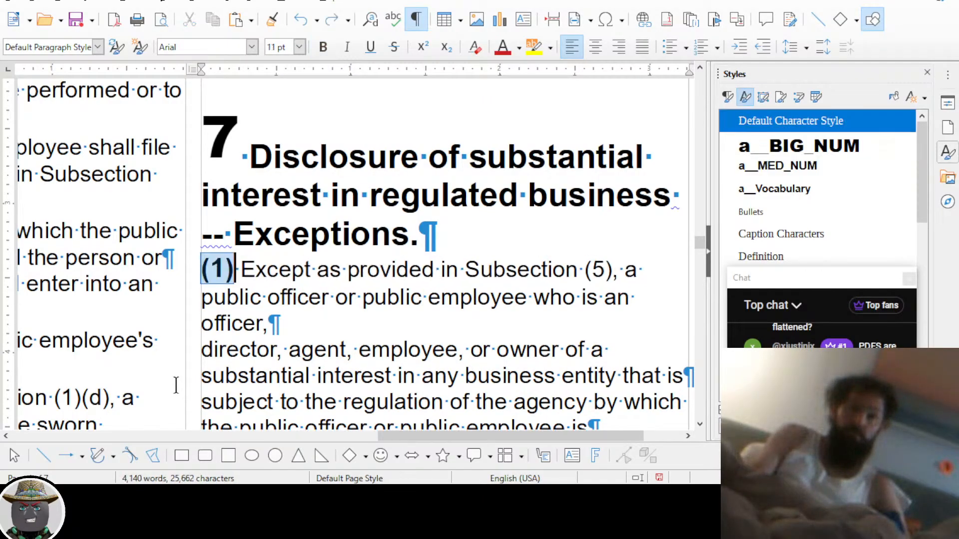
Remove the stray paragraph breaks inside section 7, paragraph (1), so its text runs continuously up to "the entity:"
{"action": "key", "text": "Down"}
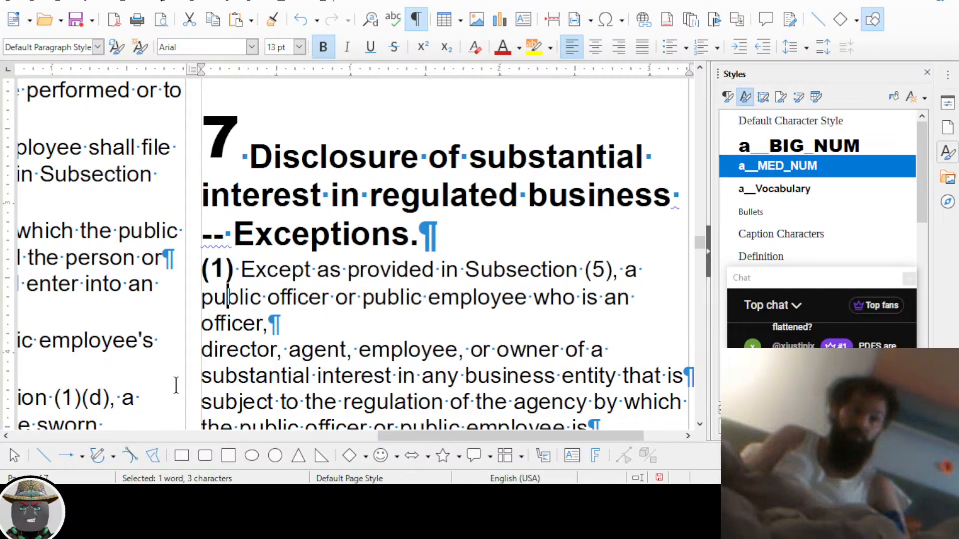
{"action": "key", "text": "Down"}
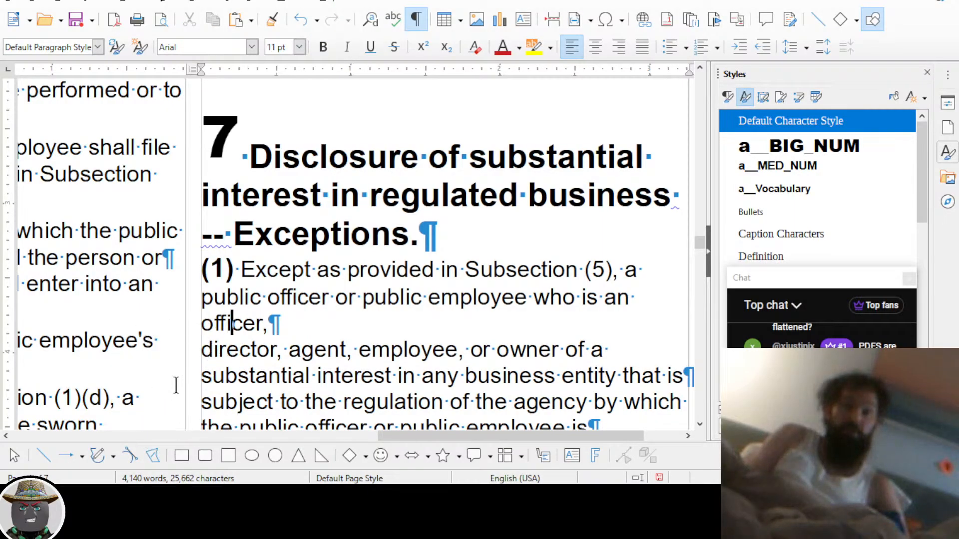
{"action": "key", "text": "End"}
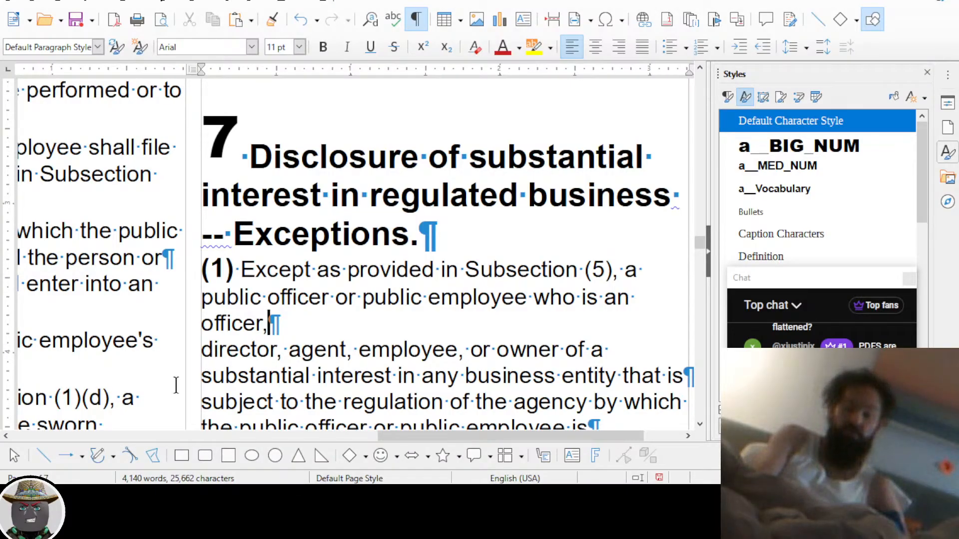
{"action": "key", "text": "Delete"}
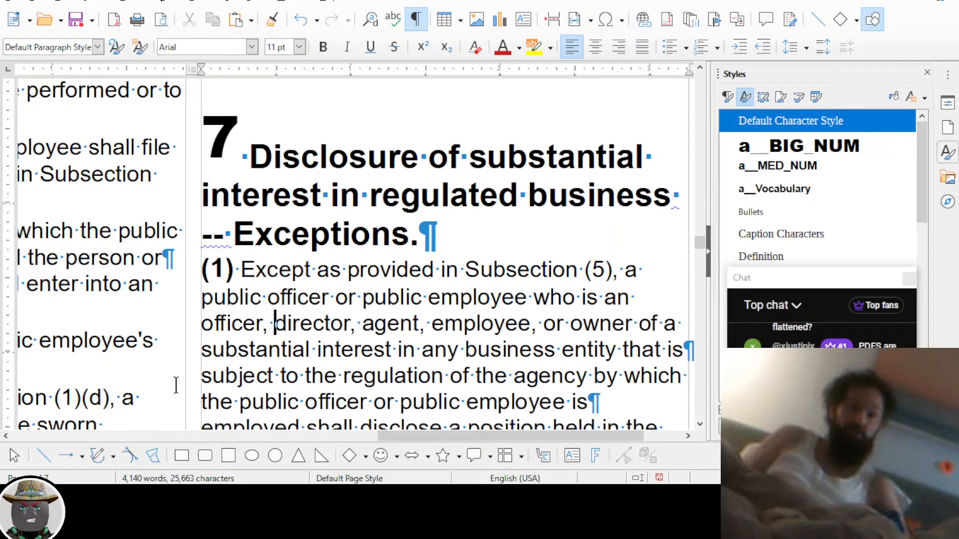
{"action": "scroll", "coordinate": [549, 295], "scroll_direction": "down", "scroll_amount": 2}
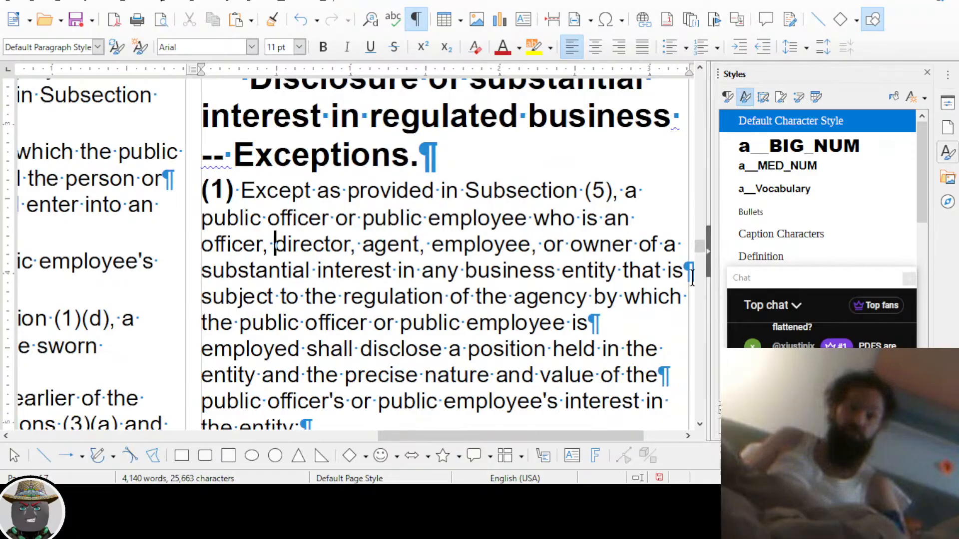
{"action": "left_click", "coordinate": [692, 277]}
{"action": "key", "text": "Delete"}
{"action": "left_click", "coordinate": [657, 335]}
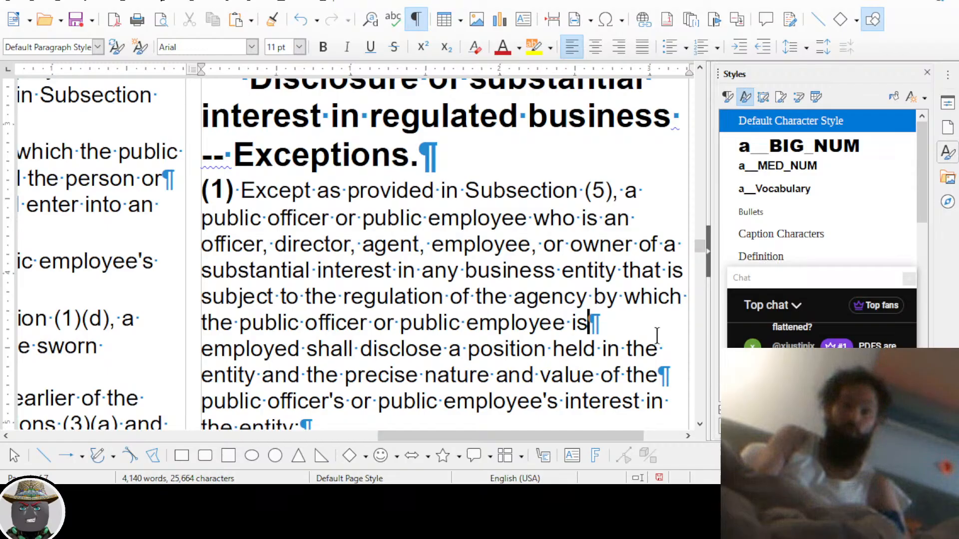
{"action": "key", "text": "Delete"}
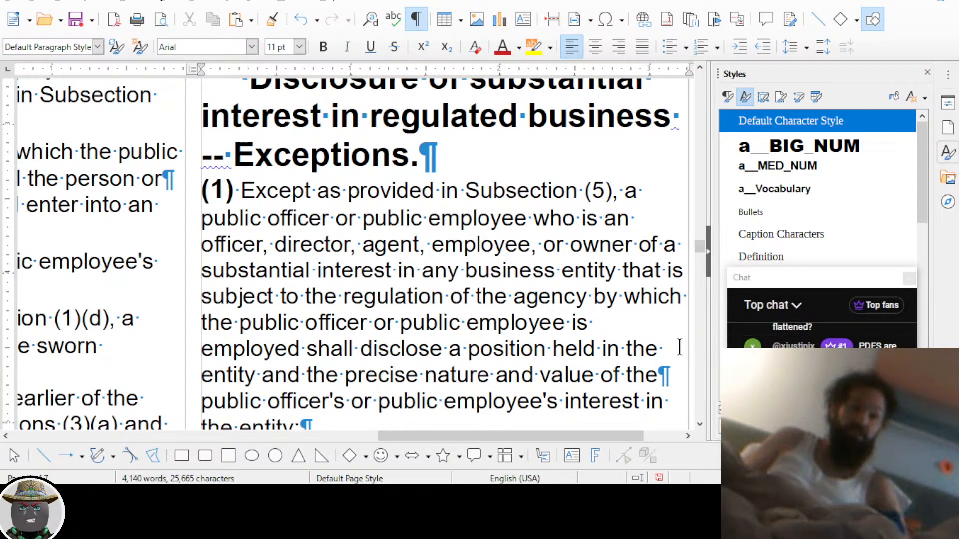
{"action": "scroll", "coordinate": [663, 348], "scroll_direction": "down", "scroll_amount": 2}
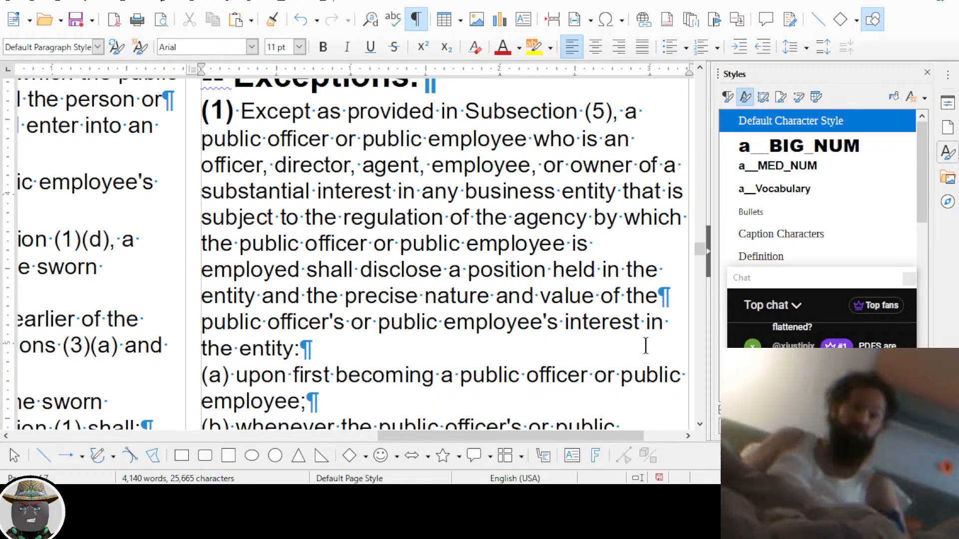
{"action": "key", "text": "Delete"}
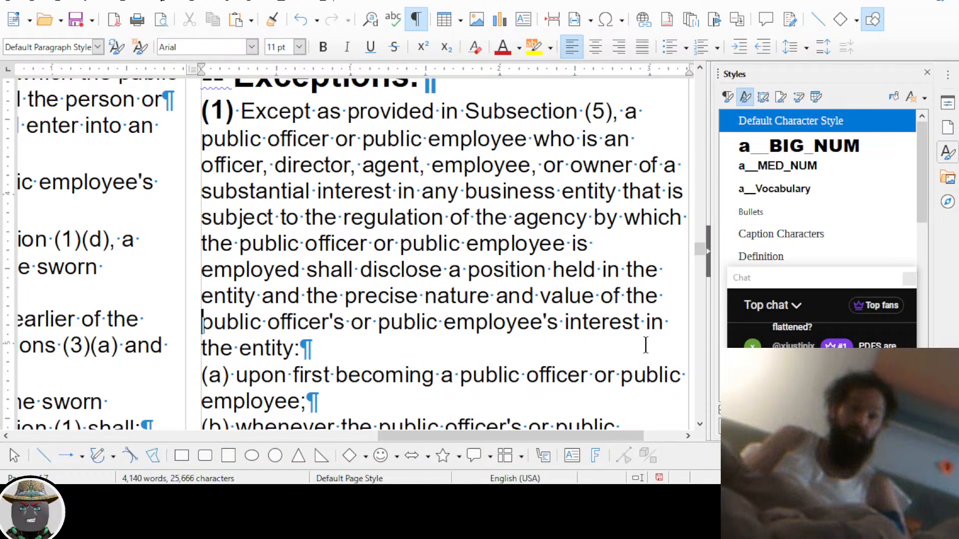
Indent subparagraphs (a) through (c) under section 7, paragraph (1), with the b_INDENT_1 paragraph style
{"action": "left_click", "coordinate": [646, 345]}
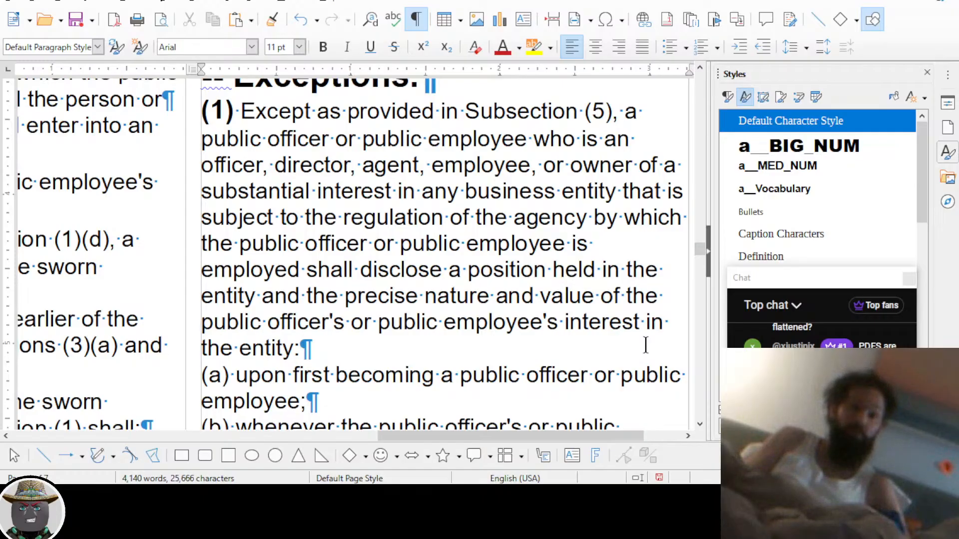
{"action": "key", "text": "Down"}
{"action": "key", "text": "Down"}
{"action": "key", "text": "Right"}
{"action": "key", "text": "Up"}
{"action": "key", "text": "Up"}
{"action": "key", "text": "shift+Down"}
{"action": "key", "text": "shift+Down"}
{"action": "key", "text": "shift+Down"}
{"action": "key", "text": "shift+Down"}
{"action": "key", "text": "shift+Down"}
{"action": "key", "text": "shift+Down"}
{"action": "key", "text": "shift+Down"}
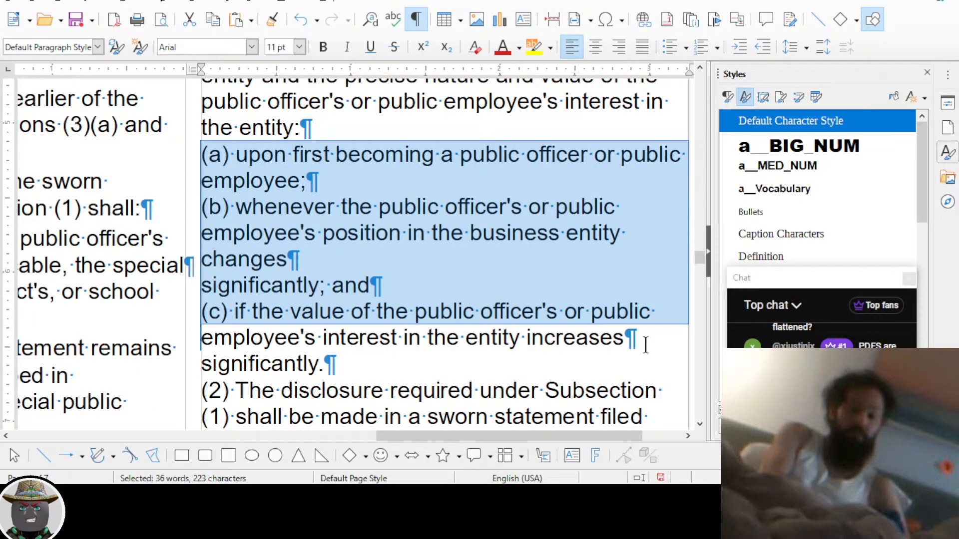
{"action": "key", "text": "ctrl+2"}
{"action": "key", "text": "ctrl+1"}
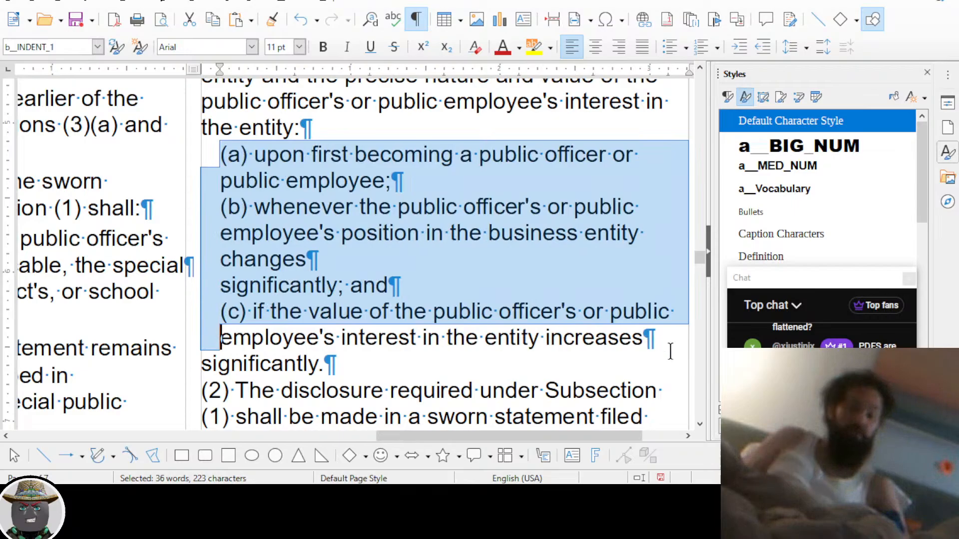
Apply the bold a__MED_NUM label style to (a), (b) and (c) under section 7, paragraph (1)
{"action": "scroll", "coordinate": [669, 350], "scroll_direction": "right", "scroll_amount": 3}
{"action": "scroll", "coordinate": [669, 347], "scroll_direction": "up", "scroll_amount": 7}
{"action": "scroll", "coordinate": [668, 344], "scroll_direction": "down", "scroll_amount": 5}
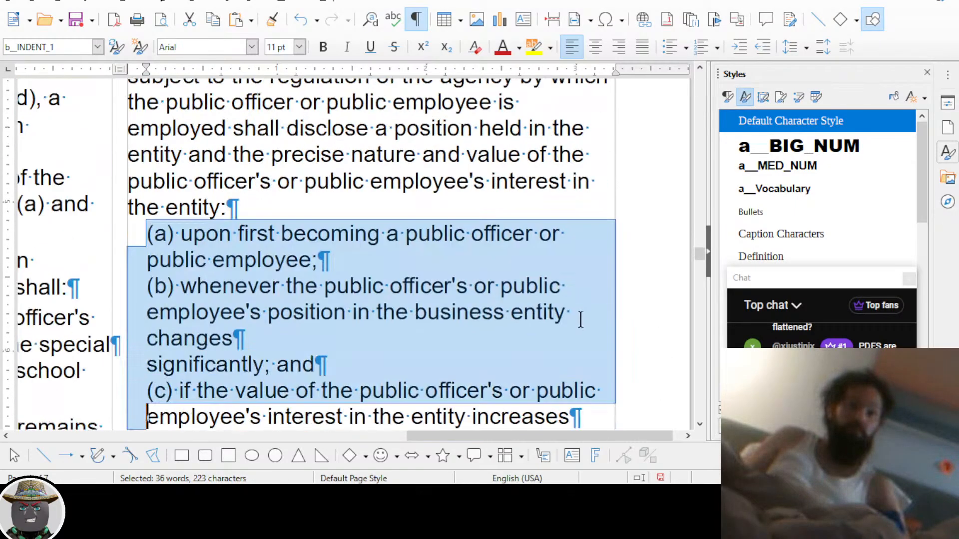
{"action": "left_click", "coordinate": [144, 231]}
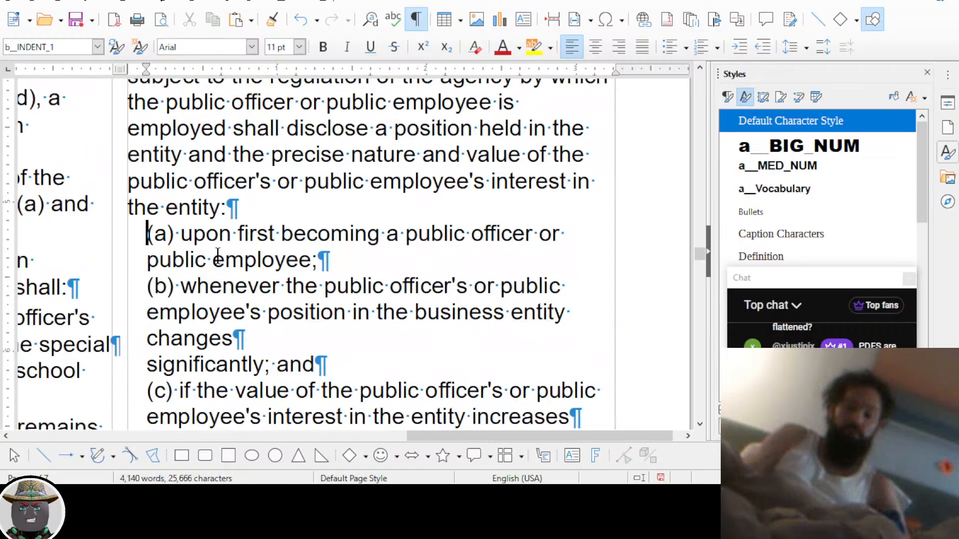
{"action": "key", "text": "ctrl+m"}
{"action": "key", "text": "shift+Home"}
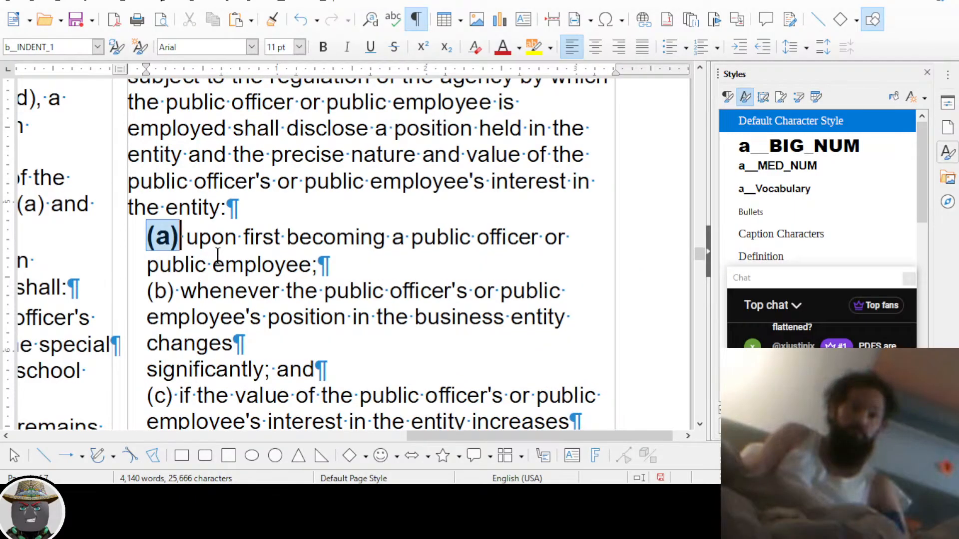
{"action": "key", "text": "ctrl+Down"}
{"action": "key", "text": "ctrl+m"}
{"action": "key", "text": "ctrl+Down"}
{"action": "key", "text": "ctrl+Down"}
{"action": "key", "text": "ctrl+m"}
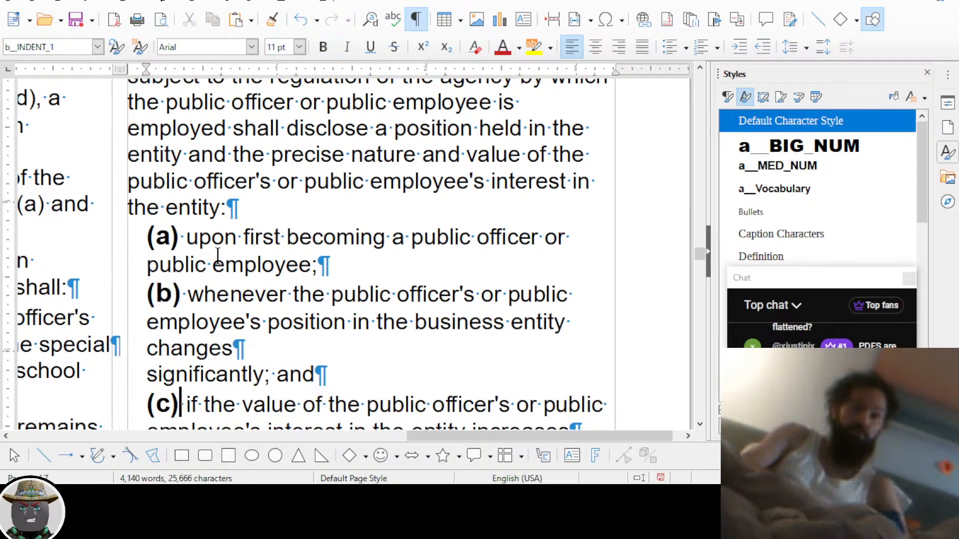
Remove the stray paragraph breaks before "significantly" in subparagraphs (b) and (c) of section 7, paragraph (1)
{"action": "key", "text": "shift+Home"}
{"action": "key", "text": "Up"}
{"action": "key", "text": "Up"}
{"action": "key", "text": "End"}
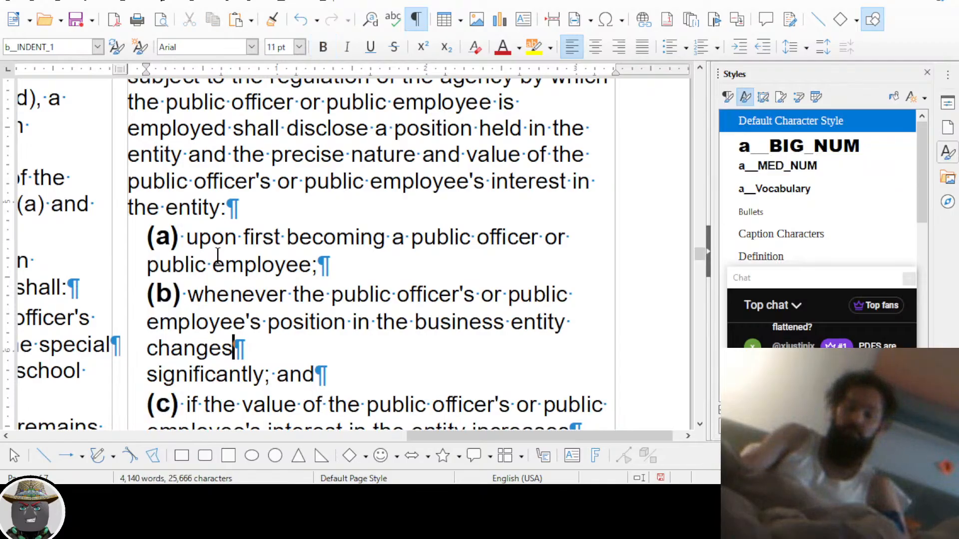
{"action": "key", "text": "Delete"}
{"action": "scroll", "coordinate": [246, 285], "scroll_direction": "down", "scroll_amount": 3}
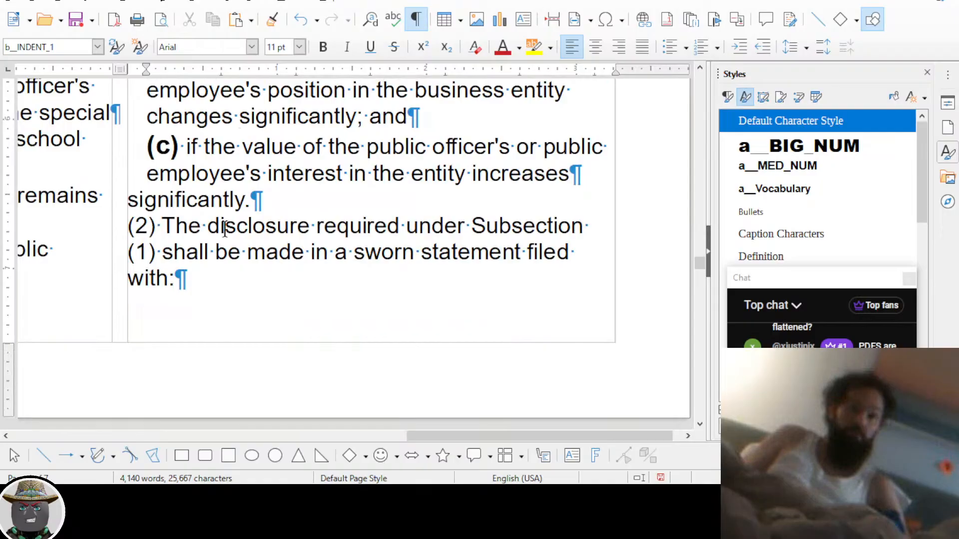
{"action": "key", "text": "Down"}
{"action": "key", "text": "Down"}
{"action": "key", "text": "End"}
{"action": "key", "text": "Delete"}
Apply the a__MED_NUM character style to the label (2) of section 7
{"action": "key", "text": "Down"}
{"action": "key", "text": "Up"}
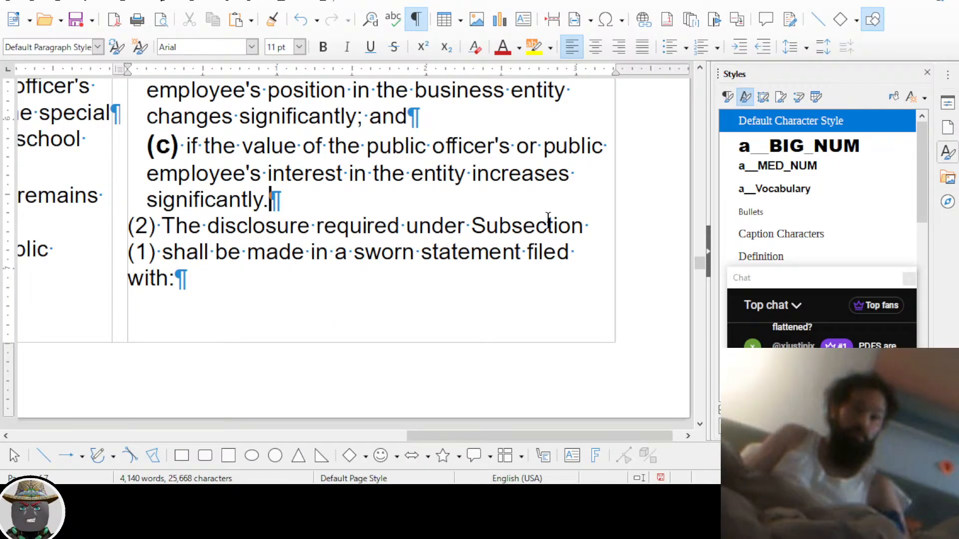
{"action": "key", "text": "shift+Right"}
{"action": "key", "text": "shift+Right"}
{"action": "key", "text": "shift+Right"}
{"action": "key", "text": "ctrl+2"}
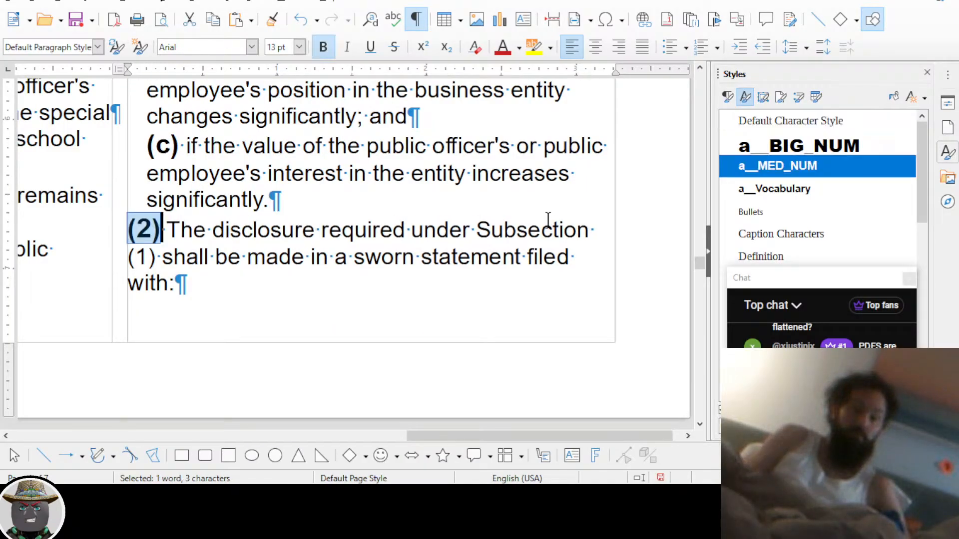
Apply the a__MED_NUM character style to the labels (a) and (b) under section 7, paragraph (2)
{"action": "key", "text": "Down"}
{"action": "key", "text": "Down"}
{"action": "key", "text": "Down"}
{"action": "key", "text": "Left"}
{"action": "key", "text": "Left"}
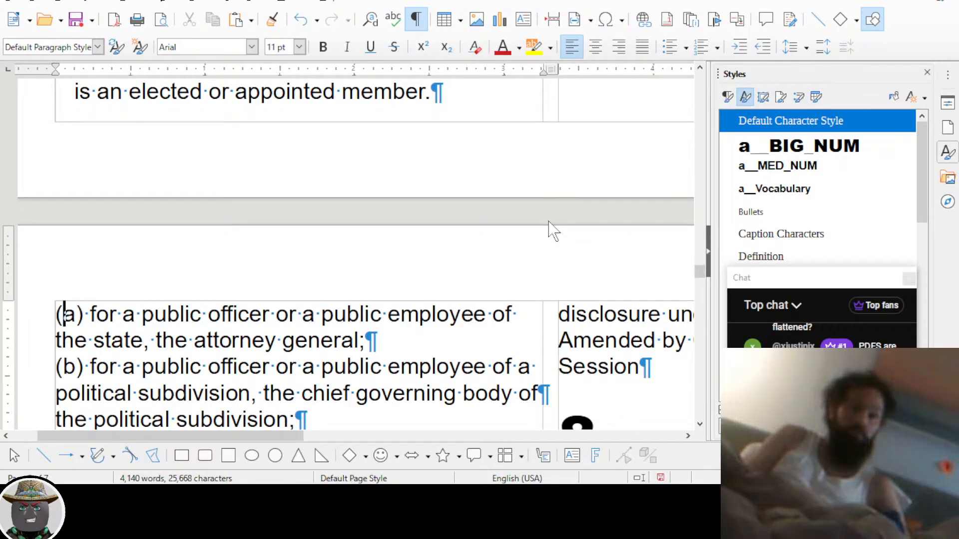
{"action": "key", "text": "shift+Right"}
{"action": "key", "text": "shift+Right"}
{"action": "key", "text": "shift+Right"}
{"action": "key", "text": "ctrl+2"}
{"action": "key", "text": "Down"}
{"action": "key", "text": "shift+Right"}
{"action": "key", "text": "shift+Right"}
{"action": "key", "text": "shift+Right"}
{"action": "key", "text": "ctrl+2"}
Apply the a__MED_NUM character style to the labels (c) and (d) under section 7, paragraph (2)
{"action": "key", "text": "Down"}
{"action": "key", "text": "Down"}
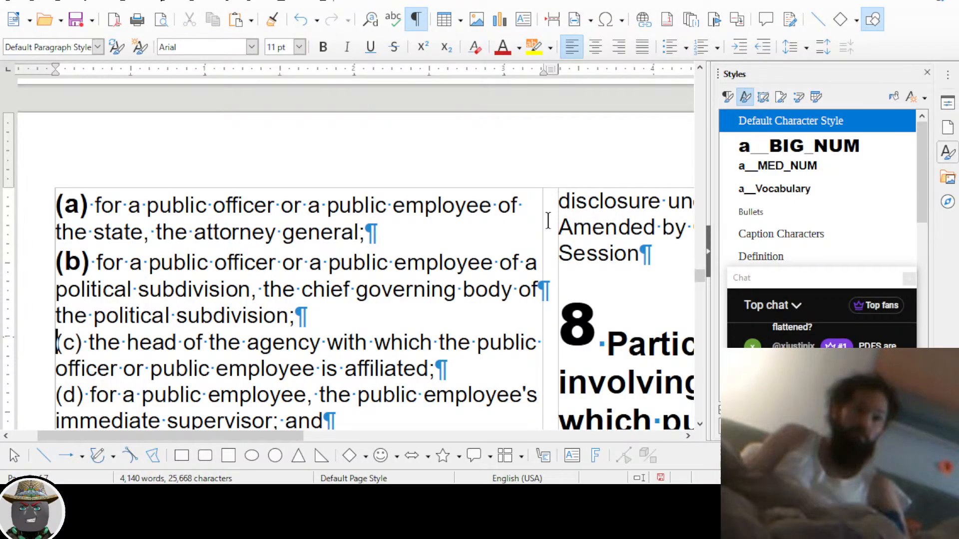
{"action": "key", "text": "shift+Right"}
{"action": "key", "text": "shift+Right"}
{"action": "key", "text": "shift+Right"}
{"action": "key", "text": "ctrl+2"}
{"action": "key", "text": "Down"}
{"action": "key", "text": "shift+Right"}
{"action": "key", "text": "shift+Right"}
{"action": "key", "text": "shift+Right"}
{"action": "key", "text": "ctrl+2"}
Remove the stray paragraph break after "governing body of" in subparagraph (b) of section 7, paragraph (2)
{"action": "key", "text": "Up"}
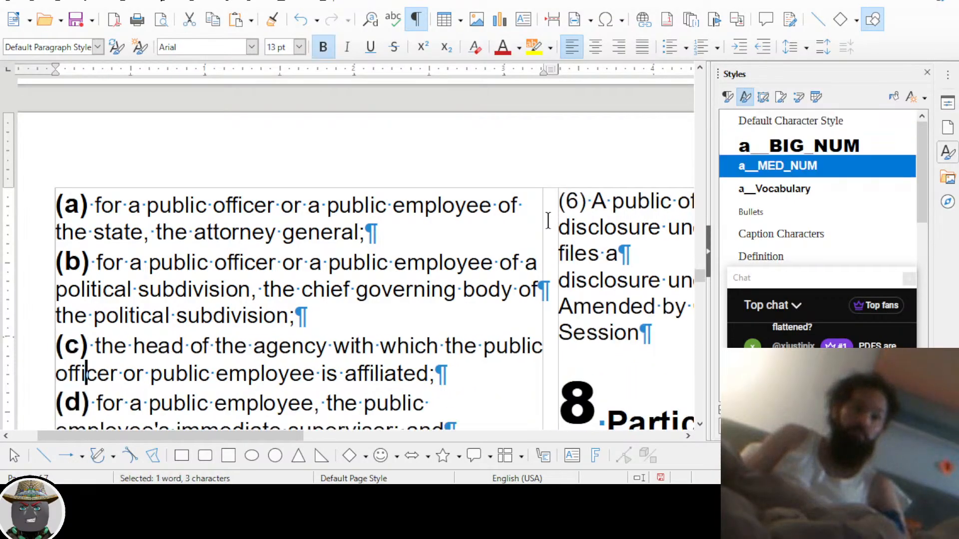
{"action": "key", "text": "Up"}
{"action": "key", "text": "Left"}
{"action": "key", "text": "Left"}
{"action": "key", "text": "Left"}
{"action": "key", "text": "Left"}
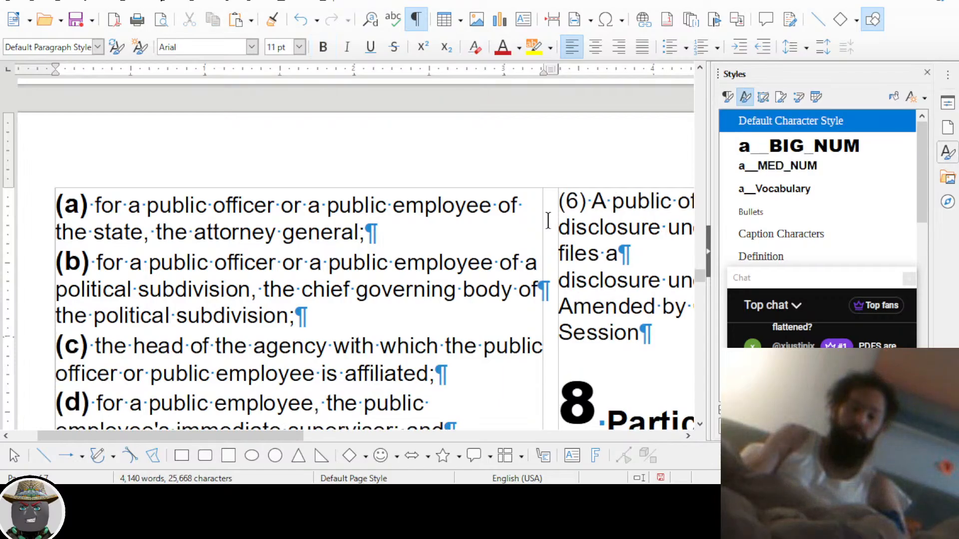
{"action": "key", "text": "Delete"}
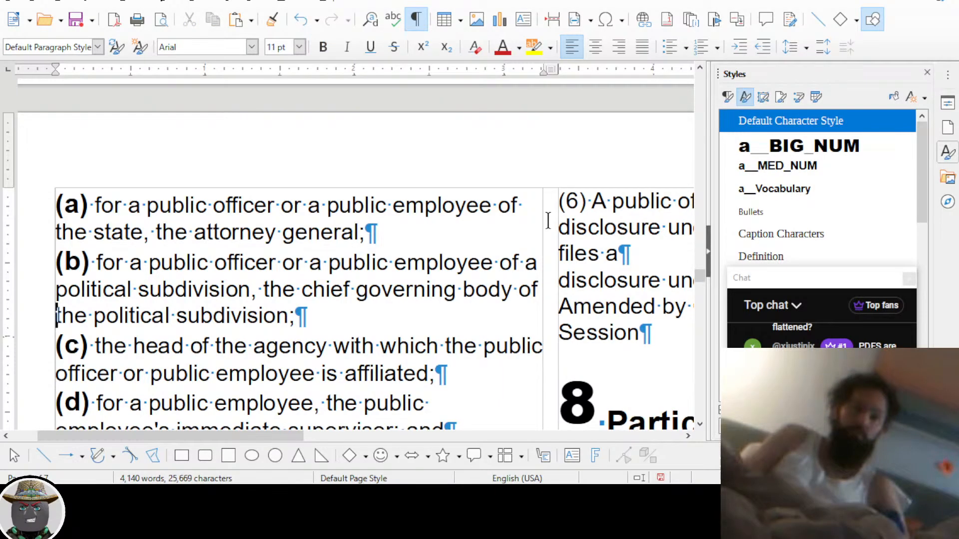
Apply the a__MED_NUM character style to the label (e) under section 7, paragraph (2)
{"action": "scroll", "coordinate": [548, 220], "scroll_direction": "down", "scroll_amount": 3}
{"action": "key", "text": "shift+Right"}
{"action": "key", "text": "shift+Right"}
{"action": "key", "text": "shift+Right"}
{"action": "key", "text": "ctrl+2"}
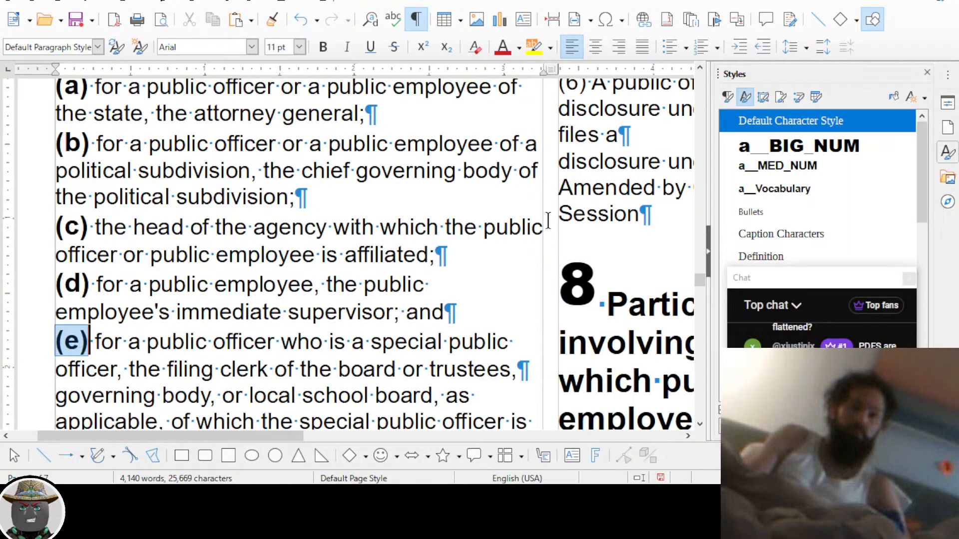
Remove the stray paragraph breaks after "trustees," and "officer is an" in subparagraph (e) of section 7, paragraph (2)
{"action": "key", "text": "Home"}
{"action": "key", "text": "Down"}
{"action": "key", "text": "Down"}
{"action": "key", "text": "Down"}
{"action": "key", "text": "Up"}
{"action": "key", "text": "Up"}
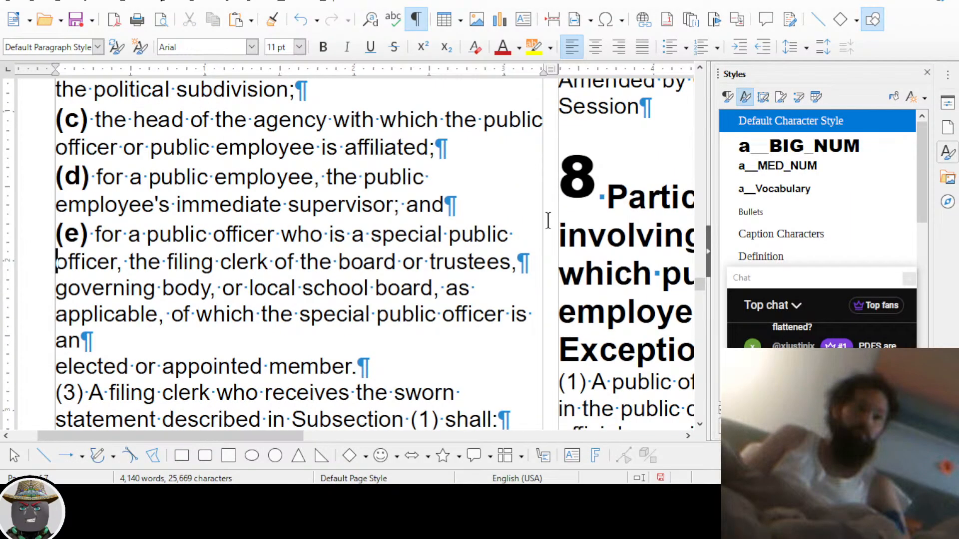
{"action": "key", "text": "End"}
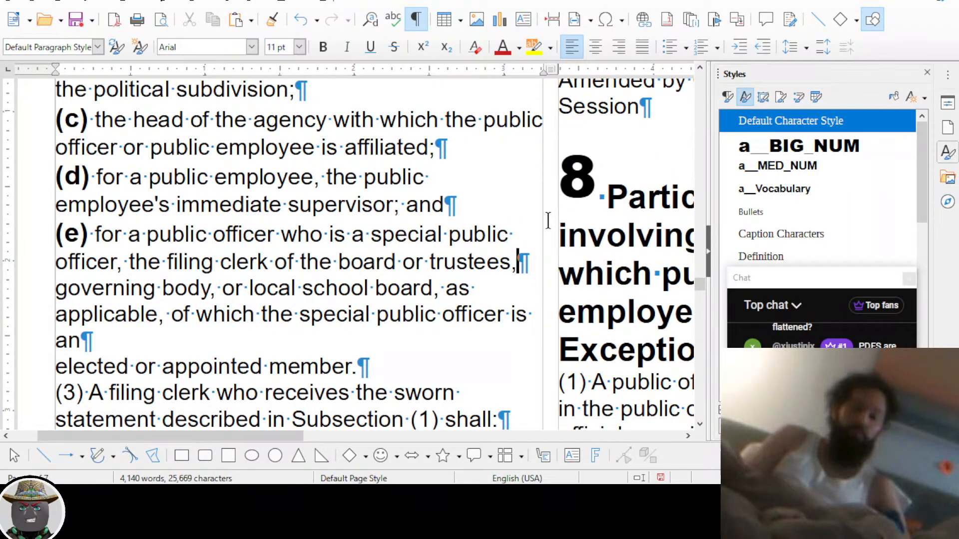
{"action": "key", "text": "Delete"}
{"action": "key", "text": "Down"}
{"action": "key", "text": "Down"}
{"action": "key", "text": "Down"}
{"action": "key", "text": "Up"}
{"action": "key", "text": "Delete"}
{"action": "key", "text": "Down"}
Apply the bold a__MED_NUM label style to (3), the filing clerk paragraph of section 7
{"action": "key", "text": "End"}
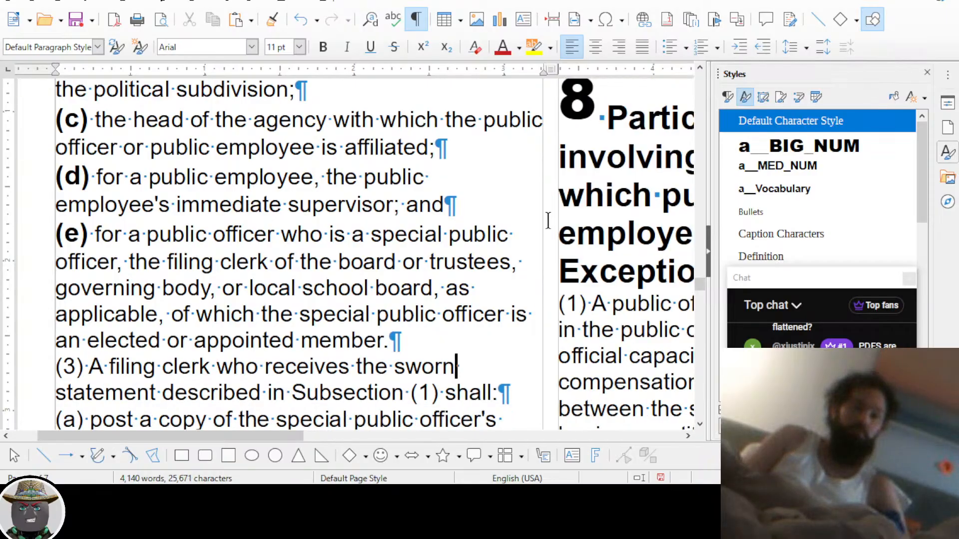
{"action": "key", "text": "shift+Right"}
{"action": "key", "text": "shift+Right"}
{"action": "key", "text": "shift+Right"}
{"action": "key", "text": "ctrl+b"}
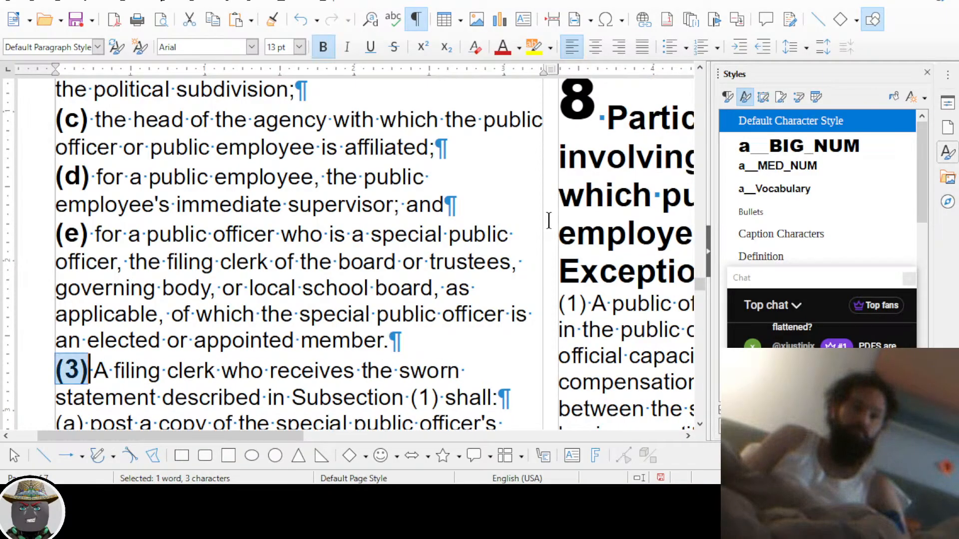
Apply the bold a__MED_NUM label style to (a) and (b) under section 7, paragraph (3)
{"action": "key", "text": "Down"}
{"action": "key", "text": "shift+Right"}
{"action": "key", "text": "shift+Right"}
{"action": "key", "text": "shift+Right"}
{"action": "key", "text": "ctrl+b"}
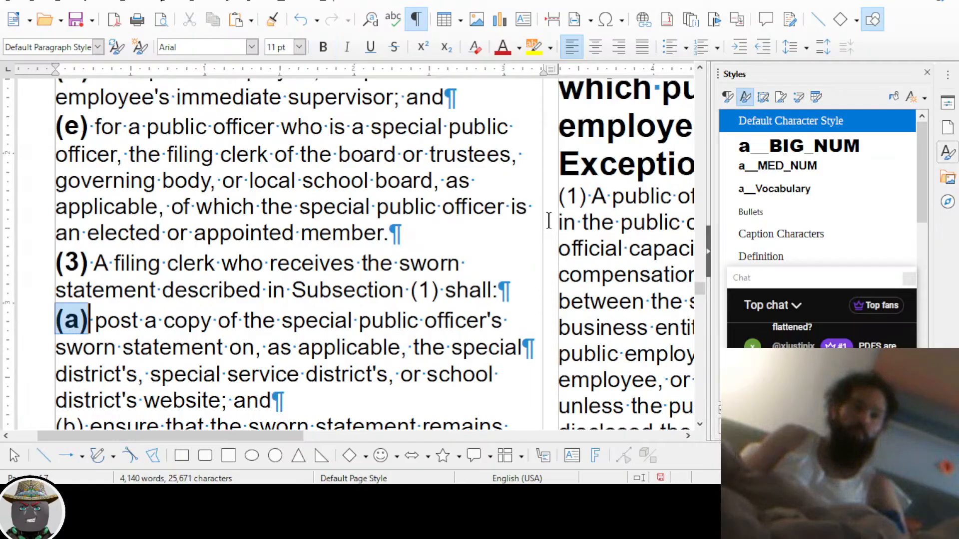
{"action": "key", "text": "ctrl+Down"}
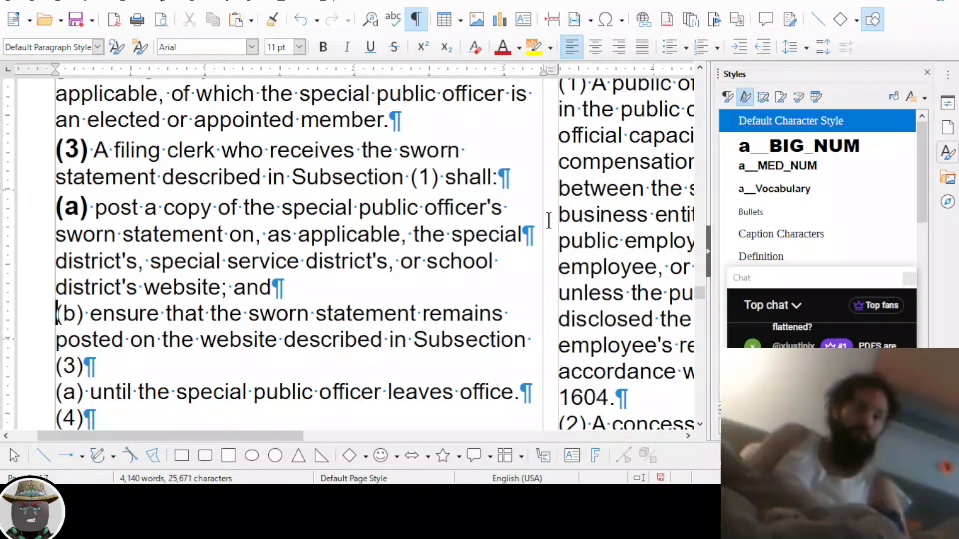
{"action": "key", "text": "shift+Right"}
{"action": "key", "text": "shift+Right"}
{"action": "key", "text": "shift+Right"}
{"action": "key", "text": "ctrl+b"}
Apply the a__MED_NUM label style to the line-start (3) and (a) that follow "described in Subsection" in subparagraph (b), and save the document
{"action": "key", "text": "ctrl+Down"}
{"action": "key", "text": "Up"}
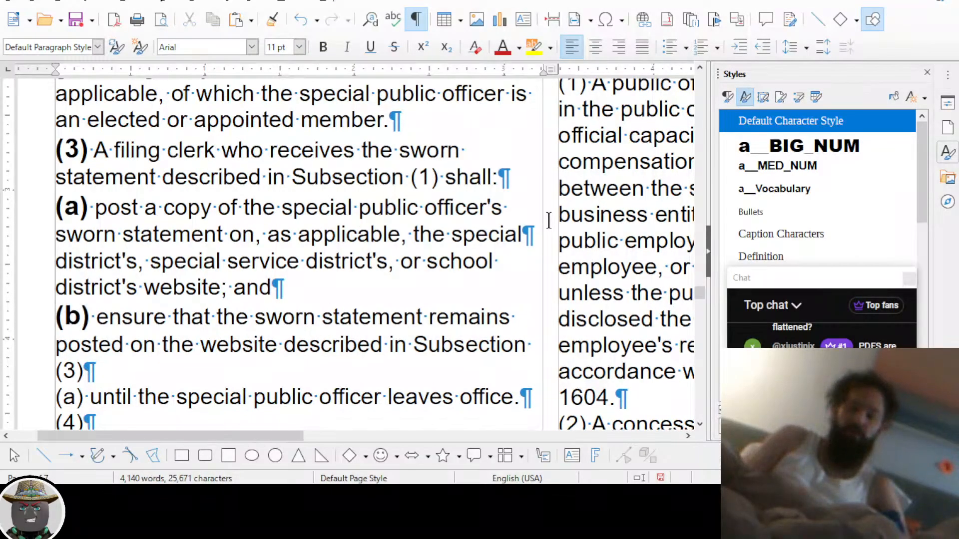
{"action": "key", "text": "shift+Right"}
{"action": "key", "text": "shift+Right"}
{"action": "key", "text": "shift+Right"}
{"action": "key", "text": "ctrl+b"}
{"action": "key", "text": "Down"}
{"action": "key", "text": "Left"}
{"action": "key", "text": "Left"}
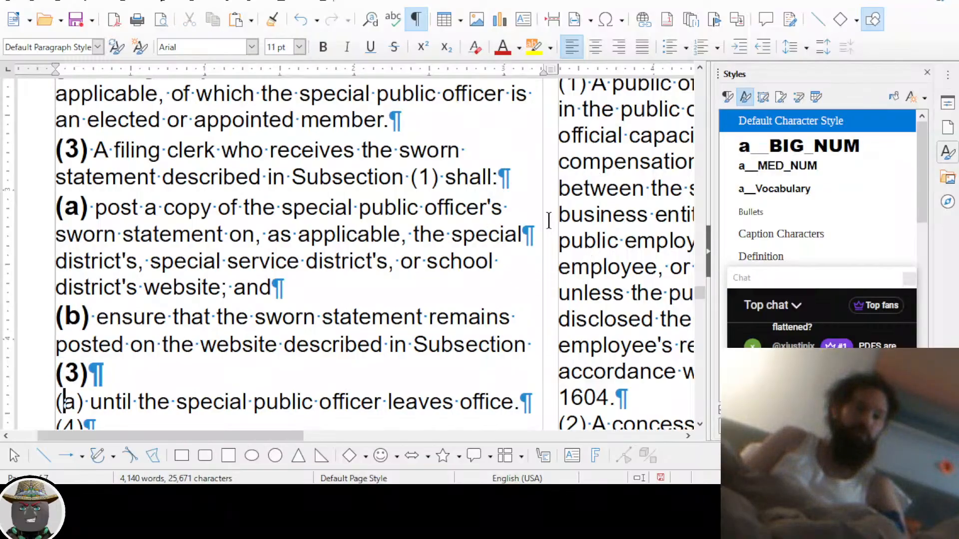
{"action": "key", "text": "Left"}
{"action": "key", "text": "shift+Right"}
{"action": "key", "text": "shift+Right"}
{"action": "key", "text": "shift+Right"}
{"action": "key", "text": "ctrl+b"}
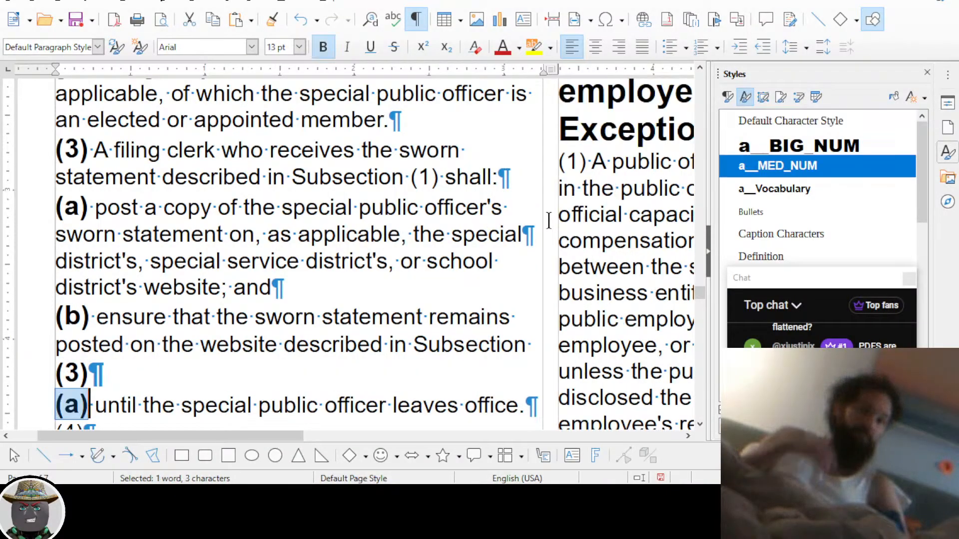
{"action": "key", "text": "ctrl+s"}
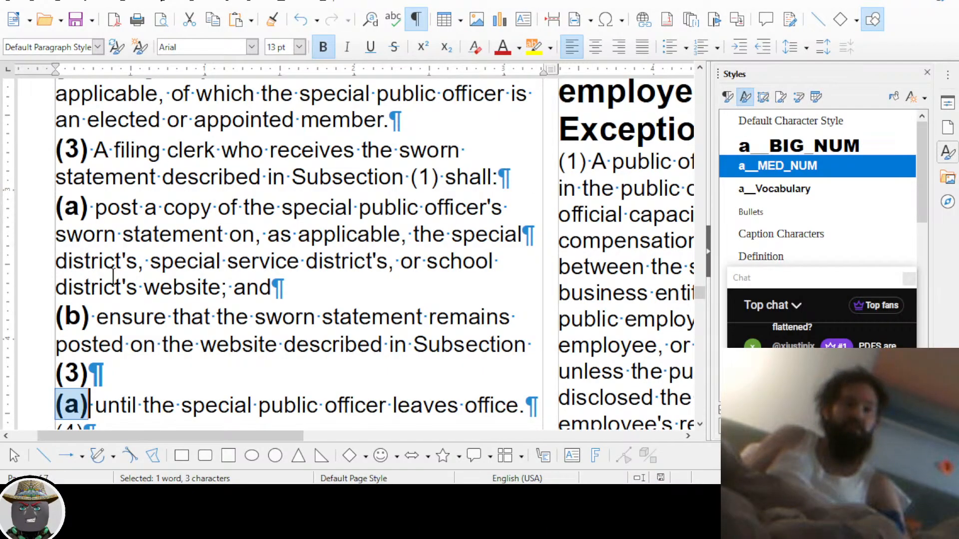
Review the formatting of sections 6 and 7, checking the headings, bold labels, subparagraph indents and paragraph breaks
{"action": "scroll", "coordinate": [118, 275], "scroll_direction": "down", "scroll_amount": 1}
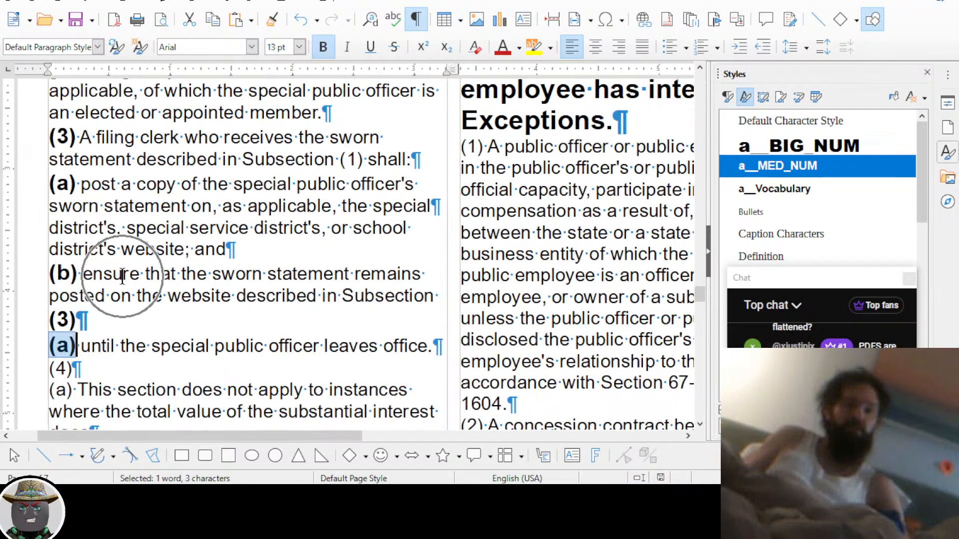
{"action": "scroll", "coordinate": [122, 276], "scroll_direction": "up", "scroll_amount": 10}
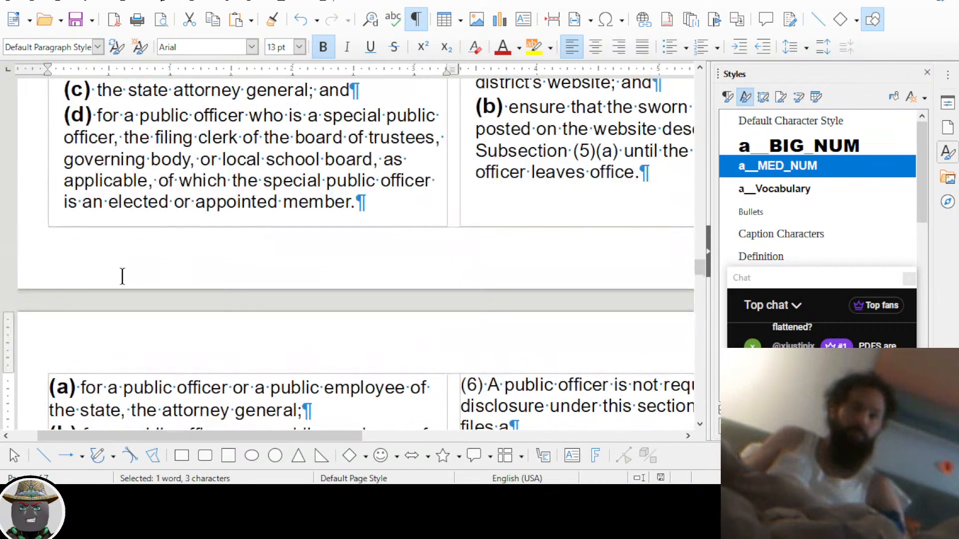
{"action": "scroll", "coordinate": [122, 276], "scroll_direction": "right", "scroll_amount": 10}
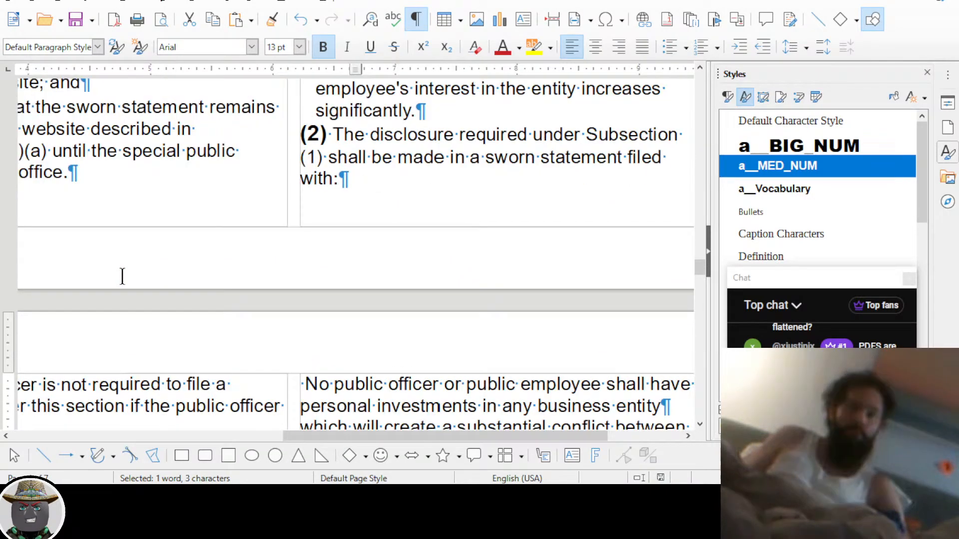
{"action": "scroll", "coordinate": [122, 276], "scroll_direction": "up", "scroll_amount": 5}
{"action": "scroll", "coordinate": [122, 276], "scroll_direction": "right", "scroll_amount": 3}
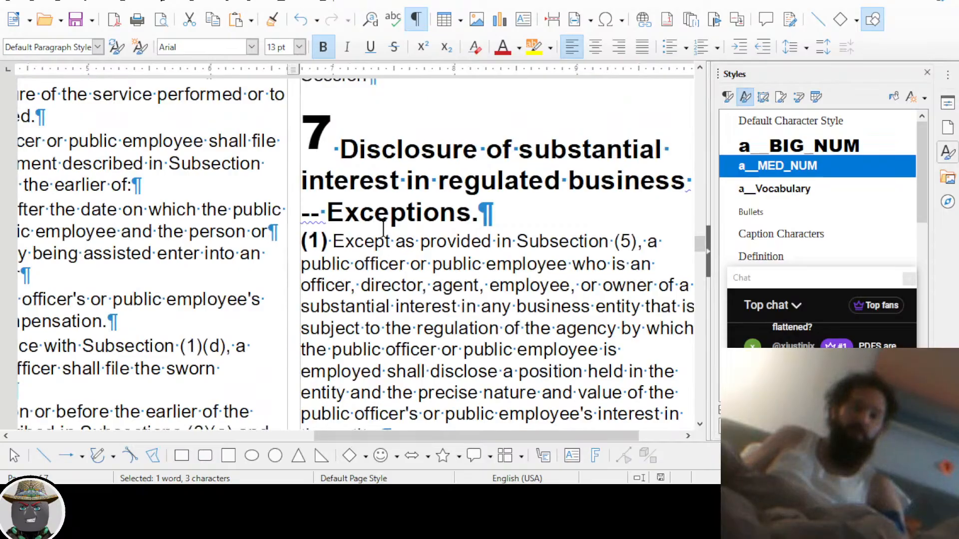
{"action": "scroll", "coordinate": [422, 257], "scroll_direction": "down", "scroll_amount": 1}
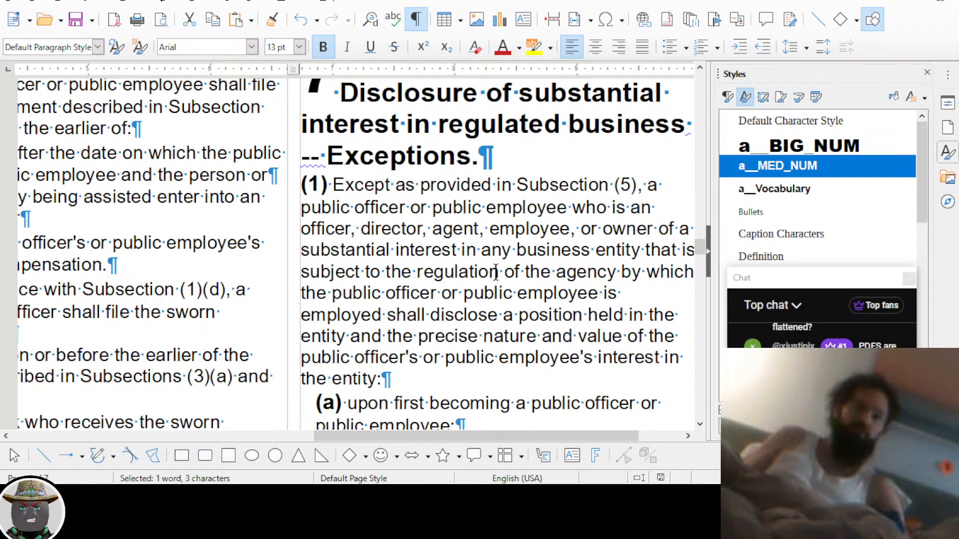
{"action": "scroll", "coordinate": [423, 281], "scroll_direction": "left", "scroll_amount": 5}
{"action": "scroll", "coordinate": [423, 280], "scroll_direction": "left", "scroll_amount": 4}
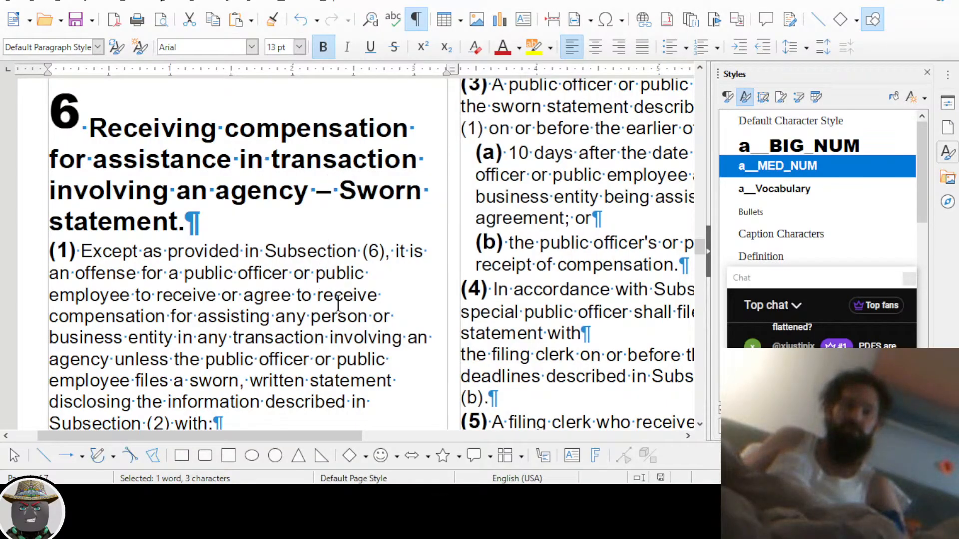
{"action": "scroll", "coordinate": [504, 310], "scroll_direction": "up", "scroll_amount": 8}
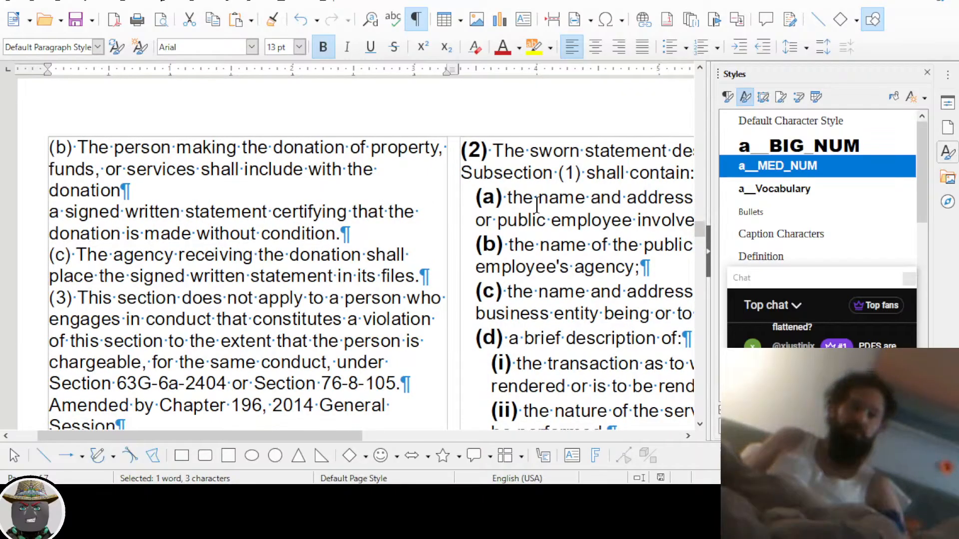
{"action": "scroll", "coordinate": [536, 205], "scroll_direction": "down", "scroll_amount": 9}
{"action": "scroll", "coordinate": [534, 206], "scroll_direction": "up", "scroll_amount": 2}
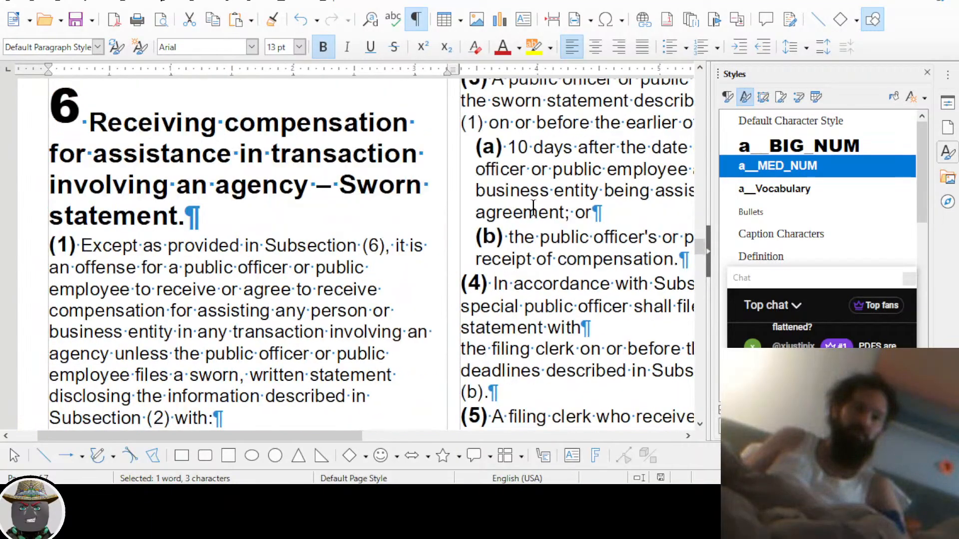
{"action": "scroll", "coordinate": [533, 207], "scroll_direction": "up", "scroll_amount": 1}
{"action": "scroll", "coordinate": [533, 206], "scroll_direction": "down", "scroll_amount": 6}
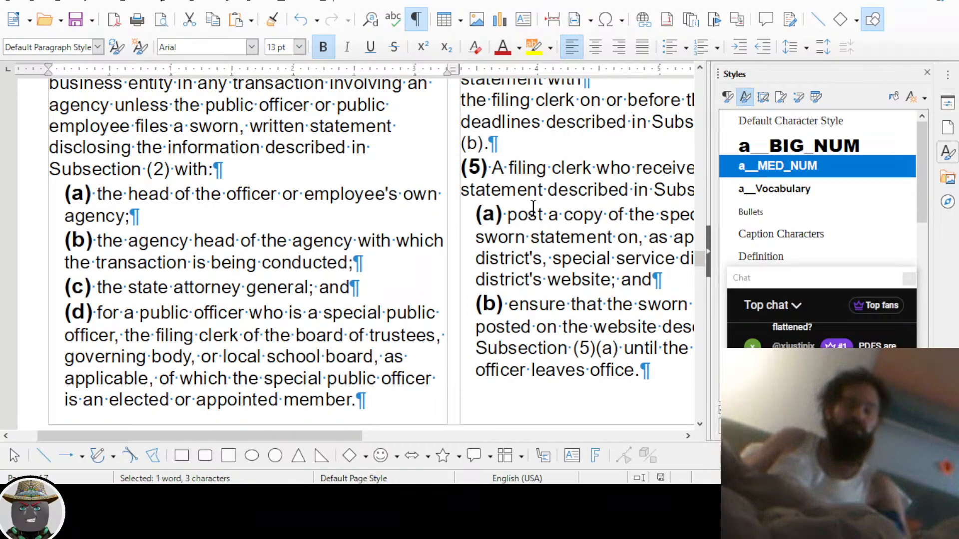
{"action": "scroll", "coordinate": [533, 206], "scroll_direction": "up", "scroll_amount": 6}
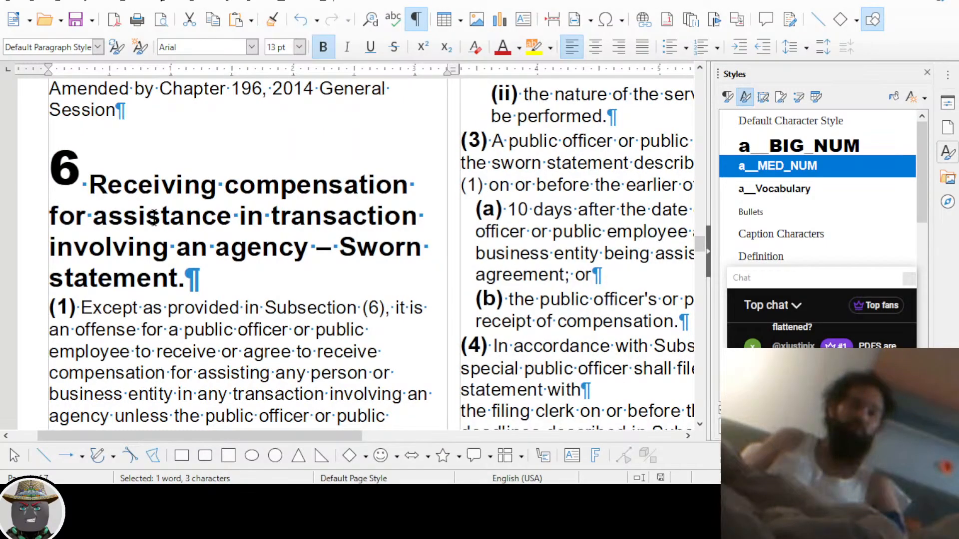
{"action": "scroll", "coordinate": [506, 241], "scroll_direction": "right", "scroll_amount": 2}
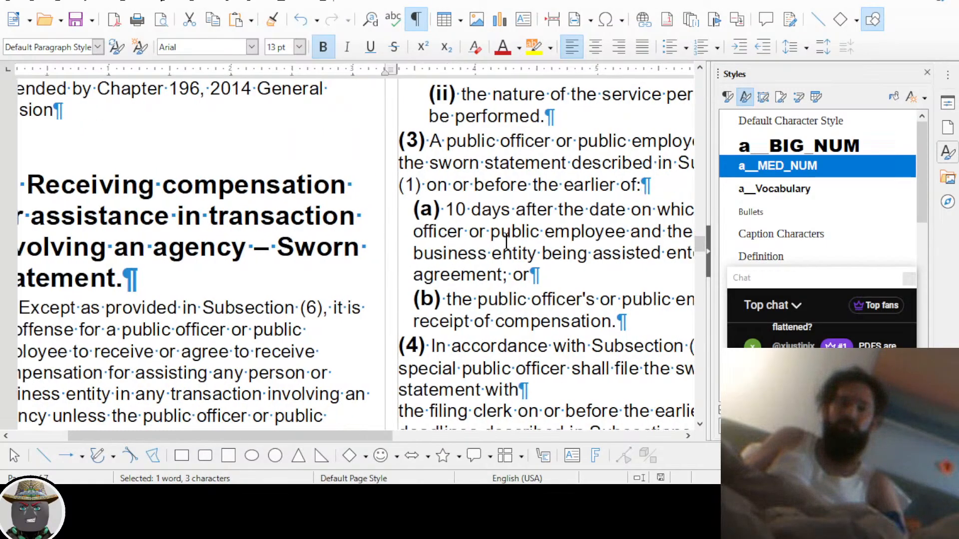
{"action": "scroll", "coordinate": [506, 241], "scroll_direction": "right", "scroll_amount": 4}
{"action": "scroll", "coordinate": [506, 242], "scroll_direction": "up", "scroll_amount": 5}
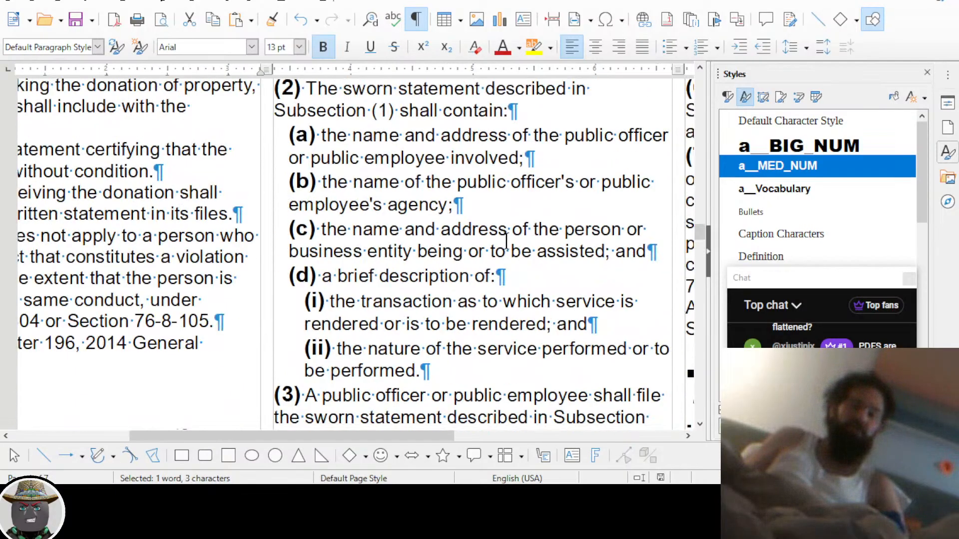
{"action": "scroll", "coordinate": [506, 242], "scroll_direction": "up", "scroll_amount": 3}
{"action": "scroll", "coordinate": [506, 241], "scroll_direction": "down", "scroll_amount": 9}
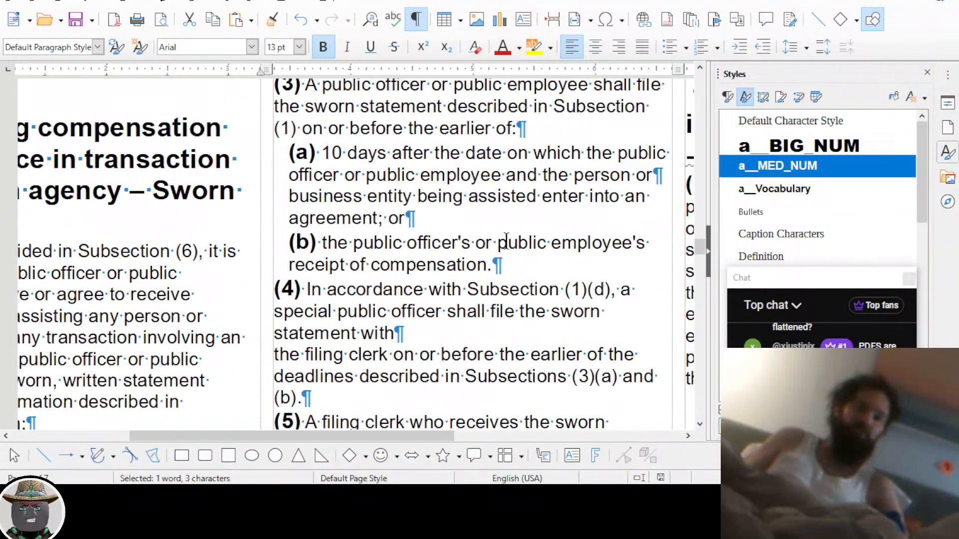
{"action": "scroll", "coordinate": [462, 248], "scroll_direction": "left", "scroll_amount": 8}
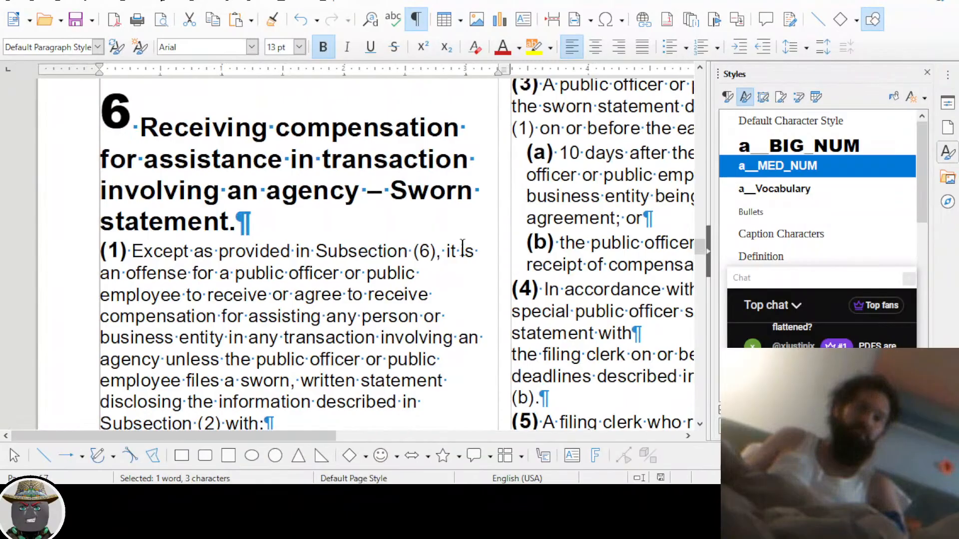
{"action": "scroll", "coordinate": [462, 249], "scroll_direction": "down", "scroll_amount": 5}
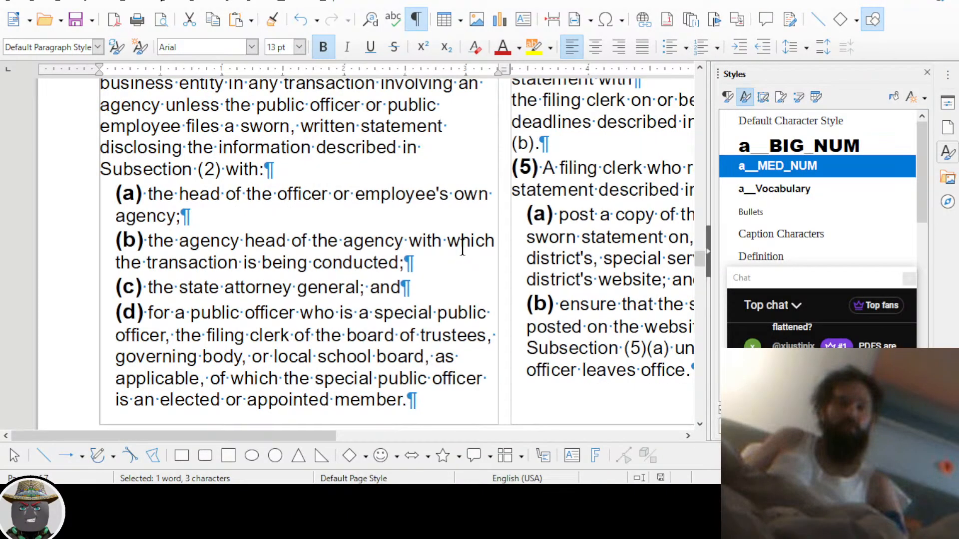
Review sections 6 through 9 for bold labels, subparagraph indents and paragraph breaks, checking which paragraphs still need formatting
{"action": "scroll", "coordinate": [389, 216], "scroll_direction": "right", "scroll_amount": 10}
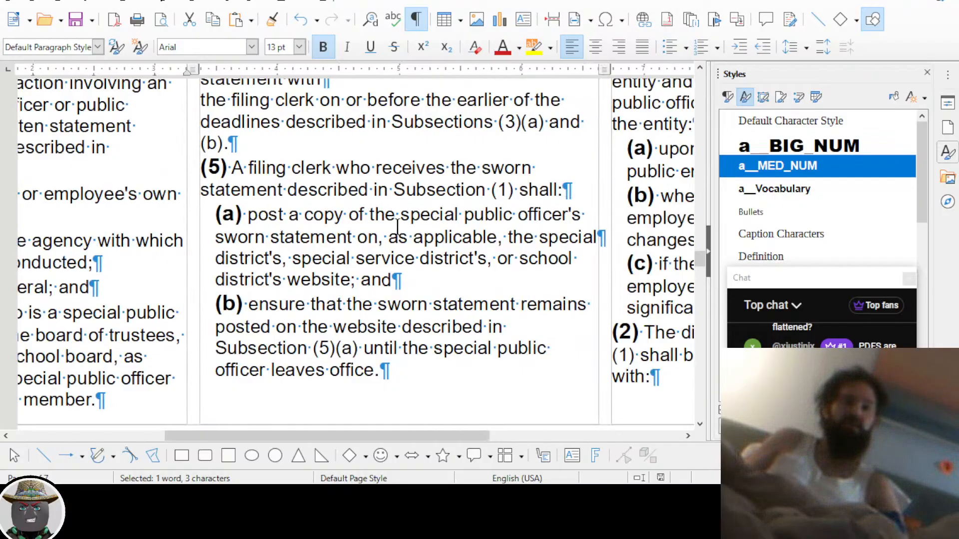
{"action": "scroll", "coordinate": [395, 227], "scroll_direction": "up", "scroll_amount": 5}
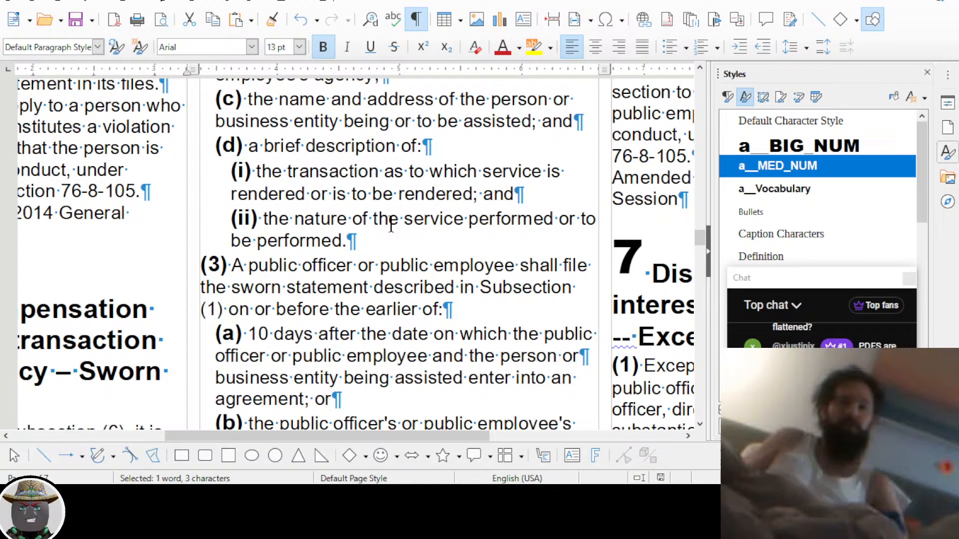
{"action": "scroll", "coordinate": [391, 226], "scroll_direction": "up", "scroll_amount": 3}
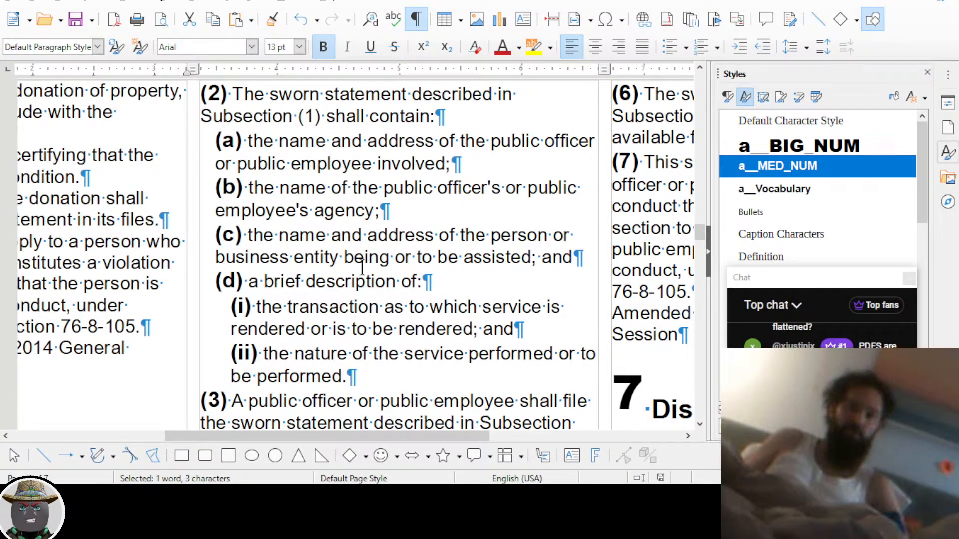
{"action": "scroll", "coordinate": [362, 268], "scroll_direction": "right", "scroll_amount": 5}
{"action": "scroll", "coordinate": [362, 269], "scroll_direction": "right", "scroll_amount": 3}
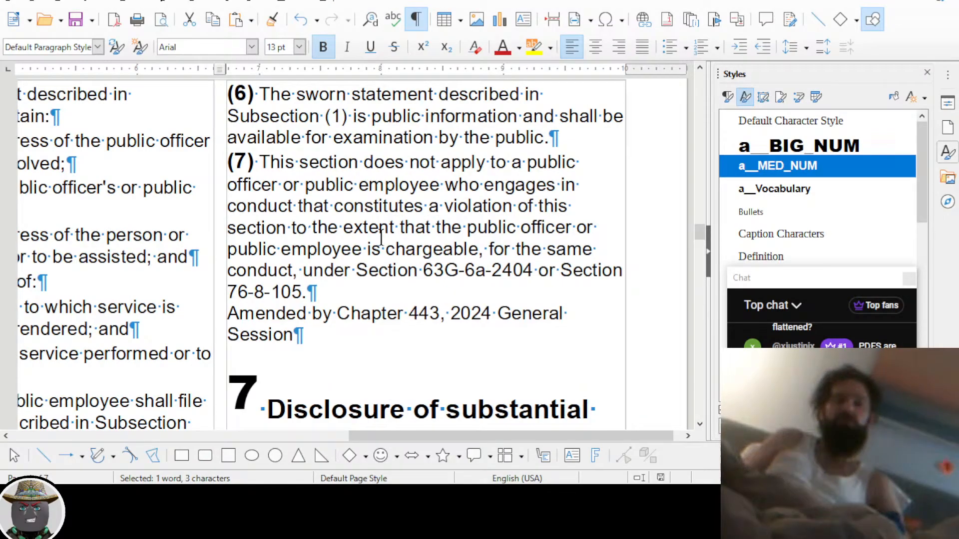
{"action": "scroll", "coordinate": [382, 238], "scroll_direction": "down", "scroll_amount": 10}
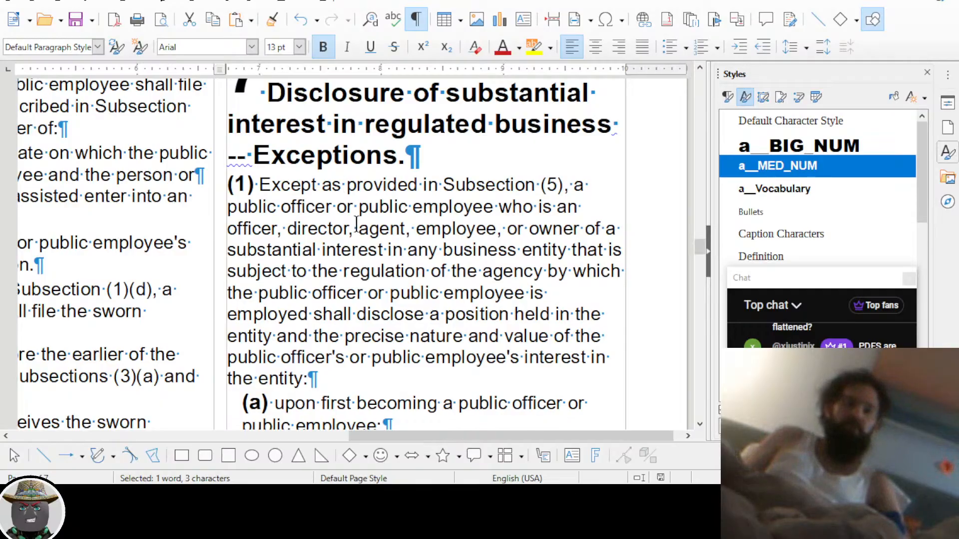
{"action": "scroll", "coordinate": [356, 223], "scroll_direction": "down", "scroll_amount": 15}
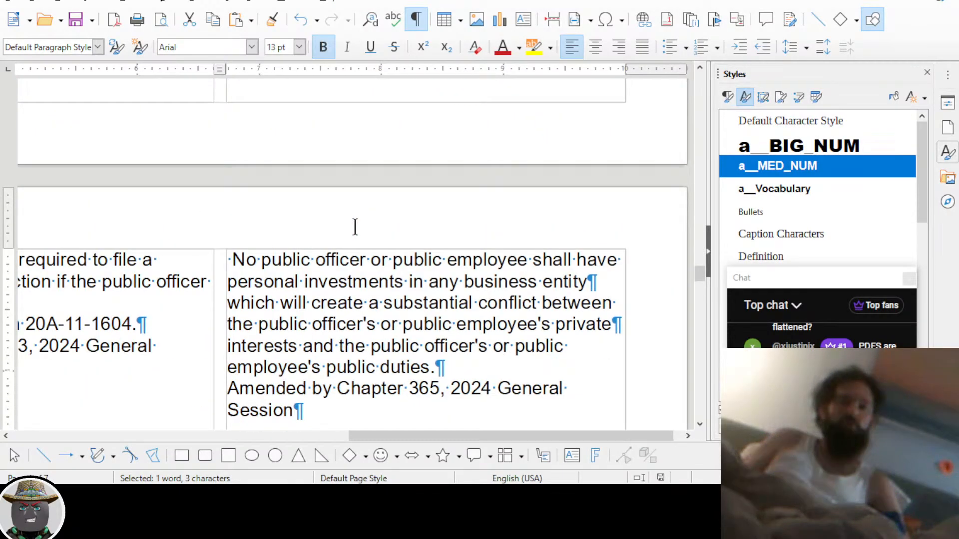
{"action": "scroll", "coordinate": [355, 227], "scroll_direction": "left", "scroll_amount": 5}
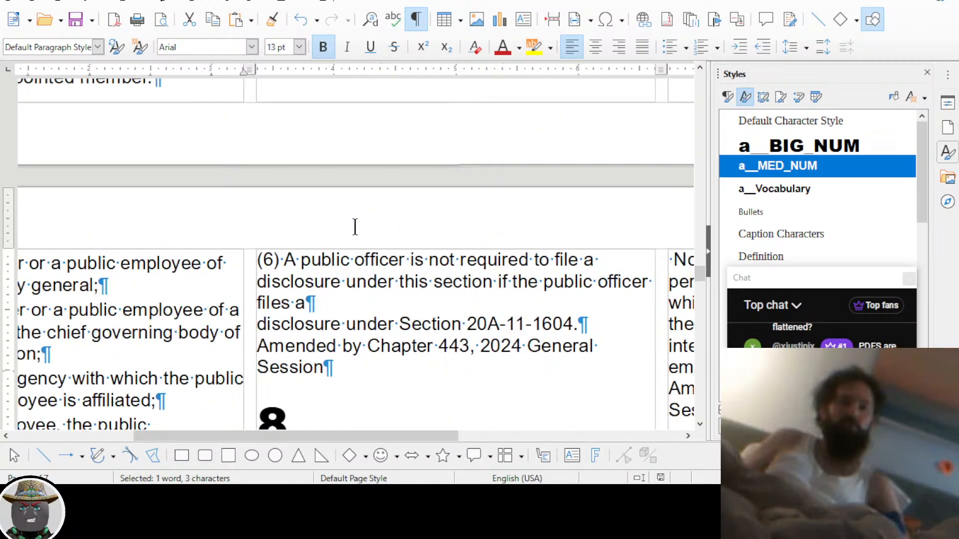
{"action": "scroll", "coordinate": [355, 227], "scroll_direction": "down", "scroll_amount": 5}
{"action": "scroll", "coordinate": [355, 227], "scroll_direction": "left", "scroll_amount": 5}
{"action": "scroll", "coordinate": [356, 228], "scroll_direction": "right", "scroll_amount": 8}
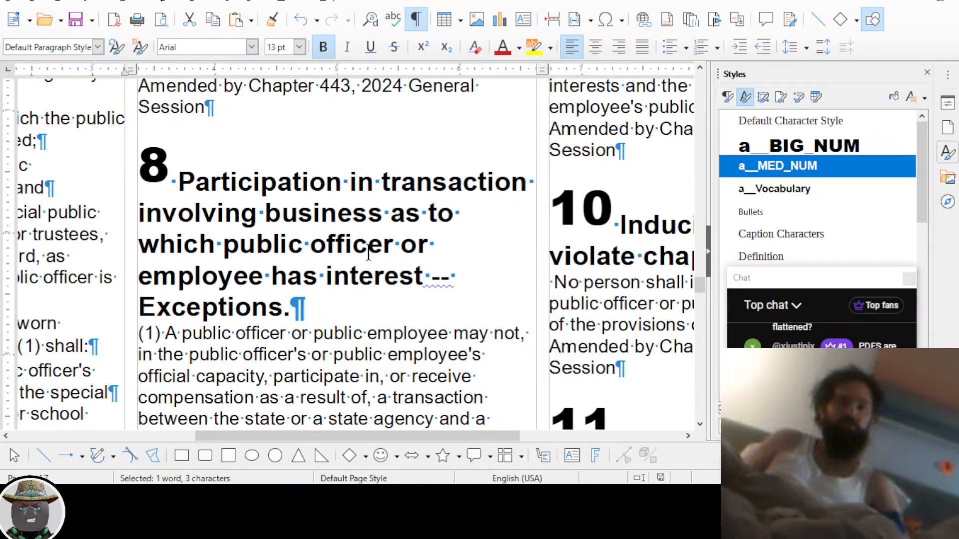
{"action": "scroll", "coordinate": [307, 270], "scroll_direction": "down", "scroll_amount": 3}
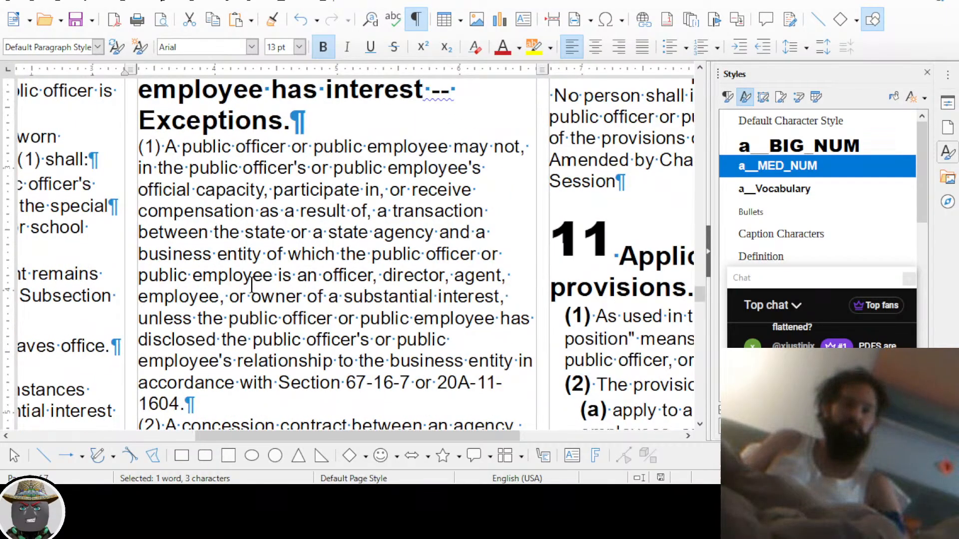
{"action": "scroll", "coordinate": [251, 286], "scroll_direction": "down", "scroll_amount": 3}
{"action": "scroll", "coordinate": [322, 244], "scroll_direction": "down", "scroll_amount": 3}
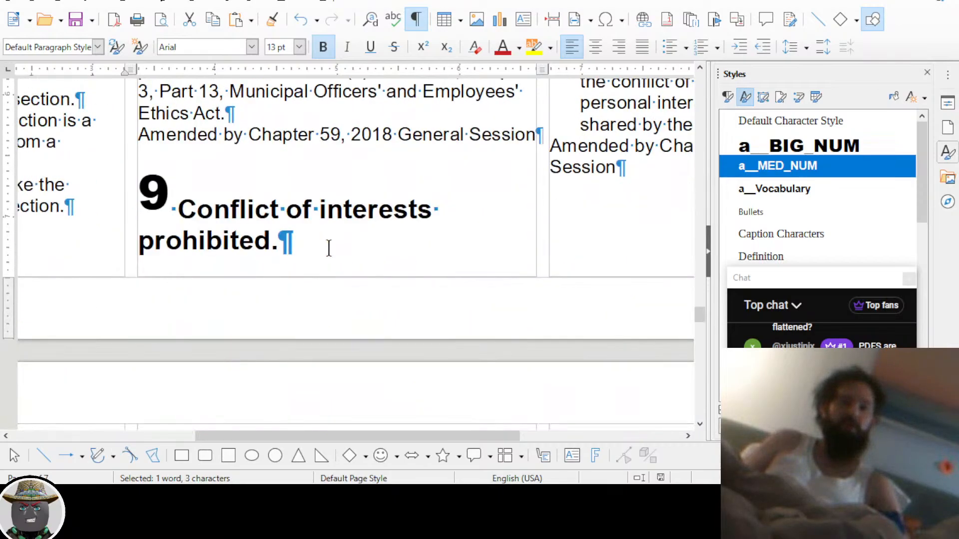
{"action": "scroll", "coordinate": [399, 253], "scroll_direction": "up", "scroll_amount": 1}
Delete the leading space before "No public officer or public employee shall have" in the section 9 text
{"action": "scroll", "coordinate": [398, 251], "scroll_direction": "down", "scroll_amount": 7}
{"action": "scroll", "coordinate": [399, 251], "scroll_direction": "right", "scroll_amount": 3}
{"action": "scroll", "coordinate": [398, 250], "scroll_direction": "up", "scroll_amount": 3}
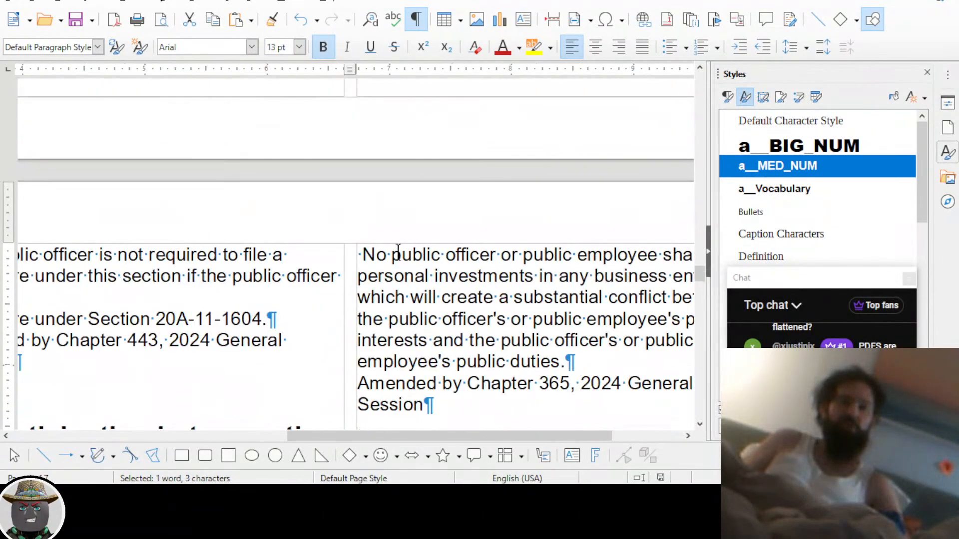
{"action": "scroll", "coordinate": [398, 250], "scroll_direction": "right", "scroll_amount": 3}
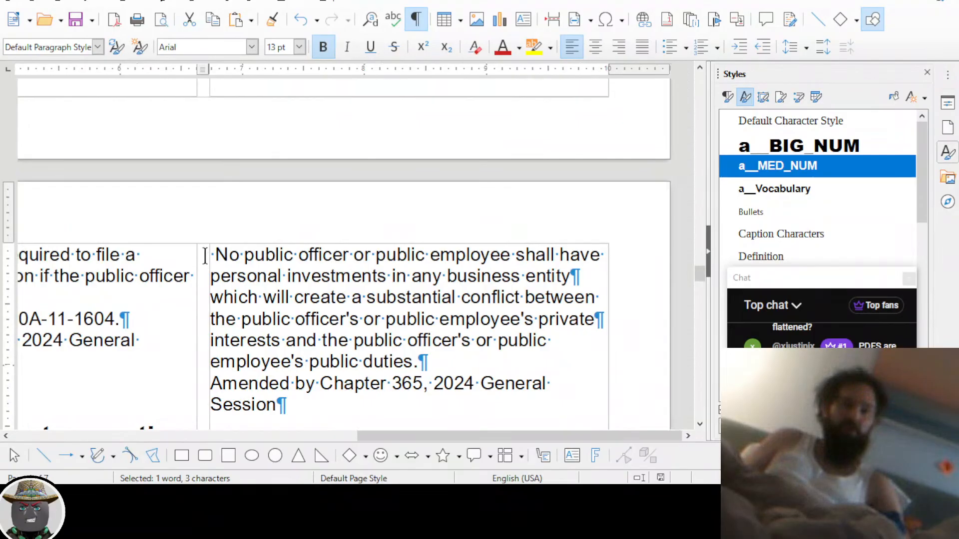
{"action": "left_click", "coordinate": [205, 256]}
{"action": "key", "text": "End"}
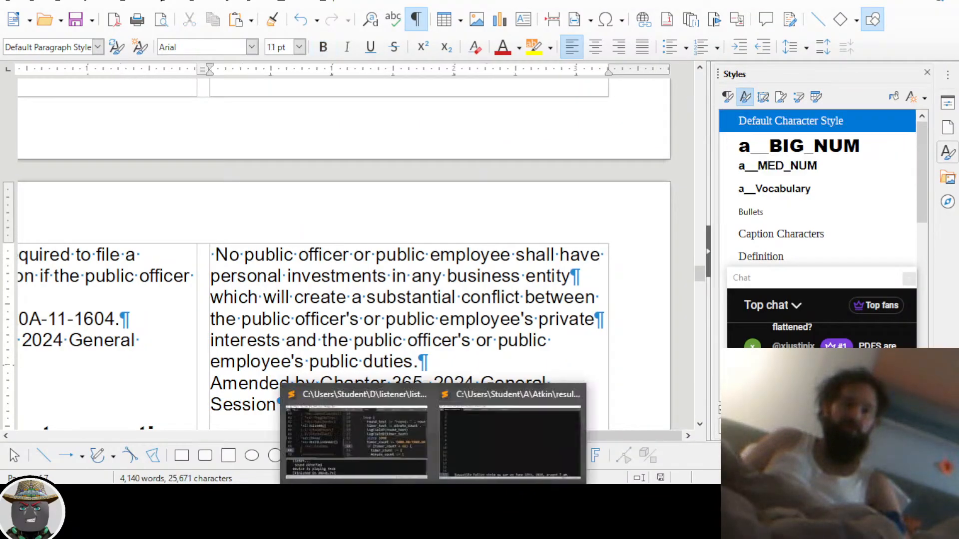
{"action": "left_click", "coordinate": [216, 254]}
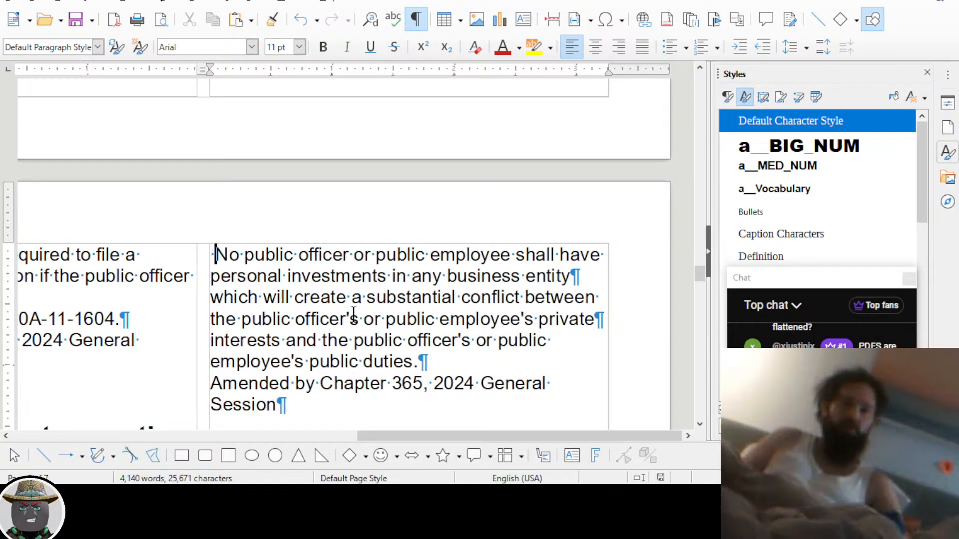
{"action": "key", "text": "BackSpace"}
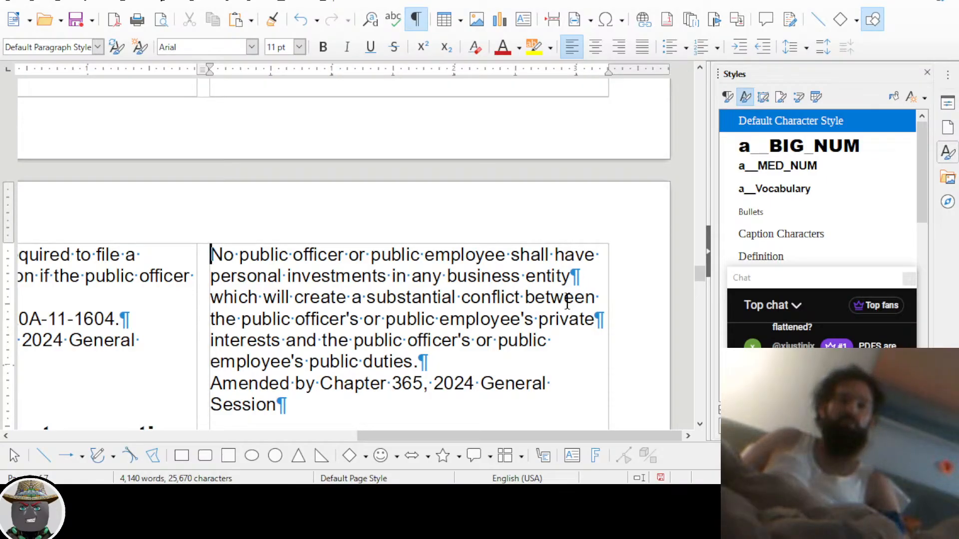
Delete the leading space before "No person shall induce" under section 10, Inducing others to violate chapter
{"action": "scroll", "coordinate": [568, 302], "scroll_direction": "down", "scroll_amount": 2}
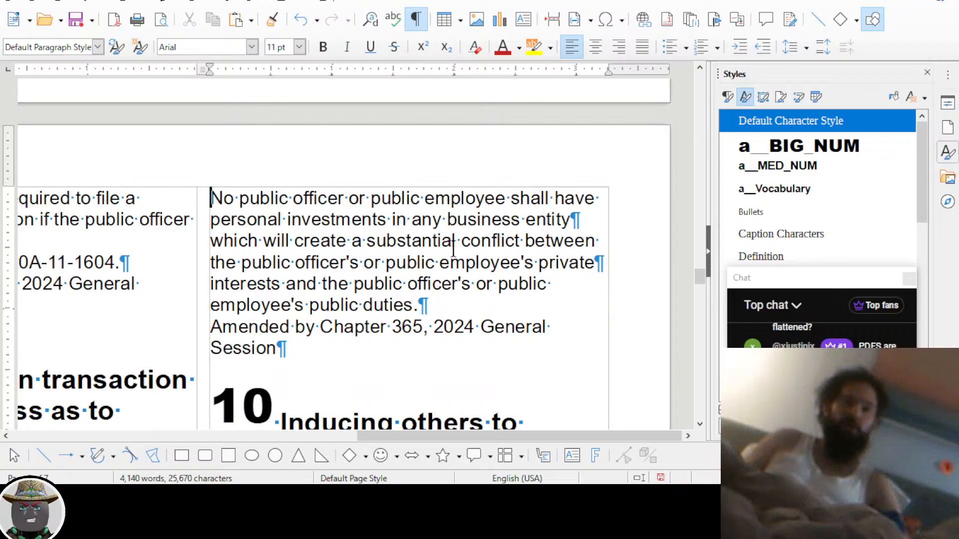
{"action": "scroll", "coordinate": [453, 248], "scroll_direction": "down", "scroll_amount": 9}
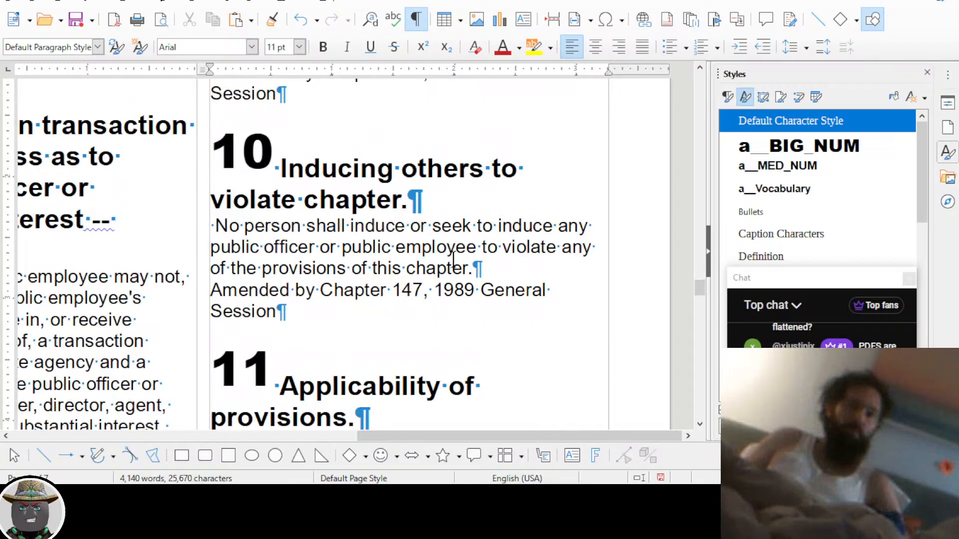
{"action": "scroll", "coordinate": [453, 259], "scroll_direction": "down", "scroll_amount": 2}
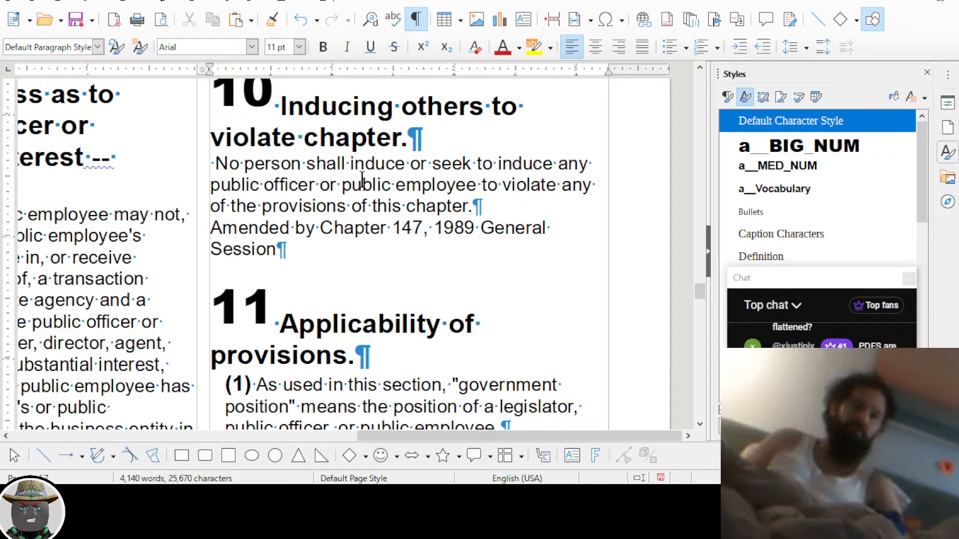
{"action": "left_click", "coordinate": [214, 165]}
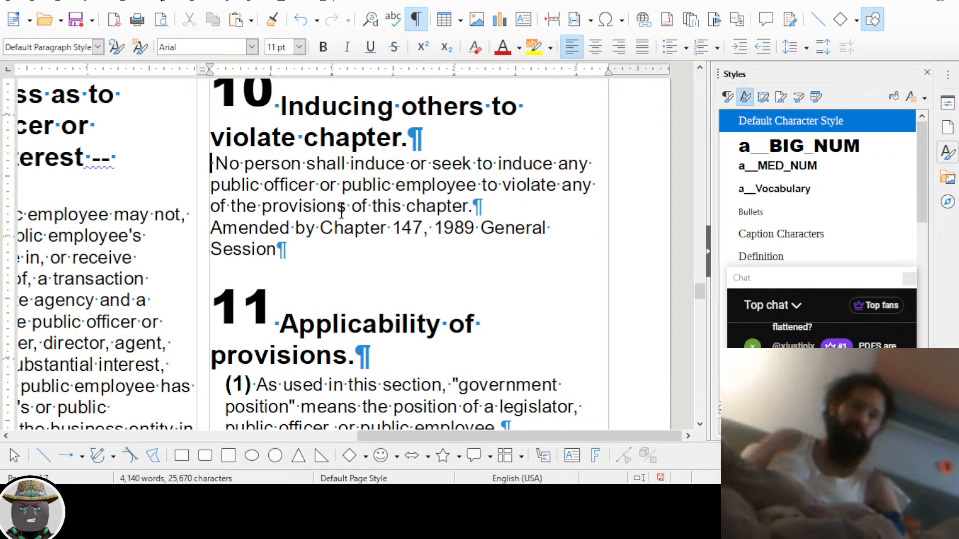
{"action": "key", "text": "Delete"}
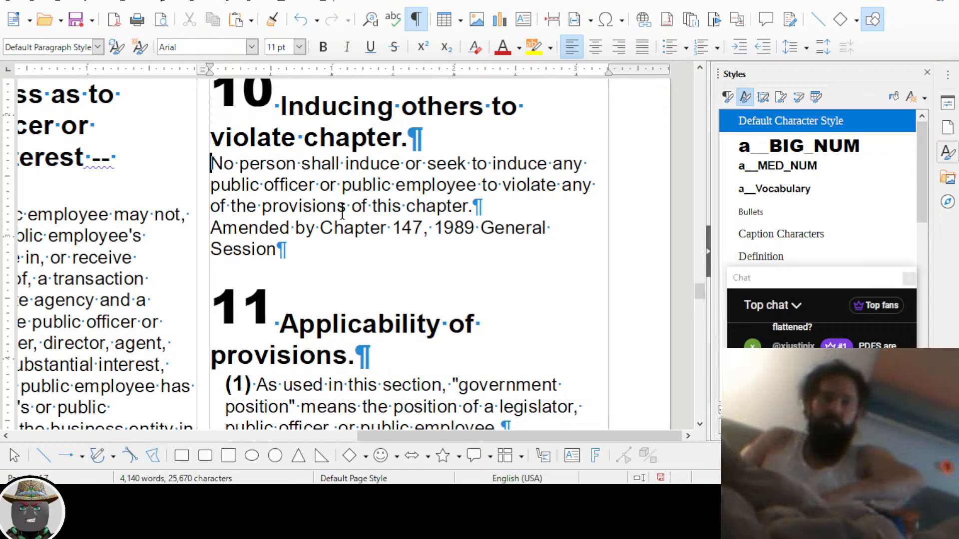
Apply the a__Vocabulary character style to the quoted term "government position" in section 11, paragraph (1)
{"action": "scroll", "coordinate": [342, 214], "scroll_direction": "down", "scroll_amount": 6}
{"action": "scroll", "coordinate": [303, 185], "scroll_direction": "down", "scroll_amount": 2}
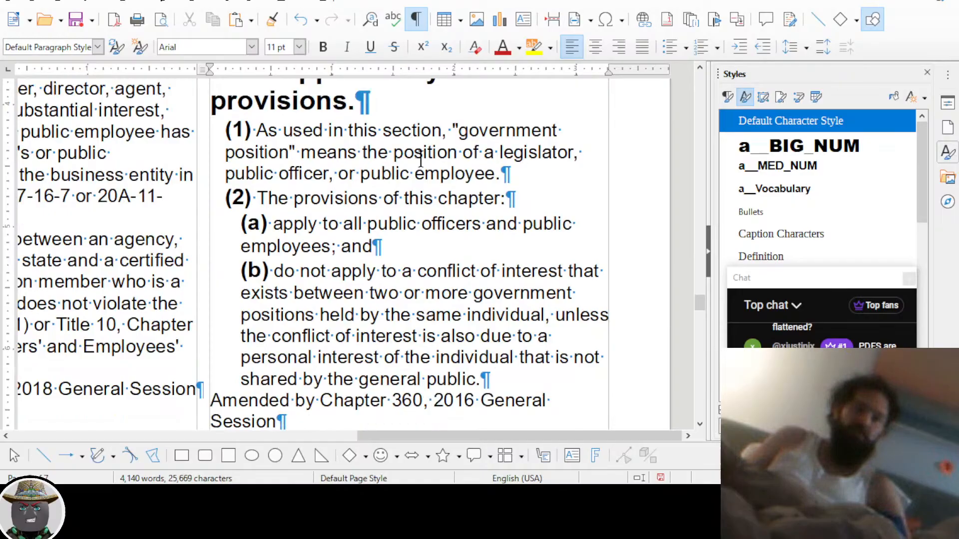
{"action": "left_click_drag", "start_coordinate": [453, 131], "coordinate": [298, 152]}
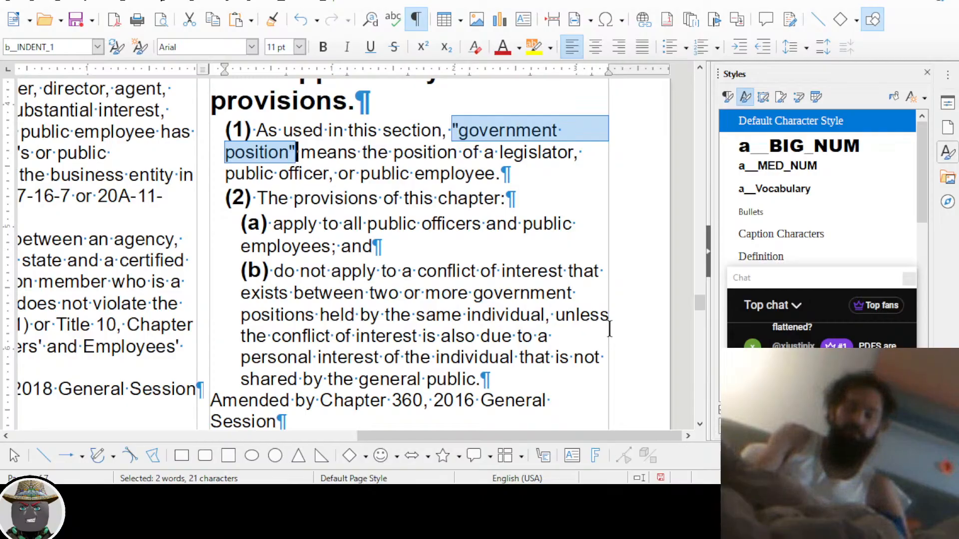
{"action": "key", "text": "ctrl+1"}
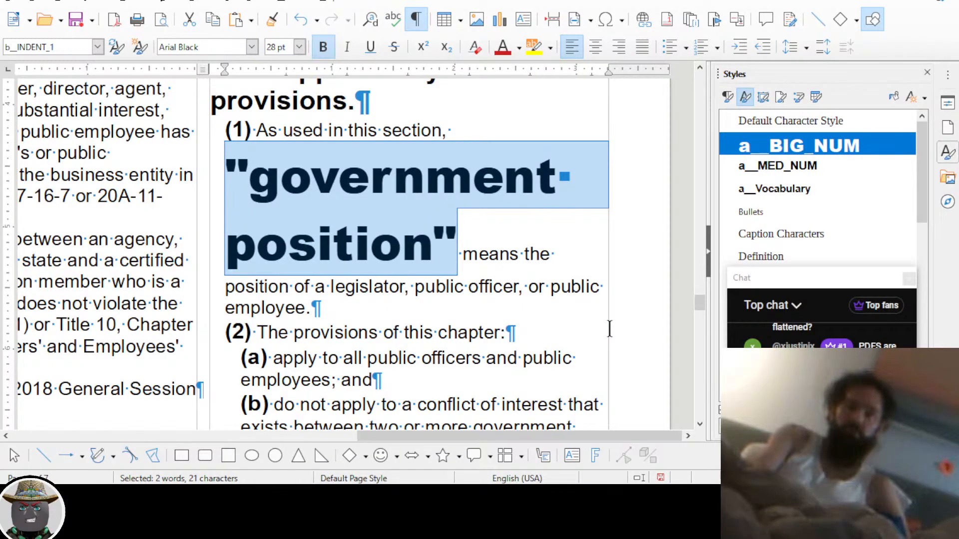
{"action": "key", "text": "ctrl+2"}
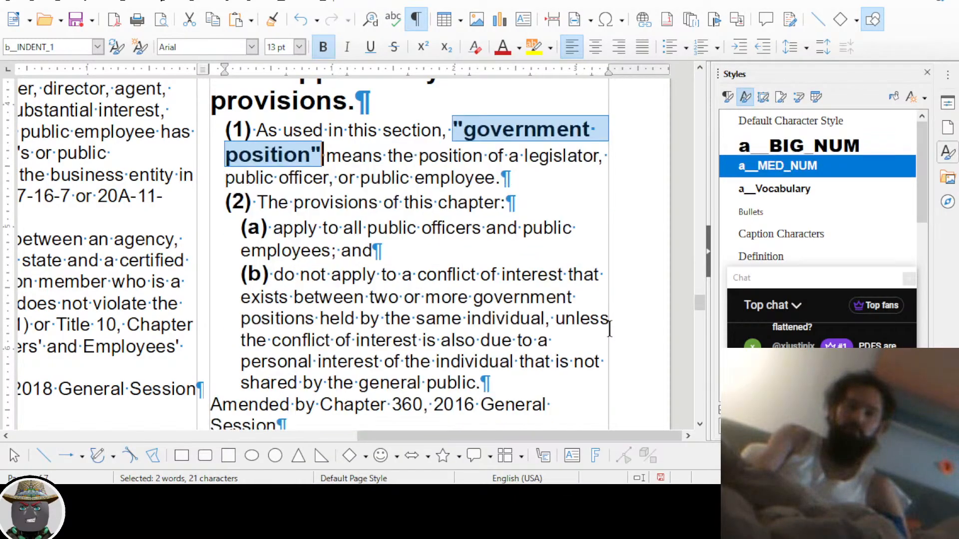
{"action": "key", "text": "ctrl+3"}
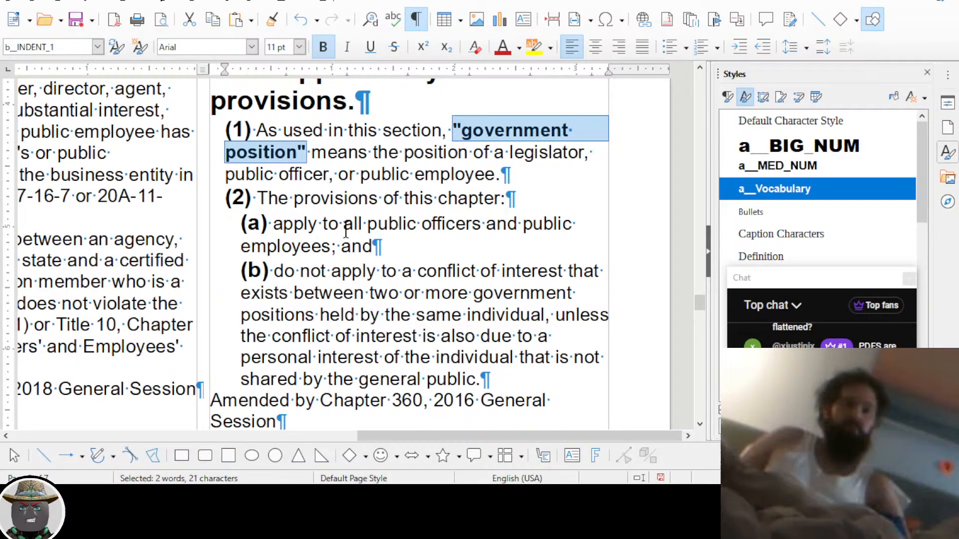
Examine section 11, checking the styled term "government position", the bold labels and the indents of paragraphs (1), (2), (a) and (b)
{"action": "scroll", "coordinate": [408, 198], "scroll_direction": "down", "scroll_amount": 1}
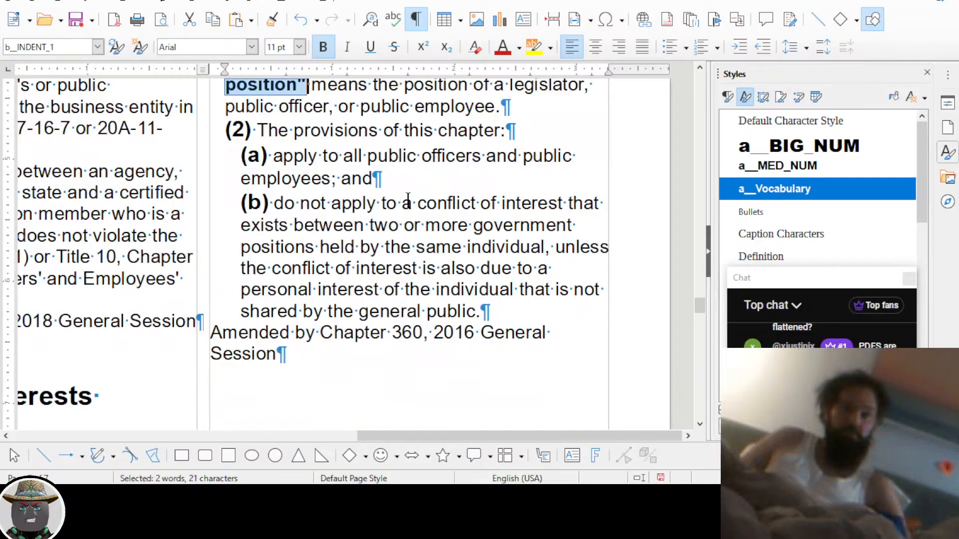
{"action": "scroll", "coordinate": [408, 198], "scroll_direction": "up", "scroll_amount": 2}
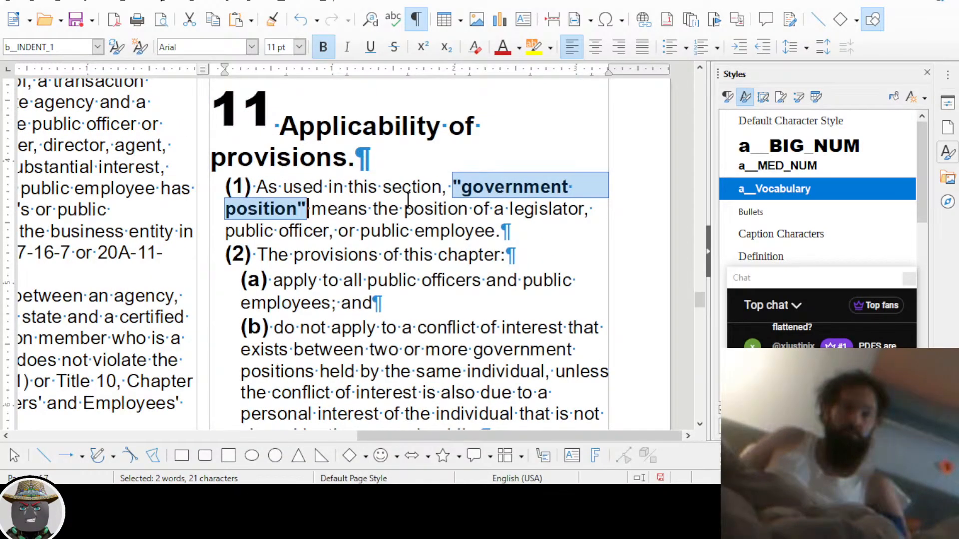
{"action": "scroll", "coordinate": [407, 200], "scroll_direction": "down", "scroll_amount": 1}
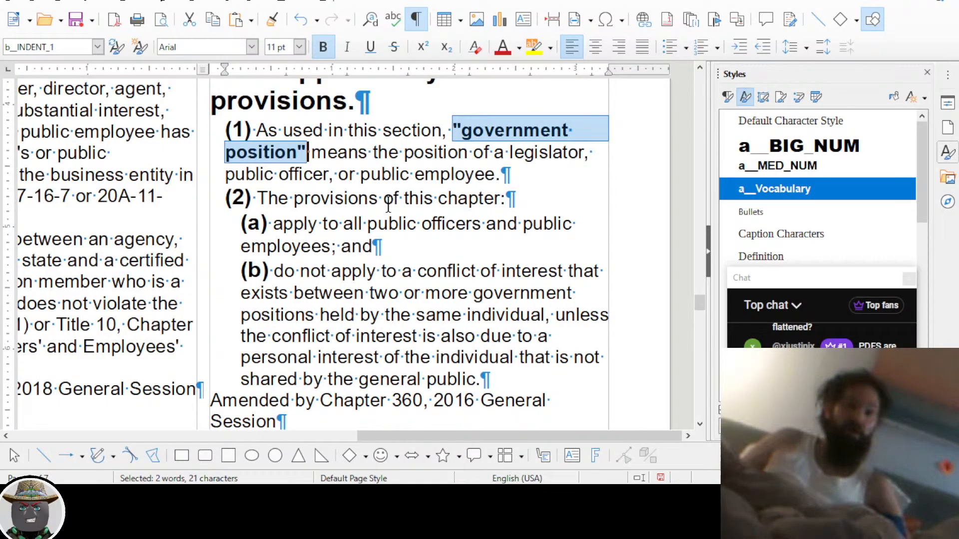
{"action": "scroll", "coordinate": [400, 174], "scroll_direction": "up", "scroll_amount": 1}
{"action": "left_click", "coordinate": [505, 185]}
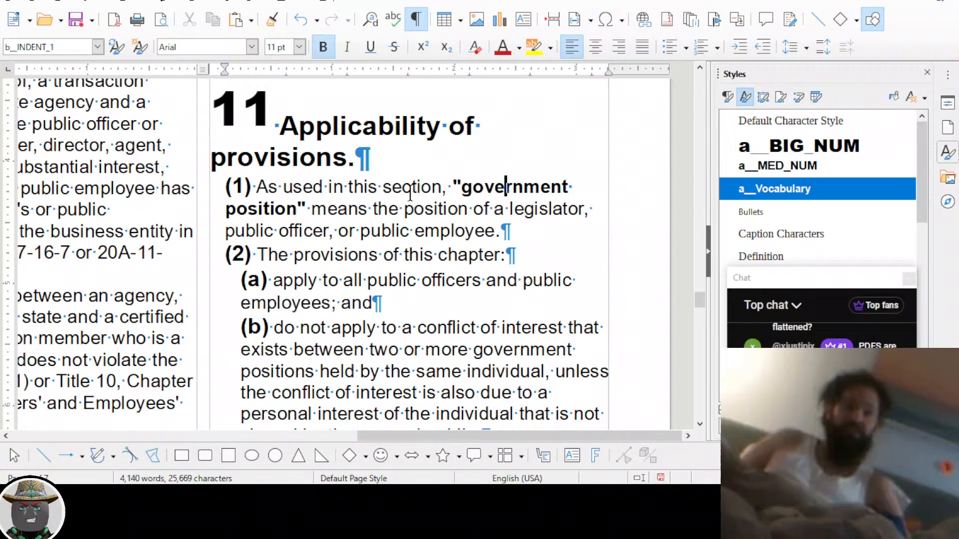
{"action": "left_click_drag", "start_coordinate": [452, 186], "coordinate": [309, 208]}
{"action": "scroll", "coordinate": [360, 201], "scroll_direction": "down", "scroll_amount": 1}
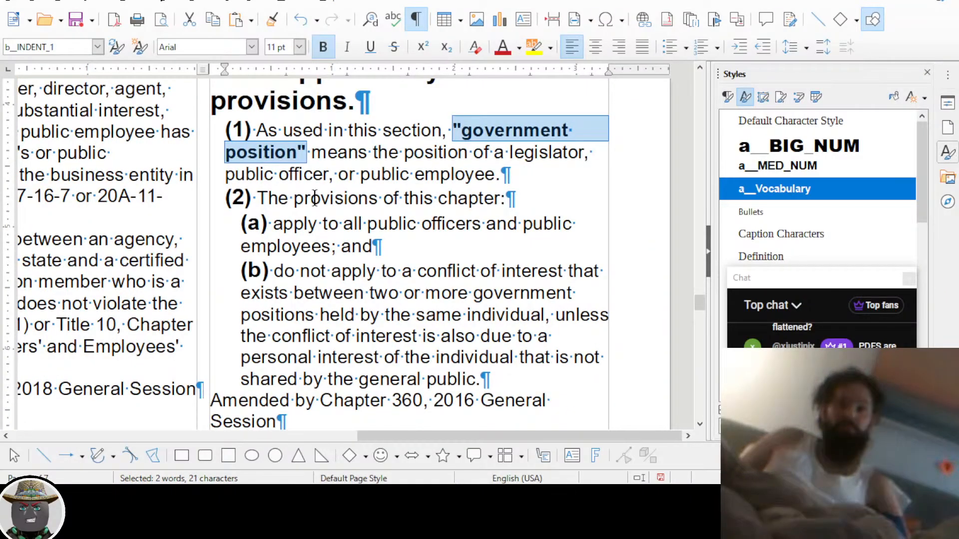
{"action": "scroll", "coordinate": [315, 198], "scroll_direction": "down", "scroll_amount": 1}
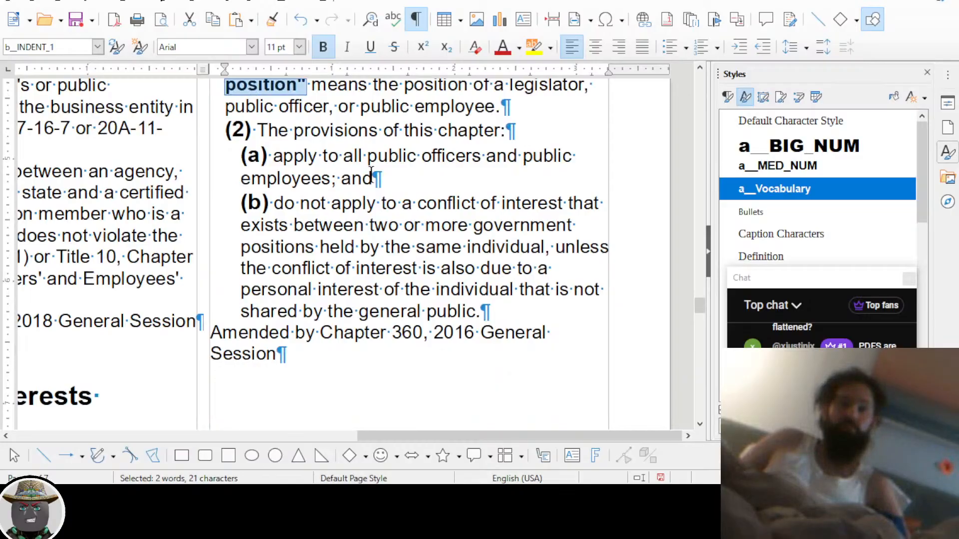
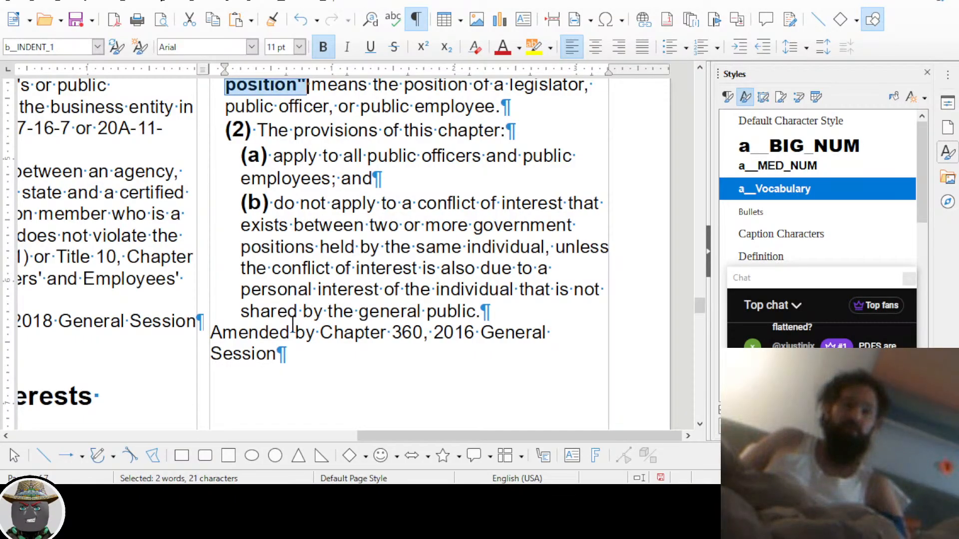
{"action": "scroll", "coordinate": [293, 330], "scroll_direction": "up", "scroll_amount": 1}
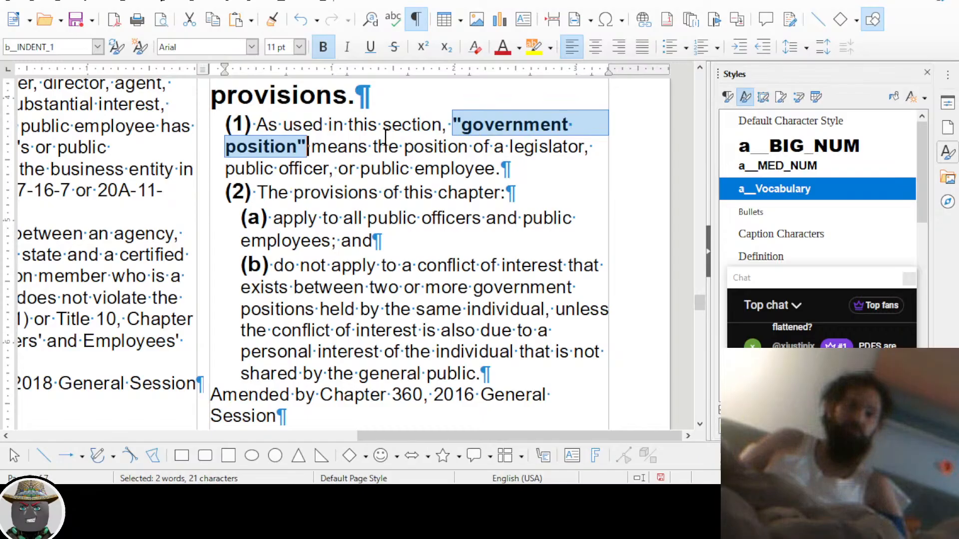
{"action": "left_click_drag", "start_coordinate": [326, 218], "coordinate": [333, 330]}
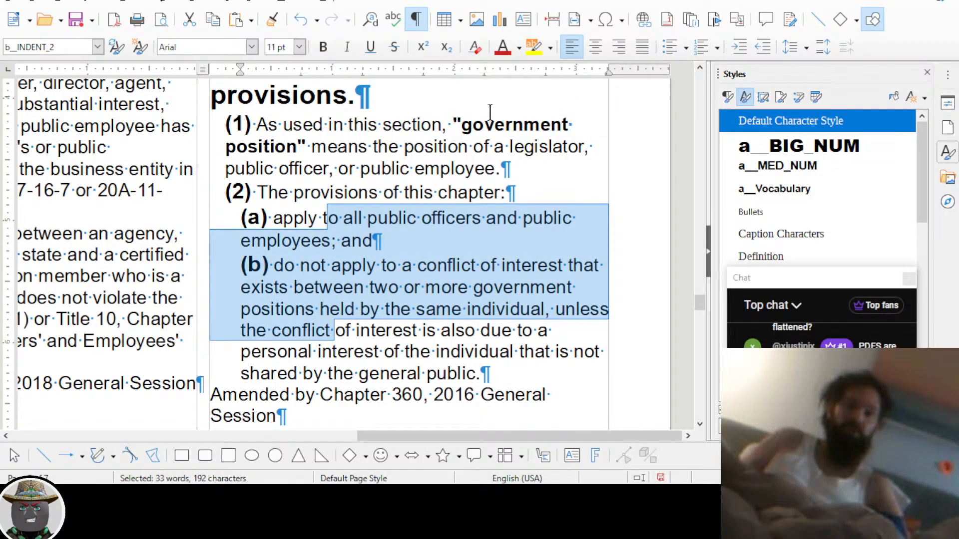
{"action": "left_click", "coordinate": [409, 218]}
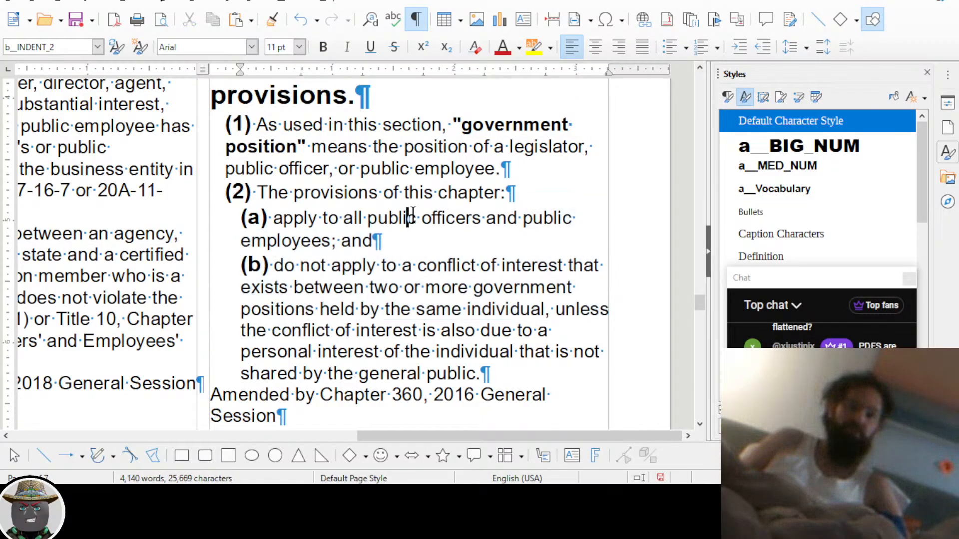
{"action": "left_click_drag", "start_coordinate": [367, 218], "coordinate": [329, 251]}
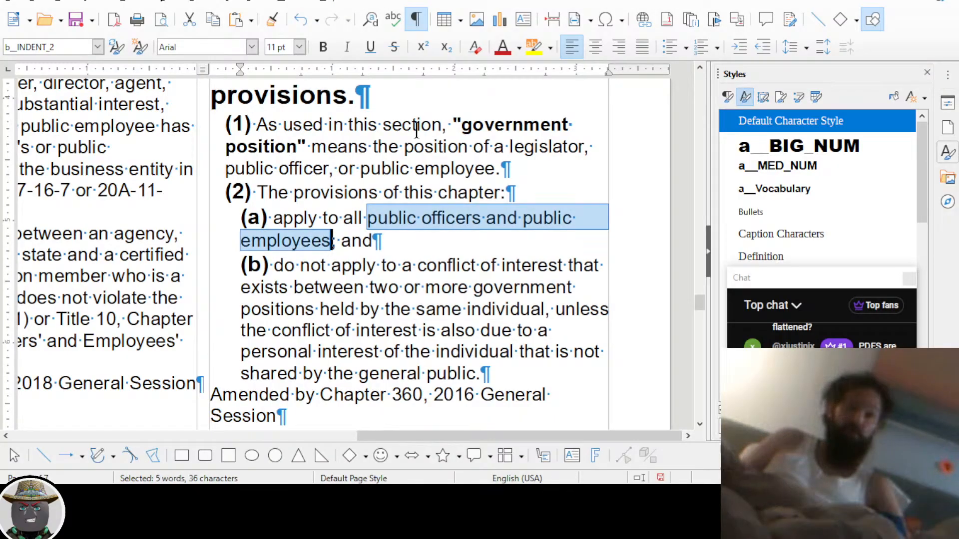
{"action": "left_click", "coordinate": [456, 222]}
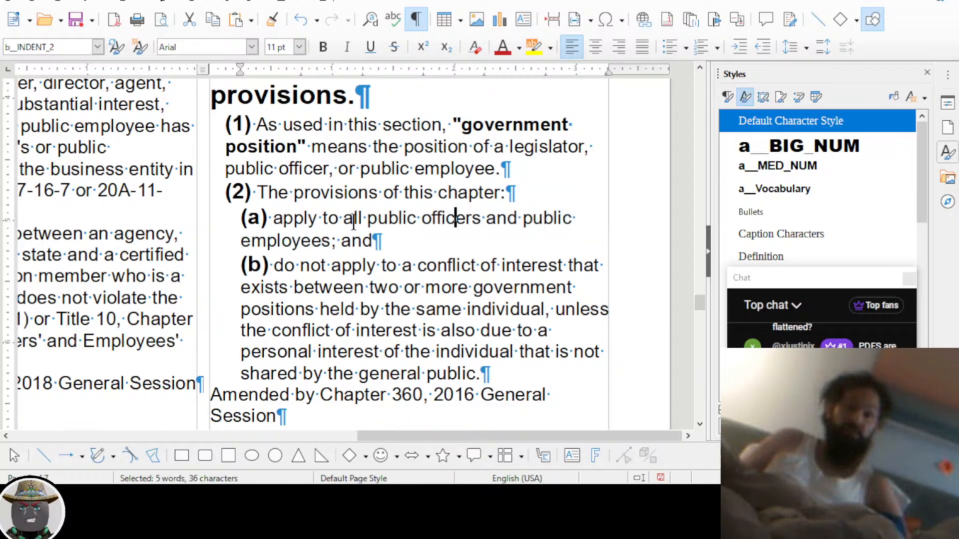
{"action": "left_click", "coordinate": [378, 126]}
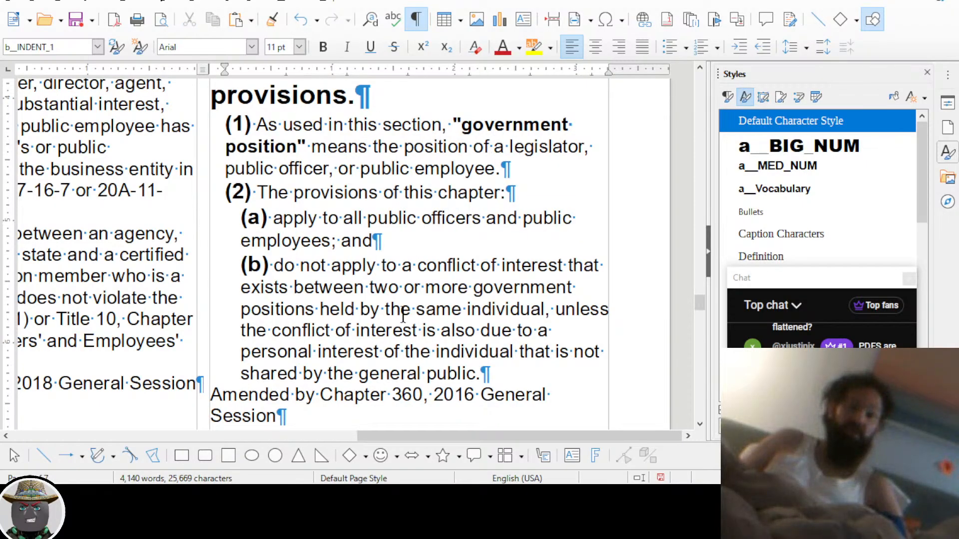
Delete the leading space before "In addition to any penalty" in section 12, Penalties for violation
{"action": "scroll", "coordinate": [403, 315], "scroll_direction": "down", "scroll_amount": 10}
{"action": "scroll", "coordinate": [403, 316], "scroll_direction": "left", "scroll_amount": 10}
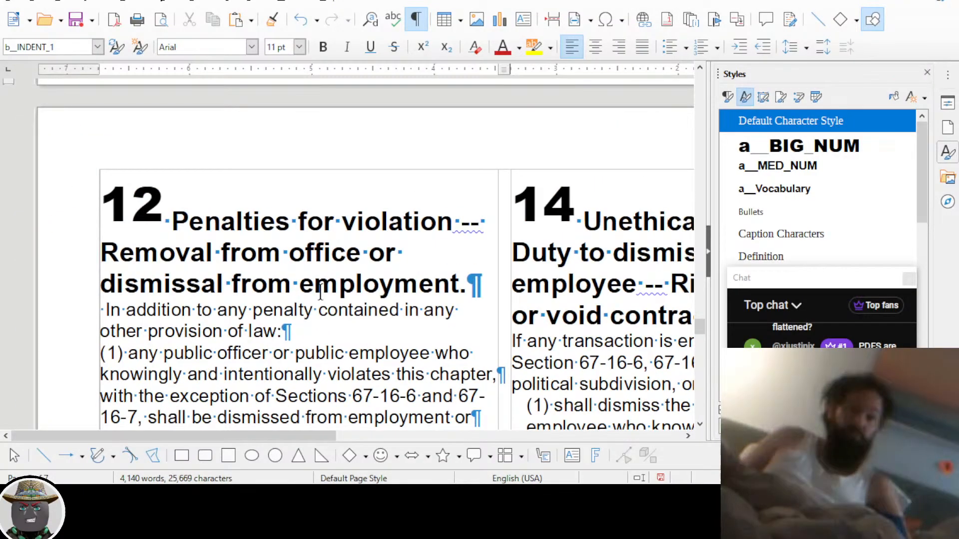
{"action": "scroll", "coordinate": [320, 292], "scroll_direction": "down", "scroll_amount": 3}
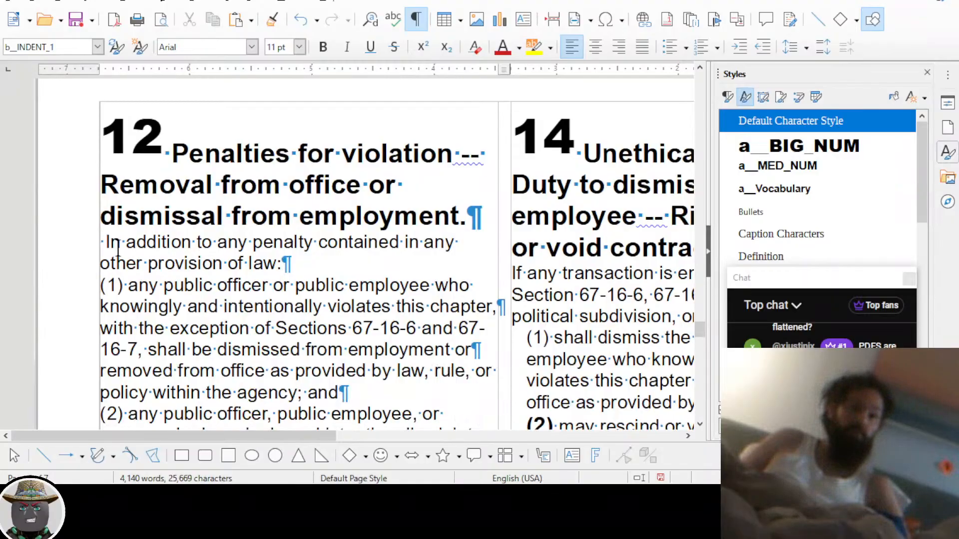
{"action": "left_click", "coordinate": [95, 243]}
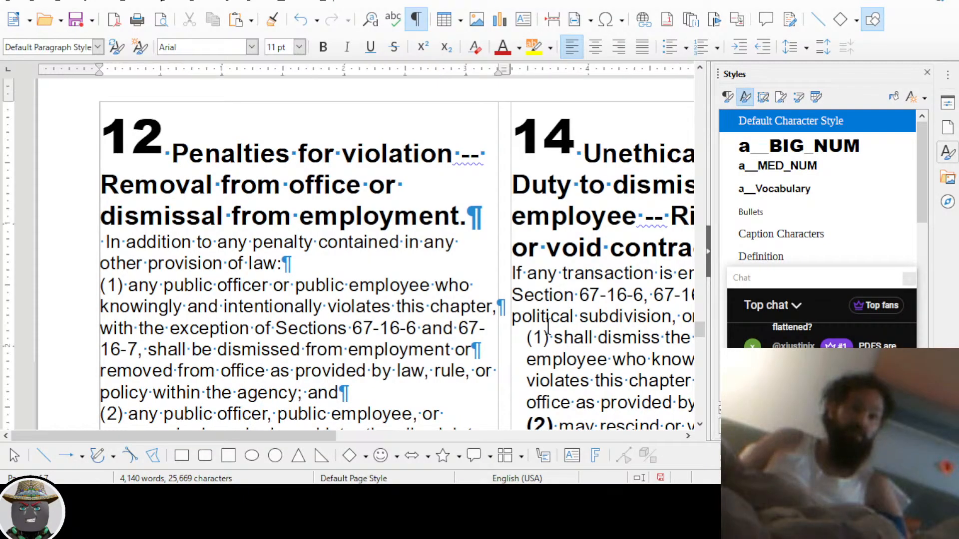
{"action": "key", "text": "Delete"}
Apply the a__MED_NUM character style to the label (1) of section 12's first numbered paragraph
{"action": "key", "text": "Down"}
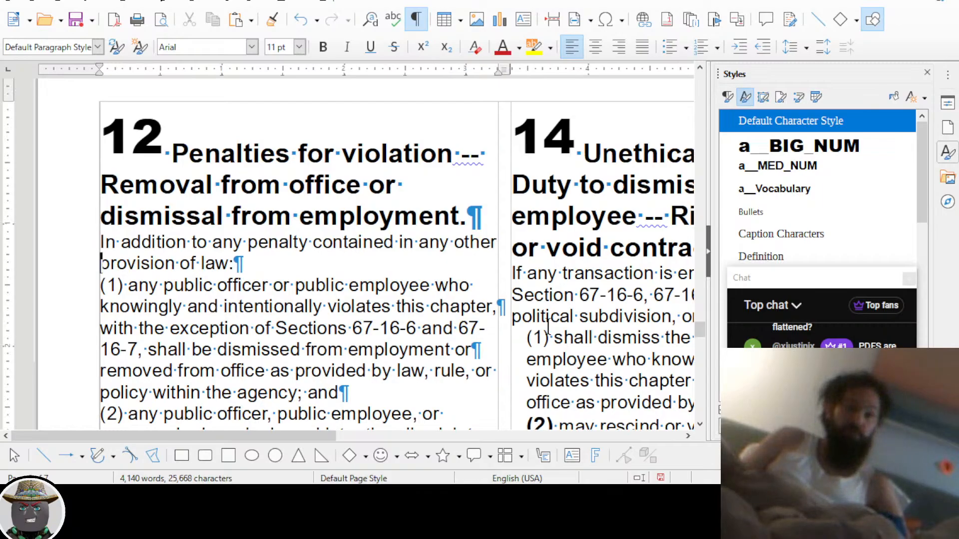
{"action": "key", "text": "Down"}
{"action": "key", "text": "Right"}
{"action": "key", "text": "Right"}
{"action": "key", "text": "Right"}
{"action": "key", "text": "shift+Home"}
{"action": "key", "text": "ctrl+2"}
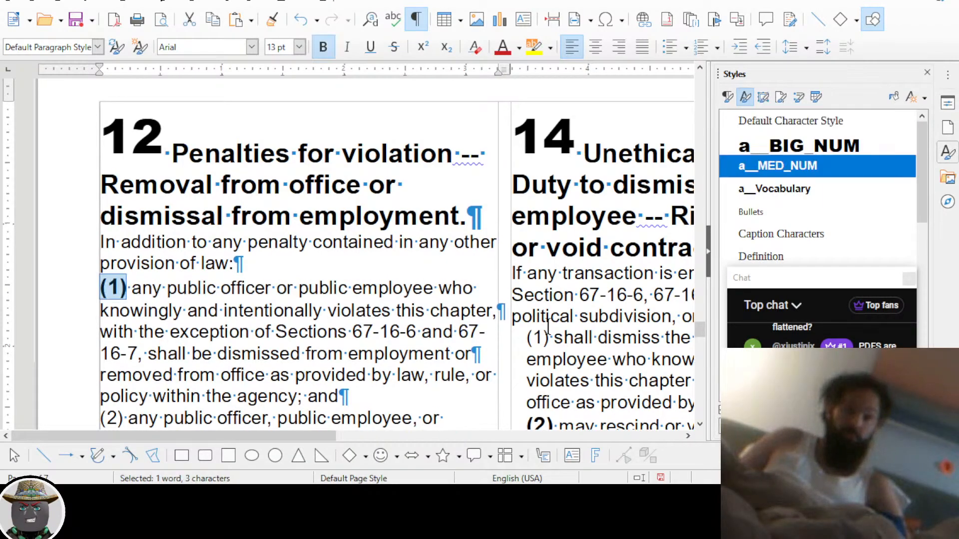
Apply the a__Vocabulary character style to "Sections 67-16-6" in section 12, paragraph (1)
{"action": "scroll", "coordinate": [395, 325], "scroll_direction": "down", "scroll_amount": 2}
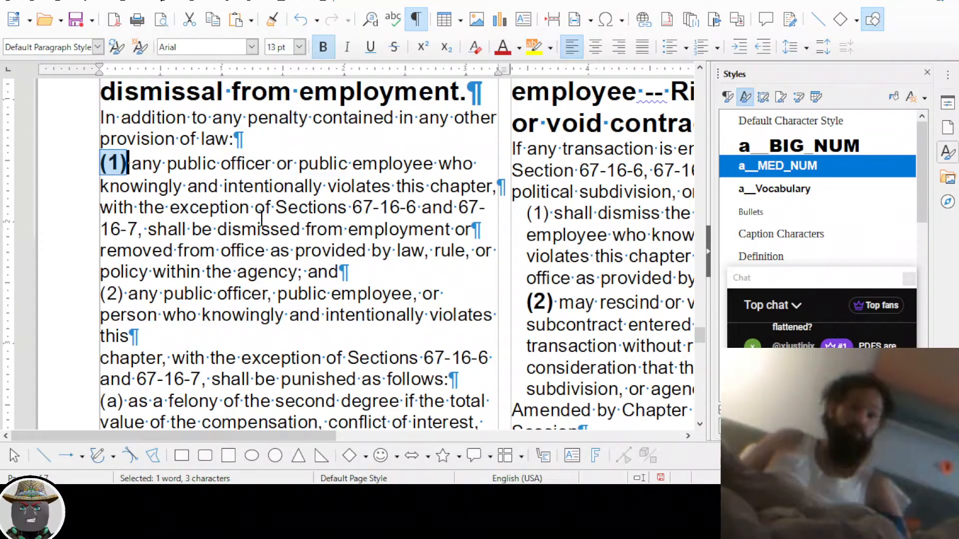
{"action": "left_click_drag", "start_coordinate": [346, 215], "coordinate": [532, 220]}
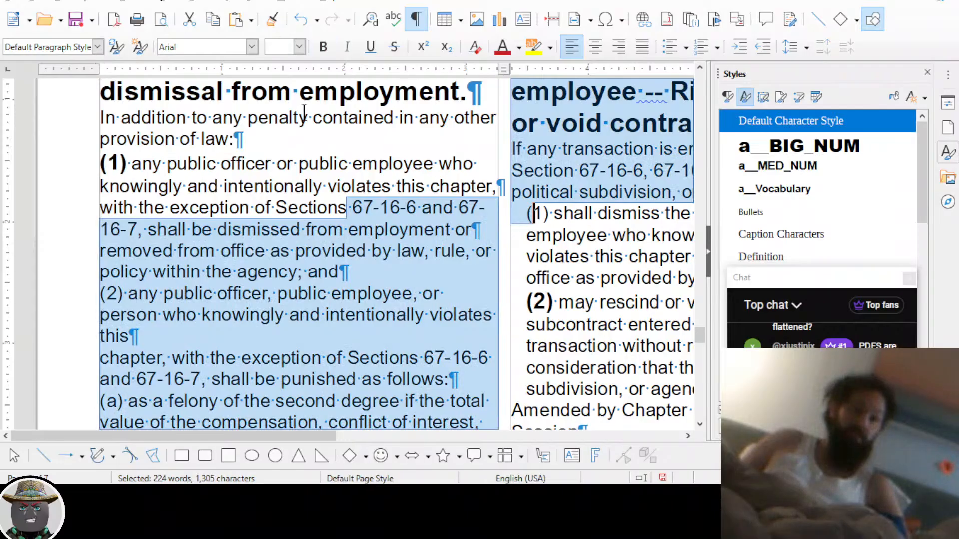
{"action": "left_click", "coordinate": [281, 206]}
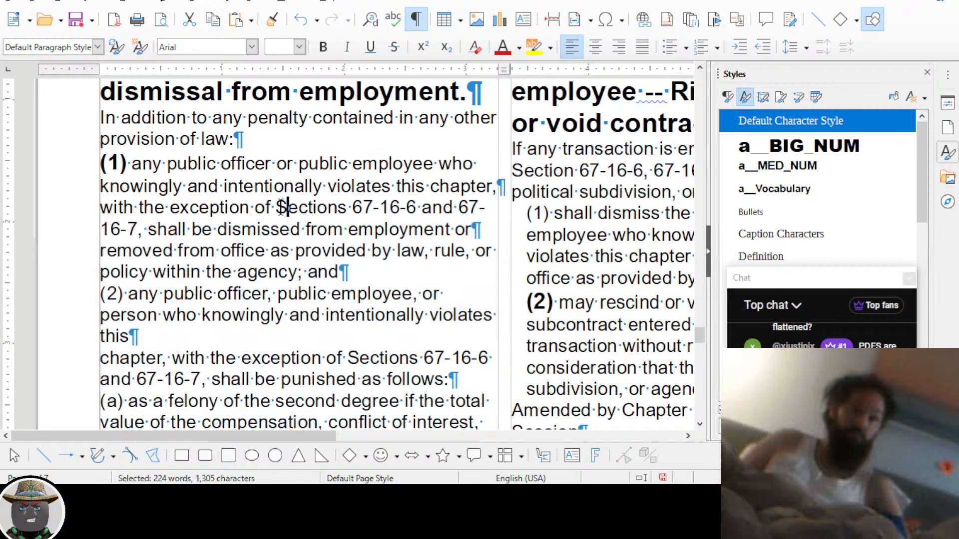
{"action": "key", "text": "ctrl+shift+Right"}
{"action": "key", "text": "ctrl+shift+Right"}
{"action": "key", "text": "ctrl+shift+Right"}
{"action": "key", "text": "ctrl+shift+Right"}
{"action": "key", "text": "ctrl+shift+Right"}
{"action": "key", "text": "ctrl+shift+Right"}
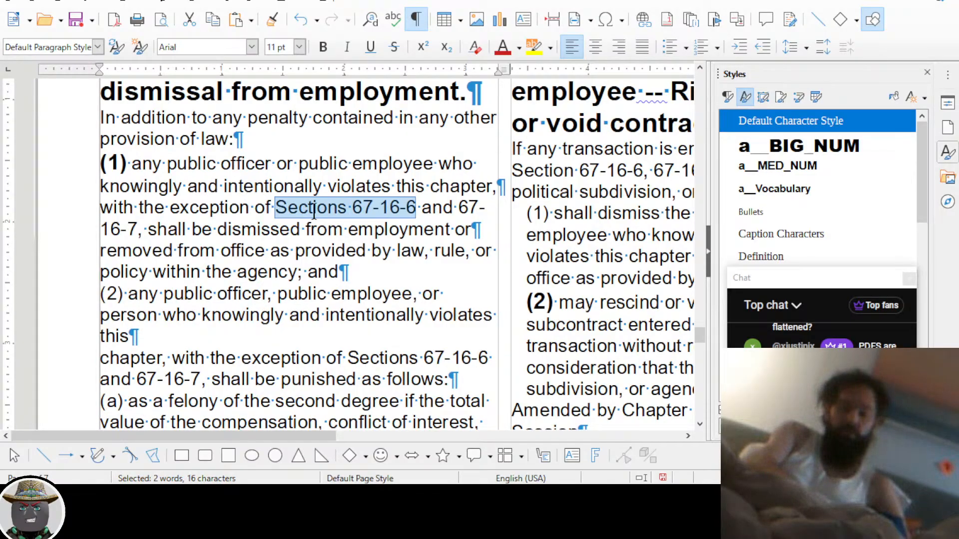
{"action": "key", "text": "ctrl+b"}
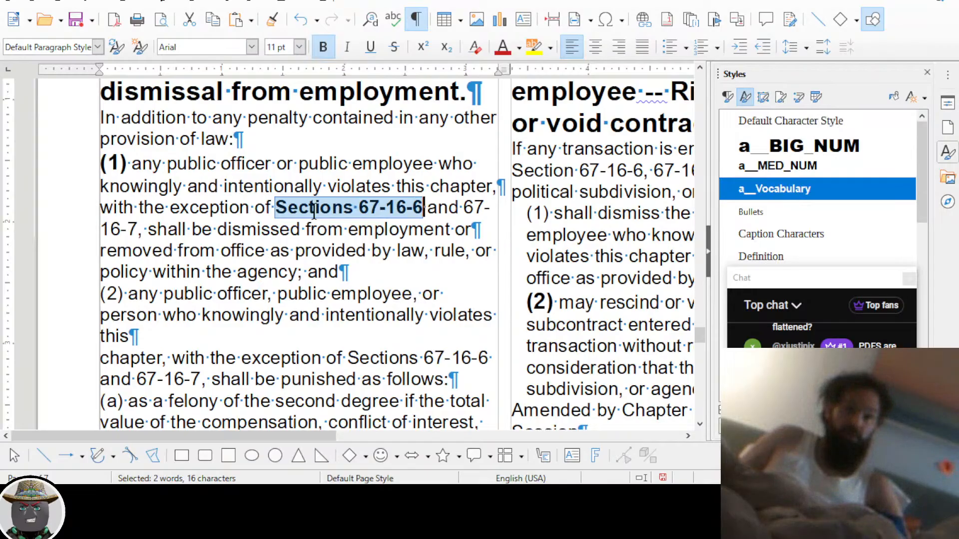
Apply the a__Vocabulary character style to the reference "67-16-7" in section 12, paragraph (1)
{"action": "key", "text": "Right"}
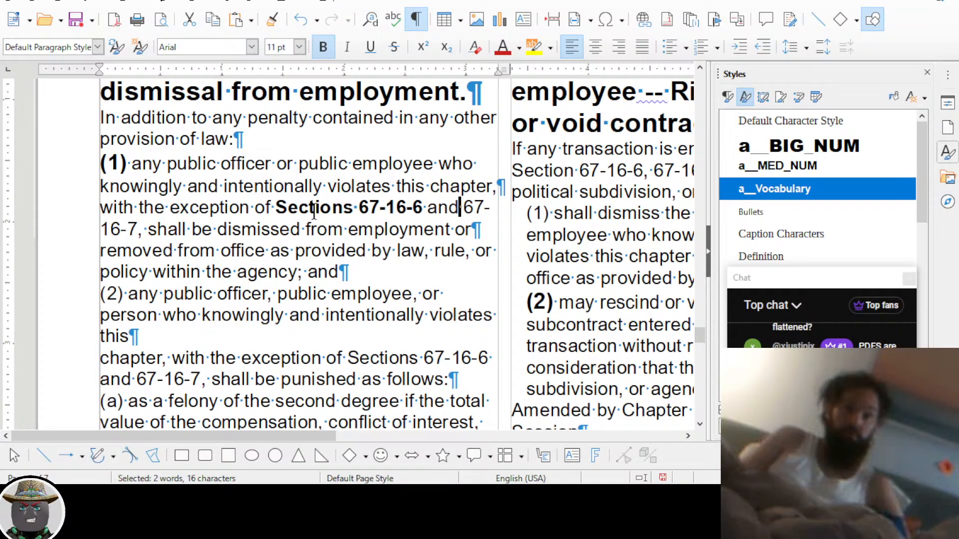
{"action": "key", "text": "shift+Right"}
{"action": "key", "text": "shift+Right"}
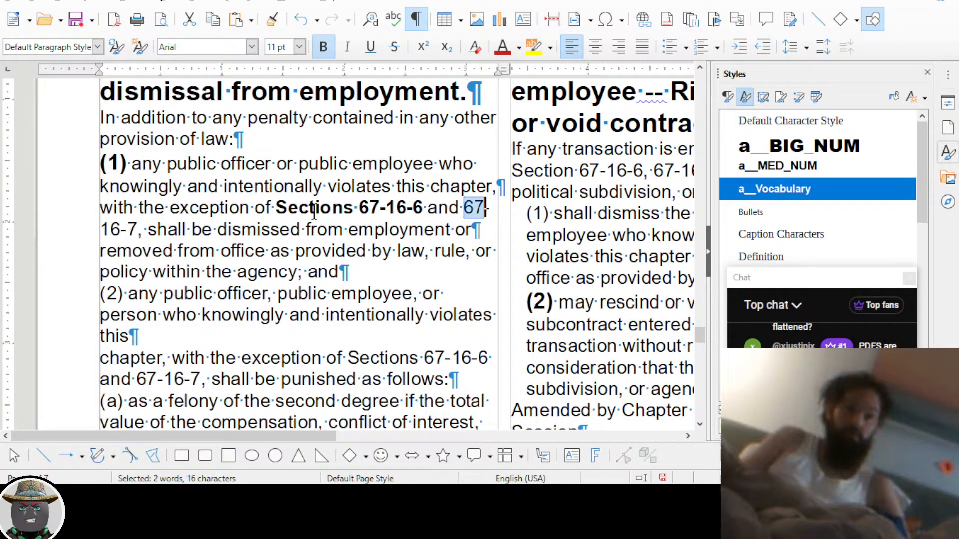
{"action": "key", "text": "shift+Right"}
{"action": "key", "text": "shift+Right"}
{"action": "key", "text": "shift+Right"}
{"action": "key", "text": "shift+Right"}
{"action": "key", "text": "shift+Right"}
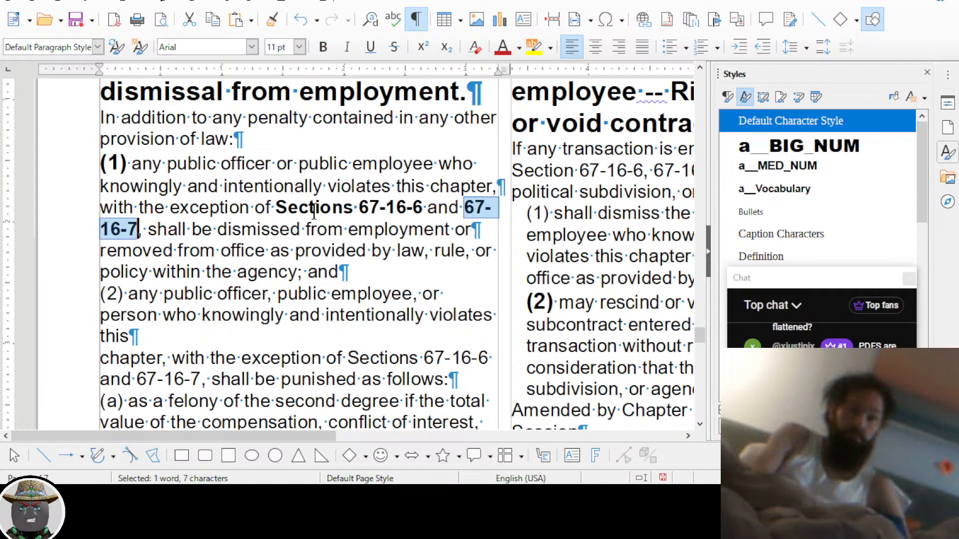
{"action": "key", "text": "Left"}
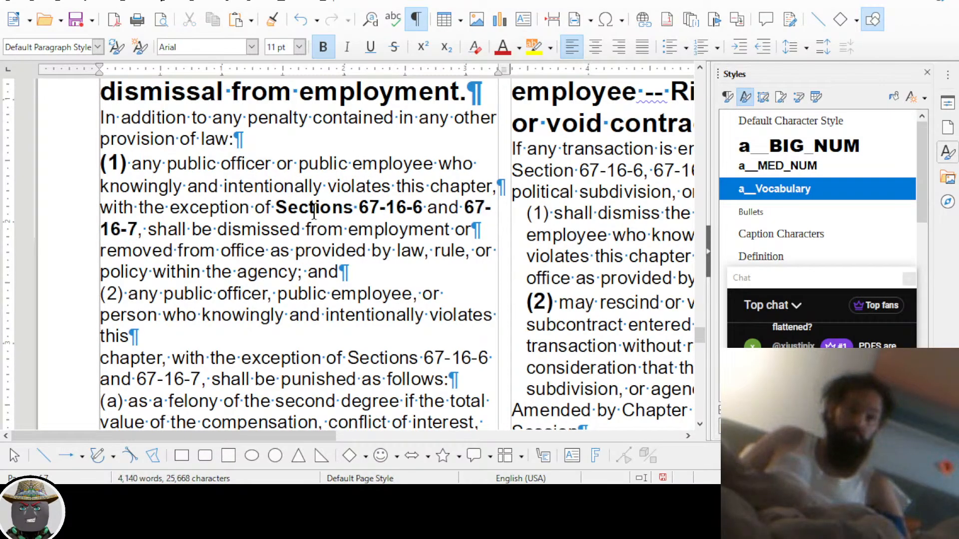
Clear the formatting from the word "Sections" before 67-16-6 in paragraph (1), leaving only the numbers styled
{"action": "double_click", "coordinate": [314, 212]}
{"action": "key", "text": "shift+Right"}
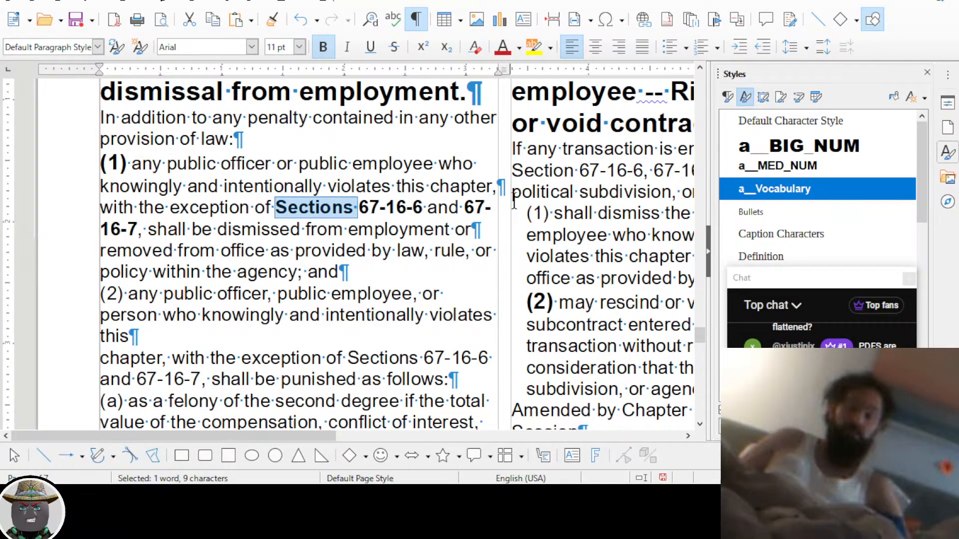
{"action": "key", "text": "ctrl+m"}
{"action": "left_click", "coordinate": [331, 249]}
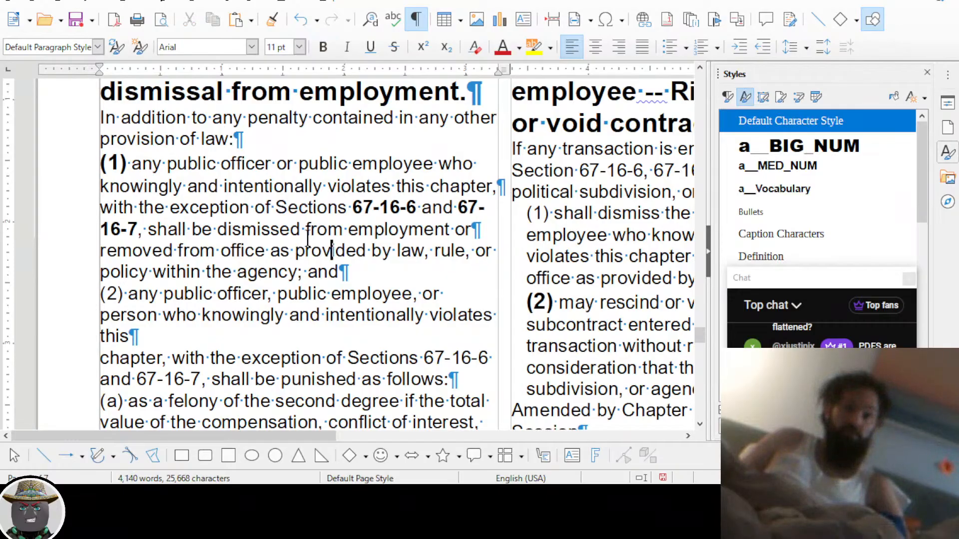
Apply the a__MED_NUM character style to the label (2) in section 12
{"action": "scroll", "coordinate": [308, 240], "scroll_direction": "down", "scroll_amount": 1}
{"action": "left_click", "coordinate": [127, 232]}
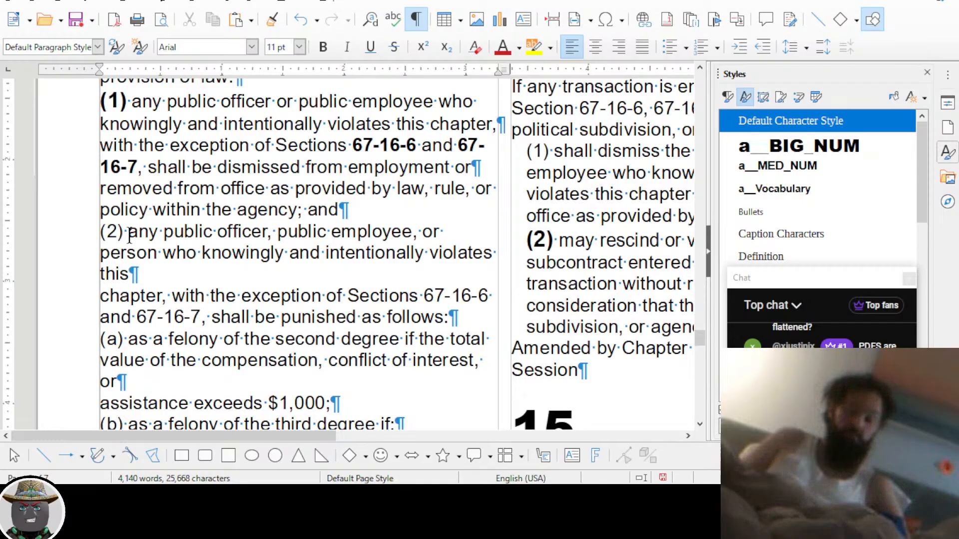
{"action": "key", "text": "shift+Home"}
{"action": "key", "text": "ctrl+2"}
Remove the paragraph break between "this" and "chapter" in section 12, paragraph (2), keeping the words separated by a space
{"action": "key", "text": "Down"}
{"action": "key", "text": "Down"}
{"action": "key", "text": "Down"}
{"action": "key", "text": "Delete"}
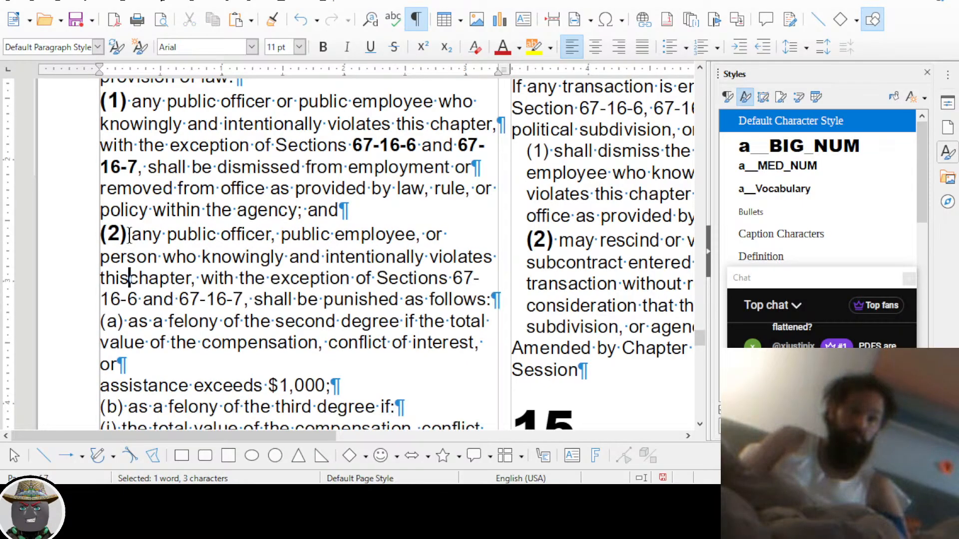
Apply the a__MED_NUM character style to the labels (a) and (b) under section 12, paragraph (2)
{"action": "key", "text": "shift+Right"}
{"action": "key", "text": "shift+Right"}
{"action": "key", "text": "shift+Right"}
{"action": "key", "text": "ctrl+2"}
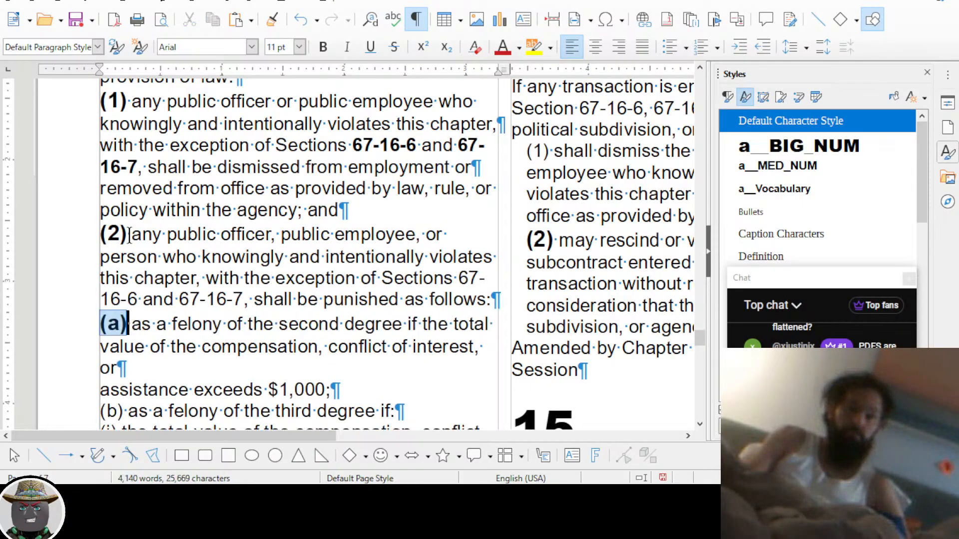
{"action": "key", "text": "ctrl+Down"}
{"action": "key", "text": "ctrl+Down"}
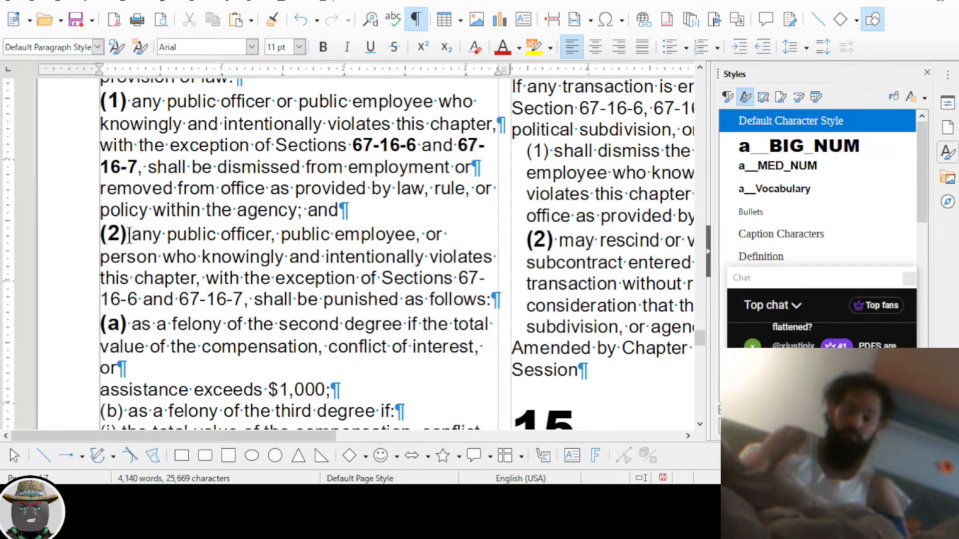
{"action": "key", "text": "shift+Right"}
{"action": "key", "text": "shift+Right"}
{"action": "key", "text": "shift+Right"}
{"action": "key", "text": "ctrl+2"}
Apply the a__MED_NUM character style to the label (i) and to the "(ii" of the next label under (b)
{"action": "key", "text": "ctrl+Down"}
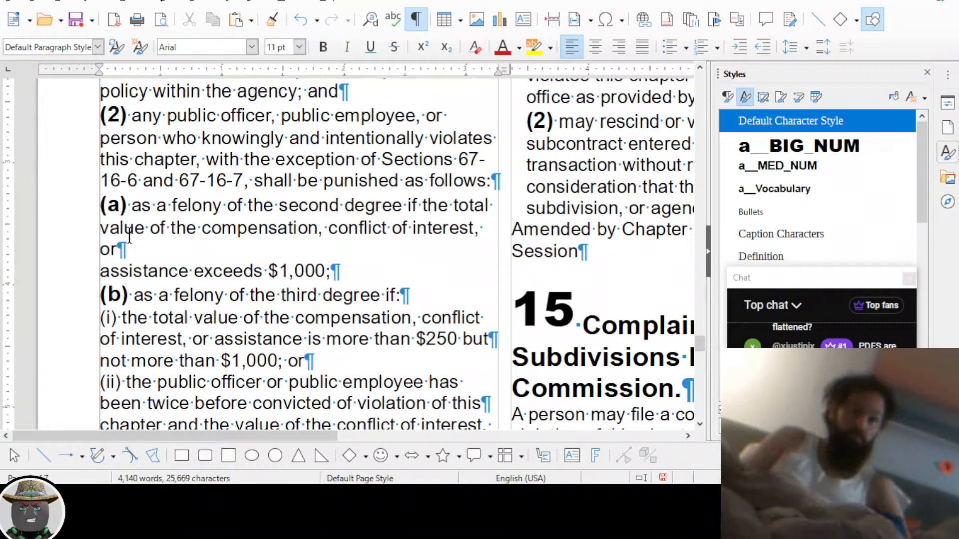
{"action": "key", "text": "shift+Right"}
{"action": "key", "text": "shift+Right"}
{"action": "key", "text": "shift+Right"}
{"action": "key", "text": "ctrl+2"}
{"action": "key", "text": "ctrl+Down"}
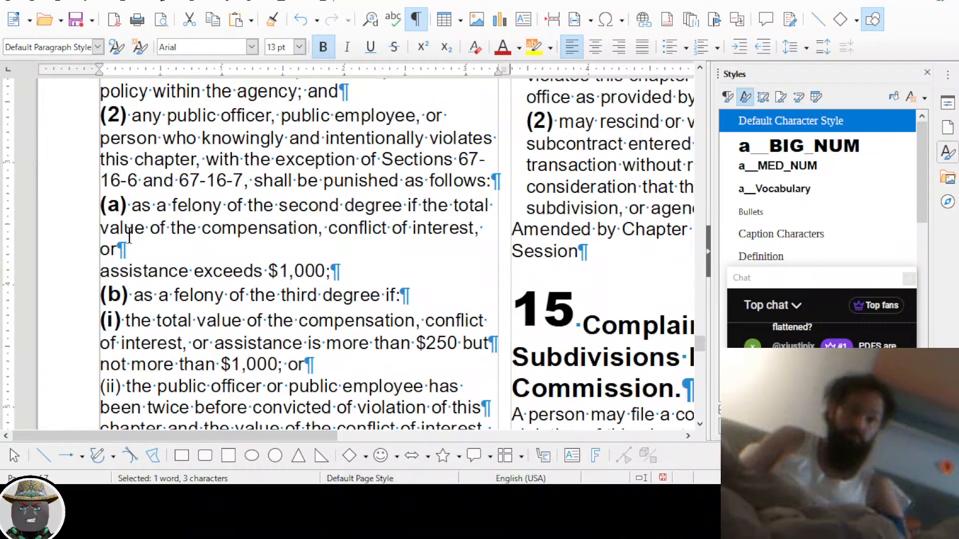
{"action": "key", "text": "ctrl+Down"}
{"action": "key", "text": "shift+Right"}
{"action": "key", "text": "shift+Right"}
{"action": "key", "text": "shift+Right"}
{"action": "key", "text": "ctrl+2"}
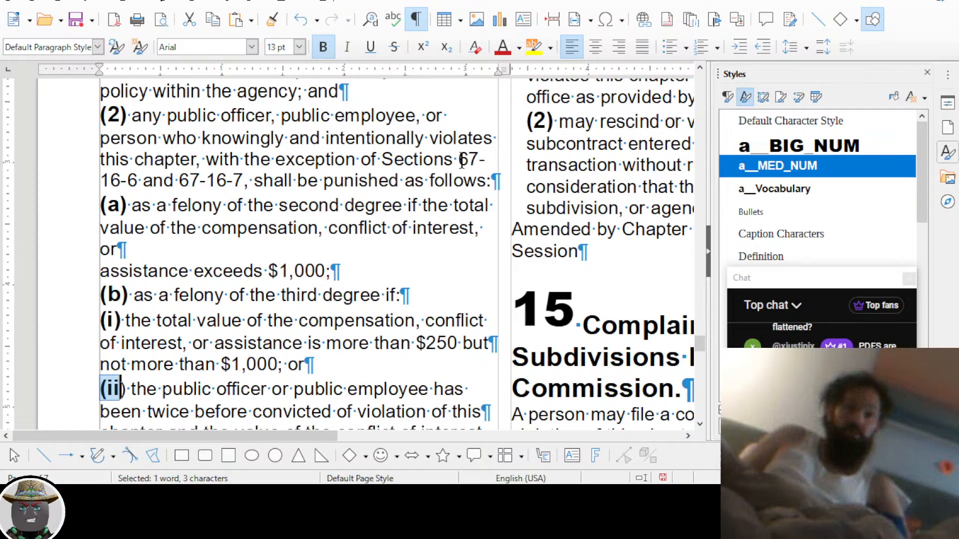
Apply the a__Vocabulary character style to the references "67-16-6" and "67-16-7" in section 12, paragraph (2)
{"action": "left_click_drag", "start_coordinate": [462, 161], "coordinate": [135, 181]}
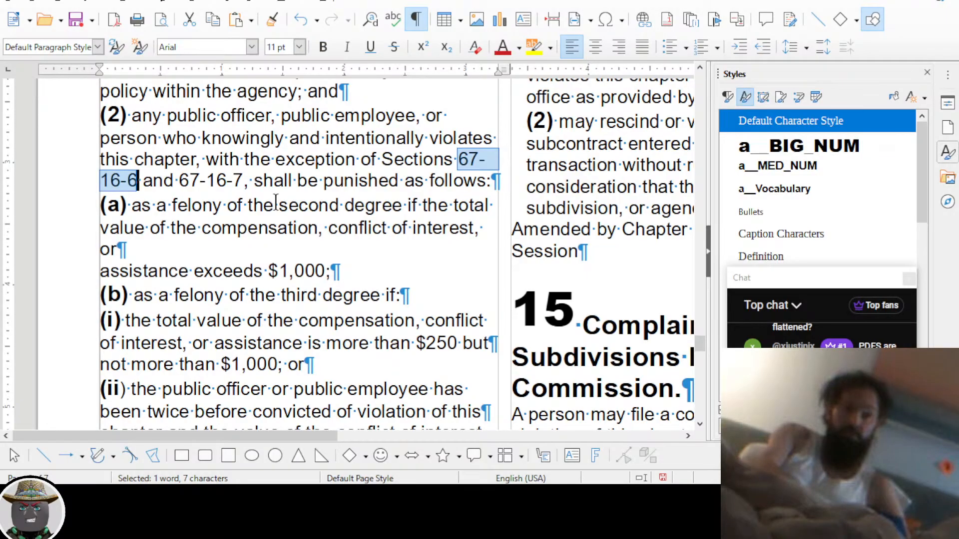
{"action": "key", "text": "ctrl+b"}
{"action": "key", "text": "ctrl+Right"}
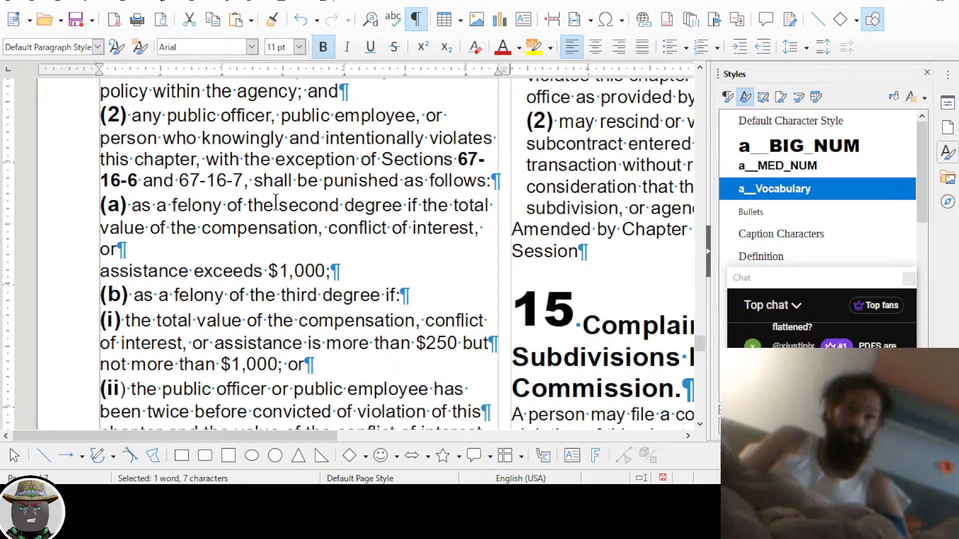
{"action": "key", "text": "ctrl+Right"}
{"action": "key", "text": "ctrl+shift+Right"}
{"action": "key", "text": "ctrl+b"}
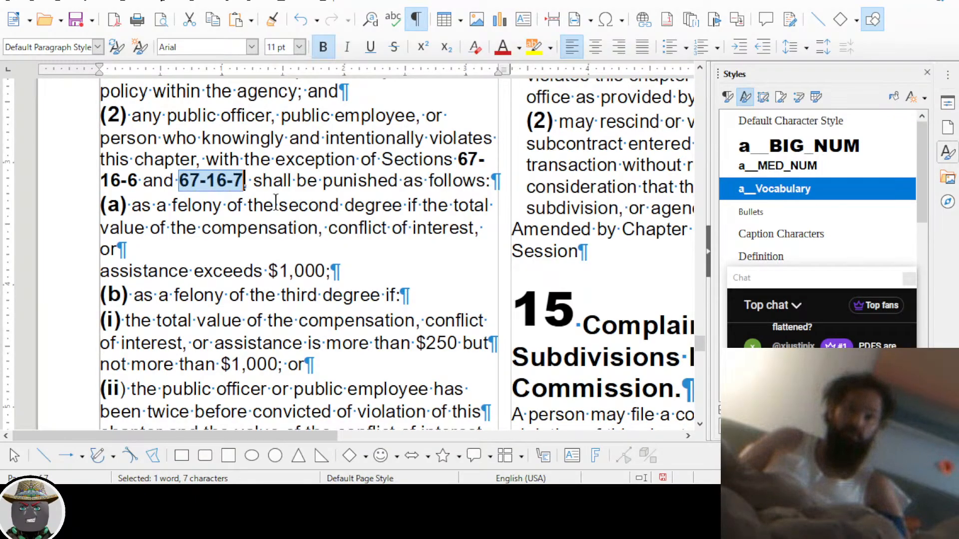
{"action": "left_click", "coordinate": [185, 182]}
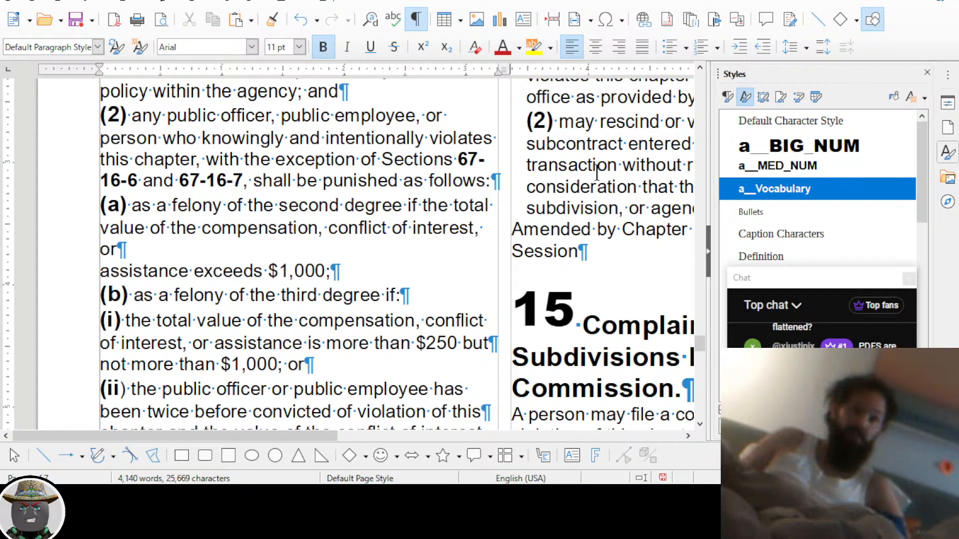
Join "or" and "assistance exceeds $1,000;" into one paragraph under (2)(a), separated by a space
{"action": "scroll", "coordinate": [448, 185], "scroll_direction": "down", "scroll_amount": 2}
{"action": "left_click", "coordinate": [376, 190]}
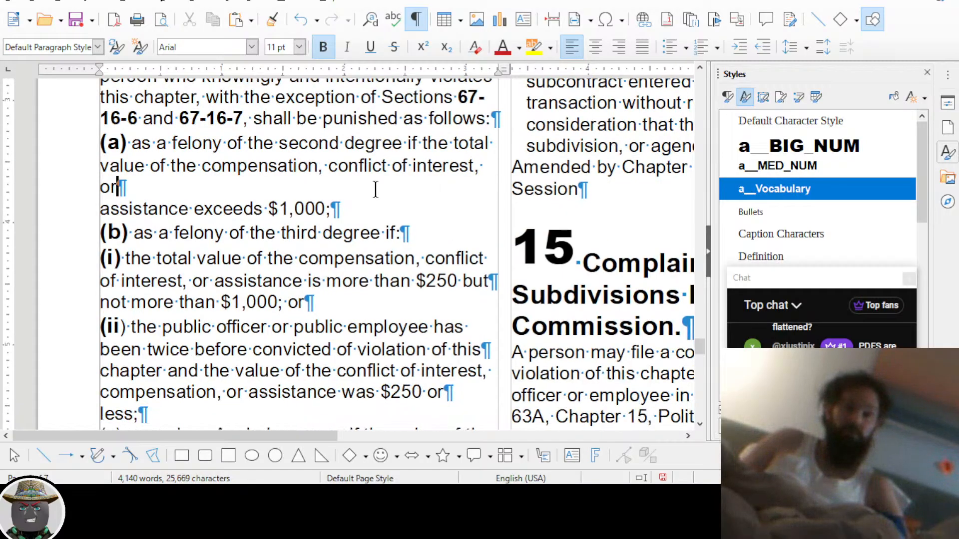
{"action": "key", "text": "Delete"}
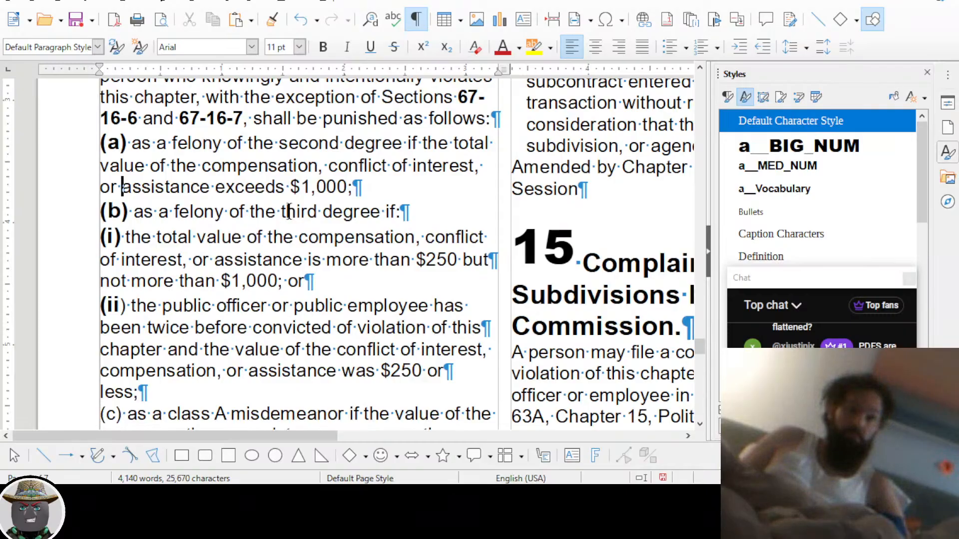
Apply the a__MED_NUM character style to the closing parenthesis of the label (ii) under section 12, paragraph (2)(b)
{"action": "scroll", "coordinate": [288, 212], "scroll_direction": "up", "scroll_amount": 2}
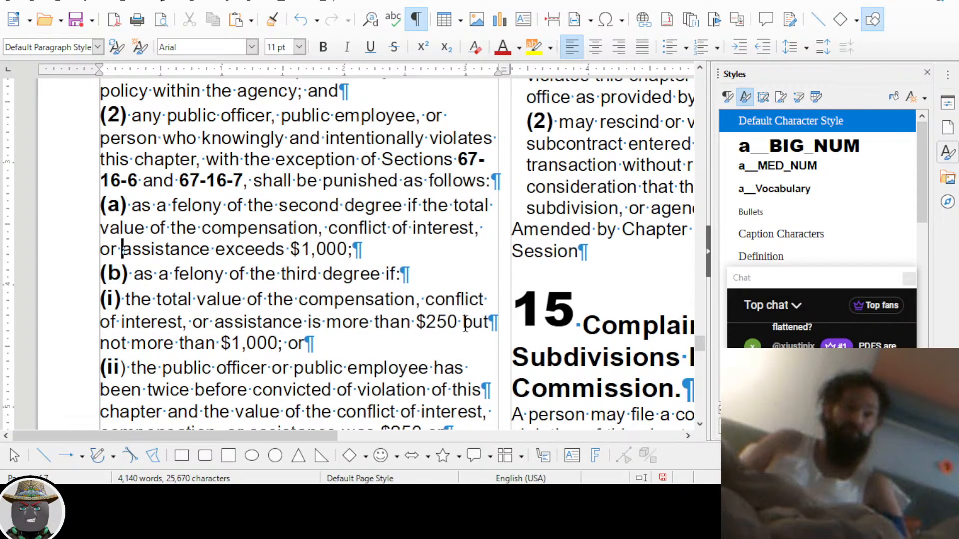
{"action": "scroll", "coordinate": [165, 335], "scroll_direction": "down", "scroll_amount": 2}
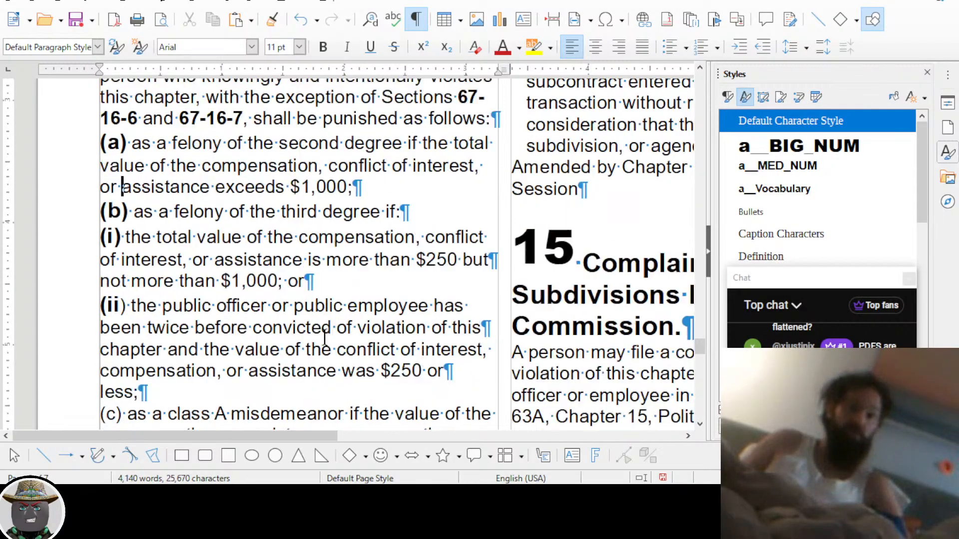
{"action": "left_click", "coordinate": [119, 310]}
{"action": "key", "text": "shift+Right"}
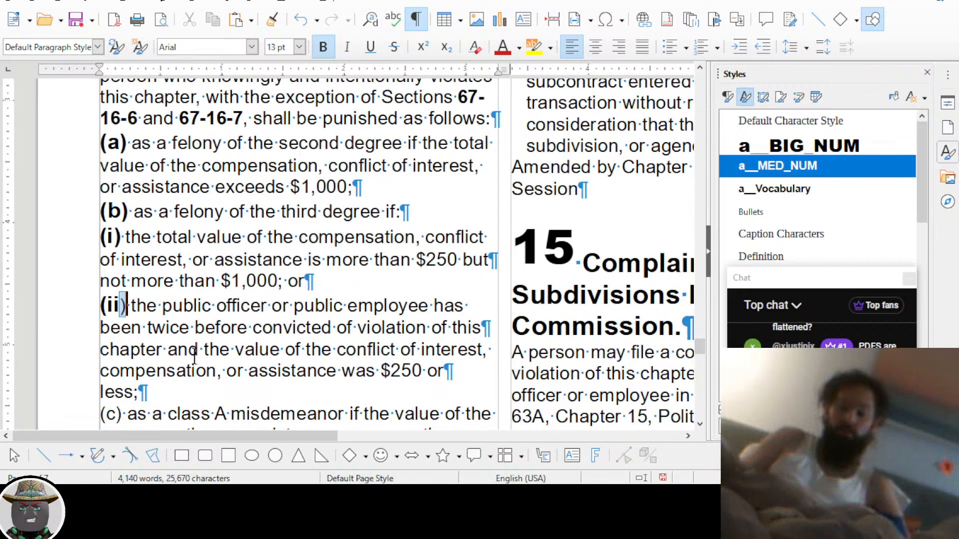
{"action": "key", "text": "ctrl+m"}
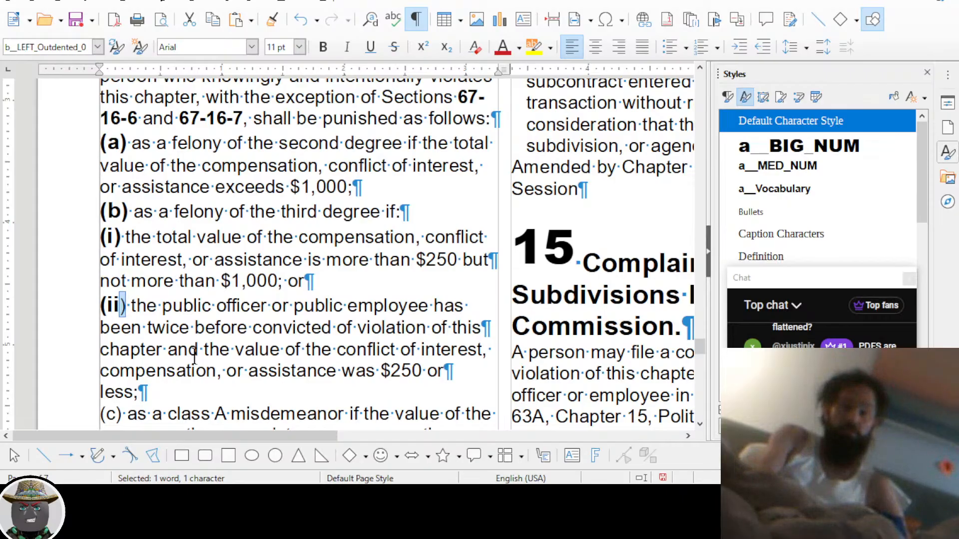
{"action": "double_click", "coordinate": [799, 165]}
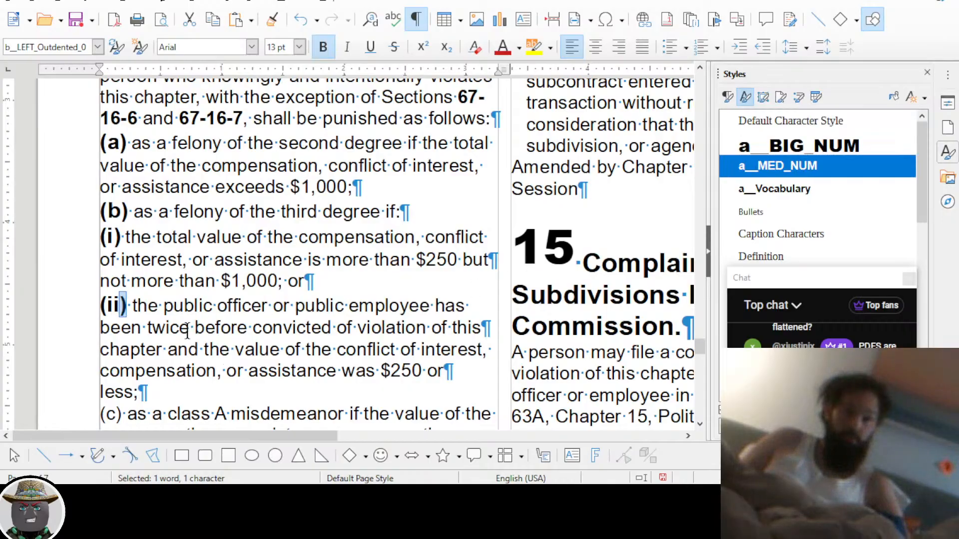
Apply the a__MED_NUM character style to the labels (c) and (d) under section 12, paragraph (2)
{"action": "scroll", "coordinate": [188, 332], "scroll_direction": "down", "scroll_amount": 3}
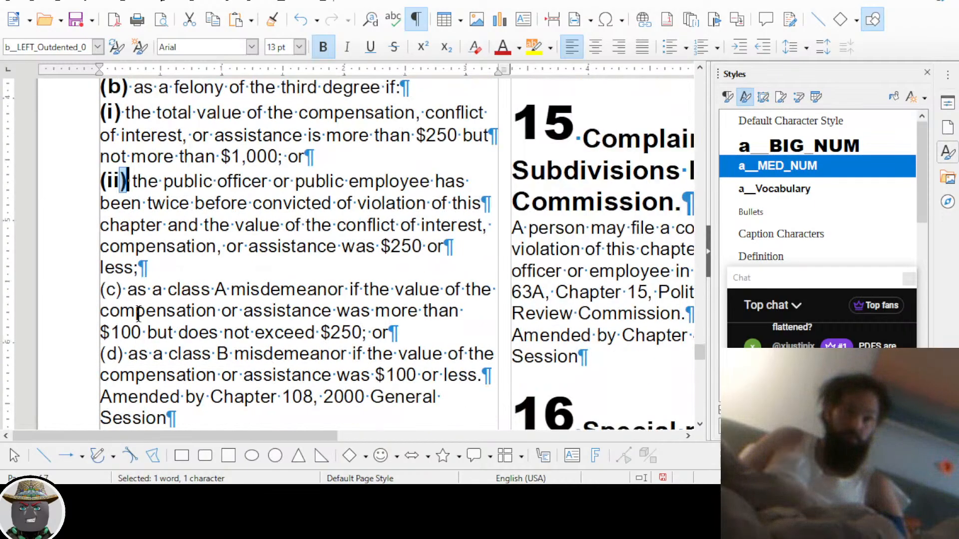
{"action": "left_click", "coordinate": [119, 290]}
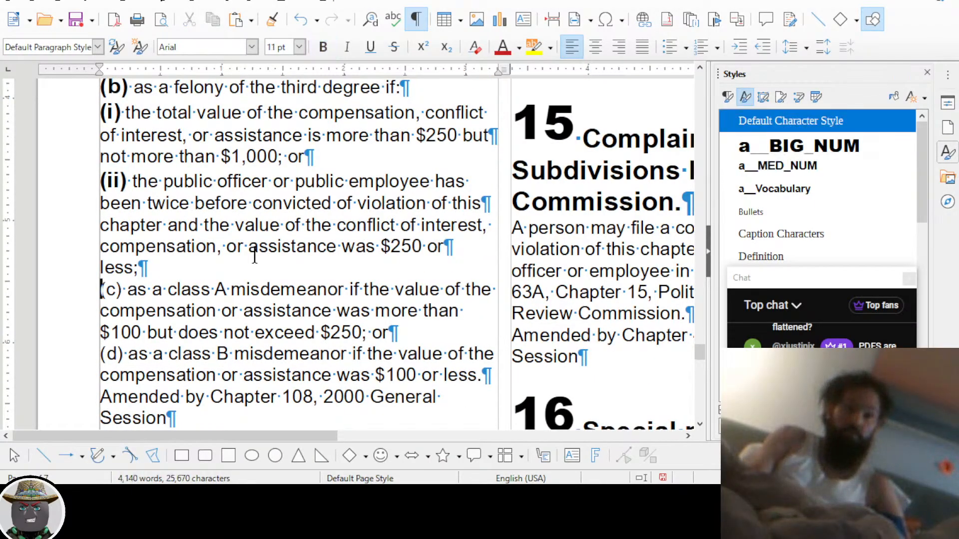
{"action": "key", "text": "shift+Right"}
{"action": "key", "text": "shift+Right"}
{"action": "key", "text": "shift+Right"}
{"action": "key", "text": "ctrl+shift+y"}
{"action": "key", "text": "ctrl+Down"}
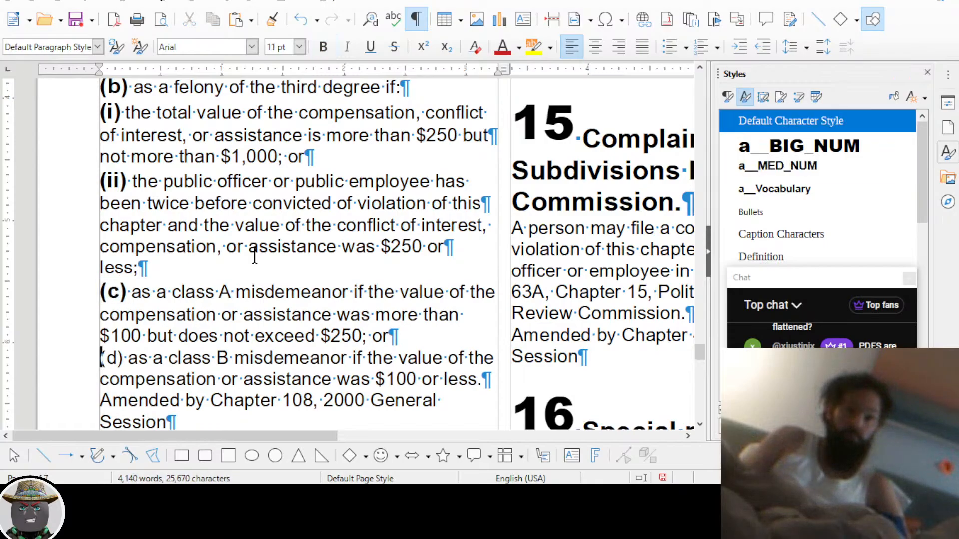
{"action": "key", "text": "shift+Right"}
{"action": "key", "text": "shift+Right"}
{"action": "key", "text": "shift+Right"}
{"action": "key", "text": "ctrl+shift+y"}
{"action": "key", "text": "ctrl+Down"}
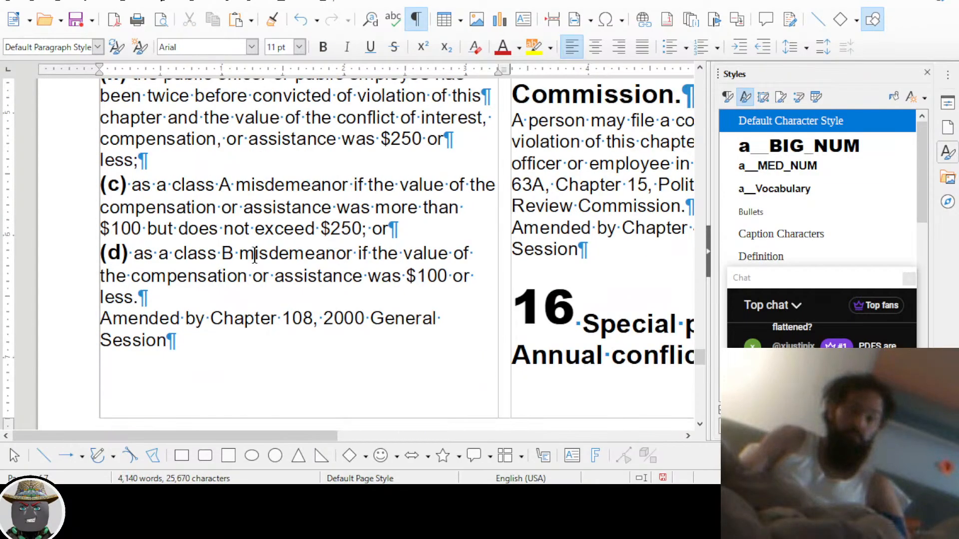
Compare the label and paragraph formatting of section 12 with that of the earlier sections back to section 6
{"action": "scroll", "coordinate": [254, 255], "scroll_direction": "up", "scroll_amount": 4}
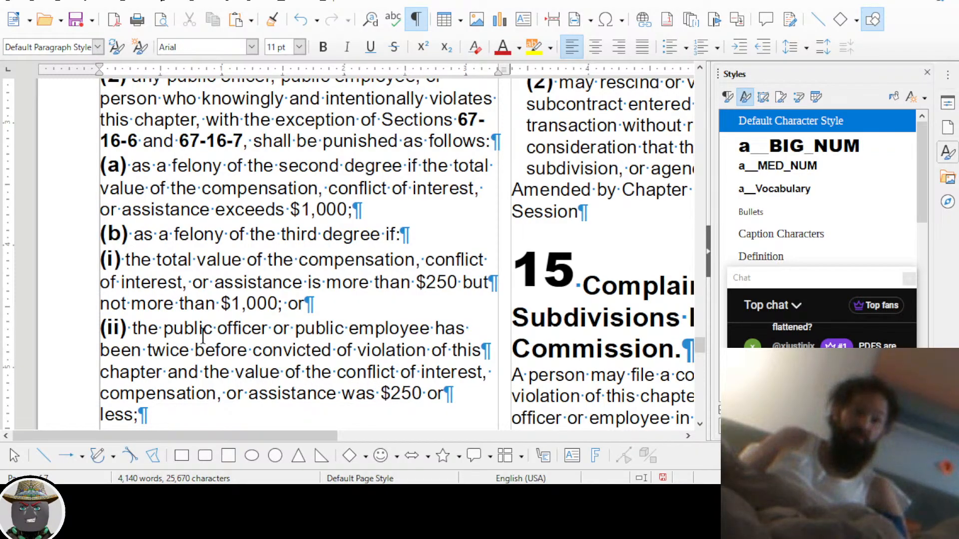
{"action": "left_click_drag", "start_coordinate": [198, 337], "coordinate": [292, 352]}
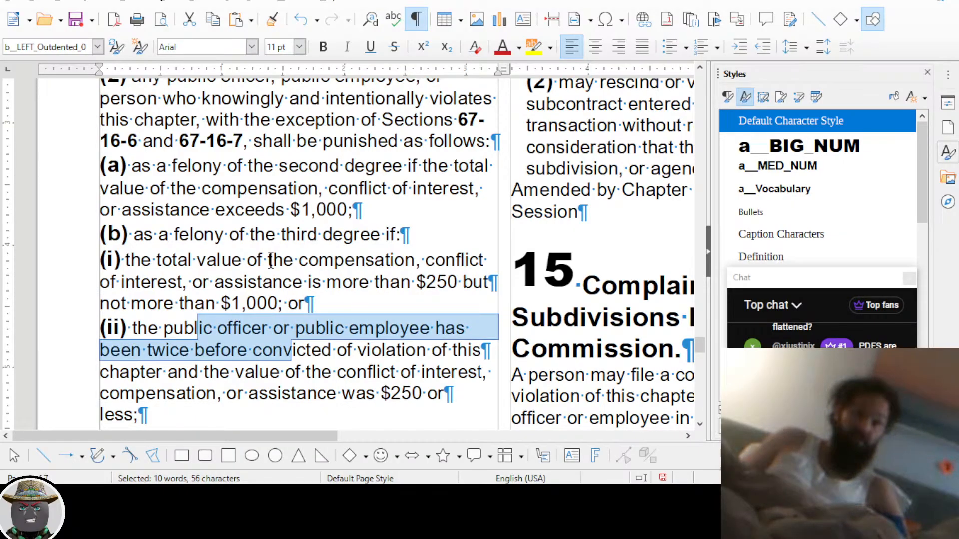
{"action": "scroll", "coordinate": [280, 262], "scroll_direction": "up", "scroll_amount": 5}
{"action": "scroll", "coordinate": [296, 264], "scroll_direction": "down", "scroll_amount": 2}
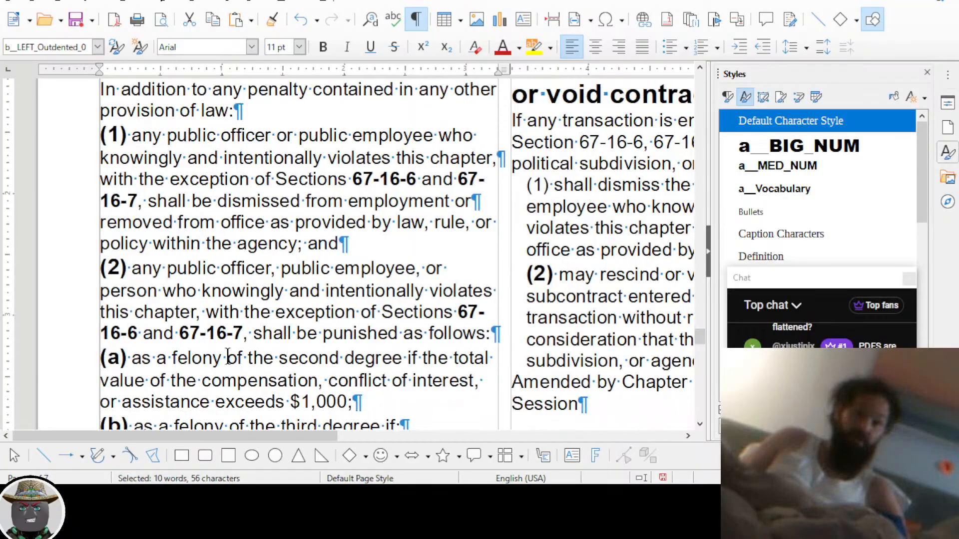
{"action": "scroll", "coordinate": [242, 302], "scroll_direction": "up", "scroll_amount": 1}
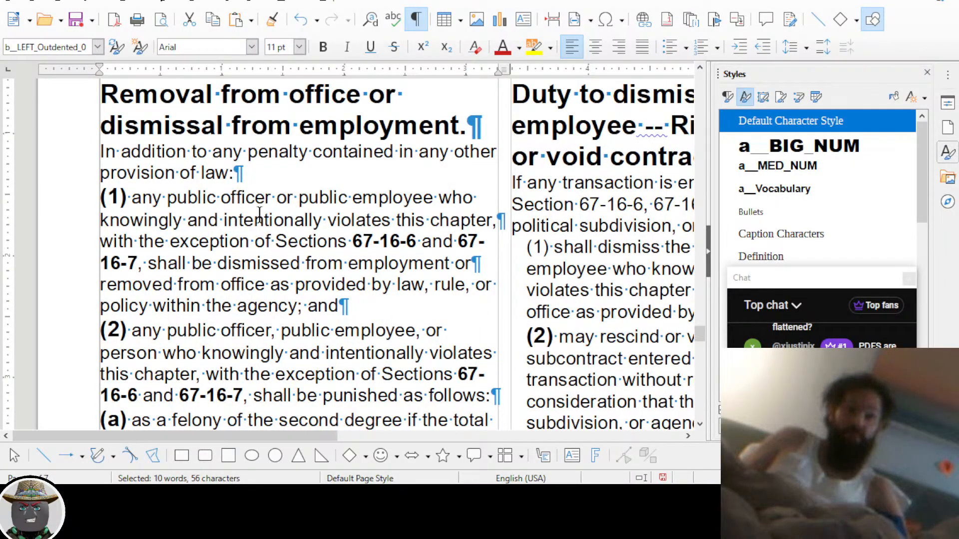
{"action": "scroll", "coordinate": [261, 213], "scroll_direction": "up", "scroll_amount": 1}
{"action": "scroll", "coordinate": [295, 170], "scroll_direction": "up", "scroll_amount": 1}
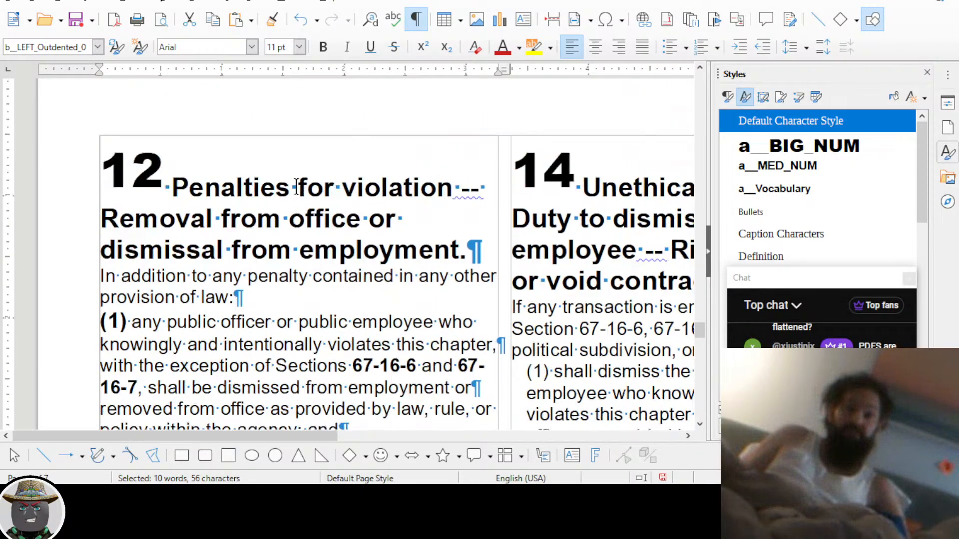
{"action": "scroll", "coordinate": [297, 185], "scroll_direction": "up", "scroll_amount": 4}
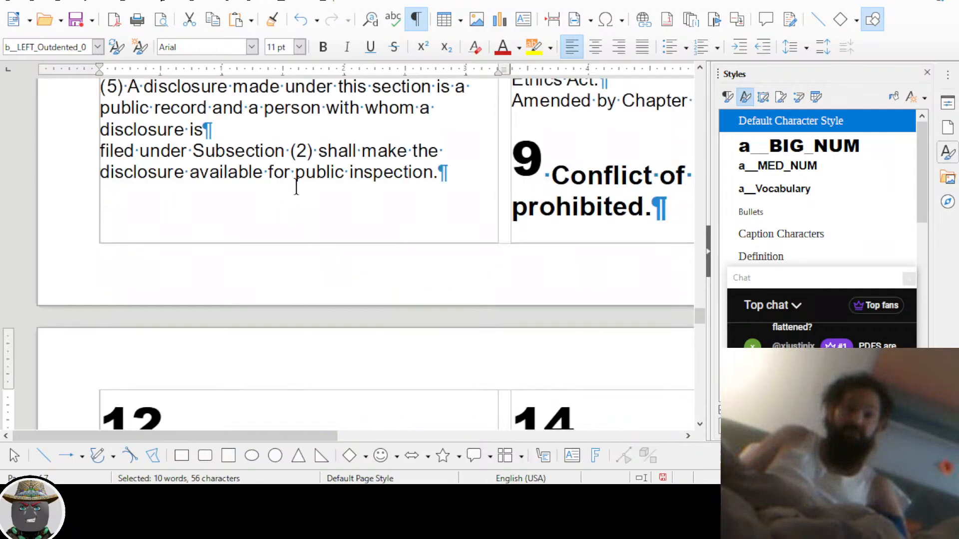
{"action": "scroll", "coordinate": [296, 186], "scroll_direction": "up", "scroll_amount": 3}
{"action": "scroll", "coordinate": [297, 185], "scroll_direction": "right", "scroll_amount": 8}
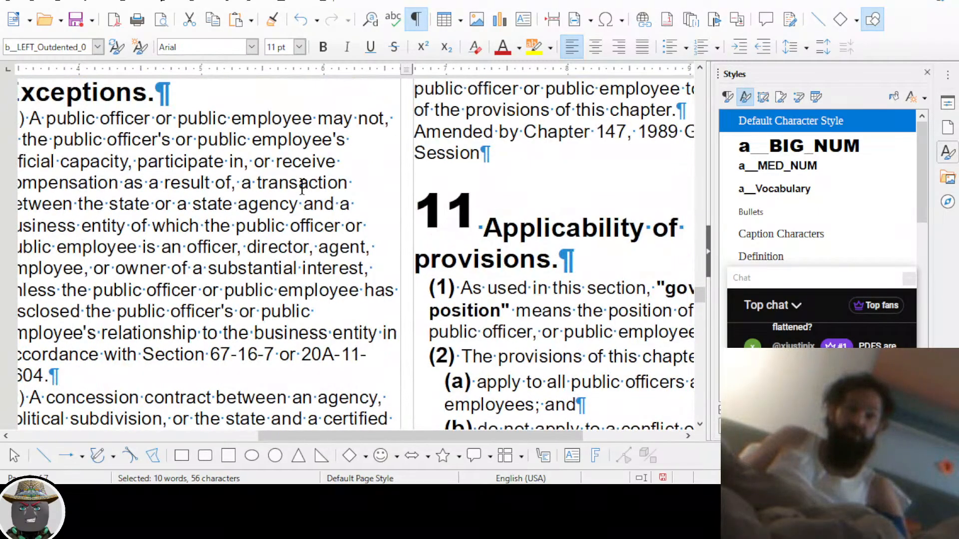
{"action": "scroll", "coordinate": [301, 186], "scroll_direction": "up", "scroll_amount": 2}
{"action": "scroll", "coordinate": [302, 186], "scroll_direction": "left", "scroll_amount": 3}
{"action": "scroll", "coordinate": [301, 184], "scroll_direction": "up", "scroll_amount": 1}
{"action": "scroll", "coordinate": [302, 185], "scroll_direction": "left", "scroll_amount": 5}
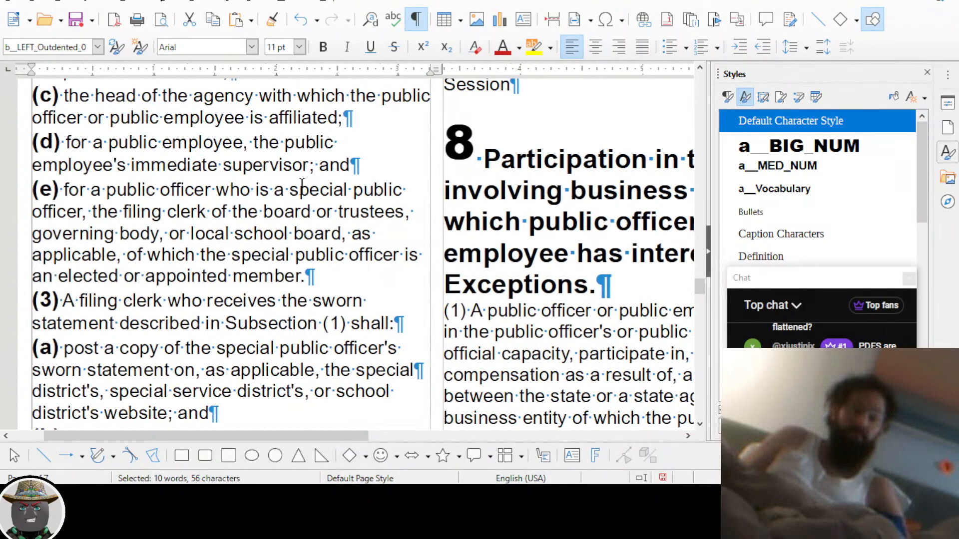
{"action": "scroll", "coordinate": [302, 186], "scroll_direction": "up", "scroll_amount": 5}
{"action": "scroll", "coordinate": [302, 188], "scroll_direction": "up", "scroll_amount": 4}
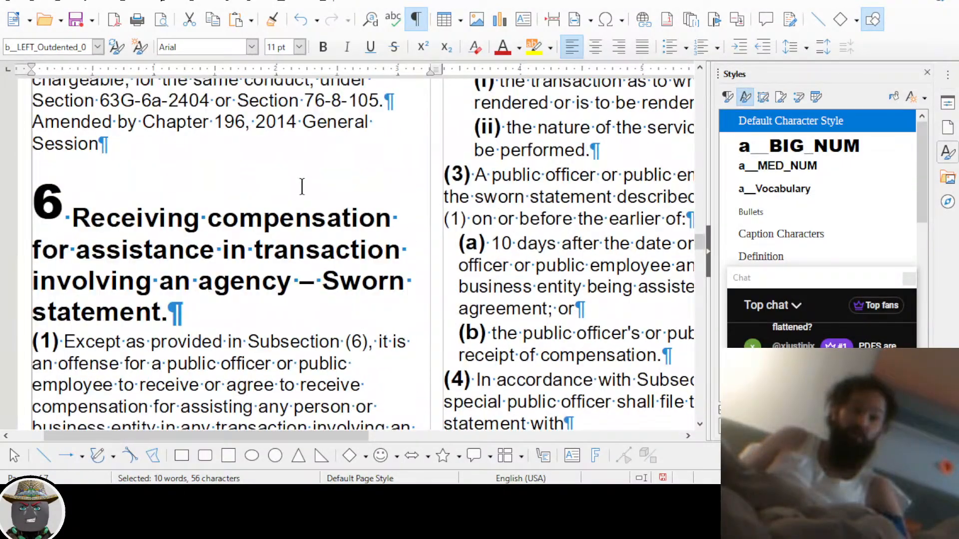
{"action": "scroll", "coordinate": [301, 188], "scroll_direction": "down", "scroll_amount": 12}
{"action": "scroll", "coordinate": [302, 189], "scroll_direction": "down", "scroll_amount": 5}
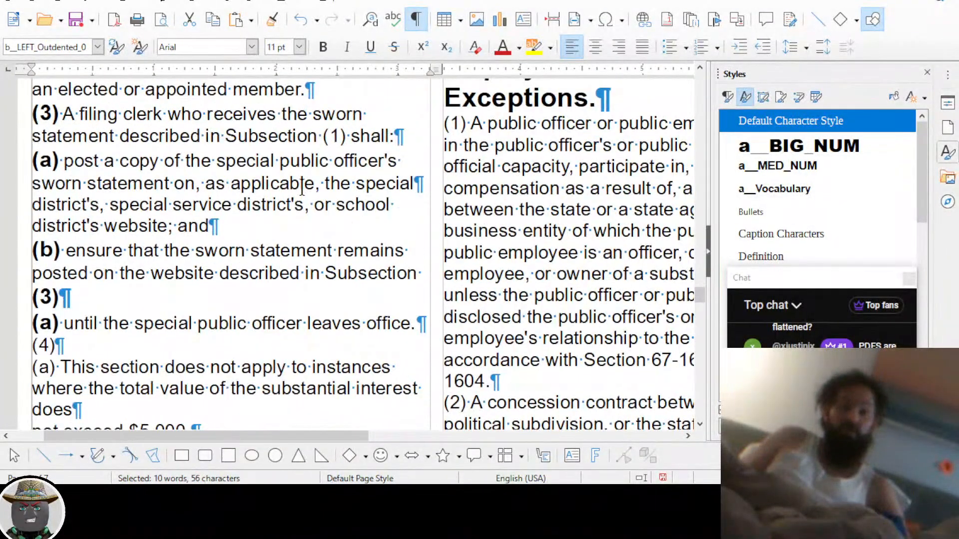
{"action": "scroll", "coordinate": [302, 187], "scroll_direction": "down", "scroll_amount": 5}
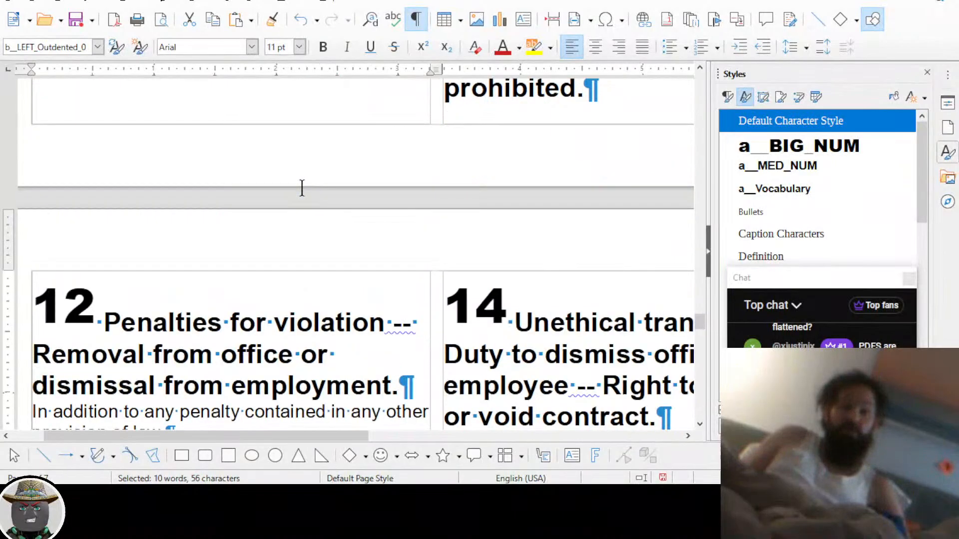
{"action": "scroll", "coordinate": [301, 188], "scroll_direction": "down", "scroll_amount": 2}
{"action": "scroll", "coordinate": [302, 188], "scroll_direction": "right", "scroll_amount": 1}
{"action": "scroll", "coordinate": [302, 189], "scroll_direction": "left", "scroll_amount": 2}
{"action": "scroll", "coordinate": [301, 188], "scroll_direction": "down", "scroll_amount": 5}
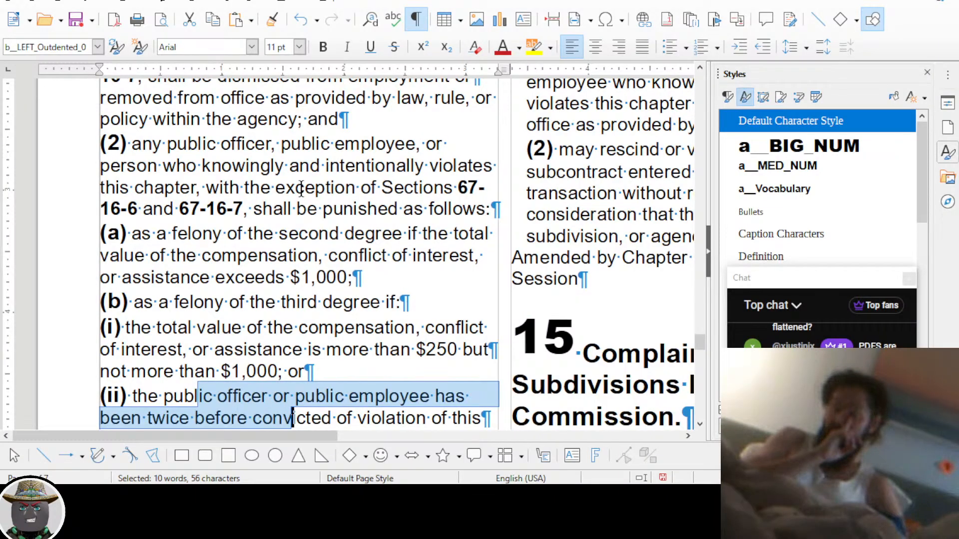
{"action": "scroll", "coordinate": [381, 262], "scroll_direction": "down", "scroll_amount": 3}
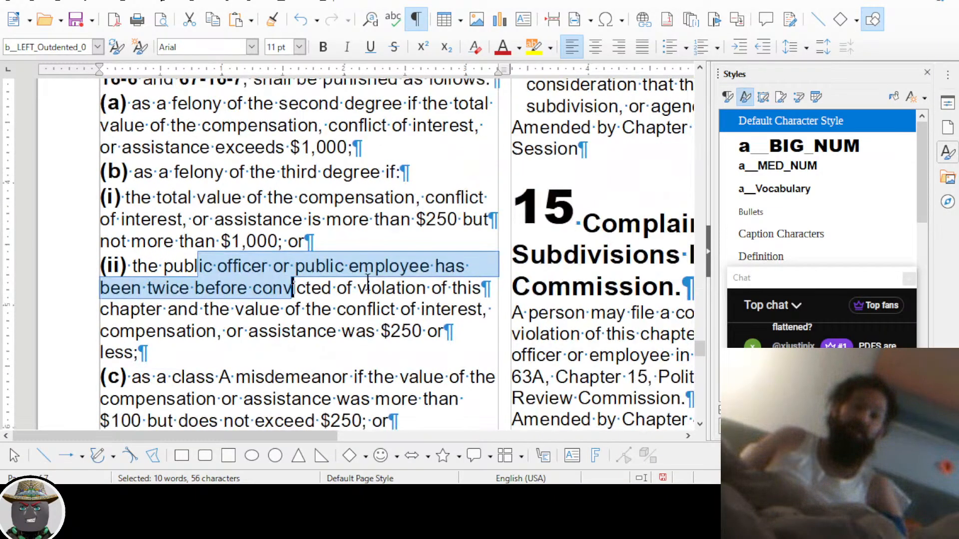
Check section 12 from its heading through paragraph (2)(d) for stray paragraph breaks and unformatted labels
{"action": "left_click", "coordinate": [359, 286]}
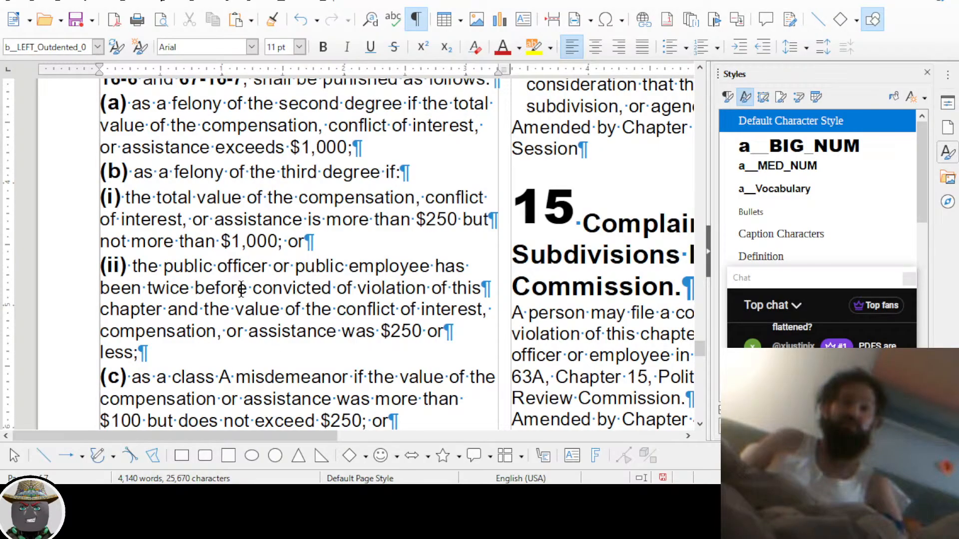
{"action": "scroll", "coordinate": [241, 289], "scroll_direction": "up", "scroll_amount": 2}
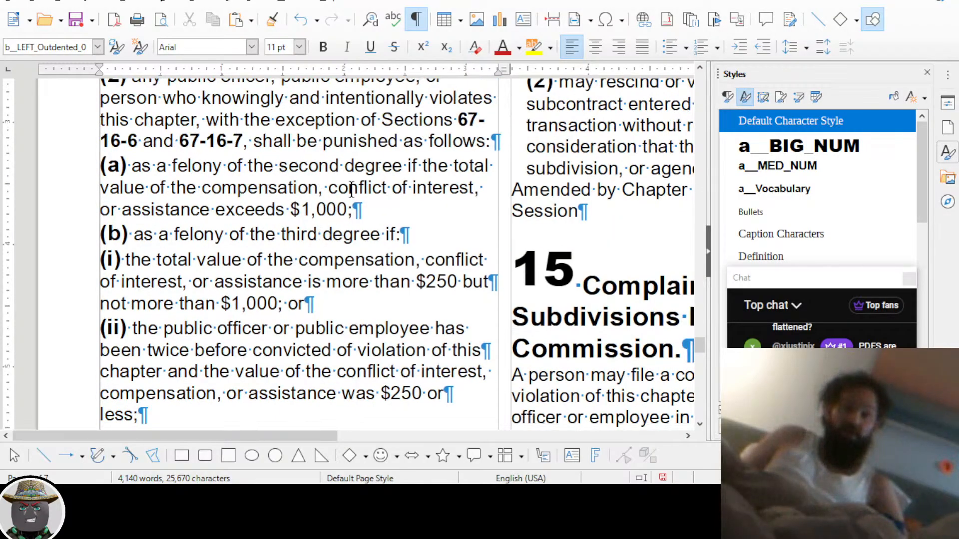
{"action": "scroll", "coordinate": [354, 260], "scroll_direction": "down", "scroll_amount": 4}
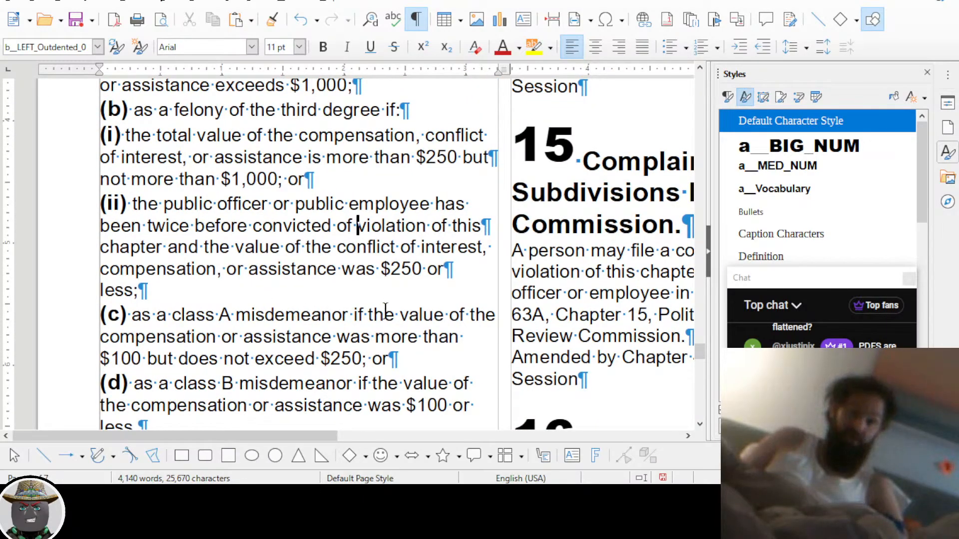
{"action": "scroll", "coordinate": [243, 322], "scroll_direction": "down", "scroll_amount": 2}
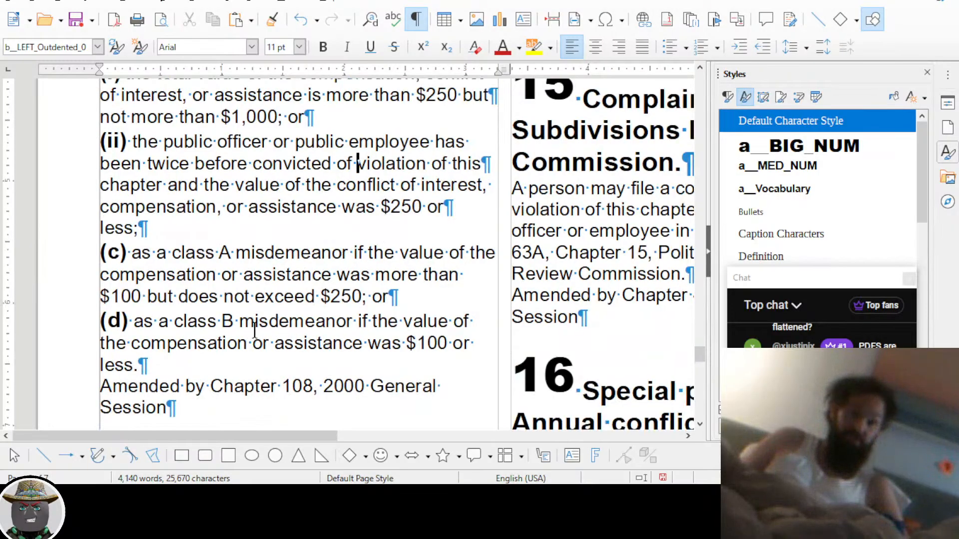
{"action": "scroll", "coordinate": [255, 330], "scroll_direction": "down", "scroll_amount": 2}
{"action": "scroll", "coordinate": [380, 250], "scroll_direction": "up", "scroll_amount": 15}
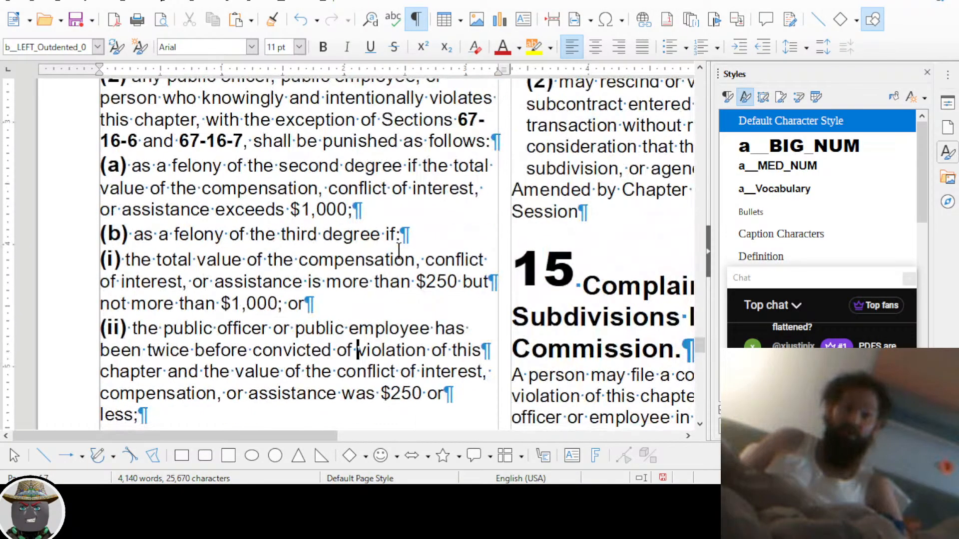
{"action": "scroll", "coordinate": [399, 253], "scroll_direction": "up", "scroll_amount": 2}
{"action": "scroll", "coordinate": [399, 253], "scroll_direction": "down", "scroll_amount": 2}
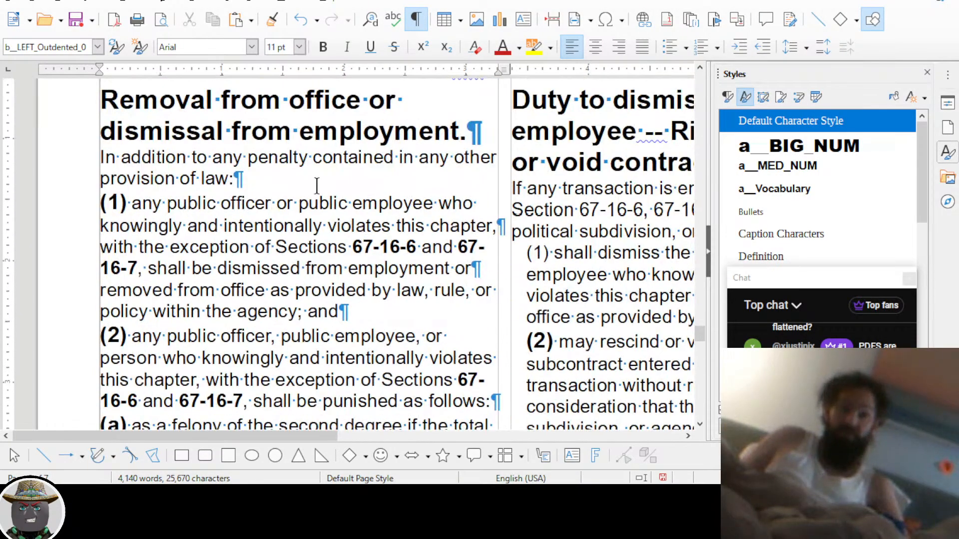
{"action": "scroll", "coordinate": [316, 183], "scroll_direction": "up", "scroll_amount": 2}
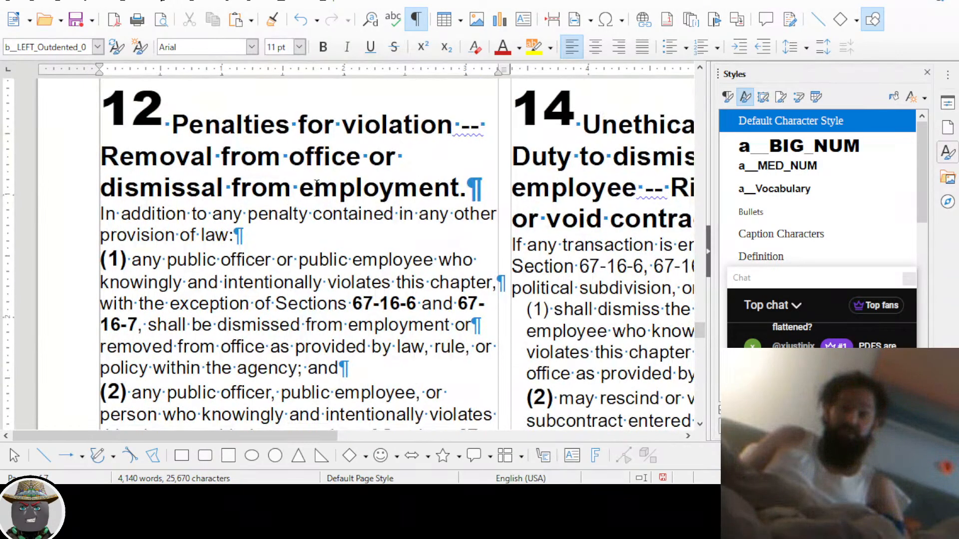
{"action": "scroll", "coordinate": [316, 183], "scroll_direction": "down", "scroll_amount": 15}
{"action": "scroll", "coordinate": [296, 233], "scroll_direction": "up", "scroll_amount": 8}
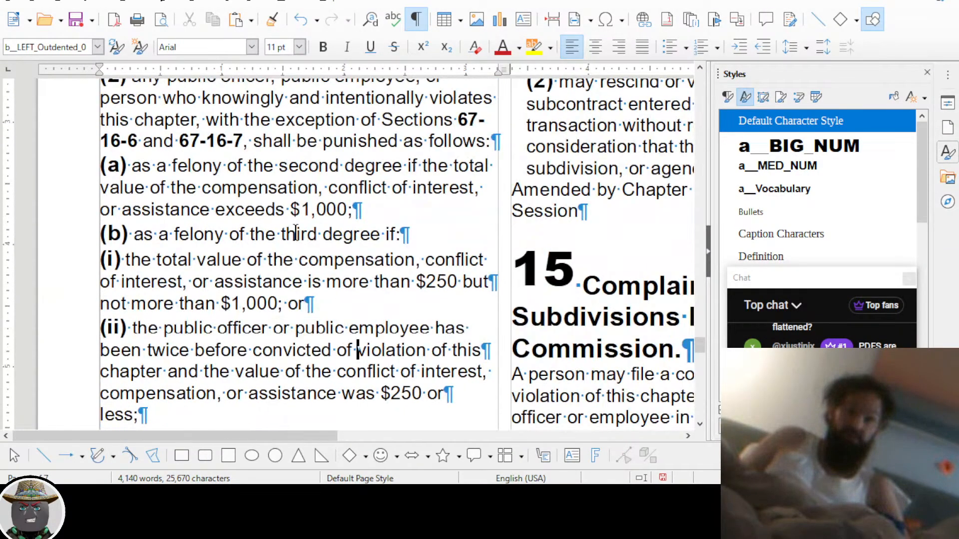
{"action": "scroll", "coordinate": [296, 233], "scroll_direction": "up", "scroll_amount": 8}
{"action": "scroll", "coordinate": [295, 232], "scroll_direction": "up", "scroll_amount": 3}
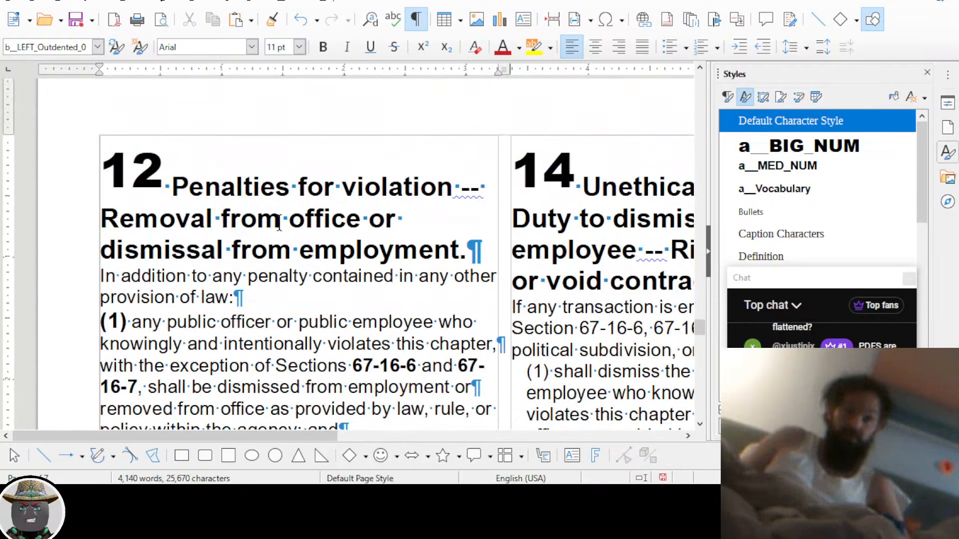
{"action": "left_click", "coordinate": [237, 187]}
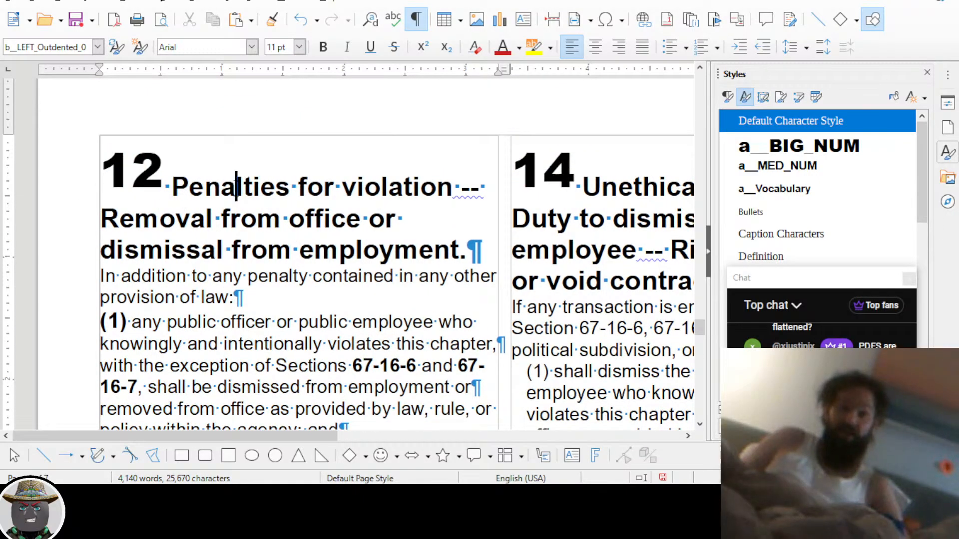
Remove the paragraph breaks after "employment or" and "violates this chapter," in section 12, paragraph (1), joining the text with spaces
{"action": "scroll", "coordinate": [309, 226], "scroll_direction": "down", "scroll_amount": 4}
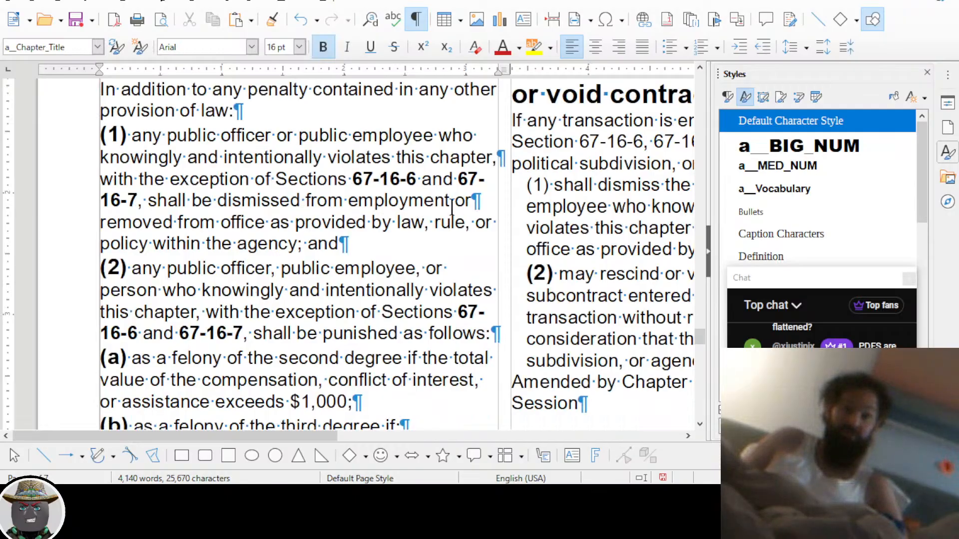
{"action": "left_click", "coordinate": [485, 194]}
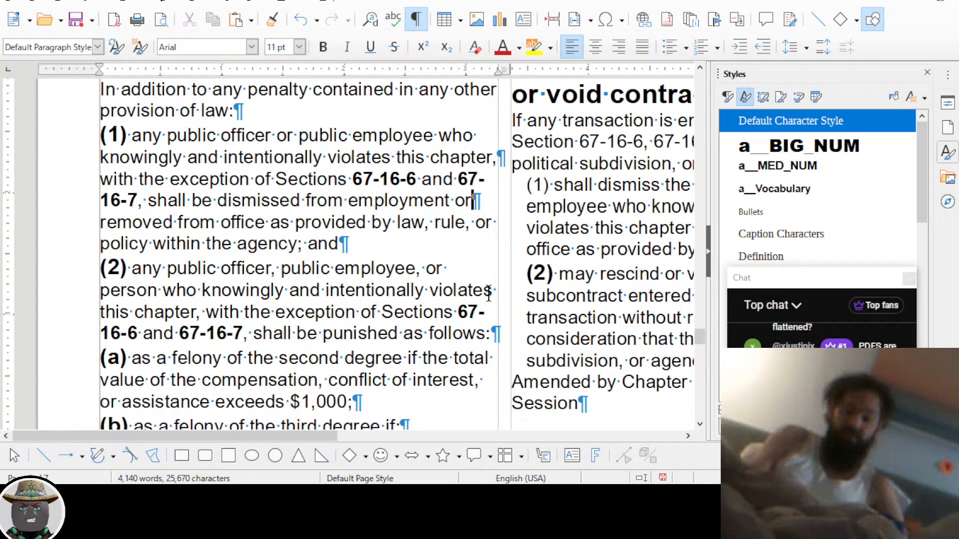
{"action": "key", "text": "Delete"}
{"action": "key", "text": "Left"}
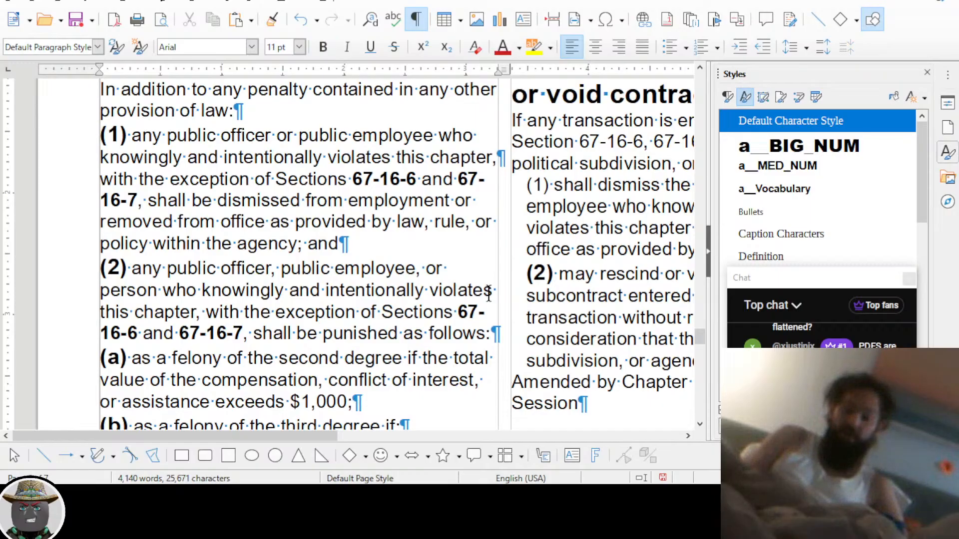
{"action": "key", "text": "End"}
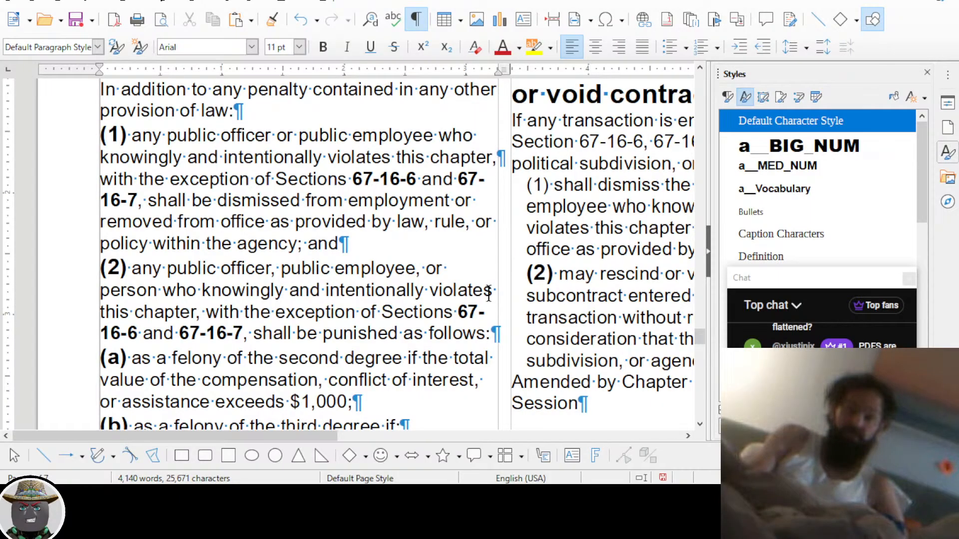
{"action": "key", "text": "Delete"}
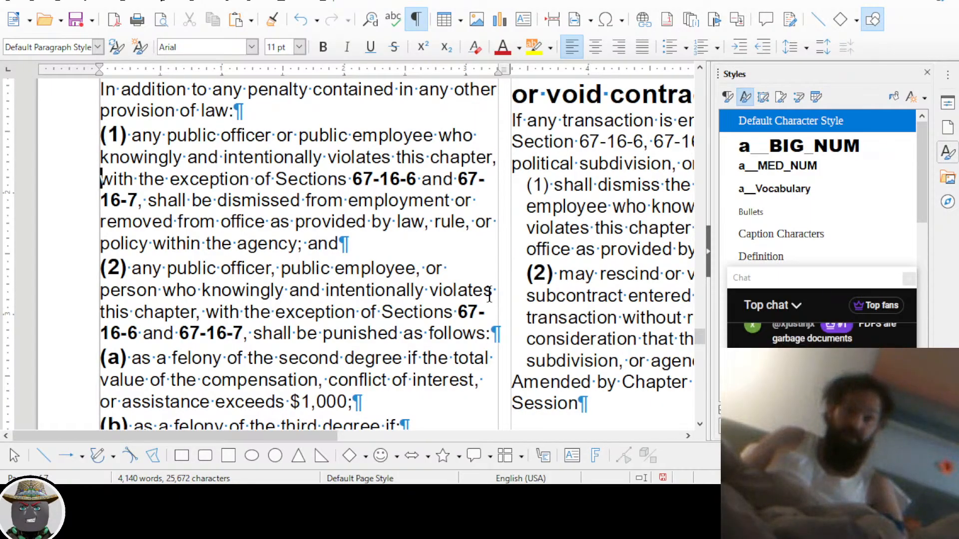
{"action": "scroll", "coordinate": [379, 263], "scroll_direction": "down", "scroll_amount": 5}
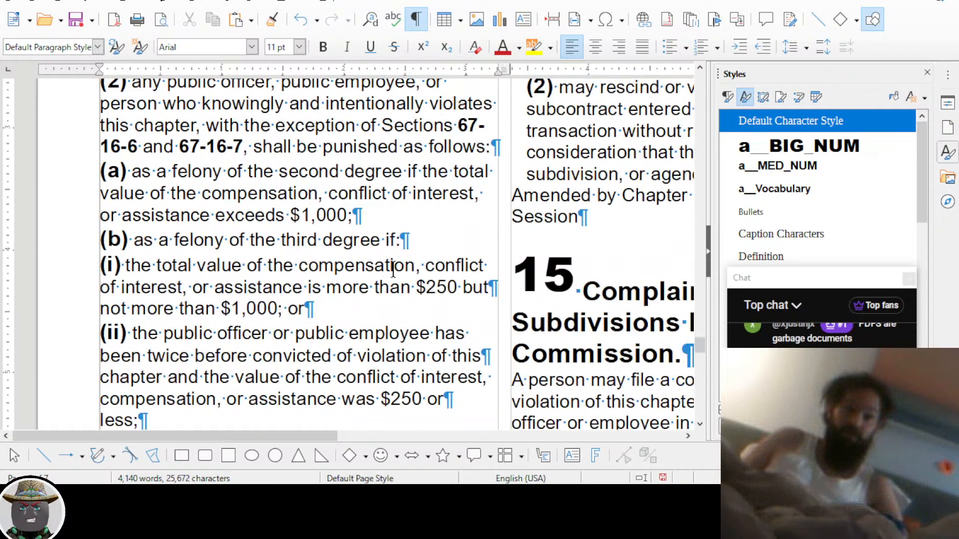
{"action": "scroll", "coordinate": [394, 270], "scroll_direction": "down", "scroll_amount": 1}
{"action": "scroll", "coordinate": [369, 279], "scroll_direction": "down", "scroll_amount": 3}
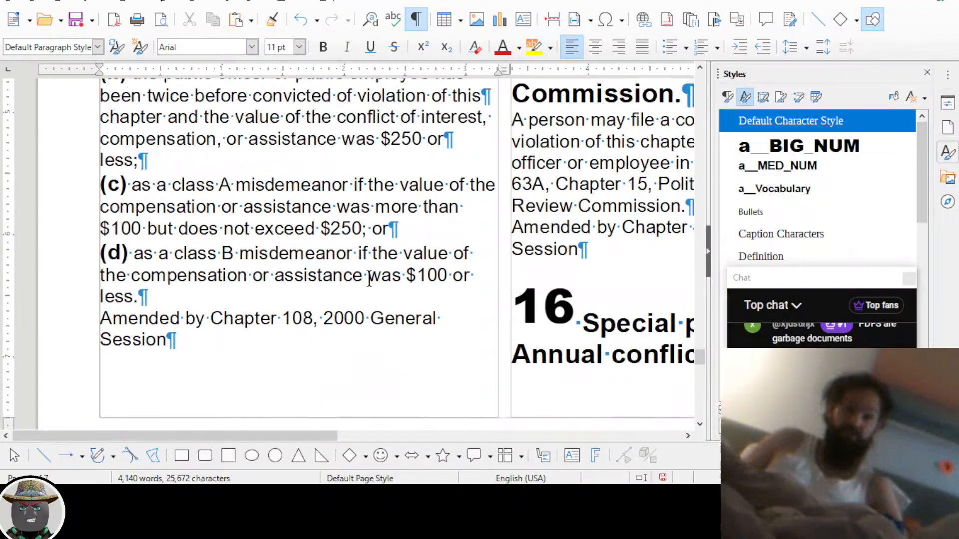
Apply the a__Vocabulary character style to the reference 67-16-6 in the opening paragraph of section 14
{"action": "scroll", "coordinate": [369, 280], "scroll_direction": "up", "scroll_amount": 10}
{"action": "scroll", "coordinate": [369, 279], "scroll_direction": "right", "scroll_amount": 6}
{"action": "scroll", "coordinate": [460, 287], "scroll_direction": "down", "scroll_amount": 1}
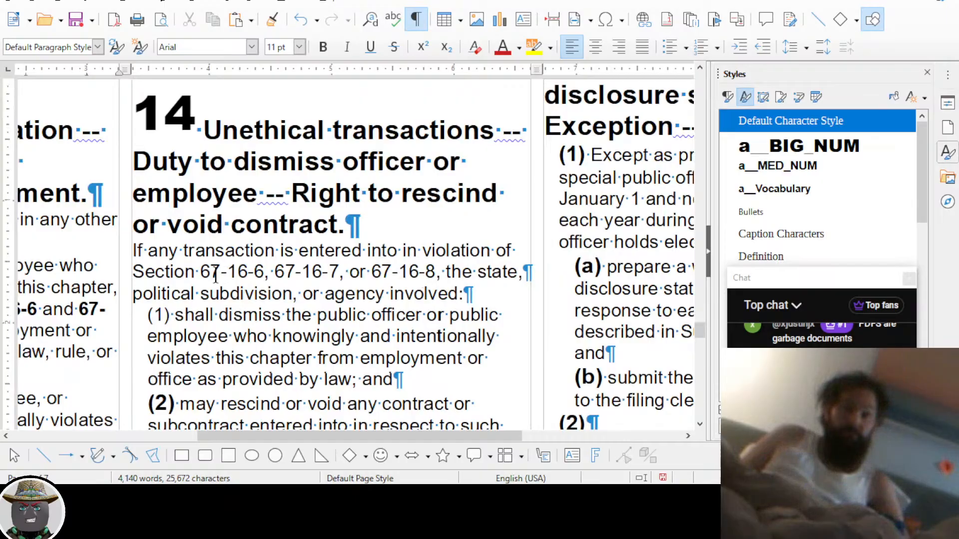
{"action": "left_click_drag", "start_coordinate": [200, 273], "coordinate": [265, 273]}
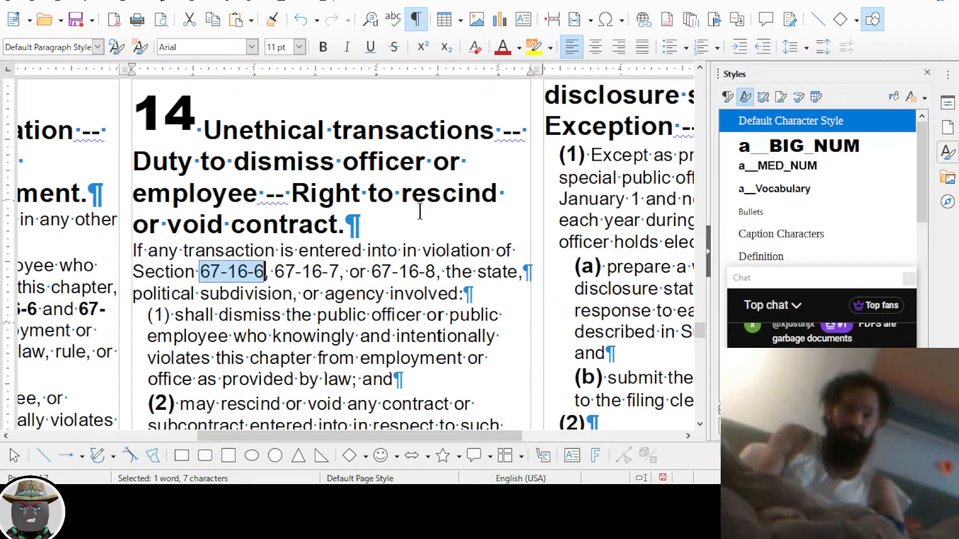
{"action": "key", "text": "ctrl+b"}
Apply the a__Vocabulary character style to the reference 67-16-7 in section 14's opening paragraph
{"action": "key", "text": "Right"}
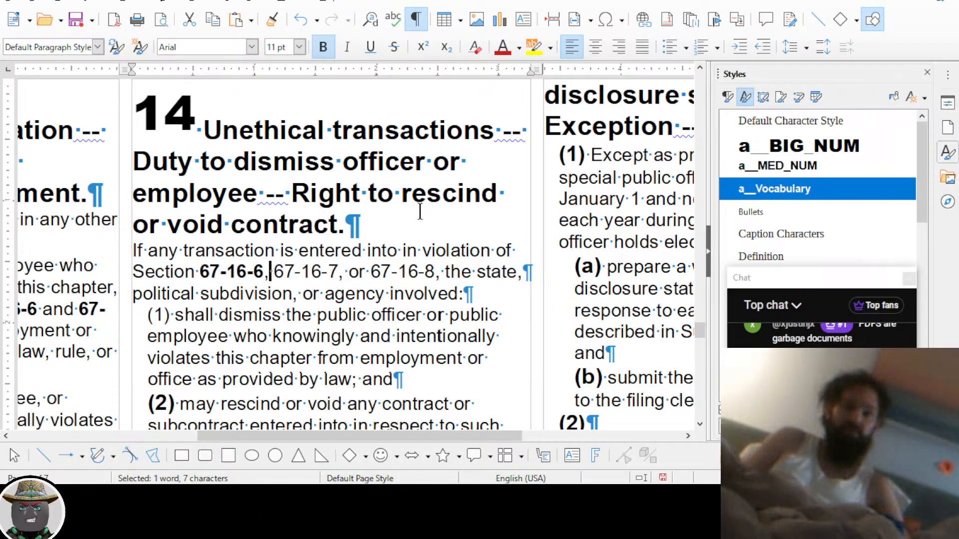
{"action": "key", "text": "shift+Right"}
{"action": "key", "text": "shift+Right"}
{"action": "key", "text": "shift+Right"}
{"action": "key", "text": "shift+Right"}
{"action": "key", "text": "shift+Right"}
{"action": "key", "text": "shift+Right"}
{"action": "key", "text": "shift+Right"}
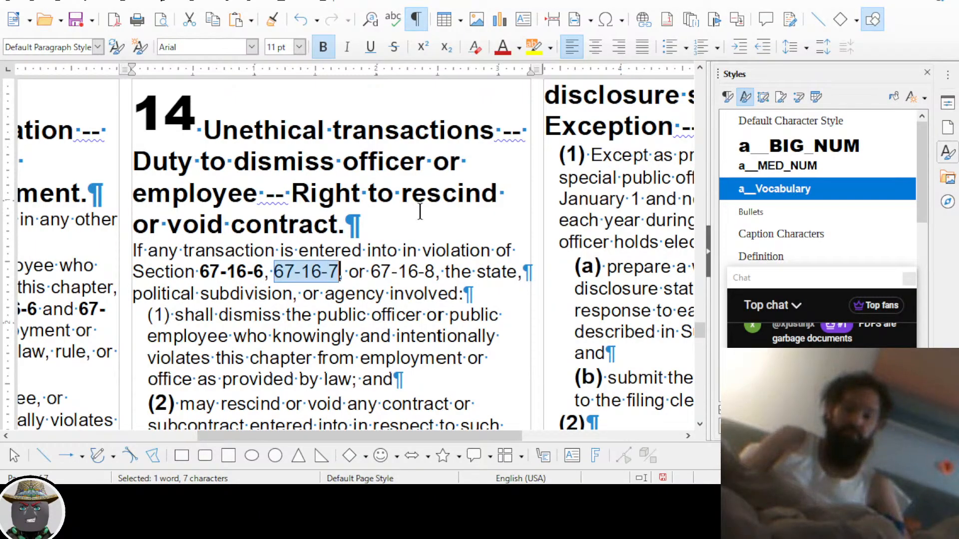
{"action": "key", "text": "ctrl+b"}
Apply the a__Vocabulary character style to the reference 67-16-8 in section 14's opening paragraph
{"action": "key", "text": "ctrl+Right"}
{"action": "key", "text": "ctrl+Right"}
{"action": "key", "text": "shift+Right"}
{"action": "key", "text": "shift+Right"}
{"action": "key", "text": "shift+Right"}
{"action": "key", "text": "shift+Right"}
{"action": "key", "text": "shift+Right"}
{"action": "key", "text": "shift+Right"}
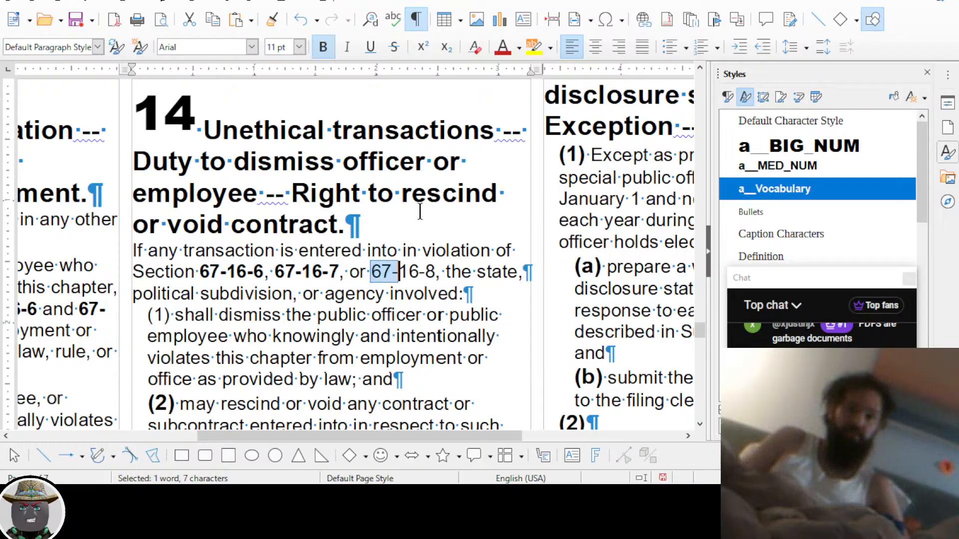
{"action": "key", "text": "shift+Right"}
{"action": "key", "text": "ctrl+b"}
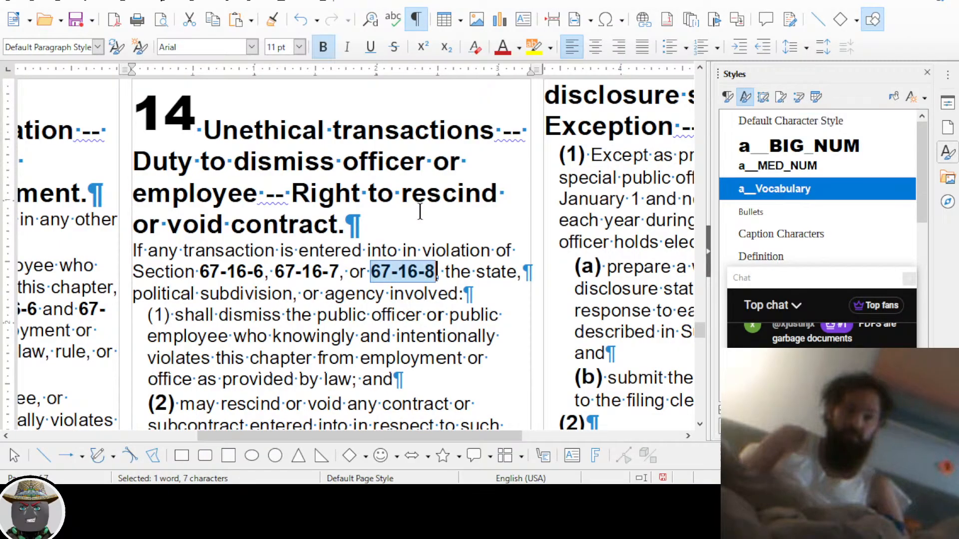
Apply the a__MED_NUM character style to the subsection number (1) in section 14
{"action": "key", "text": "ctrl+Down"}
{"action": "key", "text": "ctrl+Down"}
{"action": "key", "text": "shift+Right"}
{"action": "key", "text": "shift+Right"}
{"action": "key", "text": "shift+Right"}
{"action": "key", "text": "ctrl+b"}
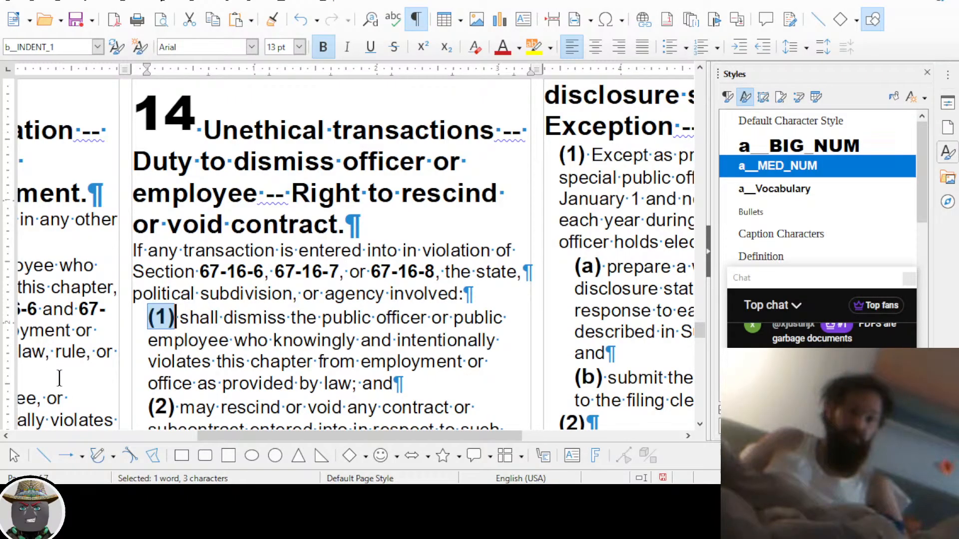
Review section 14 from its heading to the amendment line, checking the subsection numbers and section references
{"action": "left_click_drag", "start_coordinate": [148, 318], "coordinate": [173, 317]}
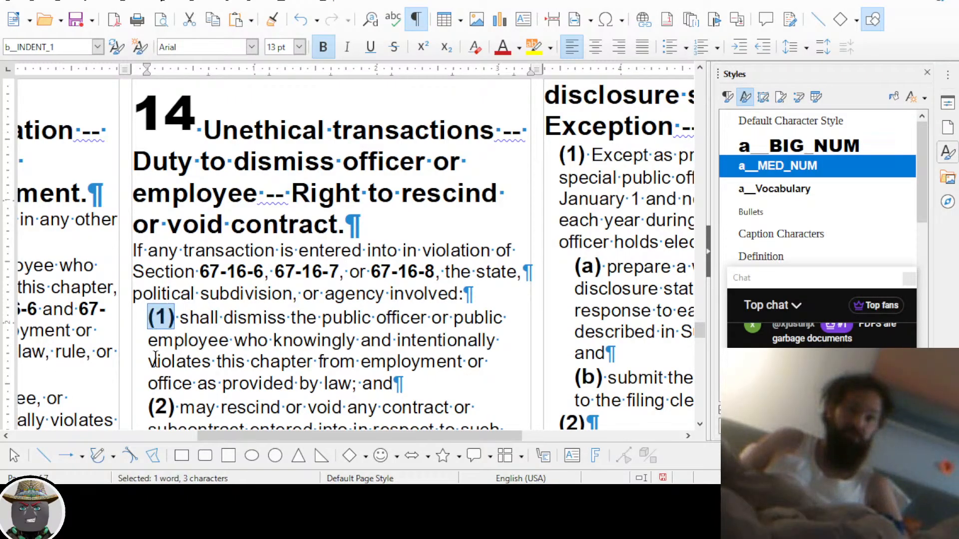
{"action": "left_click_drag", "start_coordinate": [153, 407], "coordinate": [176, 399]}
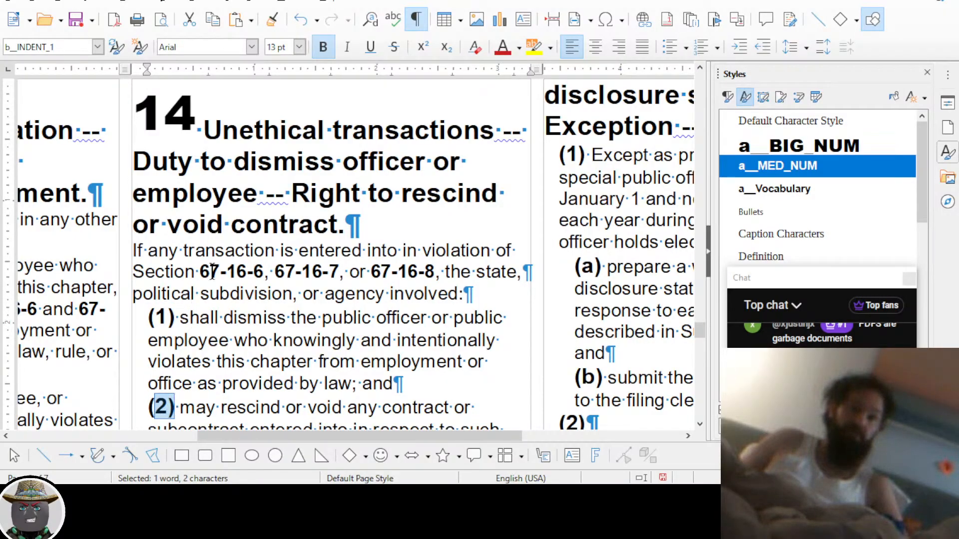
{"action": "left_click_drag", "start_coordinate": [199, 271], "coordinate": [285, 271]}
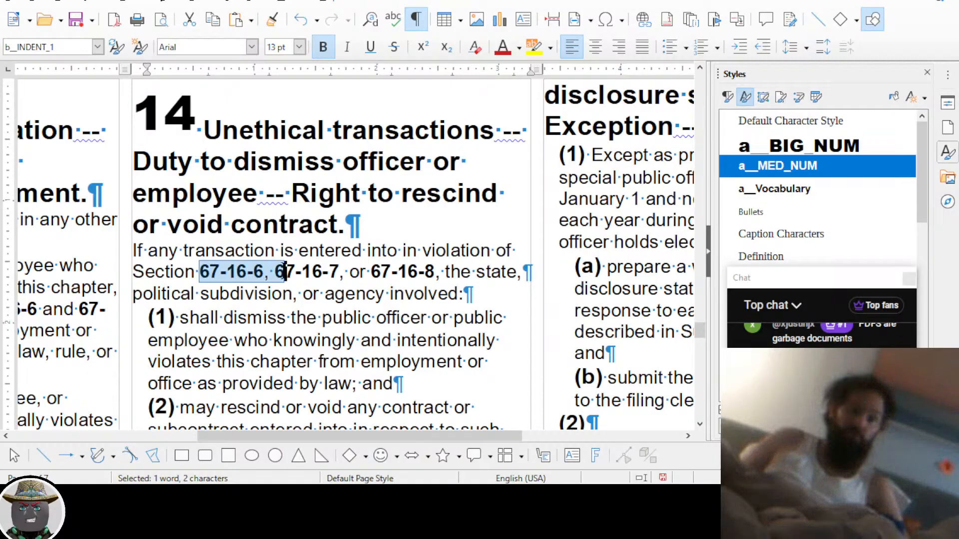
{"action": "left_click", "coordinate": [423, 271]}
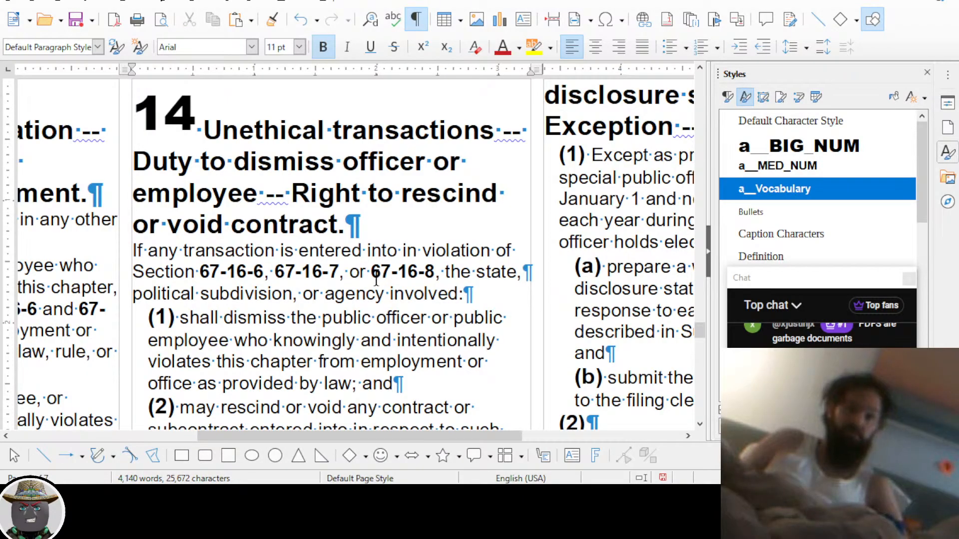
{"action": "scroll", "coordinate": [379, 270], "scroll_direction": "down", "scroll_amount": 3}
{"action": "scroll", "coordinate": [360, 285], "scroll_direction": "down", "scroll_amount": 3}
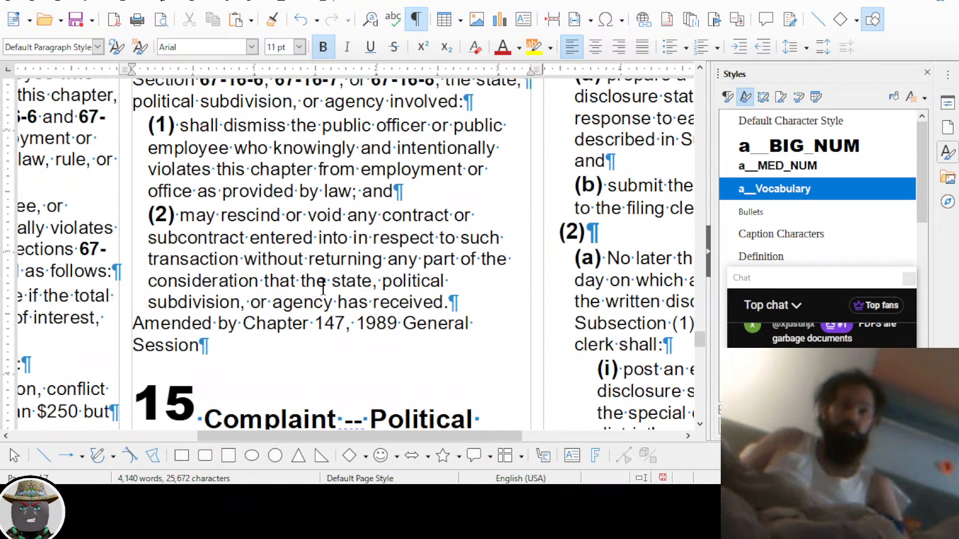
{"action": "scroll", "coordinate": [323, 288], "scroll_direction": "down", "scroll_amount": 2}
{"action": "scroll", "coordinate": [299, 277], "scroll_direction": "up", "scroll_amount": 6}
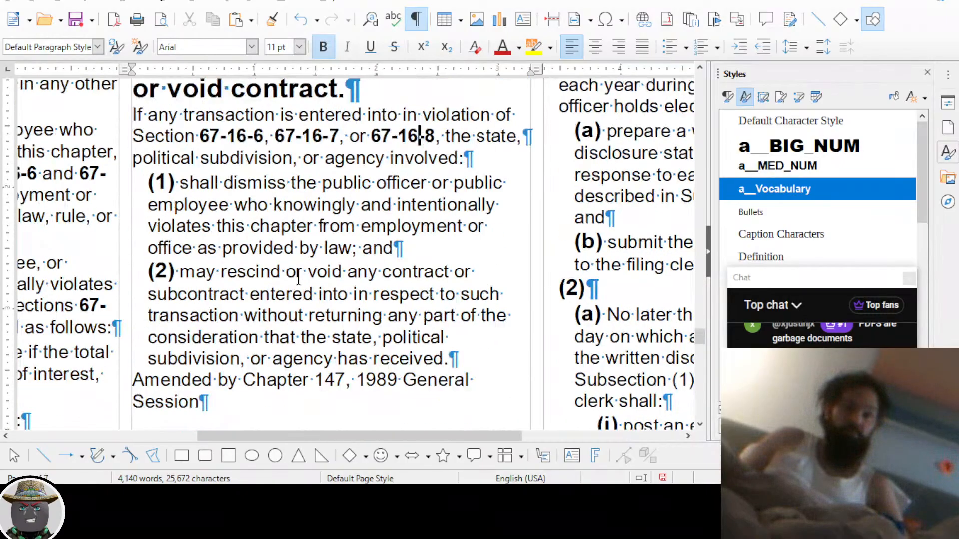
{"action": "scroll", "coordinate": [297, 274], "scroll_direction": "up", "scroll_amount": 1}
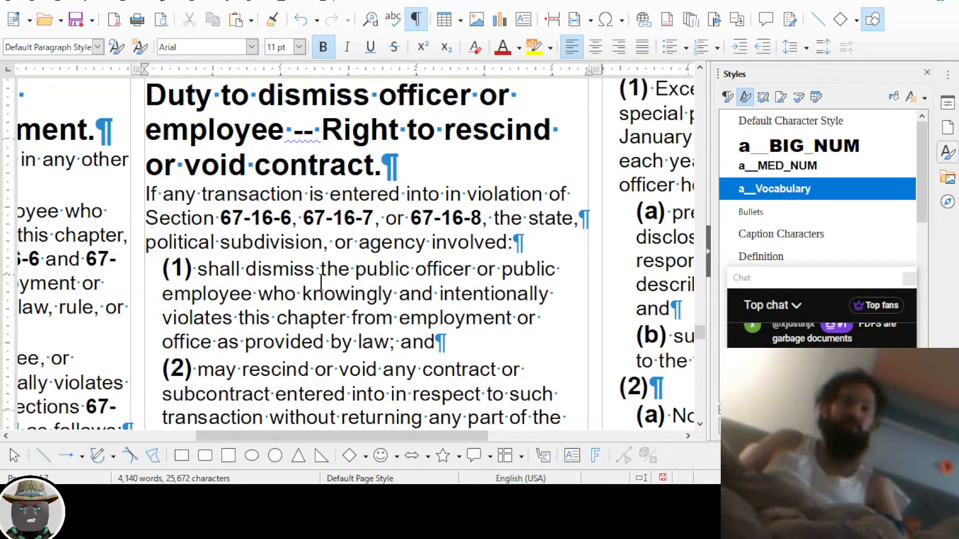
{"action": "scroll", "coordinate": [315, 273], "scroll_direction": "up", "scroll_amount": 3}
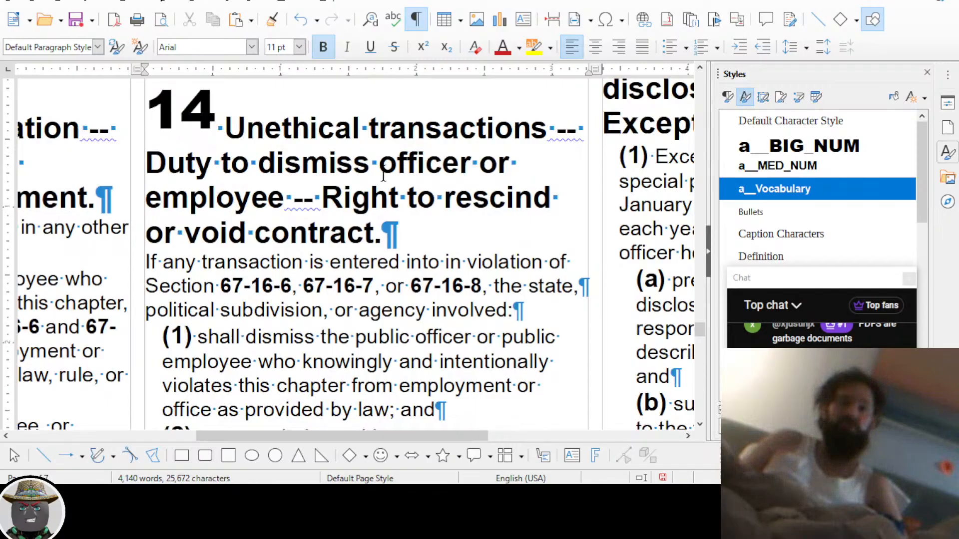
{"action": "scroll", "coordinate": [383, 175], "scroll_direction": "down", "scroll_amount": 6}
{"action": "scroll", "coordinate": [288, 207], "scroll_direction": "down", "scroll_amount": 6}
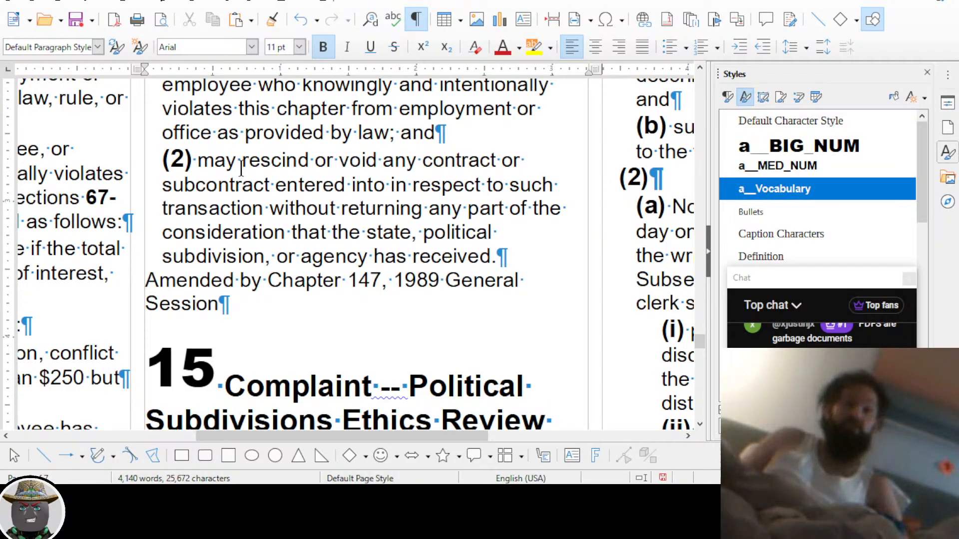
{"action": "scroll", "coordinate": [425, 214], "scroll_direction": "up", "scroll_amount": 3}
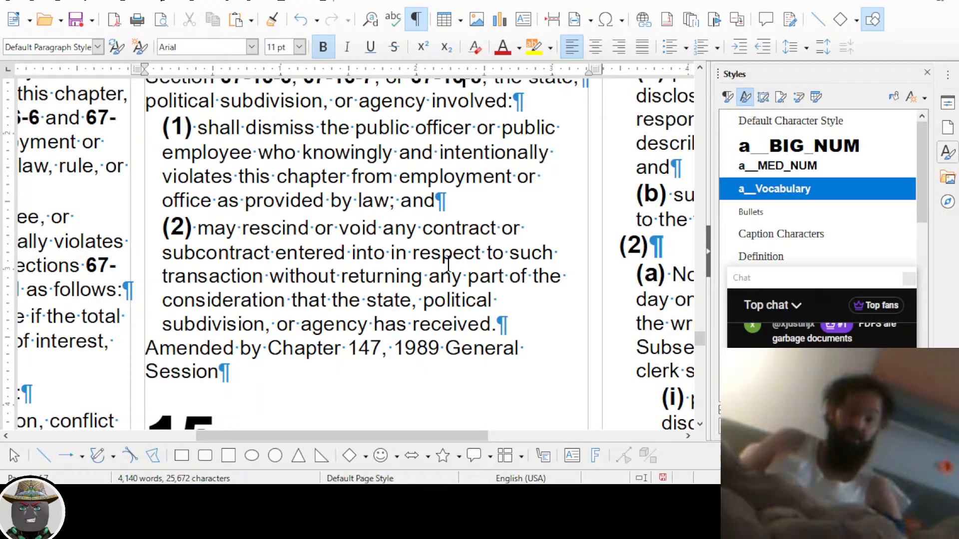
Apply the a__Vocabulary character style to "Title 63A, Chapter 15, Political Subdivisions Ethics Review Commission" in section 15, excluding the final period
{"action": "scroll", "coordinate": [448, 265], "scroll_direction": "down", "scroll_amount": 15}
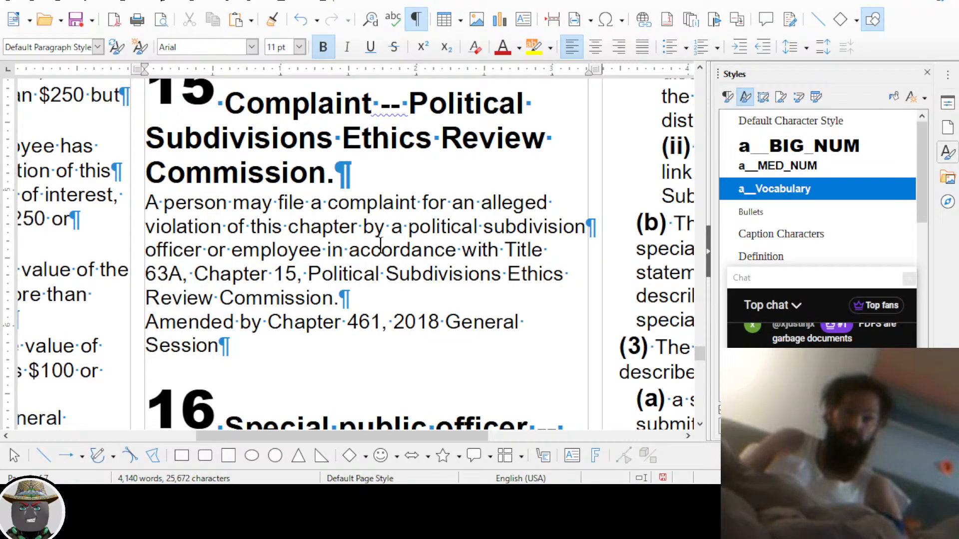
{"action": "left_click_drag", "start_coordinate": [503, 250], "coordinate": [518, 250]}
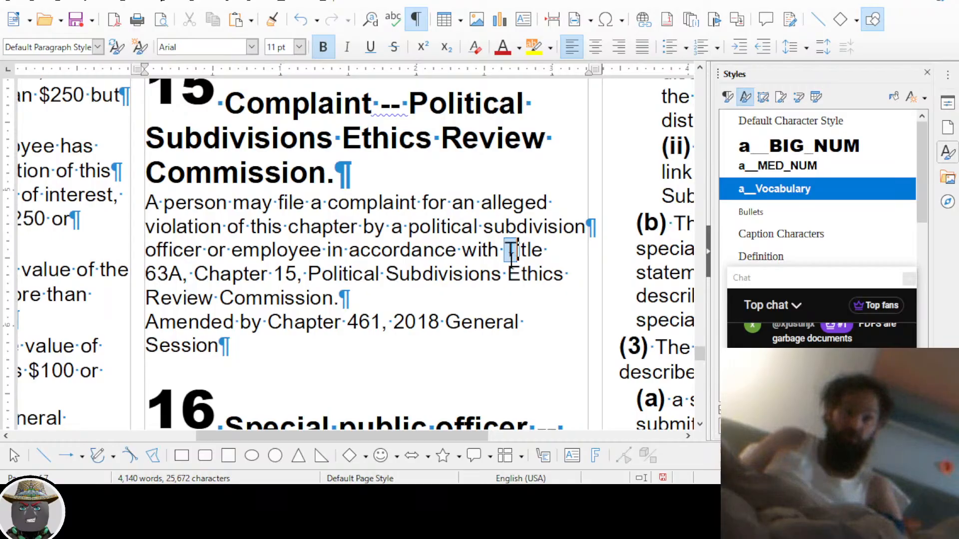
{"action": "left_click", "coordinate": [436, 257]}
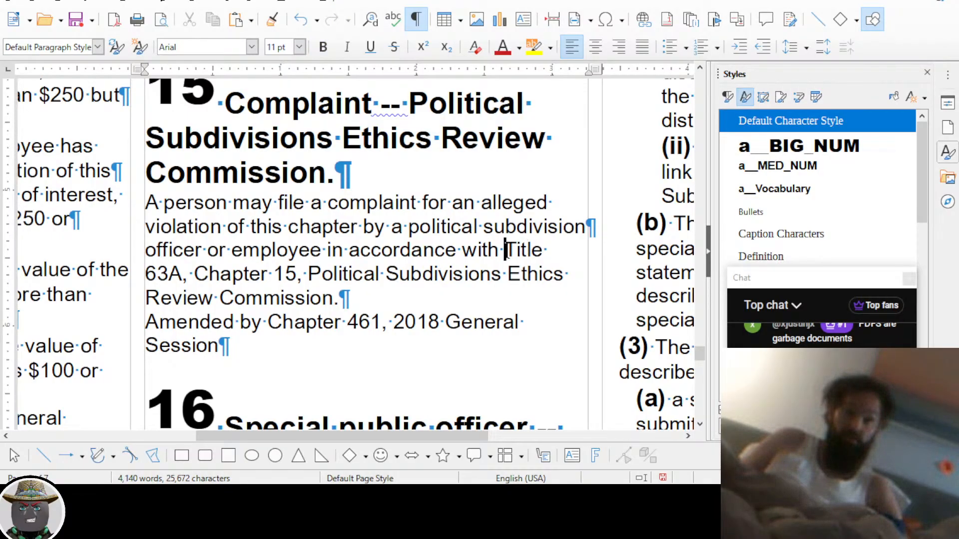
{"action": "left_click_drag", "start_coordinate": [504, 250], "coordinate": [443, 295]}
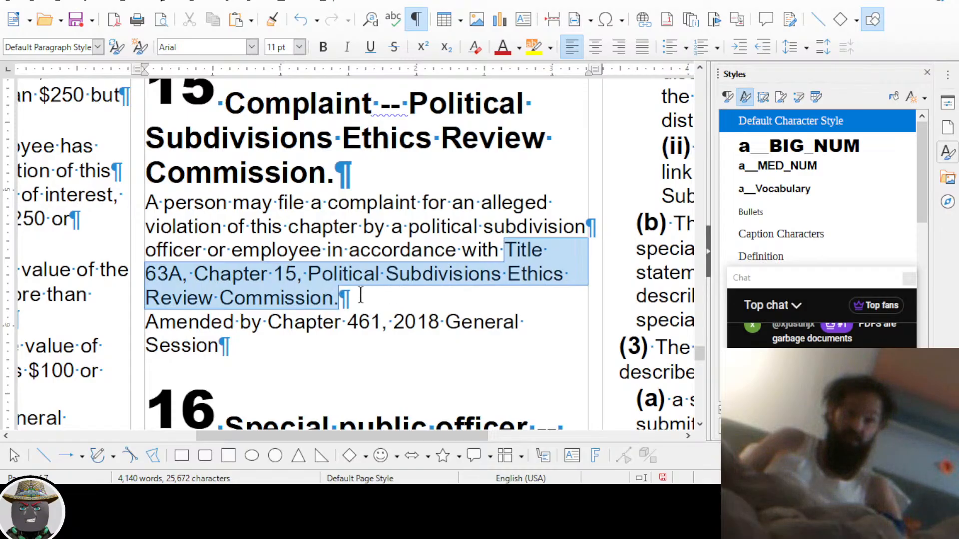
{"action": "left_click_drag", "start_coordinate": [339, 295], "coordinate": [333, 297]}
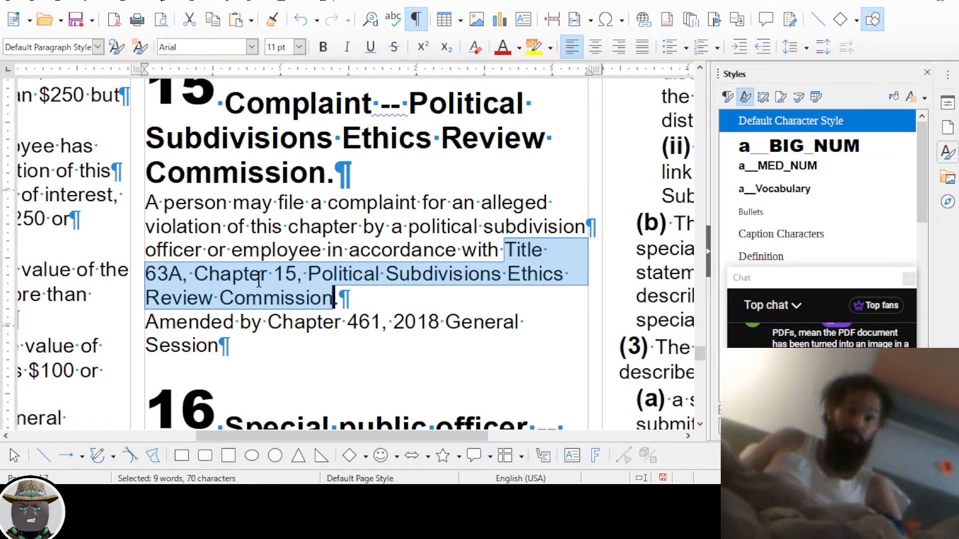
{"action": "key", "text": "ctrl+3"}
{"action": "left_click", "coordinate": [318, 277]}
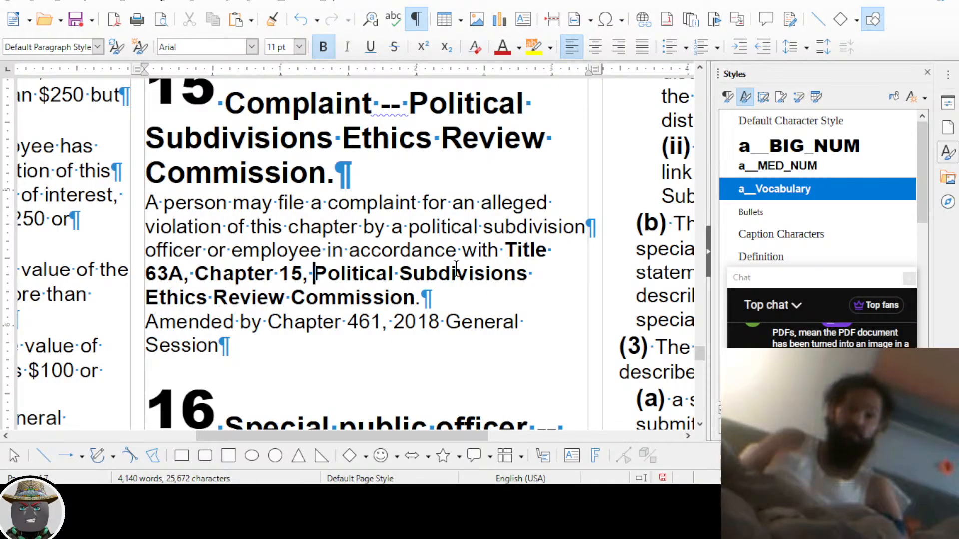
Recheck the Title 63A reference in section 15 and look over the start of section 16
{"action": "scroll", "coordinate": [474, 268], "scroll_direction": "down", "scroll_amount": 1}
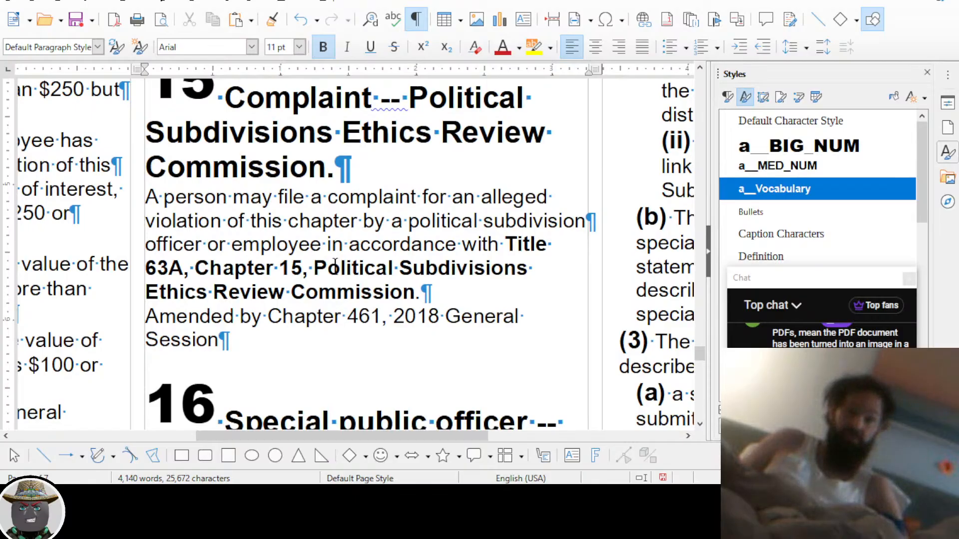
{"action": "left_click_drag", "start_coordinate": [504, 243], "coordinate": [425, 291]}
{"action": "scroll", "coordinate": [242, 250], "scroll_direction": "down", "scroll_amount": 2}
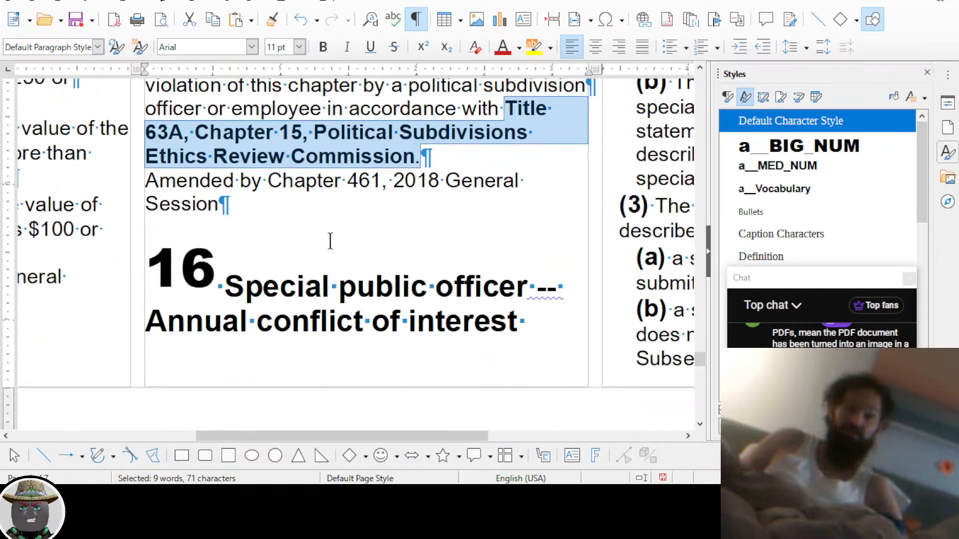
{"action": "scroll", "coordinate": [351, 238], "scroll_direction": "right", "scroll_amount": 2}
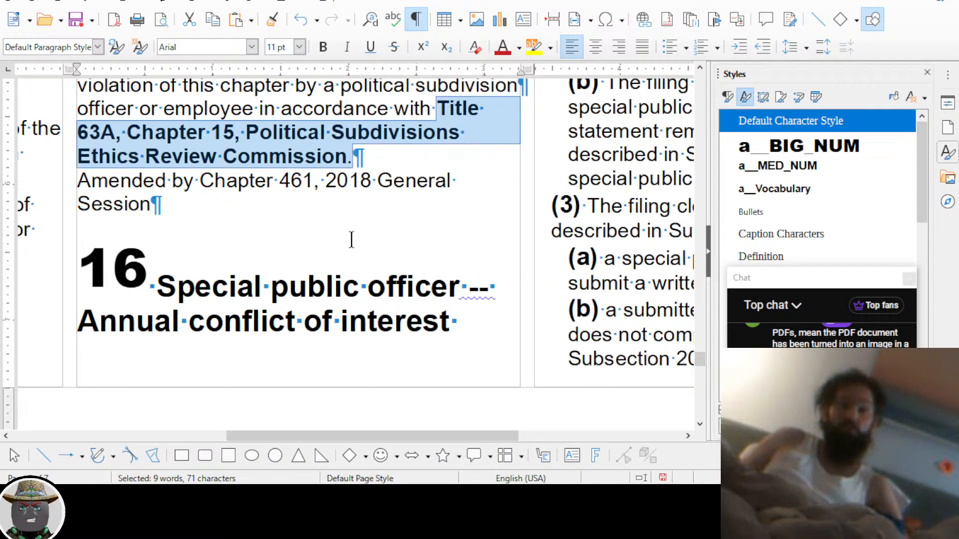
{"action": "scroll", "coordinate": [351, 239], "scroll_direction": "right", "scroll_amount": 5}
{"action": "scroll", "coordinate": [351, 238], "scroll_direction": "up", "scroll_amount": 4}
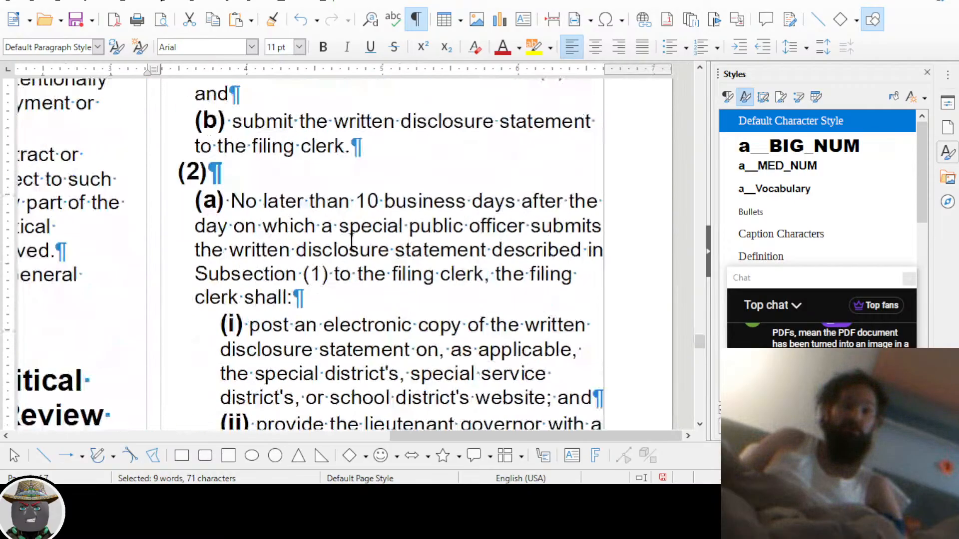
{"action": "scroll", "coordinate": [351, 239], "scroll_direction": "up", "scroll_amount": 6}
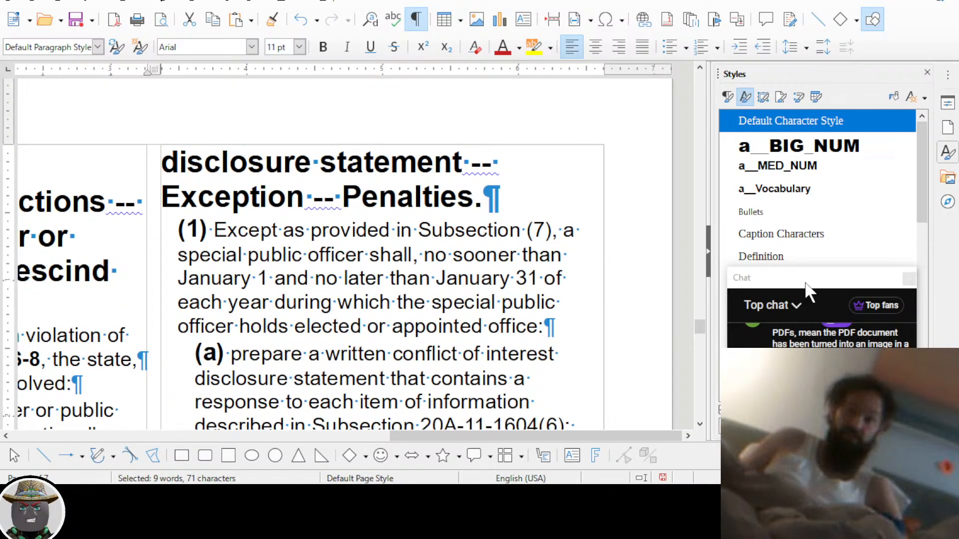
Move the floating chat window clear of the webcam image and read its messages
{"action": "left_click_drag", "start_coordinate": [806, 283], "coordinate": [744, 97]}
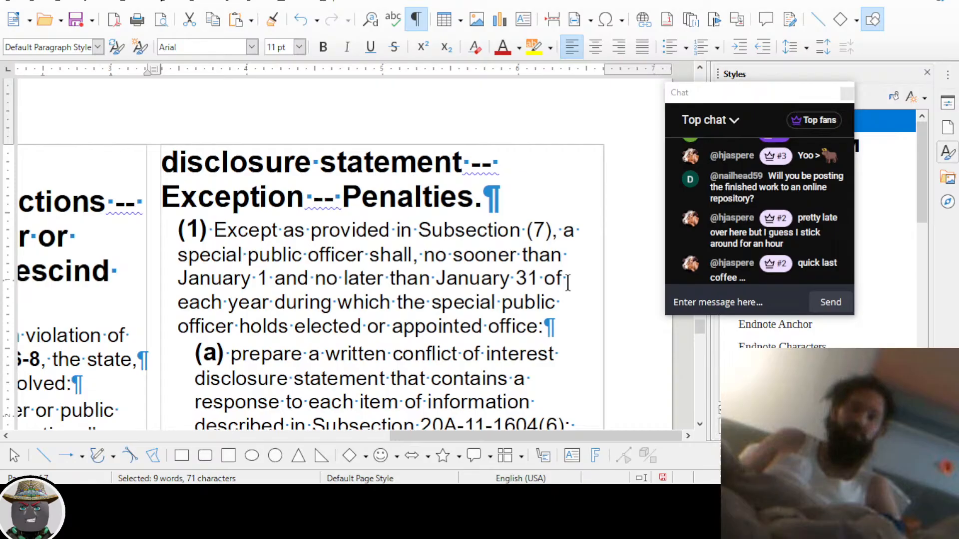
{"action": "right_click", "coordinate": [432, 252]}
{"action": "left_click", "coordinate": [515, 267]}
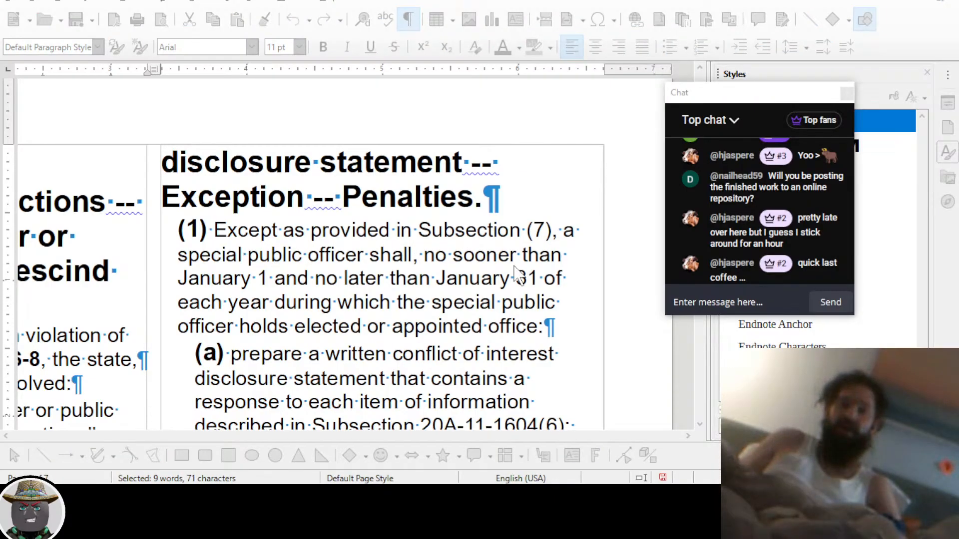
{"action": "left_click", "coordinate": [514, 268]}
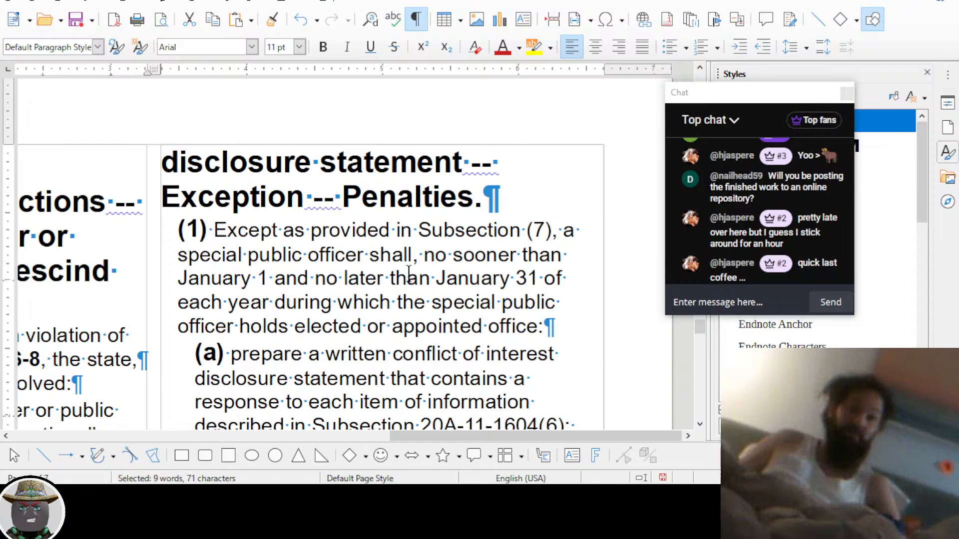
Apply the a__Vocabulary character style to the reference 20A-11-1604(6) in section 16, paragraph (1)(a)
{"action": "scroll", "coordinate": [408, 274], "scroll_direction": "down", "scroll_amount": 3}
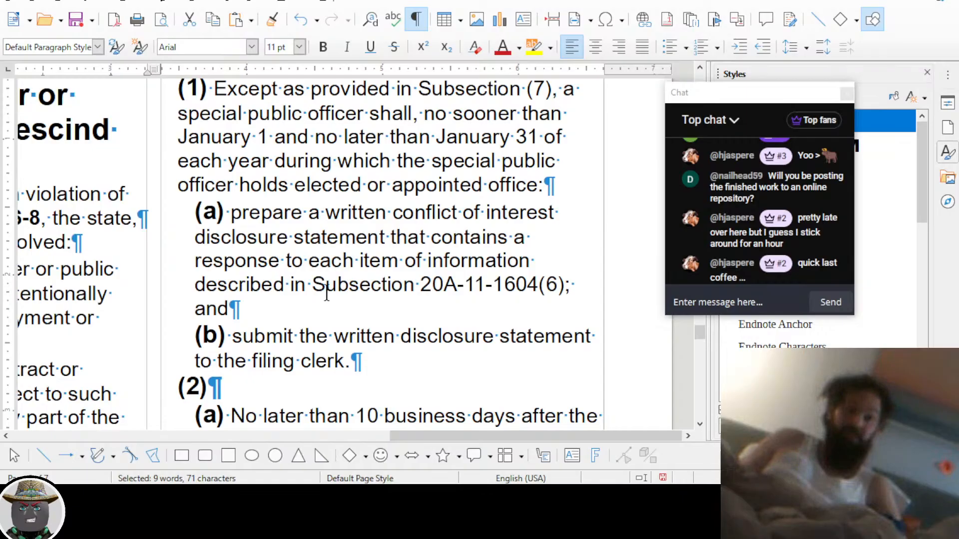
{"action": "left_click_drag", "start_coordinate": [424, 284], "coordinate": [540, 287]}
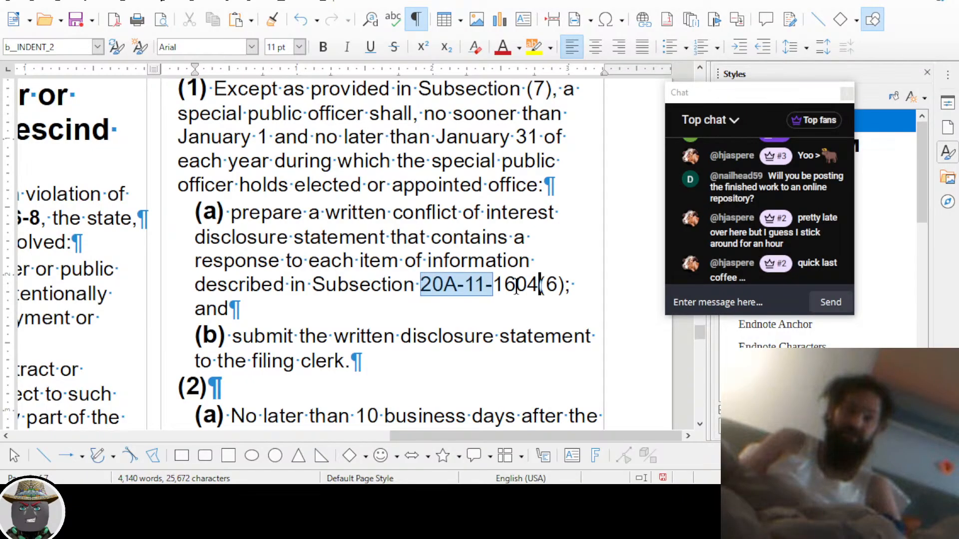
{"action": "key", "text": "ctrl+shift+Right"}
{"action": "key", "text": "ctrl+shift+Right"}
{"action": "key", "text": "ctrl+shift+Right"}
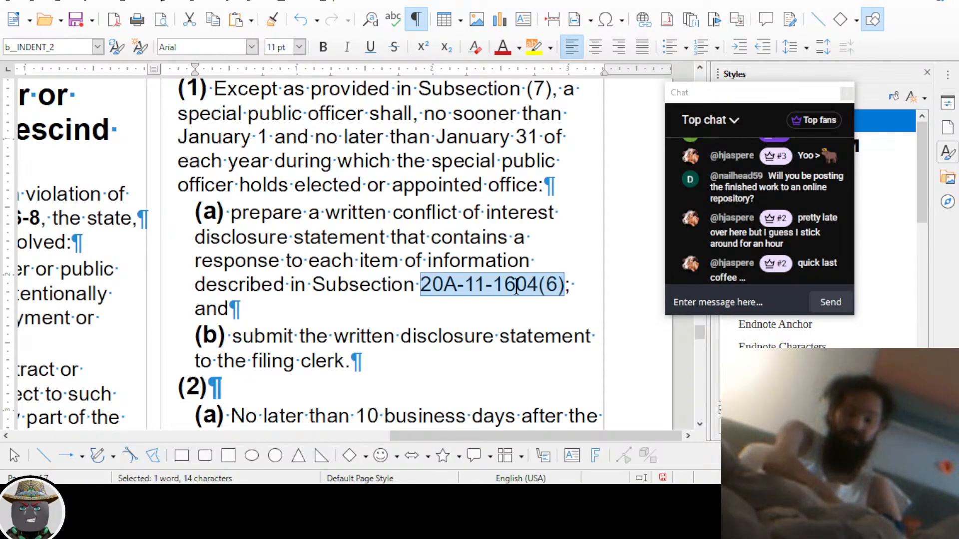
{"action": "key", "text": "ctrl+b"}
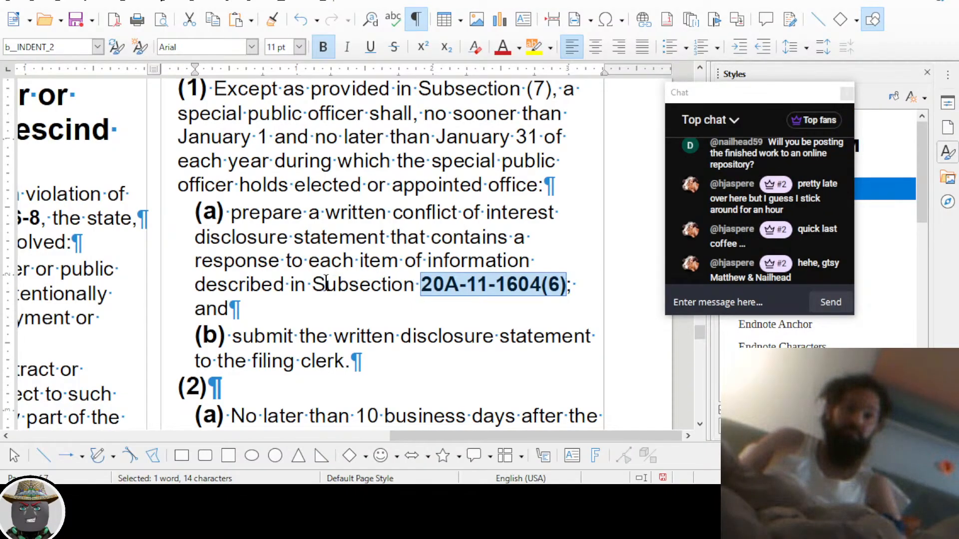
Read through subsections (1) to (3) of section 16 to look for further statute references that need styling
{"action": "left_click", "coordinate": [326, 284]}
{"action": "scroll", "coordinate": [438, 259], "scroll_direction": "up", "scroll_amount": 3}
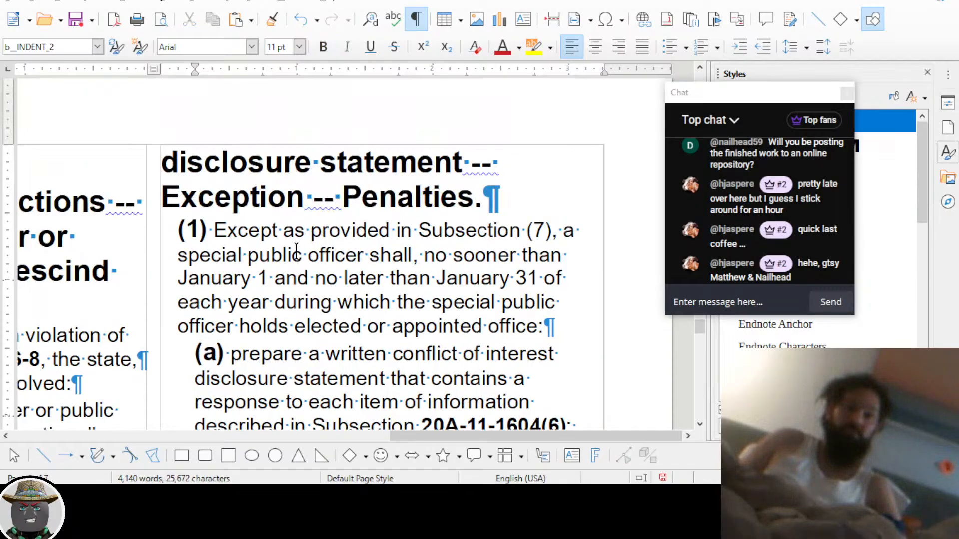
{"action": "scroll", "coordinate": [256, 262], "scroll_direction": "left", "scroll_amount": 2}
{"action": "scroll", "coordinate": [256, 262], "scroll_direction": "right", "scroll_amount": 2}
{"action": "scroll", "coordinate": [256, 262], "scroll_direction": "down", "scroll_amount": 4}
{"action": "scroll", "coordinate": [310, 216], "scroll_direction": "up", "scroll_amount": 2}
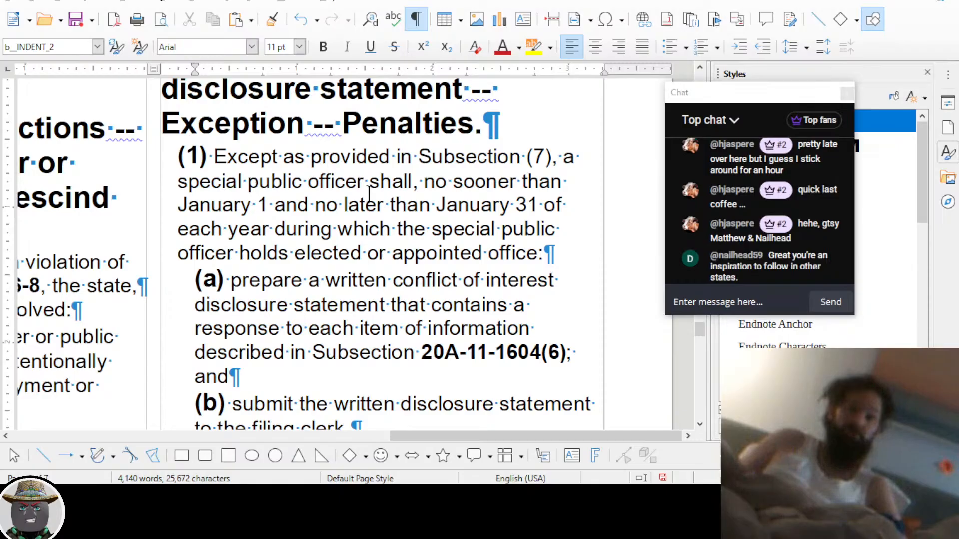
{"action": "scroll", "coordinate": [385, 223], "scroll_direction": "down", "scroll_amount": 3}
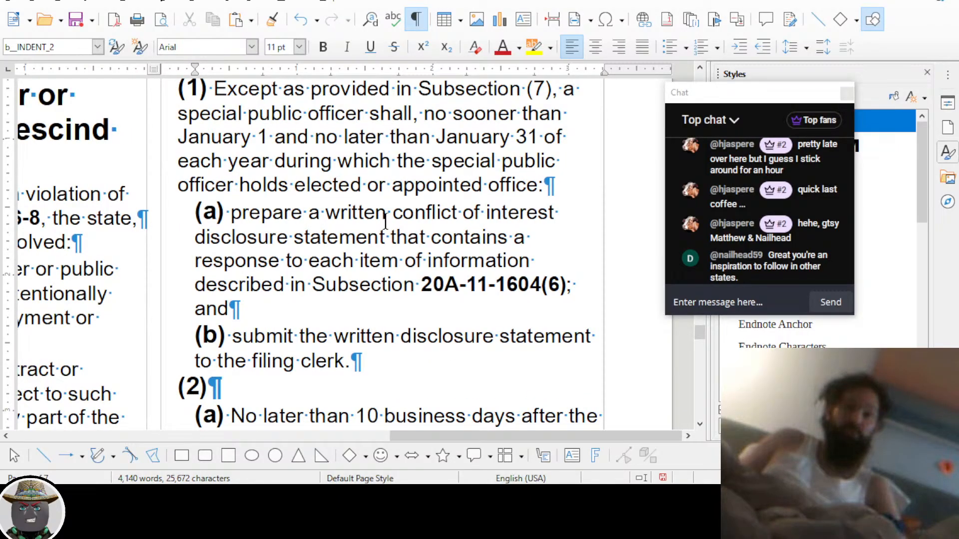
{"action": "scroll", "coordinate": [401, 216], "scroll_direction": "down", "scroll_amount": 3}
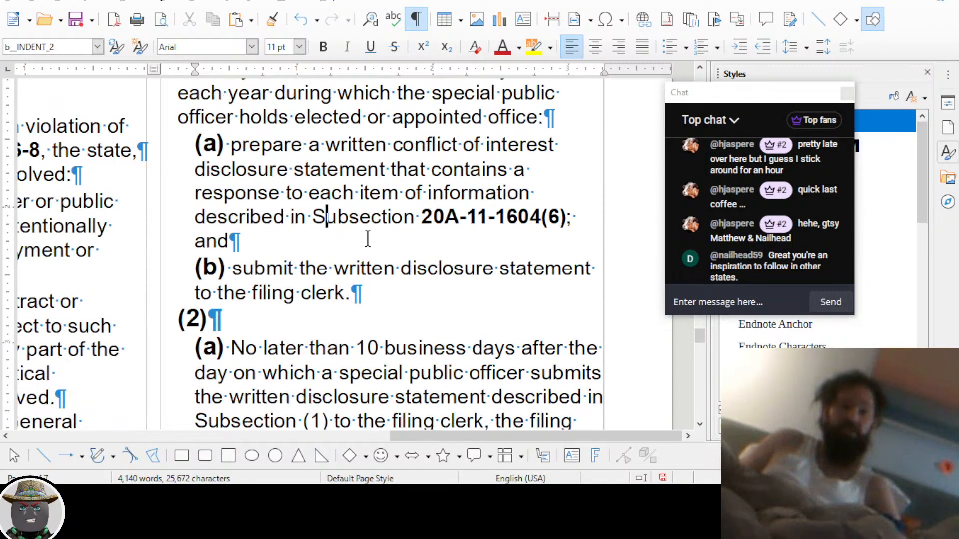
{"action": "scroll", "coordinate": [368, 238], "scroll_direction": "down", "scroll_amount": 6}
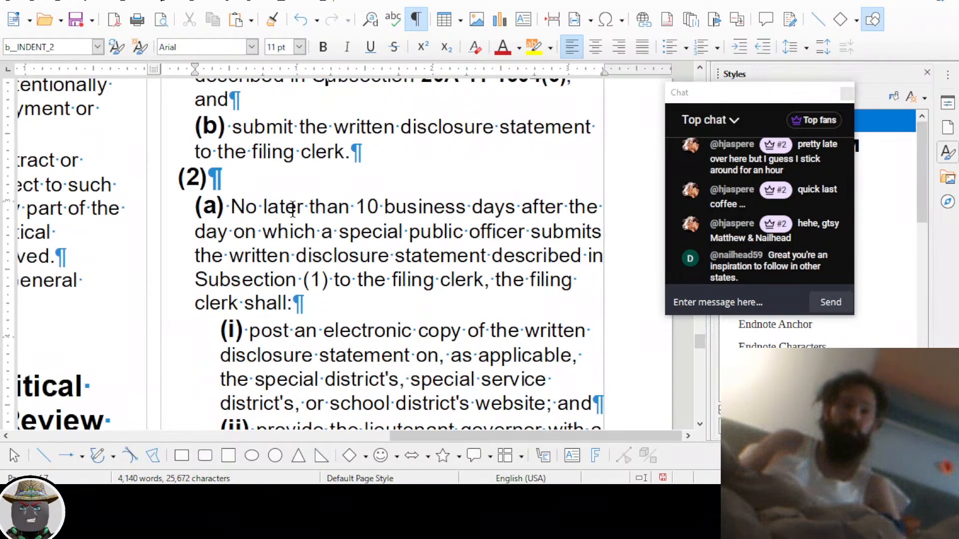
{"action": "scroll", "coordinate": [292, 209], "scroll_direction": "down", "scroll_amount": 12}
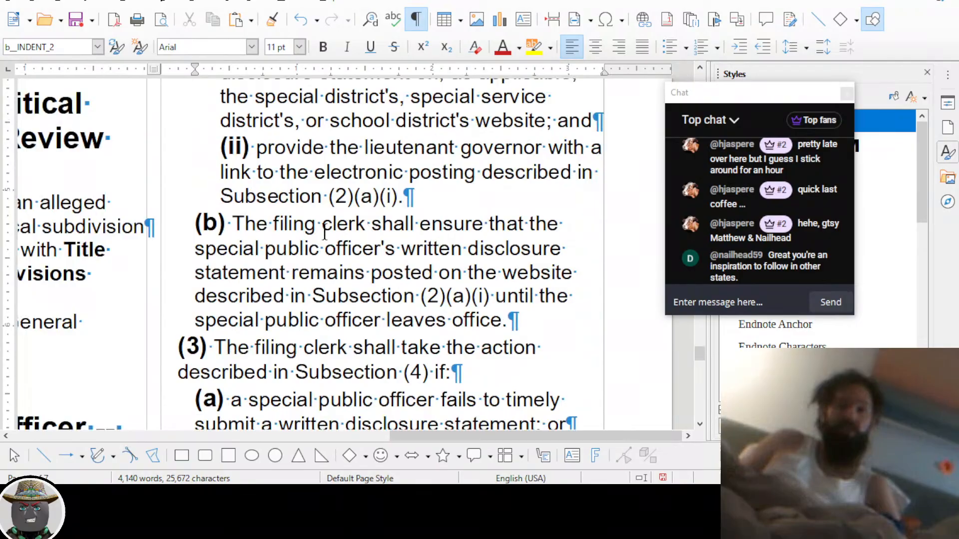
{"action": "scroll", "coordinate": [324, 233], "scroll_direction": "down", "scroll_amount": 20}
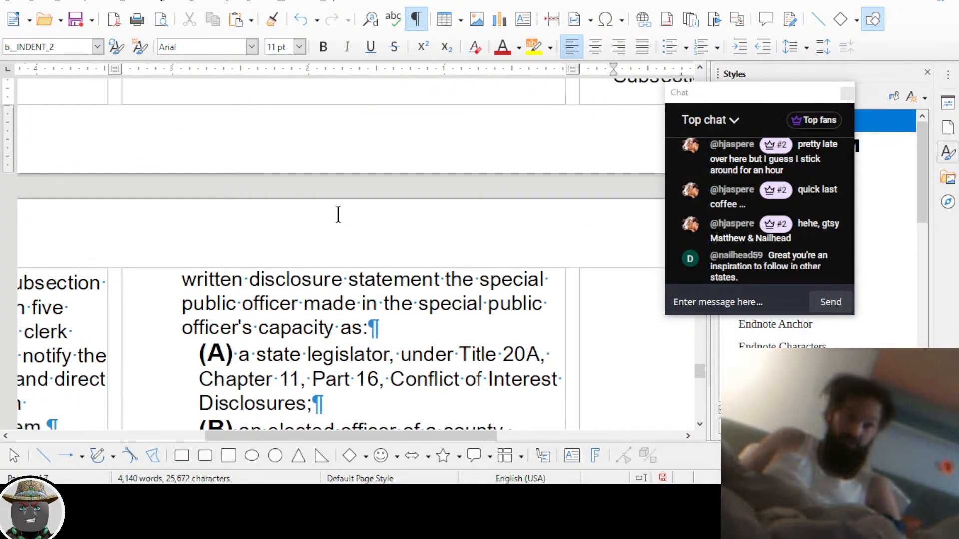
Scan subsections (4) and (5) of section 16 and the paragraphs up to the amendment note for unstyled statute references
{"action": "scroll", "coordinate": [338, 215], "scroll_direction": "left", "scroll_amount": 8}
{"action": "scroll", "coordinate": [338, 214], "scroll_direction": "down", "scroll_amount": 9}
{"action": "scroll", "coordinate": [339, 215], "scroll_direction": "up", "scroll_amount": 6}
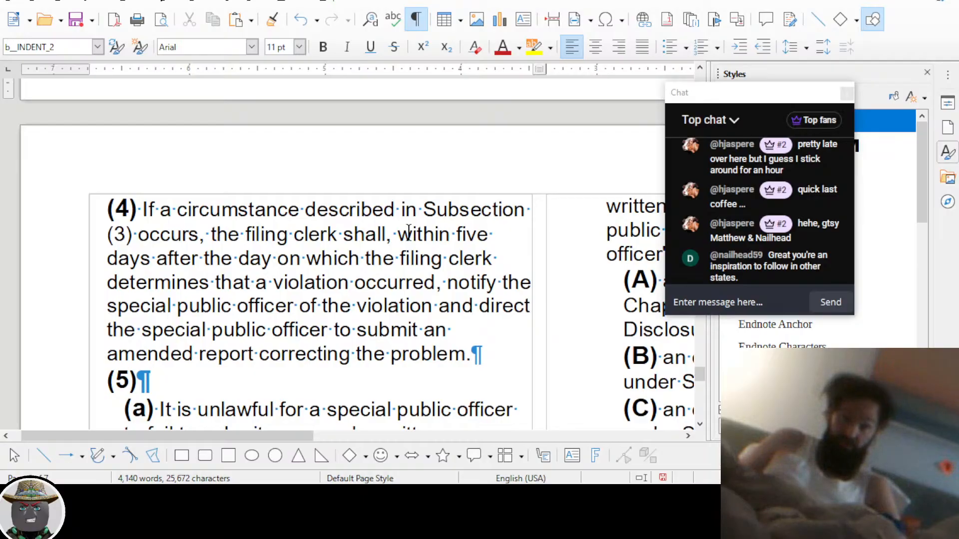
{"action": "scroll", "coordinate": [409, 233], "scroll_direction": "down", "scroll_amount": 6}
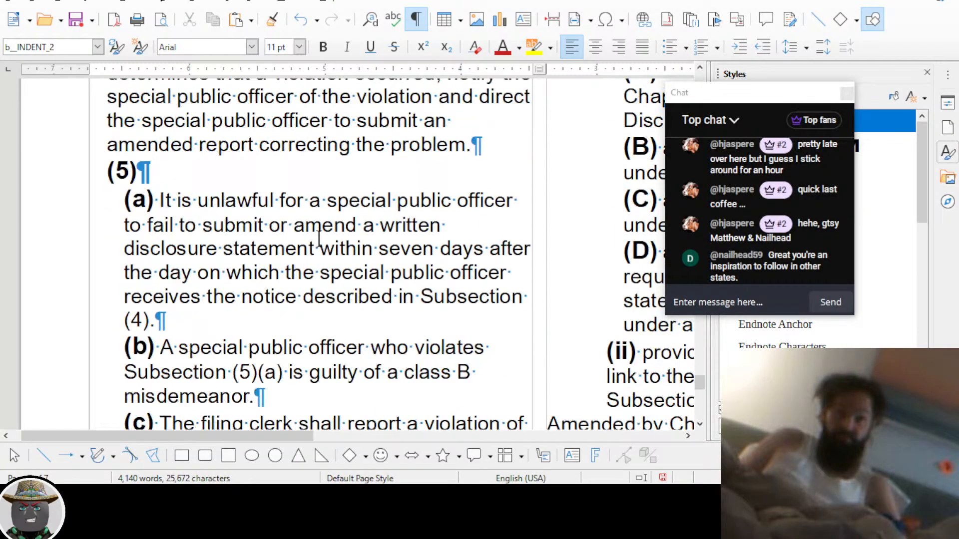
{"action": "scroll", "coordinate": [319, 238], "scroll_direction": "down", "scroll_amount": 2}
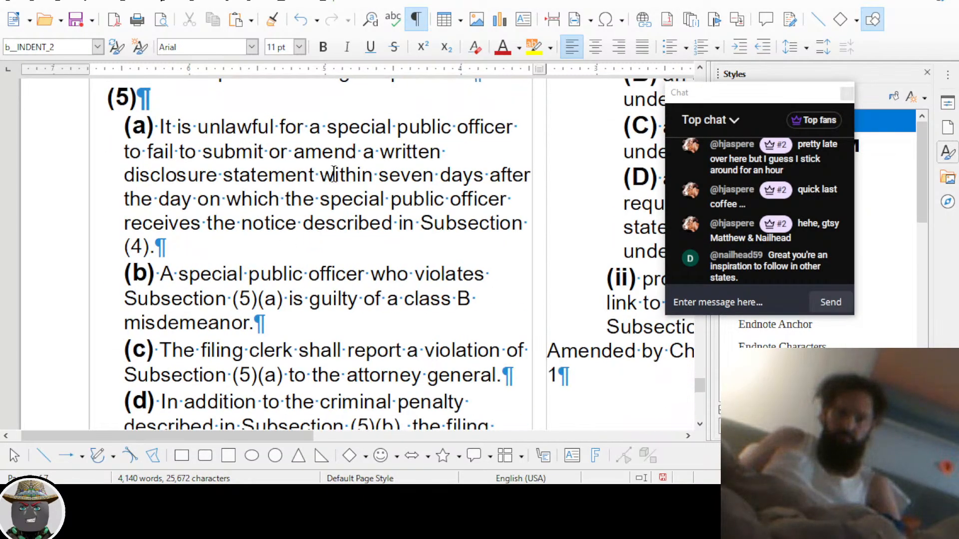
{"action": "scroll", "coordinate": [334, 175], "scroll_direction": "down", "scroll_amount": 4}
{"action": "scroll", "coordinate": [340, 176], "scroll_direction": "right", "scroll_amount": 4}
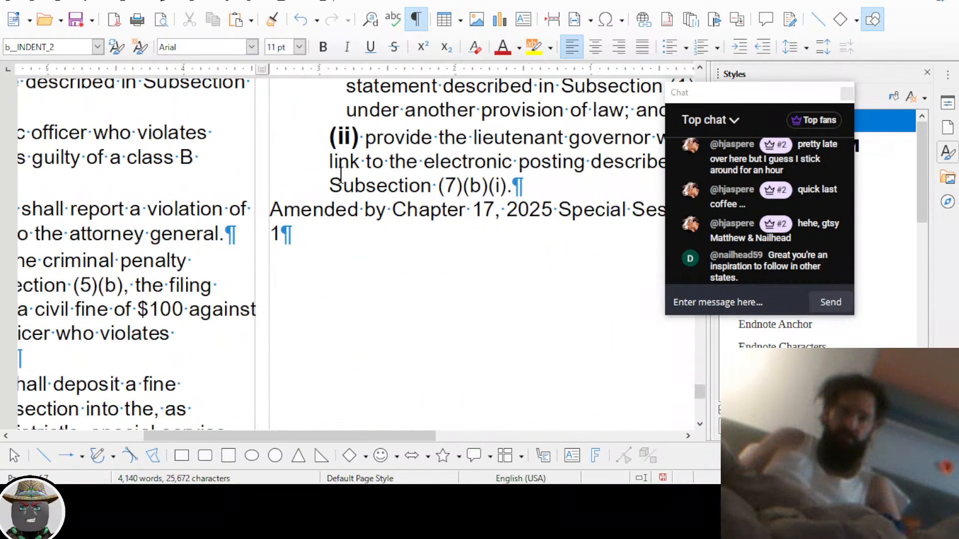
{"action": "scroll", "coordinate": [341, 174], "scroll_direction": "up", "scroll_amount": 10}
{"action": "scroll", "coordinate": [341, 173], "scroll_direction": "left", "scroll_amount": 1}
{"action": "scroll", "coordinate": [340, 175], "scroll_direction": "right", "scroll_amount": 1}
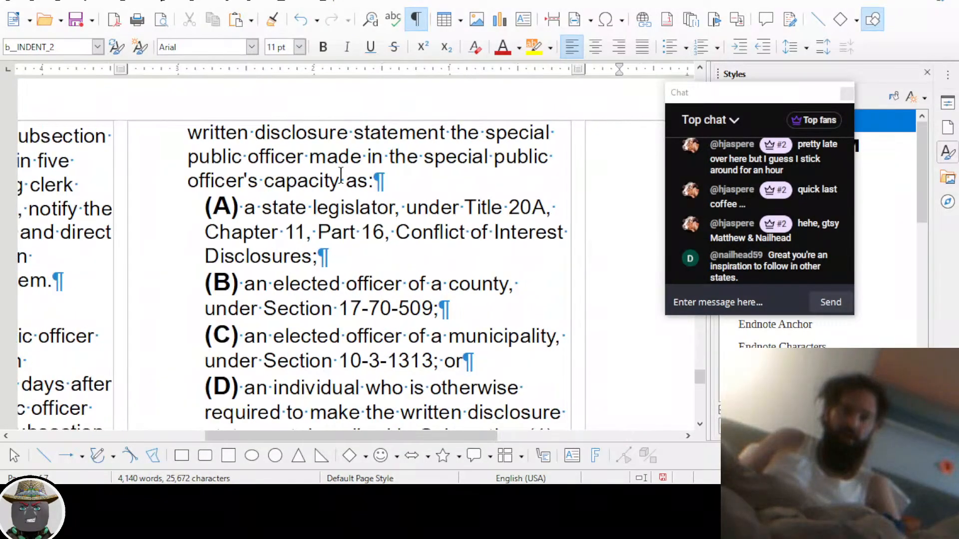
Apply the a__Vocabulary character style to "Title 20A, Chapter 11, Part 16, Conflict of Interest Disclosures" in paragraph (A), excluding the semicolon
{"action": "scroll", "coordinate": [342, 175], "scroll_direction": "down", "scroll_amount": 1}
{"action": "scroll", "coordinate": [341, 174], "scroll_direction": "up", "scroll_amount": 1}
{"action": "left_click_drag", "start_coordinate": [464, 207], "coordinate": [313, 254]}
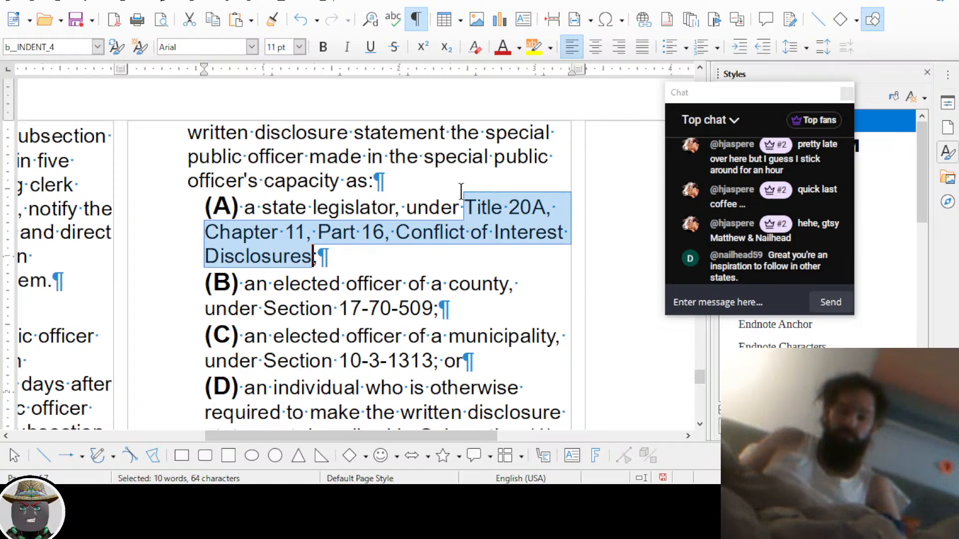
{"action": "key", "text": "ctrl+b"}
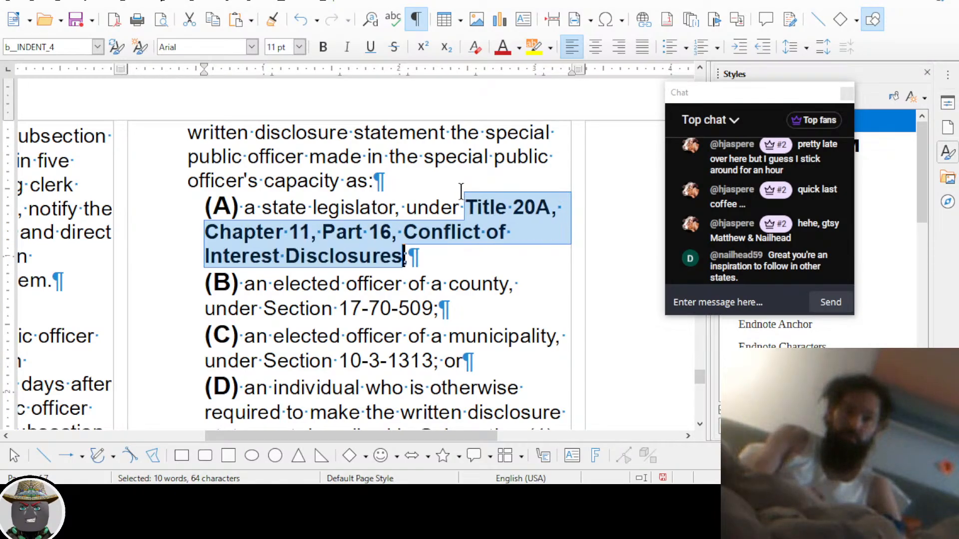
{"action": "left_click", "coordinate": [483, 207]}
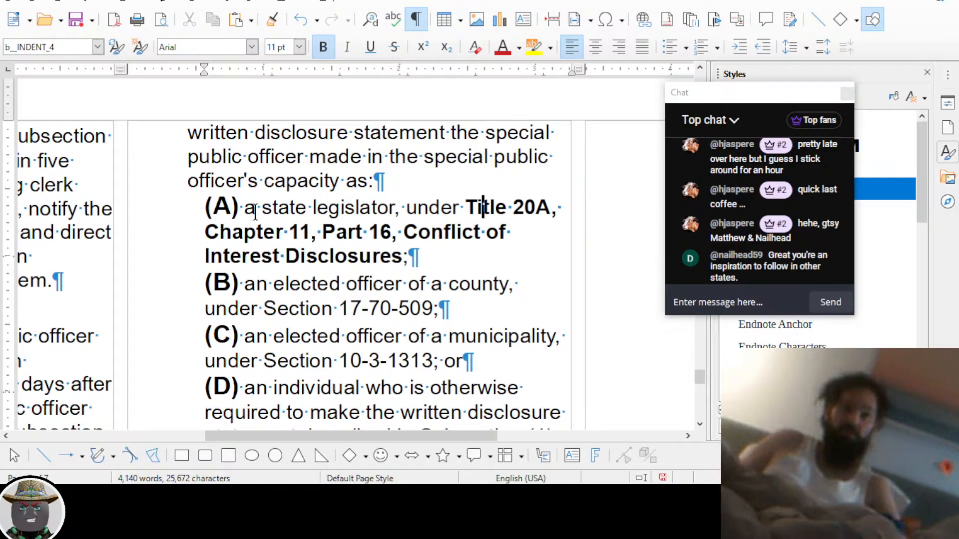
{"action": "left_click_drag", "start_coordinate": [244, 209], "coordinate": [396, 207]}
Apply the a__Vocabulary character style to "Section 17-70-509" in paragraph (B), excluding the semicolon
{"action": "left_click", "coordinate": [363, 308]}
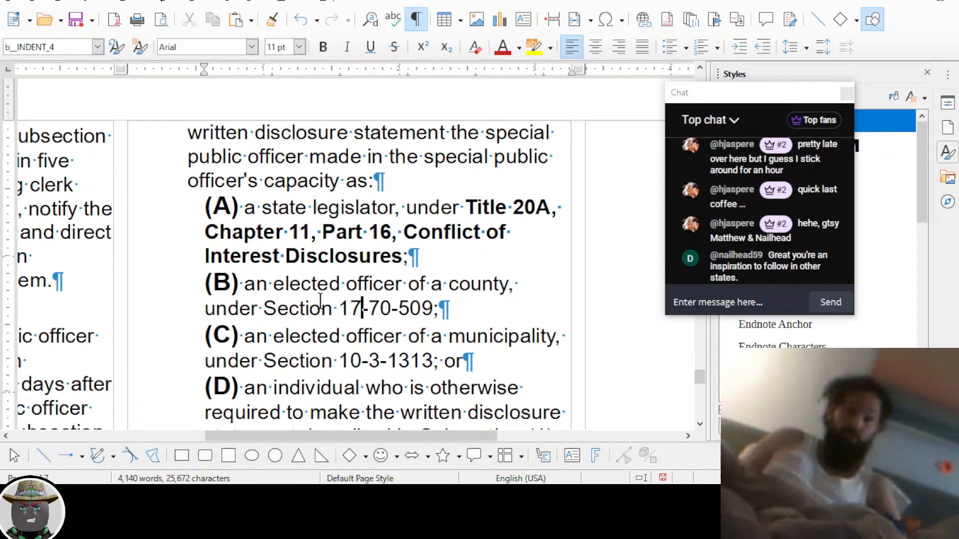
{"action": "double_click", "coordinate": [310, 308]}
{"action": "left_click_drag", "start_coordinate": [310, 308], "coordinate": [403, 303]}
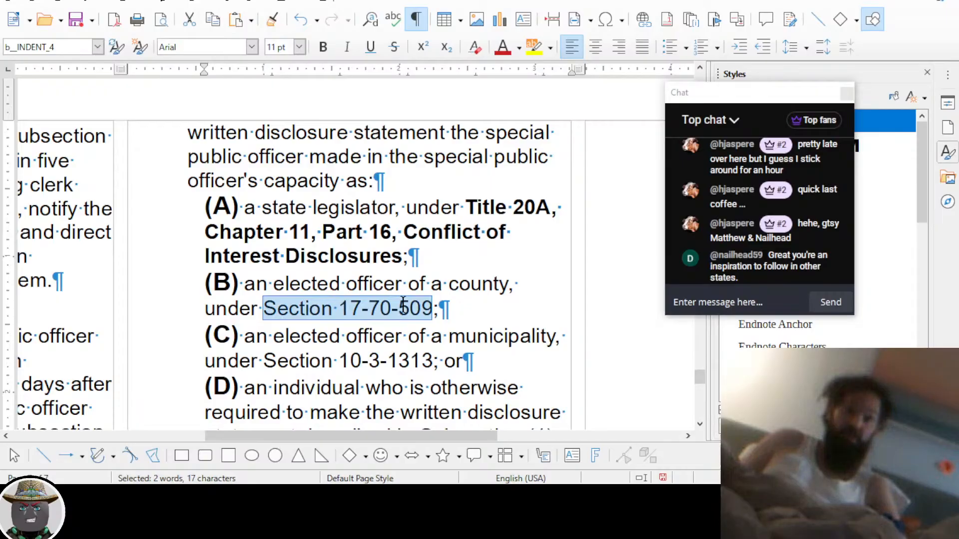
{"action": "key", "text": "ctrl+b"}
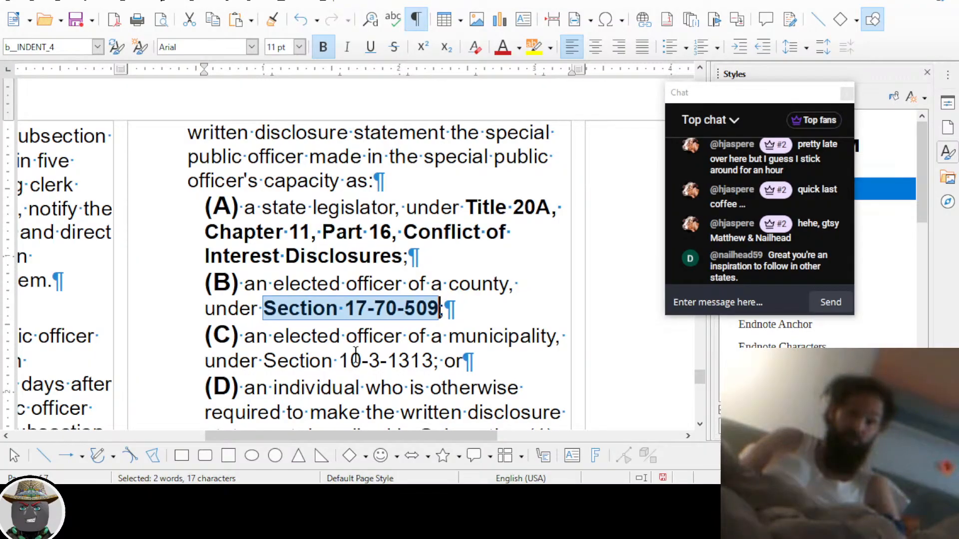
Apply the a__Vocabulary character style to the reference number 10-3-1313 in paragraph (C)
{"action": "left_click_drag", "start_coordinate": [338, 360], "coordinate": [380, 368]}
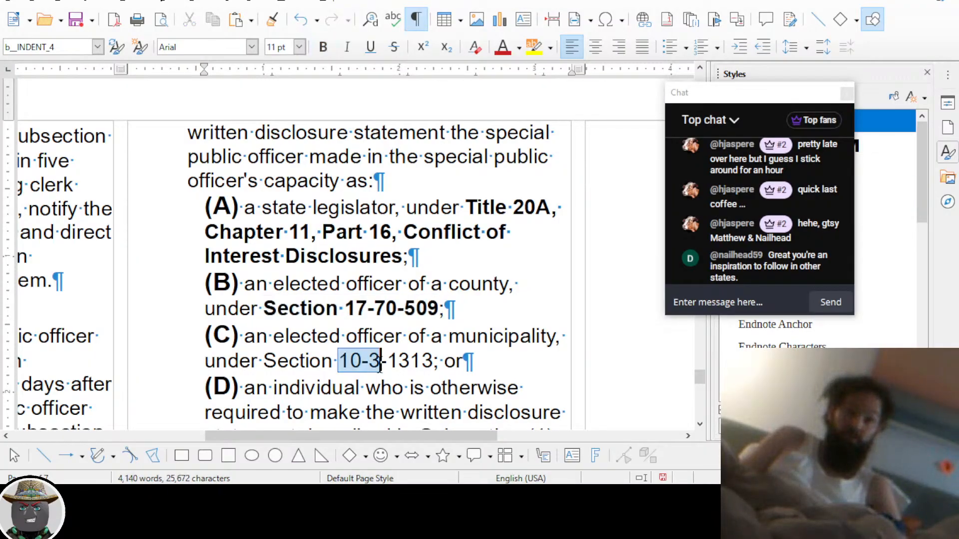
{"action": "double_click", "coordinate": [380, 367]}
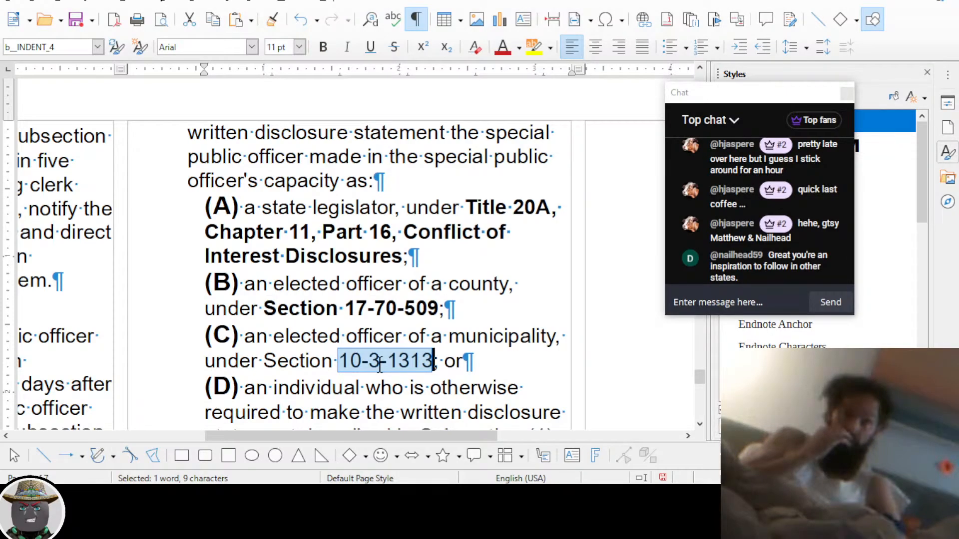
{"action": "key", "text": "ctrl+b"}
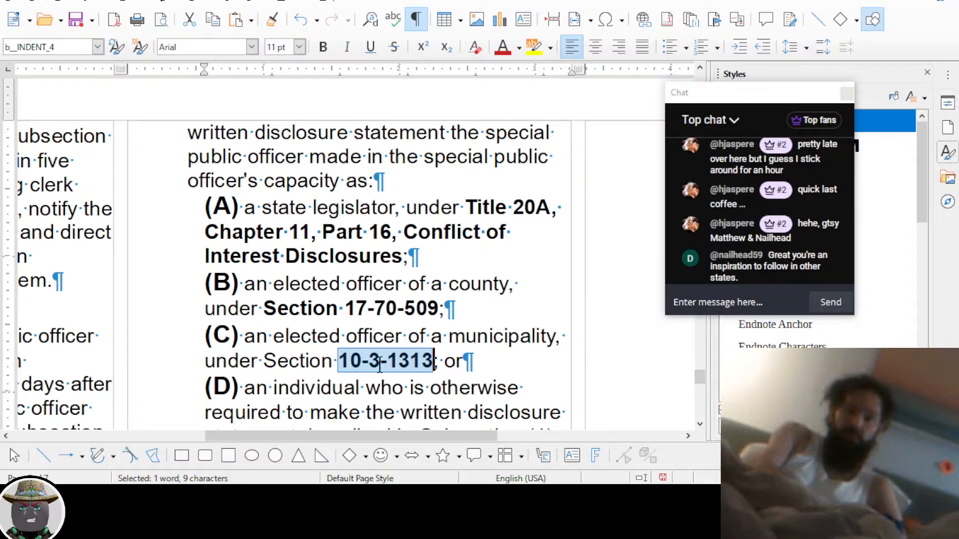
{"action": "left_click", "coordinate": [384, 335]}
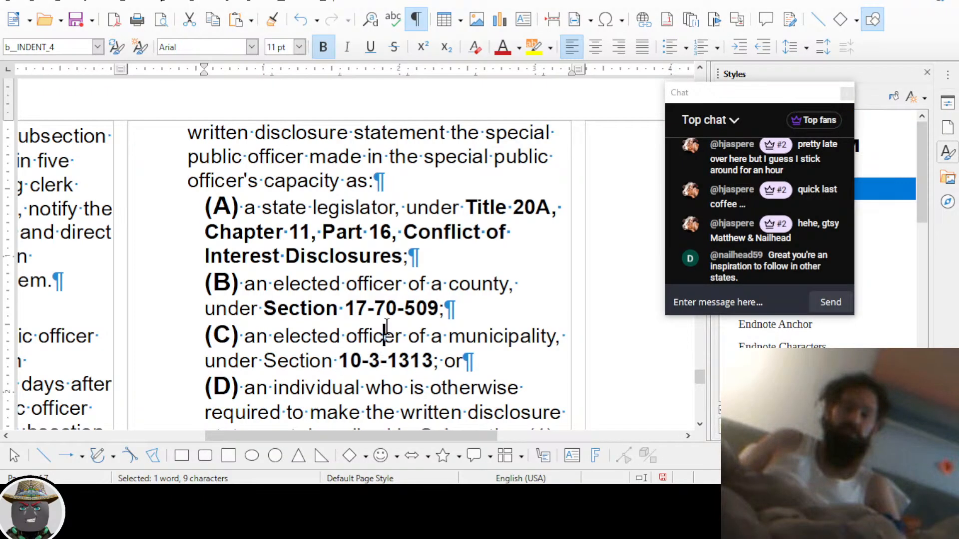
Look over paragraph (D), paragraph (ii) and the amendment note, and compare the styled references in paragraphs (A) to (C)
{"action": "scroll", "coordinate": [385, 330], "scroll_direction": "down", "scroll_amount": 5}
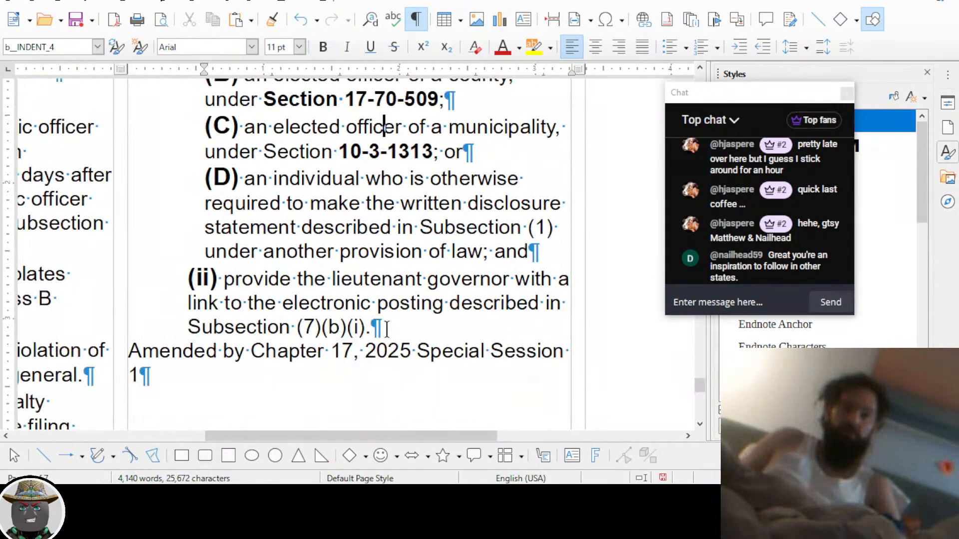
{"action": "scroll", "coordinate": [386, 329], "scroll_direction": "up", "scroll_amount": 2}
{"action": "scroll", "coordinate": [316, 274], "scroll_direction": "down", "scroll_amount": 2}
{"action": "scroll", "coordinate": [333, 293], "scroll_direction": "up", "scroll_amount": 2}
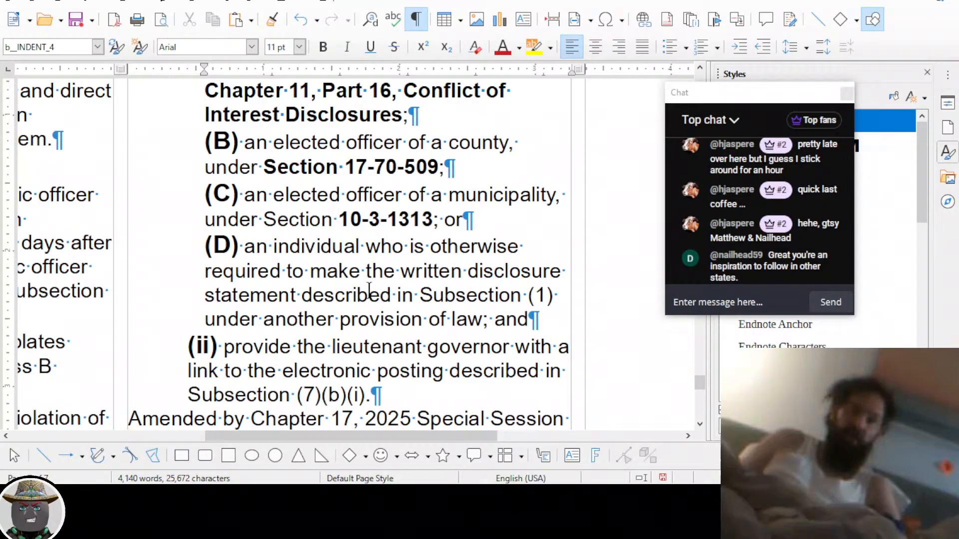
{"action": "scroll", "coordinate": [368, 290], "scroll_direction": "down", "scroll_amount": 3}
{"action": "scroll", "coordinate": [284, 296], "scroll_direction": "up", "scroll_amount": 2}
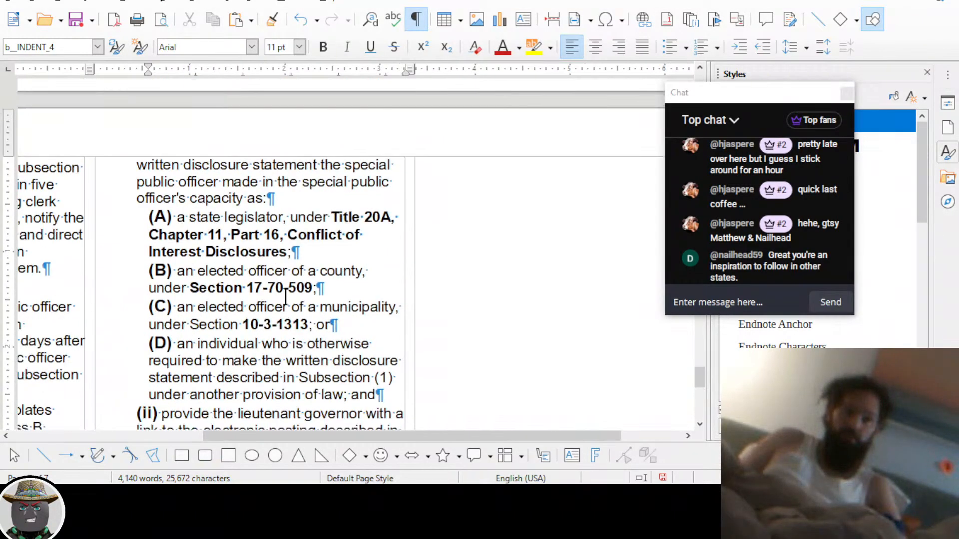
{"action": "scroll", "coordinate": [285, 298], "scroll_direction": "up", "scroll_amount": 1}
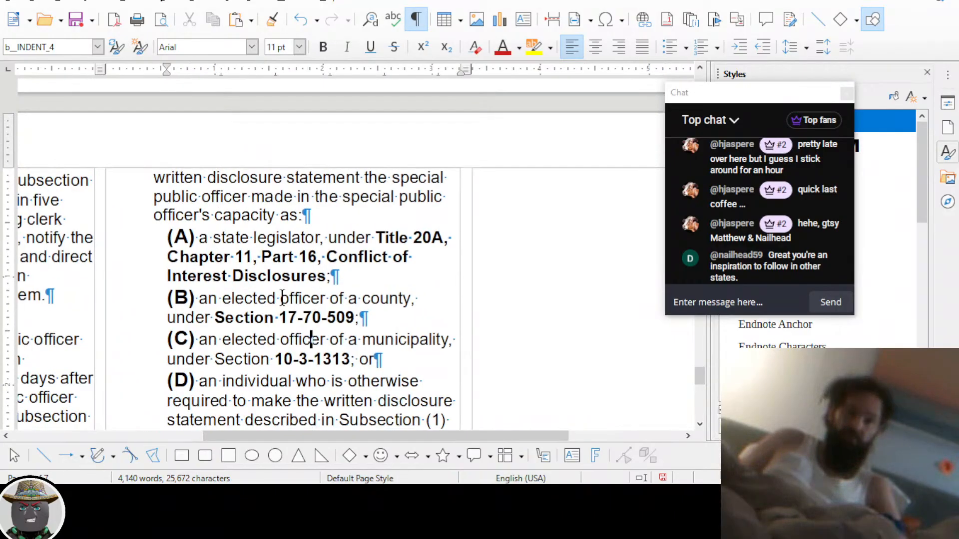
{"action": "scroll", "coordinate": [282, 298], "scroll_direction": "up", "scroll_amount": 1}
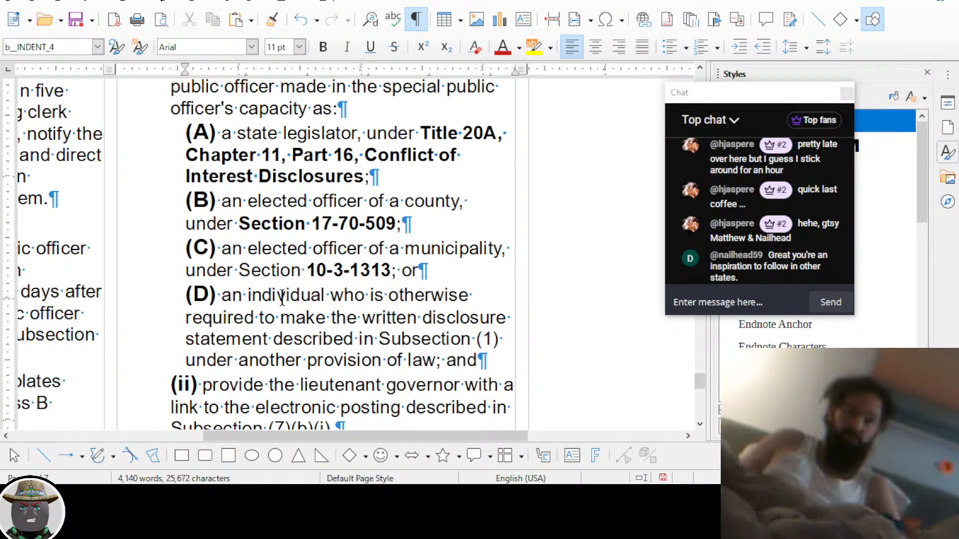
{"action": "scroll", "coordinate": [282, 298], "scroll_direction": "up", "scroll_amount": 1}
Extend the a__Vocabulary character style to the word "Section" before 10-3-1313 in paragraph (C)
{"action": "left_click", "coordinate": [289, 312]}
{"action": "key", "text": "ctrl+shift+Right"}
{"action": "key", "text": "ctrl+shift+Right"}
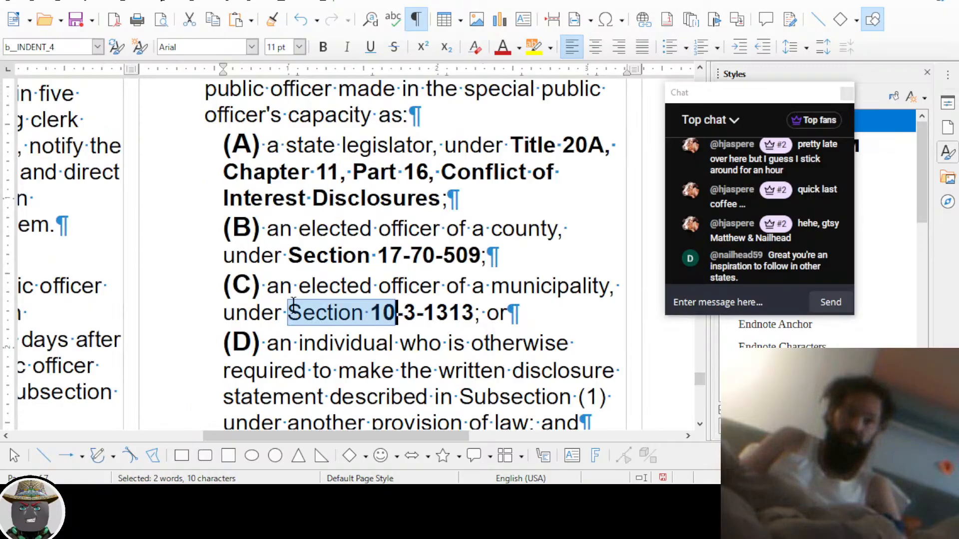
{"action": "key", "text": "shift+Left"}
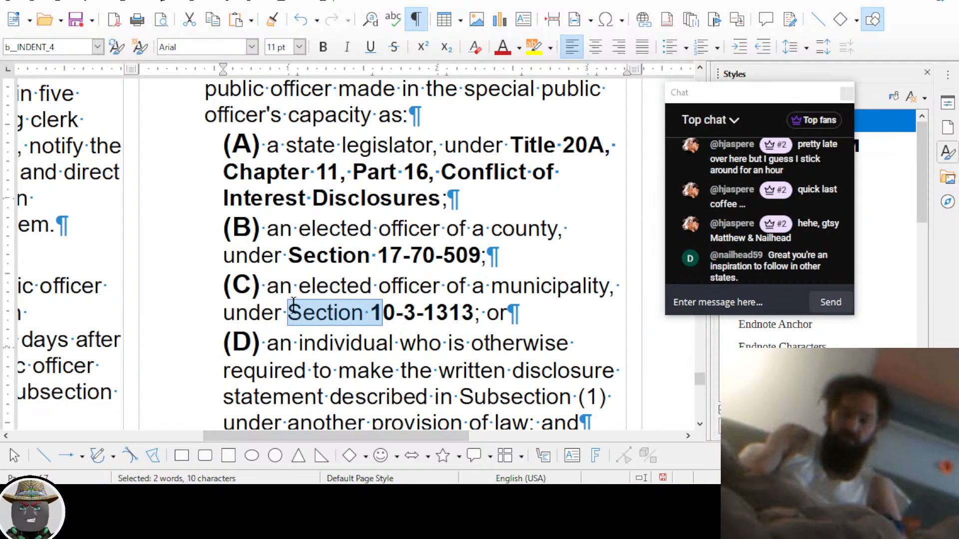
{"action": "key", "text": "ctrl+b"}
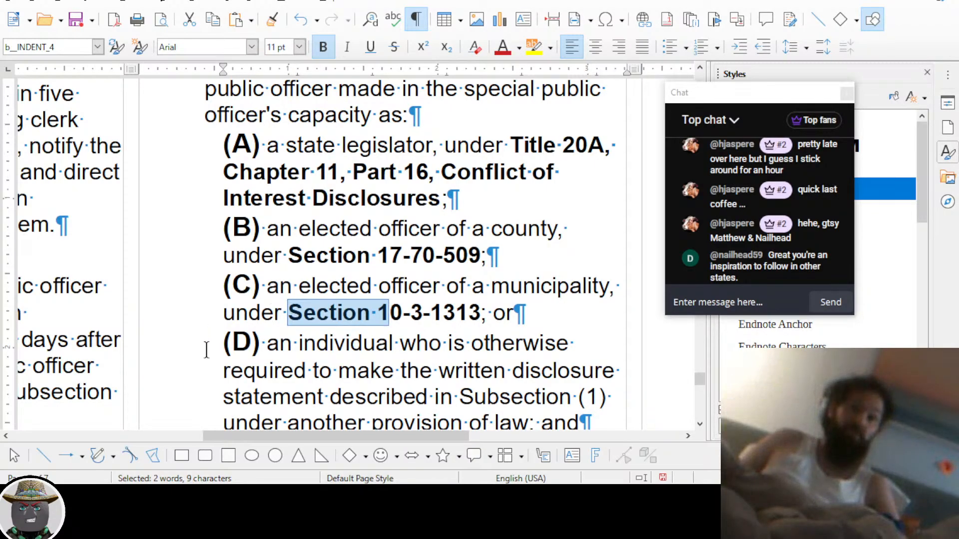
{"action": "left_click", "coordinate": [234, 330]}
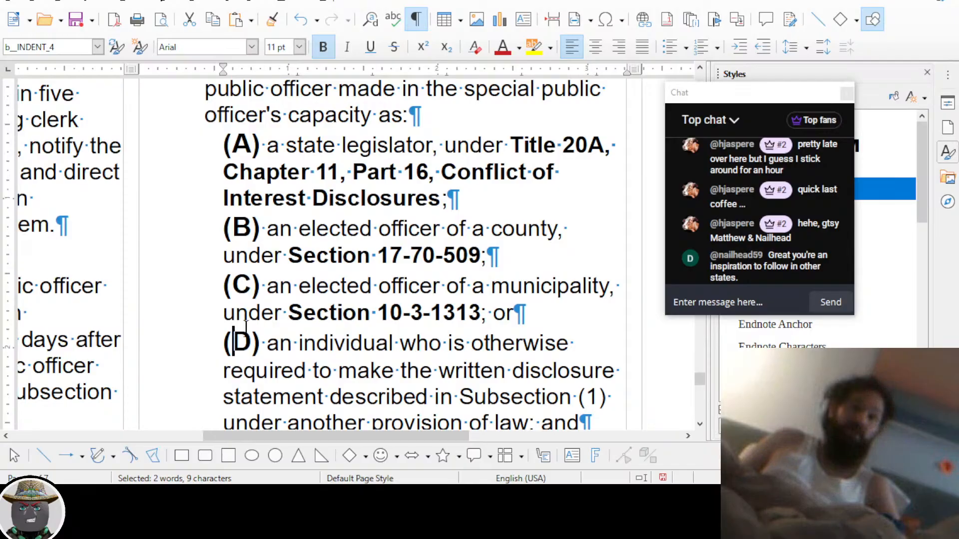
Recheck the styled references in paragraphs (A), (B) and (C) and view the end of section 16
{"action": "left_click_drag", "start_coordinate": [510, 145], "coordinate": [548, 173]}
{"action": "left_click_drag", "start_coordinate": [376, 255], "coordinate": [524, 259]}
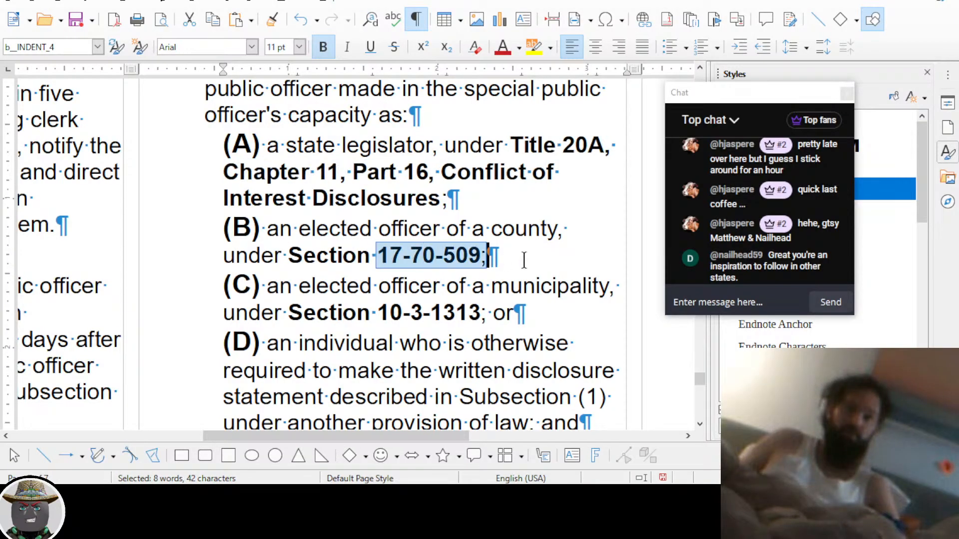
{"action": "left_click_drag", "start_coordinate": [376, 313], "coordinate": [480, 312]}
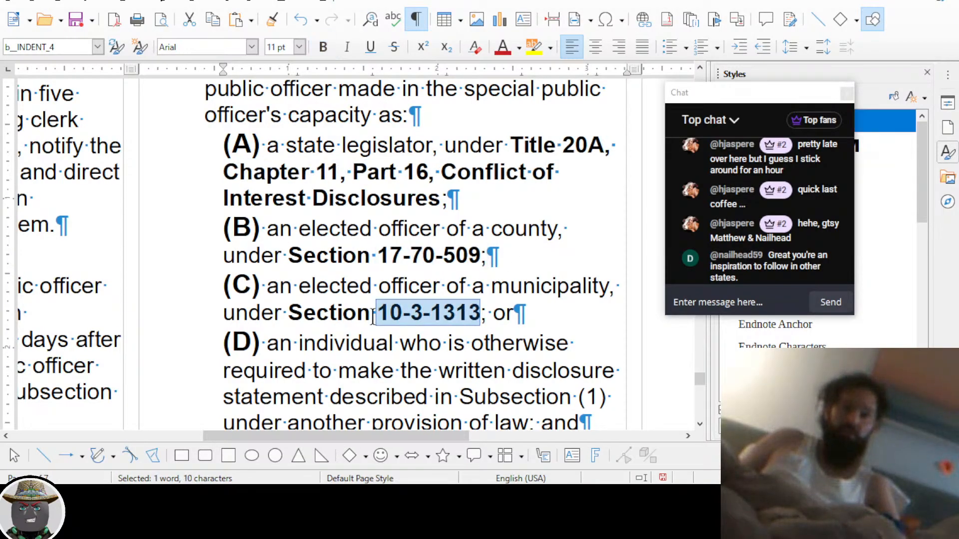
{"action": "left_click", "coordinate": [357, 313]}
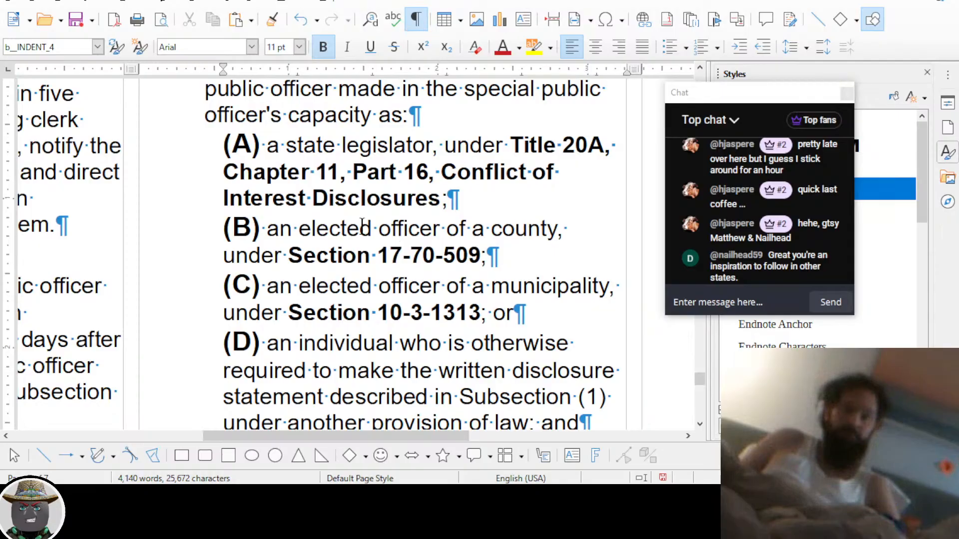
{"action": "scroll", "coordinate": [362, 223], "scroll_direction": "down", "scroll_amount": 1}
{"action": "scroll", "coordinate": [362, 227], "scroll_direction": "down", "scroll_amount": 3}
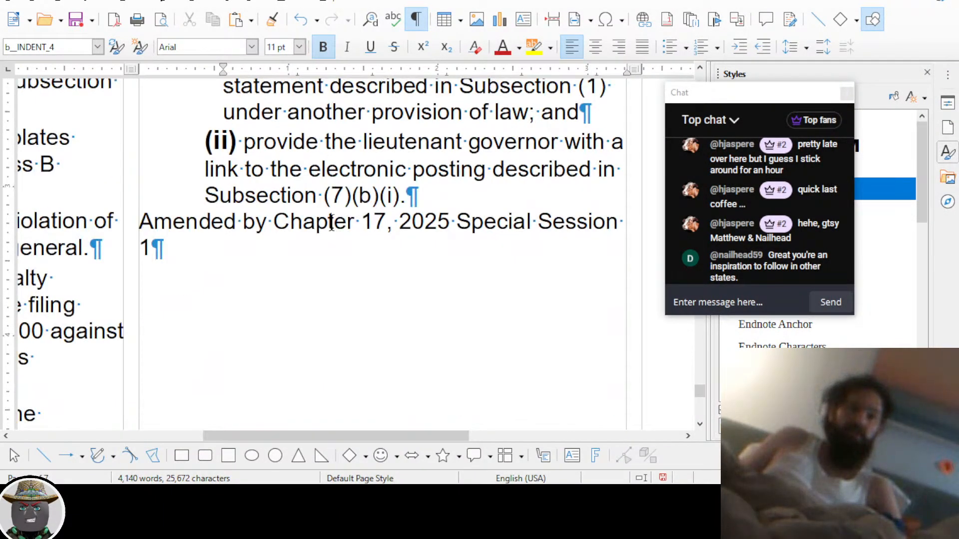
Review the document's formatting from the end of section 16 back through the earlier sections to the Utah Statute 67-16 title
{"action": "scroll", "coordinate": [331, 223], "scroll_direction": "down", "scroll_amount": 1, "text": "ctrl"}
{"action": "scroll", "coordinate": [331, 223], "scroll_direction": "down", "scroll_amount": 2, "text": "ctrl"}
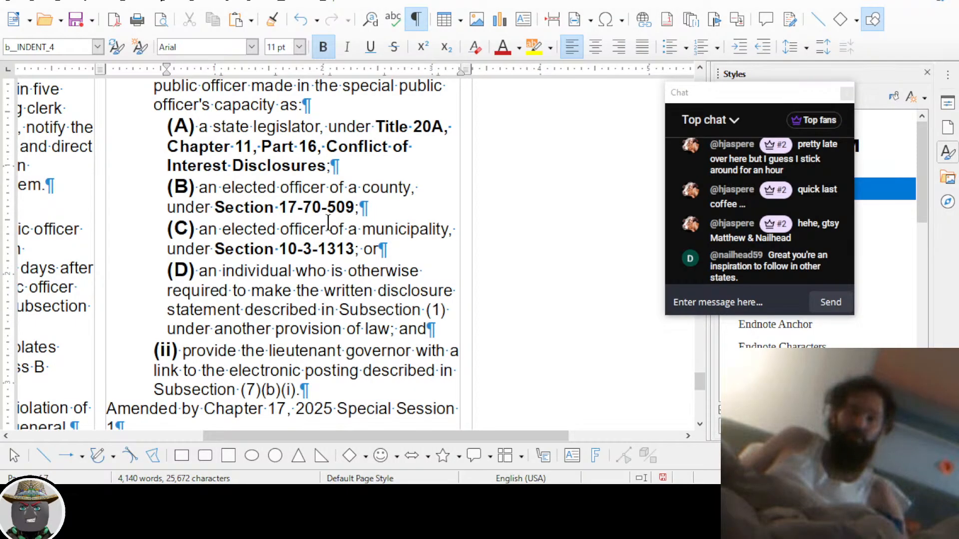
{"action": "scroll", "coordinate": [387, 207], "scroll_direction": "up", "scroll_amount": 5}
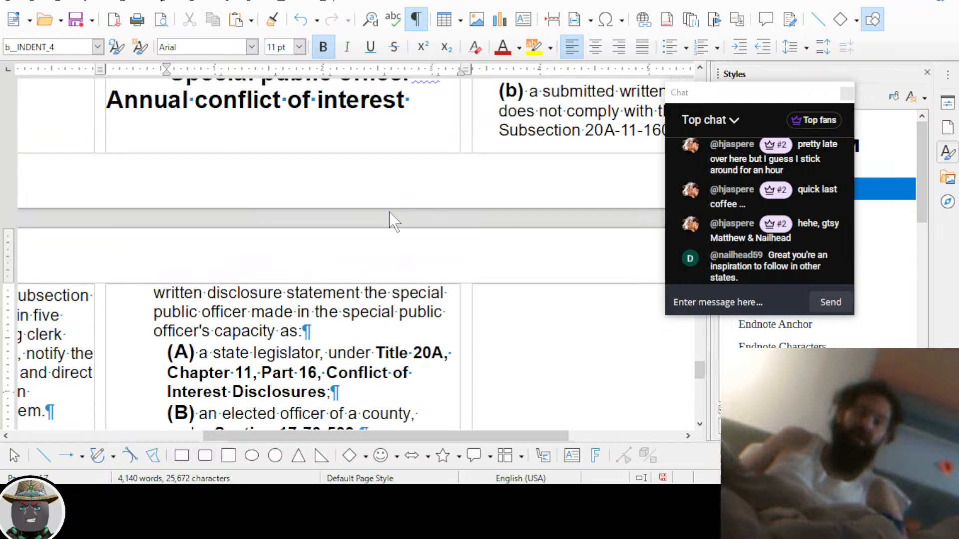
{"action": "scroll", "coordinate": [389, 219], "scroll_direction": "up", "scroll_amount": 15}
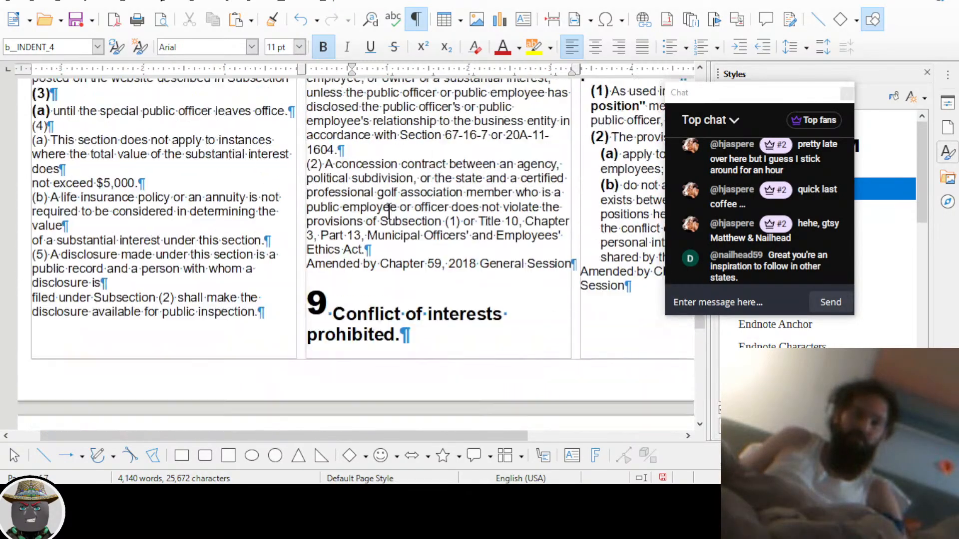
{"action": "scroll", "coordinate": [389, 210], "scroll_direction": "up", "scroll_amount": 15}
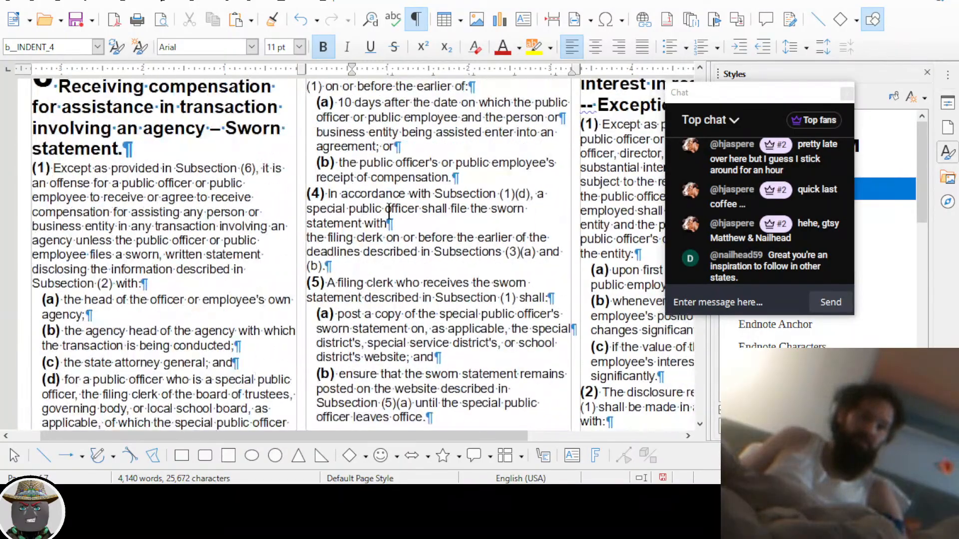
{"action": "scroll", "coordinate": [389, 210], "scroll_direction": "up", "scroll_amount": 15}
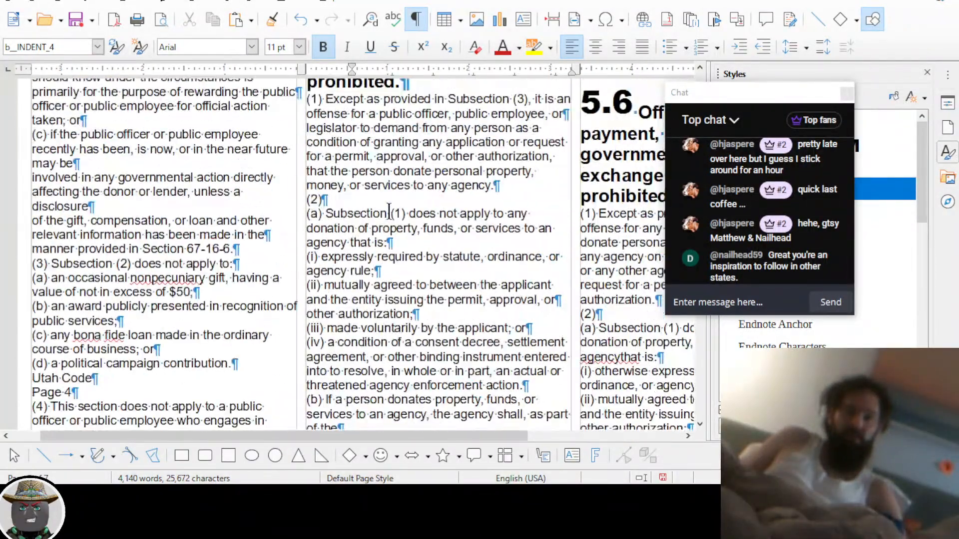
{"action": "scroll", "coordinate": [389, 210], "scroll_direction": "up", "scroll_amount": 8}
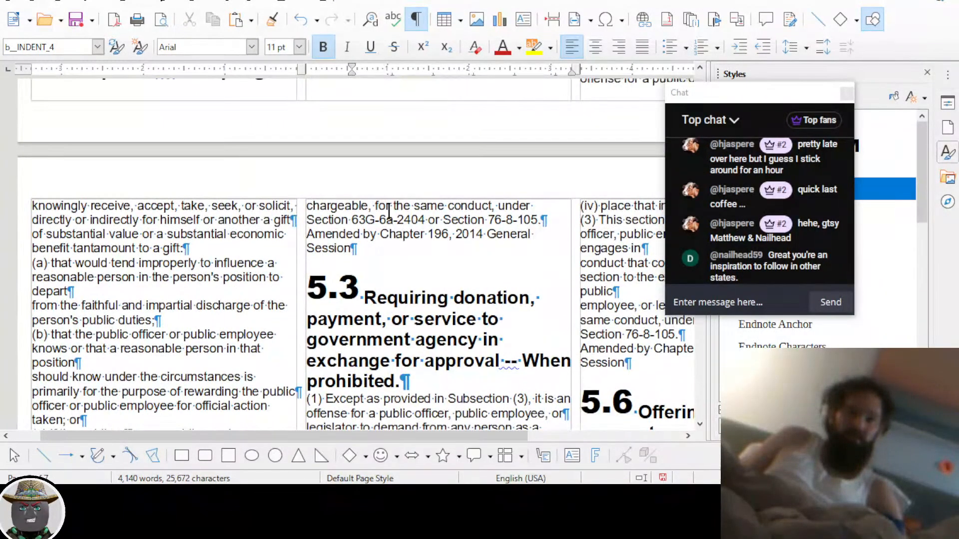
{"action": "scroll", "coordinate": [389, 210], "scroll_direction": "up", "scroll_amount": 15}
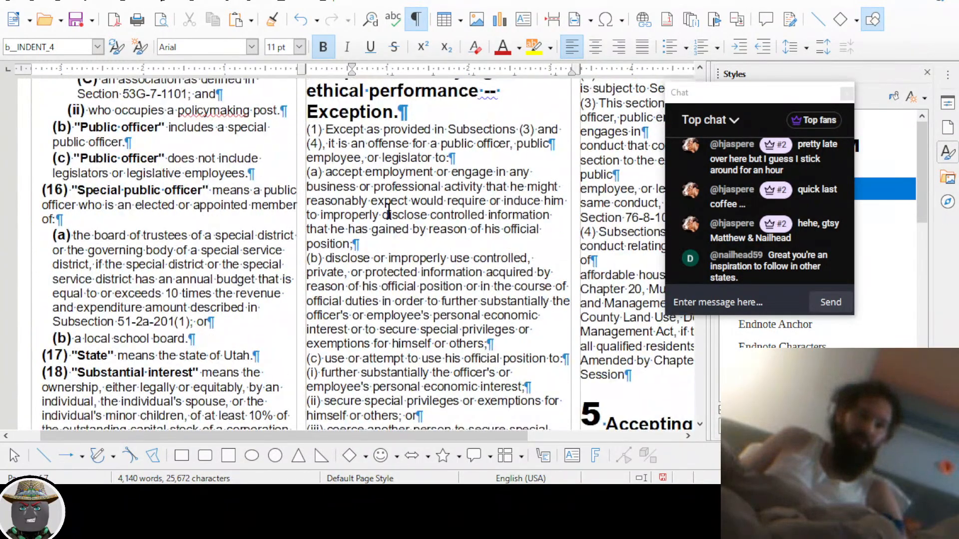
{"action": "scroll", "coordinate": [389, 210], "scroll_direction": "up", "scroll_amount": 3}
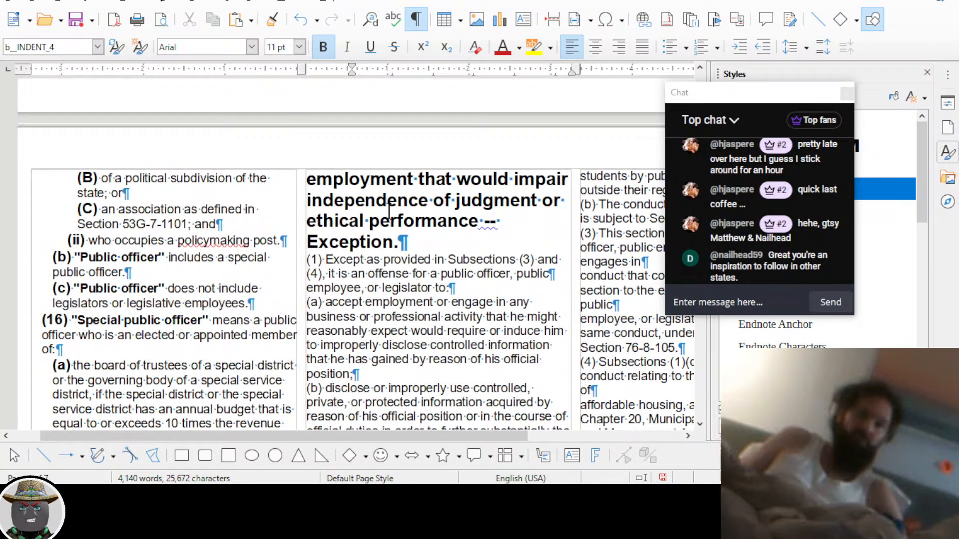
{"action": "scroll", "coordinate": [389, 210], "scroll_direction": "down", "scroll_amount": 9}
{"action": "scroll", "coordinate": [389, 209], "scroll_direction": "up", "scroll_amount": 11}
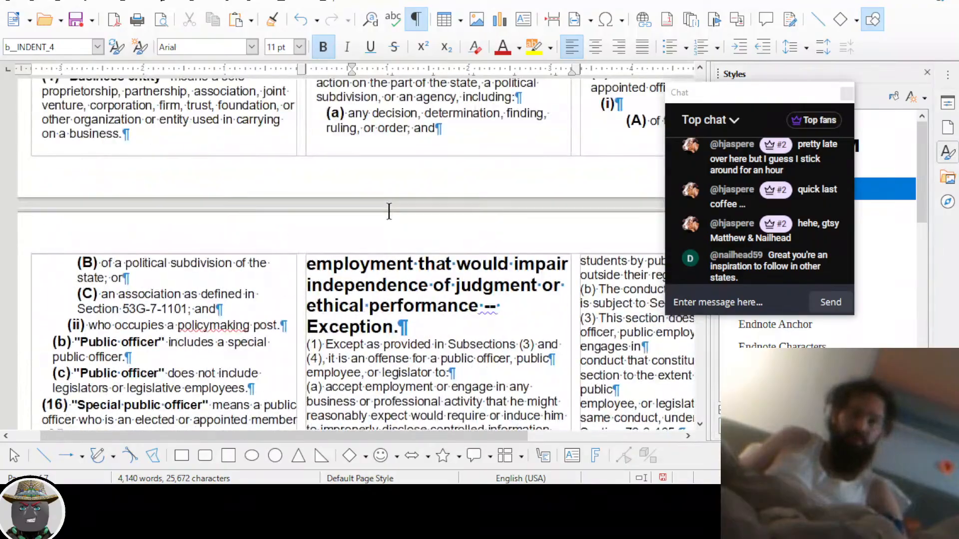
{"action": "scroll", "coordinate": [389, 210], "scroll_direction": "up", "scroll_amount": 7}
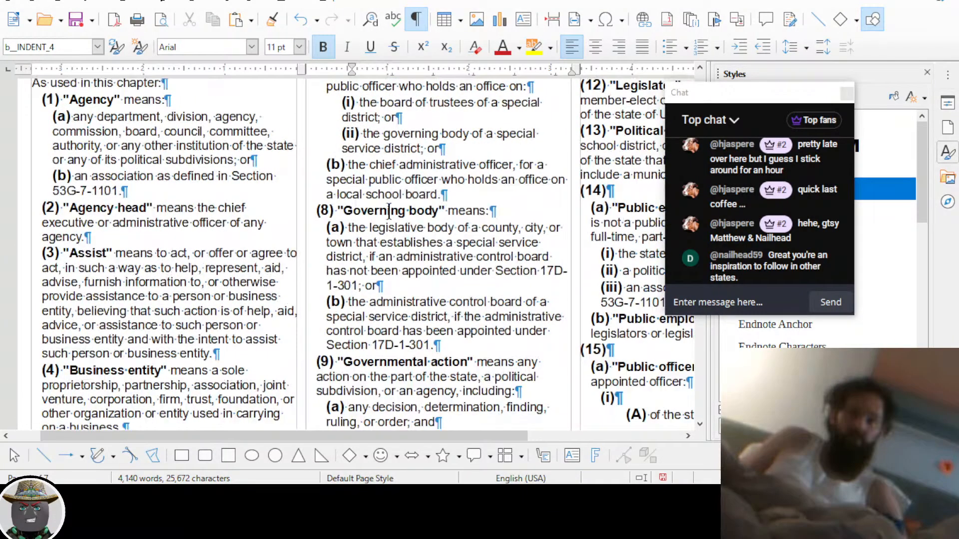
{"action": "scroll", "coordinate": [389, 210], "scroll_direction": "up", "scroll_amount": 7}
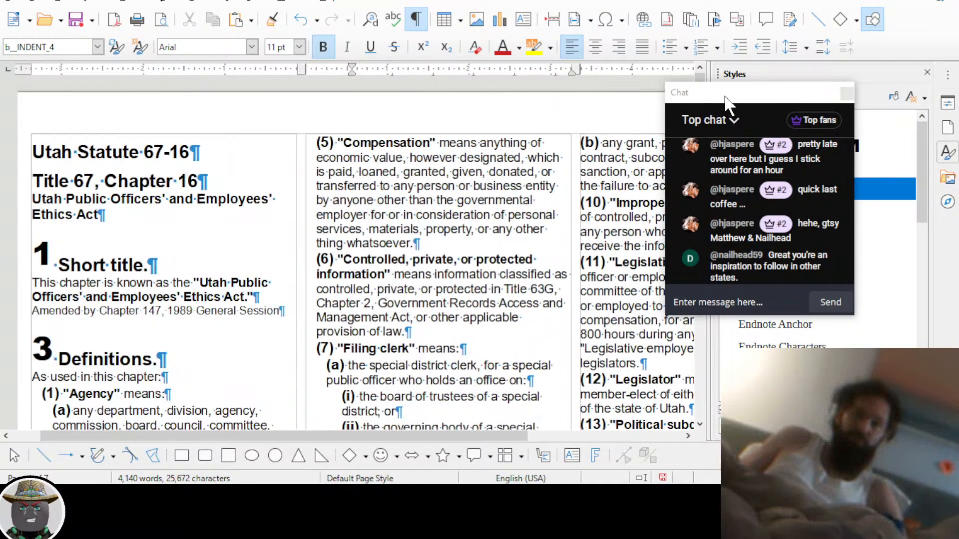
Move the chat window clear of the text and look over definitions (5) to (15) in section 3
{"action": "left_click_drag", "start_coordinate": [725, 95], "coordinate": [822, 101]}
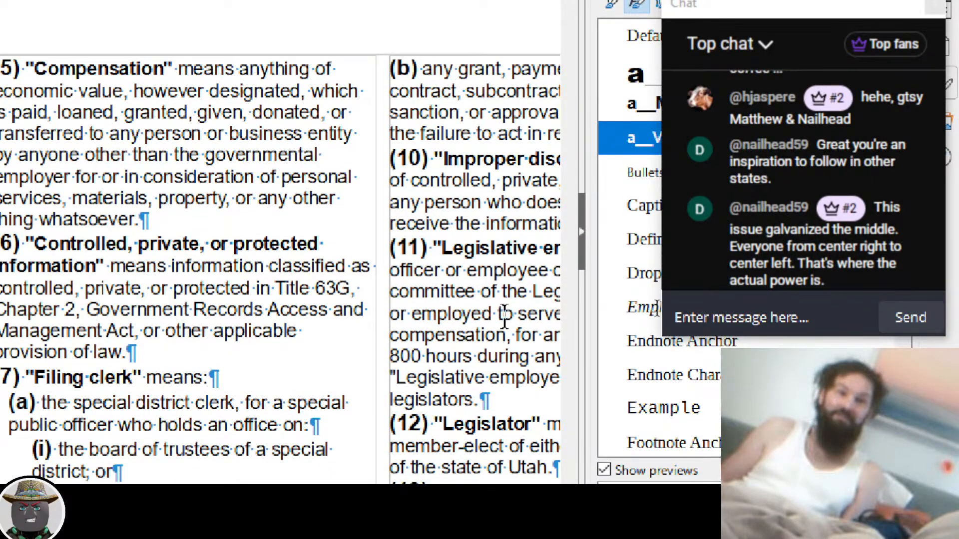
{"action": "left_click", "coordinate": [463, 281]}
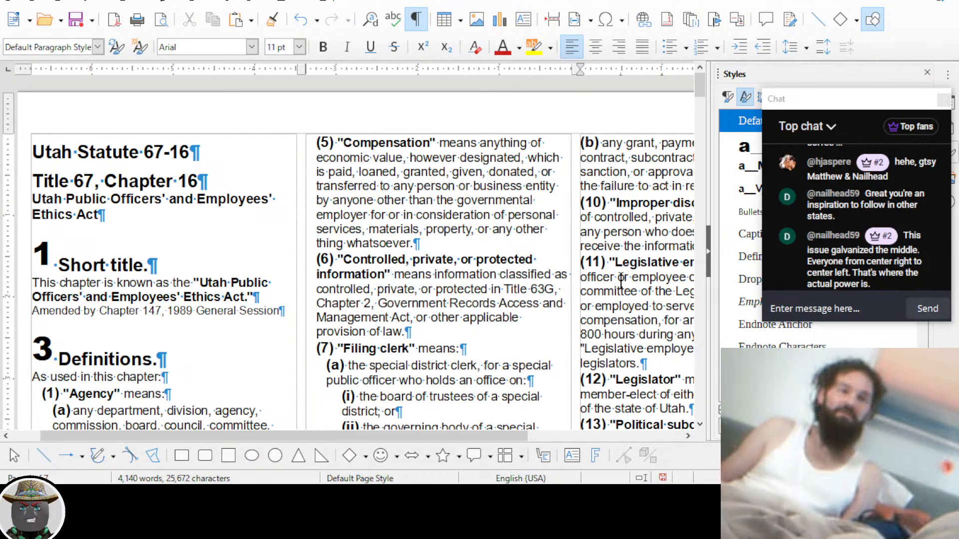
{"action": "scroll", "coordinate": [482, 293], "scroll_direction": "right", "scroll_amount": 5}
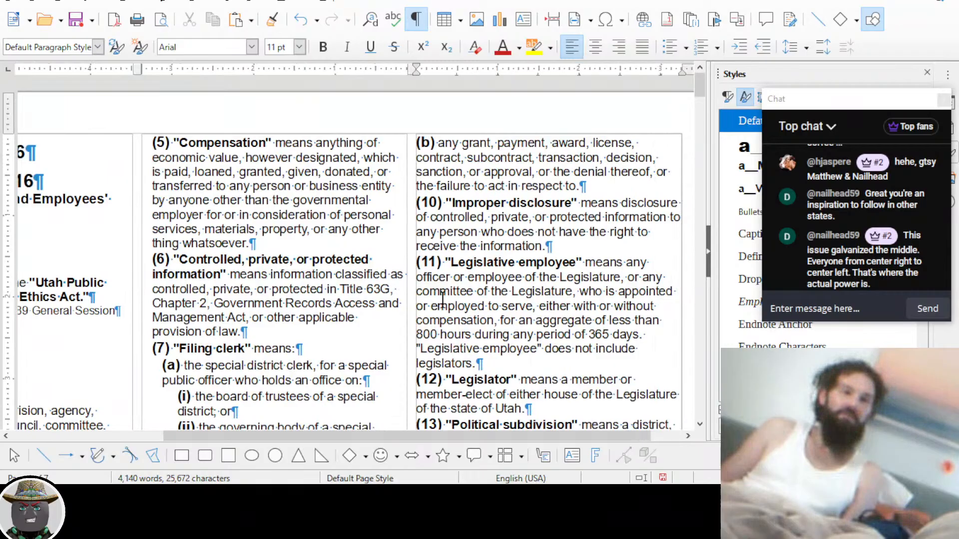
{"action": "scroll", "coordinate": [442, 298], "scroll_direction": "left", "scroll_amount": 6}
{"action": "scroll", "coordinate": [504, 276], "scroll_direction": "right", "scroll_amount": 5}
{"action": "left_click", "coordinate": [503, 277]}
{"action": "scroll", "coordinate": [503, 277], "scroll_direction": "right", "scroll_amount": 3}
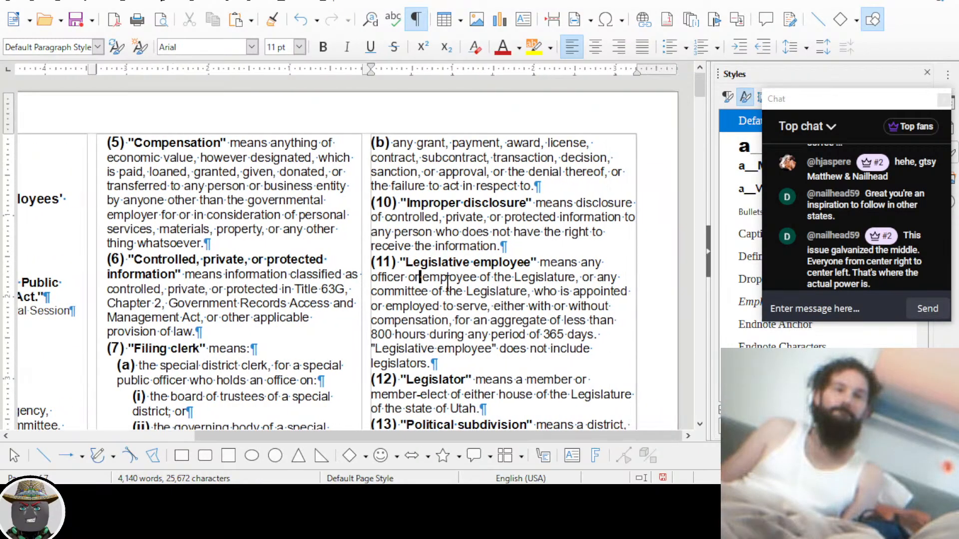
{"action": "scroll", "coordinate": [448, 282], "scroll_direction": "down", "scroll_amount": 5}
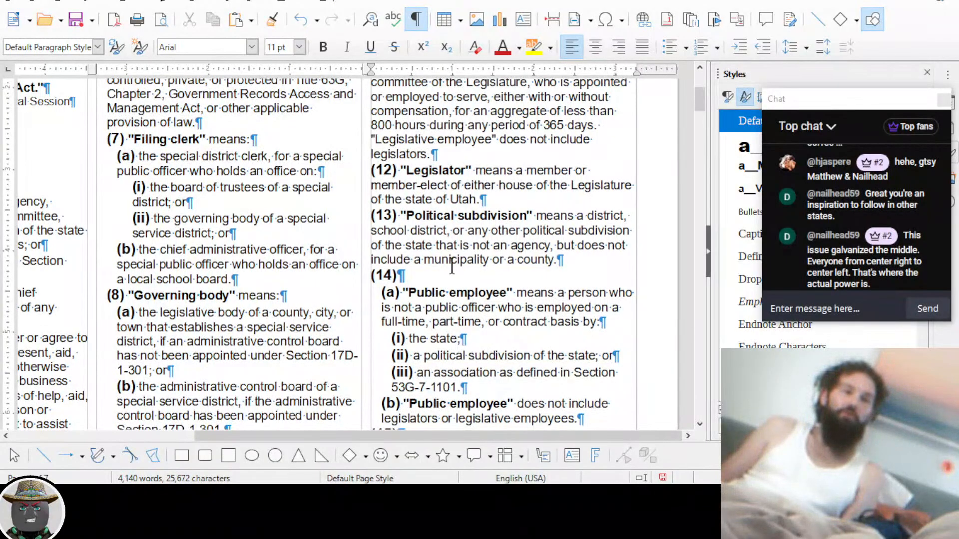
{"action": "scroll", "coordinate": [452, 267], "scroll_direction": "down", "scroll_amount": 3, "text": "ctrl"}
{"action": "scroll", "coordinate": [274, 252], "scroll_direction": "left", "scroll_amount": 2}
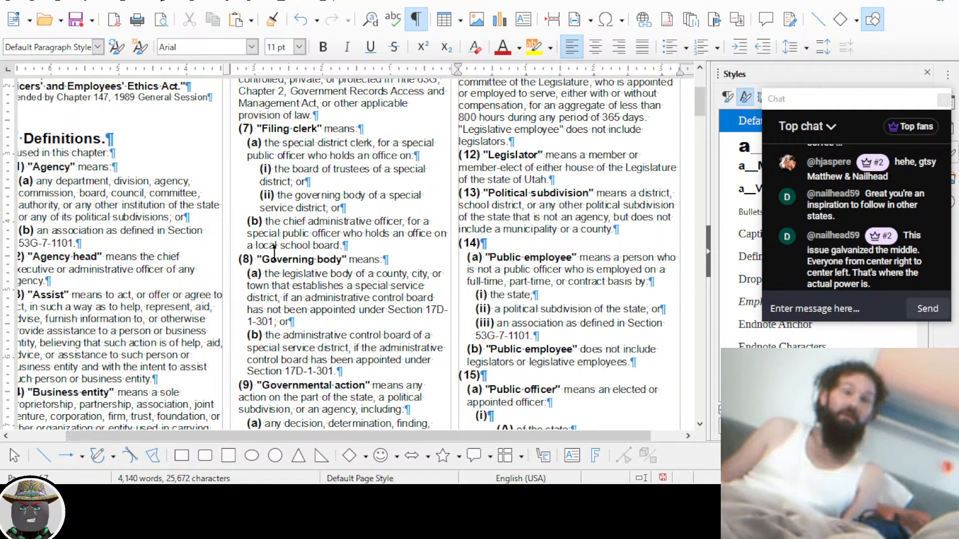
{"action": "scroll", "coordinate": [274, 253], "scroll_direction": "left", "scroll_amount": 2}
{"action": "scroll", "coordinate": [274, 252], "scroll_direction": "up", "scroll_amount": 4}
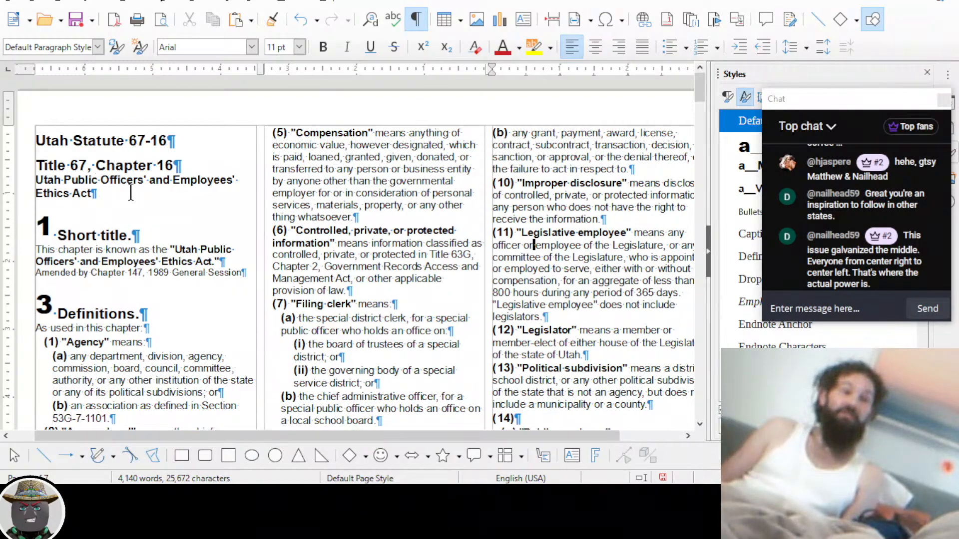
Save the statute document
{"action": "scroll", "coordinate": [69, 194], "scroll_direction": "up", "scroll_amount": 2, "text": "ctrl"}
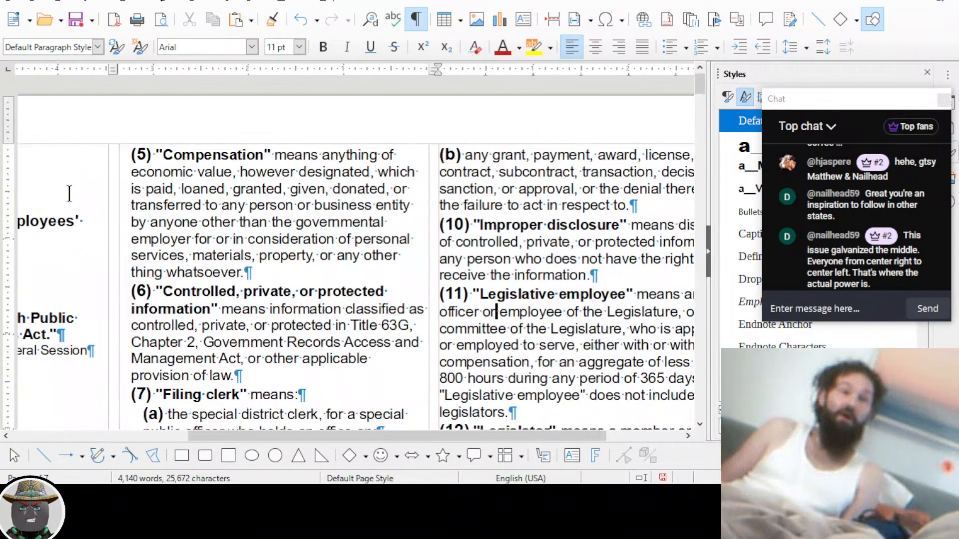
{"action": "scroll", "coordinate": [68, 194], "scroll_direction": "left", "scroll_amount": 3}
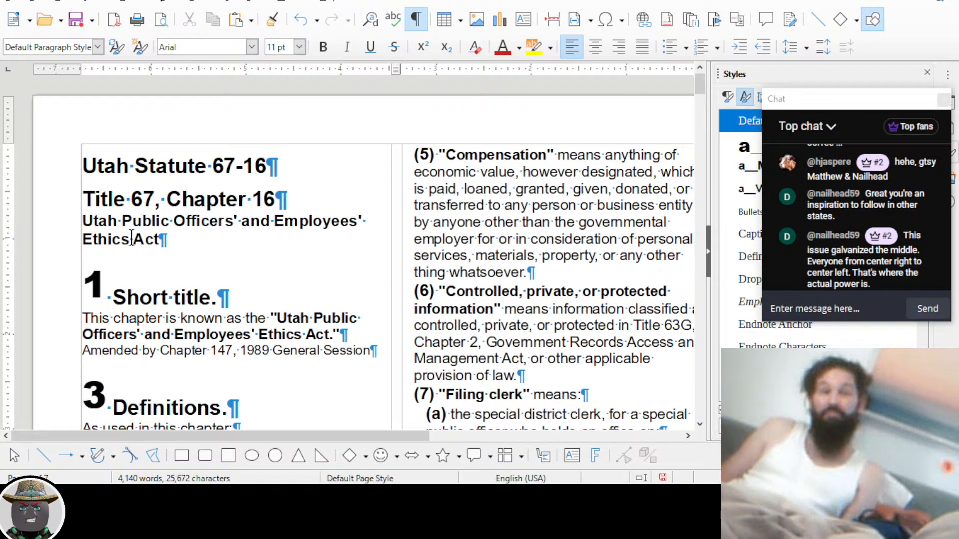
{"action": "key", "text": "ctrl+s"}
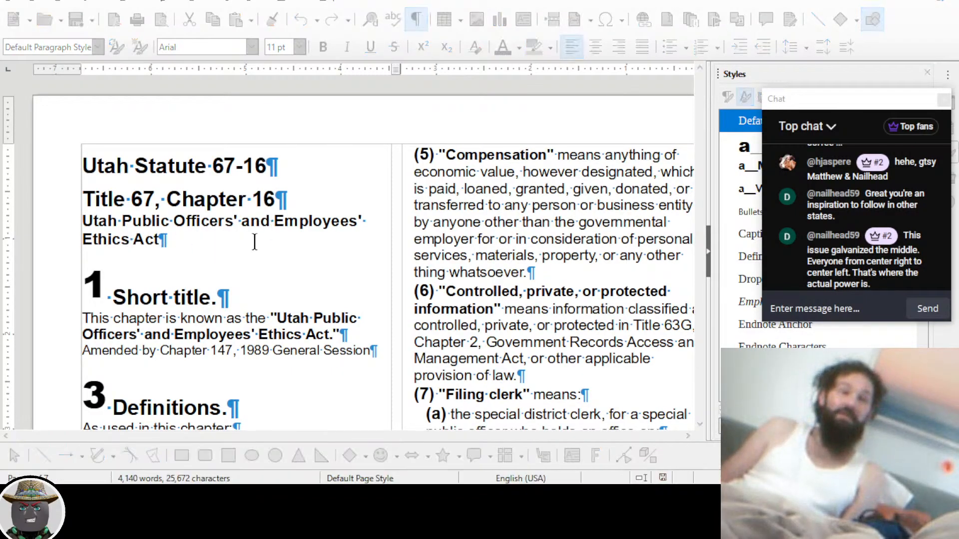
Look over the title, Short title and Definitions sections, and compare them with the document's last page
{"action": "scroll", "coordinate": [253, 240], "scroll_direction": "down", "scroll_amount": 5}
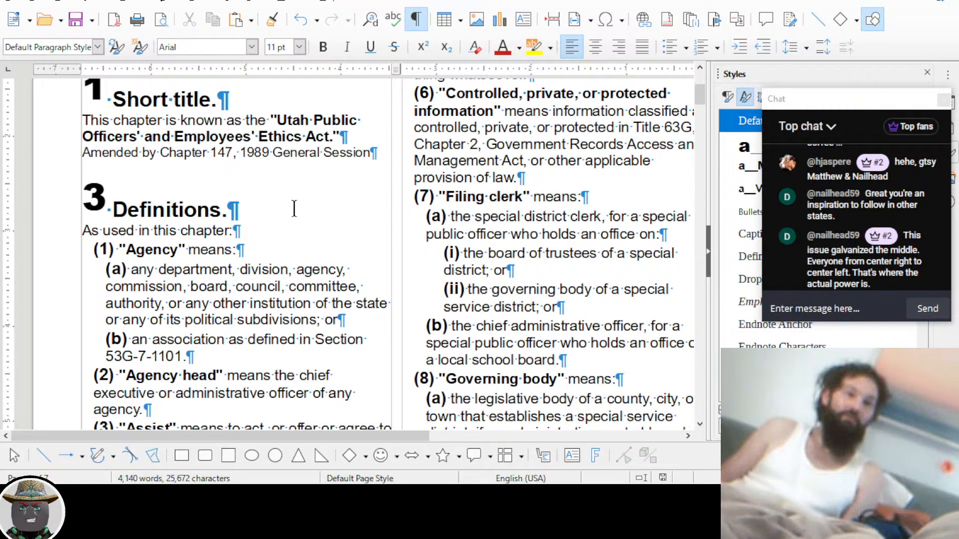
{"action": "scroll", "coordinate": [265, 237], "scroll_direction": "up", "scroll_amount": 1}
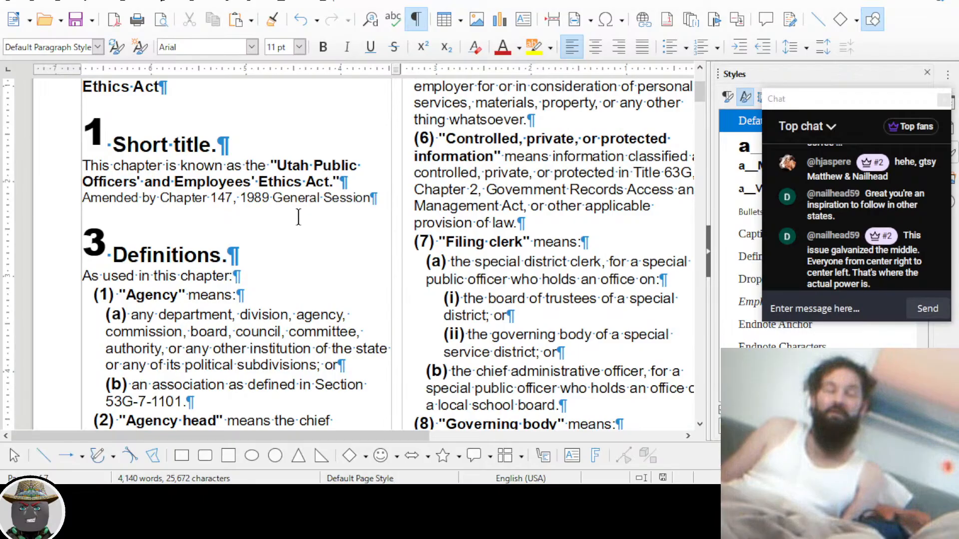
{"action": "scroll", "coordinate": [298, 217], "scroll_direction": "down", "scroll_amount": 2}
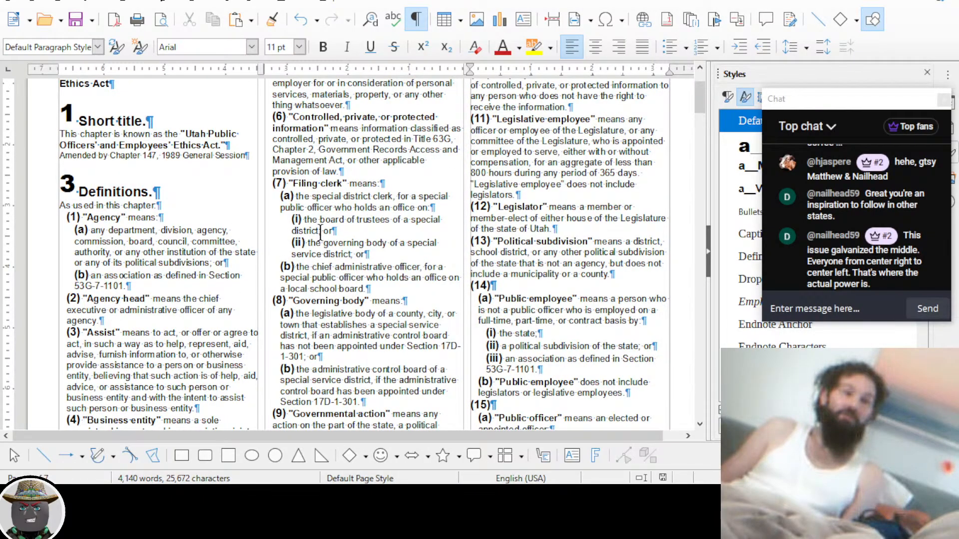
{"action": "scroll", "coordinate": [321, 231], "scroll_direction": "up", "scroll_amount": 3}
{"action": "left_click_drag", "start_coordinate": [61, 133], "coordinate": [197, 133]}
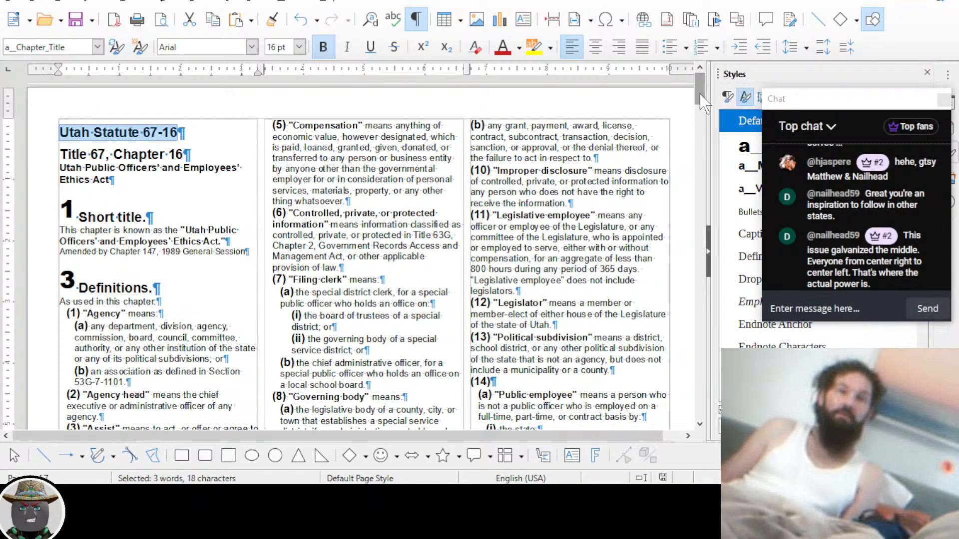
{"action": "left_click_drag", "start_coordinate": [701, 95], "coordinate": [684, 434]}
{"action": "scroll", "coordinate": [403, 204], "scroll_direction": "down", "scroll_amount": 1}
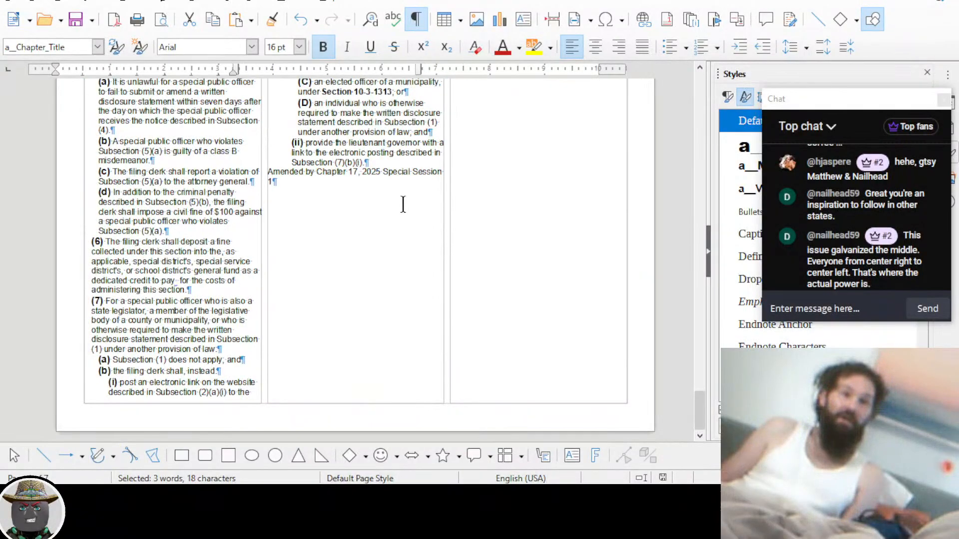
{"action": "scroll", "coordinate": [403, 204], "scroll_direction": "down", "scroll_amount": 2}
{"action": "scroll", "coordinate": [420, 237], "scroll_direction": "up", "scroll_amount": 5}
{"action": "scroll", "coordinate": [419, 237], "scroll_direction": "down", "scroll_amount": 5}
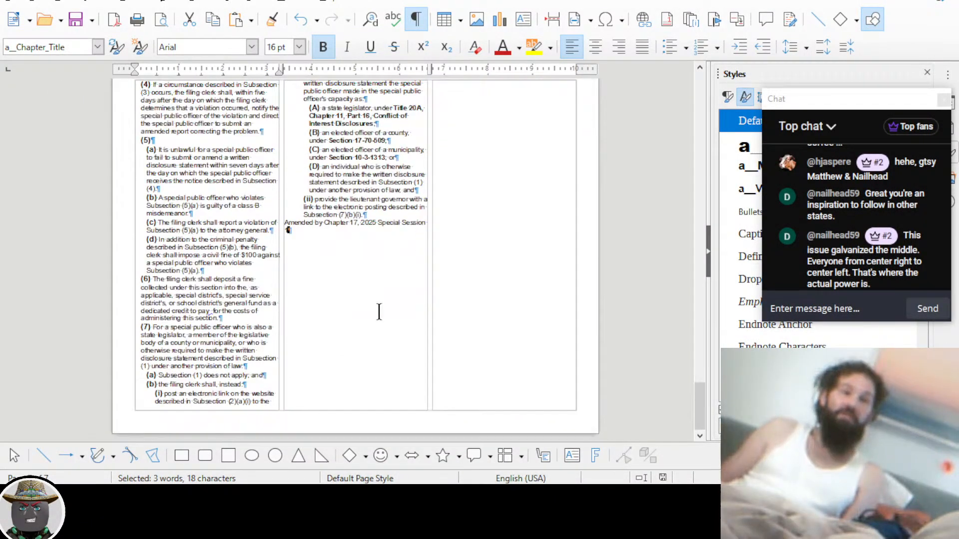
Check the styled Title 20A and Section 17-70-509 references in paragraphs (A) and (B), and view the closing amendment note
{"action": "scroll", "coordinate": [379, 311], "scroll_direction": "up", "scroll_amount": 6}
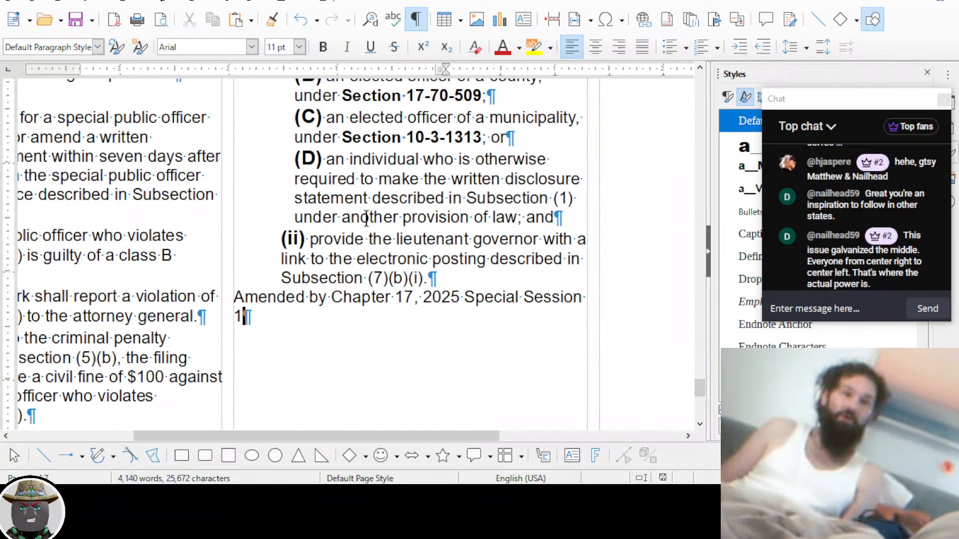
{"action": "scroll", "coordinate": [366, 220], "scroll_direction": "up", "scroll_amount": 3}
{"action": "left_click_drag", "start_coordinate": [408, 209], "coordinate": [482, 209]}
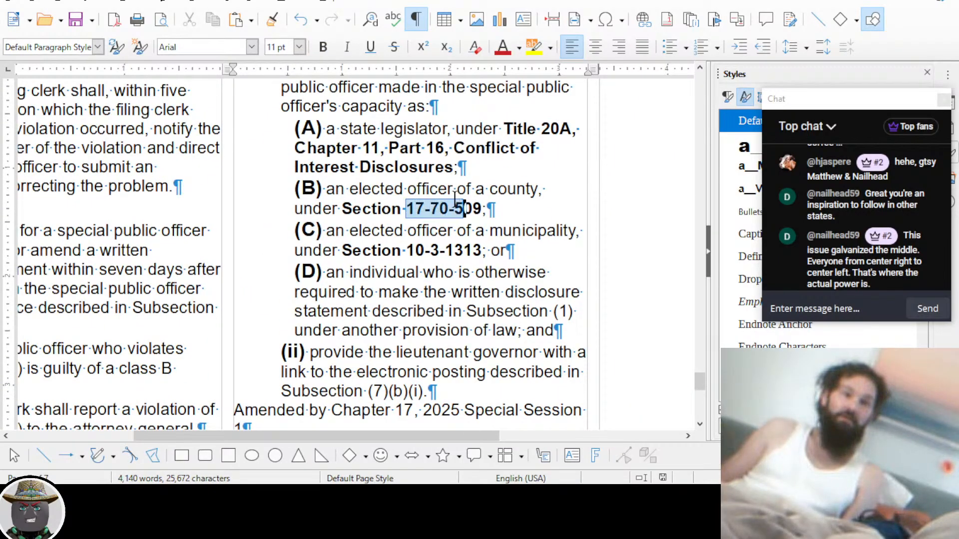
{"action": "left_click_drag", "start_coordinate": [362, 148], "coordinate": [453, 167]}
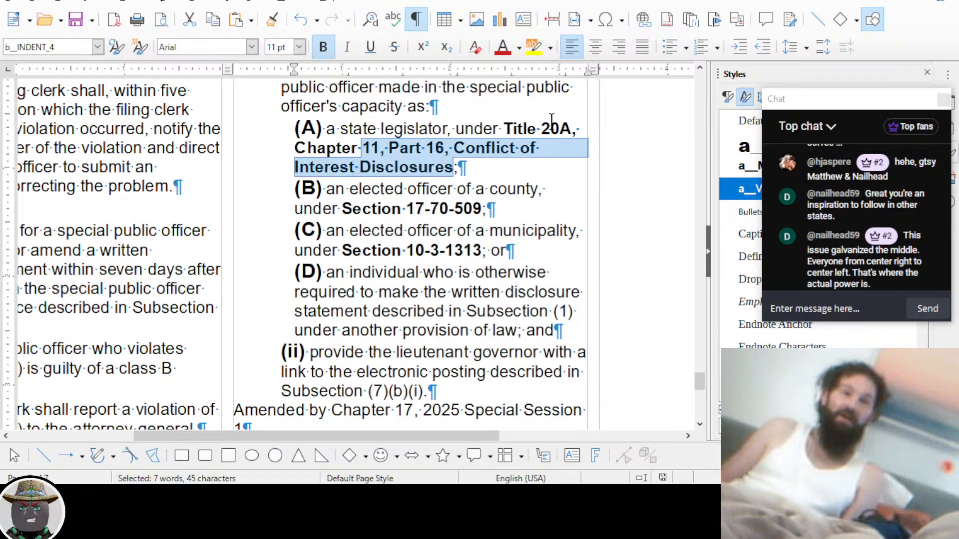
{"action": "left_click_drag", "start_coordinate": [504, 129], "coordinate": [463, 173]}
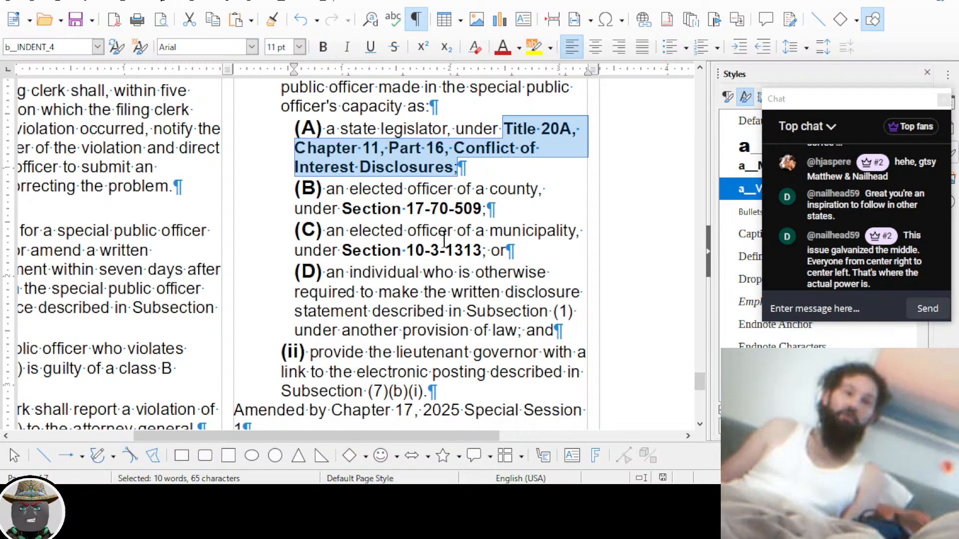
{"action": "left_click_drag", "start_coordinate": [352, 209], "coordinate": [472, 208]}
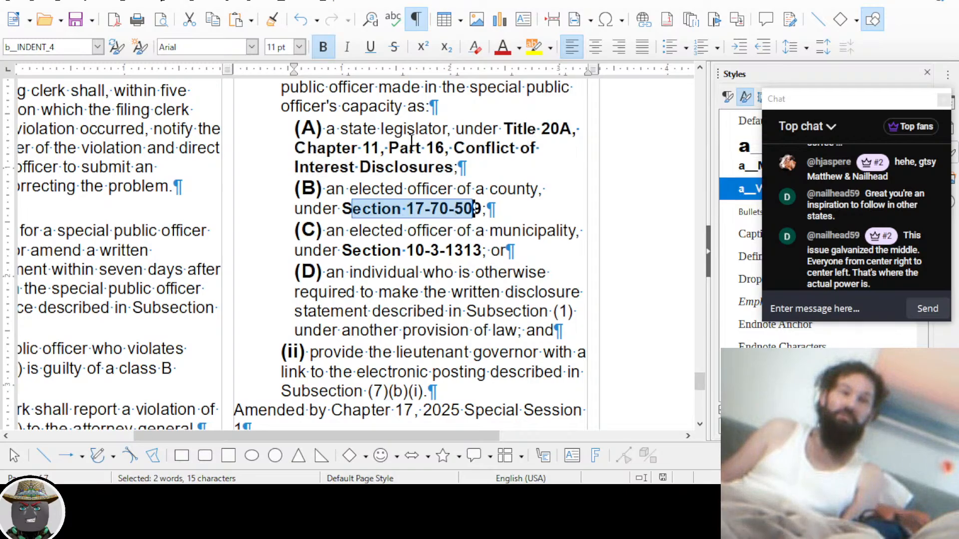
{"action": "left_click_drag", "start_coordinate": [370, 148], "coordinate": [414, 148]}
{"action": "scroll", "coordinate": [460, 178], "scroll_direction": "down", "scroll_amount": 5}
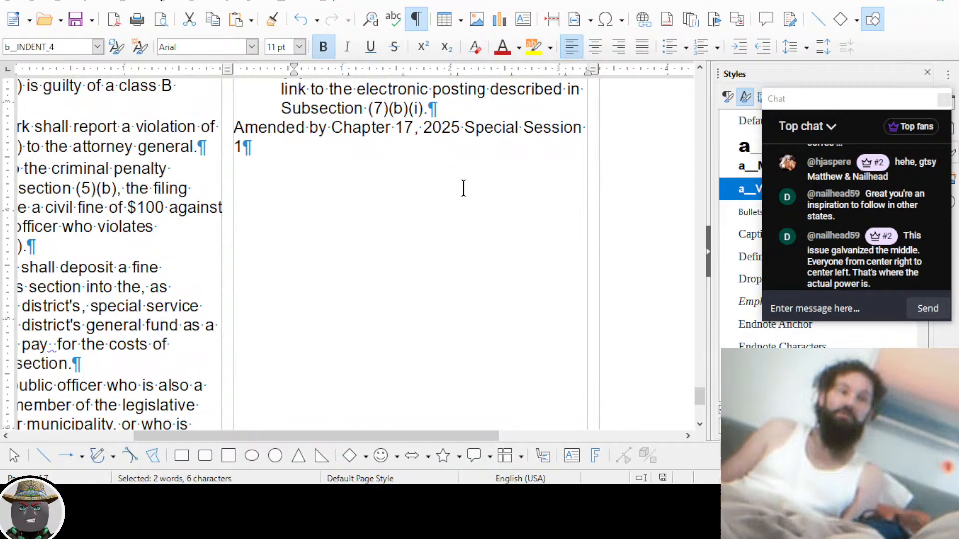
{"action": "left_click", "coordinate": [404, 321]}
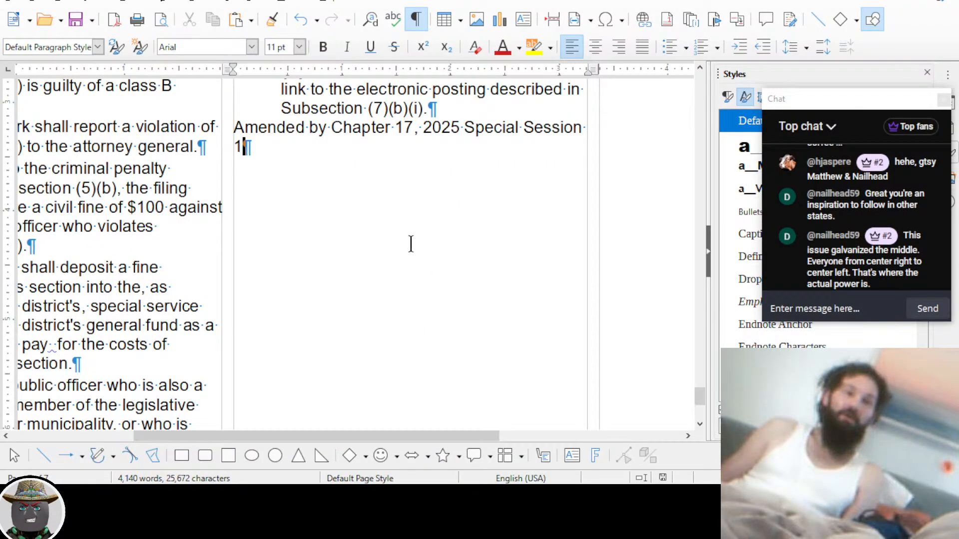
{"action": "scroll", "coordinate": [368, 263], "scroll_direction": "down", "scroll_amount": 1, "text": "ctrl"}
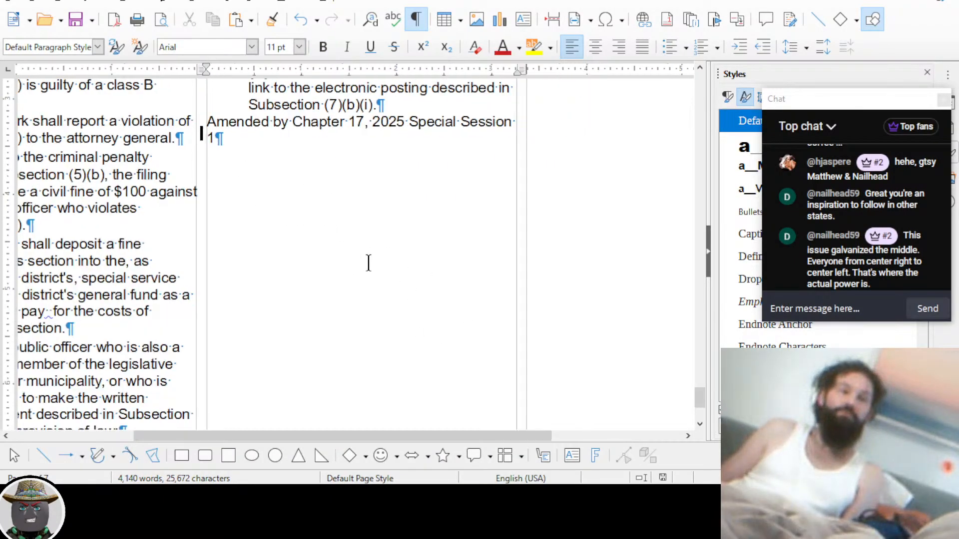
Return to the Short title heading at the start of the document and save the statute document
{"action": "scroll", "coordinate": [369, 263], "scroll_direction": "down", "scroll_amount": 4, "text": "ctrl"}
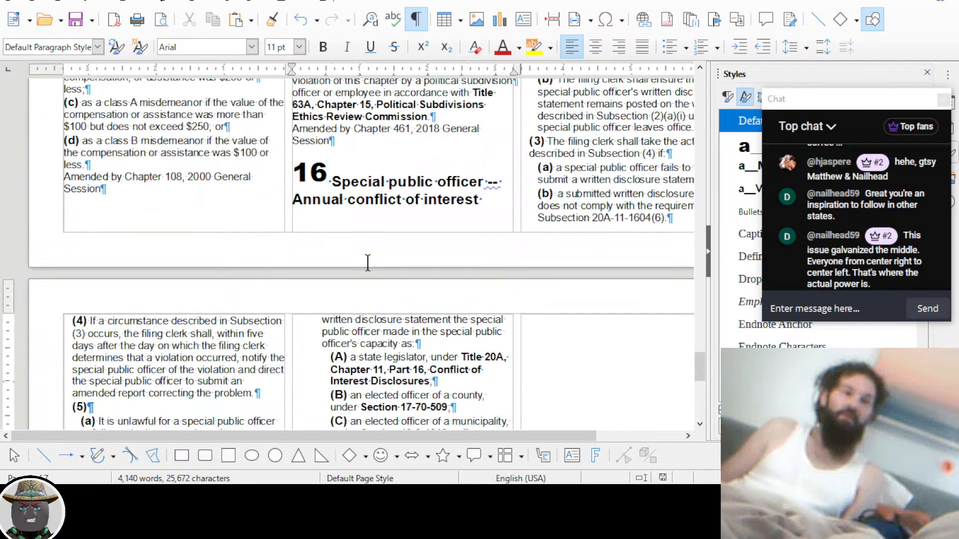
{"action": "scroll", "coordinate": [367, 262], "scroll_direction": "up", "scroll_amount": 20}
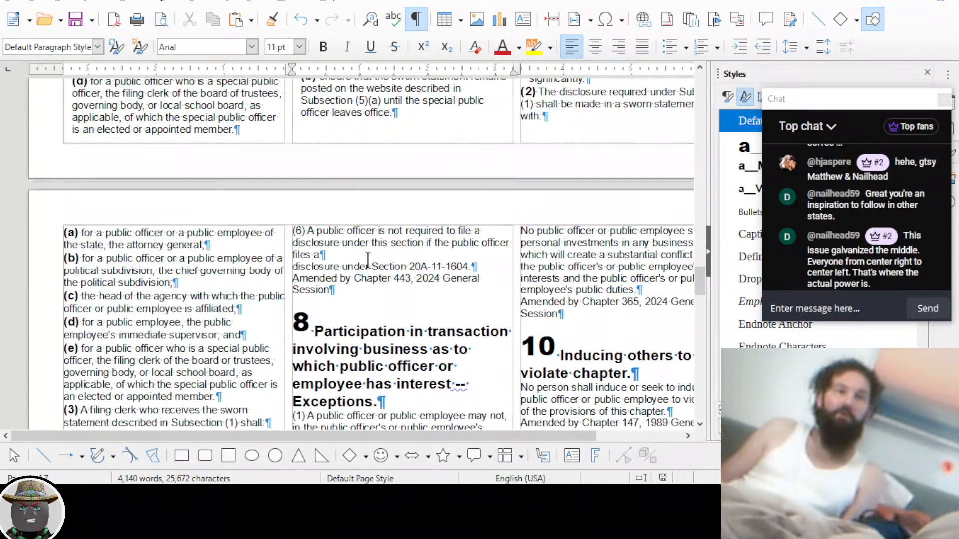
{"action": "scroll", "coordinate": [368, 260], "scroll_direction": "up", "scroll_amount": 5}
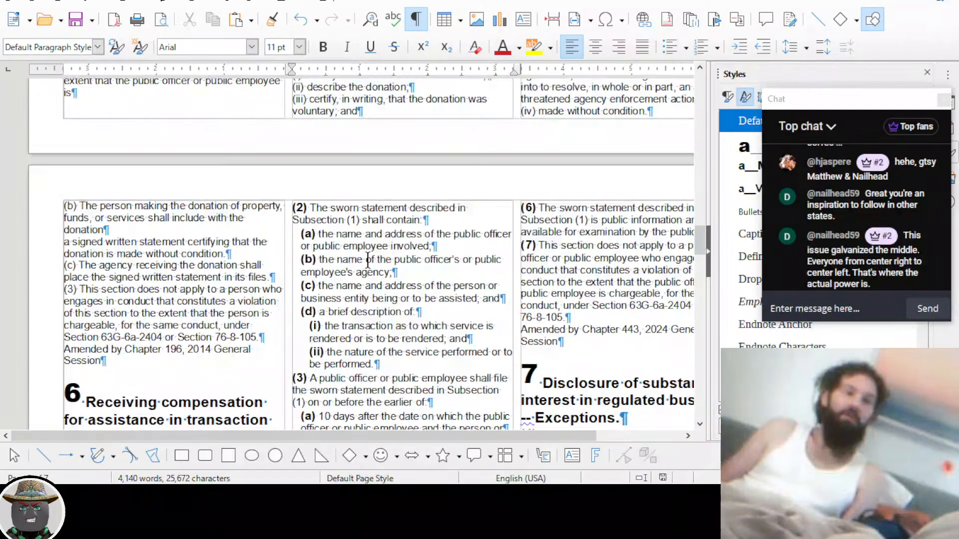
{"action": "scroll", "coordinate": [368, 259], "scroll_direction": "up", "scroll_amount": 15}
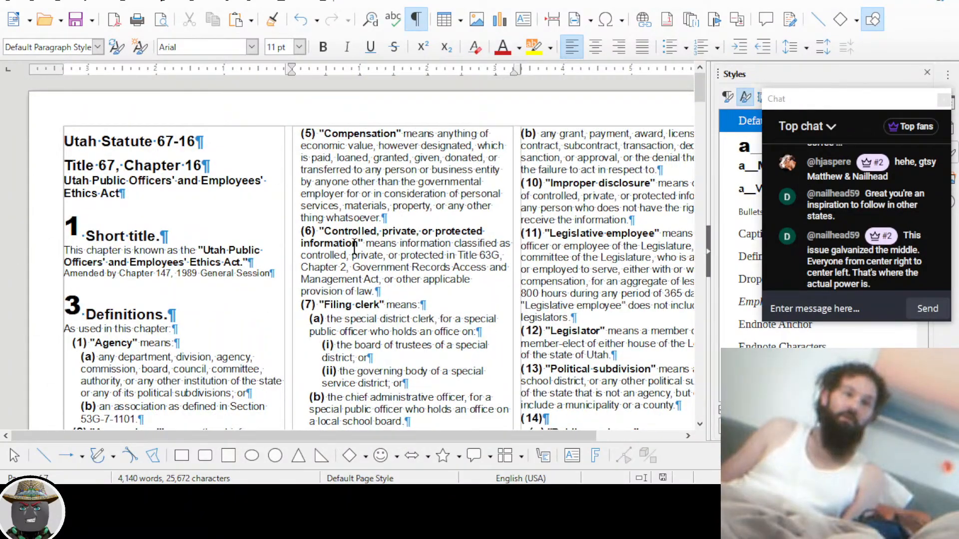
{"action": "left_click", "coordinate": [160, 236]}
{"action": "key", "text": "ctrl+s"}
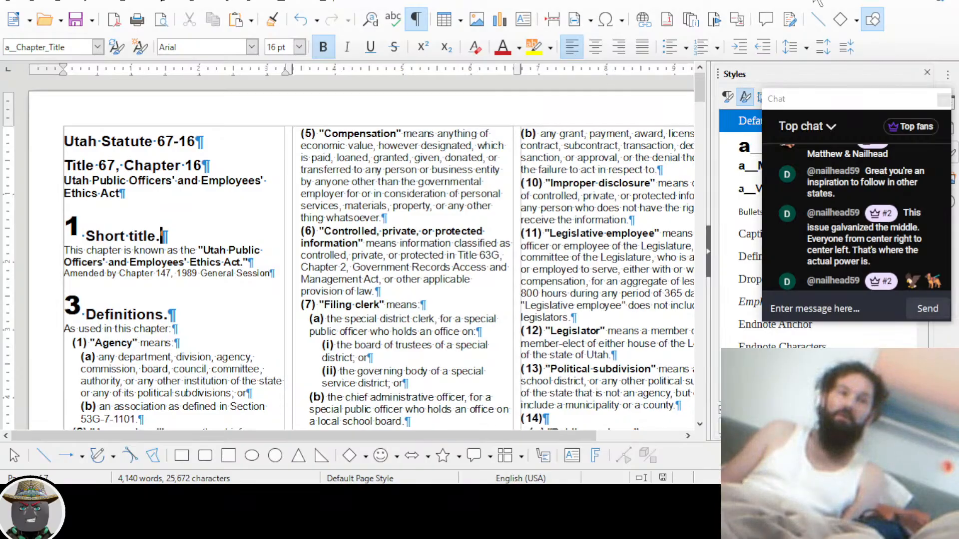
{"action": "scroll", "coordinate": [408, 236], "scroll_direction": "down", "scroll_amount": 3}
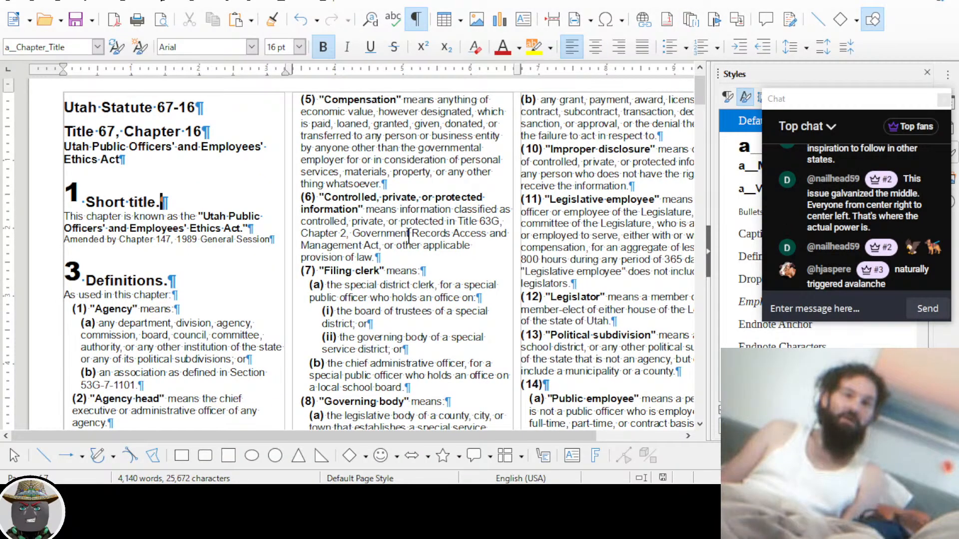
{"action": "scroll", "coordinate": [373, 243], "scroll_direction": "down", "scroll_amount": 1}
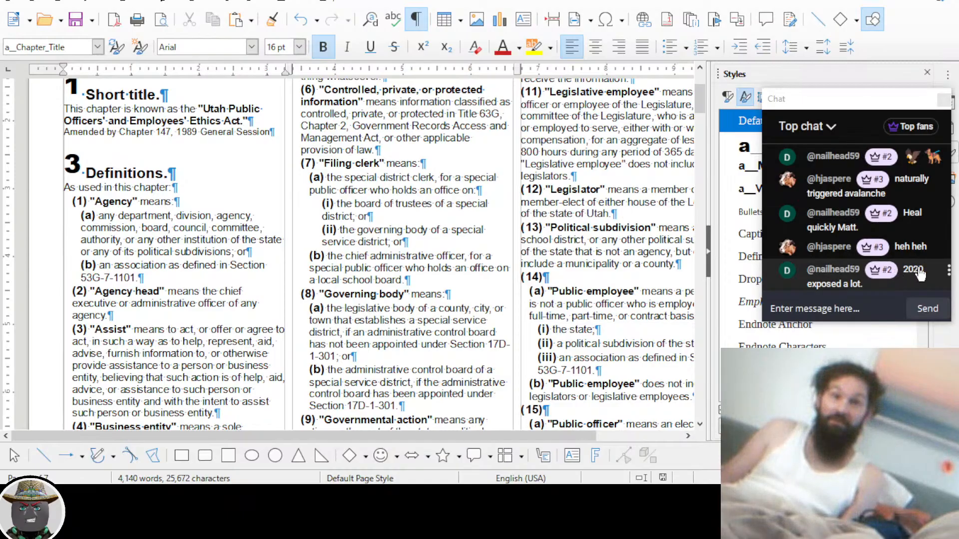
{"action": "left_click", "coordinate": [841, 306]}
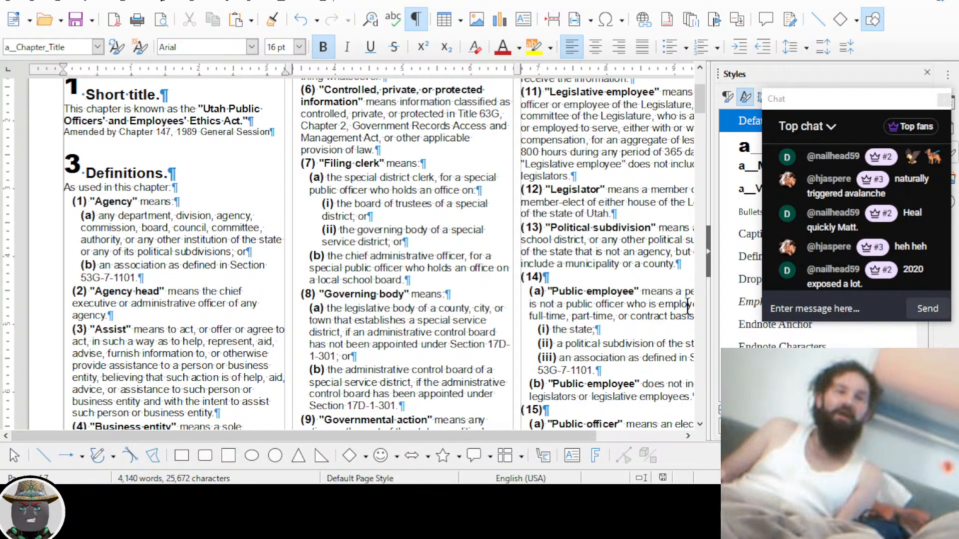
{"action": "scroll", "coordinate": [388, 131], "scroll_direction": "up", "scroll_amount": 4}
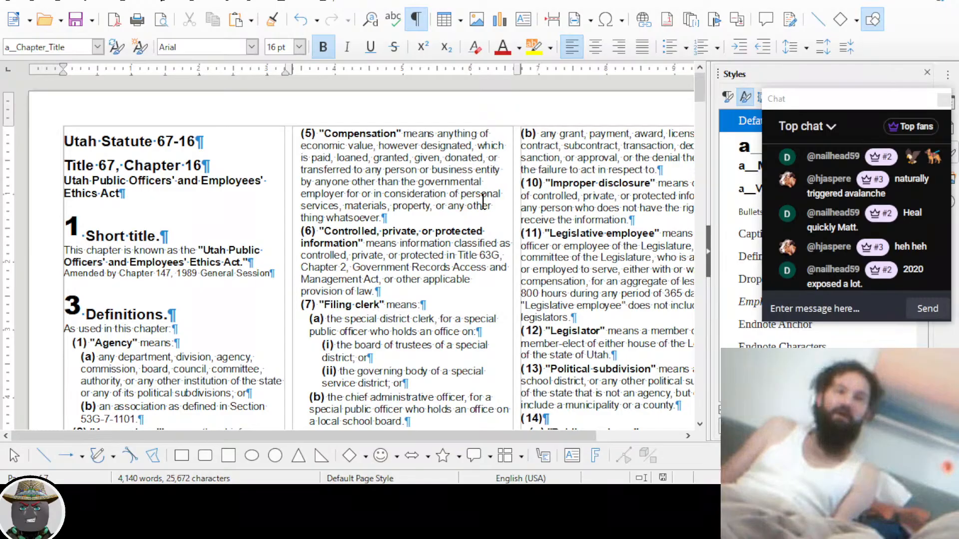
Switch the document to full screen view and look over the first page's title and definitions
{"action": "left_click", "coordinate": [410, 181]}
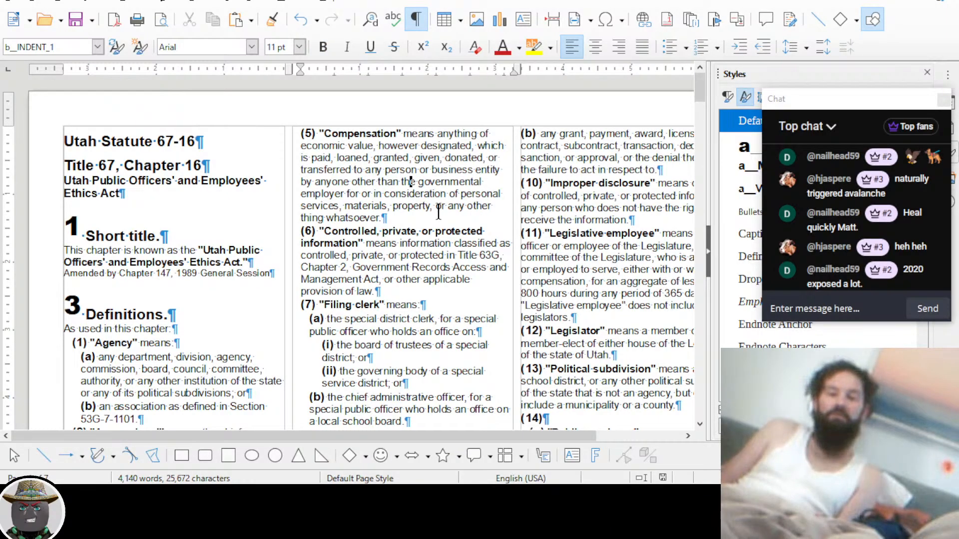
{"action": "key", "text": "ctrl+shift+j"}
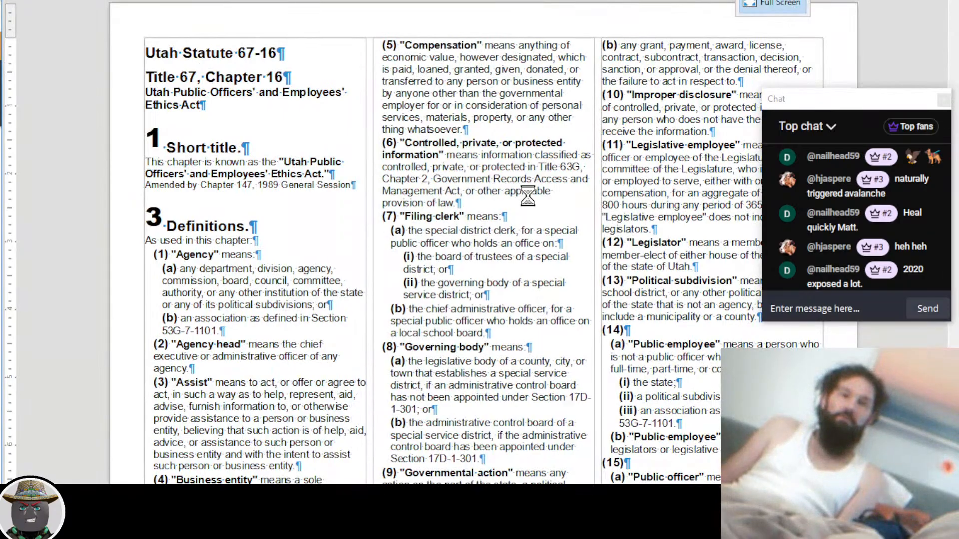
{"action": "scroll", "coordinate": [531, 202], "scroll_direction": "down", "scroll_amount": 3}
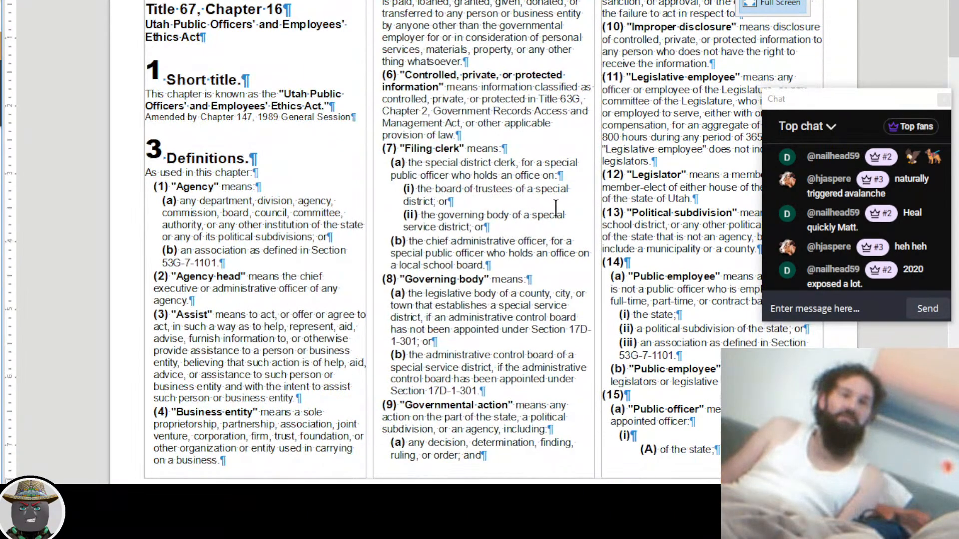
{"action": "scroll", "coordinate": [511, 234], "scroll_direction": "down", "scroll_amount": 3}
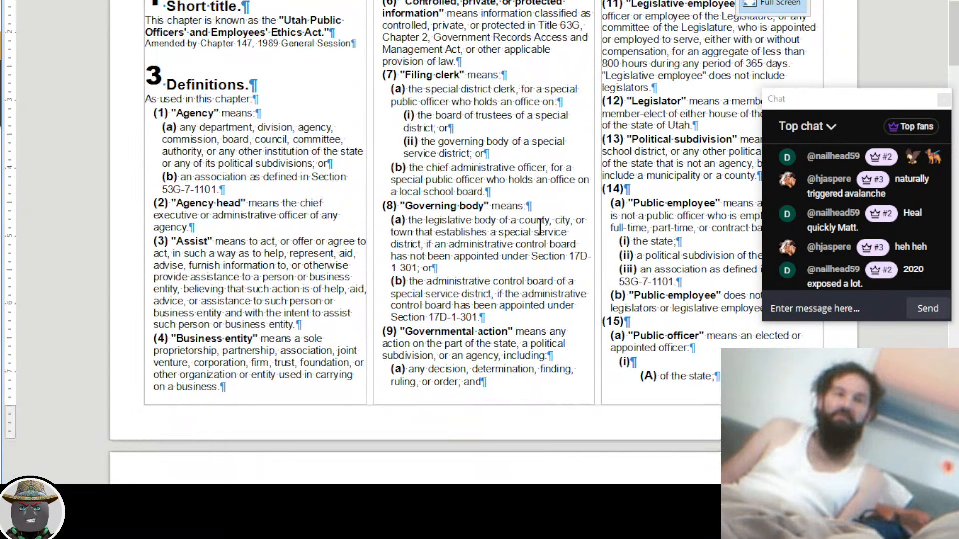
{"action": "scroll", "coordinate": [540, 227], "scroll_direction": "down", "scroll_amount": 3}
{"action": "scroll", "coordinate": [541, 226], "scroll_direction": "up", "scroll_amount": 9}
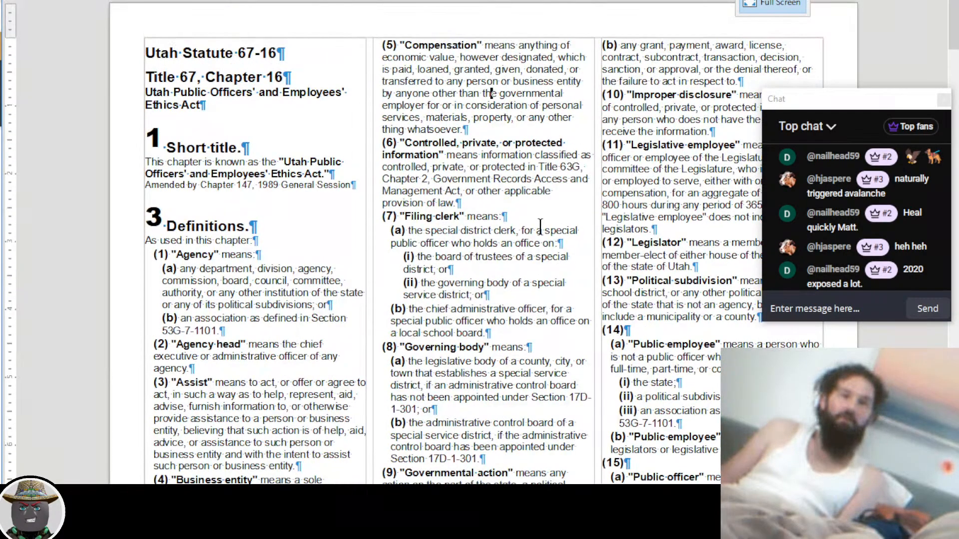
Examine the large 5.3 section number and the formatting of the subsection numbers (1) to (iv) beneath its heading
{"action": "scroll", "coordinate": [541, 226], "scroll_direction": "down", "scroll_amount": 20}
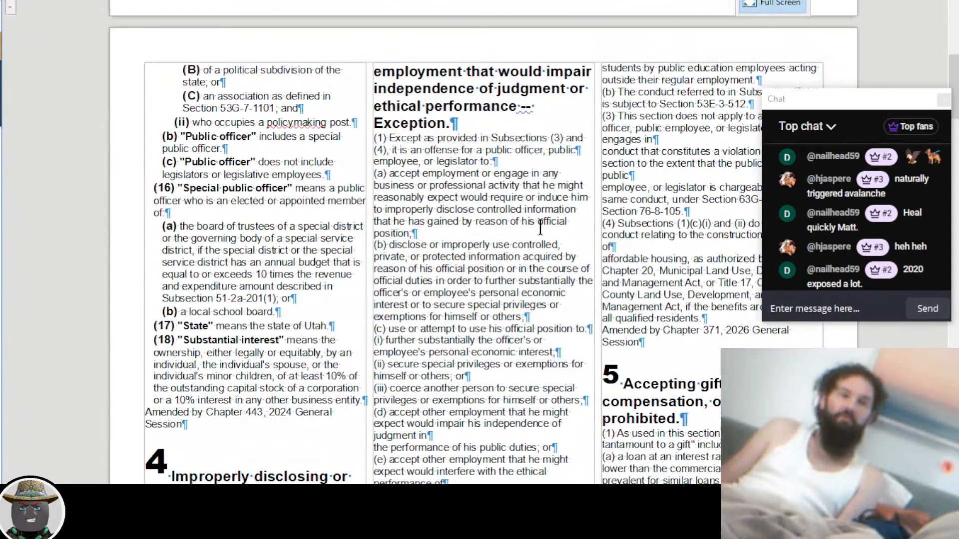
{"action": "scroll", "coordinate": [540, 227], "scroll_direction": "down", "scroll_amount": 3}
{"action": "scroll", "coordinate": [541, 227], "scroll_direction": "down", "scroll_amount": 19}
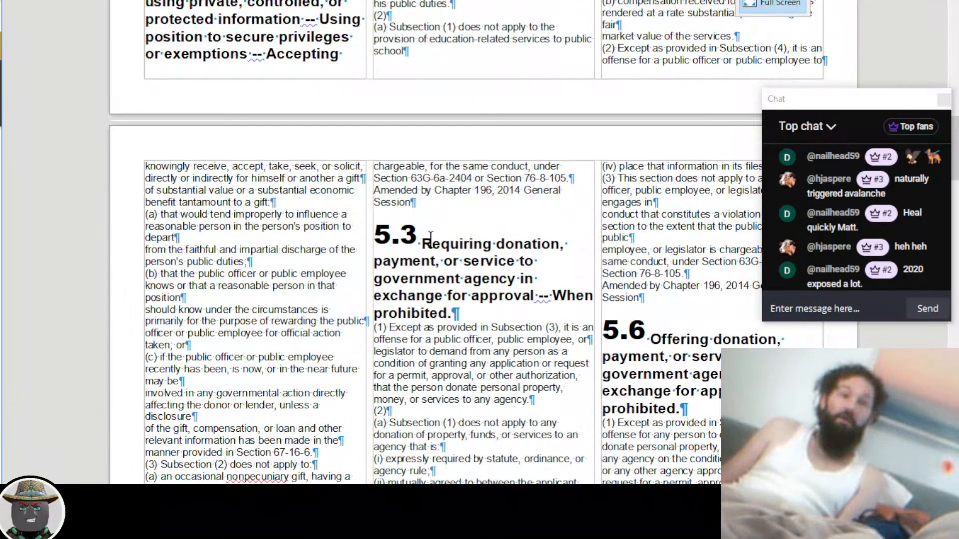
{"action": "left_click_drag", "start_coordinate": [419, 234], "coordinate": [374, 235]}
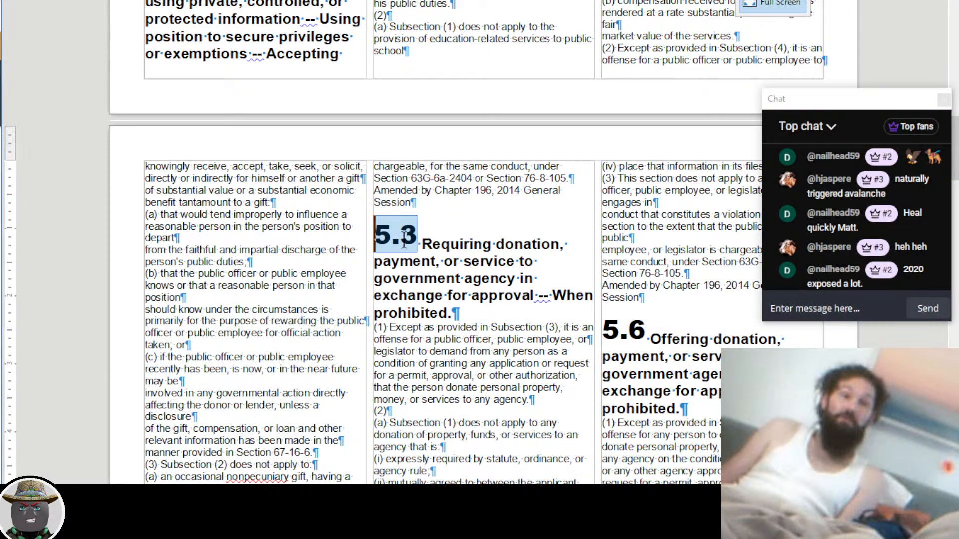
{"action": "scroll", "coordinate": [499, 228], "scroll_direction": "down", "scroll_amount": 5}
{"action": "left_click", "coordinate": [501, 256]}
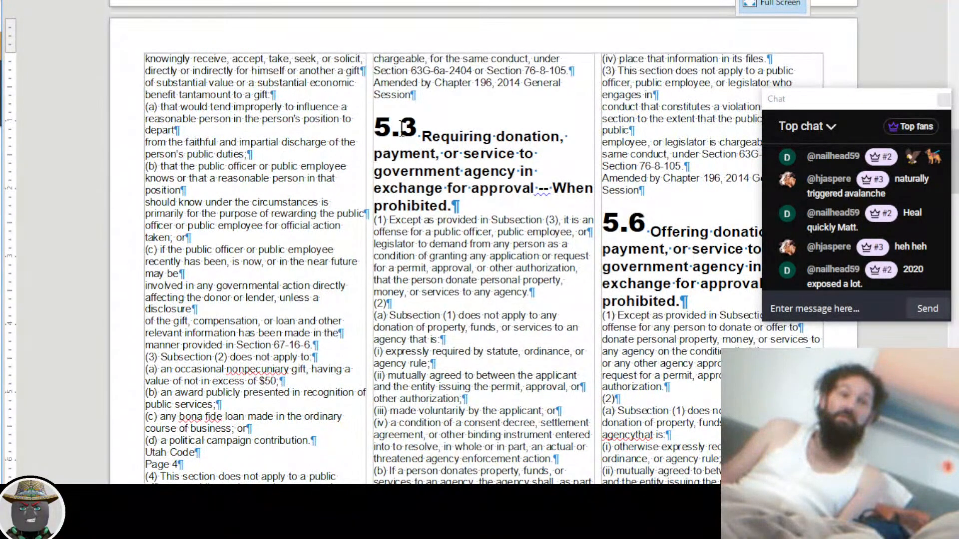
{"action": "scroll", "coordinate": [493, 237], "scroll_direction": "down", "scroll_amount": 5}
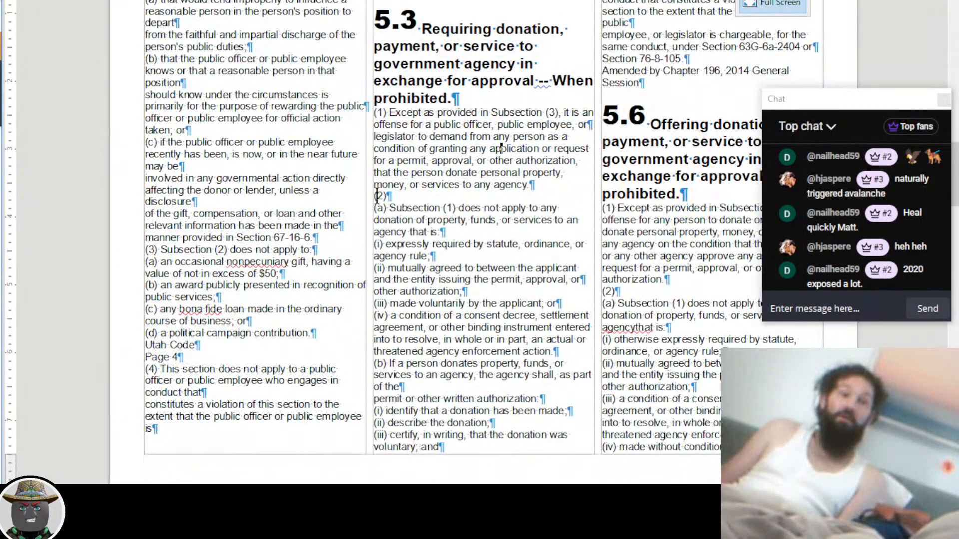
{"action": "left_click_drag", "start_coordinate": [376, 196], "coordinate": [380, 310]}
{"action": "left_click", "coordinate": [380, 310]}
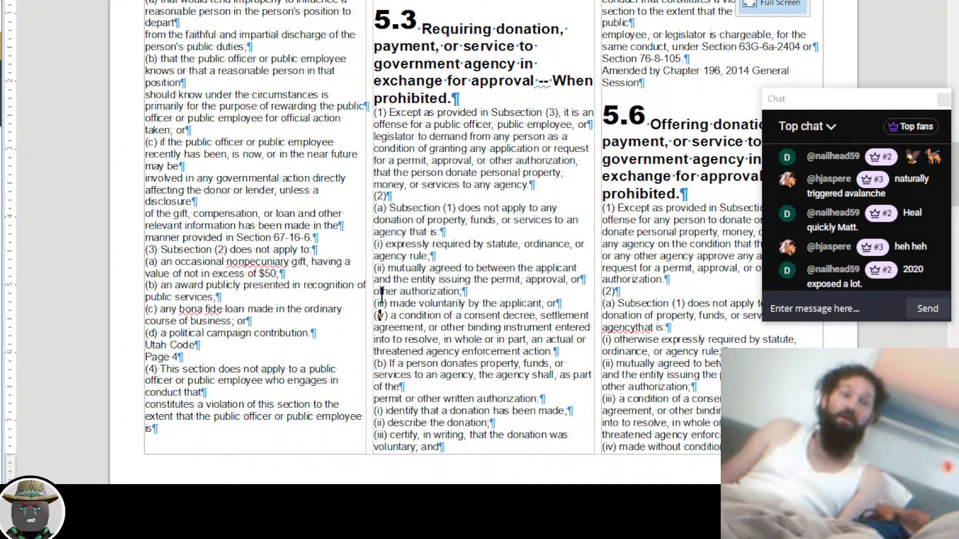
{"action": "scroll", "coordinate": [398, 244], "scroll_direction": "up", "scroll_amount": 3}
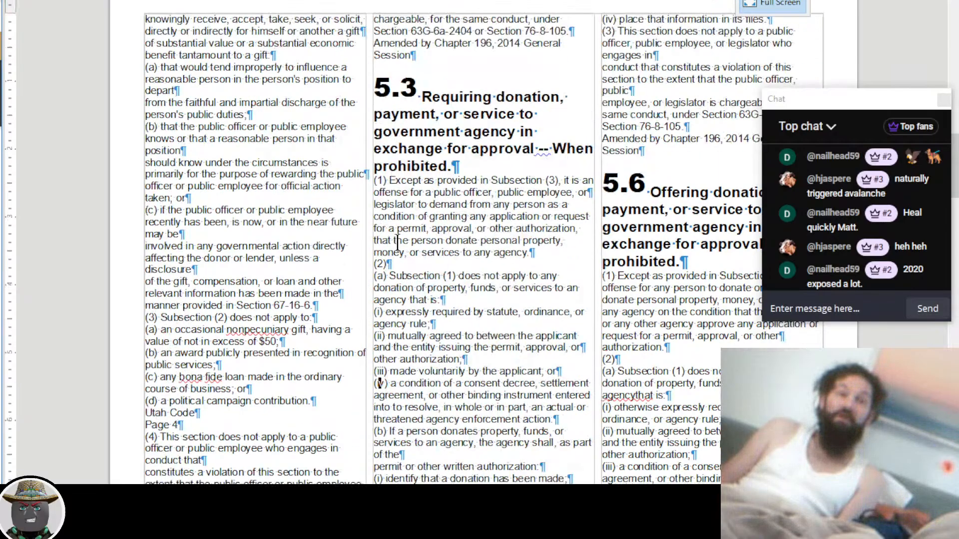
{"action": "scroll", "coordinate": [387, 269], "scroll_direction": "up", "scroll_amount": 3}
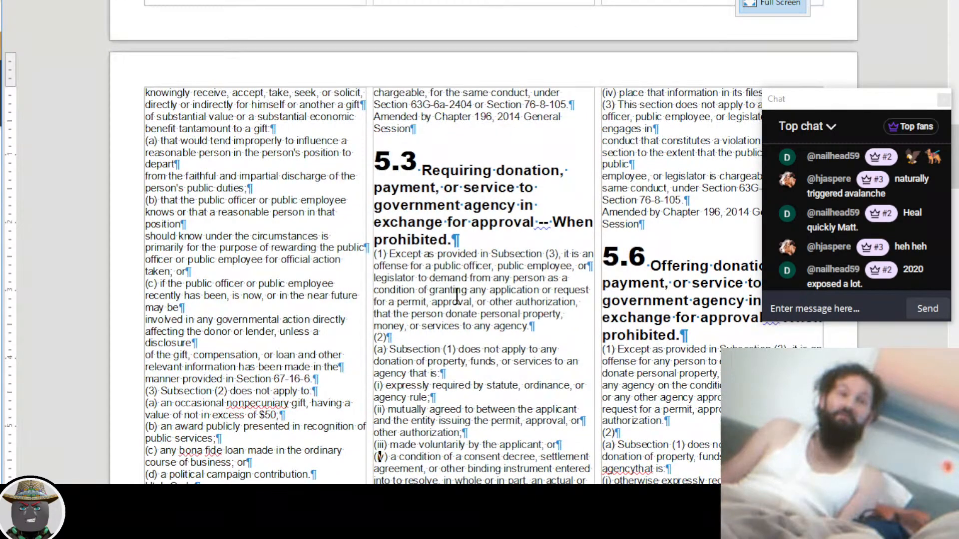
Compare the subsection numbering and indents from the Definitions section through sections 6 to 12
{"action": "scroll", "coordinate": [457, 296], "scroll_direction": "up", "scroll_amount": 10}
{"action": "scroll", "coordinate": [242, 204], "scroll_direction": "up", "scroll_amount": 12}
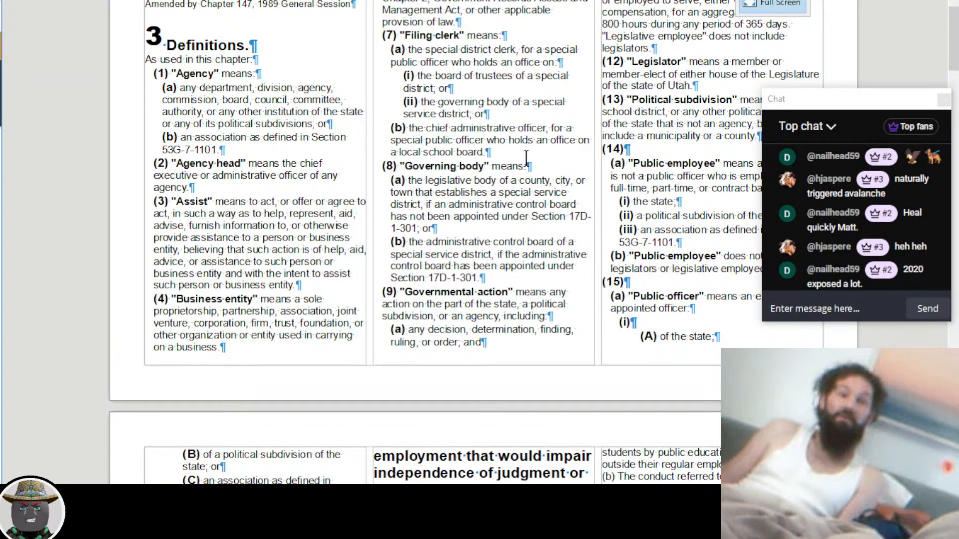
{"action": "scroll", "coordinate": [526, 160], "scroll_direction": "down", "scroll_amount": 20}
{"action": "scroll", "coordinate": [527, 160], "scroll_direction": "down", "scroll_amount": 20}
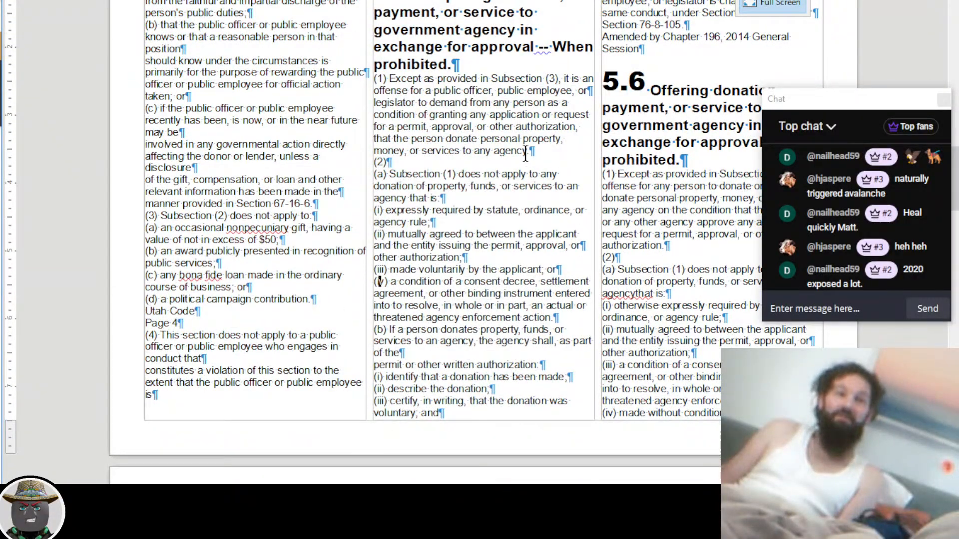
{"action": "scroll", "coordinate": [525, 155], "scroll_direction": "down", "scroll_amount": 20}
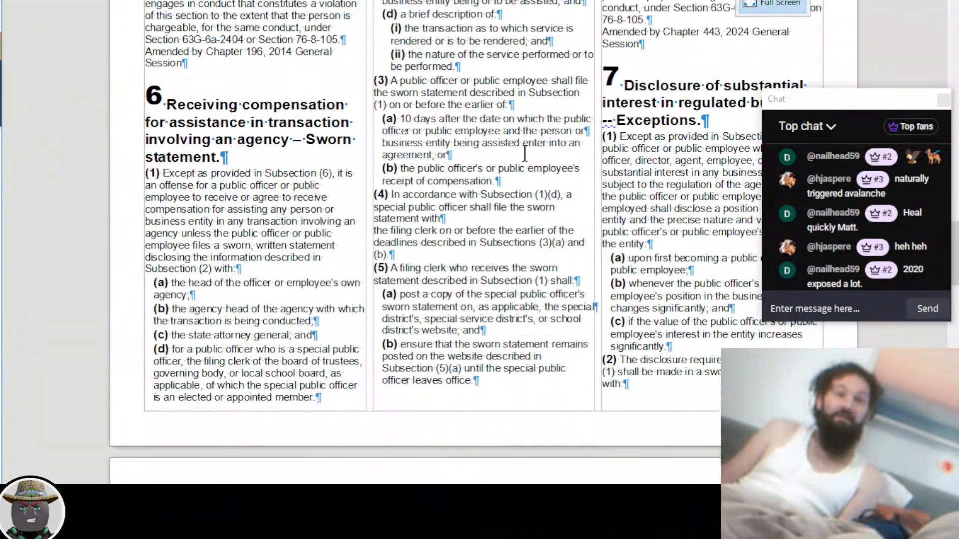
{"action": "scroll", "coordinate": [525, 154], "scroll_direction": "down", "scroll_amount": 15}
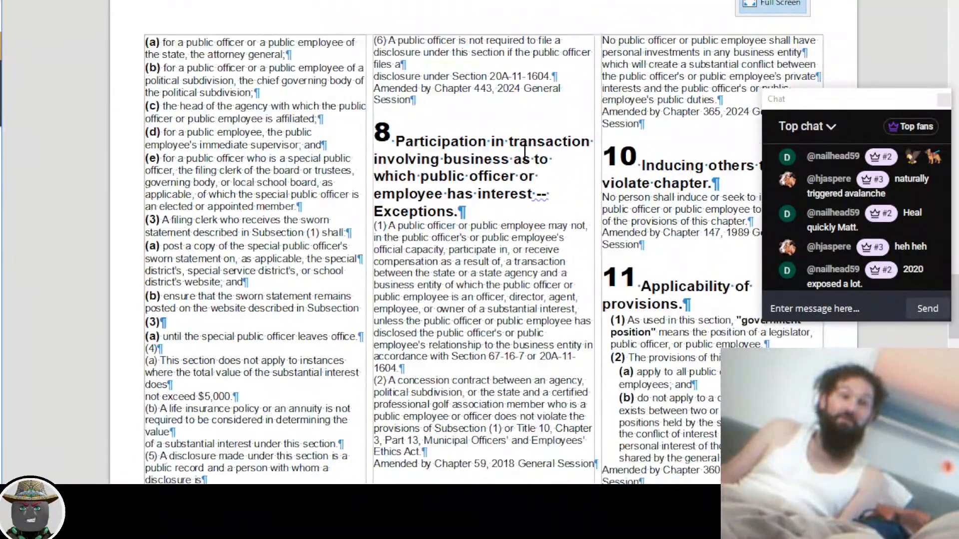
{"action": "scroll", "coordinate": [524, 150], "scroll_direction": "down", "scroll_amount": 5}
{"action": "scroll", "coordinate": [525, 150], "scroll_direction": "down", "scroll_amount": 4}
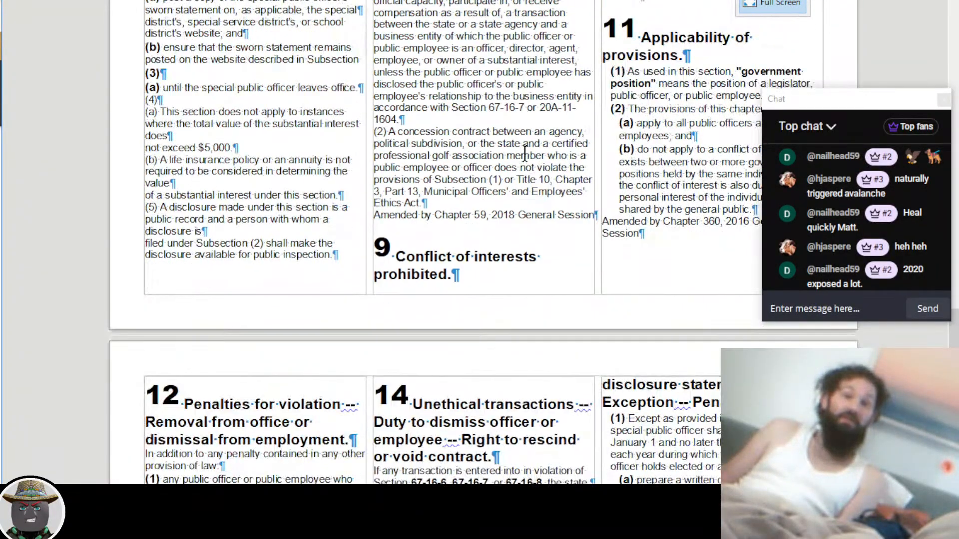
Review the section headings and subsection formatting backward from section 9 to the Definitions, and view definitions (15) to (18)
{"action": "scroll", "coordinate": [502, 180], "scroll_direction": "up", "scroll_amount": 2}
{"action": "scroll", "coordinate": [502, 181], "scroll_direction": "up", "scroll_amount": 20}
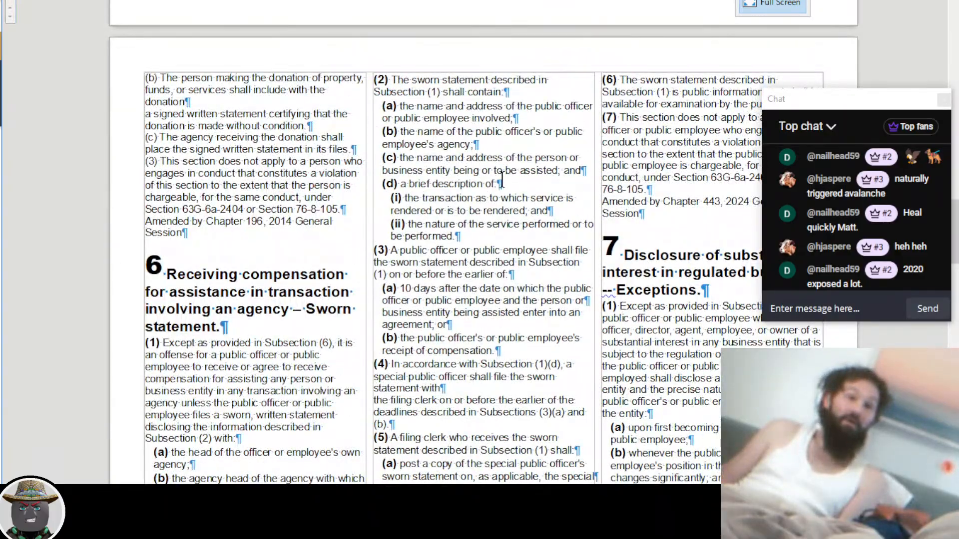
{"action": "scroll", "coordinate": [502, 181], "scroll_direction": "up", "scroll_amount": 15}
{"action": "scroll", "coordinate": [502, 178], "scroll_direction": "up", "scroll_amount": 3}
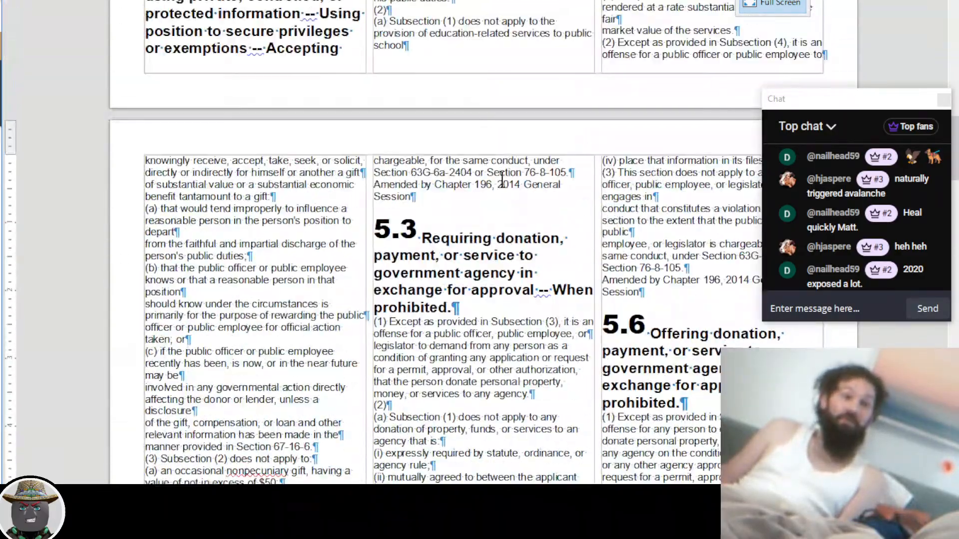
{"action": "scroll", "coordinate": [404, 174], "scroll_direction": "up", "scroll_amount": 15}
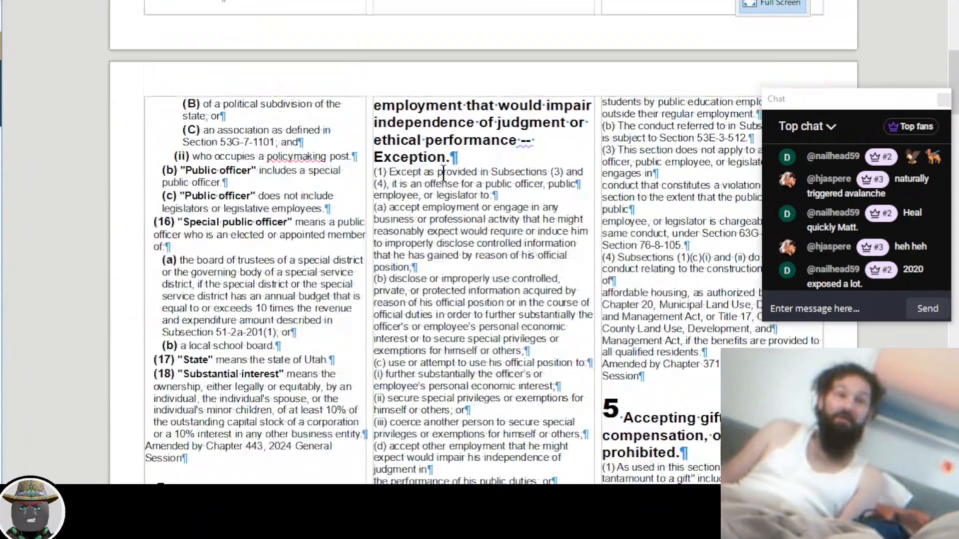
{"action": "scroll", "coordinate": [486, 191], "scroll_direction": "up", "scroll_amount": 7}
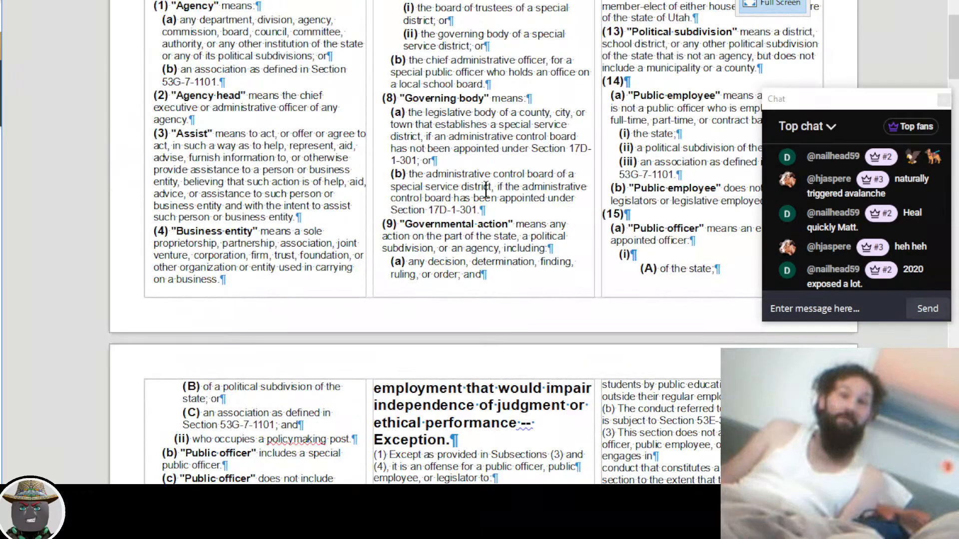
{"action": "scroll", "coordinate": [486, 190], "scroll_direction": "up", "scroll_amount": 2}
{"action": "scroll", "coordinate": [492, 190], "scroll_direction": "down", "scroll_amount": 10}
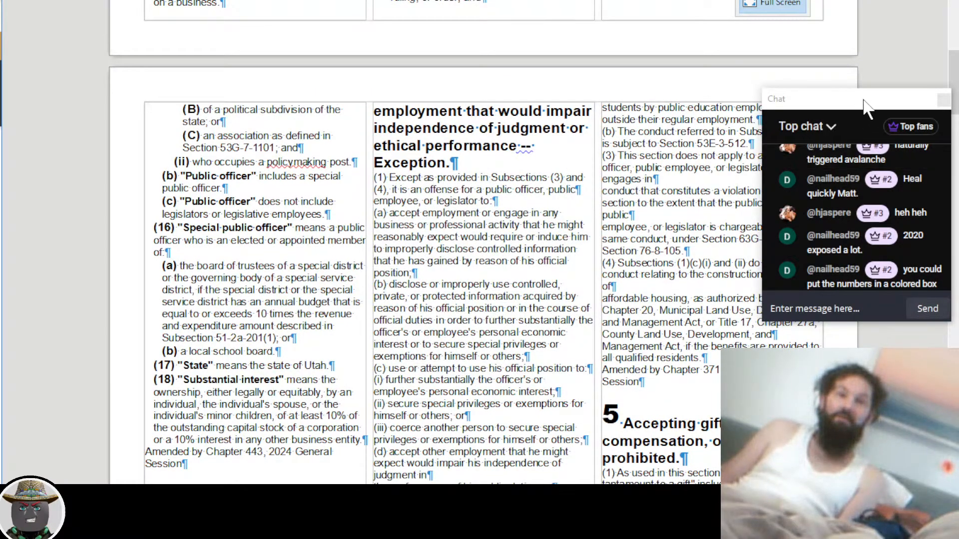
Move the chat window lower over the third column and place the cursor at the end of the "Public officer" paragraph (b)
{"action": "left_click_drag", "start_coordinate": [873, 99], "coordinate": [0, 235]}
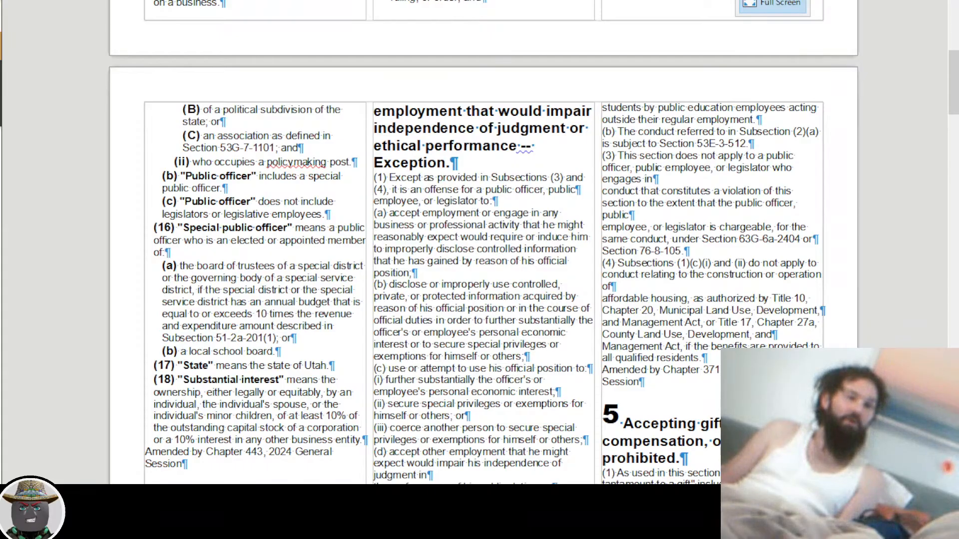
{"action": "left_click_drag", "start_coordinate": [0, 234], "coordinate": [851, 207]}
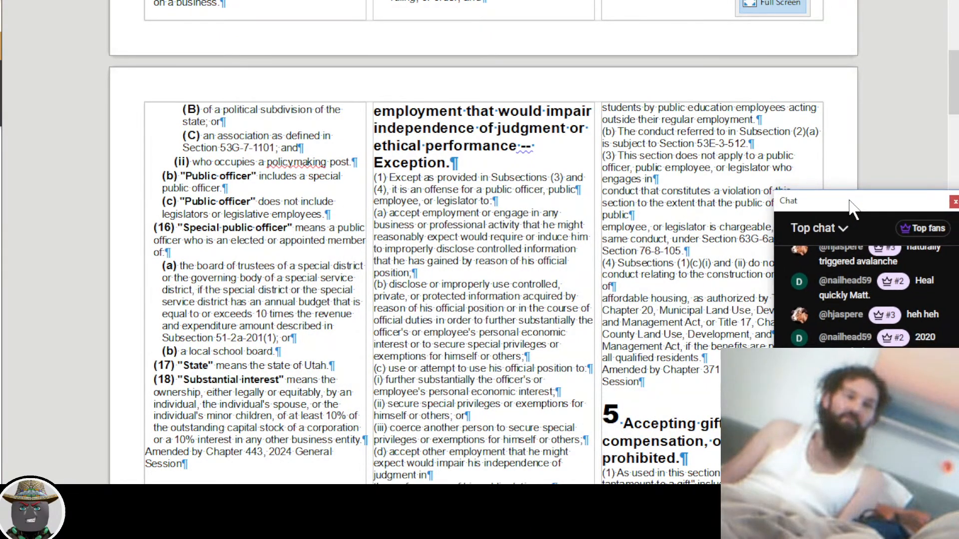
{"action": "left_click", "coordinate": [338, 188]}
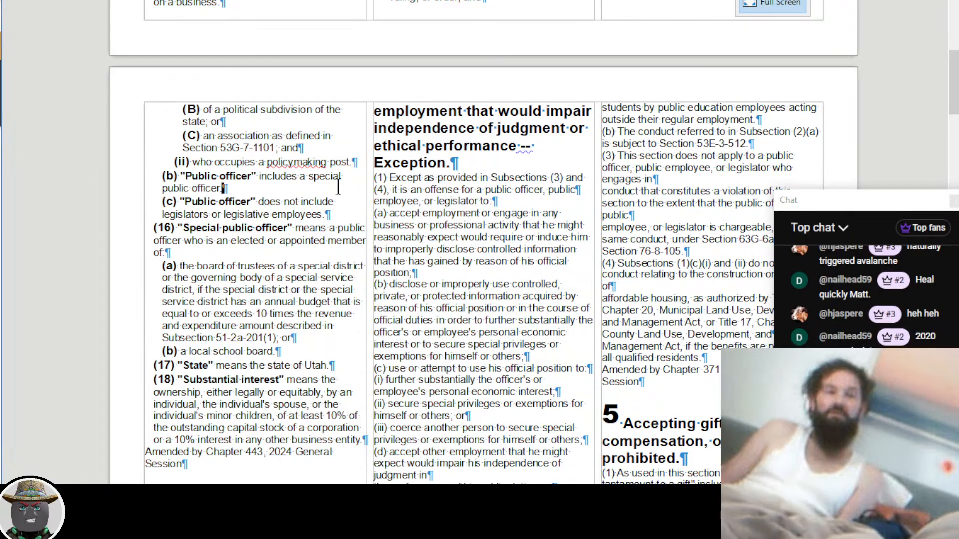
Compare the bold subsection labels in the definitions, such as (b) and (c), with the plain numbering (1) to (iii) under section 4's heading
{"action": "scroll", "coordinate": [339, 187], "scroll_direction": "down", "scroll_amount": 4}
{"action": "scroll", "coordinate": [455, 202], "scroll_direction": "up", "scroll_amount": 3}
{"action": "scroll", "coordinate": [477, 202], "scroll_direction": "up", "scroll_amount": 1, "text": "ctrl"}
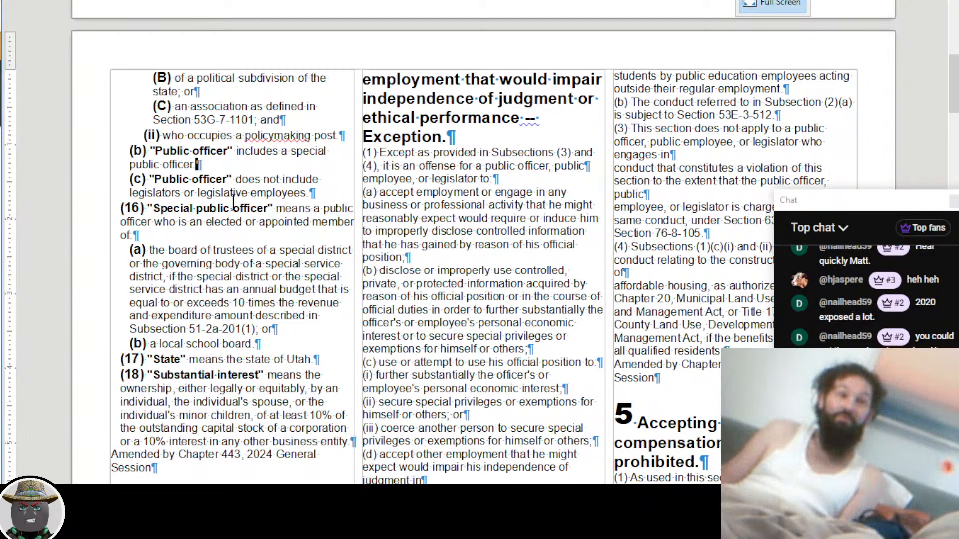
{"action": "left_click_drag", "start_coordinate": [129, 151], "coordinate": [147, 151]}
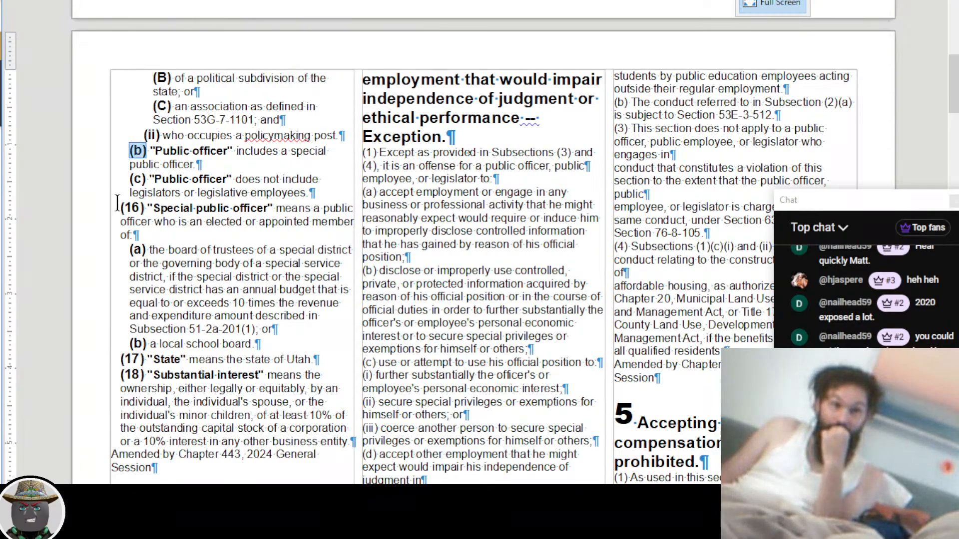
{"action": "left_click_drag", "start_coordinate": [150, 179], "coordinate": [132, 178]}
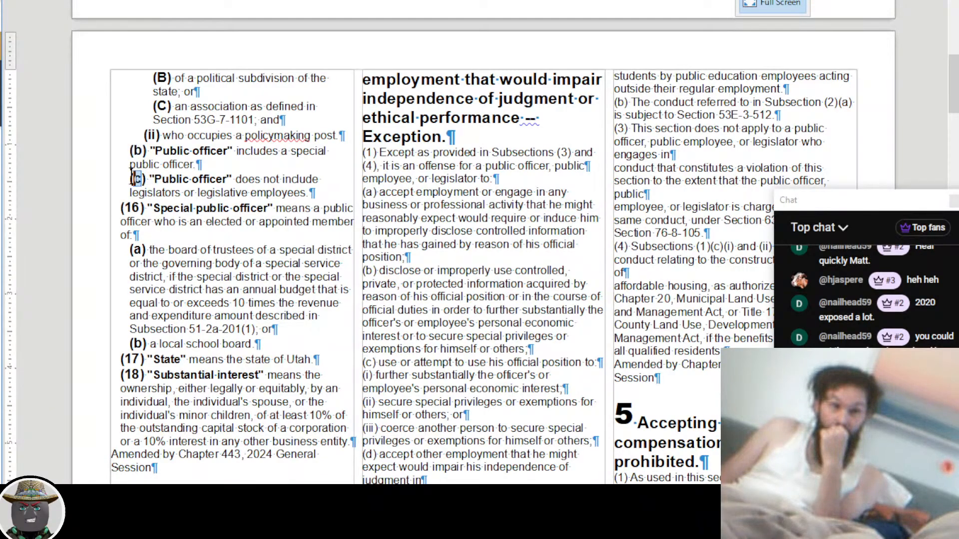
{"action": "left_click", "coordinate": [132, 175]}
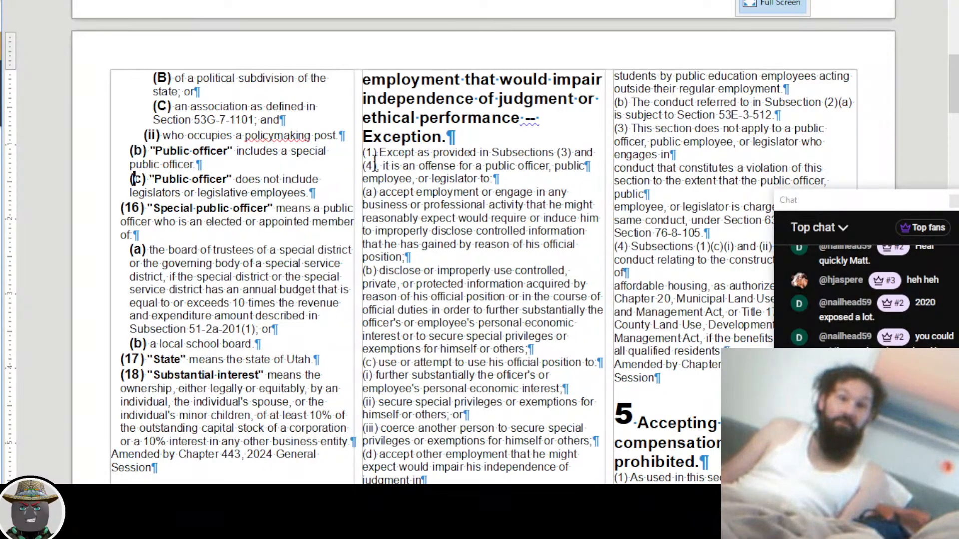
{"action": "scroll", "coordinate": [349, 195], "scroll_direction": "up", "scroll_amount": 1}
{"action": "scroll", "coordinate": [325, 212], "scroll_direction": "up", "scroll_amount": 1}
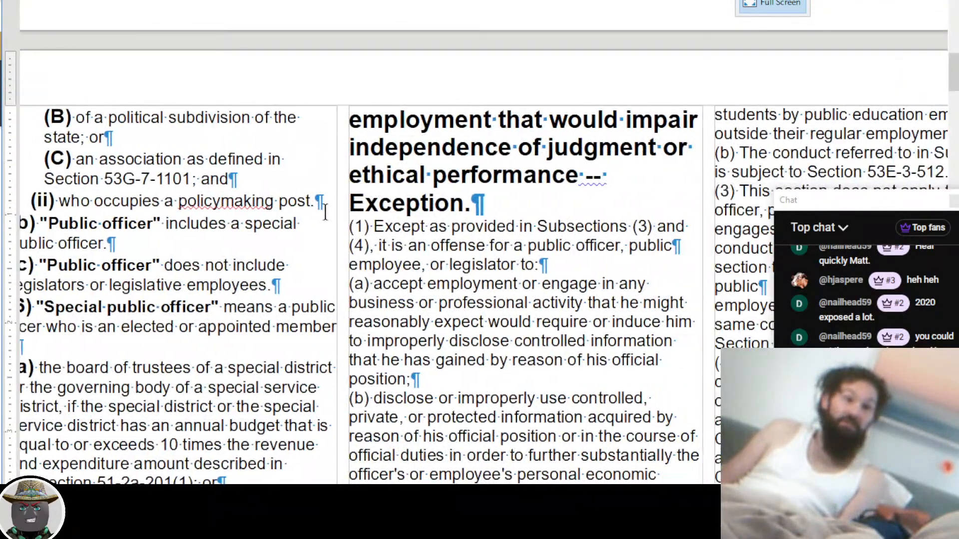
{"action": "scroll", "coordinate": [325, 213], "scroll_direction": "right", "scroll_amount": 1}
{"action": "scroll", "coordinate": [325, 212], "scroll_direction": "down", "scroll_amount": 6}
{"action": "scroll", "coordinate": [325, 212], "scroll_direction": "left", "scroll_amount": 3}
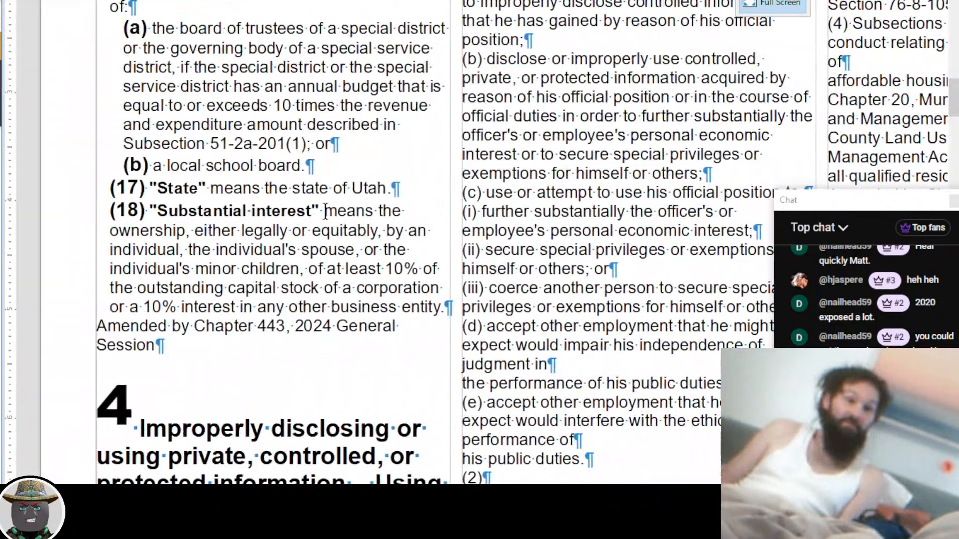
{"action": "scroll", "coordinate": [325, 212], "scroll_direction": "down", "scroll_amount": 5}
{"action": "scroll", "coordinate": [325, 213], "scroll_direction": "up", "scroll_amount": 8}
{"action": "scroll", "coordinate": [325, 212], "scroll_direction": "right", "scroll_amount": 2}
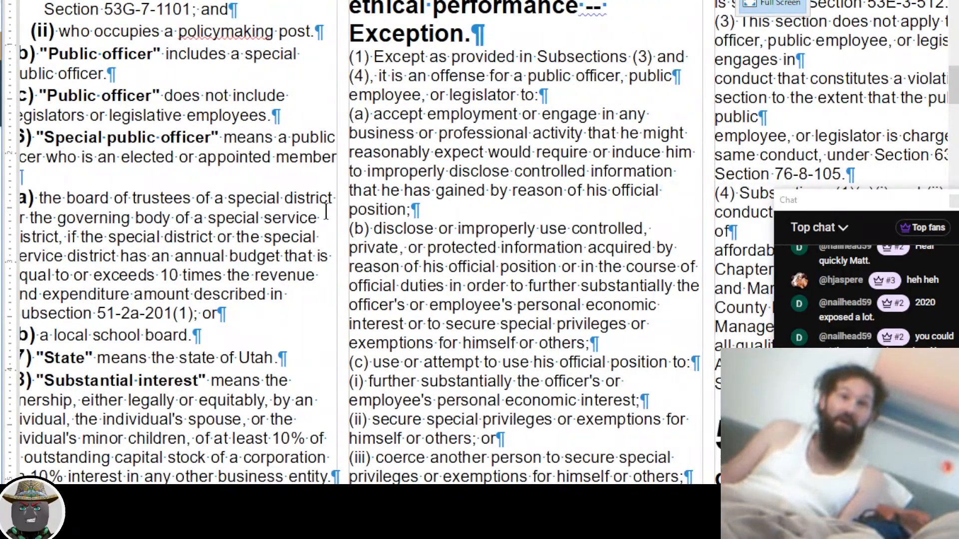
{"action": "scroll", "coordinate": [325, 212], "scroll_direction": "up", "scroll_amount": 2}
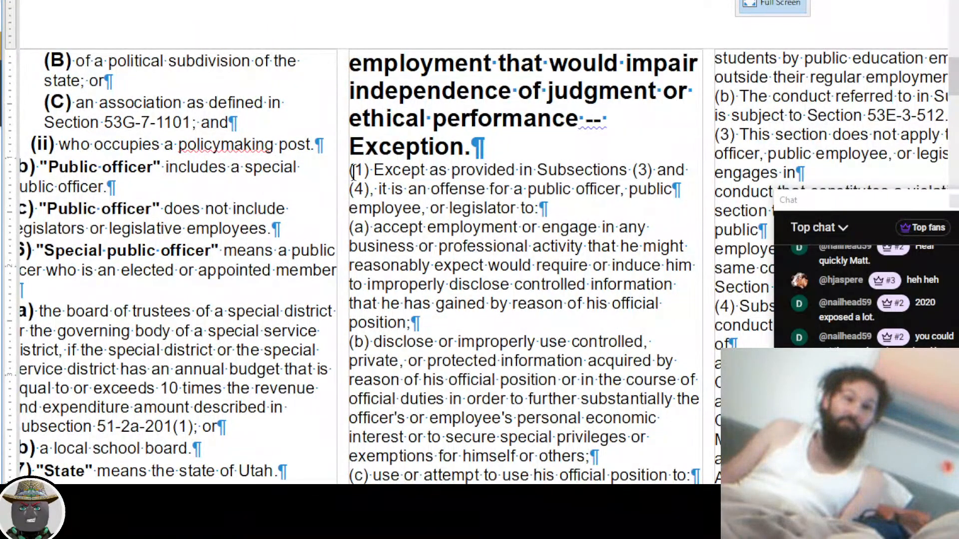
Select the plain (1) opening section 4's first paragraph and leave the full-screen view
{"action": "left_click_drag", "start_coordinate": [351, 173], "coordinate": [488, 175]}
{"action": "left_click", "coordinate": [509, 206]}
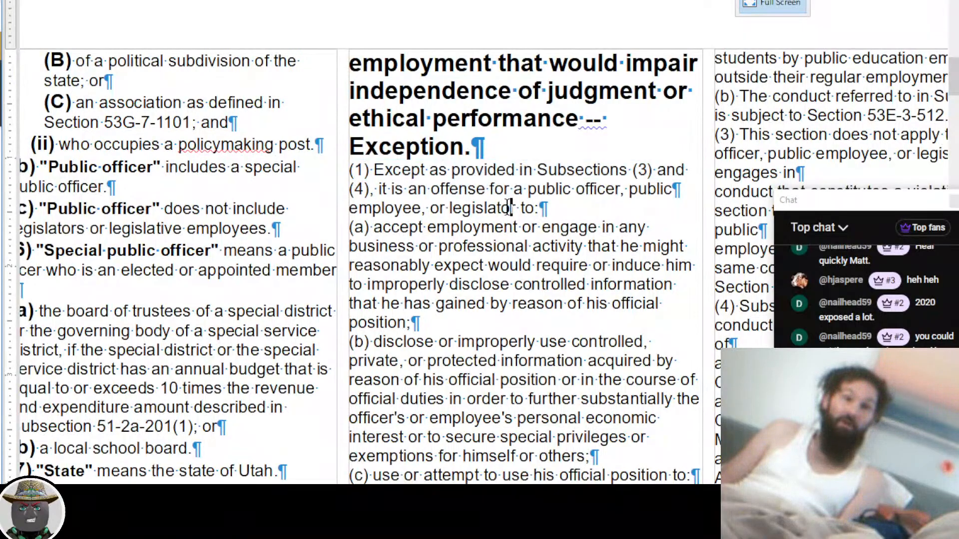
{"action": "left_click_drag", "start_coordinate": [537, 208], "coordinate": [350, 172]}
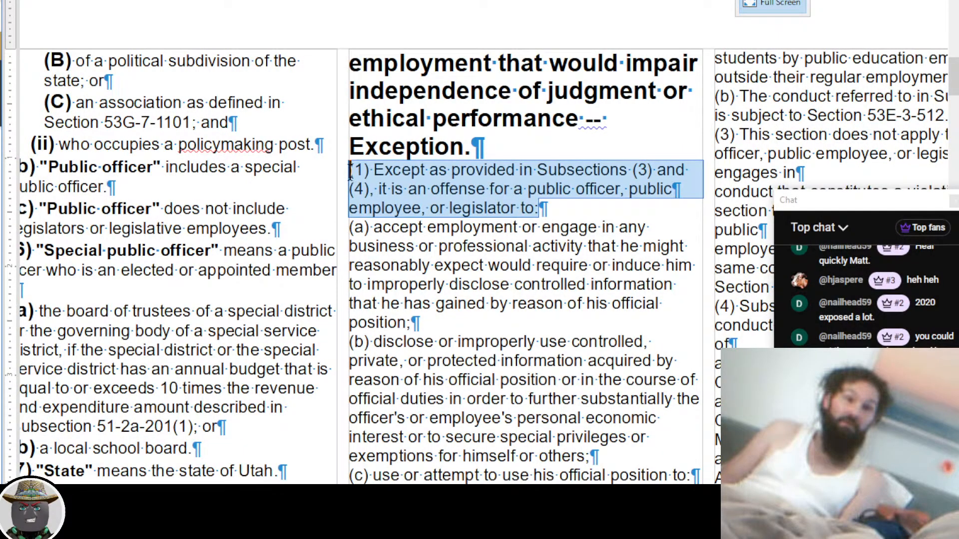
{"action": "left_click", "coordinate": [404, 188]}
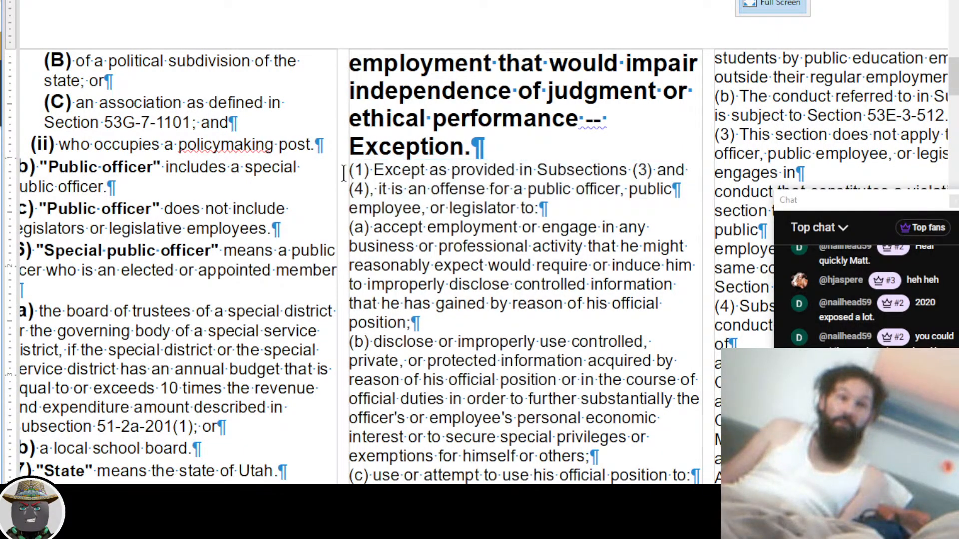
{"action": "scroll", "coordinate": [353, 175], "scroll_direction": "left", "scroll_amount": 2}
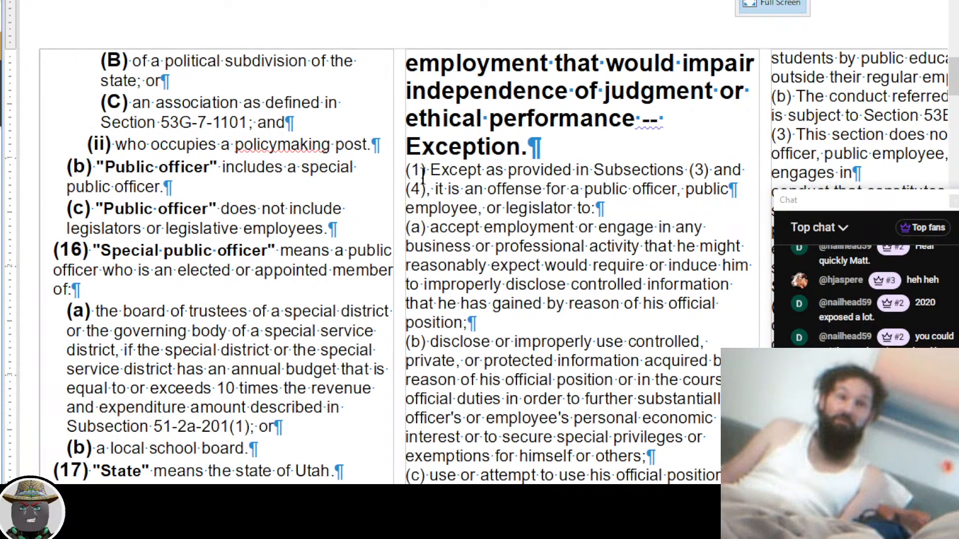
{"action": "left_click_drag", "start_coordinate": [424, 170], "coordinate": [408, 168]}
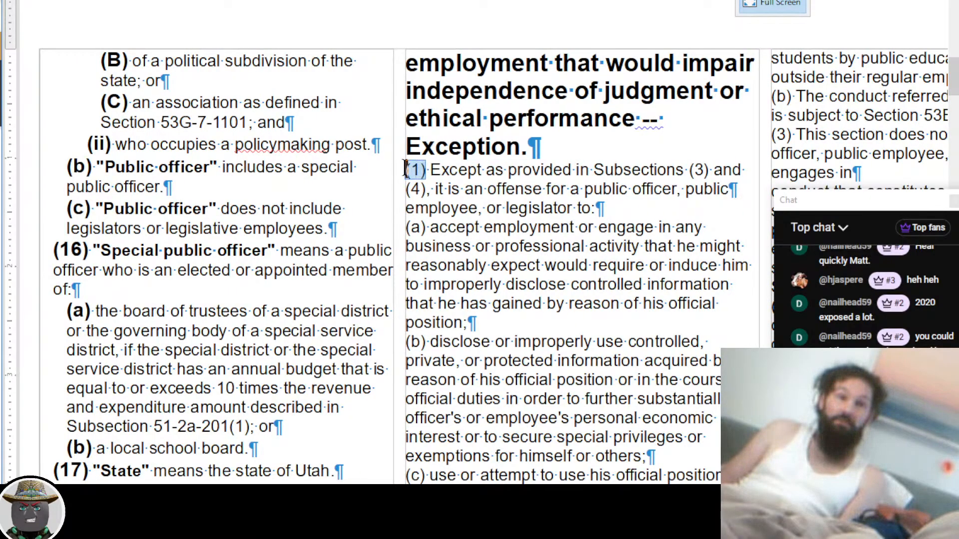
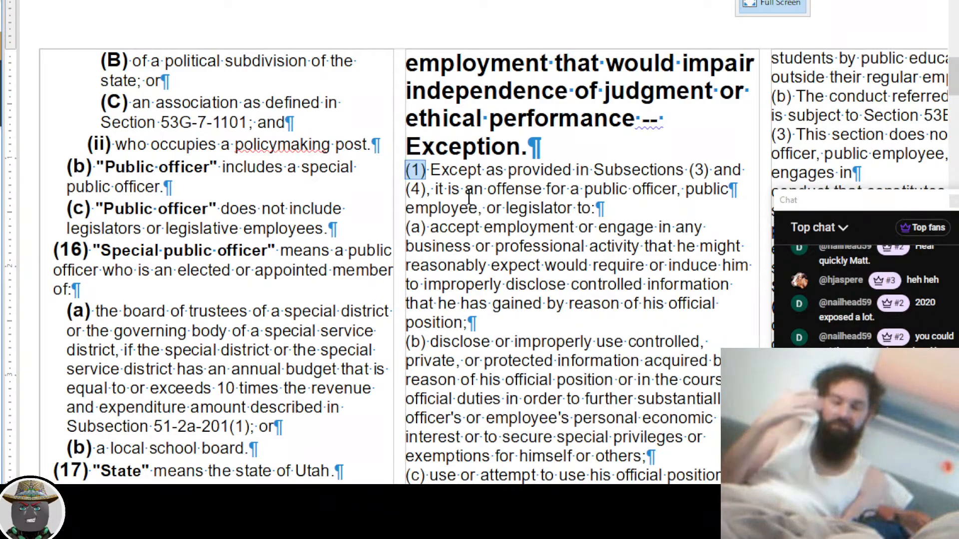
{"action": "key", "text": "Escape"}
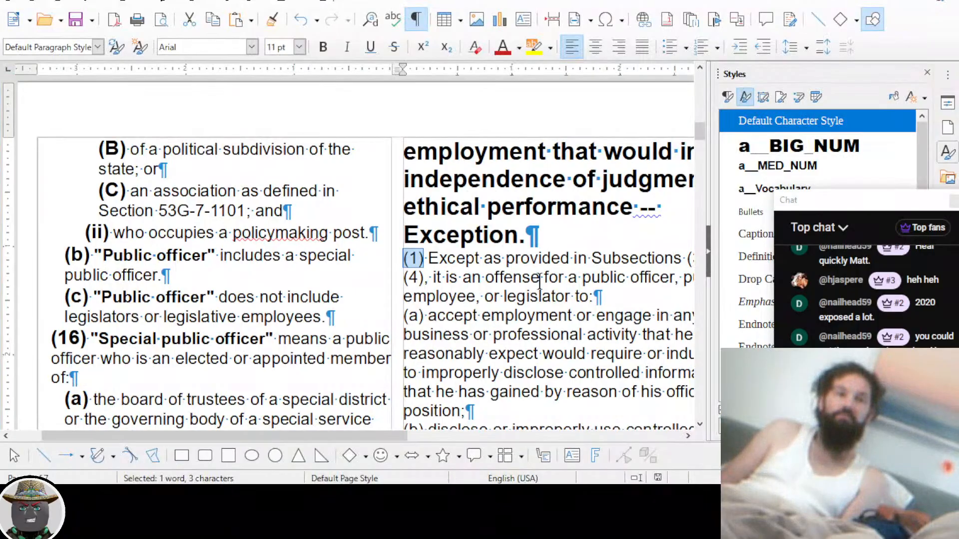
Check the character style of the label (ii) and apply the same a__MED_NUM style to section 4's opening (1)
{"action": "scroll", "coordinate": [539, 281], "scroll_direction": "up", "scroll_amount": 3, "text": "ctrl"}
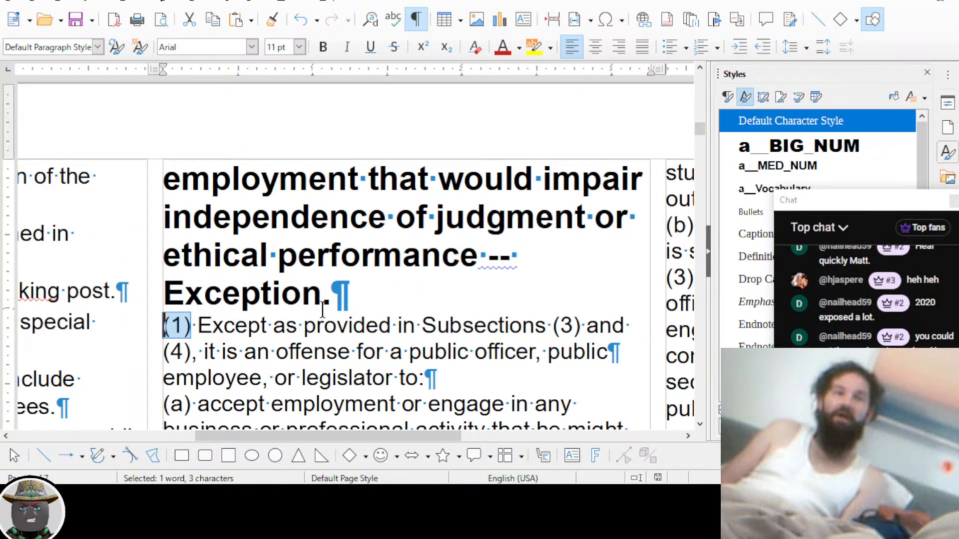
{"action": "scroll", "coordinate": [335, 319], "scroll_direction": "left", "scroll_amount": 4}
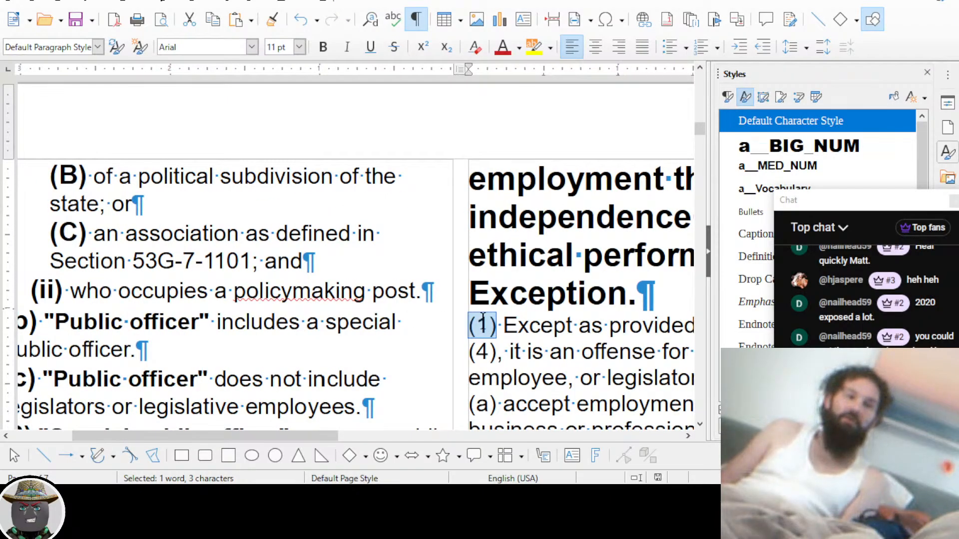
{"action": "scroll", "coordinate": [483, 320], "scroll_direction": "left", "scroll_amount": 2}
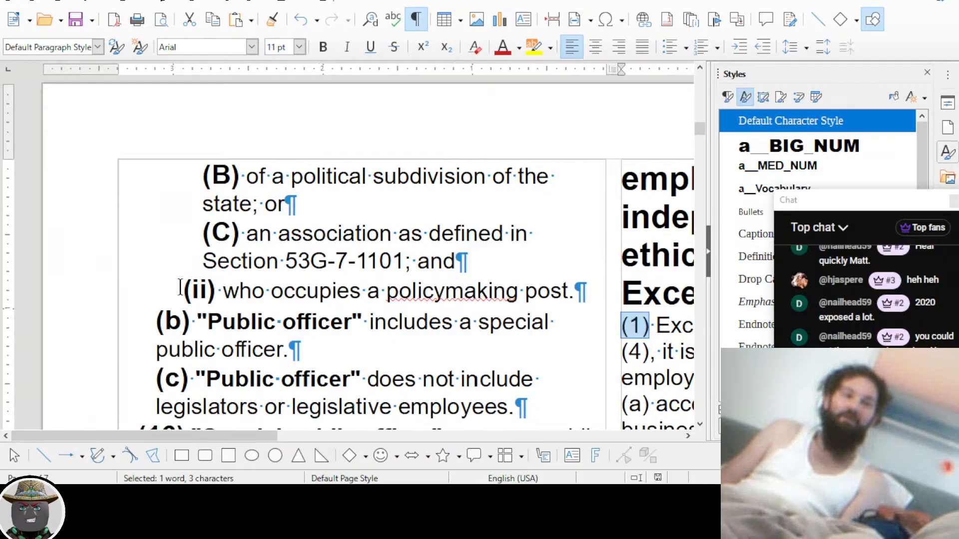
{"action": "left_click_drag", "start_coordinate": [180, 289], "coordinate": [217, 291]}
{"action": "scroll", "coordinate": [368, 285], "scroll_direction": "right", "scroll_amount": 3}
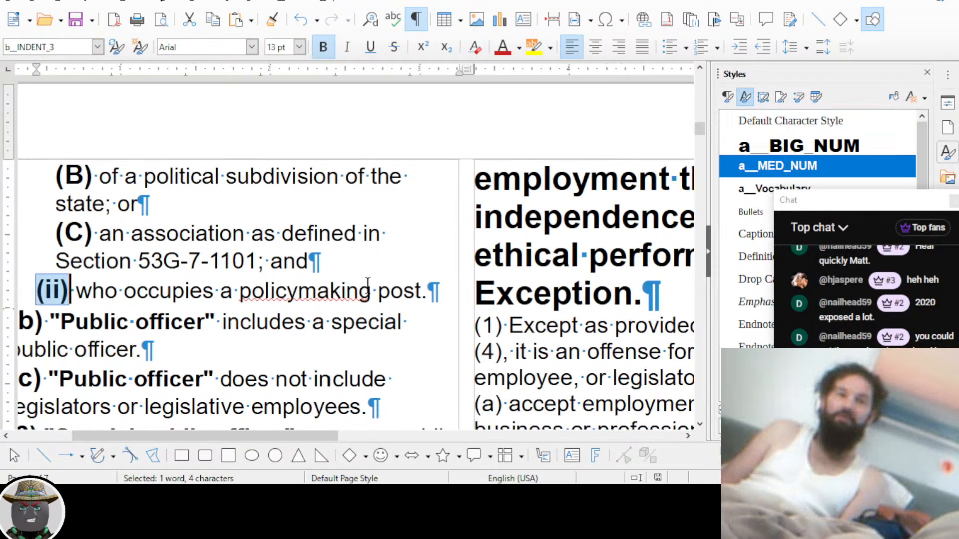
{"action": "left_click_drag", "start_coordinate": [397, 328], "coordinate": [424, 327]}
{"action": "left_click", "coordinate": [396, 325]}
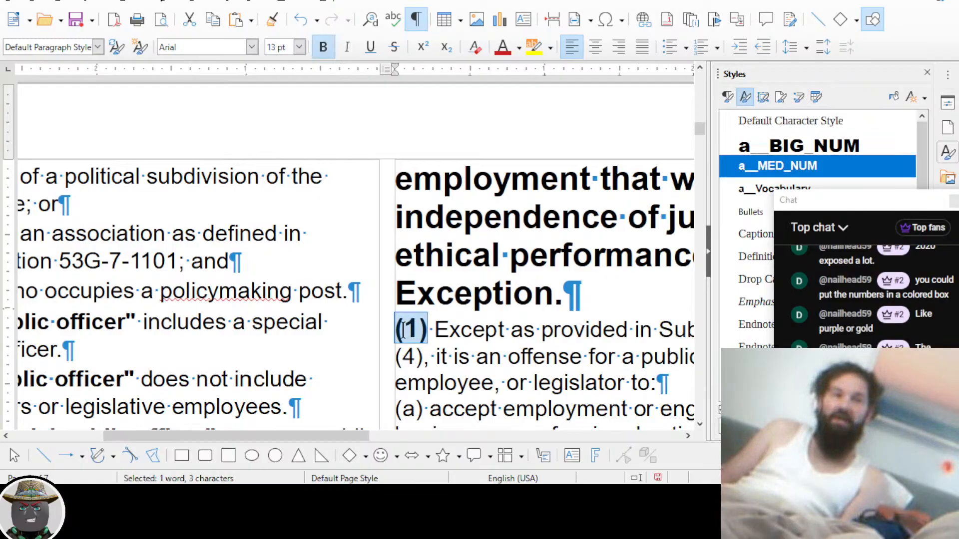
Highlight the (1) at the start of section 4's text with a very pale grey-teal colour
{"action": "left_click", "coordinate": [402, 330]}
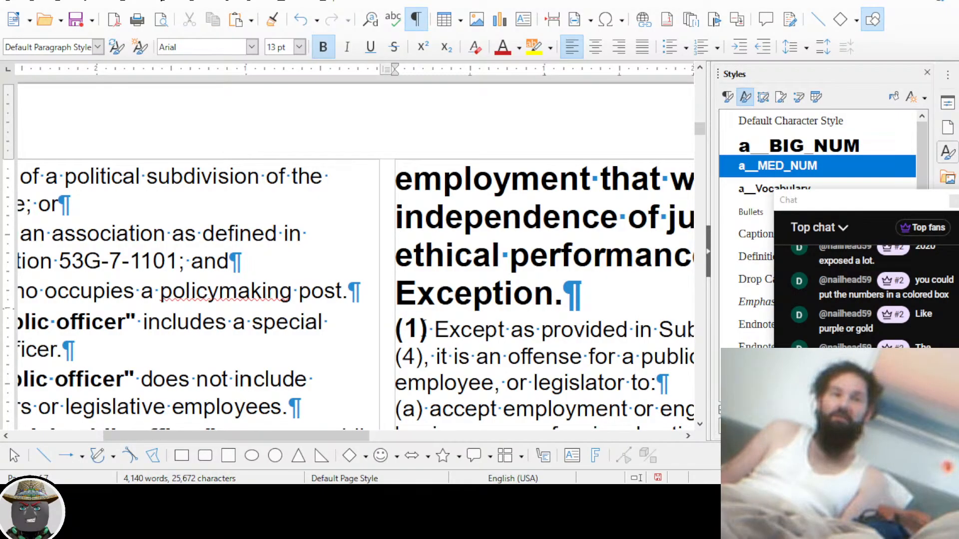
{"action": "left_click", "coordinate": [425, 328]}
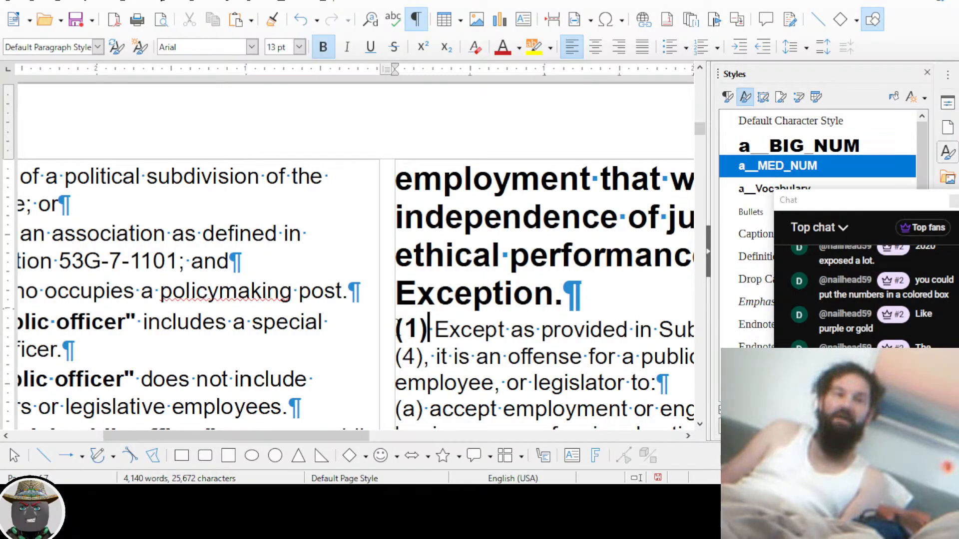
{"action": "key", "text": "shift+Home"}
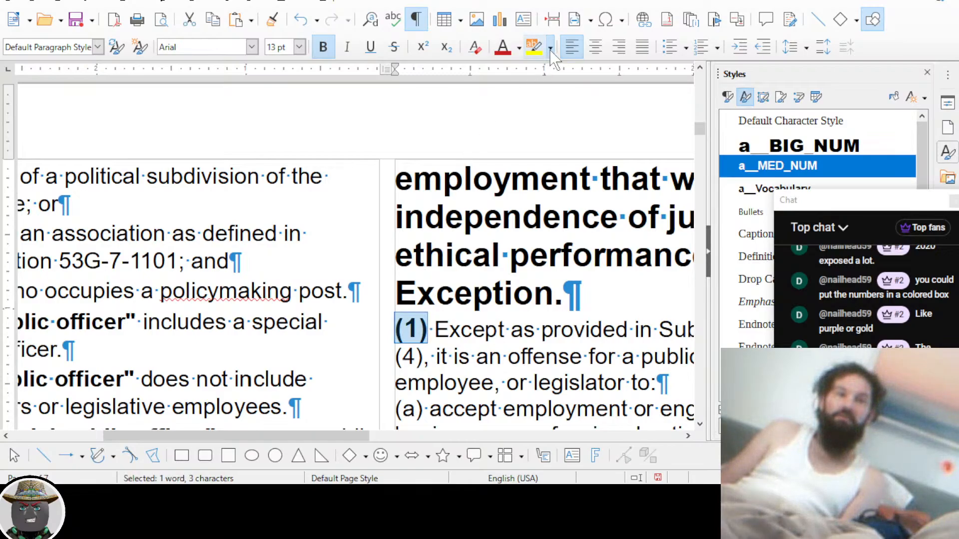
{"action": "left_click", "coordinate": [550, 49]}
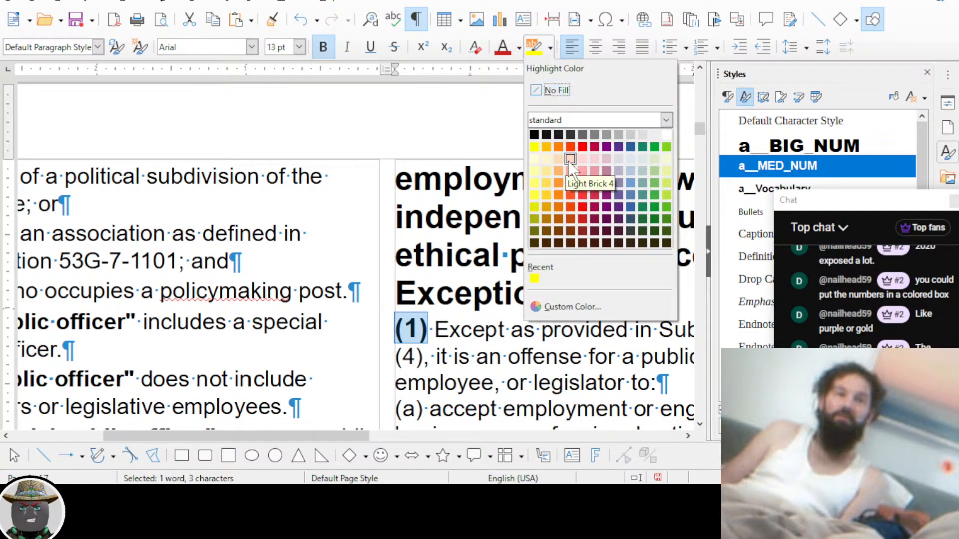
{"action": "left_click", "coordinate": [631, 160]}
{"action": "left_click", "coordinate": [506, 333]}
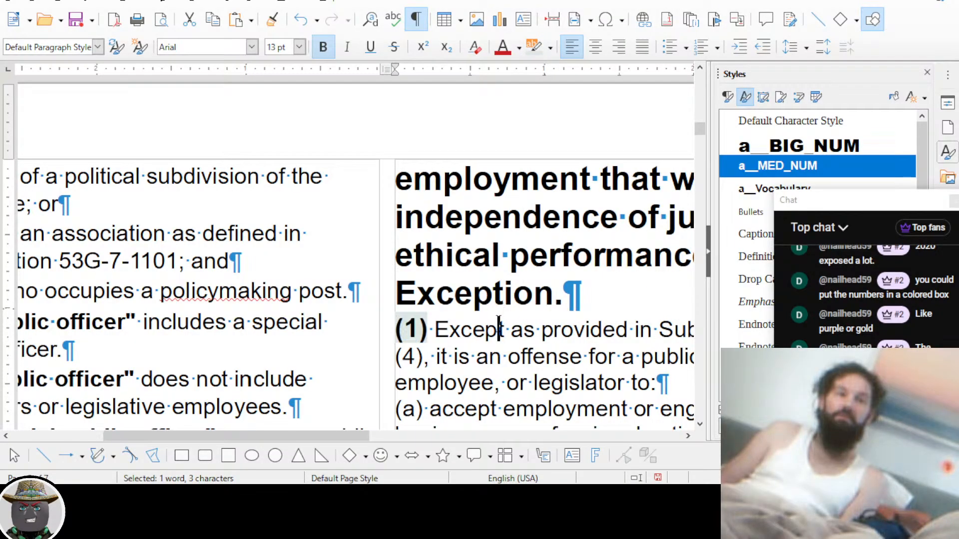
Change the highlight colour of section 4's opening (1) to a pale yellow-green
{"action": "scroll", "coordinate": [507, 340], "scroll_direction": "down", "scroll_amount": 3, "text": "ctrl"}
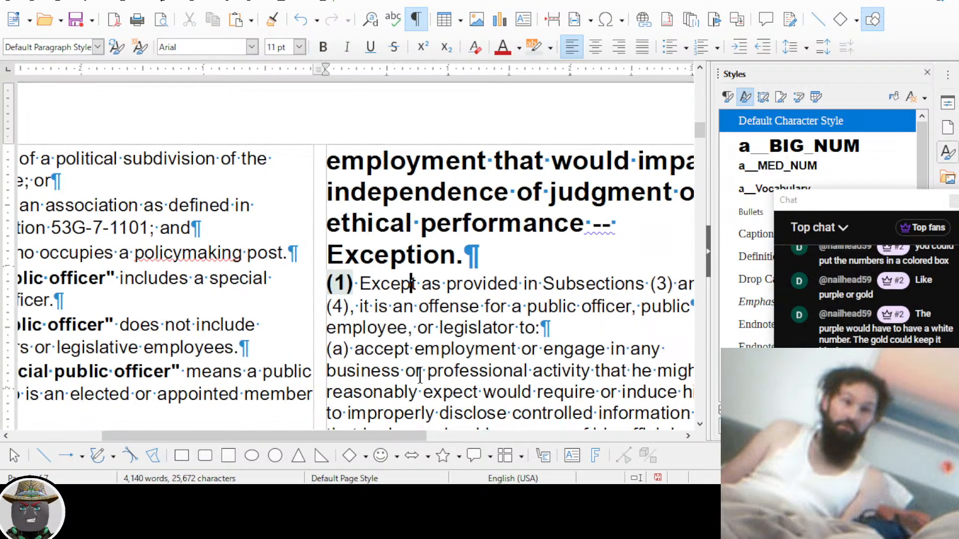
{"action": "scroll", "coordinate": [419, 369], "scroll_direction": "down", "scroll_amount": 3}
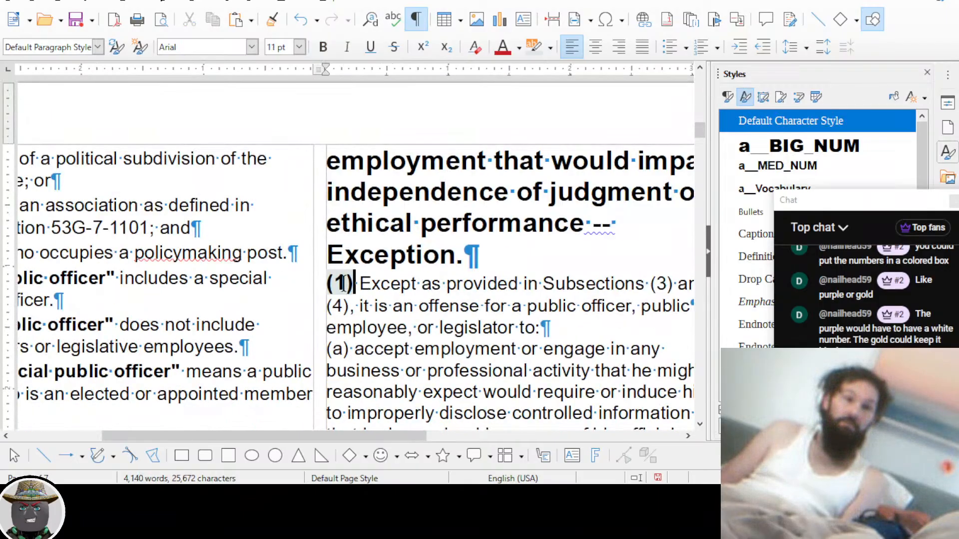
{"action": "left_click_drag", "start_coordinate": [352, 284], "coordinate": [325, 285]}
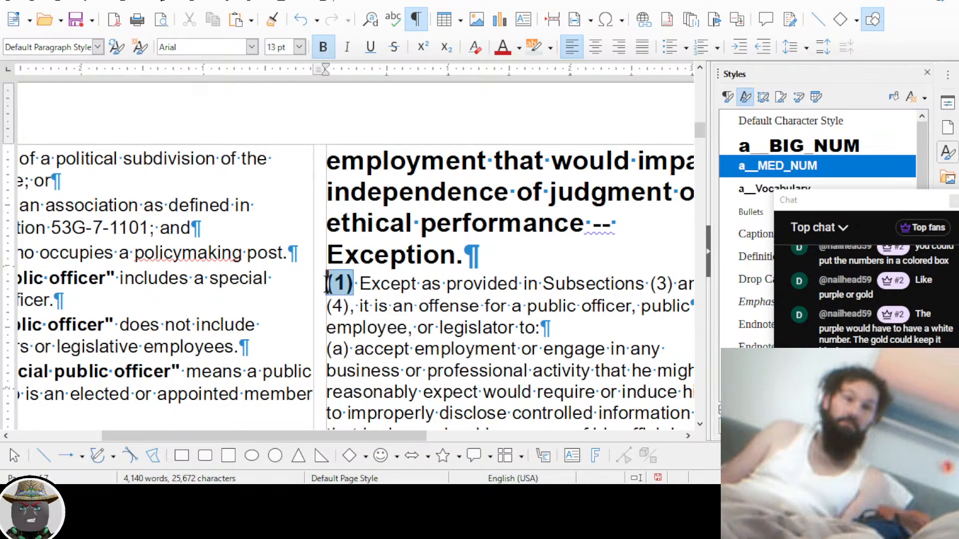
{"action": "left_click", "coordinate": [549, 47]}
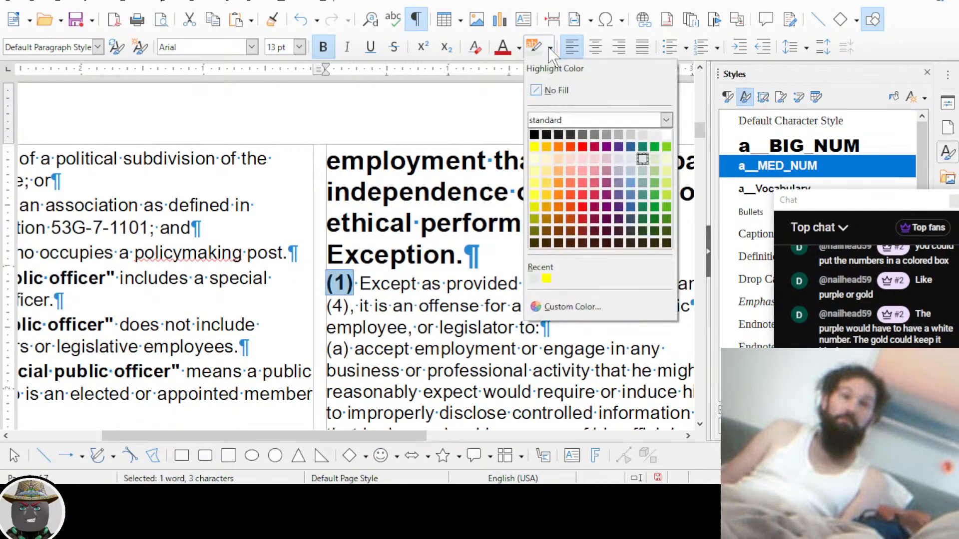
{"action": "left_click", "coordinate": [642, 171]}
{"action": "left_click", "coordinate": [448, 308]}
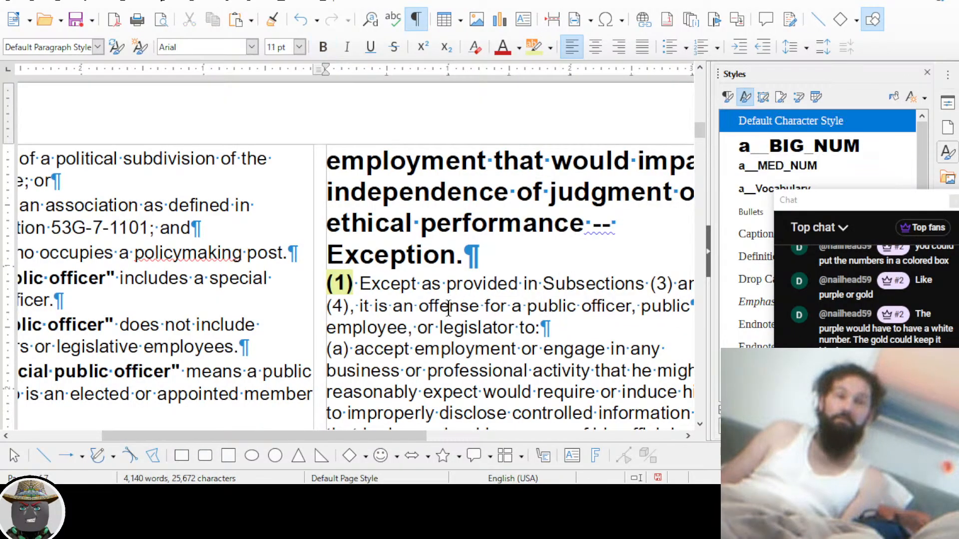
Select only the highlighted (1) at the start of section 4's text, without the space after it
{"action": "scroll", "coordinate": [449, 309], "scroll_direction": "down", "scroll_amount": 1}
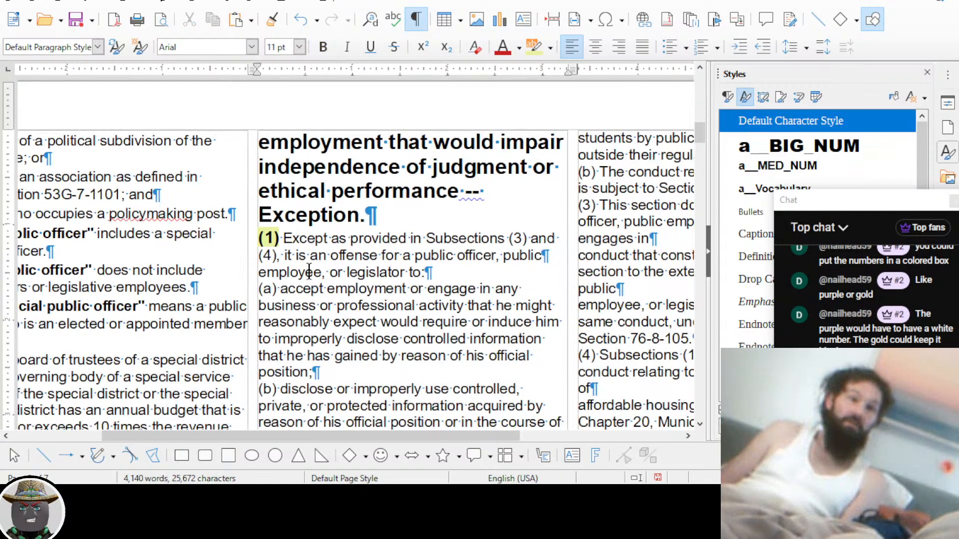
{"action": "left_click_drag", "start_coordinate": [282, 234], "coordinate": [262, 236]}
{"action": "left_click", "coordinate": [263, 238]}
{"action": "scroll", "coordinate": [223, 260], "scroll_direction": "left", "scroll_amount": 1}
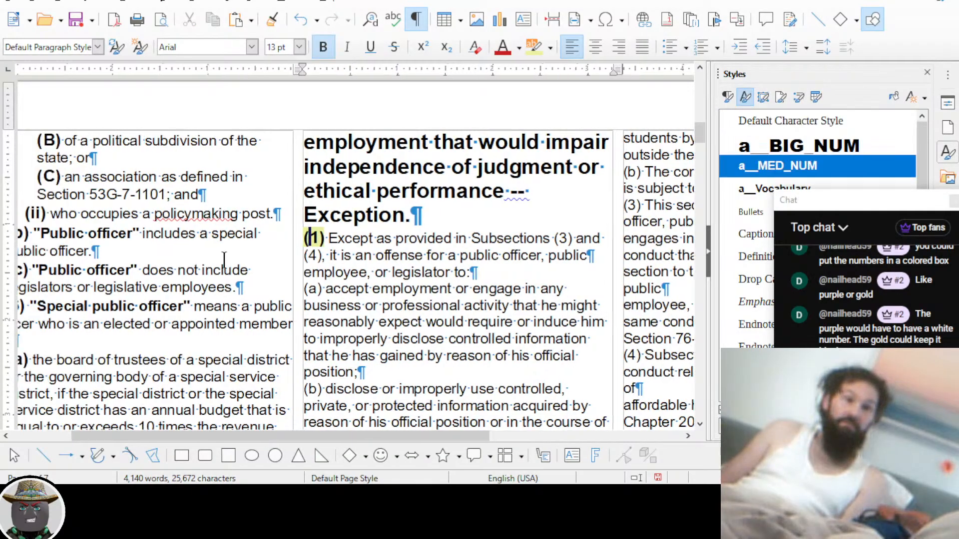
{"action": "scroll", "coordinate": [224, 260], "scroll_direction": "left", "scroll_amount": 2}
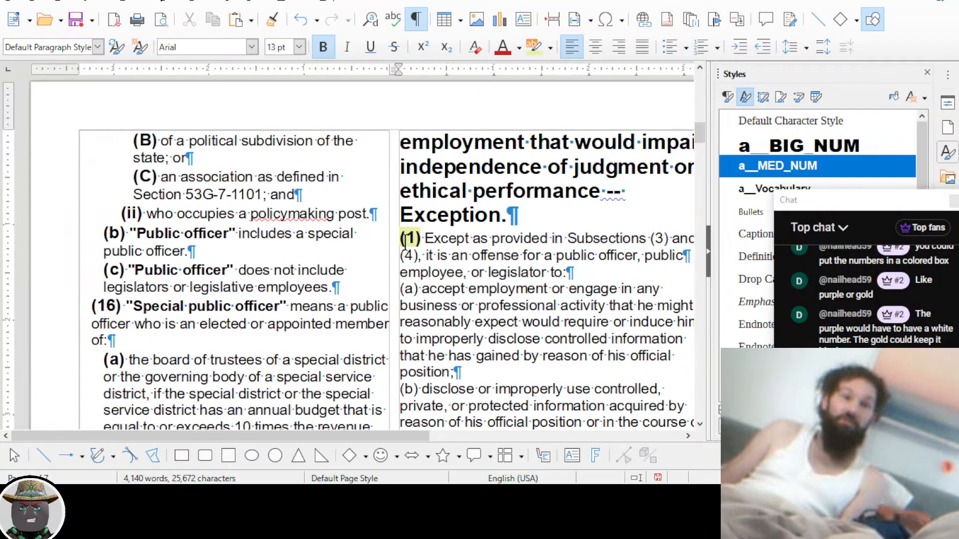
{"action": "key", "text": "shift+Left"}
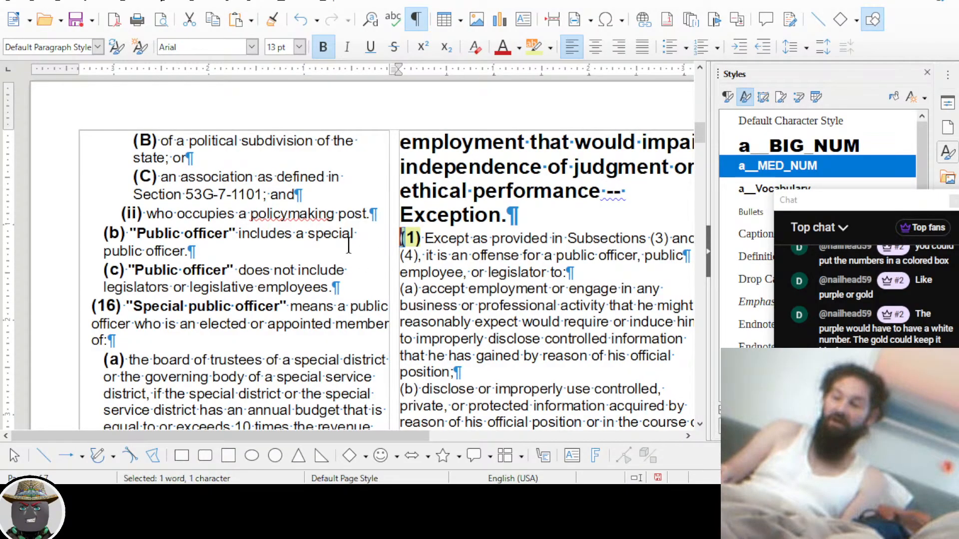
{"action": "key", "text": "shift+Right"}
{"action": "key", "text": "shift+Right"}
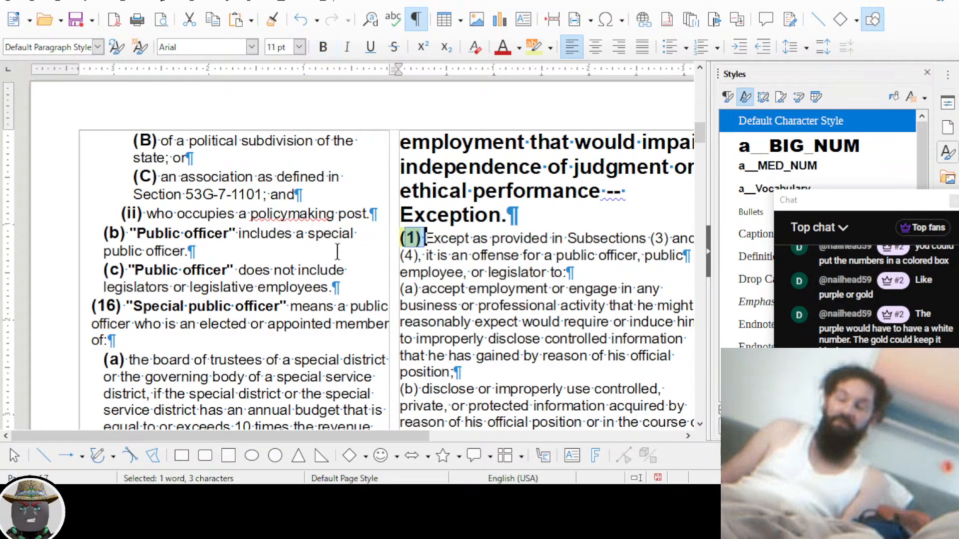
{"action": "key", "text": "Left"}
{"action": "key", "text": "Left"}
{"action": "key", "text": "Left"}
{"action": "key", "text": "shift+Right"}
{"action": "key", "text": "shift+Right"}
{"action": "key", "text": "shift+Right"}
{"action": "key", "text": "shift+Right"}
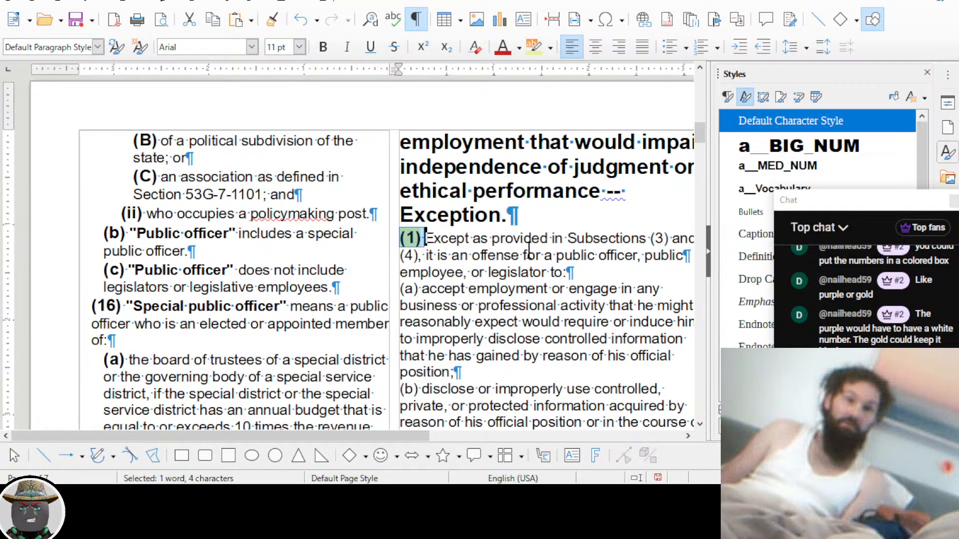
{"action": "scroll", "coordinate": [498, 270], "scroll_direction": "up", "scroll_amount": 2, "text": "ctrl"}
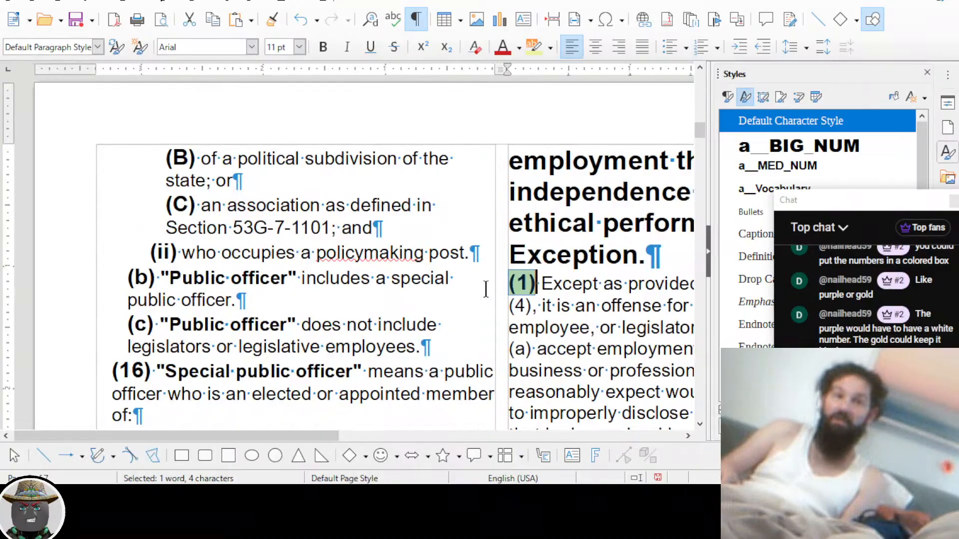
{"action": "key", "text": "shift+Left"}
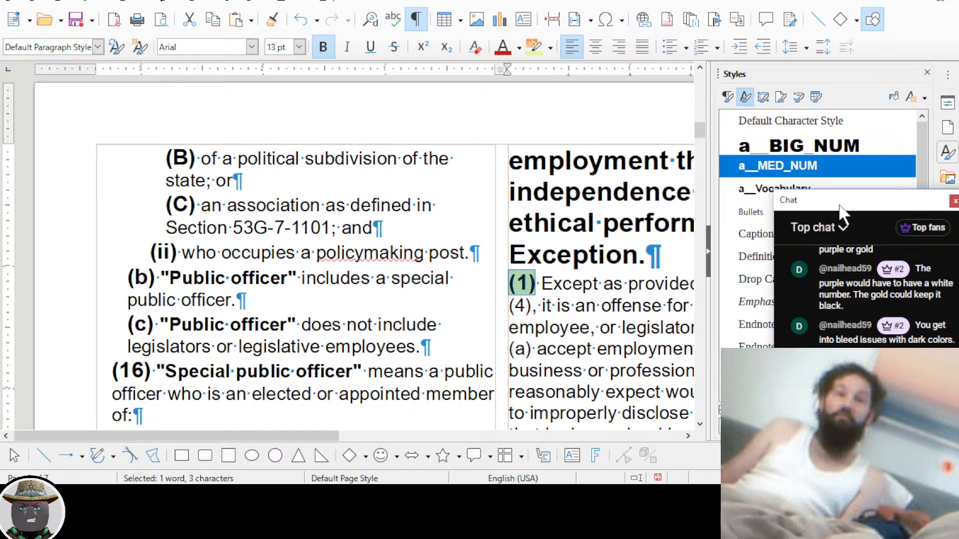
Inspect the font settings of the a__MED_NUM character style and leave its dialog
{"action": "left_click_drag", "start_coordinate": [839, 206], "coordinate": [839, 239]}
{"action": "right_click", "coordinate": [785, 166]}
{"action": "left_click", "coordinate": [812, 187]}
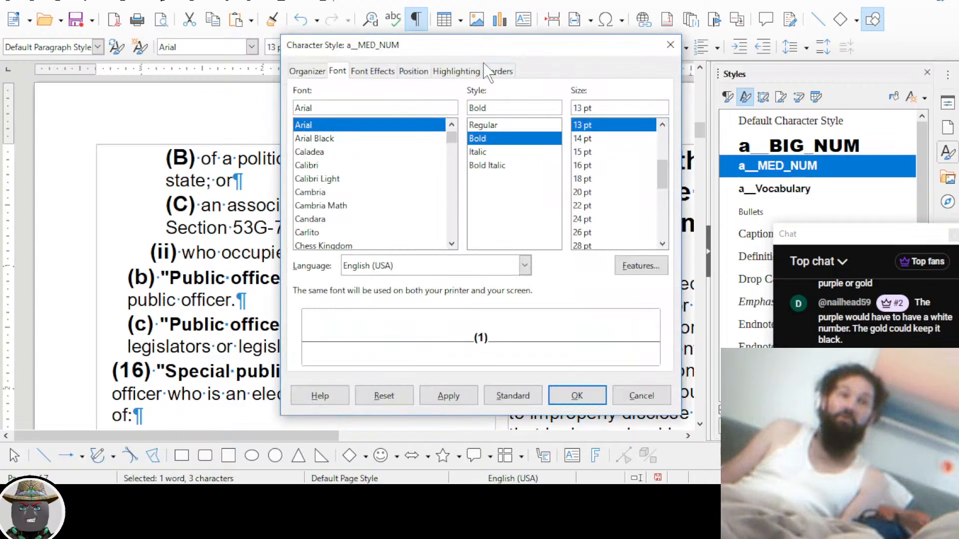
{"action": "left_click_drag", "start_coordinate": [392, 91], "coordinate": [363, 61]}
{"action": "left_click", "coordinate": [514, 404]}
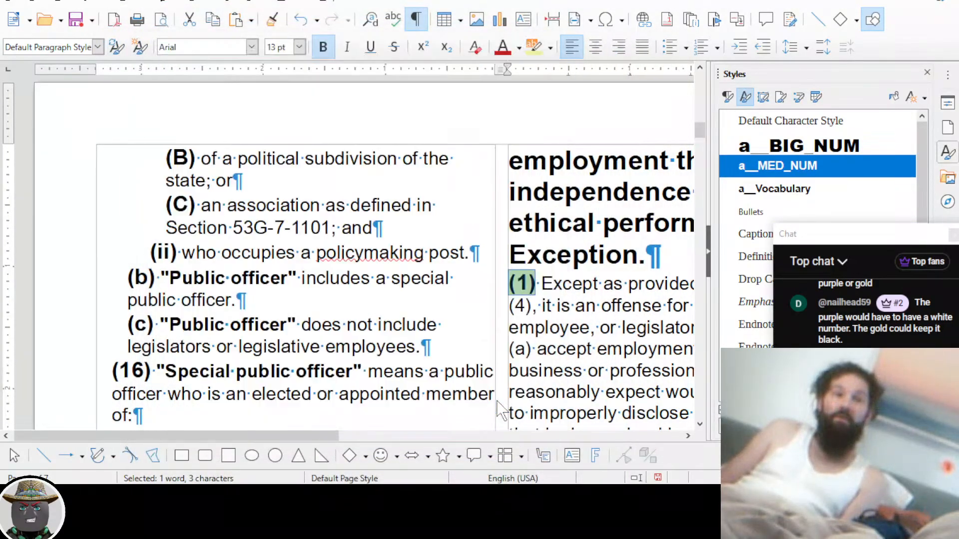
Update the a__MED_NUM character style from the highlighted (1) that opens section 4's text
{"action": "left_click", "coordinate": [514, 281]}
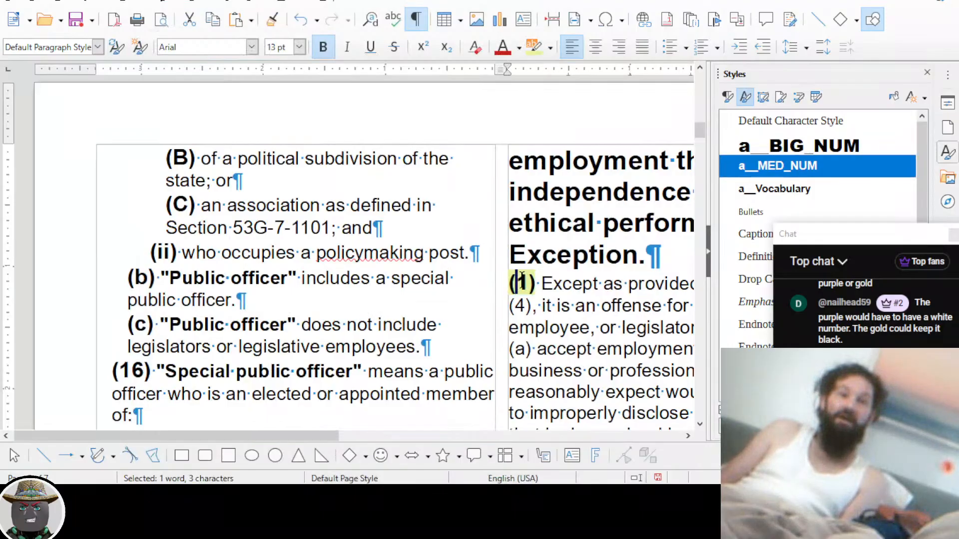
{"action": "left_click_drag", "start_coordinate": [509, 283], "coordinate": [536, 283]}
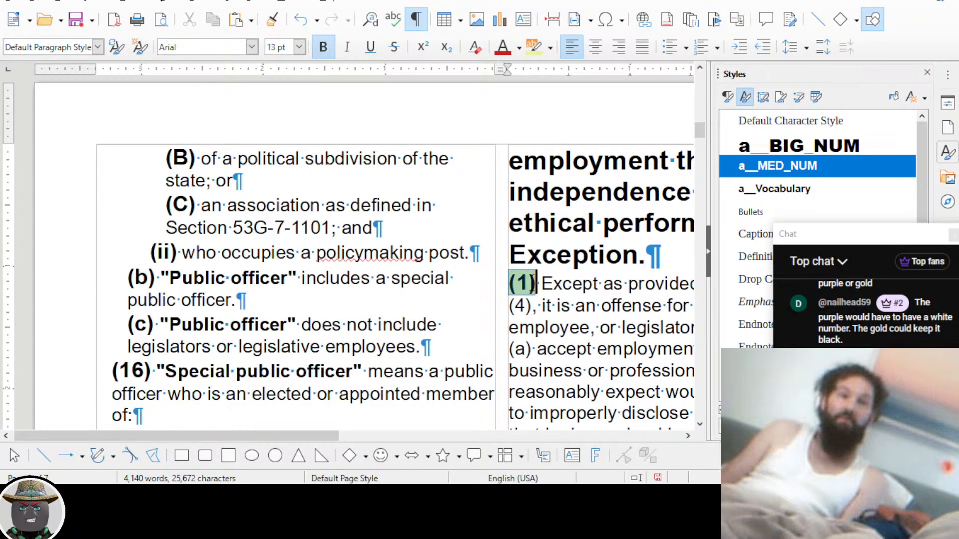
{"action": "left_click", "coordinate": [919, 96]}
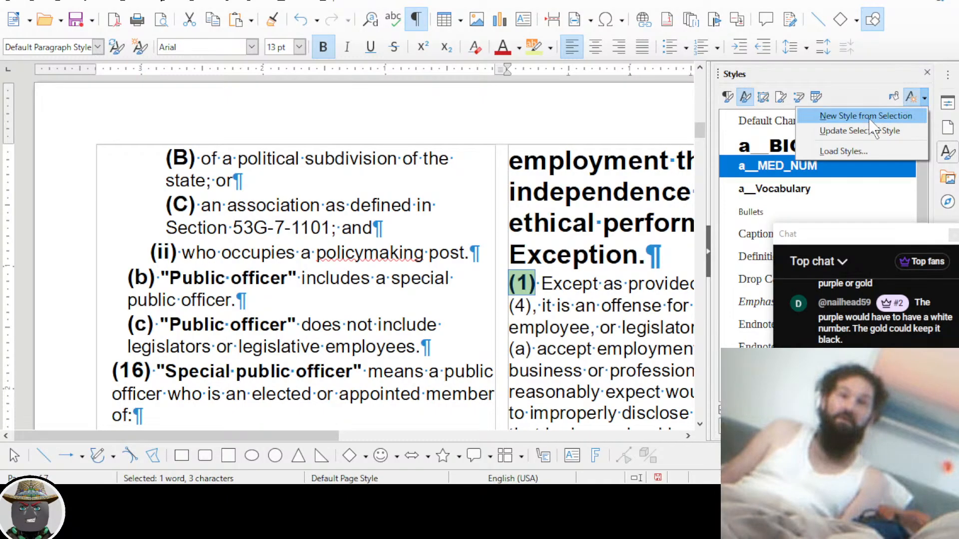
{"action": "left_click", "coordinate": [867, 132]}
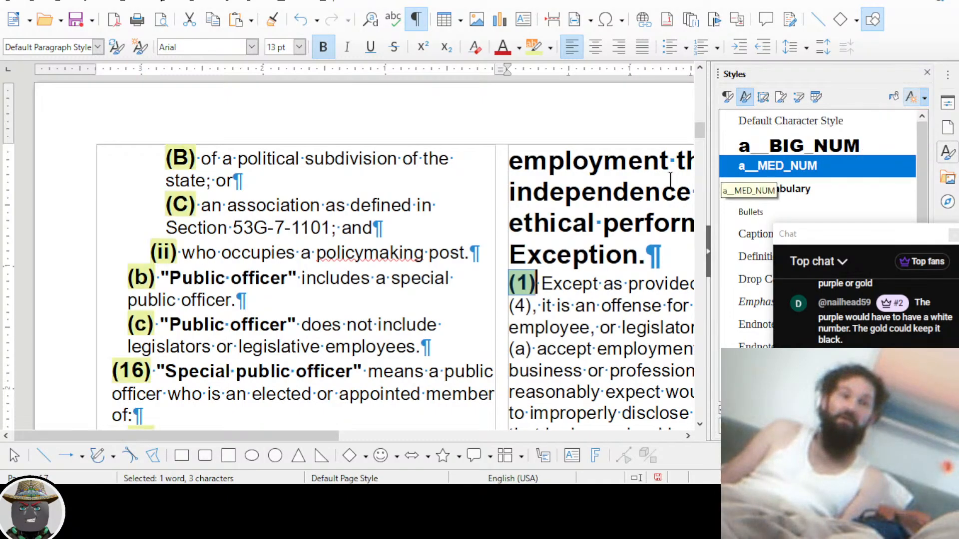
Examine how the updated number style looks throughout the Short title and Definitions sections
{"action": "left_click", "coordinate": [240, 294]}
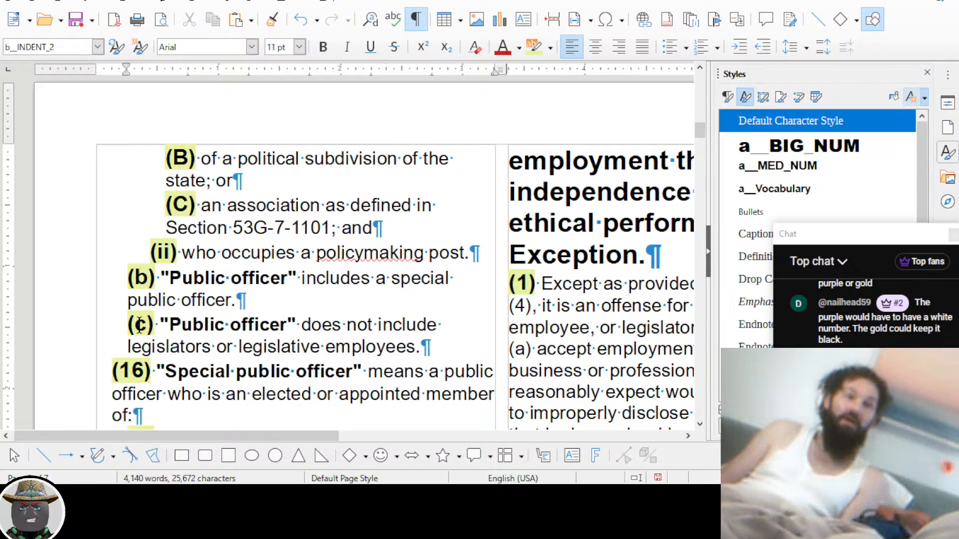
{"action": "scroll", "coordinate": [139, 327], "scroll_direction": "up", "scroll_amount": 10}
{"action": "scroll", "coordinate": [139, 324], "scroll_direction": "up", "scroll_amount": 12}
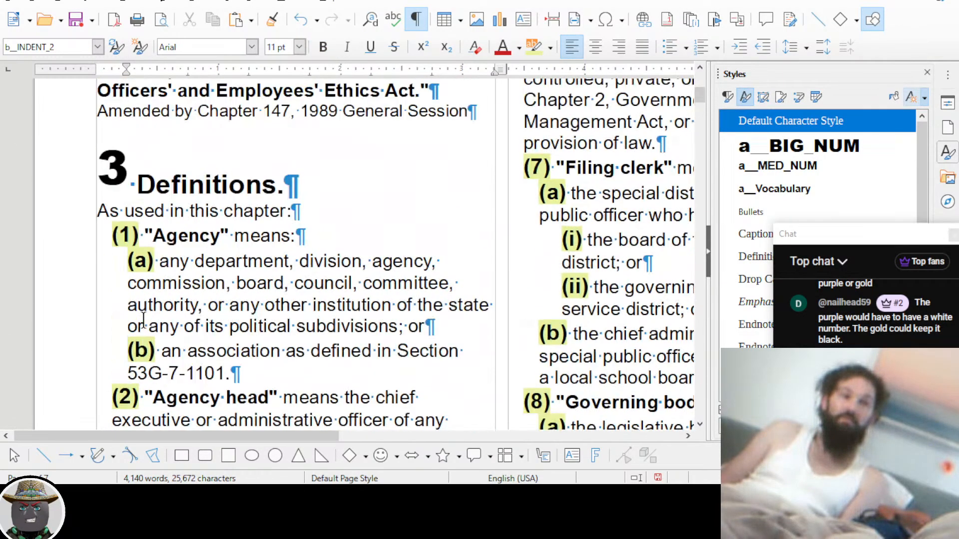
{"action": "scroll", "coordinate": [143, 320], "scroll_direction": "up", "scroll_amount": 1}
{"action": "scroll", "coordinate": [144, 320], "scroll_direction": "down", "scroll_amount": 3}
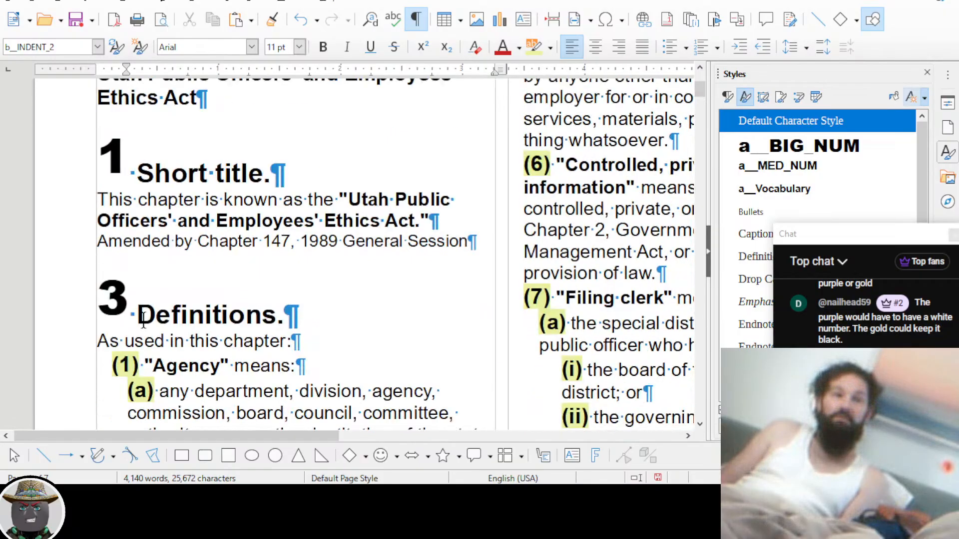
{"action": "scroll", "coordinate": [143, 320], "scroll_direction": "down", "scroll_amount": 5}
{"action": "scroll", "coordinate": [144, 320], "scroll_direction": "down", "scroll_amount": 1}
{"action": "scroll", "coordinate": [144, 320], "scroll_direction": "down", "scroll_amount": 5}
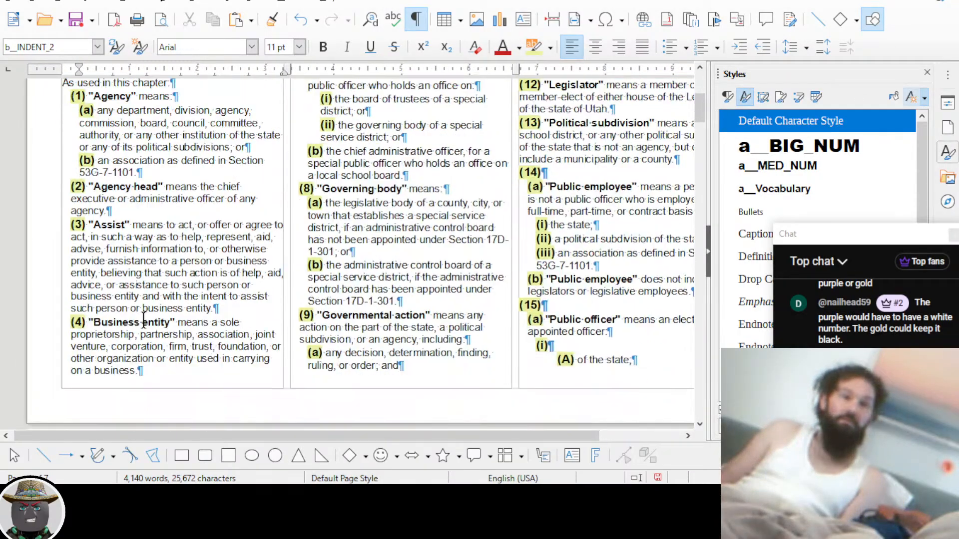
{"action": "scroll", "coordinate": [143, 319], "scroll_direction": "up", "scroll_amount": 5}
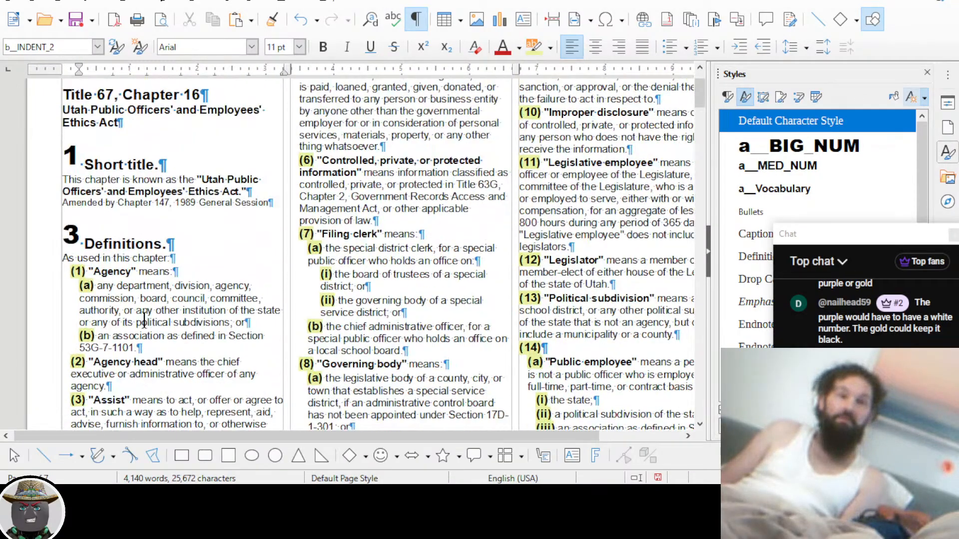
{"action": "scroll", "coordinate": [144, 320], "scroll_direction": "up", "scroll_amount": 1}
{"action": "scroll", "coordinate": [300, 300], "scroll_direction": "up", "scroll_amount": 2}
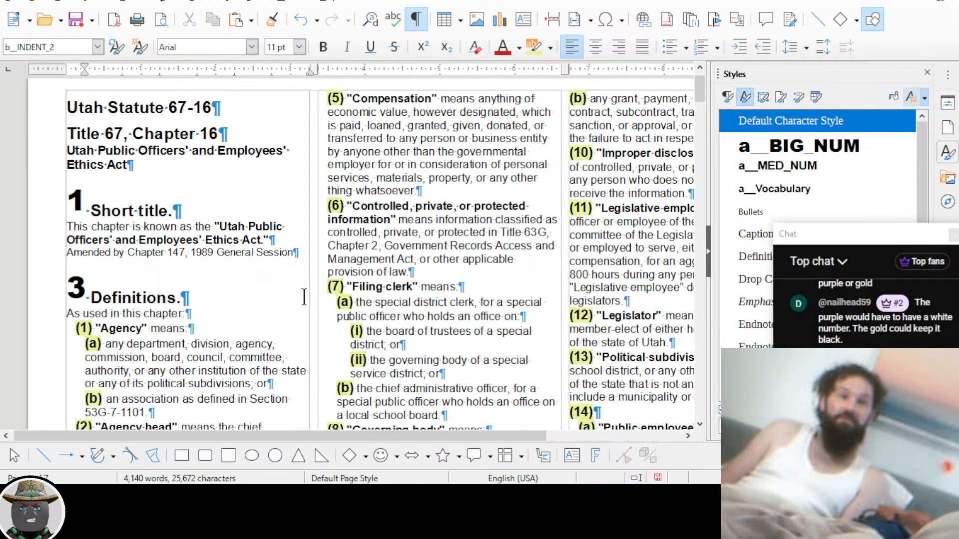
{"action": "scroll", "coordinate": [111, 386], "scroll_direction": "down", "scroll_amount": 3}
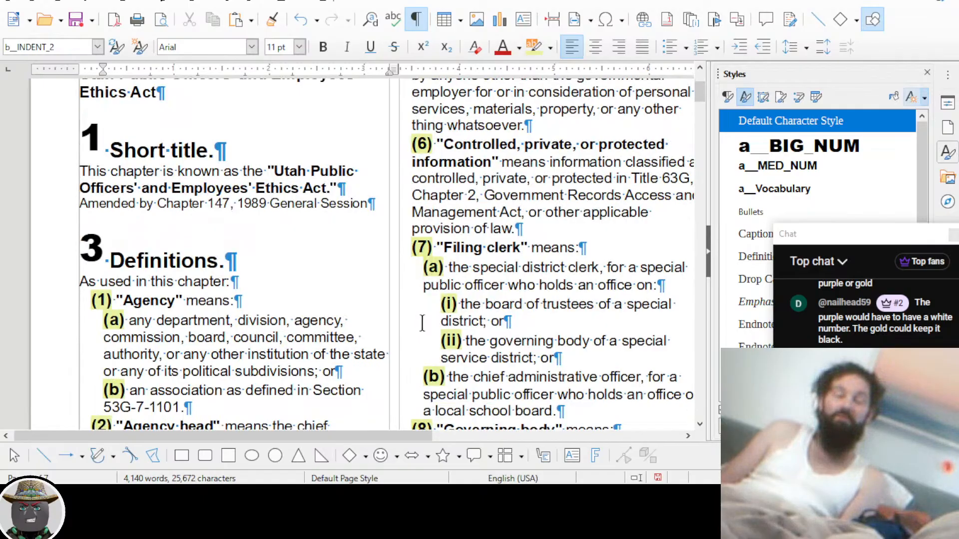
Review the remaining pages through section 7 for subsection numbers that lack the highlighted number style
{"action": "scroll", "coordinate": [422, 324], "scroll_direction": "down", "scroll_amount": 6}
{"action": "scroll", "coordinate": [422, 324], "scroll_direction": "right", "scroll_amount": 5}
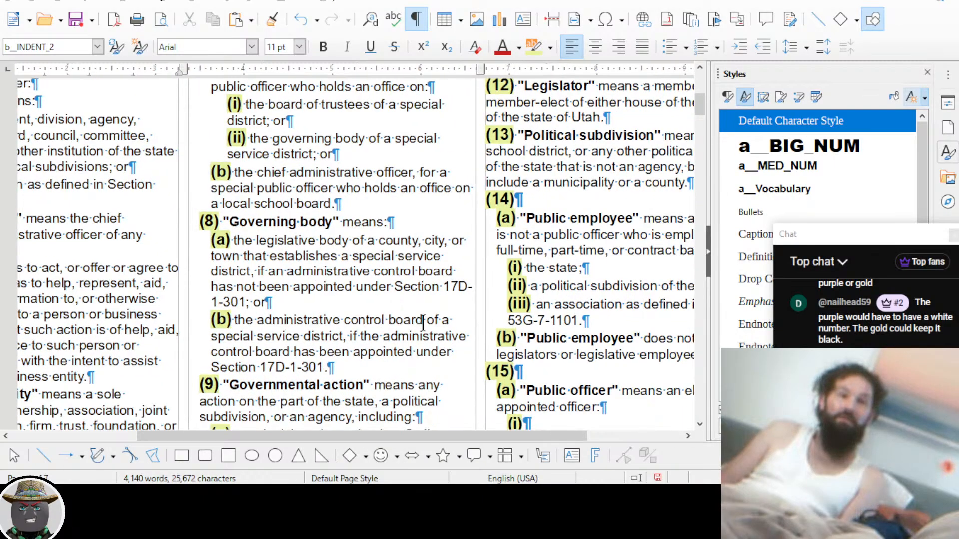
{"action": "scroll", "coordinate": [422, 323], "scroll_direction": "down", "scroll_amount": 10}
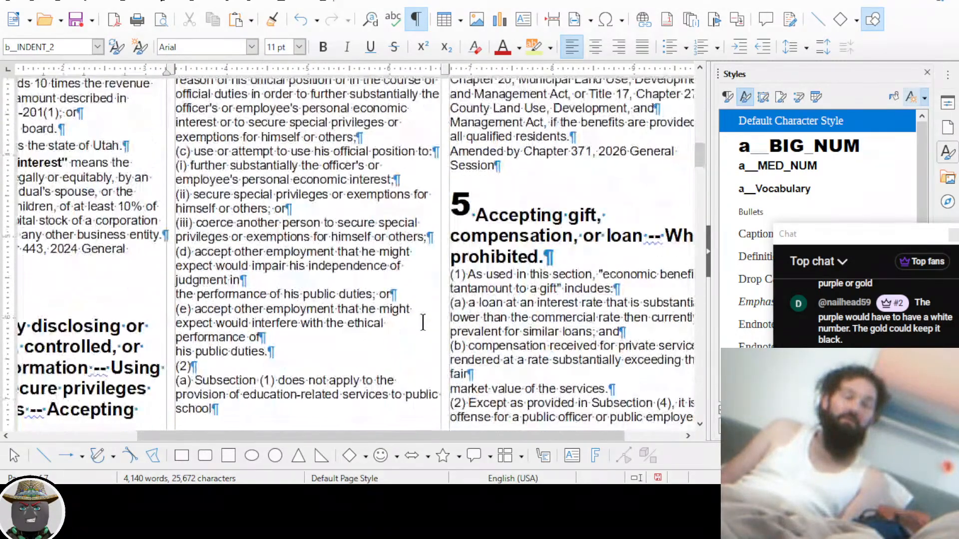
{"action": "scroll", "coordinate": [423, 322], "scroll_direction": "down", "scroll_amount": 10}
{"action": "scroll", "coordinate": [422, 323], "scroll_direction": "left", "scroll_amount": 6}
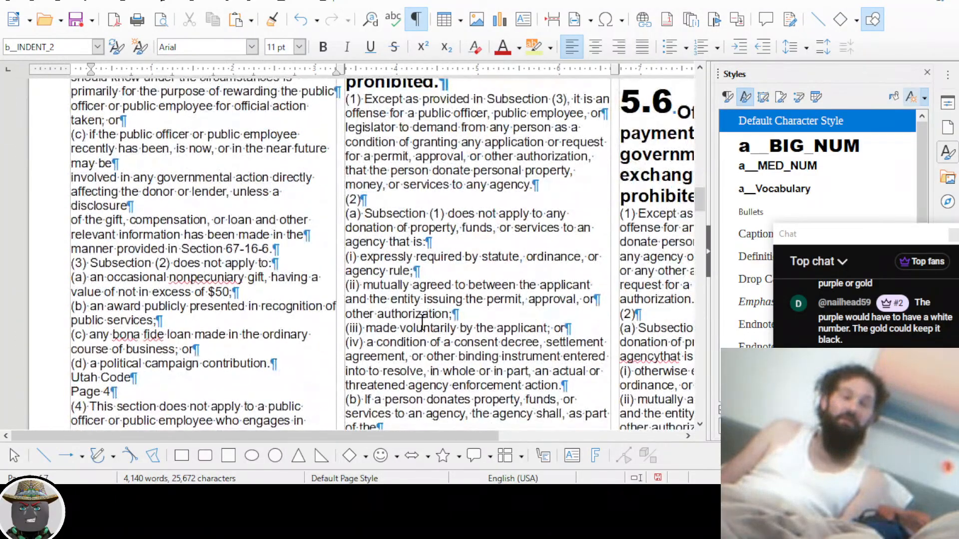
{"action": "scroll", "coordinate": [422, 324], "scroll_direction": "down", "scroll_amount": 8}
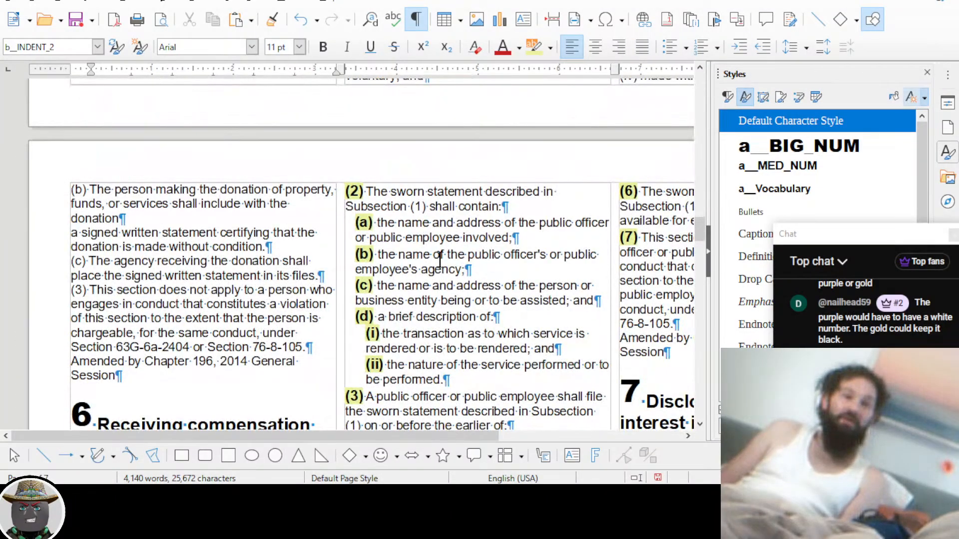
{"action": "scroll", "coordinate": [505, 308], "scroll_direction": "right", "scroll_amount": 5}
{"action": "scroll", "coordinate": [369, 305], "scroll_direction": "down", "scroll_amount": 8}
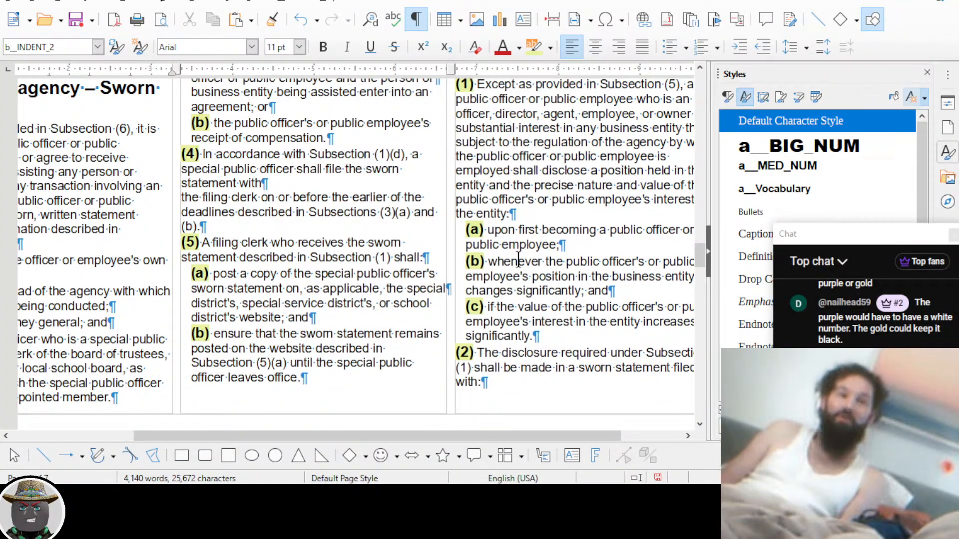
{"action": "scroll", "coordinate": [517, 257], "scroll_direction": "down", "scroll_amount": 5}
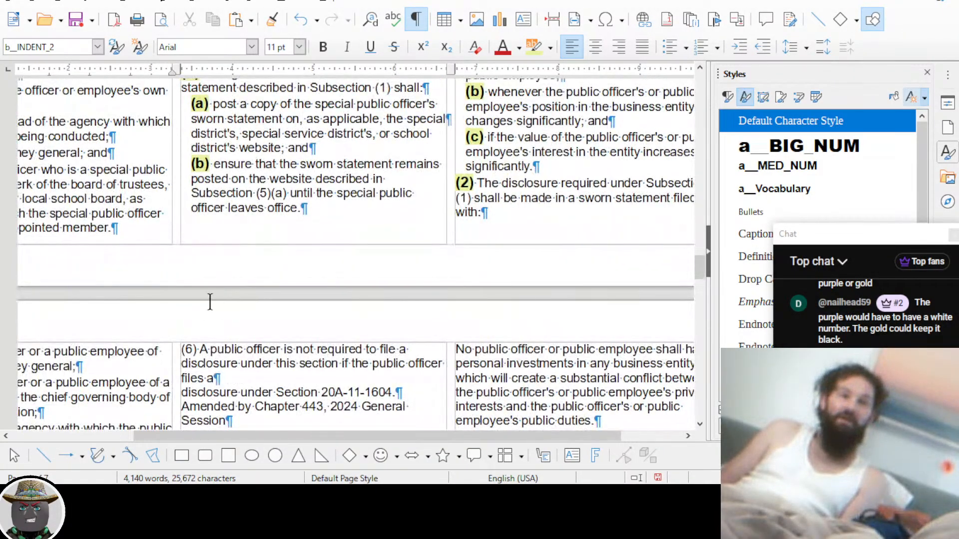
{"action": "scroll", "coordinate": [200, 295], "scroll_direction": "right", "scroll_amount": 3}
{"action": "scroll", "coordinate": [244, 296], "scroll_direction": "left", "scroll_amount": 9}
{"action": "scroll", "coordinate": [241, 294], "scroll_direction": "down", "scroll_amount": 10}
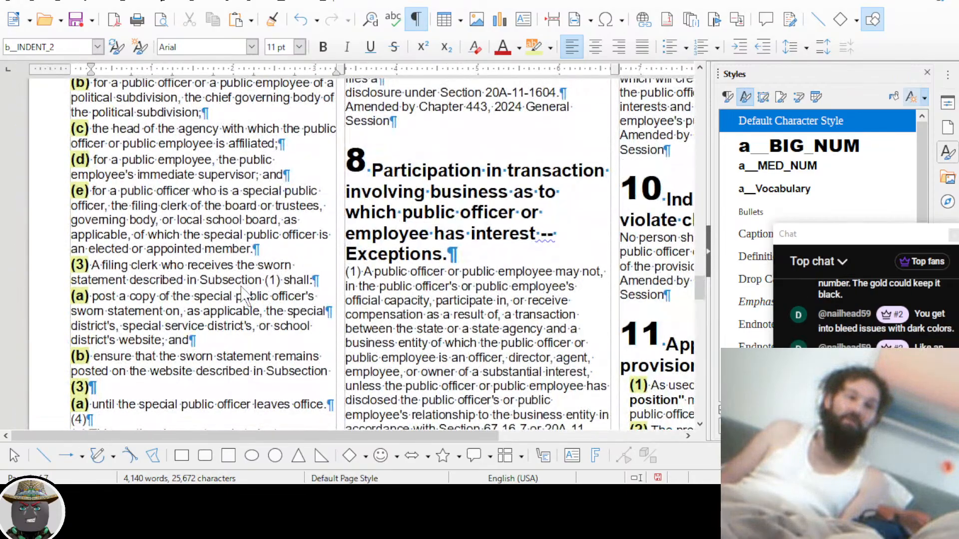
{"action": "scroll", "coordinate": [242, 294], "scroll_direction": "up", "scroll_amount": 8}
{"action": "scroll", "coordinate": [241, 294], "scroll_direction": "down", "scroll_amount": 7}
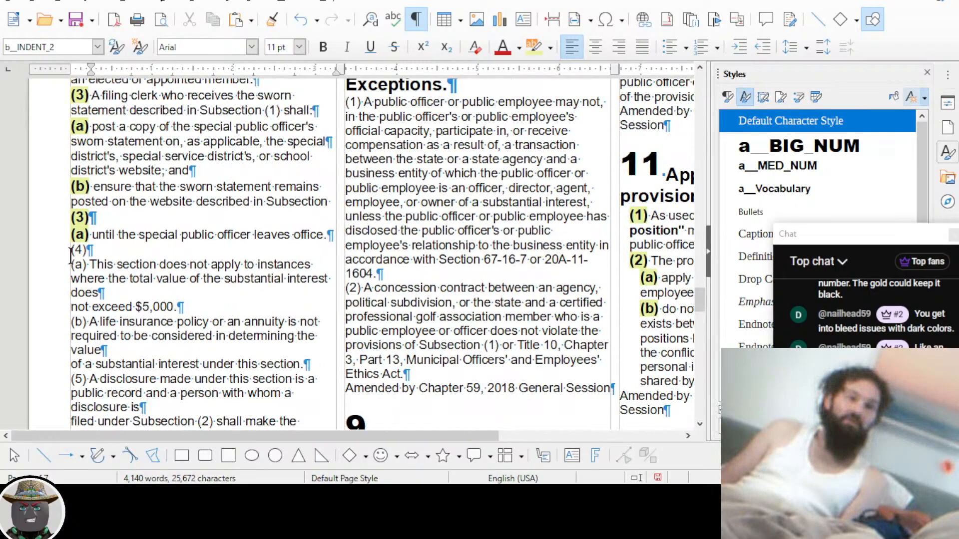
Apply the a__MED_NUM style to section 7's (4) and to the (a) directly below it
{"action": "left_click", "coordinate": [72, 252]}
{"action": "key", "text": "shift+Right"}
{"action": "key", "text": "shift+Right"}
{"action": "key", "text": "shift+Right"}
{"action": "key", "text": "ctrl+2"}
{"action": "left_click", "coordinate": [71, 266]}
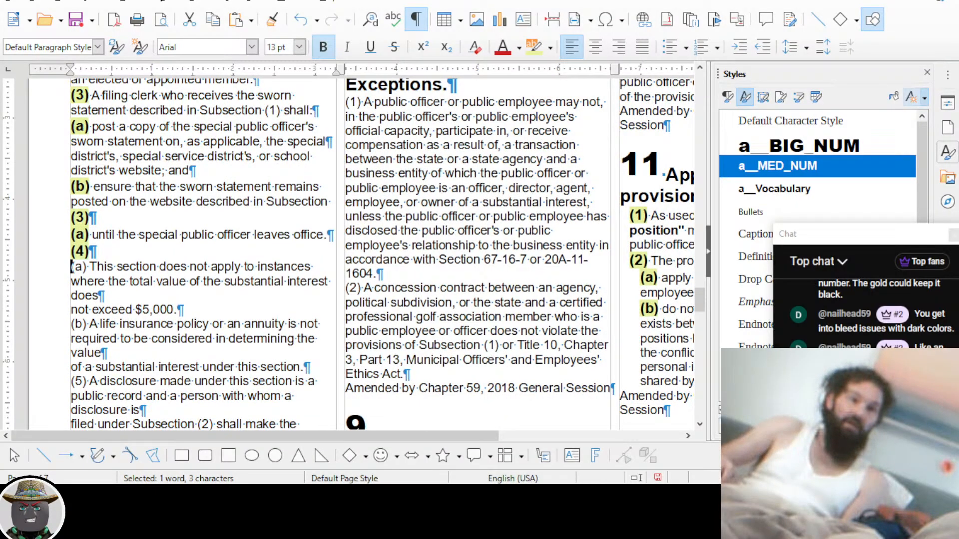
{"action": "key", "text": "shift+Right"}
{"action": "key", "text": "shift+Right"}
{"action": "key", "text": "shift+Right"}
{"action": "key", "text": "ctrl+2"}
Apply the a__MED_NUM style to the (b) before "A life insurance policy" and to section 7's (5)
{"action": "left_click", "coordinate": [71, 326]}
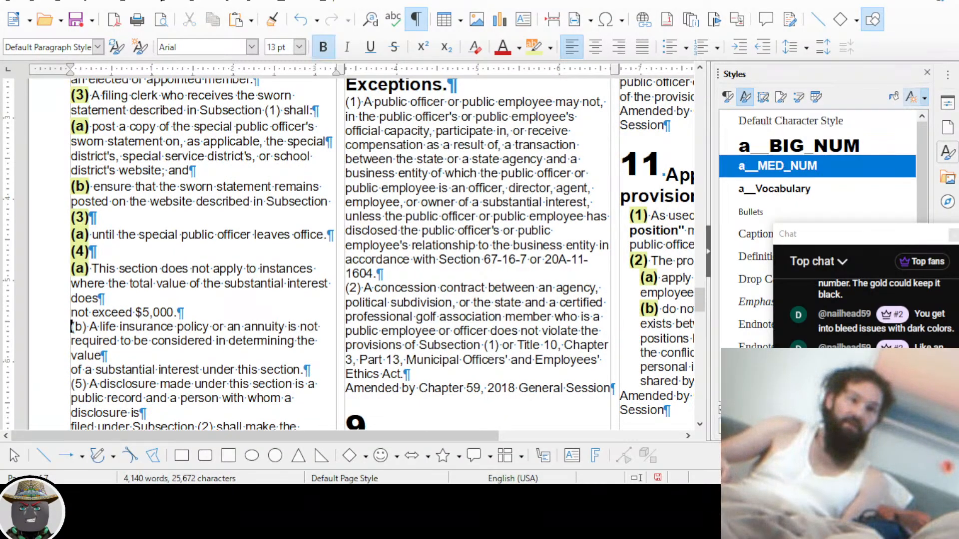
{"action": "key", "text": "shift+Right"}
{"action": "key", "text": "shift+Right"}
{"action": "key", "text": "shift+Right"}
{"action": "key", "text": "ctrl+2"}
{"action": "left_click", "coordinate": [71, 373]}
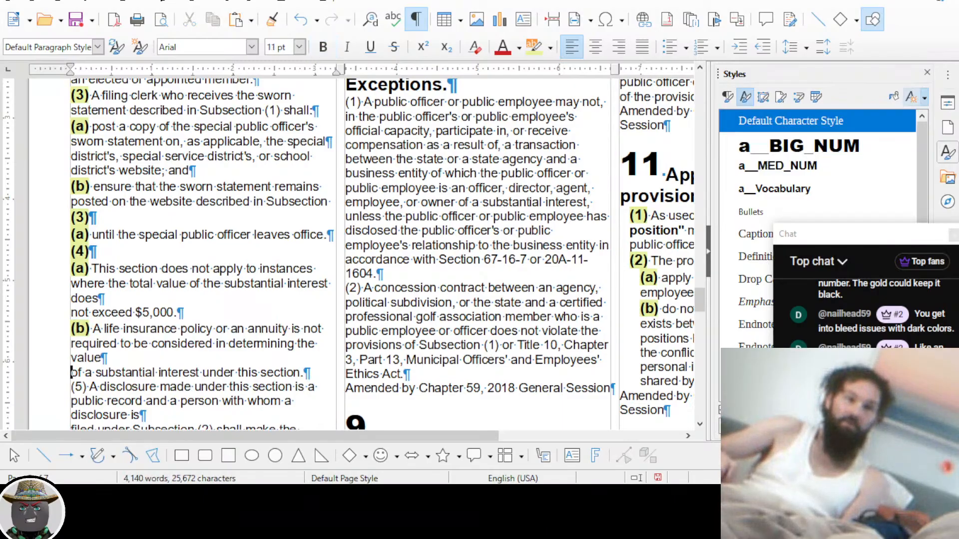
{"action": "left_click", "coordinate": [71, 387]}
{"action": "key", "text": "shift+Right"}
{"action": "key", "text": "shift+Right"}
{"action": "key", "text": "shift+Right"}
{"action": "key", "text": "ctrl+2"}
Apply the a__MED_NUM style to section 7's (6) and remove the stray paragraph break after "files a"
{"action": "scroll", "coordinate": [345, 191], "scroll_direction": "up", "scroll_amount": 5}
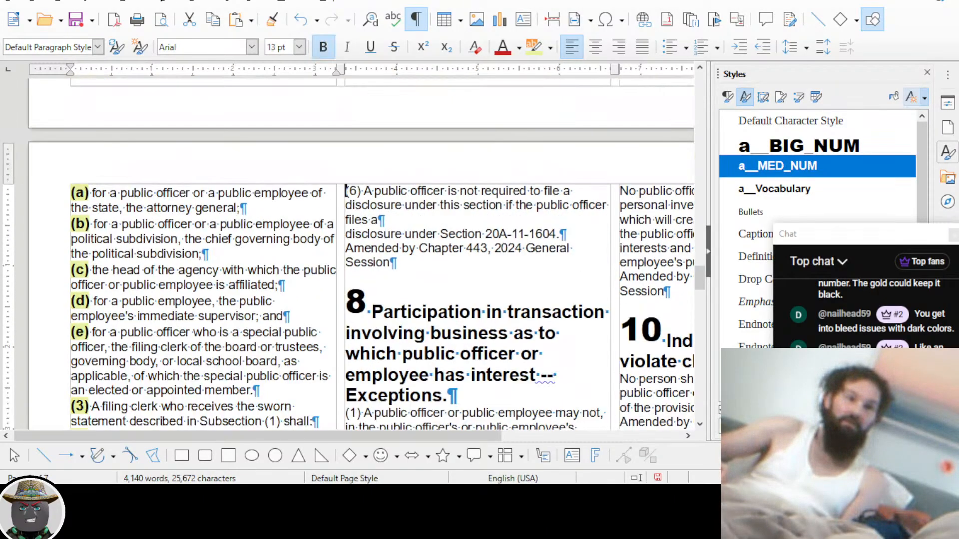
{"action": "left_click", "coordinate": [345, 191]}
{"action": "key", "text": "shift+Right"}
{"action": "key", "text": "shift+Right"}
{"action": "key", "text": "shift+Right"}
{"action": "key", "text": "ctrl+2"}
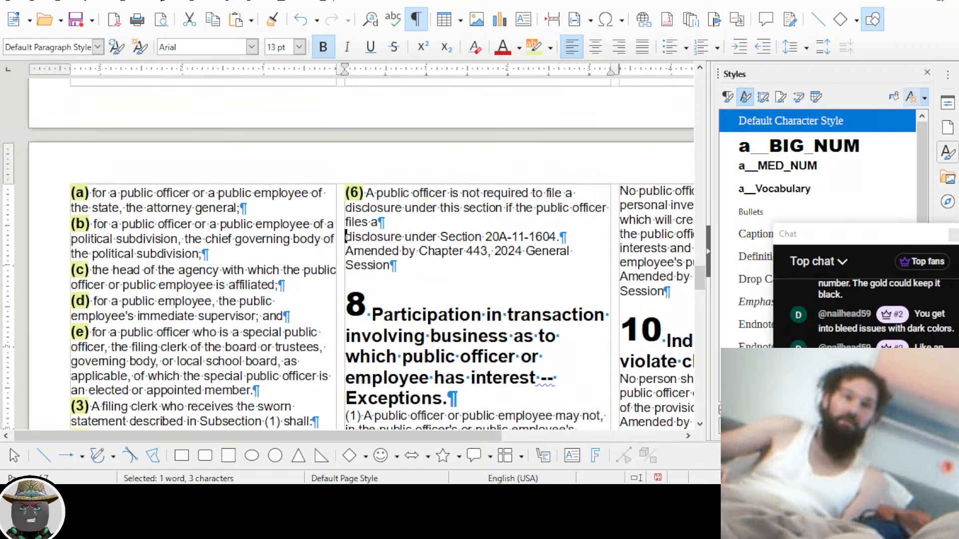
{"action": "left_click", "coordinate": [378, 221]}
{"action": "key", "text": "Delete"}
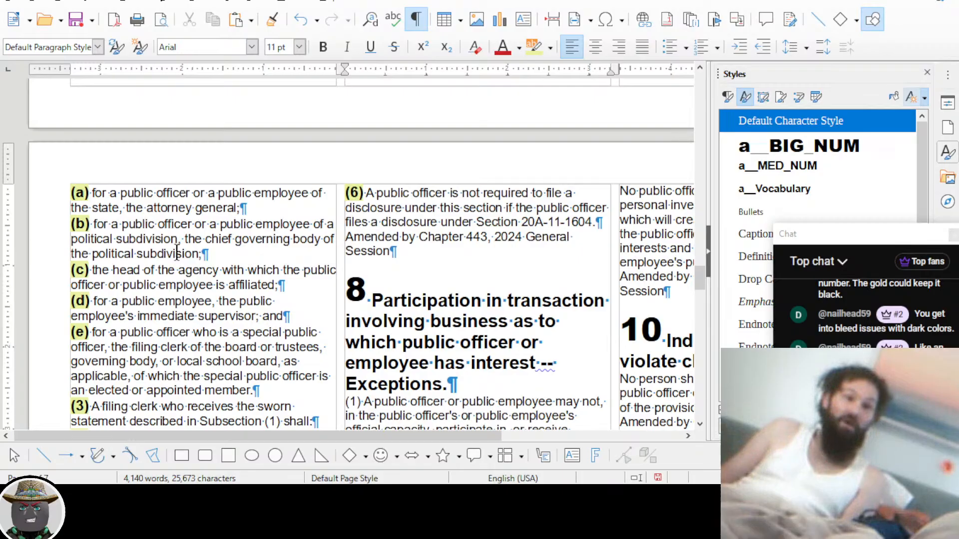
Save the document with the latest subsection number formatting
{"action": "scroll", "coordinate": [177, 253], "scroll_direction": "up", "scroll_amount": 4}
{"action": "left_click_drag", "start_coordinate": [106, 269], "coordinate": [132, 272]}
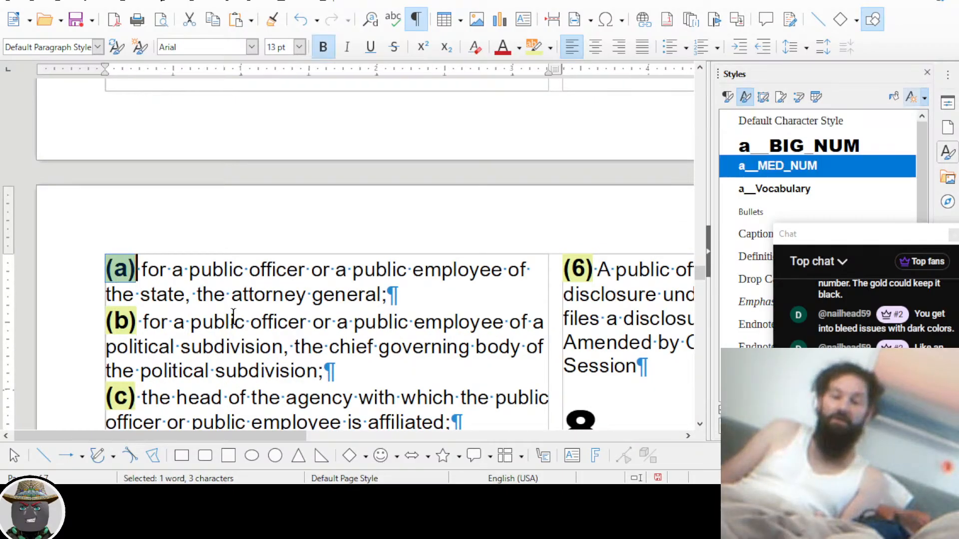
{"action": "left_click", "coordinate": [273, 320]}
{"action": "key", "text": "ctrl+s"}
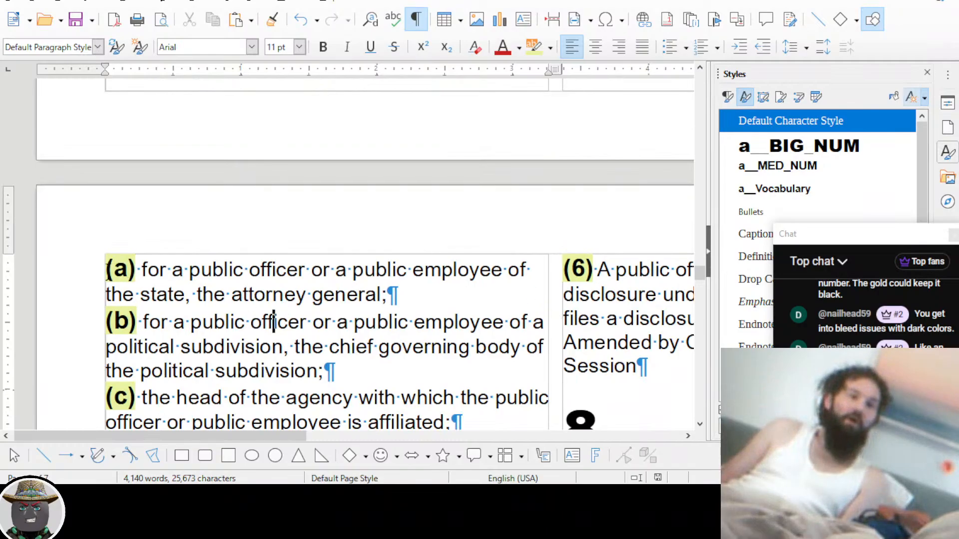
Try padding the highlighted (a) before "for a public officer or a public employee of the state" with a space on each side
{"action": "key", "text": "ctrl+Up"}
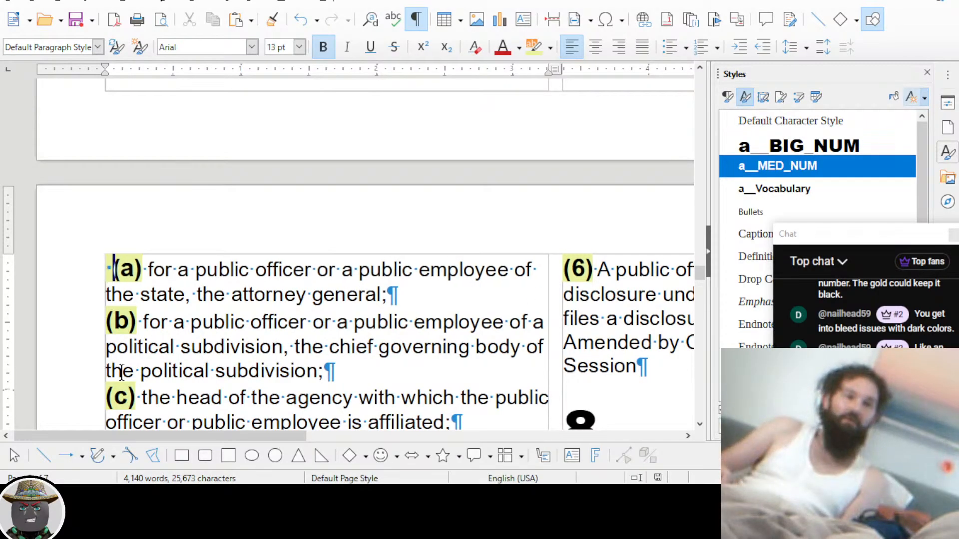
{"action": "key", "text": "Right"}
{"action": "key", "text": "Right"}
{"action": "key", "text": "Right"}
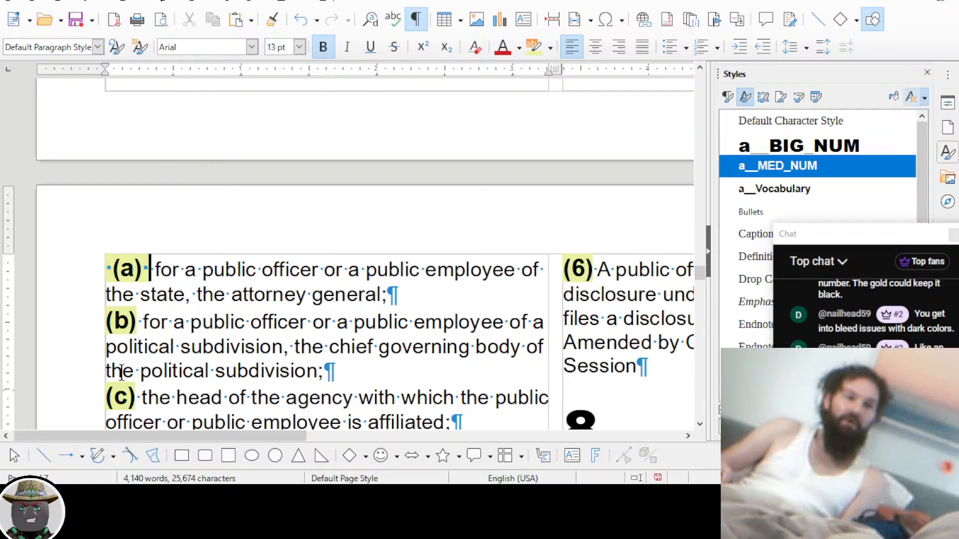
Hide the formatting marks and undo the spaces added around the highlighted (a)
{"action": "key", "text": "ctrl+F10"}
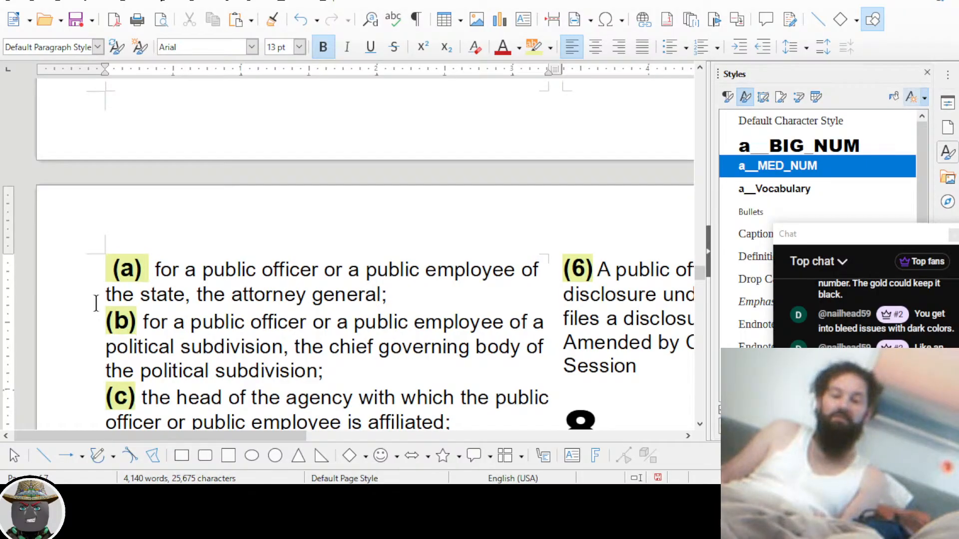
{"action": "key", "text": "ctrl+z"}
{"action": "key", "text": "ctrl+z"}
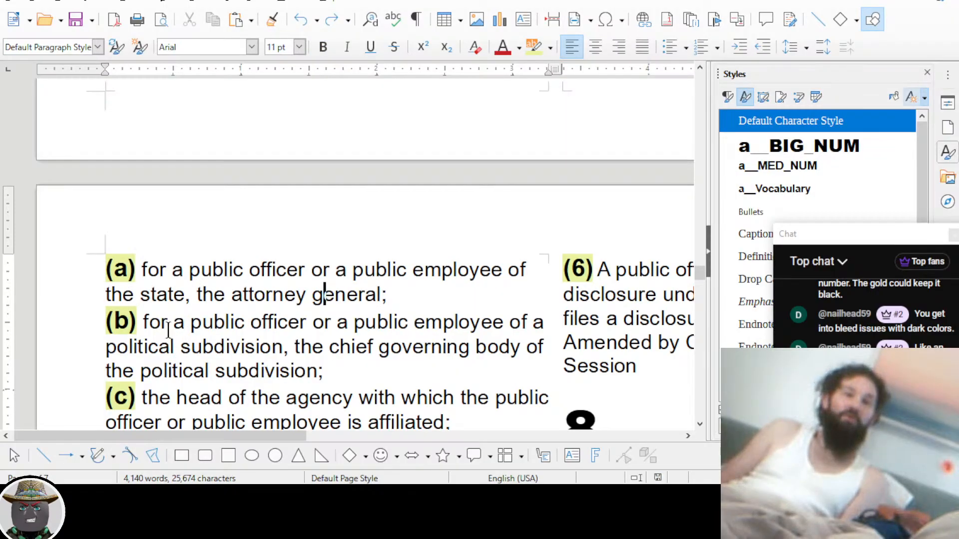
Review sections 7 through 16 to the end of the document for the look and consistency of the highlighted subsection numbers
{"action": "scroll", "coordinate": [145, 325], "scroll_direction": "down", "scroll_amount": 3}
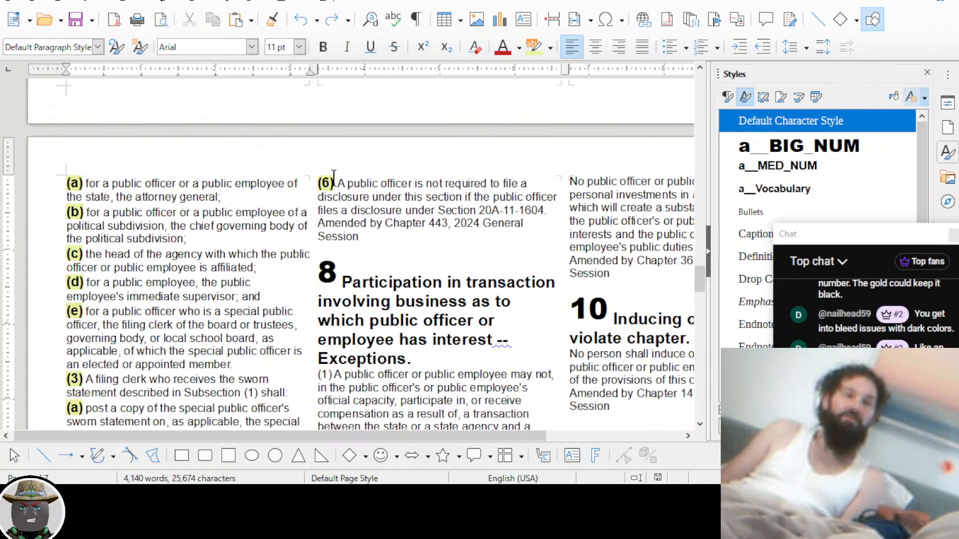
{"action": "scroll", "coordinate": [66, 251], "scroll_direction": "down", "scroll_amount": 5}
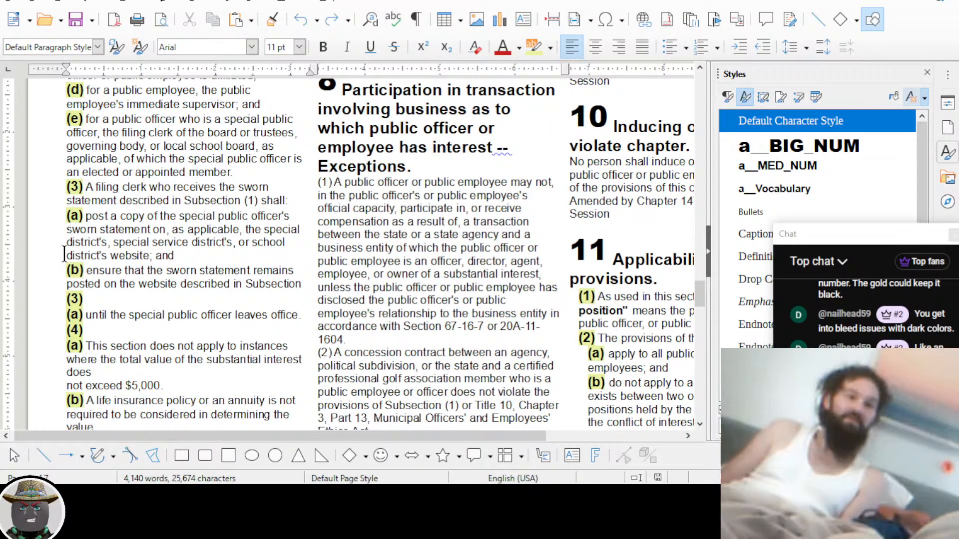
{"action": "scroll", "coordinate": [64, 254], "scroll_direction": "down", "scroll_amount": 3}
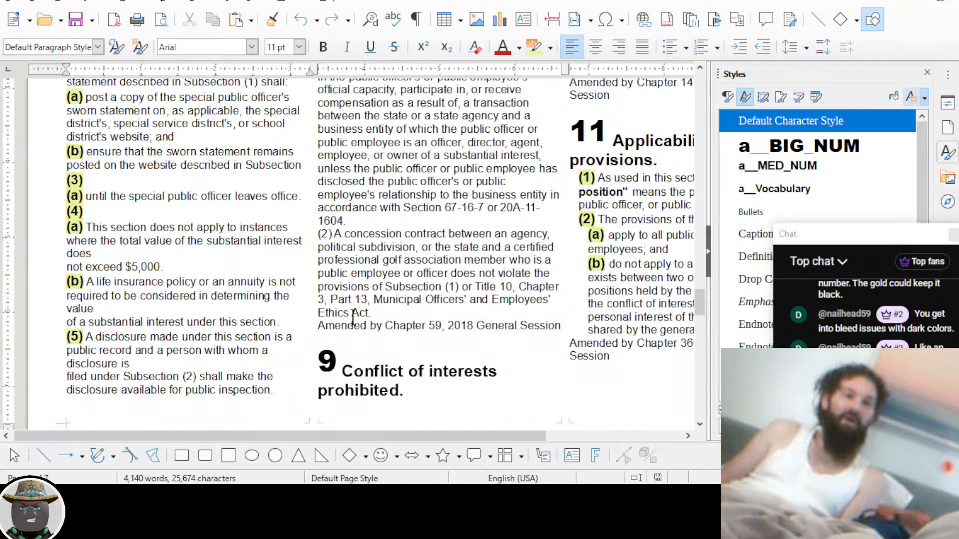
{"action": "scroll", "coordinate": [353, 317], "scroll_direction": "down", "scroll_amount": 12}
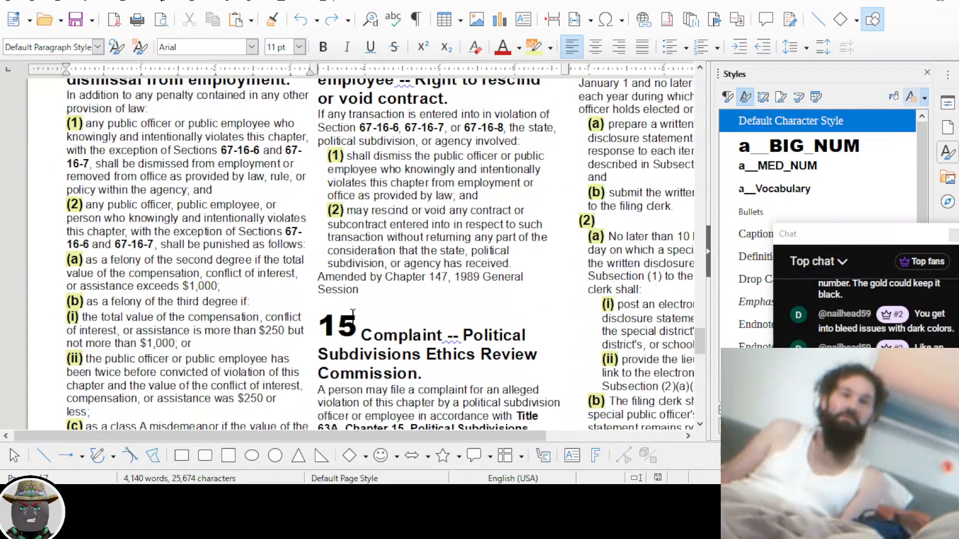
{"action": "scroll", "coordinate": [353, 314], "scroll_direction": "down", "scroll_amount": 15}
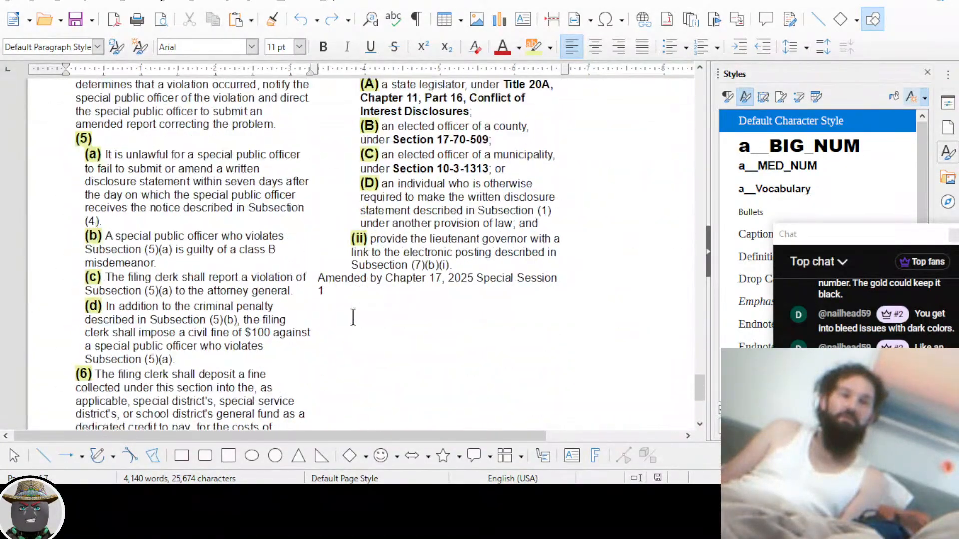
{"action": "scroll", "coordinate": [353, 317], "scroll_direction": "down", "scroll_amount": 5}
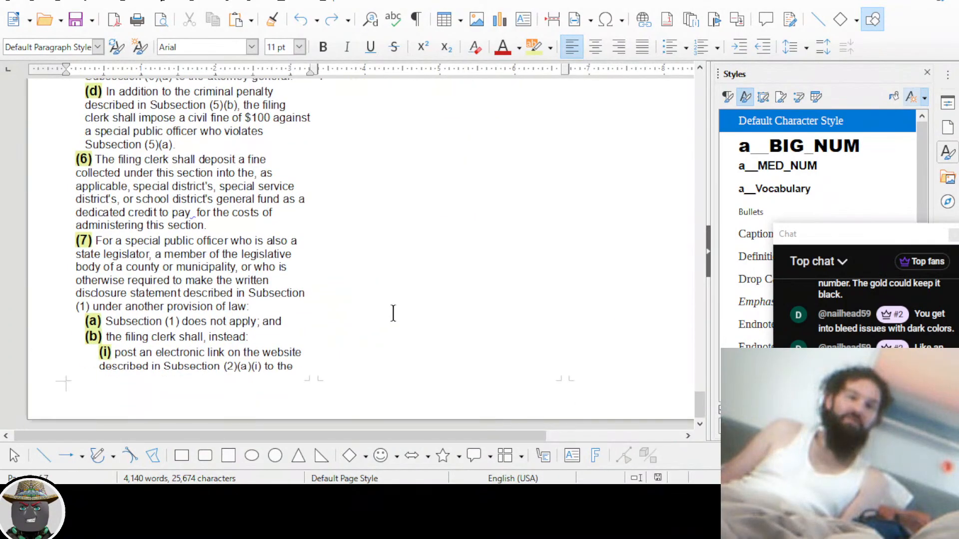
{"action": "scroll", "coordinate": [393, 314], "scroll_direction": "up", "scroll_amount": 18}
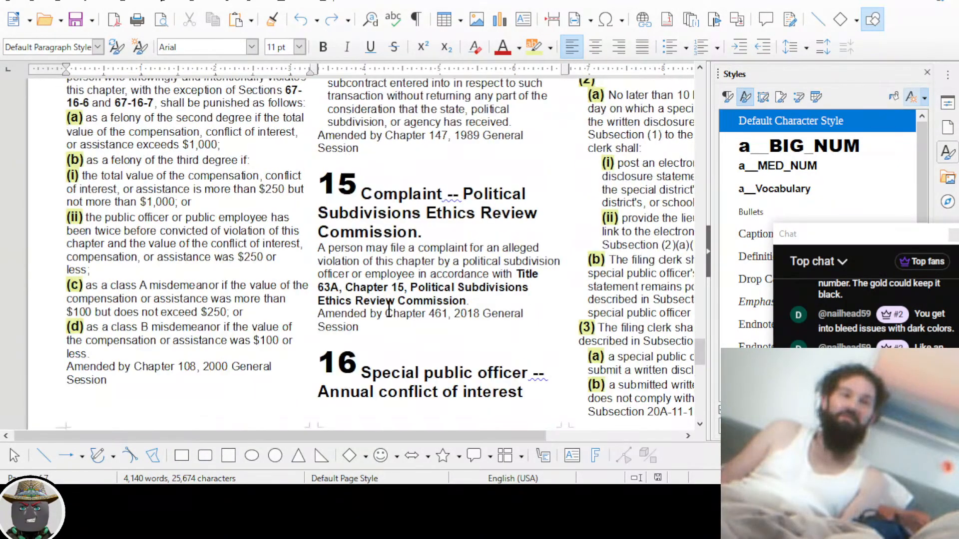
{"action": "scroll", "coordinate": [389, 308], "scroll_direction": "up", "scroll_amount": 4}
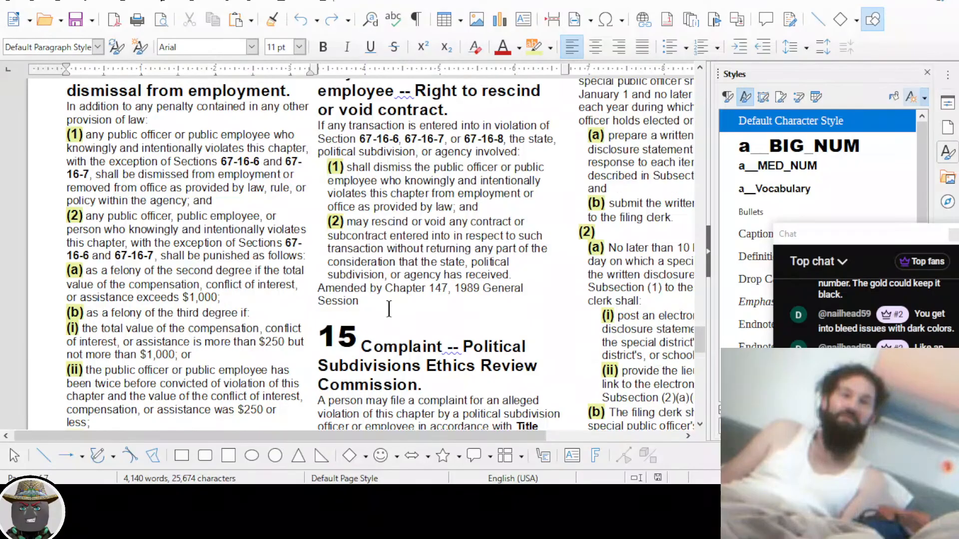
{"action": "scroll", "coordinate": [196, 313], "scroll_direction": "up", "scroll_amount": 5}
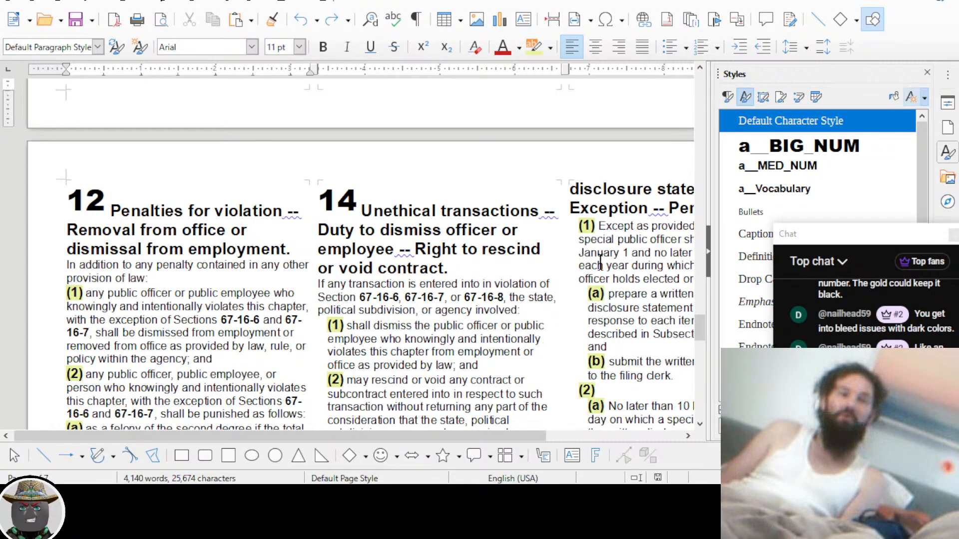
{"action": "scroll", "coordinate": [600, 262], "scroll_direction": "down", "scroll_amount": 6}
{"action": "scroll", "coordinate": [600, 268], "scroll_direction": "down", "scroll_amount": 2}
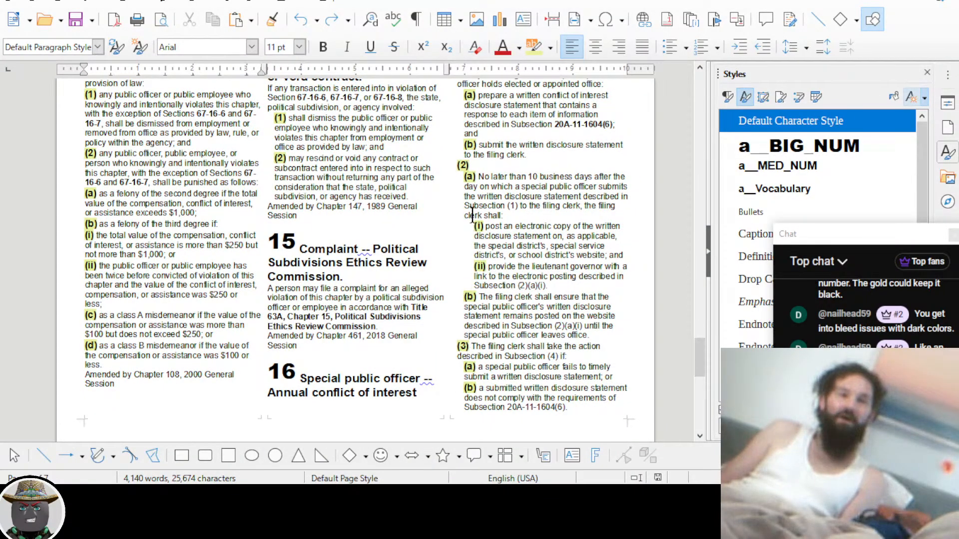
{"action": "scroll", "coordinate": [462, 150], "scroll_direction": "down", "scroll_amount": 9}
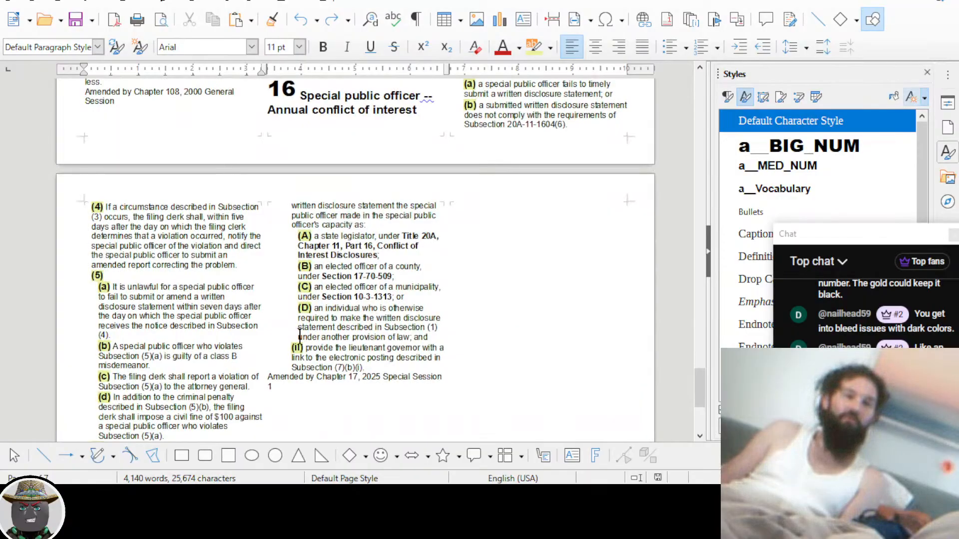
{"action": "scroll", "coordinate": [244, 400], "scroll_direction": "down", "scroll_amount": 2}
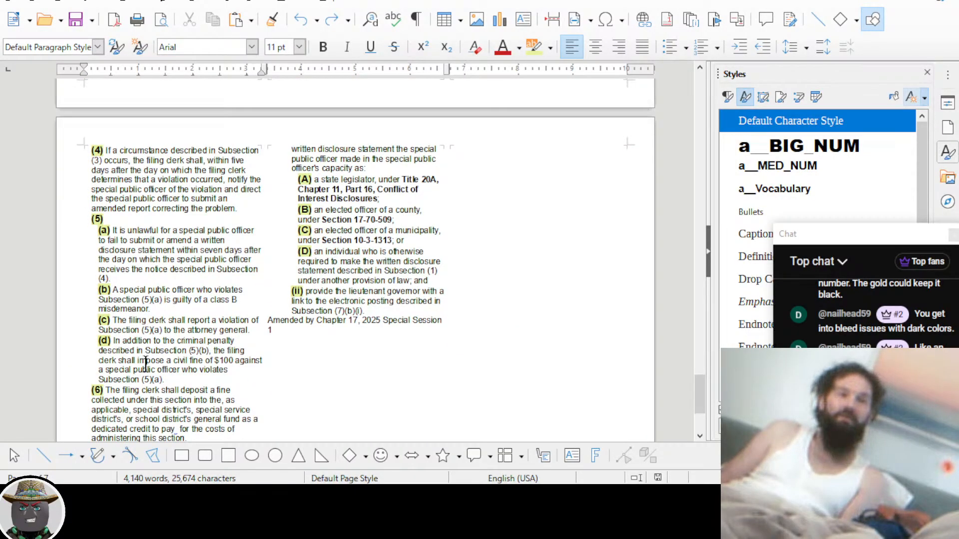
{"action": "scroll", "coordinate": [362, 254], "scroll_direction": "up", "scroll_amount": 12}
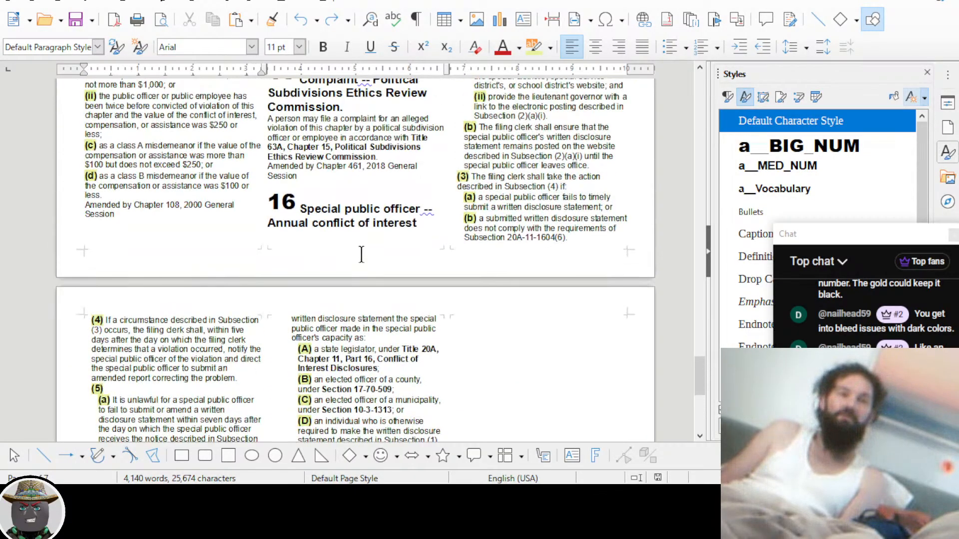
{"action": "scroll", "coordinate": [413, 238], "scroll_direction": "up", "scroll_amount": 4}
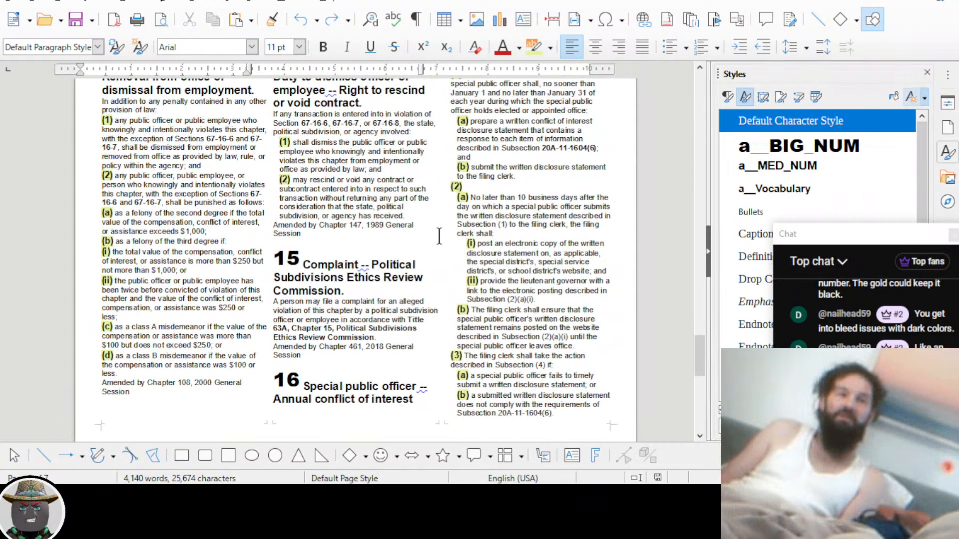
{"action": "scroll", "coordinate": [439, 236], "scroll_direction": "down", "scroll_amount": 2}
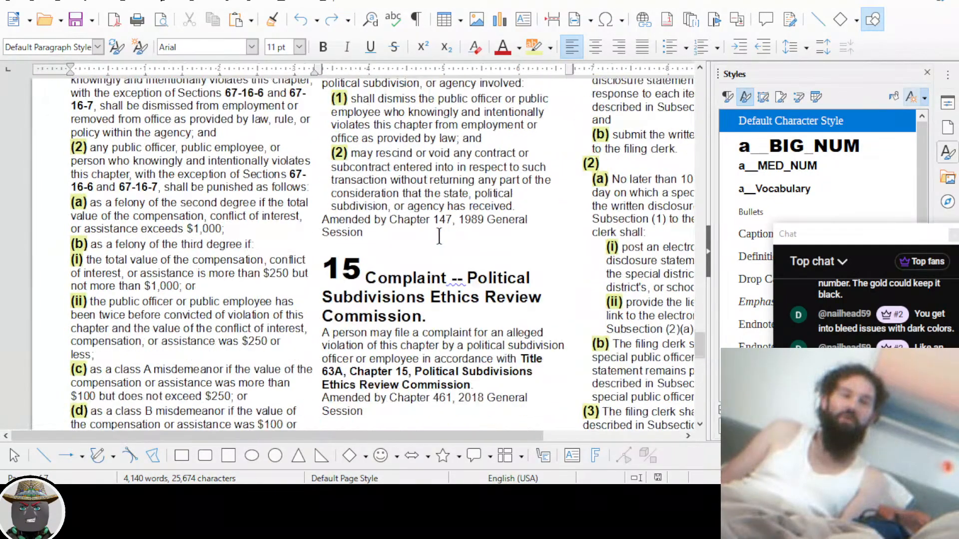
{"action": "scroll", "coordinate": [439, 236], "scroll_direction": "up", "scroll_amount": 1}
{"action": "scroll", "coordinate": [440, 236], "scroll_direction": "right", "scroll_amount": 4}
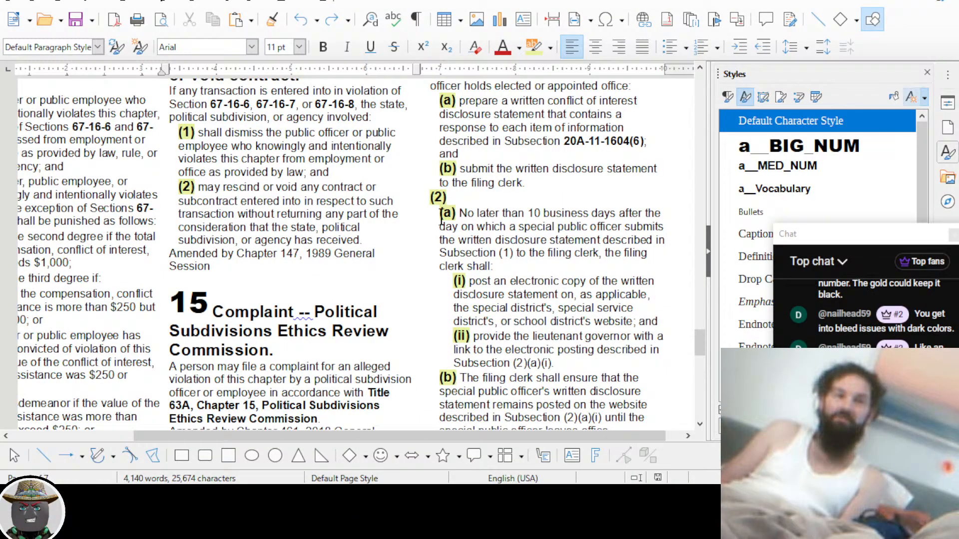
Move the chat window clear of the webcam area and magnify the screen to read the color suggestions for the main section numbers
{"action": "left_click_drag", "start_coordinate": [832, 240], "coordinate": [733, 155]}
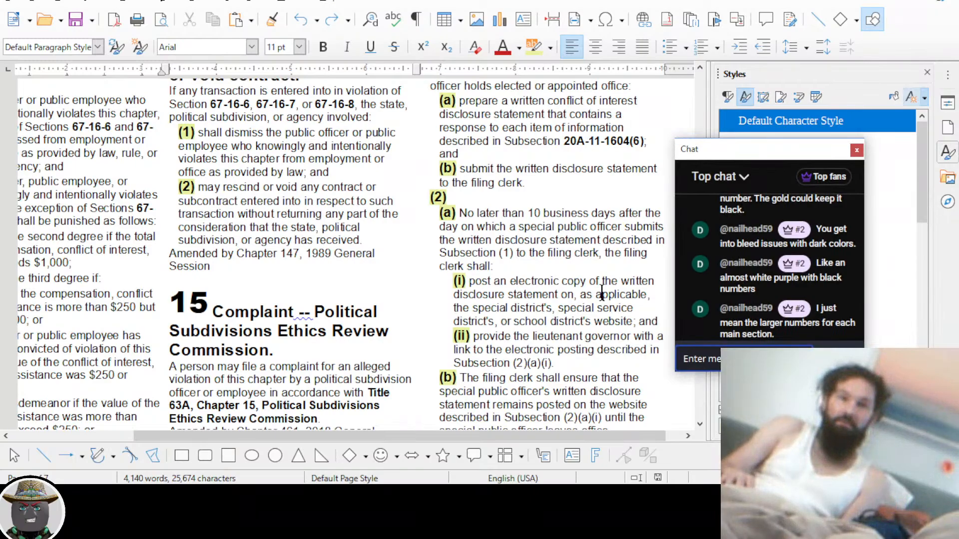
{"action": "key", "text": "super+plus"}
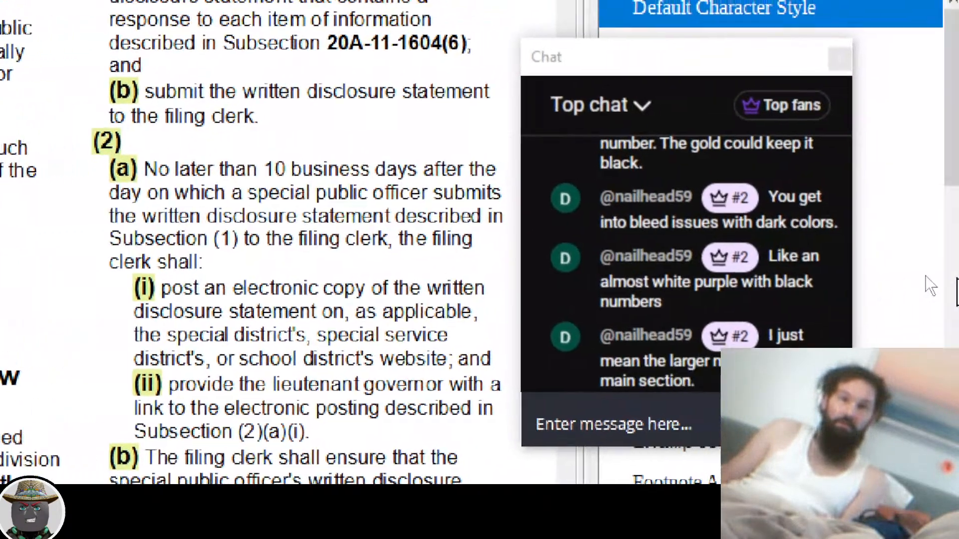
{"action": "scroll", "coordinate": [777, 292], "scroll_direction": "up", "scroll_amount": 3}
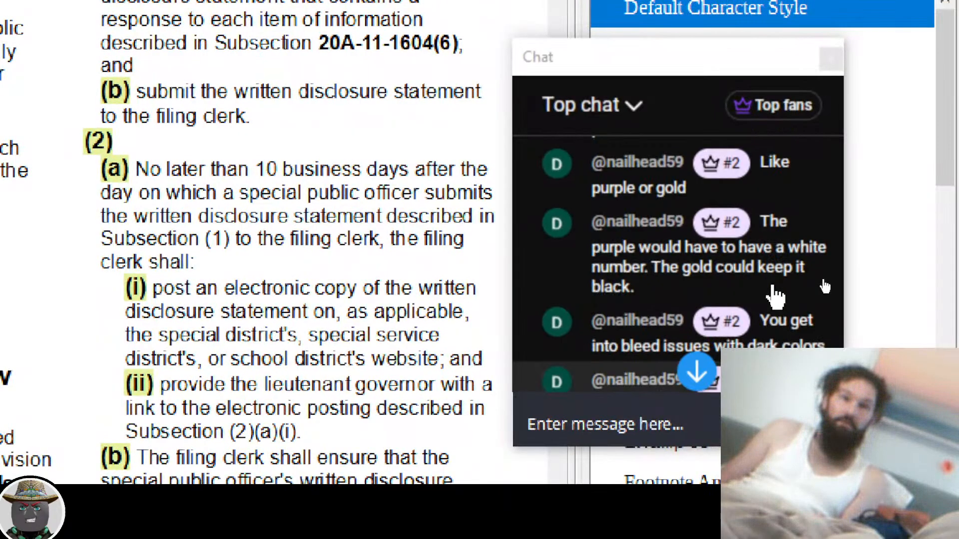
{"action": "scroll", "coordinate": [774, 294], "scroll_direction": "up", "scroll_amount": 2}
{"action": "scroll", "coordinate": [782, 273], "scroll_direction": "down", "scroll_amount": 2}
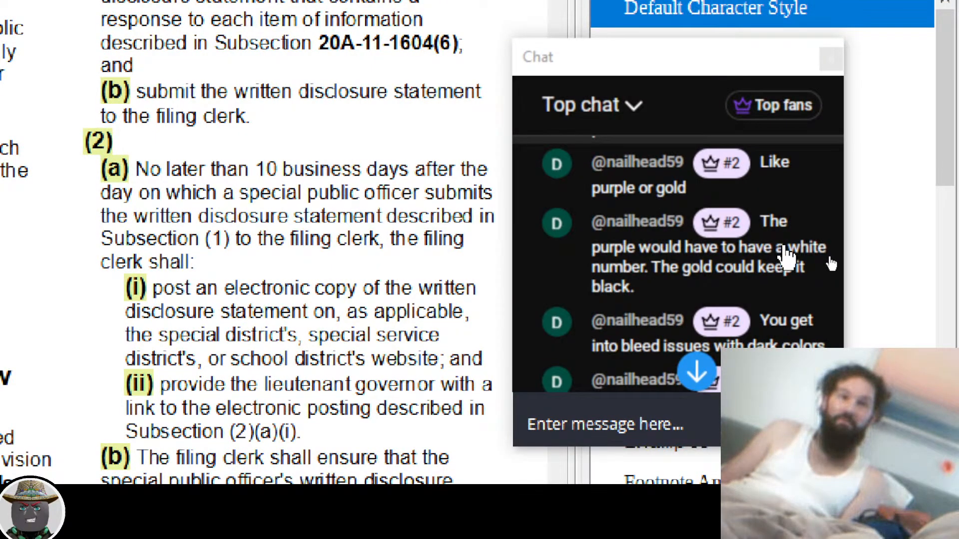
{"action": "scroll", "coordinate": [781, 257], "scroll_direction": "up", "scroll_amount": 2}
{"action": "scroll", "coordinate": [763, 283], "scroll_direction": "down", "scroll_amount": 2}
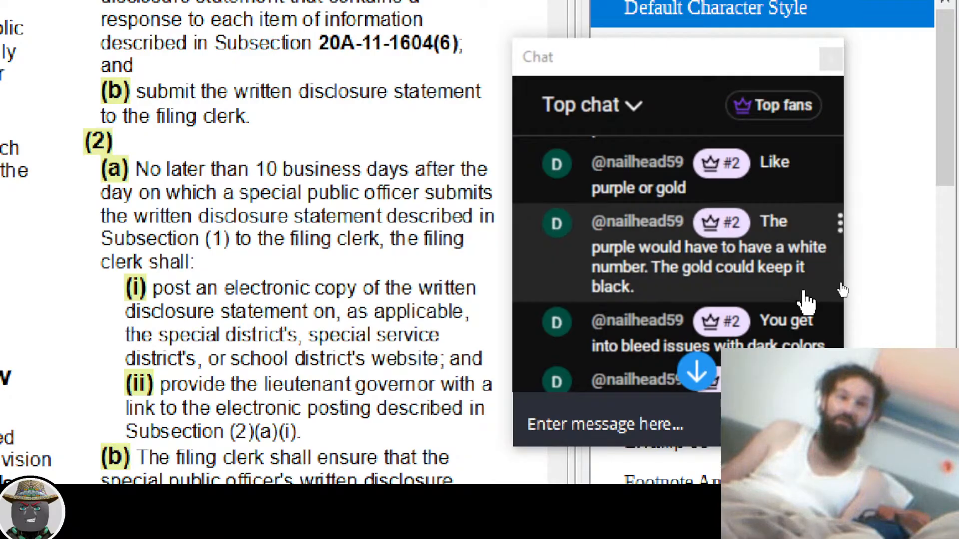
{"action": "scroll", "coordinate": [843, 290], "scroll_direction": "down", "scroll_amount": 3}
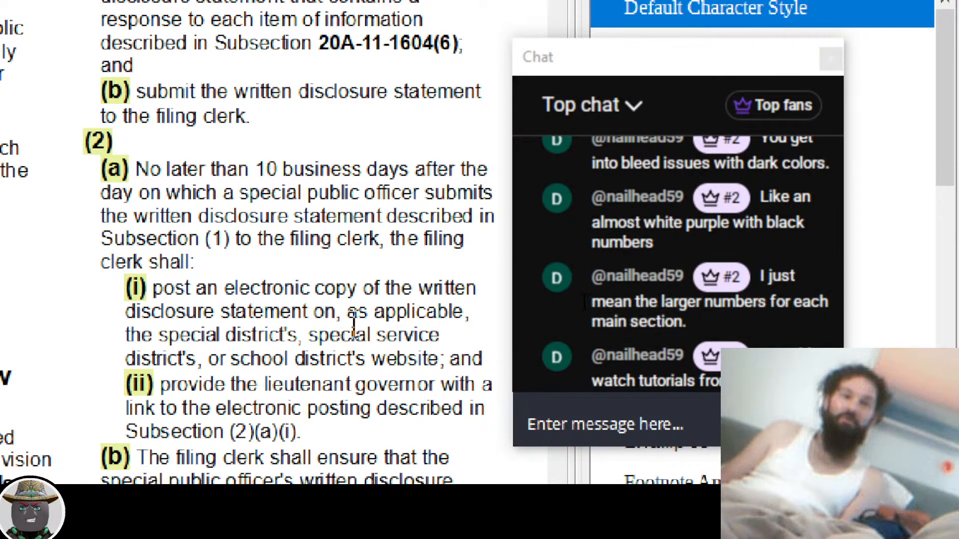
Look back through the document from section 15 to the title page, checking which subsection numbers still lack the highlighted style
{"action": "scroll", "coordinate": [354, 320], "scroll_direction": "down", "scroll_amount": 1}
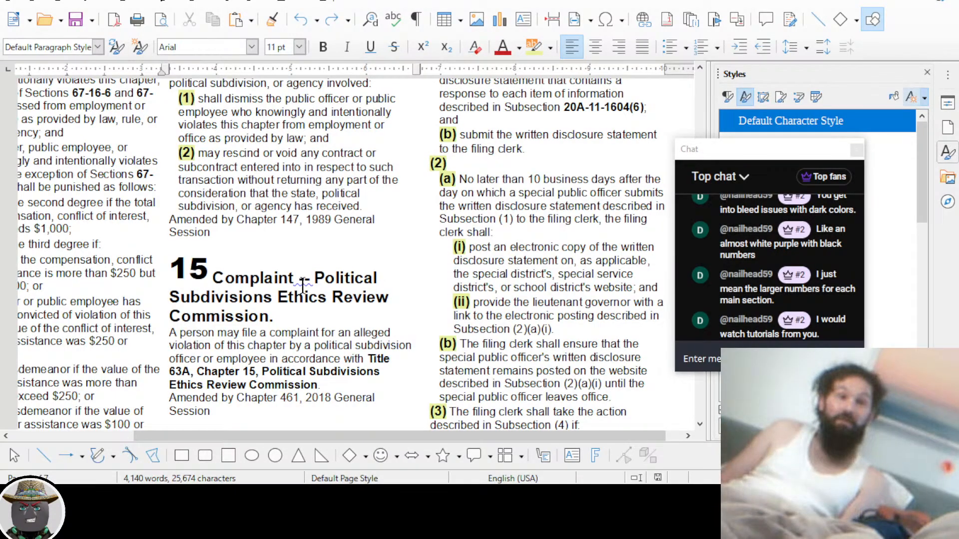
{"action": "scroll", "coordinate": [337, 294], "scroll_direction": "left", "scroll_amount": 5}
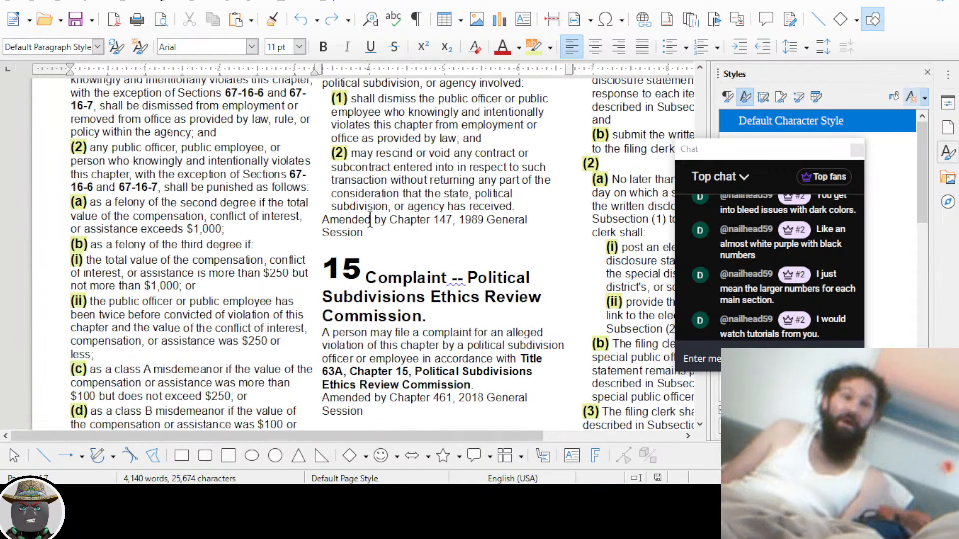
{"action": "scroll", "coordinate": [372, 228], "scroll_direction": "up", "scroll_amount": 20}
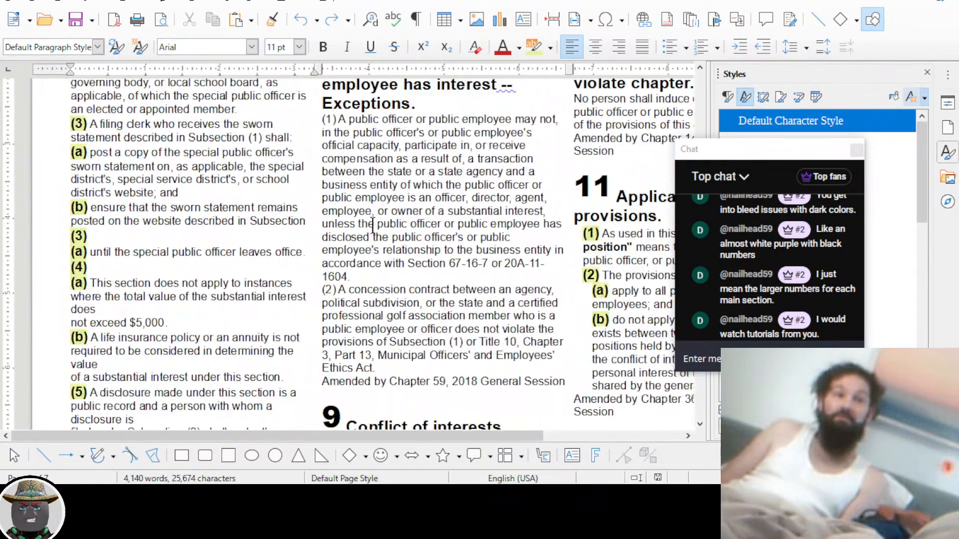
{"action": "scroll", "coordinate": [372, 226], "scroll_direction": "up", "scroll_amount": 10}
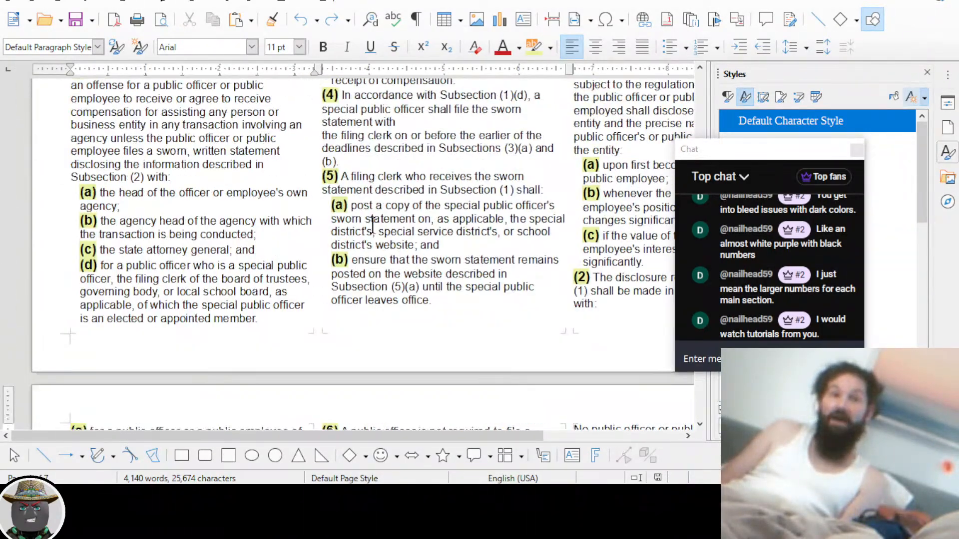
{"action": "scroll", "coordinate": [373, 226], "scroll_direction": "up", "scroll_amount": 10}
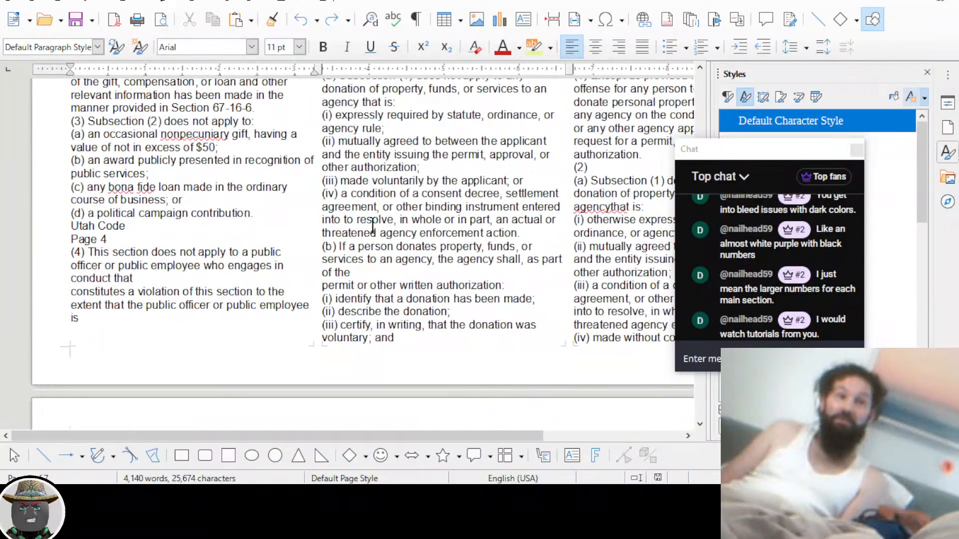
{"action": "scroll", "coordinate": [385, 226], "scroll_direction": "up", "scroll_amount": 10}
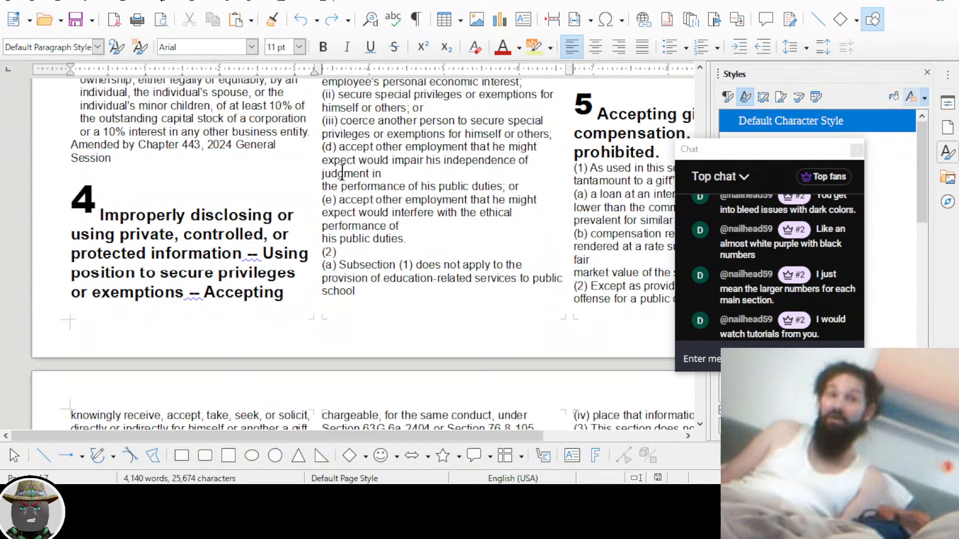
{"action": "scroll", "coordinate": [342, 172], "scroll_direction": "up", "scroll_amount": 15}
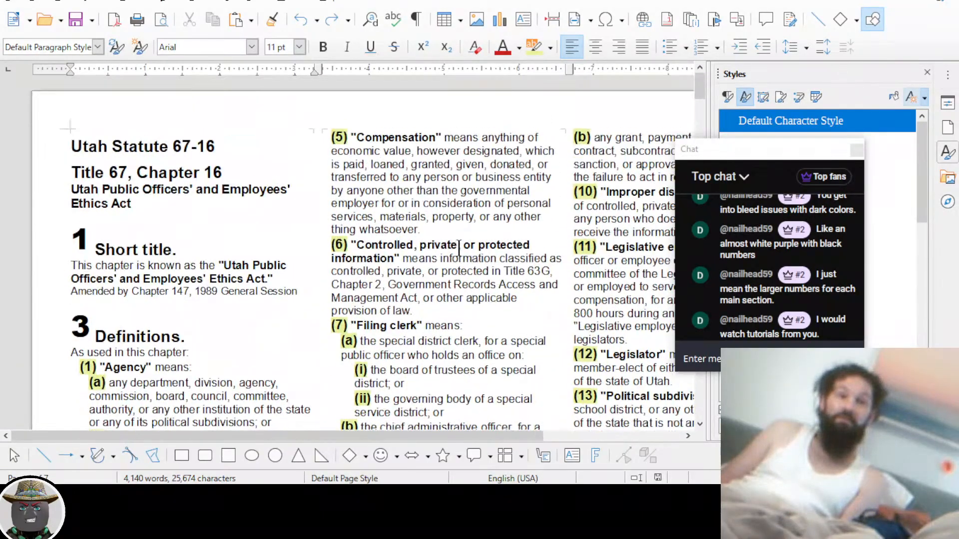
Highlight the large section number 1 before "Short title." in black, keeping the chat window clear of the highlight colors
{"action": "scroll", "coordinate": [459, 247], "scroll_direction": "down", "scroll_amount": 3}
{"action": "scroll", "coordinate": [459, 247], "scroll_direction": "up", "scroll_amount": 3}
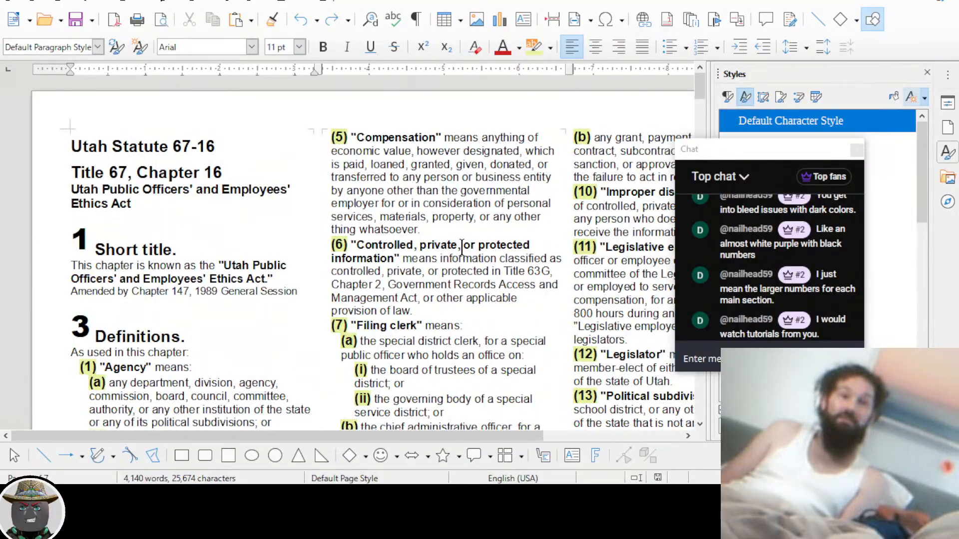
{"action": "scroll", "coordinate": [466, 245], "scroll_direction": "down", "scroll_amount": 1}
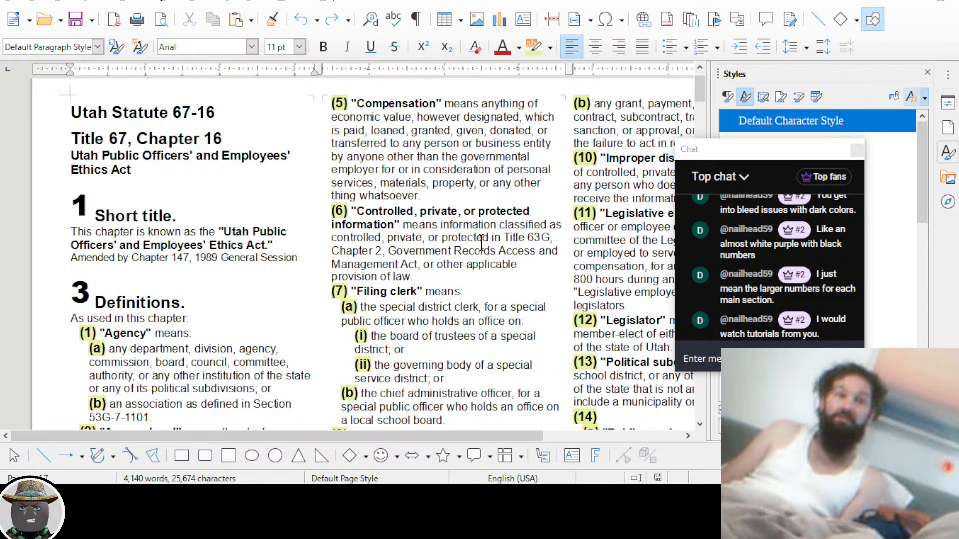
{"action": "double_click", "coordinate": [85, 205]}
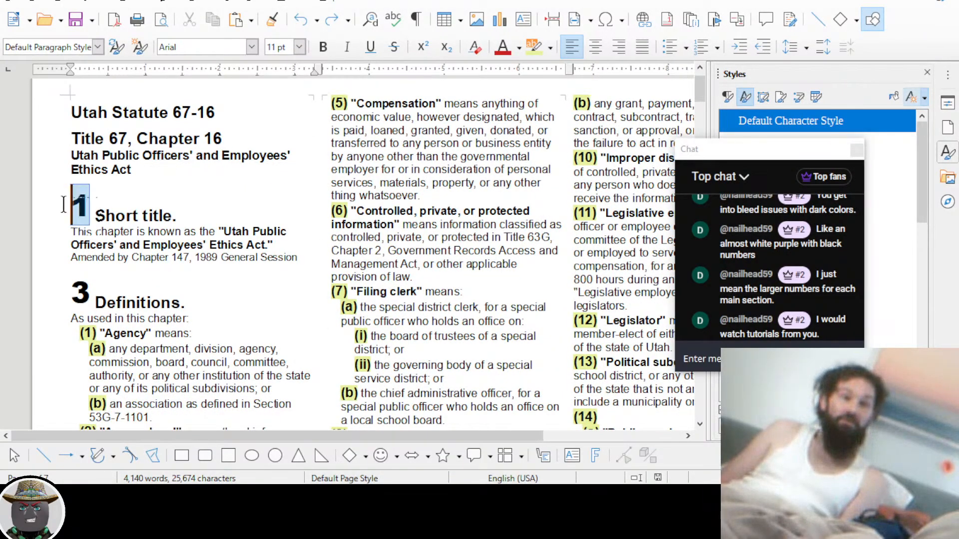
{"action": "left_click_drag", "start_coordinate": [688, 165], "coordinate": [466, 127]}
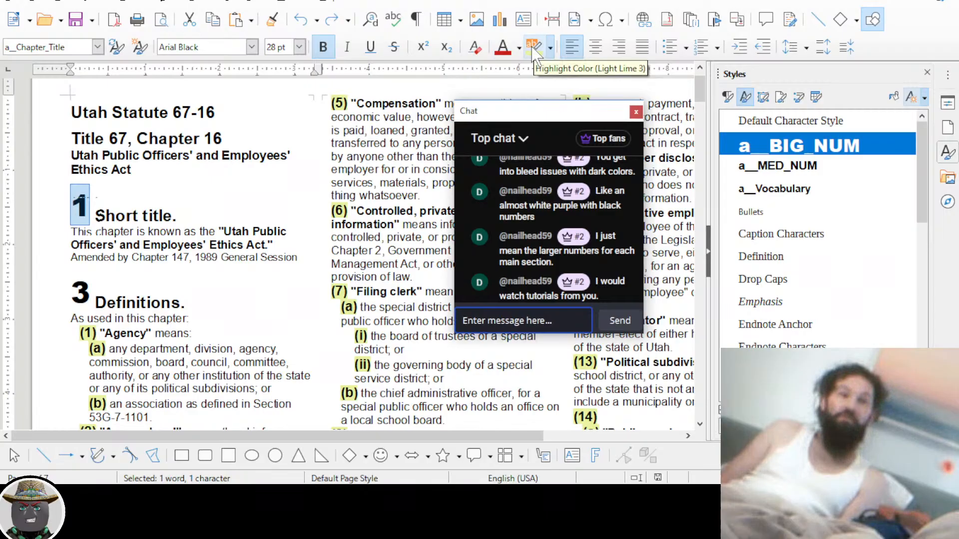
{"action": "left_click", "coordinate": [550, 47]}
{"action": "left_click_drag", "start_coordinate": [555, 109], "coordinate": [377, 106]}
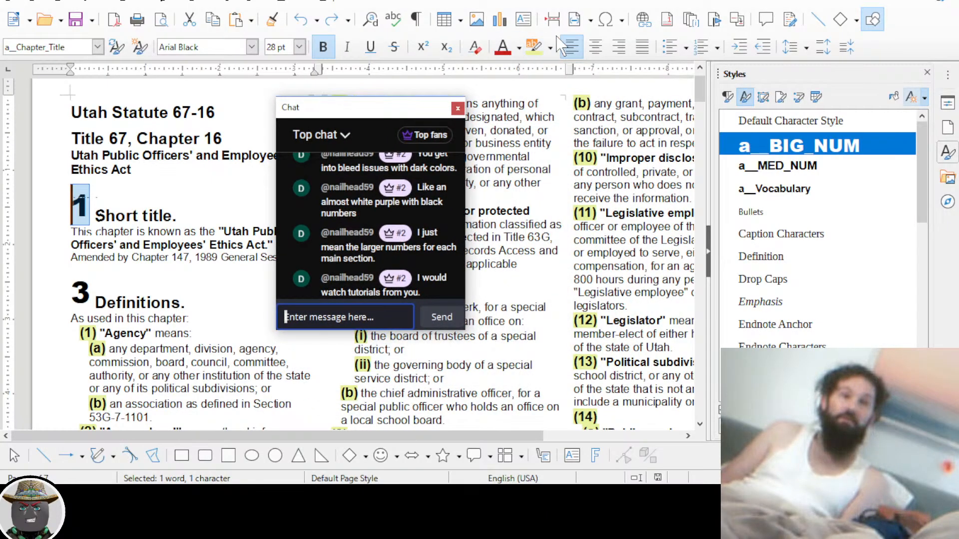
{"action": "left_click", "coordinate": [551, 48]}
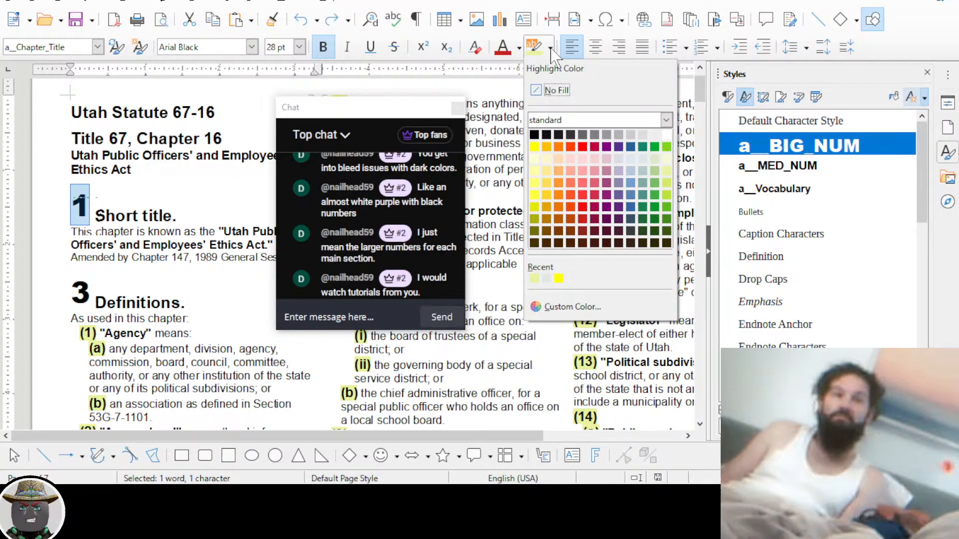
{"action": "left_click", "coordinate": [534, 135]}
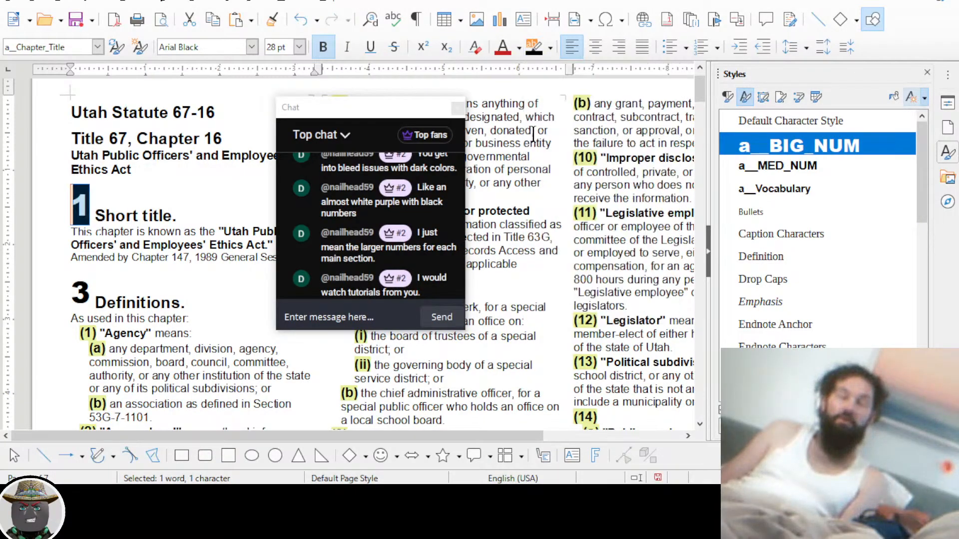
{"action": "left_click", "coordinate": [128, 210]}
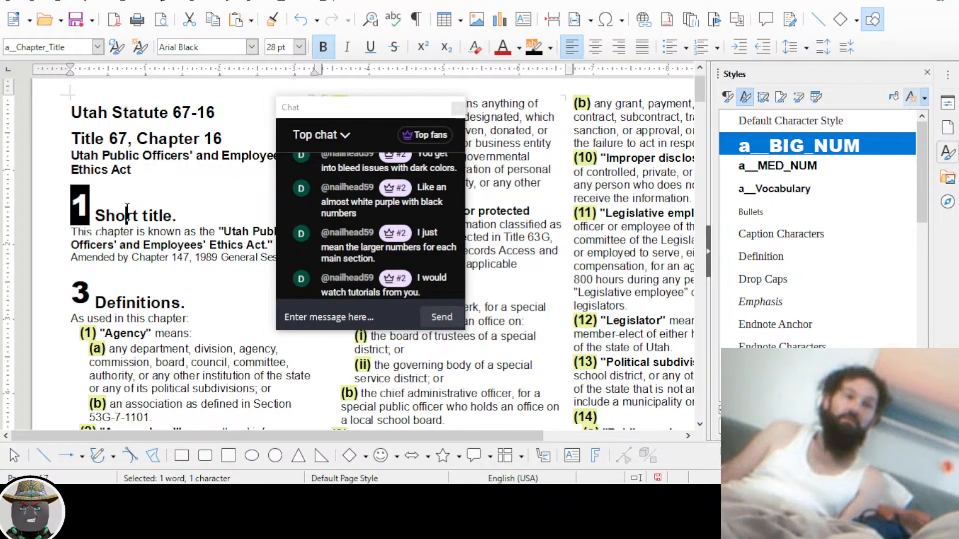
Update the a__BIG_NUM character style from the black-highlighted 1 and move the chat window off the document text
{"action": "double_click", "coordinate": [81, 206]}
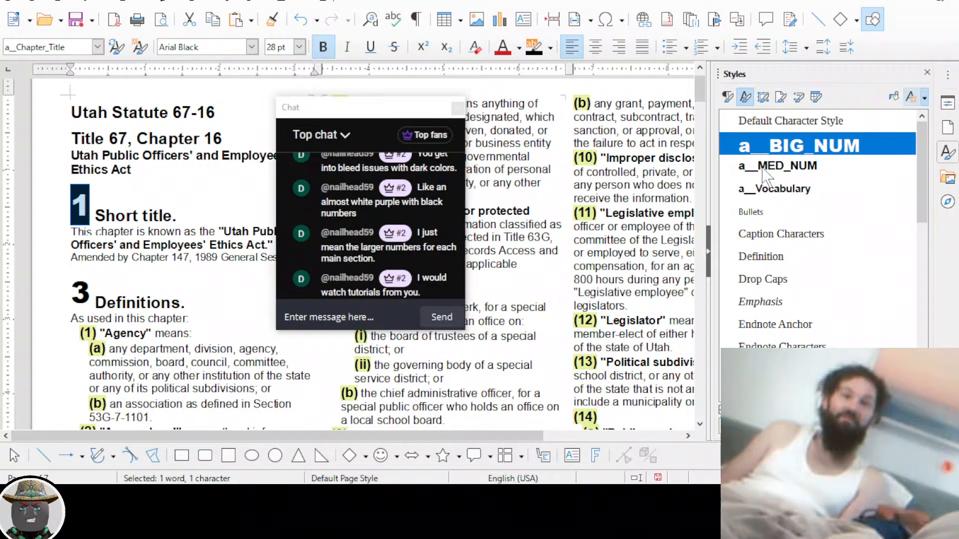
{"action": "left_click", "coordinate": [924, 98]}
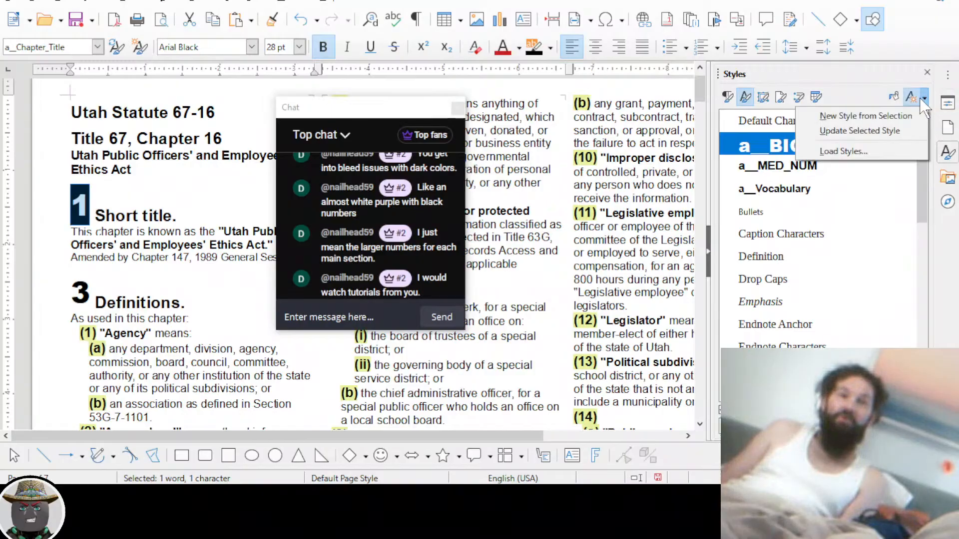
{"action": "left_click", "coordinate": [883, 131]}
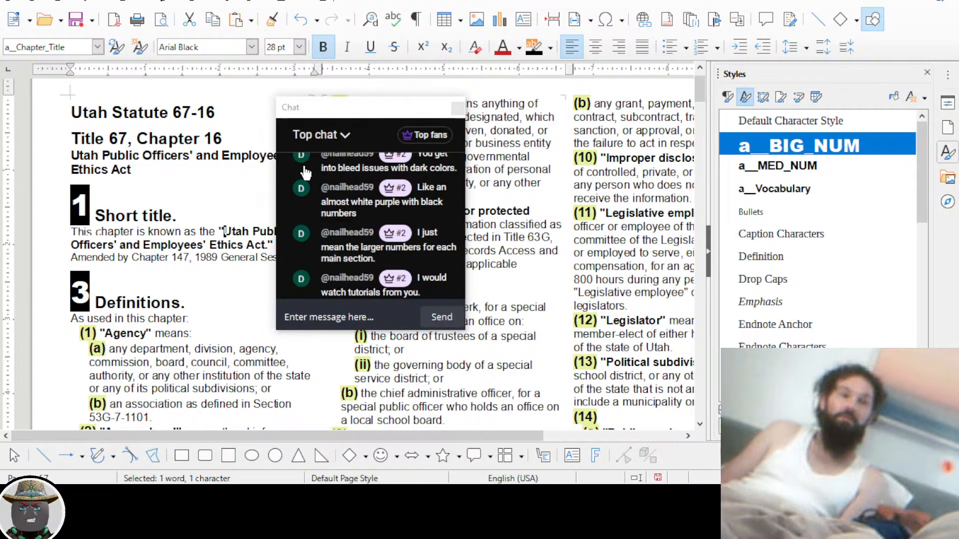
{"action": "left_click_drag", "start_coordinate": [347, 113], "coordinate": [803, 206]}
Pad the section number 4 with a space on each side inside its black highlight
{"action": "scroll", "coordinate": [459, 212], "scroll_direction": "down", "scroll_amount": 3}
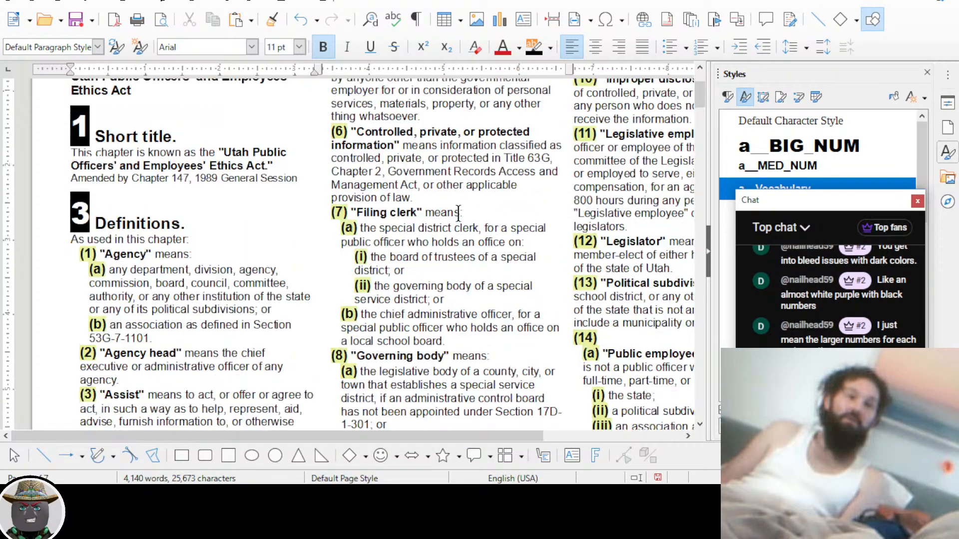
{"action": "scroll", "coordinate": [458, 212], "scroll_direction": "down", "scroll_amount": 20}
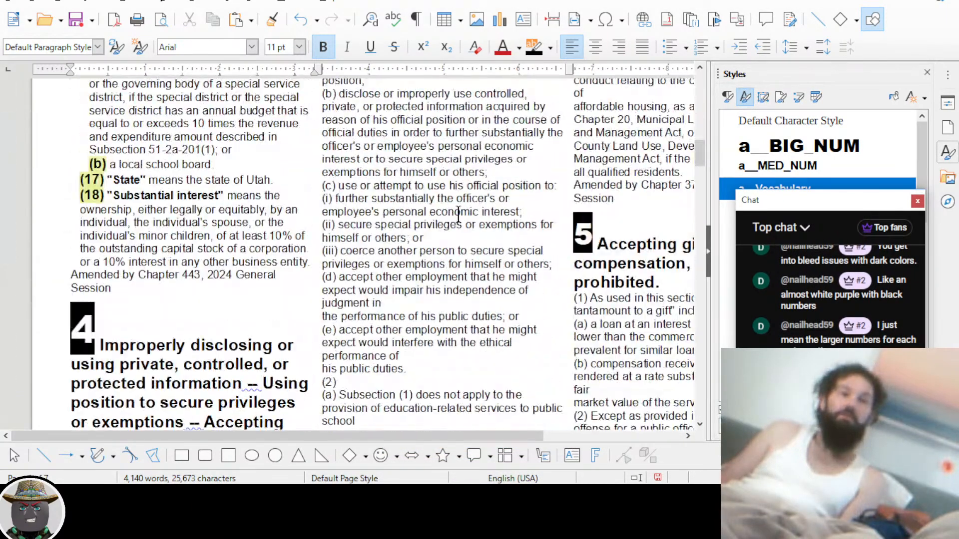
{"action": "scroll", "coordinate": [458, 215], "scroll_direction": "down", "scroll_amount": 2}
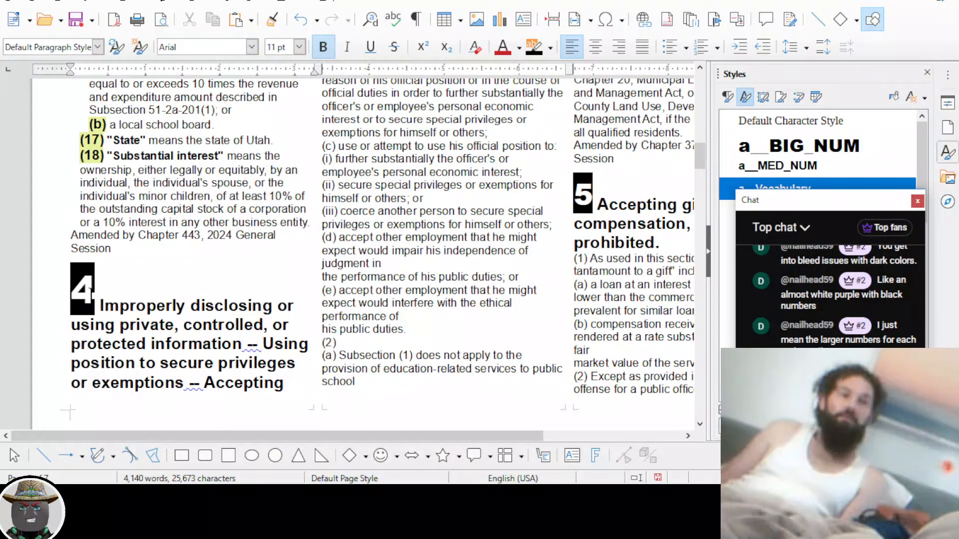
{"action": "left_click", "coordinate": [91, 292]}
{"action": "left_click", "coordinate": [74, 293]}
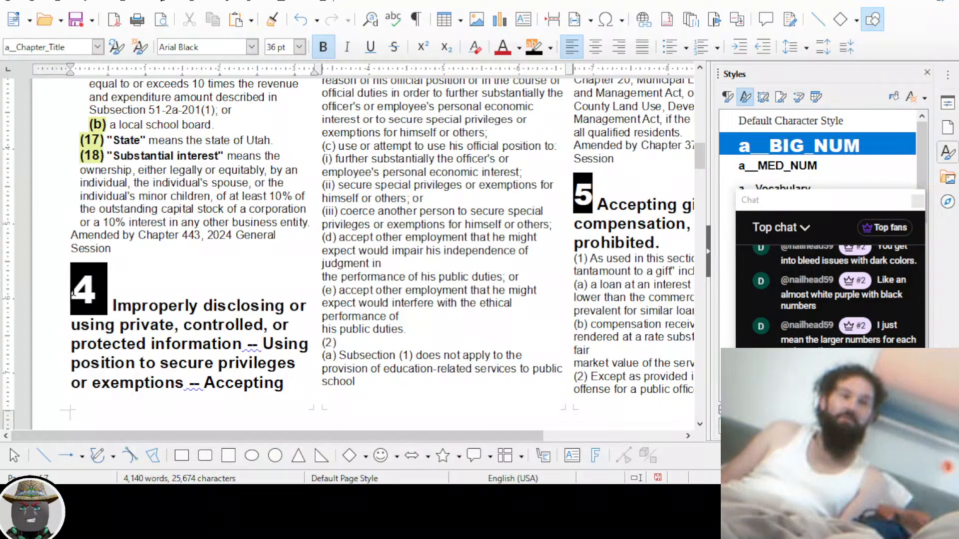
{"action": "left_click", "coordinate": [200, 284]}
{"action": "scroll", "coordinate": [280, 376], "scroll_direction": "down", "scroll_amount": 3}
{"action": "scroll", "coordinate": [279, 377], "scroll_direction": "down", "scroll_amount": 1}
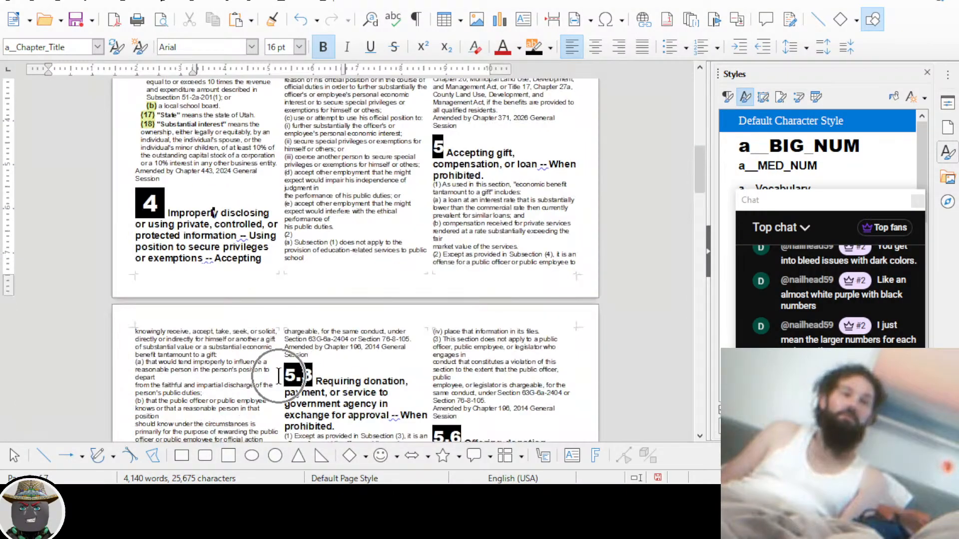
Pad the section numbers 1 and 3 on the first page with a highlighted space on each side
{"action": "scroll", "coordinate": [279, 377], "scroll_direction": "down", "scroll_amount": 1}
{"action": "scroll", "coordinate": [279, 376], "scroll_direction": "up", "scroll_amount": 4}
{"action": "scroll", "coordinate": [279, 377], "scroll_direction": "up", "scroll_amount": 5}
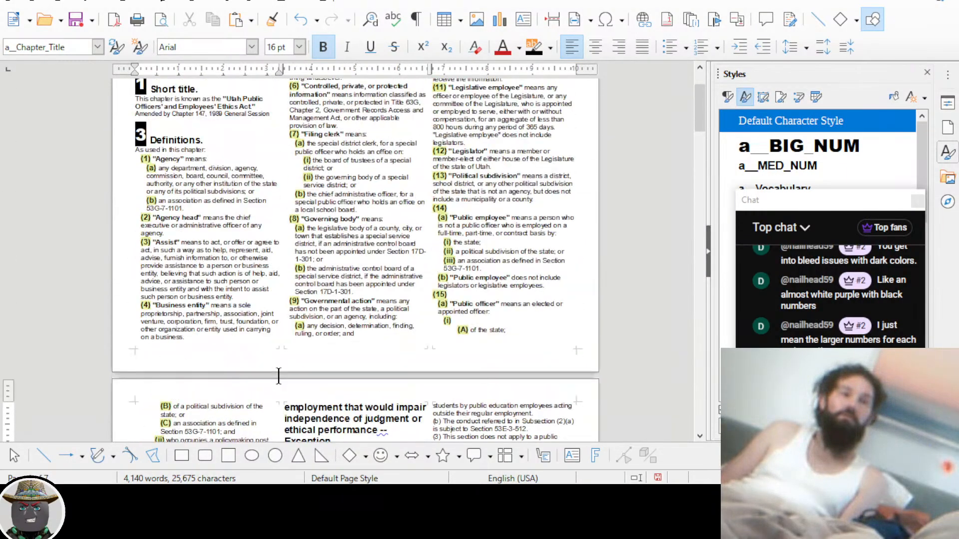
{"action": "left_click", "coordinate": [134, 170]}
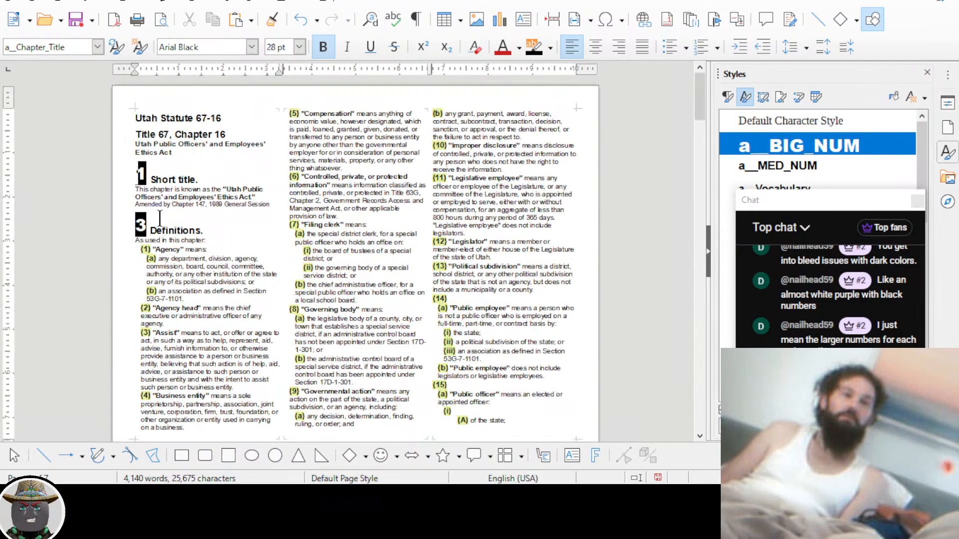
{"action": "scroll", "coordinate": [152, 197], "scroll_direction": "up", "scroll_amount": 3}
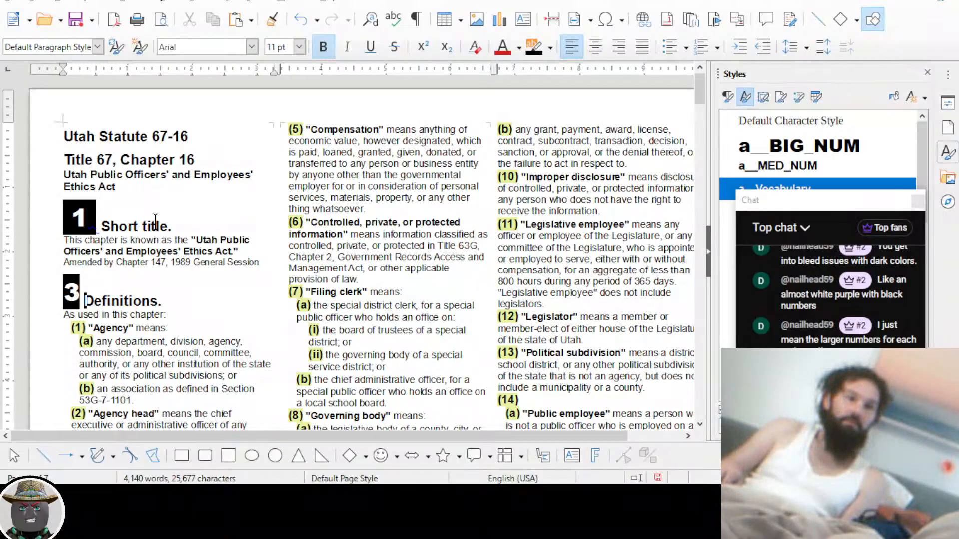
{"action": "key", "text": "Left"}
{"action": "key", "text": "Left"}
{"action": "key", "text": "Right"}
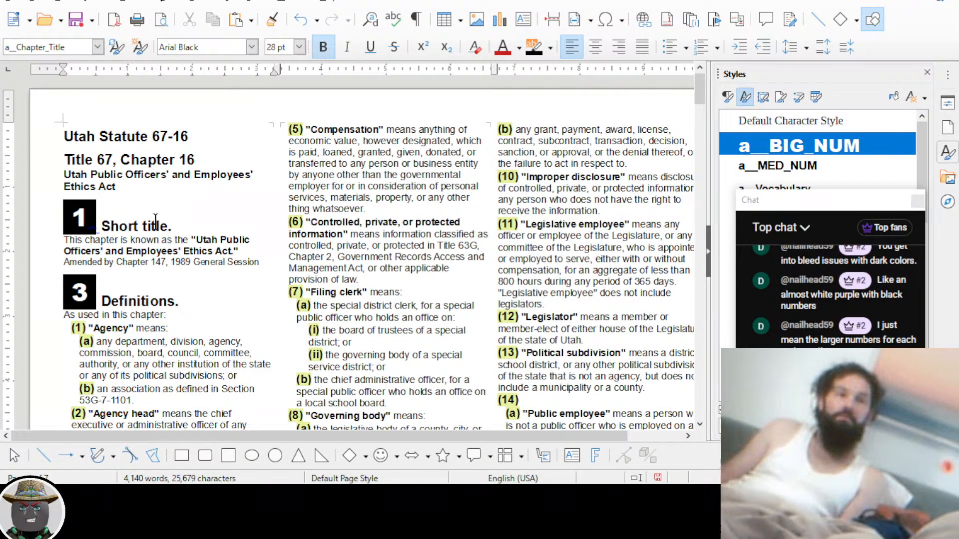
Pad the section numbers 5, 5.3 and 5.6 with a highlighted space before and after each number
{"action": "scroll", "coordinate": [155, 222], "scroll_direction": "down", "scroll_amount": 10}
{"action": "left_click", "coordinate": [497, 250]}
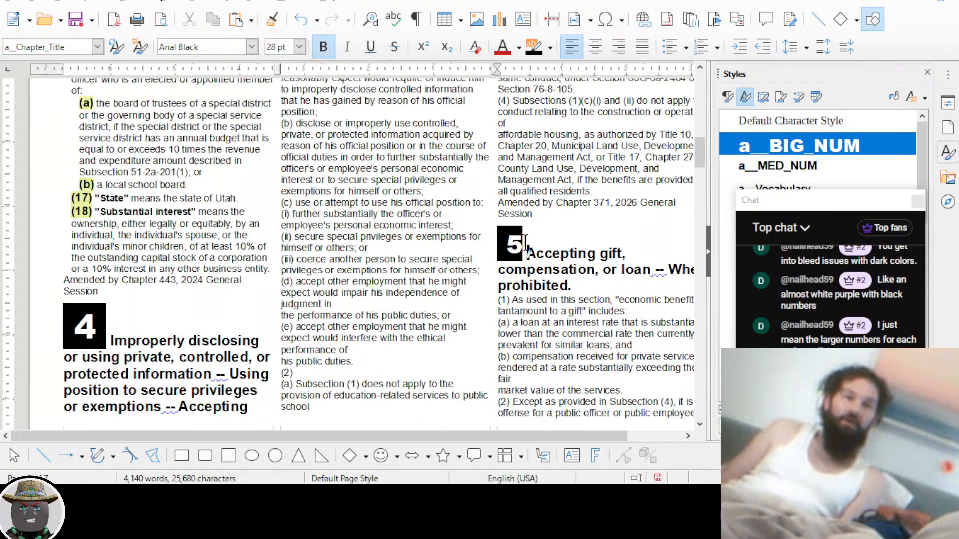
{"action": "left_click", "coordinate": [527, 252]}
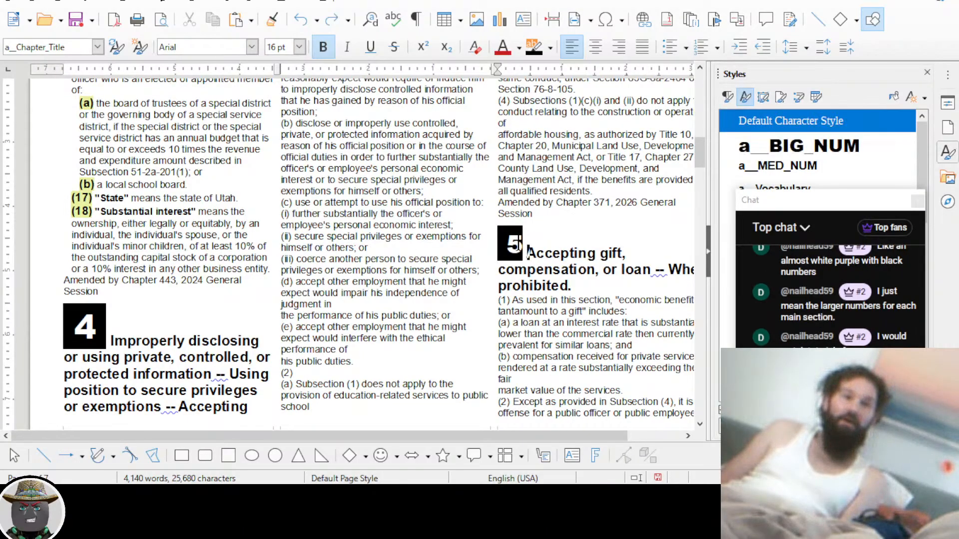
{"action": "left_click", "coordinate": [520, 244]}
{"action": "scroll", "coordinate": [394, 243], "scroll_direction": "down", "scroll_amount": 11}
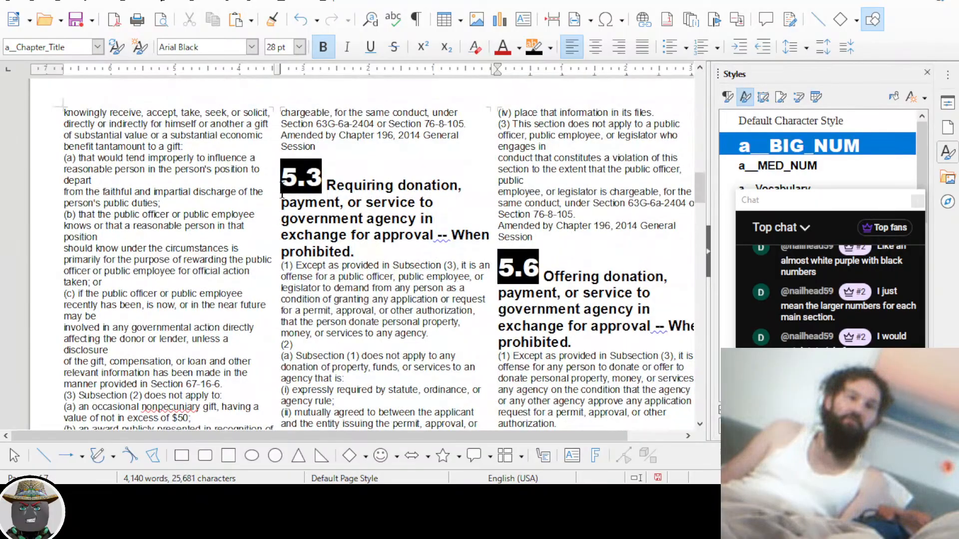
{"action": "left_click", "coordinate": [279, 181]}
{"action": "left_click", "coordinate": [333, 174]}
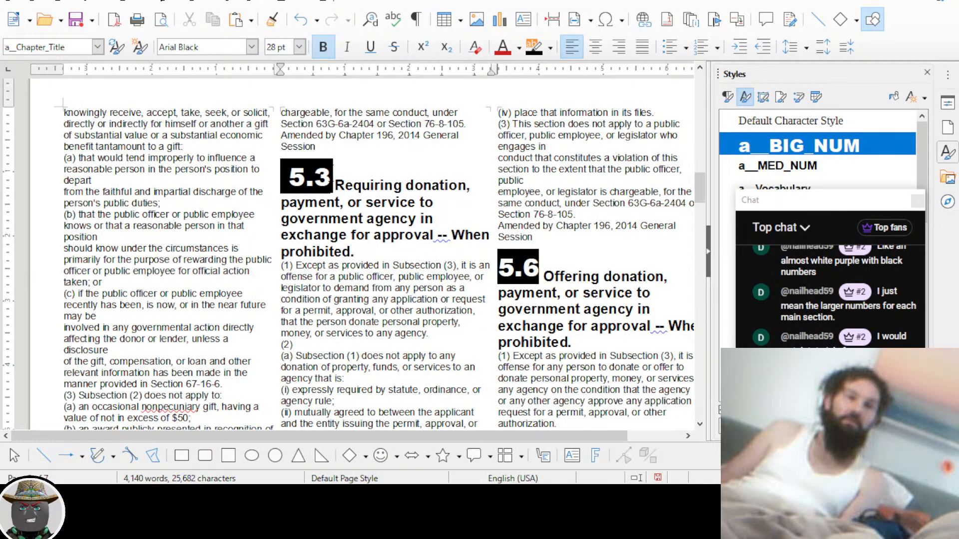
{"action": "left_click", "coordinate": [498, 267]}
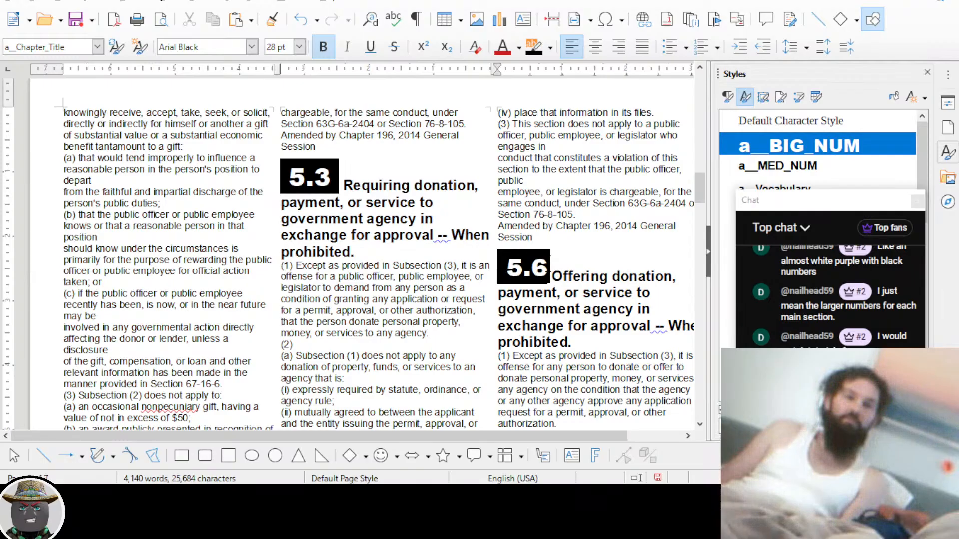
Pad the section numbers 6 and 7 with a highlighted space on each side
{"action": "scroll", "coordinate": [549, 272], "scroll_direction": "down", "scroll_amount": 10}
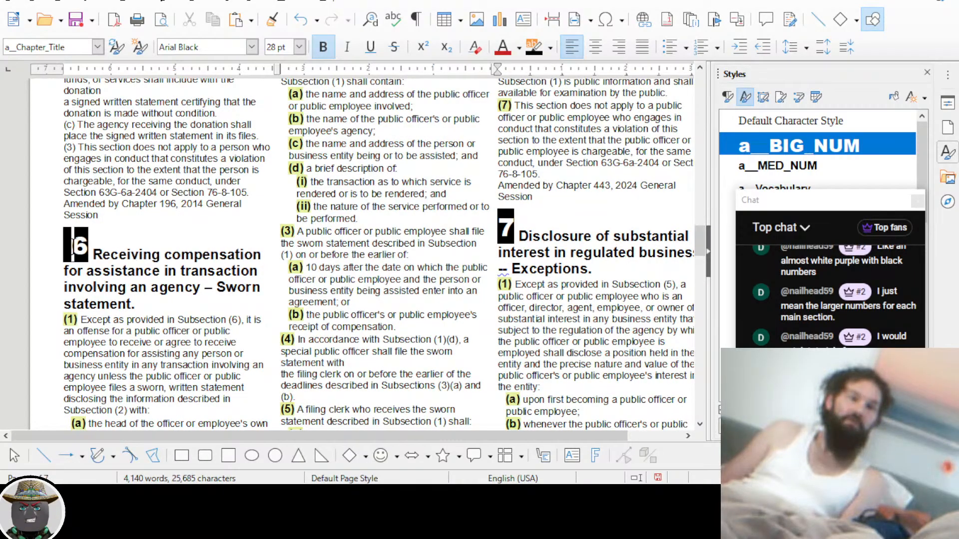
{"action": "key", "text": "Right"}
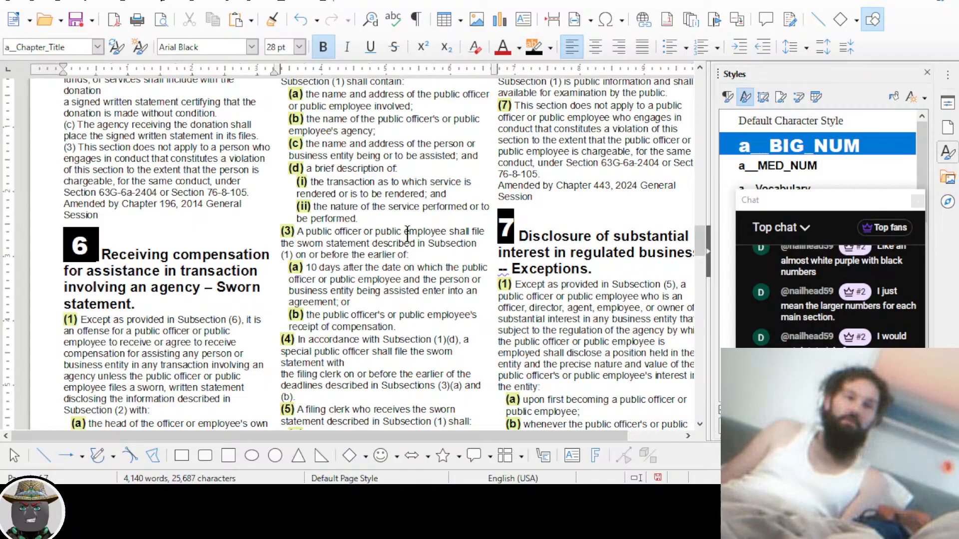
{"action": "left_click", "coordinate": [498, 228]}
{"action": "key", "text": "Right"}
Pad the section numbers 8, 10 and 11 with a highlighted space on each side
{"action": "scroll", "coordinate": [438, 228], "scroll_direction": "down", "scroll_amount": 9}
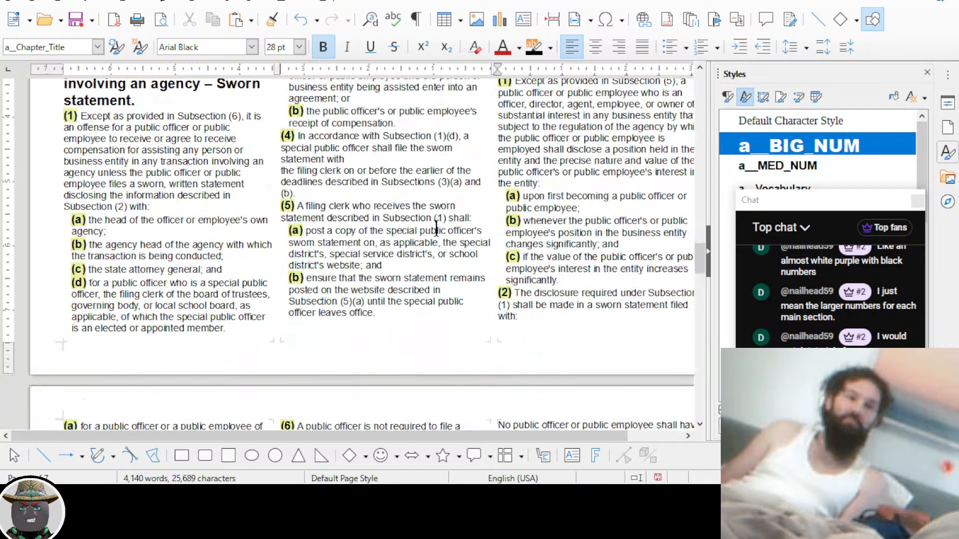
{"action": "left_click", "coordinate": [280, 134]}
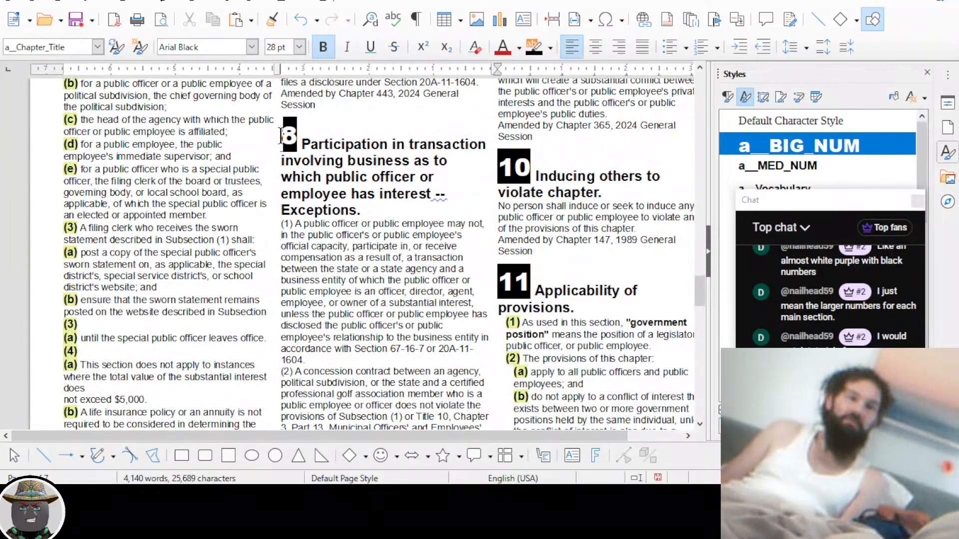
{"action": "key", "text": "Right"}
{"action": "left_click", "coordinate": [498, 167]}
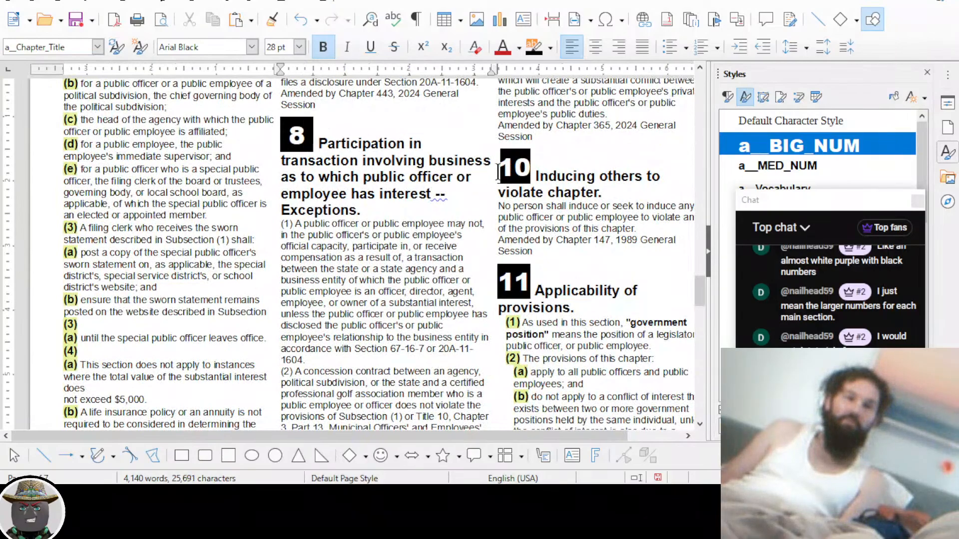
{"action": "key", "text": "Right"}
{"action": "key", "text": "Right"}
{"action": "left_click", "coordinate": [498, 282]}
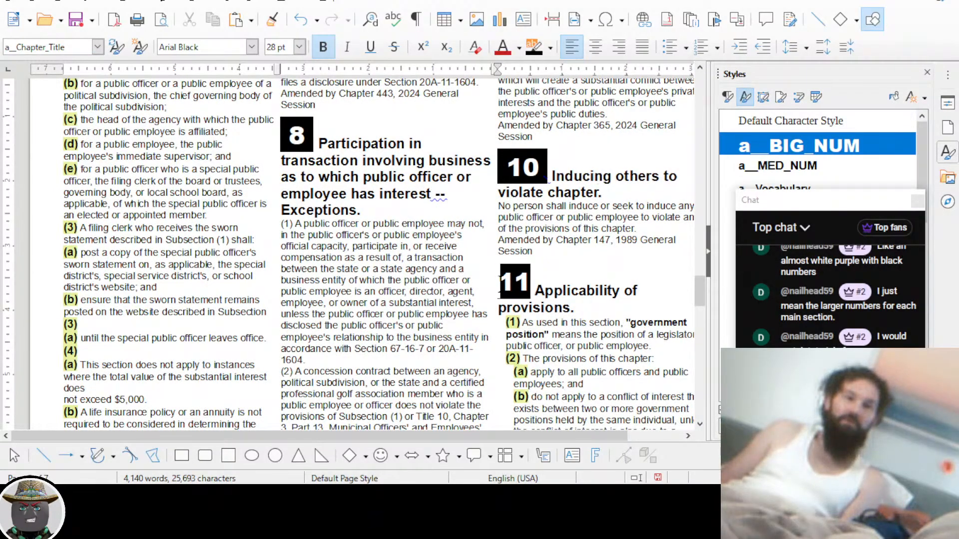
{"action": "key", "text": "Right"}
{"action": "key", "text": "Right"}
Pad the section number 9 before "Conflict of interests prohibited." with a highlighted space on each side
{"action": "scroll", "coordinate": [515, 240], "scroll_direction": "down", "scroll_amount": 3}
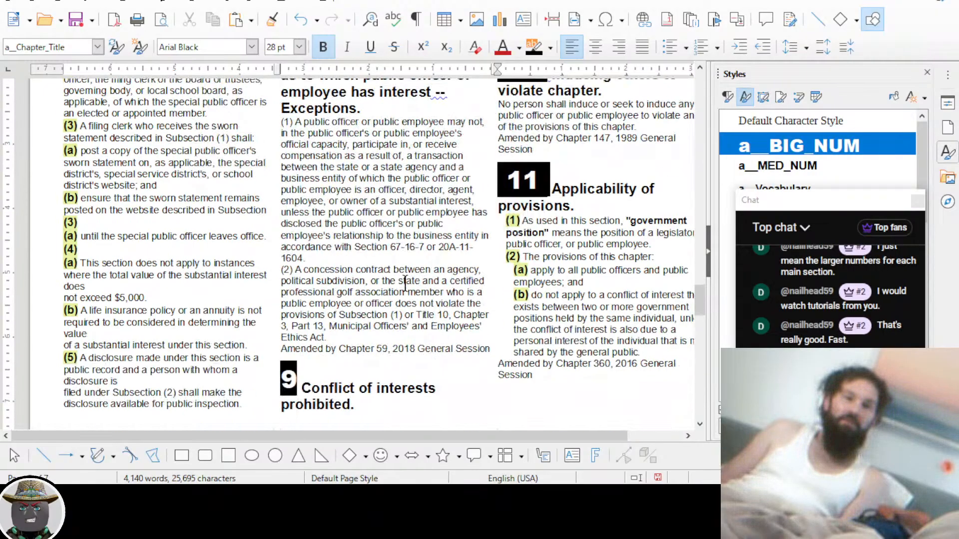
{"action": "left_click", "coordinate": [511, 257]}
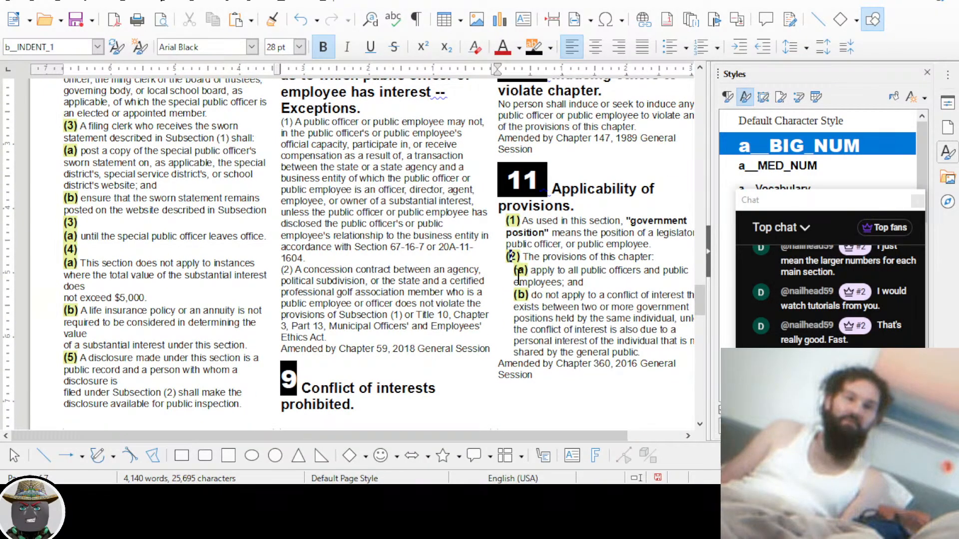
{"action": "left_click", "coordinate": [285, 380]}
{"action": "key", "text": "Right"}
Pad the section numbers 12 and 14 with a highlighted space before and after each number
{"action": "scroll", "coordinate": [85, 284], "scroll_direction": "down", "scroll_amount": 7}
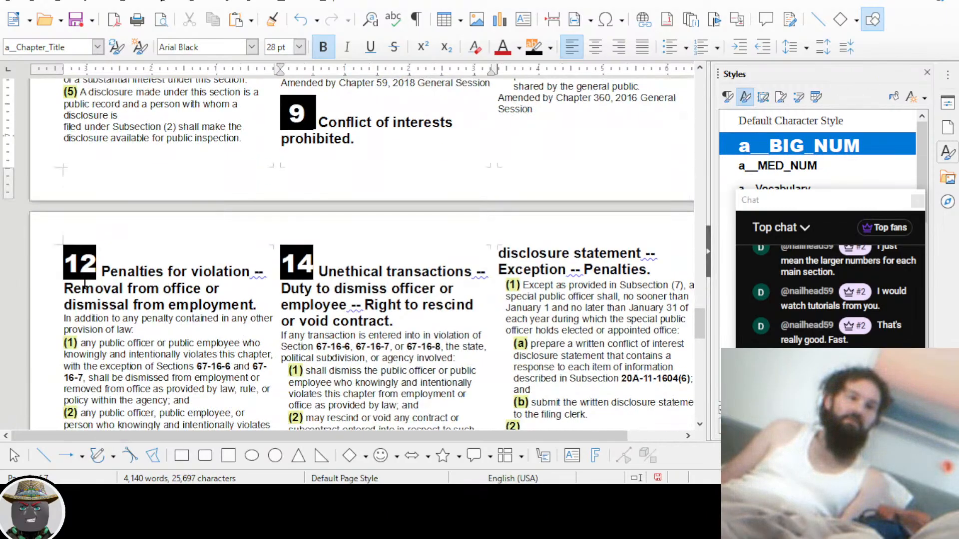
{"action": "left_click", "coordinate": [66, 264]}
{"action": "left_click", "coordinate": [107, 264]}
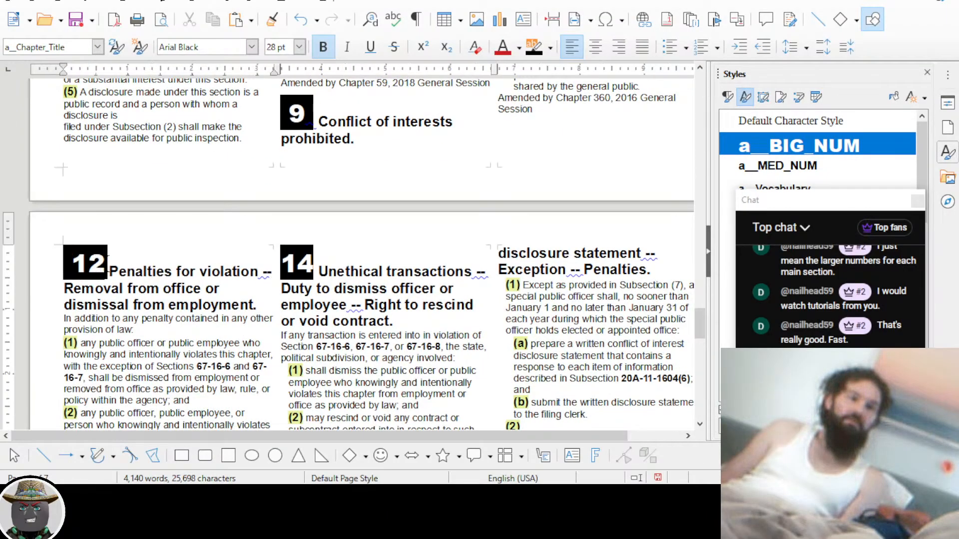
{"action": "left_click", "coordinate": [309, 264]}
{"action": "left_click", "coordinate": [283, 264]}
Pad the section numbers 15 and 16 with a highlighted space on each side
{"action": "scroll", "coordinate": [266, 263], "scroll_direction": "down", "scroll_amount": 9}
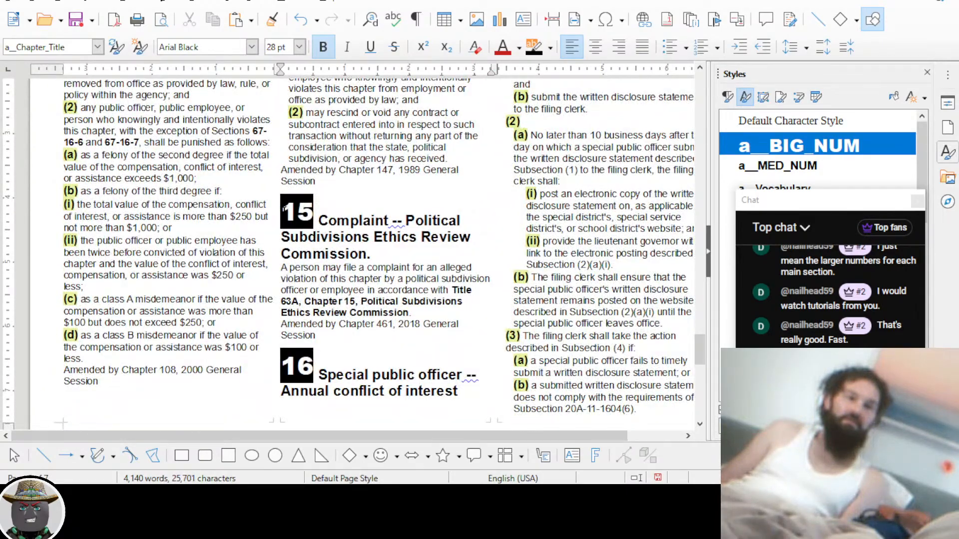
{"action": "left_click", "coordinate": [284, 210]}
{"action": "left_click", "coordinate": [323, 217]}
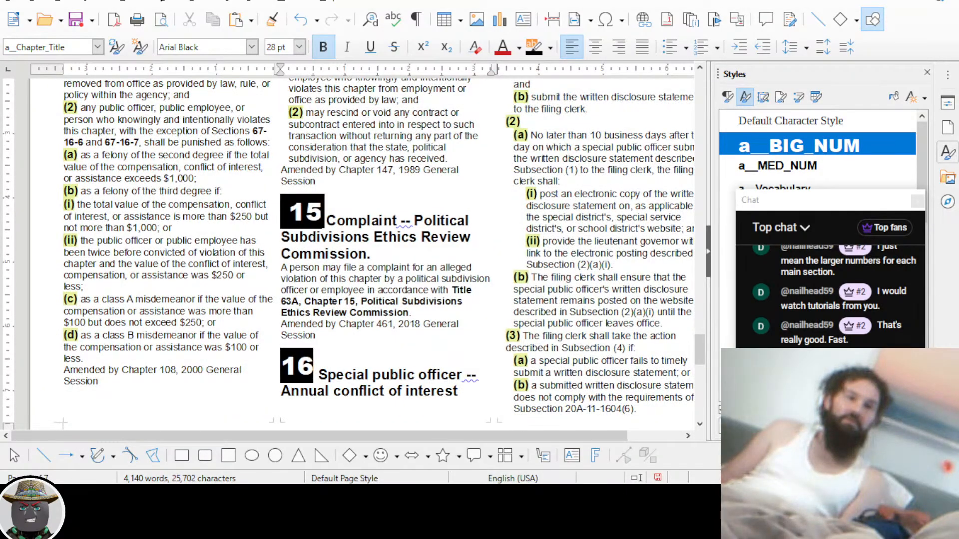
{"action": "left_click", "coordinate": [280, 375]}
{"action": "left_click", "coordinate": [321, 370]}
Check the padded section numbers throughout the document and save it
{"action": "scroll", "coordinate": [320, 367], "scroll_direction": "down", "scroll_amount": 4}
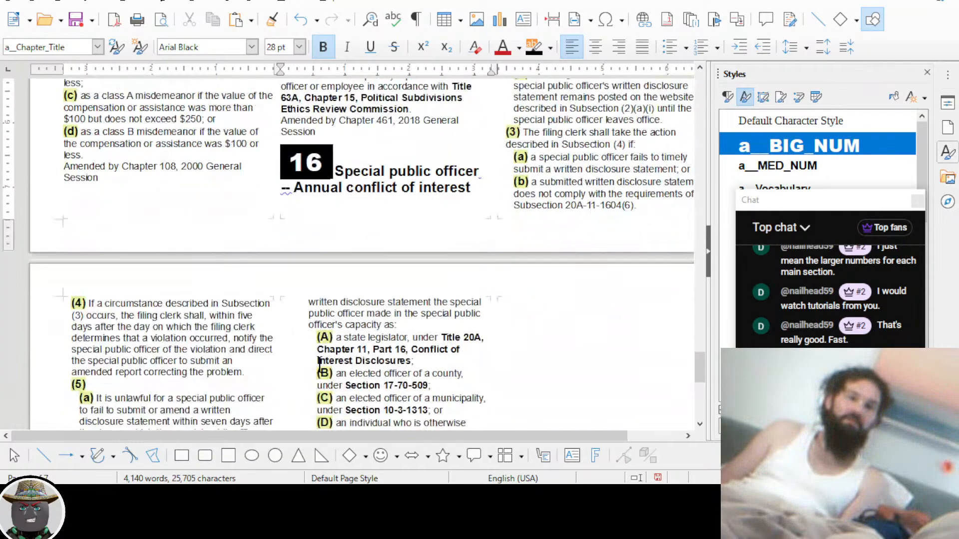
{"action": "scroll", "coordinate": [320, 367], "scroll_direction": "down", "scroll_amount": 8}
{"action": "scroll", "coordinate": [316, 359], "scroll_direction": "up", "scroll_amount": 10}
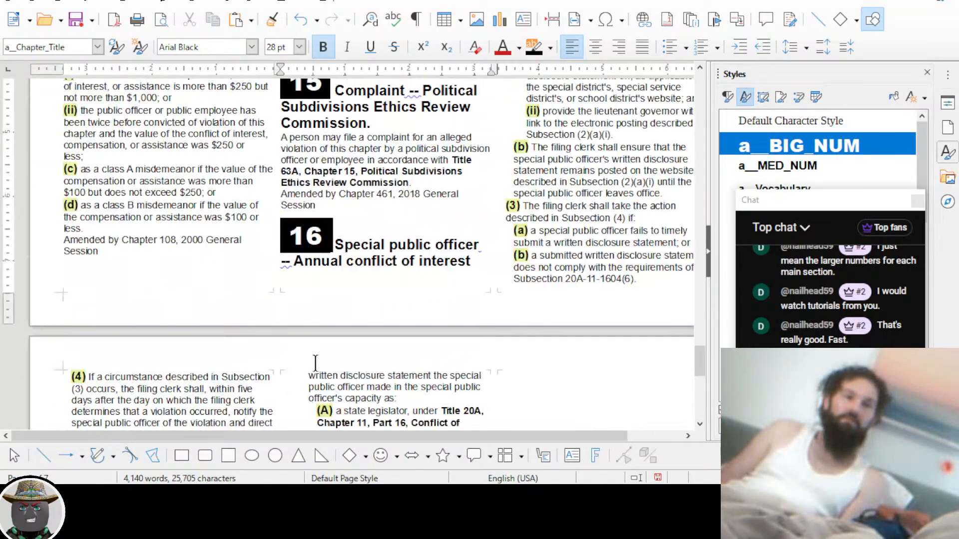
{"action": "scroll", "coordinate": [315, 362], "scroll_direction": "up", "scroll_amount": 8}
{"action": "scroll", "coordinate": [315, 362], "scroll_direction": "up", "scroll_amount": 15}
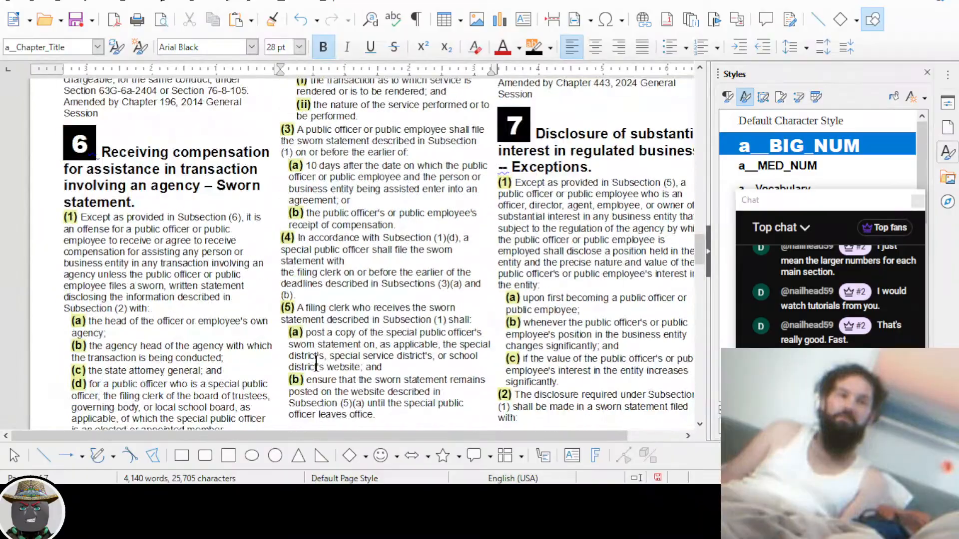
{"action": "scroll", "coordinate": [316, 362], "scroll_direction": "up", "scroll_amount": 15}
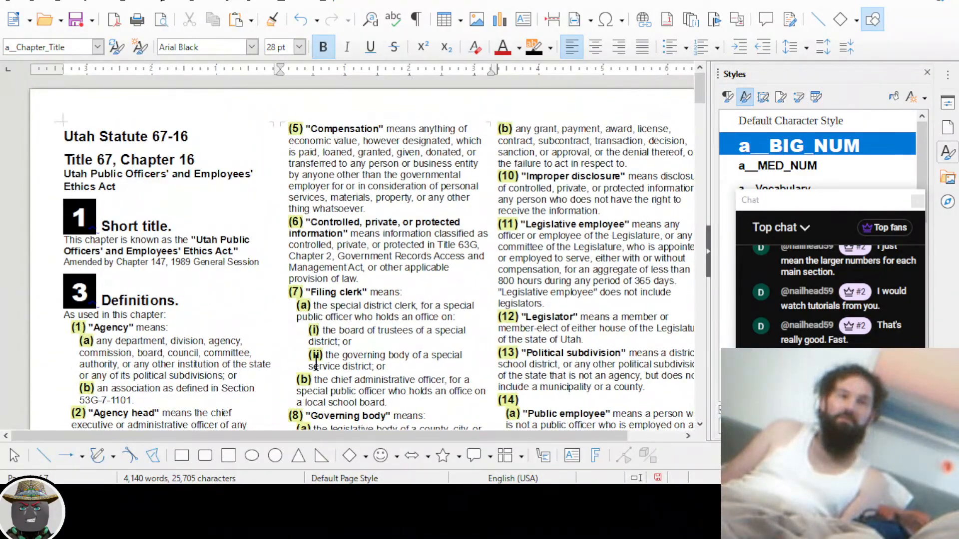
{"action": "scroll", "coordinate": [315, 360], "scroll_direction": "down", "scroll_amount": 15}
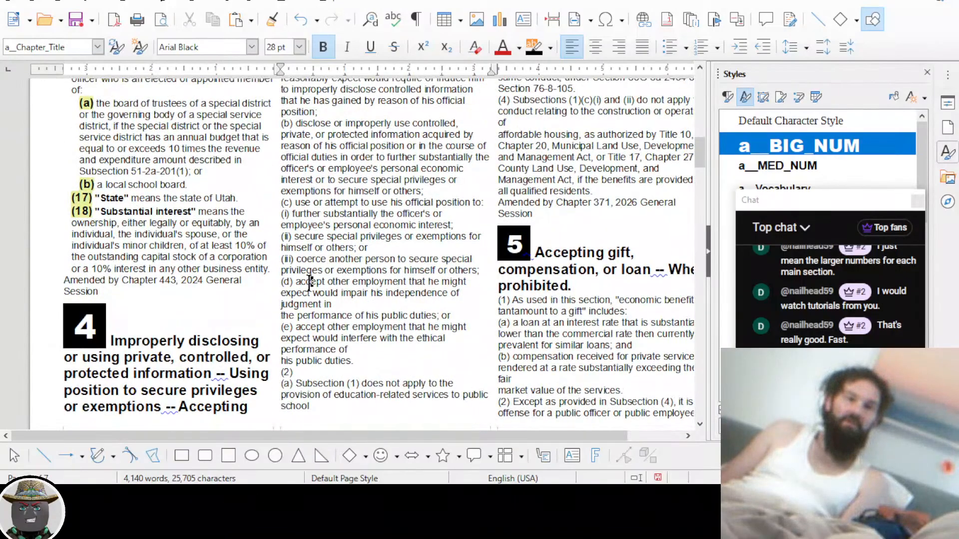
{"action": "left_click", "coordinate": [310, 282]}
{"action": "key", "text": "ctrl+s"}
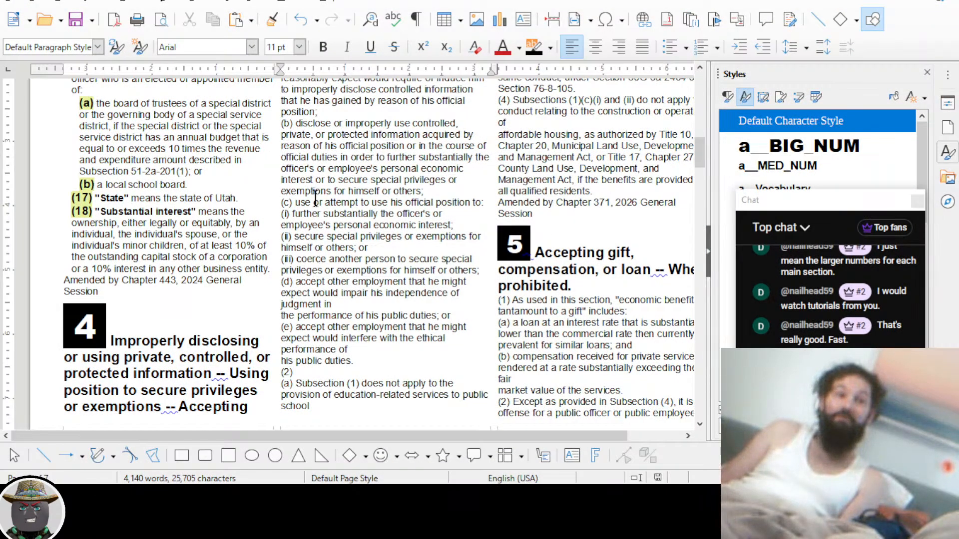
Examine the lime-highlighted subsection numbers on the first two pages against the black section number boxes
{"action": "scroll", "coordinate": [316, 199], "scroll_direction": "up", "scroll_amount": 2}
{"action": "scroll", "coordinate": [319, 200], "scroll_direction": "down", "scroll_amount": 3}
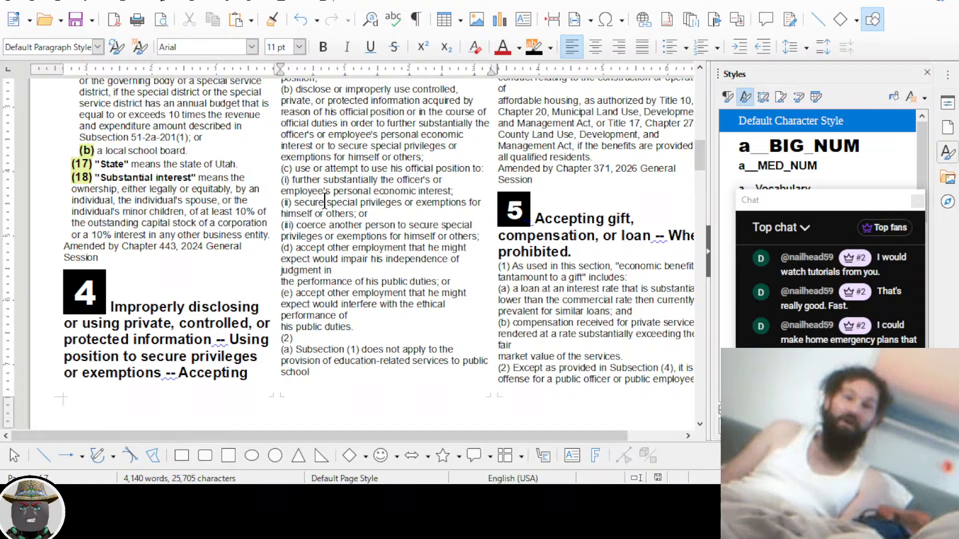
{"action": "scroll", "coordinate": [553, 306], "scroll_direction": "down", "scroll_amount": 1}
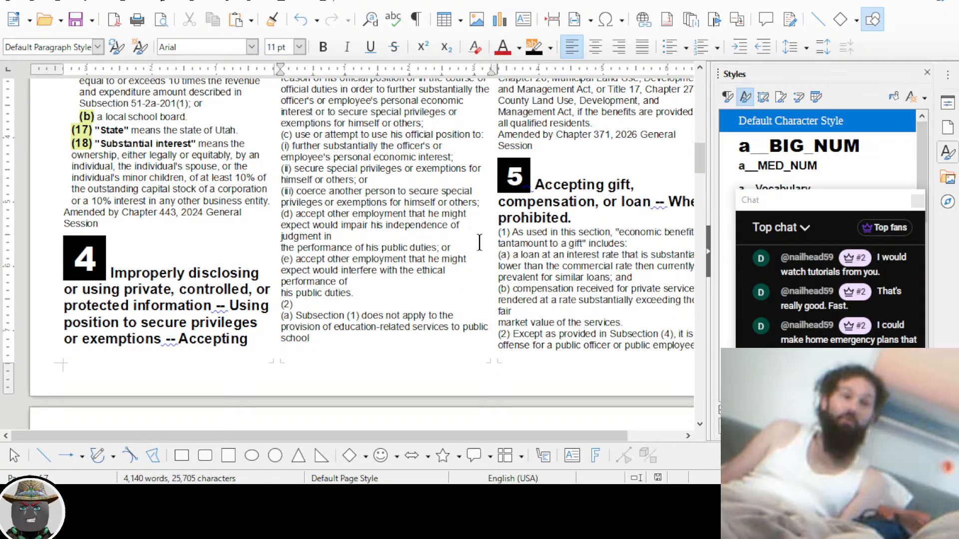
{"action": "scroll", "coordinate": [456, 252], "scroll_direction": "up", "scroll_amount": 10}
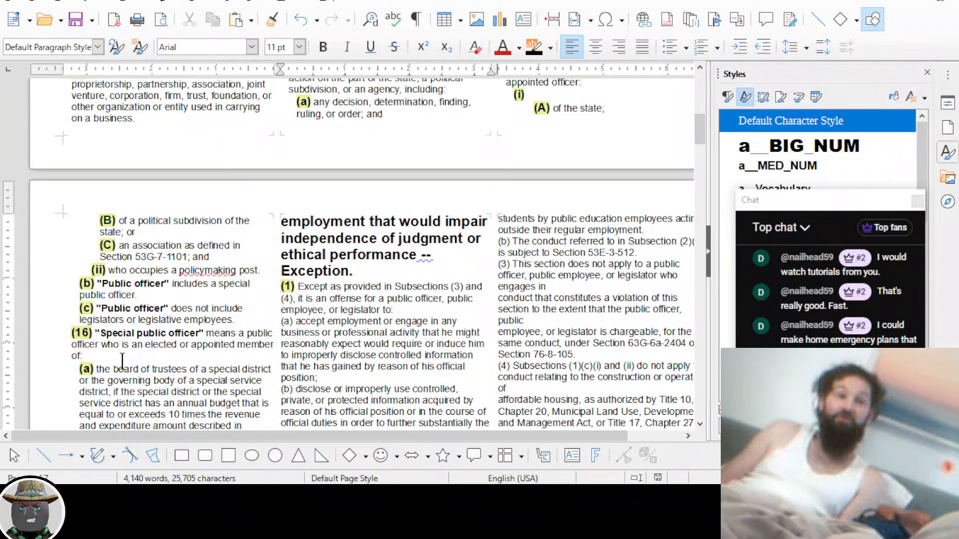
{"action": "scroll", "coordinate": [211, 313], "scroll_direction": "up", "scroll_amount": 5}
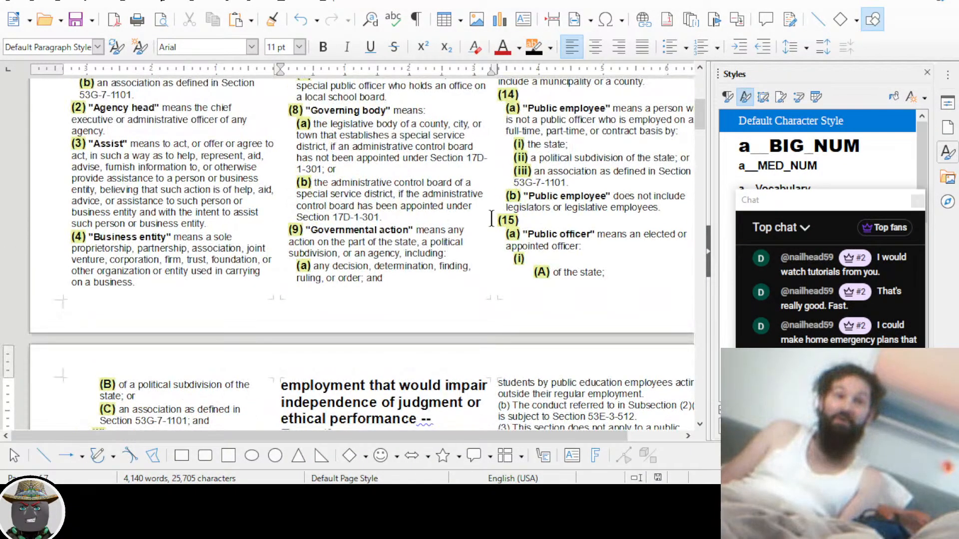
{"action": "scroll", "coordinate": [496, 208], "scroll_direction": "up", "scroll_amount": 1}
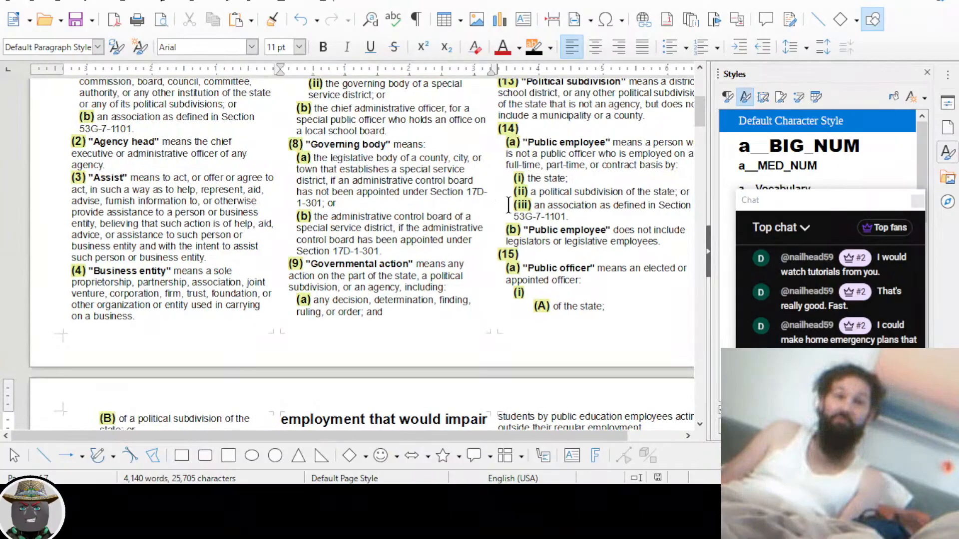
{"action": "scroll", "coordinate": [506, 213], "scroll_direction": "up", "scroll_amount": 5}
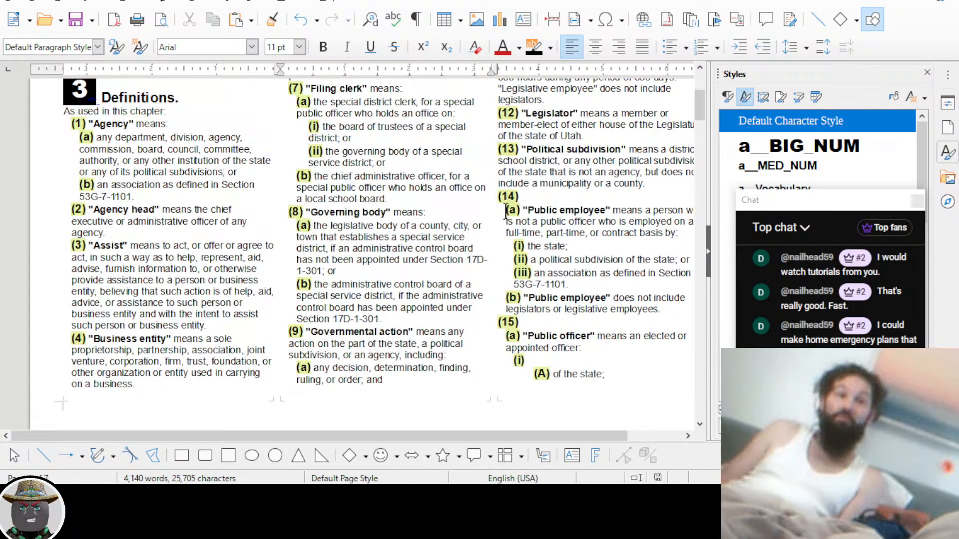
{"action": "scroll", "coordinate": [506, 209], "scroll_direction": "up", "scroll_amount": 3}
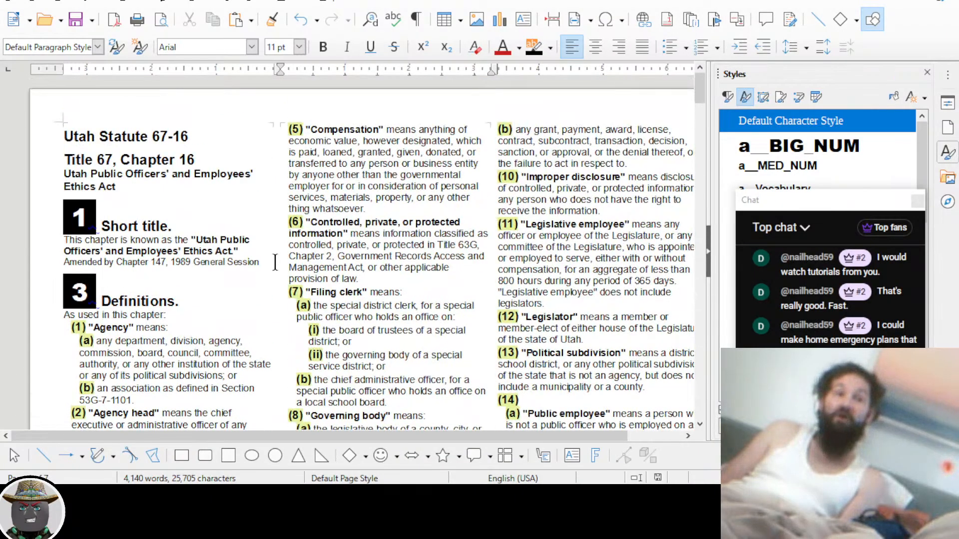
{"action": "scroll", "coordinate": [282, 255], "scroll_direction": "down", "scroll_amount": 2}
{"action": "scroll", "coordinate": [290, 186], "scroll_direction": "up", "scroll_amount": 1}
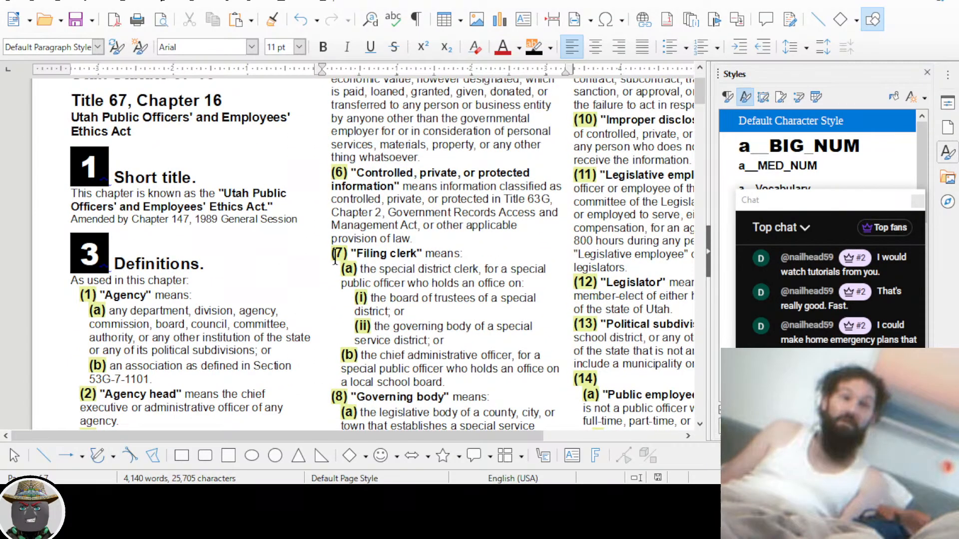
Take the lime highlight off the number (7) before "Filing clerk" and update the a__MED_NUM character style to match
{"action": "left_click_drag", "start_coordinate": [333, 255], "coordinate": [348, 256]}
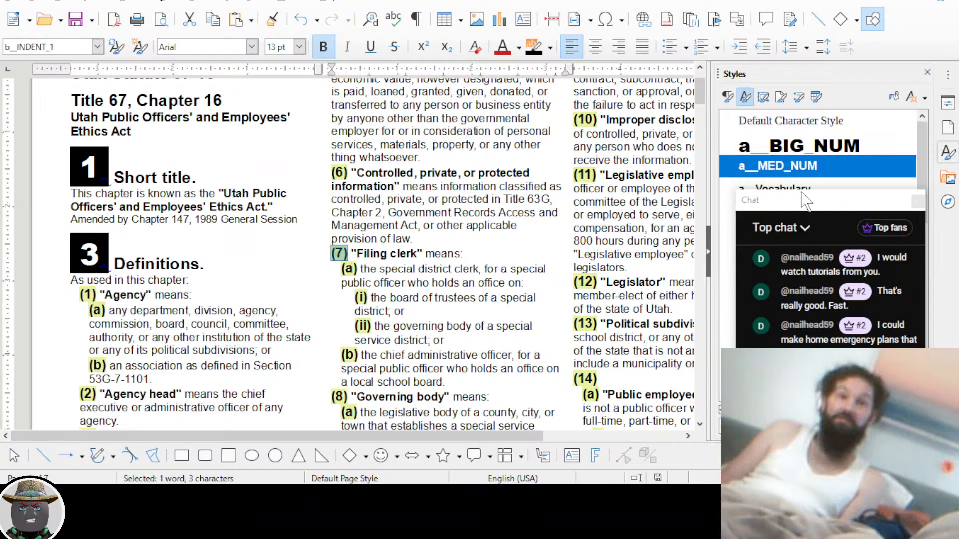
{"action": "left_click_drag", "start_coordinate": [806, 200], "coordinate": [742, 265]}
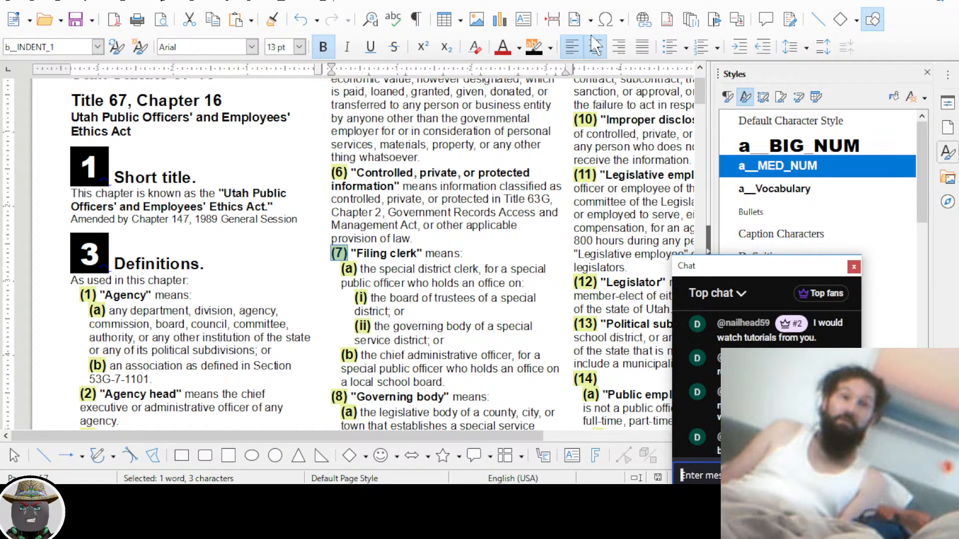
{"action": "left_click", "coordinate": [550, 48]}
{"action": "left_click", "coordinate": [678, 162]}
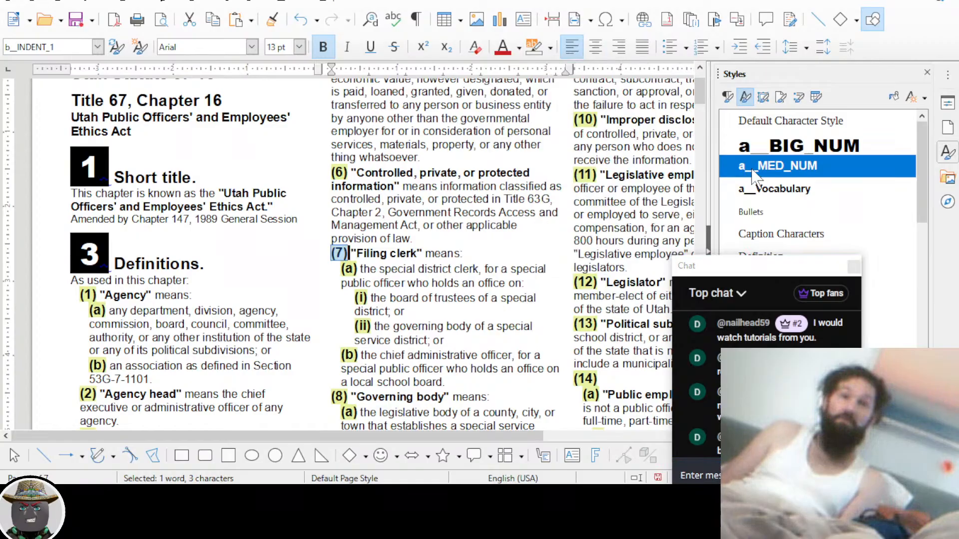
{"action": "left_click", "coordinate": [911, 96]}
{"action": "left_click", "coordinate": [849, 131]}
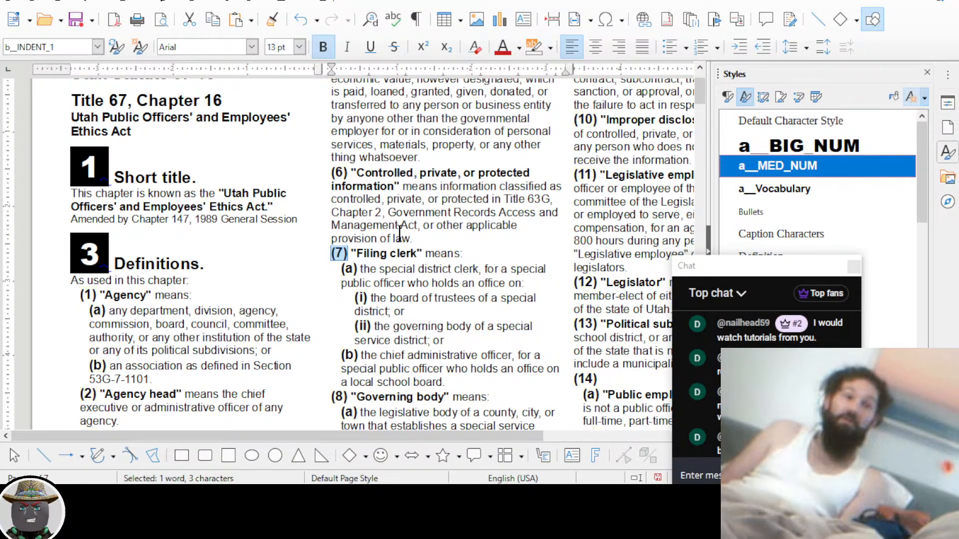
{"action": "left_click", "coordinate": [385, 238]}
{"action": "scroll", "coordinate": [196, 286], "scroll_direction": "down", "scroll_amount": 4}
{"action": "scroll", "coordinate": [197, 285], "scroll_direction": "down", "scroll_amount": 1}
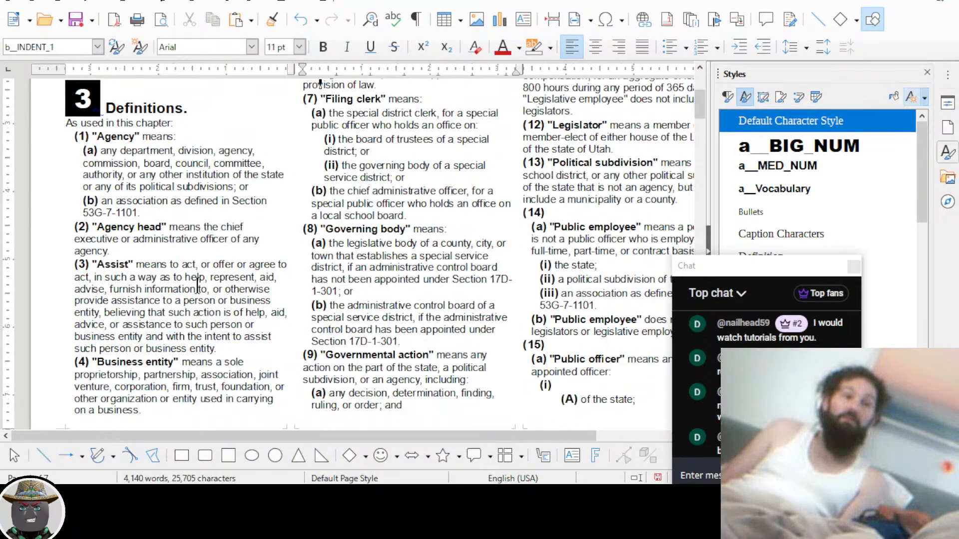
{"action": "scroll", "coordinate": [197, 286], "scroll_direction": "down", "scroll_amount": 1}
{"action": "scroll", "coordinate": [197, 286], "scroll_direction": "up", "scroll_amount": 4}
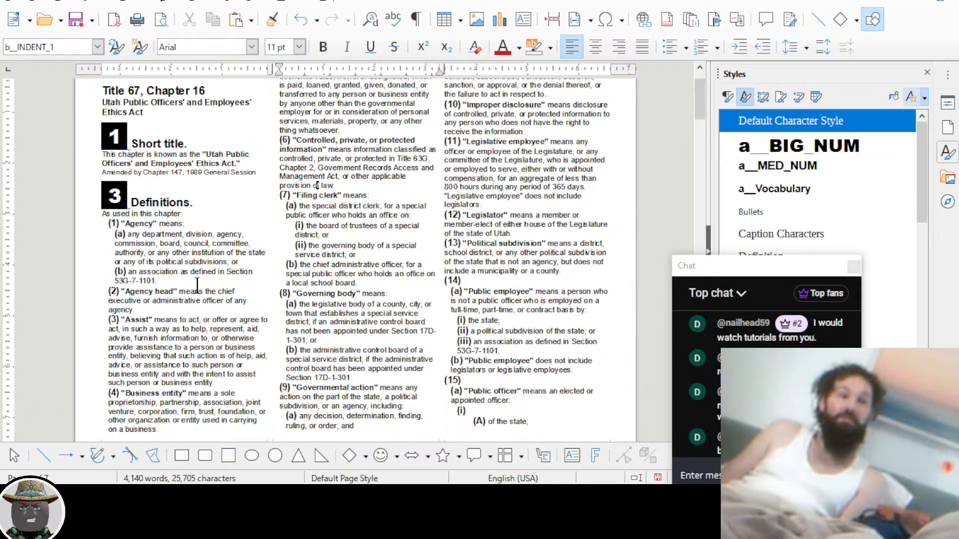
{"action": "double_click", "coordinate": [284, 195]}
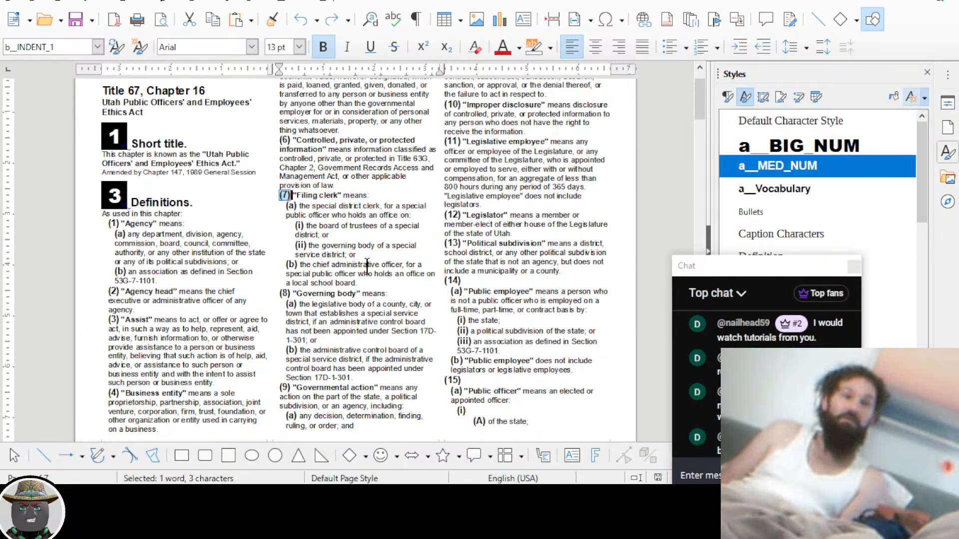
{"action": "key", "text": "ctrl+z"}
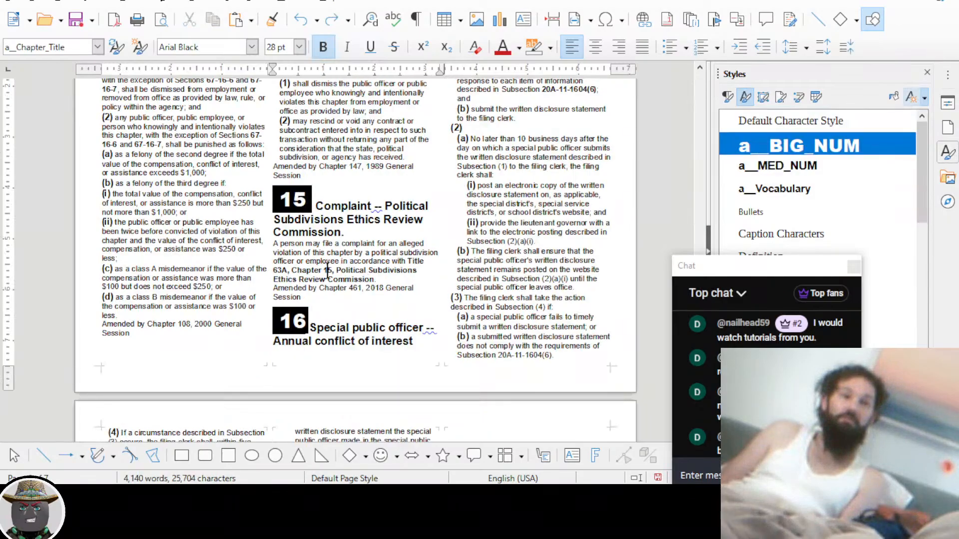
{"action": "key", "text": "ctrl+y"}
{"action": "key", "text": "ctrl+y"}
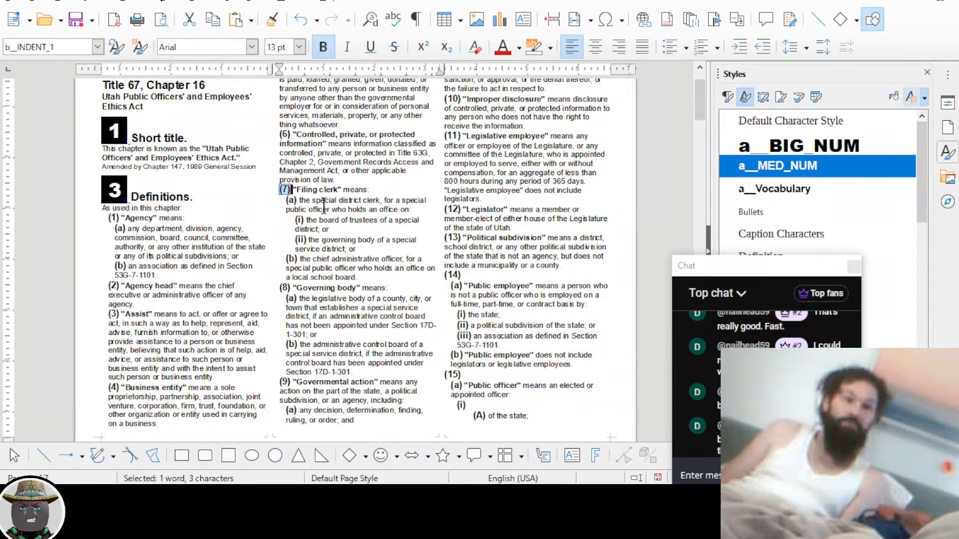
Highlight the number (7) before "Filing clerk" in light gold and update the a__MED_NUM character style from it
{"action": "scroll", "coordinate": [324, 205], "scroll_direction": "up", "scroll_amount": 3}
{"action": "left_click", "coordinate": [550, 48]}
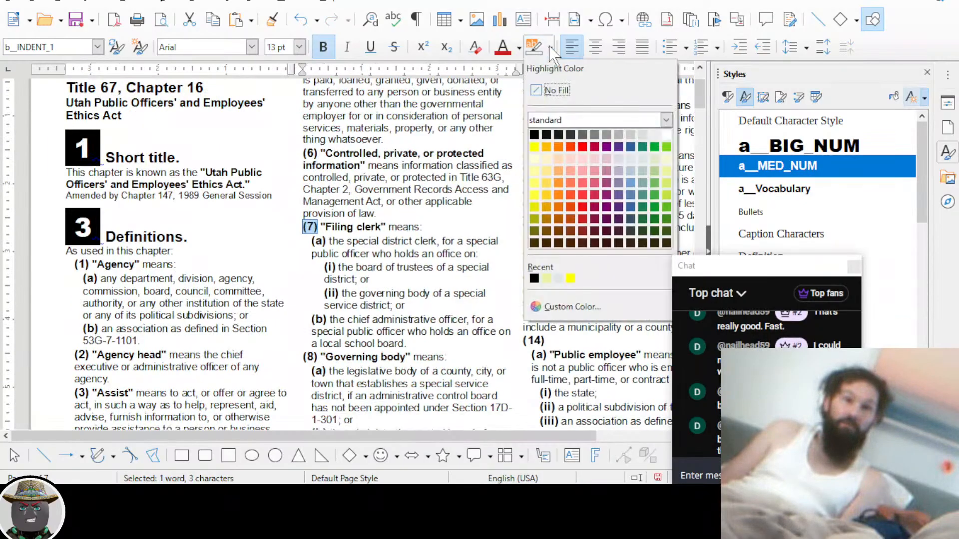
{"action": "left_click", "coordinate": [546, 160]}
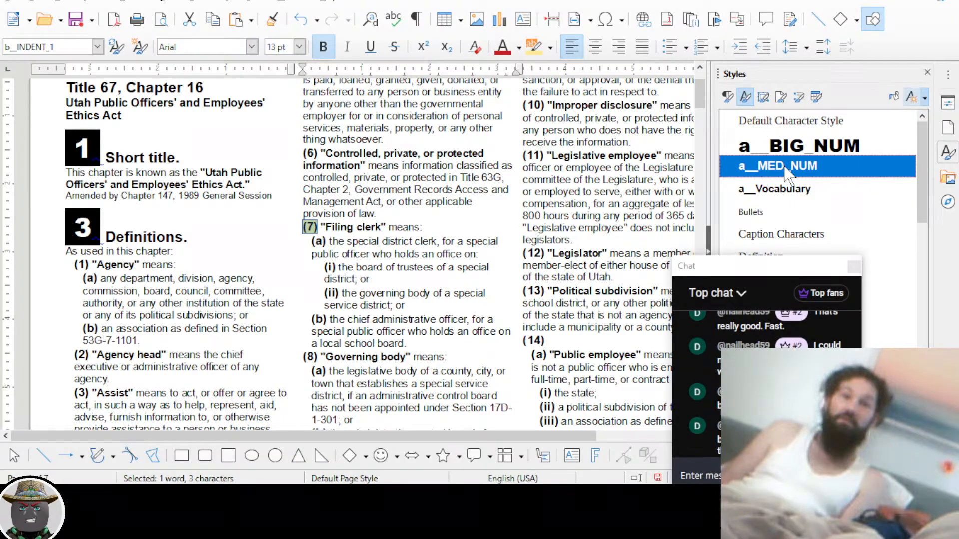
{"action": "left_click", "coordinate": [924, 98]}
{"action": "left_click", "coordinate": [883, 131]}
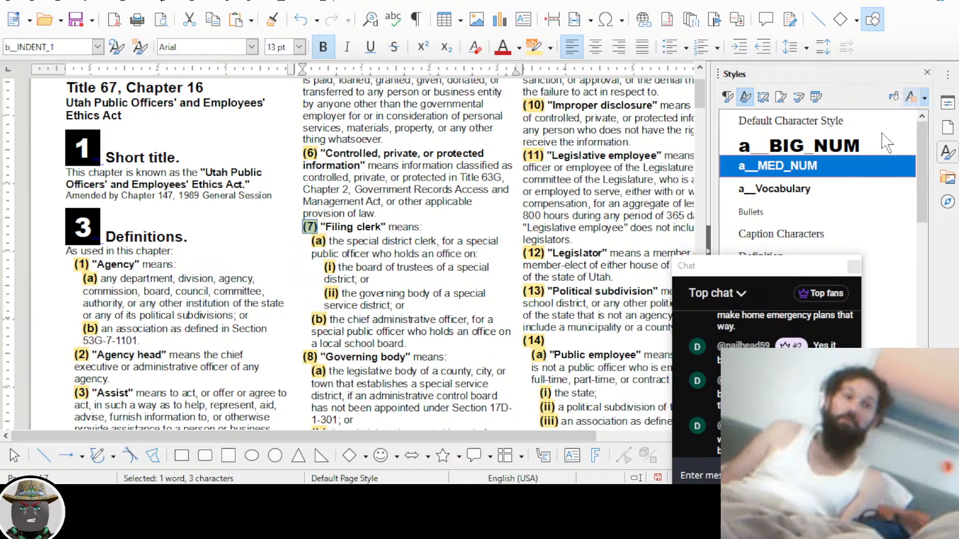
Examine the highlighted subsection numbers in the Definitions section at different zoom levels
{"action": "left_click", "coordinate": [480, 253]}
{"action": "scroll", "coordinate": [422, 256], "scroll_direction": "down", "scroll_amount": 3}
{"action": "scroll", "coordinate": [422, 256], "scroll_direction": "down", "scroll_amount": 4}
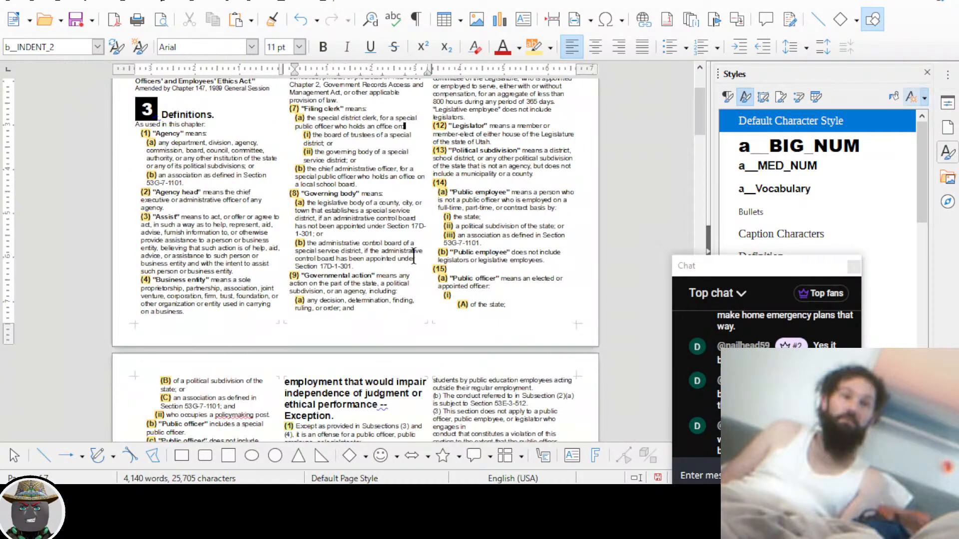
{"action": "scroll", "coordinate": [414, 257], "scroll_direction": "up", "scroll_amount": 2}
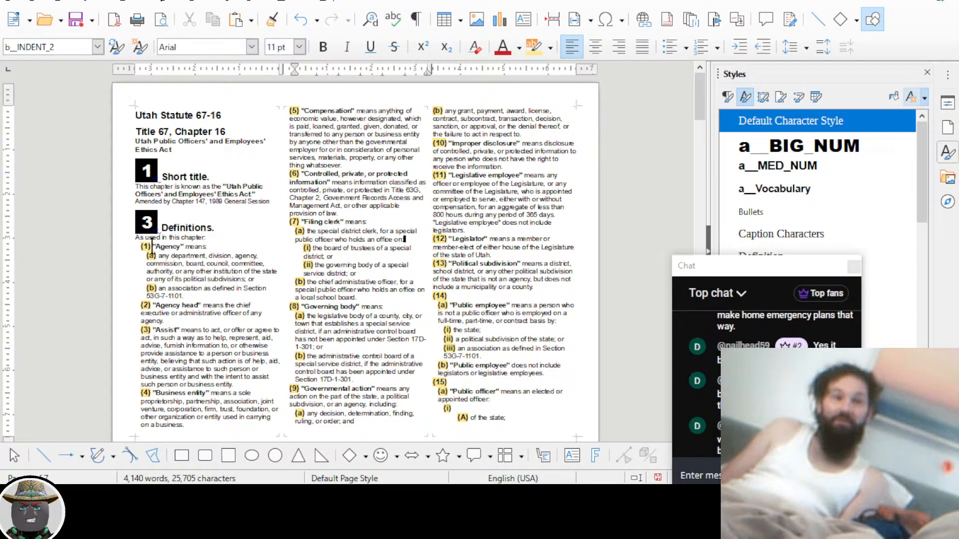
{"action": "scroll", "coordinate": [155, 245], "scroll_direction": "up", "scroll_amount": 1}
{"action": "scroll", "coordinate": [155, 244], "scroll_direction": "up", "scroll_amount": 1}
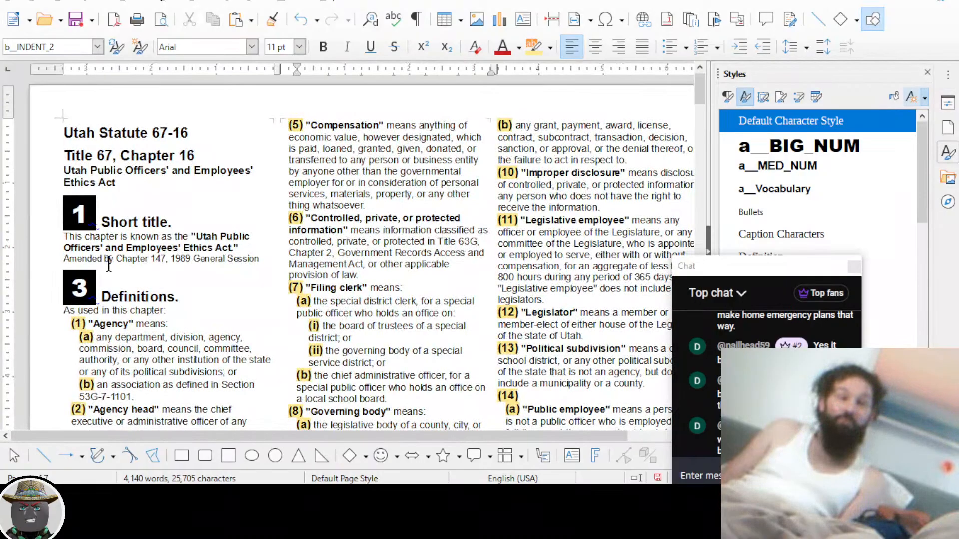
{"action": "scroll", "coordinate": [102, 259], "scroll_direction": "down", "scroll_amount": 2}
{"action": "scroll", "coordinate": [102, 260], "scroll_direction": "up", "scroll_amount": 2}
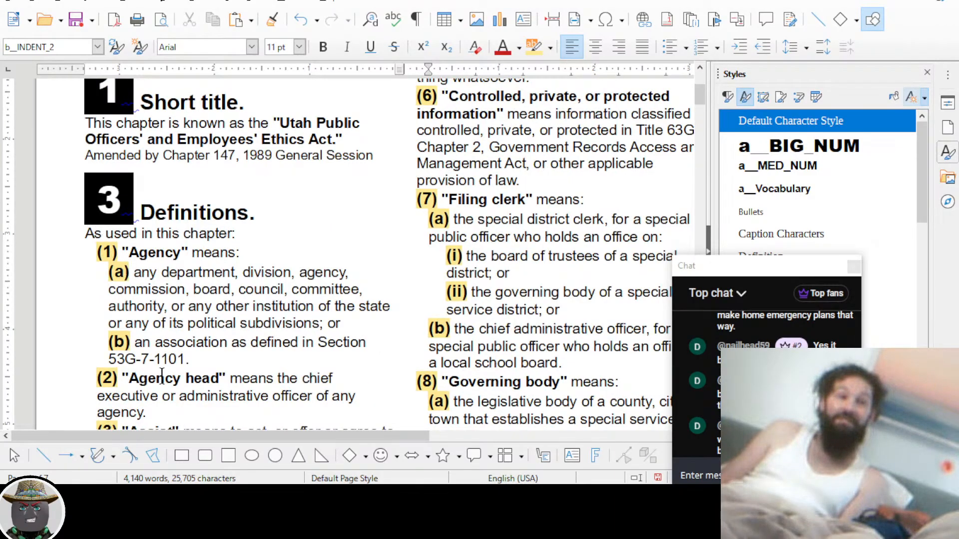
{"action": "scroll", "coordinate": [347, 277], "scroll_direction": "right", "scroll_amount": 5}
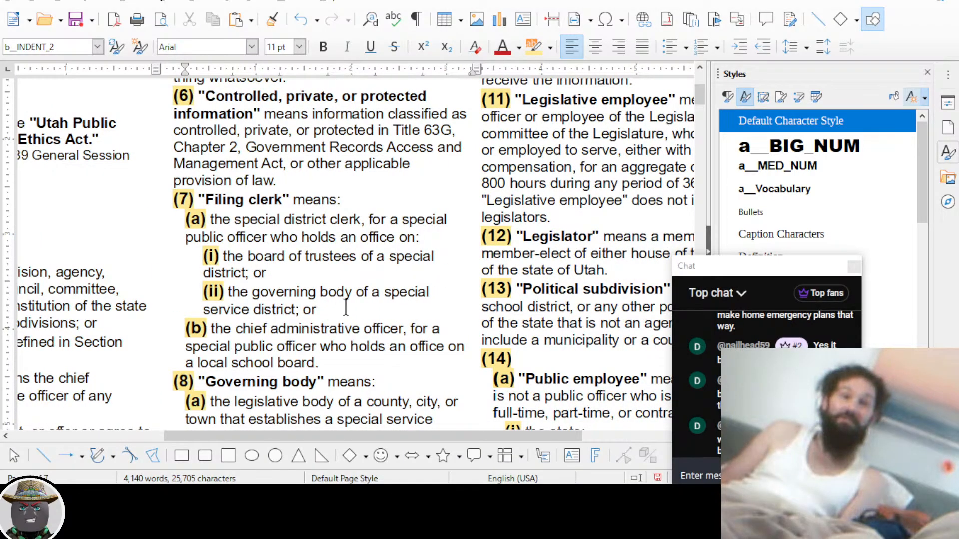
Examine the highlighted subsection numbers through the rest of the Definitions section and into sections 4 and 5
{"action": "scroll", "coordinate": [363, 294], "scroll_direction": "down", "scroll_amount": 4}
{"action": "scroll", "coordinate": [504, 270], "scroll_direction": "down", "scroll_amount": 5}
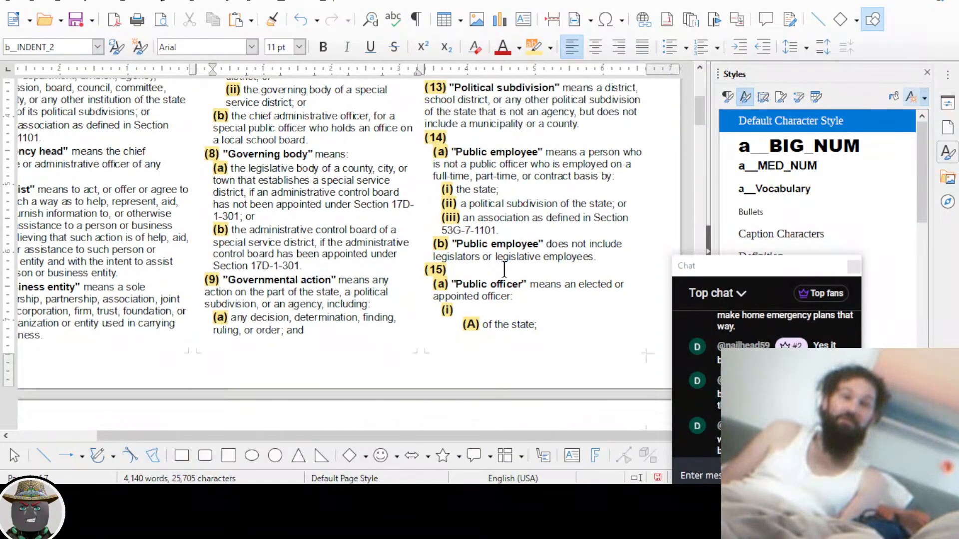
{"action": "scroll", "coordinate": [500, 269], "scroll_direction": "down", "scroll_amount": 3}
{"action": "scroll", "coordinate": [175, 273], "scroll_direction": "down", "scroll_amount": 5}
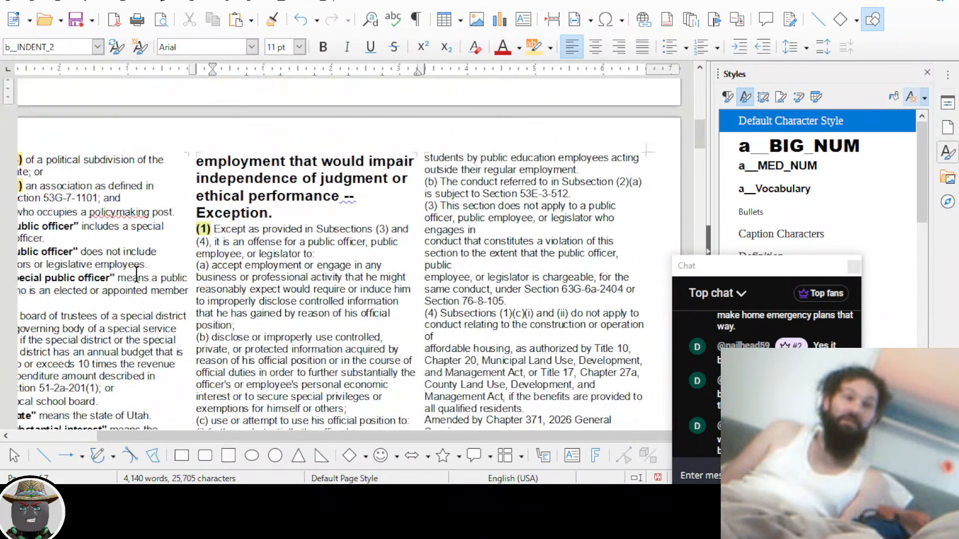
{"action": "scroll", "coordinate": [136, 274], "scroll_direction": "left", "scroll_amount": 2}
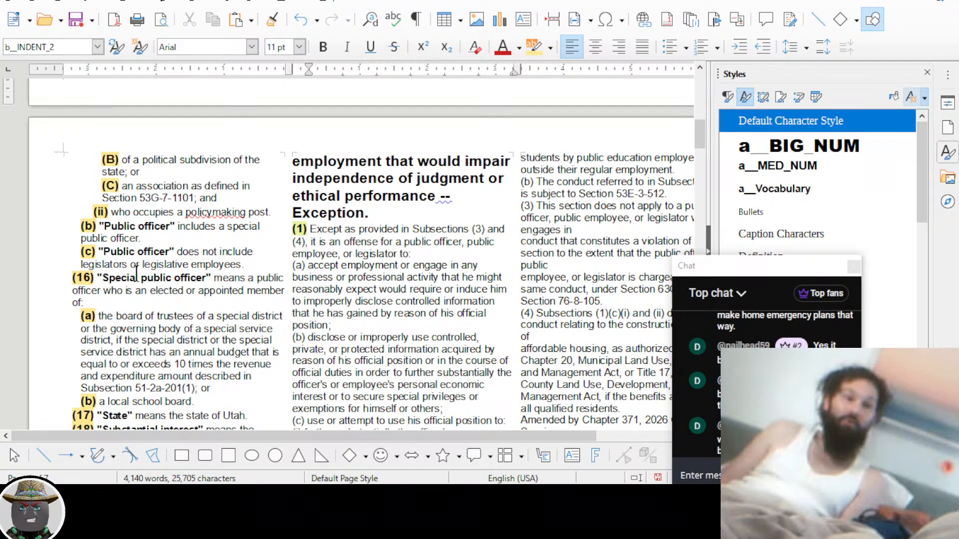
{"action": "scroll", "coordinate": [137, 274], "scroll_direction": "down", "scroll_amount": 3}
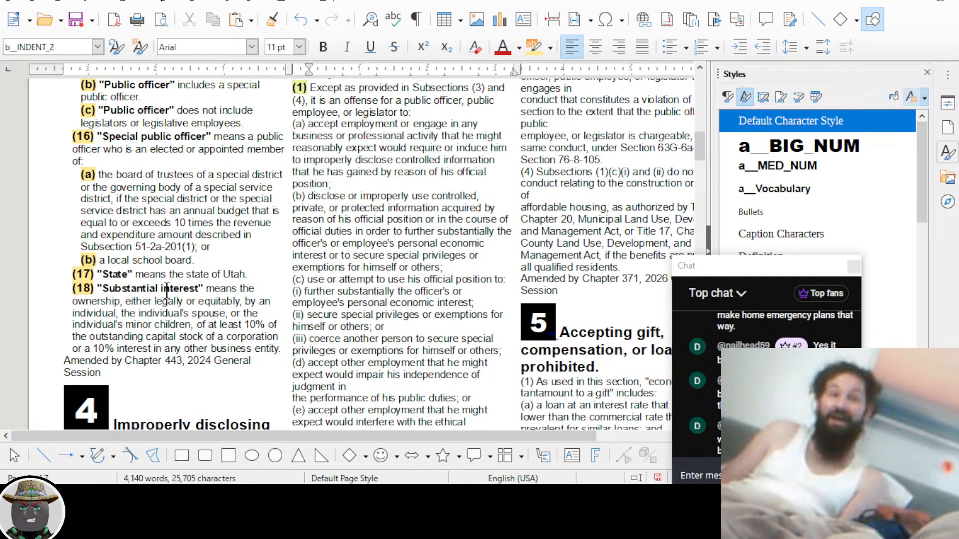
{"action": "scroll", "coordinate": [243, 355], "scroll_direction": "down", "scroll_amount": 4}
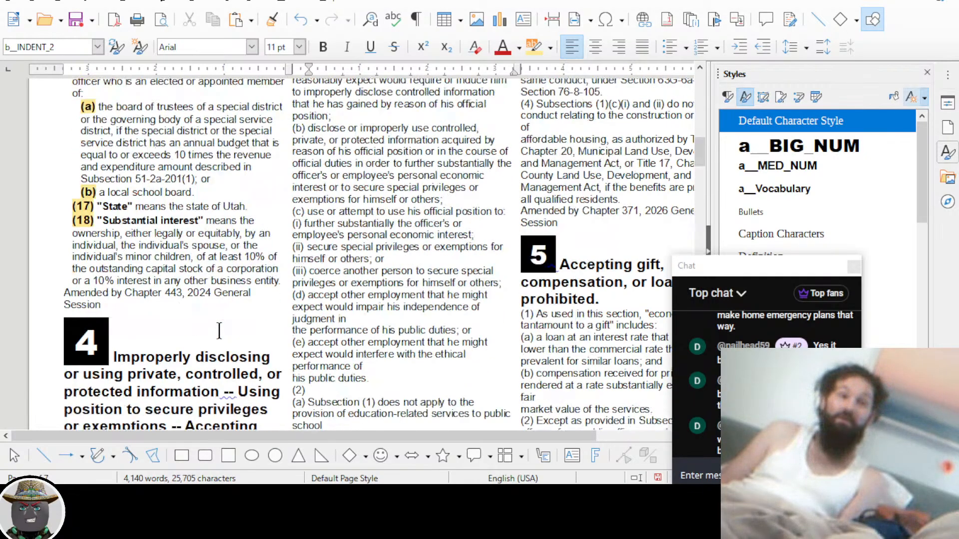
{"action": "scroll", "coordinate": [236, 306], "scroll_direction": "up", "scroll_amount": 6}
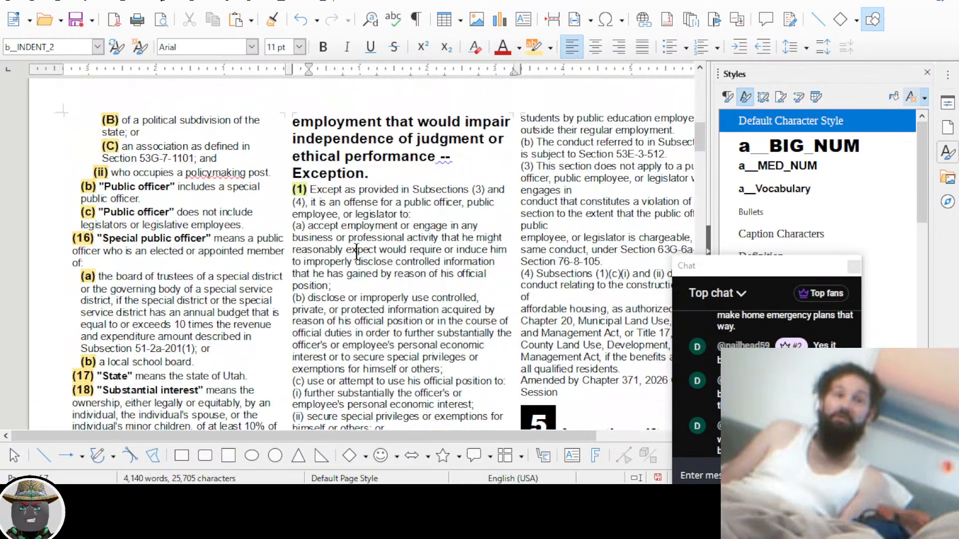
{"action": "scroll", "coordinate": [302, 280], "scroll_direction": "down", "scroll_amount": 4}
{"action": "scroll", "coordinate": [117, 376], "scroll_direction": "up", "scroll_amount": 1}
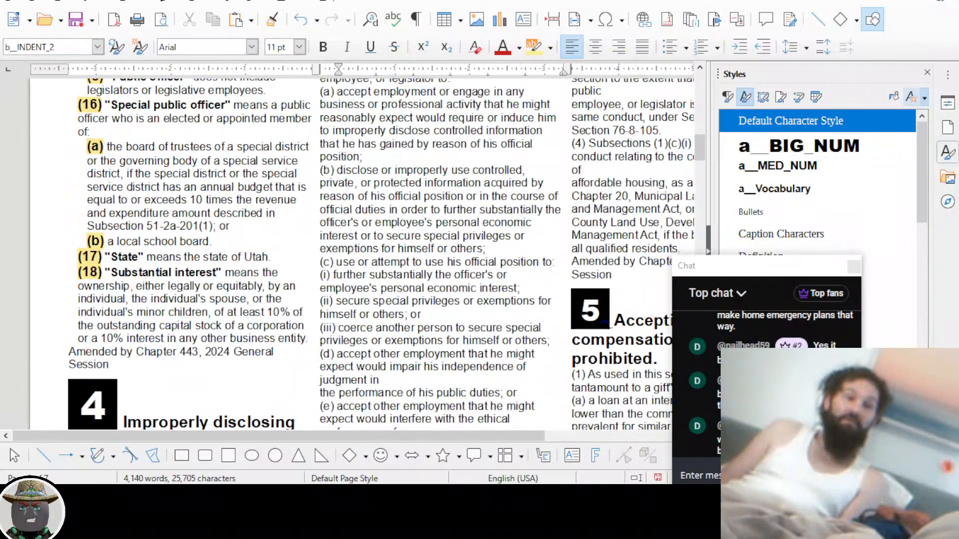
Expand the section number in the black box before "Improperly disclosing" to 67-16-4
{"action": "scroll", "coordinate": [102, 300], "scroll_direction": "up", "scroll_amount": 5}
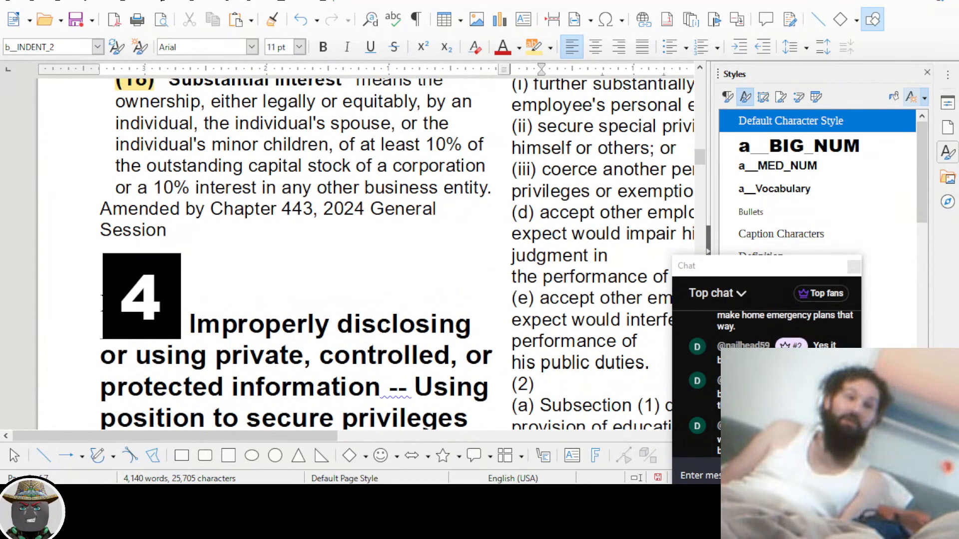
{"action": "left_click", "coordinate": [102, 317]}
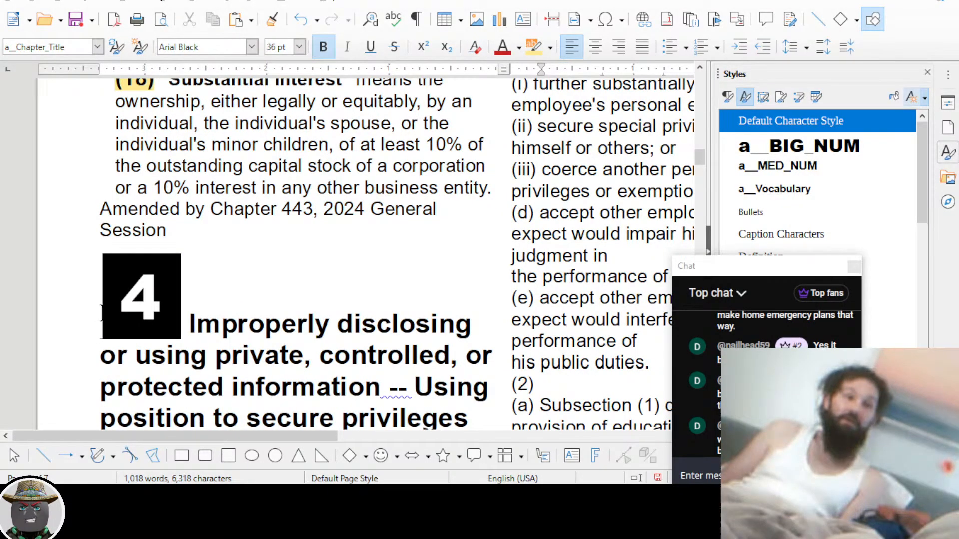
{"action": "type", "text": "67-"}
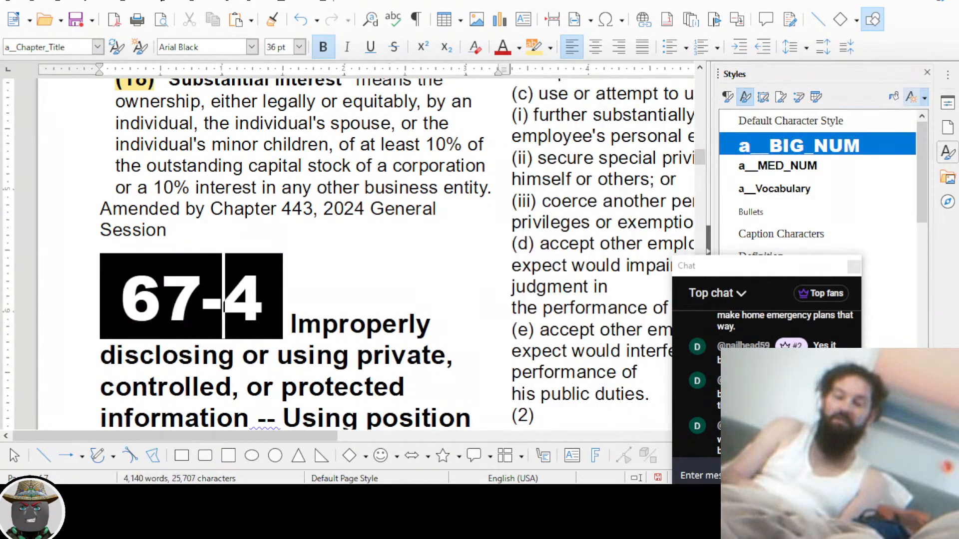
{"action": "type", "text": "16-4"}
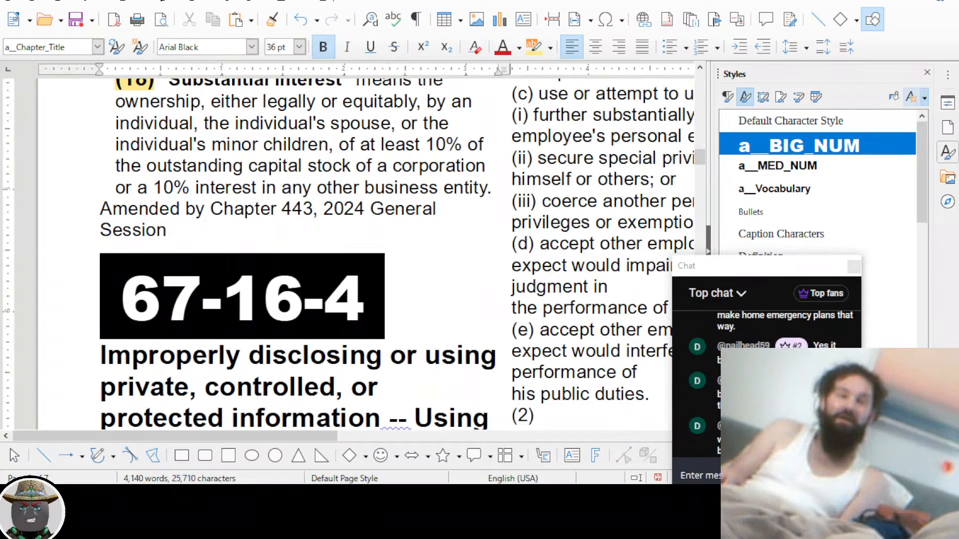
Remove the 67-16- prefix from the section number before "Improperly disclosing", leaving only 4
{"action": "key", "text": "Left"}
{"action": "key", "text": "Left"}
{"action": "key", "text": "Left"}
{"action": "key", "text": "Left"}
{"action": "key", "text": "Left"}
{"action": "key", "text": "Left"}
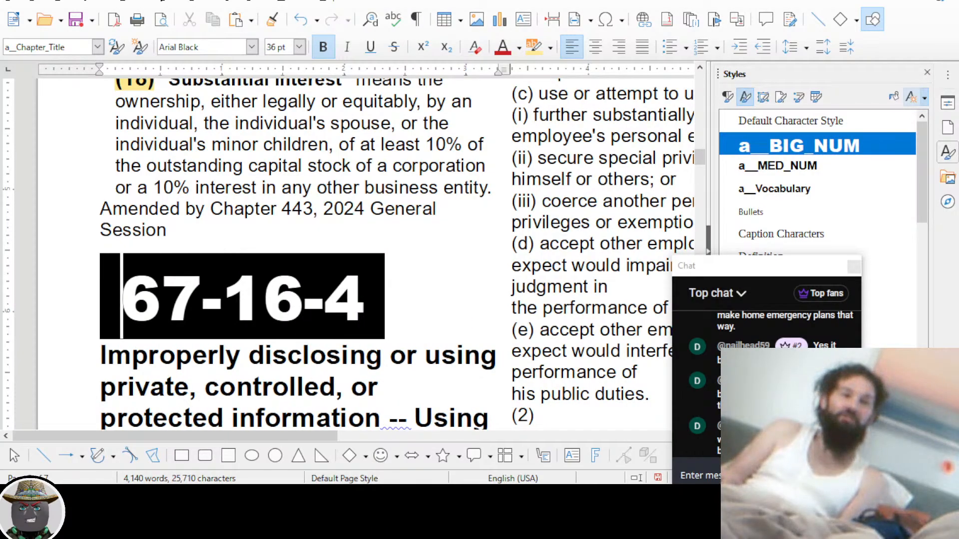
{"action": "key", "text": "shift+Right"}
{"action": "key", "text": "shift+Right"}
{"action": "key", "text": "shift+Right"}
{"action": "key", "text": "shift+Right"}
{"action": "key", "text": "shift+Right"}
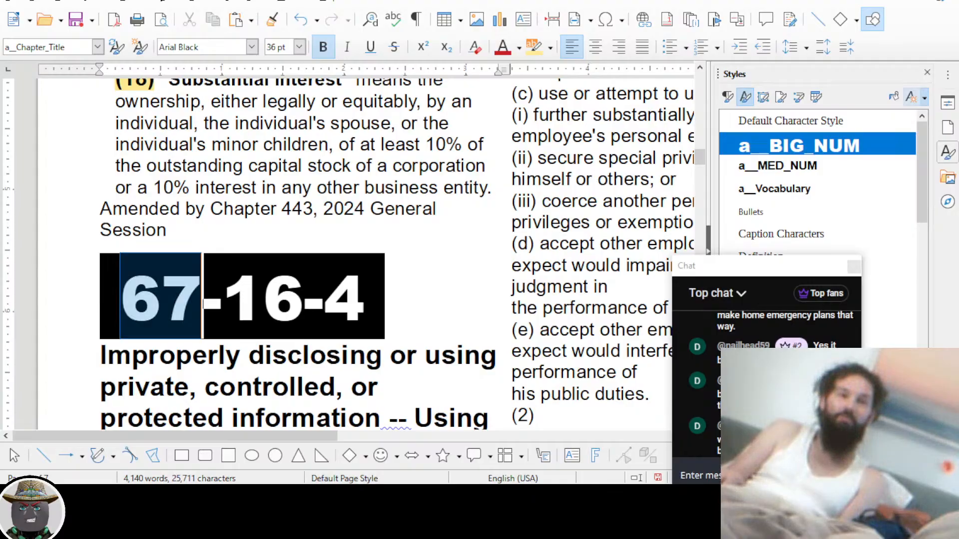
{"action": "key", "text": "shift+Right"}
{"action": "key", "text": "Delete"}
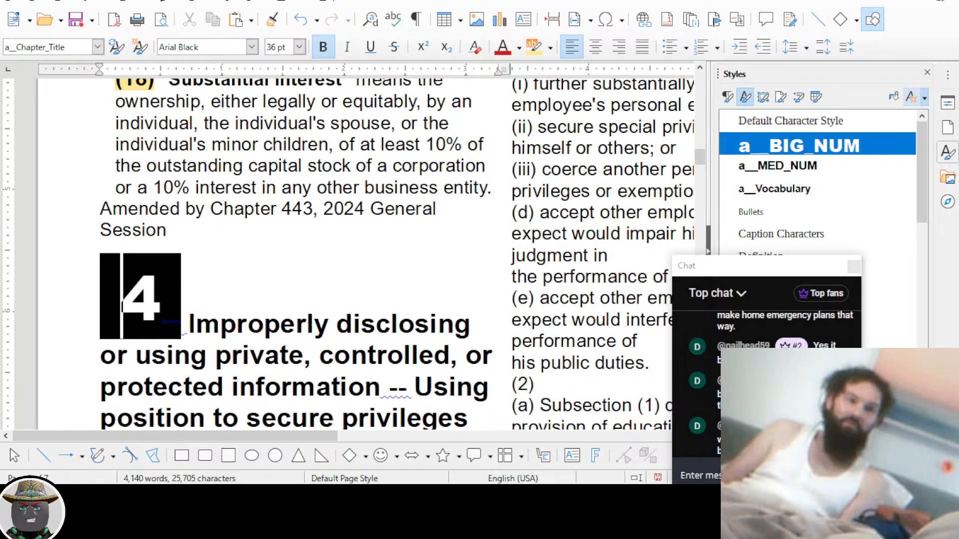
Apply the b__INDENT_4 paragraph style to items (i) to (iii) under "(c) use or attempt to use his official position to"
{"action": "scroll", "coordinate": [320, 220], "scroll_direction": "down", "scroll_amount": 3, "text": "ctrl"}
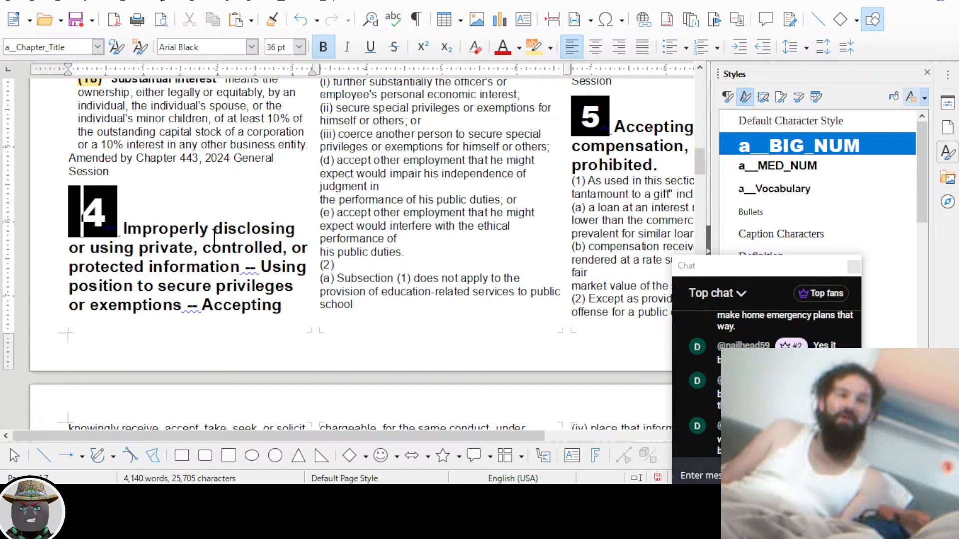
{"action": "scroll", "coordinate": [487, 168], "scroll_direction": "up", "scroll_amount": 4}
{"action": "scroll", "coordinate": [449, 175], "scroll_direction": "up", "scroll_amount": 1}
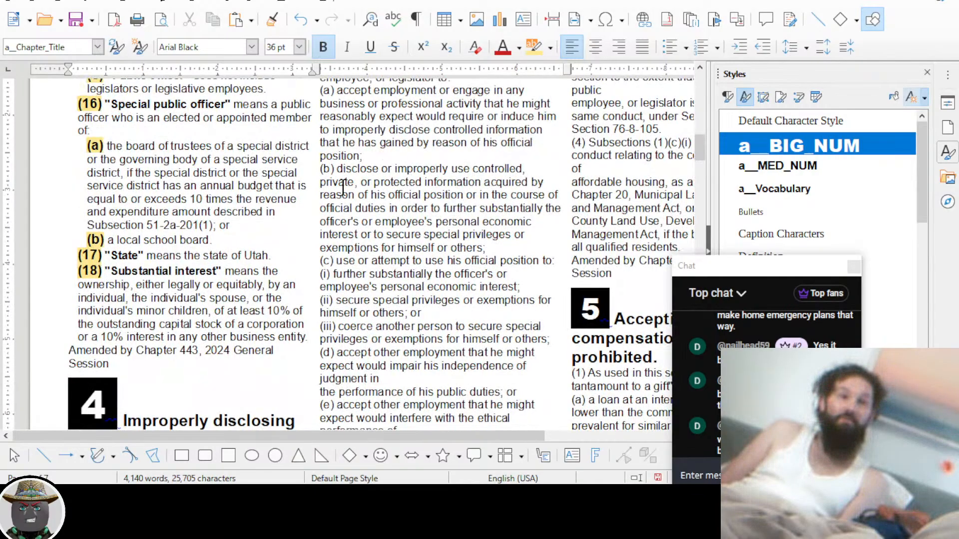
{"action": "scroll", "coordinate": [343, 187], "scroll_direction": "up", "scroll_amount": 5, "text": "ctrl"}
{"action": "scroll", "coordinate": [522, 154], "scroll_direction": "down", "scroll_amount": 5}
{"action": "scroll", "coordinate": [522, 154], "scroll_direction": "right", "scroll_amount": 8}
{"action": "scroll", "coordinate": [522, 154], "scroll_direction": "up", "scroll_amount": 6}
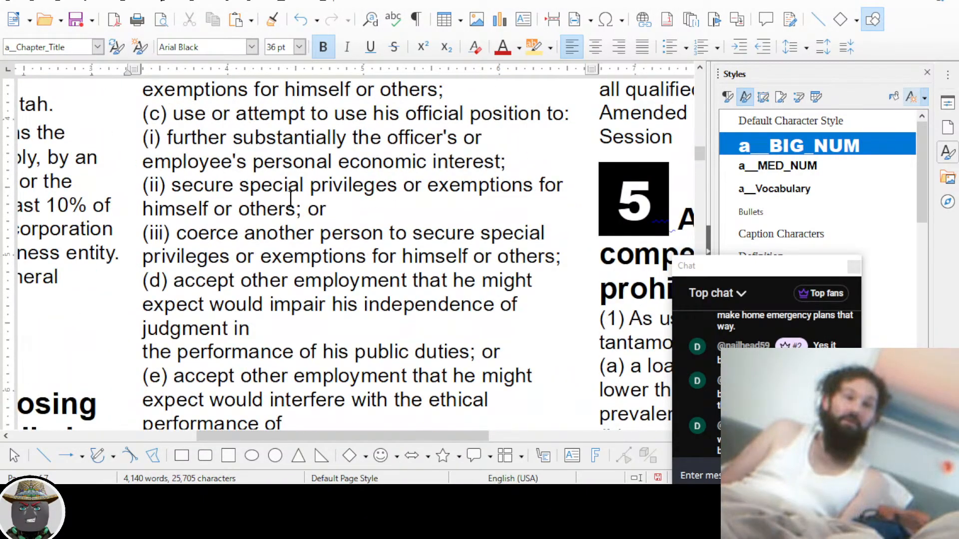
{"action": "left_click_drag", "start_coordinate": [200, 144], "coordinate": [220, 257]}
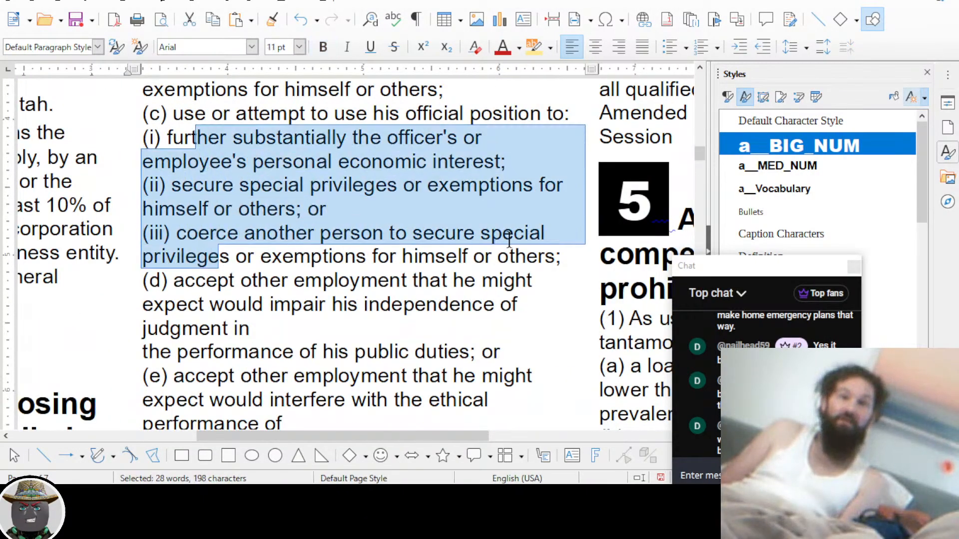
{"action": "left_click", "coordinate": [728, 97]}
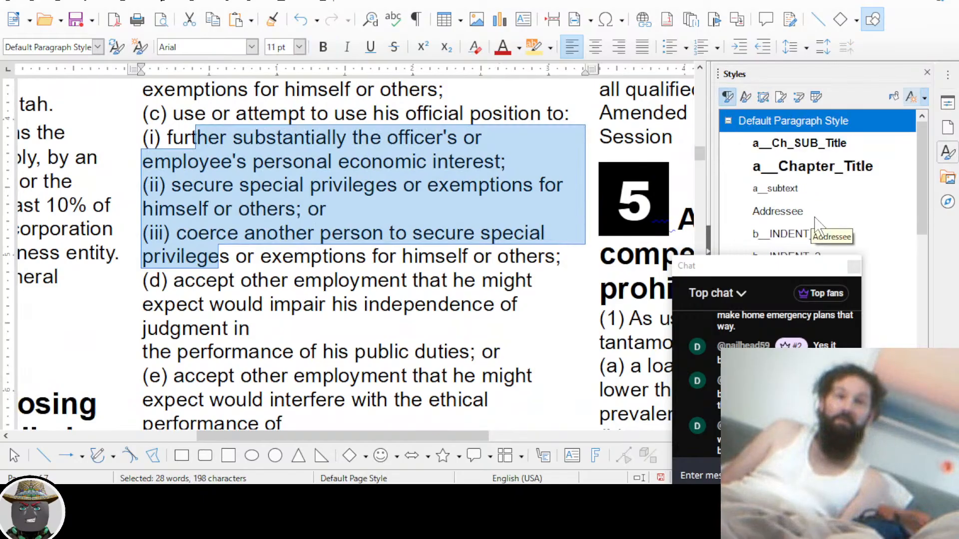
{"action": "scroll", "coordinate": [802, 189], "scroll_direction": "down", "scroll_amount": 1}
{"action": "scroll", "coordinate": [802, 189], "scroll_direction": "up", "scroll_amount": 1}
{"action": "scroll", "coordinate": [802, 190], "scroll_direction": "down", "scroll_amount": 1}
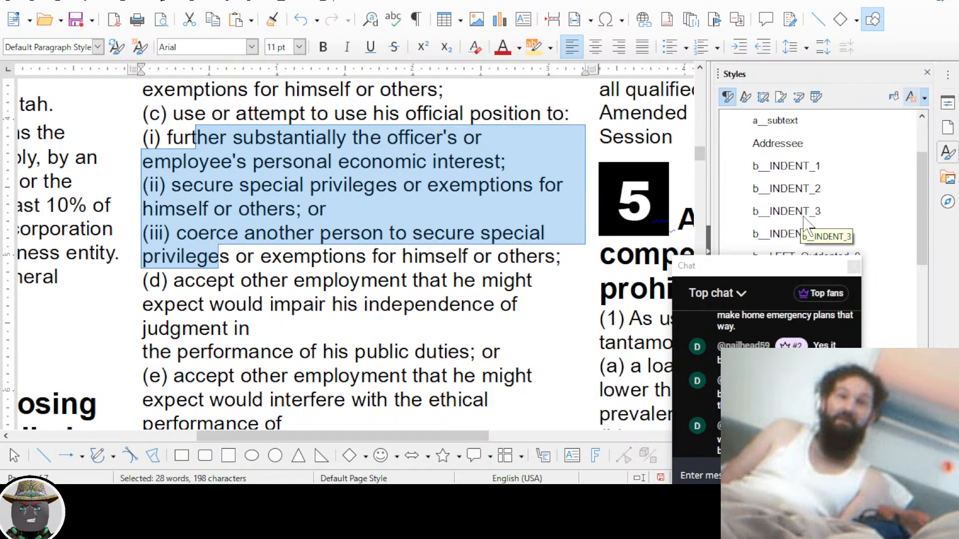
{"action": "double_click", "coordinate": [808, 235]}
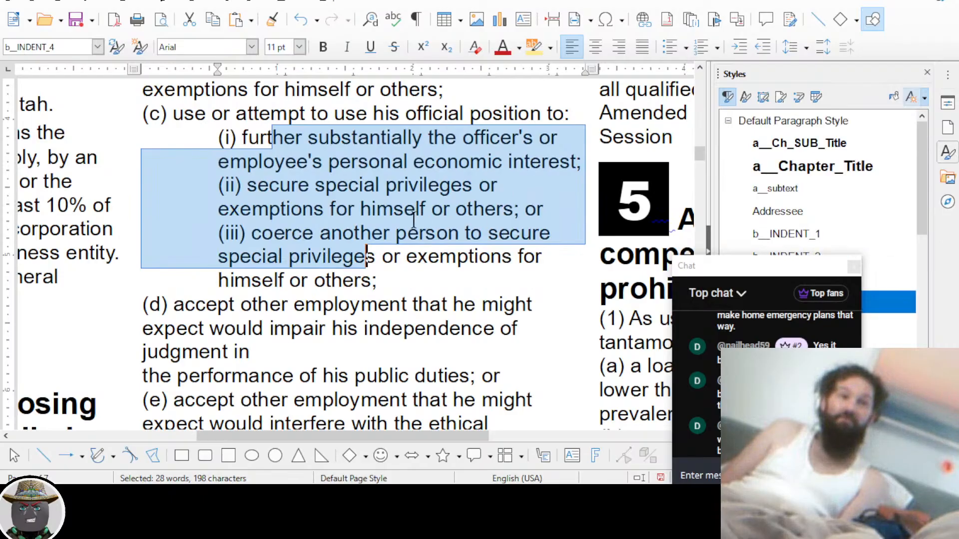
Apply the a__MED_NUM character style to the number (i) before "further substantially the officer's"
{"action": "left_click", "coordinate": [339, 181]}
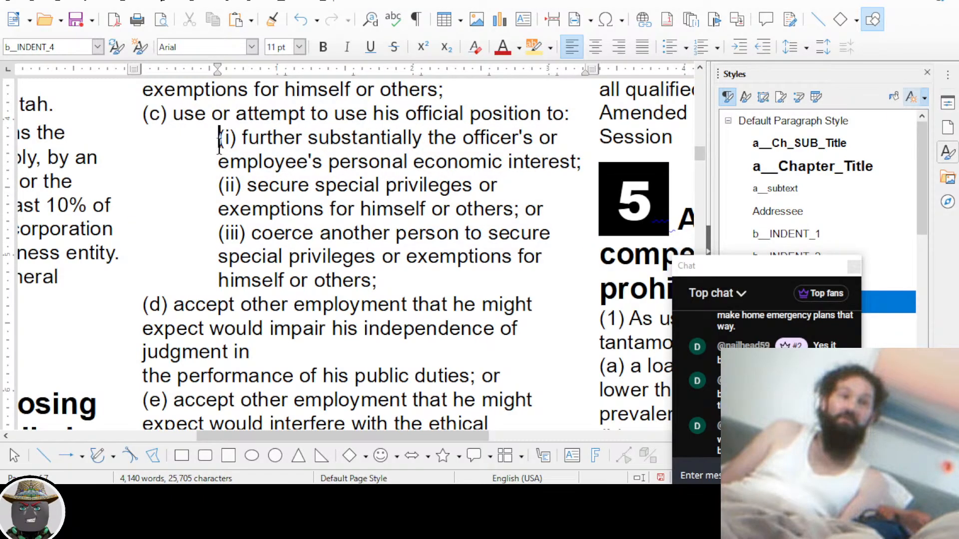
{"action": "key", "text": "shift+Right"}
{"action": "key", "text": "shift+Right"}
{"action": "key", "text": "shift+Right"}
{"action": "key", "text": "ctrl+b"}
Try the a__BIG_NUM style on the number (ii) before "secure special privileges", undo it, and apply a__MED_NUM instead
{"action": "key", "text": "Down"}
{"action": "key", "text": "Down"}
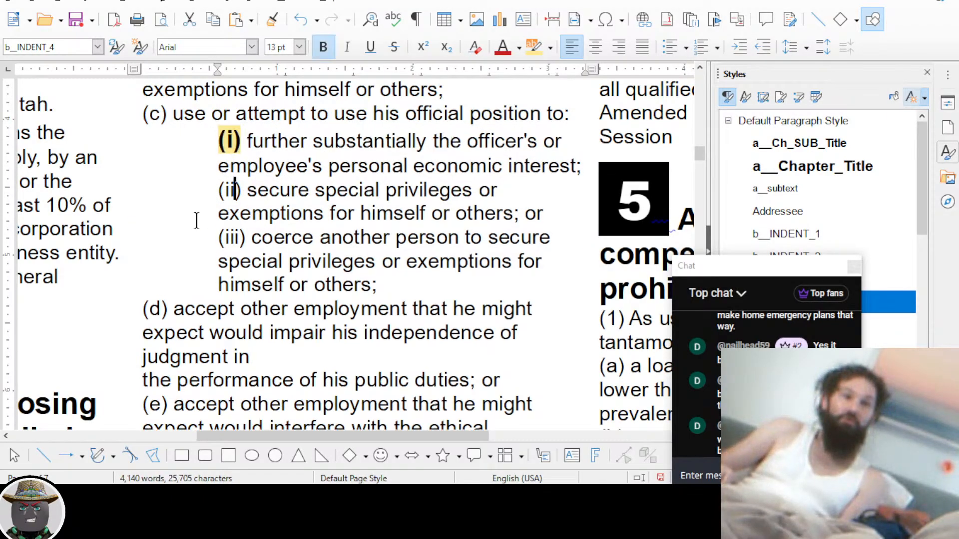
{"action": "key", "text": "Right"}
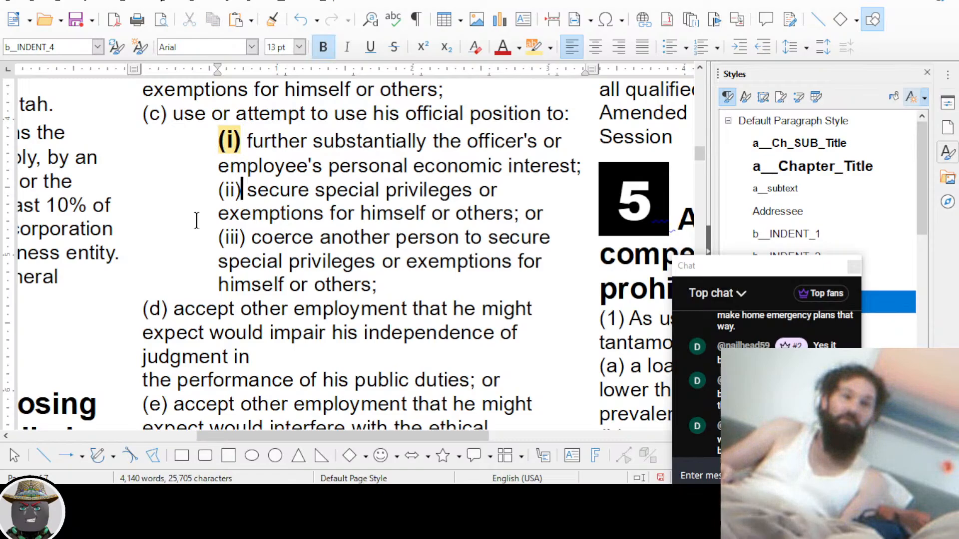
{"action": "key", "text": "shift+Home"}
{"action": "key", "text": "ctrl+1"}
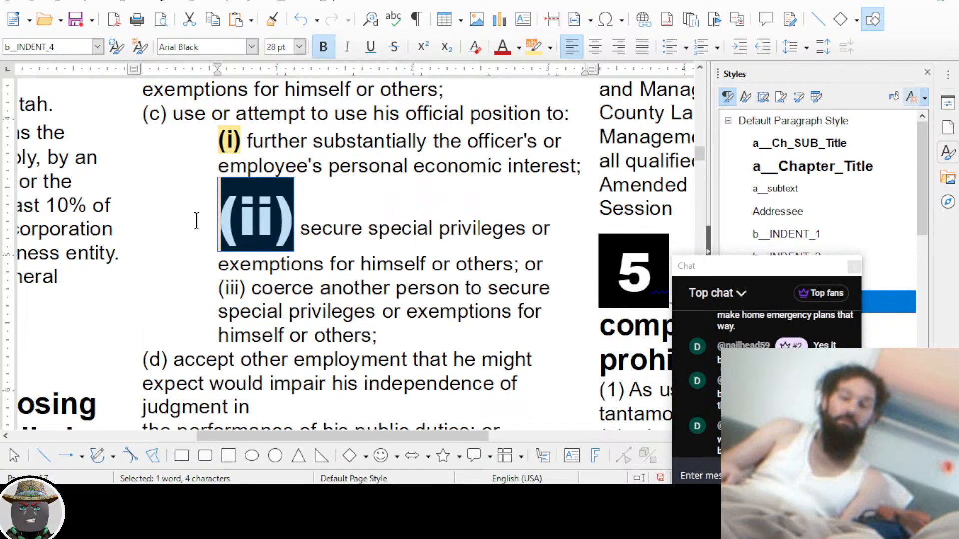
{"action": "key", "text": "ctrl+z"}
Apply the a__MED_NUM character style to the number (iii) before "coerce another person" and save the document
{"action": "key", "text": "Down"}
{"action": "key", "text": "Down"}
{"action": "key", "text": "Down"}
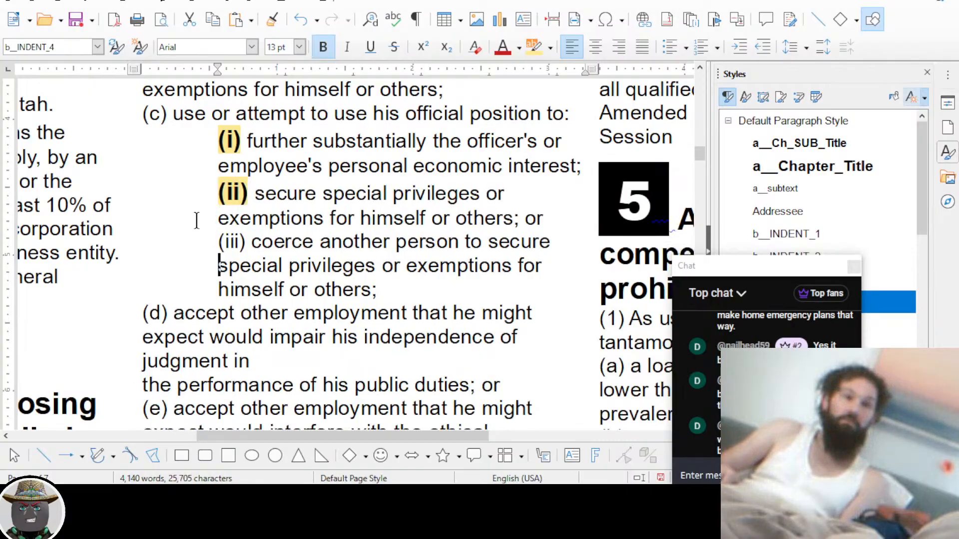
{"action": "key", "text": "Up"}
{"action": "key", "text": "shift+Right"}
{"action": "key", "text": "shift+Right"}
{"action": "key", "text": "ctrl+2"}
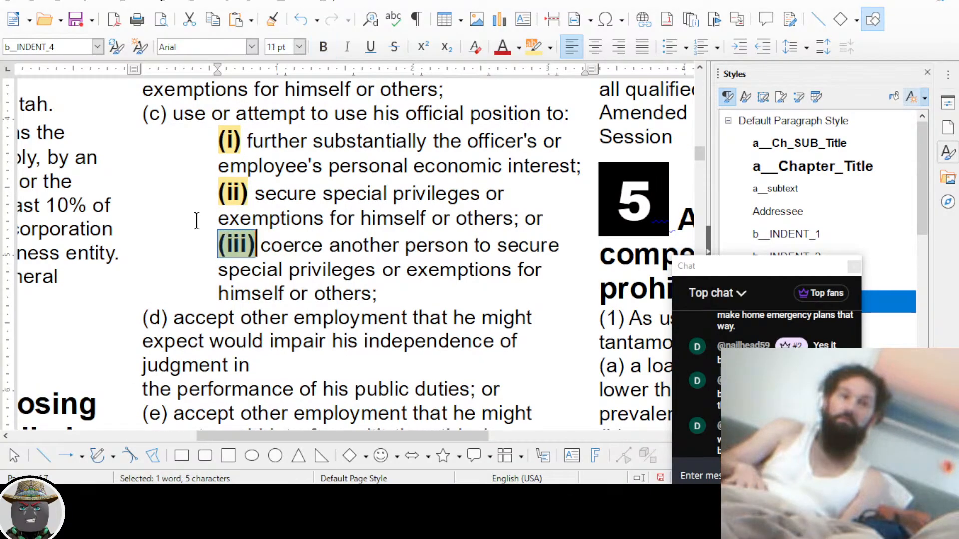
{"action": "left_click", "coordinate": [280, 213]}
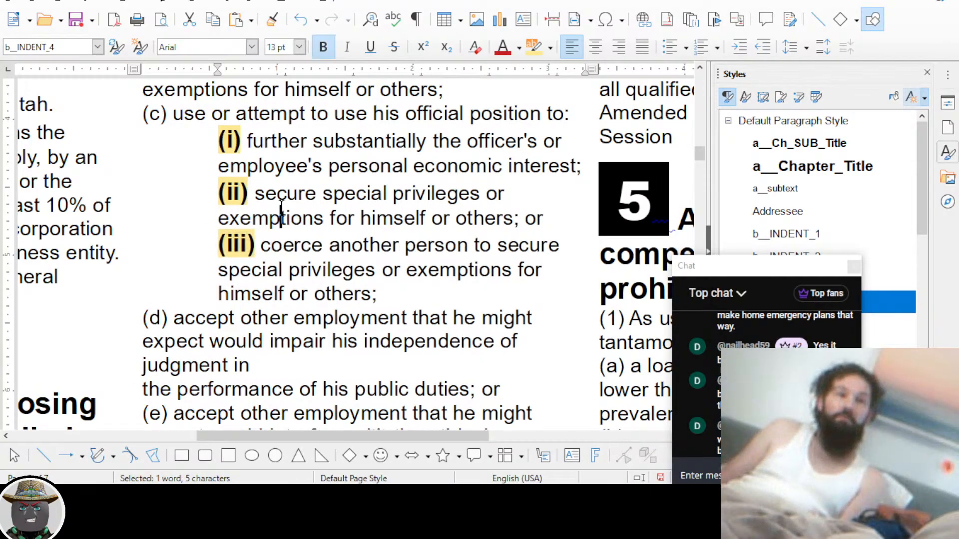
{"action": "key", "text": "ctrl+s"}
{"action": "scroll", "coordinate": [262, 228], "scroll_direction": "up", "scroll_amount": 2}
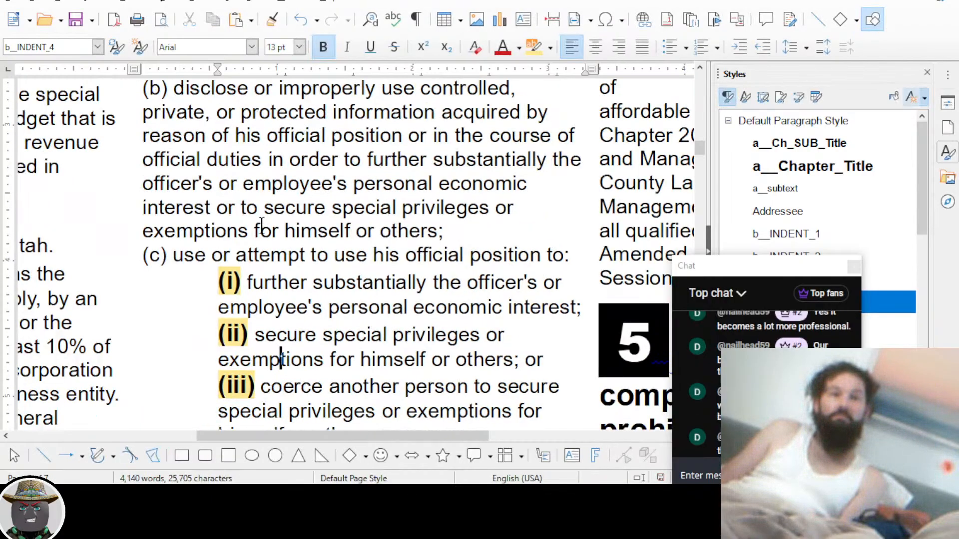
Move the live chat window higher up and read through its recent messages
{"action": "left_click_drag", "start_coordinate": [747, 271], "coordinate": [751, 133]}
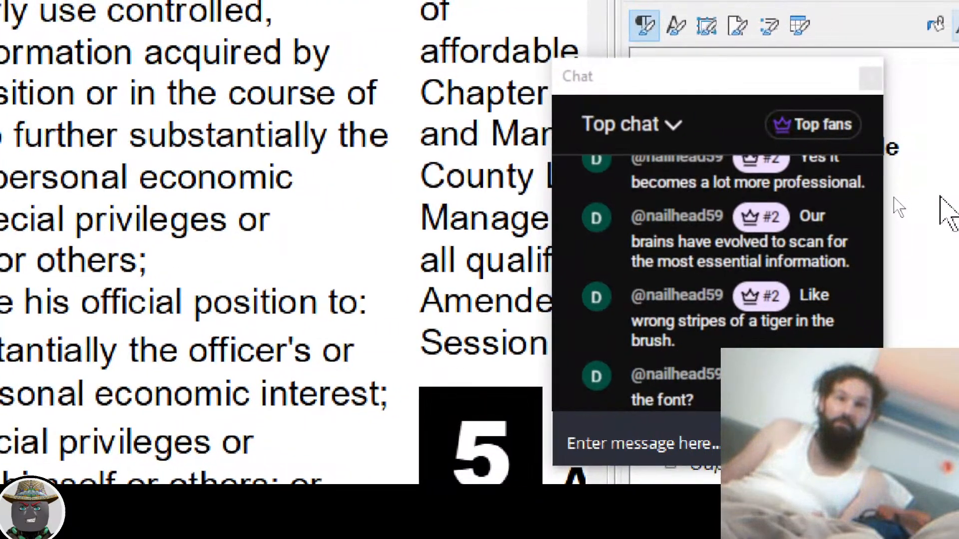
{"action": "scroll", "coordinate": [911, 296], "scroll_direction": "up", "scroll_amount": 3}
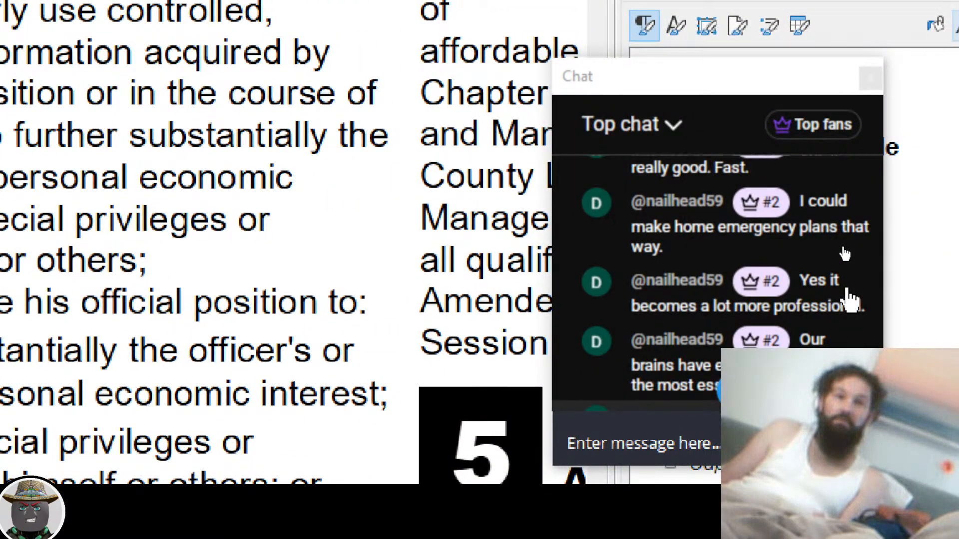
{"action": "scroll", "coordinate": [851, 299], "scroll_direction": "down", "scroll_amount": 3}
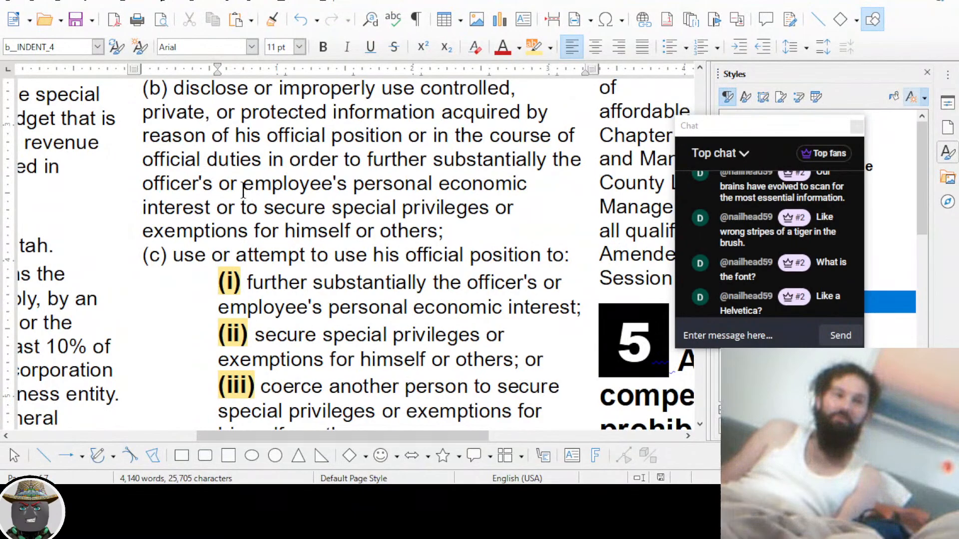
Return to the first page and examine the title, section headings and highlighted numbers in the Short title and Definitions sections
{"action": "scroll", "coordinate": [220, 215], "scroll_direction": "up", "scroll_amount": 5}
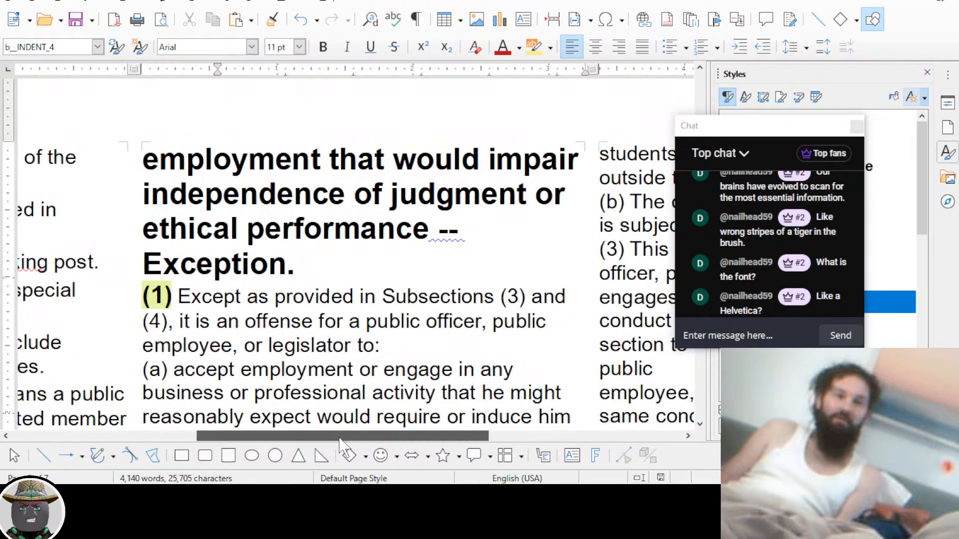
{"action": "scroll", "coordinate": [330, 414], "scroll_direction": "left", "scroll_amount": 5}
{"action": "scroll", "coordinate": [392, 248], "scroll_direction": "up", "scroll_amount": 15}
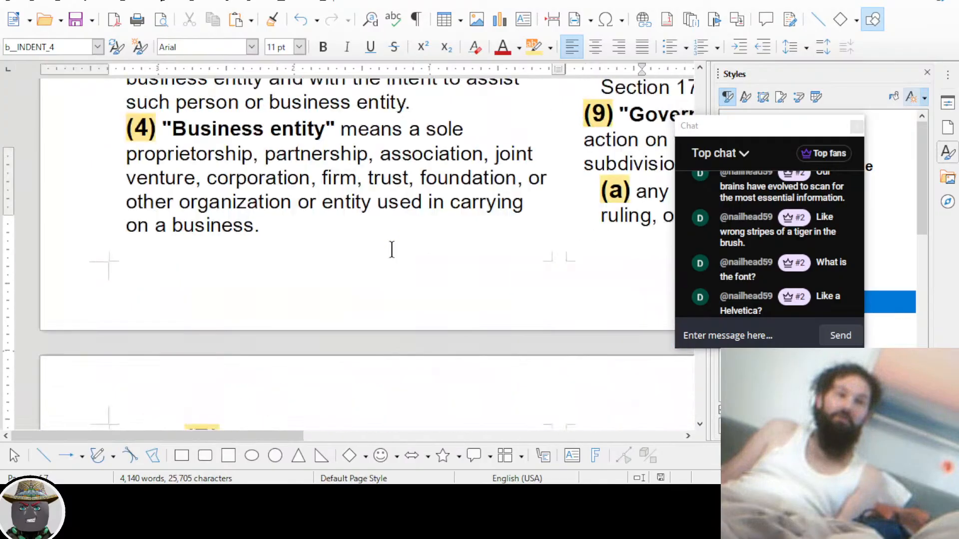
{"action": "scroll", "coordinate": [197, 246], "scroll_direction": "down", "scroll_amount": 3}
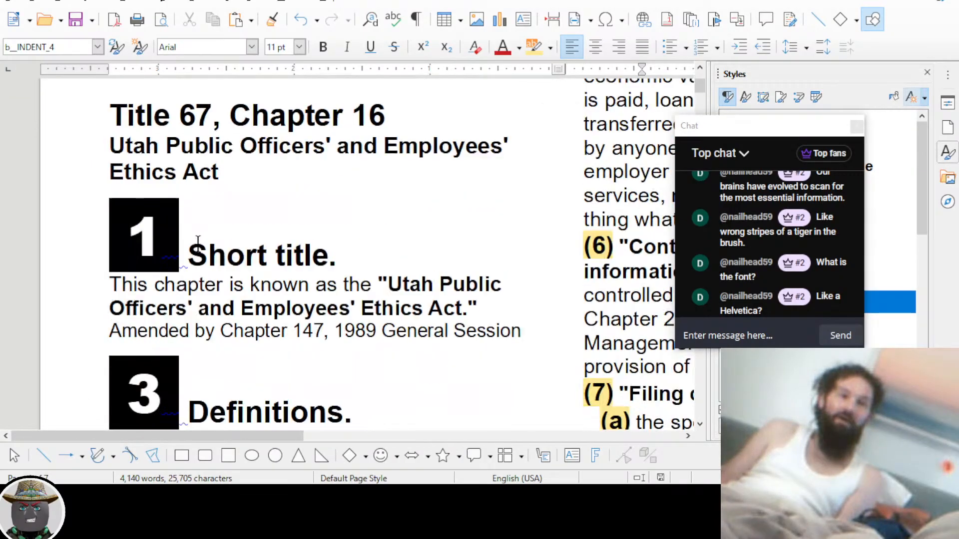
{"action": "scroll", "coordinate": [229, 257], "scroll_direction": "down", "scroll_amount": 3}
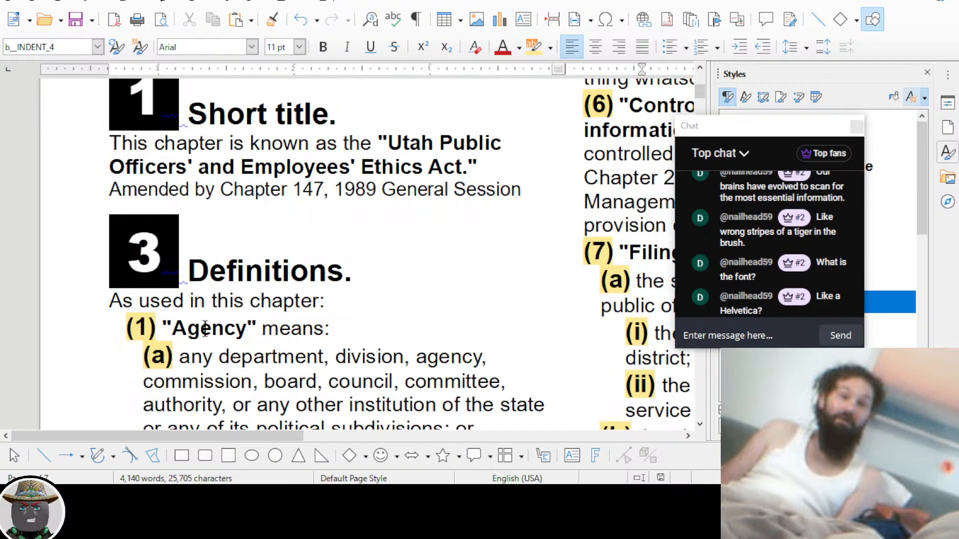
Try the Calibri font on subparagraphs (a) and (b) of the "Agency" definition, and undo the font change
{"action": "scroll", "coordinate": [190, 325], "scroll_direction": "up", "scroll_amount": 3}
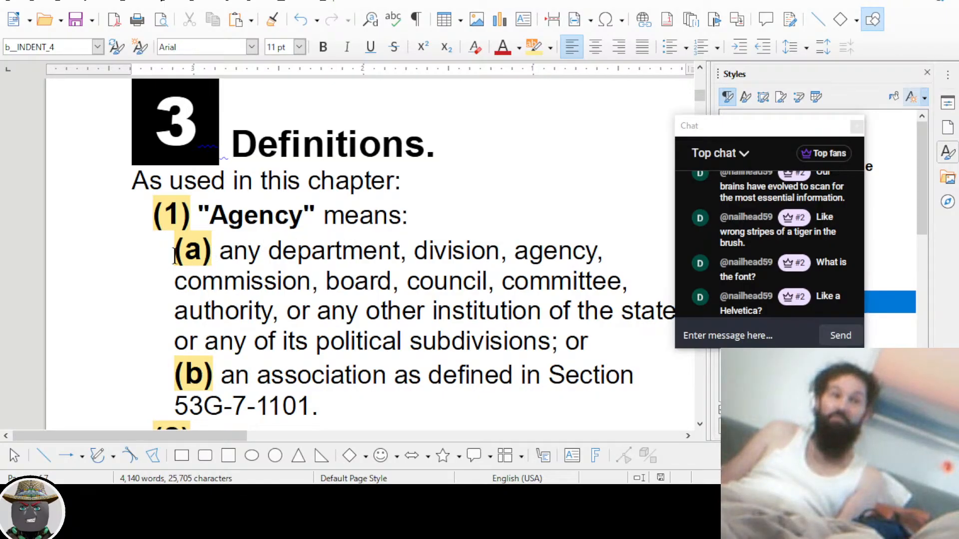
{"action": "left_click_drag", "start_coordinate": [175, 256], "coordinate": [628, 396]}
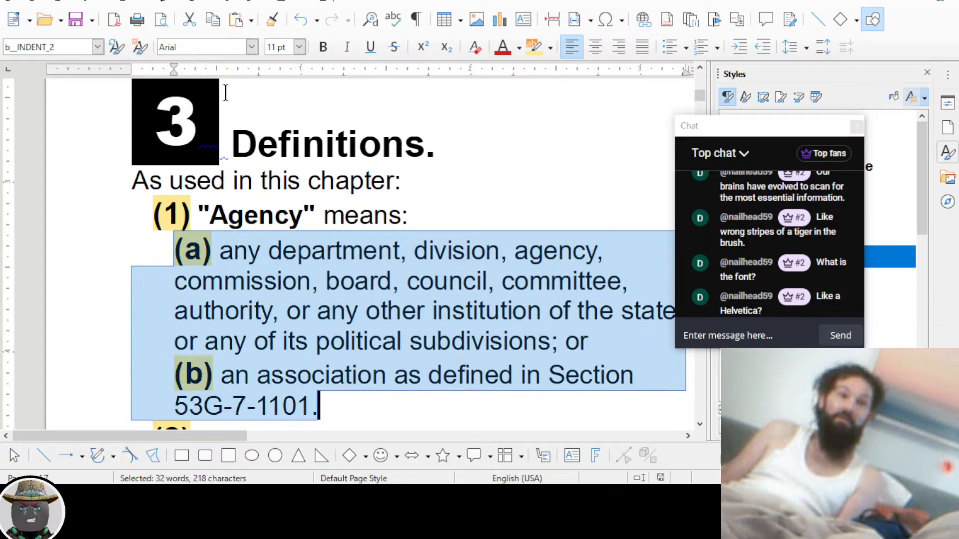
{"action": "left_click", "coordinate": [252, 47]}
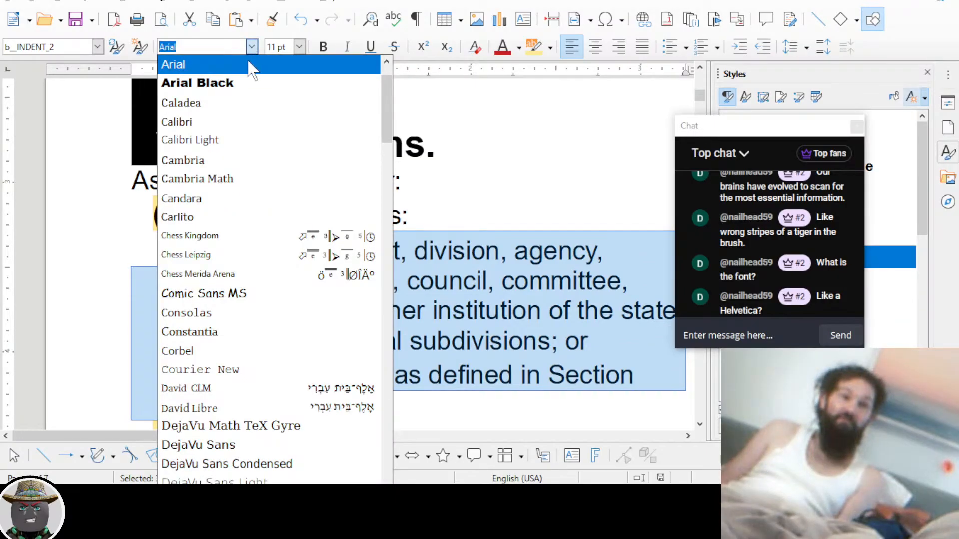
{"action": "left_click", "coordinate": [224, 122]}
{"action": "scroll", "coordinate": [346, 158], "scroll_direction": "down", "scroll_amount": 2}
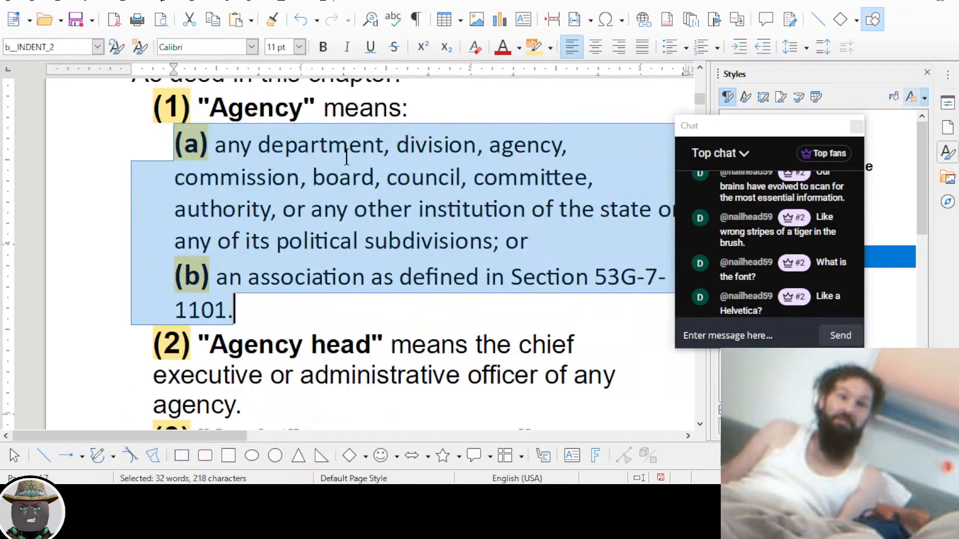
{"action": "left_click", "coordinate": [396, 177]}
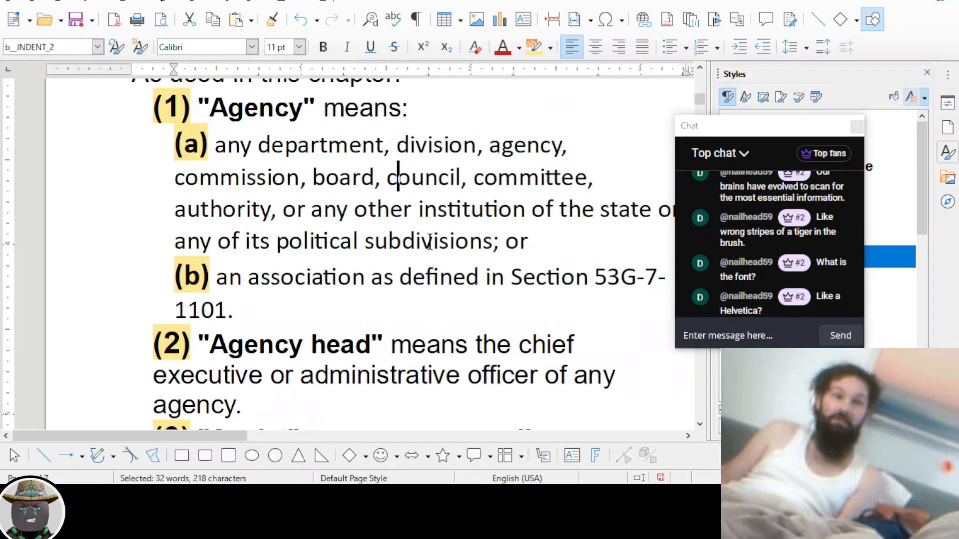
{"action": "scroll", "coordinate": [430, 245], "scroll_direction": "up", "scroll_amount": 2}
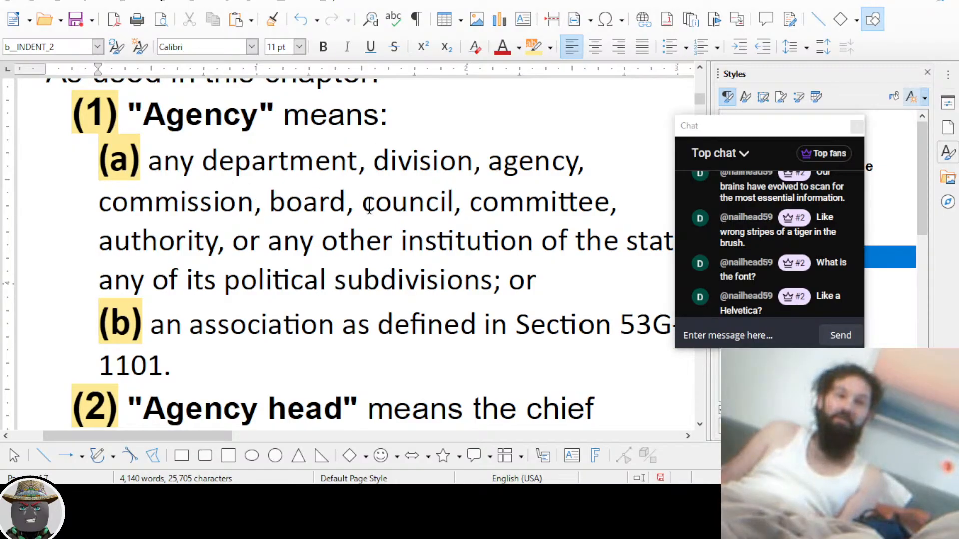
{"action": "key", "text": "ctrl+z"}
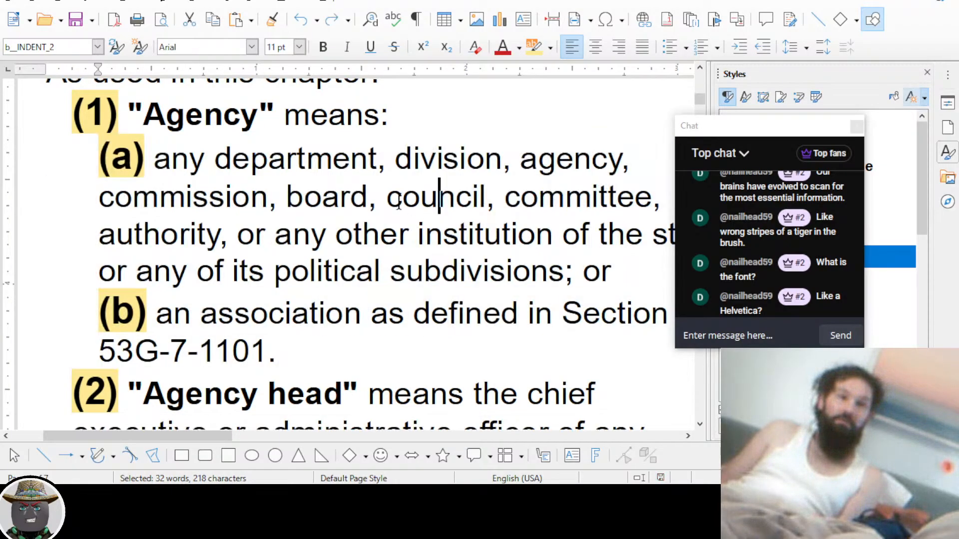
{"action": "left_click", "coordinate": [203, 160]}
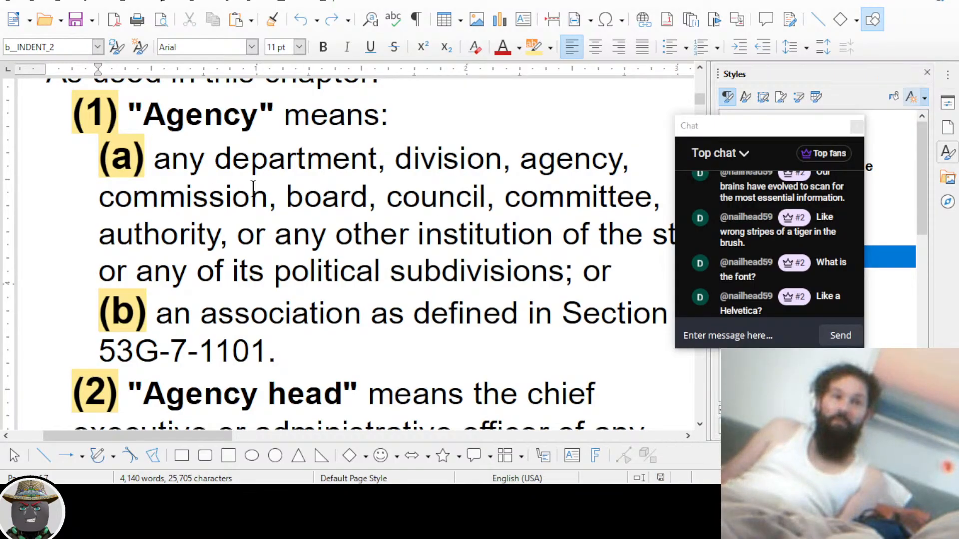
Set only subparagraph (a) of the "Agency" definition in Calibri to compare it with subparagraph (b)
{"action": "left_click_drag", "start_coordinate": [99, 168], "coordinate": [614, 273]}
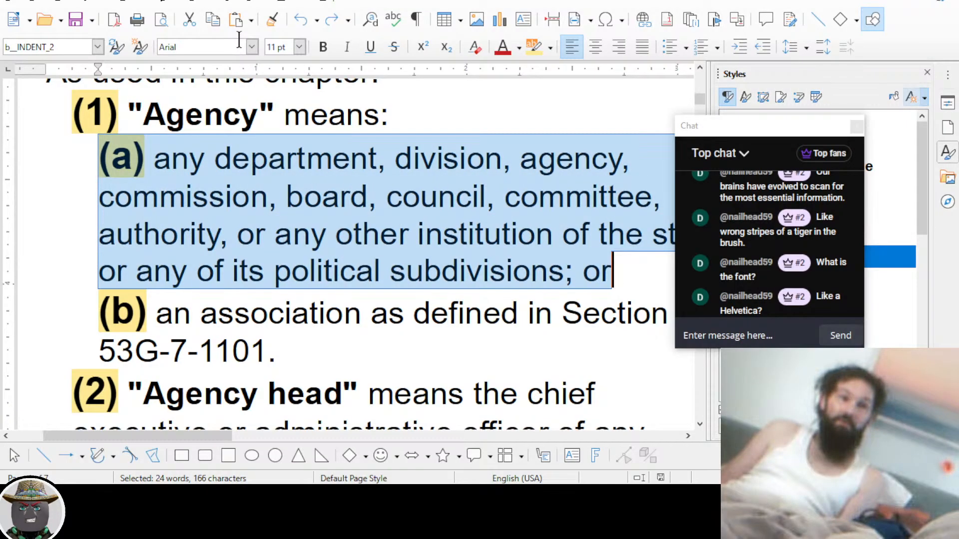
{"action": "left_click", "coordinate": [251, 47]}
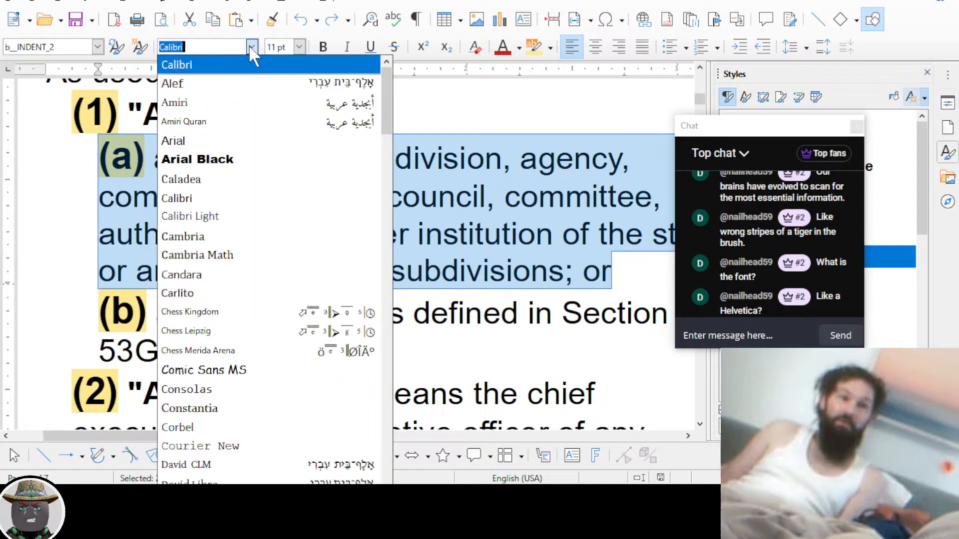
{"action": "left_click", "coordinate": [259, 64]}
{"action": "left_click", "coordinate": [315, 239]}
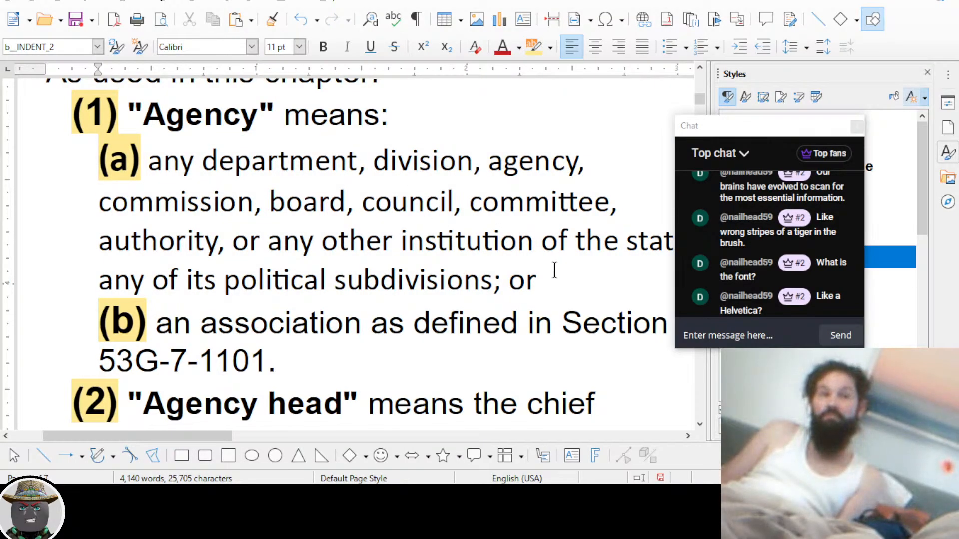
Change the font of subparagraph (a) under "Agency" to Times New Roman and inspect its look up close
{"action": "left_click_drag", "start_coordinate": [550, 274], "coordinate": [99, 172]}
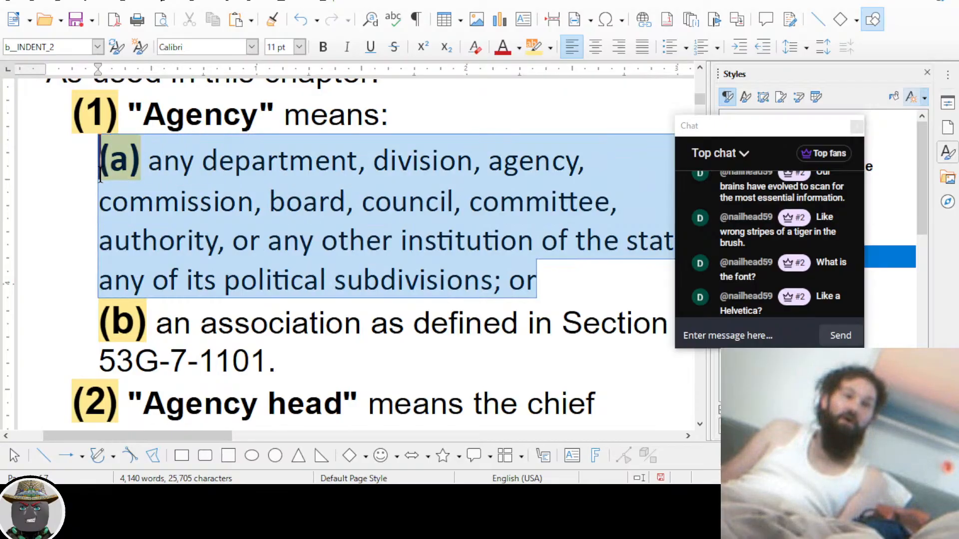
{"action": "left_click", "coordinate": [253, 47]}
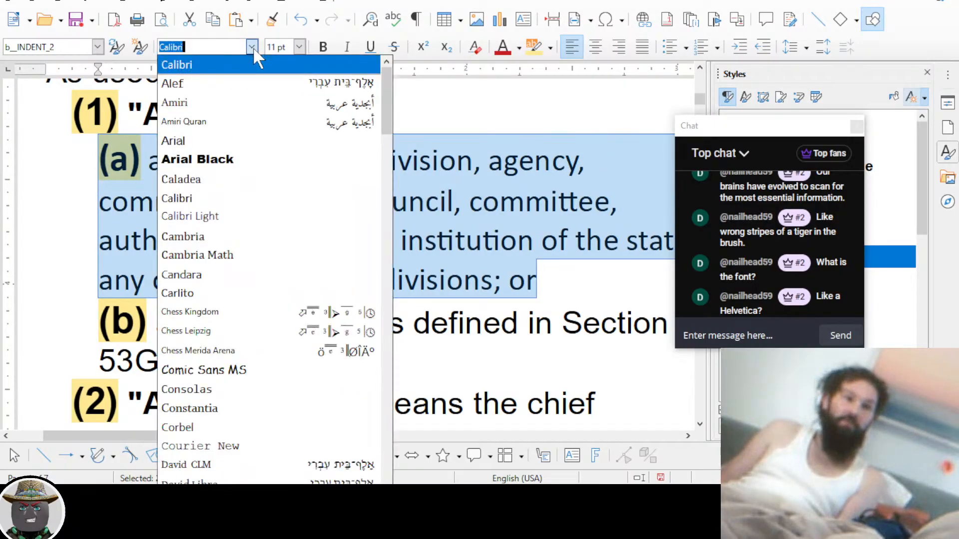
{"action": "scroll", "coordinate": [229, 253], "scroll_direction": "down", "scroll_amount": 15}
{"action": "left_click", "coordinate": [178, 47]}
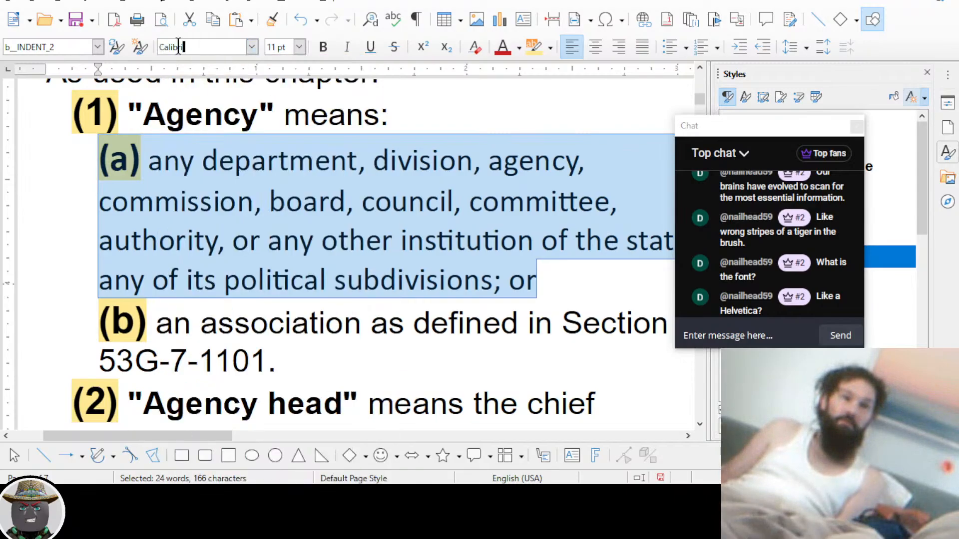
{"action": "double_click", "coordinate": [178, 47]}
{"action": "type", "text": "Times New Roman"}
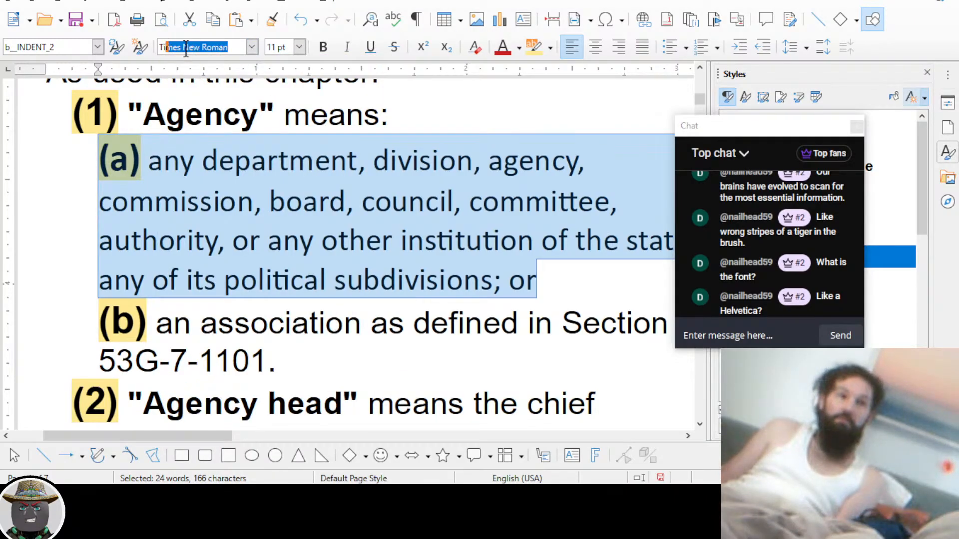
{"action": "key", "text": "Return"}
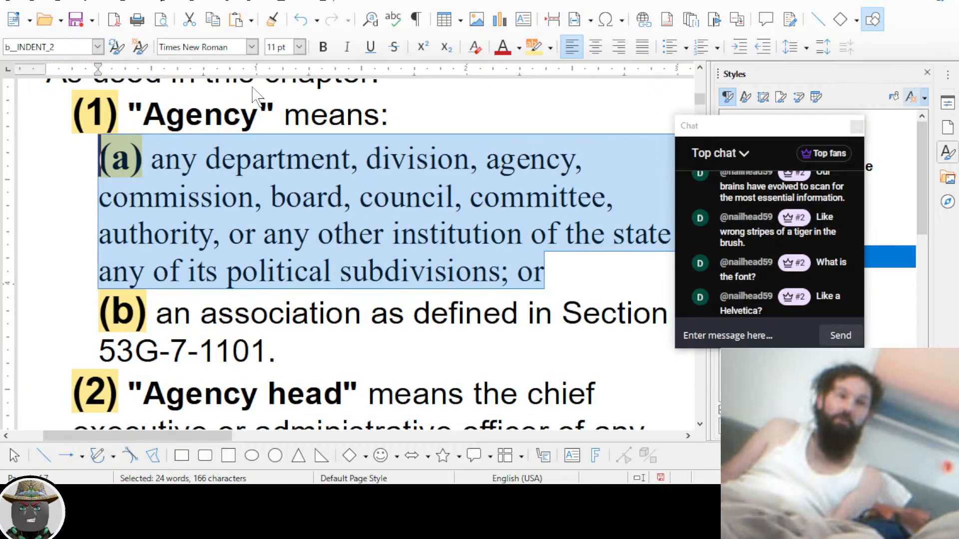
{"action": "left_click", "coordinate": [222, 159]}
{"action": "scroll", "coordinate": [339, 247], "scroll_direction": "up", "scroll_amount": 2}
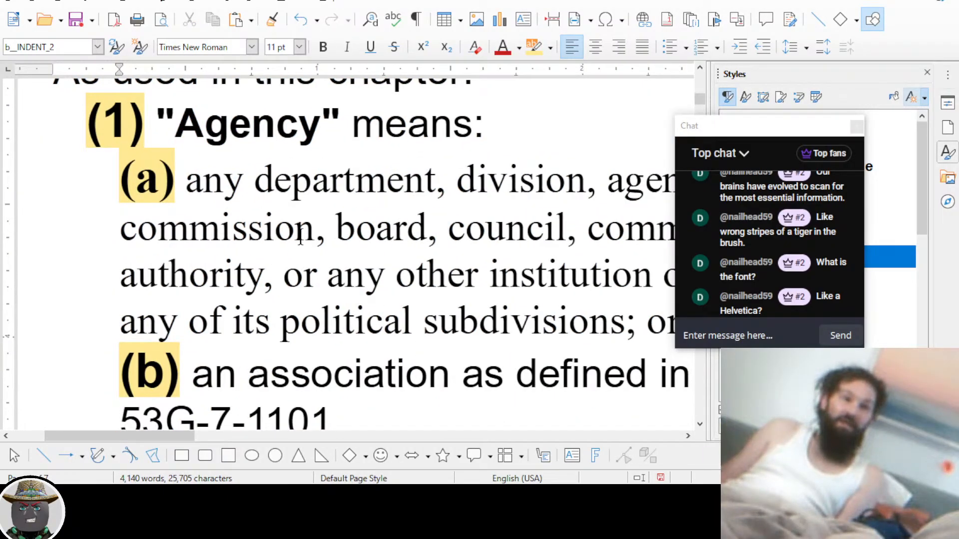
{"action": "scroll", "coordinate": [302, 235], "scroll_direction": "right", "scroll_amount": 2}
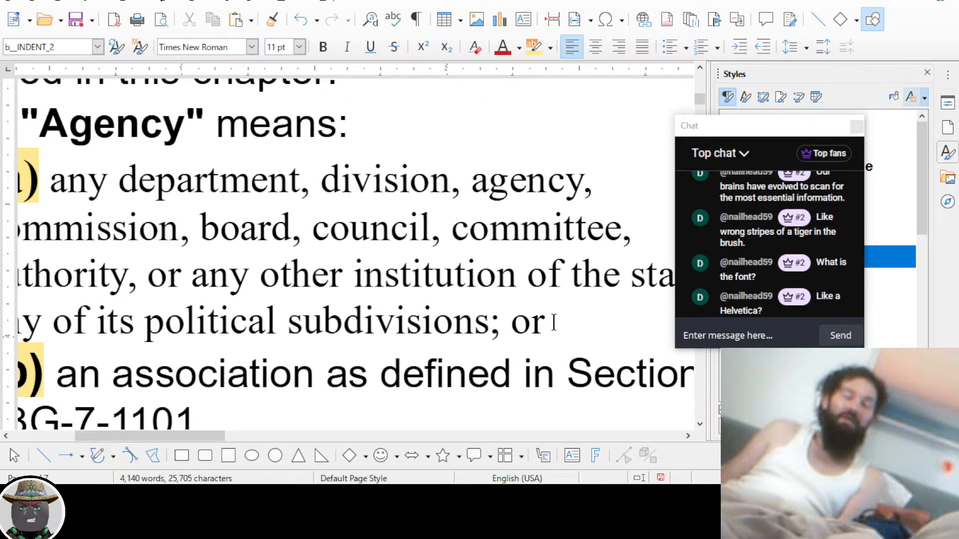
Select the whole of subparagraph (a) under "Agency" and undo its last two font changes
{"action": "left_click_drag", "start_coordinate": [550, 323], "coordinate": [58, 214]}
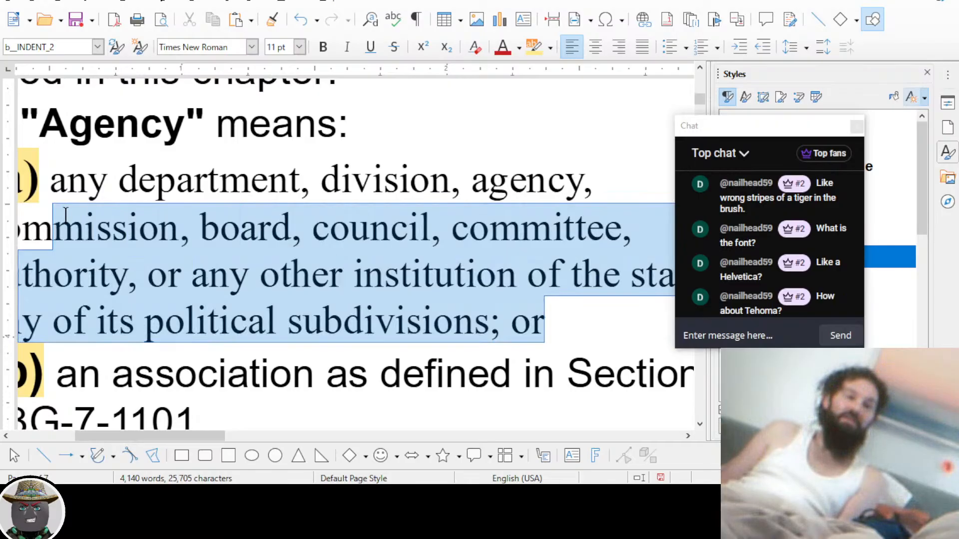
{"action": "scroll", "coordinate": [65, 212], "scroll_direction": "down", "scroll_amount": 1}
{"action": "scroll", "coordinate": [65, 212], "scroll_direction": "left", "scroll_amount": 3}
{"action": "left_click_drag", "start_coordinate": [94, 183], "coordinate": [109, 179]}
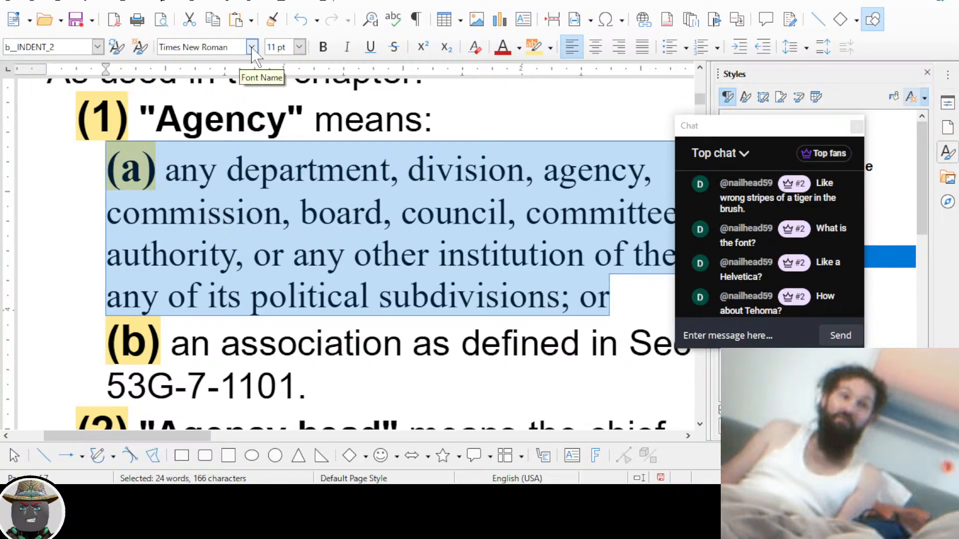
{"action": "key", "text": "ctrl+z"}
{"action": "key", "text": "ctrl+z"}
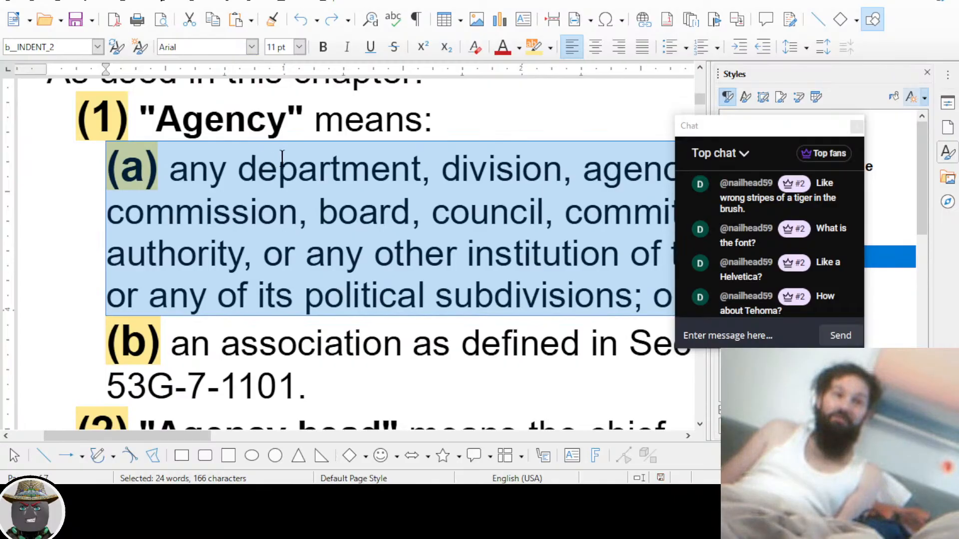
Clear the direct formatting from the selected subparagraph (a) under "Agency" and deselect it
{"action": "key", "text": "ctrl+m"}
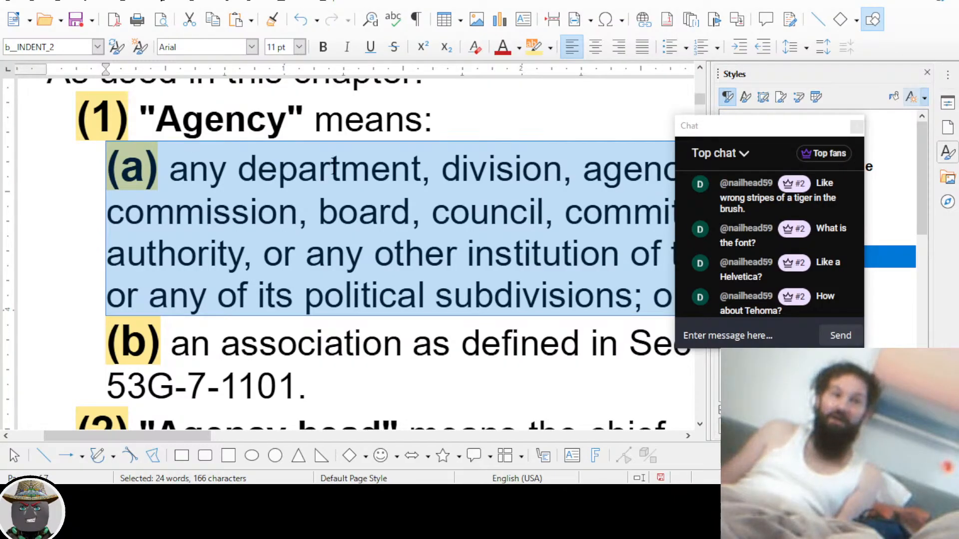
{"action": "left_click", "coordinate": [332, 168]}
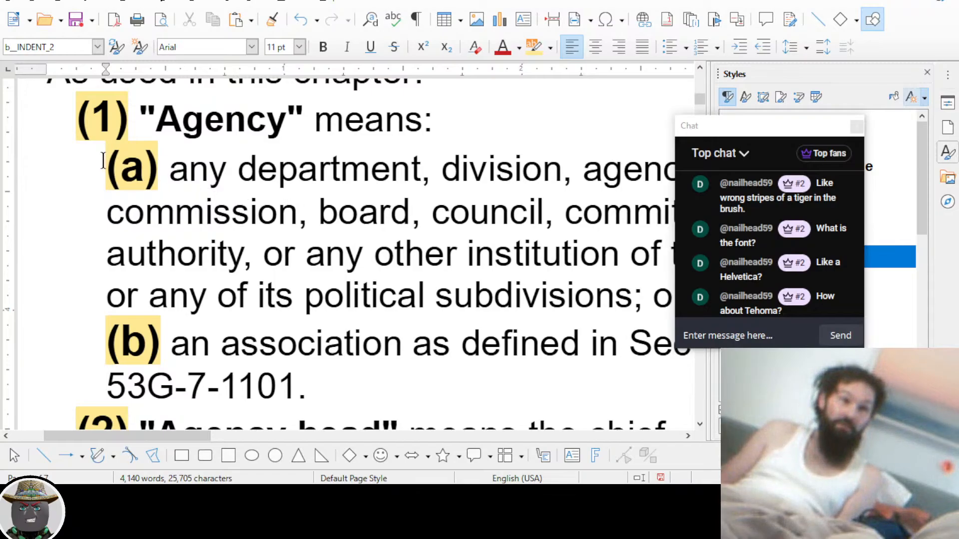
Try the Tahoma font on subparagraphs (a) and (b) of the "Agency" definition, and undo the font change
{"action": "left_click_drag", "start_coordinate": [102, 160], "coordinate": [580, 388]}
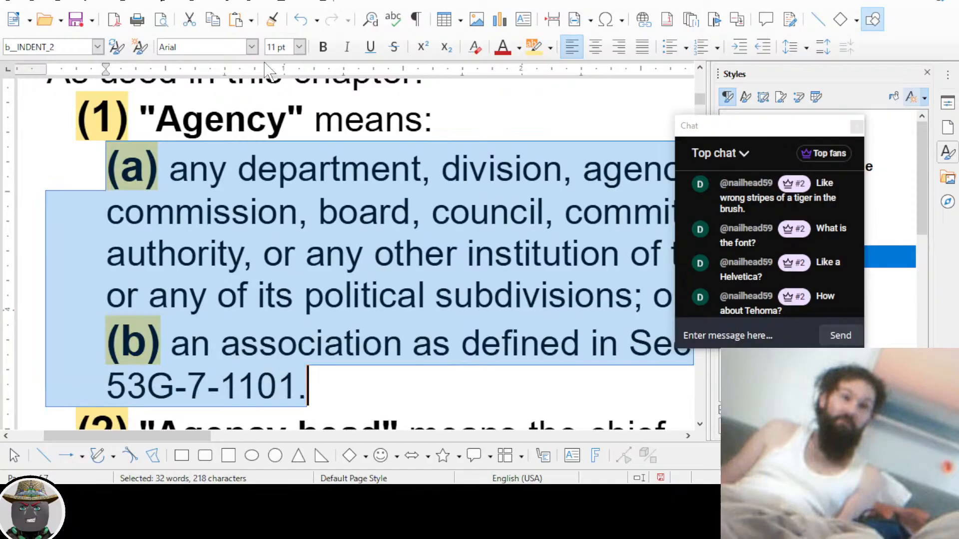
{"action": "left_click", "coordinate": [252, 47]}
{"action": "left_click", "coordinate": [249, 260]}
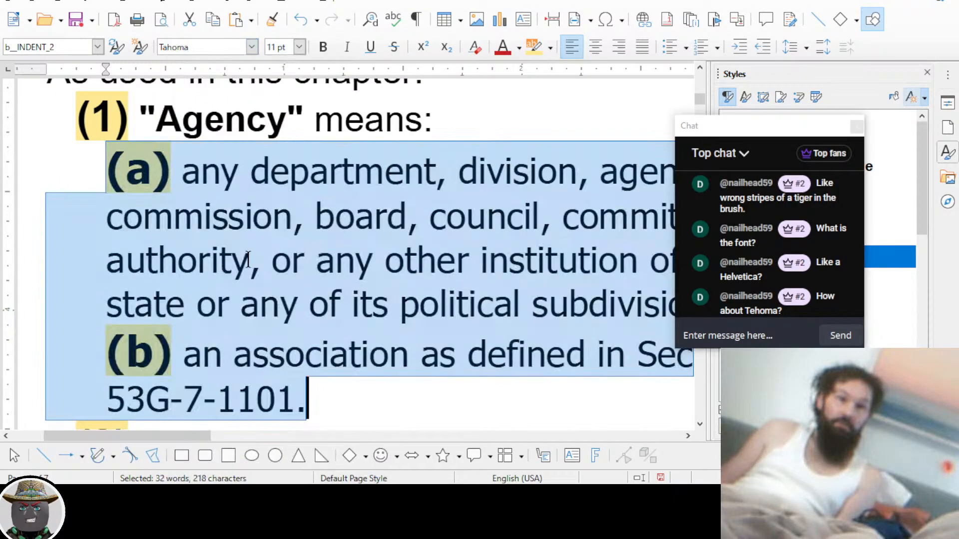
{"action": "left_click", "coordinate": [291, 260]}
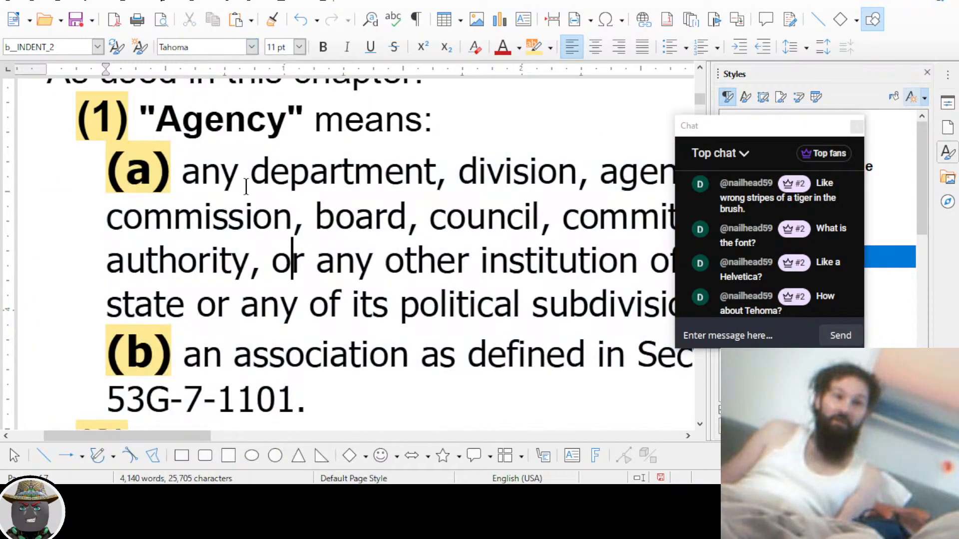
{"action": "scroll", "coordinate": [246, 187], "scroll_direction": "down", "scroll_amount": 1}
{"action": "scroll", "coordinate": [250, 189], "scroll_direction": "up", "scroll_amount": 3}
{"action": "scroll", "coordinate": [257, 191], "scroll_direction": "down", "scroll_amount": 5}
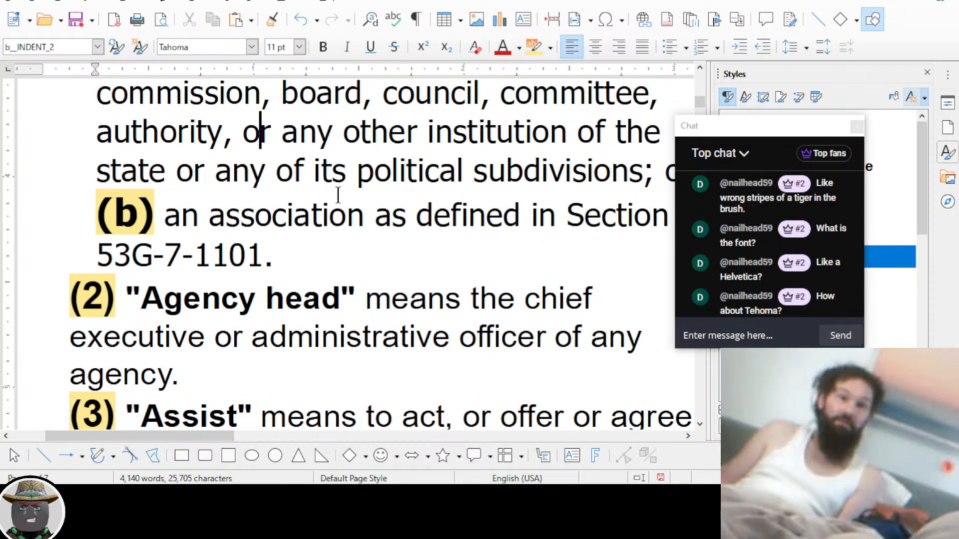
{"action": "scroll", "coordinate": [338, 195], "scroll_direction": "down", "scroll_amount": 1}
{"action": "scroll", "coordinate": [391, 207], "scroll_direction": "up", "scroll_amount": 2}
{"action": "scroll", "coordinate": [390, 208], "scroll_direction": "down", "scroll_amount": 1}
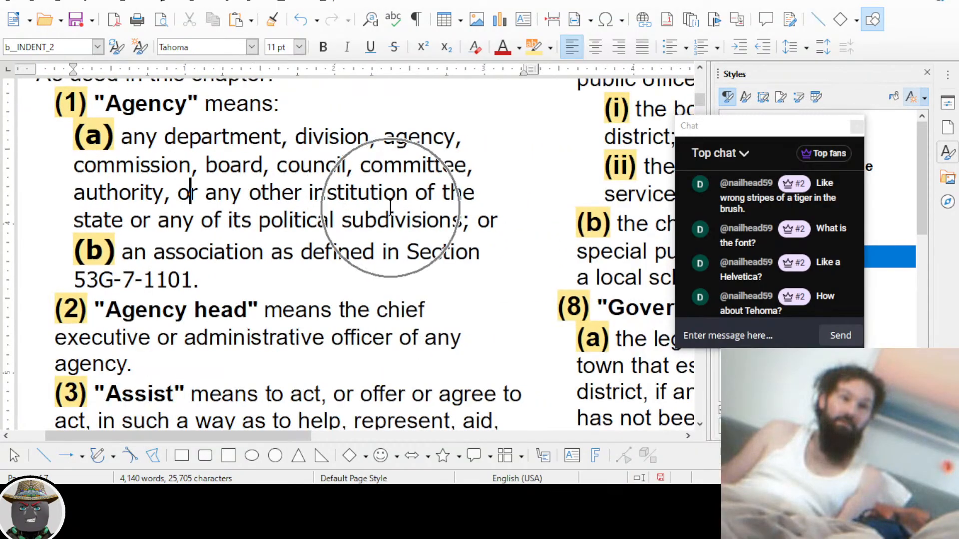
{"action": "key", "text": "ctrl+z"}
{"action": "left_click", "coordinate": [336, 231]}
Modify the Default Paragraph Style so that its font is Tahoma, moving the chat window out of the way
{"action": "left_click_drag", "start_coordinate": [719, 132], "coordinate": [536, 94]}
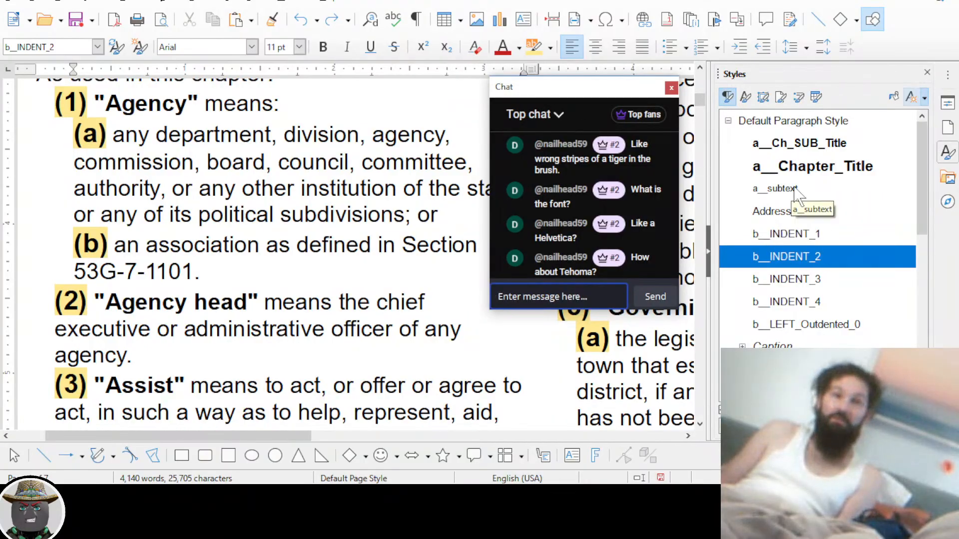
{"action": "left_click", "coordinate": [833, 122]}
{"action": "right_click", "coordinate": [829, 122]}
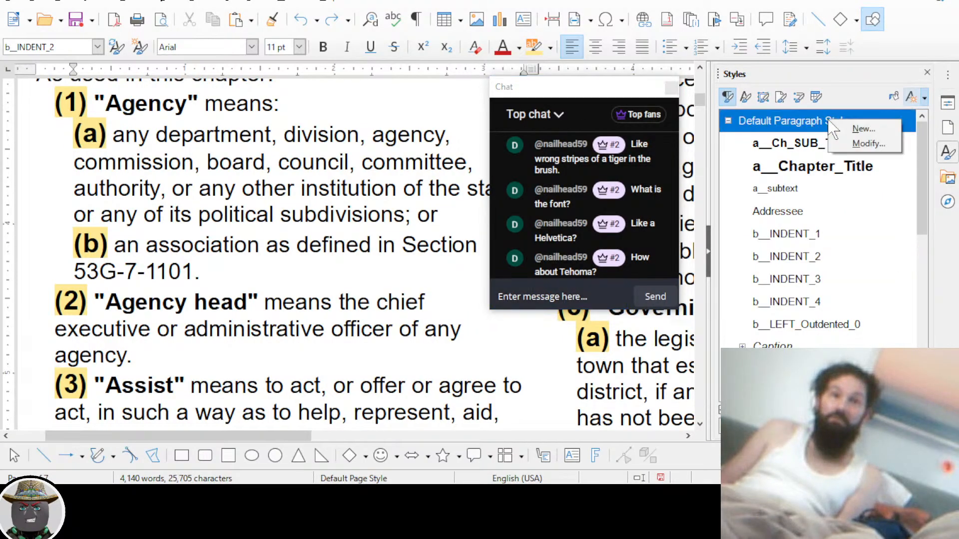
{"action": "left_click", "coordinate": [855, 144]}
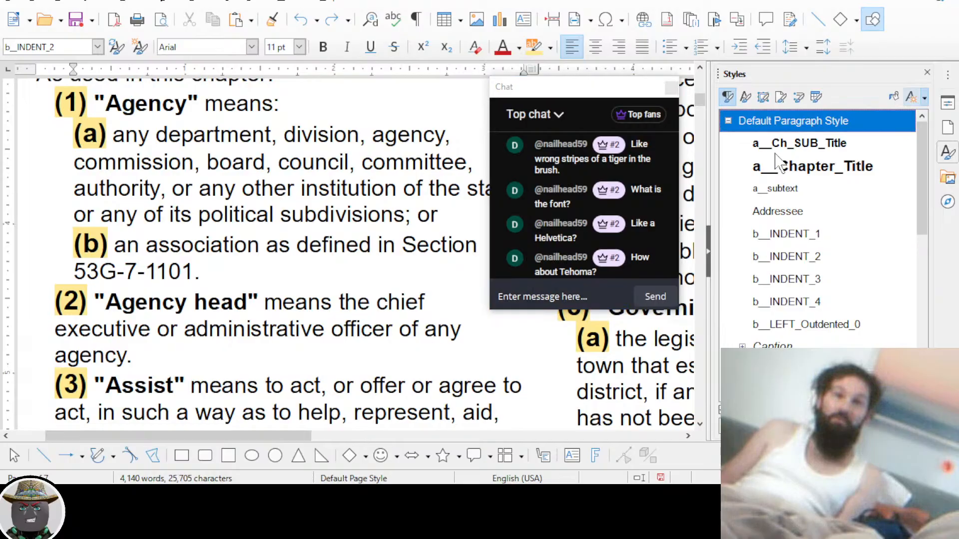
{"action": "left_click_drag", "start_coordinate": [572, 98], "coordinate": [820, 122]}
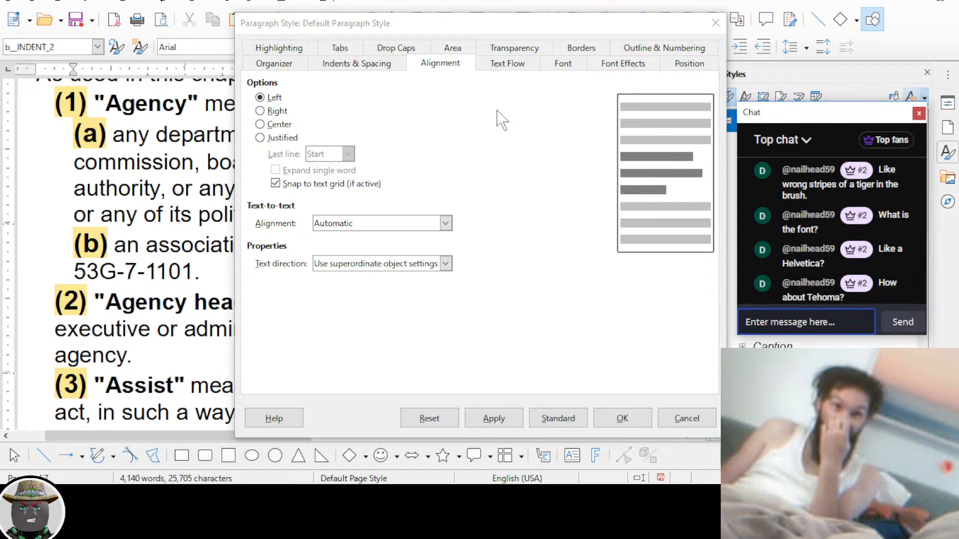
{"action": "left_click", "coordinate": [559, 62]}
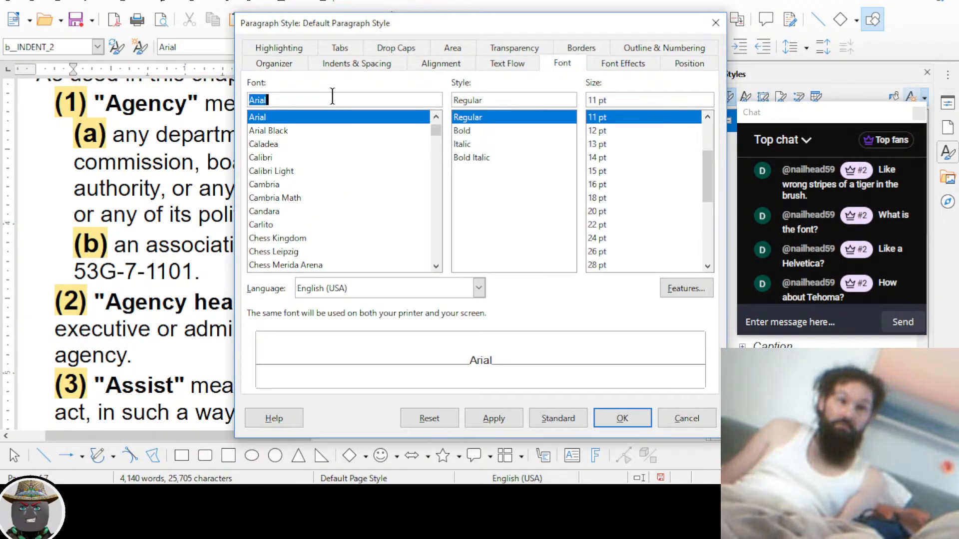
{"action": "type", "text": "Tahoma"}
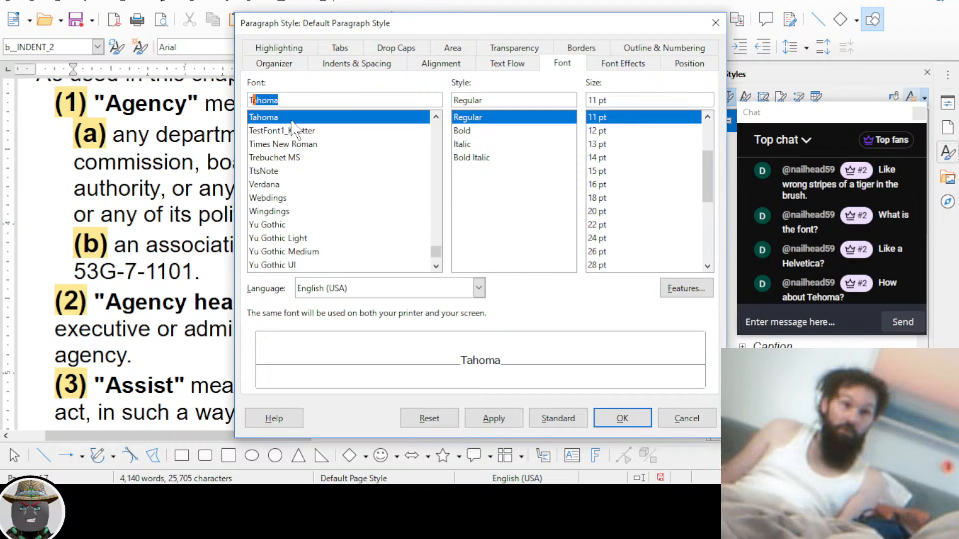
{"action": "left_click", "coordinate": [620, 418]}
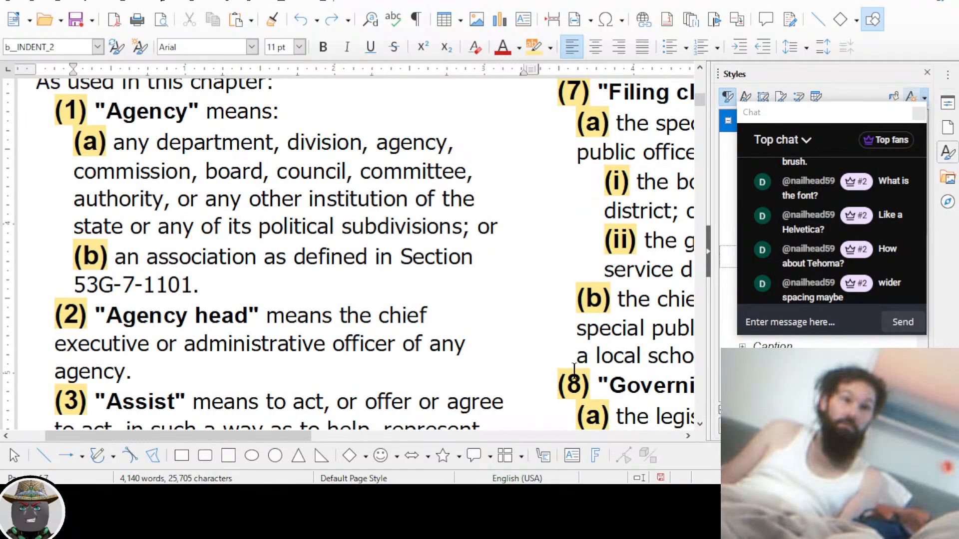
Examine how the definitions from "Agency" to "Political subdivision" read in the Tahoma font
{"action": "scroll", "coordinate": [440, 297], "scroll_direction": "down", "scroll_amount": 3, "text": "ctrl"}
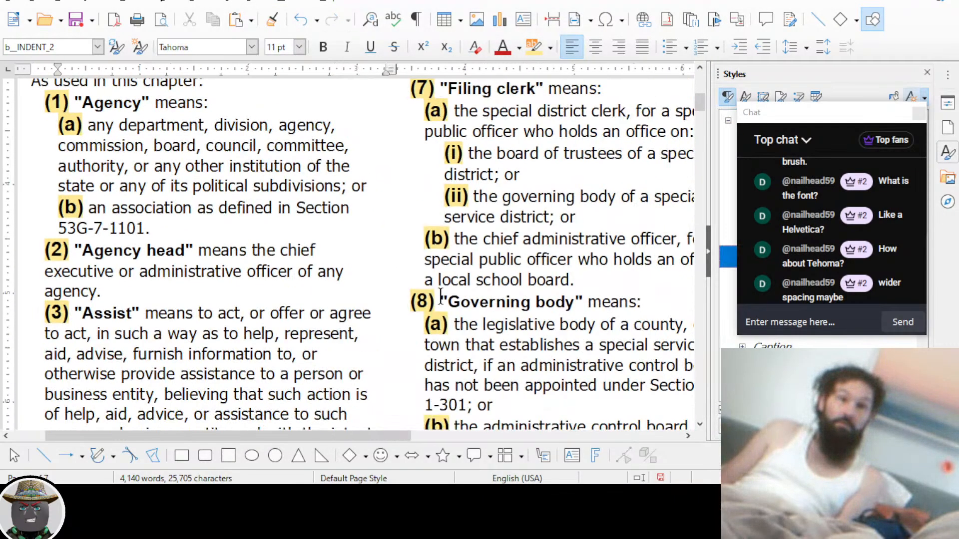
{"action": "scroll", "coordinate": [440, 297], "scroll_direction": "up", "scroll_amount": 5}
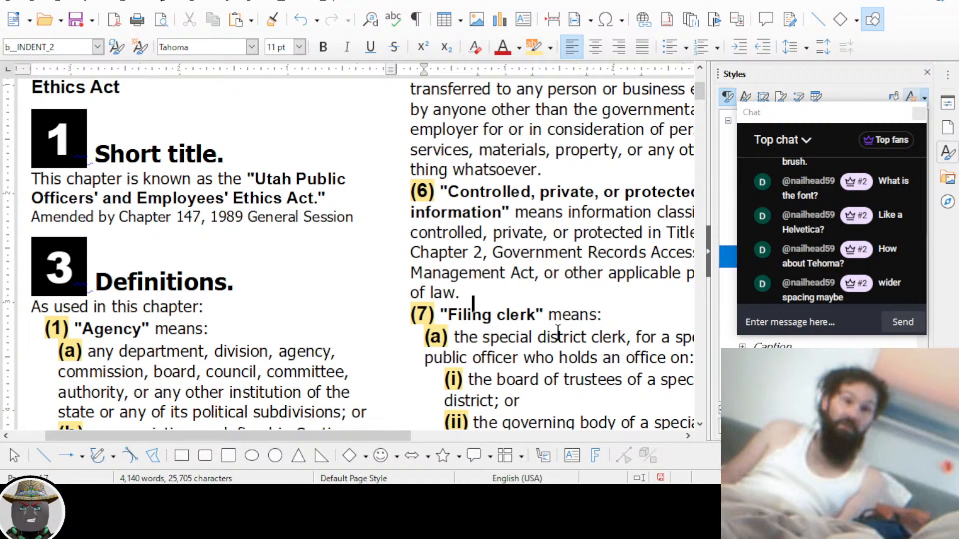
{"action": "scroll", "coordinate": [559, 335], "scroll_direction": "down", "scroll_amount": 2, "text": "ctrl"}
{"action": "scroll", "coordinate": [558, 334], "scroll_direction": "right", "scroll_amount": 3}
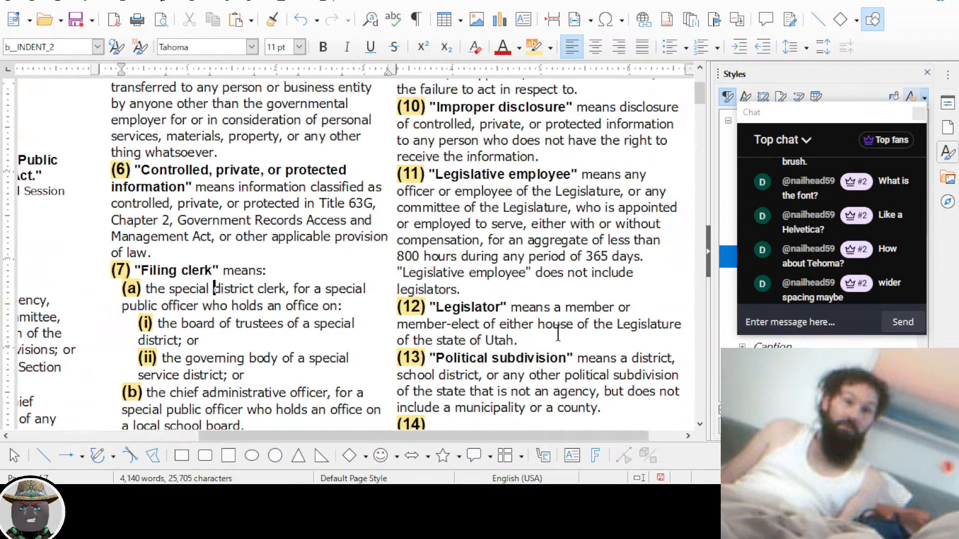
{"action": "left_click", "coordinate": [578, 305]}
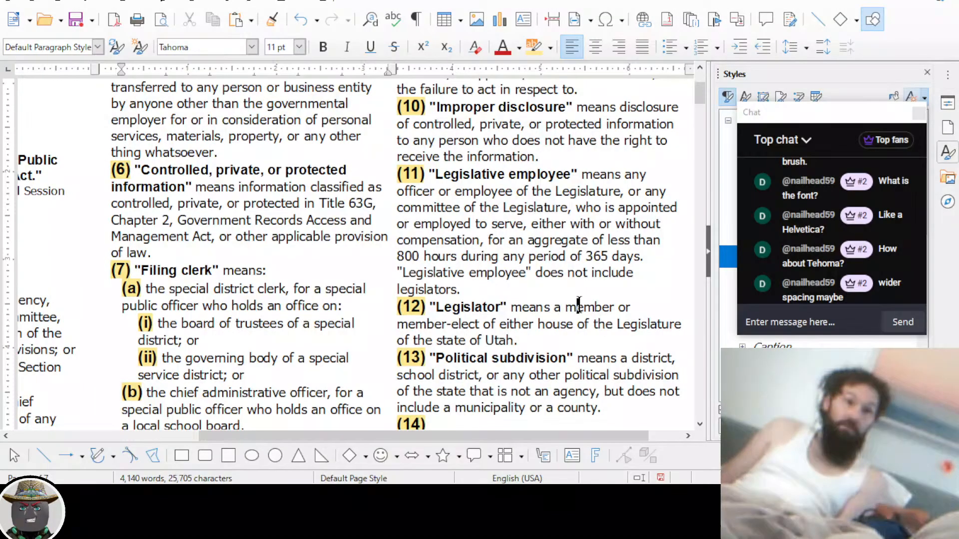
Move the chat window off the styles list and highlight the a__Chapter_Title and a__subtext styles in turn
{"action": "left_click_drag", "start_coordinate": [816, 119], "coordinate": [587, 77]}
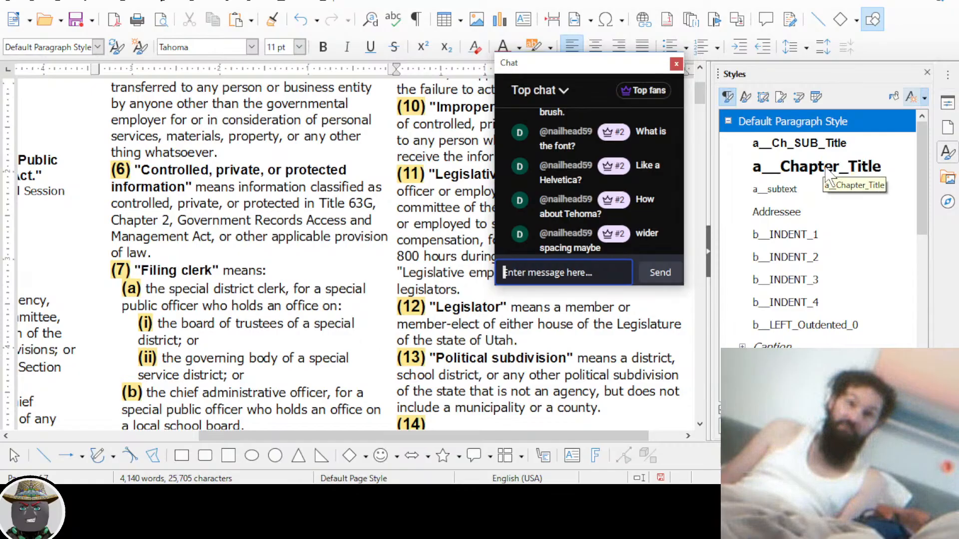
{"action": "left_click", "coordinate": [807, 146]}
{"action": "left_click", "coordinate": [814, 169]}
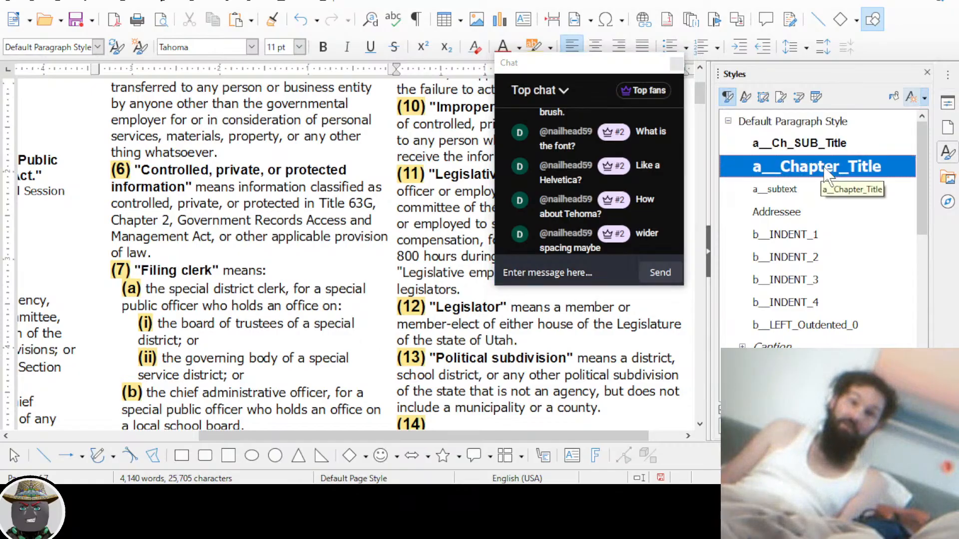
{"action": "left_click", "coordinate": [791, 192]}
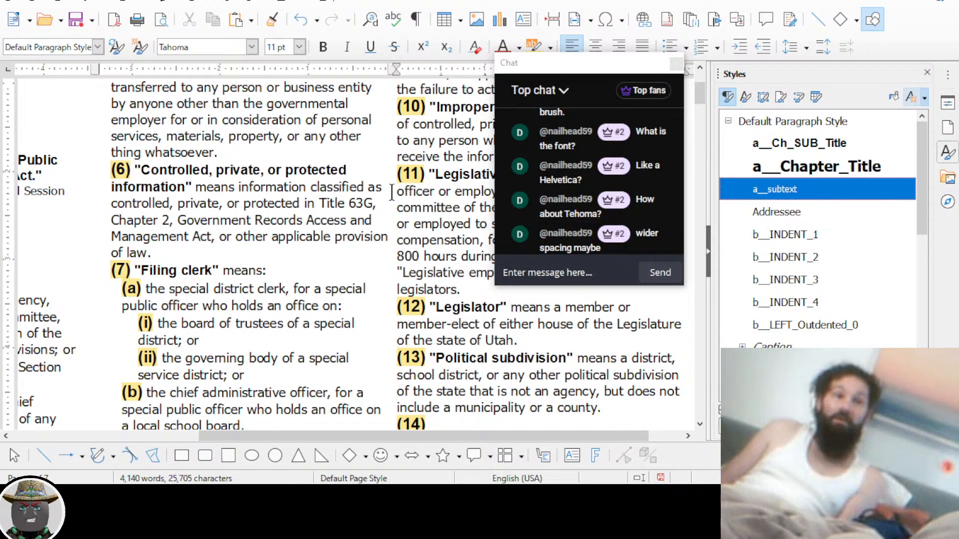
Check the paragraph styles of the indented definition text and the sentence under "Short title" on the first page
{"action": "scroll", "coordinate": [230, 173], "scroll_direction": "up", "scroll_amount": 3}
{"action": "left_click", "coordinate": [181, 226]}
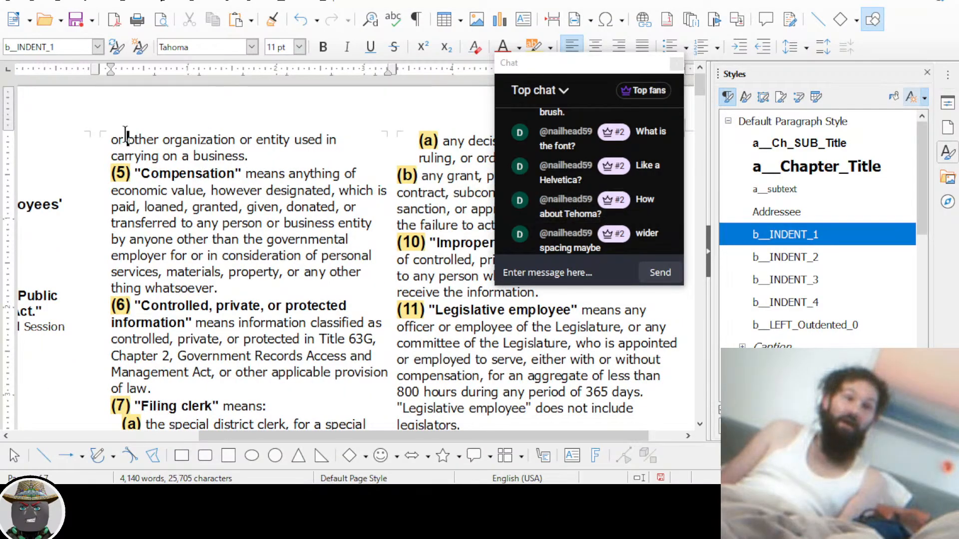
{"action": "scroll", "coordinate": [126, 135], "scroll_direction": "left", "scroll_amount": 5}
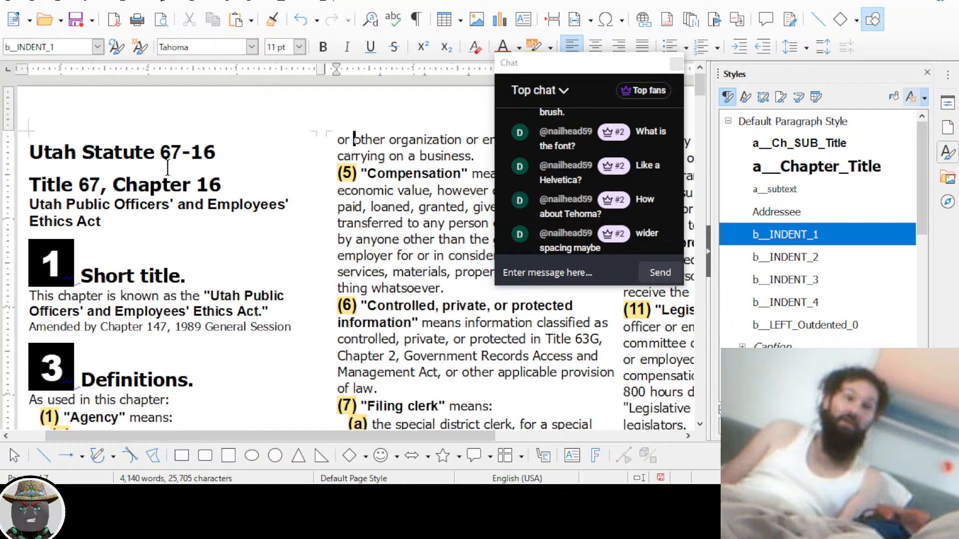
{"action": "left_click", "coordinate": [116, 296]}
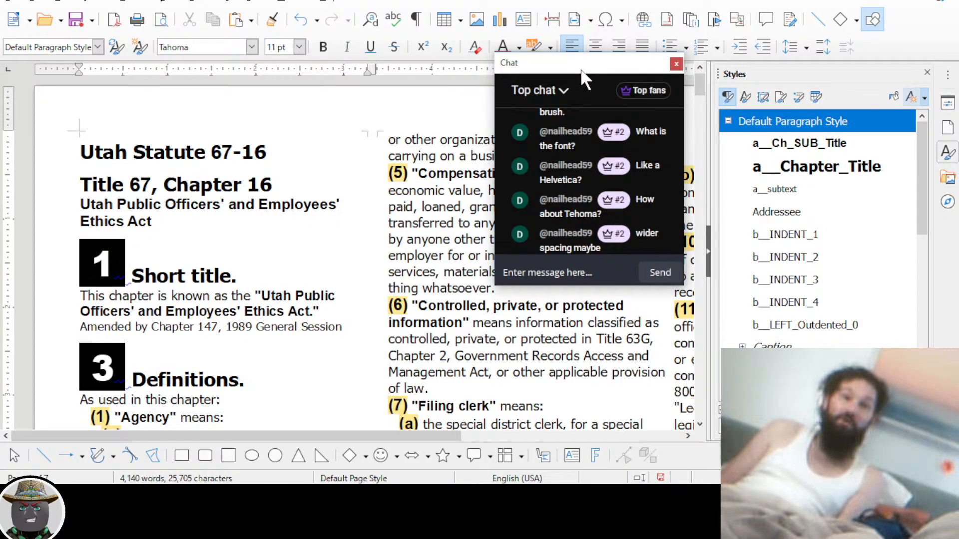
Move the chat window off the text and review the document in full-screen view down to the sworn statement provisions
{"action": "left_click_drag", "start_coordinate": [581, 68], "coordinate": [823, 117]}
{"action": "scroll", "coordinate": [447, 202], "scroll_direction": "right", "scroll_amount": 5}
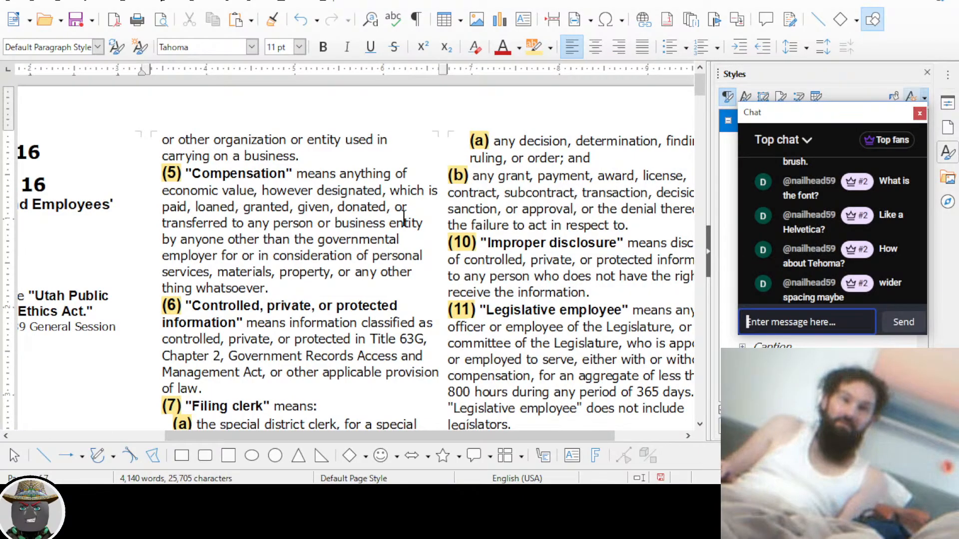
{"action": "left_click", "coordinate": [468, 225]}
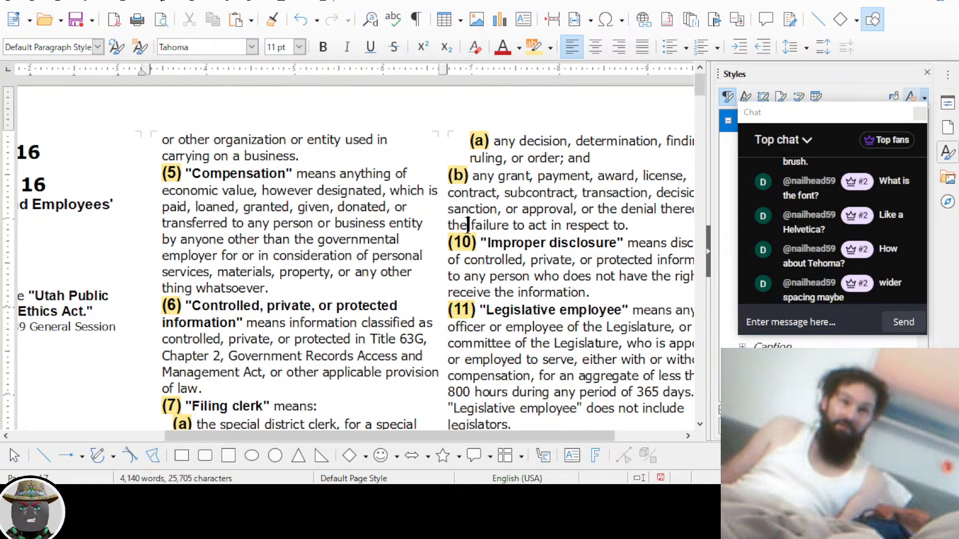
{"action": "key", "text": "ctrl+shift+j"}
{"action": "scroll", "coordinate": [470, 201], "scroll_direction": "down", "scroll_amount": 4}
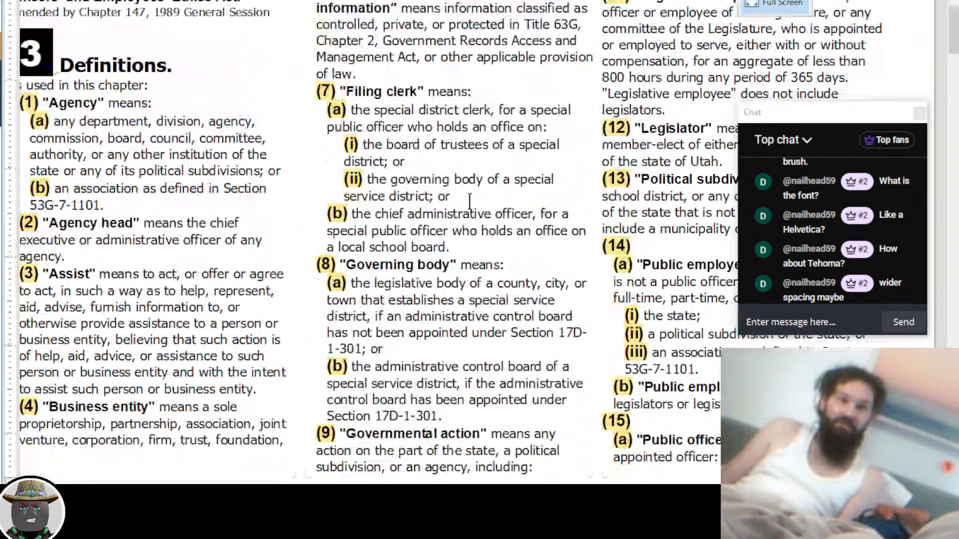
{"action": "scroll", "coordinate": [469, 201], "scroll_direction": "down", "scroll_amount": 10}
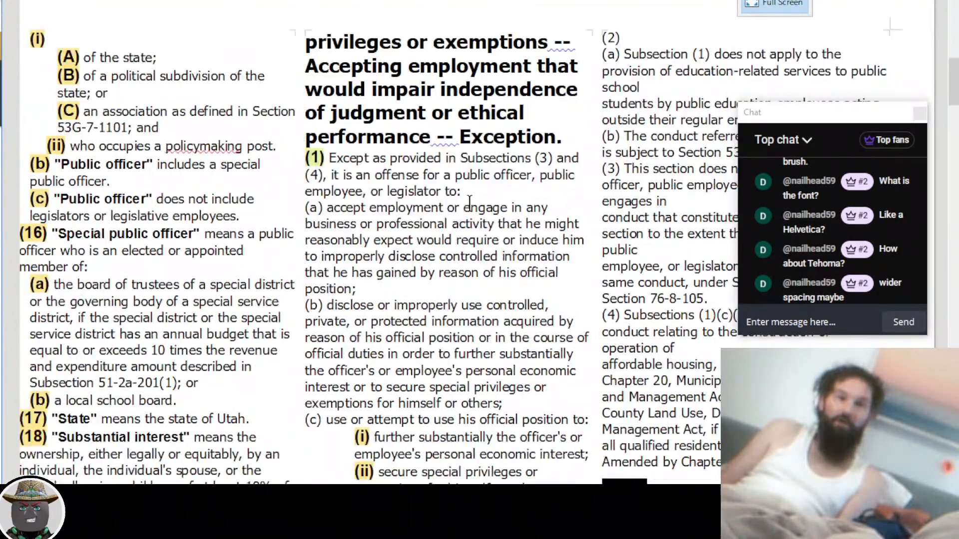
{"action": "scroll", "coordinate": [470, 201], "scroll_direction": "down", "scroll_amount": 10}
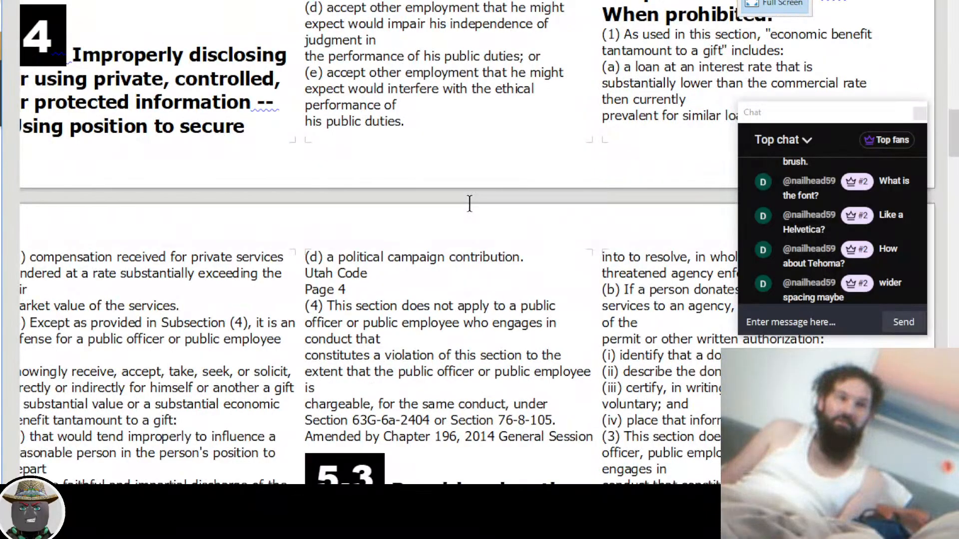
{"action": "scroll", "coordinate": [469, 202], "scroll_direction": "down", "scroll_amount": 6}
{"action": "scroll", "coordinate": [469, 203], "scroll_direction": "down", "scroll_amount": 12}
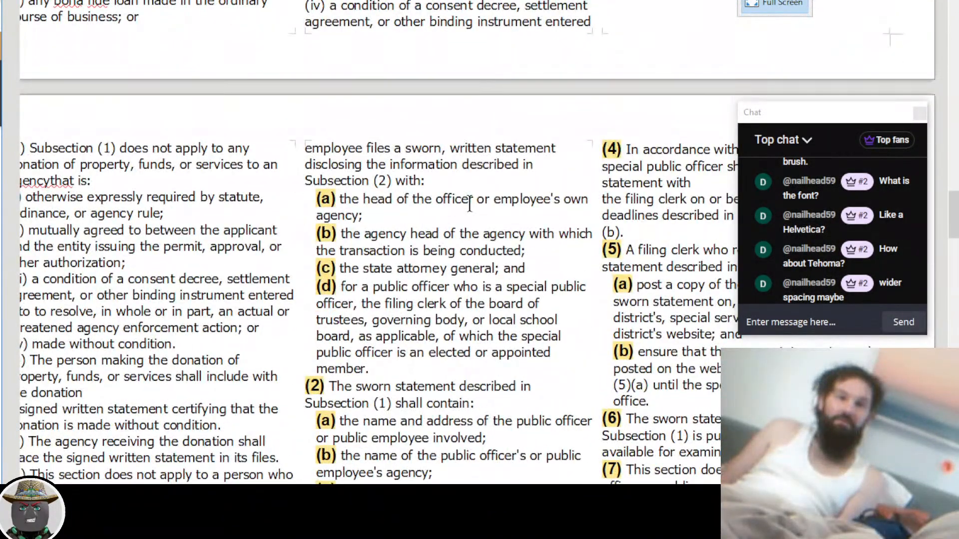
{"action": "scroll", "coordinate": [469, 205], "scroll_direction": "down", "scroll_amount": 3}
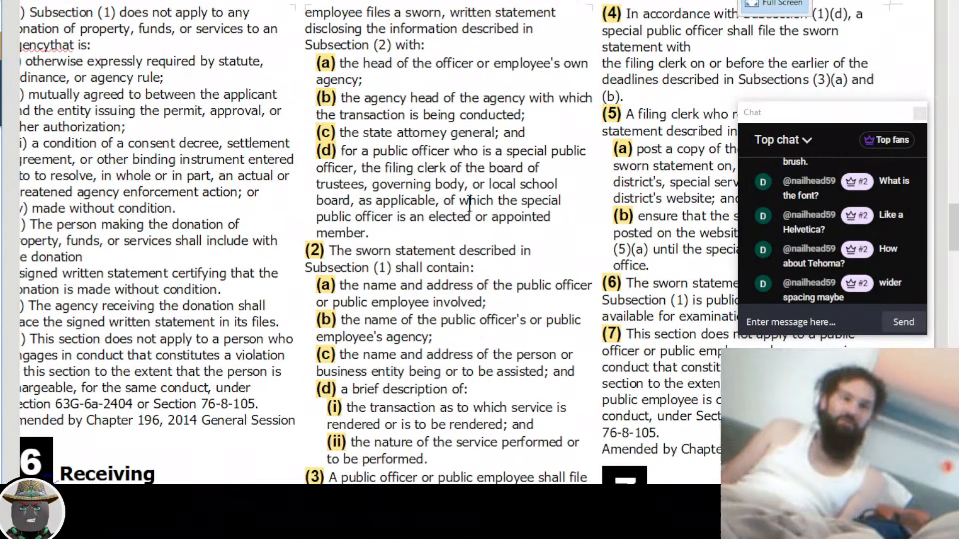
Examine the donation and sworn statement text enlarged in full-screen view, and return to the normal view
{"action": "scroll", "coordinate": [470, 202], "scroll_direction": "up", "scroll_amount": 2}
{"action": "scroll", "coordinate": [469, 202], "scroll_direction": "up", "scroll_amount": 2}
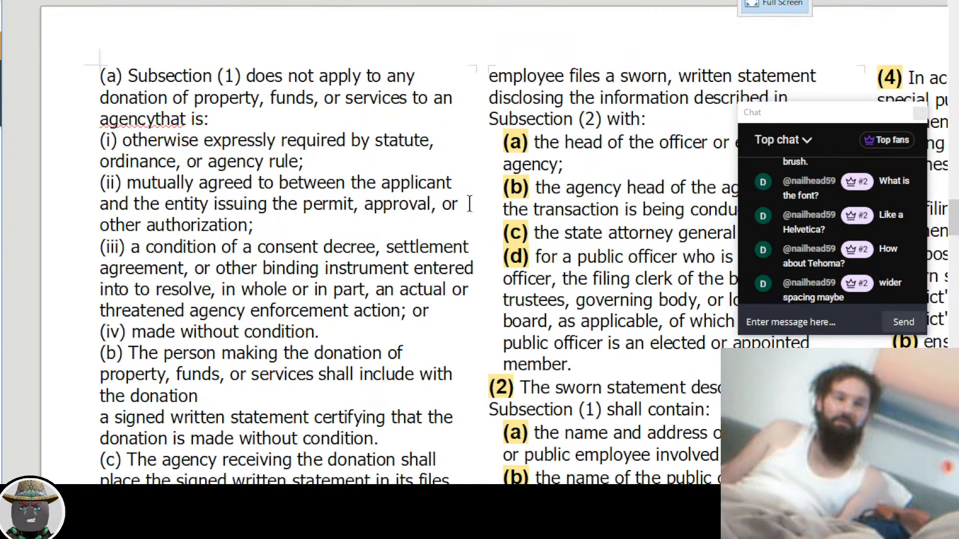
{"action": "scroll", "coordinate": [470, 204], "scroll_direction": "up", "scroll_amount": 2}
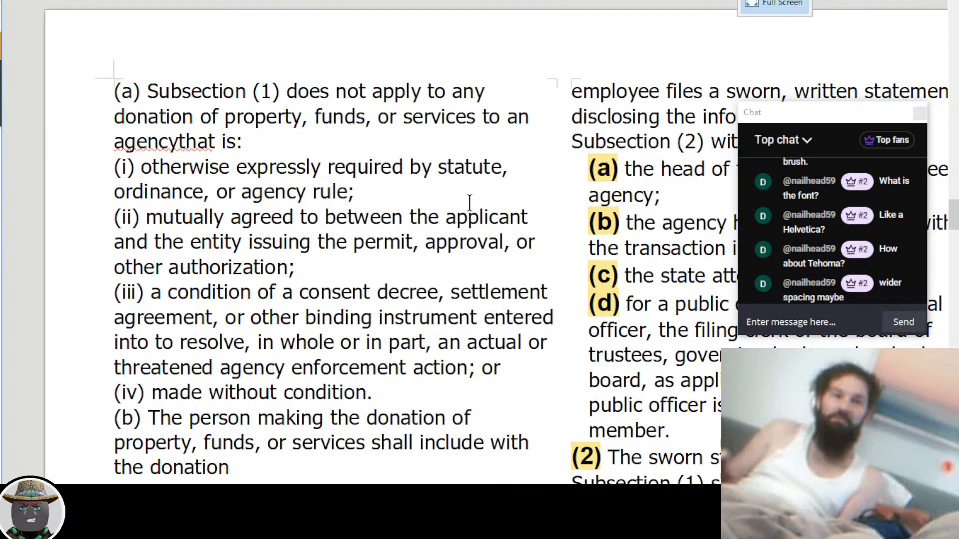
{"action": "scroll", "coordinate": [470, 202], "scroll_direction": "right", "scroll_amount": 10}
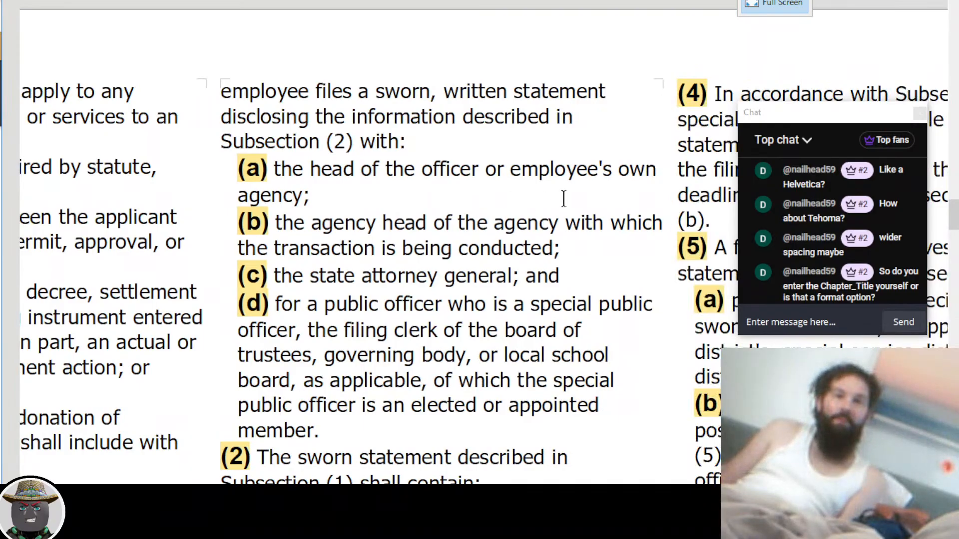
{"action": "key", "text": "ctrl+shift+j"}
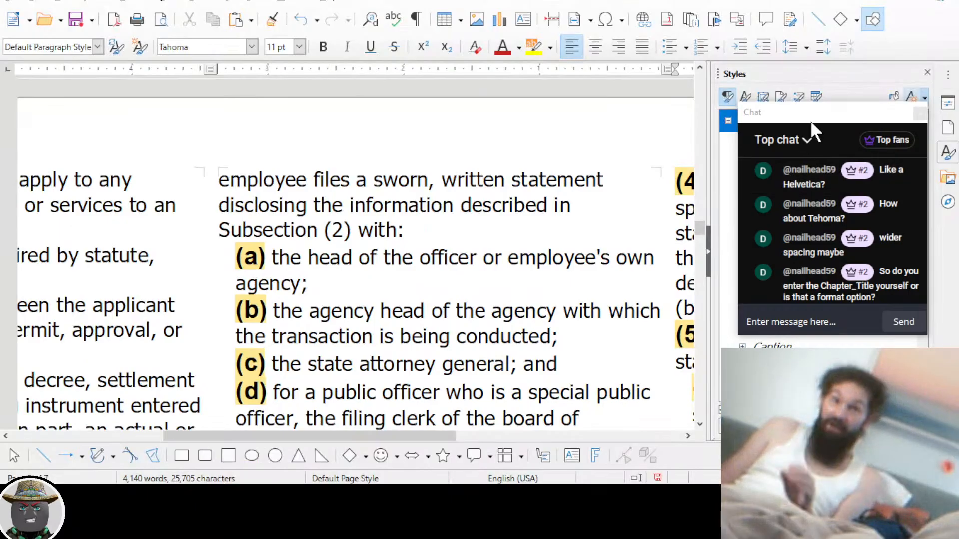
Move the chat window so the chapter title and subtext styles are uncovered, and return to the document's first page
{"action": "left_click_drag", "start_coordinate": [810, 119], "coordinate": [539, 123]}
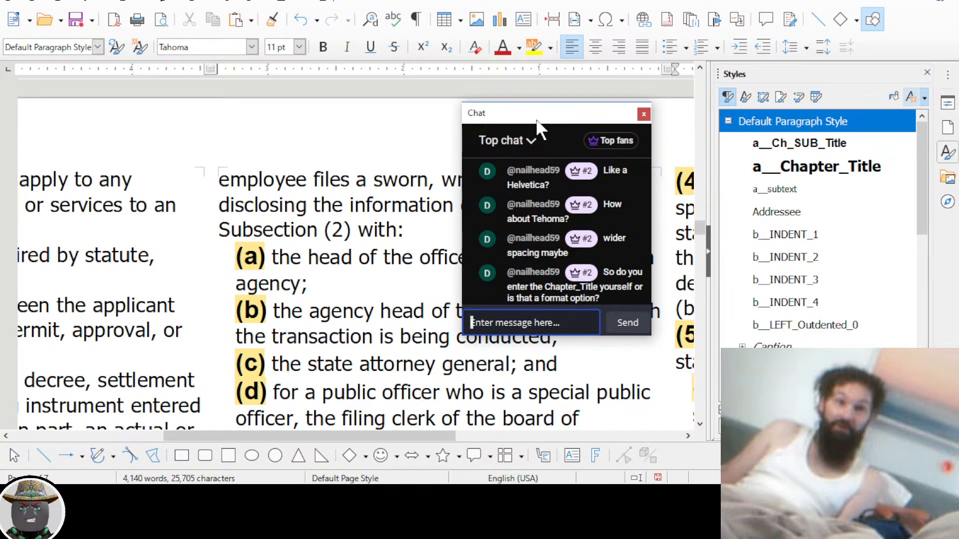
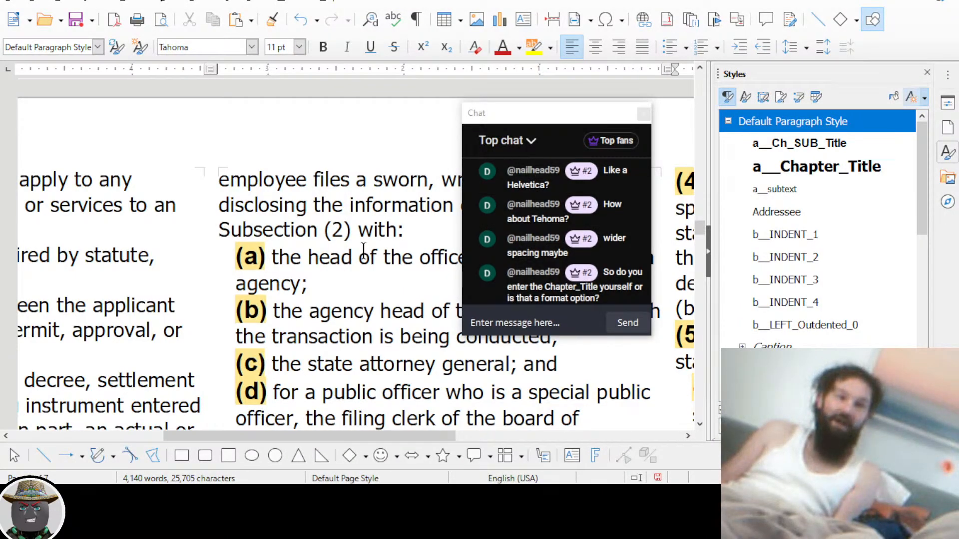
{"action": "left_click_drag", "start_coordinate": [541, 119], "coordinate": [805, 229]}
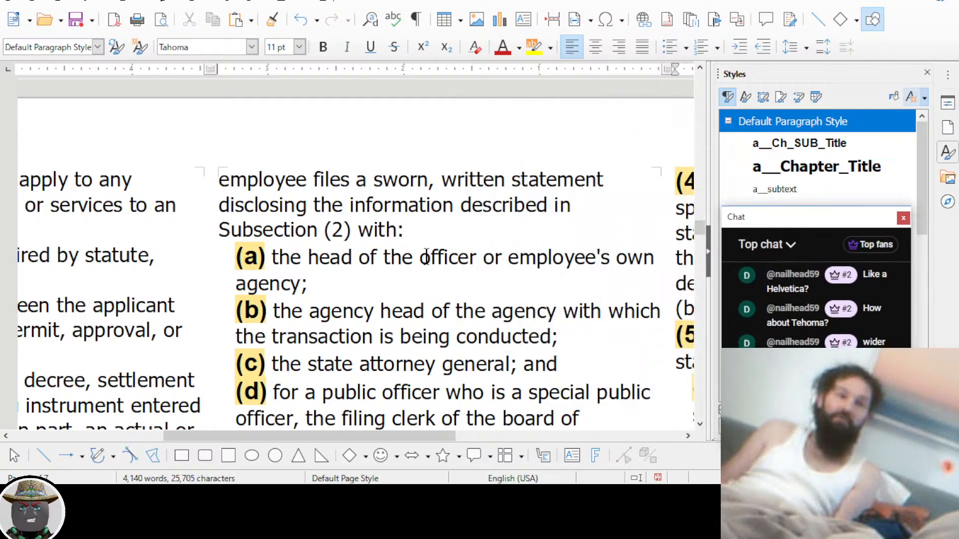
{"action": "scroll", "coordinate": [425, 256], "scroll_direction": "down", "scroll_amount": 5, "text": "ctrl"}
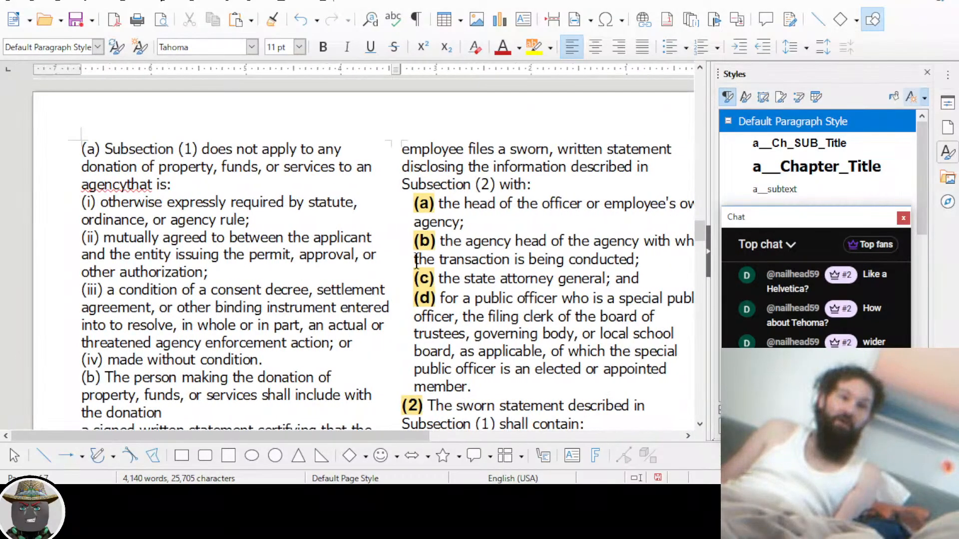
{"action": "scroll", "coordinate": [456, 246], "scroll_direction": "down", "scroll_amount": 5}
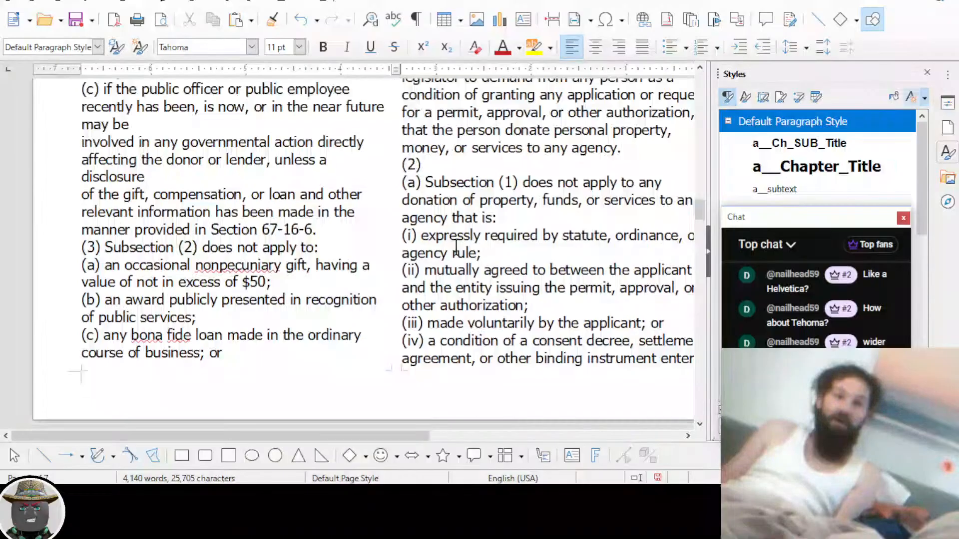
{"action": "scroll", "coordinate": [456, 247], "scroll_direction": "up", "scroll_amount": 10}
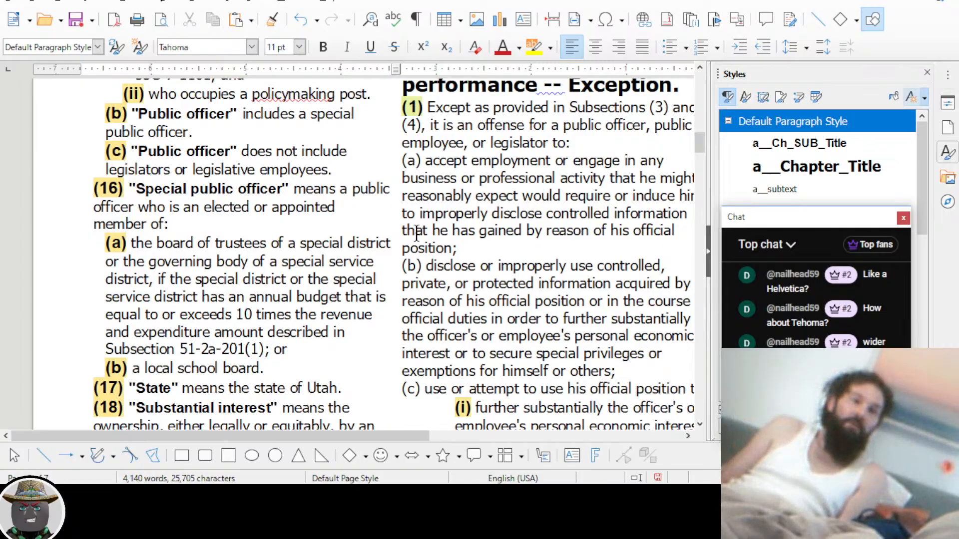
{"action": "scroll", "coordinate": [409, 227], "scroll_direction": "up", "scroll_amount": 15}
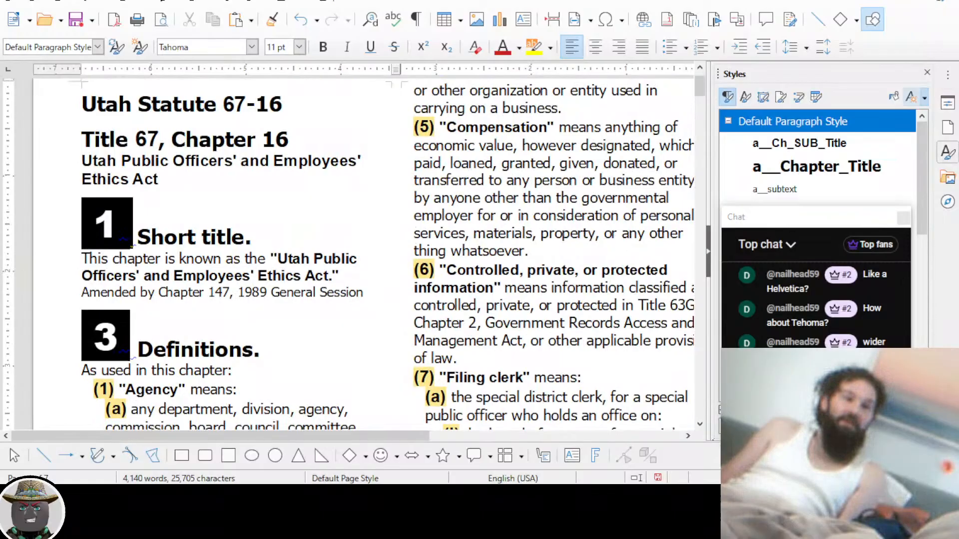
Compare the style, font and size of the boxed numeral 1 with the "Utah Statute 67-16" and "Short title." headings
{"action": "left_click", "coordinate": [121, 230]}
{"action": "left_click_drag", "start_coordinate": [130, 231], "coordinate": [85, 232]}
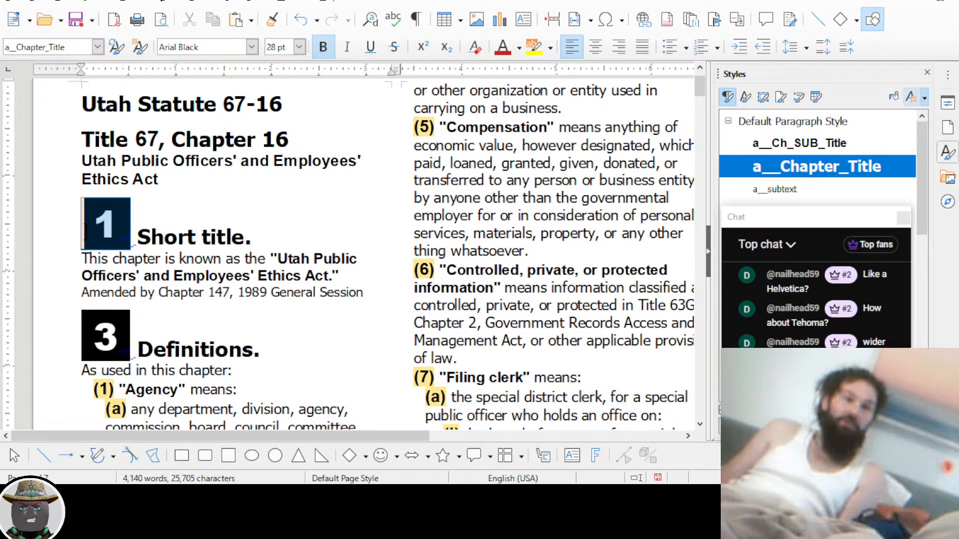
{"action": "scroll", "coordinate": [109, 239], "scroll_direction": "up", "scroll_amount": 2}
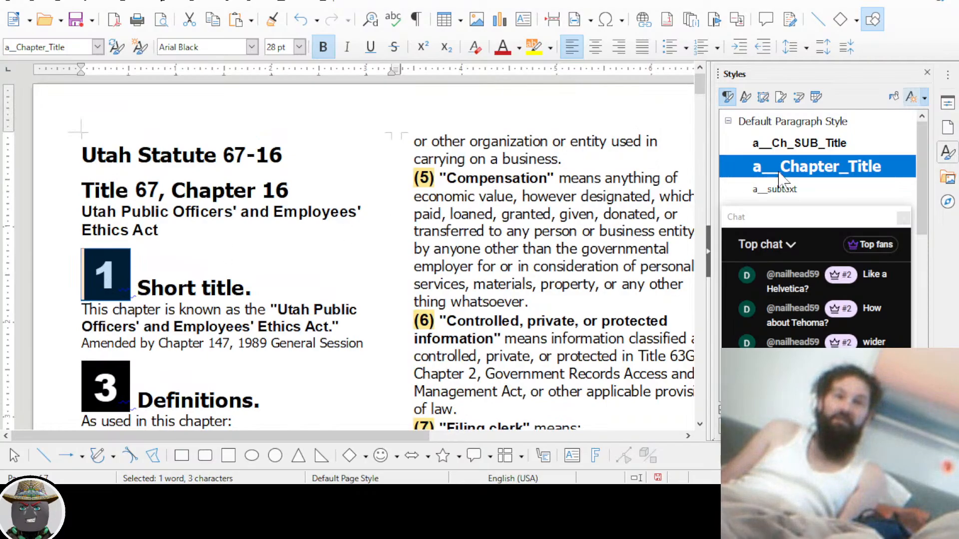
{"action": "left_click", "coordinate": [153, 155]}
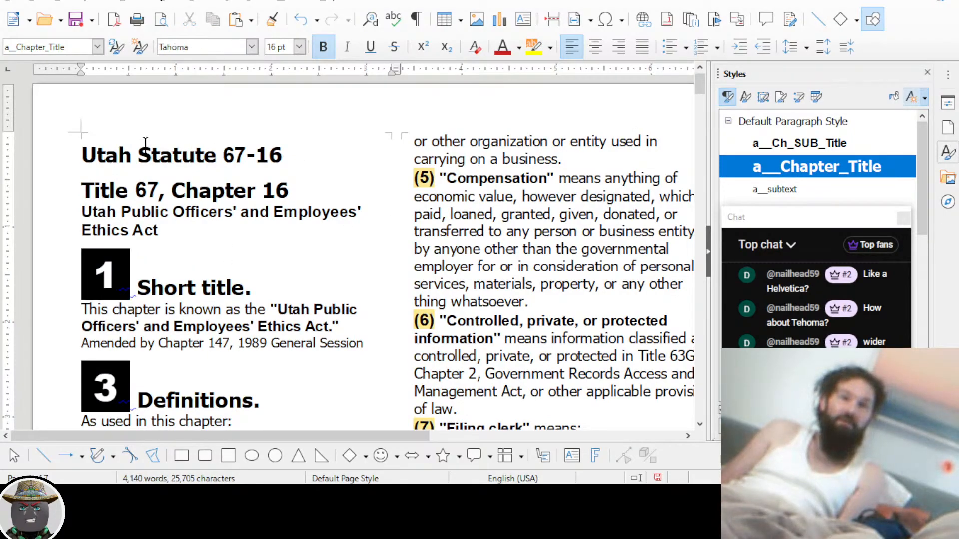
{"action": "left_click_drag", "start_coordinate": [81, 270], "coordinate": [125, 270]}
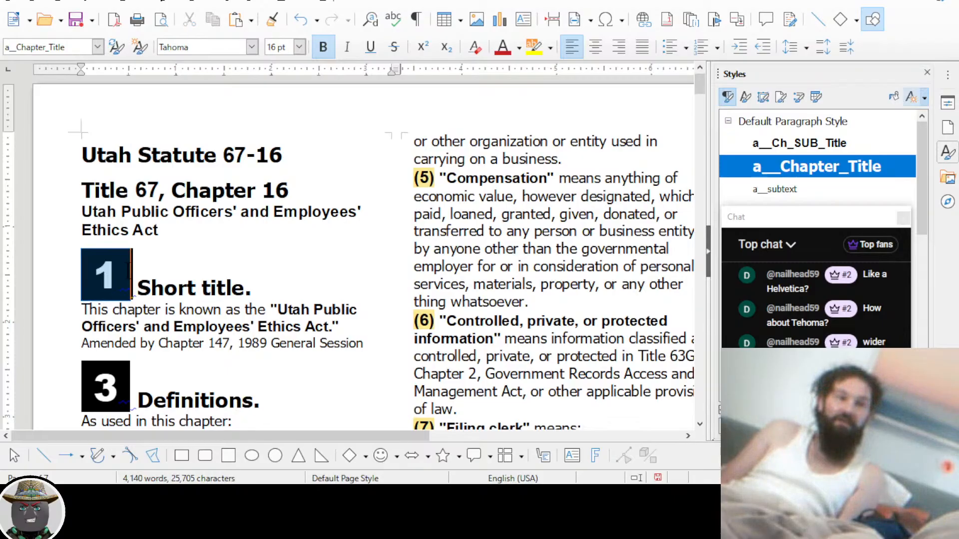
{"action": "left_click", "coordinate": [175, 308]}
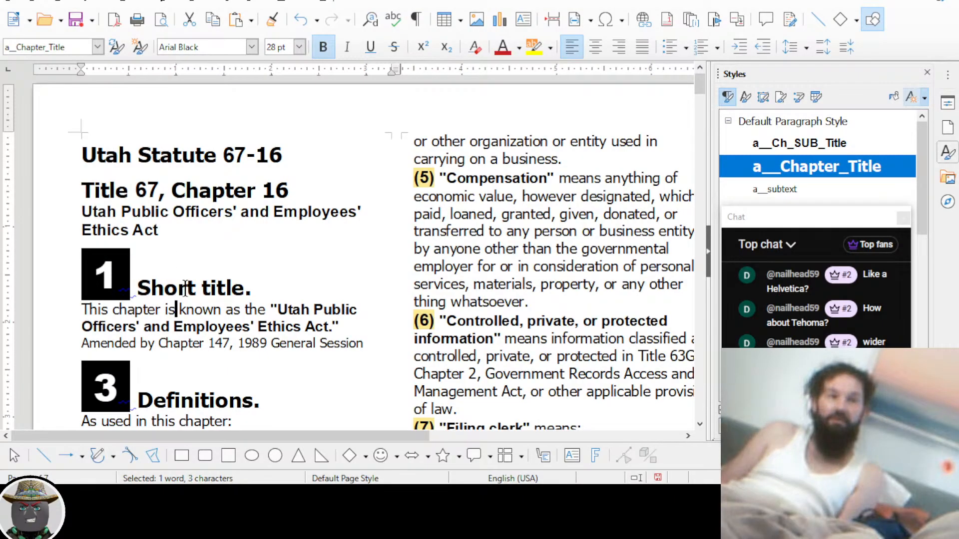
{"action": "left_click", "coordinate": [178, 288]}
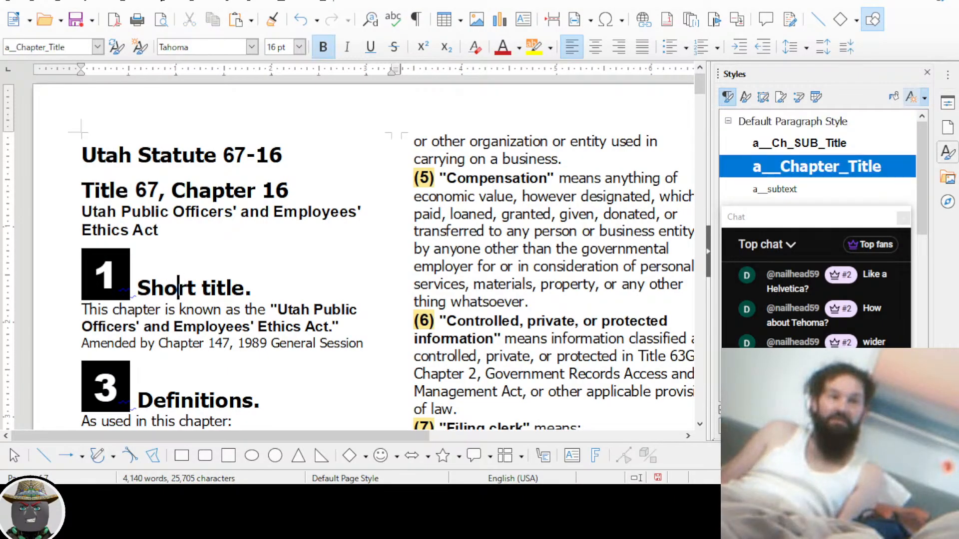
{"action": "left_click_drag", "start_coordinate": [82, 274], "coordinate": [131, 275]}
{"action": "left_click", "coordinate": [226, 288]}
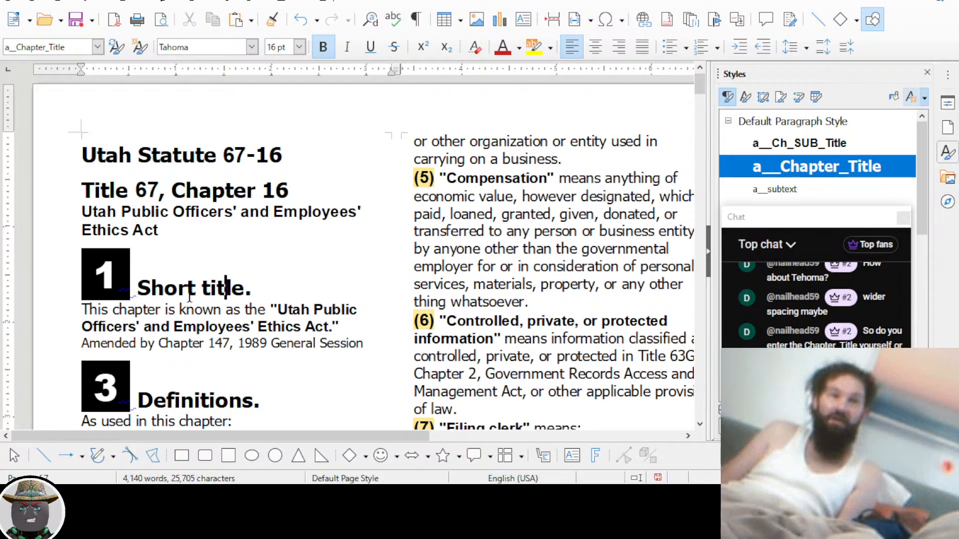
Switch to the Utah State Legislature page for Title 67 Chapter 16 in Chrome and open its PDF version
{"action": "scroll", "coordinate": [375, 261], "scroll_direction": "down", "scroll_amount": 3}
{"action": "scroll", "coordinate": [375, 261], "scroll_direction": "up", "scroll_amount": 2}
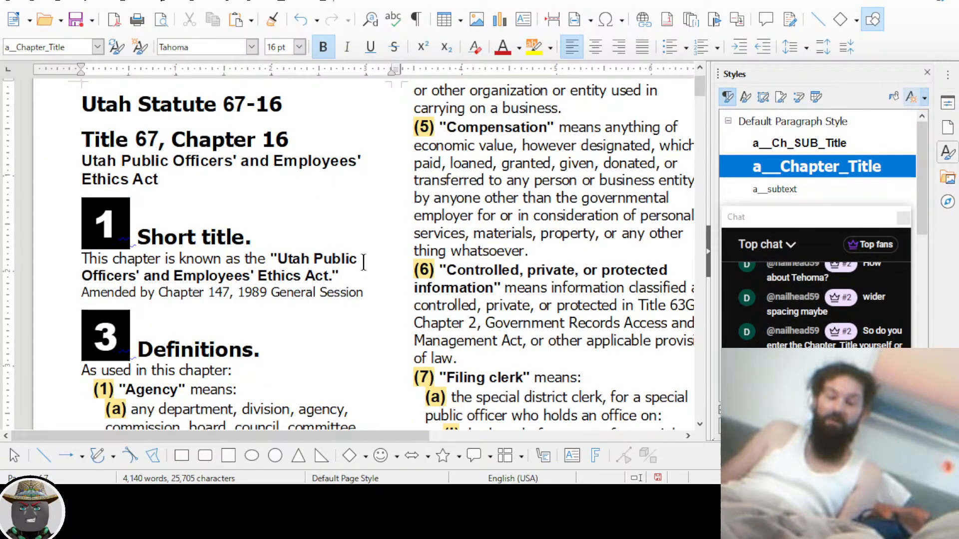
{"action": "key", "text": "alt+Tab"}
{"action": "key", "text": "alt+Tab"}
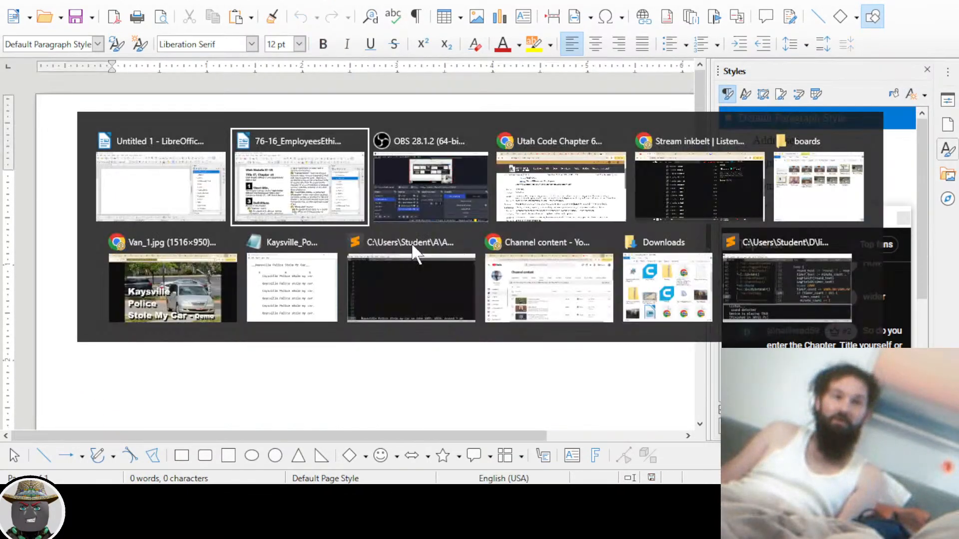
{"action": "key", "text": "alt+Tab"}
{"action": "key", "text": "alt+Tab"}
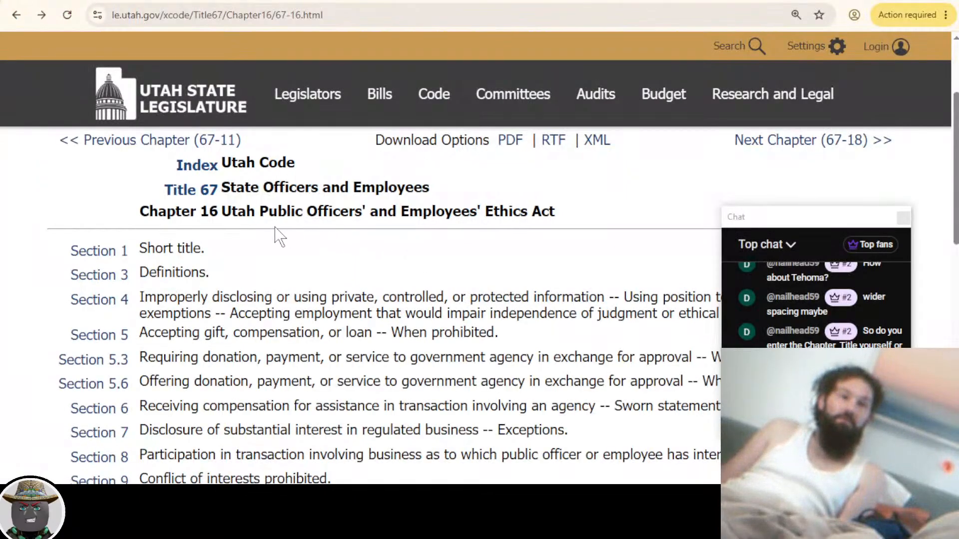
{"action": "scroll", "coordinate": [248, 231], "scroll_direction": "up", "scroll_amount": 3}
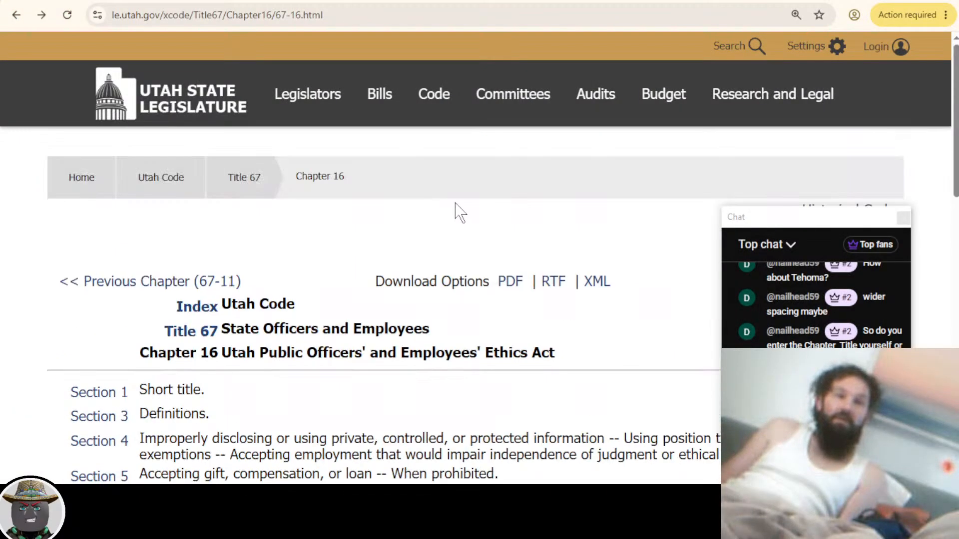
{"action": "left_click", "coordinate": [517, 281]}
{"action": "scroll", "coordinate": [279, 194], "scroll_direction": "down", "scroll_amount": 2}
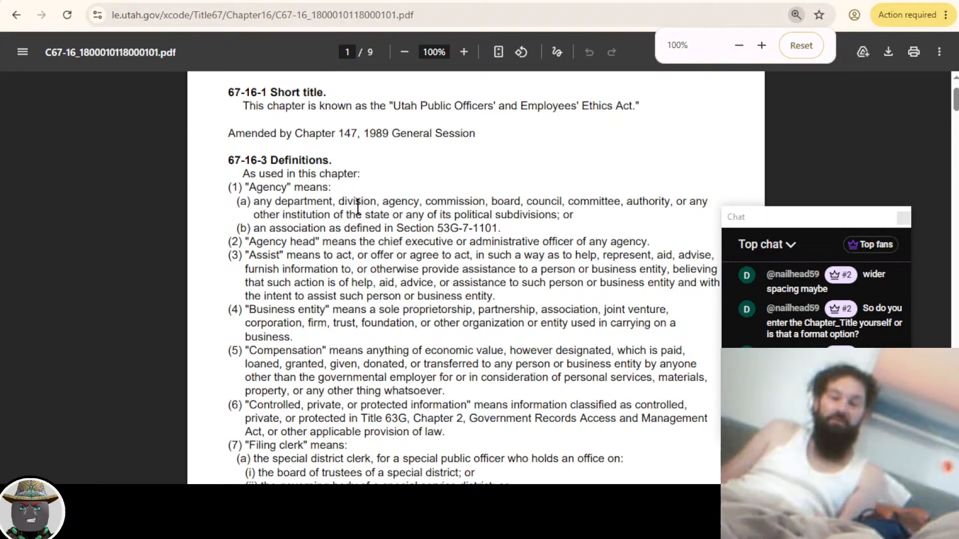
Copy the whole text of the chapter PDF and paste it as unformatted text into the blank Writer document
{"action": "key", "text": "ctrl+a"}
{"action": "key", "text": "alt+Tab"}
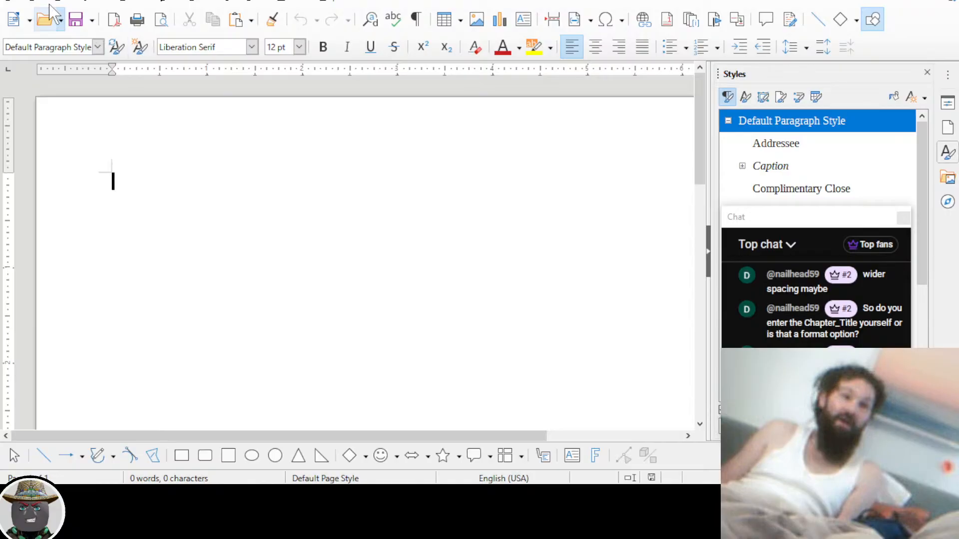
{"action": "left_click", "coordinate": [32, 1]}
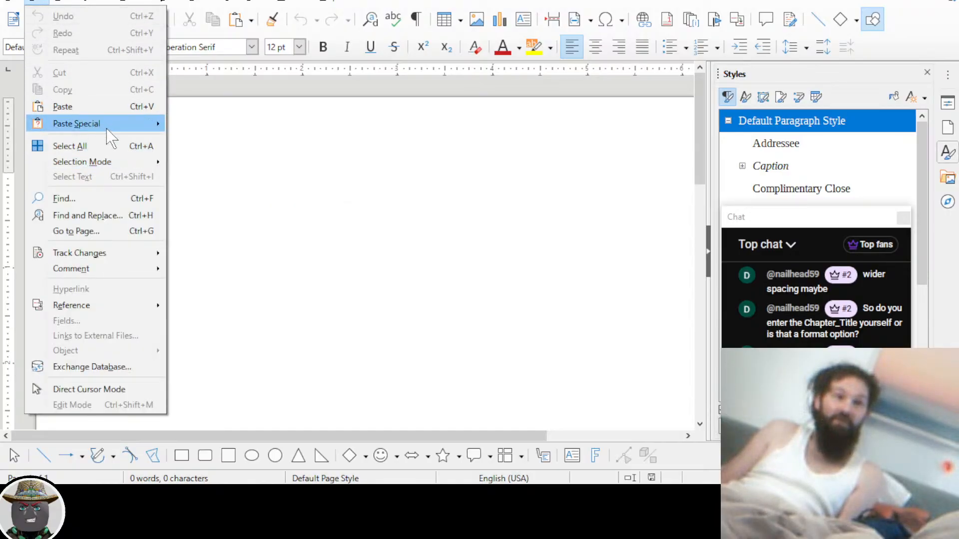
{"action": "mouse_move", "coordinate": [112, 128]}
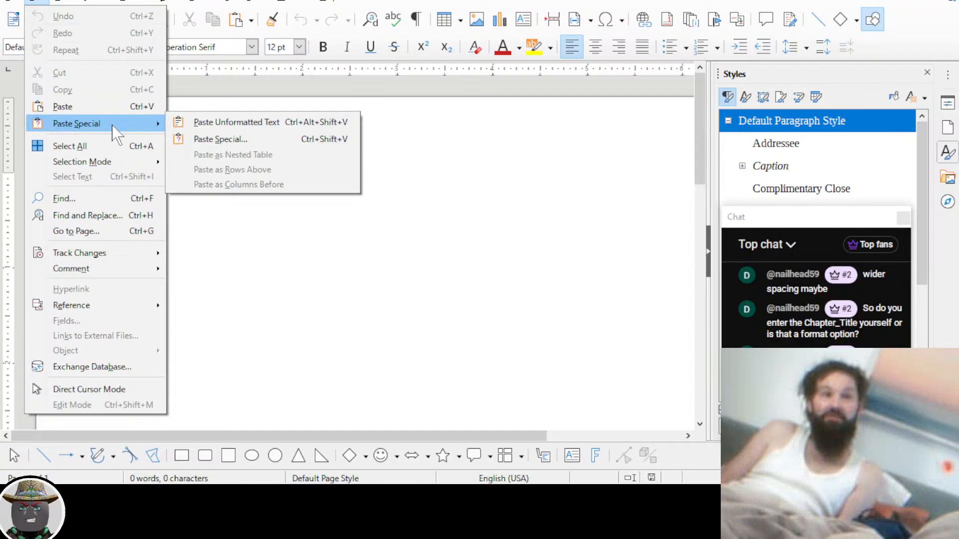
{"action": "left_click", "coordinate": [229, 123]}
{"action": "scroll", "coordinate": [239, 241], "scroll_direction": "up", "scroll_amount": 5}
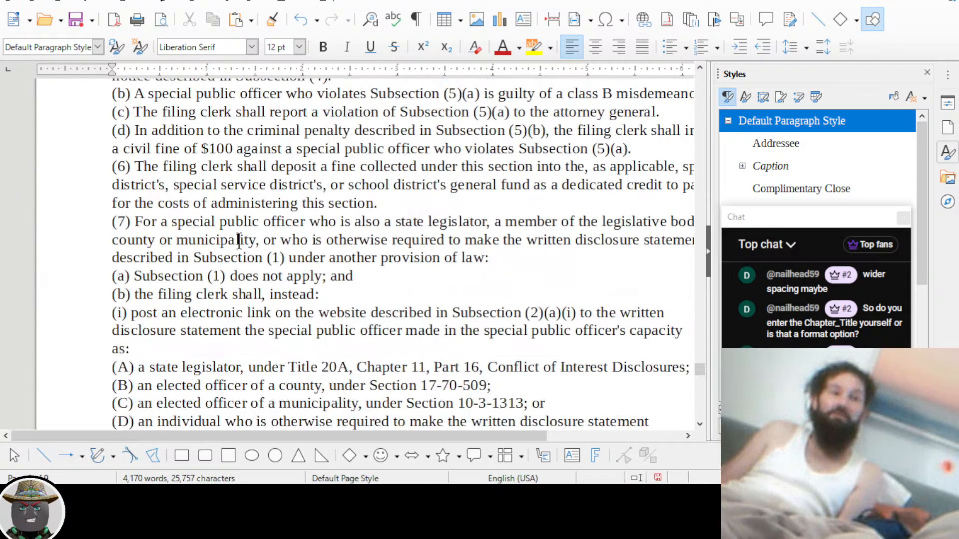
Delete the "Page 1" and "Chapter 16" lines at the start of the pasted text
{"action": "scroll", "coordinate": [239, 241], "scroll_direction": "up", "scroll_amount": 10}
{"action": "left_click_drag", "start_coordinate": [700, 341], "coordinate": [699, 75]}
{"action": "scroll", "coordinate": [429, 291], "scroll_direction": "down", "scroll_amount": 1}
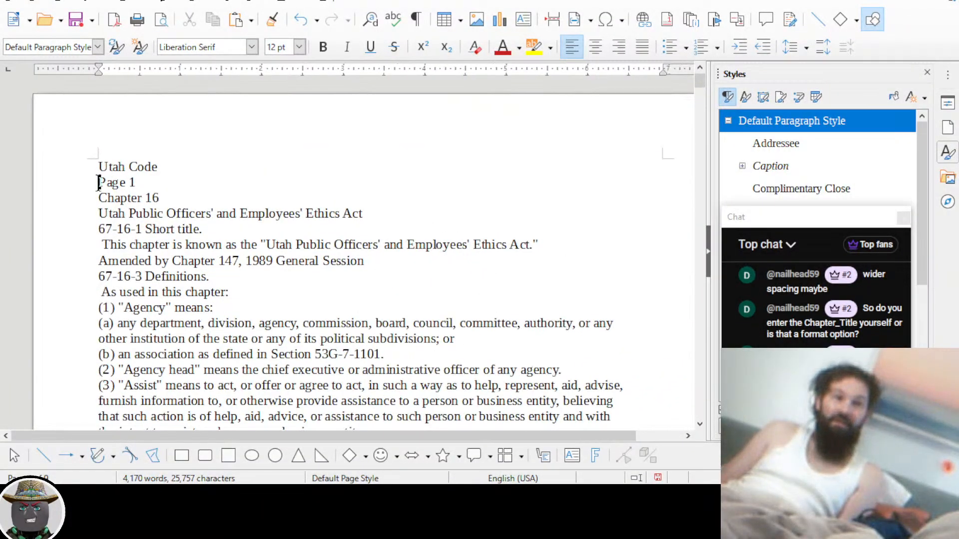
{"action": "left_click_drag", "start_coordinate": [98, 182], "coordinate": [194, 190]}
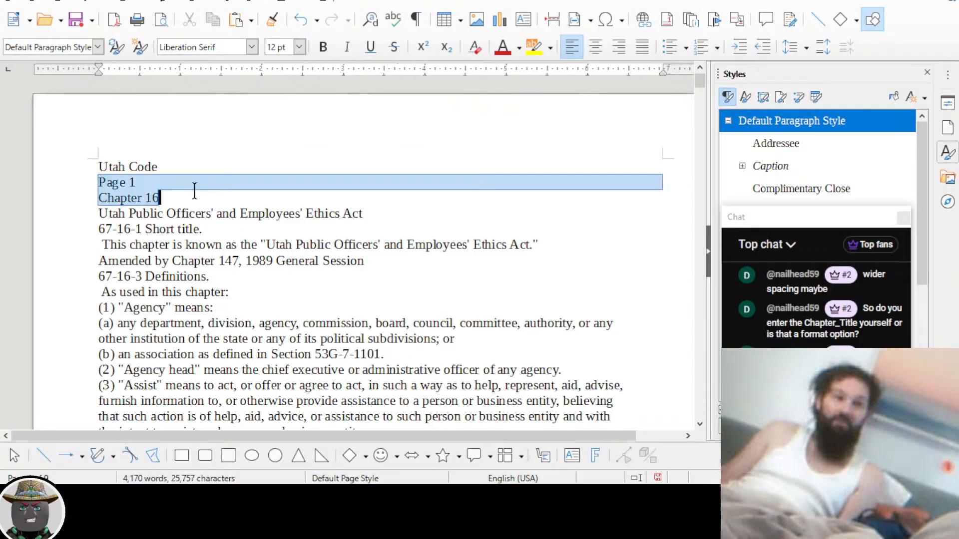
{"action": "key", "text": "Delete"}
{"action": "key", "text": "Delete"}
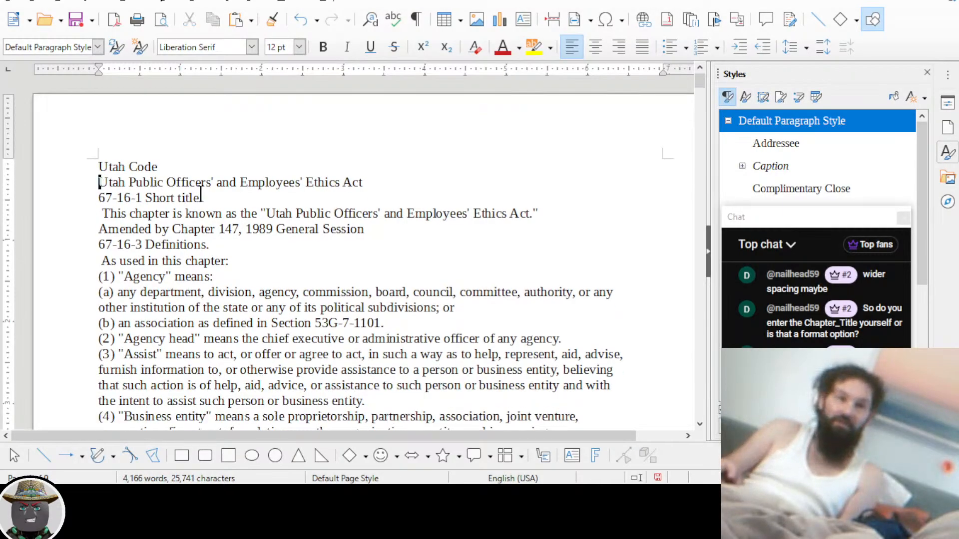
Insert blank lines before and after the "67-16-1 Short title." and "67-16-3 Definitions." headings to set them apart from the text
{"action": "key", "text": "Down"}
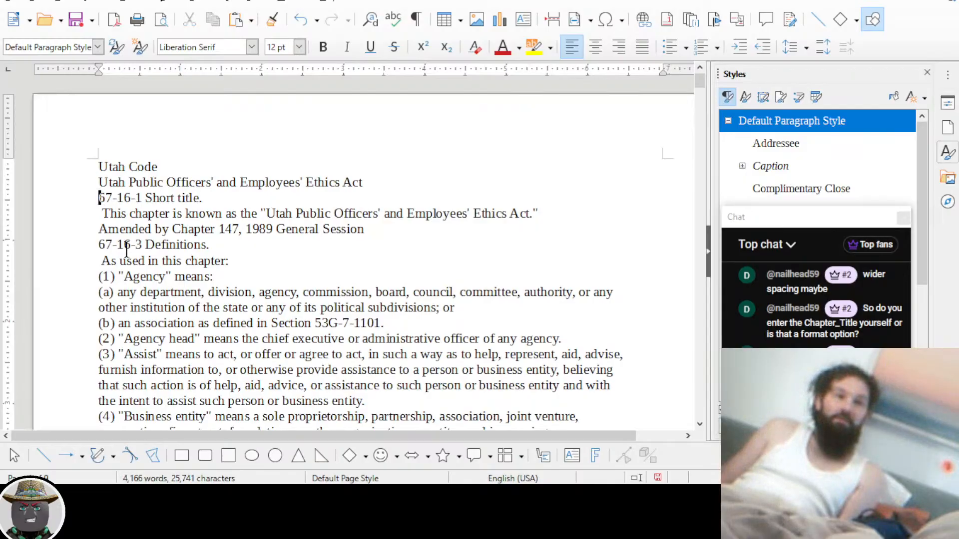
{"action": "key", "text": "Return"}
{"action": "key", "text": "Return"}
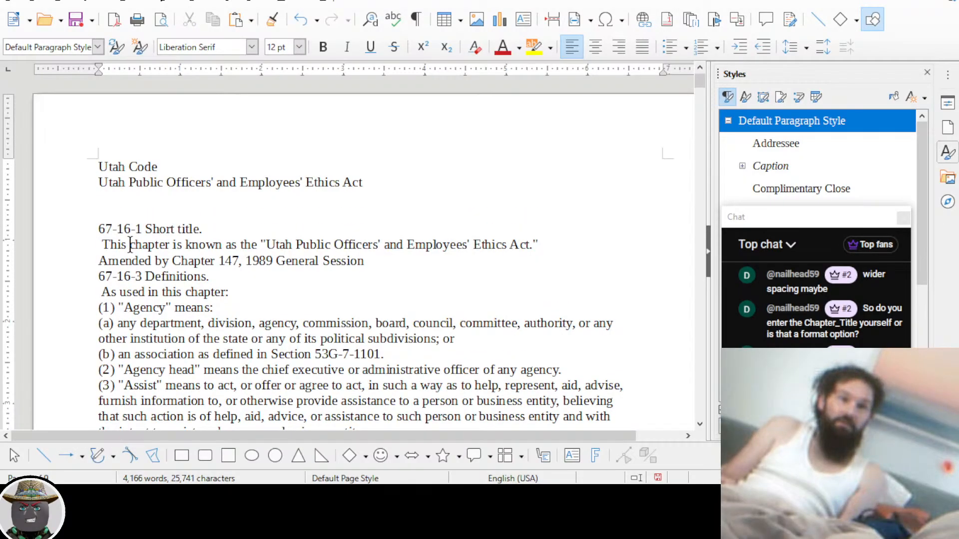
{"action": "key", "text": "Down"}
{"action": "key", "text": "Return"}
{"action": "key", "text": "Return"}
{"action": "key", "text": "Down"}
{"action": "key", "text": "Down"}
{"action": "key", "text": "Return"}
{"action": "key", "text": "Down"}
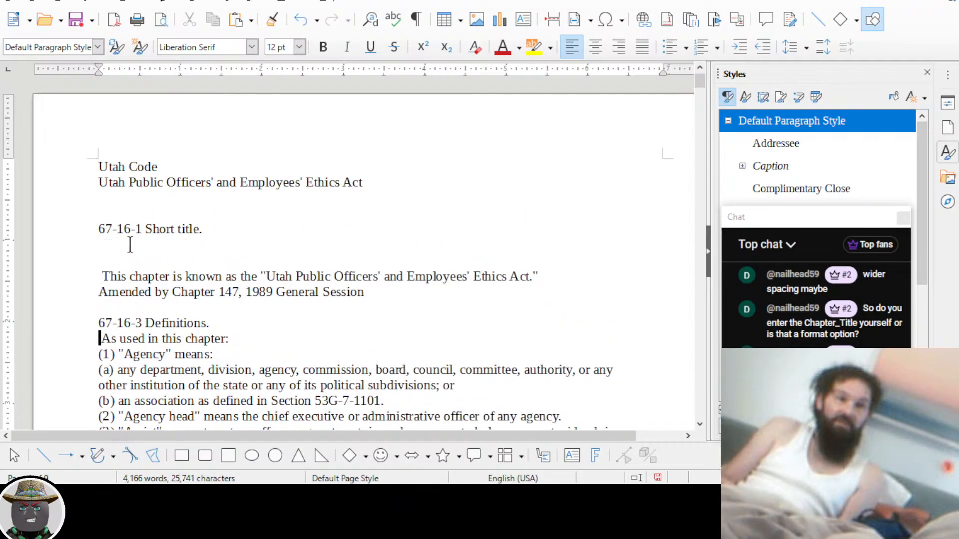
{"action": "key", "text": "Return"}
{"action": "key", "text": "Return"}
{"action": "key", "text": "Return"}
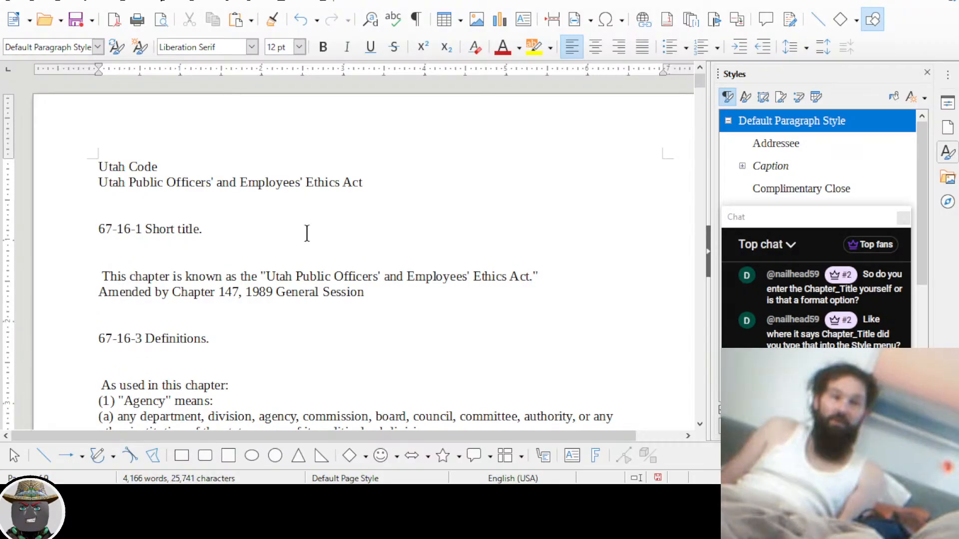
Move the chat window so the paragraph style list and most of the document text are uncovered
{"action": "left_click_drag", "start_coordinate": [810, 224], "coordinate": [579, 55]}
{"action": "left_click_drag", "start_coordinate": [584, 22], "coordinate": [584, 19]}
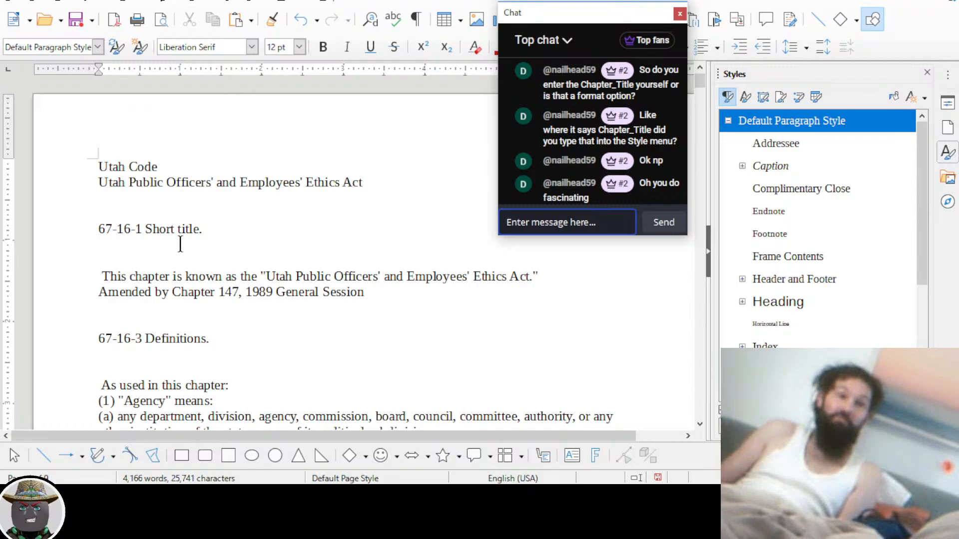
{"action": "left_click", "coordinate": [165, 228]}
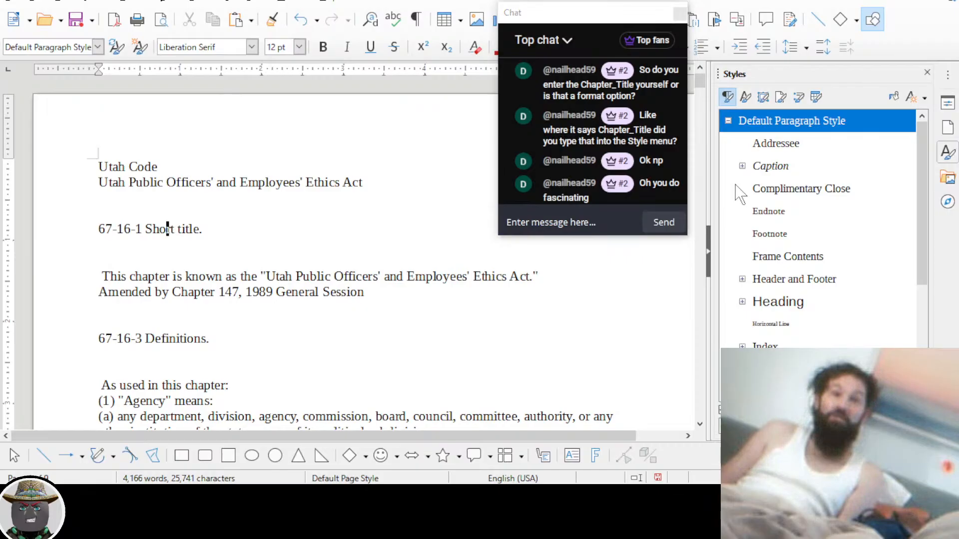
{"action": "left_click_drag", "start_coordinate": [553, 19], "coordinate": [532, 0]}
Highlight the "67-16-1 Short title." heading, look over the definitions beneath it, and return to that heading
{"action": "left_click", "coordinate": [183, 229]}
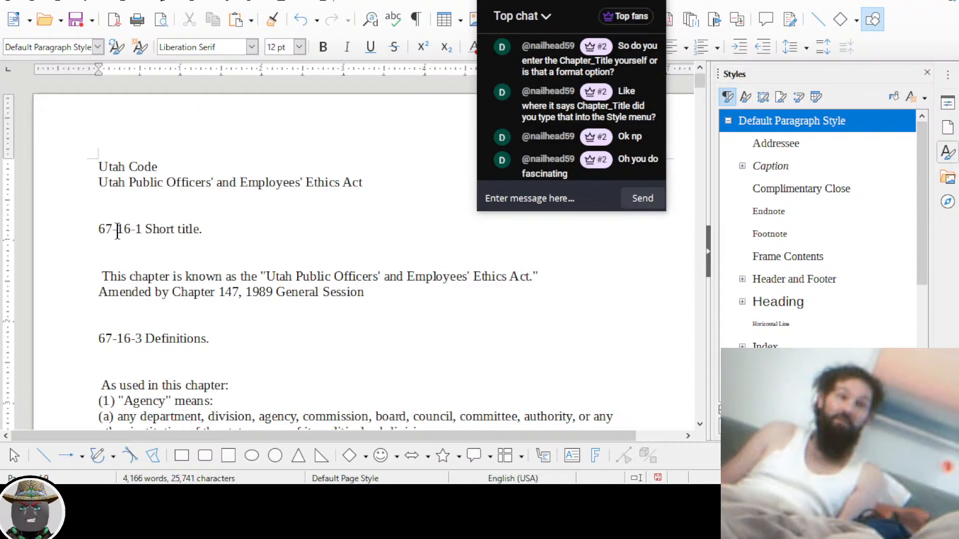
{"action": "left_click_drag", "start_coordinate": [97, 229], "coordinate": [244, 230]}
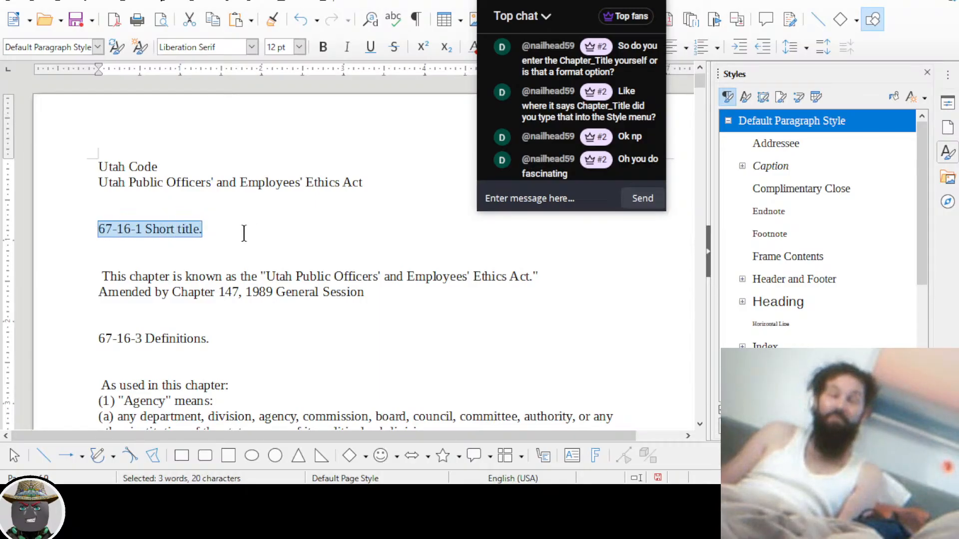
{"action": "left_click", "coordinate": [188, 228]}
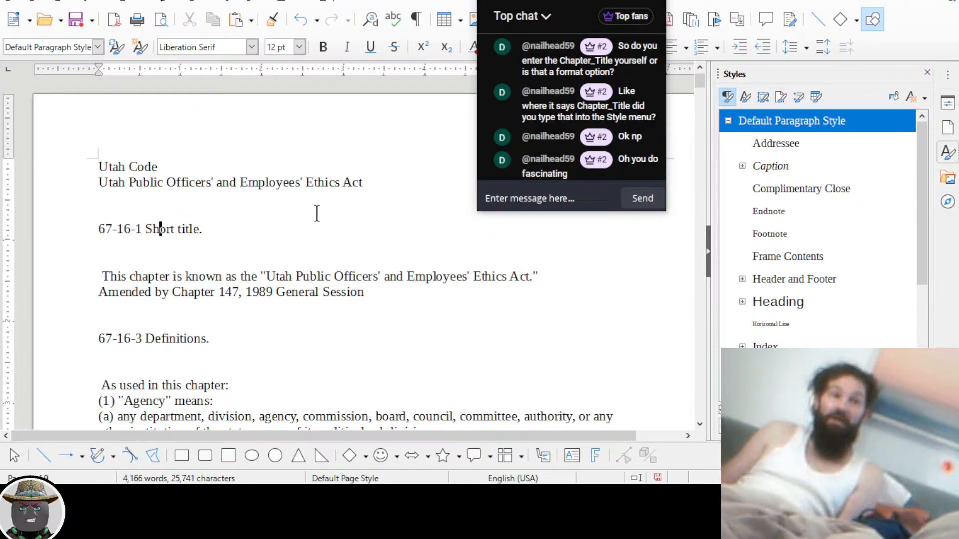
{"action": "triple_click", "coordinate": [213, 229]}
{"action": "left_click", "coordinate": [175, 229]}
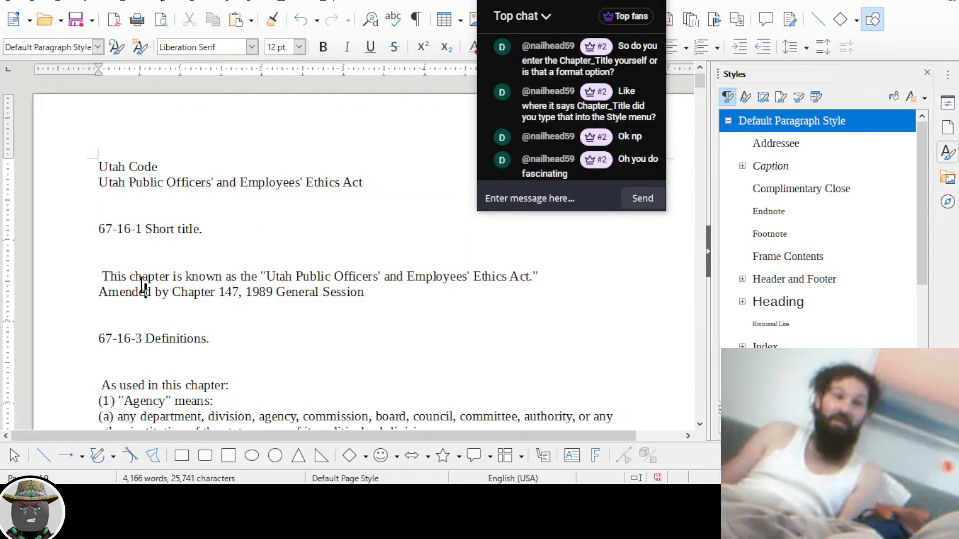
{"action": "scroll", "coordinate": [144, 287], "scroll_direction": "down", "scroll_amount": 5}
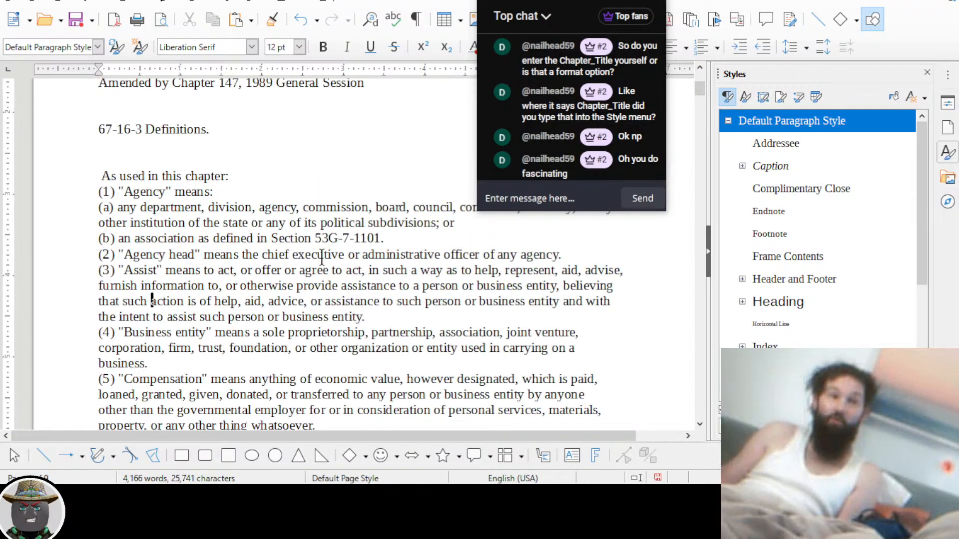
{"action": "scroll", "coordinate": [224, 260], "scroll_direction": "up", "scroll_amount": 4}
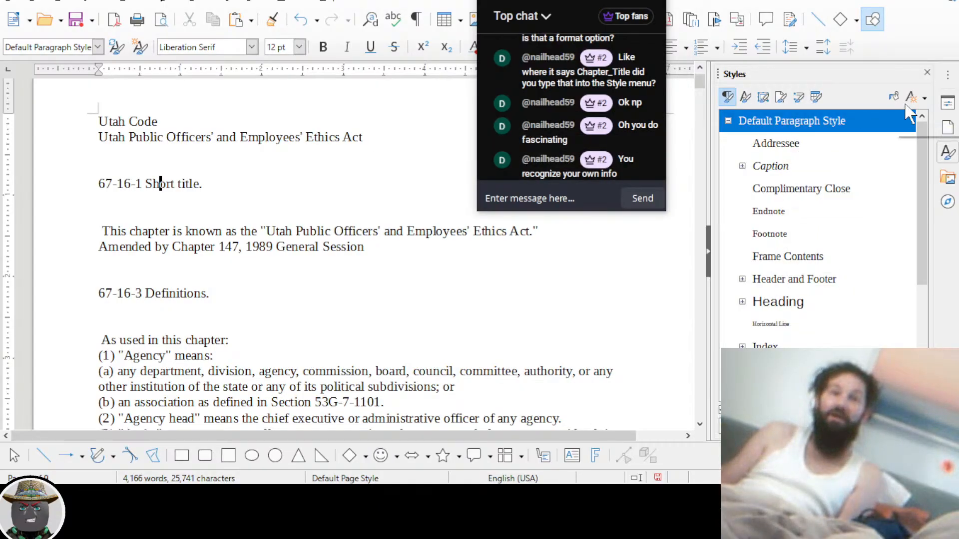
Create a new paragraph style named a__Section_Title from the "67-16-1 Short title." heading
{"action": "left_click", "coordinate": [925, 98]}
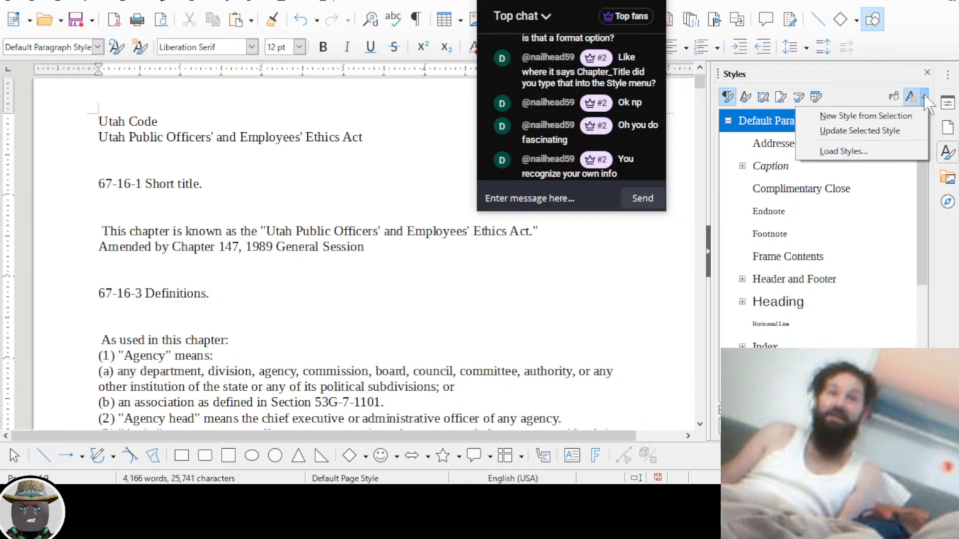
{"action": "left_click", "coordinate": [880, 115]}
{"action": "left_click_drag", "start_coordinate": [554, 2], "coordinate": [703, 0]}
{"action": "left_click_drag", "start_coordinate": [497, 138], "coordinate": [435, 177]}
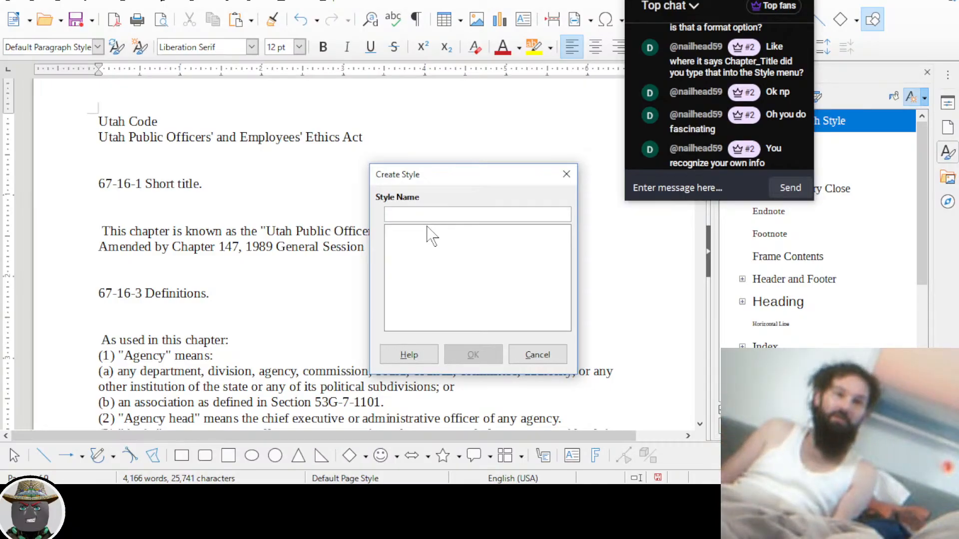
{"action": "type", "text": "a_"}
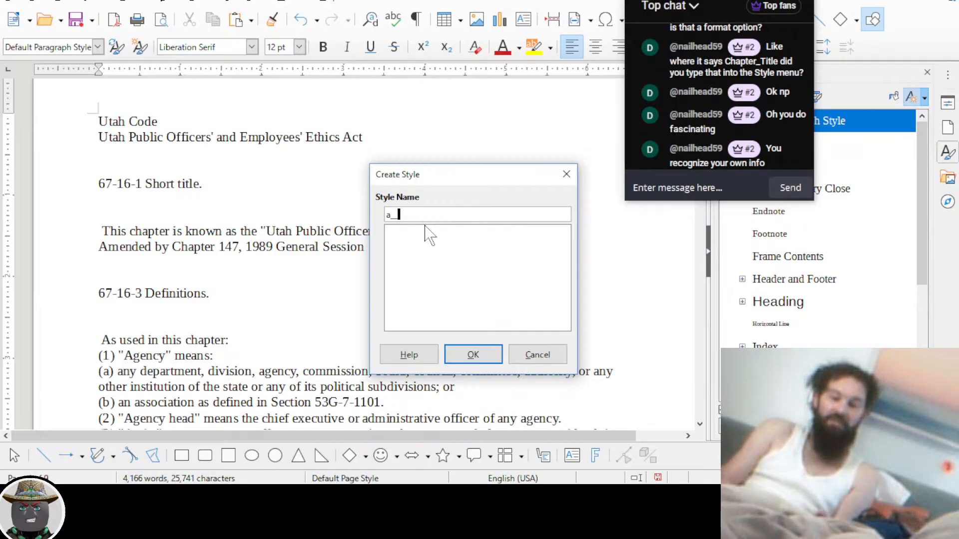
{"action": "type", "text": "Section_Title"}
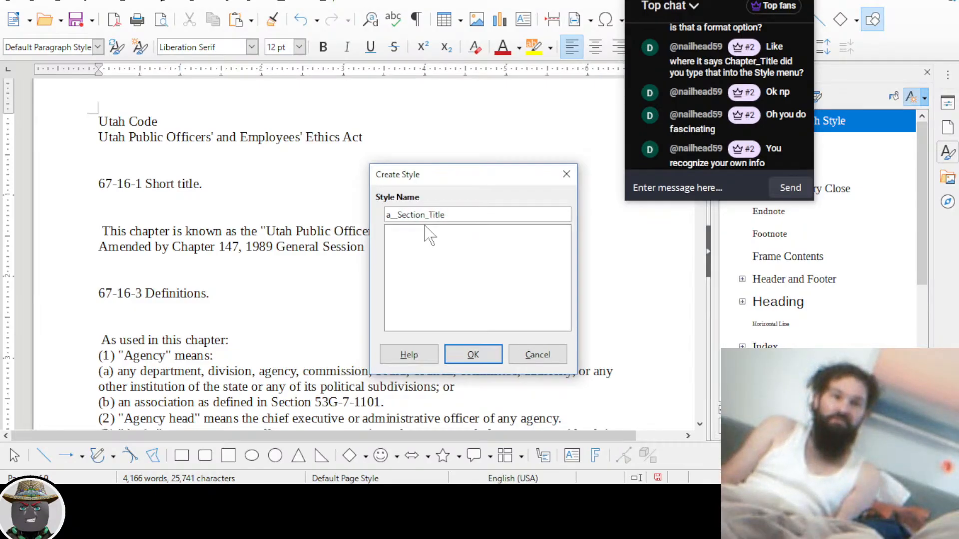
{"action": "key", "text": "Return"}
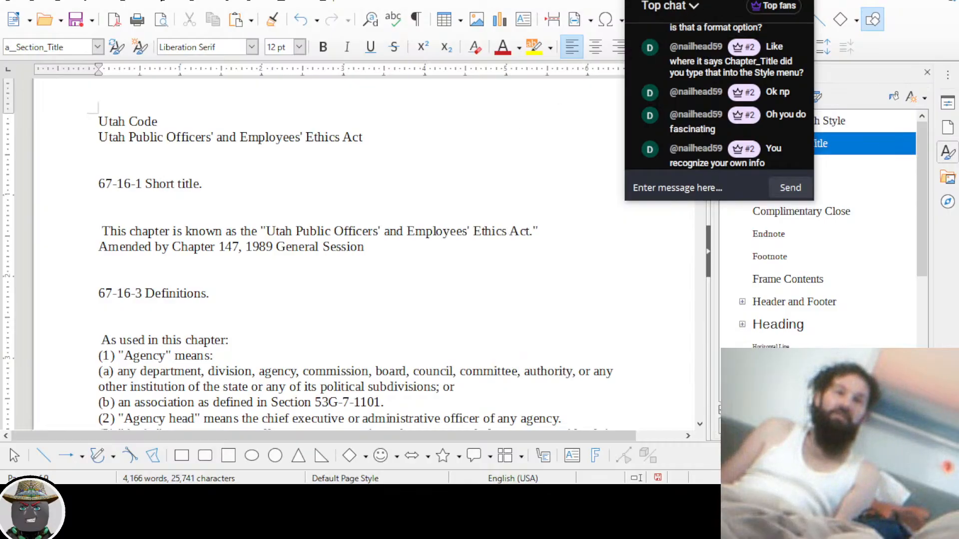
Move the chat window off the style list and set the "67-16-1 Short title." heading to 26 pt
{"action": "left_click_drag", "start_coordinate": [697, 0], "coordinate": [579, 166]}
{"action": "left_click", "coordinate": [160, 184]}
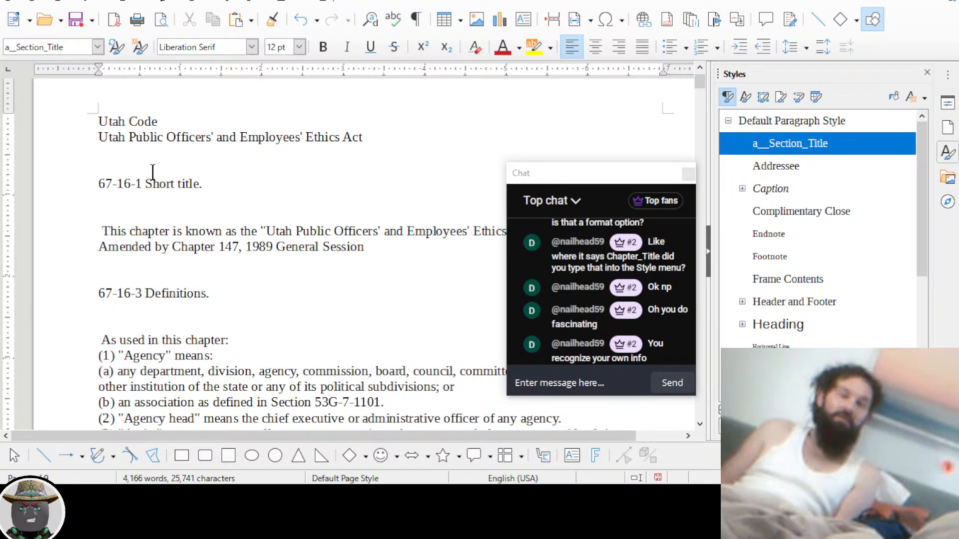
{"action": "left_click_drag", "start_coordinate": [100, 177], "coordinate": [211, 179]}
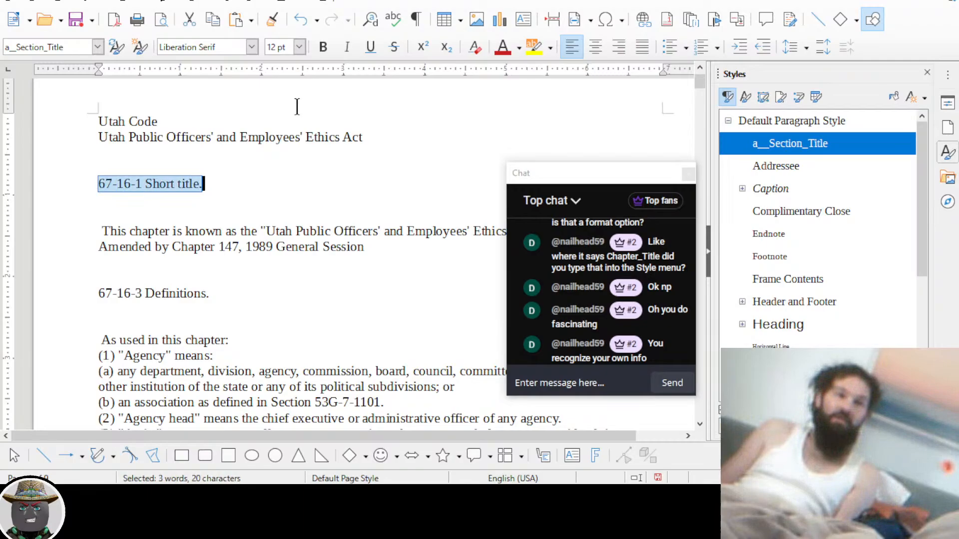
{"action": "left_click", "coordinate": [299, 47]}
{"action": "left_click", "coordinate": [285, 210]}
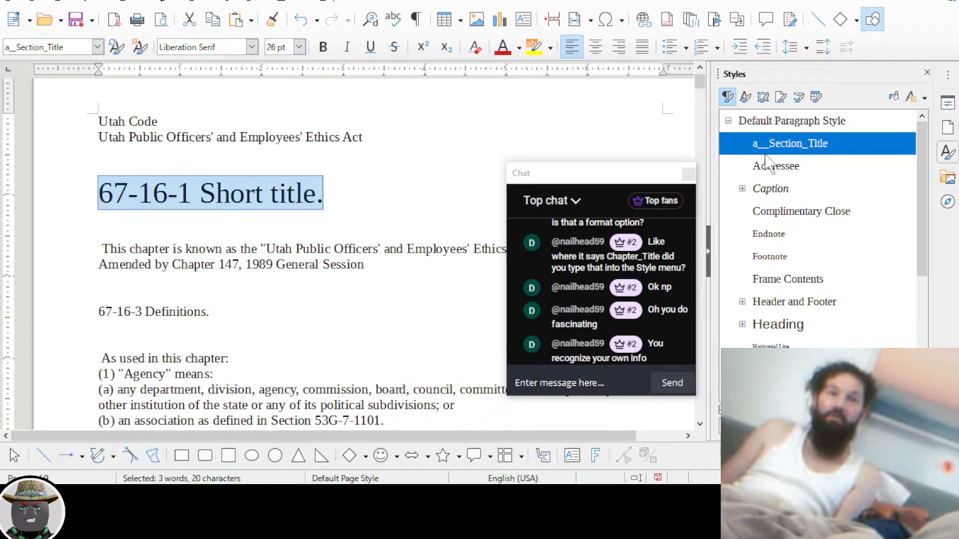
Apply the a__Section_Title paragraph style to the "67-16-3 Definitions." heading
{"action": "left_click", "coordinate": [117, 312]}
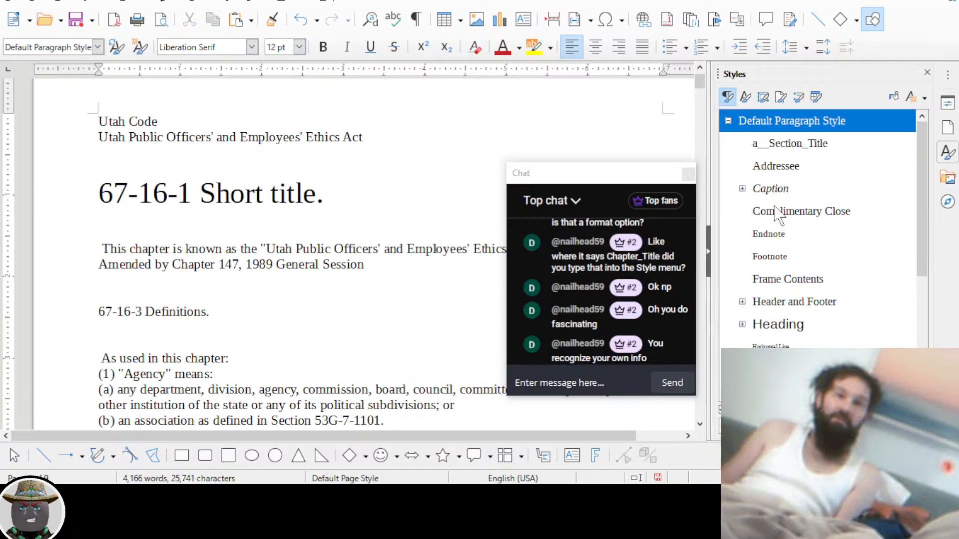
{"action": "left_click", "coordinate": [807, 143]}
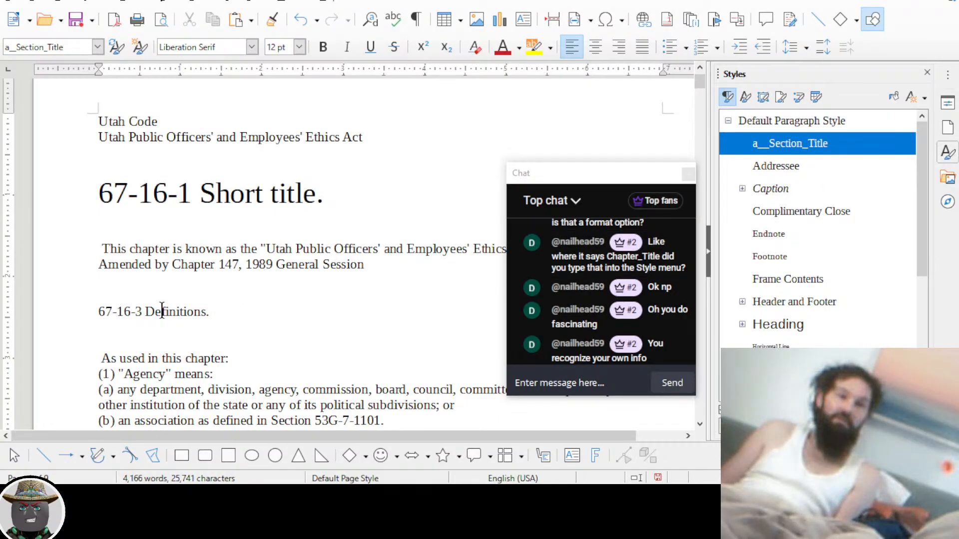
{"action": "left_click", "coordinate": [145, 312]}
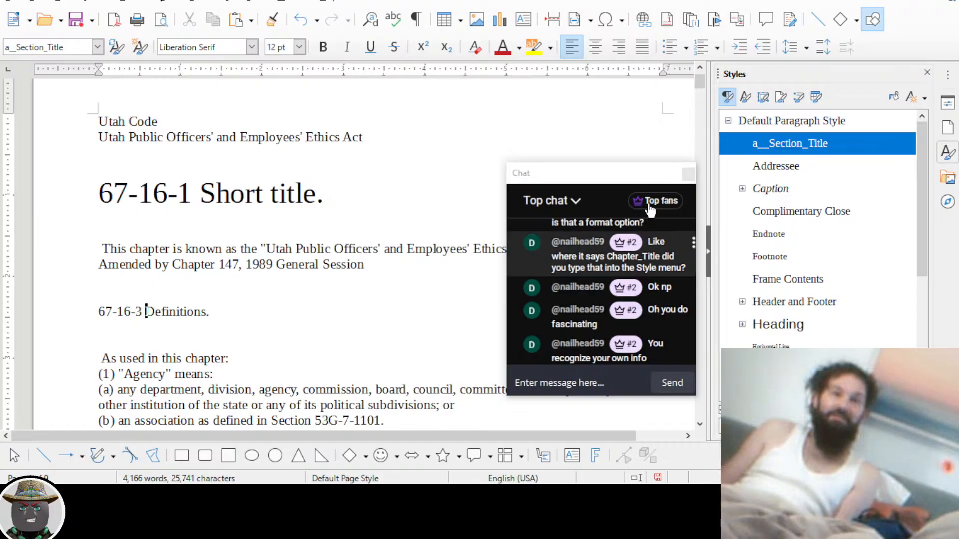
Undo the style application on the "67-16-3 Definitions." heading and the 26 pt size on the "67-16-1 Short title." heading
{"action": "left_click", "coordinate": [112, 189]}
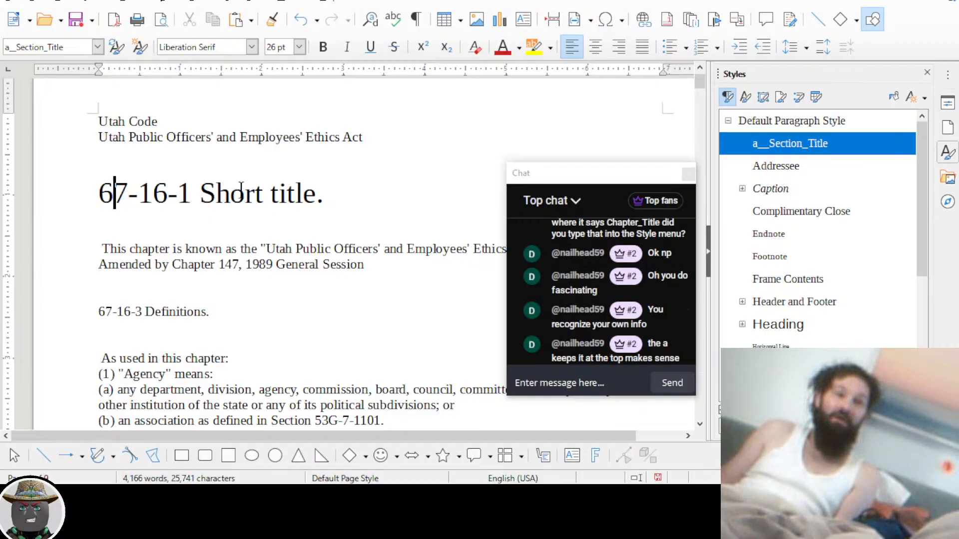
{"action": "left_click", "coordinate": [254, 193]}
{"action": "key", "text": "ctrl+z"}
{"action": "key", "text": "ctrl+z"}
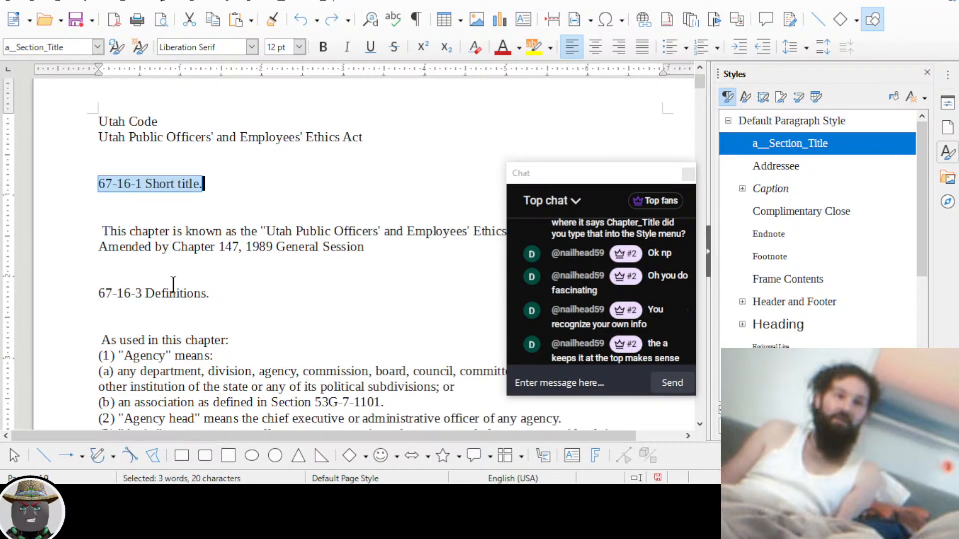
Apply the a__Section_Title paragraph style to the "67-16-3 Definitions." heading again and compare it with the "67-16-1 Short title." heading
{"action": "left_click", "coordinate": [170, 294]}
{"action": "left_click", "coordinate": [783, 149]}
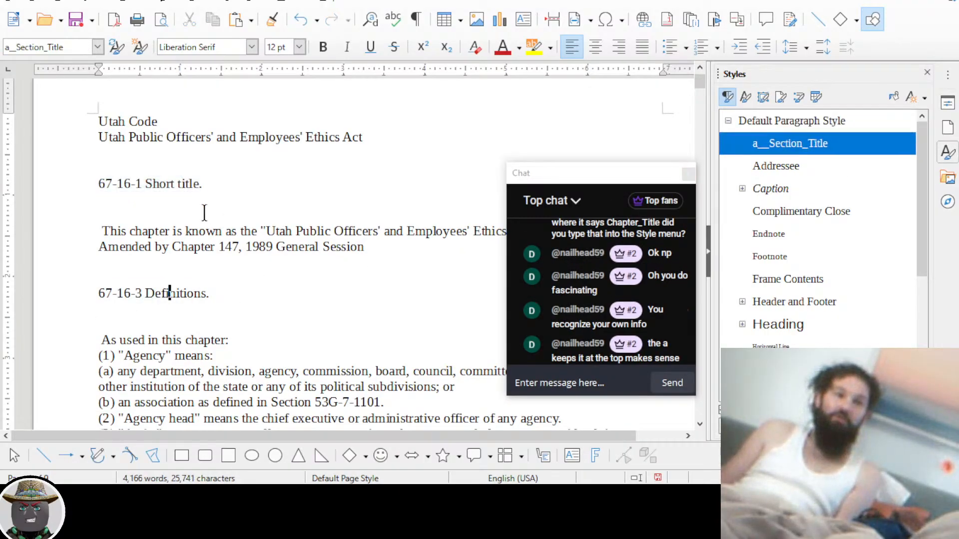
{"action": "left_click", "coordinate": [154, 184]}
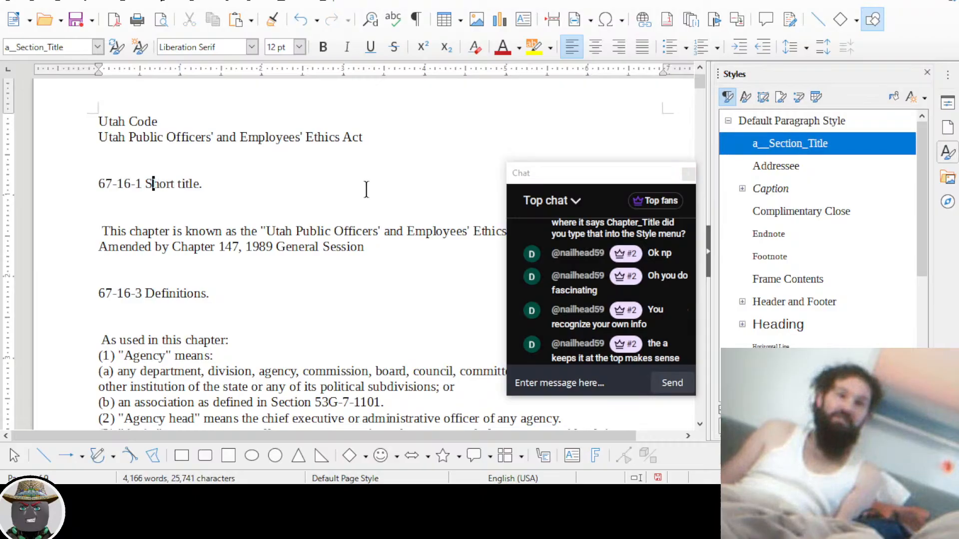
{"action": "left_click", "coordinate": [195, 293]}
Set the "67-16-1 Short title." heading to 20 pt and update the a__Section_Title style from it
{"action": "left_click_drag", "start_coordinate": [99, 184], "coordinate": [202, 184]}
{"action": "left_click", "coordinate": [300, 47]}
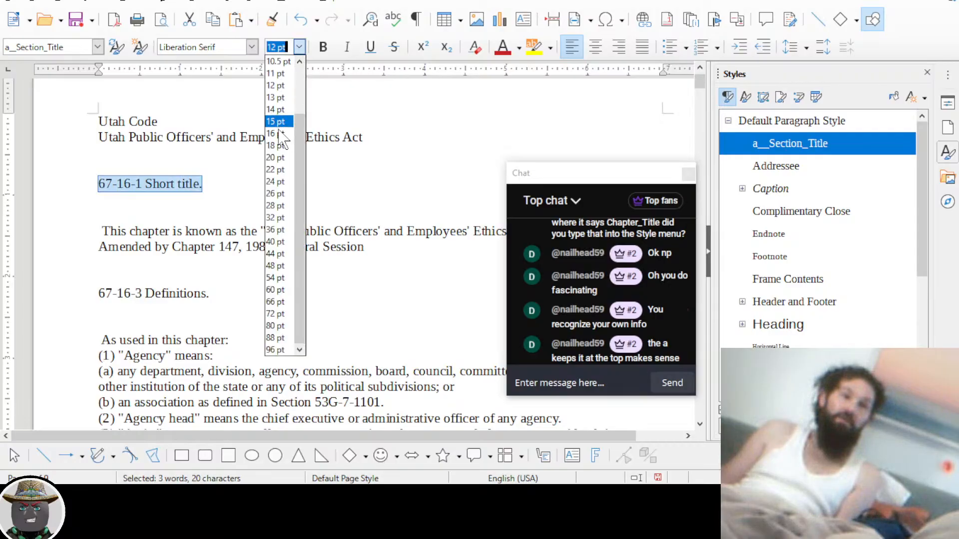
{"action": "left_click", "coordinate": [275, 155]}
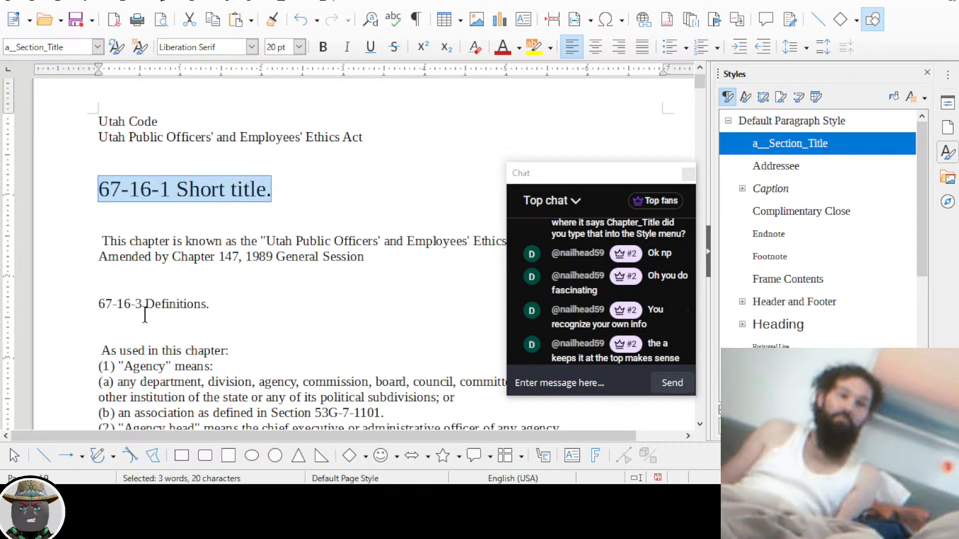
{"action": "left_click", "coordinate": [917, 96]}
{"action": "left_click", "coordinate": [880, 131]}
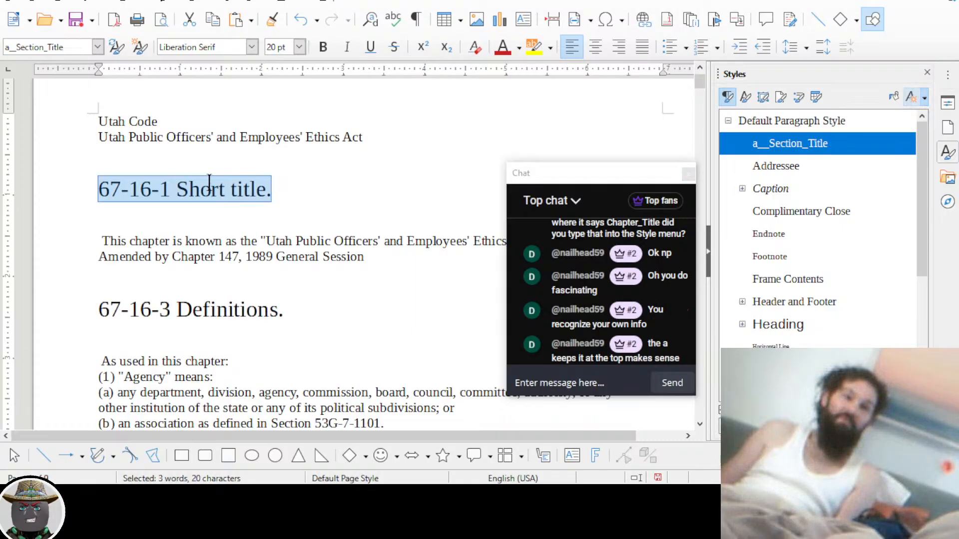
Give the whole "67-16-3 Definitions." heading a light orange highlight and make it bold
{"action": "left_click", "coordinate": [243, 189]}
{"action": "left_click_drag", "start_coordinate": [100, 189], "coordinate": [286, 188]}
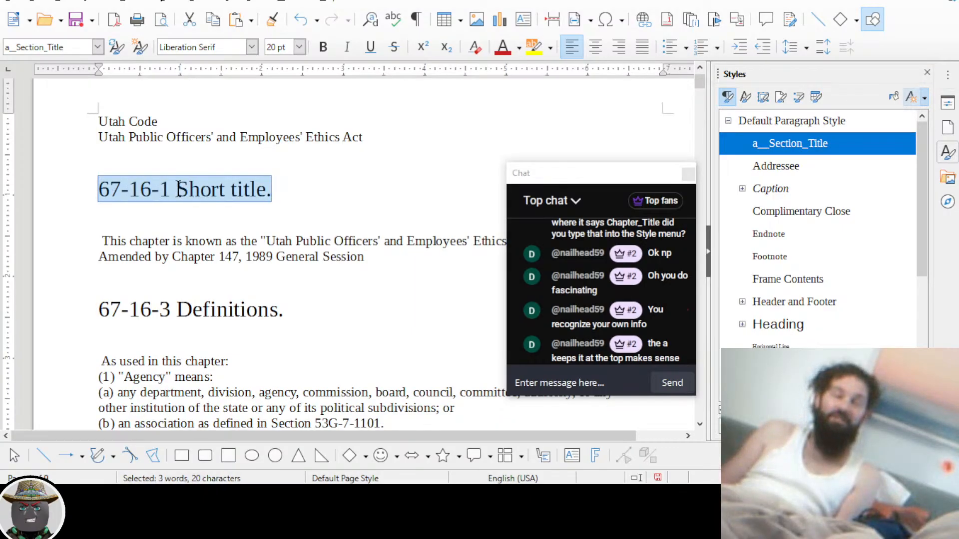
{"action": "left_click", "coordinate": [176, 315]}
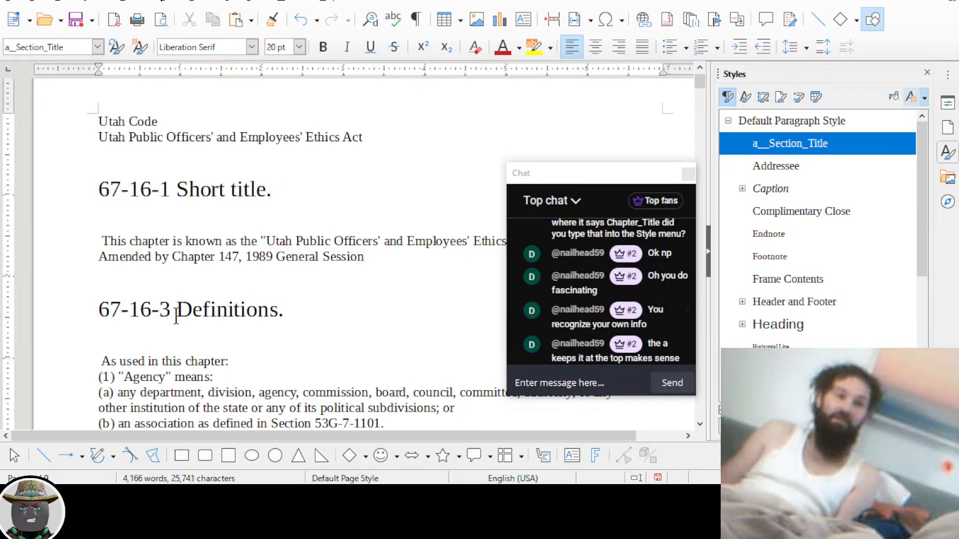
{"action": "left_click_drag", "start_coordinate": [98, 311], "coordinate": [285, 312]}
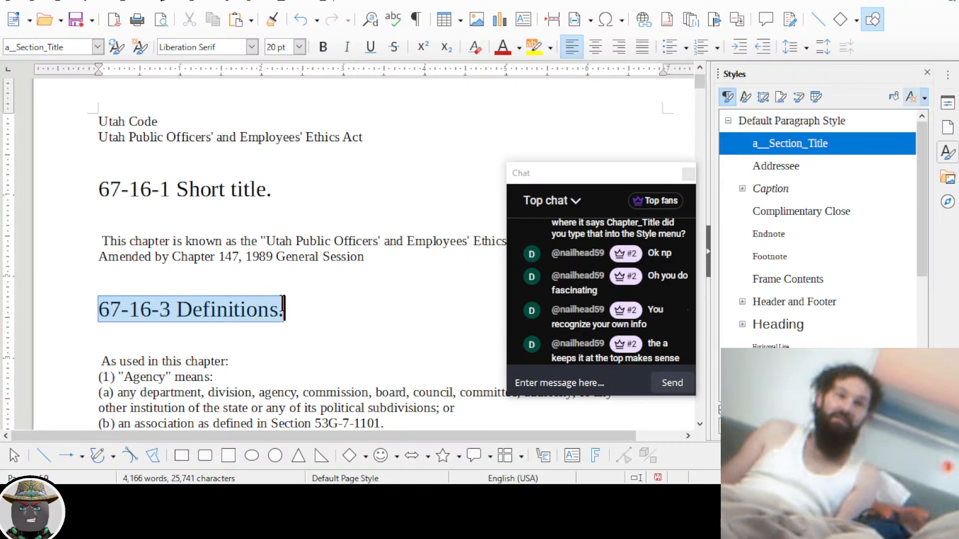
{"action": "left_click", "coordinate": [549, 49]}
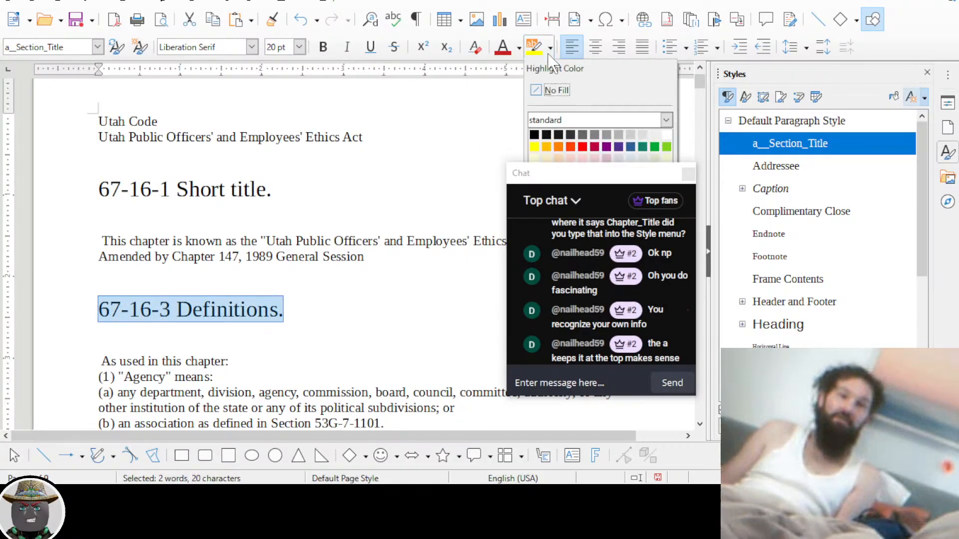
{"action": "left_click", "coordinate": [559, 158]}
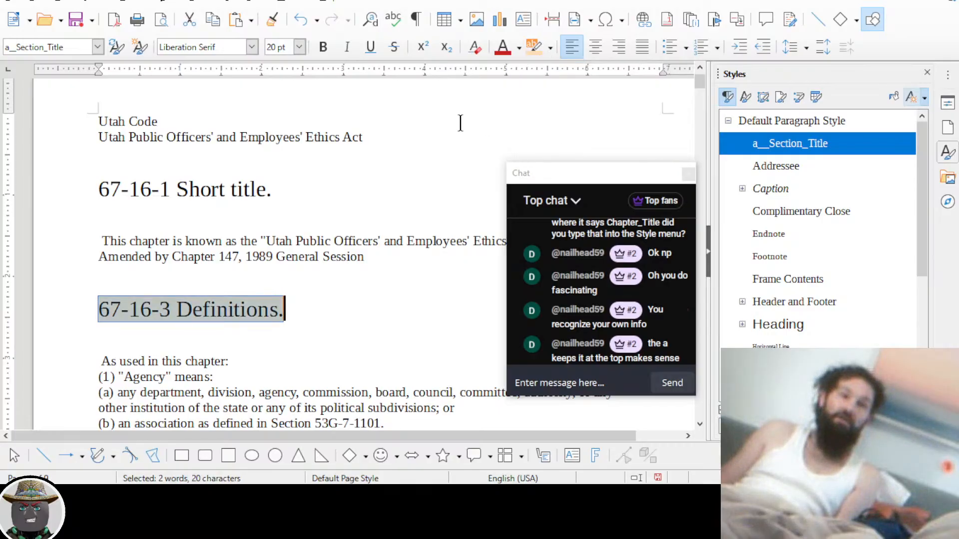
{"action": "left_click", "coordinate": [325, 50]}
Change the "67-16-3 Definitions." heading's font to Lucida Console and update the a__Section_Title style from that heading
{"action": "left_click", "coordinate": [242, 48]}
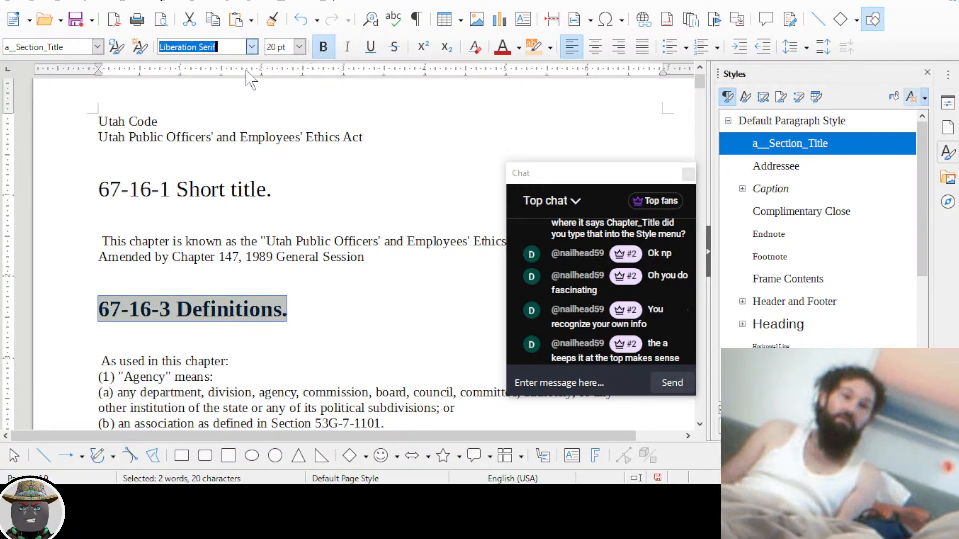
{"action": "left_click", "coordinate": [252, 47]}
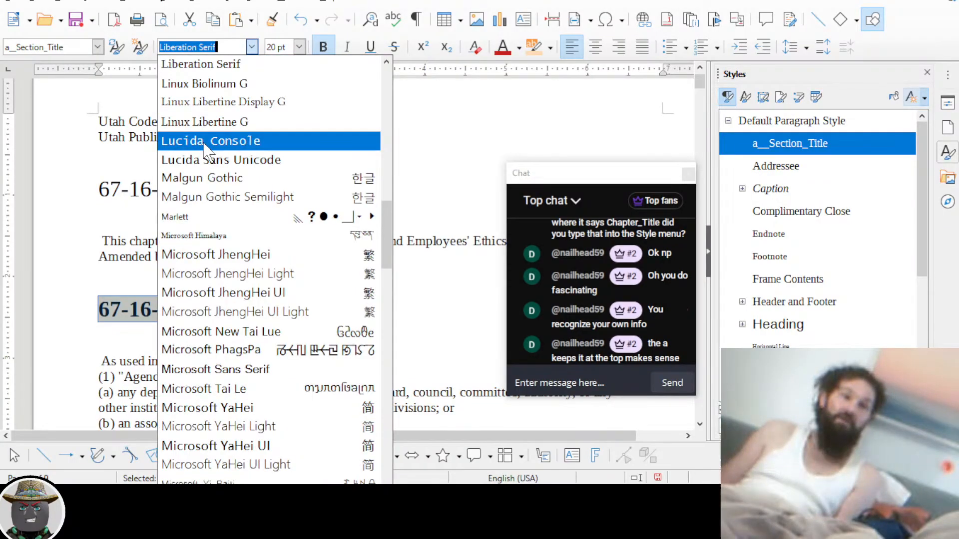
{"action": "left_click", "coordinate": [205, 142]}
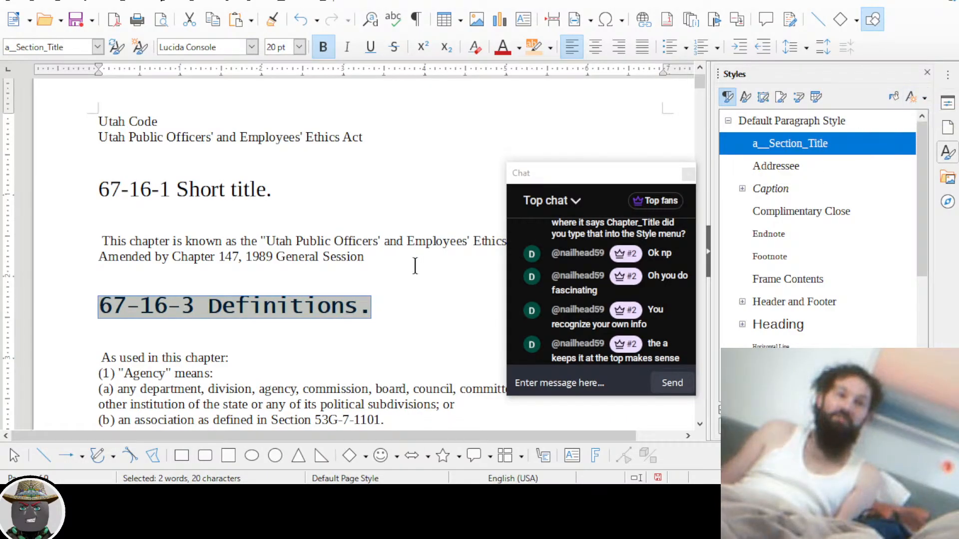
{"action": "left_click", "coordinate": [345, 304]}
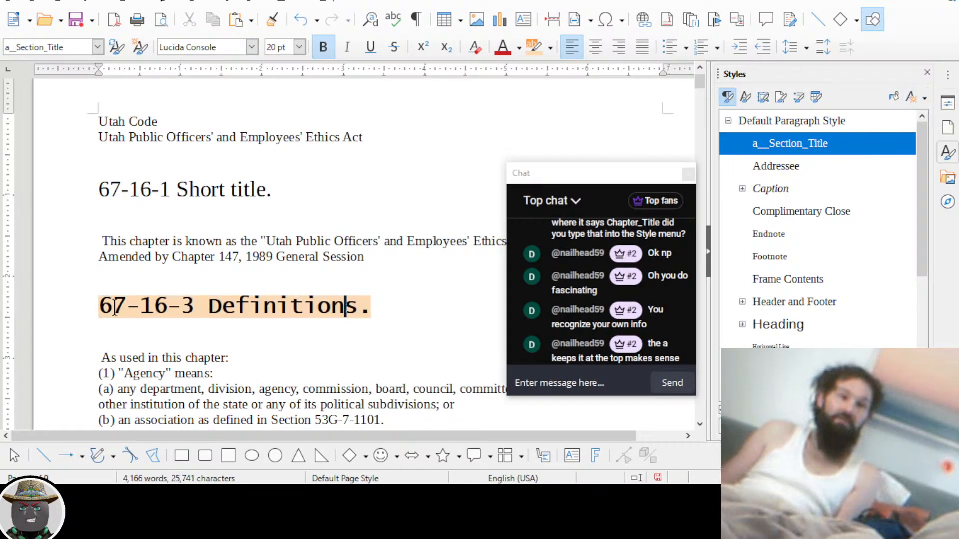
{"action": "left_click_drag", "start_coordinate": [195, 306], "coordinate": [249, 306]}
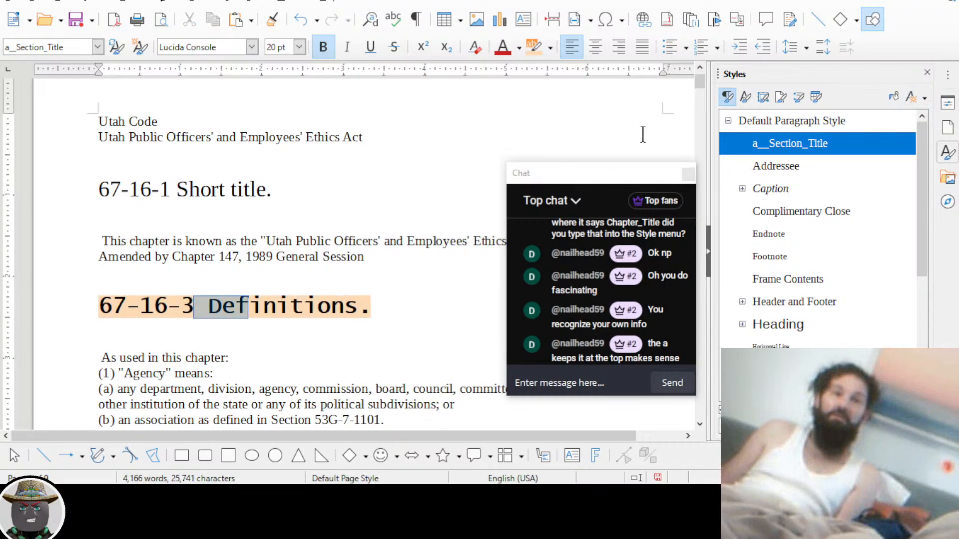
{"action": "left_click", "coordinate": [924, 98]}
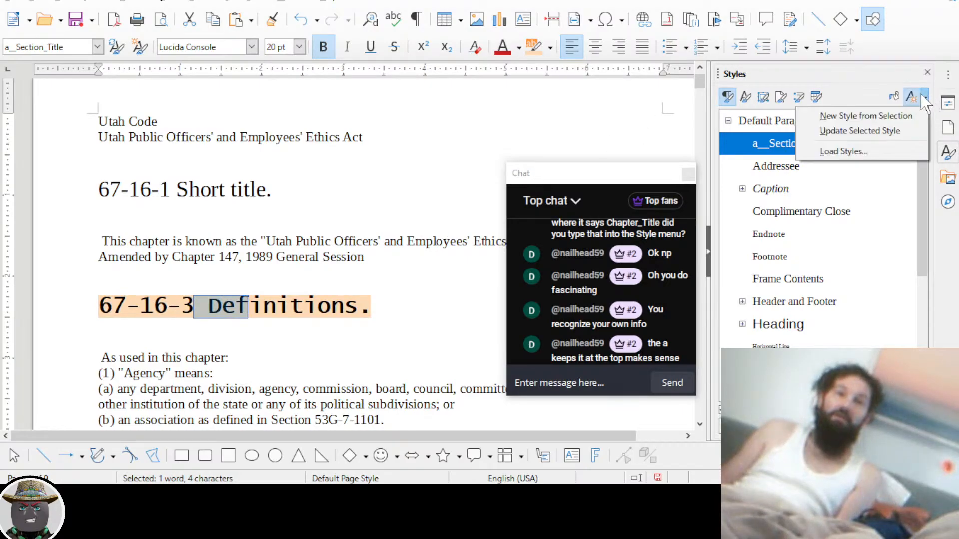
{"action": "left_click", "coordinate": [867, 132]}
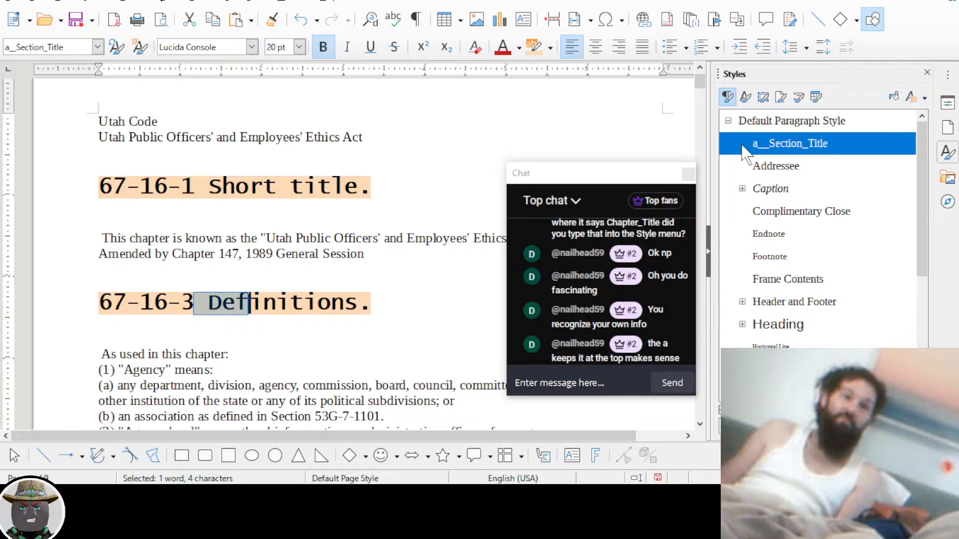
Open the a__Section_Title paragraph style for modification and move the chat window and the dialog clear of each other
{"action": "left_click", "coordinate": [266, 186]}
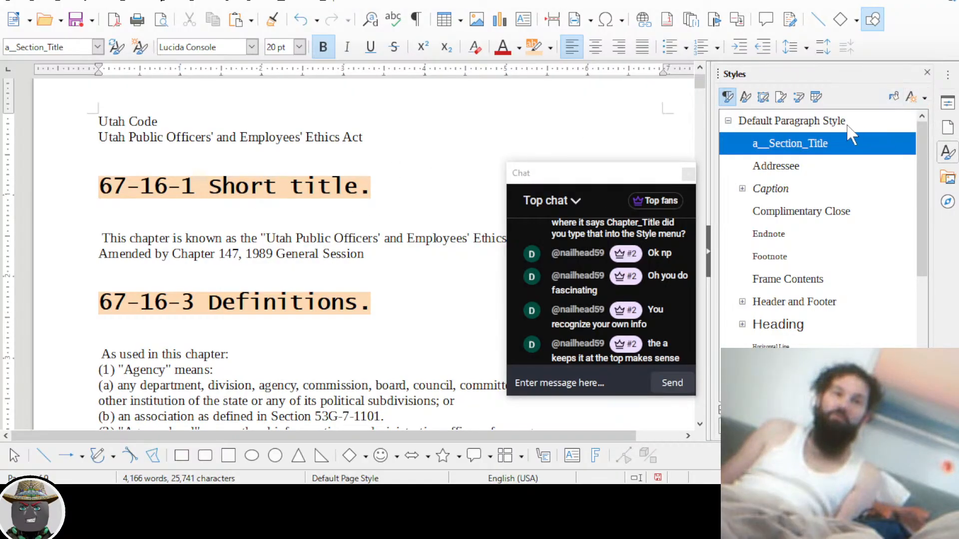
{"action": "right_click", "coordinate": [803, 145]}
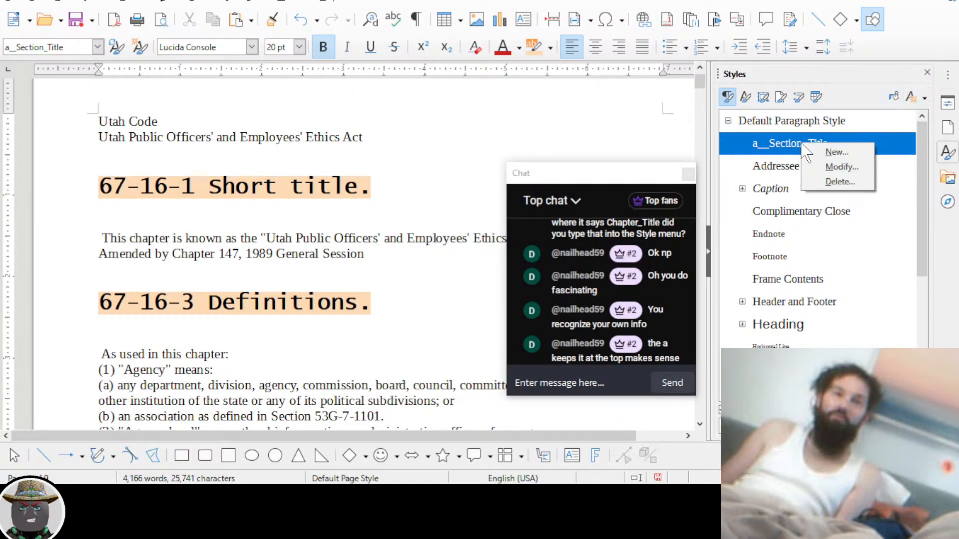
{"action": "left_click", "coordinate": [787, 145]}
{"action": "right_click", "coordinate": [787, 144]}
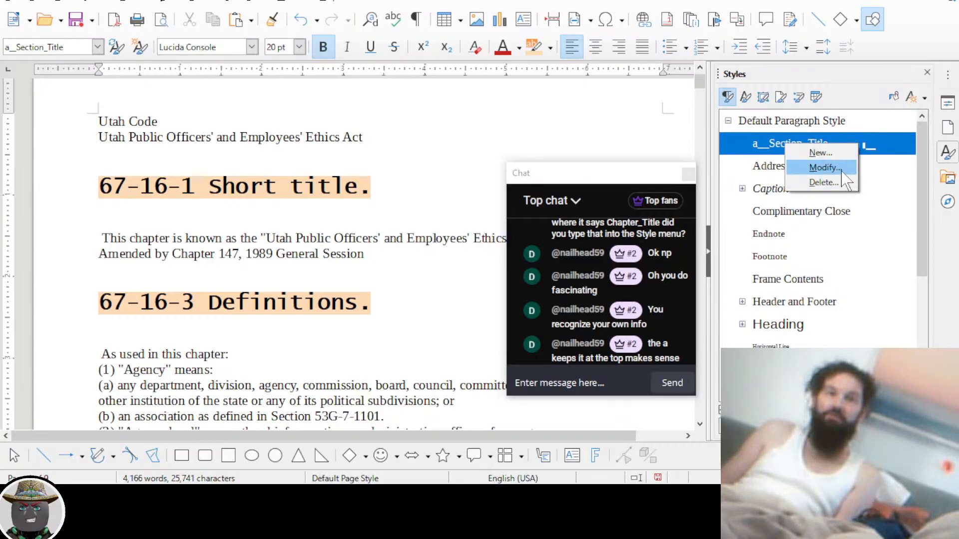
{"action": "left_click", "coordinate": [825, 168]}
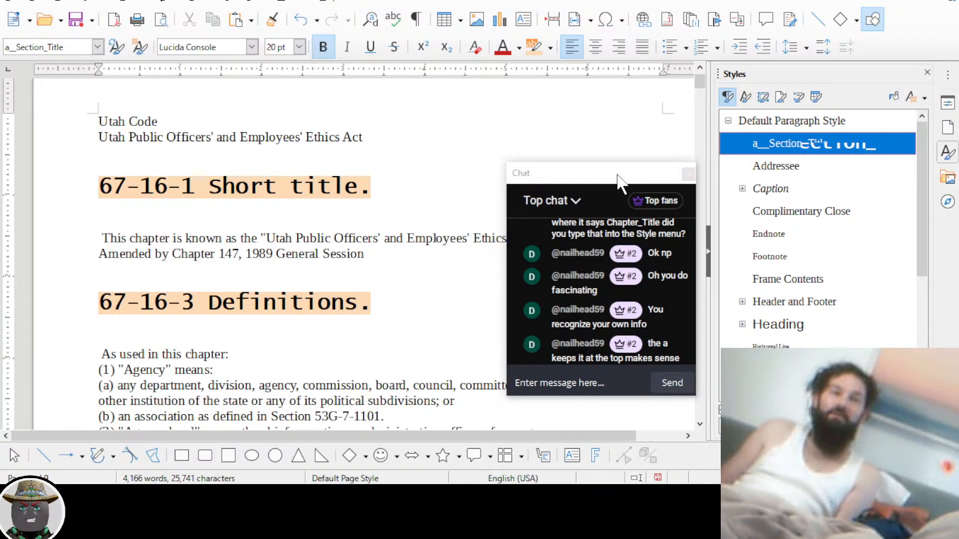
{"action": "left_click_drag", "start_coordinate": [600, 174], "coordinate": [816, 182]}
{"action": "left_click_drag", "start_coordinate": [518, 27], "coordinate": [443, 21]}
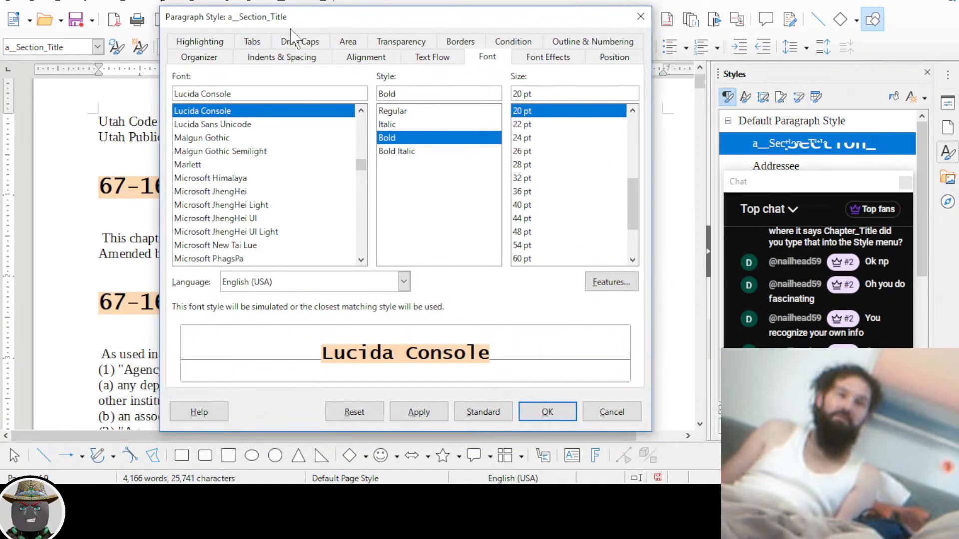
Look through the a__Section_Title style's alignment, indent, organizer, transparency and drop cap settings
{"action": "left_click", "coordinate": [369, 58]}
{"action": "left_click", "coordinate": [302, 58]}
{"action": "left_click", "coordinate": [222, 59]}
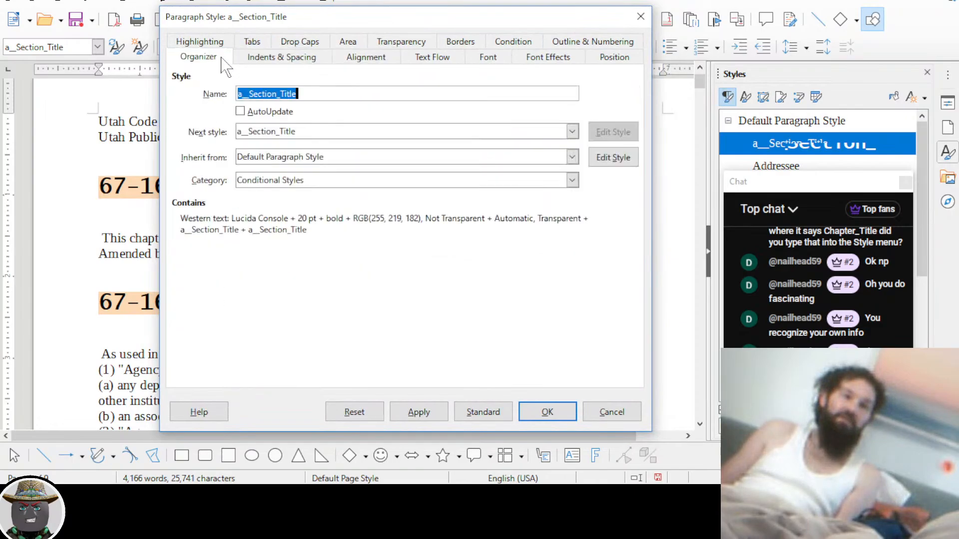
{"action": "left_click", "coordinate": [400, 43]}
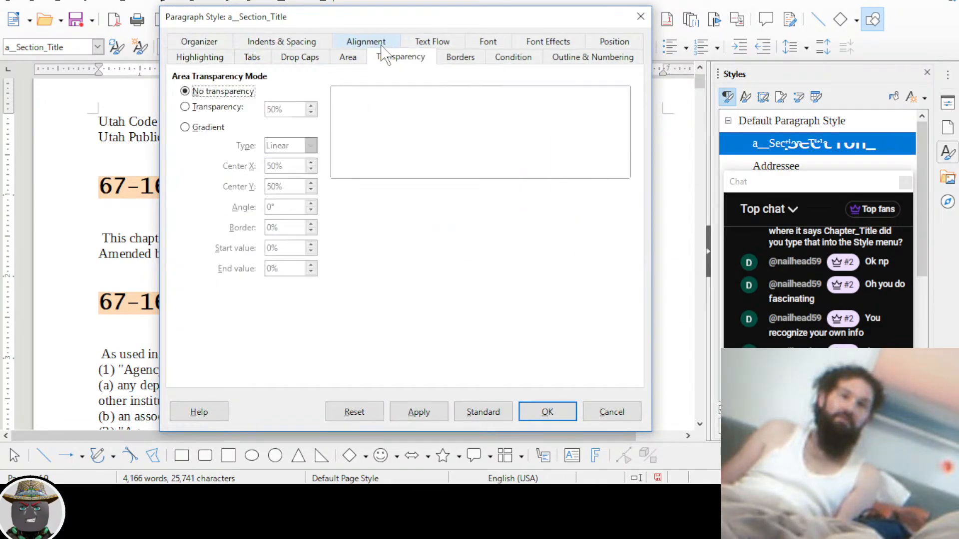
{"action": "left_click", "coordinate": [288, 61]}
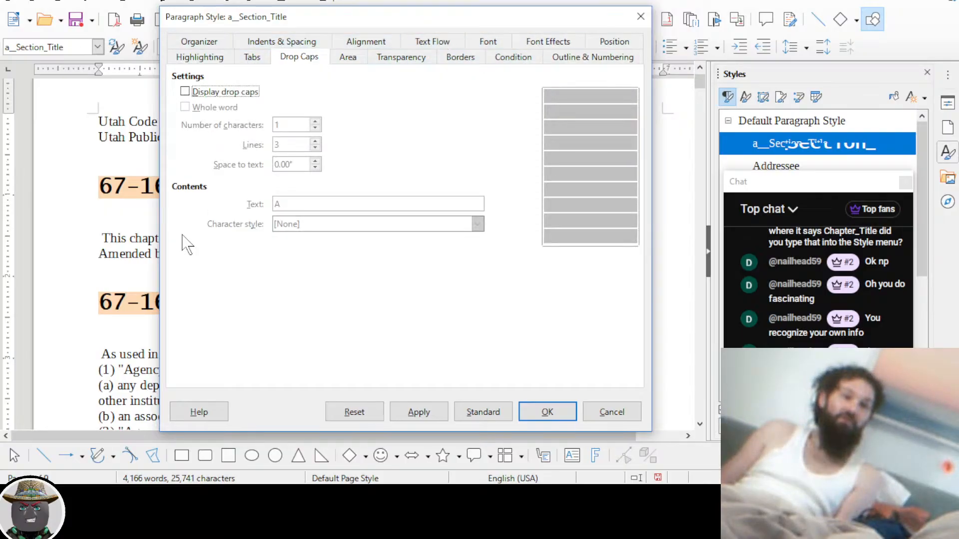
Set the a__Section_Title style's font to Lucida Sans Unicode, Bold Italic, 22 pt, and accept the changes
{"action": "left_click", "coordinate": [488, 44]}
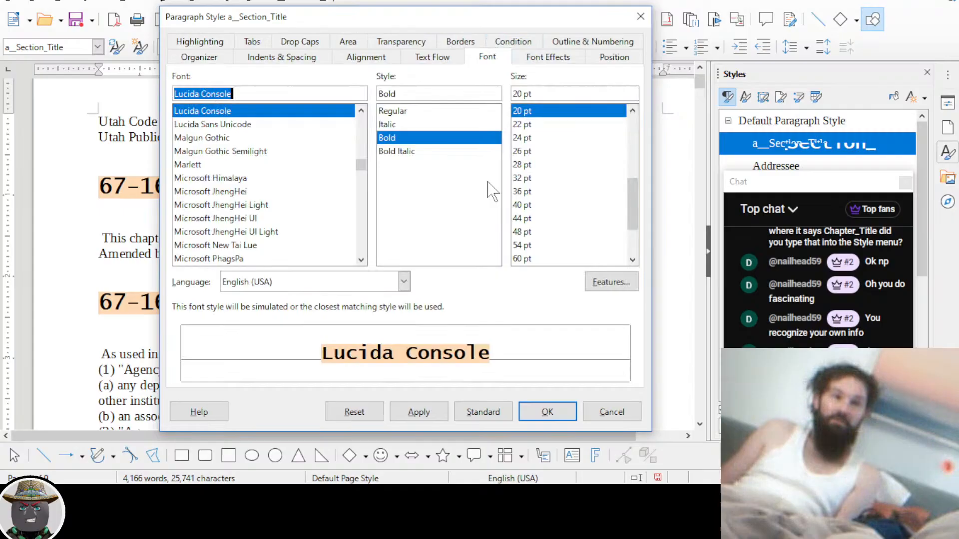
{"action": "left_click", "coordinate": [440, 151]}
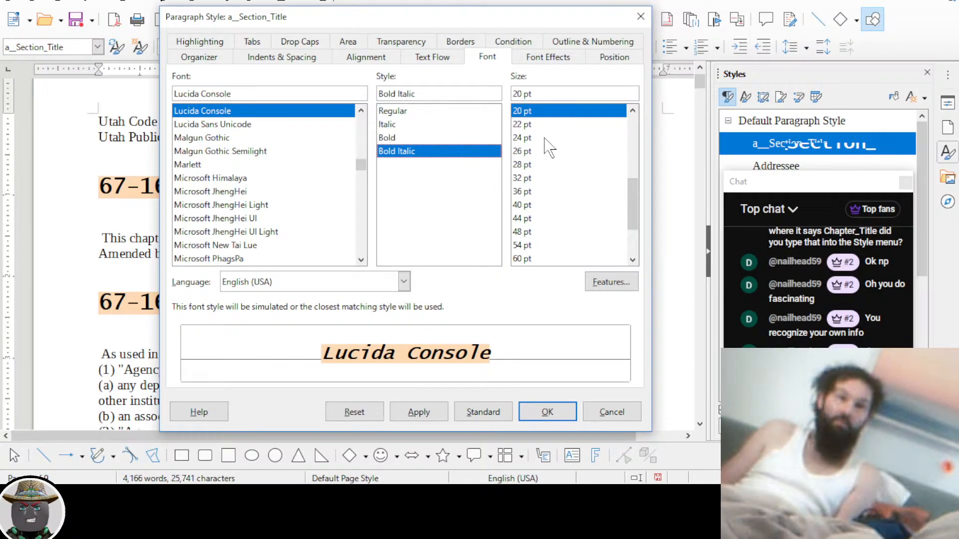
{"action": "left_click", "coordinate": [529, 123]}
{"action": "left_click", "coordinate": [257, 125]}
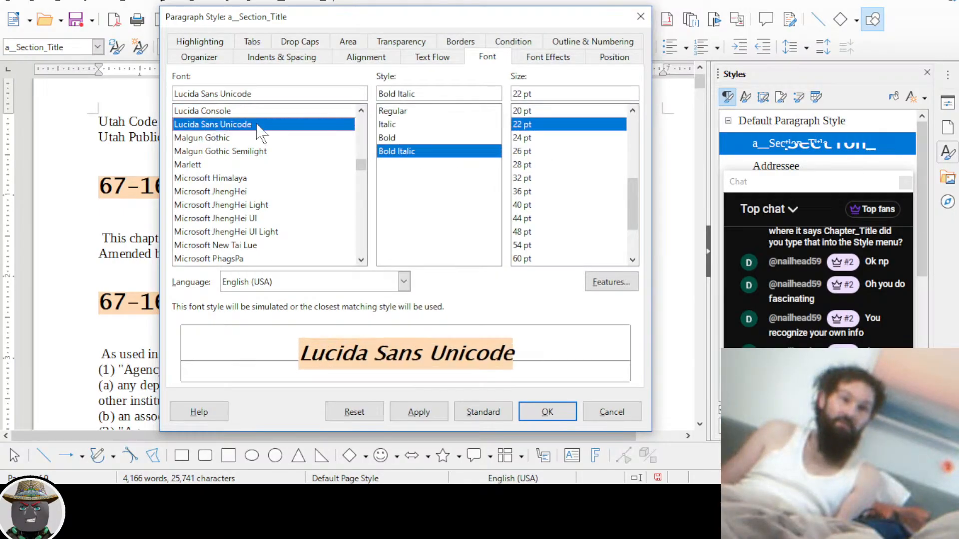
{"action": "left_click", "coordinate": [547, 412]}
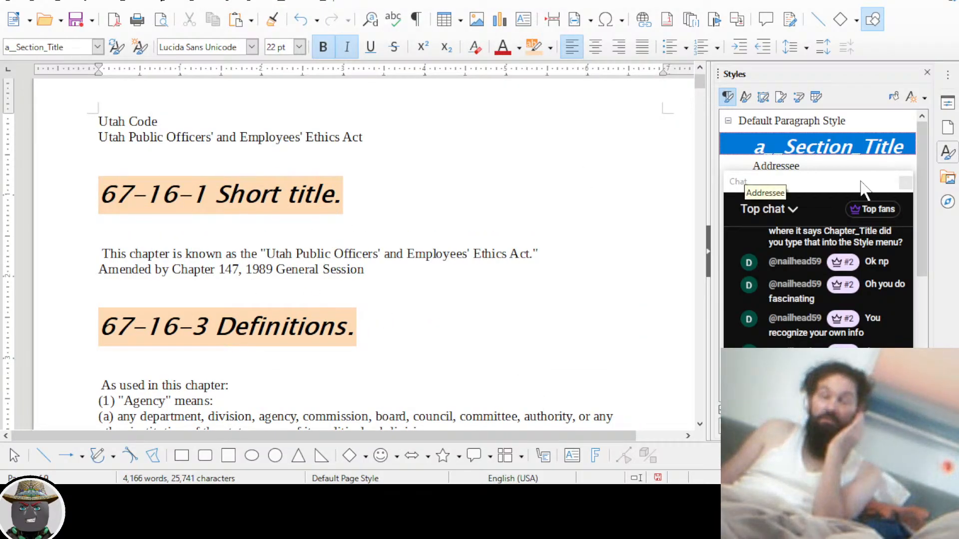
Move the chat window off the style list and apply the a__Section_Title style to the "67-16-4 Improperly disclosing or using" heading
{"action": "left_click_drag", "start_coordinate": [841, 186], "coordinate": [630, 195]}
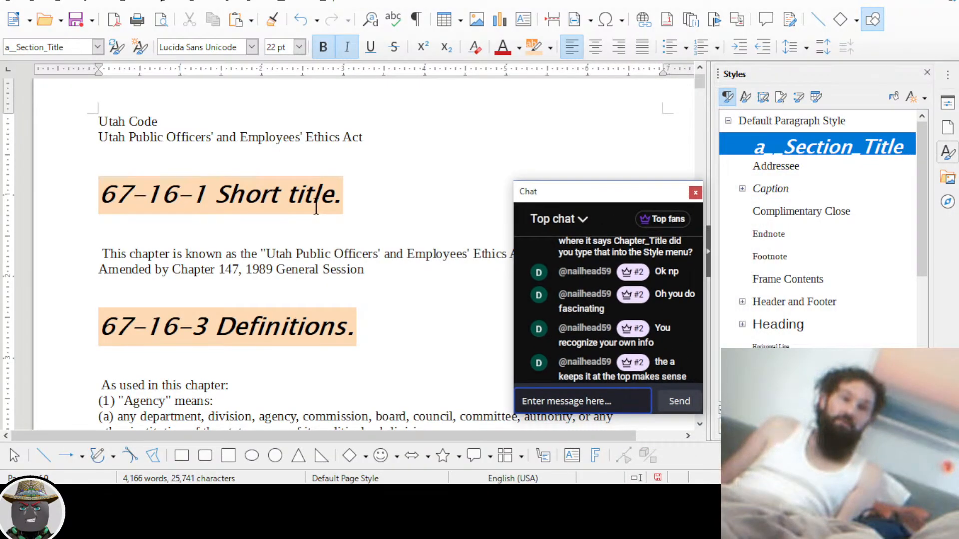
{"action": "scroll", "coordinate": [316, 208], "scroll_direction": "down", "scroll_amount": 3}
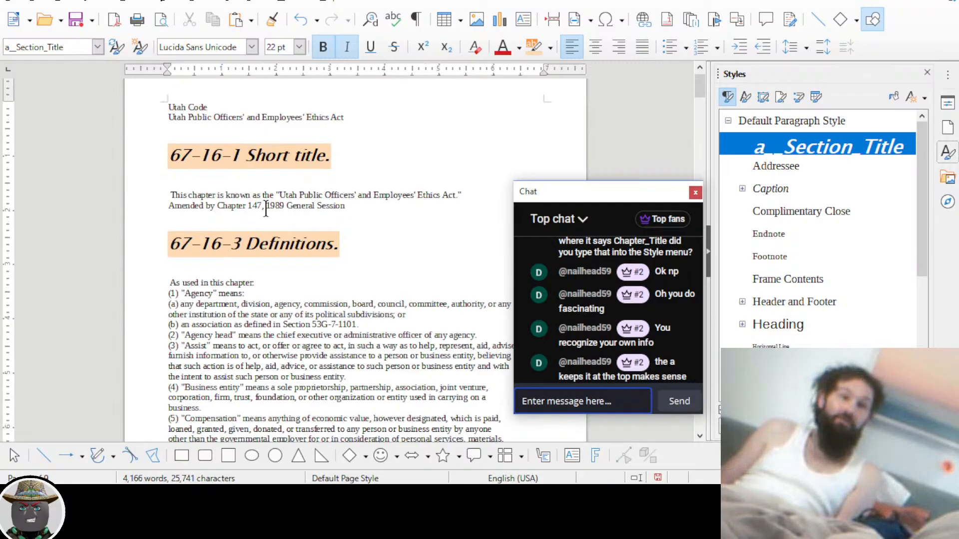
{"action": "scroll", "coordinate": [266, 209], "scroll_direction": "down", "scroll_amount": 20}
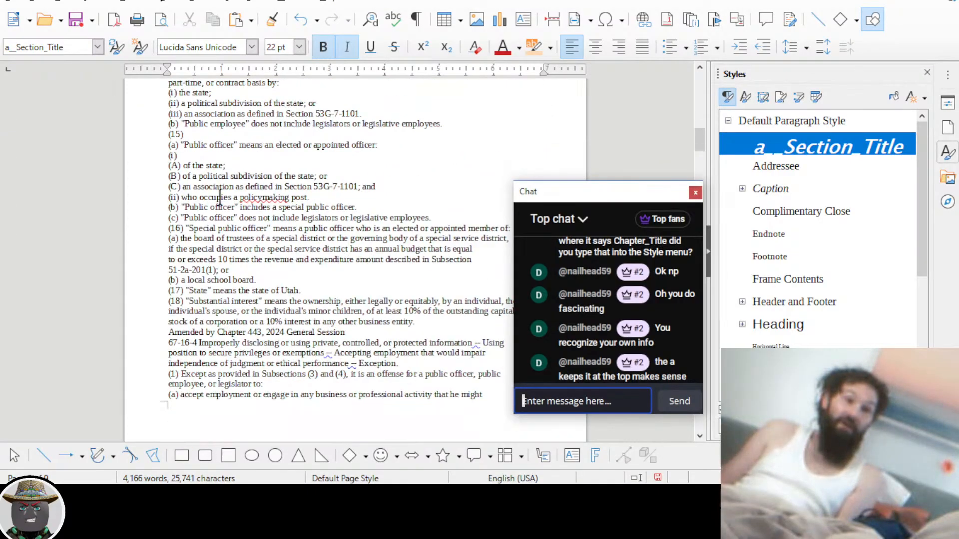
{"action": "scroll", "coordinate": [220, 196], "scroll_direction": "up", "scroll_amount": 3}
{"action": "scroll", "coordinate": [194, 202], "scroll_direction": "up", "scroll_amount": 1}
{"action": "scroll", "coordinate": [194, 202], "scroll_direction": "up", "scroll_amount": 10}
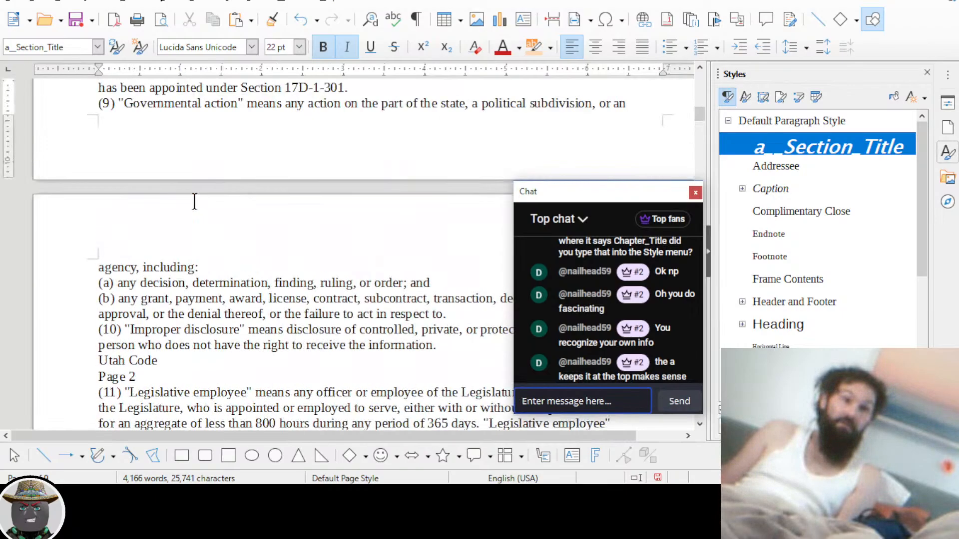
{"action": "scroll", "coordinate": [194, 199], "scroll_direction": "down", "scroll_amount": 15}
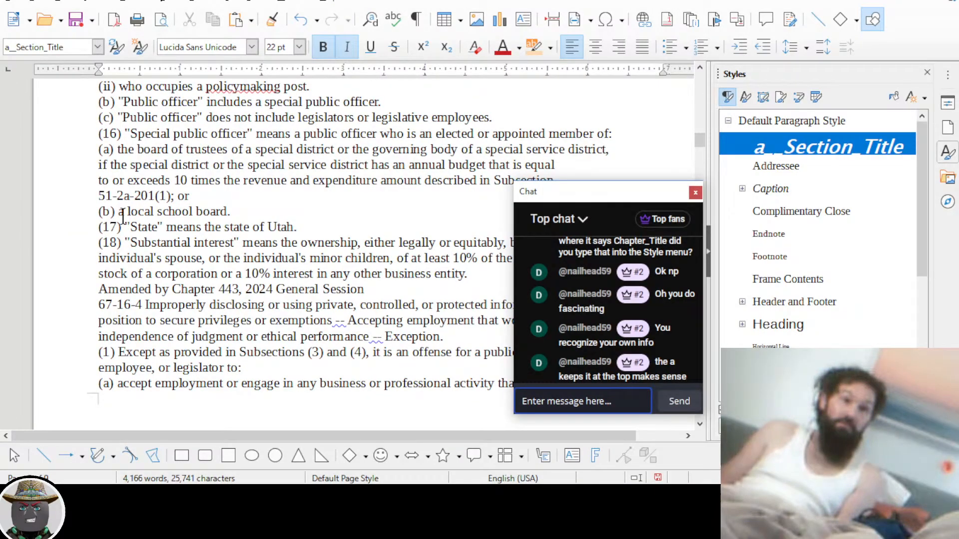
{"action": "scroll", "coordinate": [123, 216], "scroll_direction": "down", "scroll_amount": 3}
{"action": "left_click", "coordinate": [124, 181]}
{"action": "double_click", "coordinate": [793, 150]}
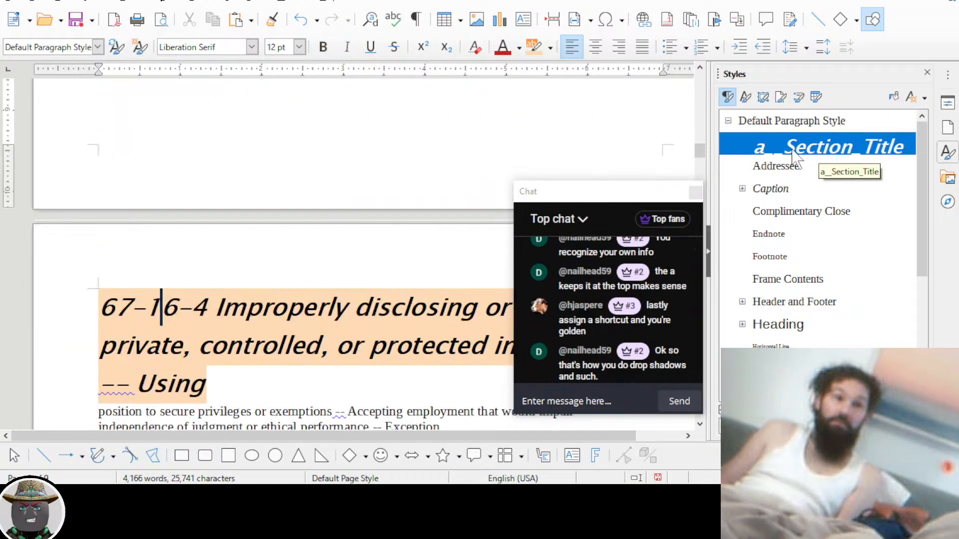
{"action": "scroll", "coordinate": [335, 122], "scroll_direction": "down", "scroll_amount": 5}
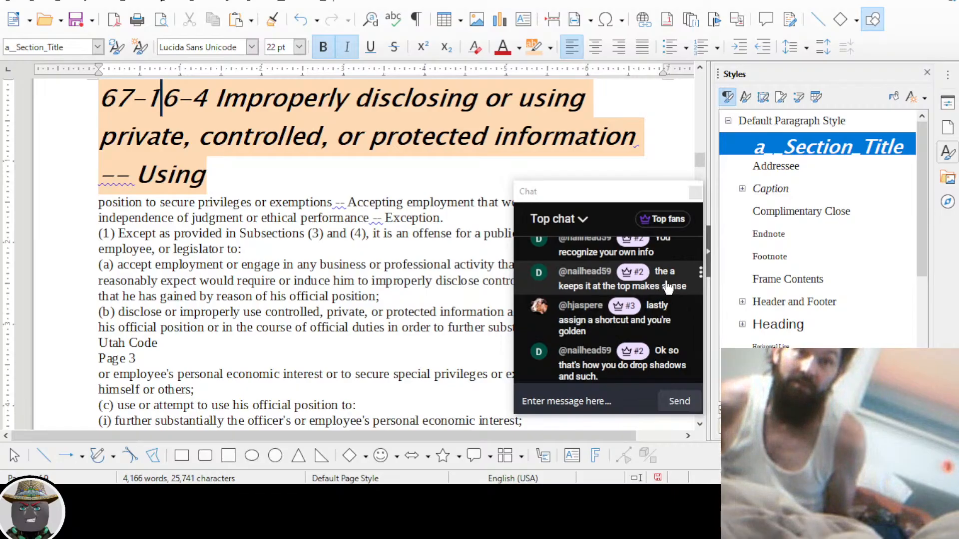
{"action": "scroll", "coordinate": [662, 295], "scroll_direction": "up", "scroll_amount": 3}
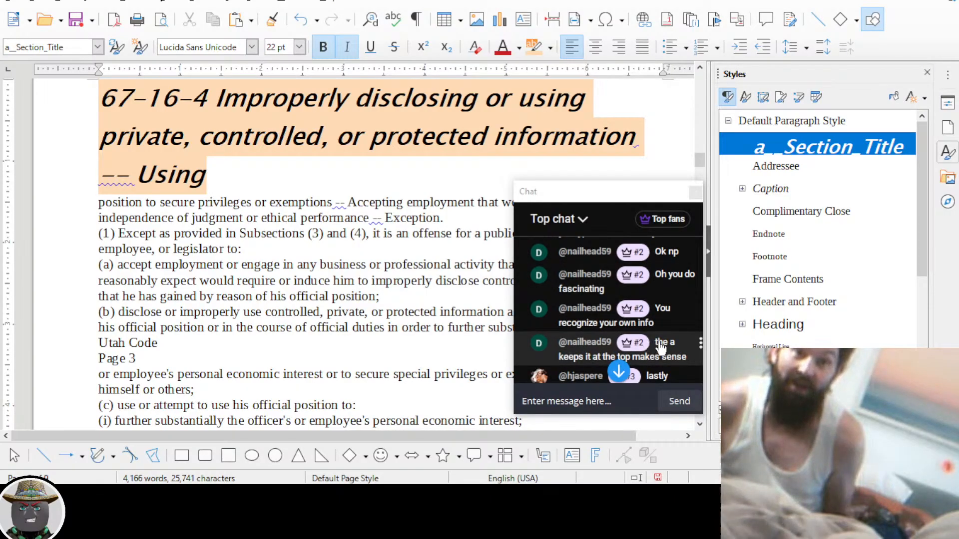
{"action": "scroll", "coordinate": [660, 347], "scroll_direction": "down", "scroll_amount": 3}
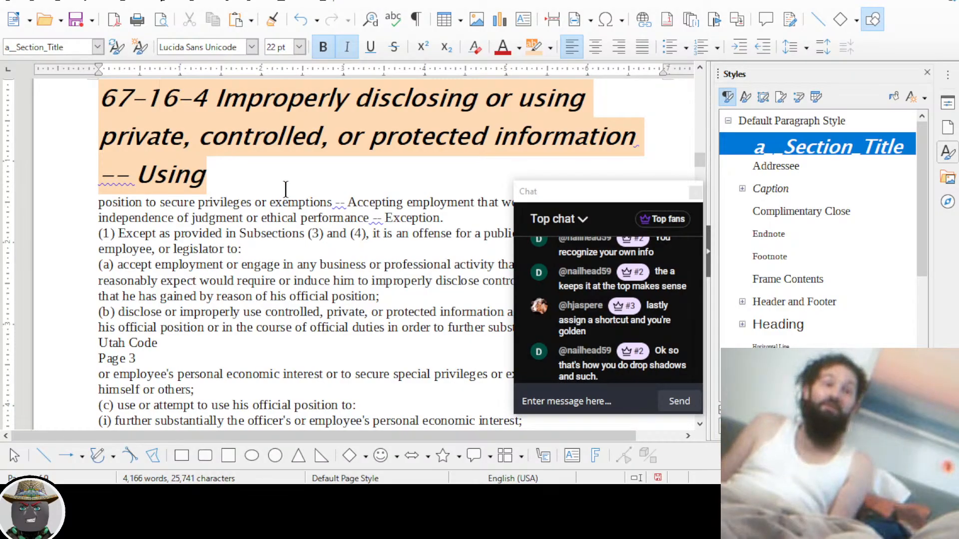
Select all of paragraph (a) below the 67-16-4 heading and open its Character settings, with the chat window moved clear of the dialog
{"action": "left_click", "coordinate": [206, 174]}
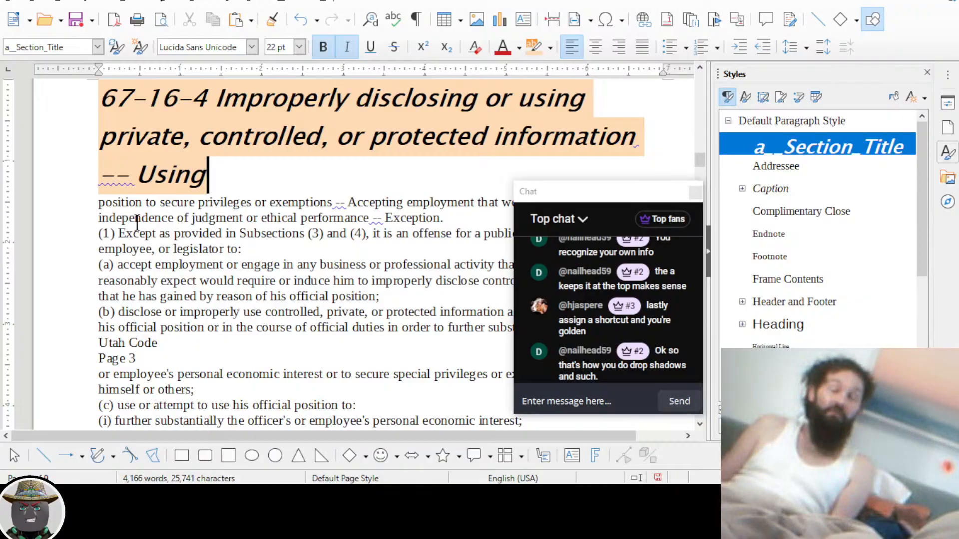
{"action": "left_click_drag", "start_coordinate": [100, 265], "coordinate": [427, 295]}
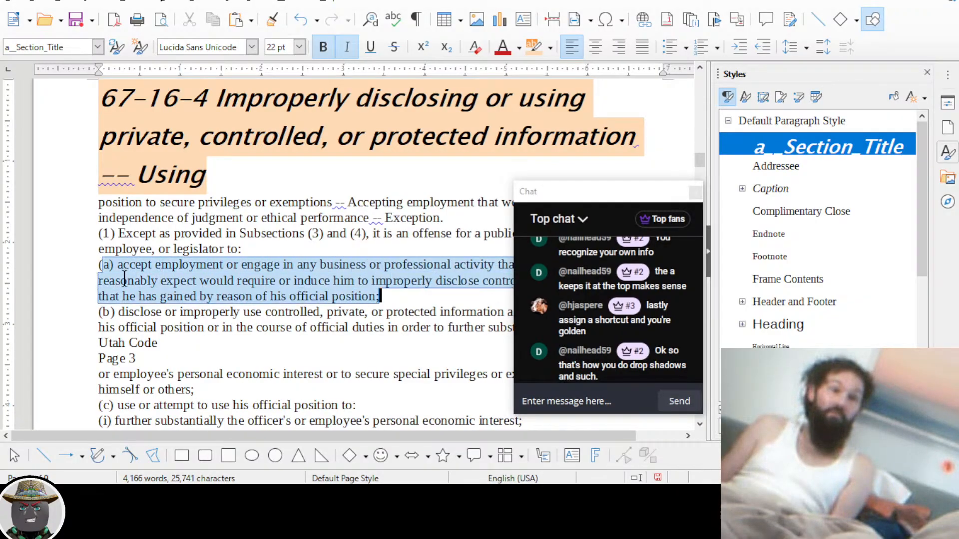
{"action": "left_click_drag", "start_coordinate": [96, 264], "coordinate": [382, 297]}
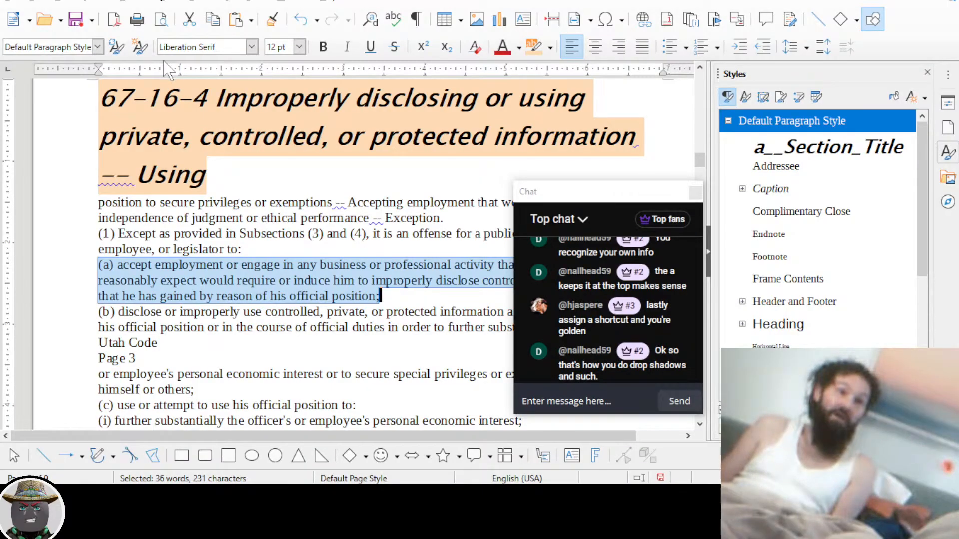
{"action": "left_click", "coordinate": [139, 3]}
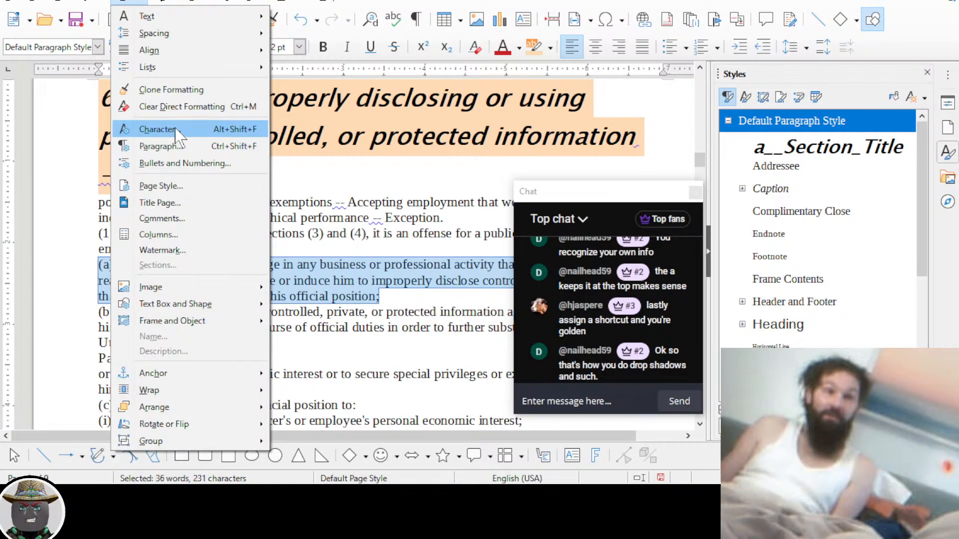
{"action": "left_click", "coordinate": [365, 1]}
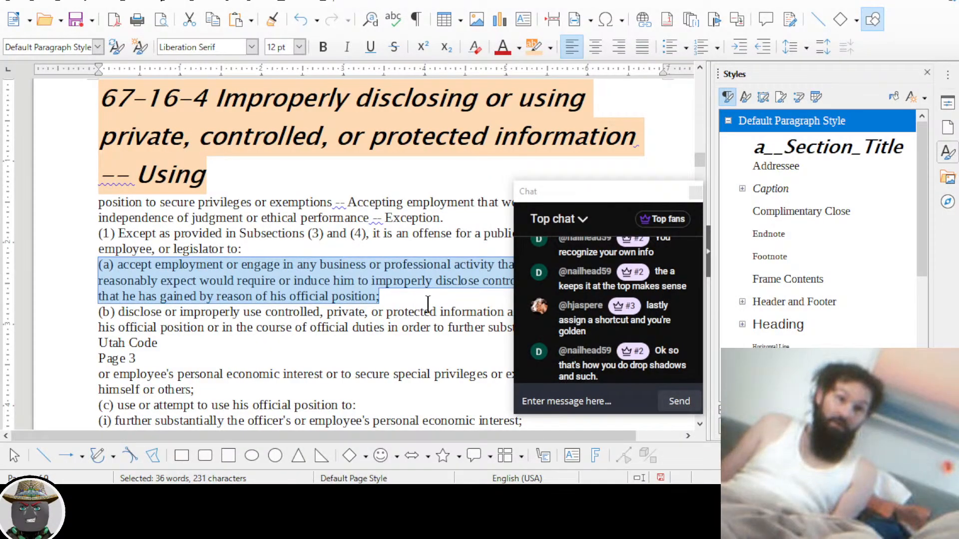
{"action": "key", "text": "ctrl+d"}
{"action": "left_click_drag", "start_coordinate": [567, 199], "coordinate": [800, 192]}
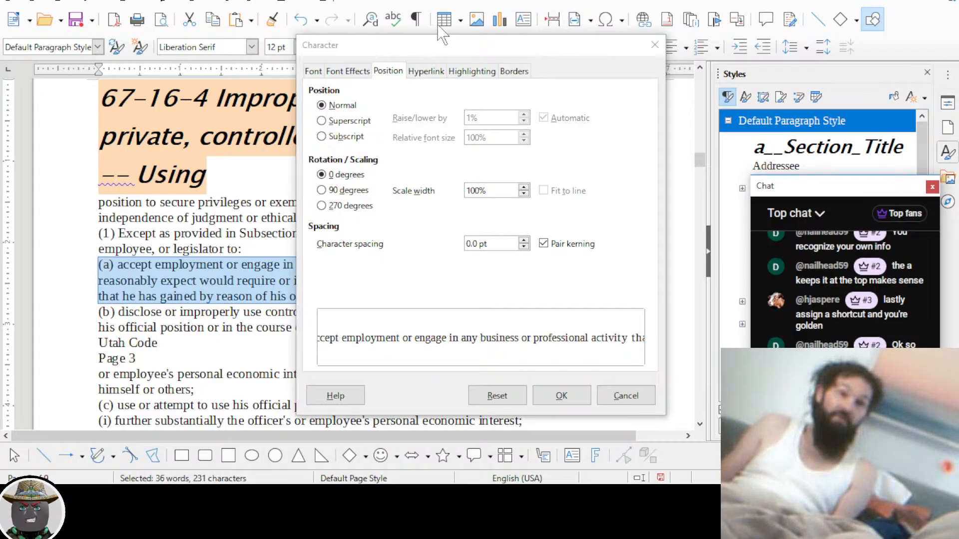
{"action": "left_click", "coordinate": [401, 50]}
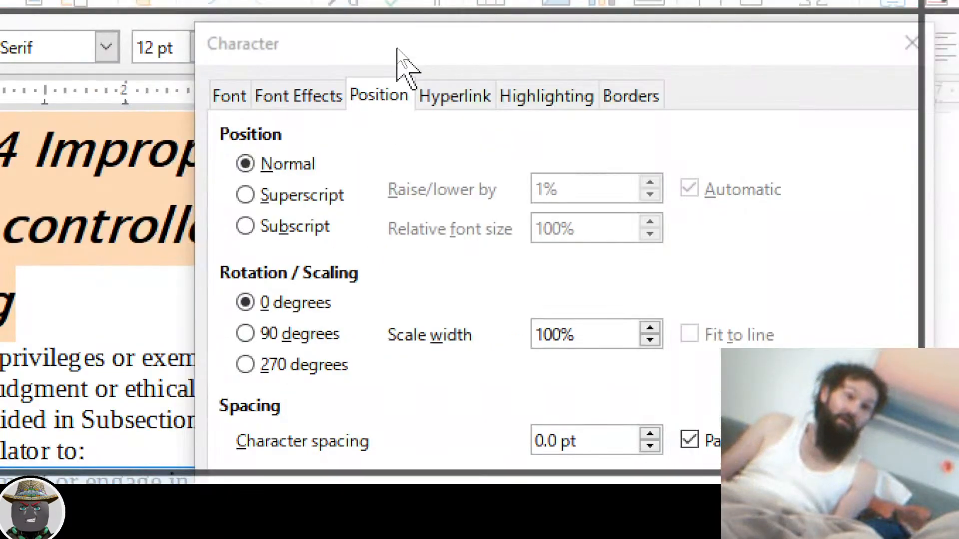
{"action": "left_click", "coordinate": [401, 48]}
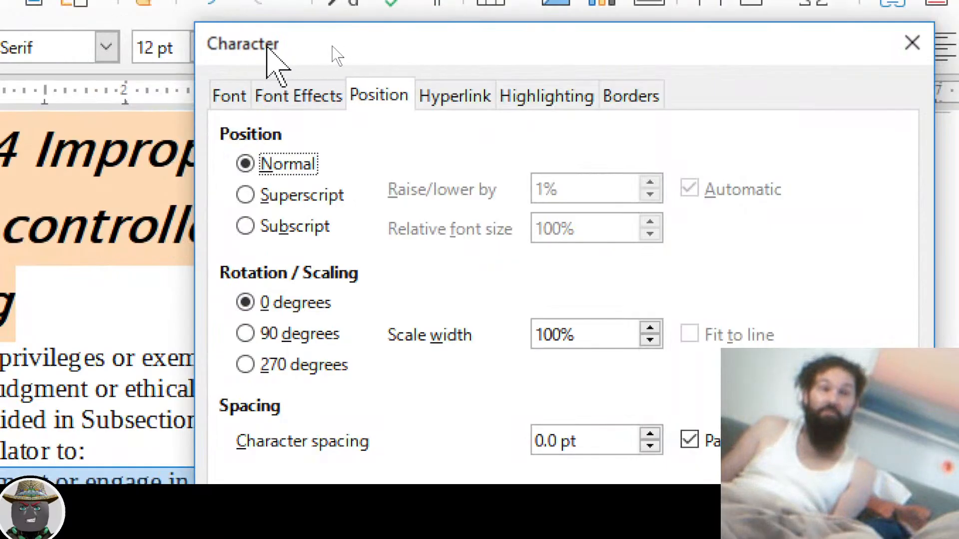
{"action": "left_click_drag", "start_coordinate": [401, 47], "coordinate": [357, 122]}
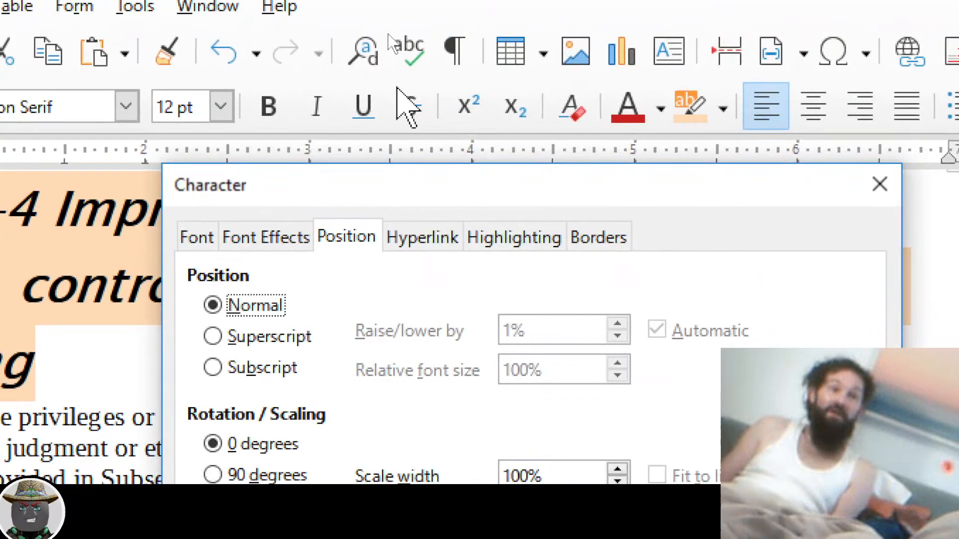
{"action": "left_click_drag", "start_coordinate": [403, 193], "coordinate": [413, 101]}
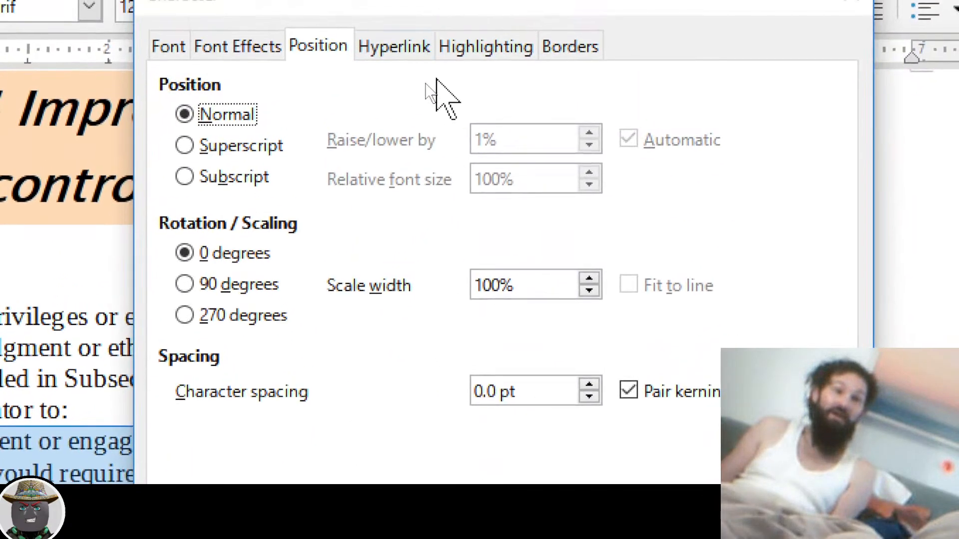
{"action": "left_click_drag", "start_coordinate": [332, 1], "coordinate": [405, 23]}
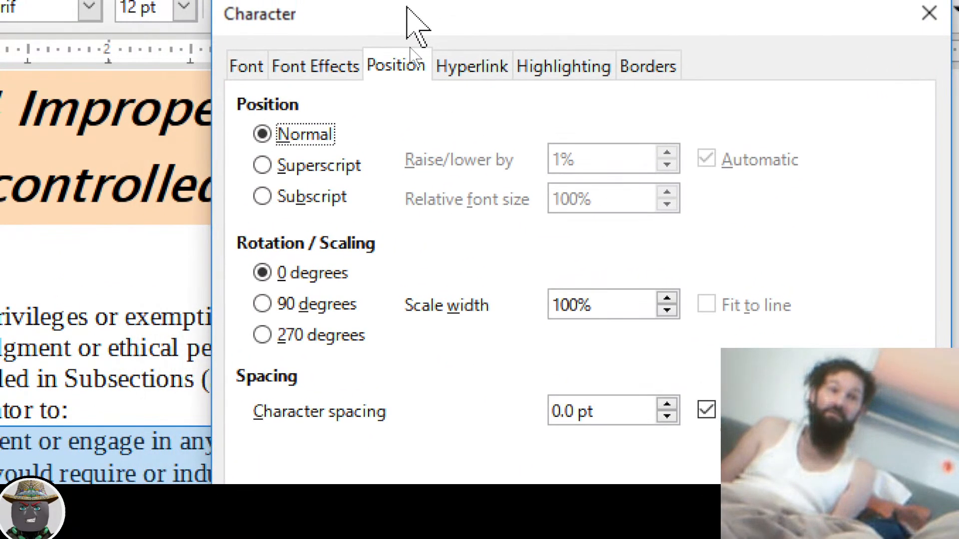
Give the selected paragraph (a) the Outline and Shadow font effects, leaving Hidden off, and accept the changes
{"action": "left_click", "coordinate": [311, 65]}
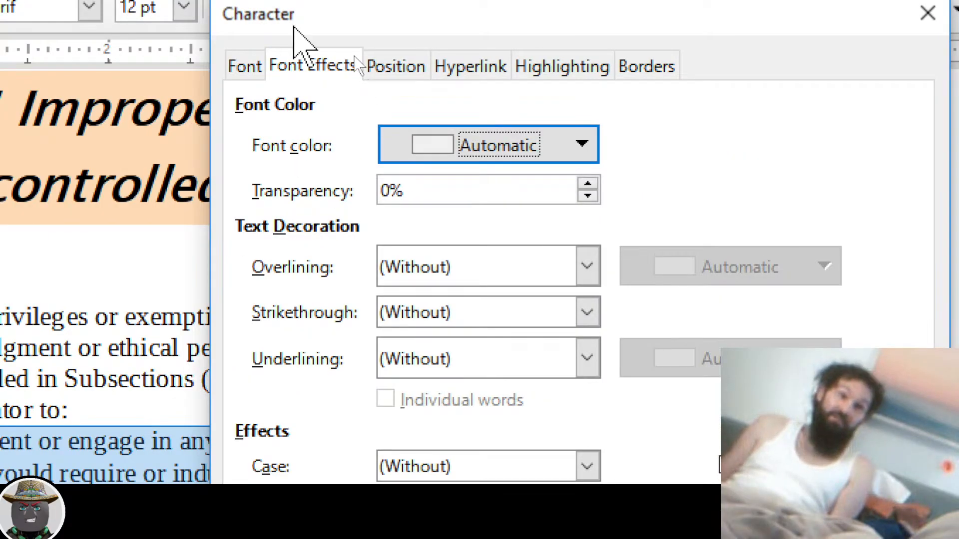
{"action": "left_click_drag", "start_coordinate": [295, 29], "coordinate": [281, 13]}
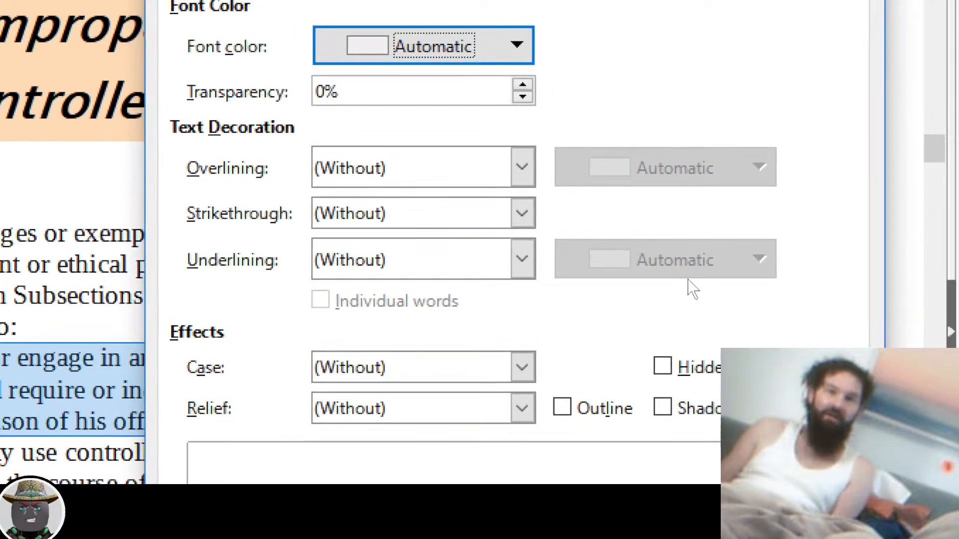
{"action": "left_click", "coordinate": [663, 408]}
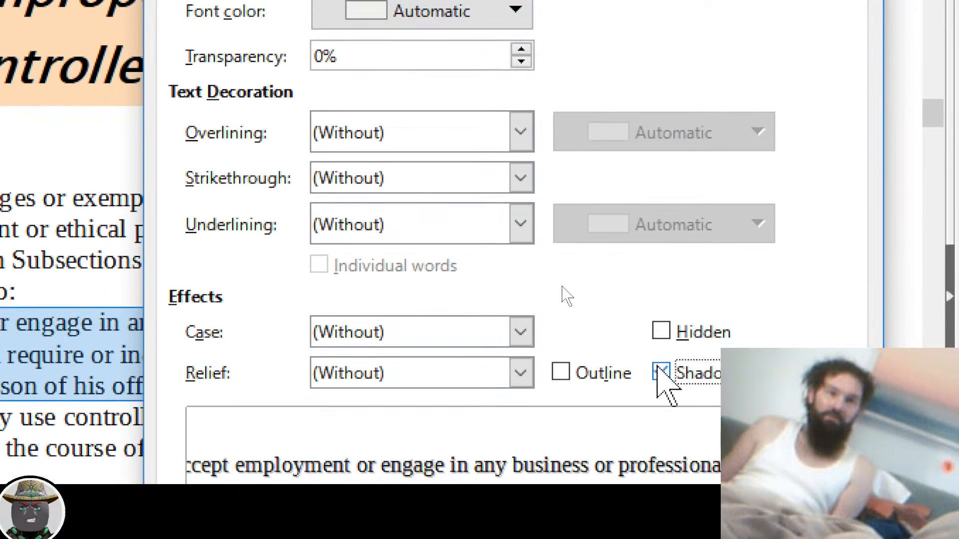
{"action": "left_click", "coordinate": [561, 373]}
{"action": "left_click", "coordinate": [662, 331]}
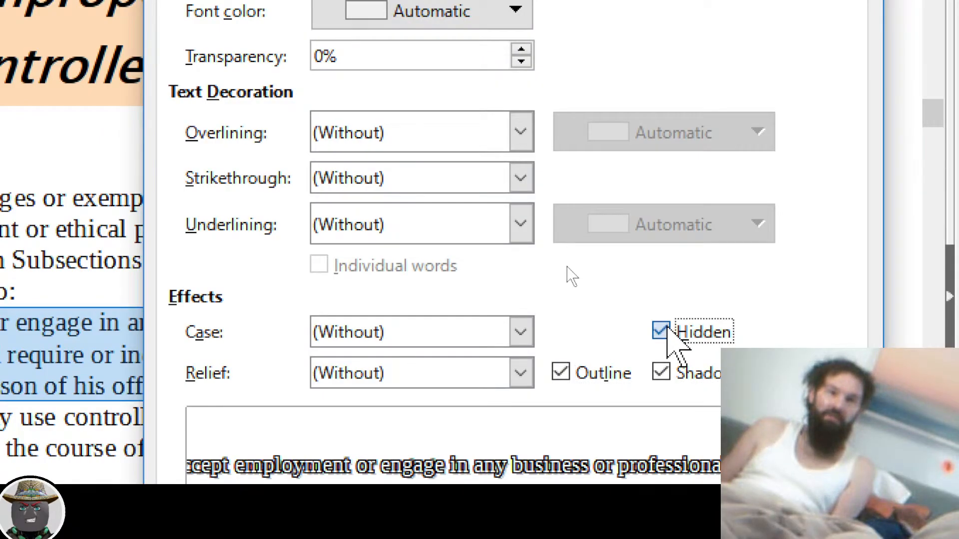
{"action": "left_click", "coordinate": [665, 330]}
{"action": "left_click", "coordinate": [662, 373]}
{"action": "left_click", "coordinate": [662, 372]}
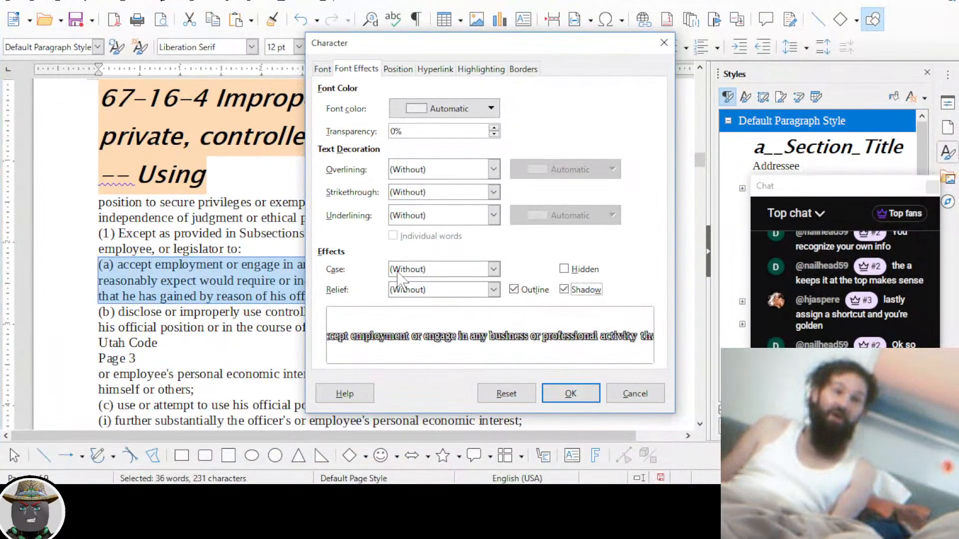
{"action": "left_click", "coordinate": [571, 394]}
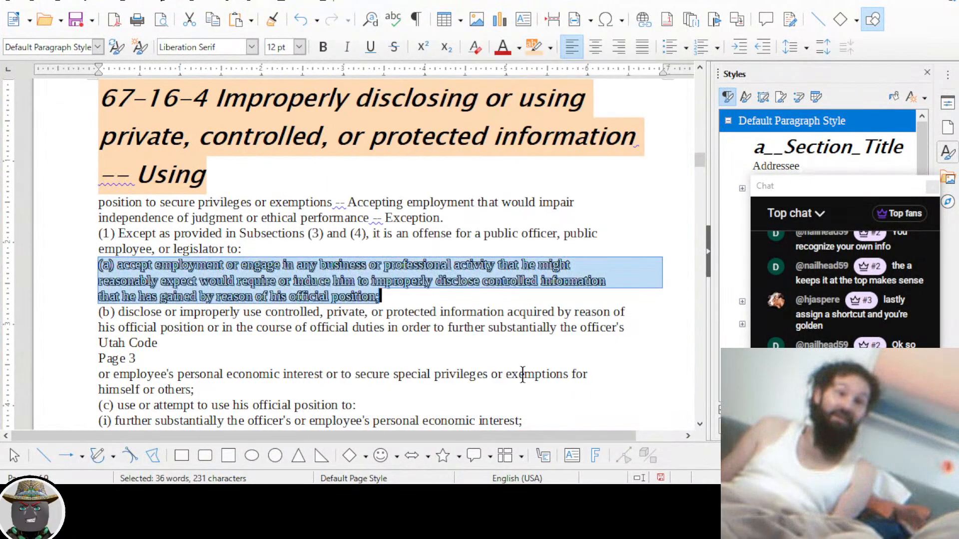
Inspect the outlined and shadowed text of paragraph (a) up close, undo the font effects and deselect the text
{"action": "scroll", "coordinate": [241, 328], "scroll_direction": "up", "scroll_amount": 3}
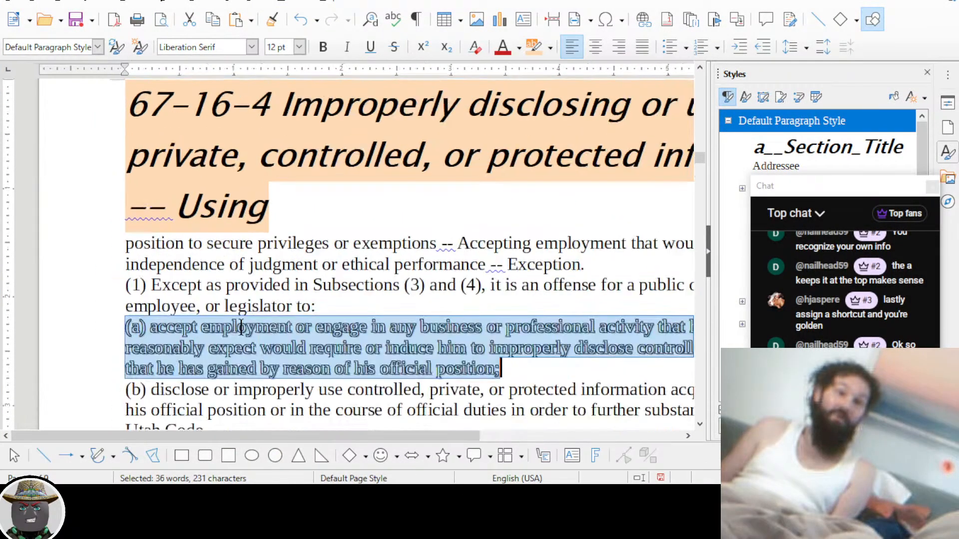
{"action": "left_click", "coordinate": [241, 328]}
{"action": "scroll", "coordinate": [241, 328], "scroll_direction": "down", "scroll_amount": 1}
{"action": "scroll", "coordinate": [305, 346], "scroll_direction": "up", "scroll_amount": 2}
{"action": "scroll", "coordinate": [311, 345], "scroll_direction": "up", "scroll_amount": 4}
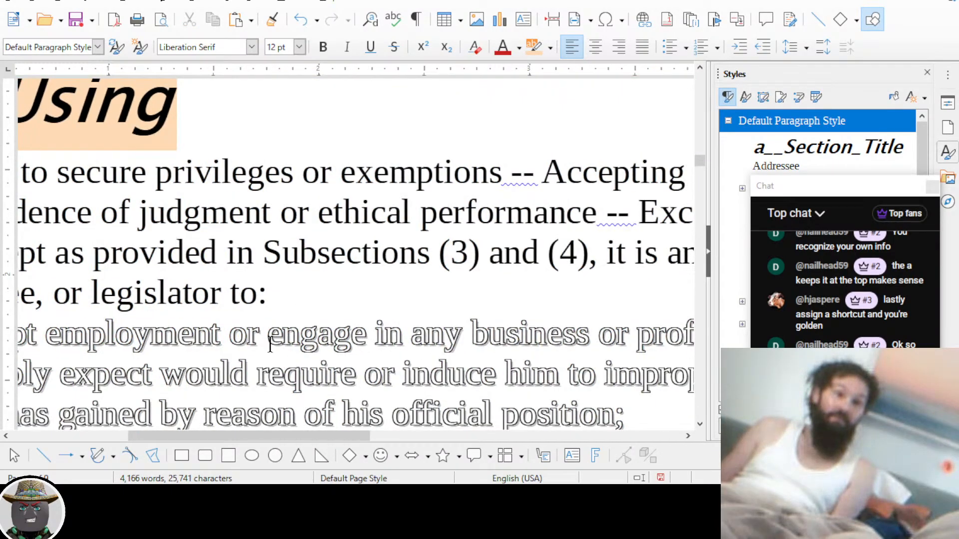
{"action": "scroll", "coordinate": [271, 345], "scroll_direction": "left", "scroll_amount": 3}
{"action": "scroll", "coordinate": [270, 345], "scroll_direction": "down", "scroll_amount": 1}
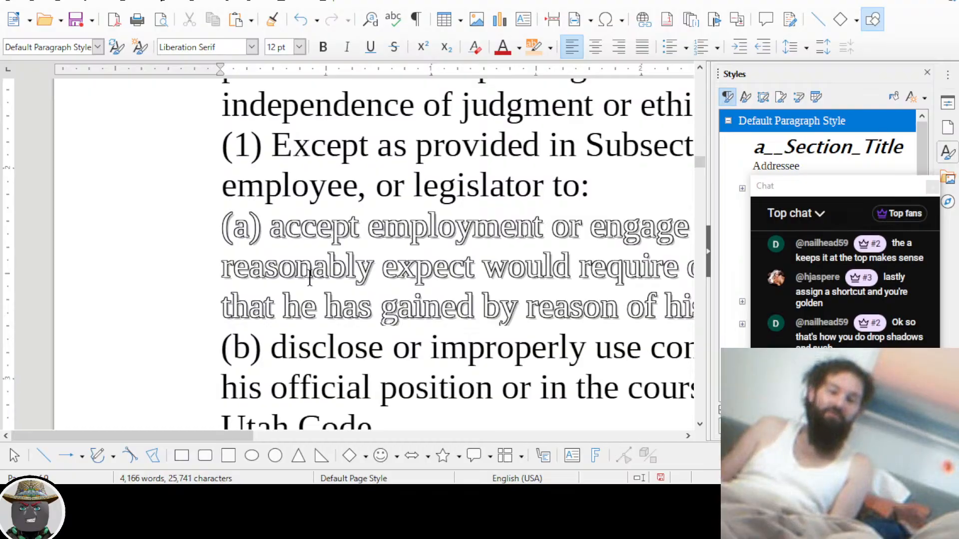
{"action": "scroll", "coordinate": [303, 279], "scroll_direction": "down", "scroll_amount": 2}
{"action": "key", "text": "ctrl+z"}
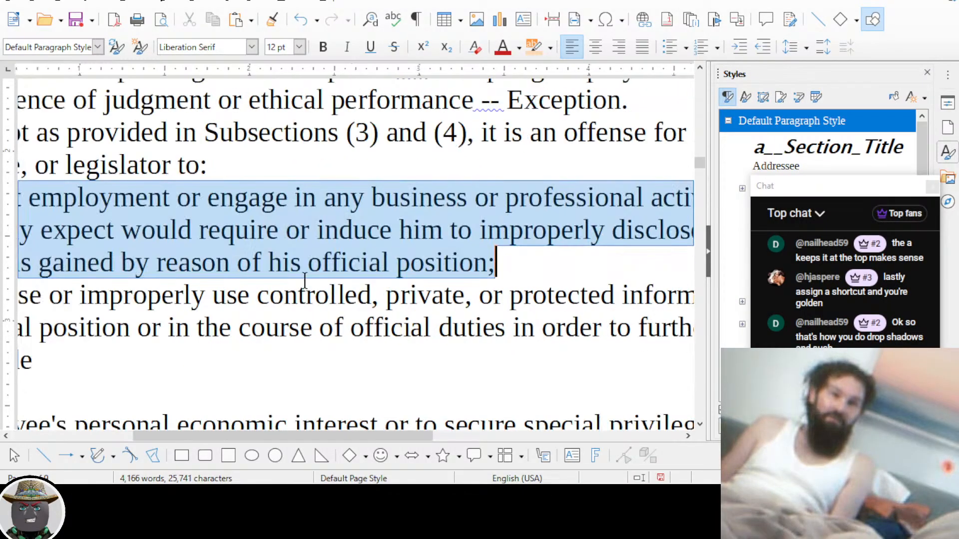
{"action": "scroll", "coordinate": [219, 271], "scroll_direction": "left", "scroll_amount": 2}
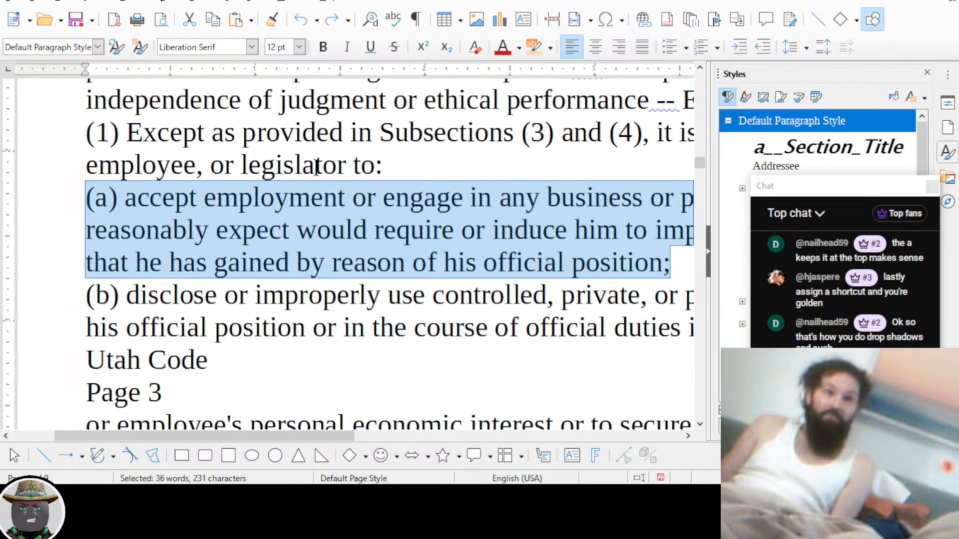
{"action": "left_click", "coordinate": [300, 205]}
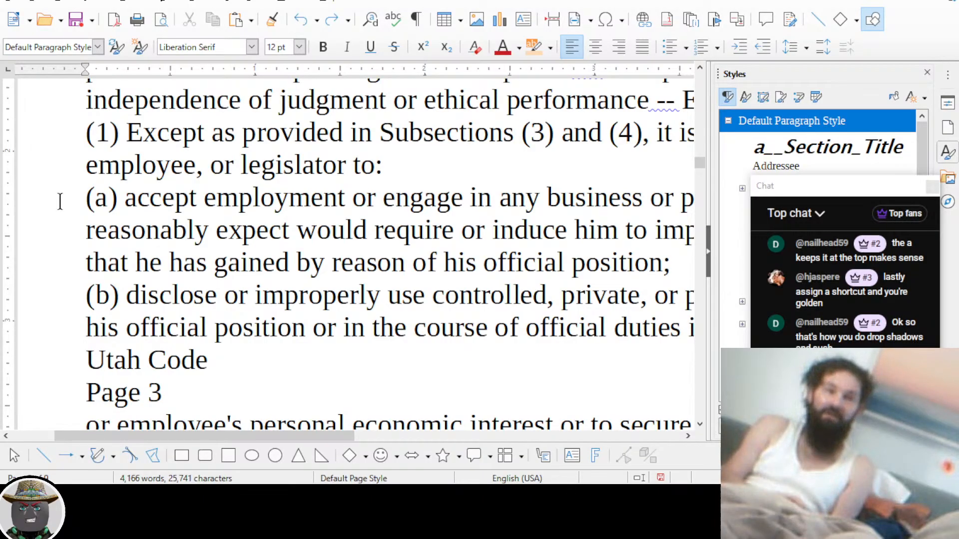
Look at paragraph (a)'s indents and spacing in the Paragraph settings and close them without changes
{"action": "double_click", "coordinate": [256, 69]}
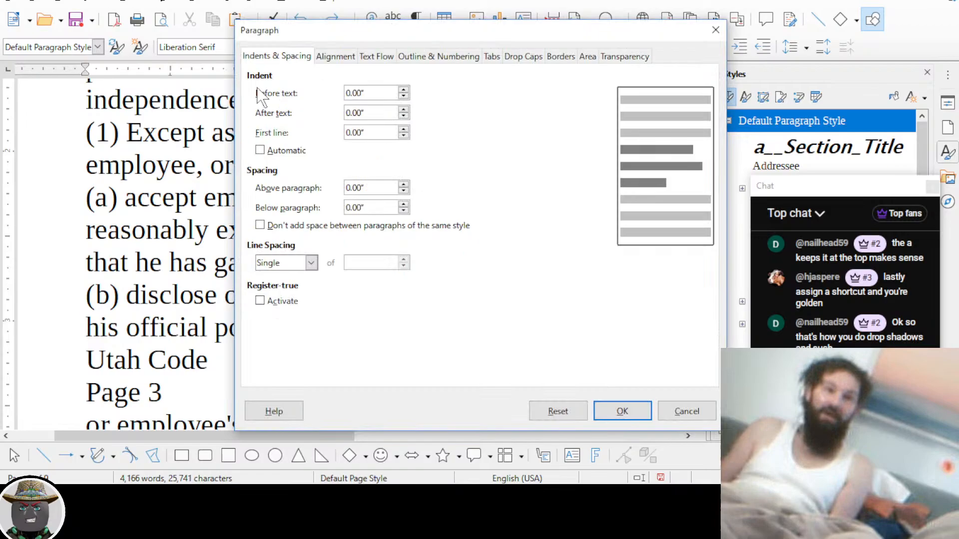
{"action": "left_click", "coordinate": [212, 106]}
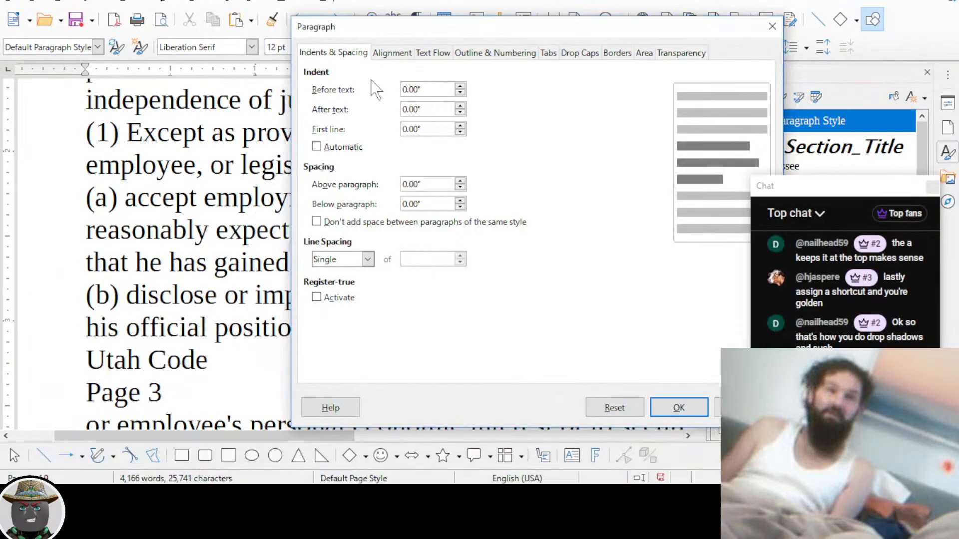
{"action": "key", "text": "Escape"}
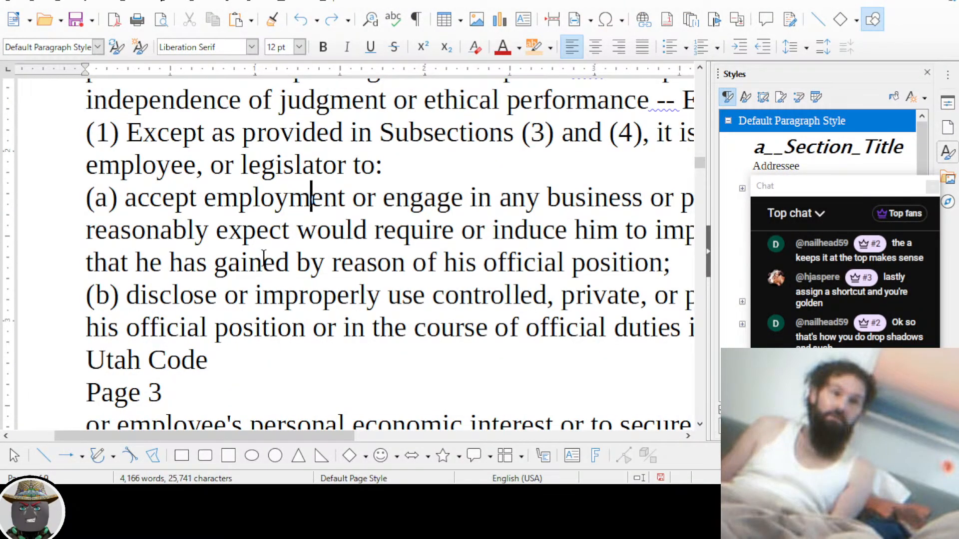
{"action": "left_click", "coordinate": [264, 241]}
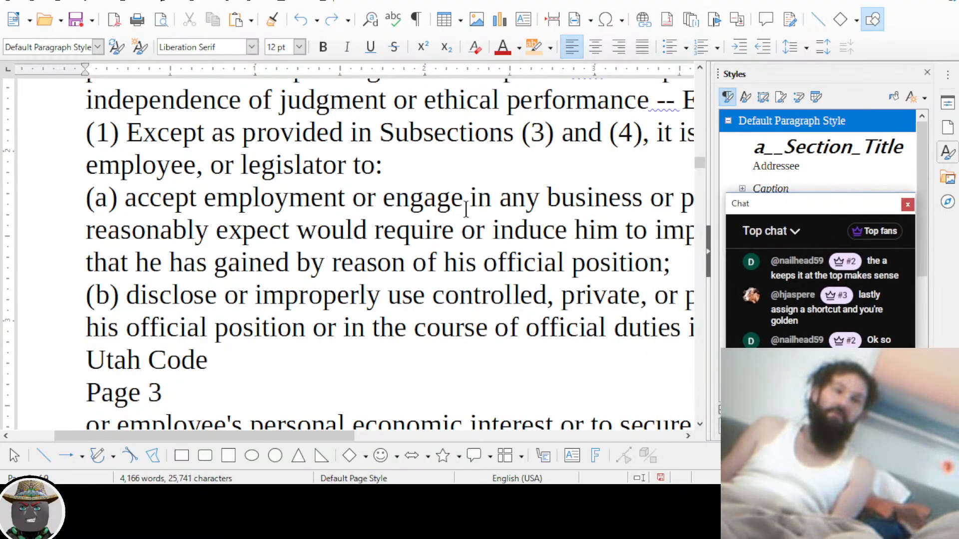
{"action": "left_click", "coordinate": [438, 209]}
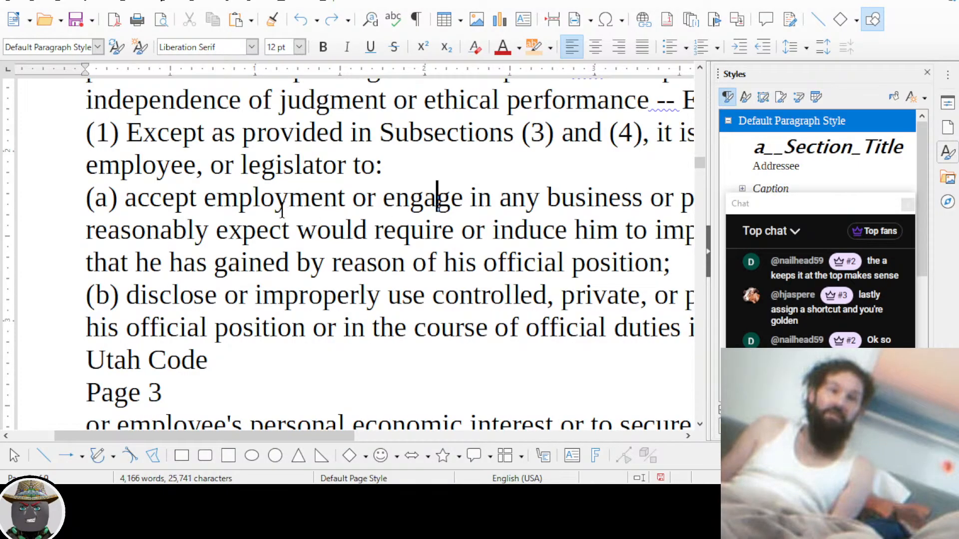
{"action": "left_click_drag", "start_coordinate": [288, 199], "coordinate": [425, 229]}
{"action": "left_click", "coordinate": [149, 4]}
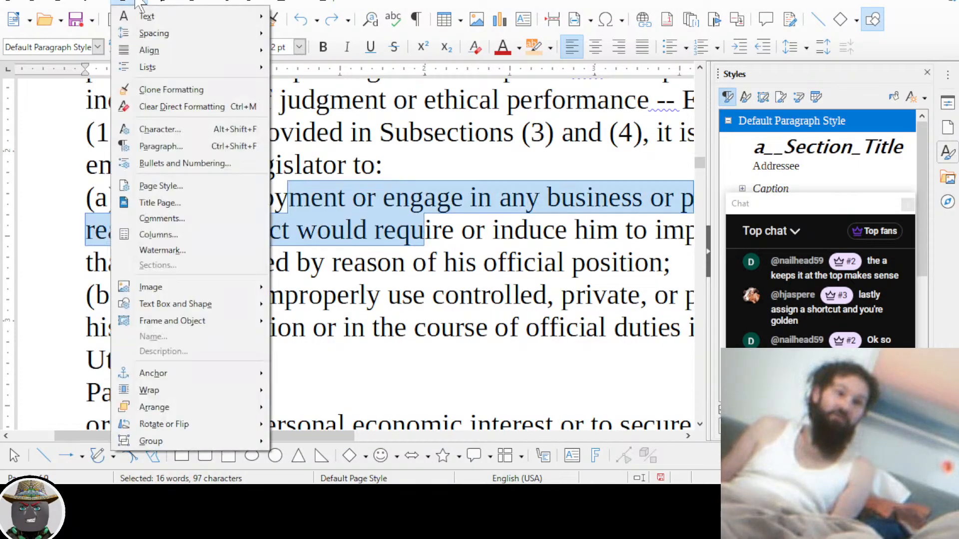
{"action": "left_click", "coordinate": [374, 162]}
{"action": "left_click", "coordinate": [324, 202]}
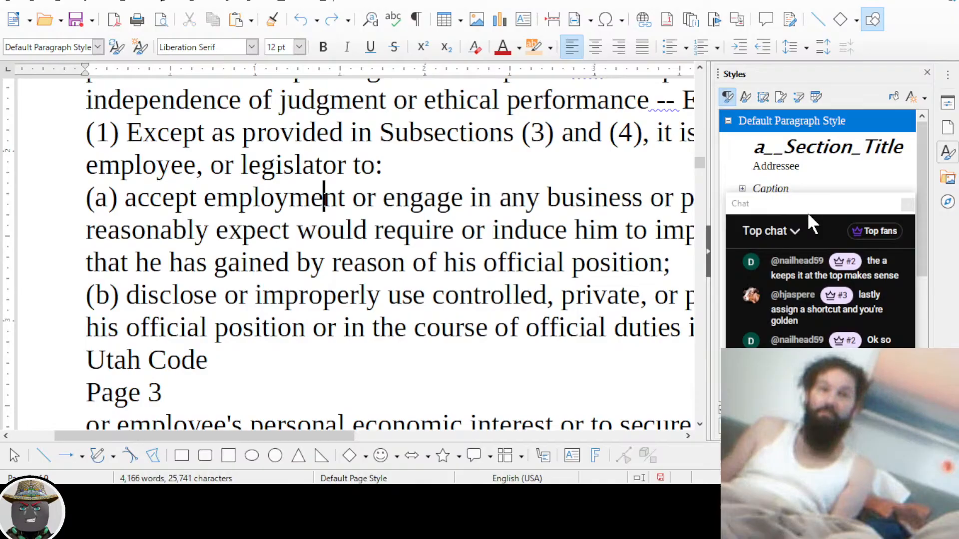
Move the chat window off the style list and create a new paragraph style named a__Test_Para from paragraph (a)
{"action": "left_click_drag", "start_coordinate": [808, 212], "coordinate": [659, 341]}
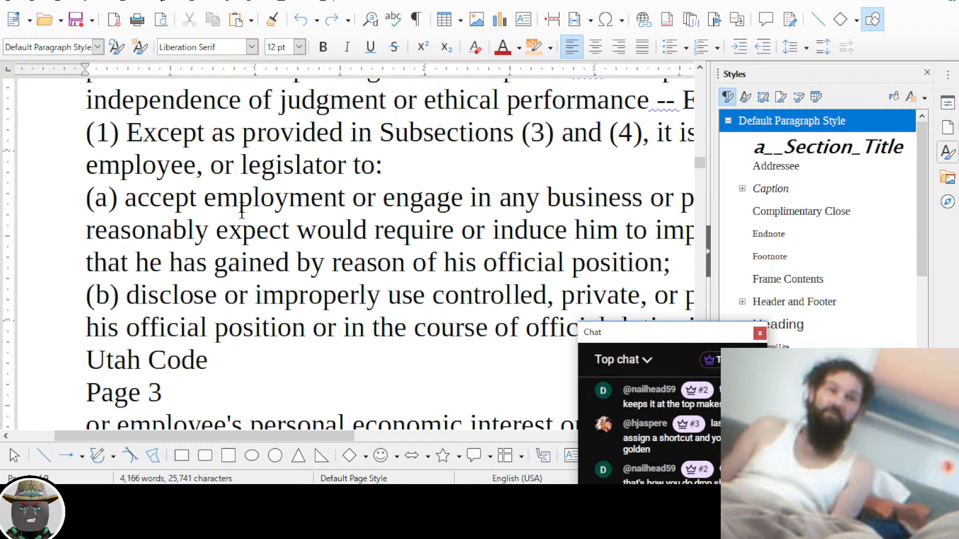
{"action": "left_click_drag", "start_coordinate": [174, 199], "coordinate": [298, 207]}
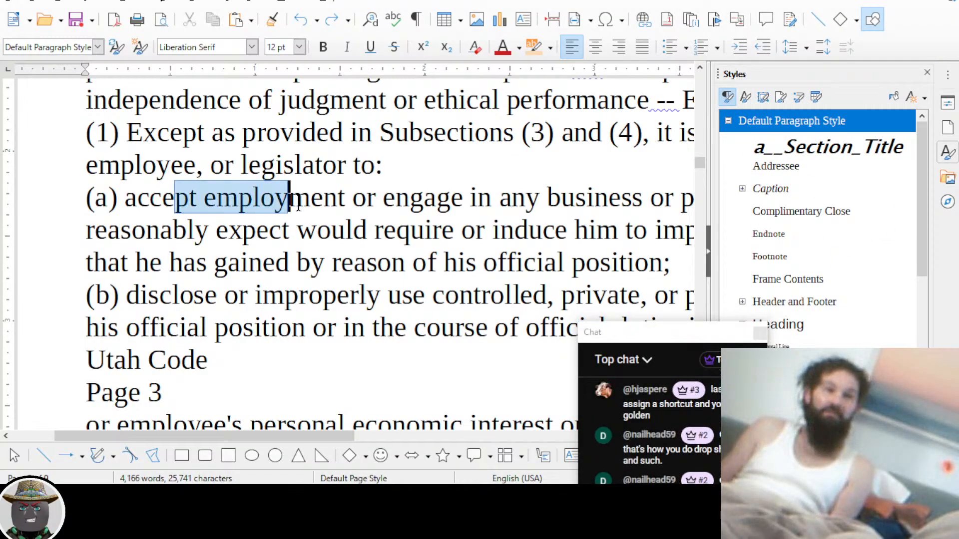
{"action": "left_click", "coordinate": [273, 210]}
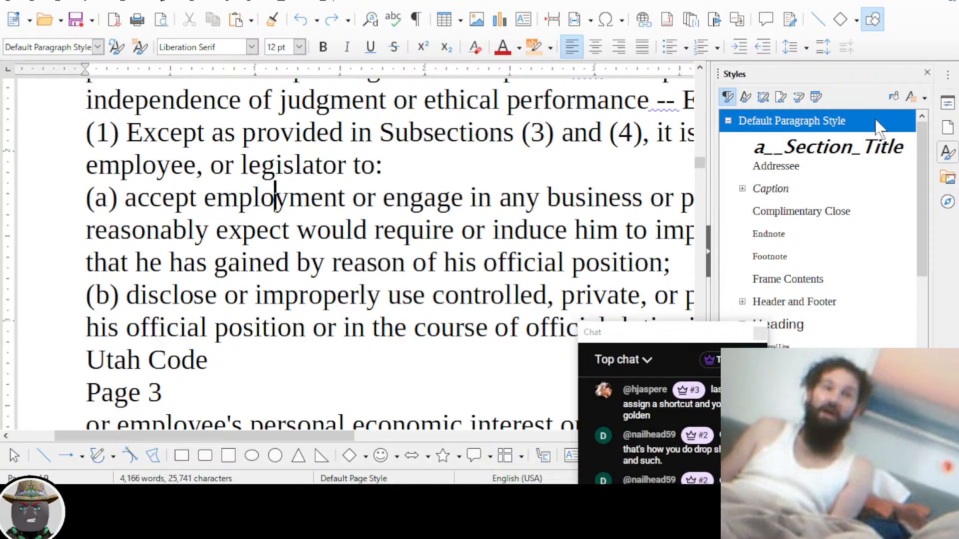
{"action": "left_click", "coordinate": [913, 98]}
{"action": "left_click", "coordinate": [879, 116]}
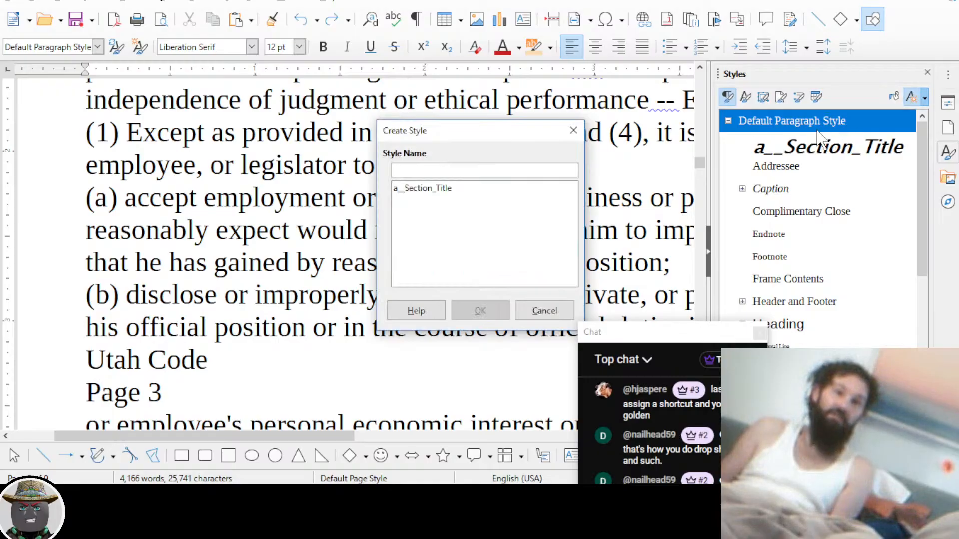
{"action": "type", "text": "a"}
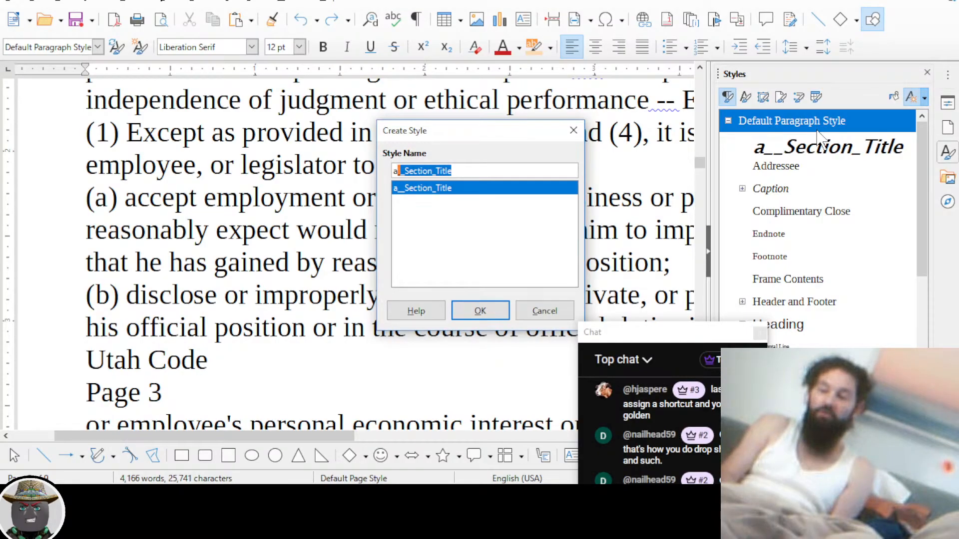
{"action": "type", "text": "_Test_"}
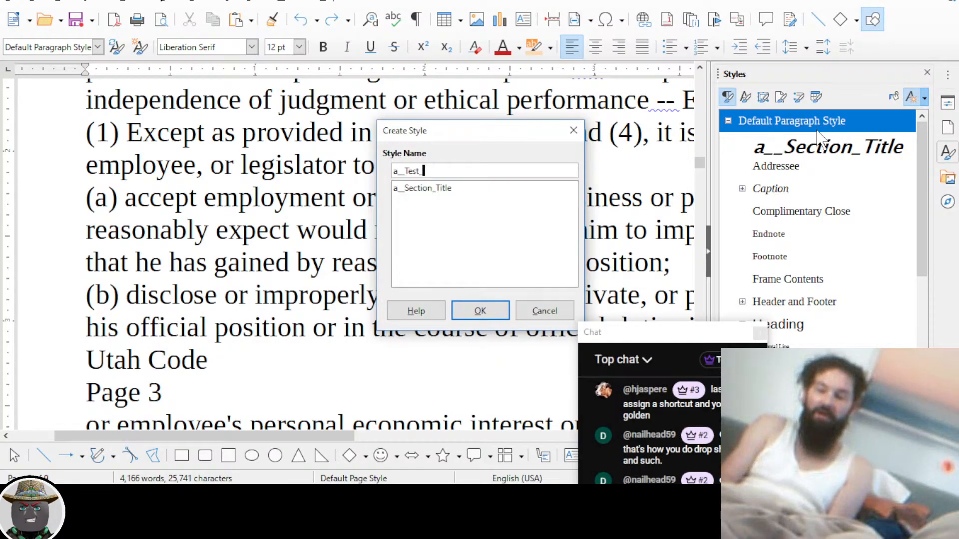
{"action": "type", "text": "Part"}
{"action": "key", "text": "BackSpace"}
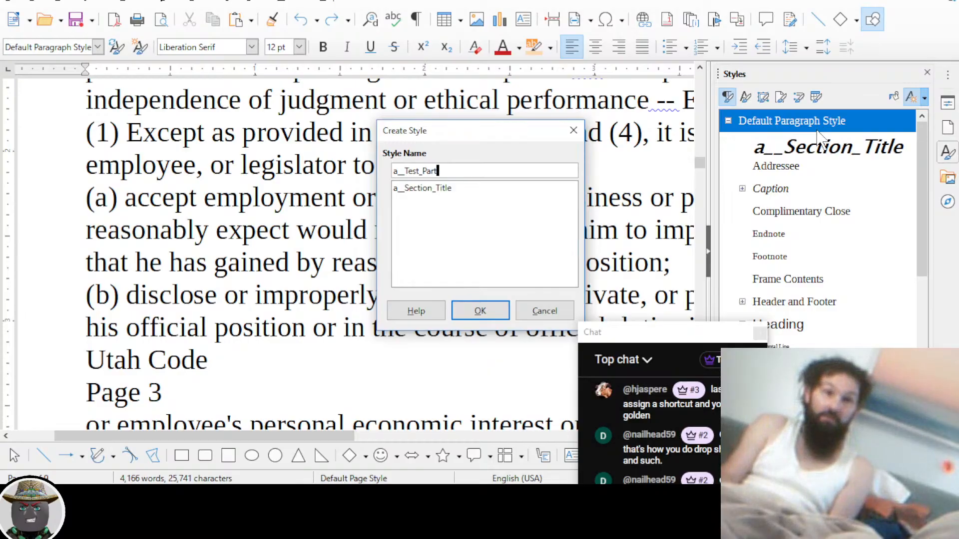
{"action": "type", "text": "a"}
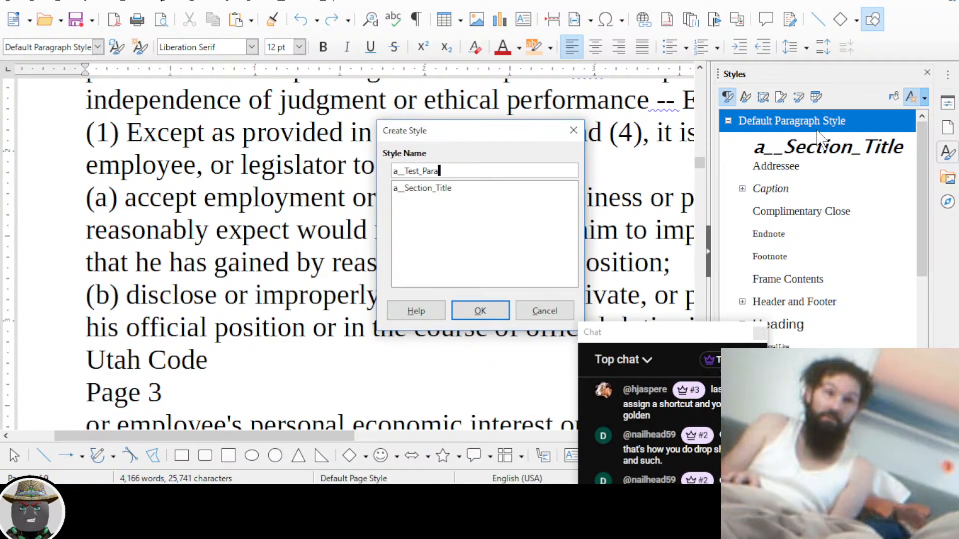
{"action": "key", "text": "Return"}
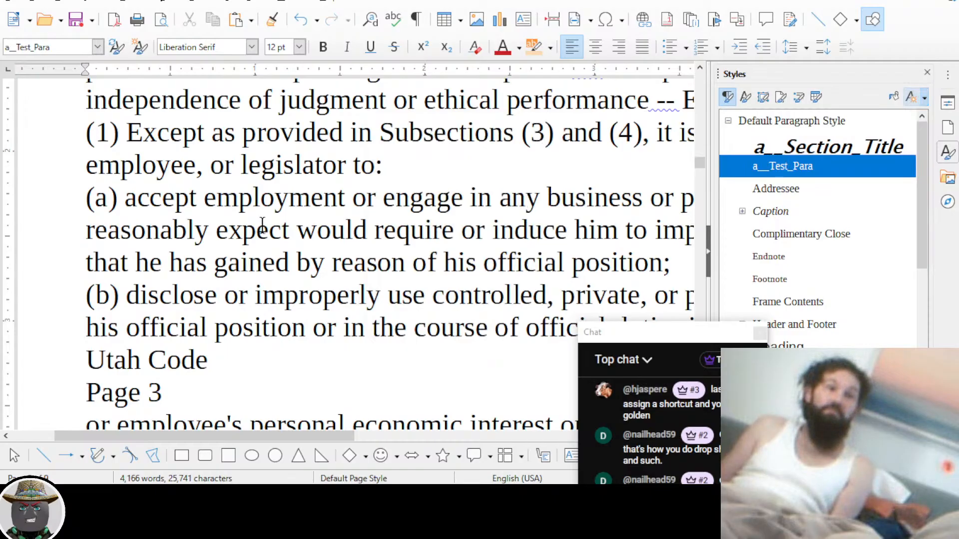
{"action": "left_click_drag", "start_coordinate": [274, 197], "coordinate": [326, 246]}
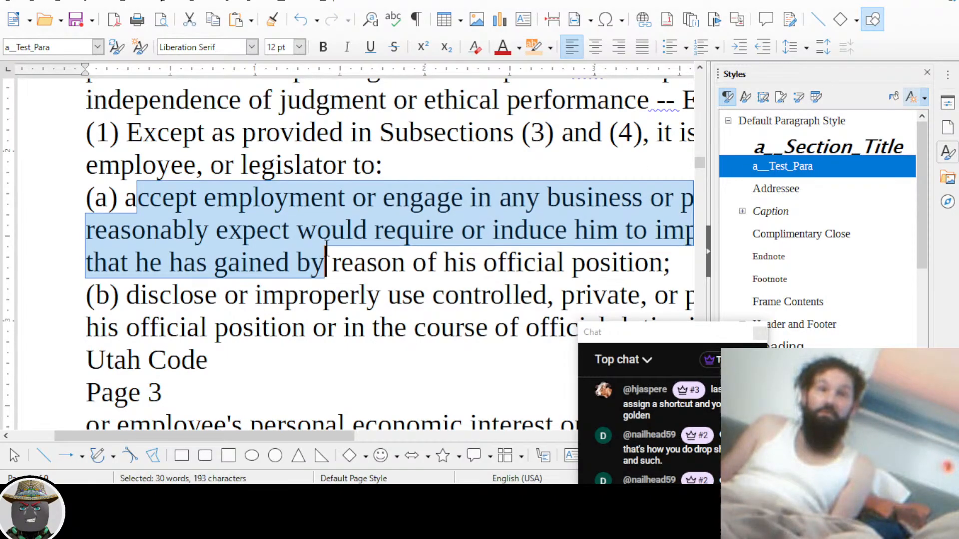
{"action": "left_click", "coordinate": [229, 231]}
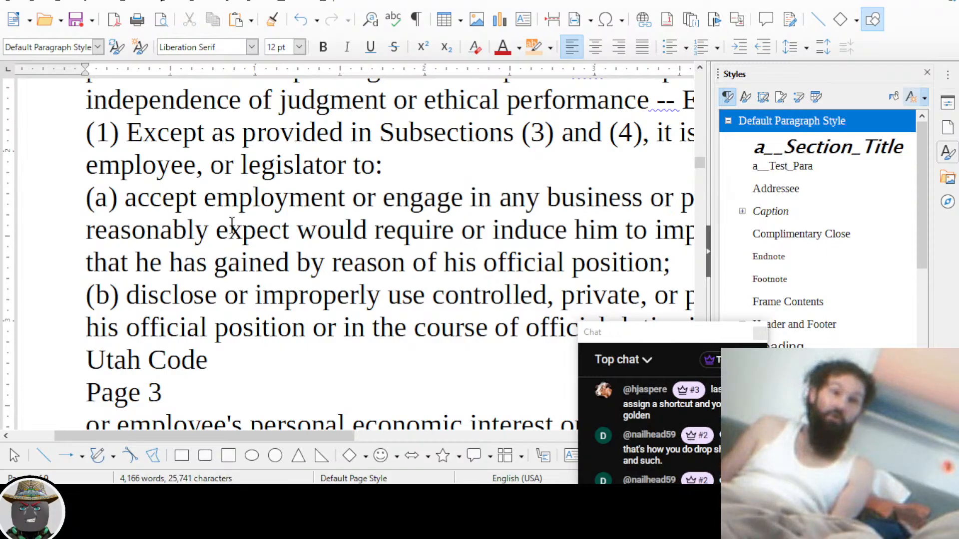
{"action": "left_click_drag", "start_coordinate": [188, 200], "coordinate": [311, 258]}
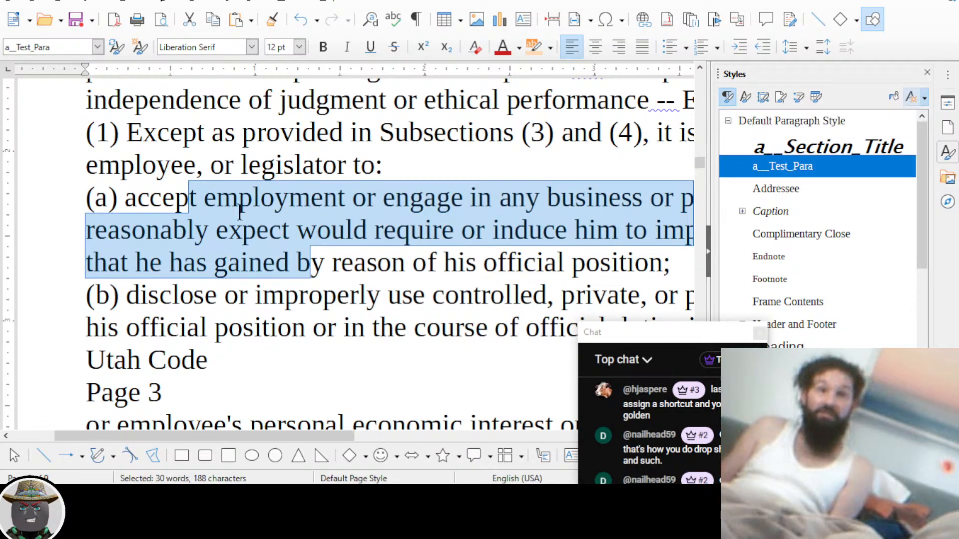
{"action": "left_click", "coordinate": [492, 232]}
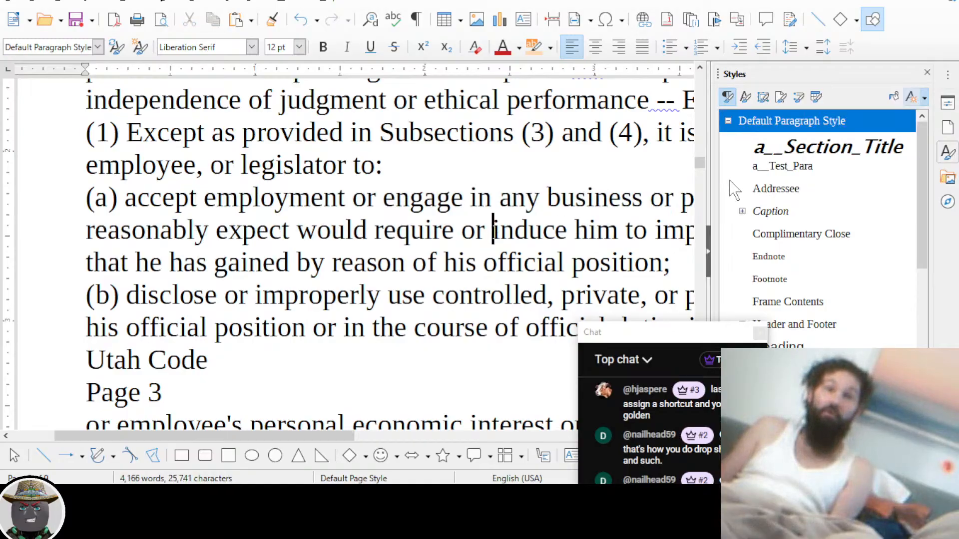
{"action": "right_click", "coordinate": [778, 166]}
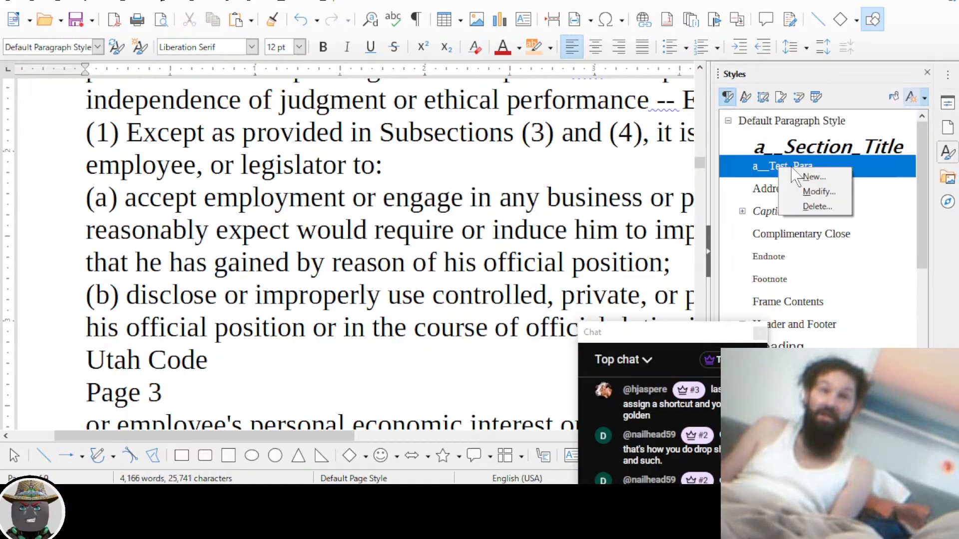
{"action": "left_click", "coordinate": [508, 205]}
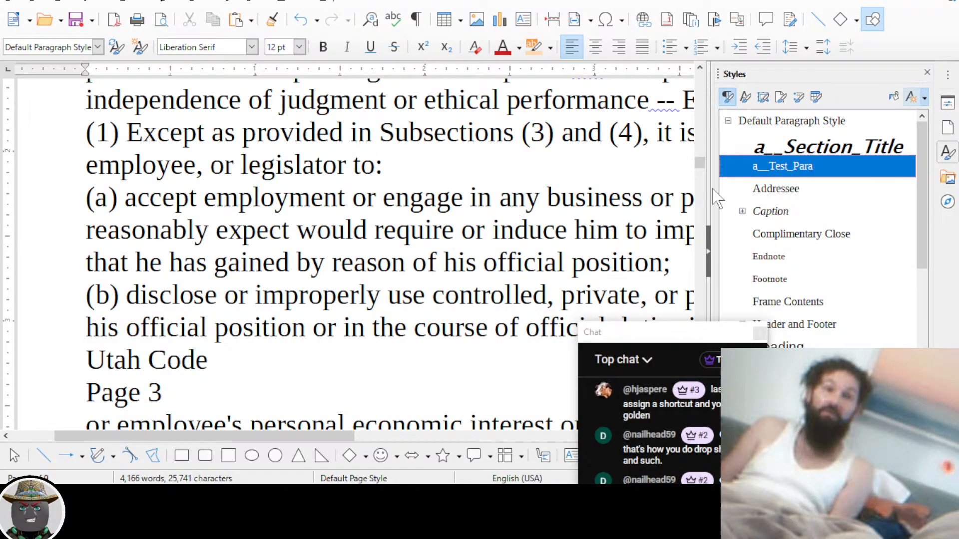
Review the Text Flow, Font and Font Effects settings of the a__Test_Para style and close them without changes
{"action": "right_click", "coordinate": [771, 167]}
{"action": "left_click", "coordinate": [800, 192]}
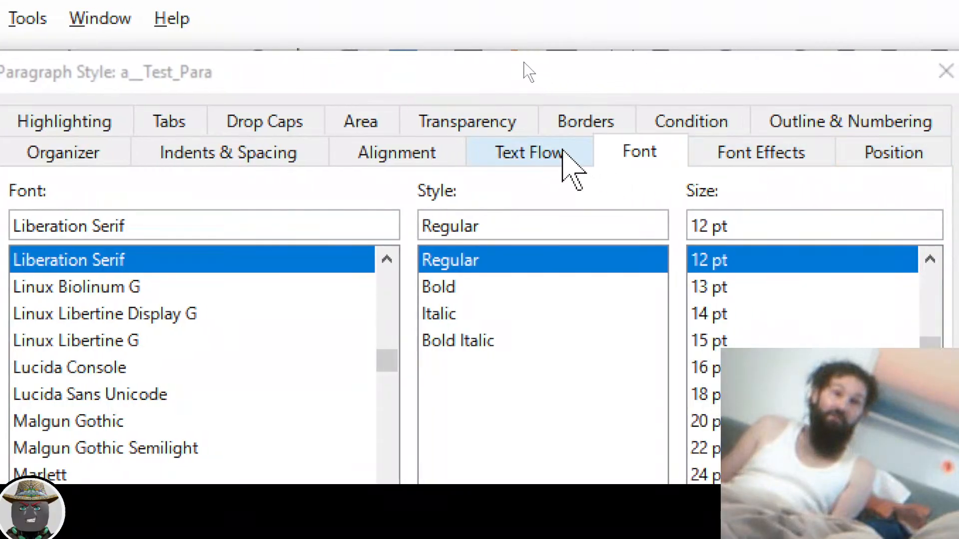
{"action": "left_click", "coordinate": [689, 8]}
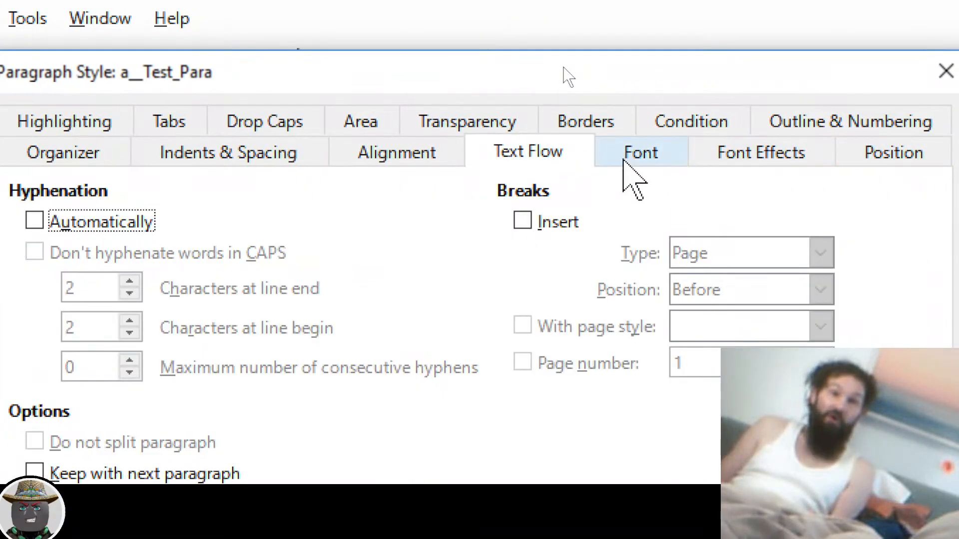
{"action": "left_click", "coordinate": [624, 159]}
{"action": "left_click", "coordinate": [725, 159]}
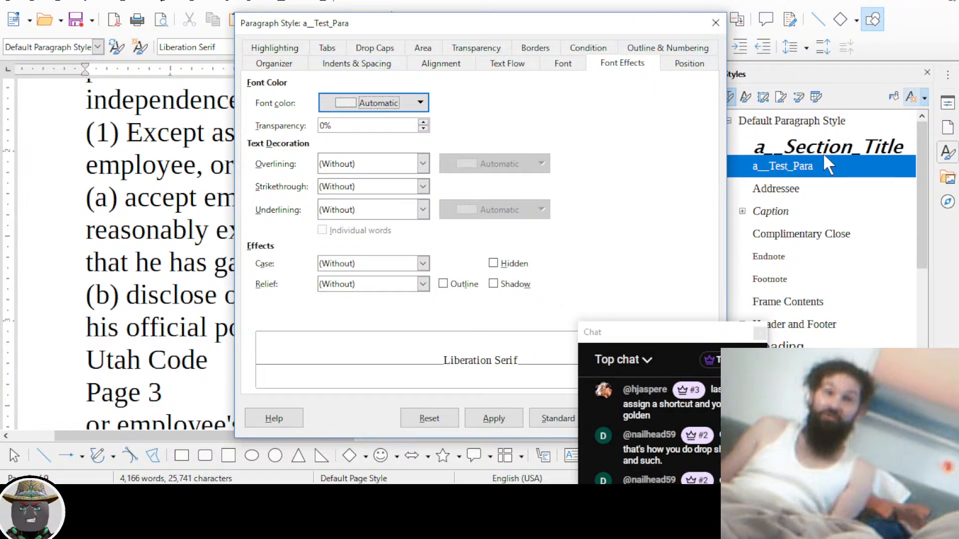
{"action": "left_click", "coordinate": [716, 23]}
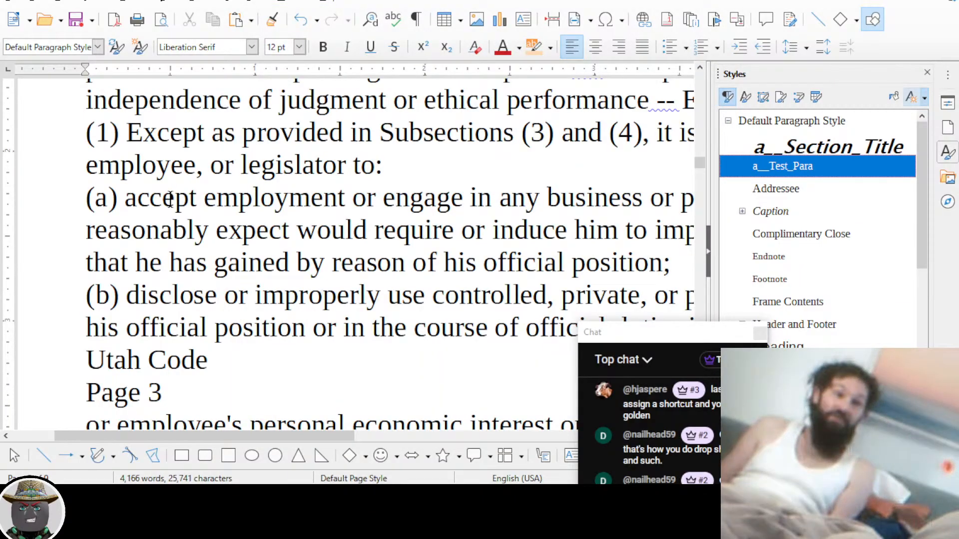
Select part of paragraph (a), look over its direct Paragraph settings for comparison, and close them without changes
{"action": "left_click_drag", "start_coordinate": [163, 199], "coordinate": [317, 231]}
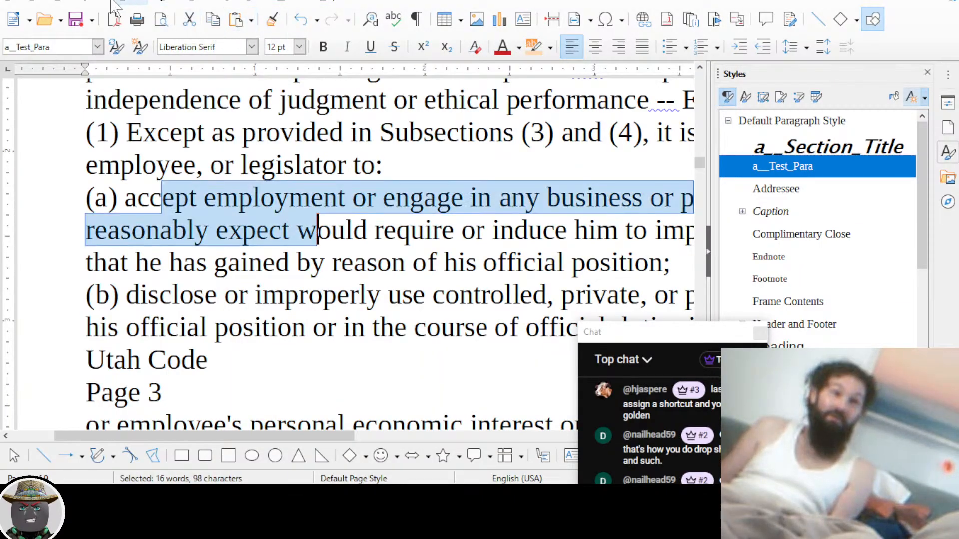
{"action": "left_click", "coordinate": [120, 3]}
{"action": "left_click", "coordinate": [121, 3]}
{"action": "left_click", "coordinate": [121, 2]}
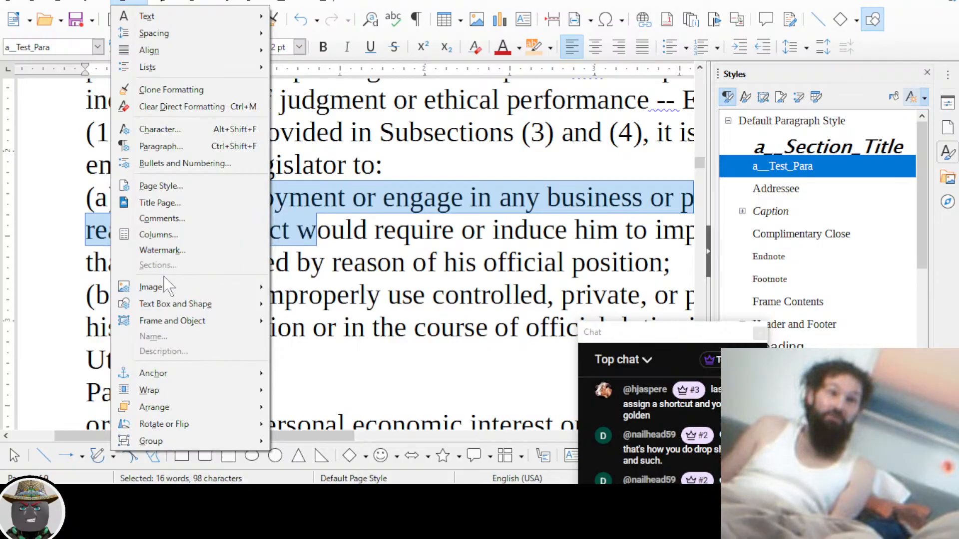
{"action": "left_click", "coordinate": [178, 150]}
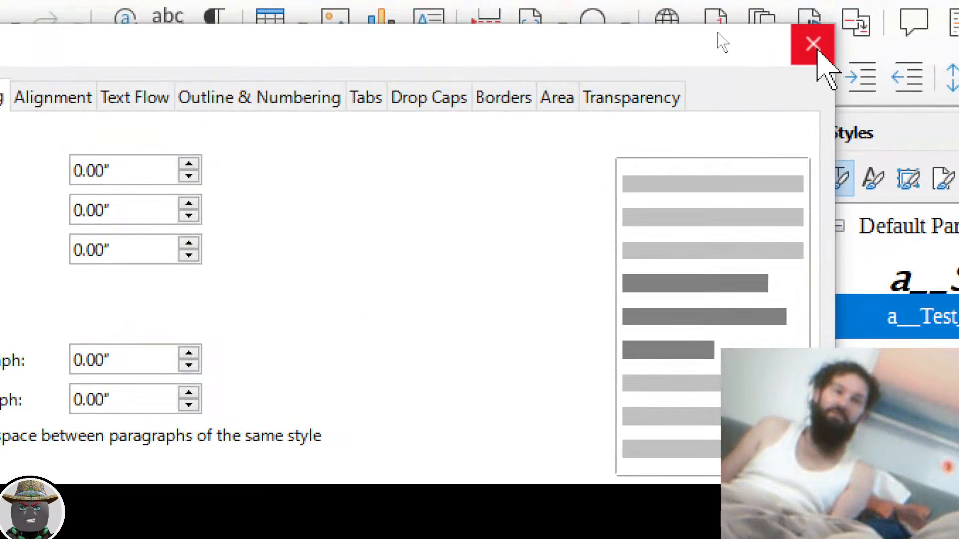
{"action": "left_click", "coordinate": [813, 45]}
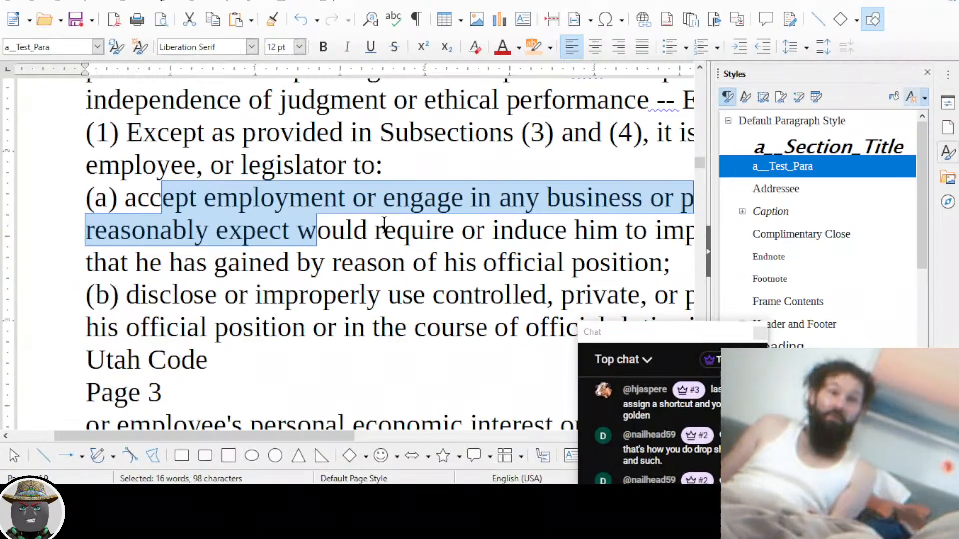
Select the opening text of paragraph (a) and open the a__Test_Para style for modification, with its dialog moved clear of the style list
{"action": "left_click_drag", "start_coordinate": [94, 198], "coordinate": [442, 224]}
{"action": "right_click", "coordinate": [776, 168]}
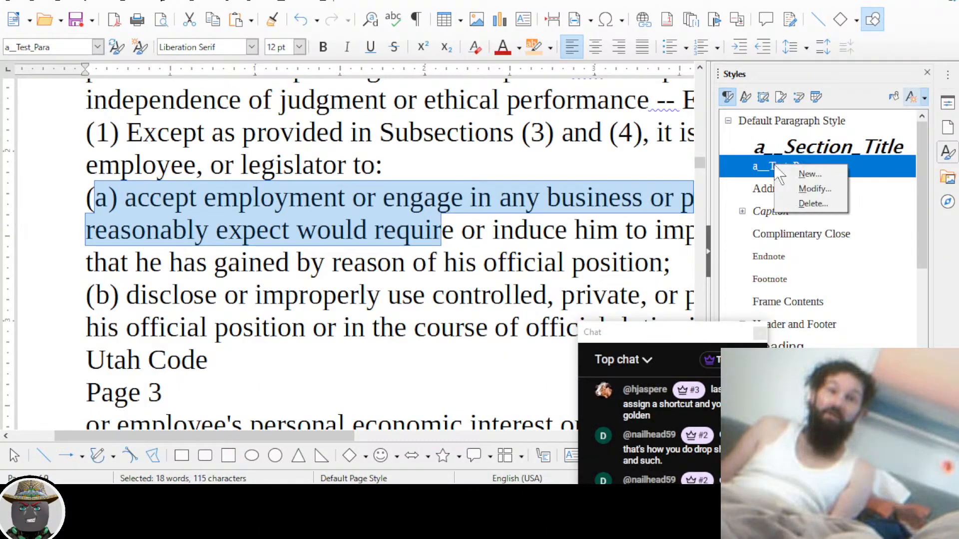
{"action": "left_click", "coordinate": [800, 187]}
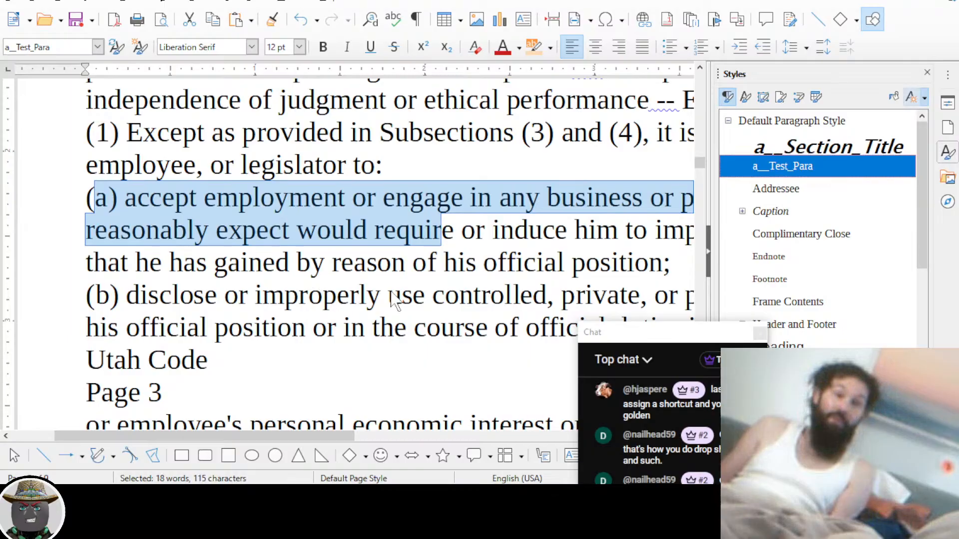
{"action": "left_click_drag", "start_coordinate": [488, 21], "coordinate": [413, 13]}
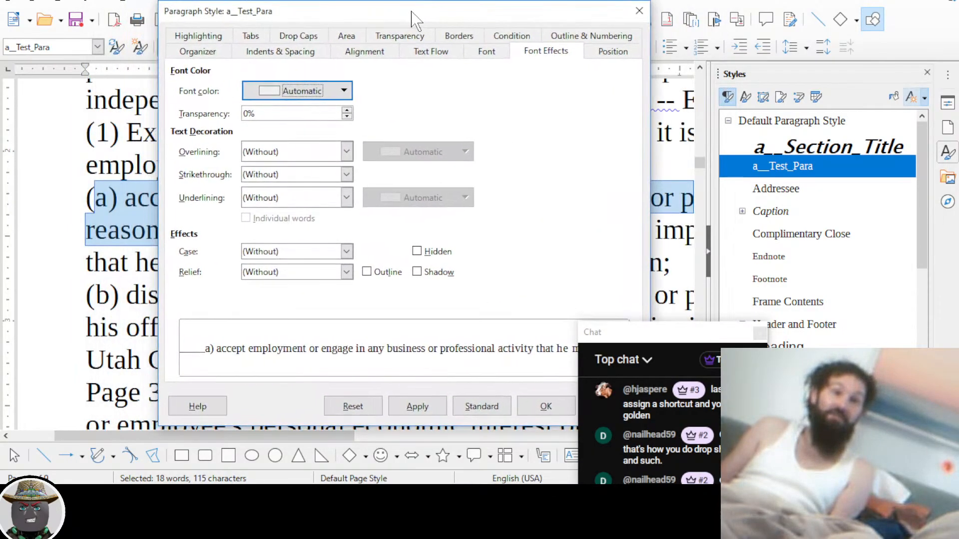
Look through the a__Test_Para style's Transparency, Font, Text Flow and Borders settings
{"action": "left_click", "coordinate": [407, 54]}
{"action": "left_click", "coordinate": [396, 37]}
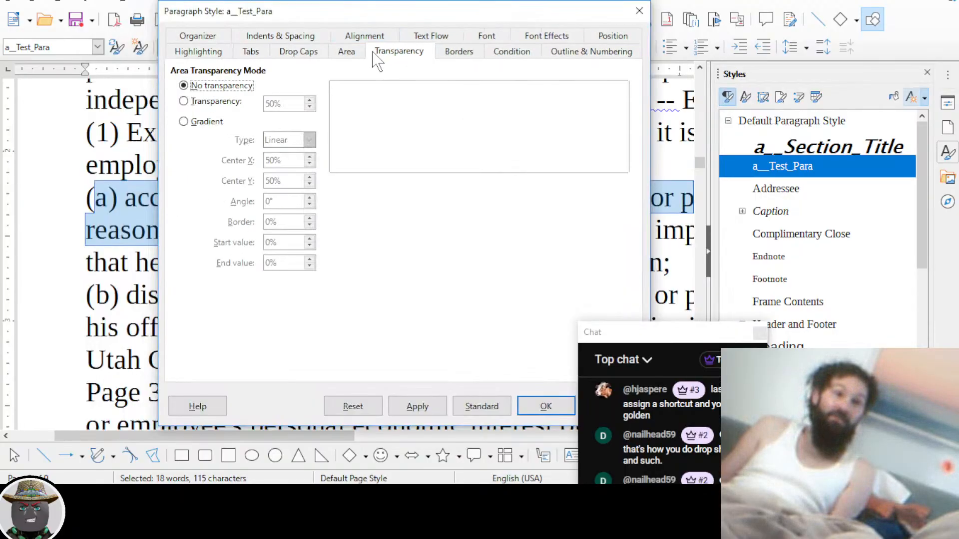
{"action": "left_click", "coordinate": [347, 52]}
{"action": "left_click", "coordinate": [365, 36]}
{"action": "left_click", "coordinate": [456, 35]}
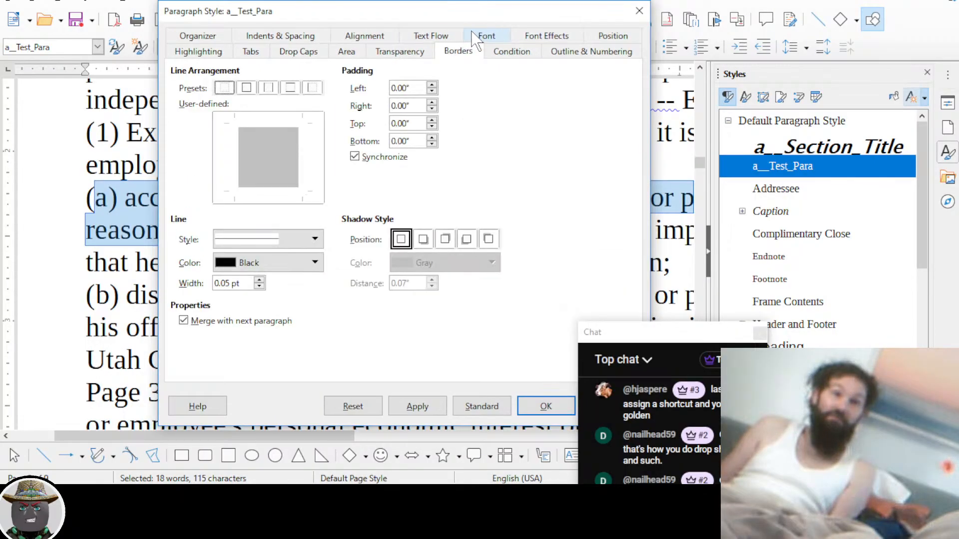
{"action": "left_click", "coordinate": [533, 37]}
{"action": "left_click", "coordinate": [502, 51]}
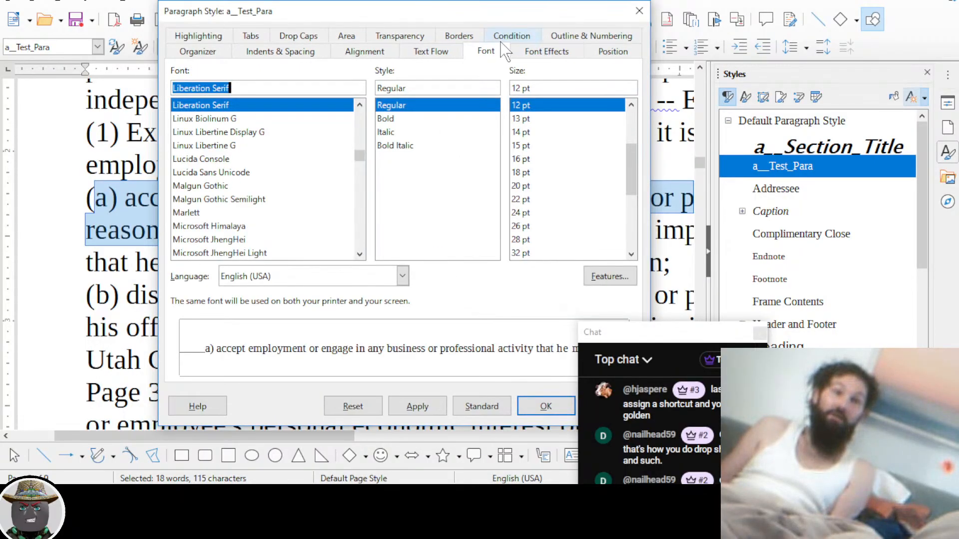
{"action": "left_click", "coordinate": [511, 36]}
{"action": "left_click", "coordinate": [442, 35]}
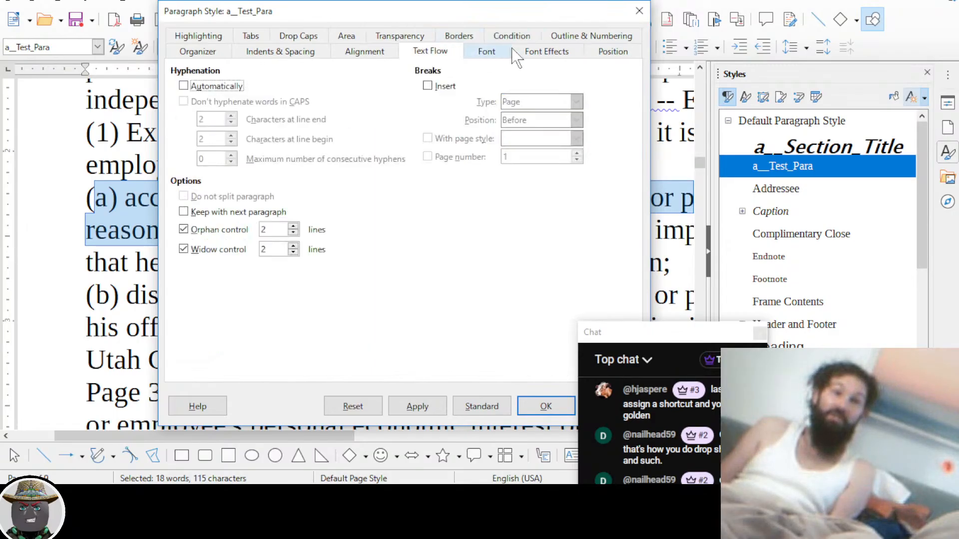
{"action": "left_click", "coordinate": [467, 37]}
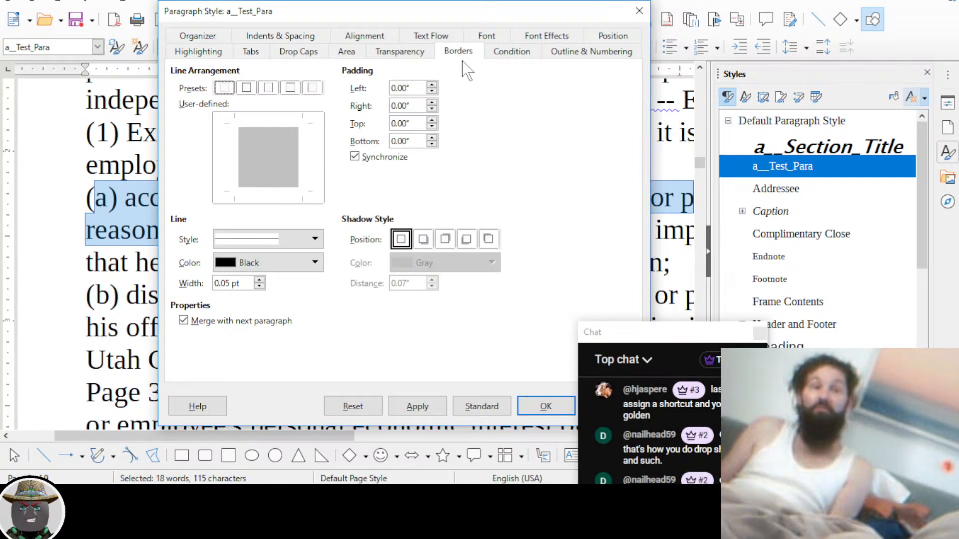
Give the a__Test_Para style a 2.00 pt black border line on all four sides and accept the change
{"action": "left_click", "coordinate": [259, 282]}
{"action": "left_click", "coordinate": [259, 281]}
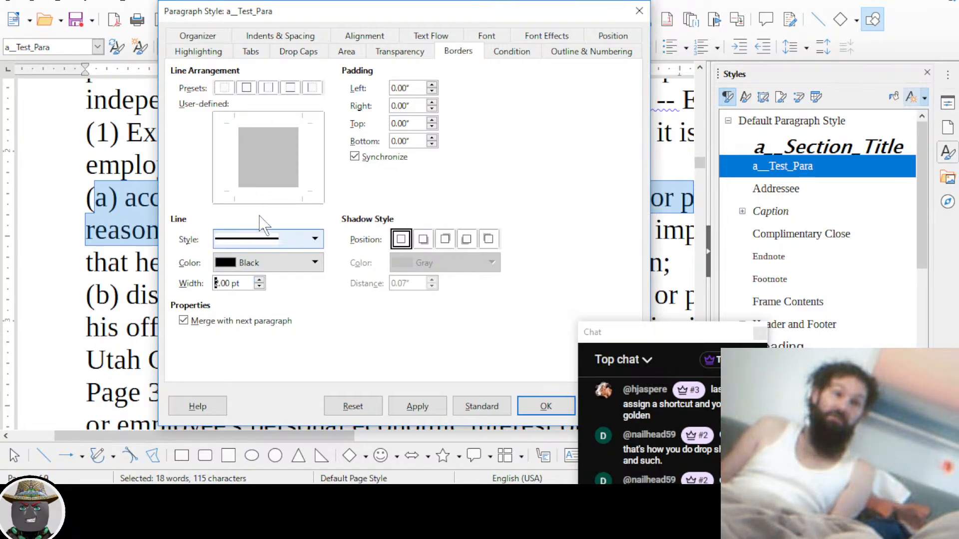
{"action": "left_click", "coordinate": [268, 191]}
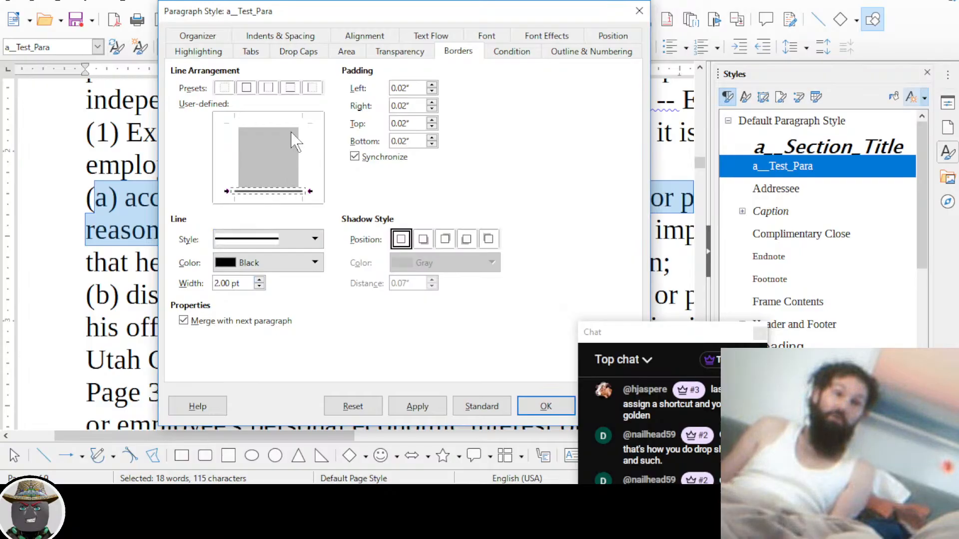
{"action": "left_click", "coordinate": [302, 152]}
{"action": "left_click", "coordinate": [277, 123]}
{"action": "left_click", "coordinate": [225, 159]}
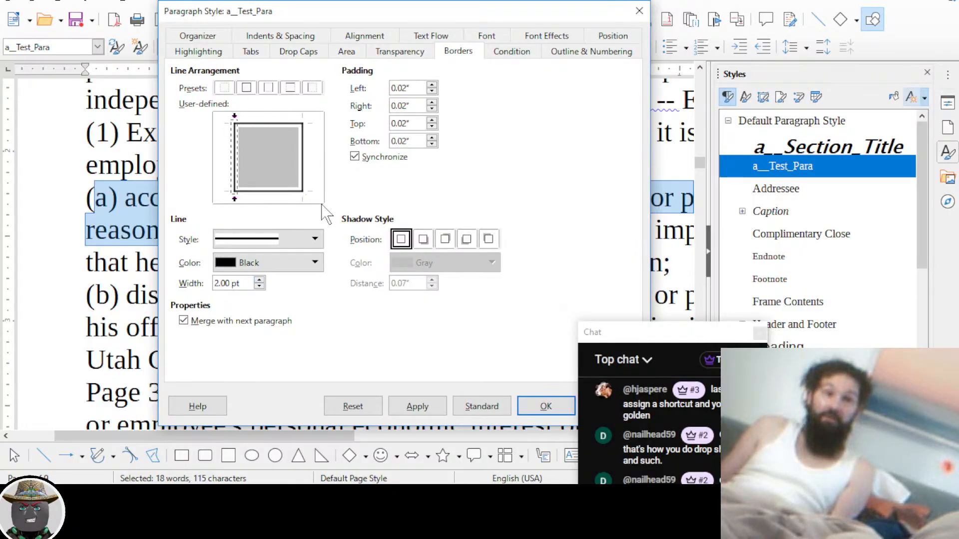
{"action": "left_click", "coordinate": [542, 405]}
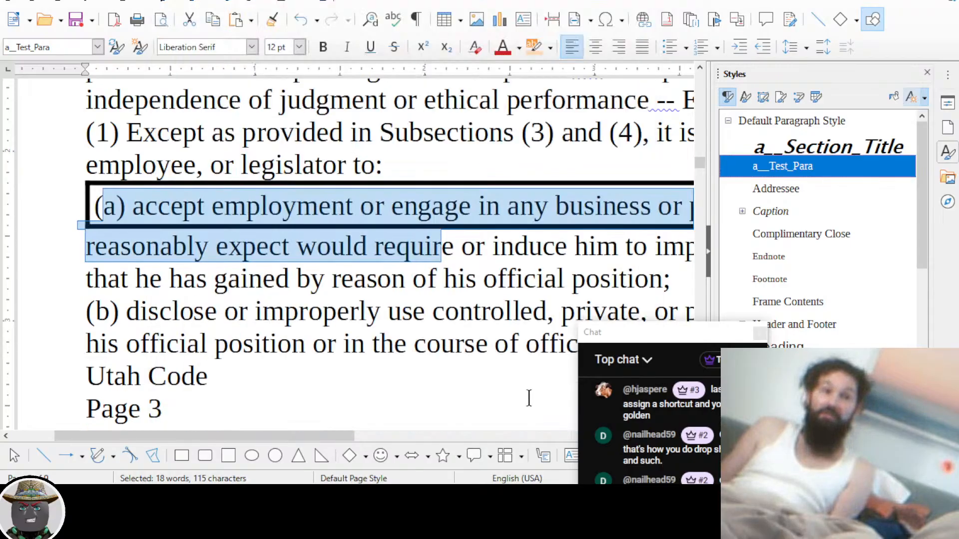
Remove the line breaks inside the bordered paragraph (a) so it runs through "official position;" as one paragraph, and save the document
{"action": "left_click", "coordinate": [269, 265]}
{"action": "scroll", "coordinate": [232, 235], "scroll_direction": "down", "scroll_amount": 5}
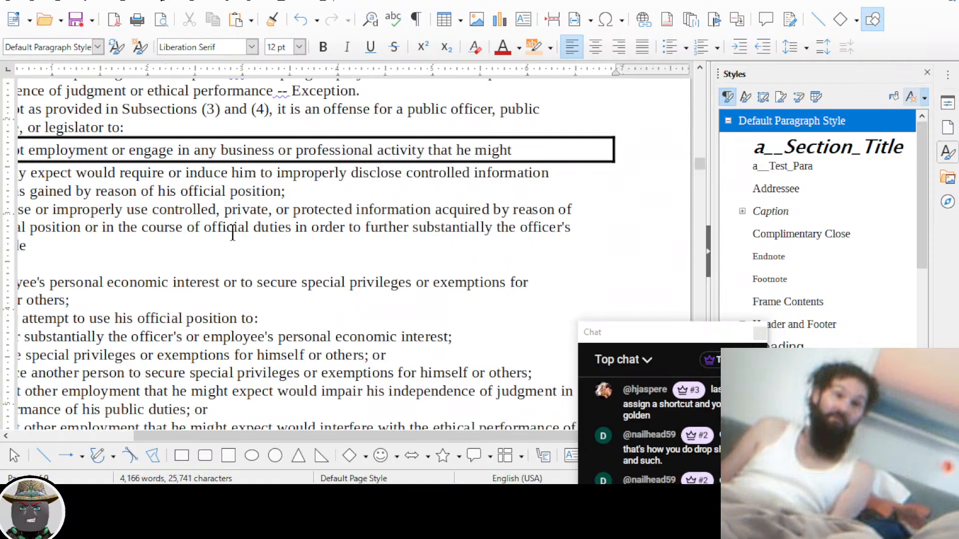
{"action": "scroll", "coordinate": [232, 233], "scroll_direction": "left", "scroll_amount": 3}
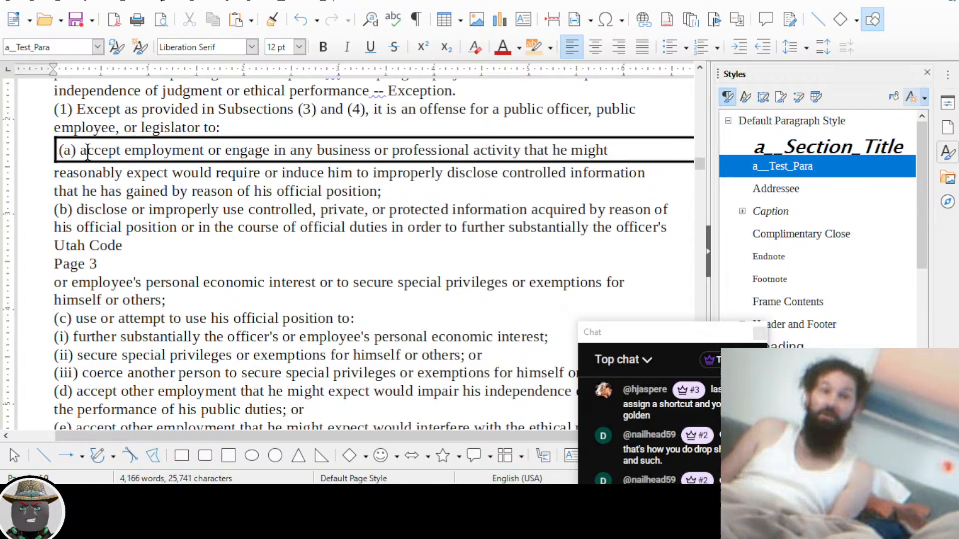
{"action": "scroll", "coordinate": [487, 156], "scroll_direction": "down", "scroll_amount": 1}
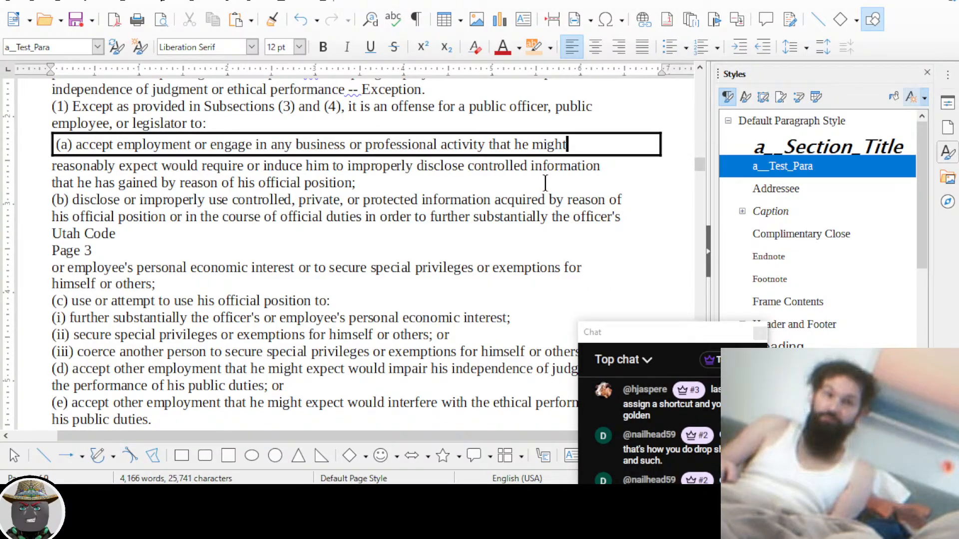
{"action": "key", "text": "Delete"}
{"action": "key", "text": "End"}
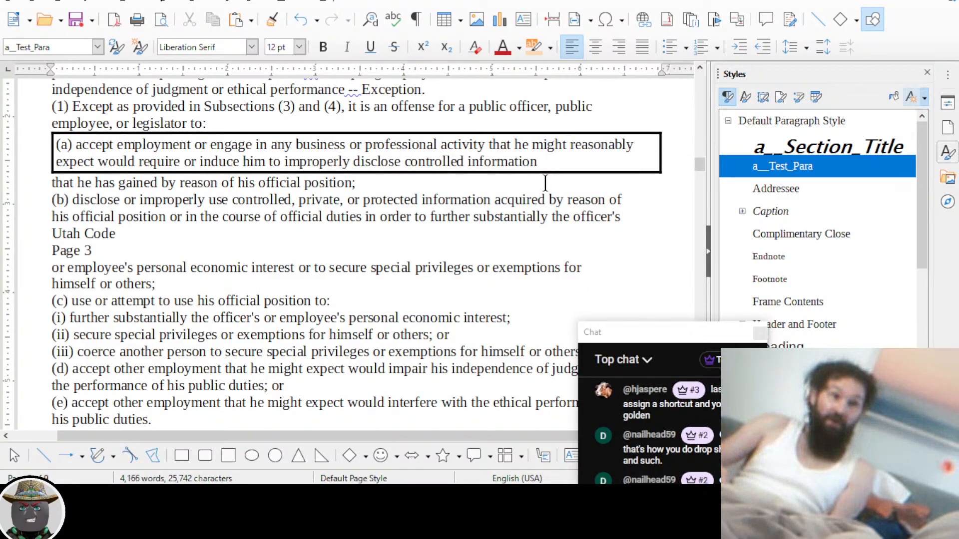
{"action": "key", "text": "Delete"}
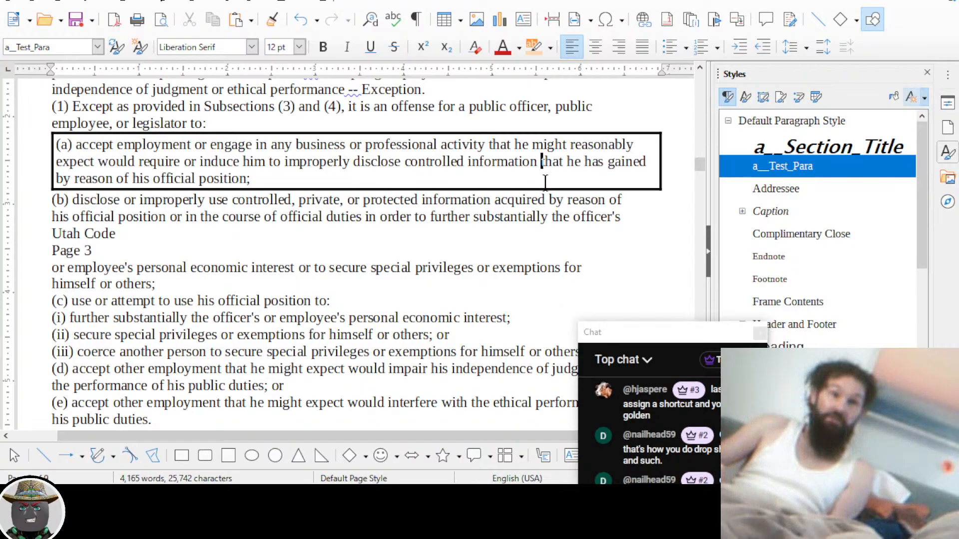
{"action": "key", "text": "Down"}
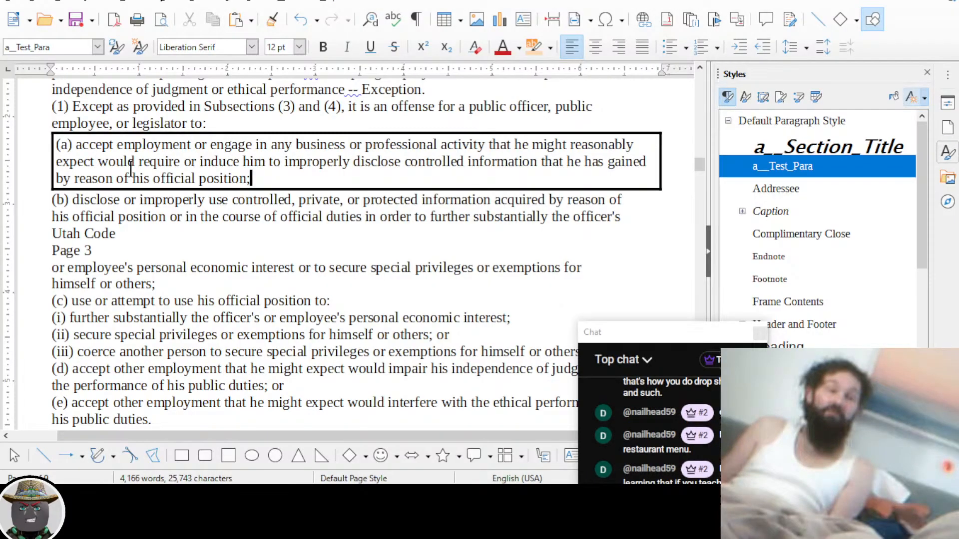
{"action": "left_click", "coordinate": [132, 199]}
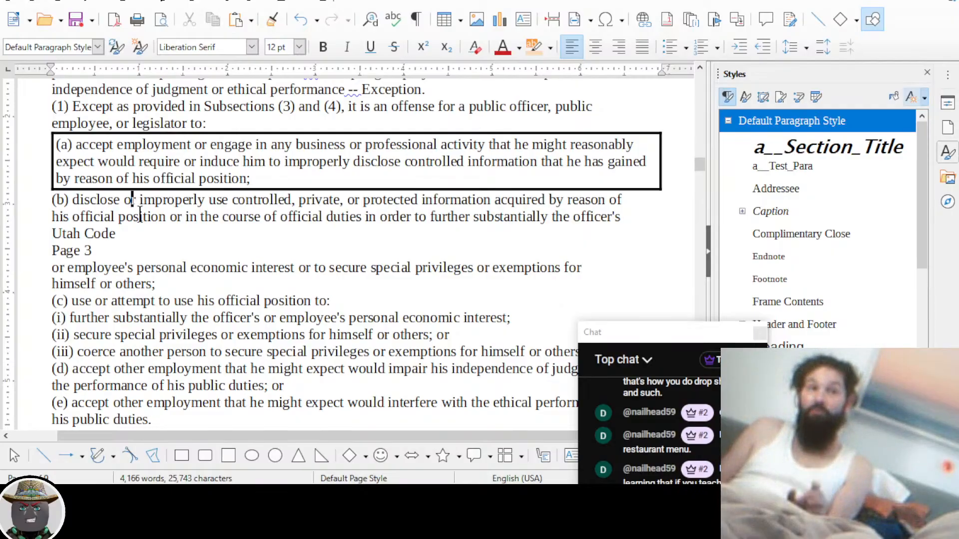
{"action": "scroll", "coordinate": [145, 230], "scroll_direction": "up", "scroll_amount": 1}
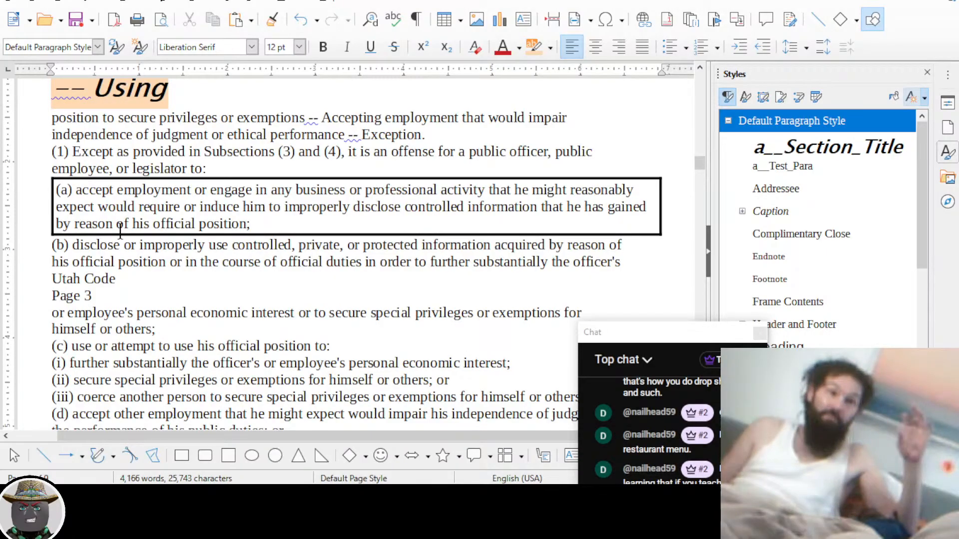
{"action": "key", "text": "ctrl+s"}
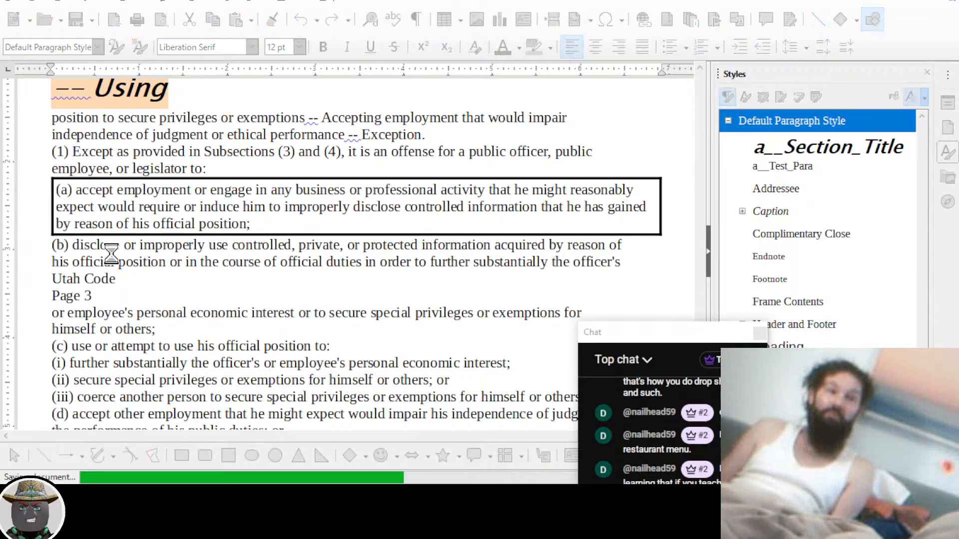
Apply the a__Test_Para style to items (a) to (c) following "substantial economic benefit tantamount to a gift:"
{"action": "scroll", "coordinate": [147, 228], "scroll_direction": "down", "scroll_amount": 8}
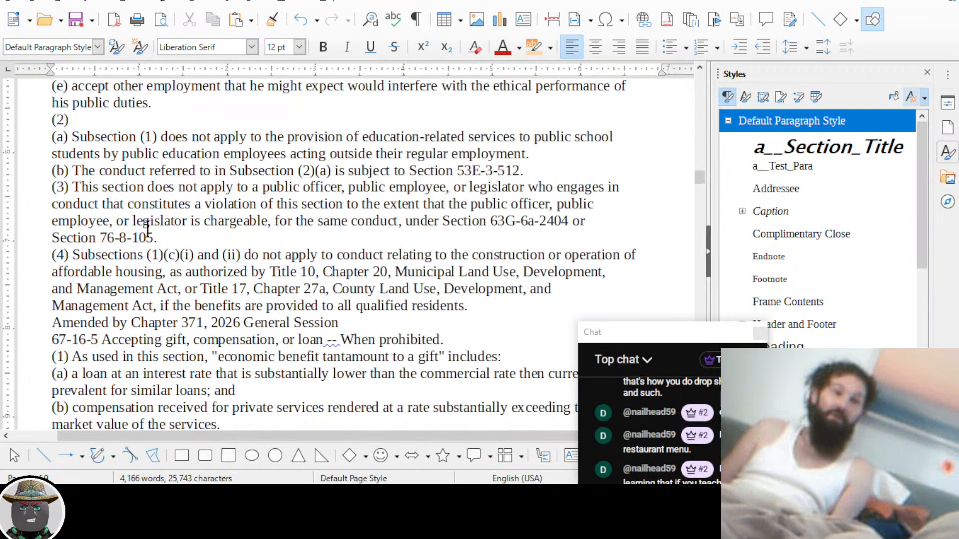
{"action": "scroll", "coordinate": [148, 229], "scroll_direction": "down", "scroll_amount": 11}
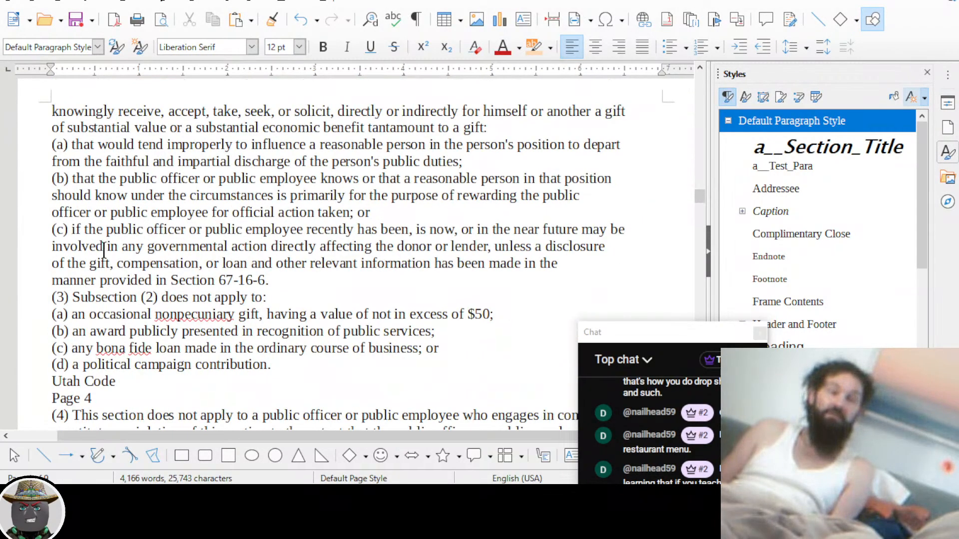
{"action": "scroll", "coordinate": [109, 258], "scroll_direction": "up", "scroll_amount": 1}
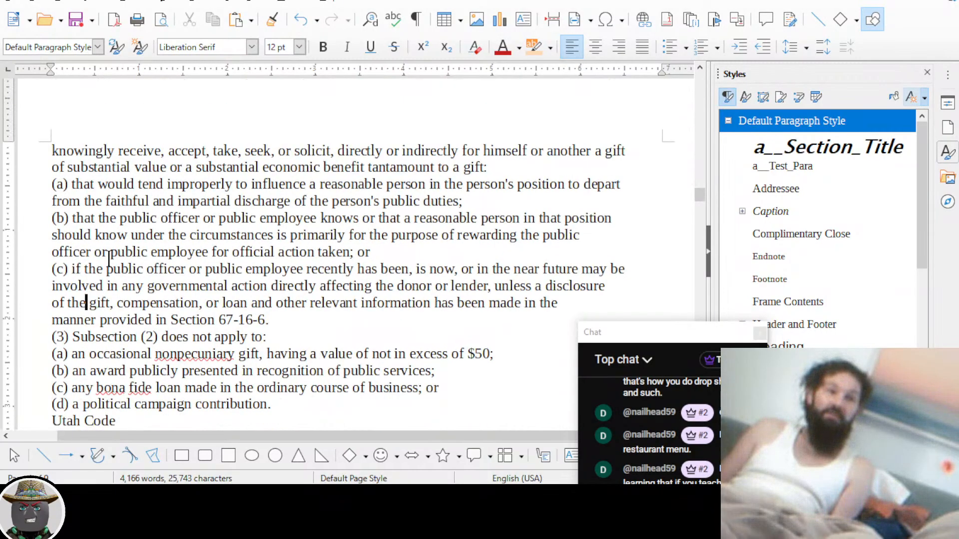
{"action": "scroll", "coordinate": [109, 259], "scroll_direction": "up", "scroll_amount": 3}
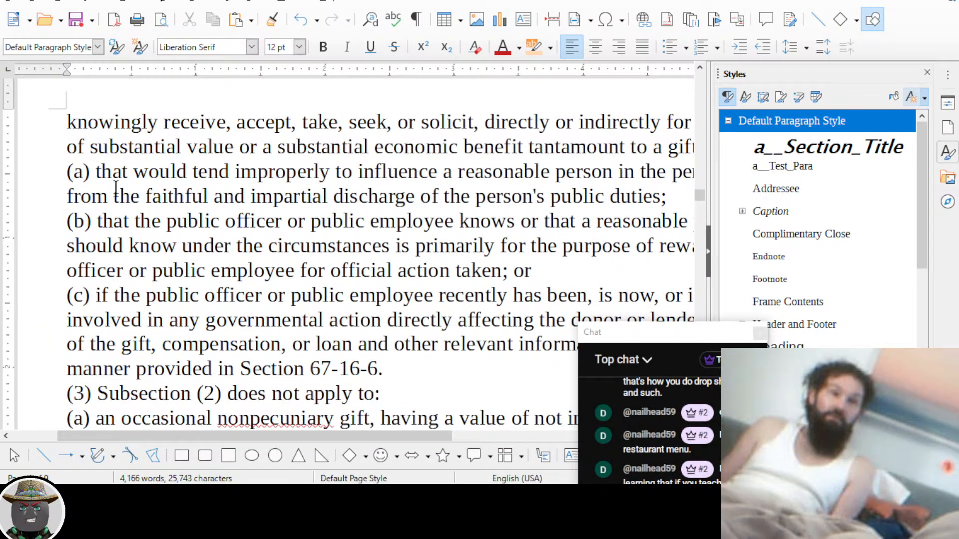
{"action": "left_click_drag", "start_coordinate": [121, 172], "coordinate": [184, 343]}
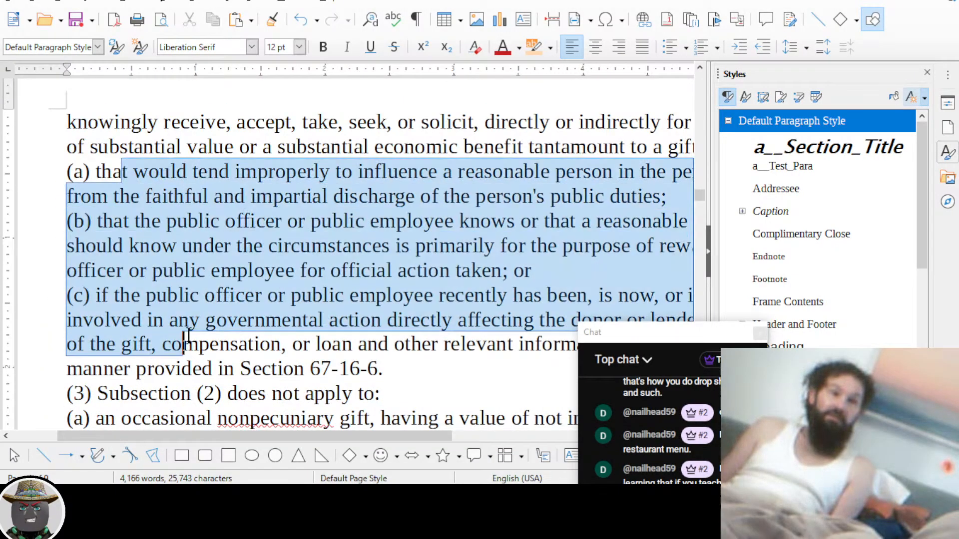
{"action": "double_click", "coordinate": [795, 168]}
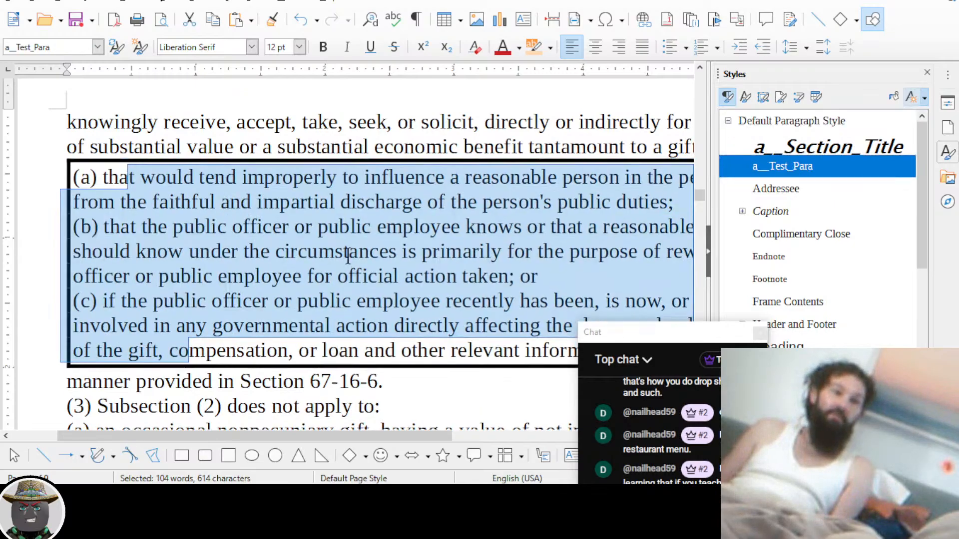
{"action": "left_click", "coordinate": [349, 254]}
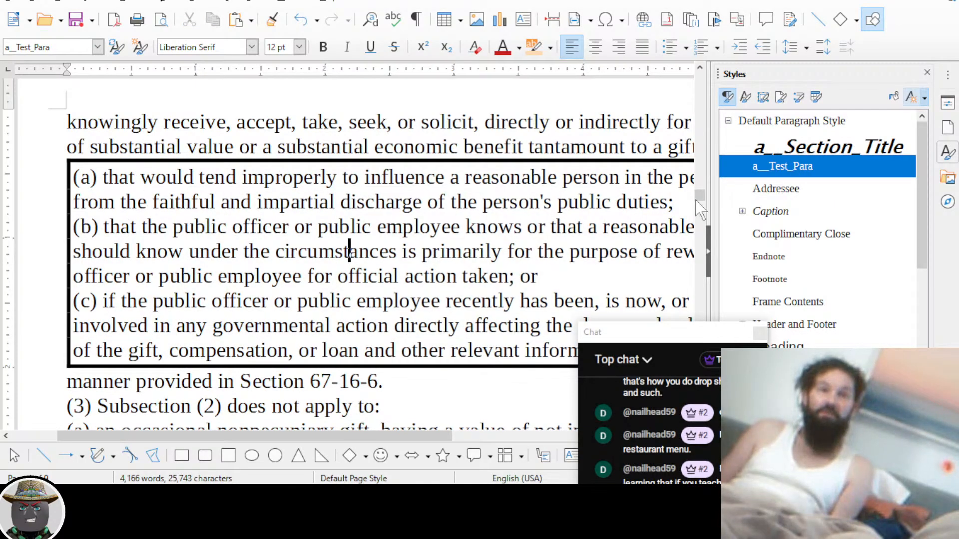
Open the a__Test_Para style for modification and look through its Drop Caps, Tabs, Alignment and Highlighting settings
{"action": "right_click", "coordinate": [790, 169]}
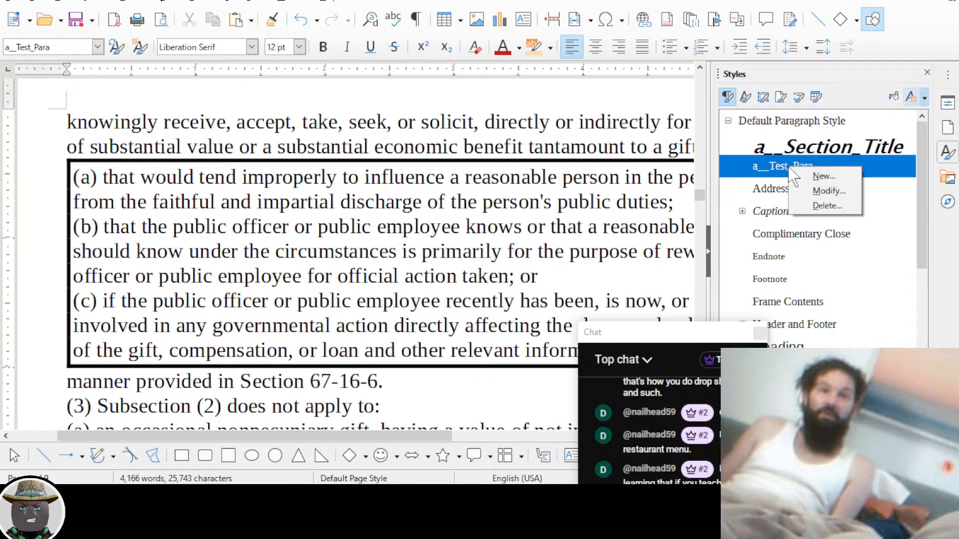
{"action": "left_click", "coordinate": [823, 188]}
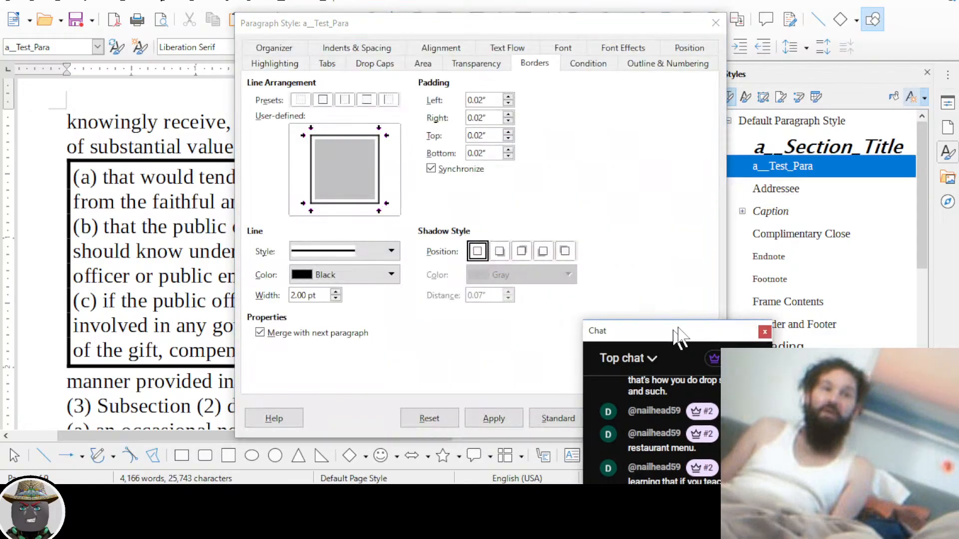
{"action": "left_click_drag", "start_coordinate": [680, 335], "coordinate": [799, 259]}
{"action": "left_click", "coordinate": [370, 64]}
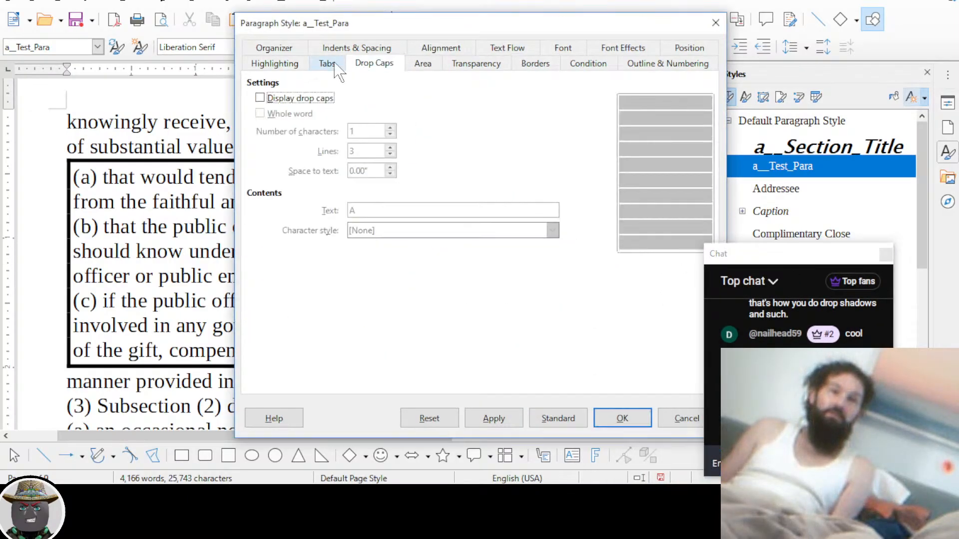
{"action": "left_click", "coordinate": [328, 64]}
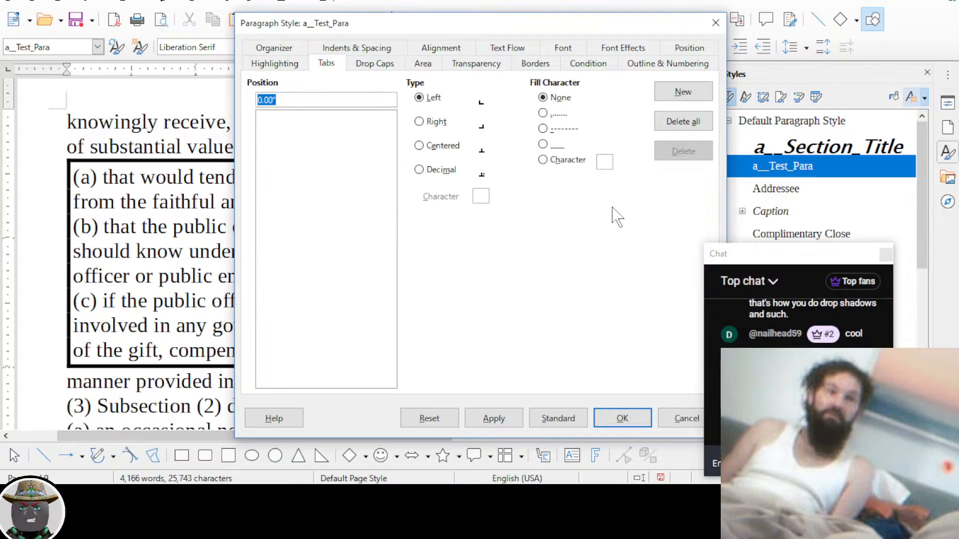
{"action": "left_click", "coordinate": [439, 48]}
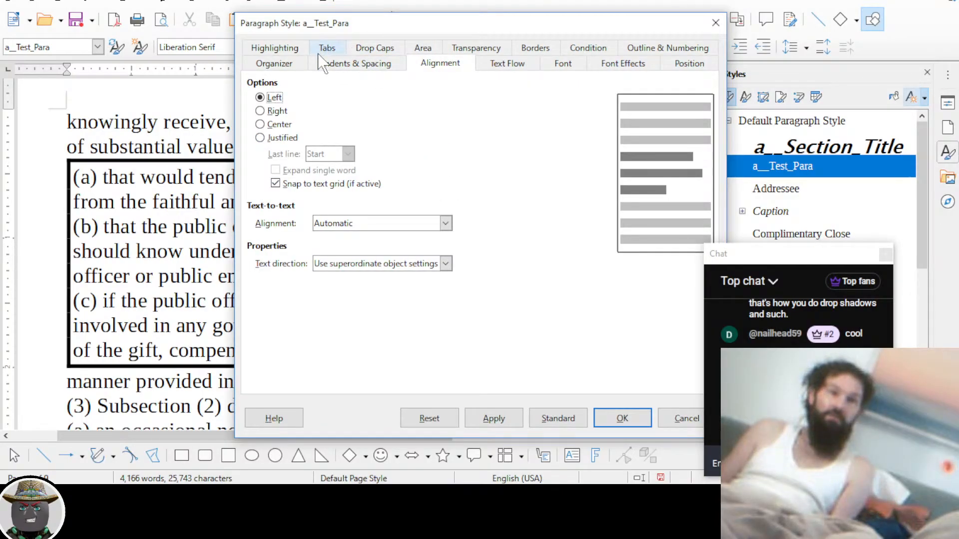
{"action": "left_click", "coordinate": [349, 64]}
{"action": "left_click", "coordinate": [283, 48]}
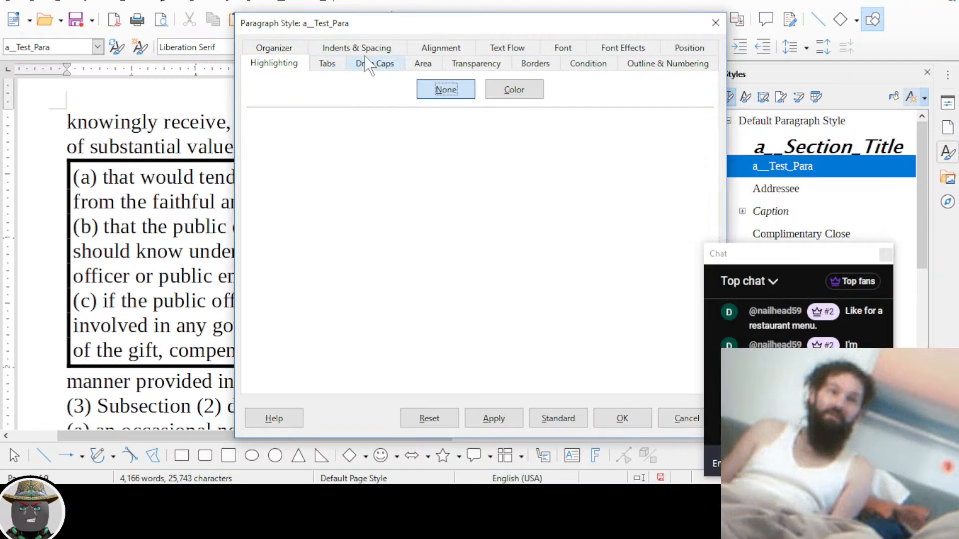
Review the style's Alignment, Drop Caps, Text Flow and Indents & Spacing settings
{"action": "left_click", "coordinate": [563, 48]}
{"action": "left_click", "coordinate": [536, 48]}
{"action": "left_click", "coordinate": [441, 48]}
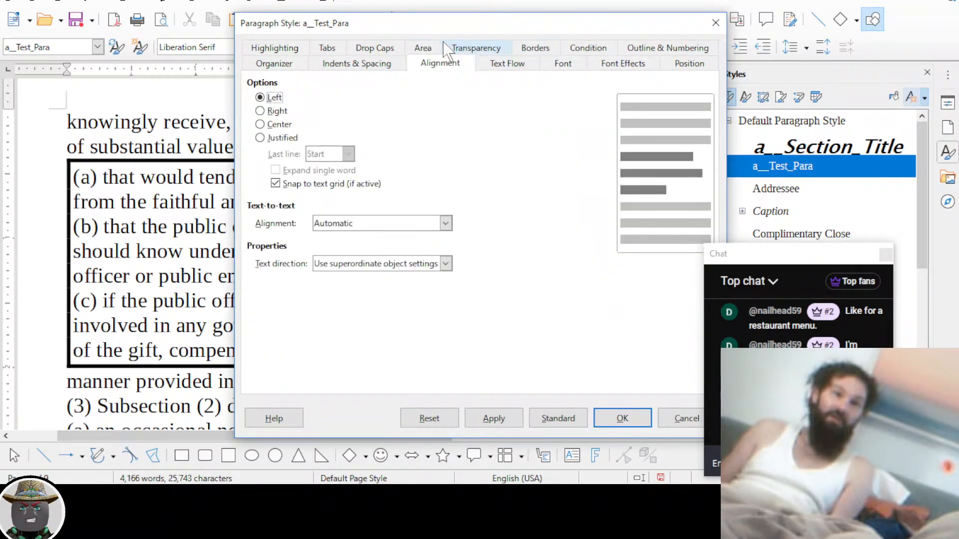
{"action": "left_click", "coordinate": [391, 65]}
{"action": "left_click", "coordinate": [375, 48]}
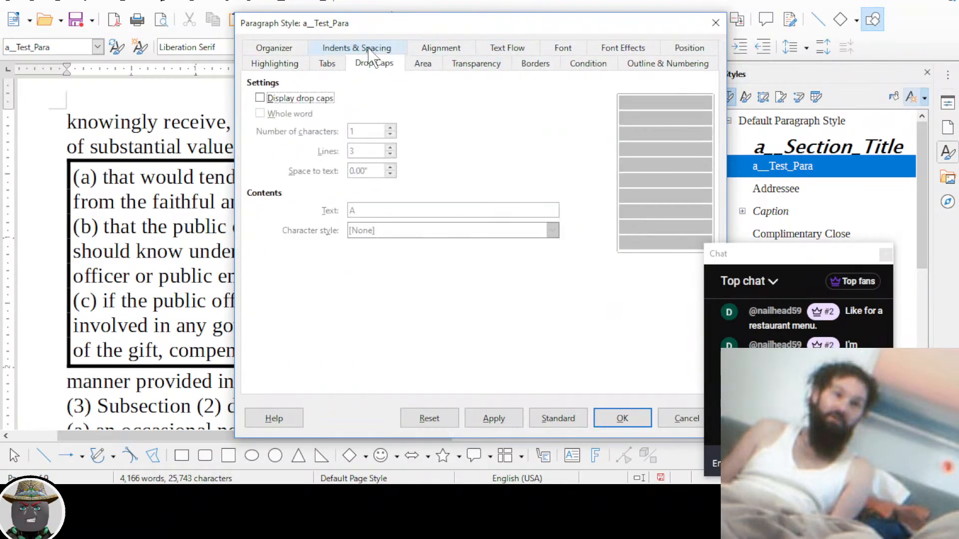
{"action": "left_click", "coordinate": [289, 49]}
{"action": "left_click", "coordinate": [505, 64]}
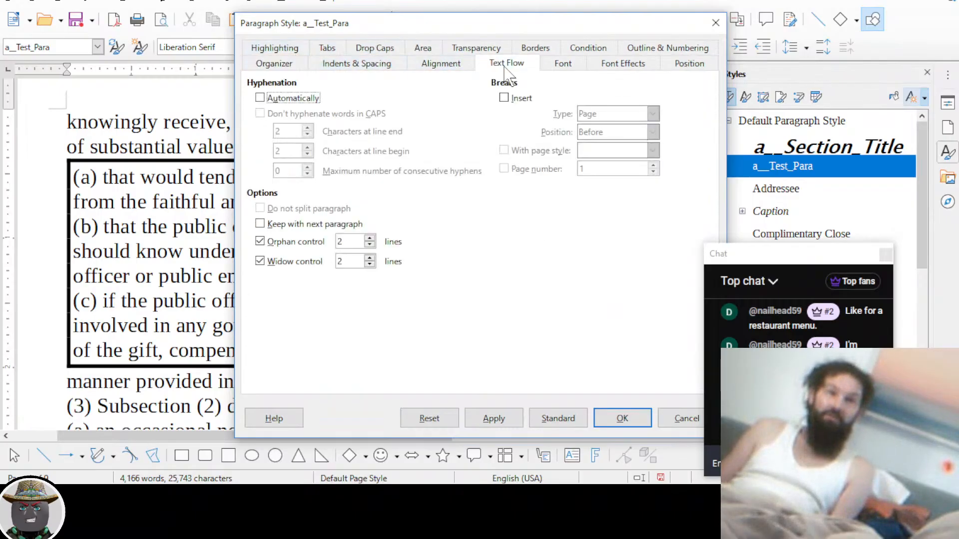
{"action": "left_click", "coordinate": [451, 66]}
{"action": "left_click", "coordinate": [378, 66]}
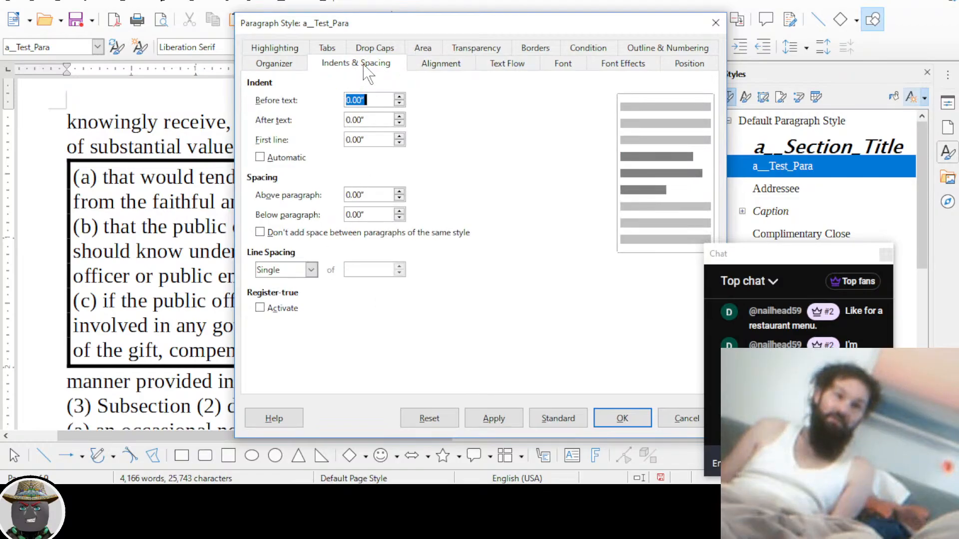
Set the a__Test_Para style's font to Gadugi at 11 pt and accept the change
{"action": "left_click", "coordinate": [563, 64]}
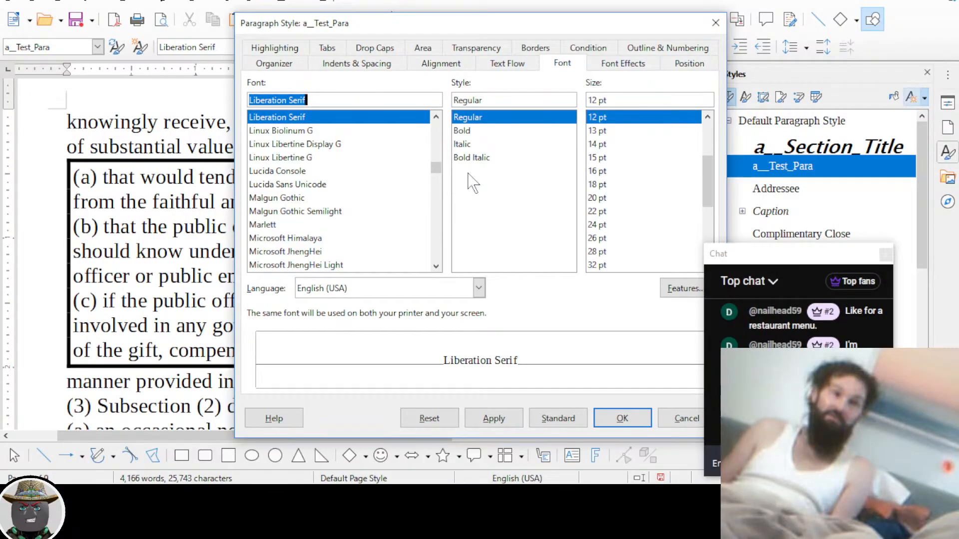
{"action": "scroll", "coordinate": [320, 200], "scroll_direction": "up", "scroll_amount": 5}
{"action": "left_click", "coordinate": [288, 145]}
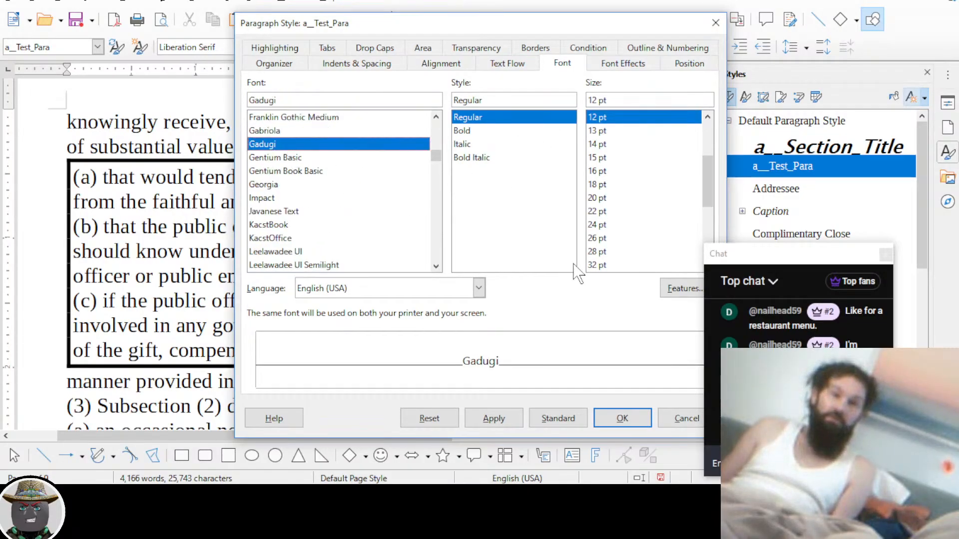
{"action": "scroll", "coordinate": [613, 152], "scroll_direction": "up", "scroll_amount": 1}
{"action": "left_click", "coordinate": [623, 172]}
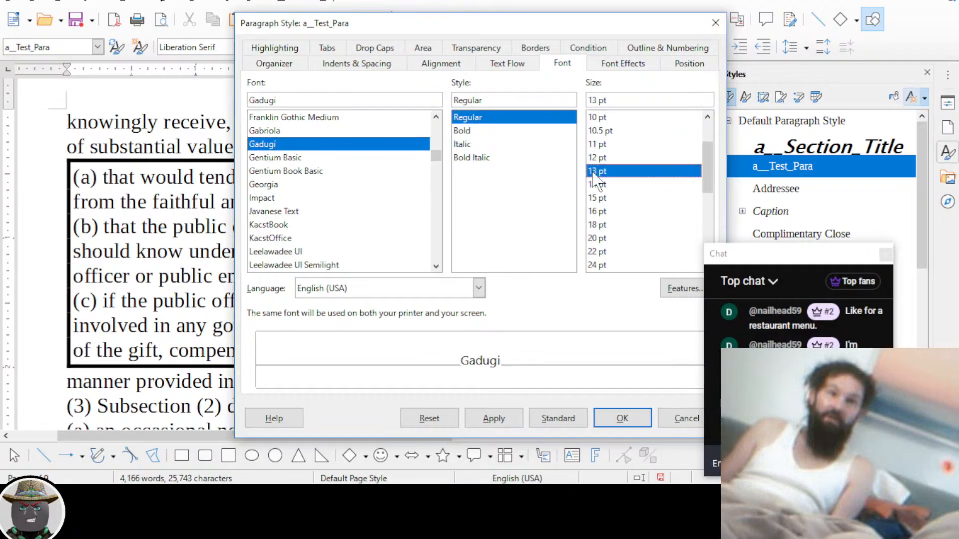
{"action": "left_click", "coordinate": [605, 144]}
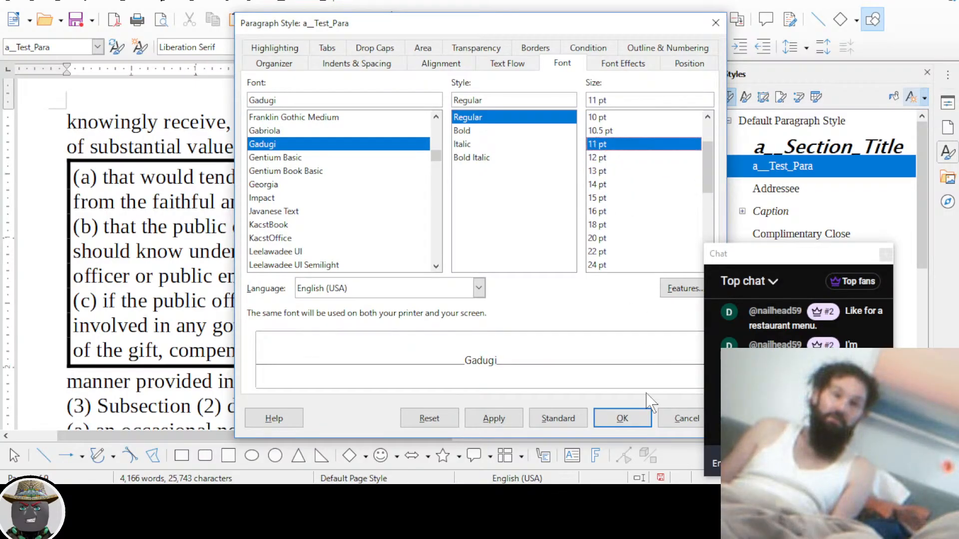
{"action": "left_click", "coordinate": [628, 420]}
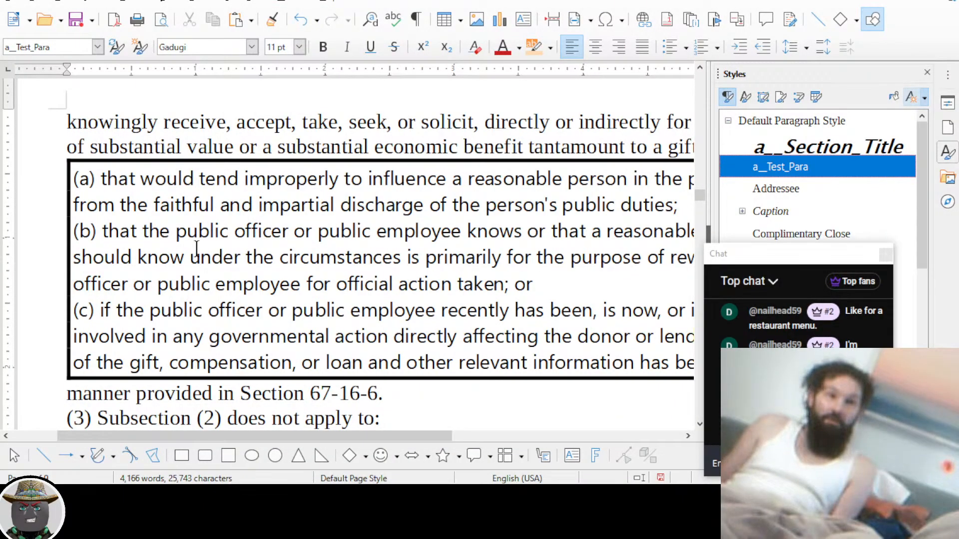
Set the a__Test_Para style's spacing below paragraph to 0.10" and accept the change
{"action": "right_click", "coordinate": [793, 166]}
{"action": "left_click", "coordinate": [826, 188]}
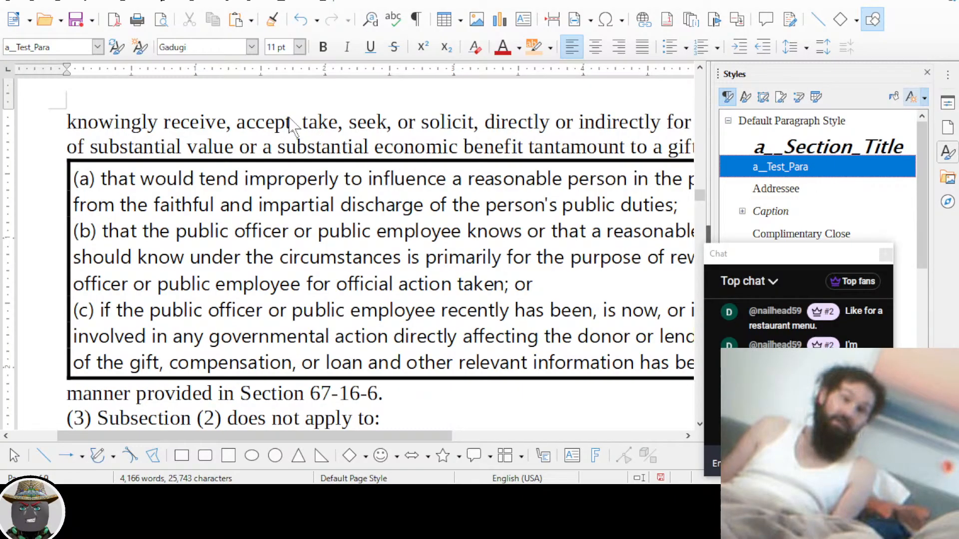
{"action": "left_click", "coordinate": [379, 68]}
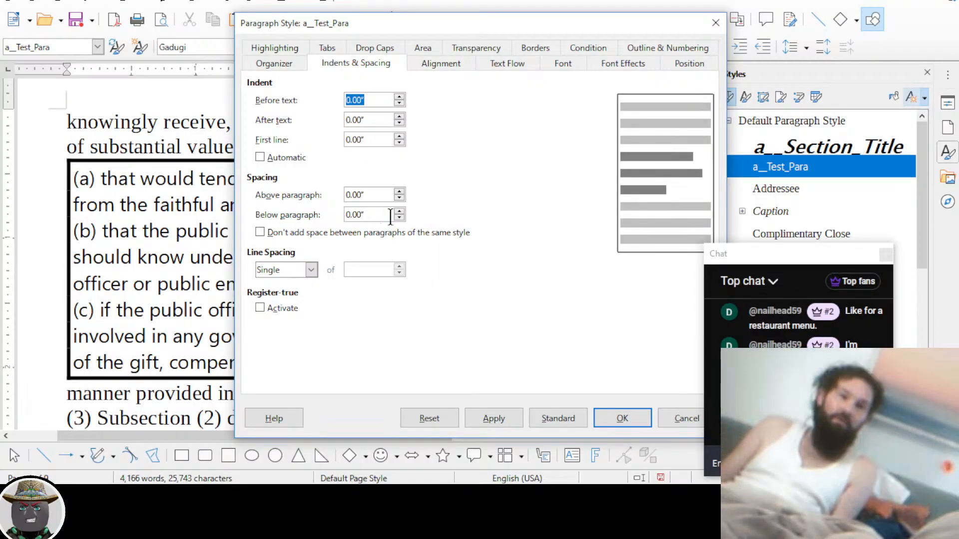
{"action": "left_click", "coordinate": [399, 211]}
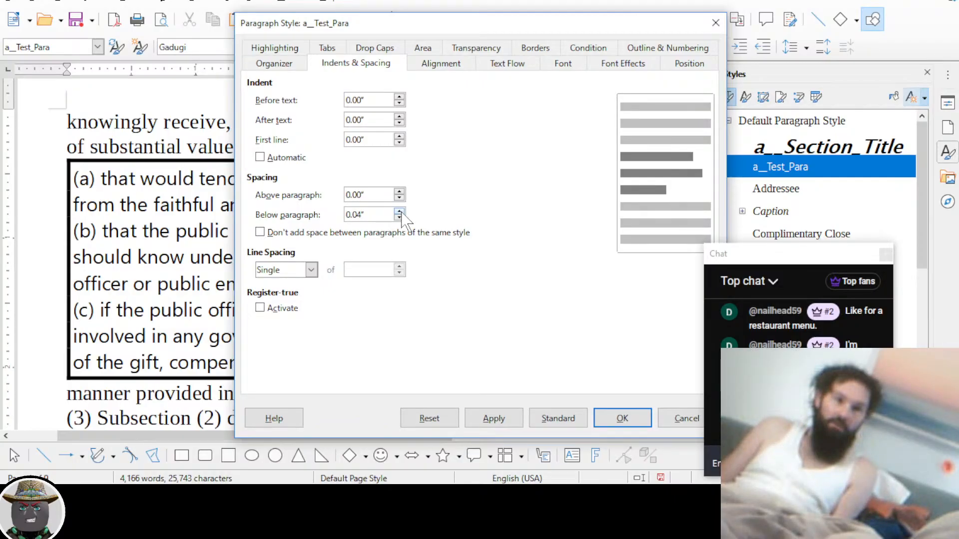
{"action": "left_click", "coordinate": [399, 211]}
{"action": "left_click", "coordinate": [399, 212]}
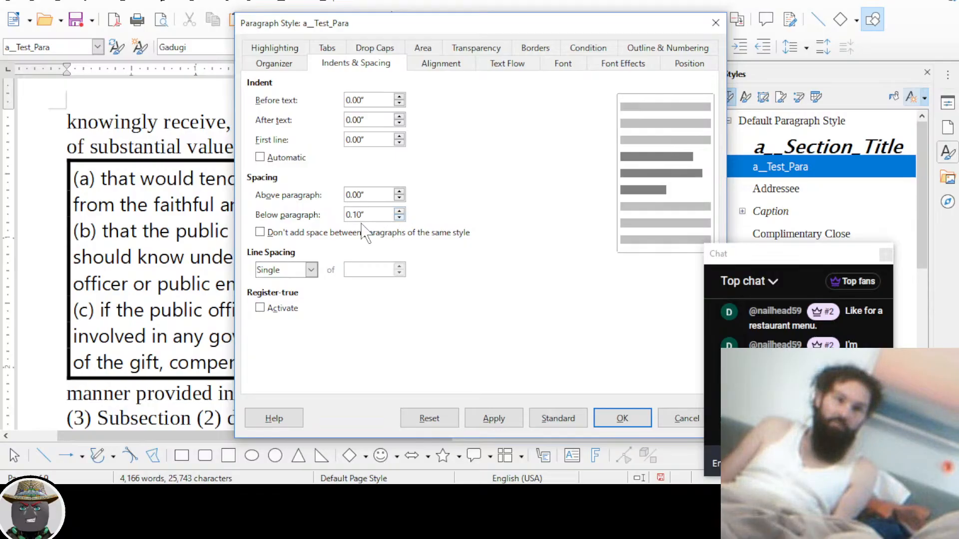
{"action": "left_click", "coordinate": [622, 419]}
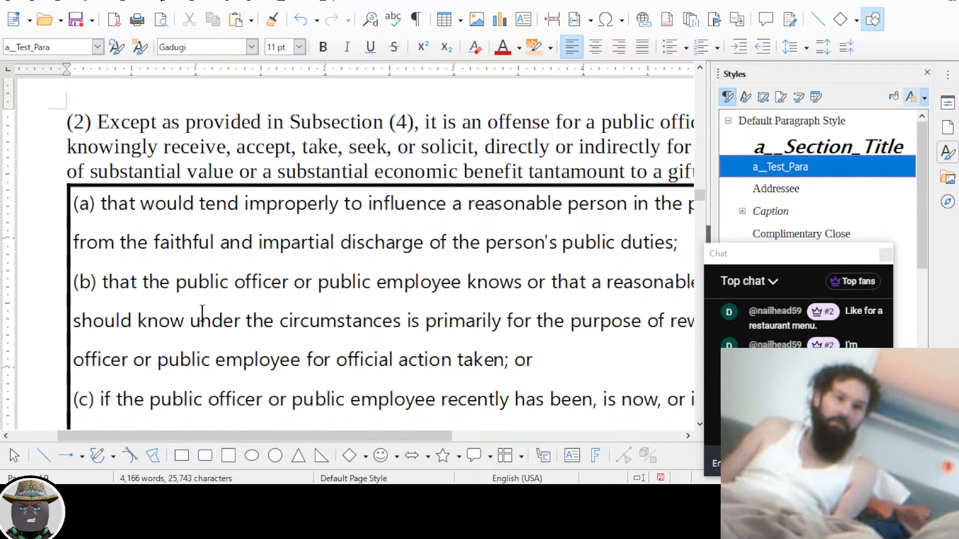
{"action": "scroll", "coordinate": [202, 313], "scroll_direction": "down", "scroll_amount": 1}
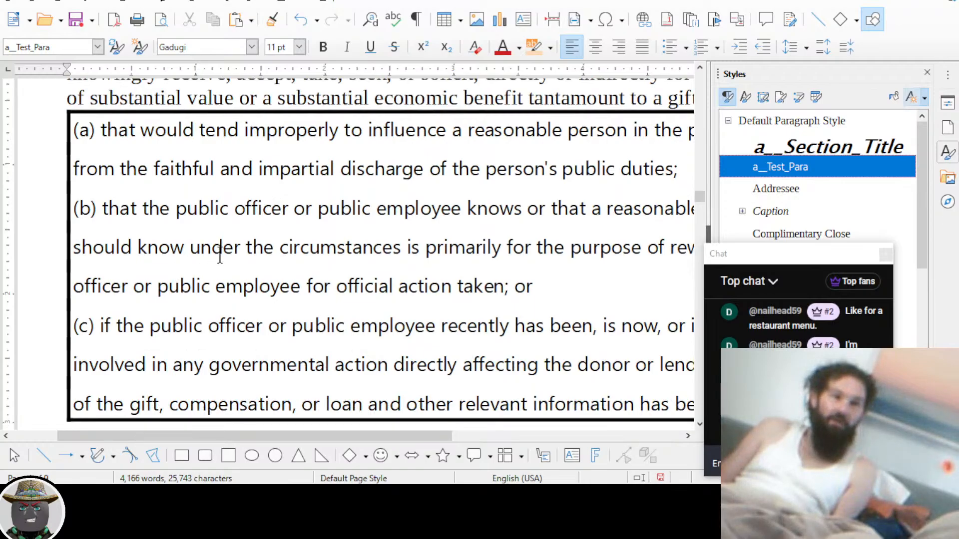
{"action": "scroll", "coordinate": [221, 257], "scroll_direction": "down", "scroll_amount": 2}
{"action": "scroll", "coordinate": [233, 230], "scroll_direction": "up", "scroll_amount": 1}
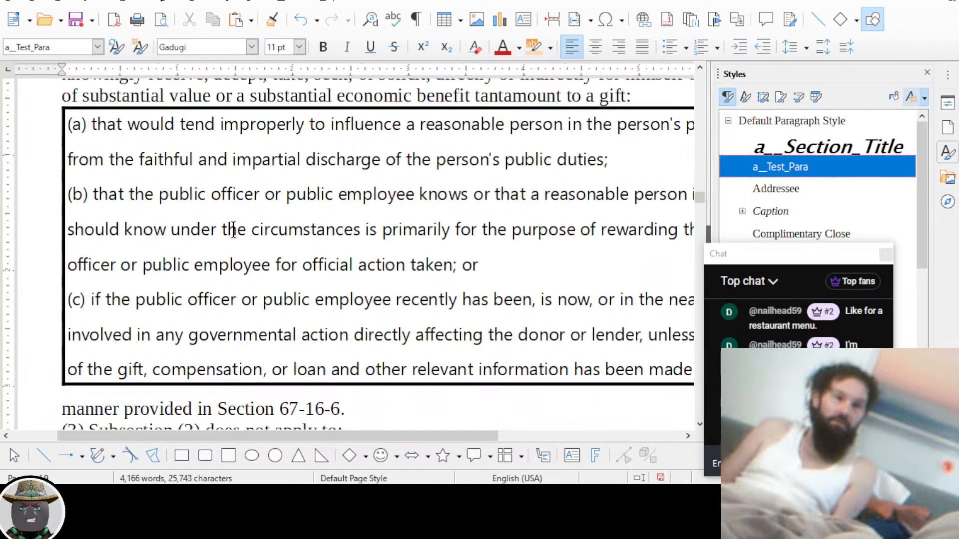
Remove all four border lines from the a__Test_Para style and accept the change
{"action": "left_click", "coordinate": [259, 223]}
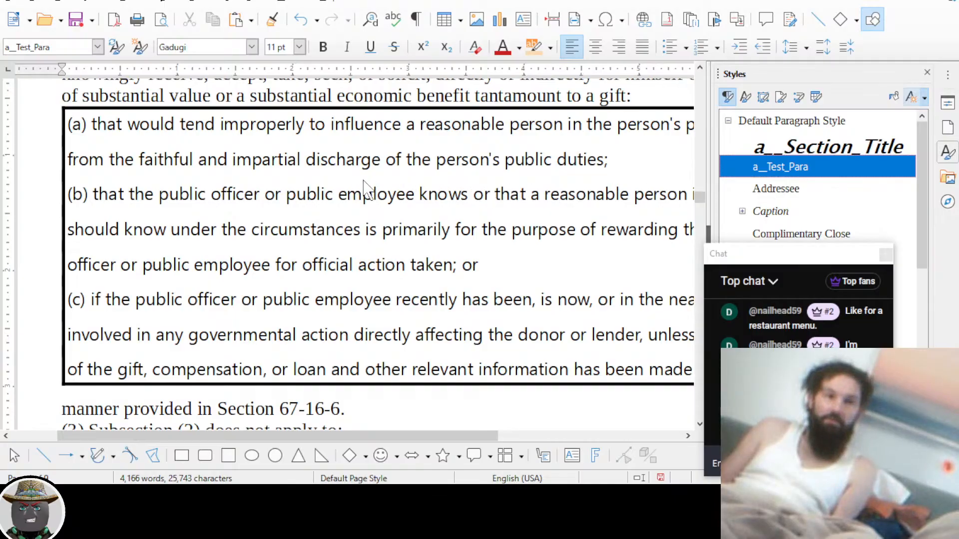
{"action": "key", "text": "alt+p"}
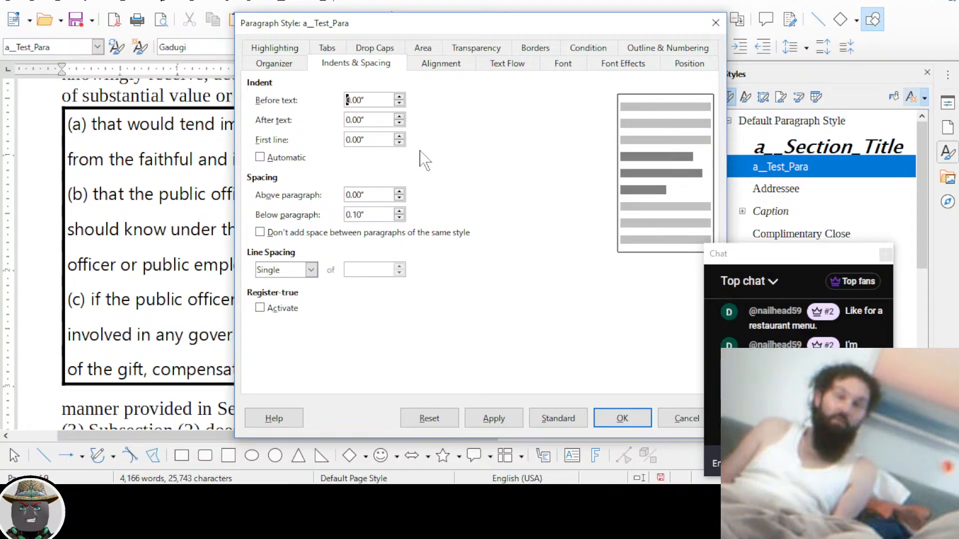
{"action": "left_click", "coordinate": [542, 49]}
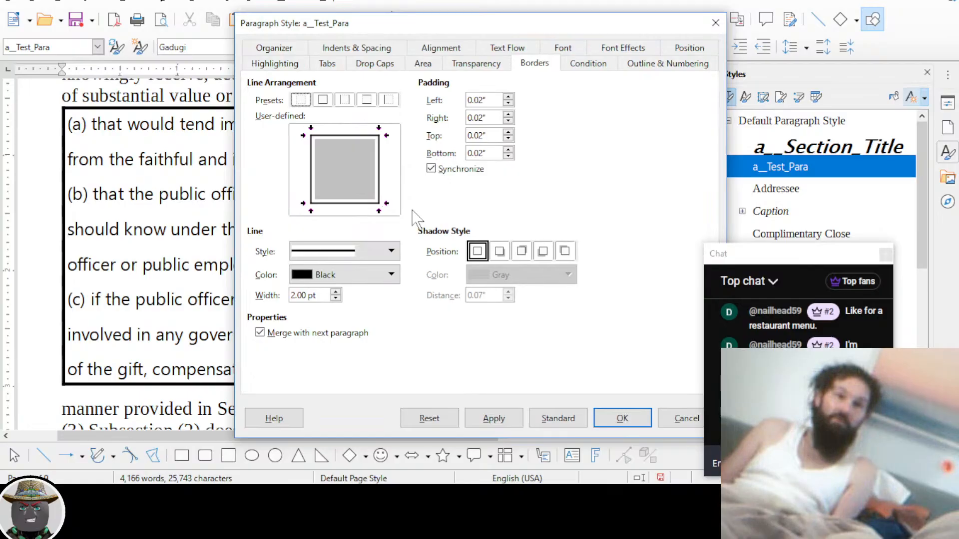
{"action": "left_click", "coordinate": [345, 204]}
{"action": "left_click", "coordinate": [345, 136]}
{"action": "left_click", "coordinate": [379, 162]}
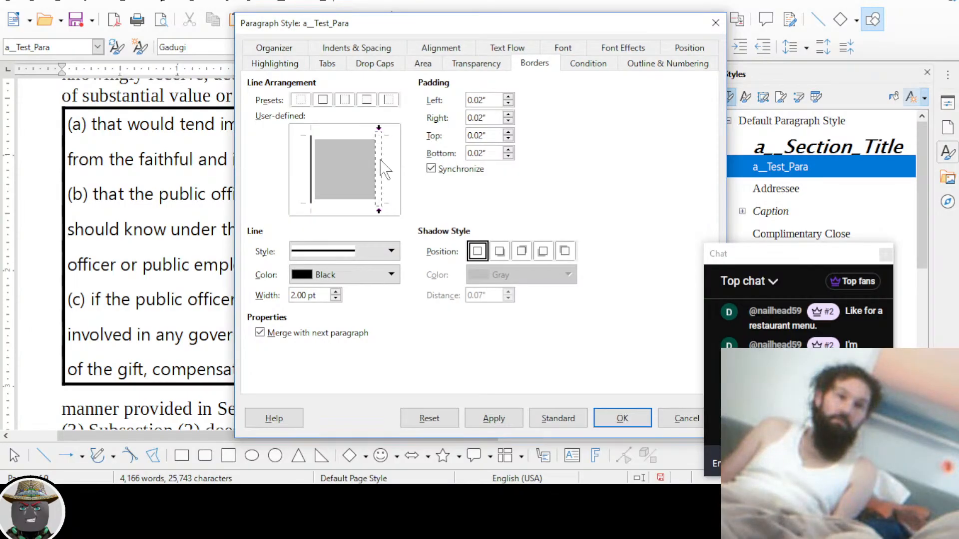
{"action": "left_click", "coordinate": [310, 174]}
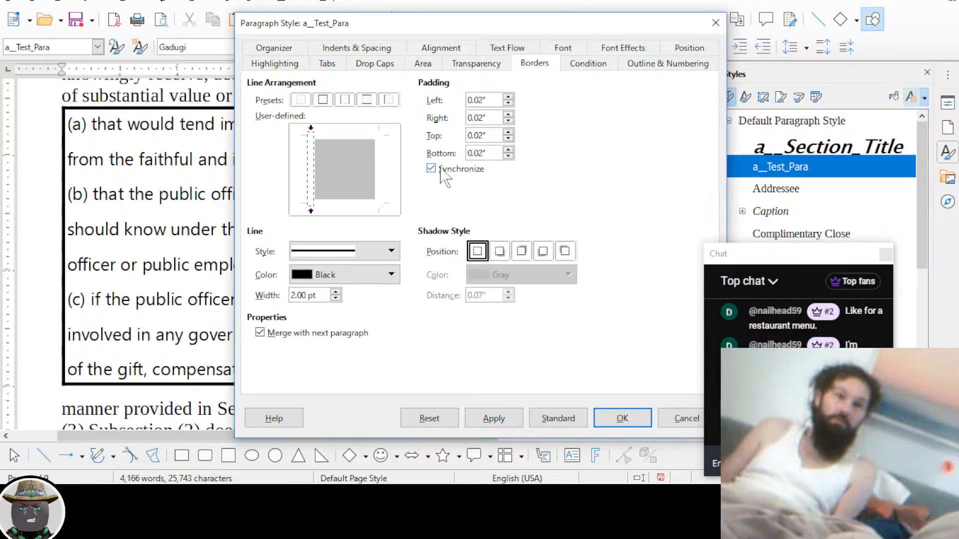
{"action": "left_click", "coordinate": [609, 420]}
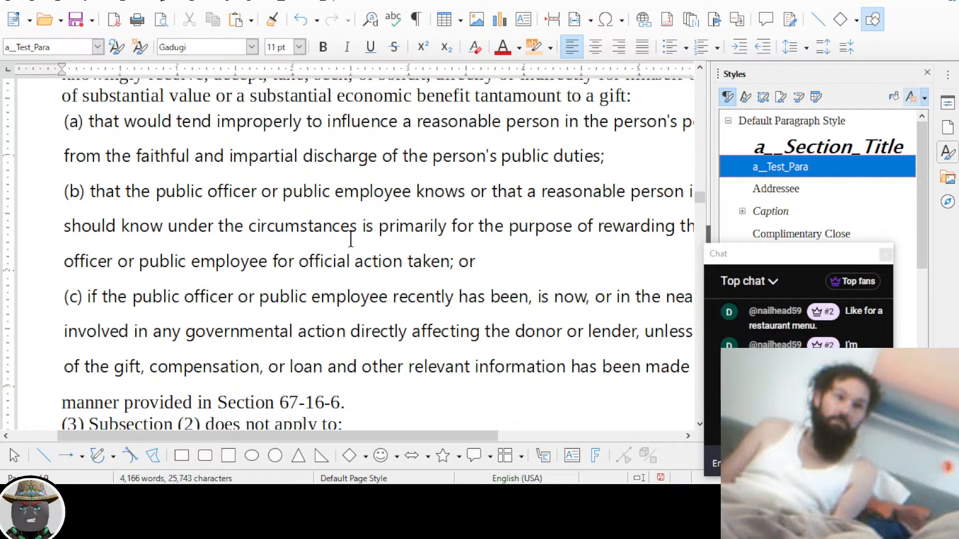
Select part of items (a) to (c), check the a__Test_Para style's border settings and close them
{"action": "left_click_drag", "start_coordinate": [170, 156], "coordinate": [260, 299]}
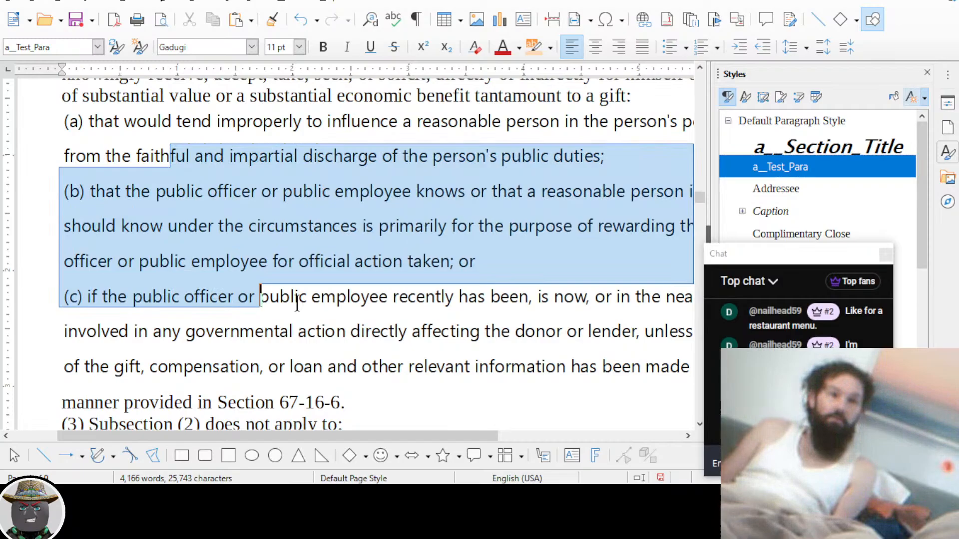
{"action": "right_click", "coordinate": [768, 165]}
{"action": "left_click", "coordinate": [803, 189]}
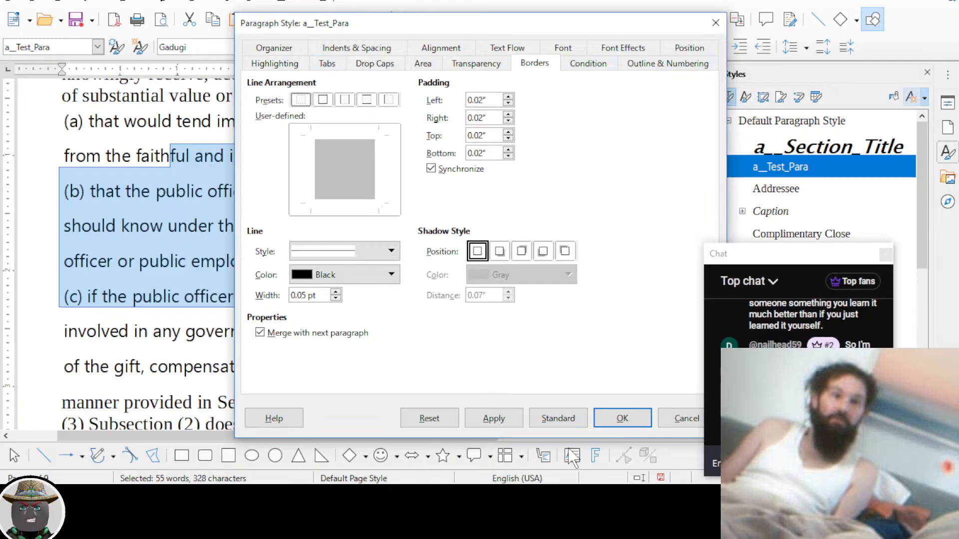
{"action": "left_click", "coordinate": [627, 420]}
{"action": "scroll", "coordinate": [288, 289], "scroll_direction": "down", "scroll_amount": 10}
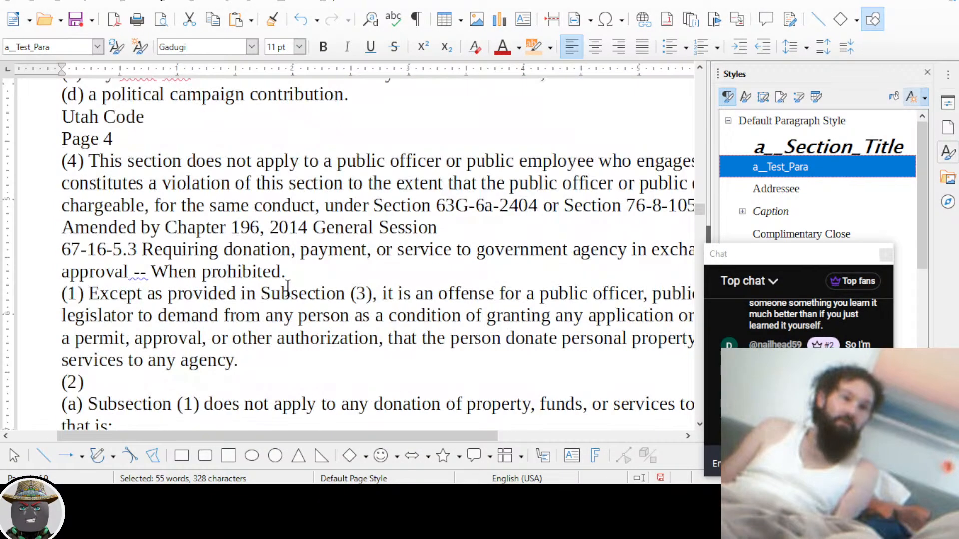
{"action": "scroll", "coordinate": [287, 288], "scroll_direction": "down", "scroll_amount": 5}
{"action": "scroll", "coordinate": [291, 285], "scroll_direction": "down", "scroll_amount": 2}
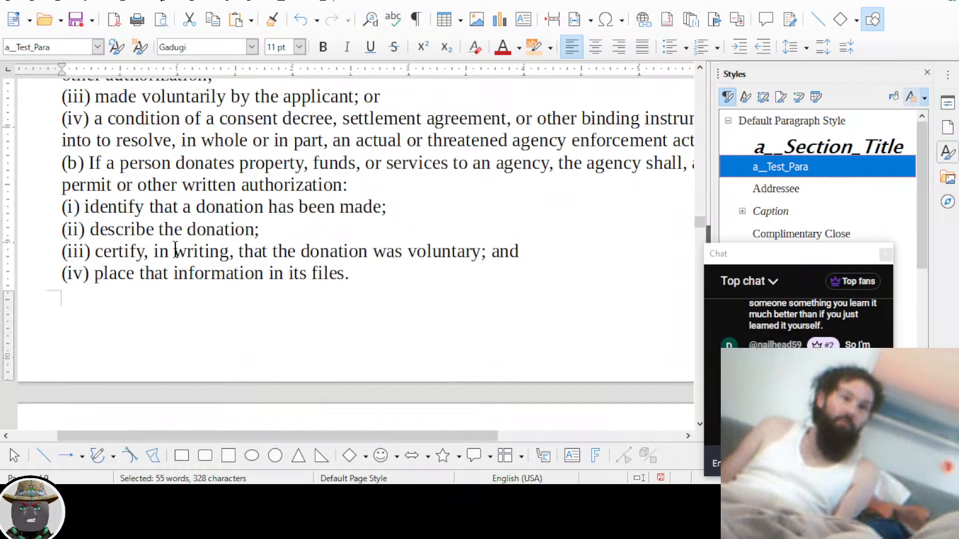
{"action": "left_click_drag", "start_coordinate": [61, 207], "coordinate": [253, 273]}
{"action": "left_click", "coordinate": [236, 228]}
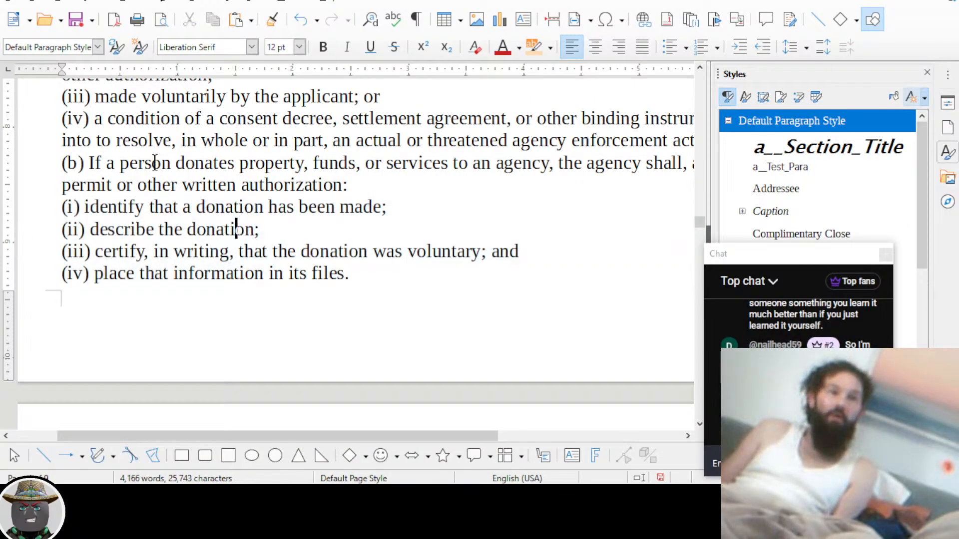
Create a paragraph style named a__Test_2 from items (i) to (iii) above "Utah Code Page 5"
{"action": "scroll", "coordinate": [155, 164], "scroll_direction": "down", "scroll_amount": 12}
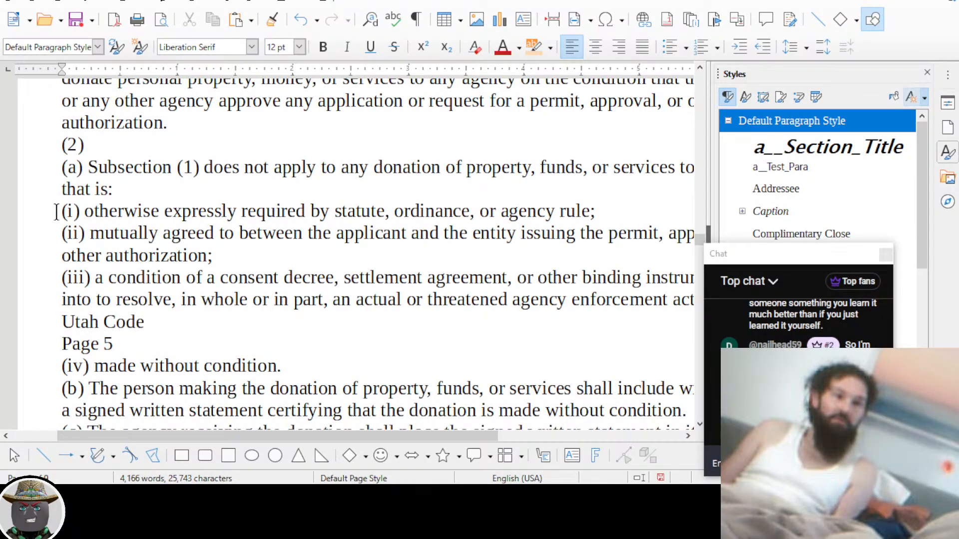
{"action": "left_click_drag", "start_coordinate": [60, 212], "coordinate": [531, 300]}
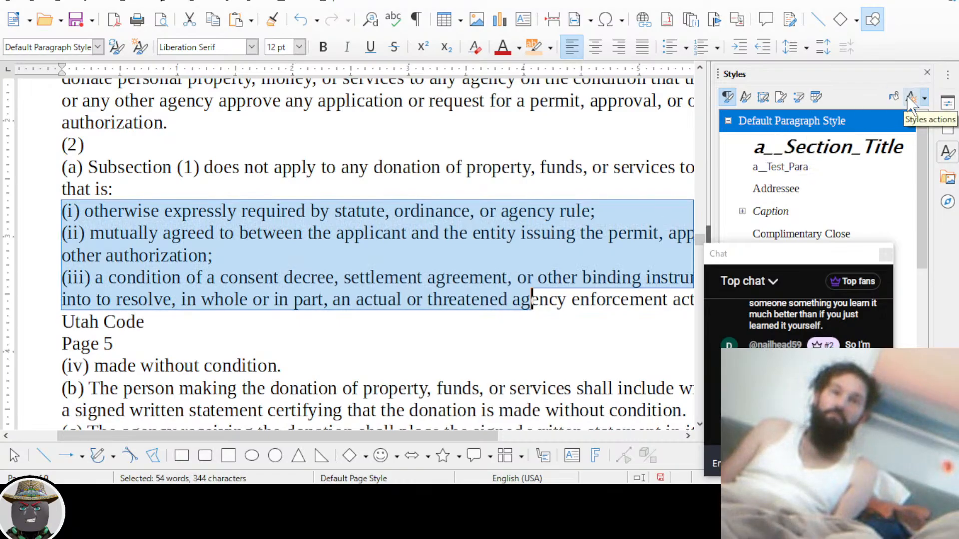
{"action": "left_click", "coordinate": [924, 97]}
{"action": "left_click", "coordinate": [876, 120]}
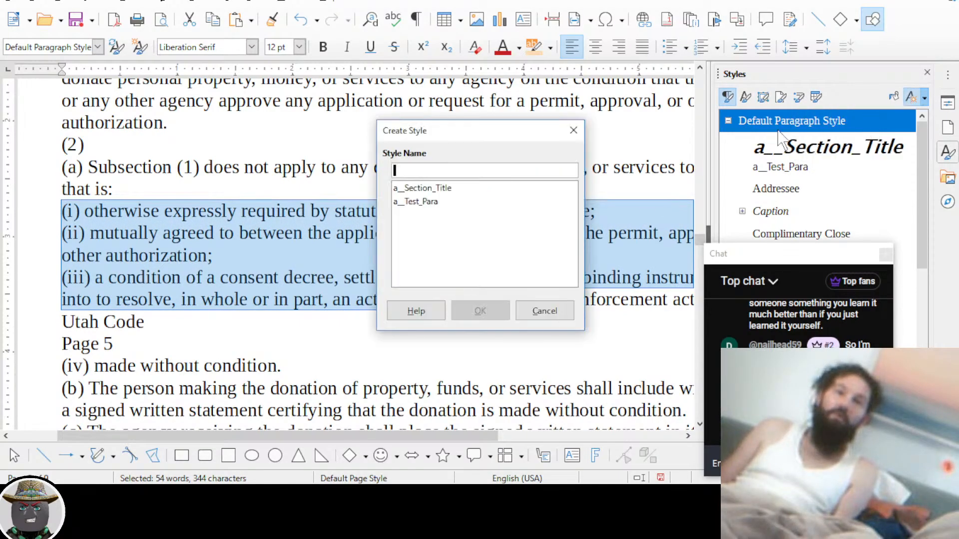
{"action": "left_click", "coordinate": [488, 192]}
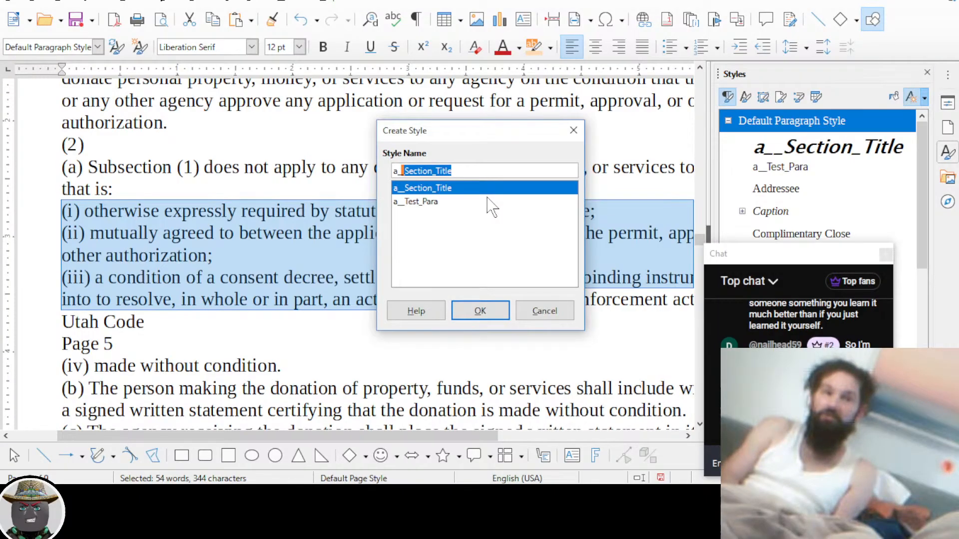
{"action": "type", "text": "_Test_2"}
{"action": "key", "text": "Return"}
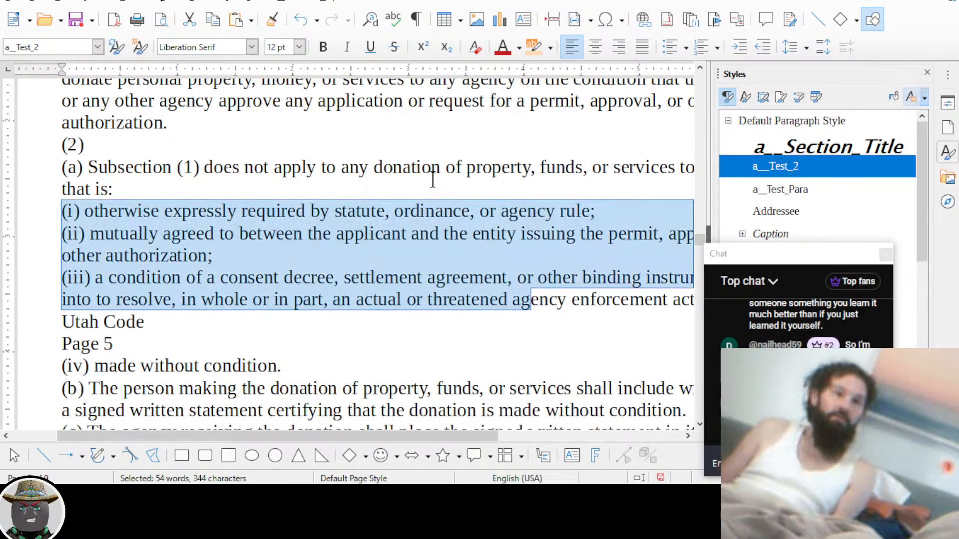
Set the a__Test_2 style's spacing below paragraph to 0.10", accept the change and deselect the text
{"action": "right_click", "coordinate": [789, 168]}
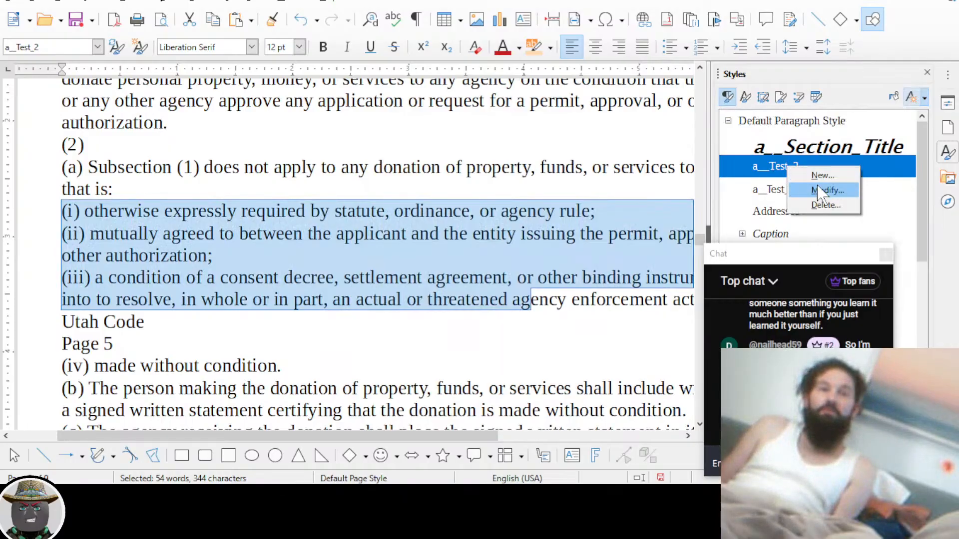
{"action": "key", "text": "Escape"}
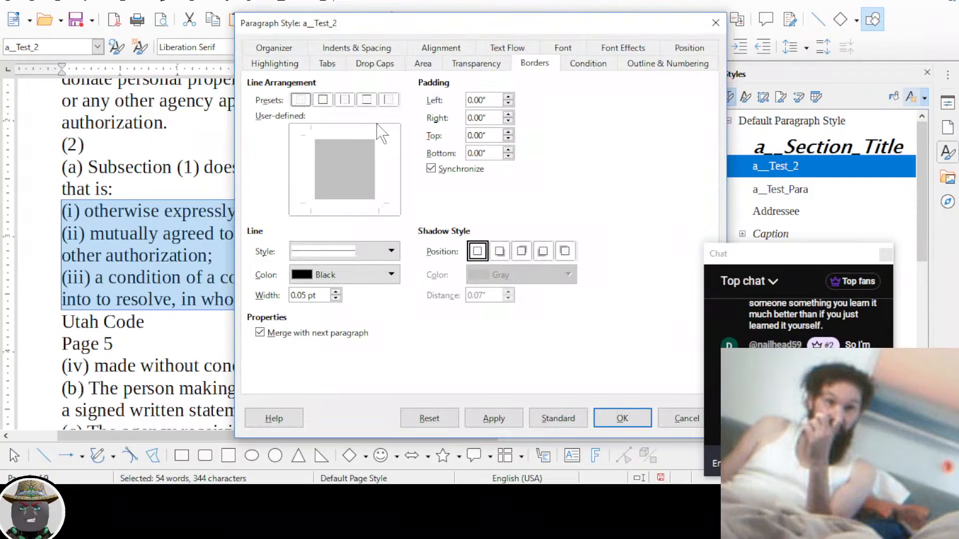
{"action": "left_click_drag", "start_coordinate": [429, 29], "coordinate": [699, 35]}
{"action": "left_click", "coordinate": [630, 55]}
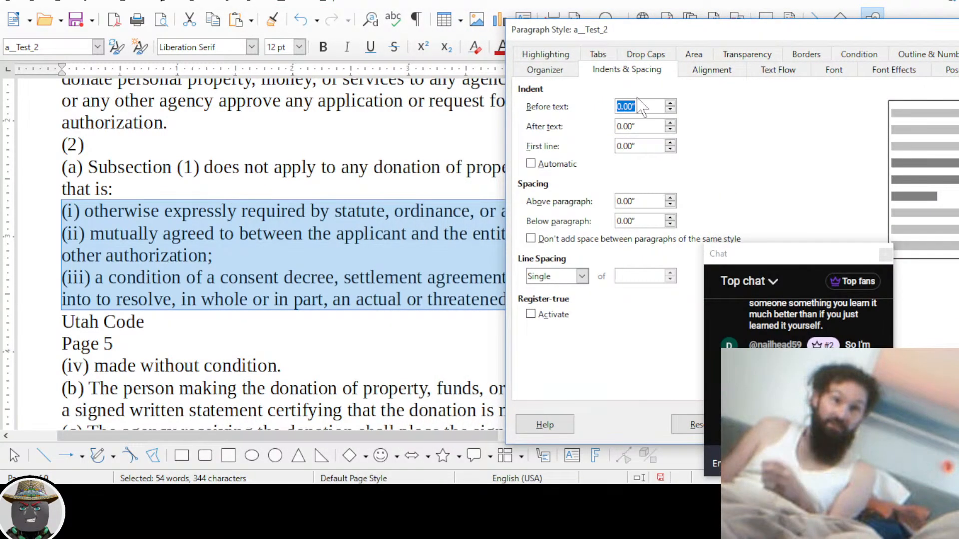
{"action": "double_click", "coordinate": [669, 218]}
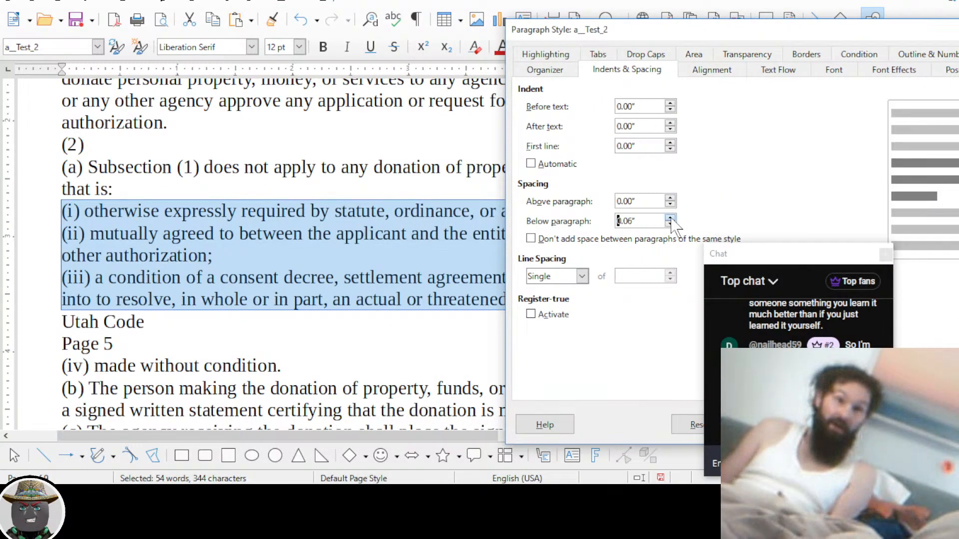
{"action": "double_click", "coordinate": [669, 219]}
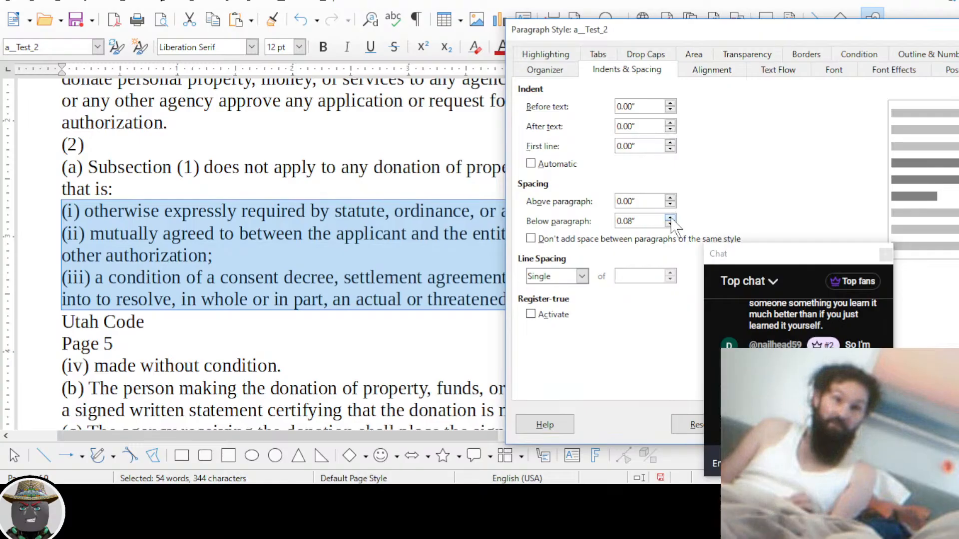
{"action": "left_click_drag", "start_coordinate": [778, 37], "coordinate": [689, 11]}
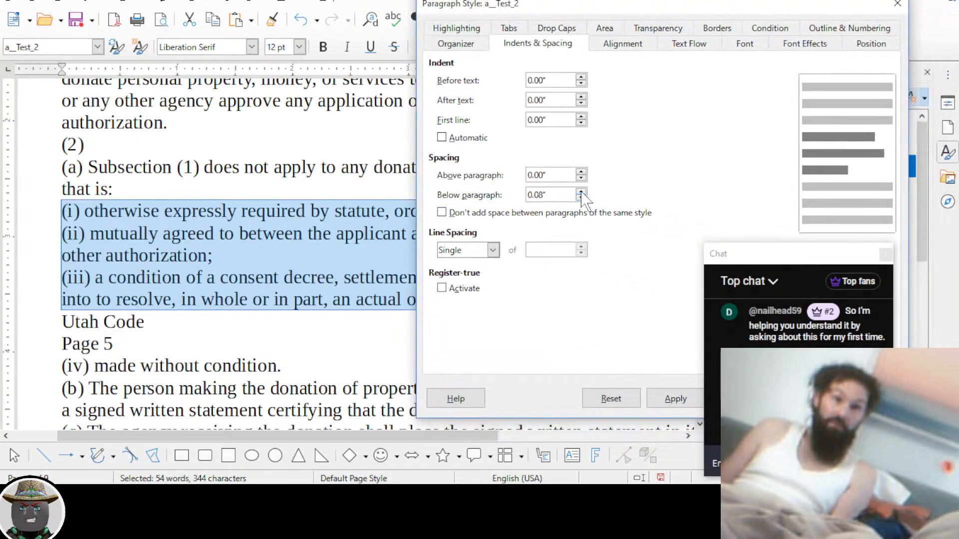
{"action": "double_click", "coordinate": [580, 193]}
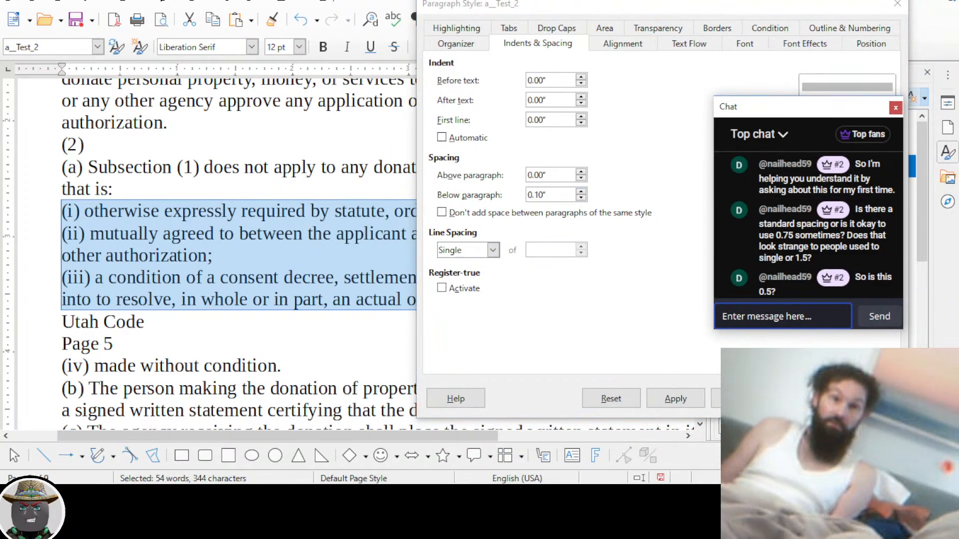
{"action": "left_click", "coordinate": [740, 399]}
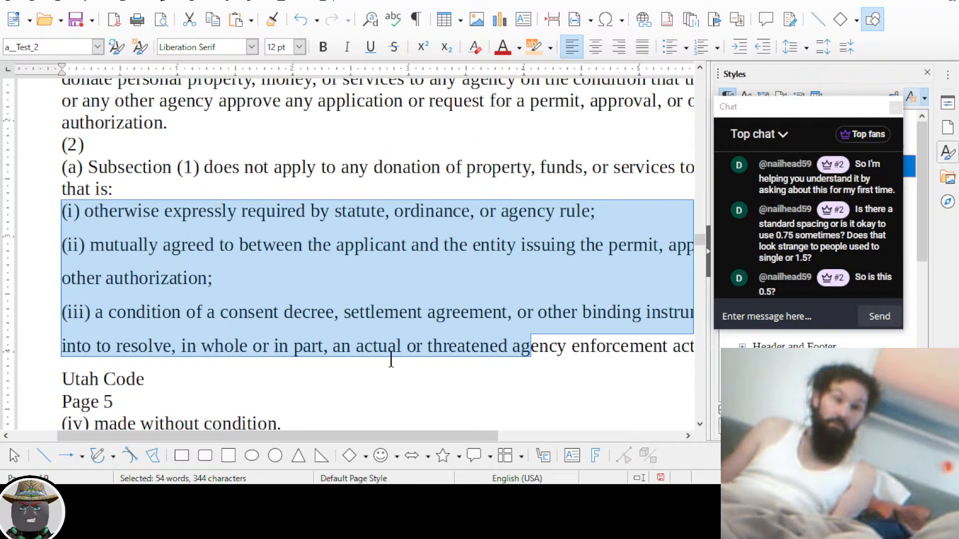
{"action": "left_click", "coordinate": [299, 343]}
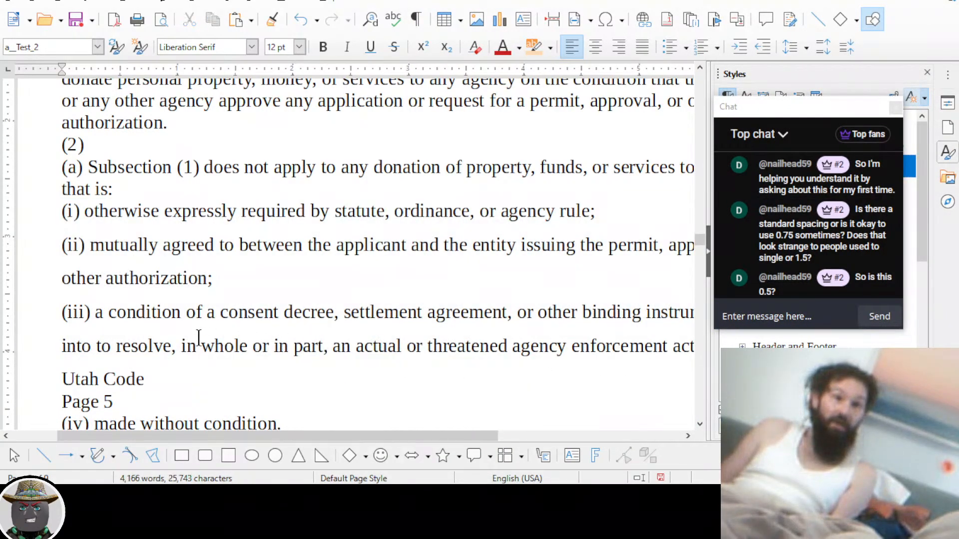
Insert an empty line after "that is:" above item (i) and place the cursor before "authorization" in item (ii)
{"action": "scroll", "coordinate": [199, 338], "scroll_direction": "down", "scroll_amount": 1}
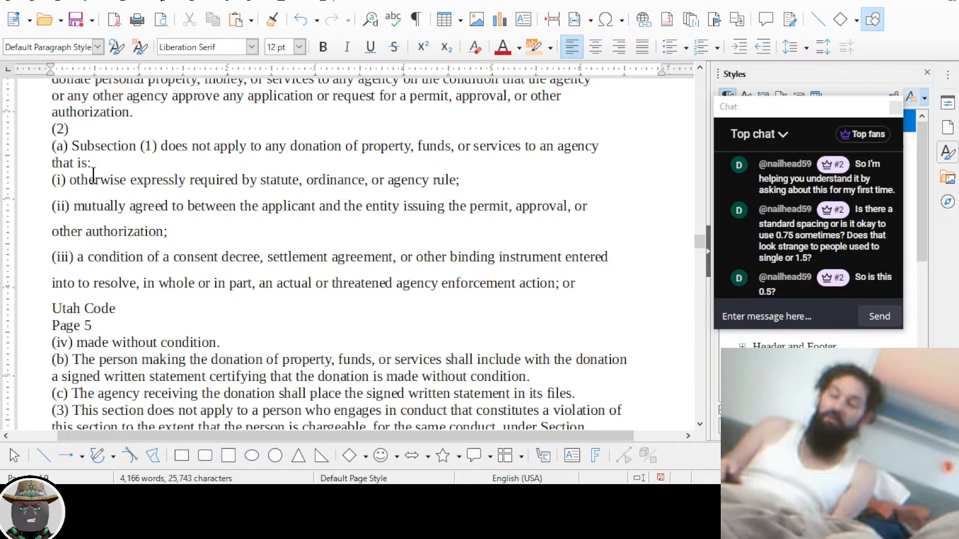
{"action": "key", "text": "Return"}
{"action": "scroll", "coordinate": [156, 242], "scroll_direction": "up", "scroll_amount": 3}
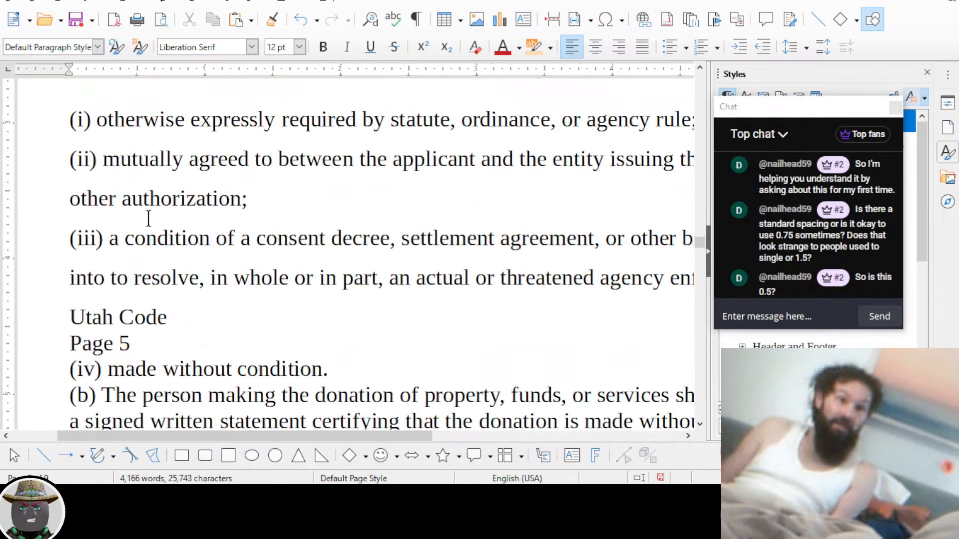
{"action": "left_click", "coordinate": [121, 195]}
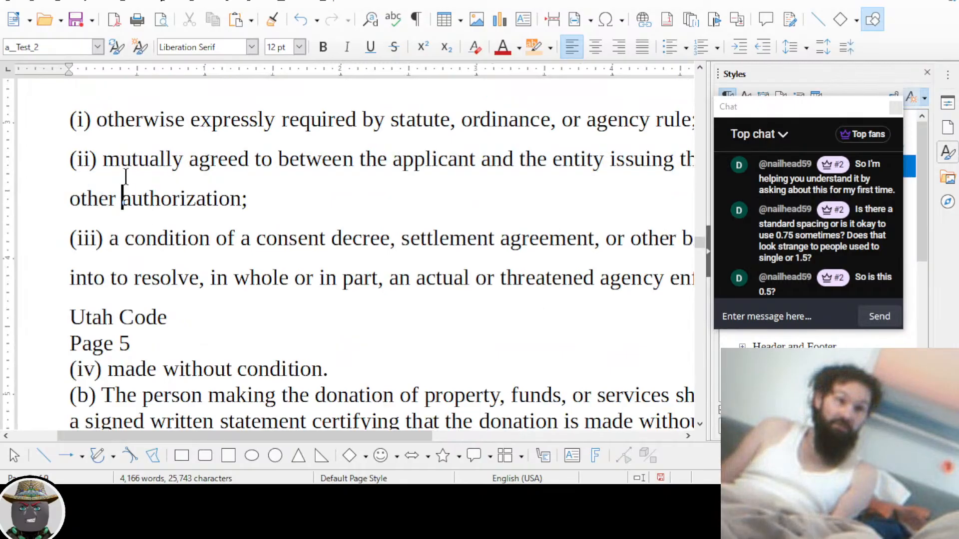
Show formatting marks and join item (ii)'s two lines, leaving a space between "or" and "other"
{"action": "left_click_drag", "start_coordinate": [122, 195], "coordinate": [123, 155]}
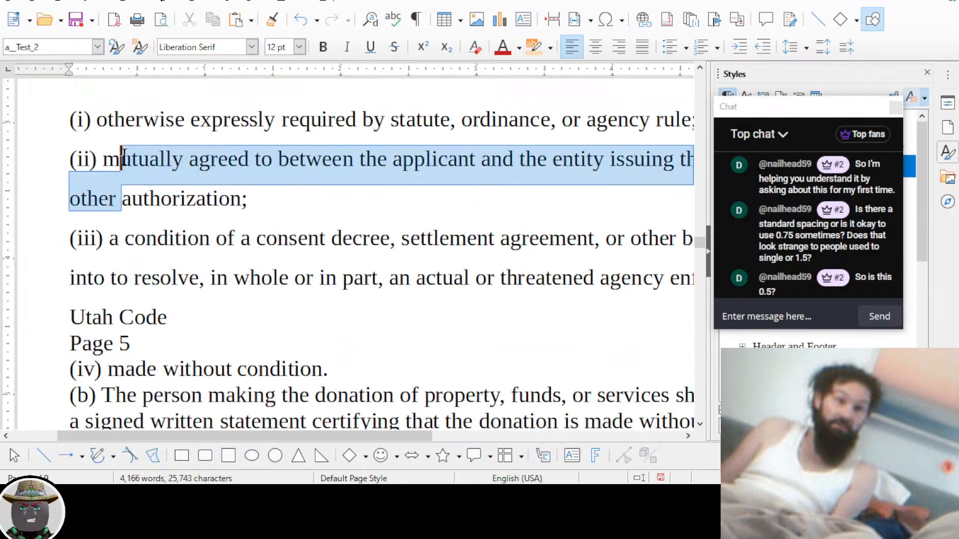
{"action": "left_click", "coordinate": [183, 224]}
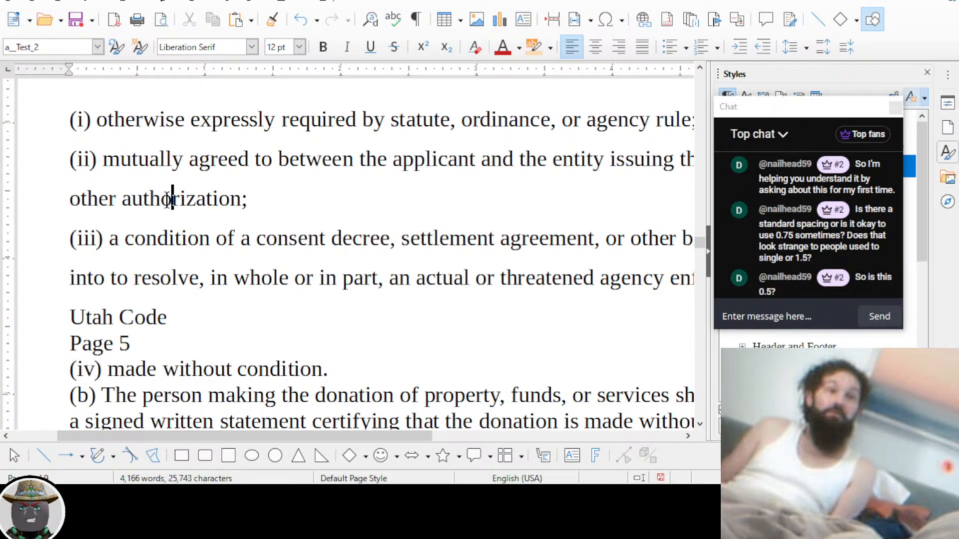
{"action": "key", "text": "ctrl+Left"}
{"action": "key", "text": "ctrl+Left"}
{"action": "key", "text": "Left"}
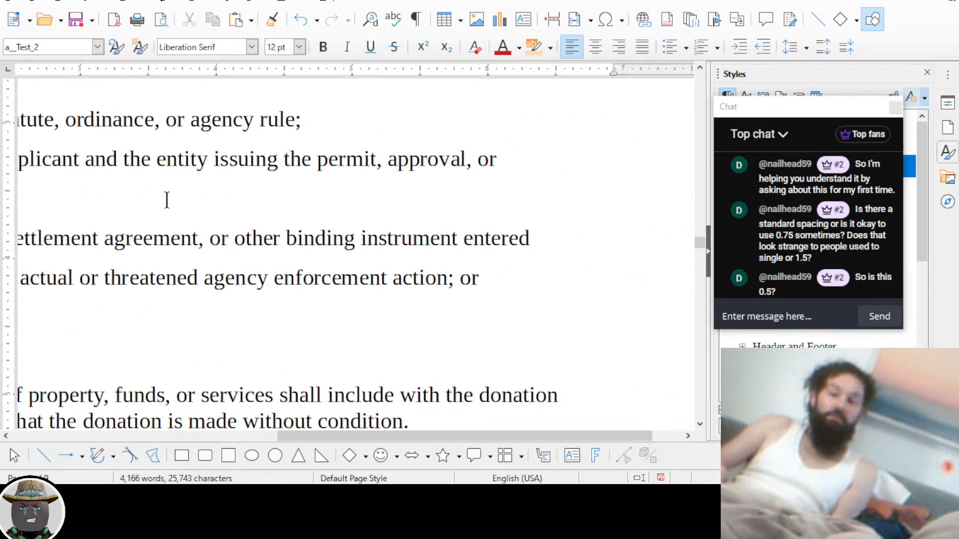
{"action": "key", "text": "ctrl+F10"}
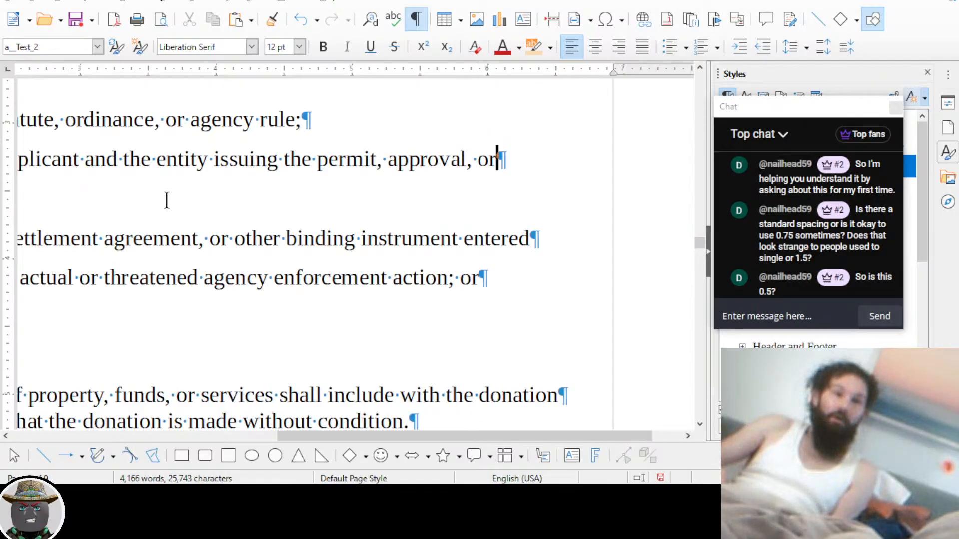
{"action": "key", "text": "Delete"}
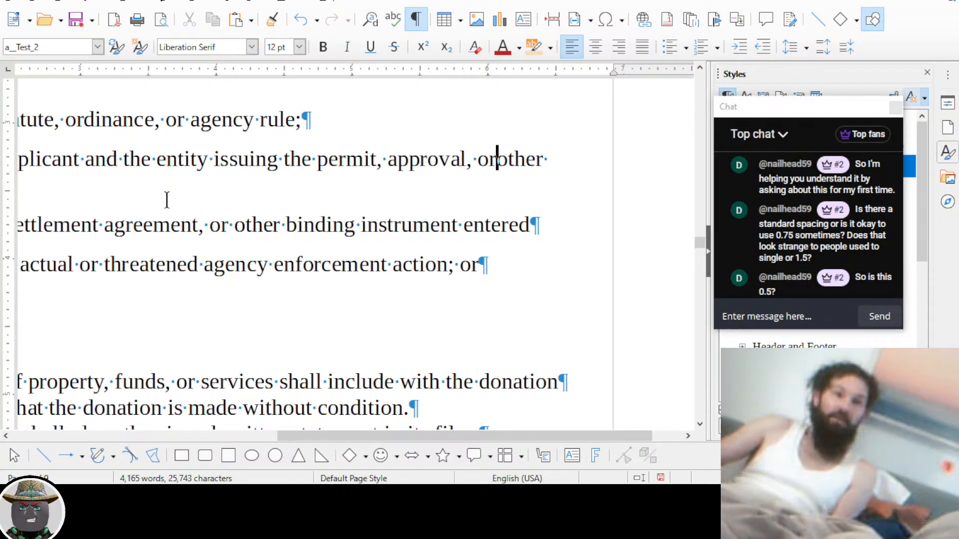
{"action": "key", "text": "End"}
{"action": "key", "text": "Left"}
{"action": "key", "text": "Left"}
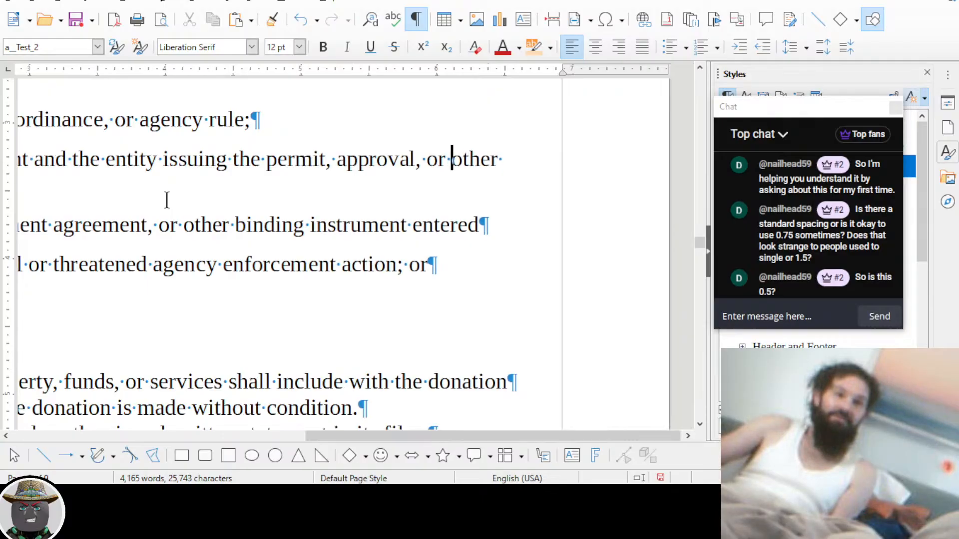
Join the two lines of item (iii) into one paragraph, with a space between "entered" and "into"
{"action": "key", "text": "Down"}
{"action": "key", "text": "Down"}
{"action": "key", "text": "End"}
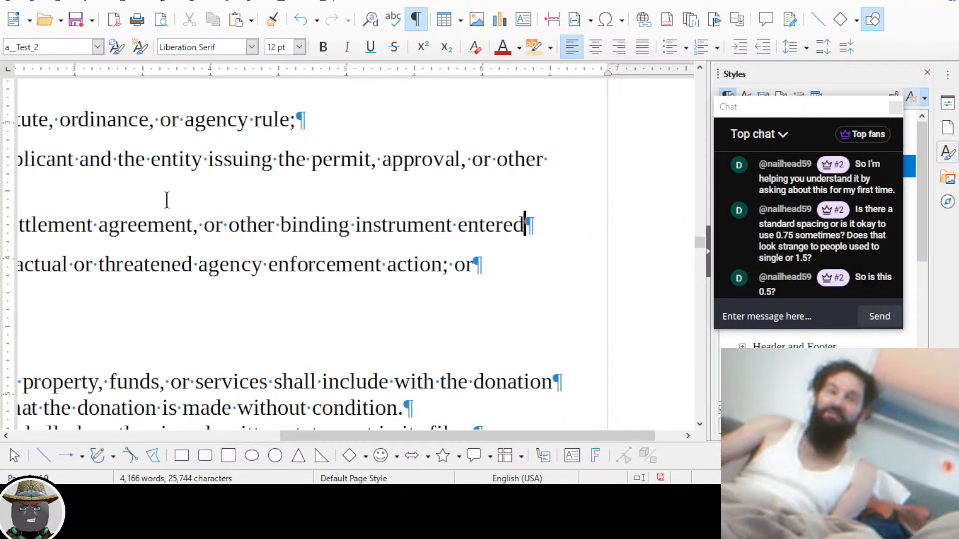
{"action": "key", "text": "Delete"}
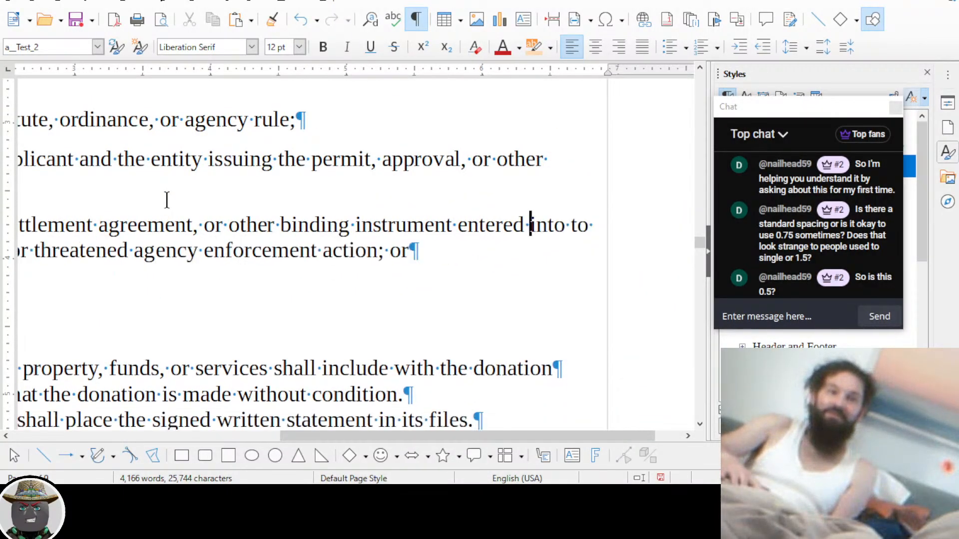
Join the broken lines of items (b) and (a) under "(2) Except as provided in Subsection (4)" into one paragraph each
{"action": "scroll", "coordinate": [156, 199], "scroll_direction": "down", "scroll_amount": 4}
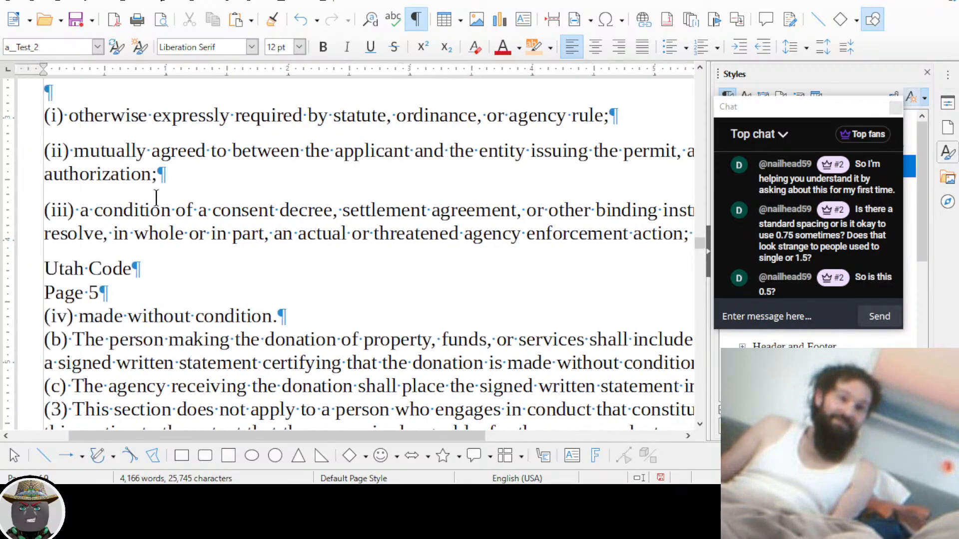
{"action": "scroll", "coordinate": [157, 198], "scroll_direction": "up", "scroll_amount": 3}
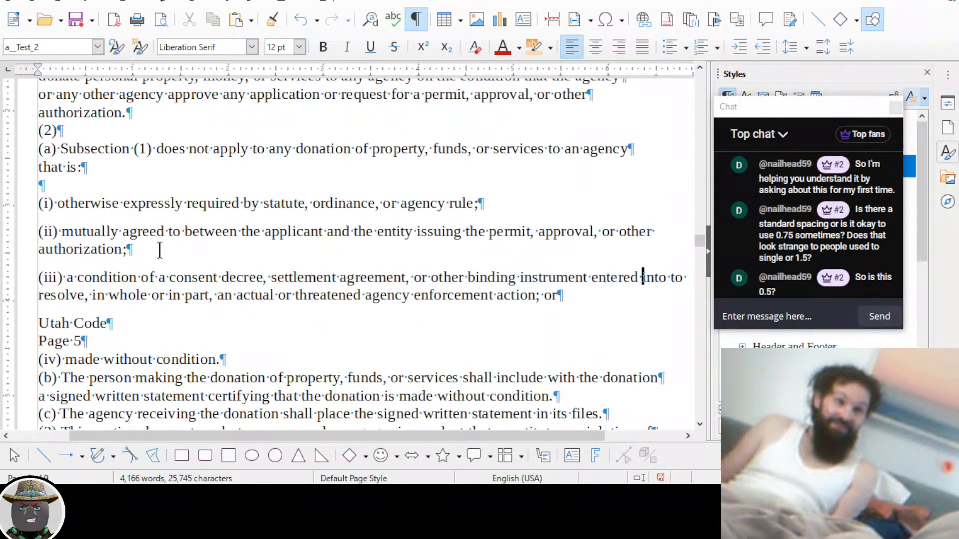
{"action": "scroll", "coordinate": [160, 251], "scroll_direction": "up", "scroll_amount": 3}
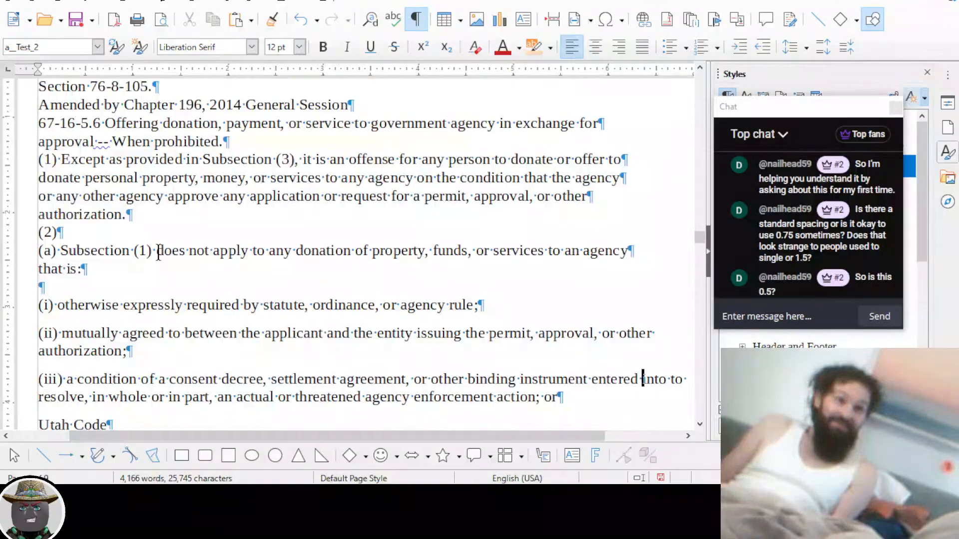
{"action": "scroll", "coordinate": [158, 252], "scroll_direction": "up", "scroll_amount": 20}
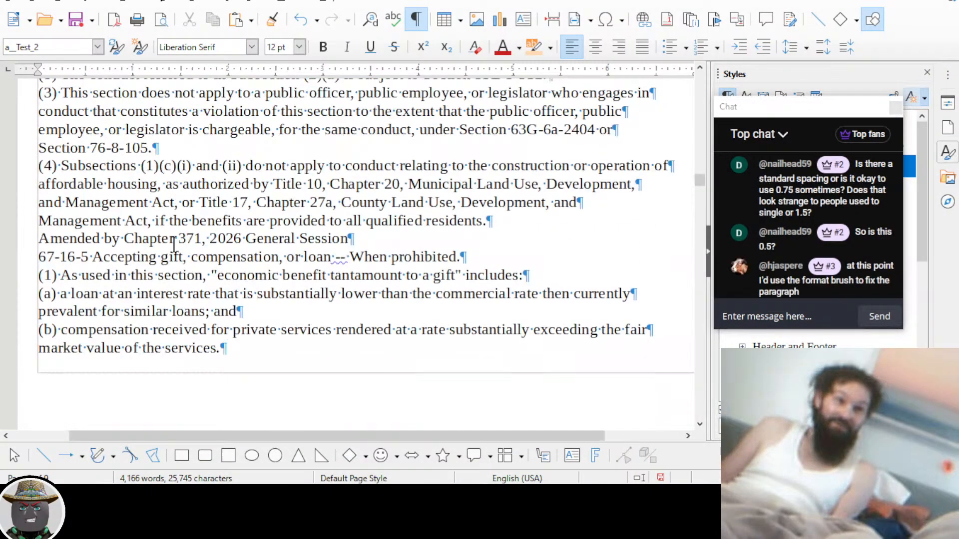
{"action": "scroll", "coordinate": [174, 245], "scroll_direction": "up", "scroll_amount": 10}
{"action": "scroll", "coordinate": [174, 245], "scroll_direction": "down", "scroll_amount": 20}
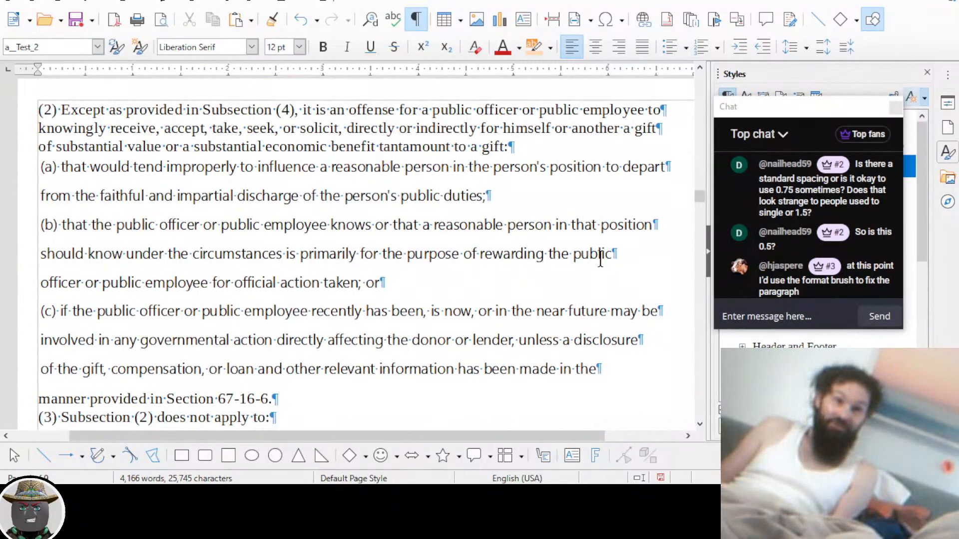
{"action": "key", "text": "Delete"}
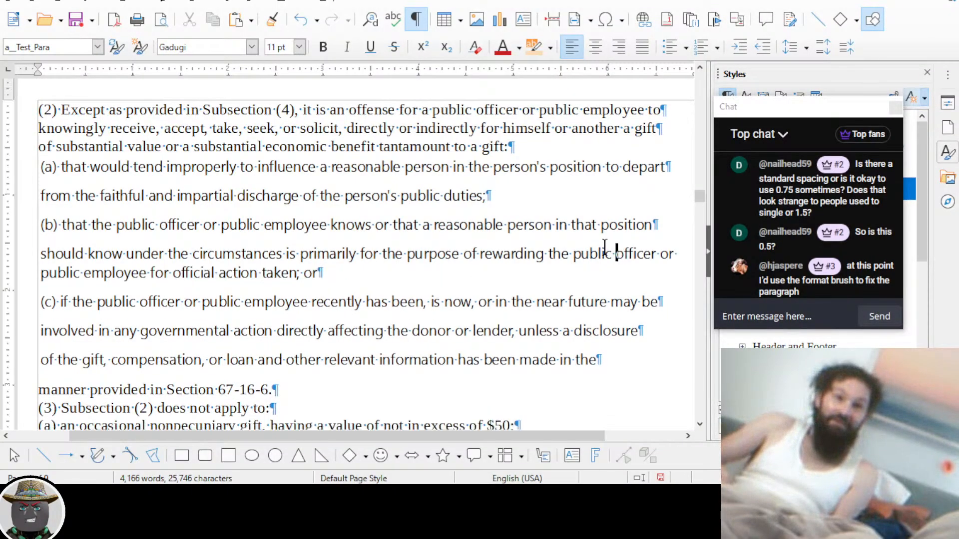
{"action": "key", "text": "Up"}
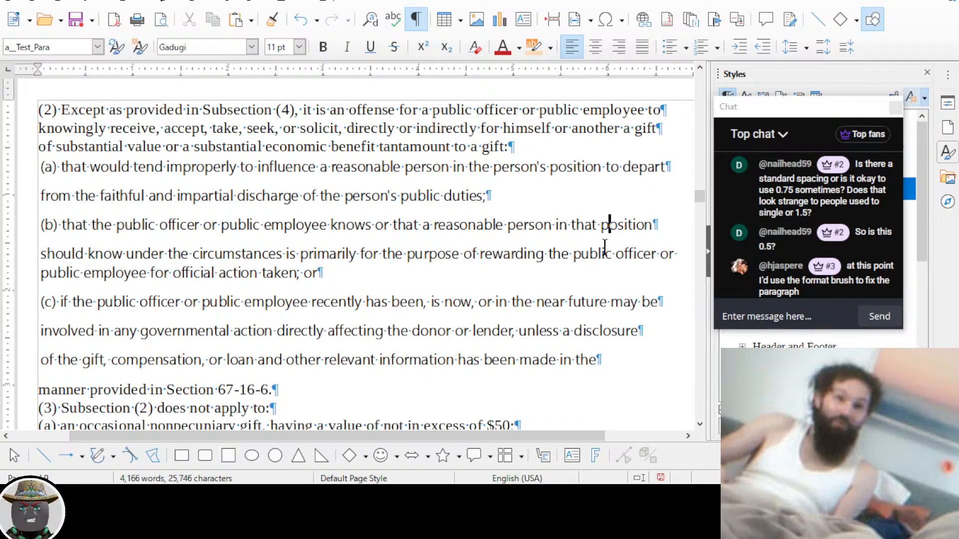
{"action": "key", "text": "End"}
{"action": "key", "text": "Delete"}
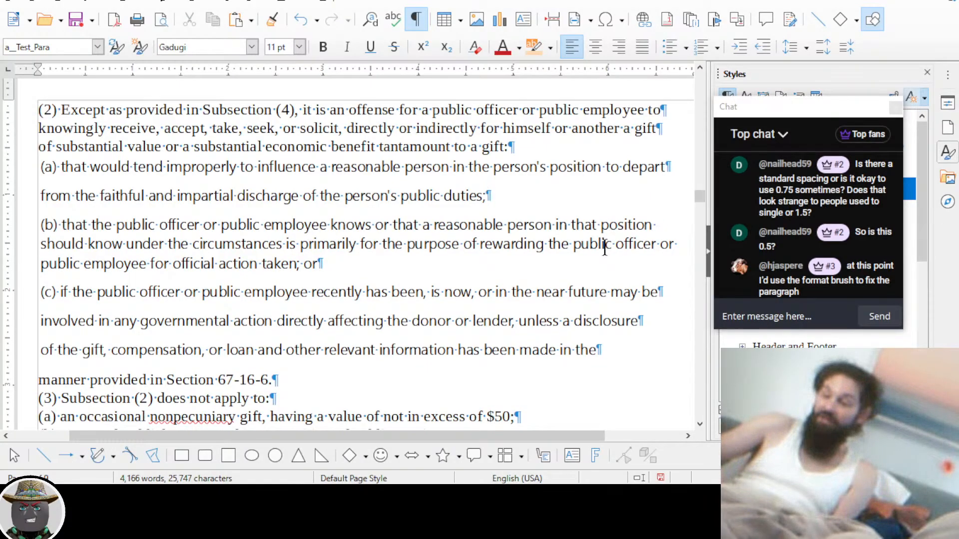
{"action": "key", "text": "Delete"}
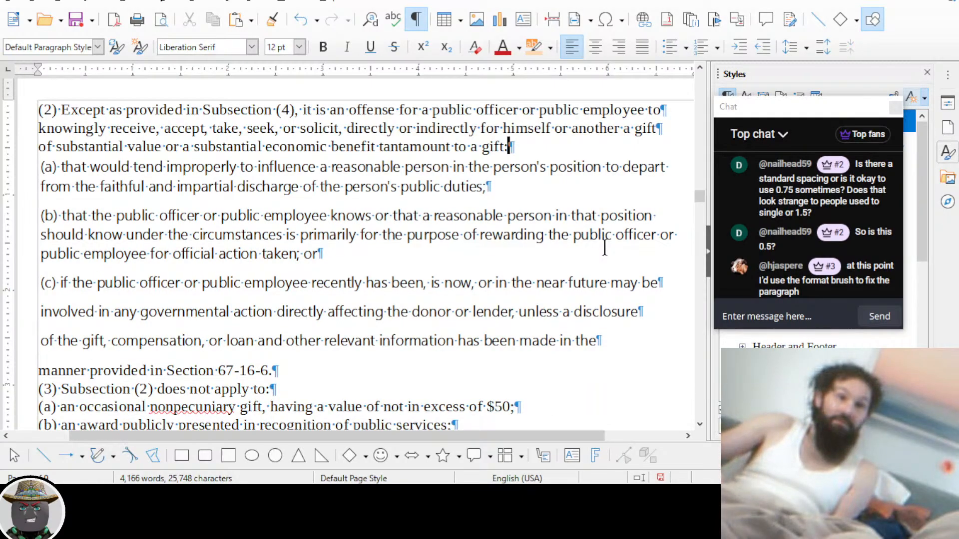
Insert an empty line after "tantamount to a gift:" and join item (c)'s lines through "made in the" into one paragraph
{"action": "key", "text": "Return"}
{"action": "key", "text": "Down"}
{"action": "key", "text": "Down"}
{"action": "key", "text": "Down"}
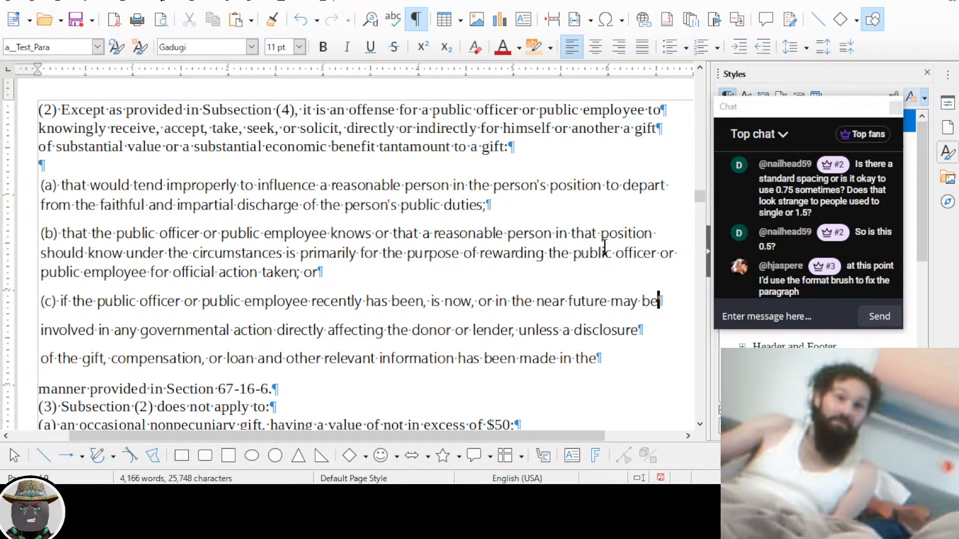
{"action": "key", "text": "Delete"}
{"action": "key", "text": "End"}
{"action": "key", "text": "Delete"}
{"action": "key", "text": "End"}
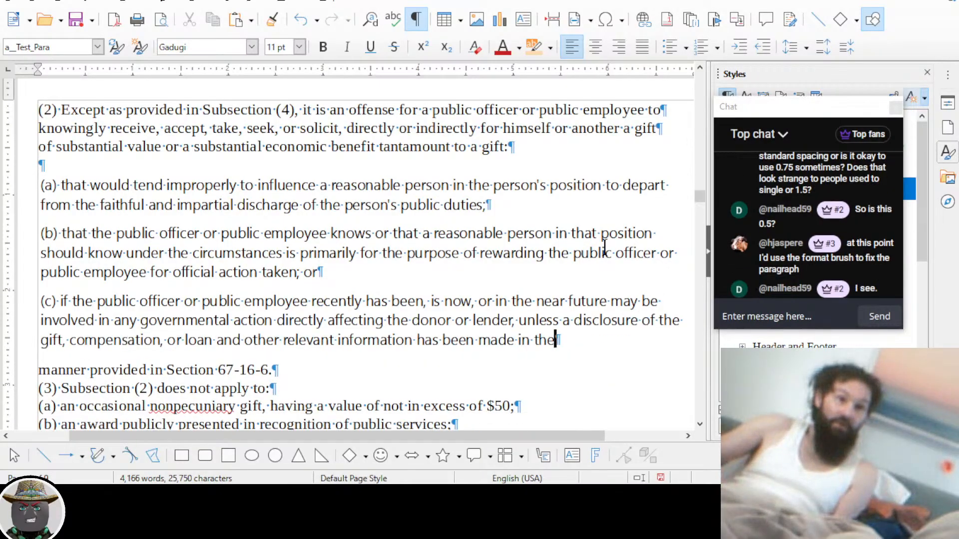
{"action": "key", "text": "Down"}
Review the joined items (a) to (c) and compare the formatting of the section titles 67-16-4 and 67-16-3
{"action": "scroll", "coordinate": [390, 261], "scroll_direction": "up", "scroll_amount": 2}
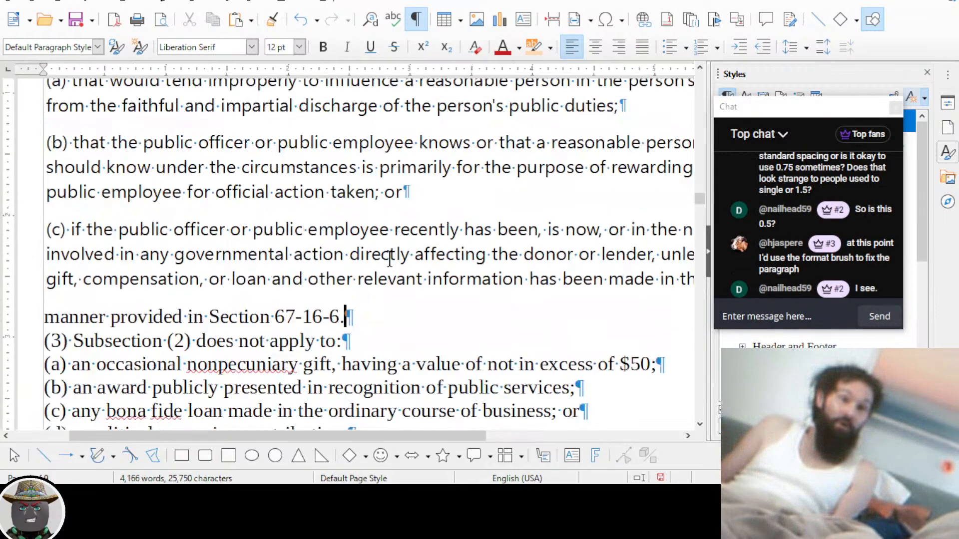
{"action": "scroll", "coordinate": [380, 263], "scroll_direction": "up", "scroll_amount": 3}
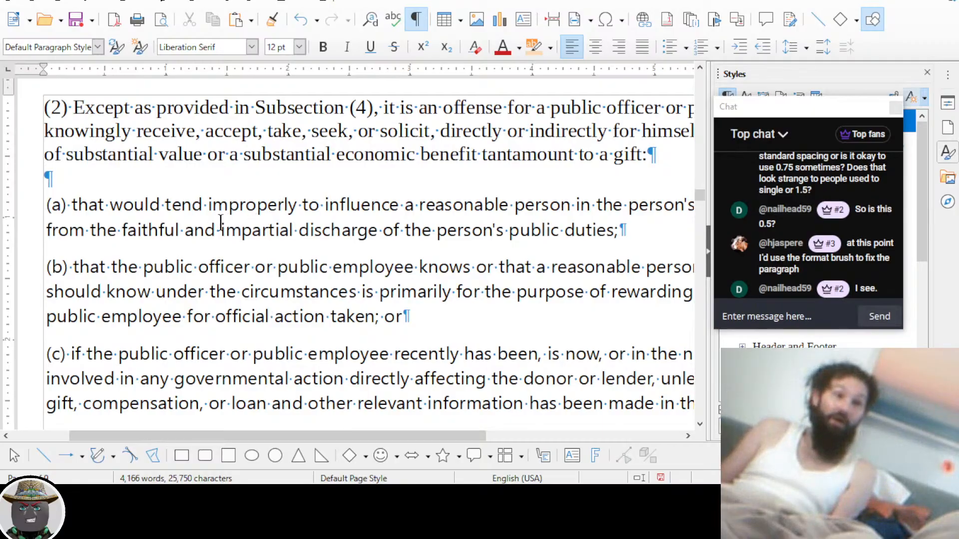
{"action": "scroll", "coordinate": [212, 232], "scroll_direction": "down", "scroll_amount": 5}
{"action": "scroll", "coordinate": [211, 231], "scroll_direction": "up", "scroll_amount": 20}
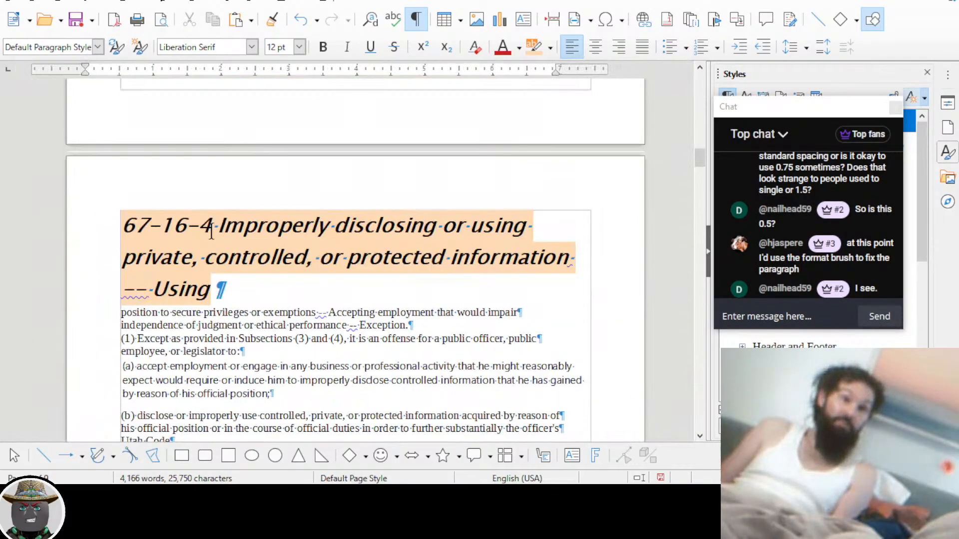
{"action": "scroll", "coordinate": [211, 231], "scroll_direction": "down", "scroll_amount": 8}
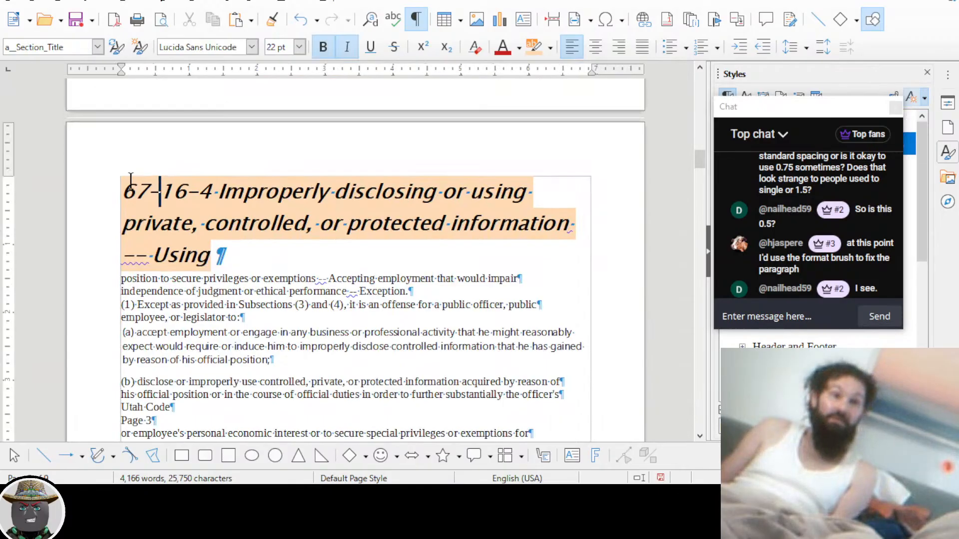
{"action": "left_click_drag", "start_coordinate": [125, 190], "coordinate": [264, 267]}
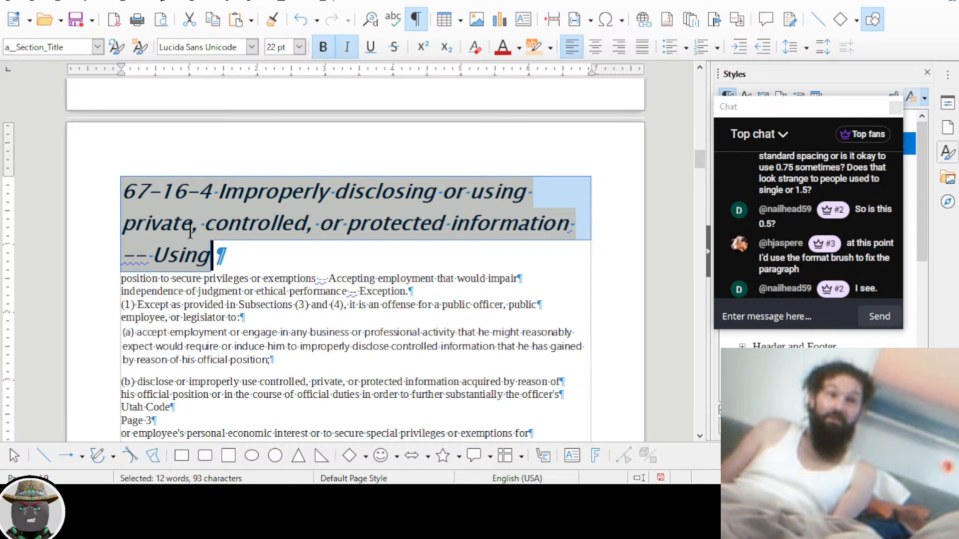
{"action": "scroll", "coordinate": [208, 242], "scroll_direction": "up", "scroll_amount": 20}
{"action": "scroll", "coordinate": [210, 243], "scroll_direction": "up", "scroll_amount": 6}
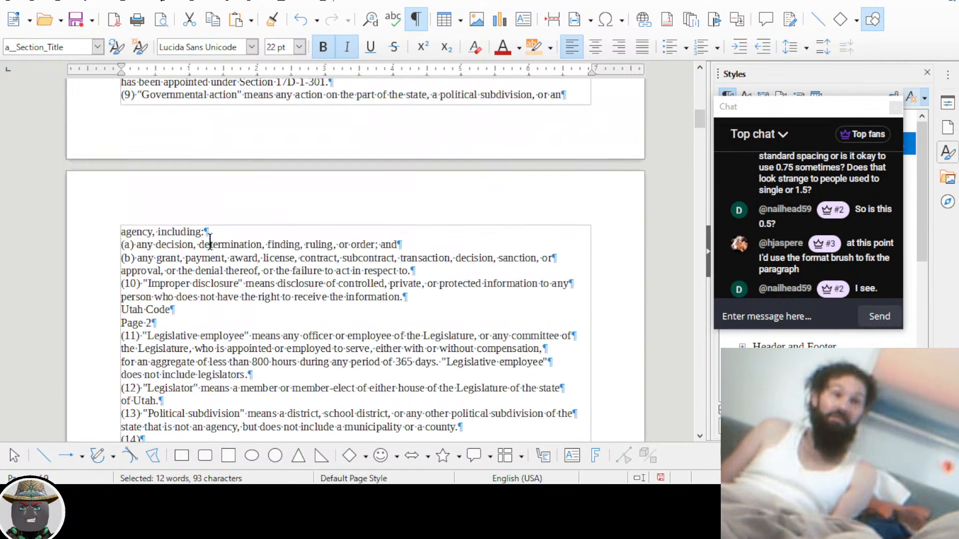
{"action": "scroll", "coordinate": [222, 186], "scroll_direction": "up", "scroll_amount": 8}
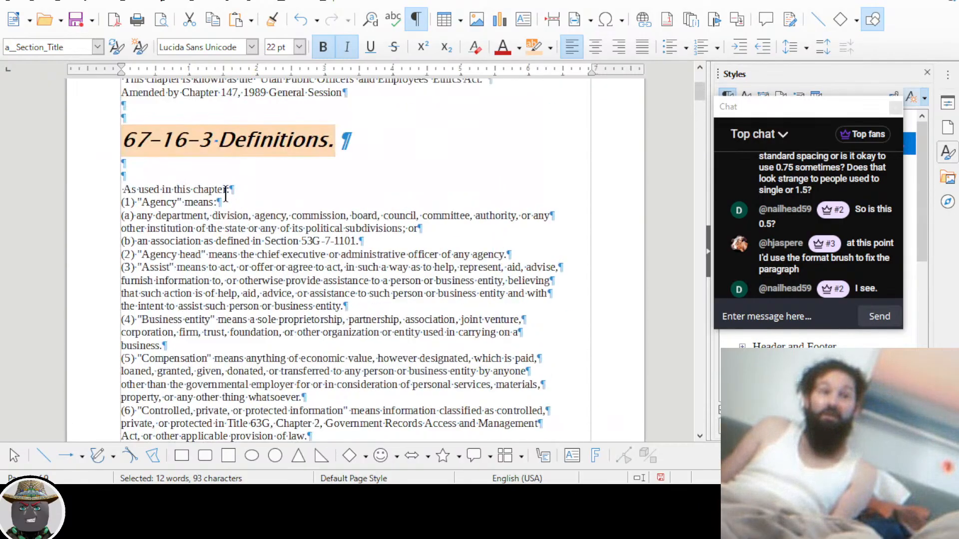
{"action": "scroll", "coordinate": [225, 193], "scroll_direction": "down", "scroll_amount": 4}
{"action": "scroll", "coordinate": [225, 194], "scroll_direction": "up", "scroll_amount": 4}
{"action": "scroll", "coordinate": [226, 194], "scroll_direction": "up", "scroll_amount": 2}
{"action": "scroll", "coordinate": [226, 194], "scroll_direction": "down", "scroll_amount": 15}
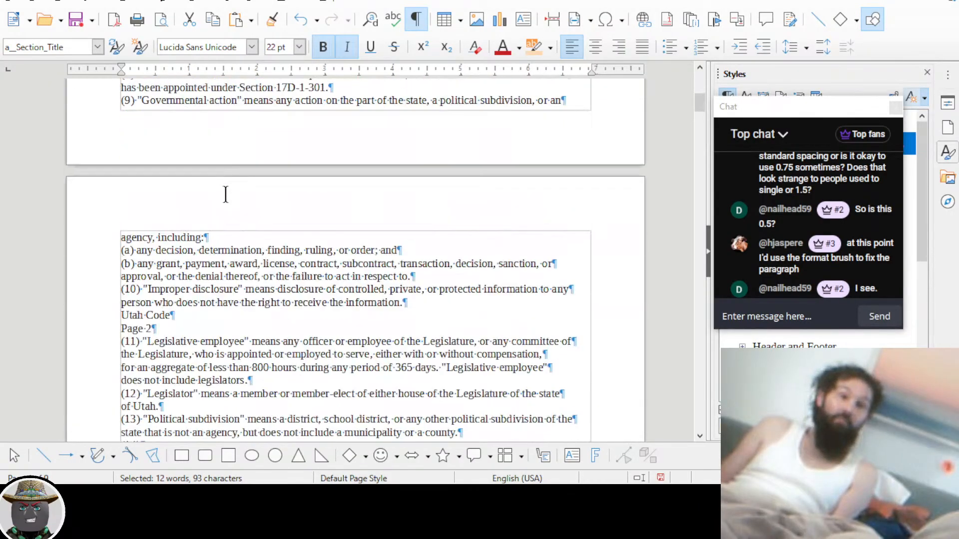
{"action": "scroll", "coordinate": [226, 194], "scroll_direction": "down", "scroll_amount": 6}
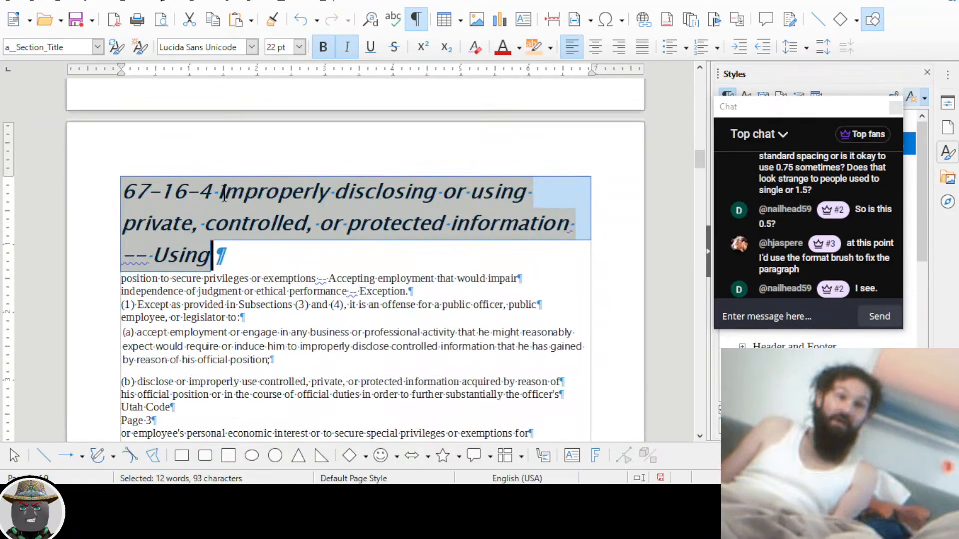
Delete "67-16-" from the section title "67-16-4 Improperly disclosing or using private, controlled, or protected information"
{"action": "left_click", "coordinate": [198, 192]}
{"action": "left_click_drag", "start_coordinate": [198, 193], "coordinate": [110, 200]}
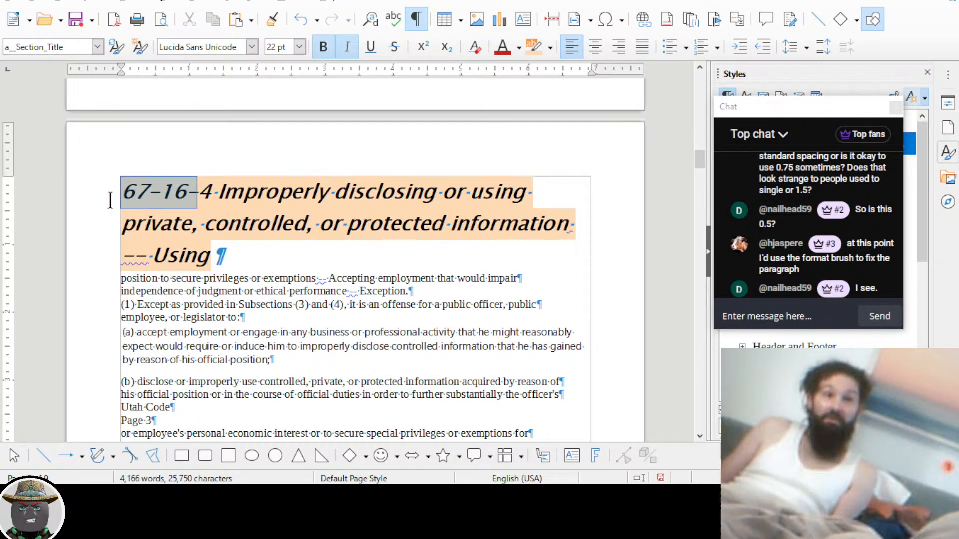
{"action": "key", "text": "Delete"}
Create a character style named a__BIG_NUM from the number 4 that begins the section title
{"action": "key", "text": "shift+Right"}
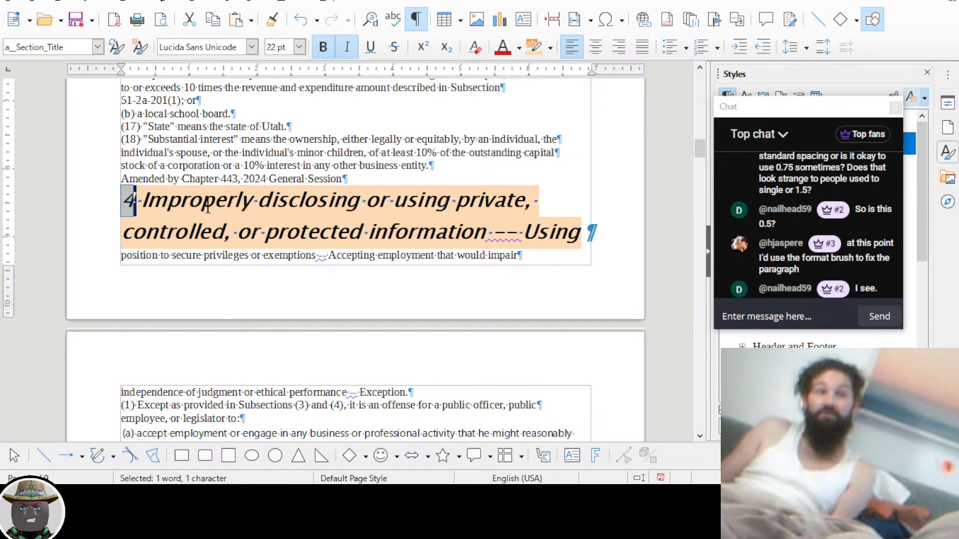
{"action": "left_click_drag", "start_coordinate": [257, 202], "coordinate": [388, 202]}
{"action": "left_click_drag", "start_coordinate": [141, 198], "coordinate": [122, 200]}
{"action": "left_click_drag", "start_coordinate": [783, 112], "coordinate": [543, 209]}
{"action": "left_click", "coordinate": [745, 97]}
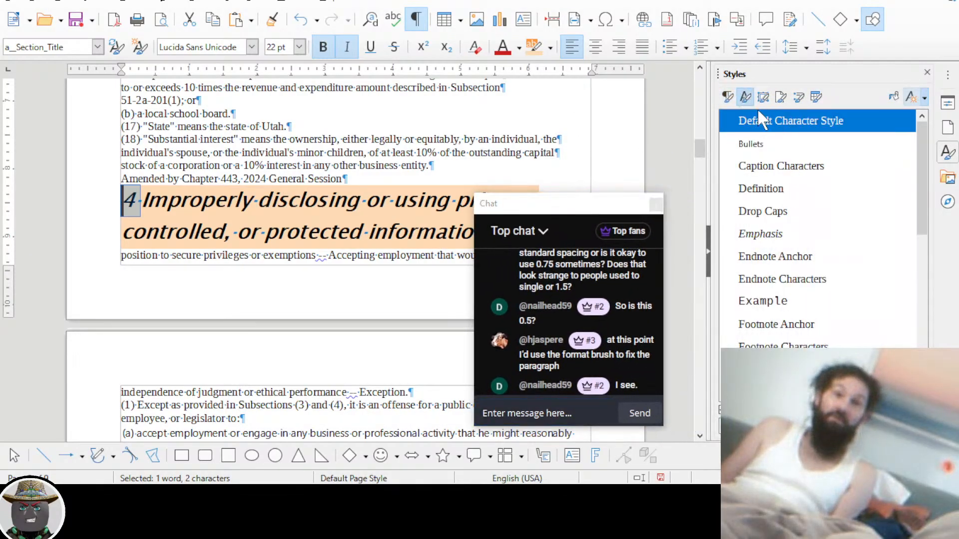
{"action": "left_click", "coordinate": [728, 97]}
{"action": "left_click", "coordinate": [744, 97]}
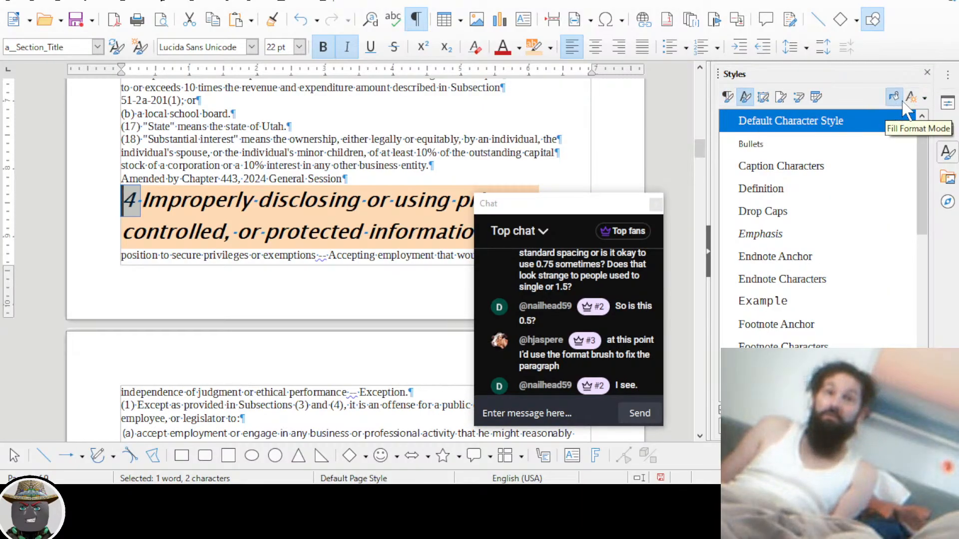
{"action": "left_click", "coordinate": [923, 98]}
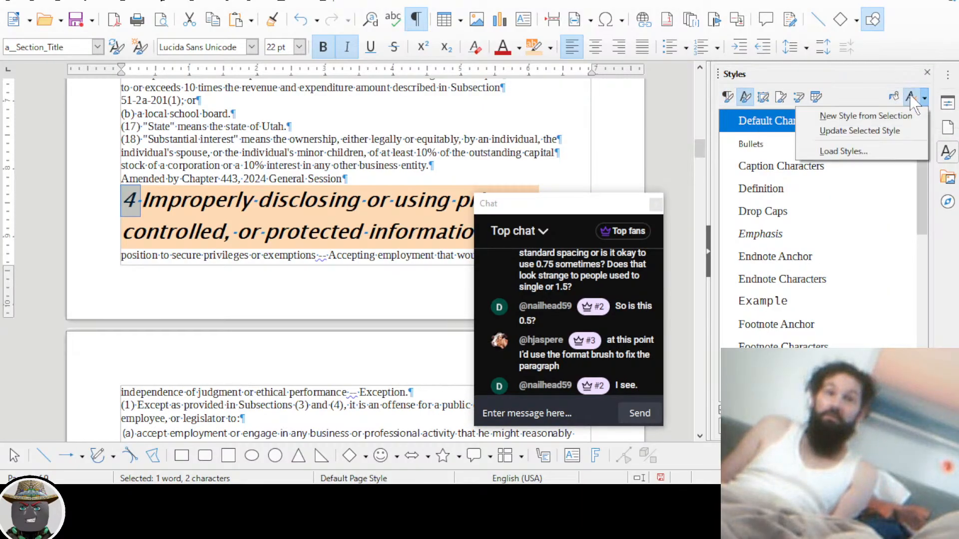
{"action": "left_click", "coordinate": [873, 117]}
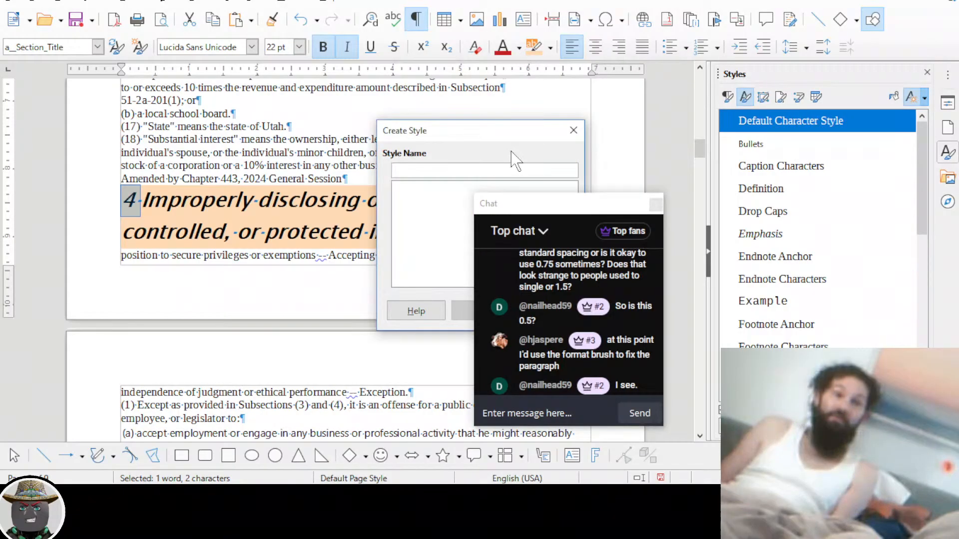
{"action": "type", "text": "a"}
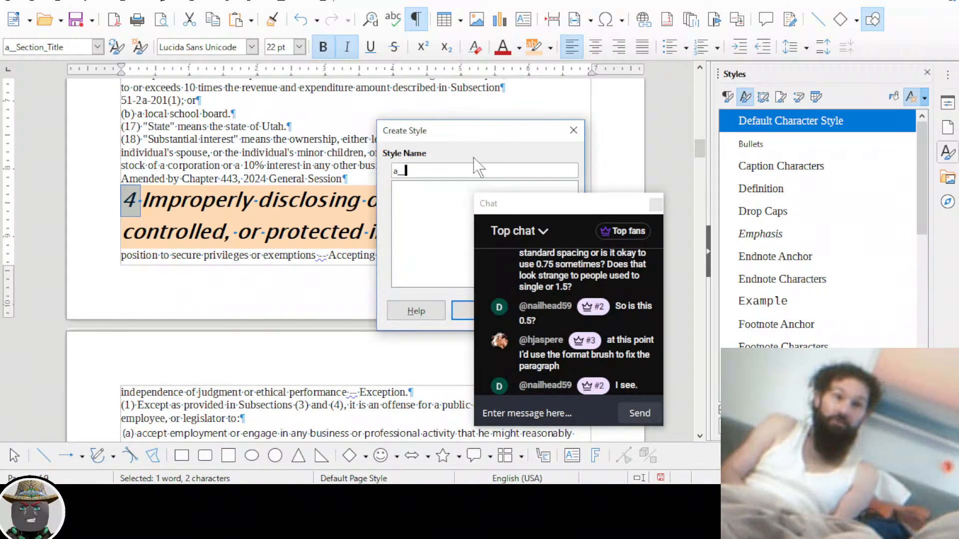
{"action": "type", "text": "__BIG_NUM"}
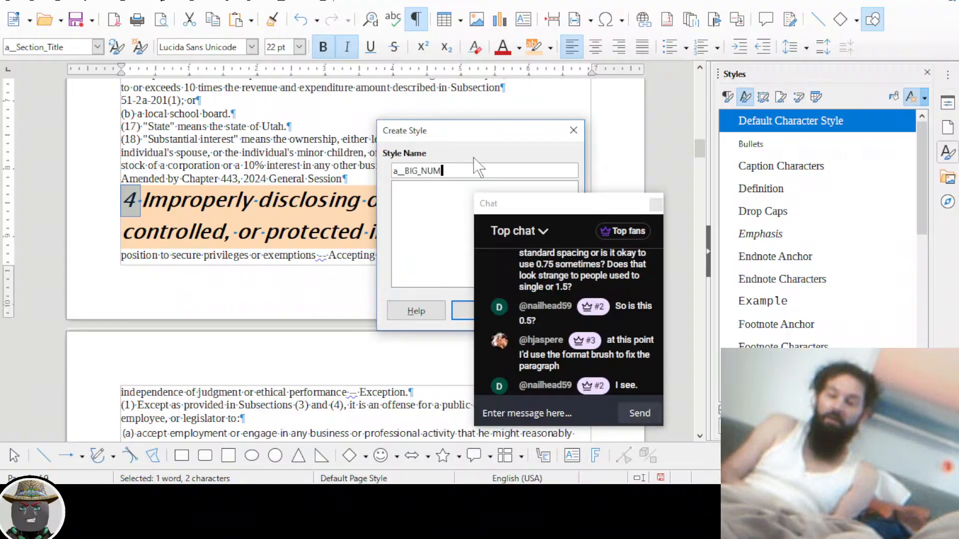
{"action": "key", "text": "Return"}
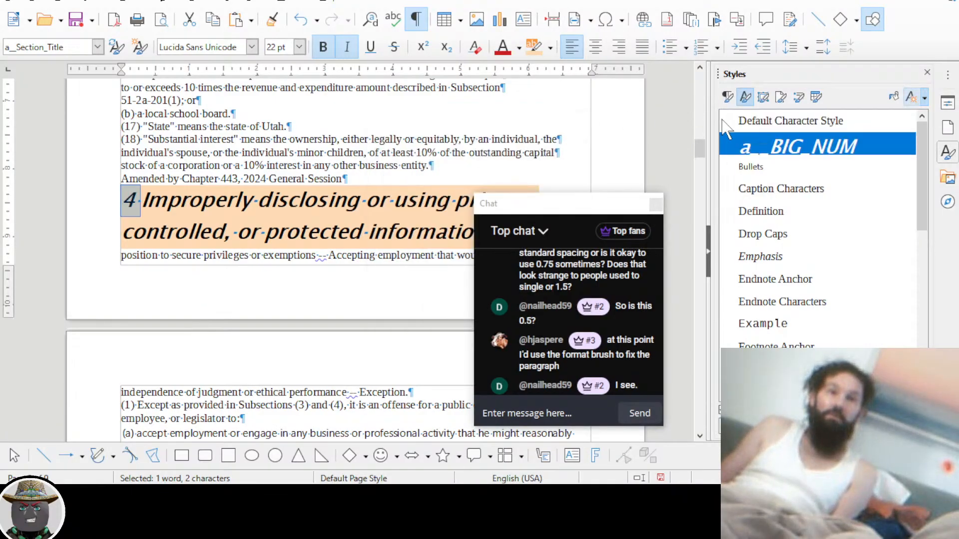
Modify the a__BIG_NUM character style to use Arial Black, Regular, at 36 pt
{"action": "right_click", "coordinate": [812, 152]}
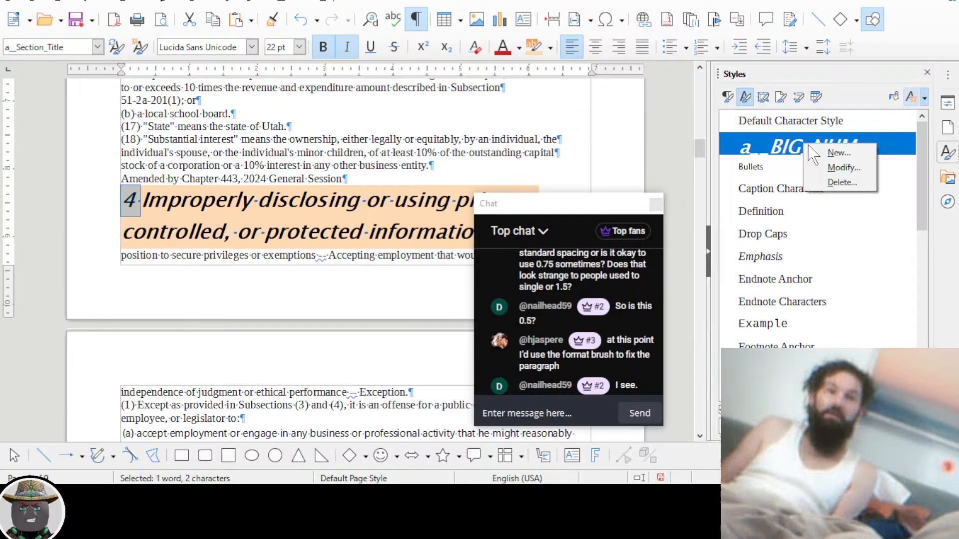
{"action": "left_click", "coordinate": [834, 165]}
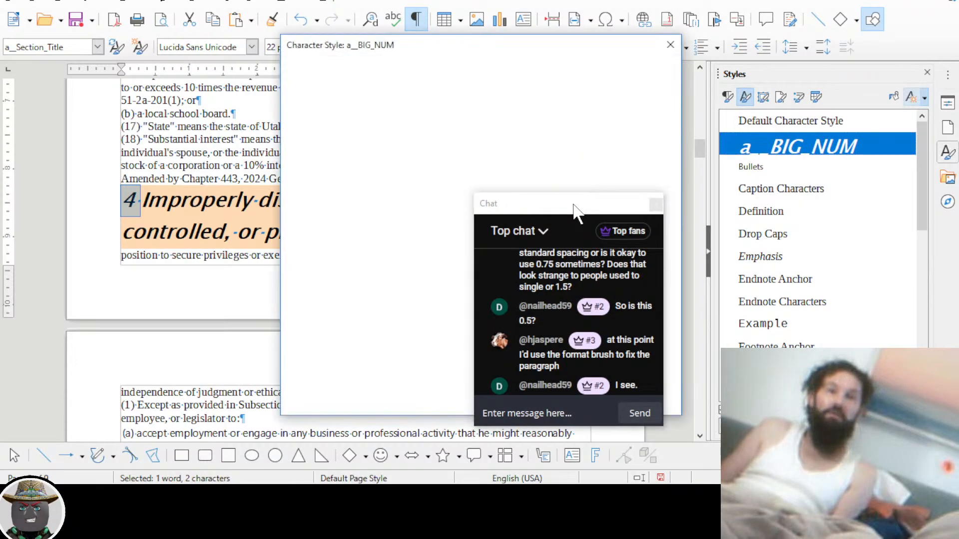
{"action": "left_click_drag", "start_coordinate": [552, 209], "coordinate": [779, 212]}
{"action": "left_click", "coordinate": [597, 192]}
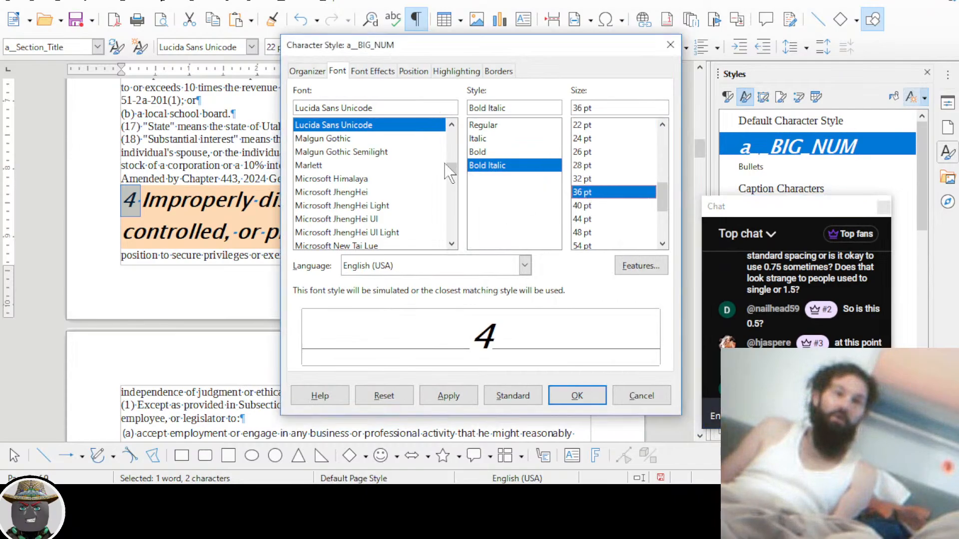
{"action": "left_click", "coordinate": [478, 152]}
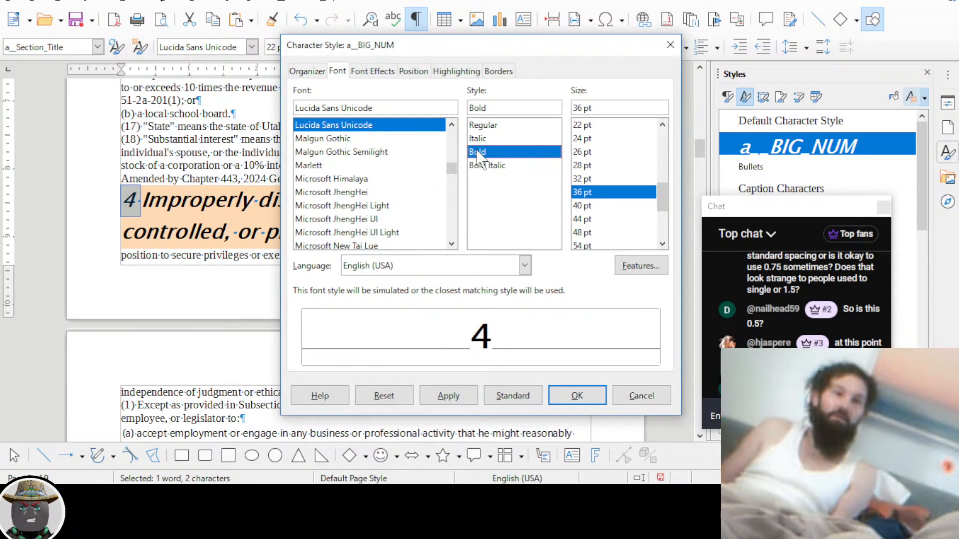
{"action": "triple_click", "coordinate": [344, 108]}
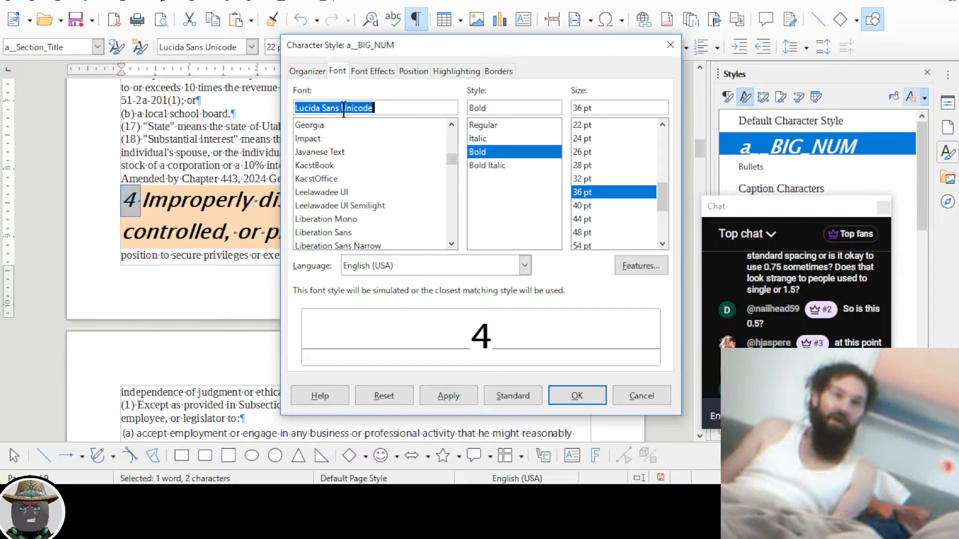
{"action": "type", "text": "A"}
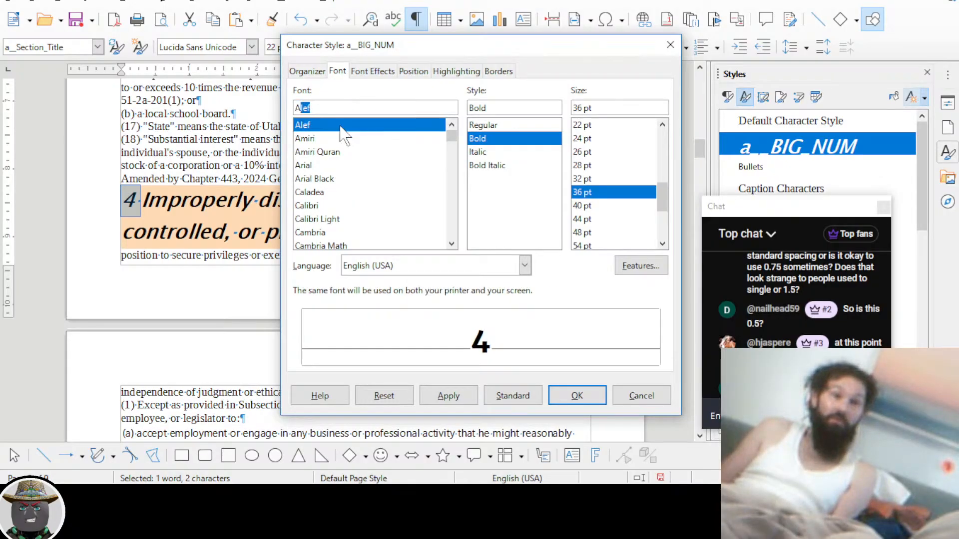
{"action": "type", "text": "ria"}
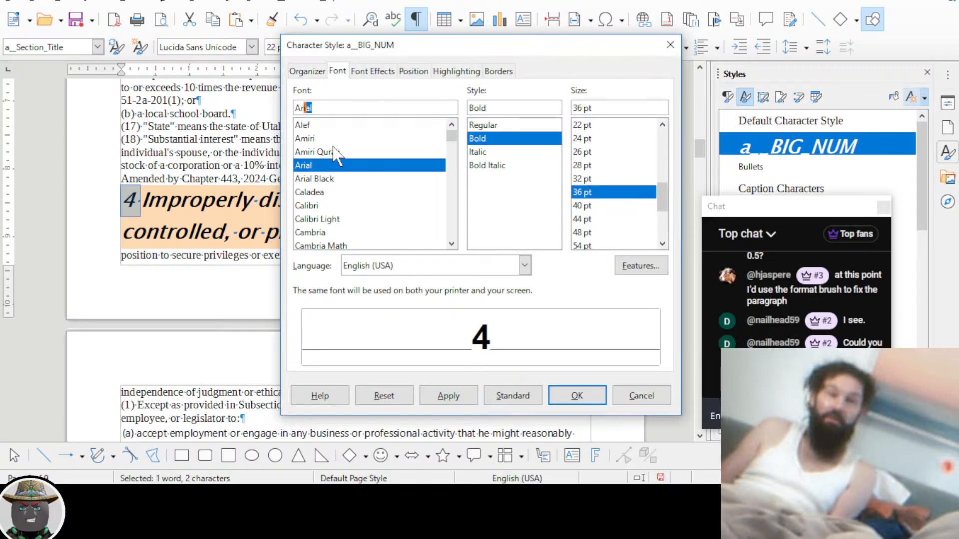
{"action": "left_click", "coordinate": [354, 185]}
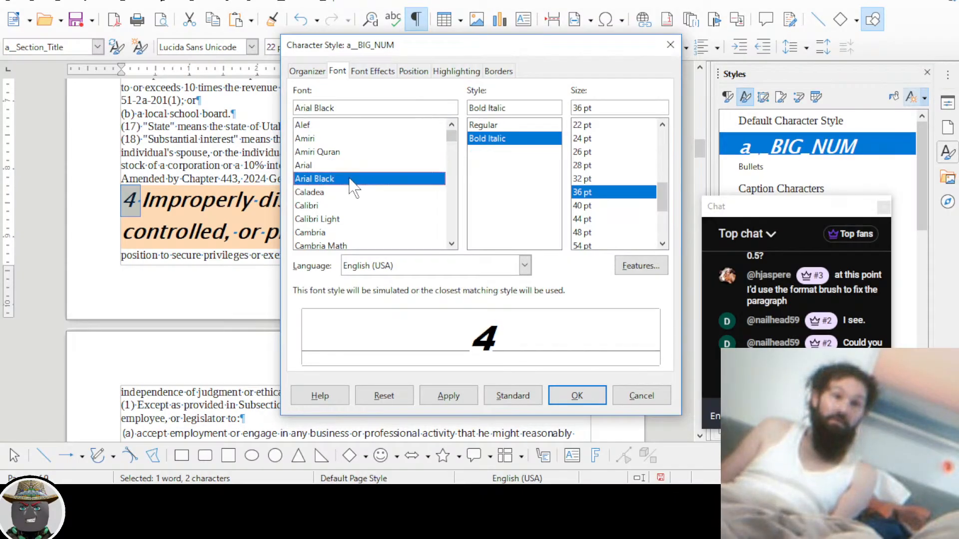
{"action": "left_click", "coordinate": [510, 126]}
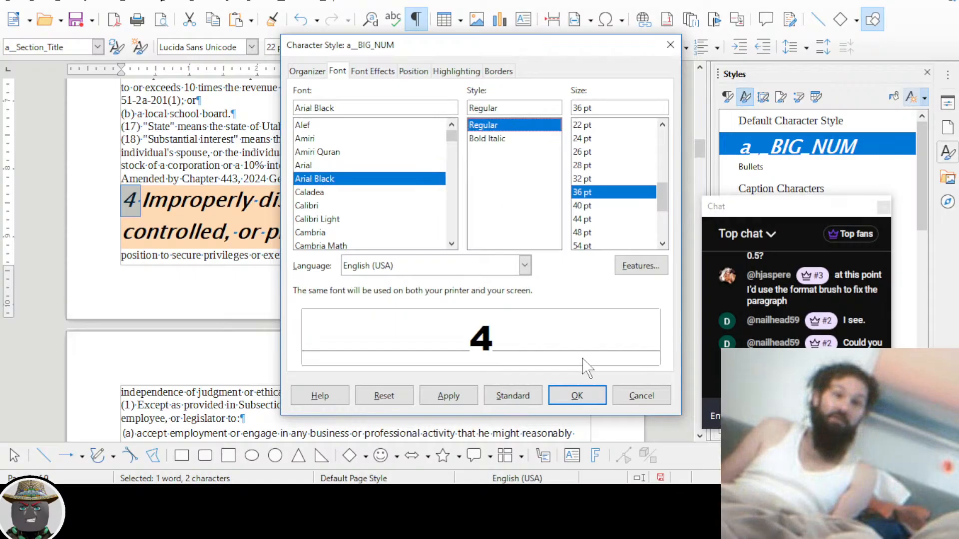
{"action": "left_click", "coordinate": [575, 396]}
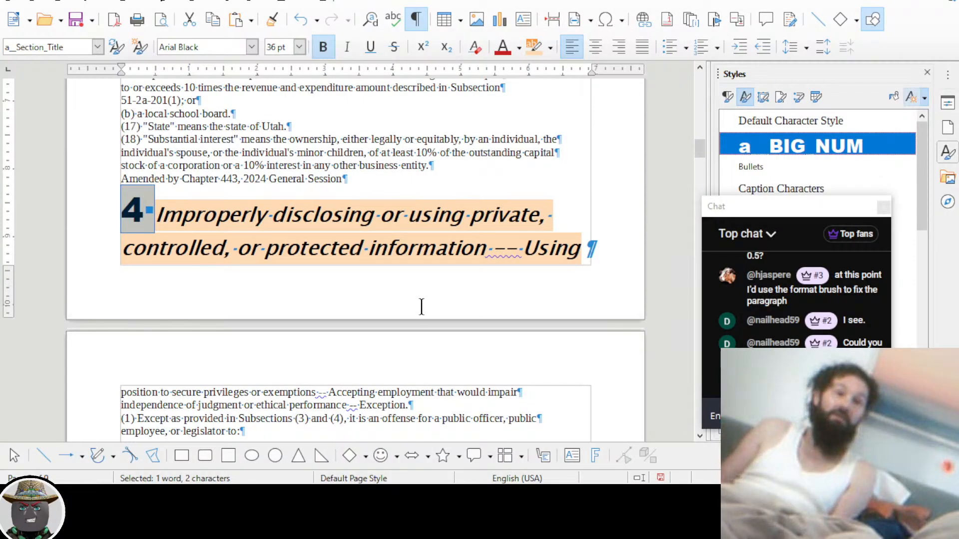
{"action": "left_click", "coordinate": [285, 220]}
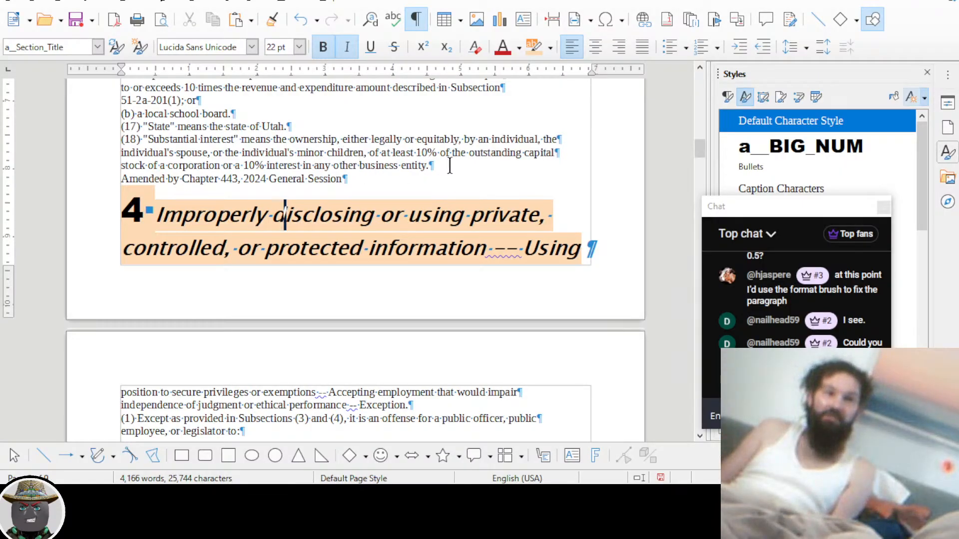
{"action": "scroll", "coordinate": [450, 166], "scroll_direction": "down", "scroll_amount": 3}
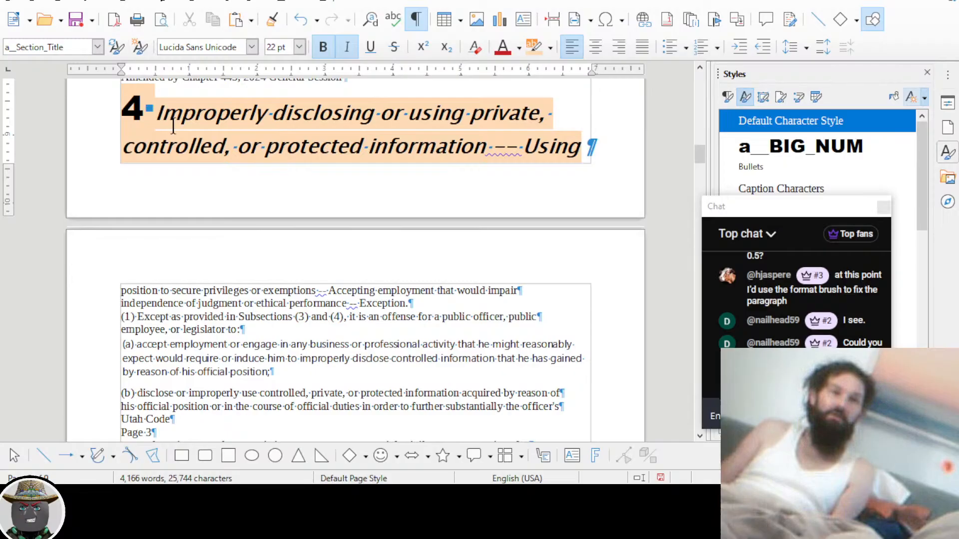
{"action": "double_click", "coordinate": [133, 109]}
{"action": "left_click", "coordinate": [330, 149]}
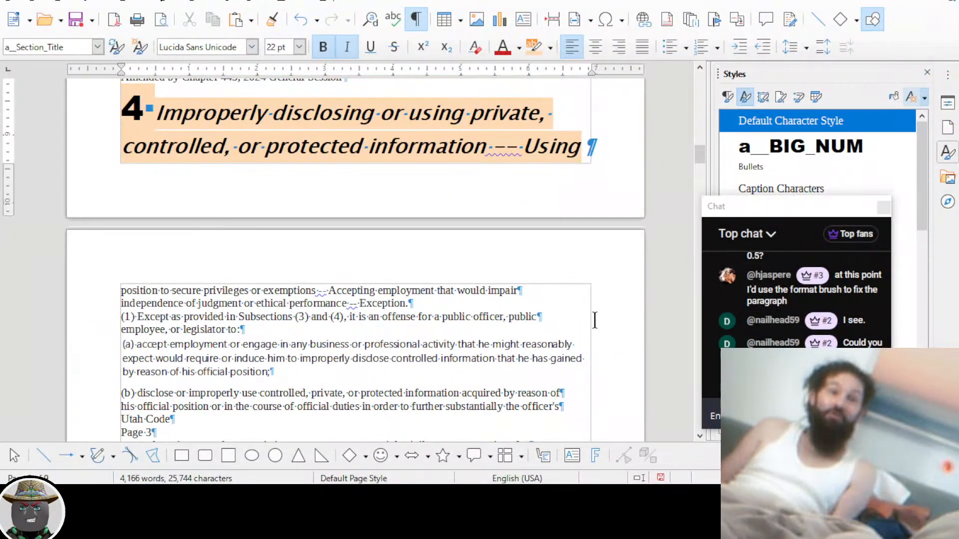
{"action": "left_click", "coordinate": [328, 289]}
{"action": "scroll", "coordinate": [228, 172], "scroll_direction": "up", "scroll_amount": 1}
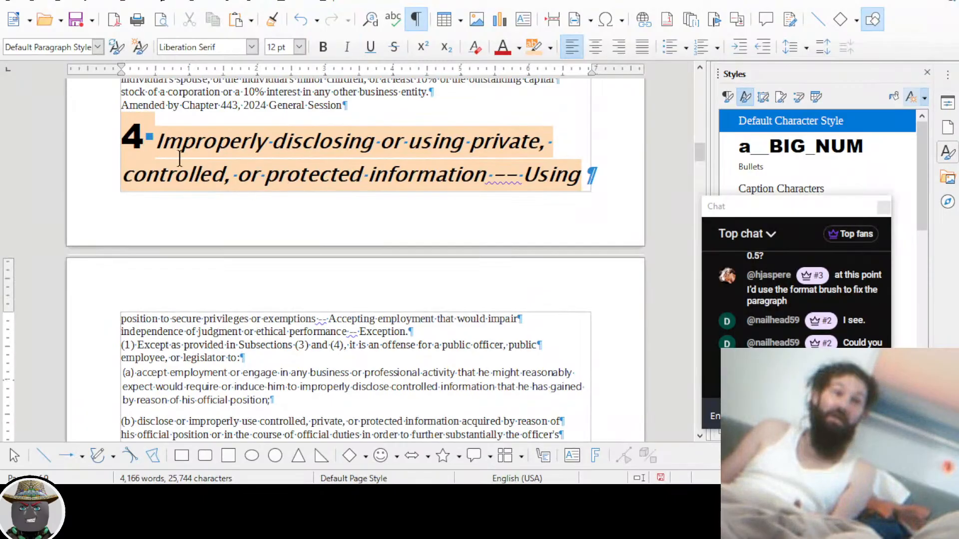
Clone the section title's text formatting onto item (a) from "quire or induce" through "official position;"
{"action": "left_click_drag", "start_coordinate": [213, 142], "coordinate": [361, 175]}
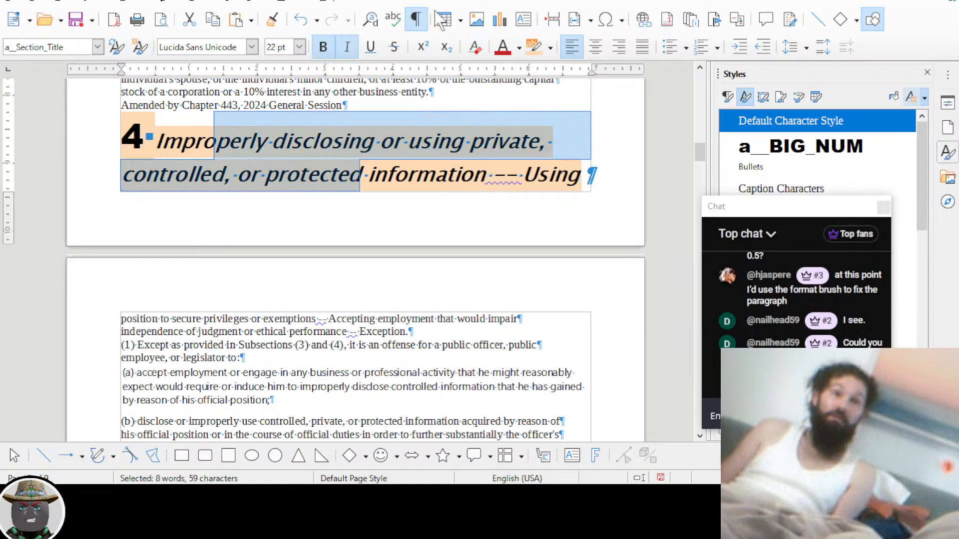
{"action": "left_click", "coordinate": [272, 19]}
{"action": "mouse_move", "coordinate": [199, 385]}
{"action": "left_mouse_down"}
{"action": "mouse_move", "coordinate": [320, 400]}
{"action": "mouse_move", "coordinate": [303, 399]}
{"action": "left_mouse_up"}
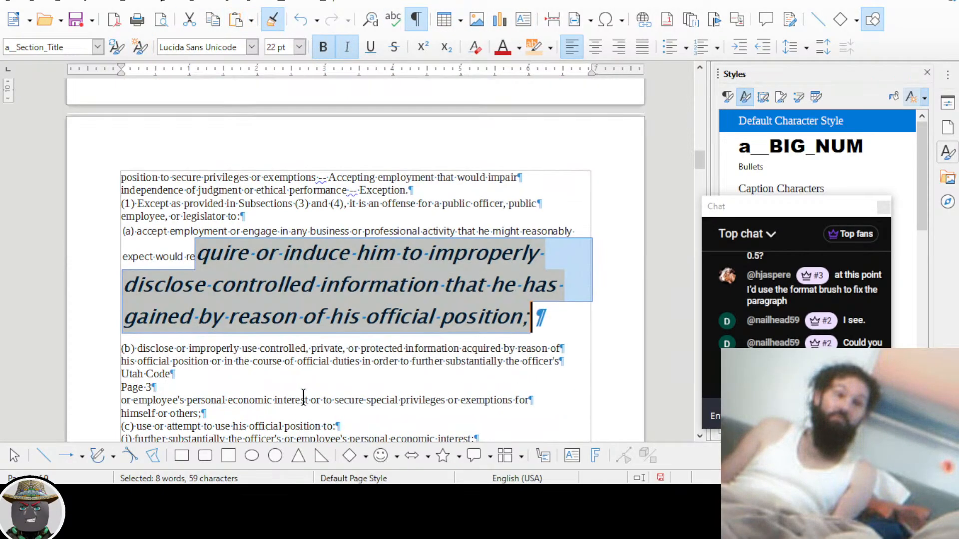
Clone the large italic formatting repeatedly onto parts of items (i) and (e) and Subsection (3), and turn Clone Formatting off
{"action": "left_click", "coordinate": [272, 19]}
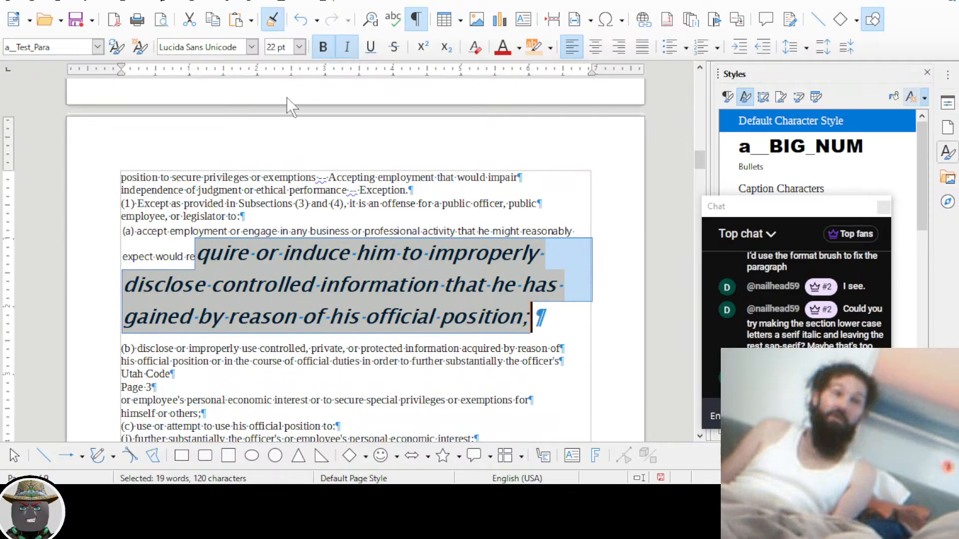
{"action": "scroll", "coordinate": [327, 222], "scroll_direction": "up", "scroll_amount": 2}
{"action": "scroll", "coordinate": [327, 222], "scroll_direction": "down", "scroll_amount": 6}
{"action": "scroll", "coordinate": [326, 225], "scroll_direction": "down", "scroll_amount": 2}
{"action": "left_click_drag", "start_coordinate": [226, 254], "coordinate": [306, 256]}
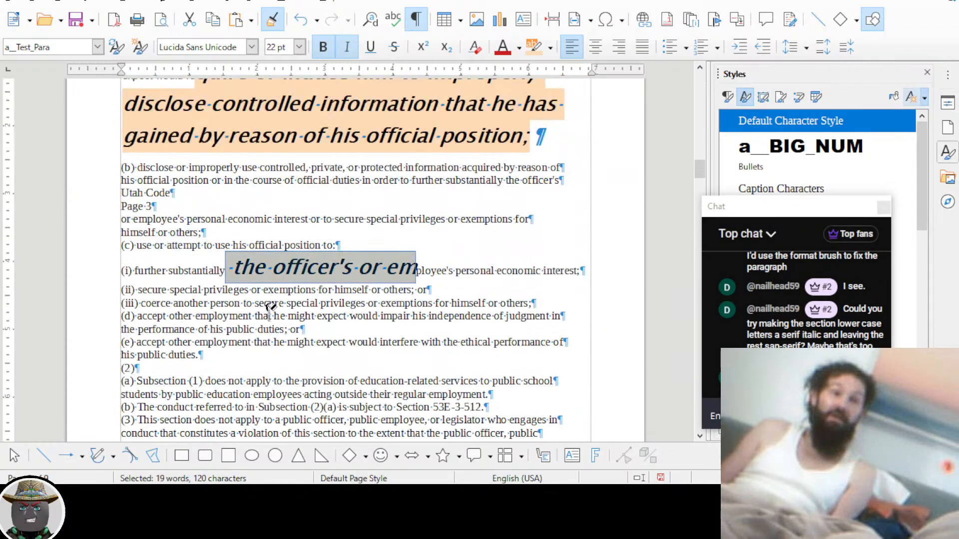
{"action": "scroll", "coordinate": [271, 307], "scroll_direction": "down", "scroll_amount": 1}
{"action": "left_click_drag", "start_coordinate": [210, 310], "coordinate": [279, 306]}
{"action": "scroll", "coordinate": [280, 302], "scroll_direction": "down", "scroll_amount": 5}
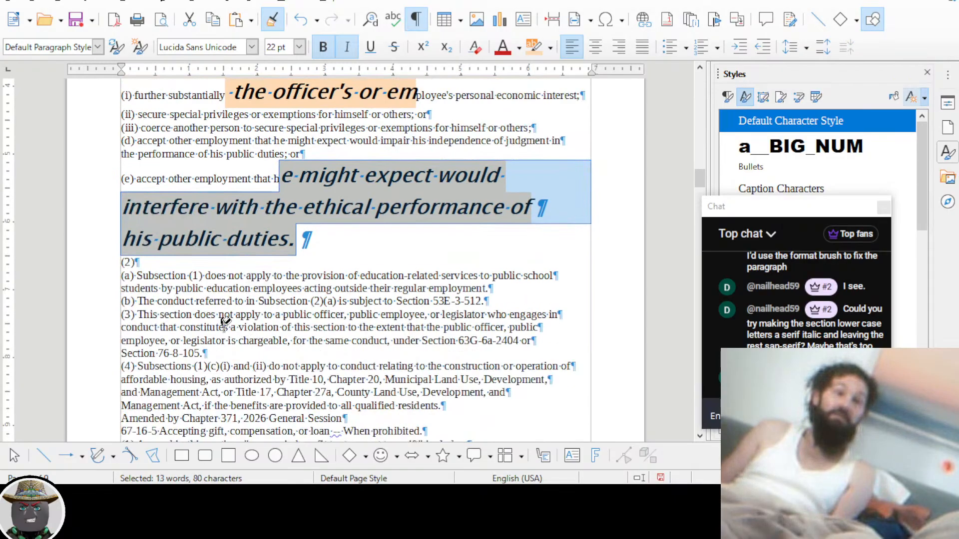
{"action": "left_click_drag", "start_coordinate": [223, 328], "coordinate": [322, 341]}
{"action": "scroll", "coordinate": [396, 315], "scroll_direction": "up", "scroll_amount": 15}
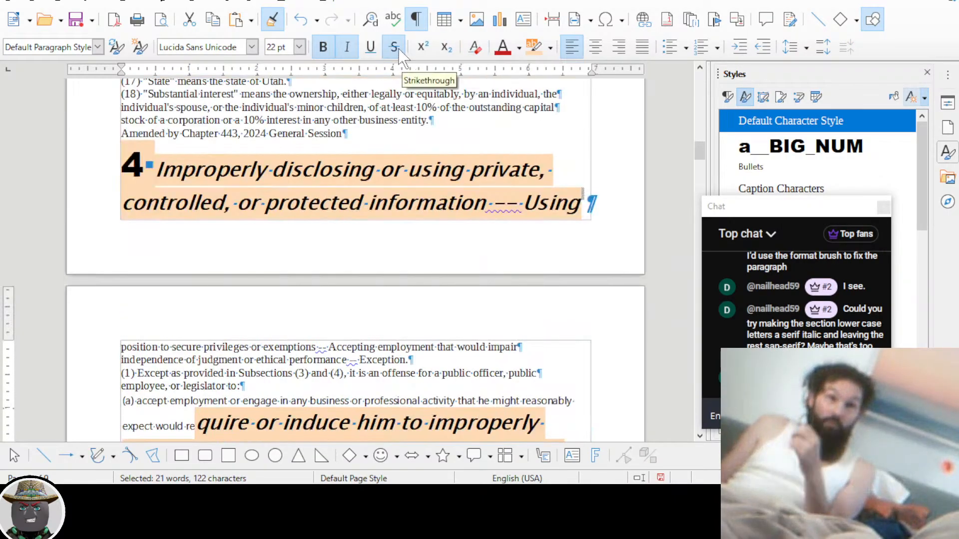
{"action": "left_click", "coordinate": [271, 21]}
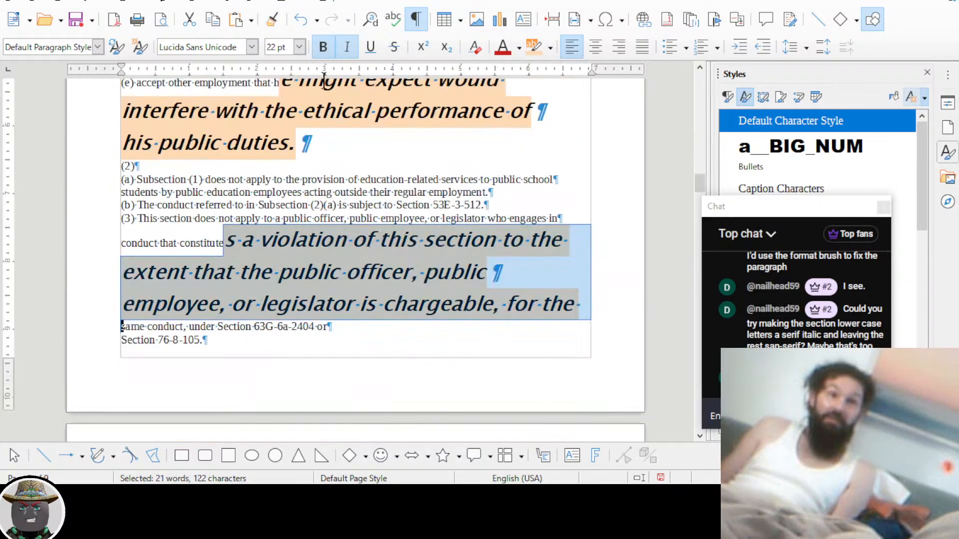
{"action": "left_click", "coordinate": [378, 206]}
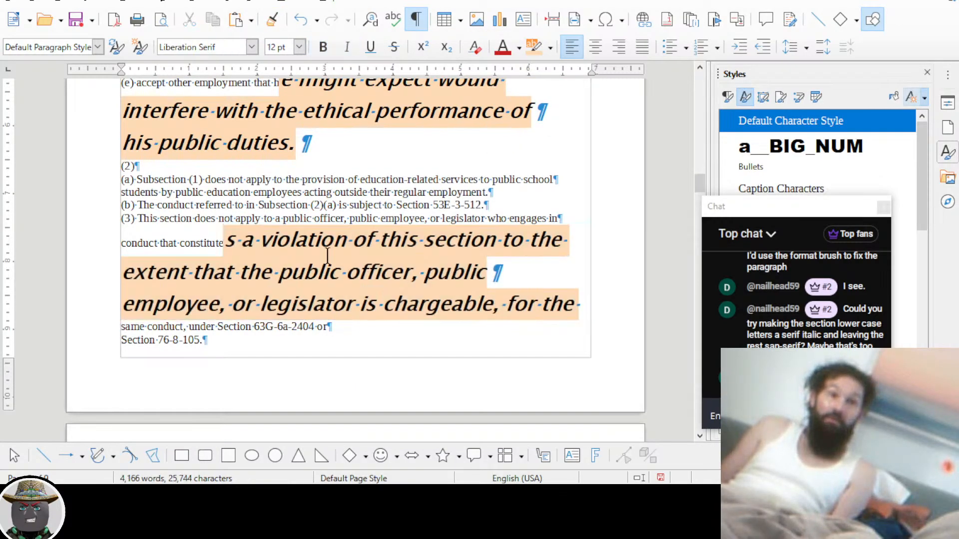
{"action": "left_click", "coordinate": [322, 265]}
Check which paragraph style and character style apply to the cloned text in Subsection (3)
{"action": "left_click_drag", "start_coordinate": [788, 219], "coordinate": [651, 310]}
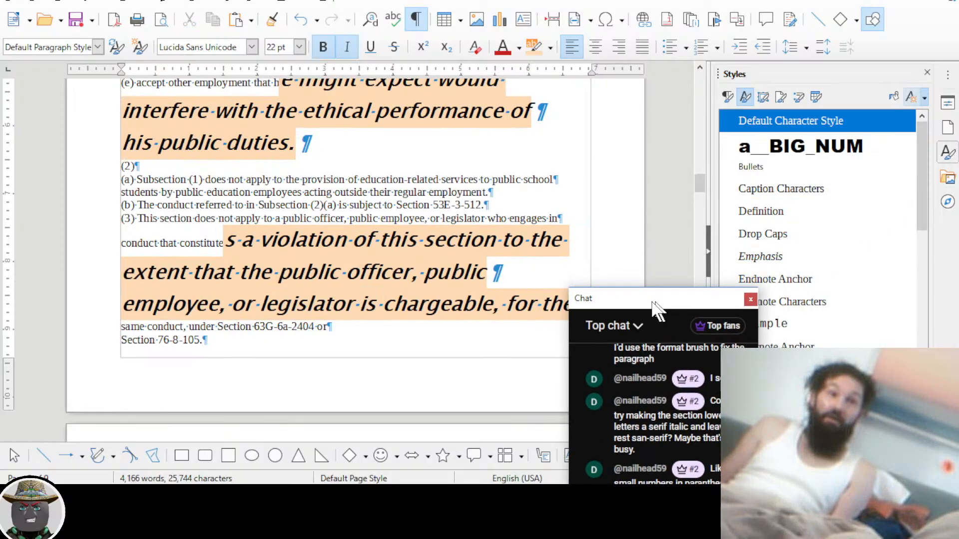
{"action": "left_click", "coordinate": [728, 96]}
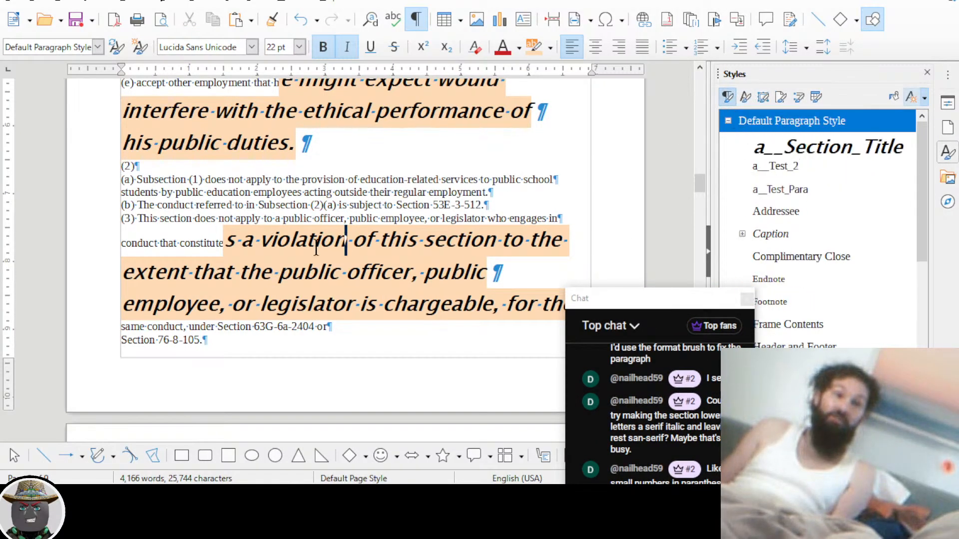
{"action": "left_click_drag", "start_coordinate": [288, 240], "coordinate": [390, 272]}
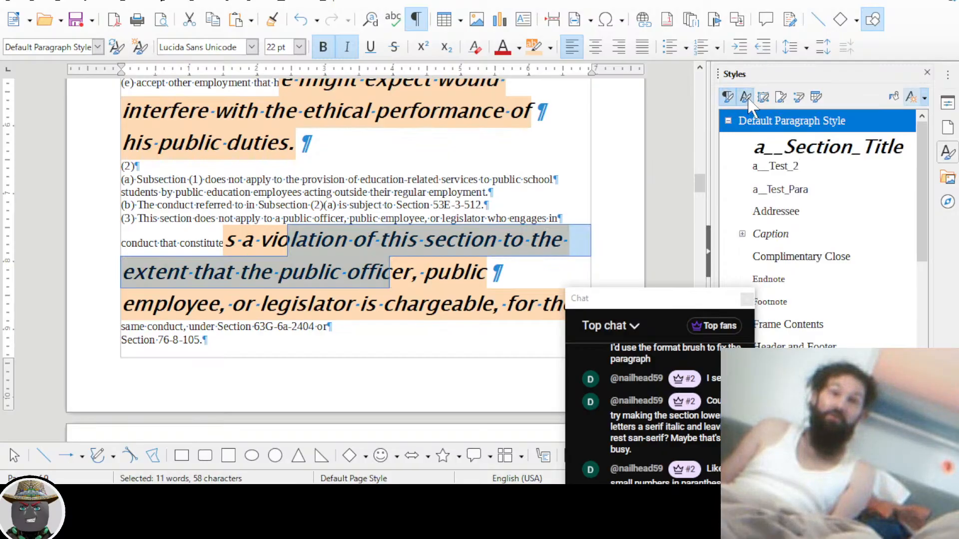
{"action": "left_click", "coordinate": [746, 96]}
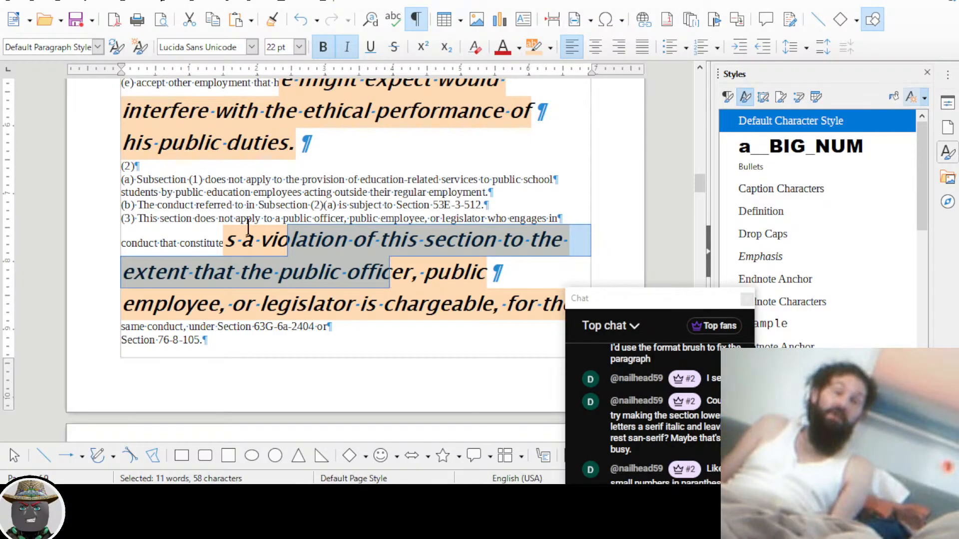
Format the start of item (14)(a), from "Public employee" through "means a p", as 16 pt bold
{"action": "scroll", "coordinate": [297, 286], "scroll_direction": "up", "scroll_amount": 15}
{"action": "scroll", "coordinate": [264, 220], "scroll_direction": "up", "scroll_amount": 10}
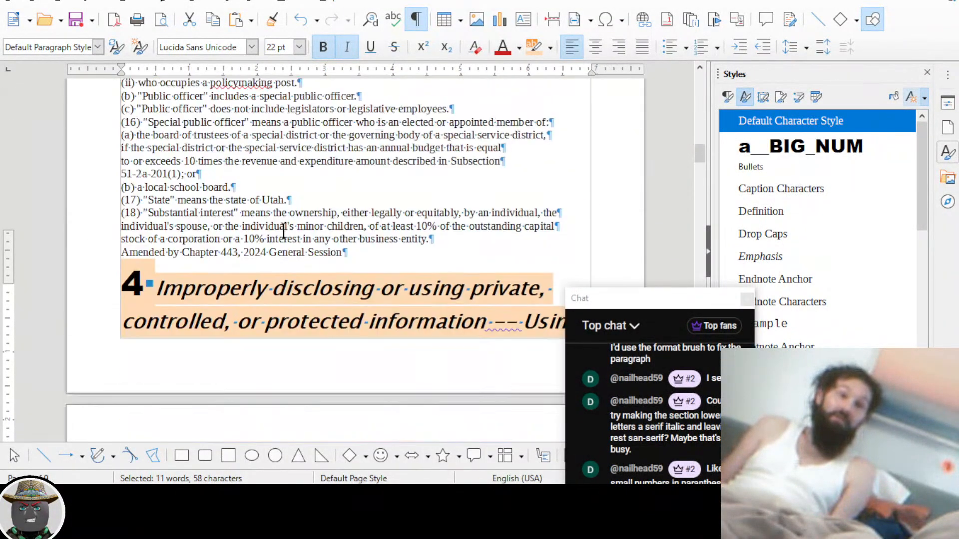
{"action": "scroll", "coordinate": [204, 237], "scroll_direction": "up", "scroll_amount": 2, "text": "ctrl"}
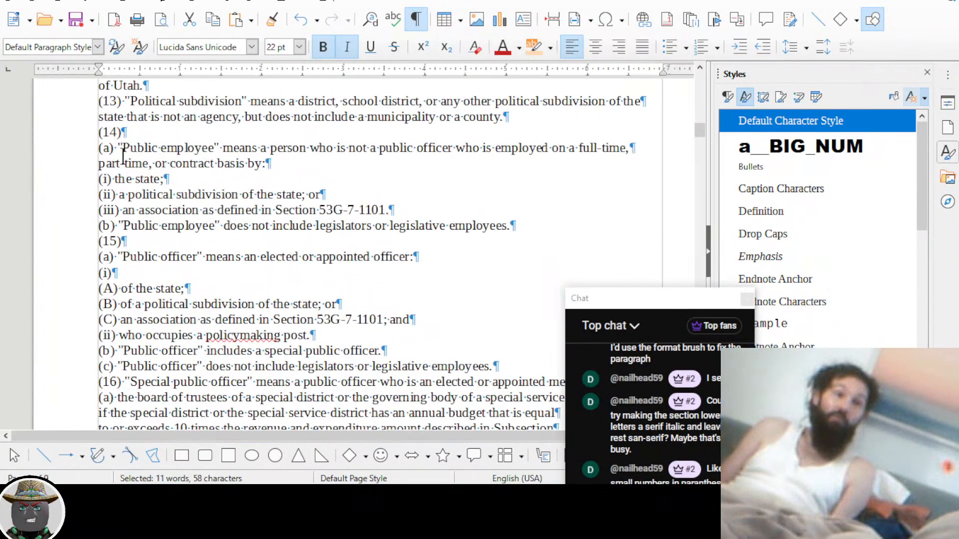
{"action": "left_click_drag", "start_coordinate": [114, 143], "coordinate": [274, 145]}
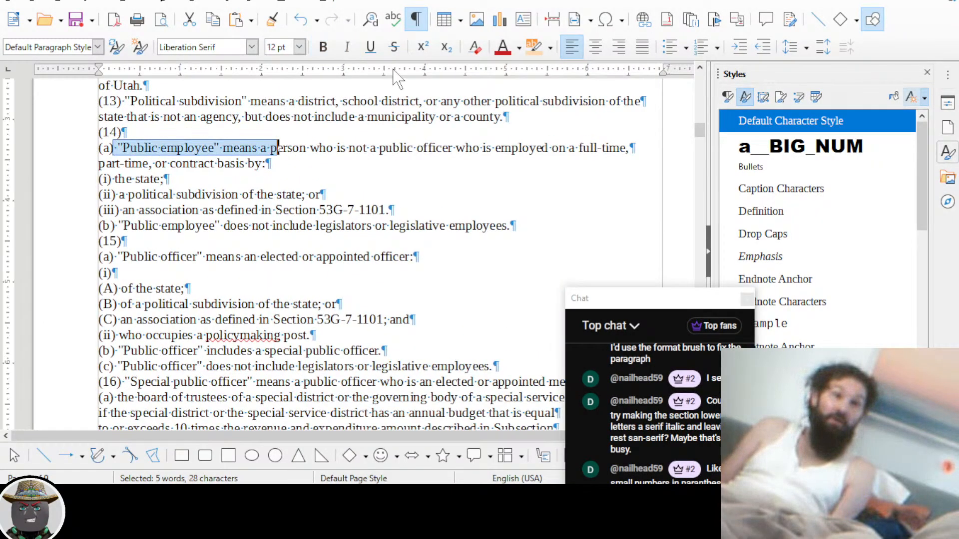
{"action": "left_click", "coordinate": [299, 47]}
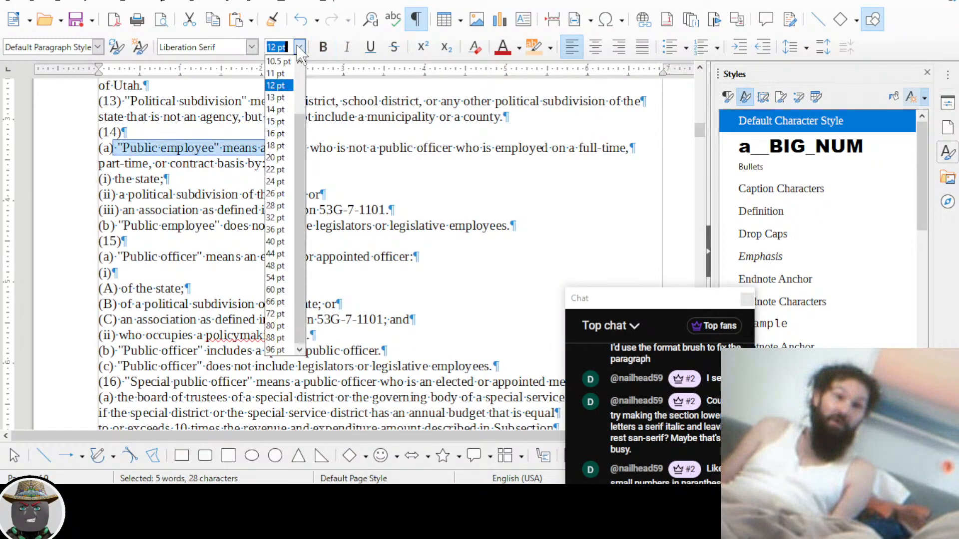
{"action": "left_click", "coordinate": [278, 133]}
{"action": "left_click", "coordinate": [323, 48]}
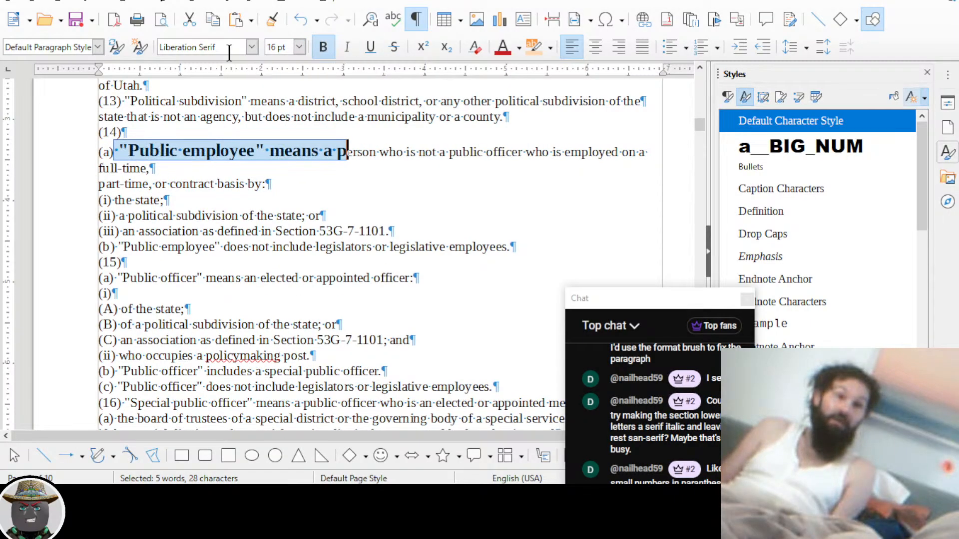
{"action": "left_click", "coordinate": [172, 151]}
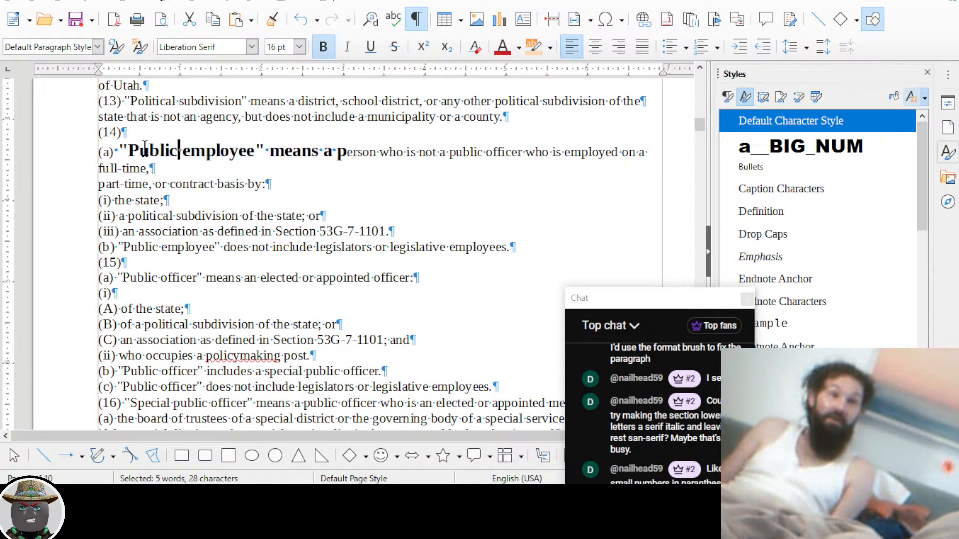
Clone the bold 16 pt formatting of "Public employee" in paragraph (14)(a) onto "Public employee" in paragraph (b)
{"action": "left_click_drag", "start_coordinate": [125, 150], "coordinate": [347, 152]}
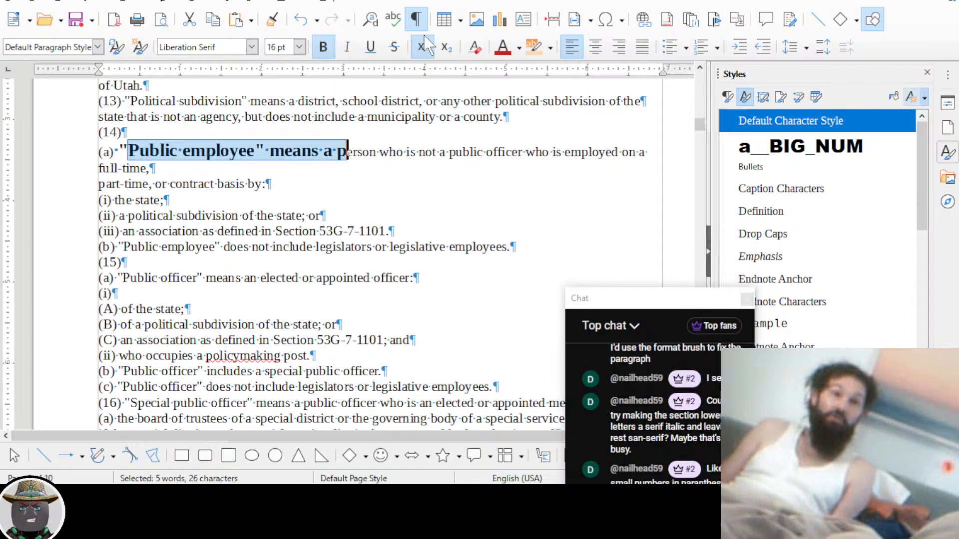
{"action": "left_click", "coordinate": [268, 24]}
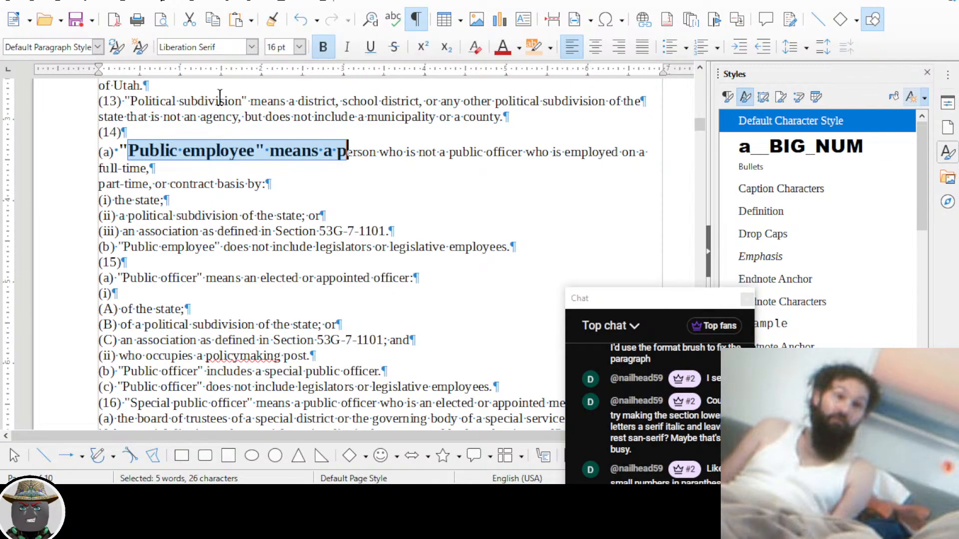
{"action": "left_click_drag", "start_coordinate": [120, 244], "coordinate": [226, 245]}
{"action": "left_click", "coordinate": [167, 249]}
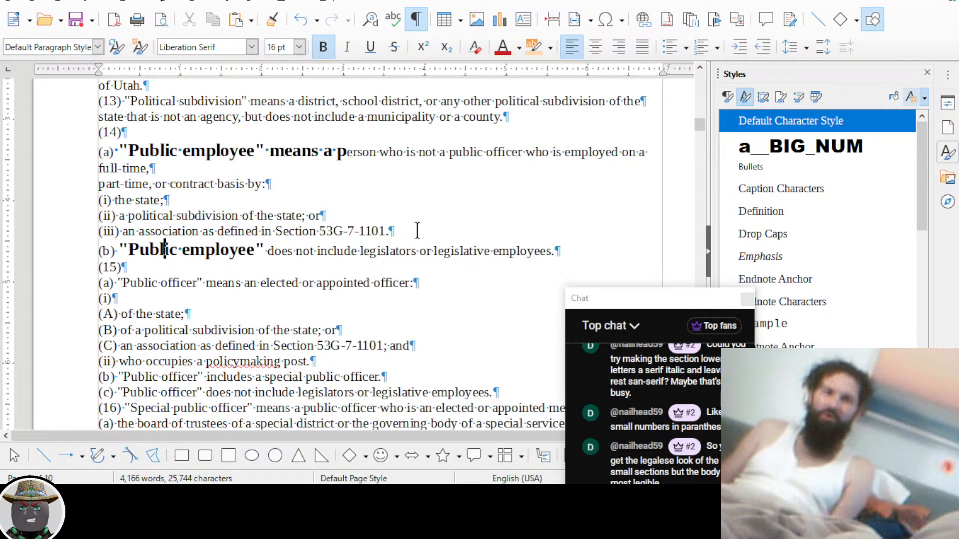
Reposition the floating chat window and read the messages about the format brush and serif italic section letters
{"action": "left_click_drag", "start_coordinate": [627, 298], "coordinate": [807, 0]}
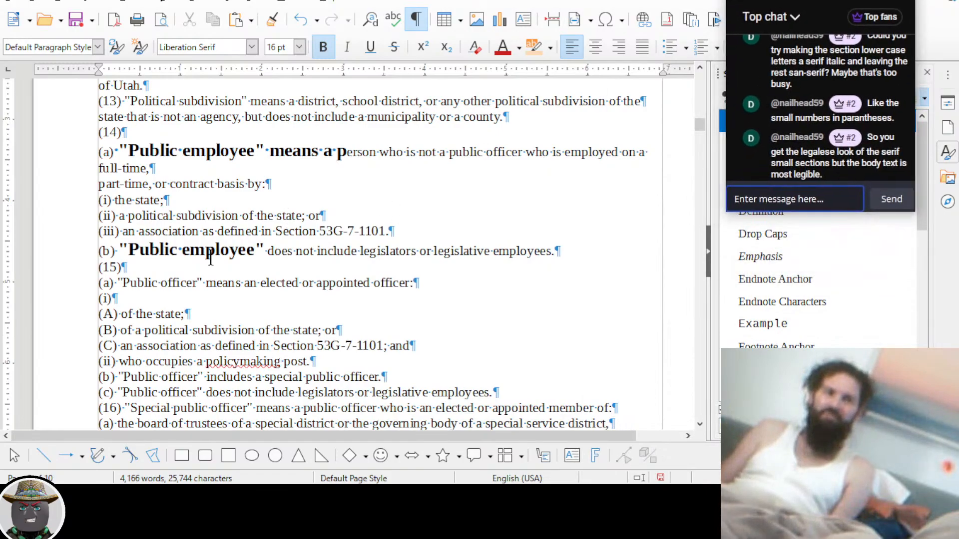
{"action": "left_click_drag", "start_coordinate": [151, 315], "coordinate": [185, 314]}
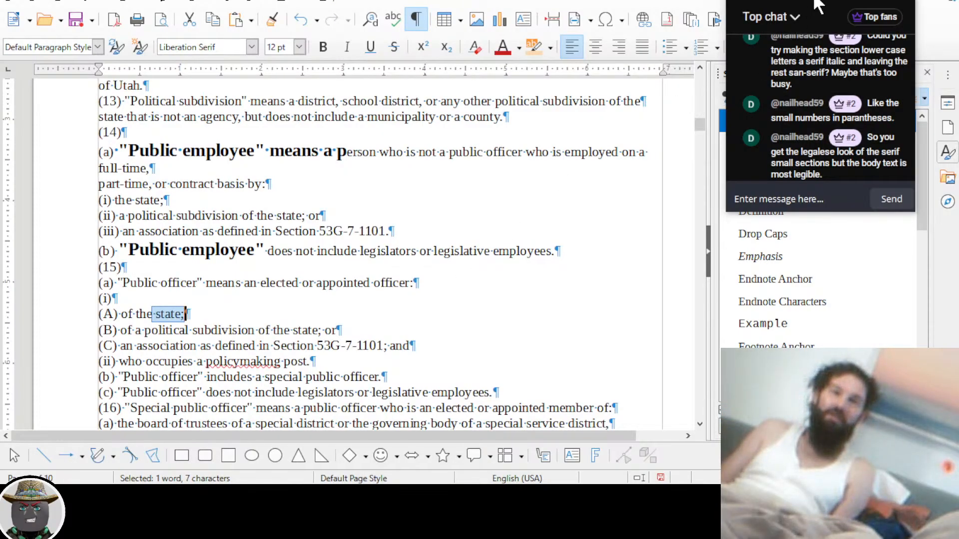
{"action": "left_click_drag", "start_coordinate": [818, 6], "coordinate": [606, 127]}
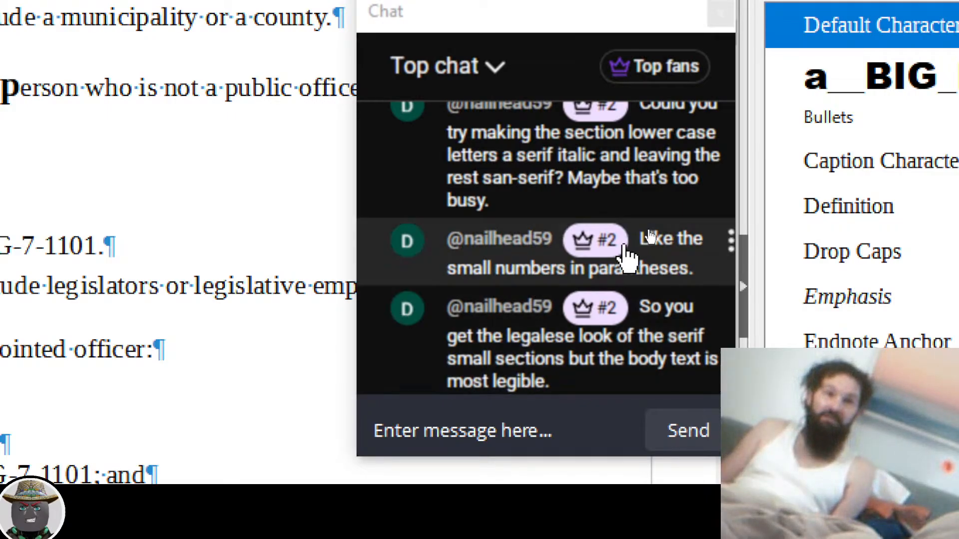
{"action": "scroll", "coordinate": [628, 234], "scroll_direction": "up", "scroll_amount": 3}
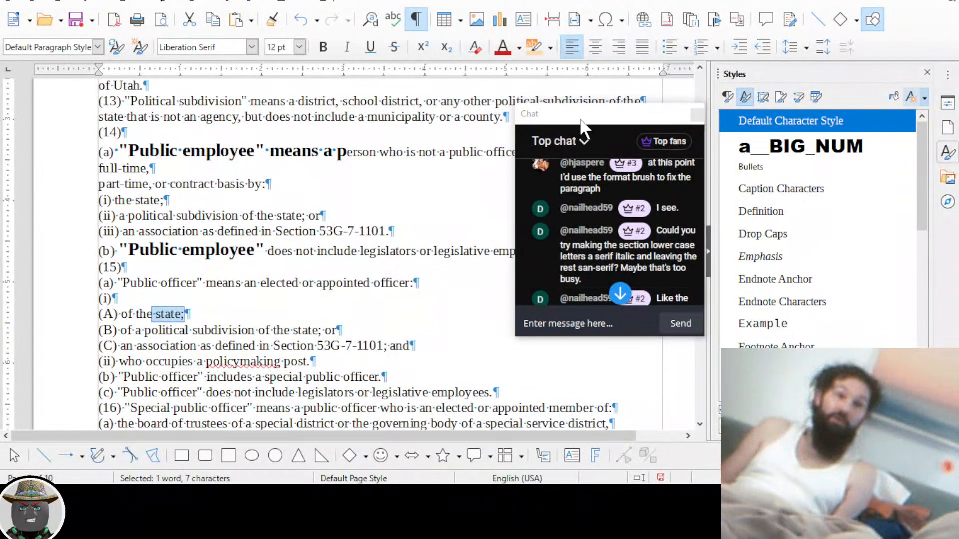
{"action": "left_click_drag", "start_coordinate": [580, 119], "coordinate": [771, 155]}
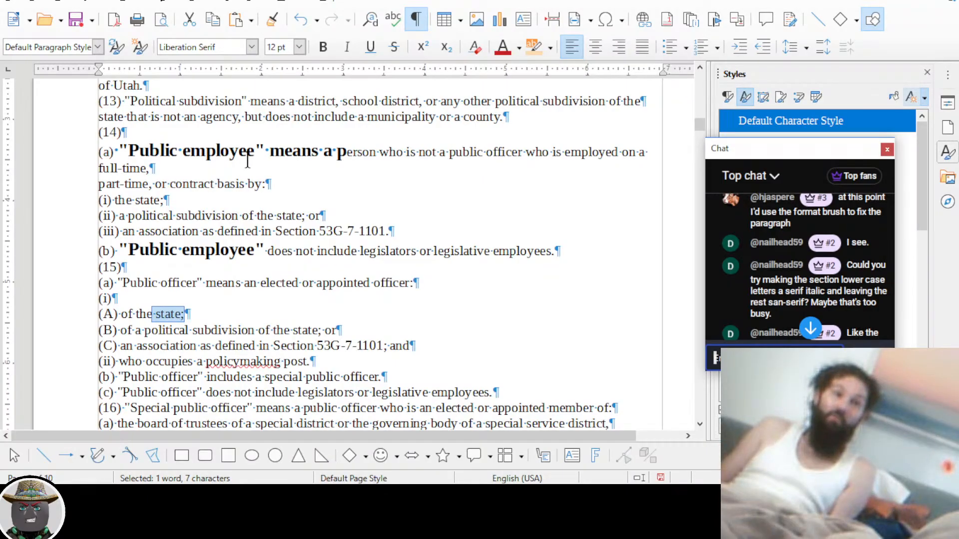
{"action": "left_click_drag", "start_coordinate": [129, 248], "coordinate": [264, 248]}
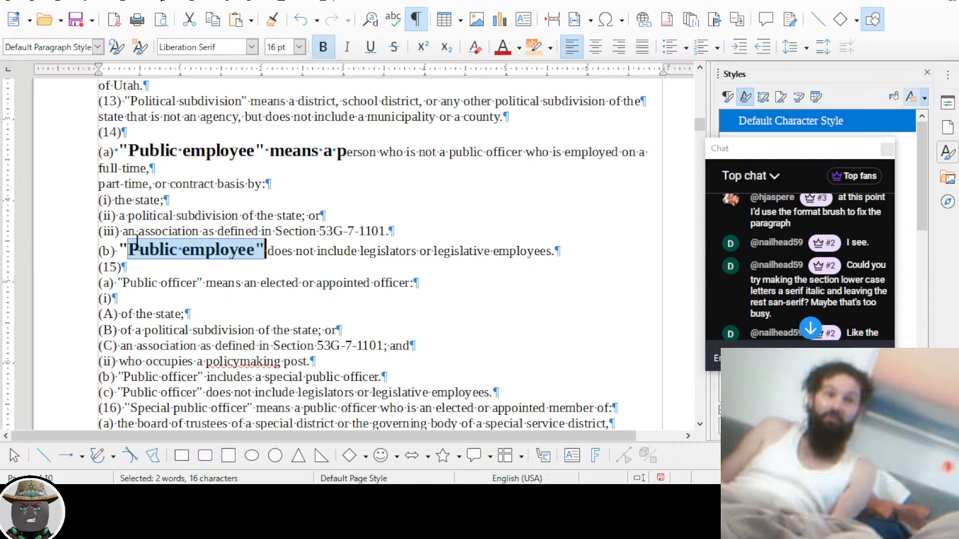
{"action": "left_click_drag", "start_coordinate": [145, 361], "coordinate": [224, 360]}
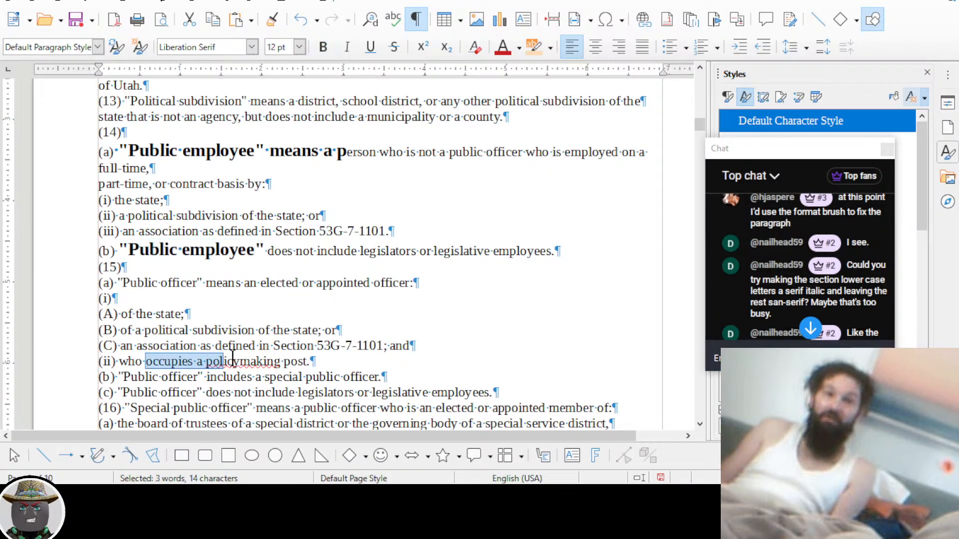
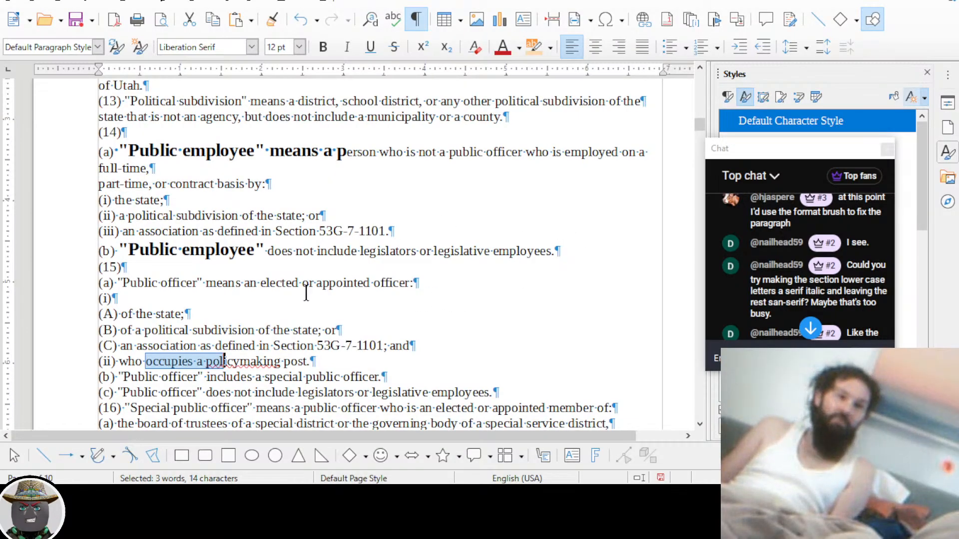
Uncover the Styles list by moving the chat window aside, and list the paragraph styles instead of the character styles
{"action": "scroll", "coordinate": [306, 294], "scroll_direction": "up", "scroll_amount": 3}
{"action": "scroll", "coordinate": [267, 288], "scroll_direction": "up", "scroll_amount": 14}
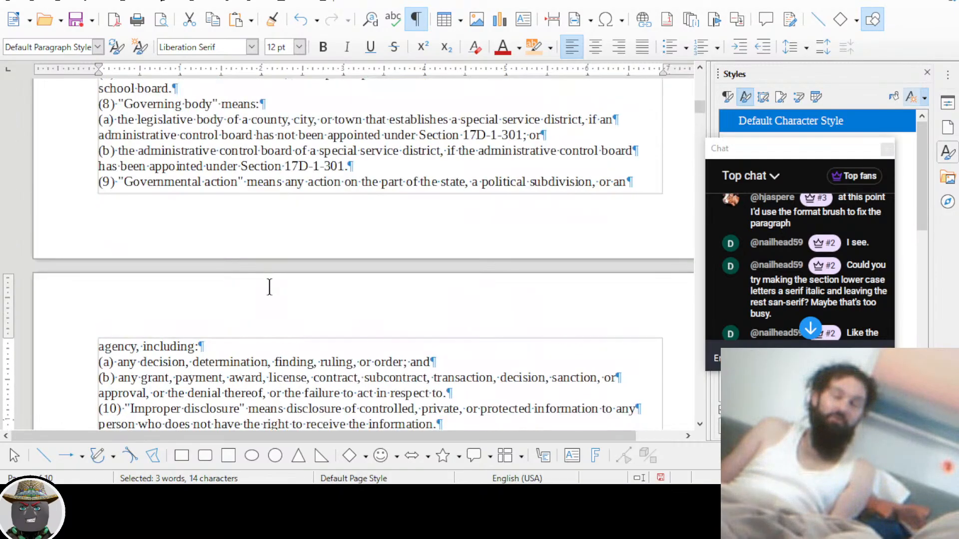
{"action": "left_click_drag", "start_coordinate": [744, 160], "coordinate": [539, 171]}
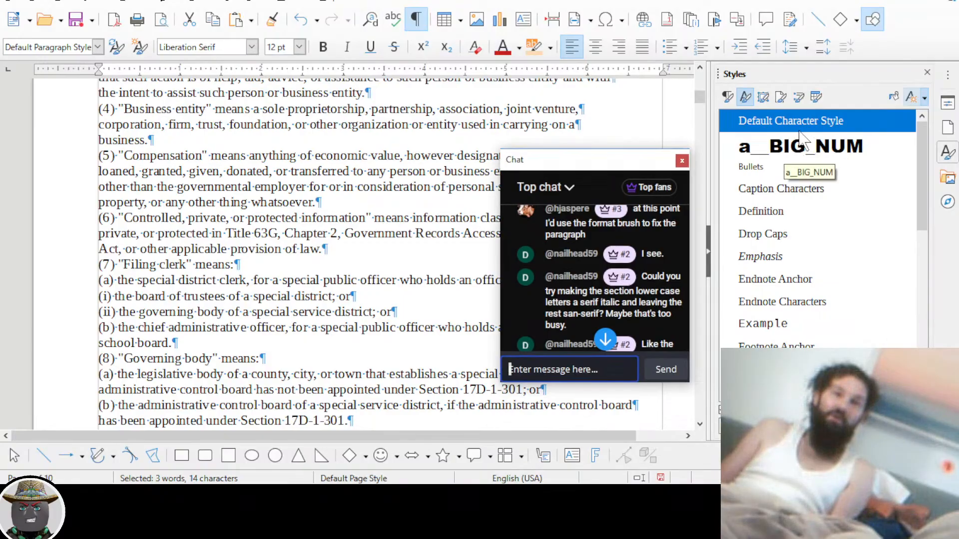
{"action": "left_click", "coordinate": [727, 97]}
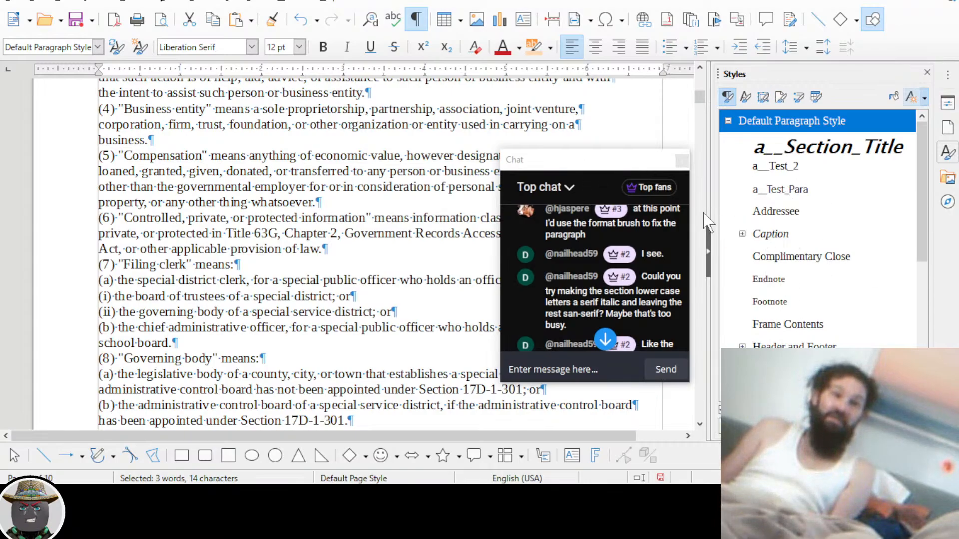
{"action": "left_click_drag", "start_coordinate": [588, 165], "coordinate": [596, 110]}
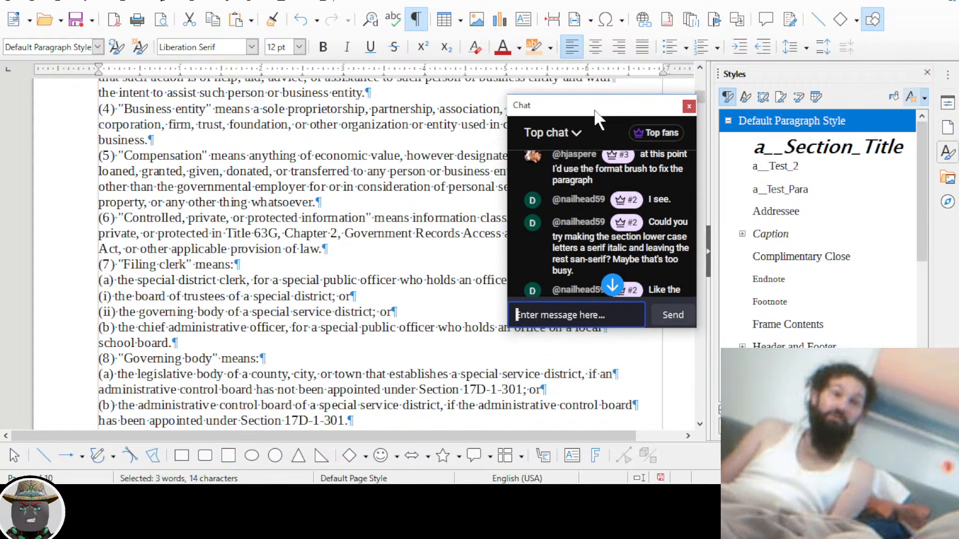
Examine how the section titles and the numbered and lettered definitions are laid out in the first pages
{"action": "scroll", "coordinate": [273, 292], "scroll_direction": "up", "scroll_amount": 10}
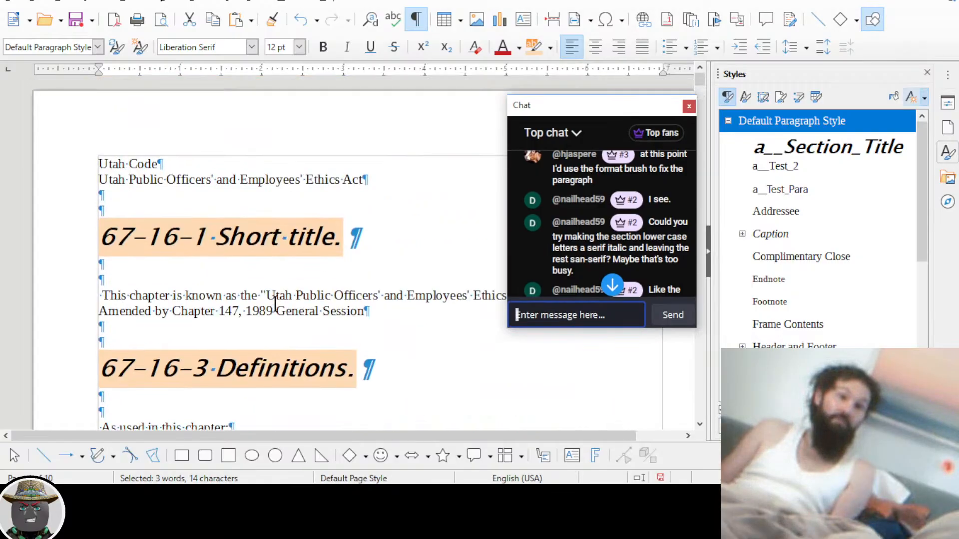
{"action": "scroll", "coordinate": [275, 303], "scroll_direction": "down", "scroll_amount": 15}
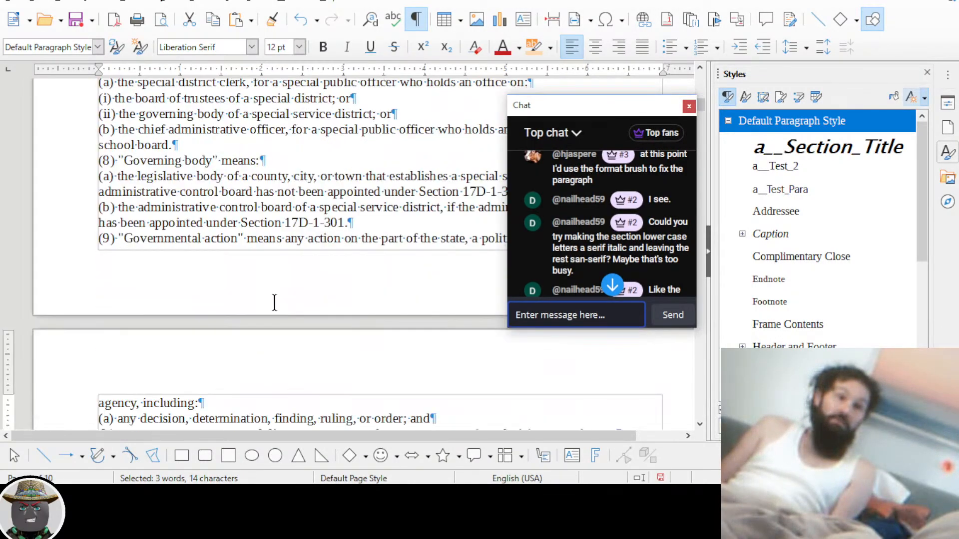
{"action": "scroll", "coordinate": [274, 303], "scroll_direction": "up", "scroll_amount": 5}
{"action": "scroll", "coordinate": [275, 295], "scroll_direction": "up", "scroll_amount": 2}
{"action": "scroll", "coordinate": [174, 270], "scroll_direction": "up", "scroll_amount": 2}
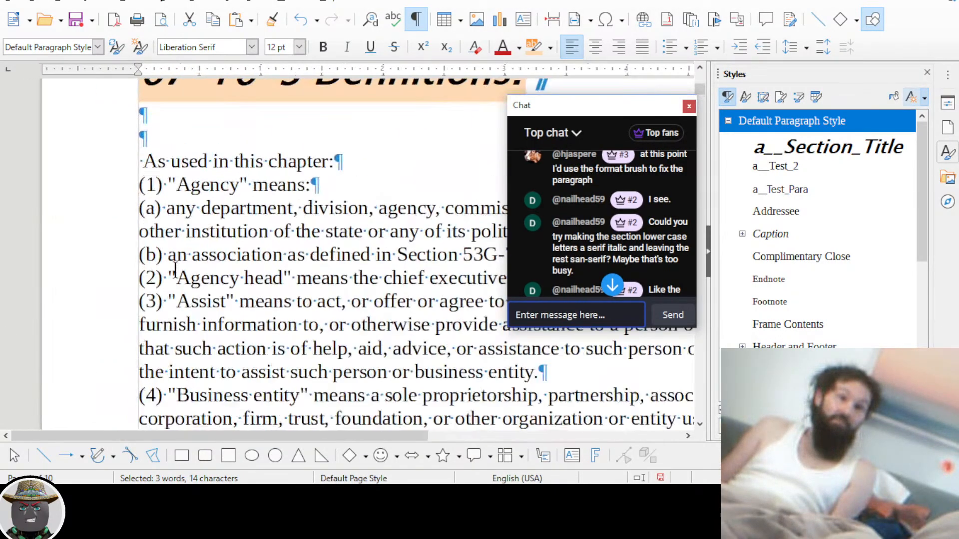
{"action": "left_click_drag", "start_coordinate": [142, 185], "coordinate": [324, 187]}
{"action": "left_click", "coordinate": [250, 190]}
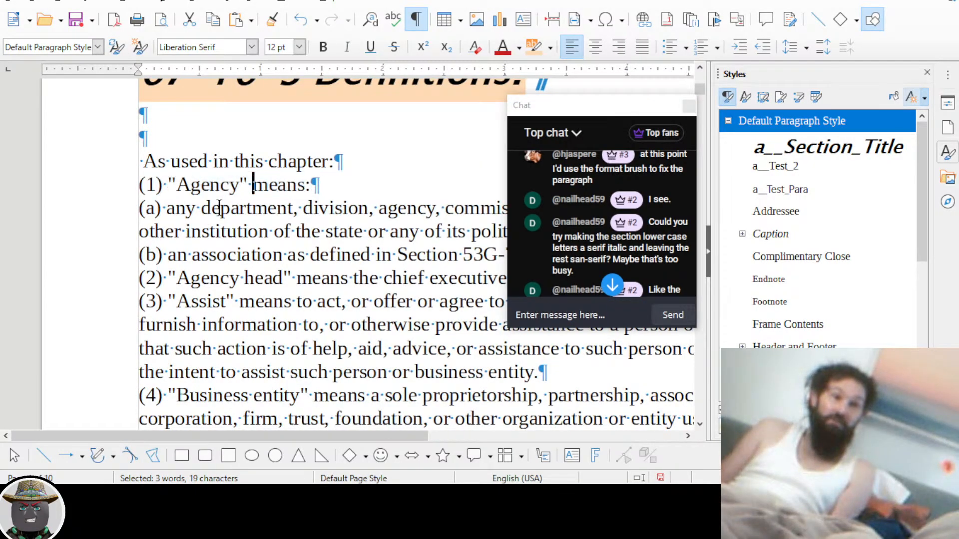
{"action": "scroll", "coordinate": [250, 190], "scroll_direction": "down", "scroll_amount": 4}
{"action": "scroll", "coordinate": [200, 234], "scroll_direction": "up", "scroll_amount": 5}
{"action": "scroll", "coordinate": [200, 234], "scroll_direction": "down", "scroll_amount": 3}
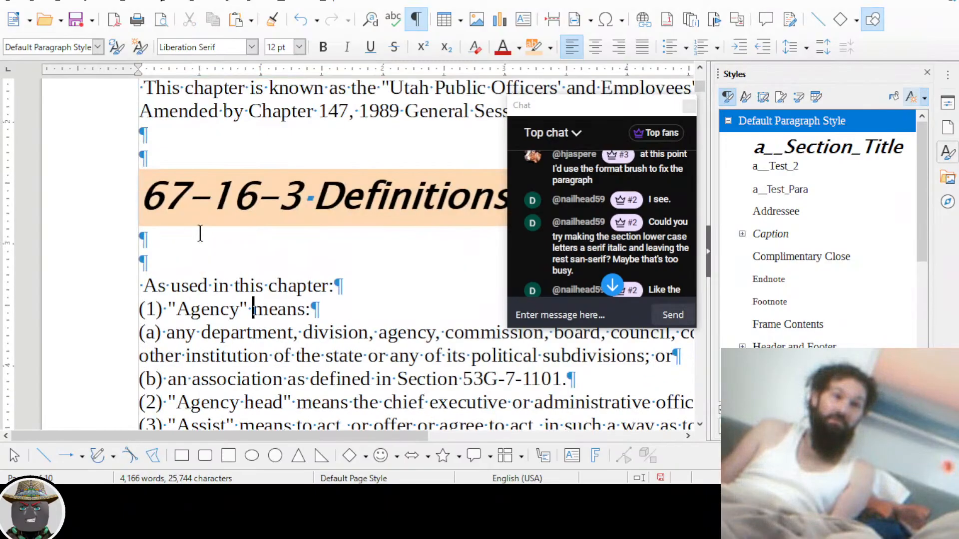
{"action": "scroll", "coordinate": [200, 234], "scroll_direction": "down", "scroll_amount": 8}
{"action": "scroll", "coordinate": [200, 234], "scroll_direction": "down", "scroll_amount": 4}
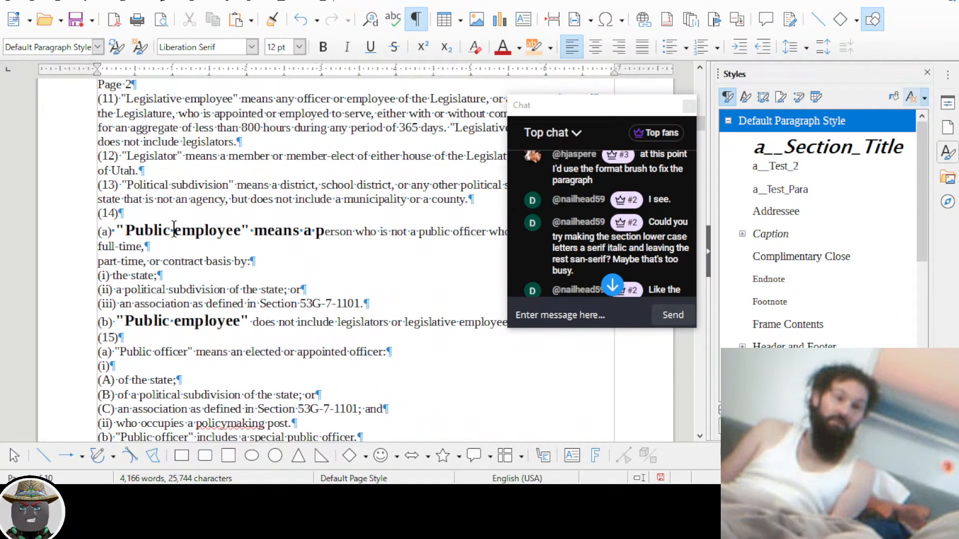
{"action": "scroll", "coordinate": [154, 227], "scroll_direction": "down", "scroll_amount": 20}
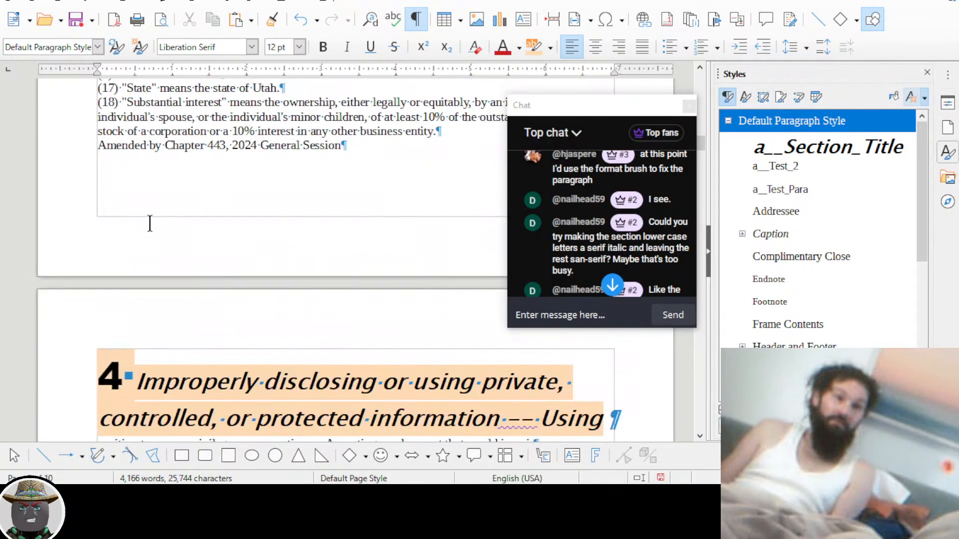
{"action": "scroll", "coordinate": [150, 224], "scroll_direction": "up", "scroll_amount": 15}
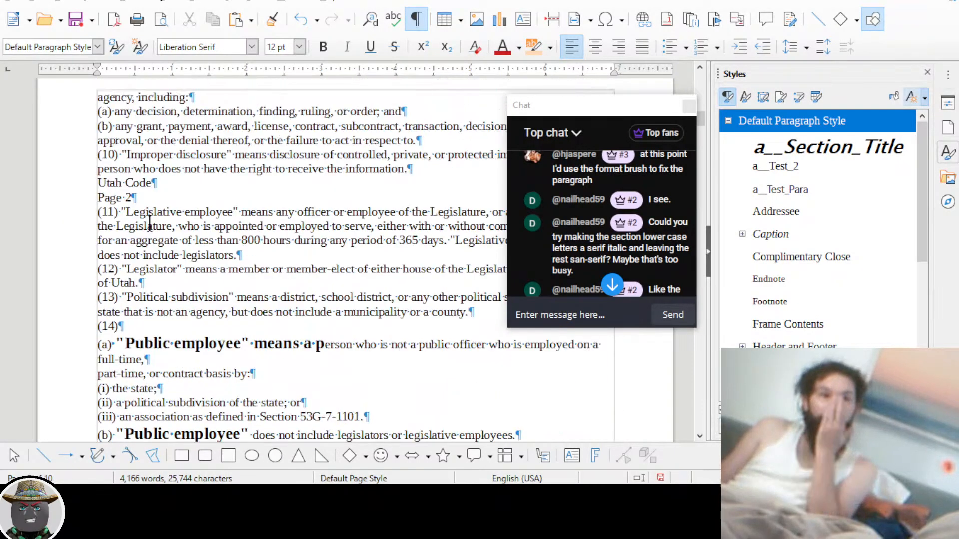
{"action": "scroll", "coordinate": [150, 224], "scroll_direction": "up", "scroll_amount": 7}
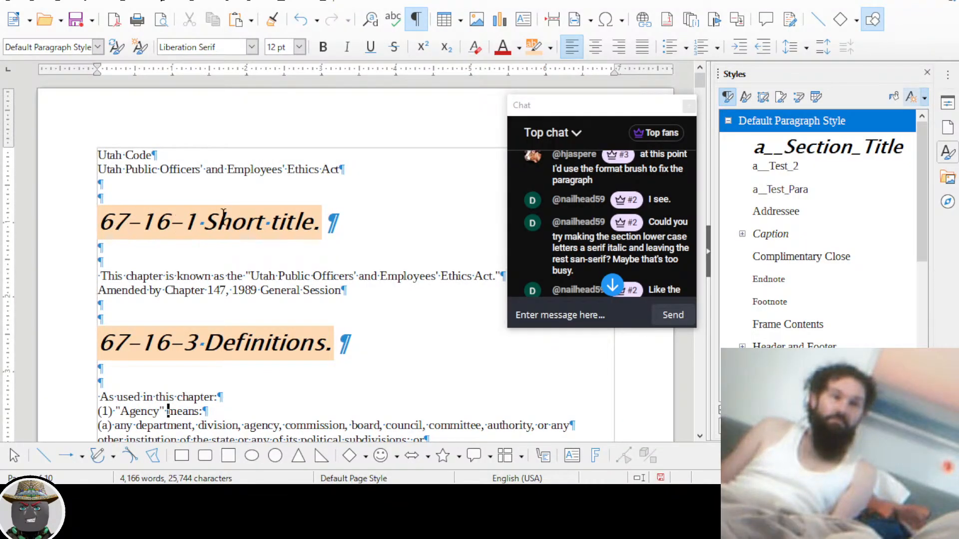
{"action": "scroll", "coordinate": [194, 229], "scroll_direction": "down", "scroll_amount": 5}
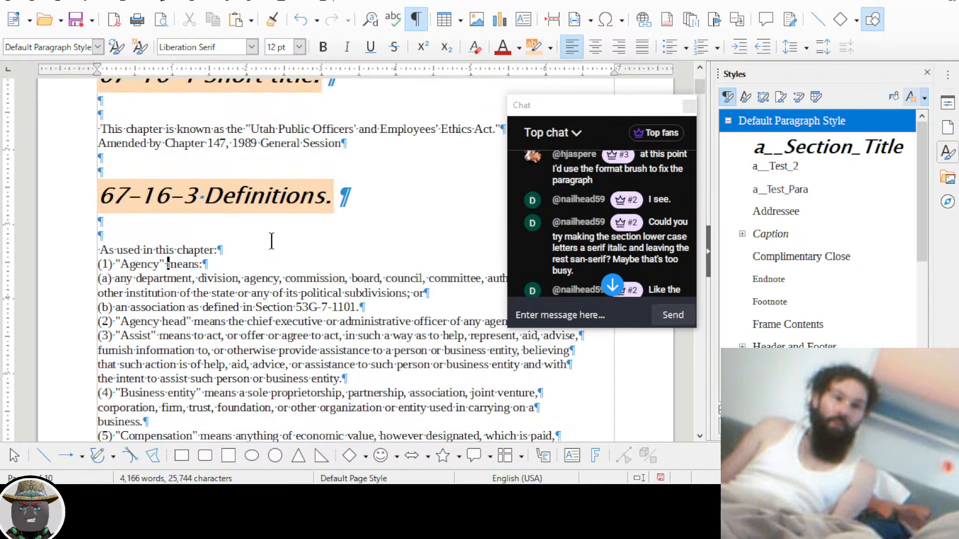
{"action": "scroll", "coordinate": [167, 280], "scroll_direction": "up", "scroll_amount": 2}
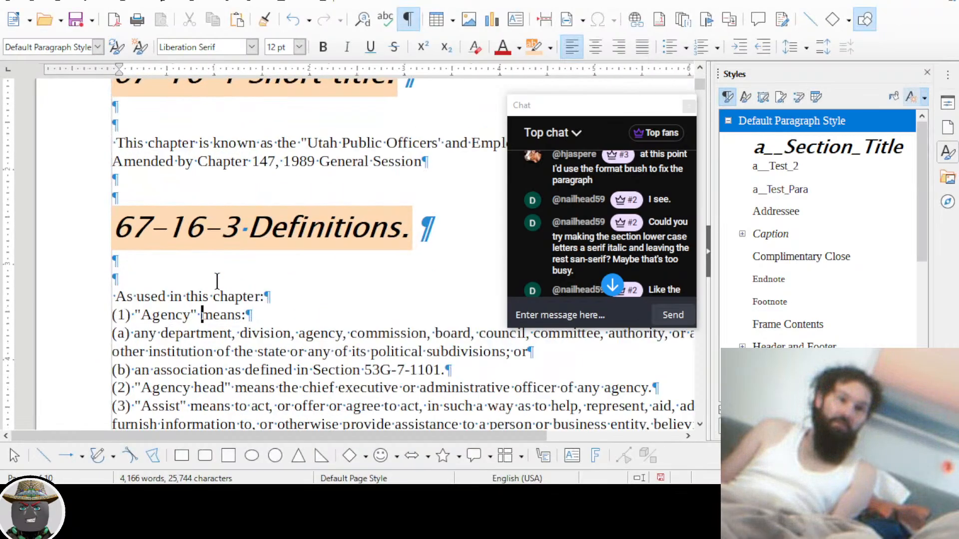
{"action": "scroll", "coordinate": [202, 283], "scroll_direction": "down", "scroll_amount": 1}
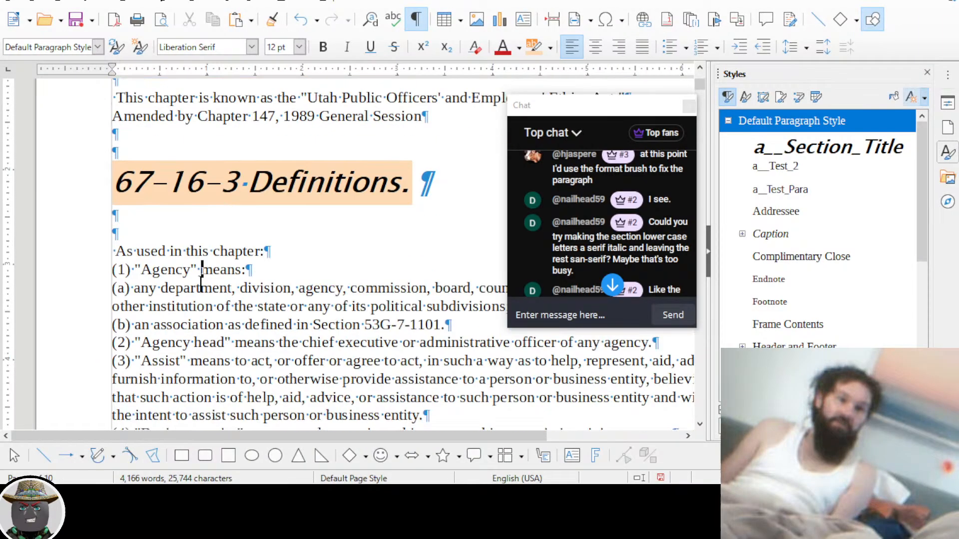
Select the line (1) "Agency" means: under the 67-16-3 Definitions title
{"action": "scroll", "coordinate": [201, 278], "scroll_direction": "up", "scroll_amount": 1}
{"action": "left_click_drag", "start_coordinate": [125, 240], "coordinate": [284, 241]}
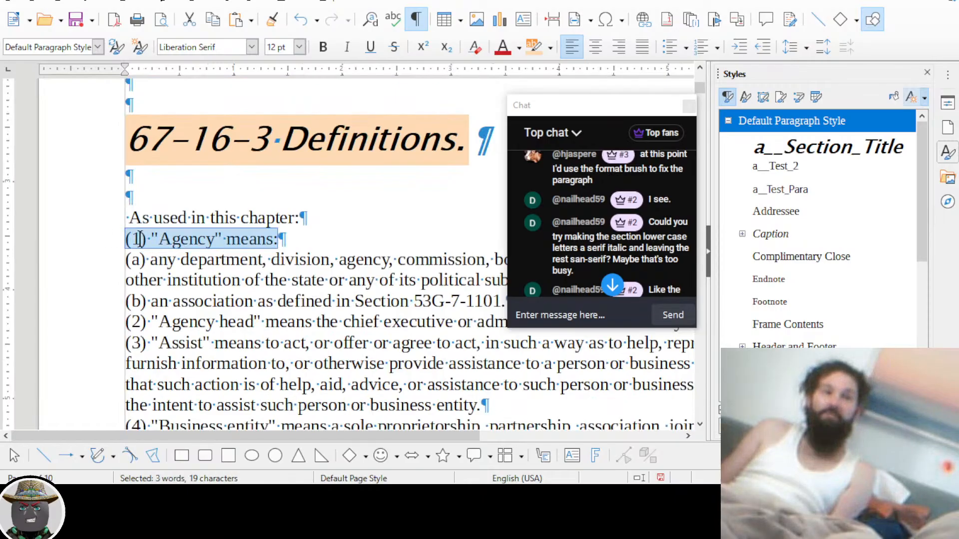
{"action": "scroll", "coordinate": [262, 248], "scroll_direction": "up", "scroll_amount": 1}
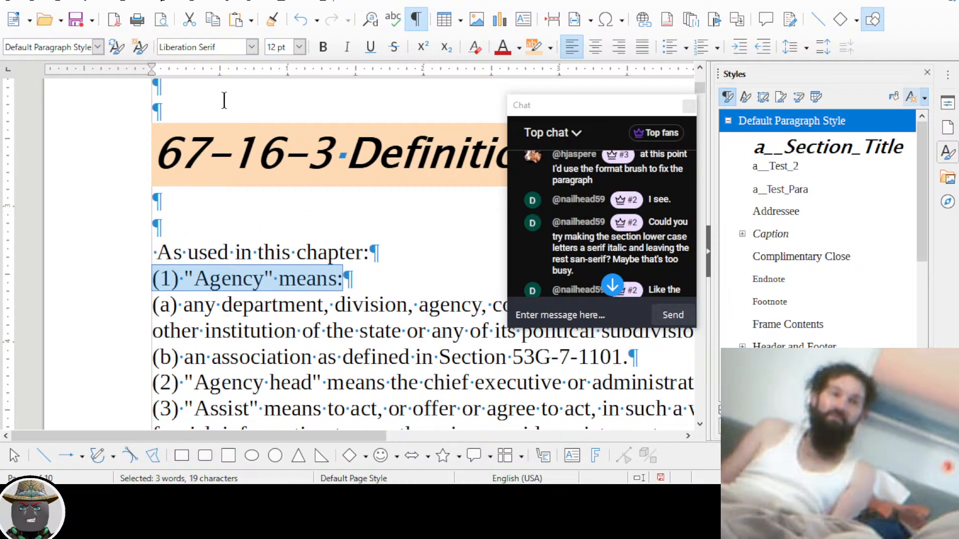
{"action": "left_click_drag", "start_coordinate": [226, 154], "coordinate": [336, 155]}
{"action": "left_click_drag", "start_coordinate": [152, 278], "coordinate": [338, 279]}
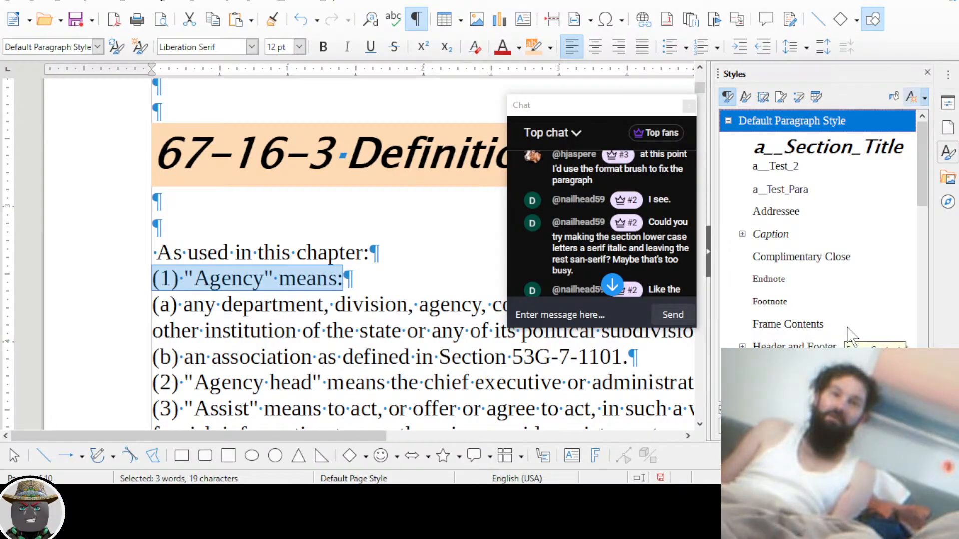
Look through the heading hierarchy in the paragraph styles, going from Heading 1 through Heading 4
{"action": "scroll", "coordinate": [849, 335], "scroll_direction": "down", "scroll_amount": 1}
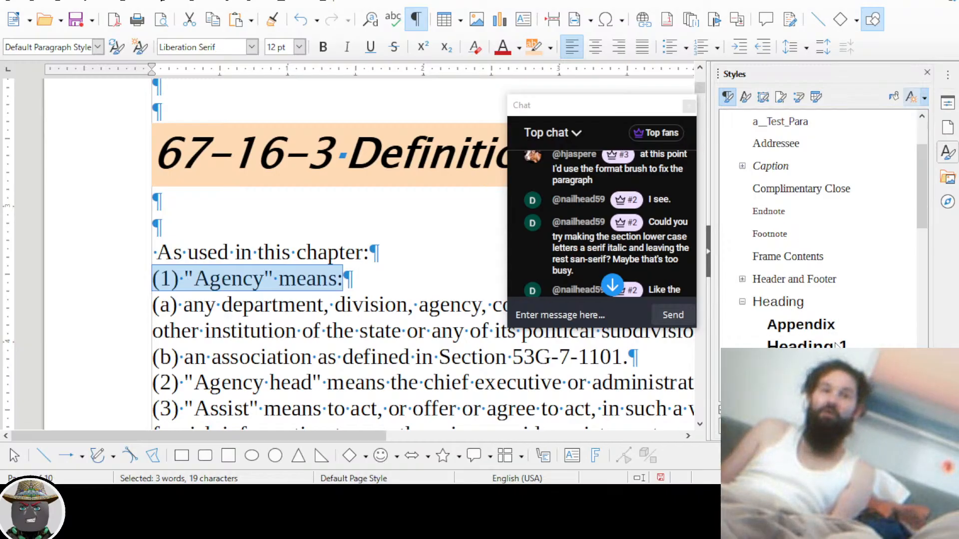
{"action": "left_click_drag", "start_coordinate": [924, 214], "coordinate": [927, 254]}
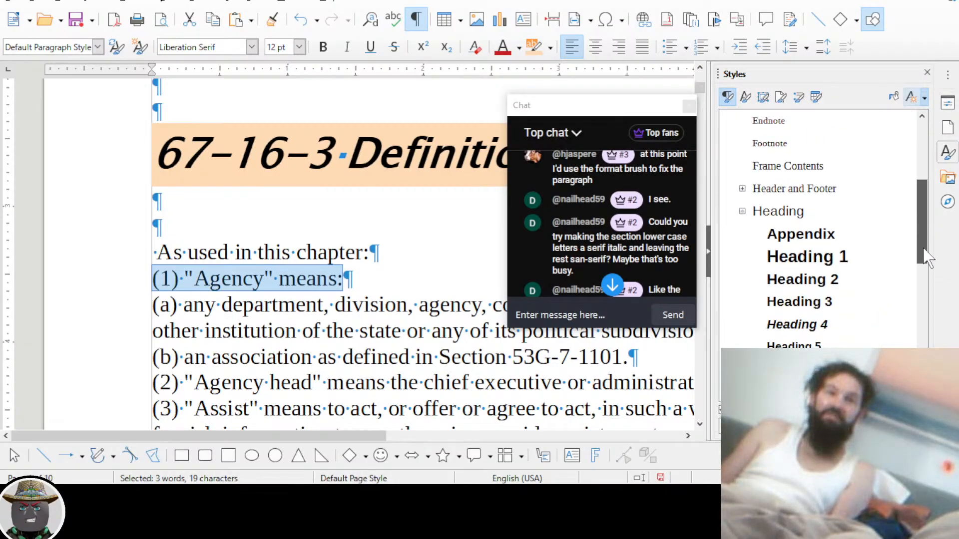
{"action": "left_click", "coordinate": [802, 261]}
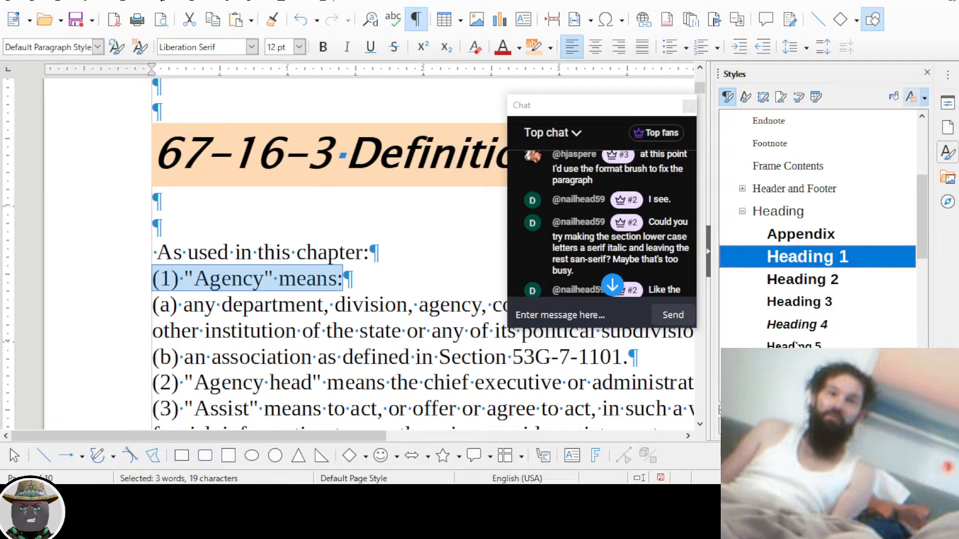
{"action": "left_click", "coordinate": [805, 369]}
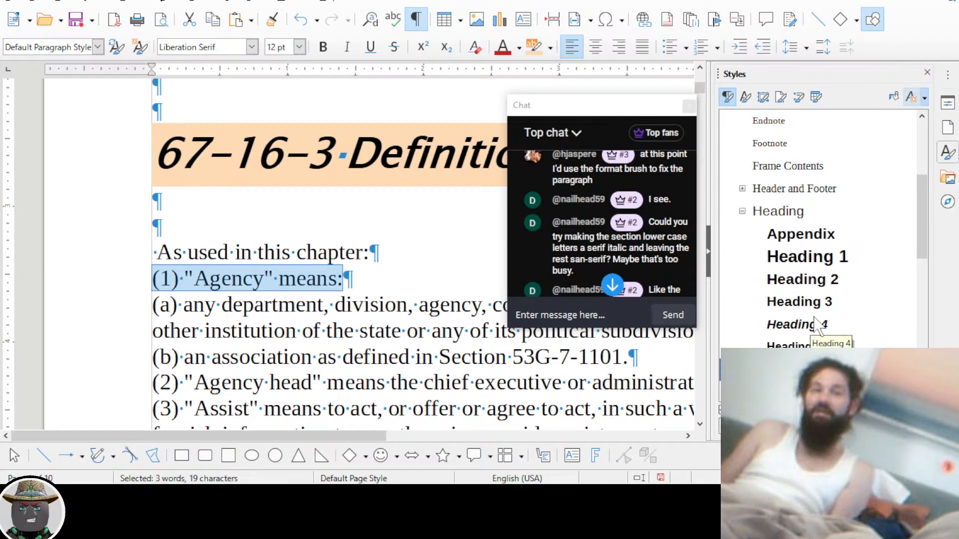
{"action": "left_click", "coordinate": [807, 280]}
{"action": "left_click", "coordinate": [805, 301]}
{"action": "left_click", "coordinate": [800, 325]}
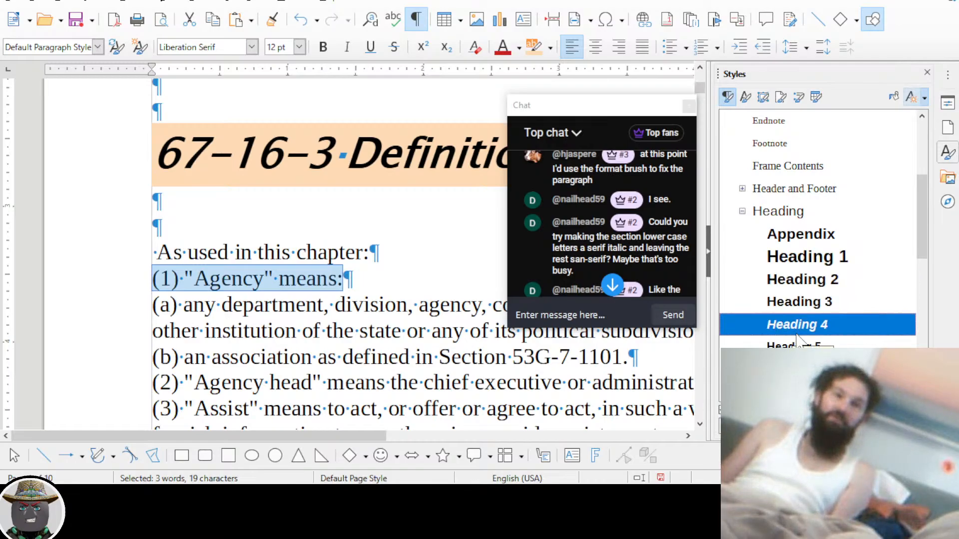
Apply the Heading 1 paragraph style to the selected (1) "Agency" means: line
{"action": "left_click", "coordinate": [802, 345]}
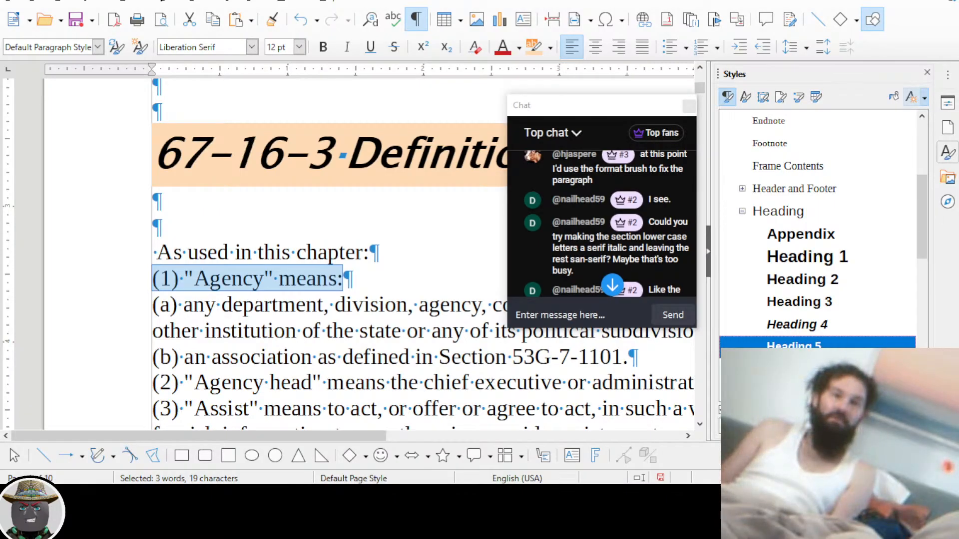
{"action": "scroll", "coordinate": [796, 322], "scroll_direction": "down", "scroll_amount": 2}
{"action": "scroll", "coordinate": [796, 322], "scroll_direction": "up", "scroll_amount": 1}
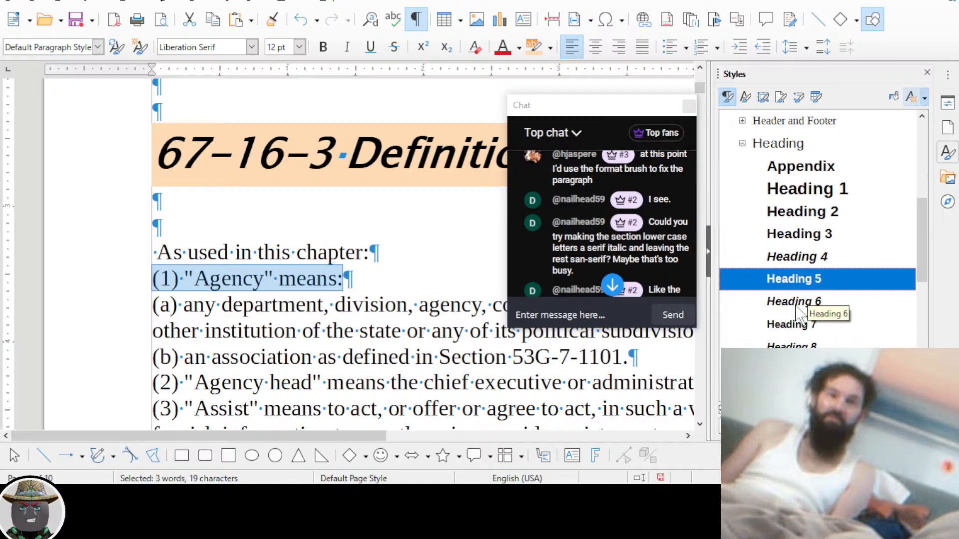
{"action": "double_click", "coordinate": [811, 192]}
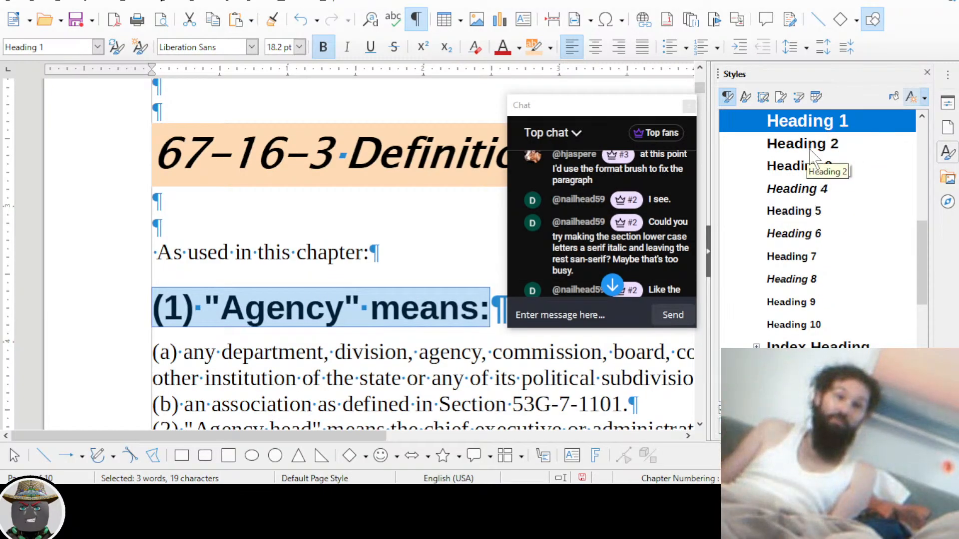
Apply the Heading 1 paragraph style to the (2) "Agency head" definition
{"action": "scroll", "coordinate": [363, 308], "scroll_direction": "down", "scroll_amount": 5}
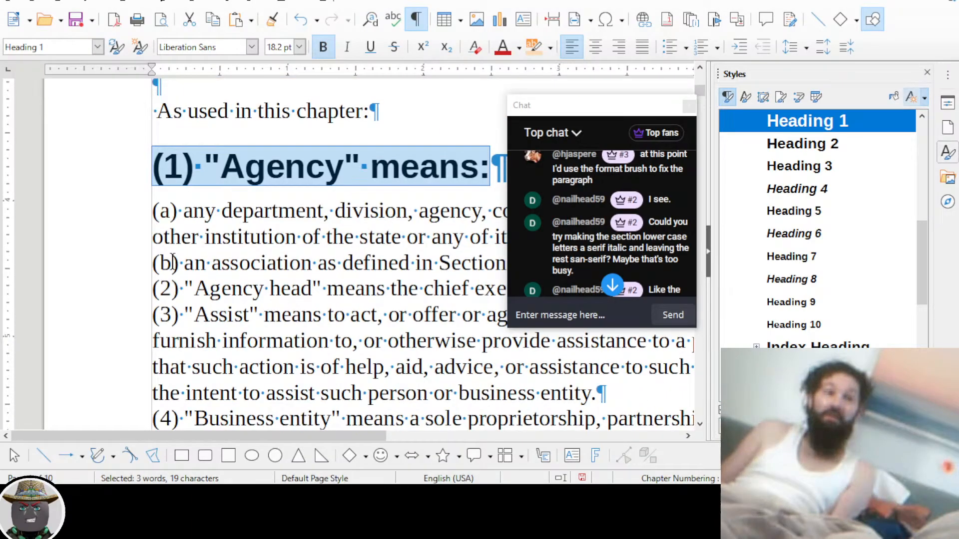
{"action": "left_click", "coordinate": [161, 212]}
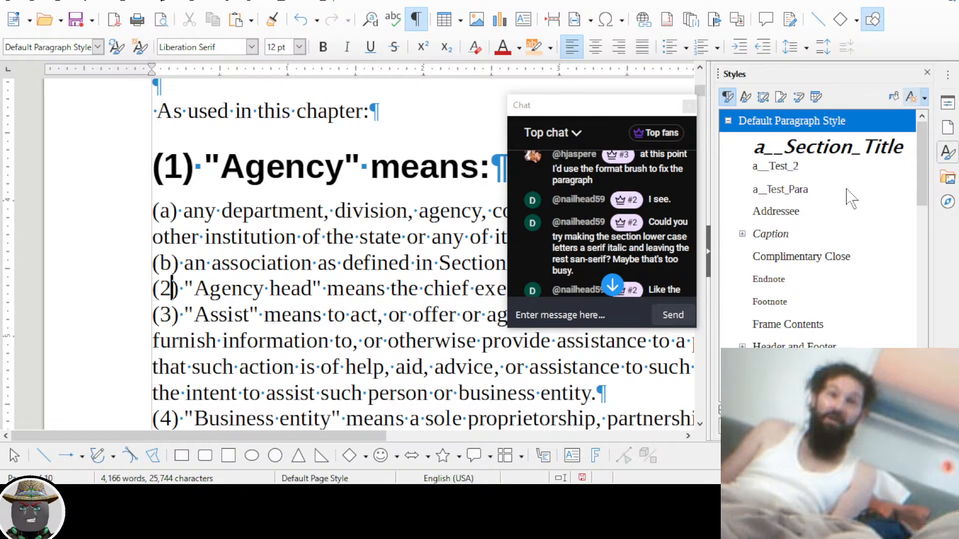
{"action": "scroll", "coordinate": [851, 200], "scroll_direction": "down", "scroll_amount": 2}
{"action": "left_click", "coordinate": [819, 283]}
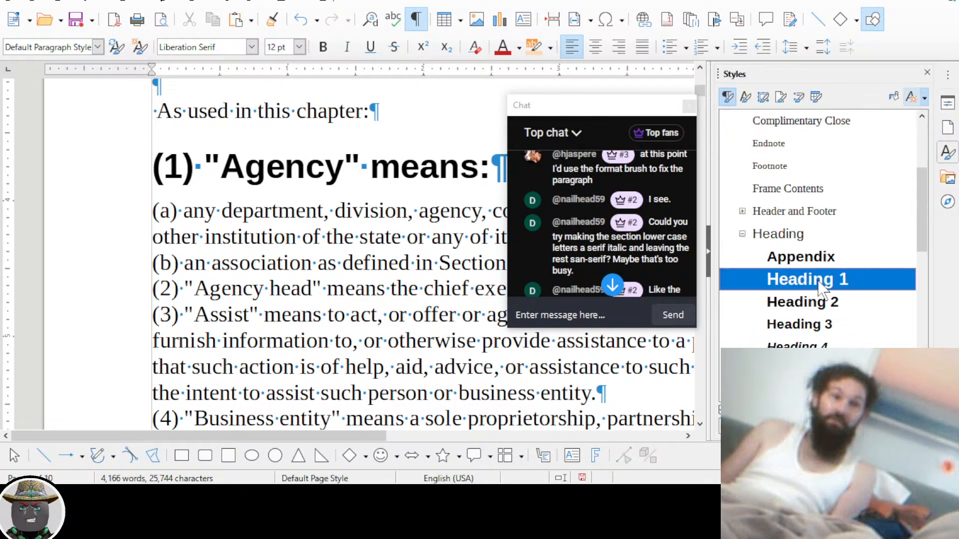
{"action": "double_click", "coordinate": [819, 282]}
Apply the Heading 3 paragraph style to the first line of the (3) "Assist" definition
{"action": "scroll", "coordinate": [394, 361], "scroll_direction": "down", "scroll_amount": 3}
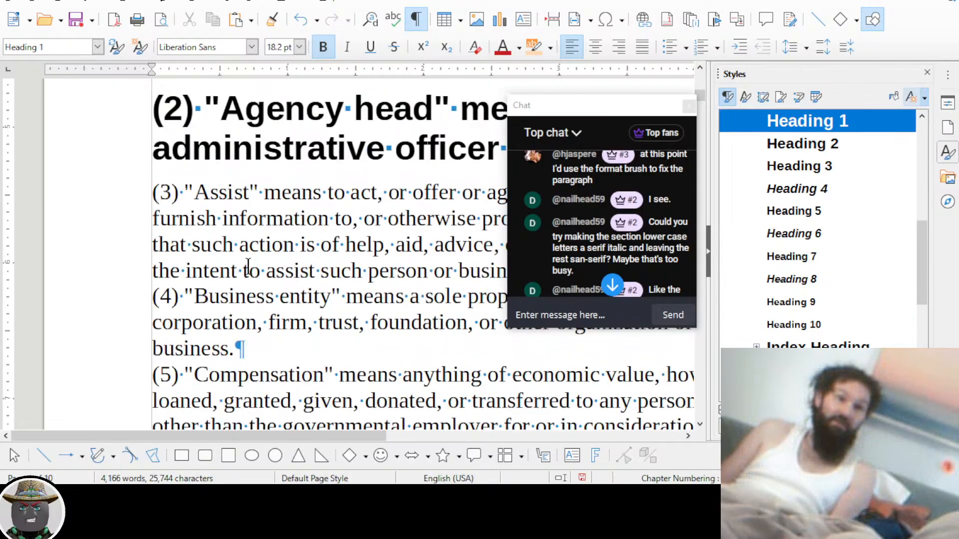
{"action": "left_click", "coordinate": [228, 194]}
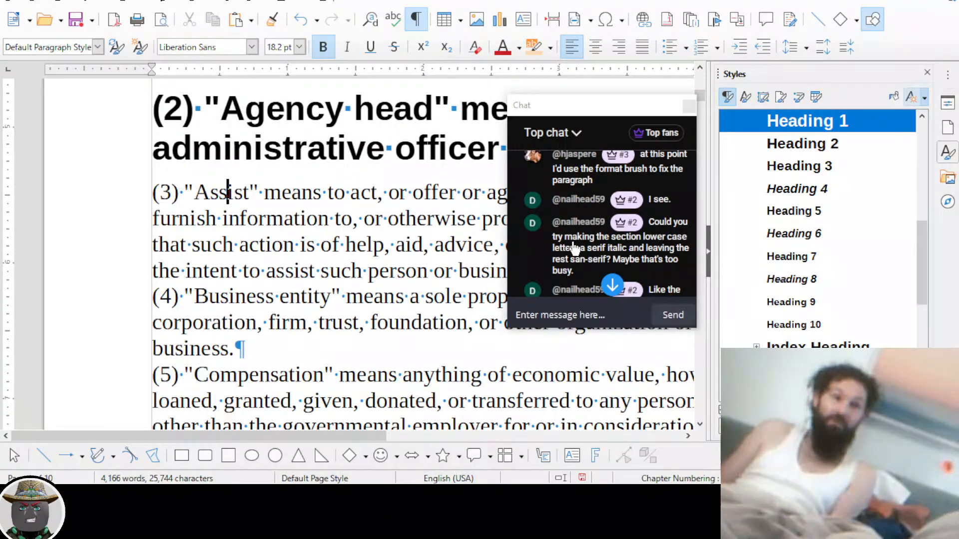
{"action": "double_click", "coordinate": [809, 326]}
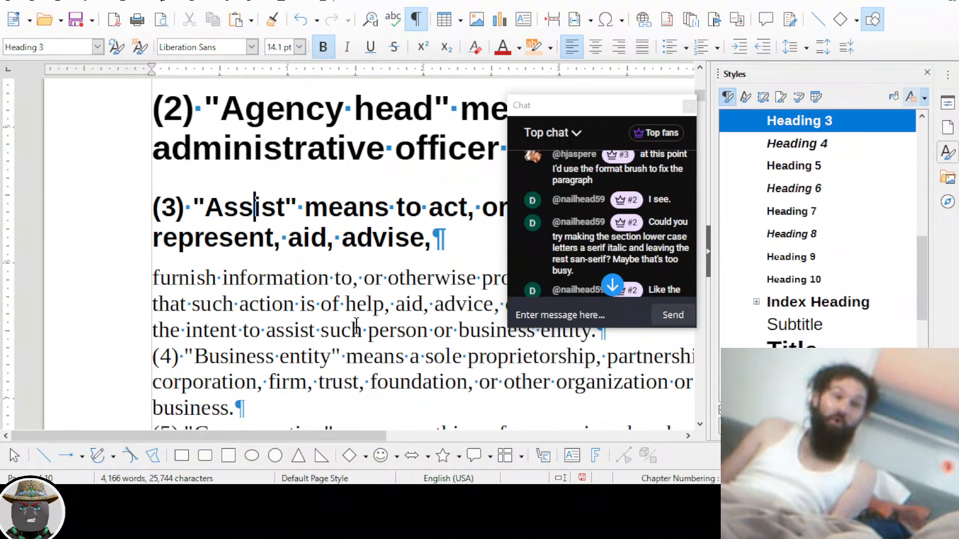
Apply the Heading 1 paragraph style to the opening paragraph of the (4) "Business entity" definition
{"action": "scroll", "coordinate": [248, 284], "scroll_direction": "down", "scroll_amount": 3}
{"action": "left_click", "coordinate": [243, 283]}
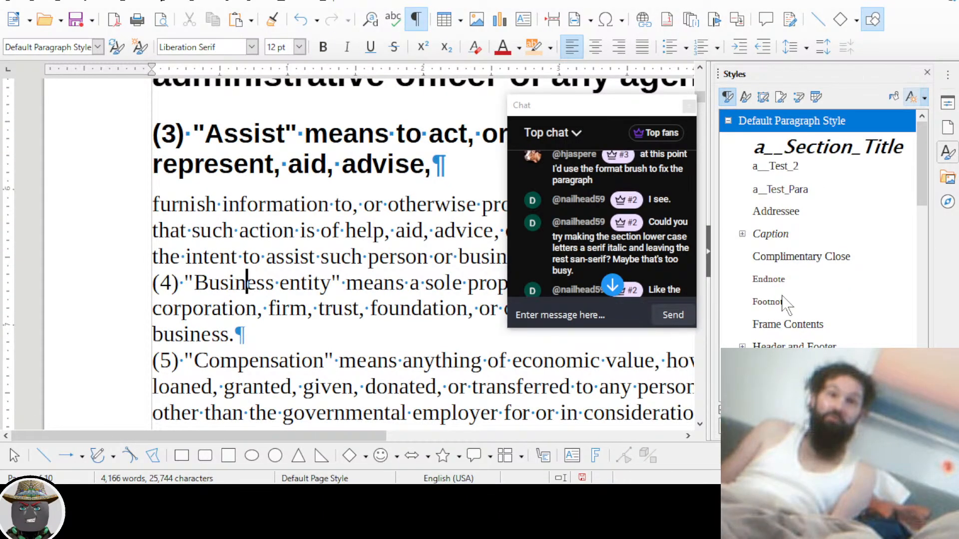
{"action": "scroll", "coordinate": [791, 242], "scroll_direction": "down", "scroll_amount": 3}
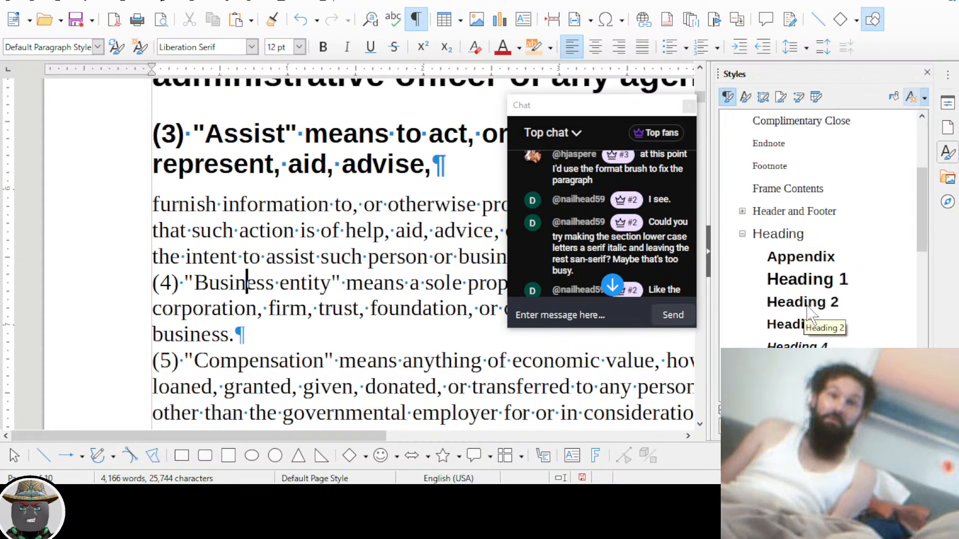
{"action": "left_click", "coordinate": [807, 286]}
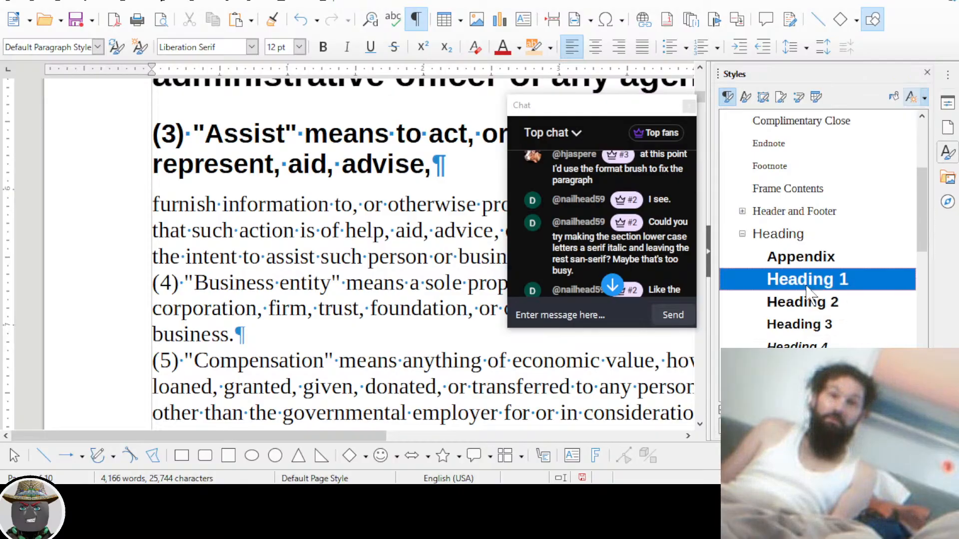
{"action": "double_click", "coordinate": [807, 289]}
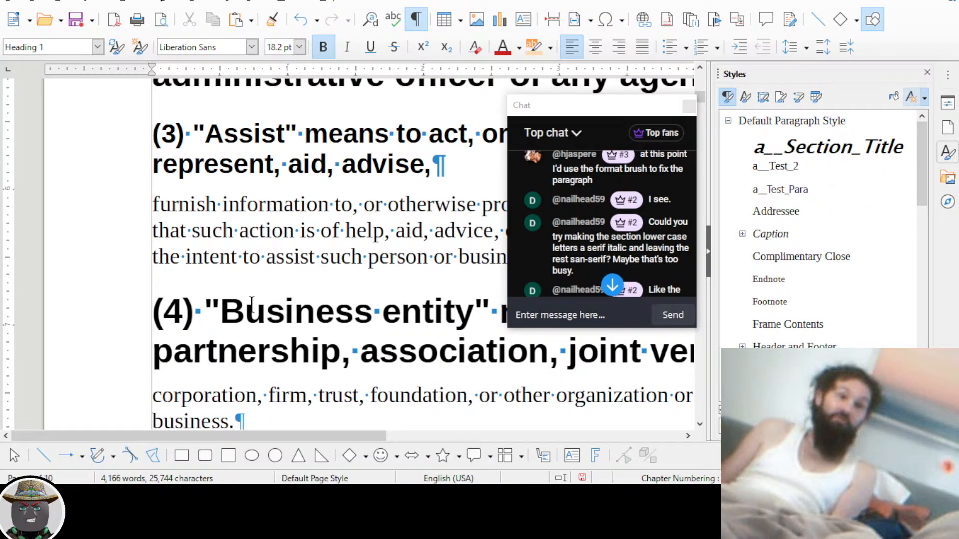
Change the opening paragraph of the (3) "Assist" definition to the Heading 1 style
{"action": "scroll", "coordinate": [247, 293], "scroll_direction": "down", "scroll_amount": 2, "text": "ctrl"}
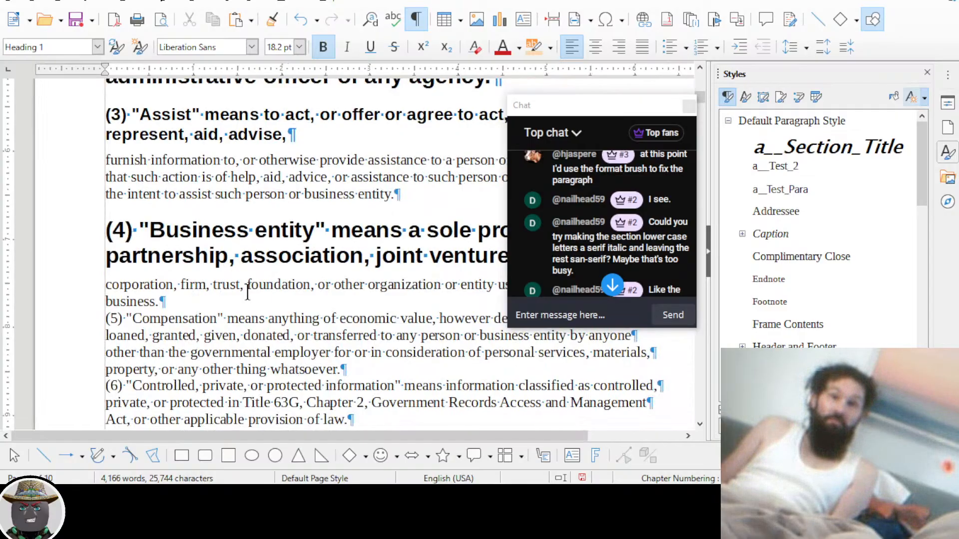
{"action": "scroll", "coordinate": [247, 290], "scroll_direction": "up", "scroll_amount": 3}
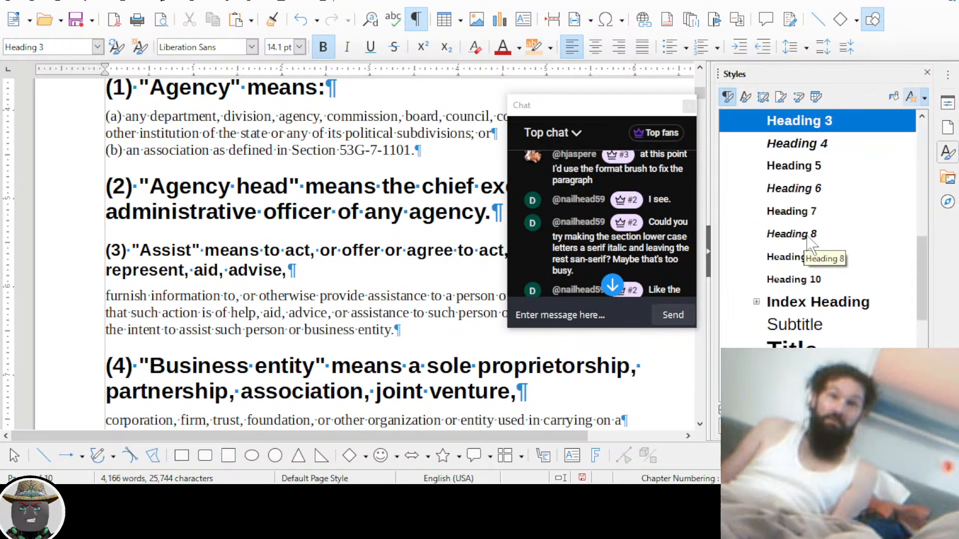
{"action": "key", "text": "ctrl+1"}
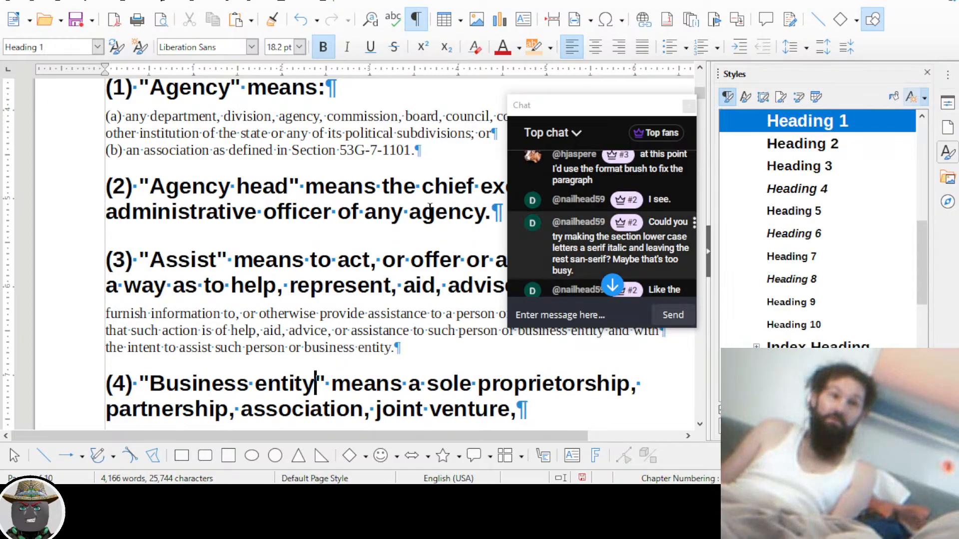
Modify the Heading 1 paragraph style so that its font size is 140%, updating all numbered definition headings at once
{"action": "left_click", "coordinate": [352, 207]}
{"action": "scroll", "coordinate": [331, 219], "scroll_direction": "up", "scroll_amount": 3}
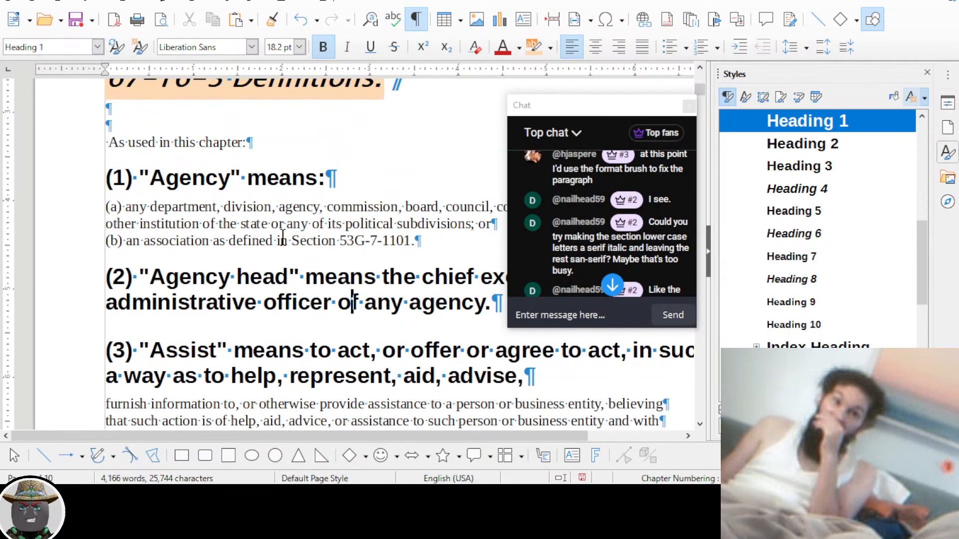
{"action": "scroll", "coordinate": [330, 219], "scroll_direction": "down", "scroll_amount": 1}
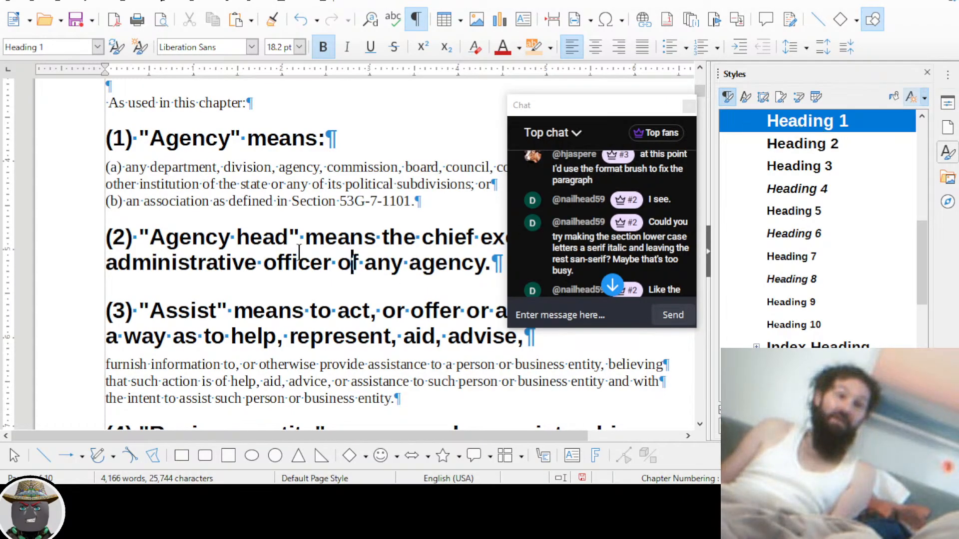
{"action": "right_click", "coordinate": [852, 122]}
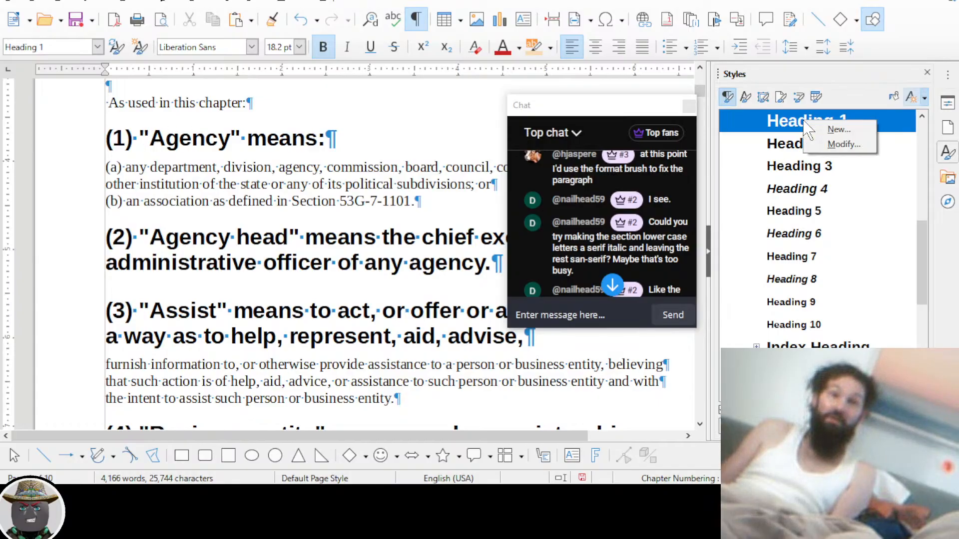
{"action": "key", "text": "Escape"}
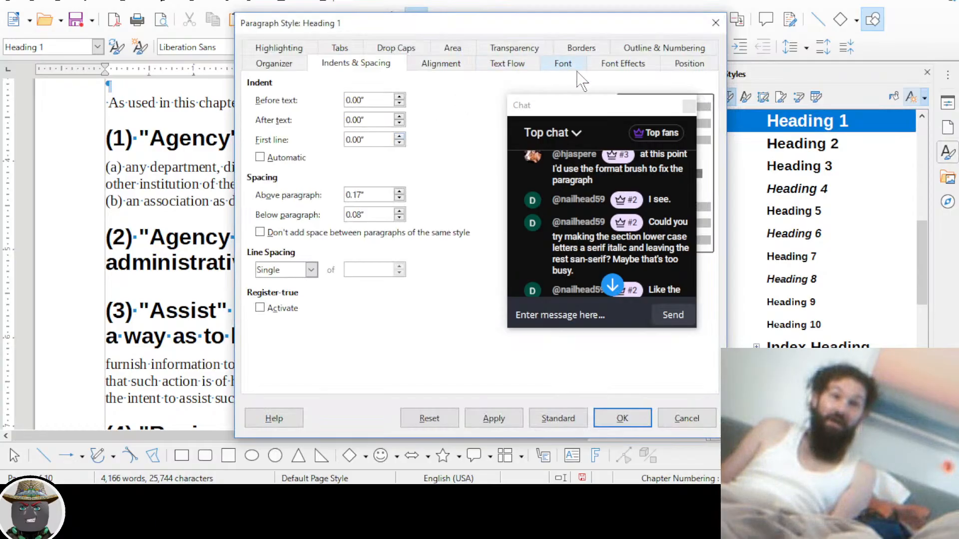
{"action": "left_click_drag", "start_coordinate": [587, 106], "coordinate": [731, 264]}
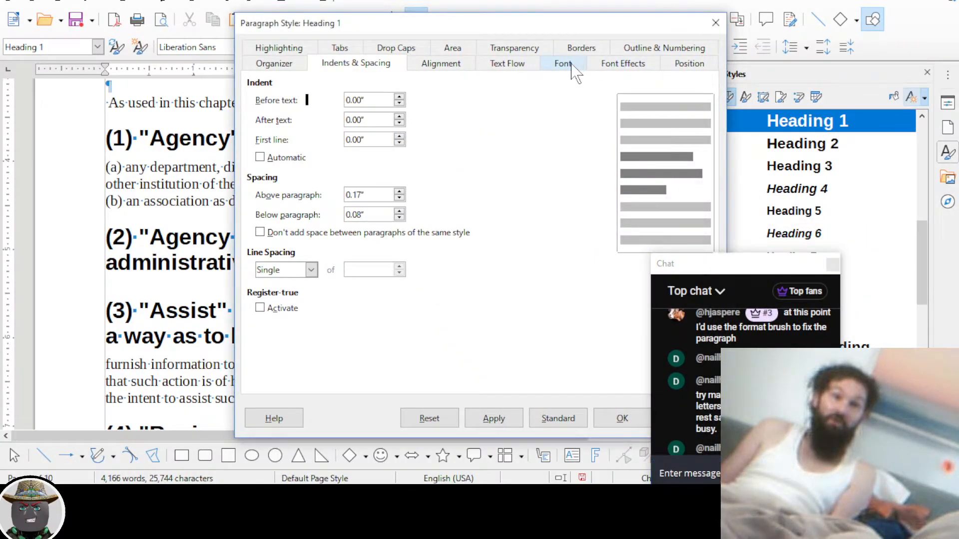
{"action": "left_click", "coordinate": [572, 64]}
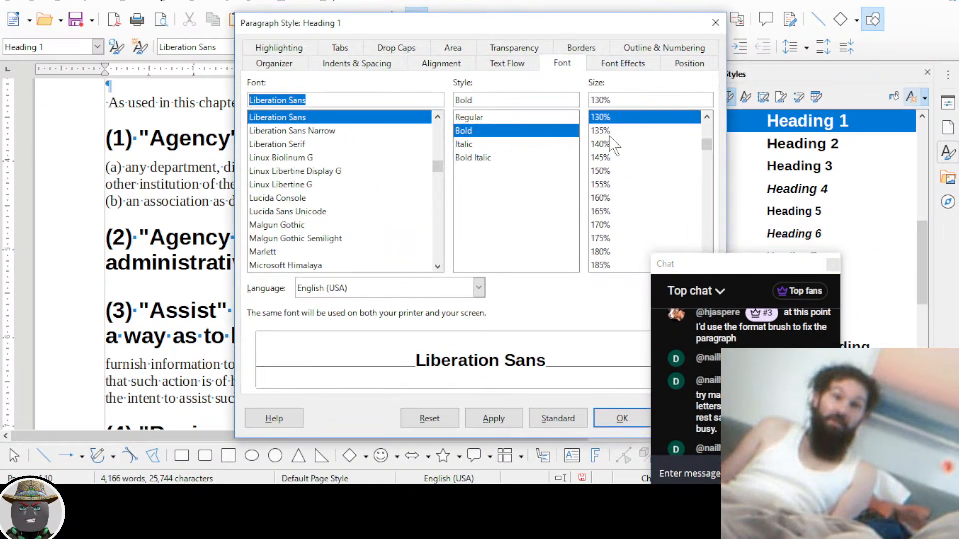
{"action": "left_click", "coordinate": [610, 135]}
{"action": "left_click", "coordinate": [610, 145]}
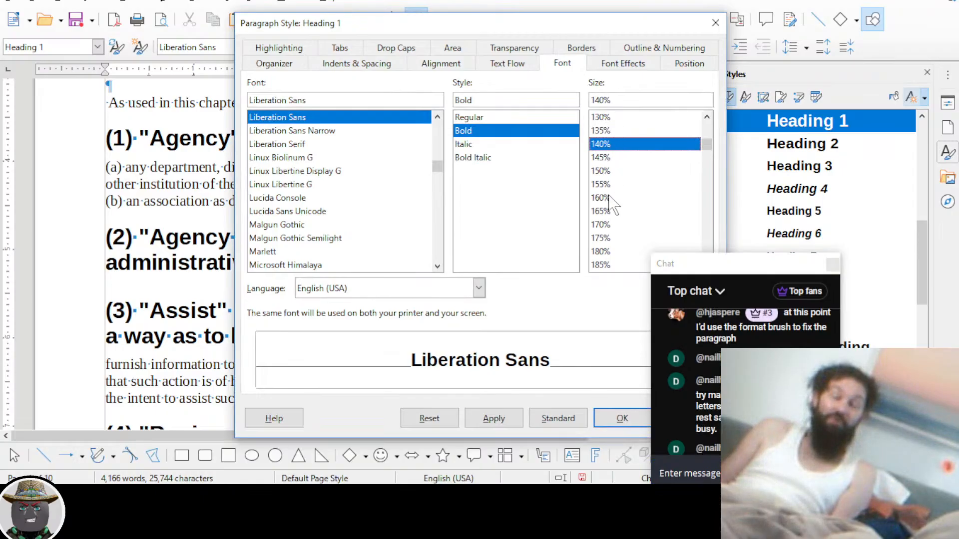
{"action": "left_click", "coordinate": [622, 418]}
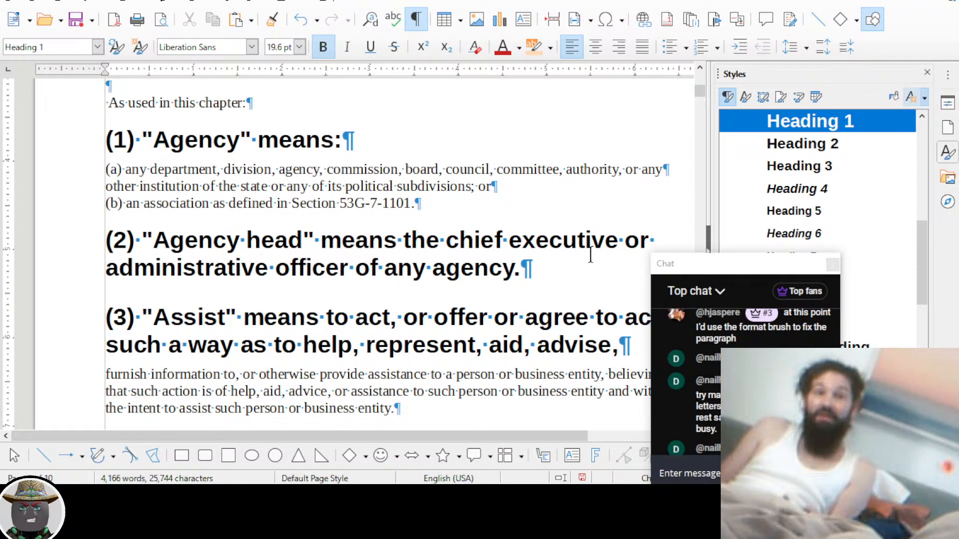
Look through the available paragraph styles above and below Heading 1, and move the chat window off the document
{"action": "left_click_drag", "start_coordinate": [741, 267], "coordinate": [604, 115]}
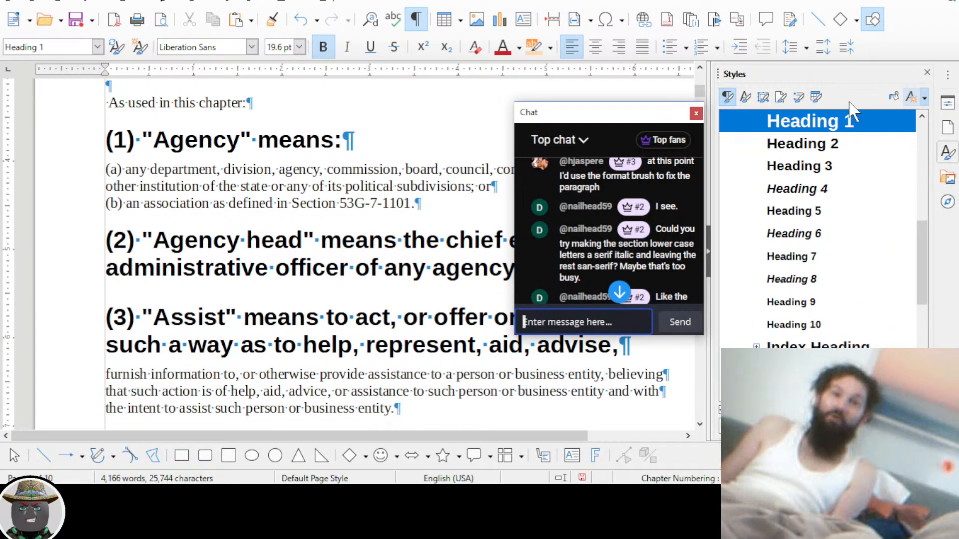
{"action": "scroll", "coordinate": [900, 262], "scroll_direction": "up", "scroll_amount": 2}
{"action": "scroll", "coordinate": [901, 263], "scroll_direction": "up", "scroll_amount": 1}
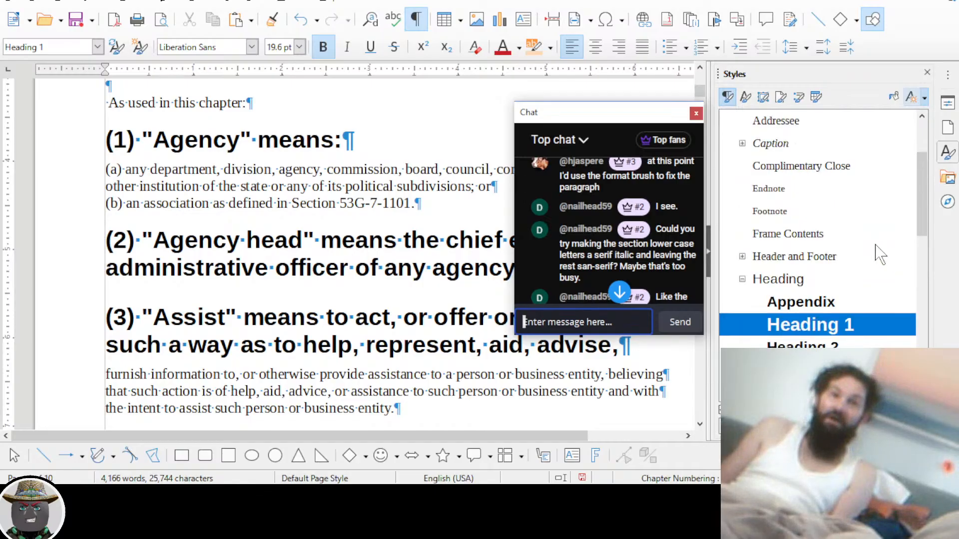
{"action": "scroll", "coordinate": [880, 256], "scroll_direction": "up", "scroll_amount": 1}
{"action": "scroll", "coordinate": [879, 254], "scroll_direction": "up", "scroll_amount": 1}
{"action": "scroll", "coordinate": [879, 254], "scroll_direction": "down", "scroll_amount": 3}
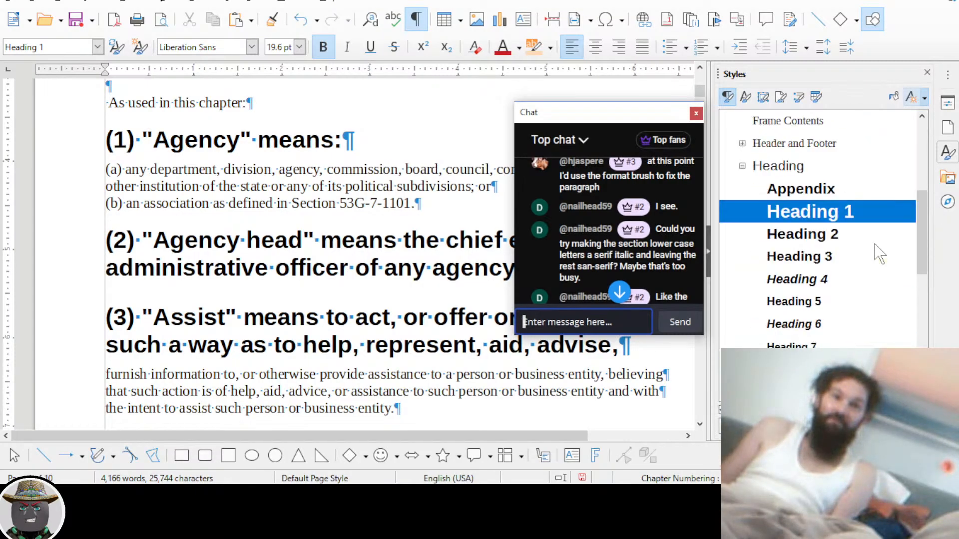
{"action": "scroll", "coordinate": [869, 284], "scroll_direction": "down", "scroll_amount": 3}
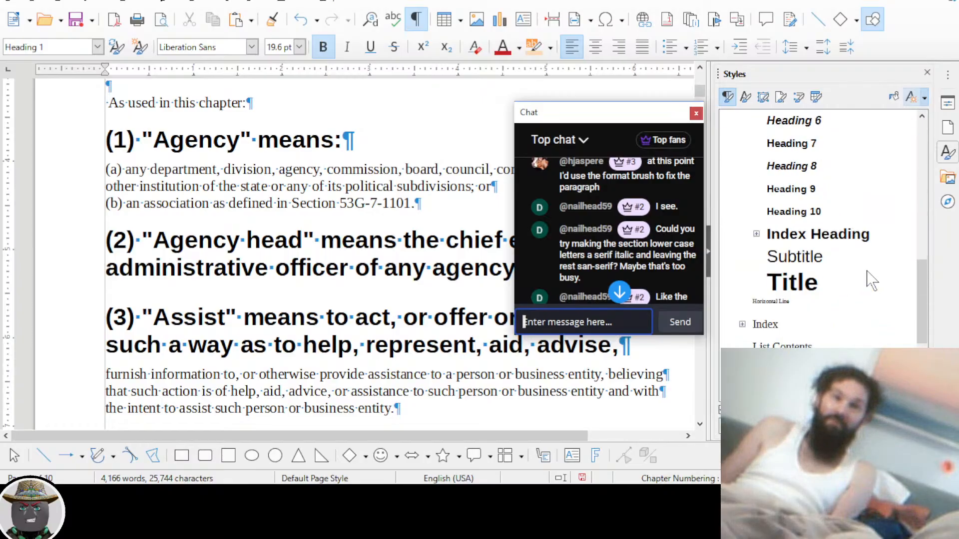
{"action": "scroll", "coordinate": [869, 284], "scroll_direction": "up", "scroll_amount": 2}
{"action": "left_click_drag", "start_coordinate": [622, 115], "coordinate": [0, 137]}
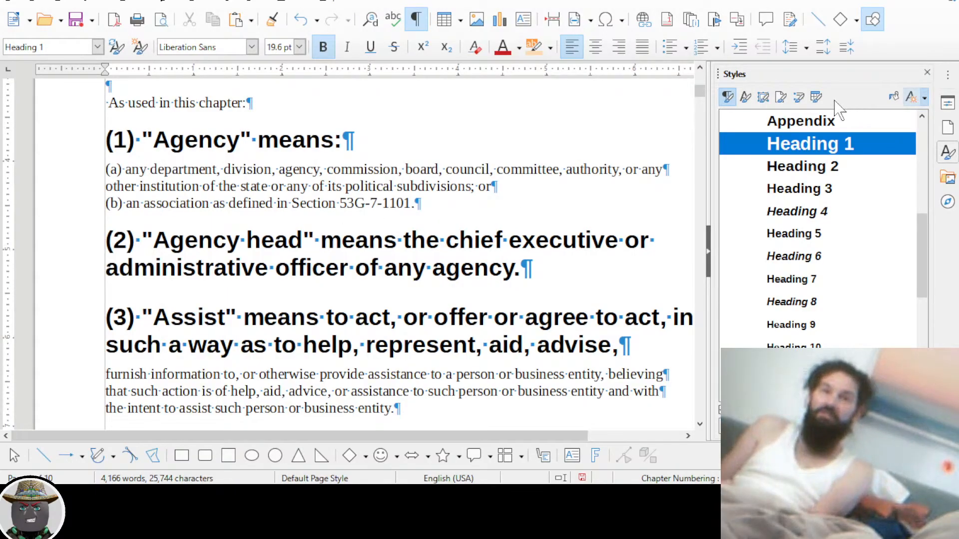
Toggle the Styles list off and on, and view the table styles and page styles before returning to the paragraph styles
{"action": "key", "text": "F11"}
{"action": "key", "text": "F11"}
{"action": "key", "text": "F11"}
{"action": "key", "text": "F11"}
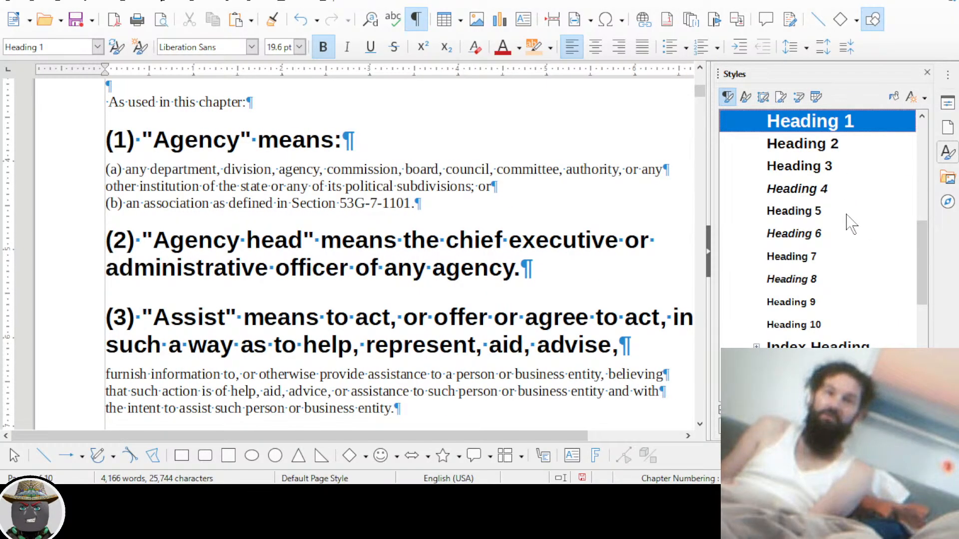
{"action": "left_click", "coordinate": [816, 97]}
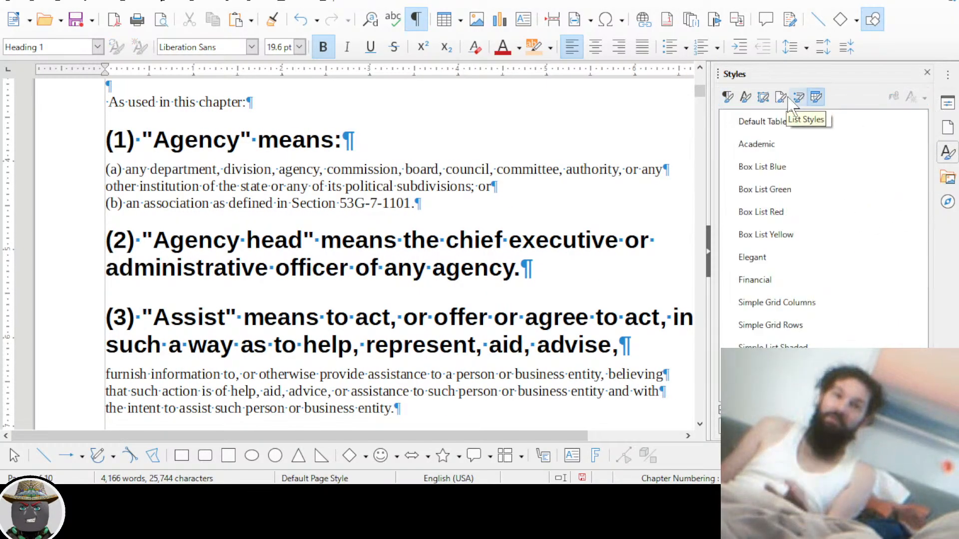
{"action": "left_click", "coordinate": [781, 97]}
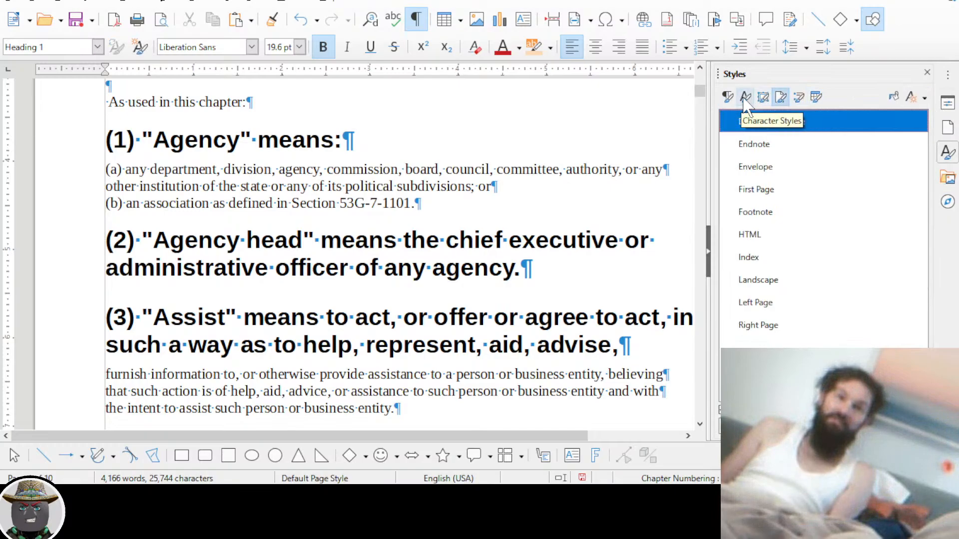
{"action": "left_click", "coordinate": [728, 97]}
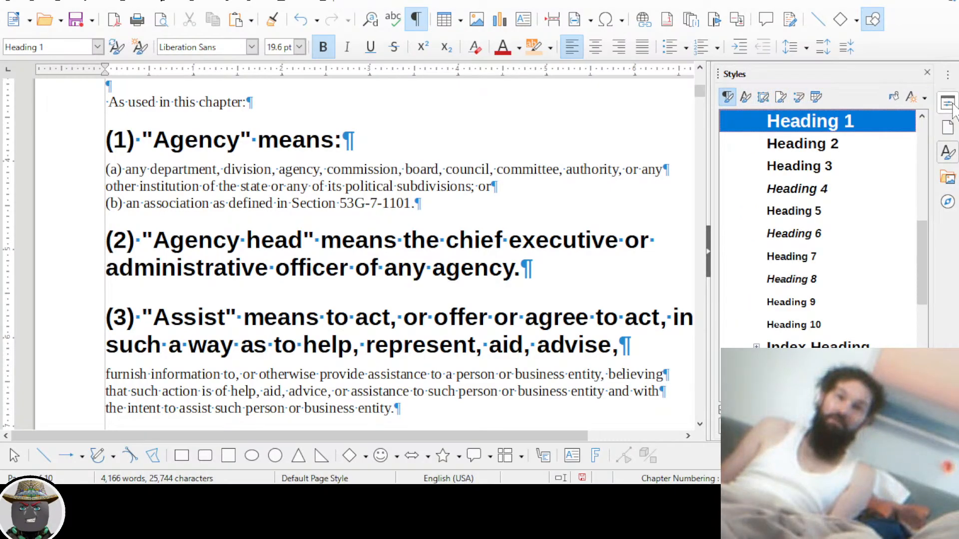
View the properties of the Heading 1 paragraph, and collapse the sidebar to widen the document area
{"action": "left_click", "coordinate": [950, 133]}
{"action": "left_click", "coordinate": [950, 110]}
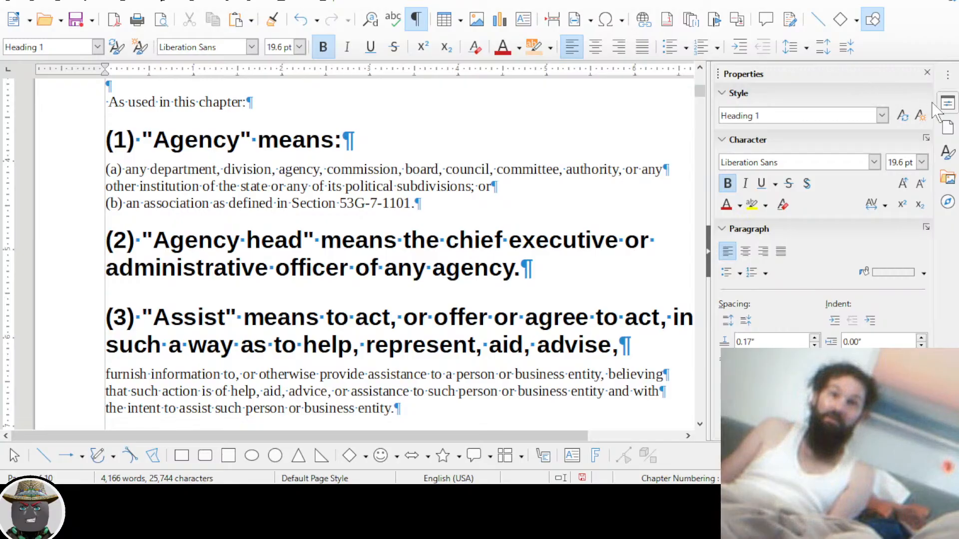
{"action": "left_click", "coordinate": [949, 103]}
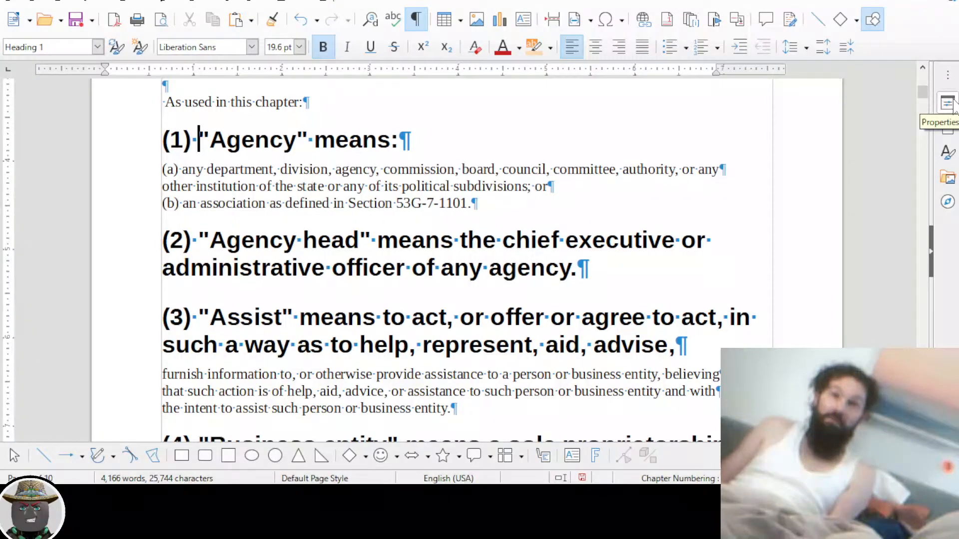
Look through the sidebar's properties, page settings, styles, navigator and gallery views
{"action": "left_click", "coordinate": [949, 103]}
{"action": "left_click", "coordinate": [947, 127]}
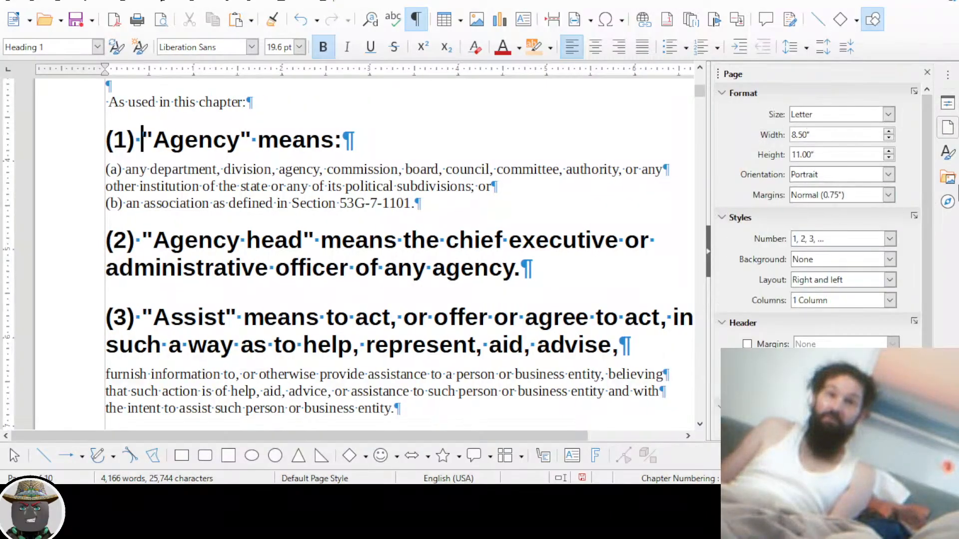
{"action": "left_click", "coordinate": [947, 152]}
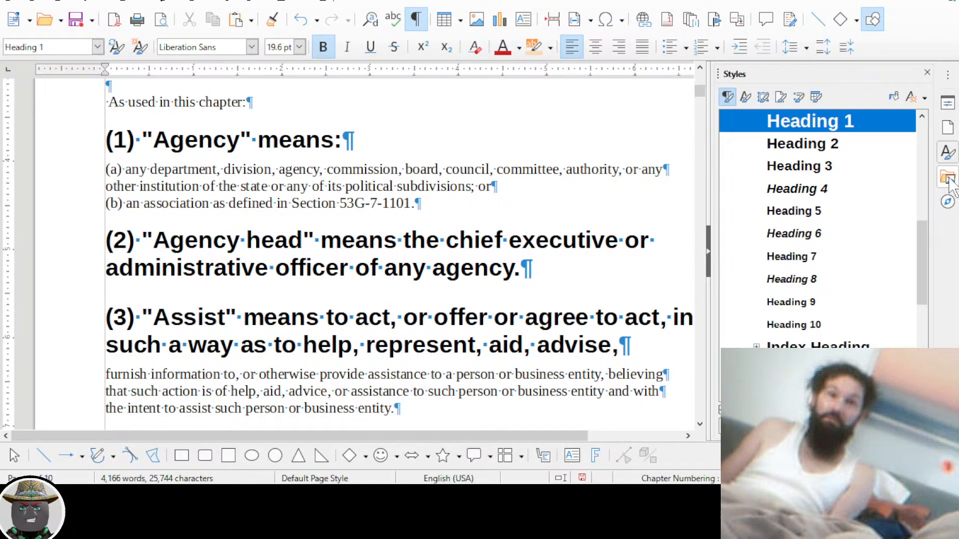
{"action": "left_click", "coordinate": [949, 202]}
{"action": "left_click", "coordinate": [947, 178]}
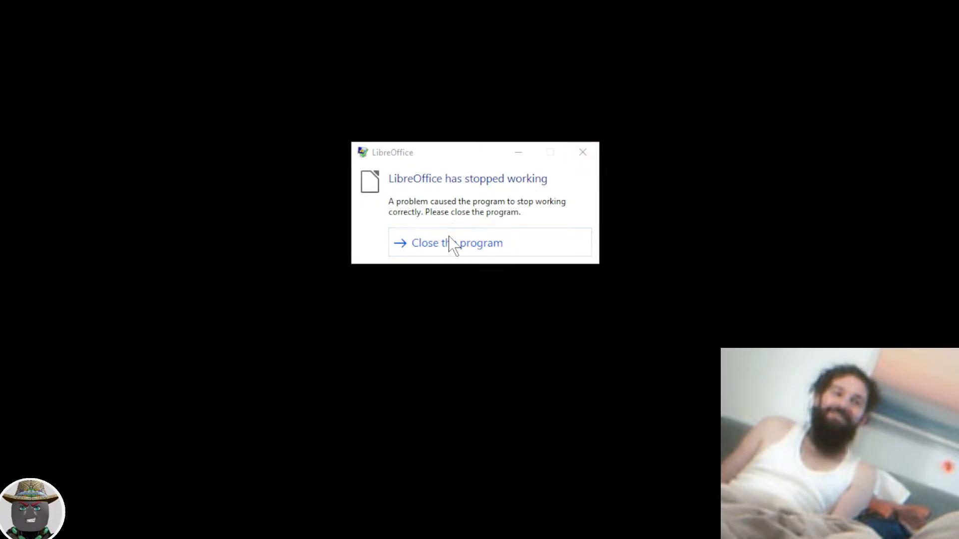
Close the crashed LibreOffice program, check the open windows for it, and launch LibreOffice again
{"action": "left_click", "coordinate": [454, 252]}
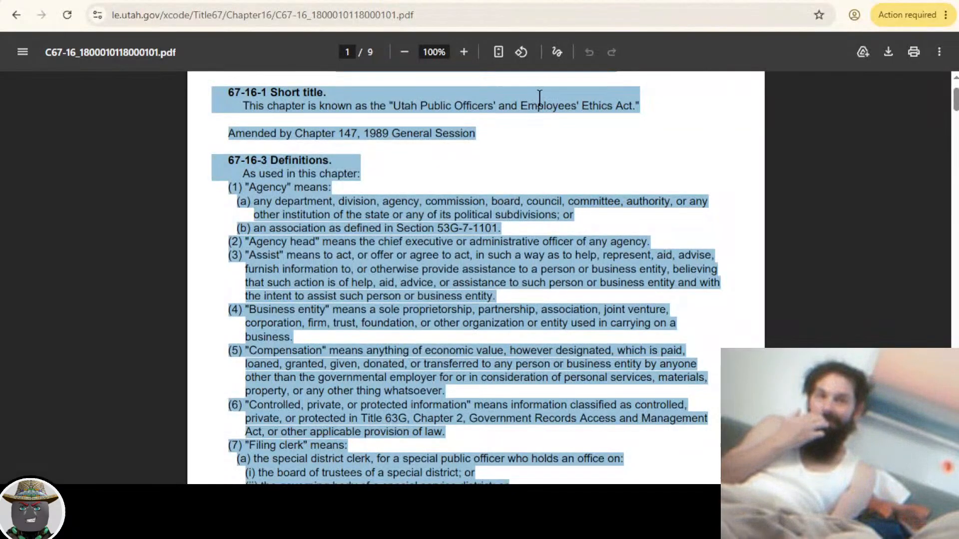
{"action": "key", "text": "alt+Tab"}
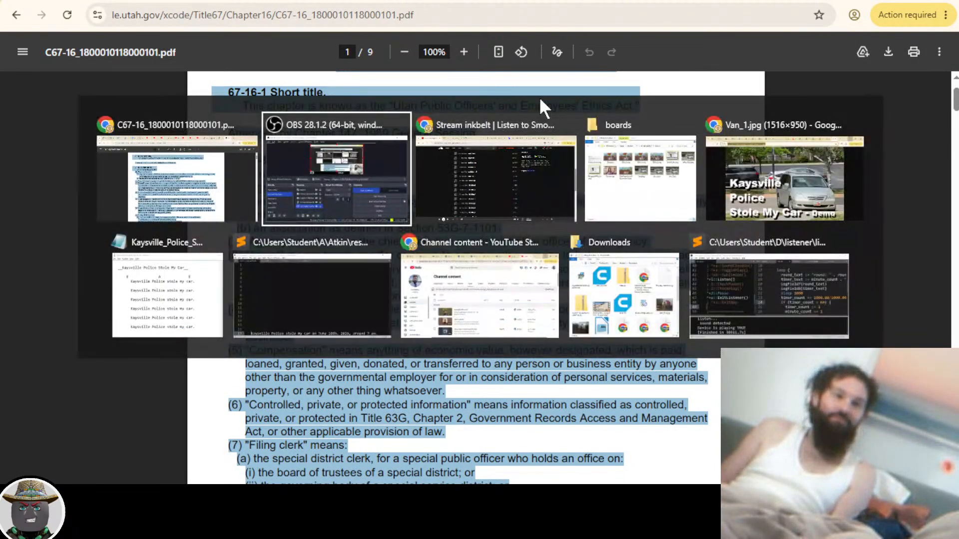
{"action": "key", "text": "alt+shift+Tab"}
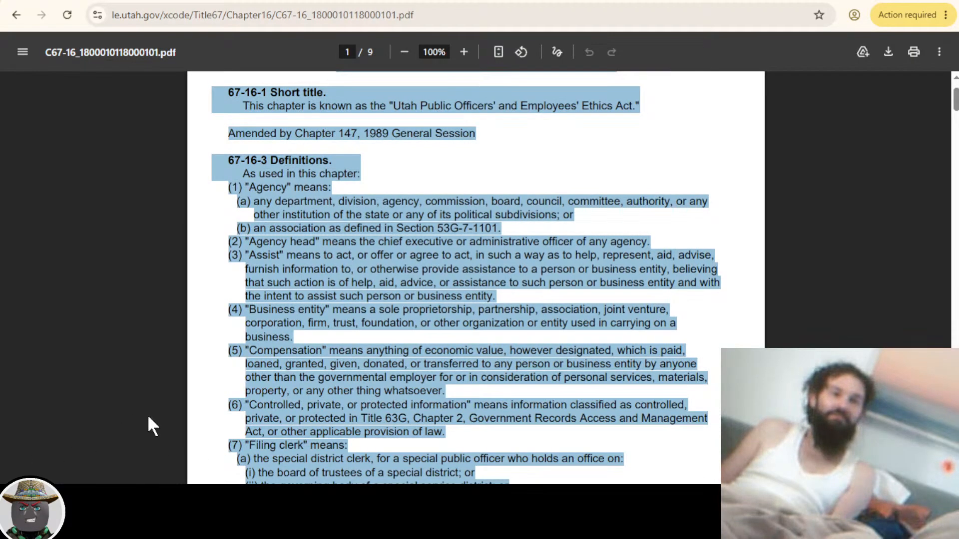
{"action": "key", "text": "super"}
{"action": "left_click", "coordinate": [478, 398]}
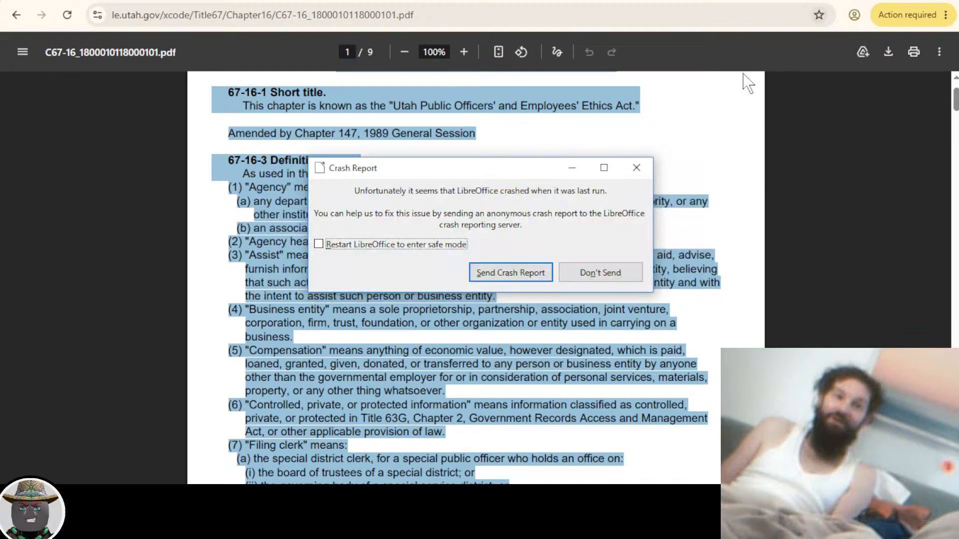
Decline to send the crash report, and recover 76-16_EmployeesEthicsAct.odt and Untitled 1
{"action": "left_click", "coordinate": [601, 275]}
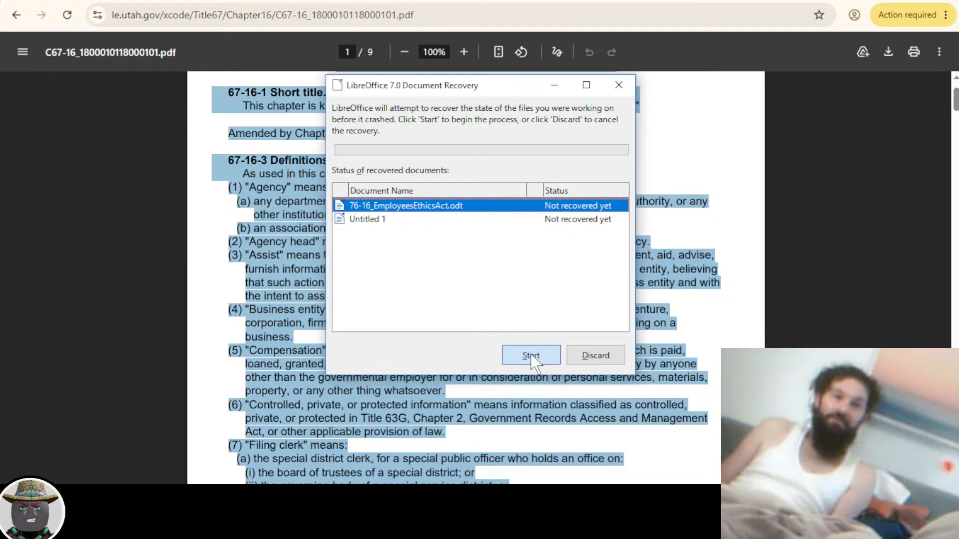
{"action": "left_click", "coordinate": [559, 355]}
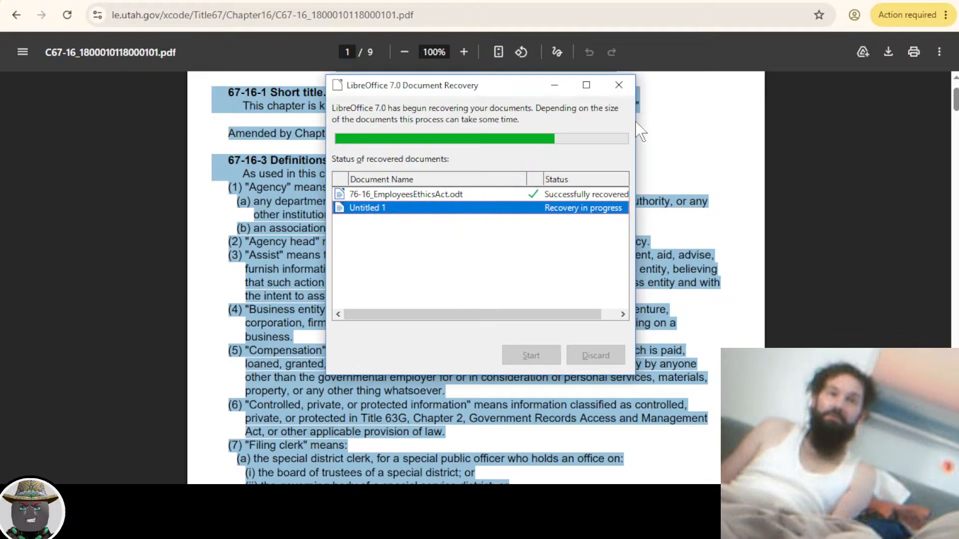
{"action": "mouse_move", "coordinate": [463, 88]}
{"action": "left_mouse_down"}
{"action": "mouse_move", "coordinate": [572, 88]}
{"action": "mouse_move", "coordinate": [463, 83]}
{"action": "left_mouse_up"}
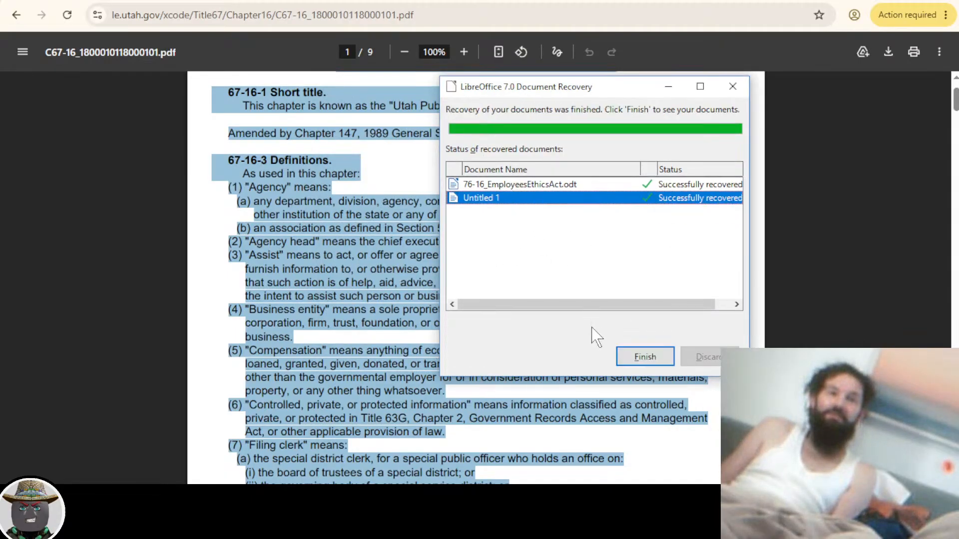
{"action": "left_click", "coordinate": [646, 357]}
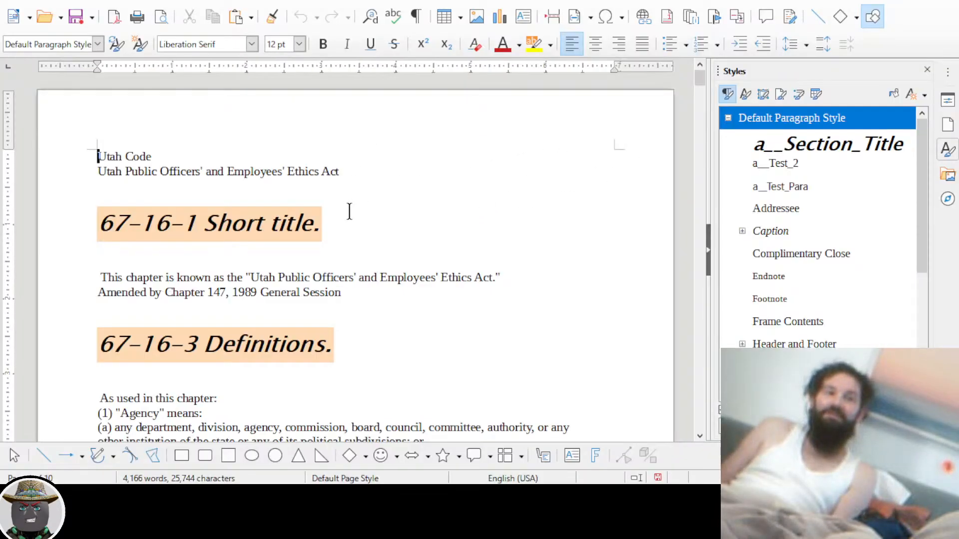
Show the Navigator and examine the recovered document to see which headings and section title formatting it still contains
{"action": "scroll", "coordinate": [560, 165], "scroll_direction": "down", "scroll_amount": 9}
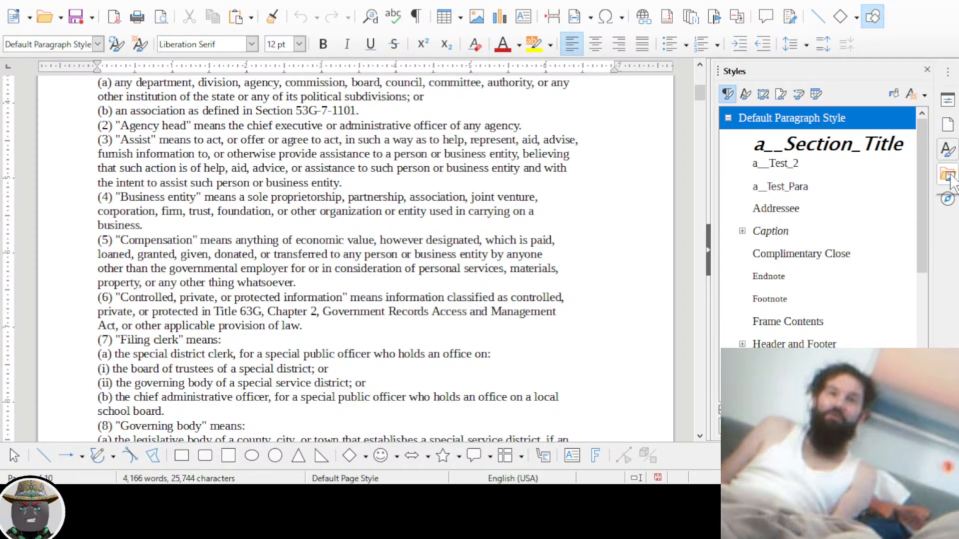
{"action": "left_click", "coordinate": [949, 203]}
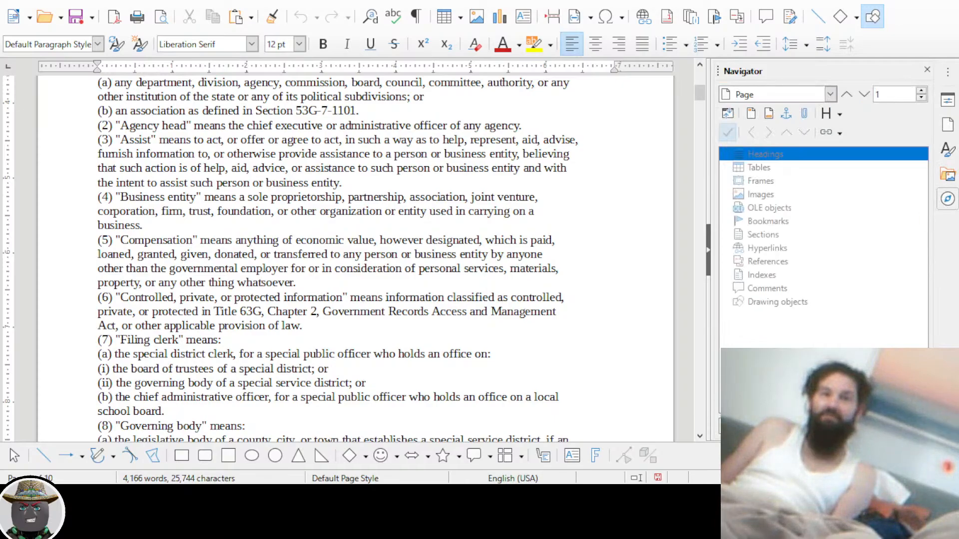
{"action": "scroll", "coordinate": [468, 233], "scroll_direction": "down", "scroll_amount": 1}
{"action": "scroll", "coordinate": [468, 233], "scroll_direction": "down", "scroll_amount": 6}
{"action": "scroll", "coordinate": [468, 234], "scroll_direction": "up", "scroll_amount": 13}
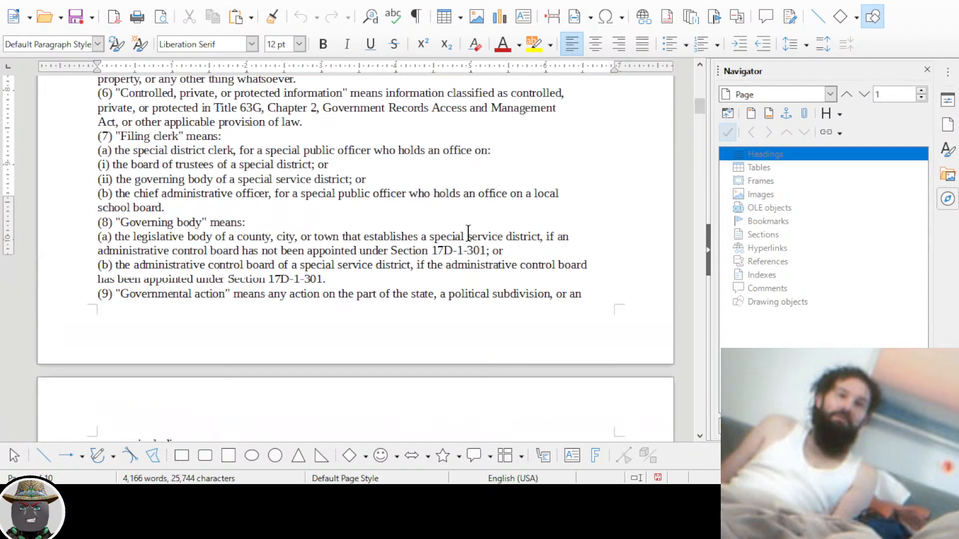
{"action": "scroll", "coordinate": [469, 234], "scroll_direction": "up", "scroll_amount": 2}
{"action": "scroll", "coordinate": [468, 233], "scroll_direction": "down", "scroll_amount": 20}
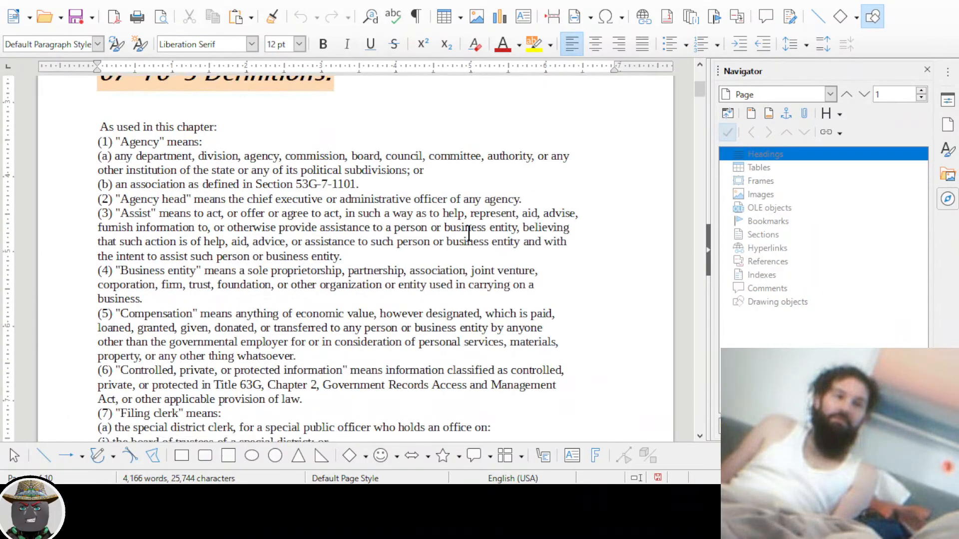
{"action": "scroll", "coordinate": [469, 233], "scroll_direction": "down", "scroll_amount": 20}
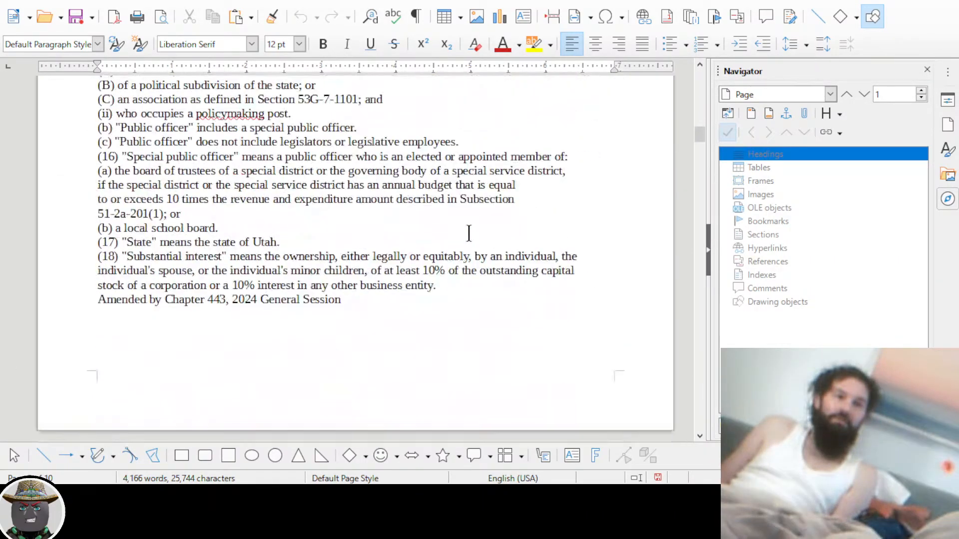
{"action": "scroll", "coordinate": [469, 234], "scroll_direction": "down", "scroll_amount": 20}
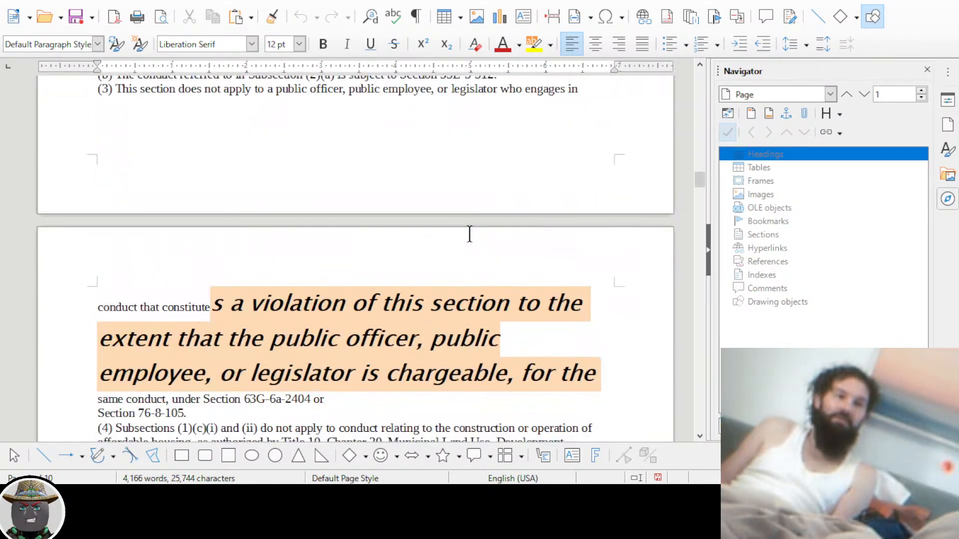
{"action": "scroll", "coordinate": [470, 233], "scroll_direction": "up", "scroll_amount": 1}
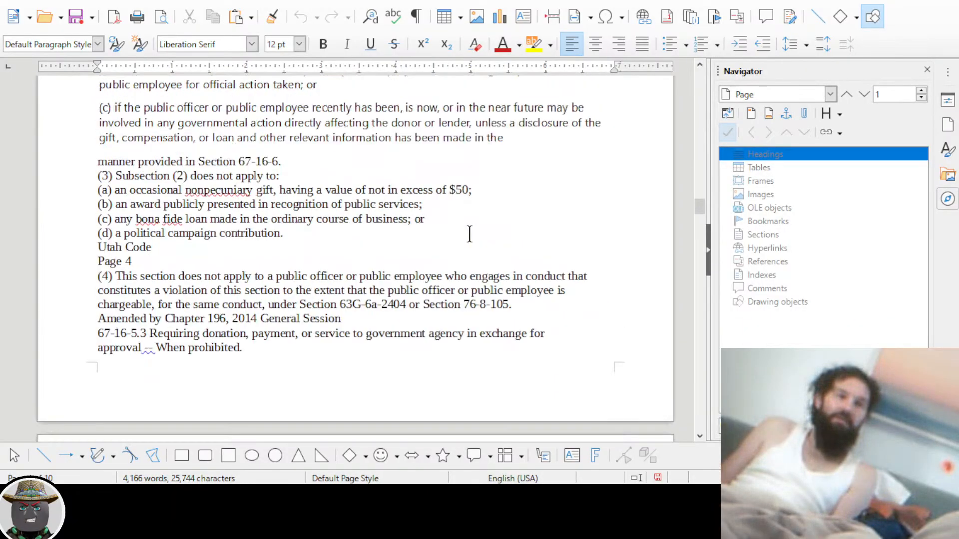
{"action": "scroll", "coordinate": [470, 233], "scroll_direction": "up", "scroll_amount": 15}
{"action": "scroll", "coordinate": [469, 235], "scroll_direction": "up", "scroll_amount": 12}
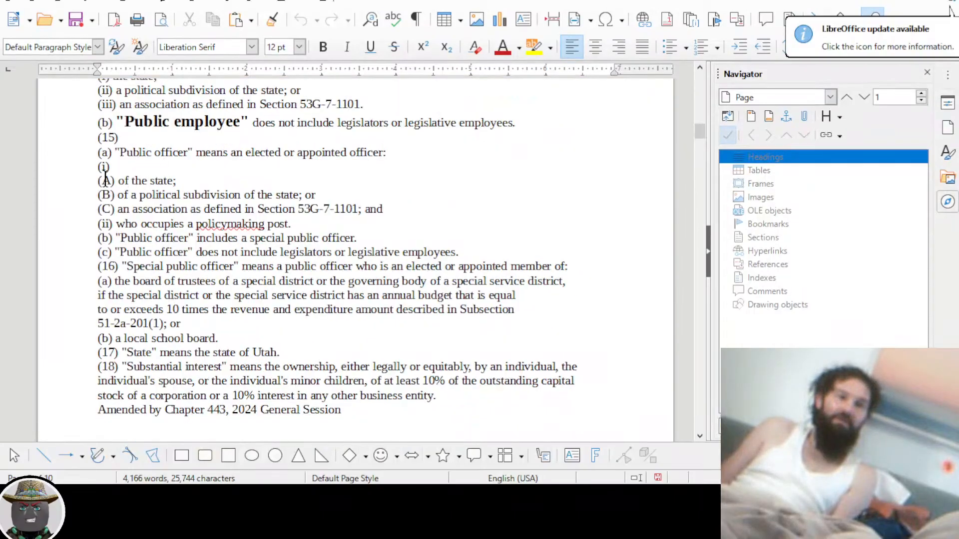
Apply the Heading 1 paragraph style to the line "(A) of the state;" under the public officer definition
{"action": "left_click", "coordinate": [103, 180]}
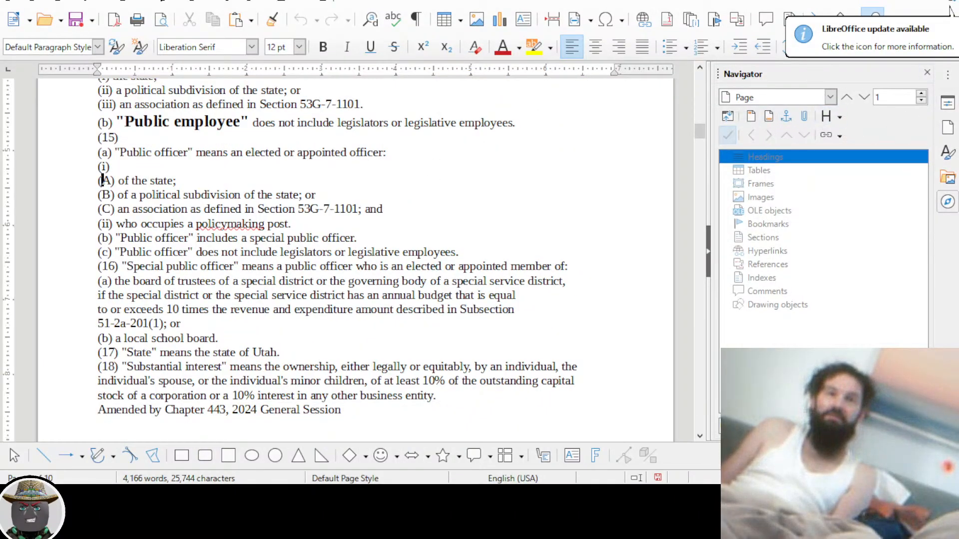
{"action": "left_click", "coordinate": [947, 151]}
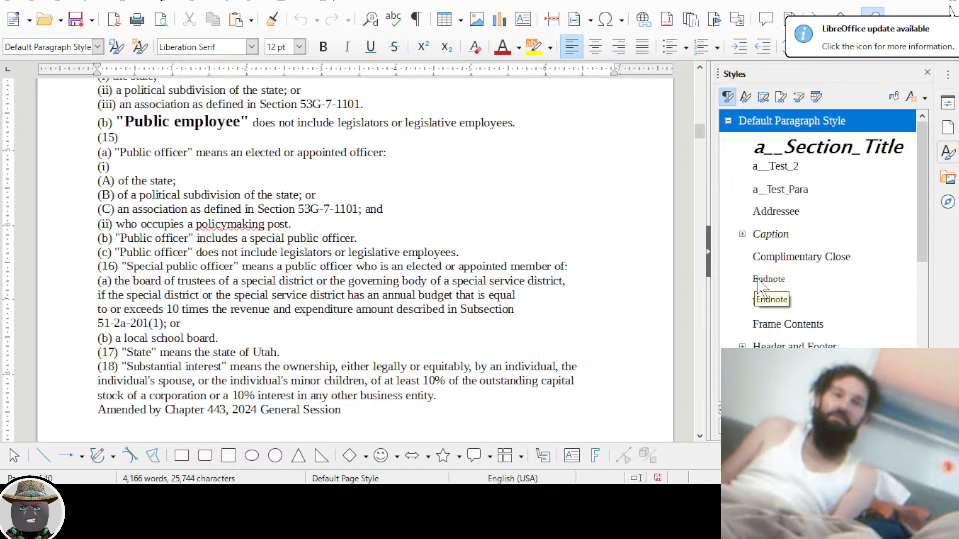
{"action": "scroll", "coordinate": [757, 292], "scroll_direction": "down", "scroll_amount": 1}
{"action": "left_click", "coordinate": [742, 302]}
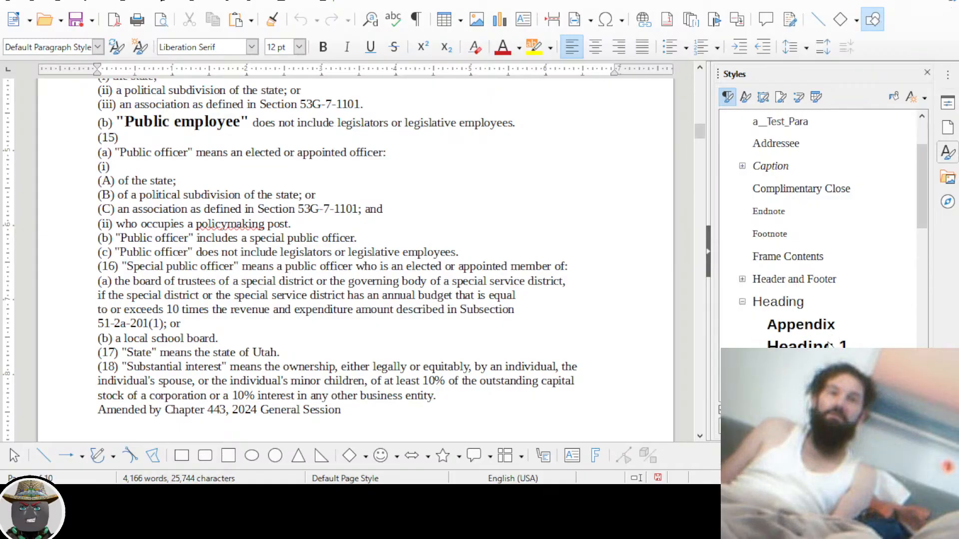
{"action": "double_click", "coordinate": [799, 344]}
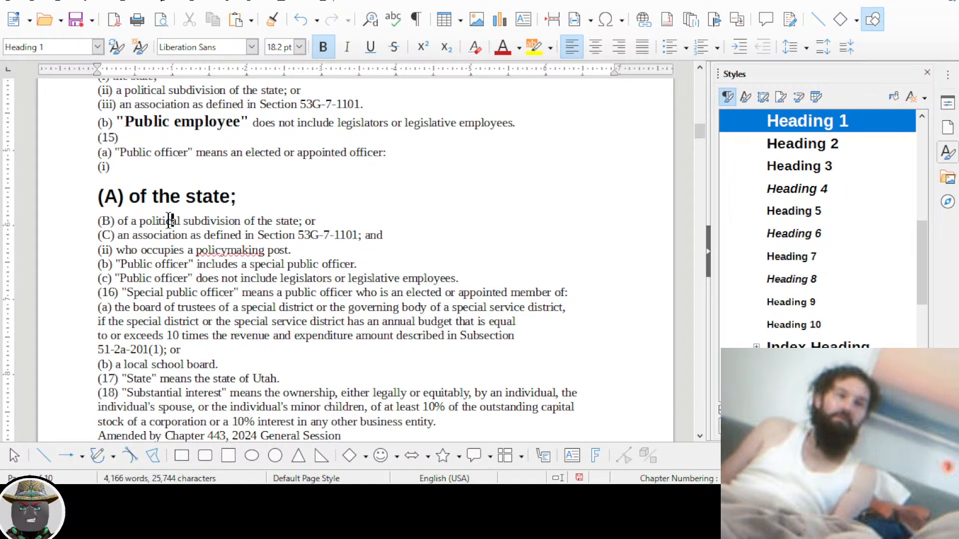
Apply the Heading 1 paragraph style to definition (18) "Substantial interest"
{"action": "left_click", "coordinate": [170, 220]}
{"action": "scroll", "coordinate": [249, 302], "scroll_direction": "down", "scroll_amount": 3}
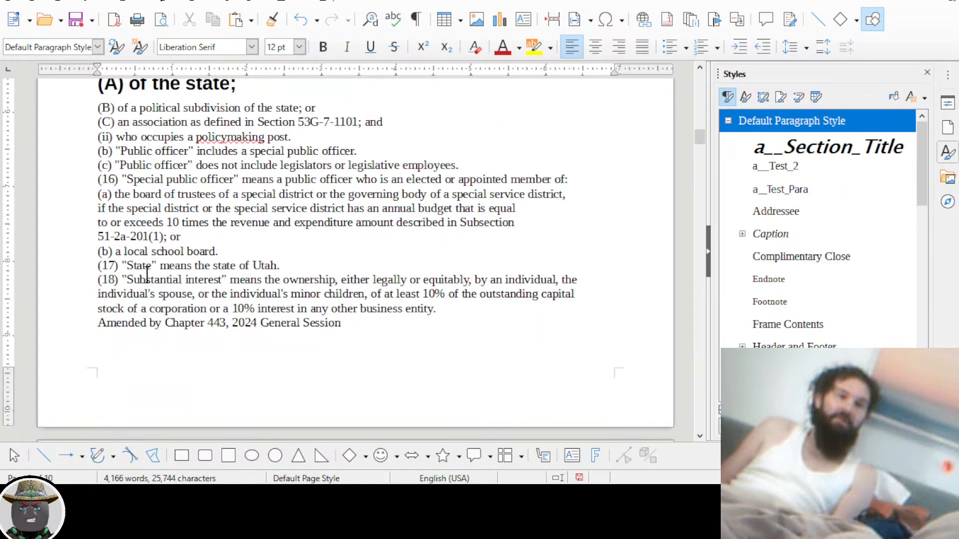
{"action": "scroll", "coordinate": [794, 257], "scroll_direction": "down", "scroll_amount": 5}
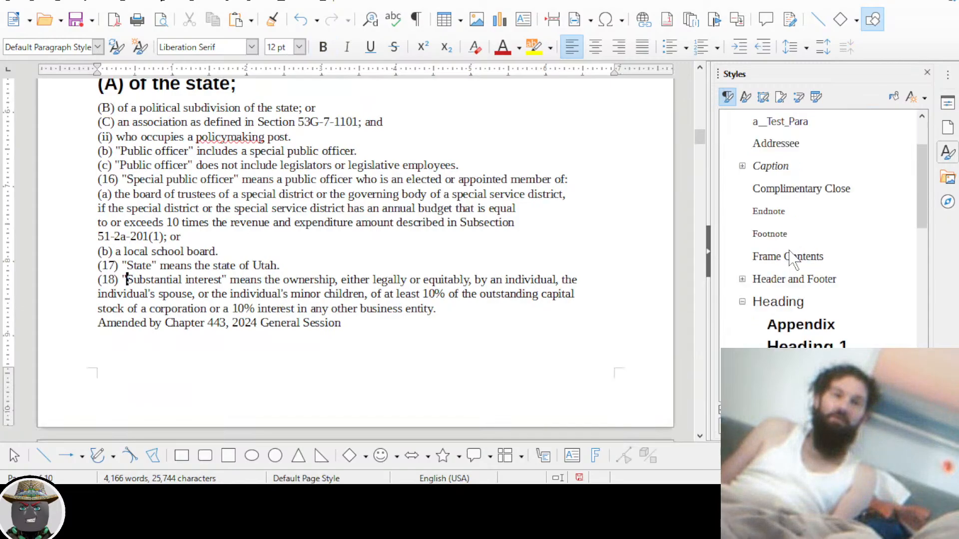
{"action": "double_click", "coordinate": [803, 278]}
Apply the Heading 1 paragraph style to "(2) Except as provided in Subsection (4)" in section 67-16-5
{"action": "scroll", "coordinate": [295, 304], "scroll_direction": "down", "scroll_amount": 3}
{"action": "scroll", "coordinate": [296, 304], "scroll_direction": "down", "scroll_amount": 20}
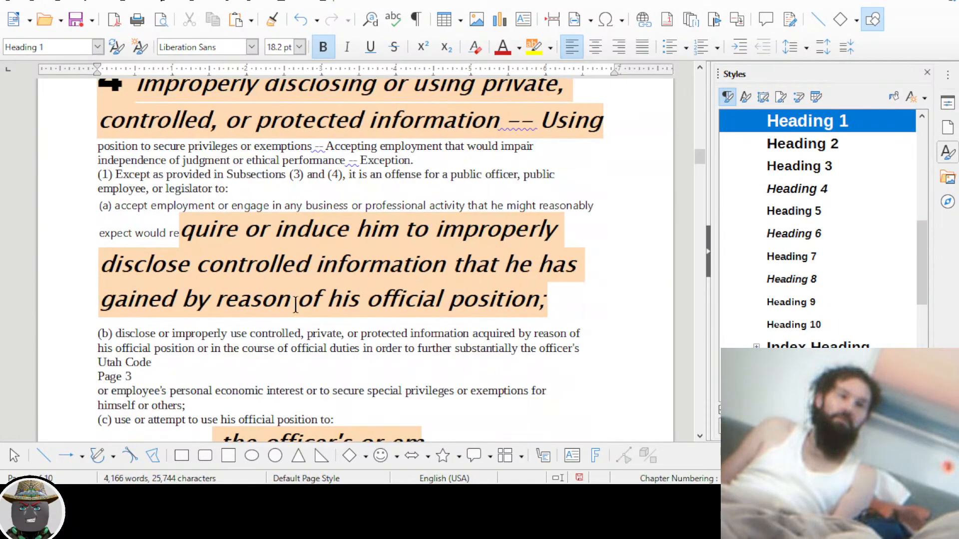
{"action": "scroll", "coordinate": [295, 304], "scroll_direction": "down", "scroll_amount": 5}
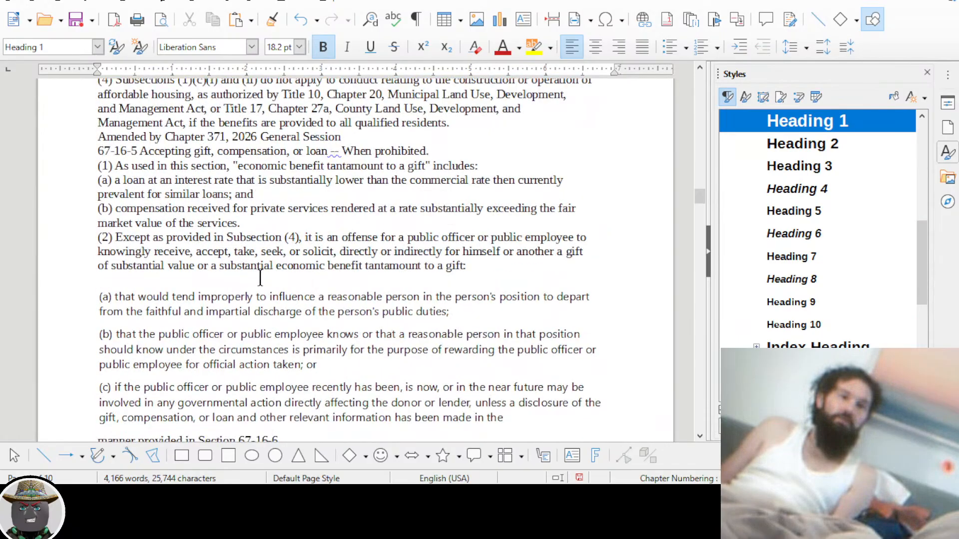
{"action": "left_click", "coordinate": [168, 235]}
{"action": "double_click", "coordinate": [814, 212]}
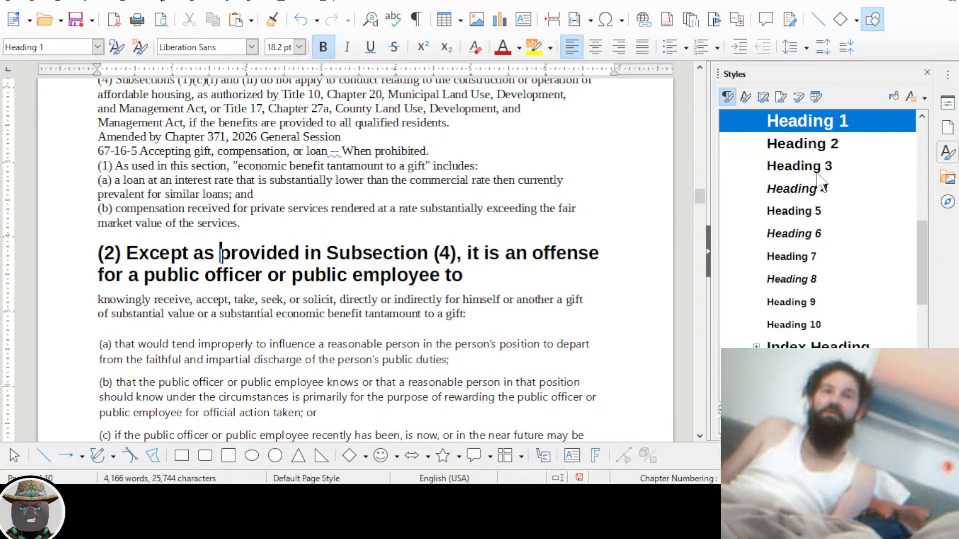
View the document's headings in the Navigator, selecting each listed entry in turn and ending on "(A) of the state;"
{"action": "left_click", "coordinate": [947, 202]}
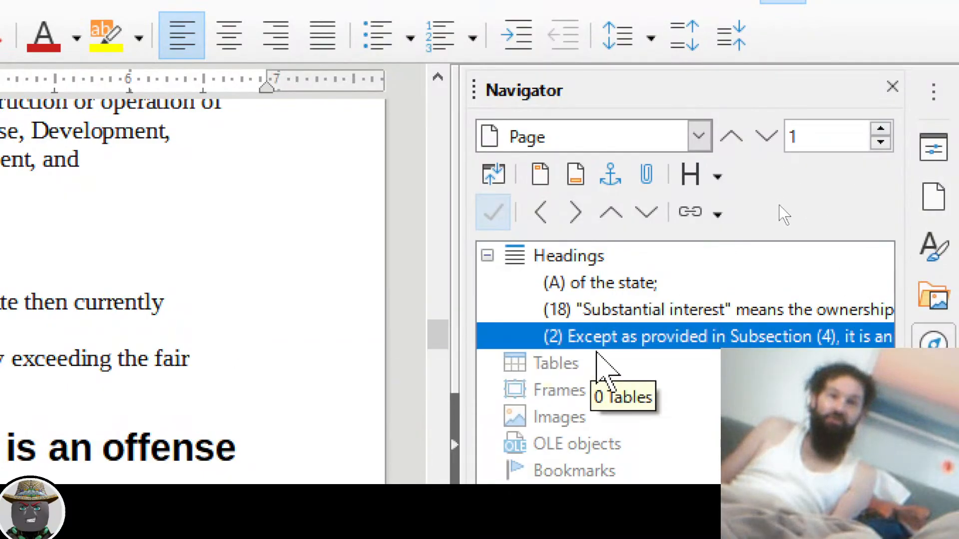
{"action": "left_click", "coordinate": [593, 287]}
{"action": "left_click", "coordinate": [603, 333]}
{"action": "left_click", "coordinate": [600, 309]}
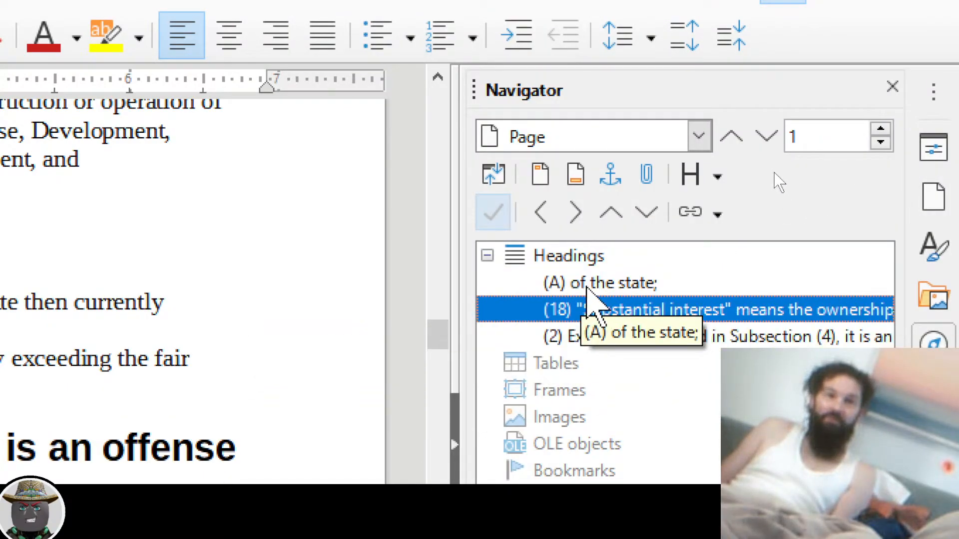
{"action": "left_click", "coordinate": [587, 287]}
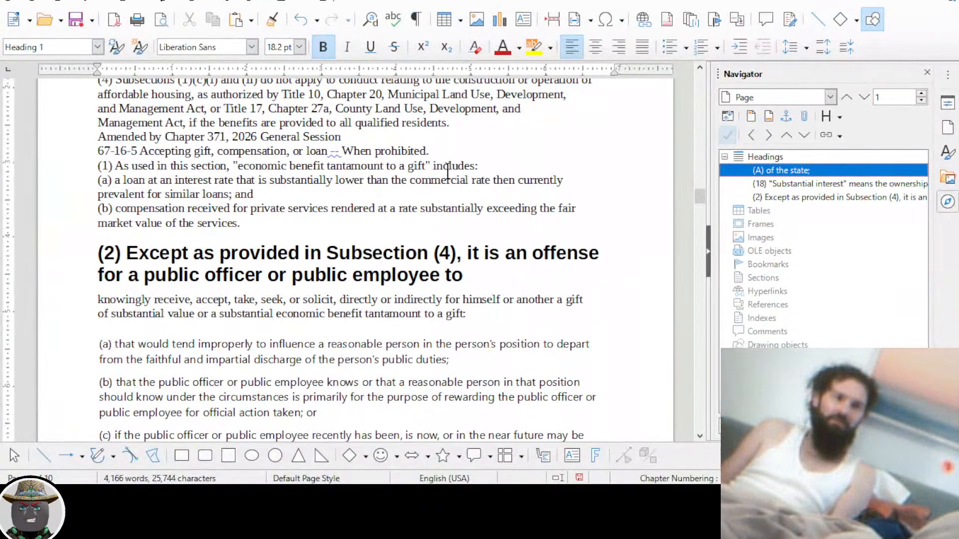
Apply the Heading 2 paragraph style to paragraph "(a) that would tend improperly to influence a reasonable person"
{"action": "left_click", "coordinate": [131, 344]}
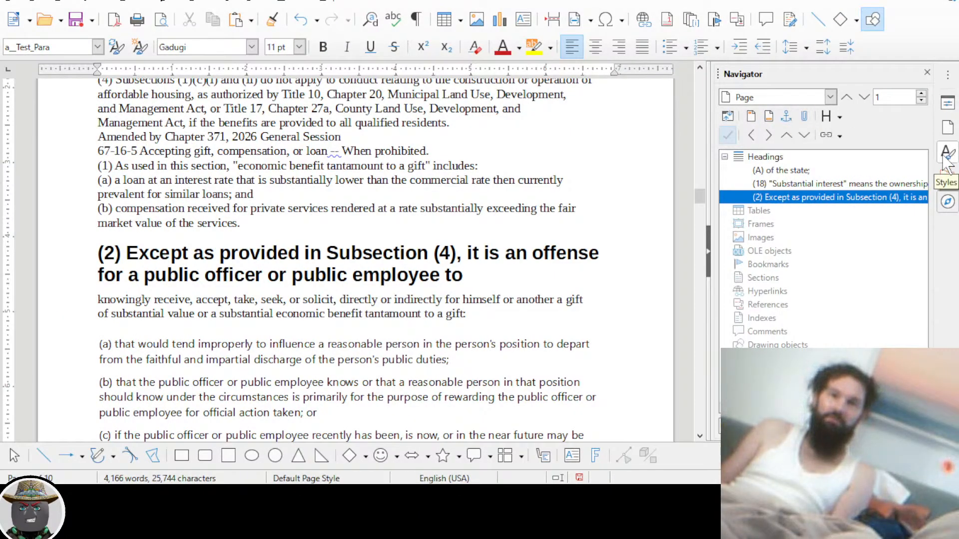
{"action": "left_click", "coordinate": [948, 152]}
{"action": "scroll", "coordinate": [810, 280], "scroll_direction": "down", "scroll_amount": 2}
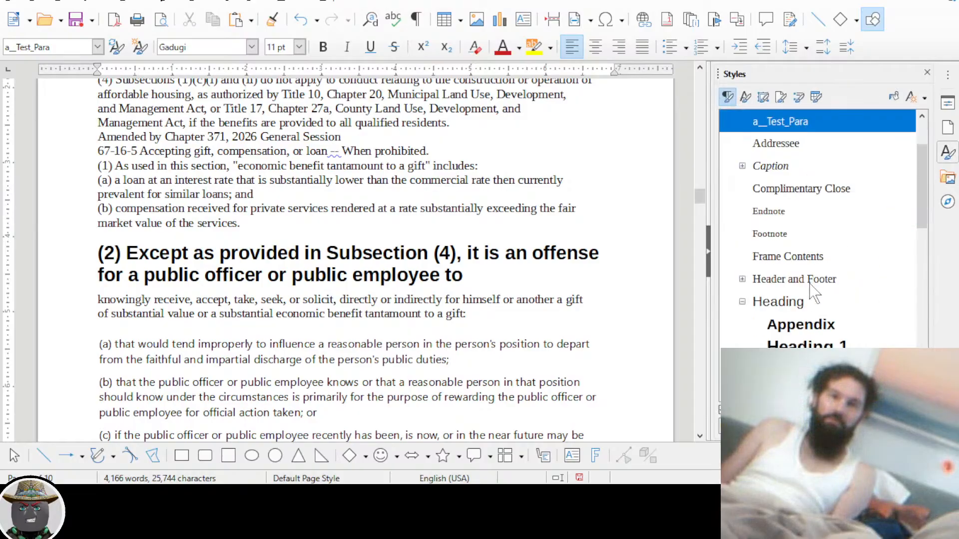
{"action": "left_click", "coordinate": [808, 303]}
{"action": "left_click", "coordinate": [808, 303]}
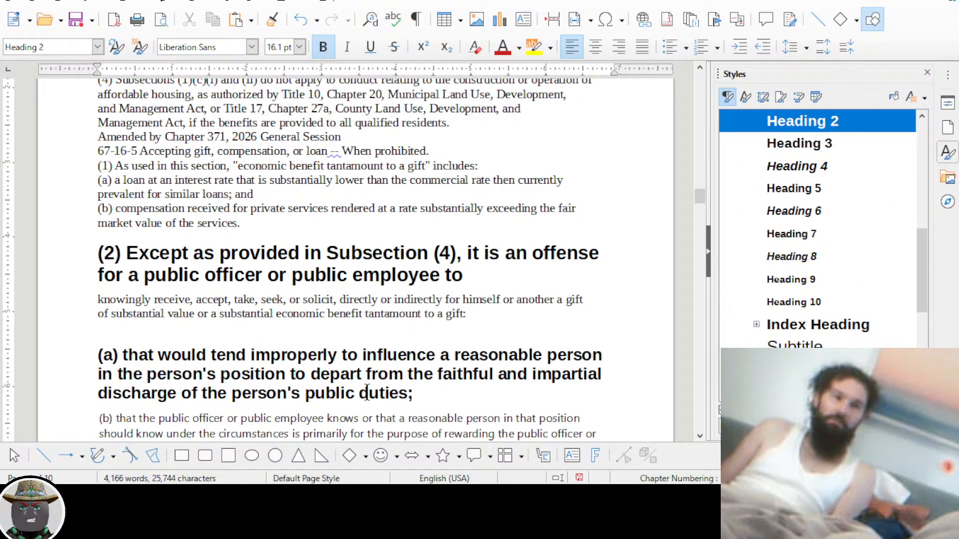
Apply the Heading 3 paragraph style to paragraph "(b) that the public officer or public employee knows"
{"action": "scroll", "coordinate": [350, 372], "scroll_direction": "down", "scroll_amount": 3}
{"action": "left_click", "coordinate": [242, 351]}
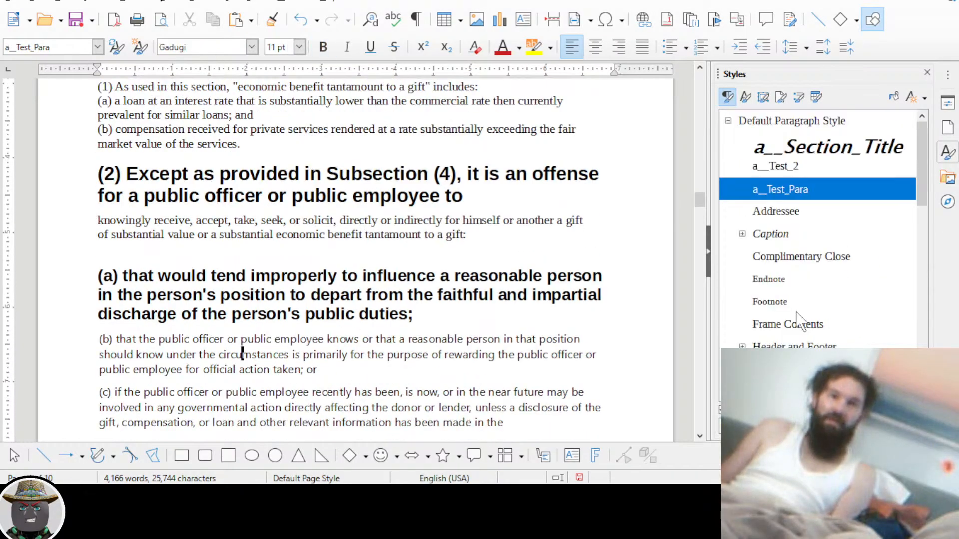
{"action": "scroll", "coordinate": [794, 255], "scroll_direction": "down", "scroll_amount": 3}
{"action": "double_click", "coordinate": [801, 262]}
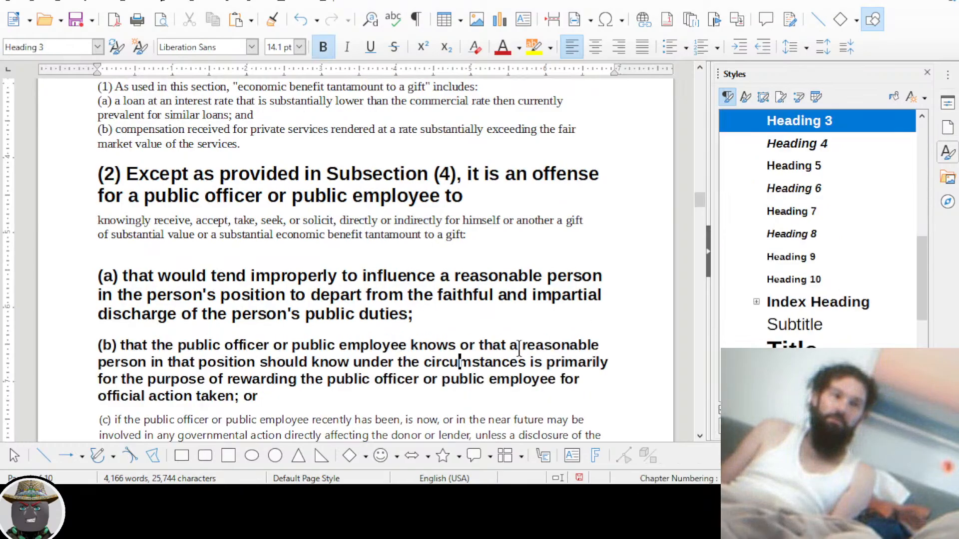
Apply the Heading 1 paragraph style to "(3) Subsection (2) does not apply to:"
{"action": "scroll", "coordinate": [372, 352], "scroll_direction": "down", "scroll_amount": 3}
{"action": "scroll", "coordinate": [242, 361], "scroll_direction": "down", "scroll_amount": 3}
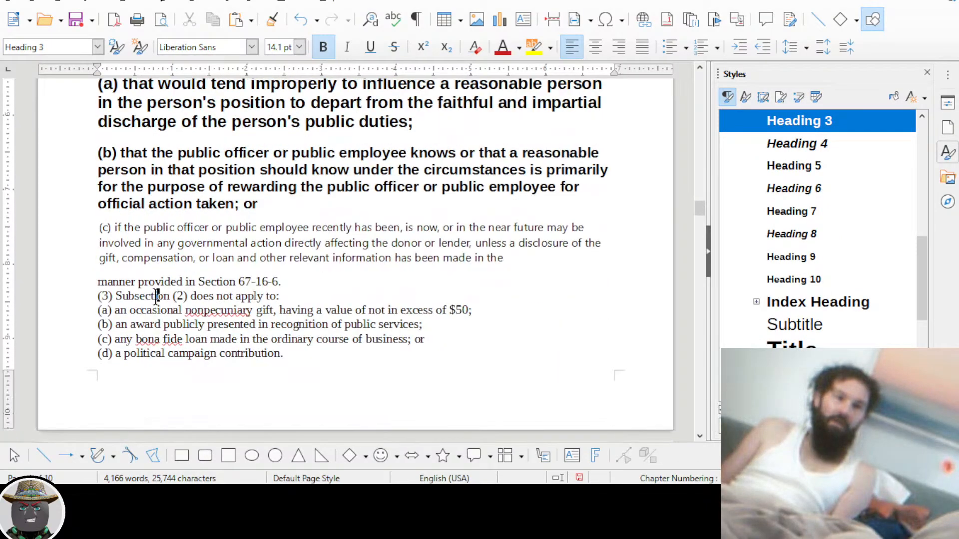
{"action": "left_click", "coordinate": [156, 295]}
{"action": "scroll", "coordinate": [818, 214], "scroll_direction": "down", "scroll_amount": 3}
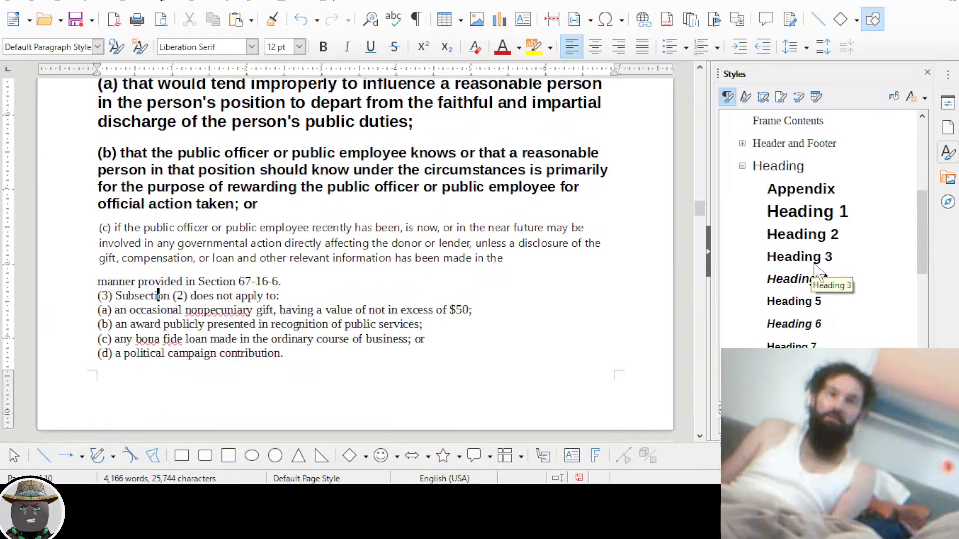
{"action": "double_click", "coordinate": [804, 211]}
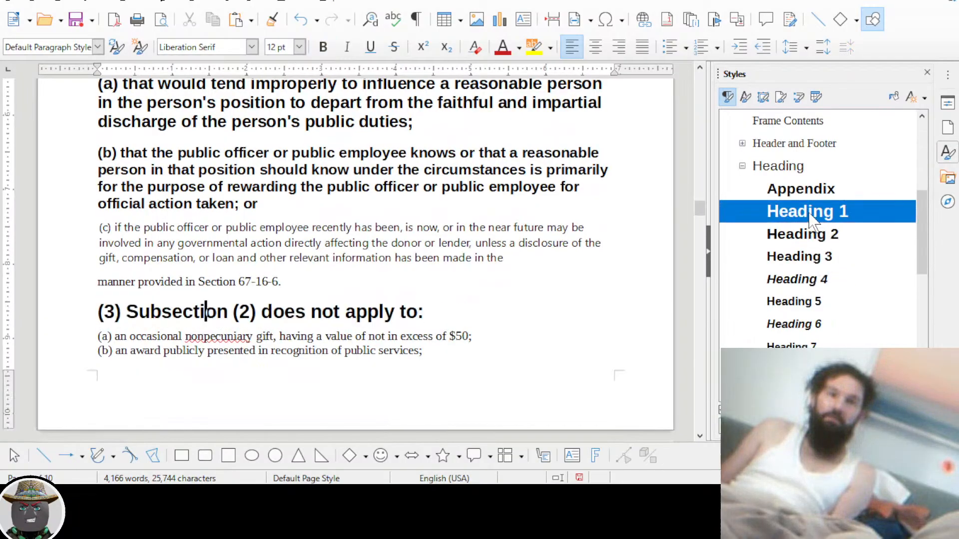
Examine the heading hierarchy in the Navigator by collapsing and re-expanding entries (a) and (2), and compare it with the formatted paragraphs
{"action": "left_click", "coordinate": [948, 201]}
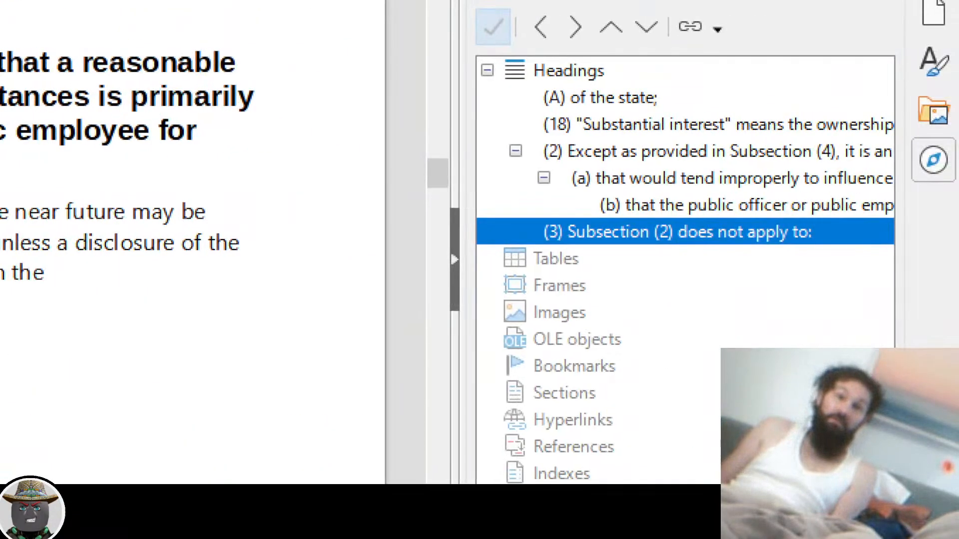
{"action": "left_click", "coordinate": [543, 179]}
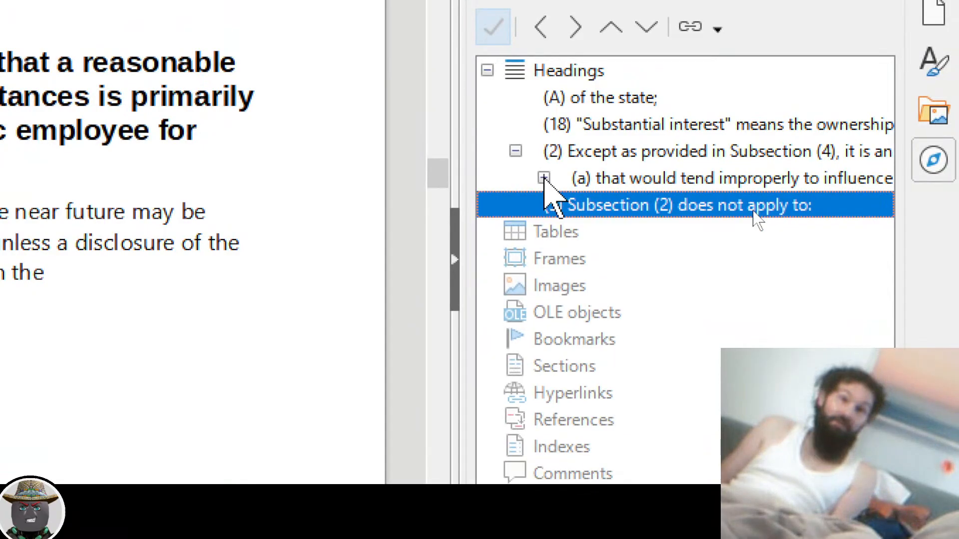
{"action": "left_click", "coordinate": [543, 179]}
{"action": "left_click", "coordinate": [515, 151]}
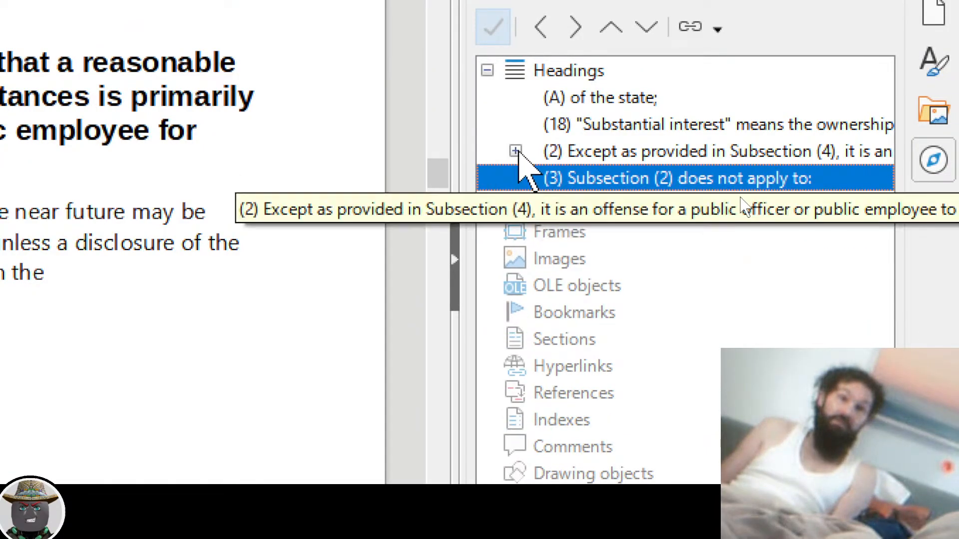
{"action": "left_click", "coordinate": [515, 151]}
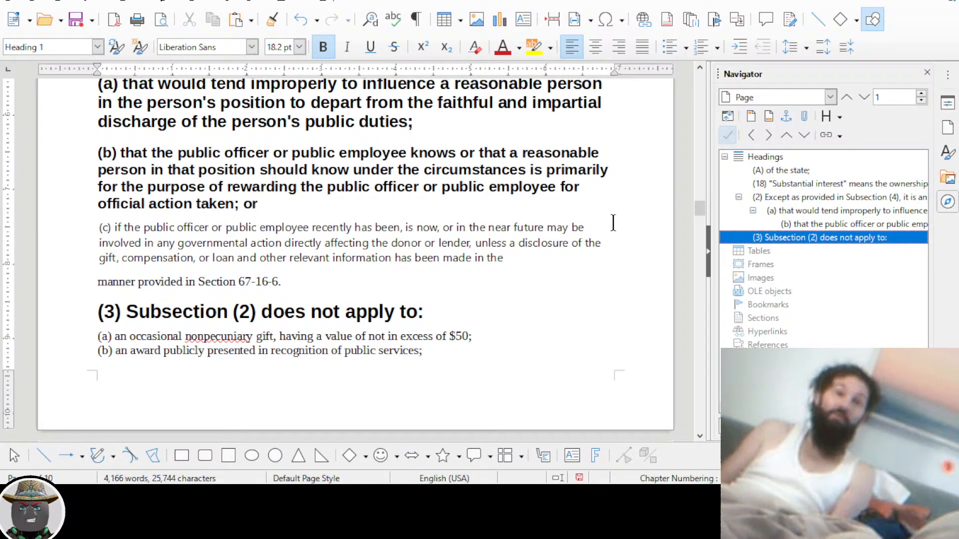
{"action": "scroll", "coordinate": [614, 223], "scroll_direction": "up", "scroll_amount": 9}
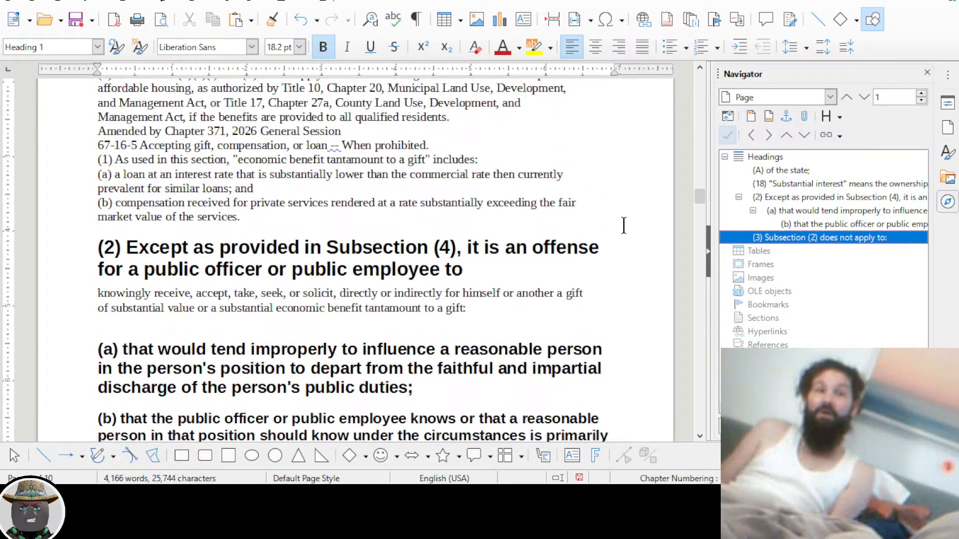
{"action": "scroll", "coordinate": [623, 225], "scroll_direction": "up", "scroll_amount": 6}
{"action": "scroll", "coordinate": [623, 225], "scroll_direction": "down", "scroll_amount": 15}
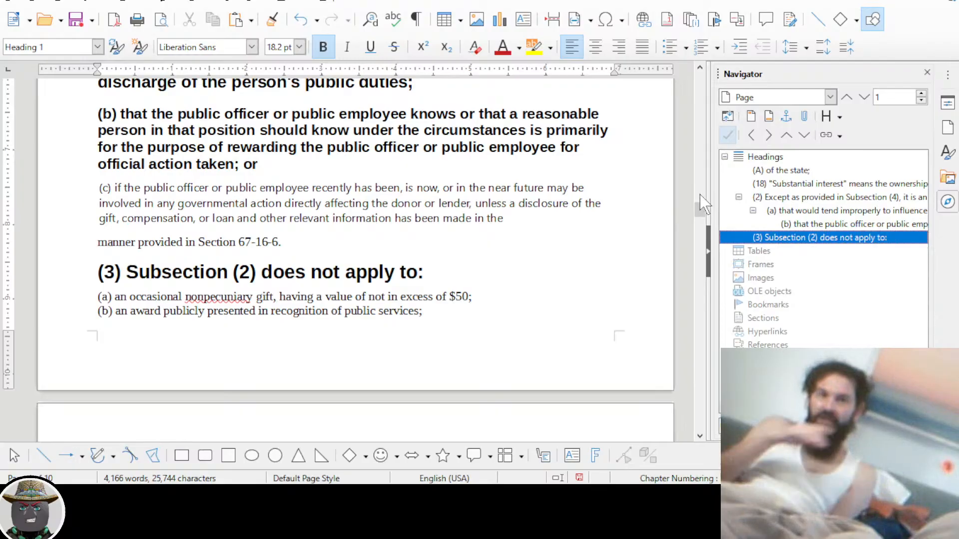
Insert nine empty paragraphs at the very beginning of the document, above "Utah Code"
{"action": "left_click_drag", "start_coordinate": [701, 210], "coordinate": [700, 78]}
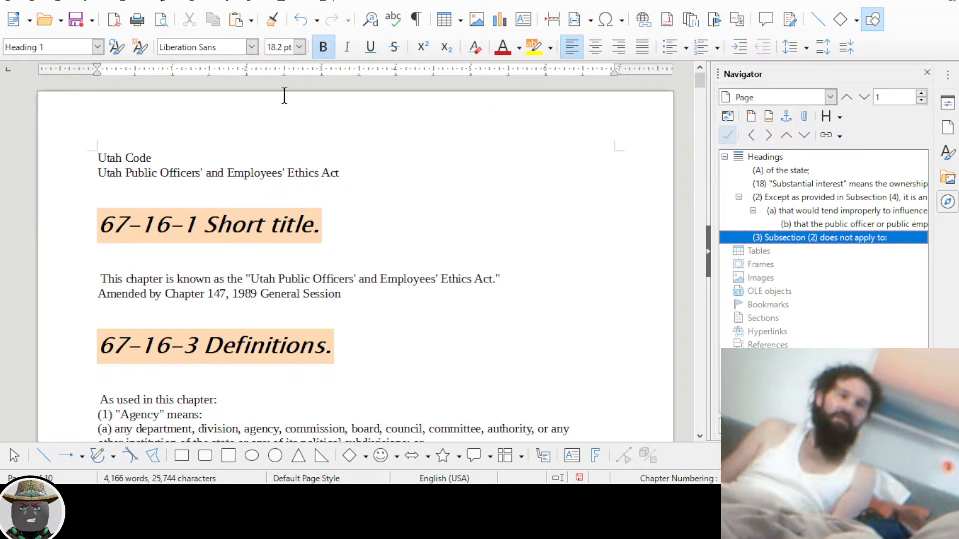
{"action": "key", "text": "ctrl+Home"}
{"action": "key", "text": "Return"}
{"action": "key", "text": "Return"}
{"action": "key", "text": "Return"}
{"action": "key", "text": "Return"}
{"action": "key", "text": "Return"}
{"action": "key", "text": "Return"}
{"action": "key", "text": "Return"}
{"action": "key", "text": "Return"}
{"action": "key", "text": "Return"}
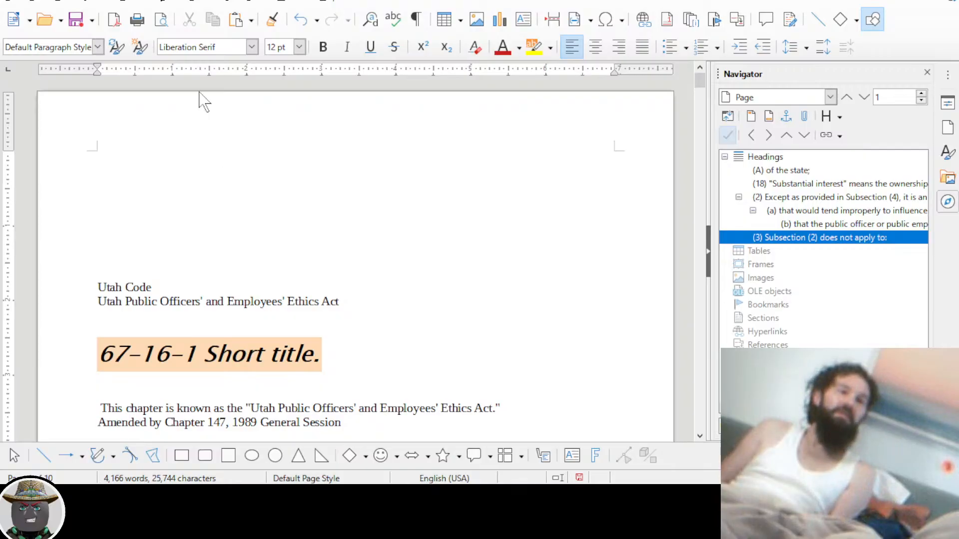
{"action": "left_click", "coordinate": [93, 2]}
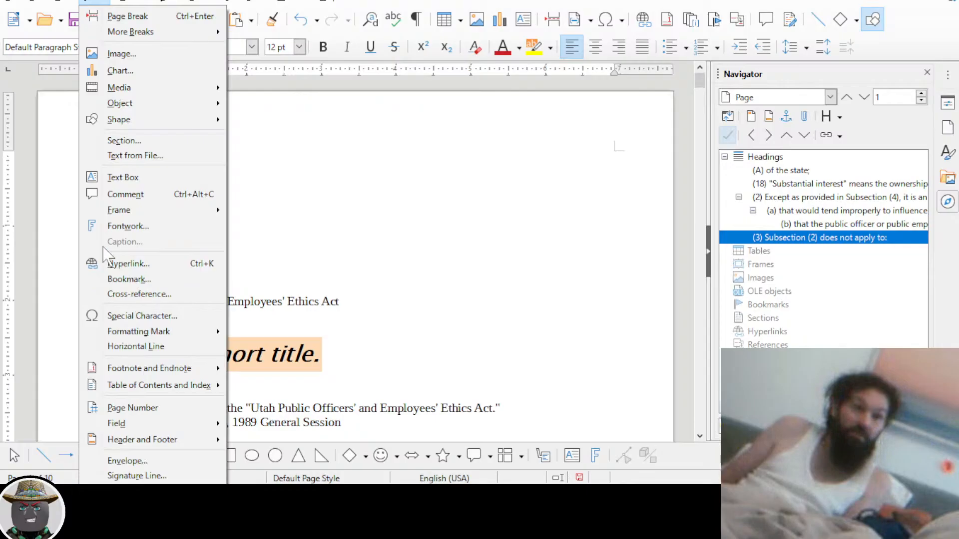
{"action": "key", "text": "Escape"}
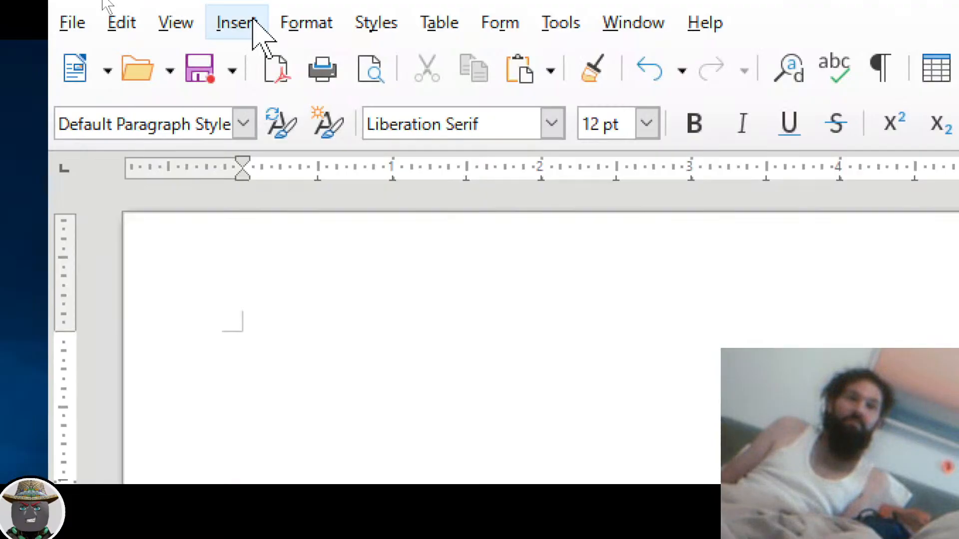
{"action": "left_click", "coordinate": [254, 21]}
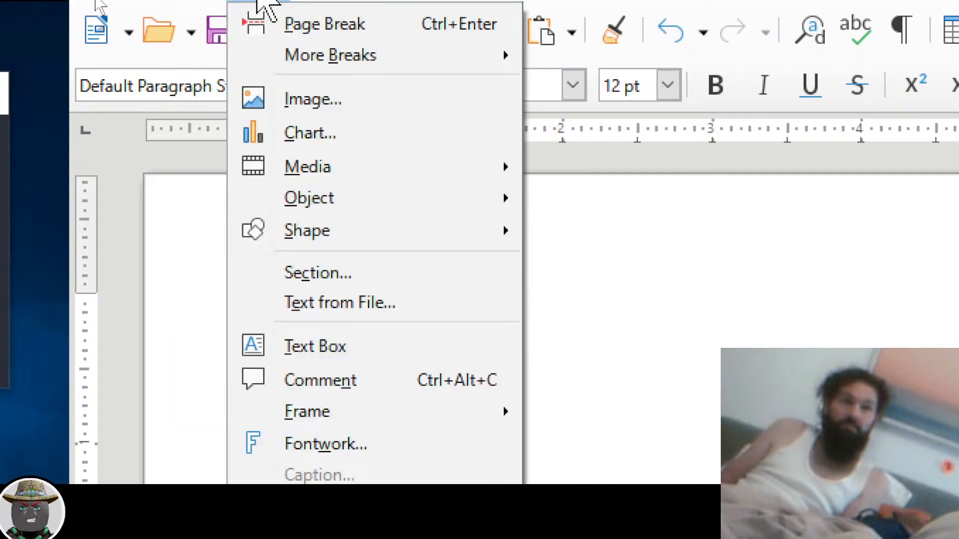
{"action": "mouse_move", "coordinate": [324, 4]}
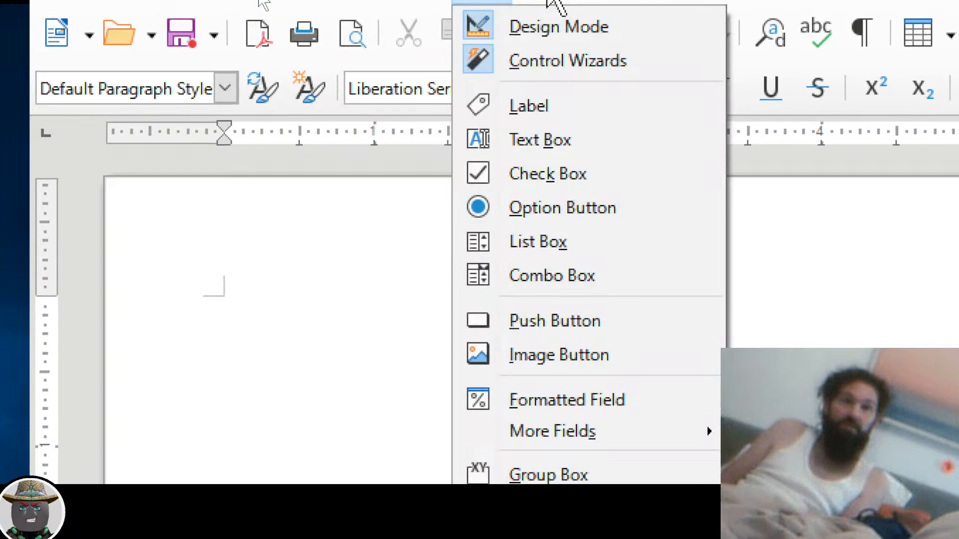
{"action": "mouse_move", "coordinate": [579, 2]}
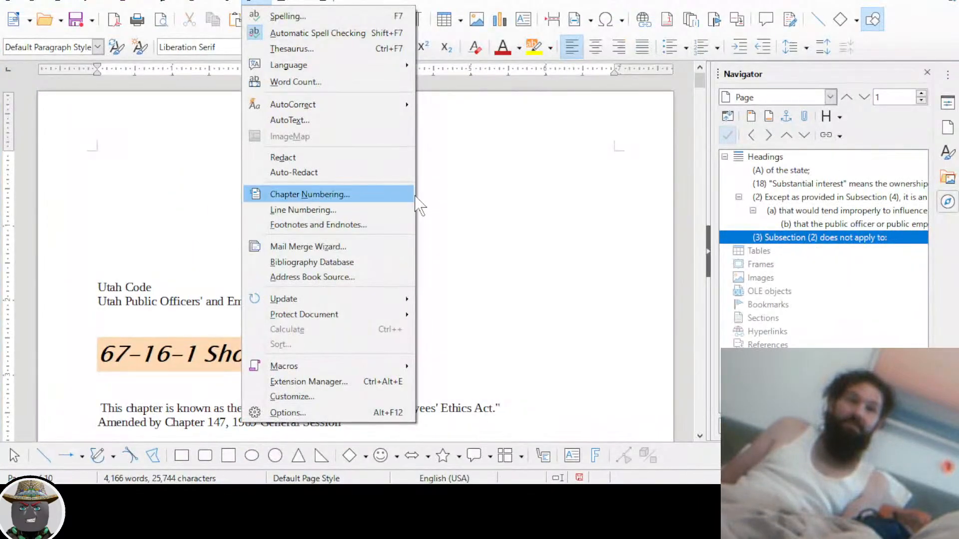
{"action": "left_click", "coordinate": [468, 189]}
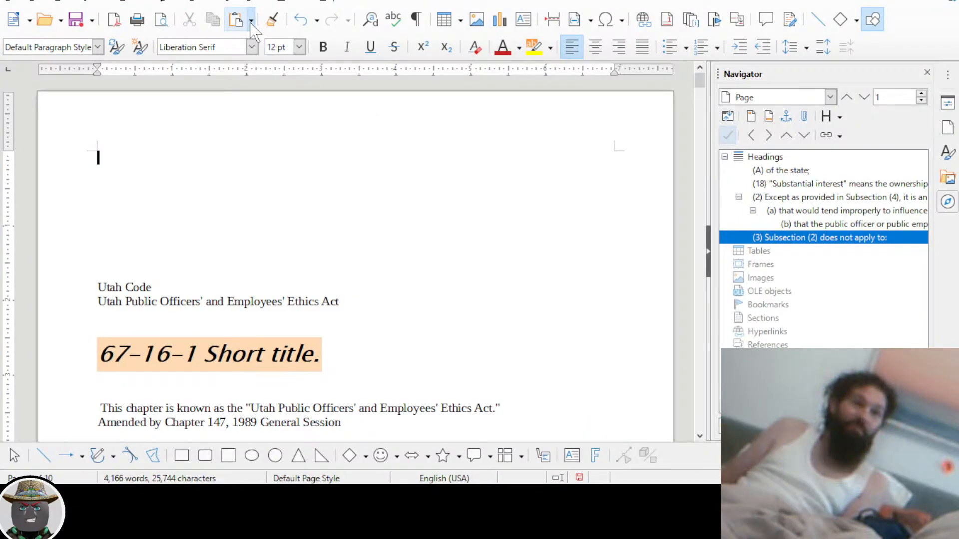
{"action": "left_click", "coordinate": [335, 1]}
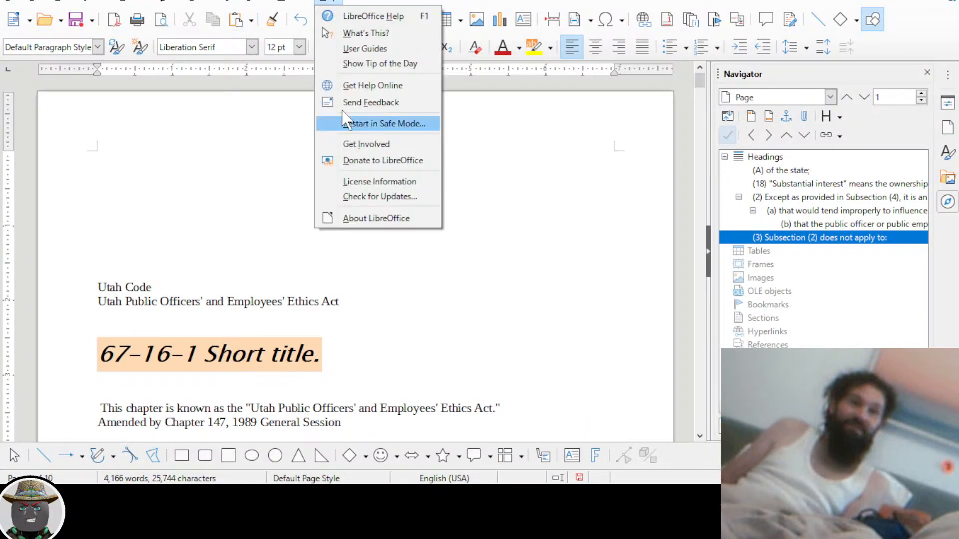
{"action": "left_click", "coordinate": [238, 215]}
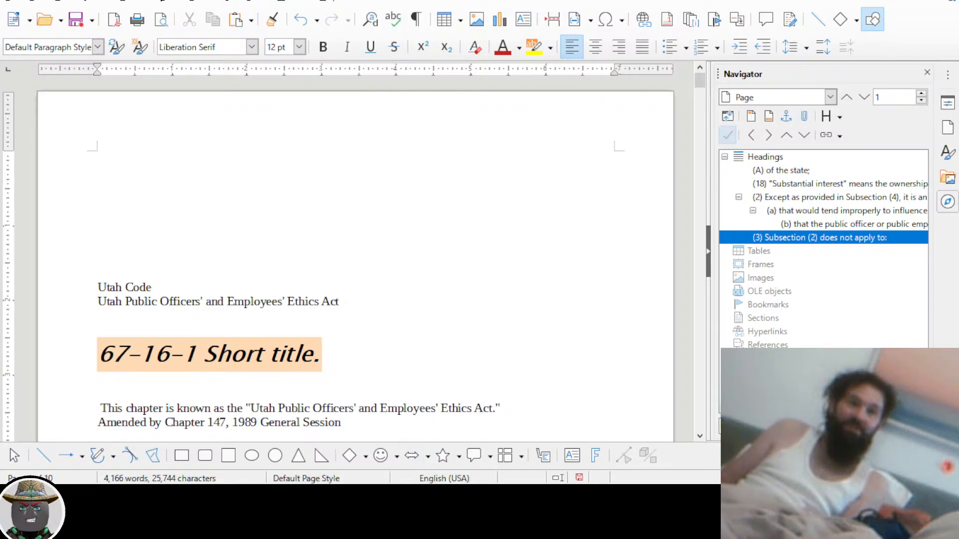
Switch to the web browser and search DuckDuckGo for "insert table of contents libreofficer"
{"action": "mouse_move", "coordinate": [494, 499]}
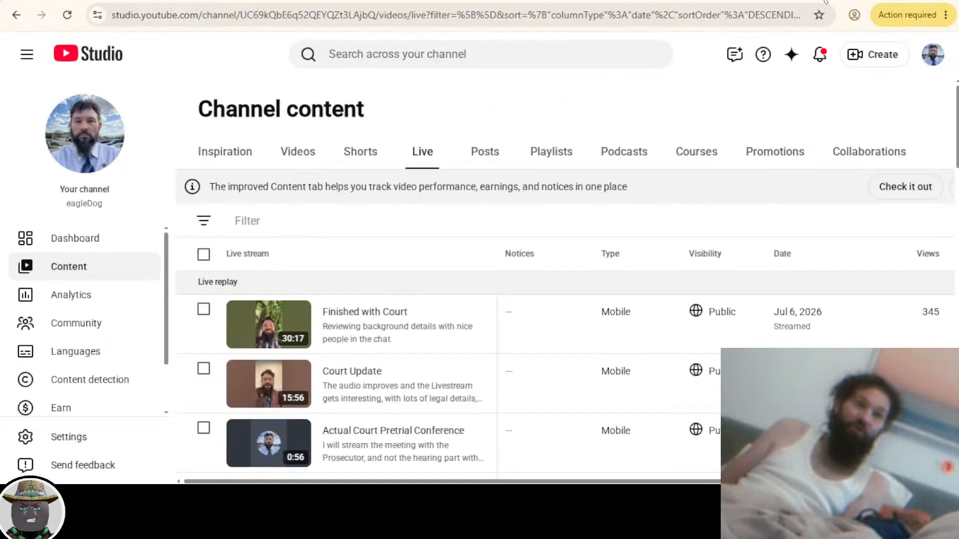
{"action": "left_click", "coordinate": [823, 0]}
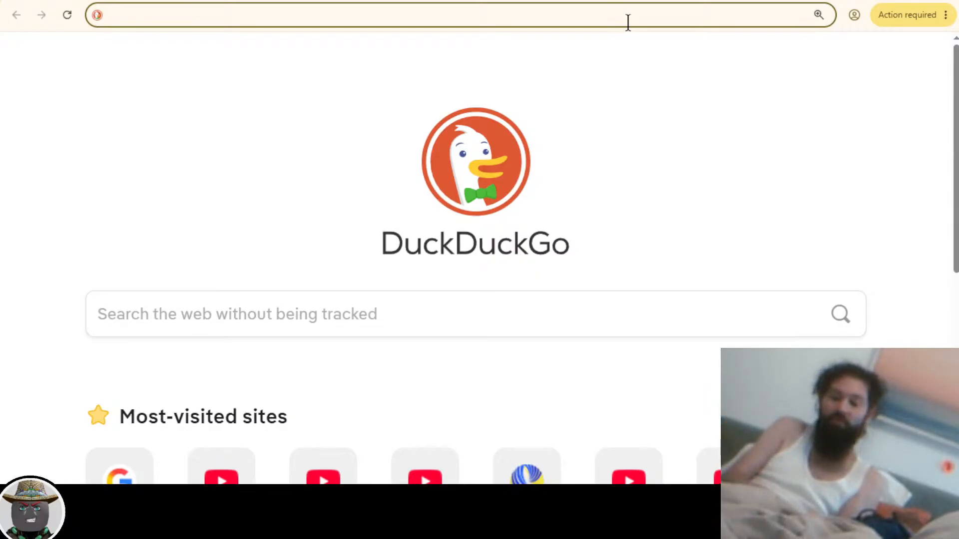
{"action": "type", "text": "insert "}
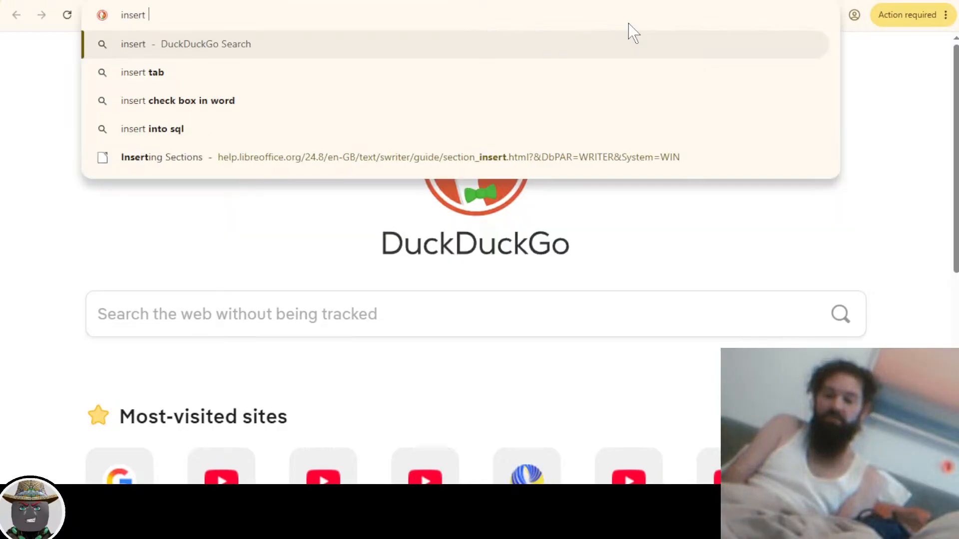
{"action": "type", "text": "table of contents "}
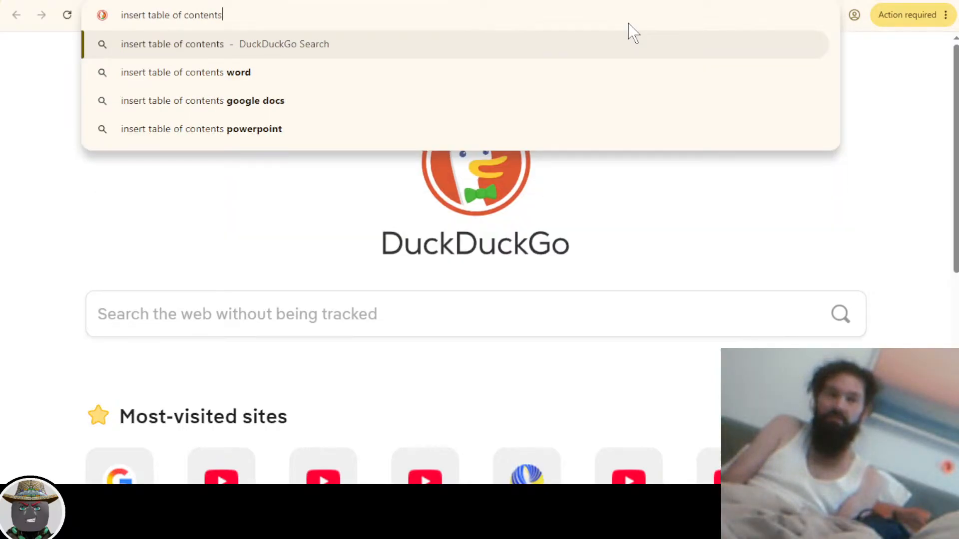
{"action": "type", "text": "libreo"}
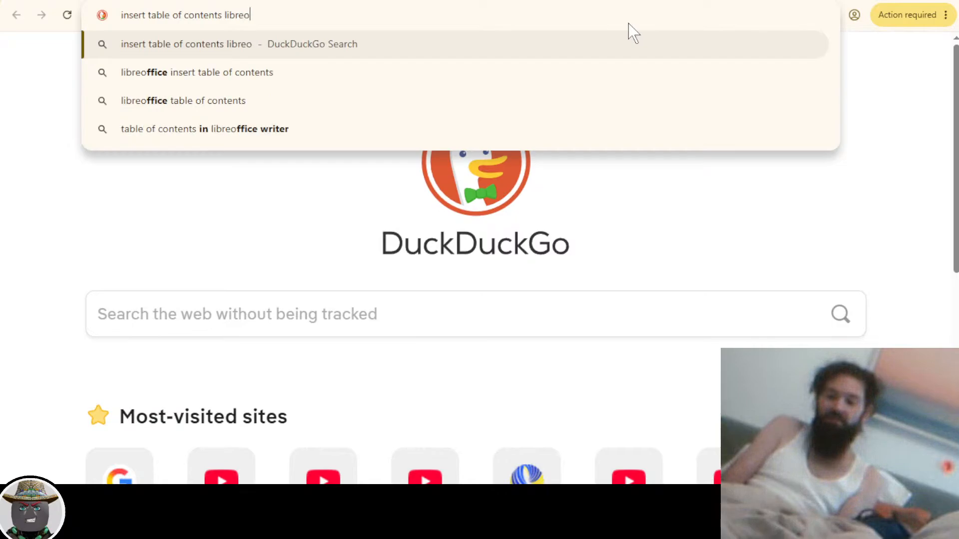
{"action": "type", "text": "fficer"}
{"action": "key", "text": "Return"}
{"action": "left_click", "coordinate": [627, 17]}
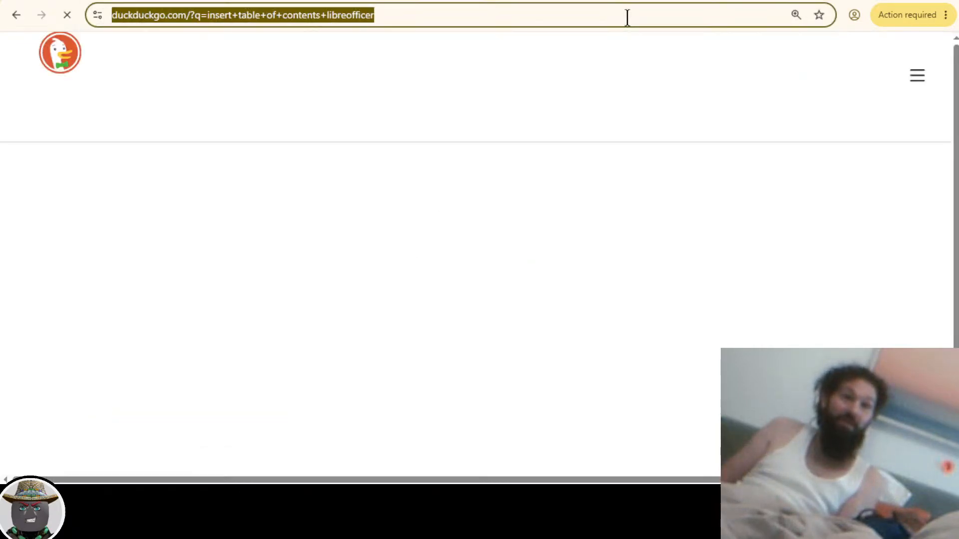
{"action": "left_click", "coordinate": [628, 18]}
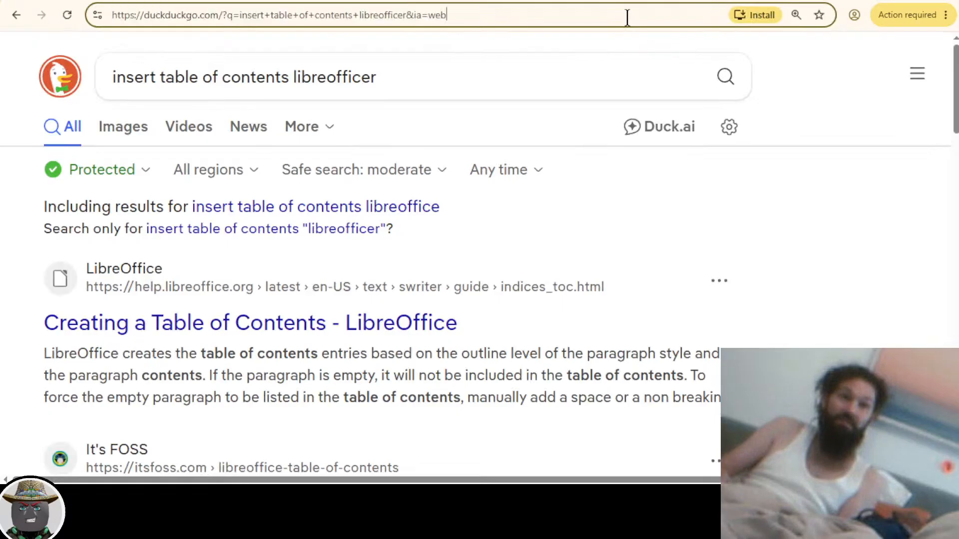
{"action": "left_click", "coordinate": [472, 85]}
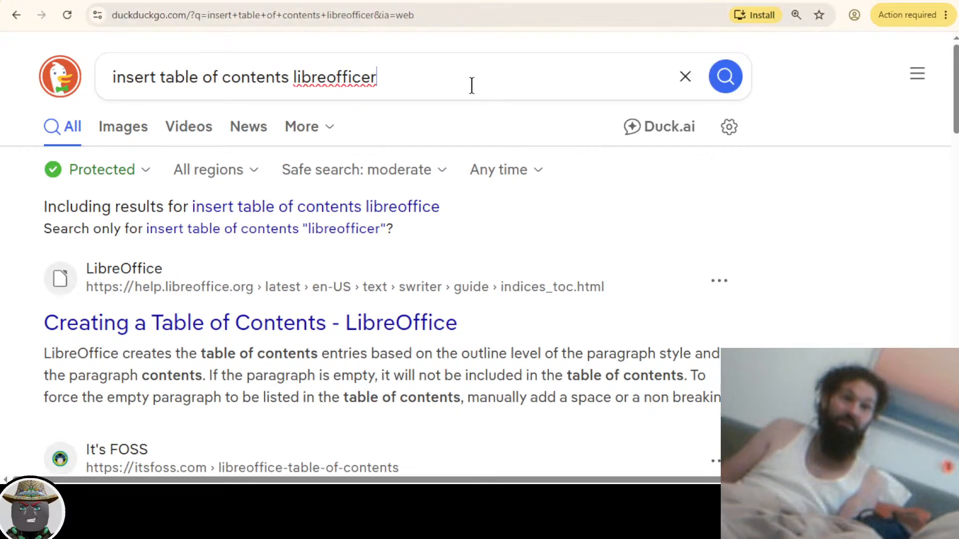
Open the LibreOffice Help result "Creating a Table of Contents" and read the instructions for inserting a table of contents
{"action": "left_click", "coordinate": [738, 202]}
{"action": "scroll", "coordinate": [547, 202], "scroll_direction": "down", "scroll_amount": 1}
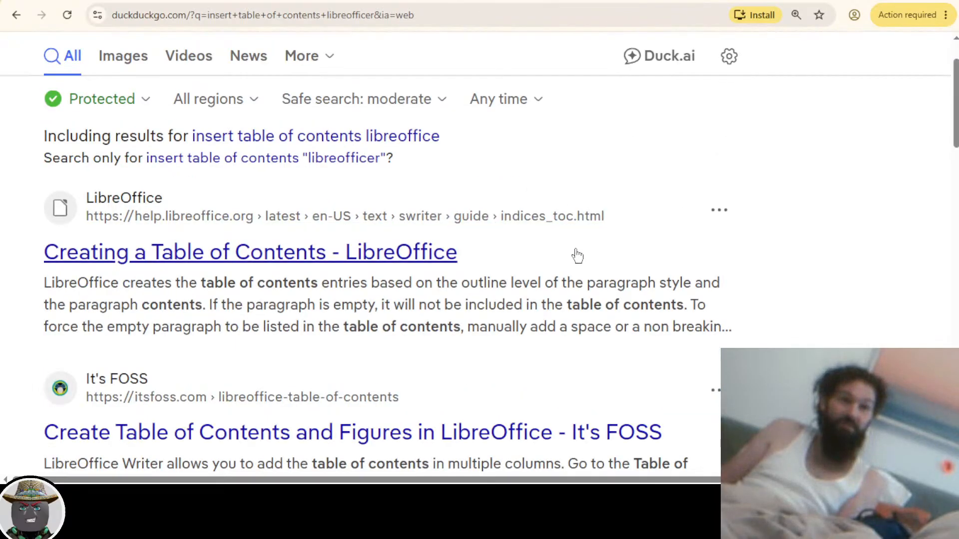
{"action": "scroll", "coordinate": [542, 285], "scroll_direction": "down", "scroll_amount": 1}
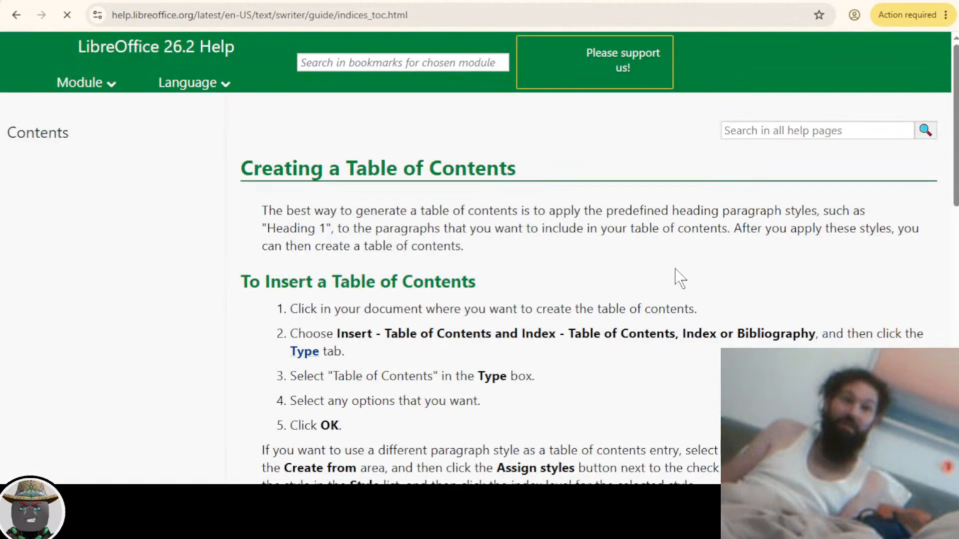
{"action": "scroll", "coordinate": [679, 276], "scroll_direction": "down", "scroll_amount": 1}
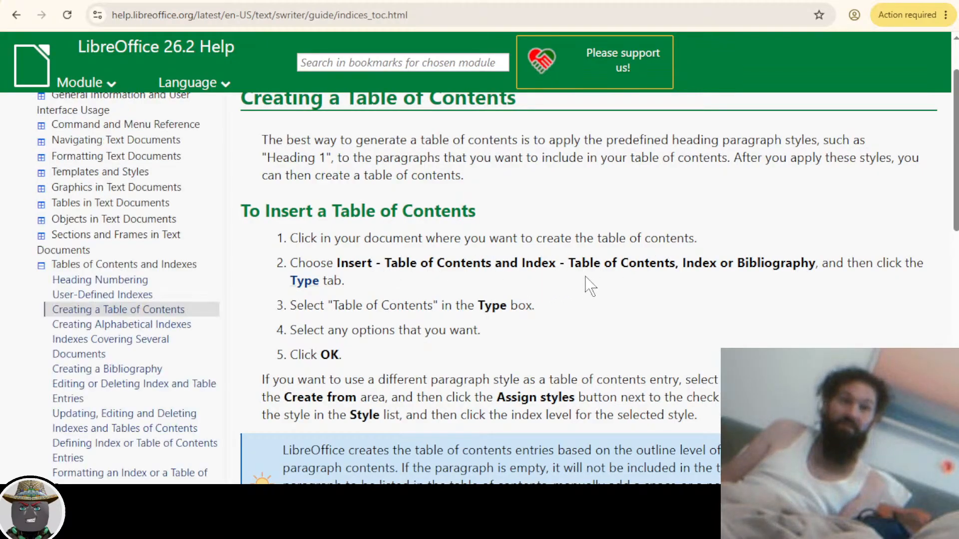
Switch back to the Writer document and open the Table of Contents, Index or Bibliography dialog for the empty paragraphs at its beginning
{"action": "key", "text": "alt+Tab"}
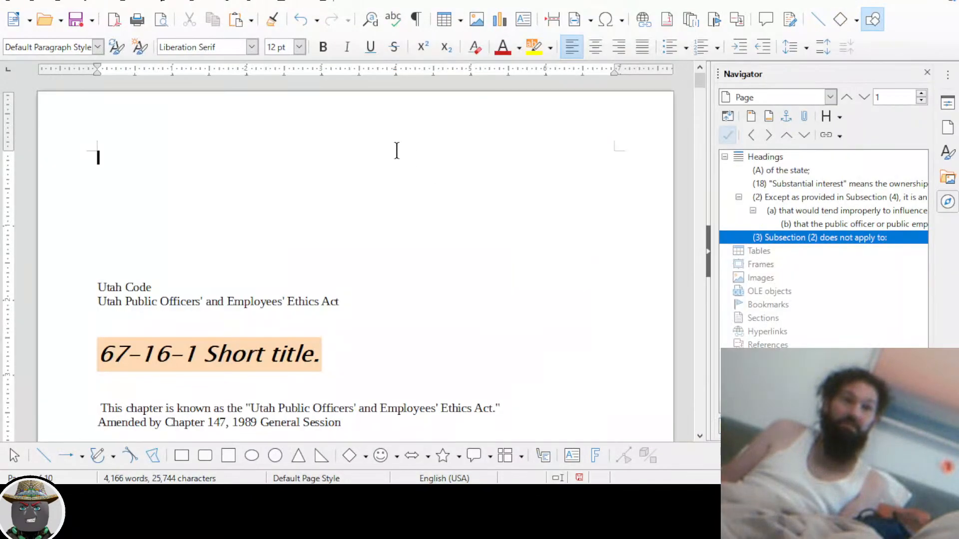
{"action": "left_click", "coordinate": [101, 3]}
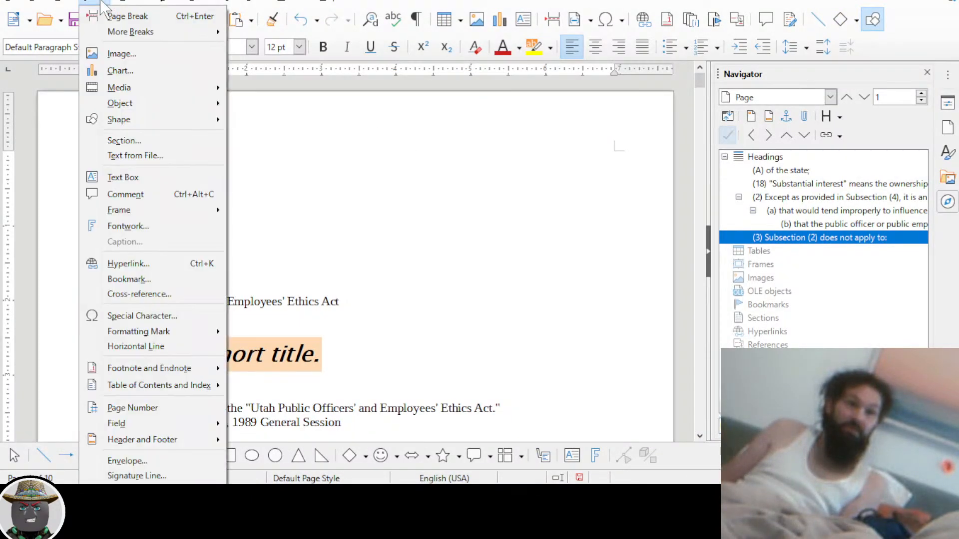
{"action": "mouse_move", "coordinate": [120, 392]}
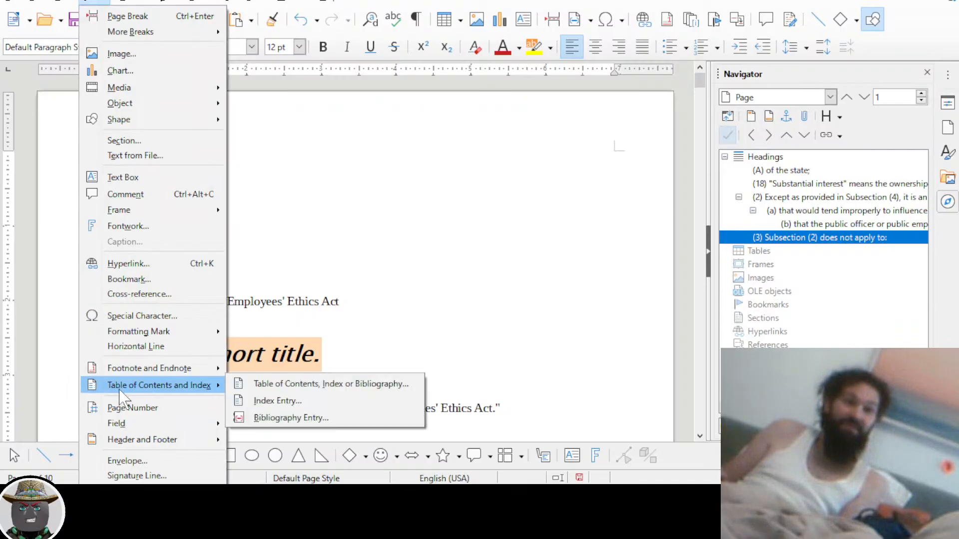
{"action": "key", "text": "Escape"}
{"action": "key", "text": "Escape"}
{"action": "key", "text": "Escape"}
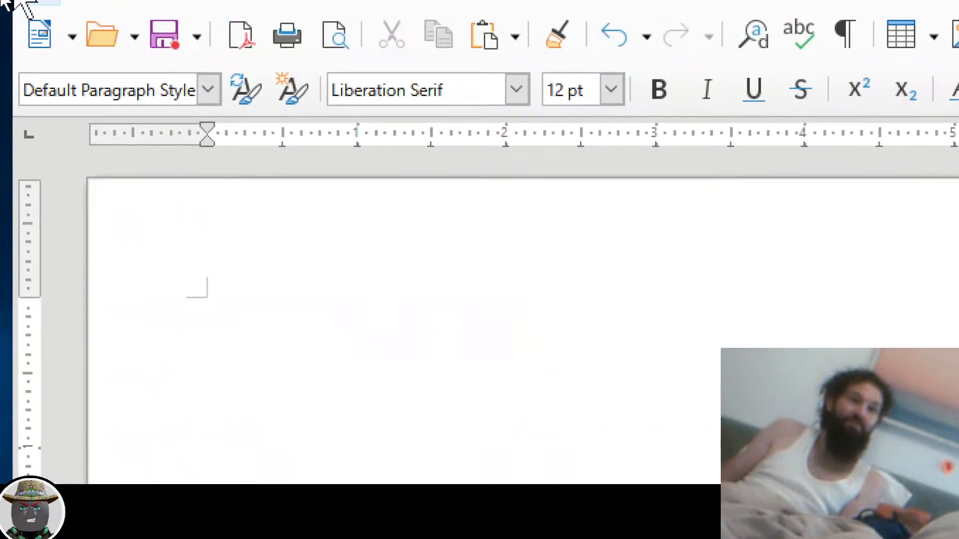
{"action": "left_click", "coordinate": [198, 2]}
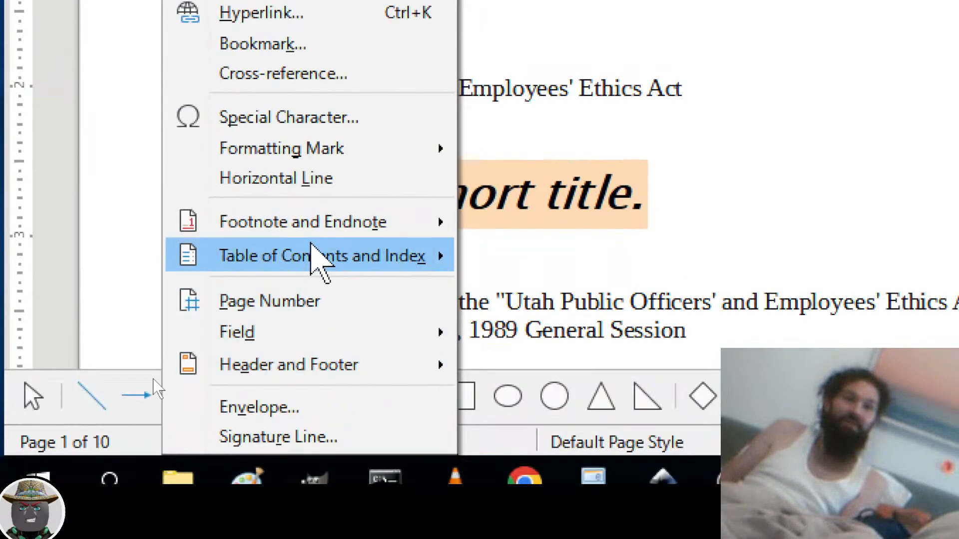
{"action": "mouse_move", "coordinate": [317, 257]}
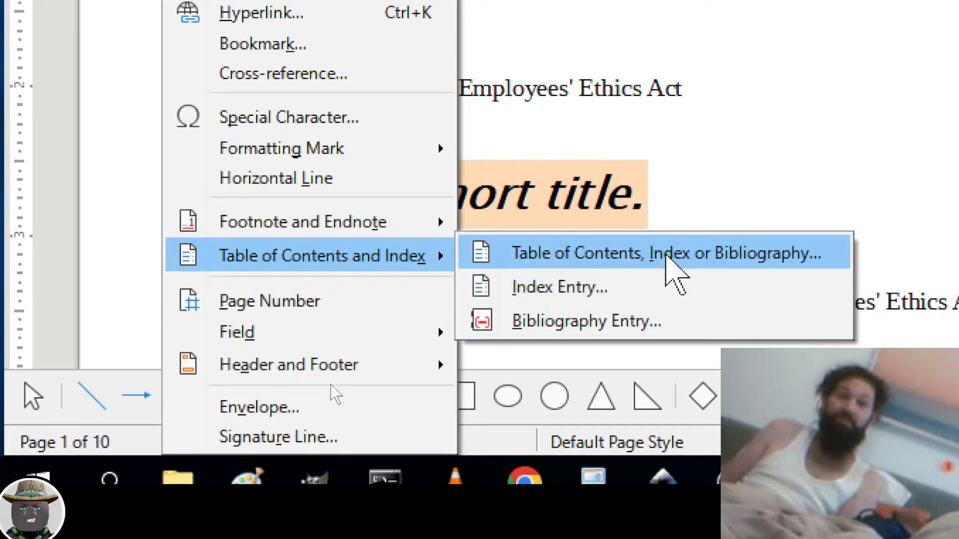
{"action": "left_click", "coordinate": [667, 256]}
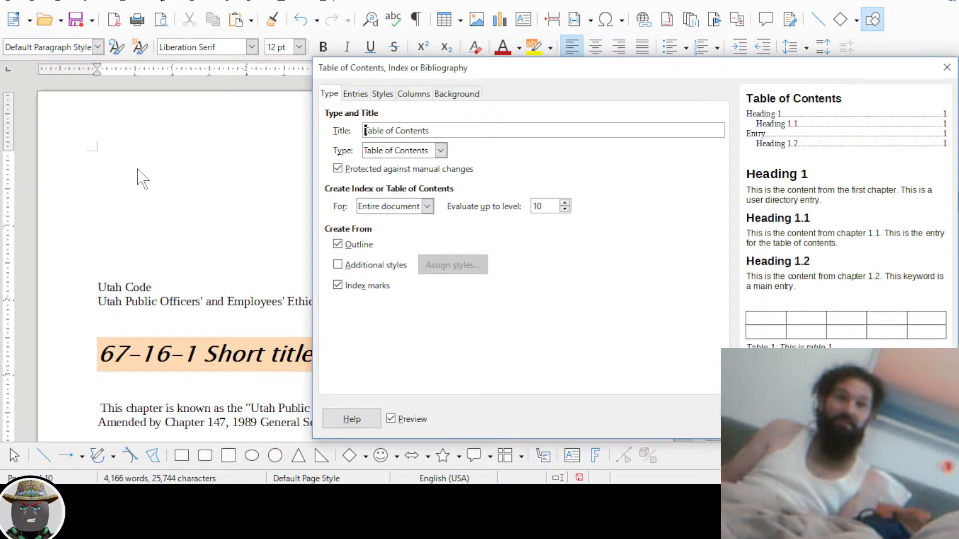
Review the available index types in the dialog, keeping Table of Contents as the type
{"action": "left_click_drag", "start_coordinate": [567, 72], "coordinate": [421, 42]}
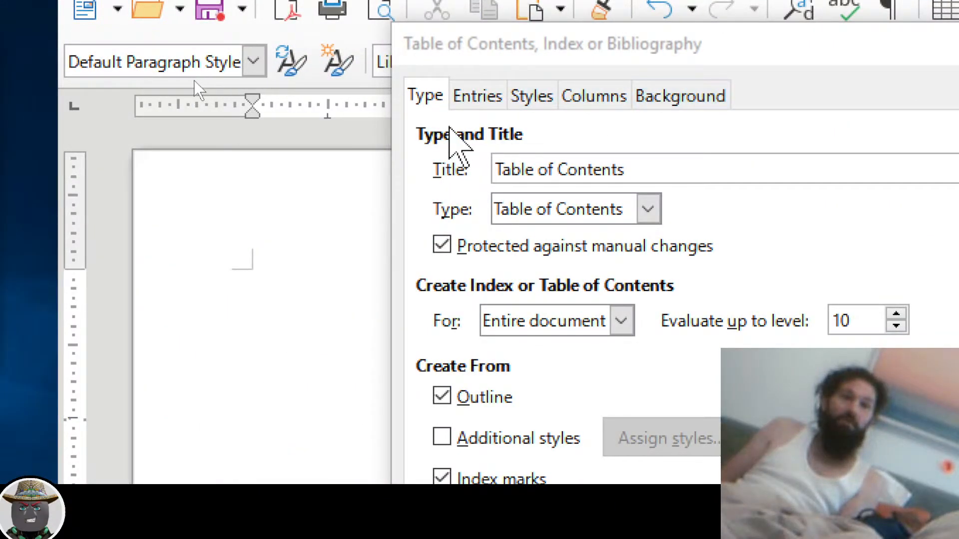
{"action": "left_click_drag", "start_coordinate": [389, 140], "coordinate": [871, 82]}
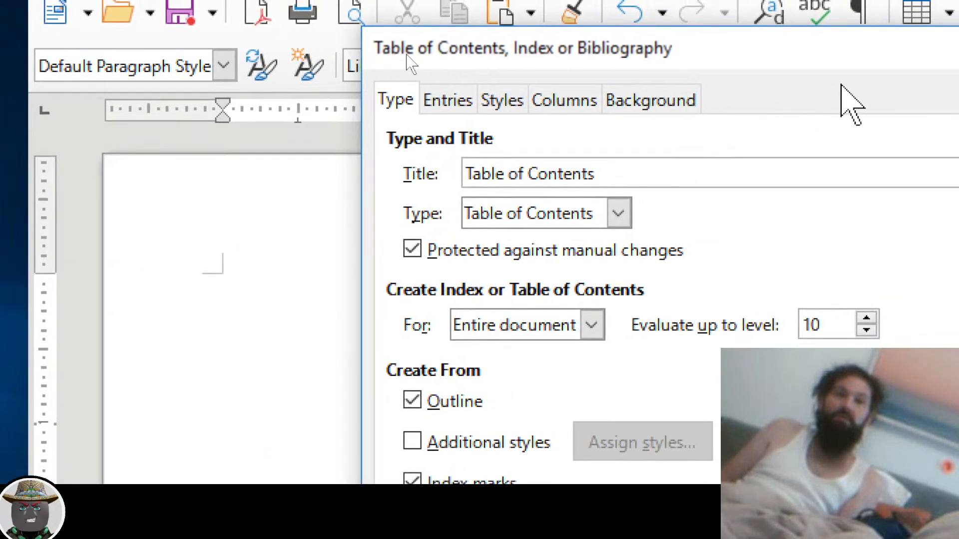
{"action": "left_click_drag", "start_coordinate": [828, 38], "coordinate": [200, 8]}
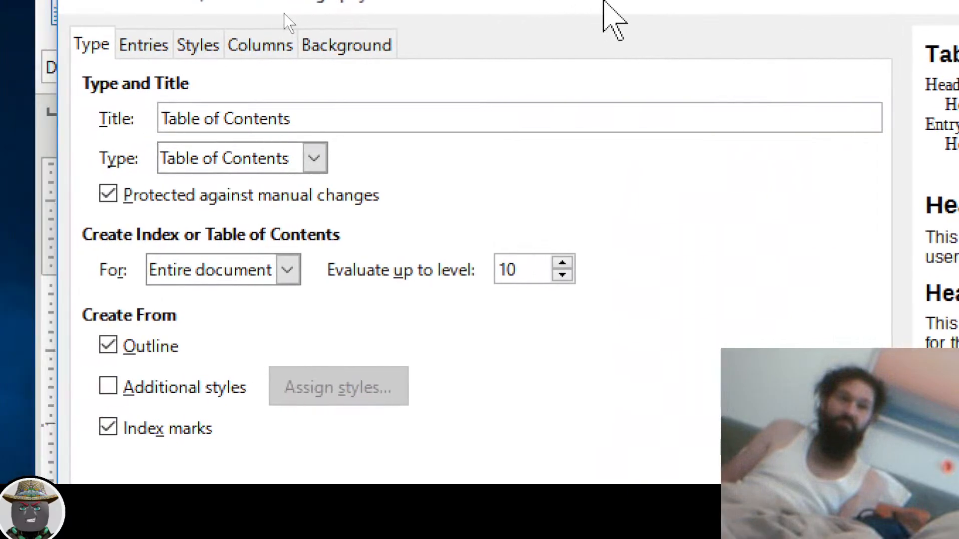
{"action": "left_click", "coordinate": [315, 159]}
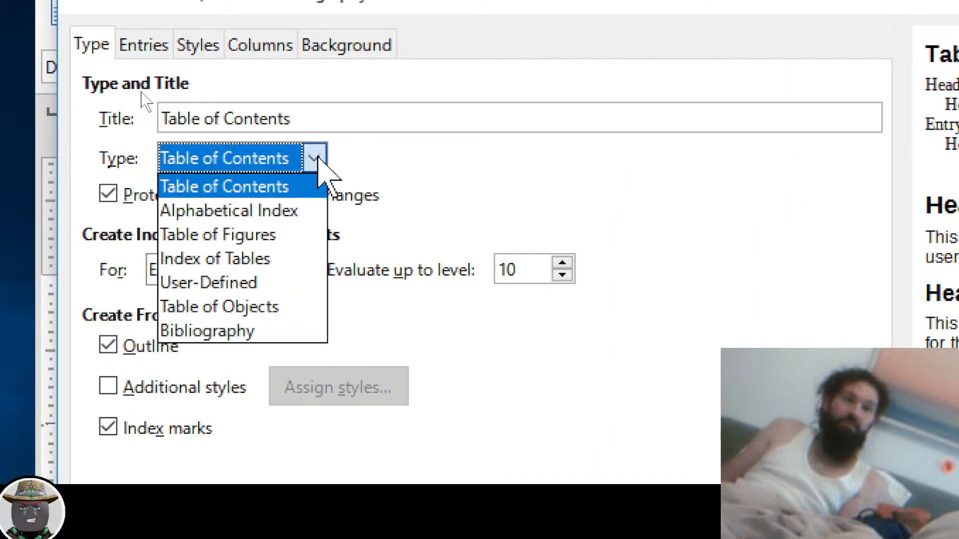
{"action": "left_click", "coordinate": [424, 371]}
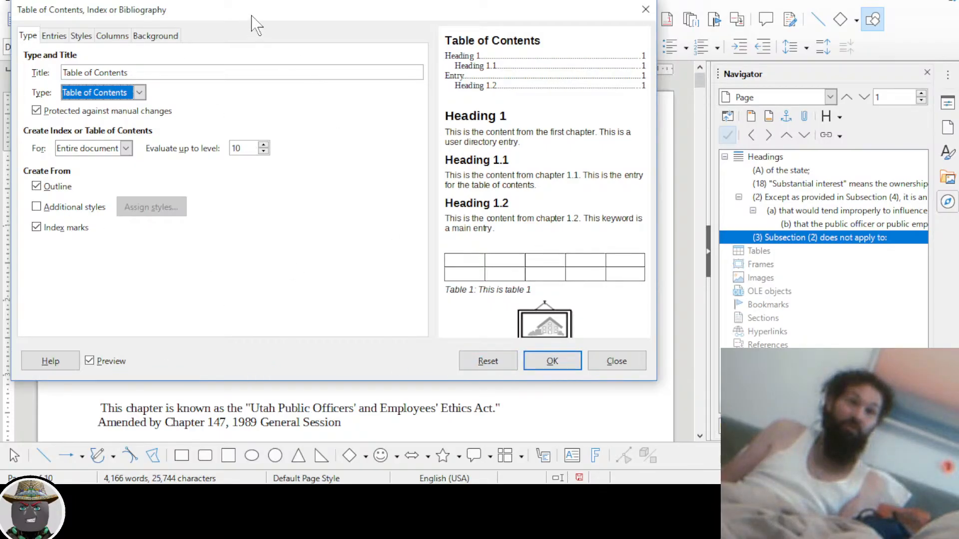
Look through the Entries, Styles, Columns and Background settings, and insert the table of contents for the entire document with the default options
{"action": "left_click_drag", "start_coordinate": [251, 16], "coordinate": [386, 21]}
{"action": "left_click", "coordinate": [188, 42]}
{"action": "left_click", "coordinate": [215, 42]}
{"action": "left_click", "coordinate": [241, 42]}
{"action": "left_click", "coordinate": [289, 43]}
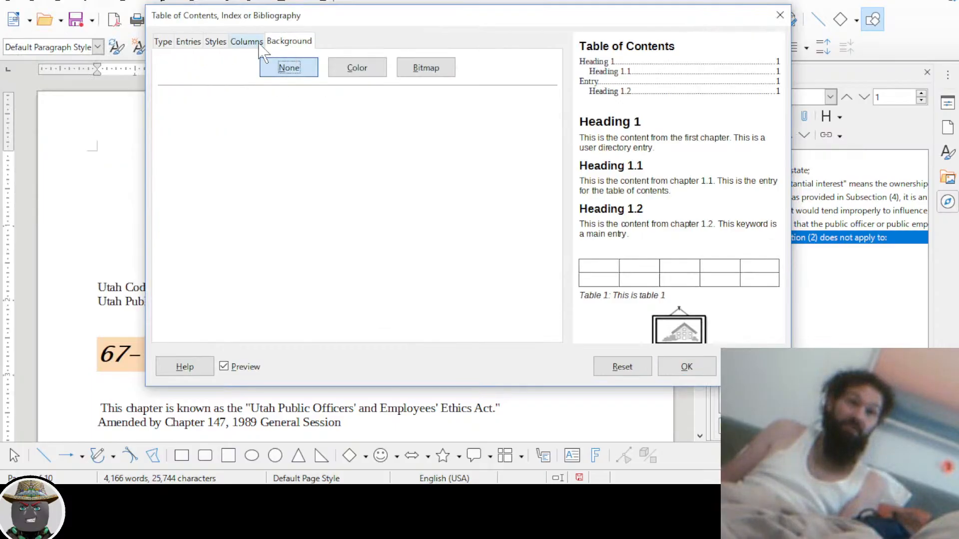
{"action": "left_click", "coordinate": [248, 42]}
{"action": "left_click", "coordinate": [189, 42]}
{"action": "left_click", "coordinate": [163, 42]}
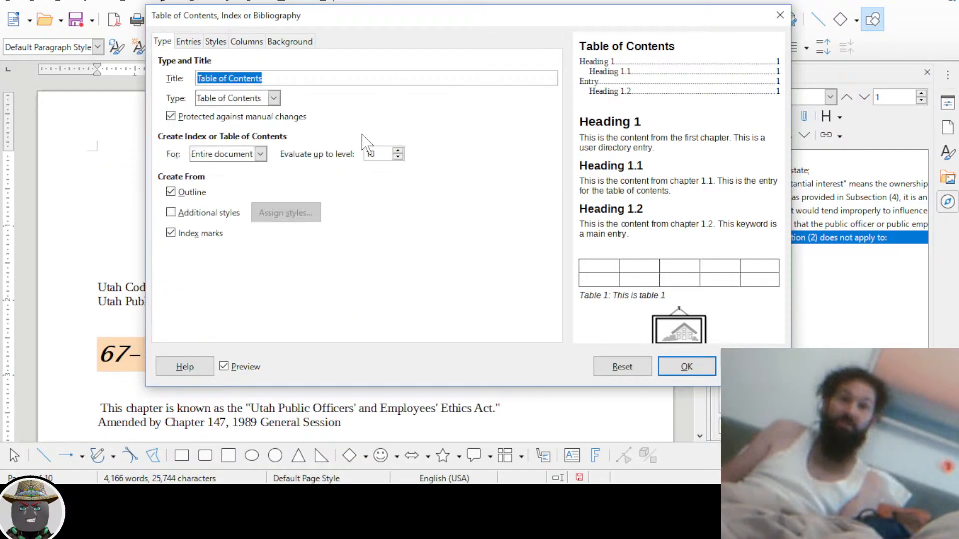
{"action": "left_click", "coordinate": [687, 367]}
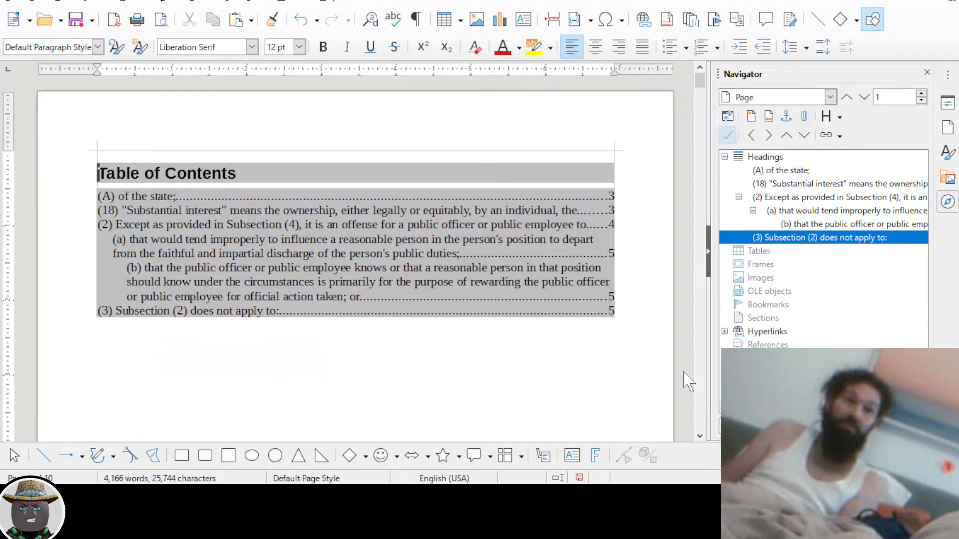
Compare the entries of the inserted table of contents with the heading hierarchy in the Navigator, collapsing and re-expanding entry (2)
{"action": "left_click", "coordinate": [145, 341]}
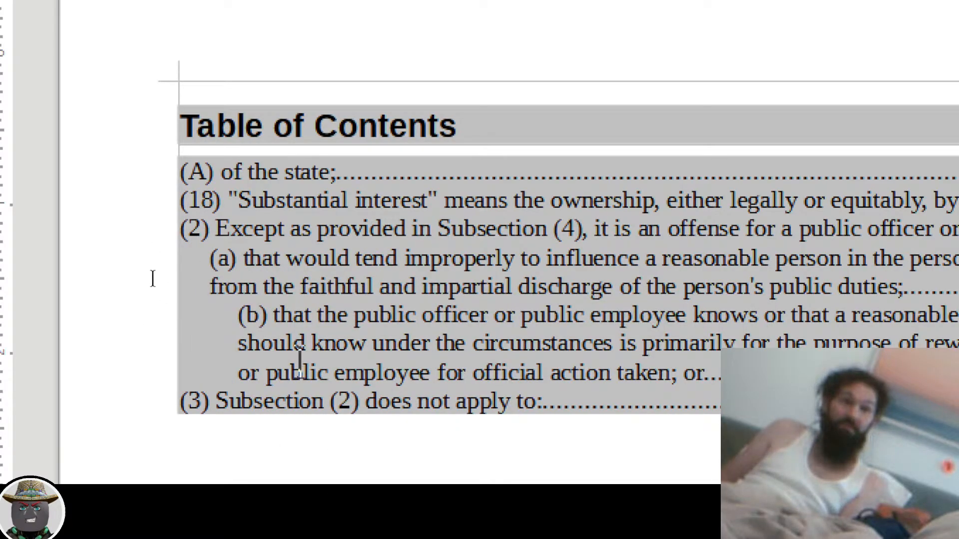
{"action": "left_click", "coordinate": [203, 200]}
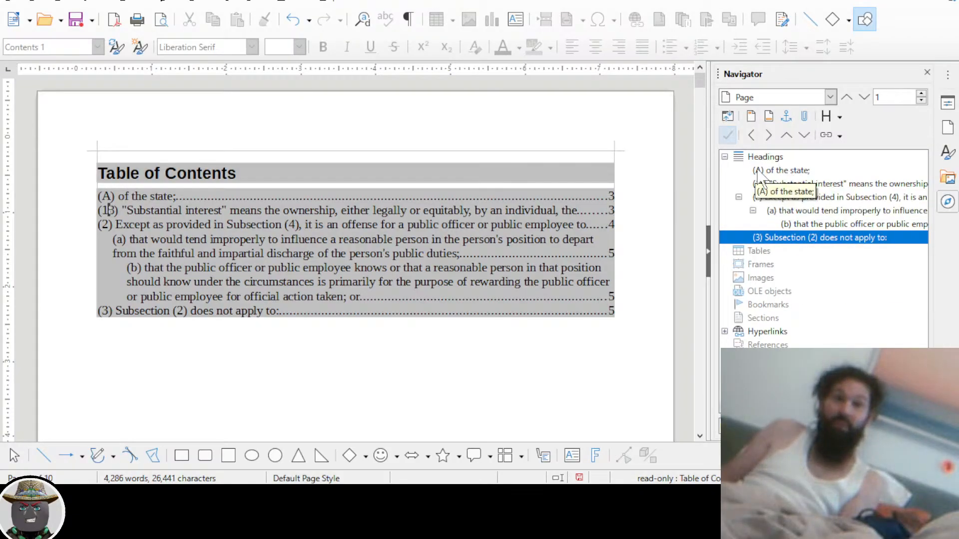
{"action": "left_click", "coordinate": [752, 209]}
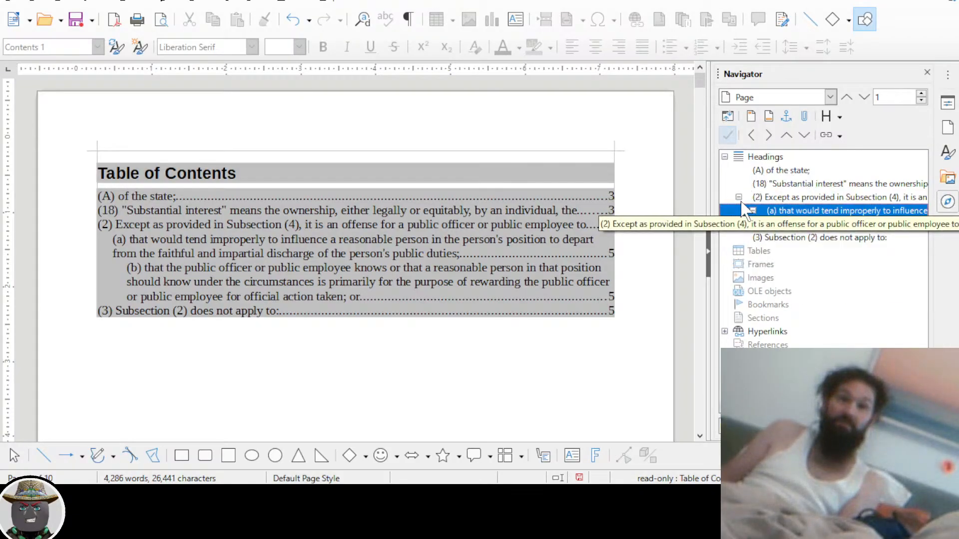
{"action": "left_click", "coordinate": [740, 199]}
{"action": "left_click", "coordinate": [739, 200]}
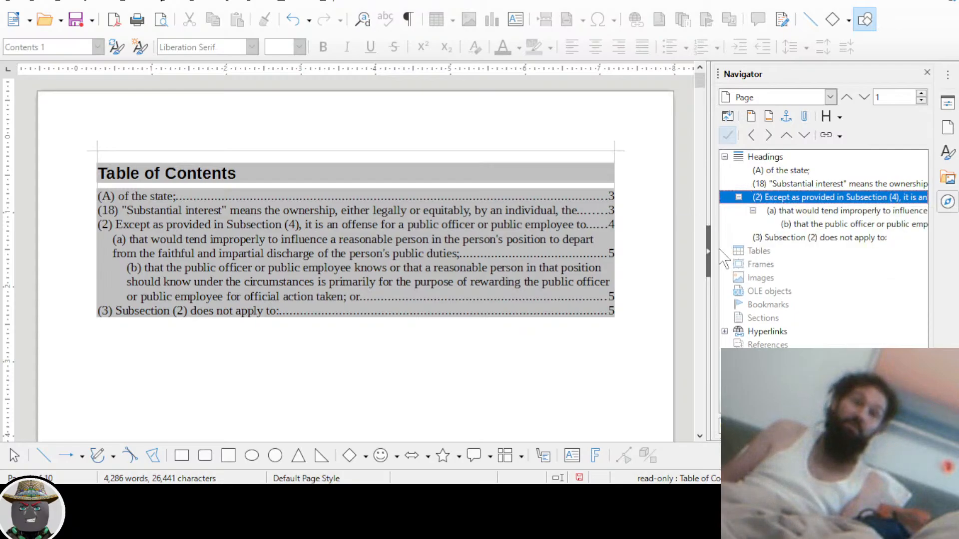
Find the heading "(A) of the state;" in the document and check its paragraph style in the Styles list
{"action": "left_click", "coordinate": [637, 307]}
{"action": "scroll", "coordinate": [637, 307], "scroll_direction": "down", "scroll_amount": 20}
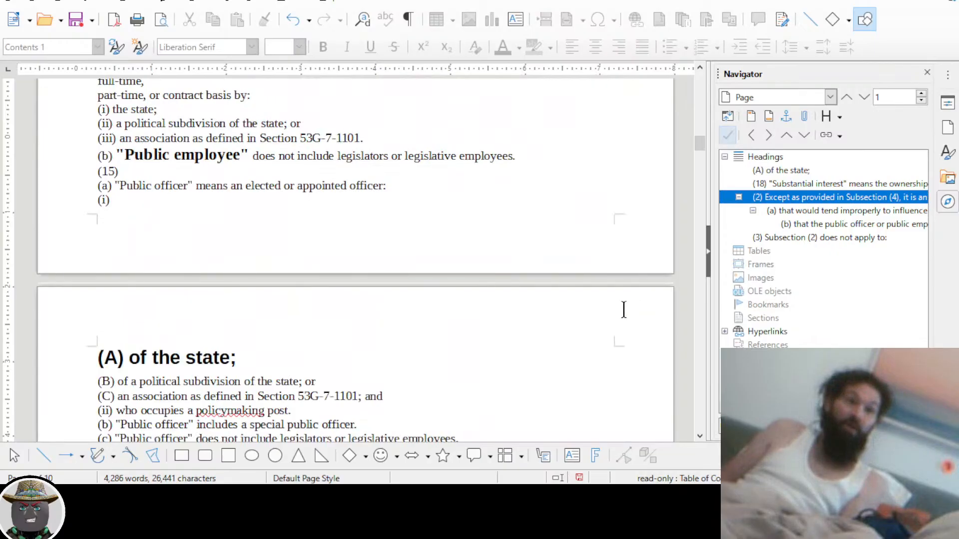
{"action": "scroll", "coordinate": [623, 310], "scroll_direction": "down", "scroll_amount": 6}
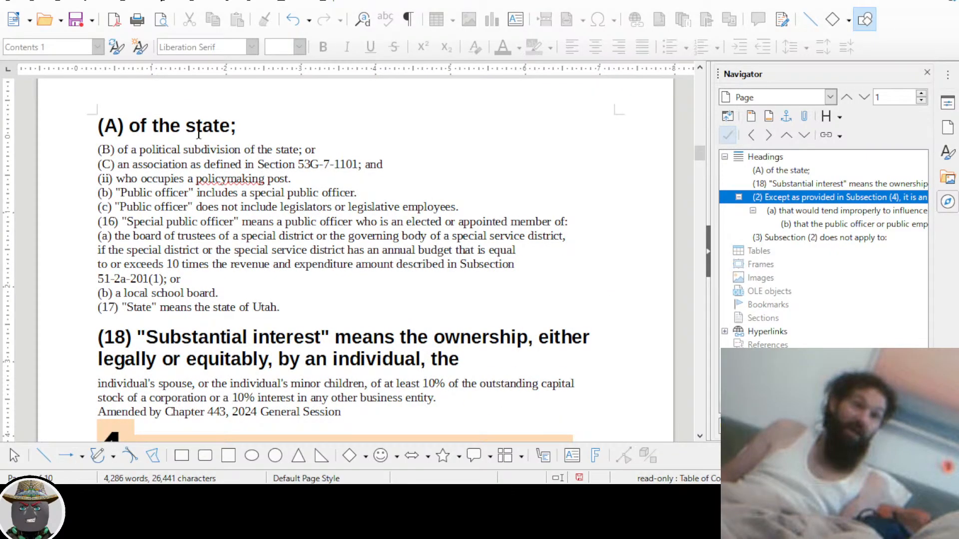
{"action": "left_click", "coordinate": [257, 124]}
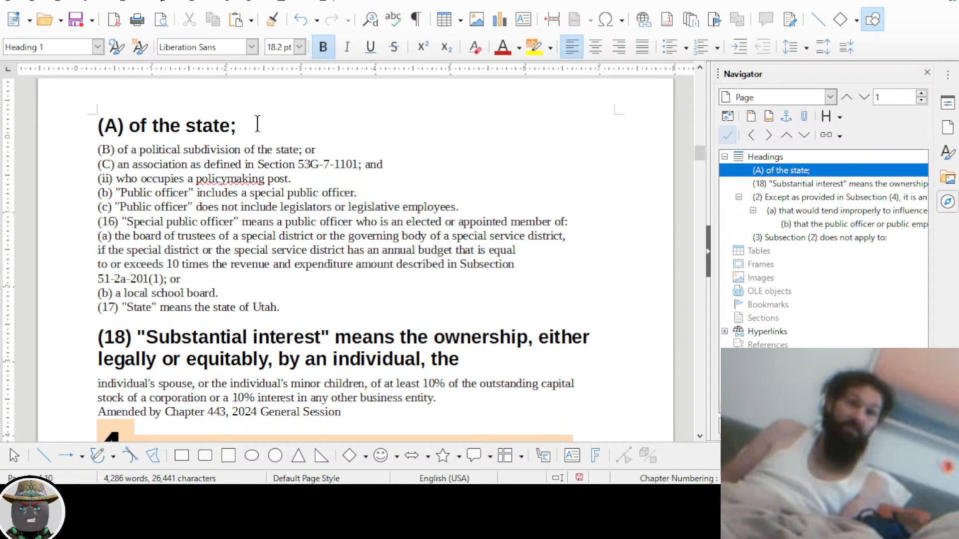
{"action": "left_click", "coordinate": [197, 125]}
{"action": "left_click", "coordinate": [947, 127]}
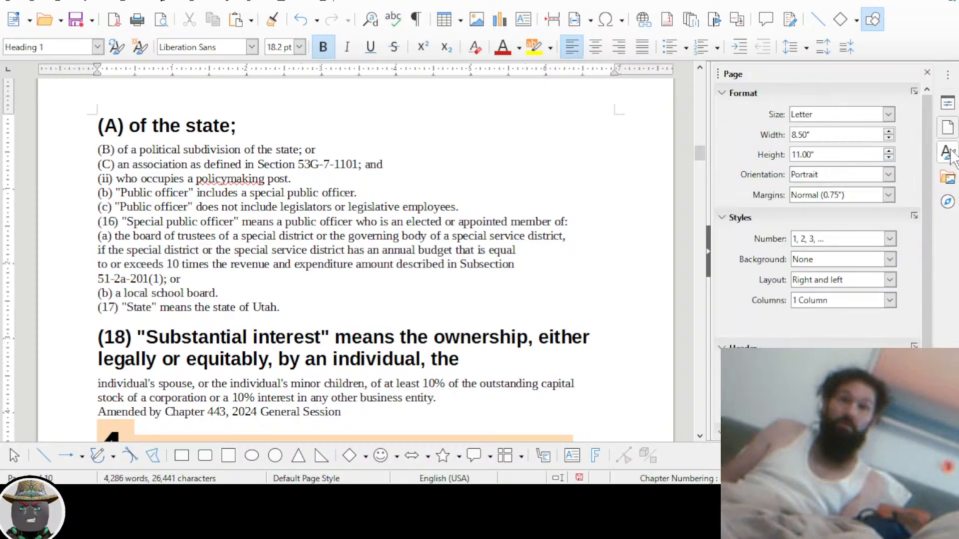
{"action": "left_click", "coordinate": [949, 155]}
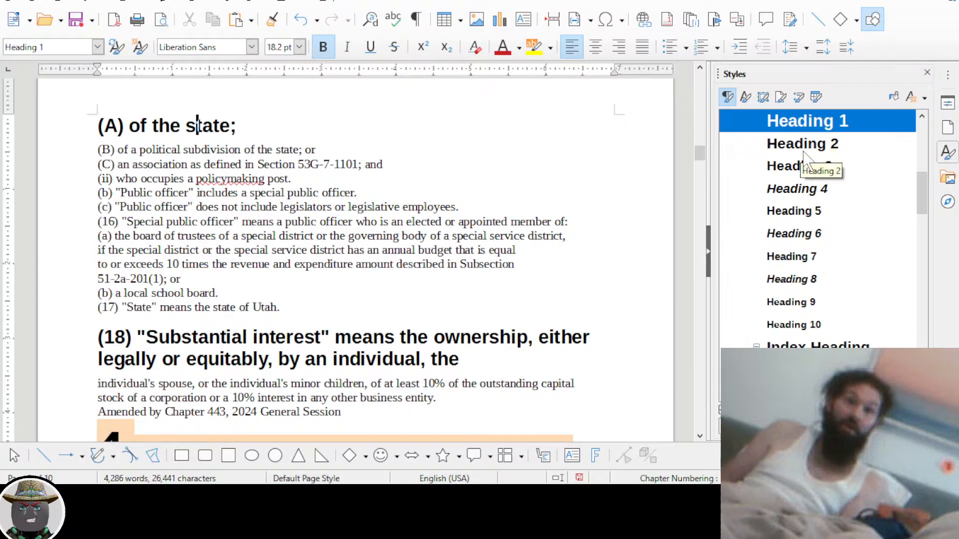
Check which paragraph styles are applied to headings (18), (a) and (b) further down in the document
{"action": "left_click", "coordinate": [275, 338]}
{"action": "scroll", "coordinate": [289, 245], "scroll_direction": "down", "scroll_amount": 3}
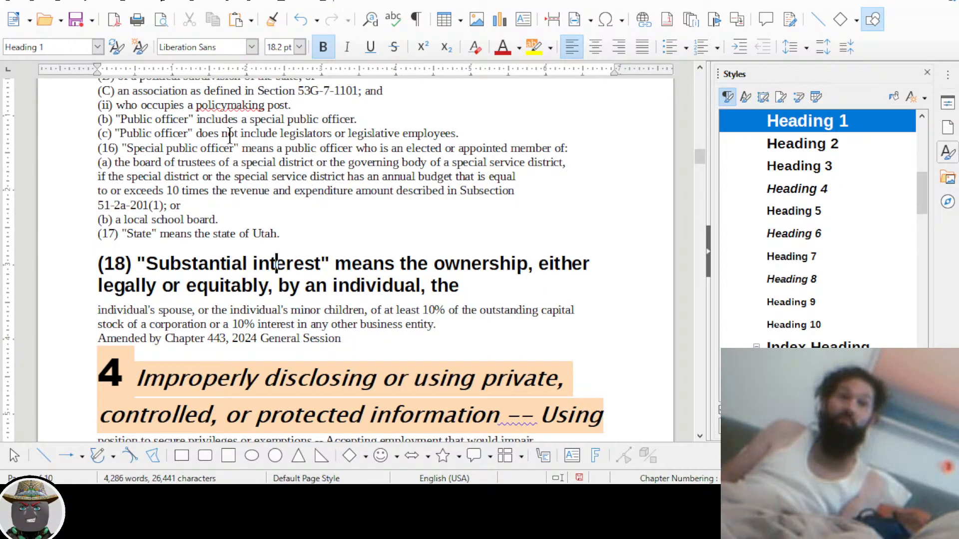
{"action": "scroll", "coordinate": [204, 183], "scroll_direction": "down", "scroll_amount": 20}
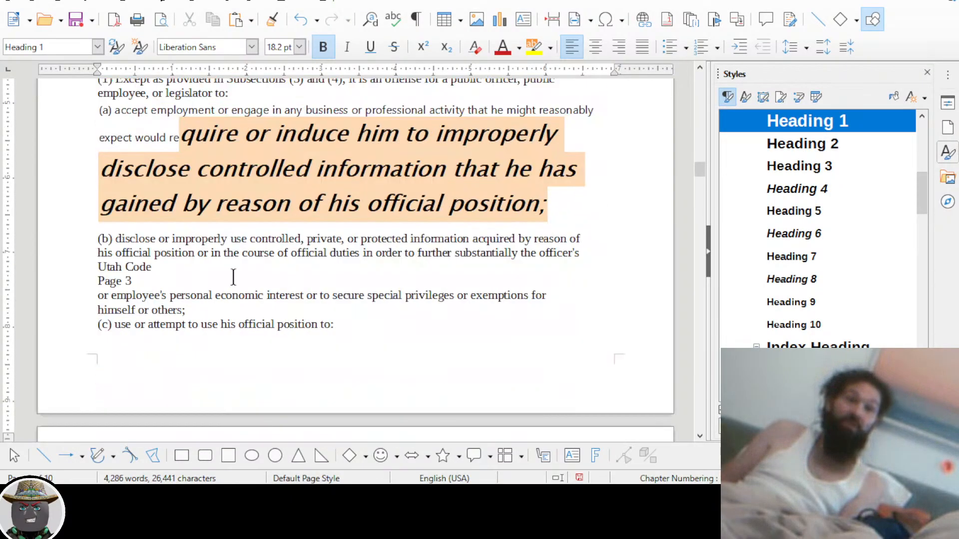
{"action": "scroll", "coordinate": [234, 276], "scroll_direction": "down", "scroll_amount": 20}
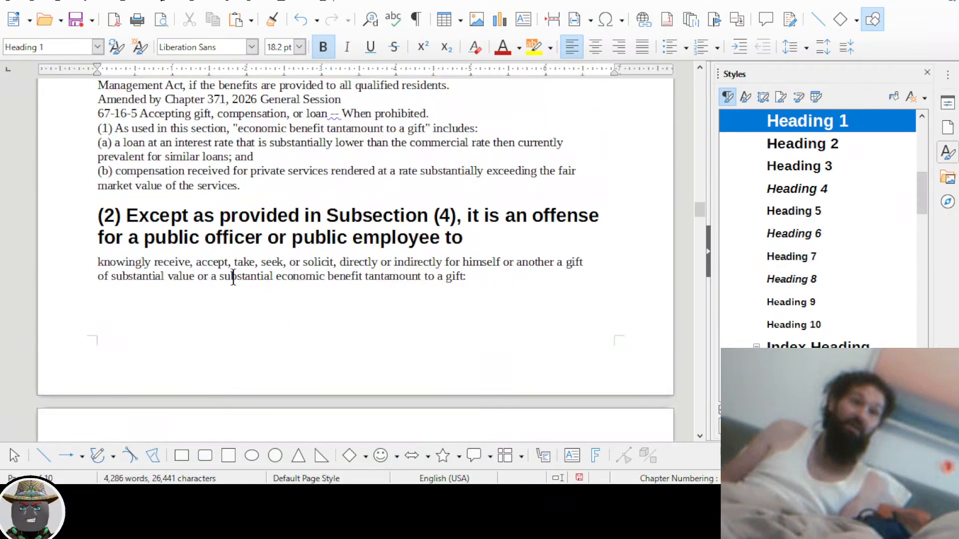
{"action": "scroll", "coordinate": [231, 234], "scroll_direction": "down", "scroll_amount": 10}
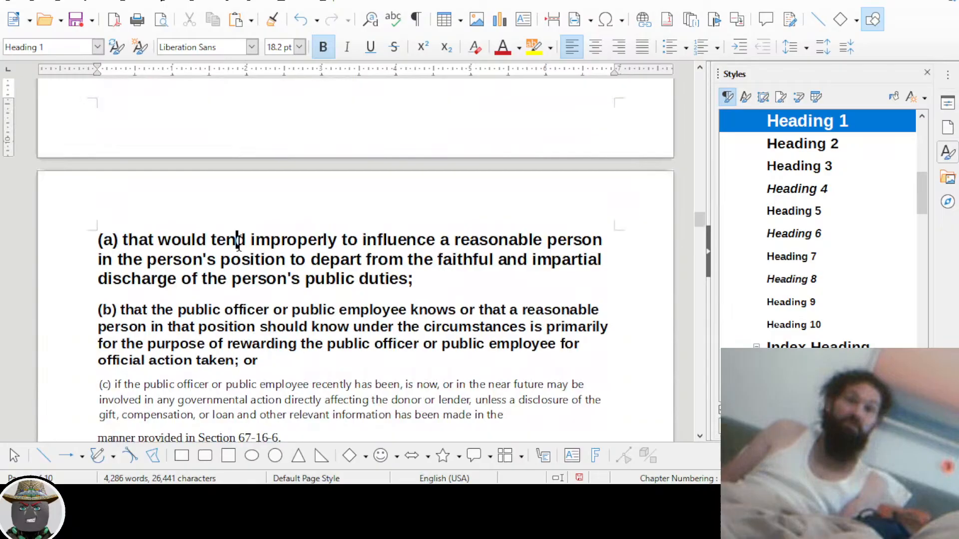
{"action": "left_click", "coordinate": [338, 327]}
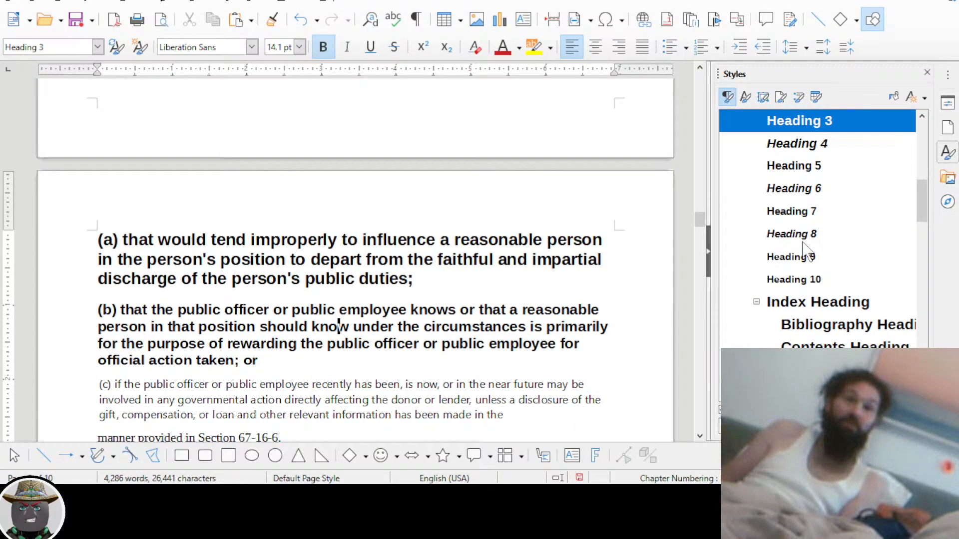
{"action": "scroll", "coordinate": [808, 248], "scroll_direction": "up", "scroll_amount": 2}
{"action": "scroll", "coordinate": [449, 255], "scroll_direction": "up", "scroll_amount": 5}
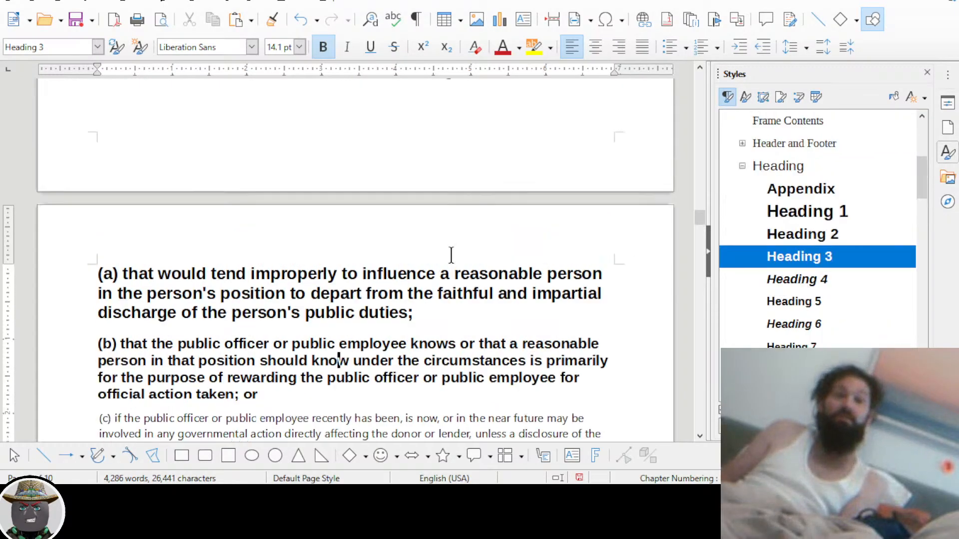
Return to the table of contents at the document's beginning and check the paragraph style of the "67-16-1 Short title." section title
{"action": "left_click_drag", "start_coordinate": [700, 215], "coordinate": [702, 70]}
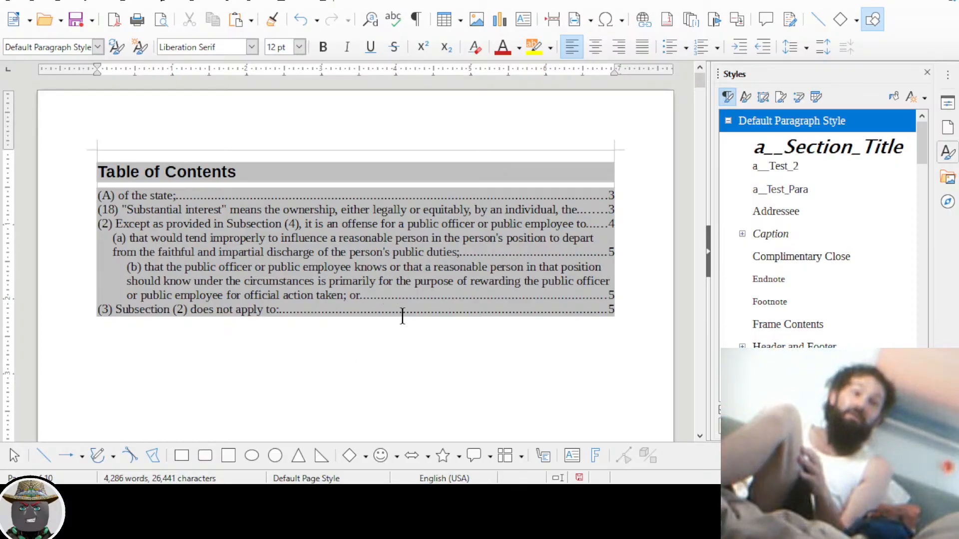
{"action": "scroll", "coordinate": [239, 387], "scroll_direction": "down", "scroll_amount": 5}
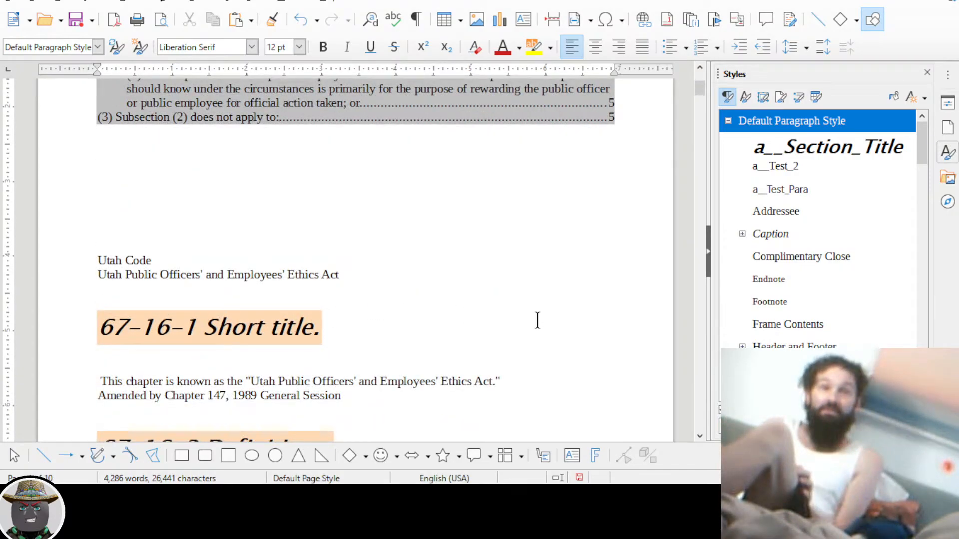
{"action": "scroll", "coordinate": [781, 276], "scroll_direction": "down", "scroll_amount": 3}
{"action": "scroll", "coordinate": [439, 310], "scroll_direction": "up", "scroll_amount": 5}
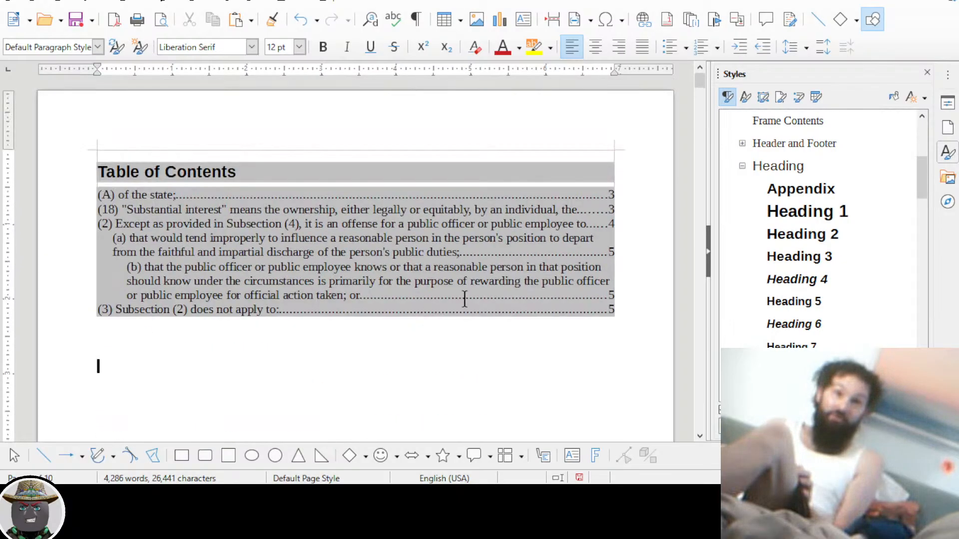
{"action": "scroll", "coordinate": [464, 299], "scroll_direction": "down", "scroll_amount": 4}
{"action": "left_click_drag", "start_coordinate": [300, 367], "coordinate": [183, 367]}
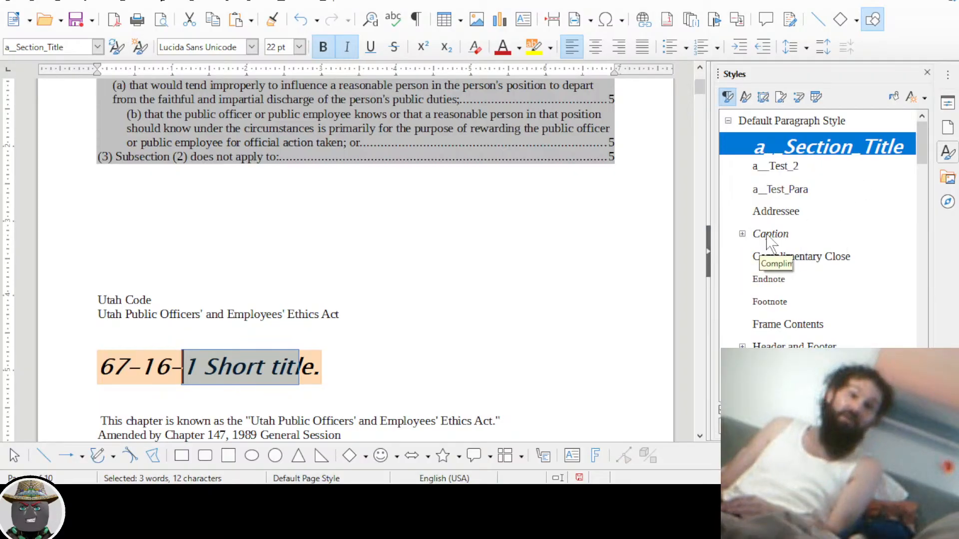
{"action": "left_click", "coordinate": [255, 372]}
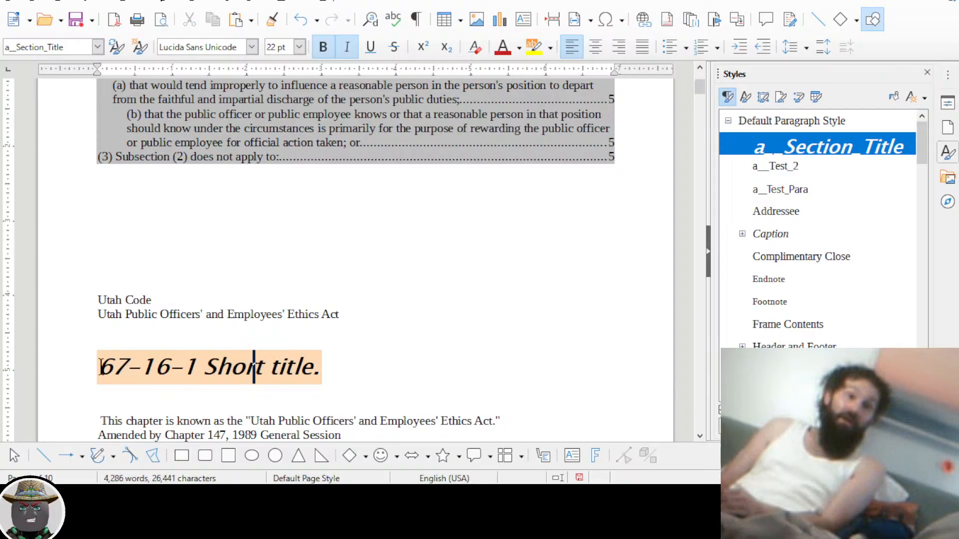
Apply the Heading 1 paragraph style to the "67-16-1 Short title." section title
{"action": "left_click_drag", "start_coordinate": [99, 369], "coordinate": [335, 384]}
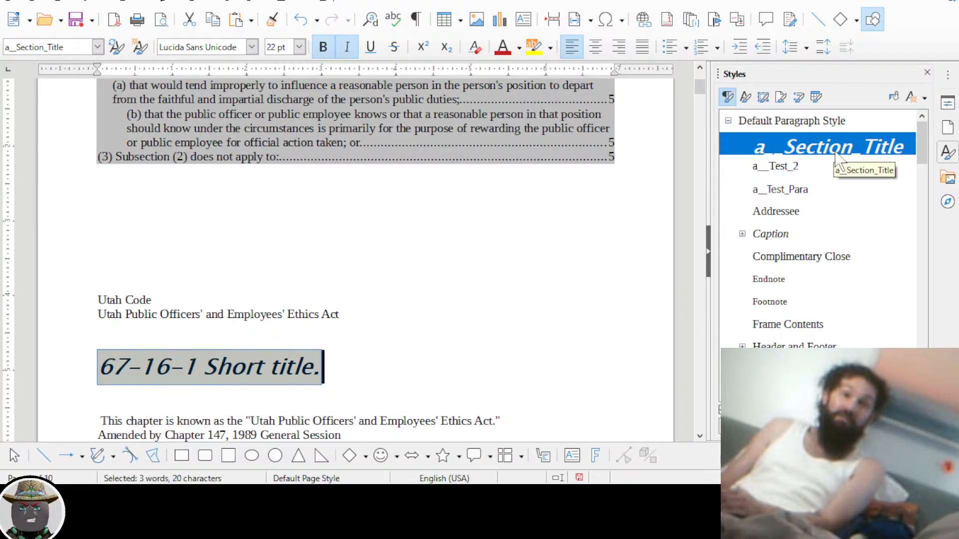
{"action": "scroll", "coordinate": [839, 180], "scroll_direction": "down", "scroll_amount": 3}
{"action": "left_click", "coordinate": [833, 211]}
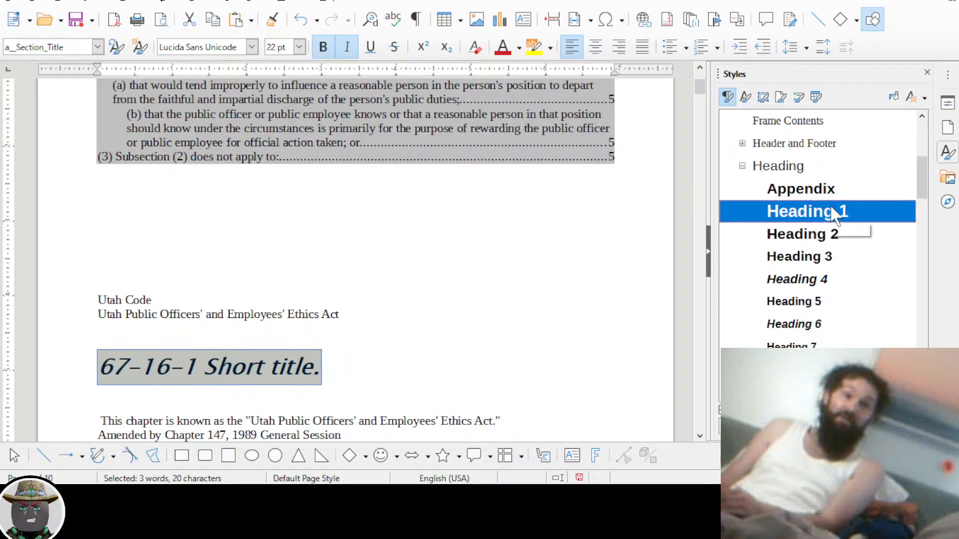
{"action": "double_click", "coordinate": [833, 211]}
{"action": "left_click", "coordinate": [480, 330]}
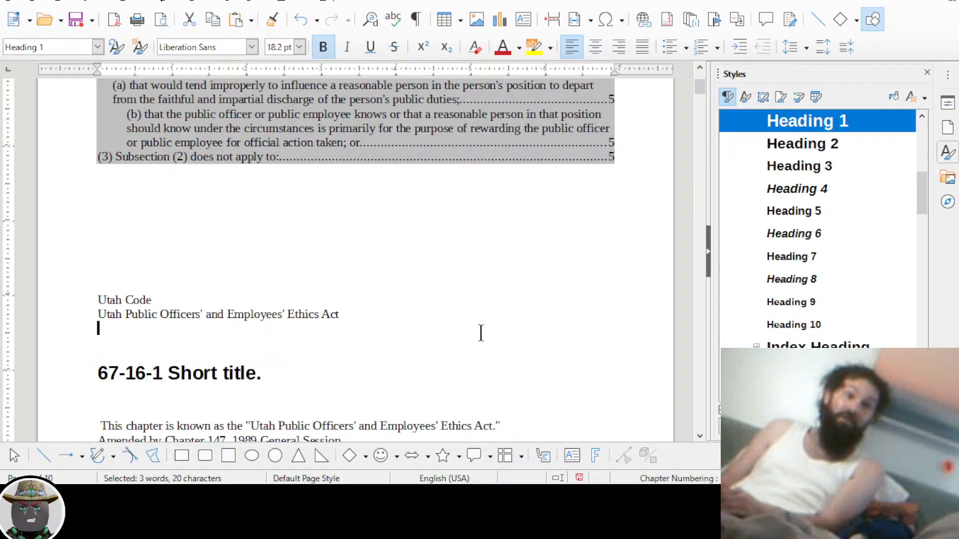
{"action": "left_click", "coordinate": [233, 372]}
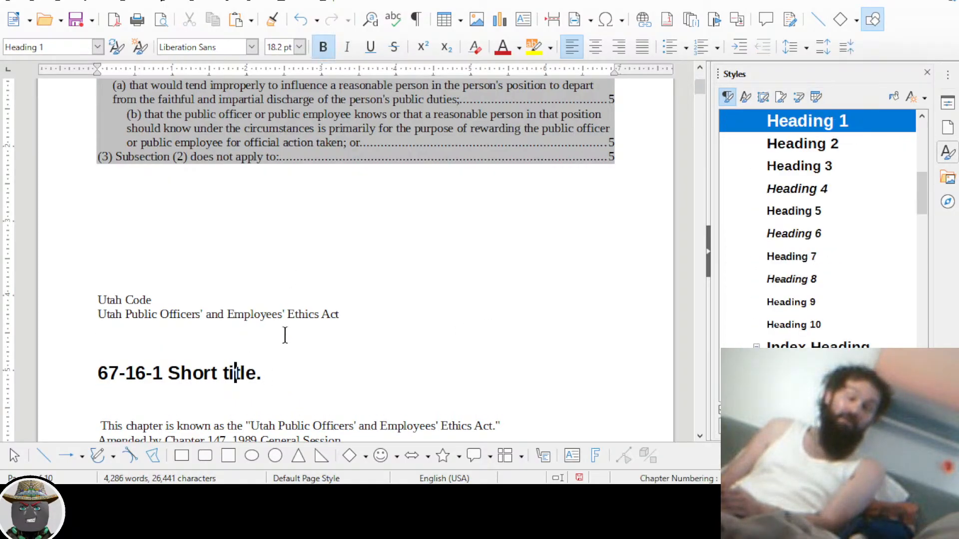
Apply the Heading 1 paragraph style to the "67-16-3 Definitions." section title
{"action": "scroll", "coordinate": [213, 359], "scroll_direction": "down", "scroll_amount": 1}
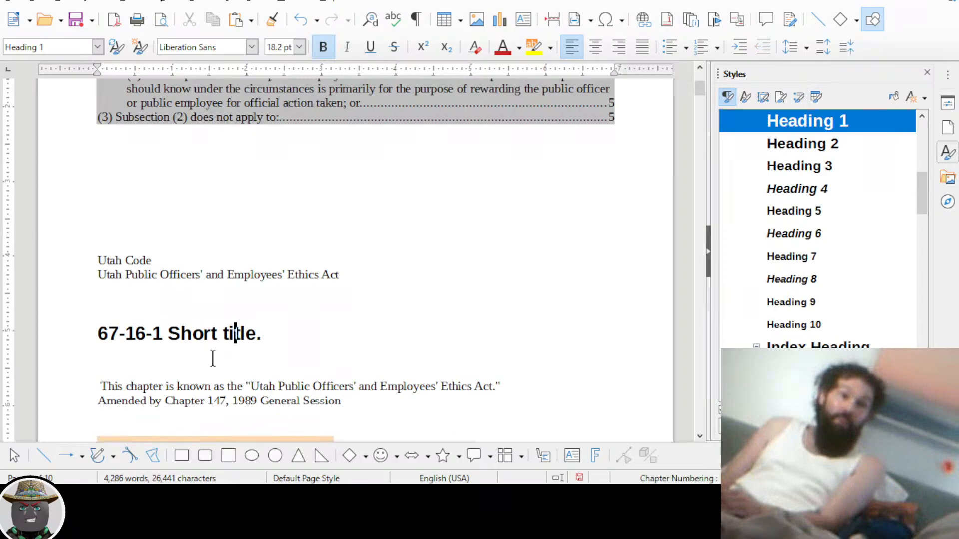
{"action": "scroll", "coordinate": [213, 358], "scroll_direction": "down", "scroll_amount": 3}
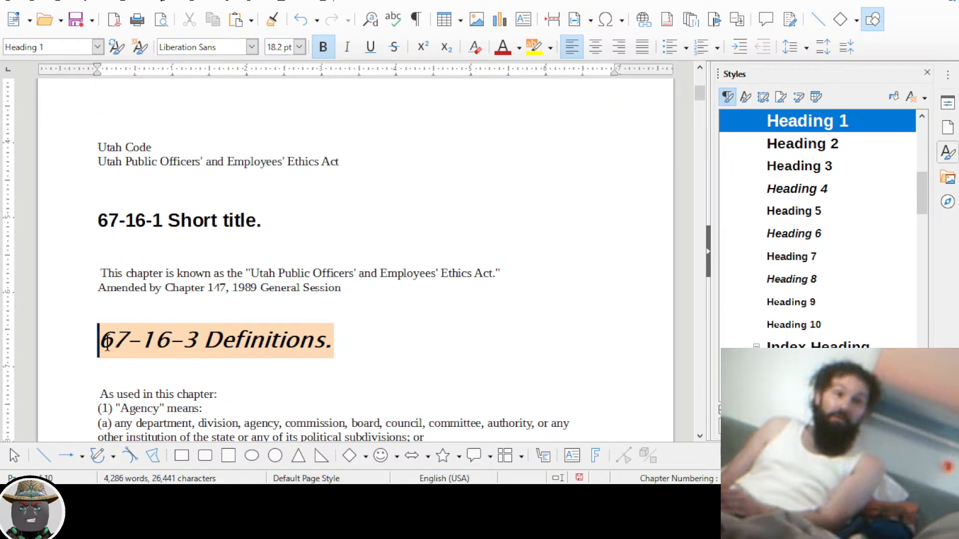
{"action": "left_click_drag", "start_coordinate": [107, 342], "coordinate": [332, 345]}
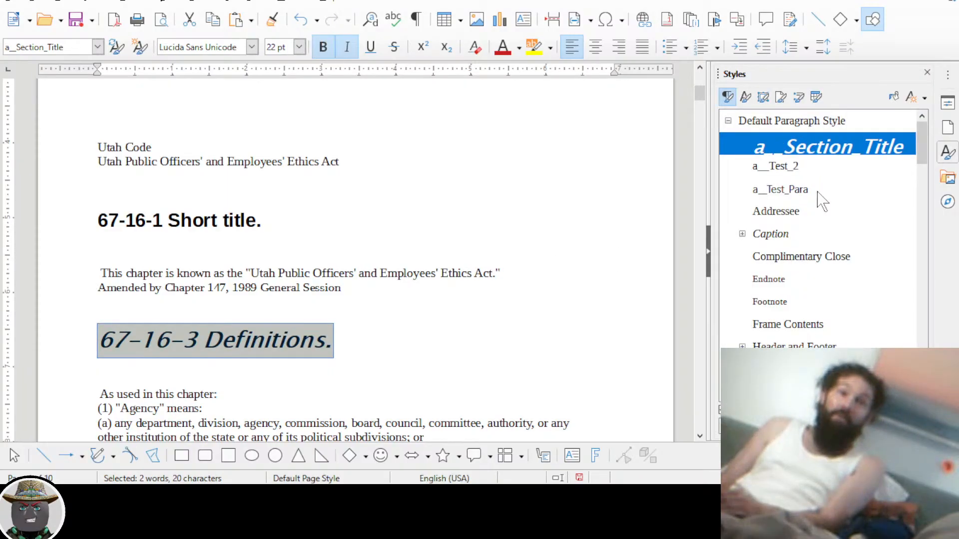
{"action": "scroll", "coordinate": [822, 200], "scroll_direction": "down", "scroll_amount": 3}
{"action": "double_click", "coordinate": [815, 280]}
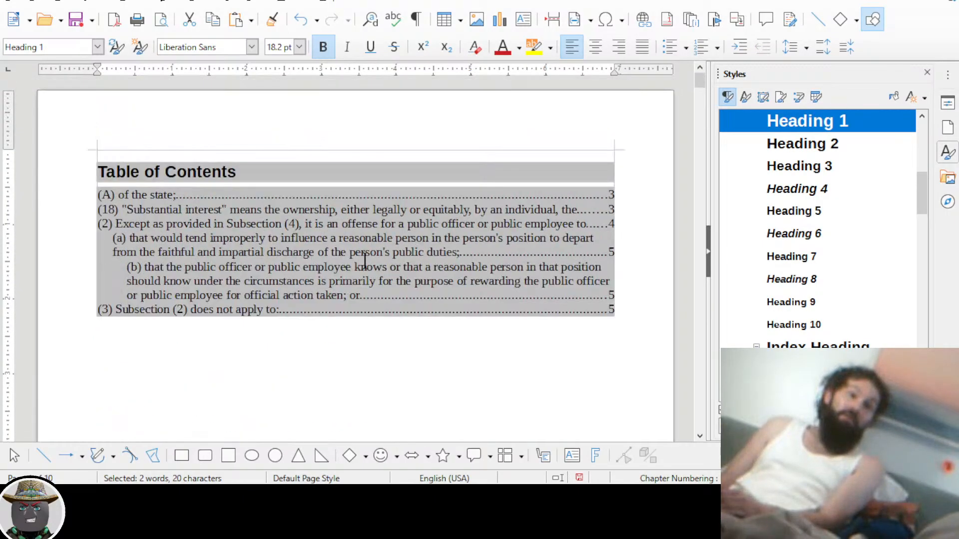
Compare the table of contents entries with the two section titles styled as Heading 1
{"action": "scroll", "coordinate": [365, 260], "scroll_direction": "down", "scroll_amount": 5}
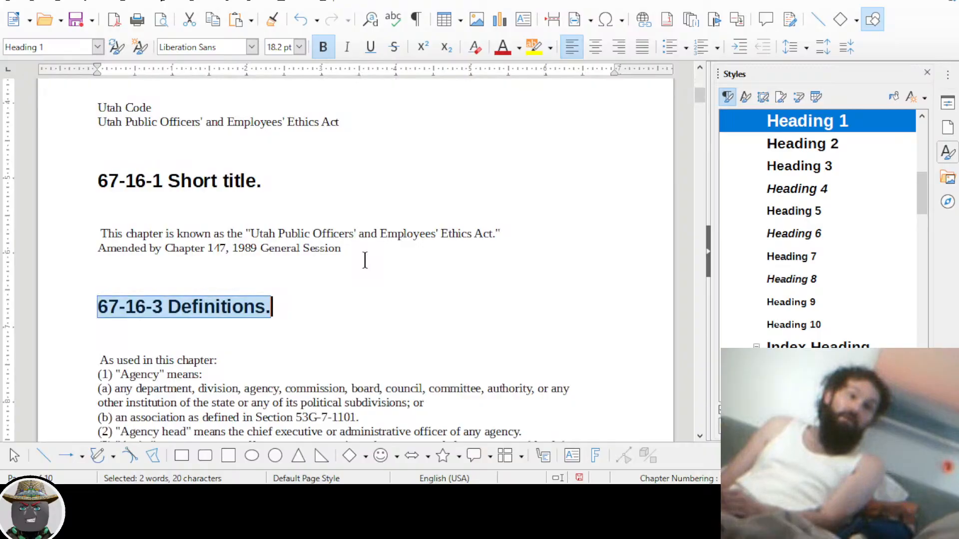
{"action": "scroll", "coordinate": [364, 260], "scroll_direction": "up", "scroll_amount": 5}
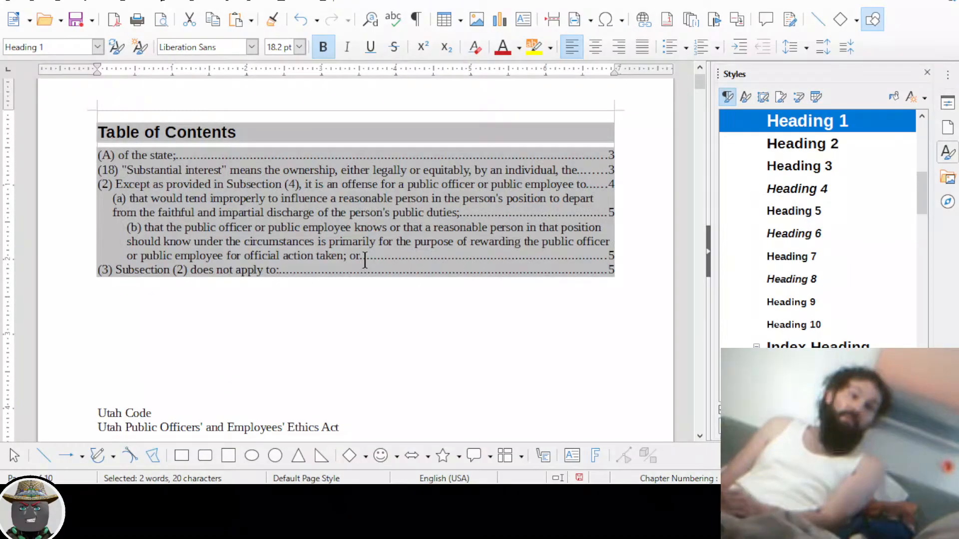
{"action": "scroll", "coordinate": [178, 394], "scroll_direction": "down", "scroll_amount": 5}
{"action": "scroll", "coordinate": [165, 244], "scroll_direction": "up", "scroll_amount": 5}
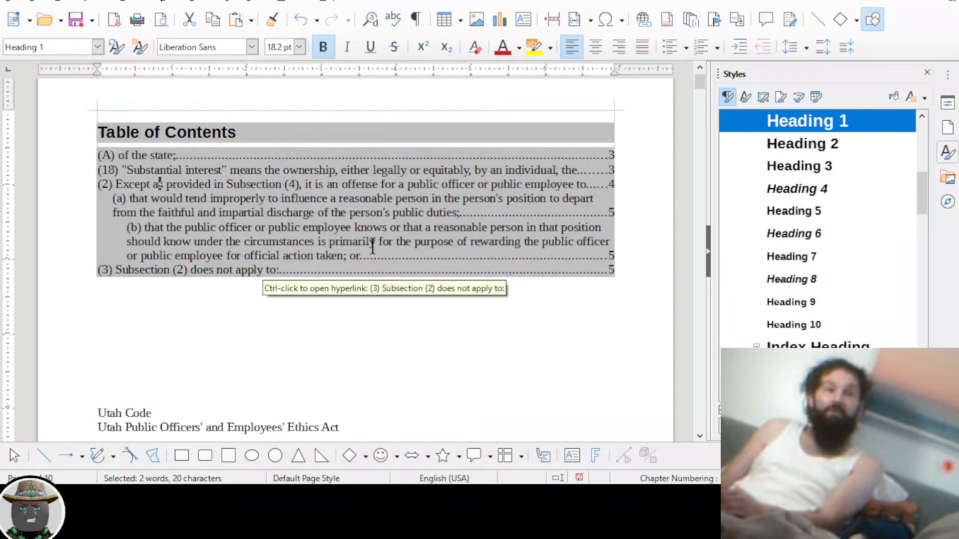
{"action": "left_click", "coordinate": [198, 264]}
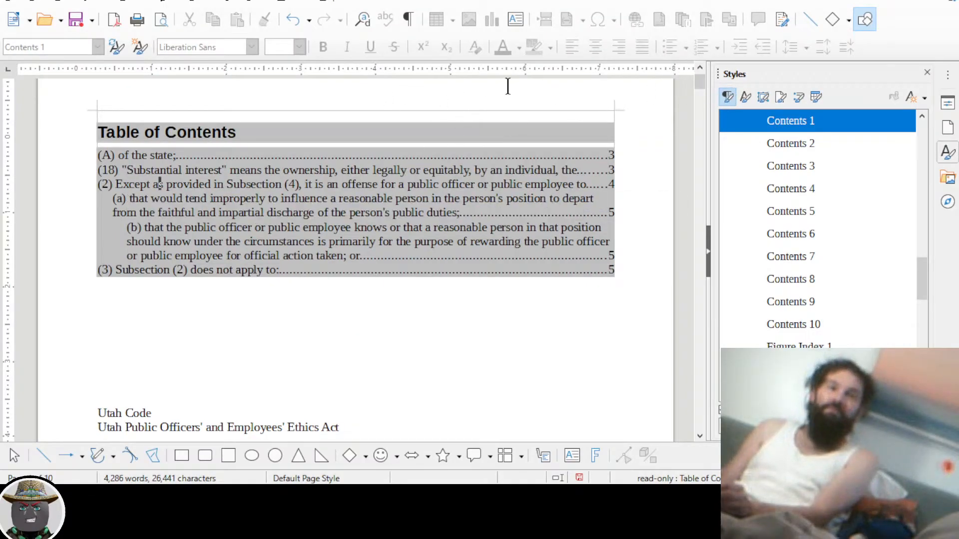
Move the live chat window up beside the table of contents and read the viewers' messages about paragraph formatting and serif section letters
{"action": "left_click_drag", "start_coordinate": [252, 127], "coordinate": [638, 154]}
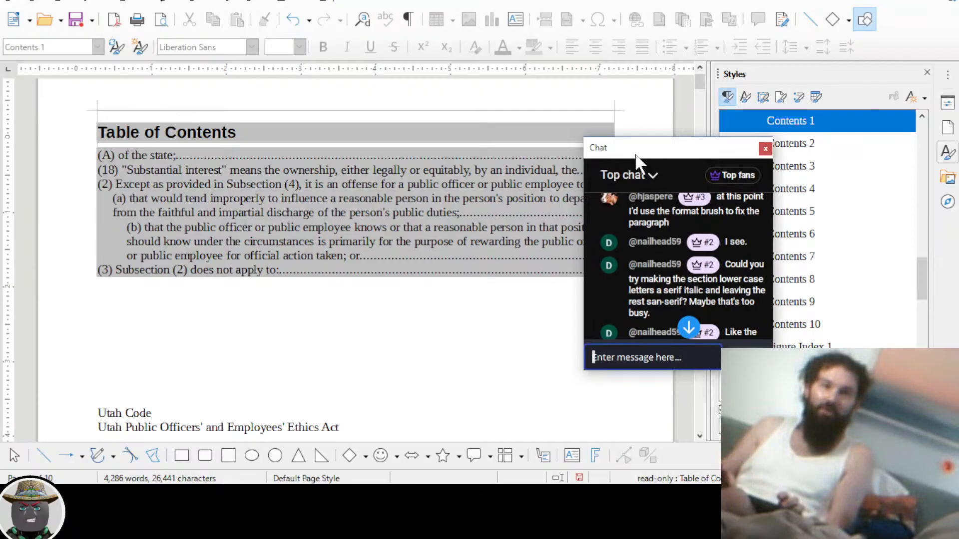
{"action": "left_click", "coordinate": [795, 34]}
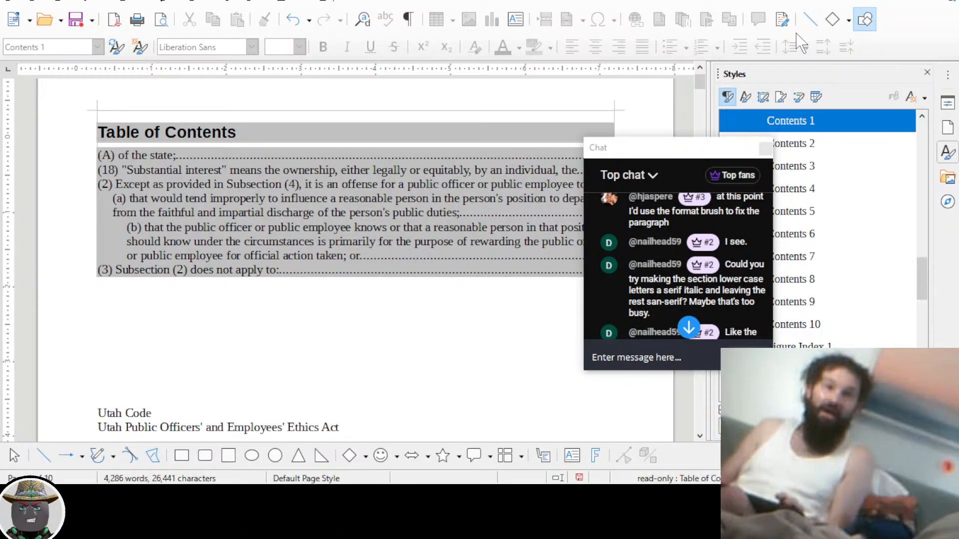
{"action": "left_click_drag", "start_coordinate": [688, 149], "coordinate": [770, 11]}
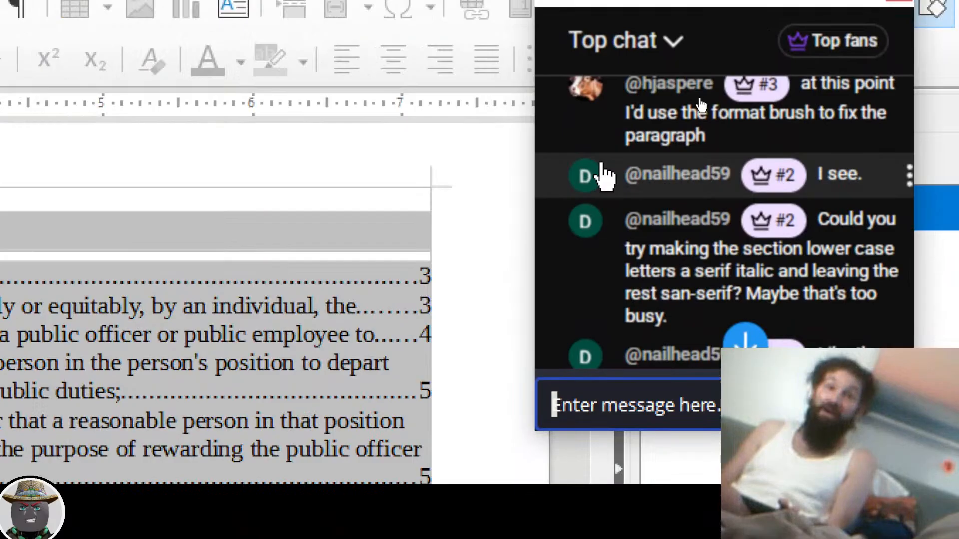
{"action": "scroll", "coordinate": [863, 261], "scroll_direction": "up", "scroll_amount": 3}
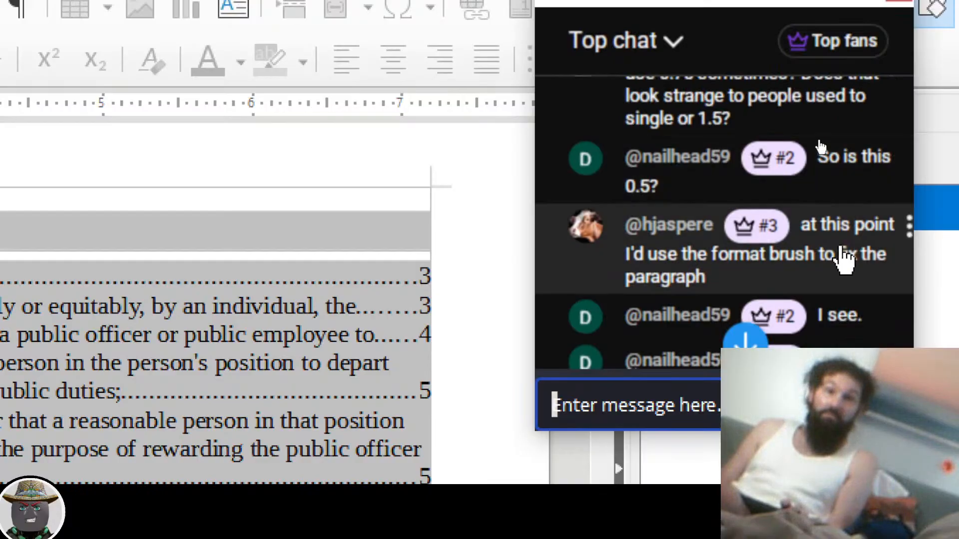
{"action": "scroll", "coordinate": [844, 257], "scroll_direction": "down", "scroll_amount": 3}
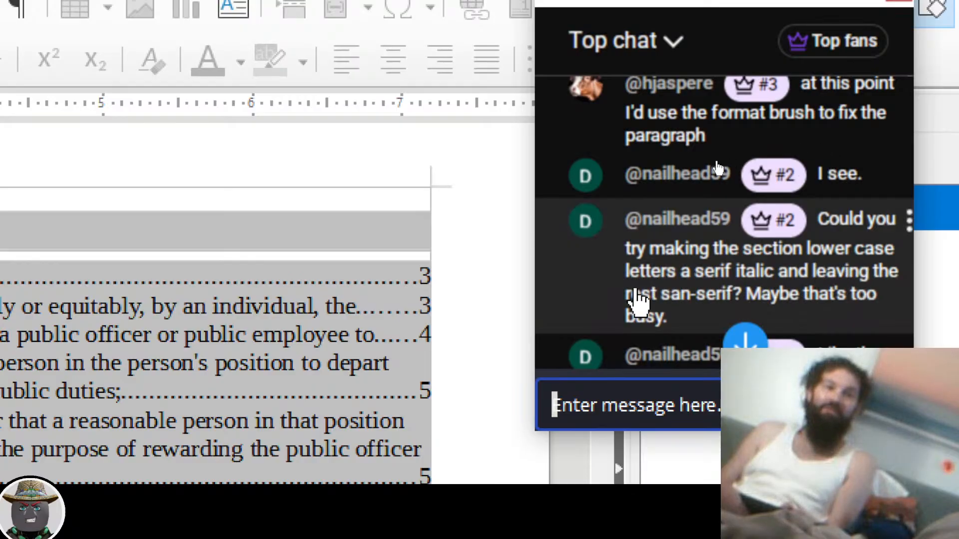
{"action": "scroll", "coordinate": [829, 277], "scroll_direction": "down", "scroll_amount": 5}
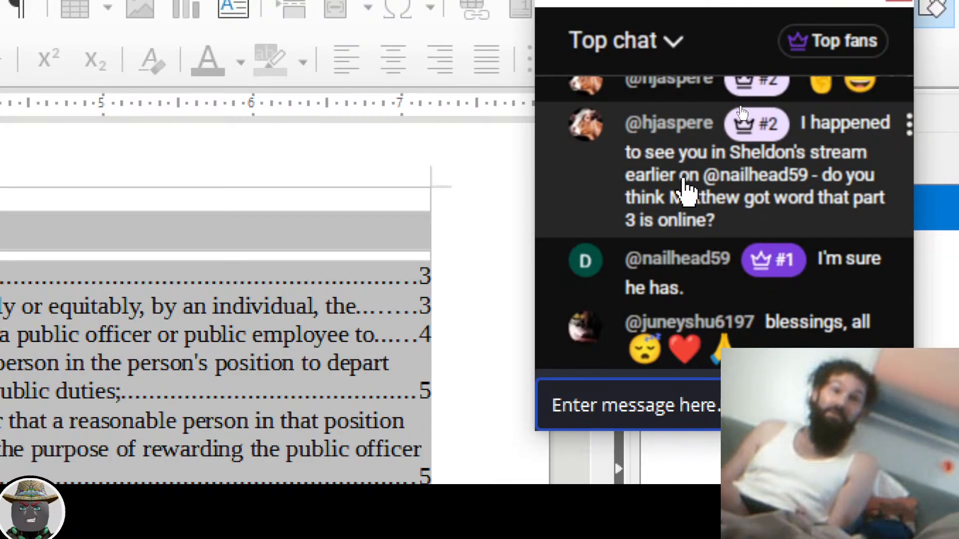
Look through the older chat messages on fonts and section formatting, and read the newest messages at the chat's end
{"action": "scroll", "coordinate": [825, 171], "scroll_direction": "up", "scroll_amount": 5}
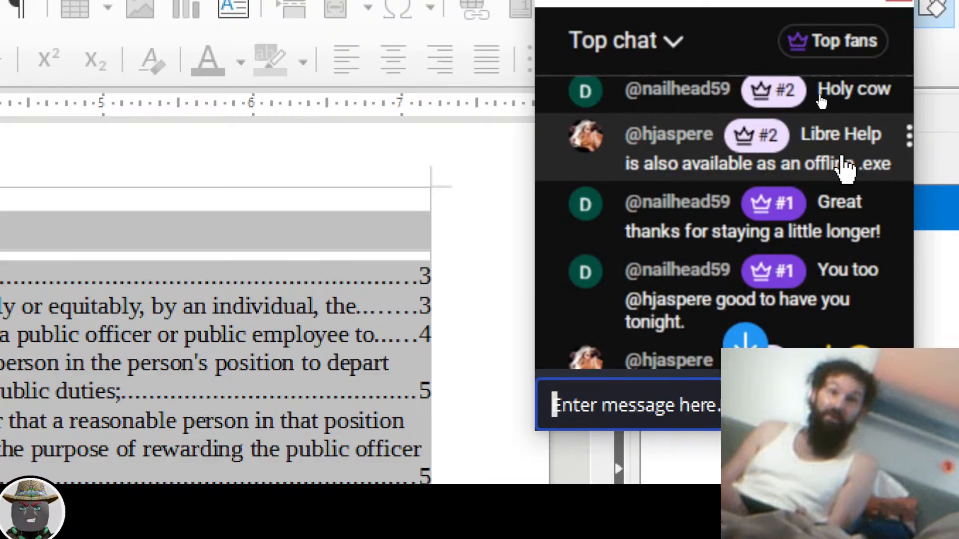
{"action": "scroll", "coordinate": [845, 167], "scroll_direction": "up", "scroll_amount": 5}
{"action": "scroll", "coordinate": [844, 165], "scroll_direction": "up", "scroll_amount": 4}
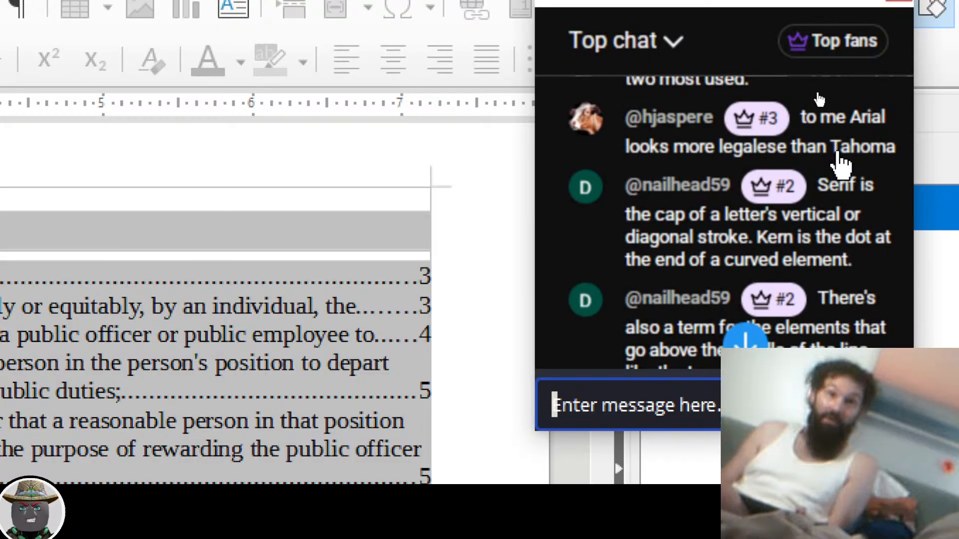
{"action": "scroll", "coordinate": [842, 164], "scroll_direction": "down", "scroll_amount": 5}
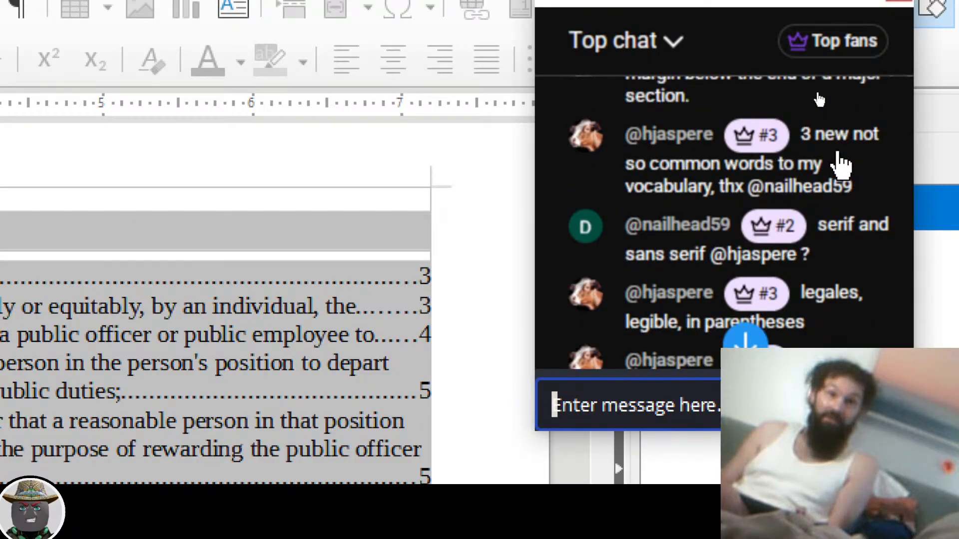
{"action": "scroll", "coordinate": [841, 165], "scroll_direction": "up", "scroll_amount": 5}
{"action": "scroll", "coordinate": [842, 164], "scroll_direction": "down", "scroll_amount": 4}
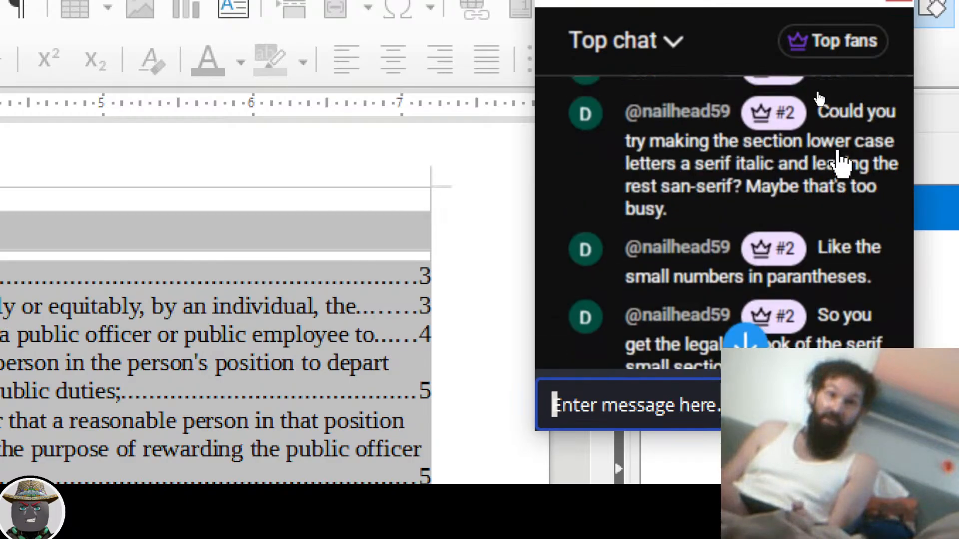
{"action": "scroll", "coordinate": [842, 164], "scroll_direction": "down", "scroll_amount": 10}
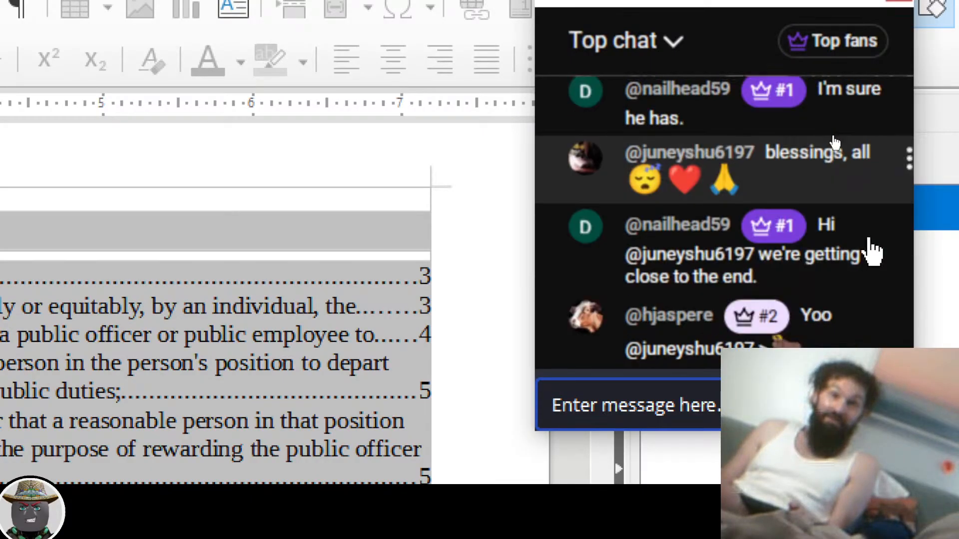
{"action": "scroll", "coordinate": [849, 244], "scroll_direction": "up", "scroll_amount": 3}
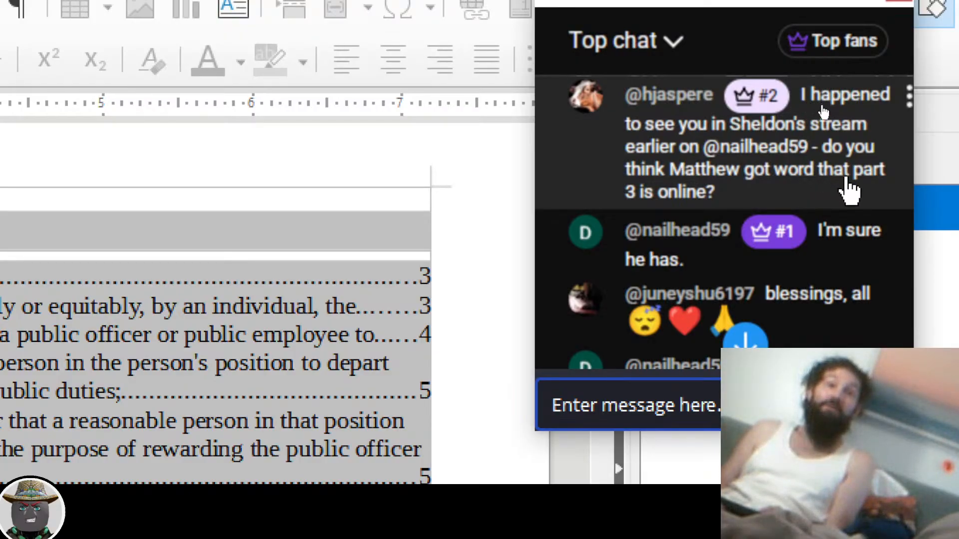
{"action": "scroll", "coordinate": [852, 191], "scroll_direction": "up", "scroll_amount": 3}
{"action": "scroll", "coordinate": [858, 200], "scroll_direction": "down", "scroll_amount": 3}
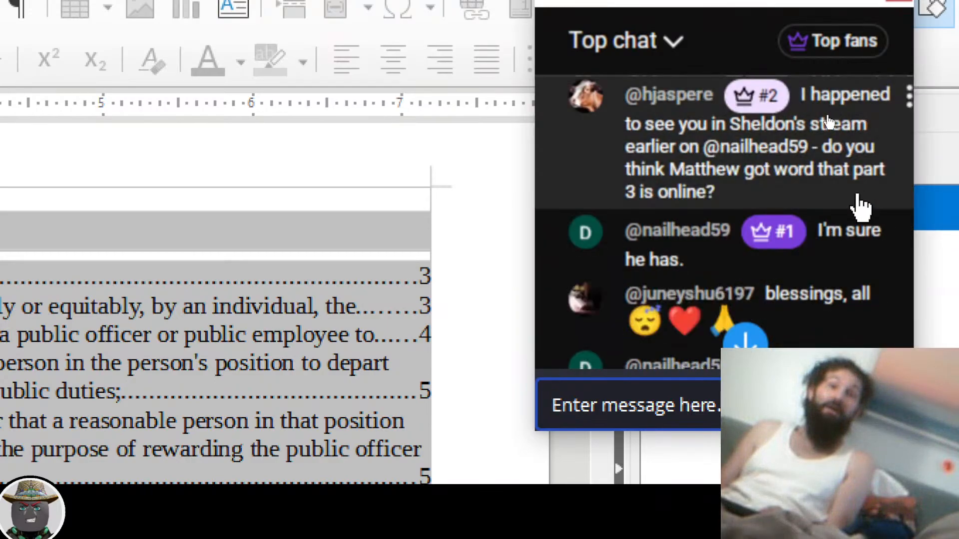
{"action": "scroll", "coordinate": [845, 229], "scroll_direction": "down", "scroll_amount": 3}
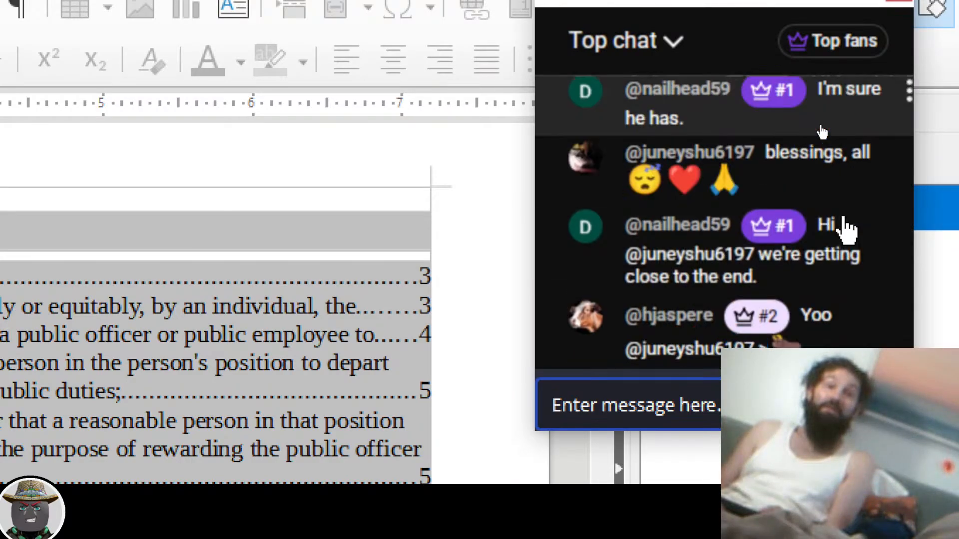
Find the typography discussion in the chat history and read the messages on Arial versus Tahoma, serifs, kerns and letter elements
{"action": "scroll", "coordinate": [852, 235], "scroll_direction": "up", "scroll_amount": 6}
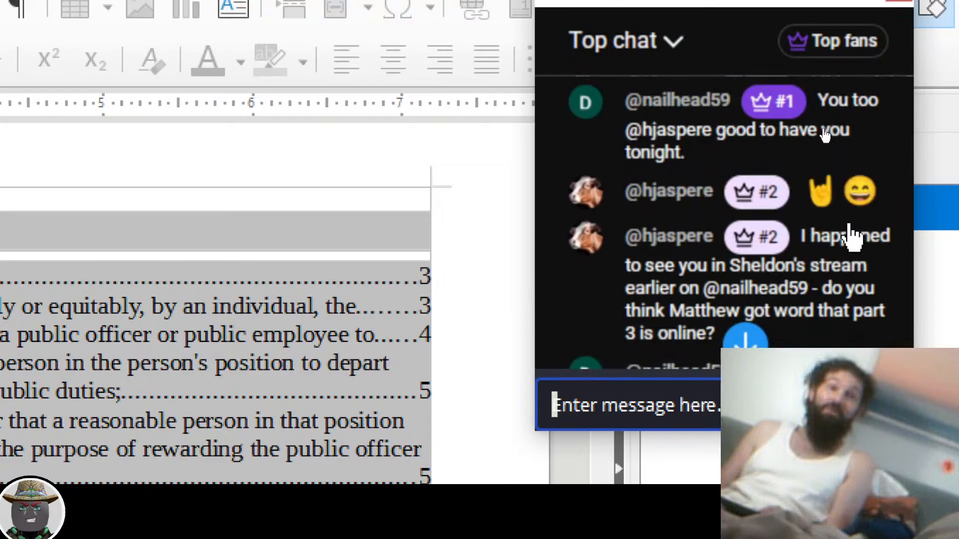
{"action": "scroll", "coordinate": [844, 236], "scroll_direction": "up", "scroll_amount": 3}
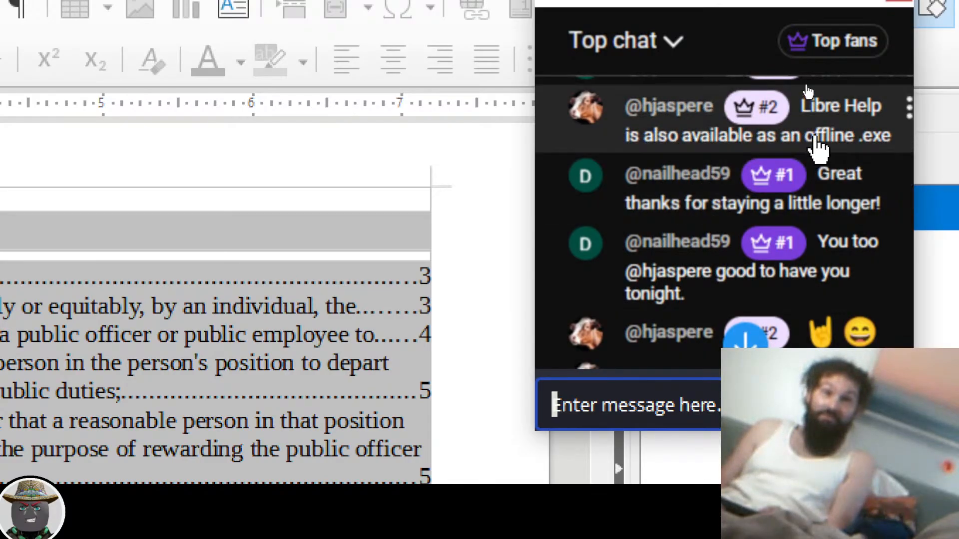
{"action": "scroll", "coordinate": [820, 146], "scroll_direction": "up", "scroll_amount": 6}
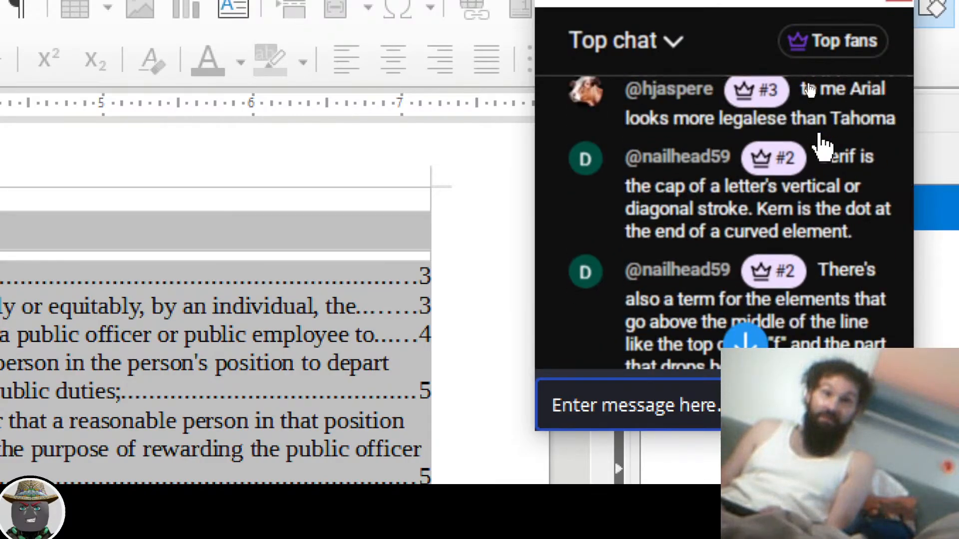
{"action": "scroll", "coordinate": [824, 145], "scroll_direction": "up", "scroll_amount": 3}
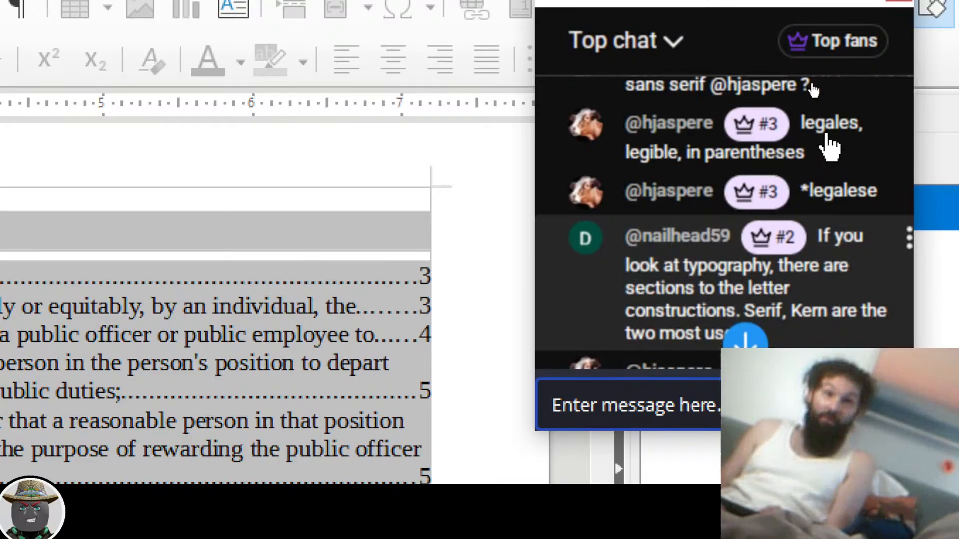
{"action": "scroll", "coordinate": [830, 148], "scroll_direction": "up", "scroll_amount": 2}
{"action": "scroll", "coordinate": [849, 187], "scroll_direction": "down", "scroll_amount": 5}
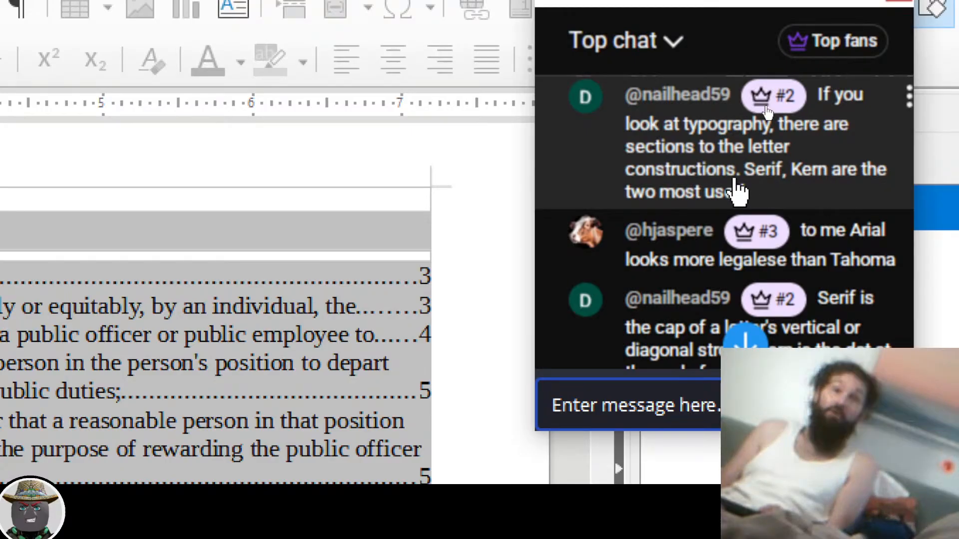
{"action": "left_click", "coordinate": [652, 172]}
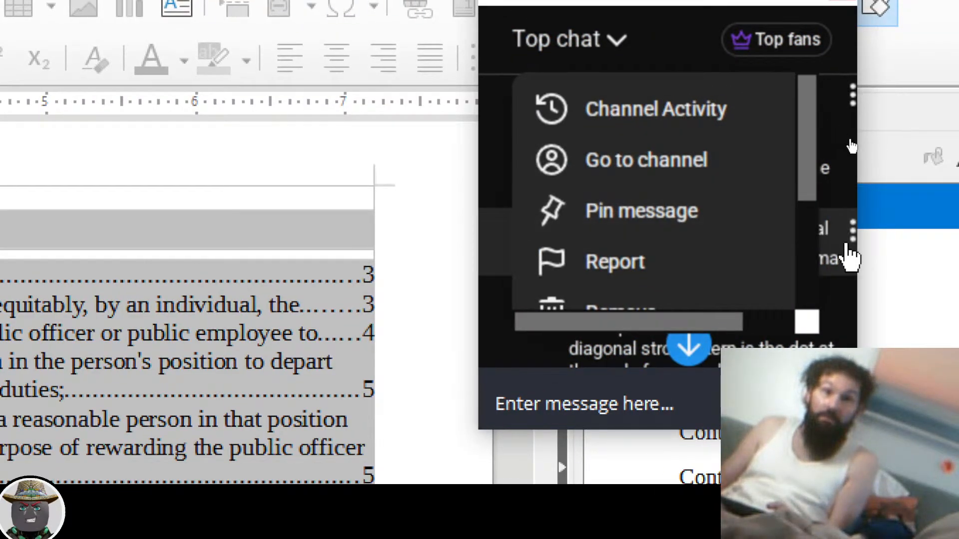
{"action": "left_click", "coordinate": [456, 179]}
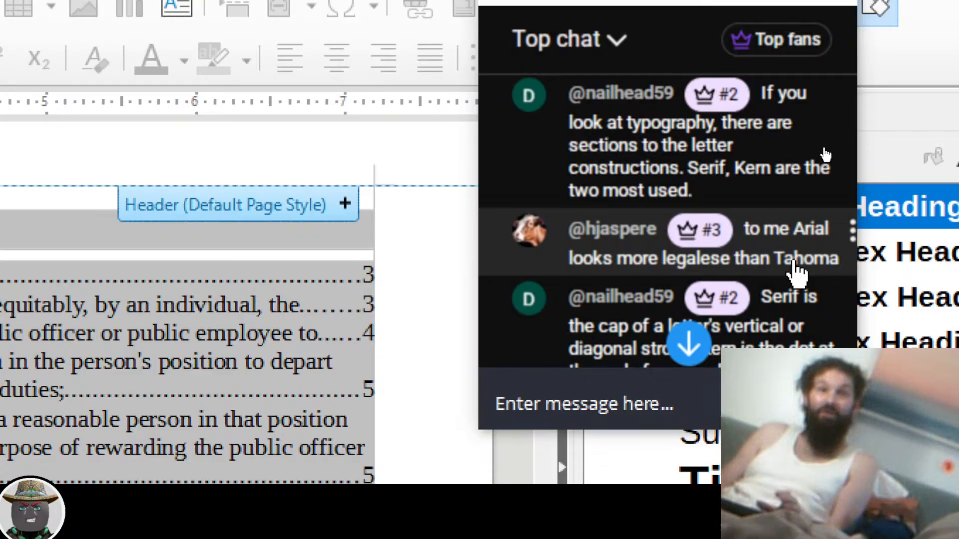
{"action": "scroll", "coordinate": [798, 274], "scroll_direction": "down", "scroll_amount": 3}
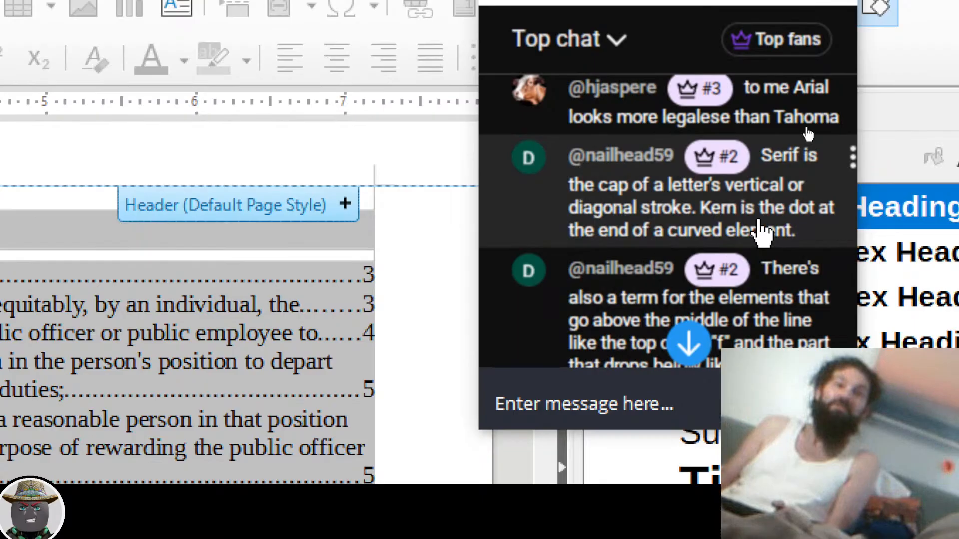
{"action": "scroll", "coordinate": [761, 232], "scroll_direction": "down", "scroll_amount": 3}
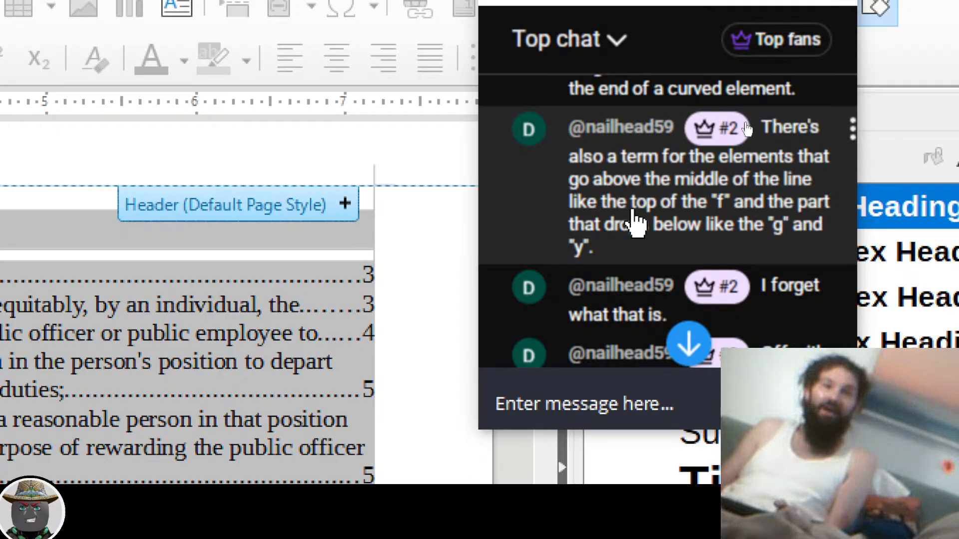
Read the remaining chat messages, from the terms for letter elements through the table of contents and offline Libre Help remarks to the newest ones
{"action": "scroll", "coordinate": [649, 225], "scroll_direction": "down", "scroll_amount": 3}
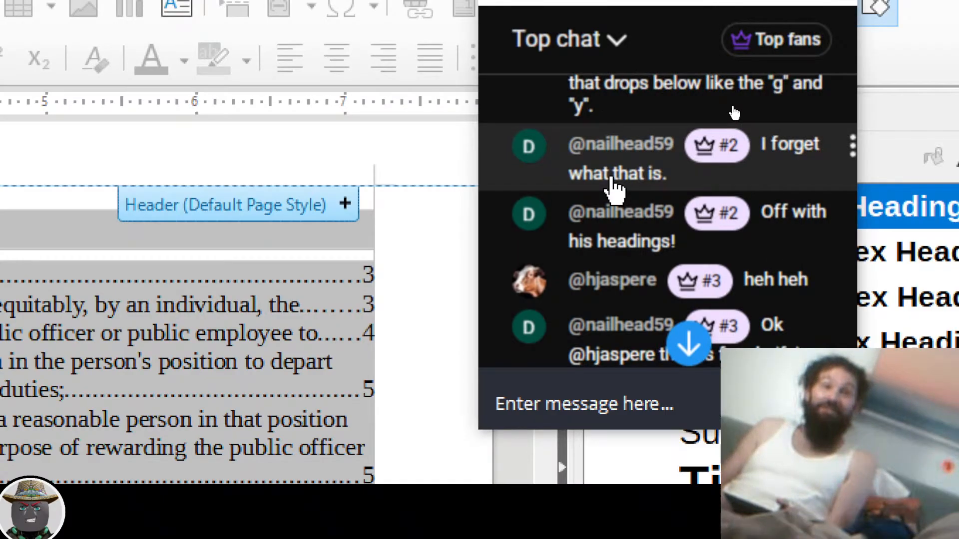
{"action": "scroll", "coordinate": [614, 187], "scroll_direction": "up", "scroll_amount": 3}
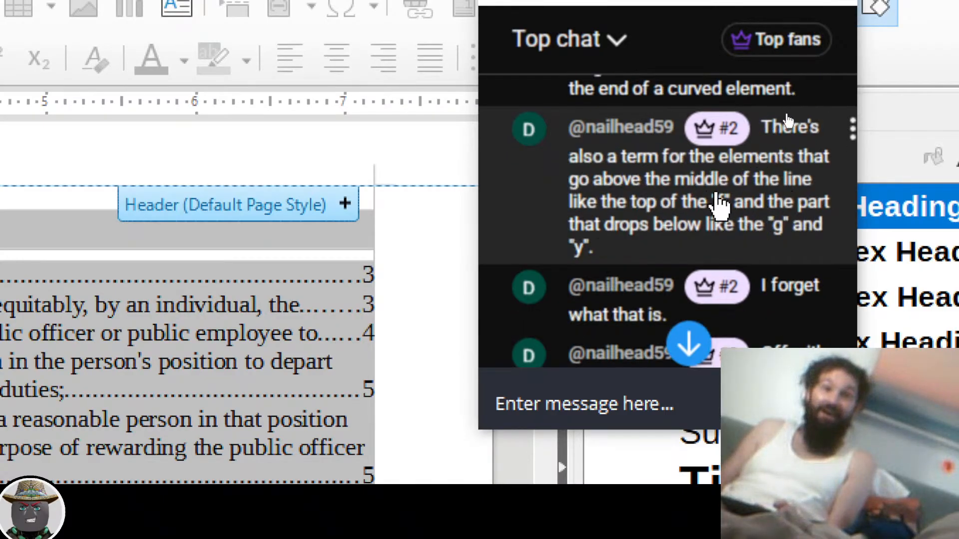
{"action": "scroll", "coordinate": [764, 192], "scroll_direction": "down", "scroll_amount": 3}
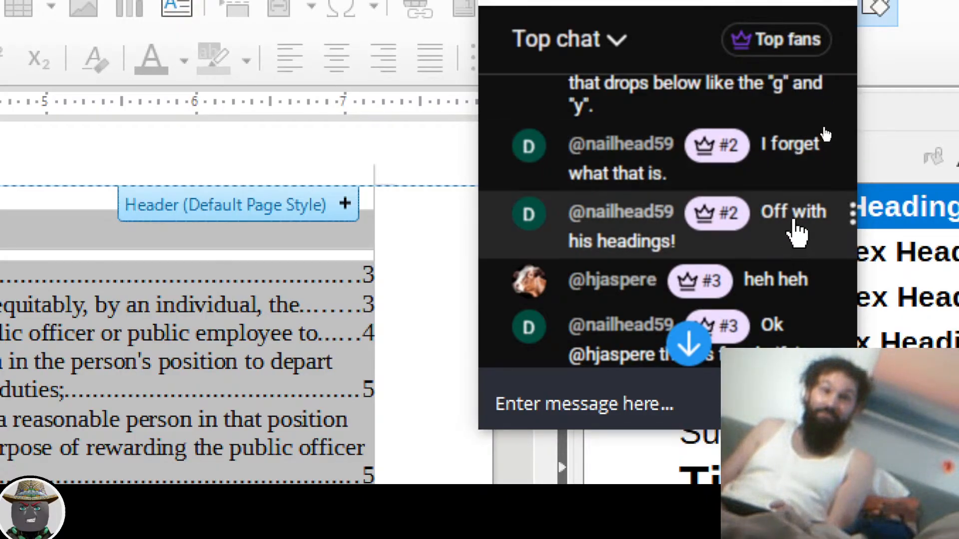
{"action": "scroll", "coordinate": [798, 232], "scroll_direction": "down", "scroll_amount": 3}
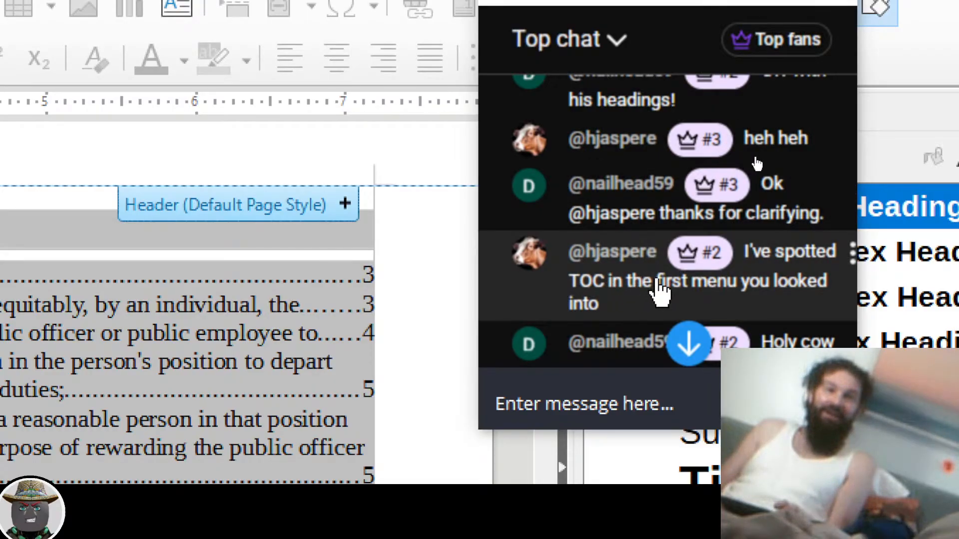
{"action": "scroll", "coordinate": [658, 286], "scroll_direction": "down", "scroll_amount": 1}
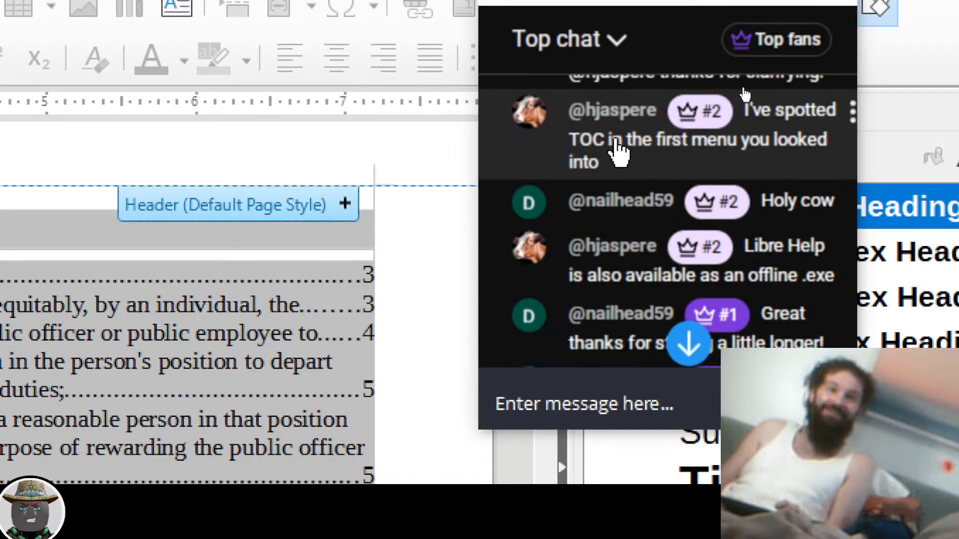
{"action": "scroll", "coordinate": [682, 222], "scroll_direction": "down", "scroll_amount": 1}
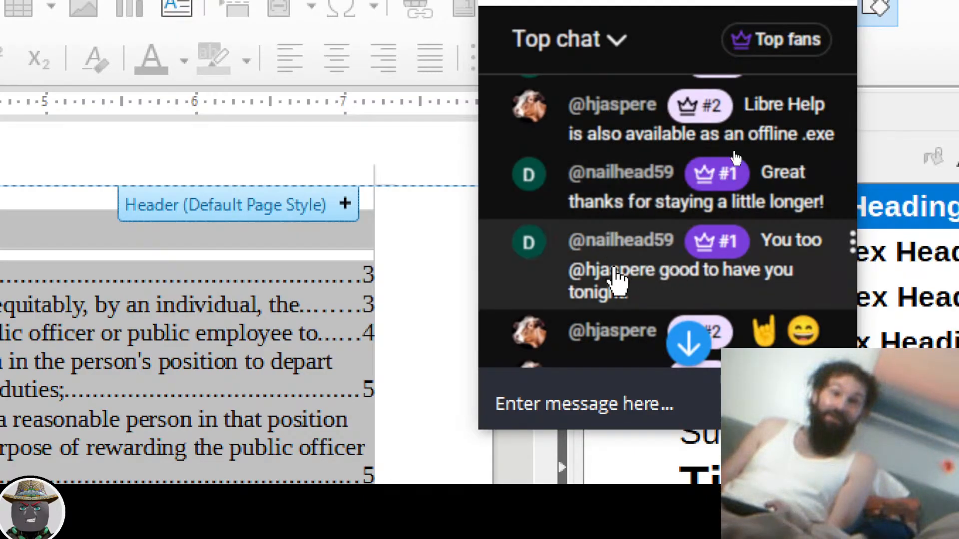
{"action": "scroll", "coordinate": [632, 264], "scroll_direction": "down", "scroll_amount": 1}
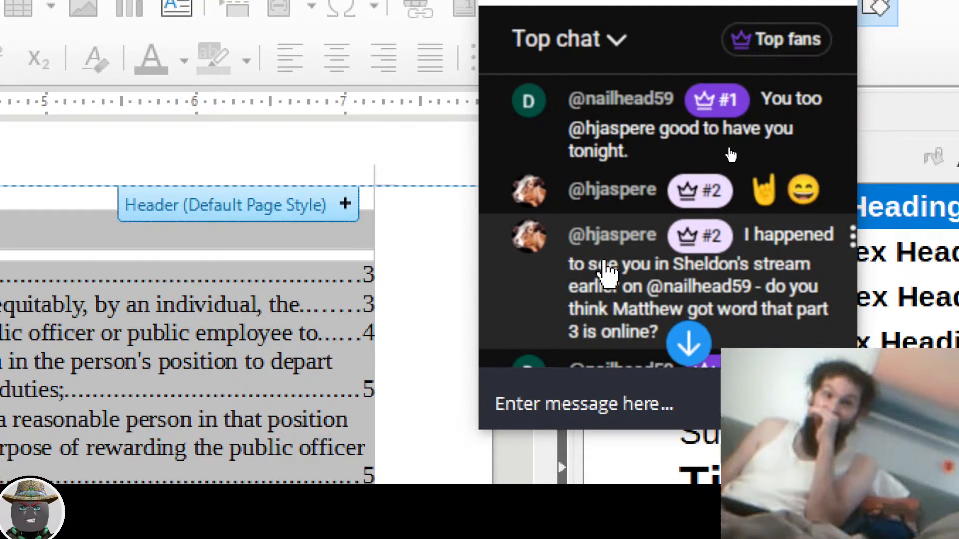
{"action": "scroll", "coordinate": [753, 263], "scroll_direction": "down", "scroll_amount": 1}
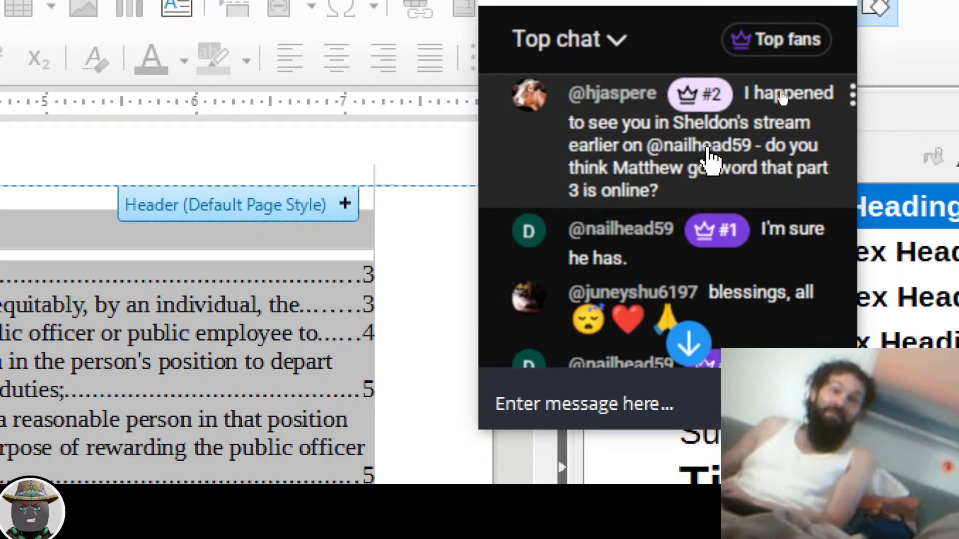
{"action": "scroll", "coordinate": [709, 154], "scroll_direction": "down", "scroll_amount": 3}
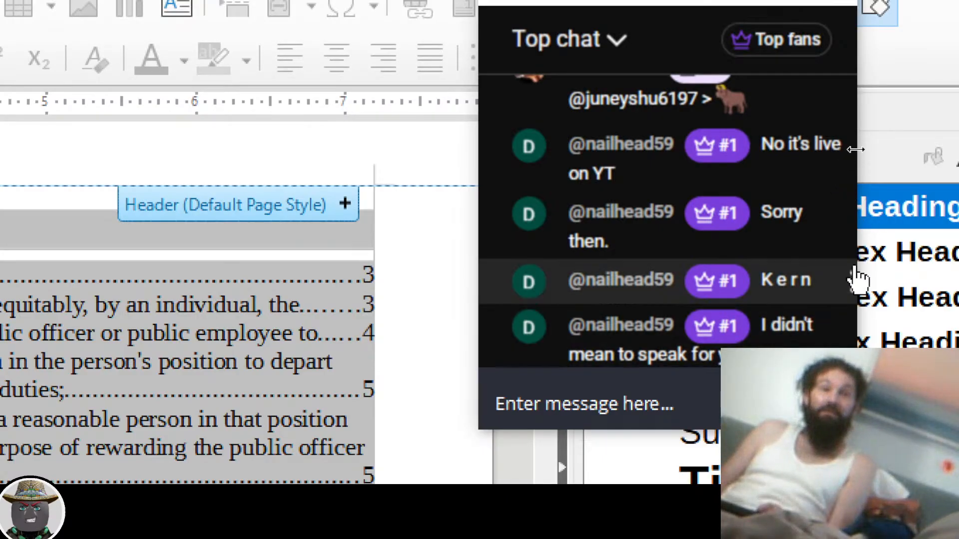
{"action": "scroll", "coordinate": [799, 254], "scroll_direction": "up", "scroll_amount": 3}
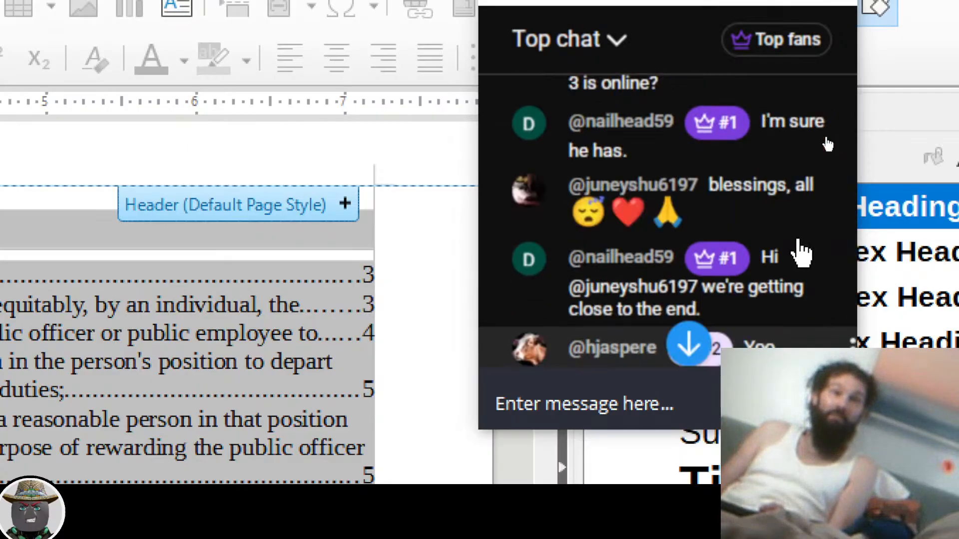
{"action": "scroll", "coordinate": [802, 255], "scroll_direction": "up", "scroll_amount": 3}
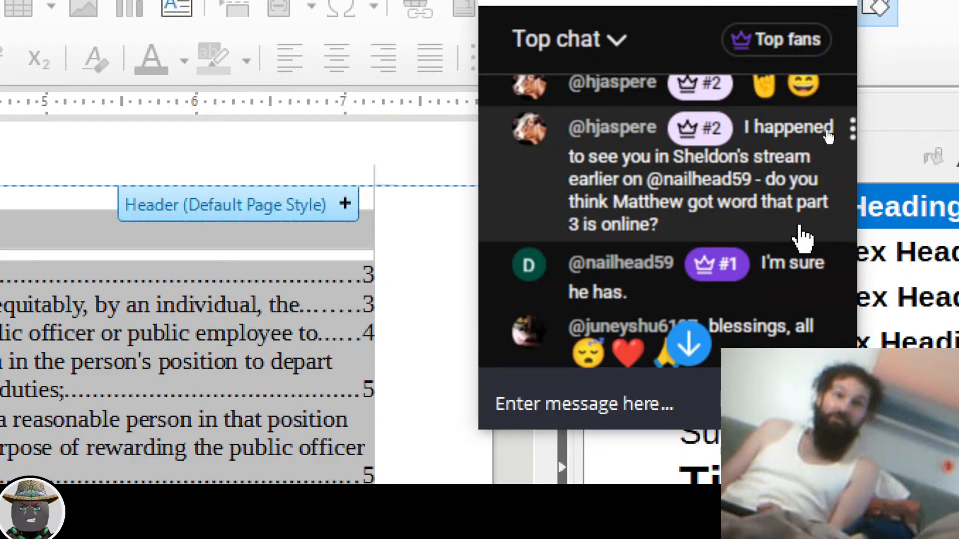
{"action": "scroll", "coordinate": [803, 239], "scroll_direction": "down", "scroll_amount": 5}
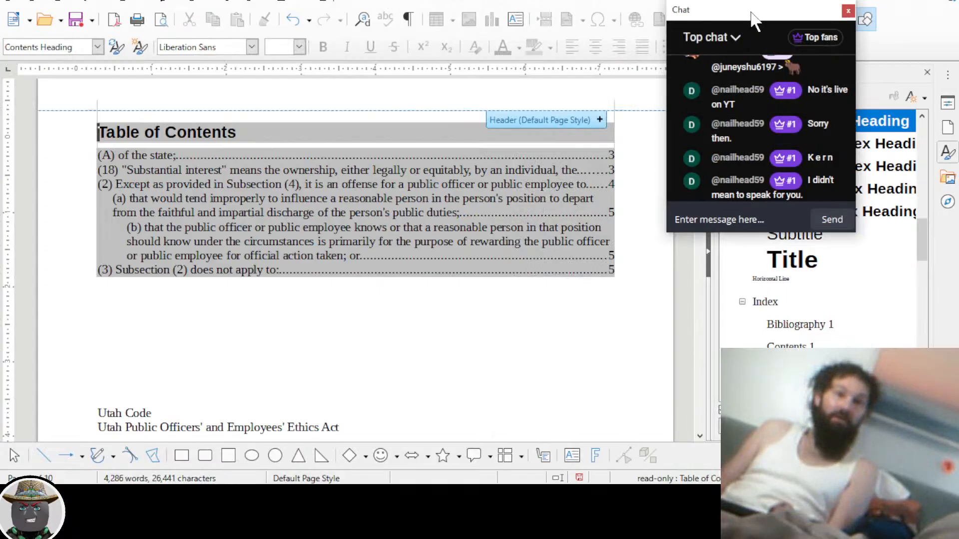
Move the chat window clear of the document and compare the table of contents with the first two section headings
{"action": "left_click_drag", "start_coordinate": [755, 20], "coordinate": [815, 162]}
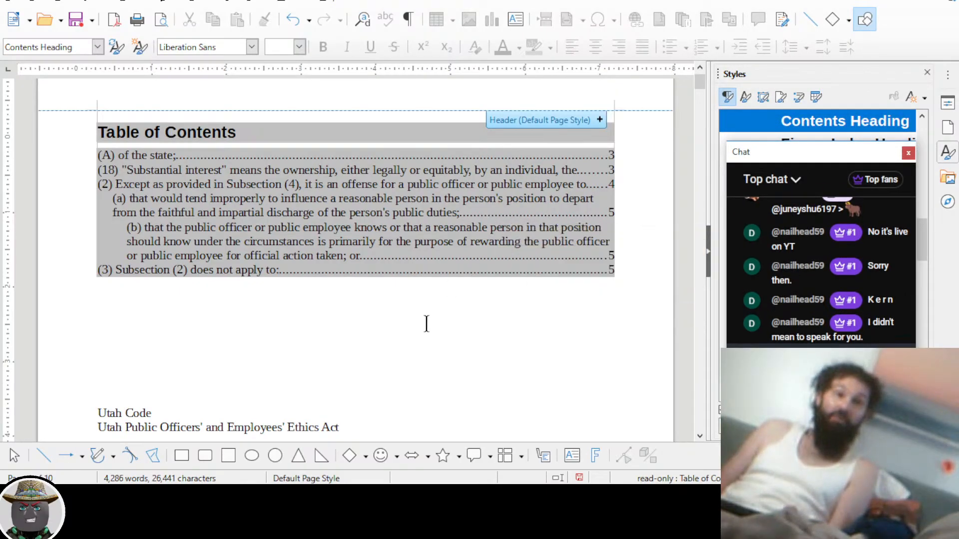
{"action": "scroll", "coordinate": [475, 325], "scroll_direction": "up", "scroll_amount": 1}
{"action": "scroll", "coordinate": [475, 325], "scroll_direction": "down", "scroll_amount": 5}
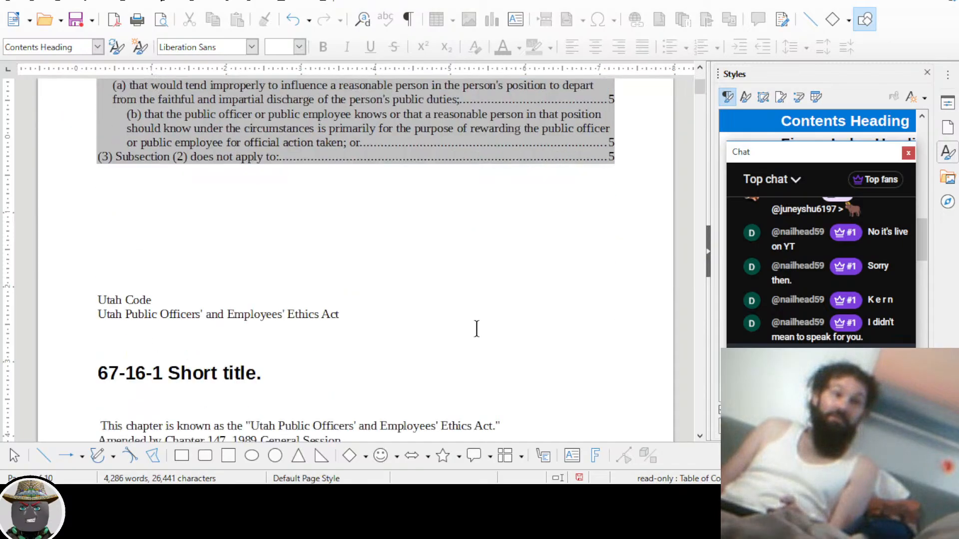
{"action": "scroll", "coordinate": [476, 328], "scroll_direction": "down", "scroll_amount": 3}
{"action": "scroll", "coordinate": [543, 319], "scroll_direction": "down", "scroll_amount": 2}
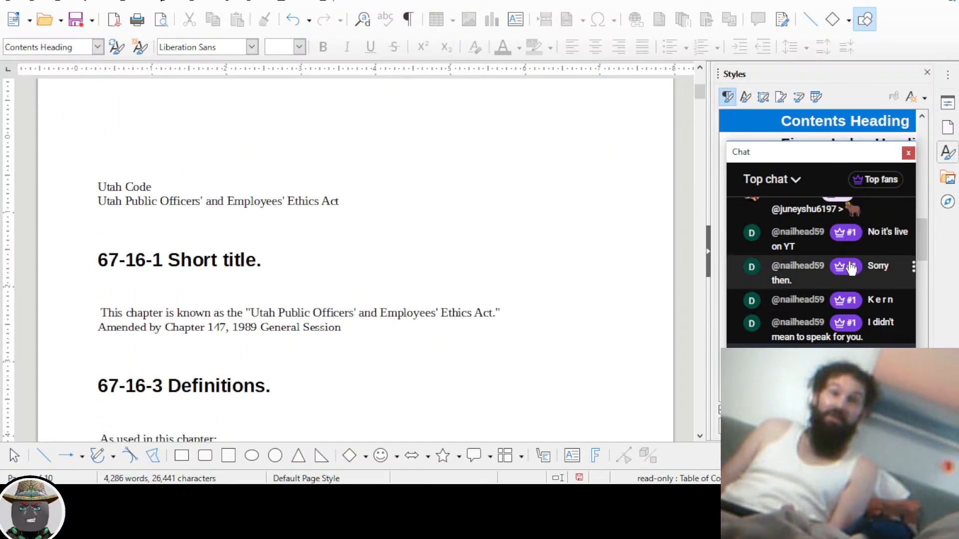
{"action": "scroll", "coordinate": [583, 257], "scroll_direction": "up", "scroll_amount": 3}
{"action": "scroll", "coordinate": [584, 257], "scroll_direction": "up", "scroll_amount": 5}
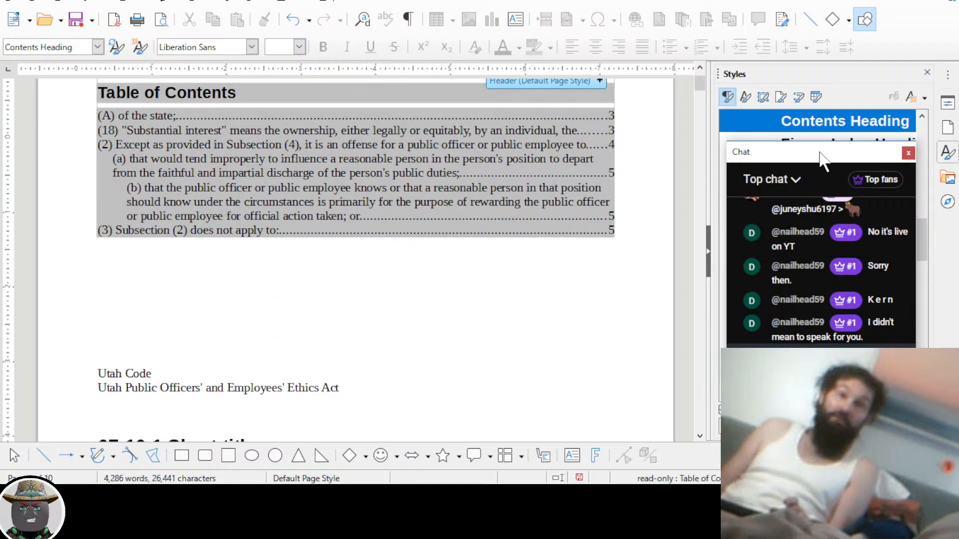
Move the chat window off the styles list and apply the Heading 6 style to the line (7) "Filing clerk" means:
{"action": "left_click_drag", "start_coordinate": [821, 158], "coordinate": [486, 162]}
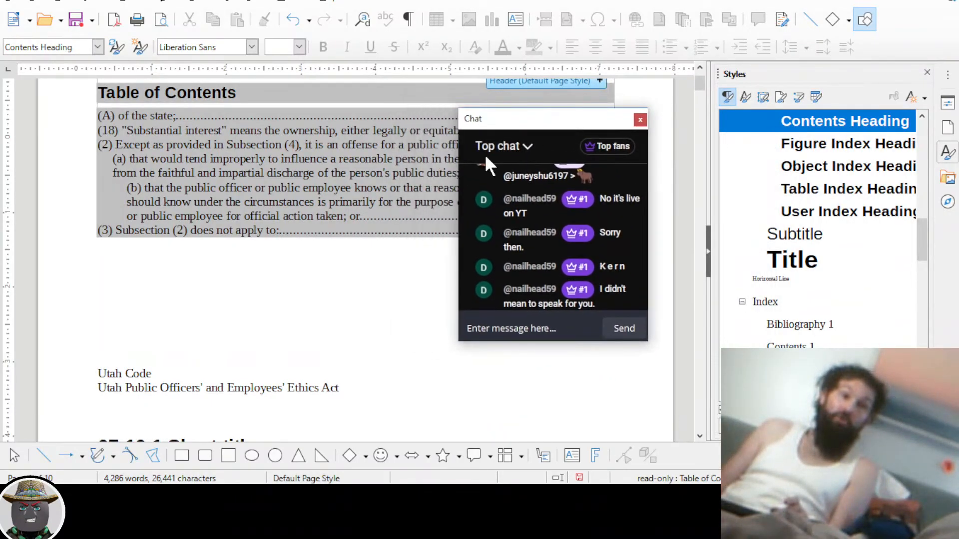
{"action": "scroll", "coordinate": [253, 272], "scroll_direction": "down", "scroll_amount": 15}
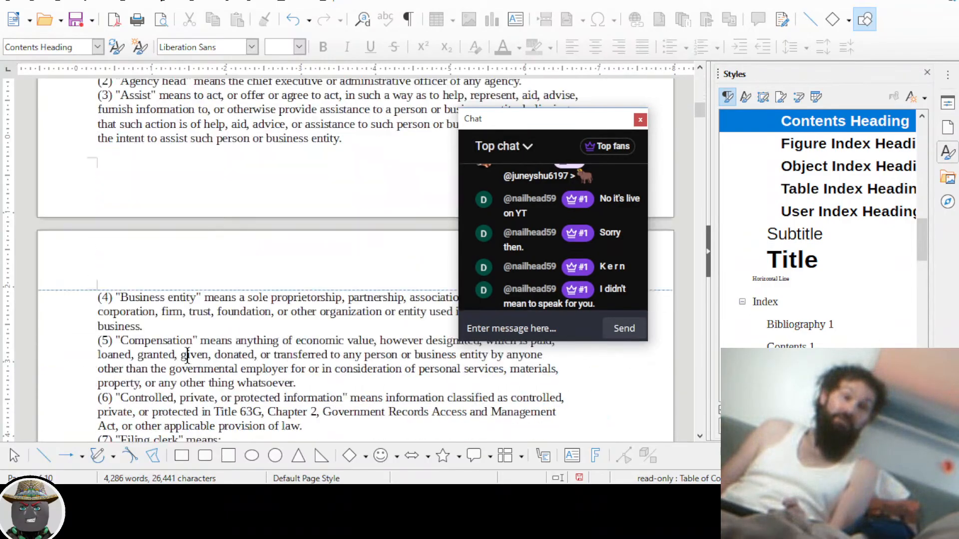
{"action": "scroll", "coordinate": [187, 356], "scroll_direction": "down", "scroll_amount": 1}
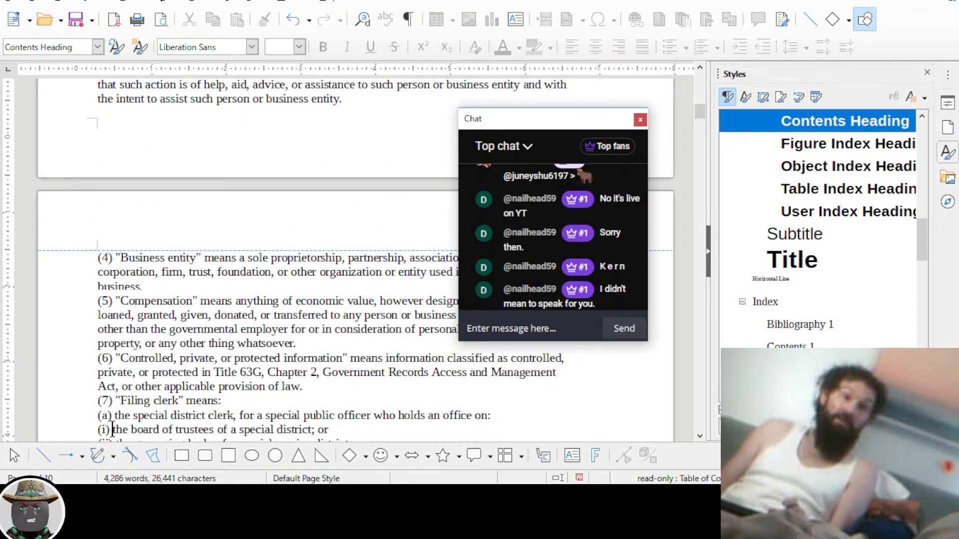
{"action": "left_click_drag", "start_coordinate": [101, 401], "coordinate": [221, 401]}
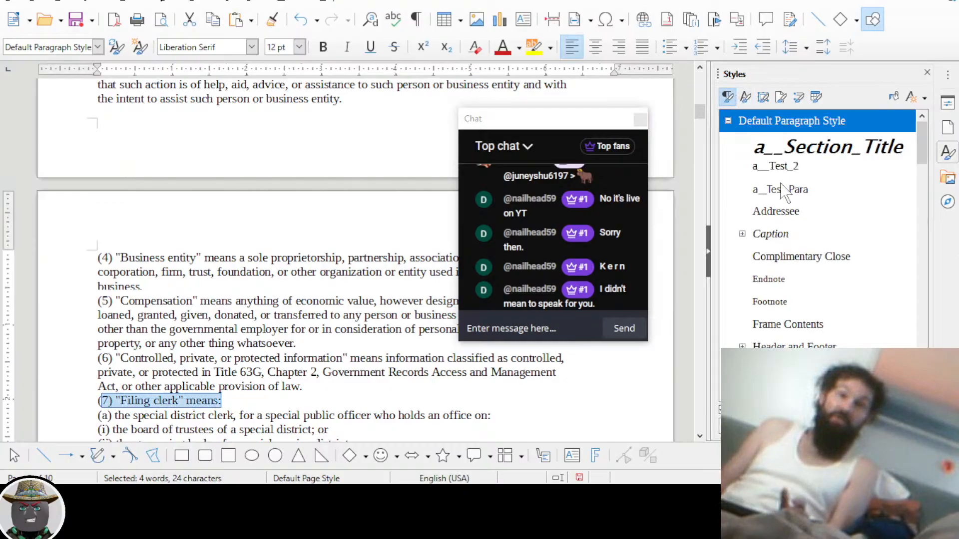
{"action": "scroll", "coordinate": [789, 224], "scroll_direction": "down", "scroll_amount": 3}
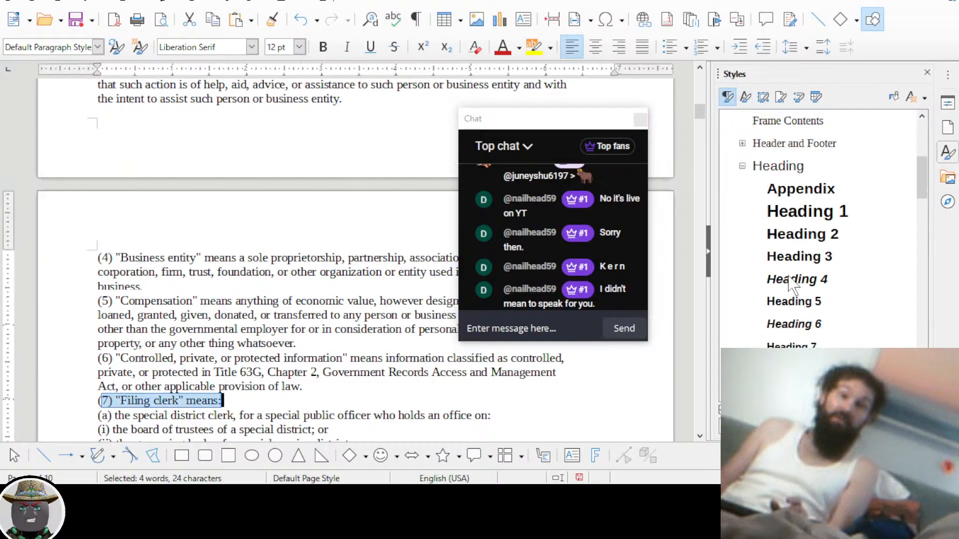
{"action": "double_click", "coordinate": [796, 324]}
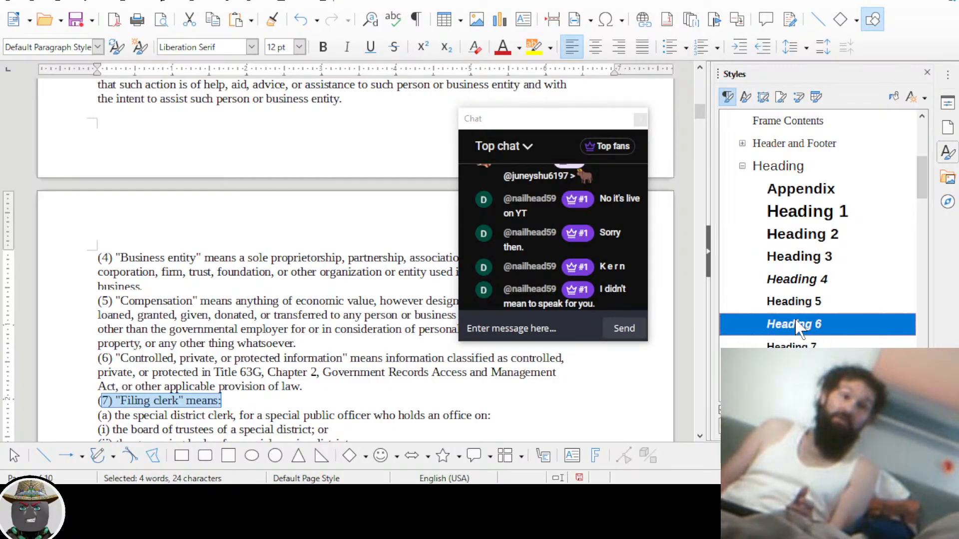
Apply the Heading 7 style to subsection (a) on the special district clerk, under the "Filing clerk" line
{"action": "left_click", "coordinate": [148, 421]}
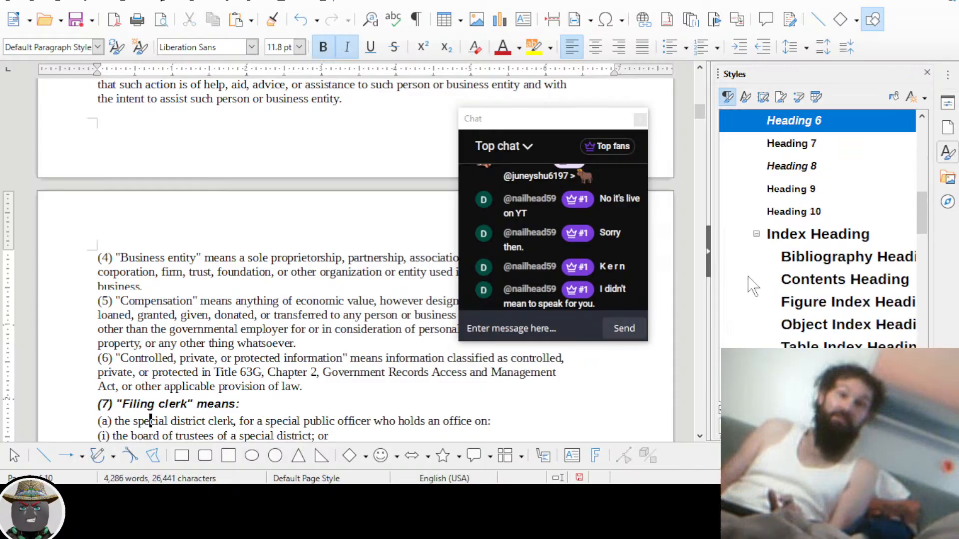
{"action": "scroll", "coordinate": [752, 285], "scroll_direction": "up", "scroll_amount": 2}
{"action": "double_click", "coordinate": [794, 279]}
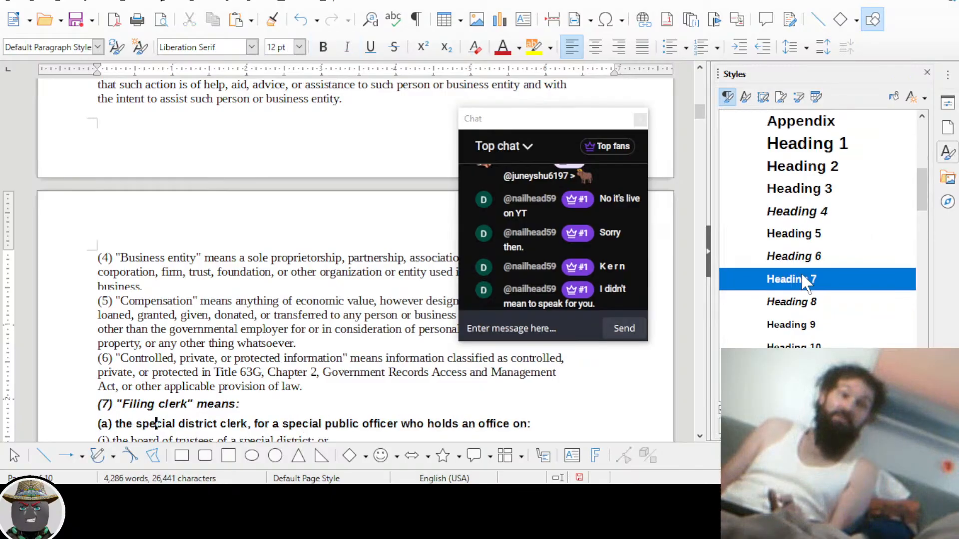
Apply the Heading 5 style to the line "Act, or other applicable provision of law." above the "Filing clerk" line
{"action": "triple_click", "coordinate": [250, 386]}
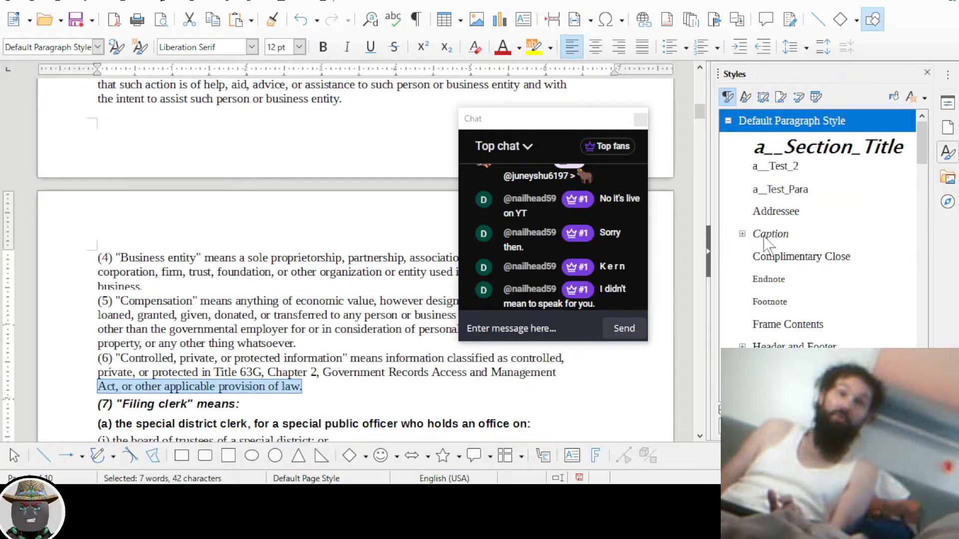
{"action": "scroll", "coordinate": [768, 245], "scroll_direction": "down", "scroll_amount": 3}
{"action": "left_click", "coordinate": [802, 234]}
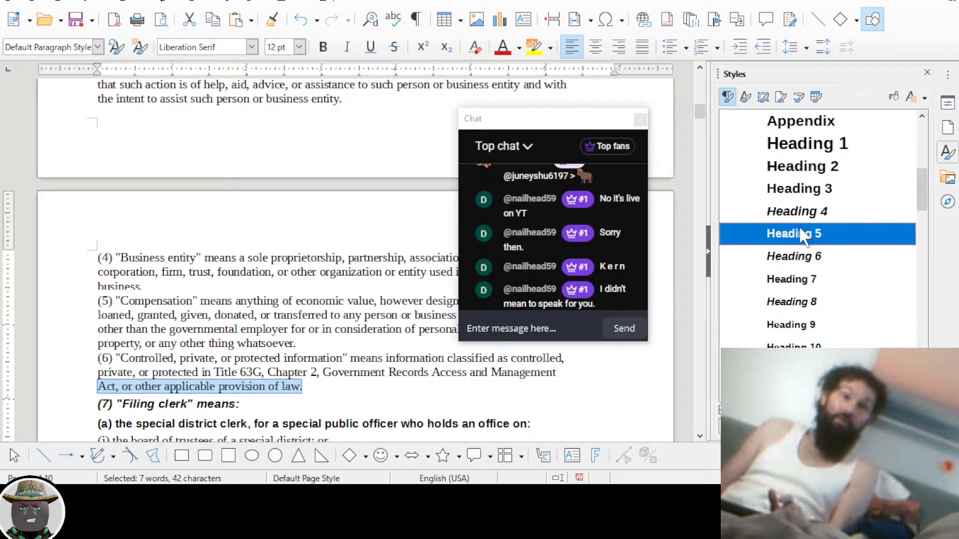
{"action": "double_click", "coordinate": [802, 234]}
{"action": "scroll", "coordinate": [166, 310], "scroll_direction": "down", "scroll_amount": 3}
{"action": "left_click", "coordinate": [167, 312]}
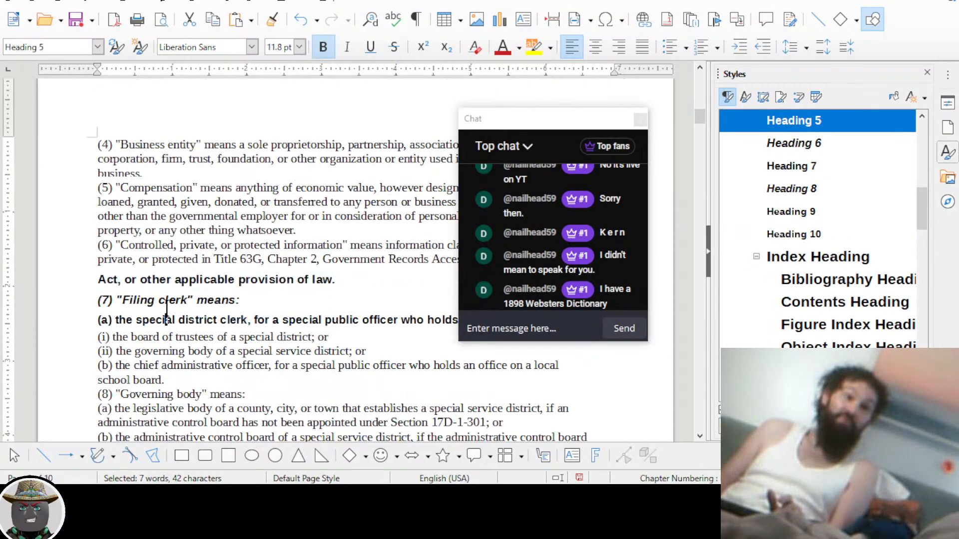
{"action": "left_click_drag", "start_coordinate": [158, 280], "coordinate": [157, 299]}
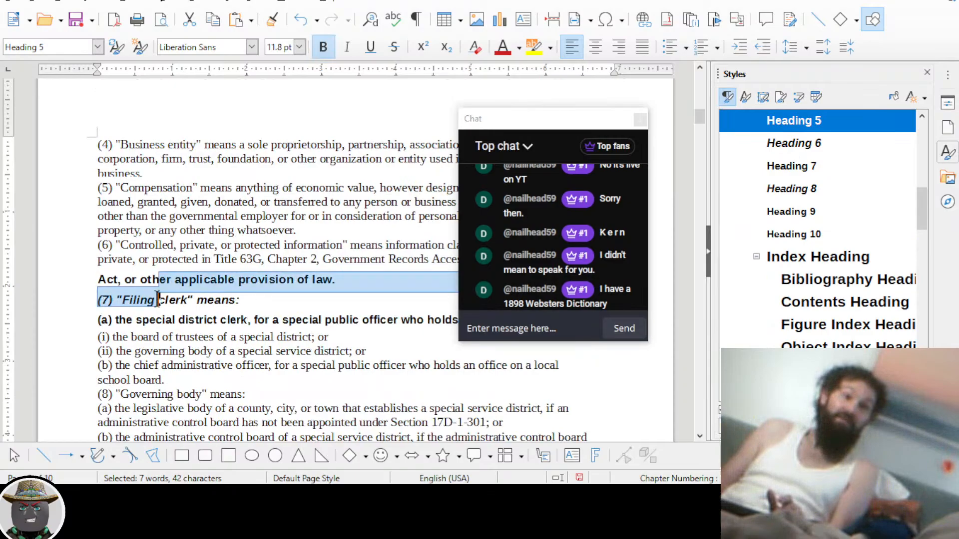
{"action": "left_click", "coordinate": [134, 299]}
Apply the Heading 6 style to item (i) on the board of trustees and compare it with the styled lines above
{"action": "scroll", "coordinate": [194, 336], "scroll_direction": "up", "scroll_amount": 3}
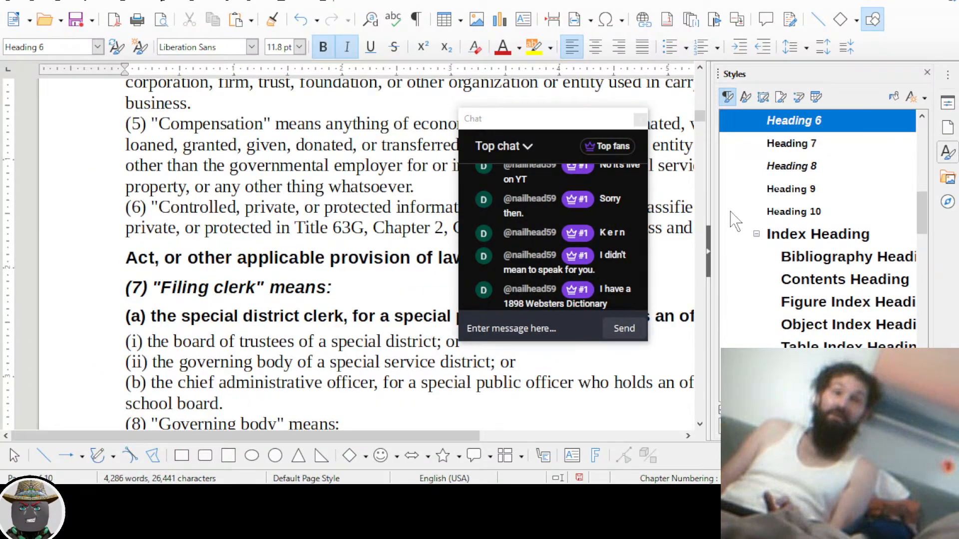
{"action": "left_click", "coordinate": [224, 338]}
{"action": "scroll", "coordinate": [810, 295], "scroll_direction": "down", "scroll_amount": 1}
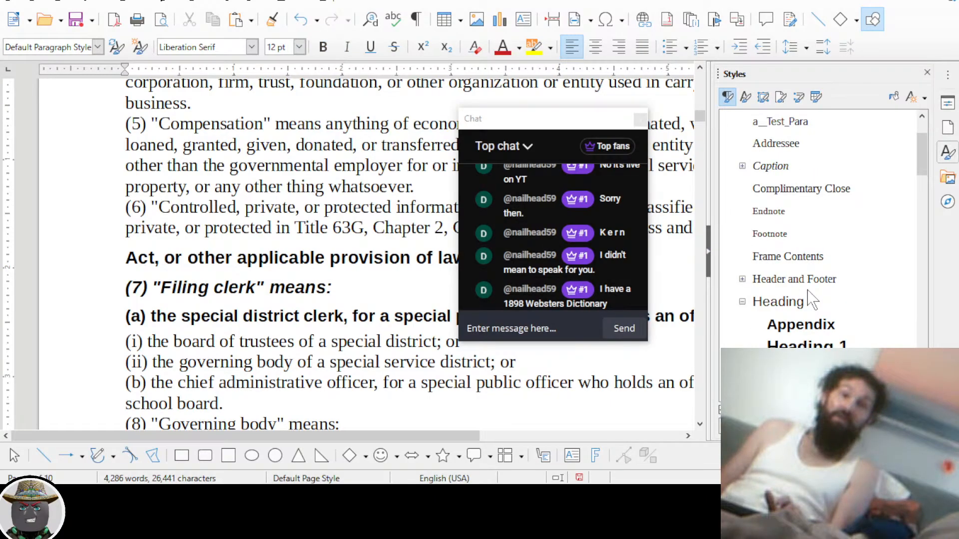
{"action": "scroll", "coordinate": [809, 300], "scroll_direction": "down", "scroll_amount": 3}
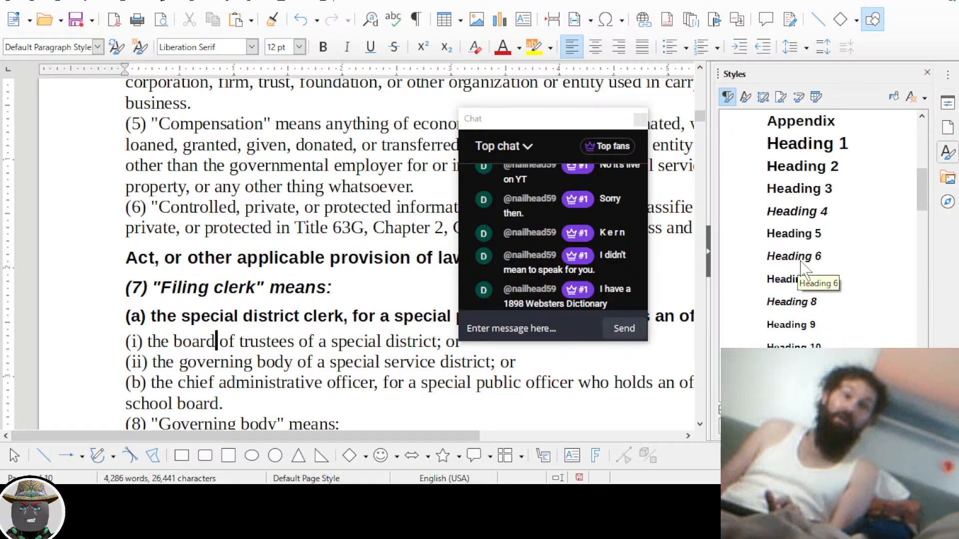
{"action": "double_click", "coordinate": [802, 262]}
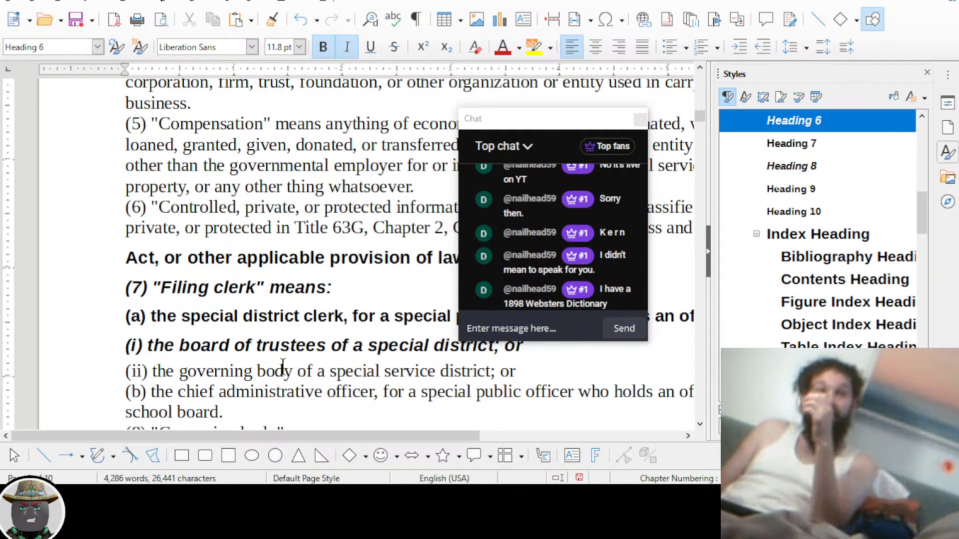
{"action": "left_click", "coordinate": [229, 335]}
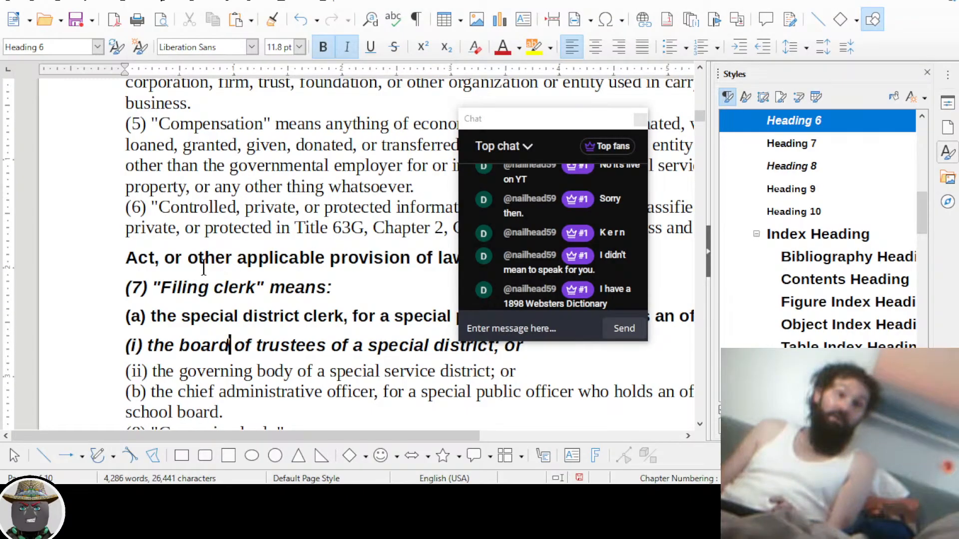
{"action": "scroll", "coordinate": [194, 268], "scroll_direction": "down", "scroll_amount": 2}
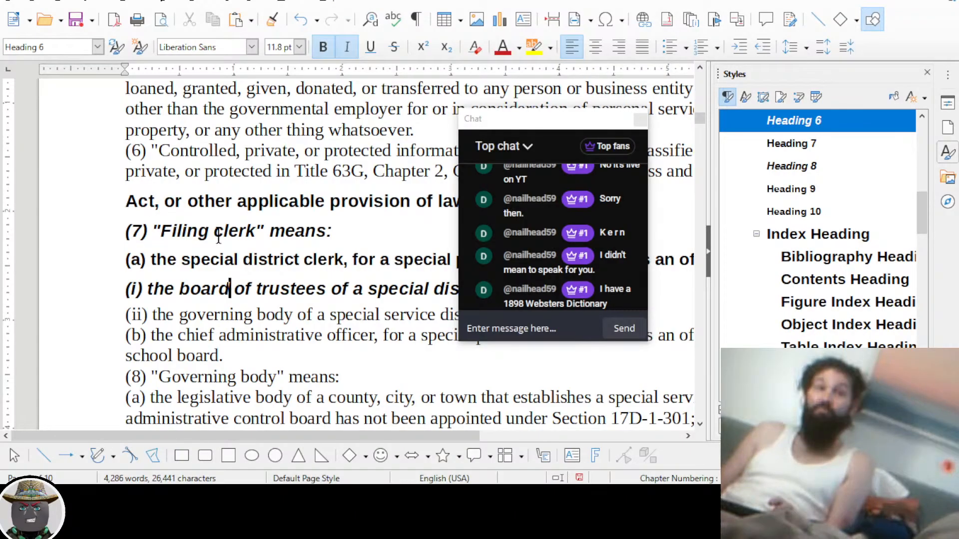
{"action": "scroll", "coordinate": [145, 150], "scroll_direction": "up", "scroll_amount": 2}
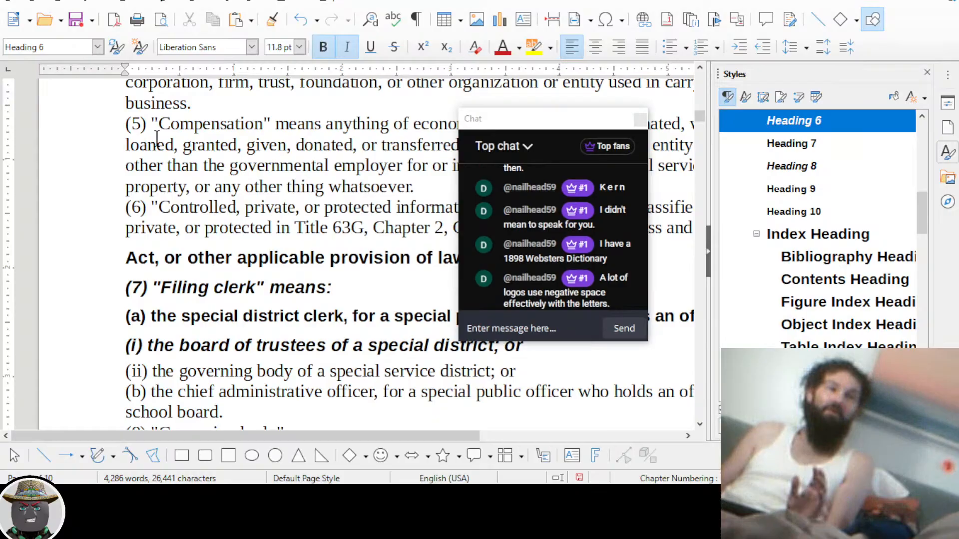
Shift the chat window slightly aside and read back through its recent messages
{"action": "mouse_move", "coordinate": [526, 121]}
{"action": "left_mouse_down"}
{"action": "mouse_move", "coordinate": [570, 115]}
{"action": "mouse_move", "coordinate": [539, 118]}
{"action": "left_mouse_up"}
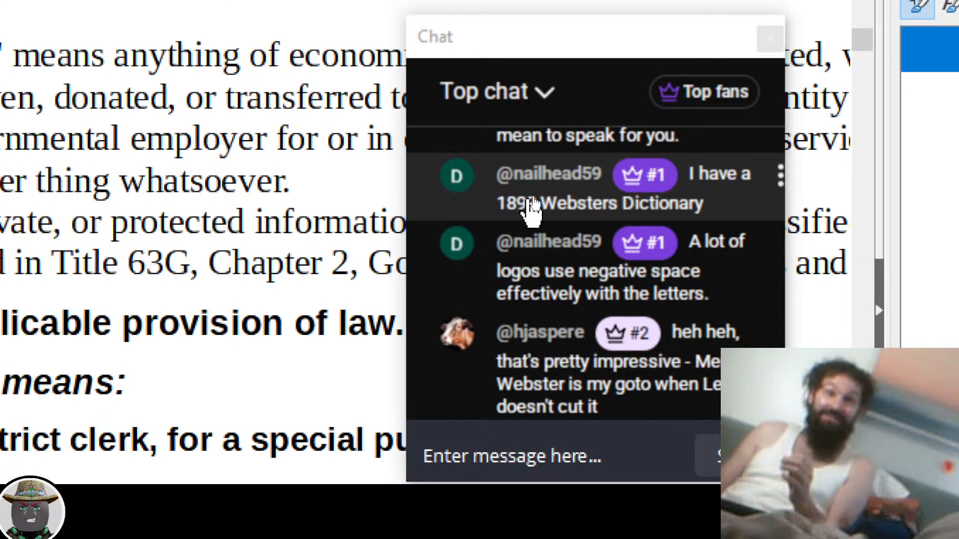
{"action": "scroll", "coordinate": [532, 205], "scroll_direction": "up", "scroll_amount": 2}
{"action": "scroll", "coordinate": [583, 314], "scroll_direction": "down", "scroll_amount": 2}
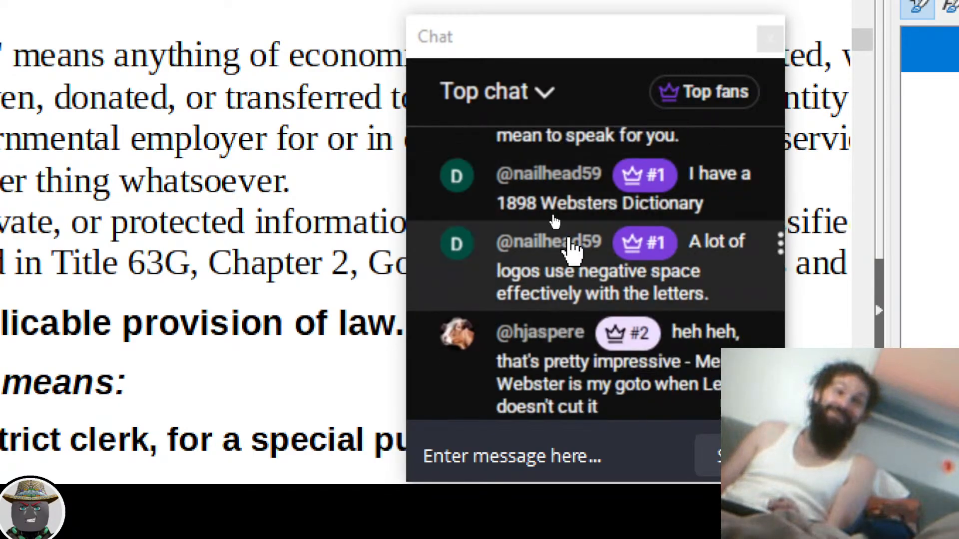
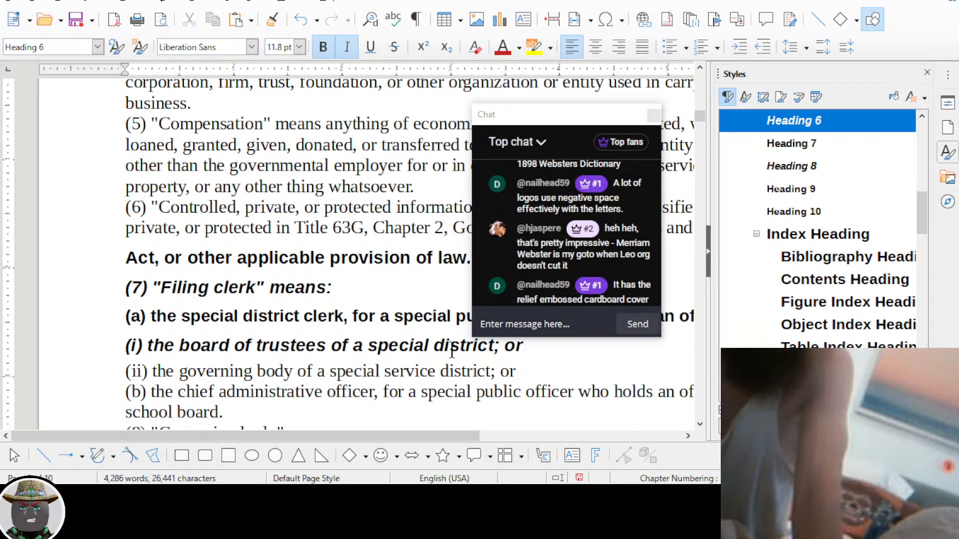
{"action": "left_click", "coordinate": [505, 325]}
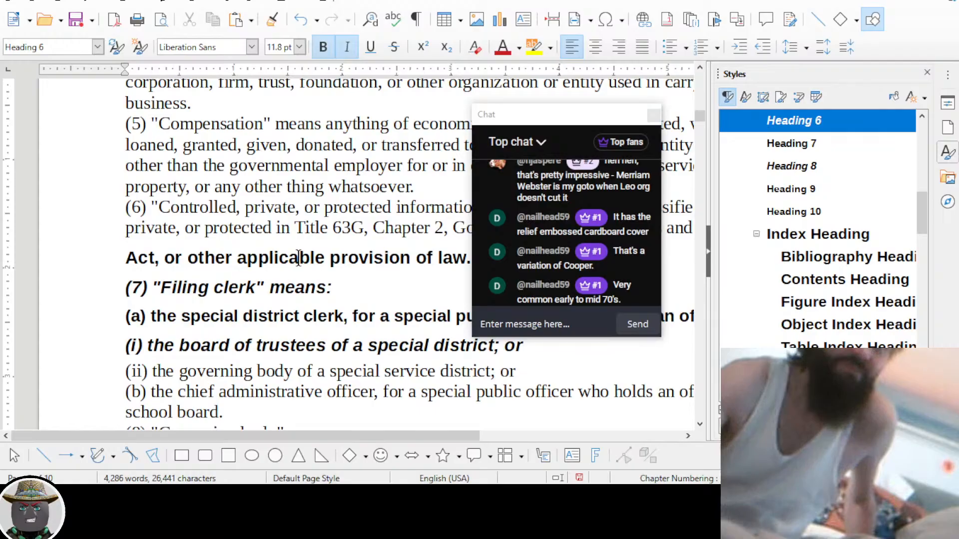
{"action": "scroll", "coordinate": [623, 209], "scroll_direction": "up", "scroll_amount": 3}
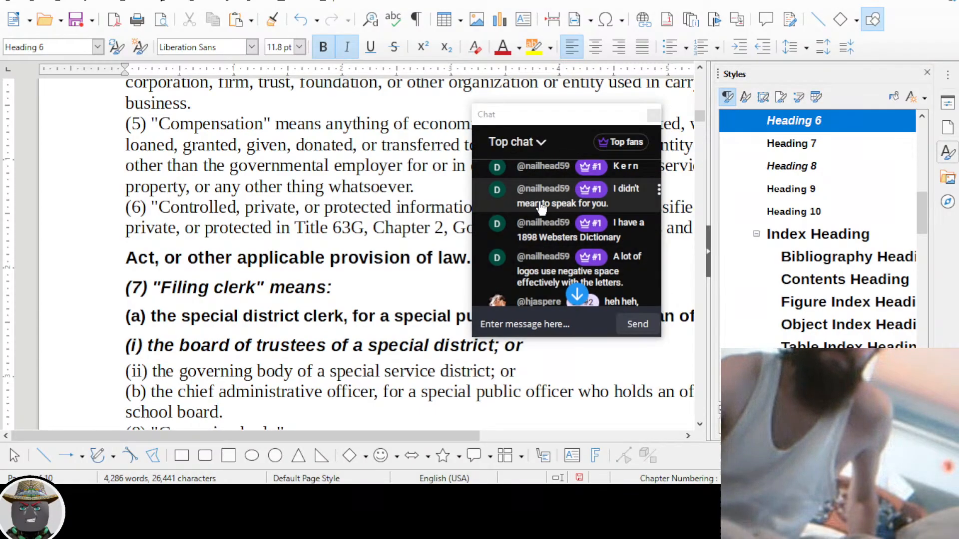
{"action": "scroll", "coordinate": [542, 208], "scroll_direction": "down", "scroll_amount": 4}
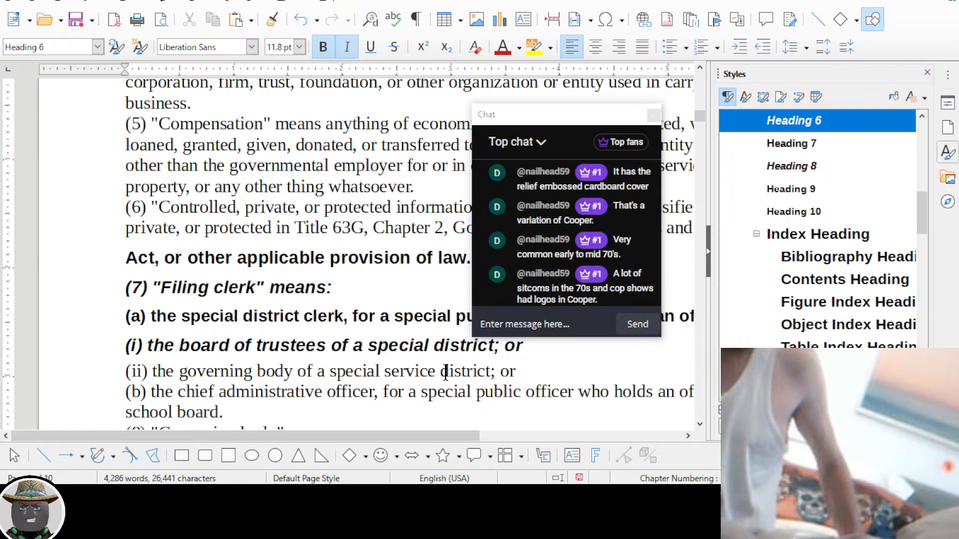
Look for a Cooper typeface among the fonts available for the document text, leaving the current font applied
{"action": "left_click", "coordinate": [228, 47]}
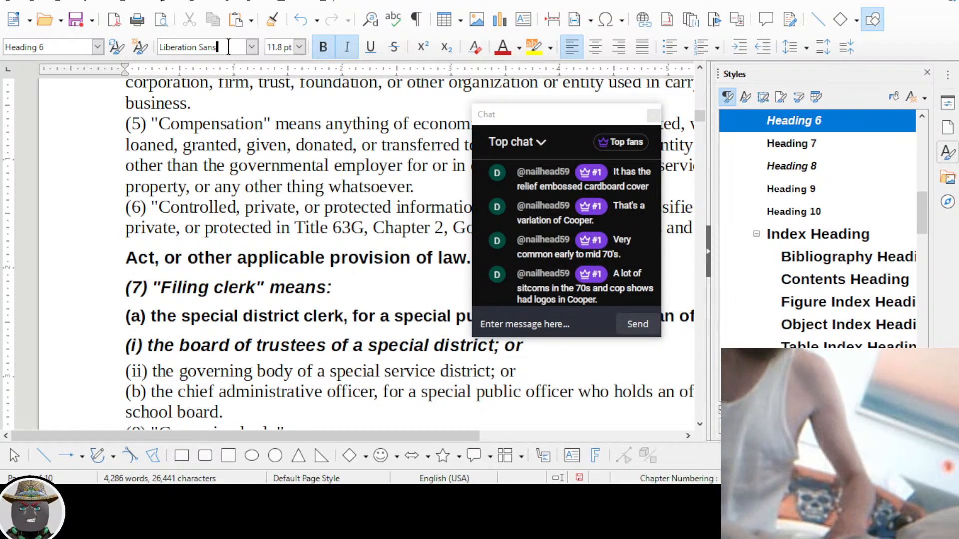
{"action": "left_click", "coordinate": [252, 47]}
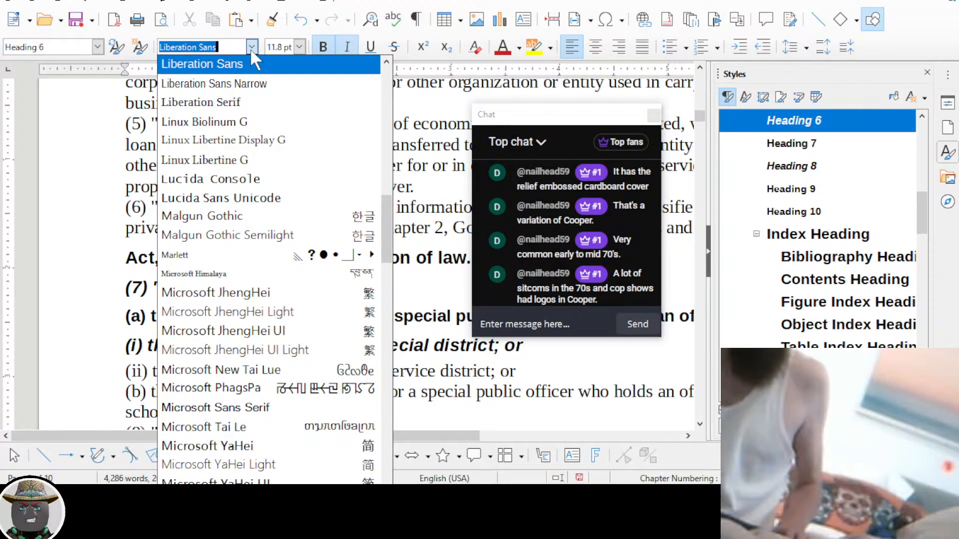
{"action": "type", "text": "Coop"}
{"action": "key", "text": "Escape"}
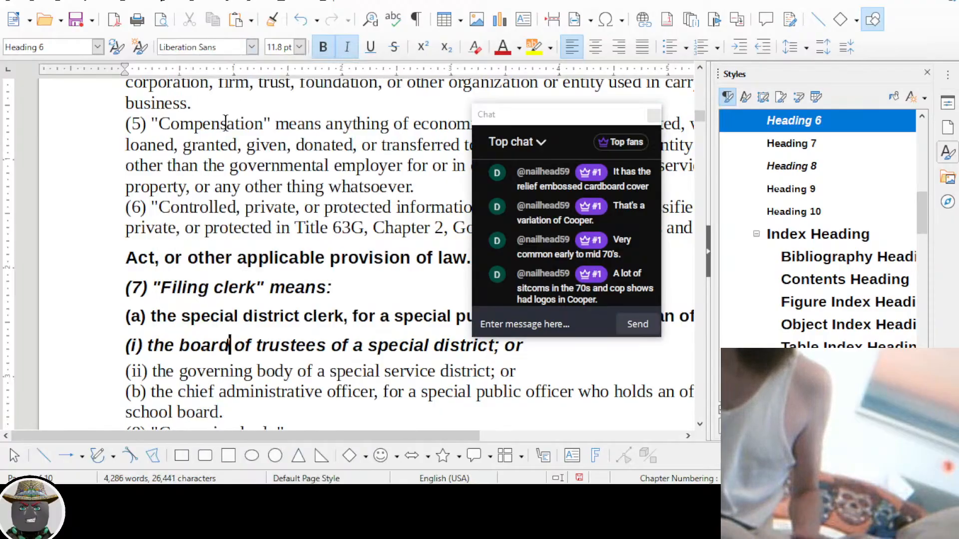
Switch to the browser window with the LibreOffice help page and search the web for "cooper font"
{"action": "key", "text": "alt+Tab"}
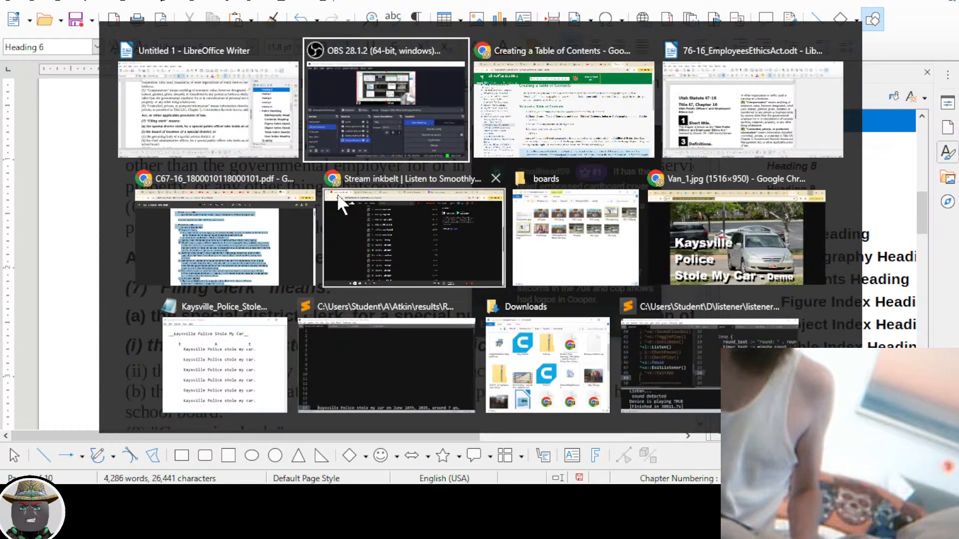
{"action": "key", "text": "alt+Tab"}
{"action": "key", "text": "alt+Tab"}
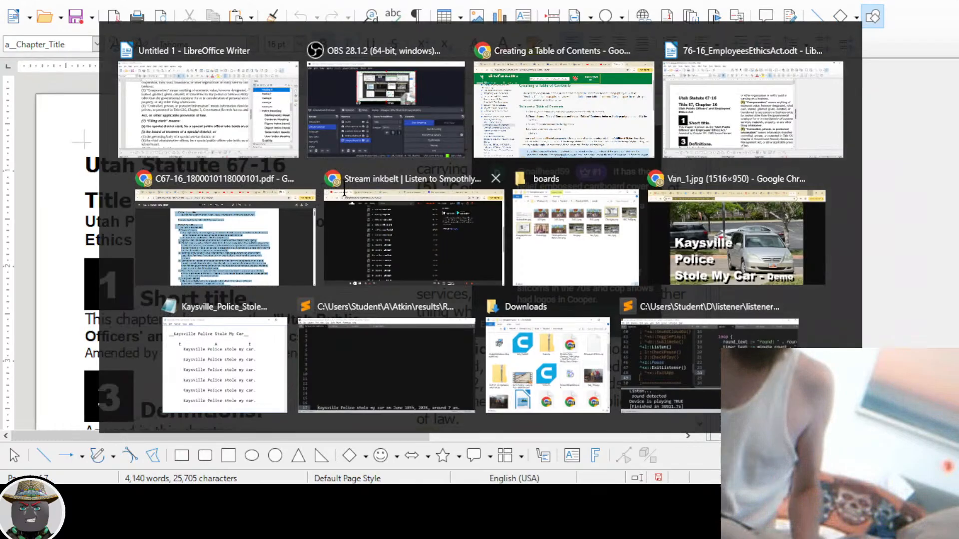
{"action": "key", "text": "alt+Tab"}
{"action": "key", "text": "alt+Tab"}
{"action": "key", "text": "alt+Tab"}
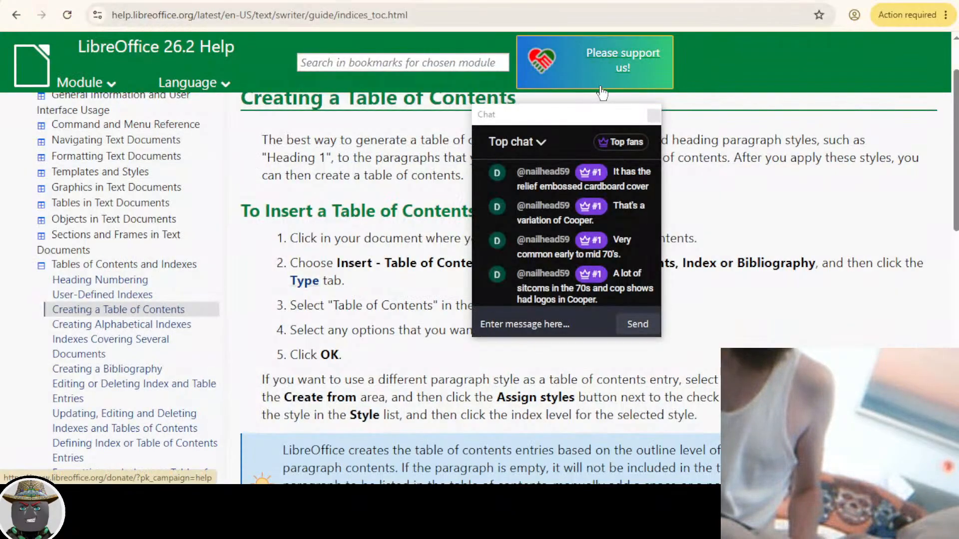
{"action": "left_click", "coordinate": [478, 15]}
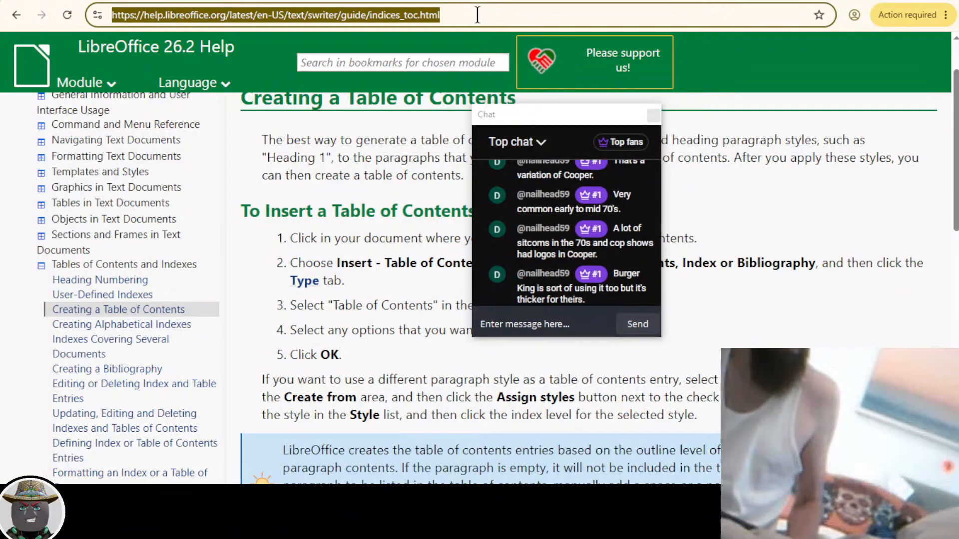
{"action": "type", "text": "cooper font"}
{"action": "key", "text": "Return"}
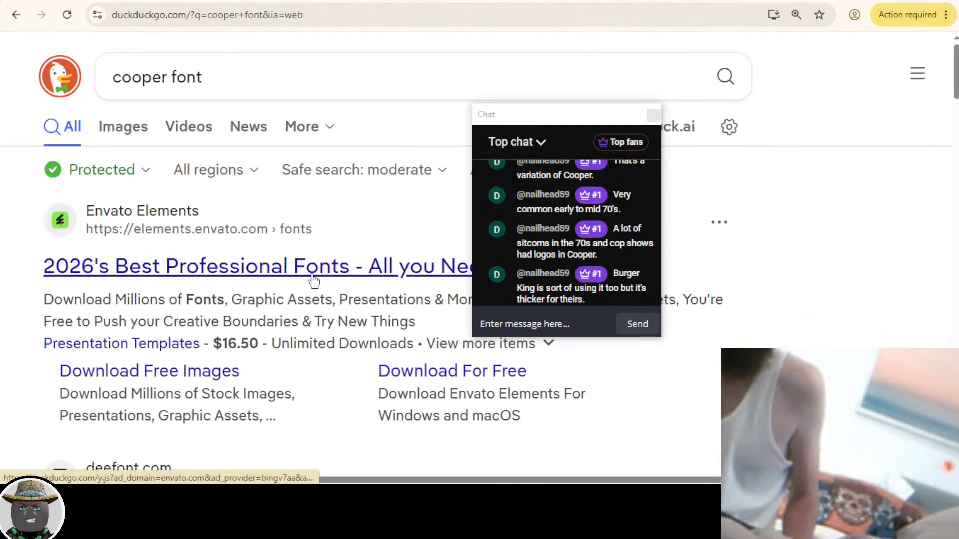
Open the deefont.com Cooper* Font Family result, move the chat window aside and find the custom preview
{"action": "scroll", "coordinate": [286, 310], "scroll_direction": "down", "scroll_amount": 5}
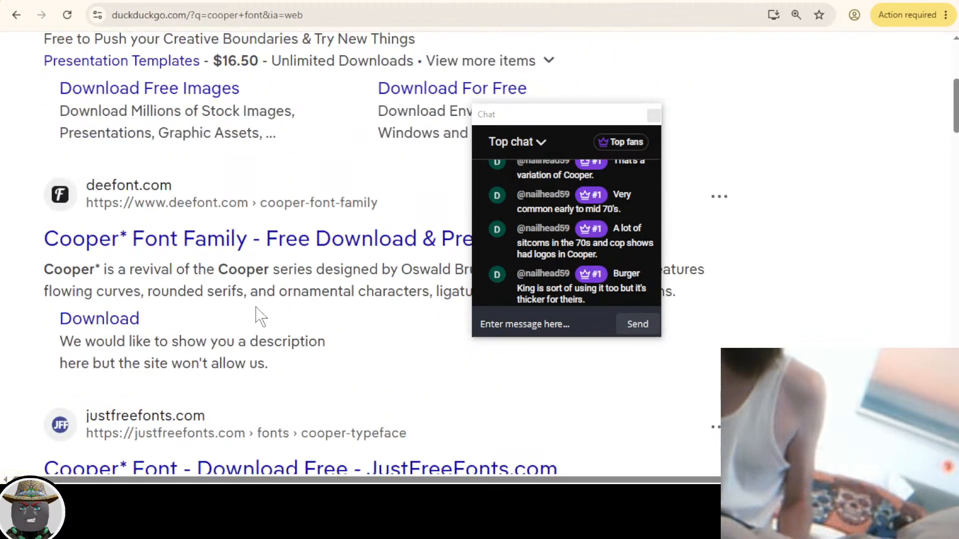
{"action": "left_click", "coordinate": [185, 244]}
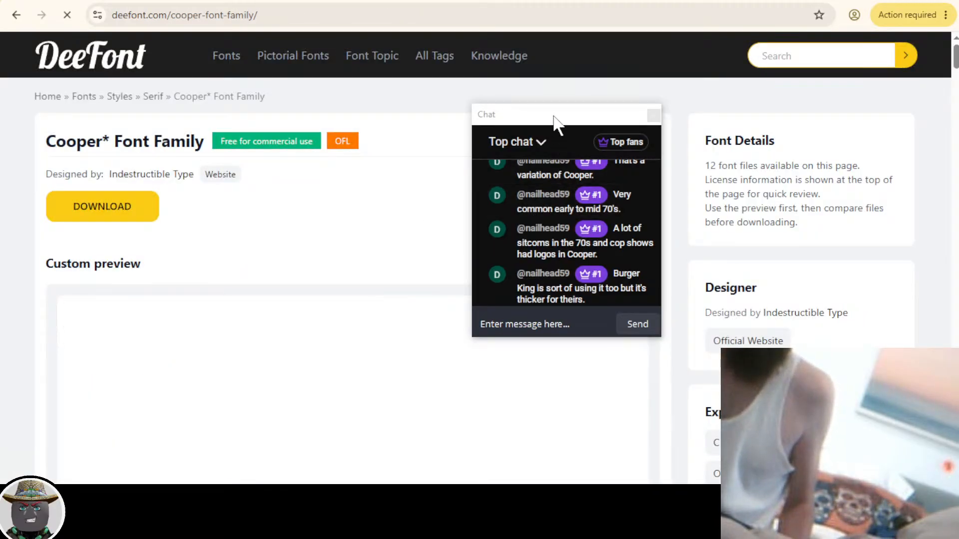
{"action": "left_click_drag", "start_coordinate": [554, 122], "coordinate": [780, 125]}
{"action": "scroll", "coordinate": [40, 330], "scroll_direction": "down", "scroll_amount": 3}
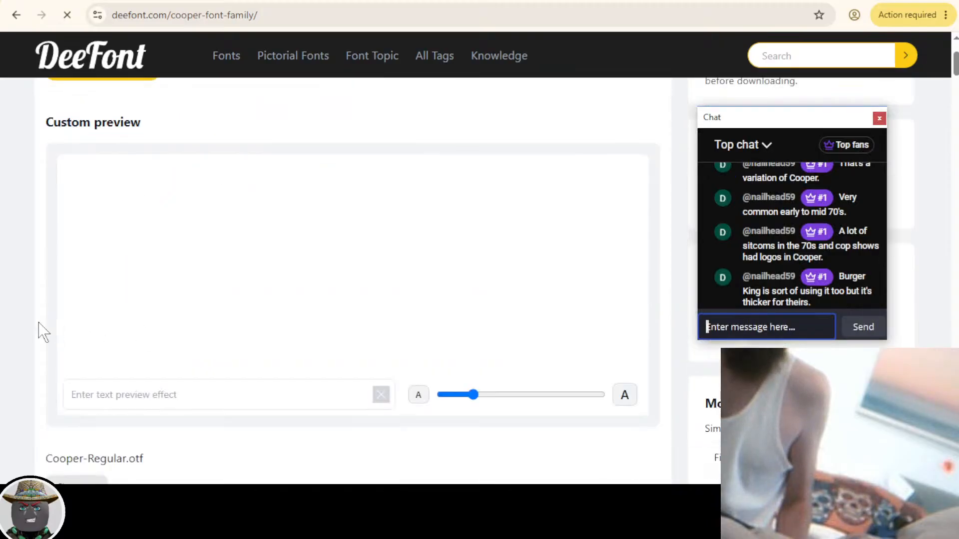
{"action": "scroll", "coordinate": [44, 332], "scroll_direction": "down", "scroll_amount": 1}
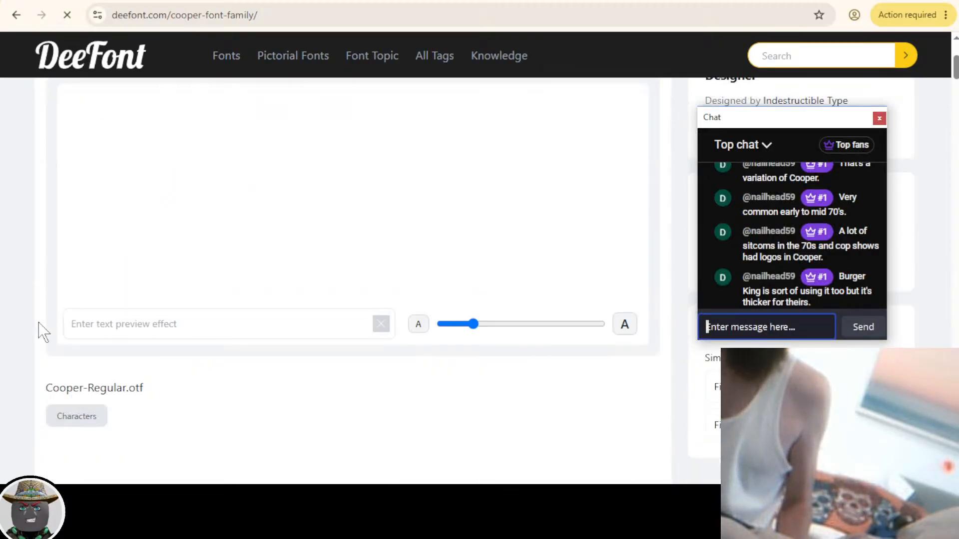
Set the font's custom preview text to "Cooper font sample looks like this"
{"action": "left_click", "coordinate": [117, 330]}
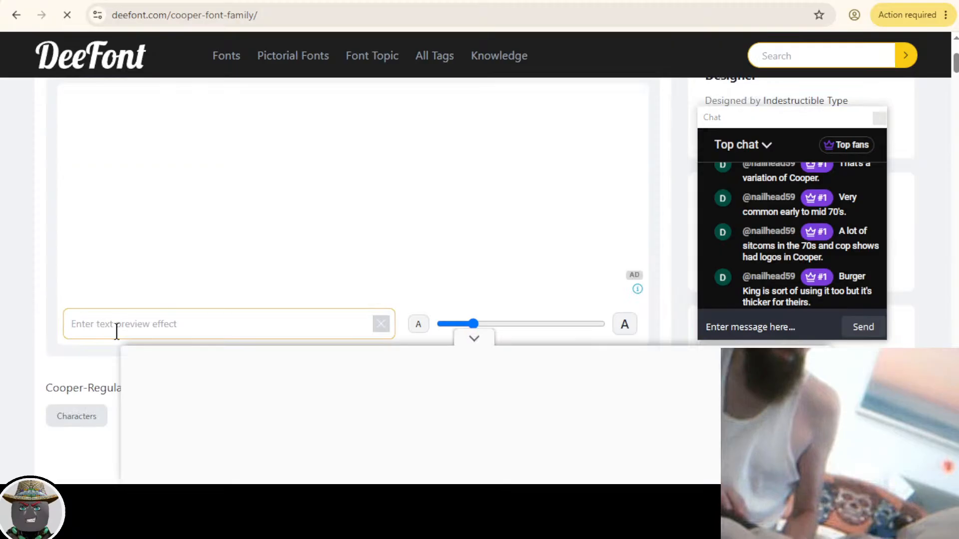
{"action": "type", "text": "Cooper font sample"}
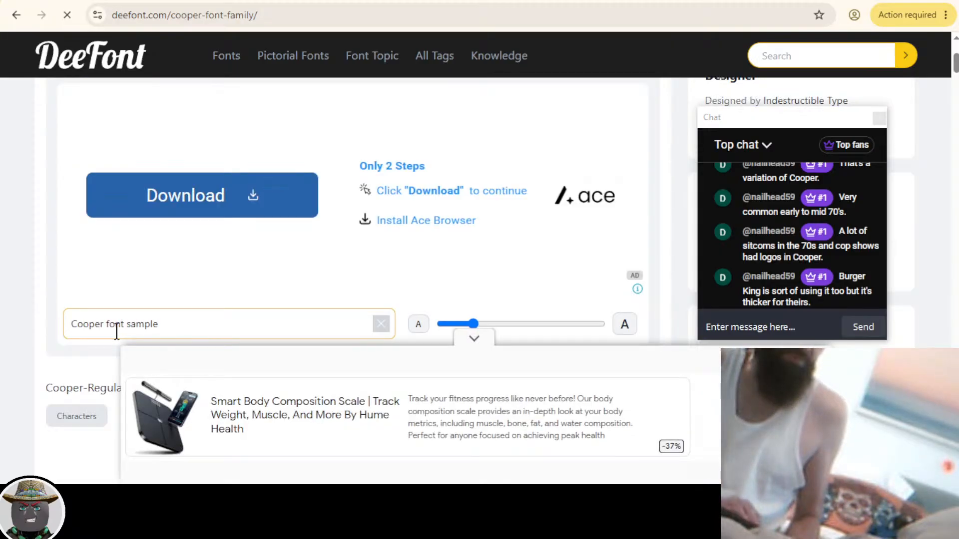
{"action": "type", "text": " look"}
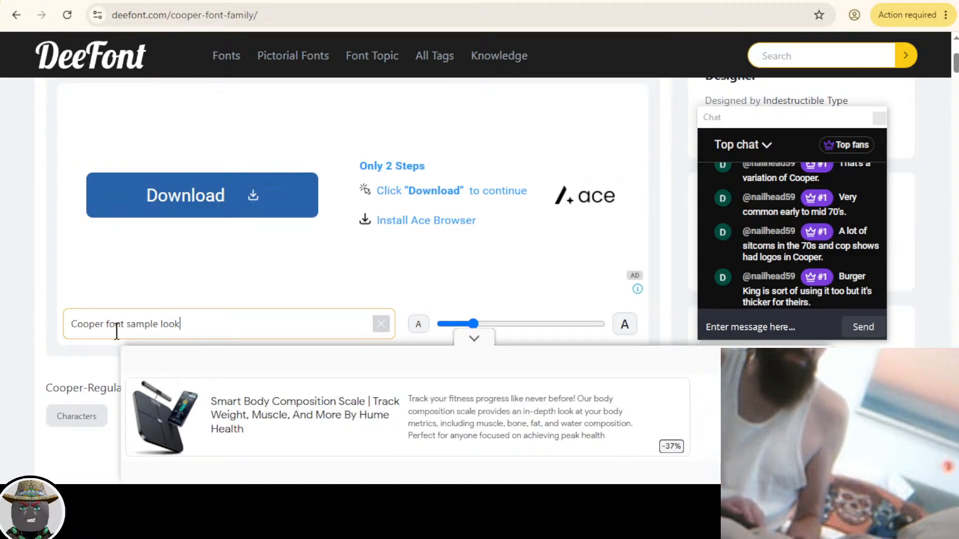
{"action": "type", "text": "s like this"}
{"action": "scroll", "coordinate": [342, 220], "scroll_direction": "up", "scroll_amount": 3}
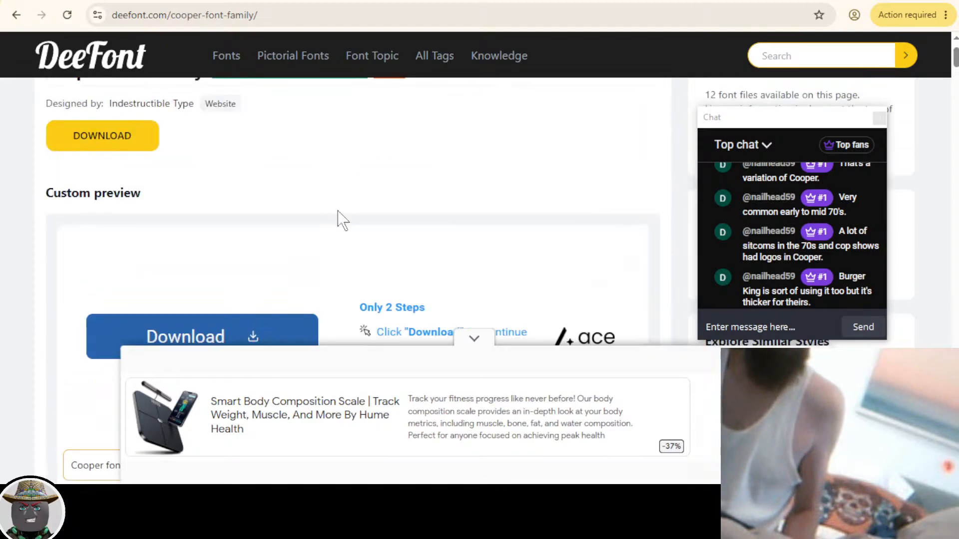
{"action": "scroll", "coordinate": [338, 222], "scroll_direction": "up", "scroll_amount": 1}
{"action": "scroll", "coordinate": [336, 228], "scroll_direction": "down", "scroll_amount": 2}
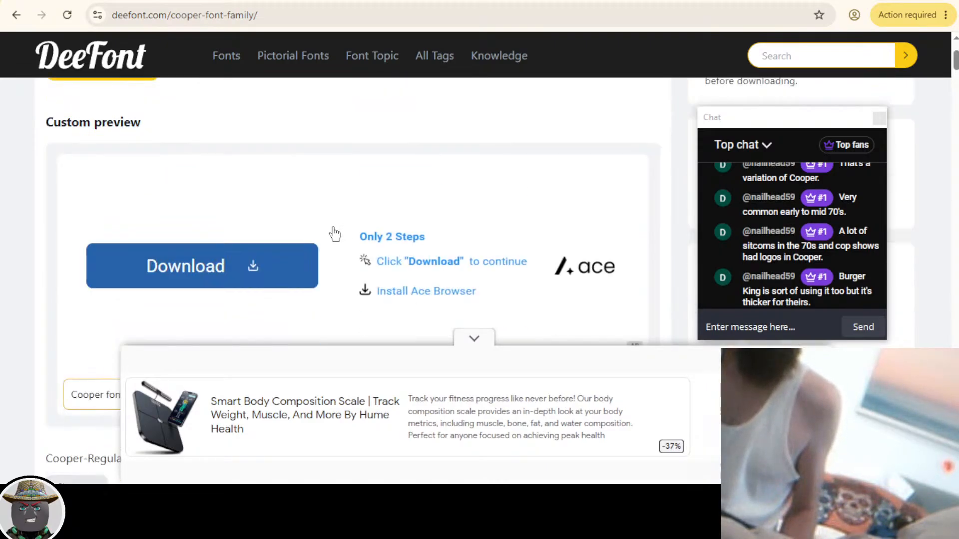
{"action": "scroll", "coordinate": [211, 259], "scroll_direction": "down", "scroll_amount": 2}
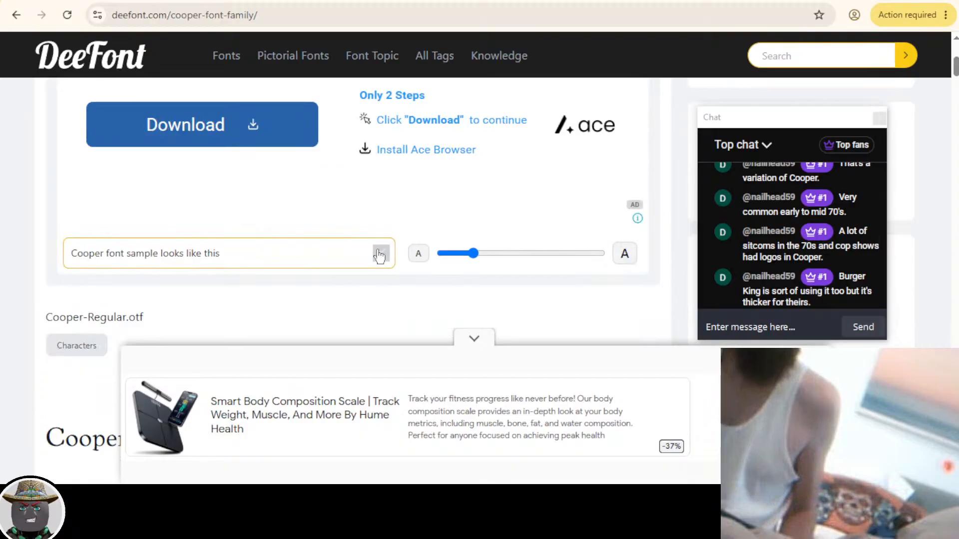
Enlarge the preview size of the Cooper-Regular.otf sample text in two stages
{"action": "left_click_drag", "start_coordinate": [474, 254], "coordinate": [487, 253]}
{"action": "scroll", "coordinate": [337, 293], "scroll_direction": "down", "scroll_amount": 2}
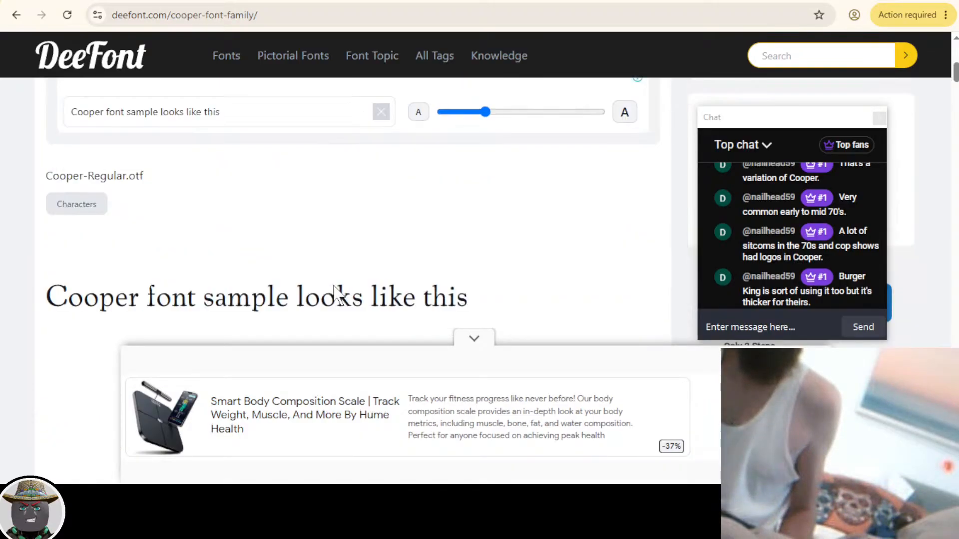
{"action": "scroll", "coordinate": [334, 292], "scroll_direction": "down", "scroll_amount": 1}
{"action": "scroll", "coordinate": [320, 255], "scroll_direction": "up", "scroll_amount": 1}
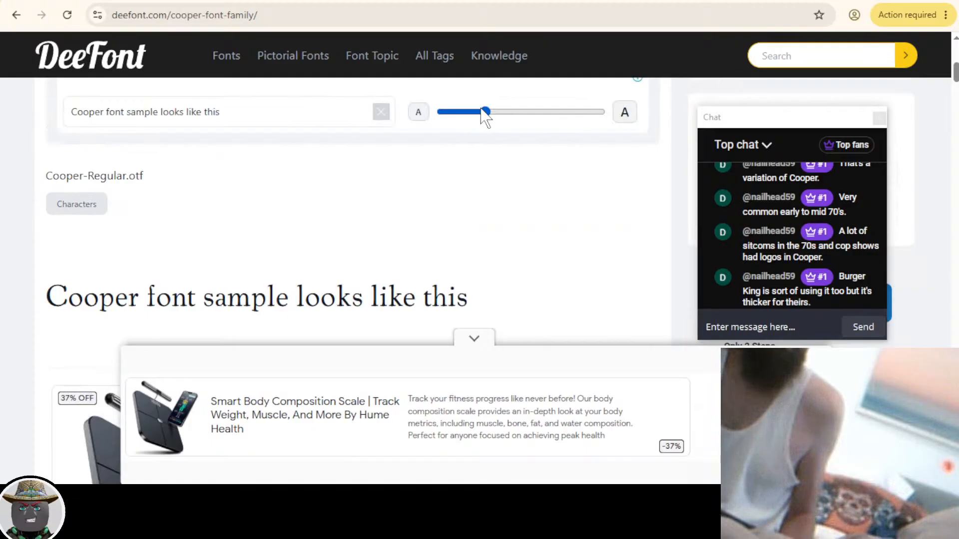
{"action": "left_click_drag", "start_coordinate": [483, 108], "coordinate": [509, 113]}
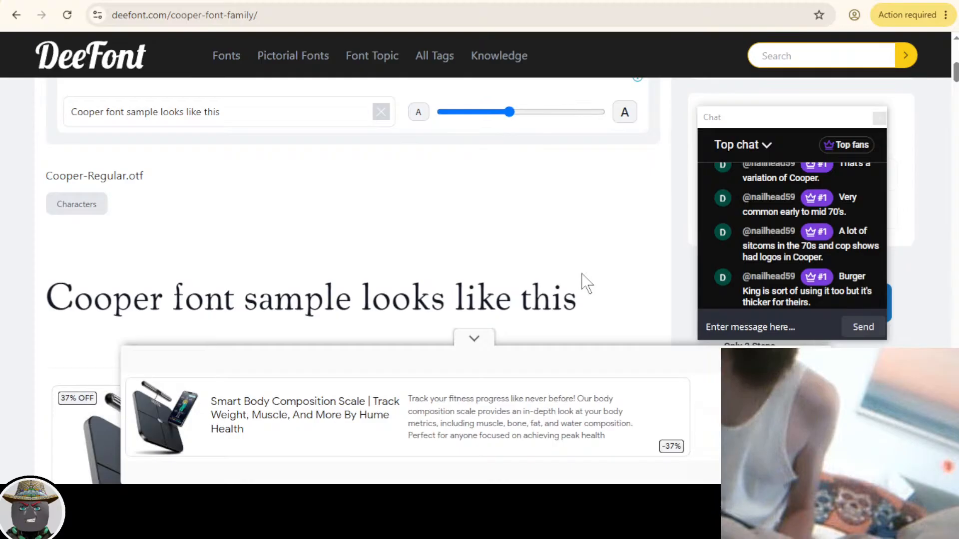
Check the Cooper* Font Family page header and highlight the Cooper-Regular sample line for inspection
{"action": "scroll", "coordinate": [378, 241], "scroll_direction": "up", "scroll_amount": 3}
{"action": "scroll", "coordinate": [353, 191], "scroll_direction": "up", "scroll_amount": 6}
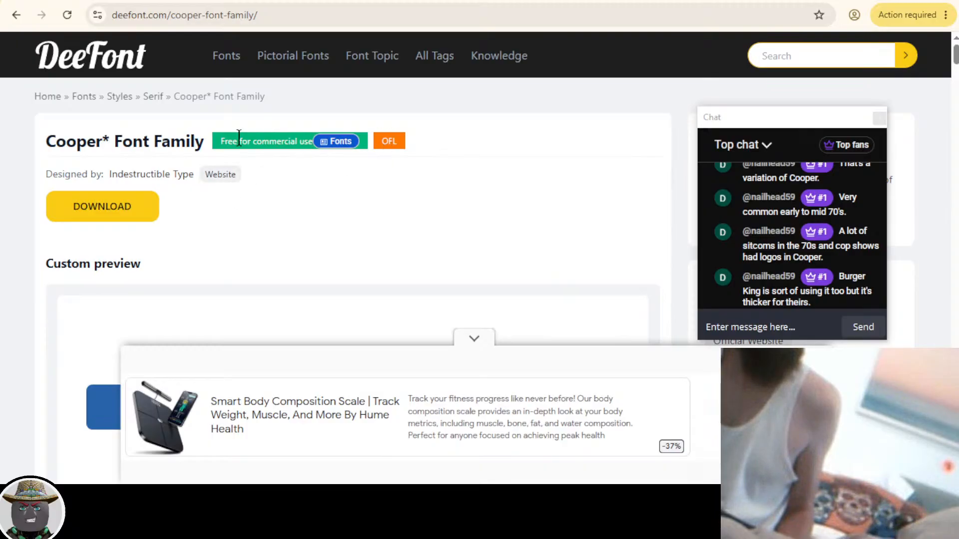
{"action": "scroll", "coordinate": [222, 159], "scroll_direction": "down", "scroll_amount": 5}
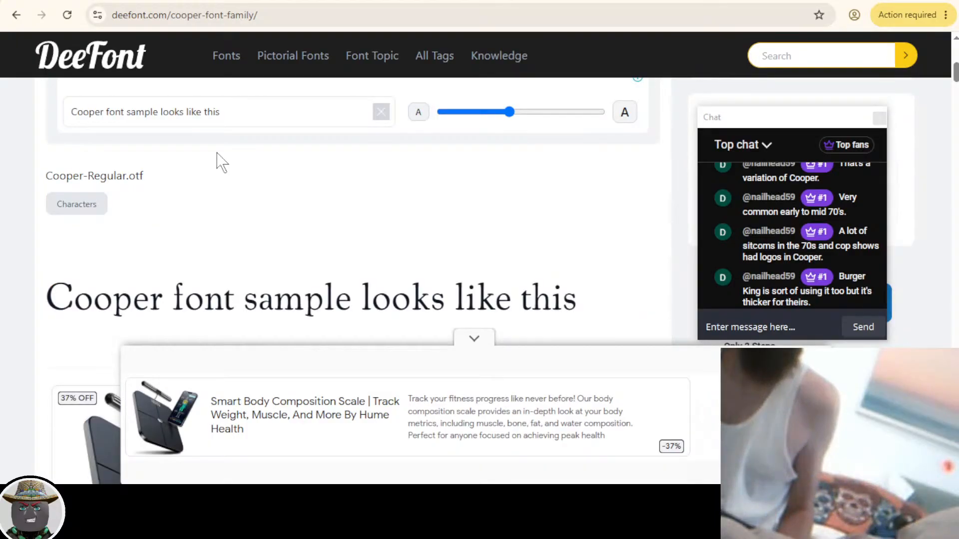
{"action": "scroll", "coordinate": [222, 159], "scroll_direction": "down", "scroll_amount": 3}
{"action": "left_click_drag", "start_coordinate": [584, 171], "coordinate": [22, 189]}
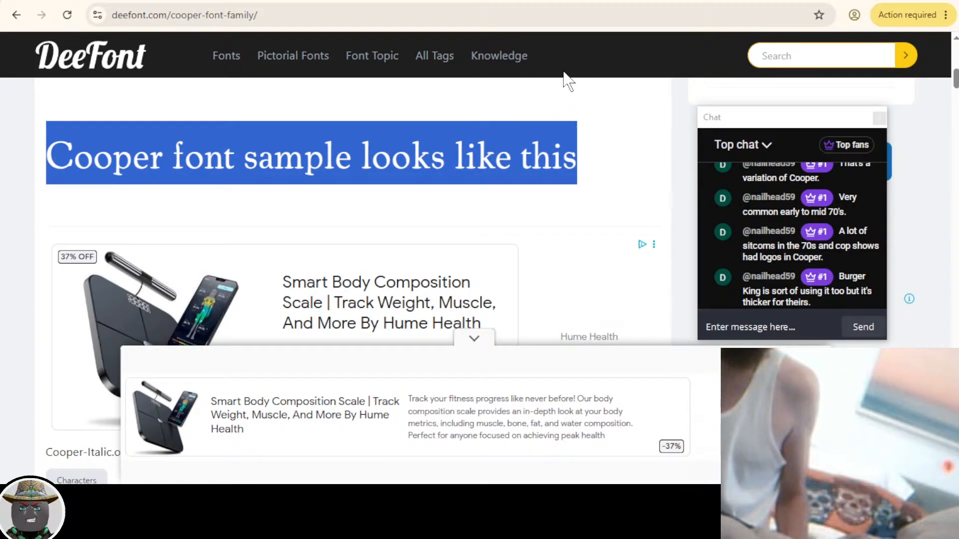
View 76-16_EmployeesEthicsAct.odt in Writer, return to the Cooper font page in the browser and dismiss the full-page advert
{"action": "key", "text": "alt+Tab"}
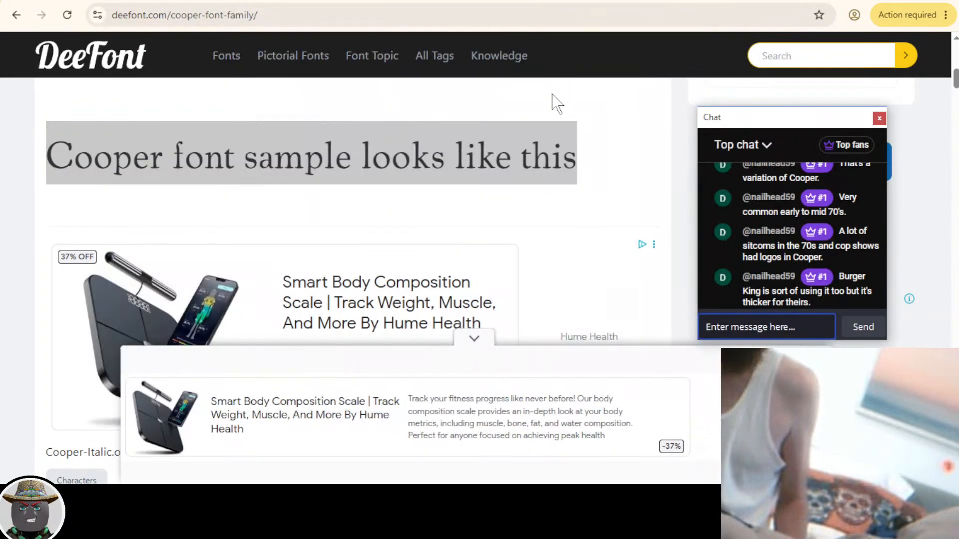
{"action": "key", "text": "alt+Tab"}
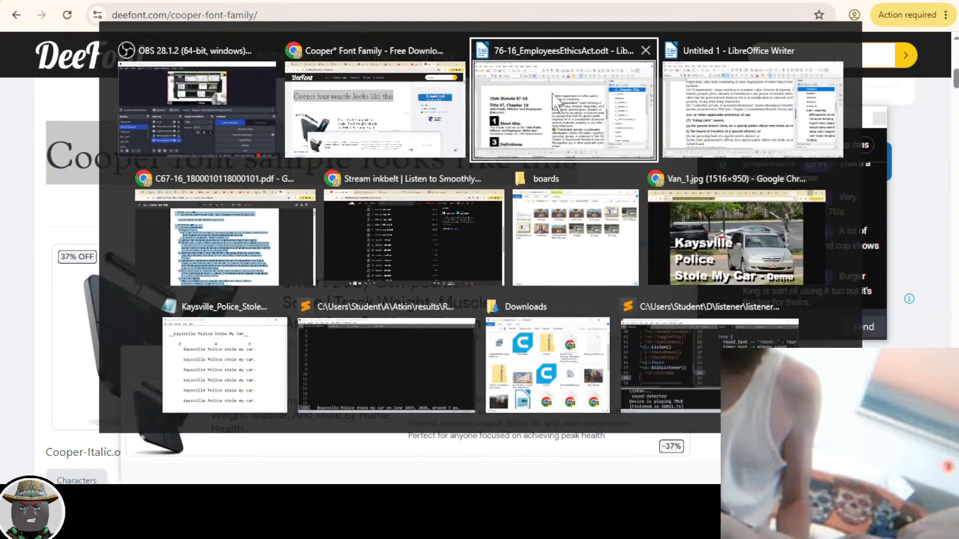
{"action": "left_click", "coordinate": [553, 99]}
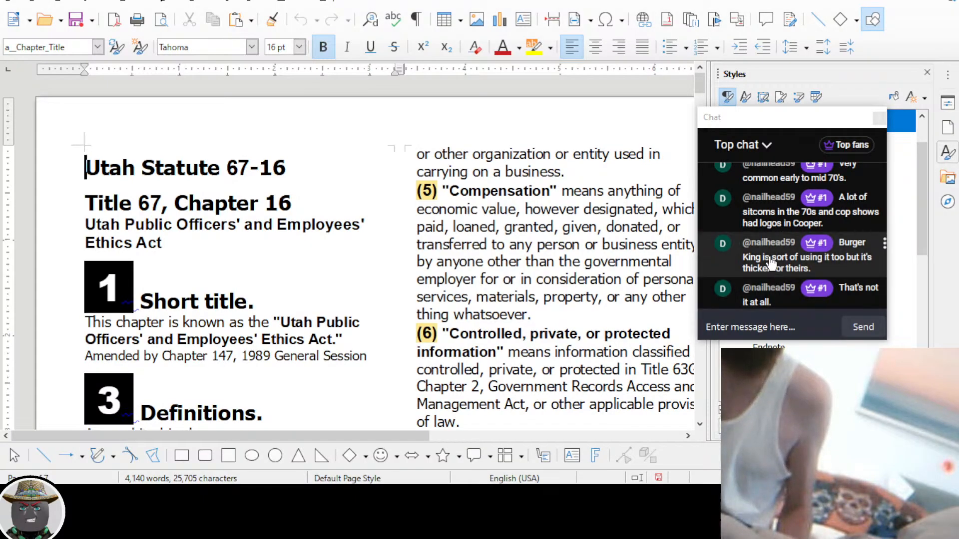
{"action": "key", "text": "alt+Tab"}
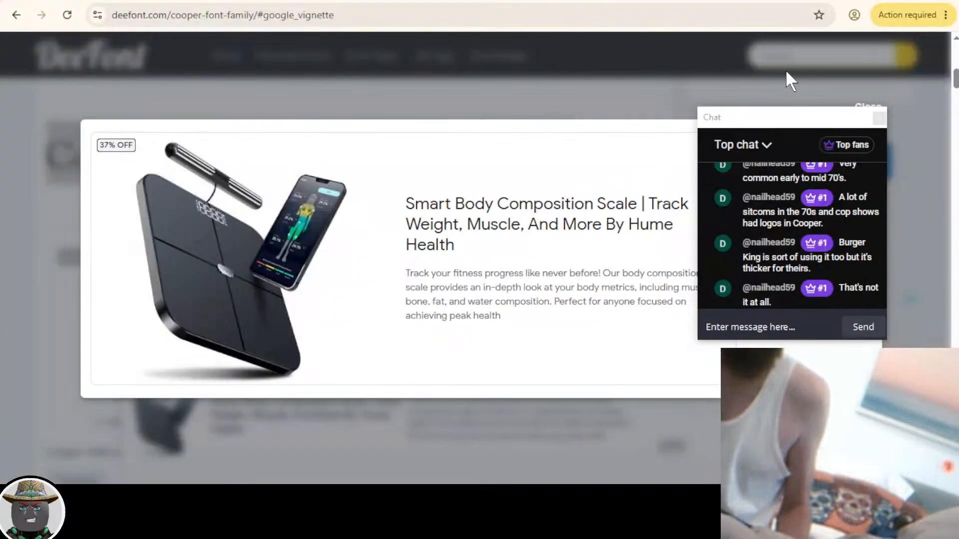
{"action": "left_click", "coordinate": [29, 93]}
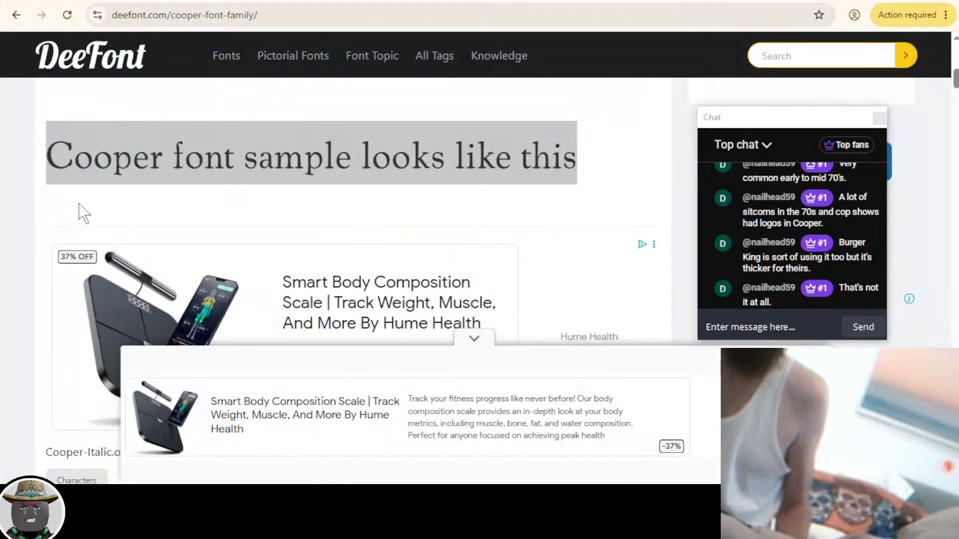
{"action": "triple_click", "coordinate": [60, 170]}
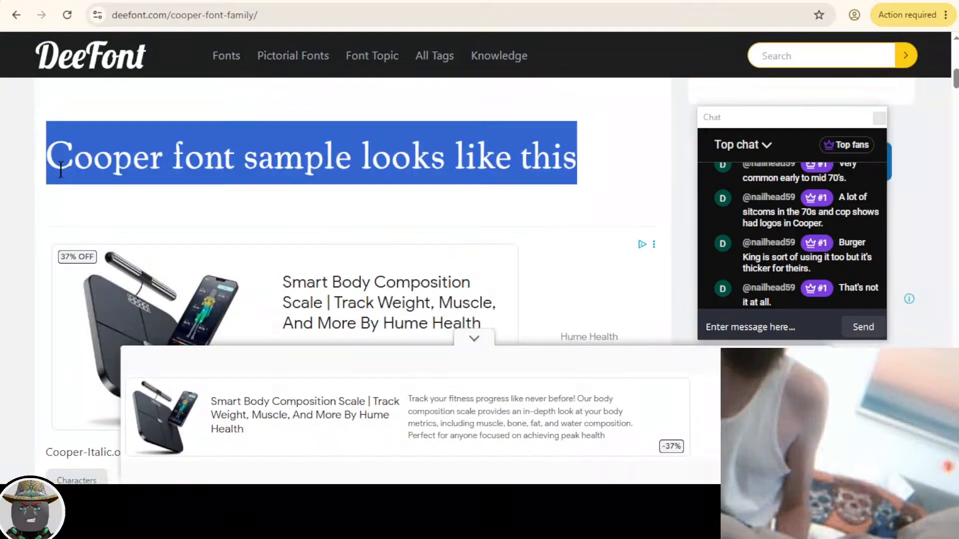
{"action": "left_click", "coordinate": [75, 150]}
{"action": "key", "text": "alt+Tab"}
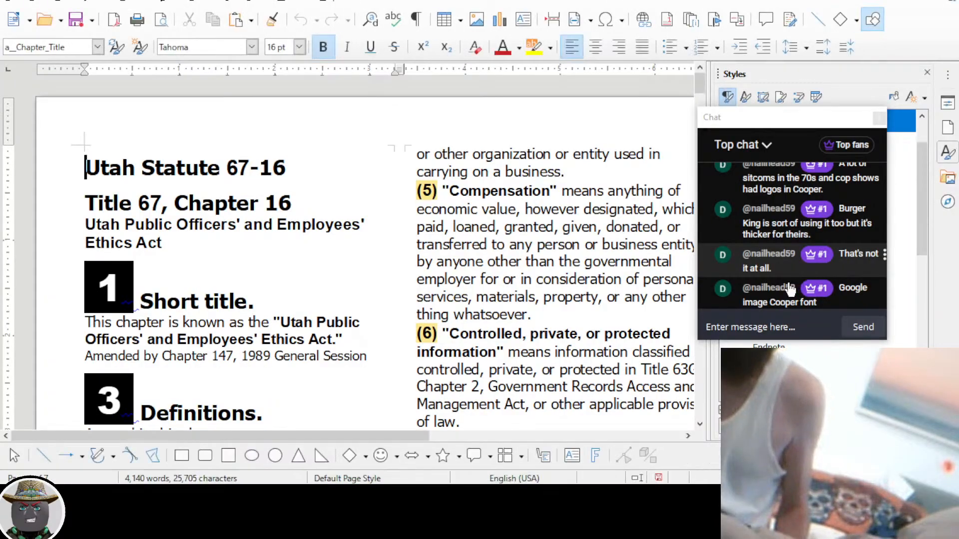
{"action": "key", "text": "alt+Tab"}
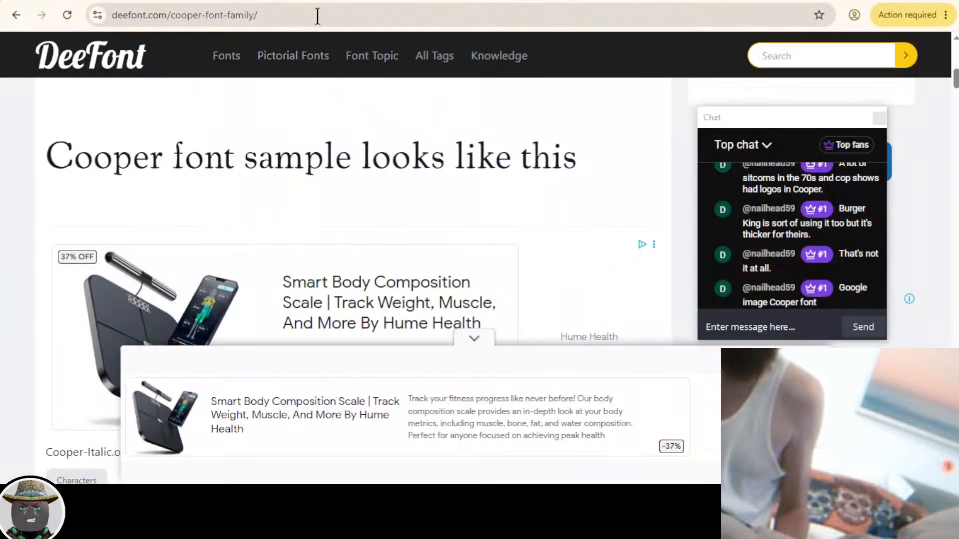
Go back to the DuckDuckGo results and run an image search for "cooper font image"
{"action": "left_click", "coordinate": [317, 16]}
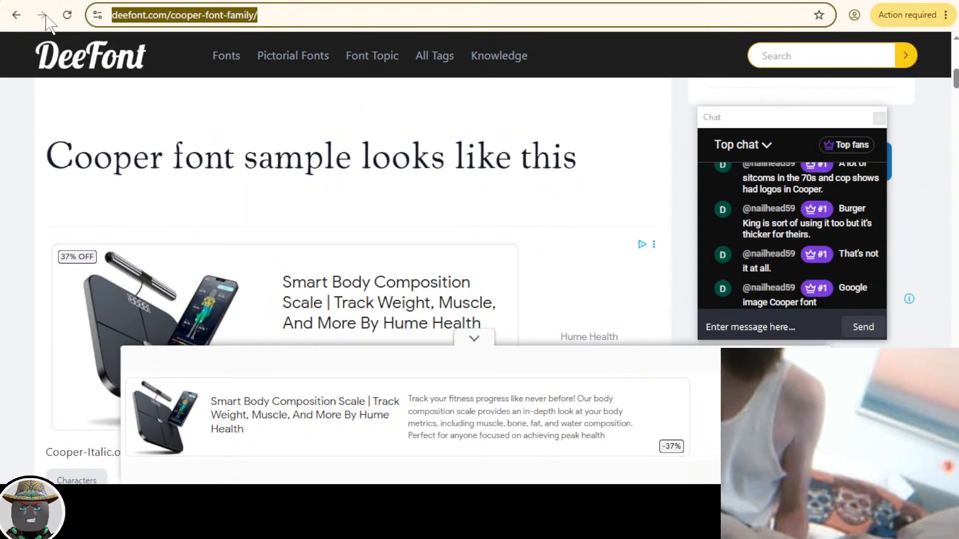
{"action": "left_click", "coordinate": [16, 16]}
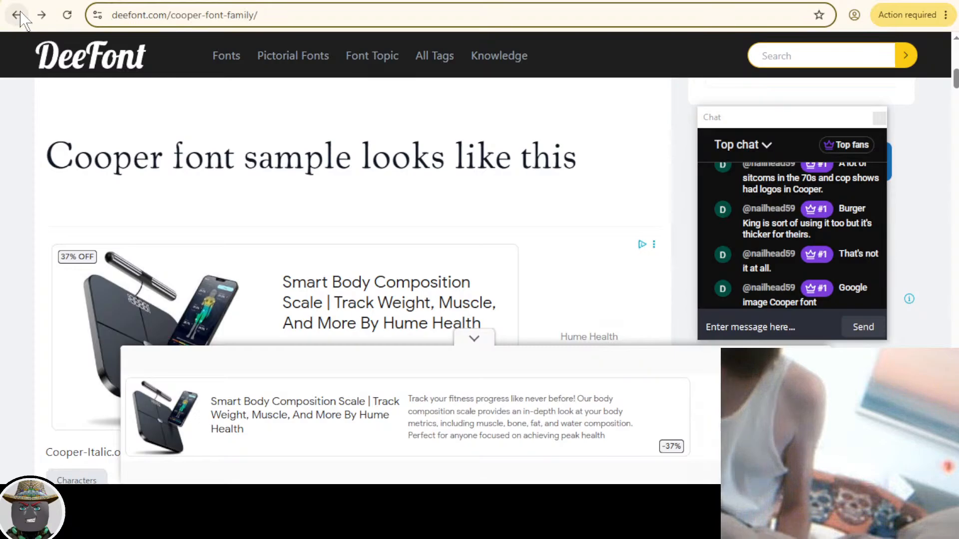
{"action": "left_click", "coordinate": [18, 16]}
{"action": "scroll", "coordinate": [463, 178], "scroll_direction": "up", "scroll_amount": 5}
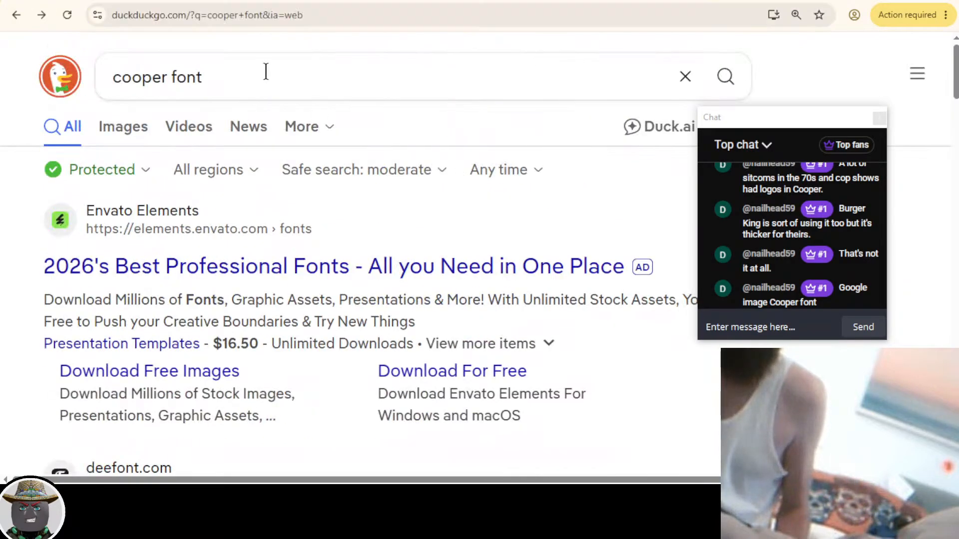
{"action": "left_click", "coordinate": [366, 86]}
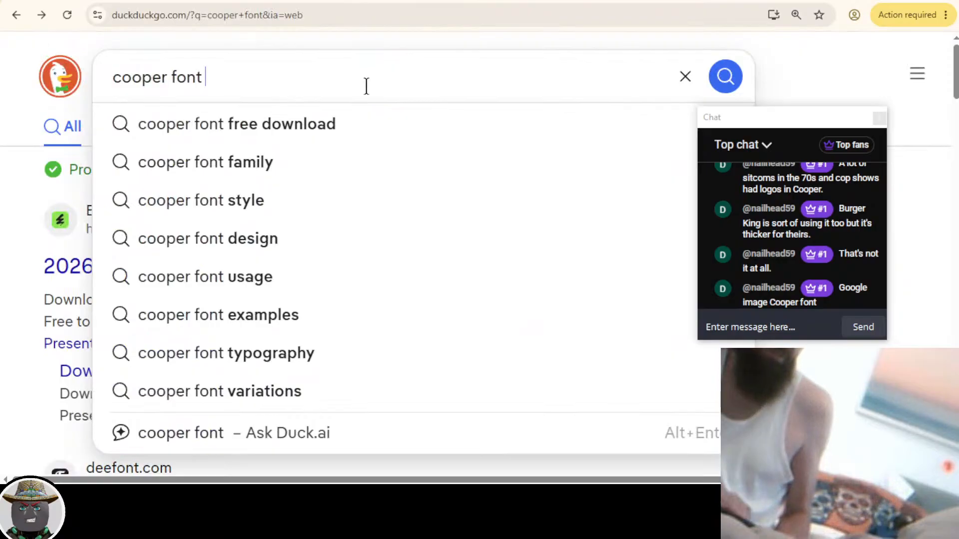
{"action": "type", "text": "image"}
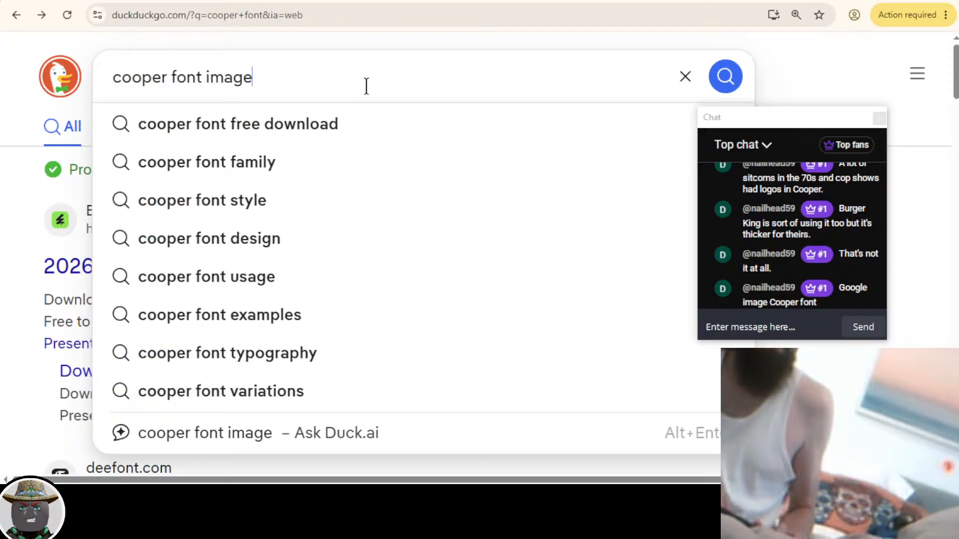
{"action": "key", "text": "Return"}
{"action": "left_click", "coordinate": [111, 129]}
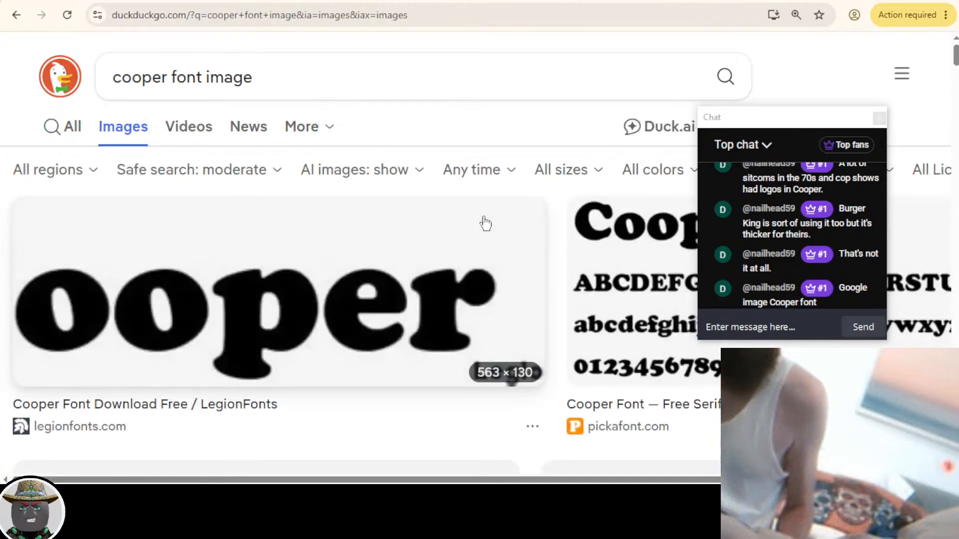
Browse the Cooper font image results, repositioning the Chat window so it does not cover the samples being examined
{"action": "left_click_drag", "start_coordinate": [779, 133], "coordinate": [378, 152]}
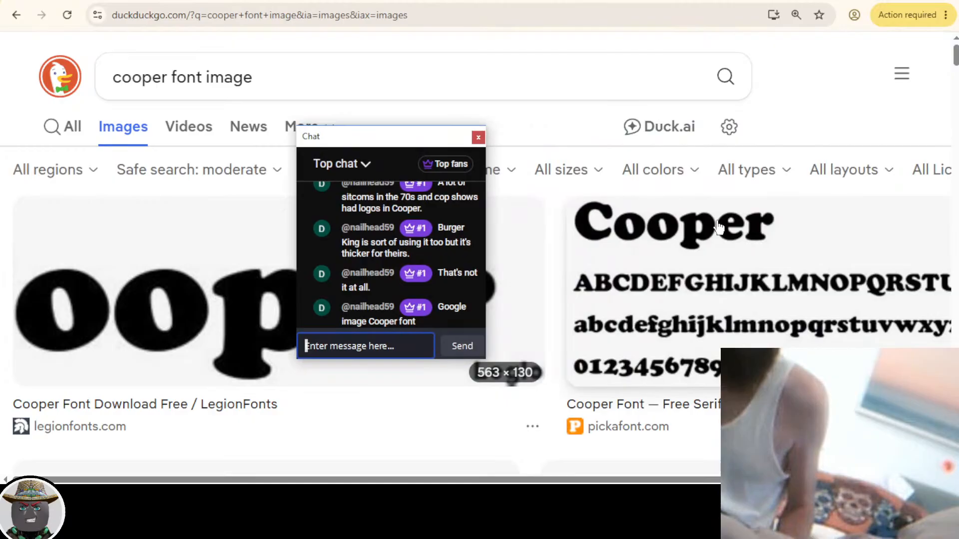
{"action": "scroll", "coordinate": [718, 227], "scroll_direction": "down", "scroll_amount": 10}
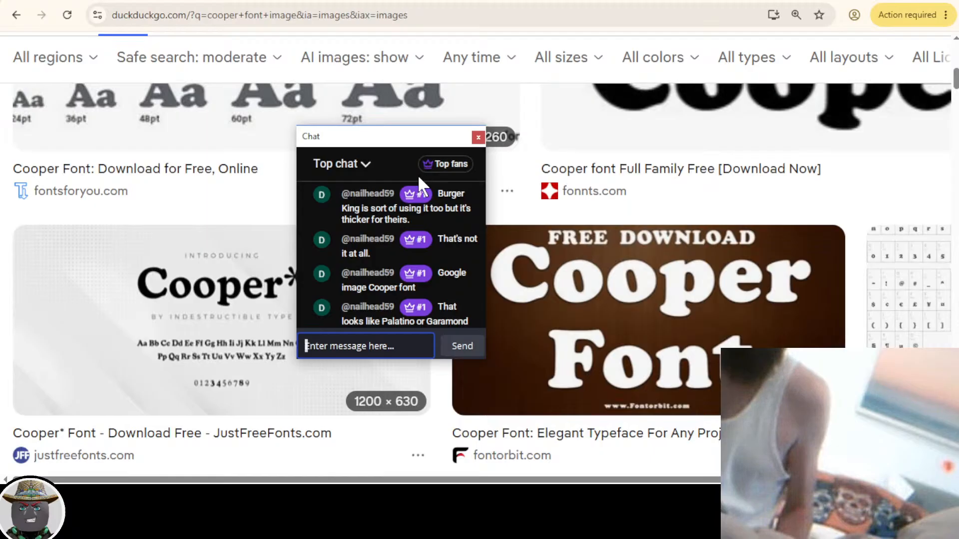
{"action": "scroll", "coordinate": [246, 340], "scroll_direction": "down", "scroll_amount": 8}
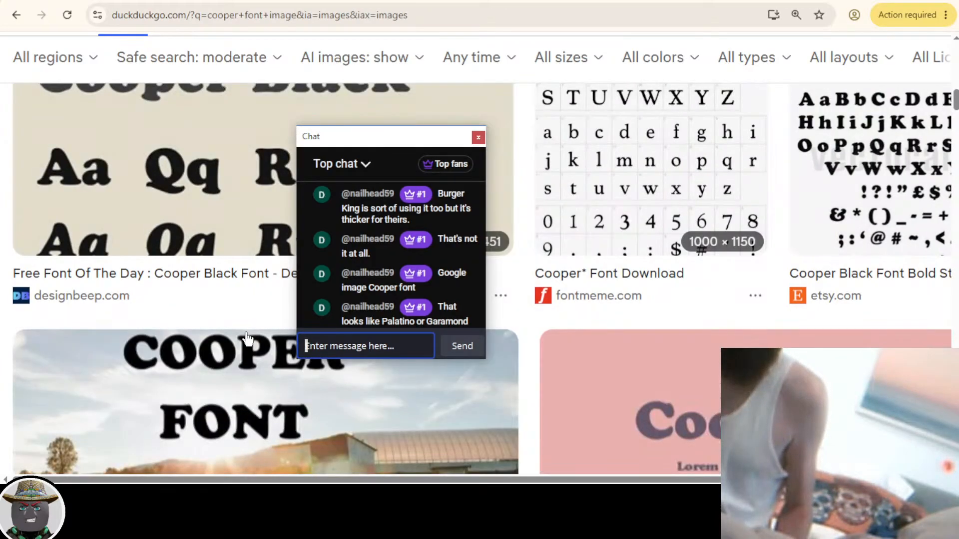
{"action": "scroll", "coordinate": [247, 339], "scroll_direction": "up", "scroll_amount": 8}
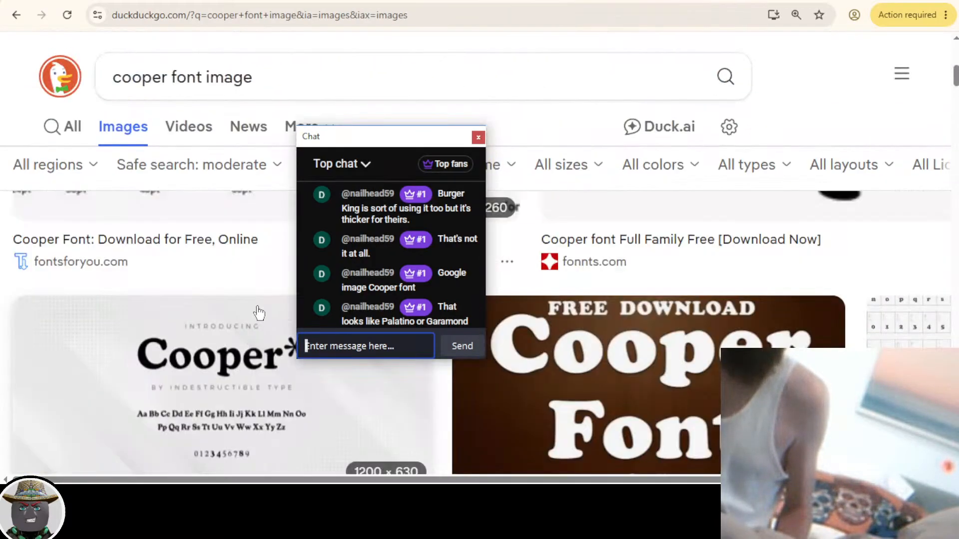
{"action": "scroll", "coordinate": [258, 314], "scroll_direction": "up", "scroll_amount": 4}
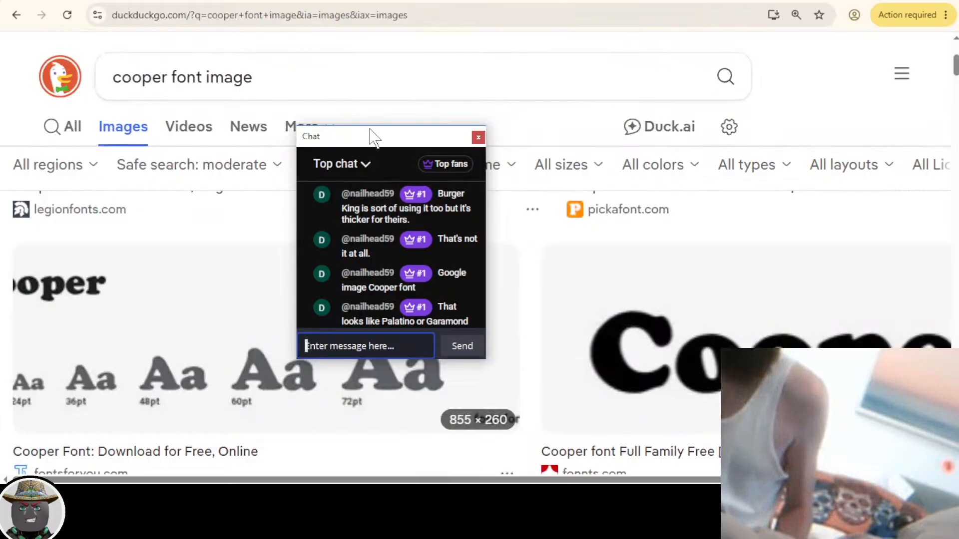
{"action": "left_click_drag", "start_coordinate": [370, 130], "coordinate": [782, 48]}
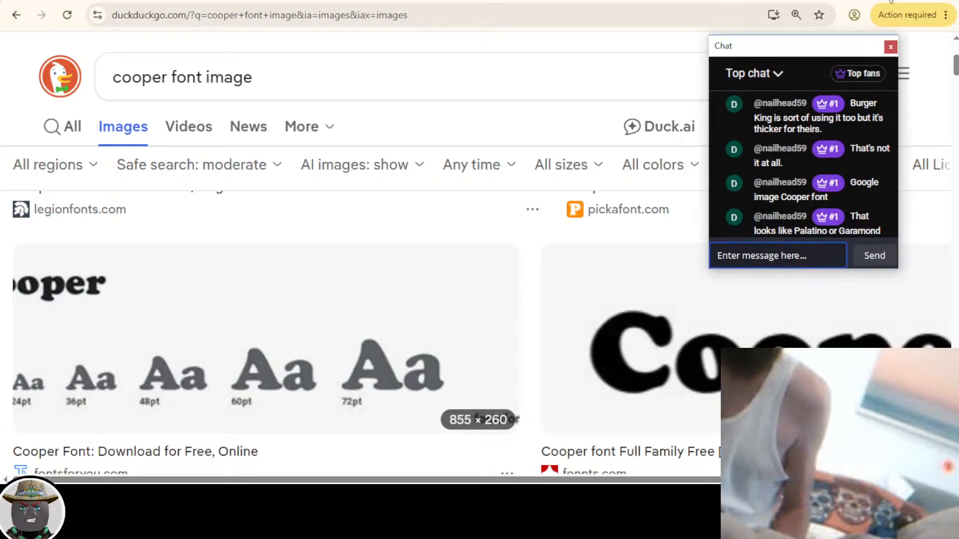
Examine the lettering in 76-16_EmployeesEthicsAct.odt in Writer alongside the Cooper font image results in the browser
{"action": "key", "text": "alt+Tab"}
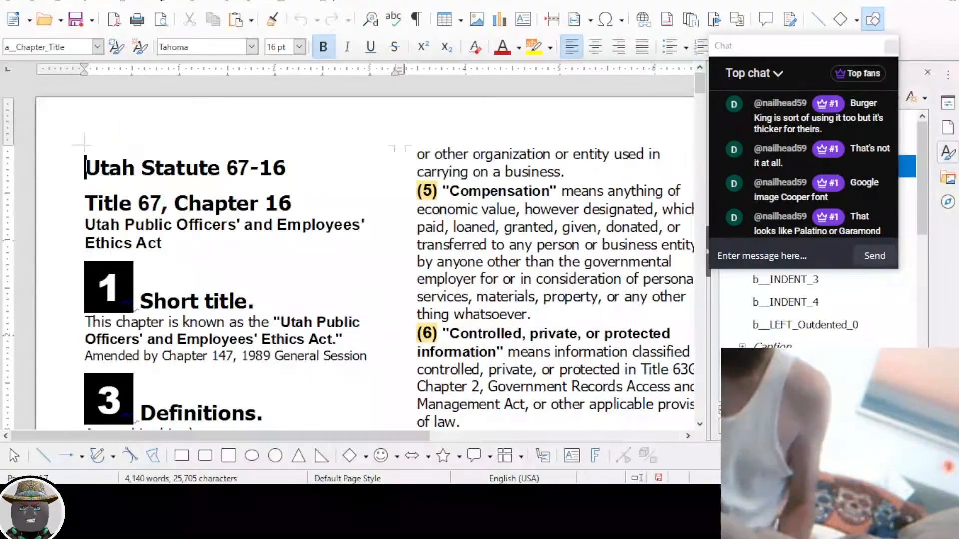
{"action": "left_click", "coordinate": [424, 228]}
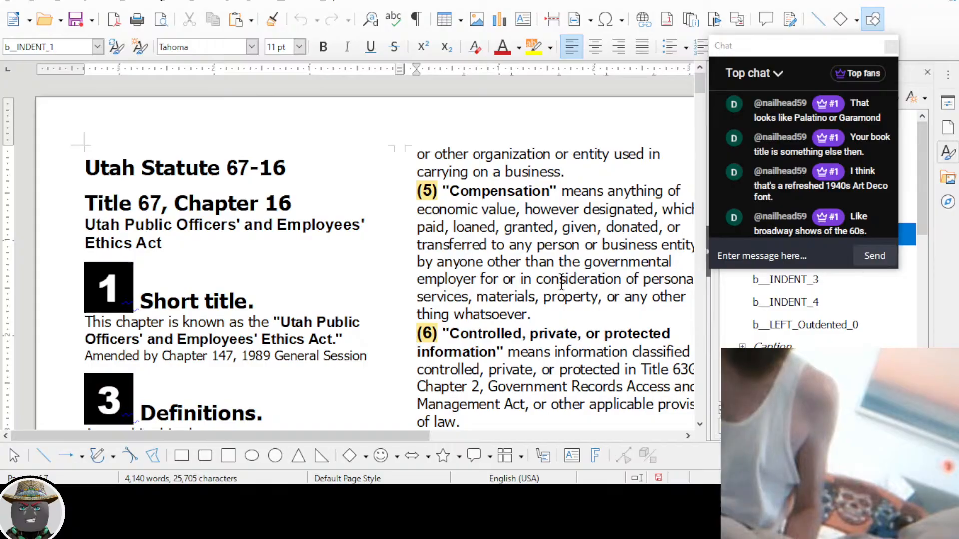
{"action": "key", "text": "alt+Tab"}
{"action": "scroll", "coordinate": [450, 277], "scroll_direction": "down", "scroll_amount": 3}
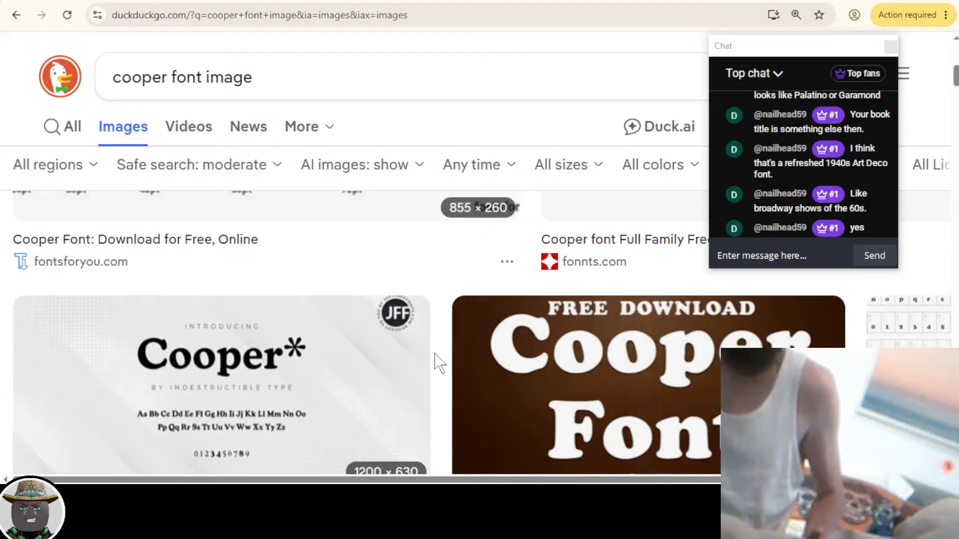
{"action": "key", "text": "alt+Tab"}
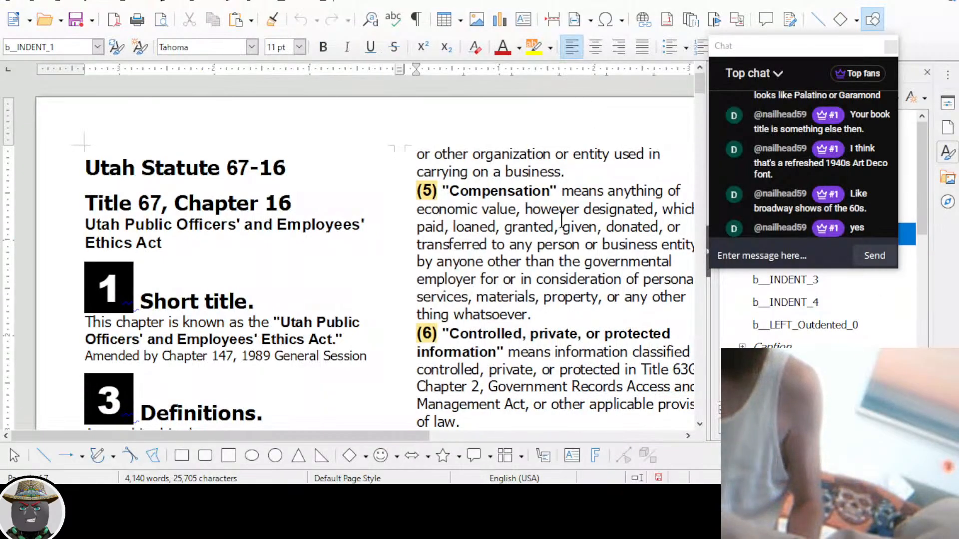
{"action": "scroll", "coordinate": [562, 218], "scroll_direction": "down", "scroll_amount": 6}
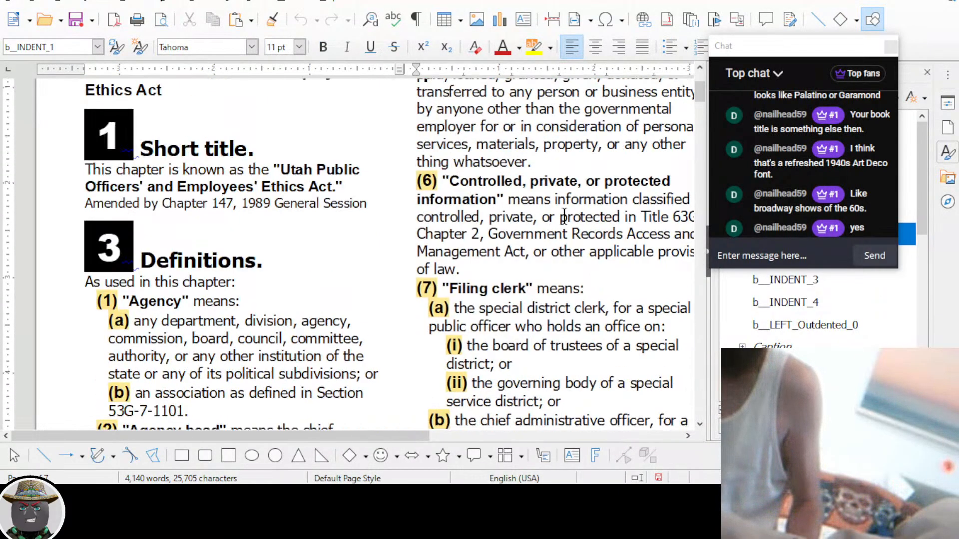
{"action": "scroll", "coordinate": [564, 217], "scroll_direction": "up", "scroll_amount": 6}
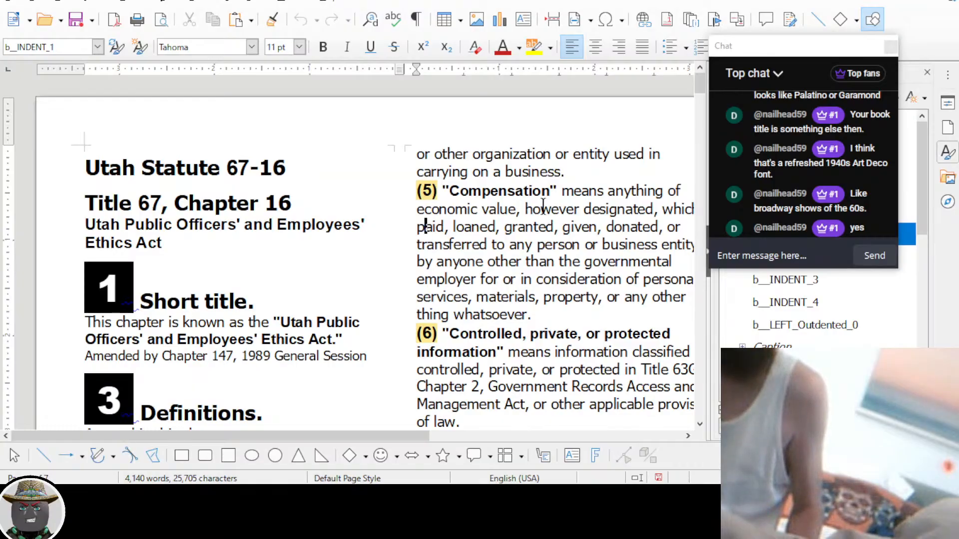
Switch to the Untitled 1 document in Writer and review its definitions text from "Filing clerk" through "Legislative employee"
{"action": "key", "text": "alt+Tab"}
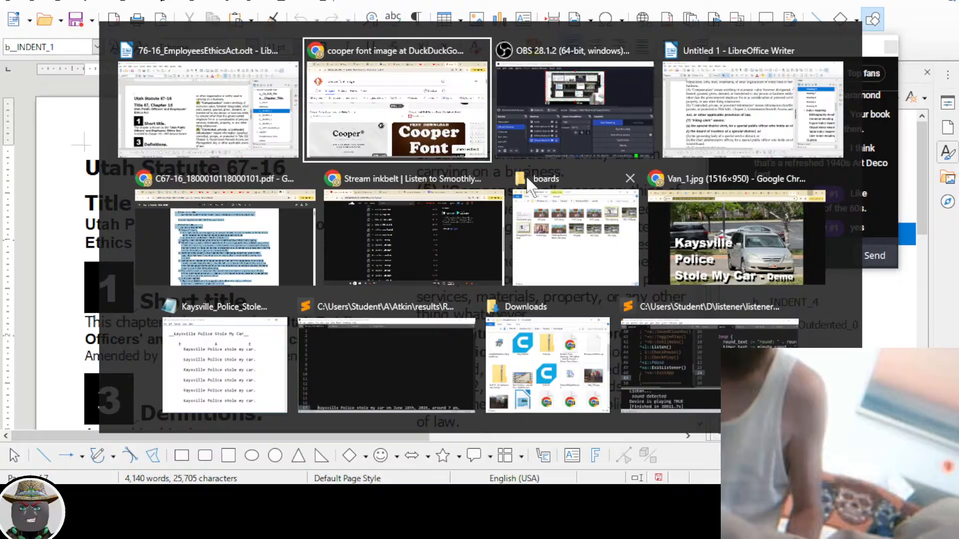
{"action": "key", "text": "alt+Tab"}
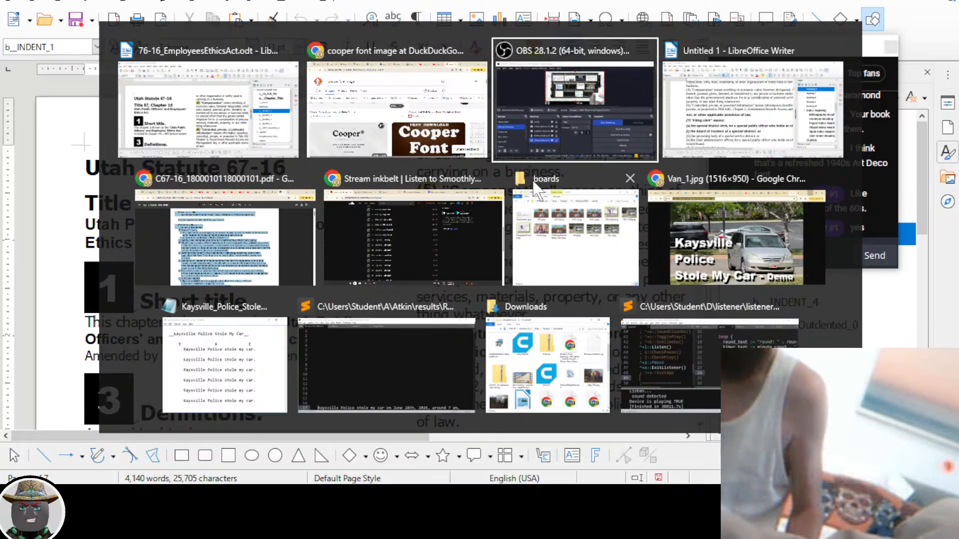
{"action": "key", "text": "alt+Tab"}
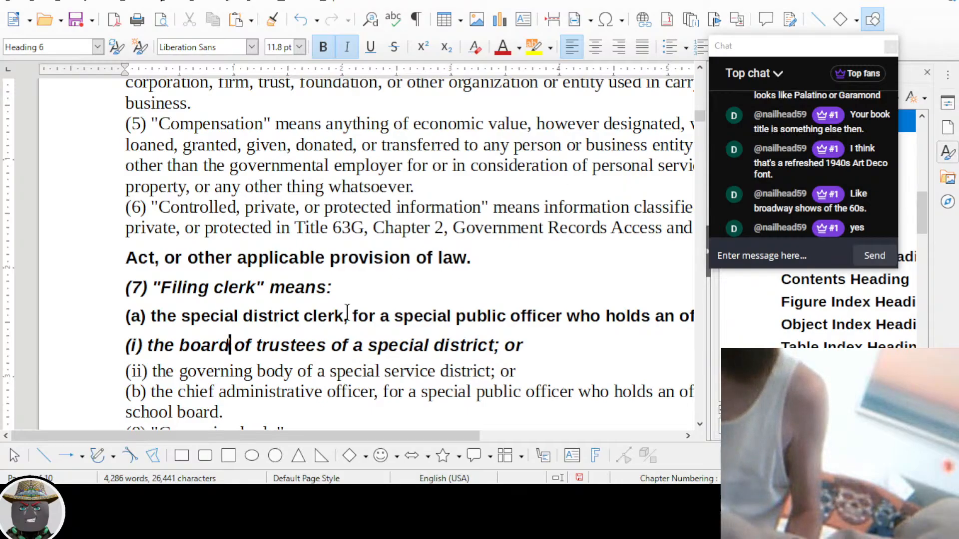
{"action": "scroll", "coordinate": [347, 310], "scroll_direction": "down", "scroll_amount": 7}
{"action": "scroll", "coordinate": [393, 207], "scroll_direction": "up", "scroll_amount": 2}
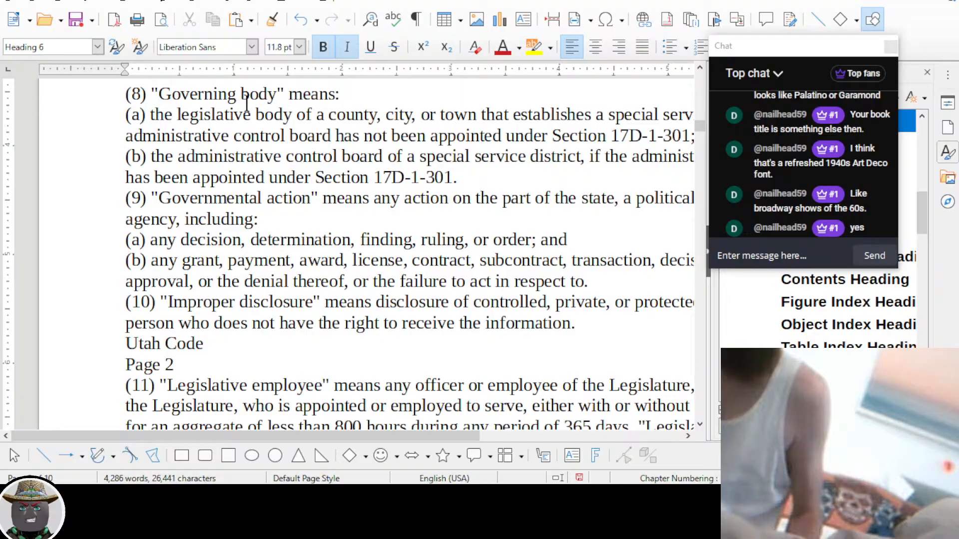
Return to 76-16_EmployeesEthicsAct.odt and move the Chat window down over the list of paragraph styles
{"action": "key", "text": "alt+Tab"}
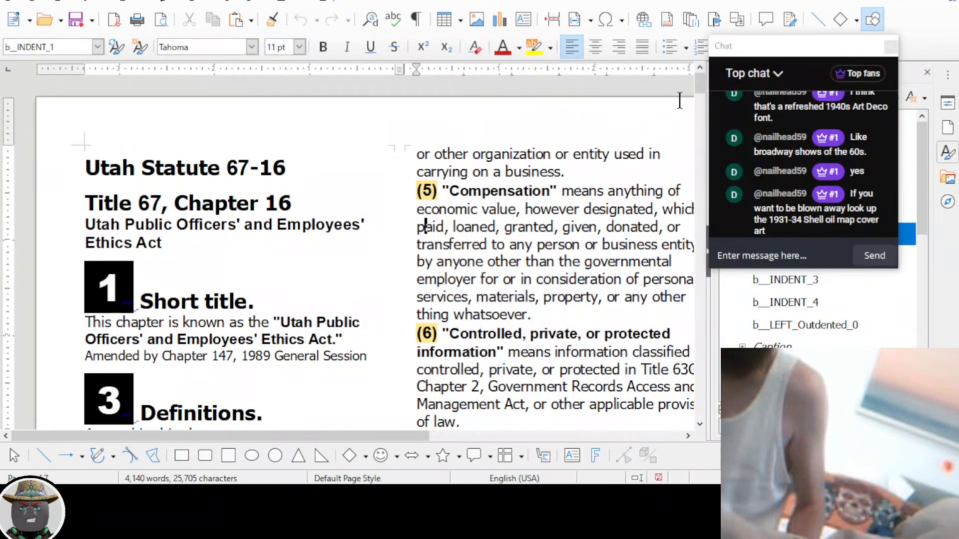
{"action": "left_click_drag", "start_coordinate": [756, 50], "coordinate": [785, 152]}
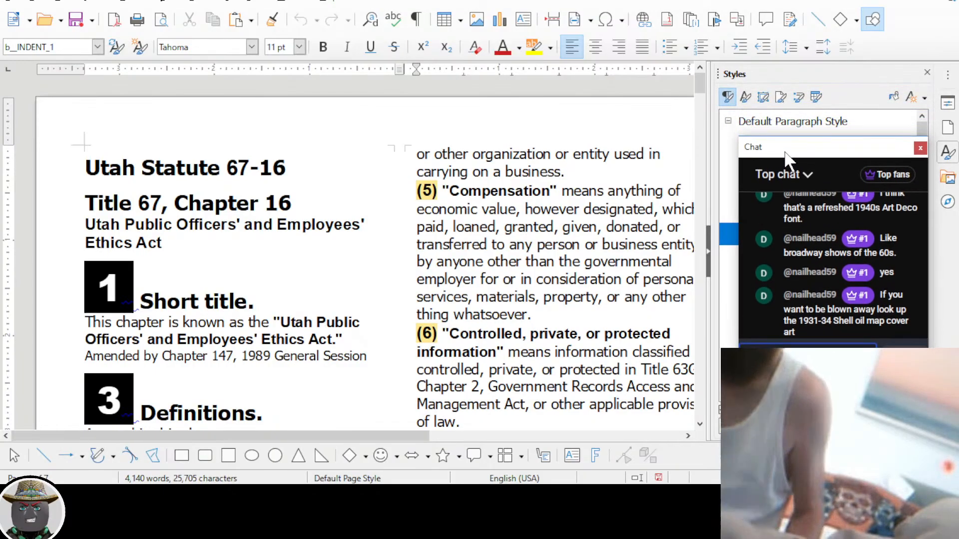
{"action": "left_click_drag", "start_coordinate": [786, 153], "coordinate": [784, 136]}
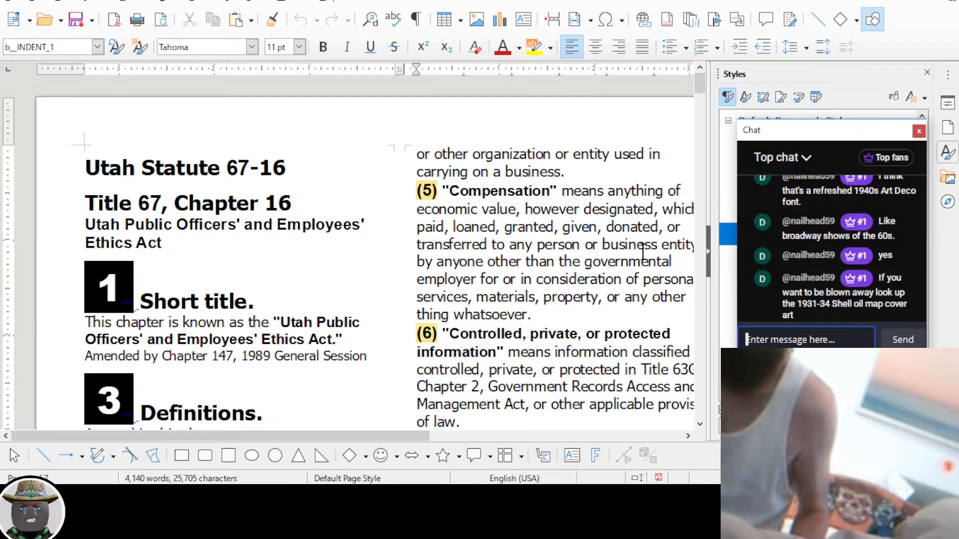
Switch to the browser and search in a new tab for "1931 to 1934 shell oil map cover art"
{"action": "key", "text": "alt+Tab"}
{"action": "key", "text": "Tab"}
{"action": "key", "text": "Tab"}
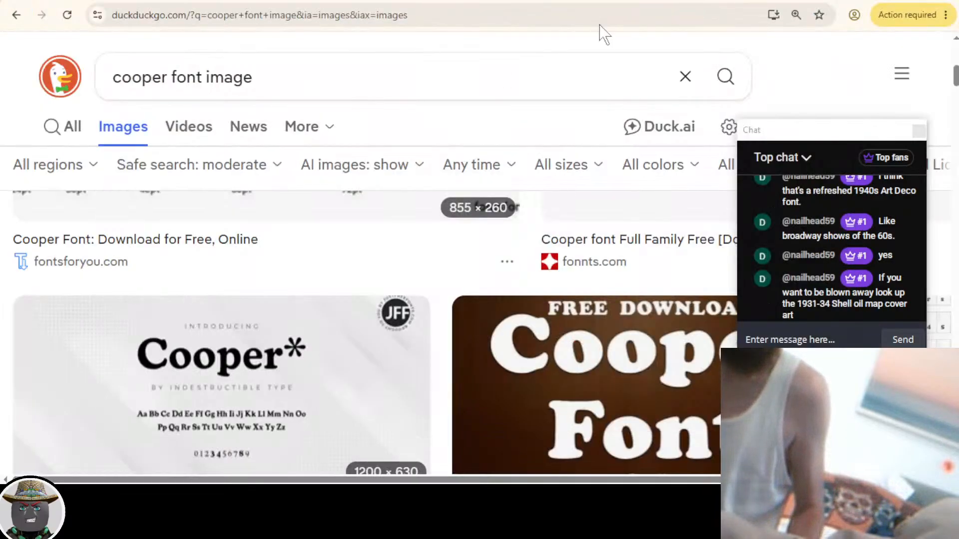
{"action": "key", "text": "ctrl+t"}
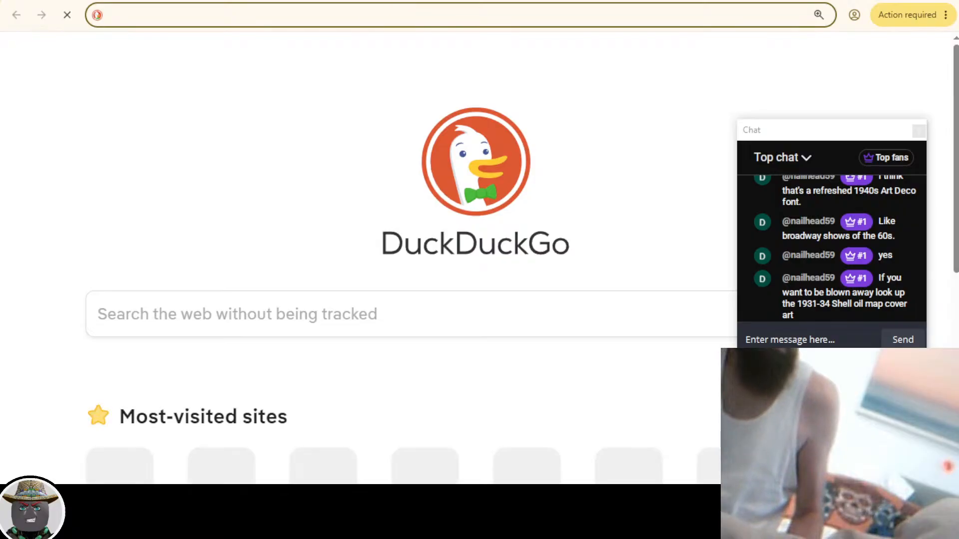
{"action": "type", "text": "1931 to 1"}
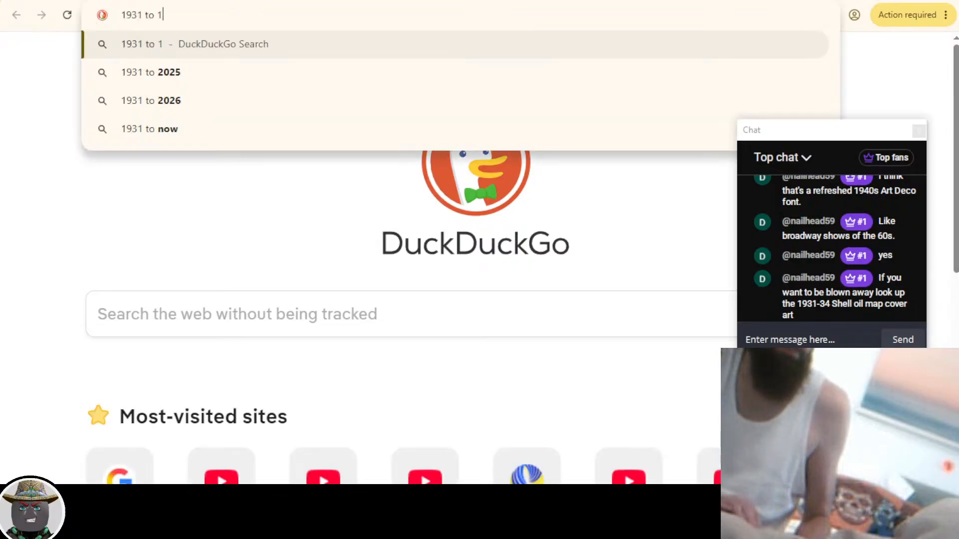
{"action": "type", "text": "934 "}
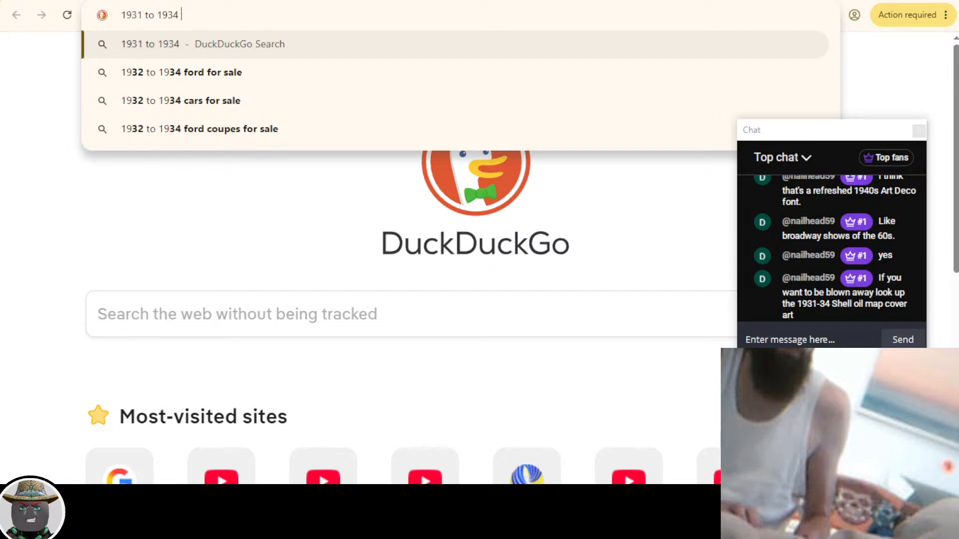
{"action": "type", "text": "shell oil ma"}
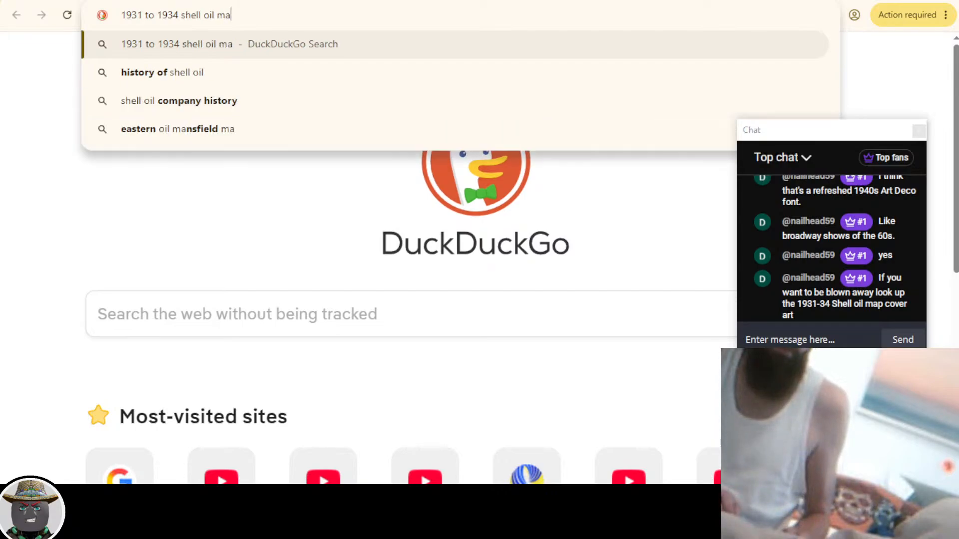
{"action": "type", "text": "p cover art"}
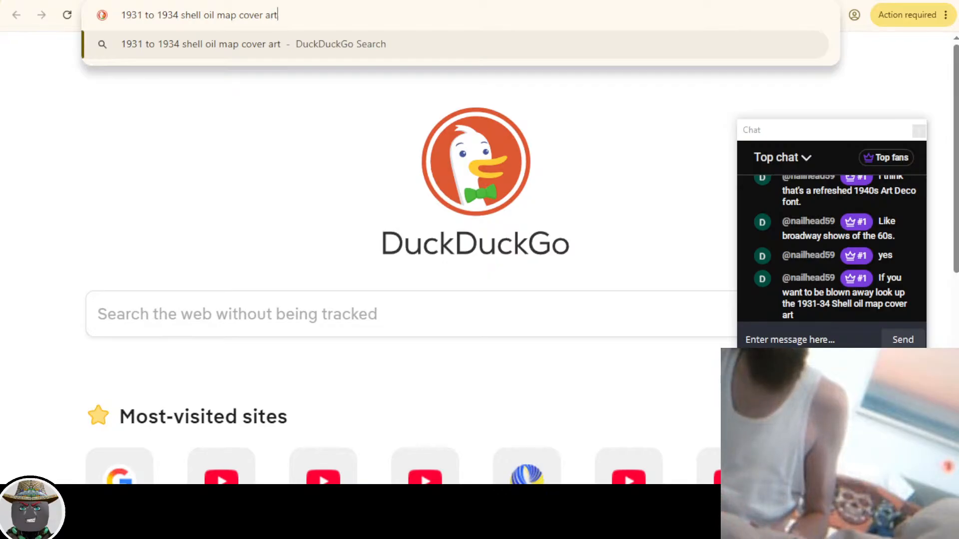
{"action": "key", "text": "Return"}
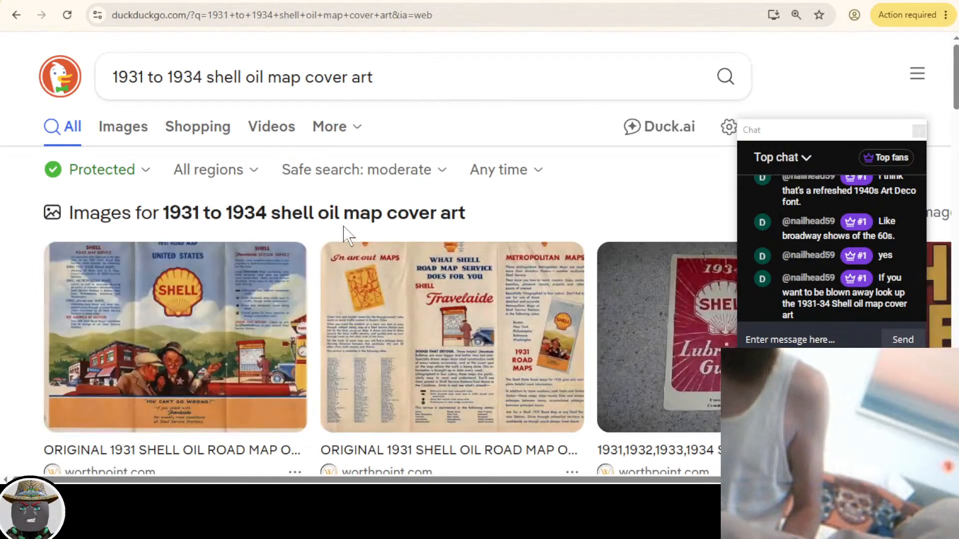
Show the image results for the Shell oil map search and look through the 1930s map covers and advertisements
{"action": "left_click", "coordinate": [123, 128]}
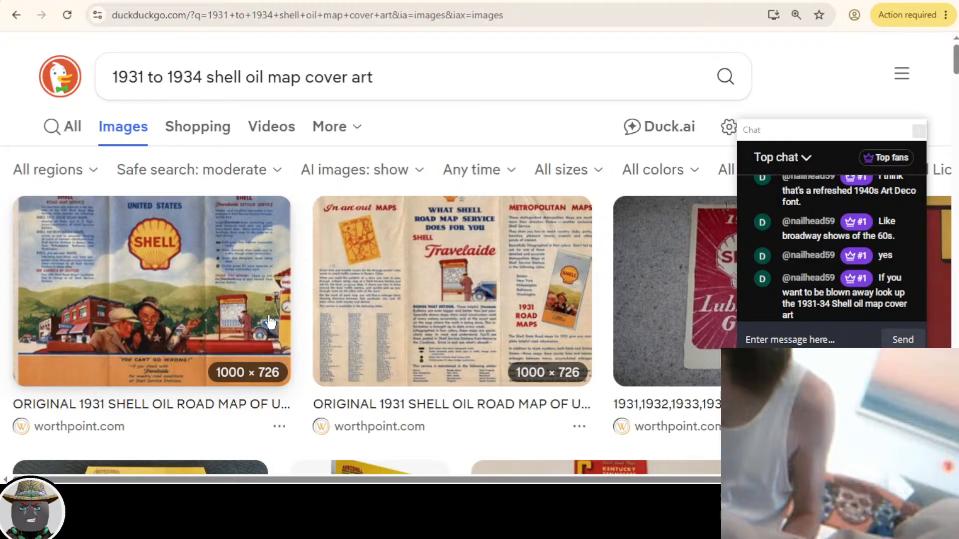
{"action": "scroll", "coordinate": [271, 322], "scroll_direction": "down", "scroll_amount": 4}
{"action": "scroll", "coordinate": [271, 321], "scroll_direction": "down", "scroll_amount": 1}
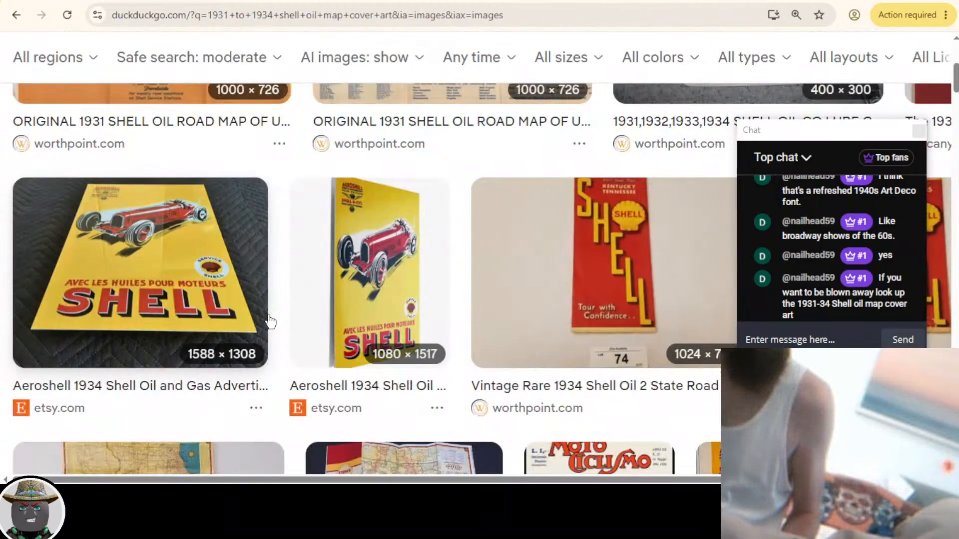
{"action": "scroll", "coordinate": [270, 321], "scroll_direction": "down", "scroll_amount": 2}
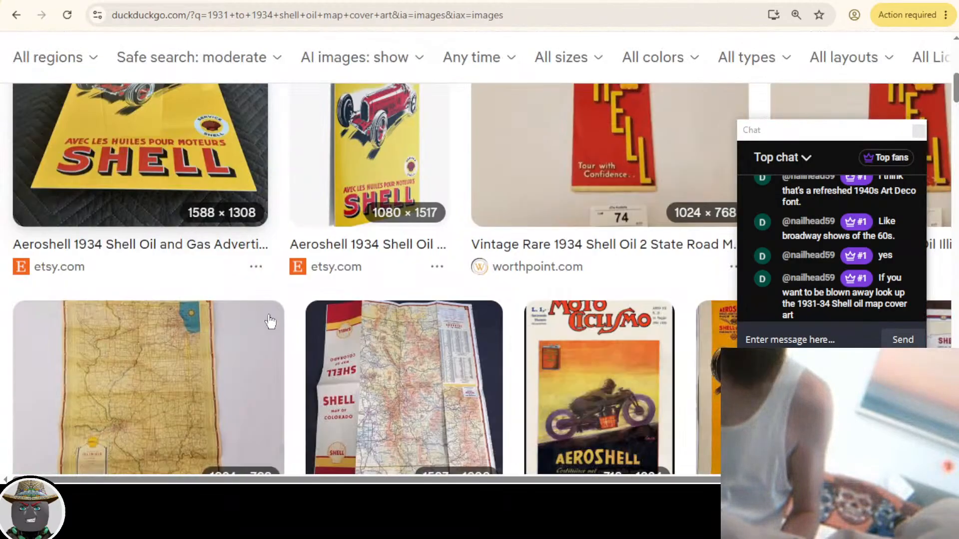
{"action": "scroll", "coordinate": [270, 321], "scroll_direction": "down", "scroll_amount": 2}
{"action": "scroll", "coordinate": [270, 321], "scroll_direction": "right", "scroll_amount": 1}
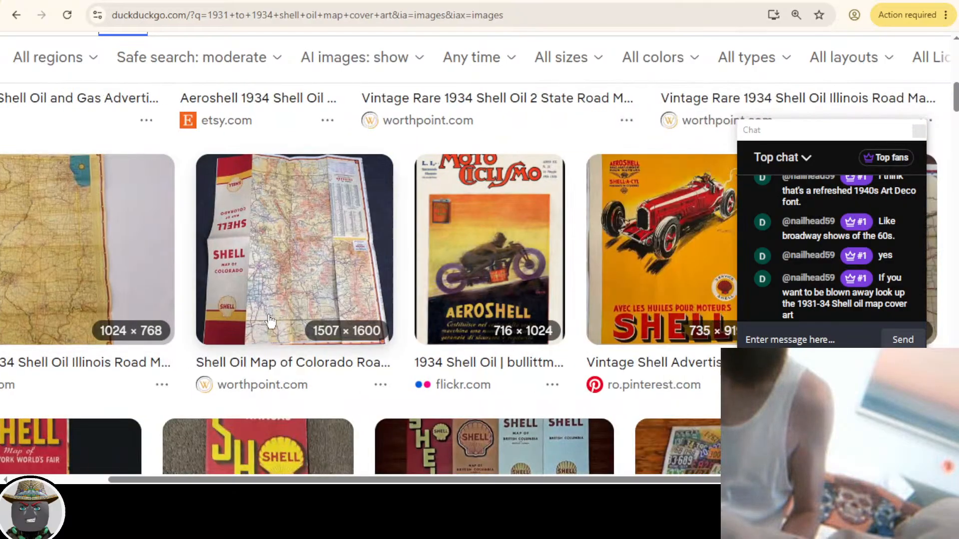
{"action": "scroll", "coordinate": [271, 321], "scroll_direction": "down", "scroll_amount": 4}
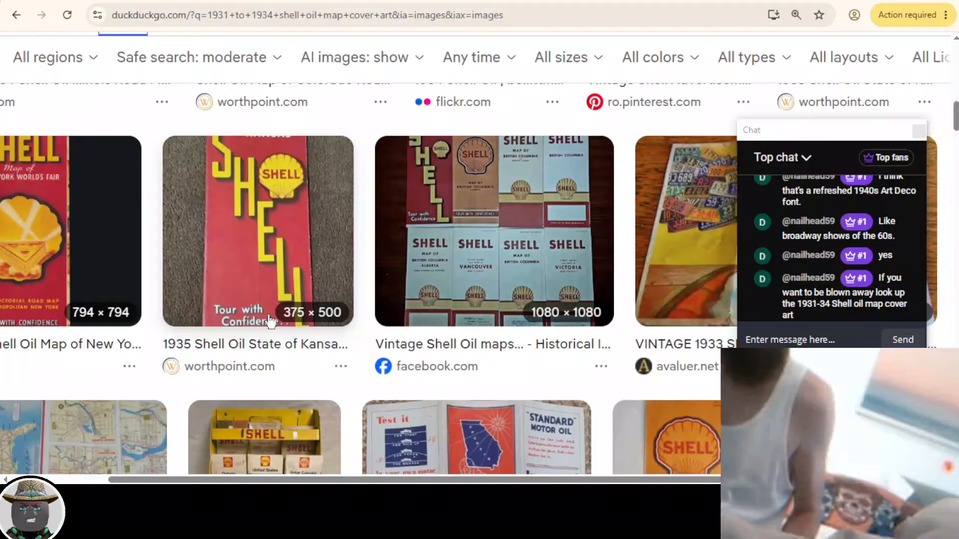
{"action": "scroll", "coordinate": [270, 321], "scroll_direction": "down", "scroll_amount": 3}
{"action": "scroll", "coordinate": [270, 321], "scroll_direction": "left", "scroll_amount": 1}
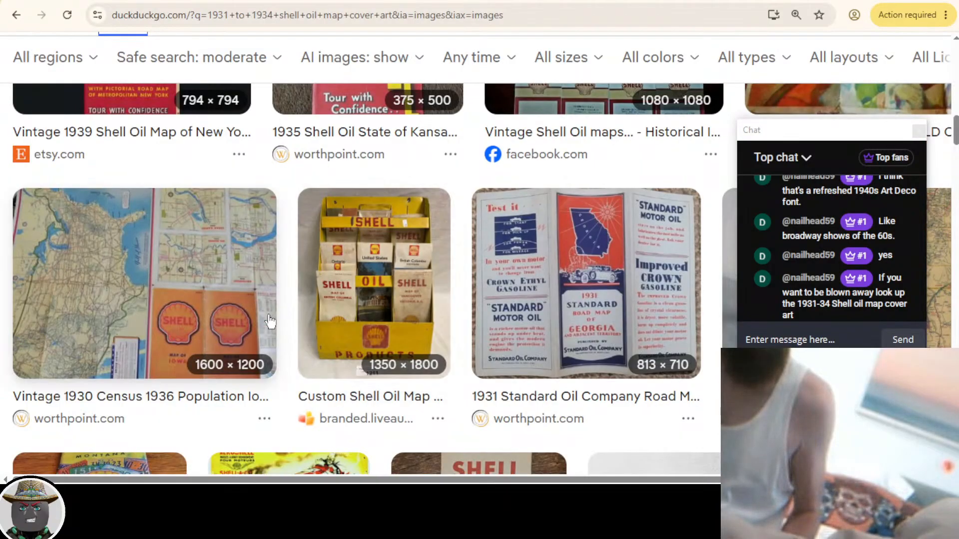
{"action": "scroll", "coordinate": [270, 321], "scroll_direction": "up", "scroll_amount": 5}
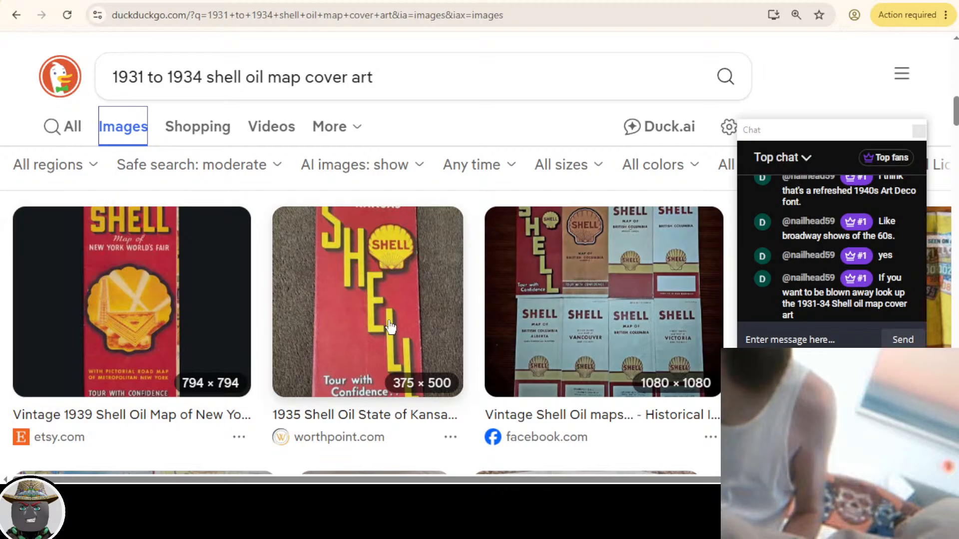
{"action": "scroll", "coordinate": [275, 329], "scroll_direction": "down", "scroll_amount": 5}
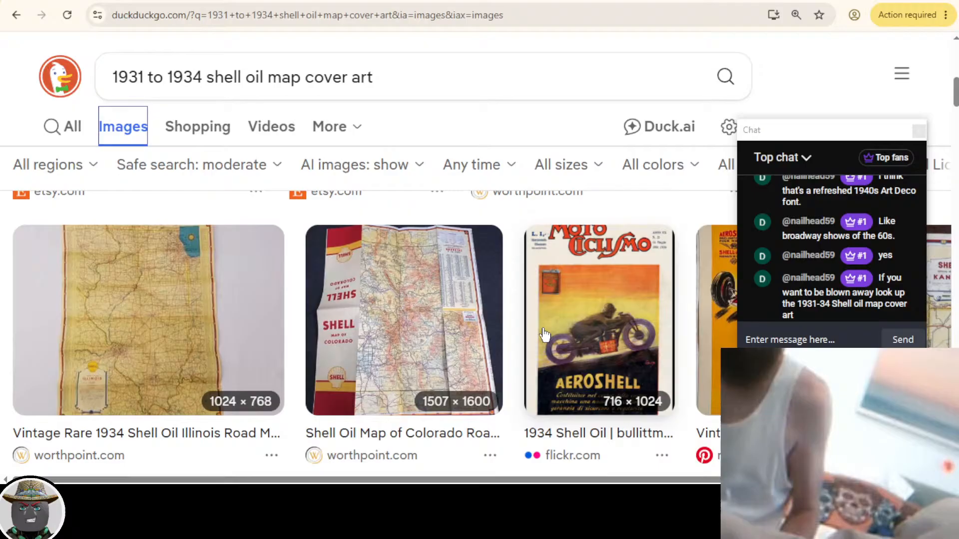
{"action": "scroll", "coordinate": [545, 335], "scroll_direction": "up", "scroll_amount": 3}
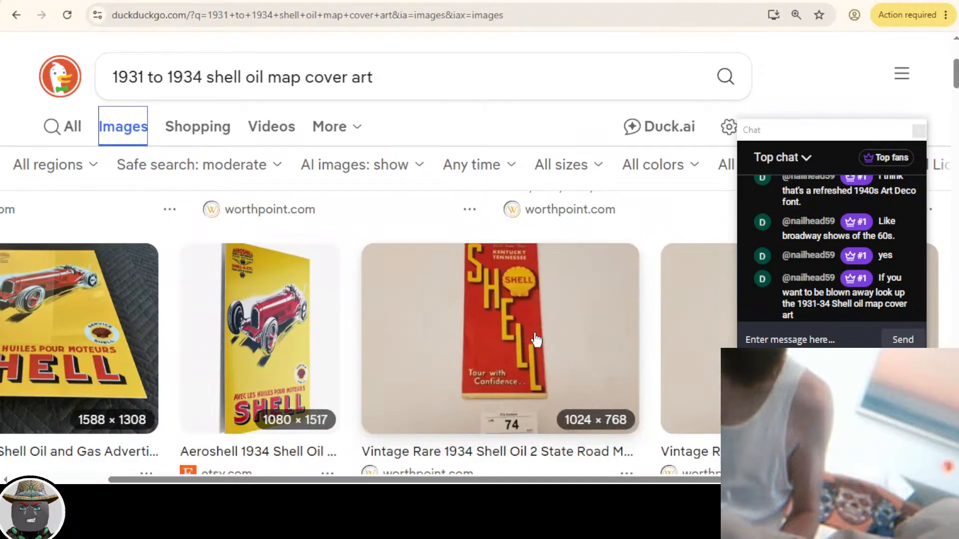
Preview the Vintage Rare 1934 Shell Oil Illinois road map image enlarged and examine its cover lettering
{"action": "left_click", "coordinate": [699, 336]}
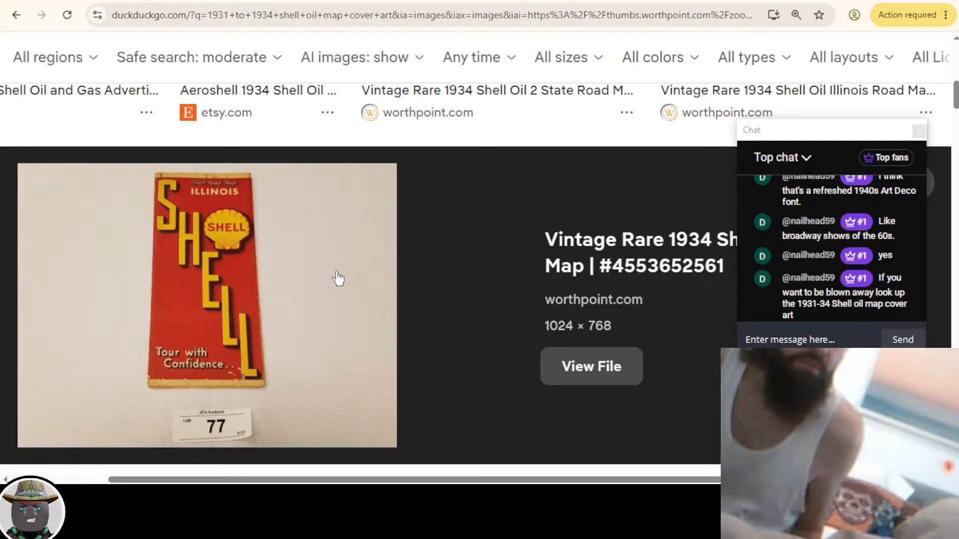
{"action": "scroll", "coordinate": [235, 287], "scroll_direction": "up", "scroll_amount": 1}
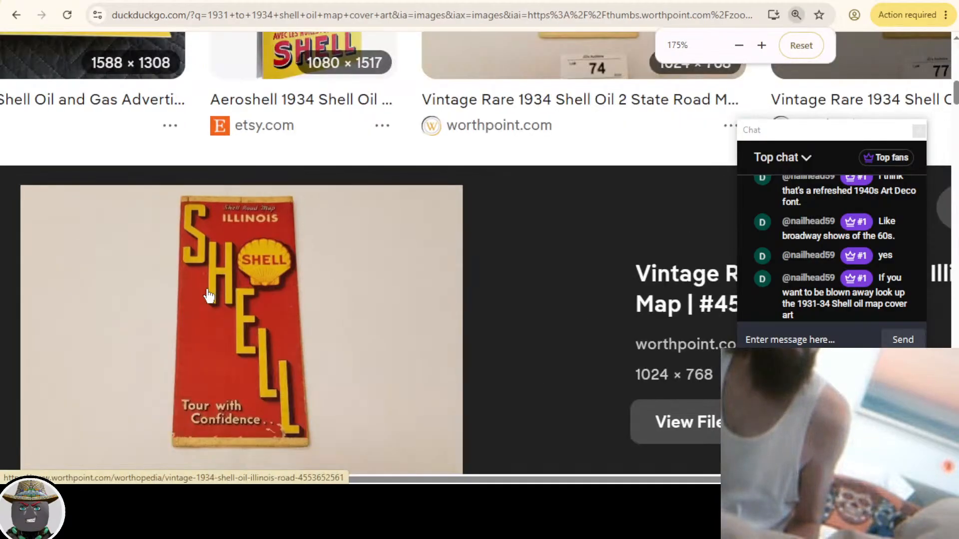
{"action": "scroll", "coordinate": [212, 297], "scroll_direction": "up", "scroll_amount": 4}
{"action": "scroll", "coordinate": [210, 299], "scroll_direction": "down", "scroll_amount": 5}
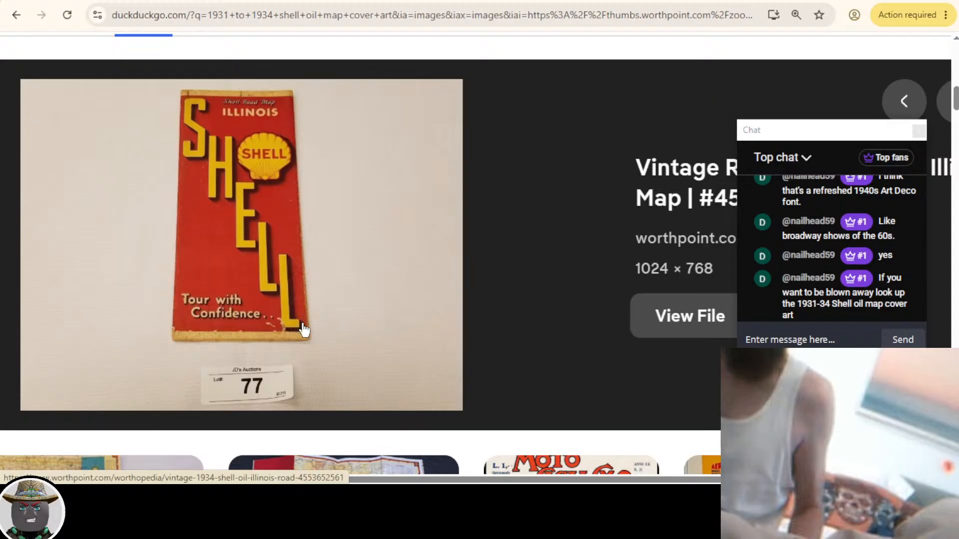
{"action": "scroll", "coordinate": [493, 281], "scroll_direction": "up", "scroll_amount": 4}
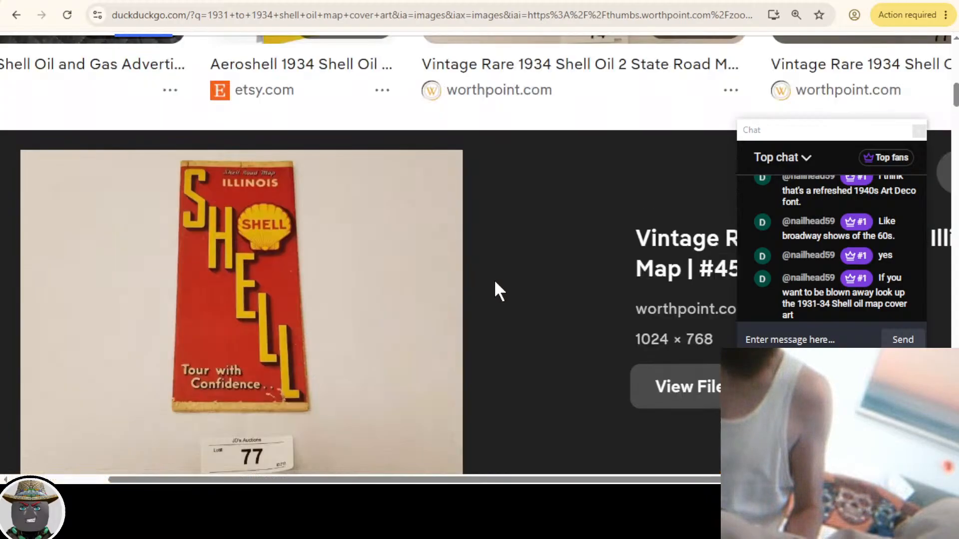
{"action": "scroll", "coordinate": [494, 291], "scroll_direction": "up", "scroll_amount": 1}
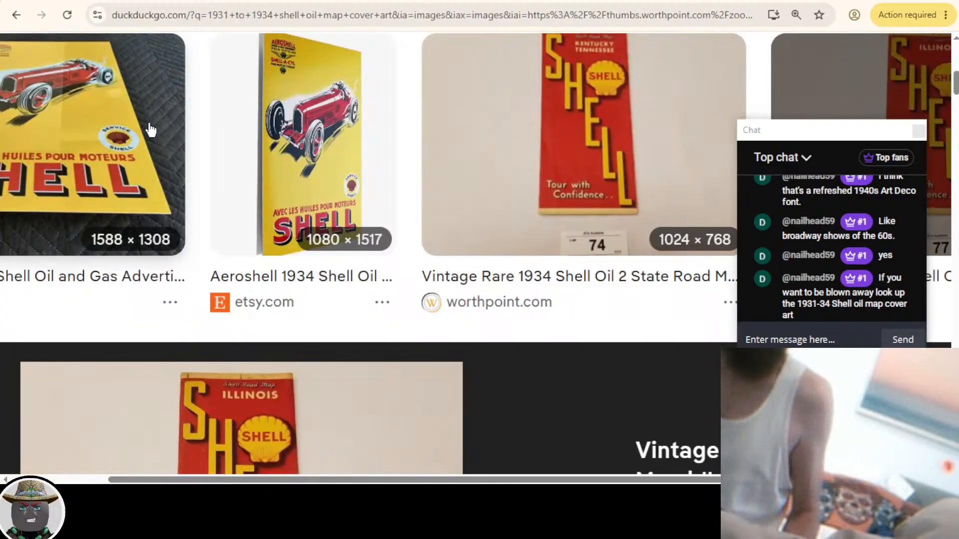
Preview the Etsy Aeroshell 1934 Shell Oil and Gas advertisement and examine its racing car artwork and lettering
{"action": "left_click", "coordinate": [122, 153]}
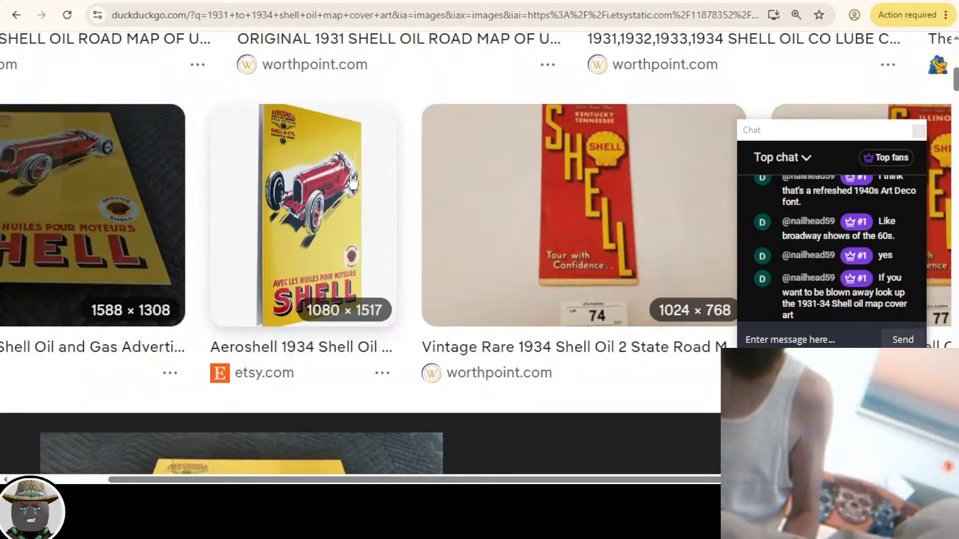
{"action": "scroll", "coordinate": [361, 221], "scroll_direction": "down", "scroll_amount": 1}
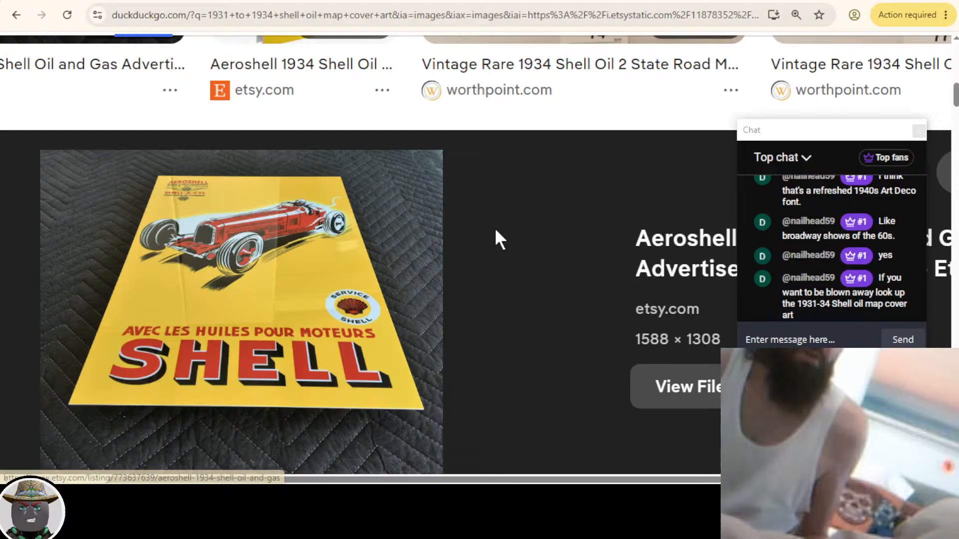
{"action": "scroll", "coordinate": [497, 233], "scroll_direction": "down", "scroll_amount": 7}
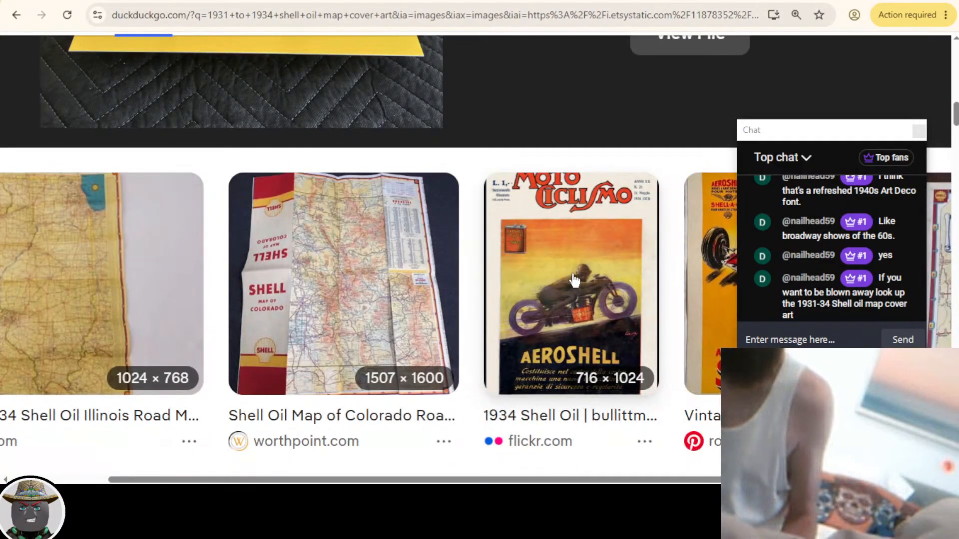
Preview the Pinterest Shell racing car poster and the neighbouring Moto Ciclismo Aeroshell cover to compare their lettering
{"action": "scroll", "coordinate": [706, 286], "scroll_direction": "down", "scroll_amount": 1}
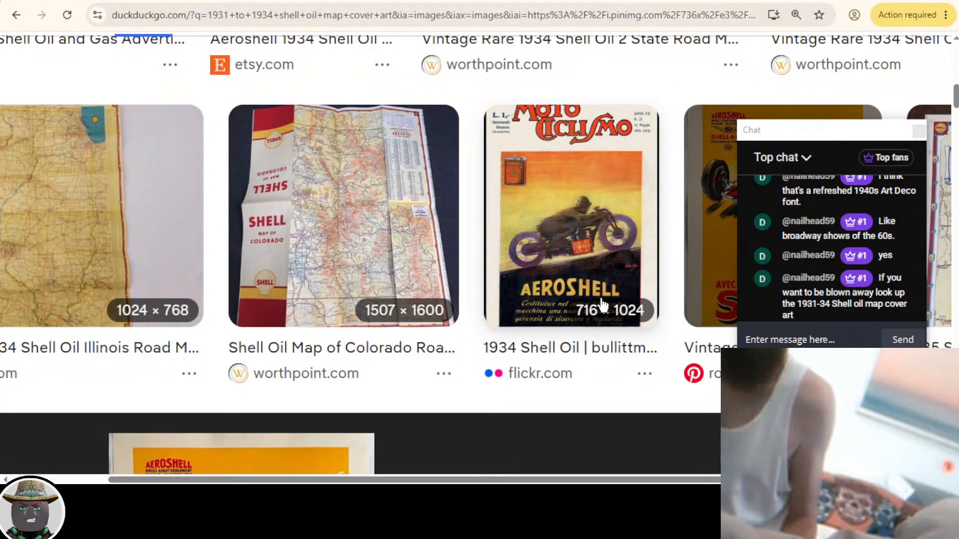
{"action": "scroll", "coordinate": [548, 332], "scroll_direction": "down", "scroll_amount": 4}
{"action": "scroll", "coordinate": [548, 332], "scroll_direction": "down", "scroll_amount": 3}
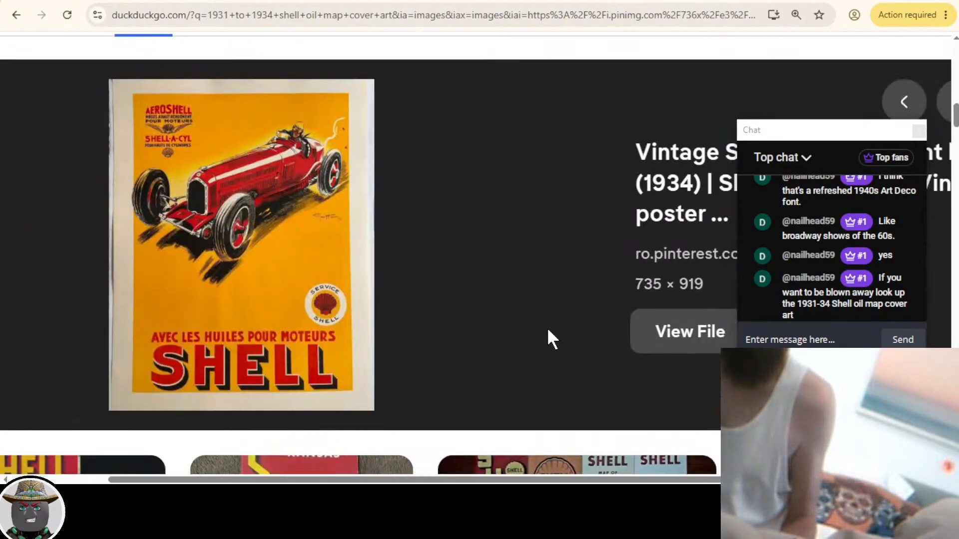
{"action": "scroll", "coordinate": [548, 330], "scroll_direction": "up", "scroll_amount": 3}
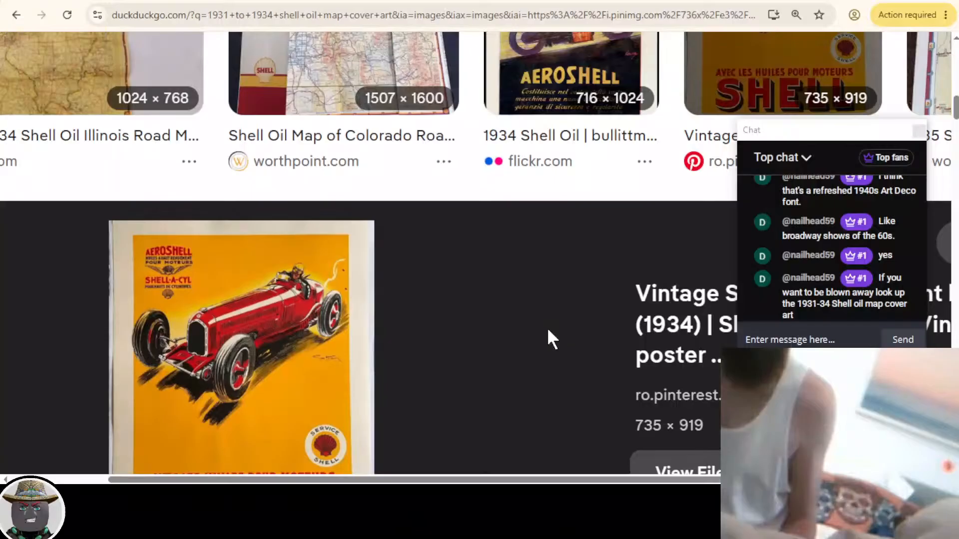
{"action": "key", "text": "Left"}
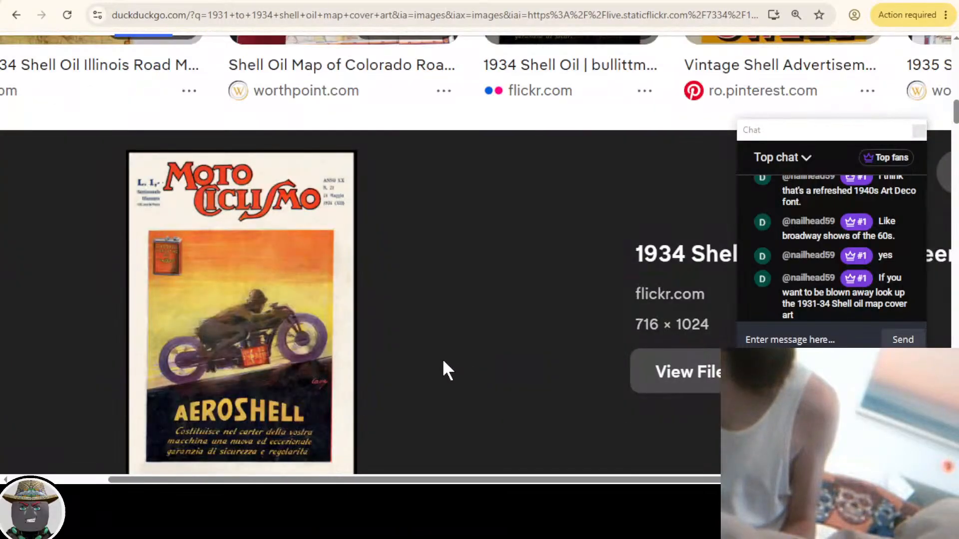
{"action": "scroll", "coordinate": [432, 367], "scroll_direction": "down", "scroll_amount": 2}
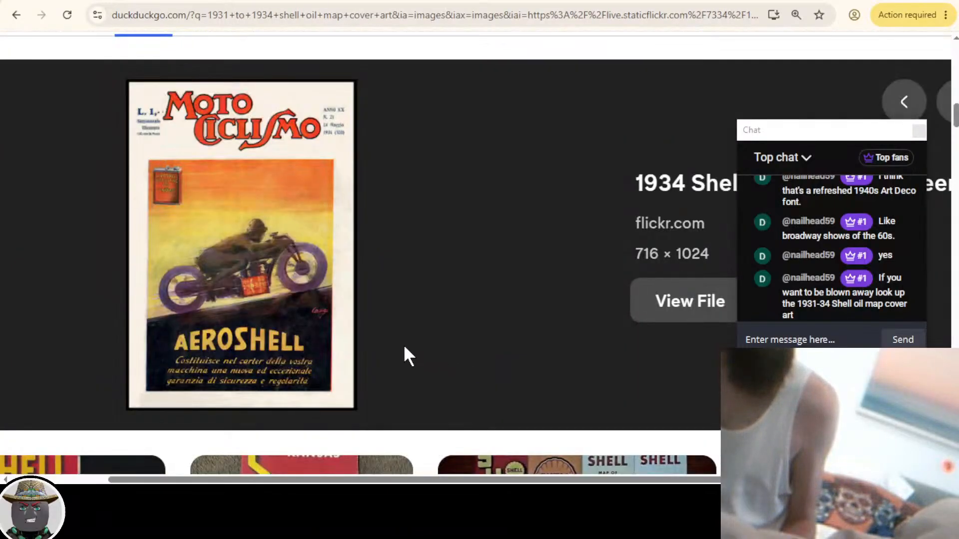
Find and preview the 1931 Standard Oil Company road map of Georgia and examine its typefaces up close
{"action": "scroll", "coordinate": [408, 356], "scroll_direction": "down", "scroll_amount": 7}
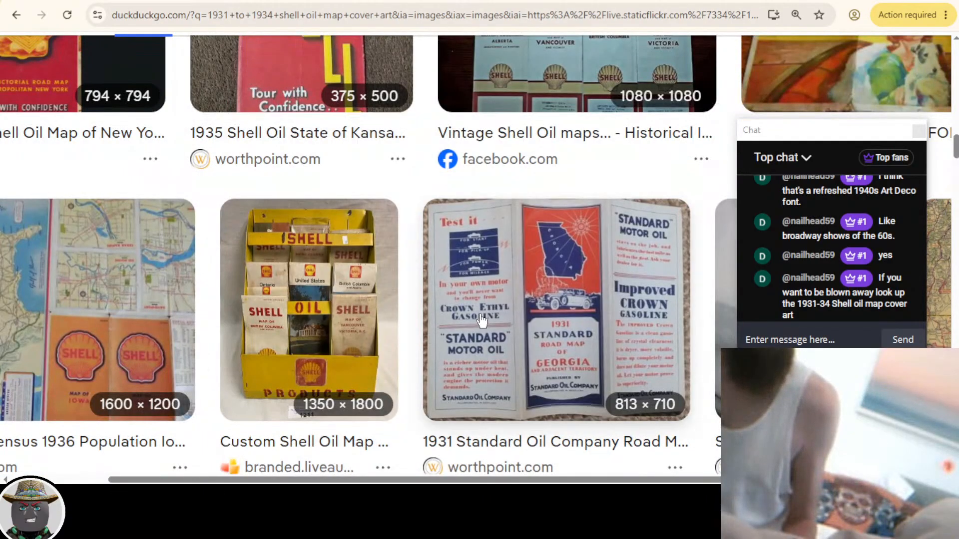
{"action": "left_click", "coordinate": [481, 320]}
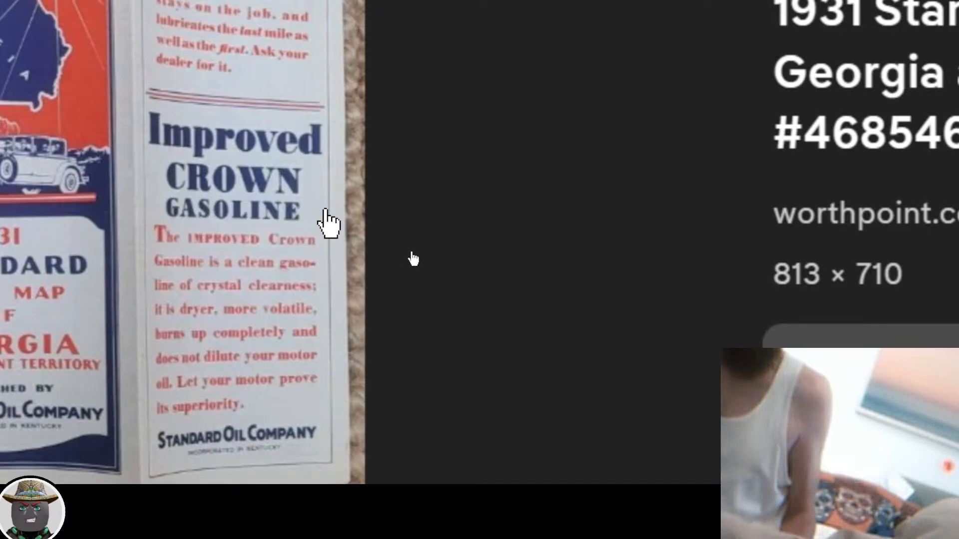
{"action": "scroll", "coordinate": [408, 258], "scroll_direction": "down", "scroll_amount": 3}
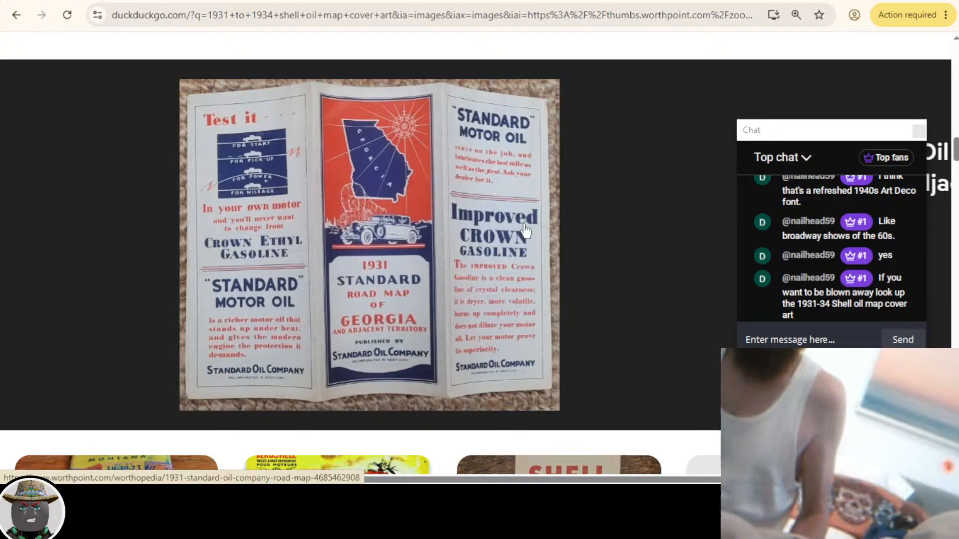
Switch back to the Utah Statute 67-16 document in Writer, show it full screen and review its definitions pages
{"action": "key", "text": "alt+Tab"}
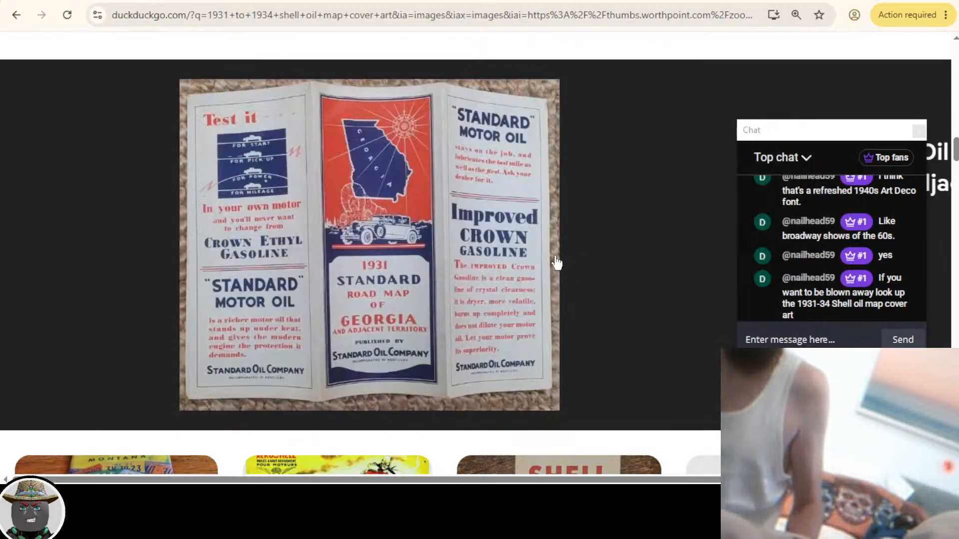
{"action": "key", "text": "alt+Tab"}
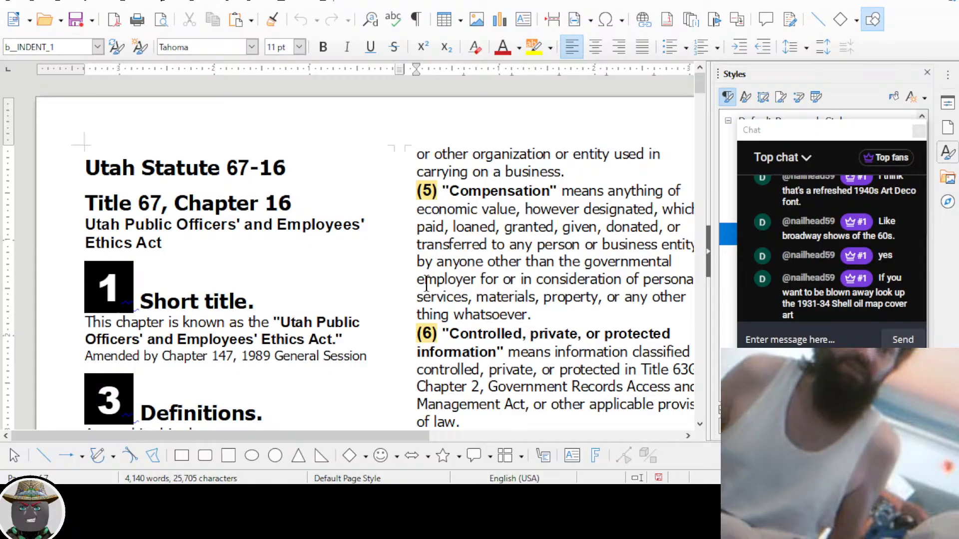
{"action": "scroll", "coordinate": [430, 280], "scroll_direction": "down", "scroll_amount": 3}
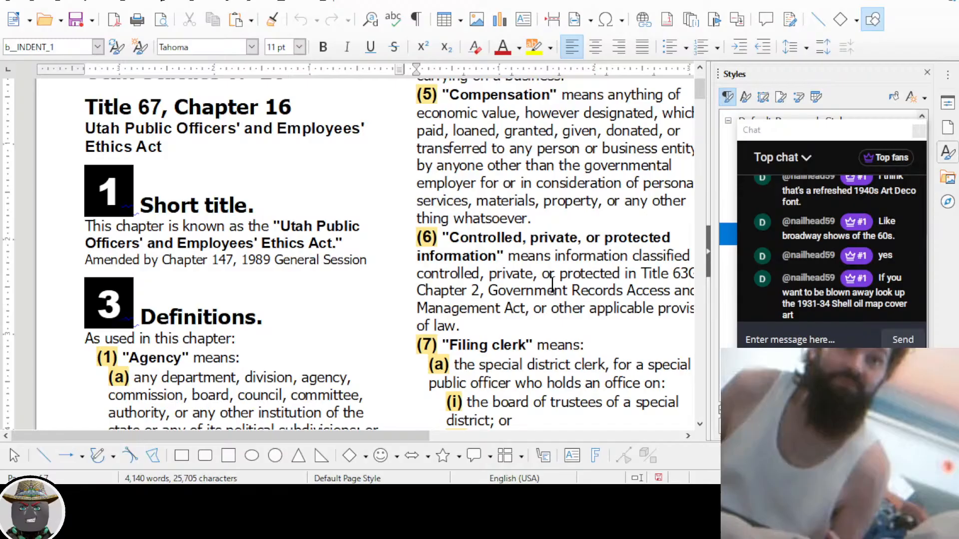
{"action": "scroll", "coordinate": [541, 289], "scroll_direction": "down", "scroll_amount": 2}
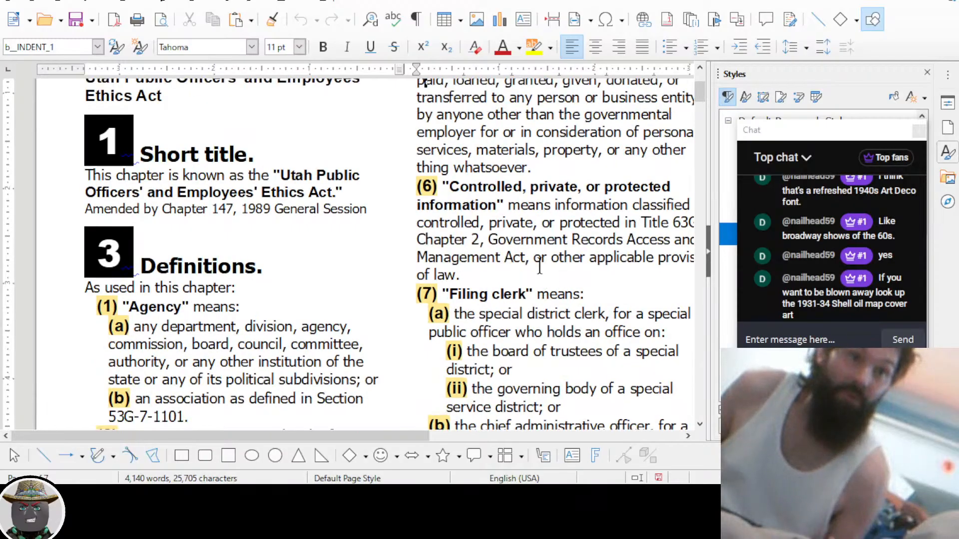
{"action": "key", "text": "ctrl+shift+j"}
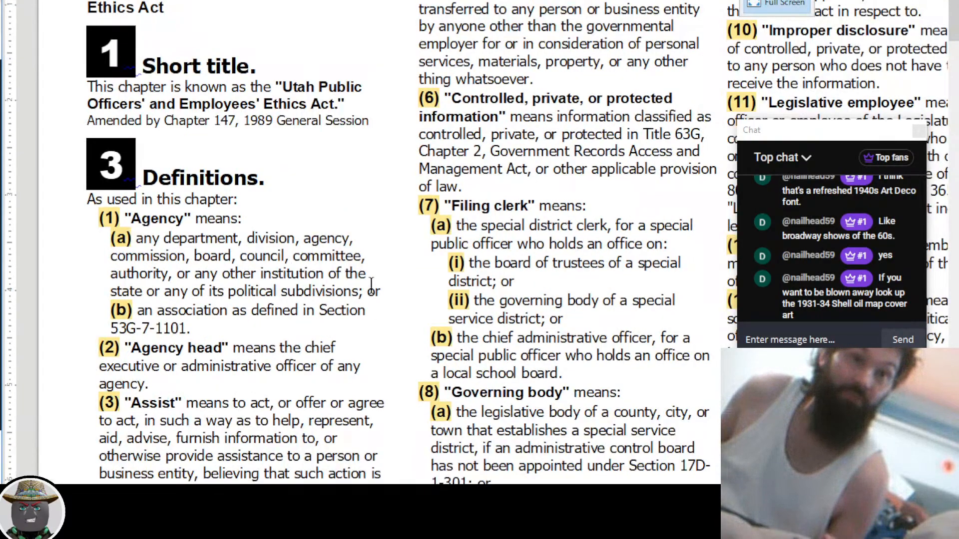
{"action": "scroll", "coordinate": [506, 146], "scroll_direction": "down", "scroll_amount": 10}
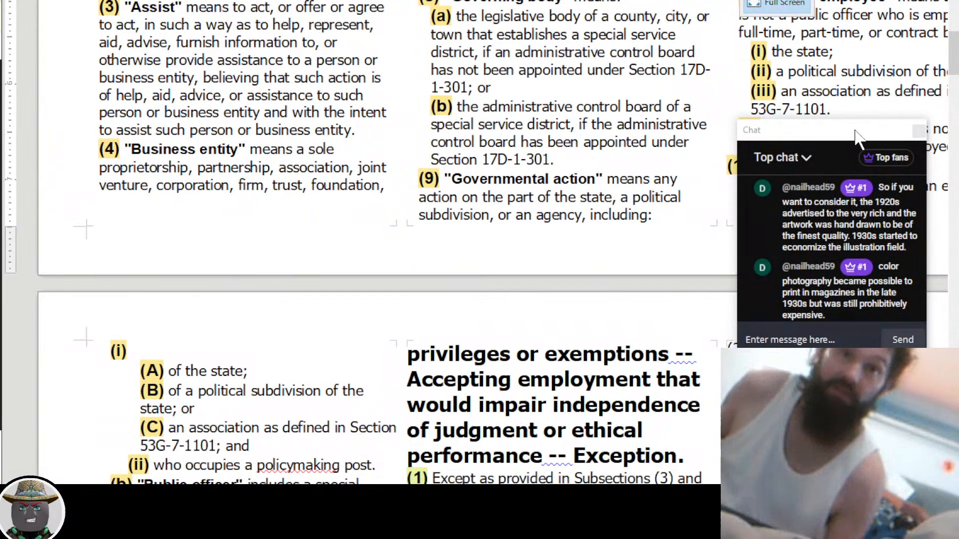
Move the Chat window higher over the document and read the earlier chat messages about typefaces and fonts
{"action": "left_click_drag", "start_coordinate": [856, 135], "coordinate": [856, 31]}
{"action": "scroll", "coordinate": [839, 225], "scroll_direction": "up", "scroll_amount": 3}
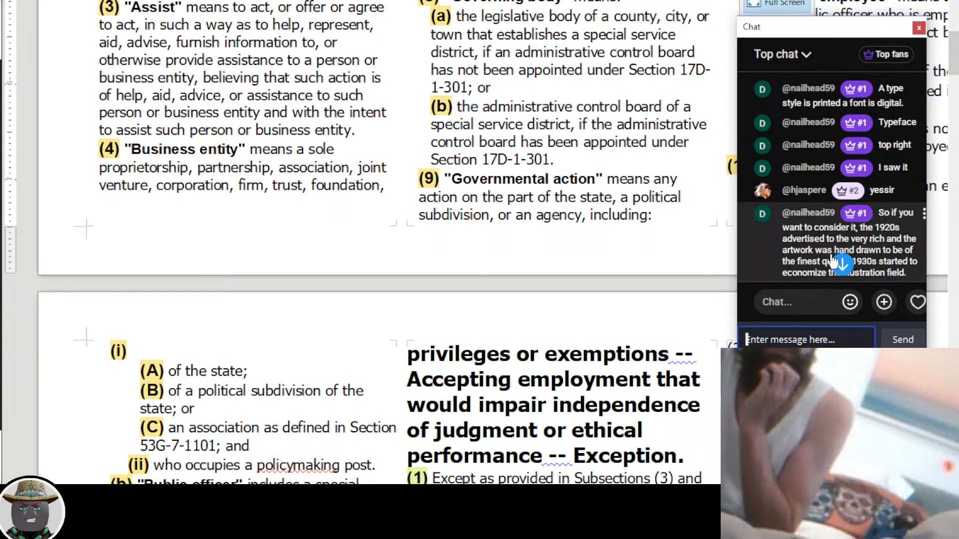
{"action": "scroll", "coordinate": [832, 261], "scroll_direction": "up", "scroll_amount": 2}
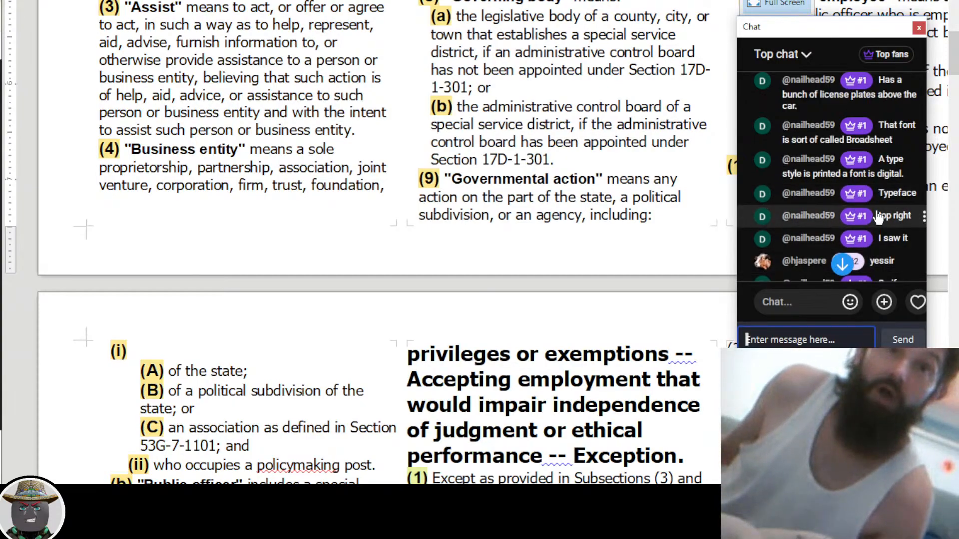